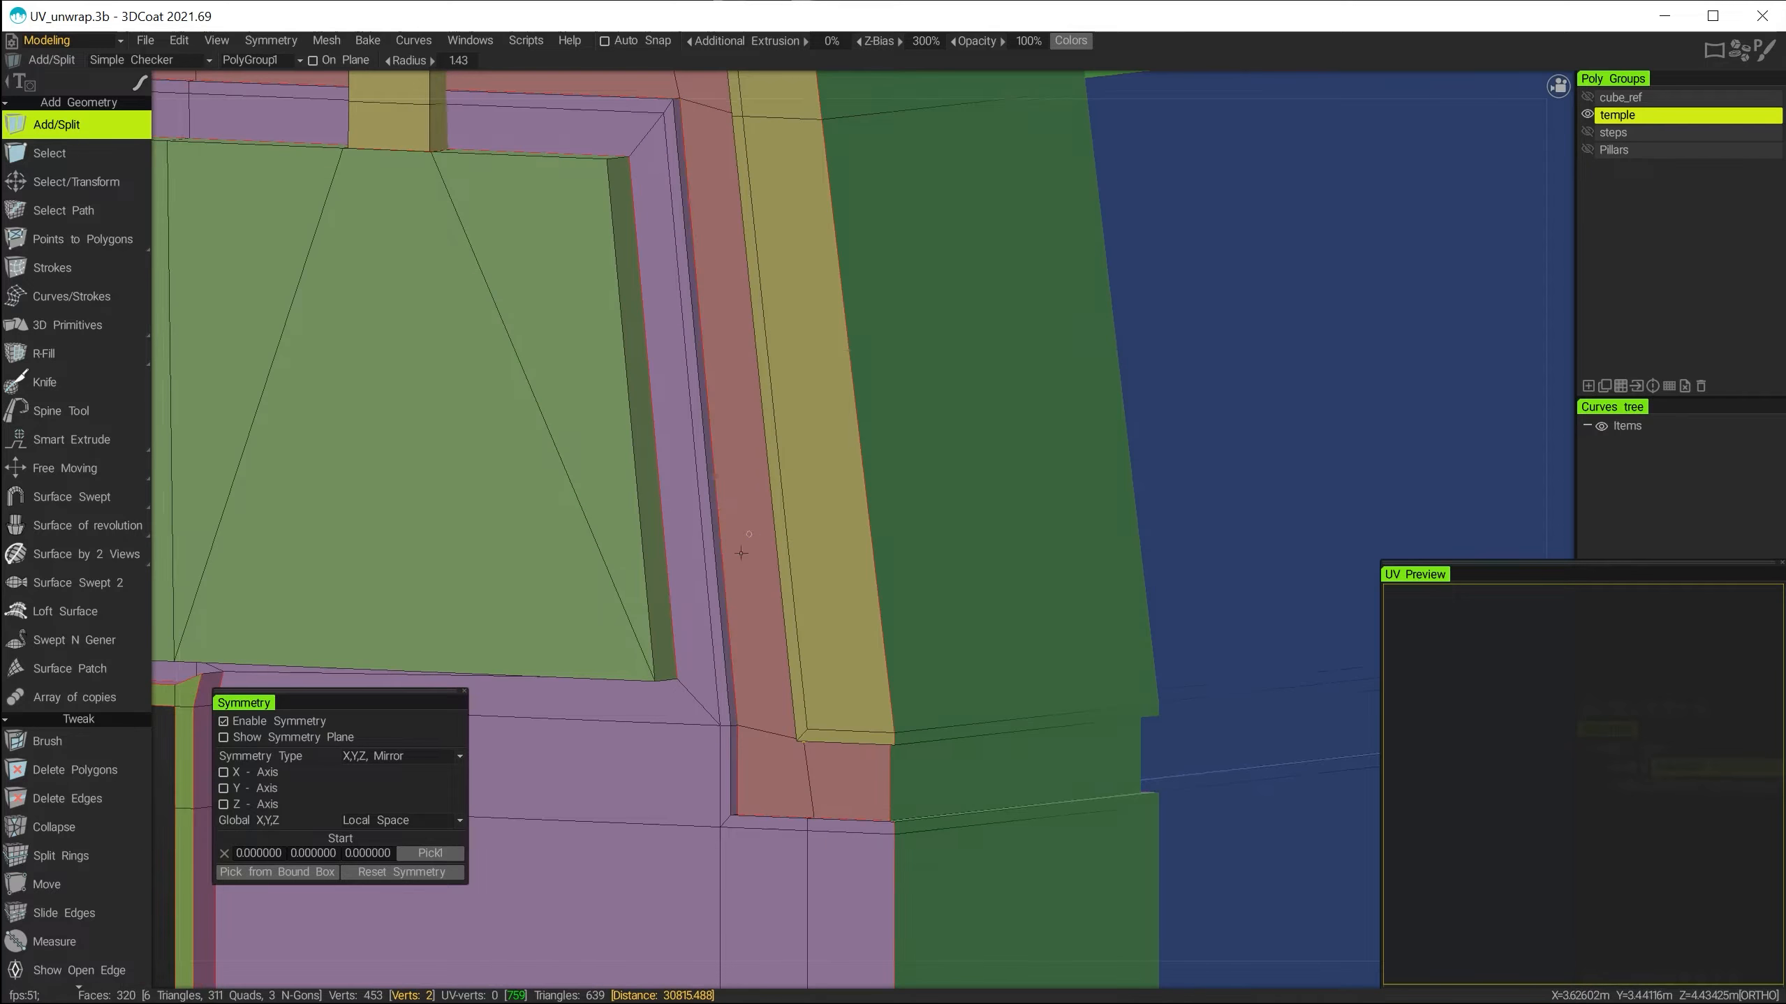
Use the Edge Loops tool to remove the seam loop between the purple and red frames around the green panel.
{"action": "scroll", "coordinate": [35, 731], "scroll_direction": "down", "scroll_amount": 4}
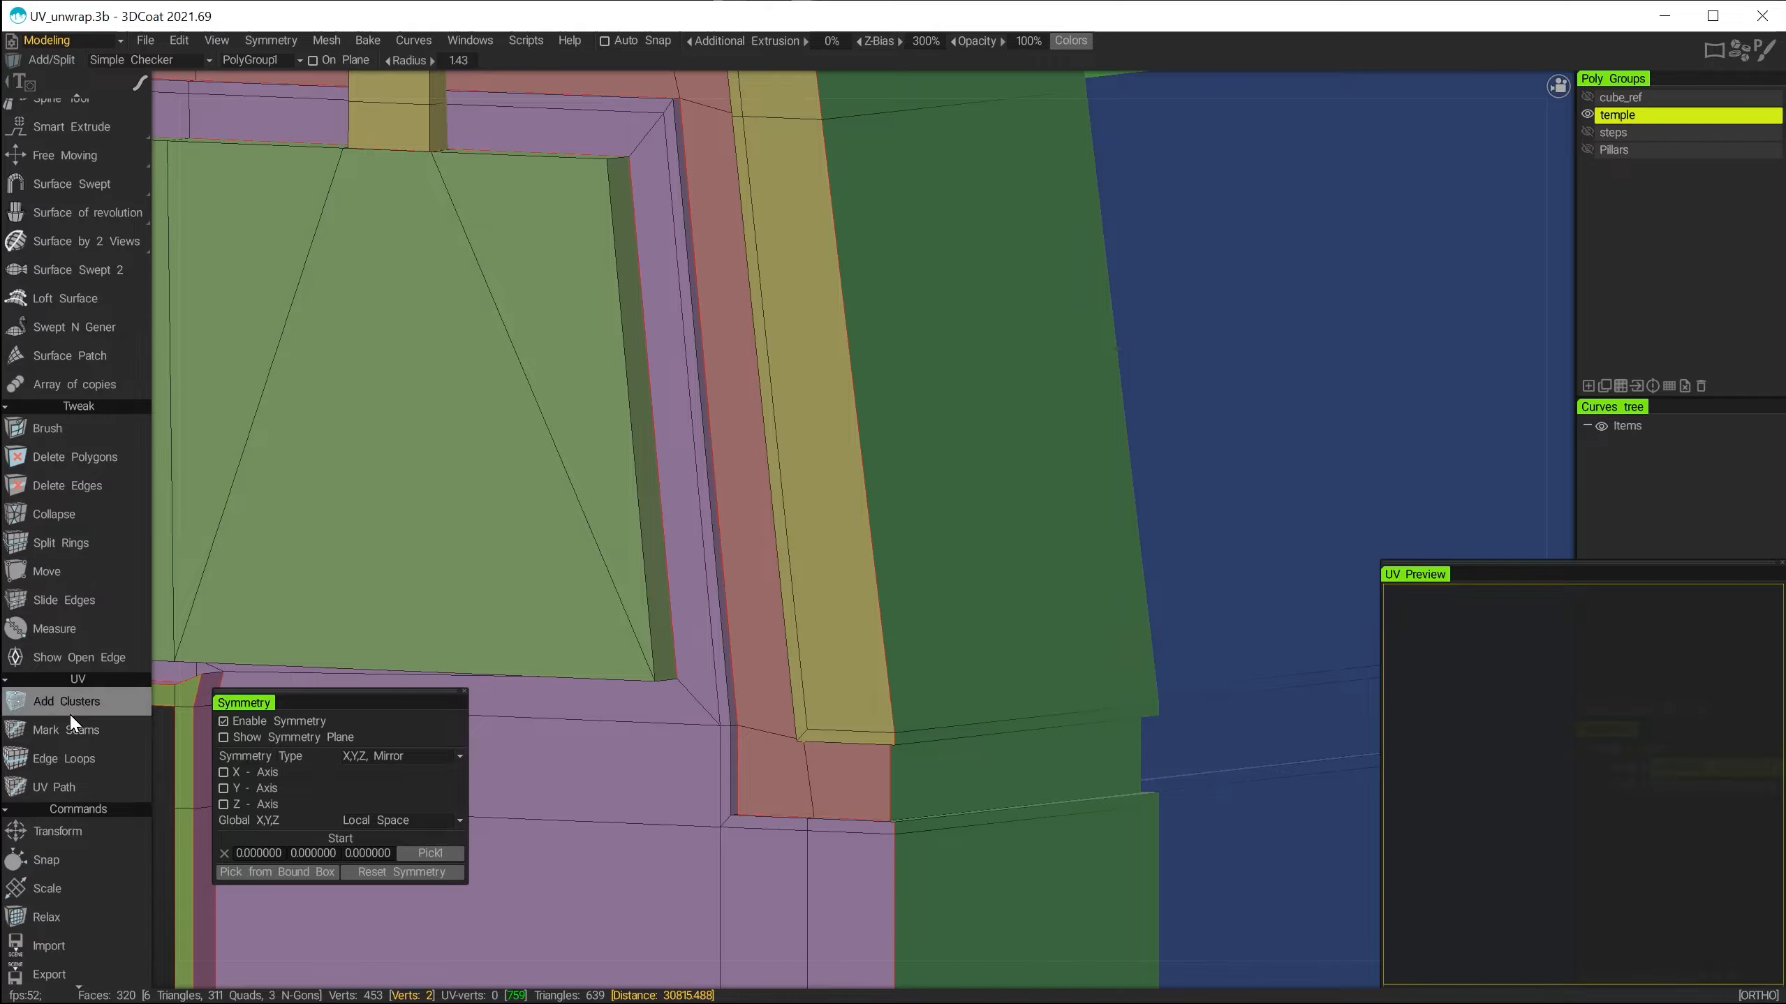
{"action": "left_click", "coordinate": [53, 759]}
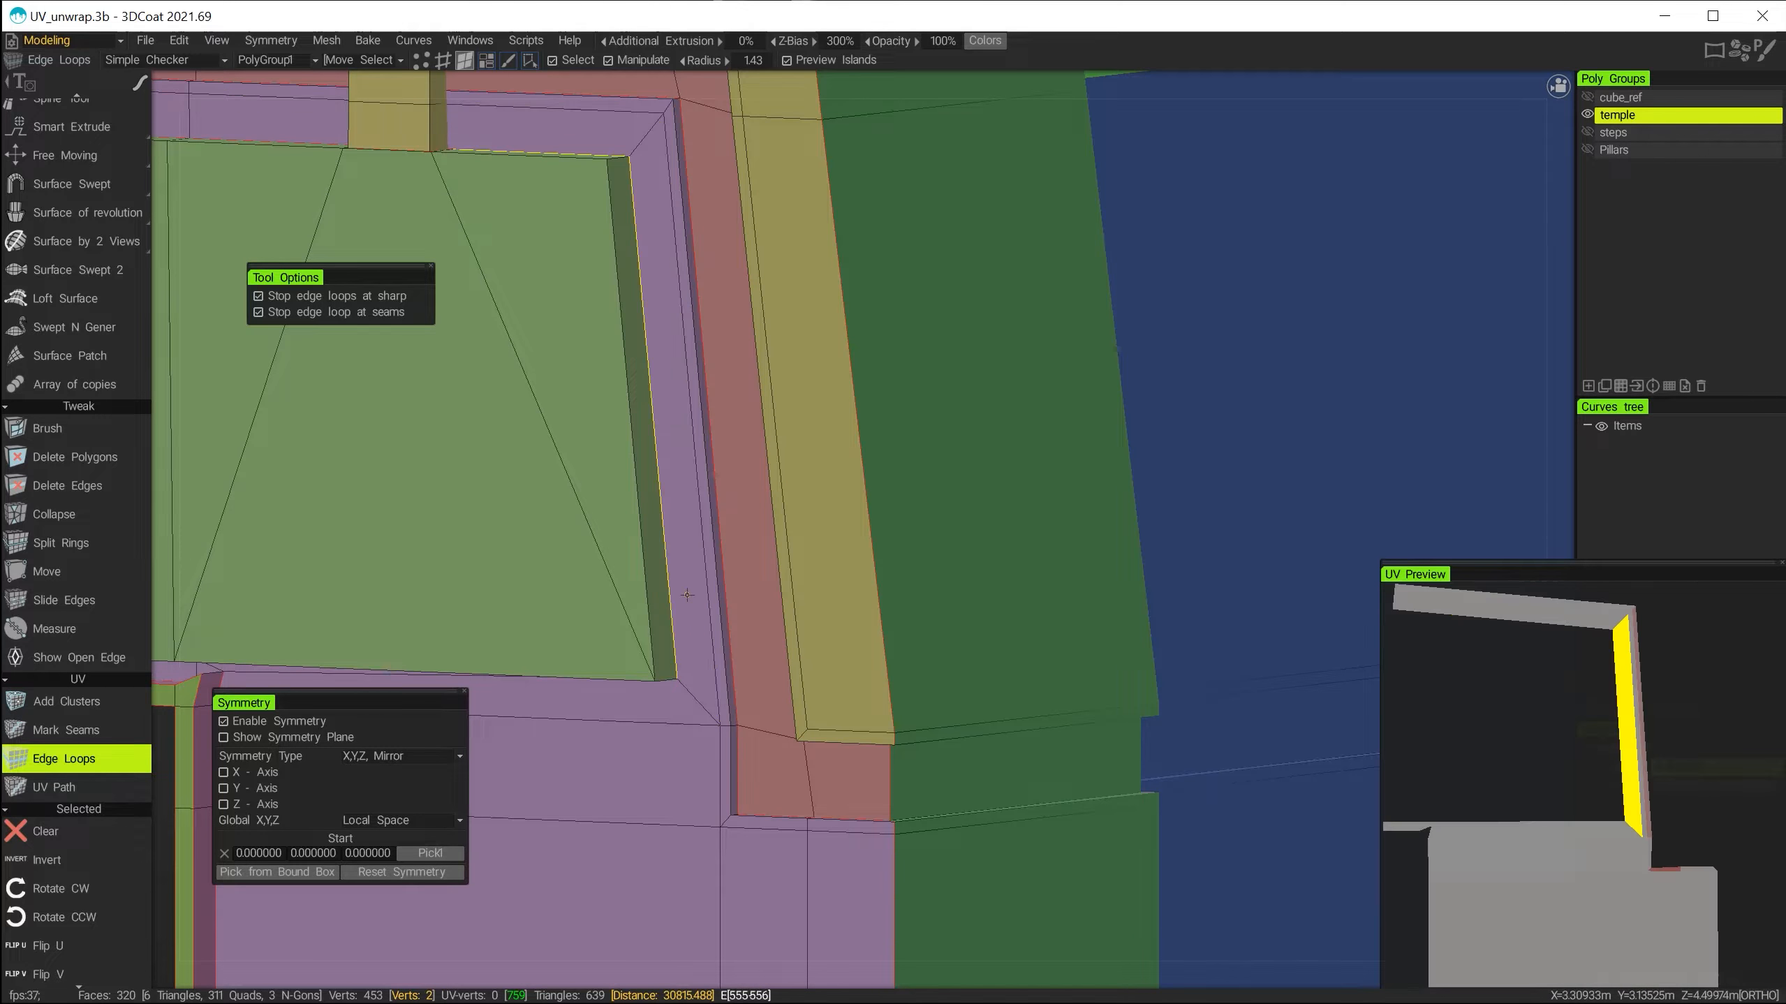
{"action": "scroll", "coordinate": [756, 541], "scroll_direction": "down", "scroll_amount": 5}
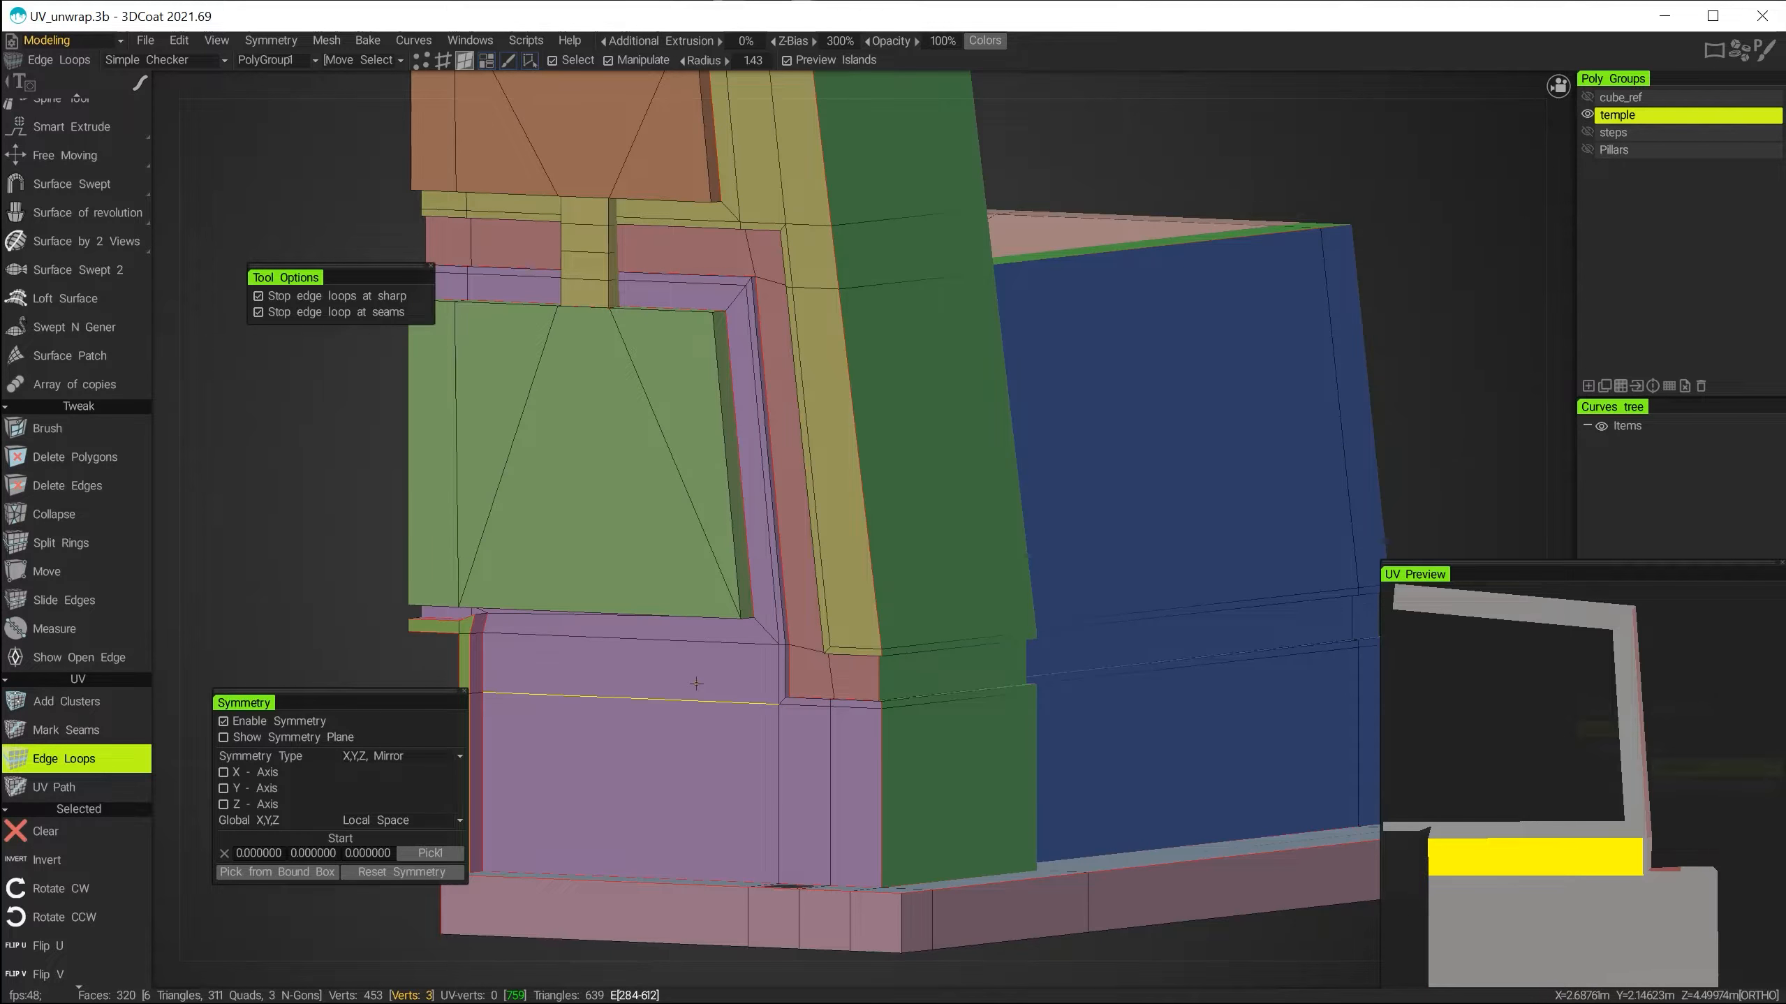
{"action": "scroll", "coordinate": [696, 683], "scroll_direction": "up", "scroll_amount": 2}
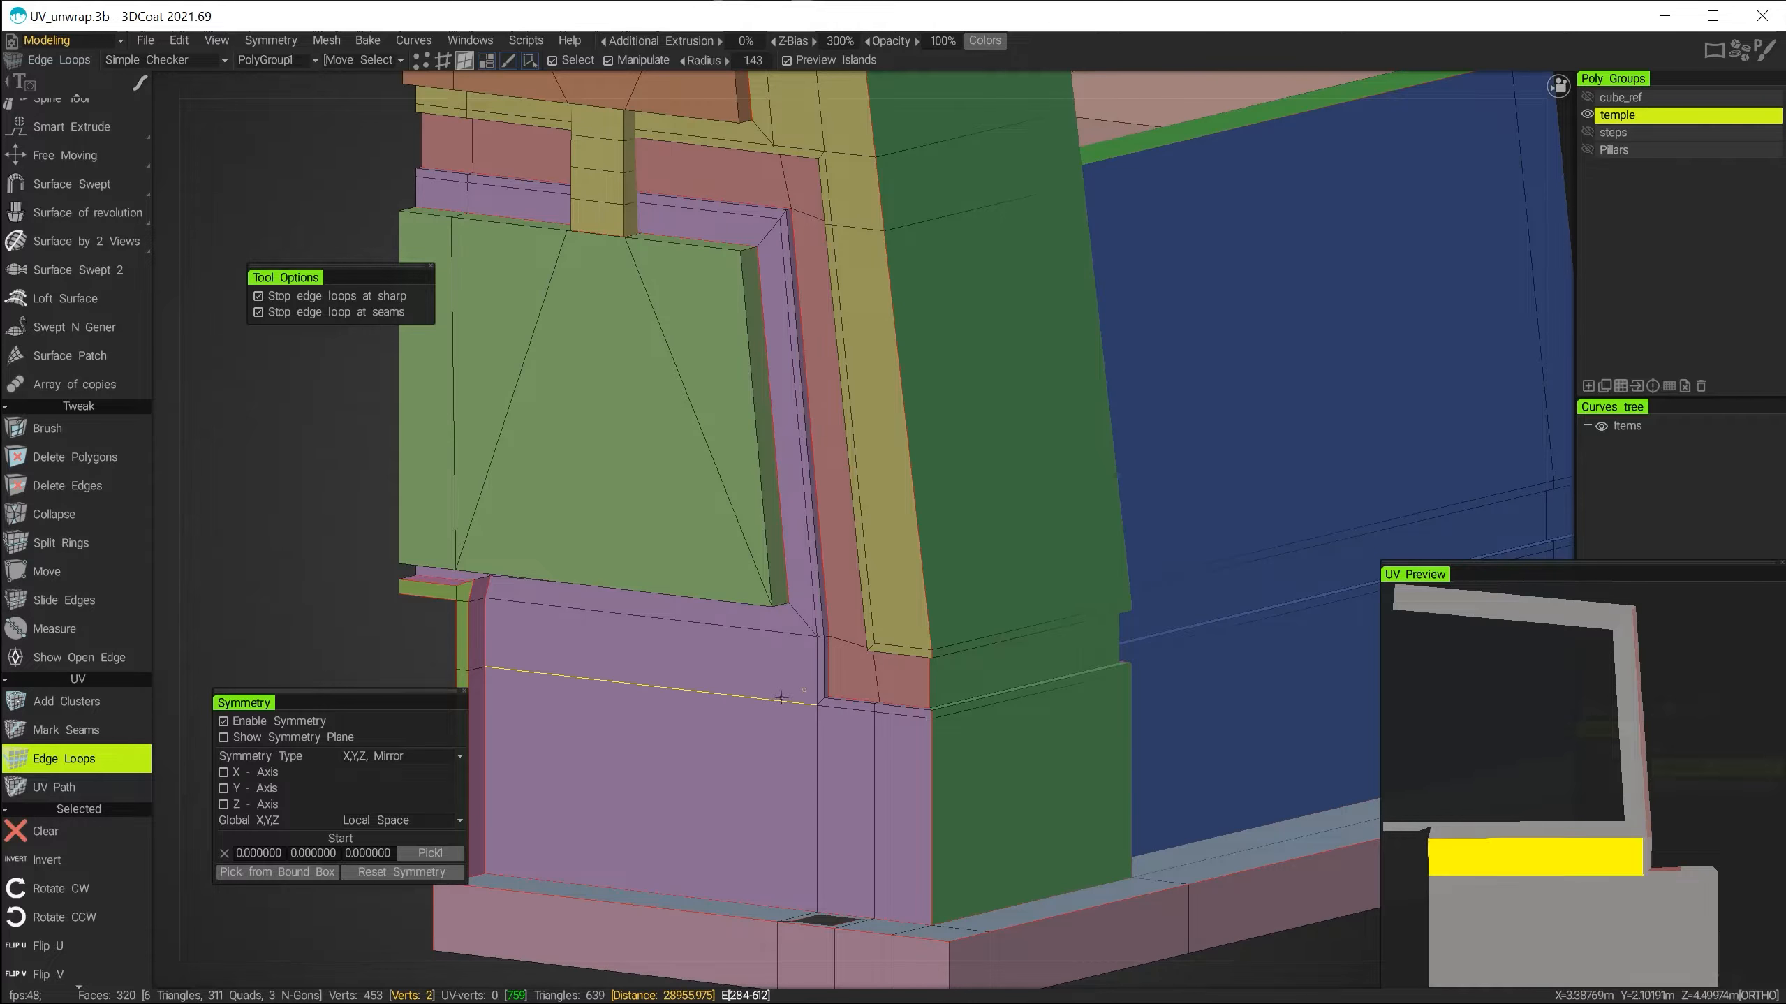
{"action": "scroll", "coordinate": [741, 709], "scroll_direction": "up", "scroll_amount": 3}
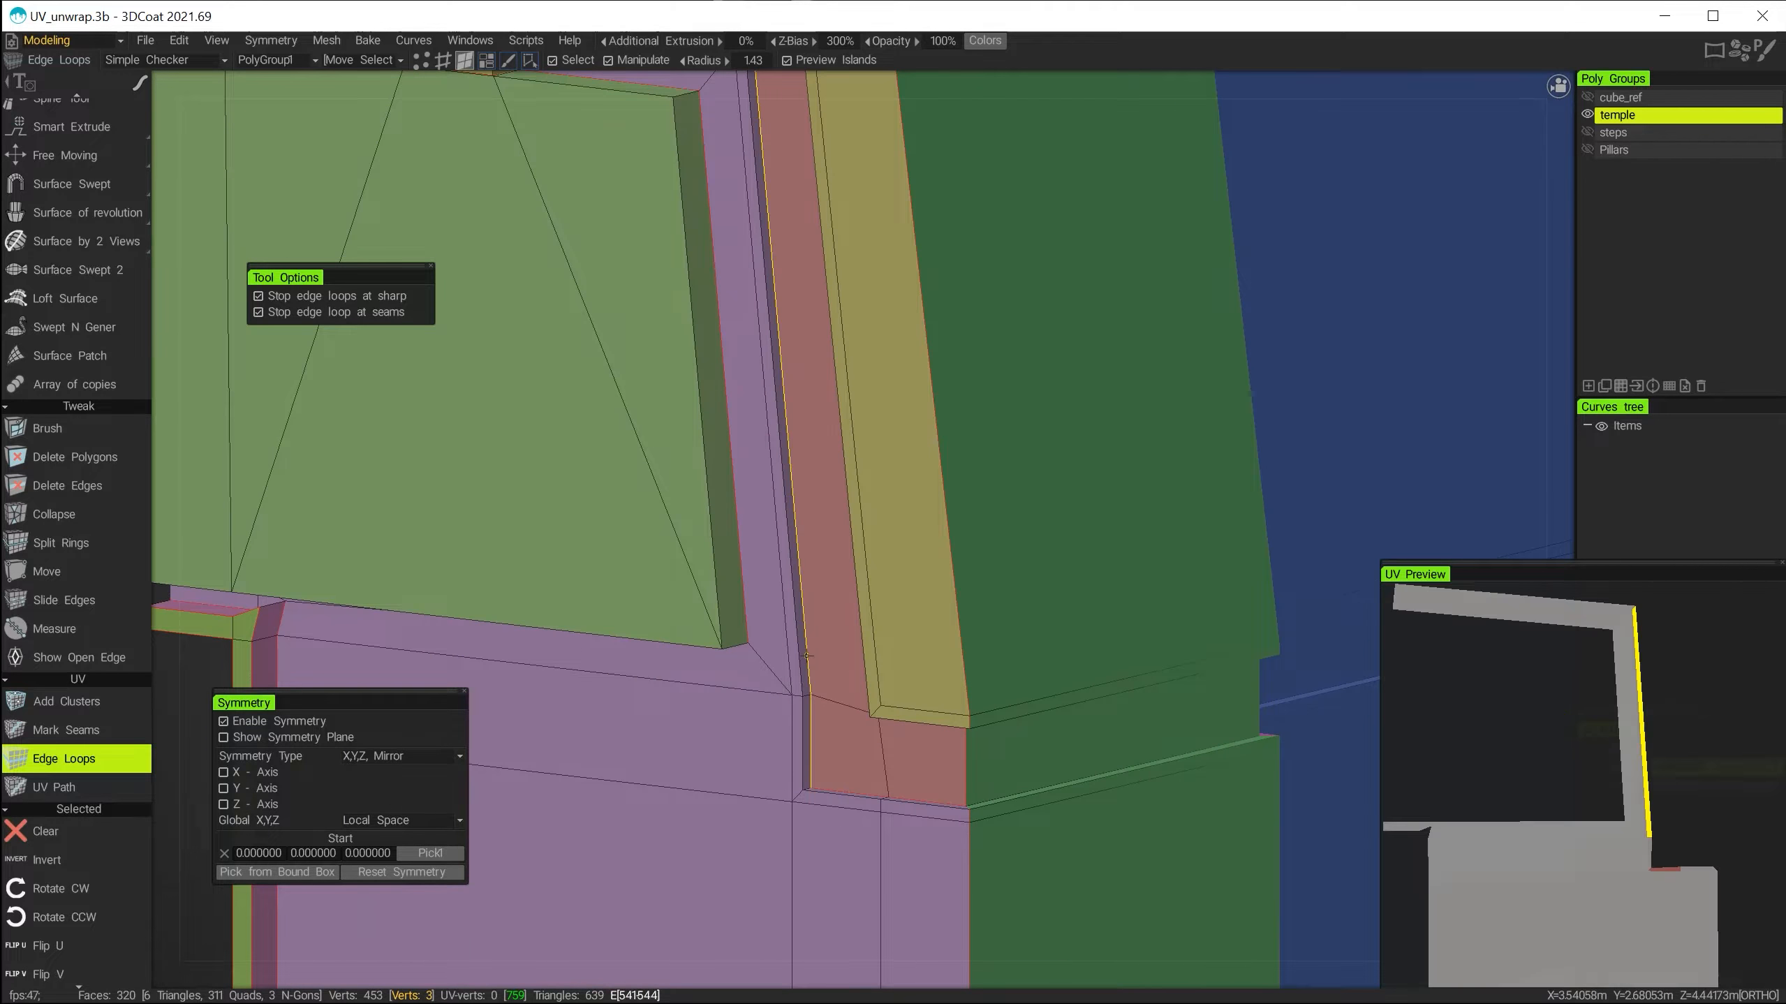
{"action": "left_click_drag", "start_coordinate": [849, 734], "coordinate": [903, 794], "text": "alt"}
{"action": "left_click_drag", "start_coordinate": [801, 563], "coordinate": [827, 554], "text": "alt"}
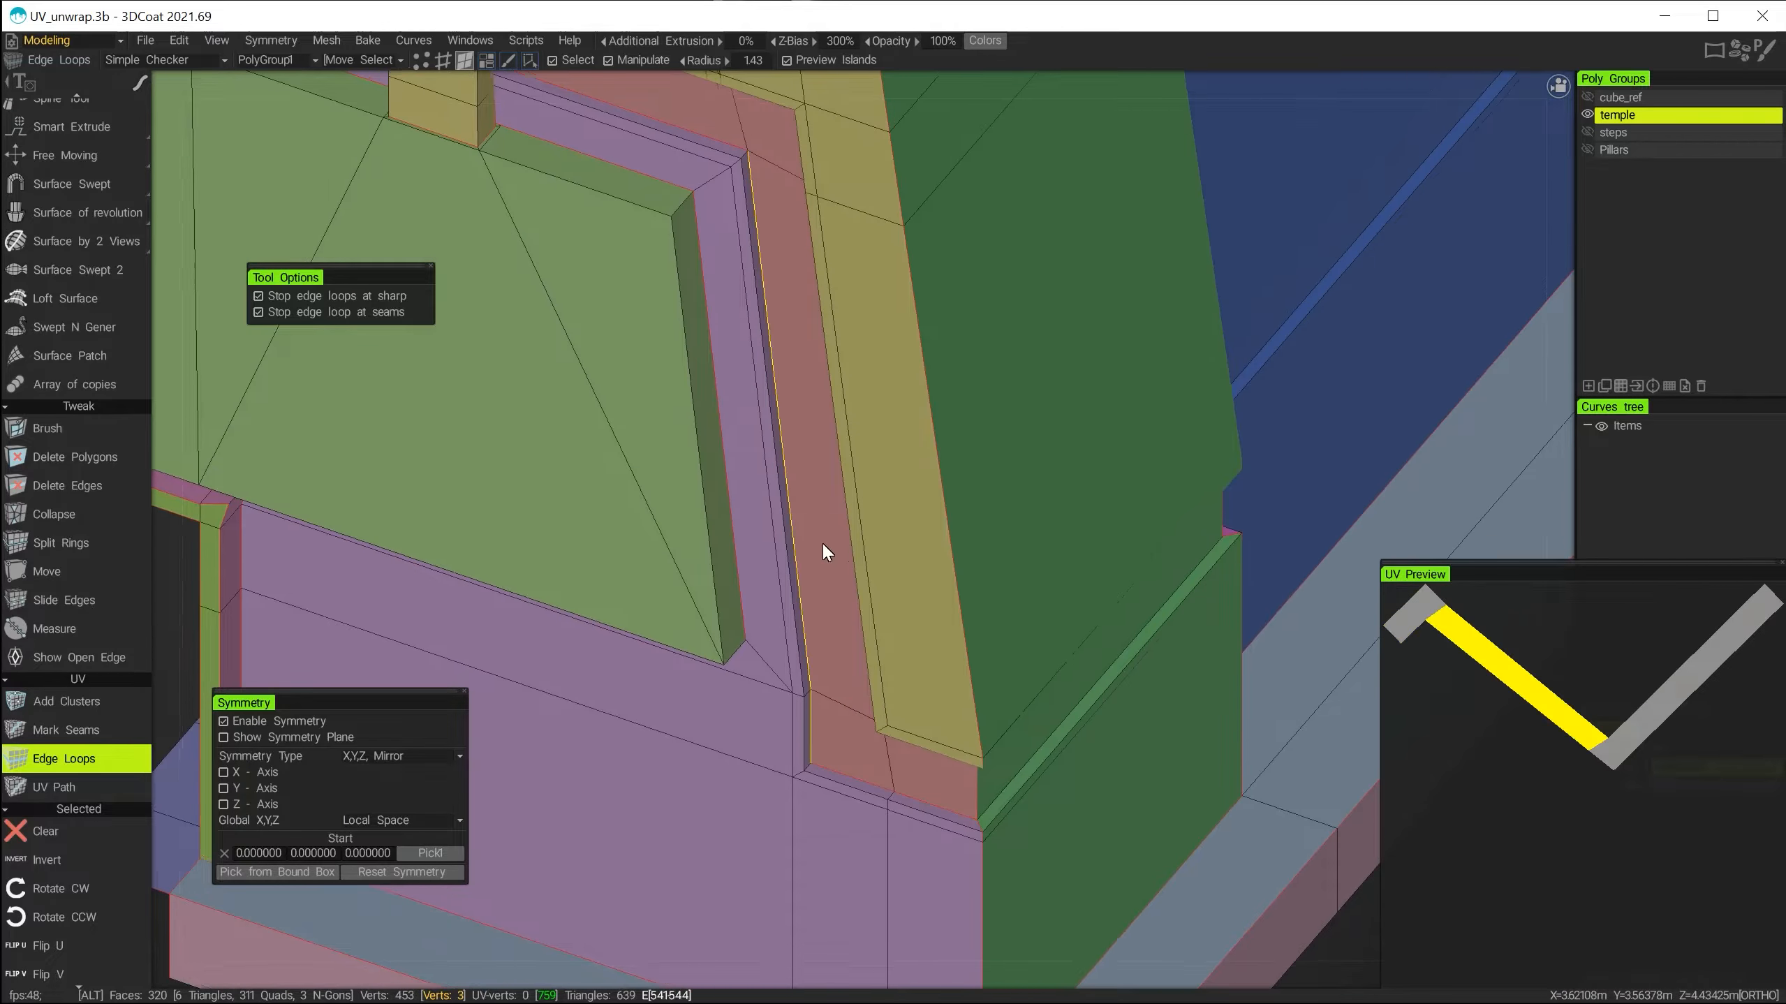
{"action": "middle_click_drag", "start_coordinate": [822, 542], "coordinate": [876, 707], "text": "alt"}
{"action": "left_click_drag", "start_coordinate": [839, 500], "coordinate": [815, 416], "text": "alt"}
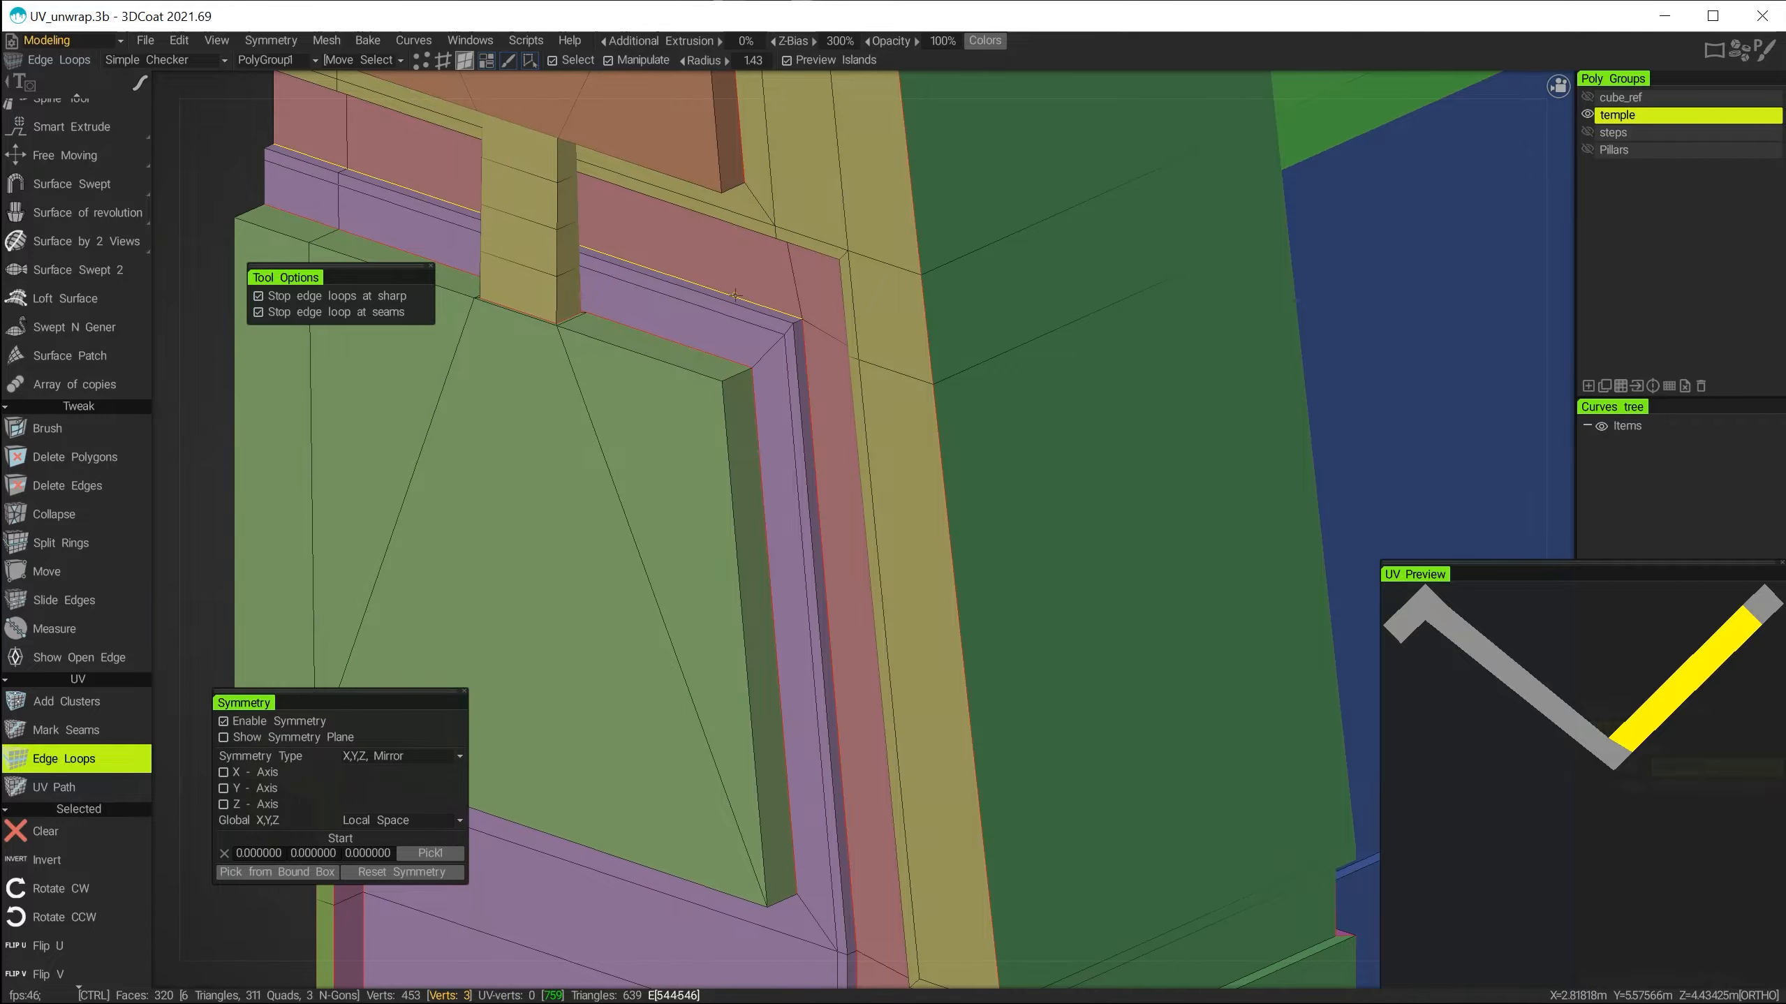
{"action": "left_click", "coordinate": [734, 293], "text": "ctrl"}
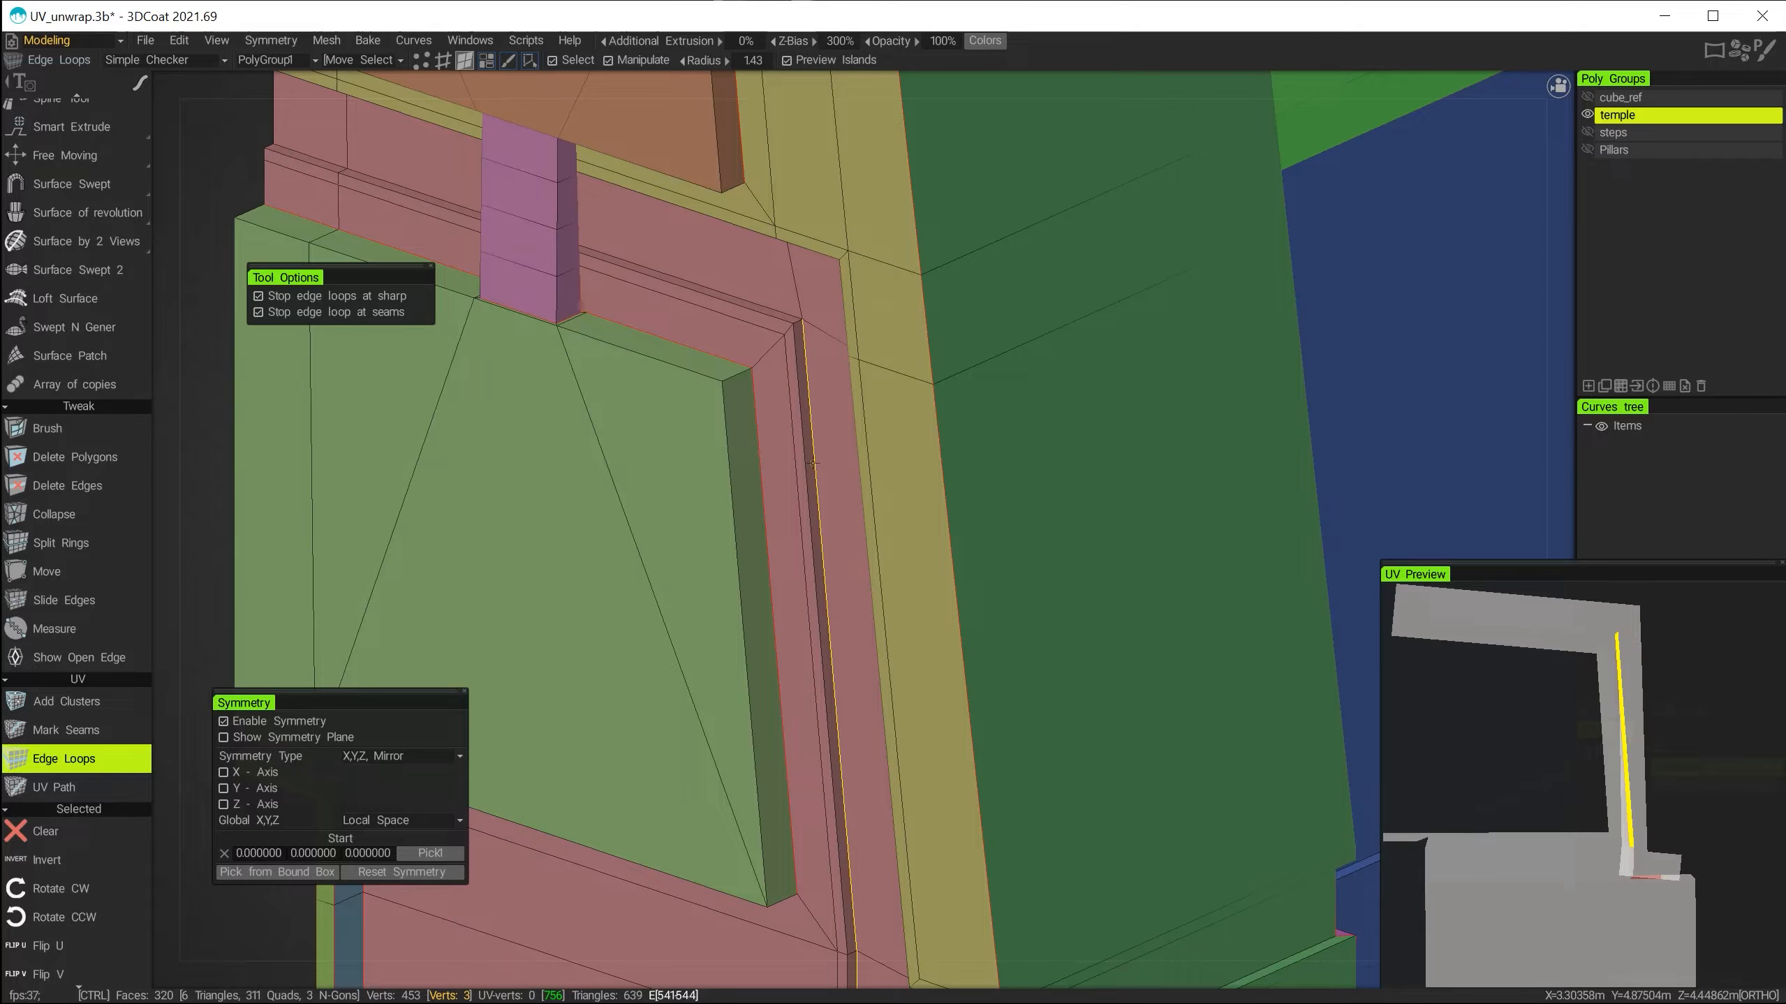
Remove the seam loop separating the red frame from the yellow outer frame so both share one UV island.
{"action": "middle_click_drag", "start_coordinate": [892, 575], "coordinate": [817, 154], "text": "alt"}
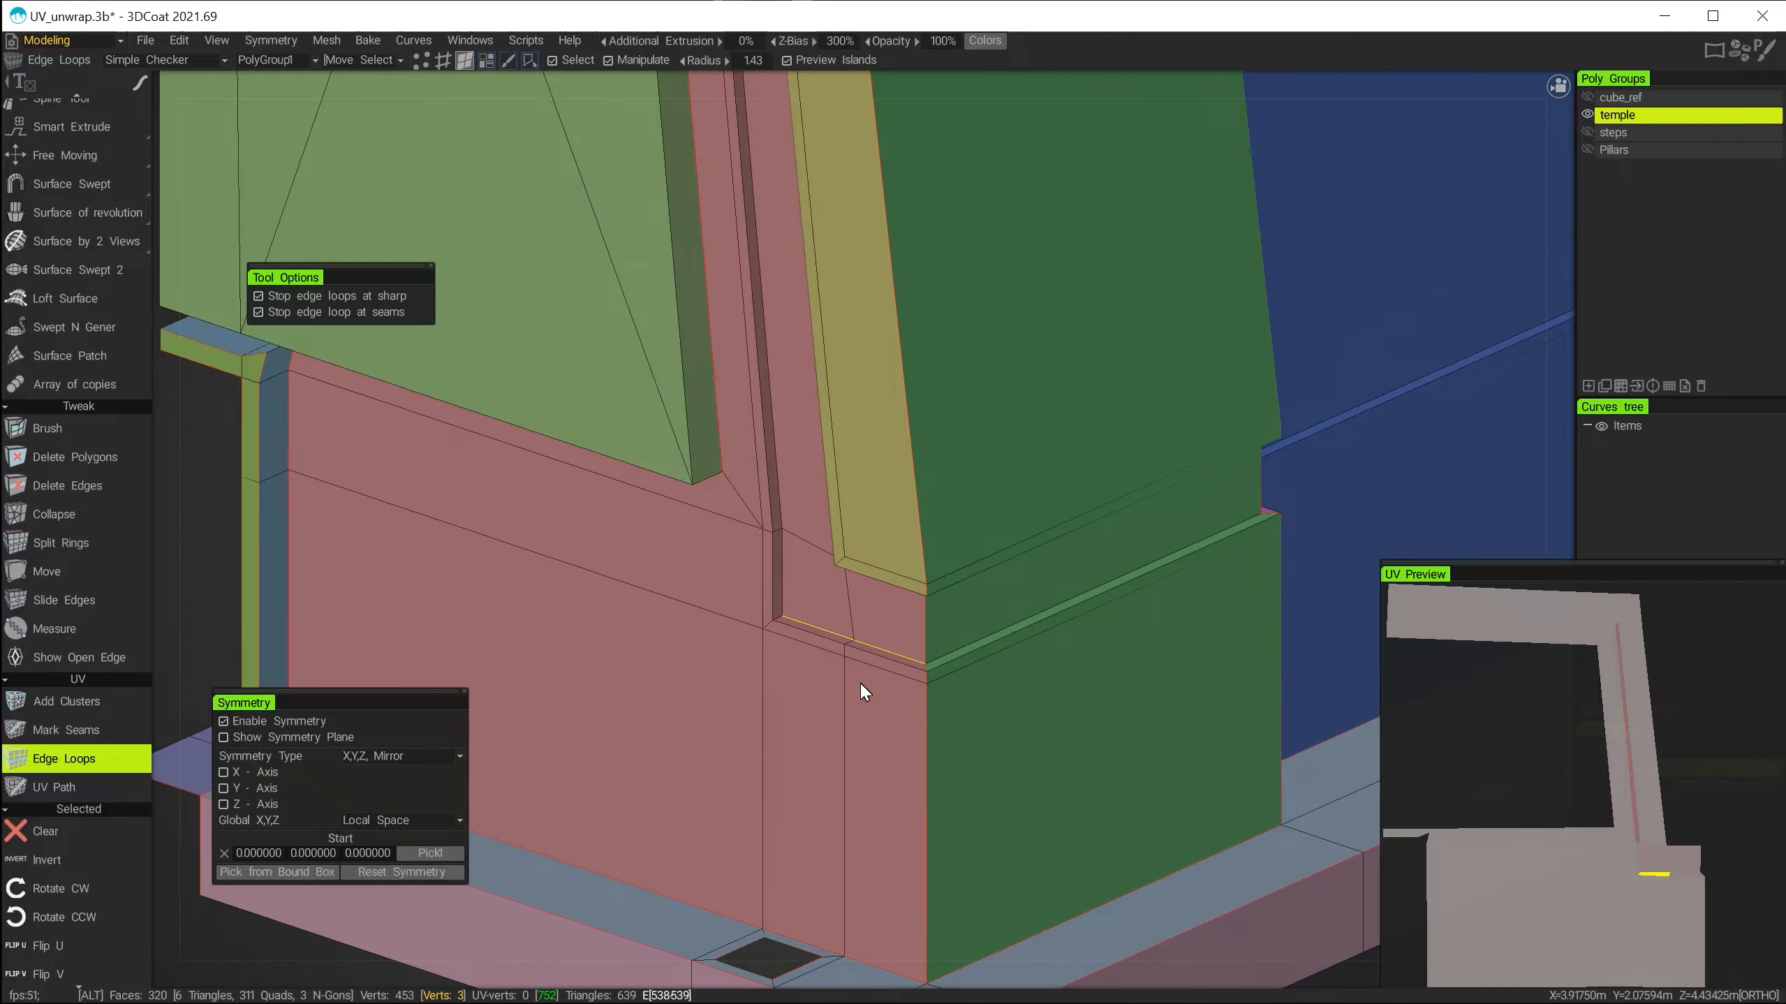
{"action": "middle_click_drag", "start_coordinate": [859, 681], "coordinate": [892, 820], "text": "alt"}
{"action": "left_click_drag", "start_coordinate": [872, 710], "coordinate": [859, 430], "text": "alt"}
{"action": "middle_click_drag", "start_coordinate": [886, 442], "coordinate": [1053, 463], "text": "alt"}
{"action": "left_click", "coordinate": [895, 322], "text": "ctrl"}
Remove the remaining seam edges along the outer frame's vertical recess and at its lower corner.
{"action": "left_click_drag", "start_coordinate": [933, 454], "coordinate": [1031, 509], "text": "alt"}
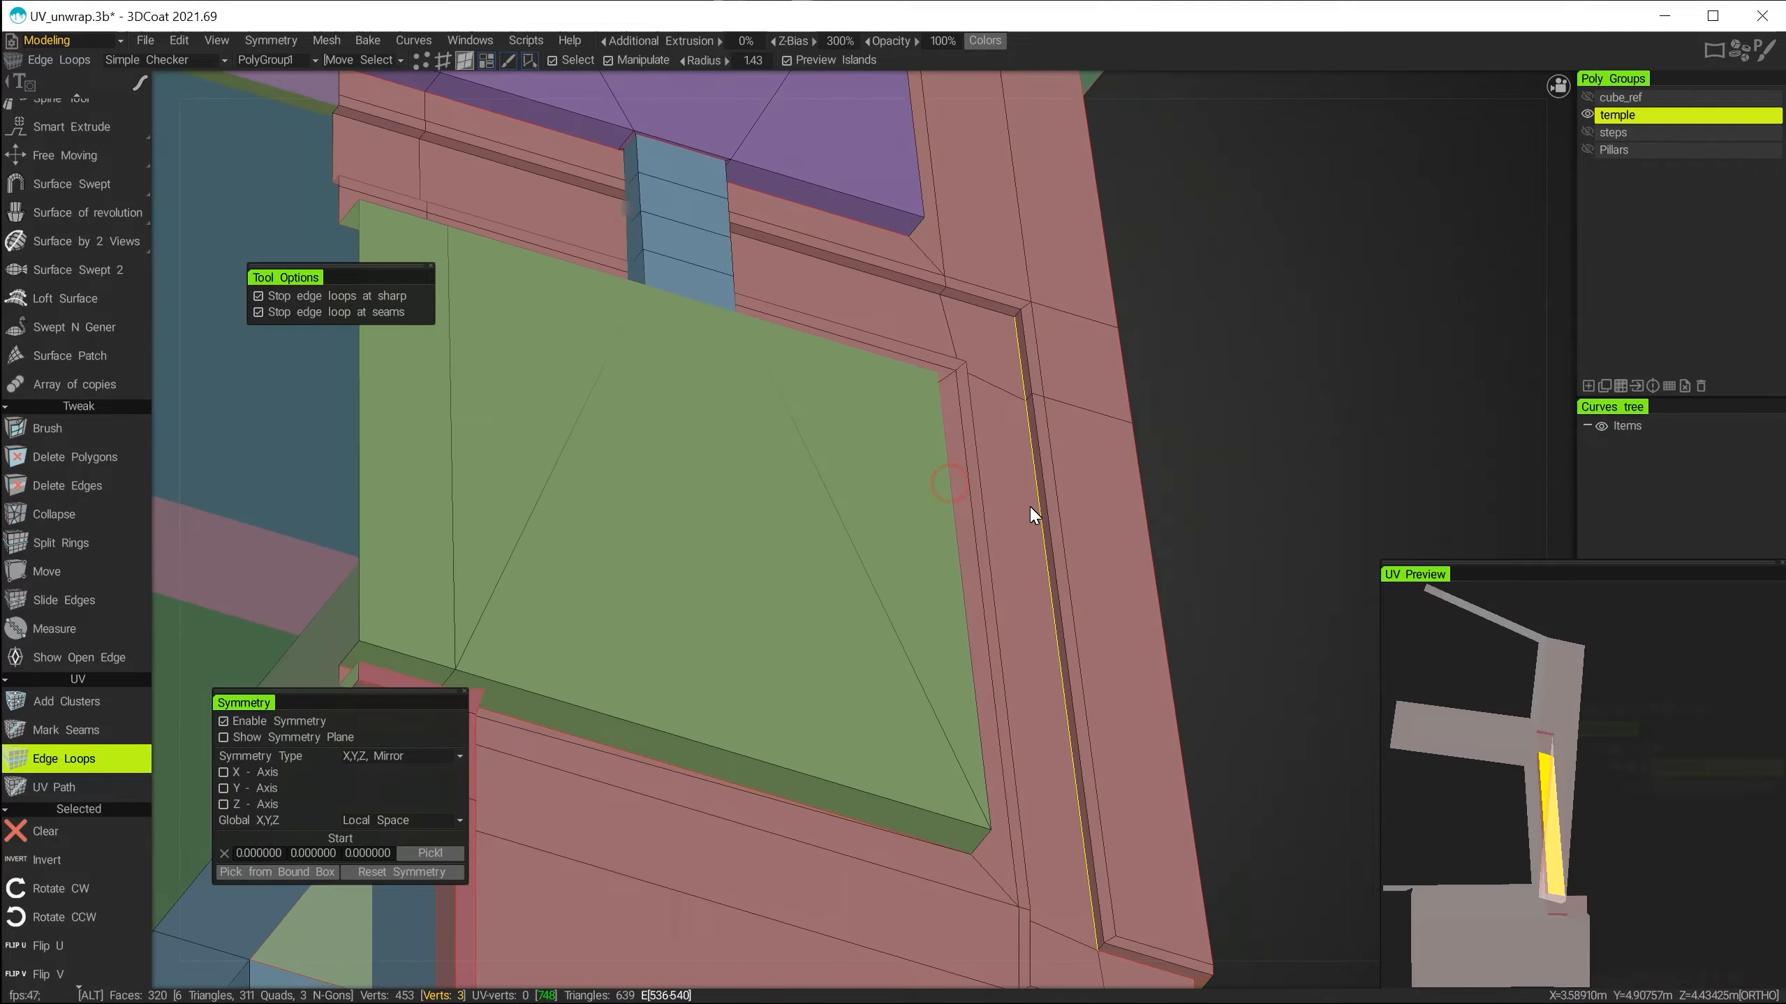
{"action": "left_click", "coordinate": [1038, 514], "text": "ctrl"}
{"action": "middle_click_drag", "start_coordinate": [1086, 570], "coordinate": [1021, 395], "text": "alt"}
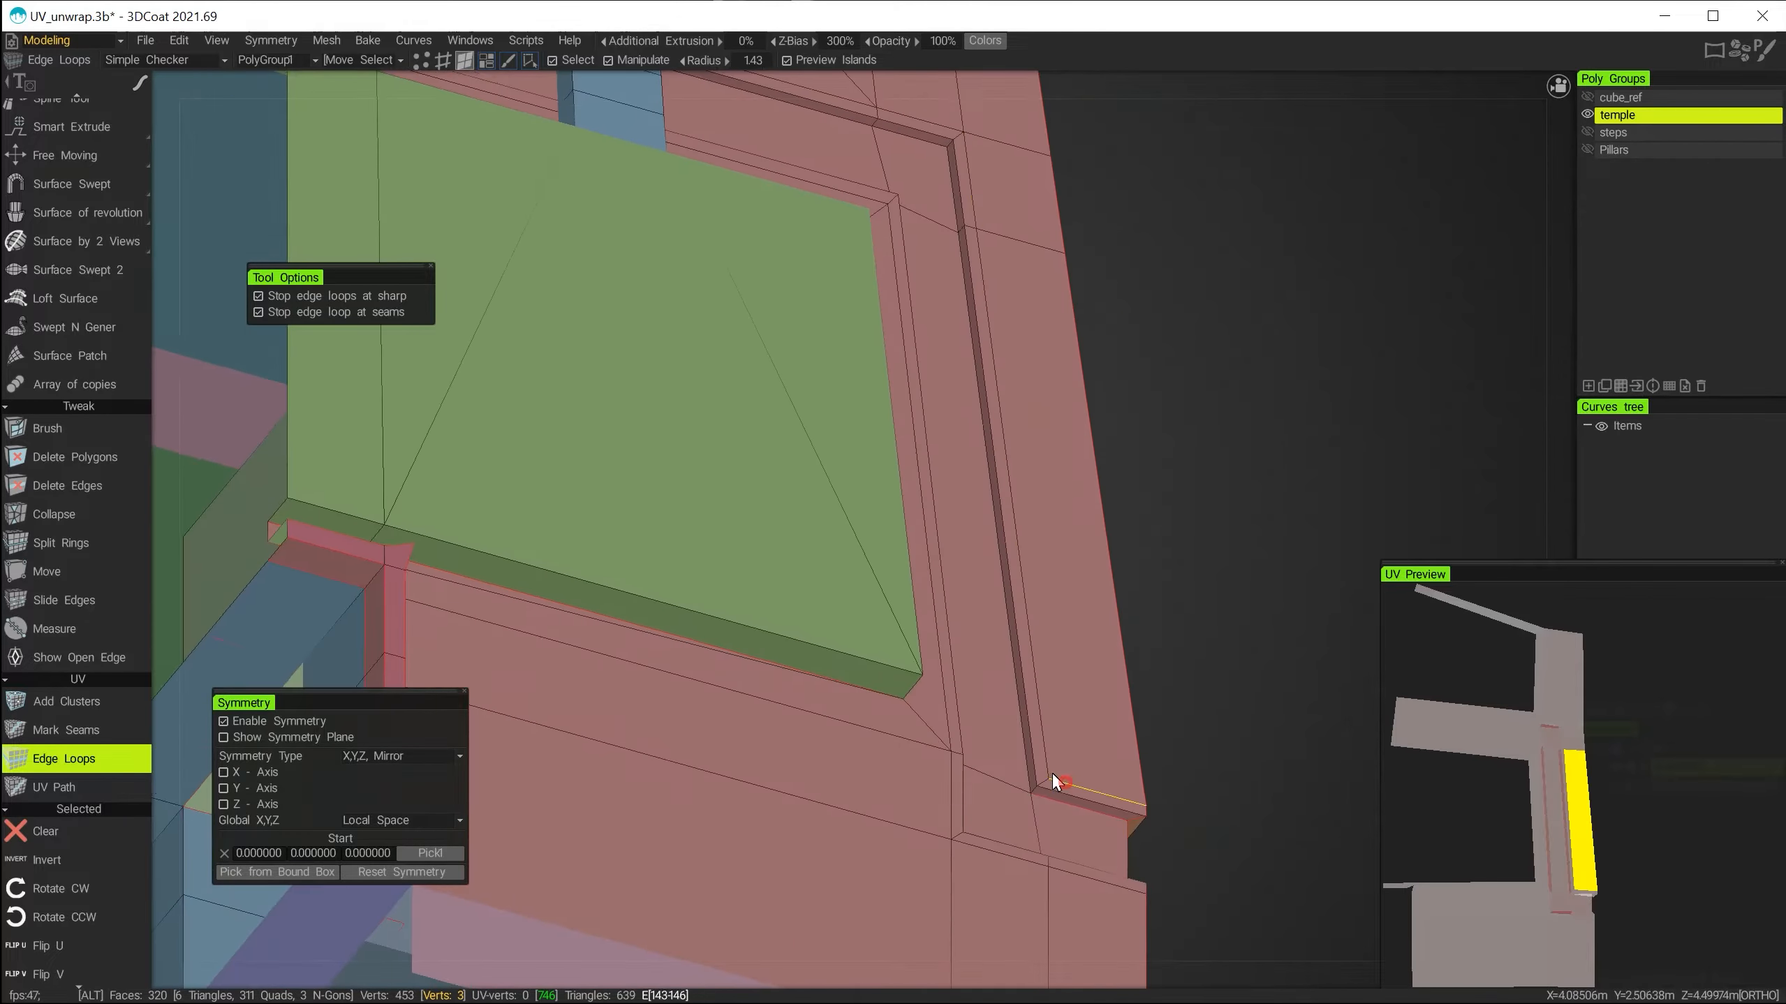
{"action": "left_click_drag", "start_coordinate": [1052, 775], "coordinate": [1082, 781], "text": "alt"}
{"action": "left_click", "coordinate": [1068, 806], "text": "ctrl"}
Examine the merged frame island around the green panel in the model and the UV preview.
{"action": "left_click_drag", "start_coordinate": [936, 510], "coordinate": [845, 626], "text": "alt"}
{"action": "right_click_drag", "start_coordinate": [845, 625], "coordinate": [788, 580], "text": "alt"}
{"action": "left_click_drag", "start_coordinate": [852, 647], "coordinate": [890, 687], "text": "alt"}
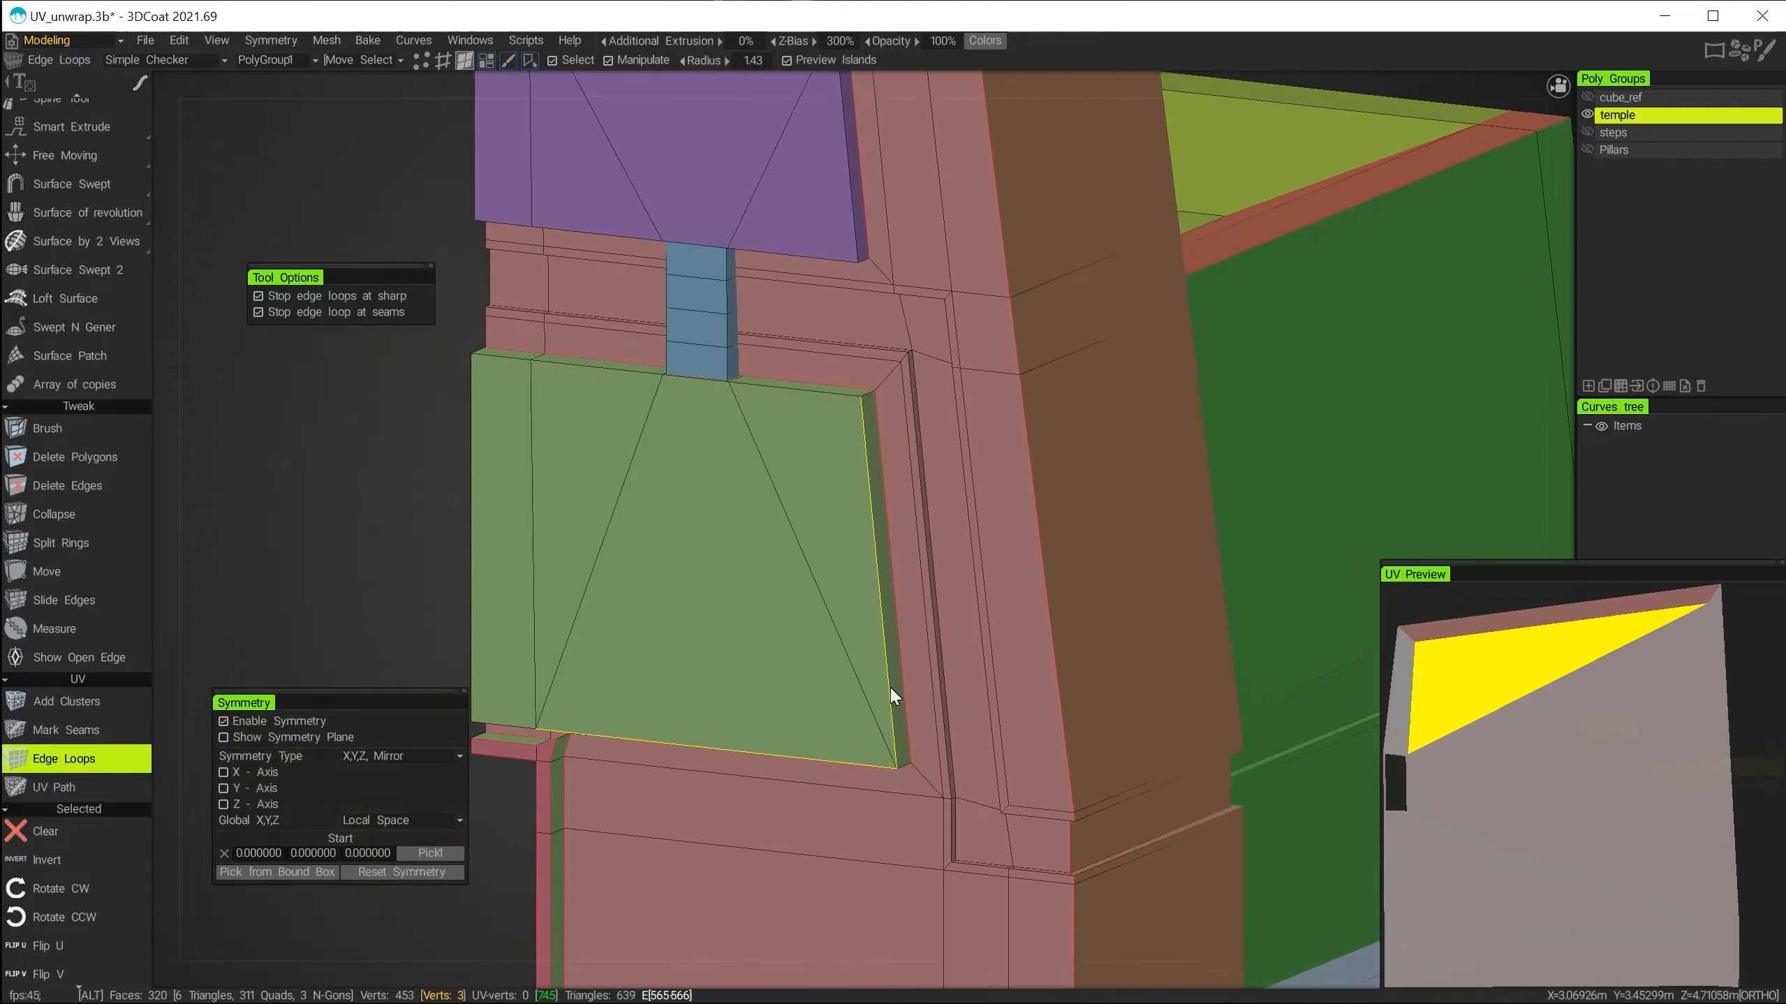
{"action": "middle_click_drag", "start_coordinate": [890, 604], "coordinate": [940, 501], "text": "alt"}
{"action": "left_click_drag", "start_coordinate": [908, 557], "coordinate": [872, 563], "text": "alt"}
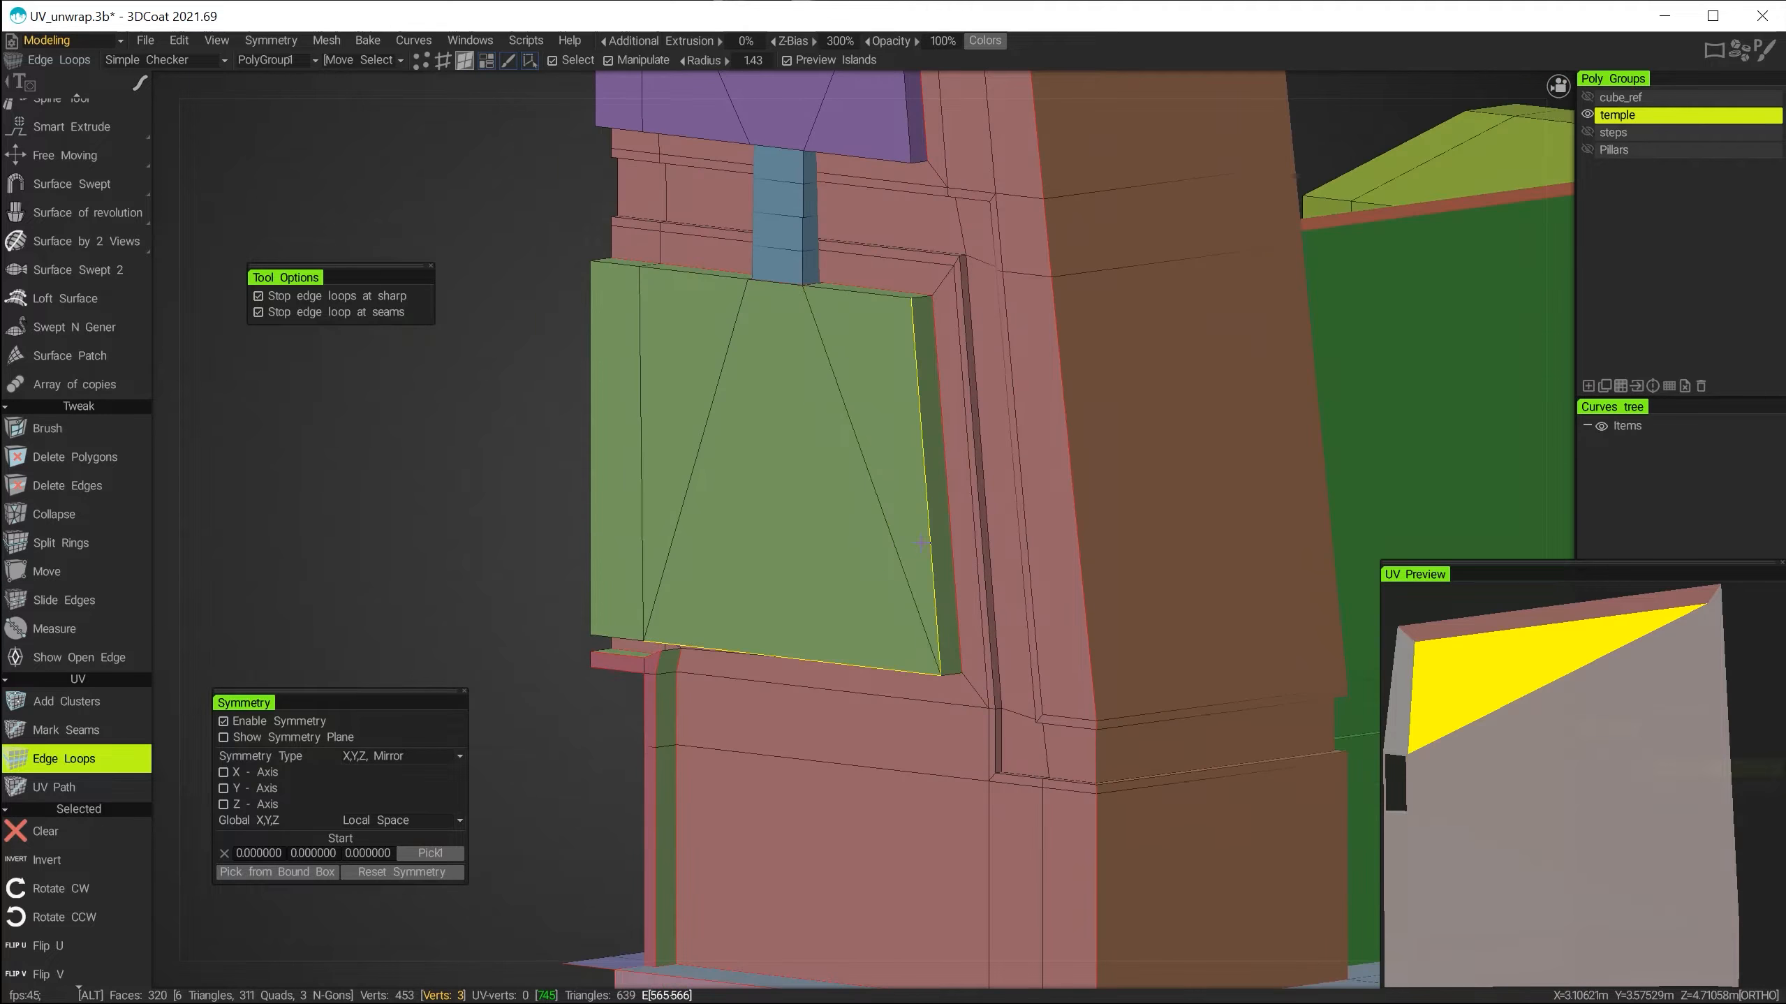
{"action": "middle_click_drag", "start_coordinate": [892, 488], "coordinate": [752, 389], "text": "alt"}
{"action": "right_click_drag", "start_coordinate": [710, 522], "coordinate": [787, 598], "text": "alt"}
{"action": "left_click_drag", "start_coordinate": [791, 606], "coordinate": [809, 695], "text": "alt"}
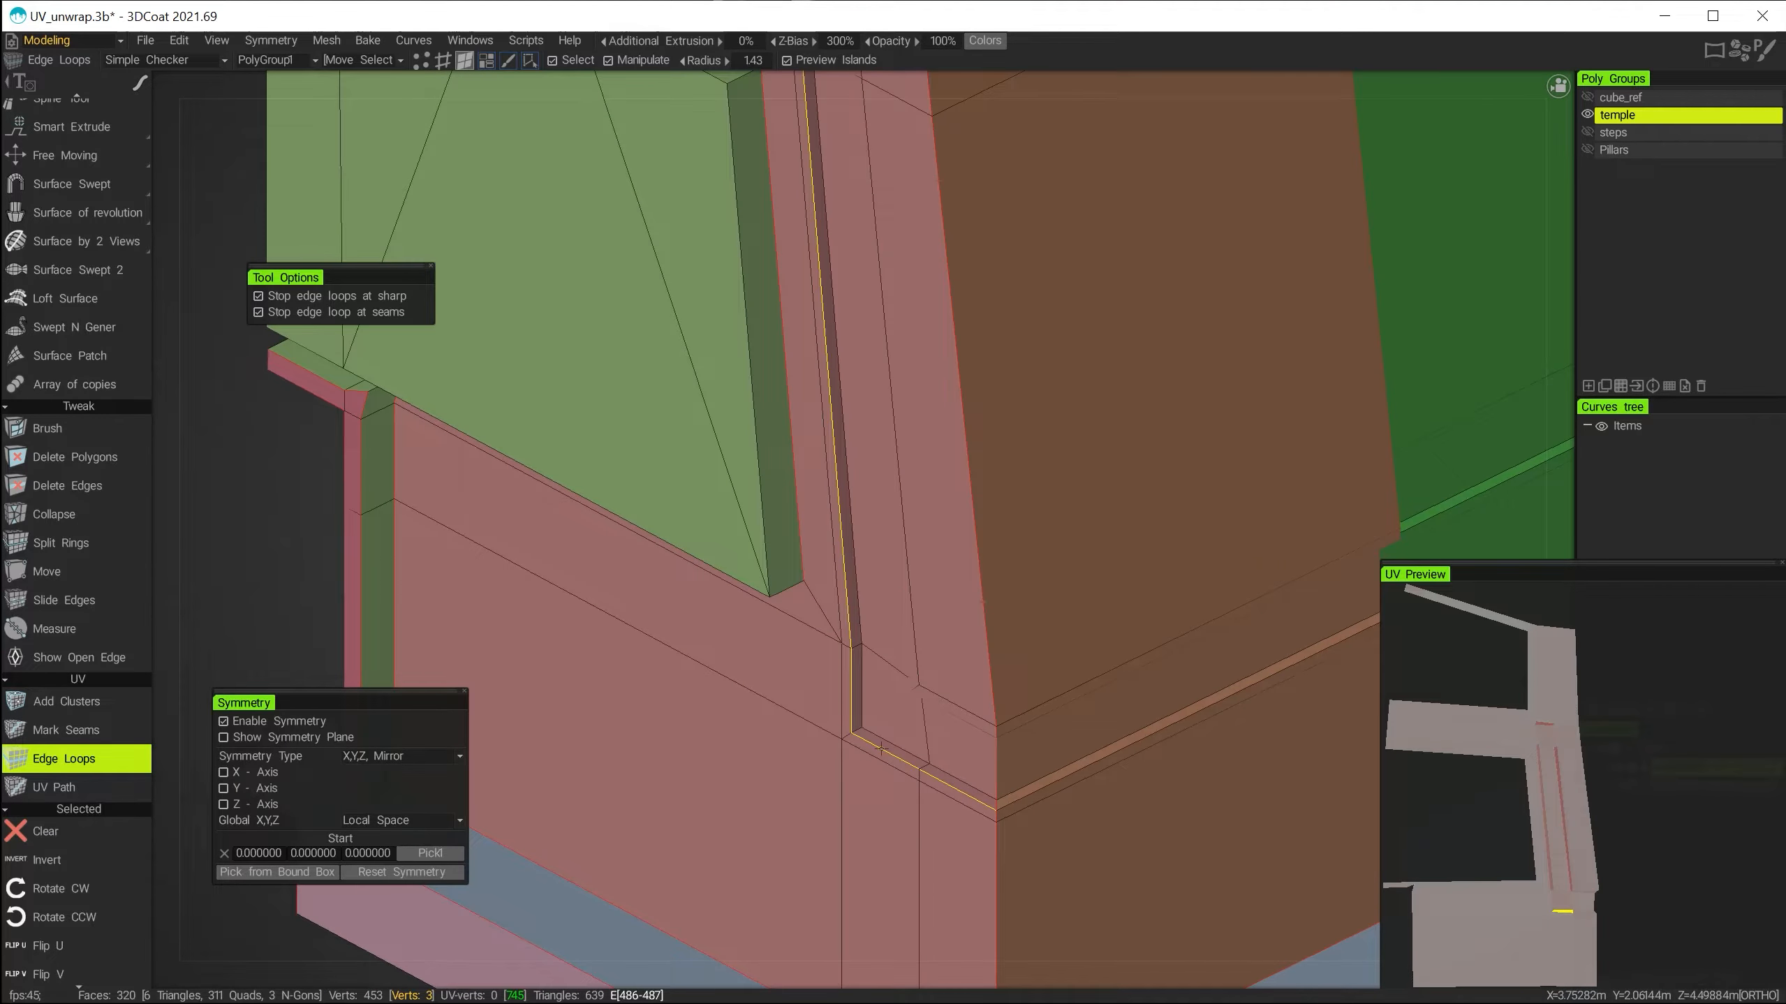
{"action": "left_click_drag", "start_coordinate": [732, 703], "coordinate": [758, 672], "text": "alt"}
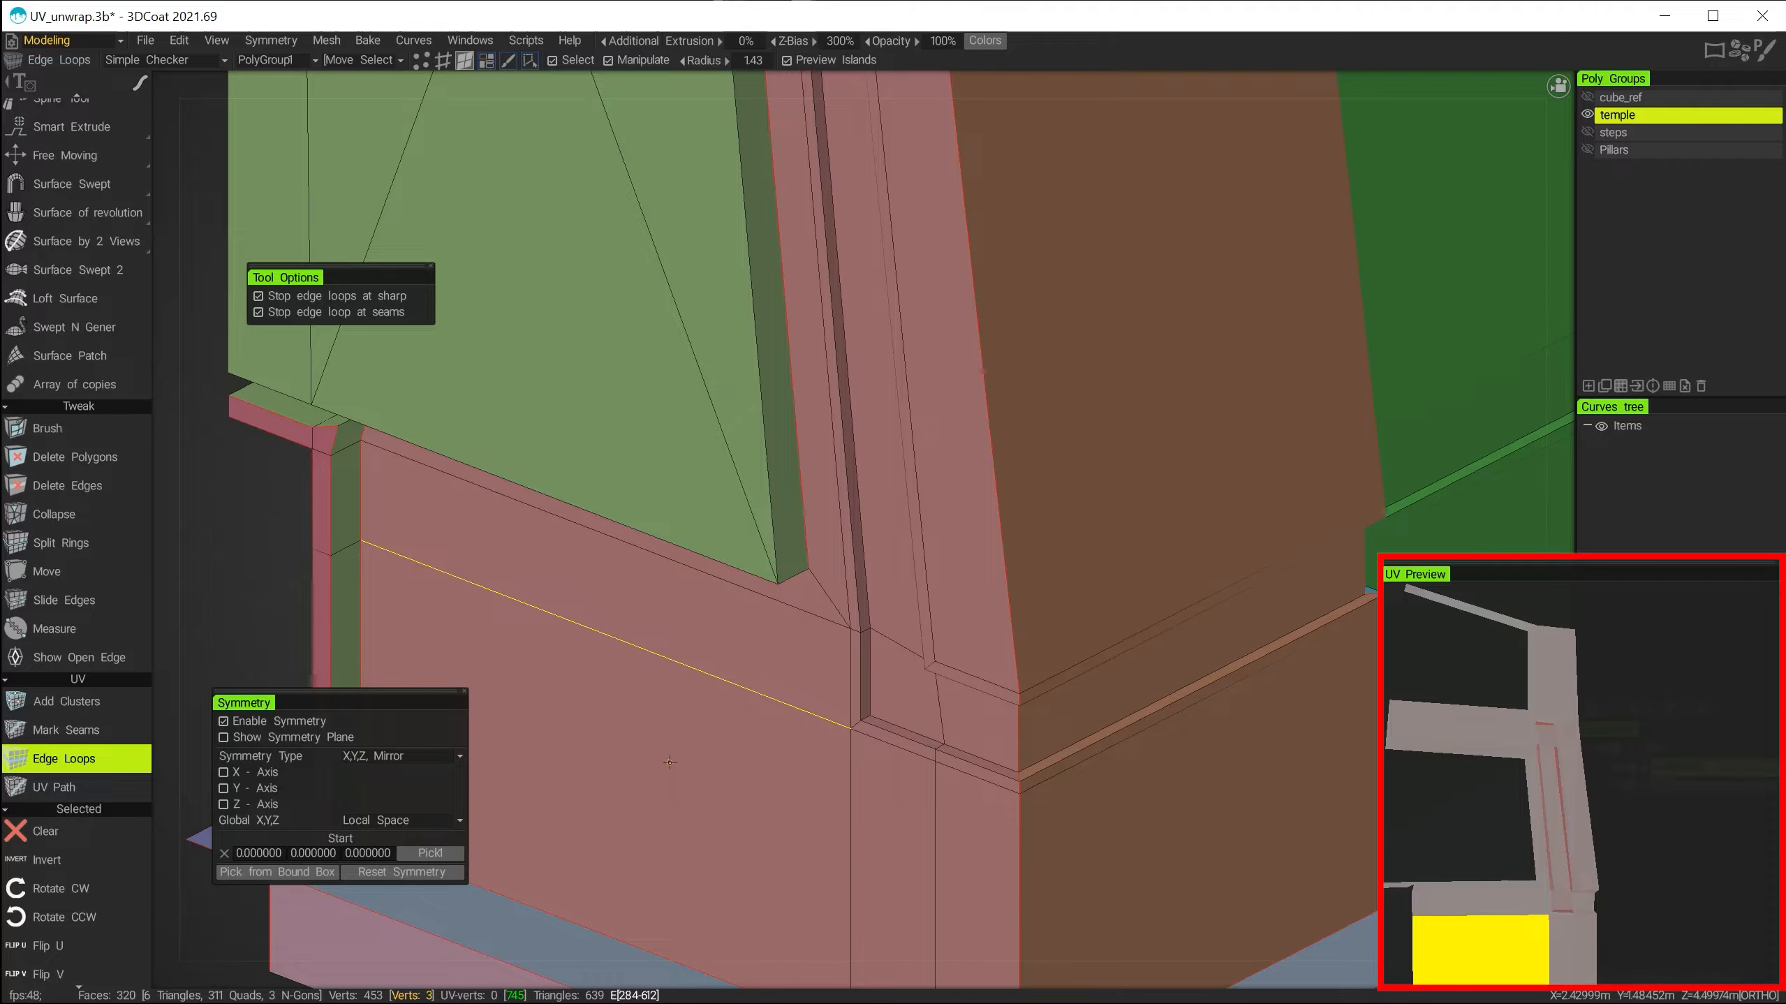
Restore the seam loops that split the inner frame, the red frame and the outer frame into separate UV islands.
{"action": "left_click", "coordinate": [859, 657]}
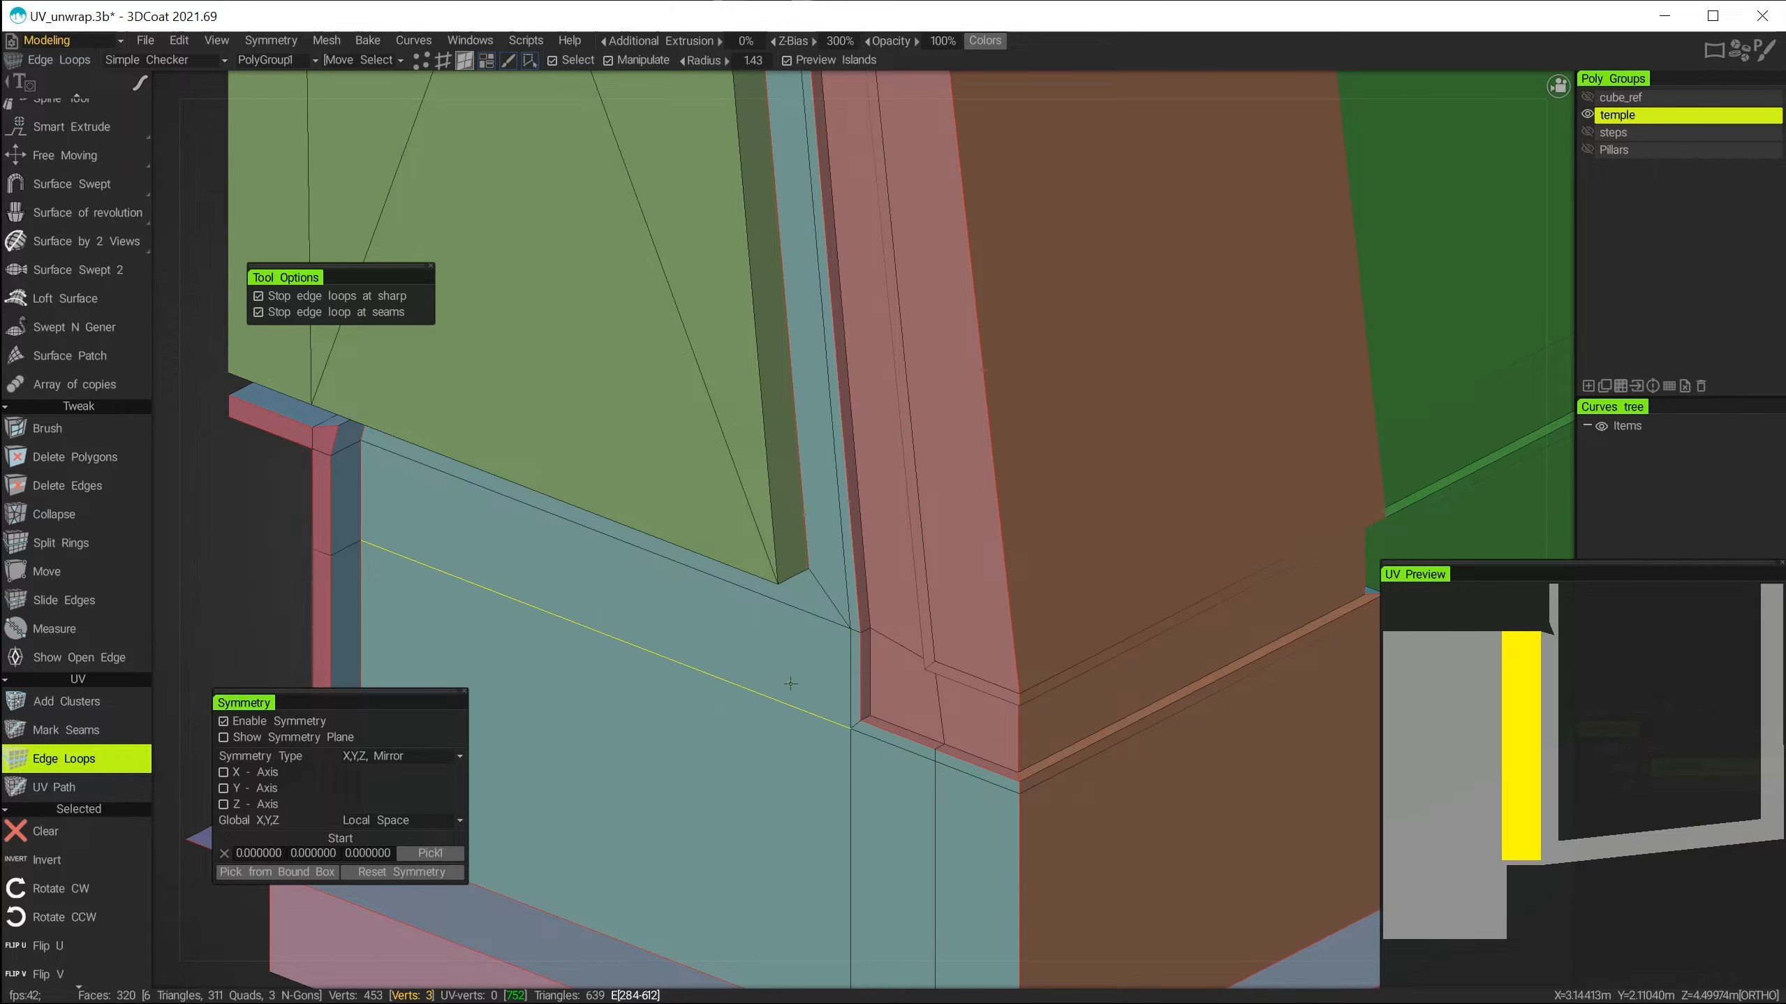
{"action": "right_click_drag", "start_coordinate": [795, 679], "coordinate": [719, 606], "text": "alt"}
{"action": "middle_click_drag", "start_coordinate": [718, 604], "coordinate": [679, 729], "text": "alt"}
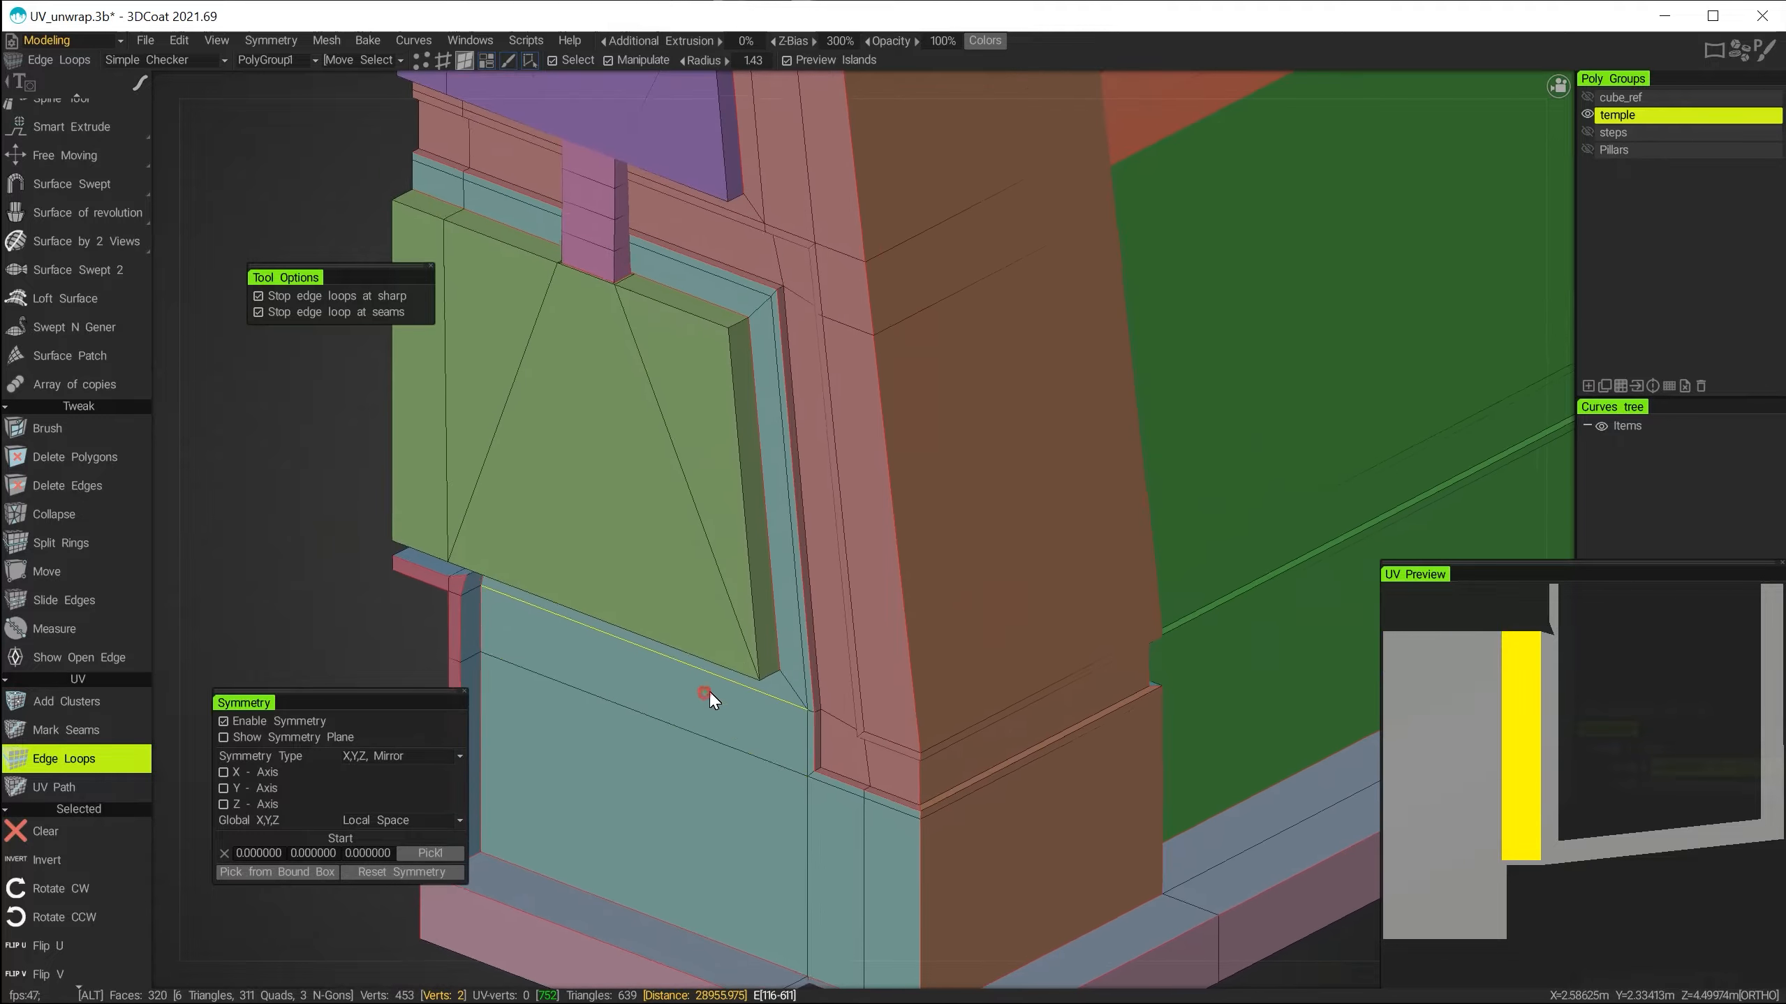
{"action": "left_click_drag", "start_coordinate": [708, 689], "coordinate": [739, 636], "text": "alt"}
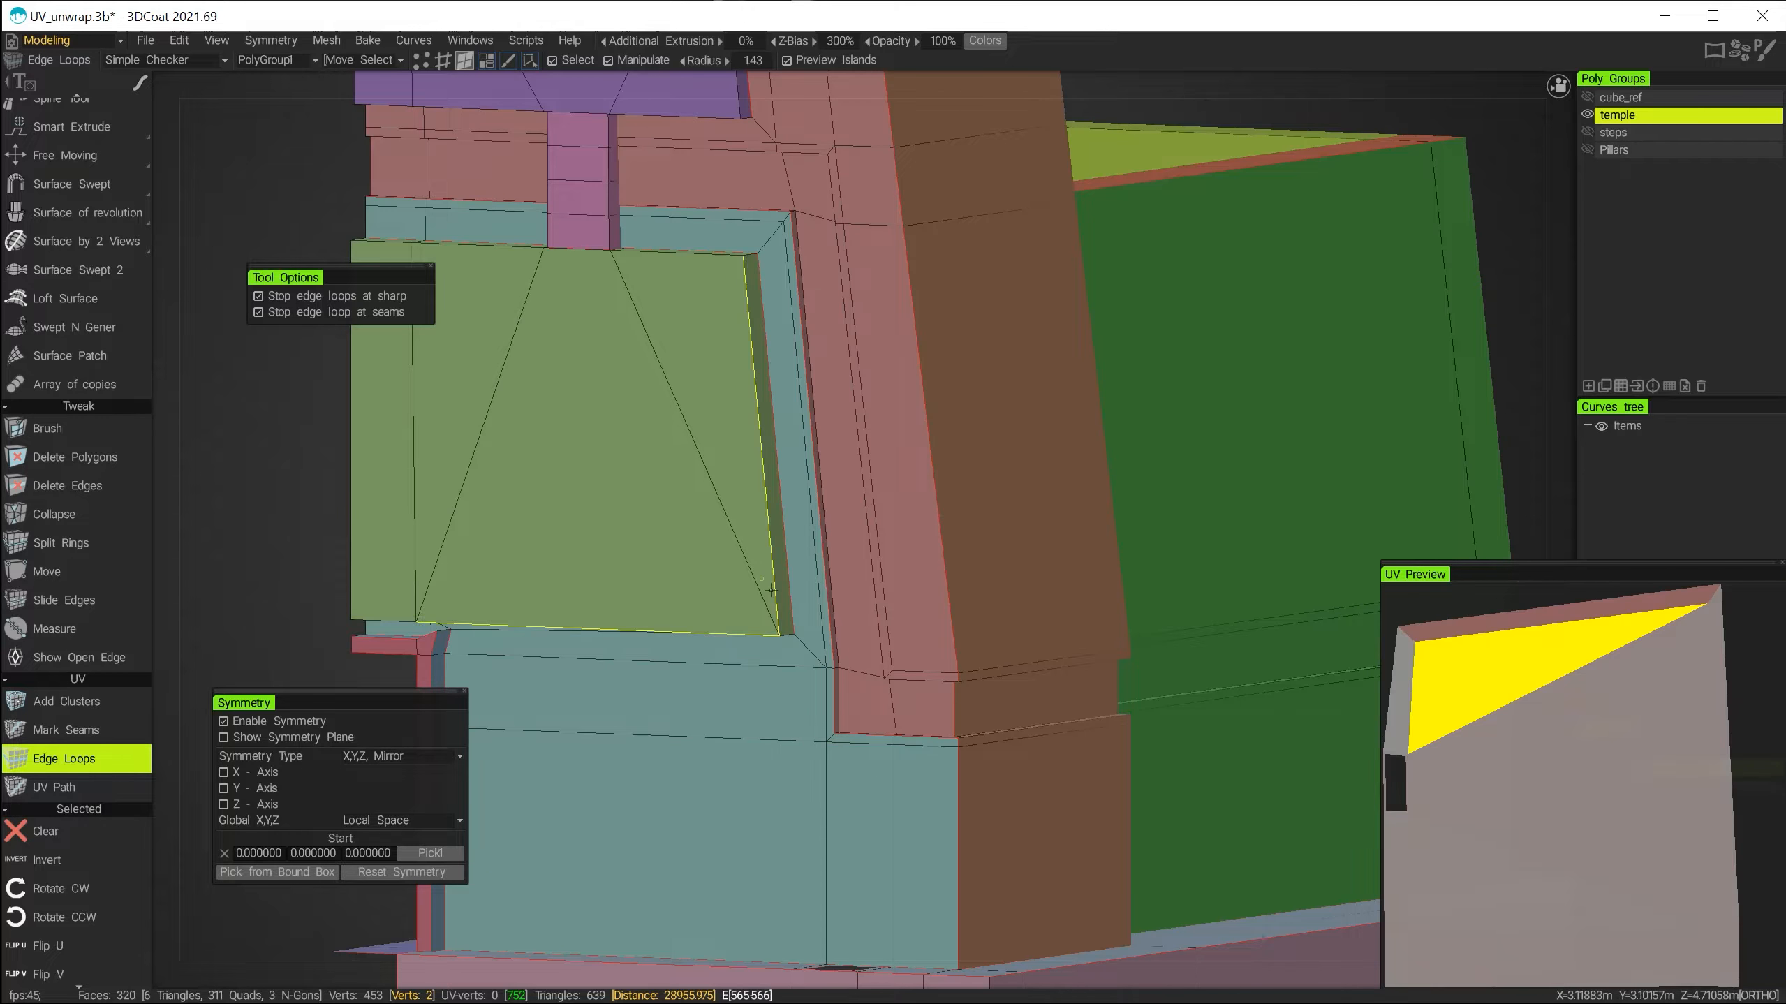
{"action": "left_click_drag", "start_coordinate": [732, 744], "coordinate": [862, 713], "text": "alt"}
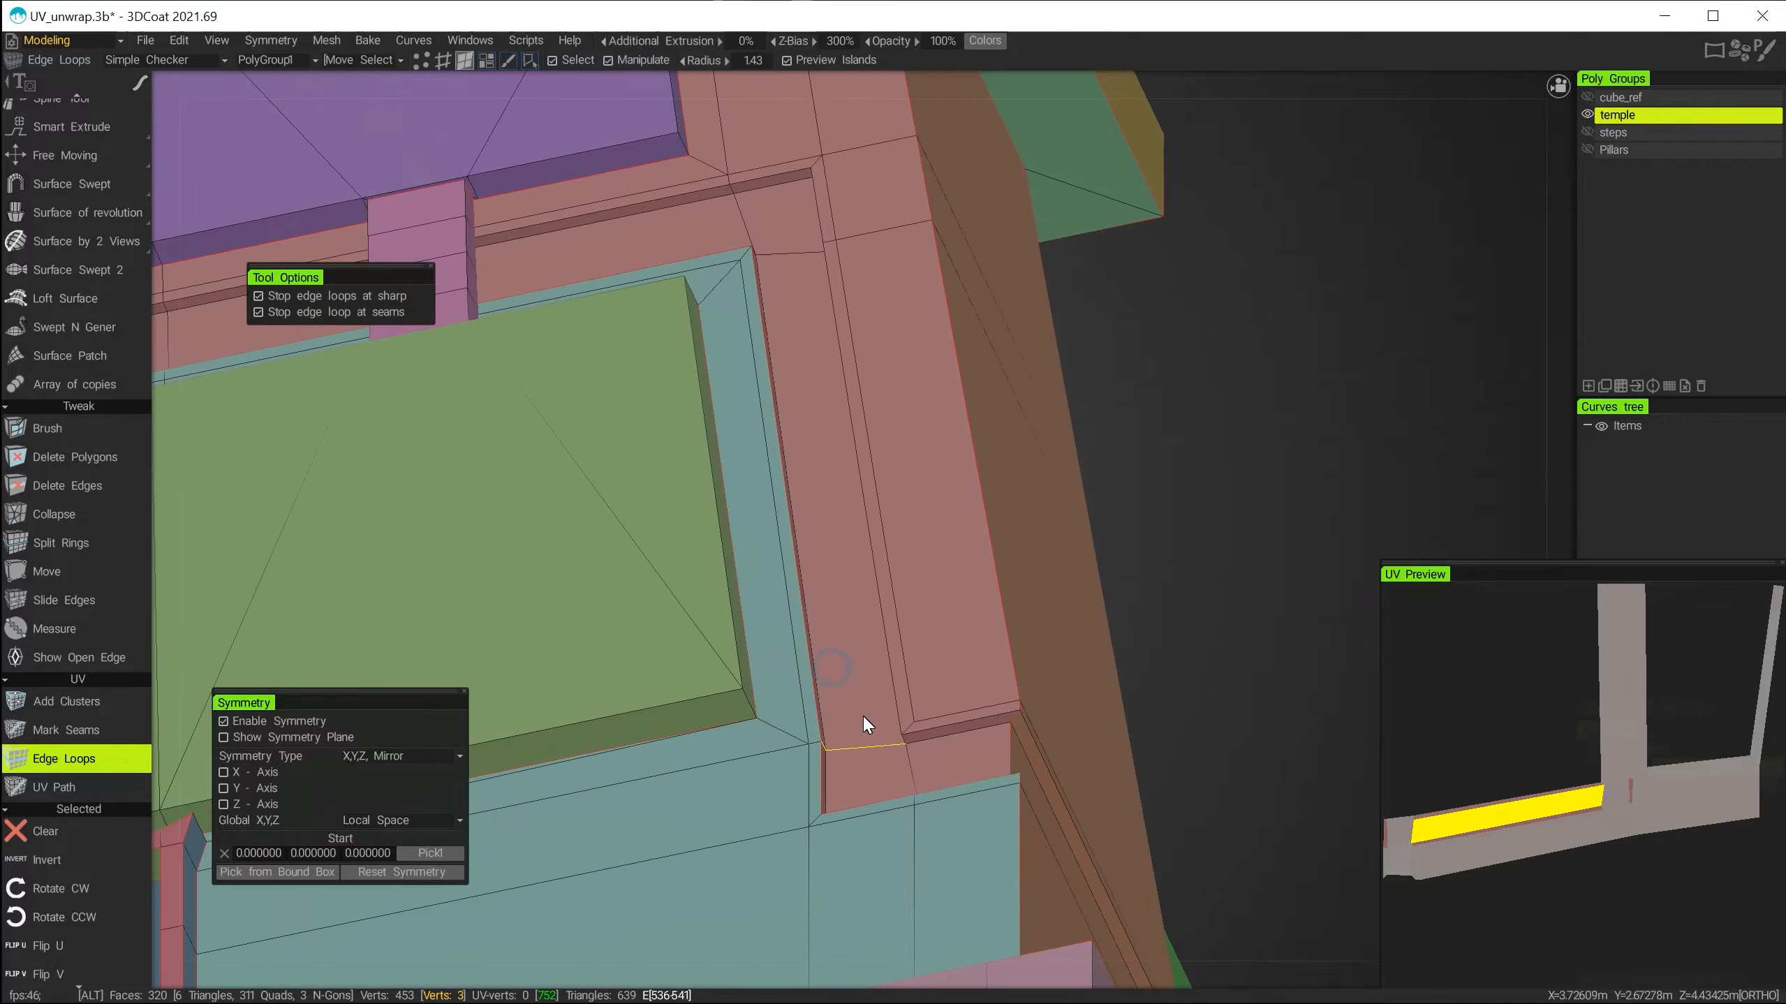
{"action": "left_click", "coordinate": [929, 725]}
Examine the green raised panel and its surrounding frame in the UV preview to judge how their islands unfold.
{"action": "right_click_drag", "start_coordinate": [914, 590], "coordinate": [837, 493], "text": "alt"}
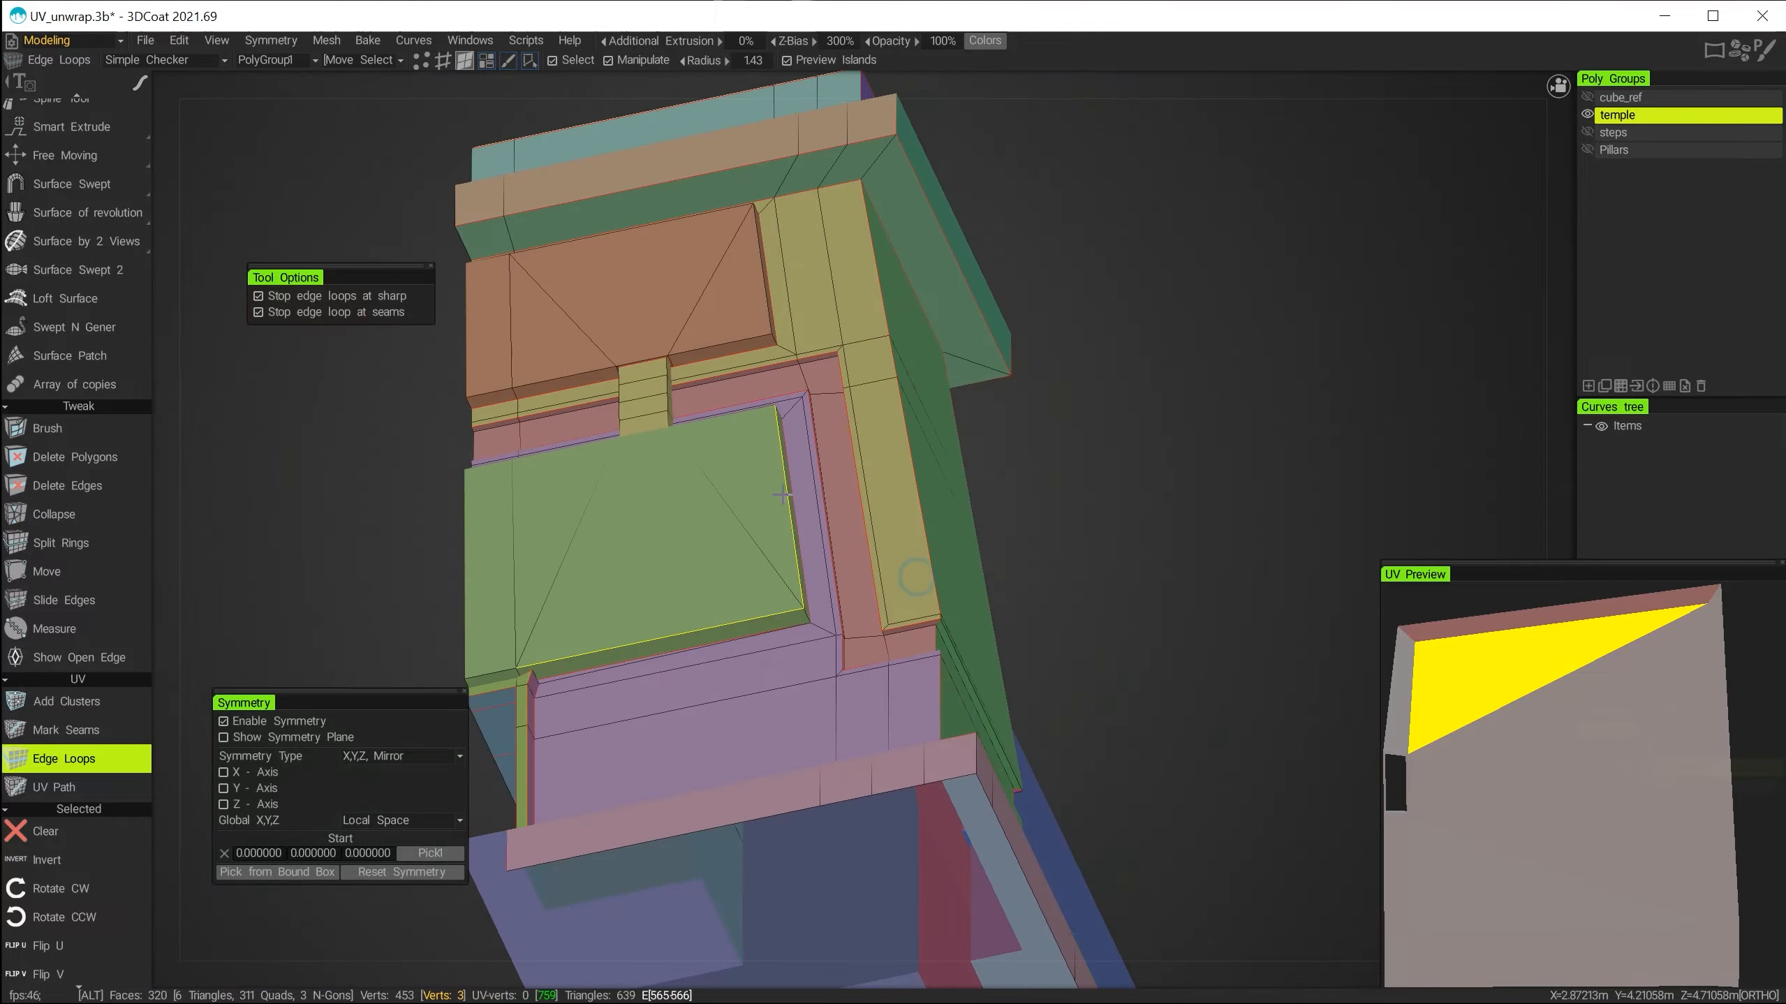
{"action": "middle_click_drag", "start_coordinate": [836, 492], "coordinate": [863, 576], "text": "alt"}
{"action": "left_click_drag", "start_coordinate": [863, 577], "coordinate": [854, 330], "text": "alt"}
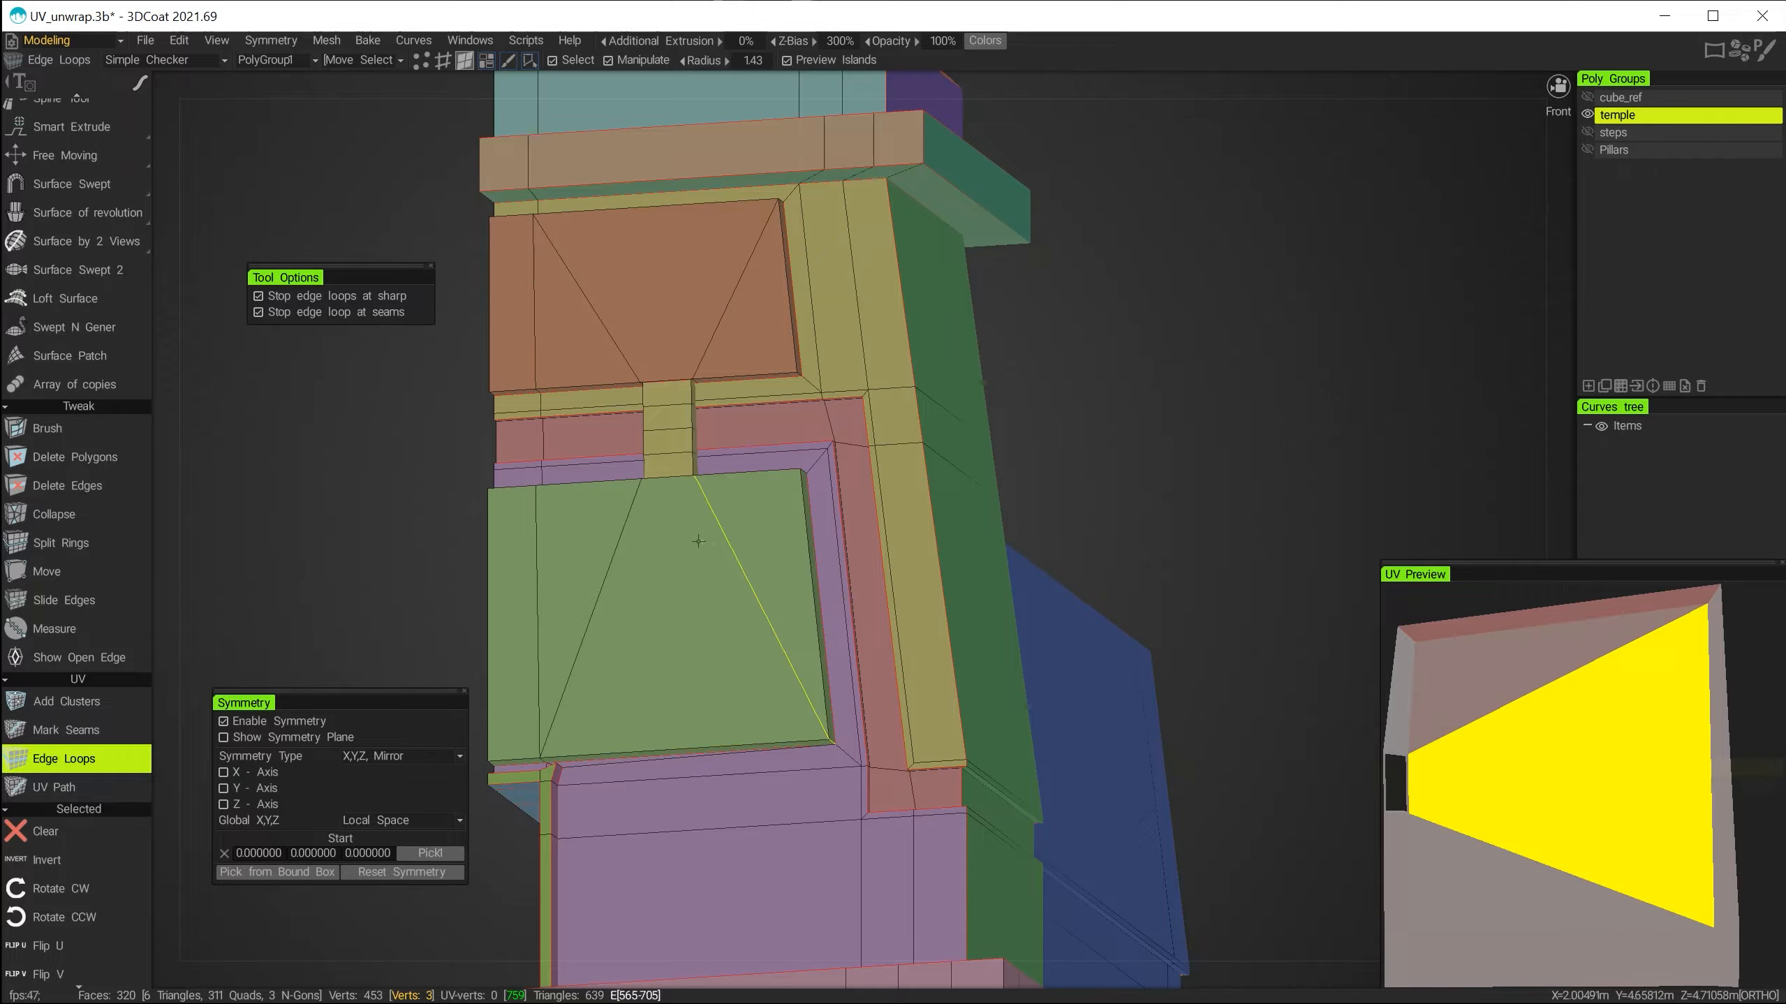
{"action": "scroll", "coordinate": [709, 612], "scroll_direction": "up", "scroll_amount": 5}
{"action": "left_click_drag", "start_coordinate": [824, 617], "coordinate": [768, 613], "text": "alt"}
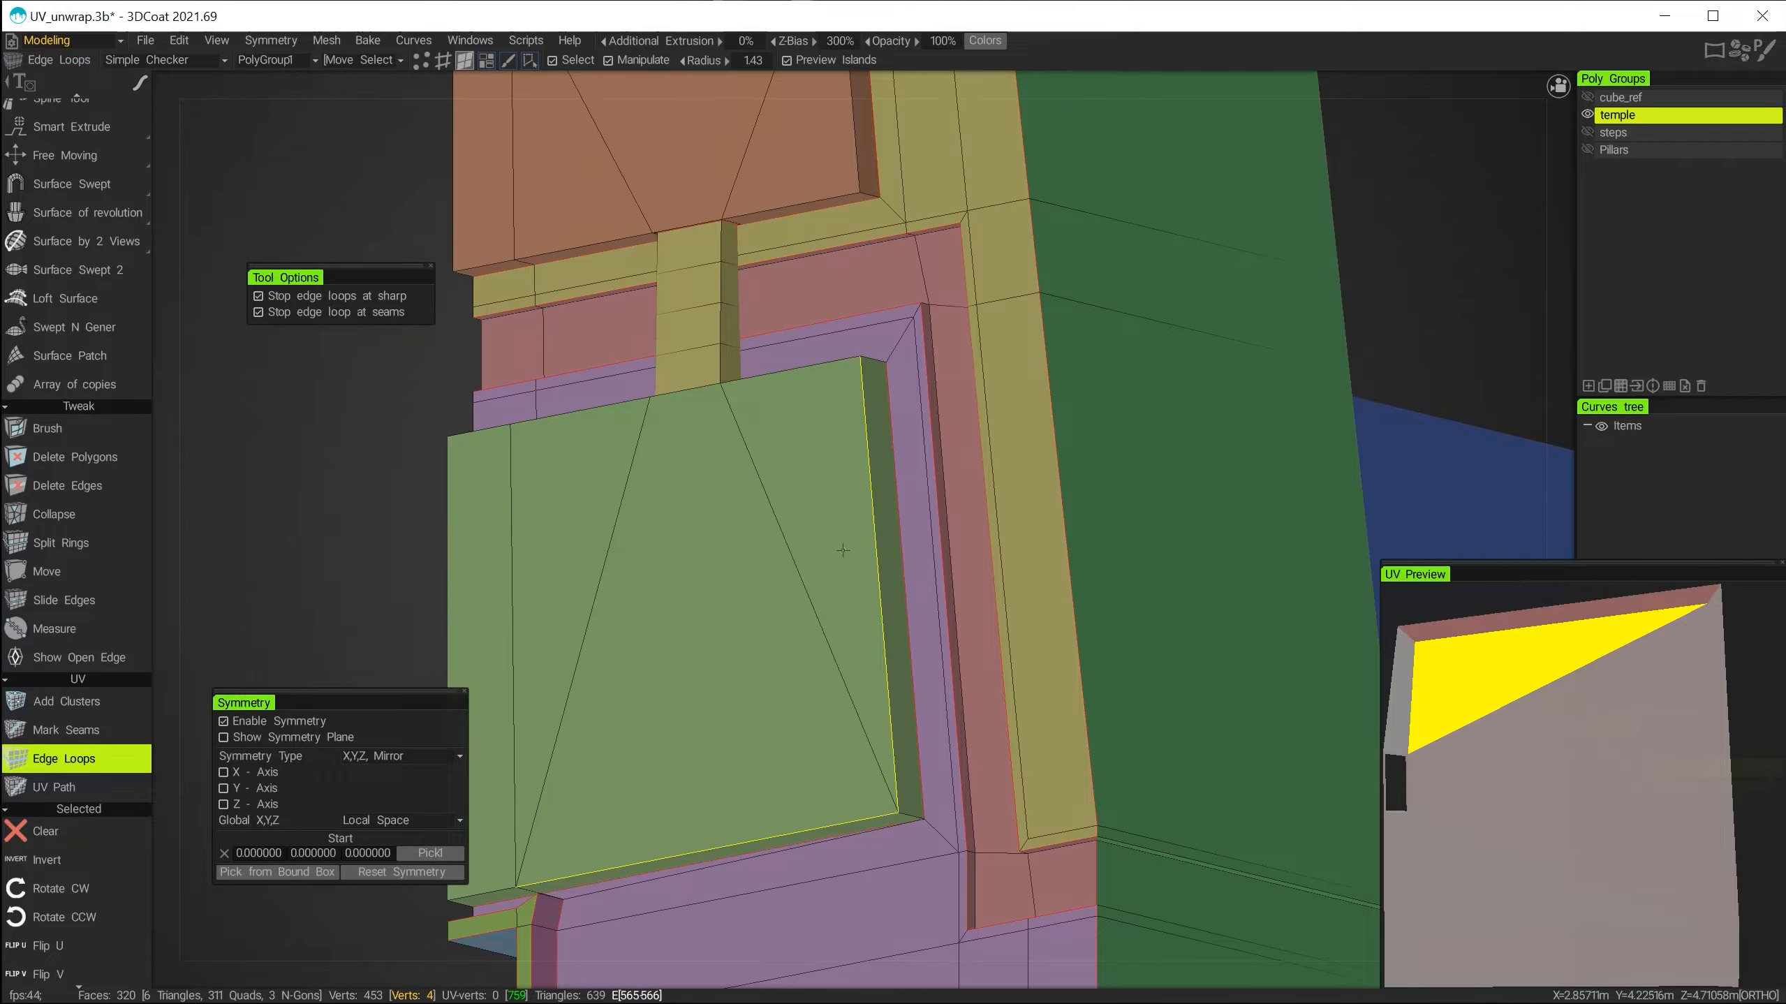
{"action": "left_click", "coordinate": [497, 547]}
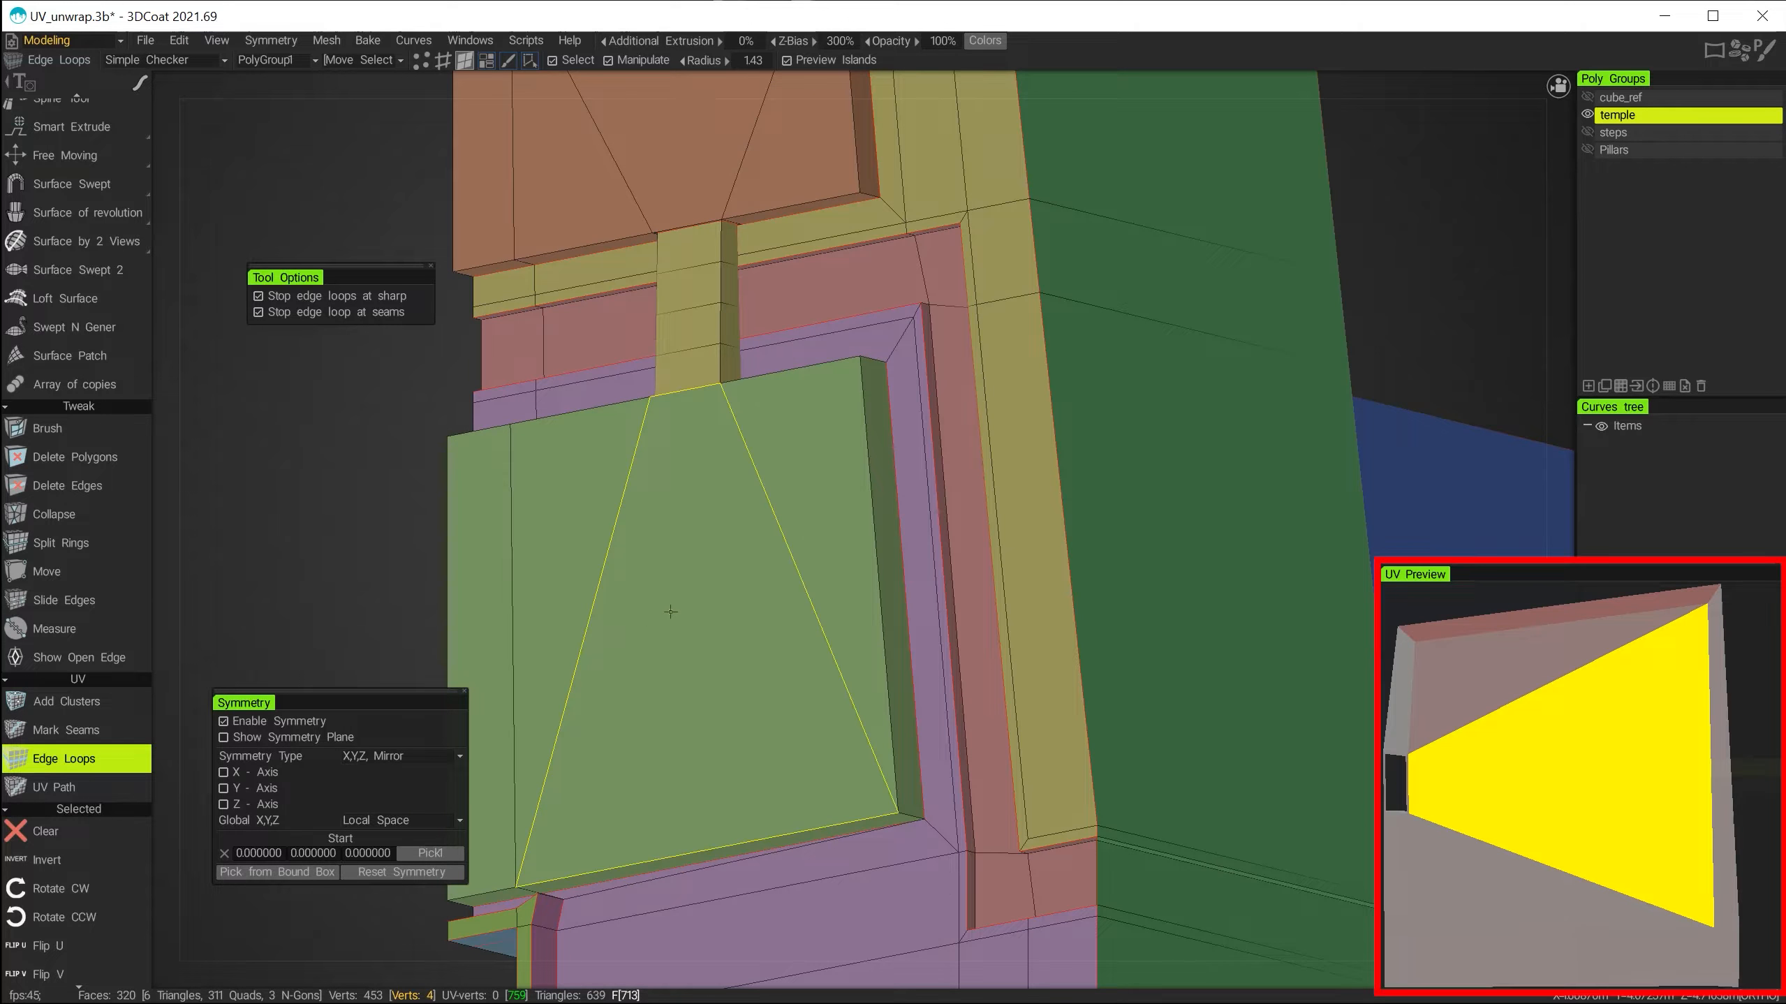
{"action": "left_click_drag", "start_coordinate": [765, 406], "coordinate": [726, 498], "text": "alt"}
{"action": "right_click_drag", "start_coordinate": [725, 499], "coordinate": [812, 567], "text": "alt"}
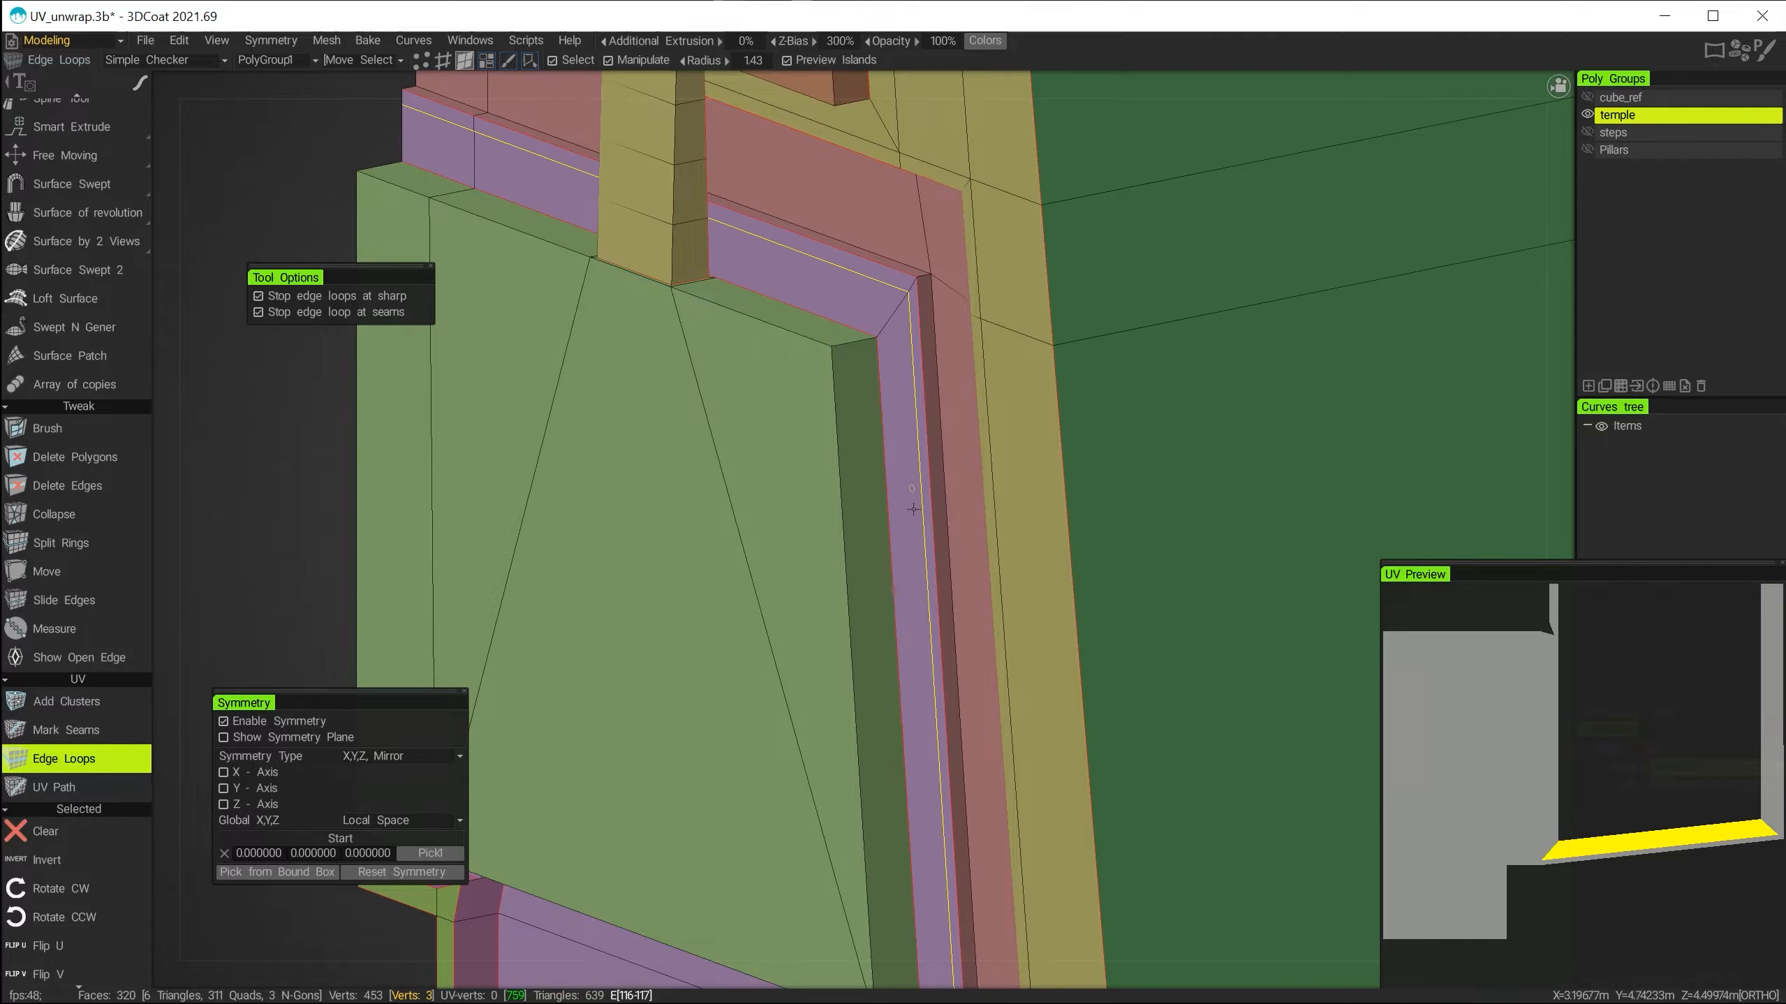
{"action": "left_click_drag", "start_coordinate": [913, 507], "coordinate": [799, 665], "text": "alt"}
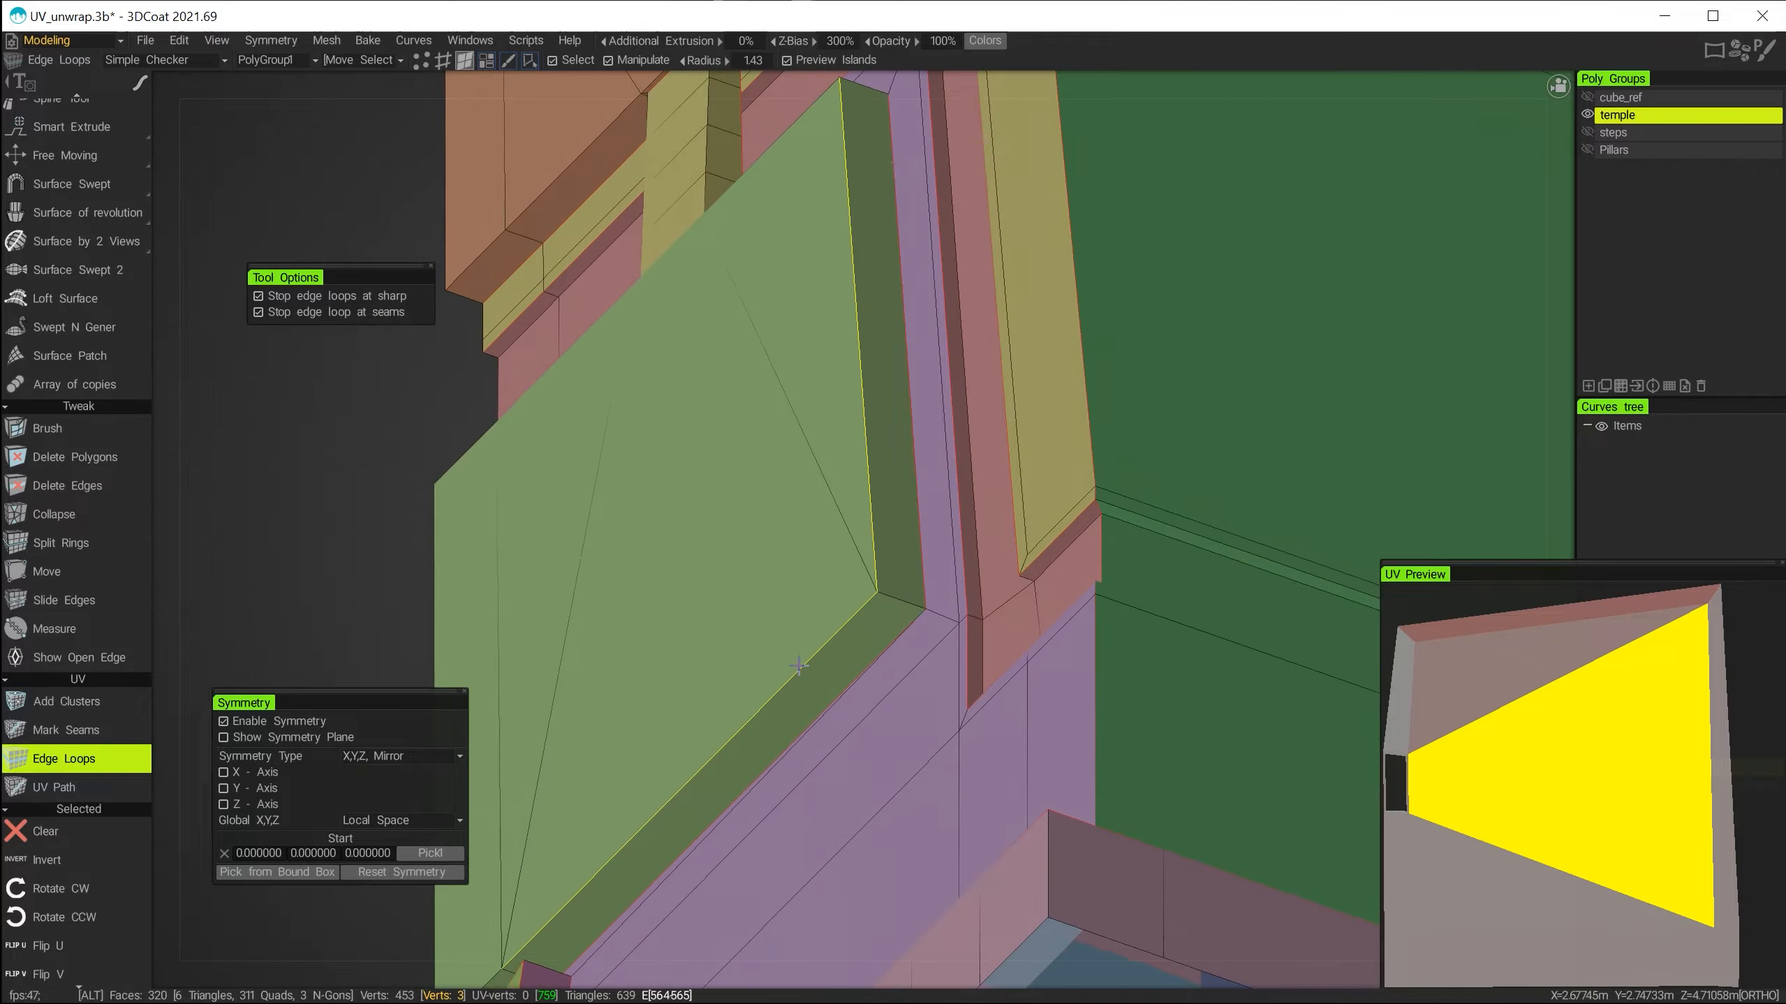
Use the Mark Seams tool to mark the short lower and upper corner edges on the green panel's right side.
{"action": "left_click", "coordinate": [53, 731]}
{"action": "mouse_move", "coordinate": [812, 507]}
{"action": "left_mouse_down", "text": "alt"}
{"action": "mouse_move", "coordinate": [787, 497]}
{"action": "mouse_move", "coordinate": [806, 501]}
{"action": "left_mouse_up", "text": "alt"}
{"action": "mouse_move", "coordinate": [746, 686]}
{"action": "left_mouse_down", "text": "alt"}
{"action": "mouse_move", "coordinate": [765, 702]}
{"action": "mouse_move", "coordinate": [749, 689]}
{"action": "left_mouse_up", "text": "alt"}
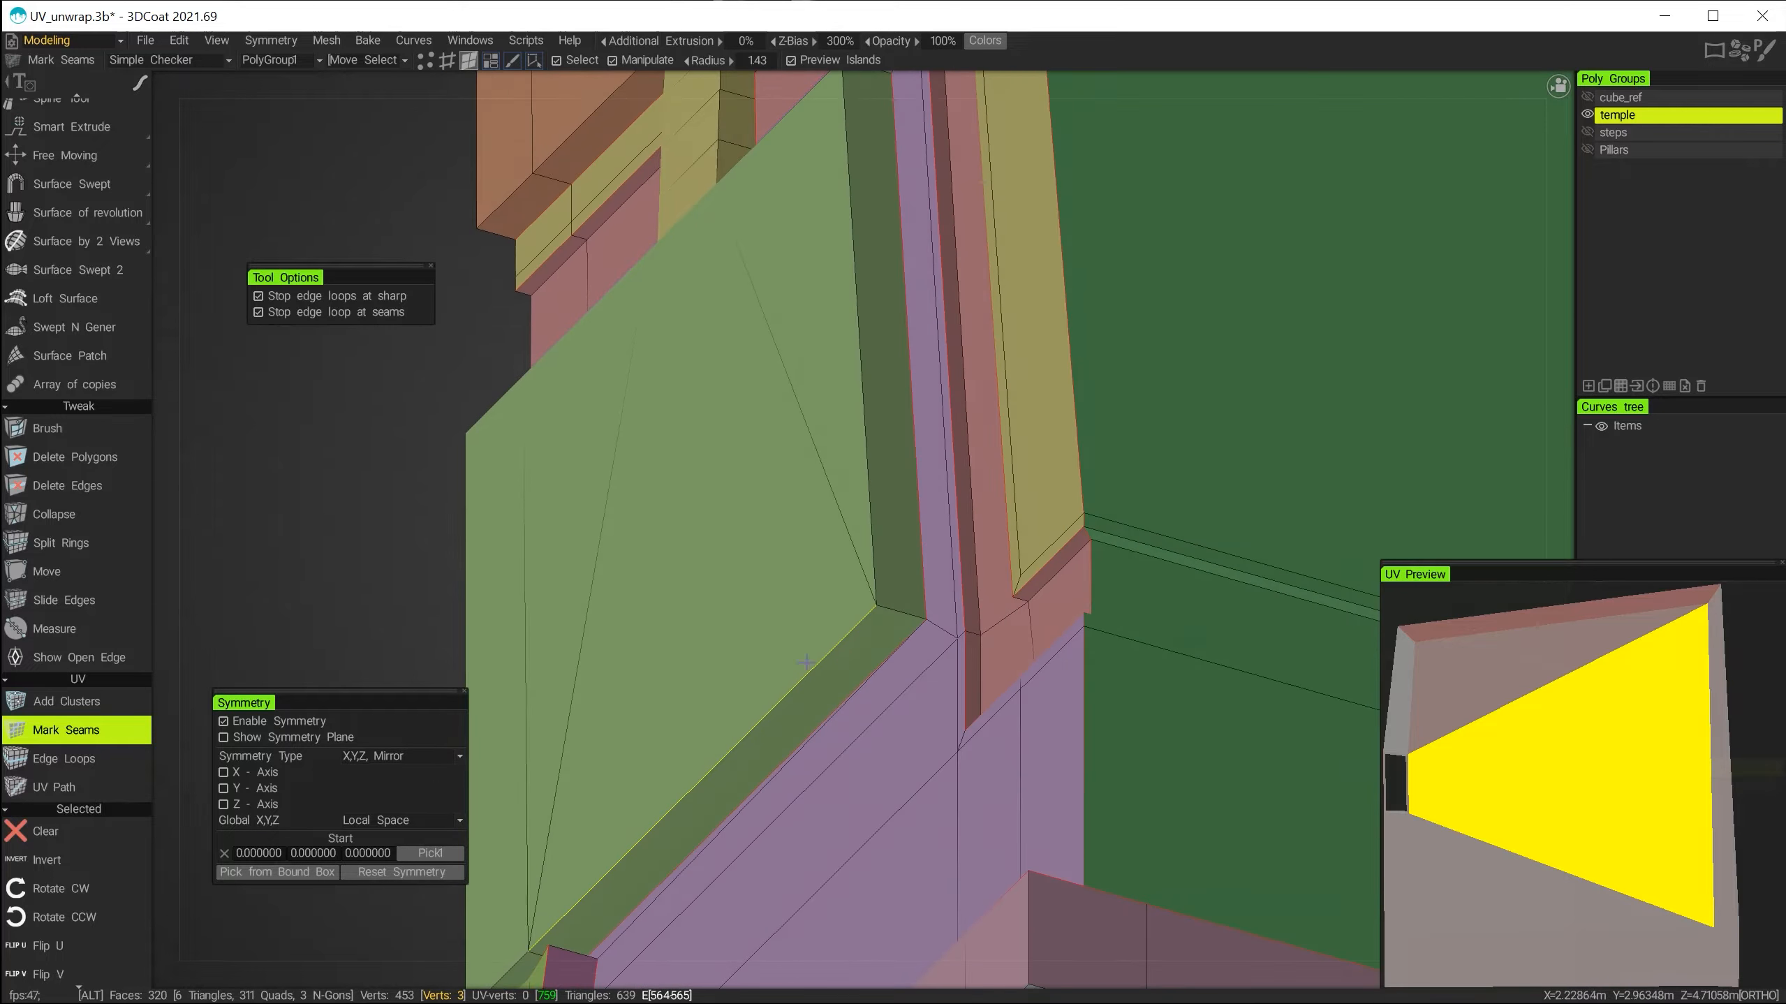
{"action": "left_click", "coordinate": [900, 608]}
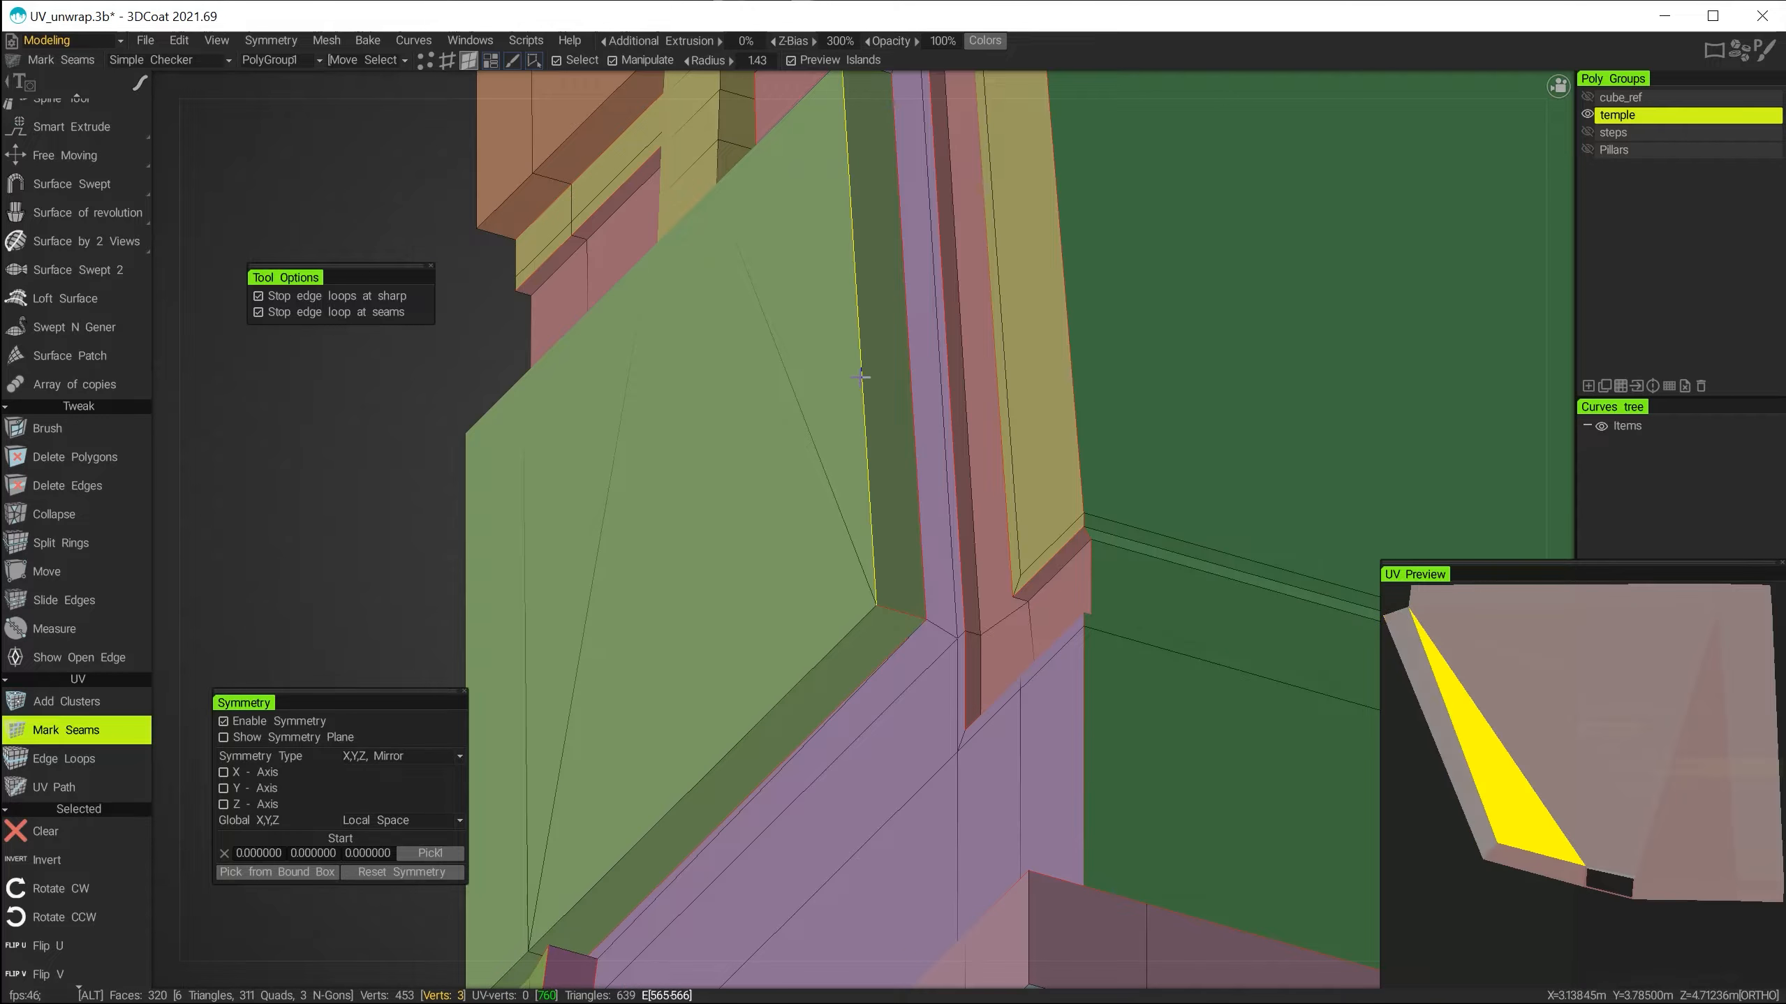
{"action": "left_click_drag", "start_coordinate": [900, 608], "coordinate": [1028, 779], "text": "alt"}
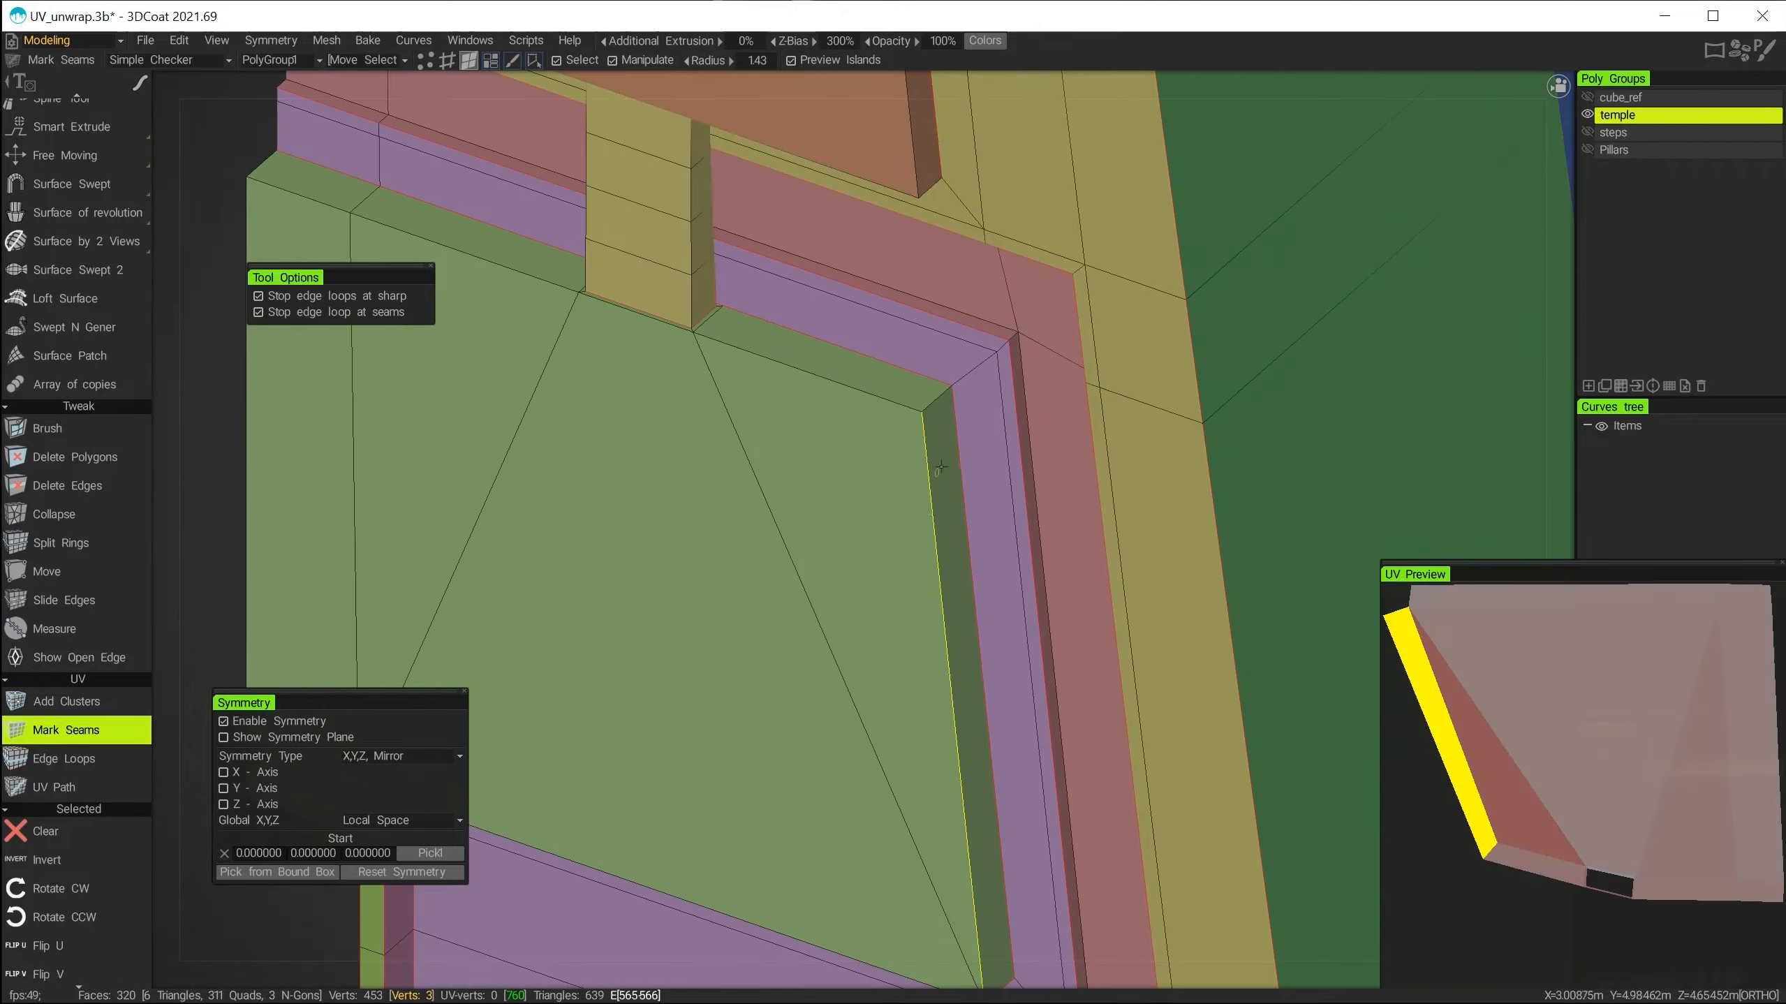
{"action": "left_click", "coordinate": [927, 398]}
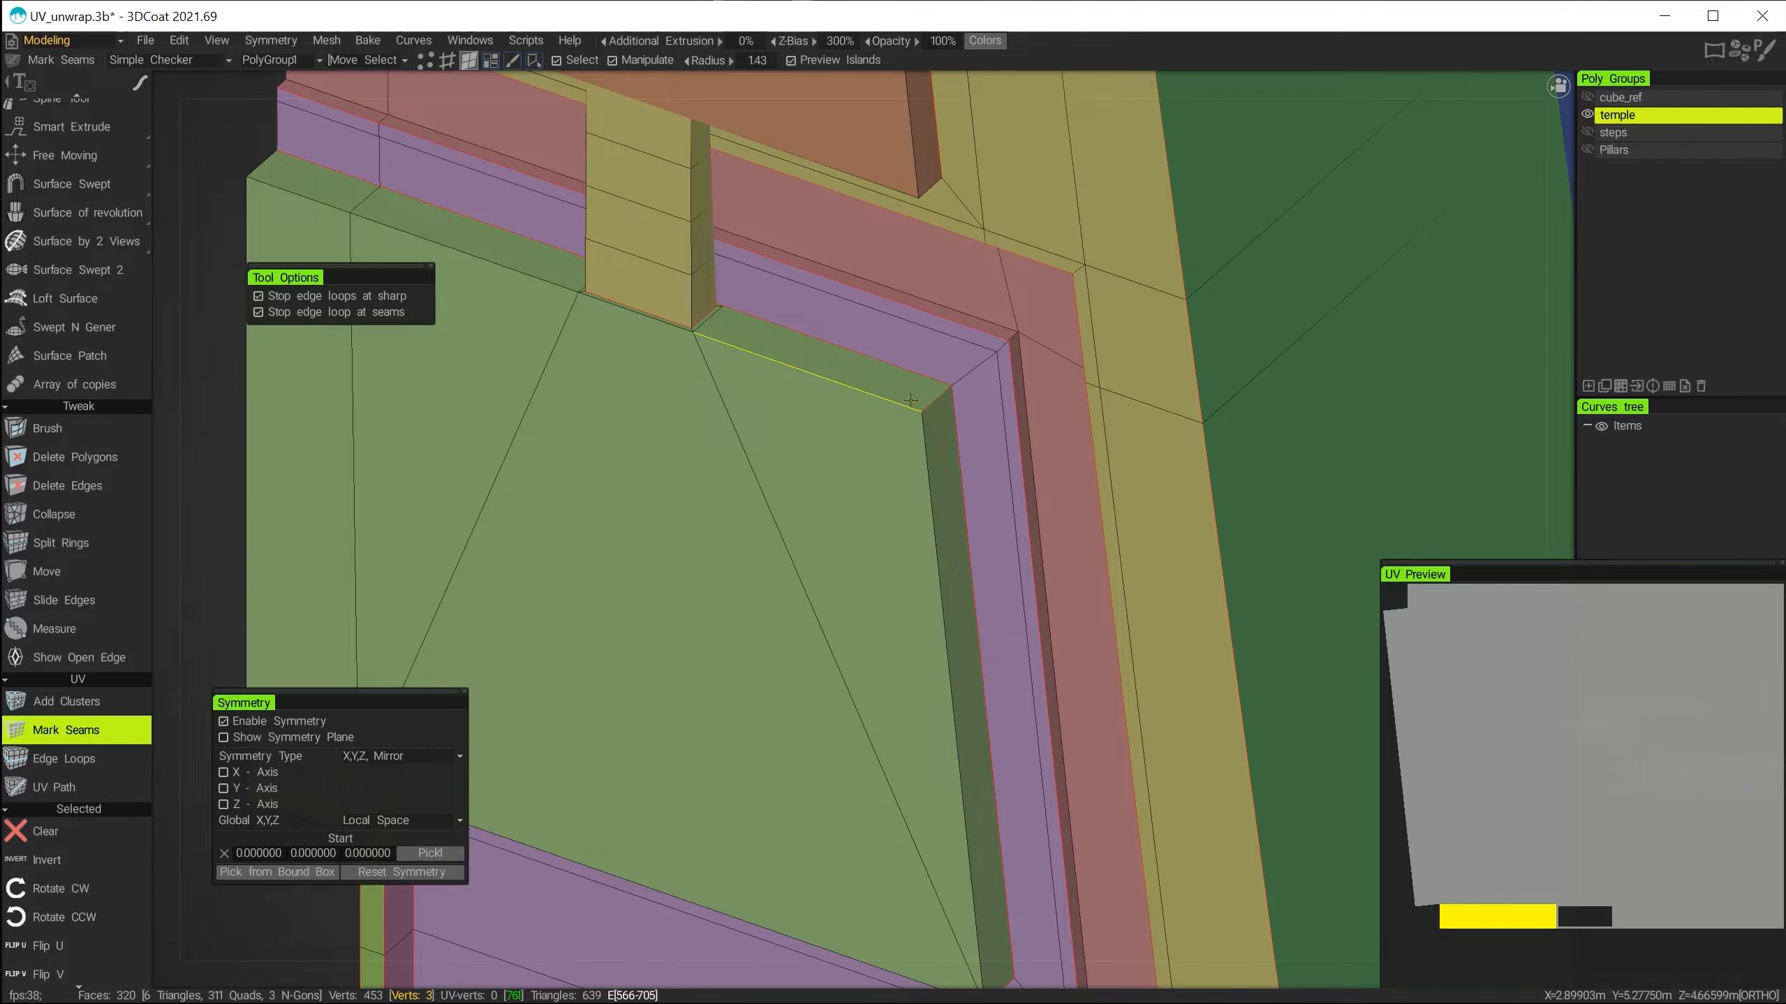
Mark seams on the short lower and upper corner edges at the right side of the orange upper panel.
{"action": "right_click_drag", "start_coordinate": [897, 538], "coordinate": [791, 473], "text": "alt"}
{"action": "middle_click_drag", "start_coordinate": [806, 563], "coordinate": [849, 854], "text": "alt"}
{"action": "left_click_drag", "start_coordinate": [835, 763], "coordinate": [815, 380], "text": "alt"}
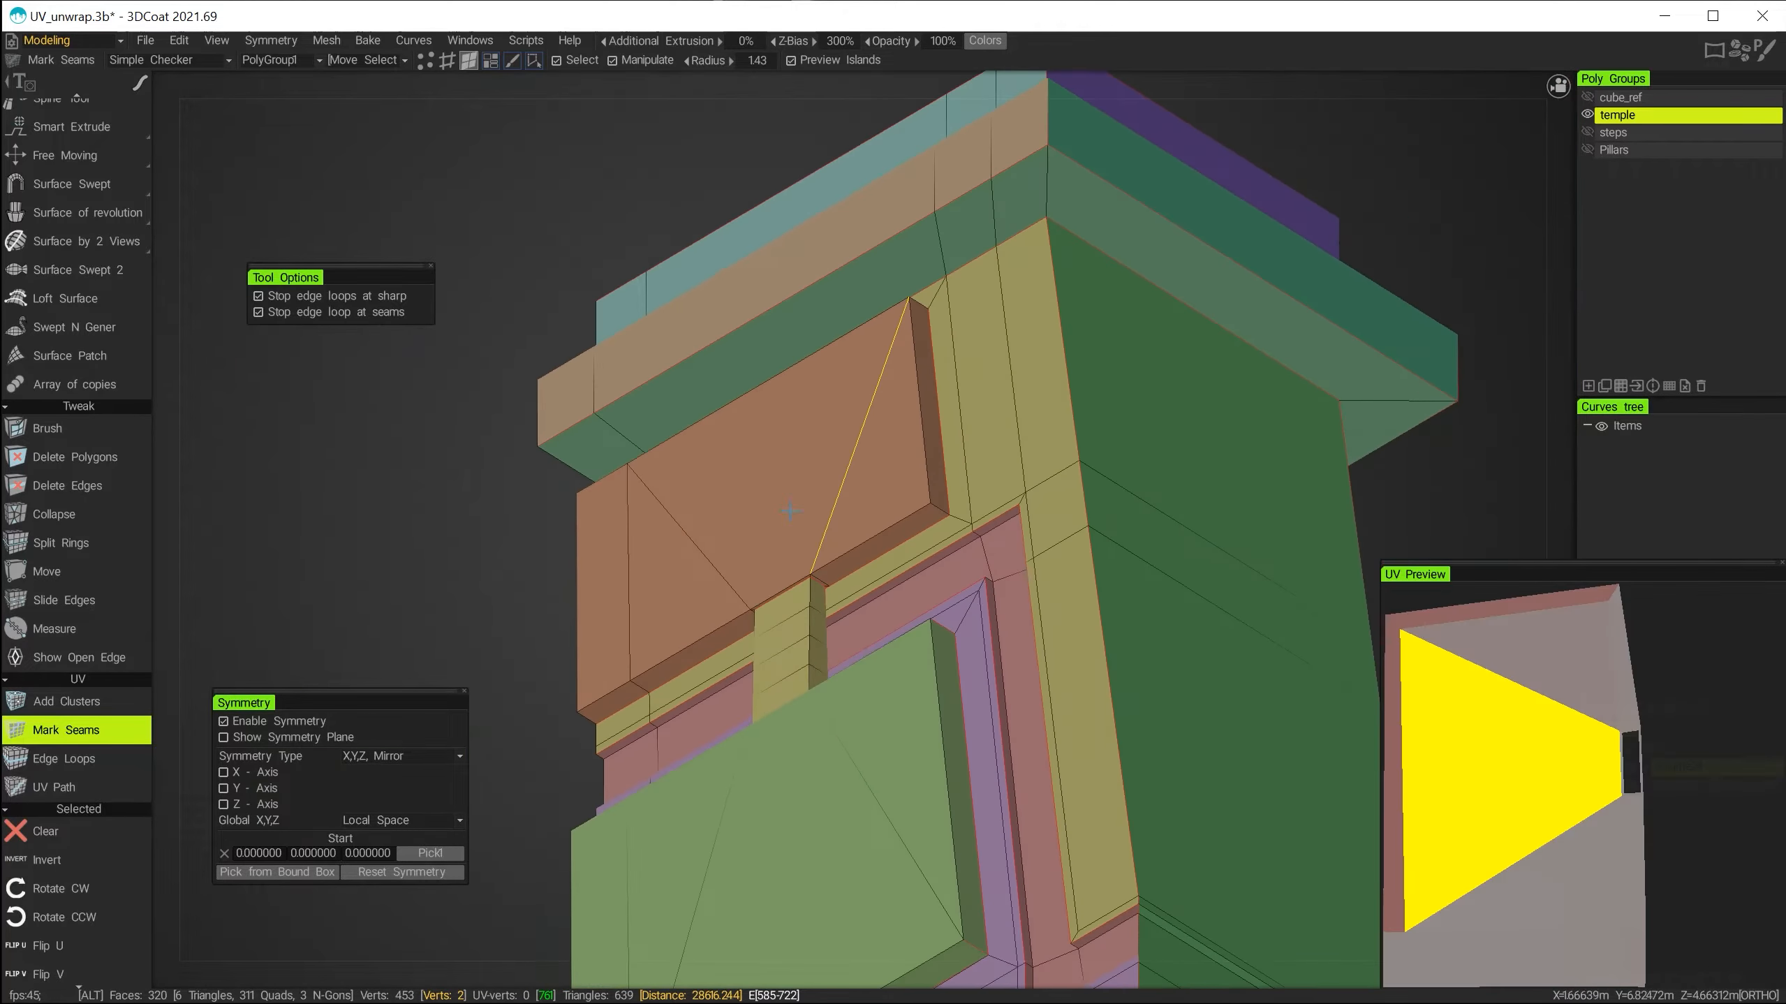
{"action": "right_click_drag", "start_coordinate": [823, 422], "coordinate": [887, 592], "text": "alt"}
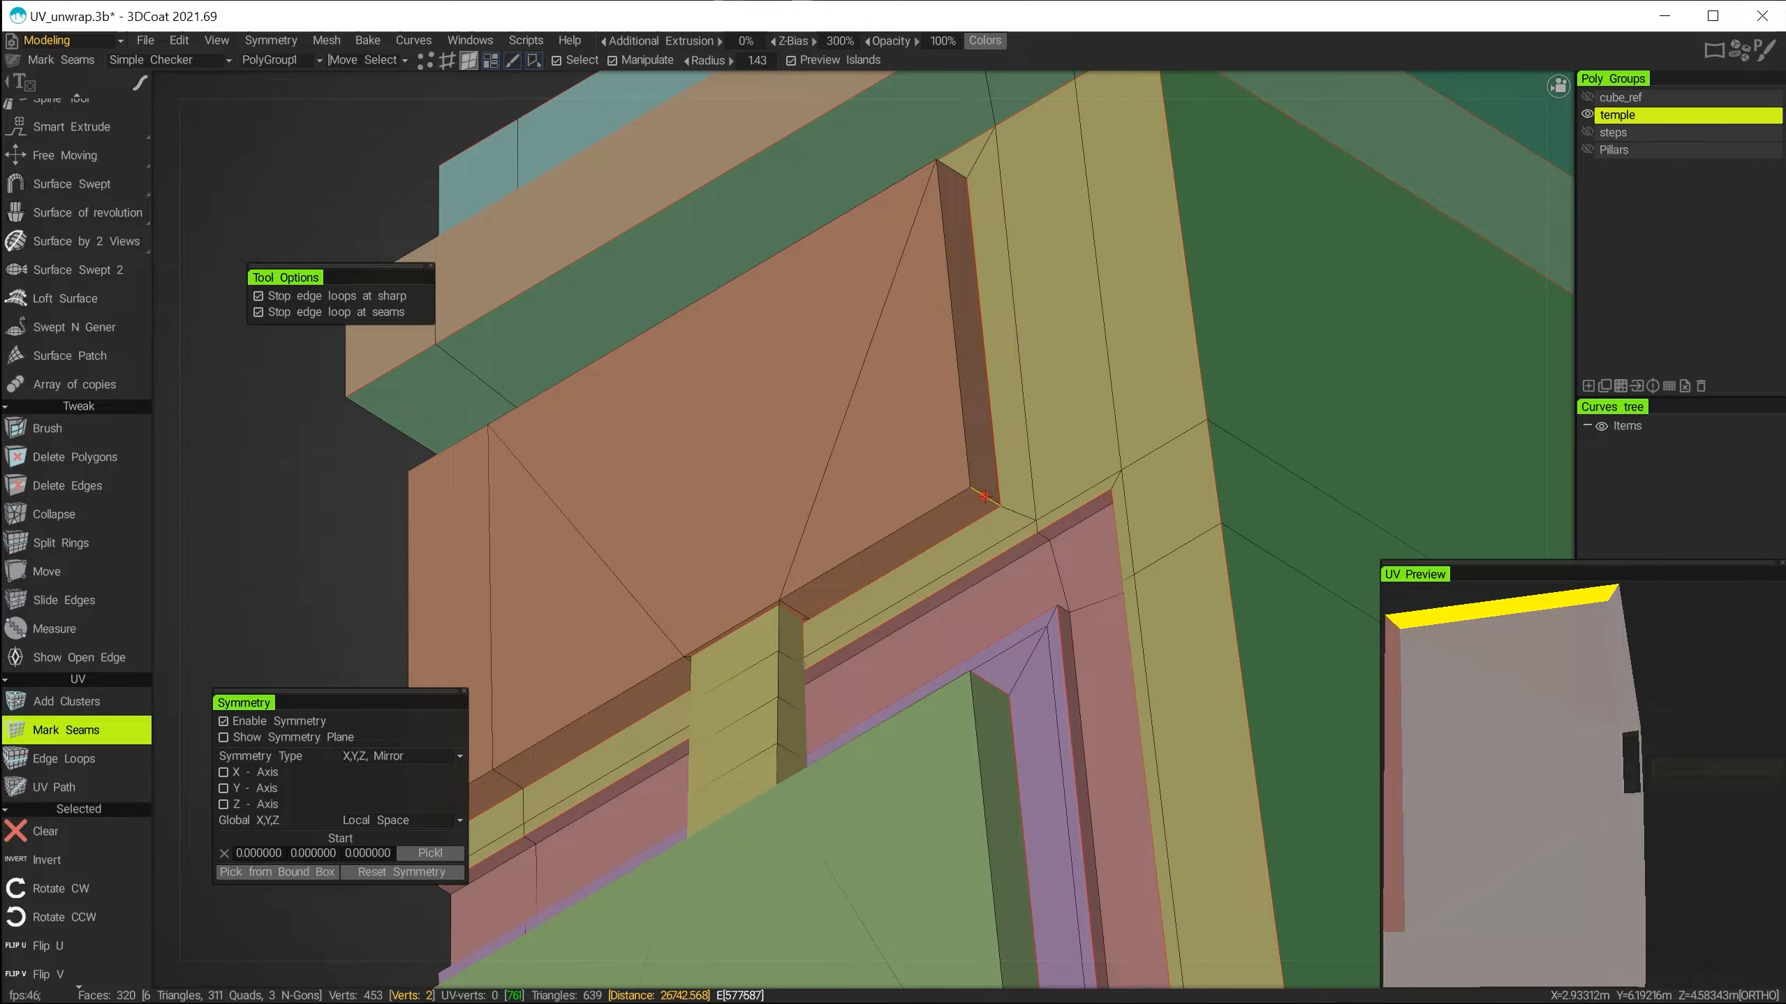
{"action": "left_click_drag", "start_coordinate": [985, 496], "coordinate": [1018, 364], "text": "alt"}
{"action": "left_click", "coordinate": [949, 136]}
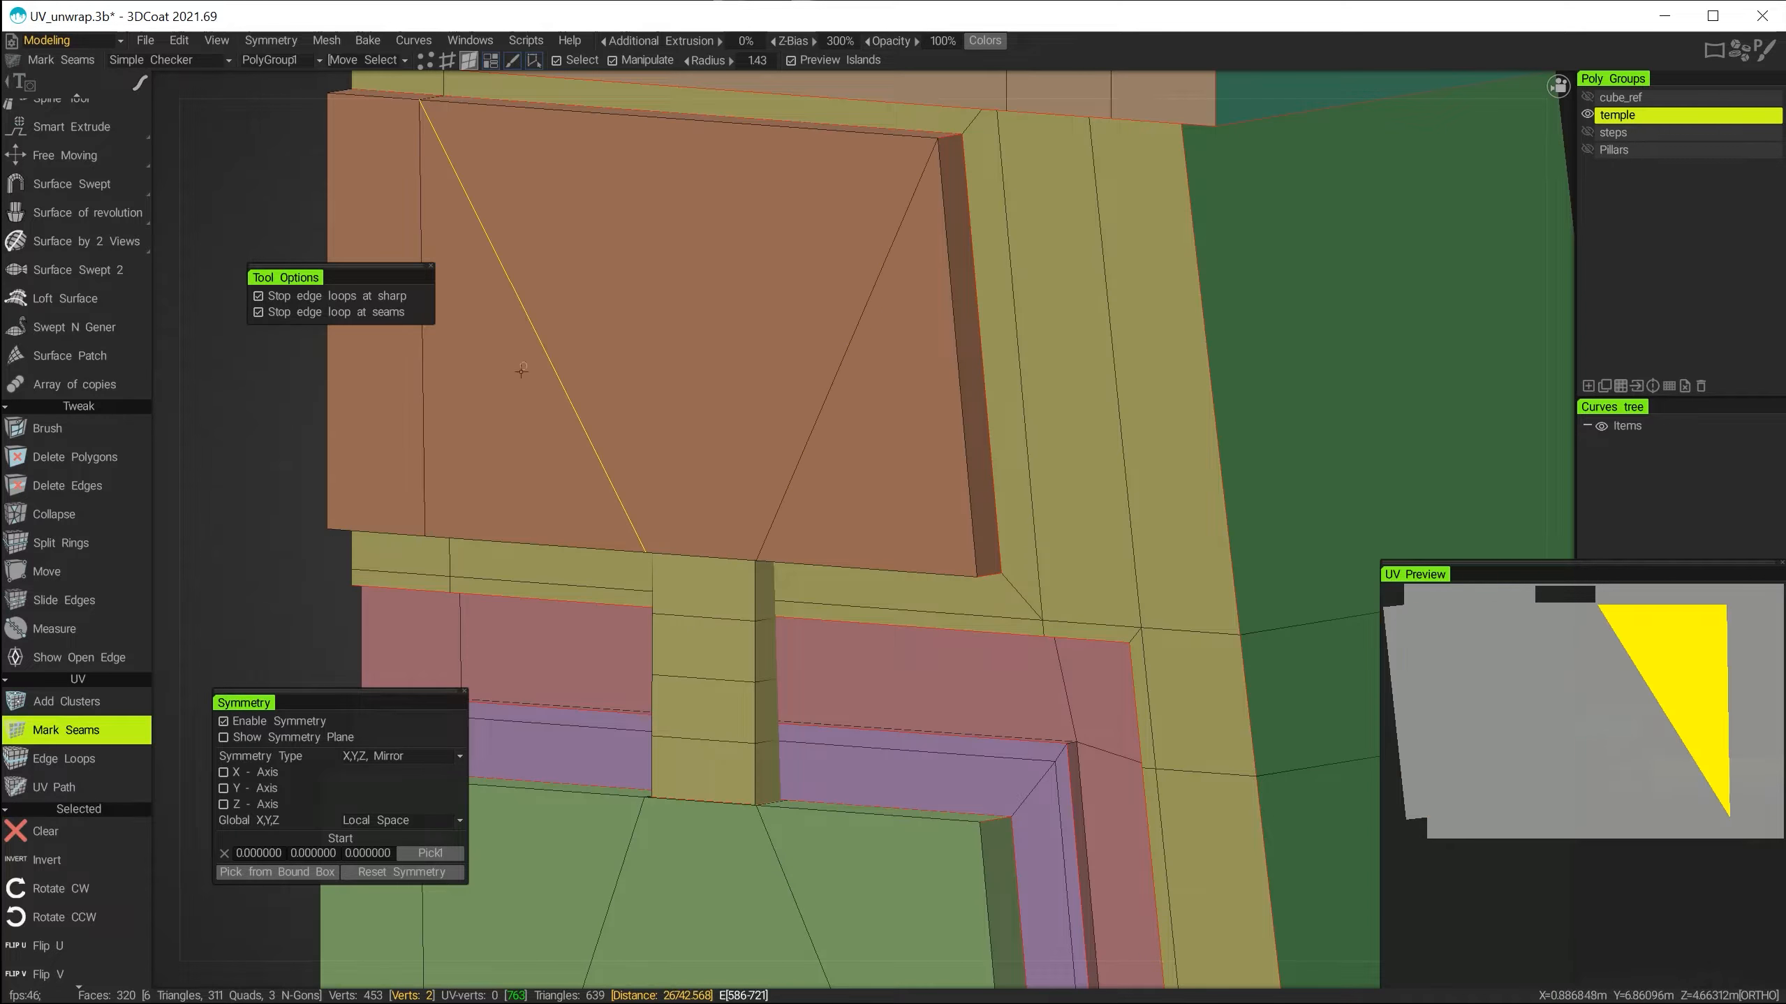
{"action": "scroll", "coordinate": [882, 430], "scroll_direction": "down", "scroll_amount": 5}
{"action": "left_click_drag", "start_coordinate": [866, 913], "coordinate": [853, 799], "text": "alt"}
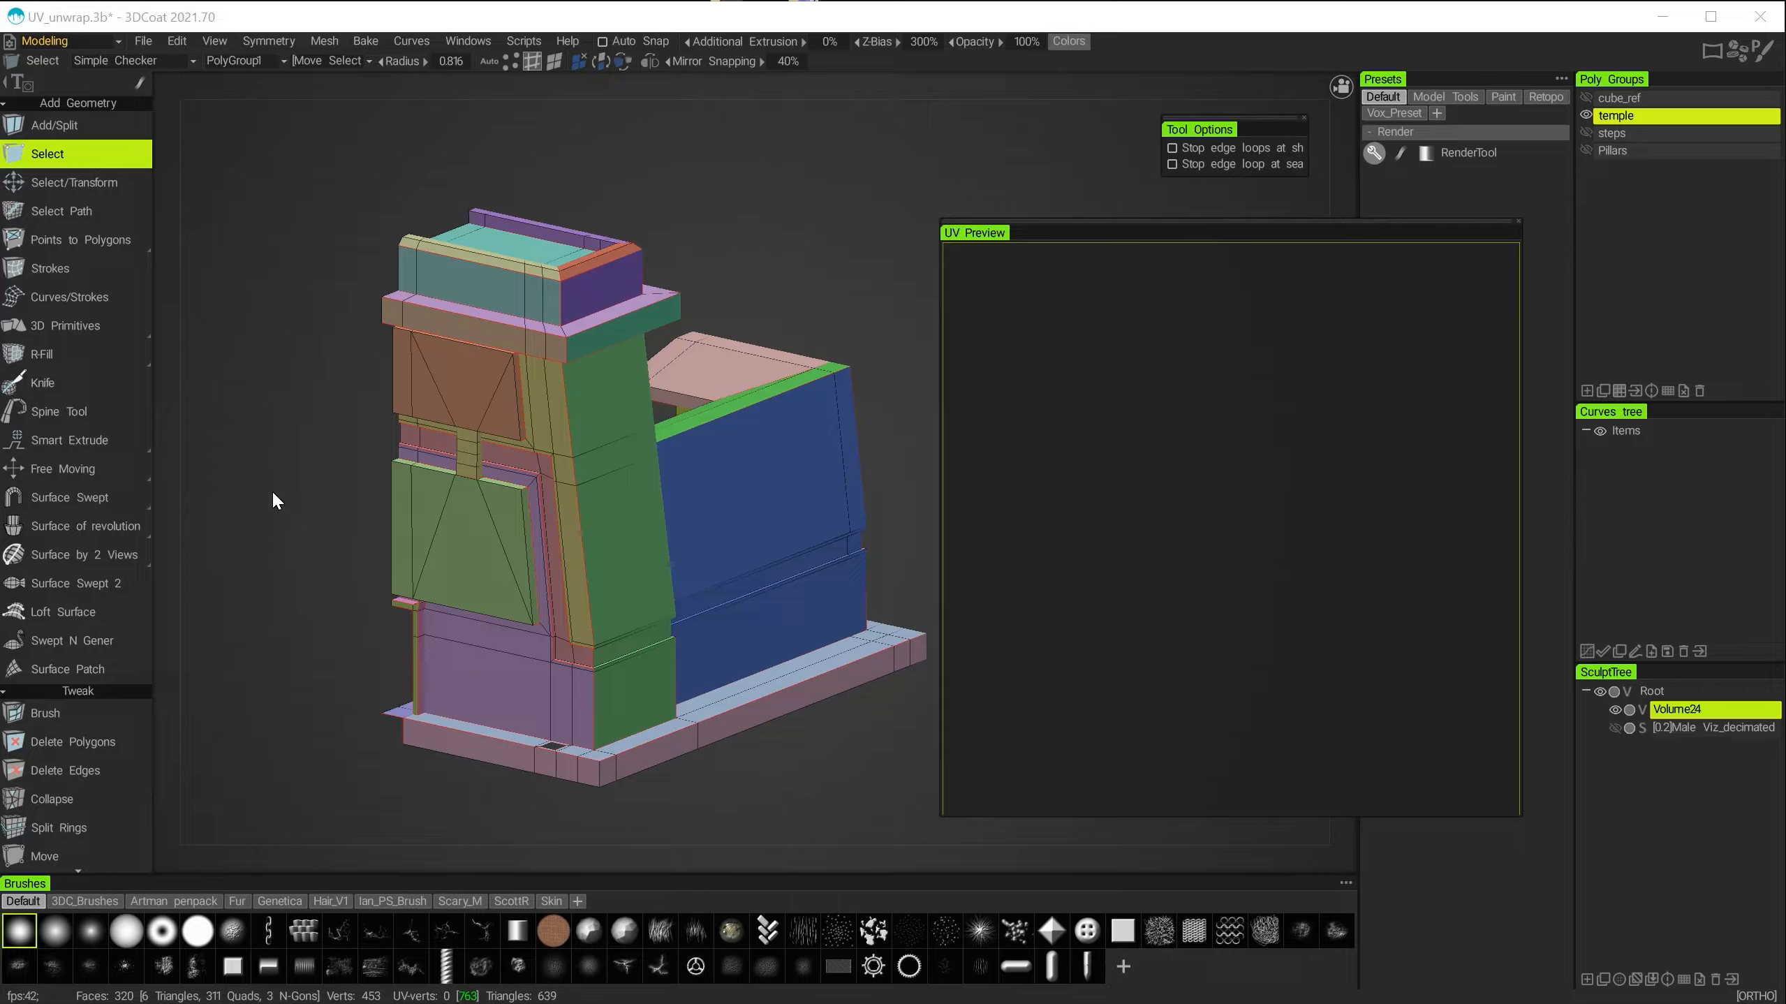
Set up mirror symmetry across the X axis for the temple half-model.
{"action": "left_click_drag", "start_coordinate": [272, 491], "coordinate": [412, 480], "text": "alt"}
{"action": "left_click_drag", "start_coordinate": [237, 492], "coordinate": [320, 498]}
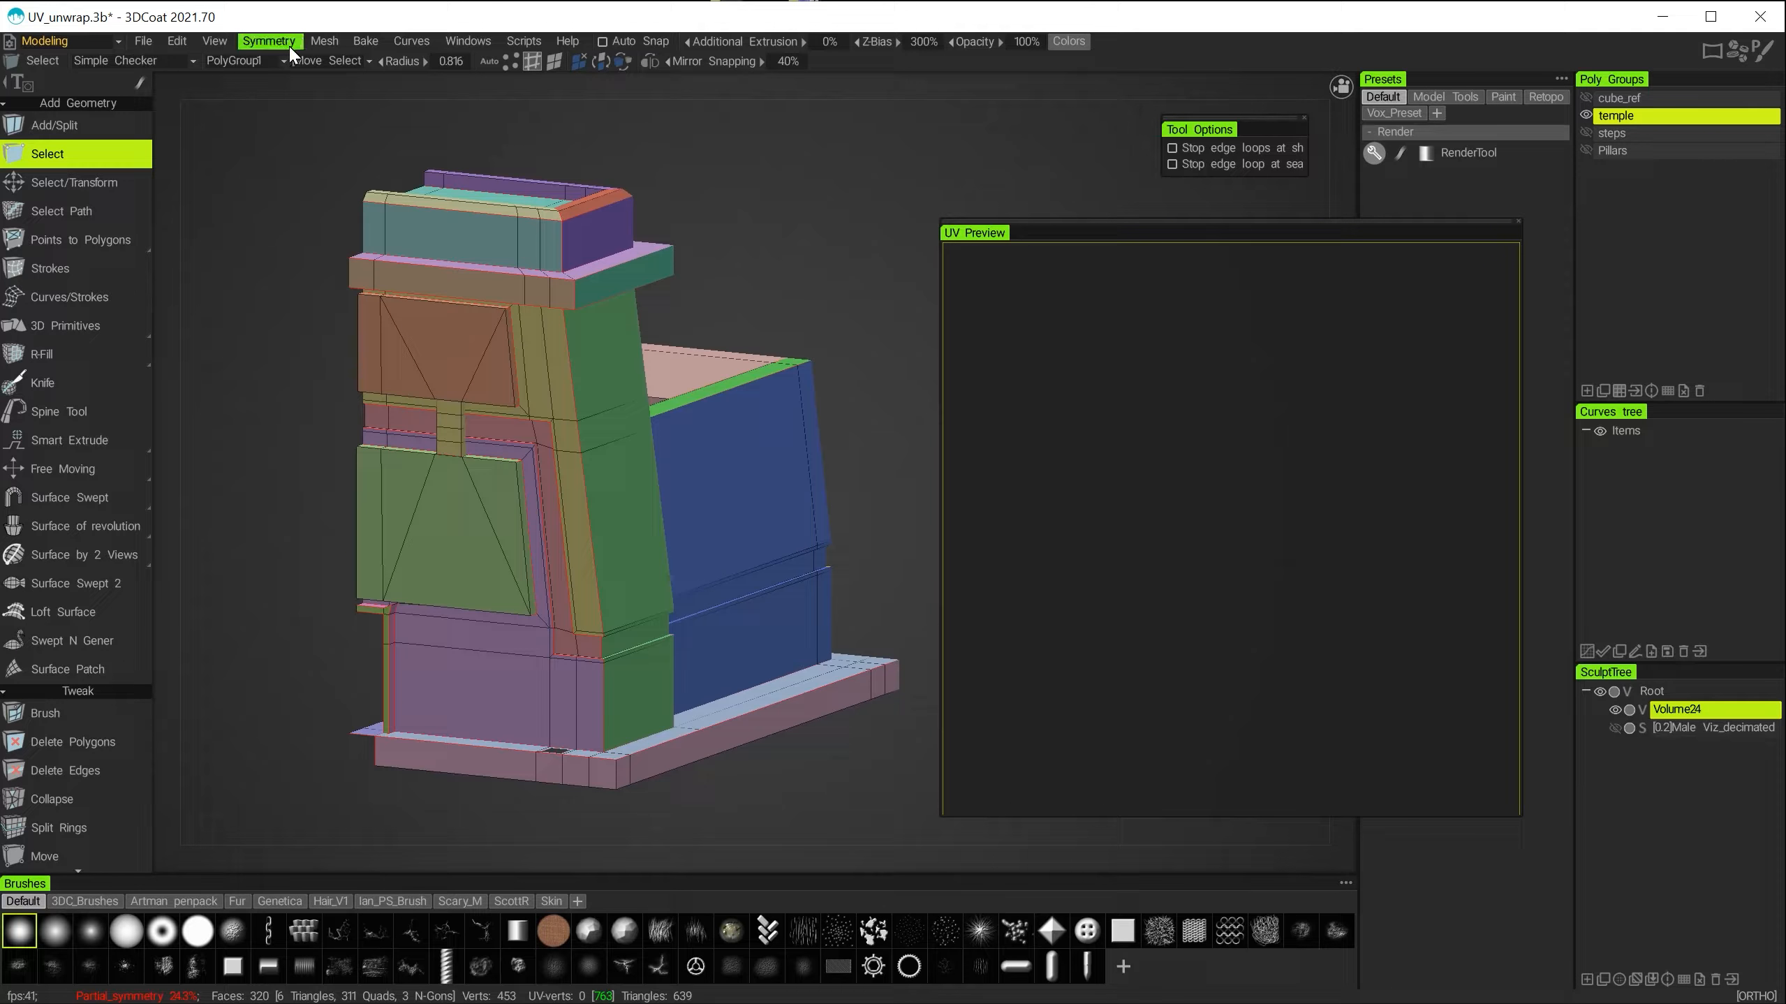
{"action": "left_click", "coordinate": [266, 40]}
{"action": "left_click", "coordinate": [266, 35]}
{"action": "key", "text": "s"}
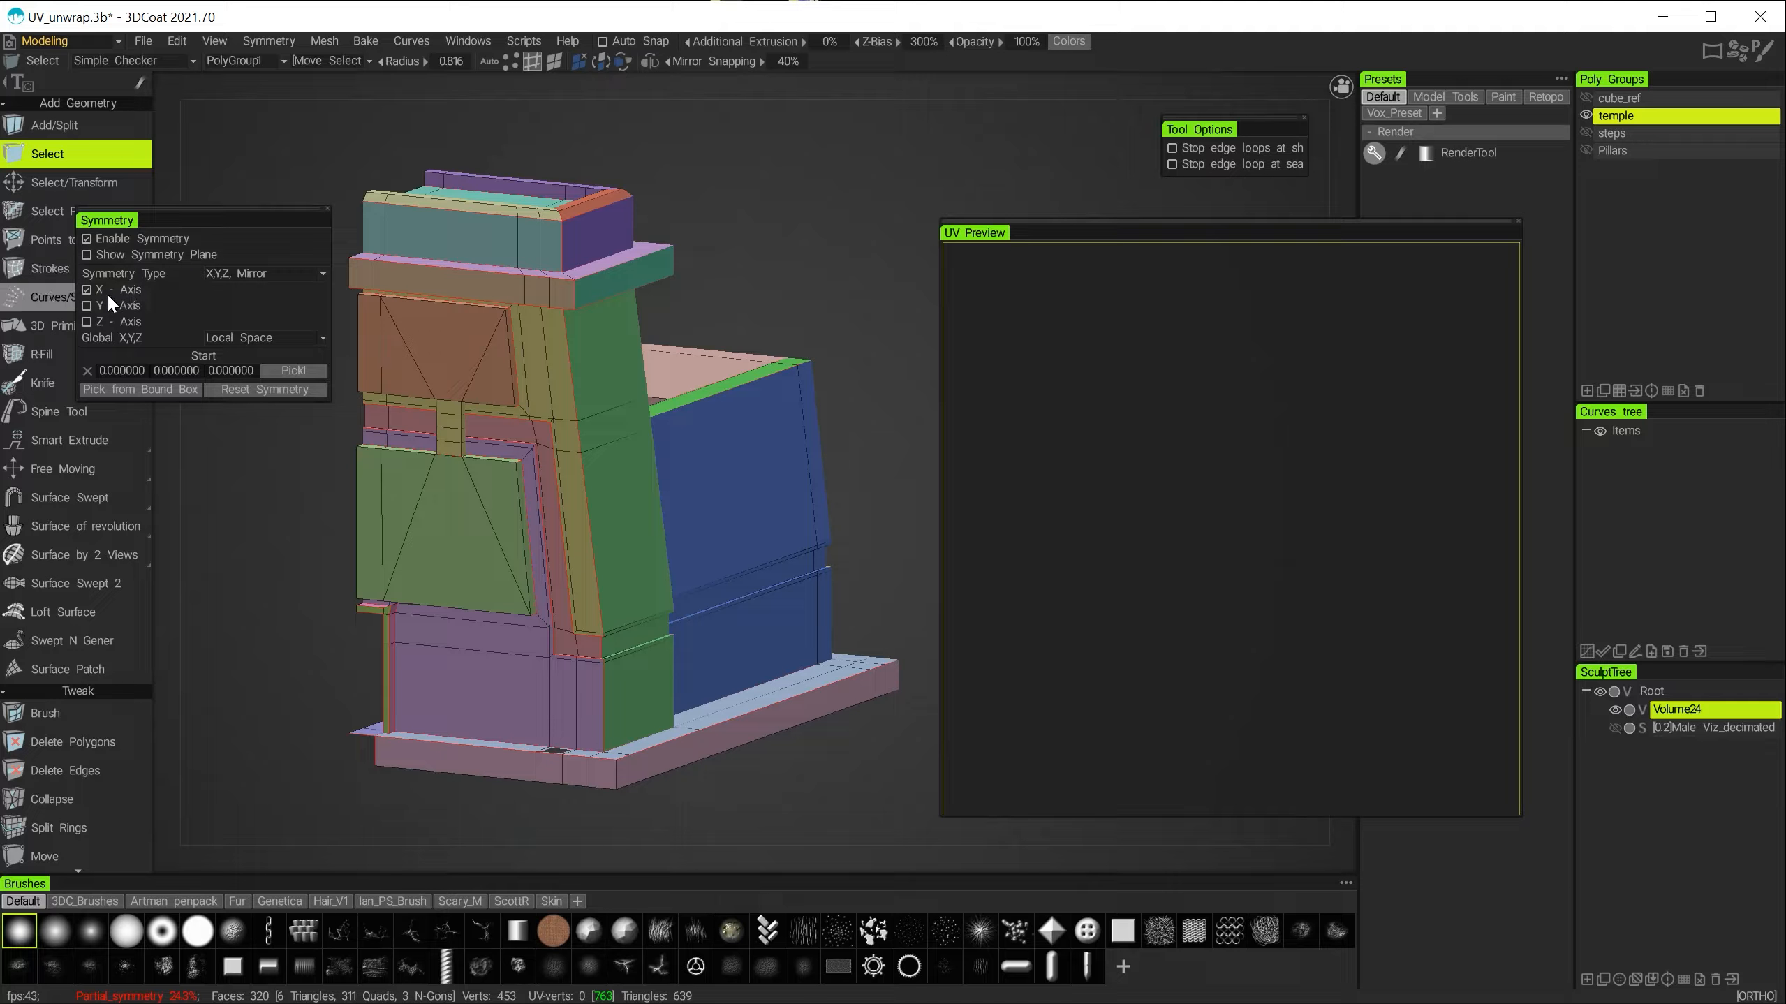
{"action": "left_click", "coordinate": [324, 207]}
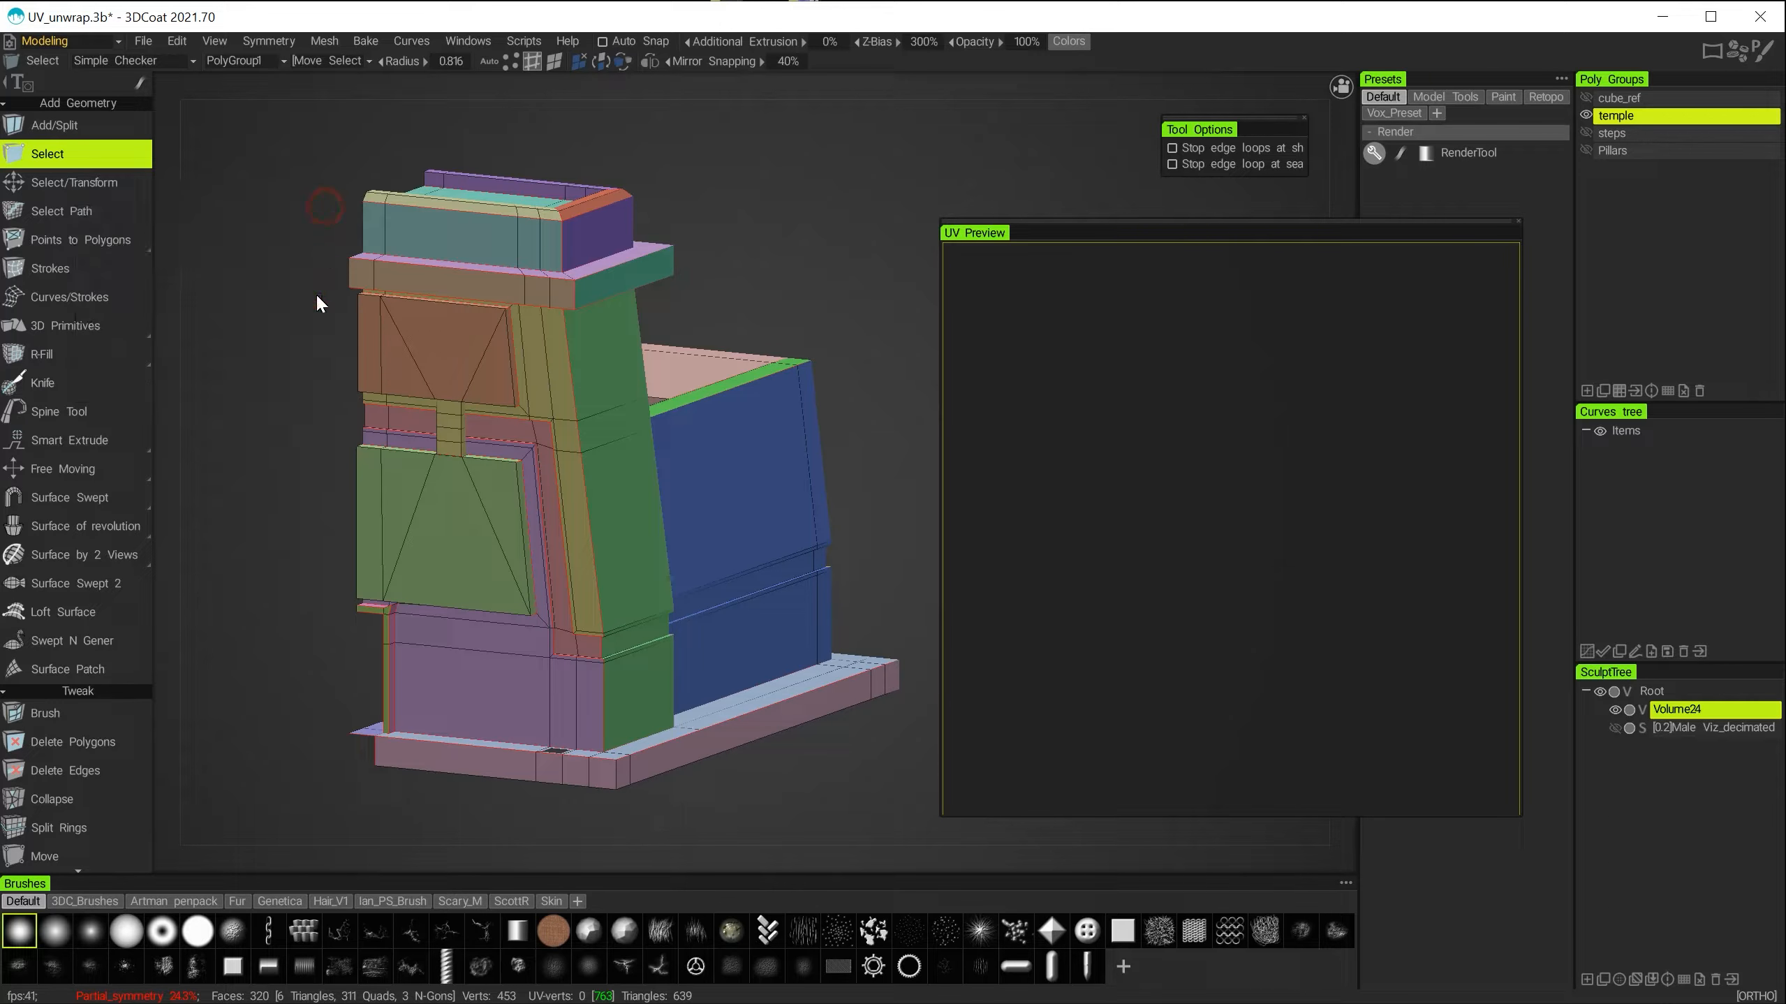
Turn on Virtual Mirror Mode to preview the mirrored half of the temple.
{"action": "left_click", "coordinate": [325, 40]}
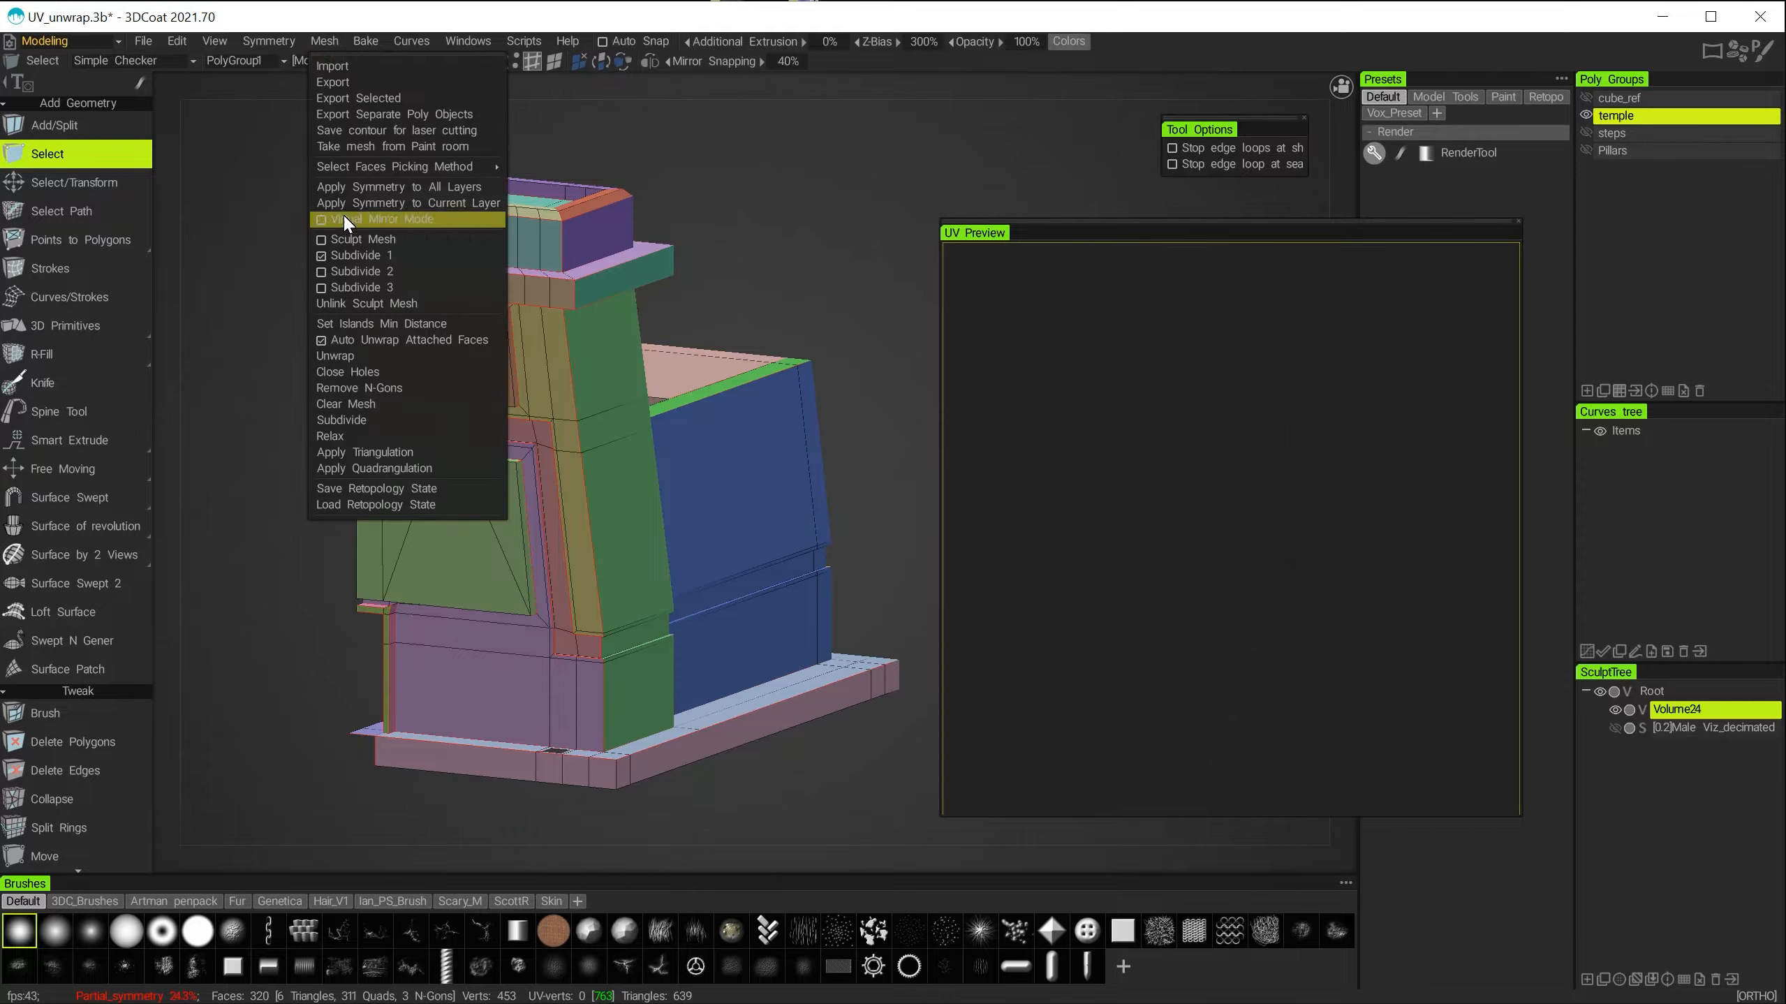
{"action": "right_click_drag", "start_coordinate": [757, 249], "coordinate": [697, 236], "text": "alt"}
{"action": "middle_click_drag", "start_coordinate": [746, 242], "coordinate": [778, 208], "text": "alt"}
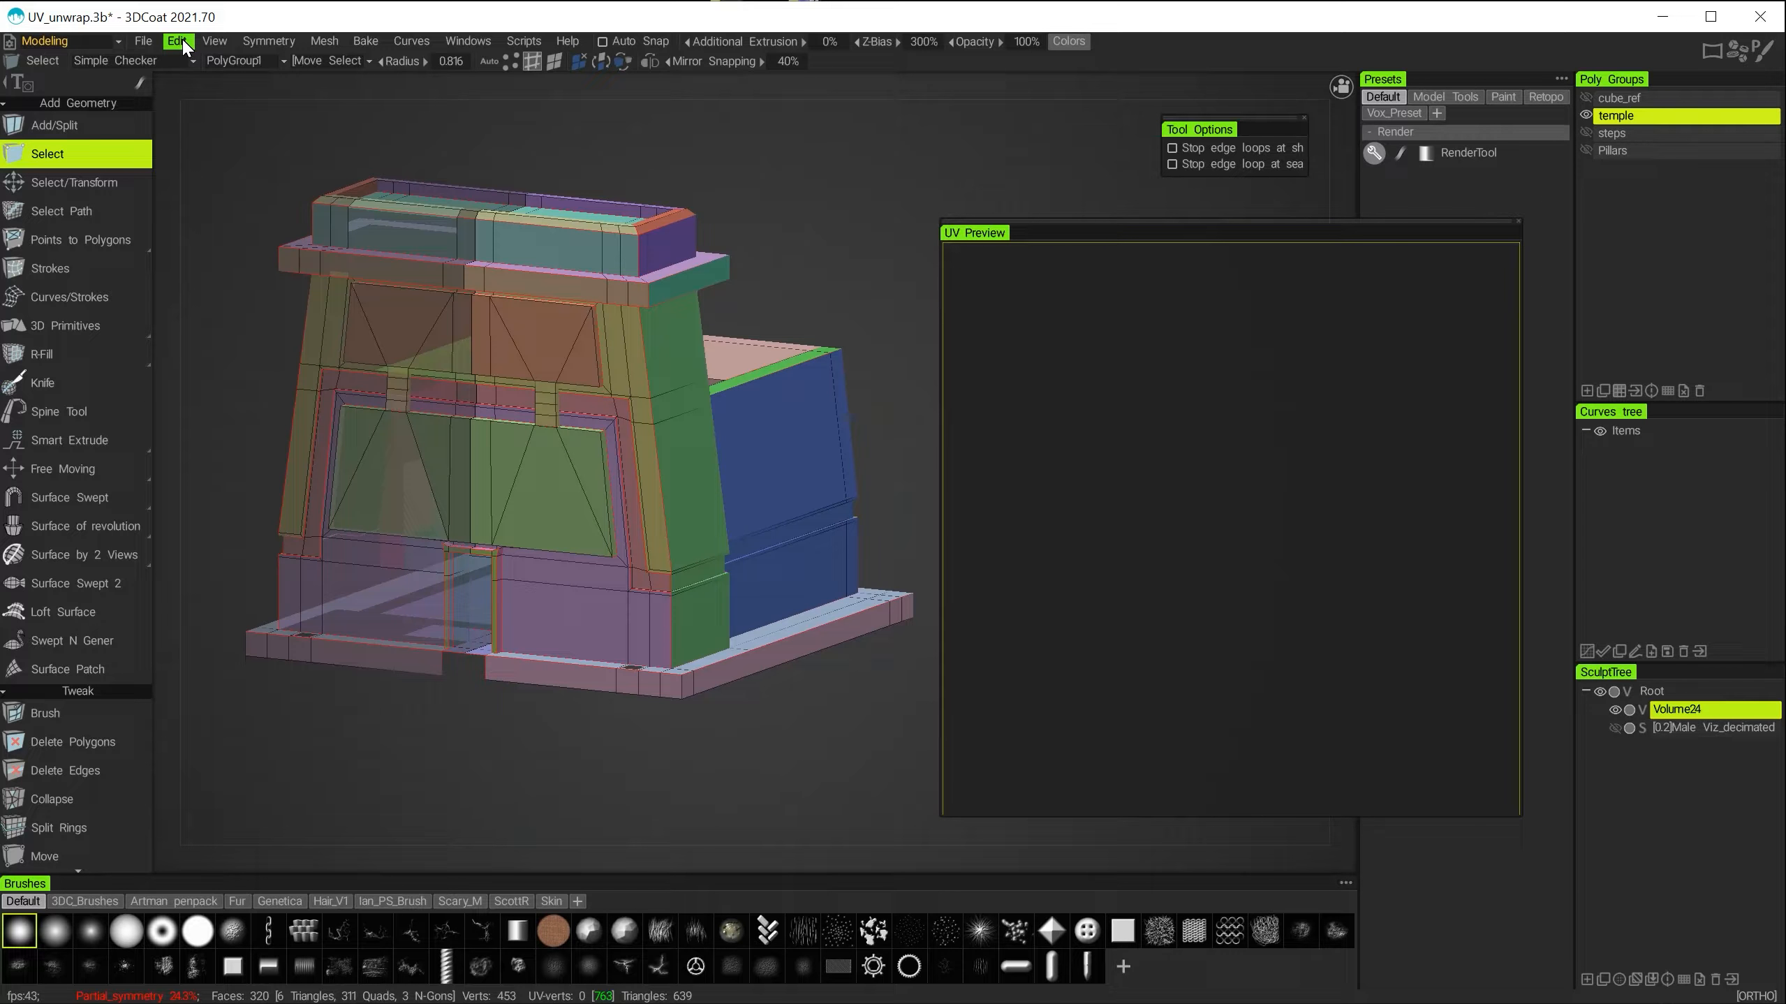
Apply the symmetry to all layers so the temple's mirrored half becomes real geometry.
{"action": "left_click", "coordinate": [322, 40]}
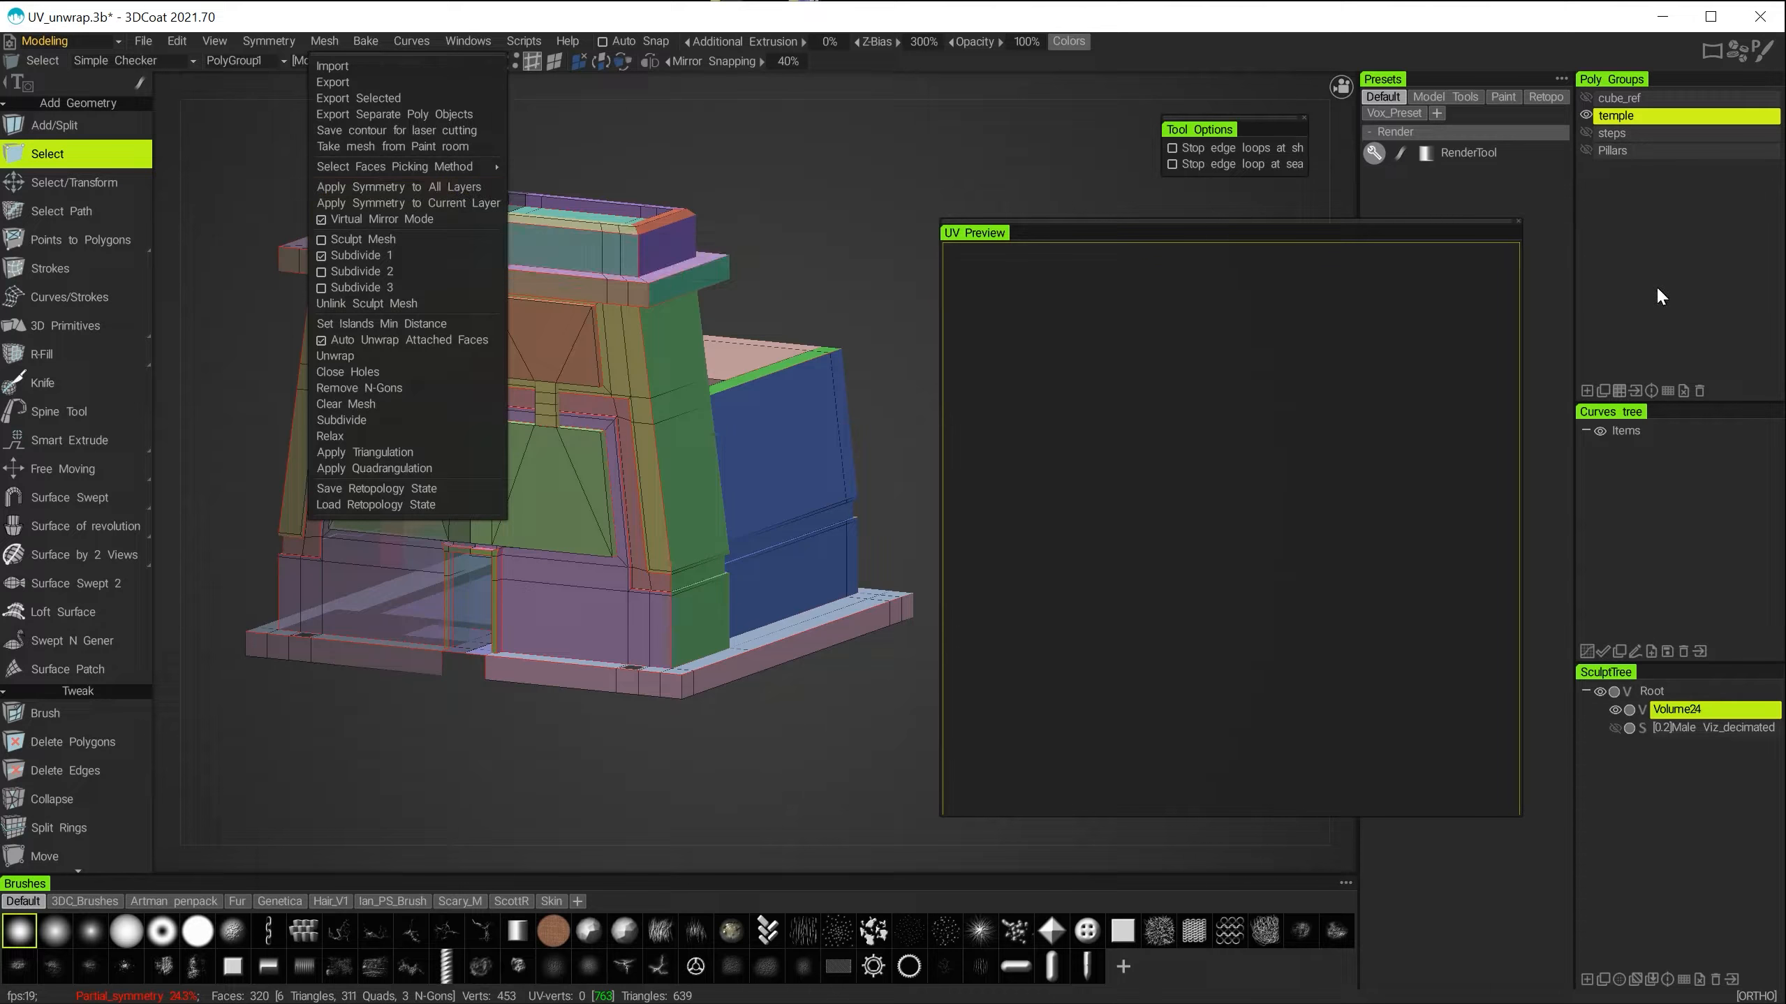
{"action": "left_click", "coordinate": [1632, 124]}
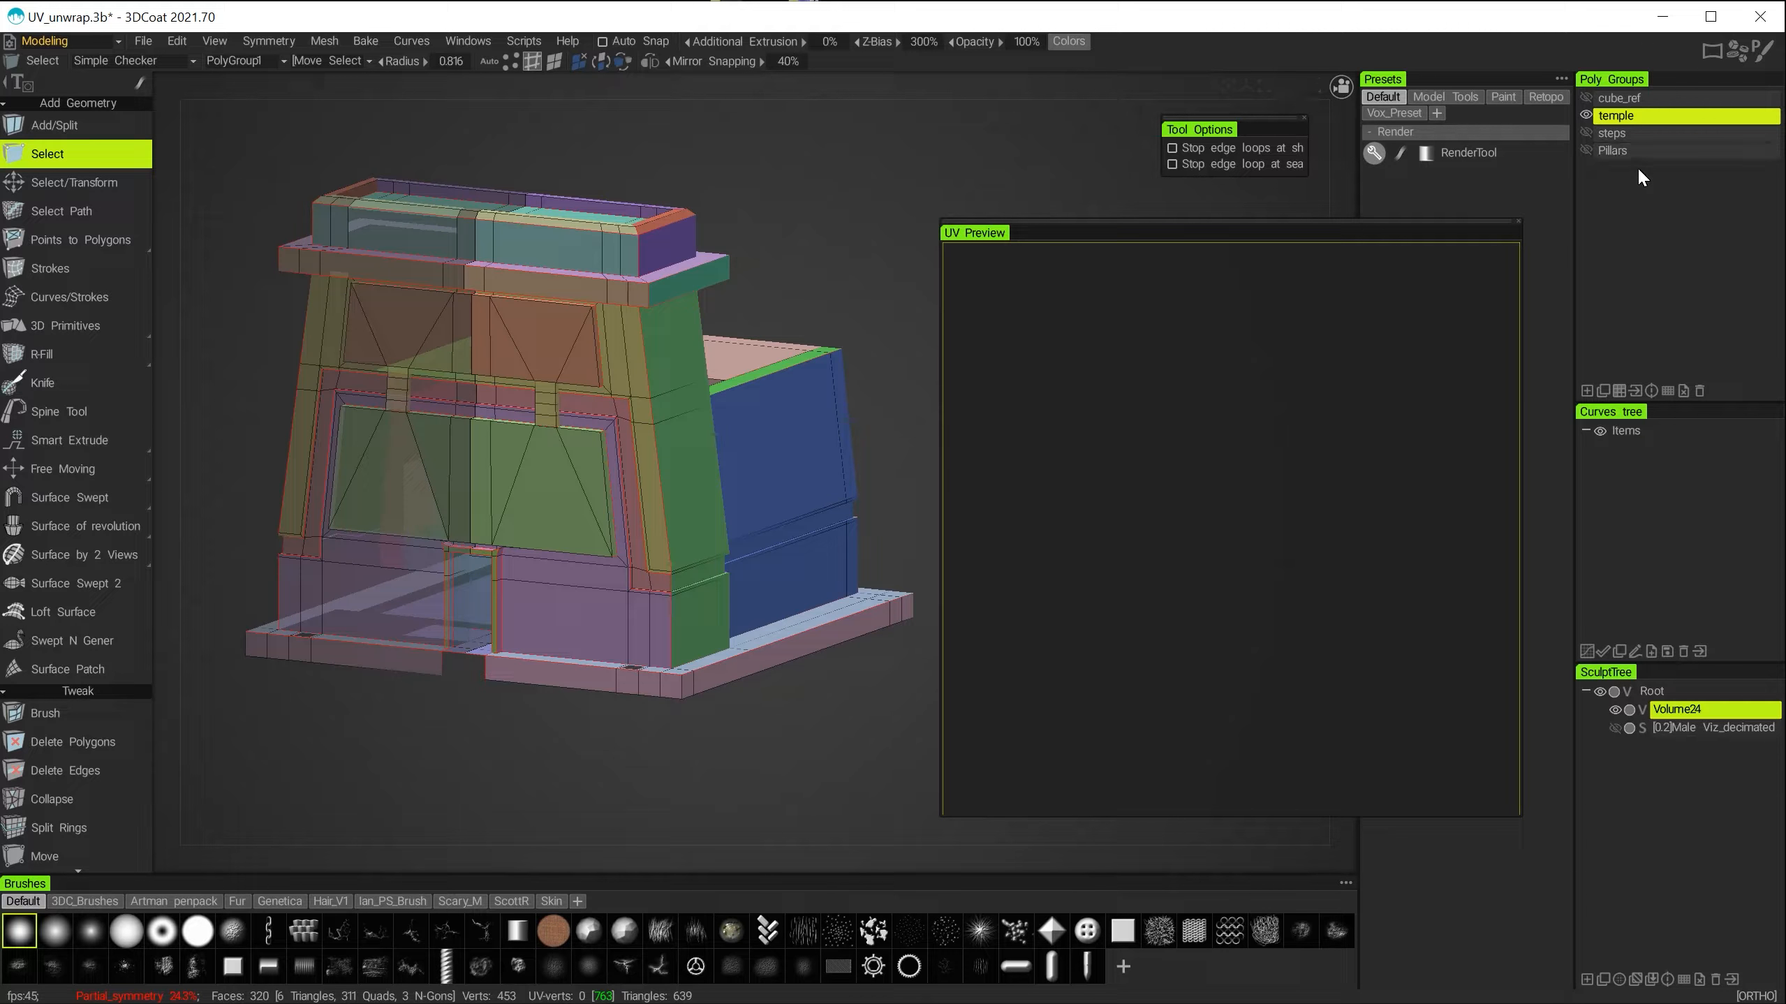
{"action": "left_click", "coordinate": [321, 42]}
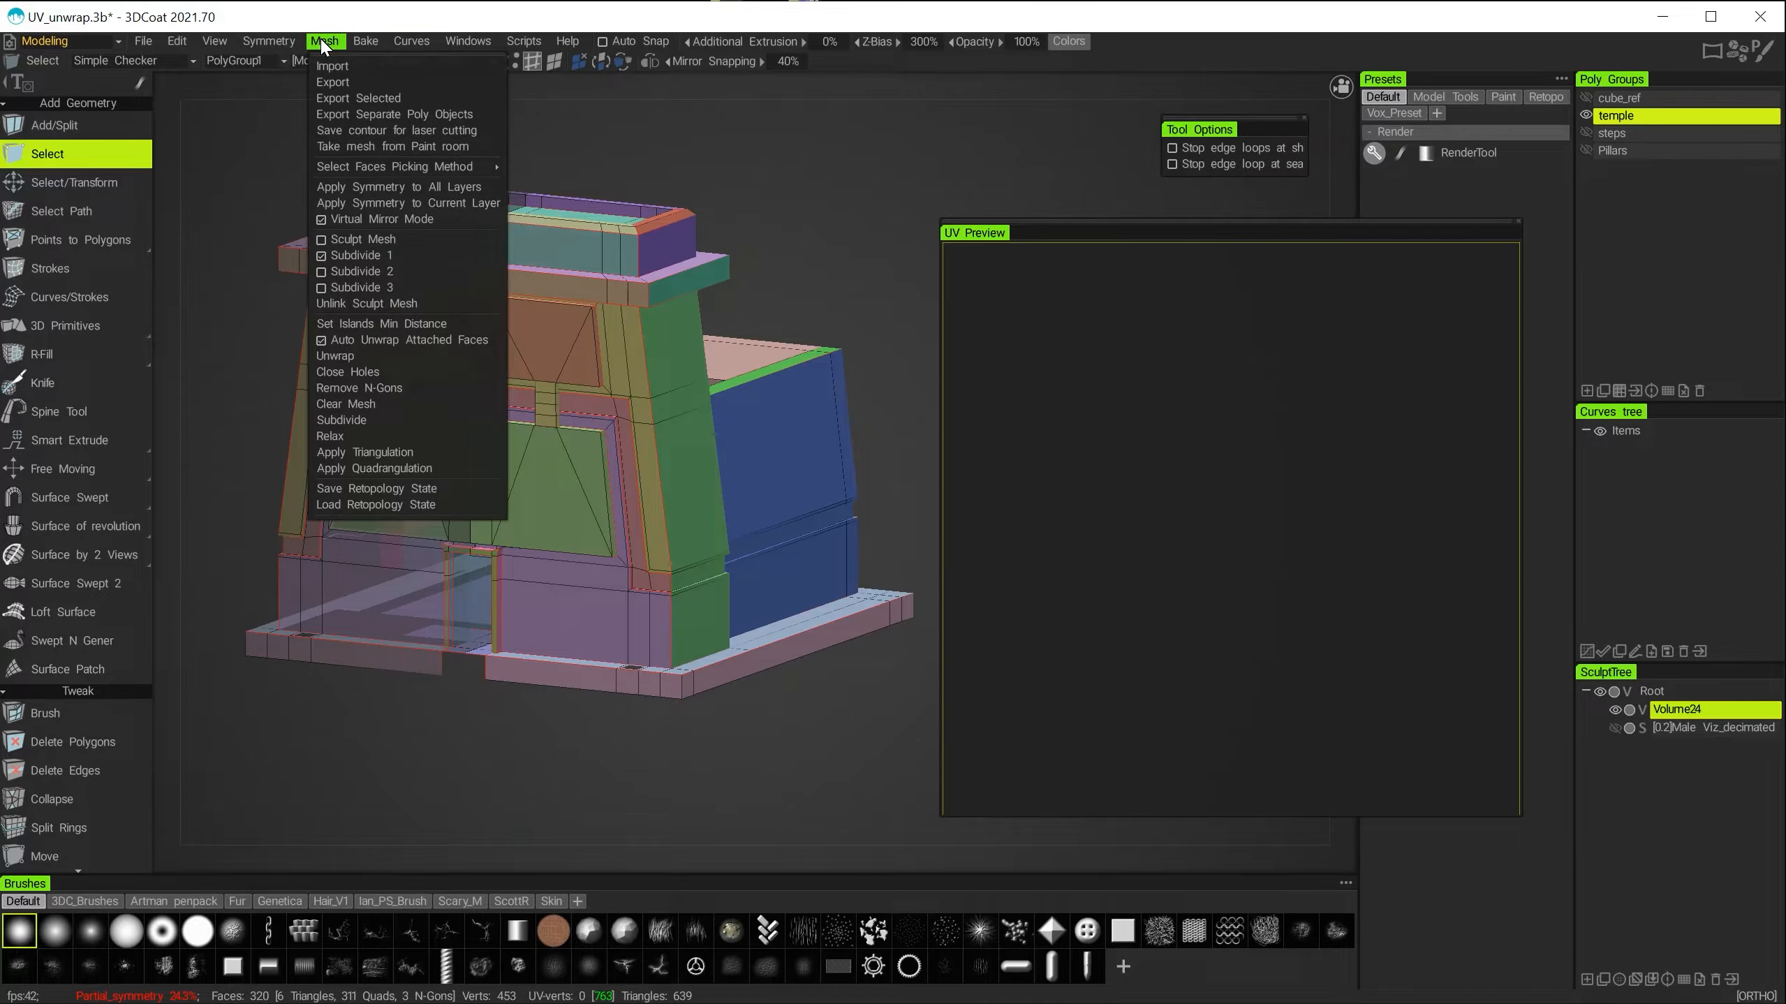
{"action": "left_click", "coordinate": [366, 189]}
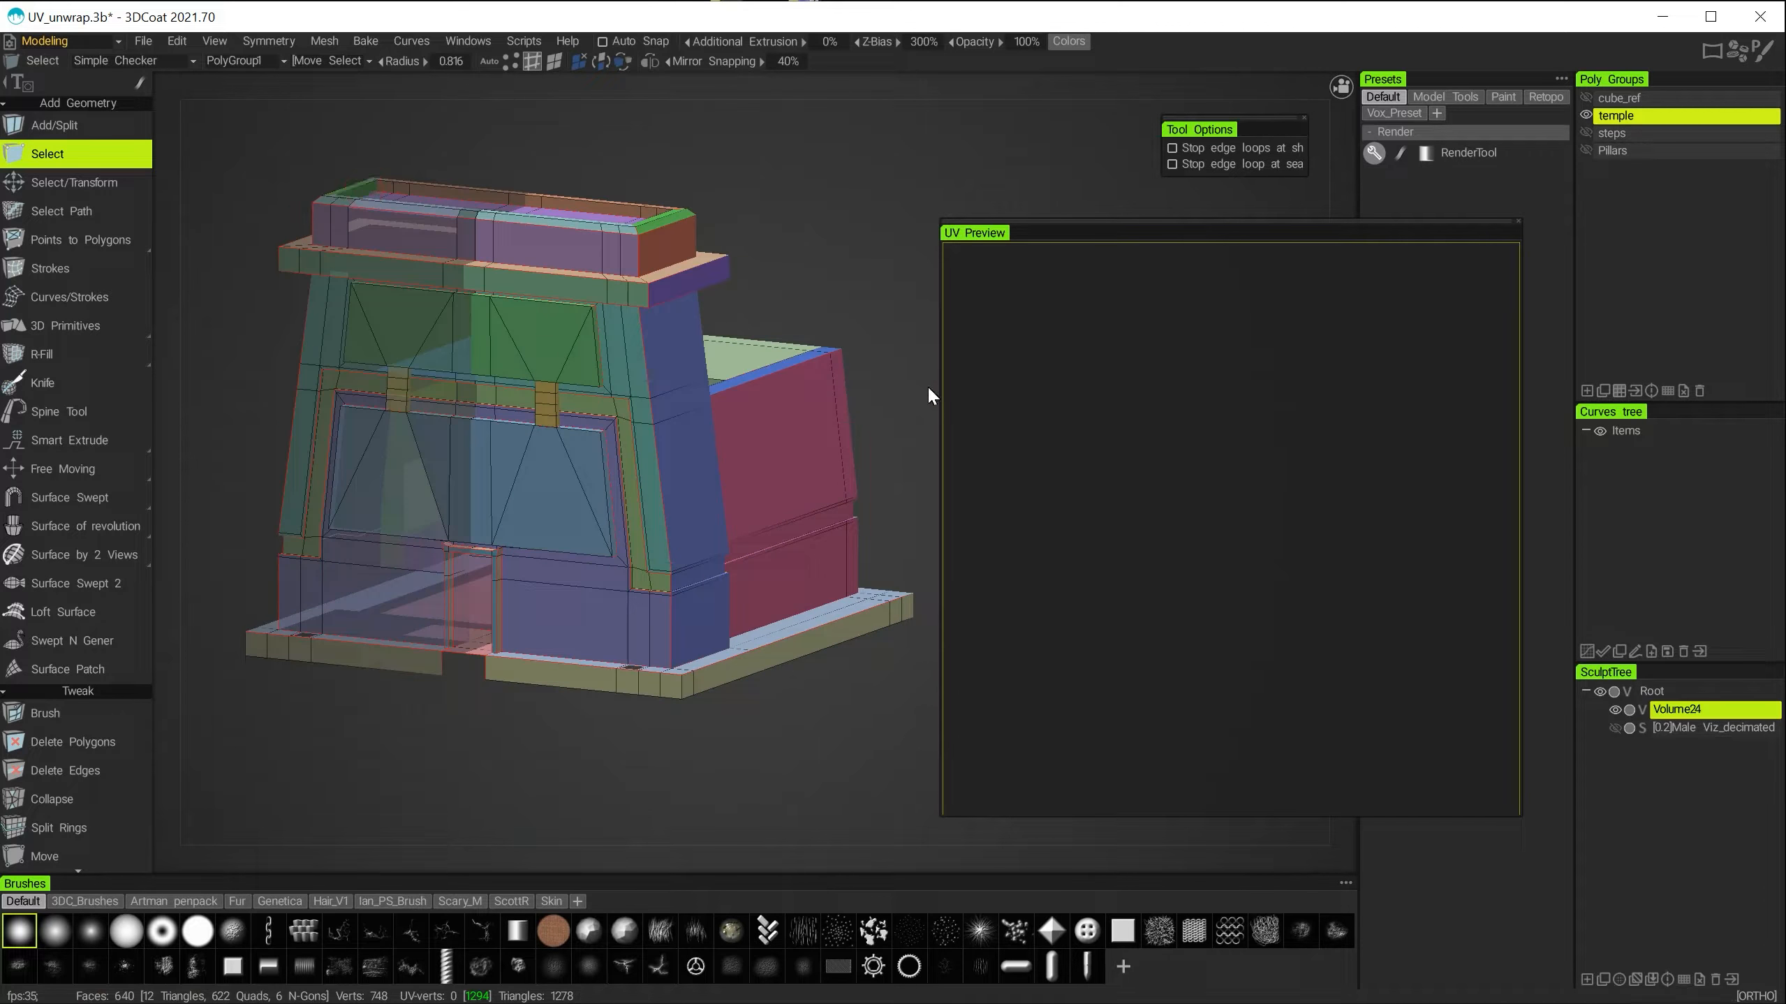
Turn off Virtual Mirror Mode and check the complete temple mesh from the front and side.
{"action": "left_click", "coordinate": [325, 41]}
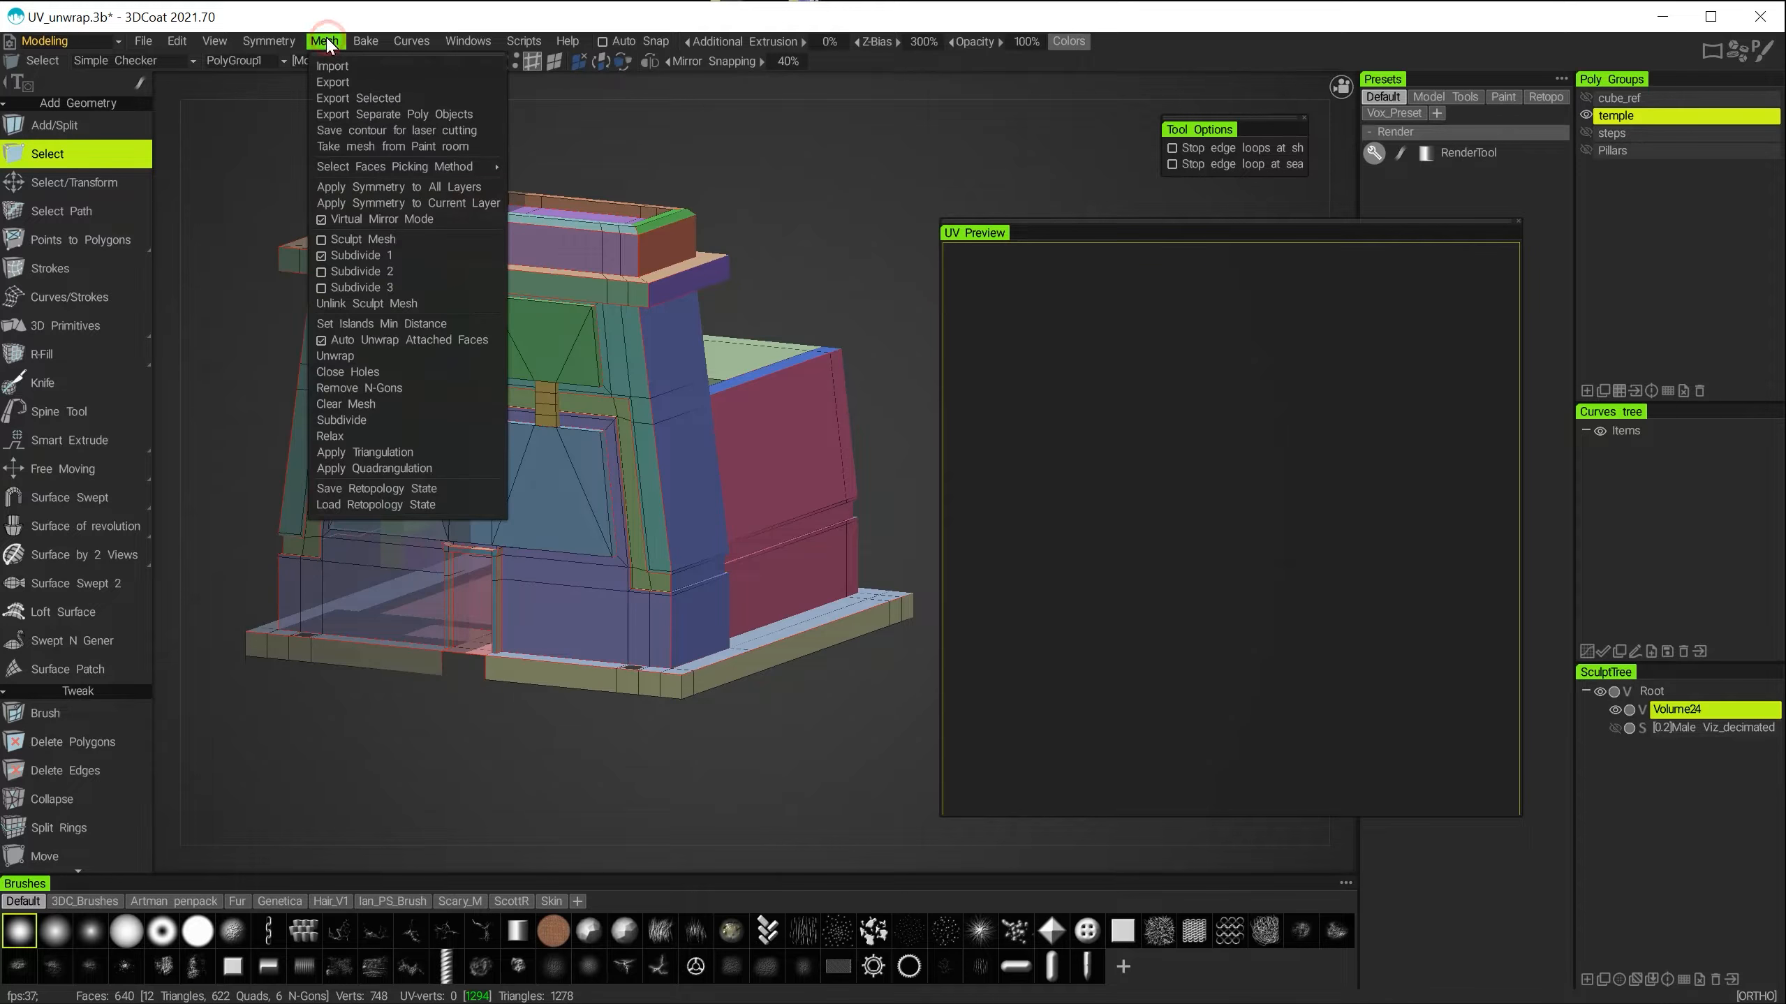
{"action": "left_click", "coordinate": [343, 219]}
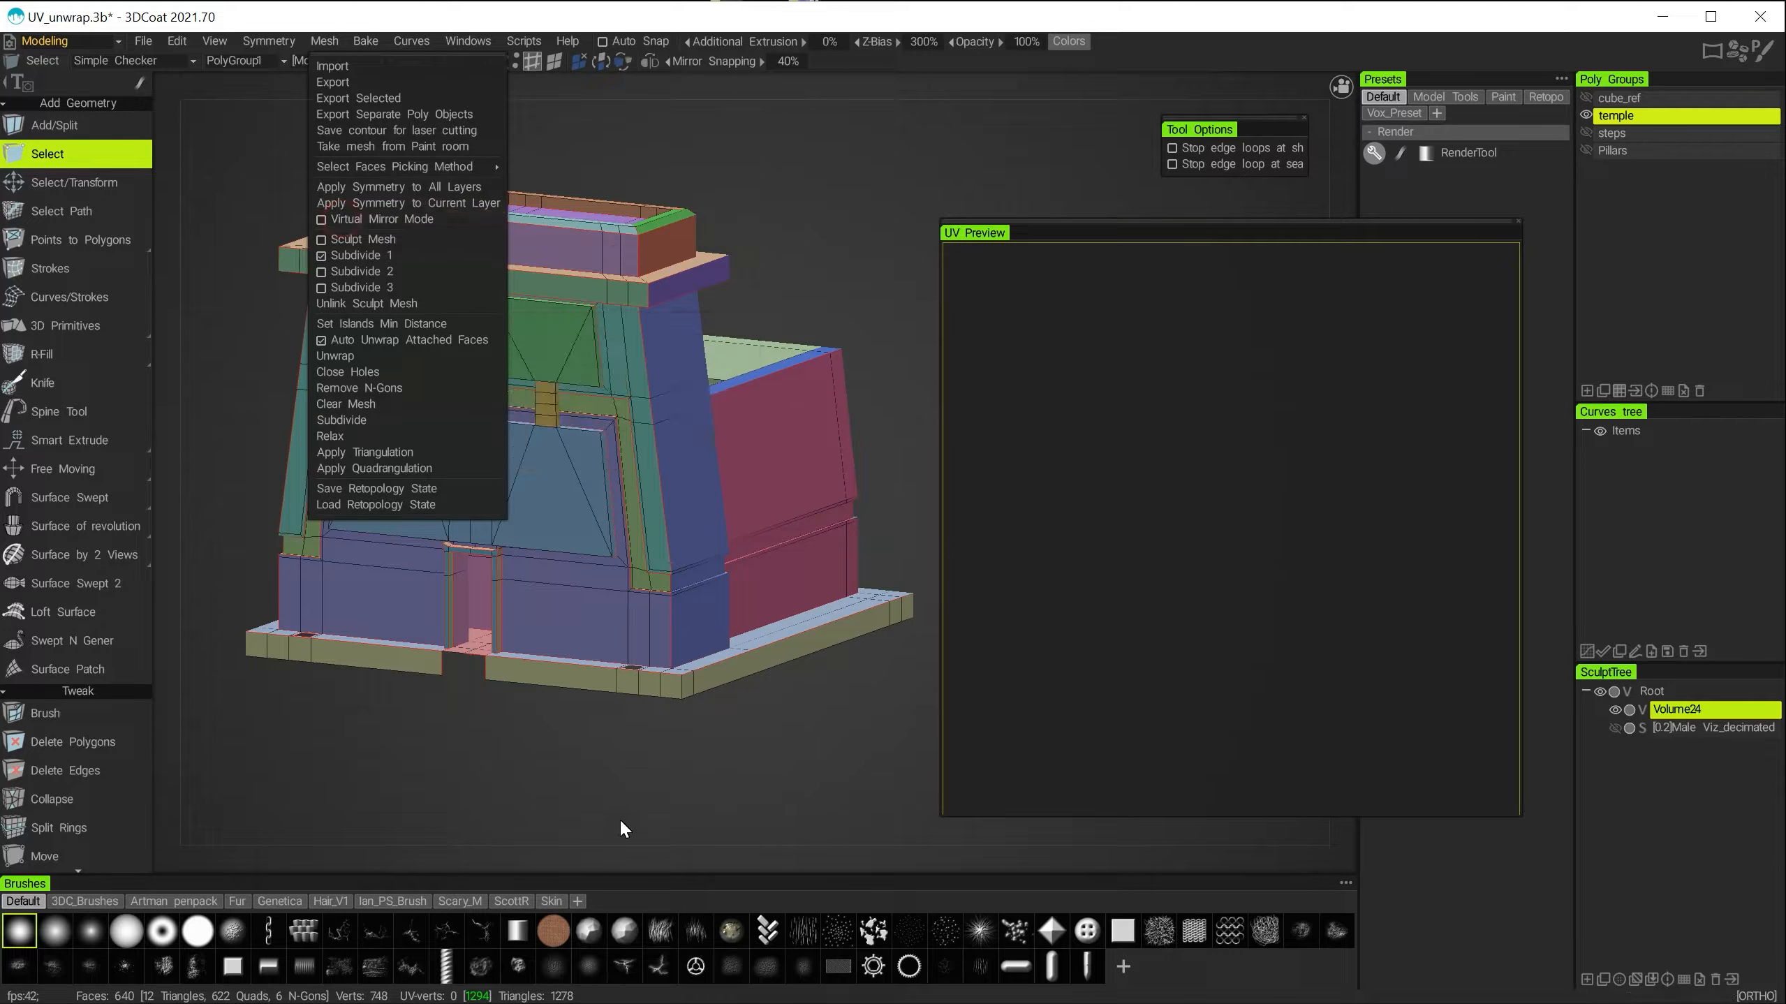
{"action": "left_click_drag", "start_coordinate": [419, 771], "coordinate": [520, 789], "text": "alt"}
{"action": "scroll", "coordinate": [817, 445], "scroll_direction": "down", "scroll_amount": 3}
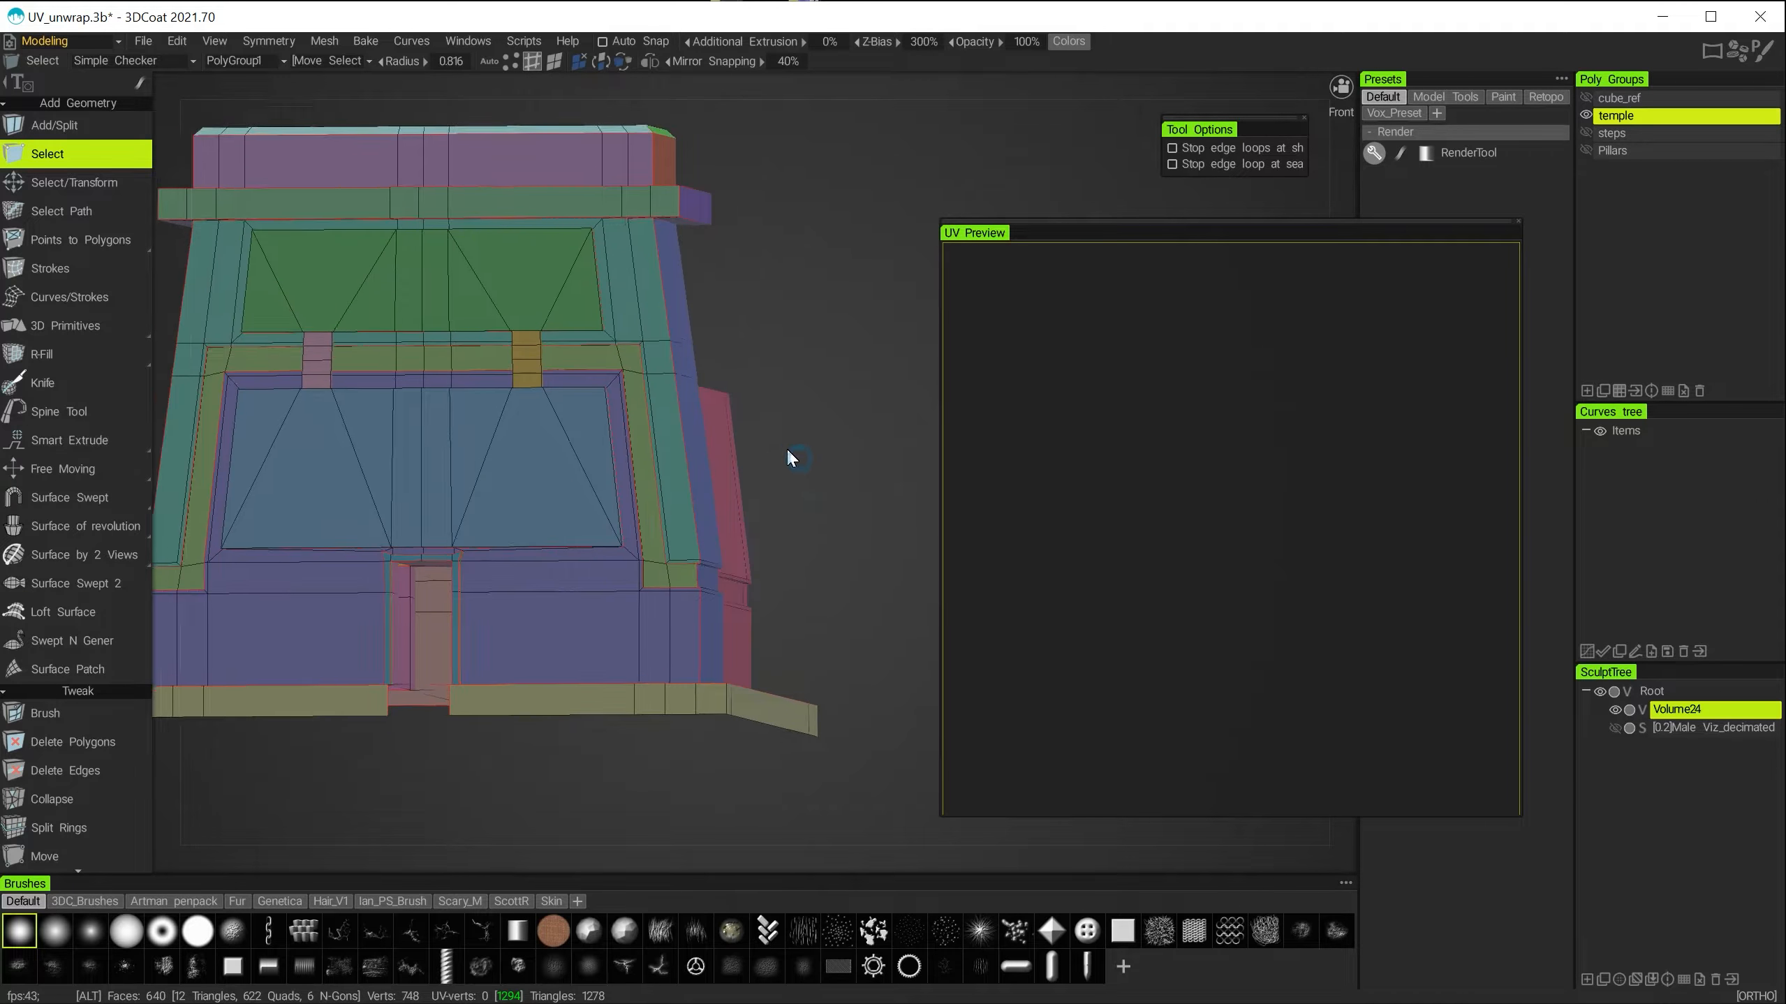
{"action": "left_click_drag", "start_coordinate": [802, 390], "coordinate": [787, 436], "text": "alt"}
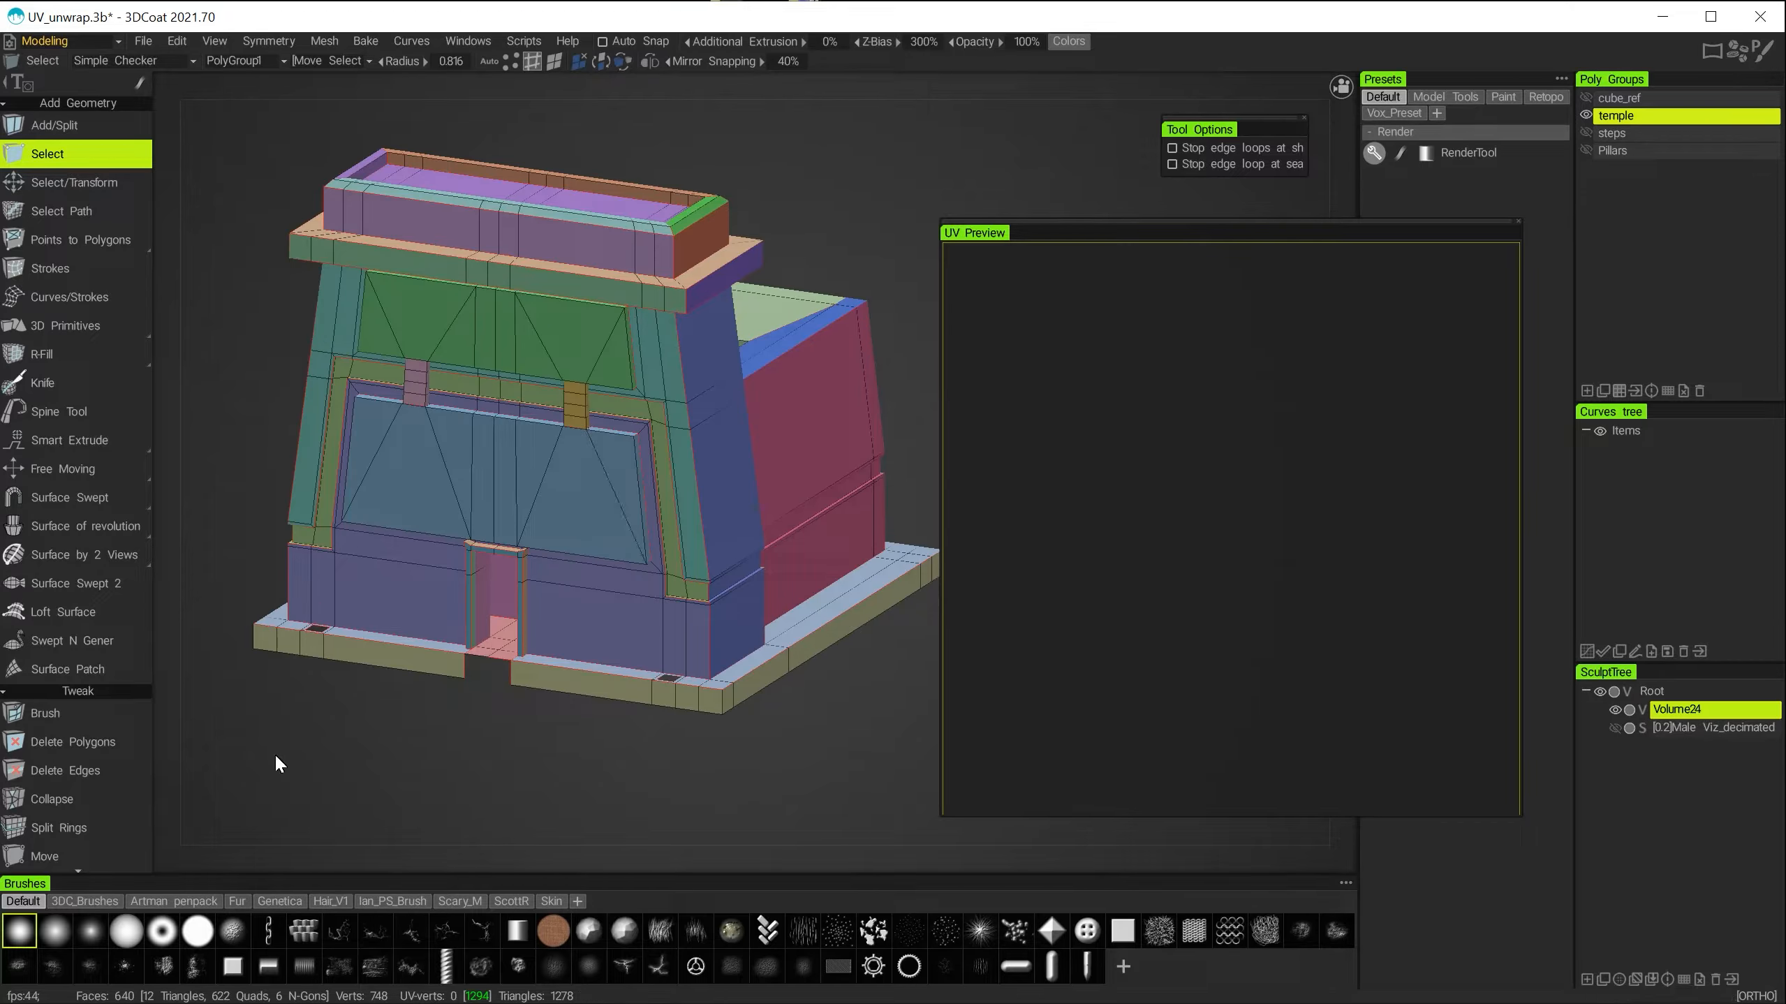
Activate the Mark Seams tool and unwrap the whole temple mesh along its marked seams.
{"action": "scroll", "coordinate": [65, 666], "scroll_direction": "down", "scroll_amount": 5}
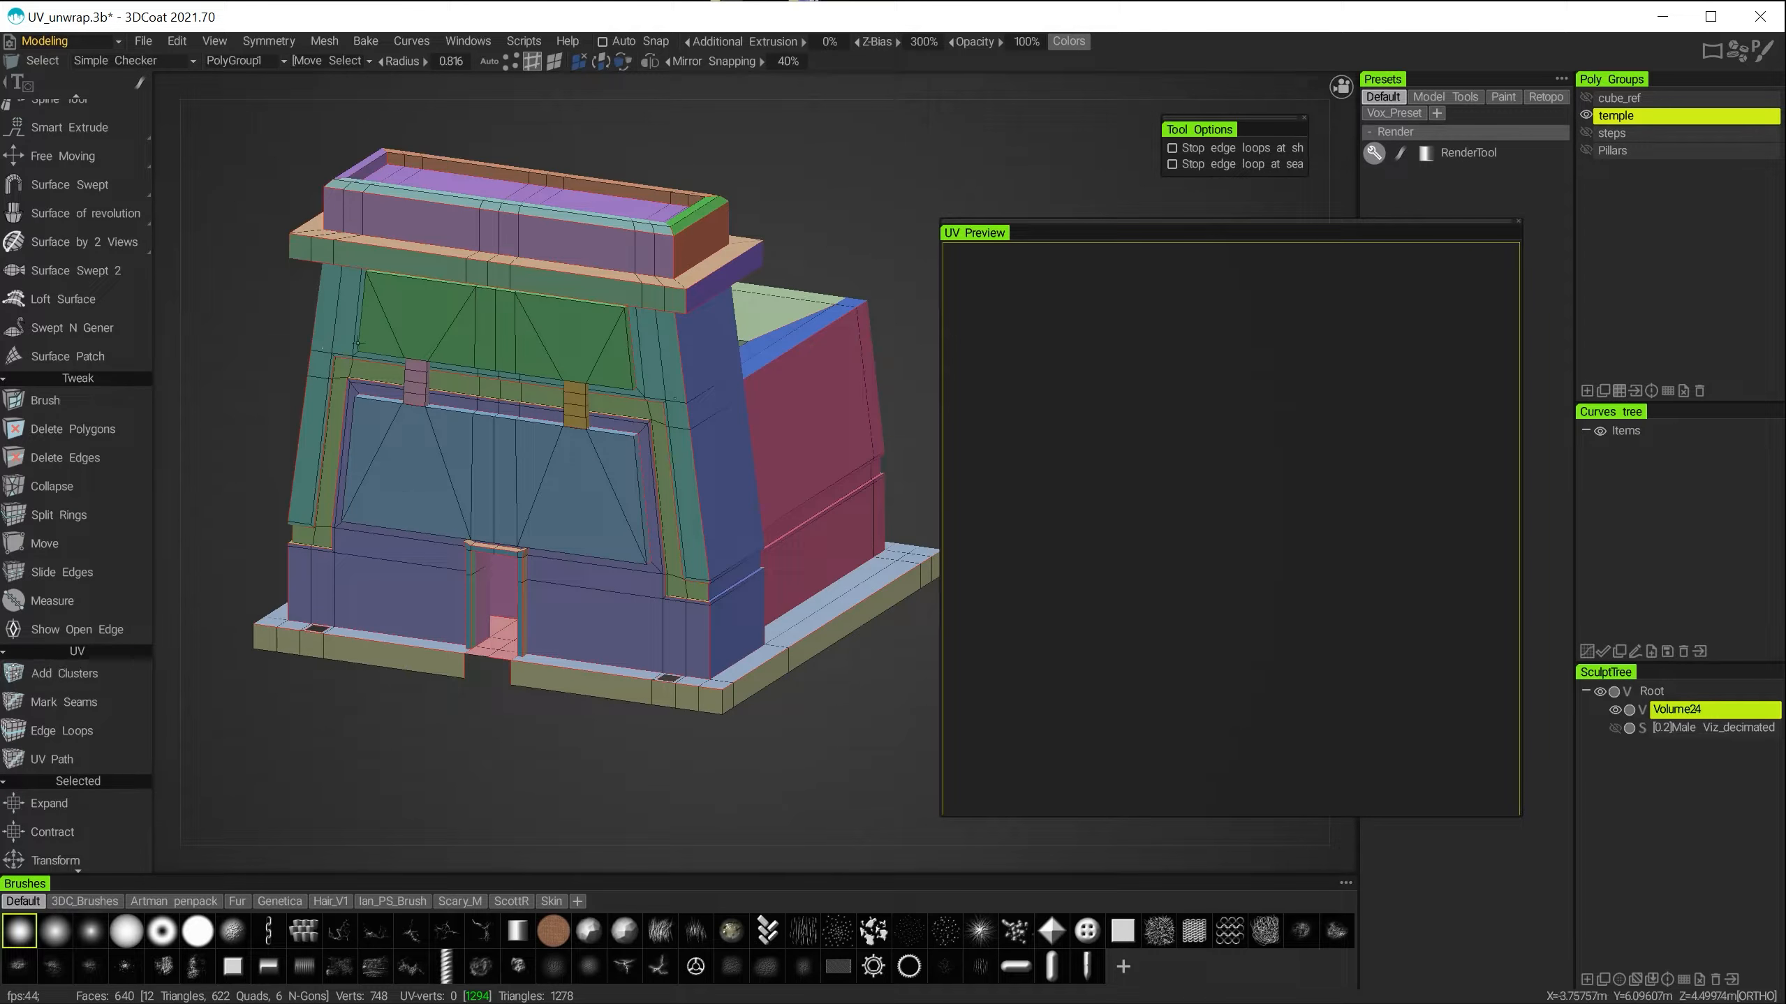
{"action": "scroll", "coordinate": [98, 573], "scroll_direction": "down", "scroll_amount": 1}
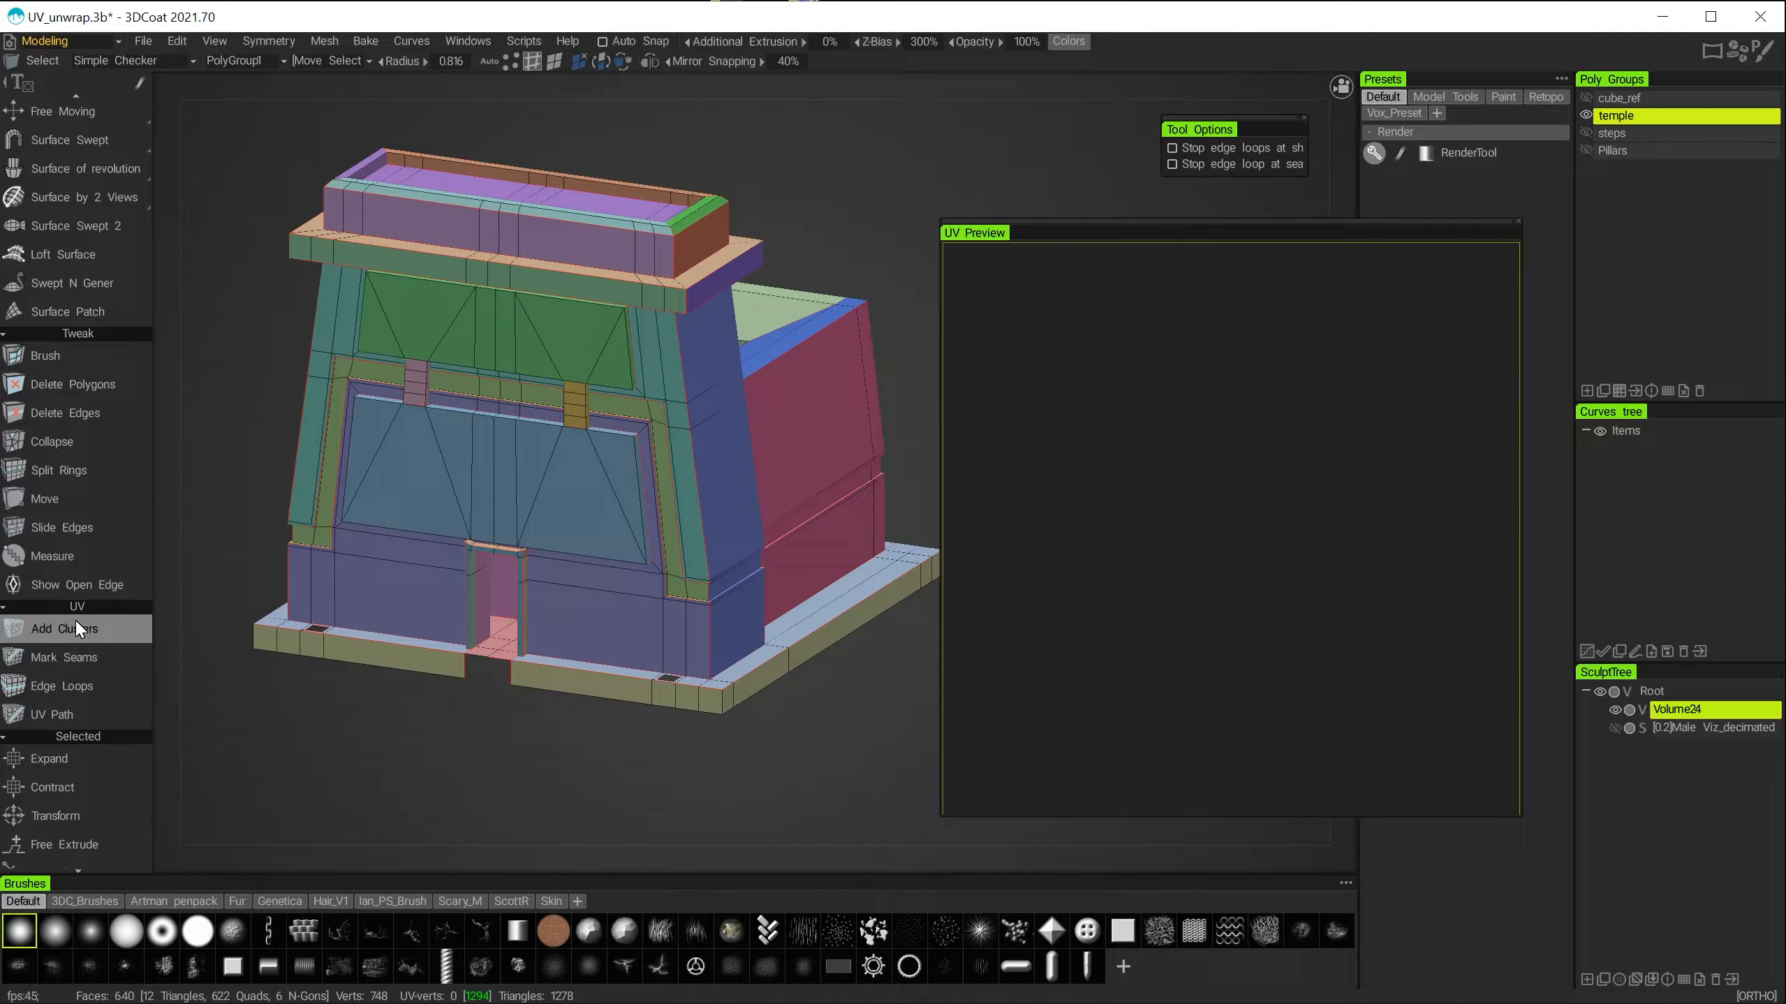
{"action": "left_click", "coordinate": [105, 657]}
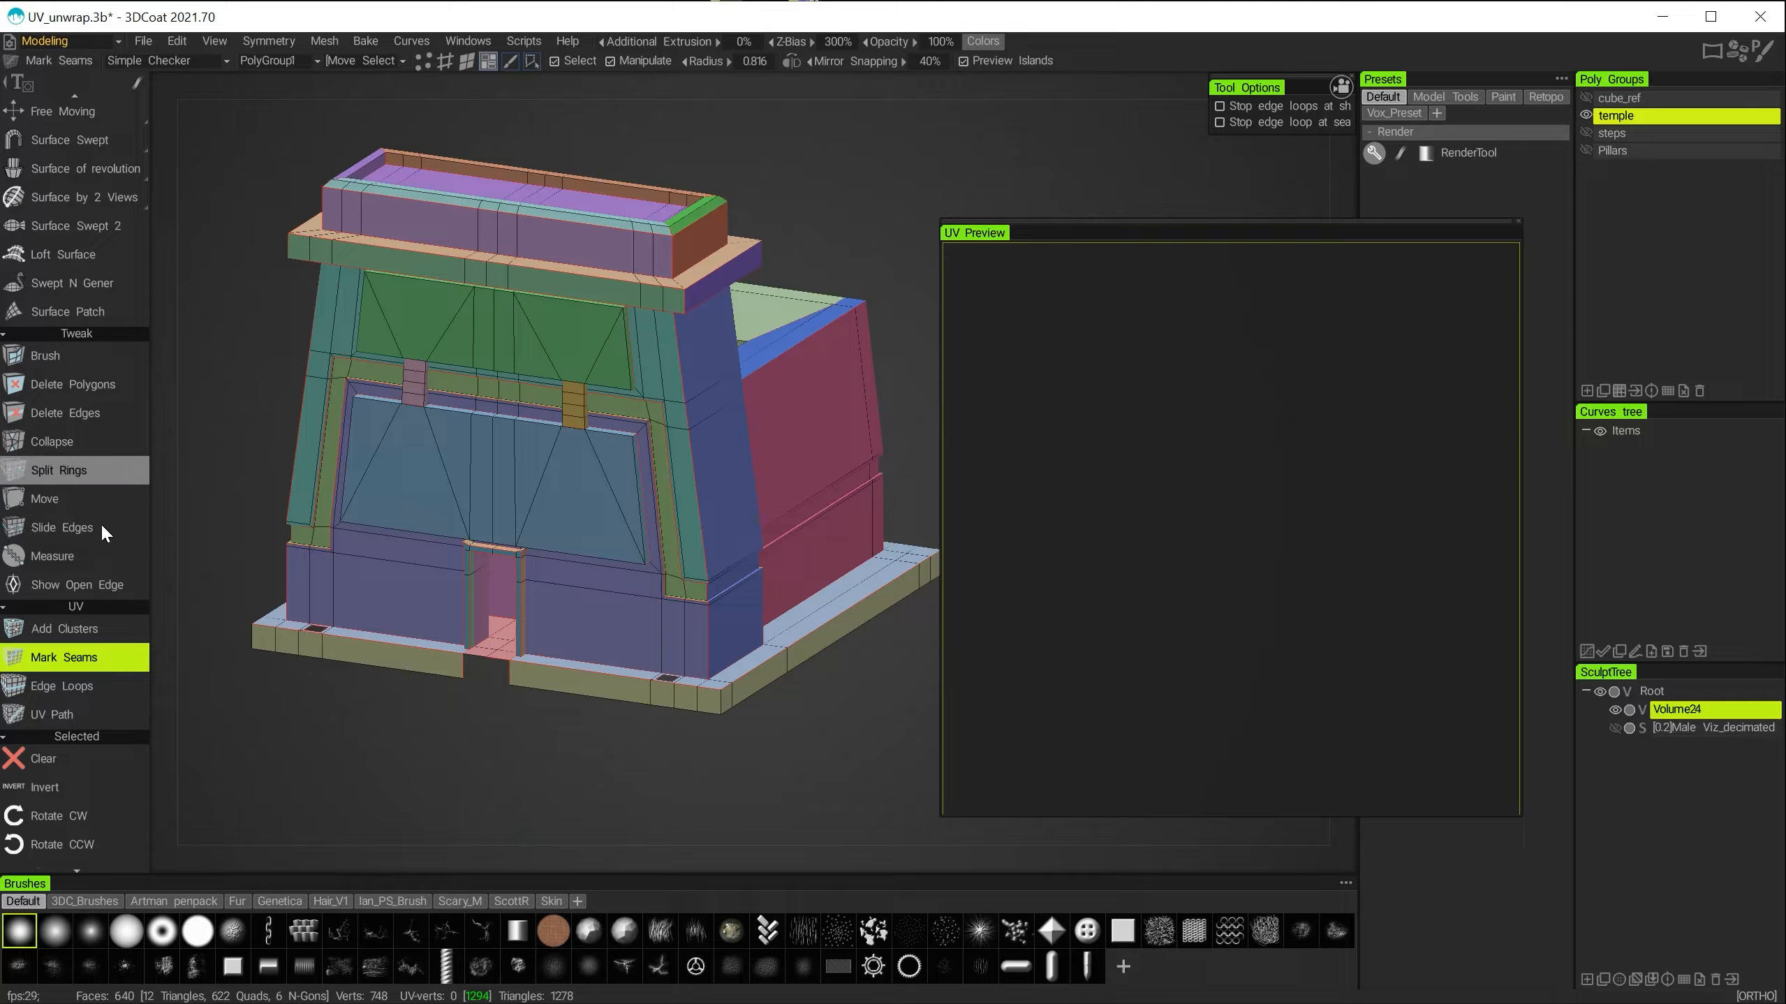
{"action": "scroll", "coordinate": [105, 523], "scroll_direction": "down", "scroll_amount": 5}
{"action": "scroll", "coordinate": [109, 524], "scroll_direction": "down", "scroll_amount": 9}
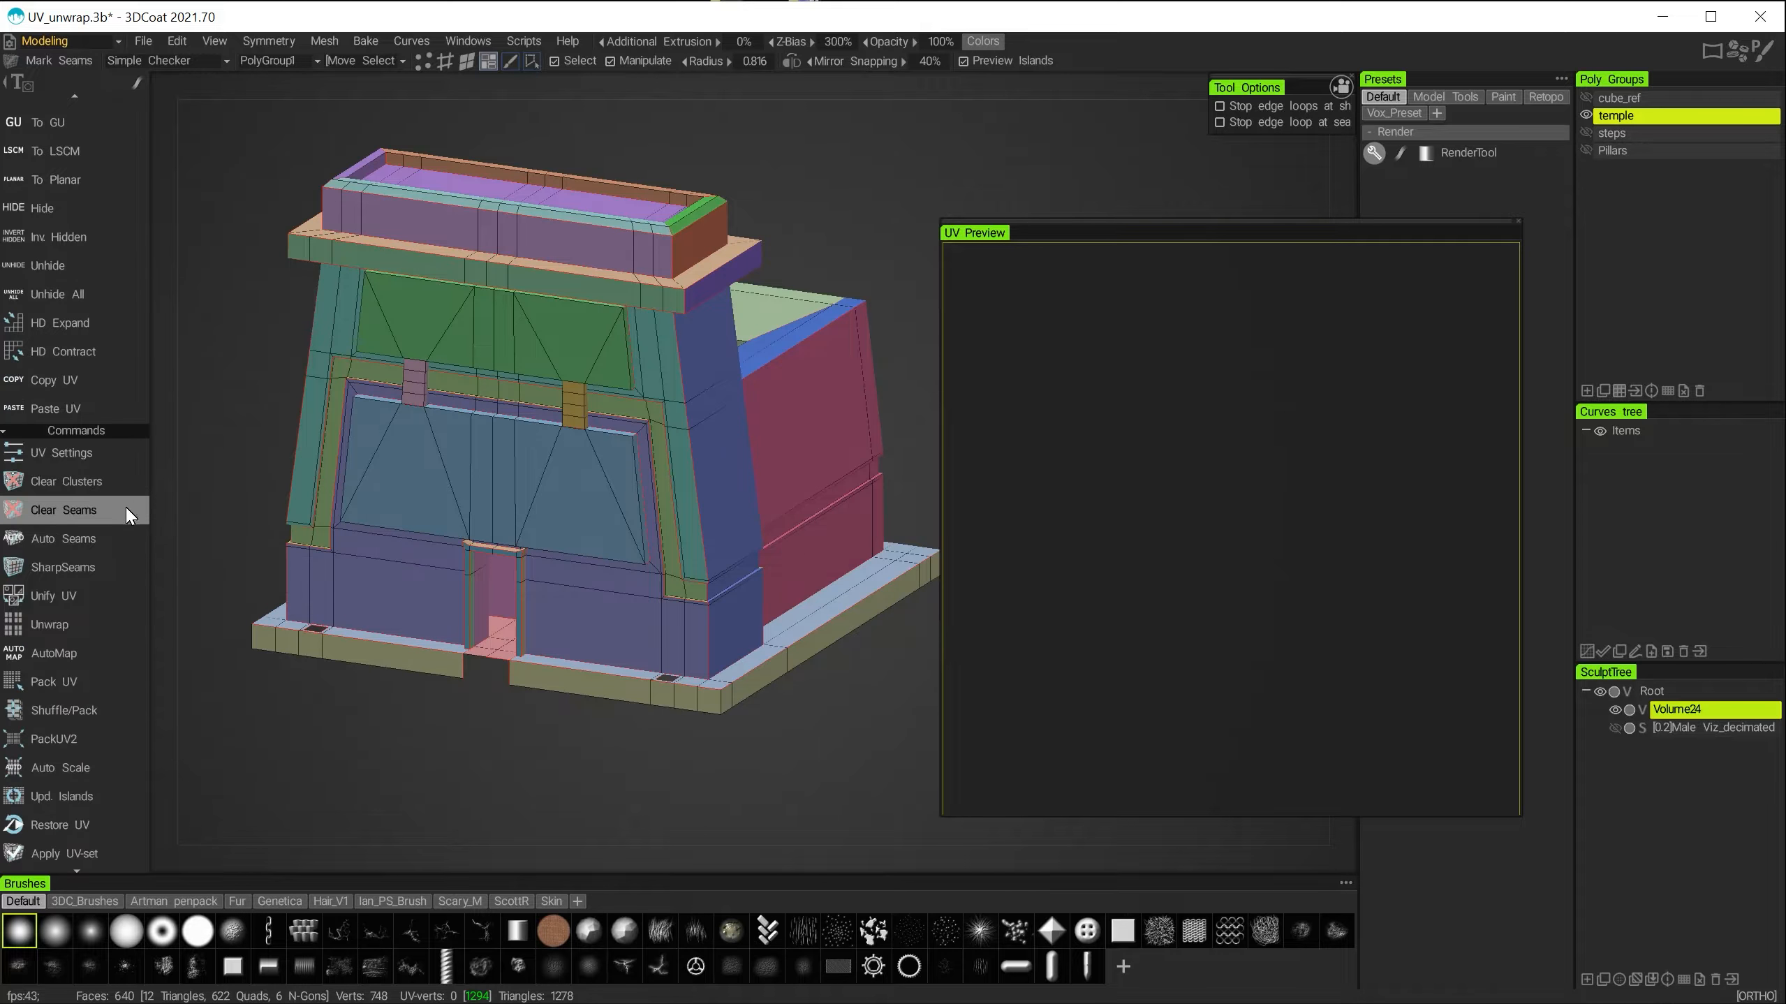
{"action": "left_click", "coordinate": [77, 625]}
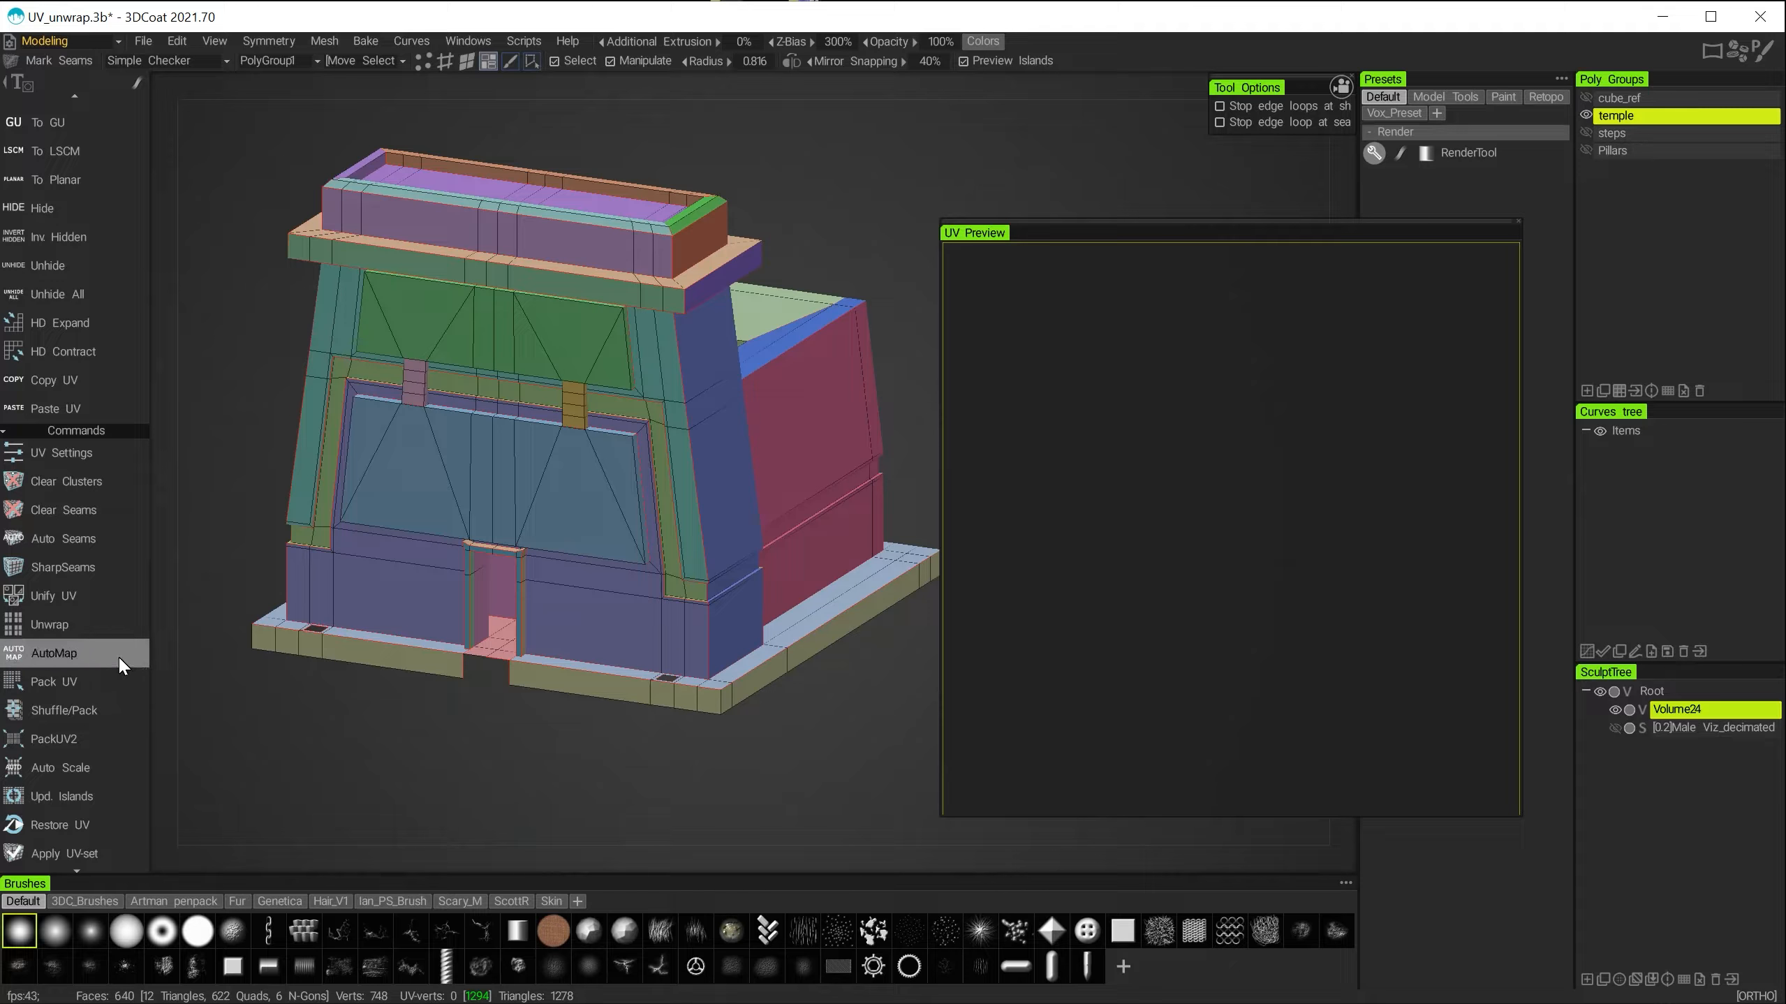
{"action": "left_click", "coordinate": [63, 655]}
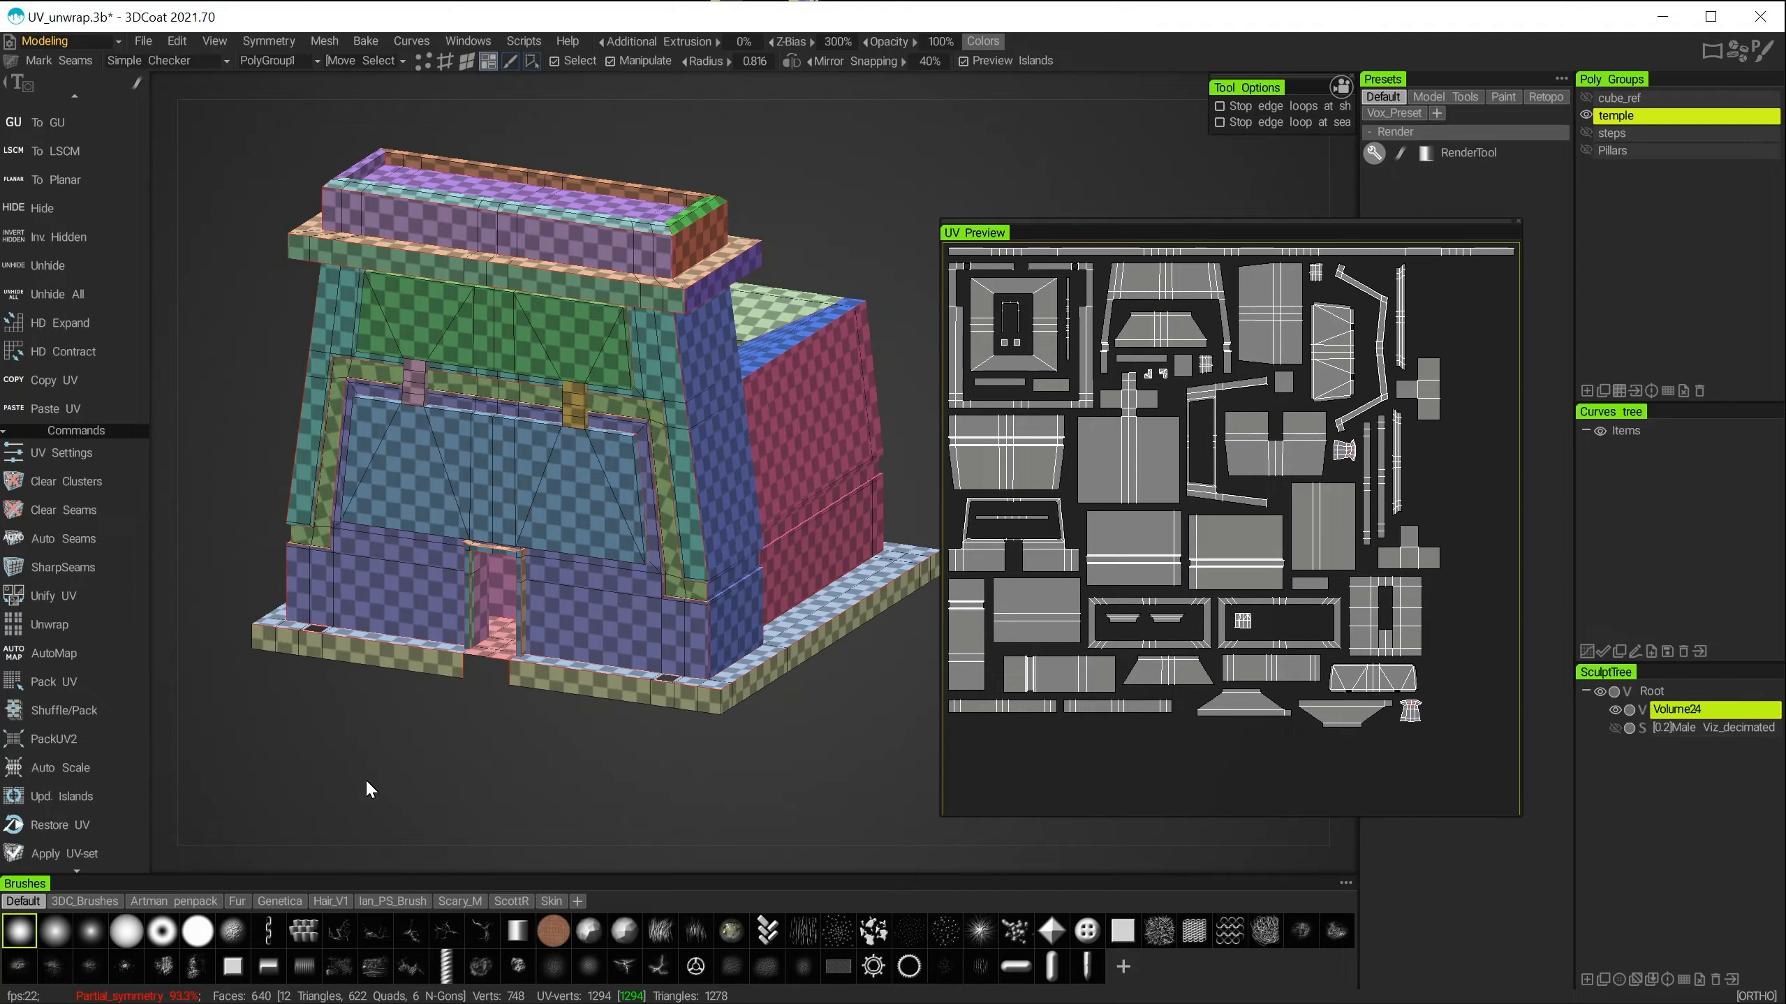
Examine the checker pattern on the temple's outer walls and front panels for stretching, comparing their islands in the UV preview.
{"action": "left_click_drag", "start_coordinate": [379, 765], "coordinate": [737, 734], "text": "alt"}
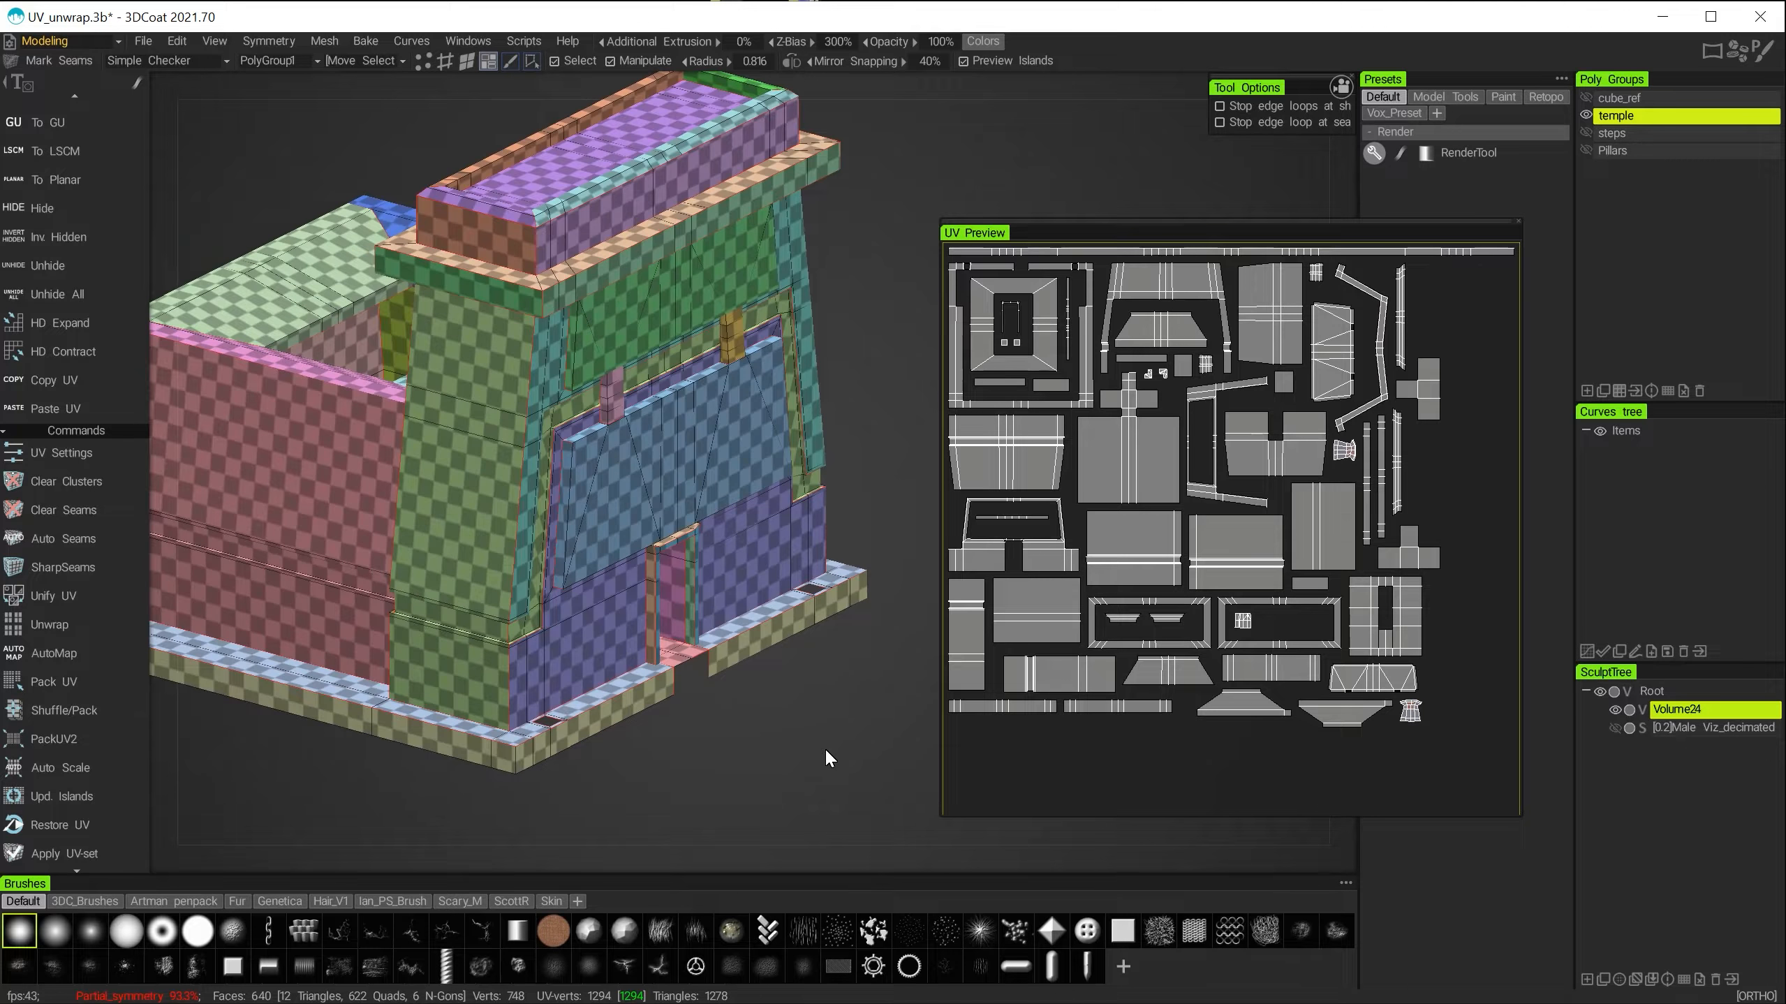
{"action": "left_click_drag", "start_coordinate": [785, 799], "coordinate": [812, 732], "text": "alt"}
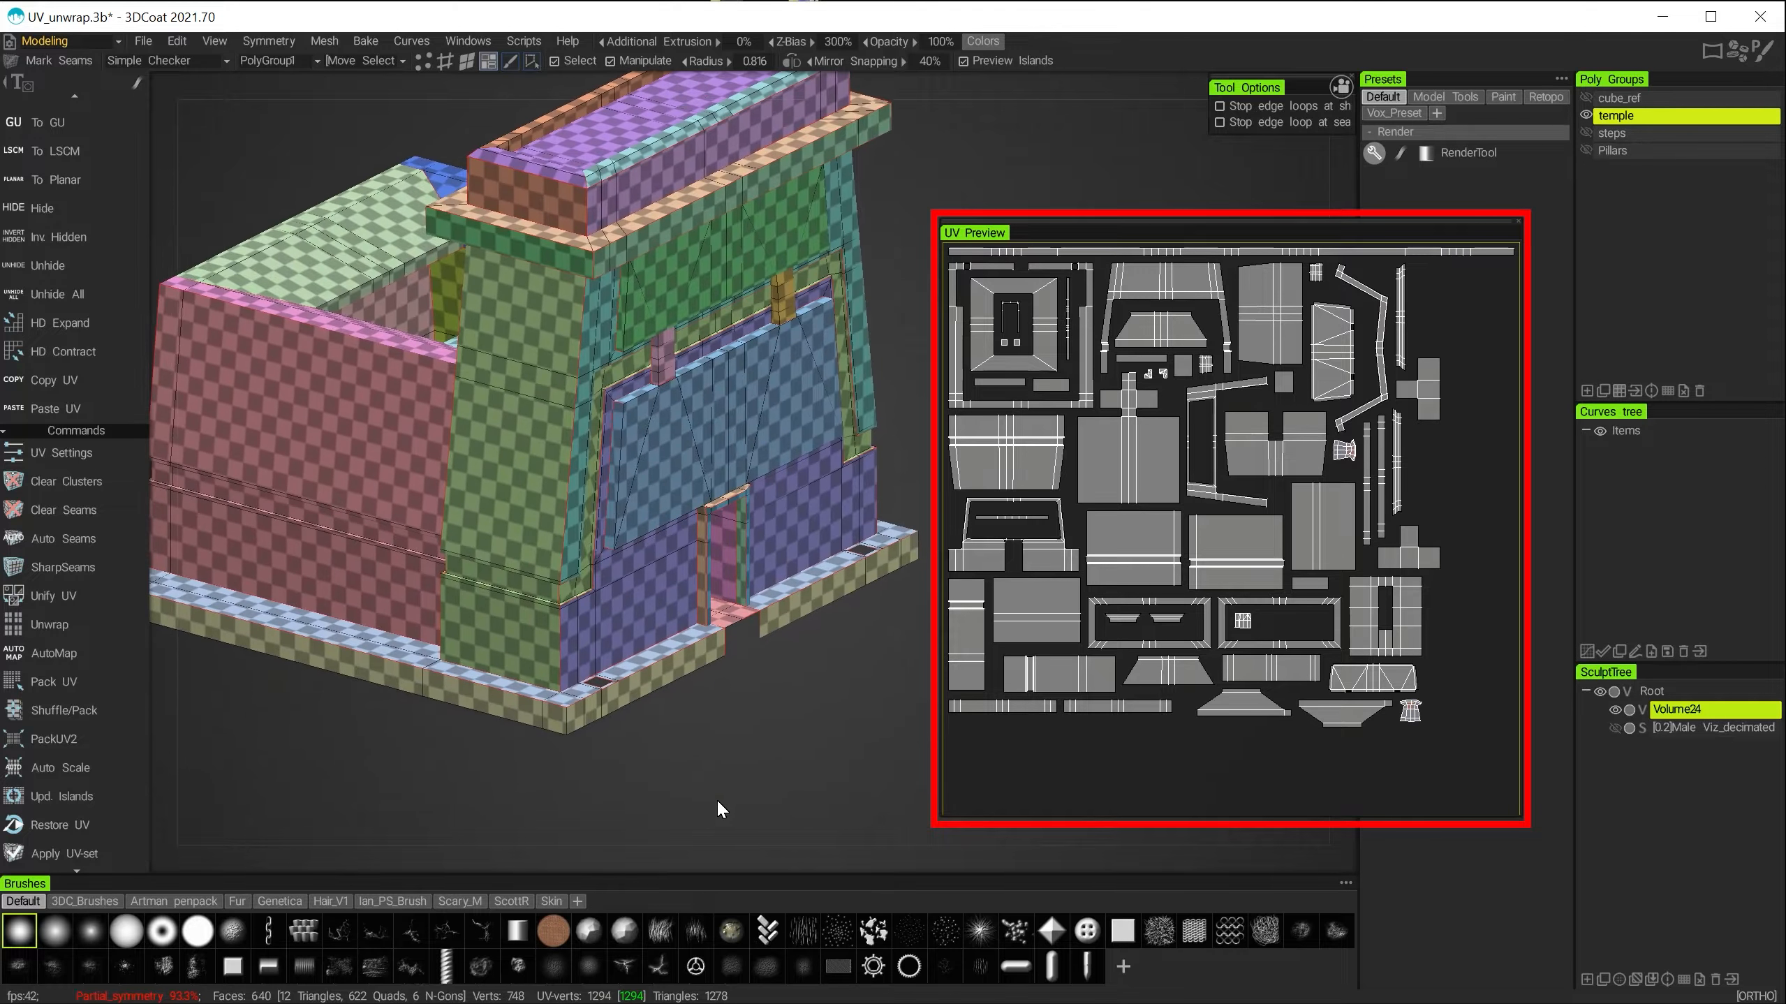
{"action": "left_click_drag", "start_coordinate": [719, 800], "coordinate": [771, 807], "text": "alt"}
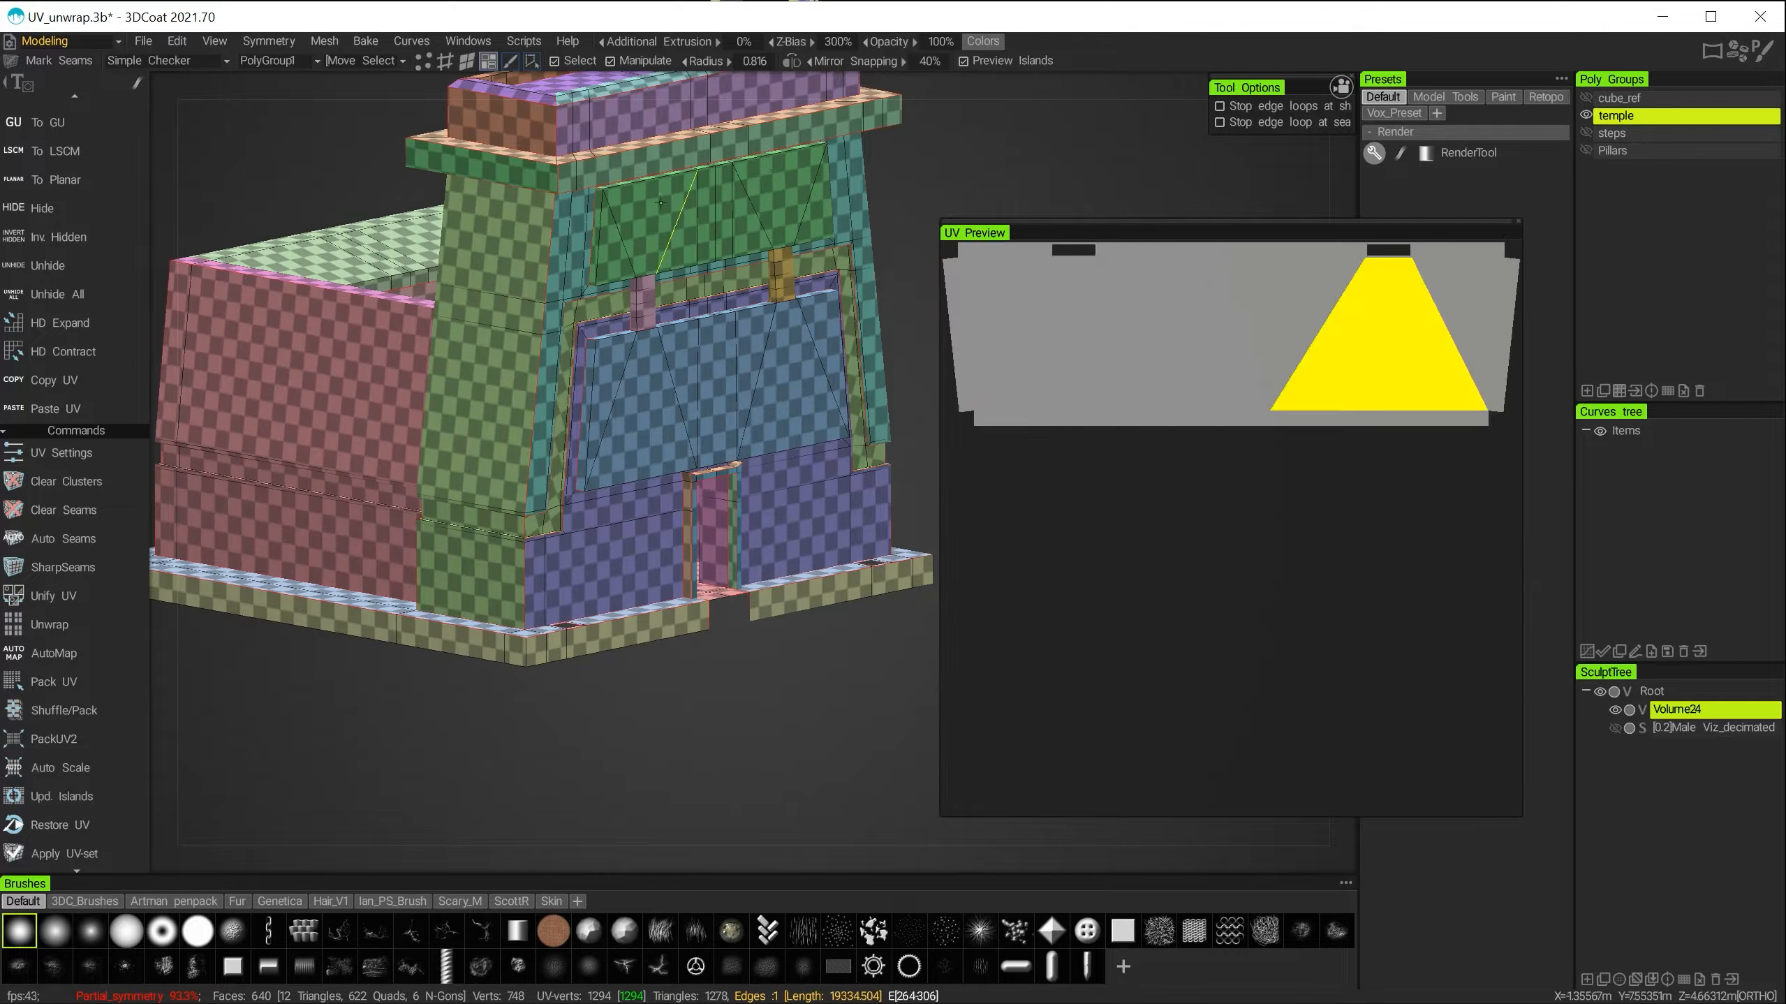
{"action": "middle_click_drag", "start_coordinate": [631, 484], "coordinate": [634, 565], "text": "alt"}
{"action": "right_click_drag", "start_coordinate": [638, 562], "coordinate": [694, 562], "text": "alt"}
{"action": "middle_click_drag", "start_coordinate": [694, 561], "coordinate": [783, 542], "text": "alt"}
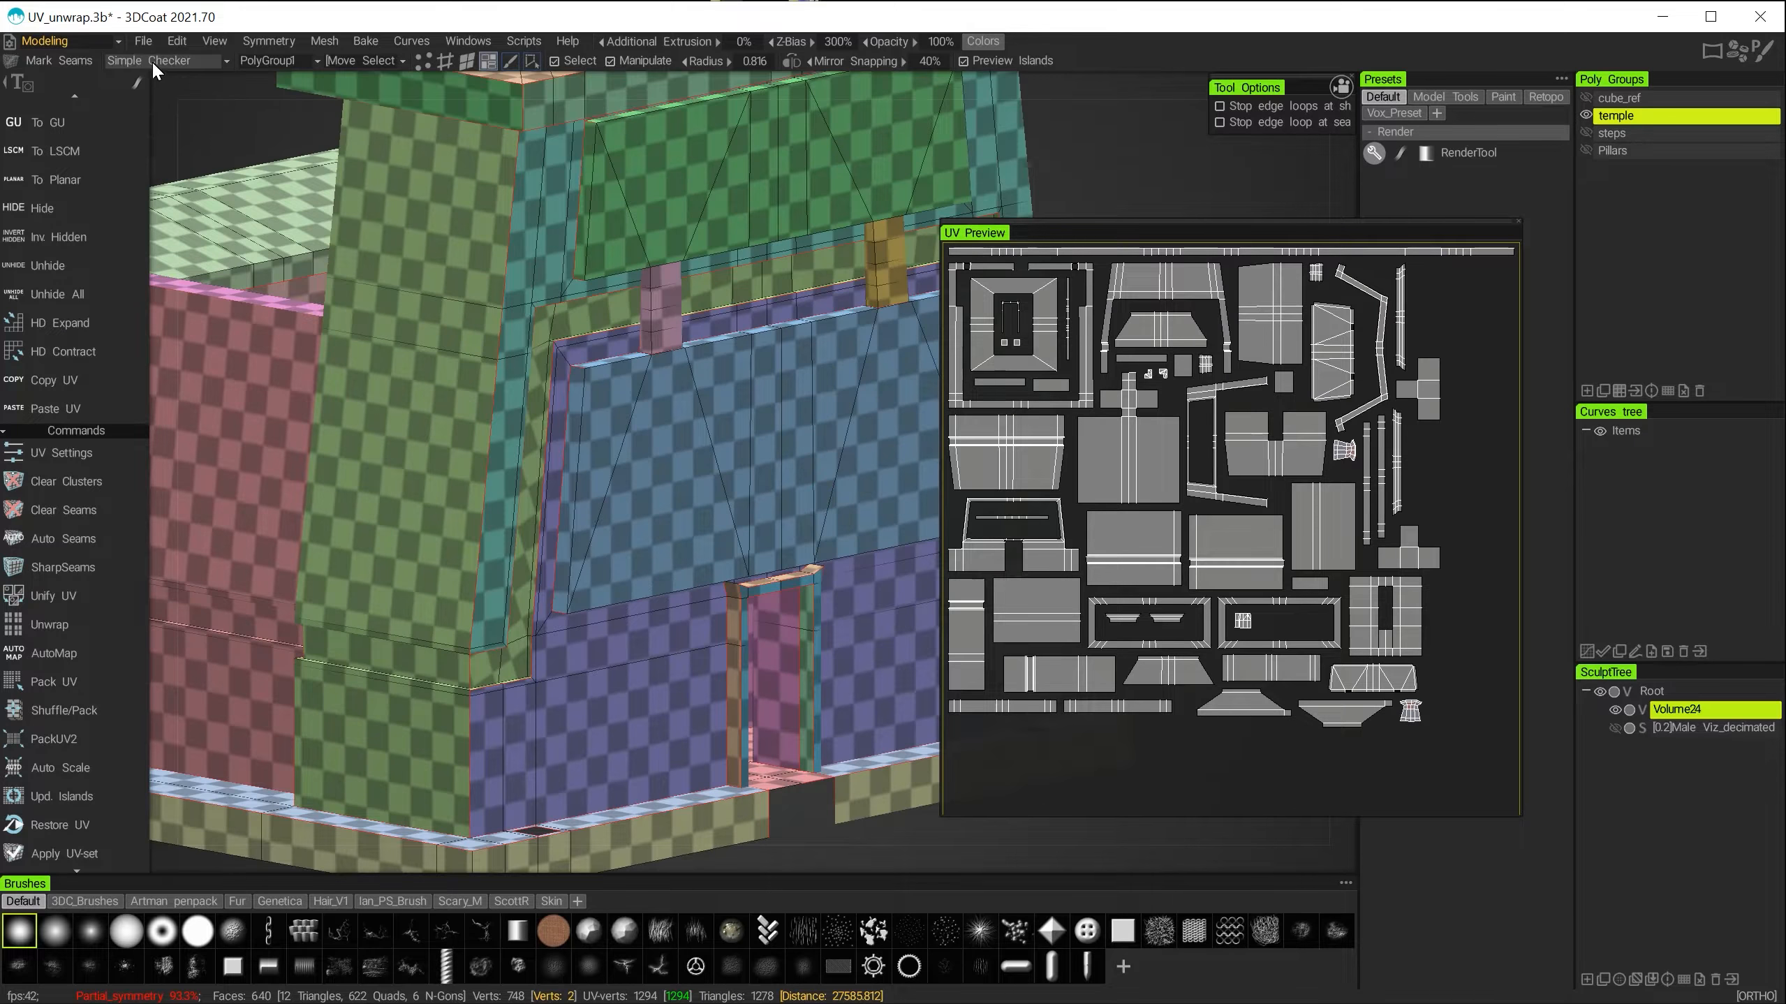
{"action": "left_click_drag", "start_coordinate": [714, 568], "coordinate": [673, 546], "text": "alt"}
{"action": "middle_click_drag", "start_coordinate": [674, 546], "coordinate": [715, 561], "text": "alt"}
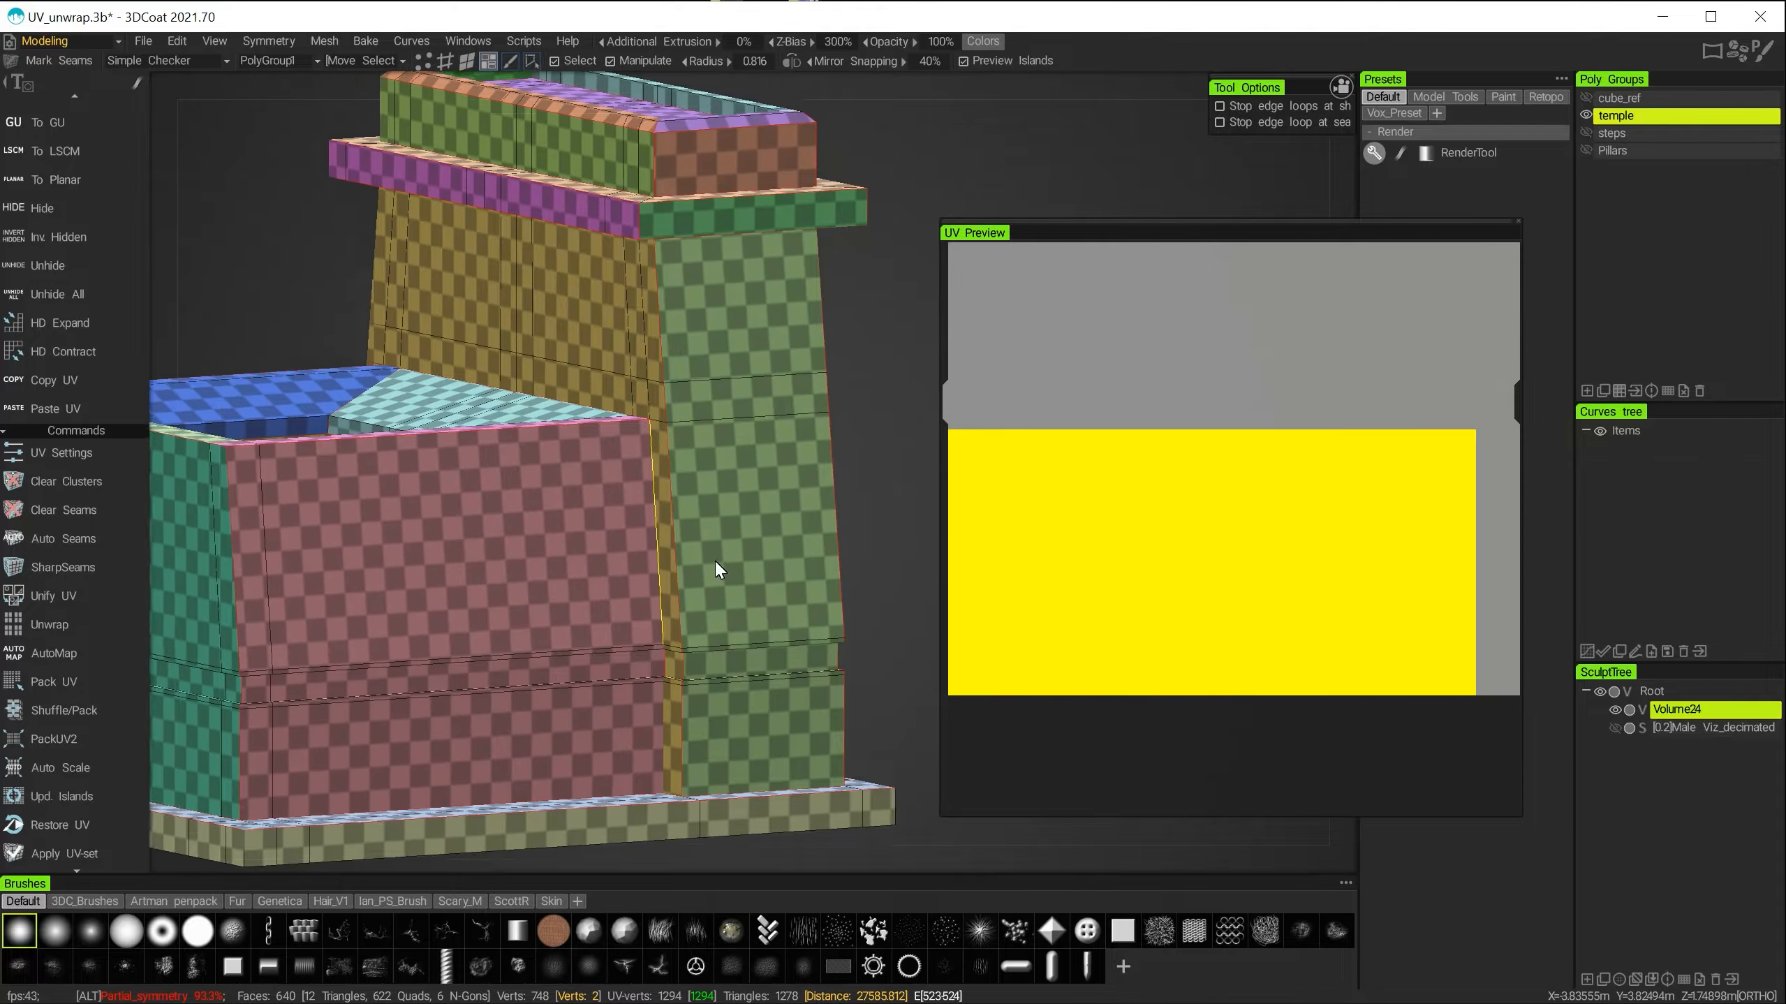
{"action": "left_click_drag", "start_coordinate": [714, 559], "coordinate": [448, 348], "text": "alt"}
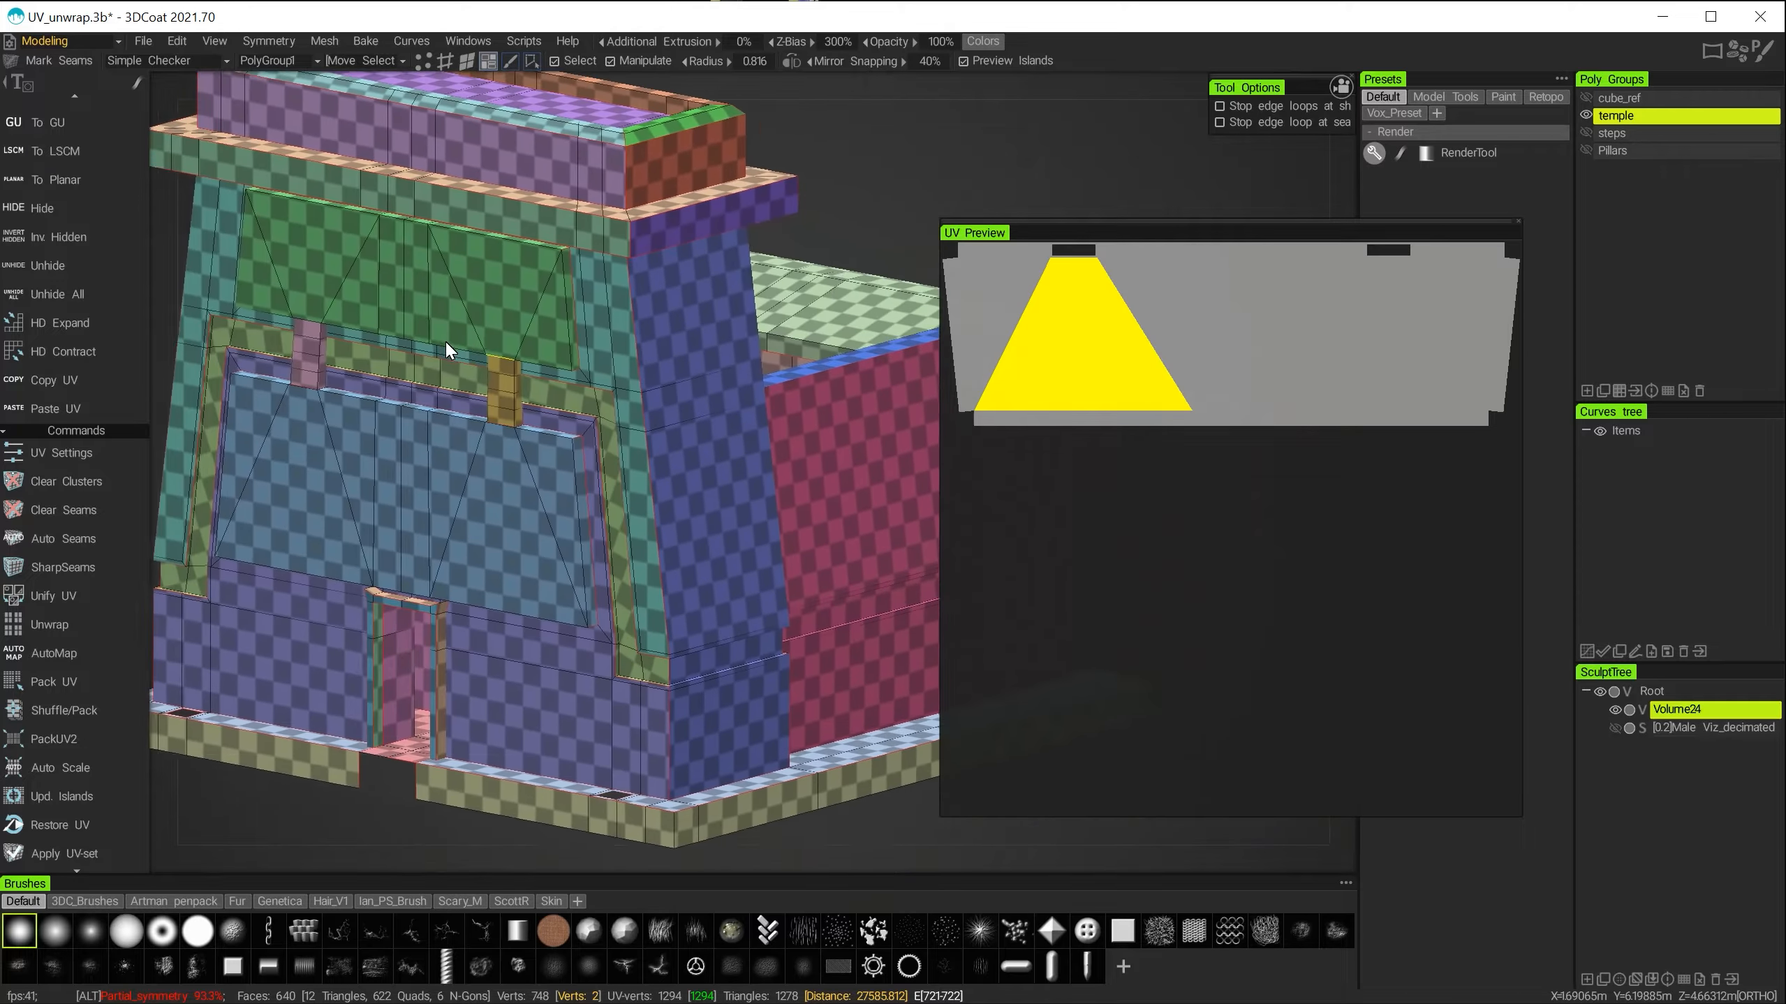
{"action": "middle_click_drag", "start_coordinate": [448, 342], "coordinate": [387, 302], "text": "alt"}
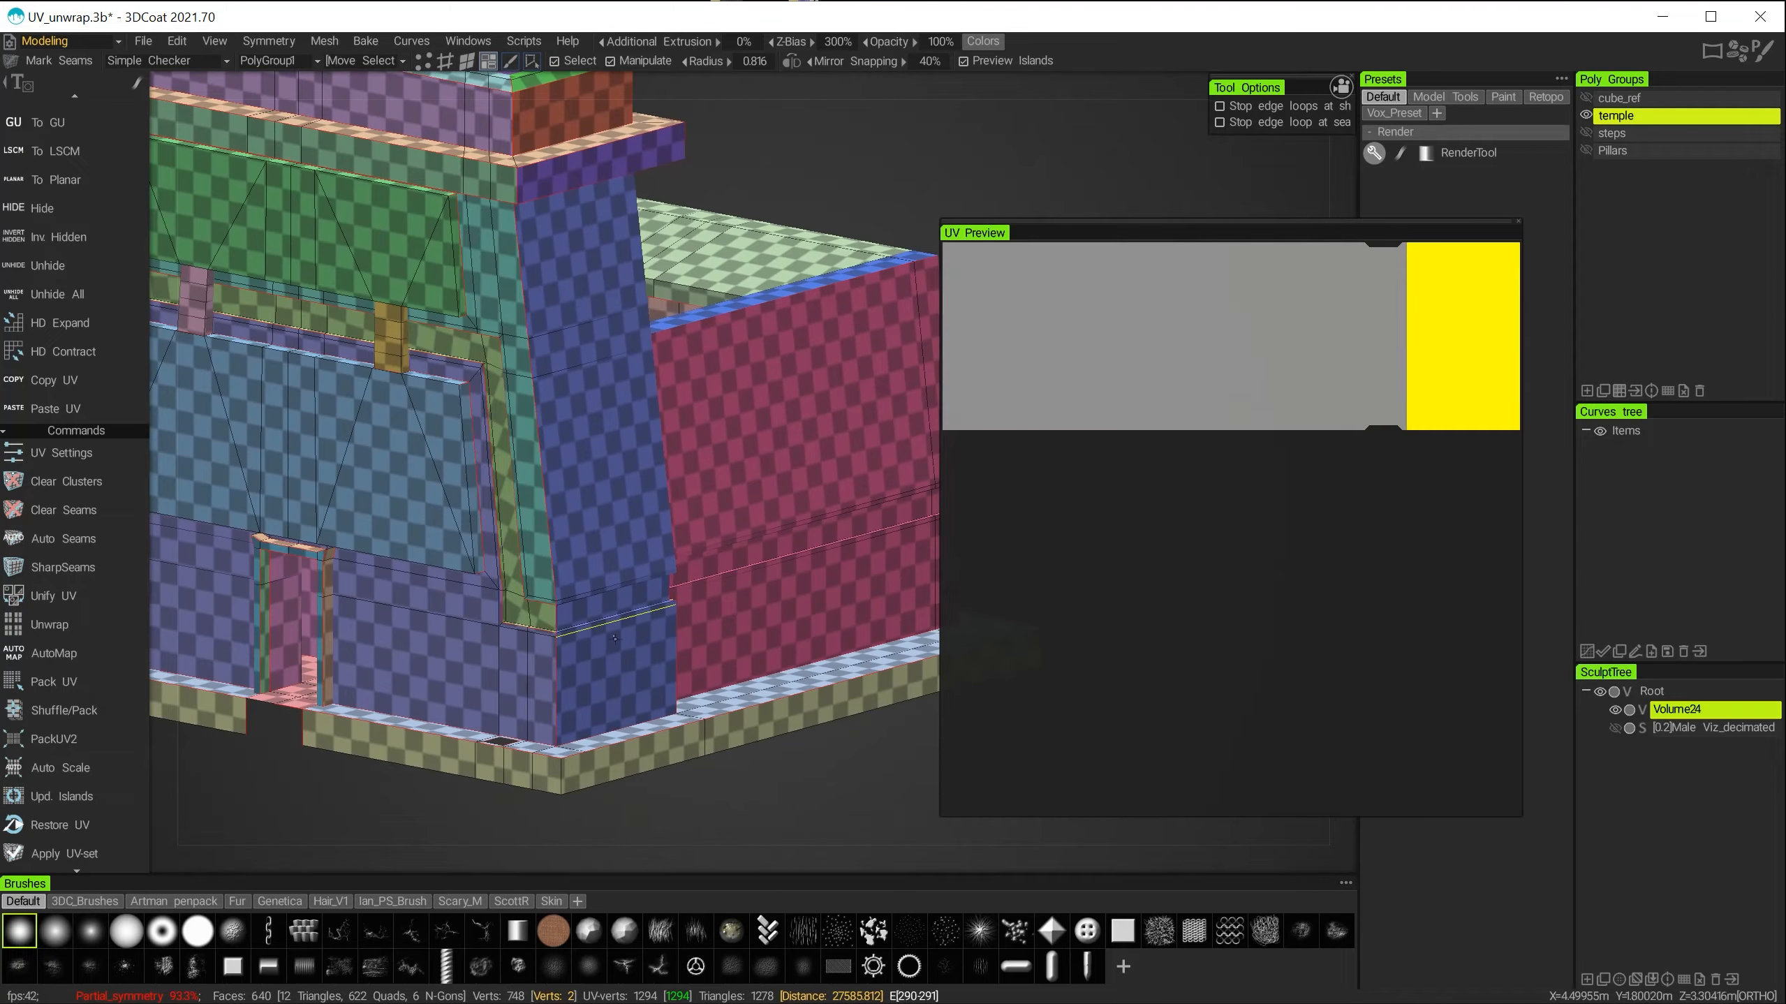
{"action": "left_click_drag", "start_coordinate": [618, 510], "coordinate": [451, 530], "text": "alt"}
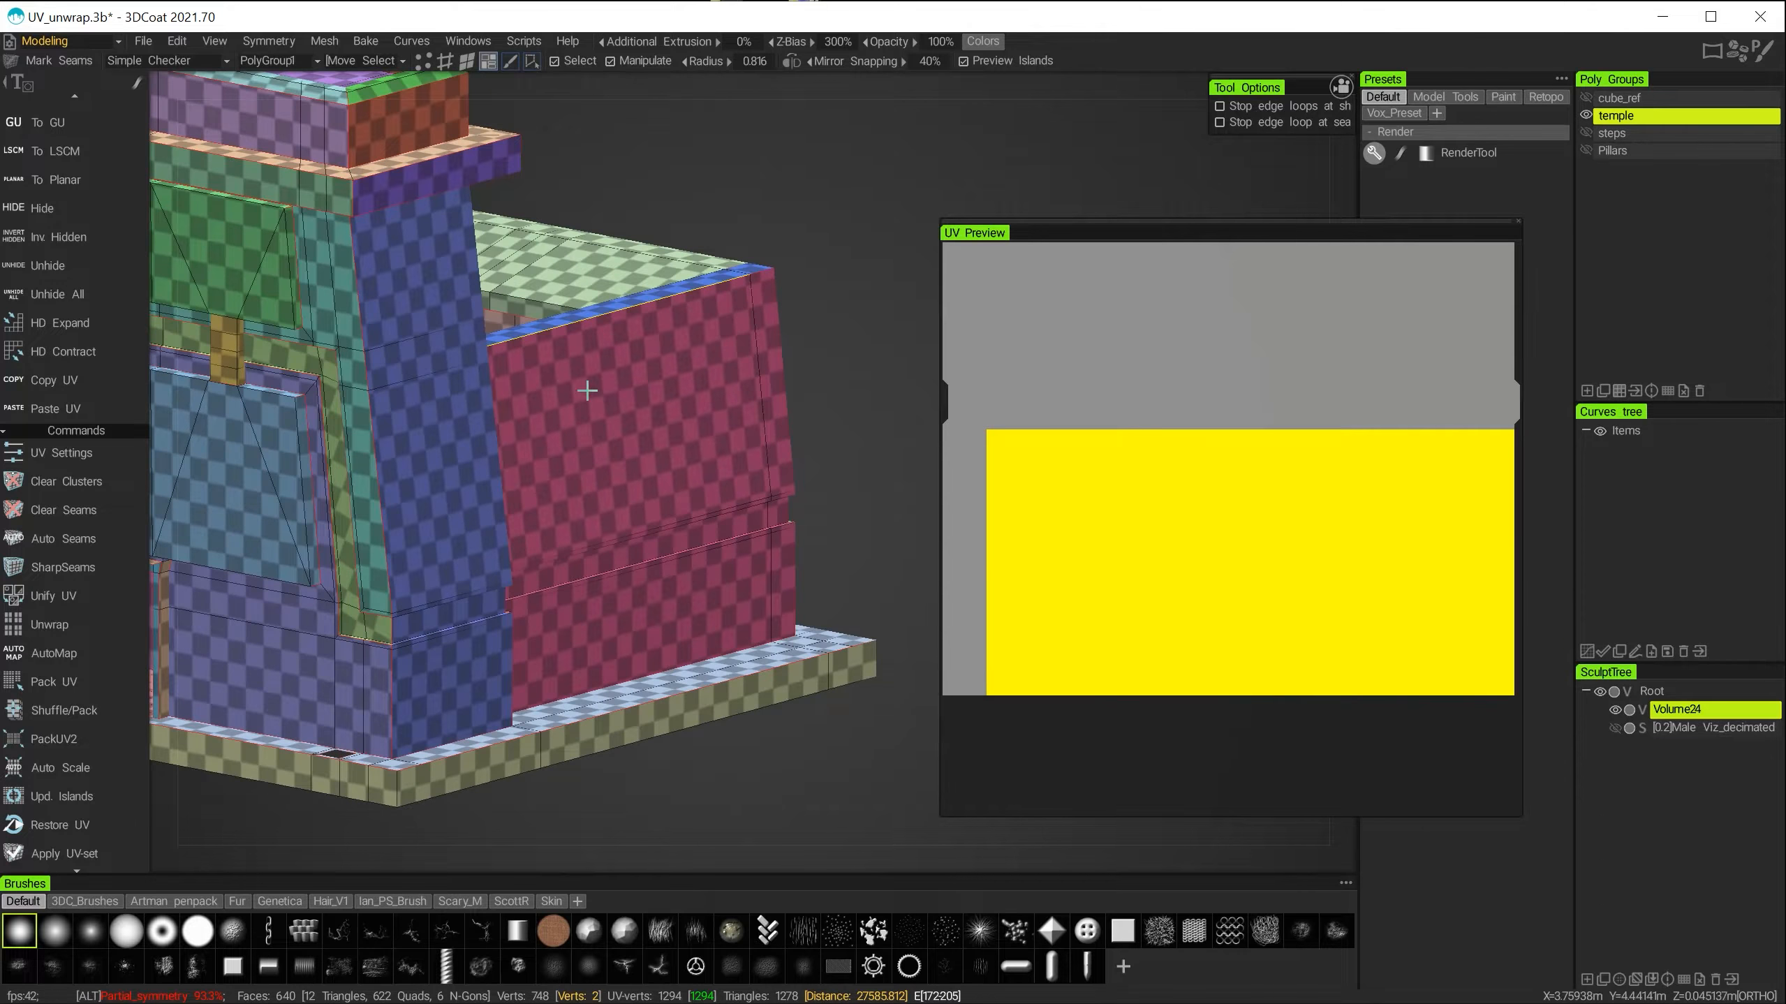
{"action": "left_click_drag", "start_coordinate": [627, 439], "coordinate": [774, 556], "text": "alt"}
{"action": "middle_click_drag", "start_coordinate": [775, 553], "coordinate": [883, 532], "text": "alt"}
Examine the checker pattern around the doorway, lower front wall and front panels for distortion.
{"action": "middle_click_drag", "start_coordinate": [472, 611], "coordinate": [576, 562], "text": "alt"}
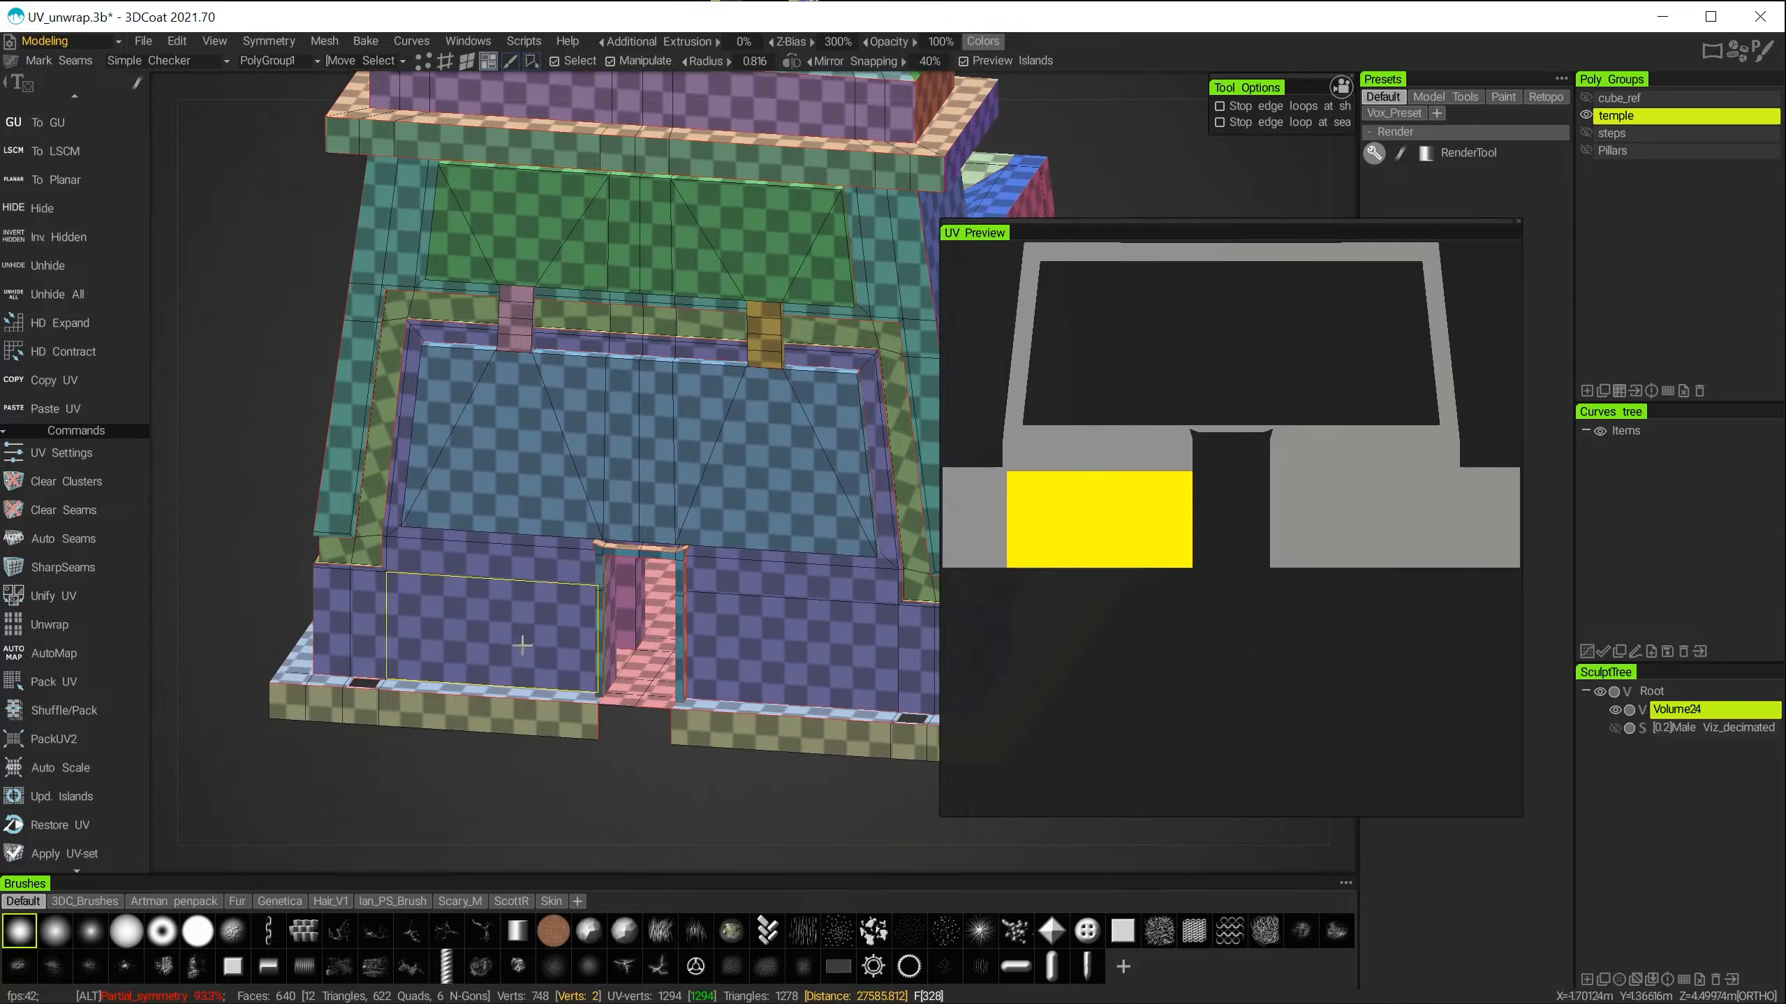
{"action": "right_click_drag", "start_coordinate": [556, 661], "coordinate": [759, 773], "text": "alt"}
{"action": "middle_click_drag", "start_coordinate": [720, 620], "coordinate": [773, 419], "text": "alt"}
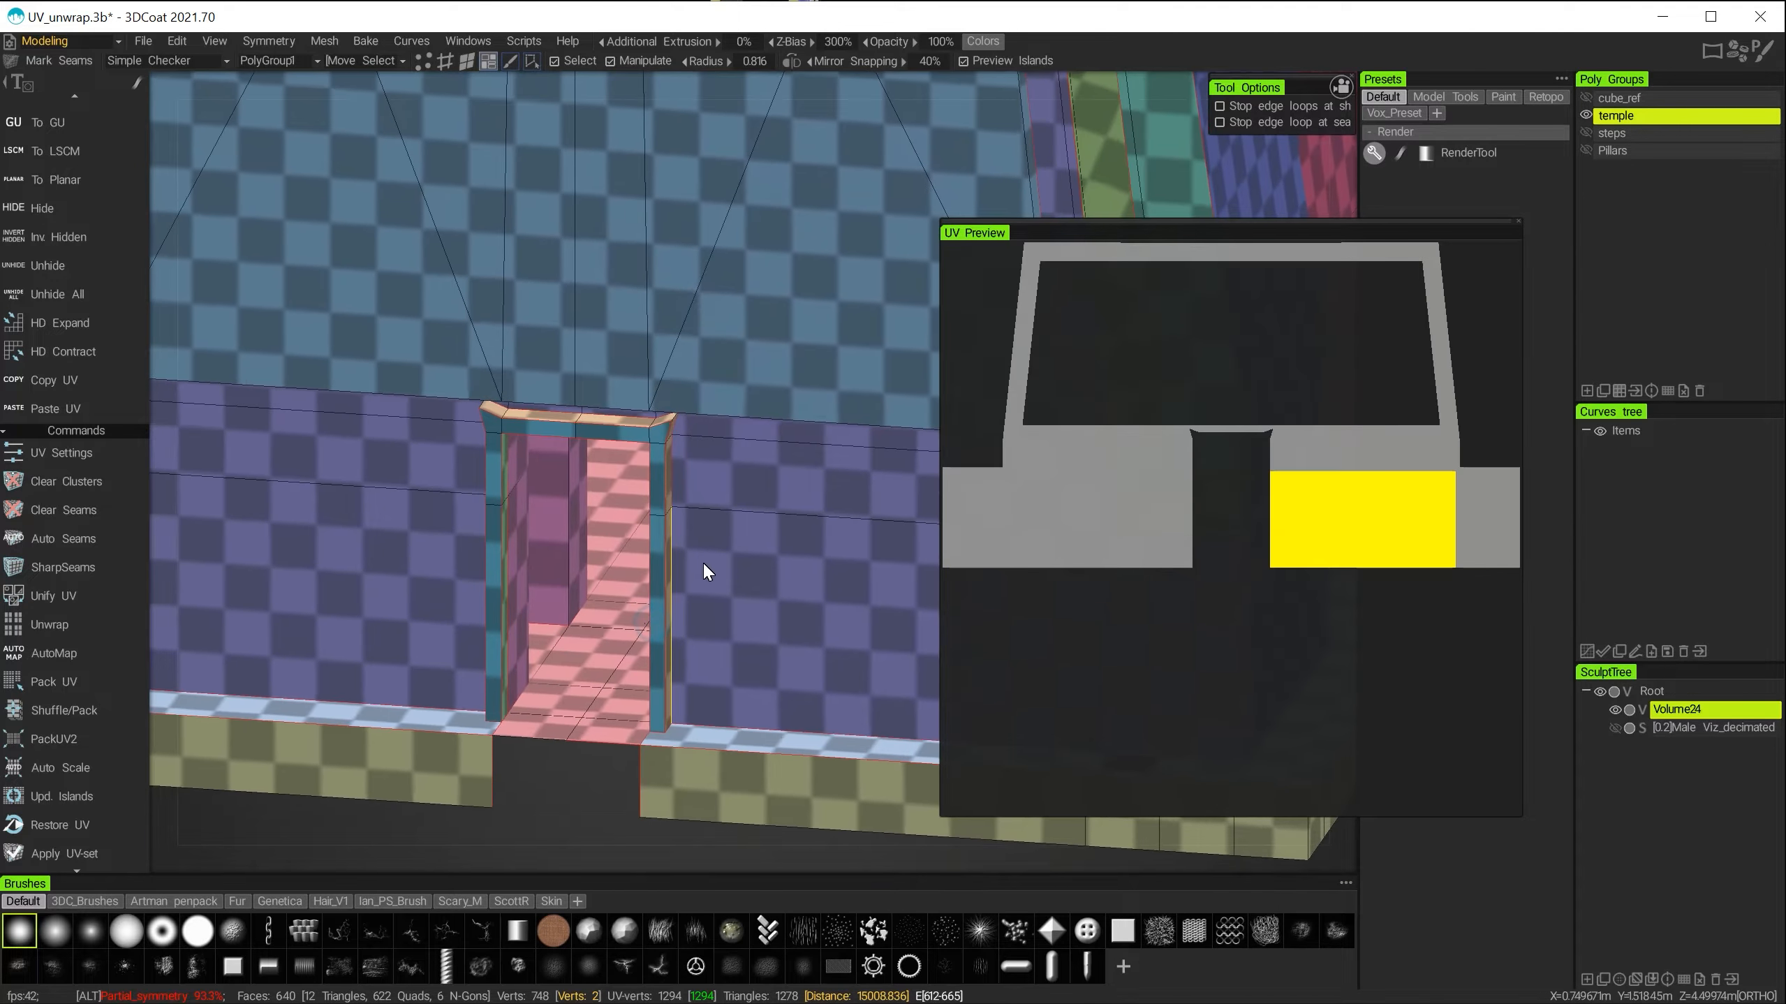
{"action": "right_click_drag", "start_coordinate": [702, 562], "coordinate": [727, 639], "text": "alt"}
{"action": "right_click_drag", "start_coordinate": [627, 613], "coordinate": [643, 663], "text": "alt"}
{"action": "left_click_drag", "start_coordinate": [521, 674], "coordinate": [561, 620], "text": "alt"}
{"action": "right_click_drag", "start_coordinate": [560, 619], "coordinate": [292, 370], "text": "alt"}
{"action": "middle_click_drag", "start_coordinate": [292, 370], "coordinate": [294, 408], "text": "alt"}
{"action": "middle_click_drag", "start_coordinate": [468, 549], "coordinate": [427, 637], "text": "alt"}
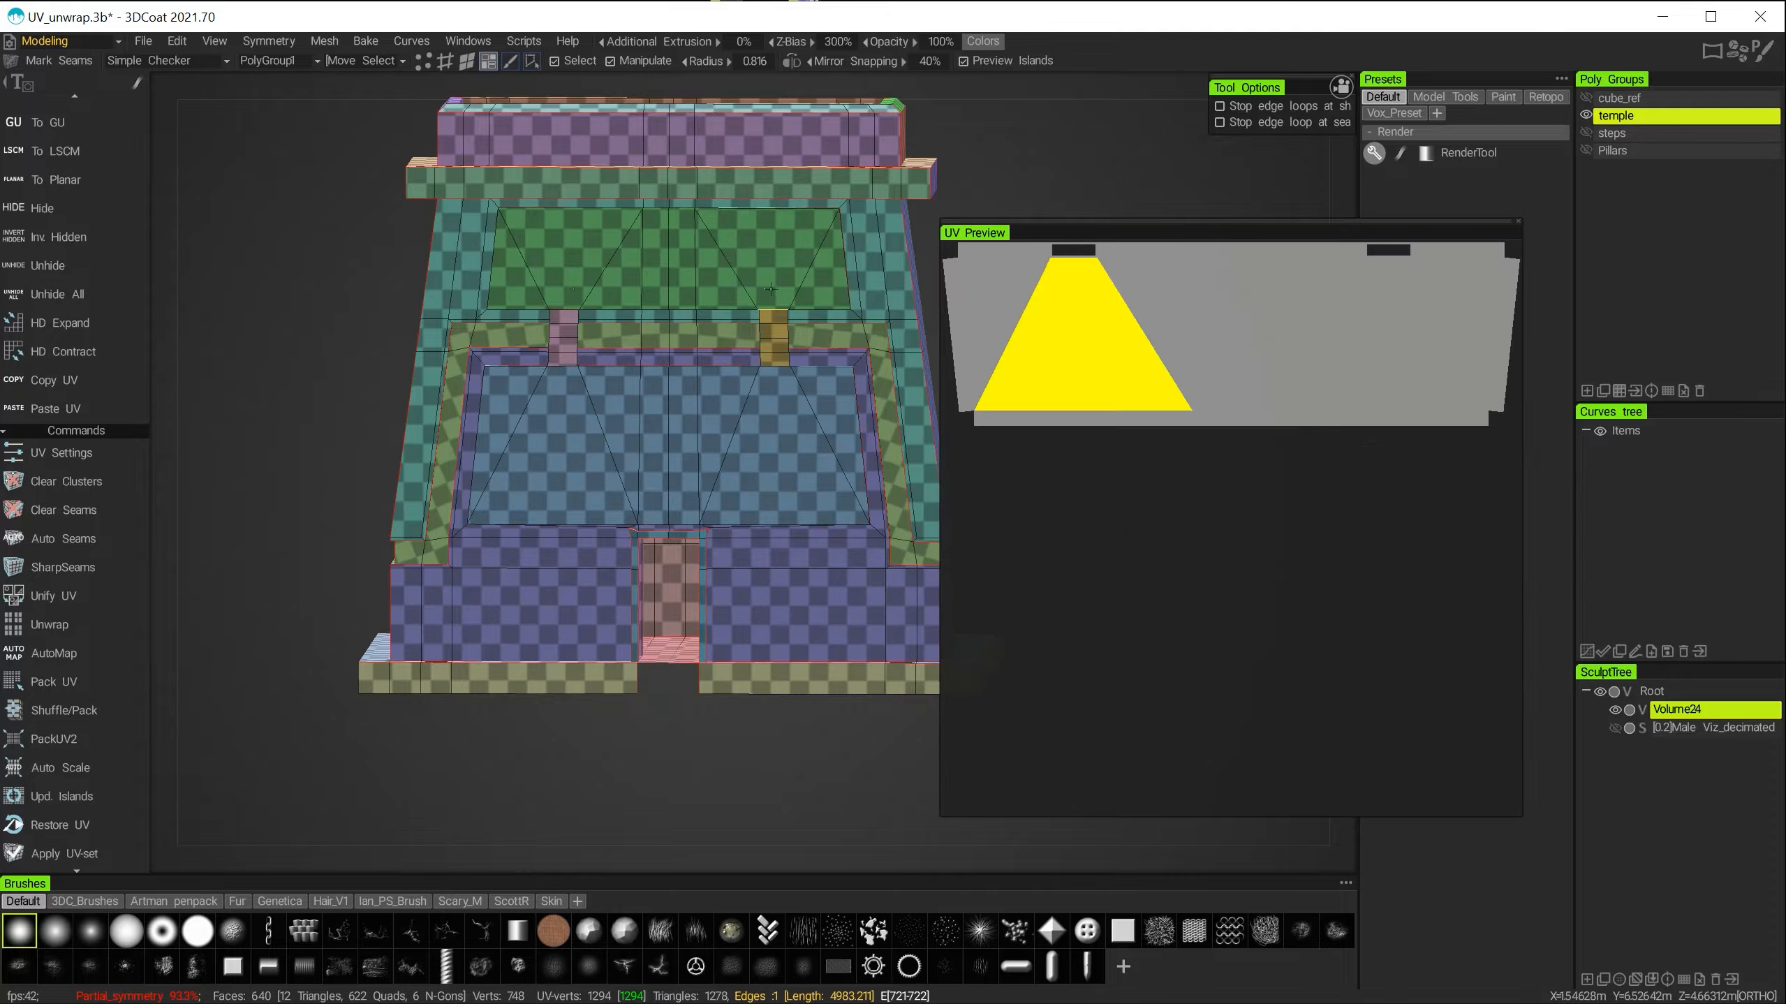
{"action": "middle_click_drag", "start_coordinate": [724, 499], "coordinate": [606, 559], "text": "alt"}
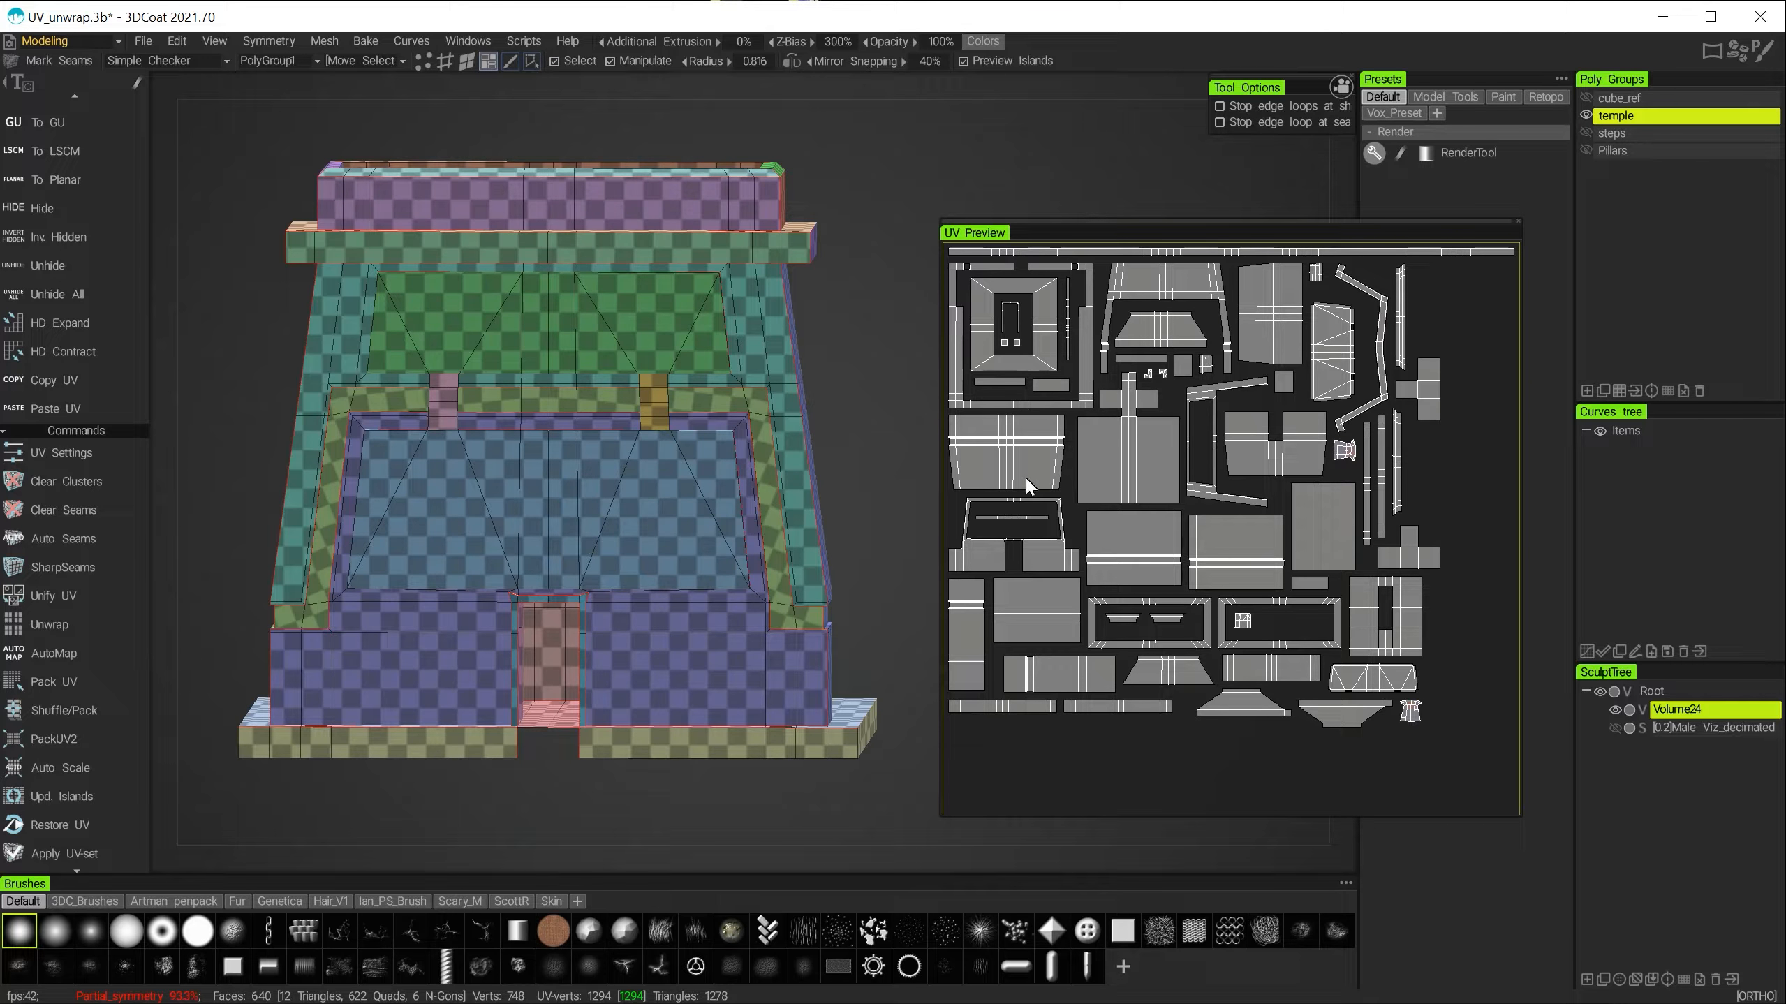
Select the rear wall's island in the UV preview, scale it up, and compare its checker size on the model.
{"action": "scroll", "coordinate": [727, 499], "scroll_direction": "up", "scroll_amount": 4}
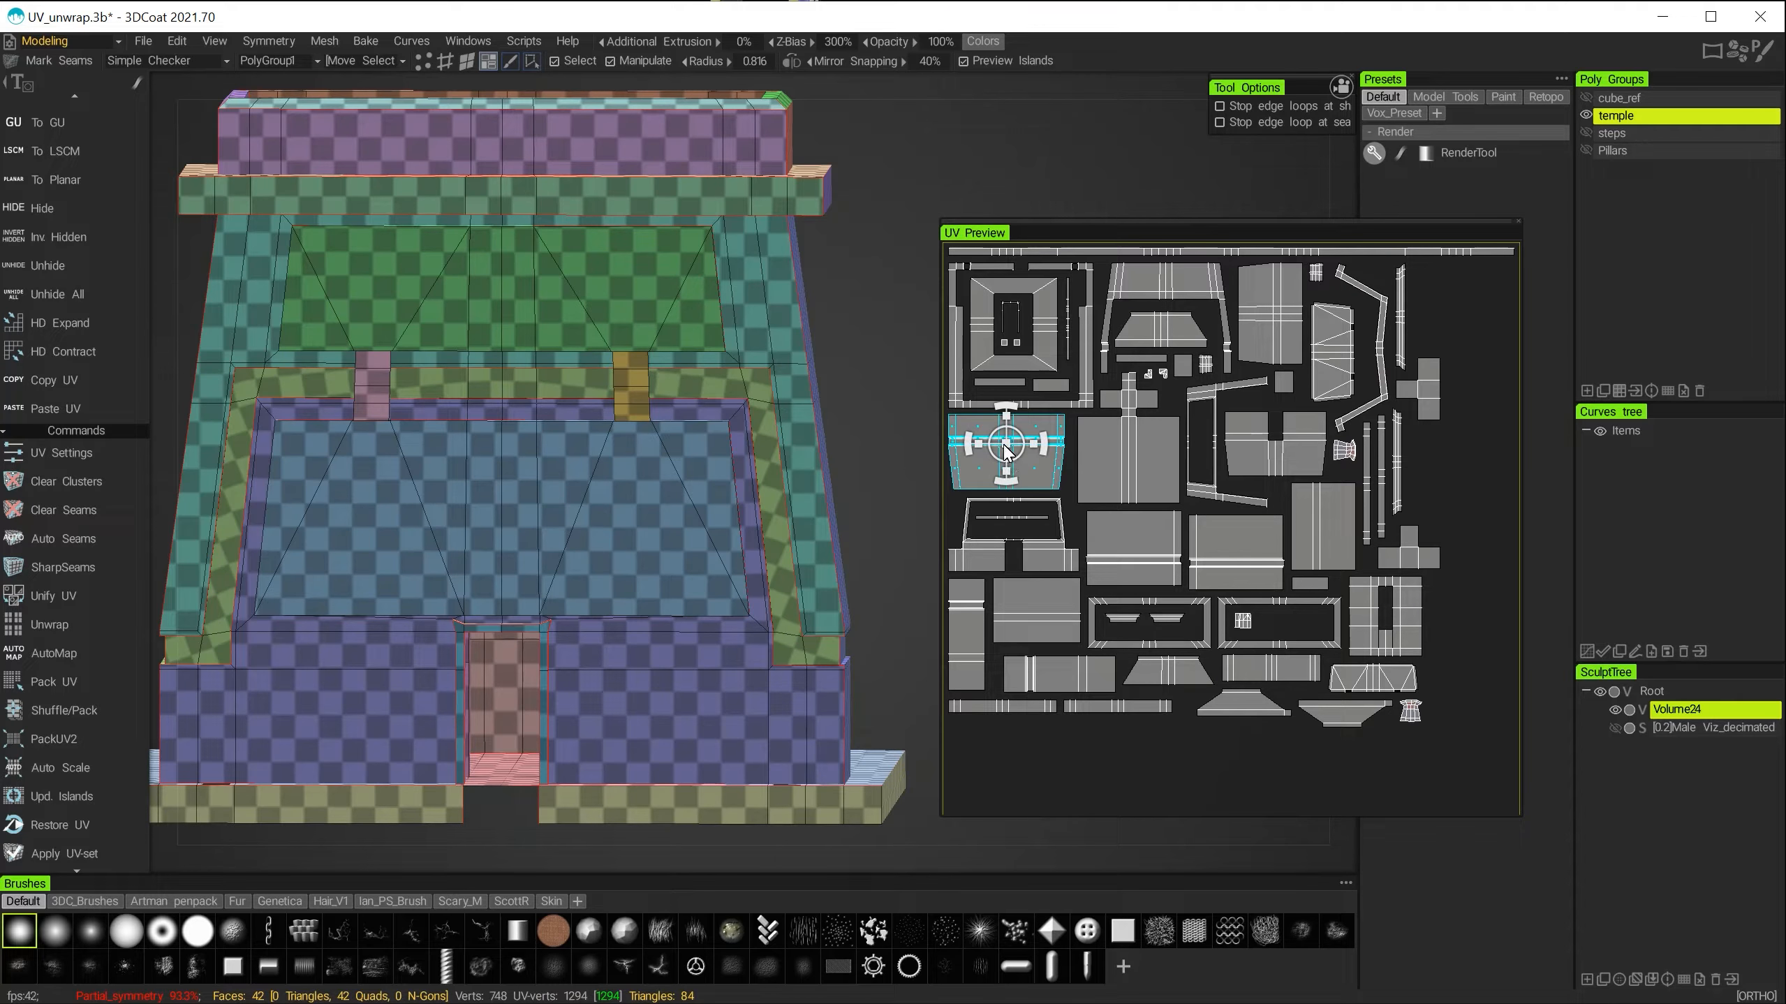
{"action": "left_click_drag", "start_coordinate": [1016, 443], "coordinate": [1017, 485]}
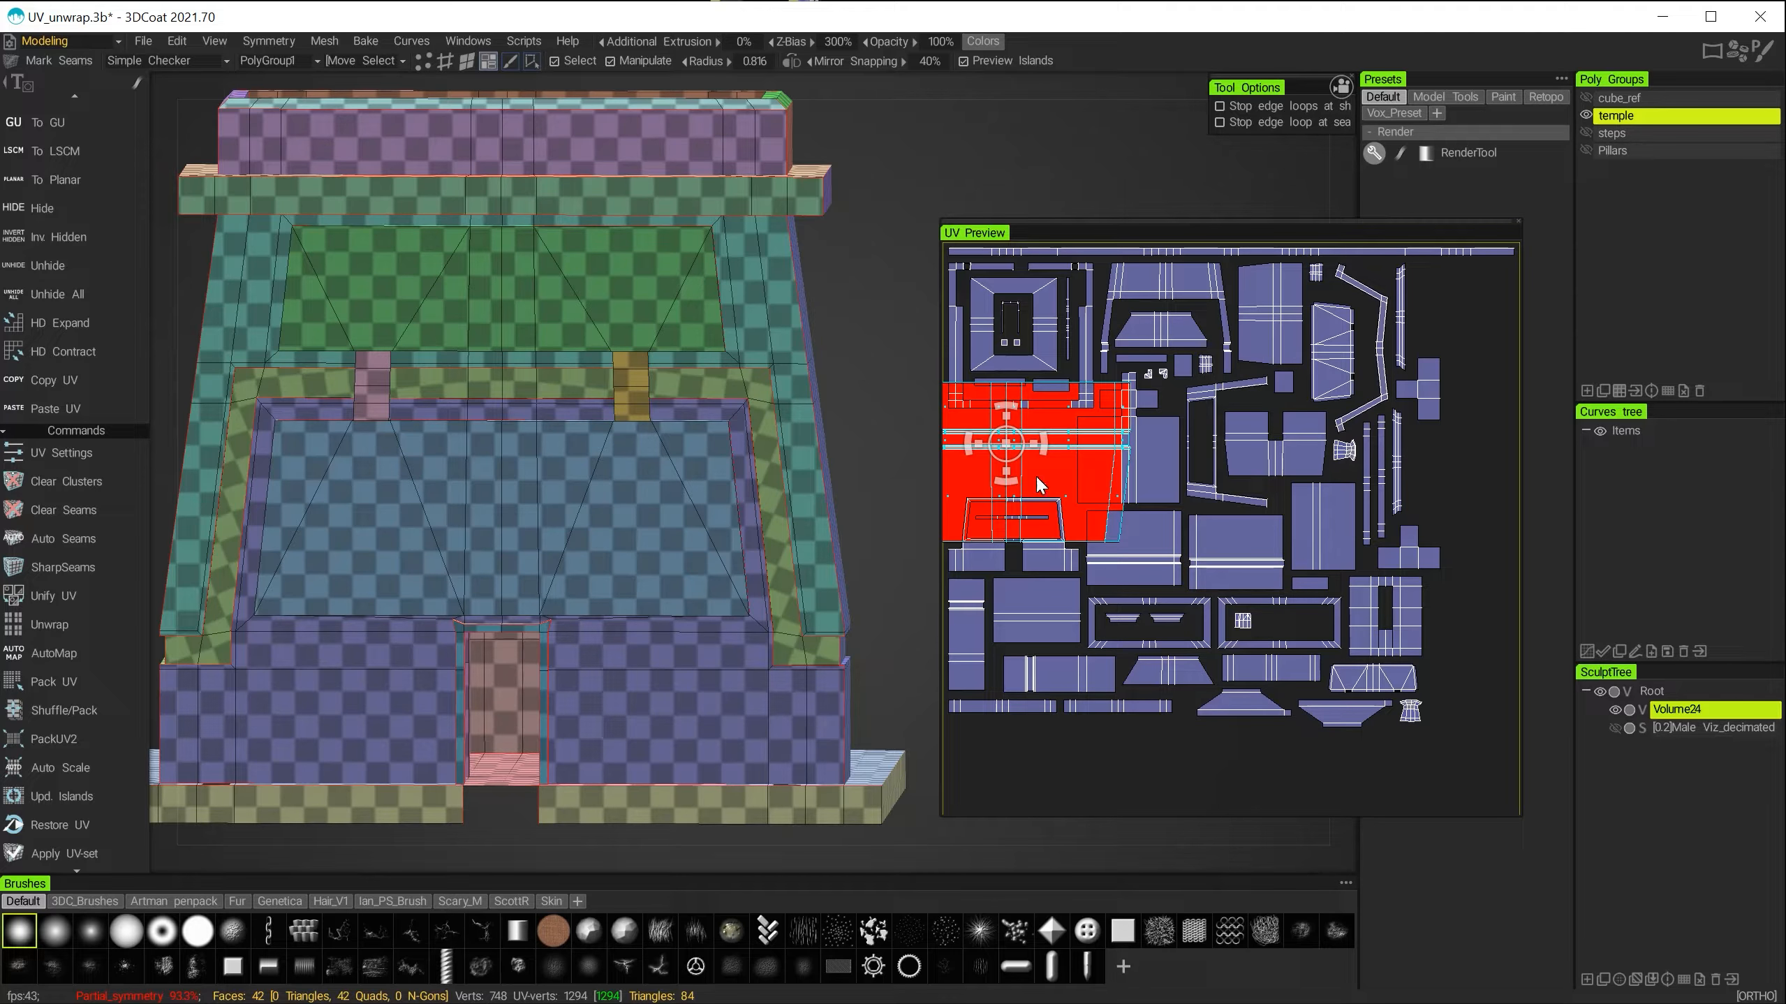
{"action": "right_click_drag", "start_coordinate": [447, 491], "coordinate": [427, 487], "text": "alt"}
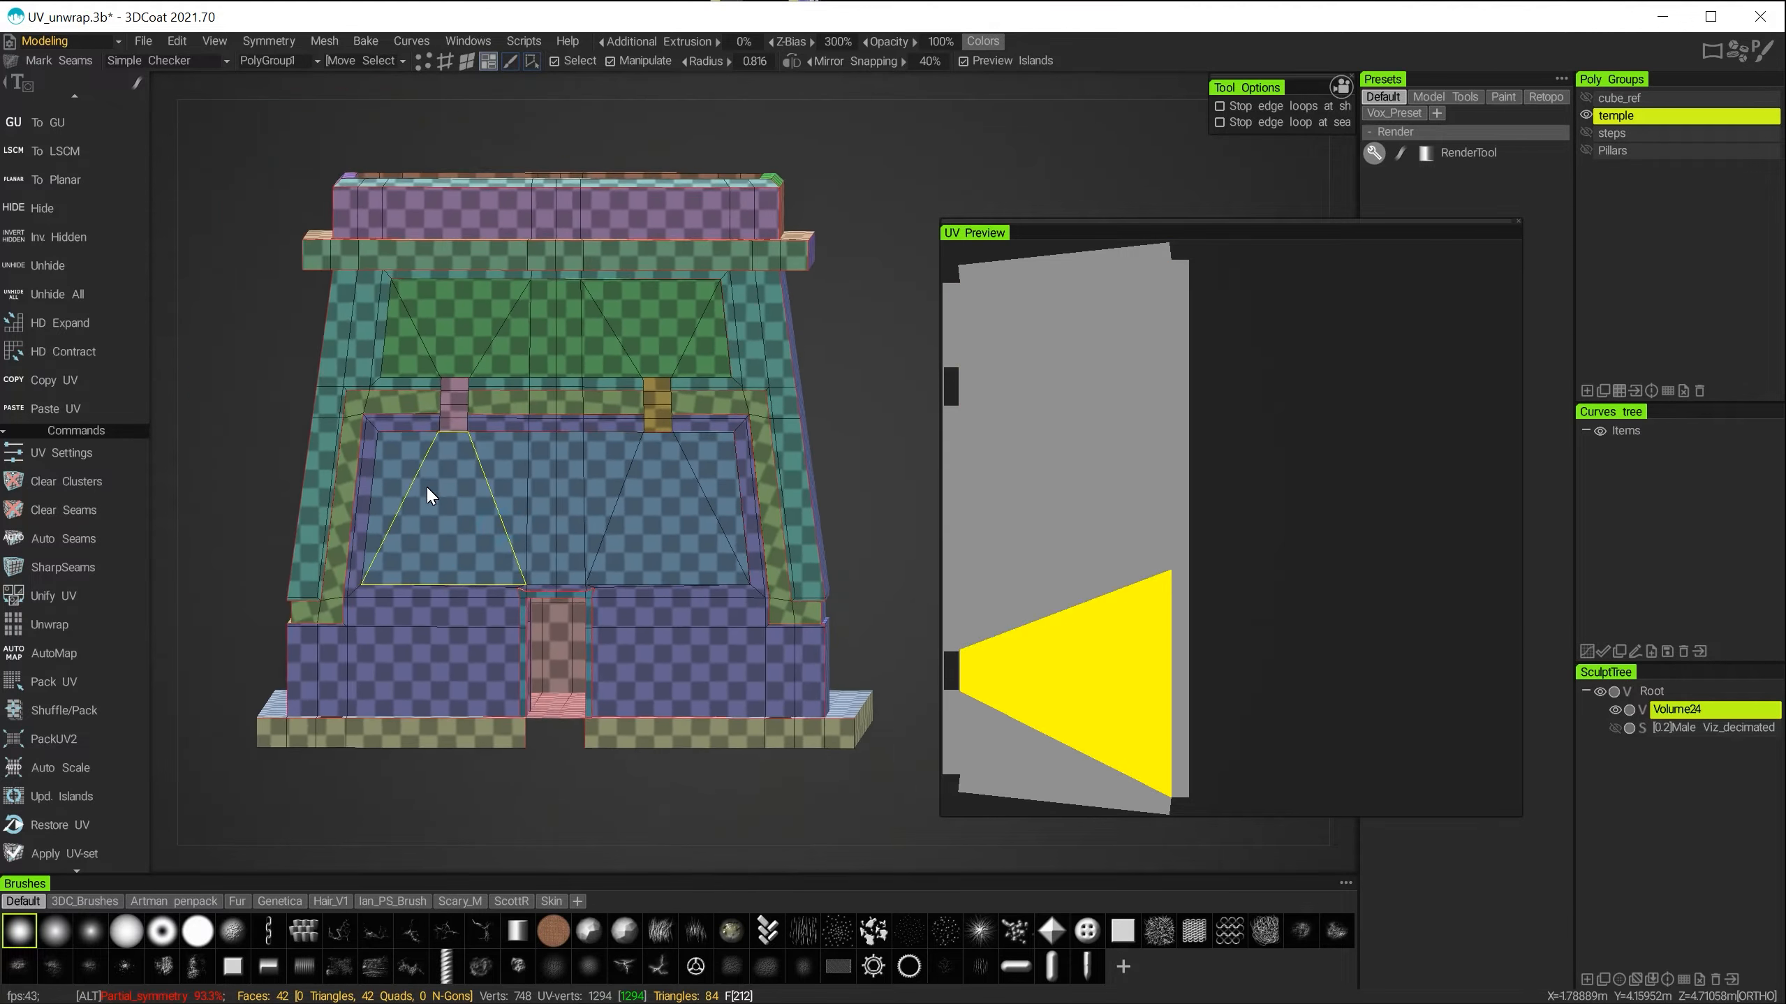
{"action": "left_click_drag", "start_coordinate": [427, 494], "coordinate": [720, 497], "text": "alt"}
{"action": "right_click_drag", "start_coordinate": [485, 724], "coordinate": [629, 656], "text": "alt"}
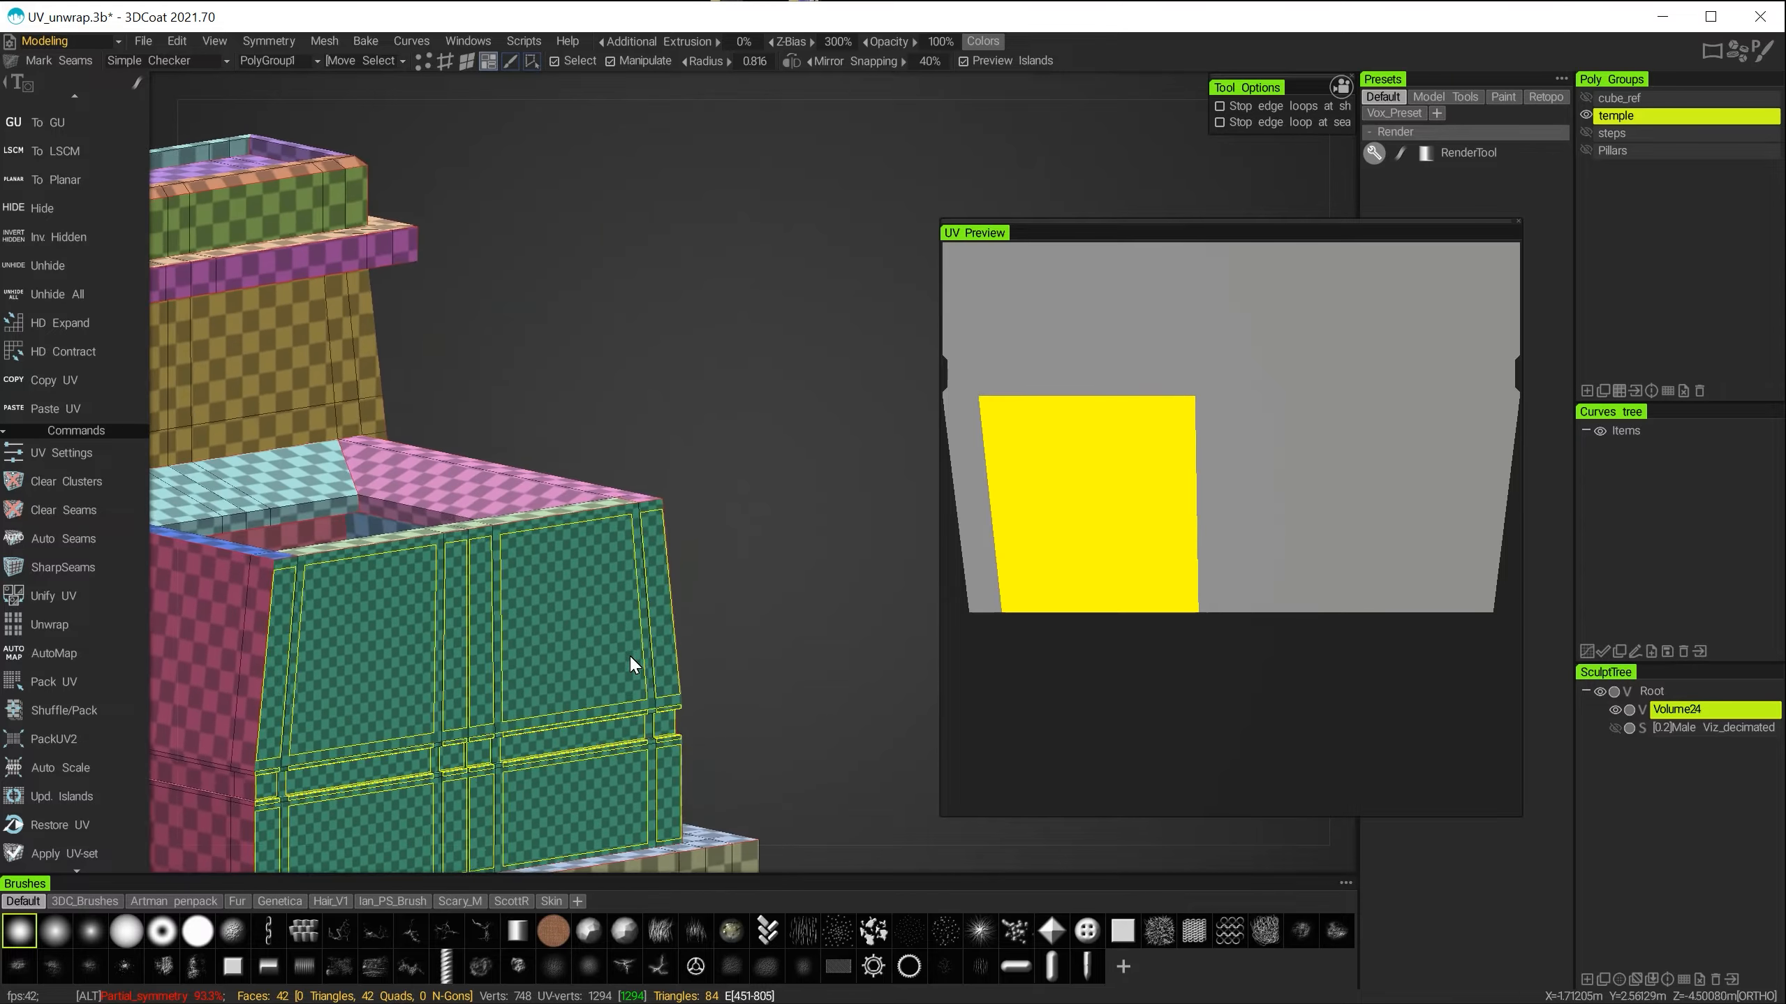
Rescale the rear wall's island in the UV preview to compare its checker size on the model, and undo the island's scalings.
{"action": "middle_click_drag", "start_coordinate": [630, 656], "coordinate": [789, 546], "text": "alt"}
{"action": "right_click_drag", "start_coordinate": [506, 627], "coordinate": [573, 669], "text": "alt"}
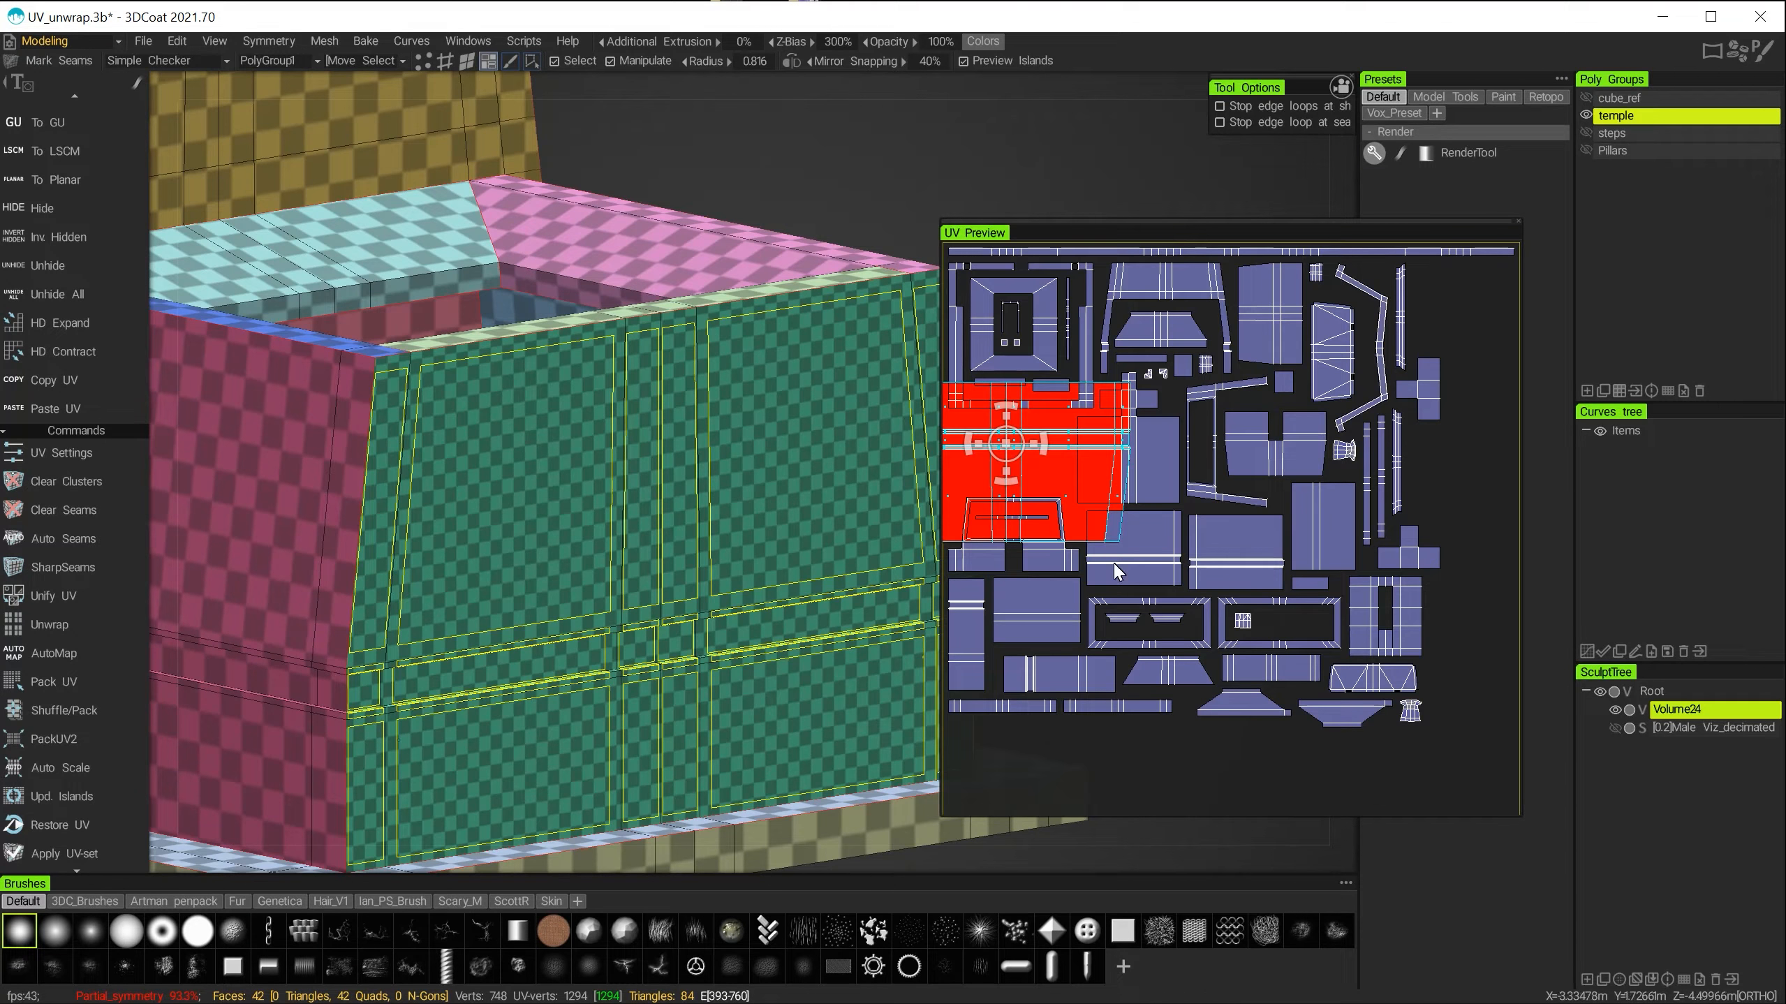
{"action": "right_click_drag", "start_coordinate": [1004, 446], "coordinate": [772, 487]}
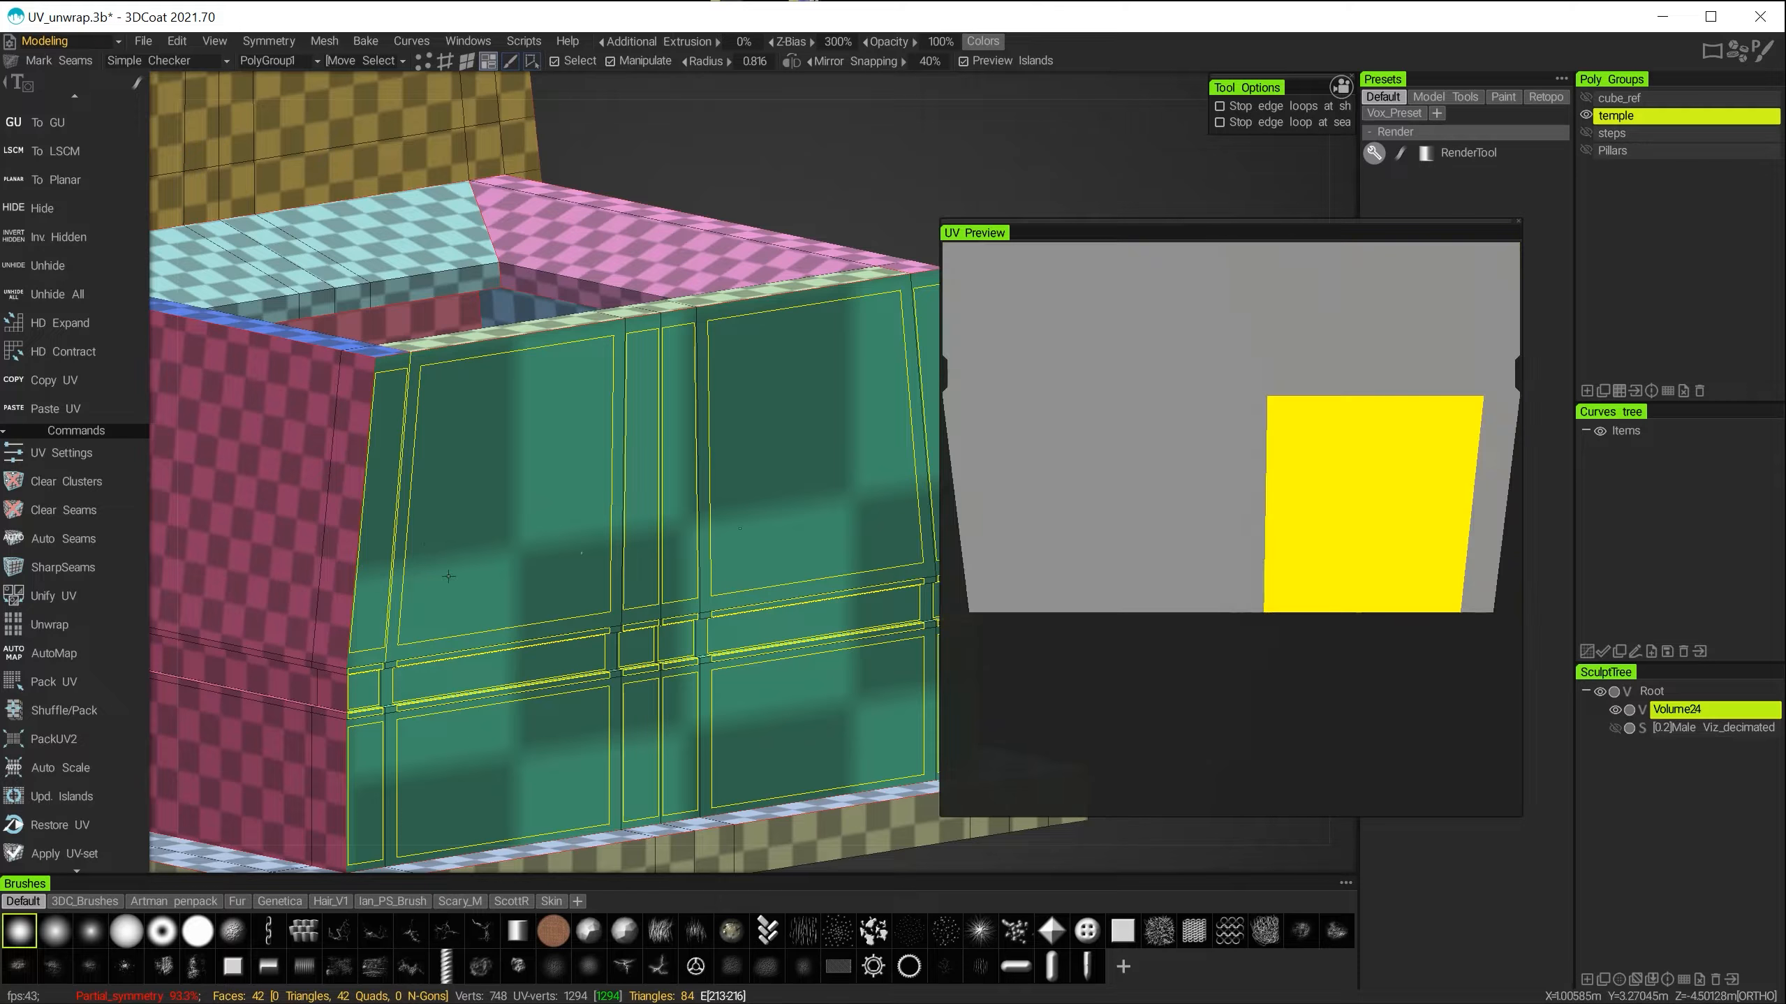
{"action": "key", "text": "ctrl+z"}
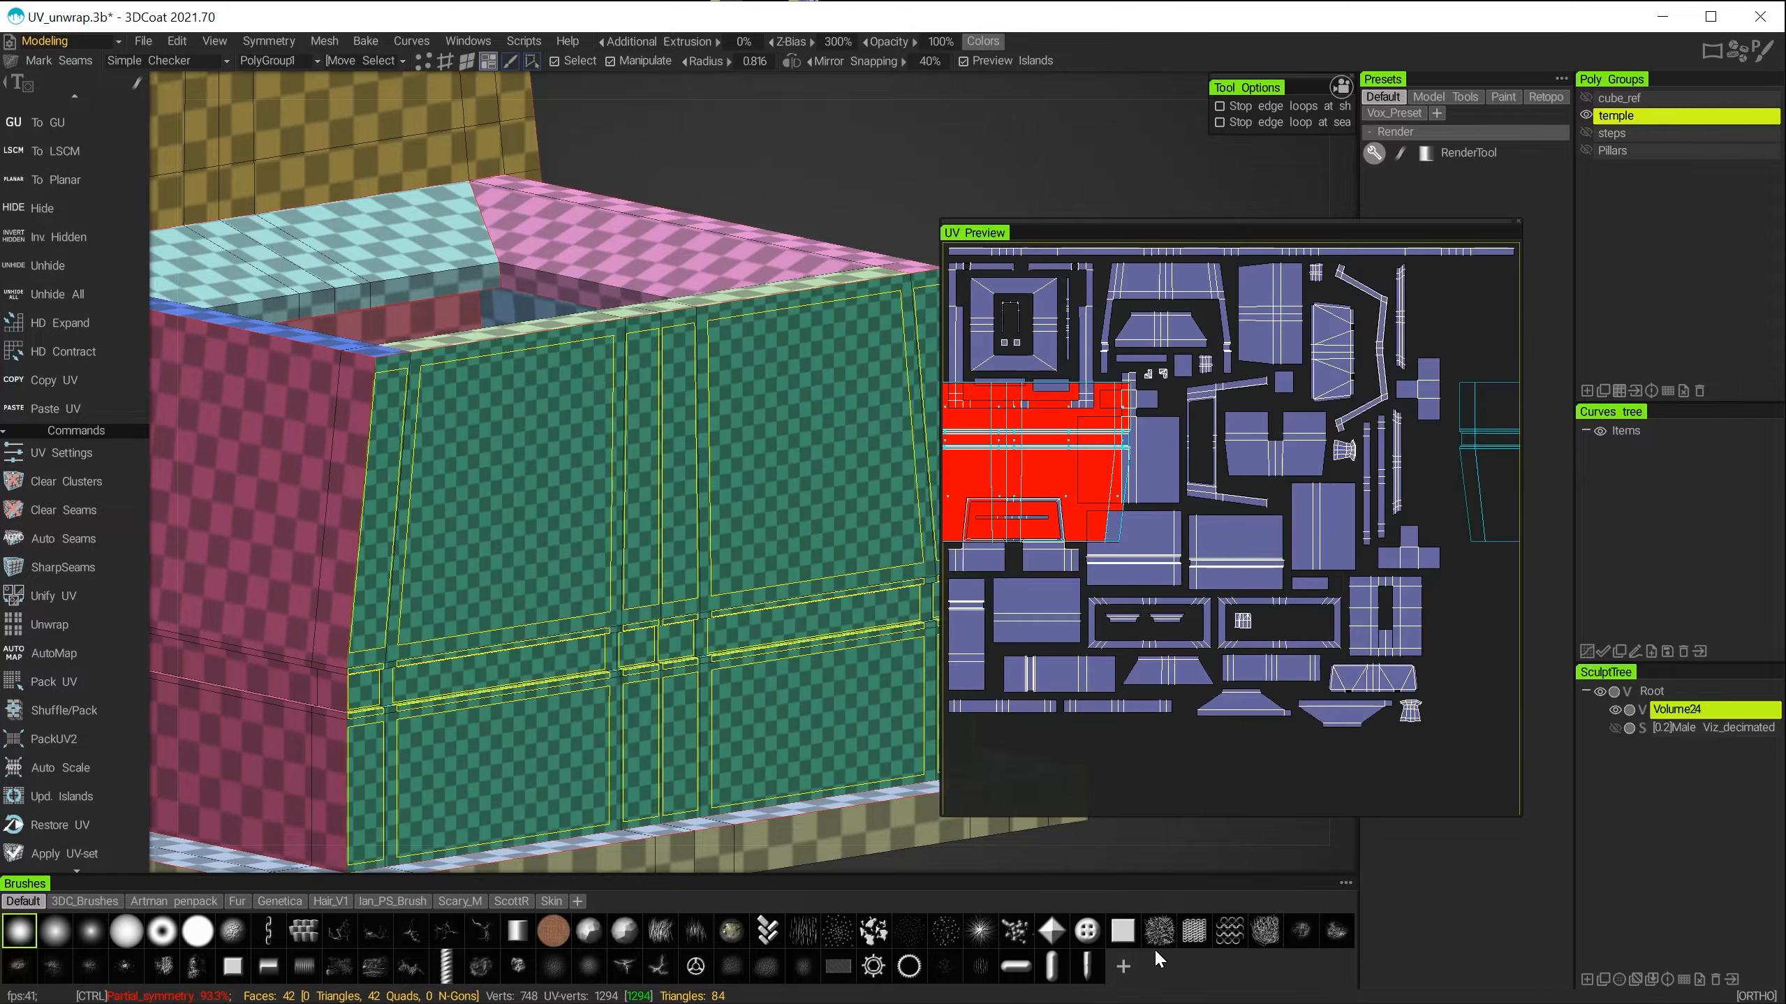
{"action": "key", "text": "ctrl+z"}
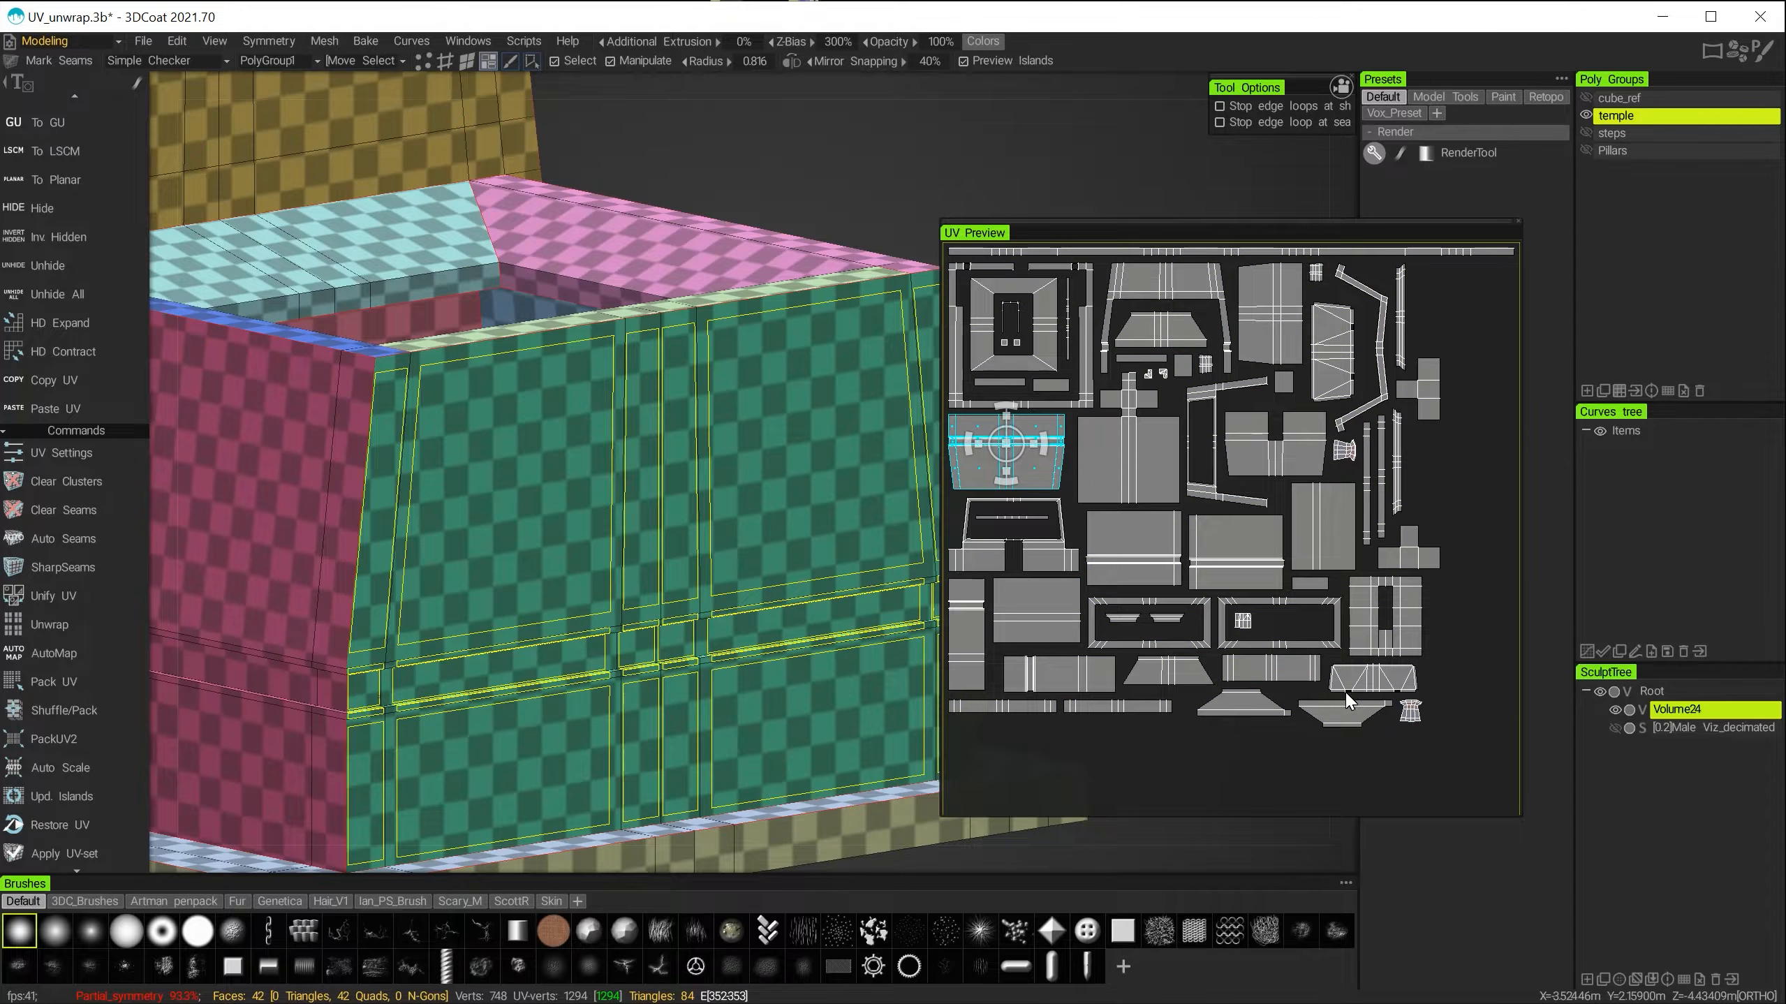
Examine the checker pattern on the temple's front and side walls for consistent square size, alongside the whole UV layout.
{"action": "right_click_drag", "start_coordinate": [1345, 691], "coordinate": [1295, 730], "text": "alt"}
{"action": "middle_click_drag", "start_coordinate": [1283, 697], "coordinate": [1320, 729], "text": "alt"}
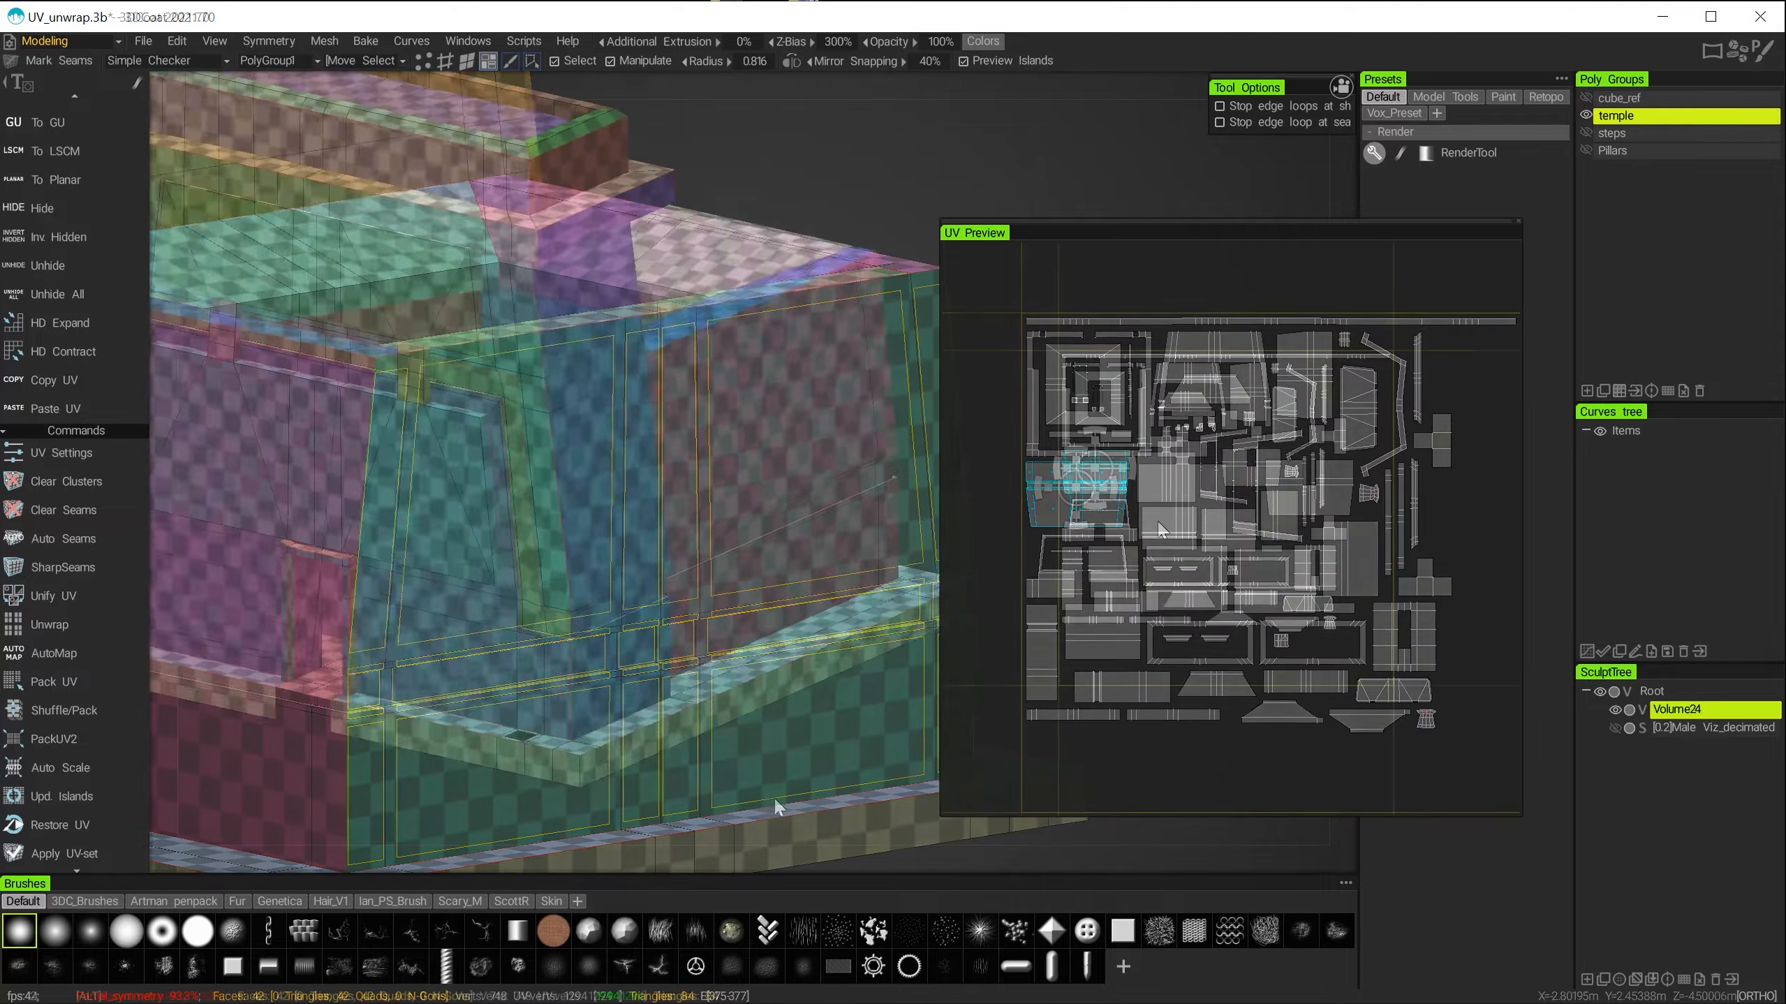
{"action": "left_click_drag", "start_coordinate": [773, 796], "coordinate": [880, 782], "text": "alt"}
{"action": "right_click_drag", "start_coordinate": [879, 775], "coordinate": [869, 763], "text": "alt"}
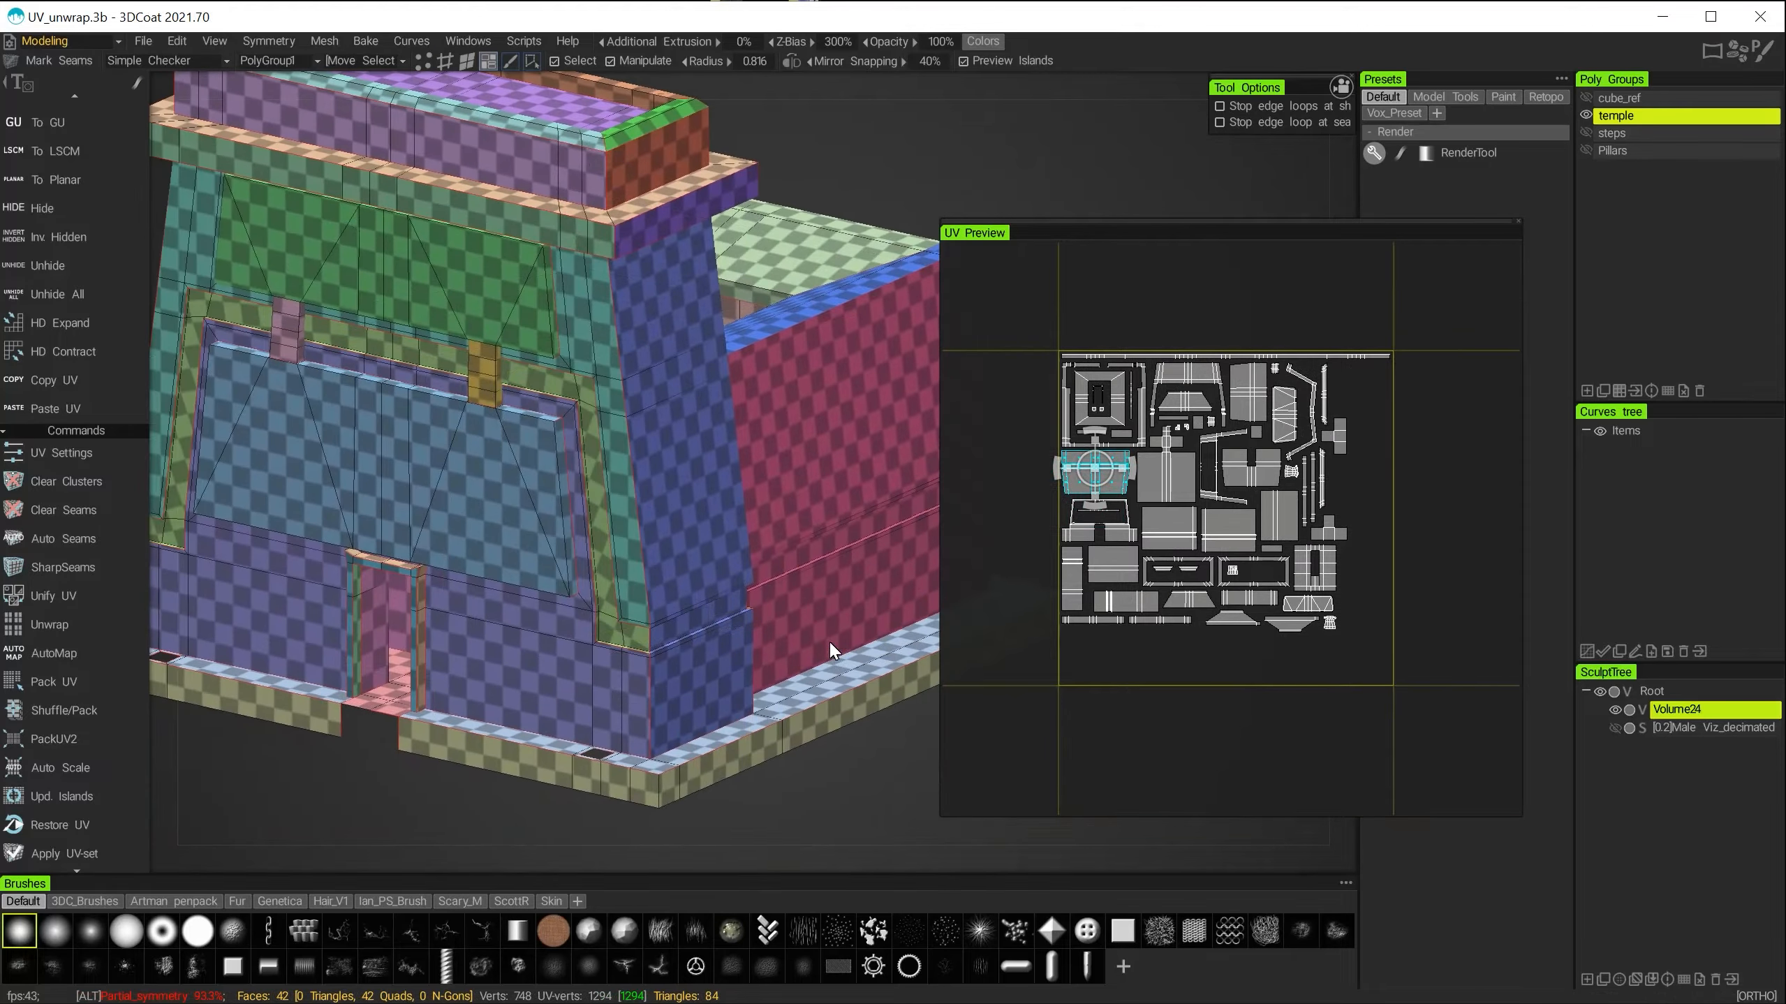
{"action": "right_click_drag", "start_coordinate": [869, 457], "coordinate": [817, 424], "text": "alt"}
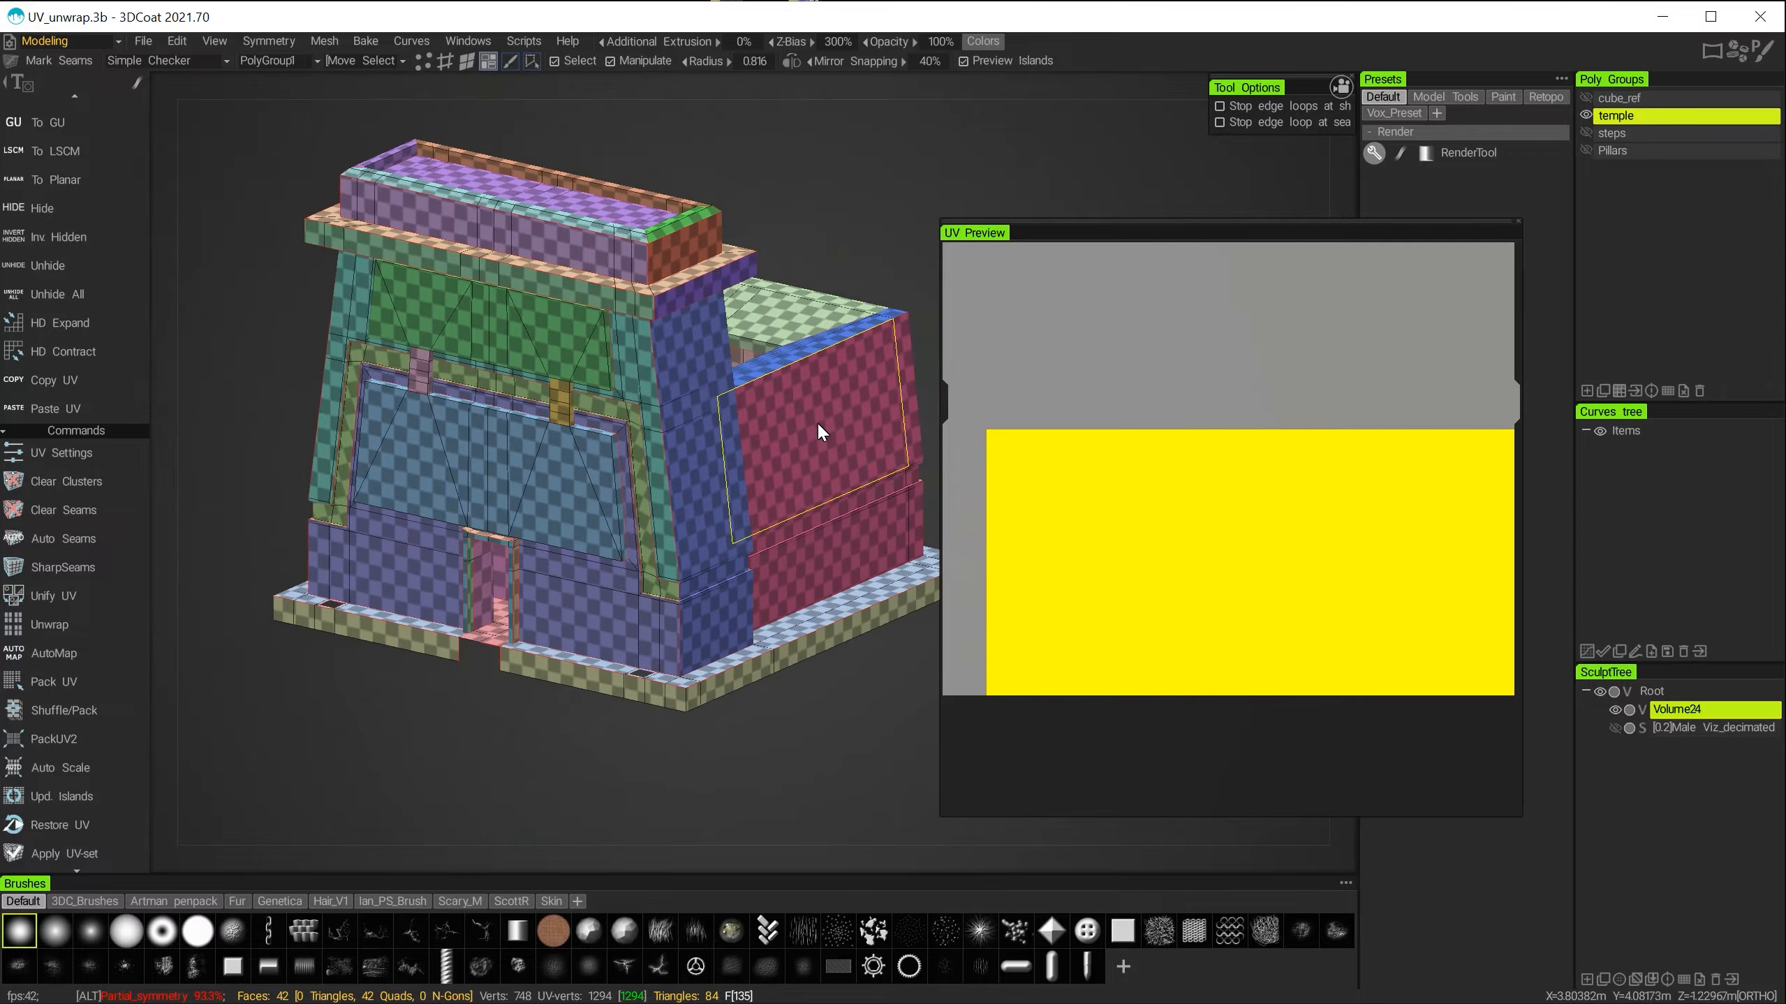
{"action": "middle_click_drag", "start_coordinate": [786, 460], "coordinate": [690, 535], "text": "alt"}
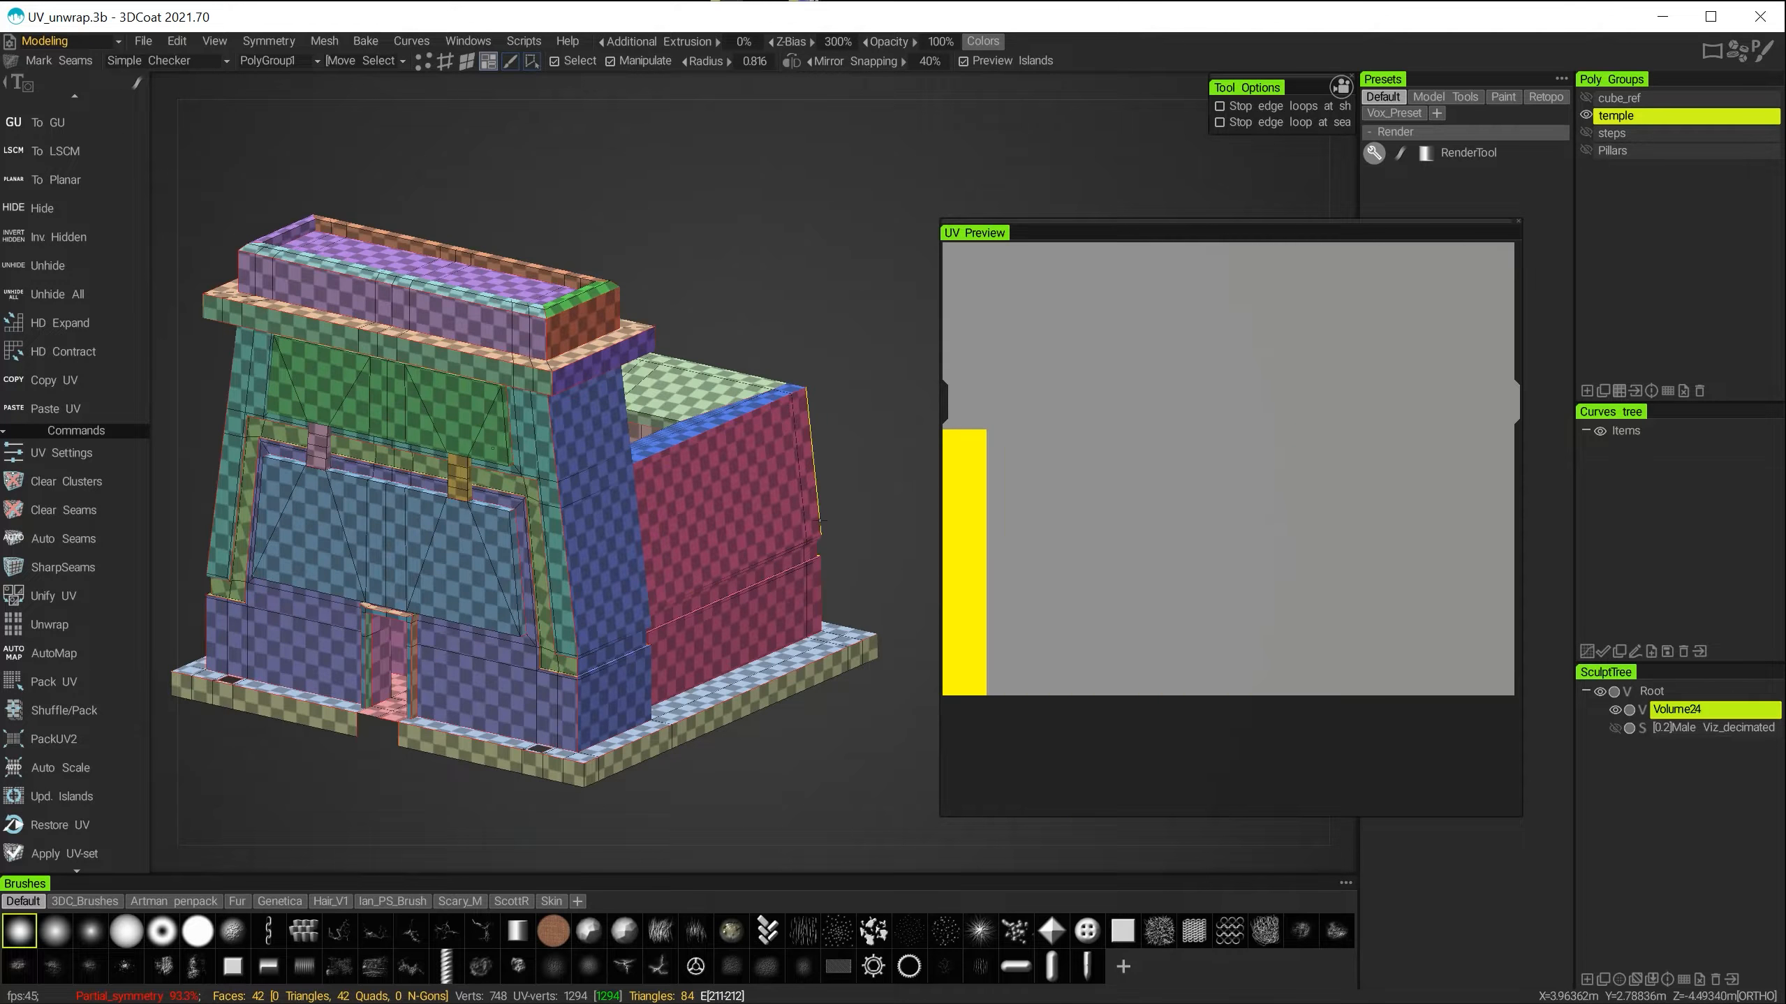
{"action": "right_click_drag", "start_coordinate": [742, 317], "coordinate": [781, 340], "text": "alt"}
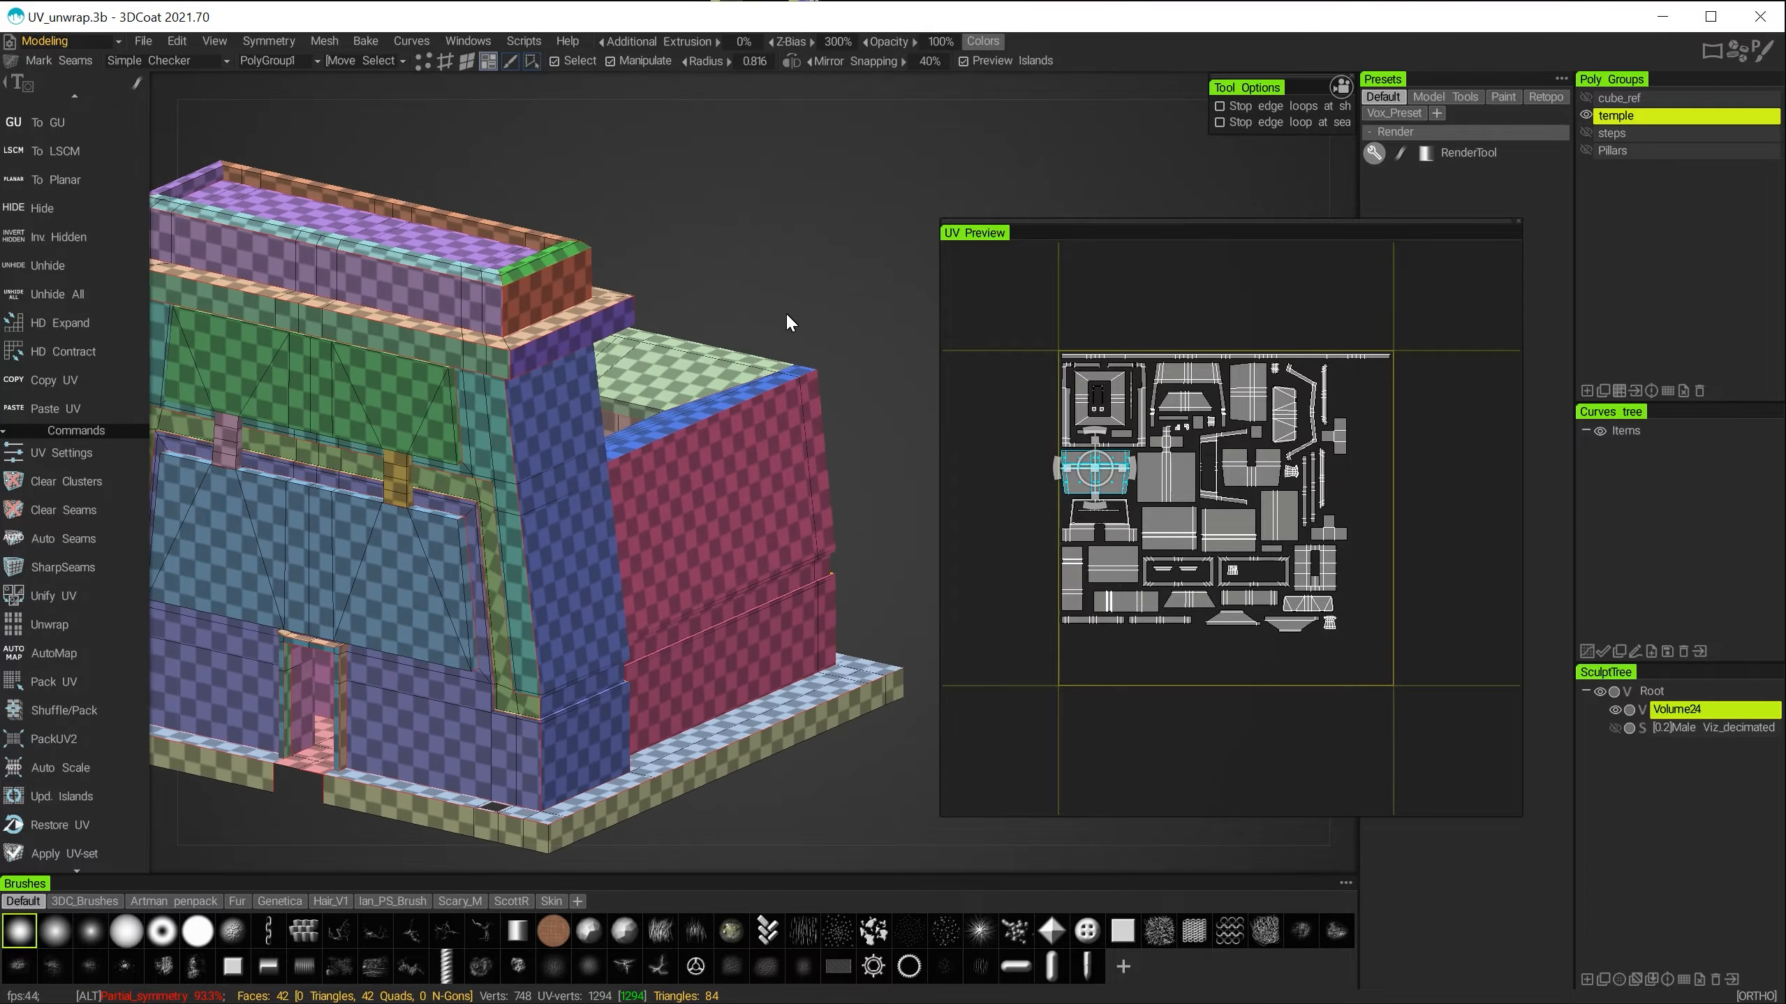
{"action": "middle_click_drag", "start_coordinate": [786, 312], "coordinate": [879, 285], "text": "alt"}
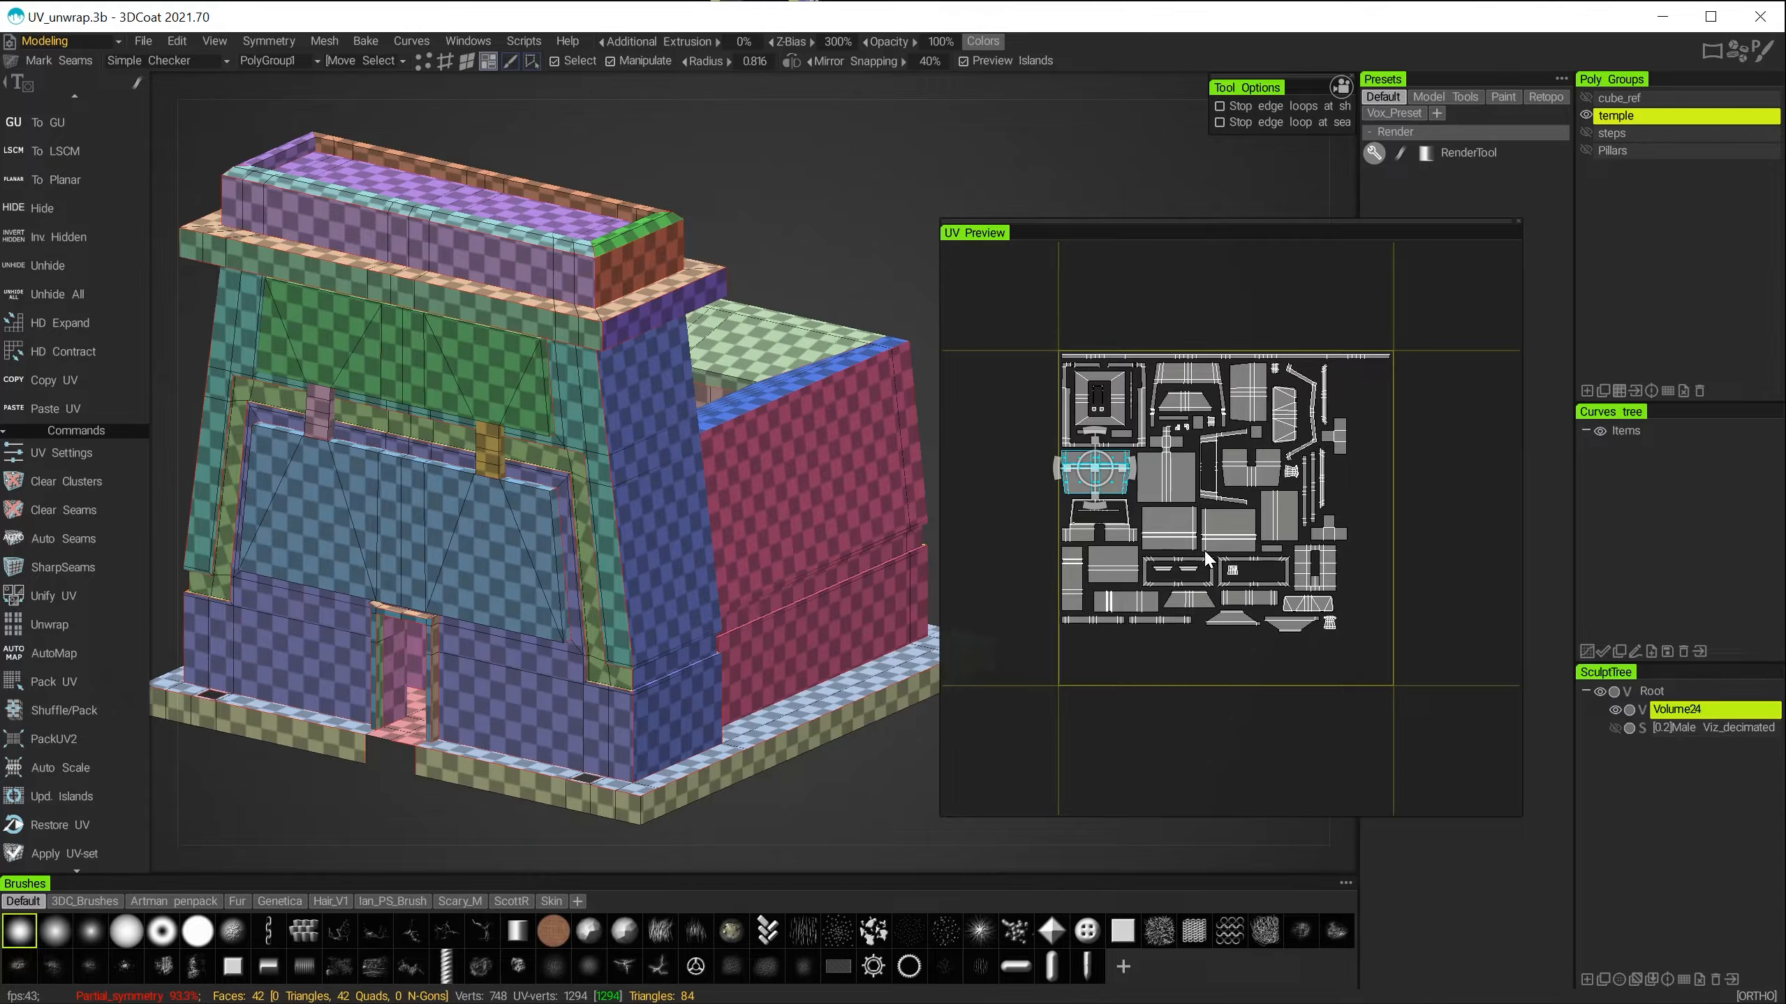
Switch the temple's UV display pattern to Complex Checker.
{"action": "left_click", "coordinate": [155, 60]}
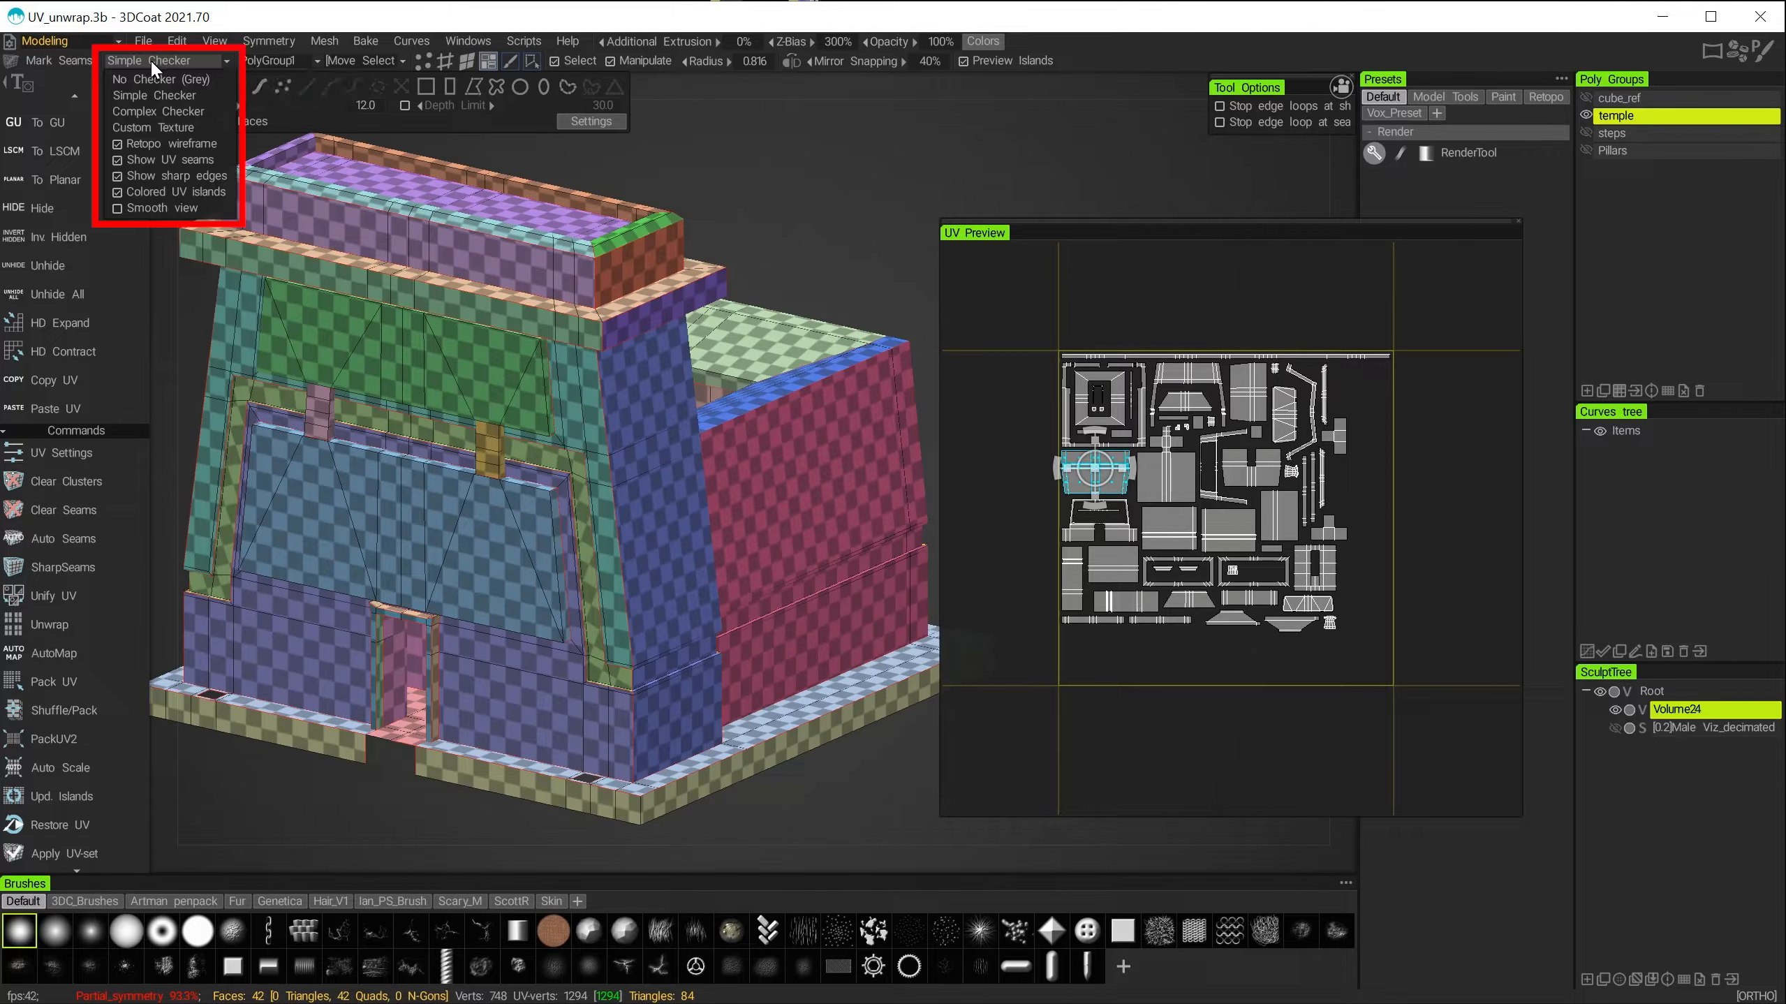
{"action": "left_click", "coordinate": [147, 113]}
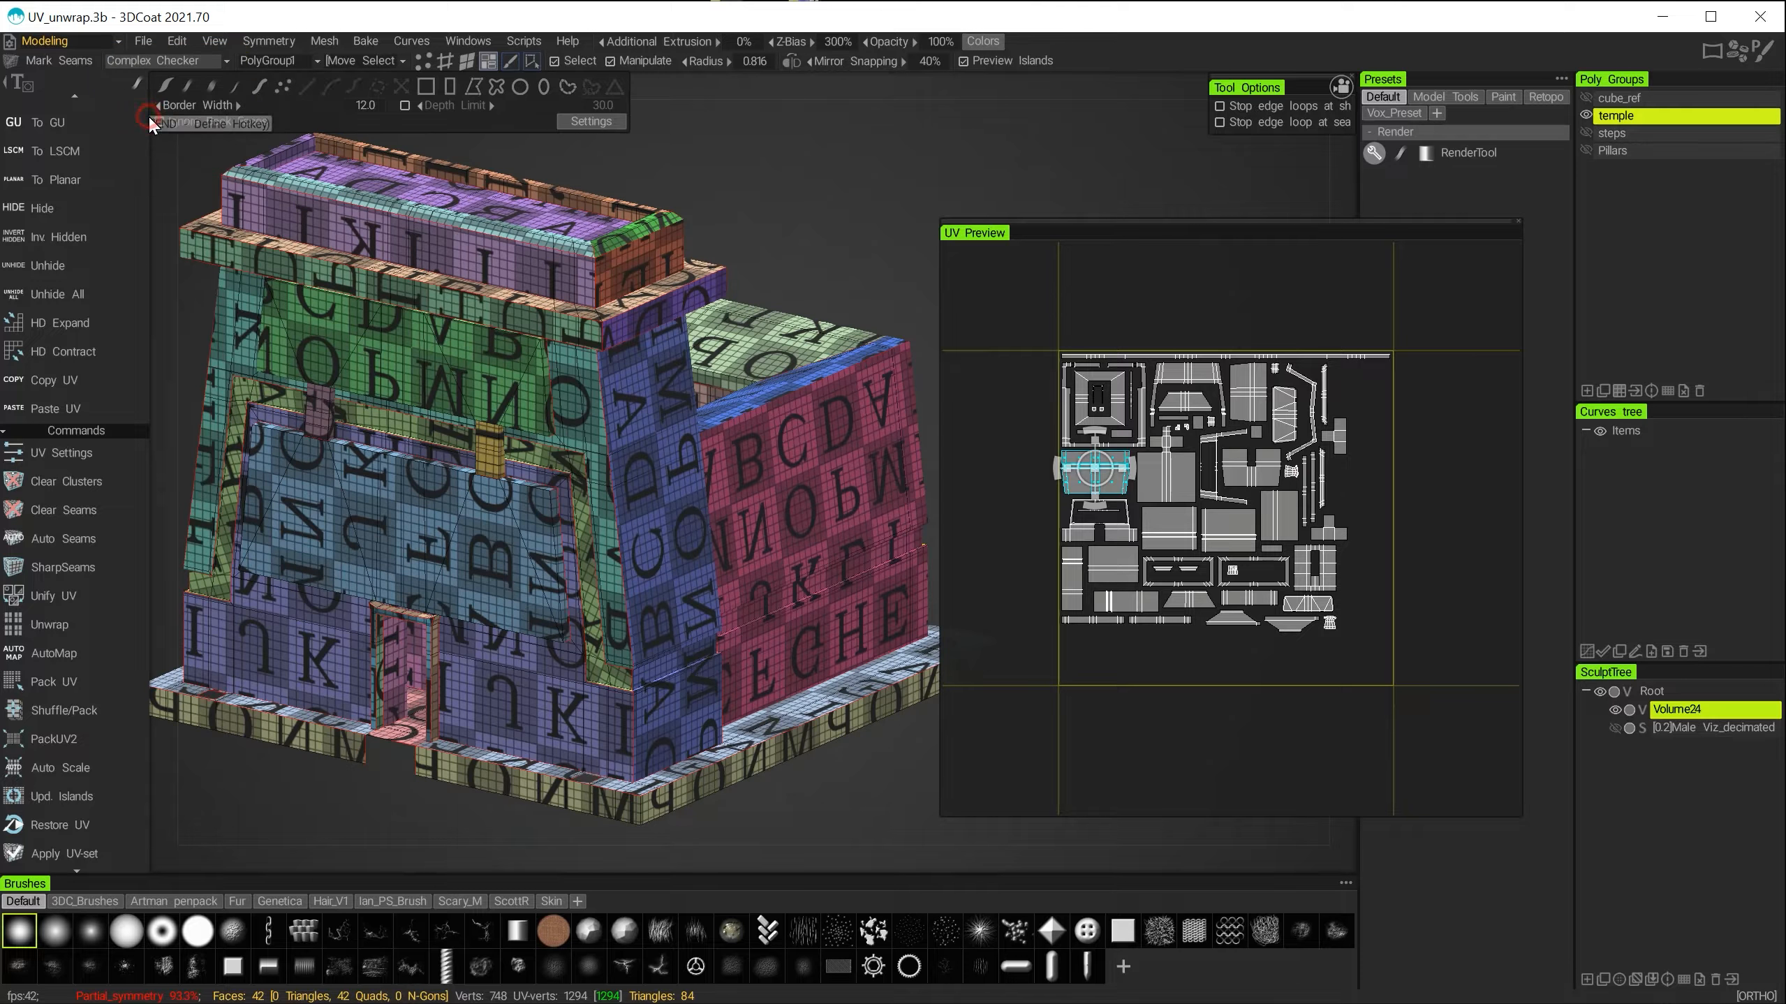
{"action": "middle_click_drag", "start_coordinate": [429, 817], "coordinate": [449, 800], "text": "alt"}
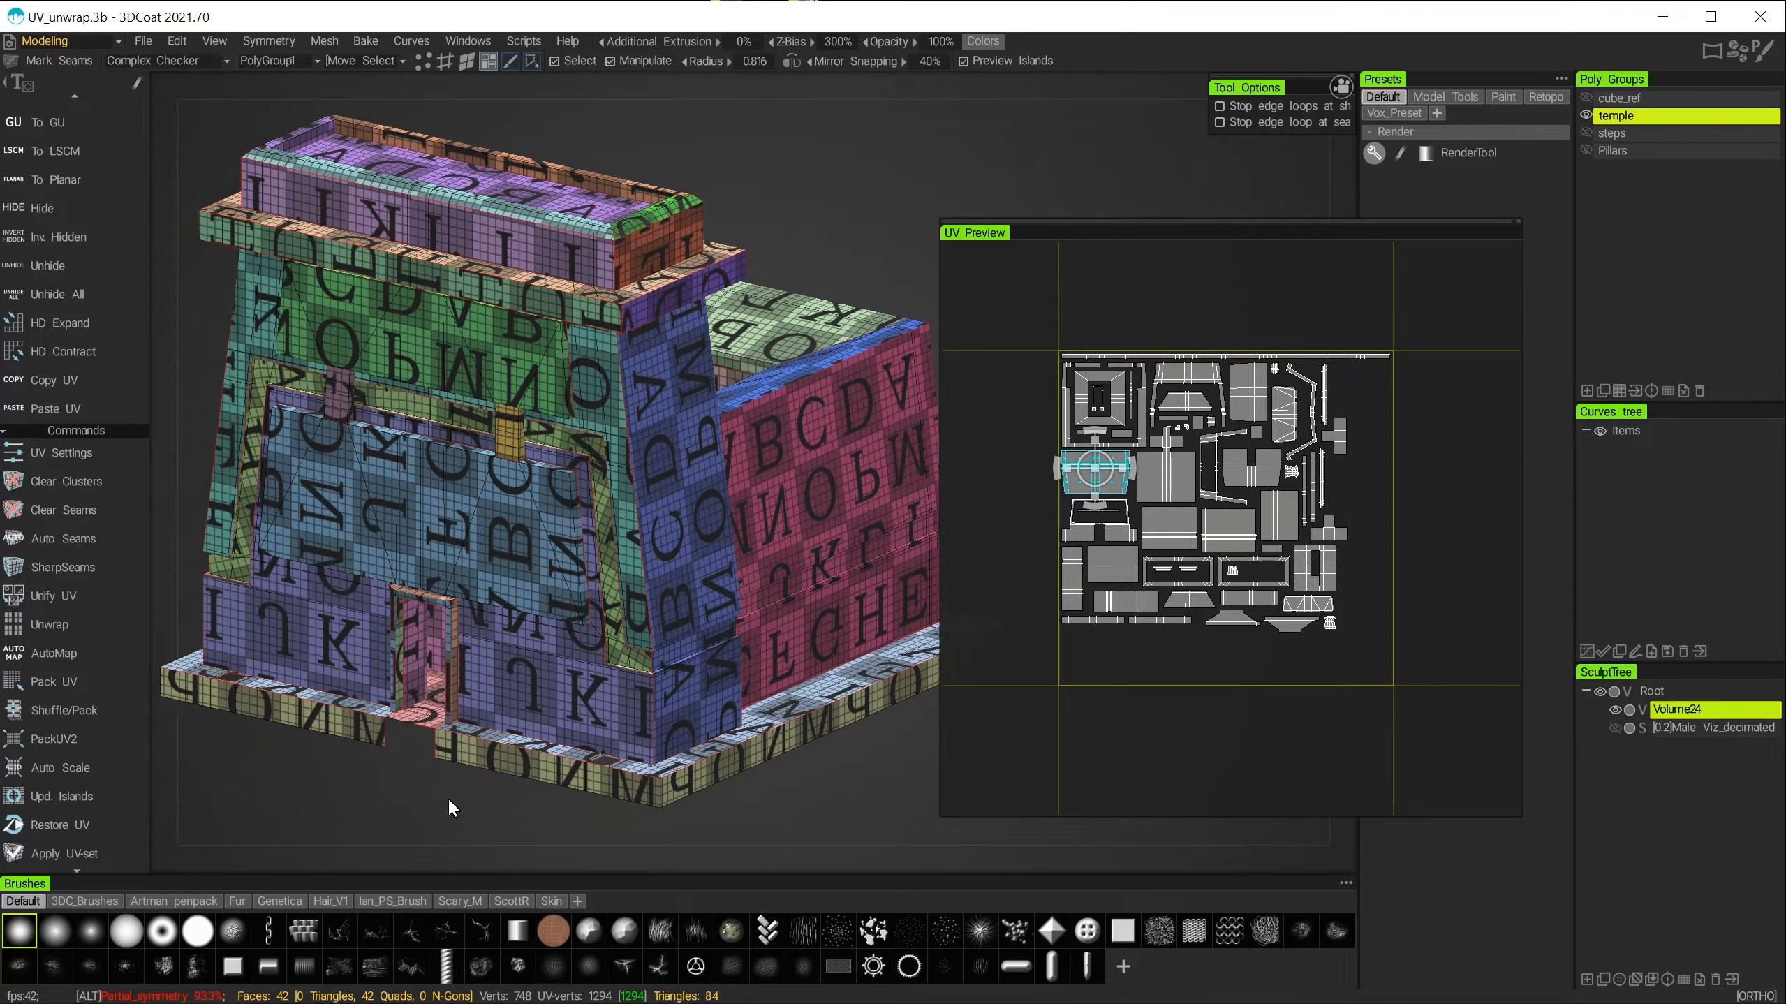
Examine the lettered checker on the temple's side walls, front panels and rear section for orientation and distortion.
{"action": "left_click_drag", "start_coordinate": [450, 807], "coordinate": [361, 802], "text": "alt"}
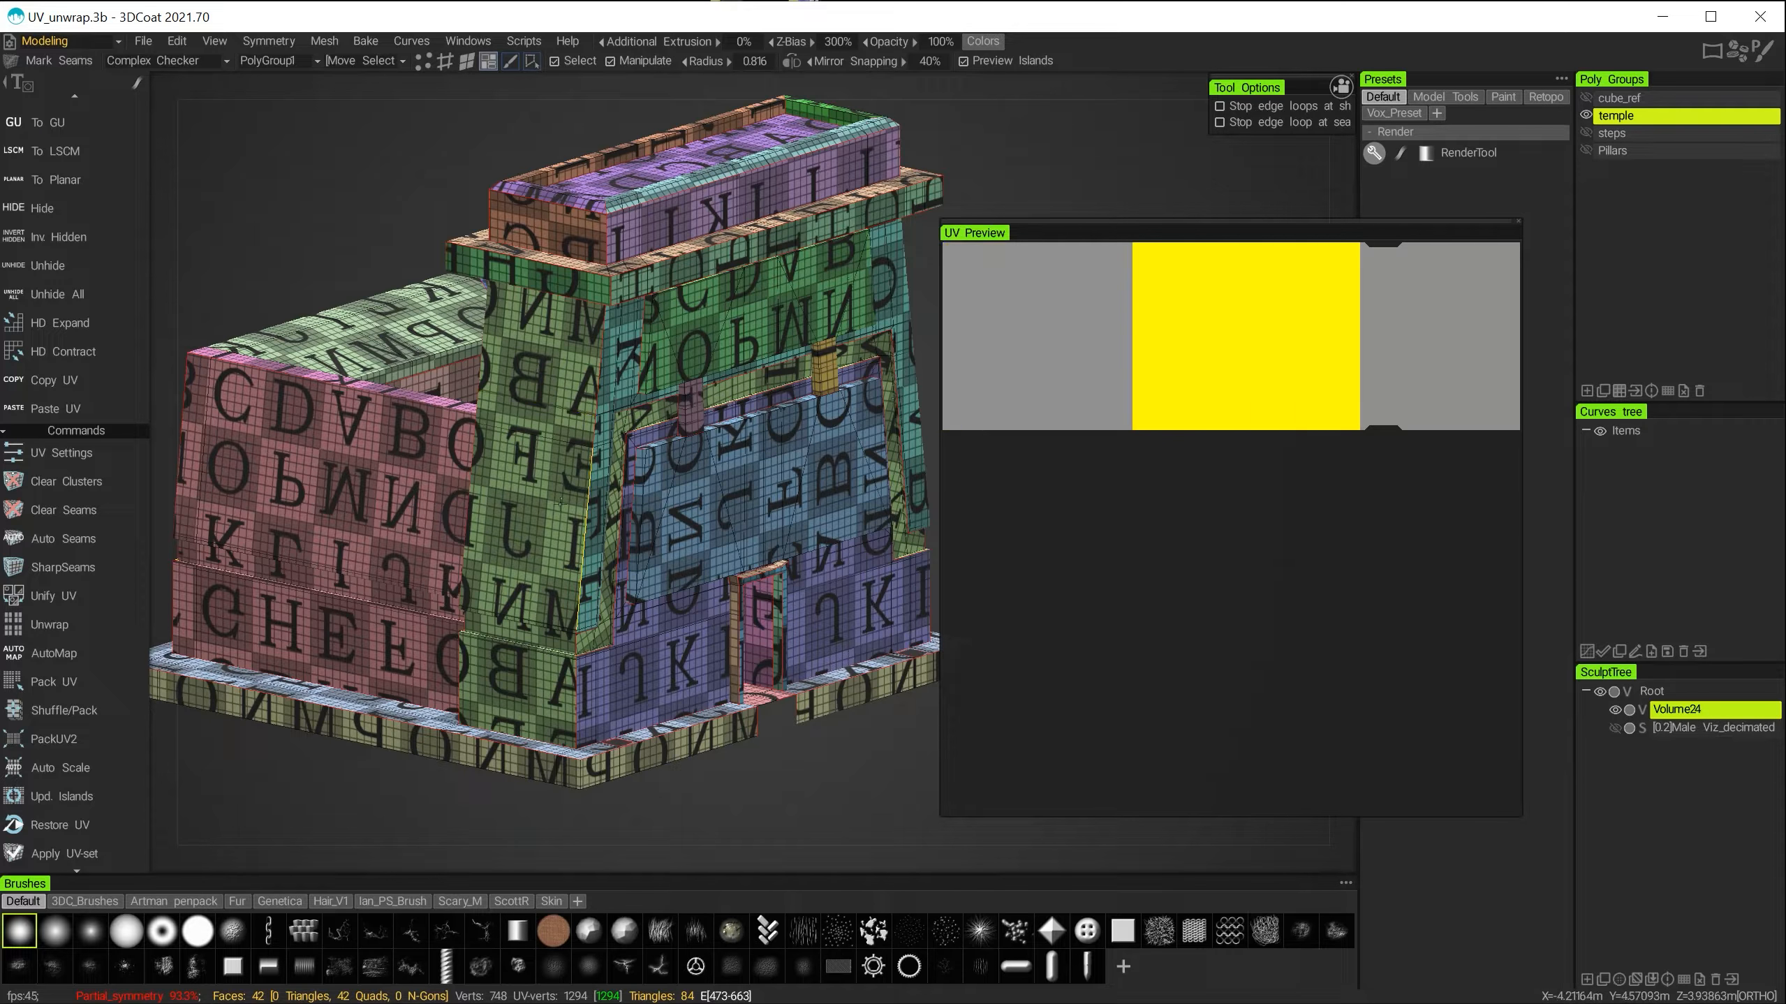
{"action": "left_click_drag", "start_coordinate": [506, 519], "coordinate": [543, 461], "text": "alt"}
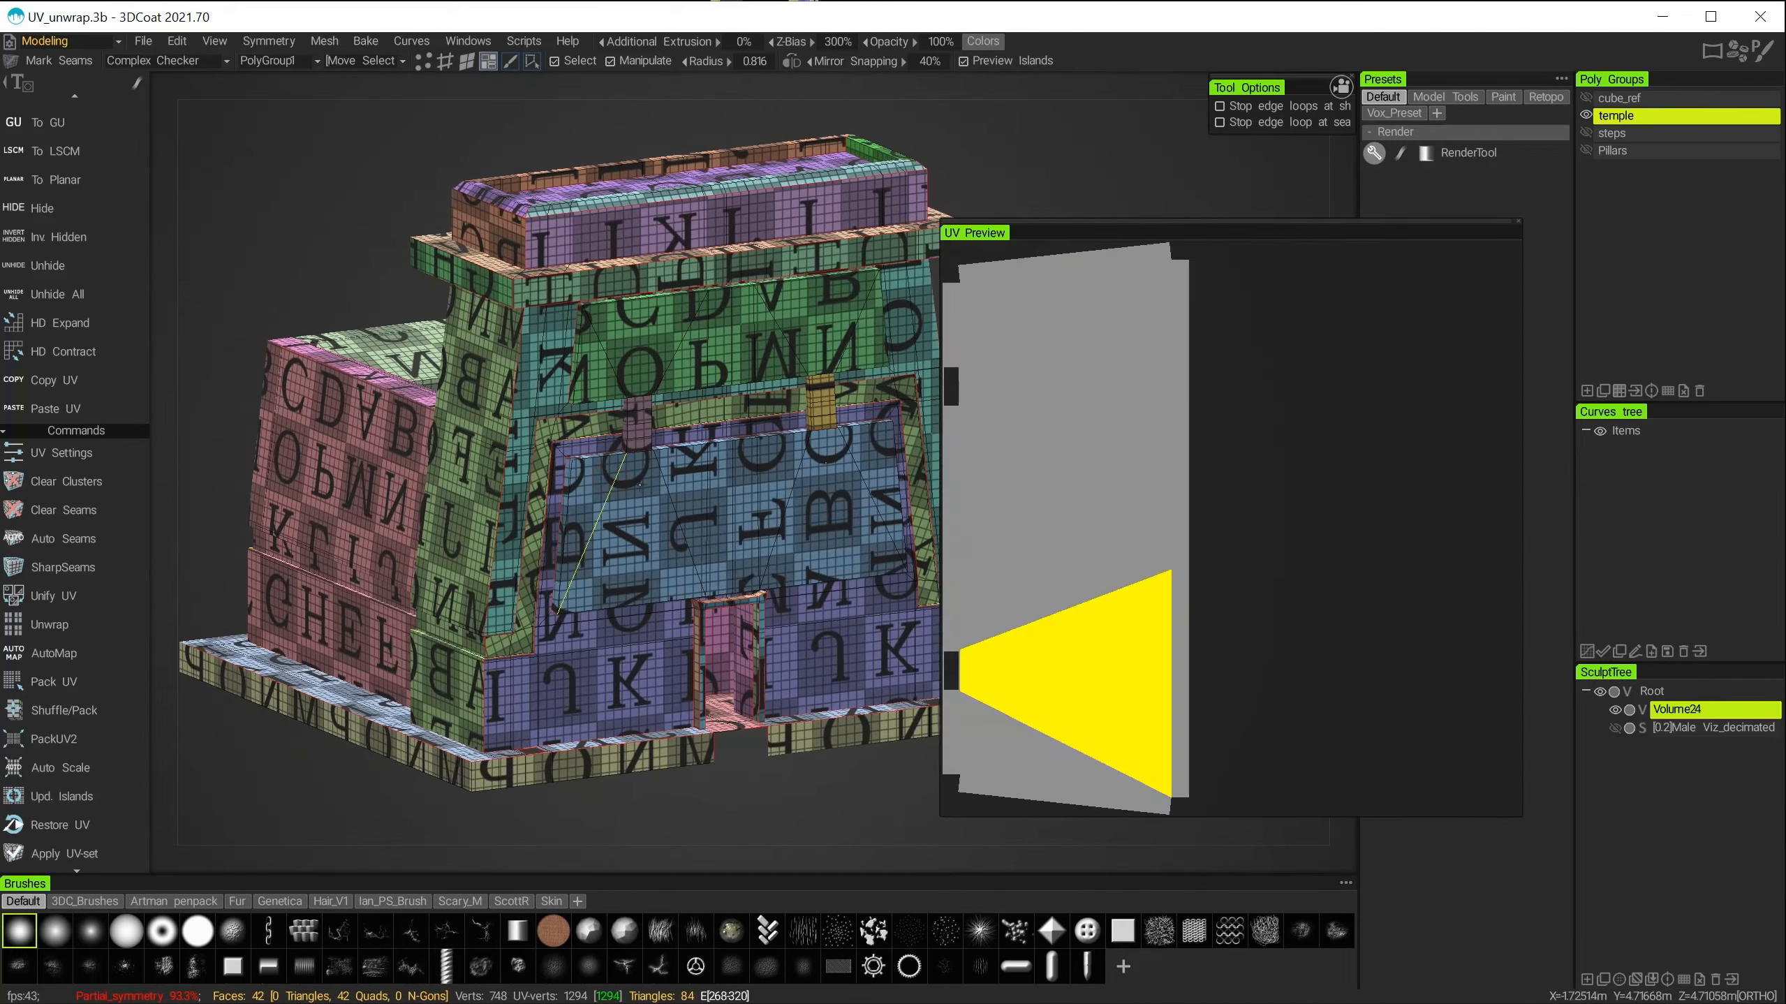
{"action": "middle_click_drag", "start_coordinate": [614, 487], "coordinate": [544, 496], "text": "alt"}
{"action": "left_click_drag", "start_coordinate": [724, 432], "coordinate": [559, 432], "text": "alt"}
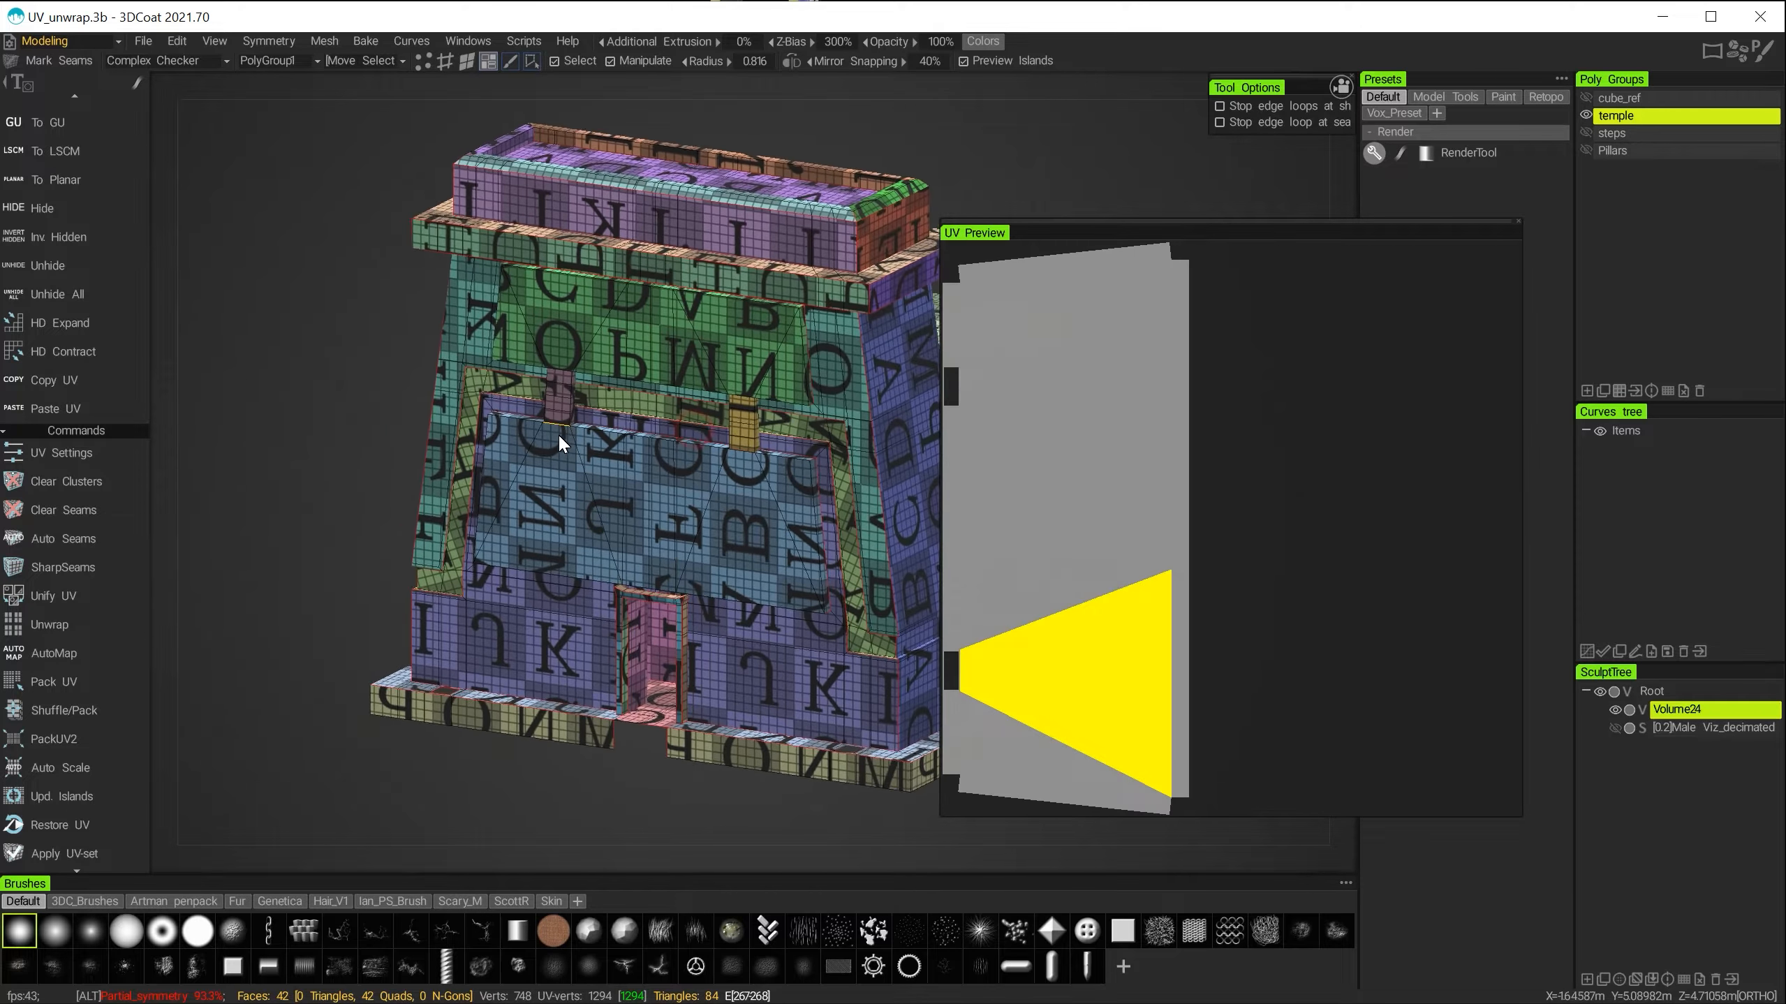
{"action": "left_click_drag", "start_coordinate": [778, 435], "coordinate": [395, 435], "text": "alt"}
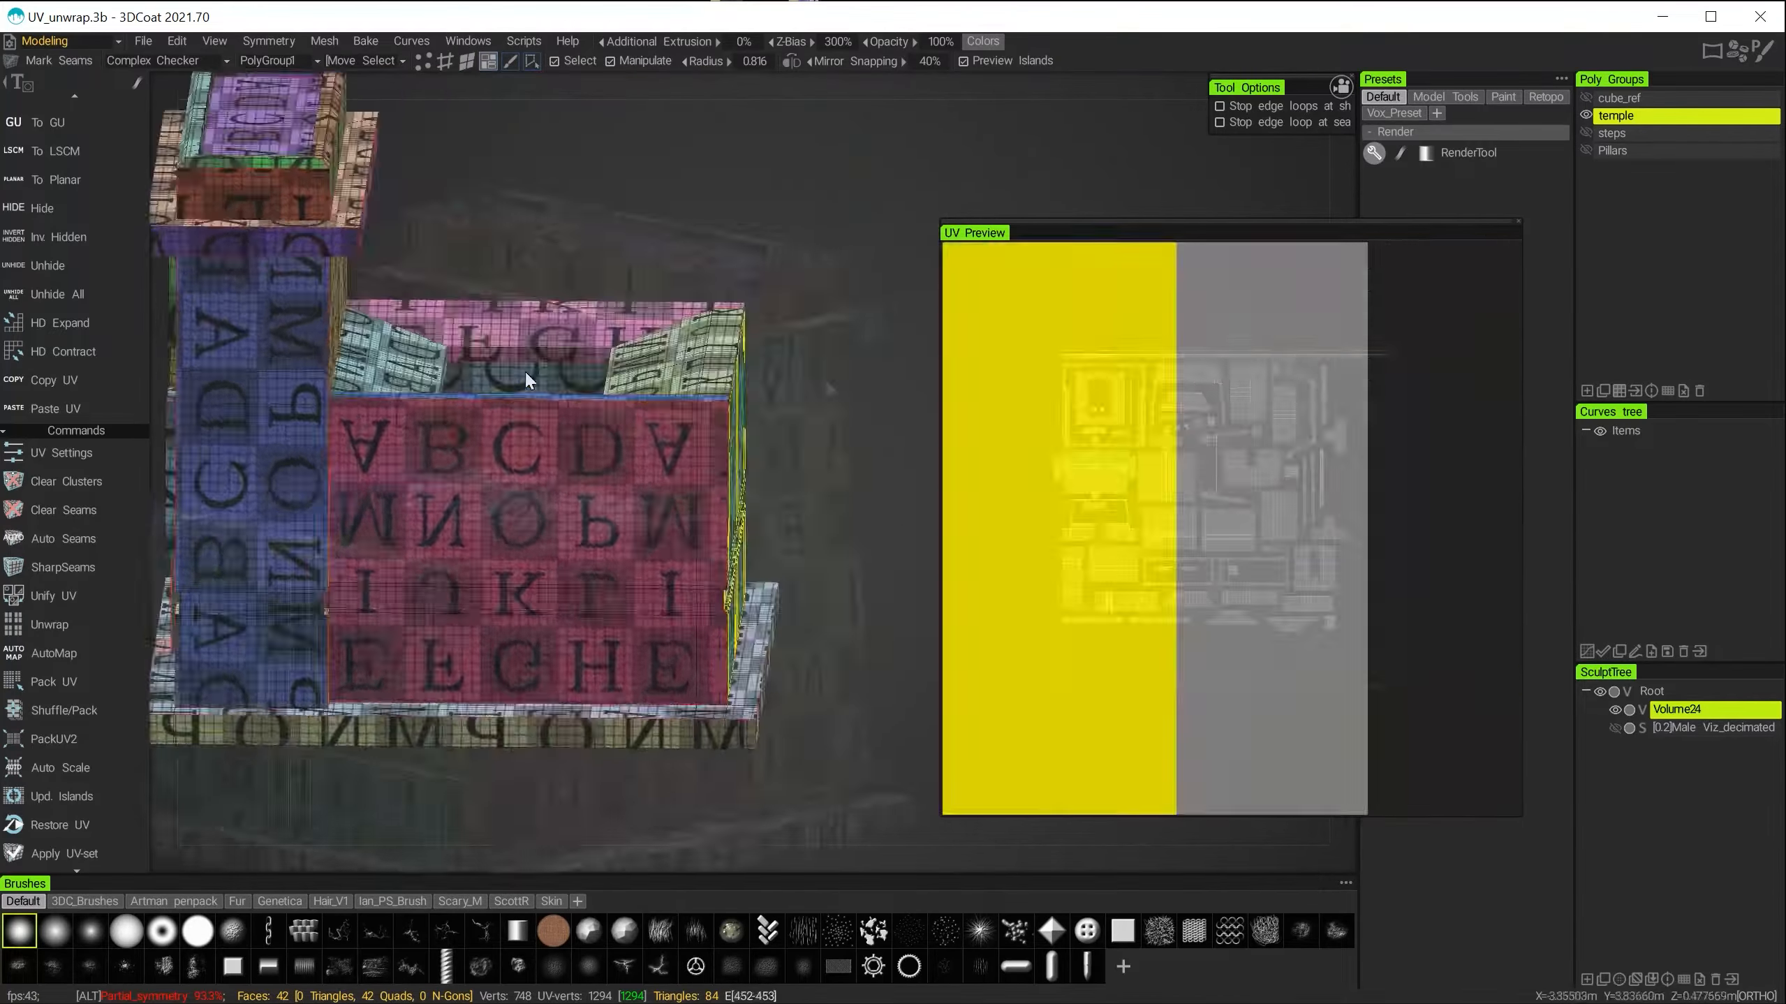
{"action": "left_click_drag", "start_coordinate": [639, 368], "coordinate": [756, 439], "text": "alt"}
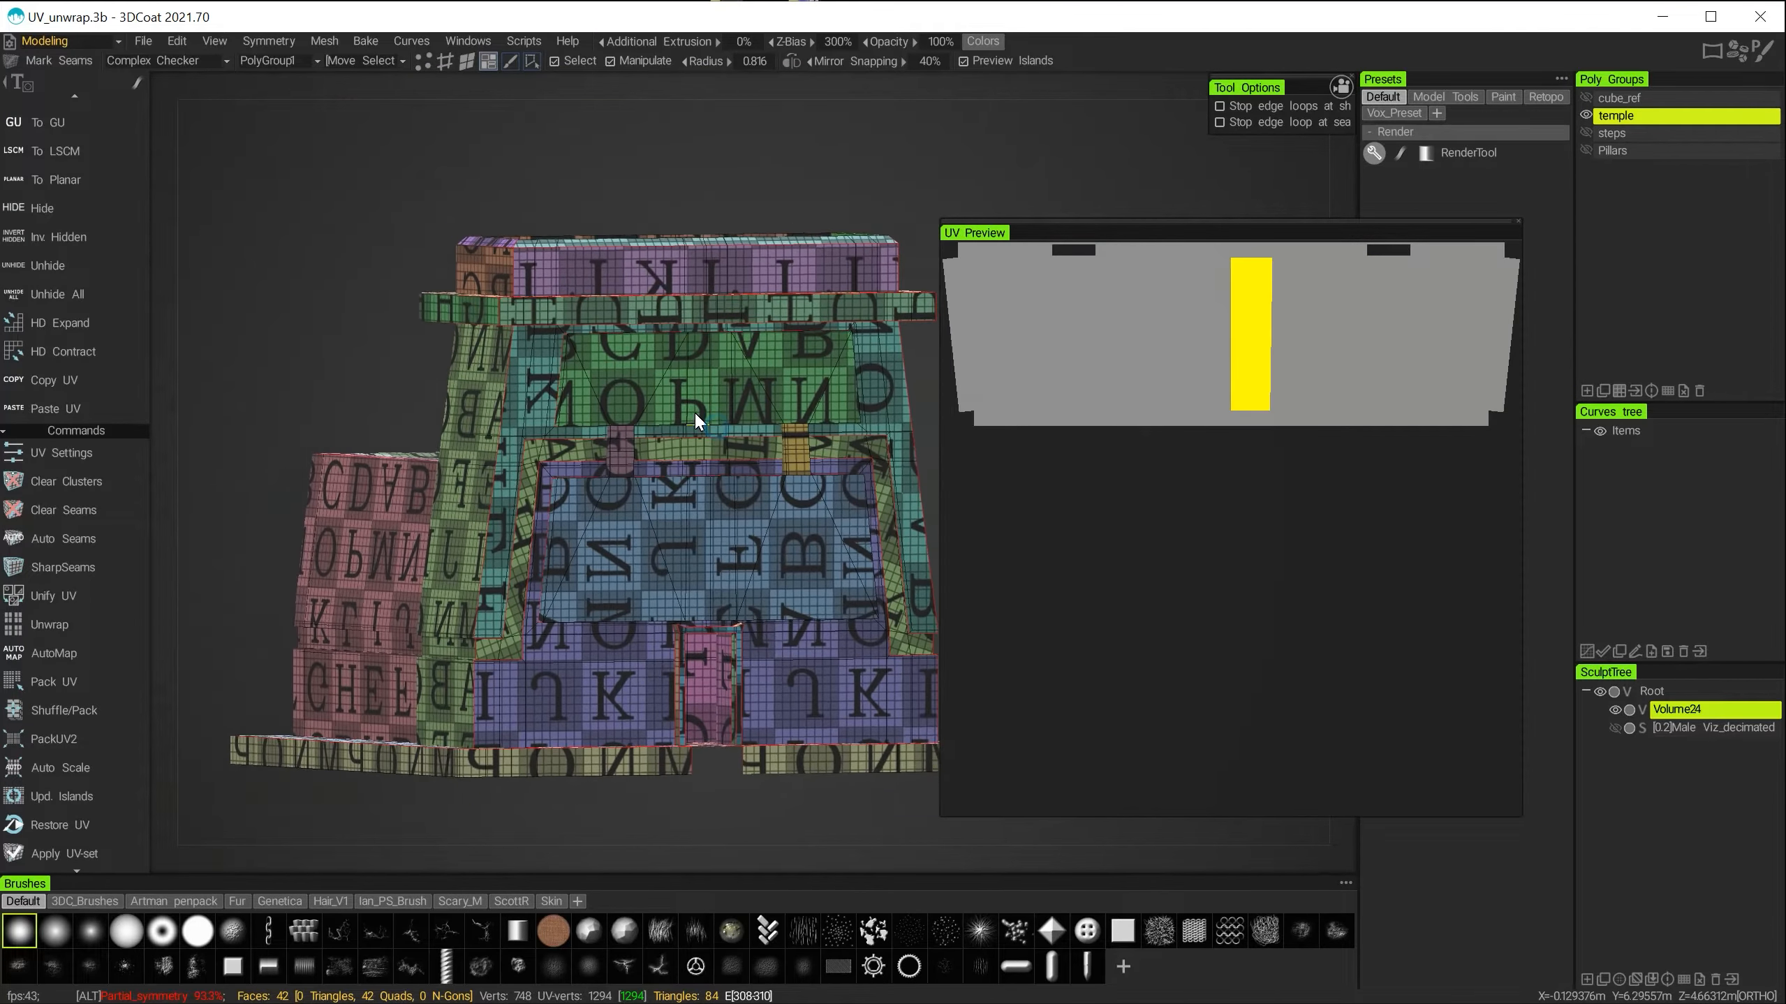
{"action": "middle_click_drag", "start_coordinate": [638, 446], "coordinate": [428, 400], "text": "alt"}
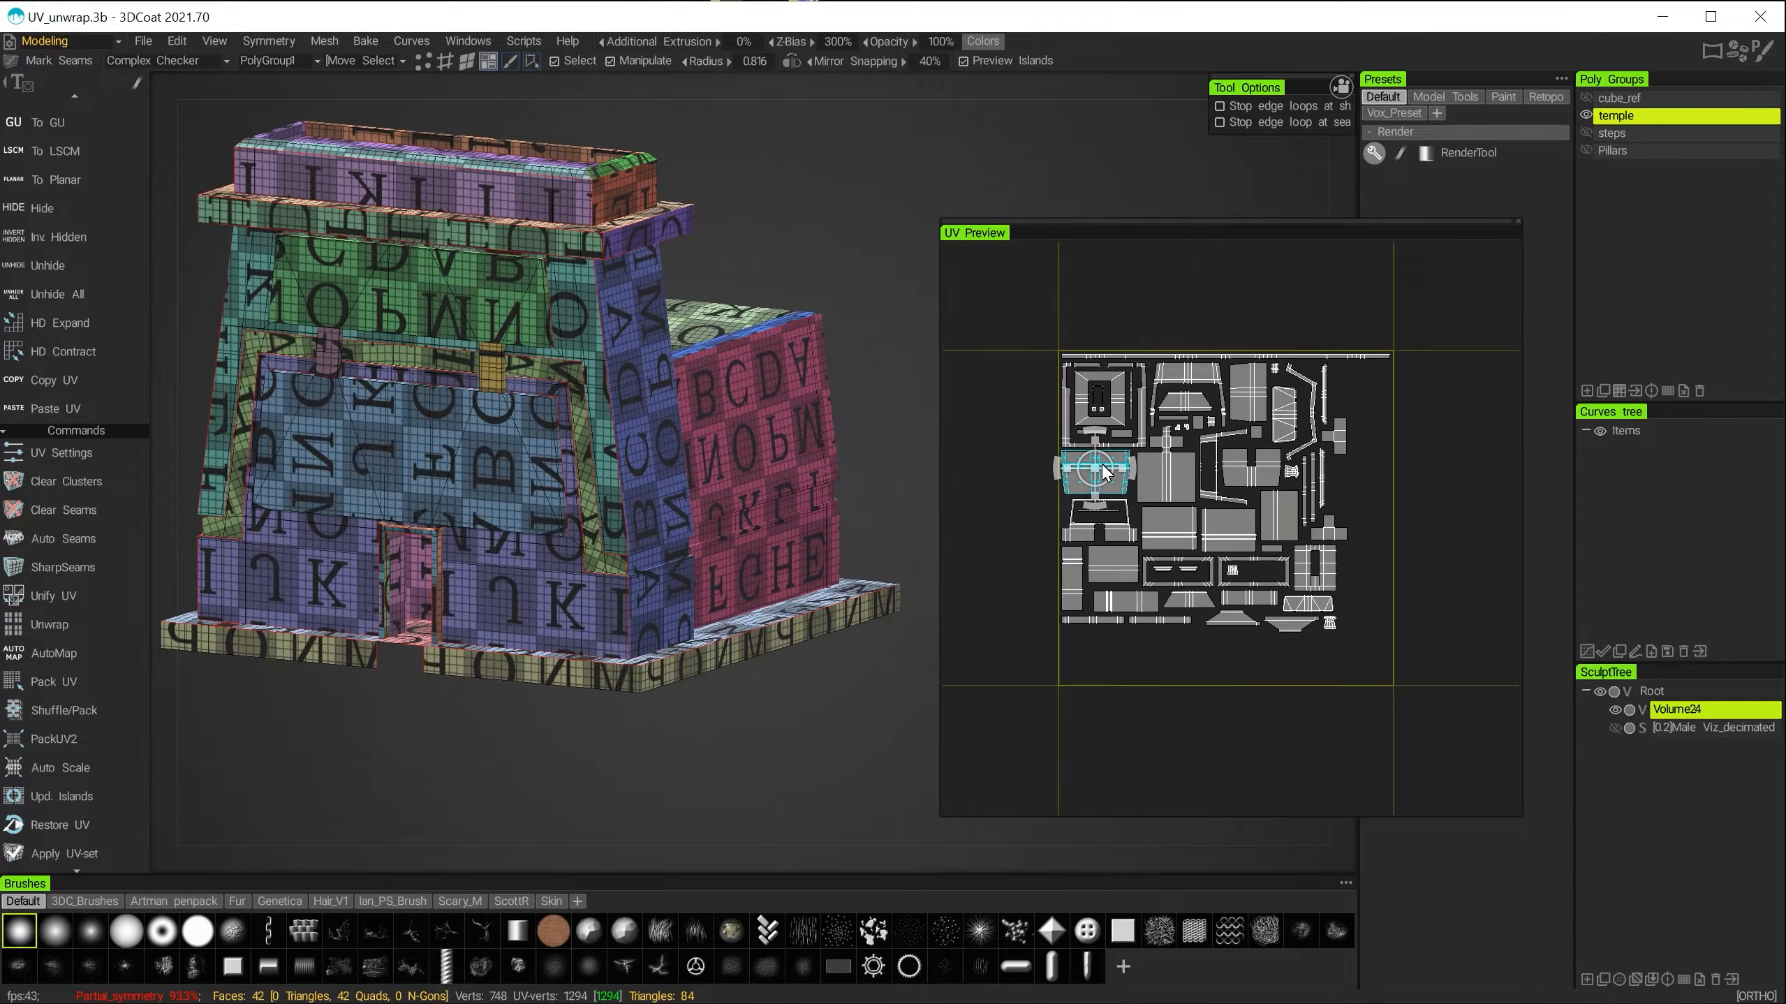
Enlarge and reposition the UV Preview window, framing the full set of islands in it.
{"action": "right_click_drag", "start_coordinate": [1105, 379], "coordinate": [1194, 435], "text": "alt"}
{"action": "middle_click_drag", "start_coordinate": [1193, 436], "coordinate": [1217, 465], "text": "alt"}
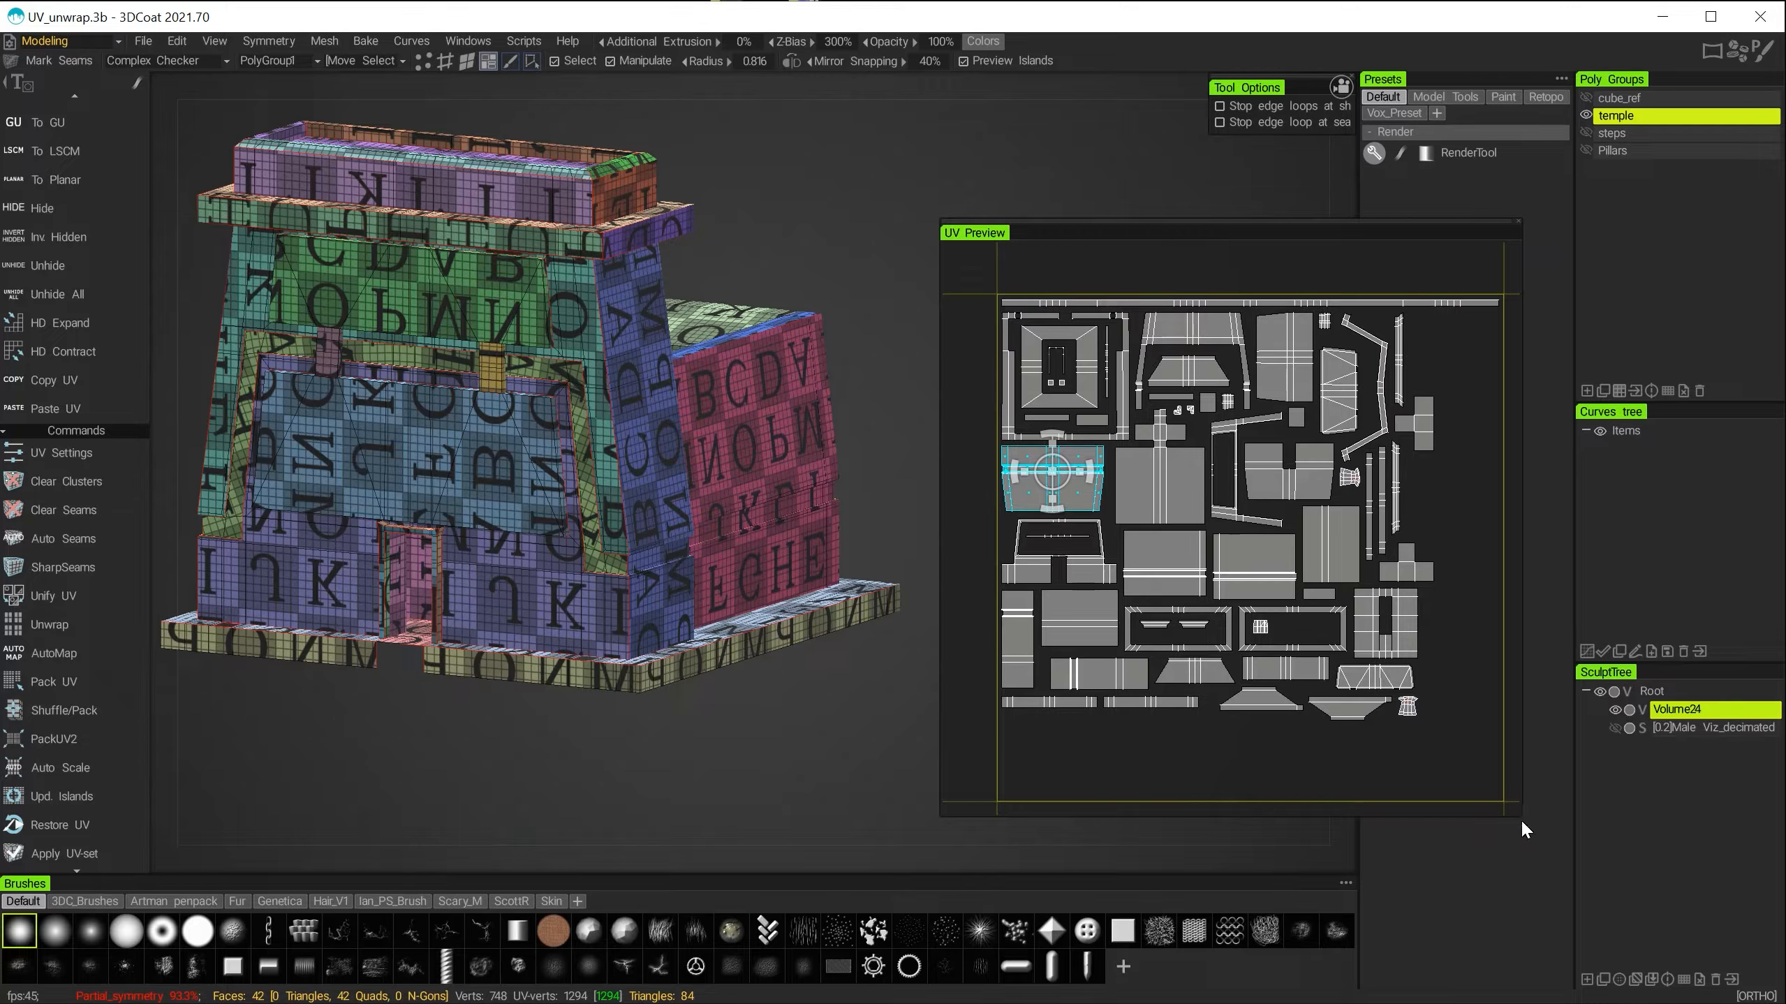
{"action": "left_click_drag", "start_coordinate": [1523, 821], "coordinate": [1704, 958]}
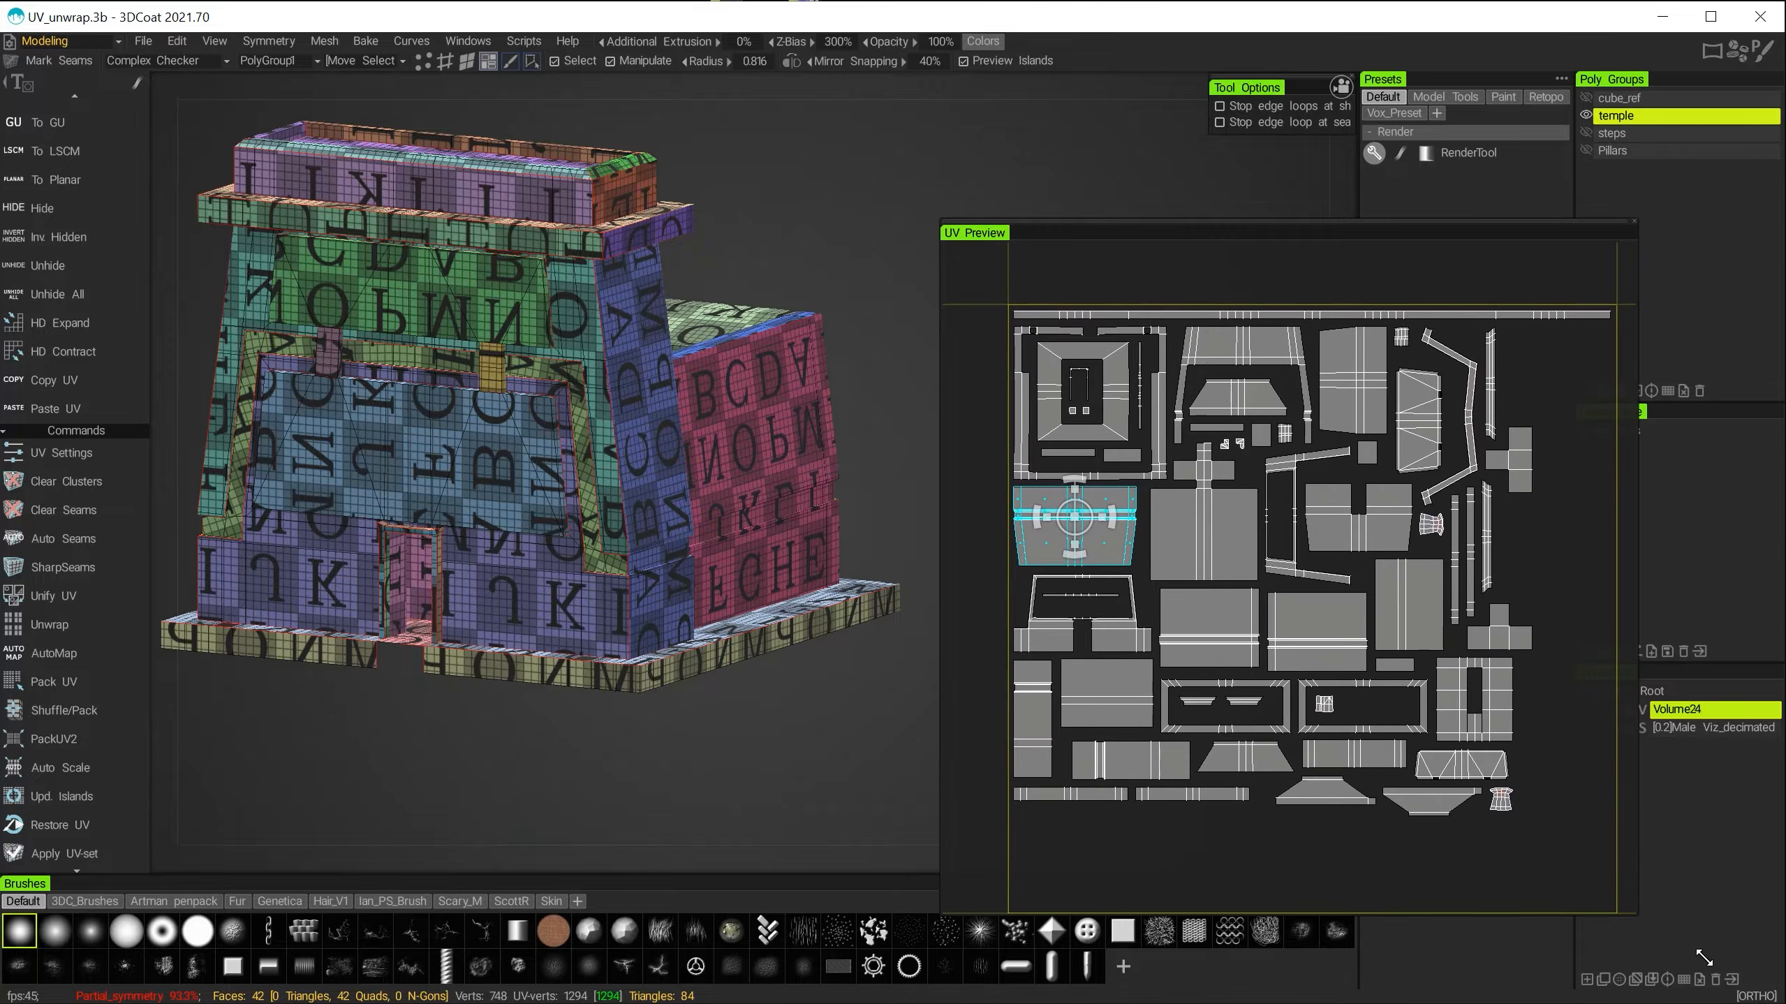
{"action": "left_click_drag", "start_coordinate": [1073, 224], "coordinate": [984, 140]}
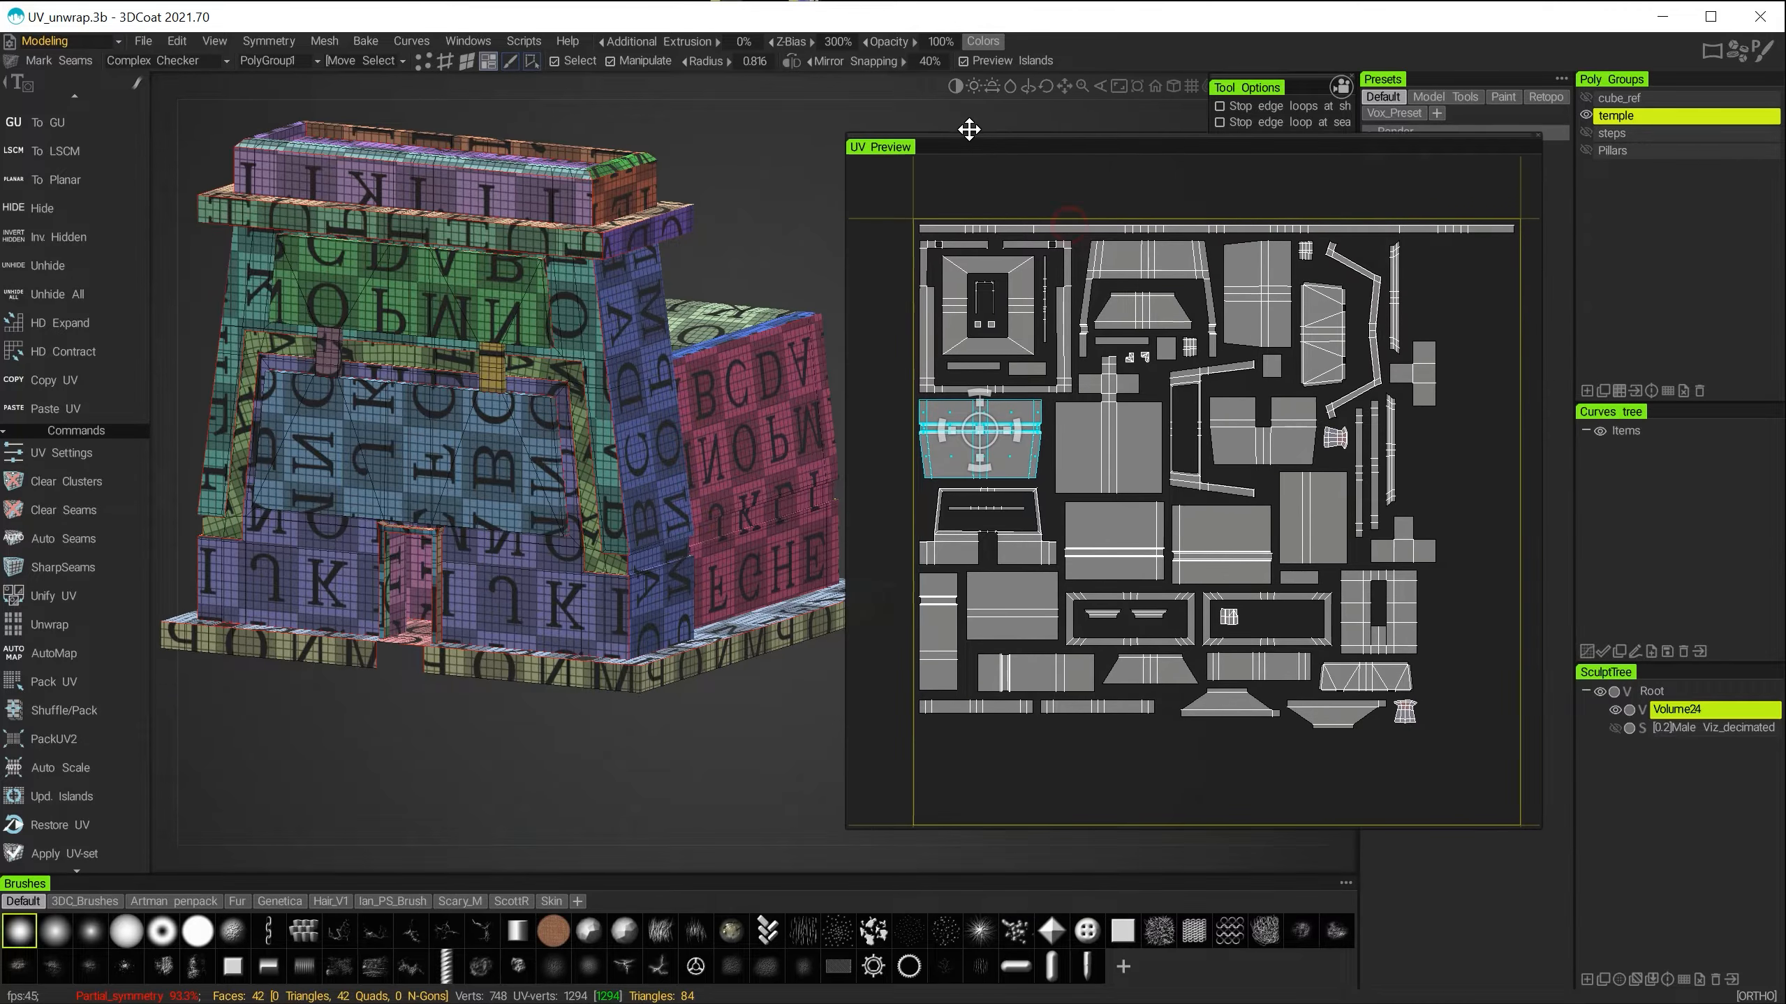
{"action": "right_click_drag", "start_coordinate": [1114, 355], "coordinate": [1112, 356], "text": "alt"}
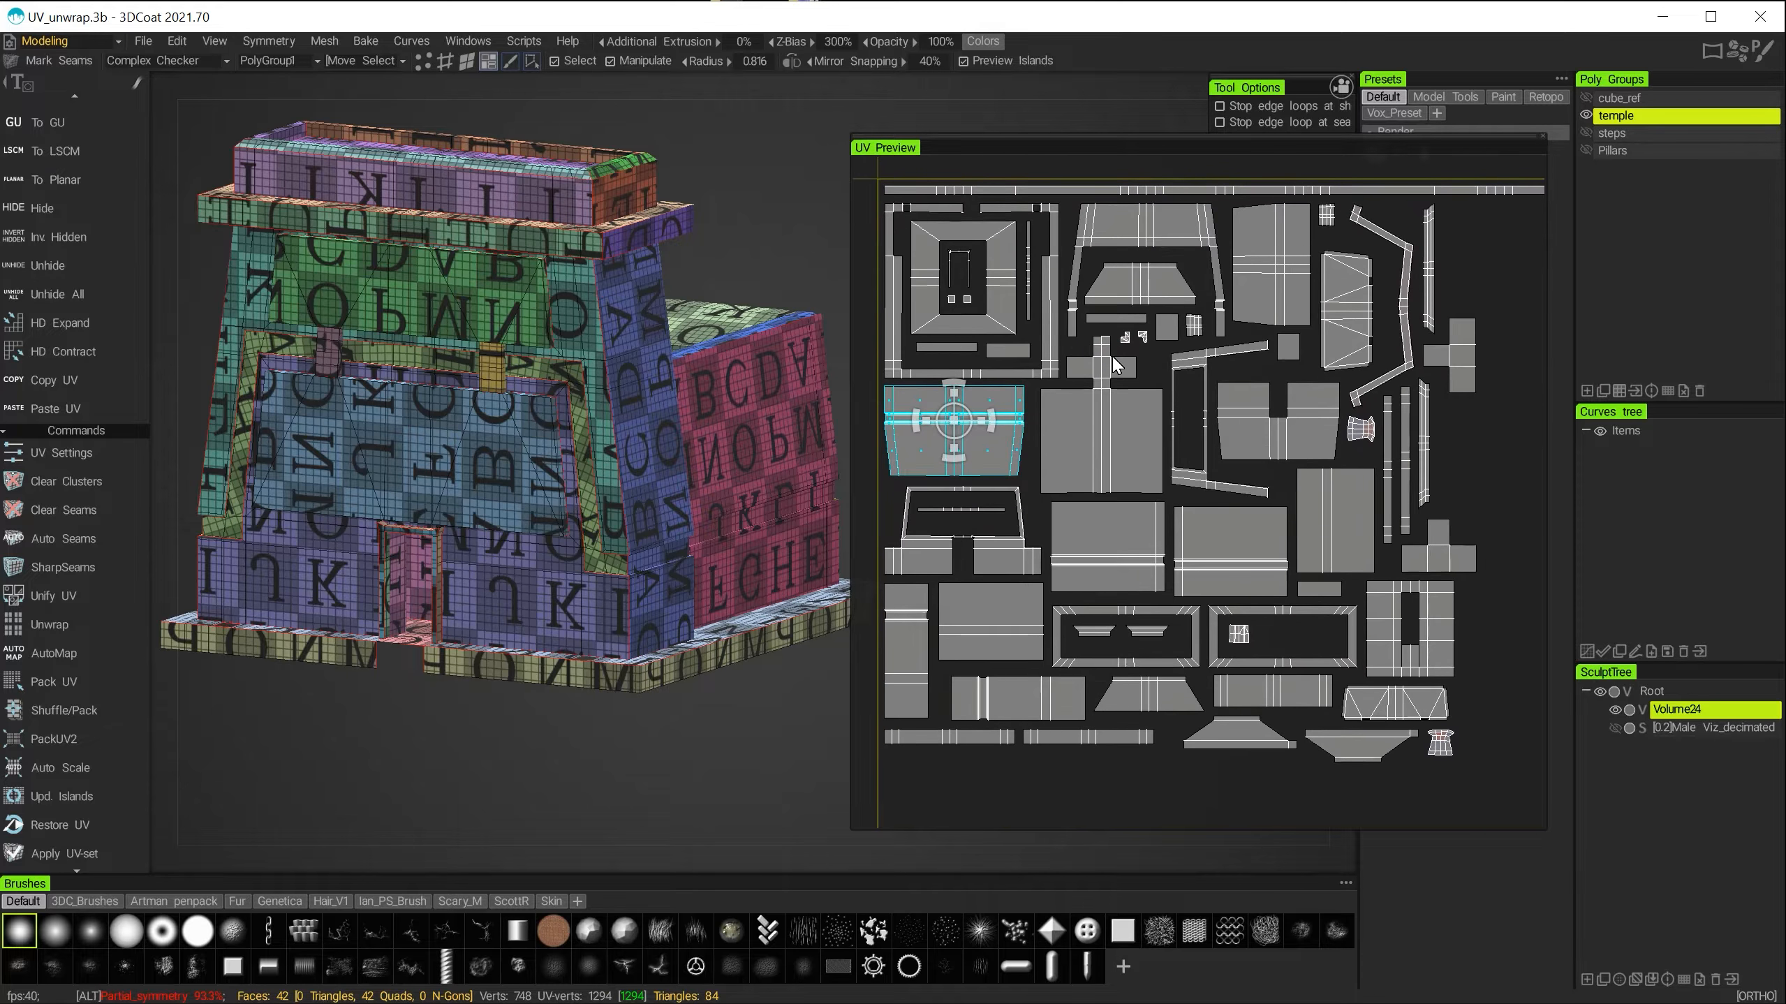
{"action": "middle_click_drag", "start_coordinate": [1112, 357], "coordinate": [1081, 327], "text": "alt"}
{"action": "middle_click_drag", "start_coordinate": [1082, 333], "coordinate": [1111, 362], "text": "alt"}
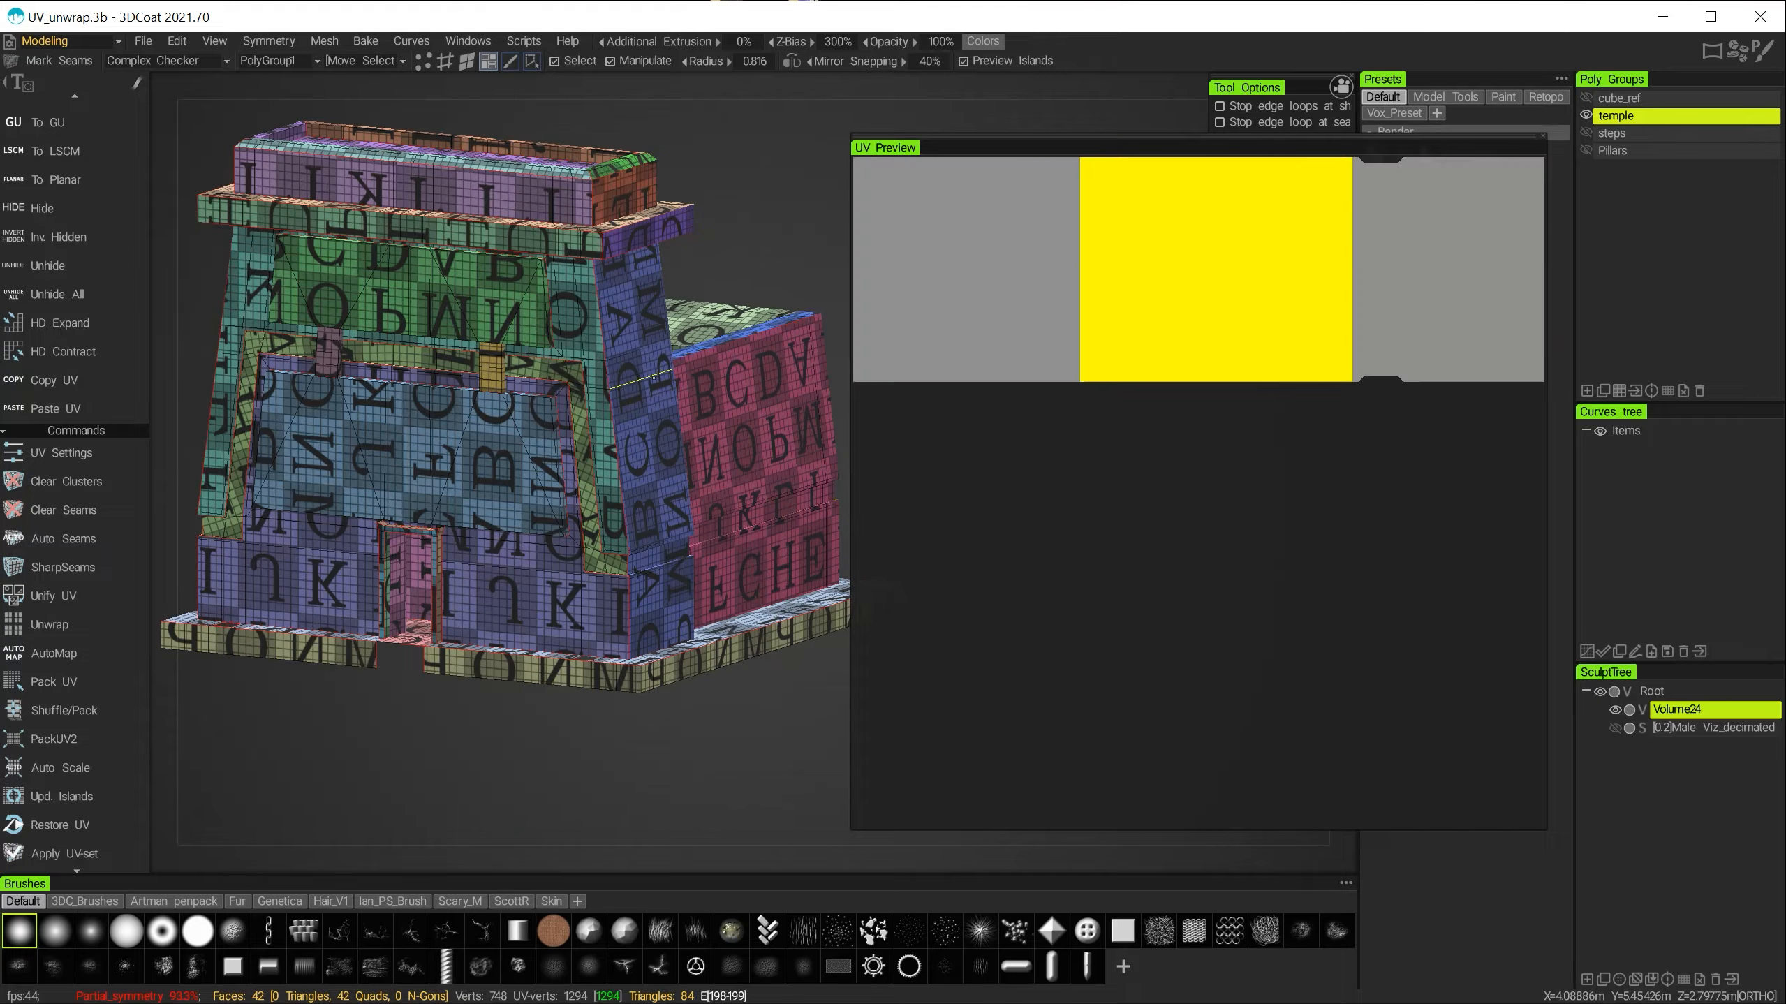
Examine the lettered checker on the temple's front, side and roof surfaces from an elevated view.
{"action": "right_click_drag", "start_coordinate": [650, 446], "coordinate": [636, 373], "text": "alt"}
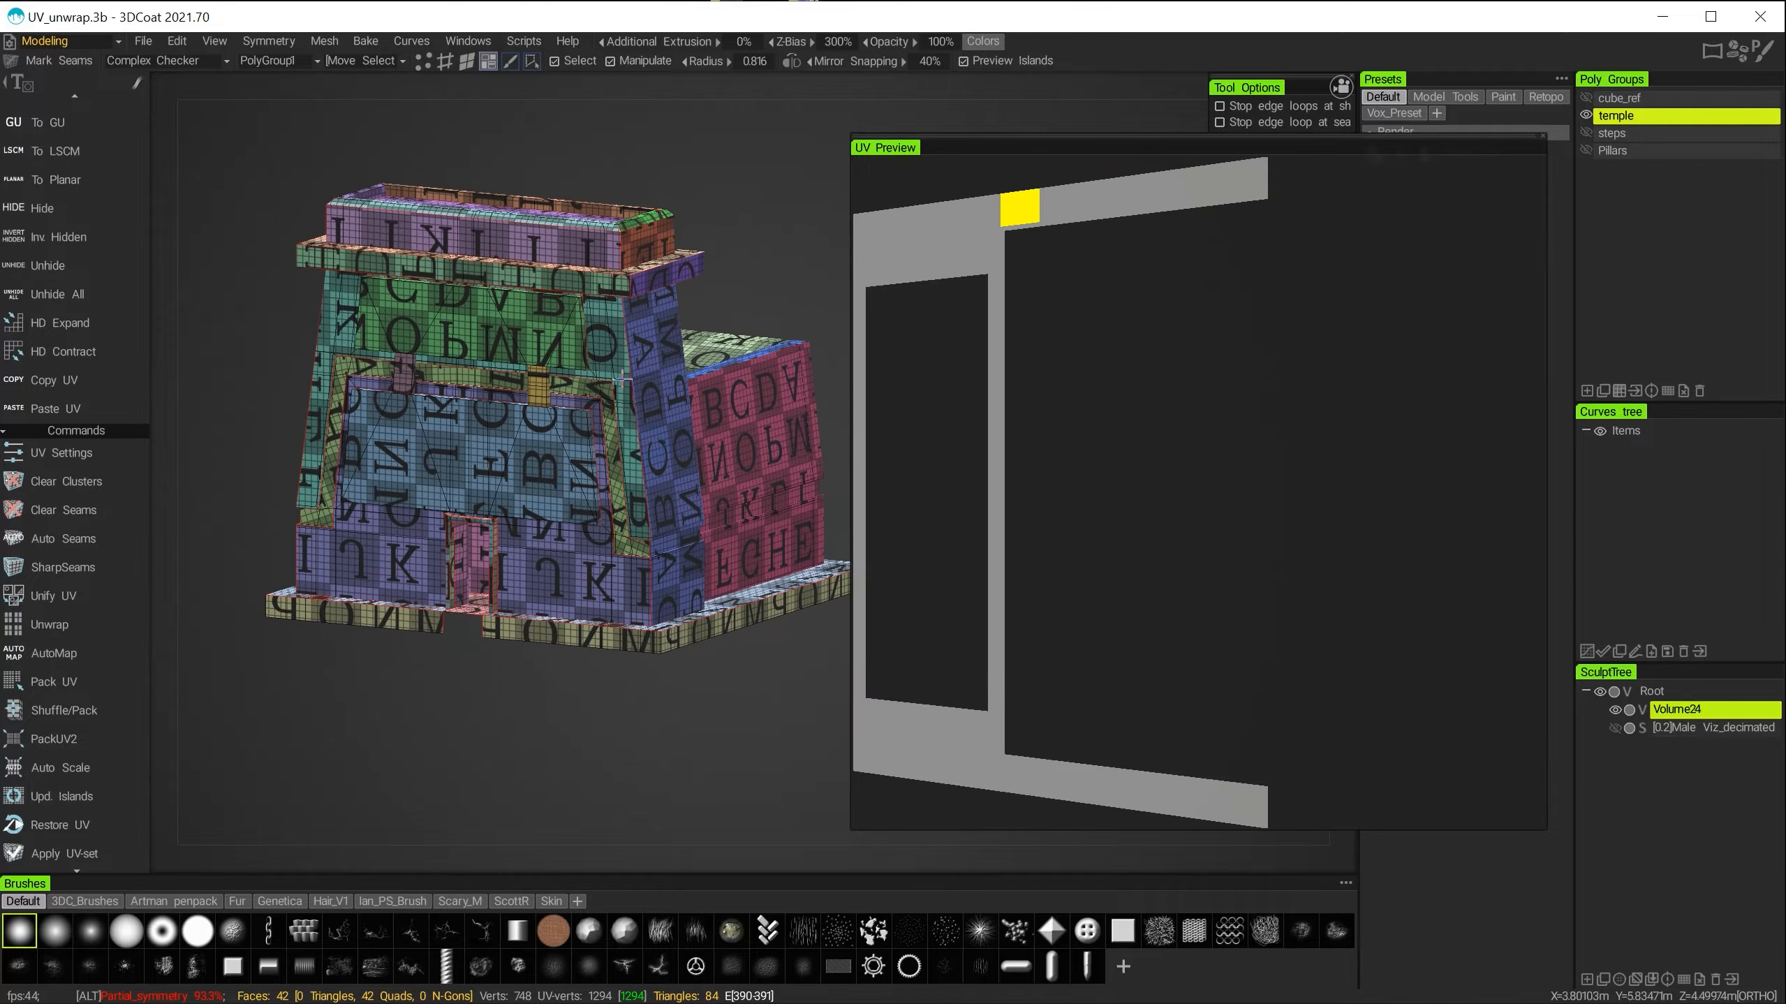
{"action": "middle_click_drag", "start_coordinate": [635, 374], "coordinate": [624, 432], "text": "alt"}
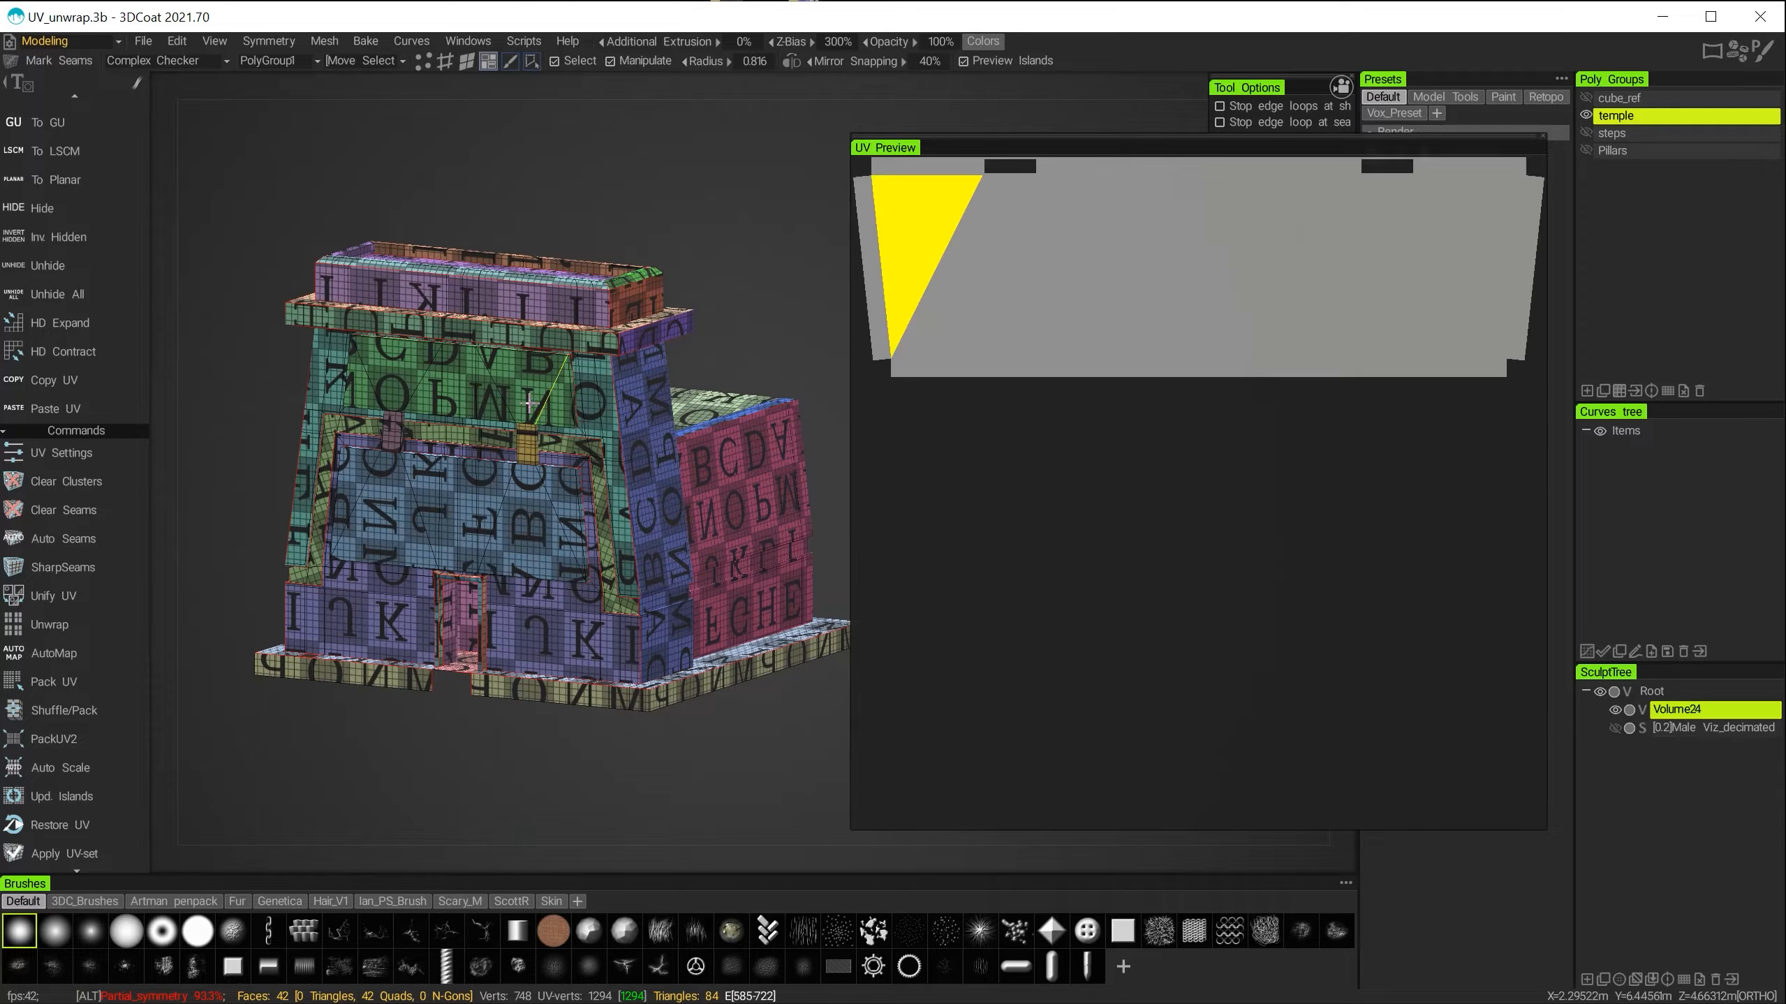
{"action": "mouse_move", "coordinate": [569, 450]}
{"action": "left_mouse_down", "text": "alt"}
{"action": "mouse_move", "coordinate": [511, 534]}
{"action": "mouse_move", "coordinate": [576, 459]}
{"action": "left_mouse_up", "text": "alt"}
{"action": "middle_click_drag", "start_coordinate": [575, 459], "coordinate": [548, 562], "text": "alt"}
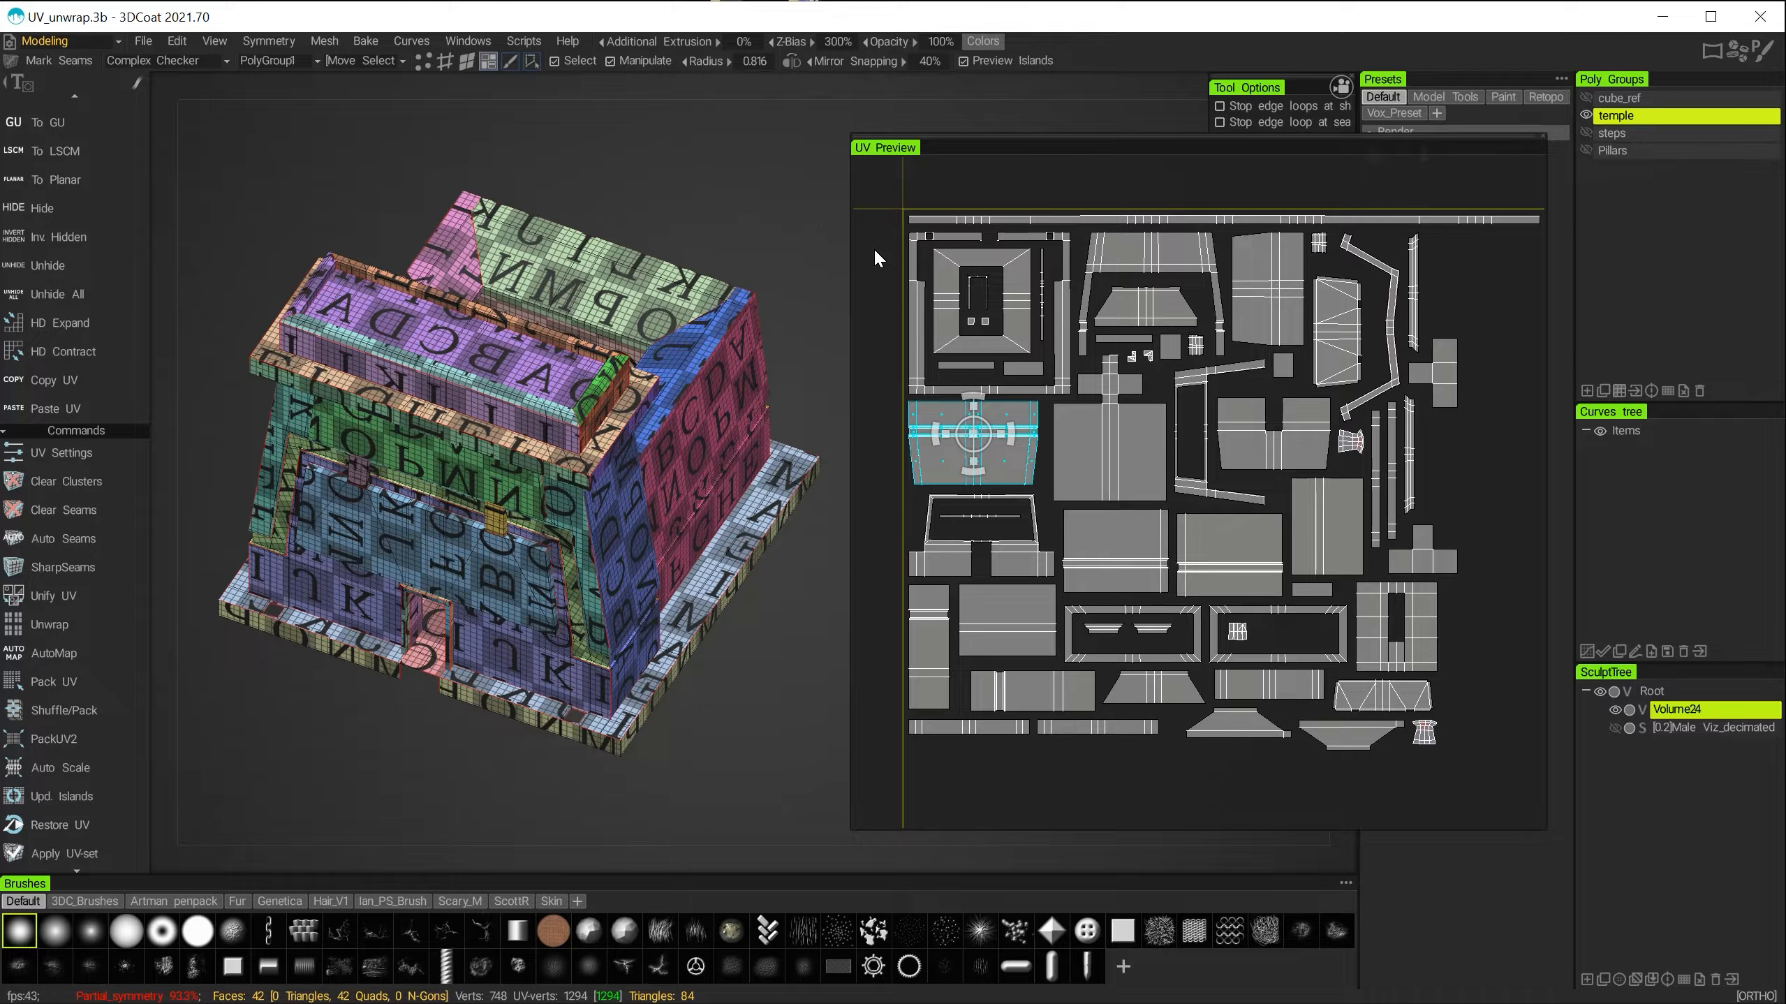
Select individual islands one after another in the UV preview to identify their matching parts on the temple, ending with the rear wall's island.
{"action": "scroll", "coordinate": [91, 513], "scroll_direction": "up", "scroll_amount": 5}
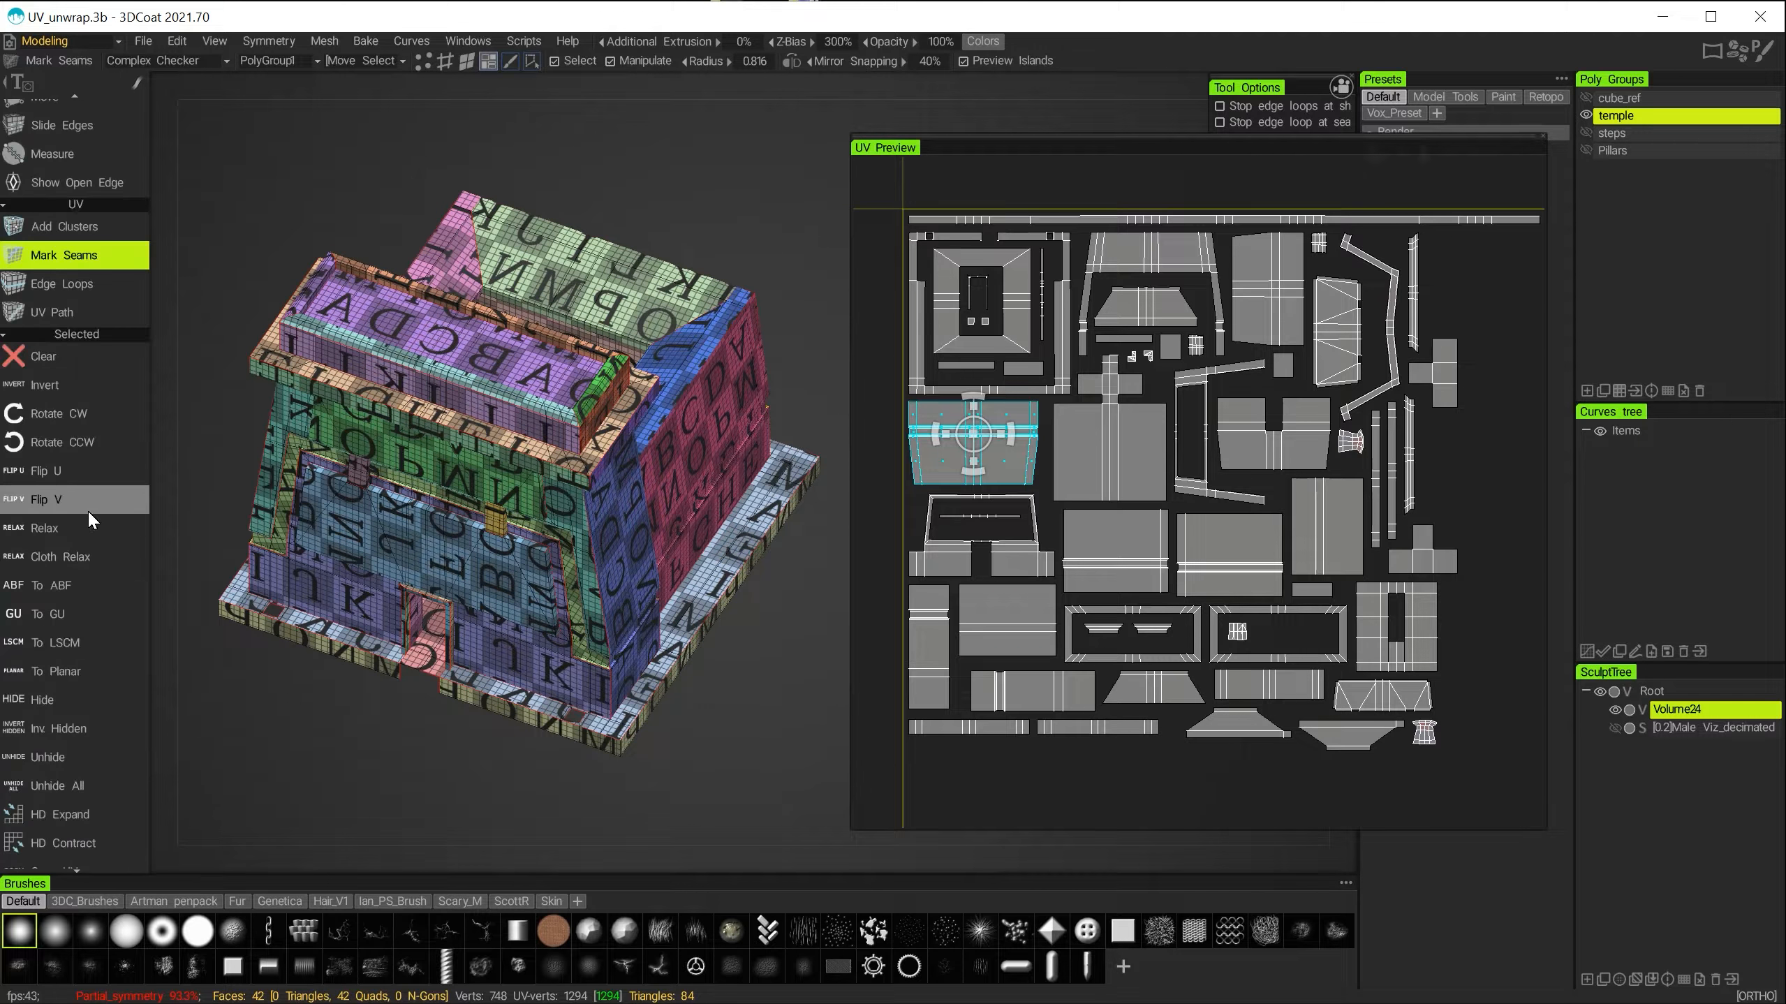
{"action": "scroll", "coordinate": [82, 509], "scroll_direction": "up", "scroll_amount": 1}
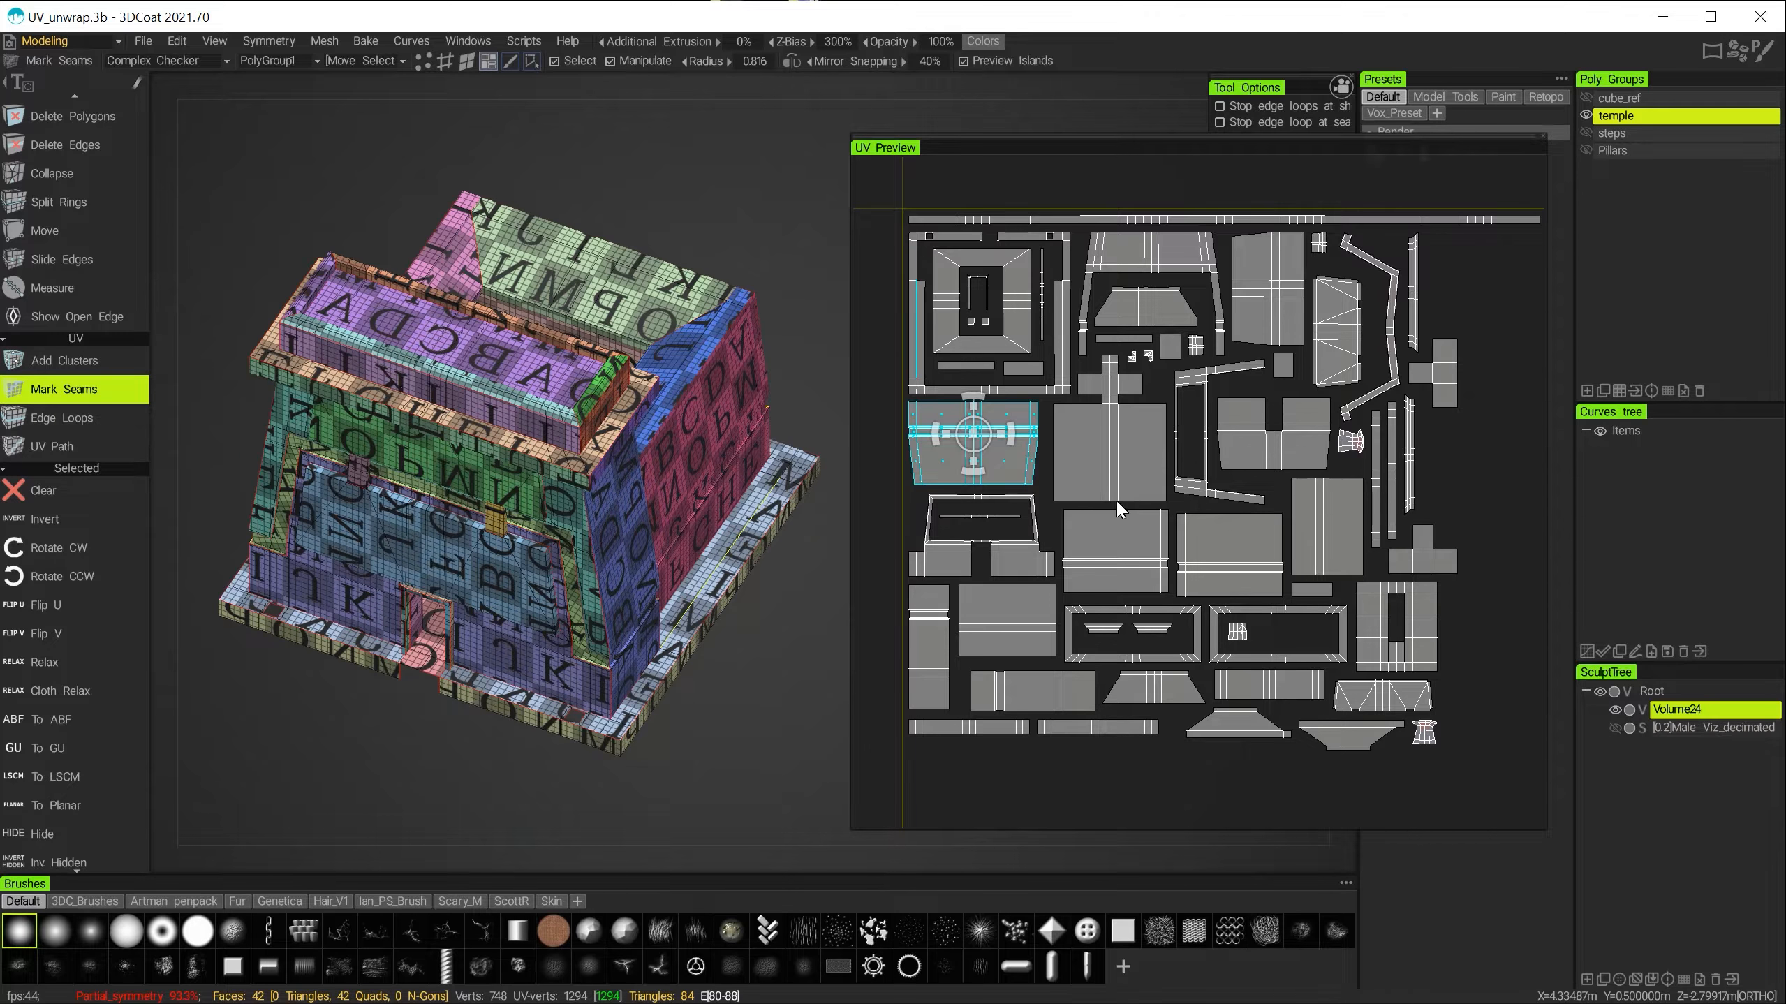
{"action": "left_click", "coordinate": [1086, 465]}
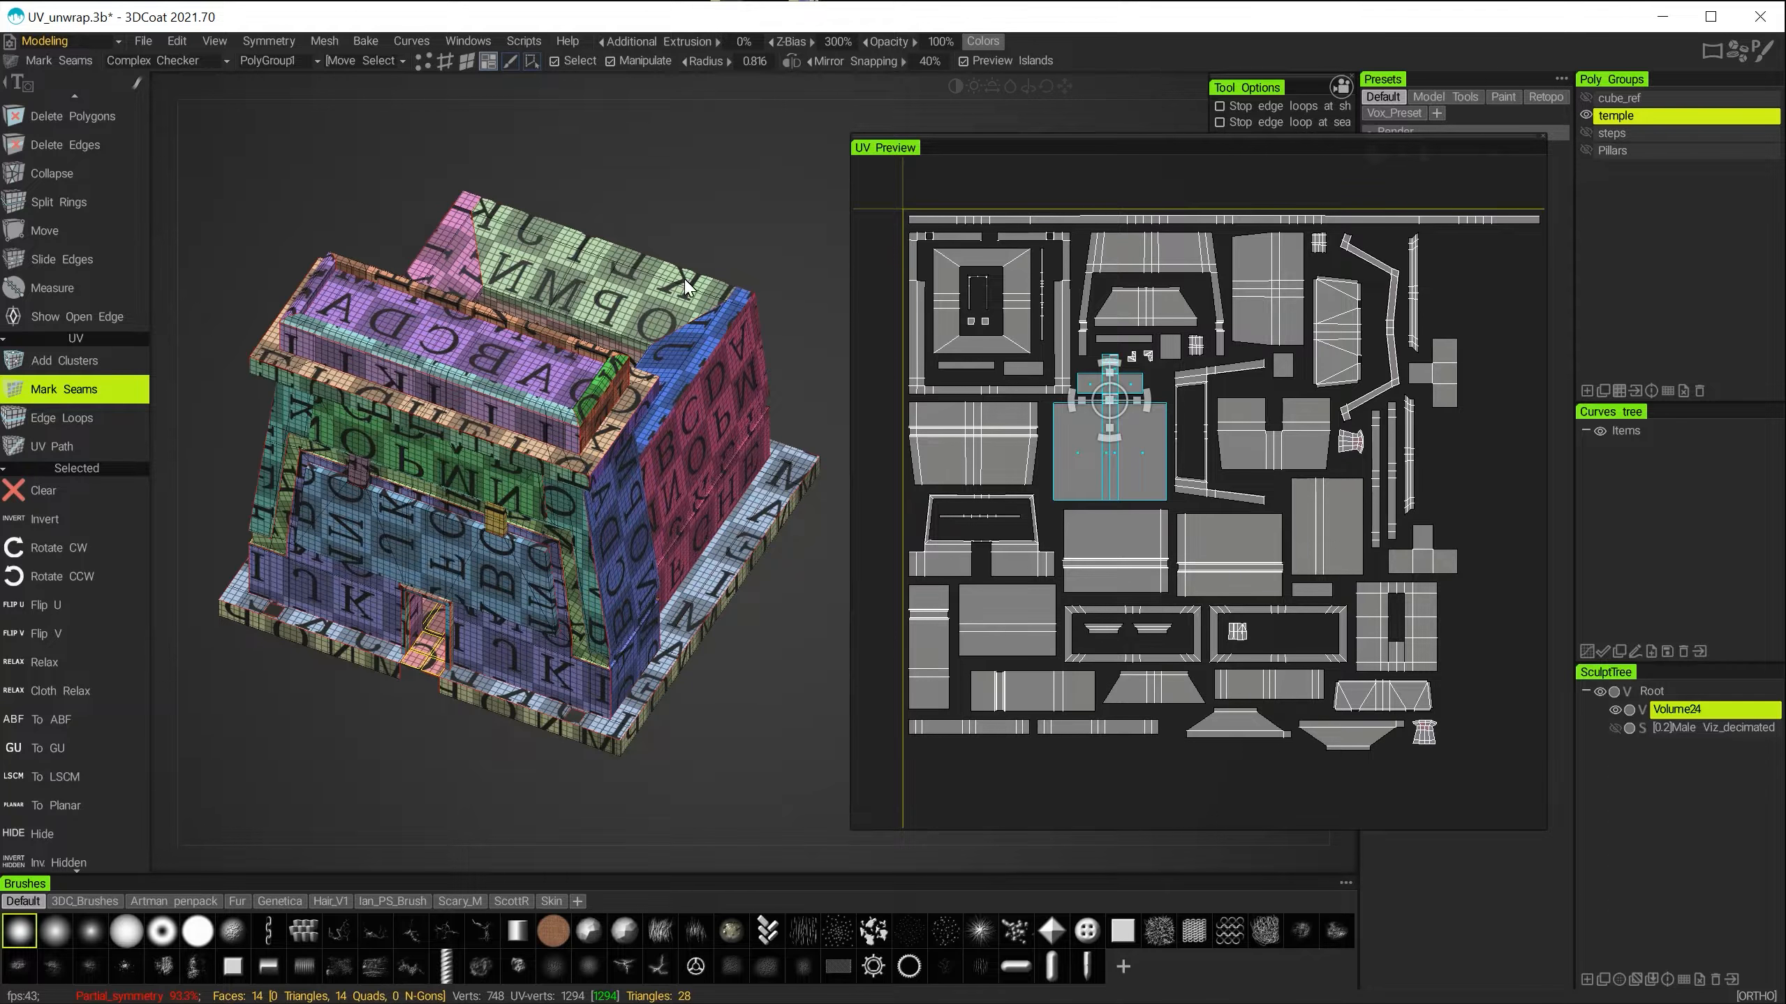
{"action": "left_click", "coordinate": [968, 470]}
{"action": "left_click", "coordinate": [974, 350]}
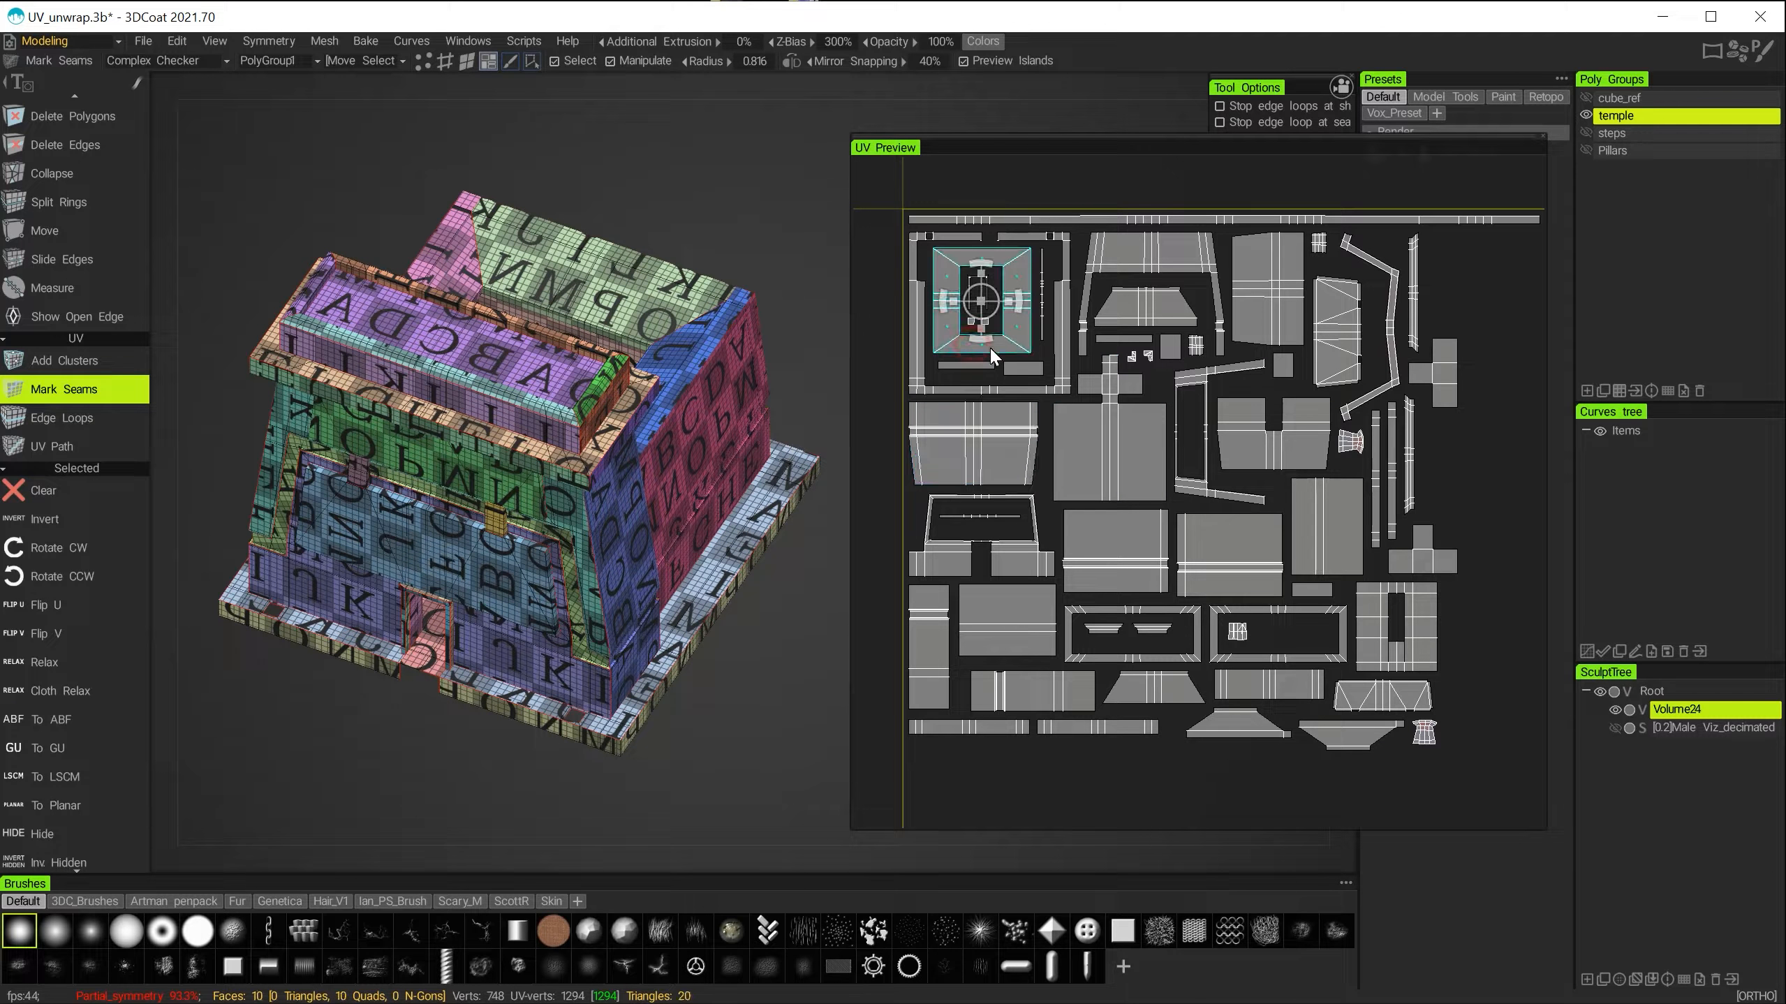
{"action": "left_click", "coordinate": [1140, 326]}
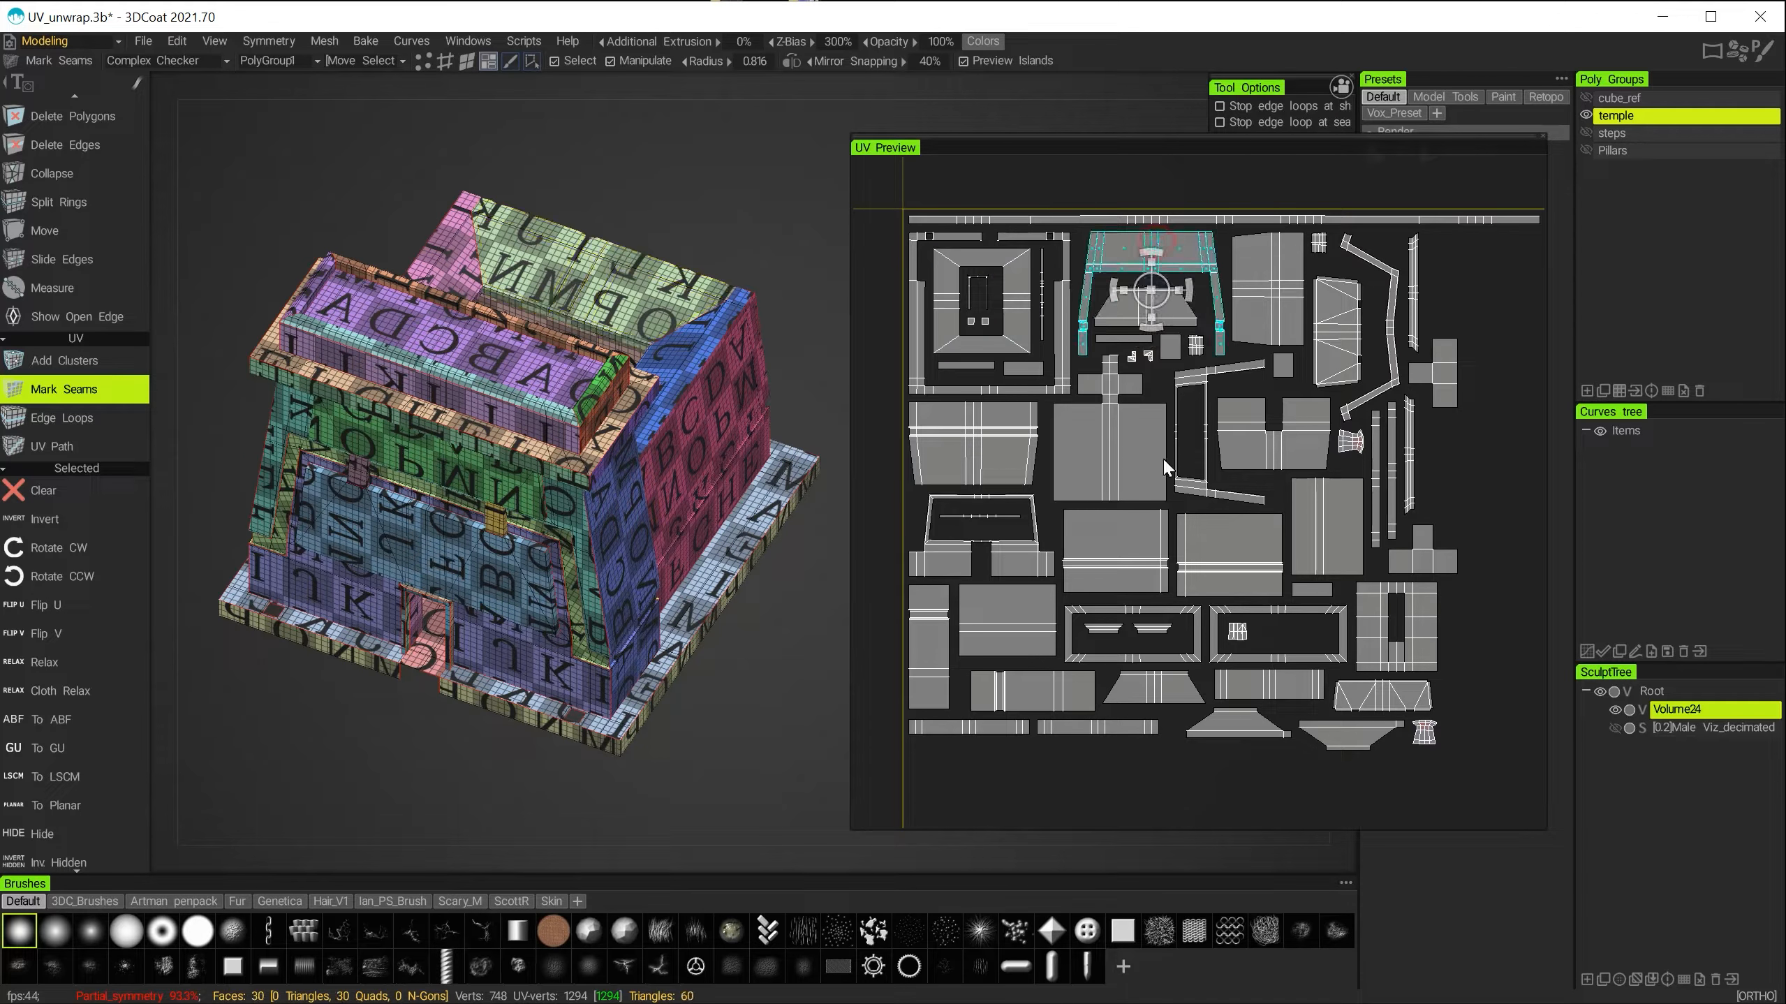
{"action": "left_click", "coordinate": [1135, 464]}
{"action": "left_click", "coordinate": [1147, 560]}
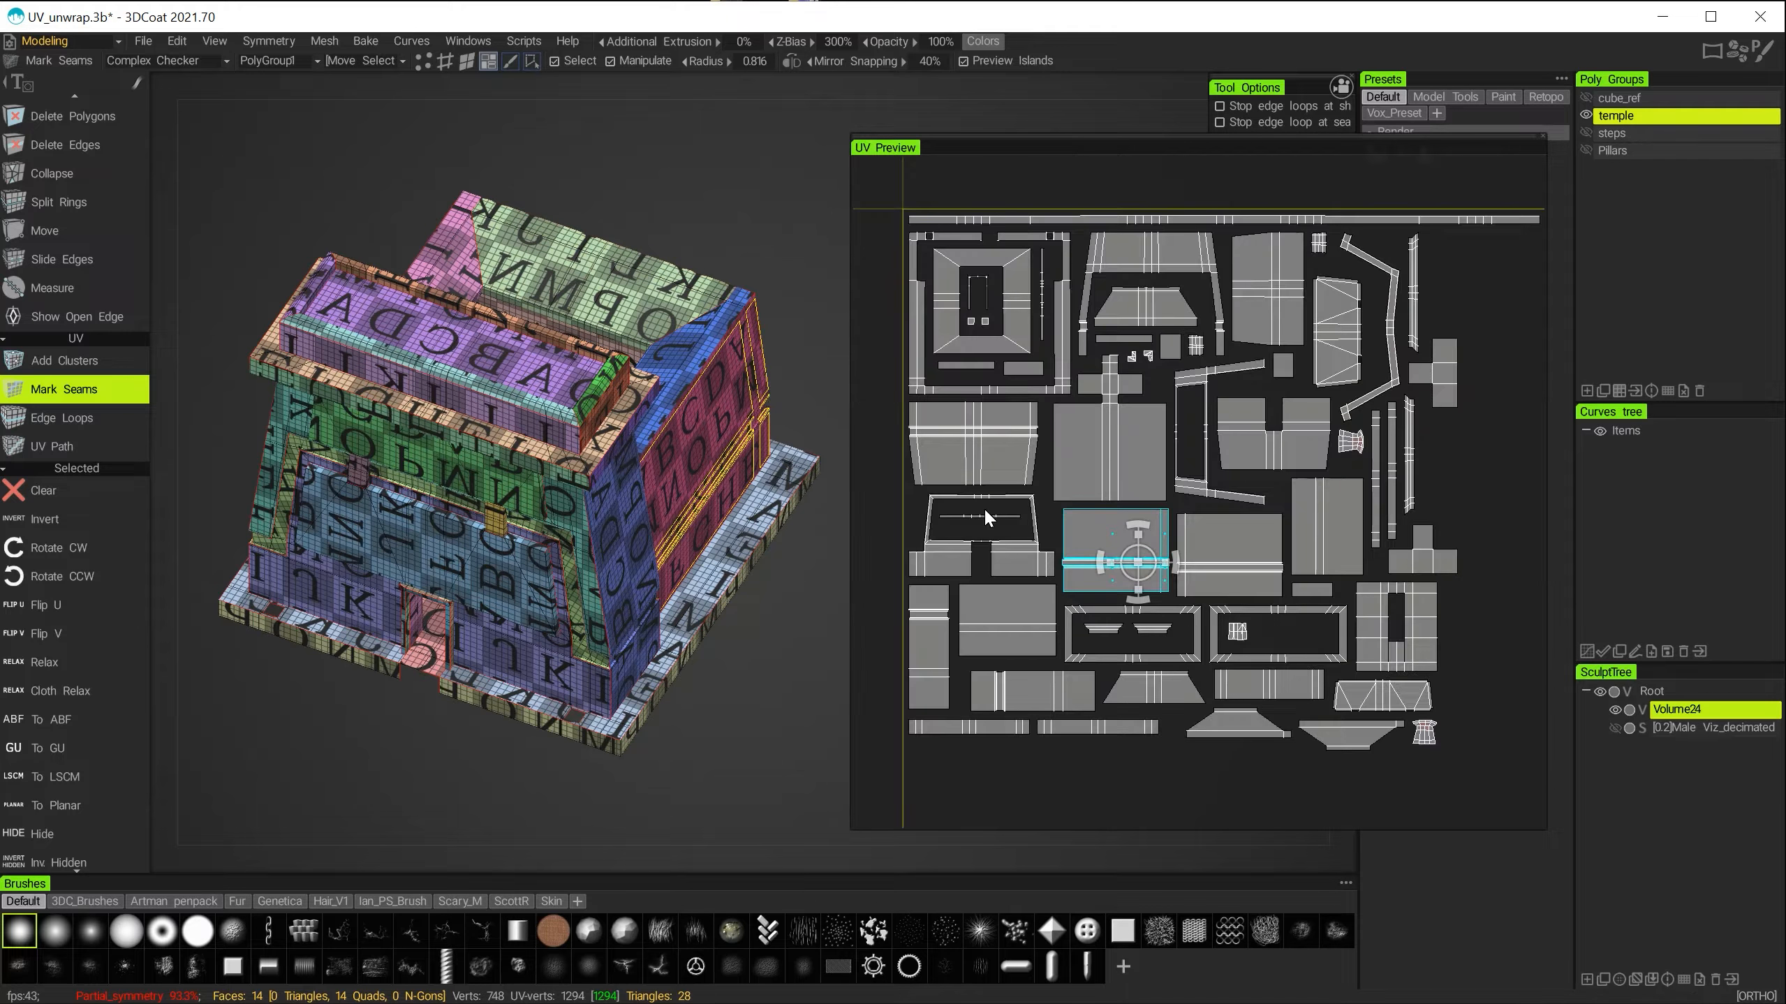
{"action": "left_click", "coordinate": [1027, 620]}
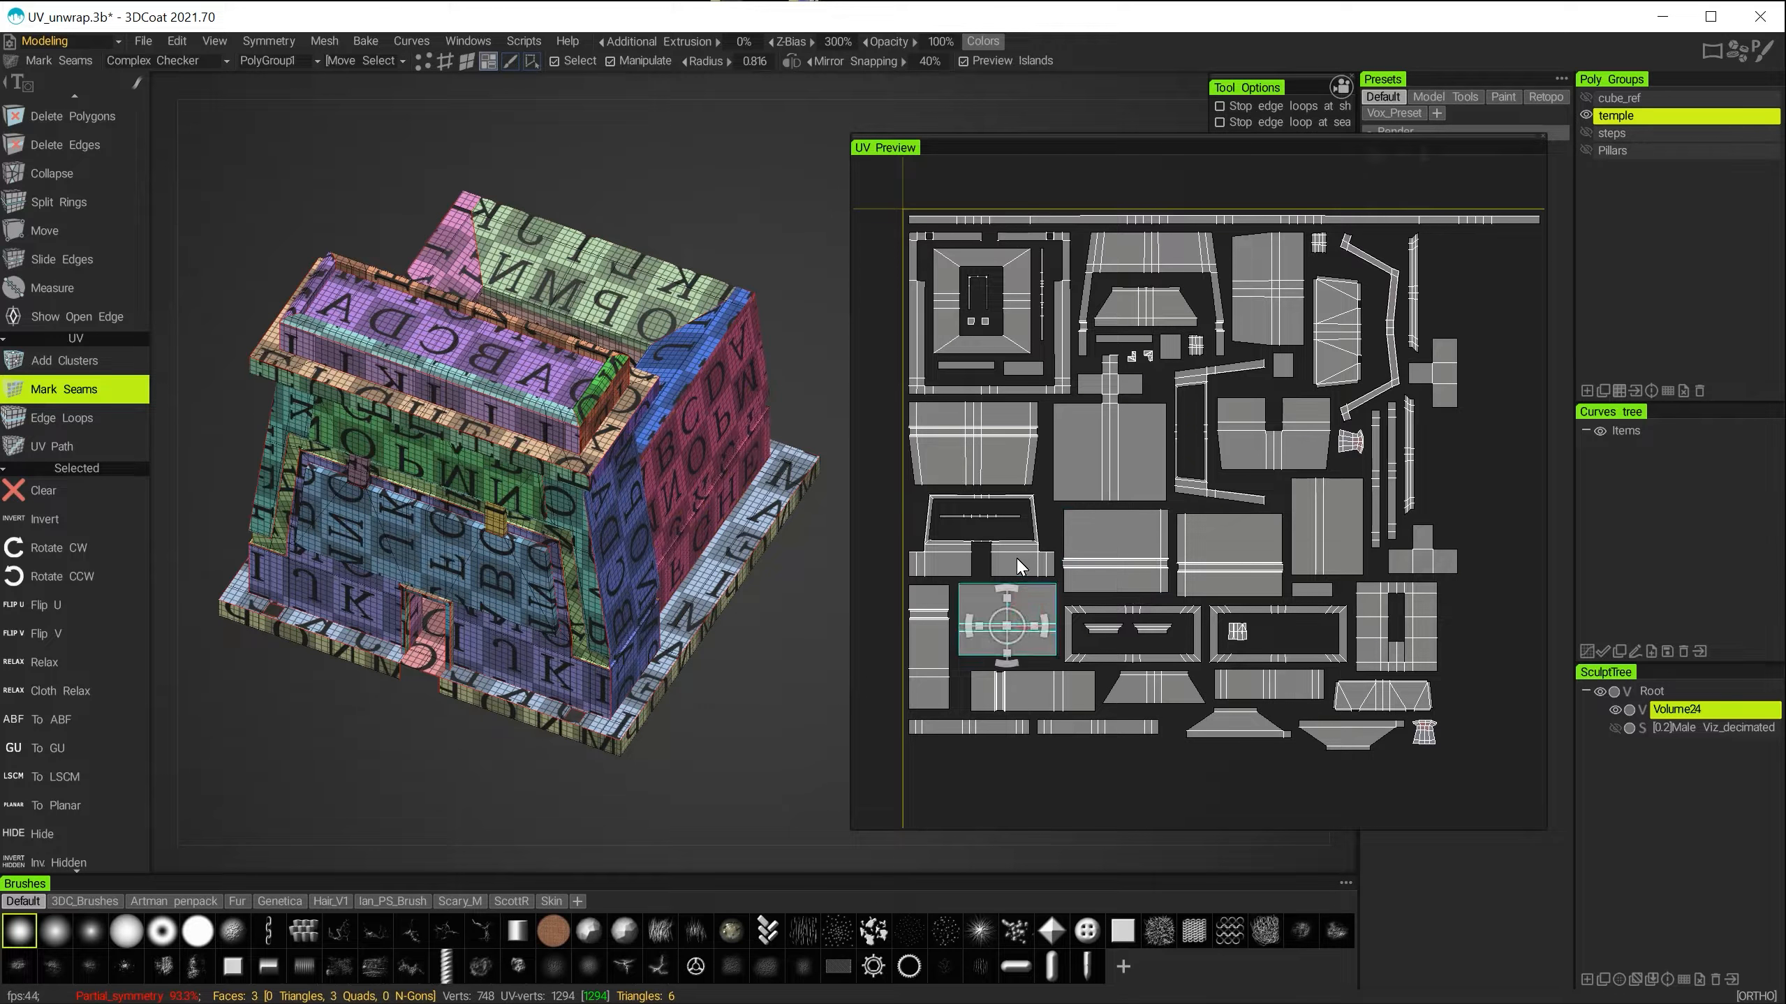
{"action": "left_click", "coordinate": [1020, 566]}
{"action": "left_click", "coordinate": [982, 453]}
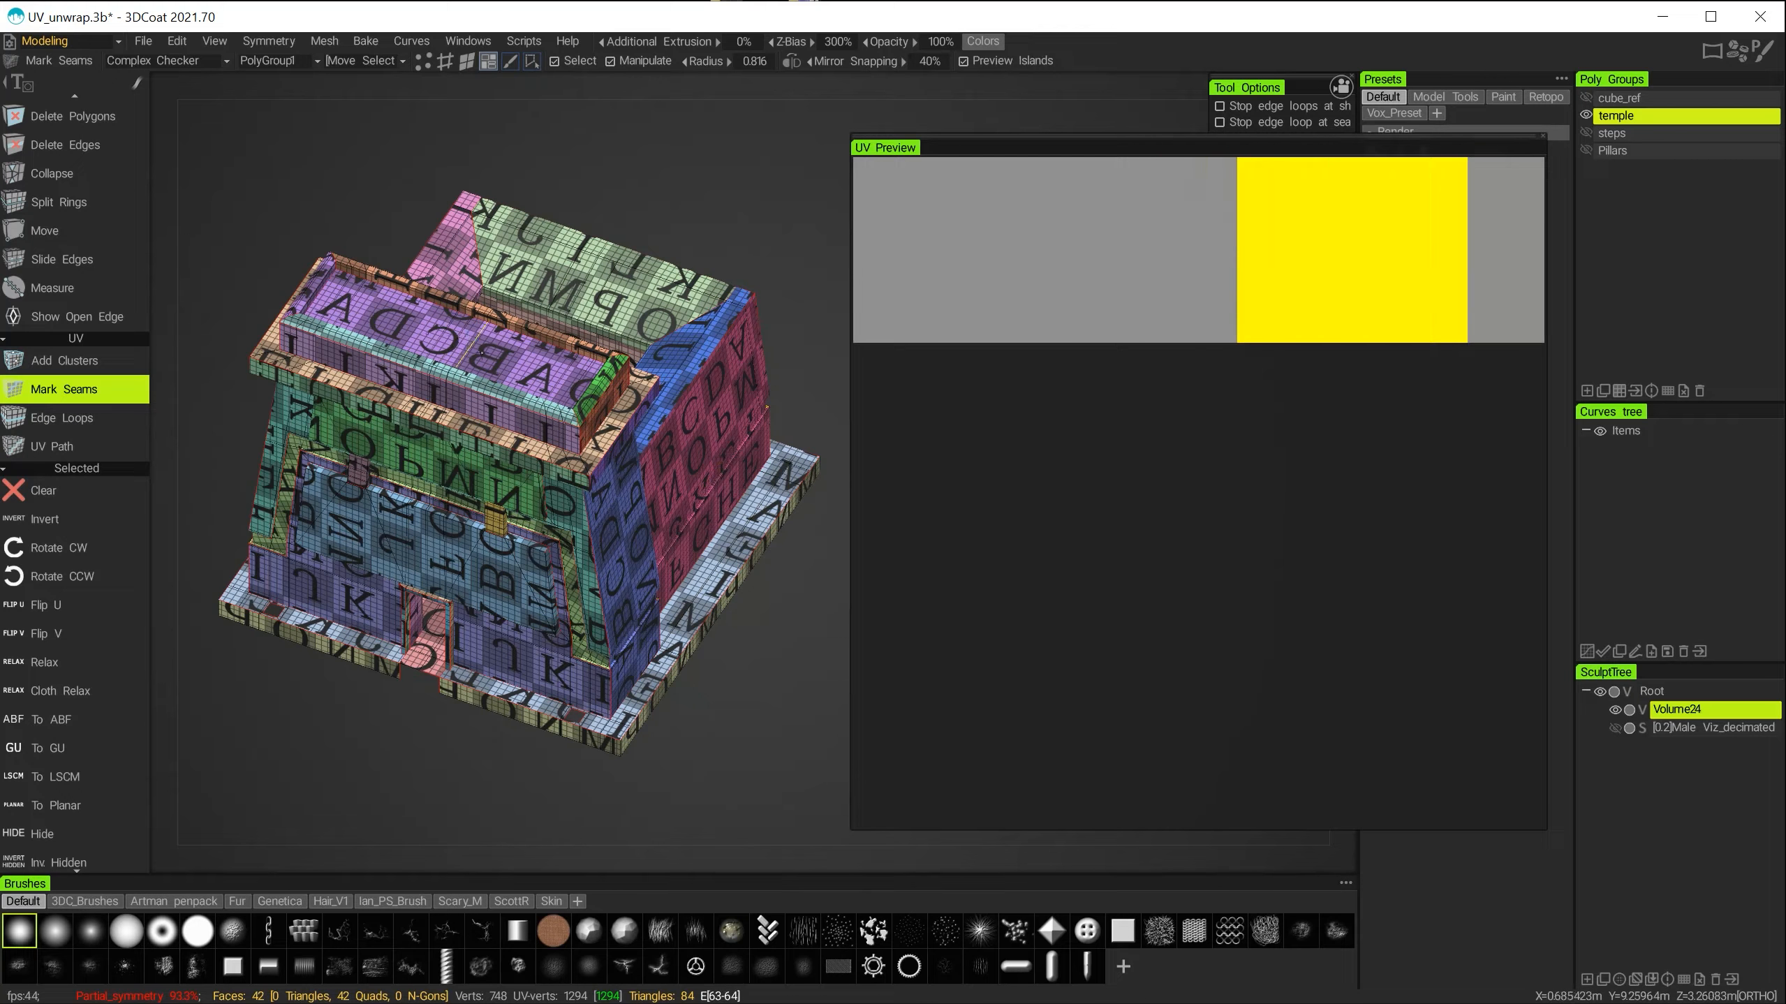
Switch from seam marking to the Select tool in face mode and clear the current selection.
{"action": "right_click_drag", "start_coordinate": [485, 356], "coordinate": [487, 345], "text": "alt"}
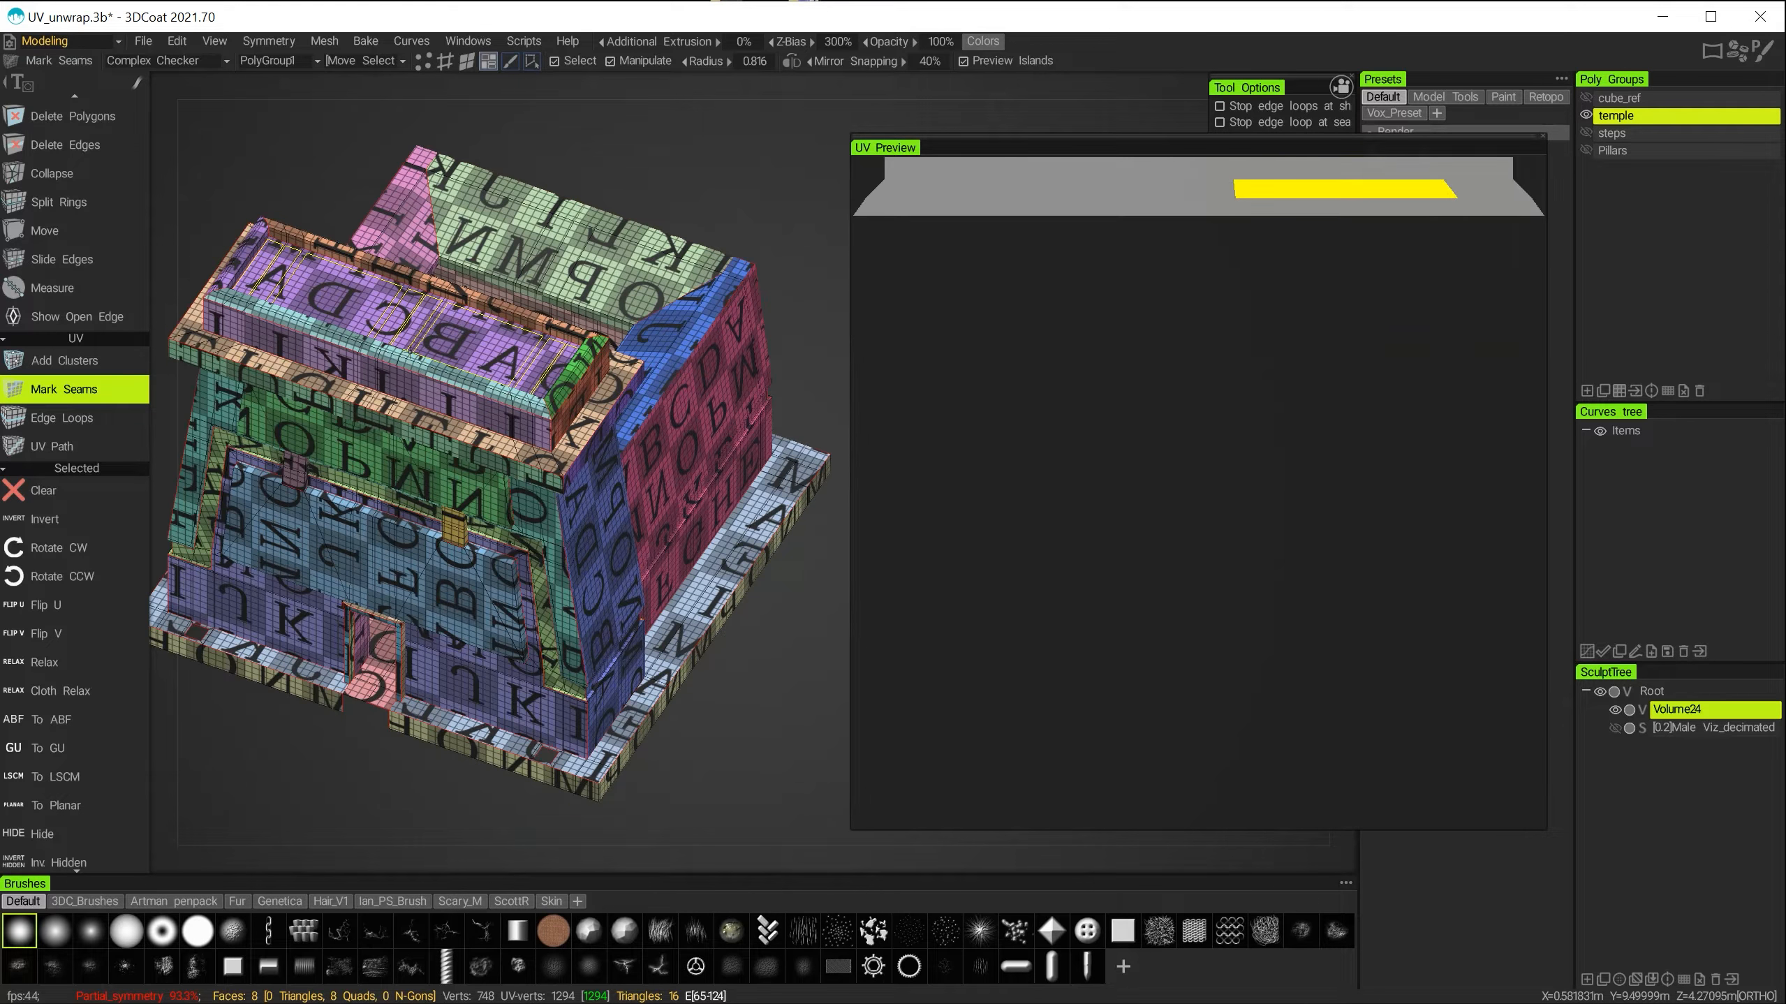
{"action": "right_click_drag", "start_coordinate": [422, 329], "coordinate": [555, 381], "text": "alt"}
{"action": "middle_click_drag", "start_coordinate": [555, 380], "coordinate": [724, 430], "text": "alt"}
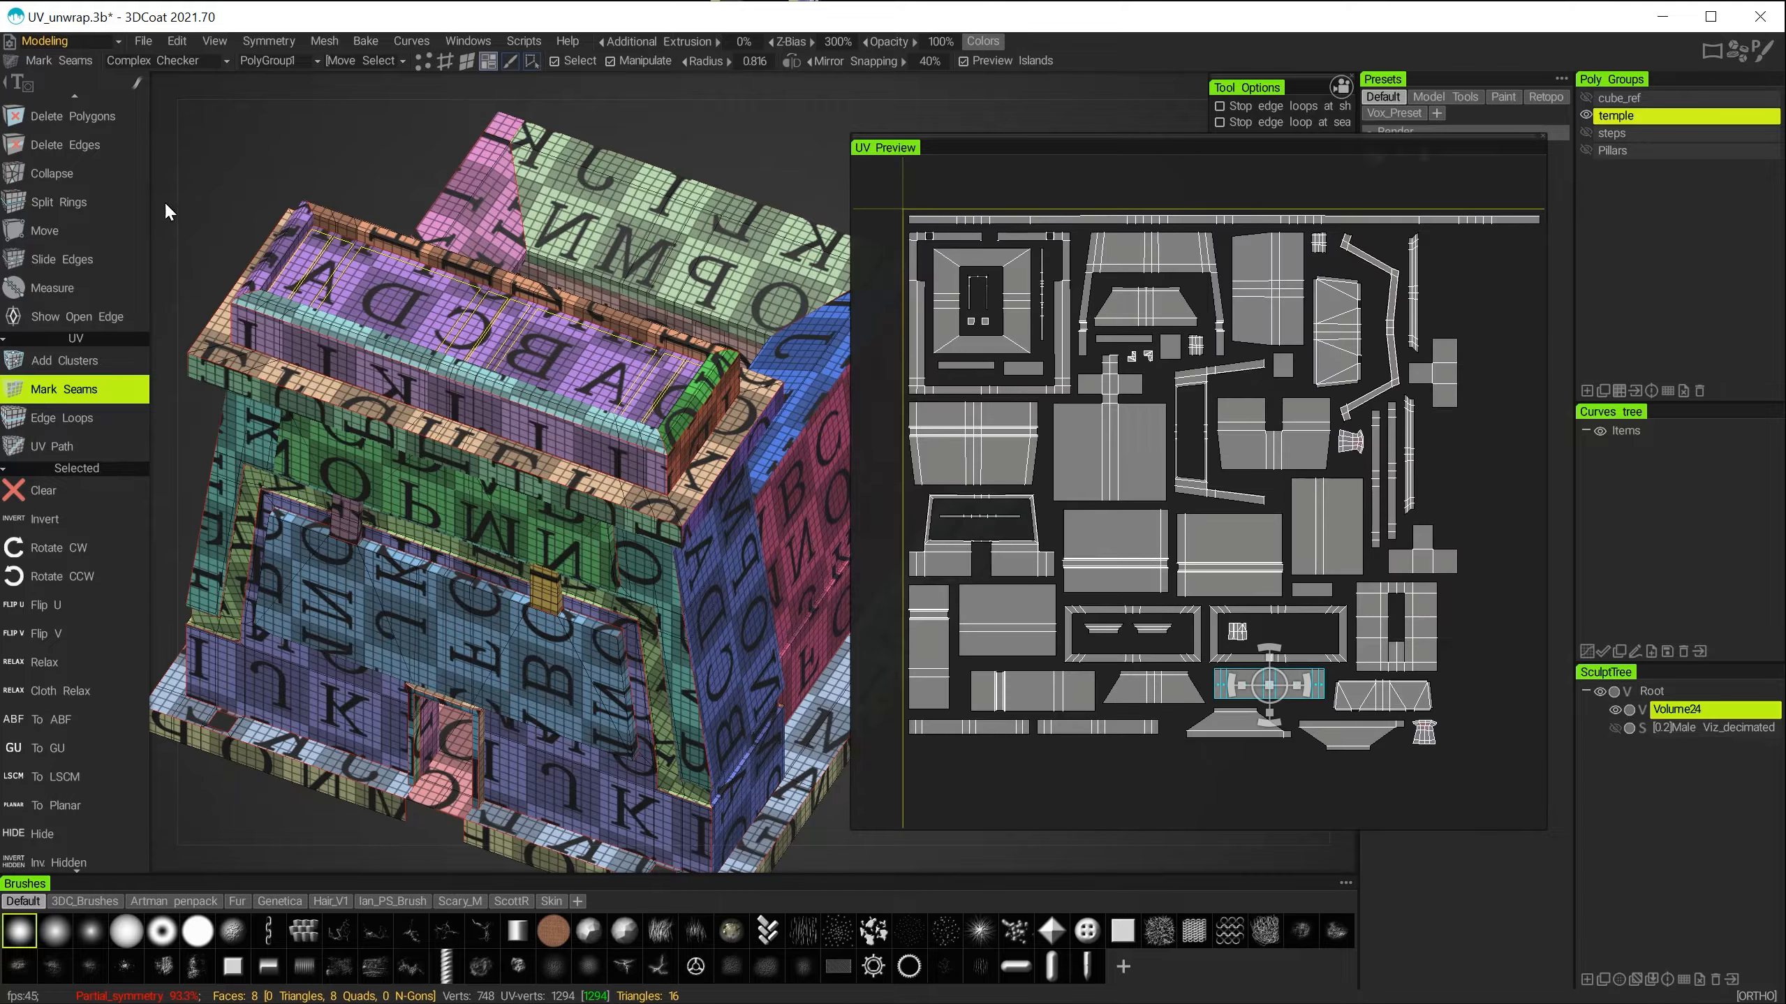
{"action": "scroll", "coordinate": [128, 339], "scroll_direction": "up", "scroll_amount": 12}
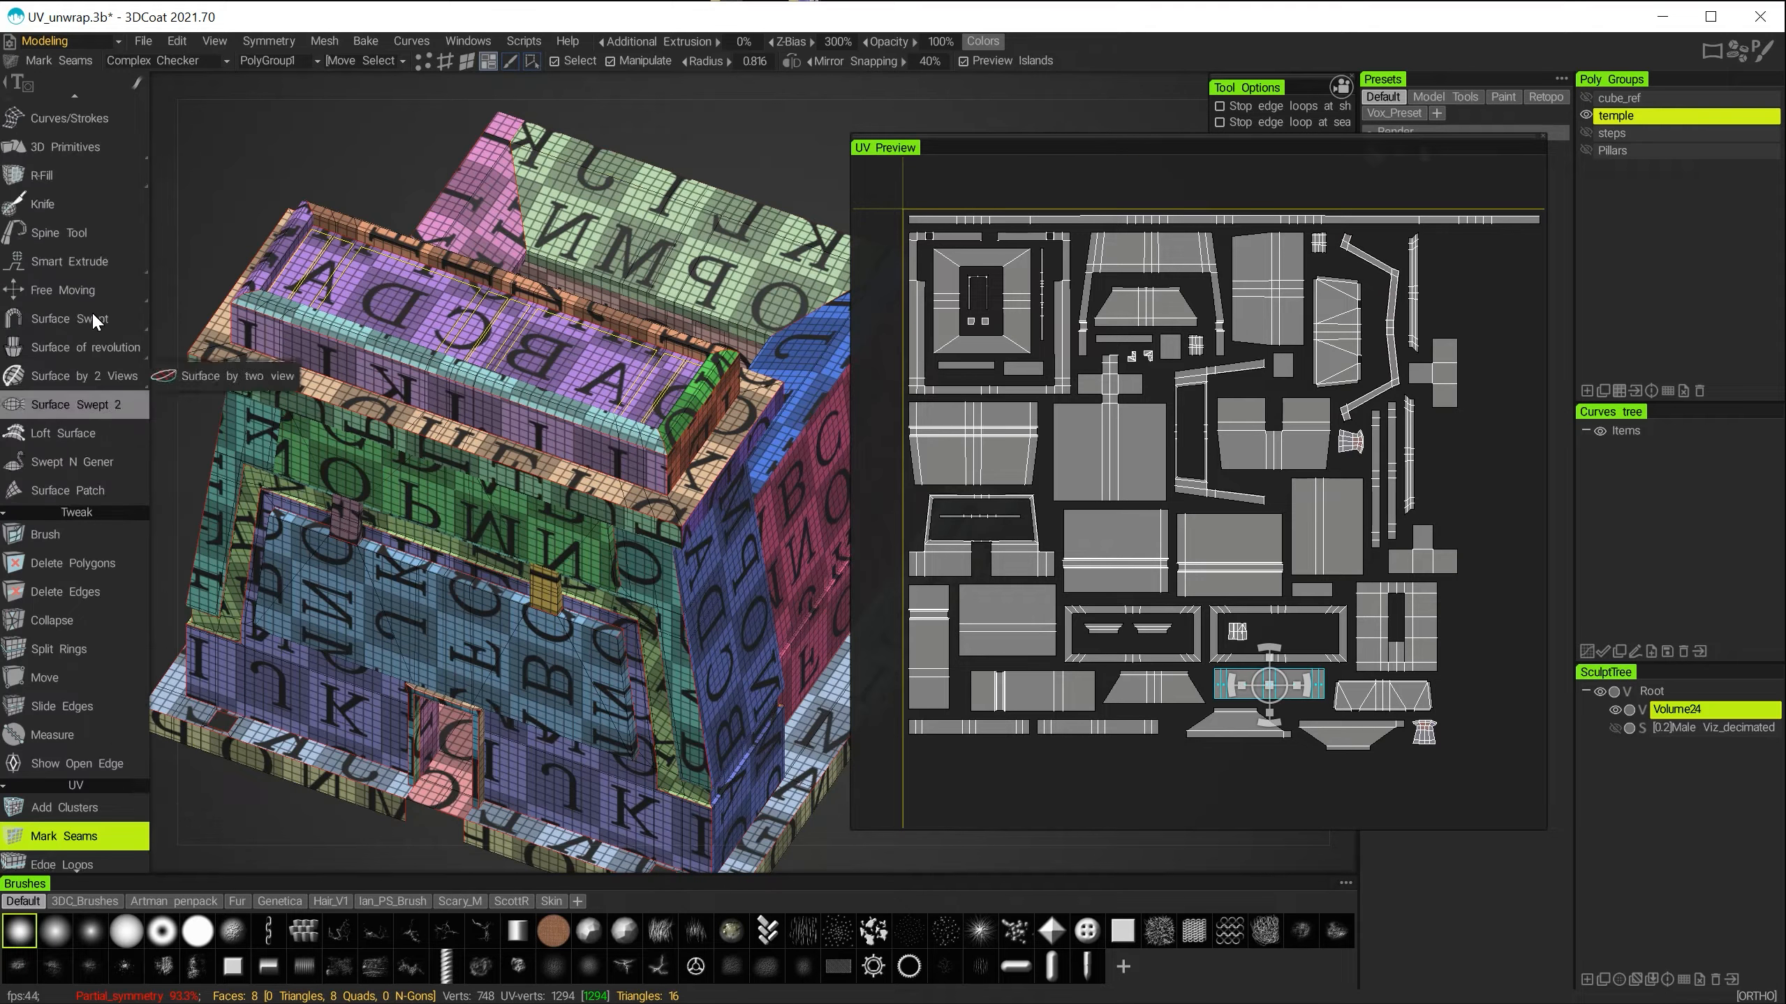
{"action": "left_click", "coordinate": [84, 147]}
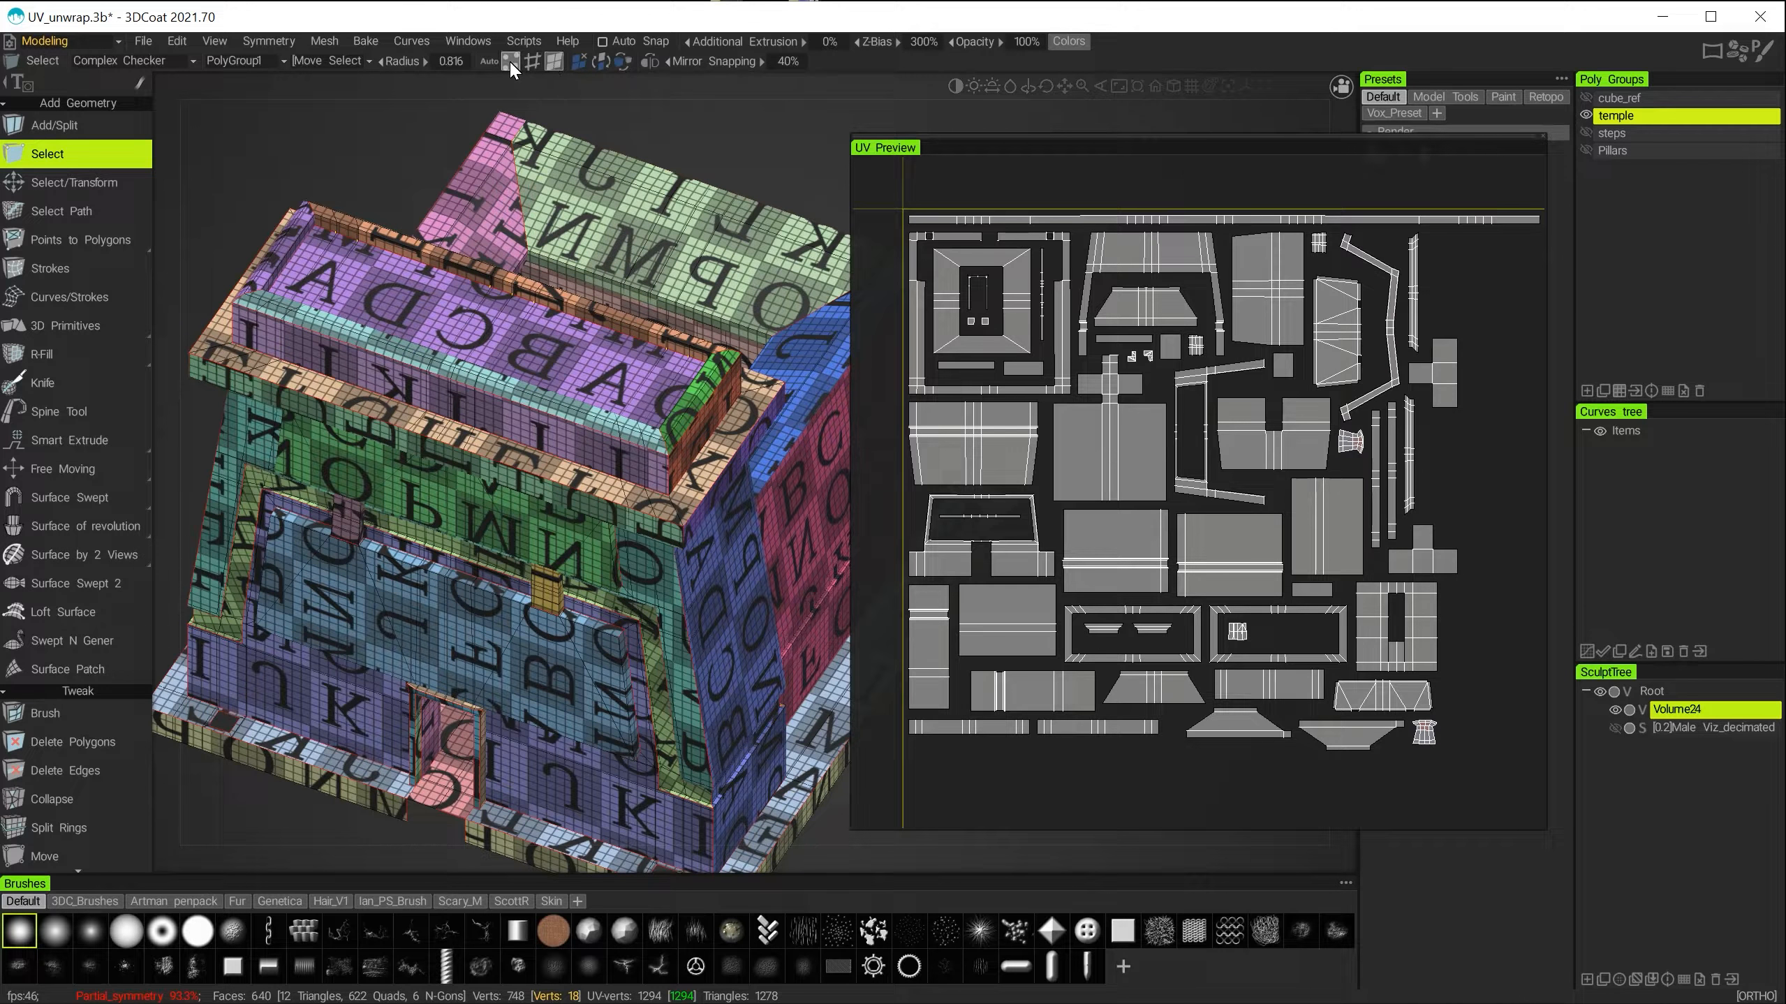
{"action": "left_click", "coordinate": [554, 61]}
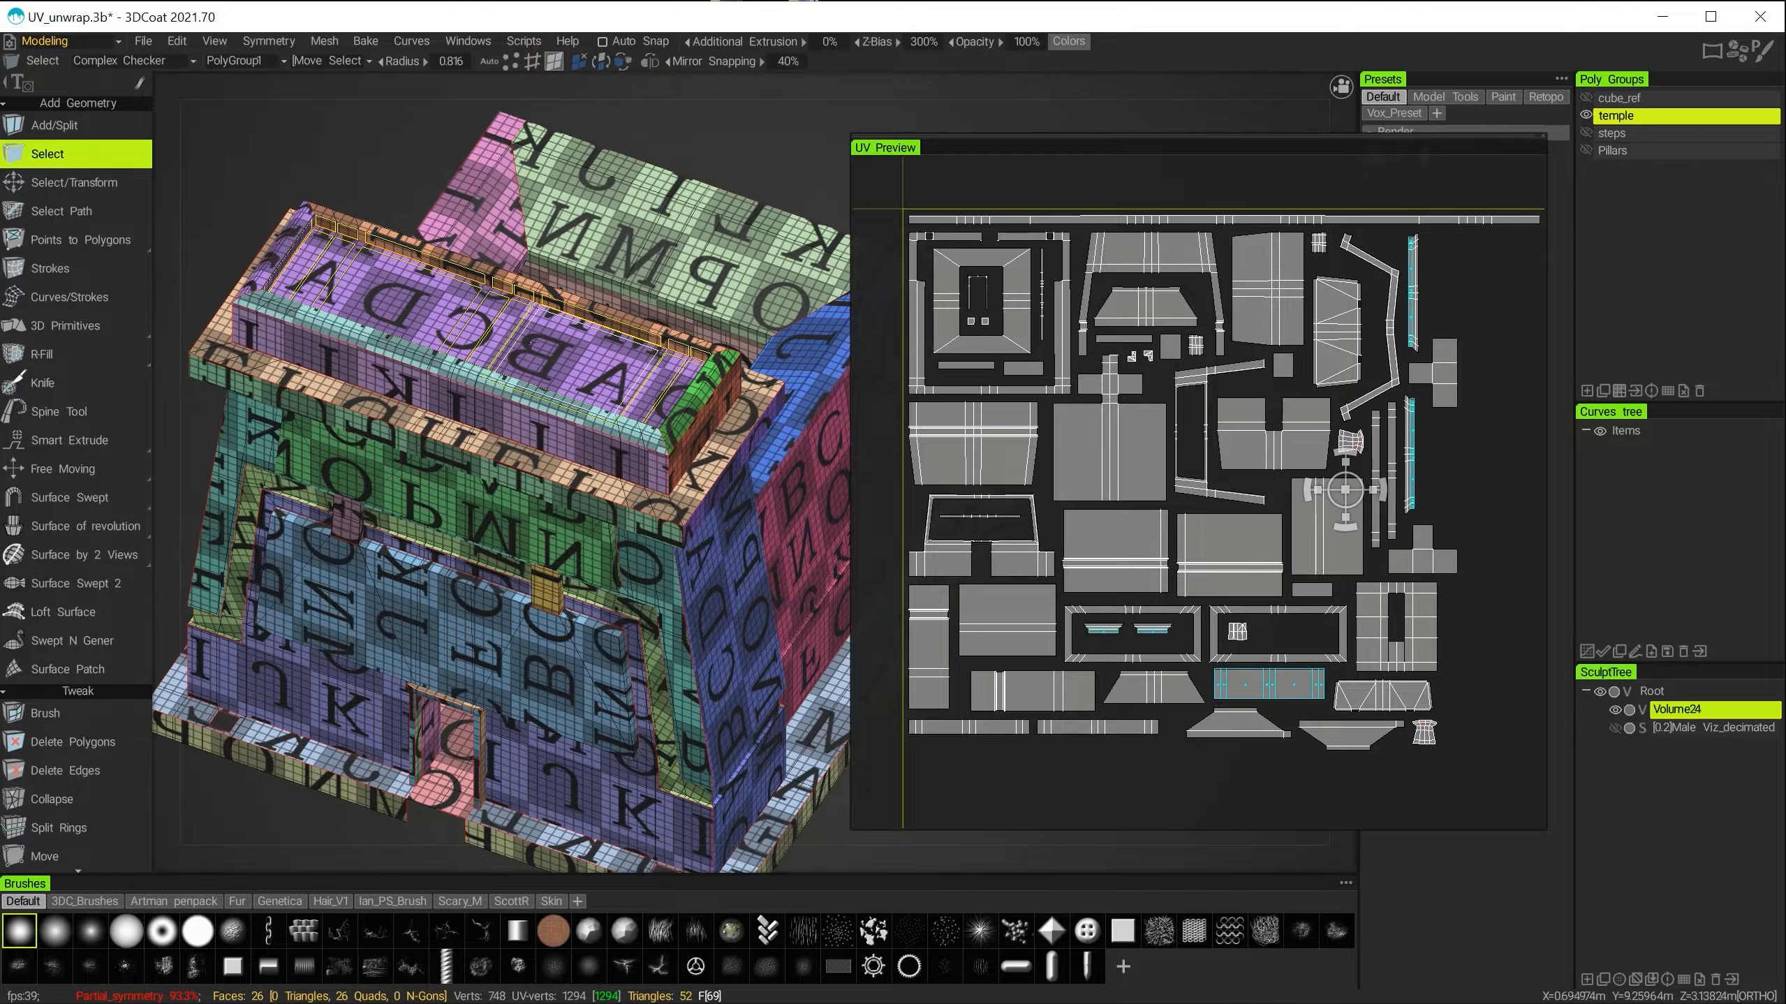
{"action": "left_click", "coordinate": [388, 211]}
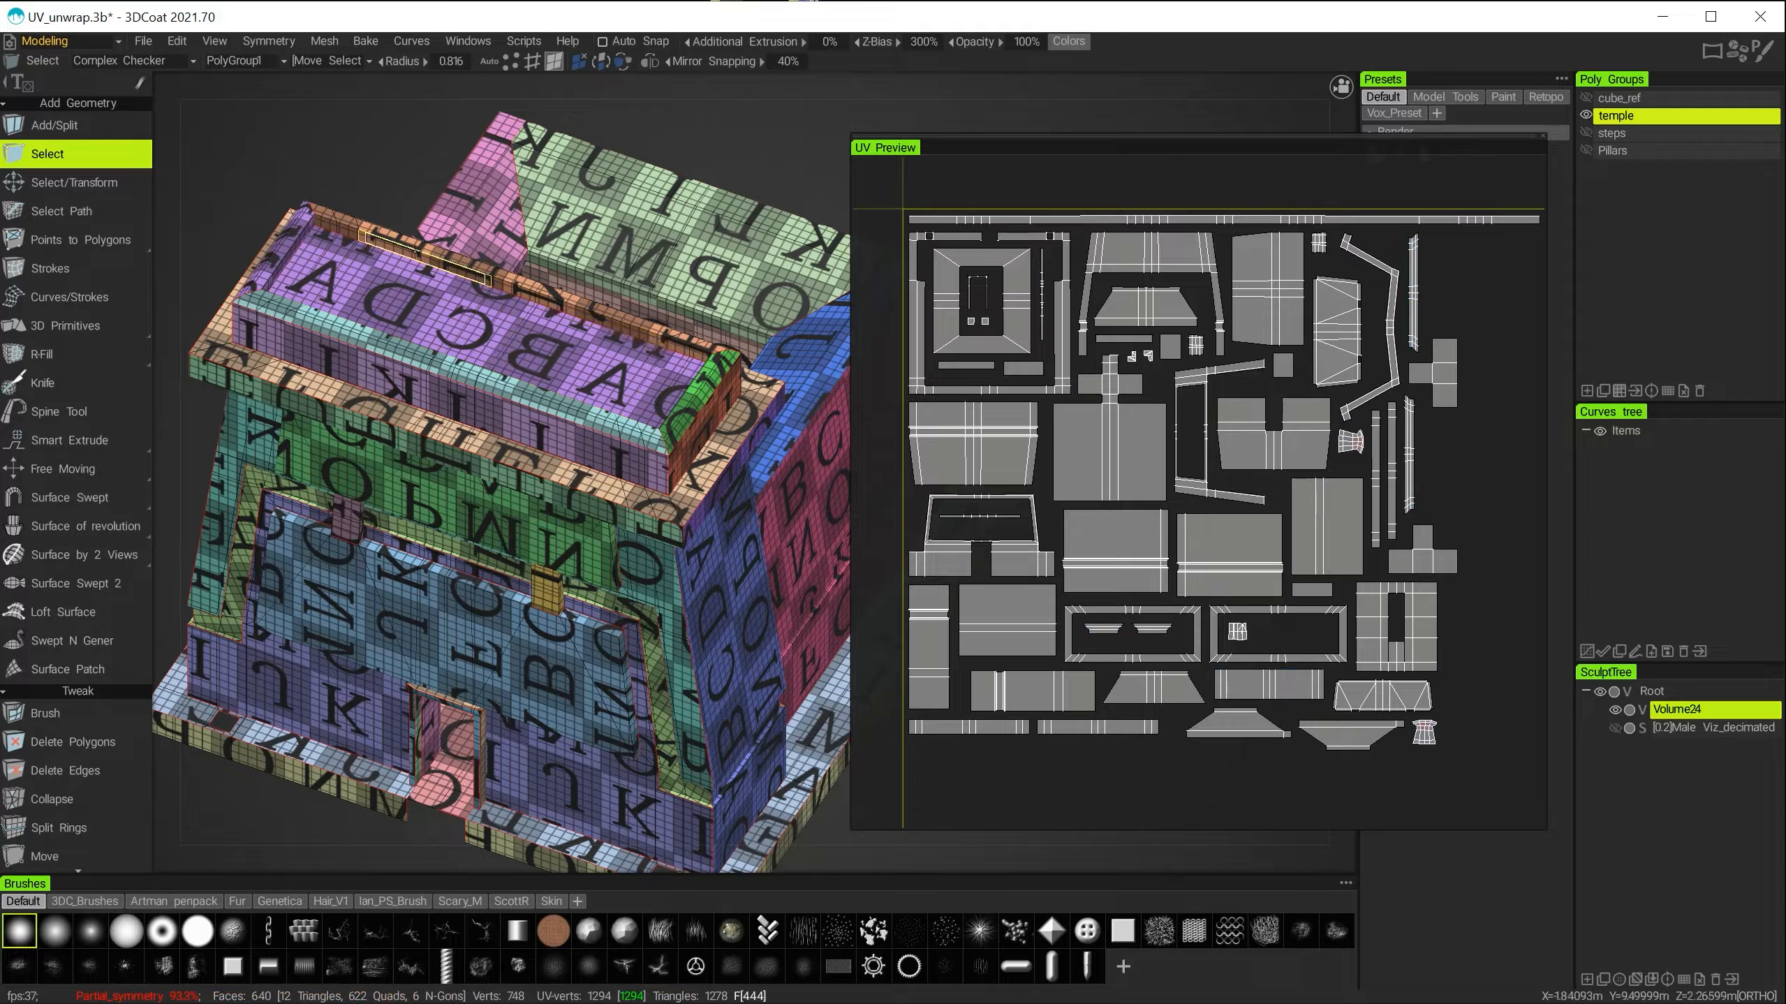
Try selecting a single roof floor face and the entire temple mesh, and clear the selection.
{"action": "left_click", "coordinate": [1269, 686]}
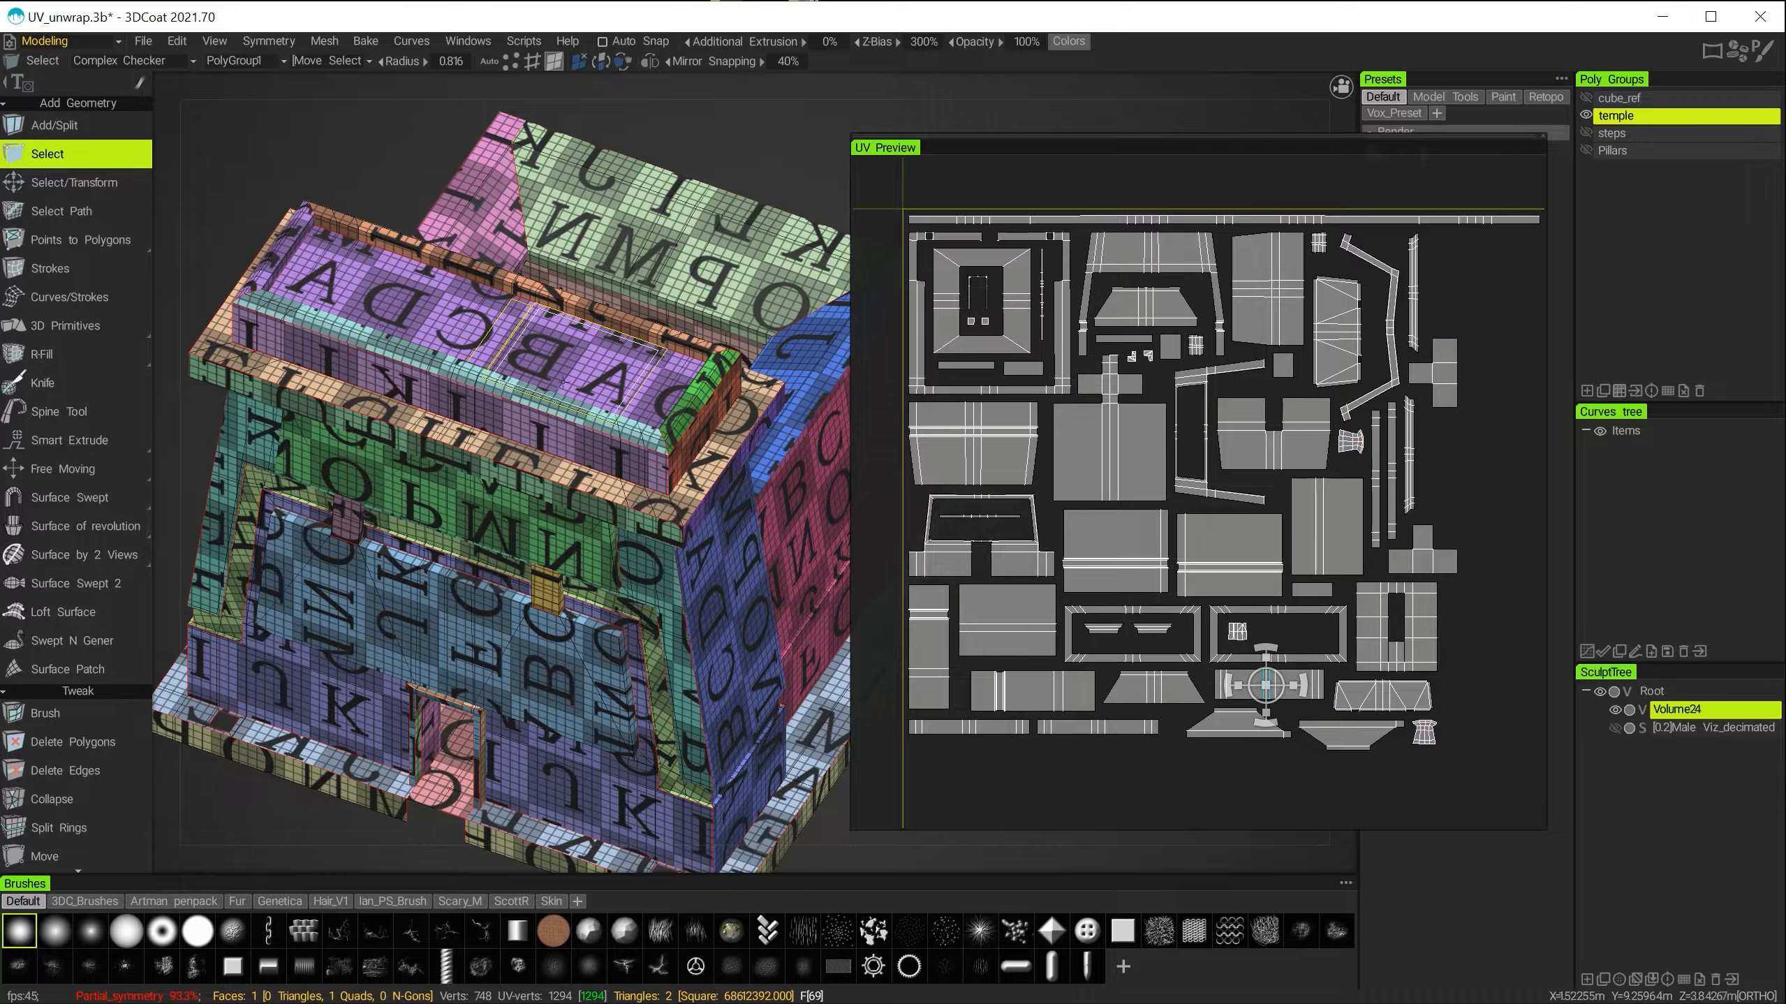
{"action": "key", "text": "ctrl+a"}
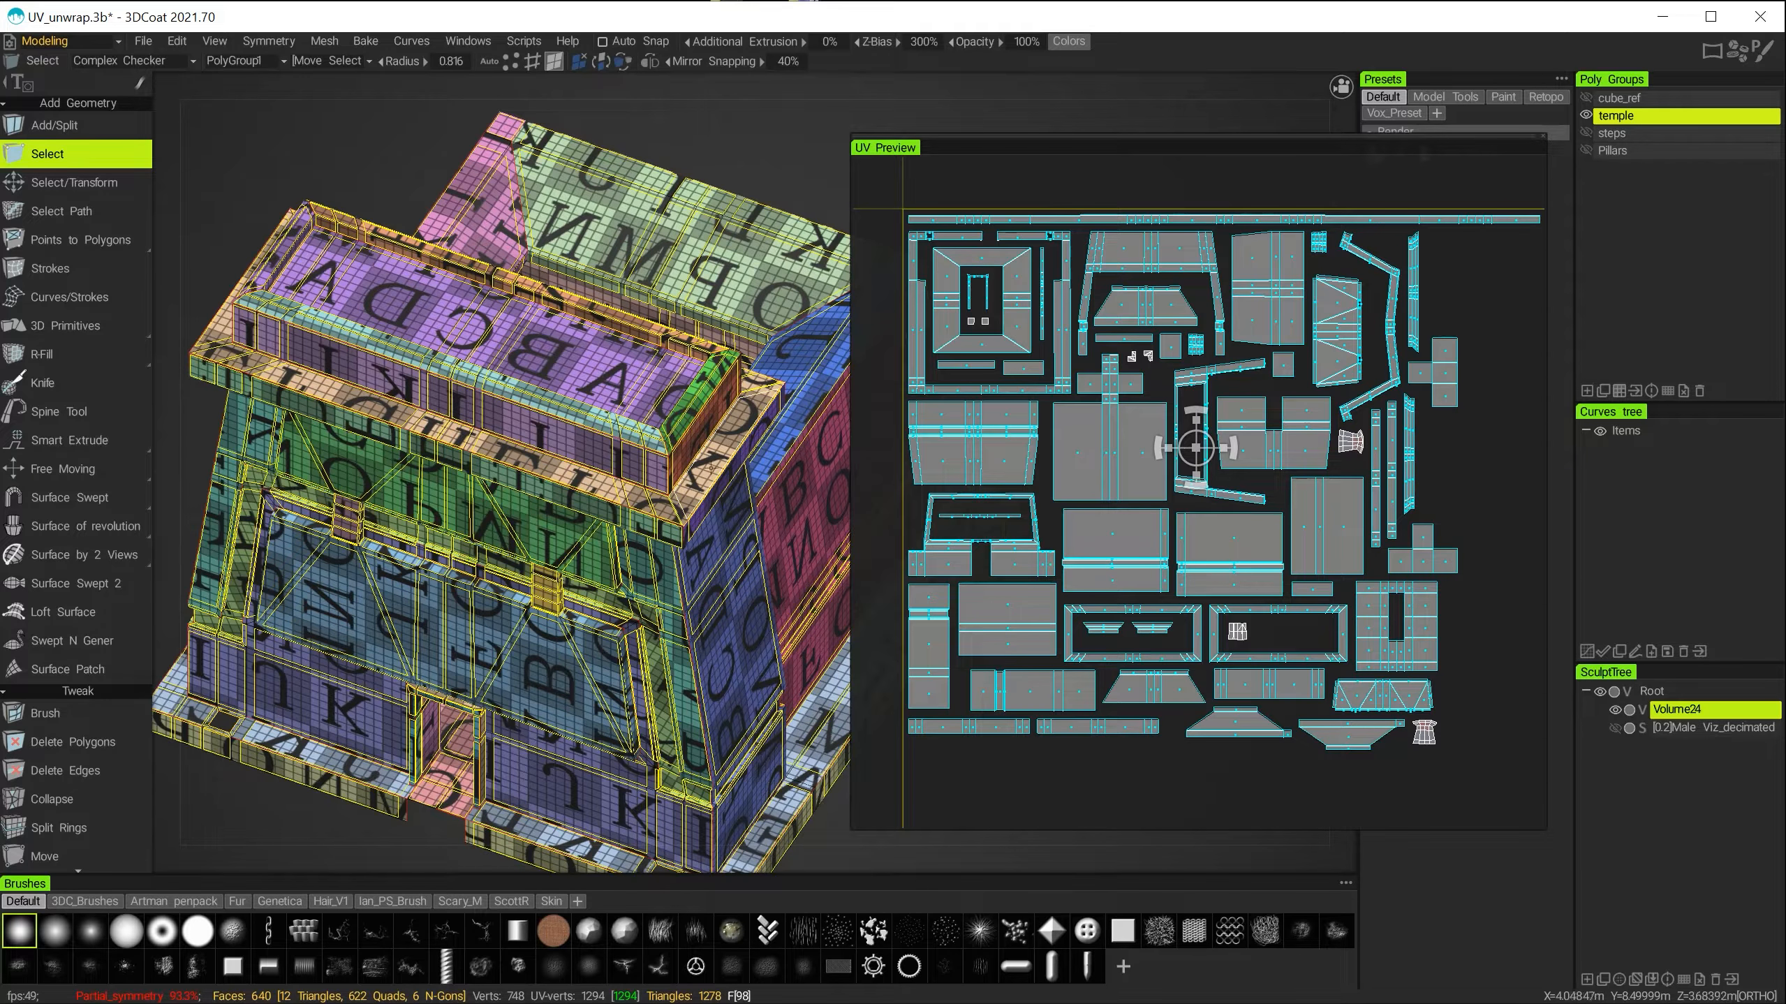
{"action": "key", "text": "ctrl+d"}
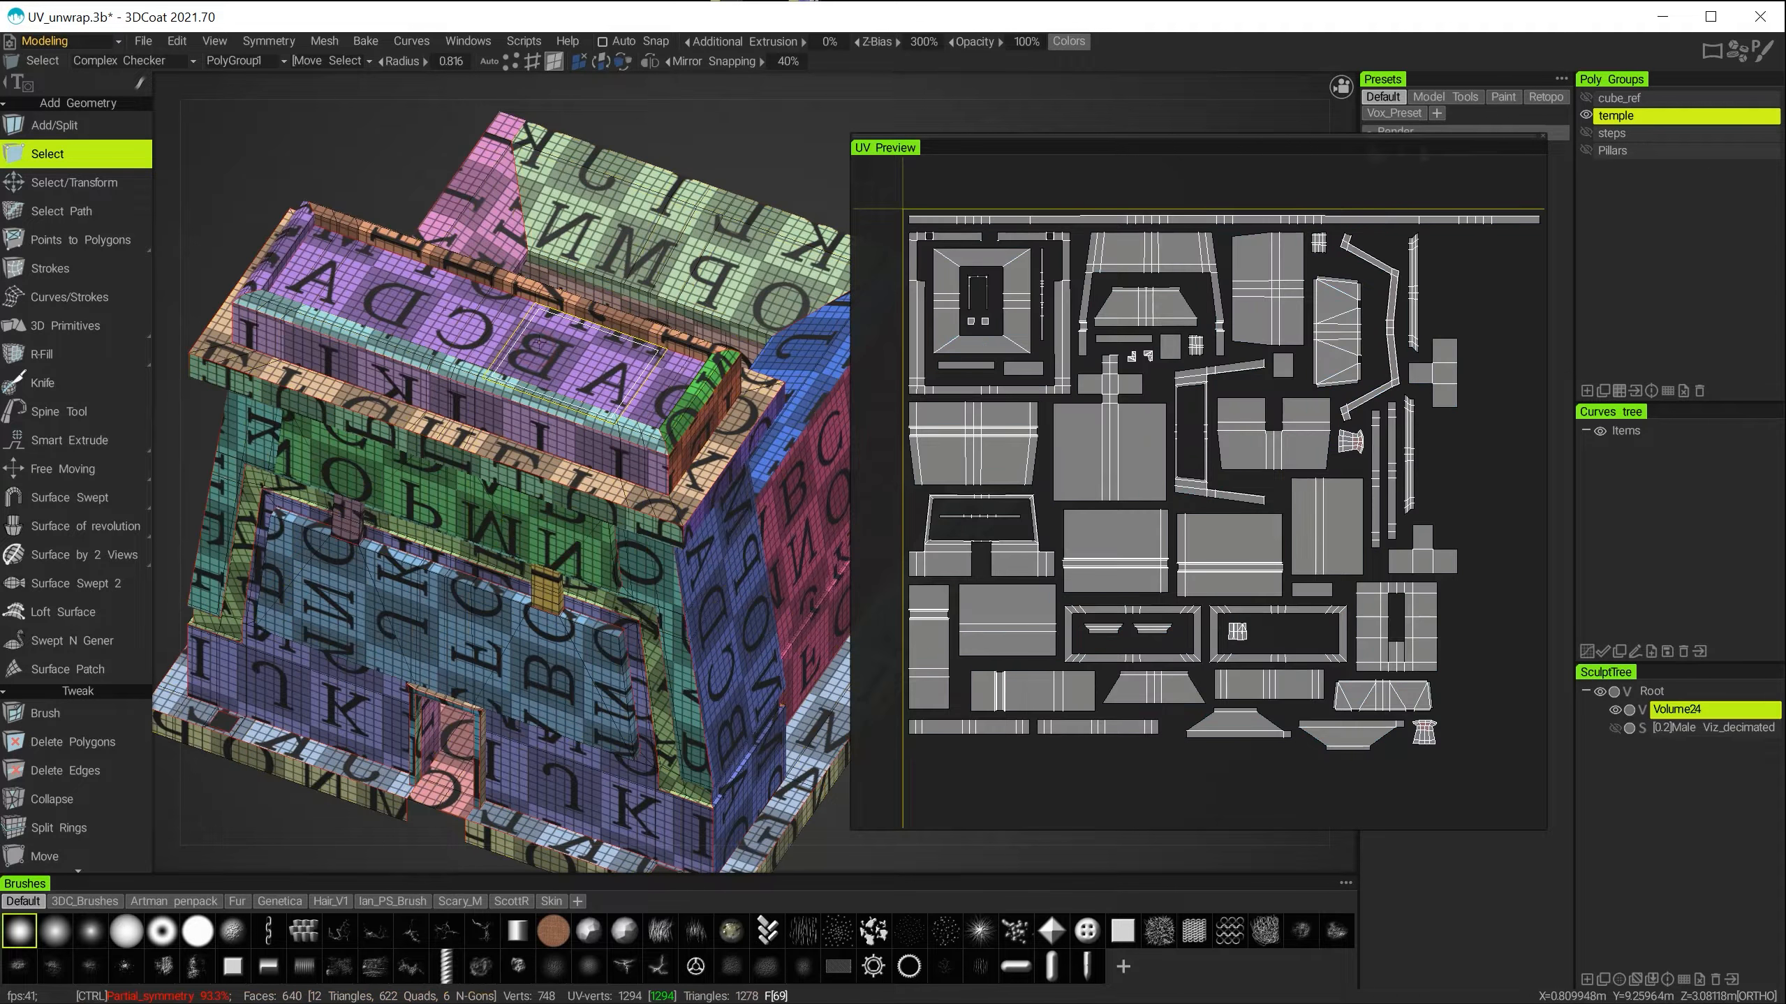
Try selecting the roof floor's single face and its whole UV island in turn, from both the model and the UV preview.
{"action": "left_click", "coordinate": [1313, 692]}
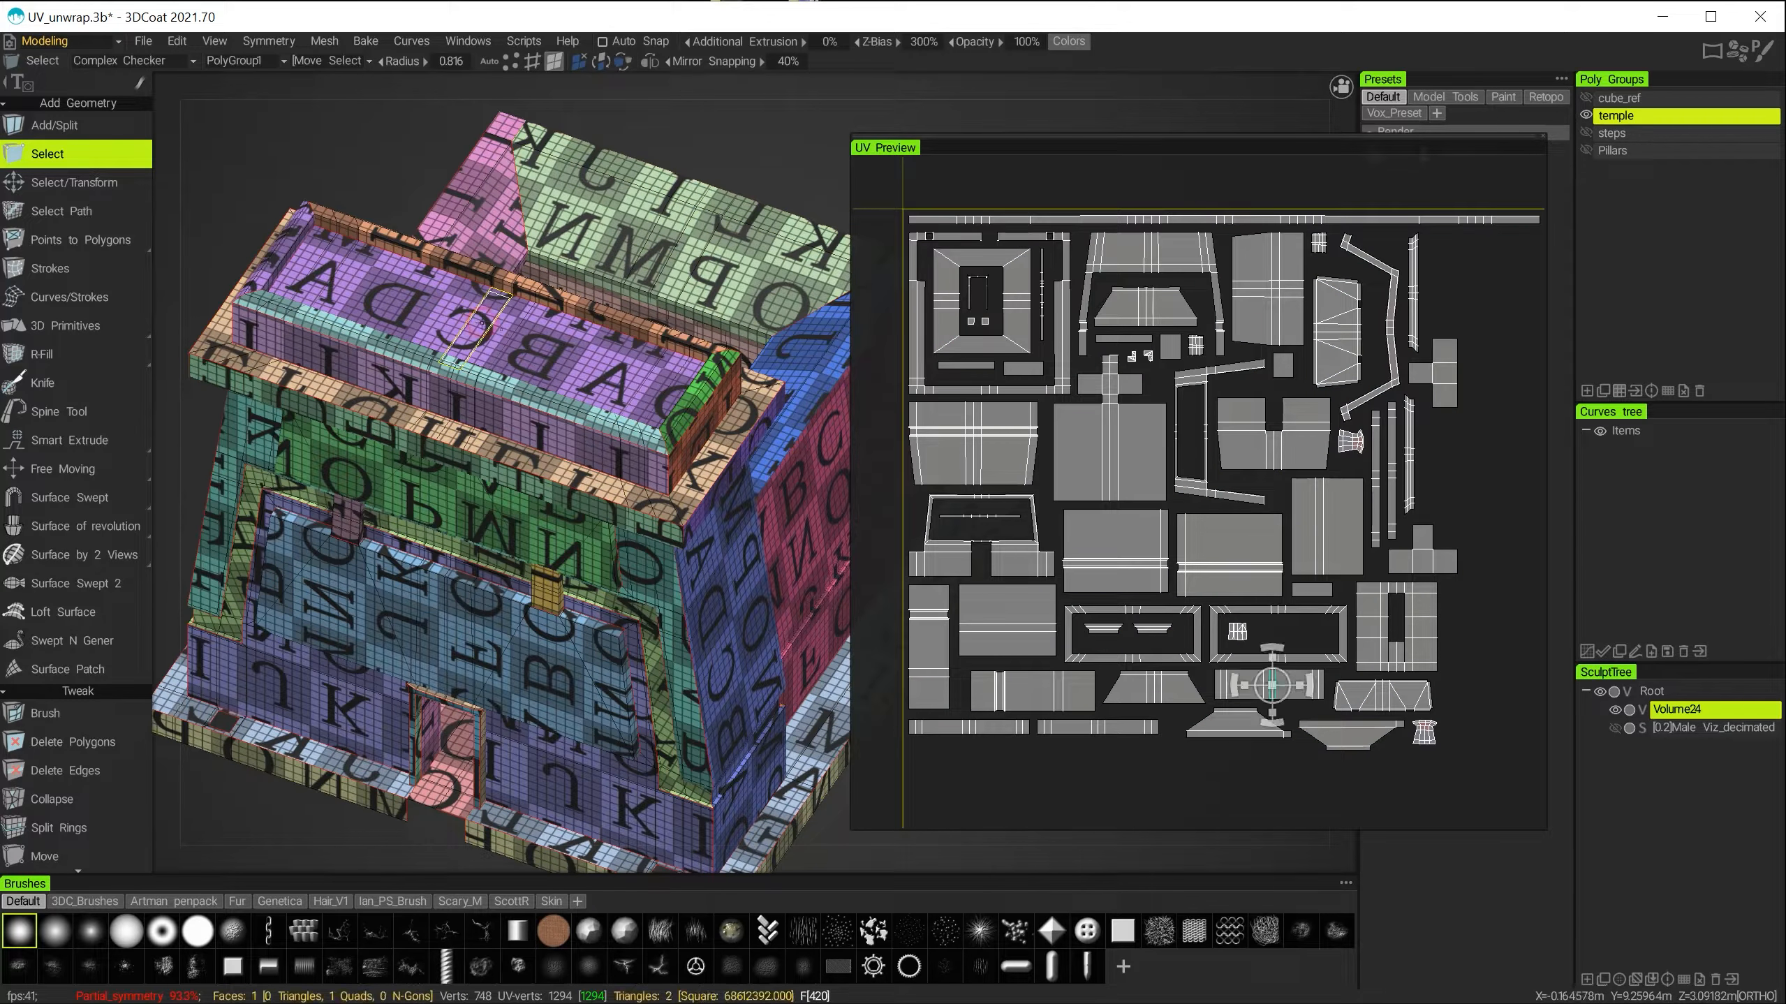
{"action": "double_click", "coordinate": [1317, 696]}
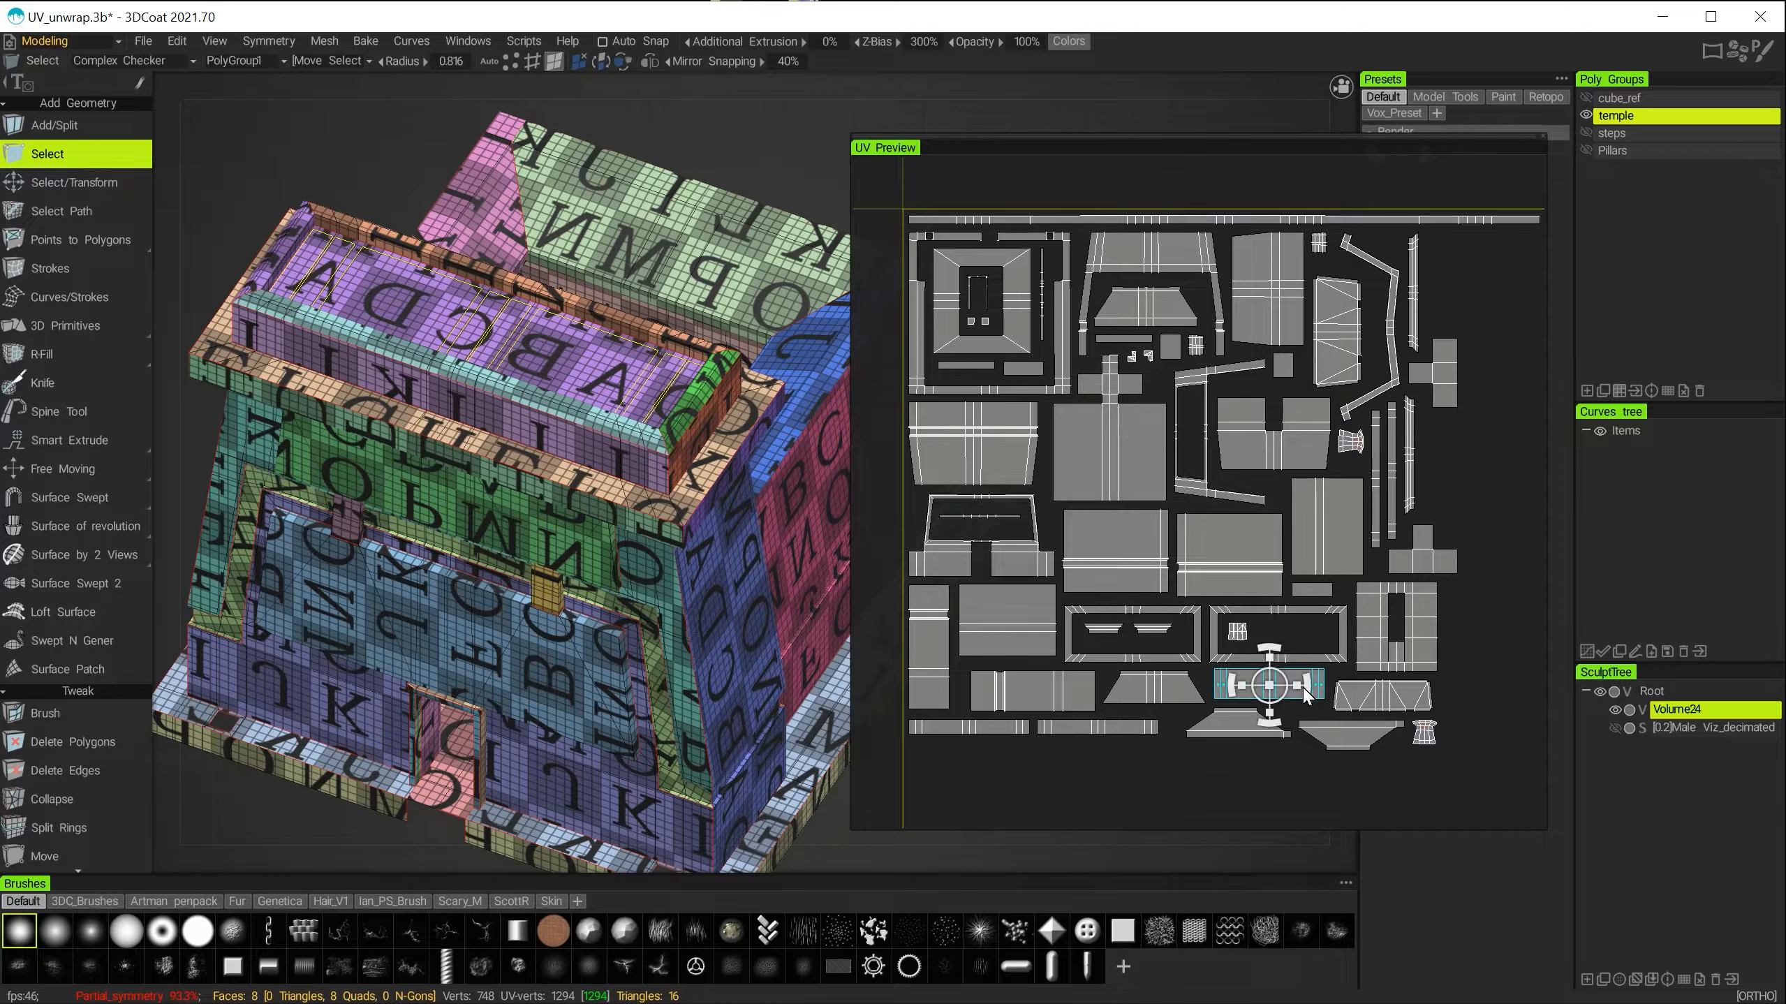
{"action": "key", "text": "Escape"}
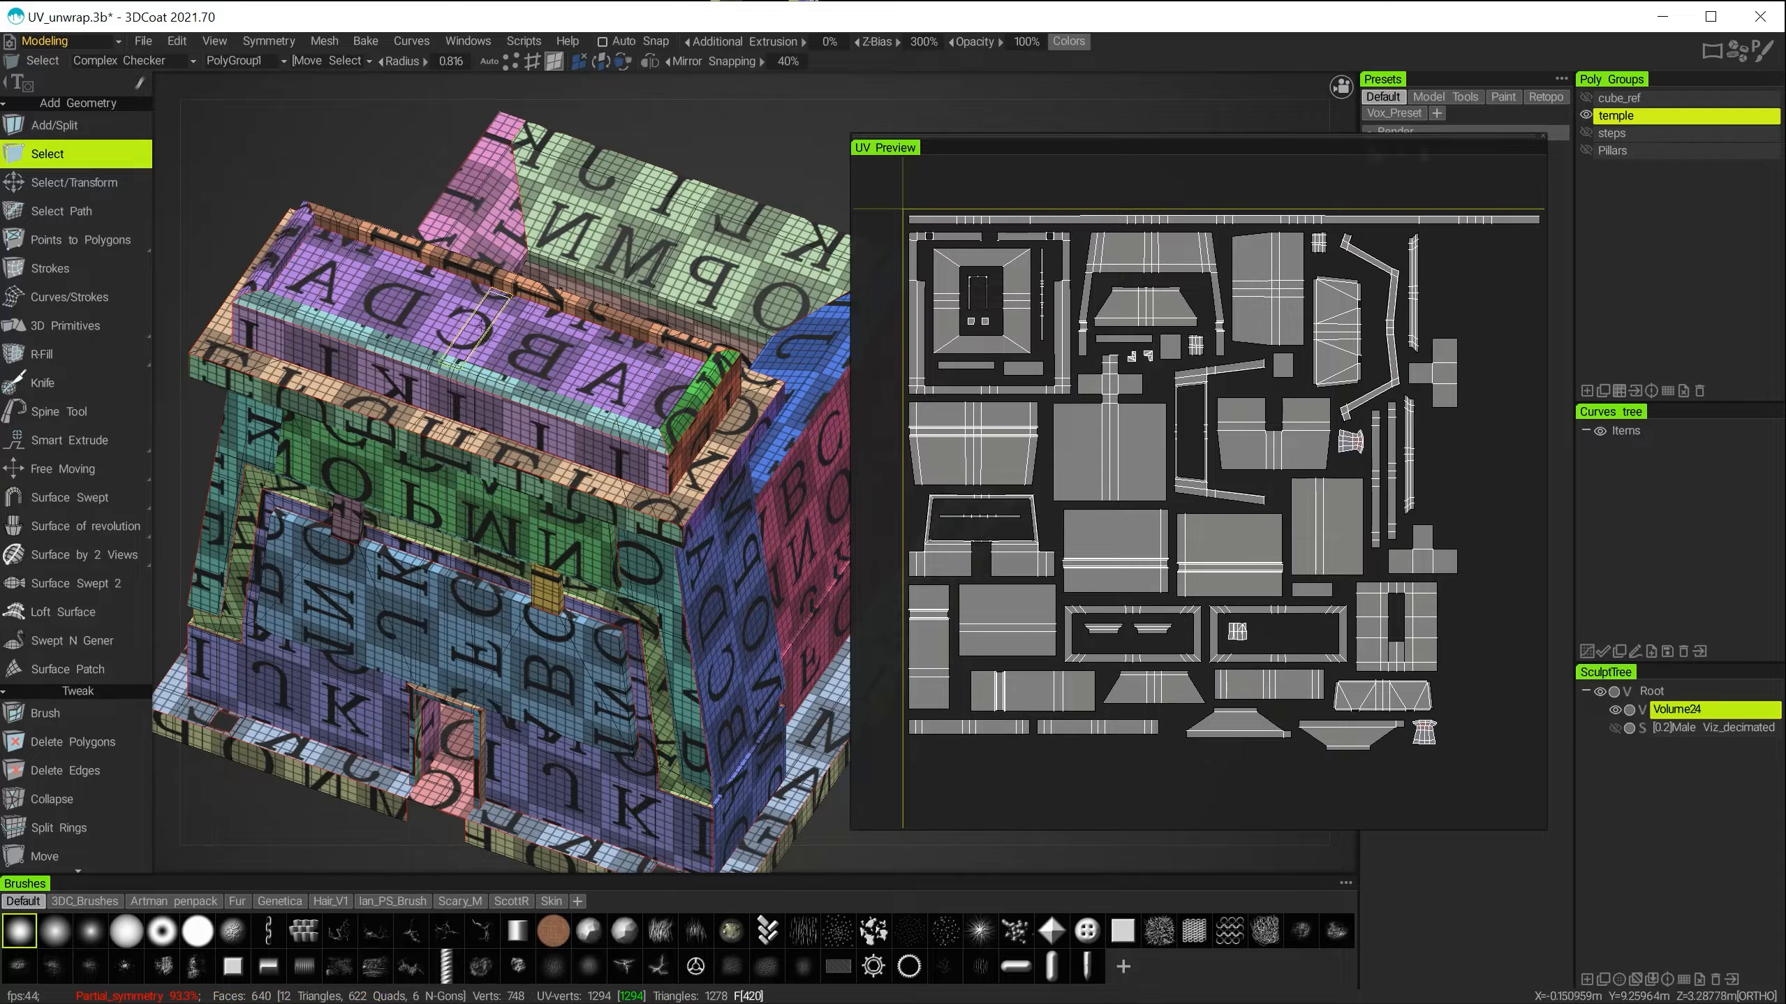
{"action": "left_click", "coordinate": [479, 326]}
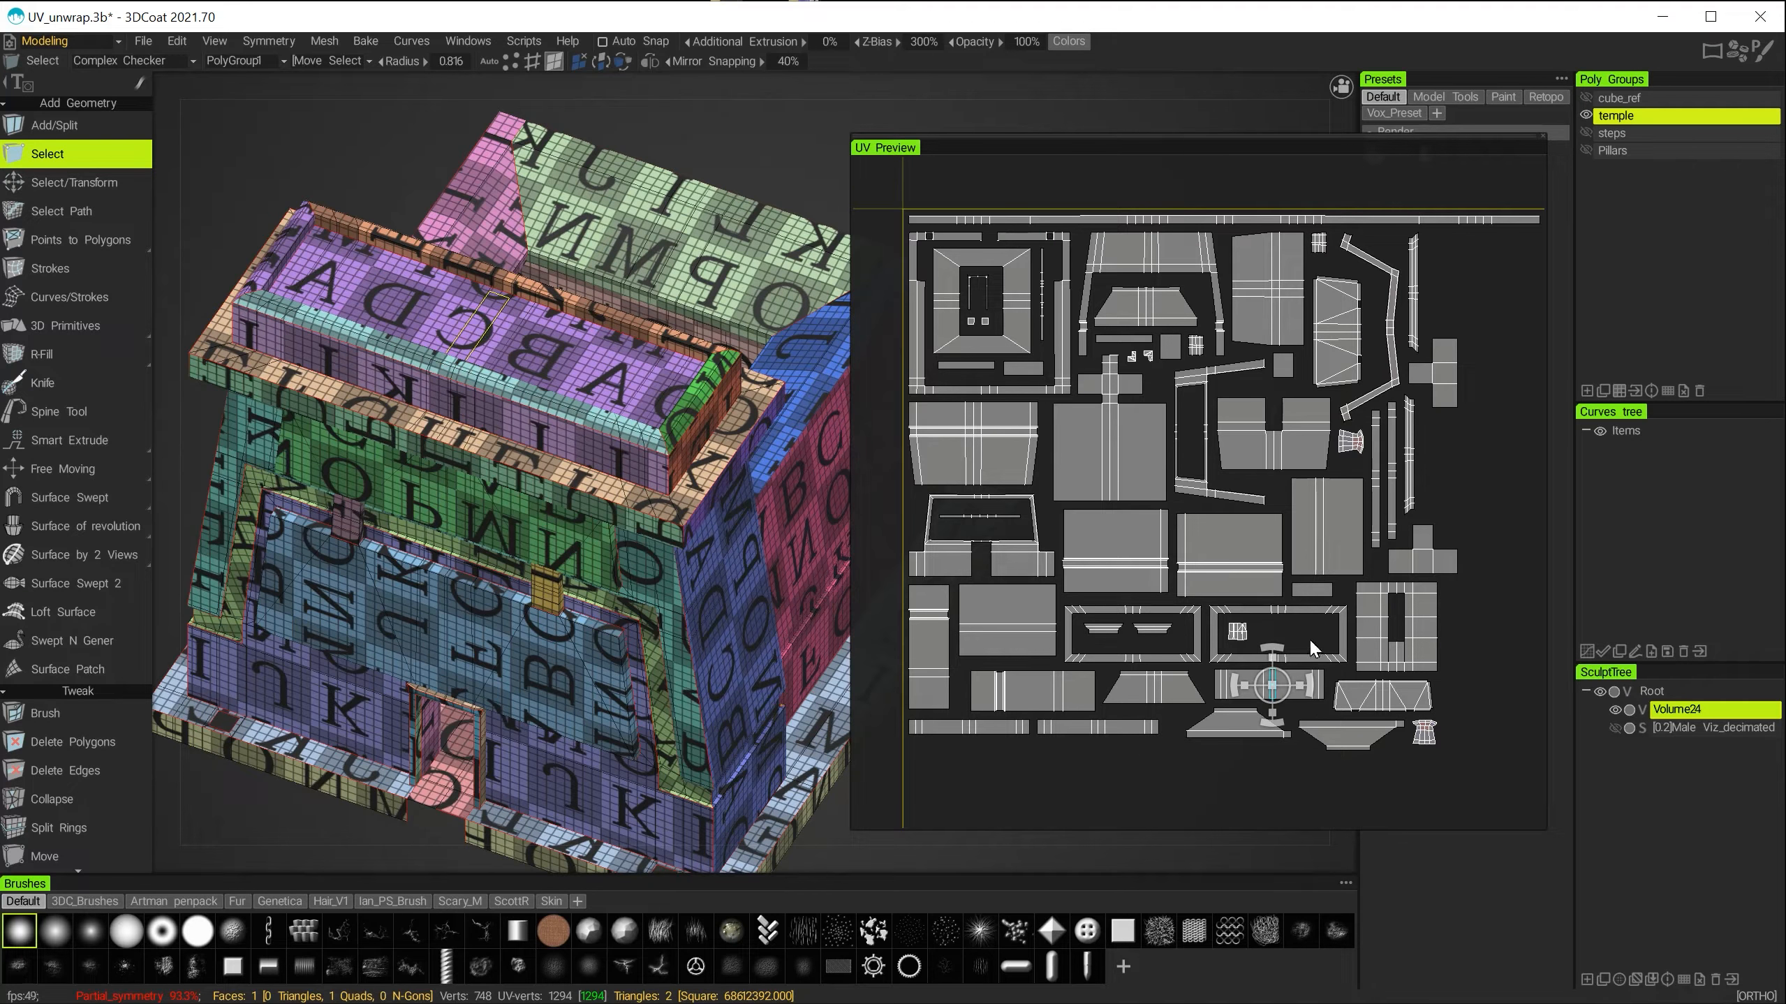
{"action": "left_click", "coordinate": [1317, 698]}
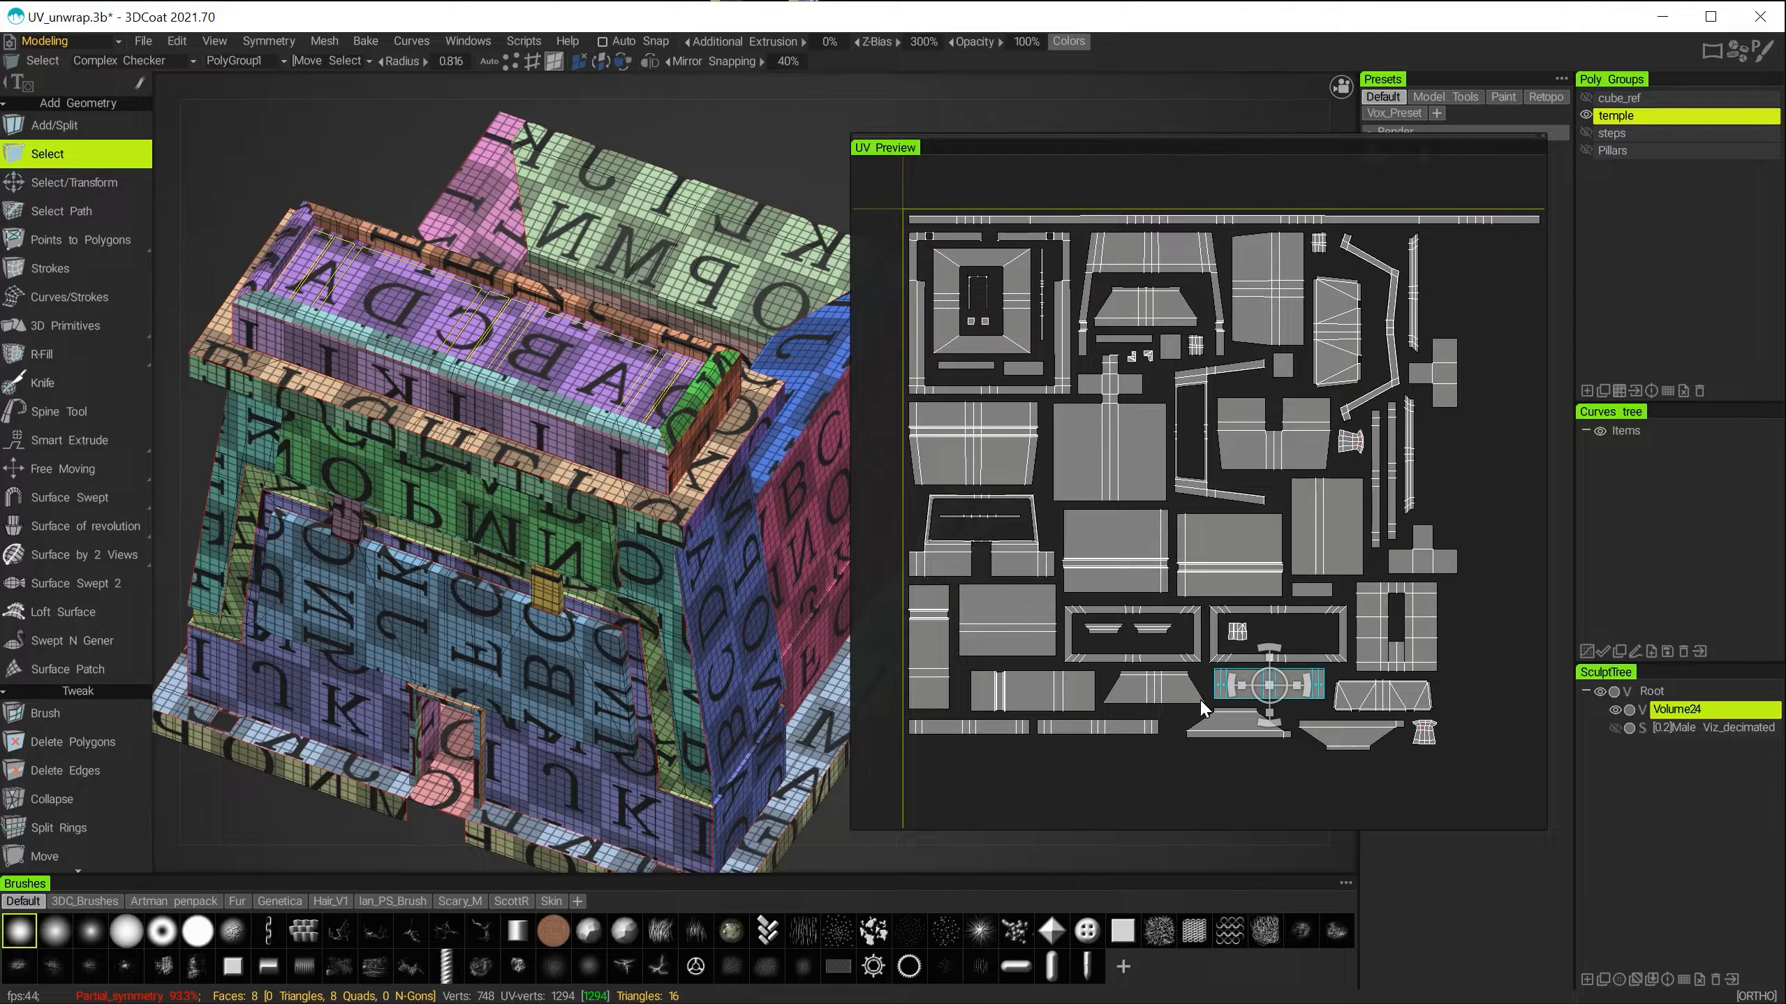
Try selecting the side wall's and doorway's islands in the UV preview, add a roof floor face, and clear the selection.
{"action": "left_click", "coordinate": [1125, 552]}
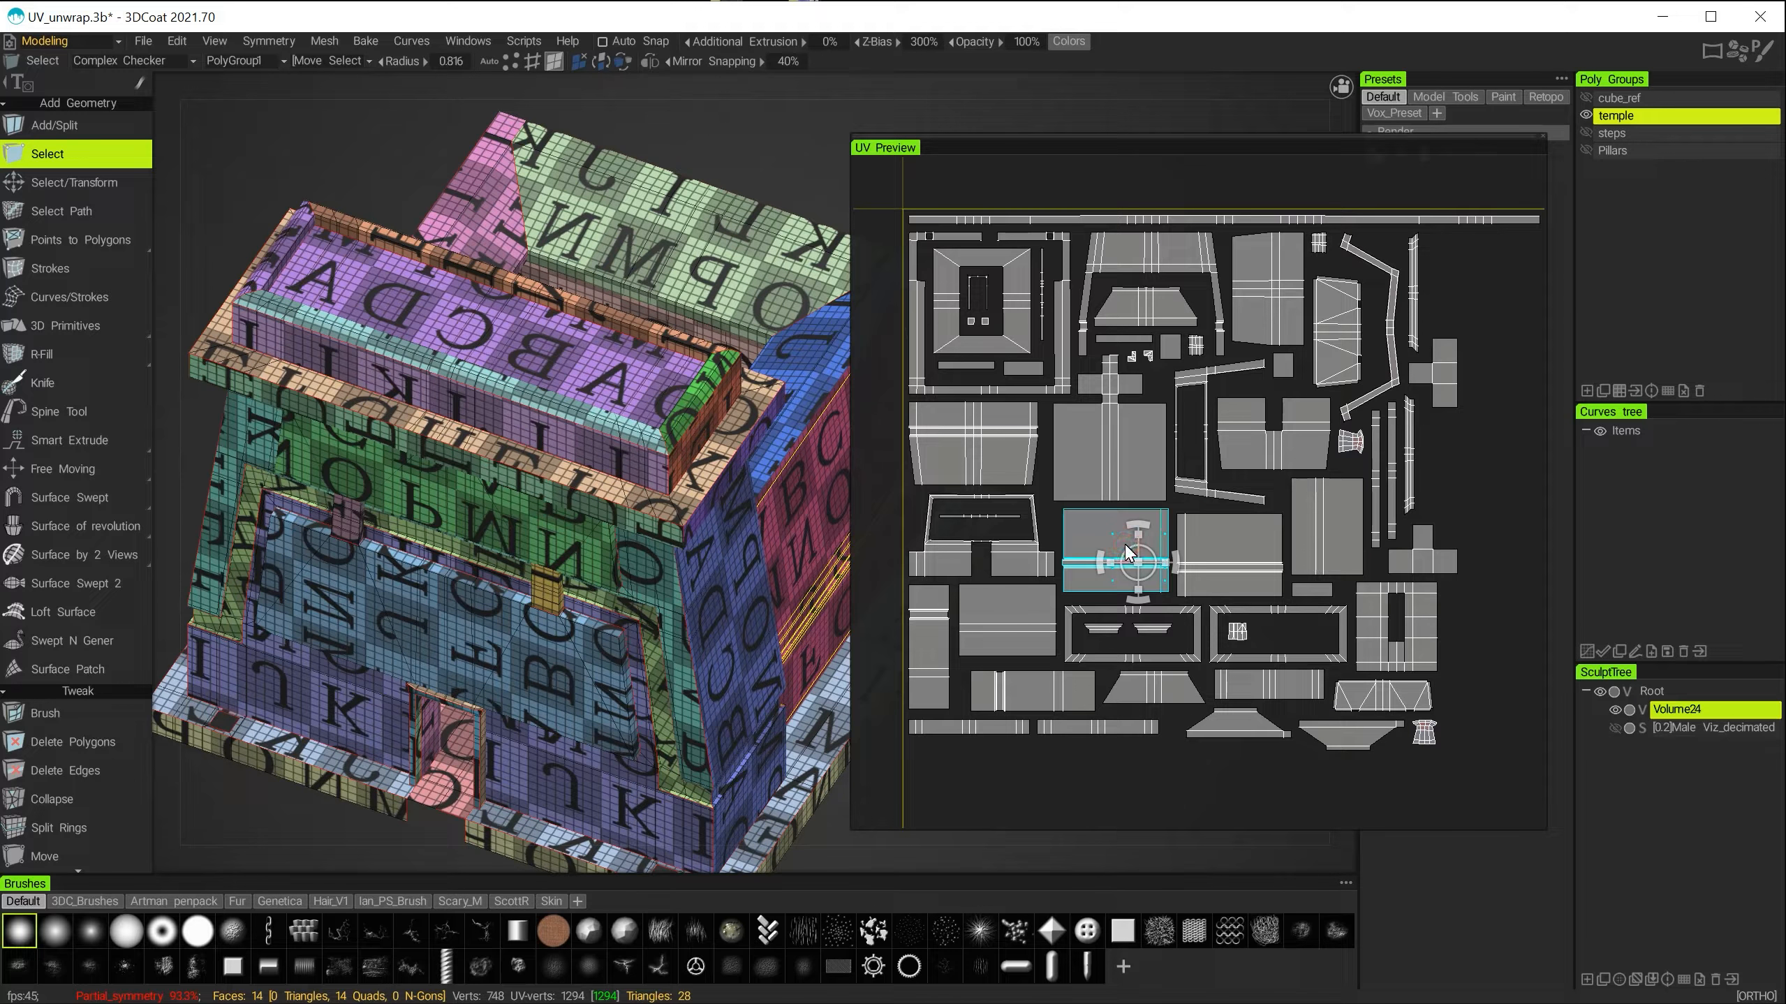
{"action": "left_click", "coordinate": [1090, 482]}
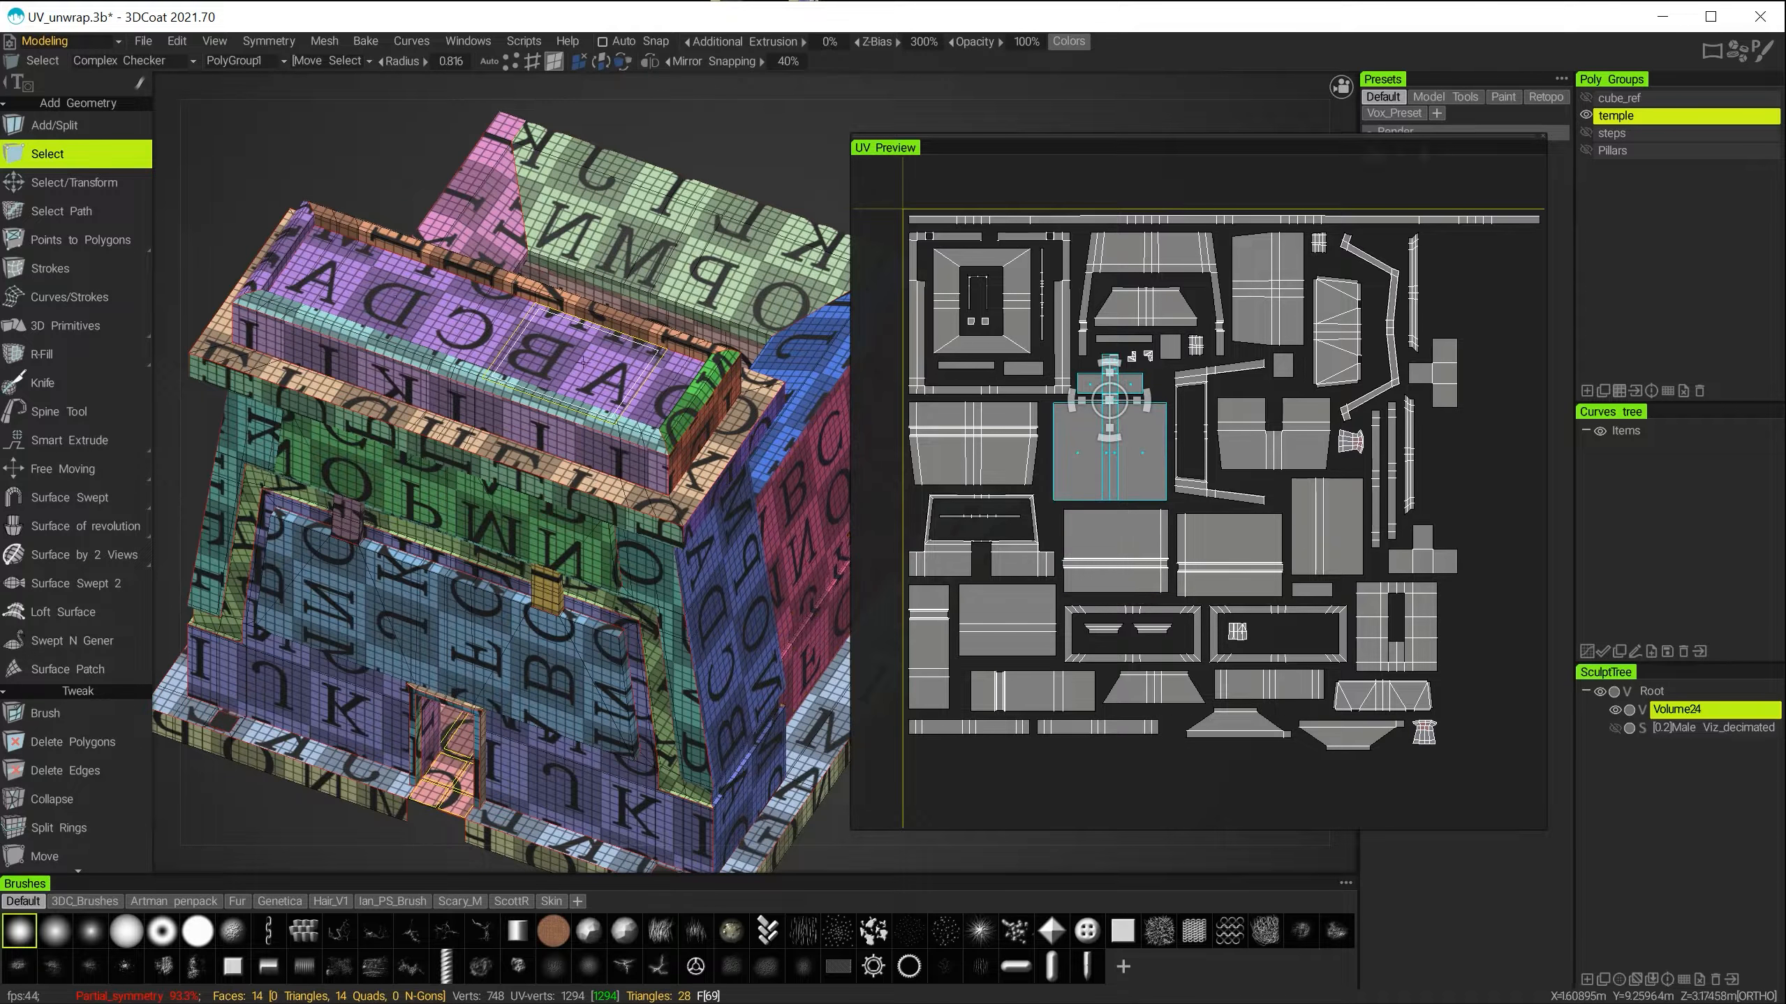
{"action": "left_click", "coordinate": [580, 360]}
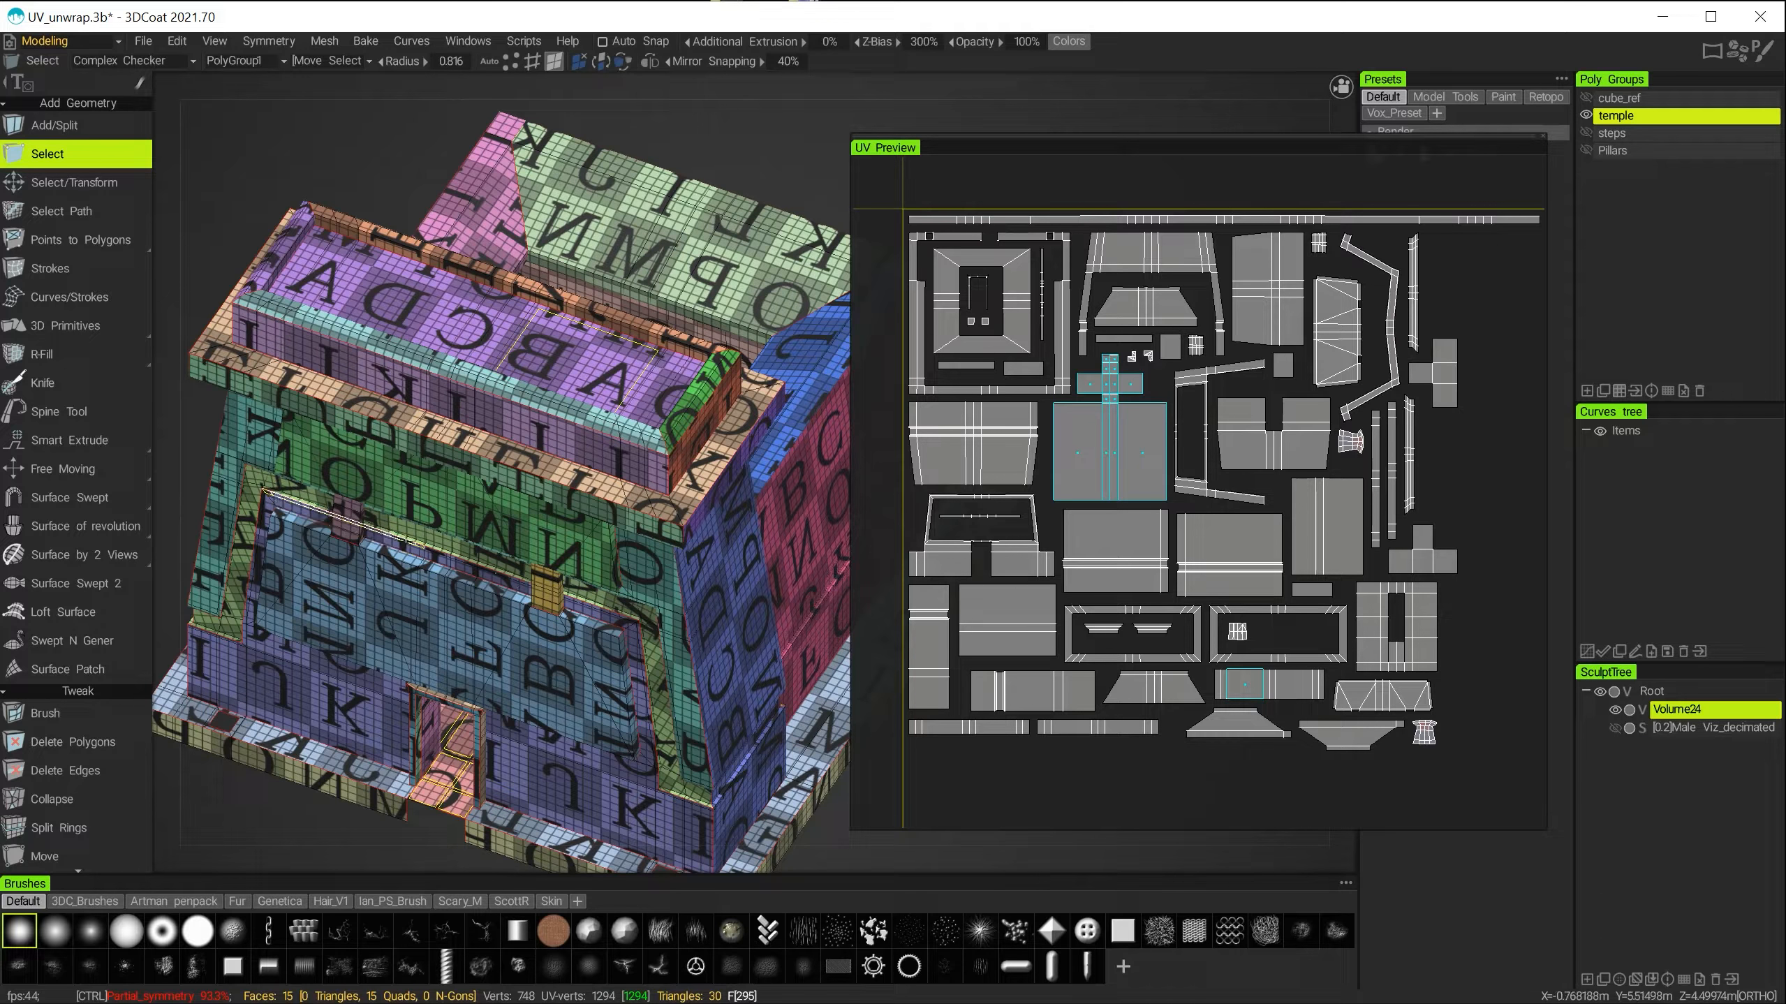
{"action": "key", "text": "ctrl+d"}
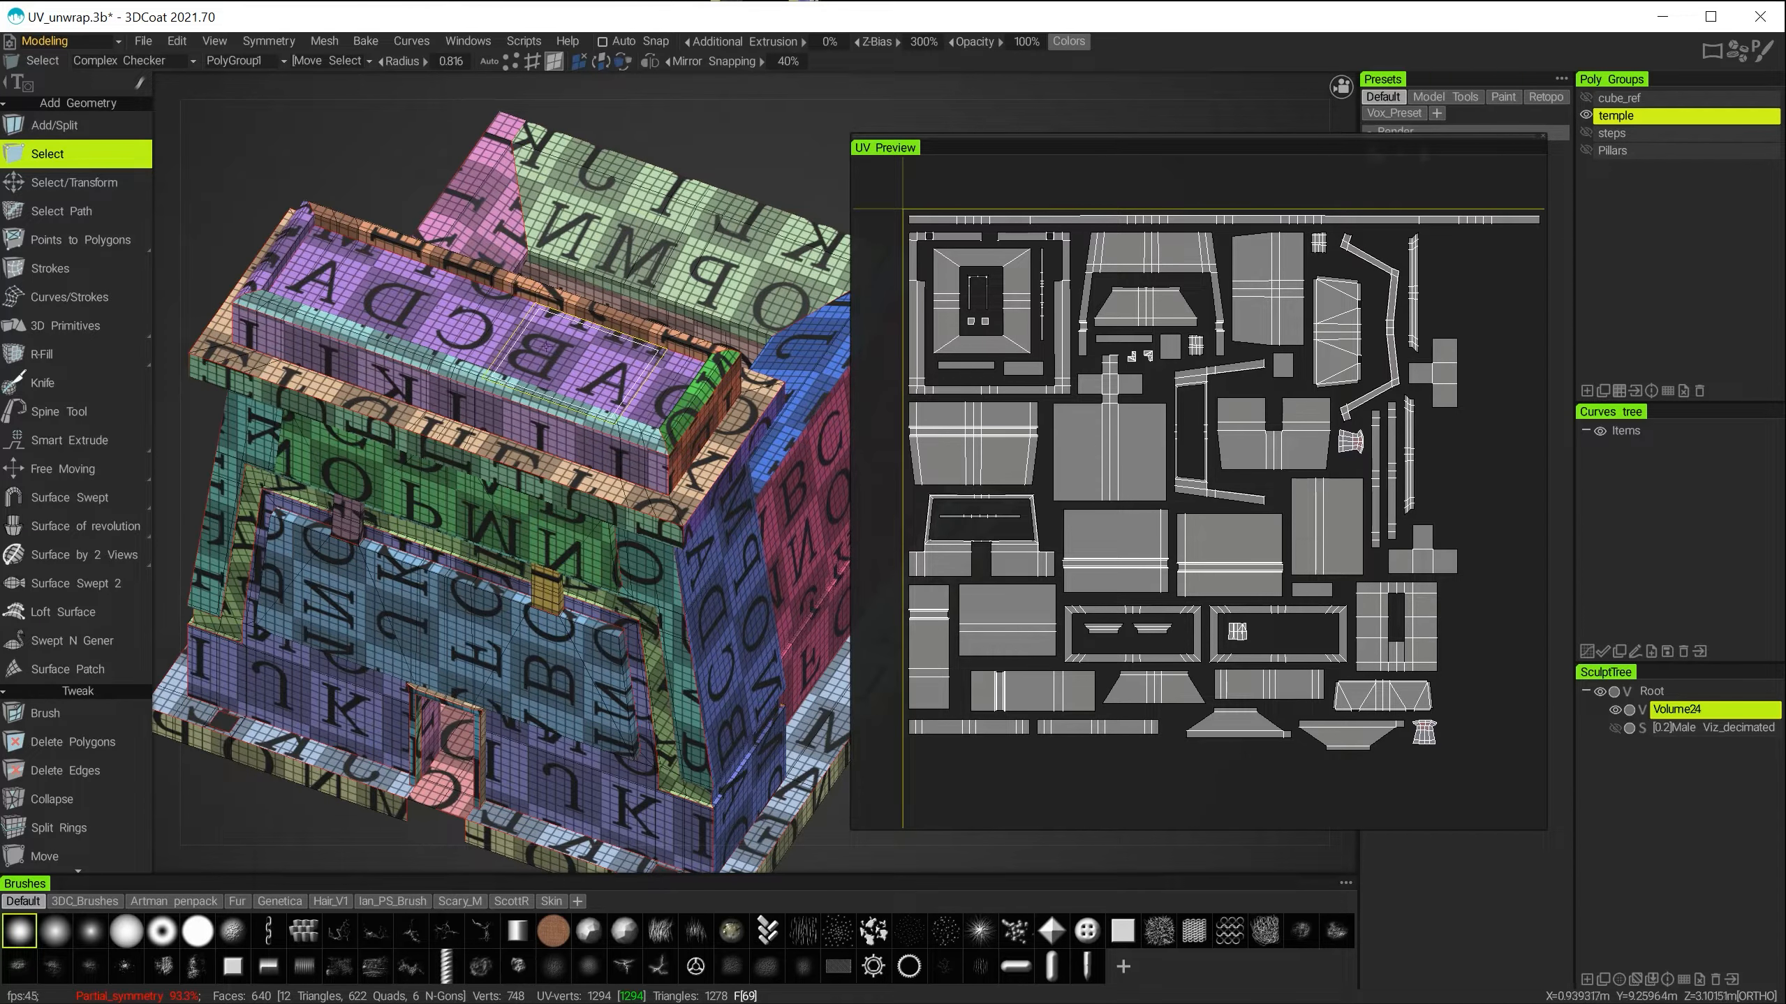
Select a roof floor face on the temple and extend the selection to its whole island in the UV preview.
{"action": "left_click", "coordinate": [576, 360]}
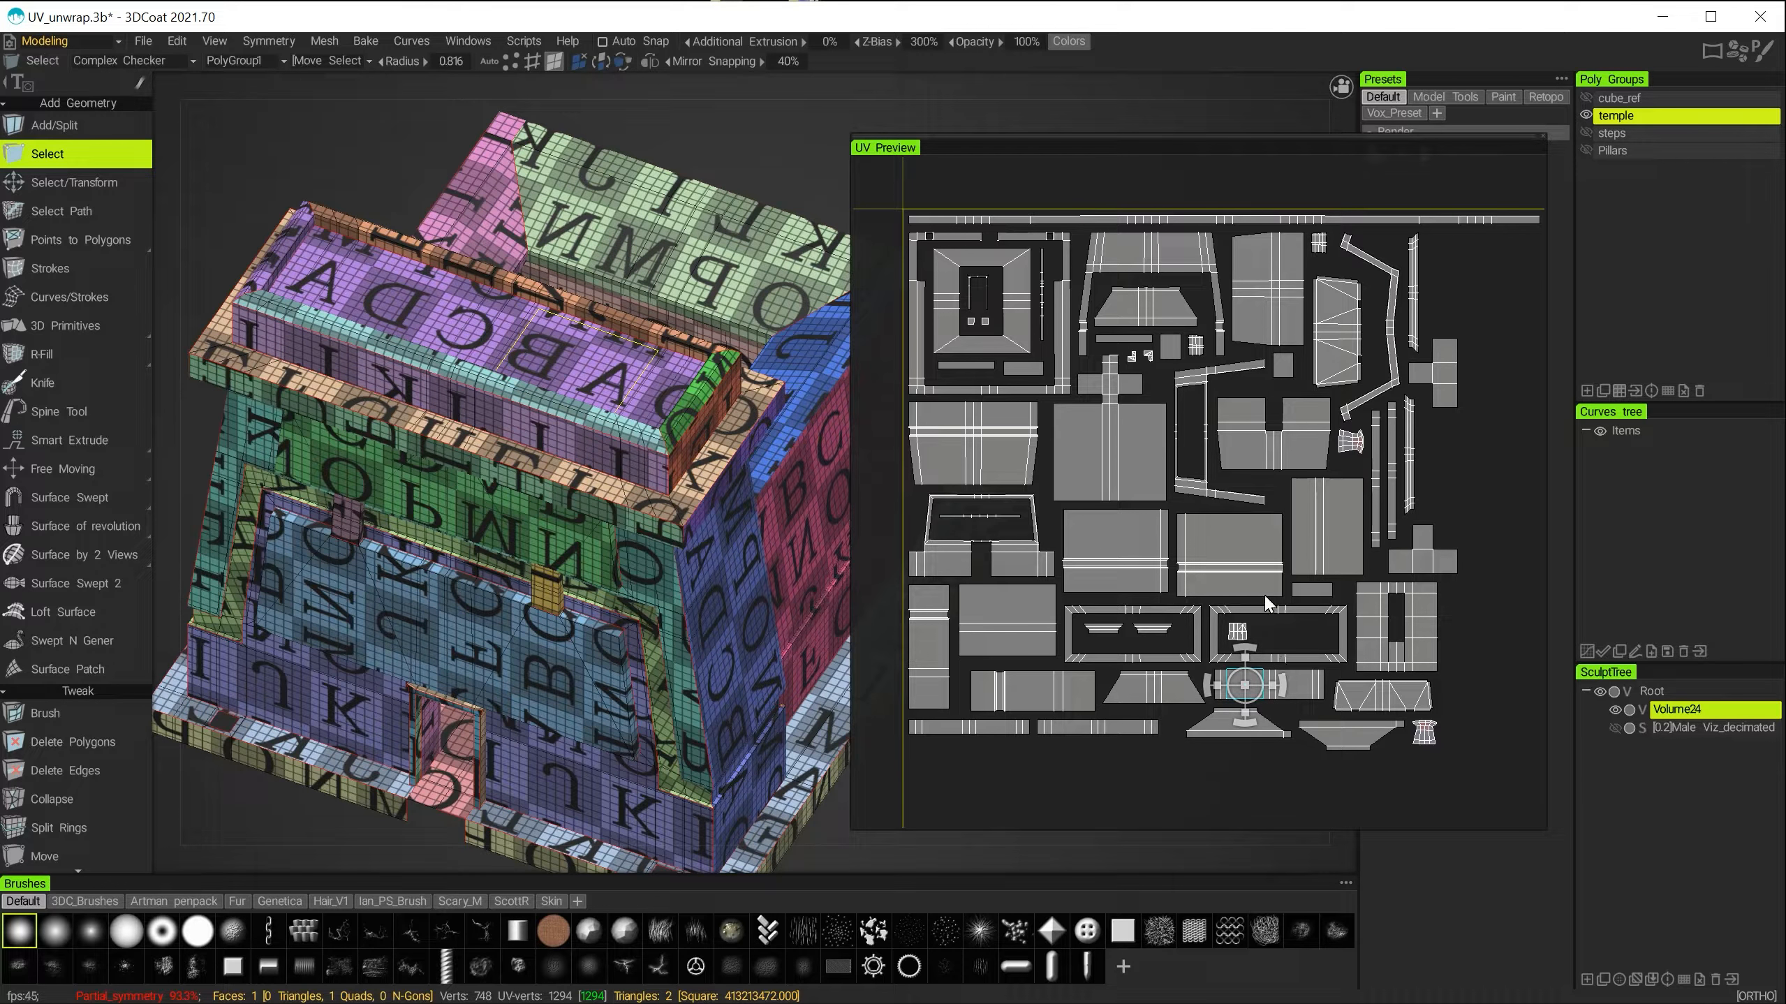
{"action": "right_click_drag", "start_coordinate": [1234, 651], "coordinate": [1337, 687], "text": "alt"}
{"action": "middle_click_drag", "start_coordinate": [1279, 596], "coordinate": [1096, 189], "text": "alt"}
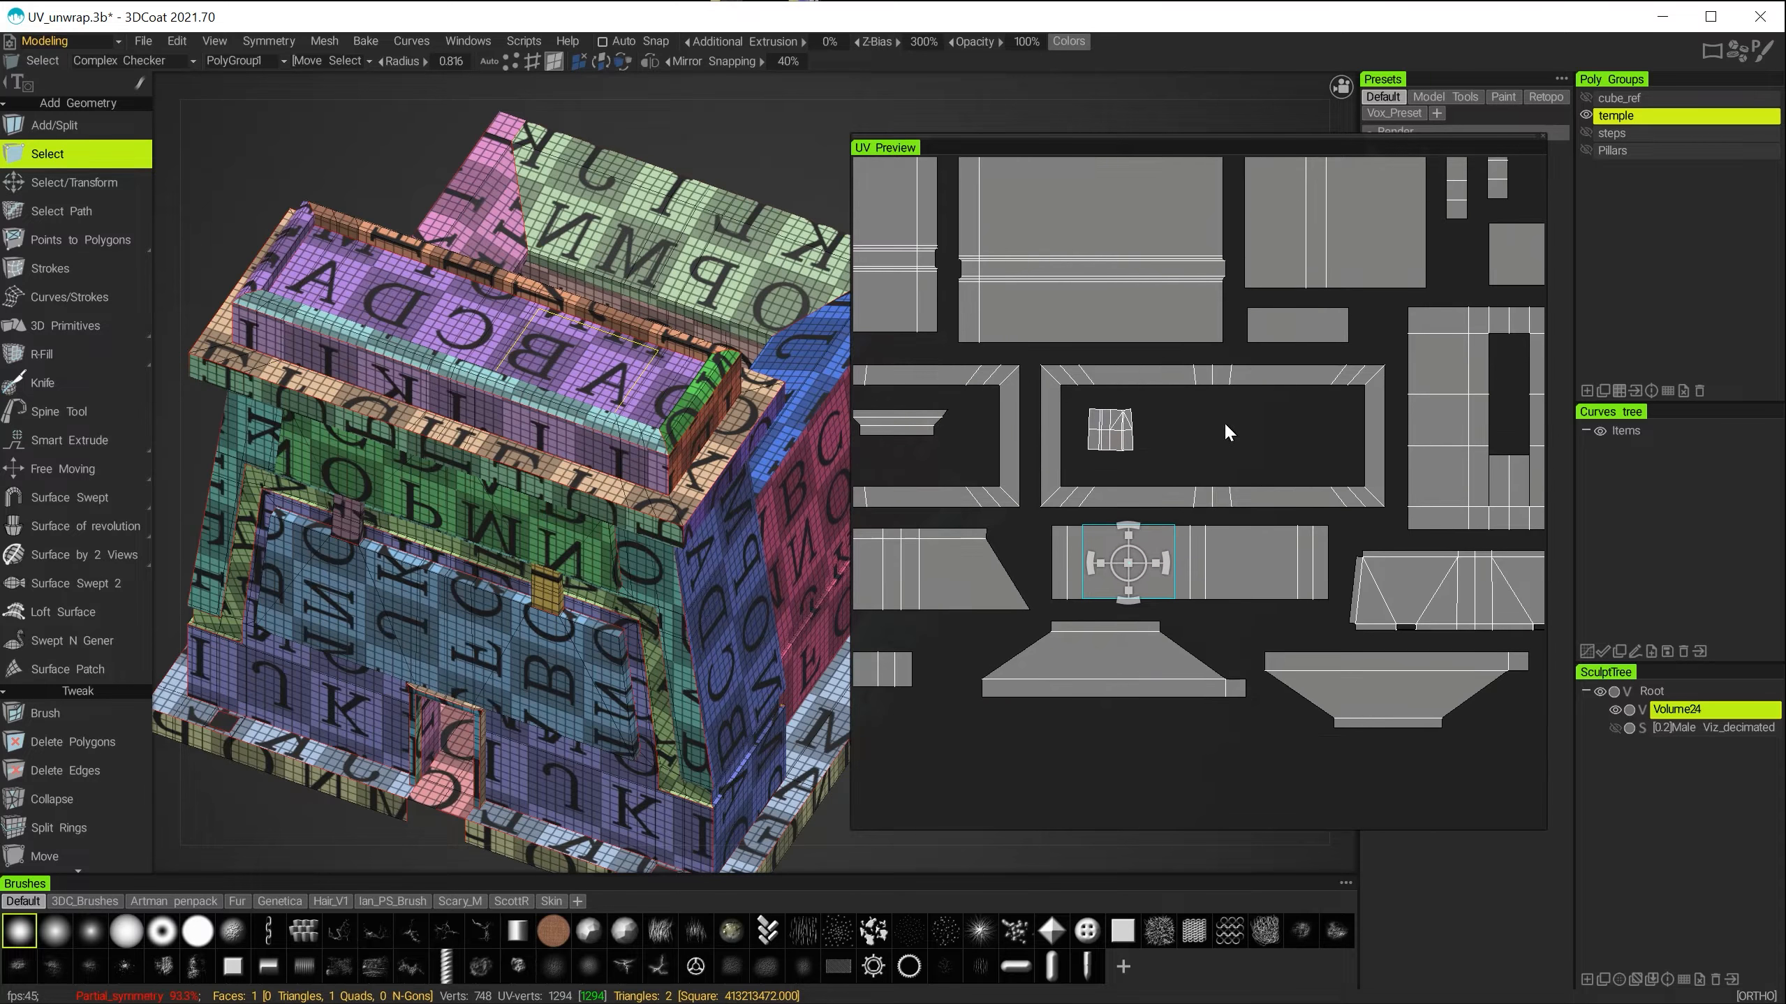
{"action": "double_click", "coordinate": [1256, 567]}
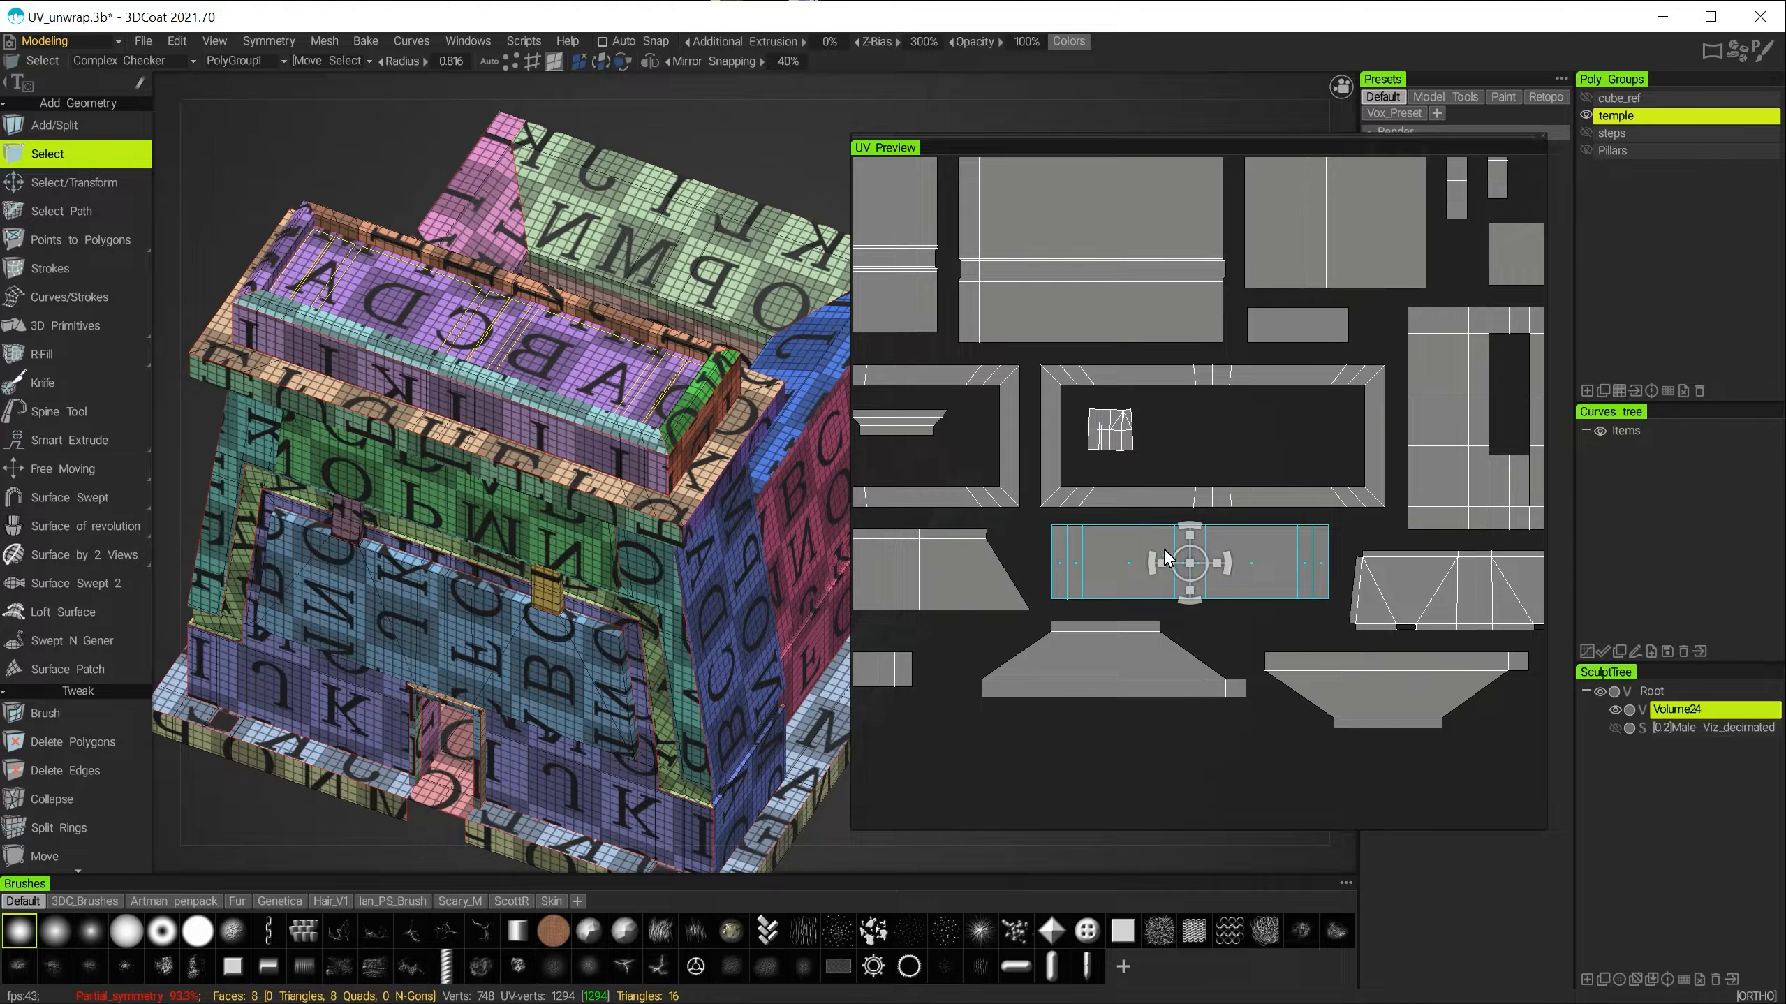
Expand the face selection repeatedly from the roof floor over the surrounding parapet and down its outer walls.
{"action": "mouse_move", "coordinate": [64, 231]}
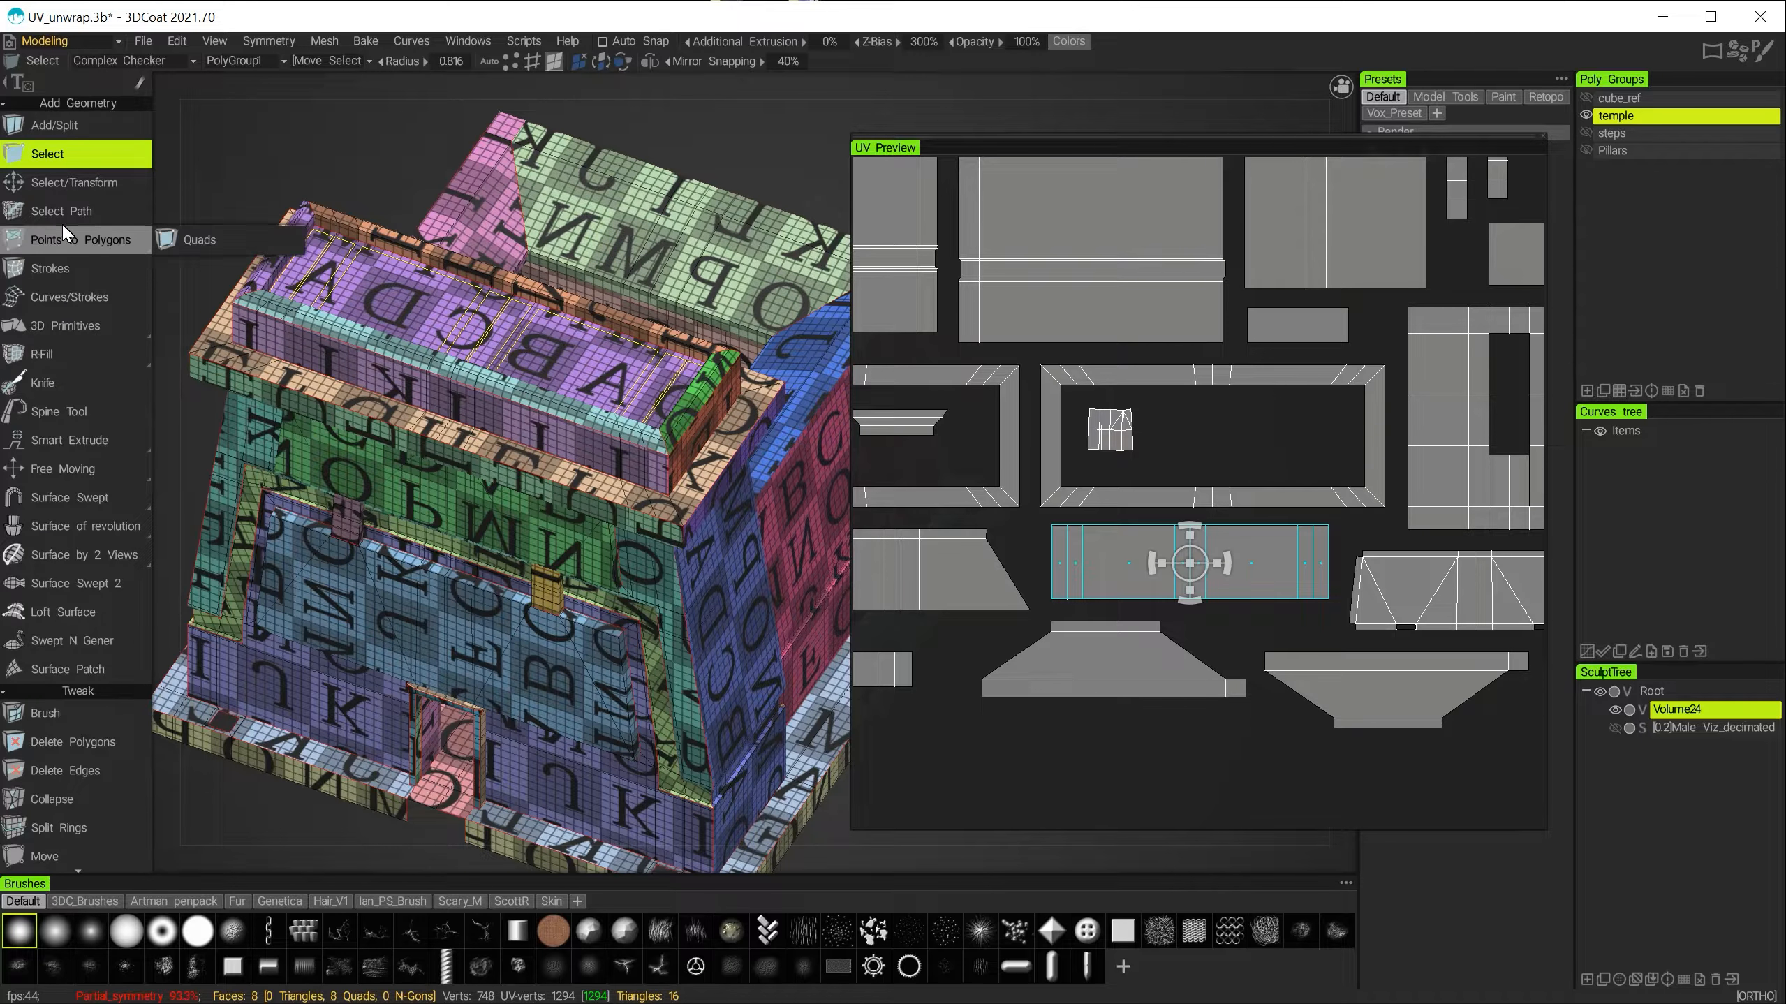
{"action": "scroll", "coordinate": [54, 347], "scroll_direction": "down", "scroll_amount": 8}
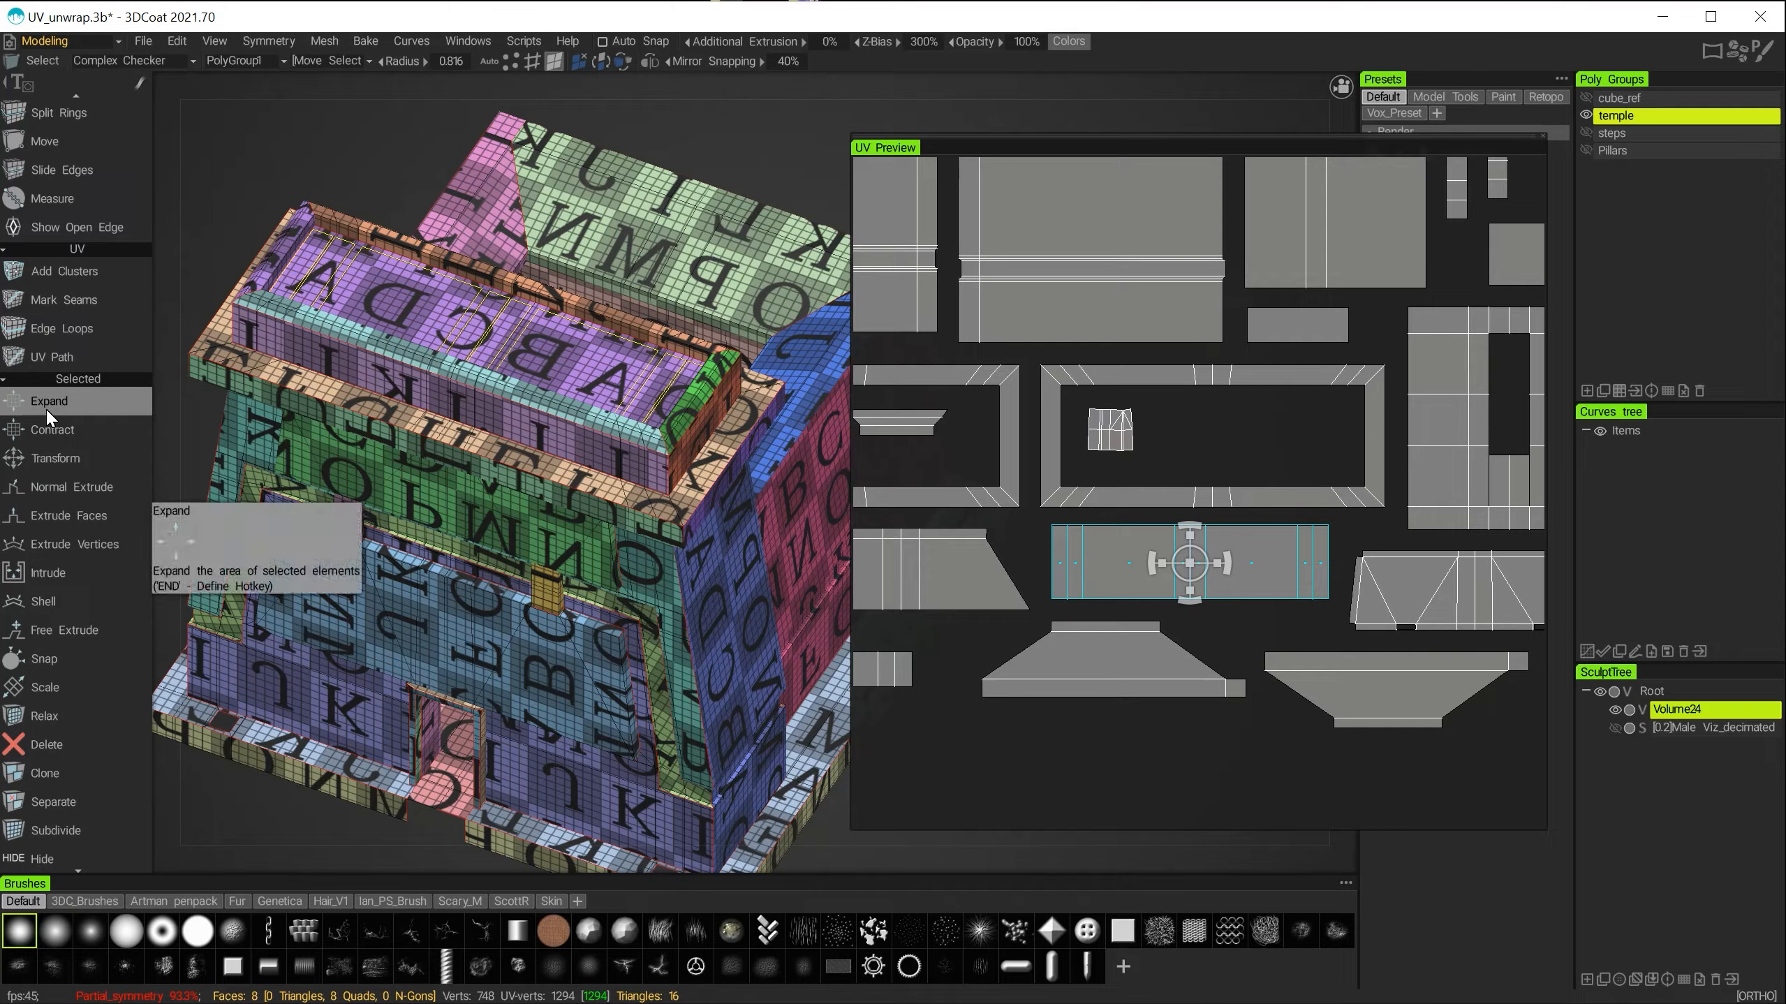
{"action": "left_click", "coordinate": [45, 406]}
{"action": "left_click", "coordinate": [46, 398]}
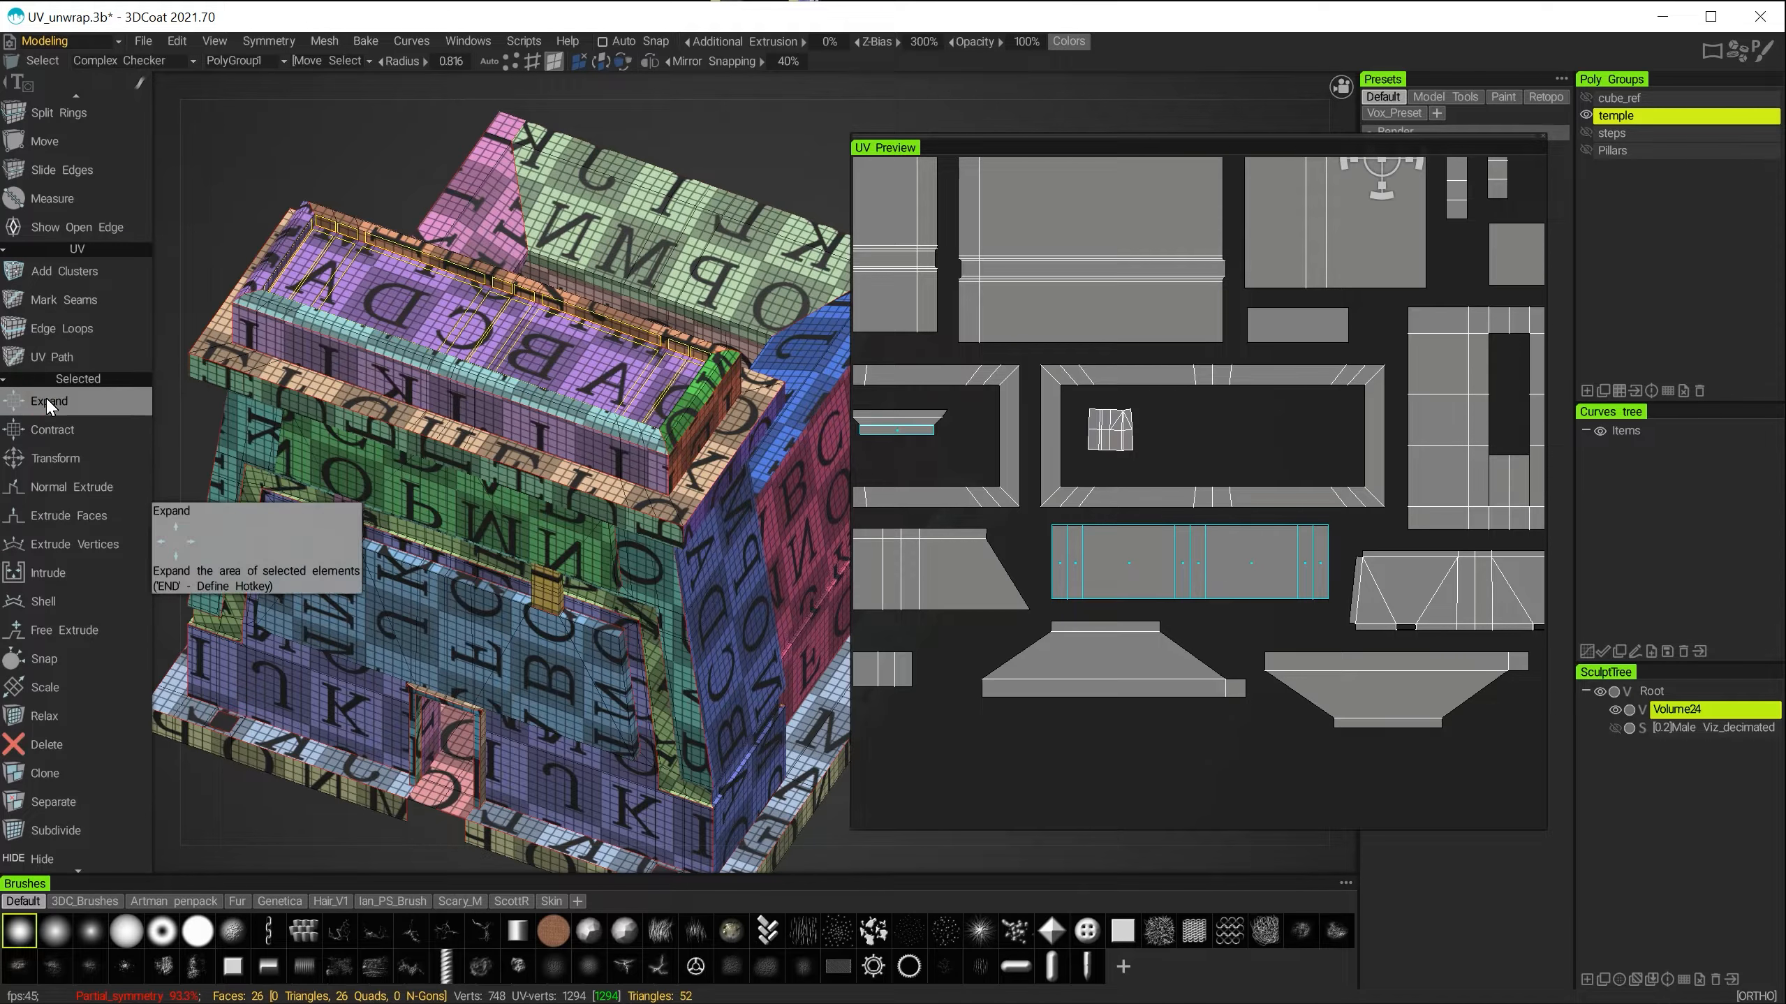
{"action": "left_click", "coordinate": [46, 398]}
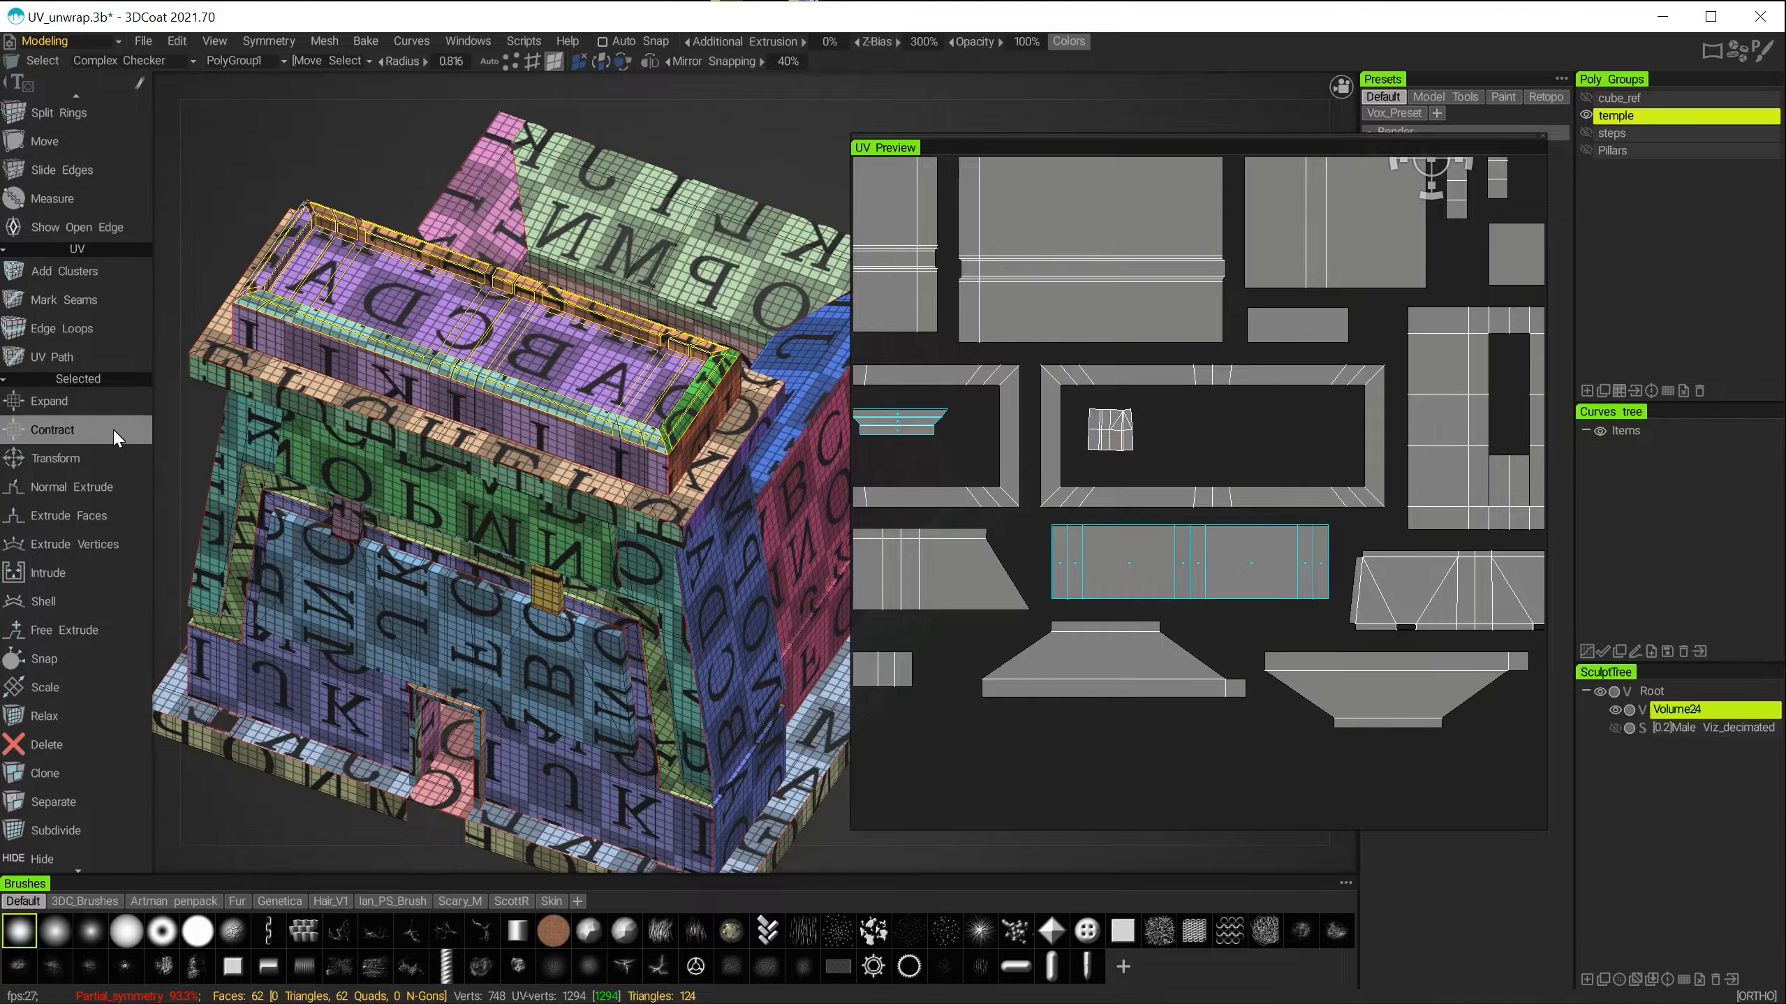
{"action": "left_click", "coordinate": [77, 400]}
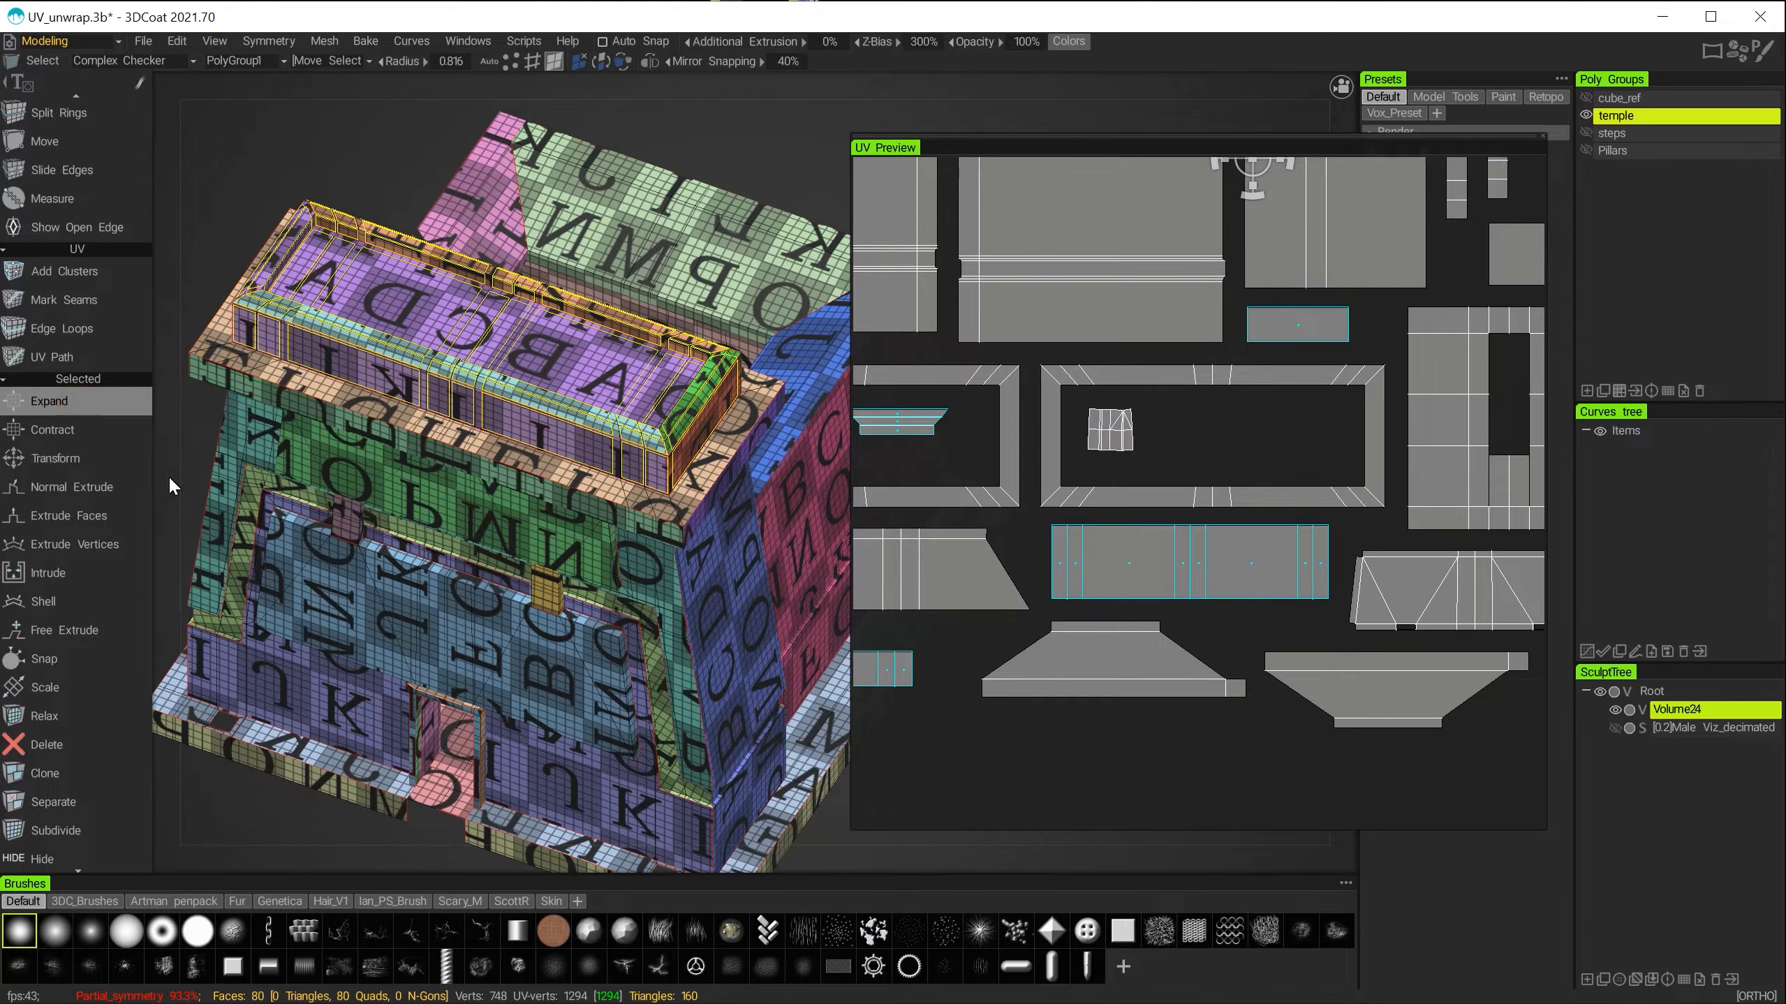
Expand the face selection further to include the cornice beneath the parapet, checking it from below.
{"action": "left_click_drag", "start_coordinate": [169, 475], "coordinate": [321, 473], "text": "alt"}
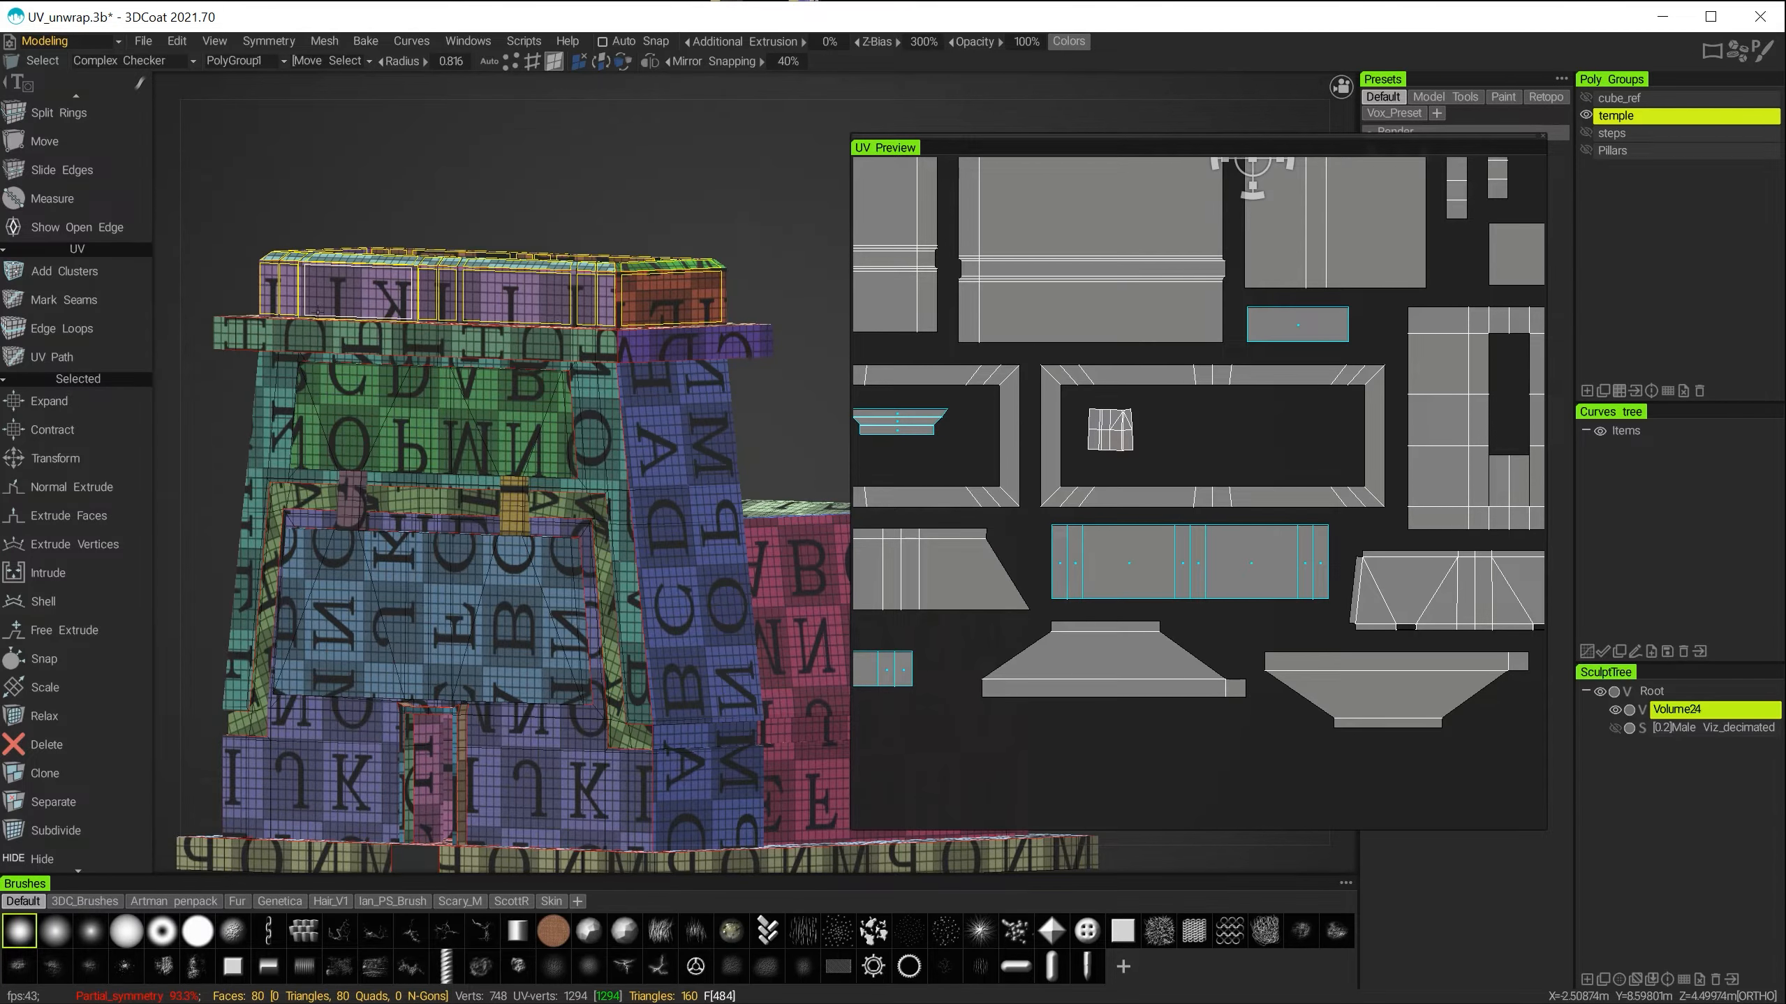
{"action": "left_click_drag", "start_coordinate": [216, 430], "coordinate": [219, 379], "text": "alt"}
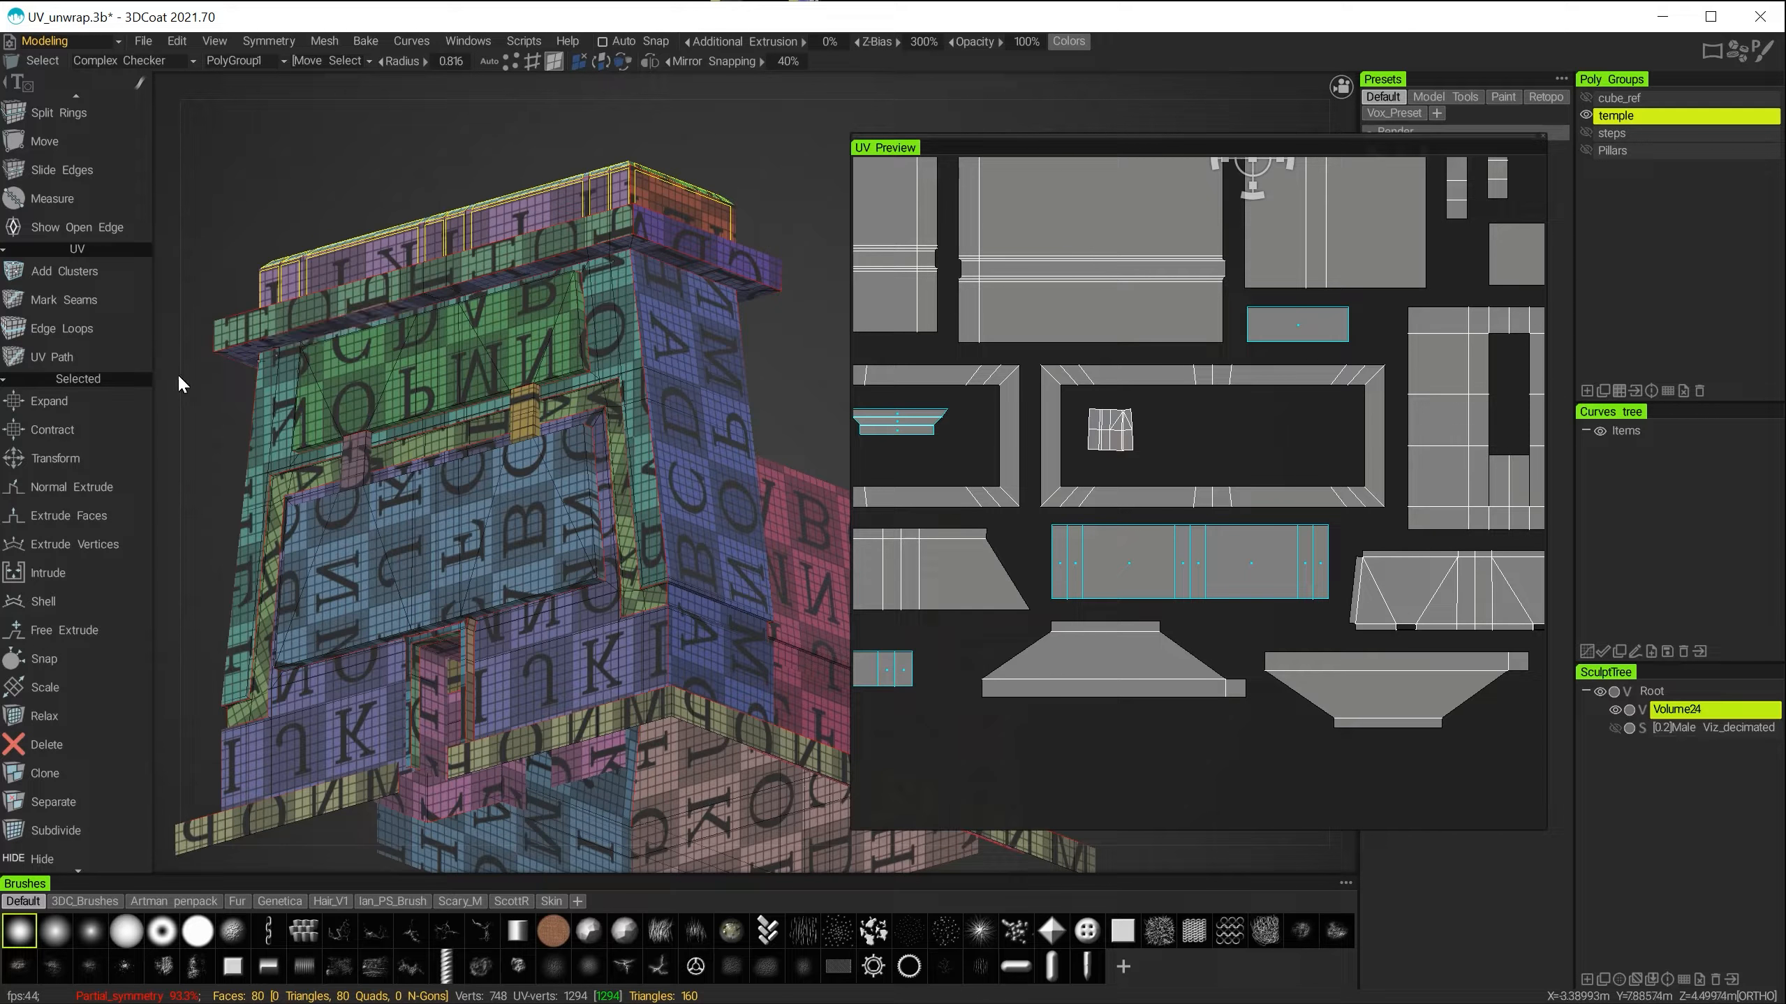
{"action": "left_click", "coordinate": [55, 398]}
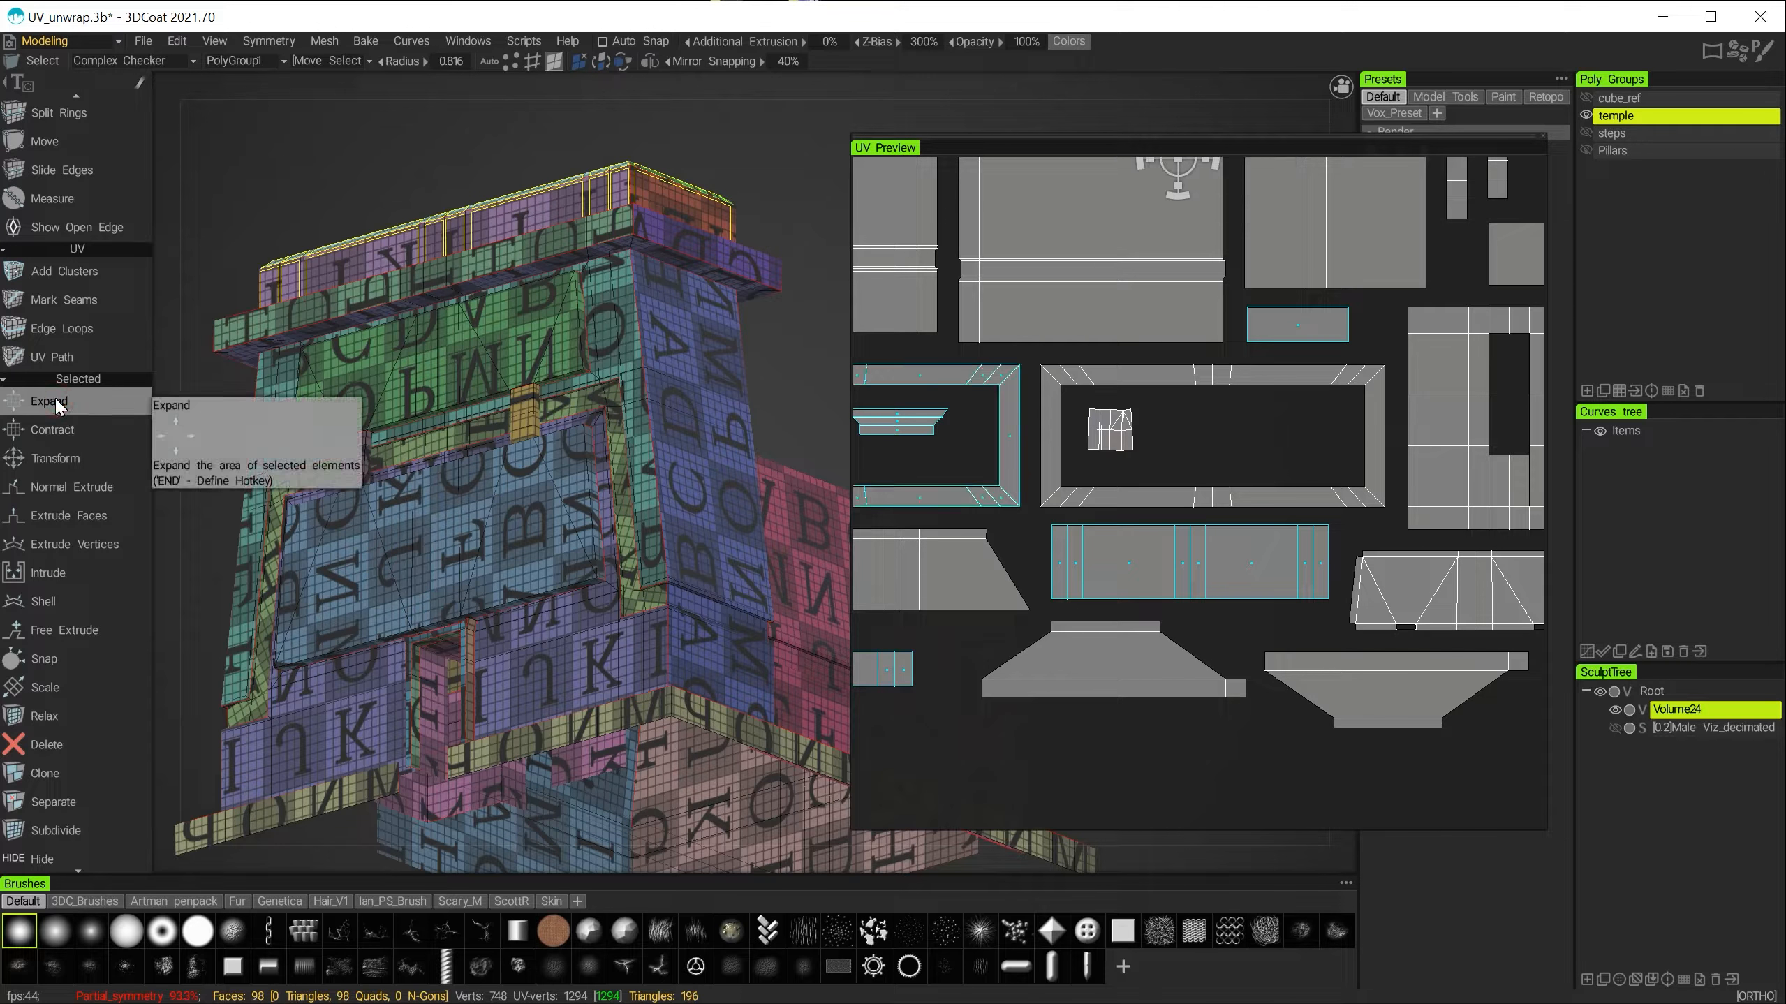
{"action": "left_click", "coordinate": [54, 398]}
{"action": "left_click", "coordinate": [55, 398]}
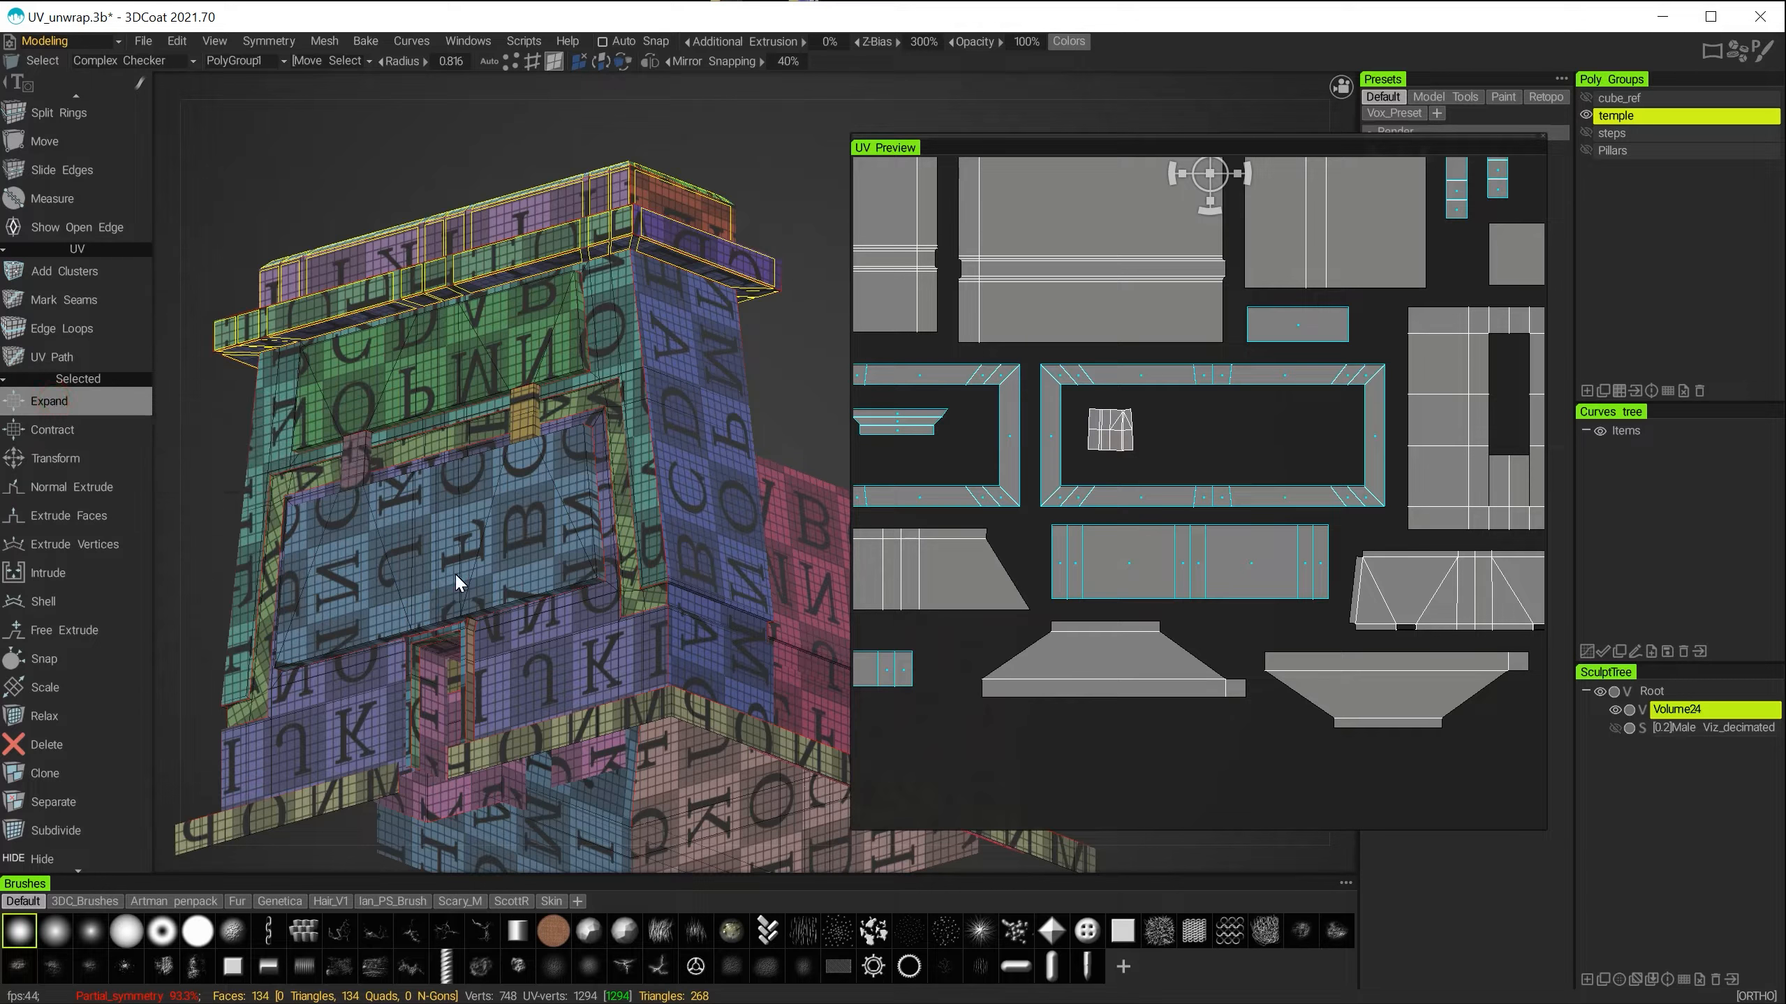
Shift the selected islands slightly to the right in the UV preview with the transform widget.
{"action": "right_click_drag", "start_coordinate": [1092, 551], "coordinate": [1028, 527], "text": "alt"}
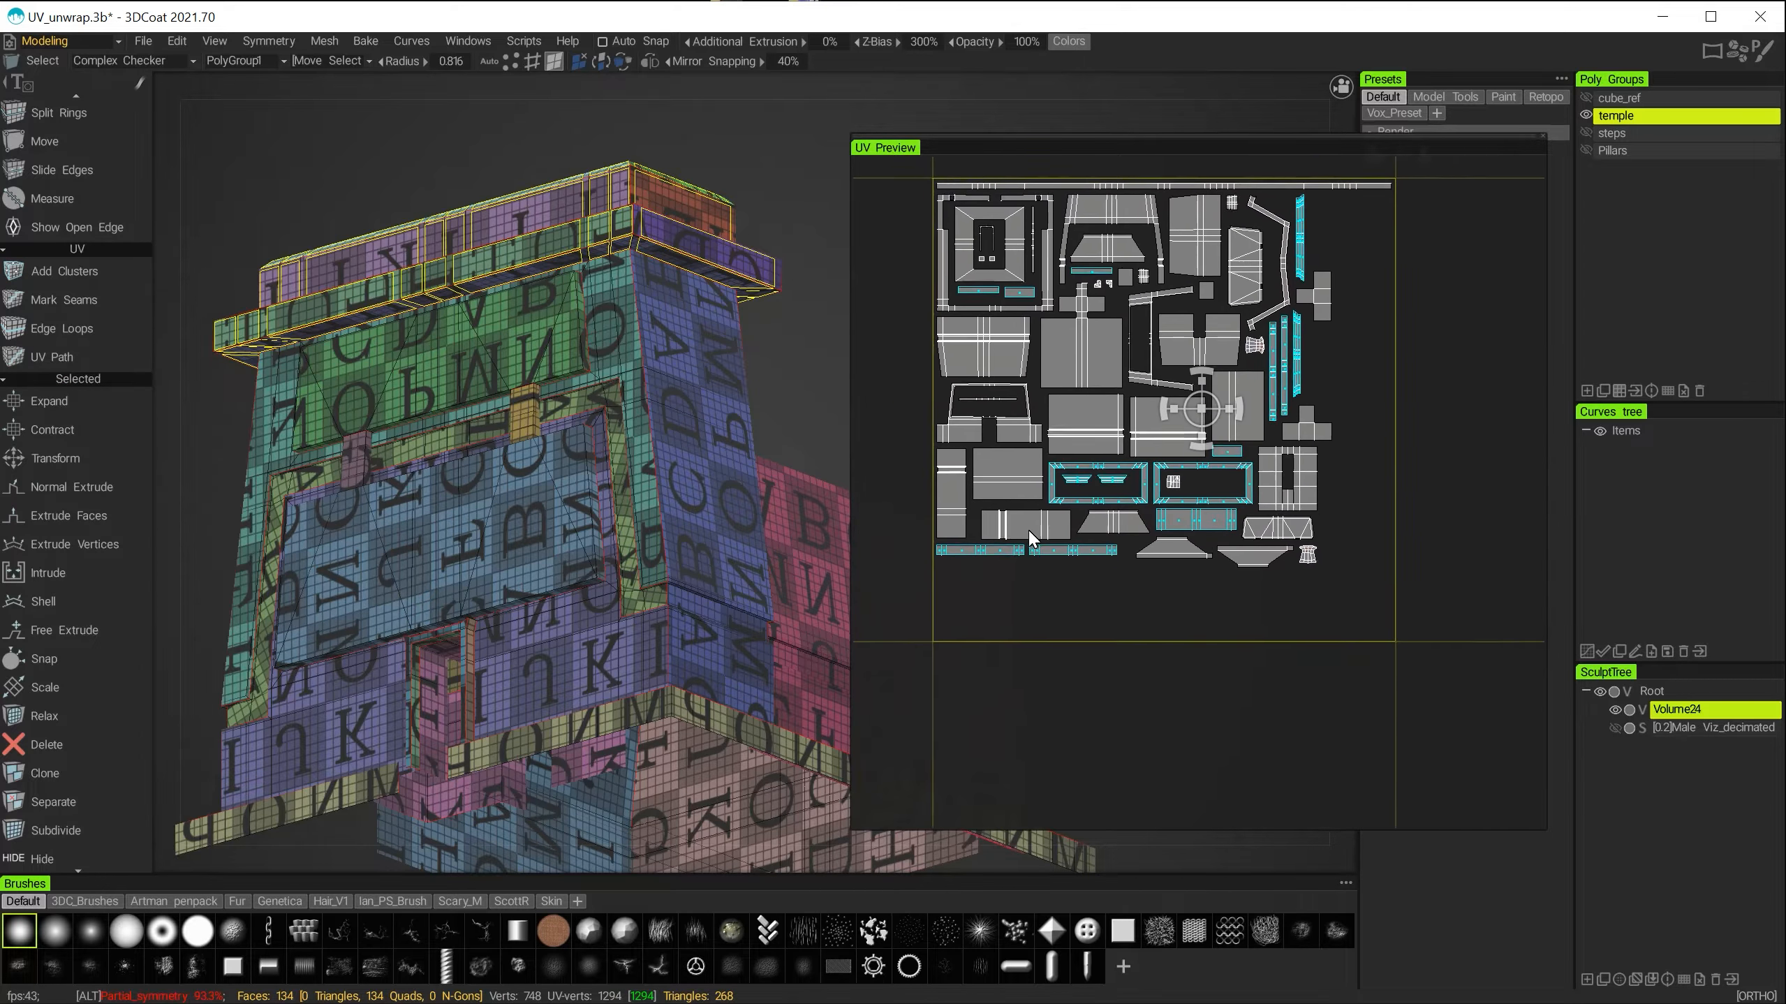
{"action": "middle_click_drag", "start_coordinate": [1056, 529], "coordinate": [1076, 618], "text": "alt"}
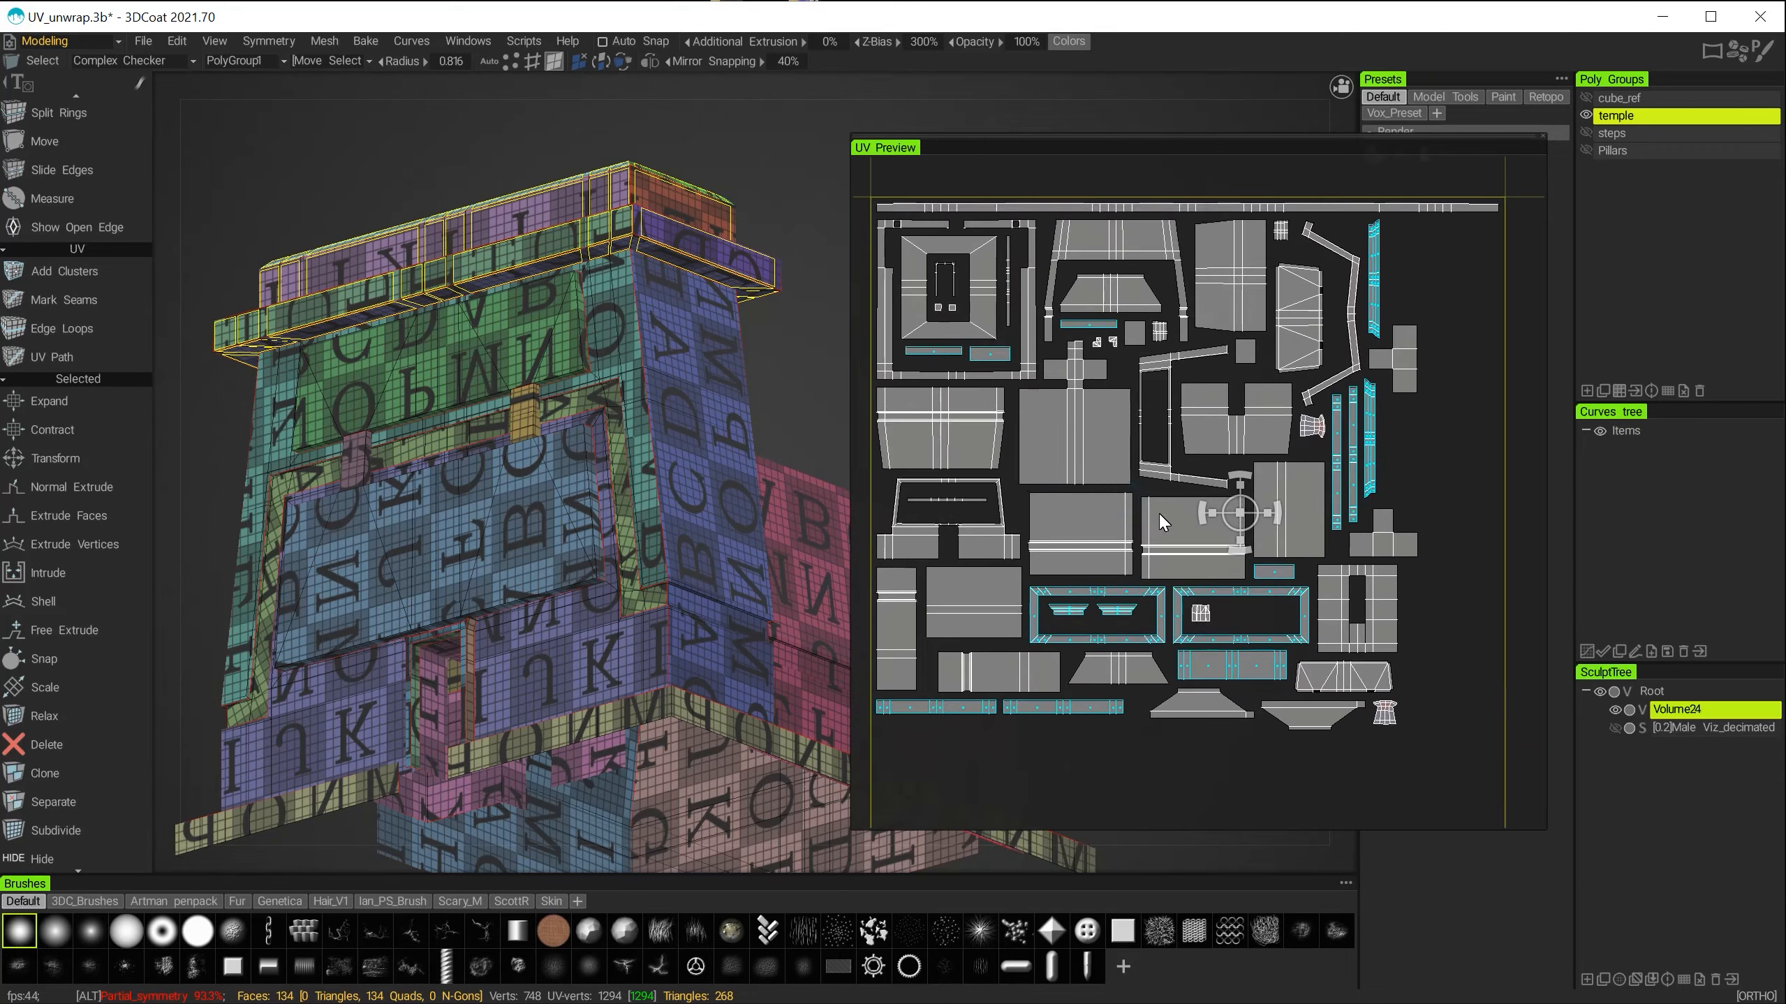
{"action": "scroll", "coordinate": [1158, 510], "scroll_direction": "up", "scroll_amount": 2}
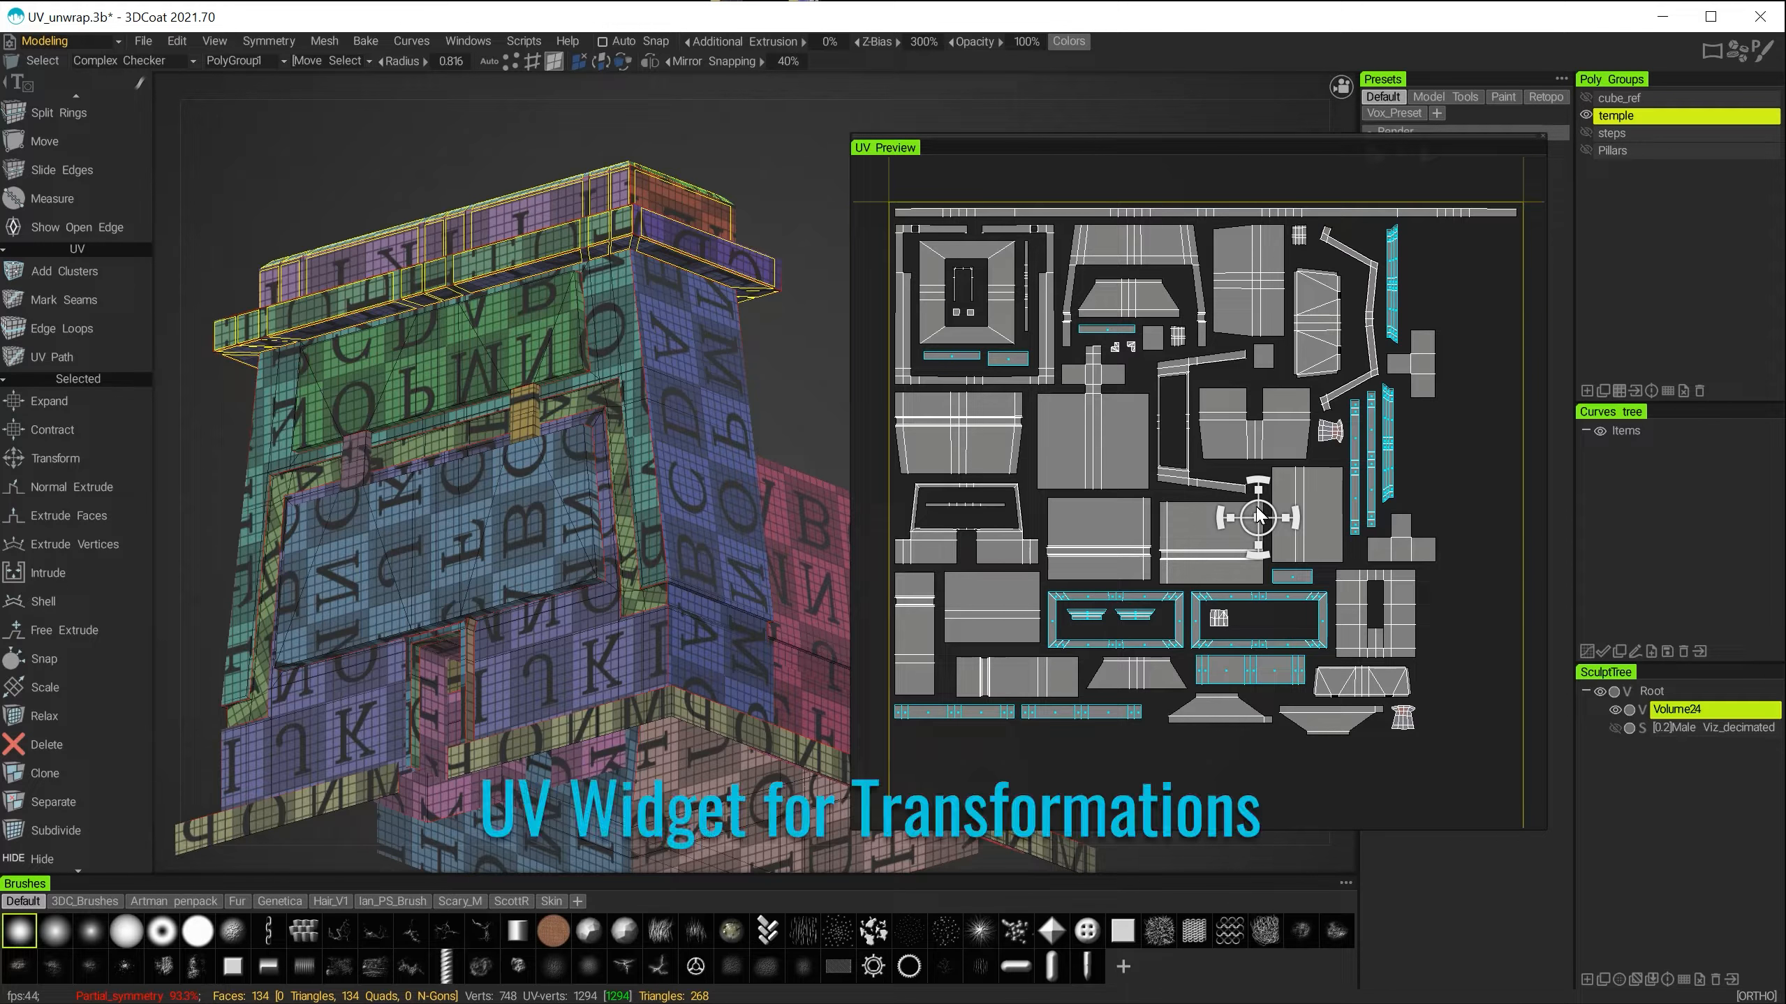
{"action": "mouse_move", "coordinate": [1259, 517]}
{"action": "left_mouse_down"}
{"action": "mouse_move", "coordinate": [1220, 516]}
{"action": "mouse_move", "coordinate": [1284, 522]}
{"action": "mouse_move", "coordinate": [1281, 492]}
{"action": "left_mouse_up"}
{"action": "right_click_drag", "start_coordinate": [1281, 492], "coordinate": [1206, 454], "text": "alt"}
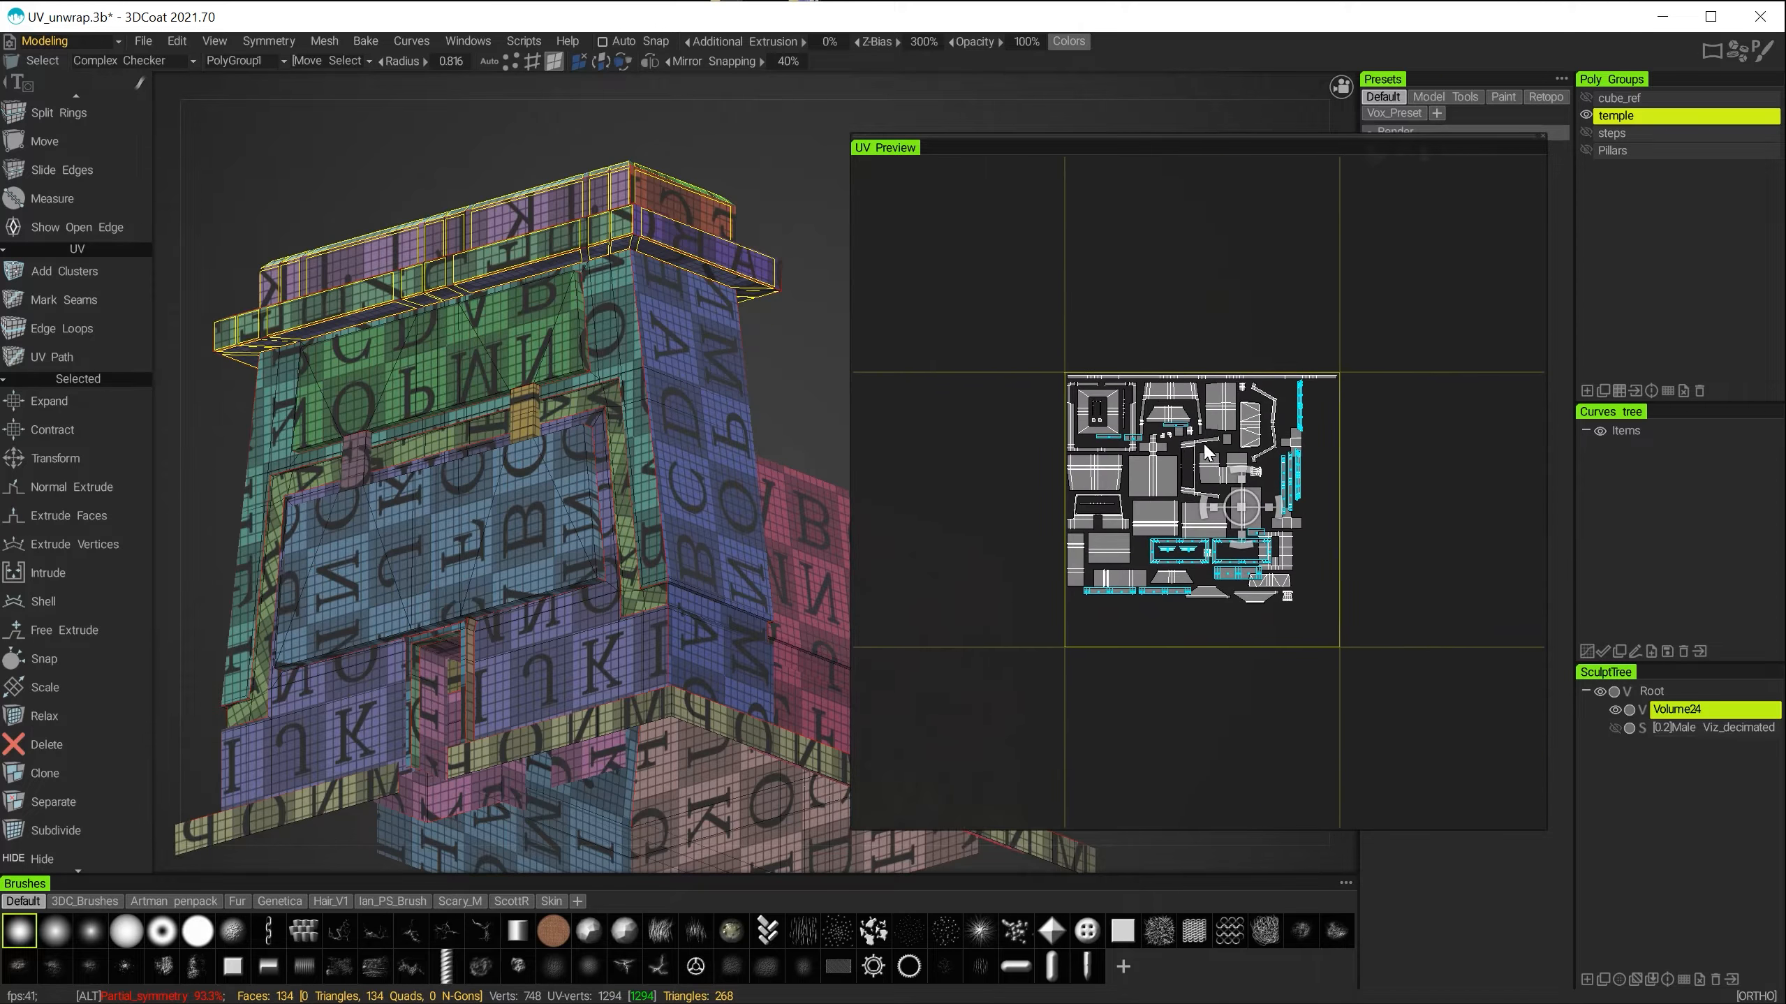
{"action": "middle_click_drag", "start_coordinate": [1206, 453], "coordinate": [1083, 373], "text": "alt"}
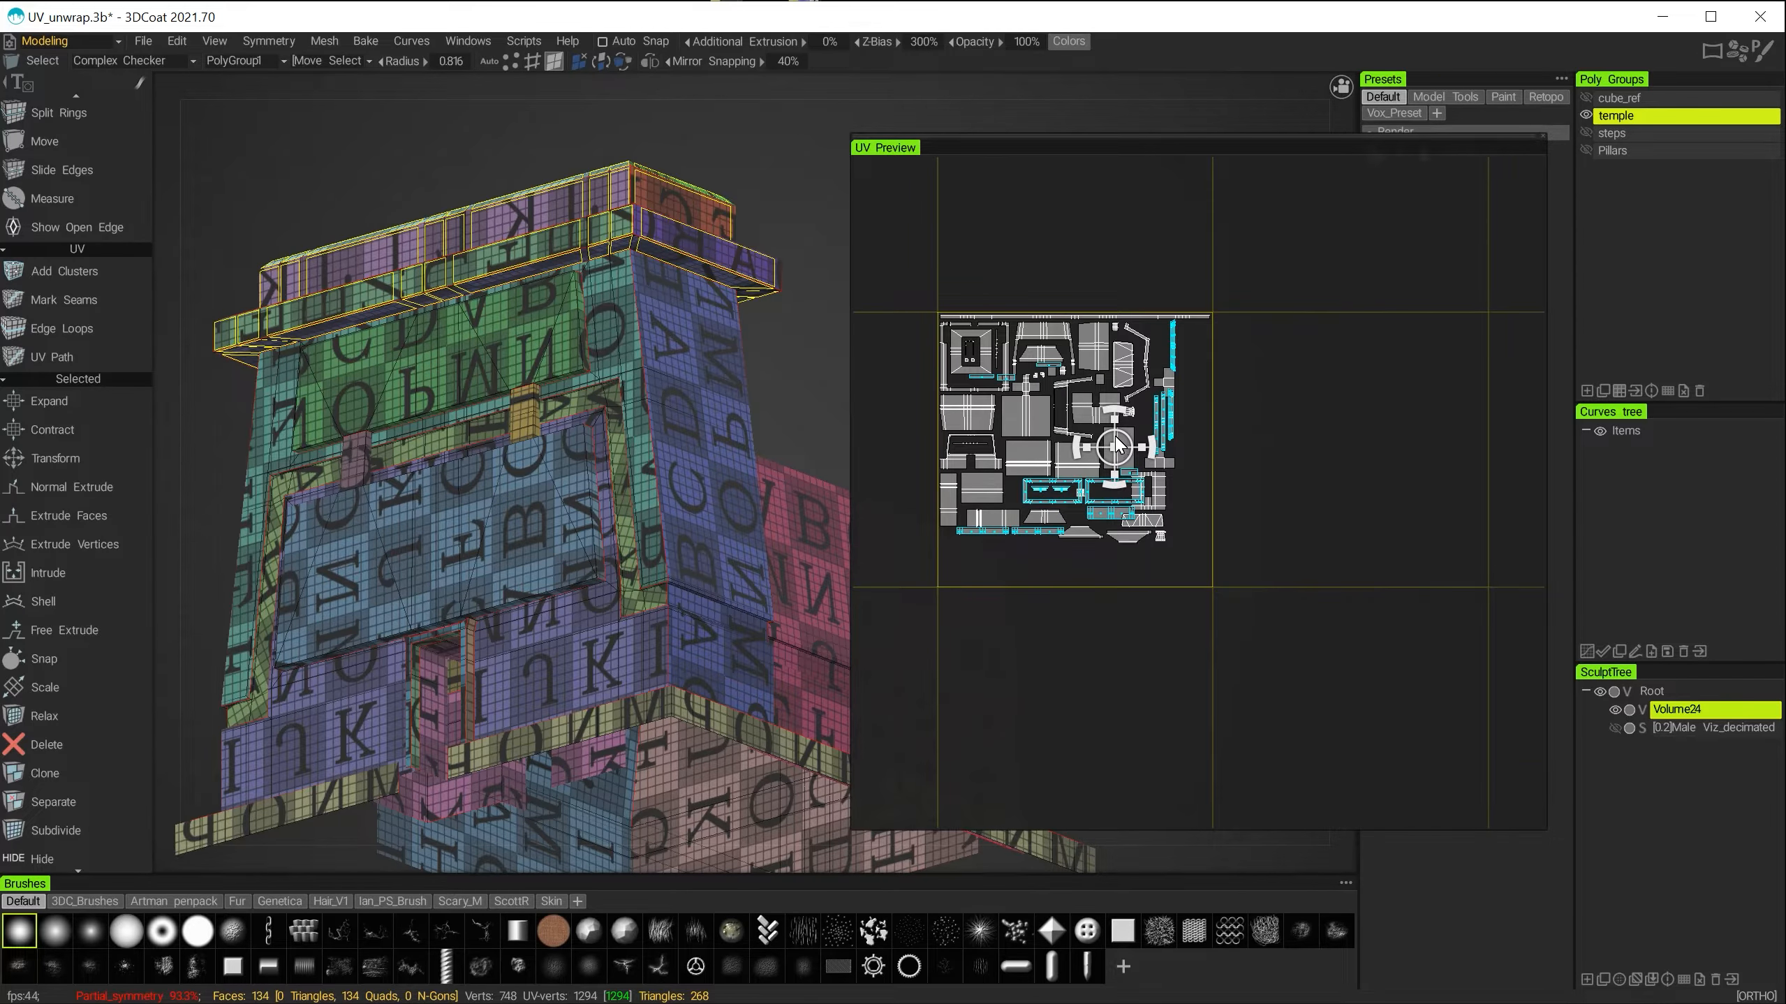
Move the selected parapet and cornice islands into the empty UV tile right of the main tile.
{"action": "left_click_drag", "start_coordinate": [1115, 445], "coordinate": [1395, 434]}
{"action": "middle_click_drag", "start_coordinate": [1363, 414], "coordinate": [1385, 613], "text": "alt"}
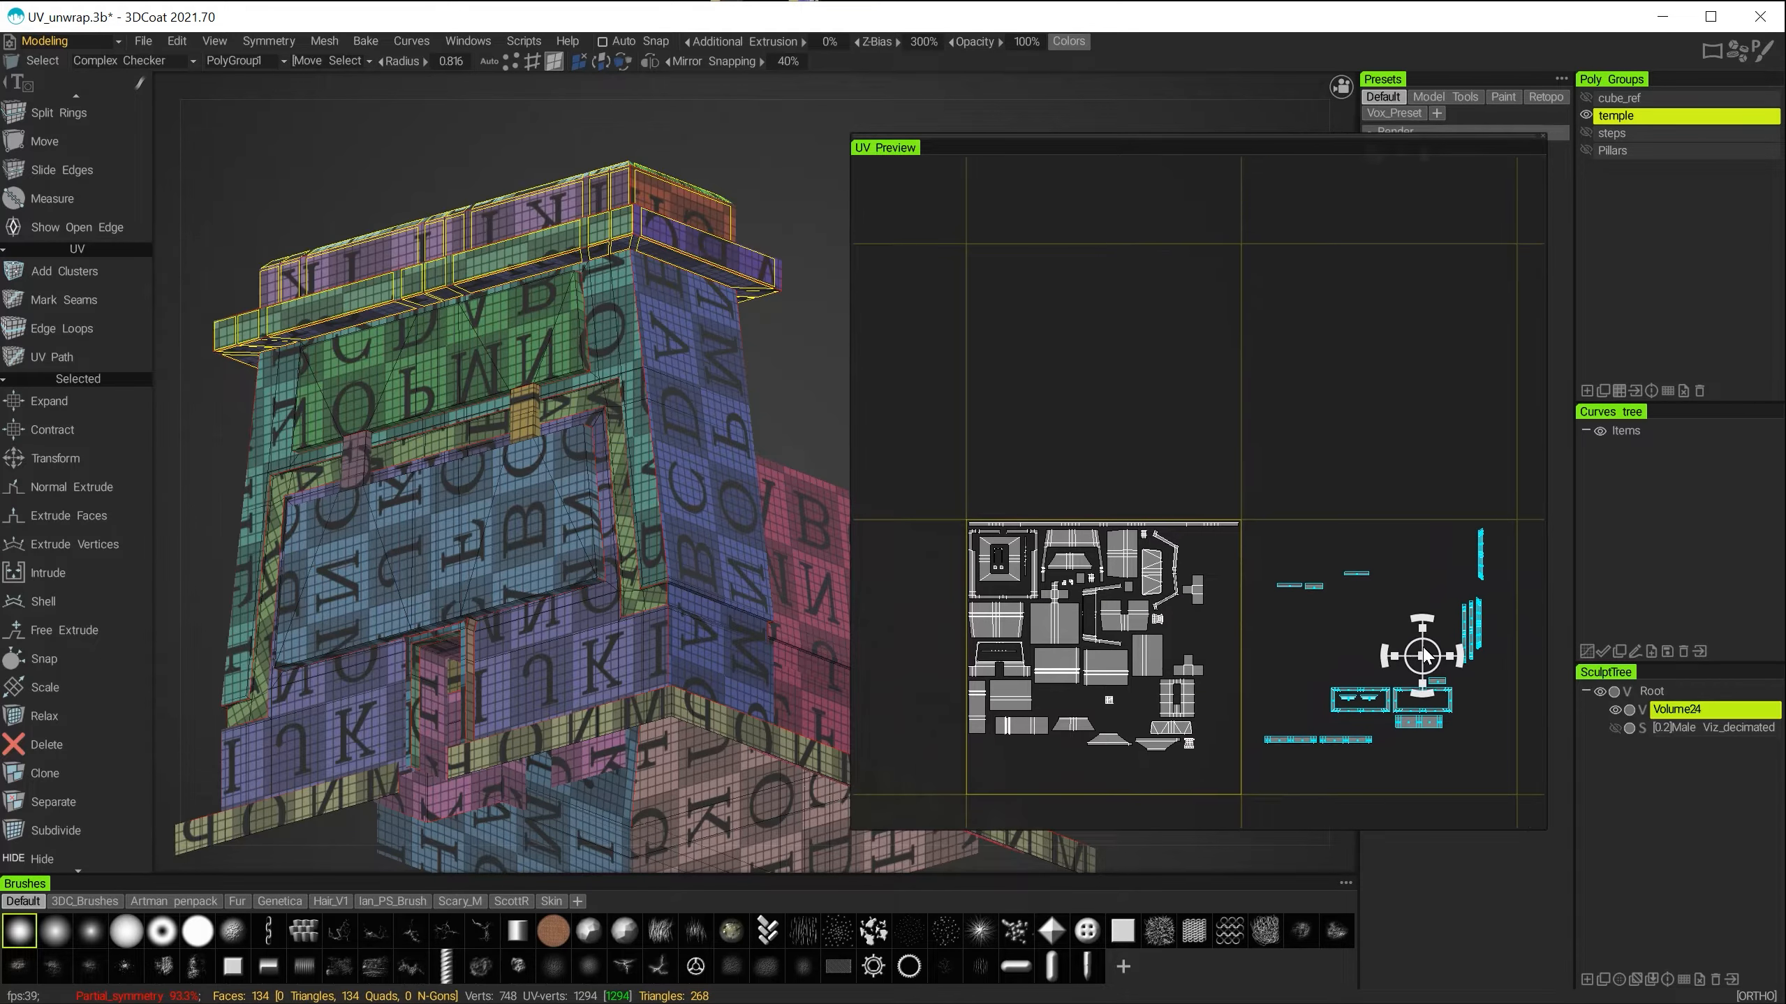
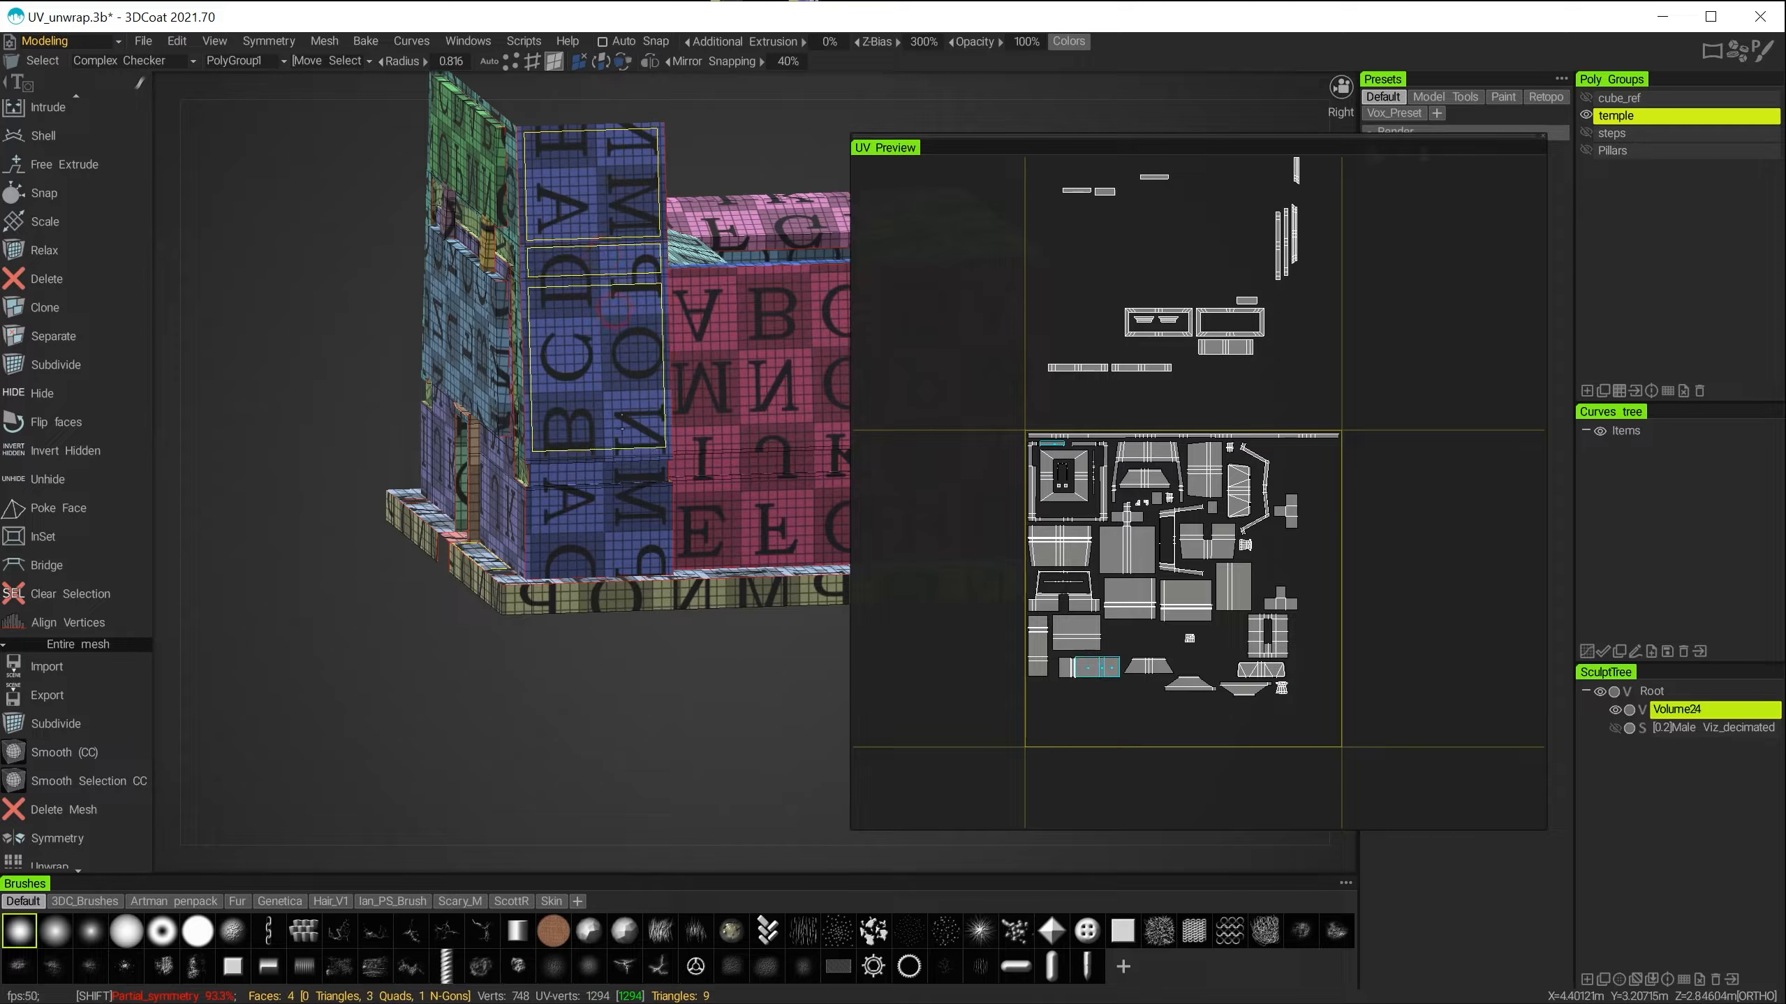
Select the outer side-wall faces of the temple's front tower on both sides of the building.
{"action": "left_click_drag", "start_coordinate": [478, 465], "coordinate": [528, 286], "text": "alt"}
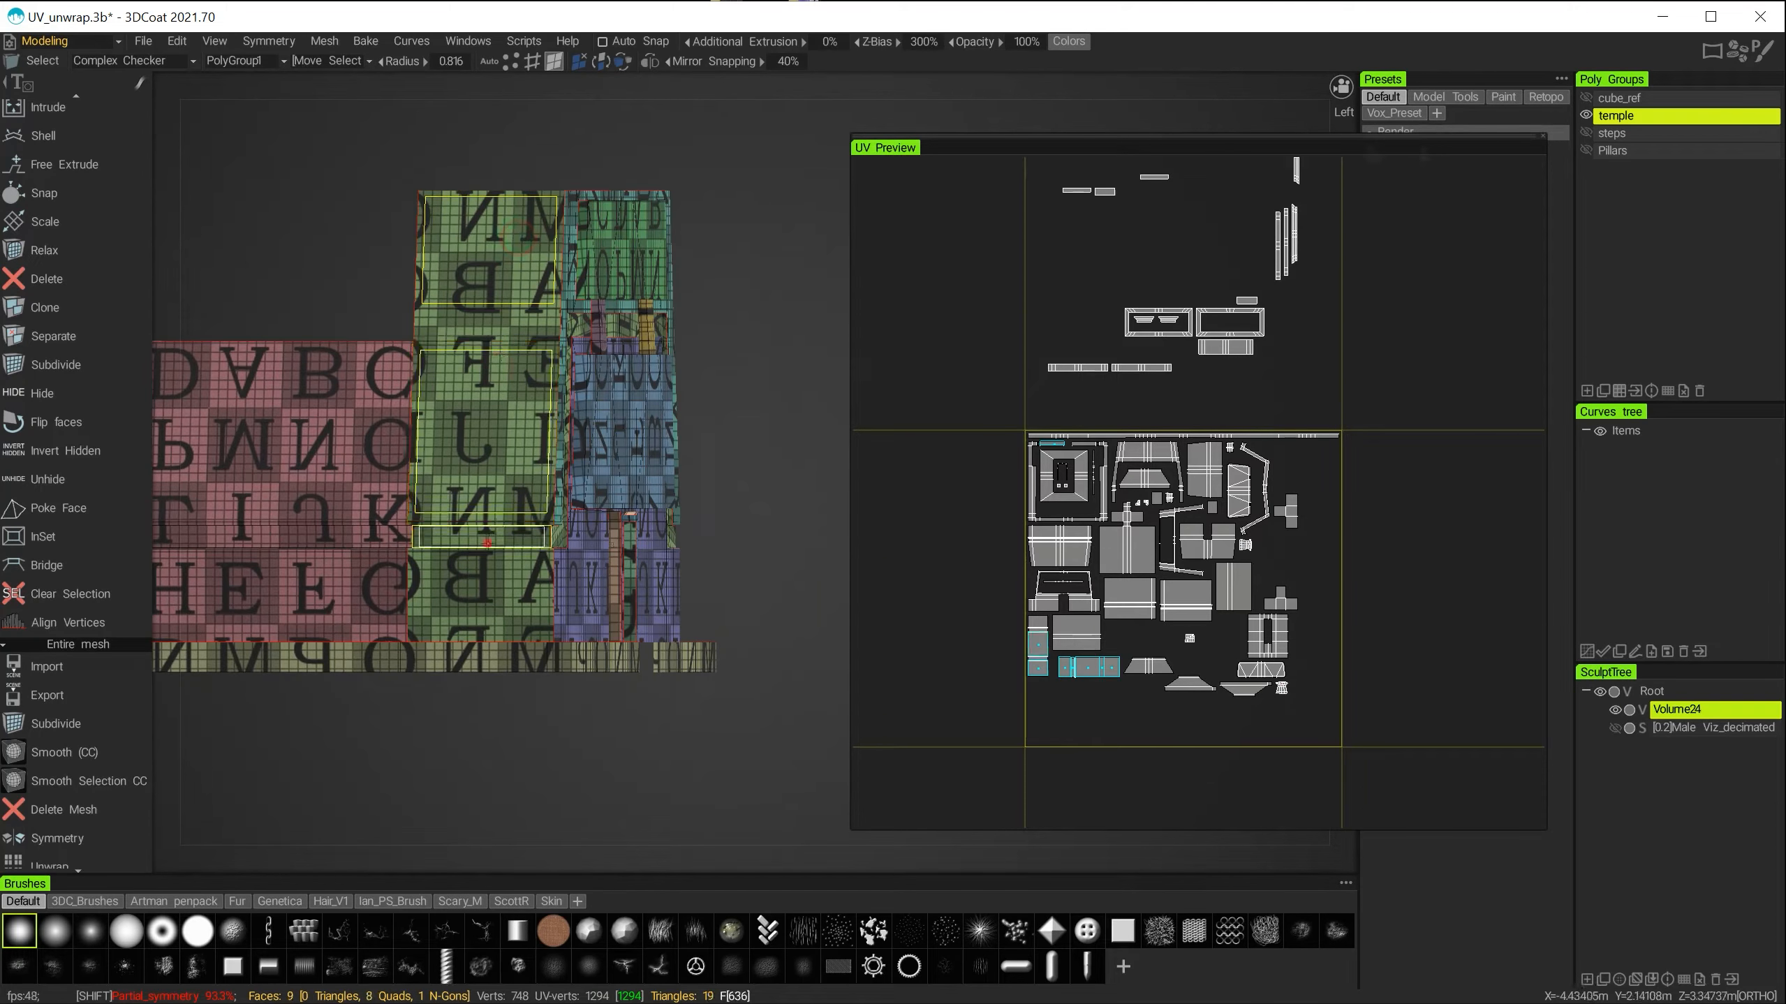
{"action": "scroll", "coordinate": [1160, 664], "scroll_direction": "up", "scroll_amount": 5}
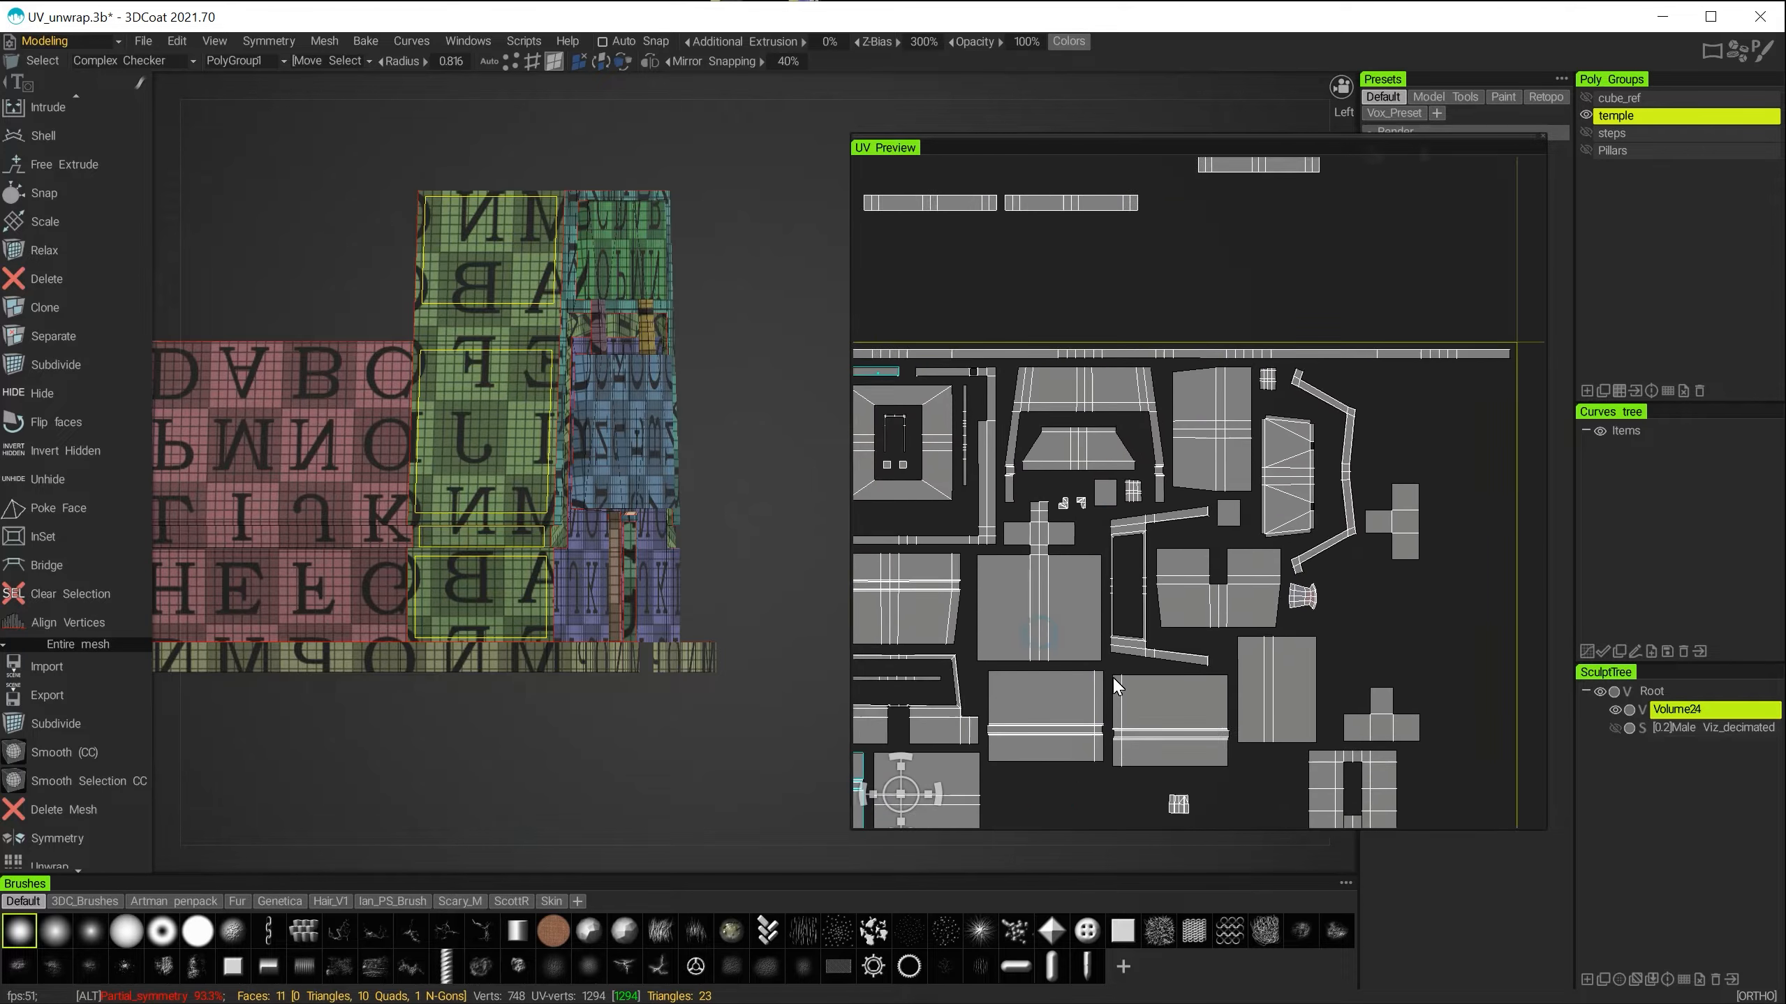
{"action": "left_click_drag", "start_coordinate": [774, 563], "coordinate": [337, 475], "text": "alt"}
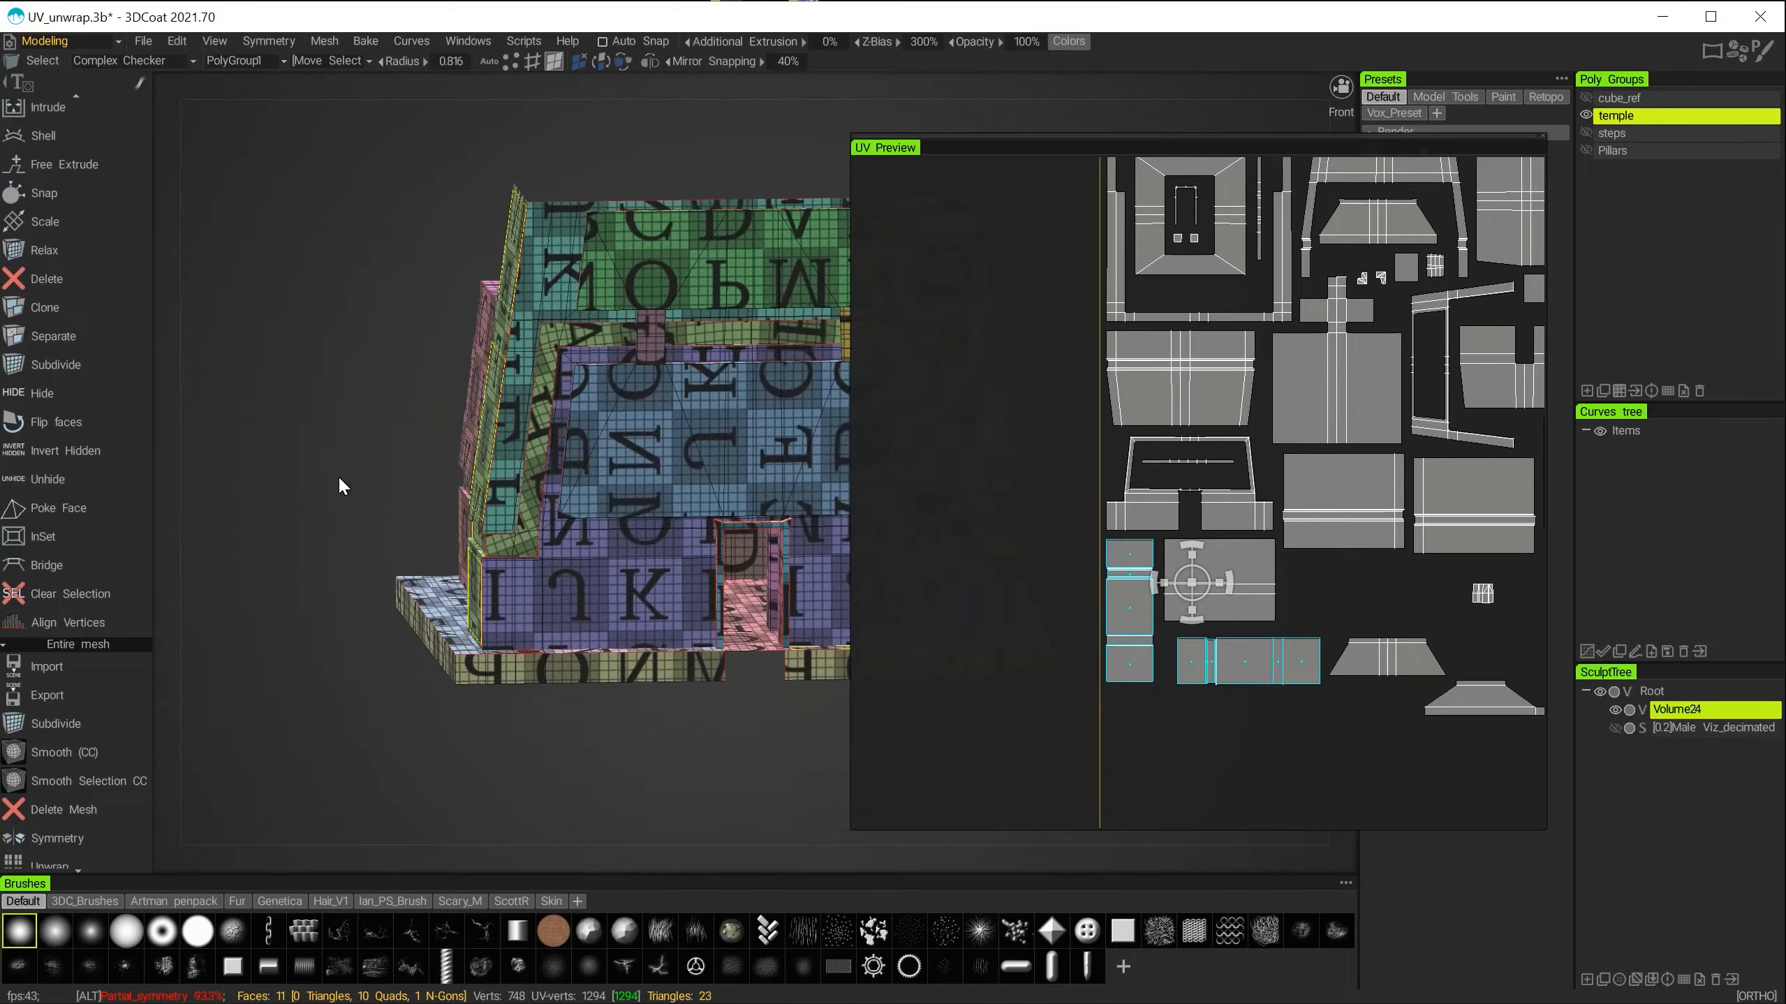
Try to move the selected side-wall faces left out of the main UV tile, inspect the checker pattern, and undo the move.
{"action": "left_click_drag", "start_coordinate": [1193, 582], "coordinate": [980, 576]}
{"action": "right_click_drag", "start_coordinate": [1063, 667], "coordinate": [1153, 608], "text": "alt"}
{"action": "middle_click_drag", "start_coordinate": [1153, 608], "coordinate": [1292, 425], "text": "alt"}
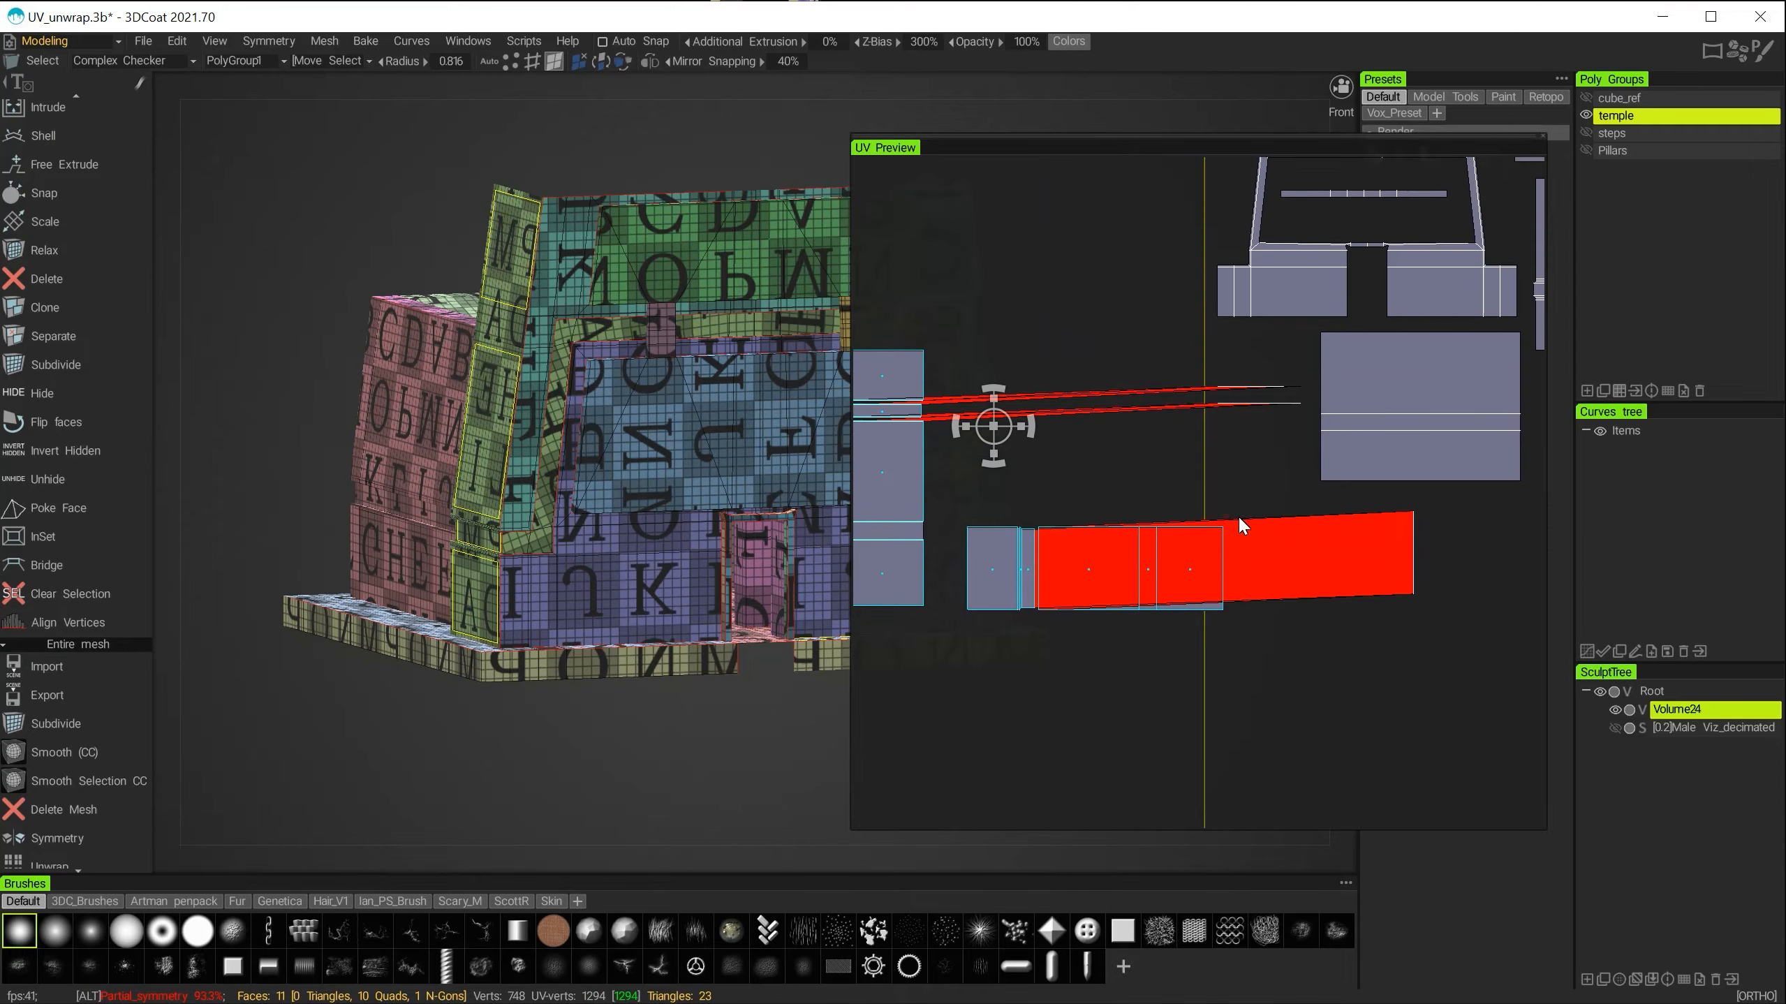
{"action": "left_click_drag", "start_coordinate": [418, 576], "coordinate": [596, 506], "text": "alt"}
{"action": "right_click_drag", "start_coordinate": [596, 506], "coordinate": [751, 613], "text": "alt"}
{"action": "middle_click_drag", "start_coordinate": [751, 612], "coordinate": [469, 491], "text": "alt"}
{"action": "left_click_drag", "start_coordinate": [444, 441], "coordinate": [408, 535], "text": "alt"}
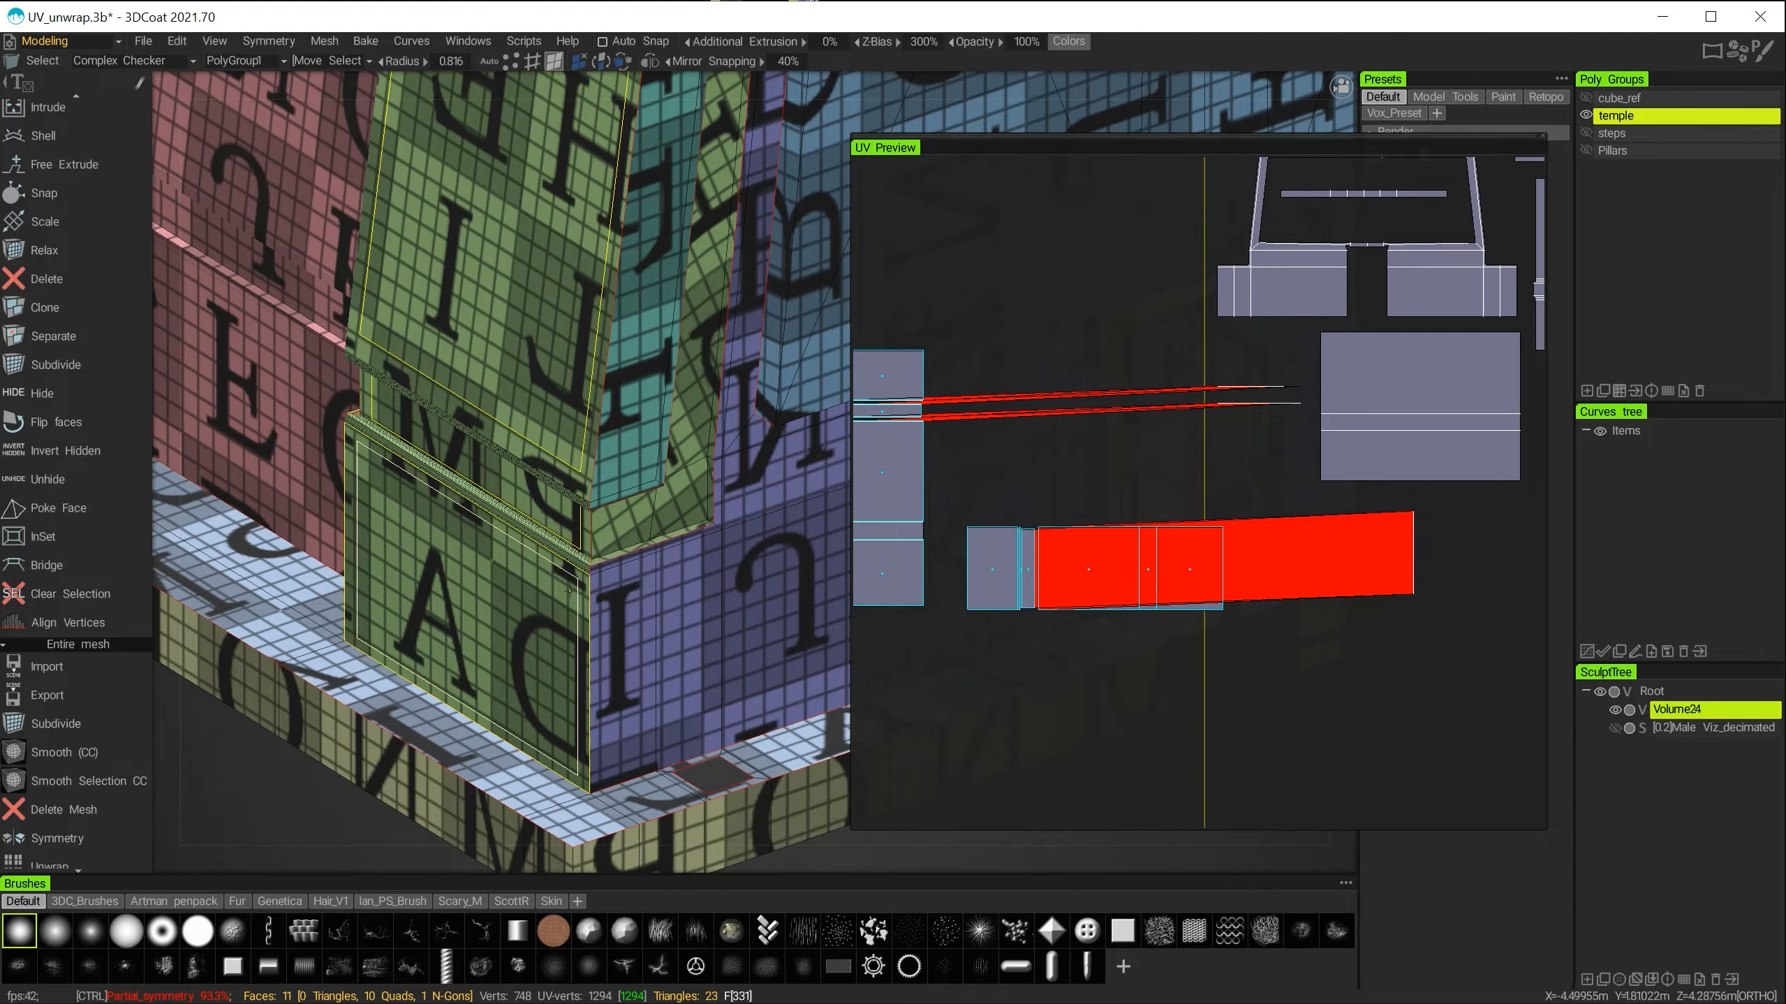
{"action": "key", "text": "ctrl+z"}
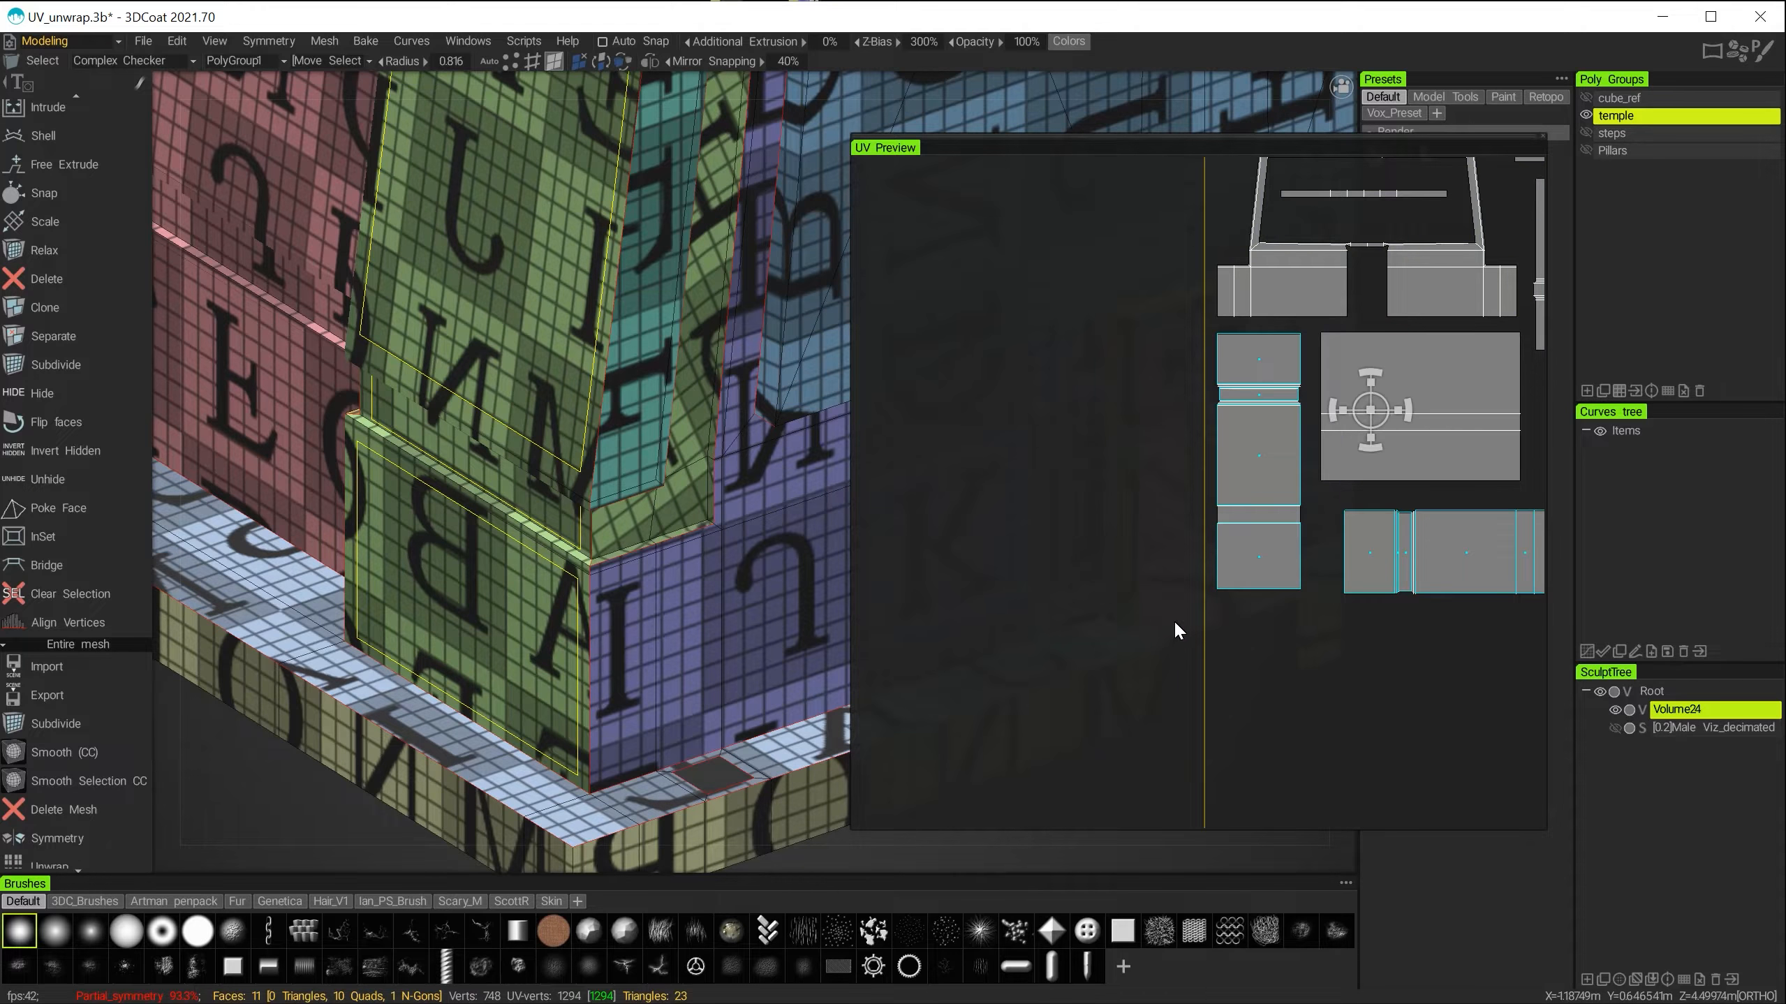
Add the missing faces of both tower side-wall islands to the selection and move the islands into the UV tile left of the main one.
{"action": "right_click_drag", "start_coordinate": [1174, 619], "coordinate": [1216, 566], "text": "alt"}
{"action": "middle_click_drag", "start_coordinate": [1218, 573], "coordinate": [1030, 563], "text": "alt"}
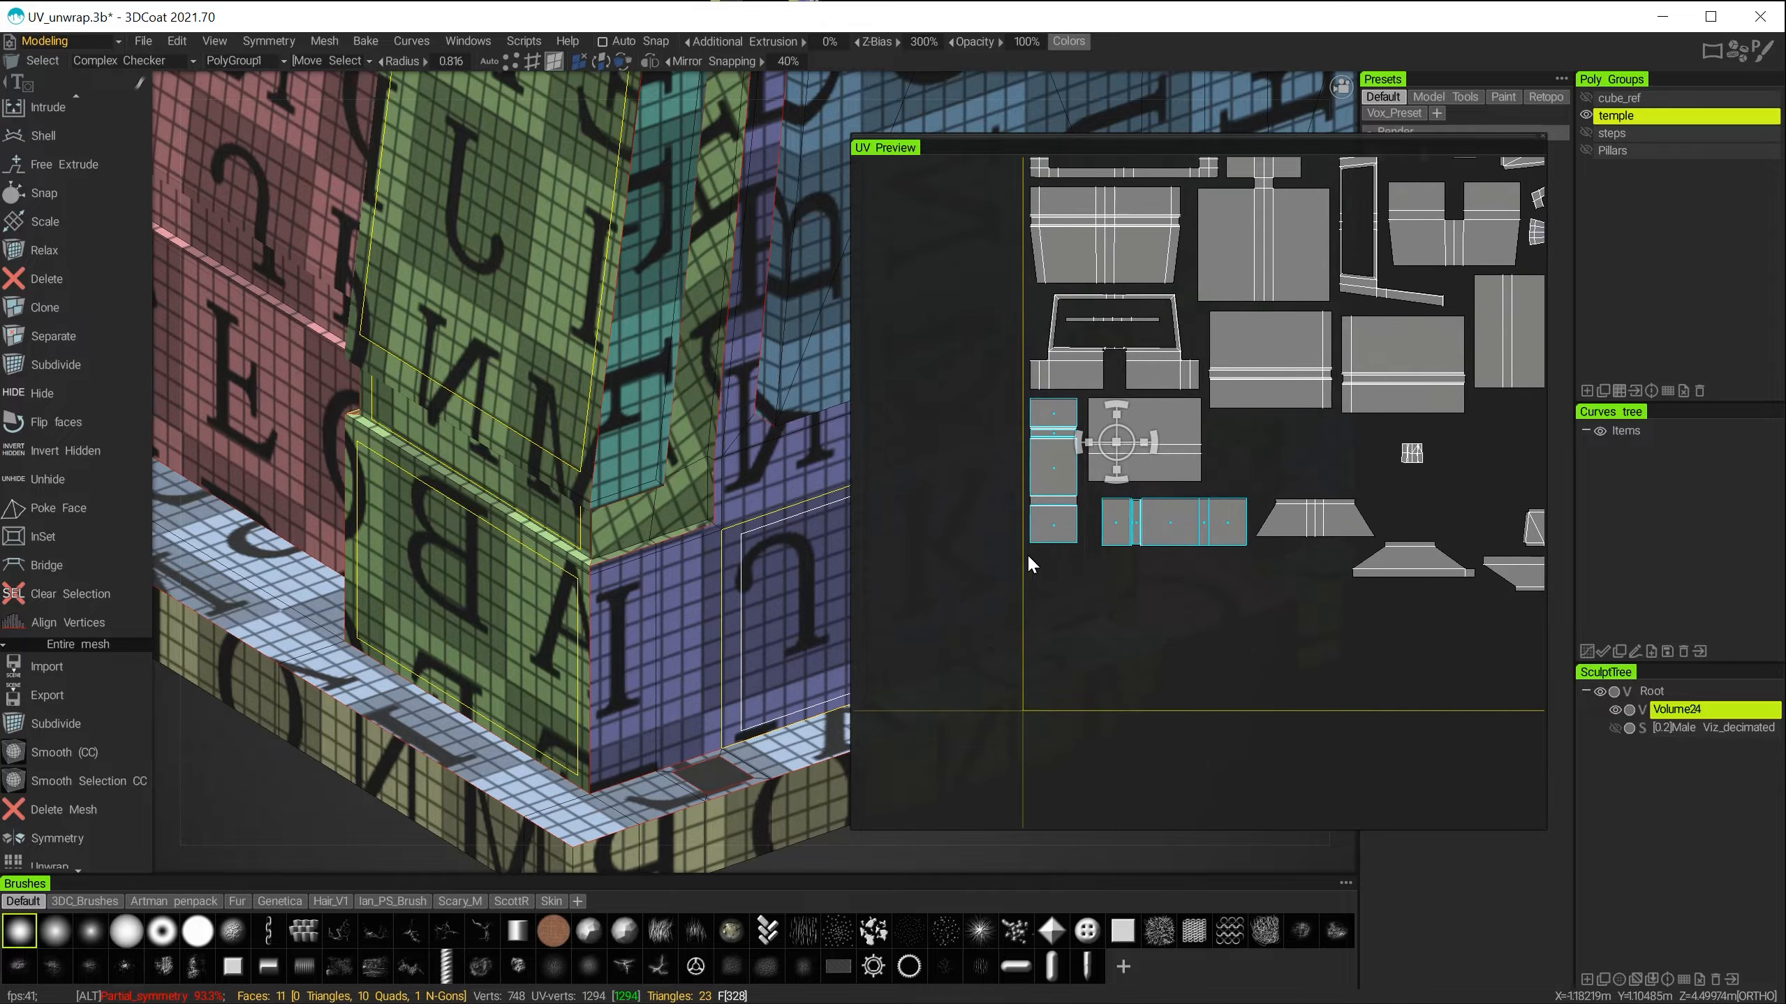
{"action": "left_click", "coordinate": [1048, 485]}
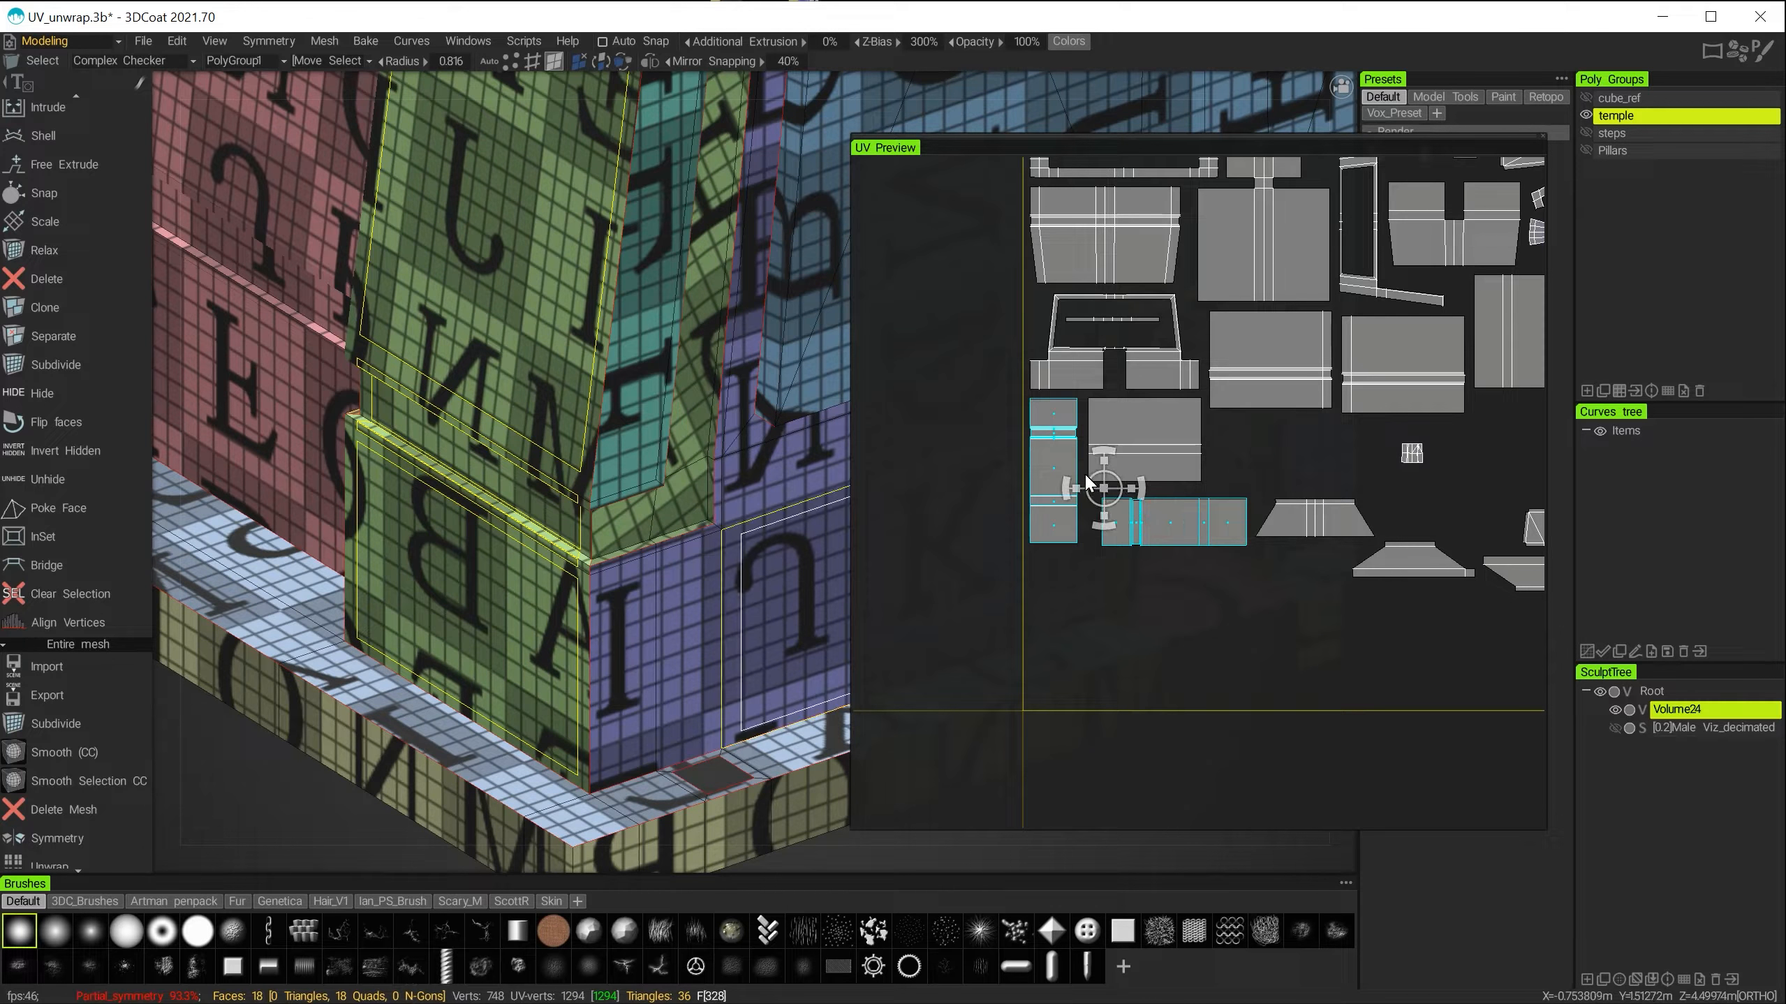
{"action": "left_click_drag", "start_coordinate": [1105, 486], "coordinate": [976, 504]}
{"action": "right_click_drag", "start_coordinate": [1005, 485], "coordinate": [1087, 462], "text": "alt"}
{"action": "middle_click_drag", "start_coordinate": [1087, 462], "coordinate": [1181, 524], "text": "alt"}
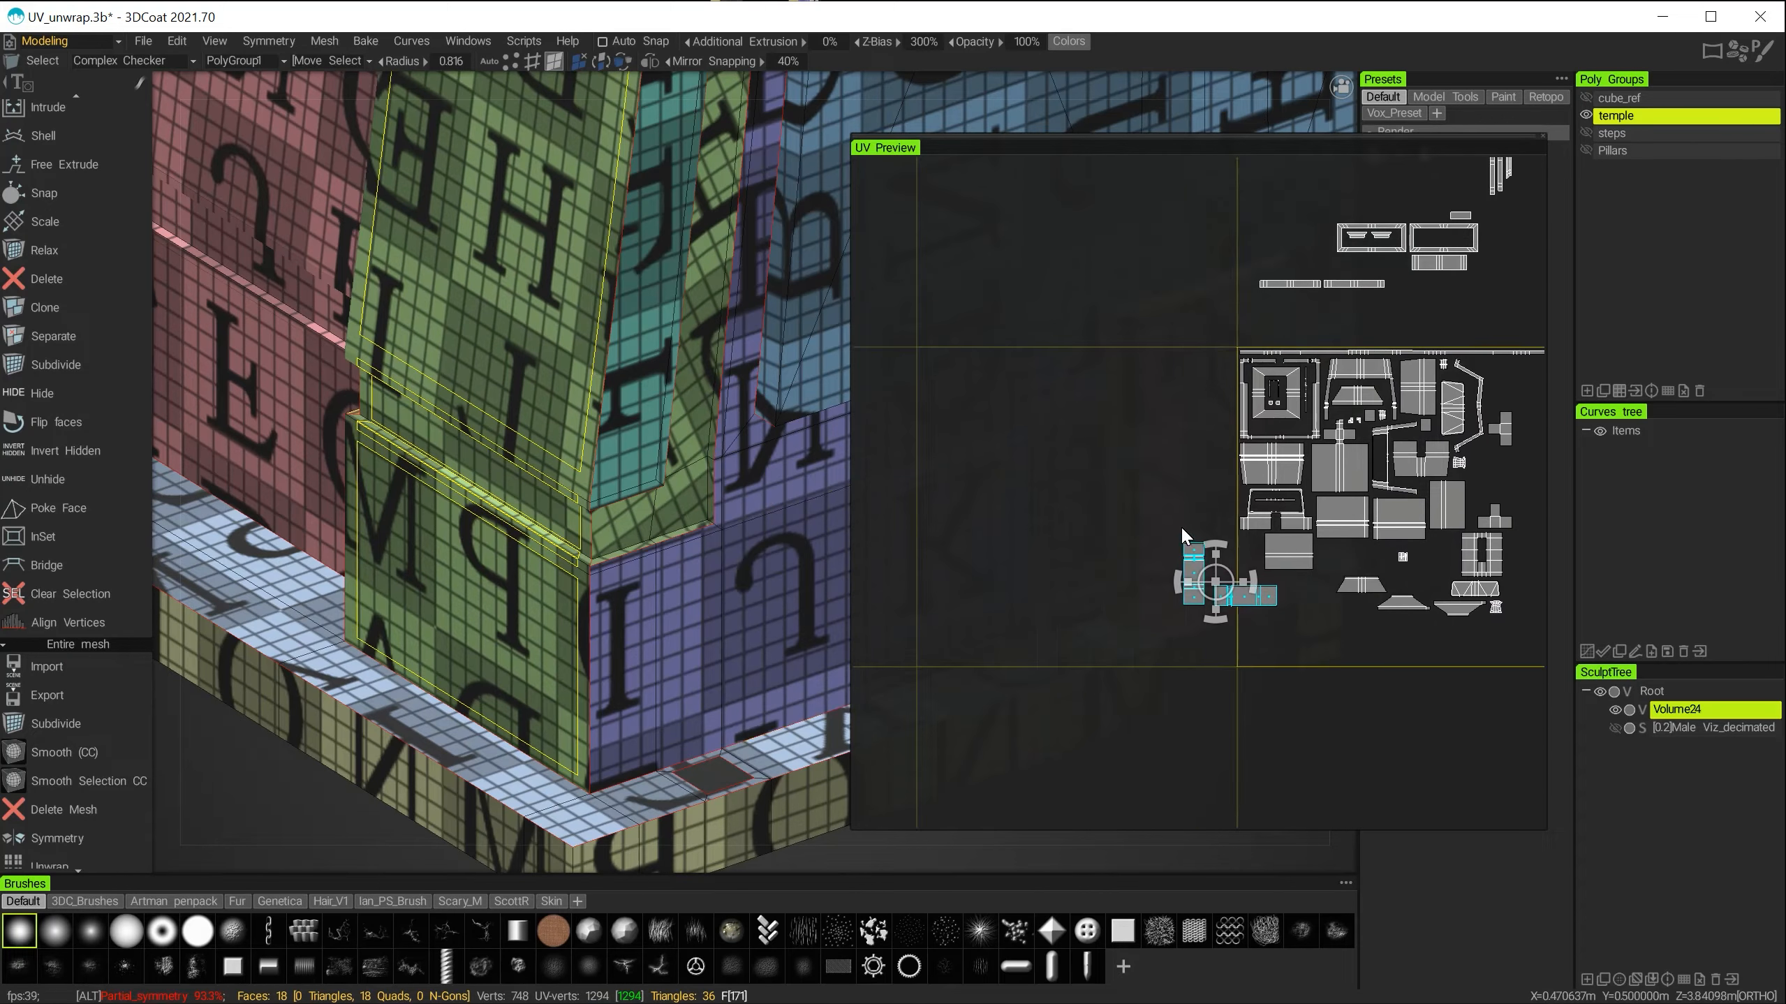
{"action": "left_click_drag", "start_coordinate": [1219, 580], "coordinate": [976, 568]}
{"action": "middle_click_drag", "start_coordinate": [1174, 455], "coordinate": [1043, 436], "text": "alt"}
Examine the checker pattern on the front tower's side wall and the position of its islands in the UV preview.
{"action": "right_click_drag", "start_coordinate": [675, 458], "coordinate": [450, 312], "text": "alt"}
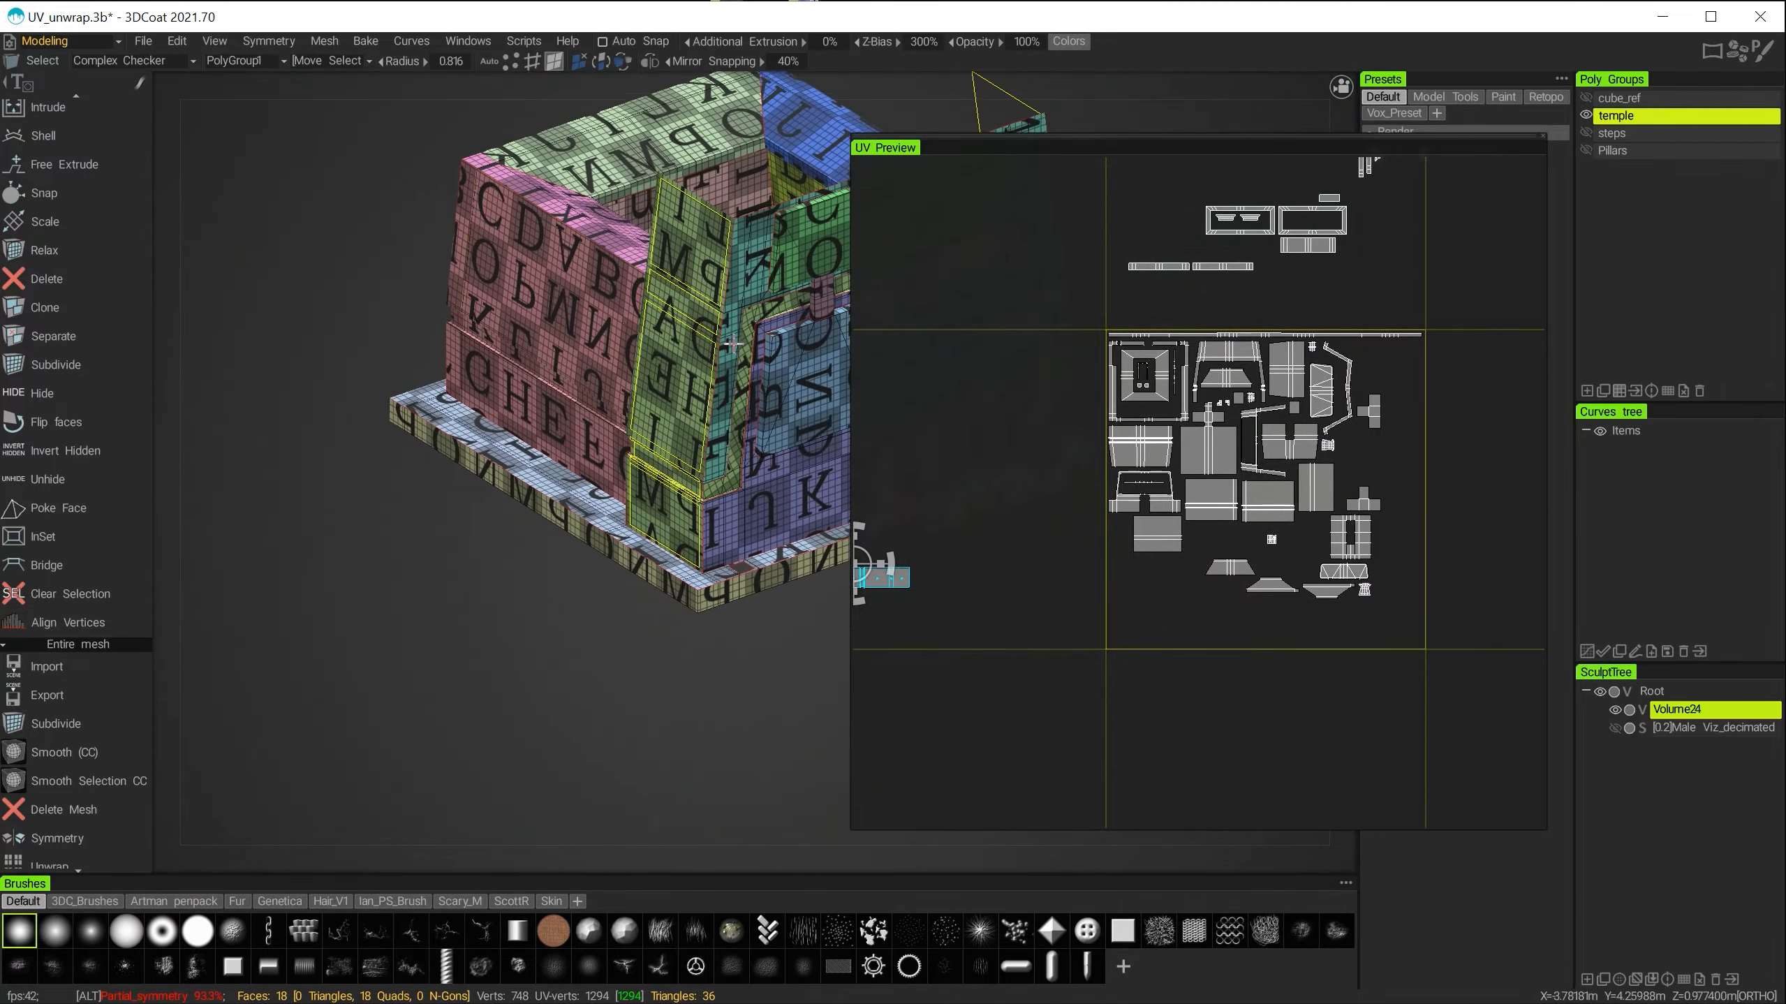
{"action": "middle_click_drag", "start_coordinate": [745, 388], "coordinate": [538, 492], "text": "alt"}
{"action": "left_click_drag", "start_coordinate": [623, 491], "coordinate": [701, 465], "text": "alt"}
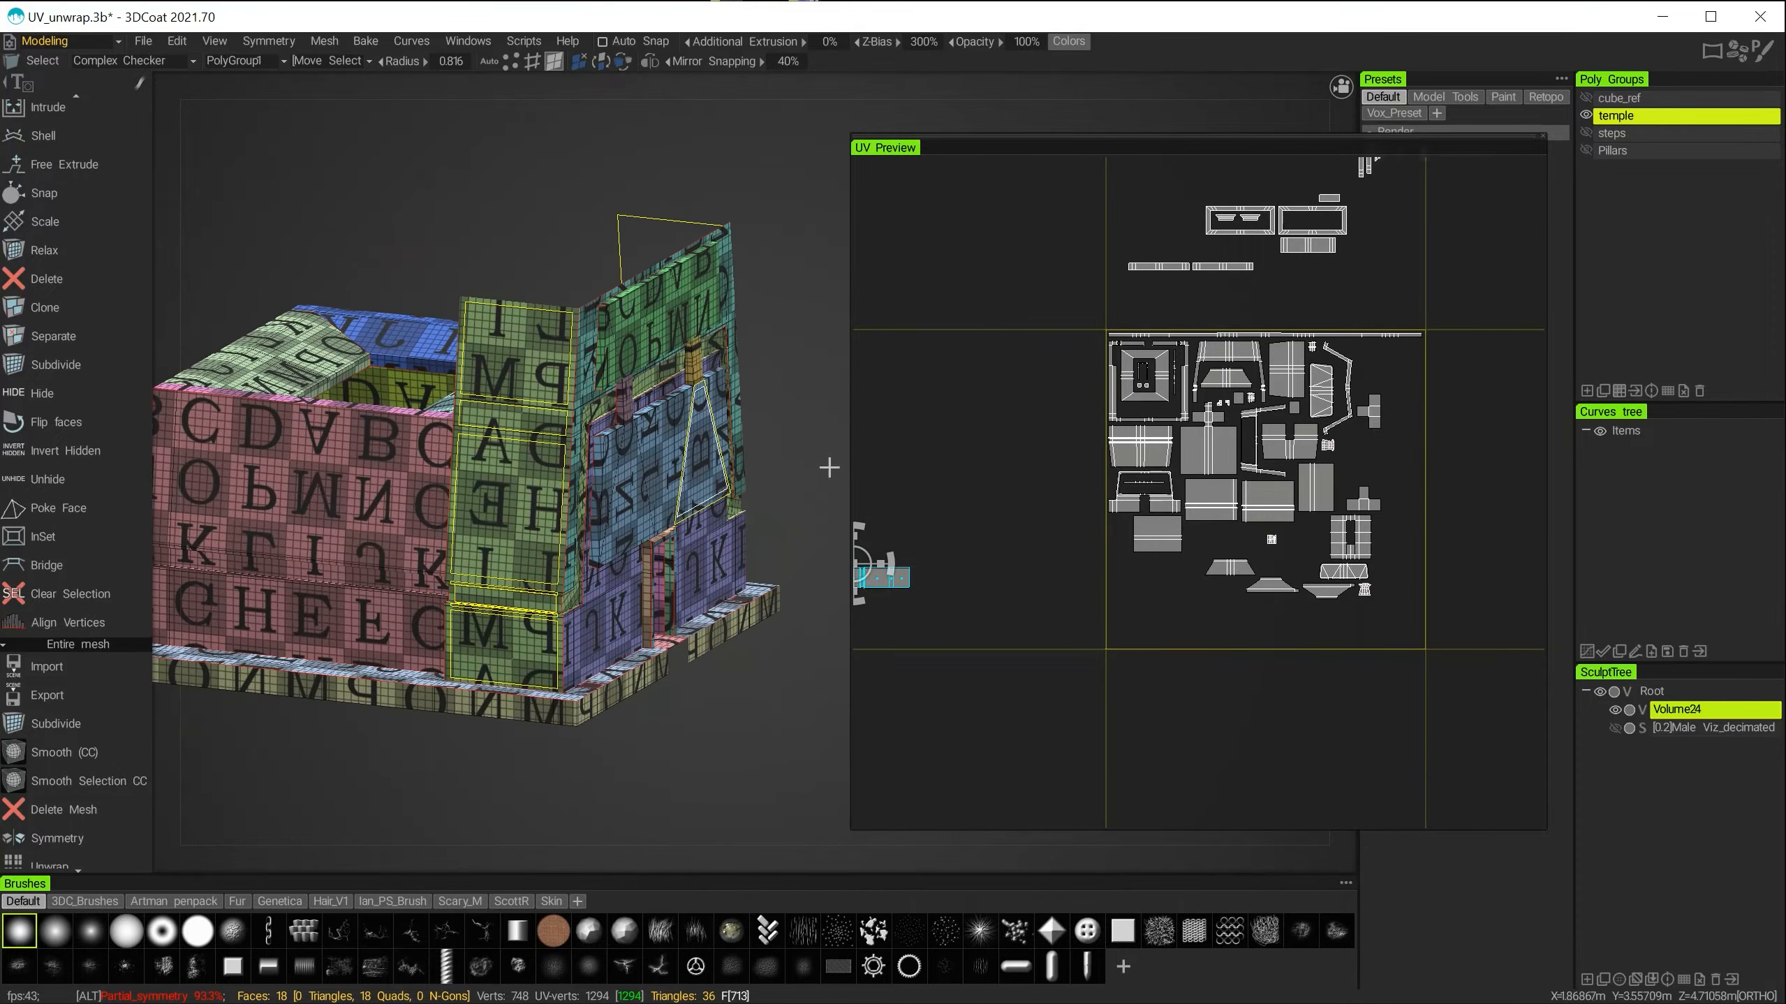
{"action": "scroll", "coordinate": [1202, 469], "scroll_direction": "down", "scroll_amount": 4}
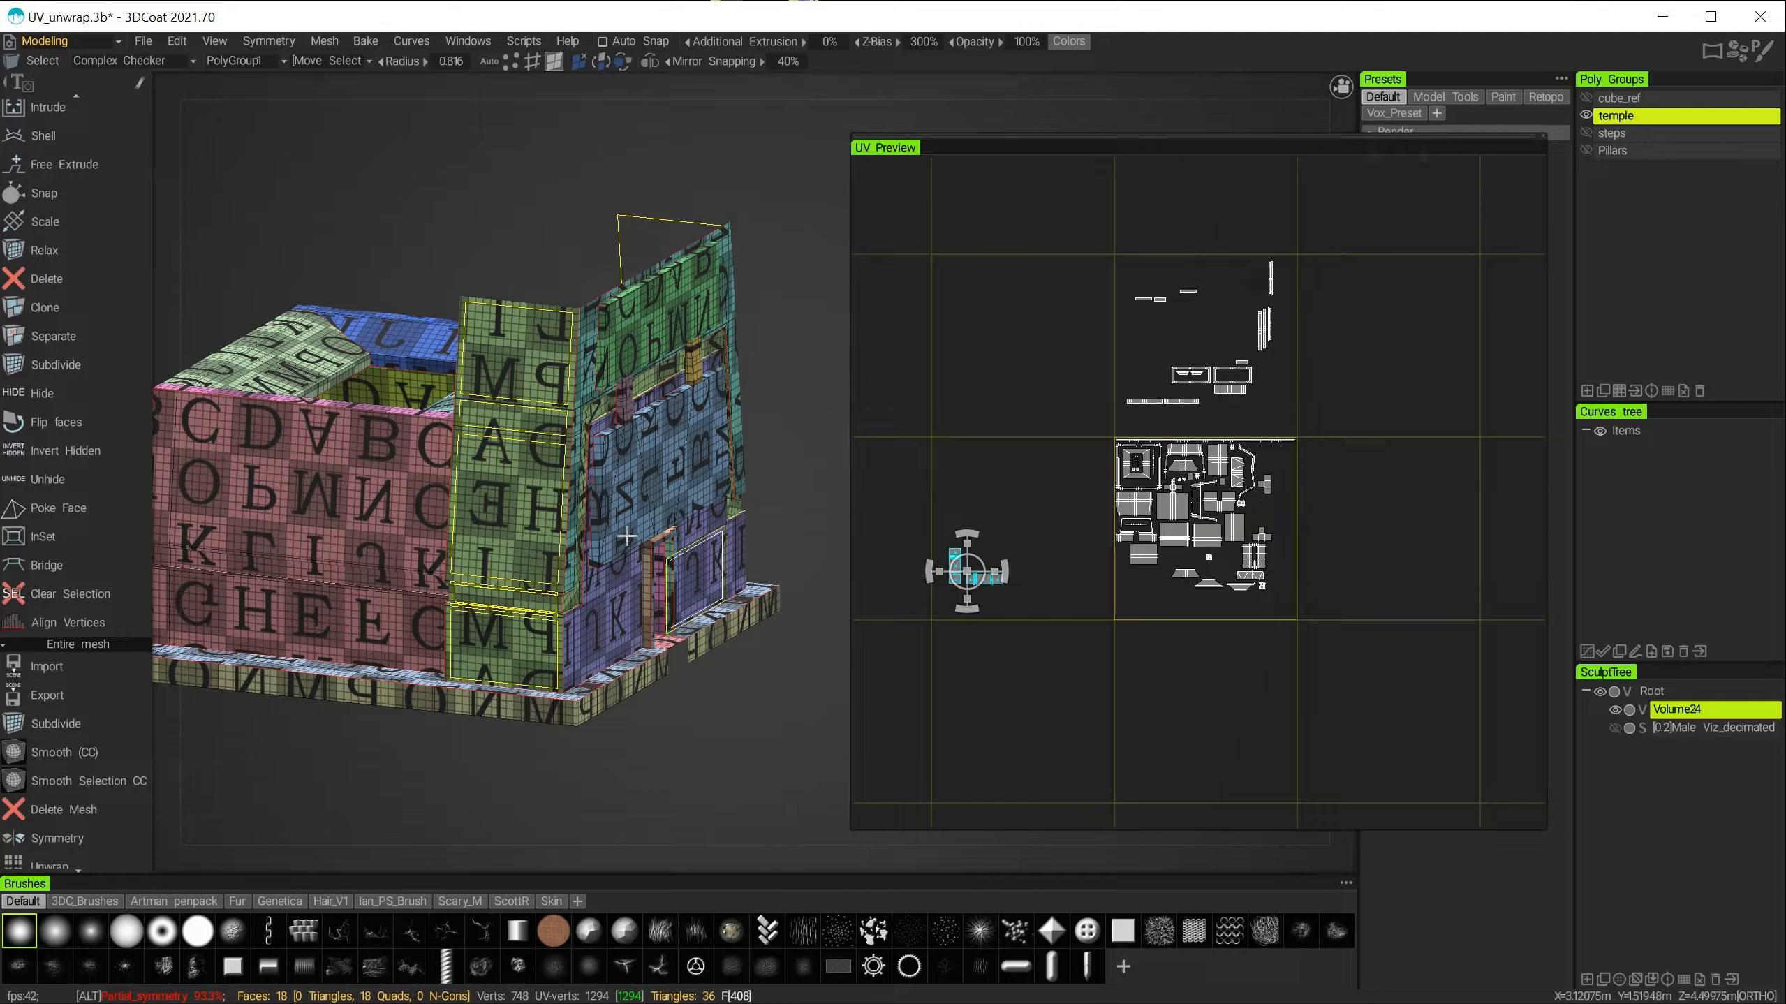
{"action": "left_click_drag", "start_coordinate": [510, 504], "coordinate": [482, 480], "text": "alt"}
{"action": "scroll", "coordinate": [1223, 539], "scroll_direction": "up", "scroll_amount": 5}
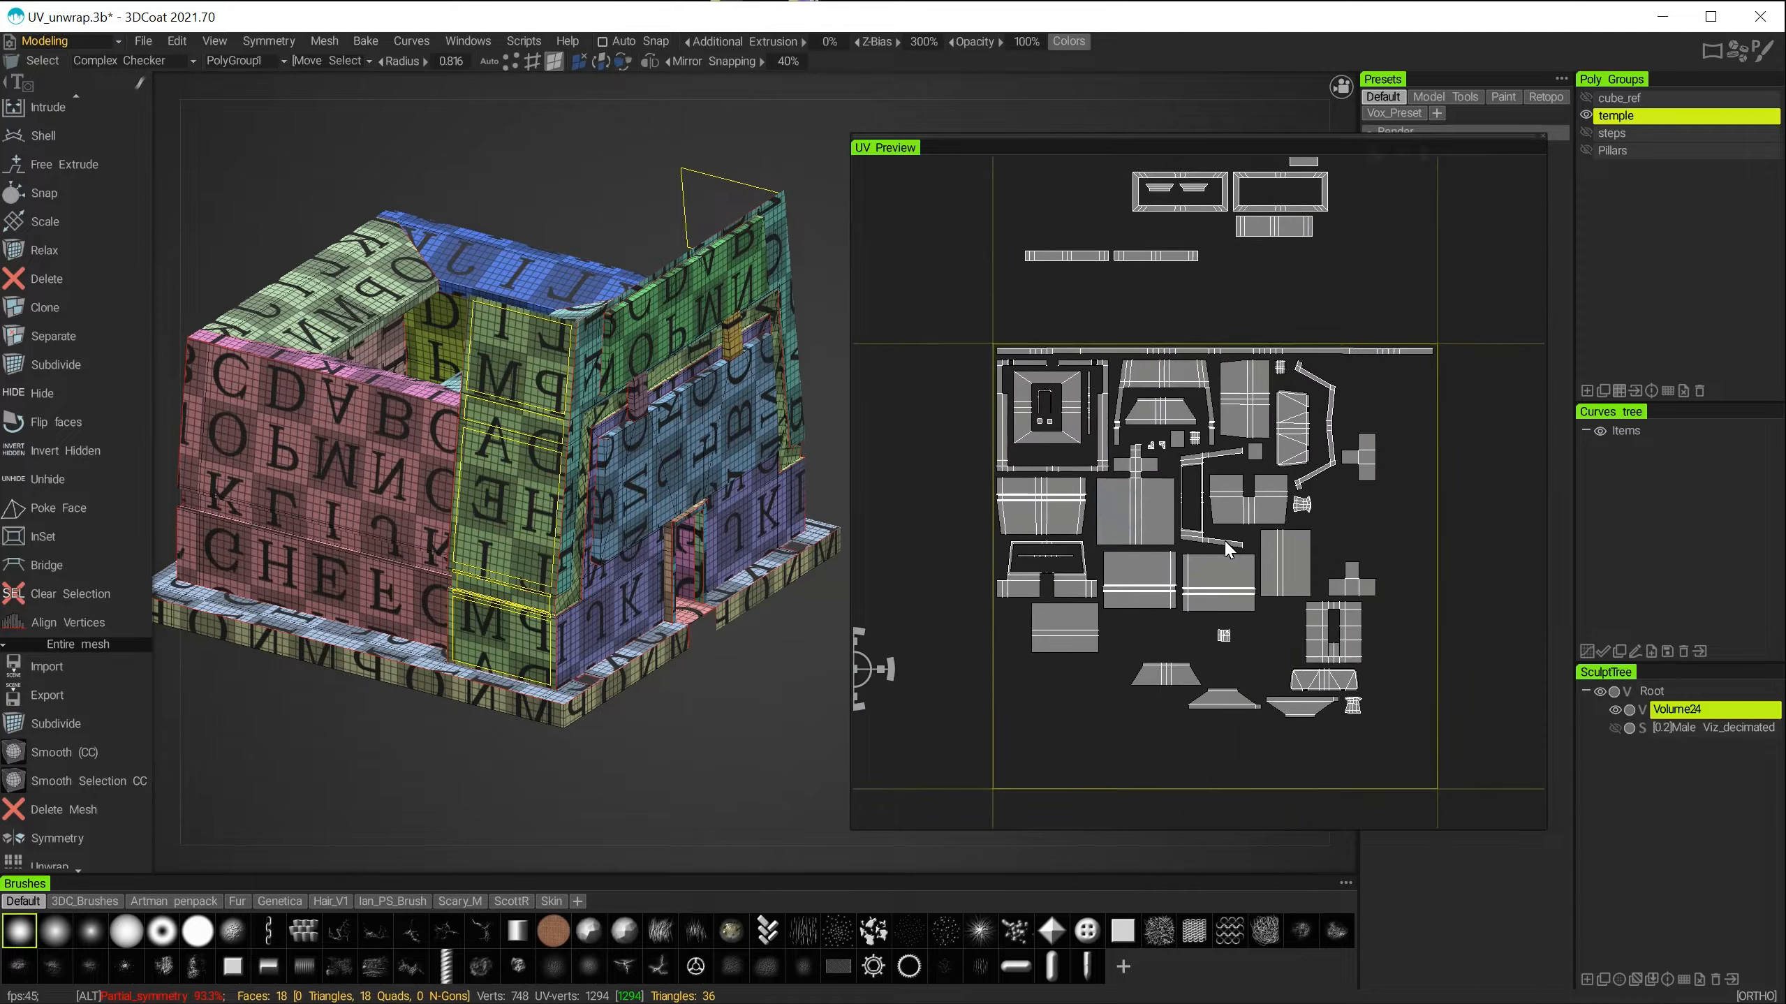
Select the islands of the rear building's three outer walls and move them into the UV tile right of the main one.
{"action": "middle_click_drag", "start_coordinate": [1223, 539], "coordinate": [1450, 449], "text": "alt"}
{"action": "middle_click_drag", "start_coordinate": [1148, 460], "coordinate": [918, 521], "text": "alt"}
{"action": "left_click_drag", "start_coordinate": [549, 492], "coordinate": [989, 505], "text": "alt"}
{"action": "left_click_drag", "start_coordinate": [648, 497], "coordinate": [606, 497], "text": "alt"}
{"action": "left_click_drag", "start_coordinate": [479, 499], "coordinate": [653, 504], "text": "alt"}
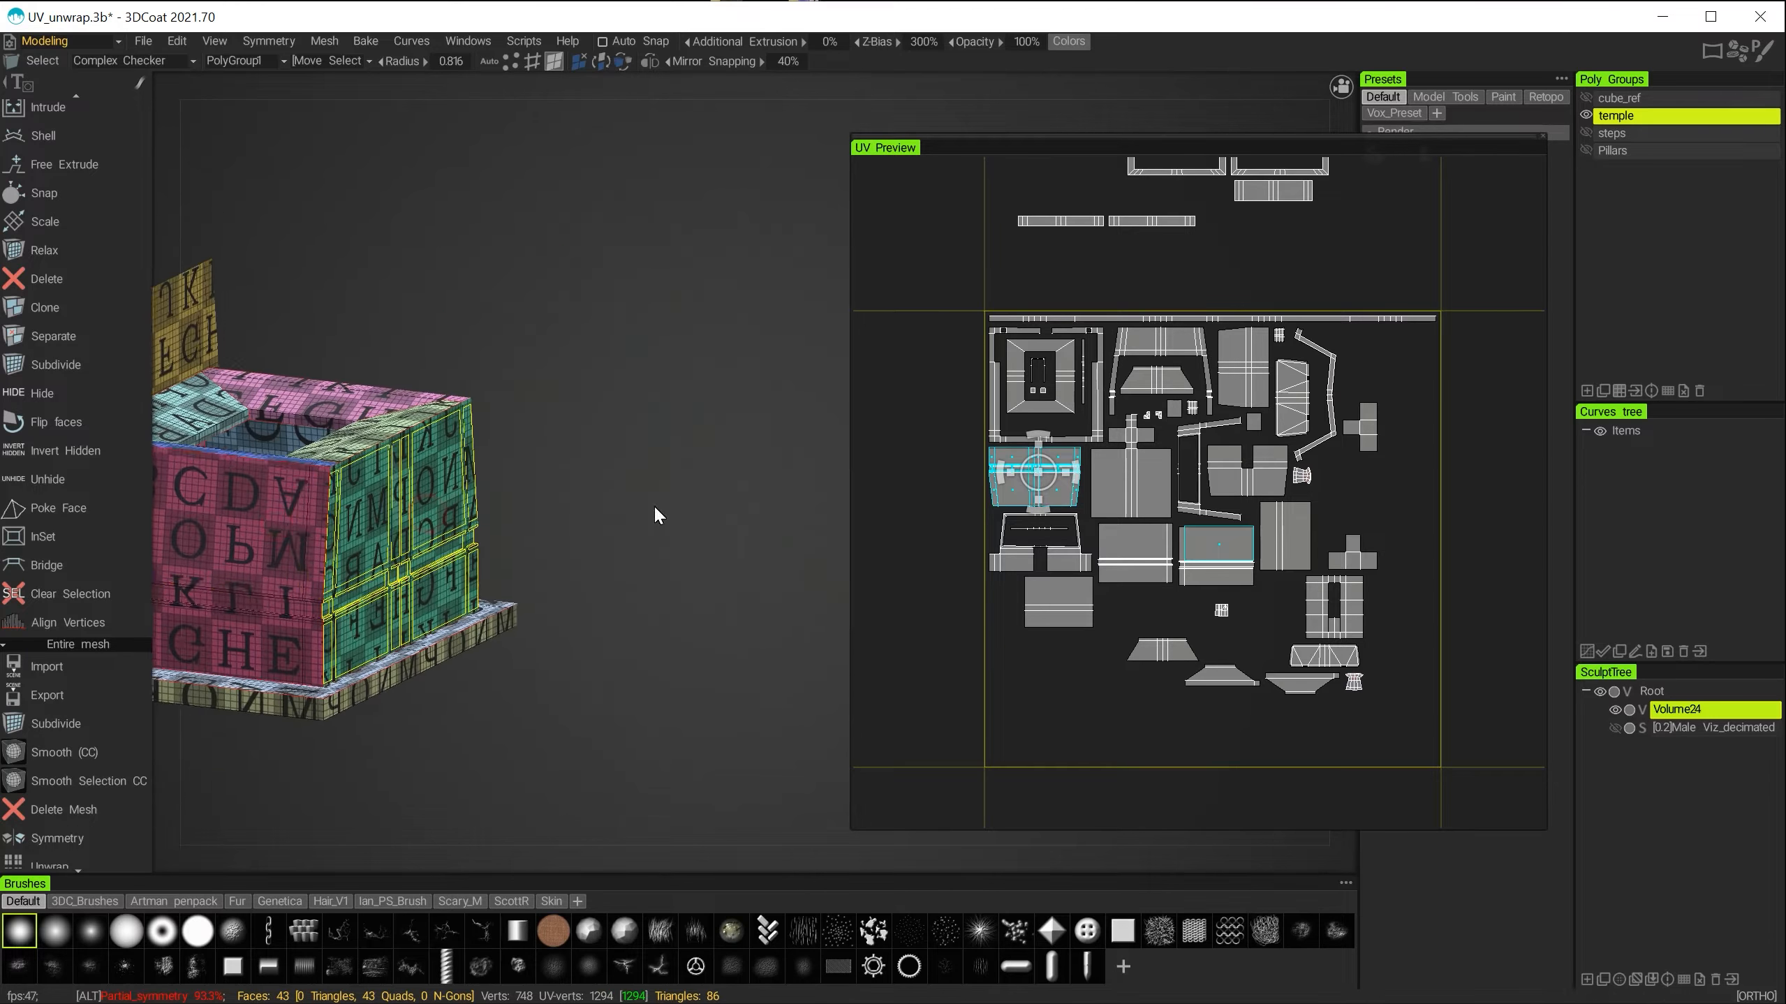
{"action": "left_click", "coordinate": [260, 520], "text": "shift"}
{"action": "double_click", "coordinate": [1206, 551], "text": "shift"}
{"action": "left_click_drag", "start_coordinate": [524, 516], "coordinate": [428, 584], "text": "alt"}
{"action": "scroll", "coordinate": [1077, 521], "scroll_direction": "down", "scroll_amount": 3}
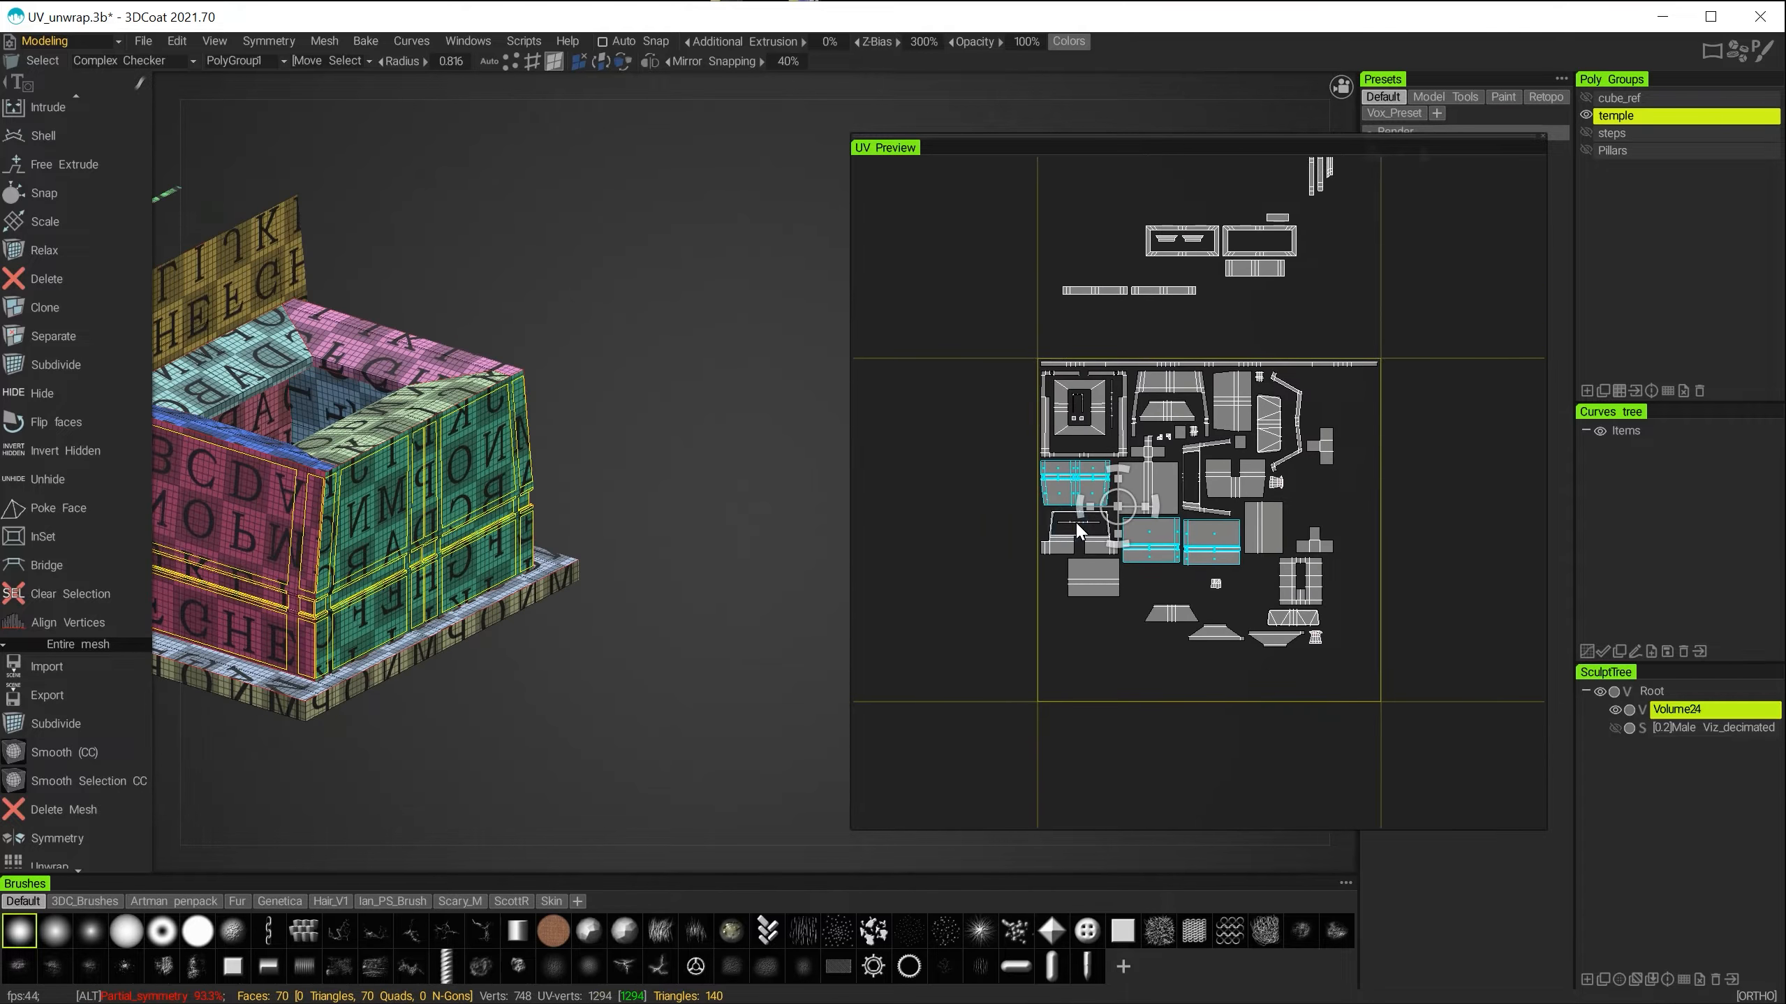
{"action": "middle_click_drag", "start_coordinate": [1076, 520], "coordinate": [962, 518], "text": "alt"}
{"action": "left_click_drag", "start_coordinate": [1011, 495], "coordinate": [1404, 564]}
{"action": "middle_click_drag", "start_coordinate": [1180, 658], "coordinate": [1290, 513], "text": "alt"}
{"action": "left_click_drag", "start_coordinate": [541, 320], "coordinate": [526, 366], "text": "alt"}
{"action": "middle_click_drag", "start_coordinate": [526, 366], "coordinate": [708, 384], "text": "alt"}
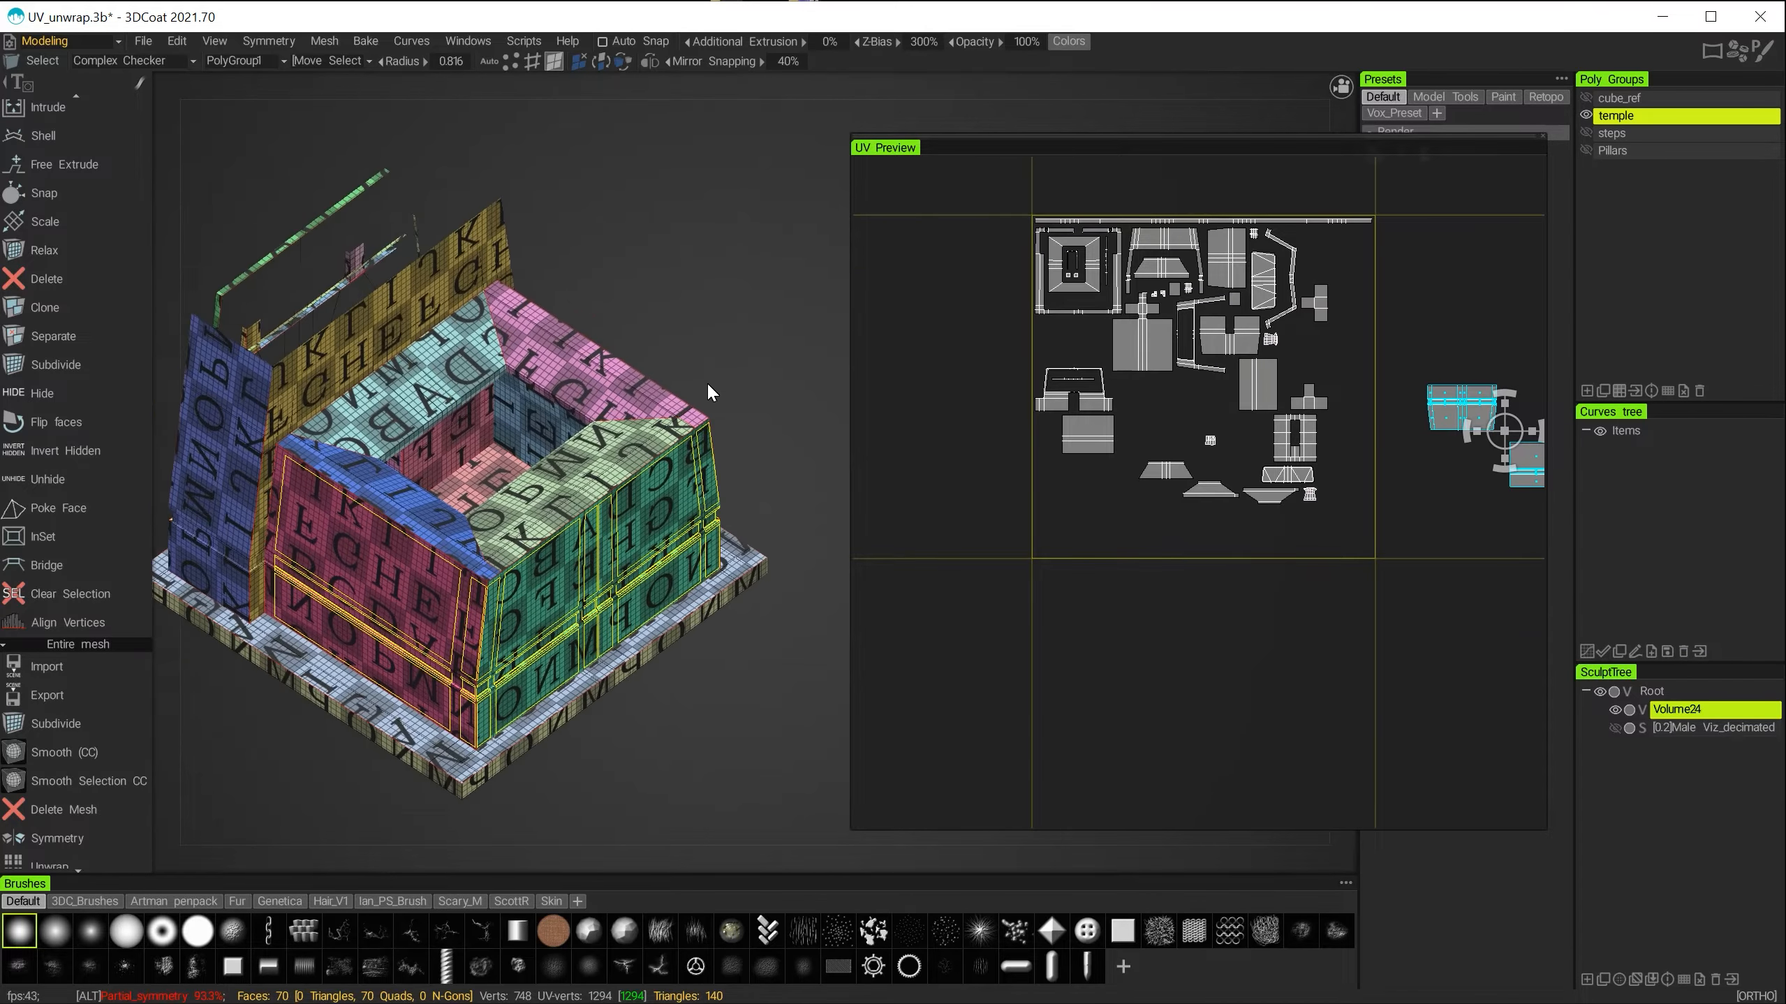
Clear the selection and select the four trapezoid islands of the sloped roof surfaces around the rear building's opening.
{"action": "key", "text": "Escape"}
{"action": "left_click", "coordinate": [550, 378]}
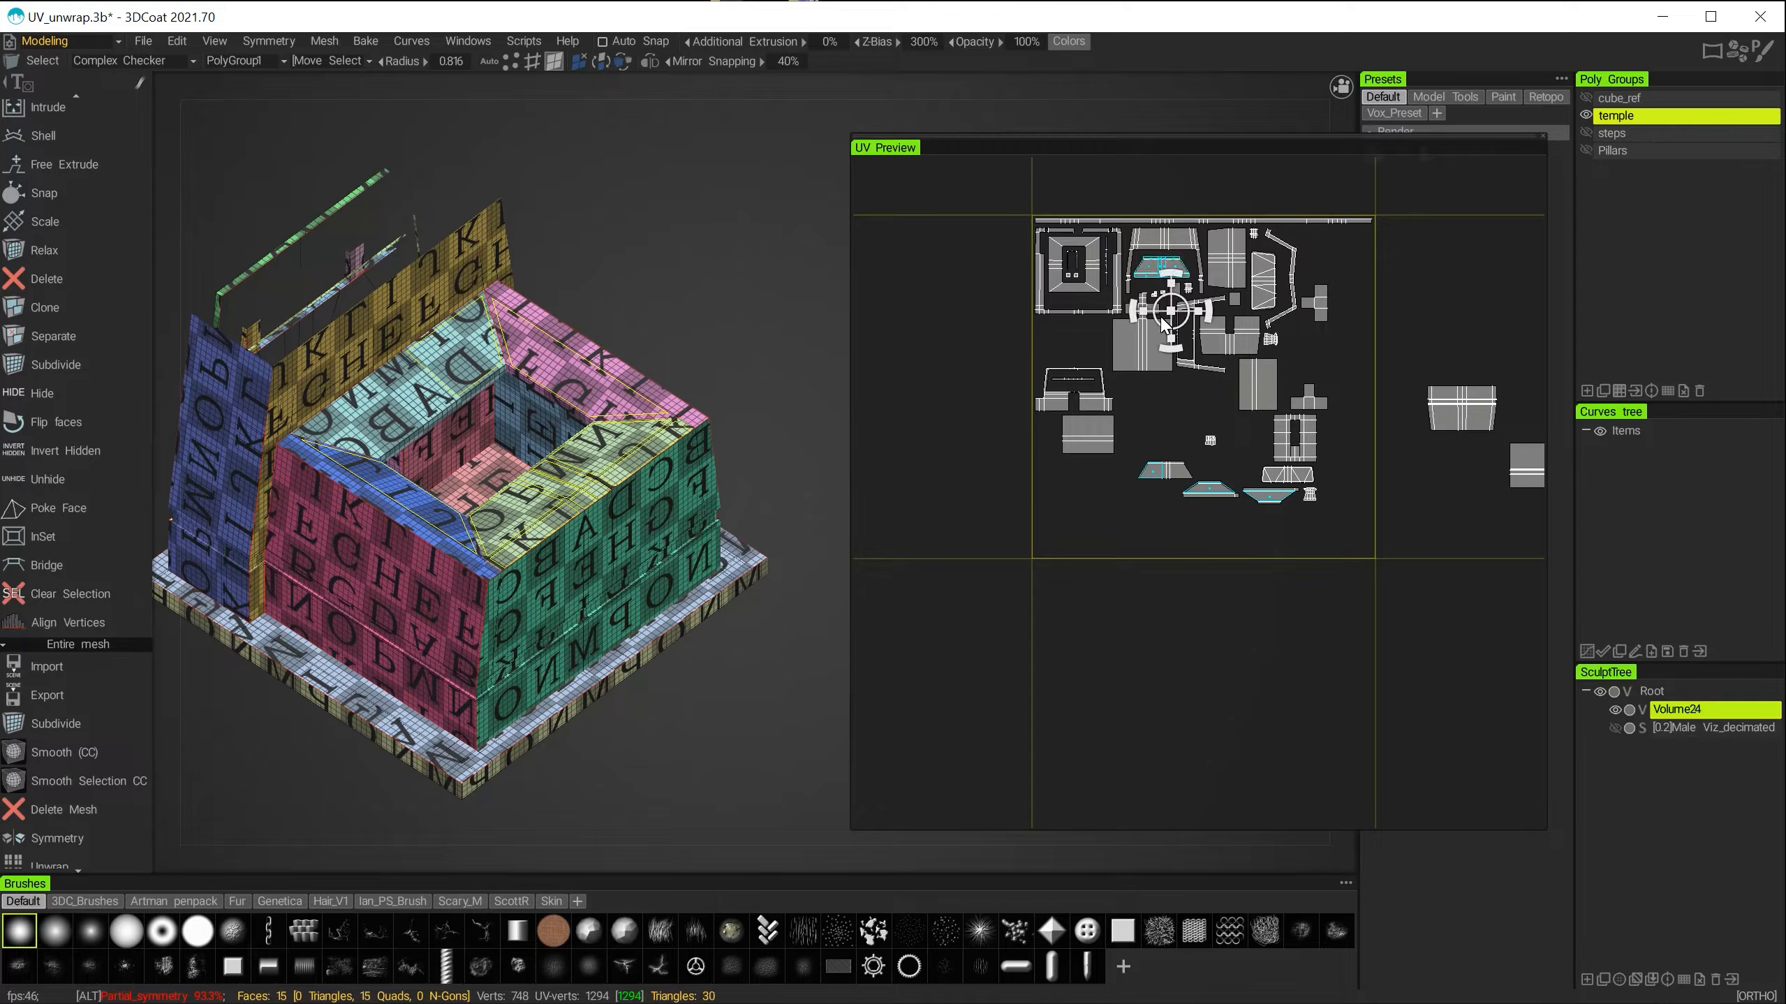
{"action": "right_click_drag", "start_coordinate": [1161, 317], "coordinate": [1108, 414], "text": "alt"}
{"action": "left_click", "coordinate": [1109, 416], "text": "shift"}
{"action": "double_click", "coordinate": [1362, 492], "text": "shift"}
{"action": "right_click_drag", "start_coordinate": [1325, 439], "coordinate": [1276, 370], "text": "alt"}
{"action": "middle_click_drag", "start_coordinate": [1276, 370], "coordinate": [1100, 458], "text": "alt"}
Try to move the four trapezoid roof islands below the main UV tile, and undo the move.
{"action": "right_click", "coordinate": [1002, 401]}
{"action": "left_click", "coordinate": [1037, 718]}
{"action": "left_click_drag", "start_coordinate": [1039, 720], "coordinate": [1050, 748]}
{"action": "right_click_drag", "start_coordinate": [1033, 625], "coordinate": [1005, 524], "text": "alt"}
{"action": "middle_click_drag", "start_coordinate": [1005, 524], "coordinate": [960, 525], "text": "alt"}
{"action": "left_click_drag", "start_coordinate": [1091, 571], "coordinate": [1057, 635]}
{"action": "right_click_drag", "start_coordinate": [1153, 461], "coordinate": [1117, 551], "text": "alt"}
{"action": "middle_click_drag", "start_coordinate": [1106, 523], "coordinate": [1346, 549], "text": "alt"}
{"action": "left_click_drag", "start_coordinate": [563, 541], "coordinate": [520, 473], "text": "alt"}
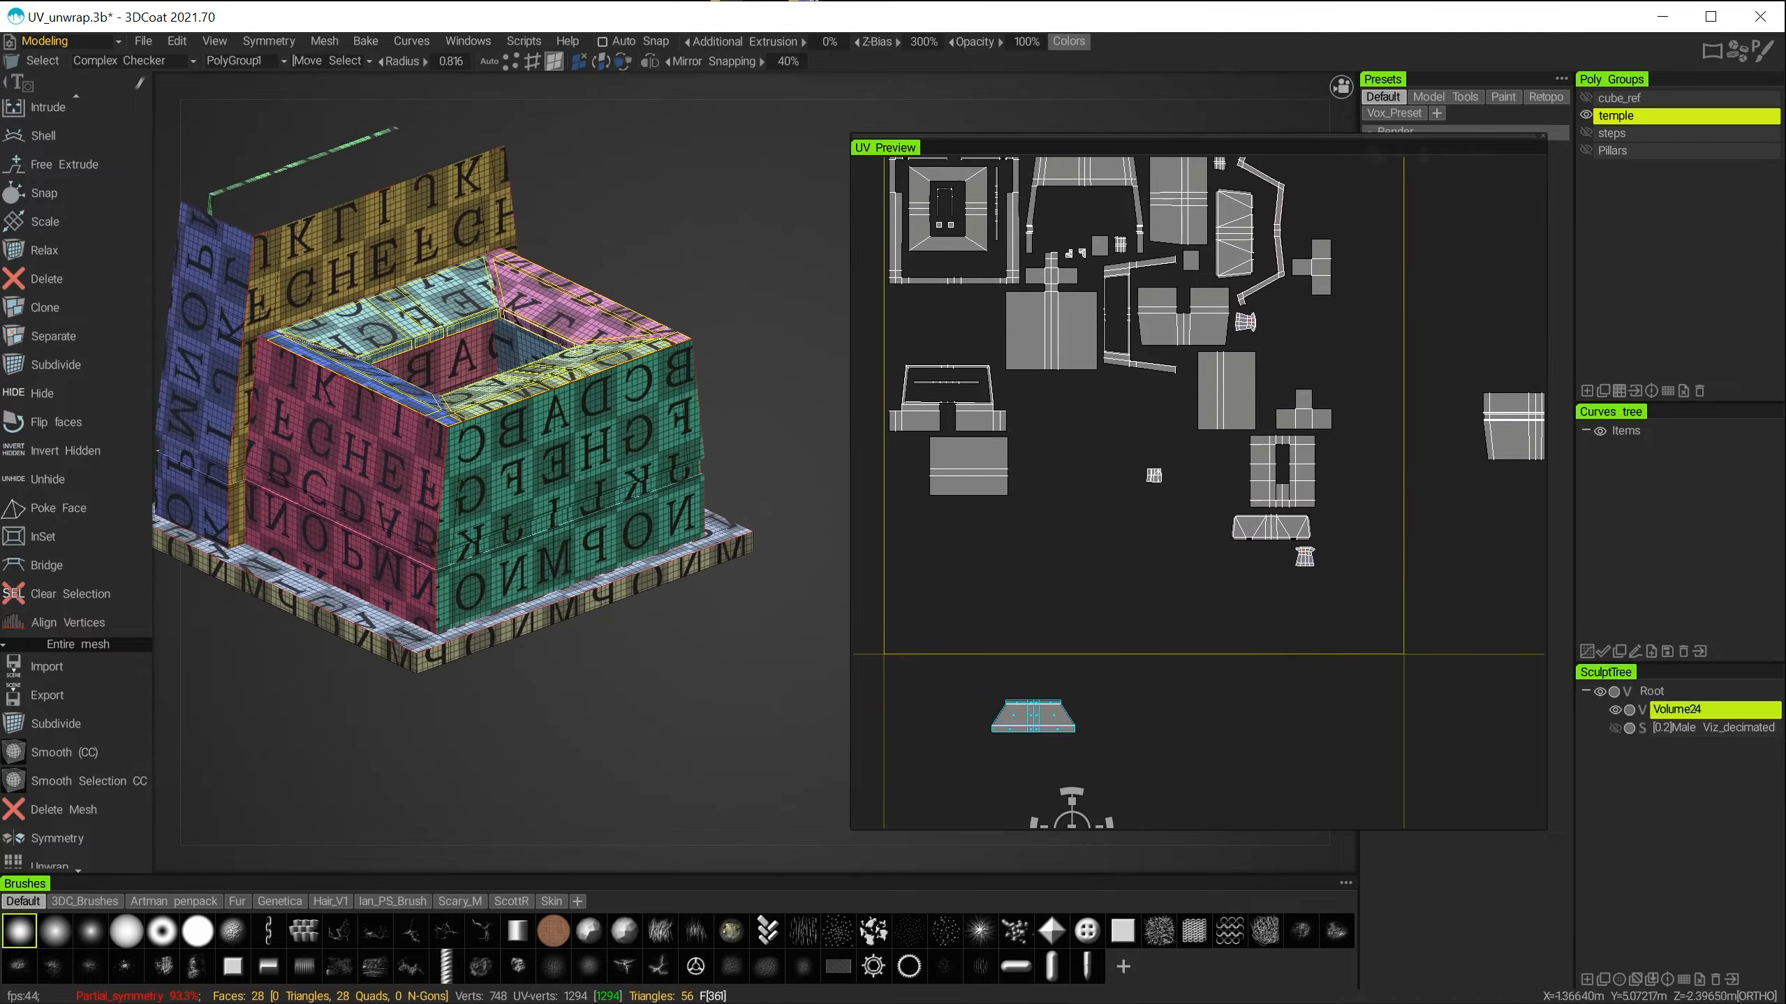
{"action": "key", "text": "ctrl+z"}
{"action": "key", "text": "ctrl+z"}
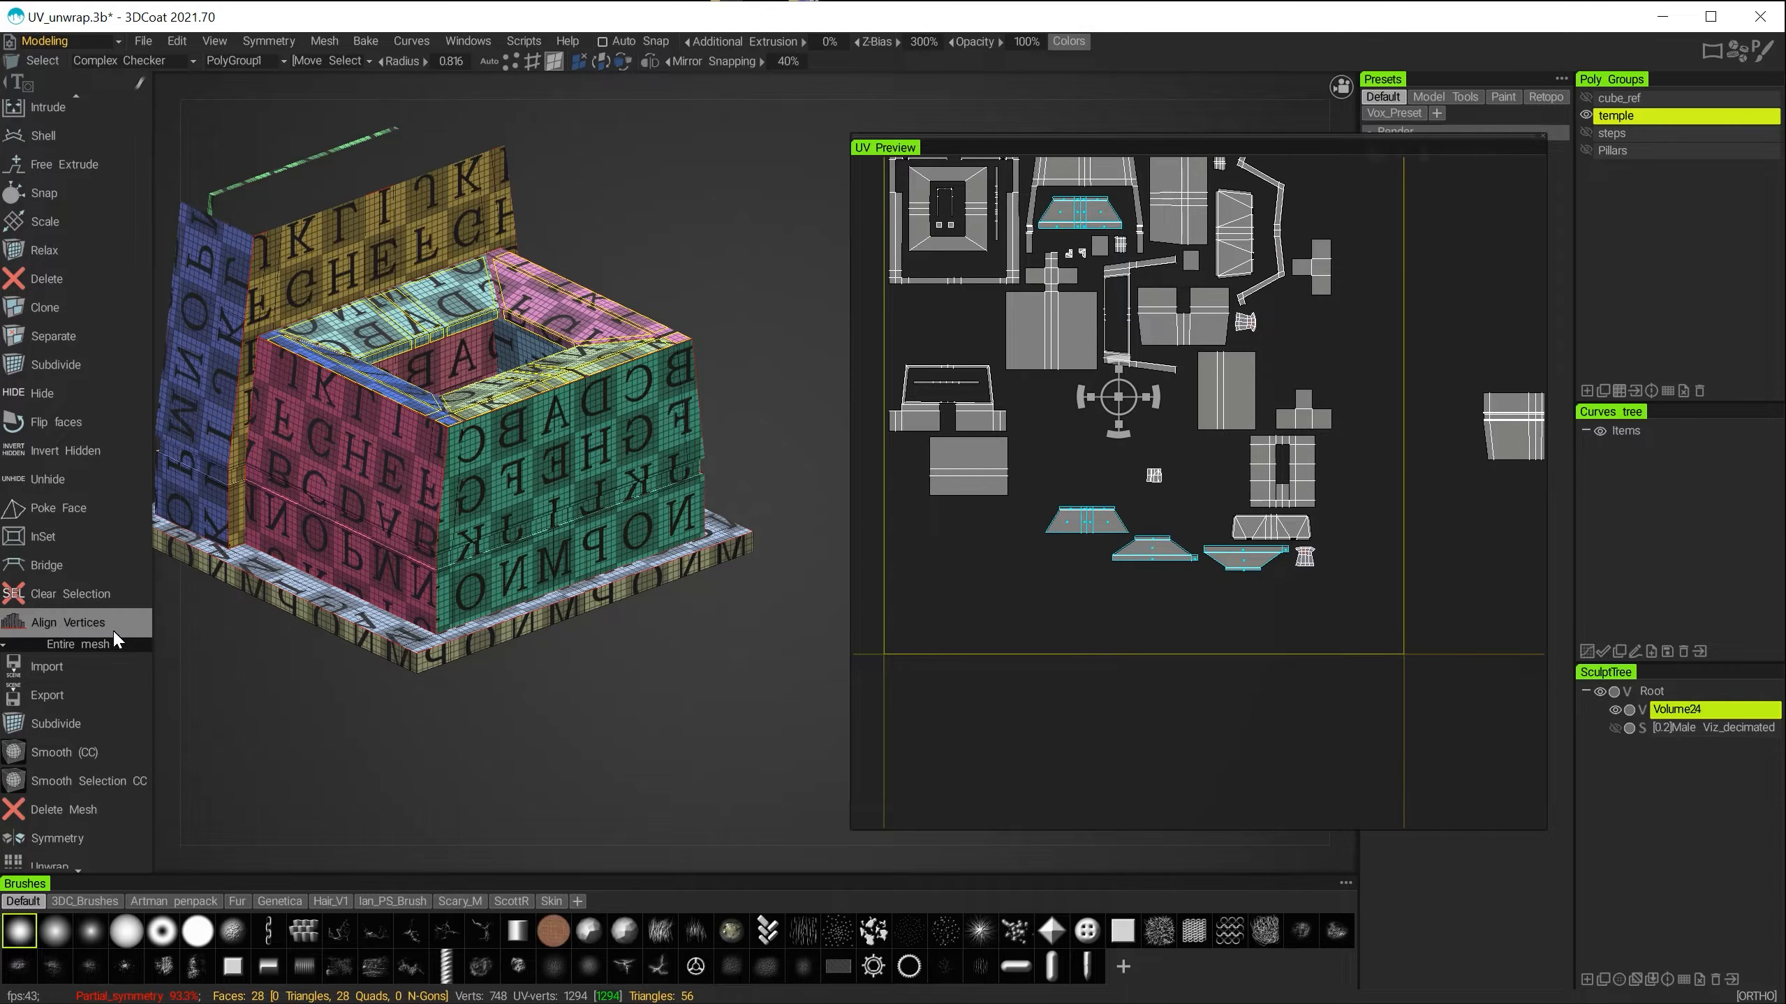
Add the ceiling faces on the underside of the rear building's roof opening to the selection.
{"action": "scroll", "coordinate": [114, 632], "scroll_direction": "down", "scroll_amount": 1}
{"action": "scroll", "coordinate": [59, 466], "scroll_direction": "up", "scroll_amount": 10}
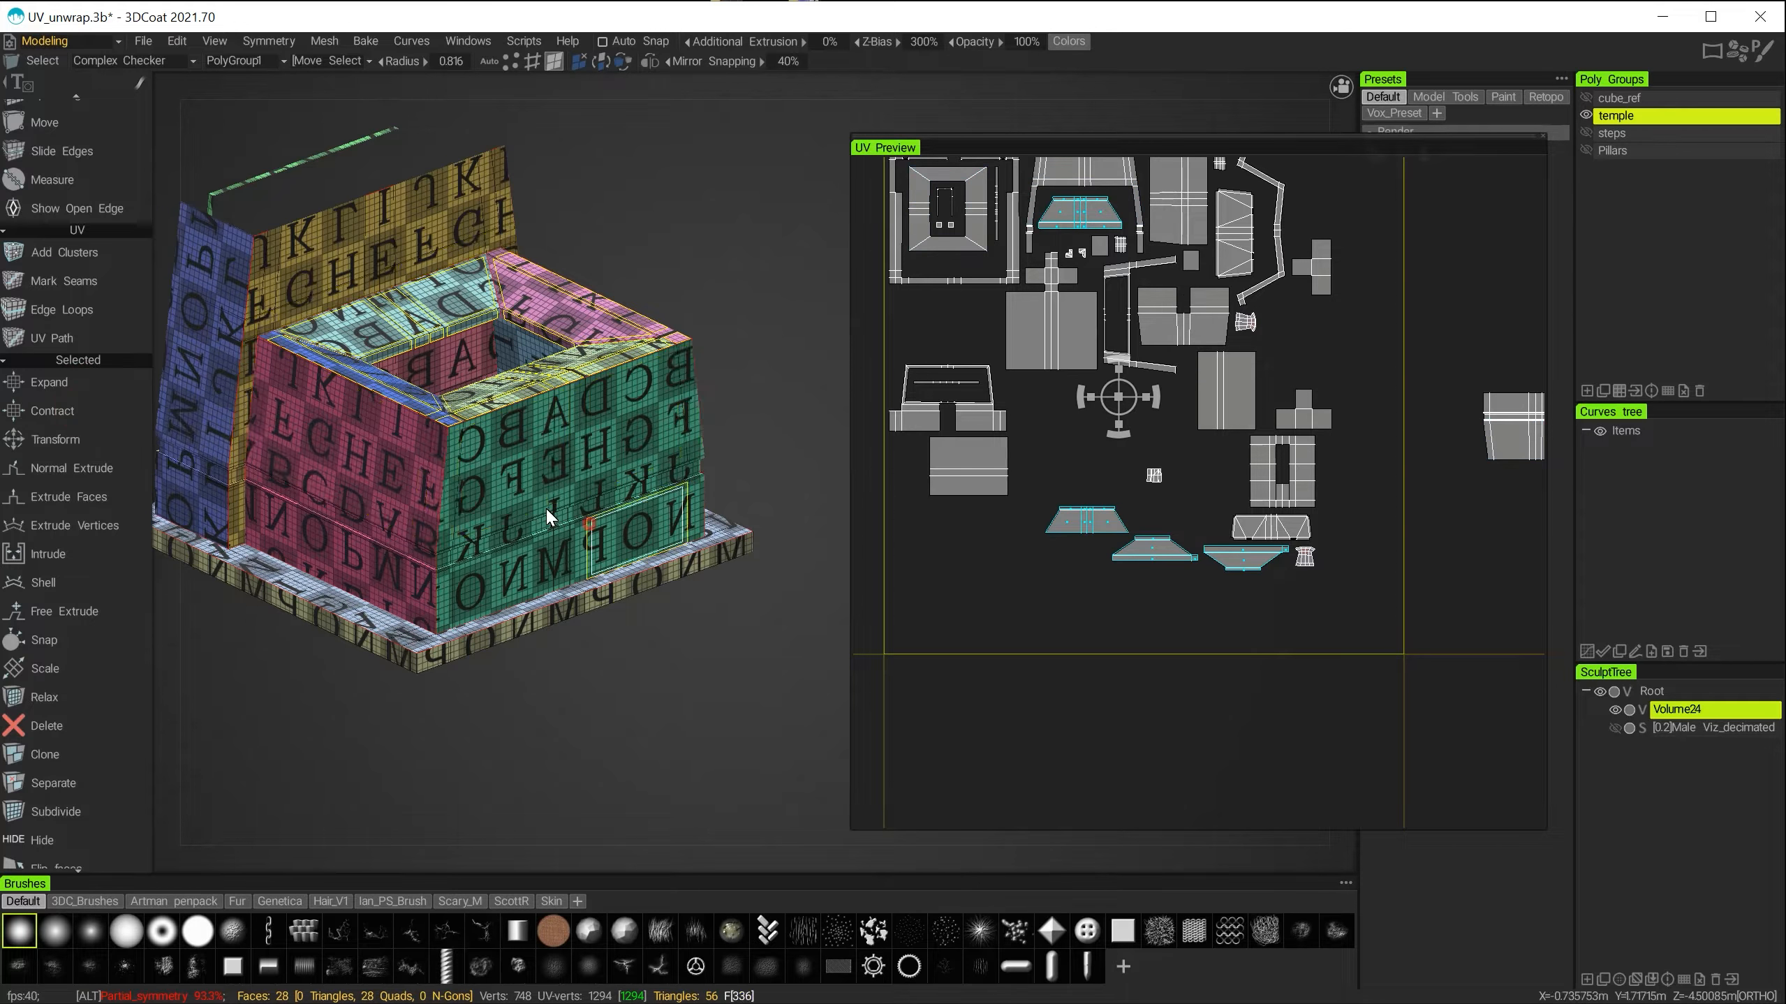
{"action": "left_click_drag", "start_coordinate": [548, 508], "coordinate": [604, 442], "text": "alt"}
{"action": "right_click_drag", "start_coordinate": [604, 442], "coordinate": [725, 531], "text": "alt"}
{"action": "middle_click_drag", "start_coordinate": [725, 531], "coordinate": [832, 546], "text": "alt"}
{"action": "left_click", "coordinate": [443, 288], "text": "shift"}
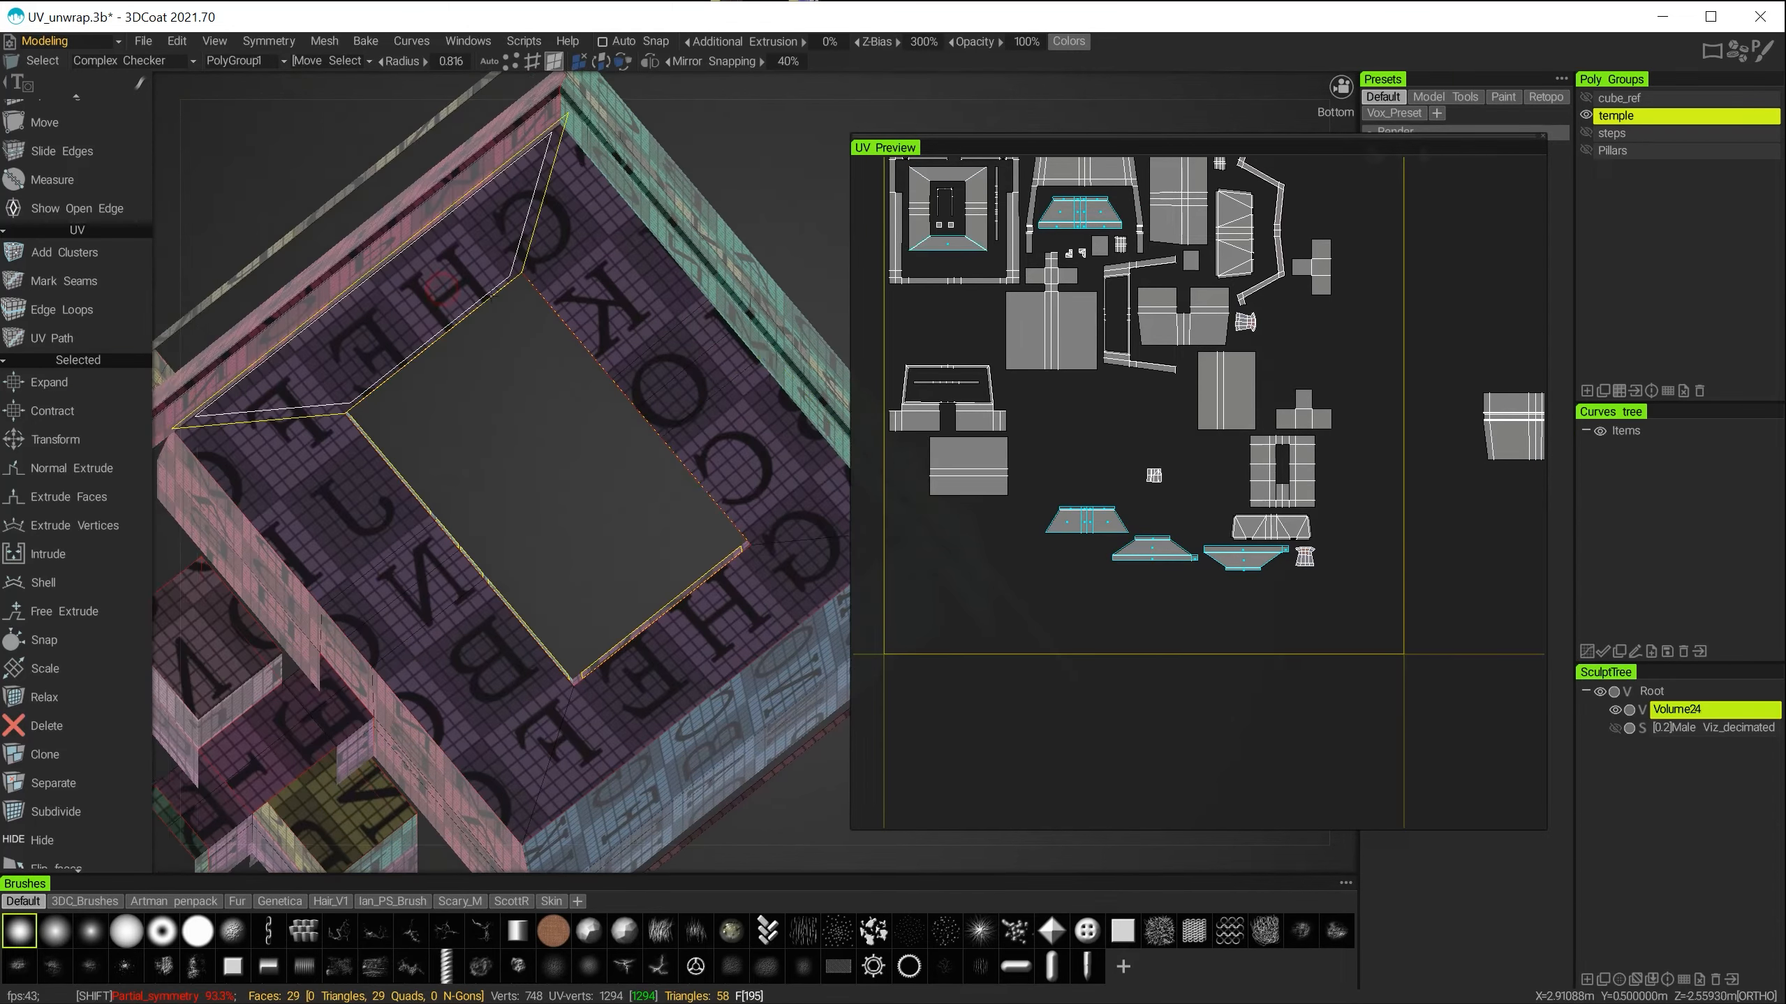
{"action": "left_click", "coordinate": [606, 285], "text": "shift"}
{"action": "middle_click_drag", "start_coordinate": [666, 476], "coordinate": [602, 395], "text": "alt"}
{"action": "left_click_drag", "start_coordinate": [918, 226], "coordinate": [976, 229], "text": "shift"}
Move the ring-shaped ceiling island and the four trapezoid roof islands into the UV tile below the main one.
{"action": "left_click_drag", "start_coordinate": [1070, 336], "coordinate": [1141, 741]}
{"action": "right_click_drag", "start_coordinate": [1142, 741], "coordinate": [1273, 595], "text": "alt"}
{"action": "left_click", "coordinate": [1030, 420]}
{"action": "left_click_drag", "start_coordinate": [1030, 420], "coordinate": [1055, 658]}
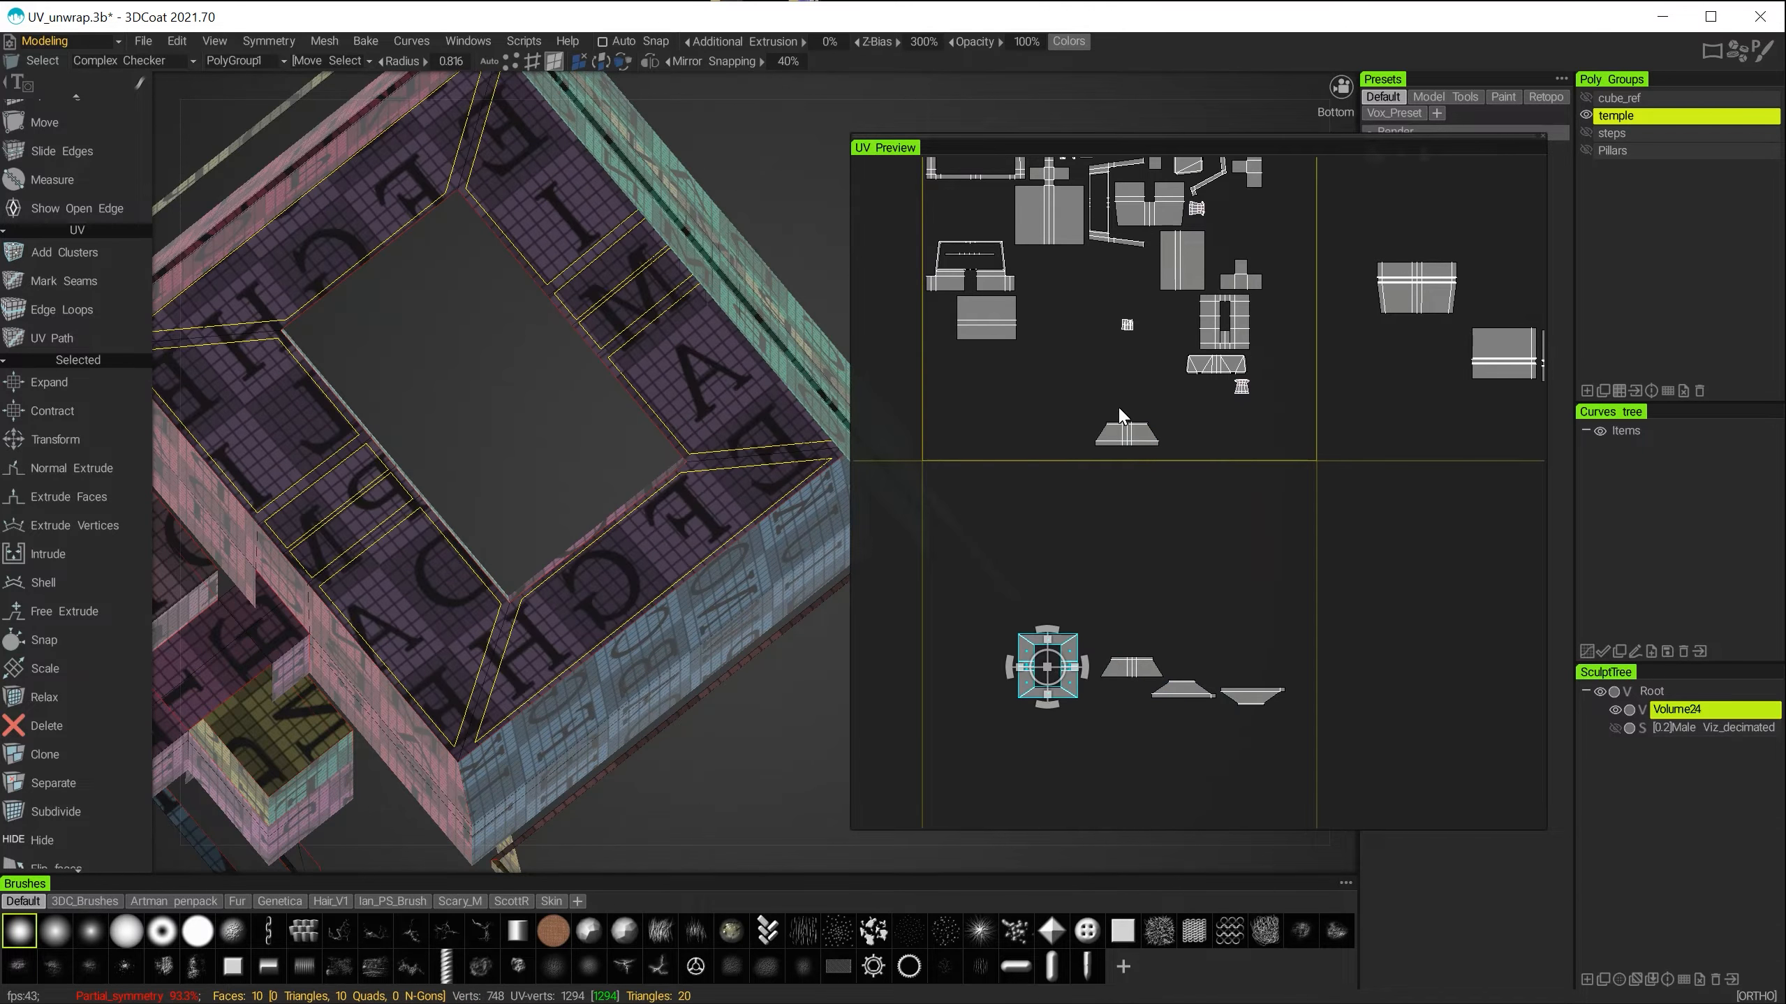
{"action": "left_click_drag", "start_coordinate": [1117, 437], "coordinate": [1128, 618]}
{"action": "left_click_drag", "start_coordinate": [600, 324], "coordinate": [592, 632], "text": "alt"}
{"action": "middle_click_drag", "start_coordinate": [1168, 511], "coordinate": [1294, 748], "text": "alt"}
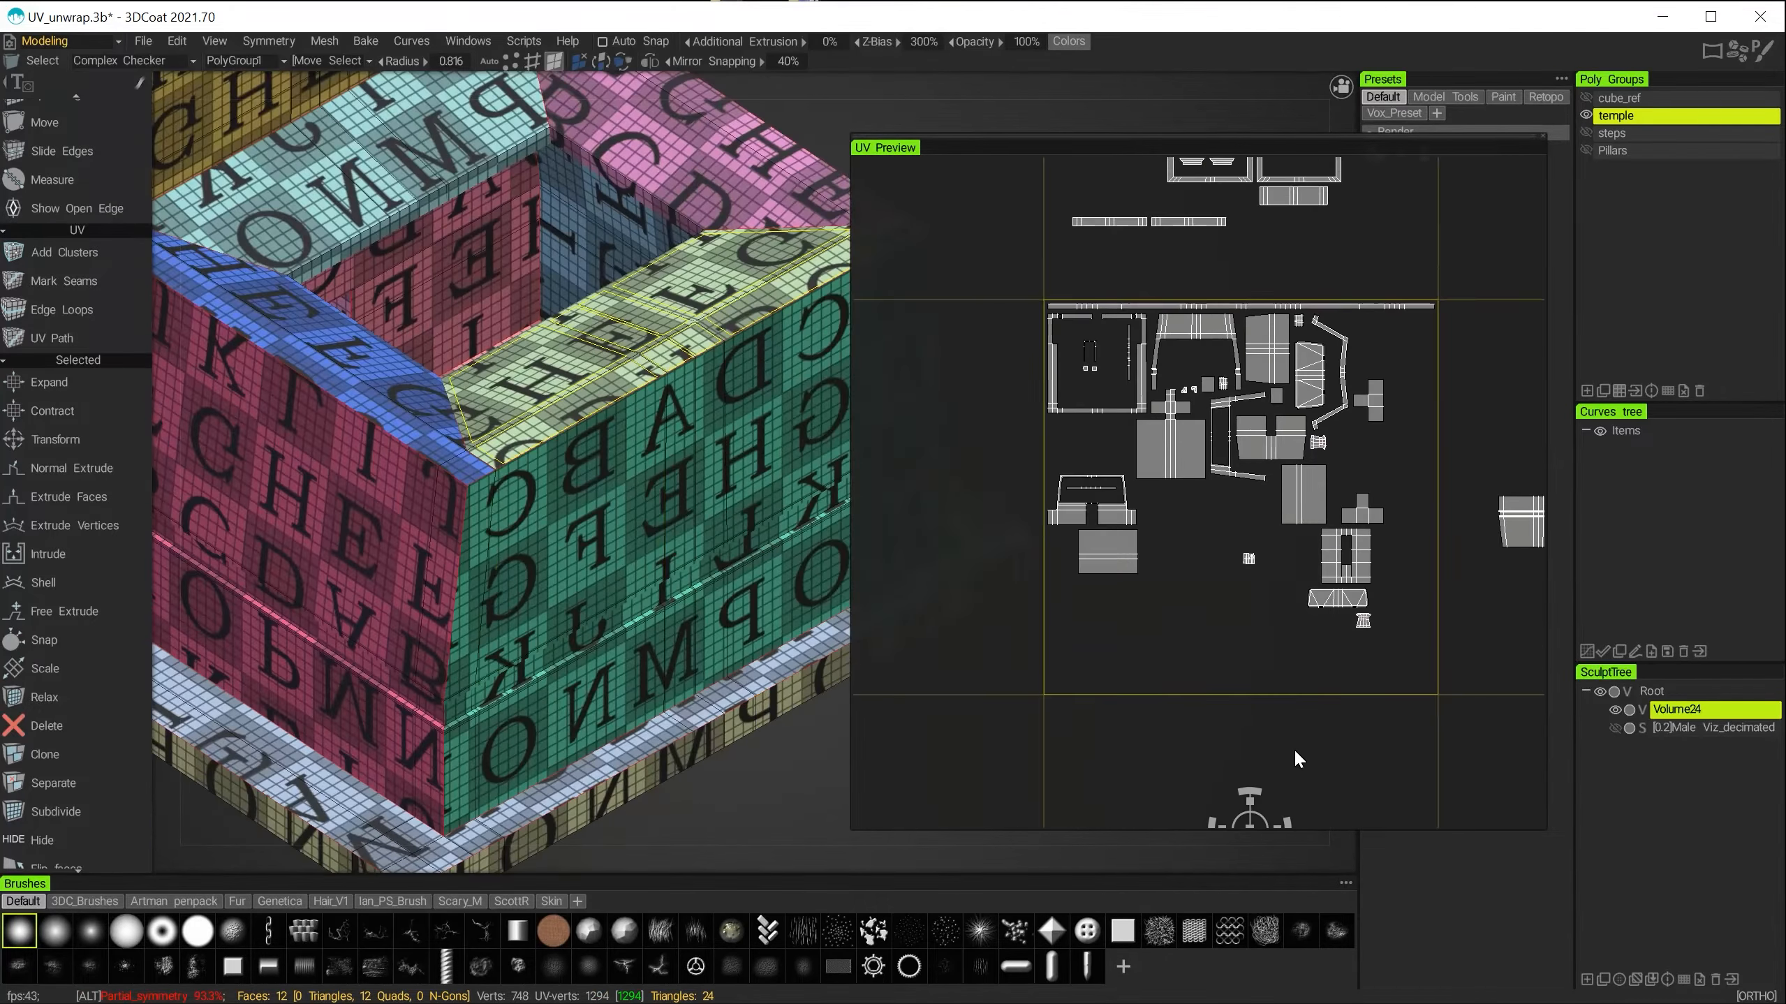
Select the long triangulated island and move it beneath the wide rectangular wall island inside the main UV tile.
{"action": "right_click_drag", "start_coordinate": [1294, 748], "coordinate": [1244, 563], "text": "alt"}
{"action": "mouse_move", "coordinate": [1245, 563]}
{"action": "middle_mouse_down", "text": "alt"}
{"action": "mouse_move", "coordinate": [1189, 486]}
{"action": "mouse_move", "coordinate": [1255, 547]}
{"action": "middle_mouse_up", "text": "alt"}
{"action": "left_click", "coordinate": [1470, 624]}
{"action": "left_click_drag", "start_coordinate": [1470, 624], "coordinate": [1053, 618]}
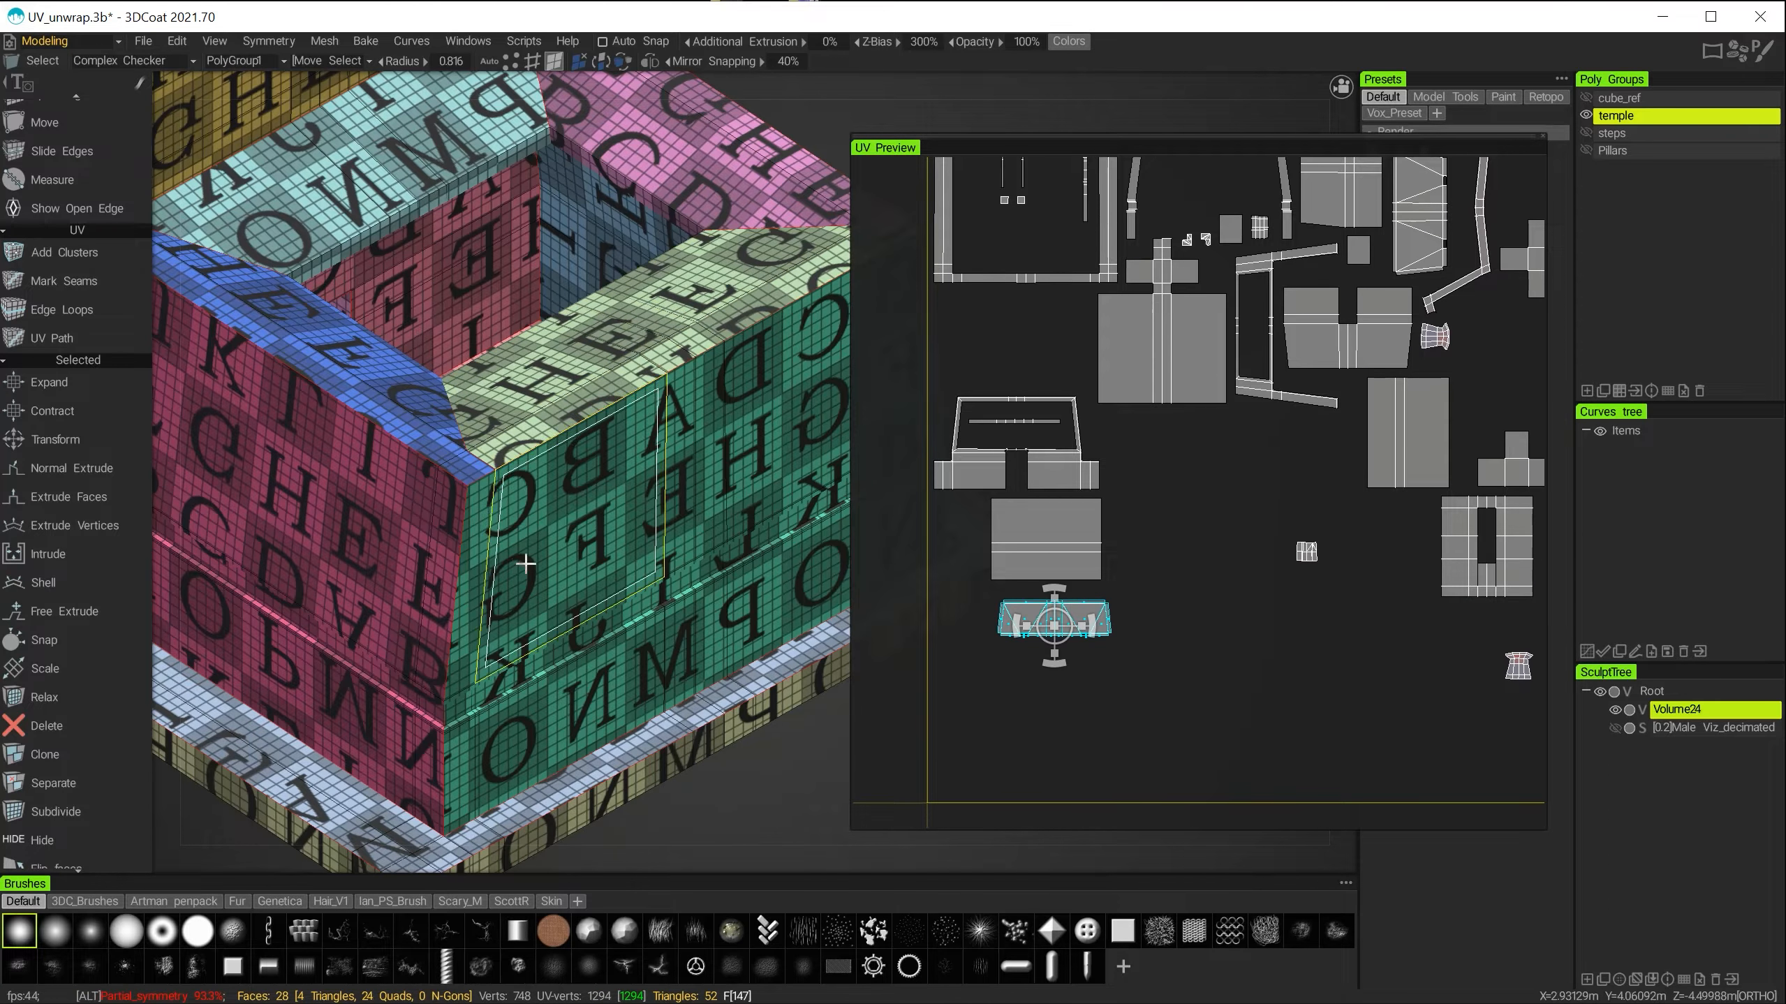
{"action": "right_click_drag", "start_coordinate": [521, 570], "coordinate": [563, 598], "text": "alt"}
{"action": "left_click_drag", "start_coordinate": [562, 598], "coordinate": [731, 506], "text": "alt"}
Move the arch-shaped island with two long legs and the doorway wall island into the lower middle of the main UV tile.
{"action": "right_click_drag", "start_coordinate": [1213, 553], "coordinate": [1219, 465], "text": "alt"}
{"action": "middle_click_drag", "start_coordinate": [1219, 466], "coordinate": [1198, 544], "text": "alt"}
{"action": "left_click", "coordinate": [1188, 259]}
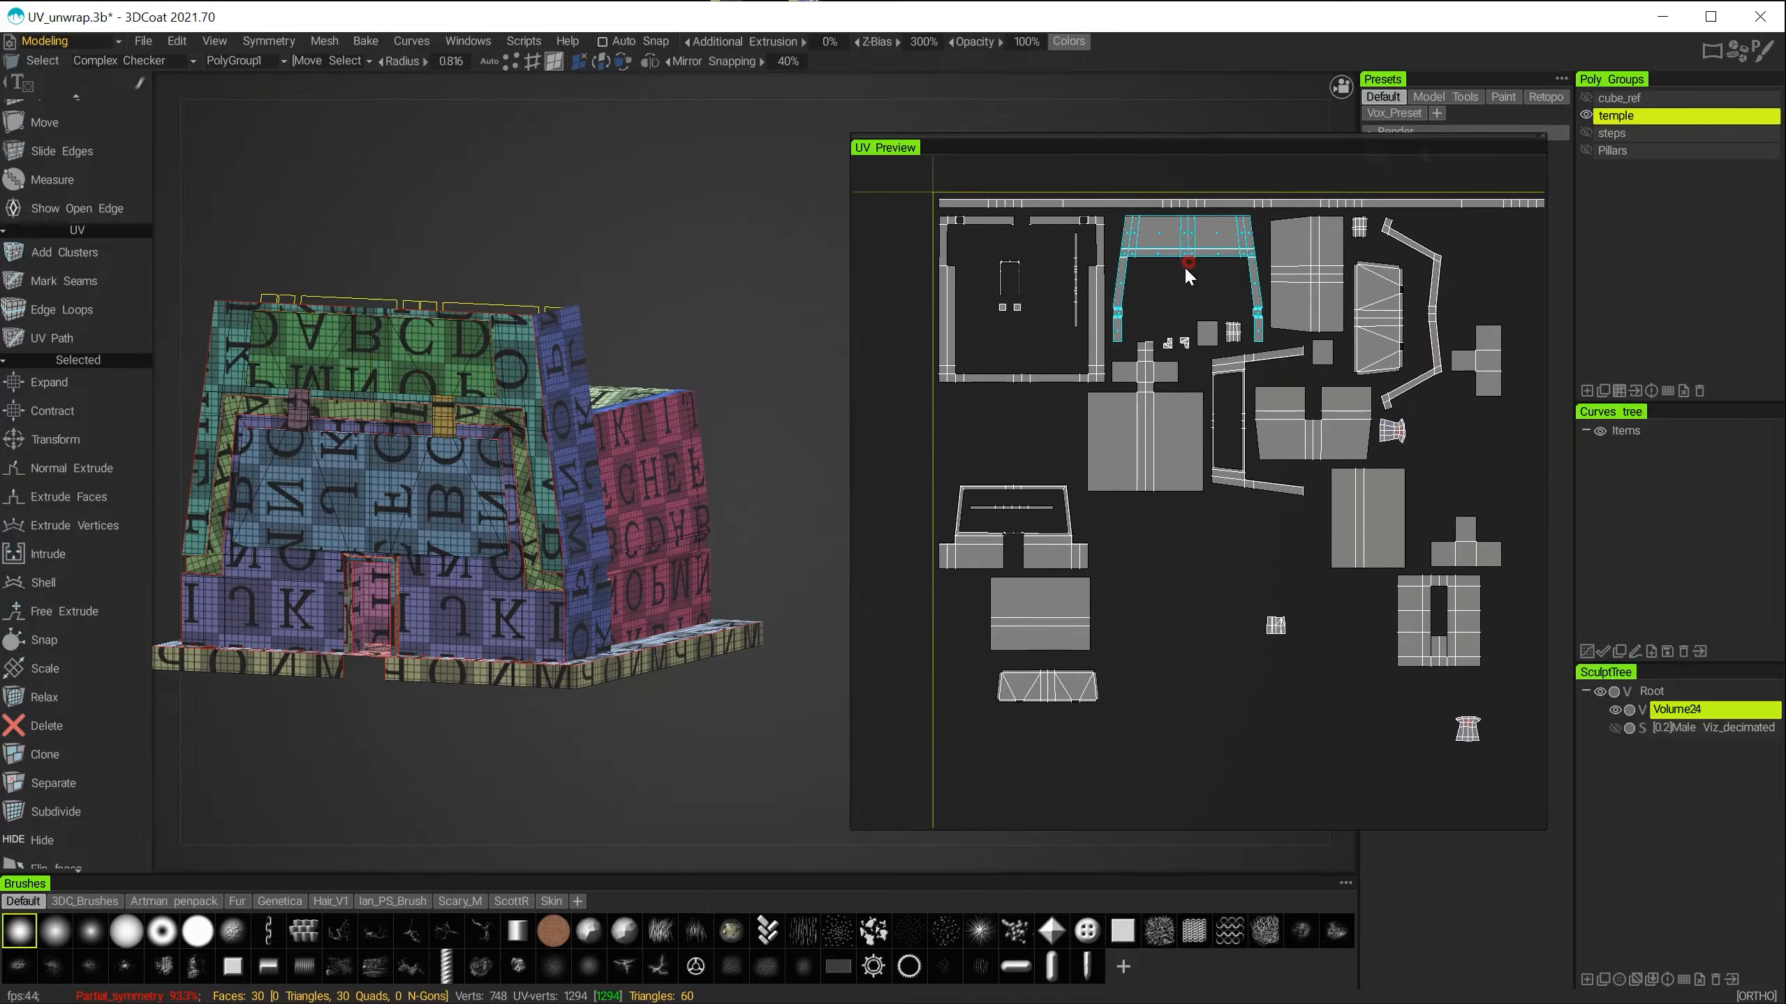
{"action": "left_click_drag", "start_coordinate": [1195, 705], "coordinate": [1173, 717]}
{"action": "left_click", "coordinate": [1025, 535]}
{"action": "left_click_drag", "start_coordinate": [1023, 528], "coordinate": [1181, 615]}
{"action": "left_click", "coordinate": [1040, 613]}
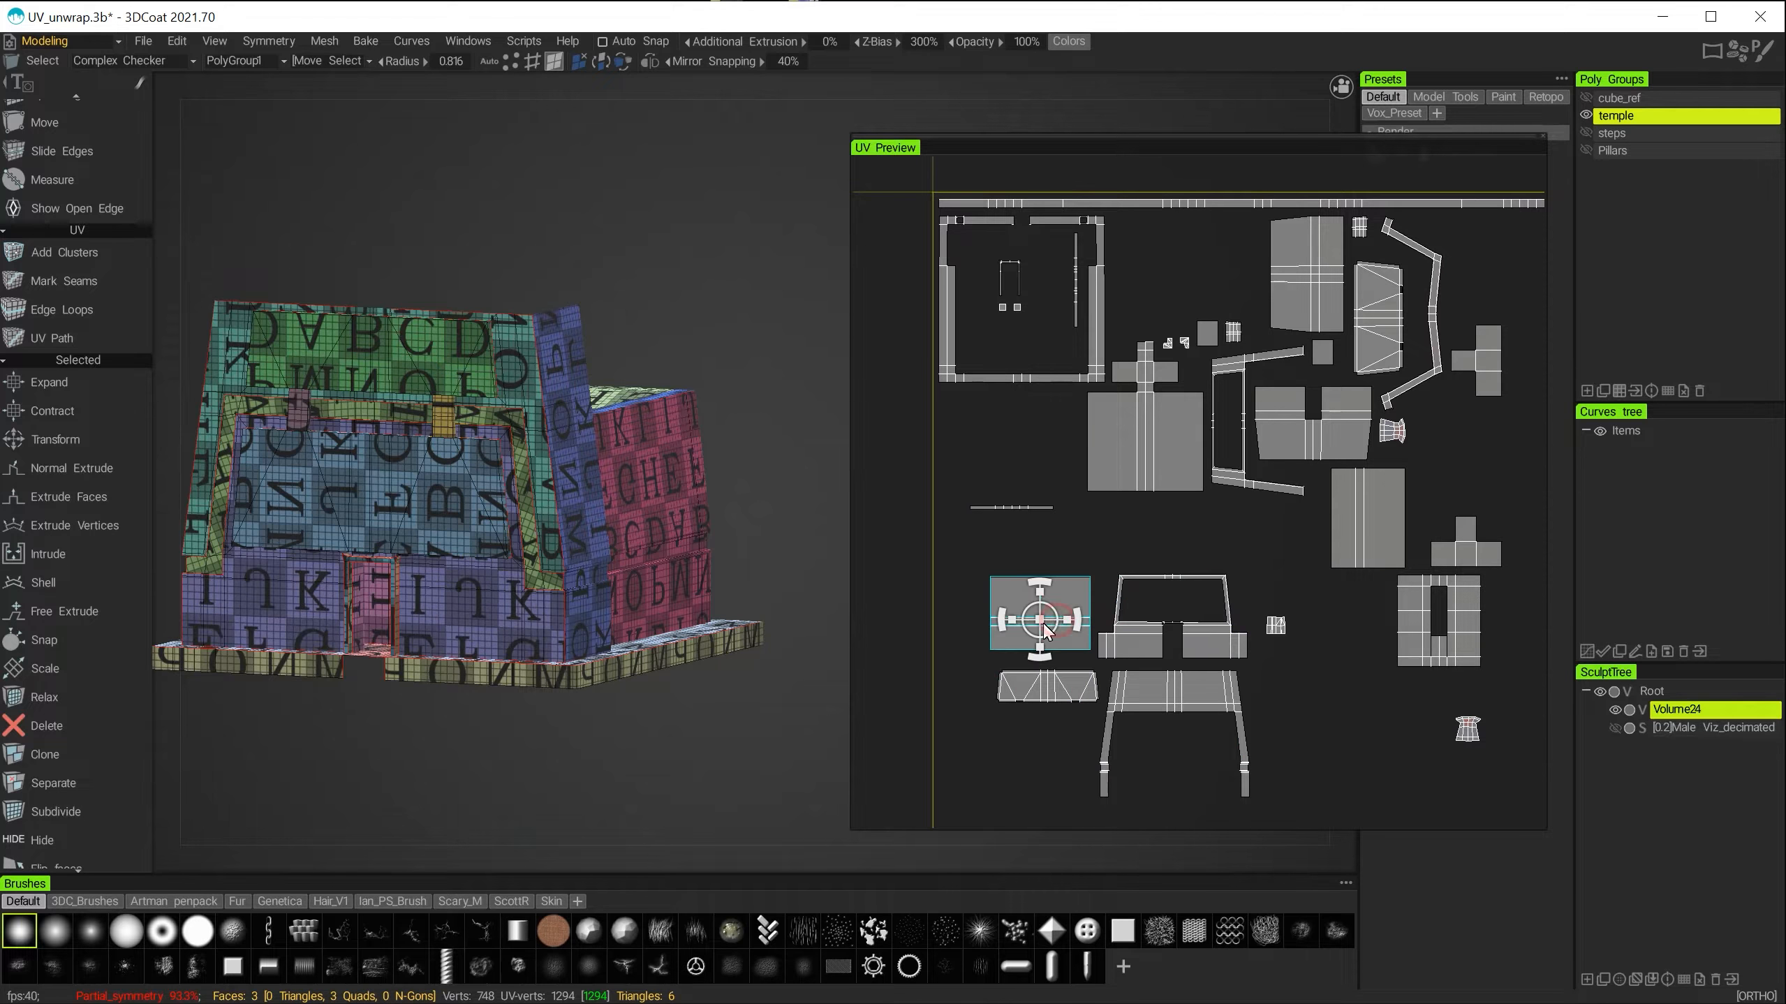
Hide the rear building's three outer walls, then its roof and ceiling islands below the main UV tile.
{"action": "left_click_drag", "start_coordinate": [671, 520], "coordinate": [485, 467], "text": "alt"}
{"action": "right_click_drag", "start_coordinate": [1055, 608], "coordinate": [1055, 519], "text": "alt"}
{"action": "middle_click_drag", "start_coordinate": [1322, 548], "coordinate": [1029, 454], "text": "alt"}
{"action": "left_click", "coordinate": [1161, 450]}
{"action": "left_click", "coordinate": [1220, 482], "text": "shift"}
{"action": "left_click", "coordinate": [1275, 488], "text": "shift"}
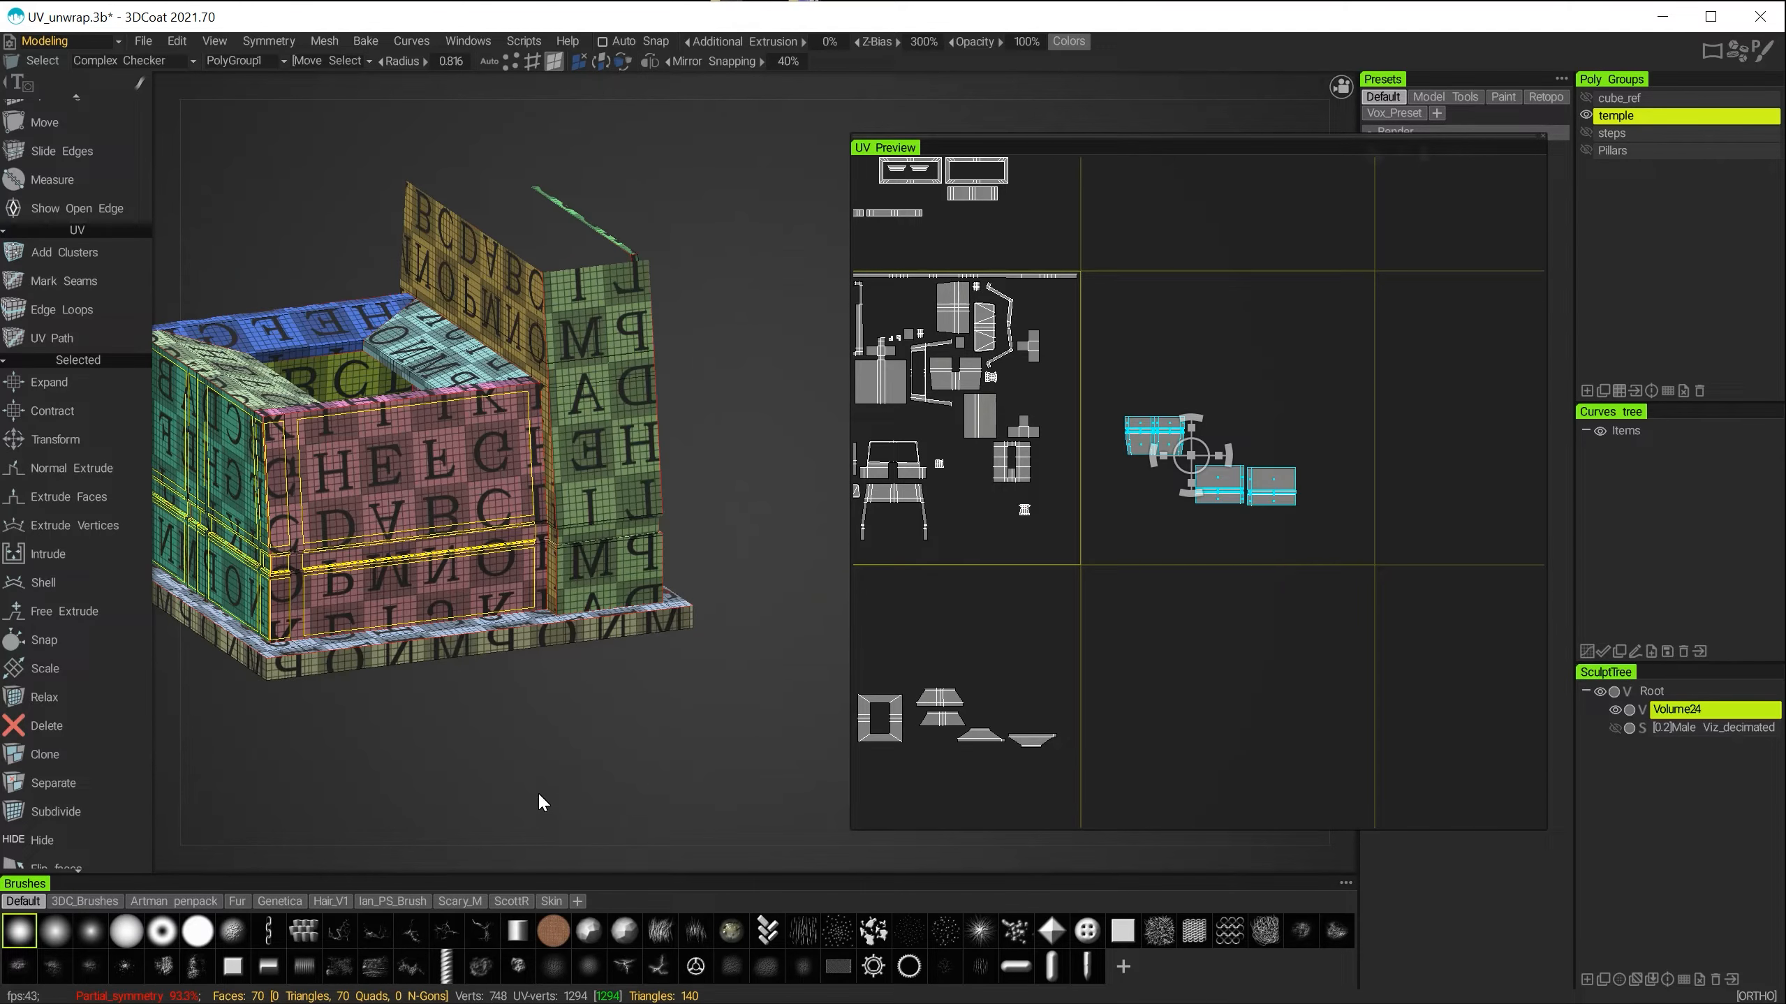
{"action": "scroll", "coordinate": [82, 662], "scroll_direction": "down", "scroll_amount": 5}
{"action": "left_click", "coordinate": [48, 526]}
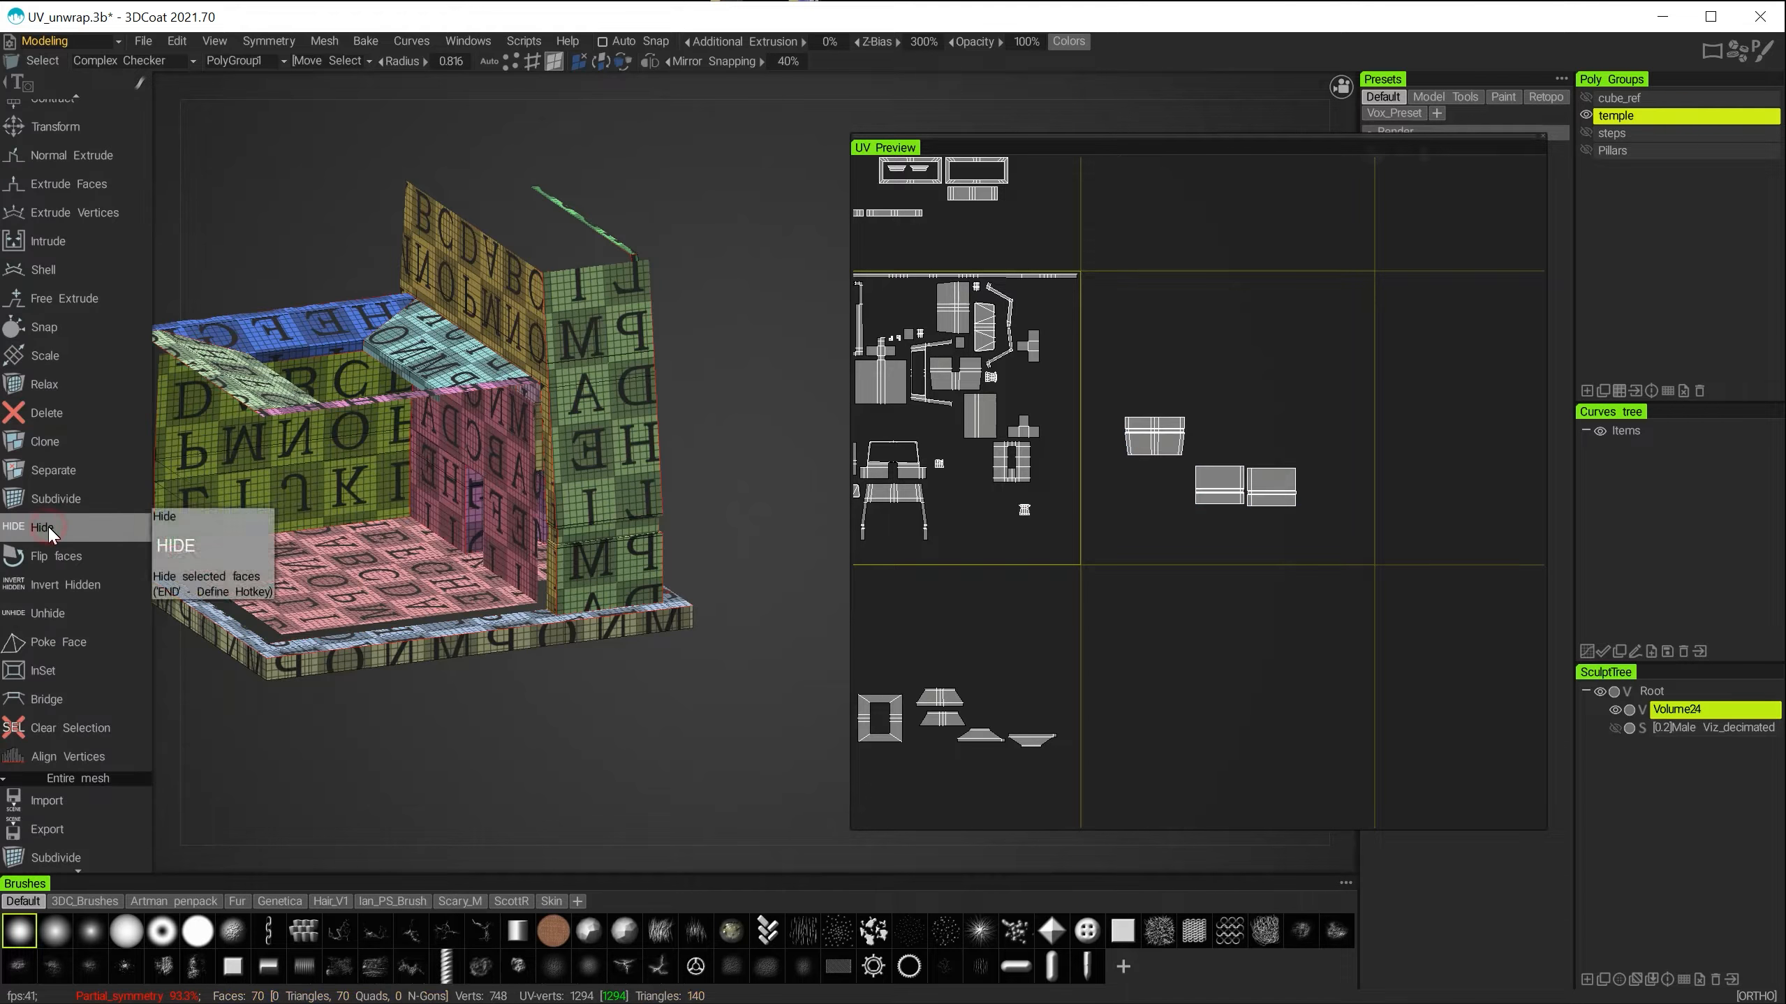
{"action": "middle_click_drag", "start_coordinate": [858, 721], "coordinate": [1031, 585], "text": "alt"}
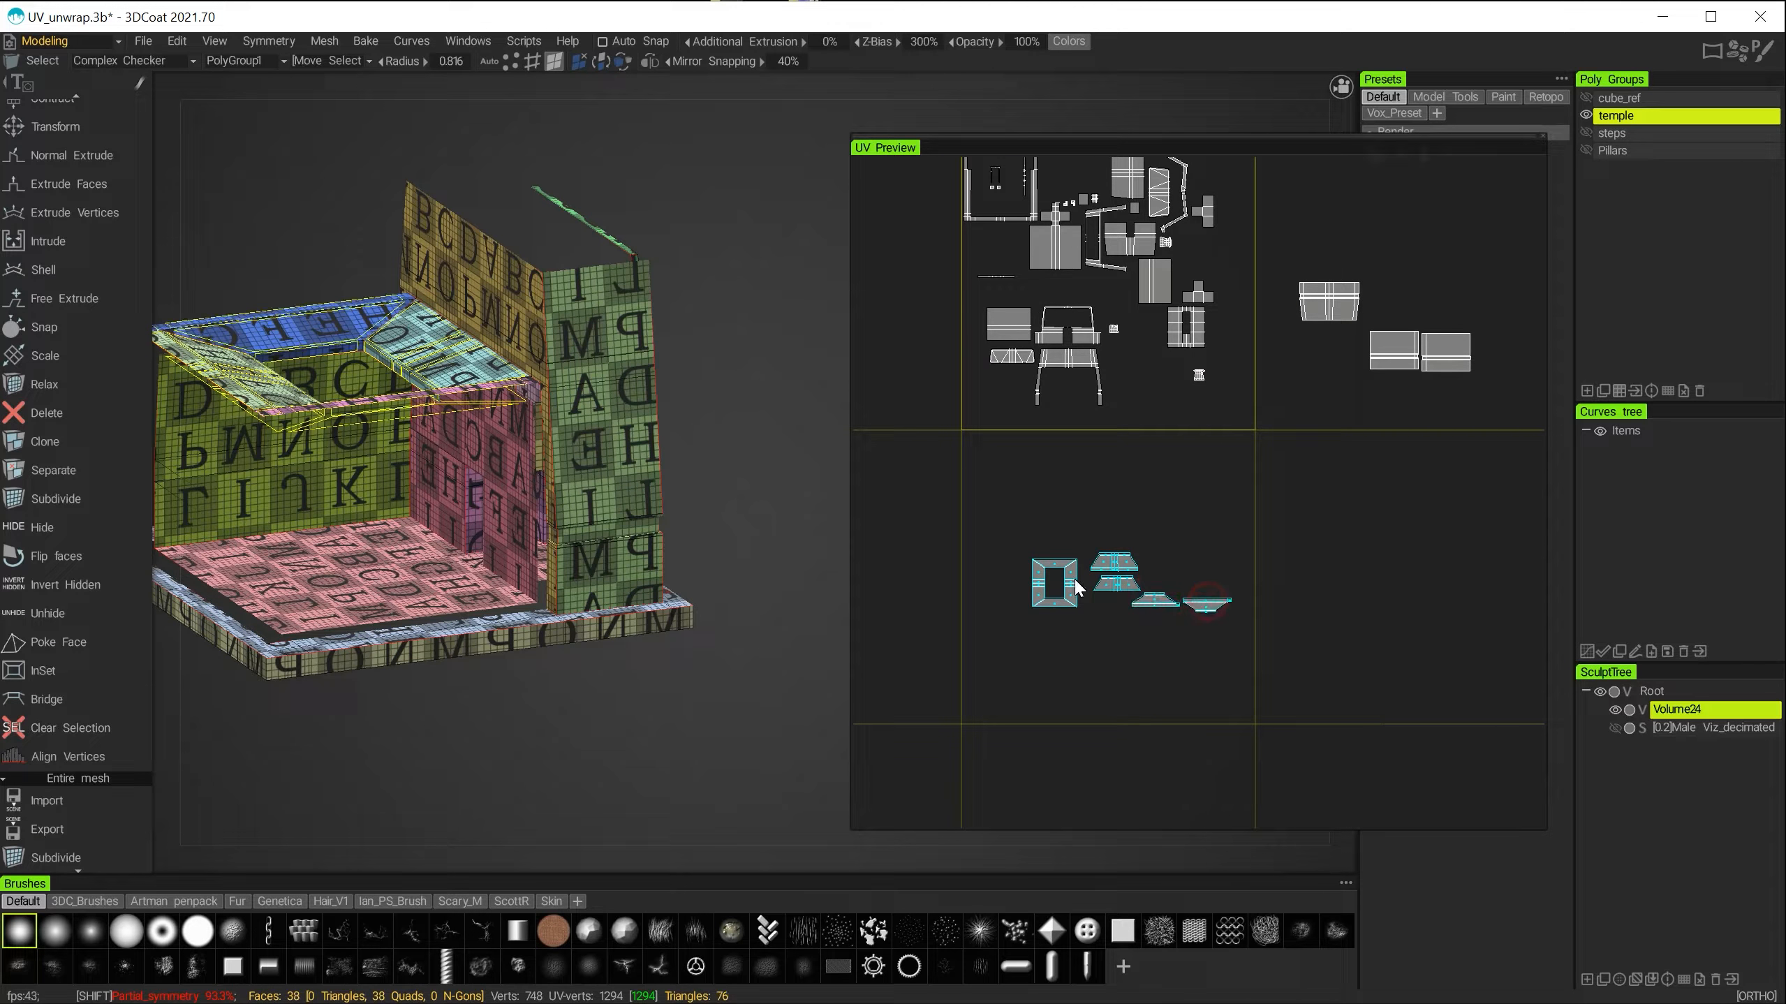
{"action": "left_click", "coordinate": [72, 527]}
Select the rear building's two inner side-wall islands and move them into the UV tile right of the main one.
{"action": "left_click_drag", "start_coordinate": [685, 524], "coordinate": [833, 478], "text": "alt"}
{"action": "middle_click_drag", "start_coordinate": [1024, 329], "coordinate": [1063, 433], "text": "alt"}
{"action": "left_click_drag", "start_coordinate": [584, 591], "coordinate": [672, 601], "text": "alt"}
{"action": "left_click", "coordinate": [1197, 390], "text": "shift"}
{"action": "left_click_drag", "start_coordinate": [1118, 398], "coordinate": [1434, 323]}
{"action": "middle_click_drag", "start_coordinate": [1432, 508], "coordinate": [1202, 575], "text": "alt"}
Hide the selected inner side walls of the rear building.
{"action": "left_click_drag", "start_coordinate": [655, 640], "coordinate": [434, 628], "text": "alt"}
{"action": "scroll", "coordinate": [88, 282], "scroll_direction": "up", "scroll_amount": 2}
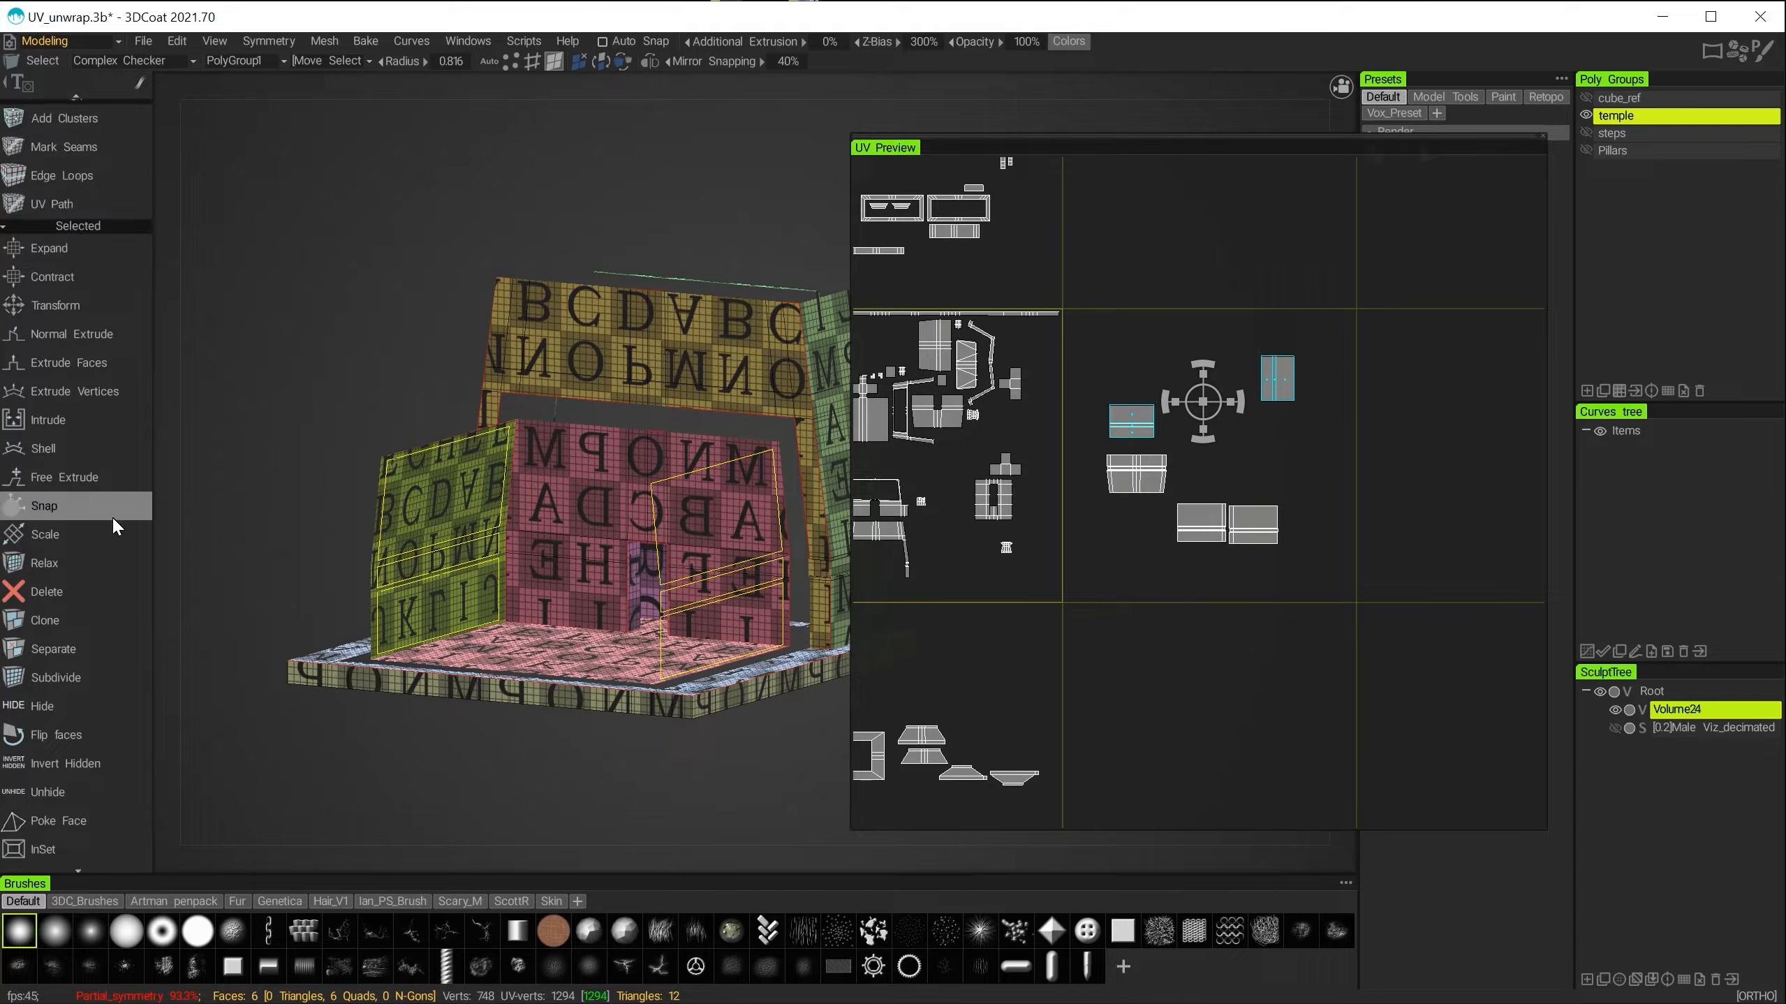
{"action": "scroll", "coordinate": [111, 527], "scroll_direction": "down", "scroll_amount": 1}
{"action": "left_click", "coordinate": [90, 618]}
Select the interior floor island of the temple and move it outside the main UV tile, to its lower left.
{"action": "left_click_drag", "start_coordinate": [465, 478], "coordinate": [401, 485], "text": "alt"}
{"action": "middle_click_drag", "start_coordinate": [1177, 524], "coordinate": [1450, 543], "text": "alt"}
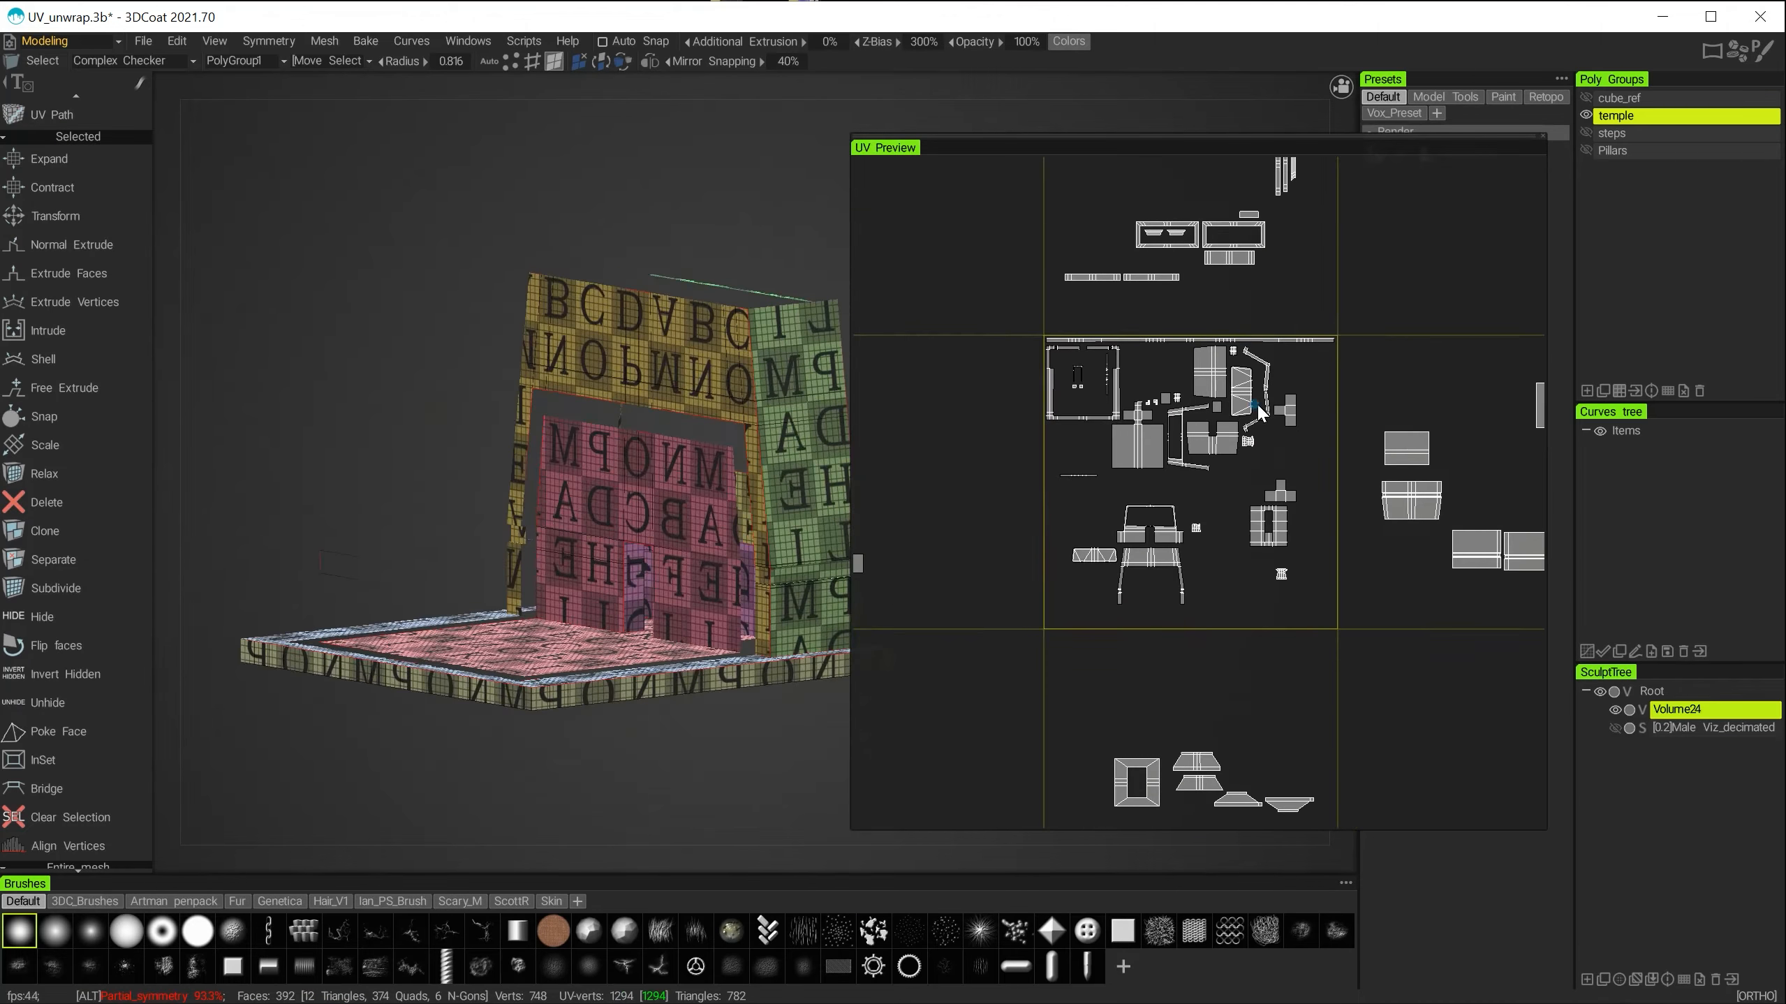
{"action": "scroll", "coordinate": [1263, 414], "scroll_direction": "up", "scroll_amount": 3}
{"action": "middle_click_drag", "start_coordinate": [1153, 423], "coordinate": [1224, 474], "text": "alt"}
{"action": "left_click", "coordinate": [1167, 481]}
{"action": "left_click_drag", "start_coordinate": [632, 502], "coordinate": [527, 540], "text": "alt"}
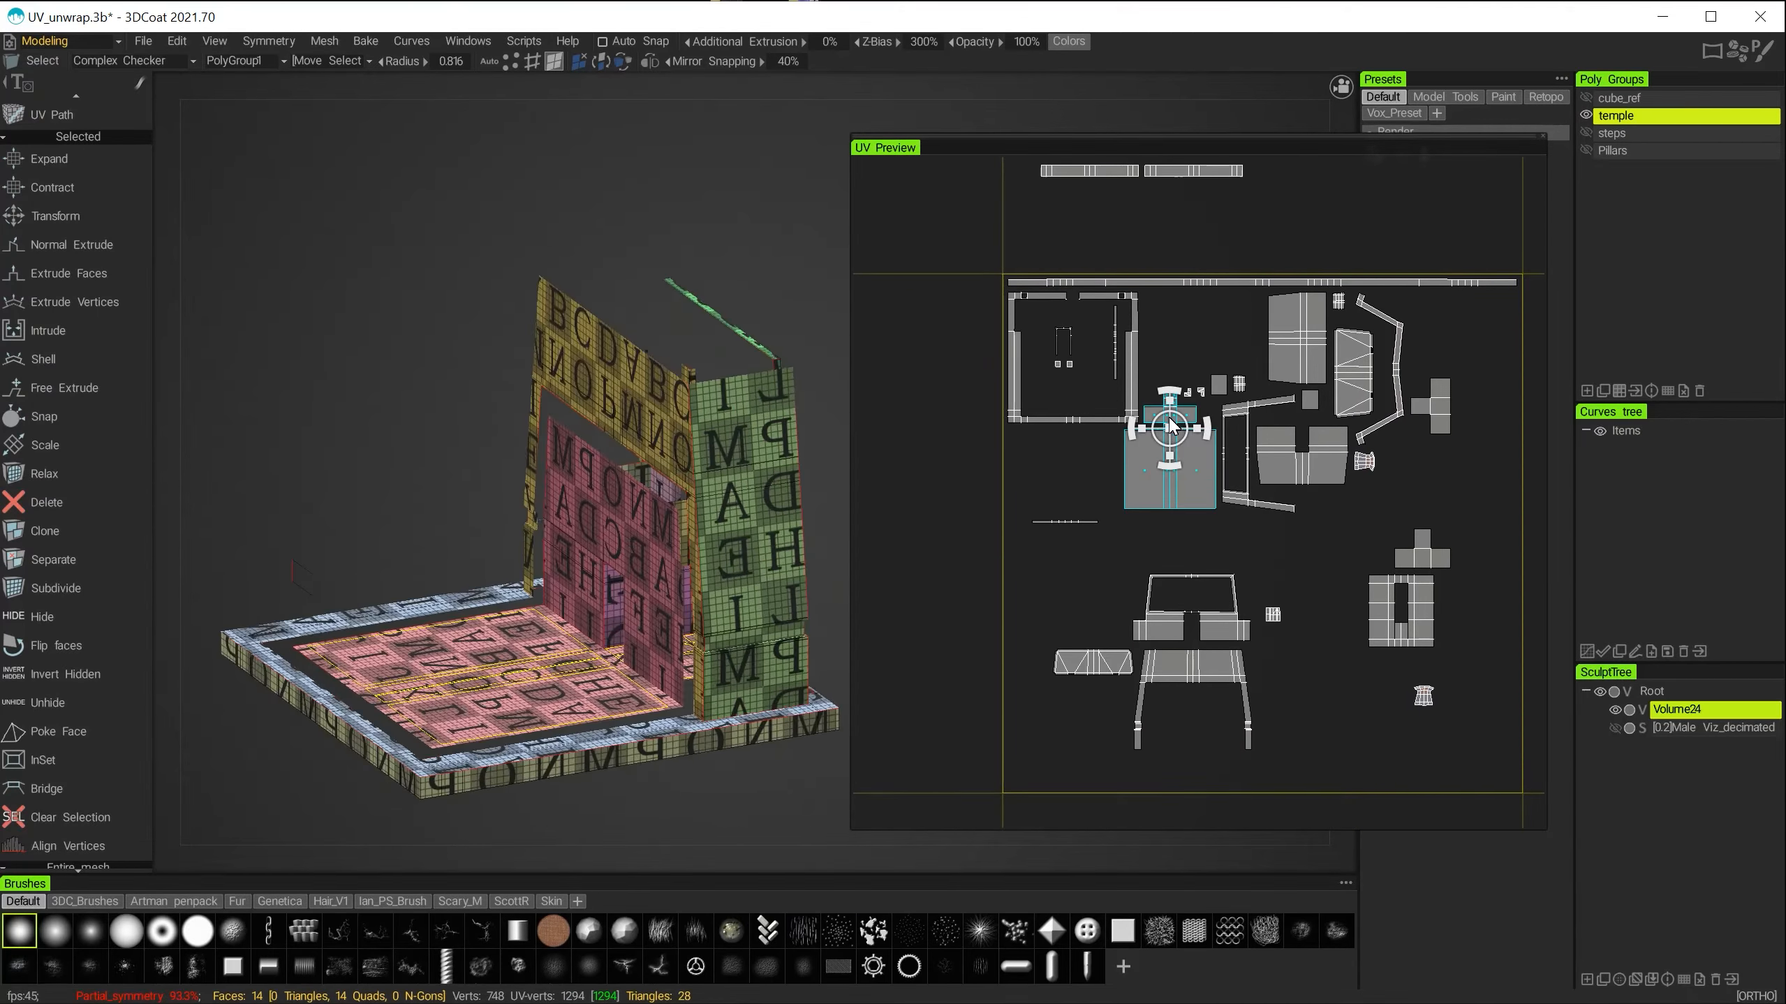
{"action": "left_click_drag", "start_coordinate": [1170, 427], "coordinate": [1034, 539]}
{"action": "scroll", "coordinate": [1072, 493], "scroll_direction": "down", "scroll_amount": 5}
{"action": "scroll", "coordinate": [1071, 492], "scroll_direction": "up", "scroll_amount": 3}
{"action": "middle_click_drag", "start_coordinate": [1157, 707], "coordinate": [1395, 579], "text": "alt"}
{"action": "left_click_drag", "start_coordinate": [1330, 394], "coordinate": [985, 652]}
{"action": "middle_click_drag", "start_coordinate": [1194, 557], "coordinate": [980, 613], "text": "alt"}
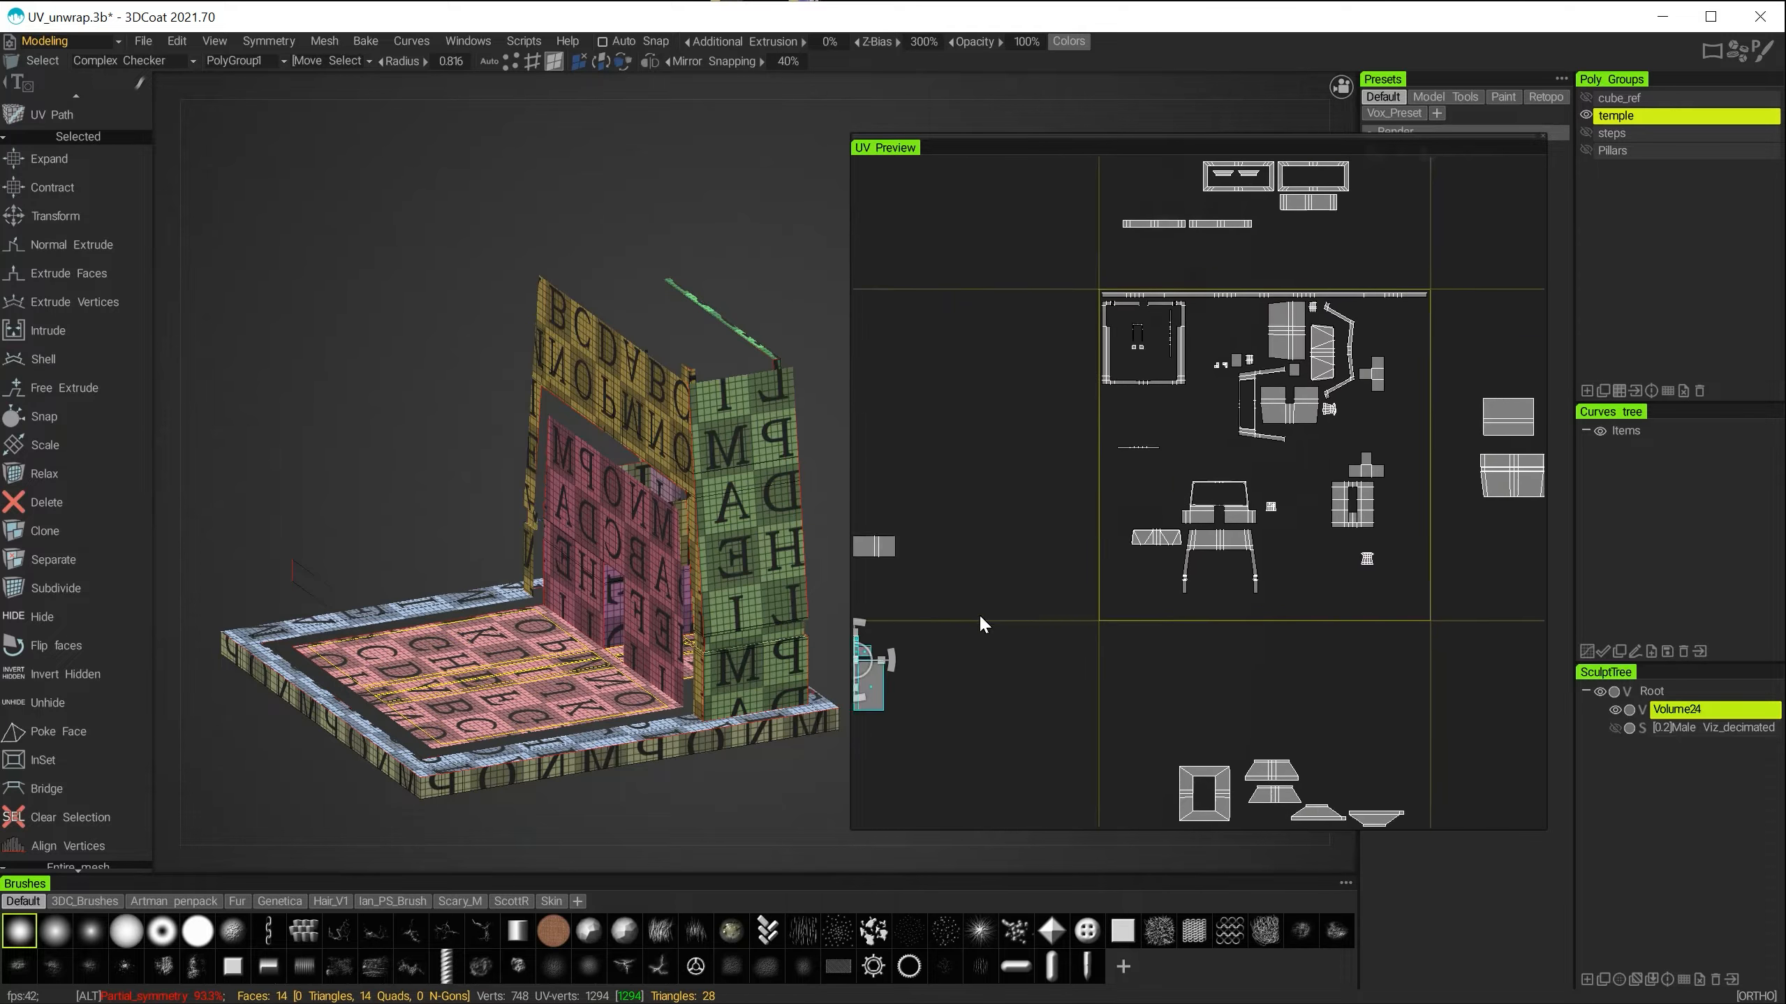
Select the platform's long thin edge-strip island and move it outside the main UV tile, below the interior floor island.
{"action": "scroll", "coordinate": [1157, 422], "scroll_direction": "up", "scroll_amount": 4}
{"action": "middle_click_drag", "start_coordinate": [1232, 236], "coordinate": [1156, 436], "text": "alt"}
{"action": "left_click", "coordinate": [1143, 357]}
{"action": "scroll", "coordinate": [1196, 492], "scroll_direction": "down", "scroll_amount": 5}
{"action": "left_click_drag", "start_coordinate": [1228, 427], "coordinate": [997, 756]}
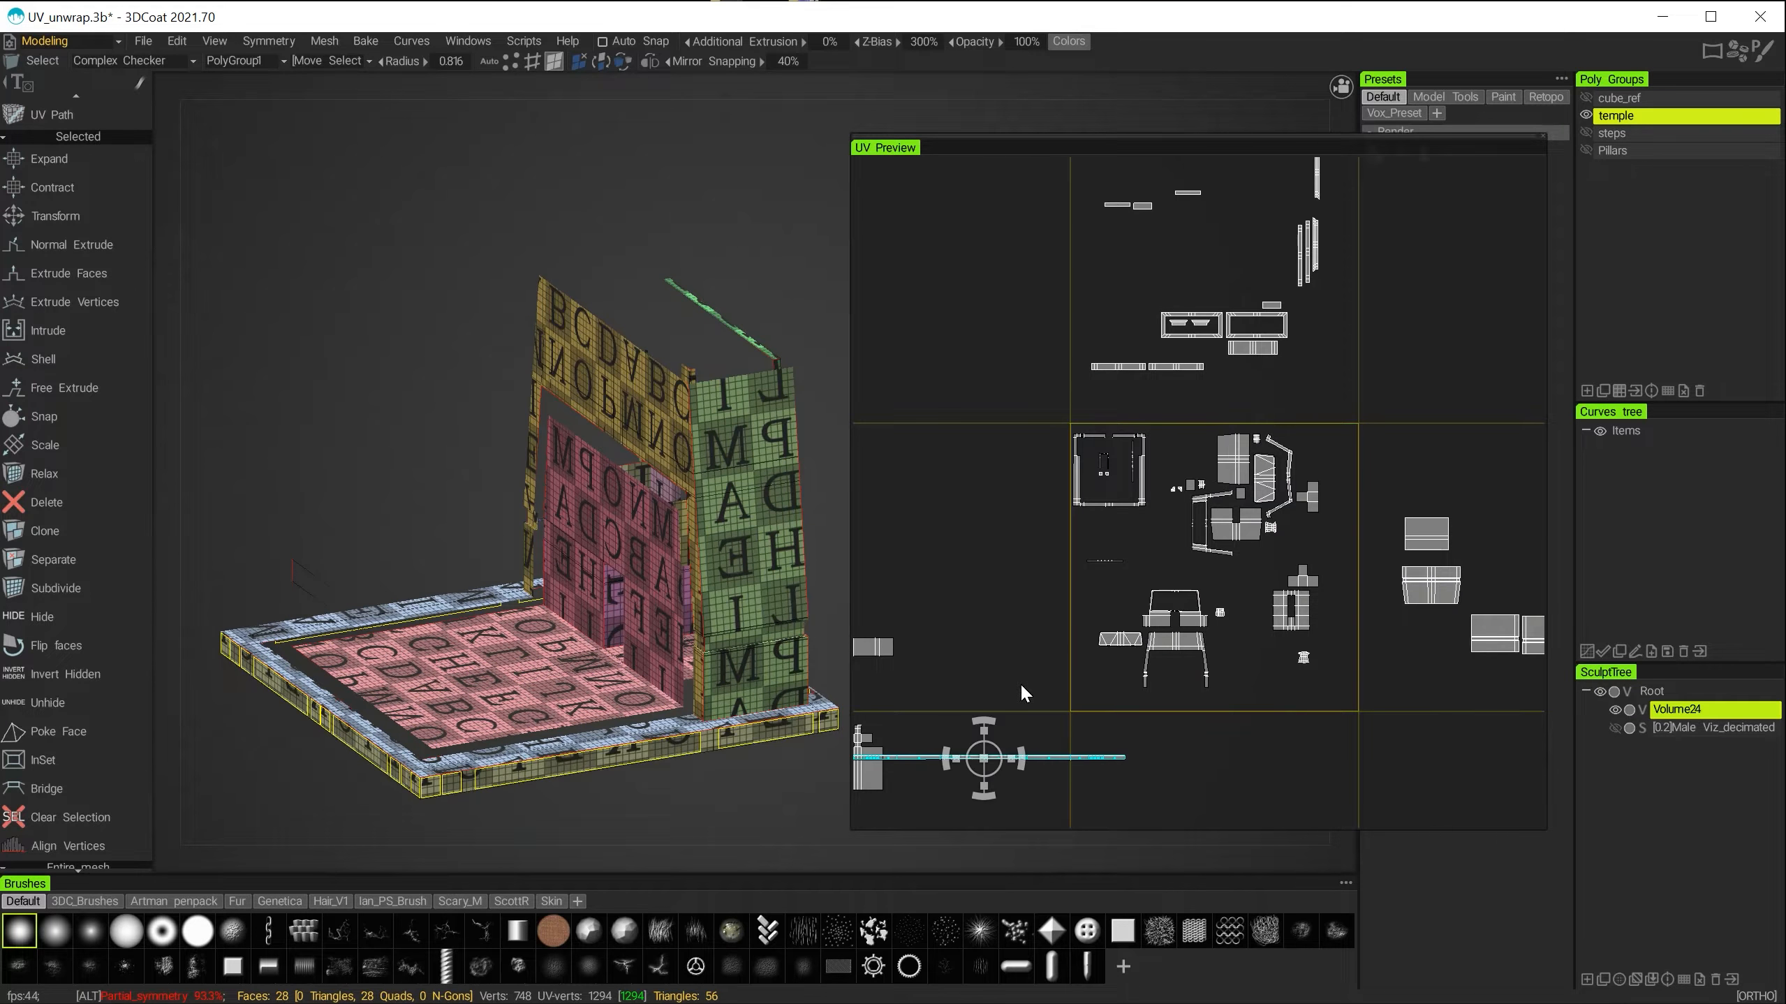
{"action": "middle_click_drag", "start_coordinate": [1021, 686], "coordinate": [1249, 483], "text": "alt"}
{"action": "left_click_drag", "start_coordinate": [1200, 564], "coordinate": [1139, 612]}
Add the interior floor island to the selected platform edge strip and hide both.
{"action": "middle_click_drag", "start_coordinate": [1098, 558], "coordinate": [985, 591], "text": "alt"}
{"action": "left_click", "coordinate": [988, 597]}
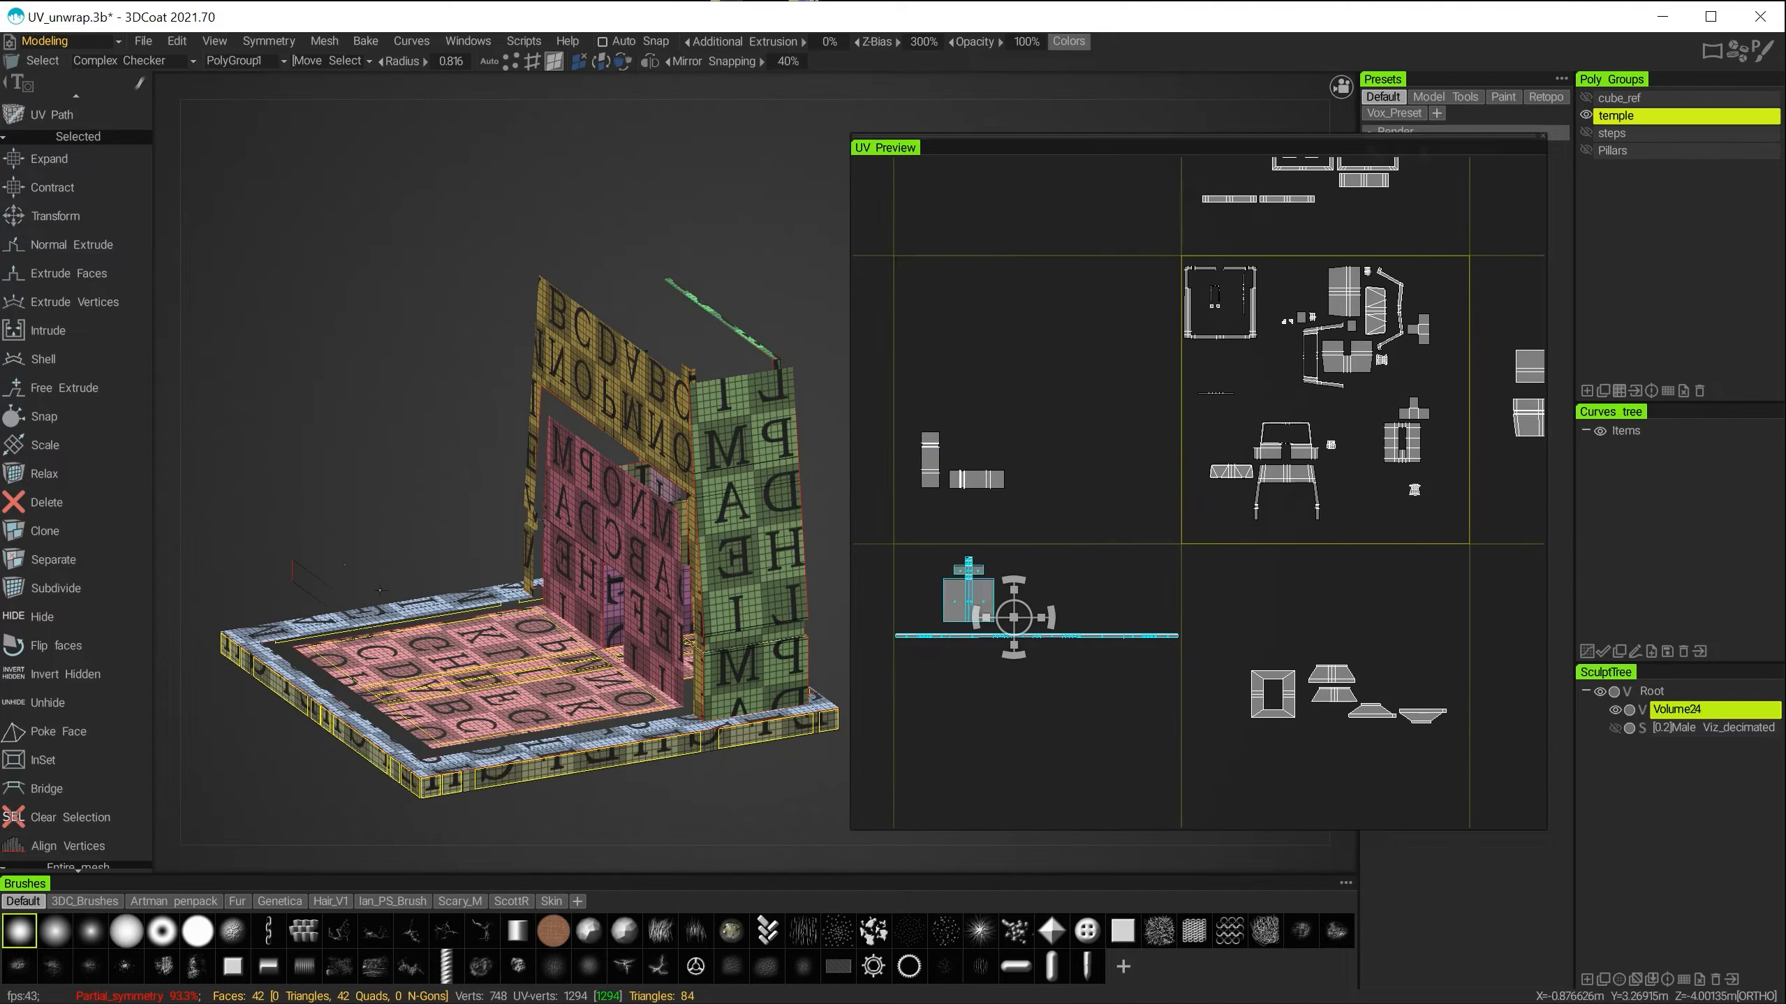
{"action": "left_click", "coordinate": [49, 619]}
Move the platform's square border island beside the interior floor island, outside the main UV tile, and hide its faces.
{"action": "left_click_drag", "start_coordinate": [465, 498], "coordinate": [879, 449], "text": "alt"}
{"action": "middle_click_drag", "start_coordinate": [1383, 360], "coordinate": [1322, 415], "text": "alt"}
{"action": "right_click_drag", "start_coordinate": [1322, 414], "coordinate": [1188, 264], "text": "alt"}
{"action": "left_click", "coordinate": [1186, 228]}
{"action": "middle_click_drag", "start_coordinate": [1245, 366], "coordinate": [1399, 562], "text": "alt"}
{"action": "left_click_drag", "start_coordinate": [1249, 337], "coordinate": [1060, 613]}
{"action": "right_click_drag", "start_coordinate": [1059, 613], "coordinate": [1152, 504], "text": "alt"}
{"action": "middle_click_drag", "start_coordinate": [1152, 503], "coordinate": [1391, 281], "text": "alt"}
{"action": "left_click_drag", "start_coordinate": [1387, 303], "coordinate": [1278, 484]}
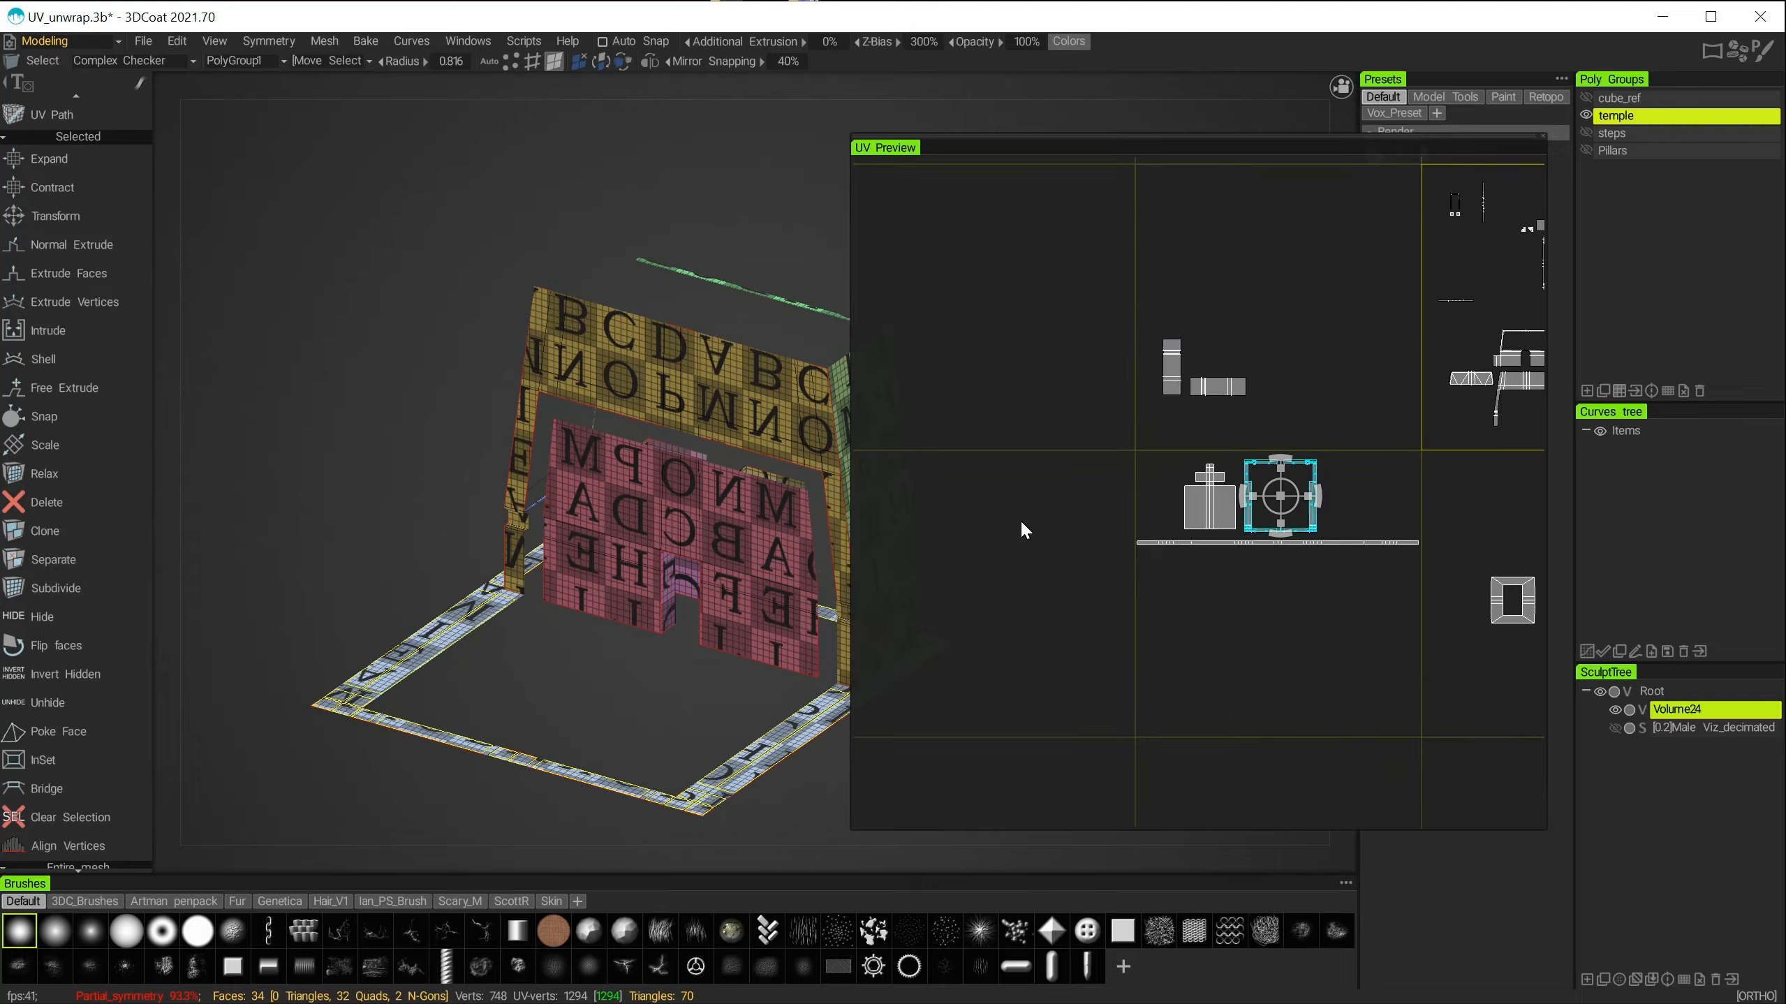
{"action": "left_click", "coordinate": [39, 616]}
Move the front facade's outer frame island to the right of the arch-shaped wall island, low in the main UV tile.
{"action": "left_click_drag", "start_coordinate": [296, 590], "coordinate": [427, 545], "text": "alt"}
{"action": "middle_click_drag", "start_coordinate": [427, 545], "coordinate": [756, 460], "text": "alt"}
{"action": "right_click_drag", "start_coordinate": [756, 461], "coordinate": [745, 545], "text": "alt"}
{"action": "middle_click_drag", "start_coordinate": [1363, 442], "coordinate": [1037, 638], "text": "alt"}
{"action": "right_click_drag", "start_coordinate": [1038, 638], "coordinate": [1192, 571], "text": "alt"}
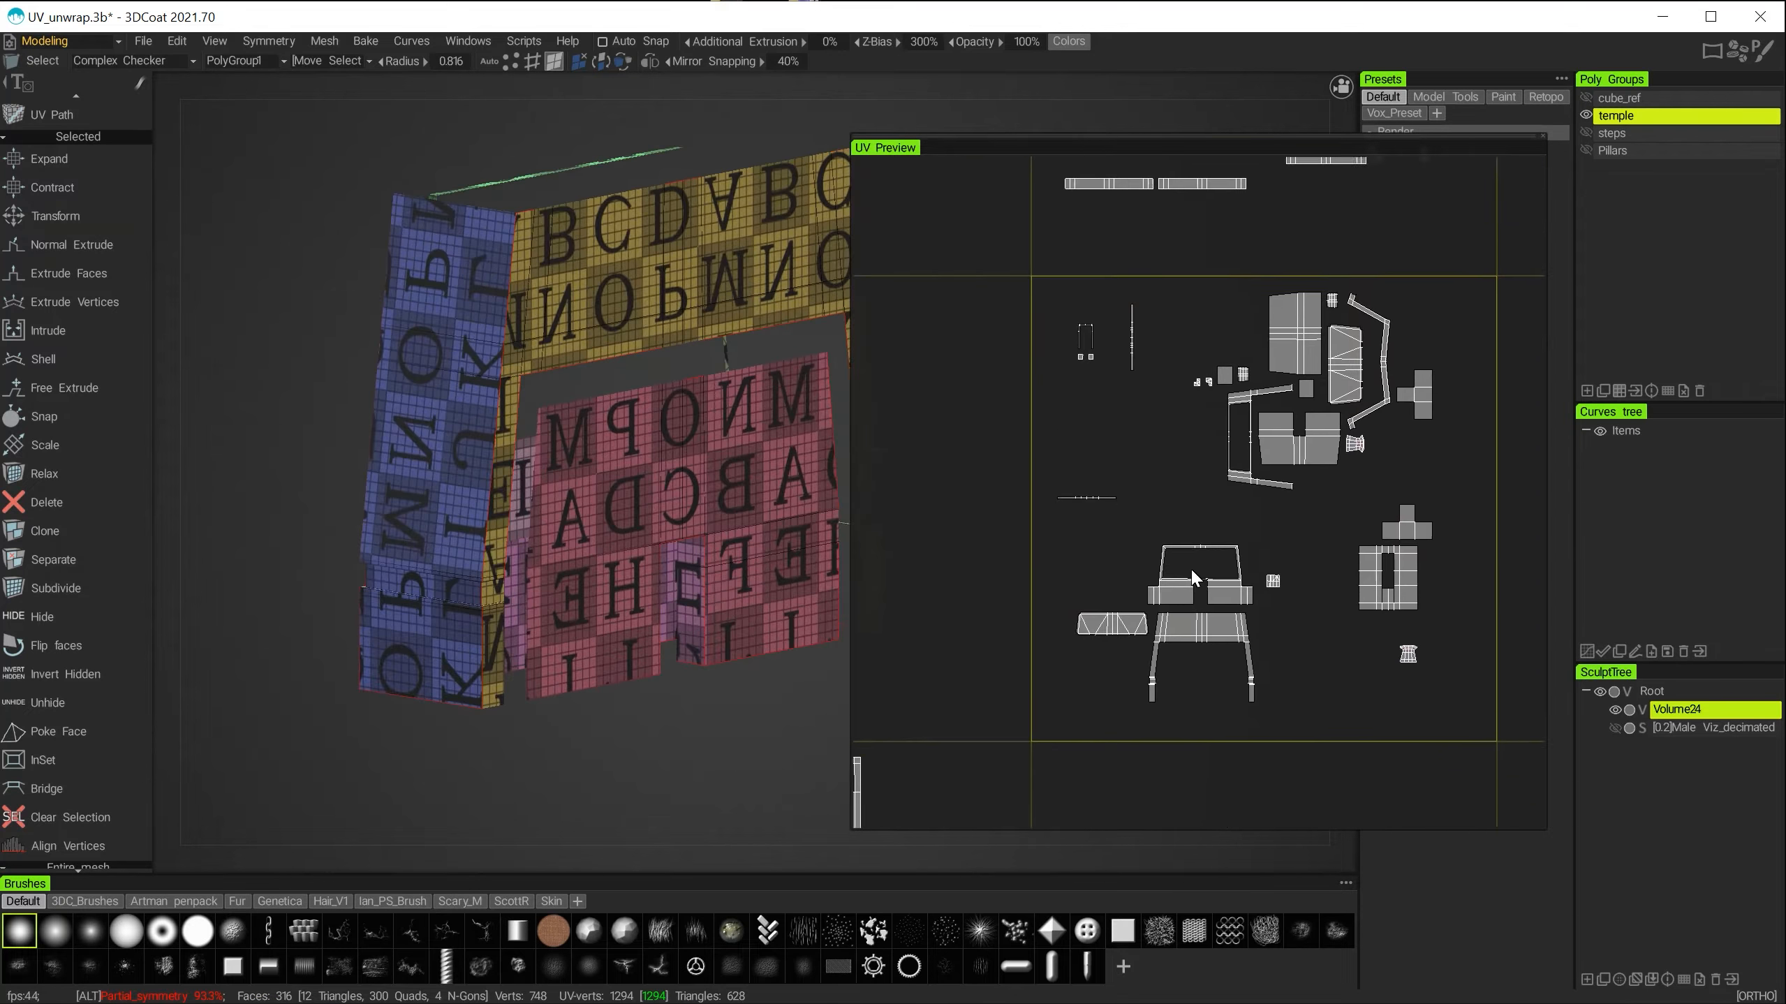
{"action": "left_click", "coordinate": [1251, 448]}
{"action": "left_click_drag", "start_coordinate": [1284, 659], "coordinate": [1282, 659]}
Move the bent ledge-strip island to the left of the facade islands, at the main UV tile's lower-left edge.
{"action": "left_click_drag", "start_coordinate": [829, 577], "coordinate": [668, 418], "text": "alt"}
{"action": "middle_click_drag", "start_coordinate": [667, 419], "coordinate": [874, 467], "text": "alt"}
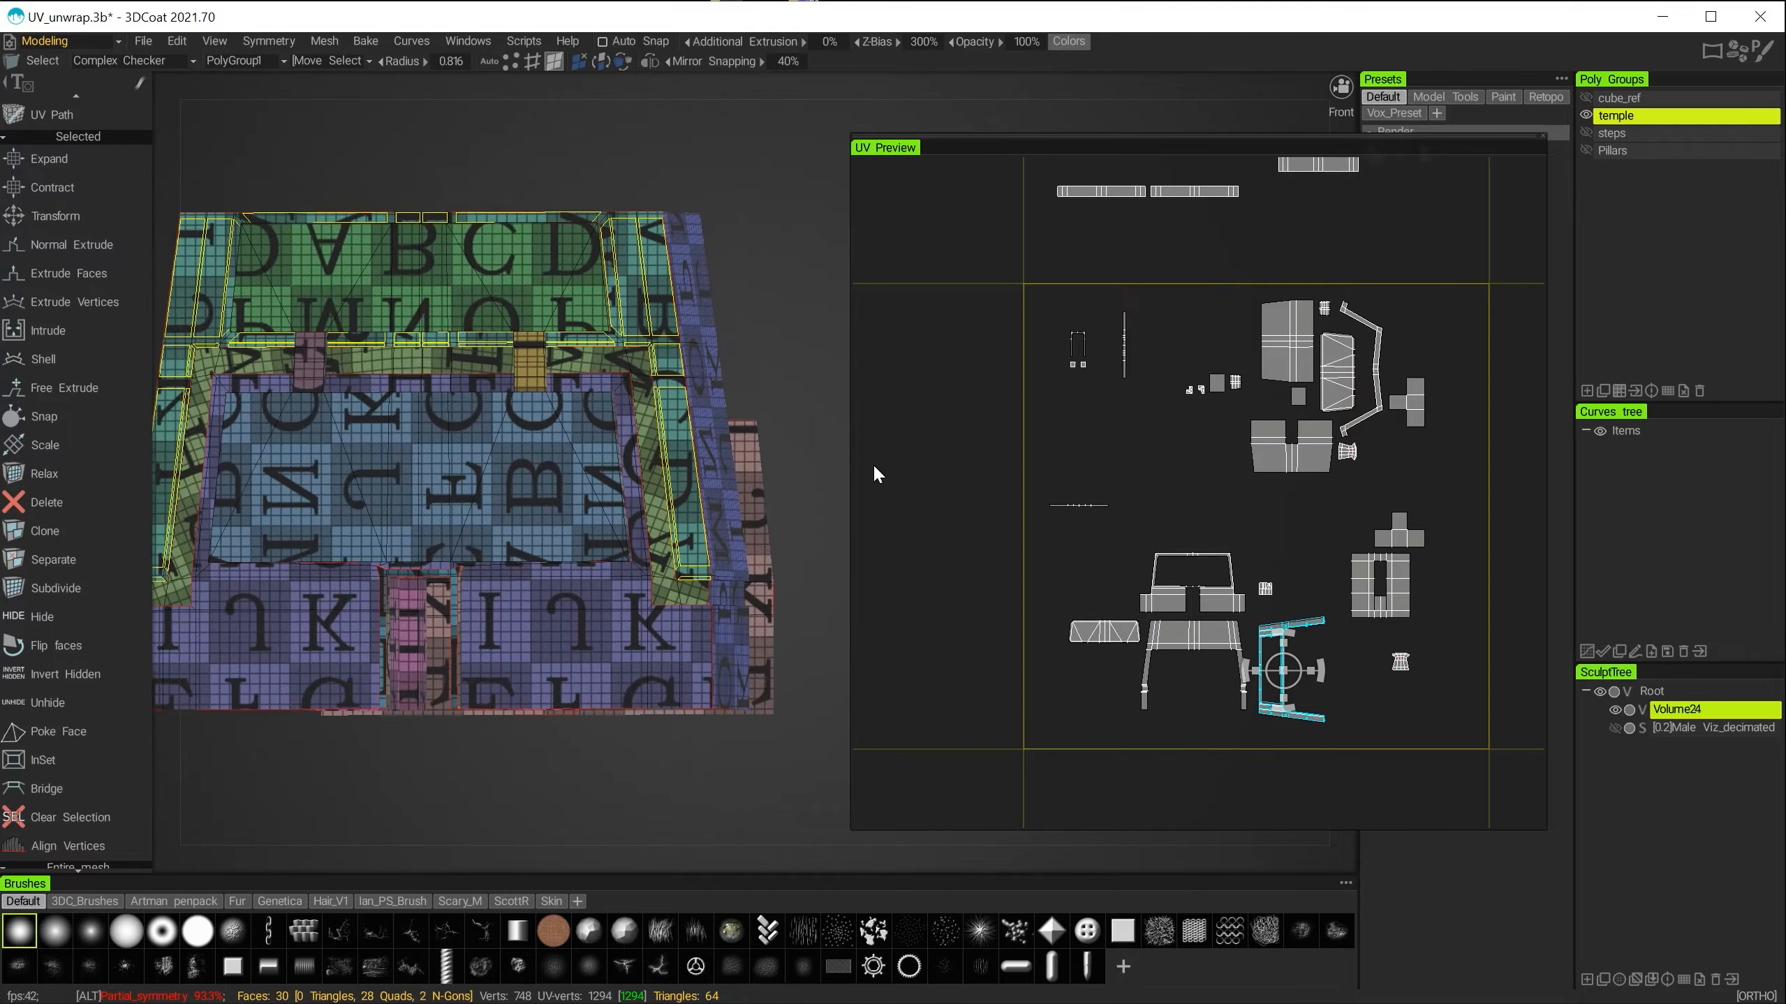
{"action": "left_click_drag", "start_coordinate": [1377, 358], "coordinate": [1050, 650]}
Gather the doorway's frame, thin strip and small square islands close together inside the main UV tile.
{"action": "left_click", "coordinate": [1079, 505]}
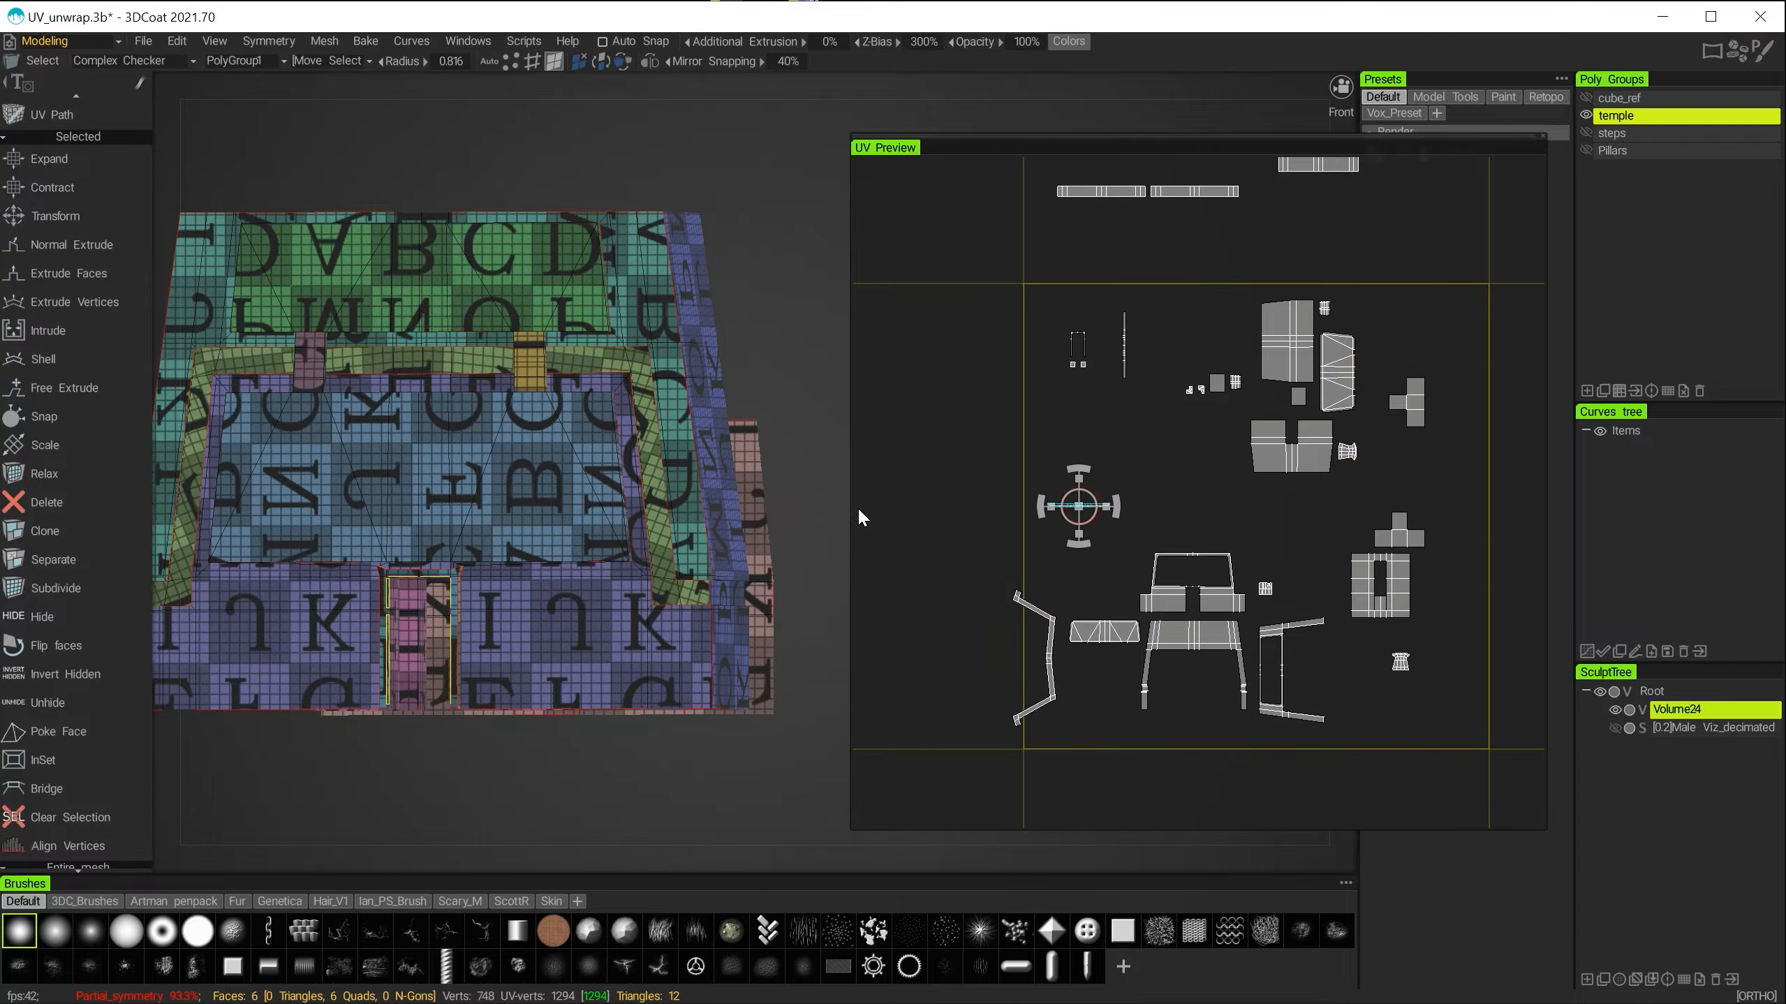
{"action": "left_click_drag", "start_coordinate": [1070, 367], "coordinate": [1066, 360]}
{"action": "middle_click_drag", "start_coordinate": [1066, 361], "coordinate": [1161, 501], "text": "alt"}
{"action": "right_click_drag", "start_coordinate": [1160, 501], "coordinate": [1083, 415], "text": "alt"}
{"action": "left_click", "coordinate": [1071, 423]}
{"action": "middle_click_drag", "start_coordinate": [1082, 414], "coordinate": [1130, 372], "text": "alt"}
{"action": "left_click_drag", "start_coordinate": [1130, 372], "coordinate": [1088, 601]}
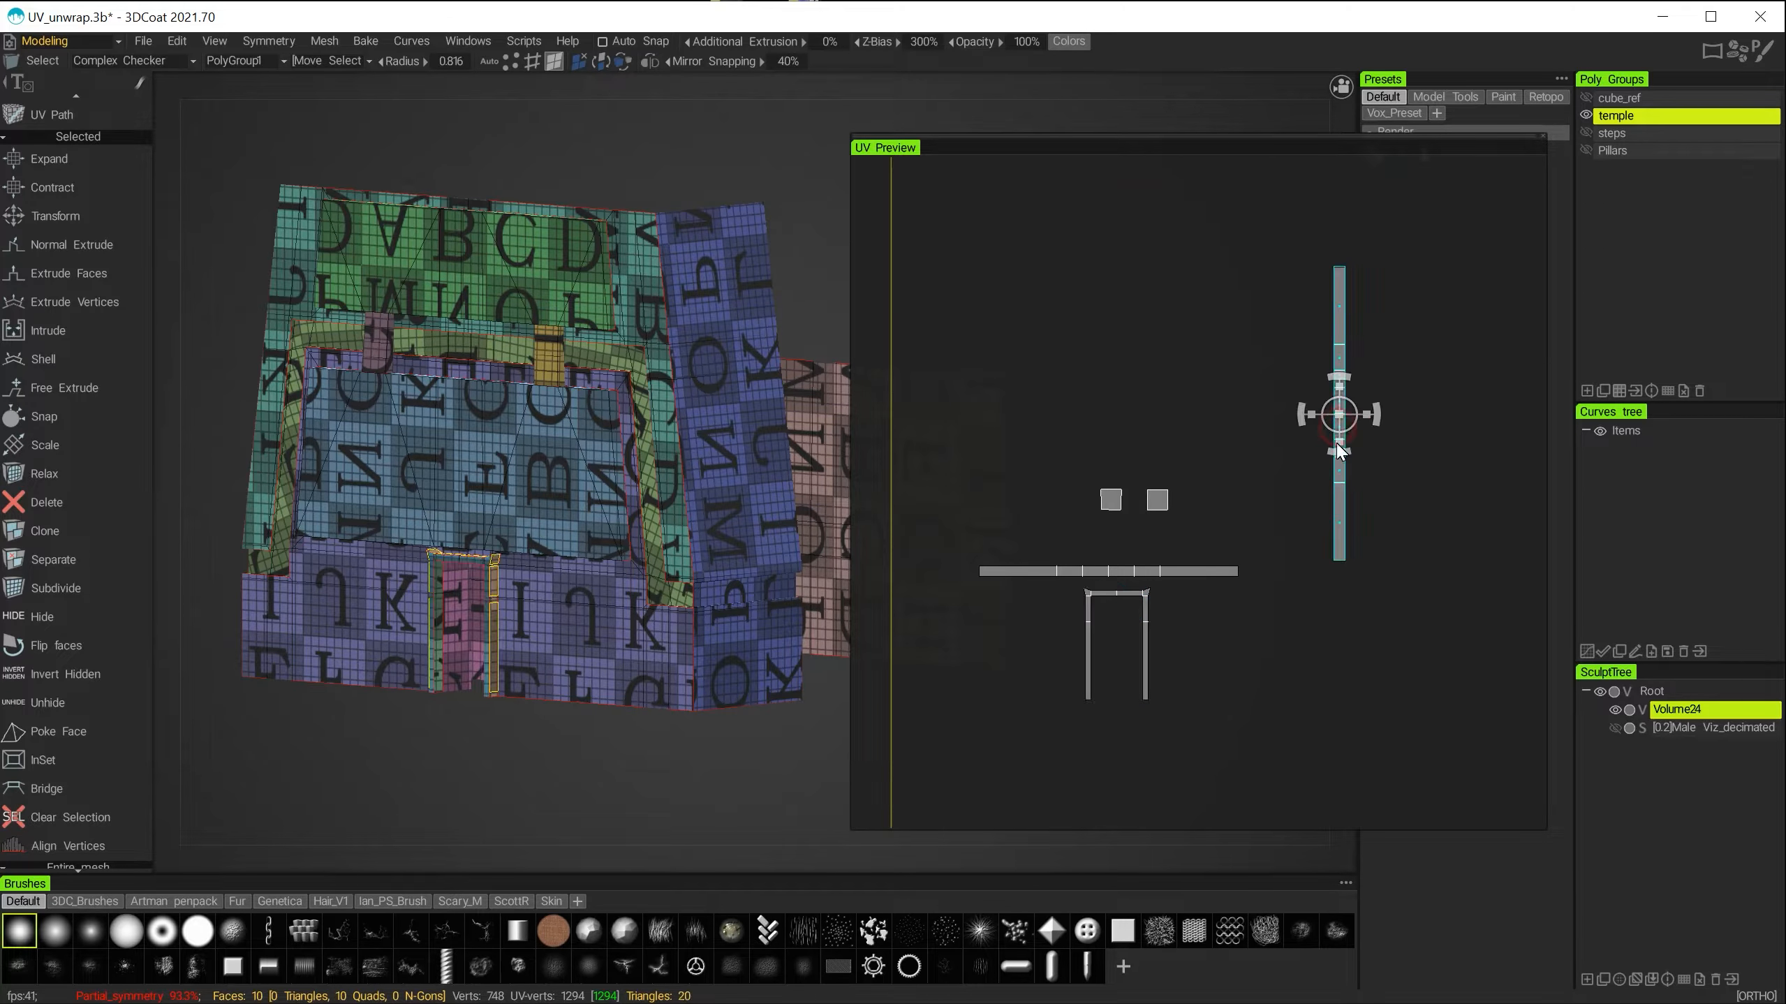
{"action": "left_click", "coordinate": [1110, 500]}
{"action": "left_click_drag", "start_coordinate": [703, 492], "coordinate": [703, 435], "text": "alt"}
{"action": "right_click_drag", "start_coordinate": [1016, 425], "coordinate": [977, 422], "text": "alt"}
{"action": "middle_click_drag", "start_coordinate": [977, 422], "coordinate": [984, 307], "text": "alt"}
{"action": "right_click_drag", "start_coordinate": [1237, 379], "coordinate": [1357, 372], "text": "alt"}
{"action": "middle_click_drag", "start_coordinate": [1357, 373], "coordinate": [1146, 603], "text": "alt"}
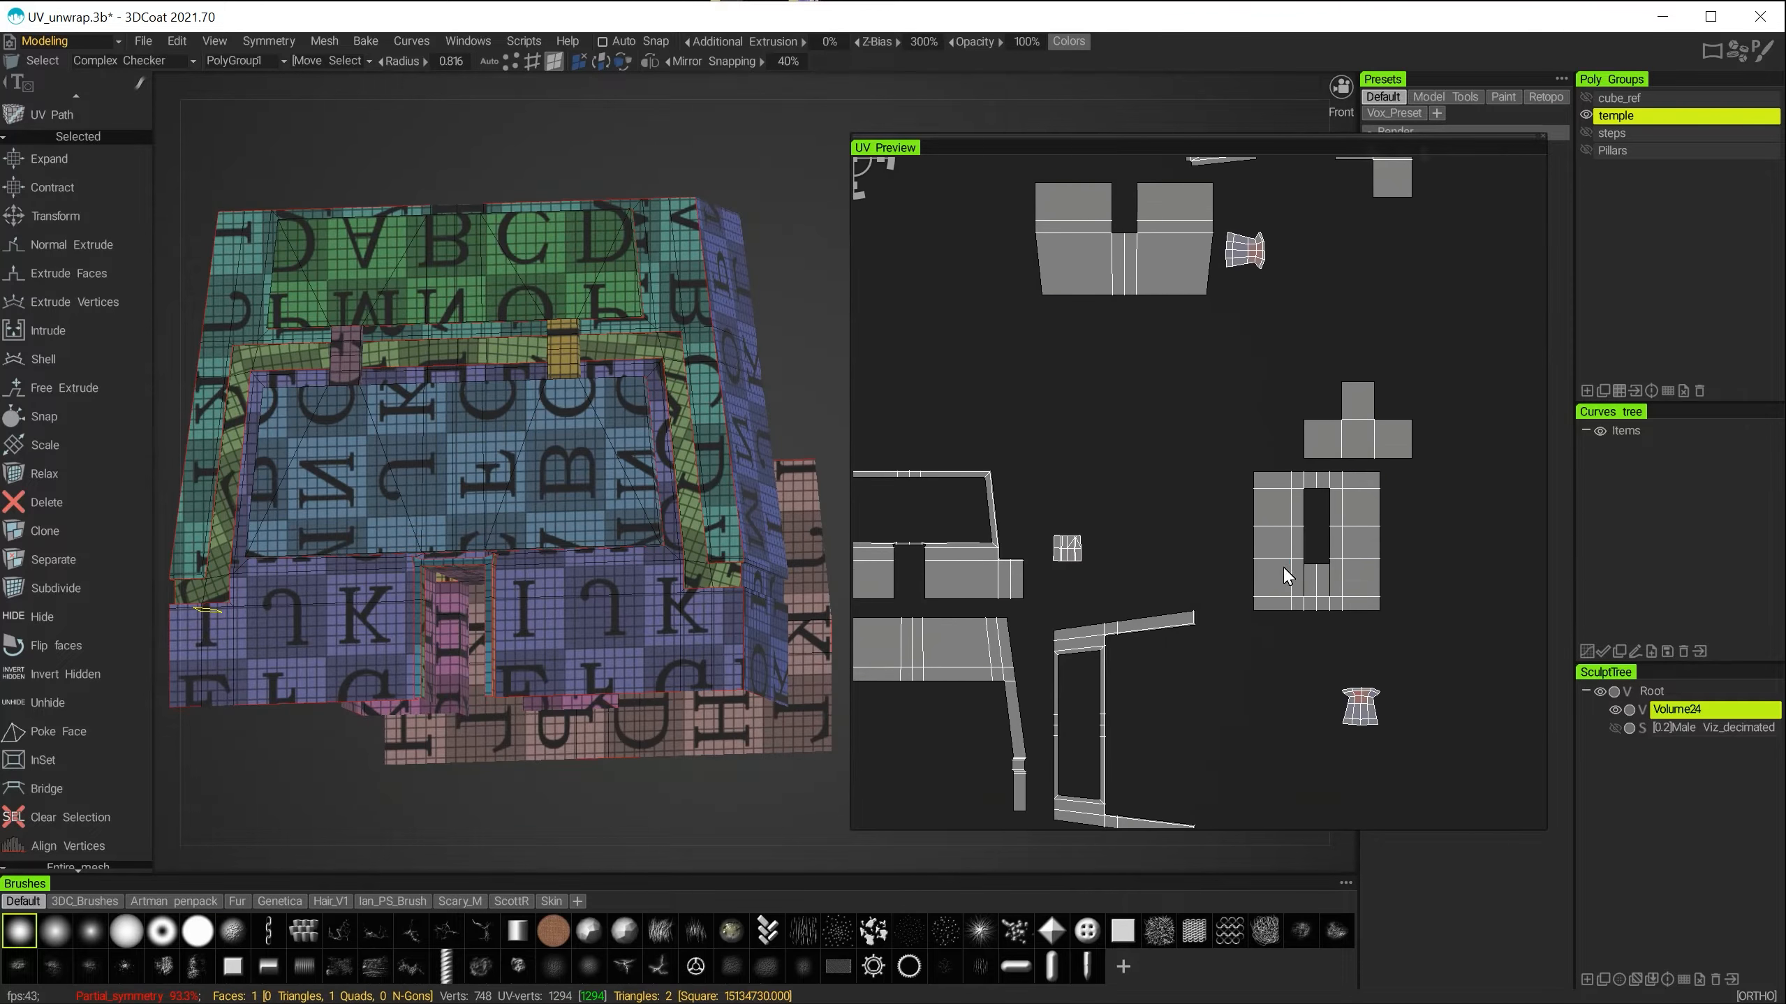
Move the rectangular island with the central opening and the two T-shaped islands outside the main UV tile, to its lower right.
{"action": "left_click", "coordinate": [1284, 567]}
{"action": "left_click_drag", "start_coordinate": [654, 618], "coordinate": [555, 661], "text": "alt"}
{"action": "middle_click_drag", "start_coordinate": [1136, 626], "coordinate": [964, 594], "text": "alt"}
{"action": "right_click_drag", "start_coordinate": [964, 594], "coordinate": [1162, 458], "text": "alt"}
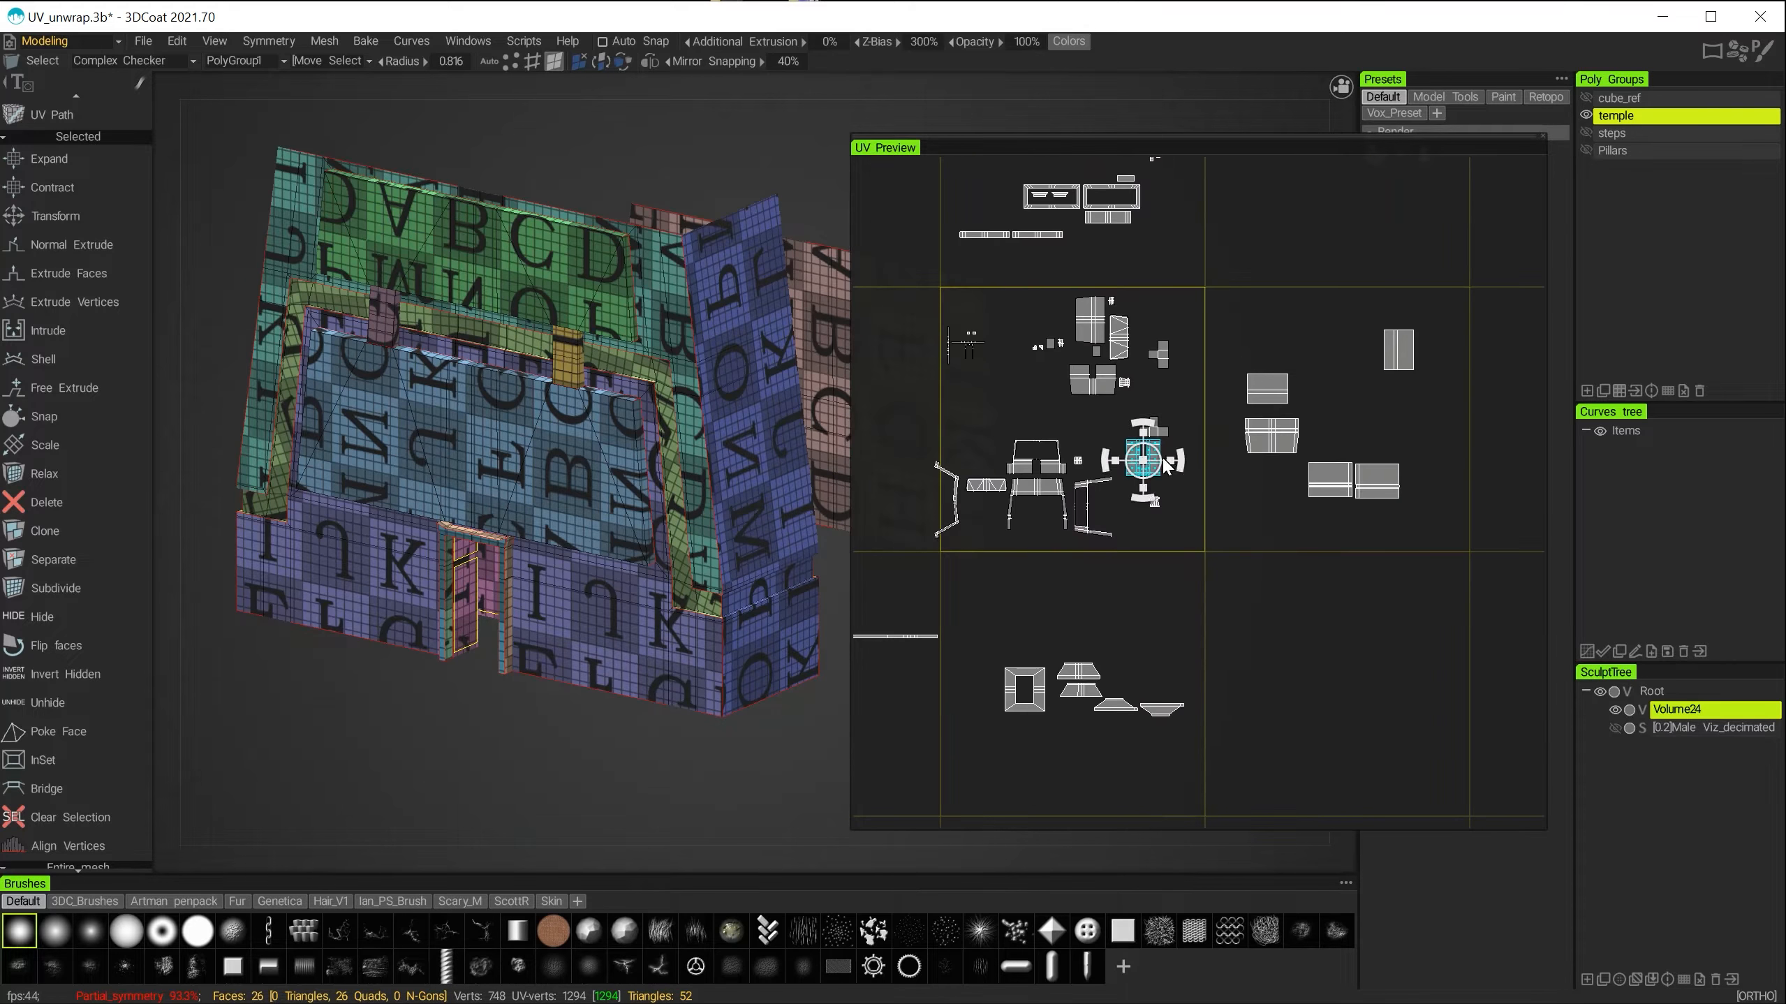
{"action": "right_click_drag", "start_coordinate": [1261, 594], "coordinate": [1265, 478], "text": "alt"}
{"action": "middle_click_drag", "start_coordinate": [1264, 478], "coordinate": [1323, 510], "text": "alt"}
{"action": "left_click", "coordinate": [1163, 383]}
{"action": "left_click", "coordinate": [1183, 226], "text": "shift"}
{"action": "left_click_drag", "start_coordinate": [760, 583], "coordinate": [798, 366], "text": "alt"}
{"action": "left_click_drag", "start_coordinate": [1161, 300], "coordinate": [1346, 789]}
Move the inner wall island with the doorway notch into the UV tile right of the main one and hide its faces.
{"action": "right_click_drag", "start_coordinate": [1143, 475], "coordinate": [1096, 365], "text": "alt"}
{"action": "middle_click_drag", "start_coordinate": [1097, 366], "coordinate": [1132, 438], "text": "alt"}
{"action": "left_click", "coordinate": [1129, 424]}
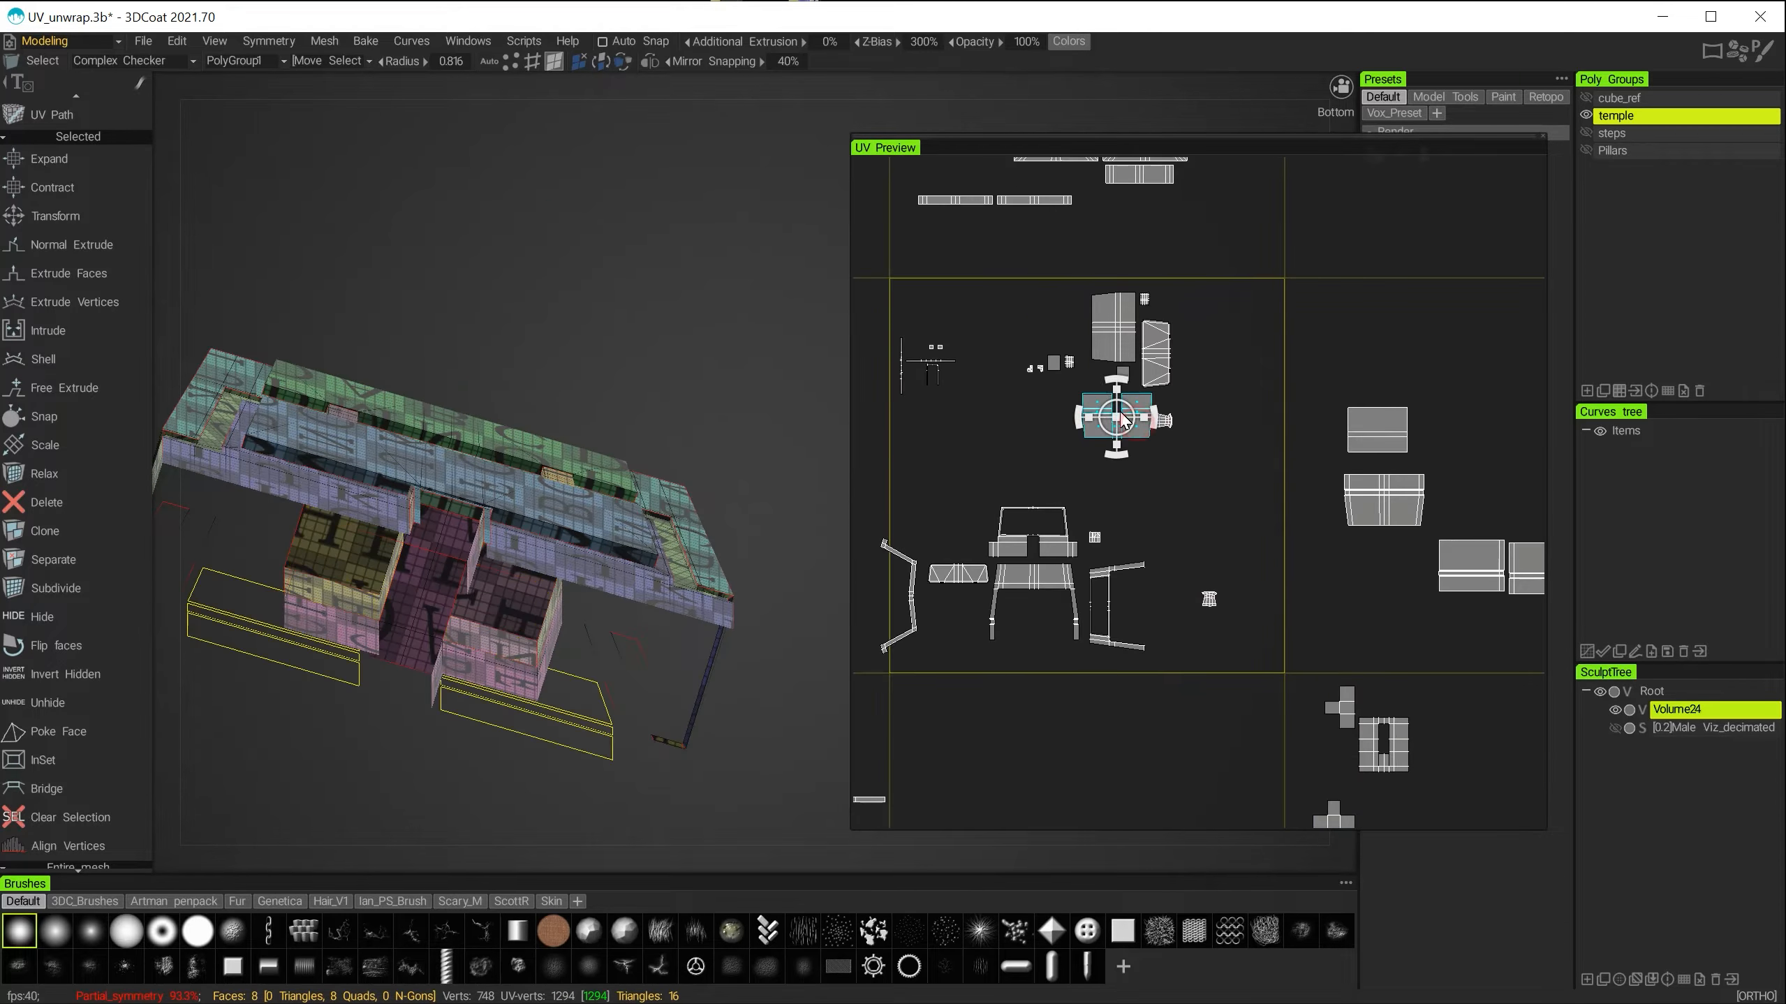
{"action": "left_click_drag", "start_coordinate": [342, 439], "coordinate": [679, 626], "text": "alt"}
{"action": "left_click_drag", "start_coordinate": [1117, 417], "coordinate": [1491, 458]}
{"action": "left_click_drag", "start_coordinate": [1301, 581], "coordinate": [1326, 604], "text": "alt"}
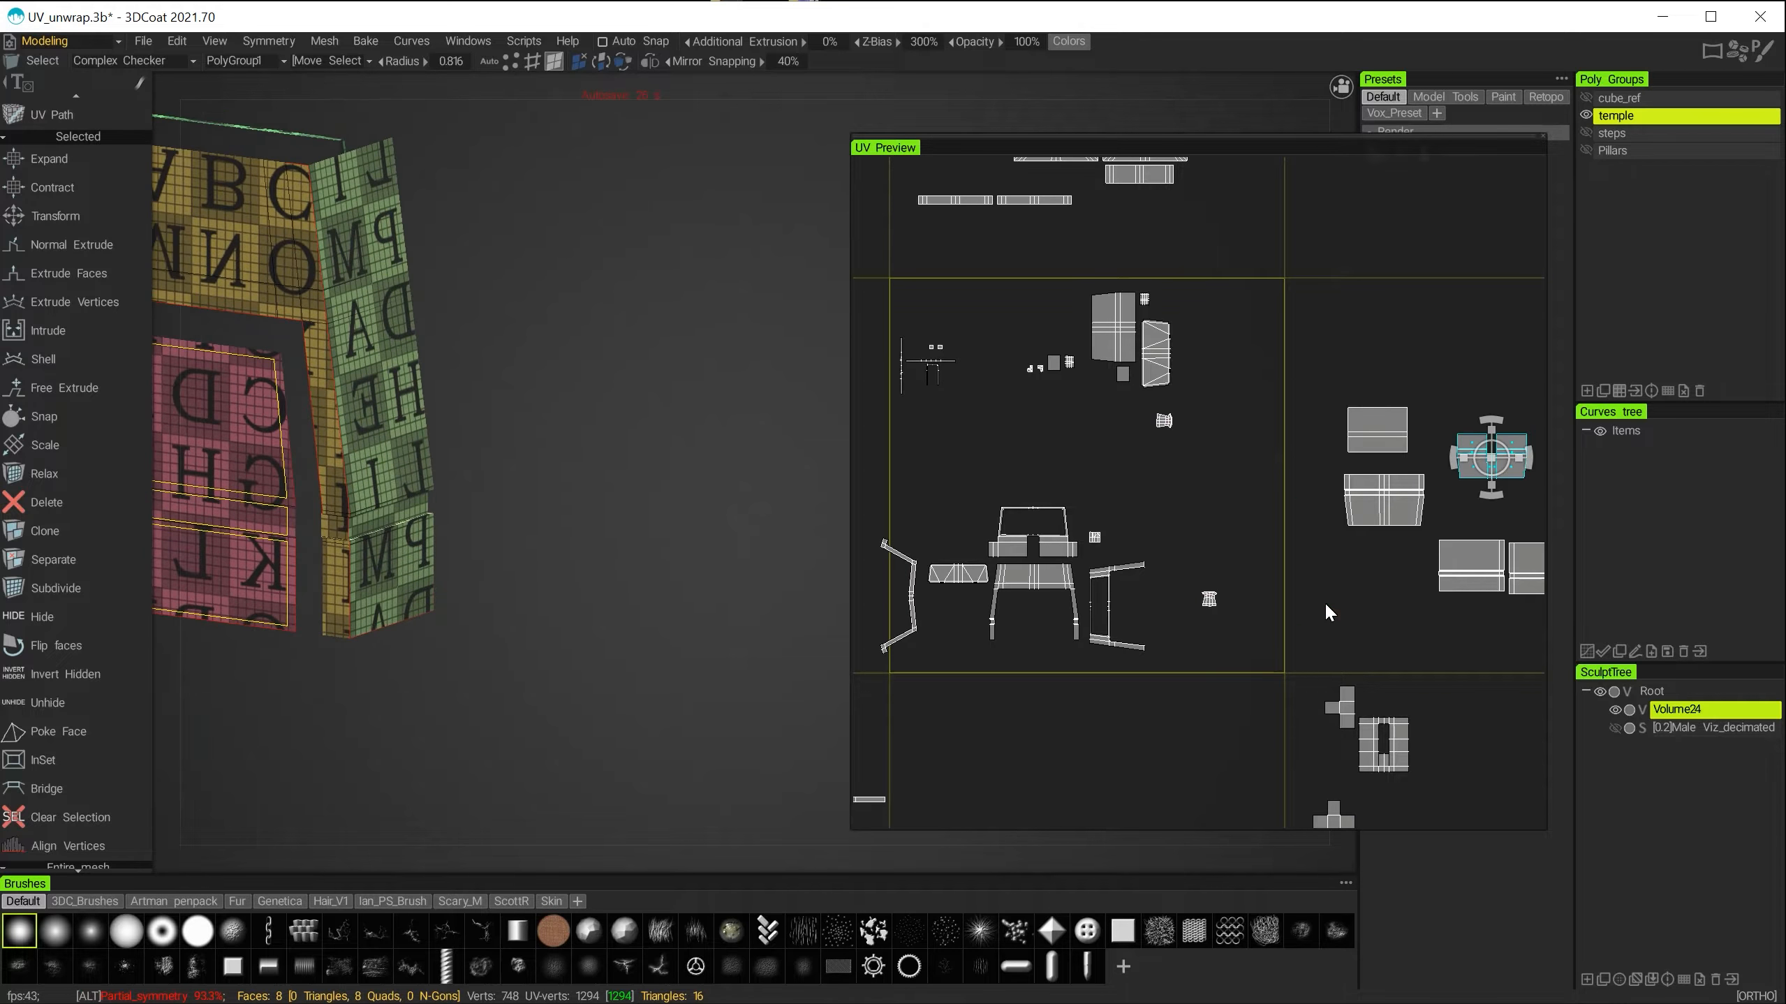
{"action": "left_click", "coordinate": [53, 620]}
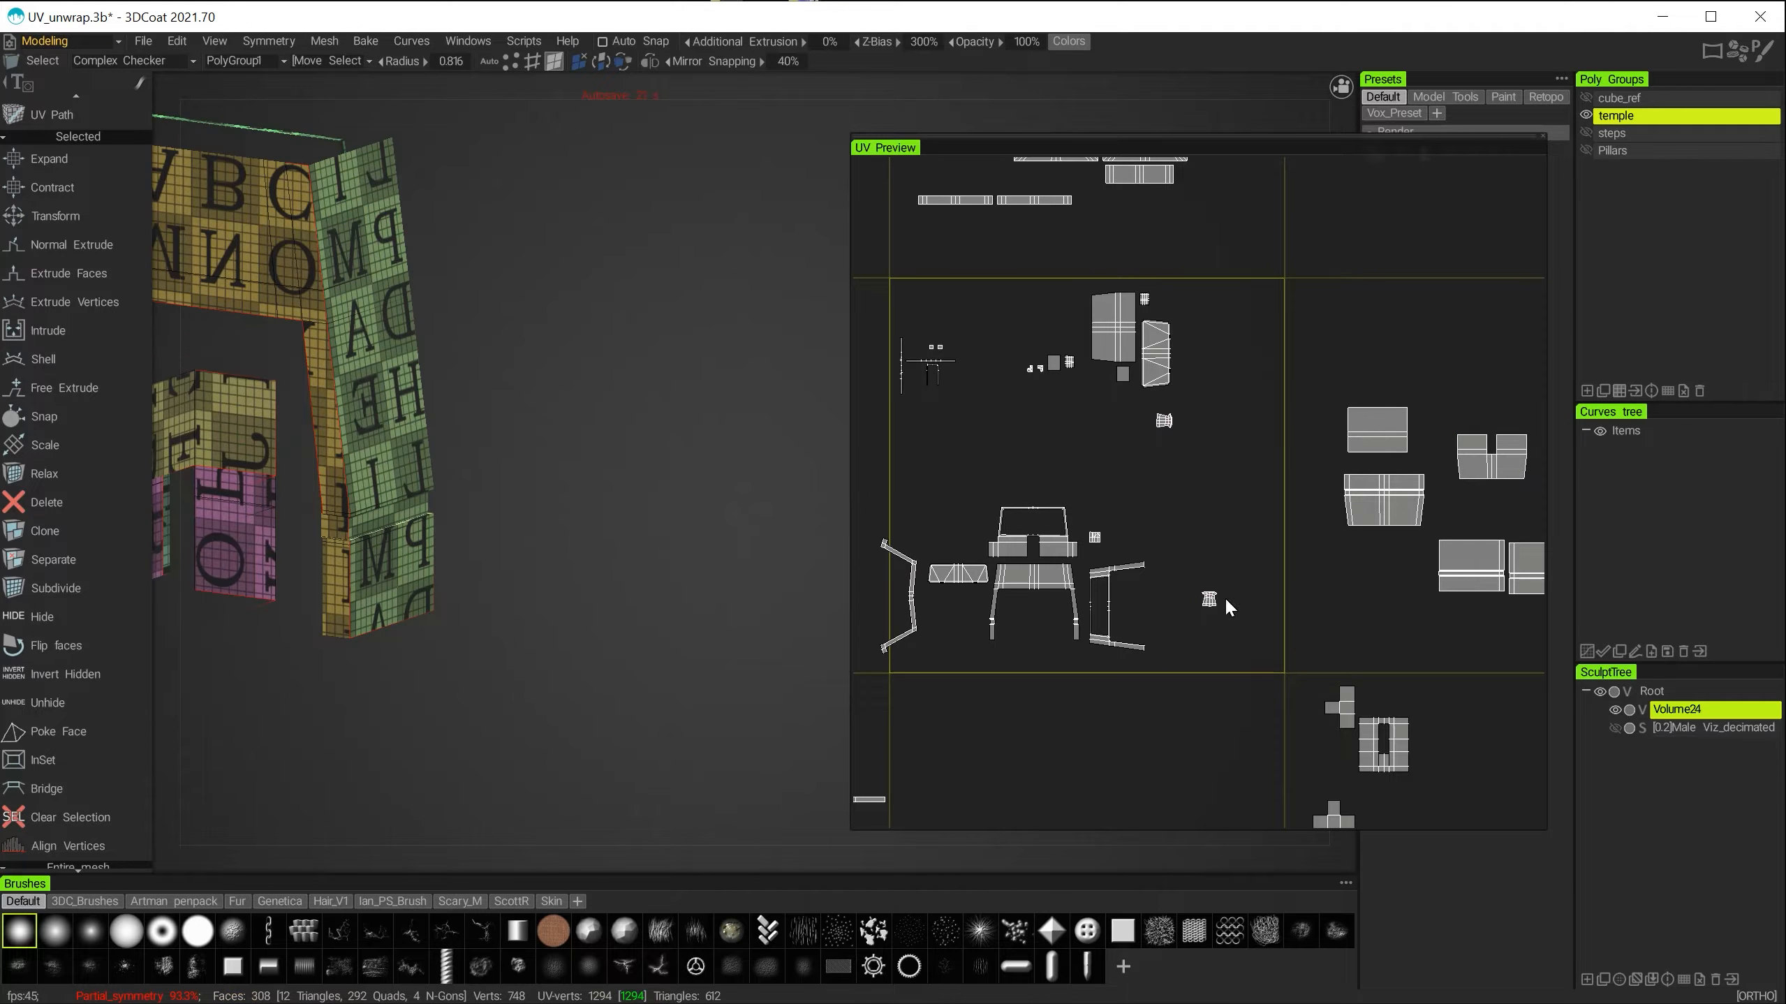
Move the temple's remaining large inner wall island into the UV tile right of the main one and hide it.
{"action": "left_click_drag", "start_coordinate": [344, 503], "coordinate": [303, 551], "text": "alt"}
{"action": "middle_click_drag", "start_coordinate": [804, 581], "coordinate": [716, 603], "text": "alt"}
{"action": "middle_click_drag", "start_coordinate": [869, 456], "coordinate": [984, 544], "text": "alt"}
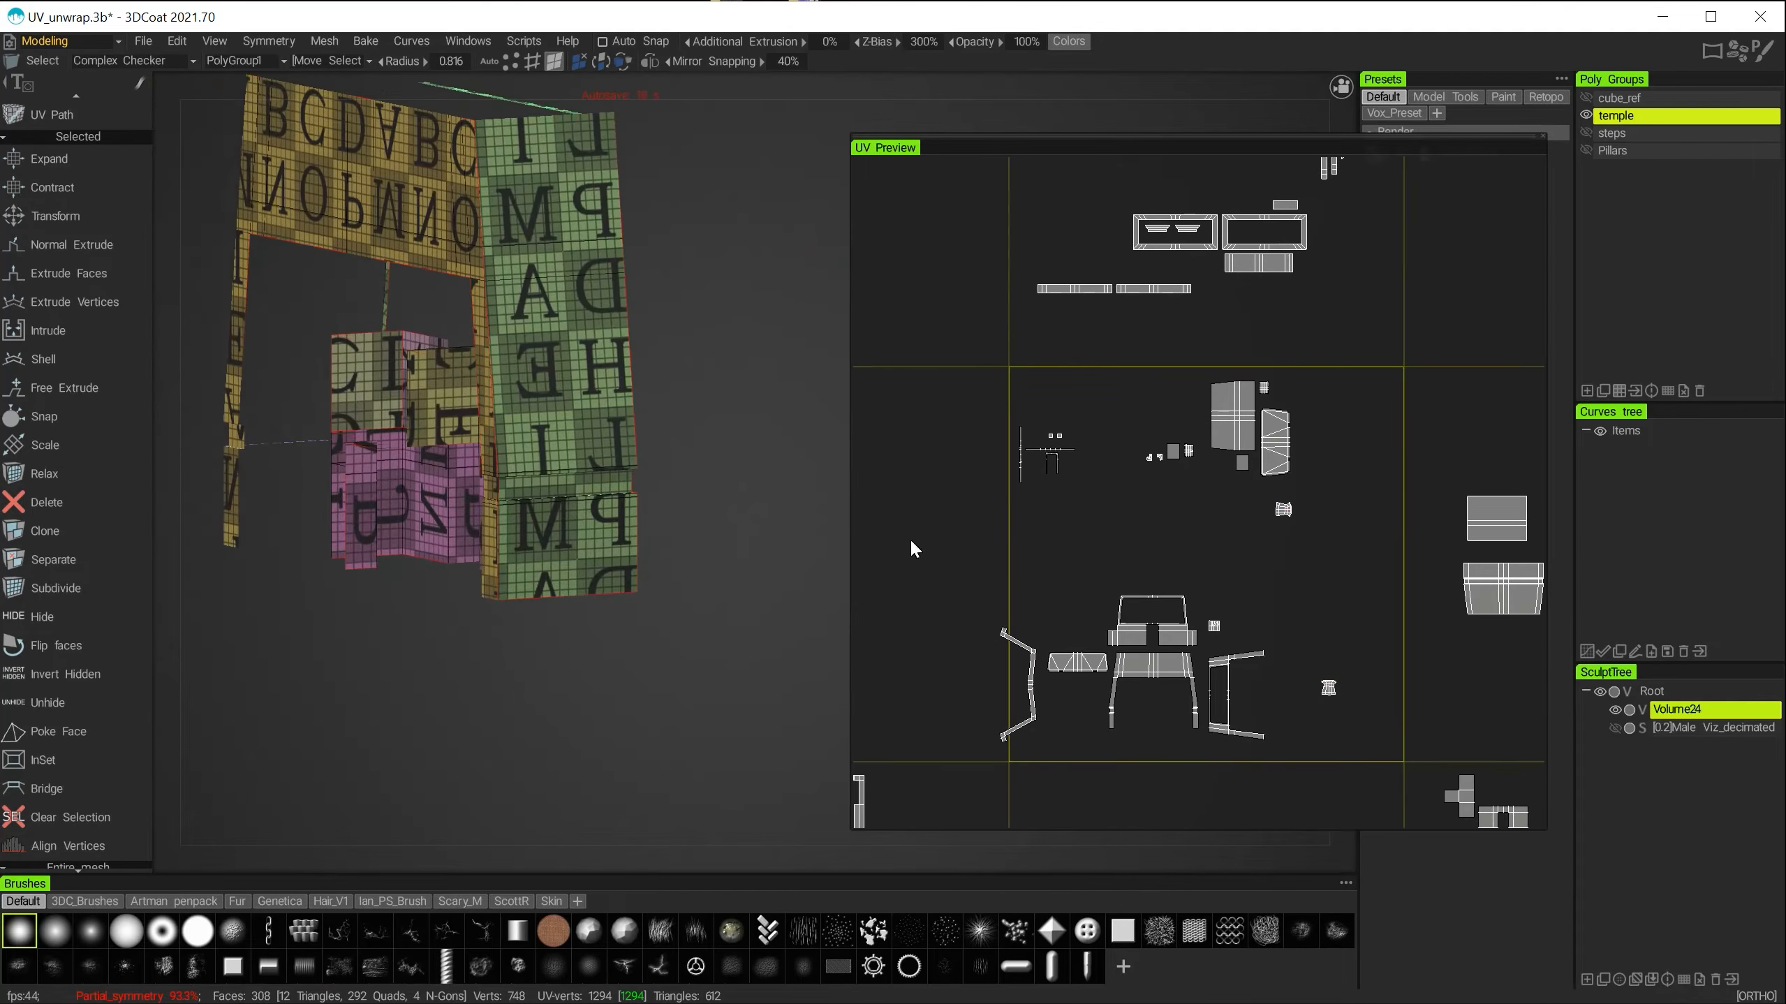
{"action": "left_click_drag", "start_coordinate": [802, 561], "coordinate": [675, 562], "text": "alt"}
{"action": "right_click_drag", "start_coordinate": [781, 520], "coordinate": [833, 560], "text": "alt"}
{"action": "right_click_drag", "start_coordinate": [995, 505], "coordinate": [1230, 558], "text": "alt"}
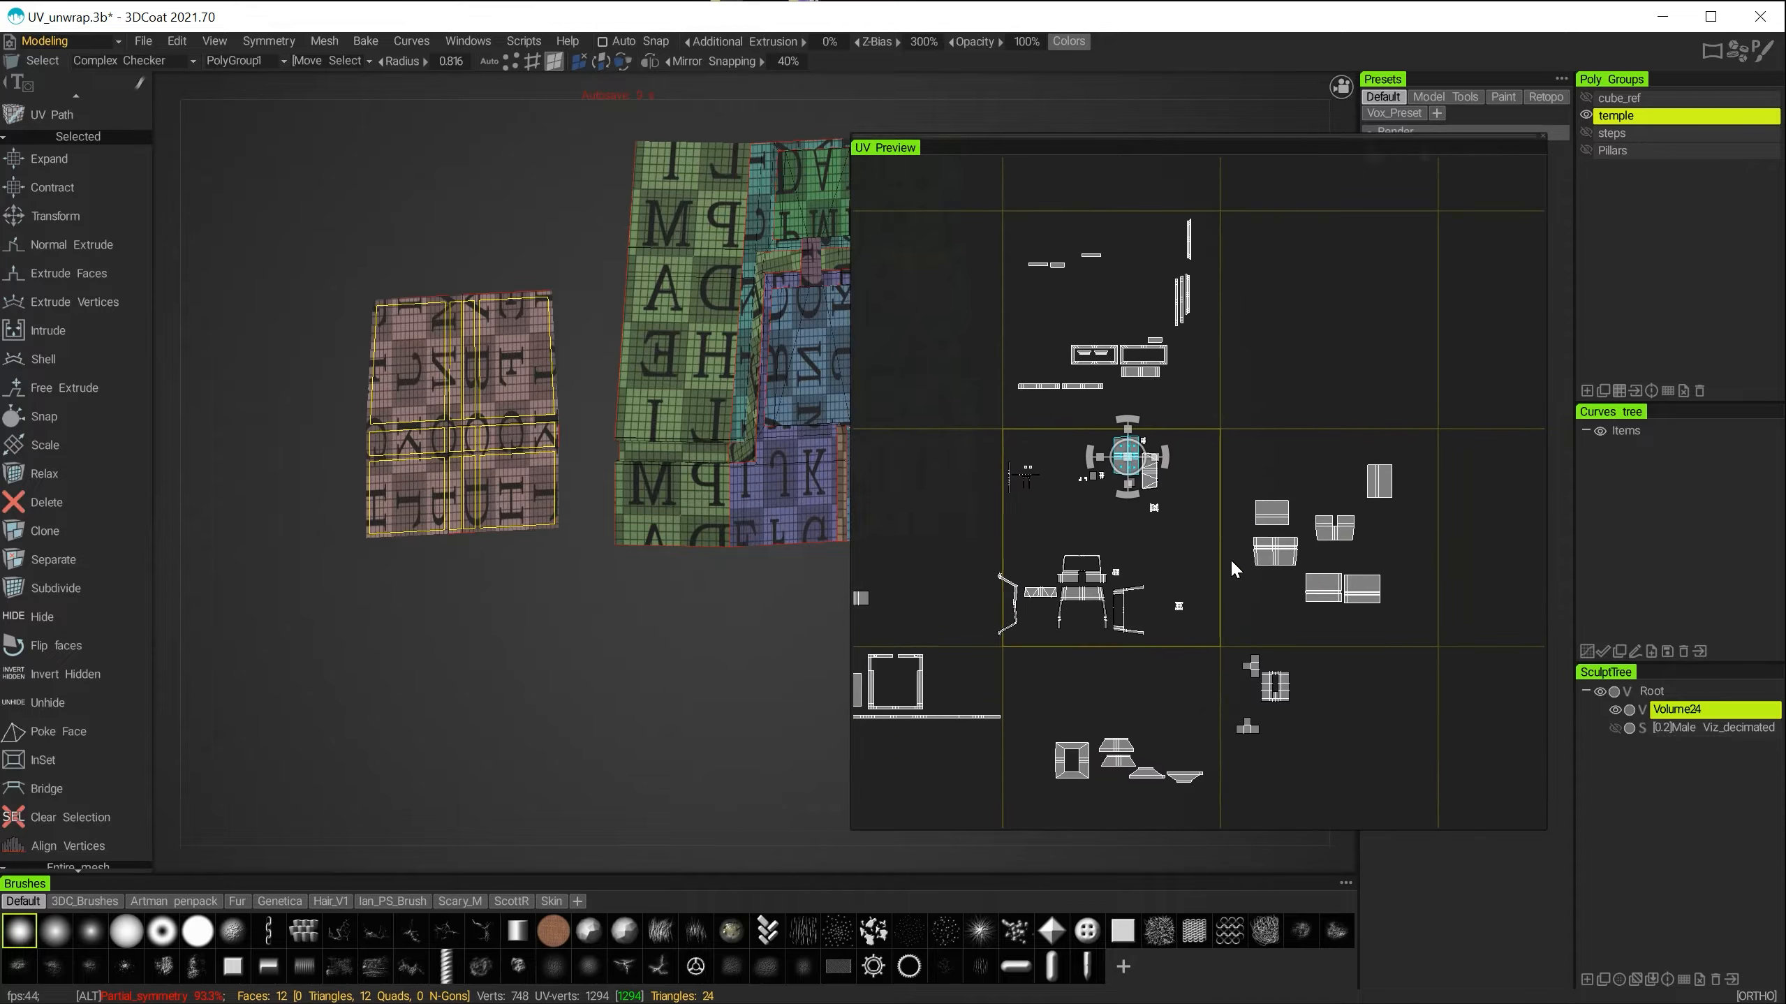
{"action": "left_click_drag", "start_coordinate": [1123, 443], "coordinate": [1399, 537]}
{"action": "left_click", "coordinate": [41, 615]}
Select the two outer side-wall islands in the UV tile left of the main one and hide them.
{"action": "left_click_drag", "start_coordinate": [327, 463], "coordinate": [830, 633], "text": "alt"}
{"action": "middle_click_drag", "start_coordinate": [829, 563], "coordinate": [675, 676], "text": "alt"}
{"action": "middle_click_drag", "start_coordinate": [1176, 601], "coordinate": [1284, 525], "text": "alt"}
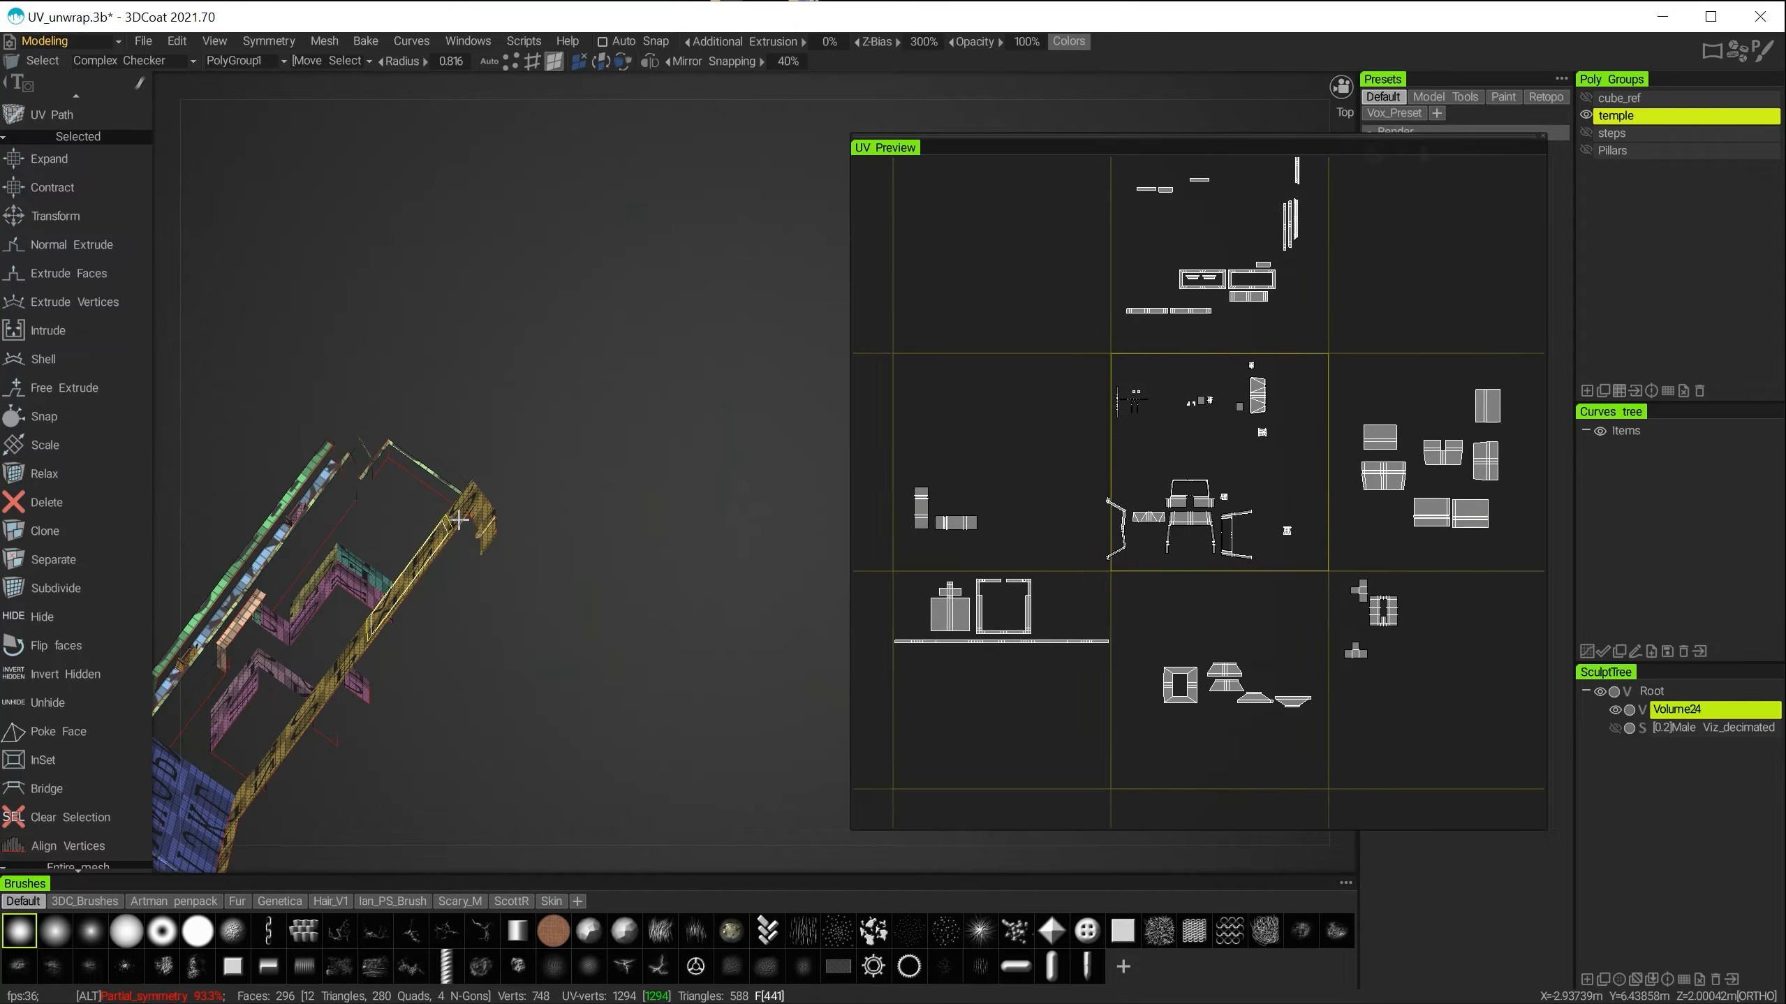
{"action": "left_click_drag", "start_coordinate": [773, 548], "coordinate": [845, 598], "text": "alt"}
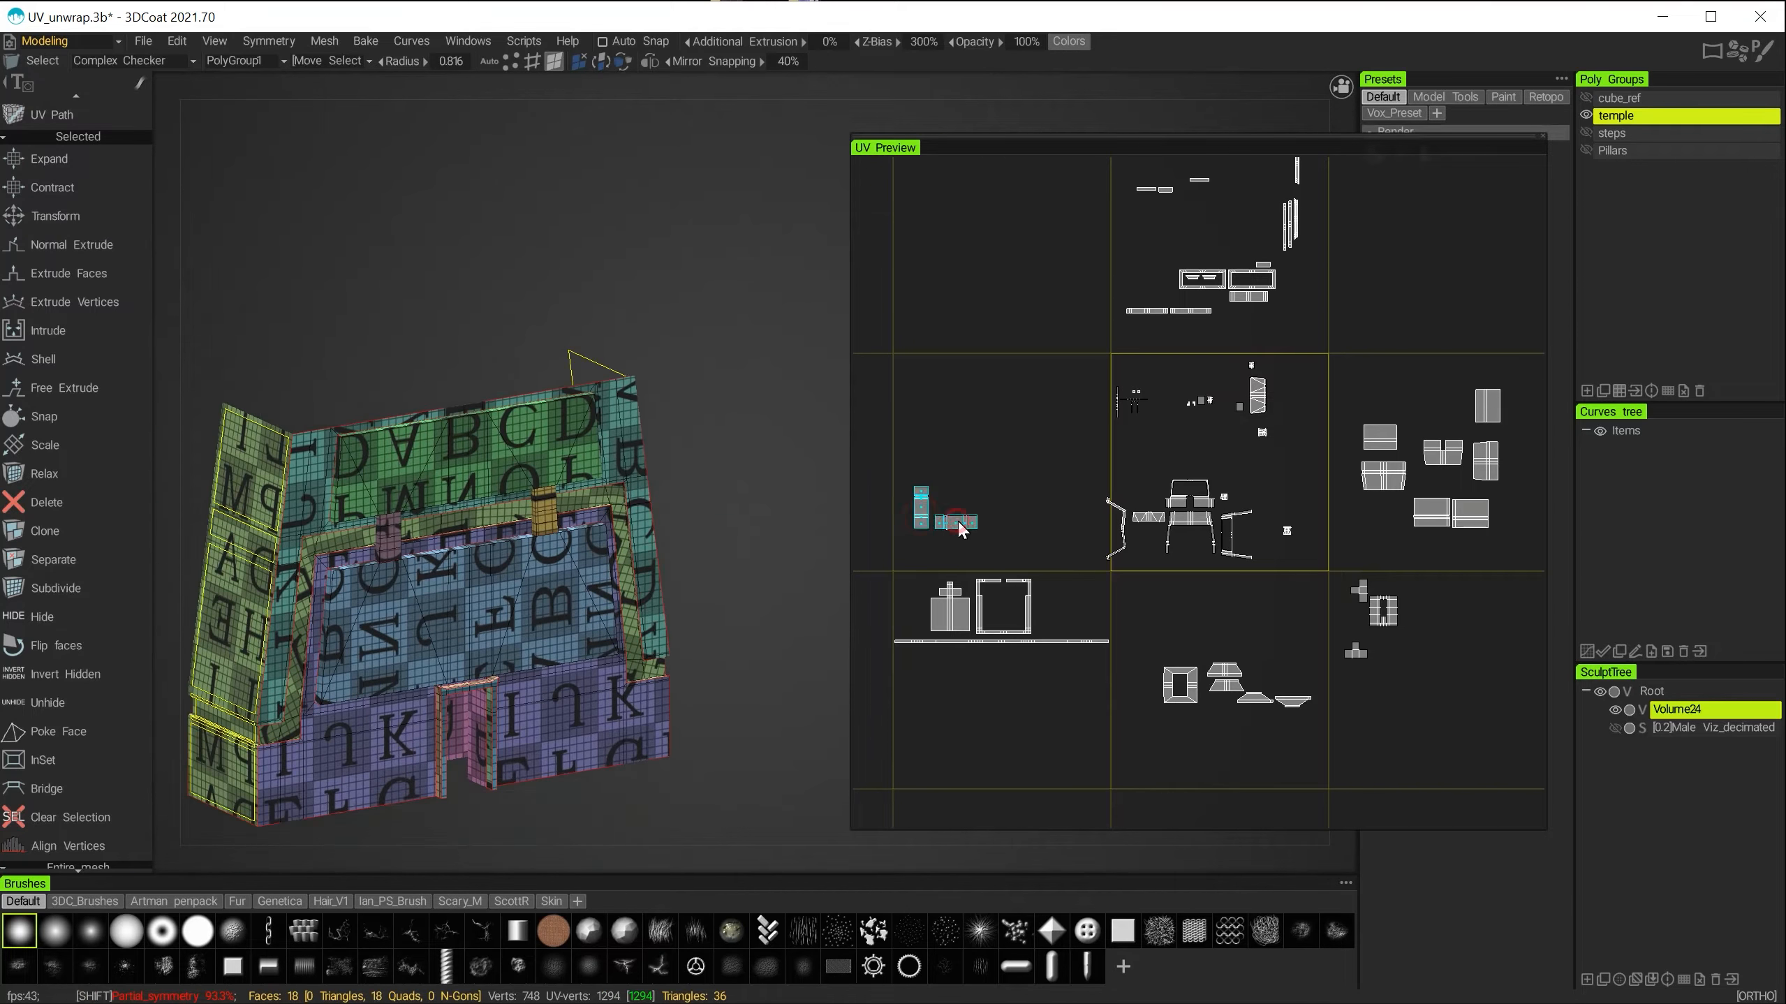
{"action": "left_click", "coordinate": [44, 618]}
Select the large arch-shaped wall island at the rear of the facade and hide its faces.
{"action": "left_click_drag", "start_coordinate": [281, 618], "coordinate": [598, 606], "text": "alt"}
{"action": "middle_click_drag", "start_coordinate": [598, 606], "coordinate": [657, 450], "text": "alt"}
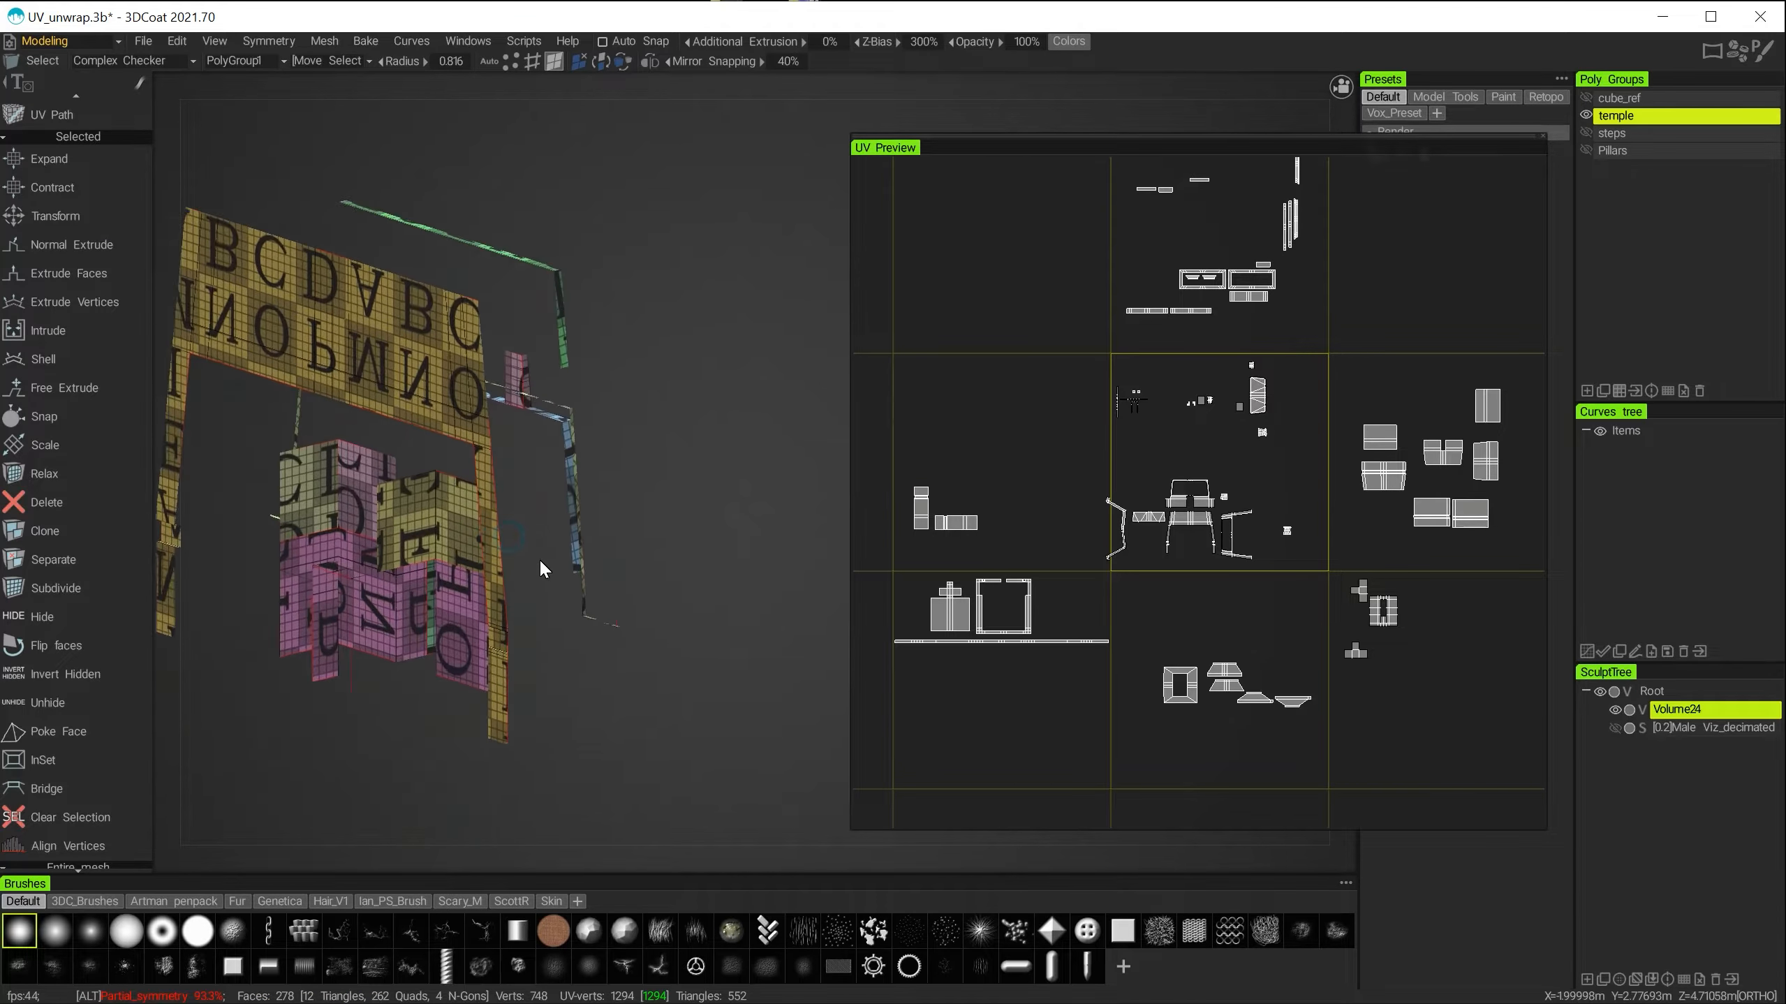
{"action": "right_click_drag", "start_coordinate": [541, 566], "coordinate": [633, 563], "text": "alt"}
{"action": "scroll", "coordinate": [1206, 446], "scroll_direction": "up", "scroll_amount": 6}
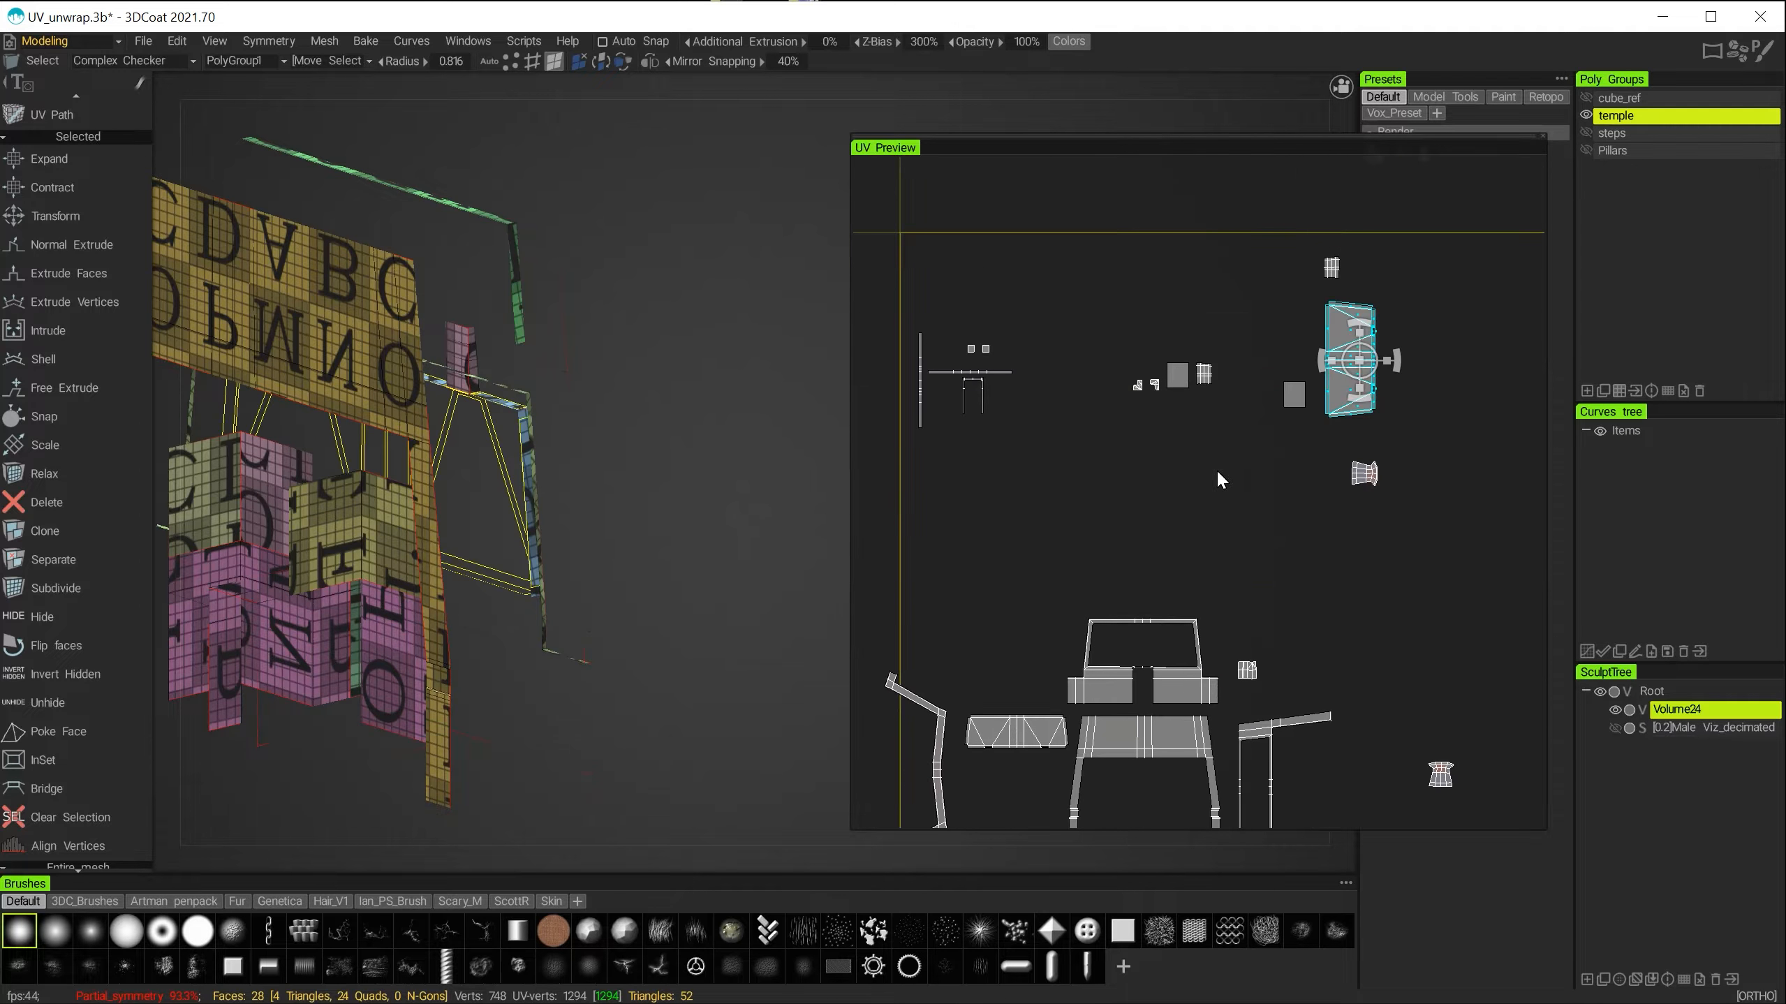
{"action": "middle_click_drag", "start_coordinate": [1182, 691], "coordinate": [1184, 627], "text": "alt"}
{"action": "left_click", "coordinate": [1145, 666]}
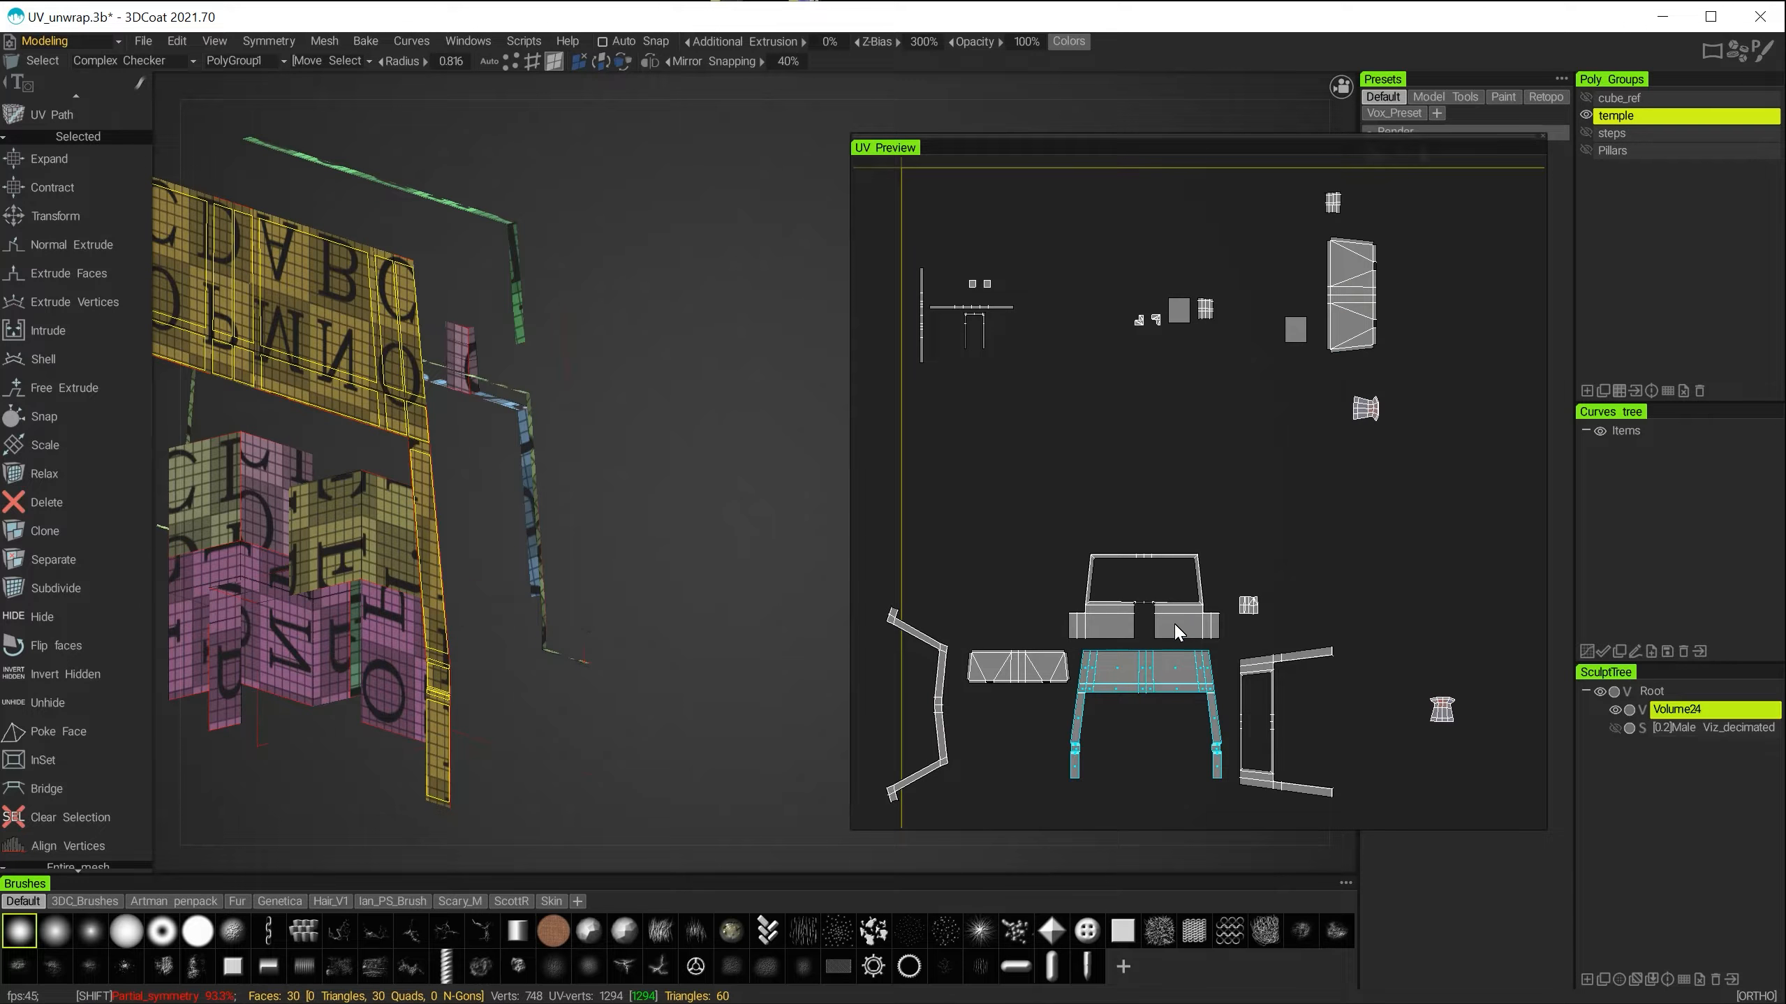
{"action": "left_click", "coordinate": [42, 616]}
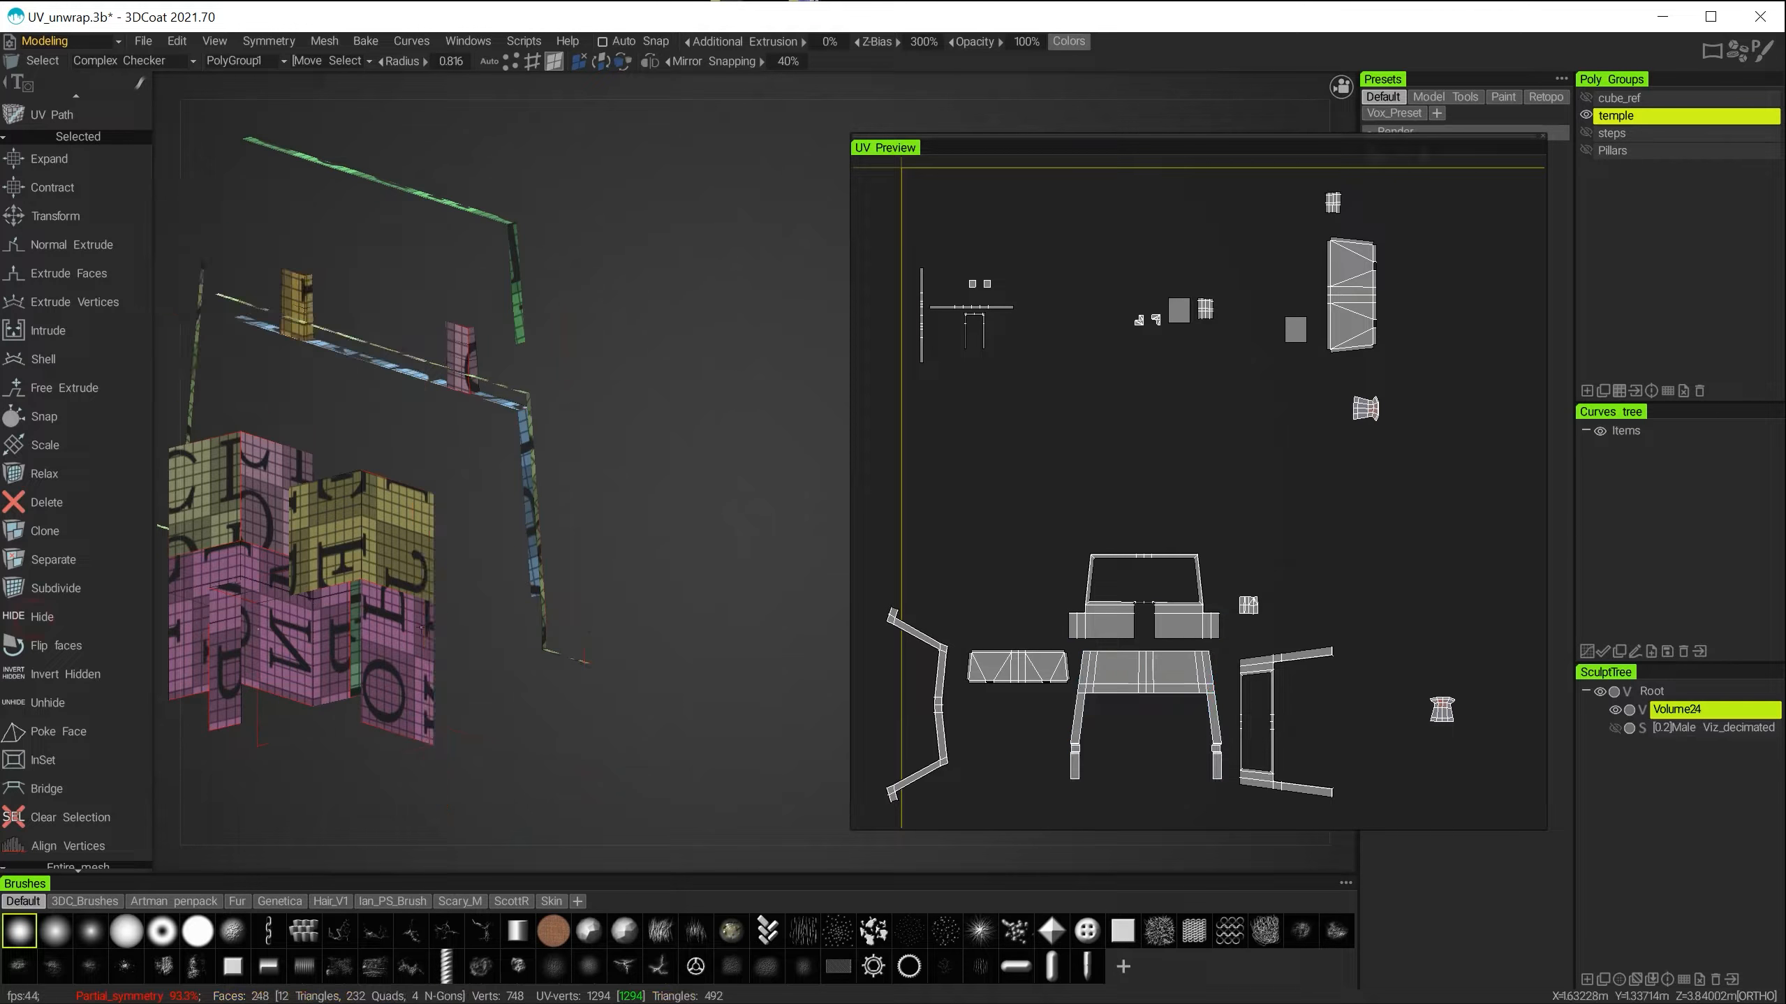
Move the upright triangulated facade panel island beside the other facade islands, above the similar smaller panel.
{"action": "left_click_drag", "start_coordinate": [549, 563], "coordinate": [1153, 443], "text": "alt"}
{"action": "left_click", "coordinate": [1335, 343]}
{"action": "middle_click_drag", "start_coordinate": [1335, 448], "coordinate": [1315, 534], "text": "alt"}
{"action": "left_click_drag", "start_coordinate": [1337, 377], "coordinate": [980, 662]}
Select the two small square ceiling islands of the interior side chambers and hide them.
{"action": "middle_click_drag", "start_coordinate": [1231, 414], "coordinate": [1291, 401], "text": "alt"}
{"action": "right_click_drag", "start_coordinate": [1291, 400], "coordinate": [1237, 352], "text": "alt"}
{"action": "left_click", "coordinate": [1231, 345]}
{"action": "left_click_drag", "start_coordinate": [469, 565], "coordinate": [760, 531], "text": "alt"}
{"action": "left_click", "coordinate": [1386, 381], "text": "shift"}
{"action": "right_click_drag", "start_coordinate": [1387, 381], "coordinate": [1268, 415], "text": "alt"}
{"action": "middle_click_drag", "start_coordinate": [1268, 415], "coordinate": [1115, 274], "text": "alt"}
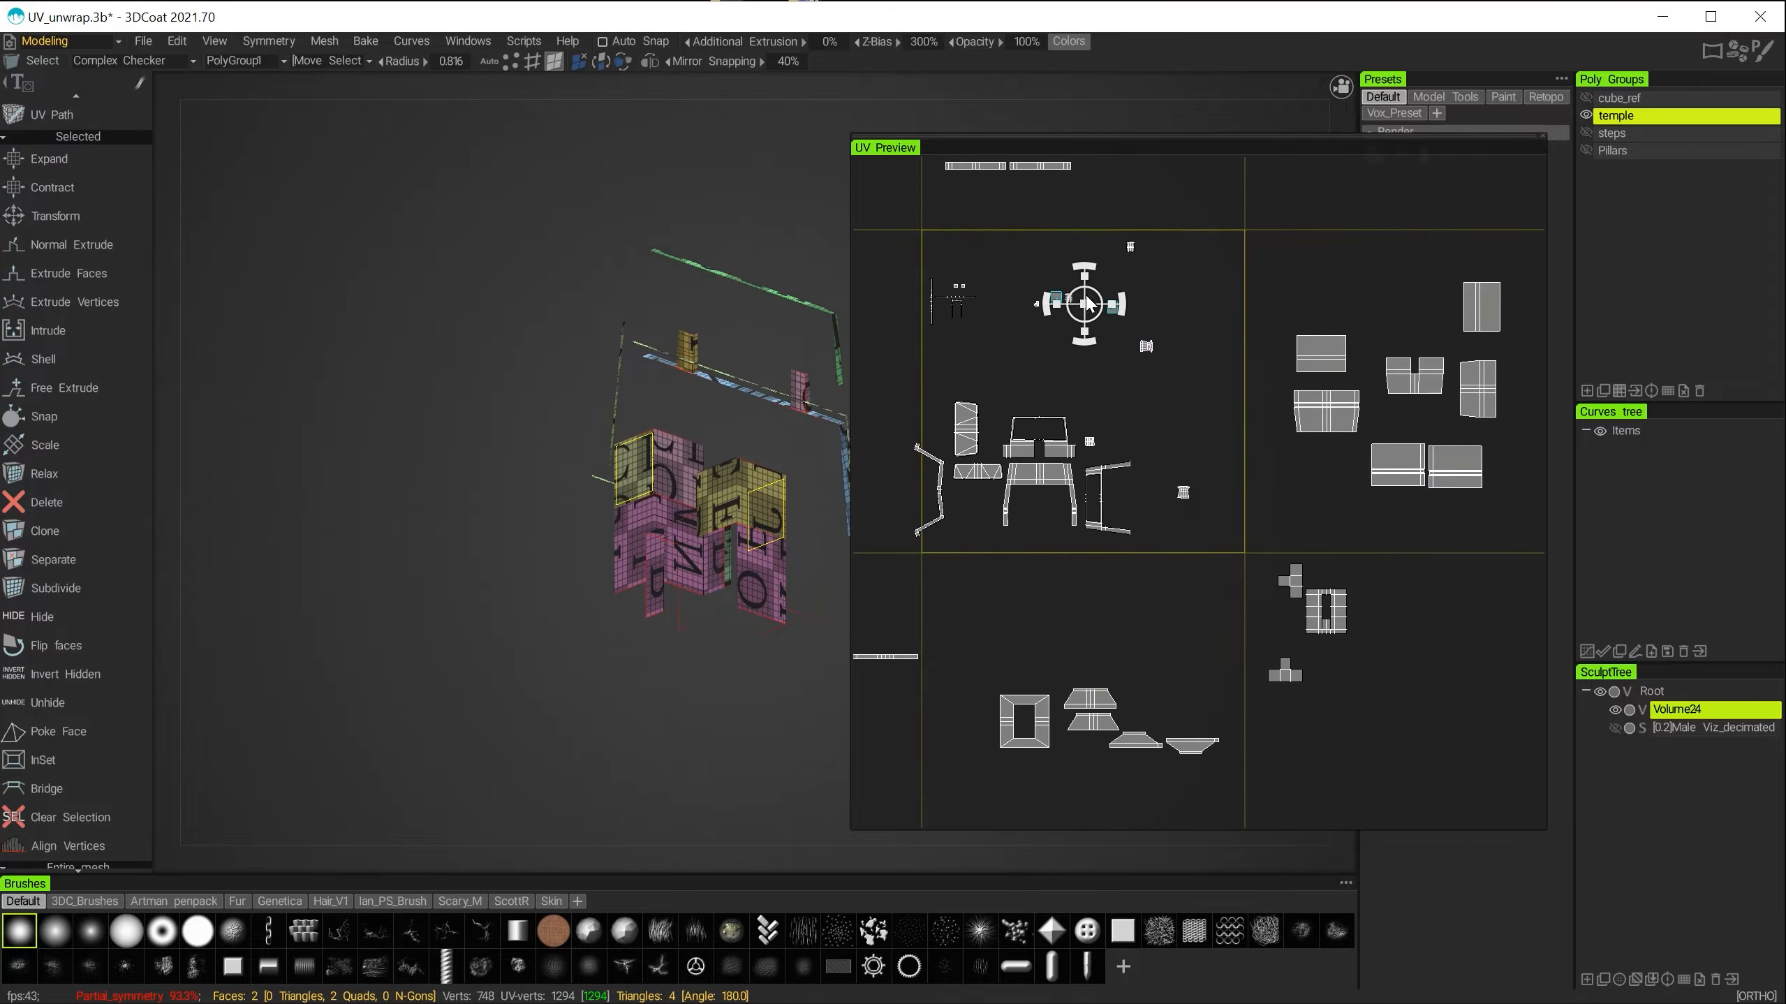
{"action": "left_click", "coordinate": [37, 641]}
Select the two tiny triangular islands and examine where they sit relative to the temple's doorway.
{"action": "right_click_drag", "start_coordinate": [698, 451], "coordinate": [675, 394], "text": "alt"}
{"action": "middle_click_drag", "start_coordinate": [675, 394], "coordinate": [509, 309], "text": "alt"}
{"action": "left_click_drag", "start_coordinate": [509, 309], "coordinate": [624, 521], "text": "alt"}
{"action": "middle_click_drag", "start_coordinate": [625, 520], "coordinate": [450, 622], "text": "alt"}
{"action": "middle_click_drag", "start_coordinate": [1210, 492], "coordinate": [1357, 612], "text": "alt"}
{"action": "right_click_drag", "start_coordinate": [1265, 545], "coordinate": [1237, 394], "text": "alt"}
{"action": "middle_click_drag", "start_coordinate": [1237, 394], "coordinate": [1100, 594], "text": "alt"}
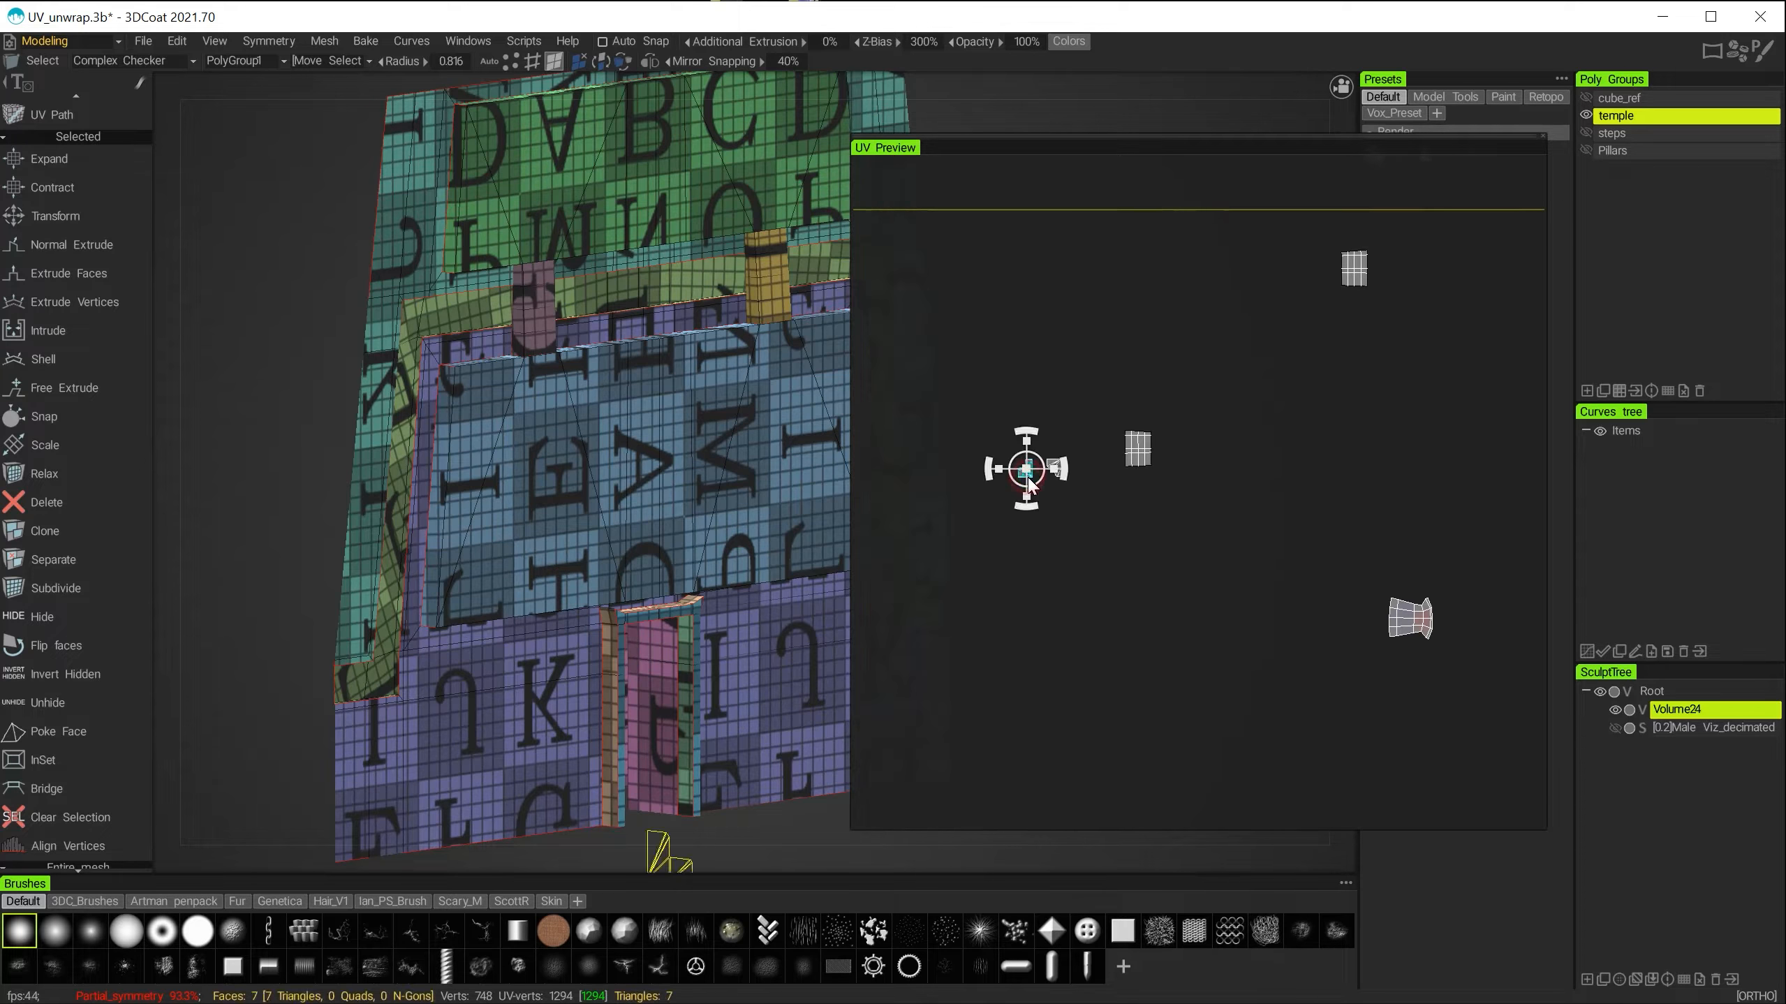
{"action": "right_click_drag", "start_coordinate": [1146, 475], "coordinate": [1187, 547], "text": "alt"}
{"action": "middle_click_drag", "start_coordinate": [1171, 297], "coordinate": [1249, 180], "text": "alt"}
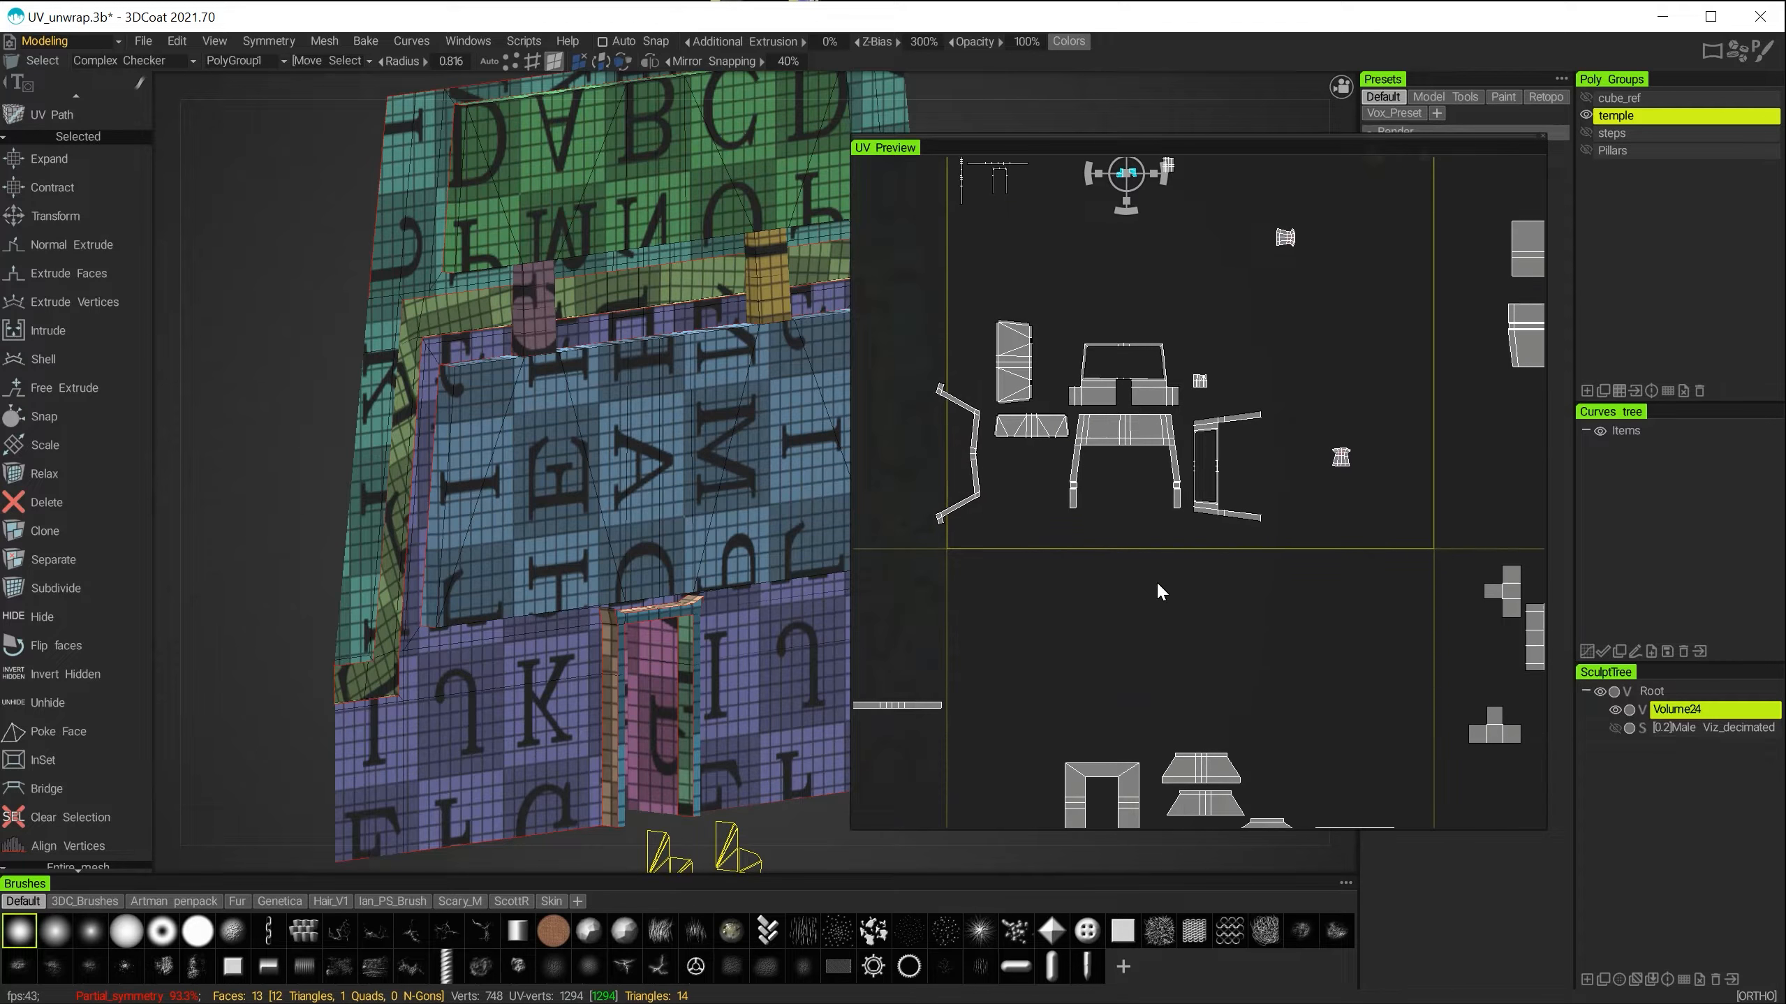
{"action": "scroll", "coordinate": [777, 622], "scroll_direction": "down", "scroll_amount": 3}
{"action": "middle_click_drag", "start_coordinate": [1144, 571], "coordinate": [1132, 633], "text": "alt"}
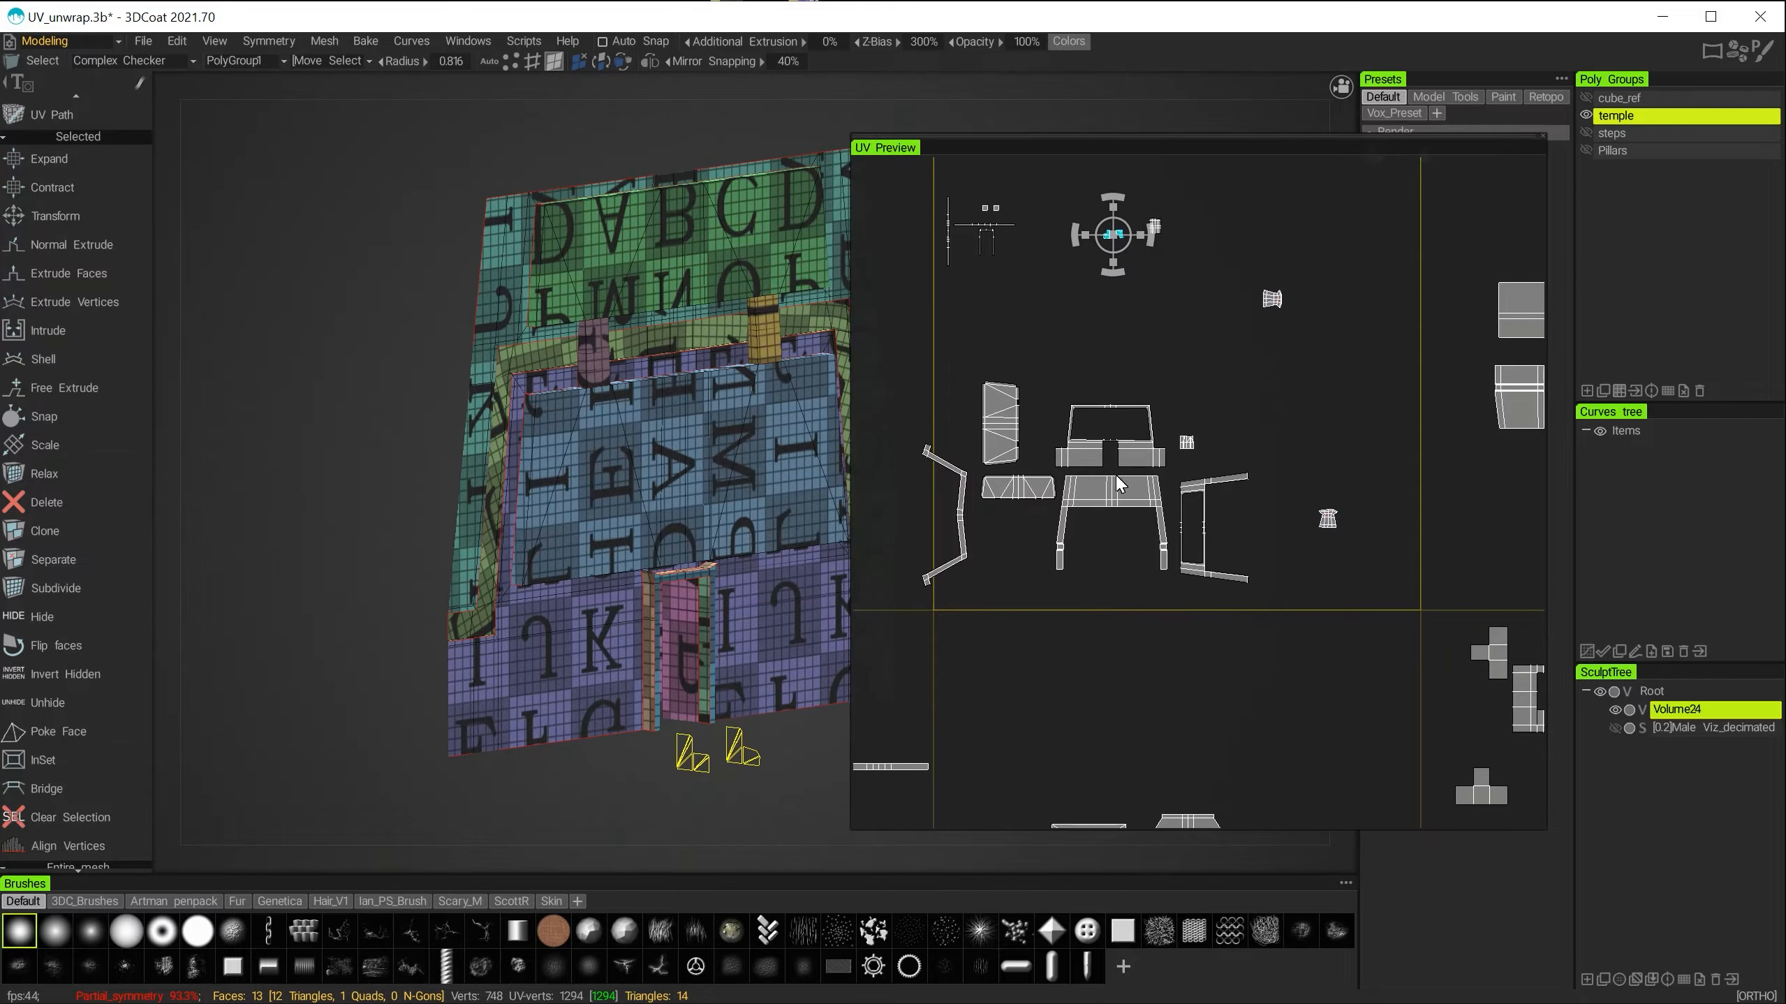
Select the front facade's triangulated panels, wall islands and outer frame in the main UV tile and hide them.
{"action": "left_click", "coordinate": [1100, 495]}
{"action": "left_click", "coordinate": [1039, 493], "text": "shift"}
{"action": "mouse_move", "coordinate": [829, 499]}
{"action": "left_mouse_down", "text": "alt"}
{"action": "mouse_move", "coordinate": [718, 511]}
{"action": "mouse_move", "coordinate": [822, 505]}
{"action": "left_mouse_up", "text": "alt"}
{"action": "left_click", "coordinate": [1005, 488]}
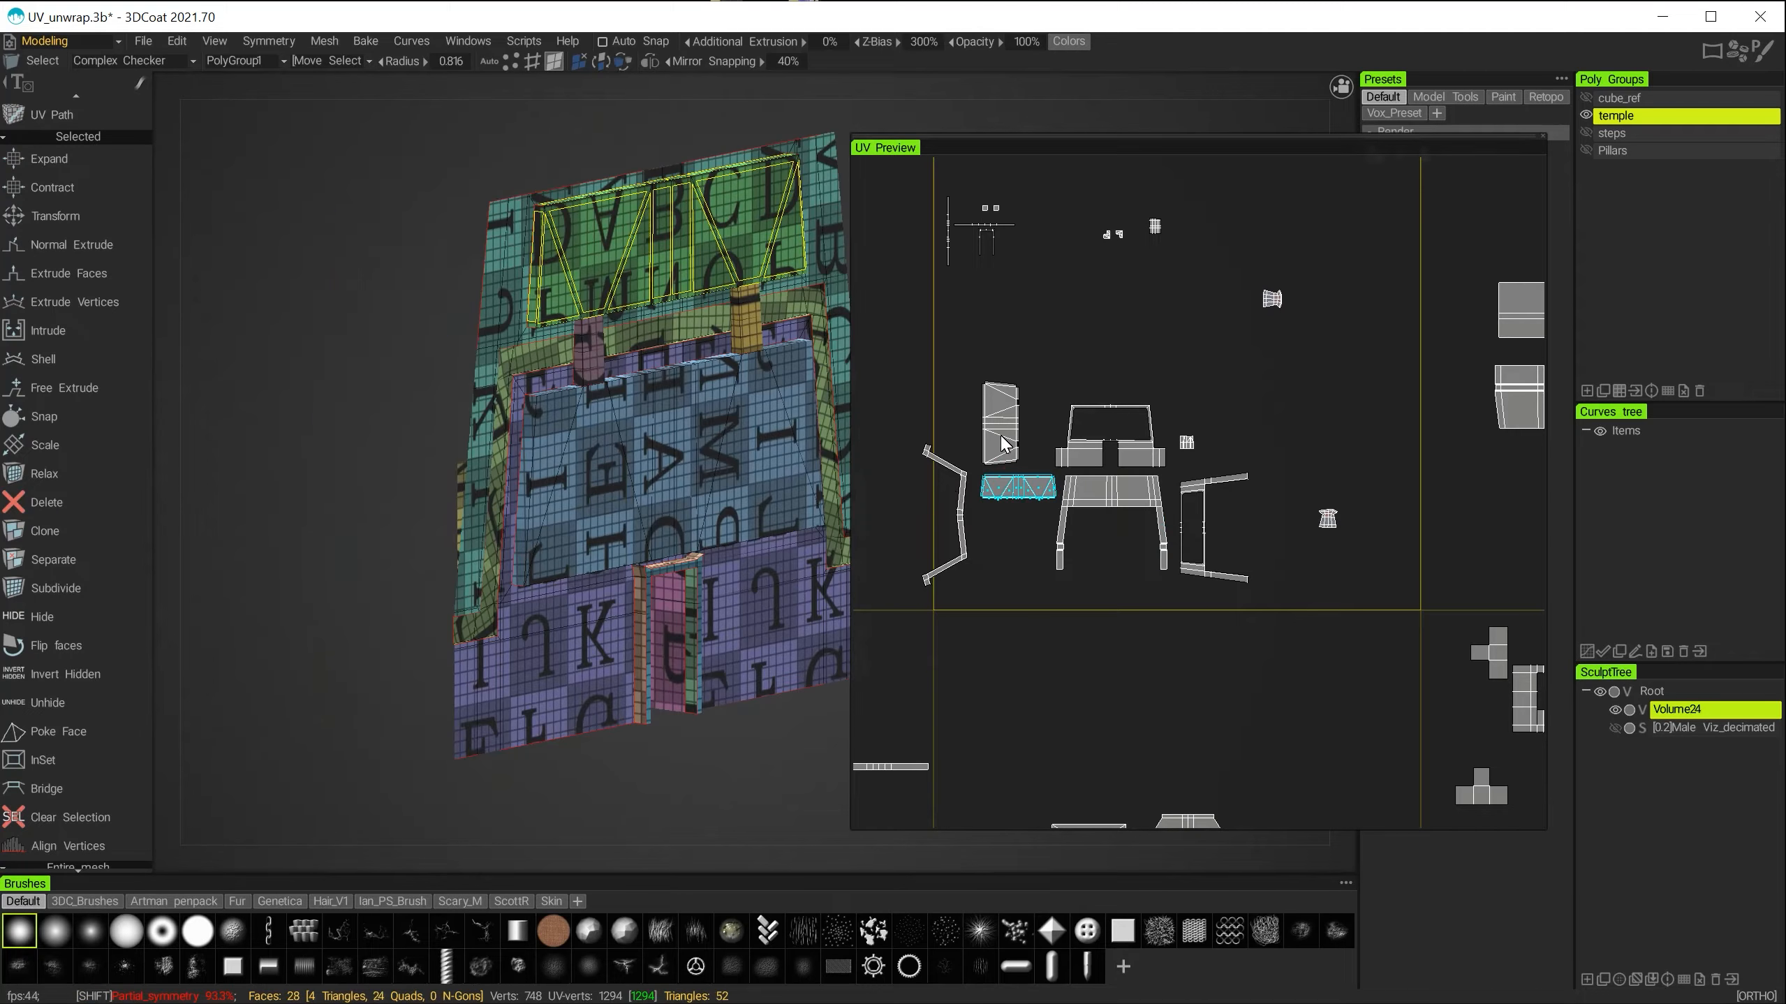
{"action": "left_click", "coordinate": [1006, 445], "text": "shift"}
{"action": "left_click", "coordinate": [1111, 454], "text": "shift"}
{"action": "left_click", "coordinate": [1195, 528], "text": "shift"}
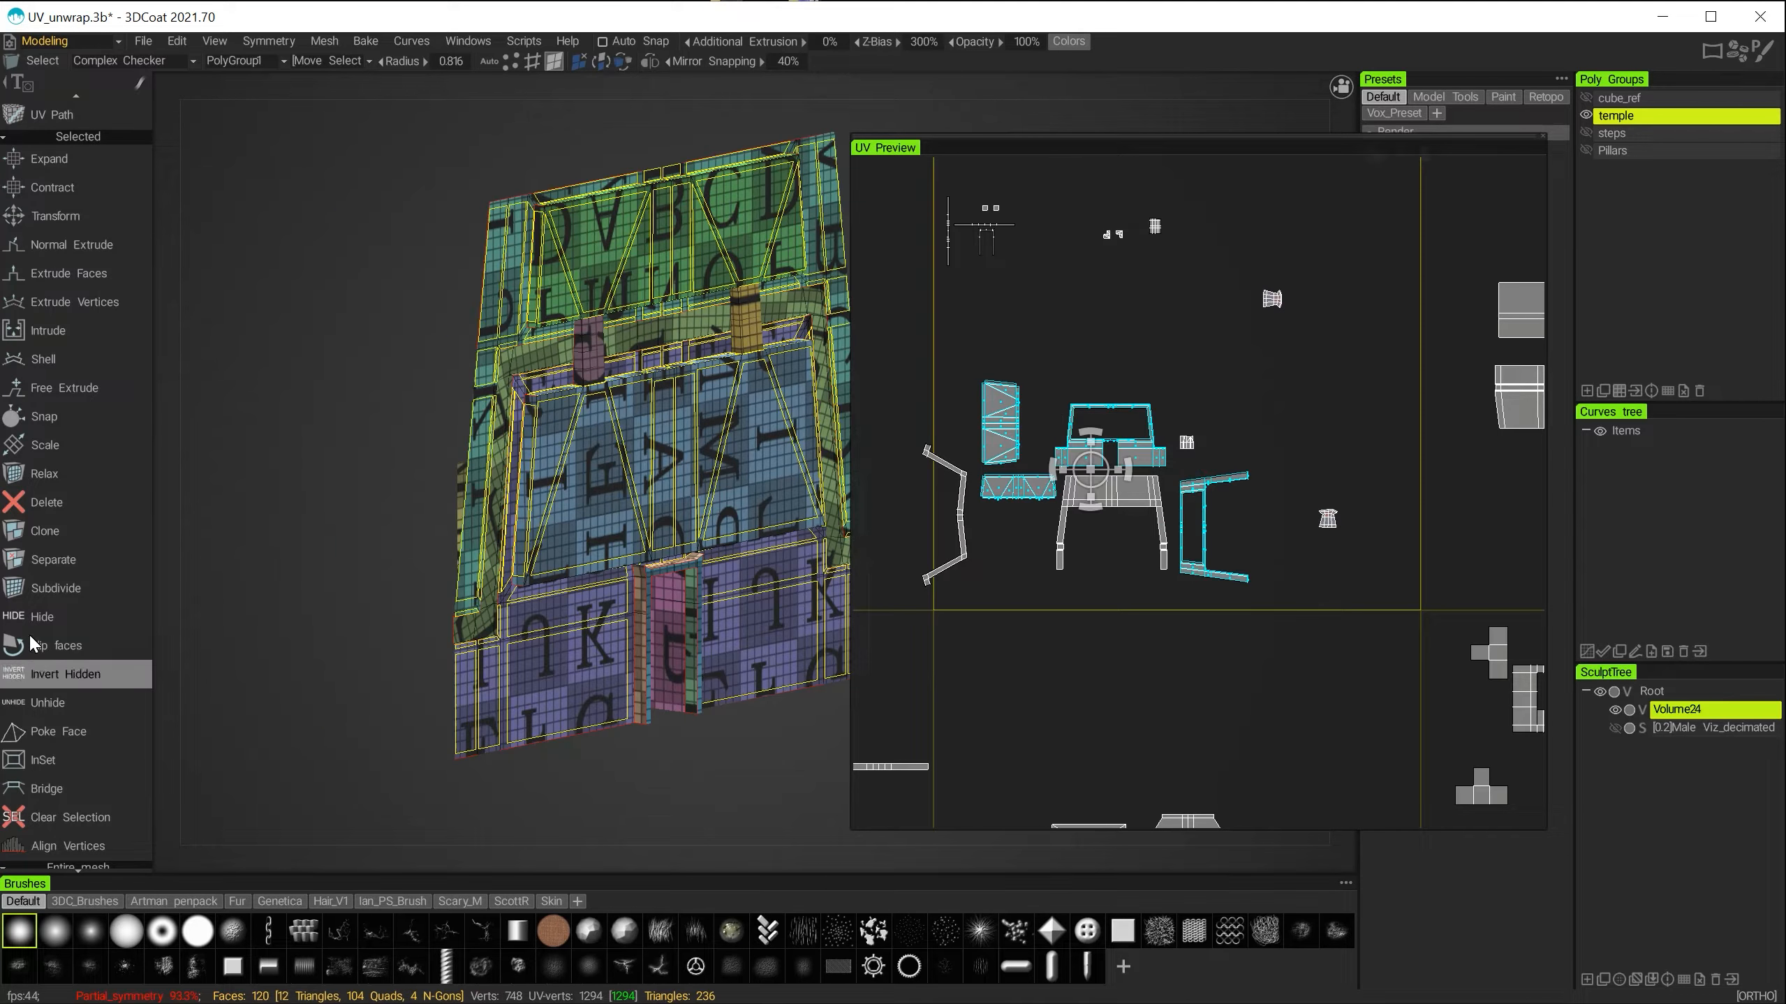
{"action": "left_click", "coordinate": [32, 613]}
Select the doorway's frame island and the two long thin strip islands beside it and hide them.
{"action": "left_click_drag", "start_coordinate": [410, 535], "coordinate": [485, 520], "text": "alt"}
{"action": "middle_click_drag", "start_coordinate": [1068, 301], "coordinate": [1289, 552], "text": "alt"}
{"action": "right_click_drag", "start_coordinate": [1289, 551], "coordinate": [1490, 660], "text": "alt"}
{"action": "middle_click_drag", "start_coordinate": [1489, 660], "coordinate": [1490, 763], "text": "alt"}
{"action": "left_click", "coordinate": [1288, 521]}
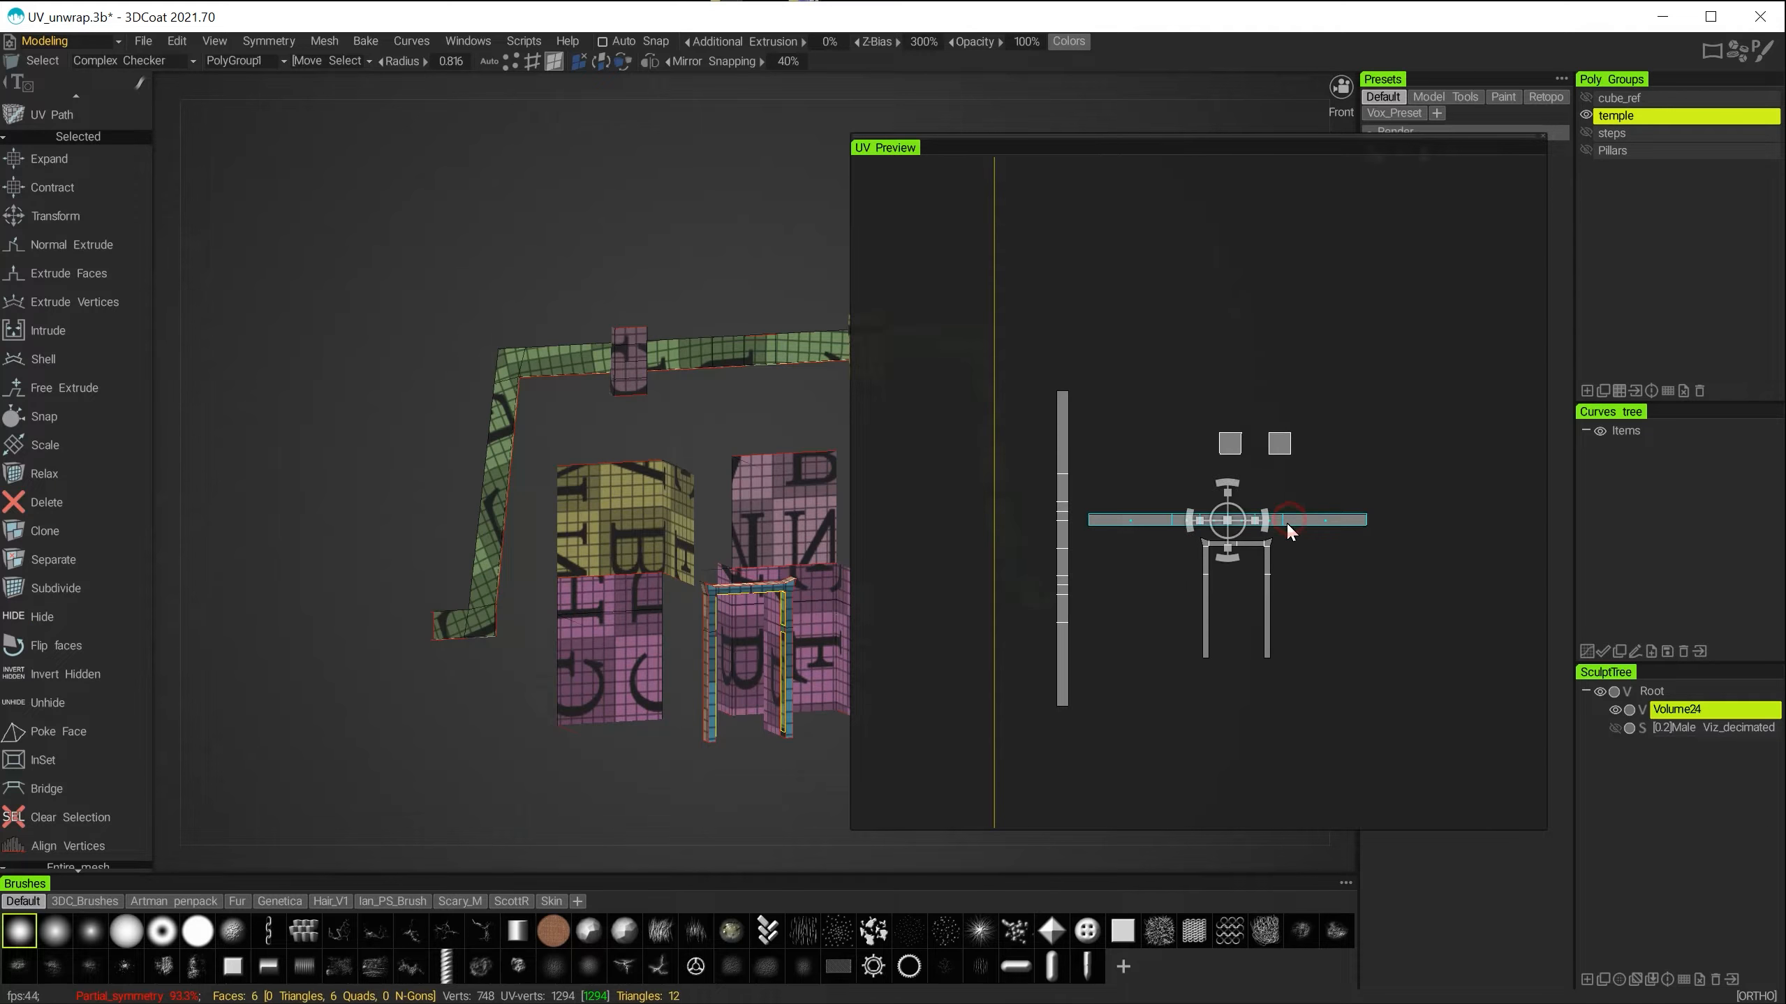
{"action": "left_click", "coordinate": [1259, 543], "text": "shift"}
{"action": "left_click", "coordinate": [1063, 512], "text": "shift"}
{"action": "left_click", "coordinate": [33, 616]}
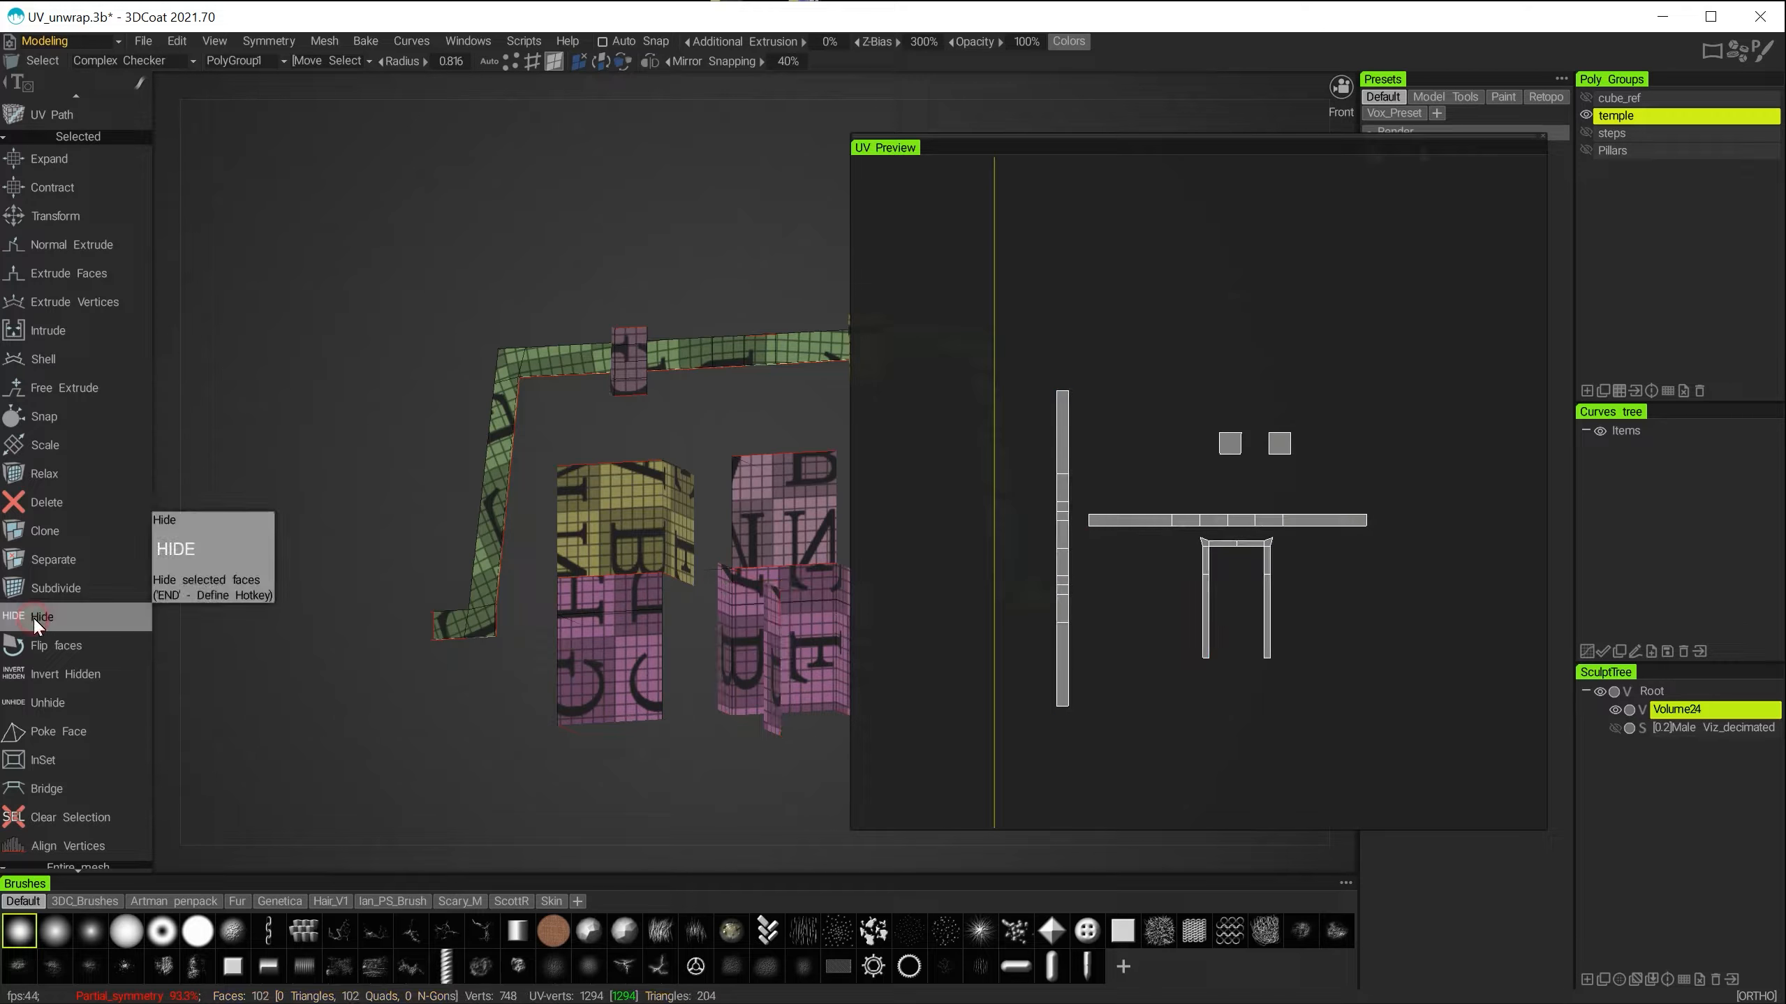
Select the small islands of the two brackets on the upper ledge and move them down toward the facade islands.
{"action": "left_click_drag", "start_coordinate": [563, 587], "coordinate": [636, 597], "text": "alt"}
{"action": "middle_click_drag", "start_coordinate": [636, 597], "coordinate": [438, 533], "text": "alt"}
{"action": "right_click_drag", "start_coordinate": [1335, 626], "coordinate": [1195, 646], "text": "alt"}
{"action": "middle_click_drag", "start_coordinate": [1196, 646], "coordinate": [960, 646], "text": "alt"}
{"action": "right_click_drag", "start_coordinate": [960, 645], "coordinate": [1082, 654], "text": "alt"}
{"action": "left_click", "coordinate": [1476, 523]}
{"action": "right_click_drag", "start_coordinate": [1462, 534], "coordinate": [1124, 569], "text": "alt"}
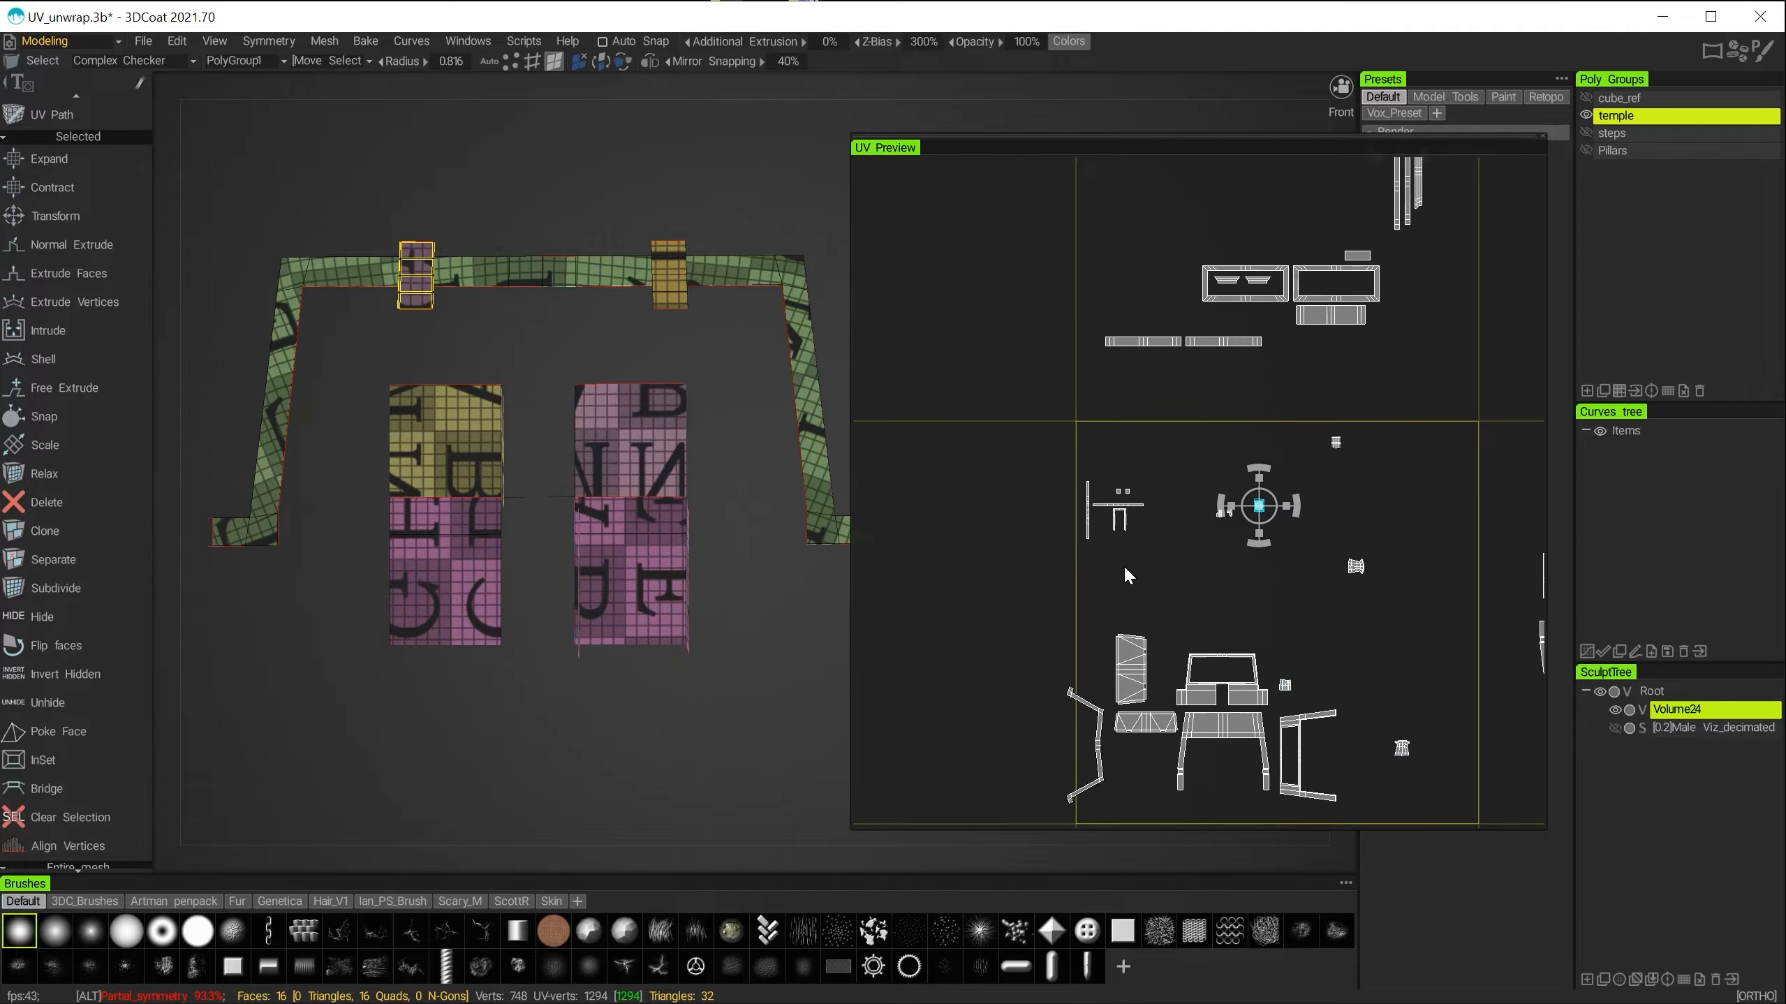
{"action": "middle_click_drag", "start_coordinate": [1124, 569], "coordinate": [1050, 561], "text": "alt"}
{"action": "right_click_drag", "start_coordinate": [1050, 561], "coordinate": [1252, 534], "text": "alt"}
{"action": "left_click", "coordinate": [1359, 348], "text": "shift"}
{"action": "left_click_drag", "start_coordinate": [1264, 412], "coordinate": [1055, 633]}
Place the two bracket islands beside the facade's outer frame island and hide their faces.
{"action": "right_click_drag", "start_coordinate": [1056, 632], "coordinate": [942, 618], "text": "alt"}
{"action": "middle_click_drag", "start_coordinate": [942, 618], "coordinate": [942, 553], "text": "alt"}
{"action": "left_click_drag", "start_coordinate": [1150, 466], "coordinate": [1270, 609]}
{"action": "left_click", "coordinate": [1323, 556]}
{"action": "right_click_drag", "start_coordinate": [1270, 608], "coordinate": [1300, 658], "text": "alt"}
{"action": "middle_click_drag", "start_coordinate": [1300, 658], "coordinate": [1228, 521], "text": "alt"}
{"action": "right_click_drag", "start_coordinate": [1228, 520], "coordinate": [1259, 552], "text": "alt"}
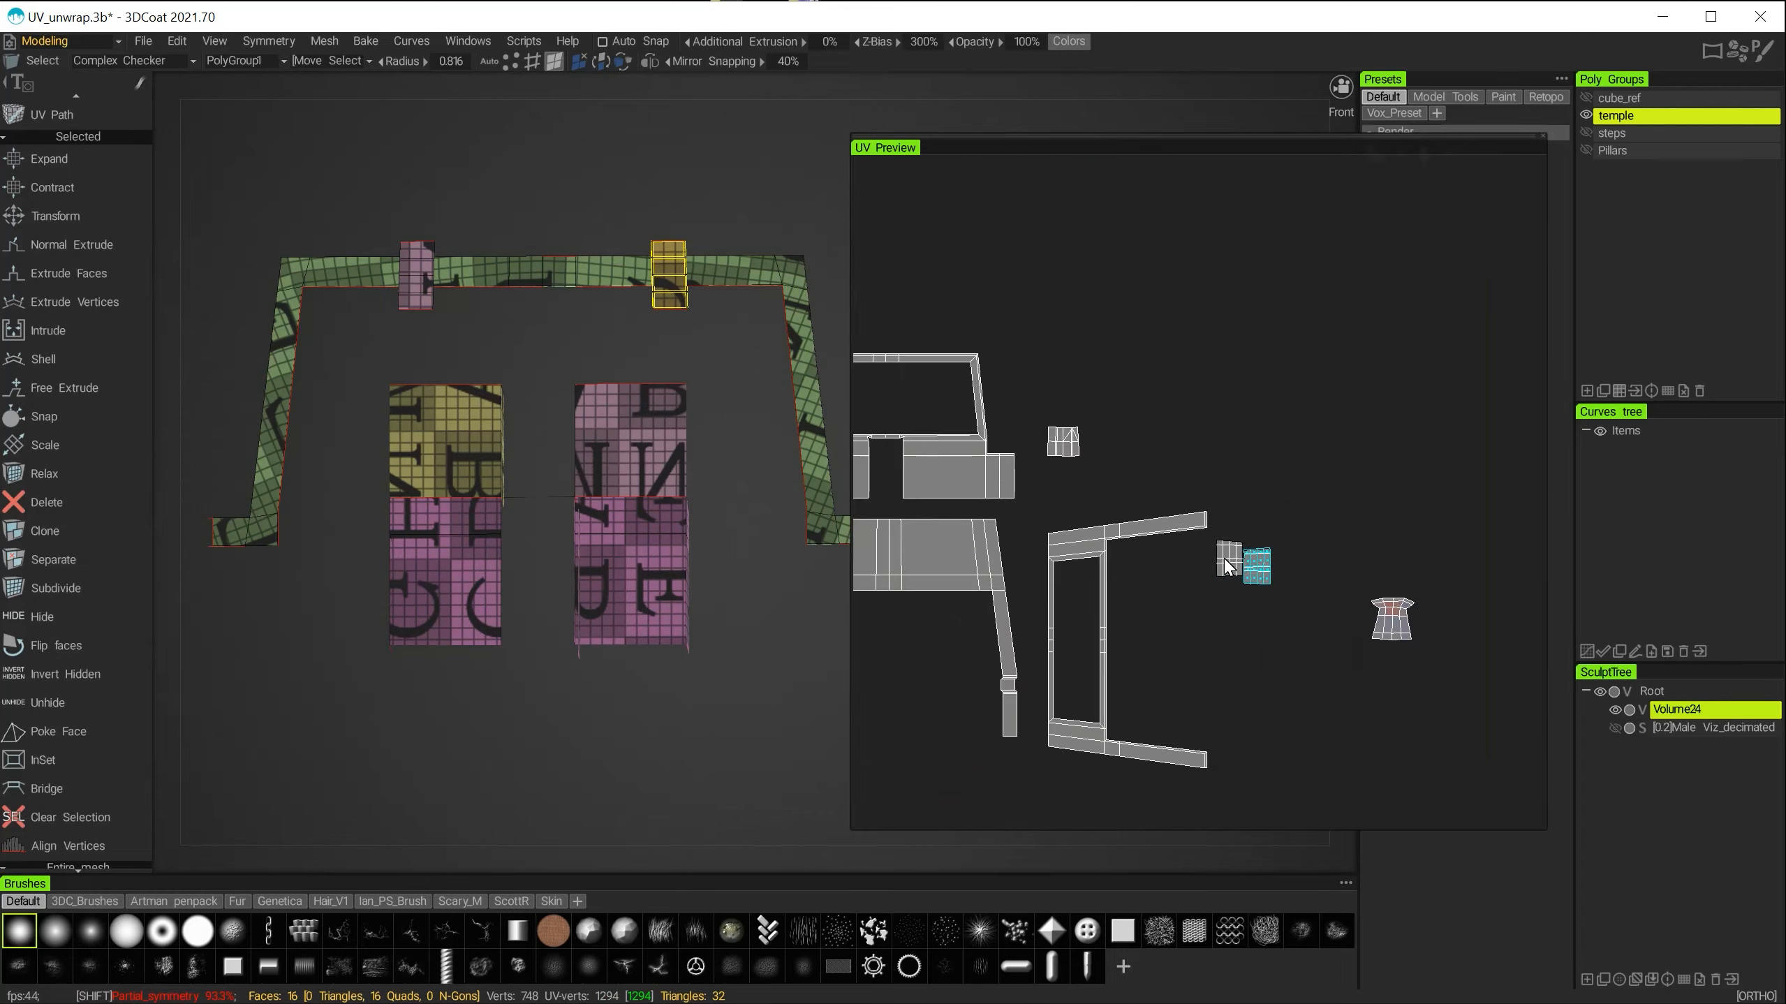
{"action": "left_click", "coordinate": [1224, 559], "text": "shift"}
{"action": "left_click", "coordinate": [60, 622]}
Move the bent ledge-strip island to the right of the facade frame and bracket islands, and hide its faces.
{"action": "middle_click_drag", "start_coordinate": [478, 390], "coordinate": [555, 424], "text": "alt"}
{"action": "left_click_drag", "start_coordinate": [554, 424], "coordinate": [626, 408], "text": "alt"}
{"action": "middle_click_drag", "start_coordinate": [865, 590], "coordinate": [1395, 598], "text": "alt"}
{"action": "left_click", "coordinate": [1120, 575]}
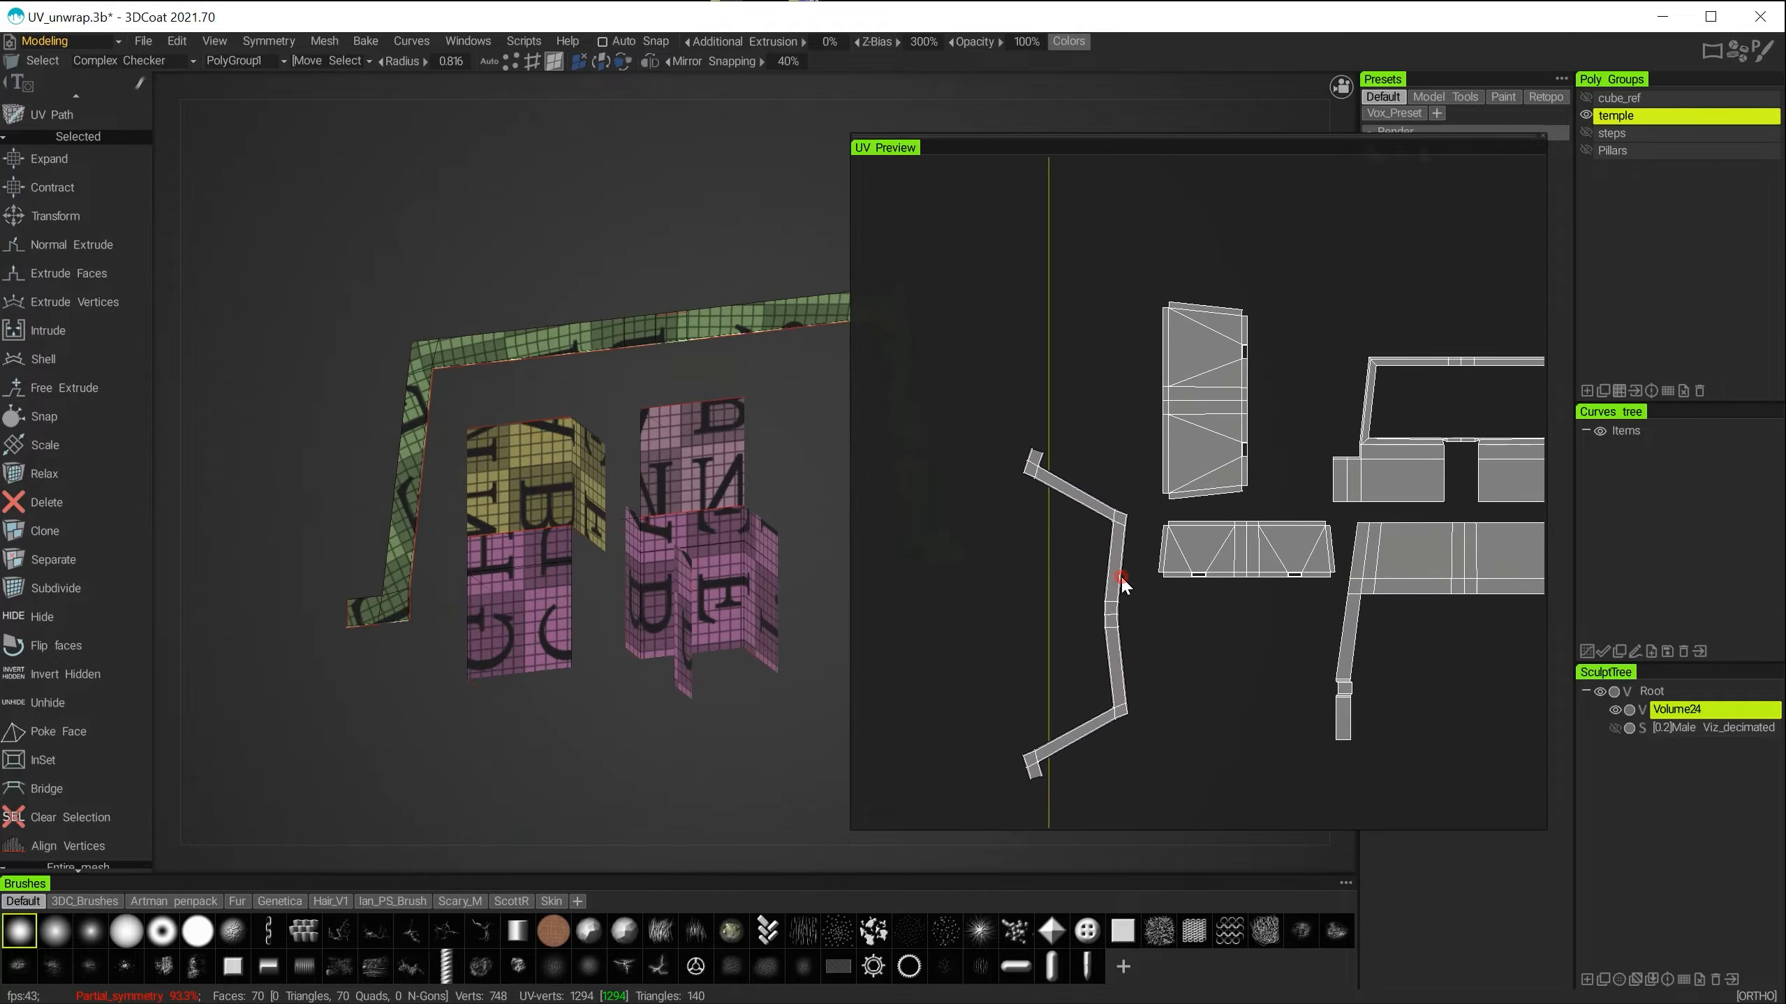
{"action": "left_click_drag", "start_coordinate": [1077, 606], "coordinate": [1271, 569]}
{"action": "middle_click_drag", "start_coordinate": [1291, 576], "coordinate": [968, 505], "text": "alt"}
{"action": "left_click_drag", "start_coordinate": [968, 505], "coordinate": [1518, 503]}
{"action": "middle_click_drag", "start_coordinate": [1517, 503], "coordinate": [1193, 488], "text": "alt"}
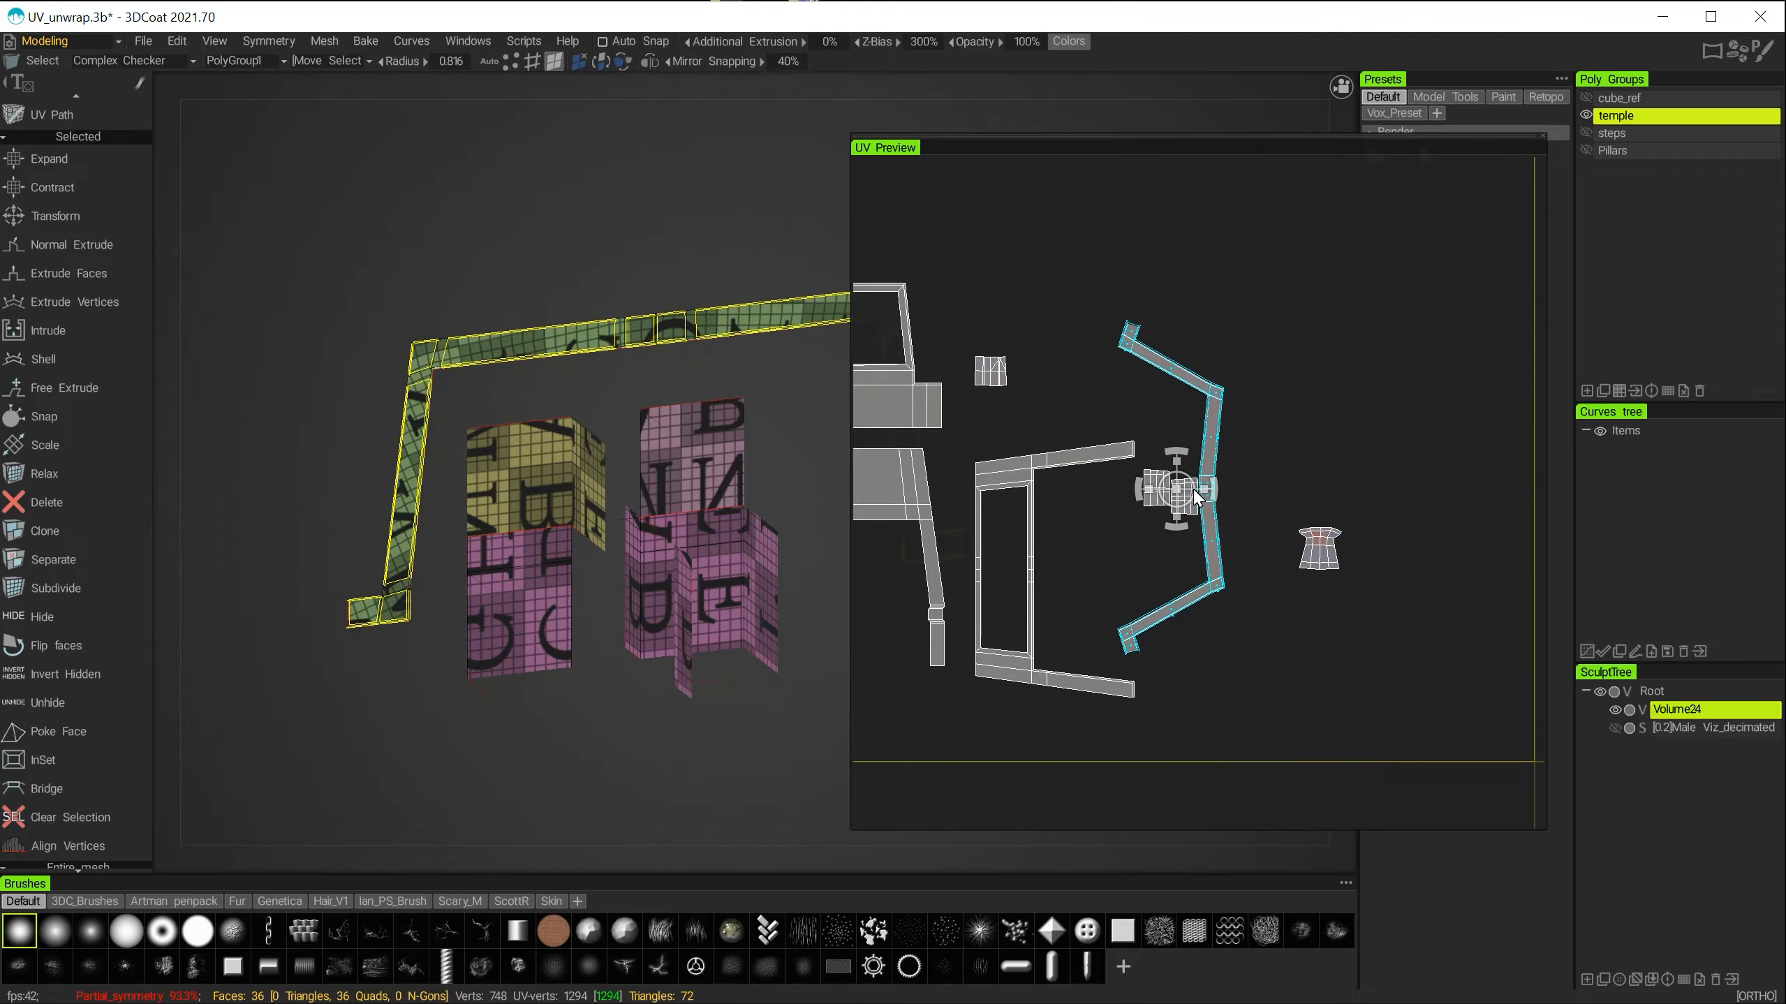
{"action": "left_click_drag", "start_coordinate": [1193, 489], "coordinate": [1368, 536]}
{"action": "left_click", "coordinate": [53, 616]}
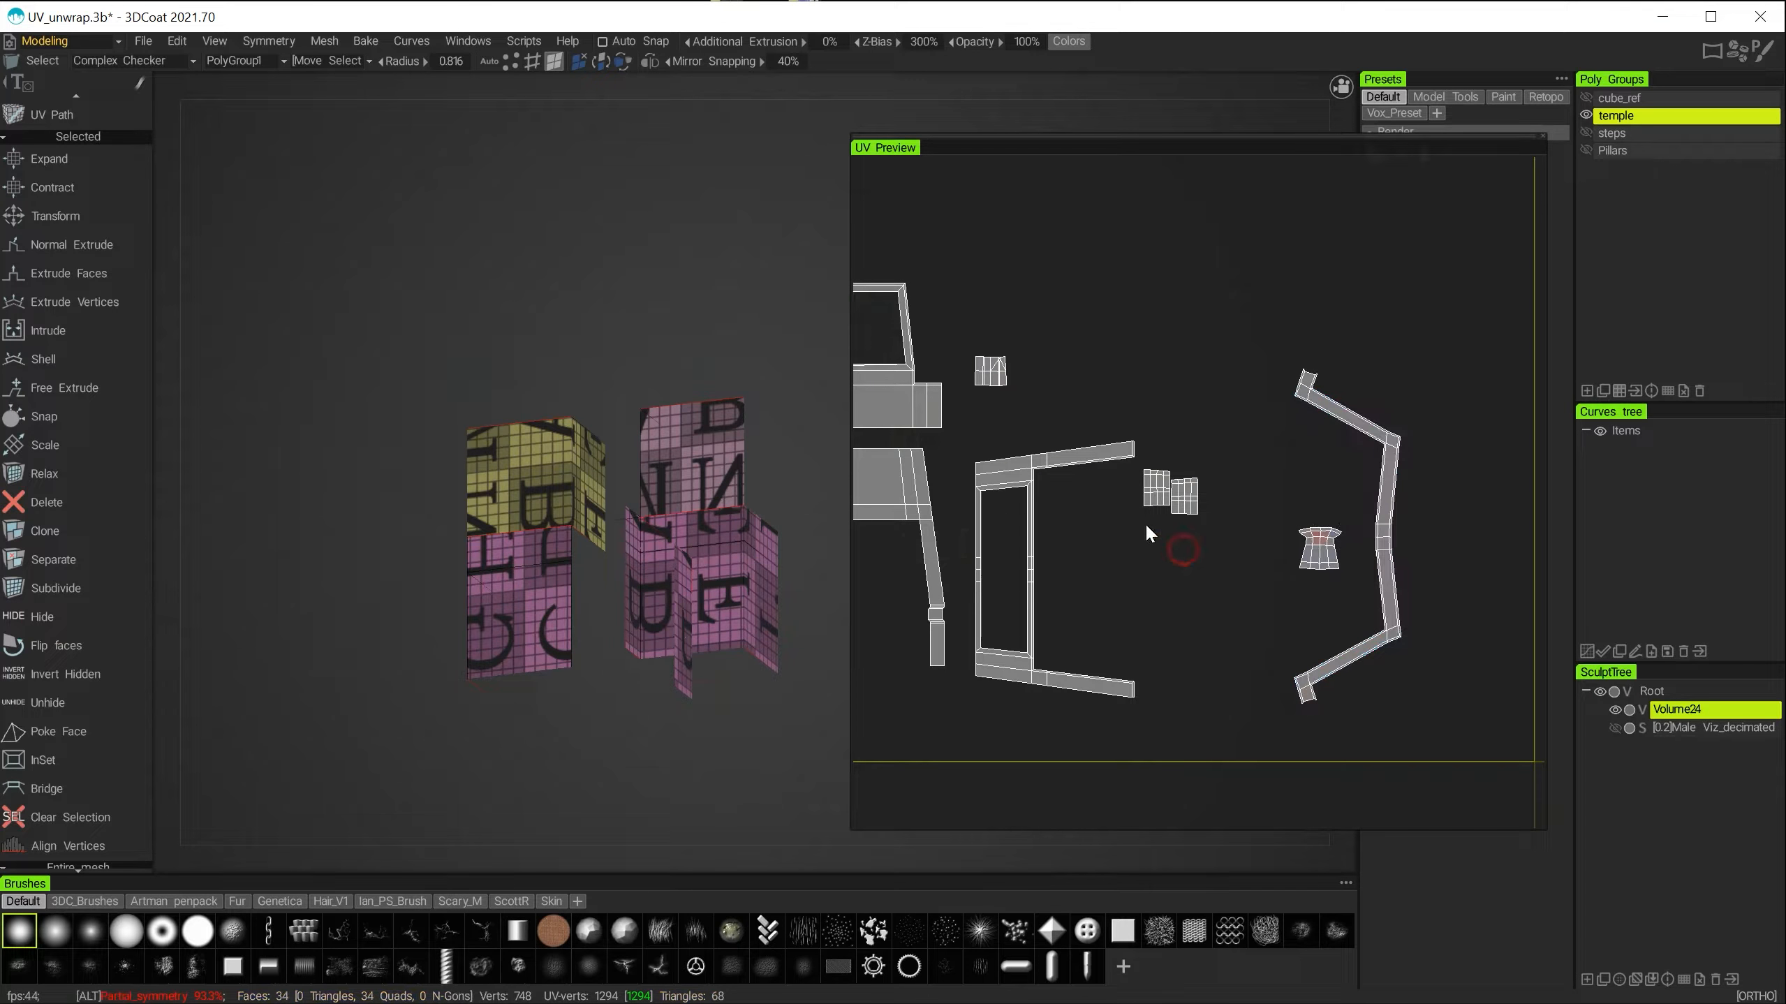
Select the doorway's two long strip islands and its frame island to identify them on the model, and clear the selection.
{"action": "scroll", "coordinate": [1216, 627], "scroll_direction": "down", "scroll_amount": 3}
{"action": "mouse_move", "coordinate": [784, 594]}
{"action": "left_mouse_down", "text": "alt"}
{"action": "mouse_move", "coordinate": [483, 469]}
{"action": "mouse_move", "coordinate": [449, 537]}
{"action": "mouse_move", "coordinate": [526, 593]}
{"action": "mouse_move", "coordinate": [802, 581]}
{"action": "left_mouse_up", "text": "alt"}
{"action": "scroll", "coordinate": [1211, 657], "scroll_direction": "down", "scroll_amount": 5}
{"action": "middle_click_drag", "start_coordinate": [1211, 657], "coordinate": [1256, 706], "text": "alt"}
{"action": "scroll", "coordinate": [1094, 521], "scroll_direction": "up", "scroll_amount": 2}
{"action": "middle_click_drag", "start_coordinate": [1094, 521], "coordinate": [1194, 569], "text": "alt"}
{"action": "scroll", "coordinate": [1194, 570], "scroll_direction": "up", "scroll_amount": 2}
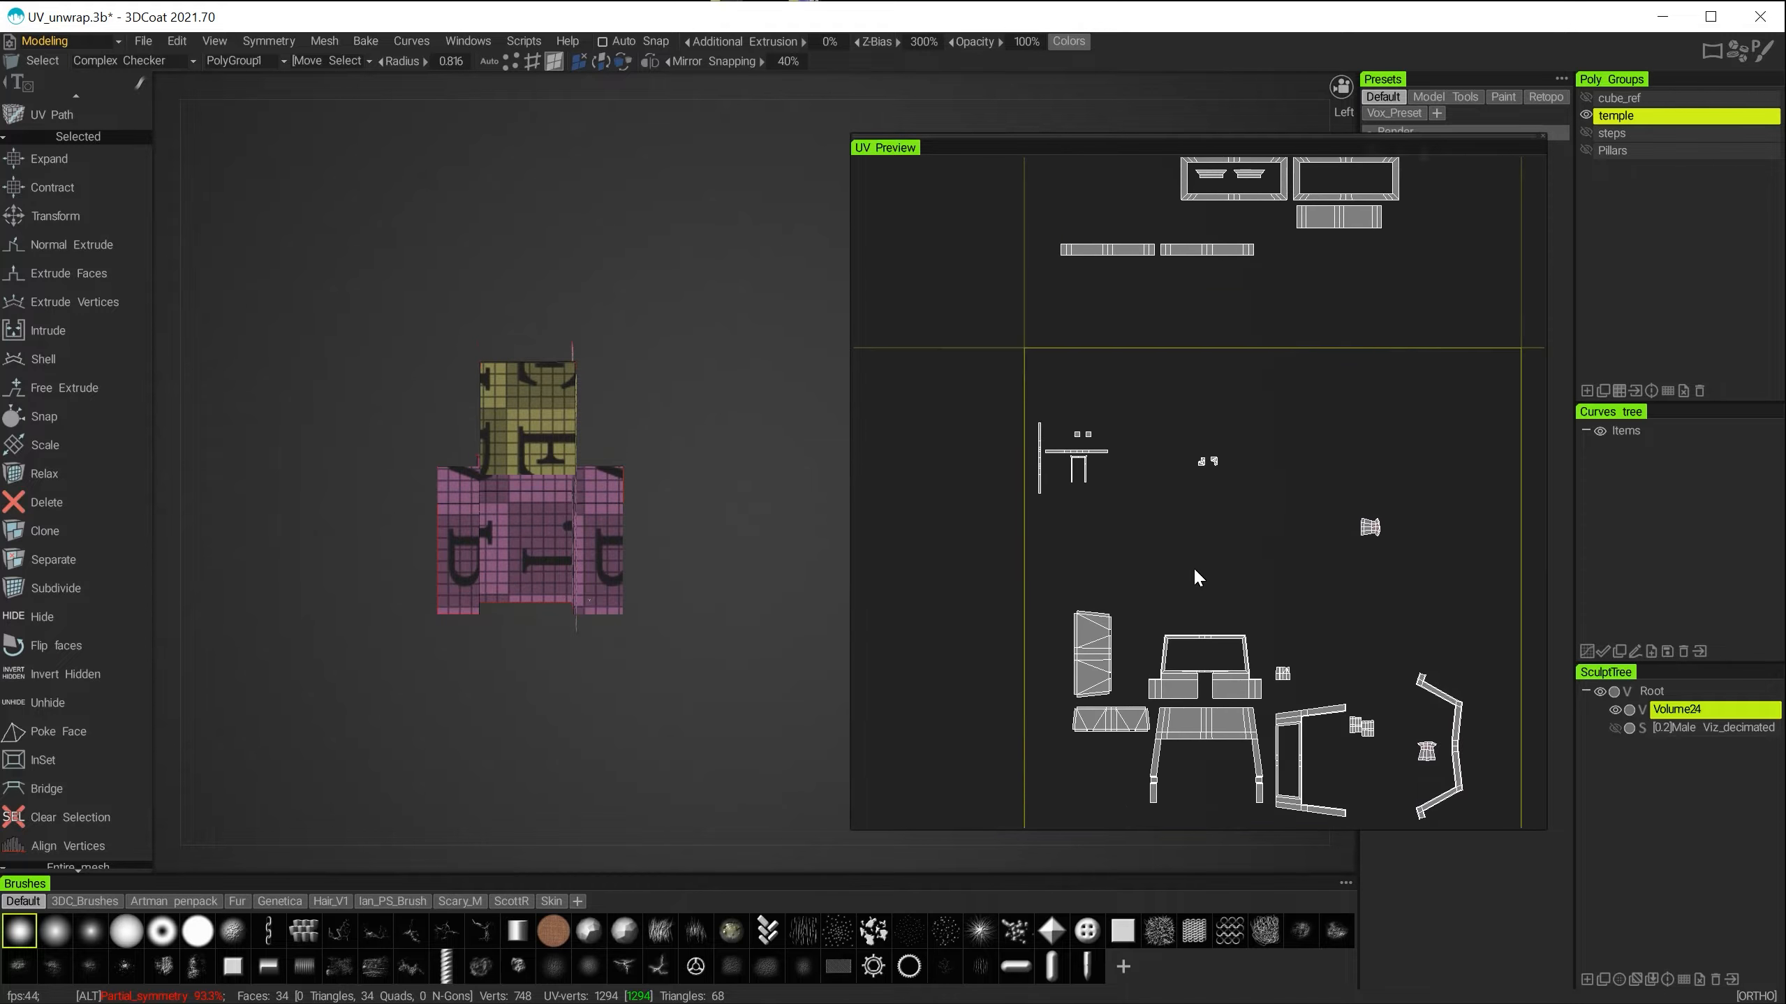
{"action": "scroll", "coordinate": [1194, 567], "scroll_direction": "up", "scroll_amount": 1}
{"action": "left_click", "coordinate": [998, 448]}
{"action": "left_click", "coordinate": [1056, 441]}
{"action": "scroll", "coordinate": [1055, 460], "scroll_direction": "up", "scroll_amount": 4}
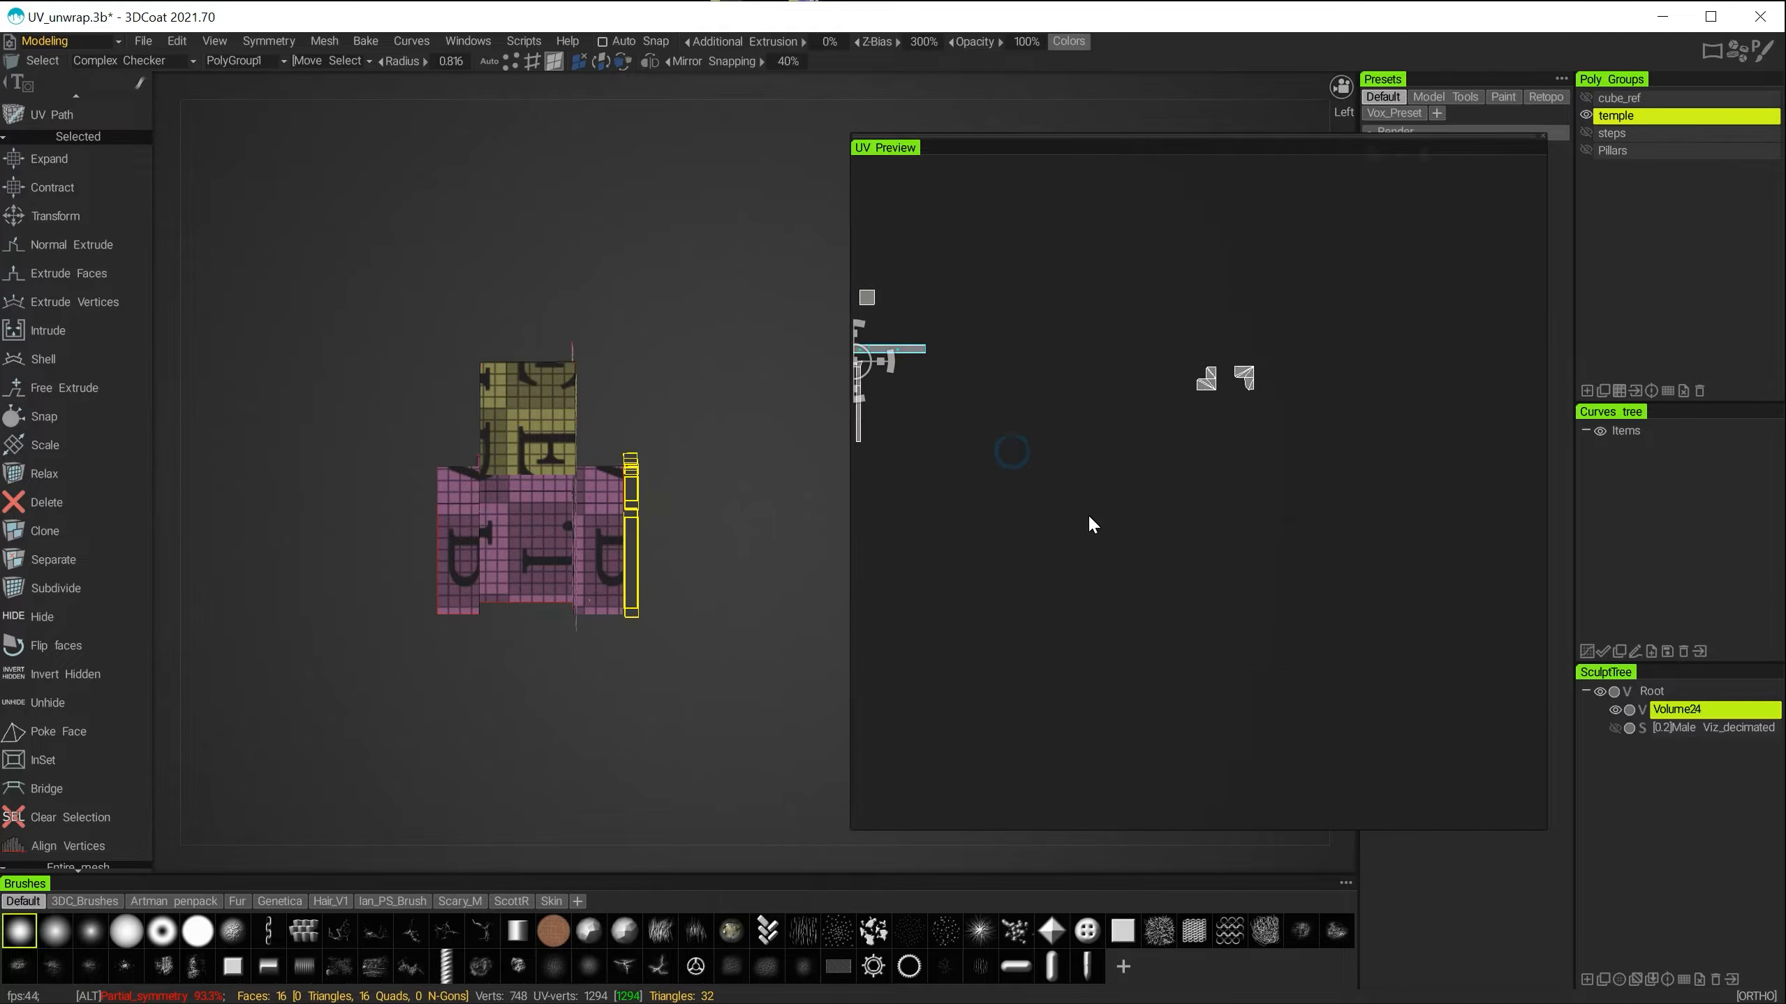
{"action": "middle_click_drag", "start_coordinate": [1088, 513], "coordinate": [1188, 556], "text": "alt"}
{"action": "scroll", "coordinate": [1089, 484], "scroll_direction": "up", "scroll_amount": 4}
{"action": "scroll", "coordinate": [1097, 485], "scroll_direction": "down", "scroll_amount": 6}
{"action": "left_click", "coordinate": [1105, 494]}
{"action": "left_click", "coordinate": [1065, 504]}
{"action": "left_click", "coordinate": [1113, 483], "text": "shift"}
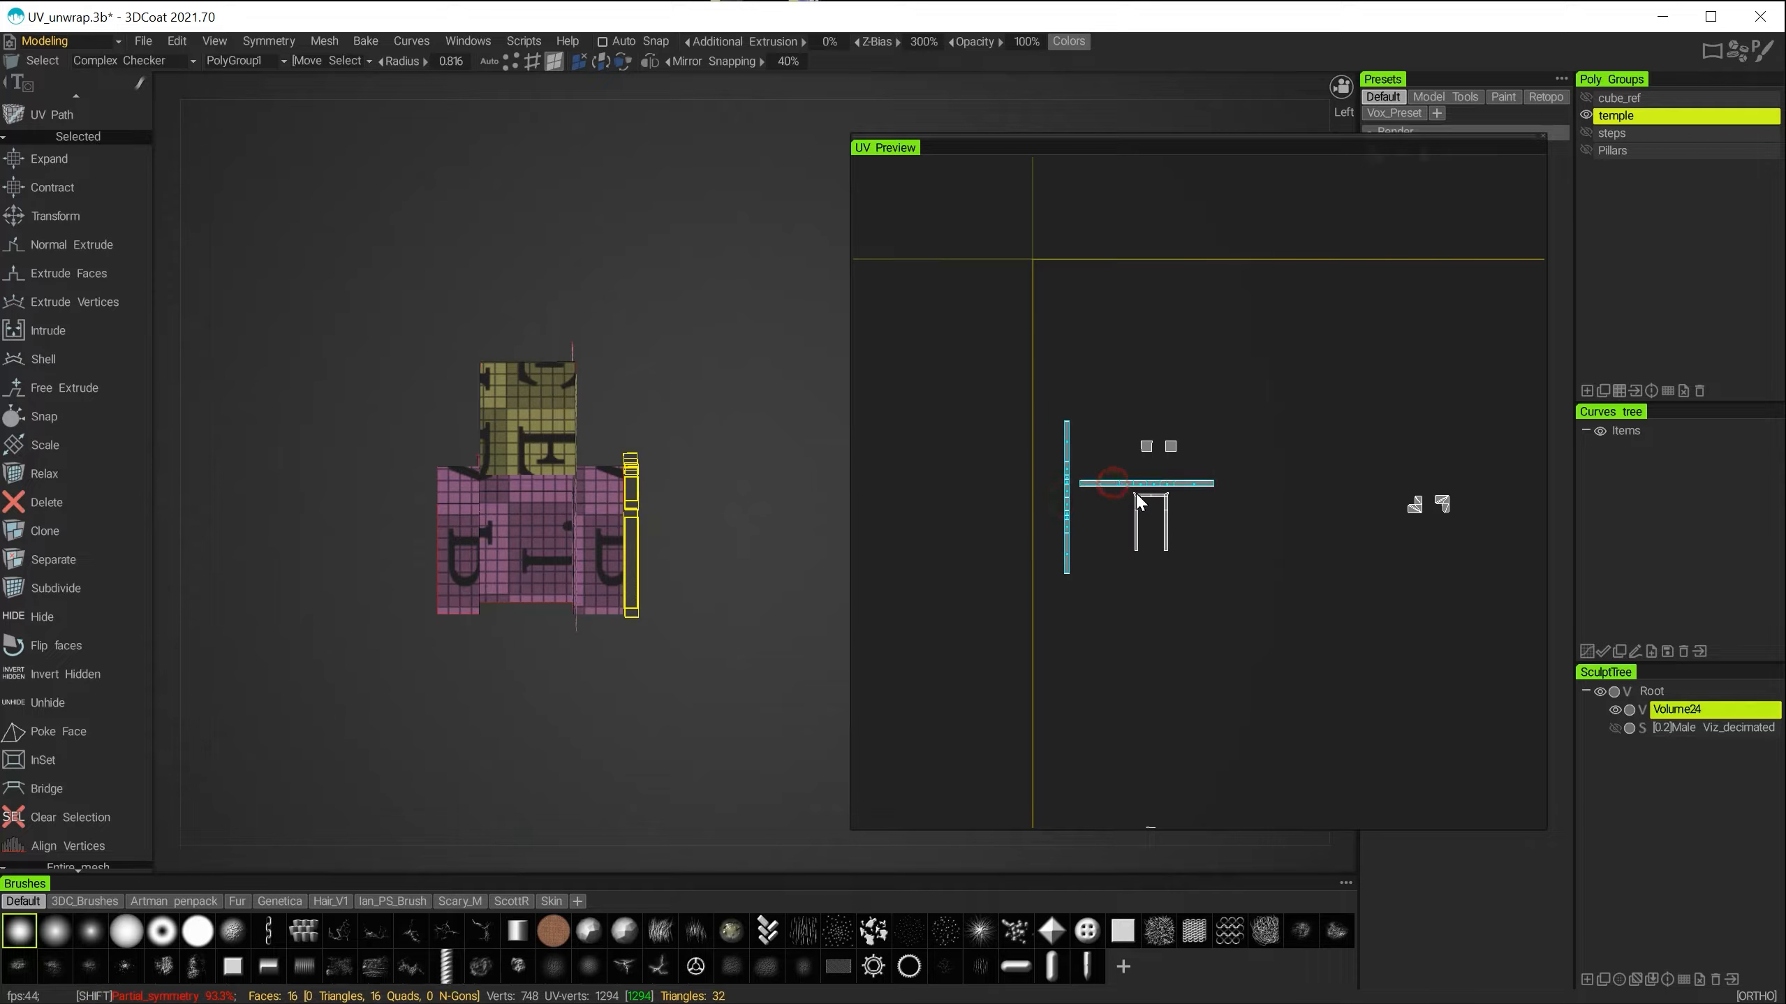
{"action": "left_click", "coordinate": [1135, 495], "text": "shift"}
{"action": "left_click", "coordinate": [1195, 598]}
Save the UV_unwrap.3b file.
{"action": "mouse_move", "coordinate": [1206, 615]}
{"action": "right_mouse_down", "text": "alt"}
{"action": "mouse_move", "coordinate": [1188, 599]}
{"action": "mouse_move", "coordinate": [1181, 619]}
{"action": "right_mouse_up", "text": "alt"}
{"action": "middle_click_drag", "start_coordinate": [1188, 636], "coordinate": [1091, 542], "text": "alt"}
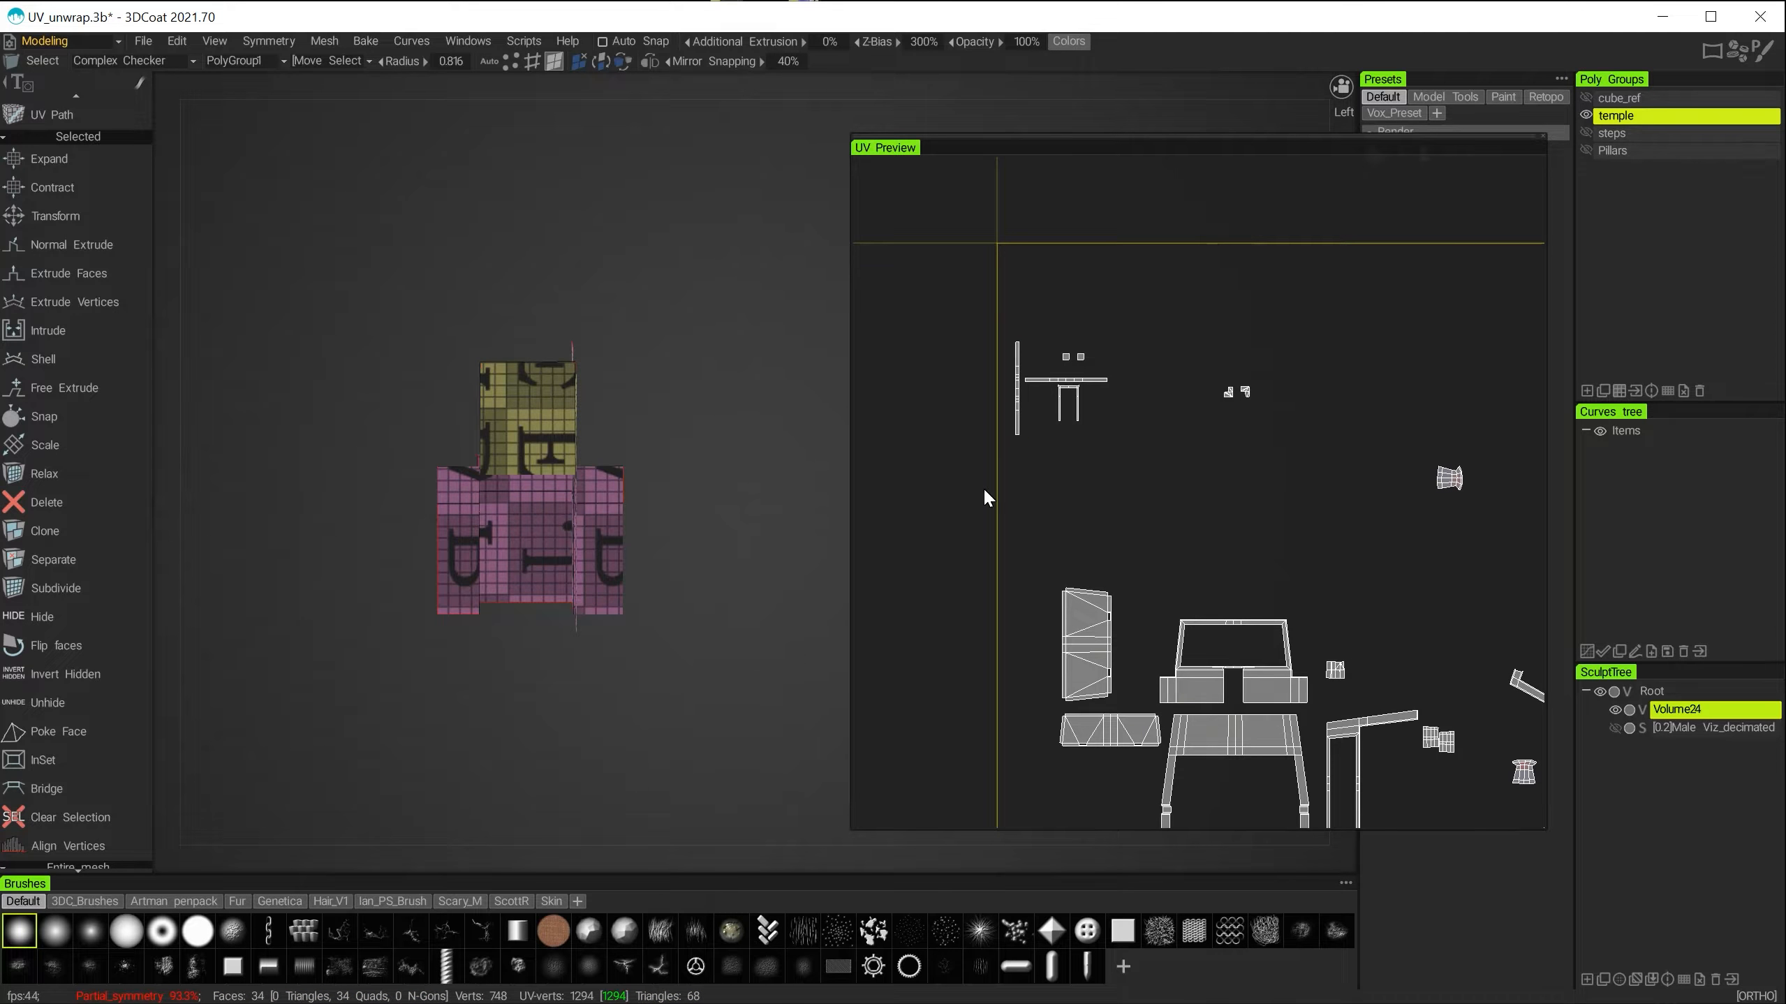
{"action": "scroll", "coordinate": [1168, 470], "scroll_direction": "down", "scroll_amount": 2}
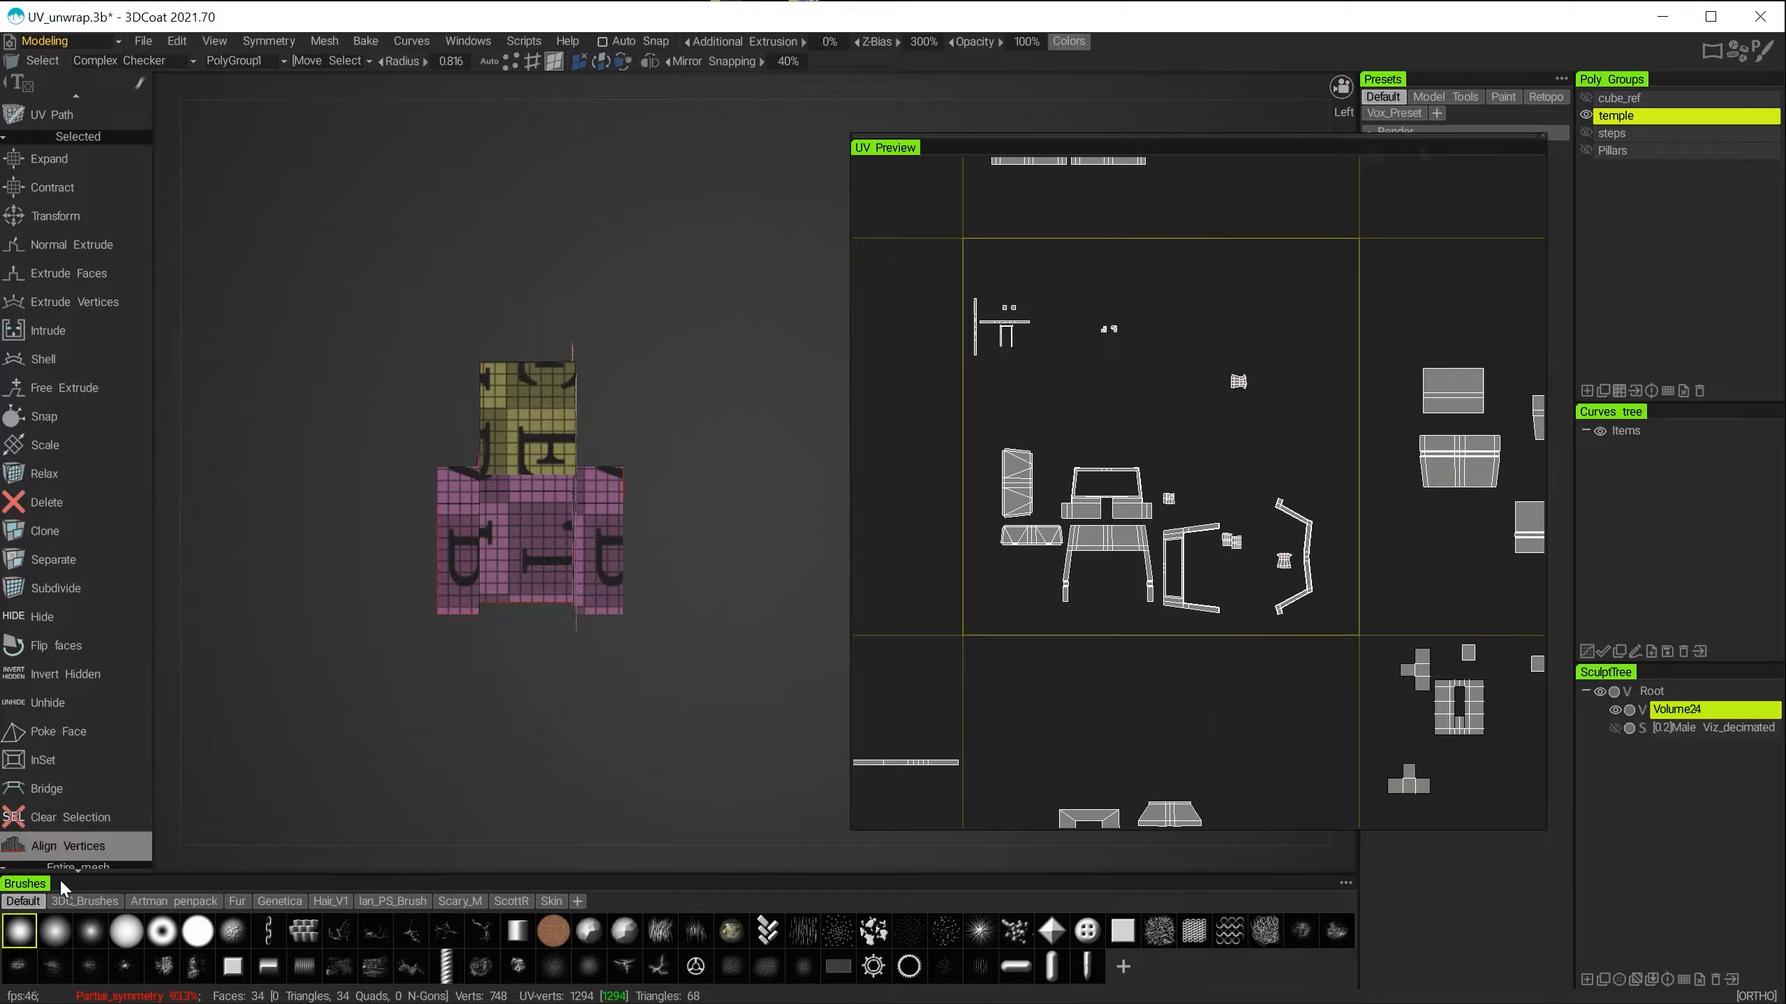
{"action": "key", "text": "ctrl+s"}
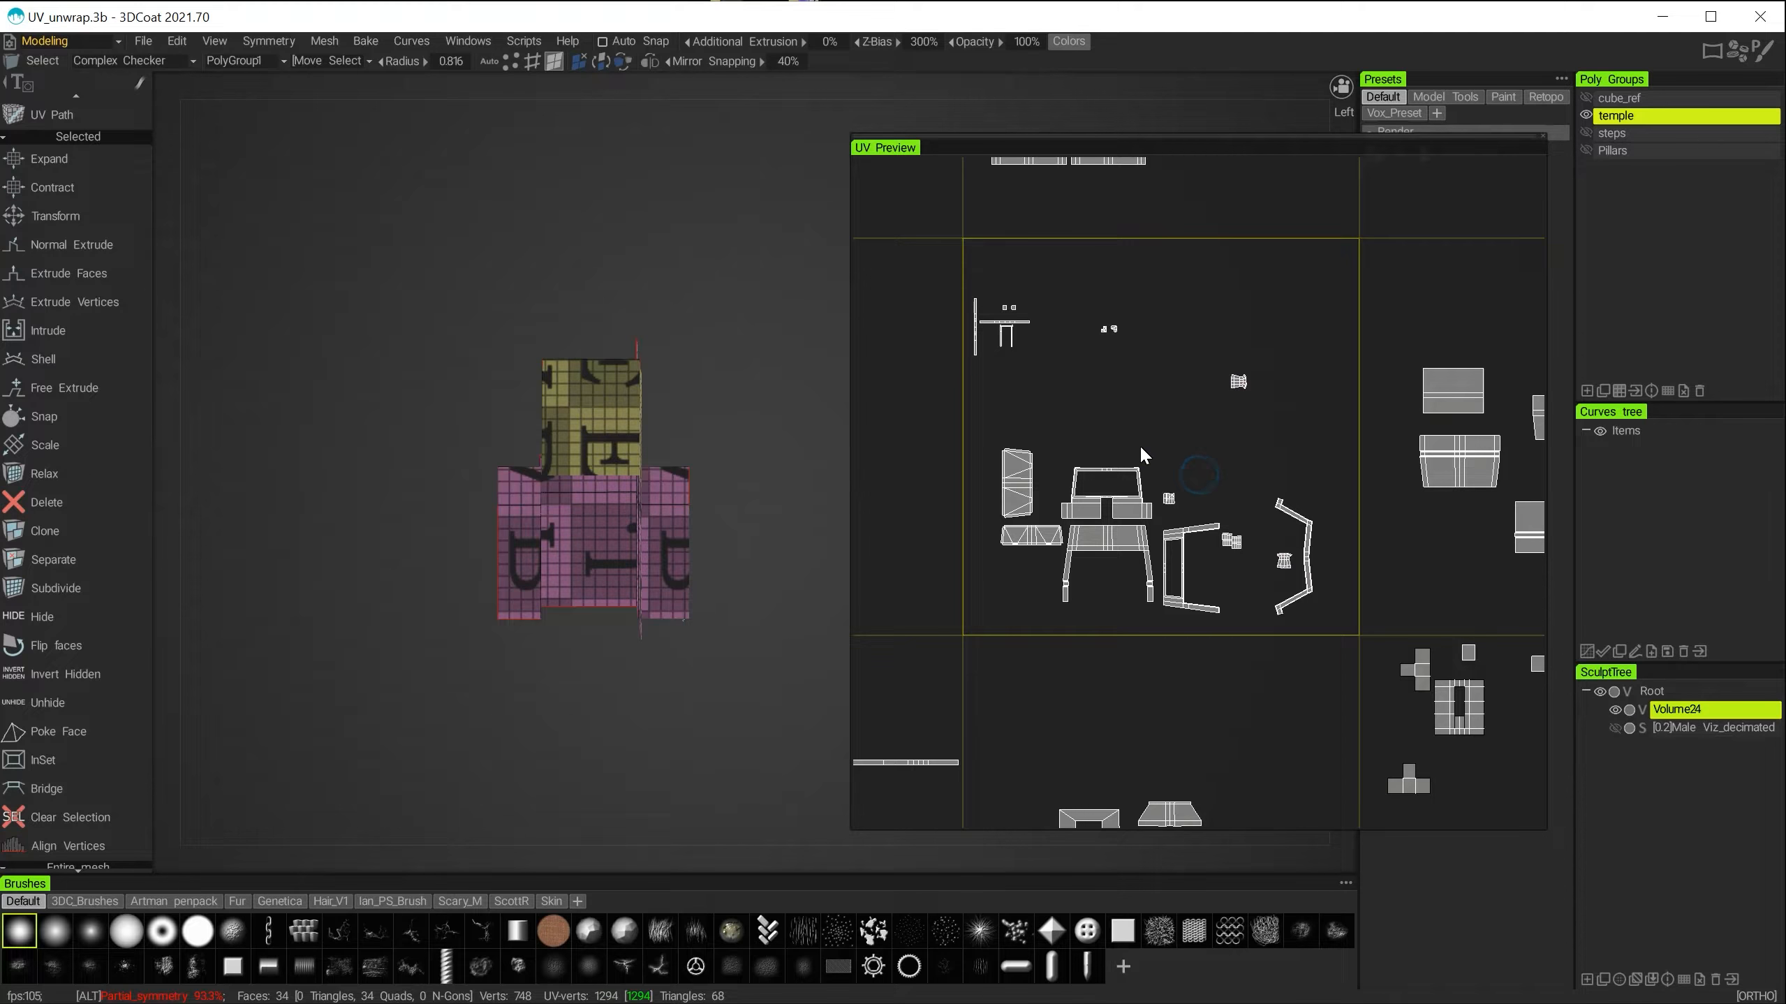
Examine how the UV islands are grouped across the main tile and the surrounding tiles.
{"action": "scroll", "coordinate": [1111, 422], "scroll_direction": "down", "scroll_amount": 2}
{"action": "scroll", "coordinate": [1125, 435], "scroll_direction": "up", "scroll_amount": 2}
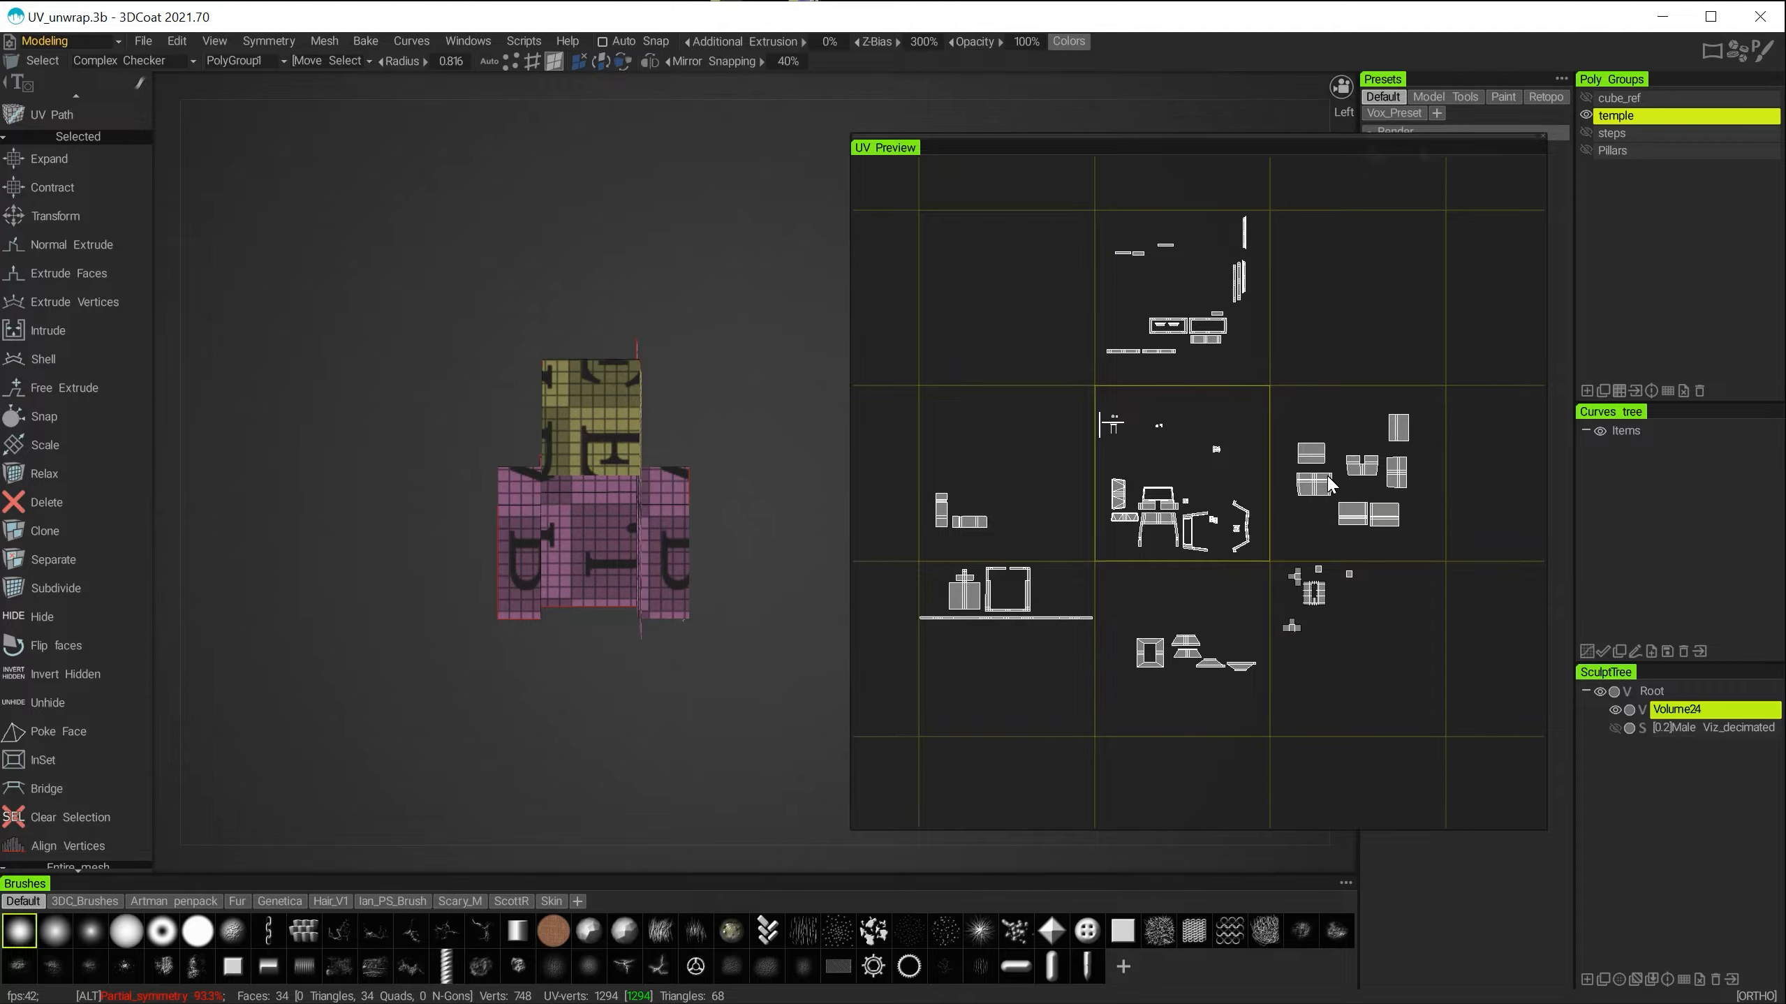
{"action": "middle_click_drag", "start_coordinate": [1326, 475], "coordinate": [1205, 433], "text": "alt"}
{"action": "right_click_drag", "start_coordinate": [1219, 461], "coordinate": [1183, 360], "text": "alt"}
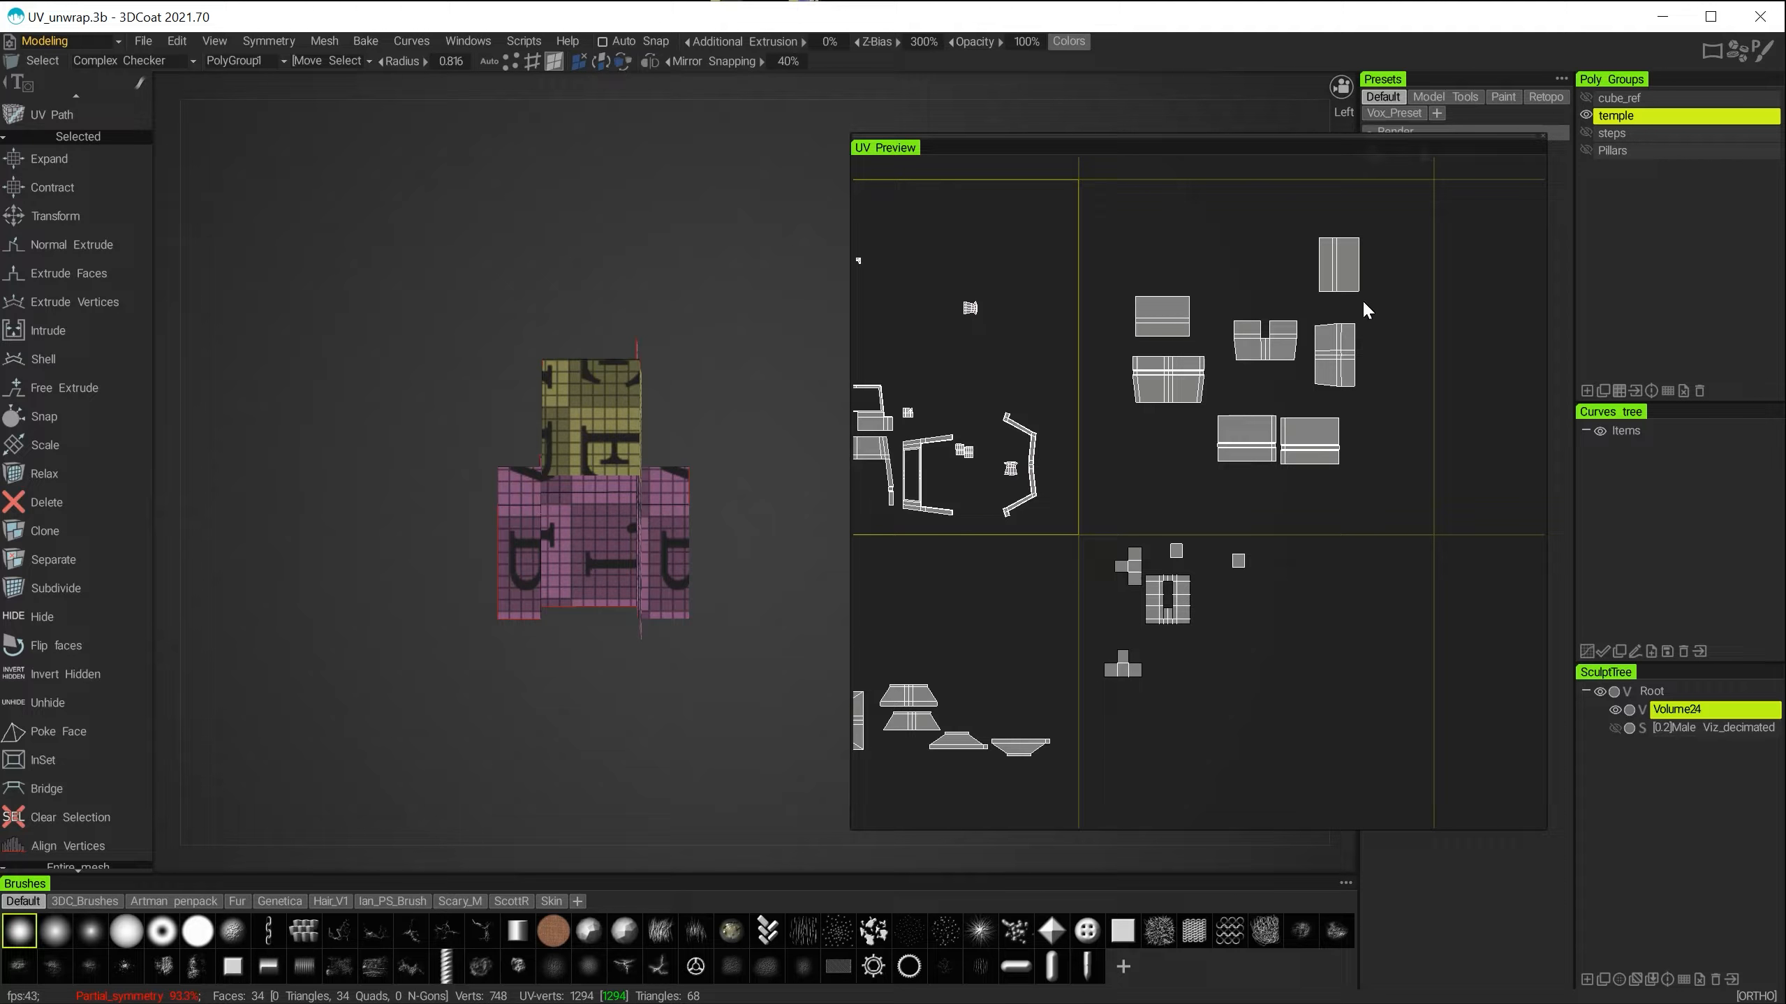
{"action": "middle_click_drag", "start_coordinate": [1028, 356], "coordinate": [1304, 374], "text": "alt"}
{"action": "right_click_drag", "start_coordinate": [1130, 302], "coordinate": [1190, 311], "text": "alt"}
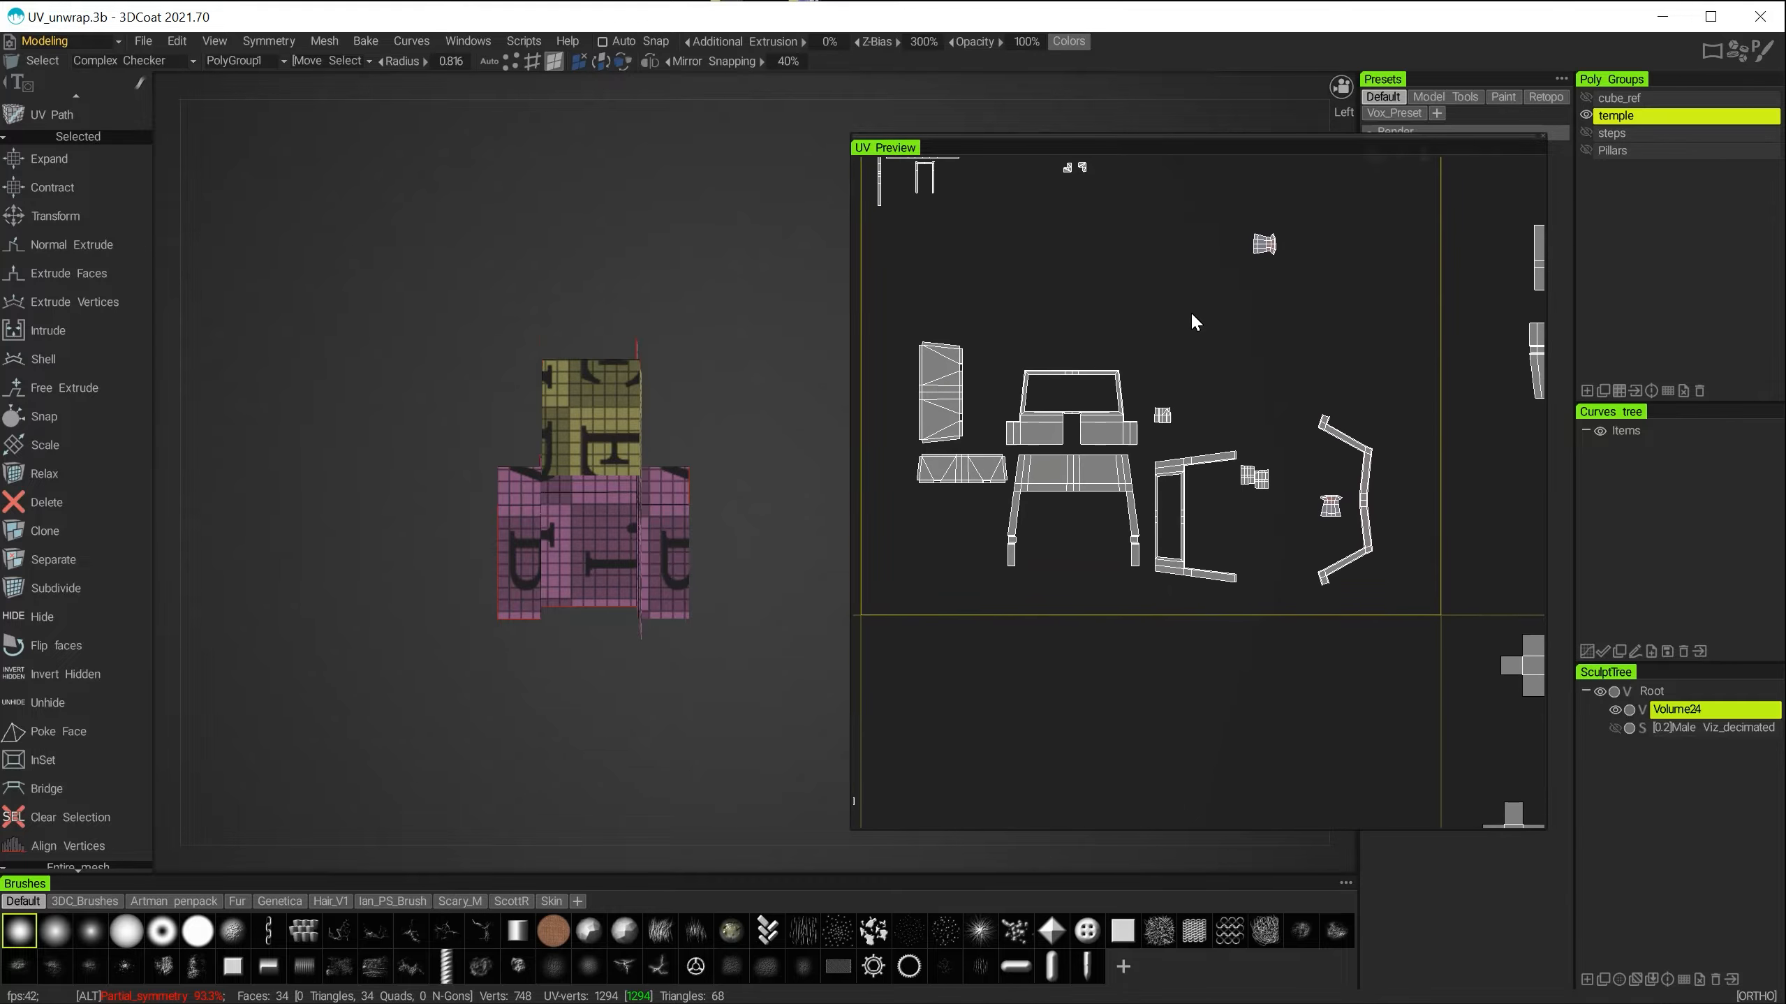
{"action": "middle_click_drag", "start_coordinate": [1190, 311], "coordinate": [1267, 587], "text": "alt"}
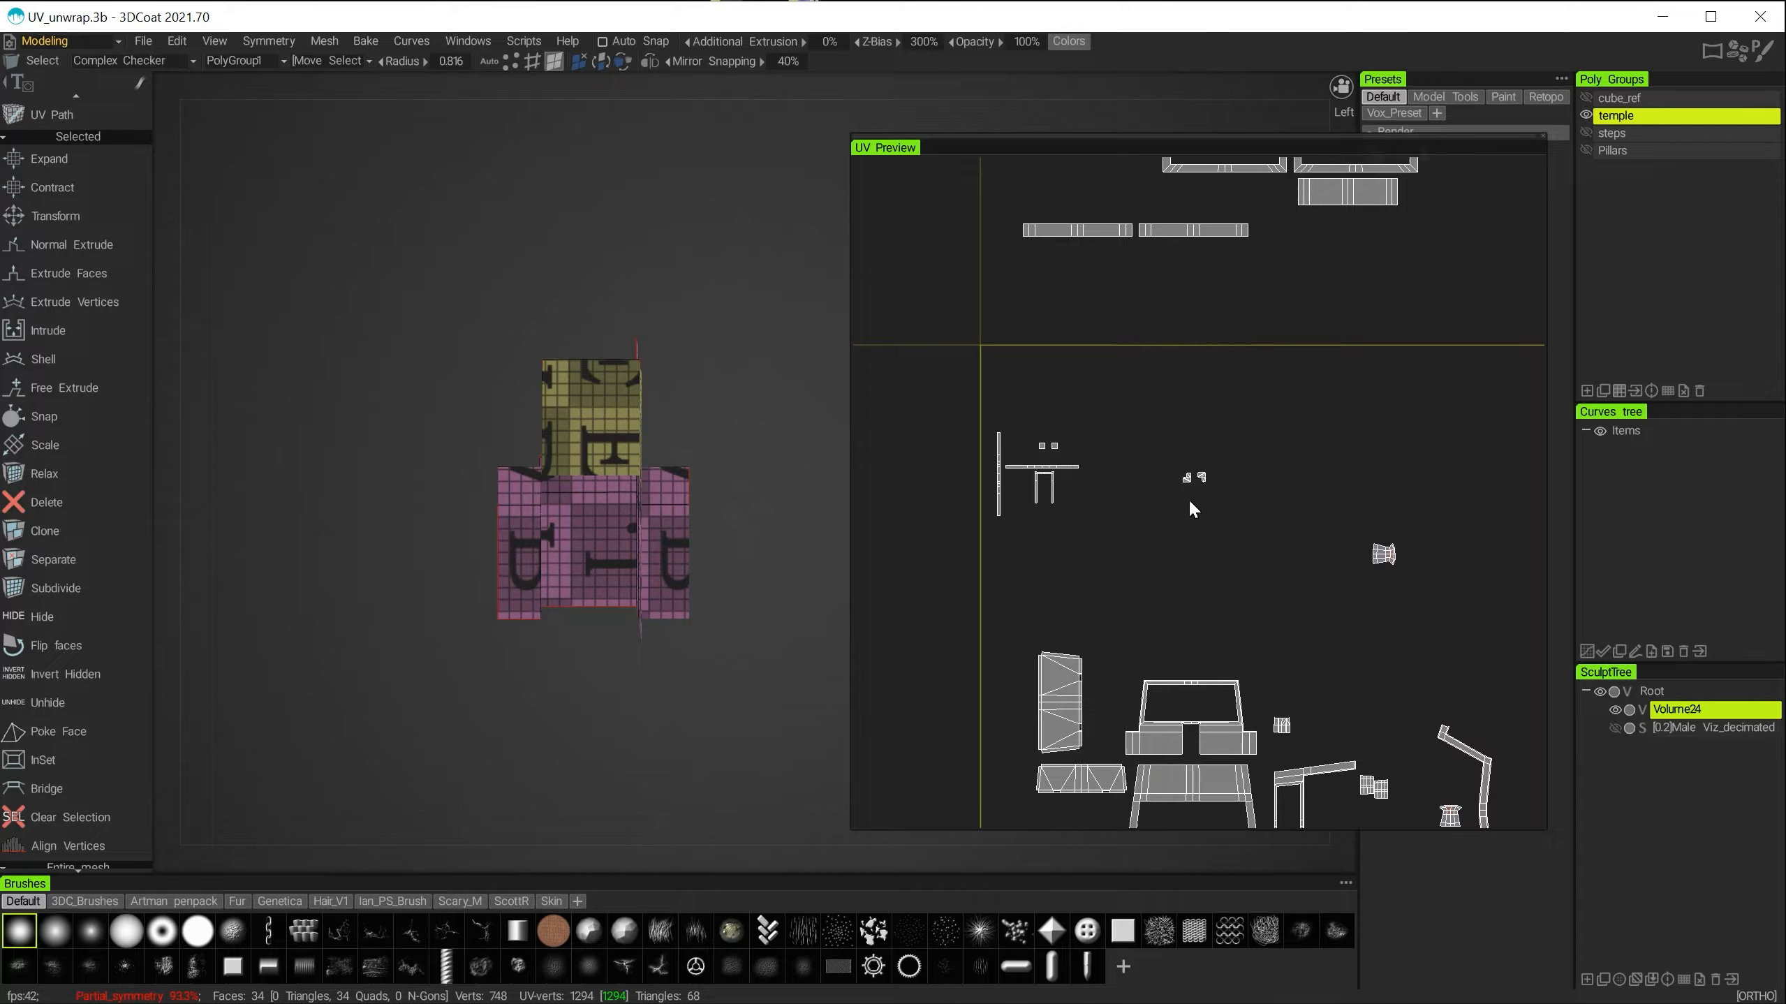
{"action": "right_click_drag", "start_coordinate": [1185, 465], "coordinate": [1322, 519], "text": "alt"}
{"action": "right_click_drag", "start_coordinate": [1263, 427], "coordinate": [1176, 390], "text": "alt"}
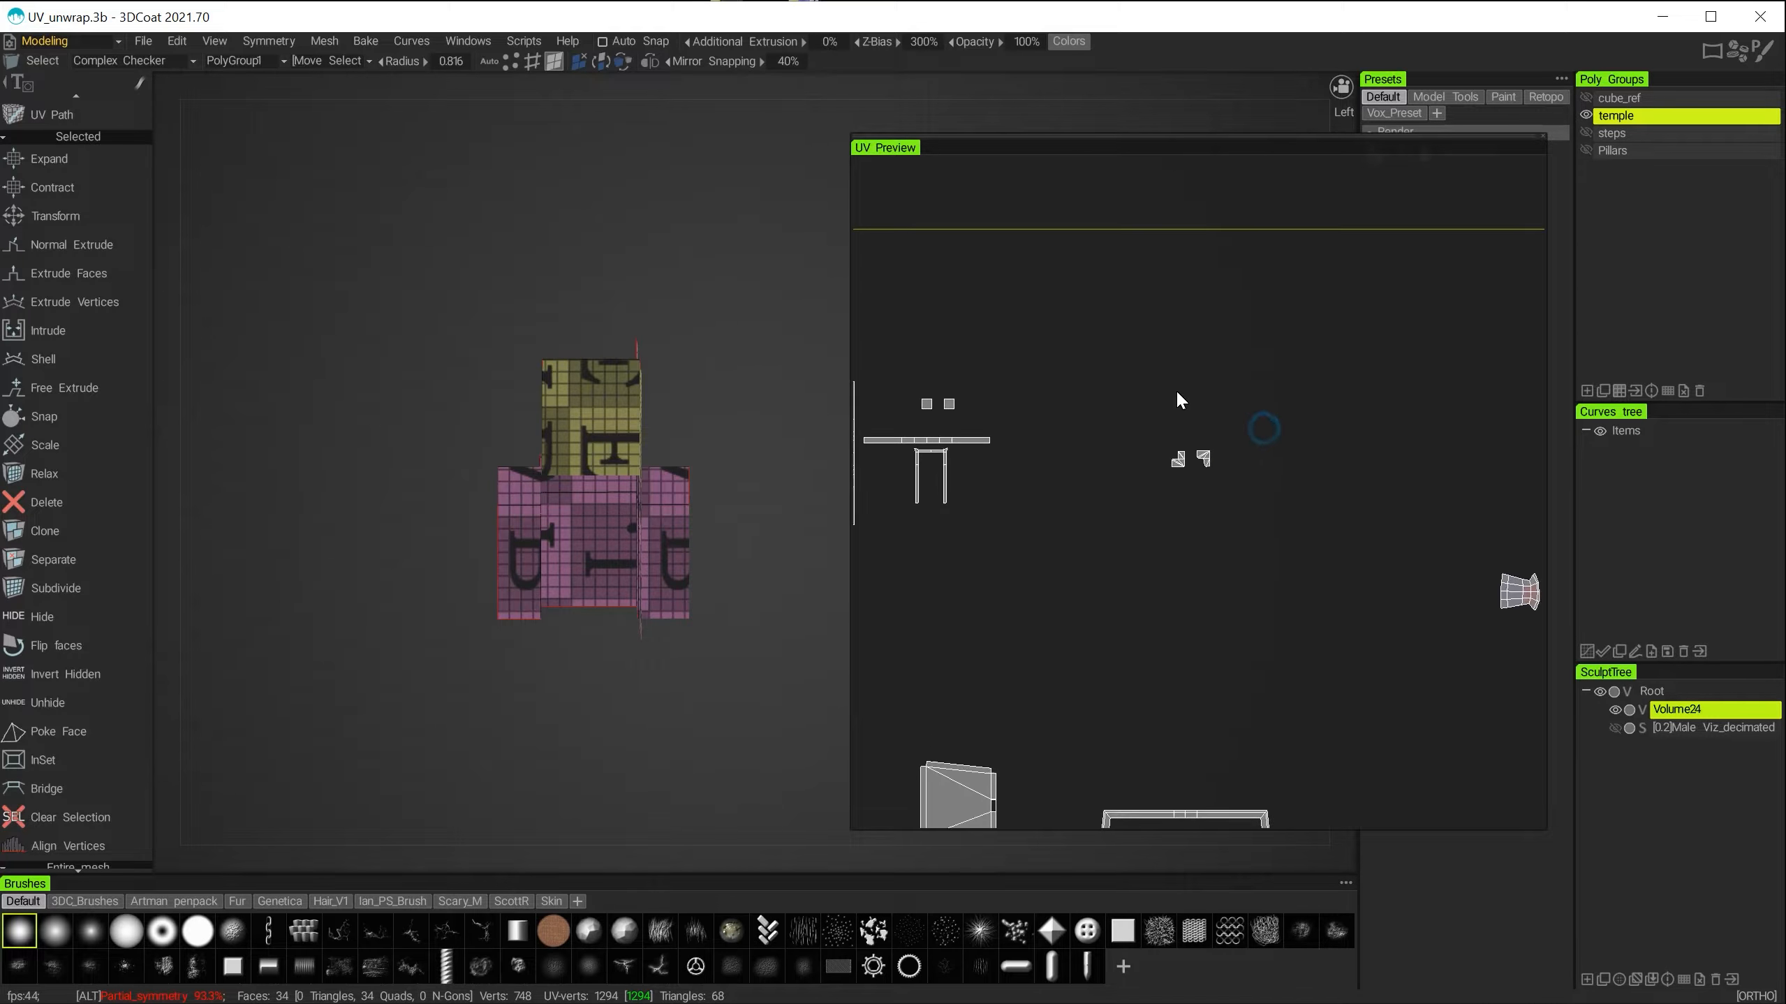
{"action": "middle_click_drag", "start_coordinate": [1176, 390], "coordinate": [1081, 213], "text": "alt"}
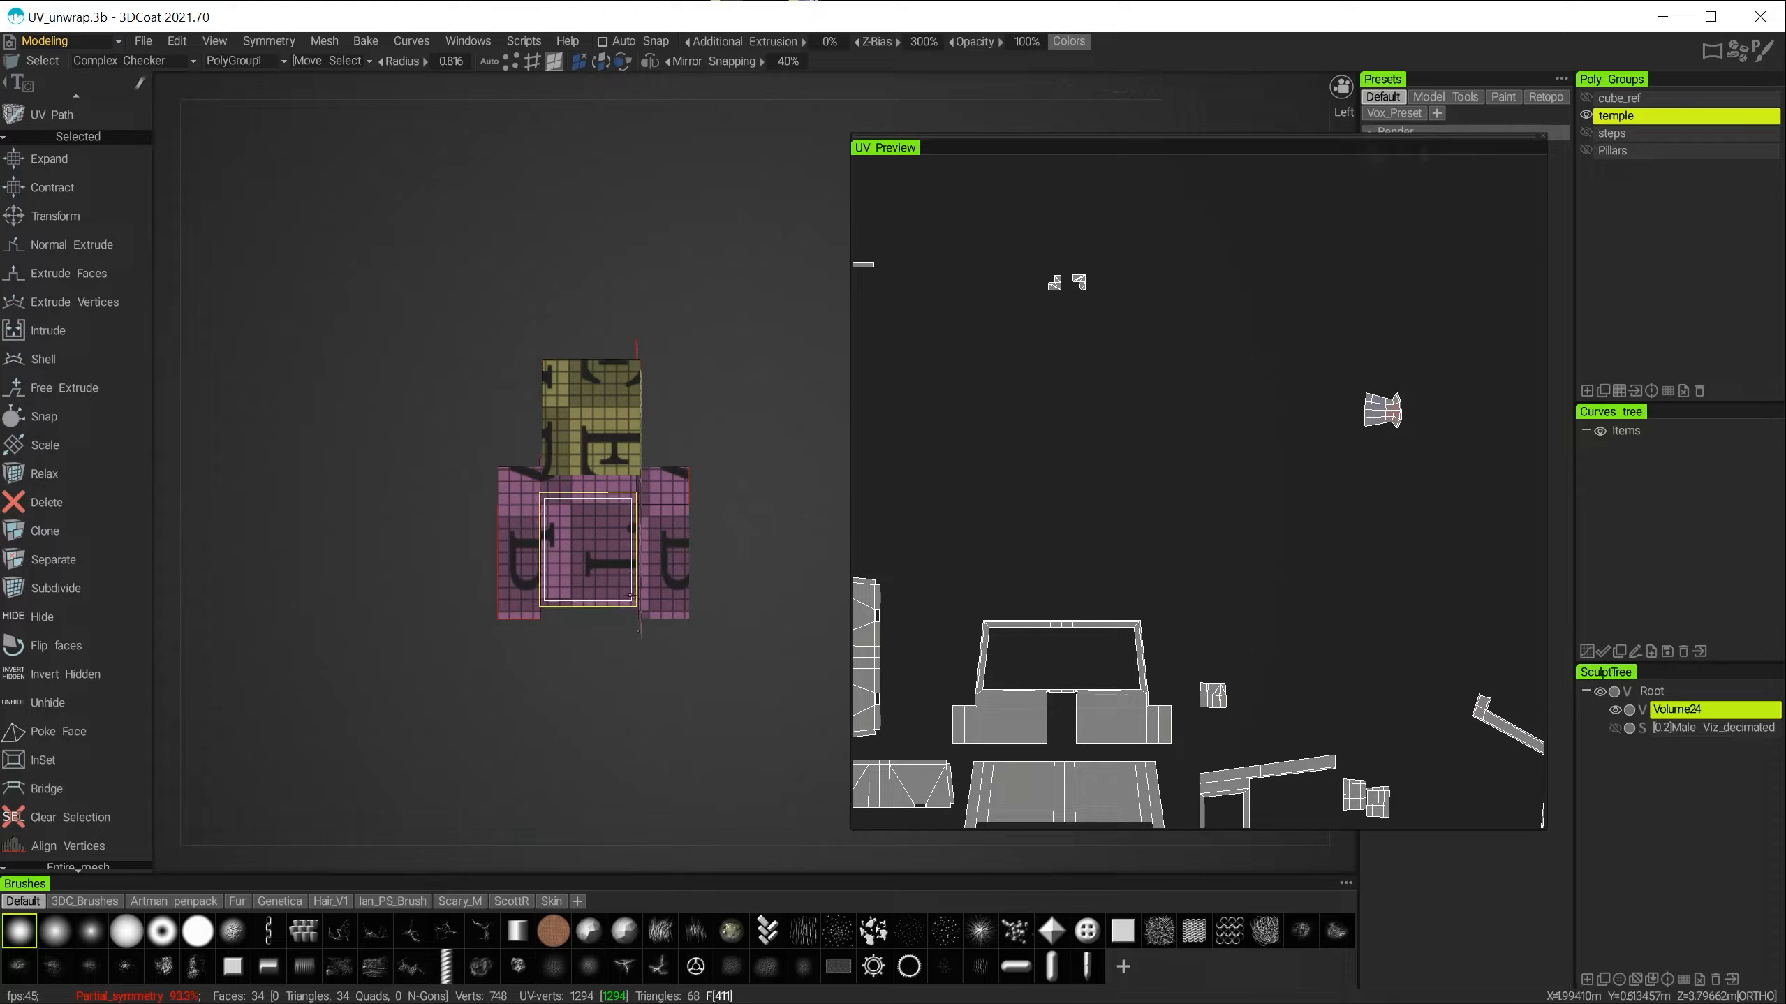
Unhide all the temple's faces, show the steps poly group and inspect the front facade.
{"action": "left_click", "coordinate": [1587, 133]}
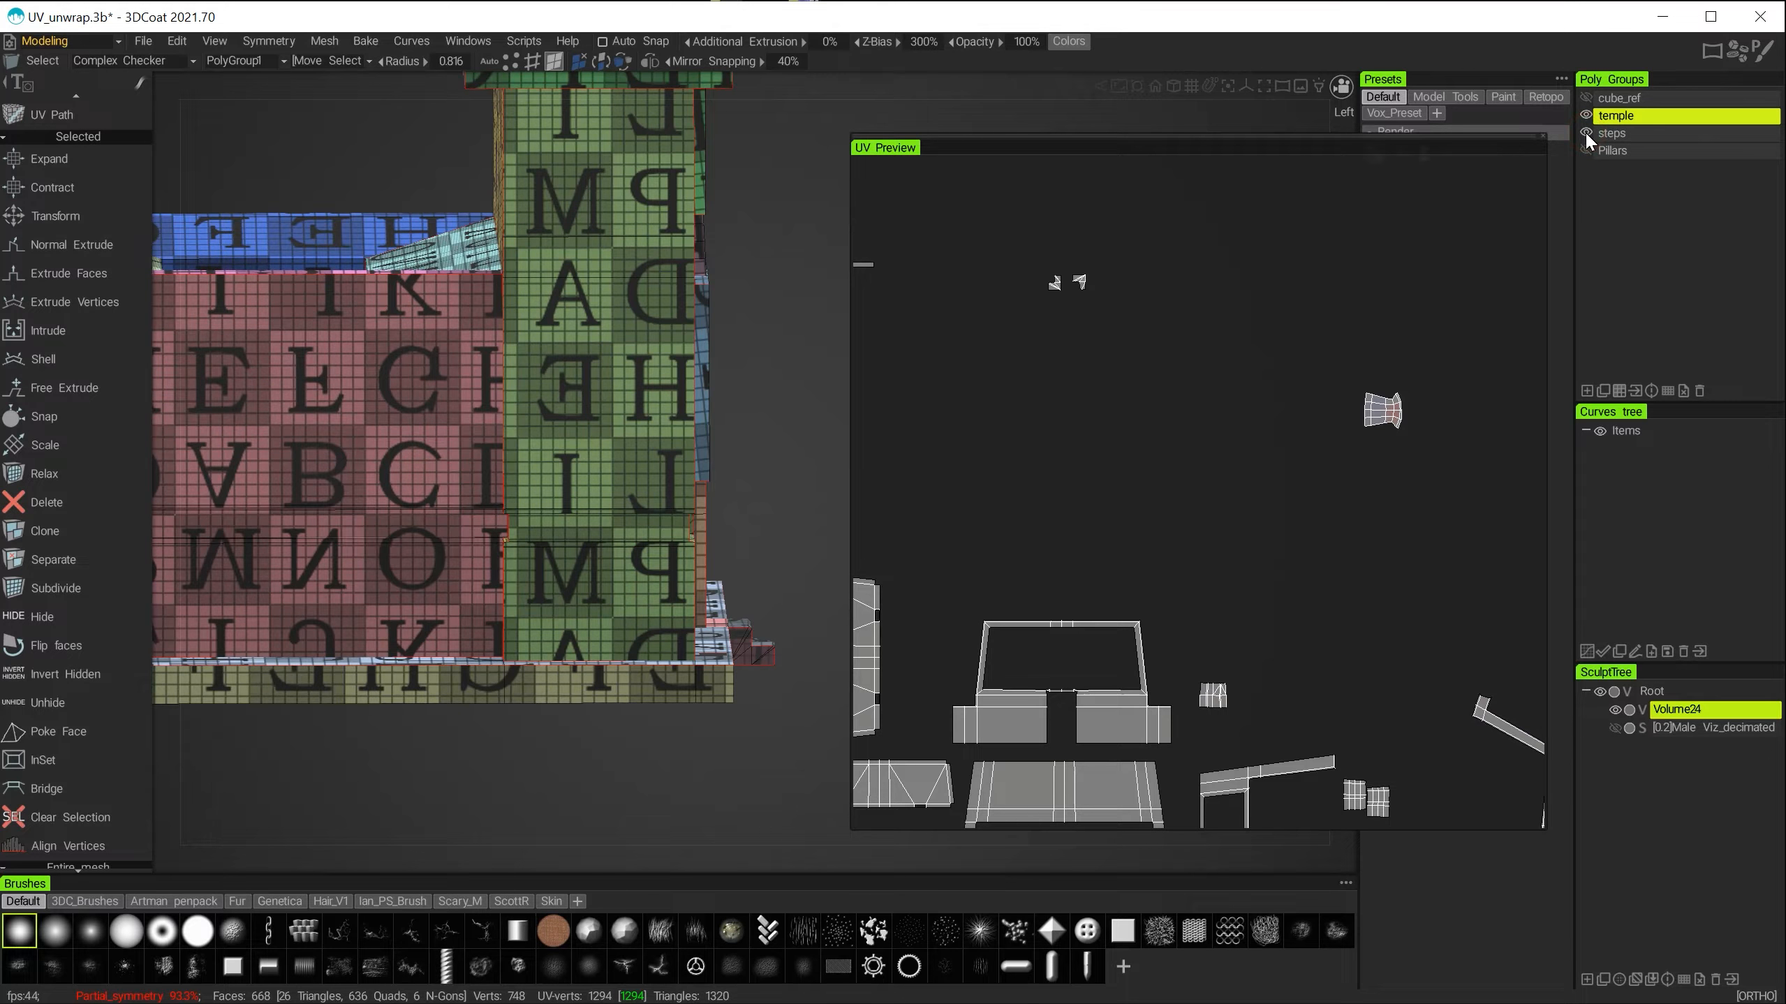
{"action": "right_click_drag", "start_coordinate": [598, 565], "coordinate": [510, 529], "text": "alt"}
{"action": "left_click_drag", "start_coordinate": [598, 565], "coordinate": [380, 543], "text": "alt"}
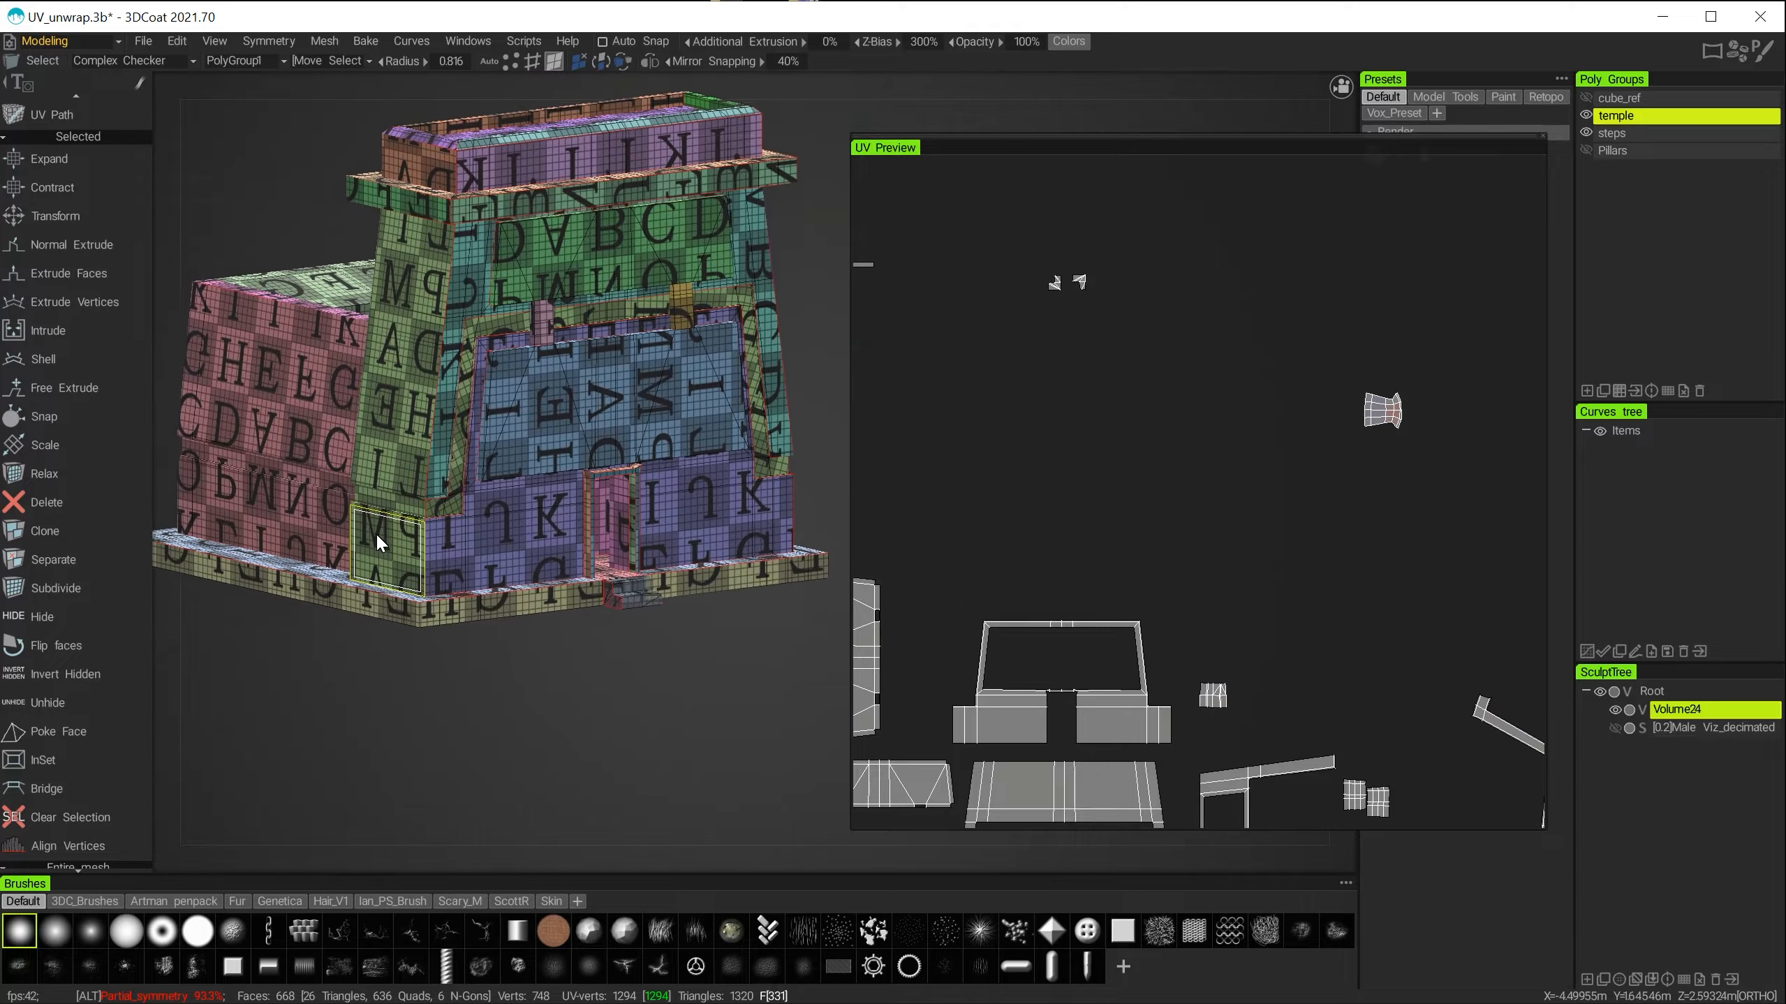
{"action": "middle_click_drag", "start_coordinate": [376, 535], "coordinate": [402, 558], "text": "alt"}
{"action": "right_click_drag", "start_coordinate": [411, 513], "coordinate": [532, 539], "text": "alt"}
{"action": "middle_click_drag", "start_coordinate": [566, 541], "coordinate": [622, 588], "text": "alt"}
{"action": "left_click_drag", "start_coordinate": [622, 589], "coordinate": [629, 545], "text": "alt"}
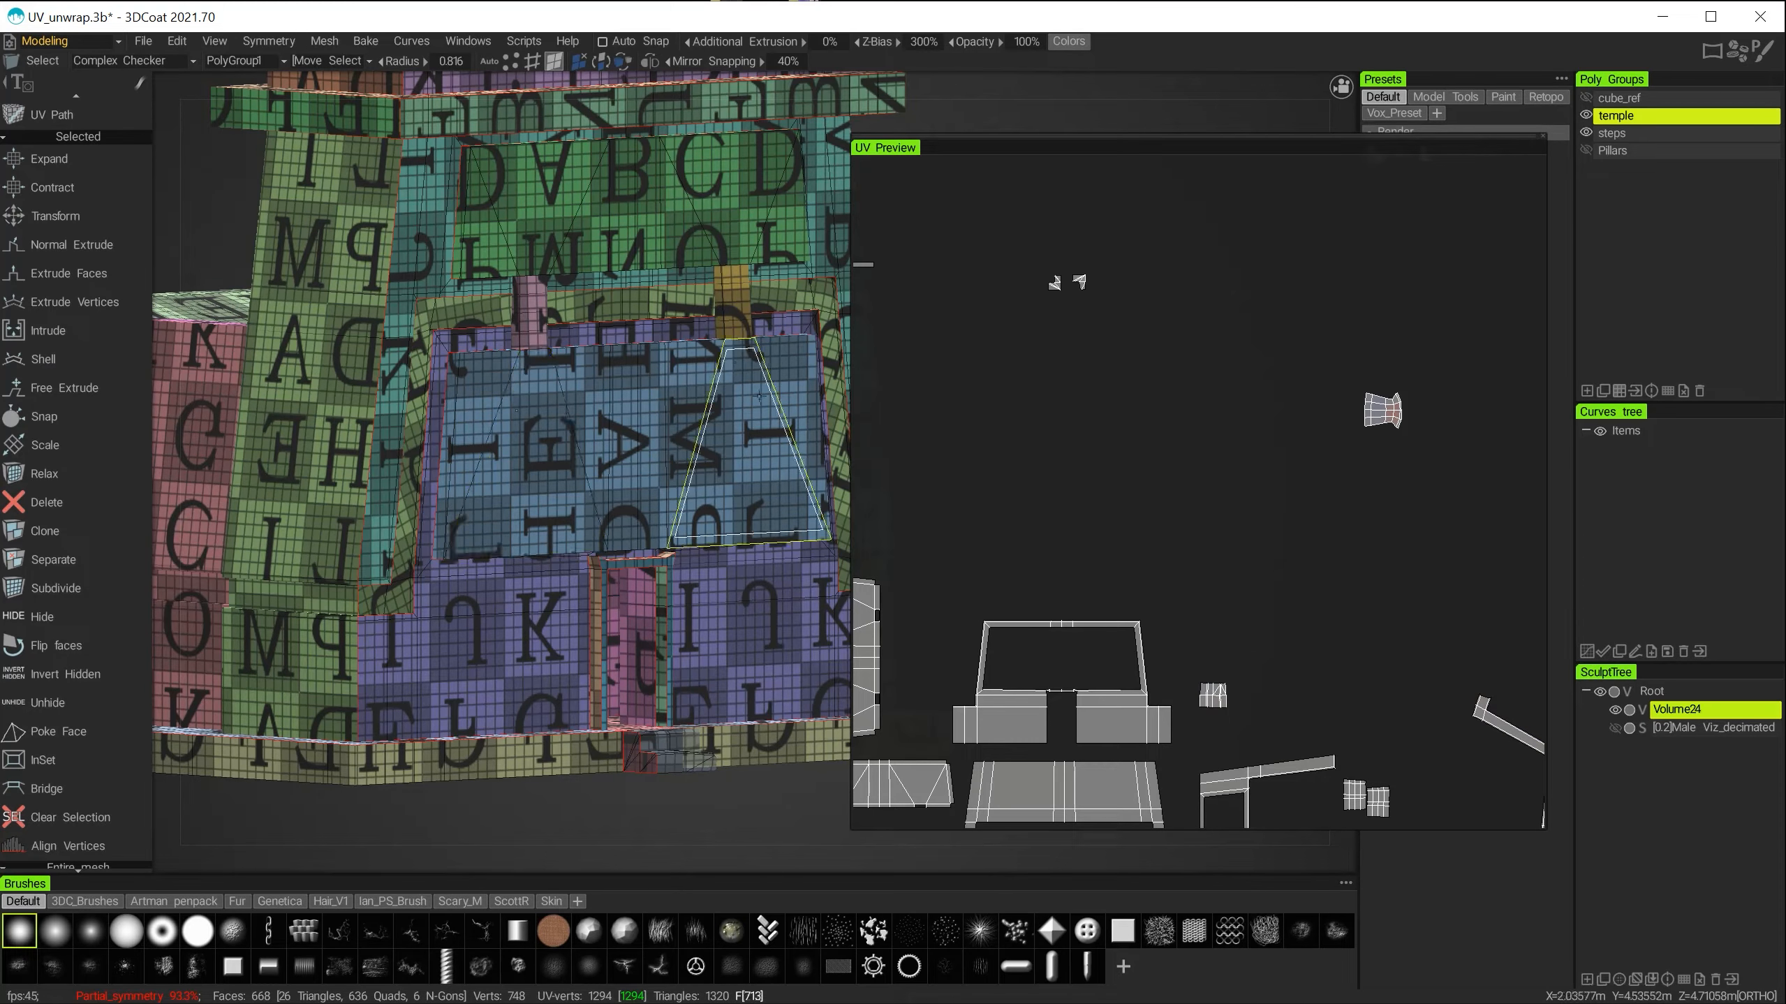
{"action": "right_click_drag", "start_coordinate": [589, 415], "coordinate": [489, 366], "text": "alt"}
{"action": "middle_click_drag", "start_coordinate": [608, 388], "coordinate": [586, 353], "text": "alt"}
{"action": "left_click_drag", "start_coordinate": [539, 359], "coordinate": [553, 417], "text": "alt"}
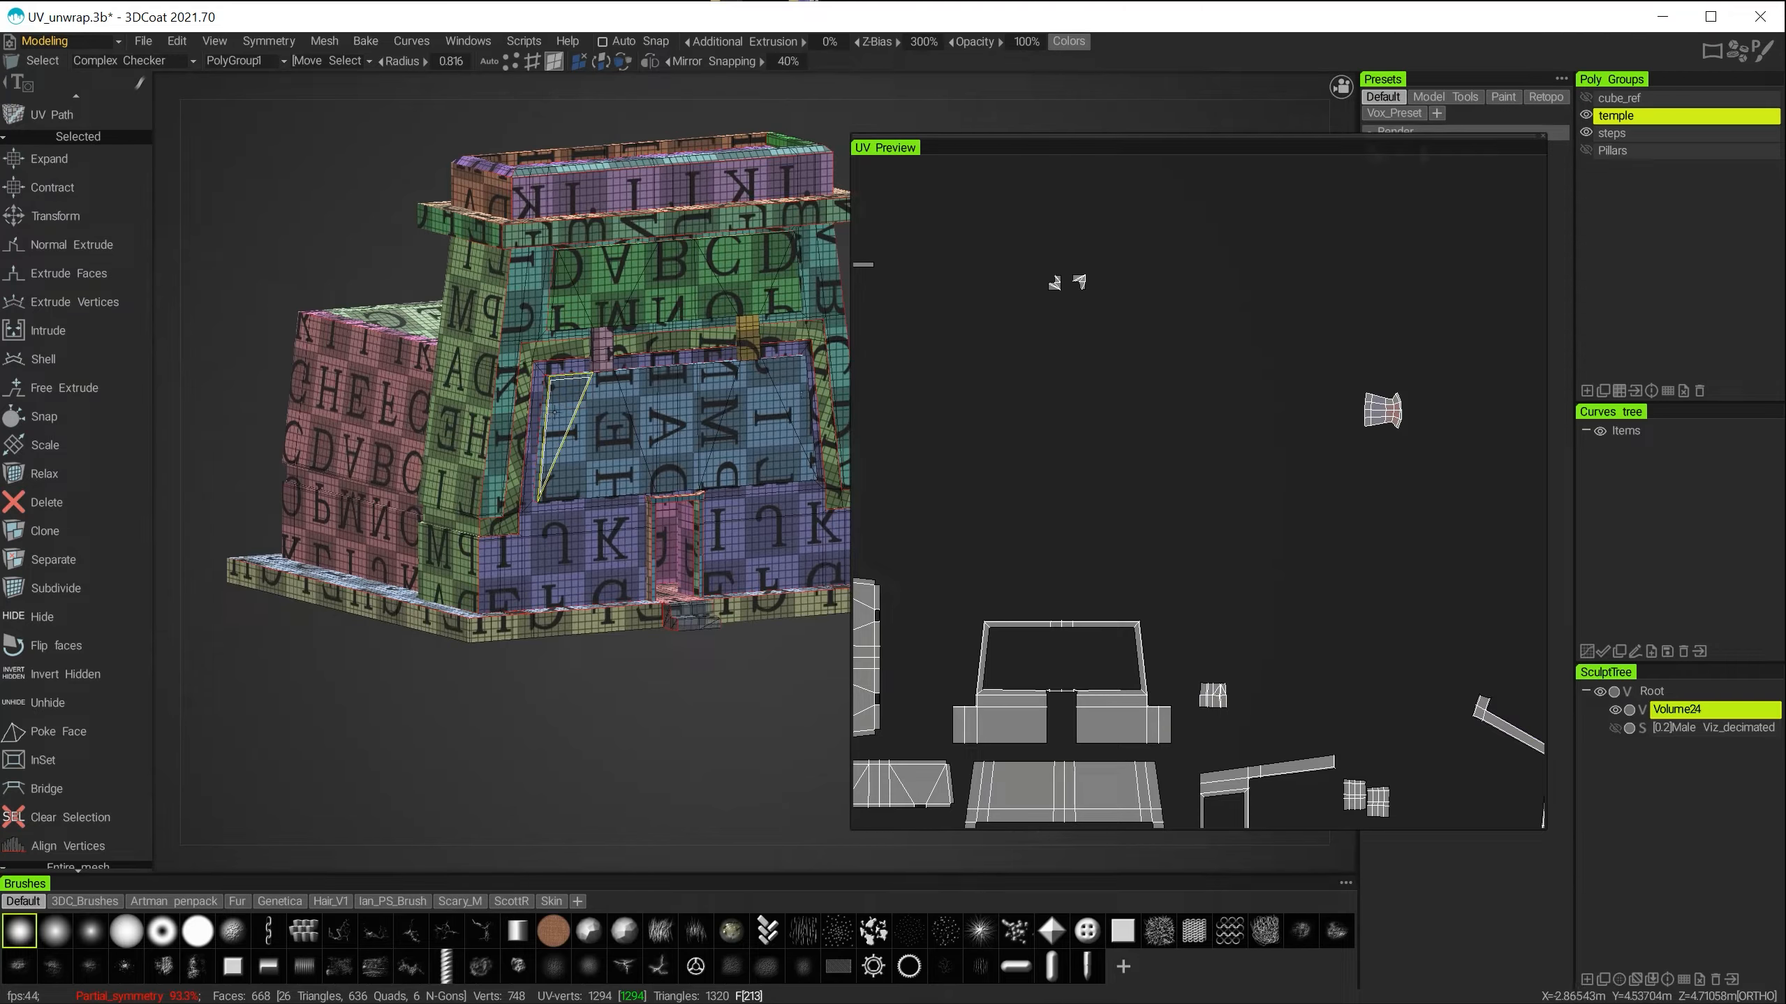
Show the Pillars poly group together with the temple and the steps.
{"action": "left_click", "coordinate": [1603, 118]}
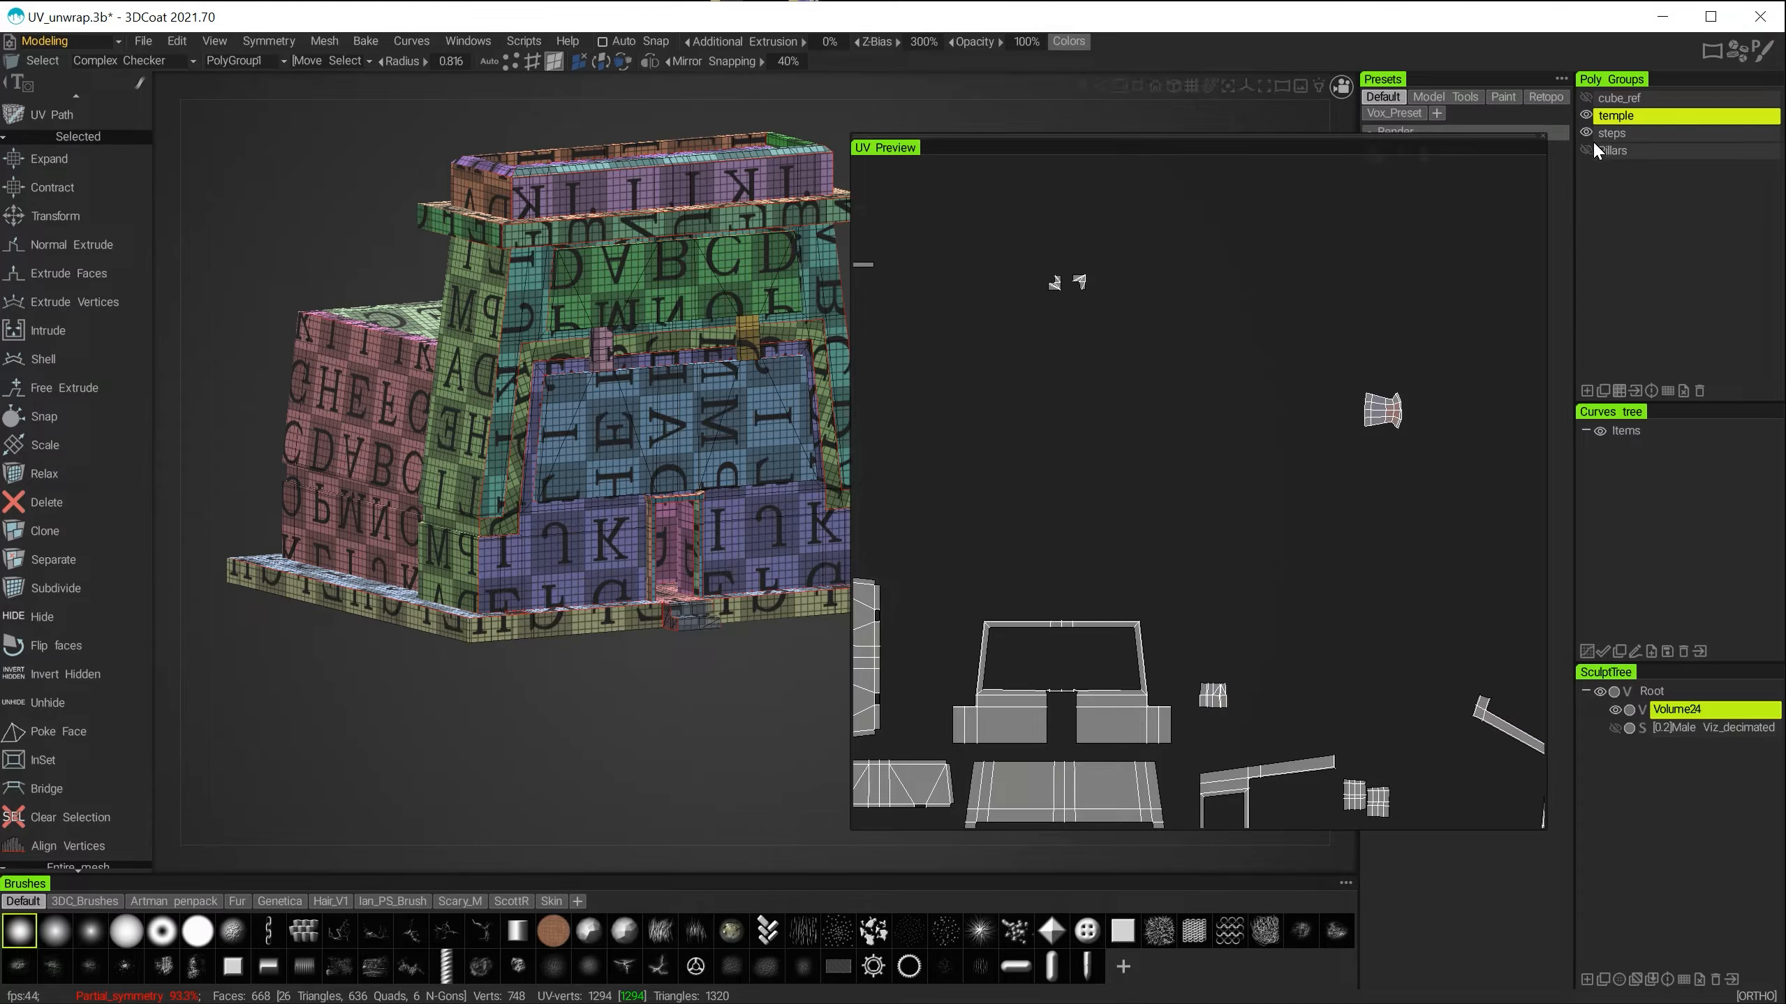
{"action": "right_click_drag", "start_coordinate": [583, 461], "coordinate": [598, 518], "text": "alt"}
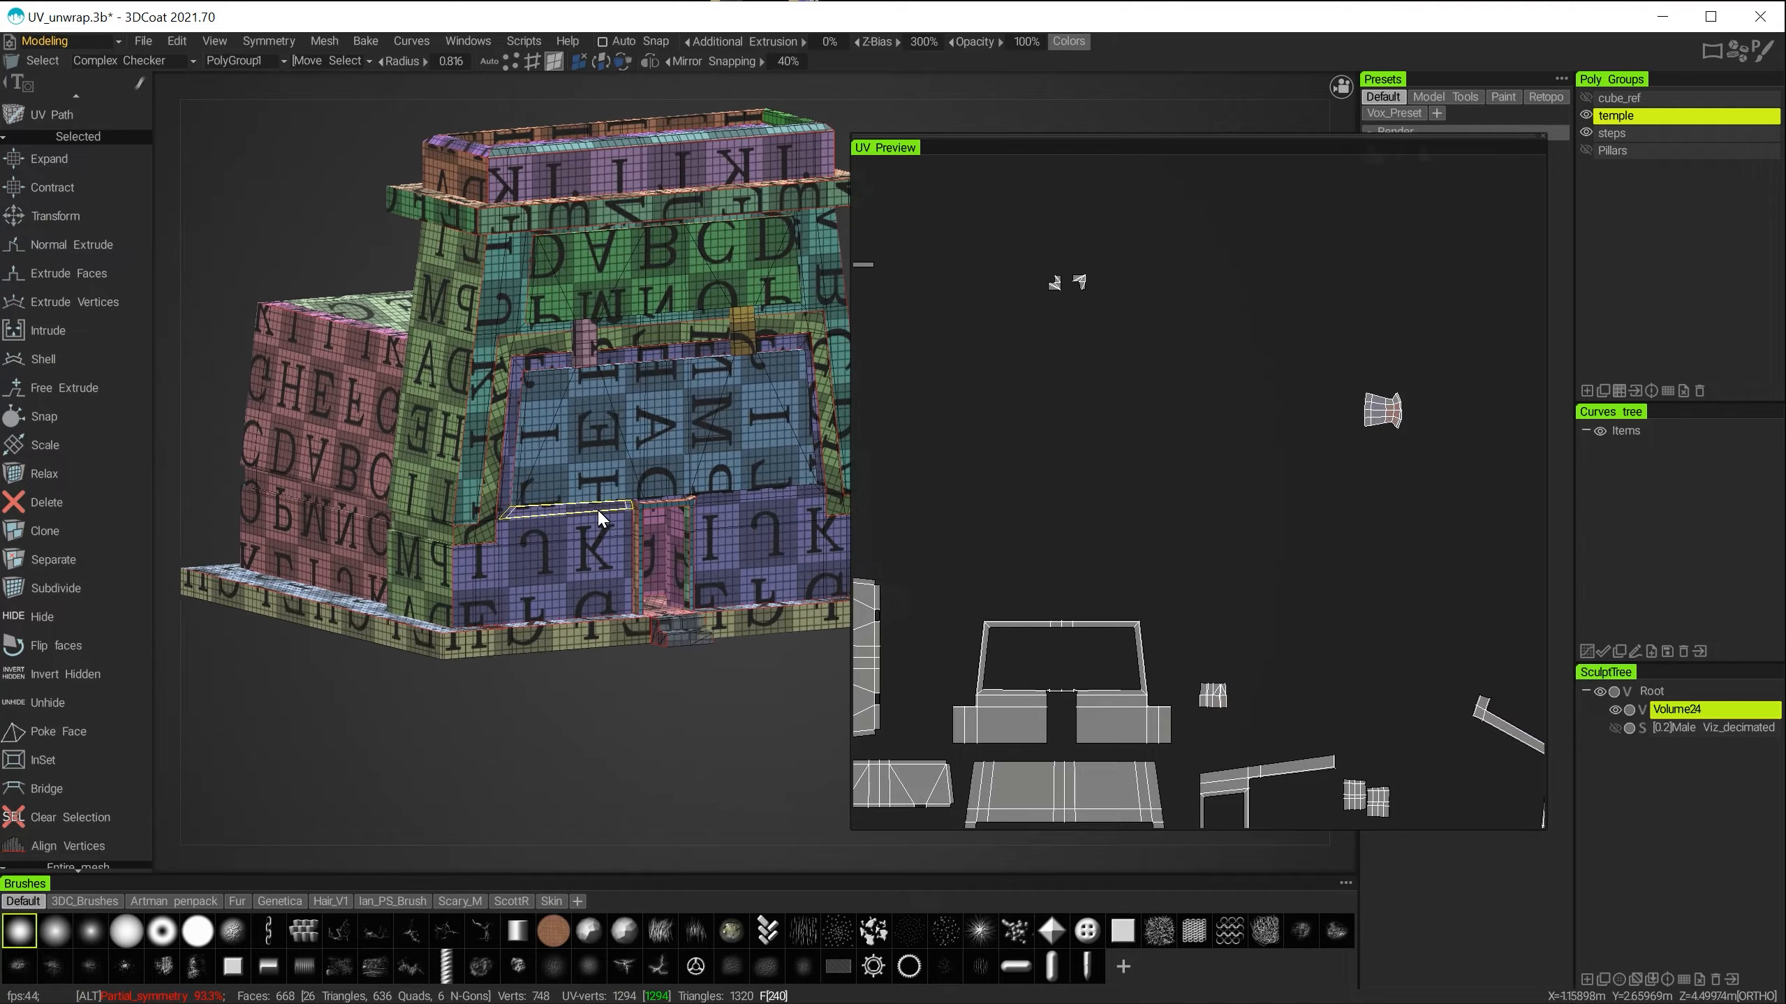
{"action": "middle_click_drag", "start_coordinate": [598, 518], "coordinate": [557, 549], "text": "alt"}
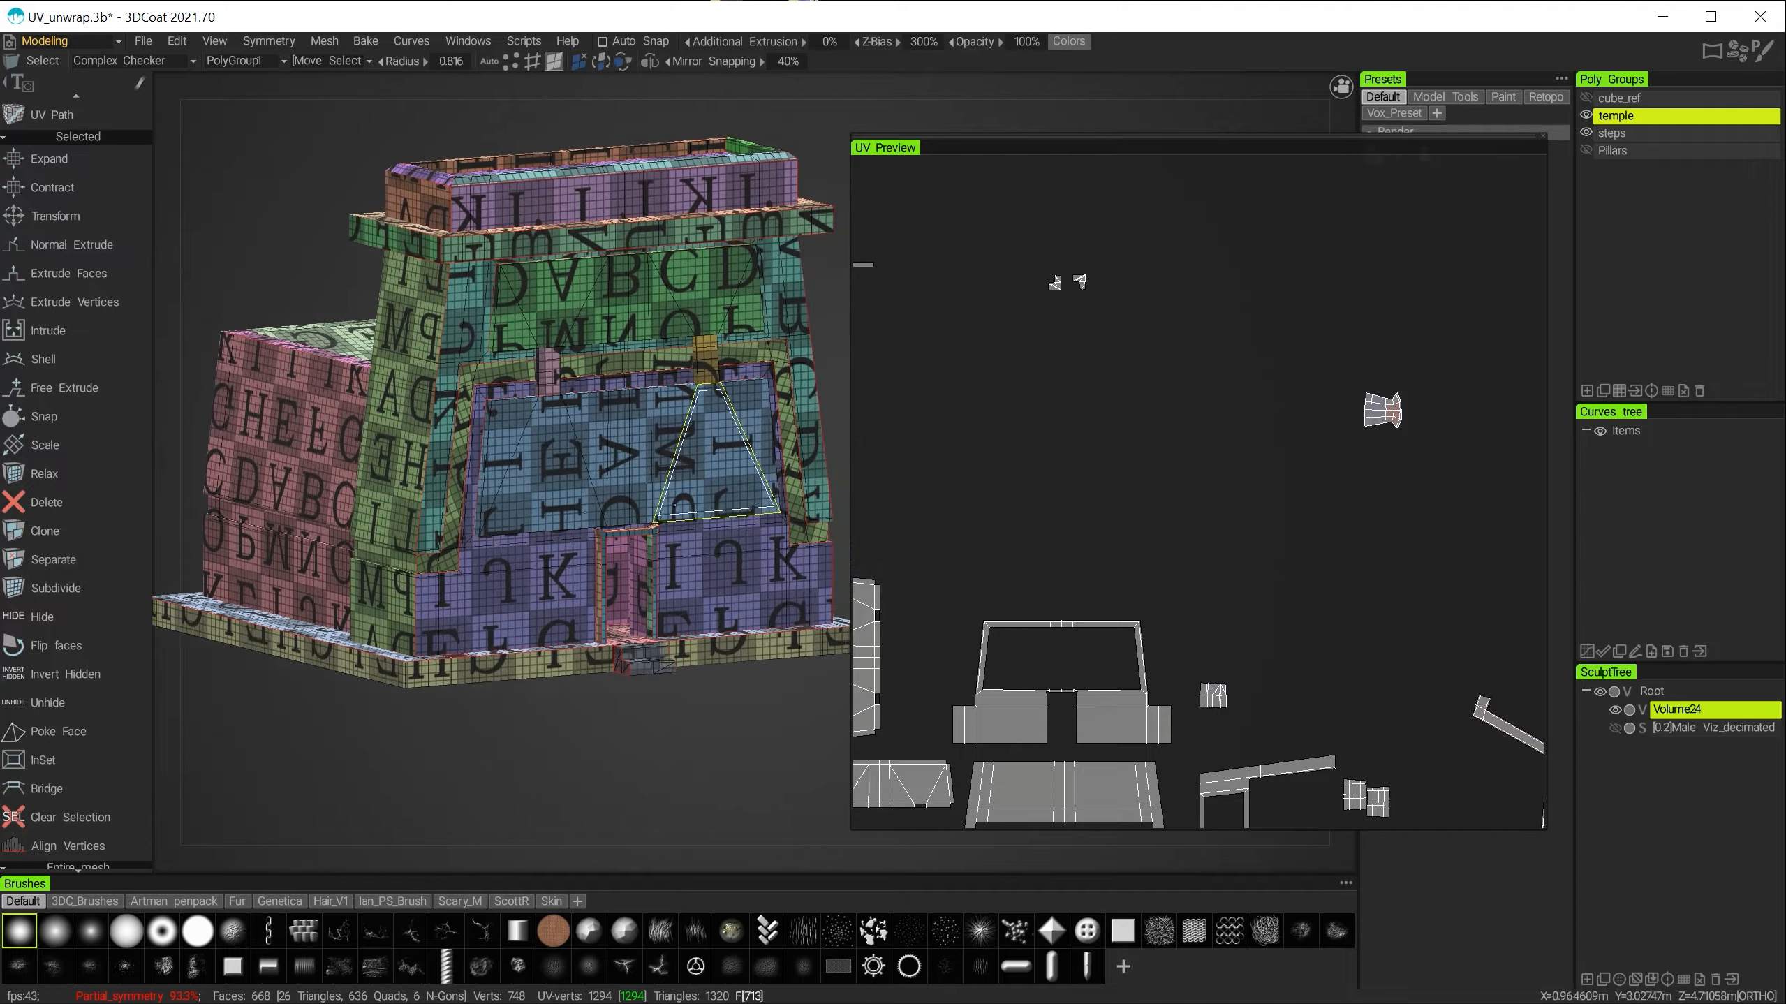
{"action": "left_click", "coordinate": [1587, 150]}
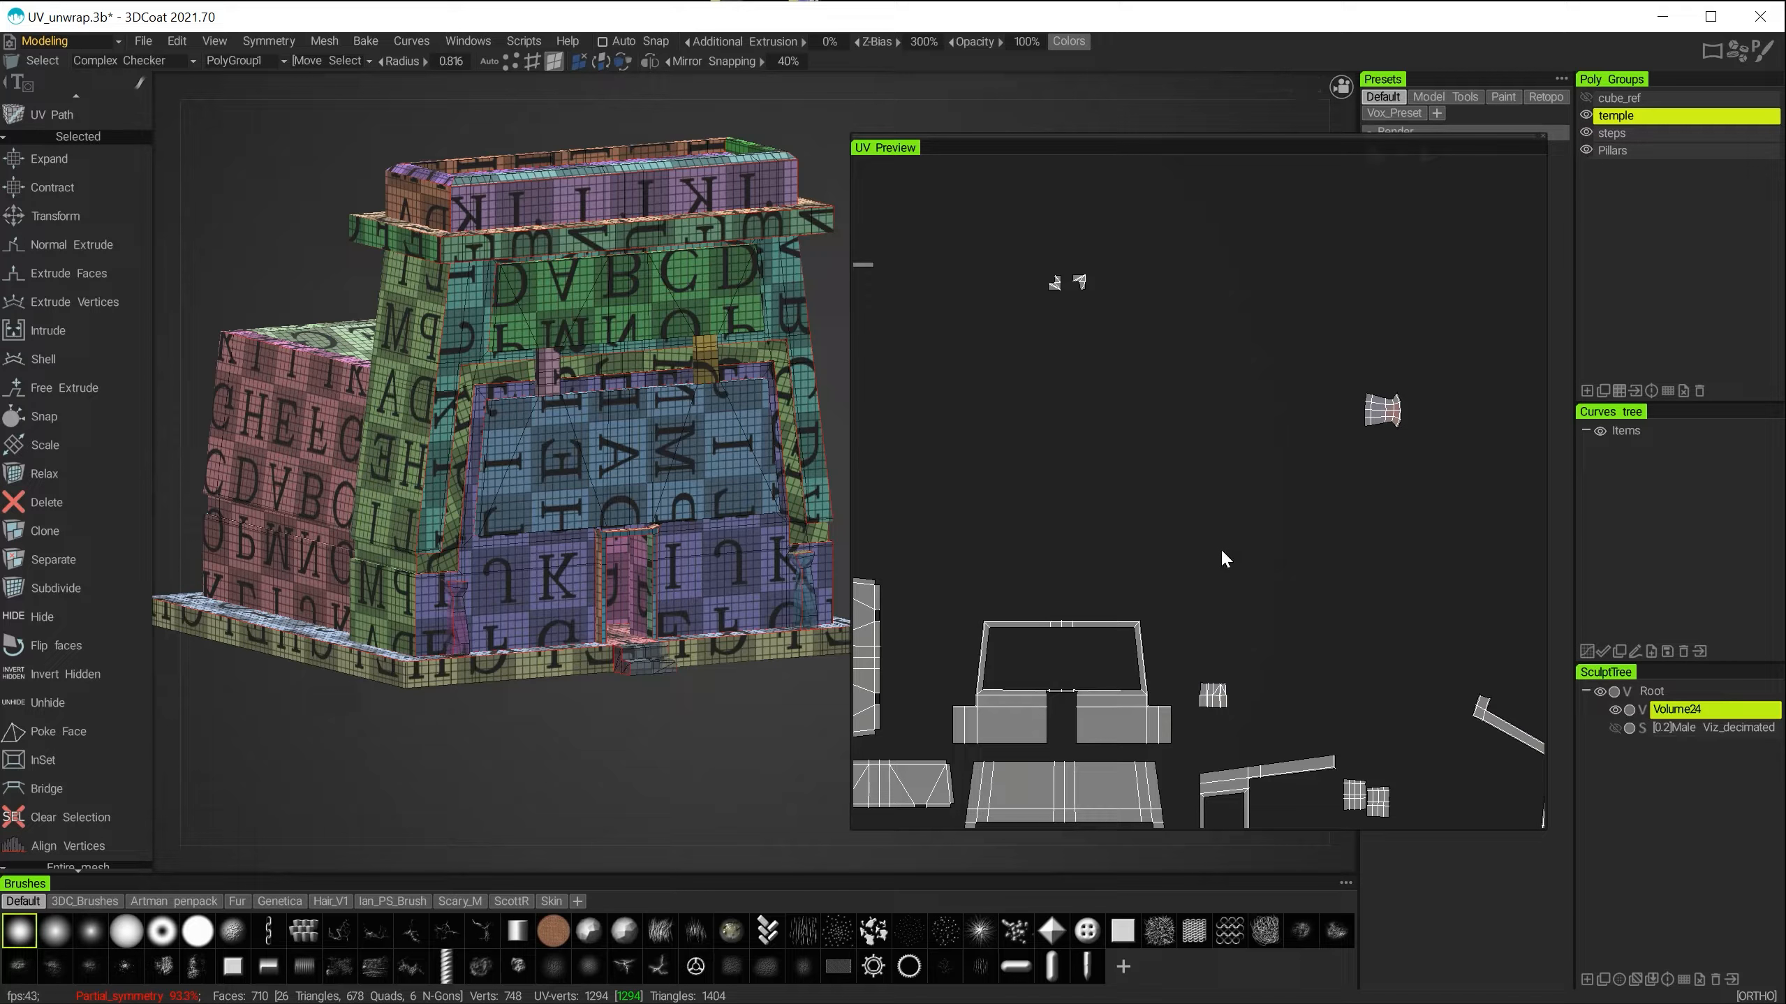
{"action": "left_click_drag", "start_coordinate": [654, 756], "coordinate": [696, 618], "text": "alt"}
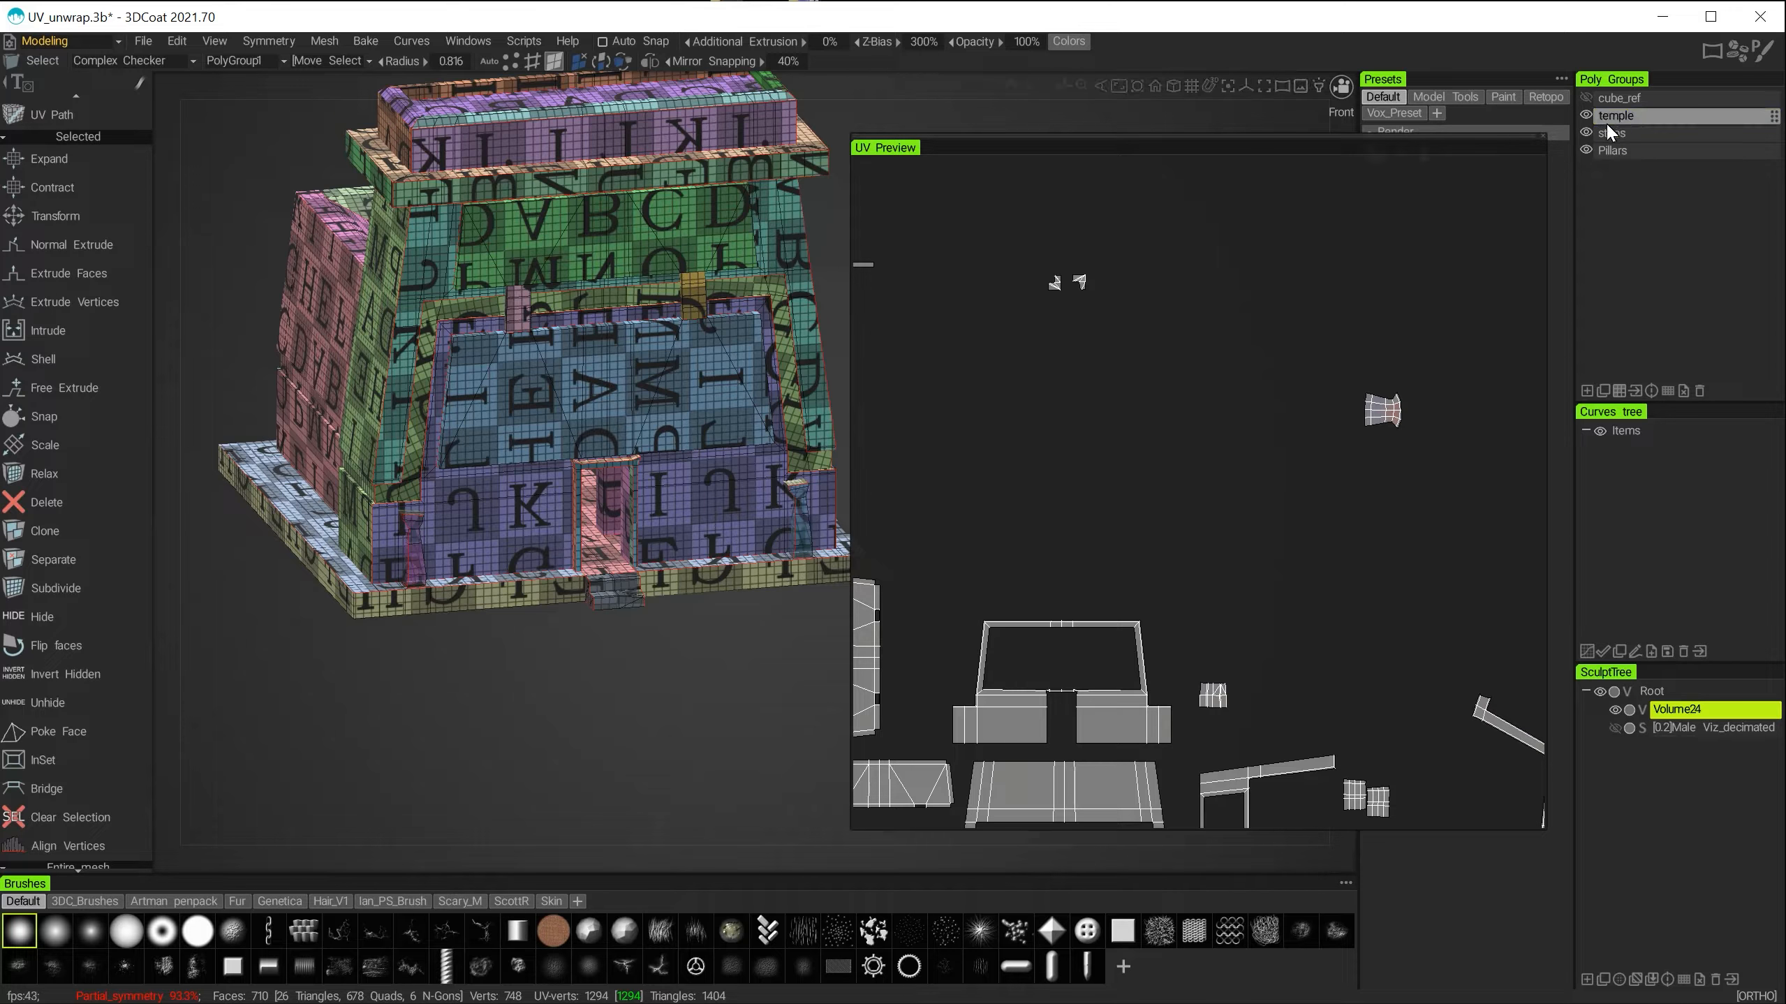
Select the flared pillar's UV island and move it slightly upward in the UV layout.
{"action": "middle_click_drag", "start_coordinate": [1190, 459], "coordinate": [1038, 456], "text": "alt"}
{"action": "right_click_drag", "start_coordinate": [1174, 416], "coordinate": [1270, 444], "text": "alt"}
{"action": "middle_click_drag", "start_coordinate": [1271, 448], "coordinate": [1182, 636], "text": "alt"}
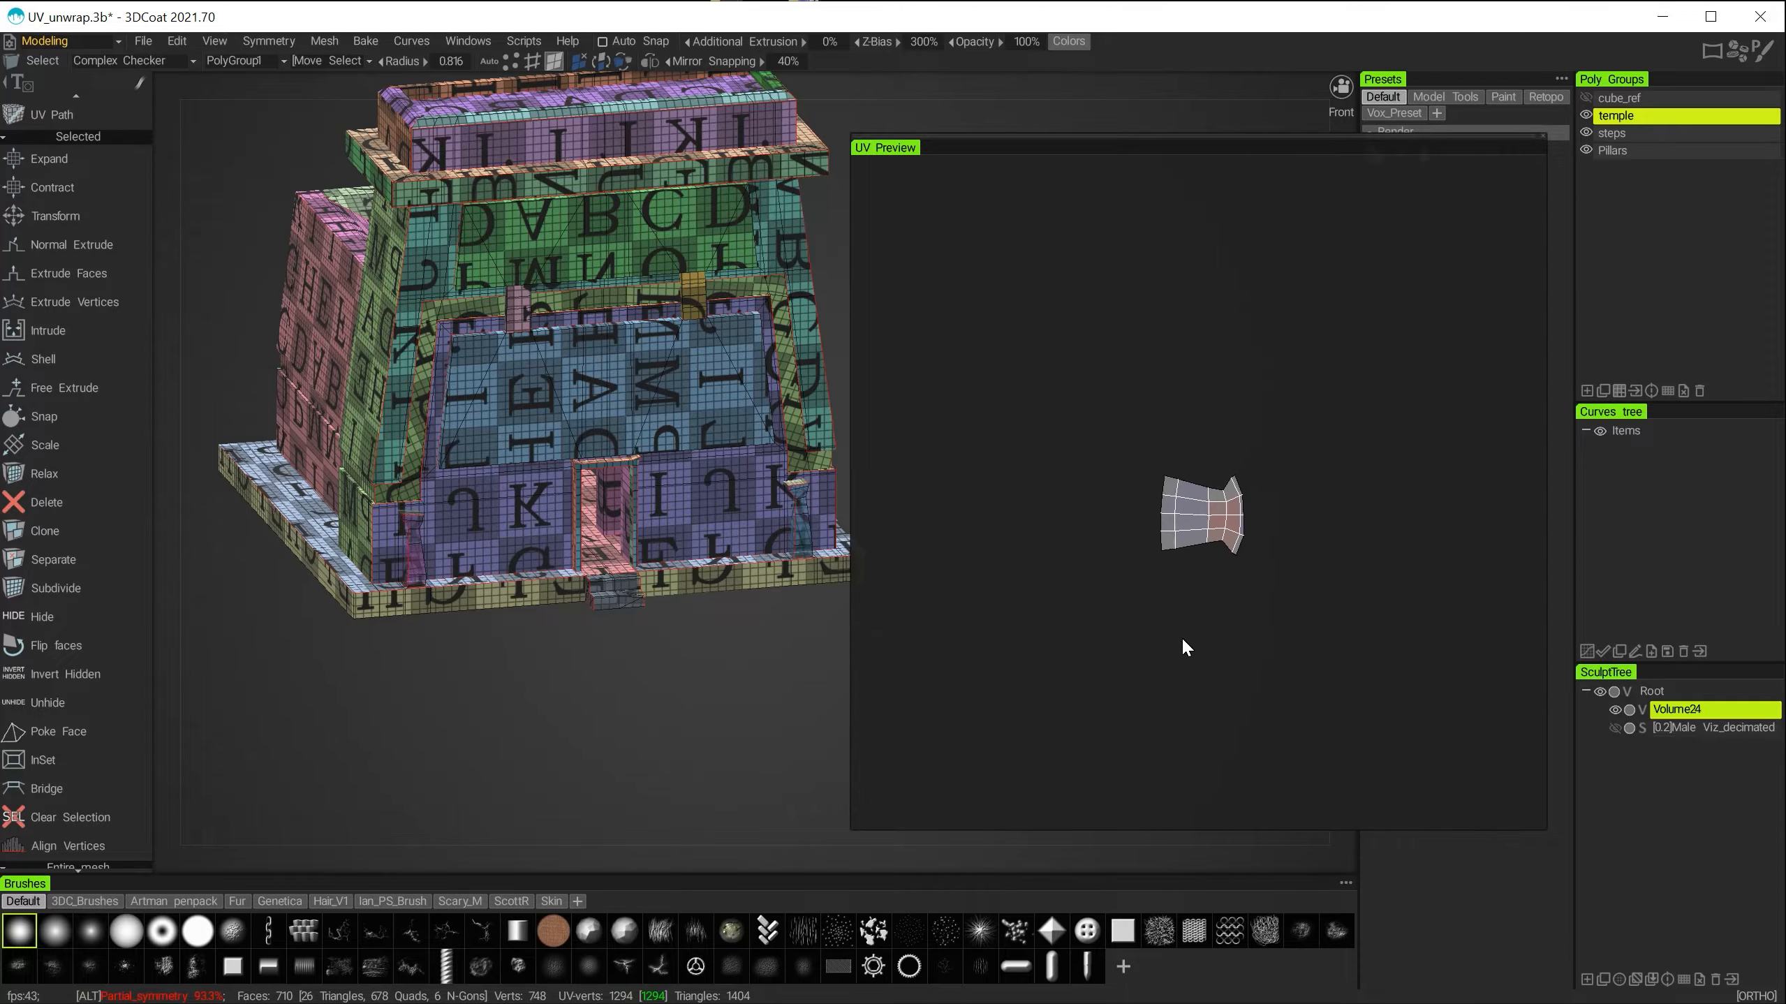
{"action": "left_click", "coordinate": [1610, 117]}
{"action": "scroll", "coordinate": [1226, 484], "scroll_direction": "up", "scroll_amount": 5}
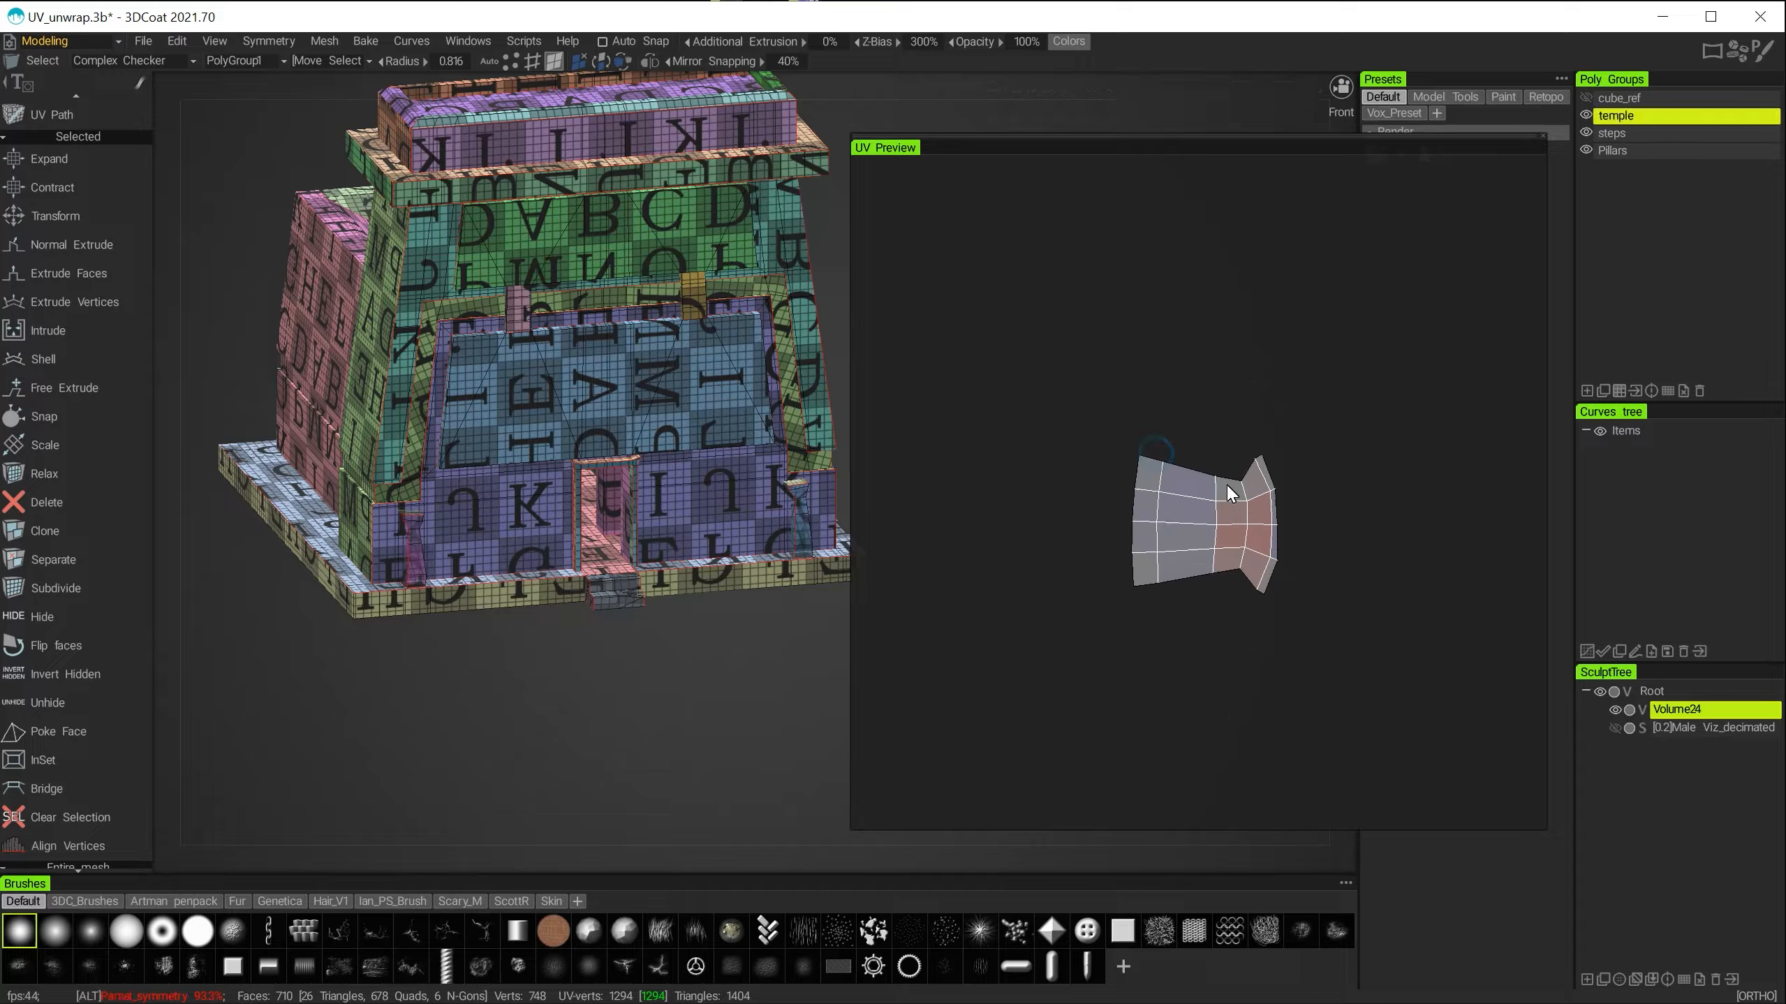
{"action": "left_click", "coordinate": [1212, 540]}
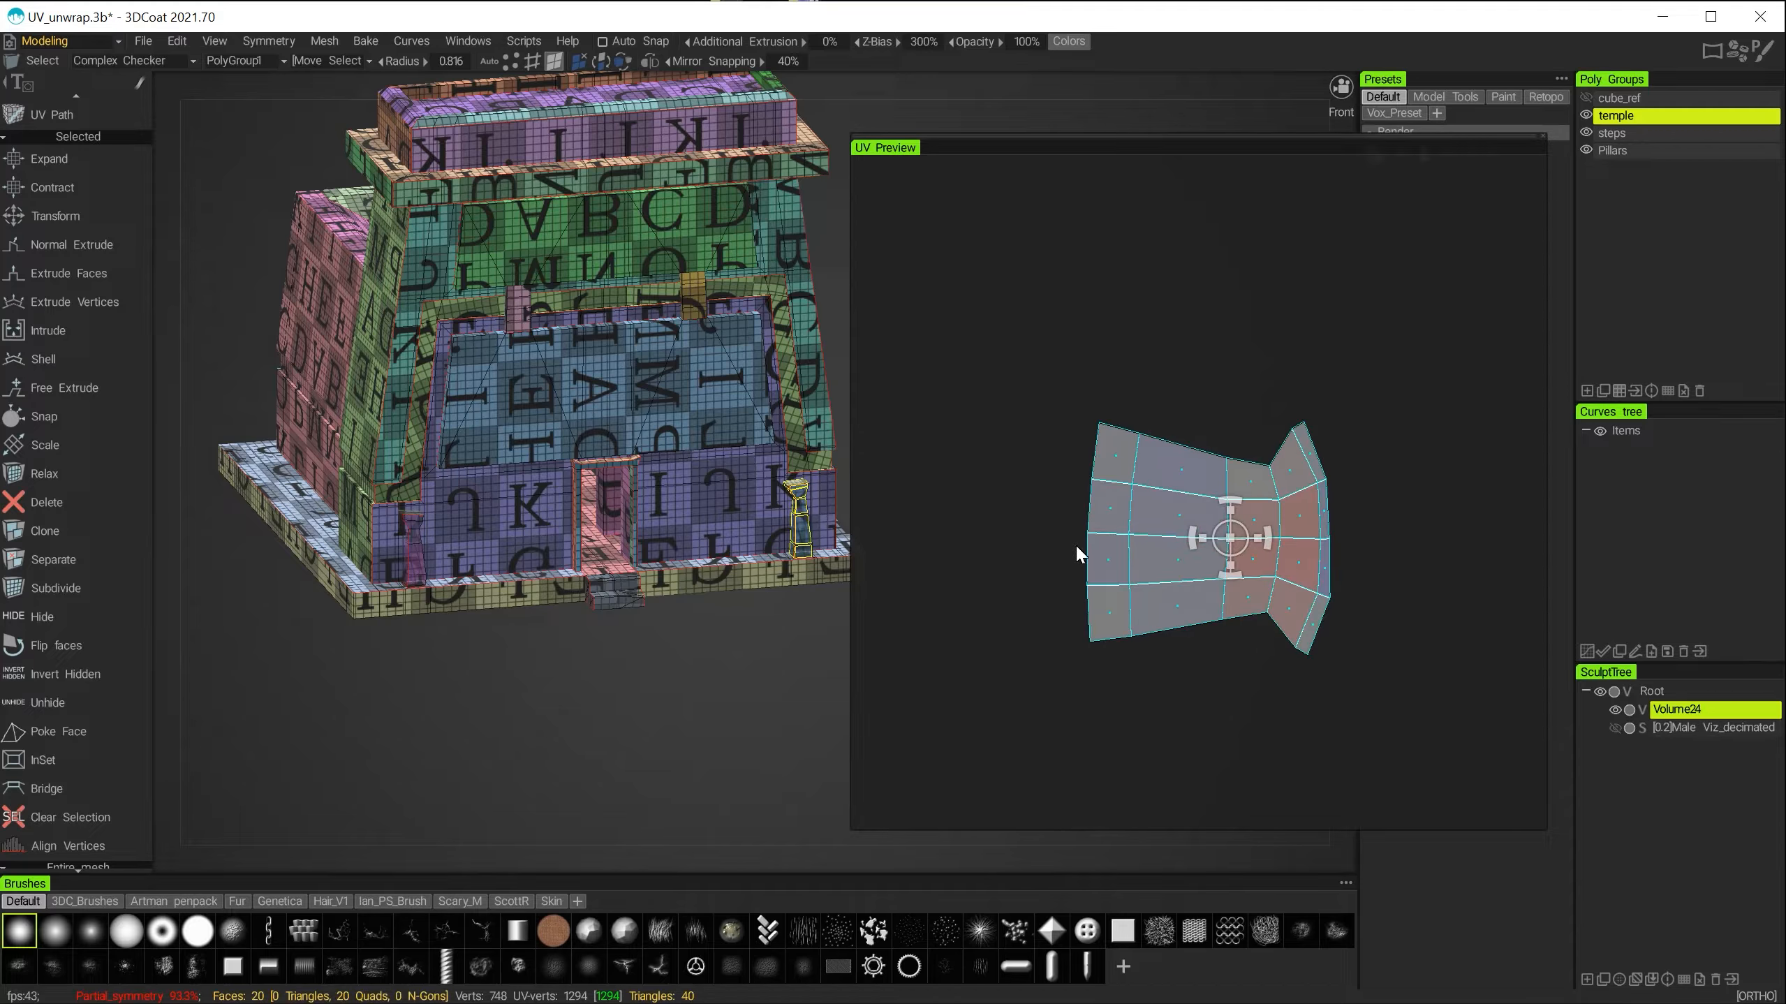
{"action": "left_click_drag", "start_coordinate": [1230, 545], "coordinate": [1237, 476]}
Make the steps poly group active, add a lower step face to the pillar selection and nudge the selected UVs upward.
{"action": "left_click_drag", "start_coordinate": [659, 618], "coordinate": [712, 590], "text": "alt"}
{"action": "left_click", "coordinate": [1621, 132]}
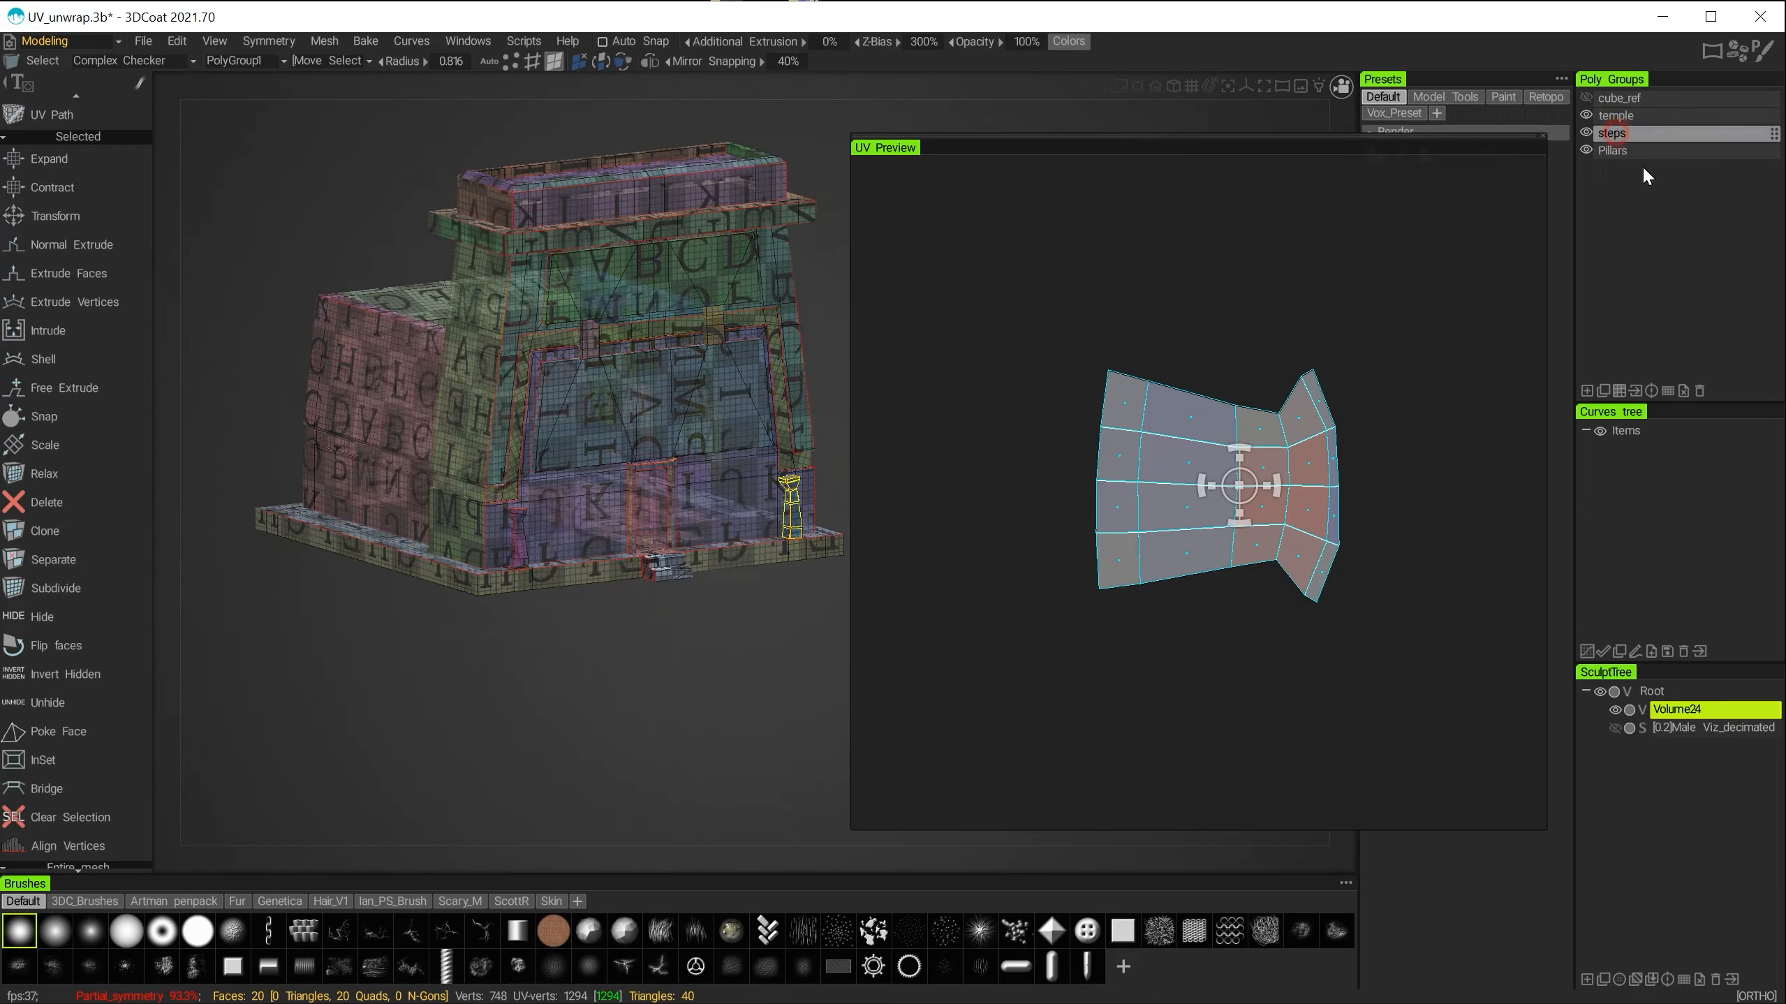
{"action": "right_click_drag", "start_coordinate": [682, 603], "coordinate": [863, 734], "text": "alt"}
{"action": "middle_click_drag", "start_coordinate": [565, 692], "coordinate": [623, 556], "text": "alt"}
{"action": "right_click_drag", "start_coordinate": [623, 555], "coordinate": [702, 606], "text": "alt"}
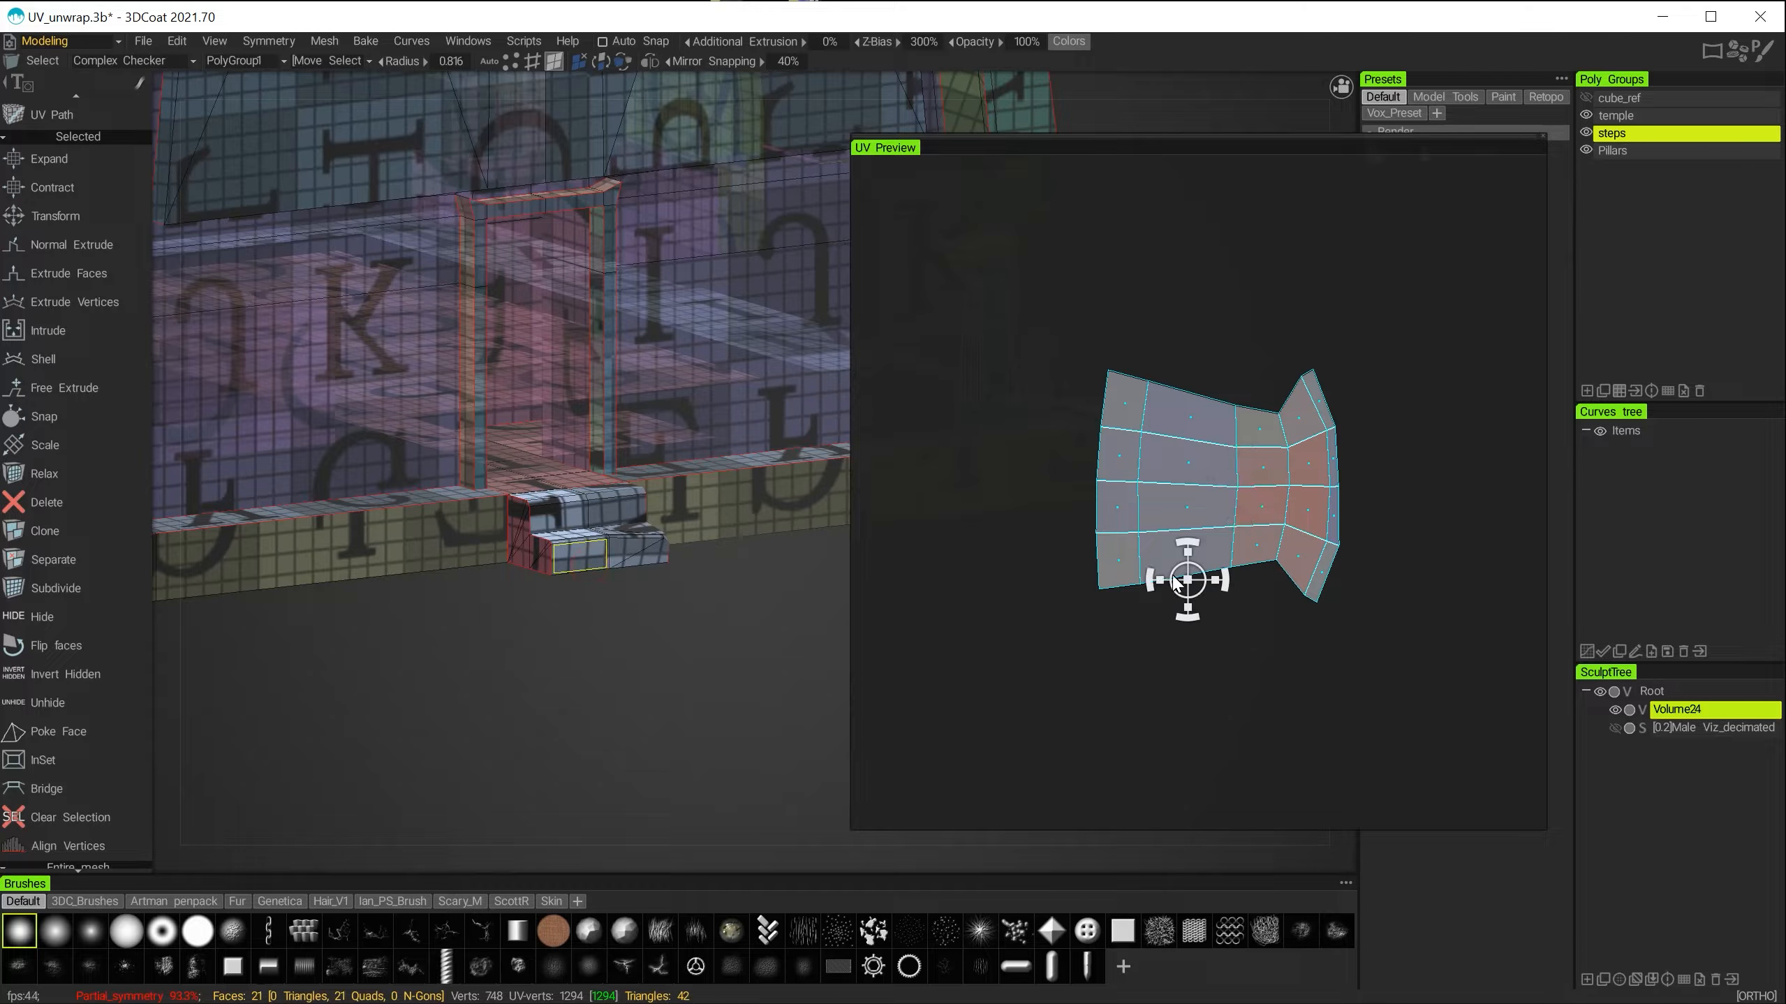
{"action": "left_click_drag", "start_coordinate": [1187, 567], "coordinate": [1186, 550]}
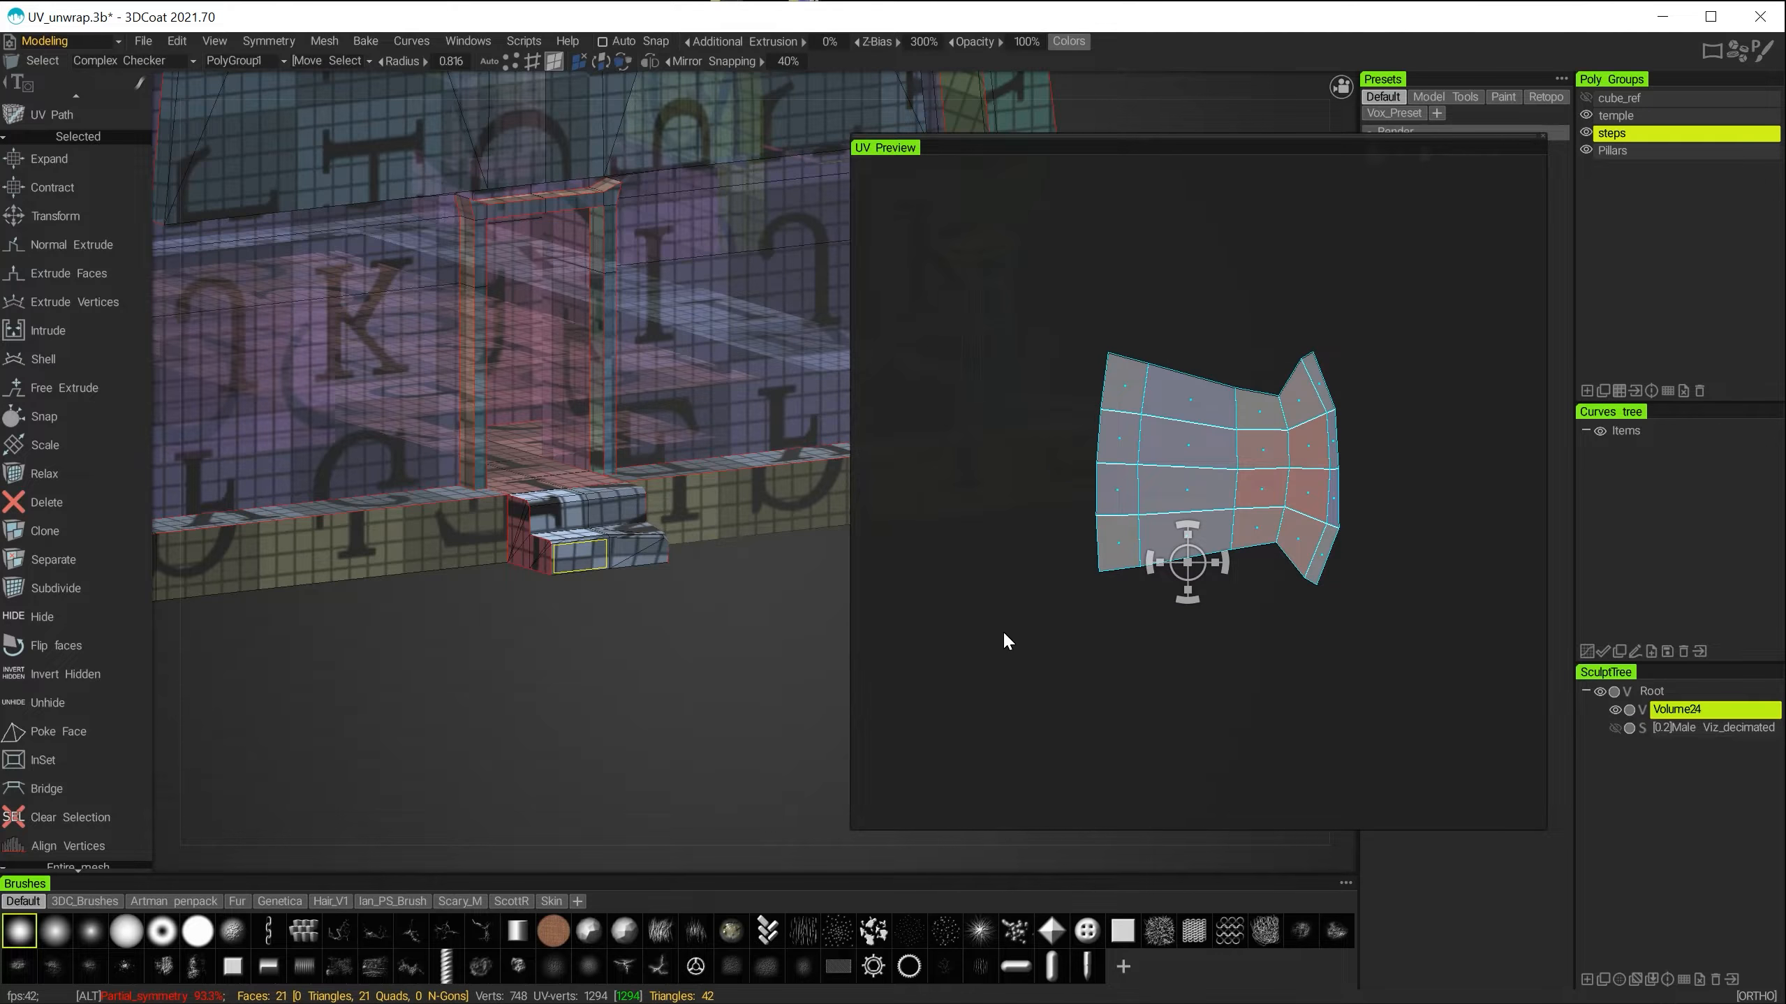
Select the steps' main UV island and move it slightly up and to the left, nearer the facade islands.
{"action": "right_click_drag", "start_coordinate": [1002, 631], "coordinate": [816, 542], "text": "alt"}
{"action": "middle_click_drag", "start_coordinate": [1033, 571], "coordinate": [1348, 248], "text": "alt"}
{"action": "right_click_drag", "start_coordinate": [1300, 466], "coordinate": [1013, 546], "text": "alt"}
{"action": "left_click", "coordinate": [1121, 516]}
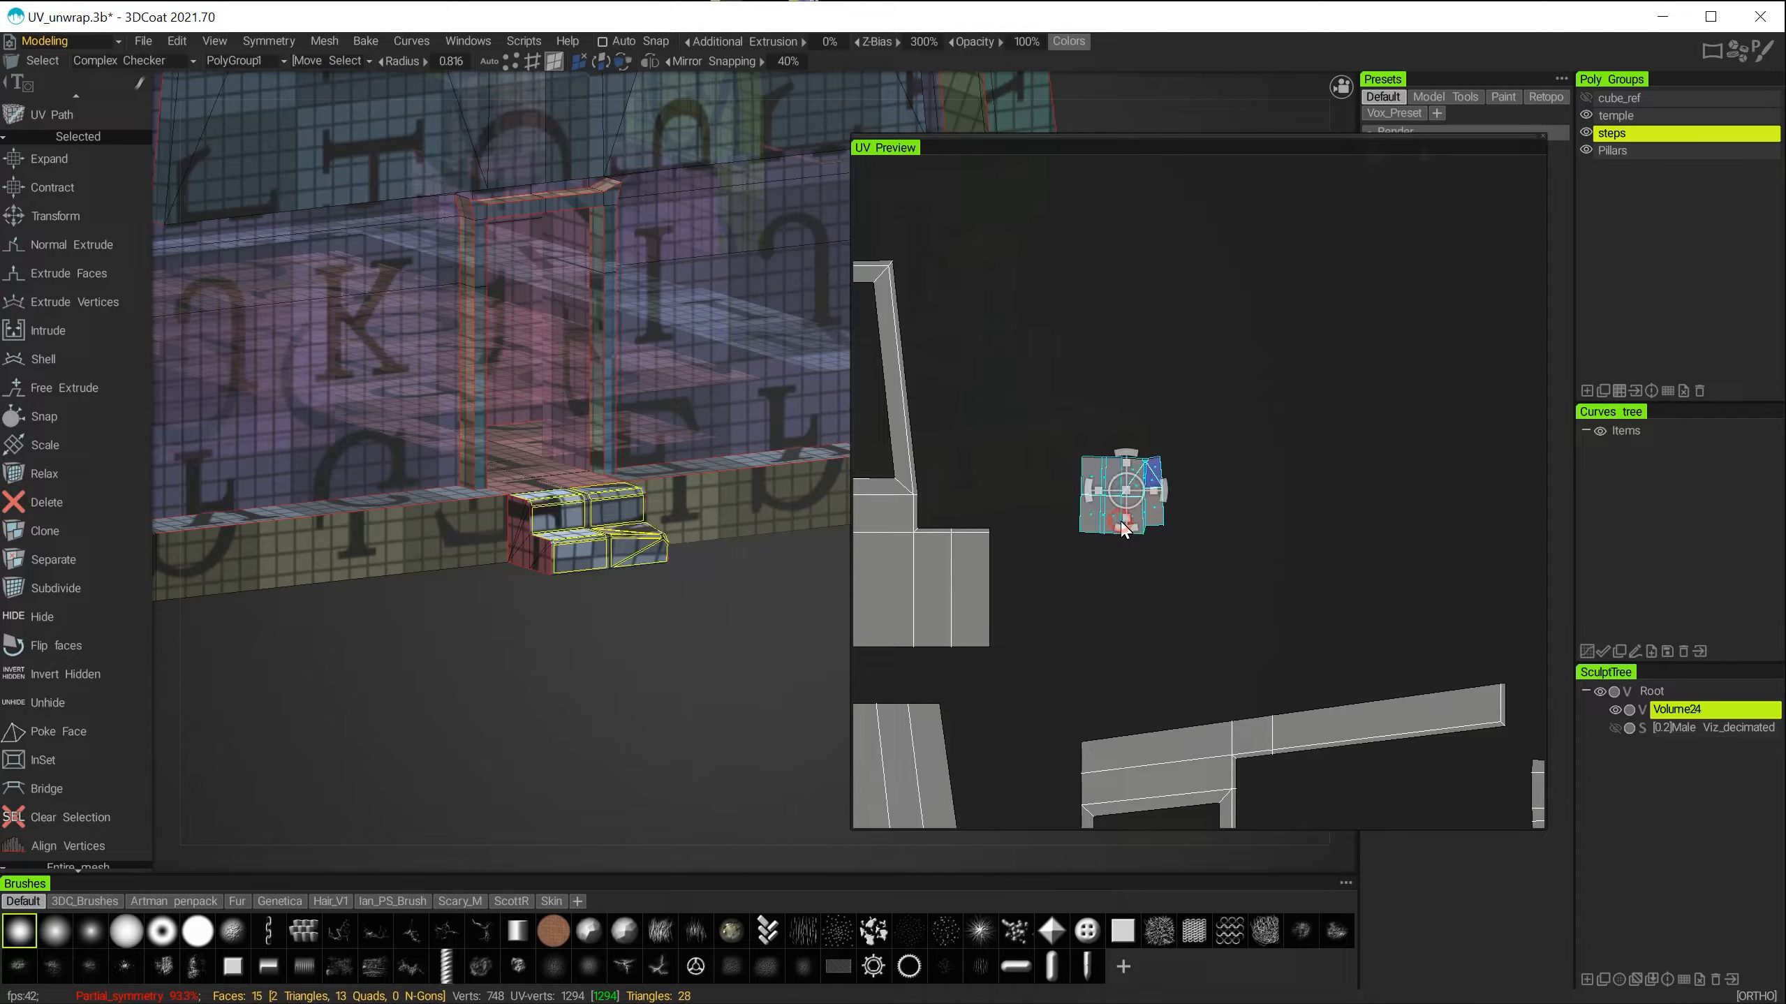
{"action": "left_click_drag", "start_coordinate": [1136, 492], "coordinate": [1061, 465]}
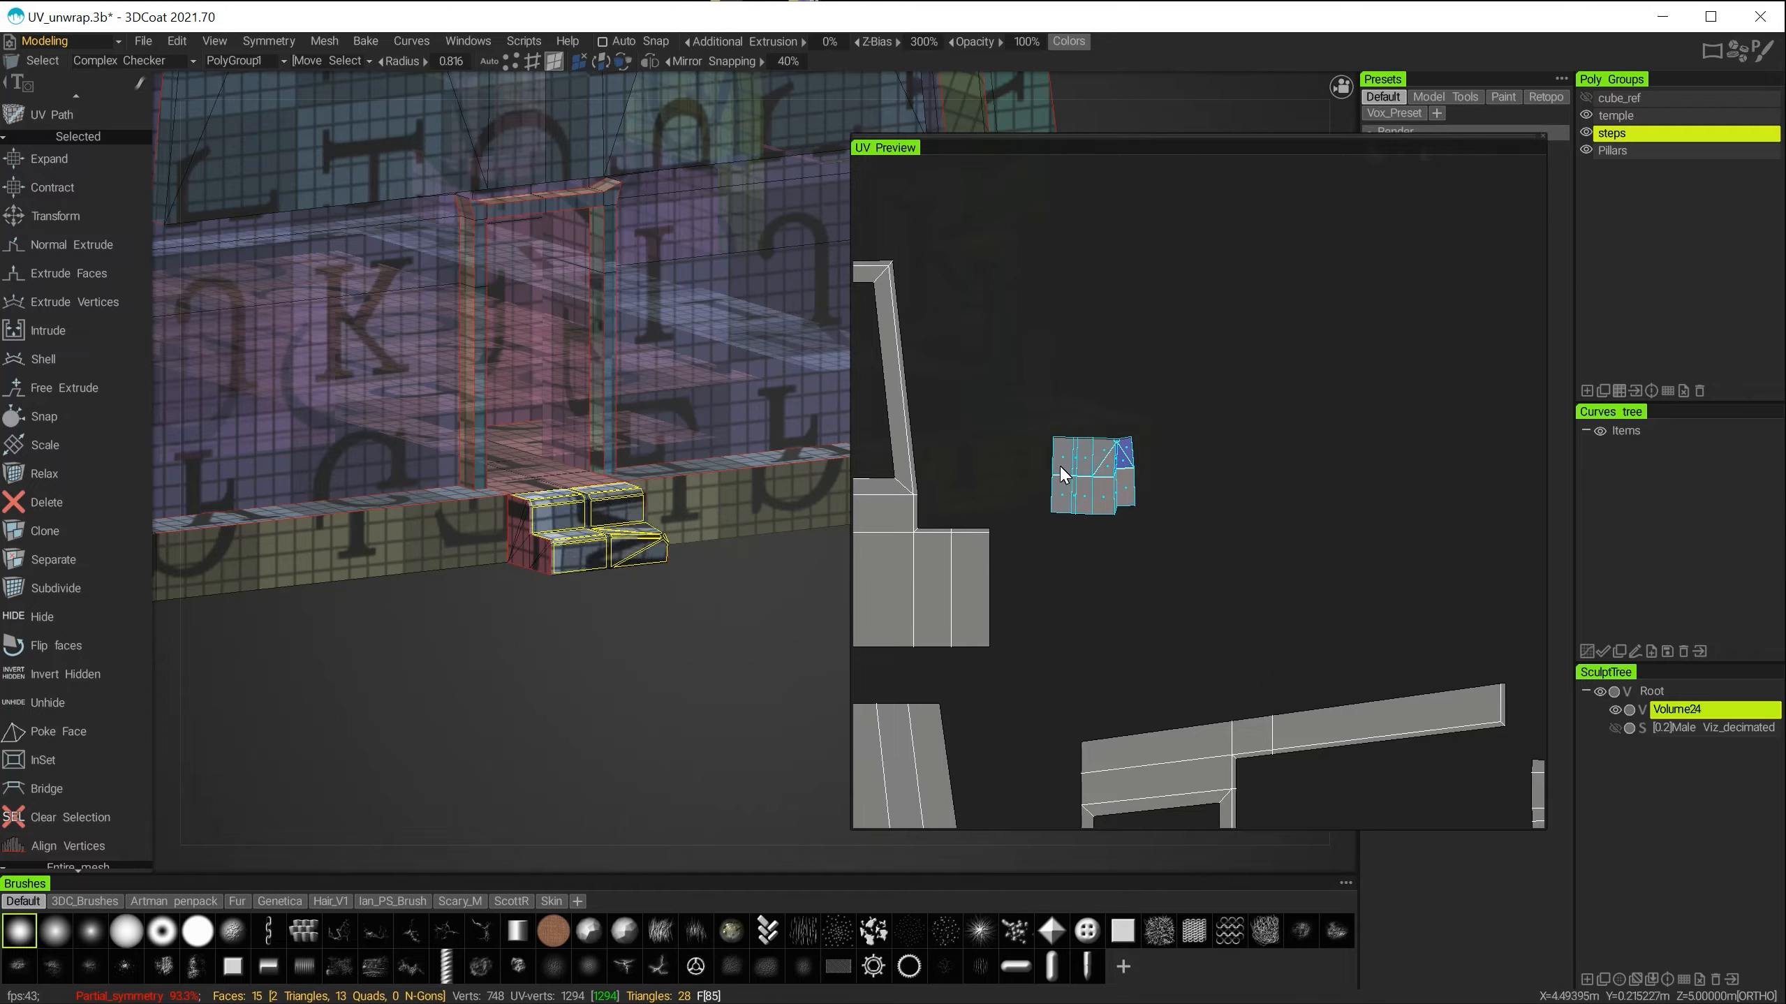
Hide the temple poly group so that only the steps and the pillars are shown.
{"action": "left_click", "coordinate": [1585, 115]}
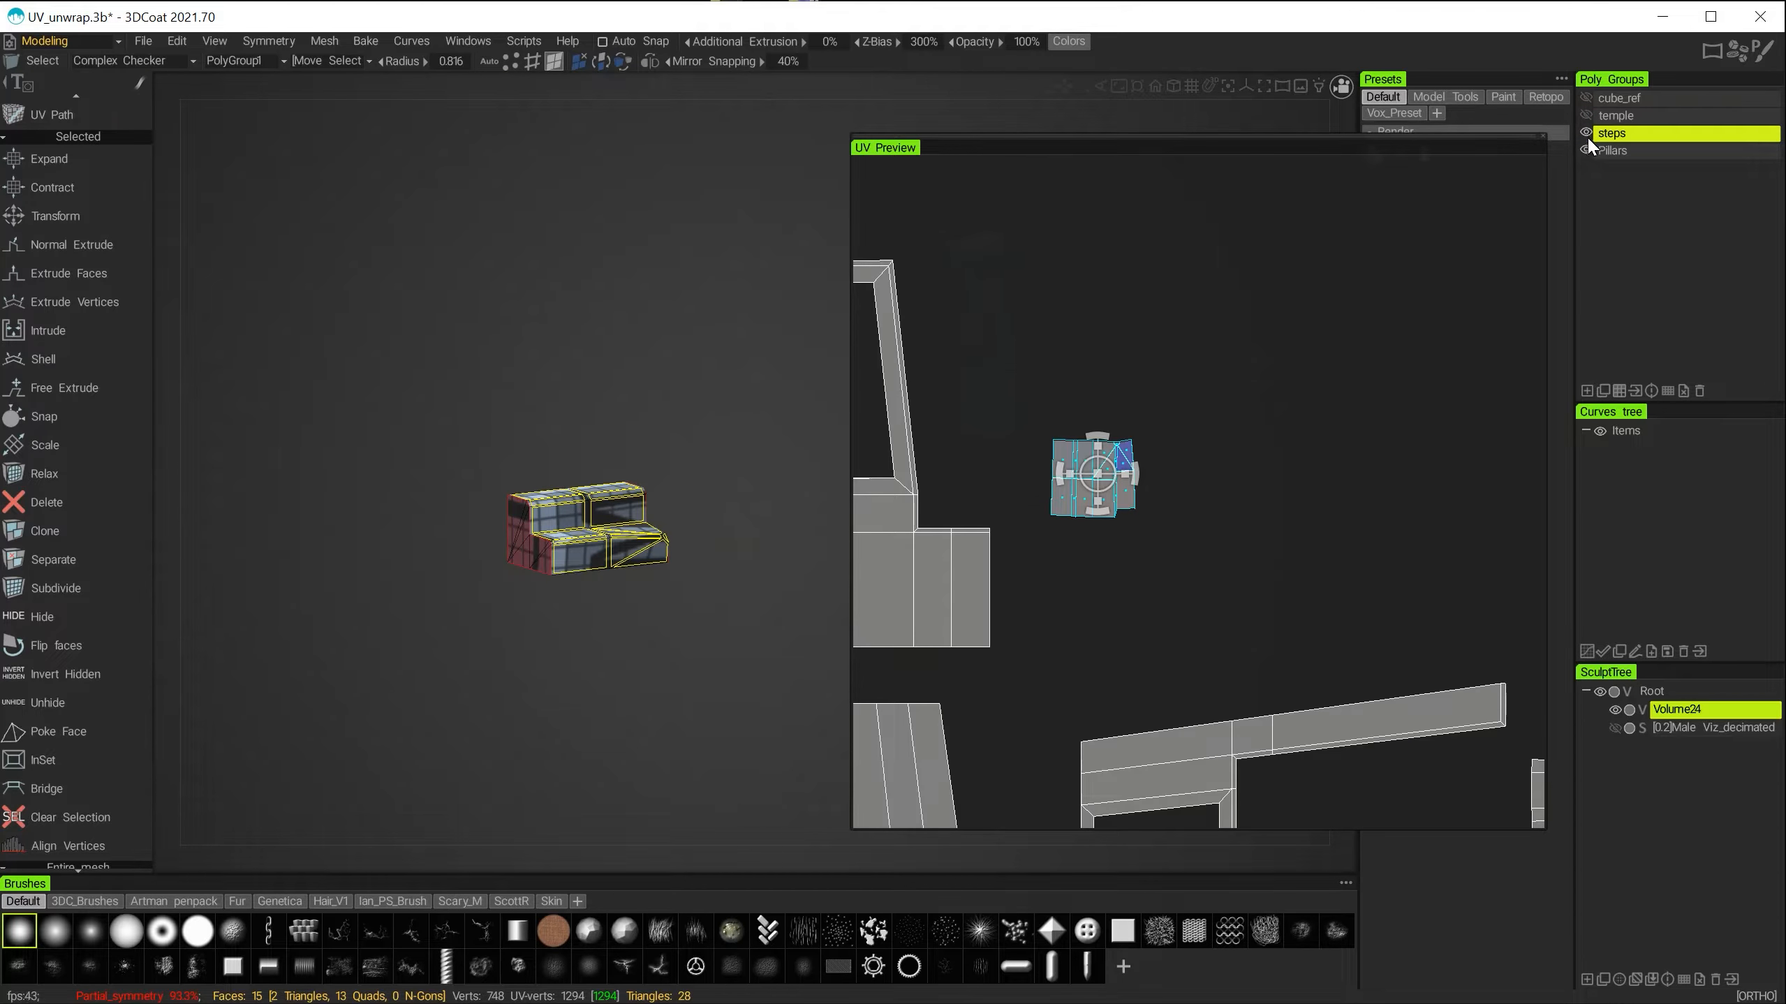
{"action": "right_click_drag", "start_coordinate": [686, 577], "coordinate": [619, 536], "text": "alt"}
{"action": "middle_click_drag", "start_coordinate": [619, 527], "coordinate": [517, 556], "text": "alt"}
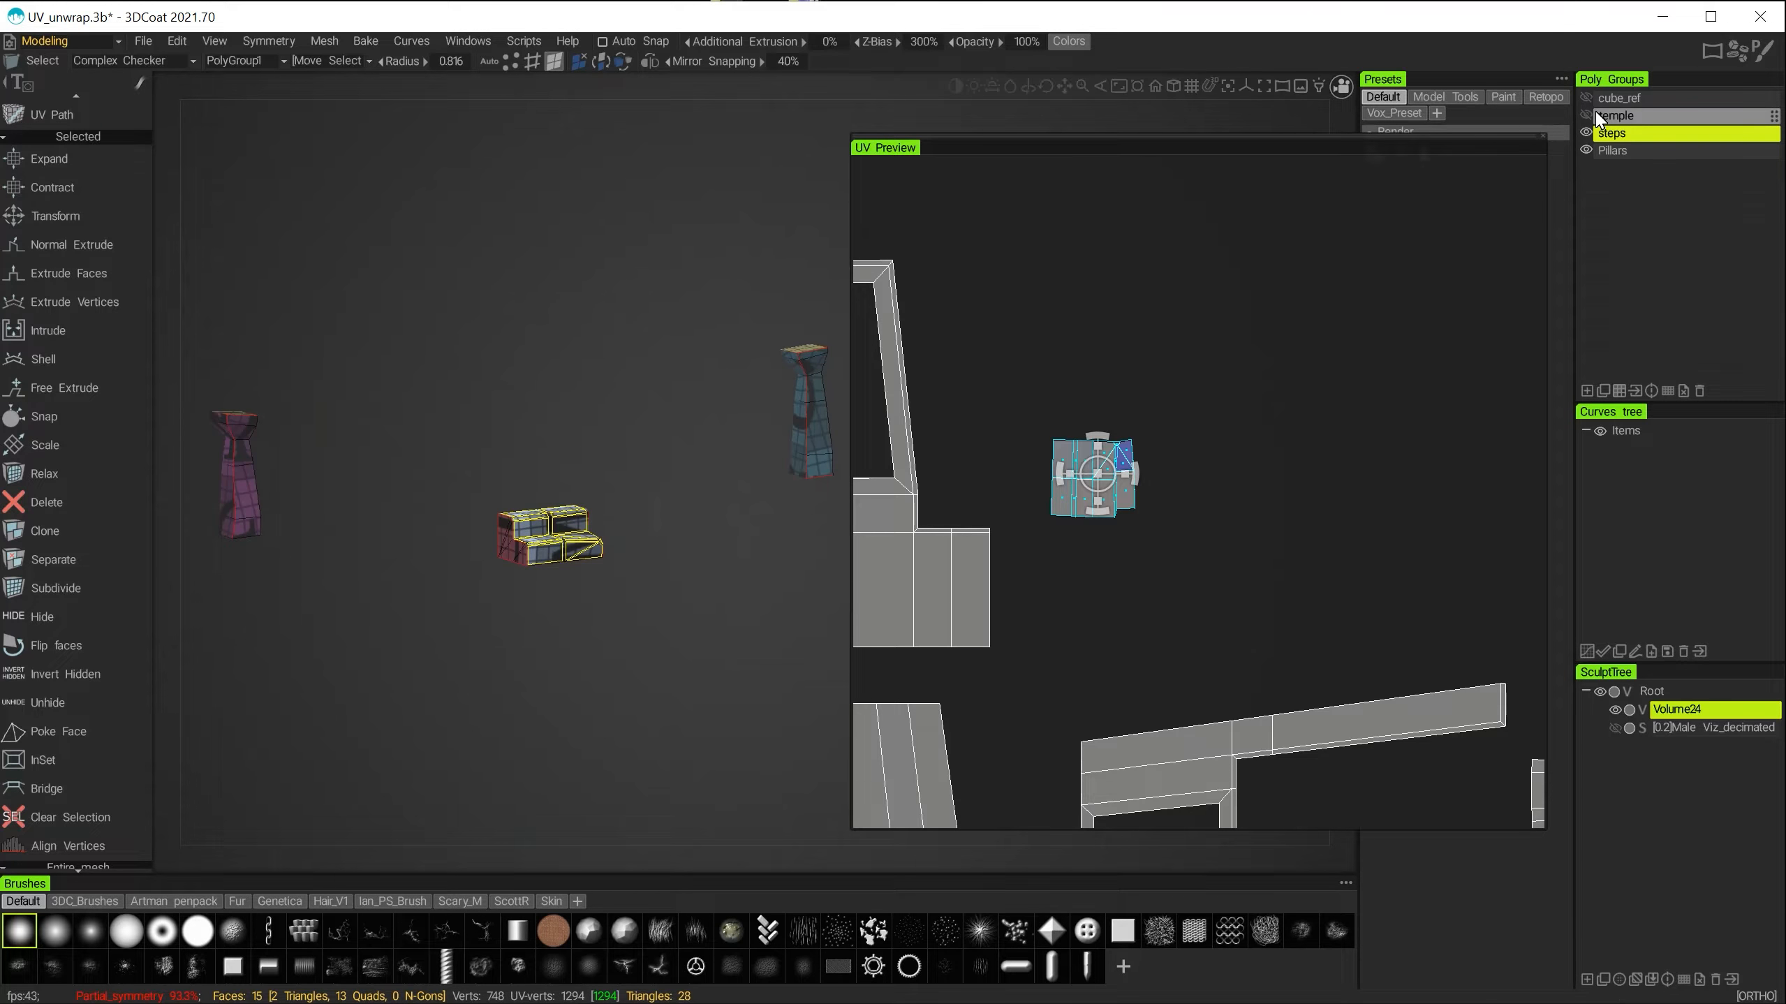
With the temple group hidden, select the framed facade's UV island and nudge it slightly left in the UV layout.
{"action": "right_click_drag", "start_coordinate": [1371, 436], "coordinate": [1300, 421], "text": "alt"}
{"action": "scroll", "coordinate": [1307, 387], "scroll_direction": "down", "scroll_amount": 3}
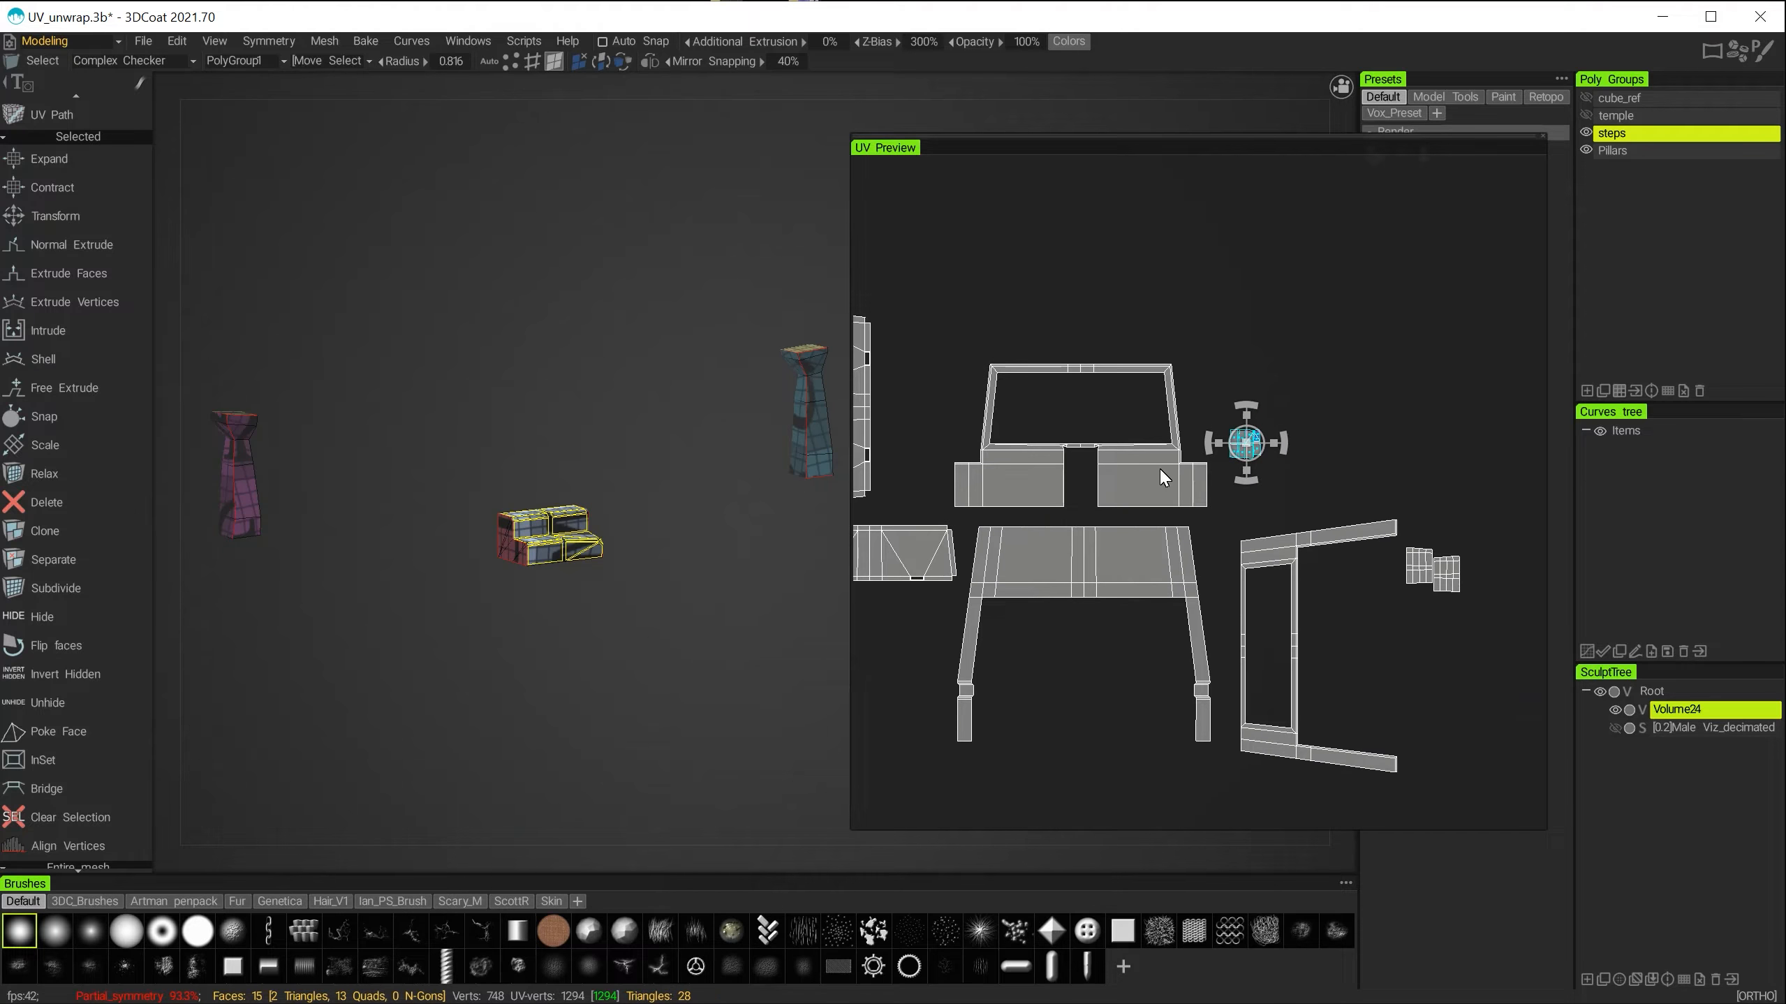
{"action": "left_click", "coordinate": [1160, 476]}
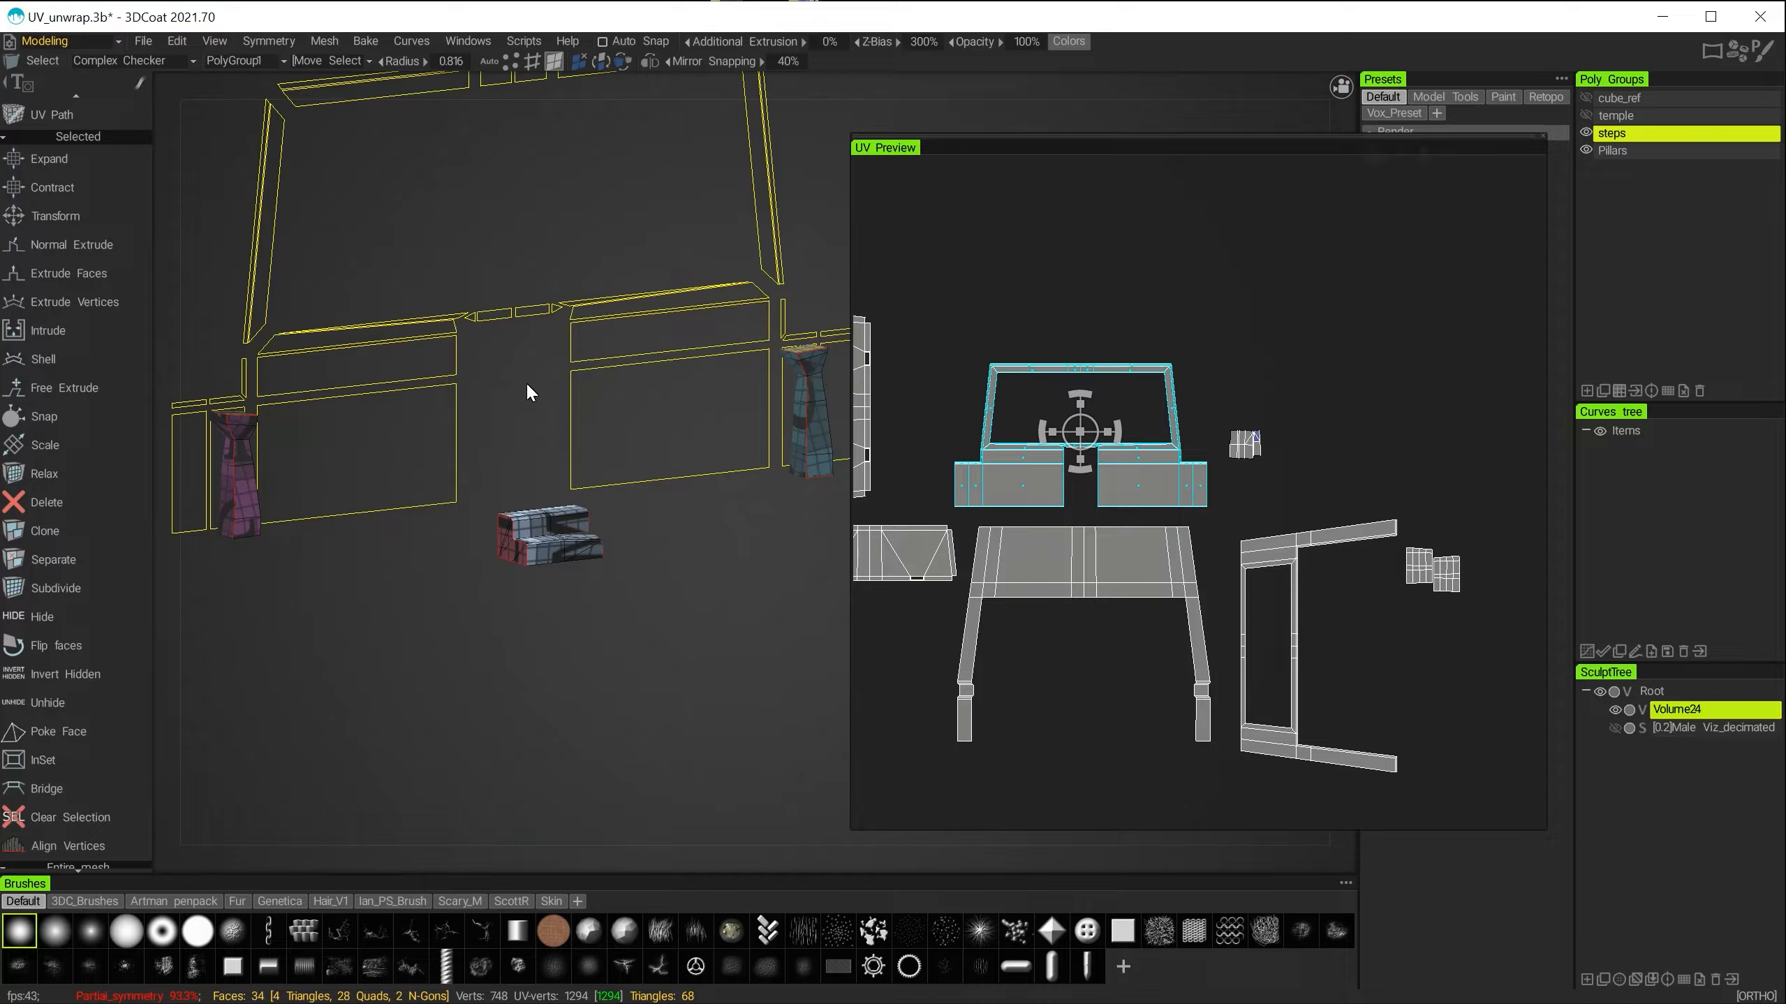
{"action": "left_click_drag", "start_coordinate": [526, 387], "coordinate": [620, 341], "text": "alt"}
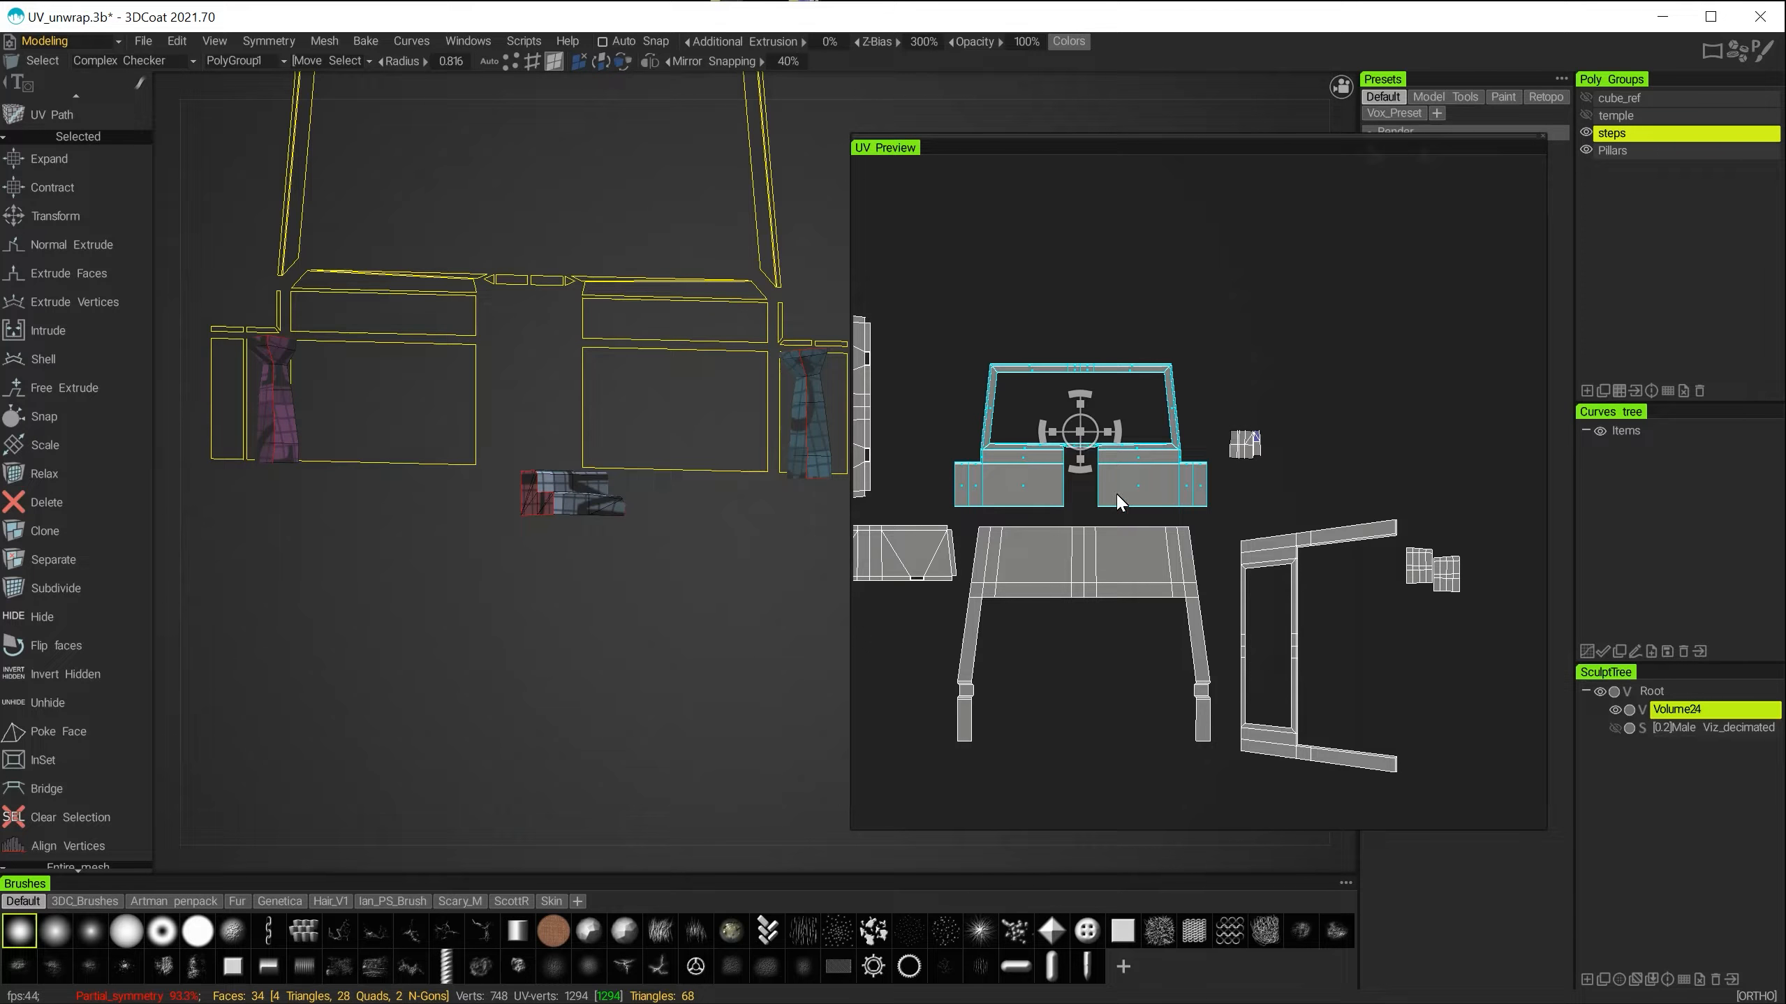
{"action": "scroll", "coordinate": [1118, 497], "scroll_direction": "up", "scroll_amount": 4}
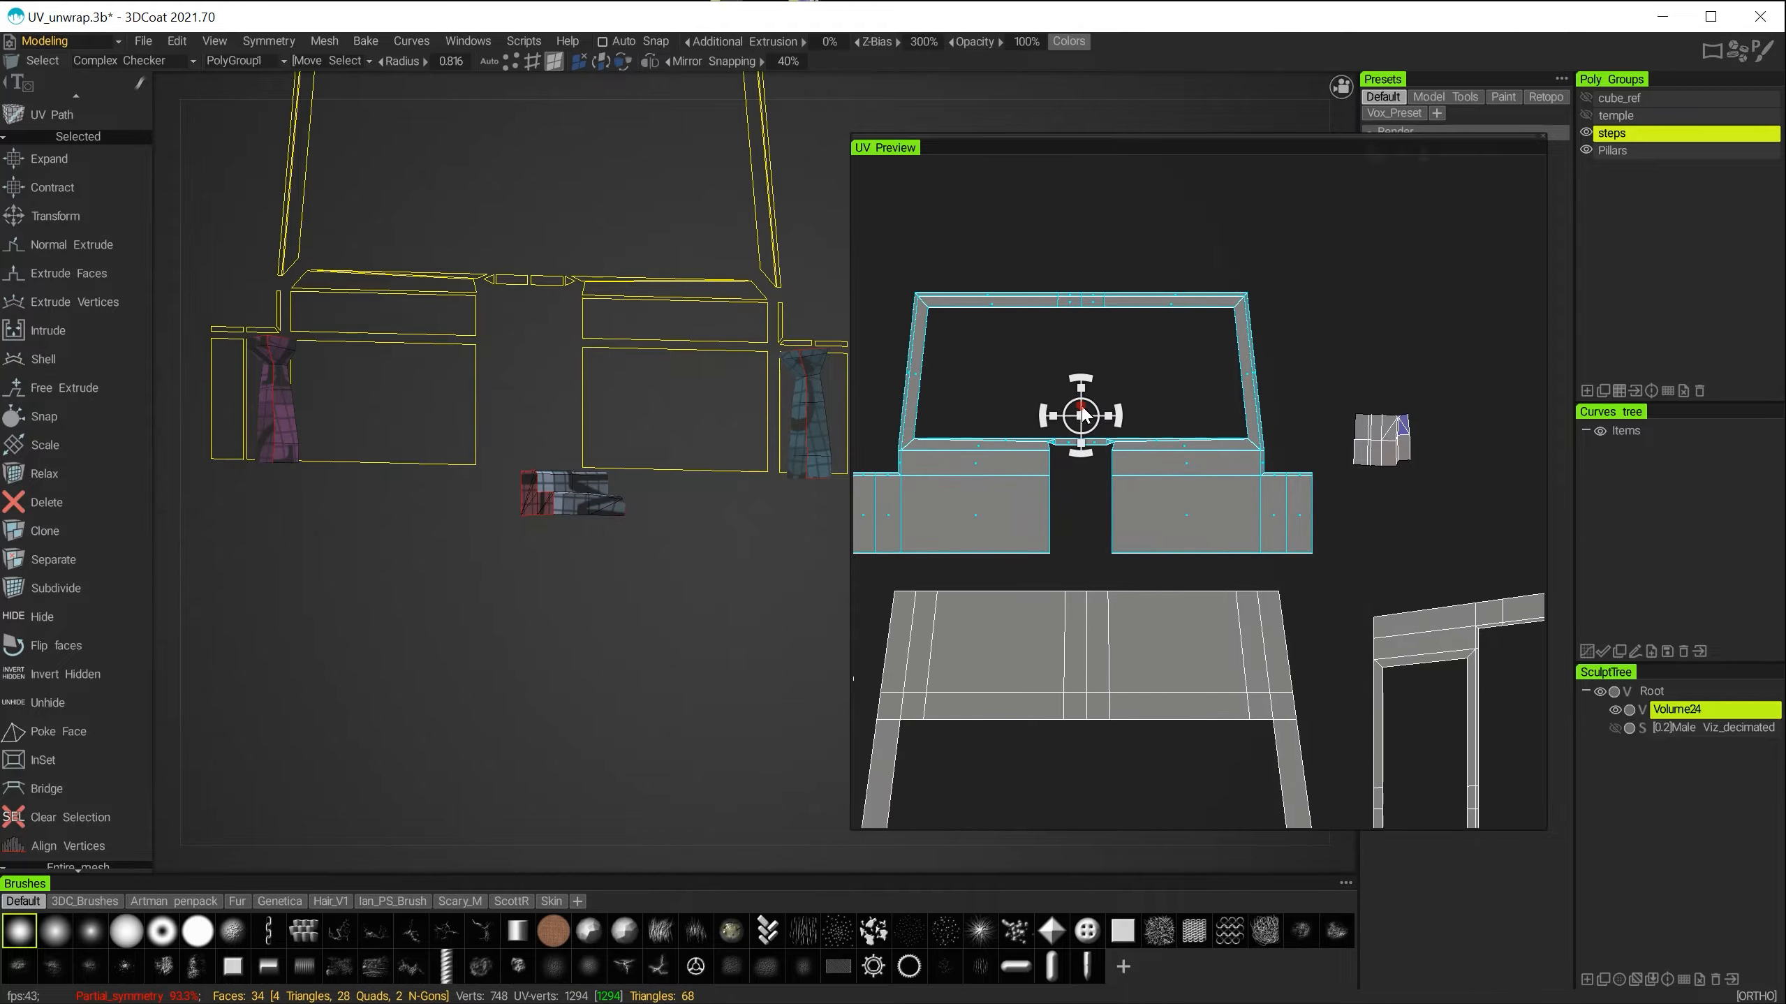
{"action": "left_click", "coordinate": [1081, 406]}
{"action": "left_click", "coordinate": [1133, 494]}
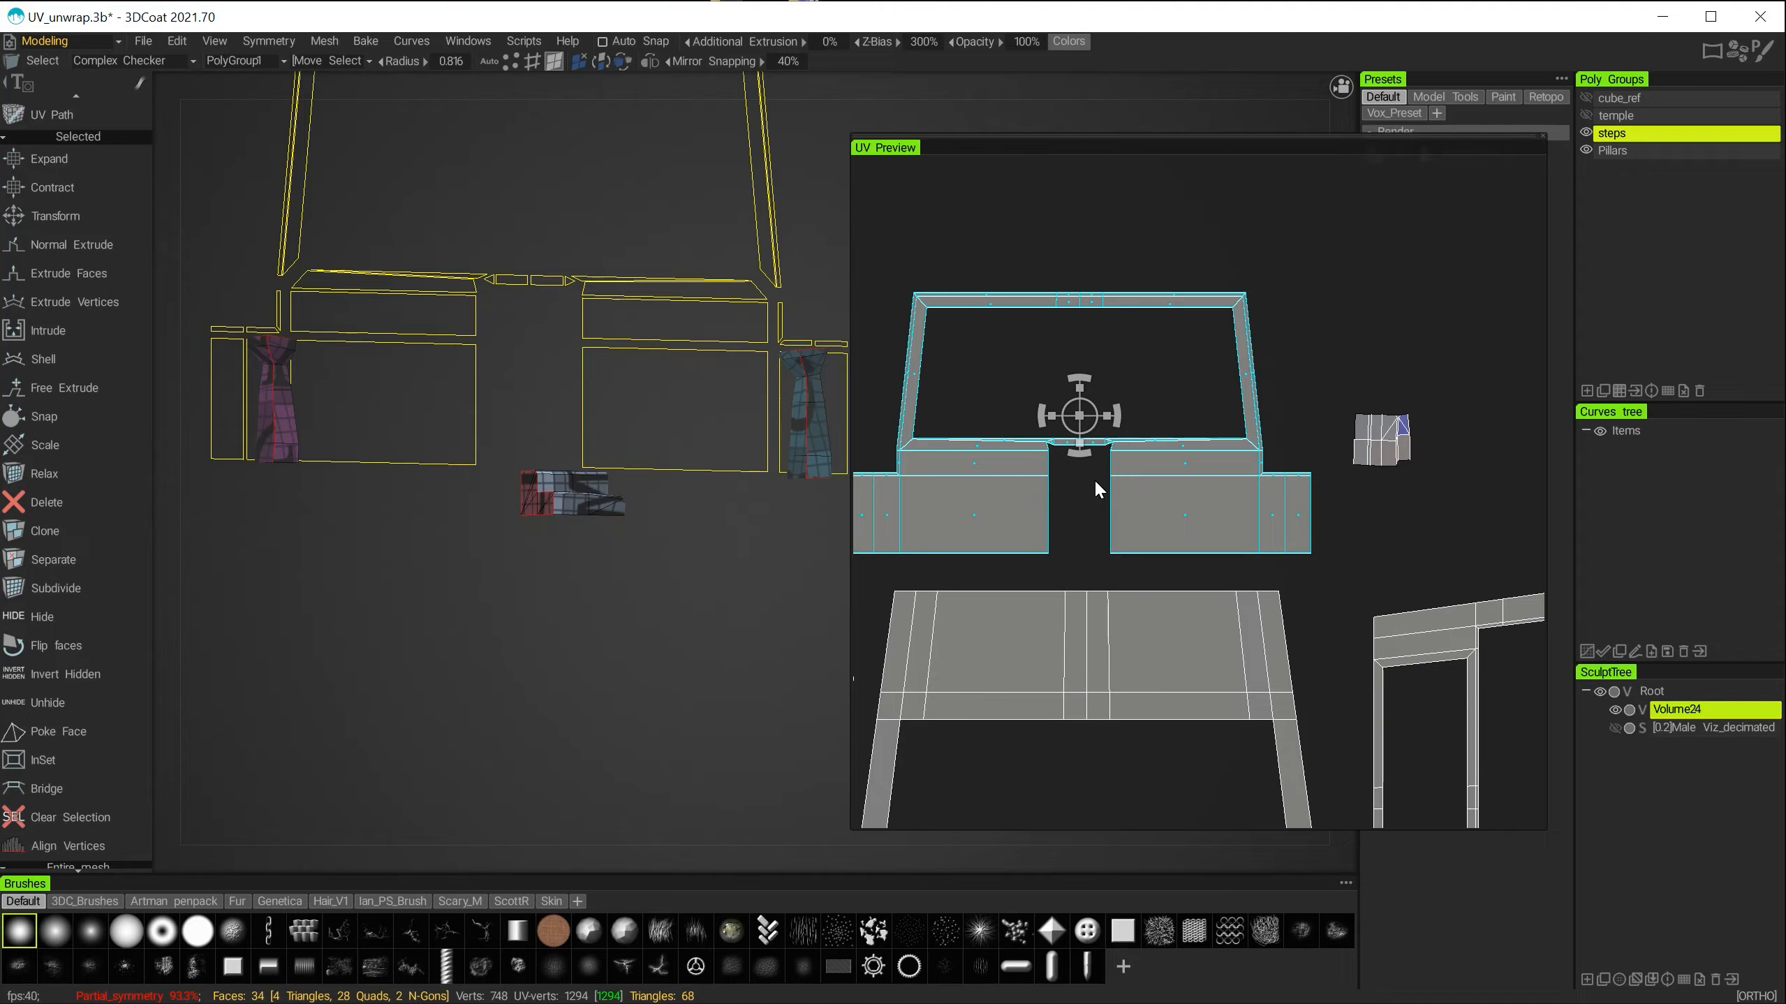
{"action": "left_click", "coordinate": [1081, 409]}
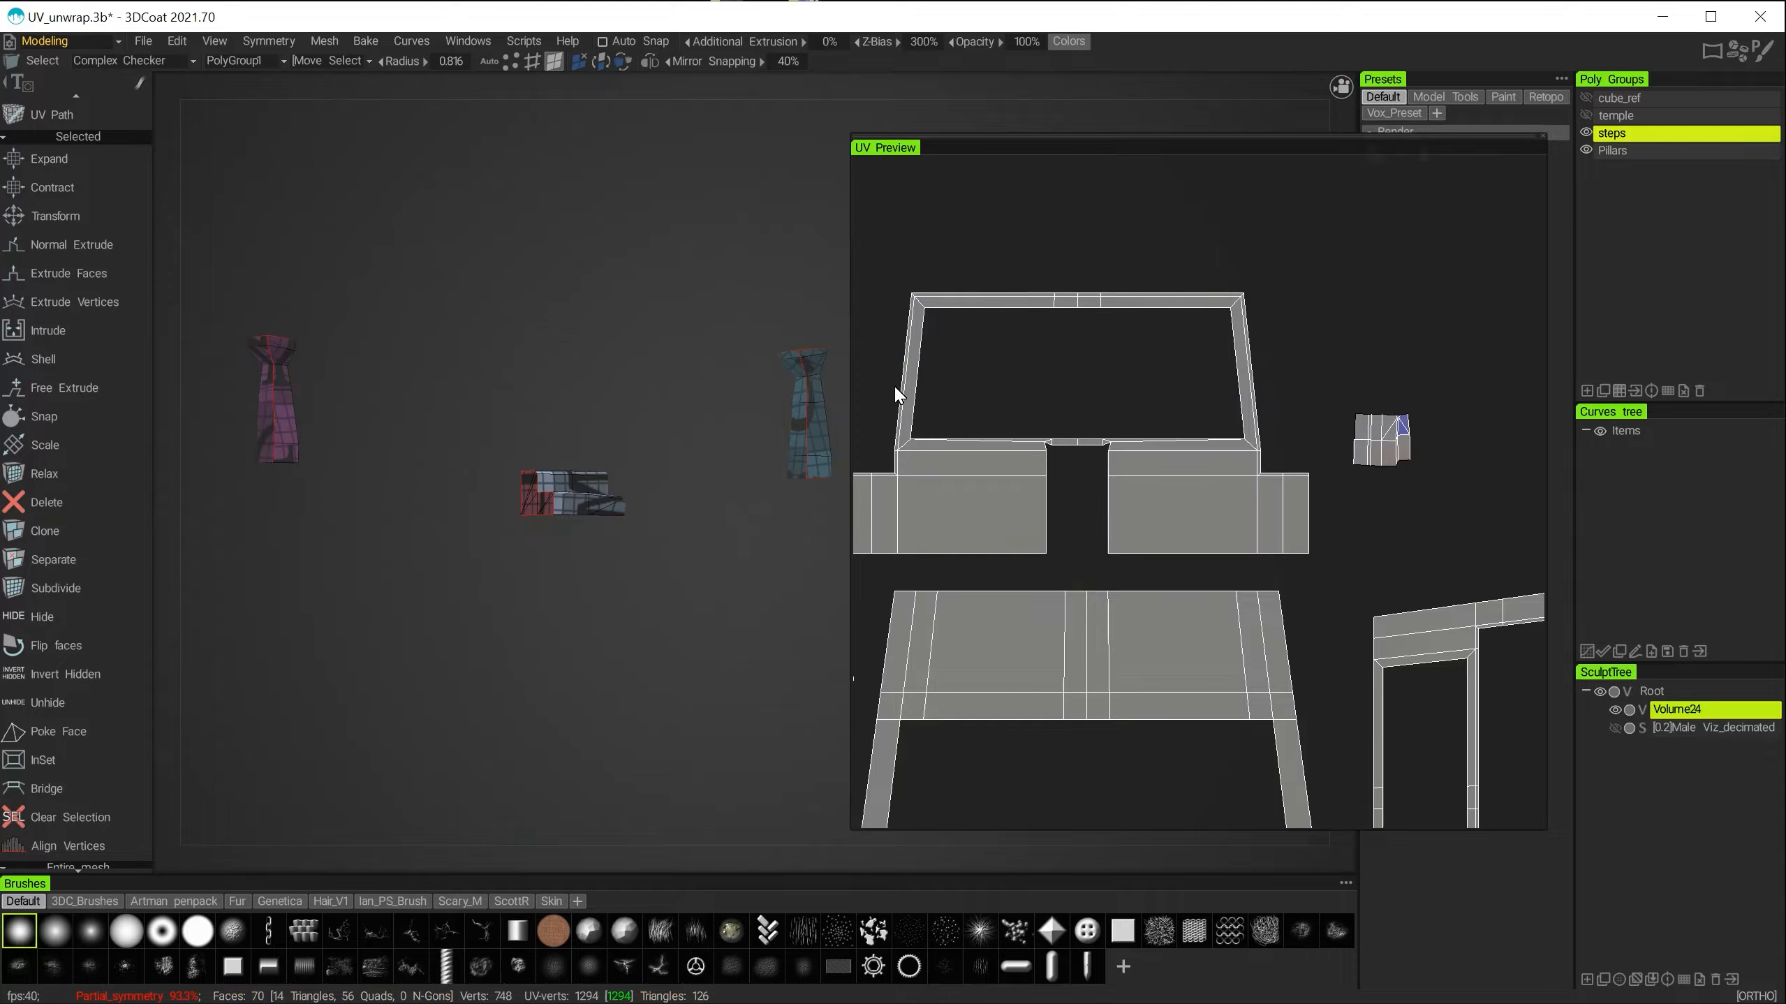
Select the facade island and its neighbours in turn to examine which model faces each UV island covers.
{"action": "left_click", "coordinate": [1152, 484]}
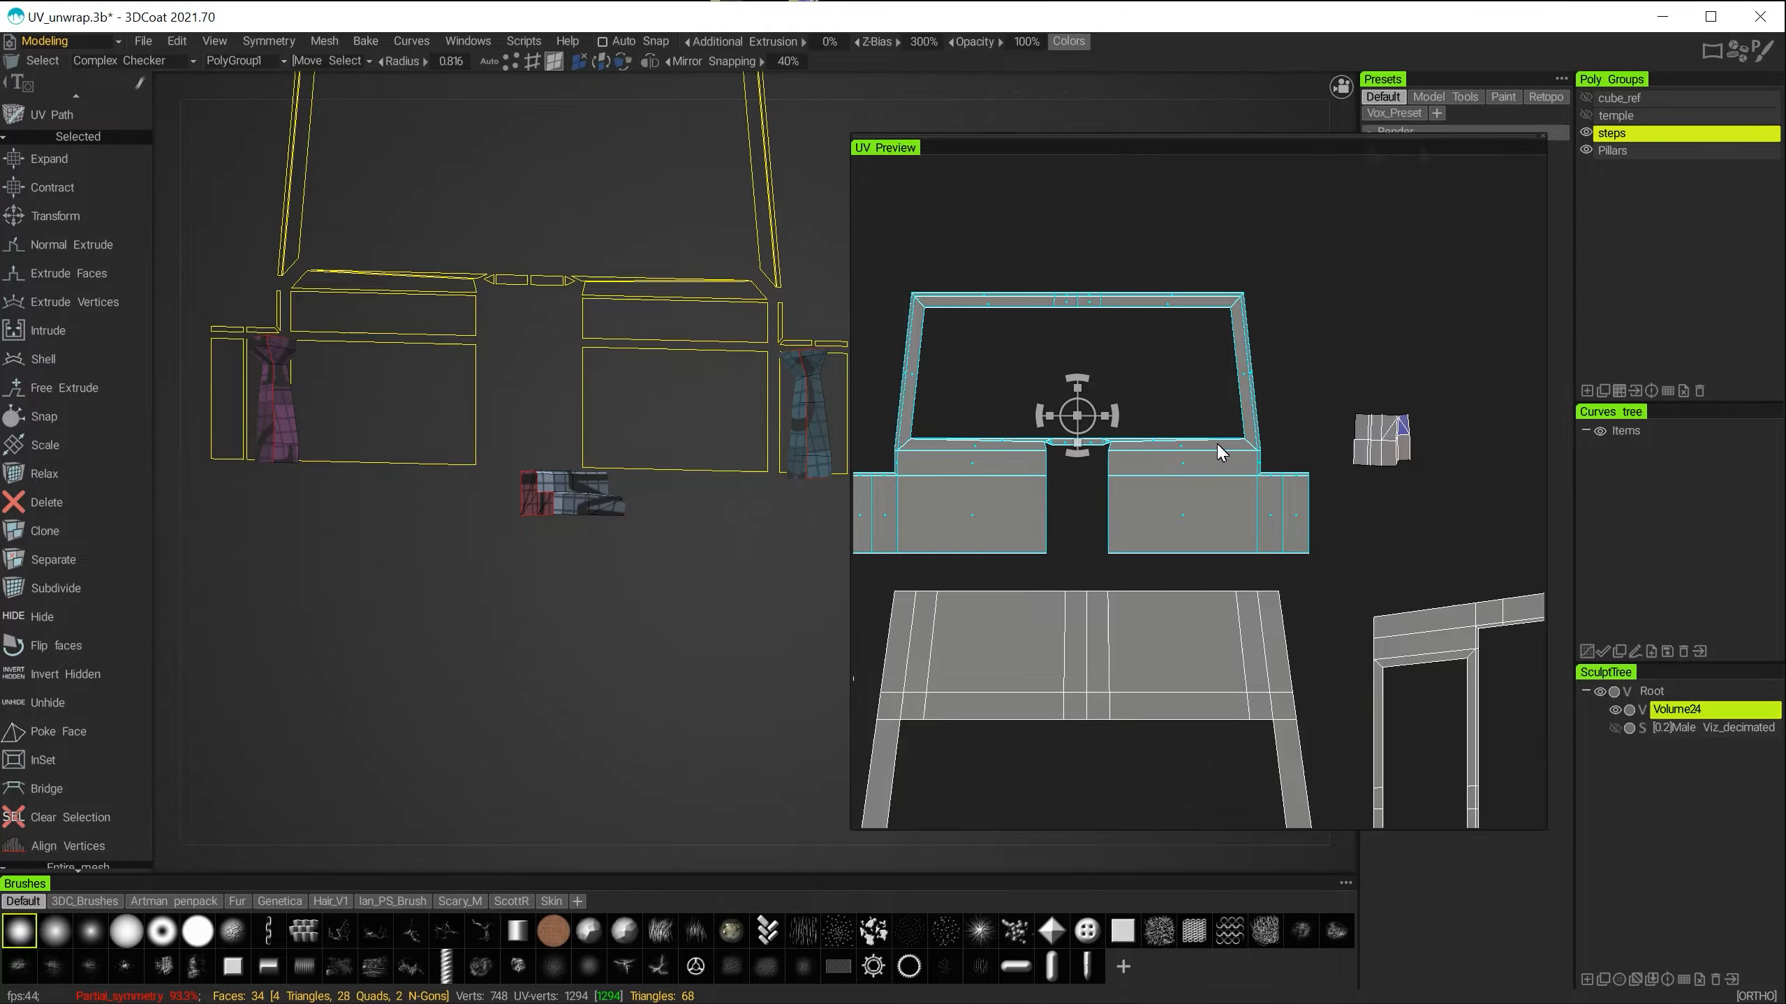
{"action": "scroll", "coordinate": [1169, 446], "scroll_direction": "down", "scroll_amount": 3}
{"action": "middle_click_drag", "start_coordinate": [1238, 454], "coordinate": [1220, 451], "text": "alt"}
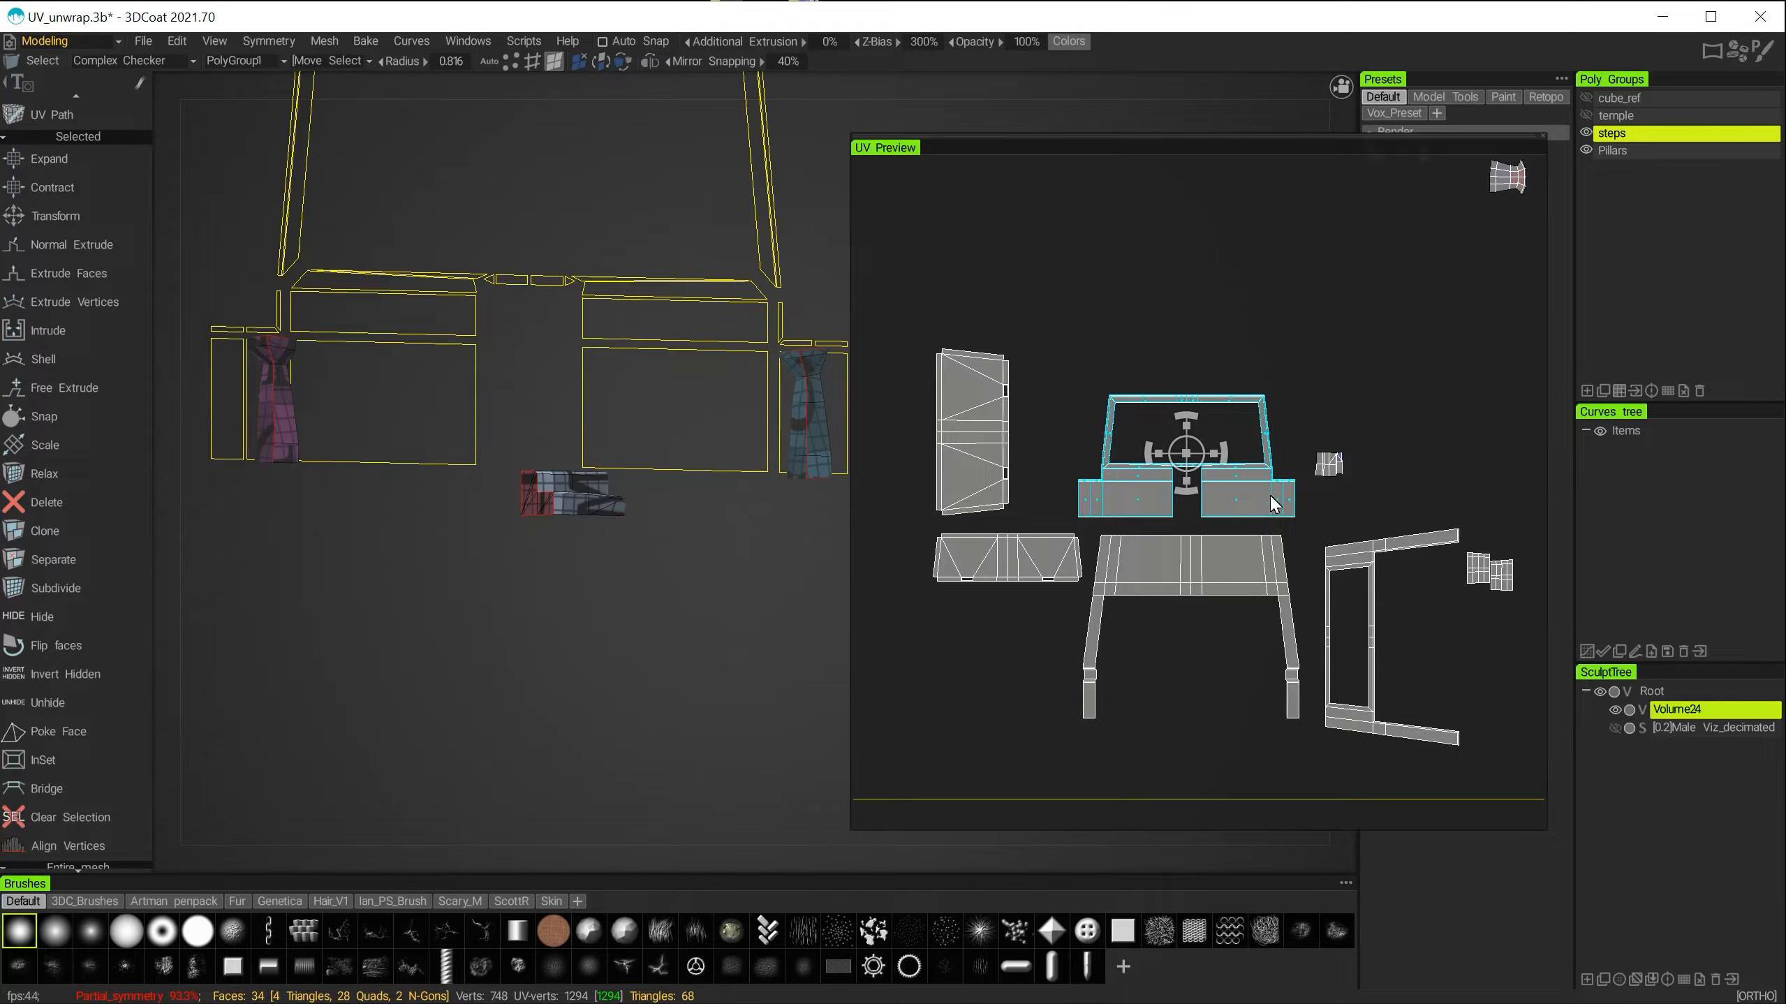
{"action": "left_click", "coordinate": [1217, 564]}
{"action": "left_click", "coordinate": [1243, 487]}
{"action": "left_click", "coordinate": [1328, 464]}
{"action": "left_click", "coordinate": [1200, 500]}
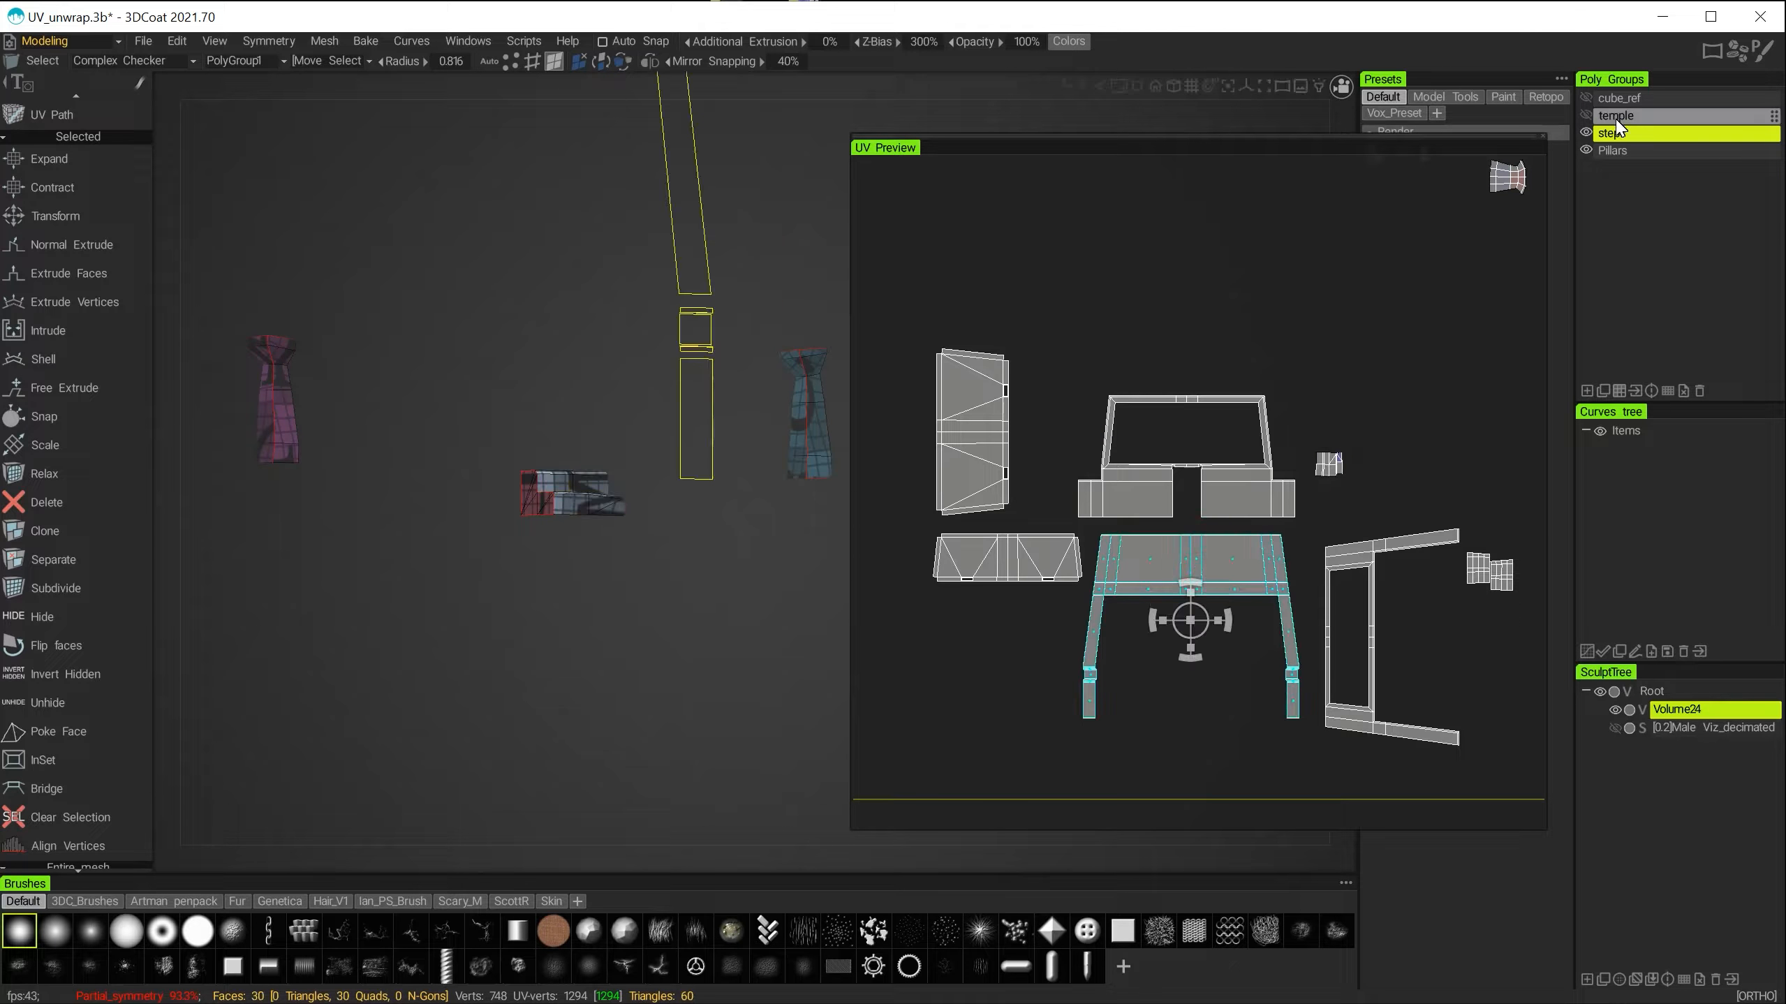
{"action": "left_click", "coordinate": [1185, 494]}
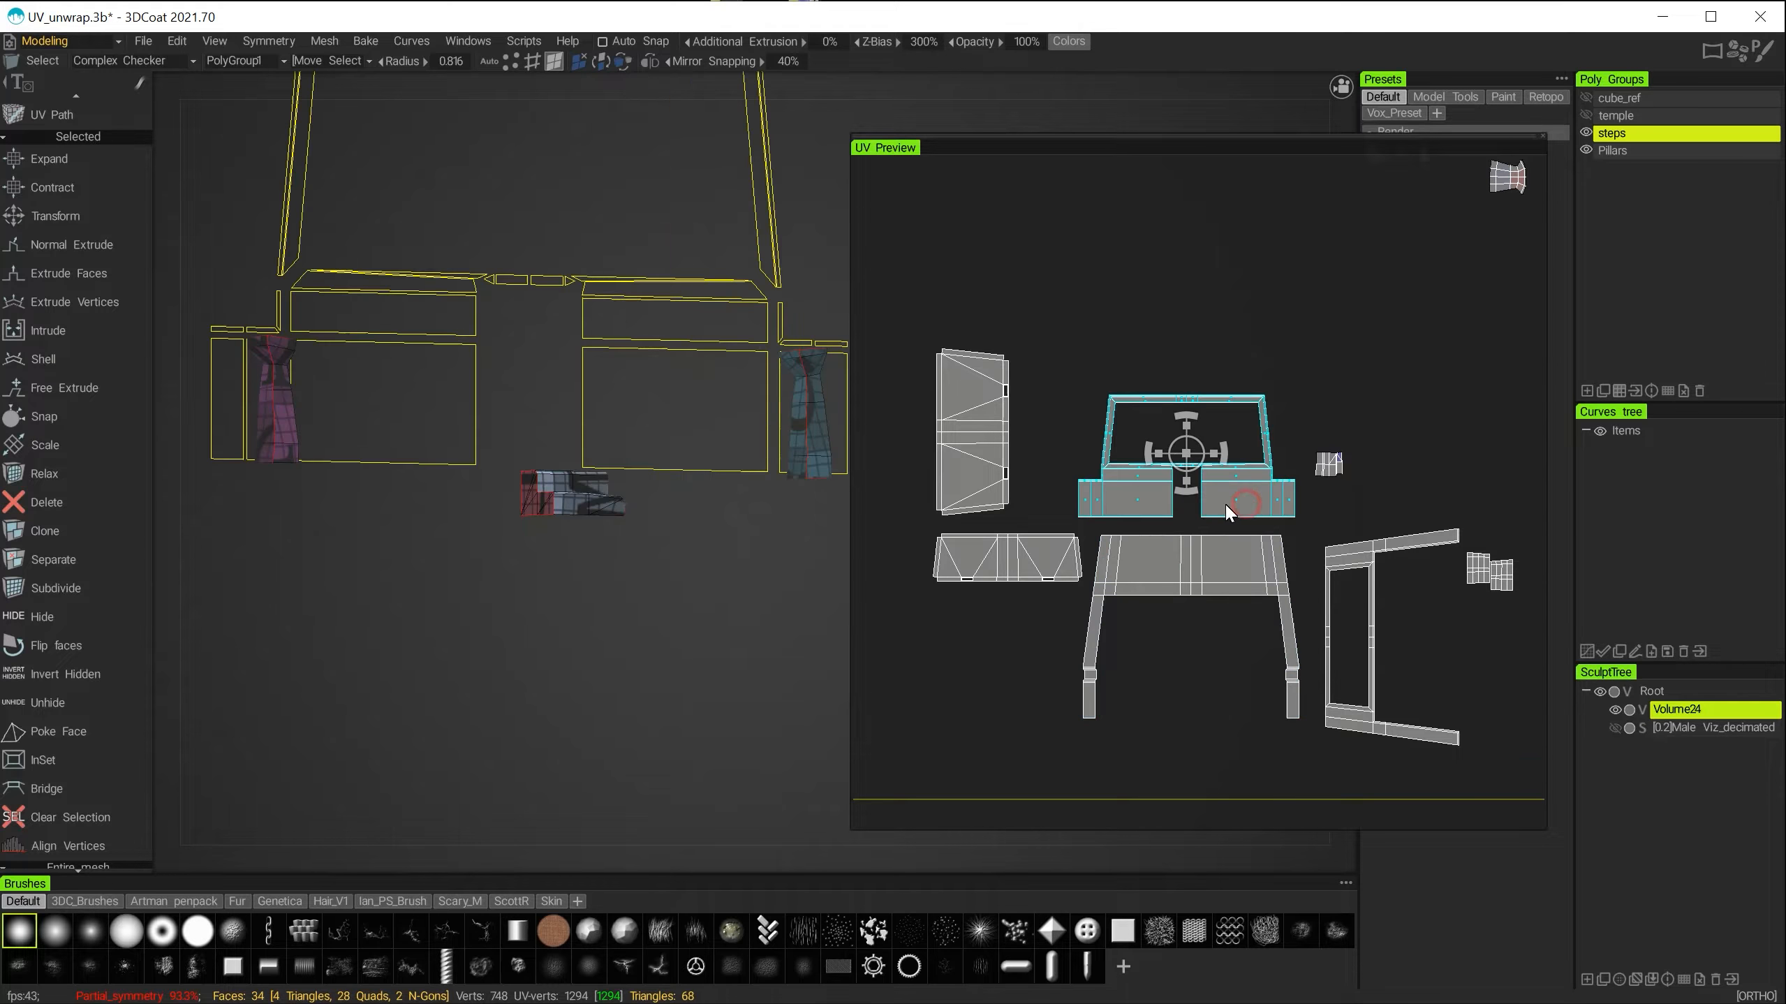
{"action": "scroll", "coordinate": [1196, 505], "scroll_direction": "up", "scroll_amount": 3}
{"action": "left_click", "coordinate": [1169, 400]}
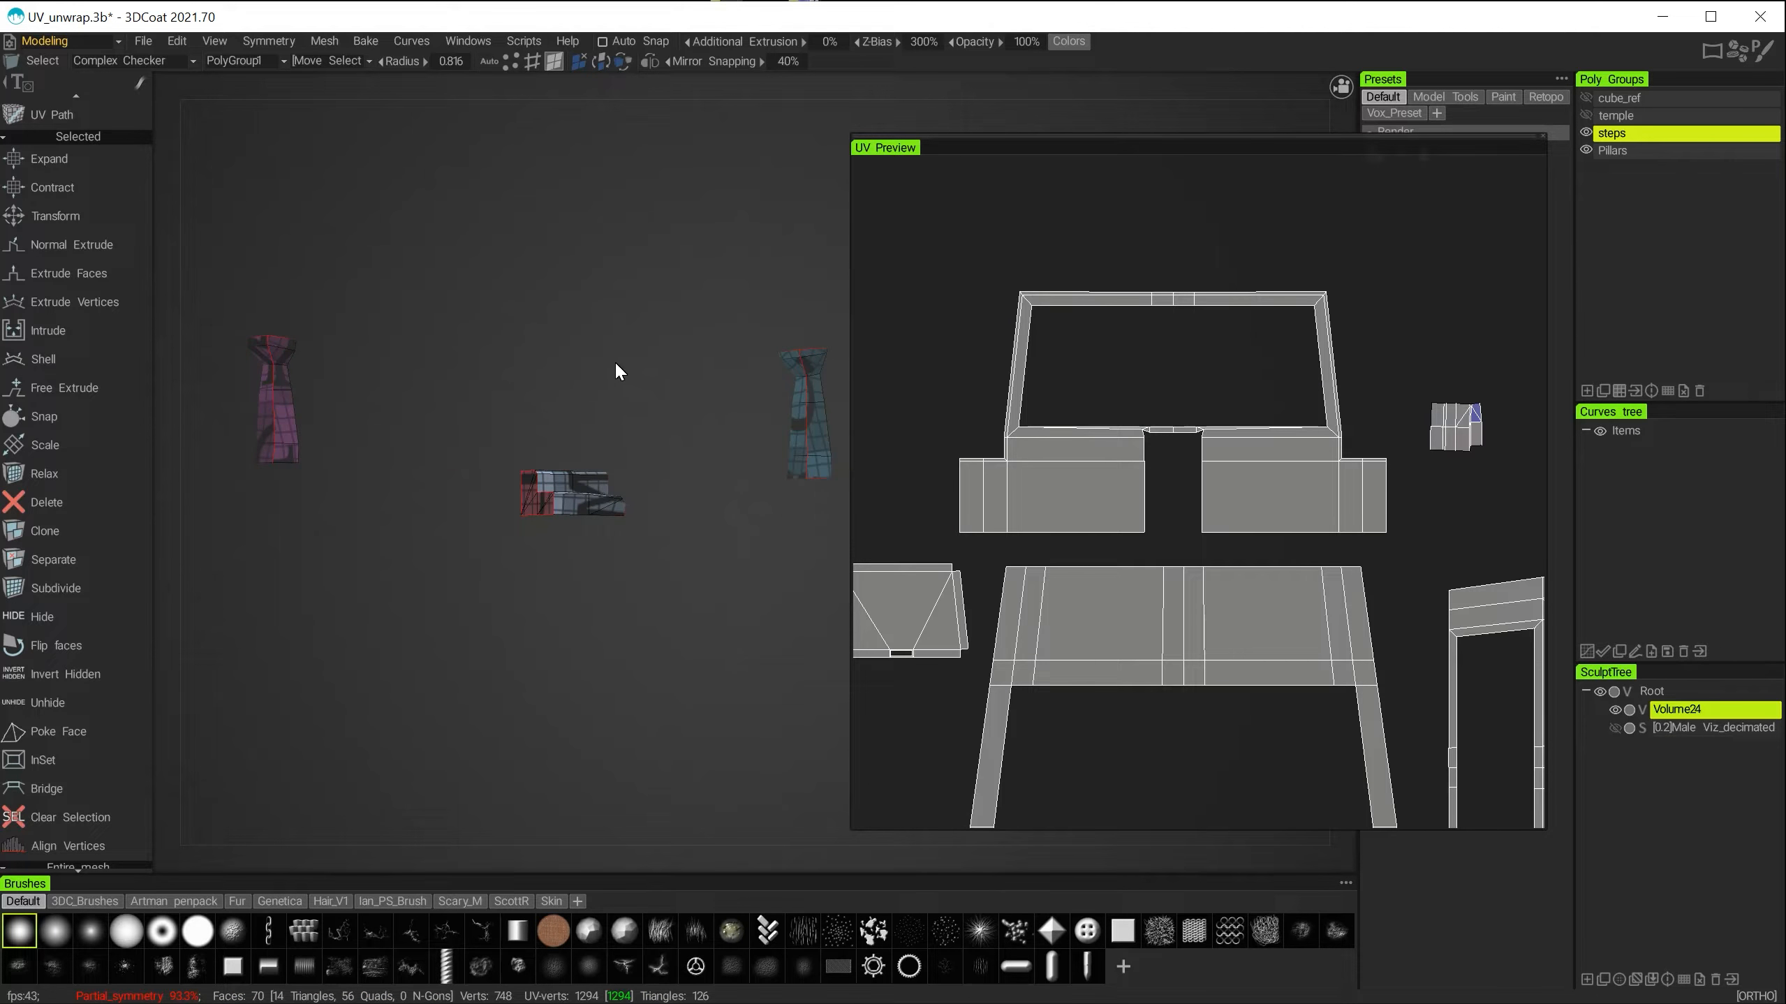
{"action": "scroll", "coordinate": [1156, 550], "scroll_direction": "down", "scroll_amount": 5}
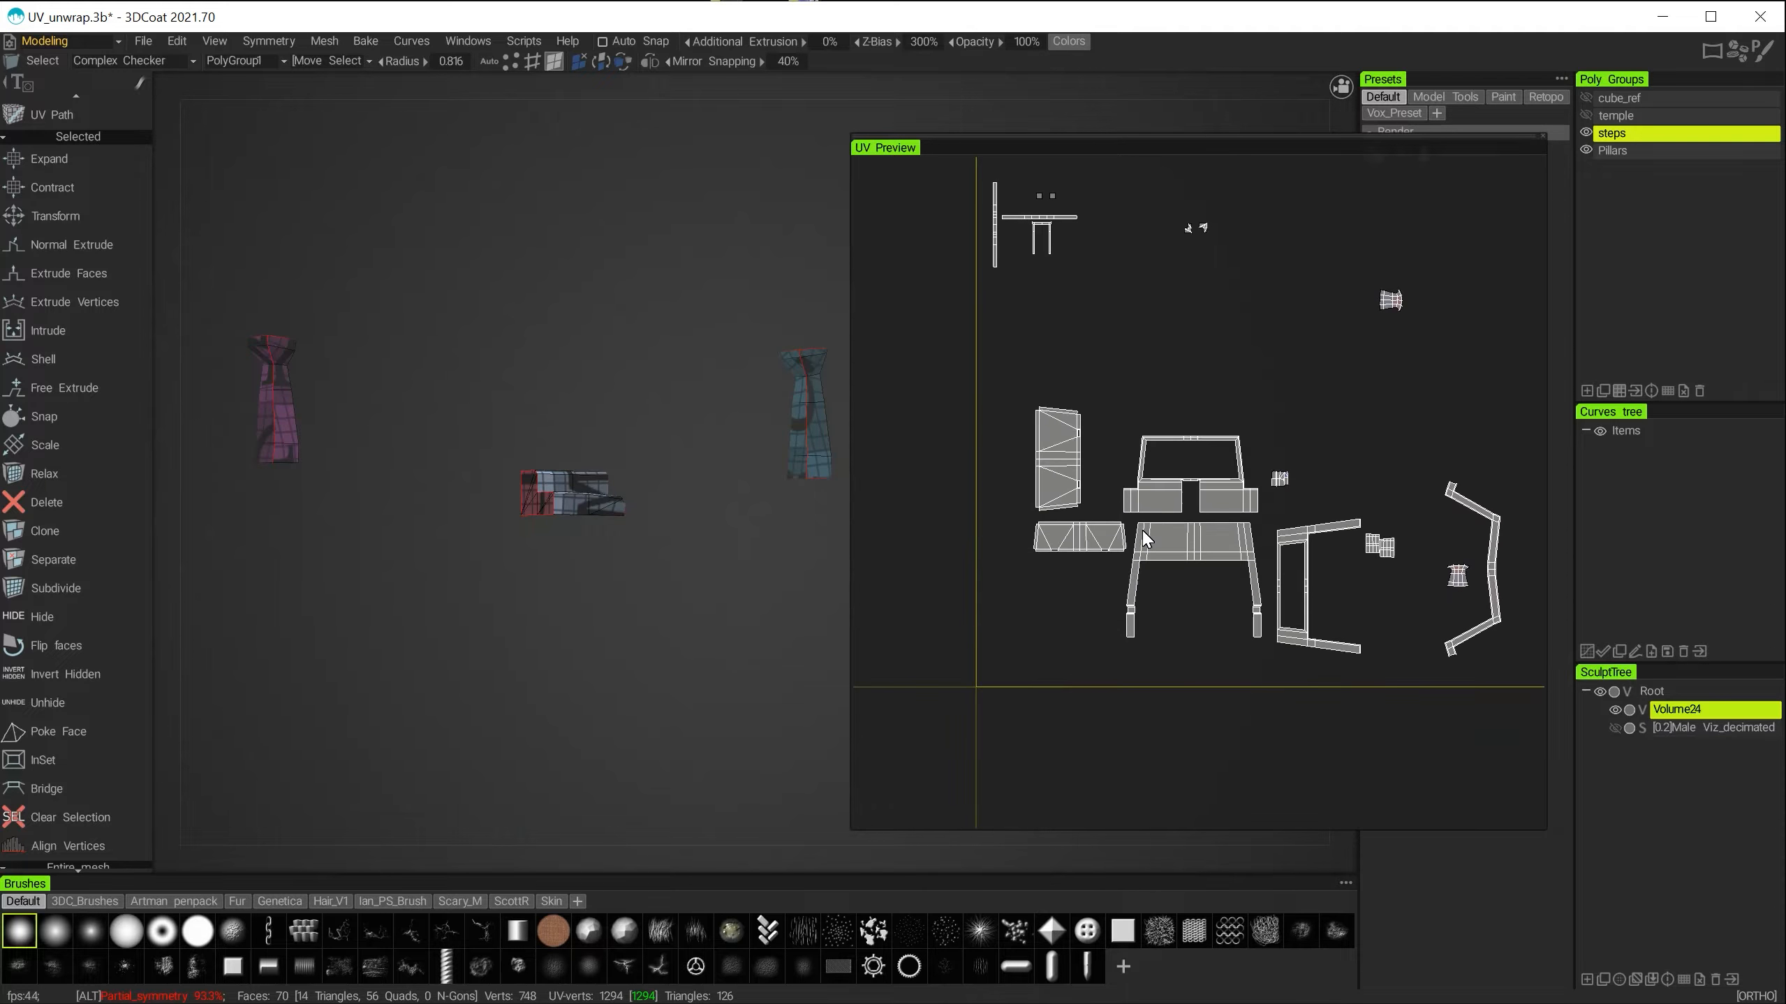
{"action": "middle_click_drag", "start_coordinate": [1149, 584], "coordinate": [1192, 568]}
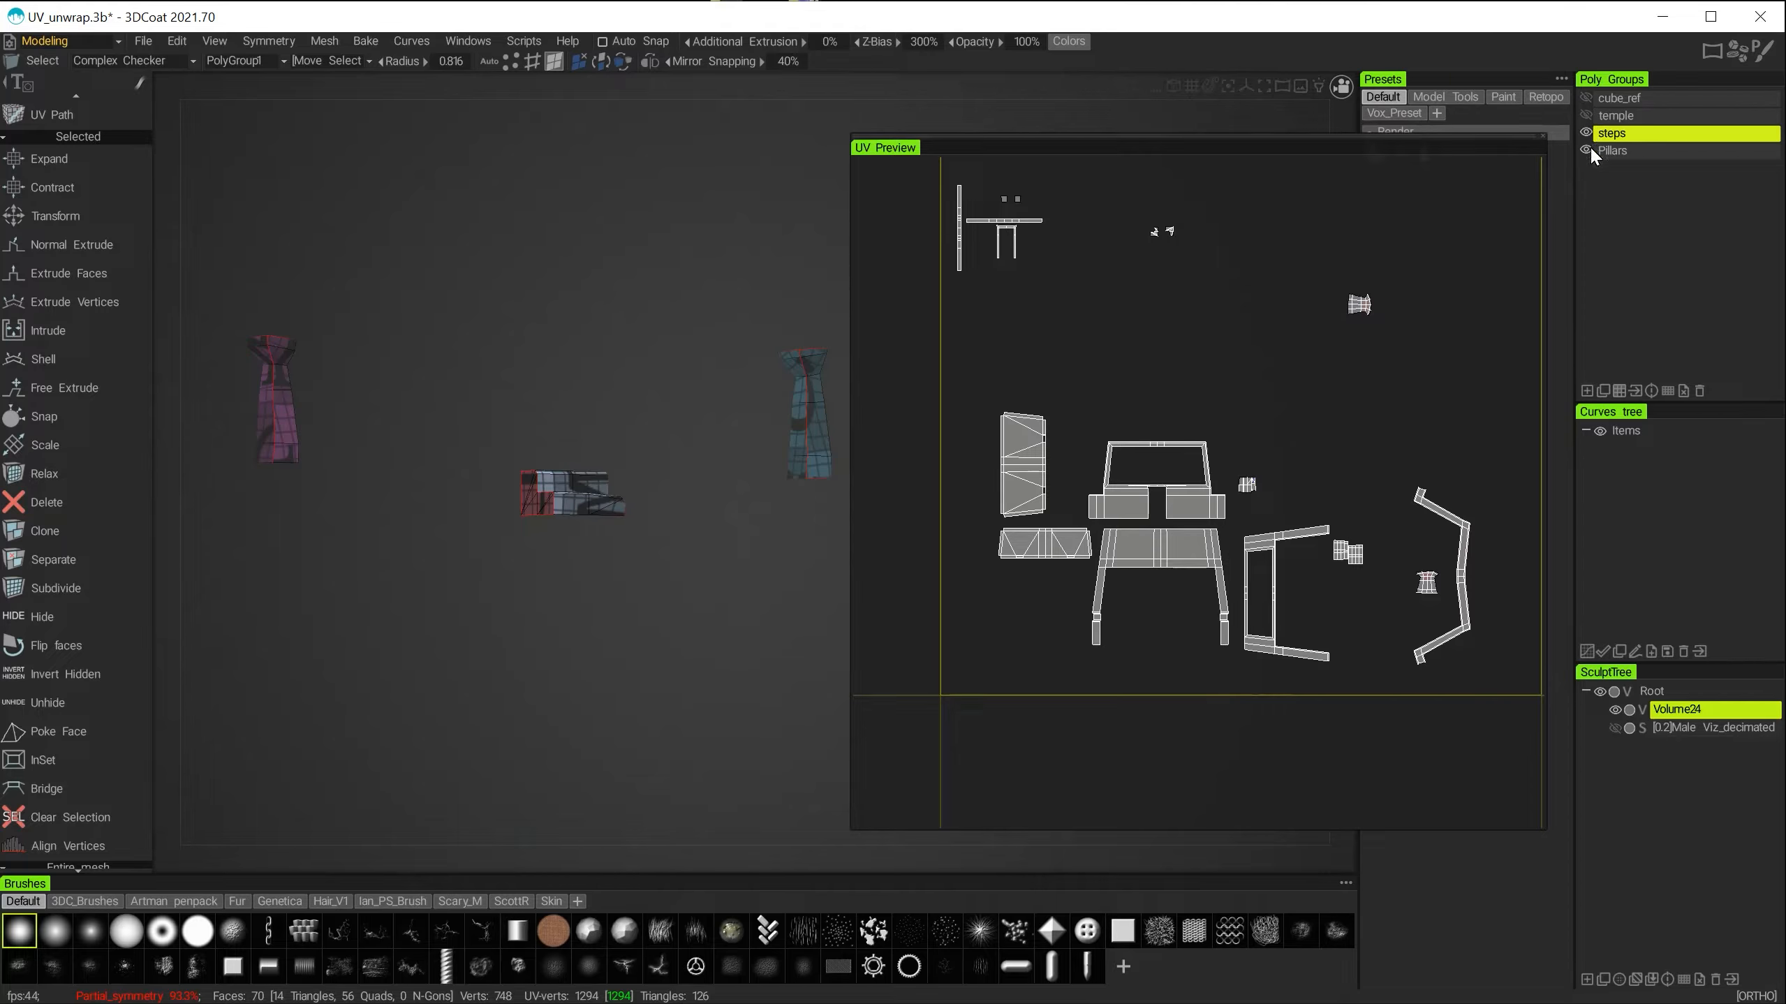
Make the Pillars poly group active, show the temple group, and move the facade UV island slightly down toward the island below it.
{"action": "left_click", "coordinate": [1614, 150]}
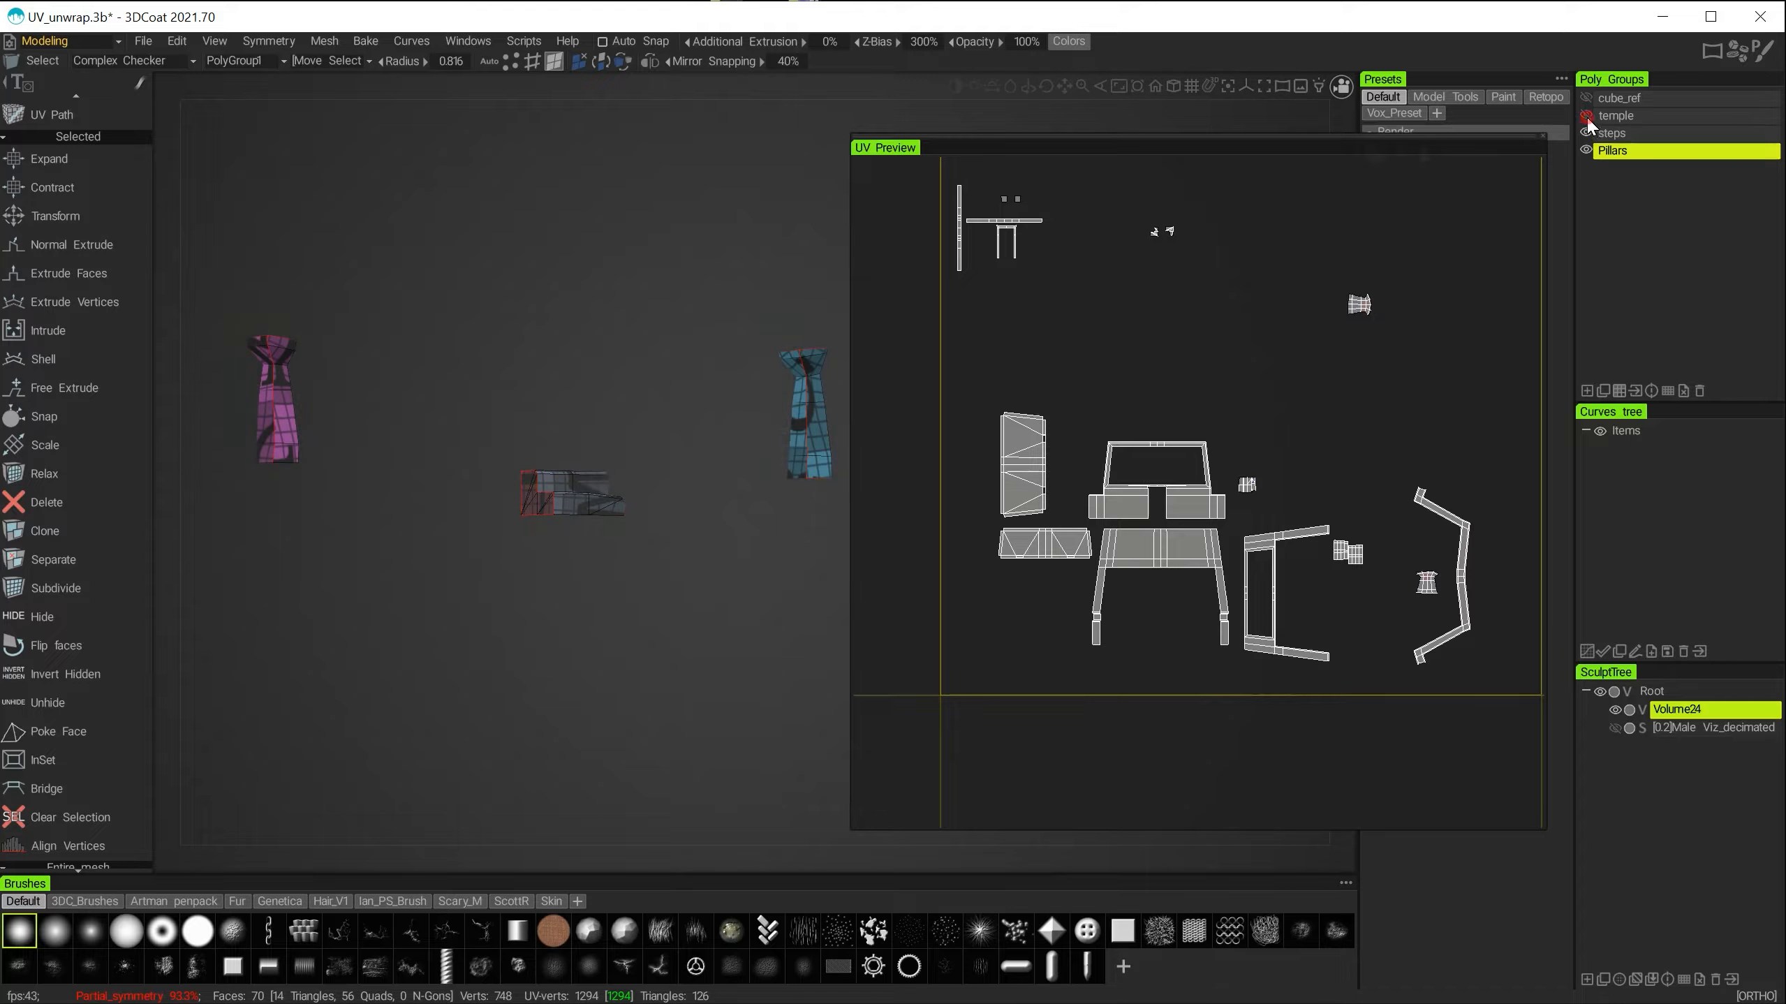
{"action": "left_click", "coordinate": [1586, 116]}
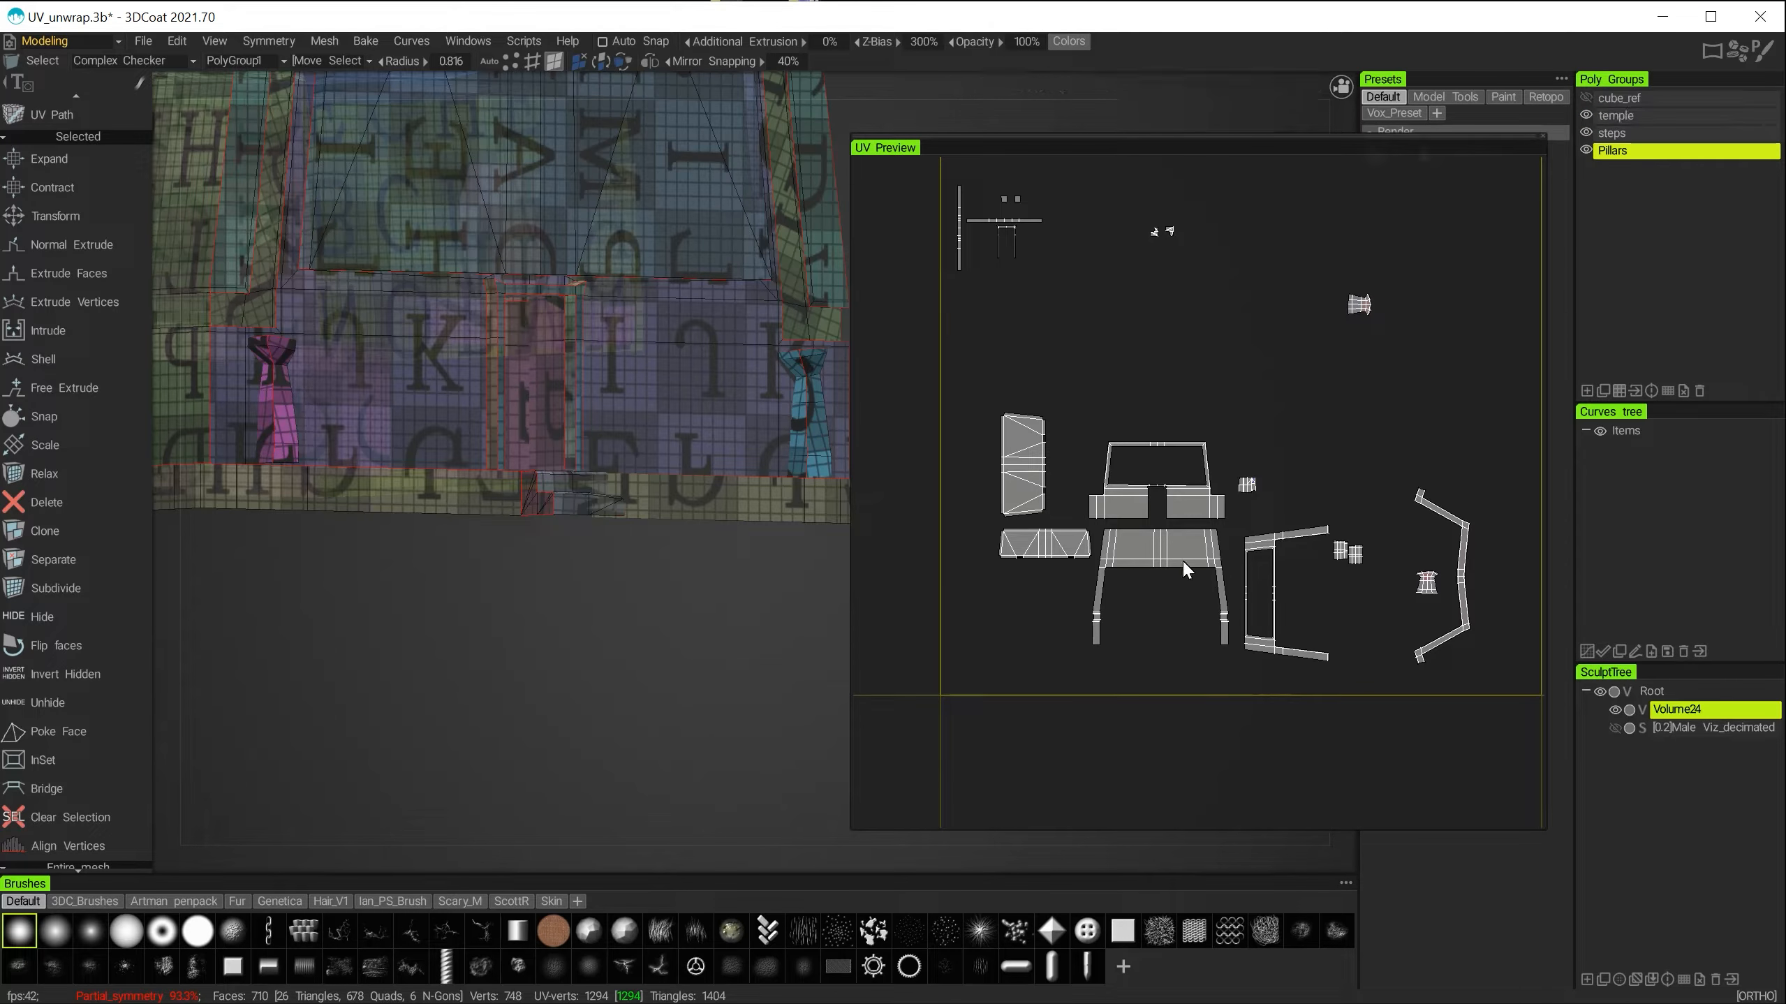
{"action": "left_click", "coordinate": [1195, 503]}
{"action": "scroll", "coordinate": [1026, 397], "scroll_direction": "up", "scroll_amount": 5}
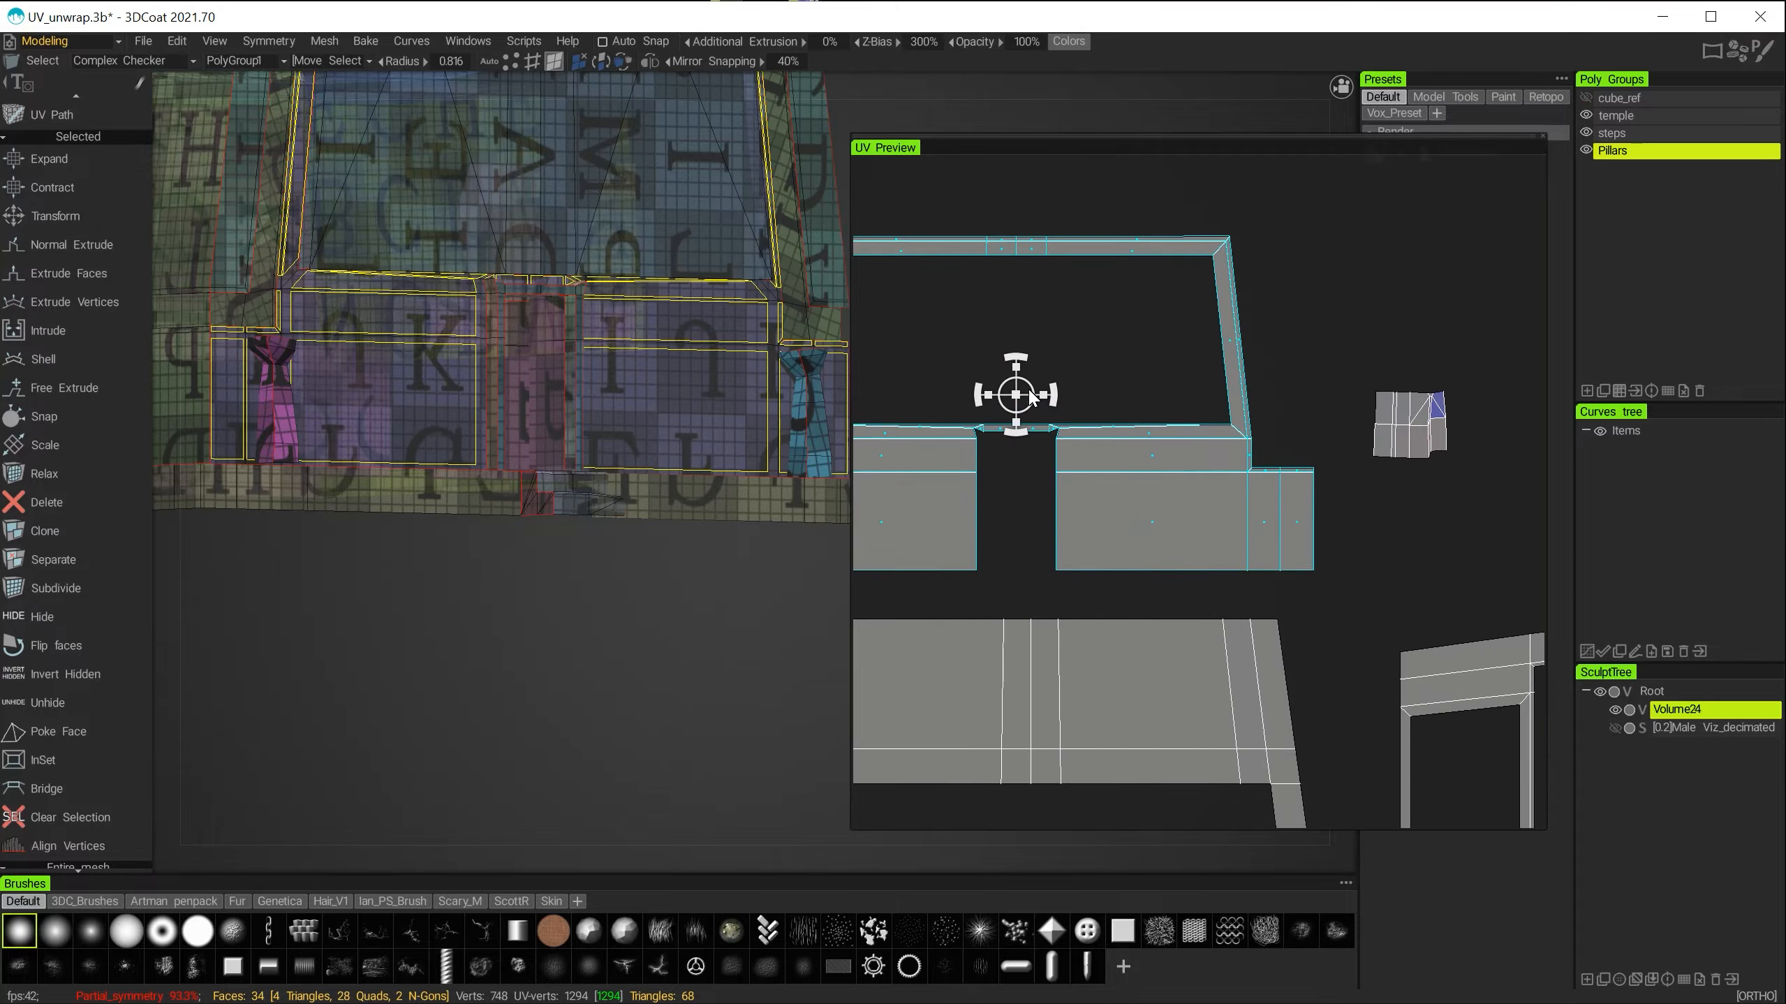
{"action": "mouse_move", "coordinate": [1015, 394]}
{"action": "left_mouse_down"}
{"action": "mouse_move", "coordinate": [1046, 348]}
{"action": "mouse_move", "coordinate": [1045, 397]}
{"action": "mouse_move", "coordinate": [1022, 416]}
{"action": "left_mouse_up"}
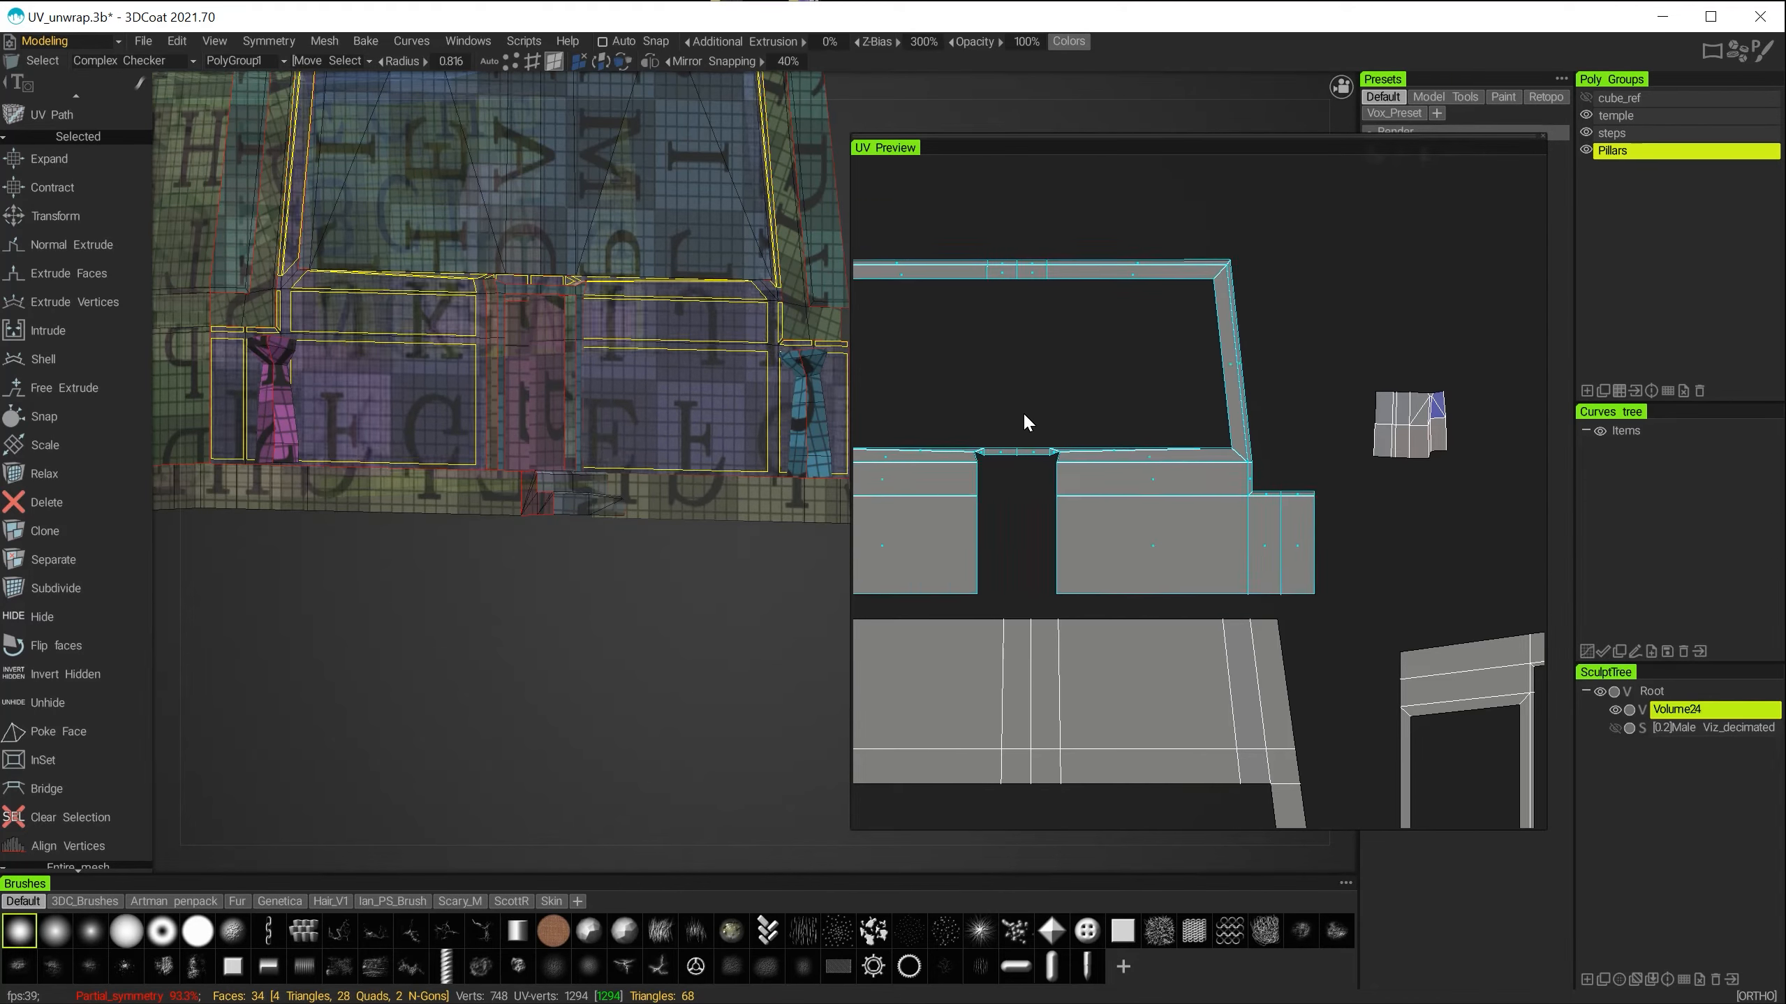
{"action": "left_click", "coordinate": [1618, 152]}
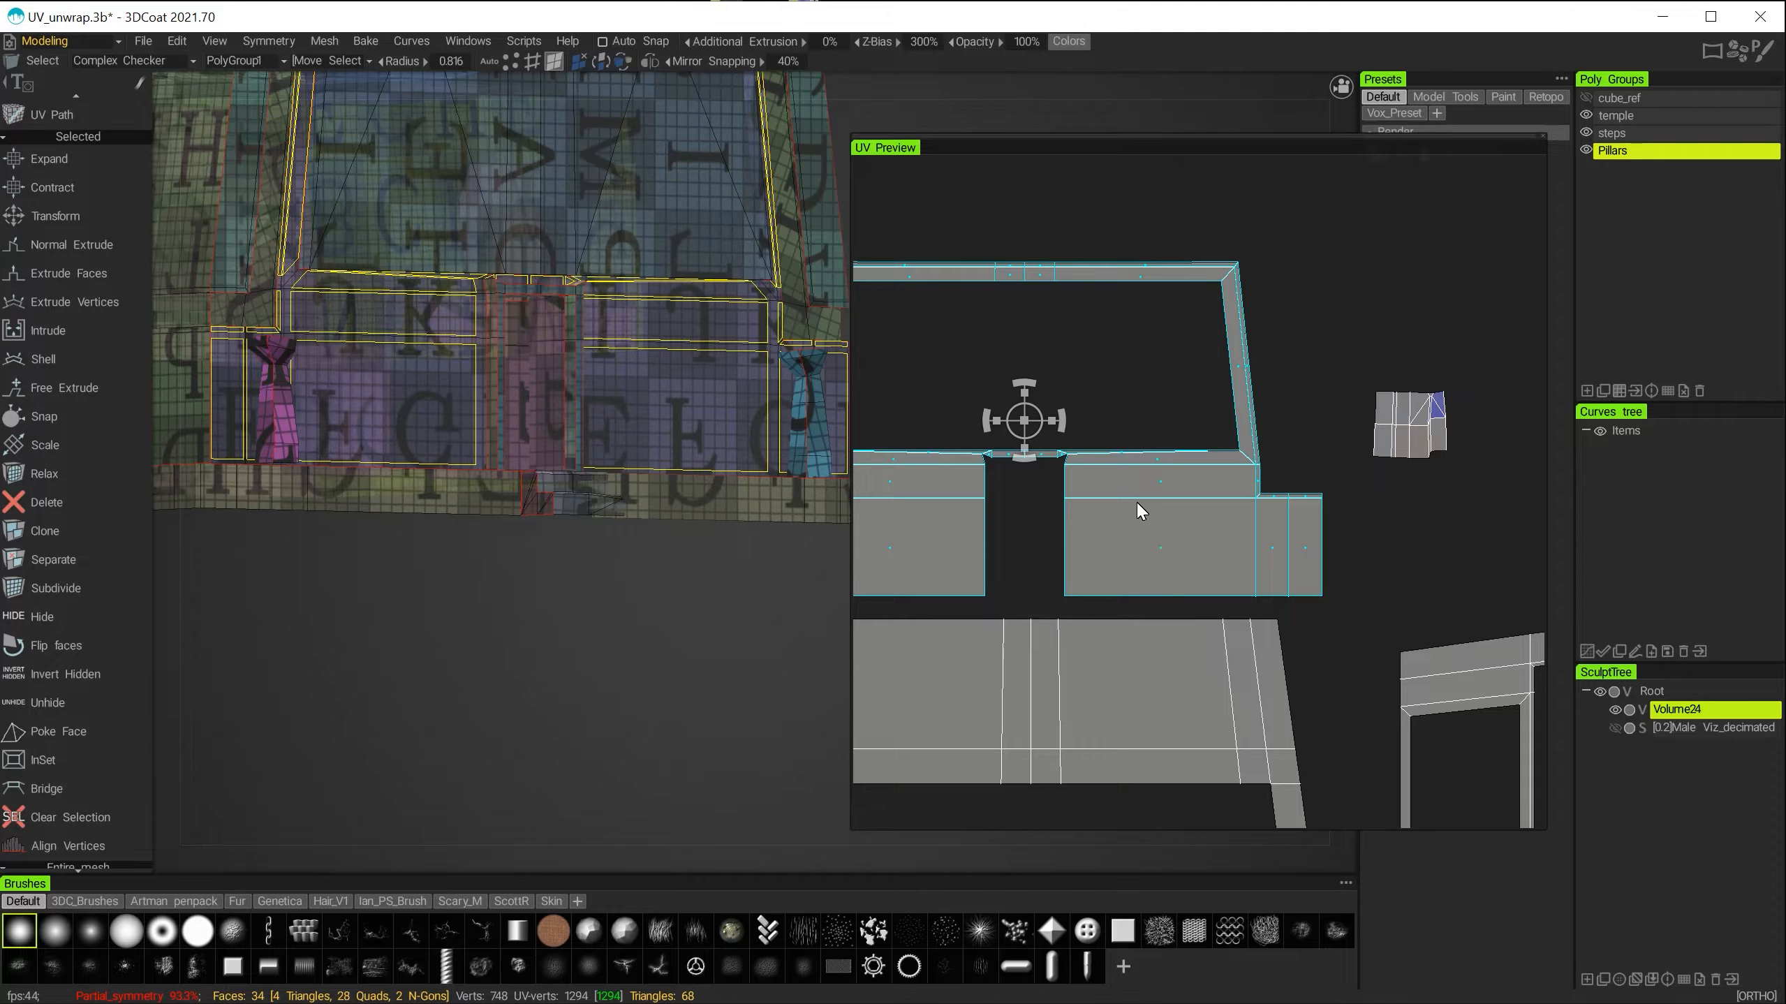
Select the flared pillar's UV island and move it down and left, closer to the facade and steps islands.
{"action": "right_click_drag", "start_coordinate": [1137, 501], "coordinate": [1148, 386], "text": "alt"}
{"action": "middle_click_drag", "start_coordinate": [1149, 387], "coordinate": [1150, 268], "text": "alt"}
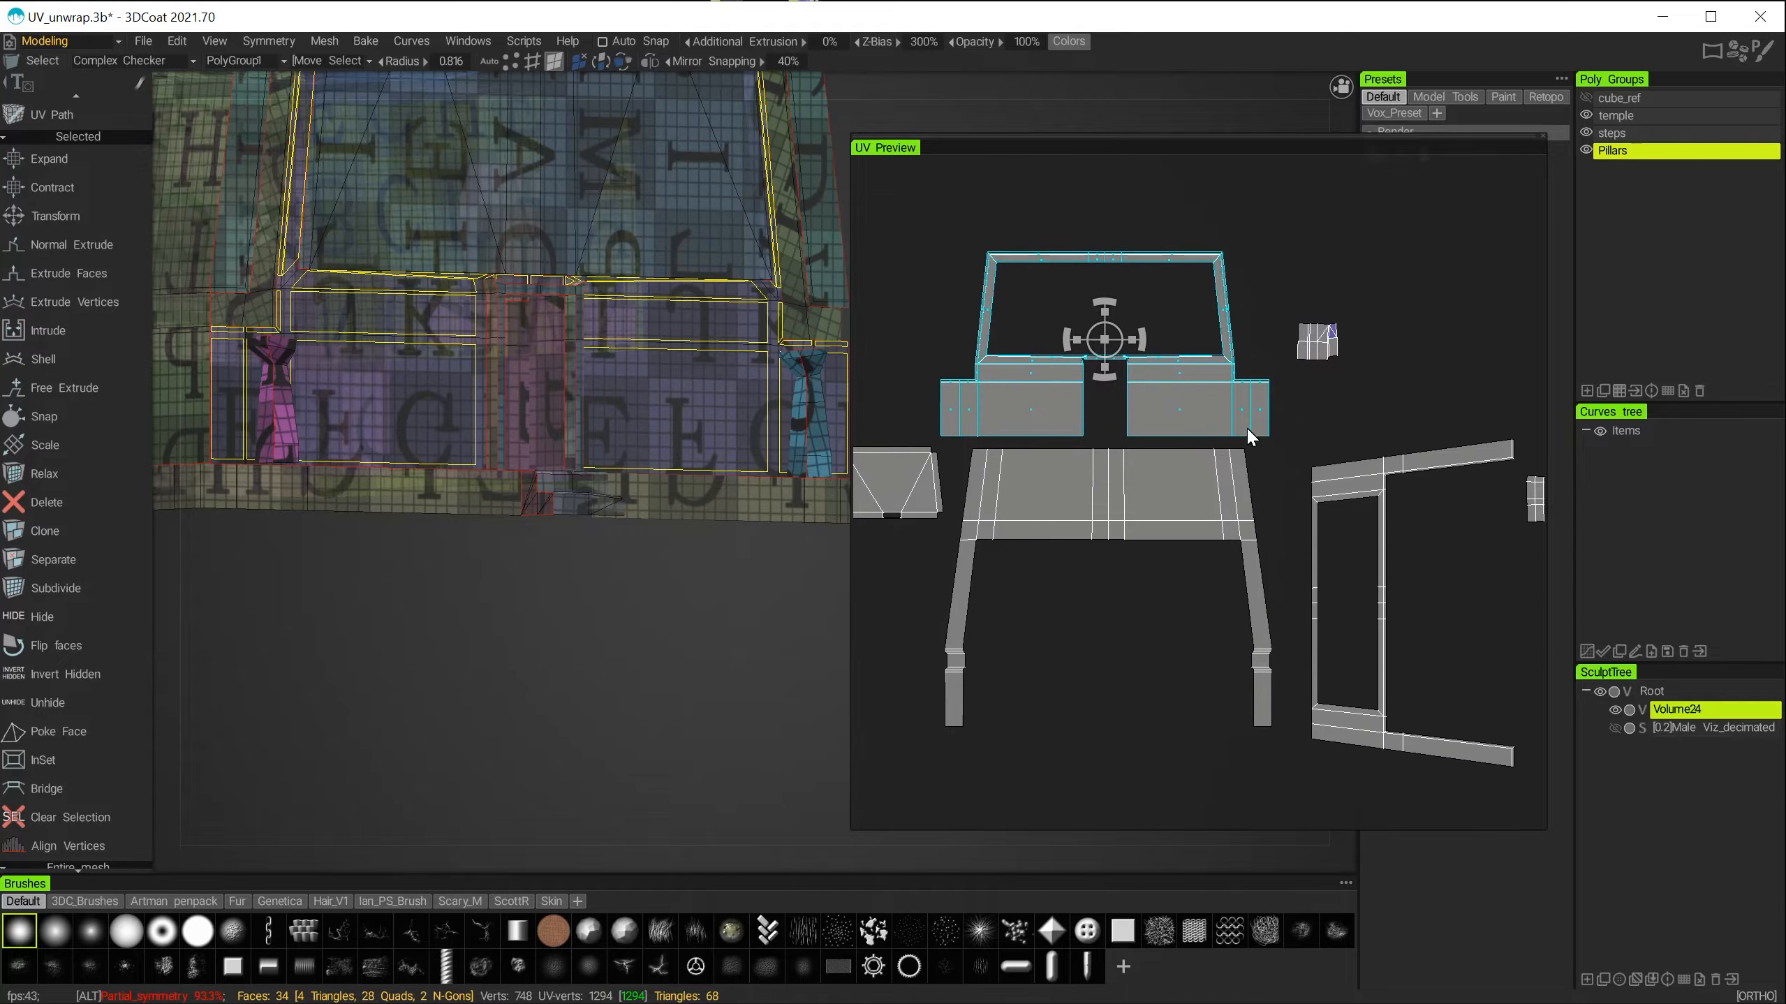
{"action": "right_click_drag", "start_coordinate": [1247, 430], "coordinate": [1223, 337], "text": "alt"}
{"action": "middle_click_drag", "start_coordinate": [1223, 337], "coordinate": [1190, 428], "text": "alt"}
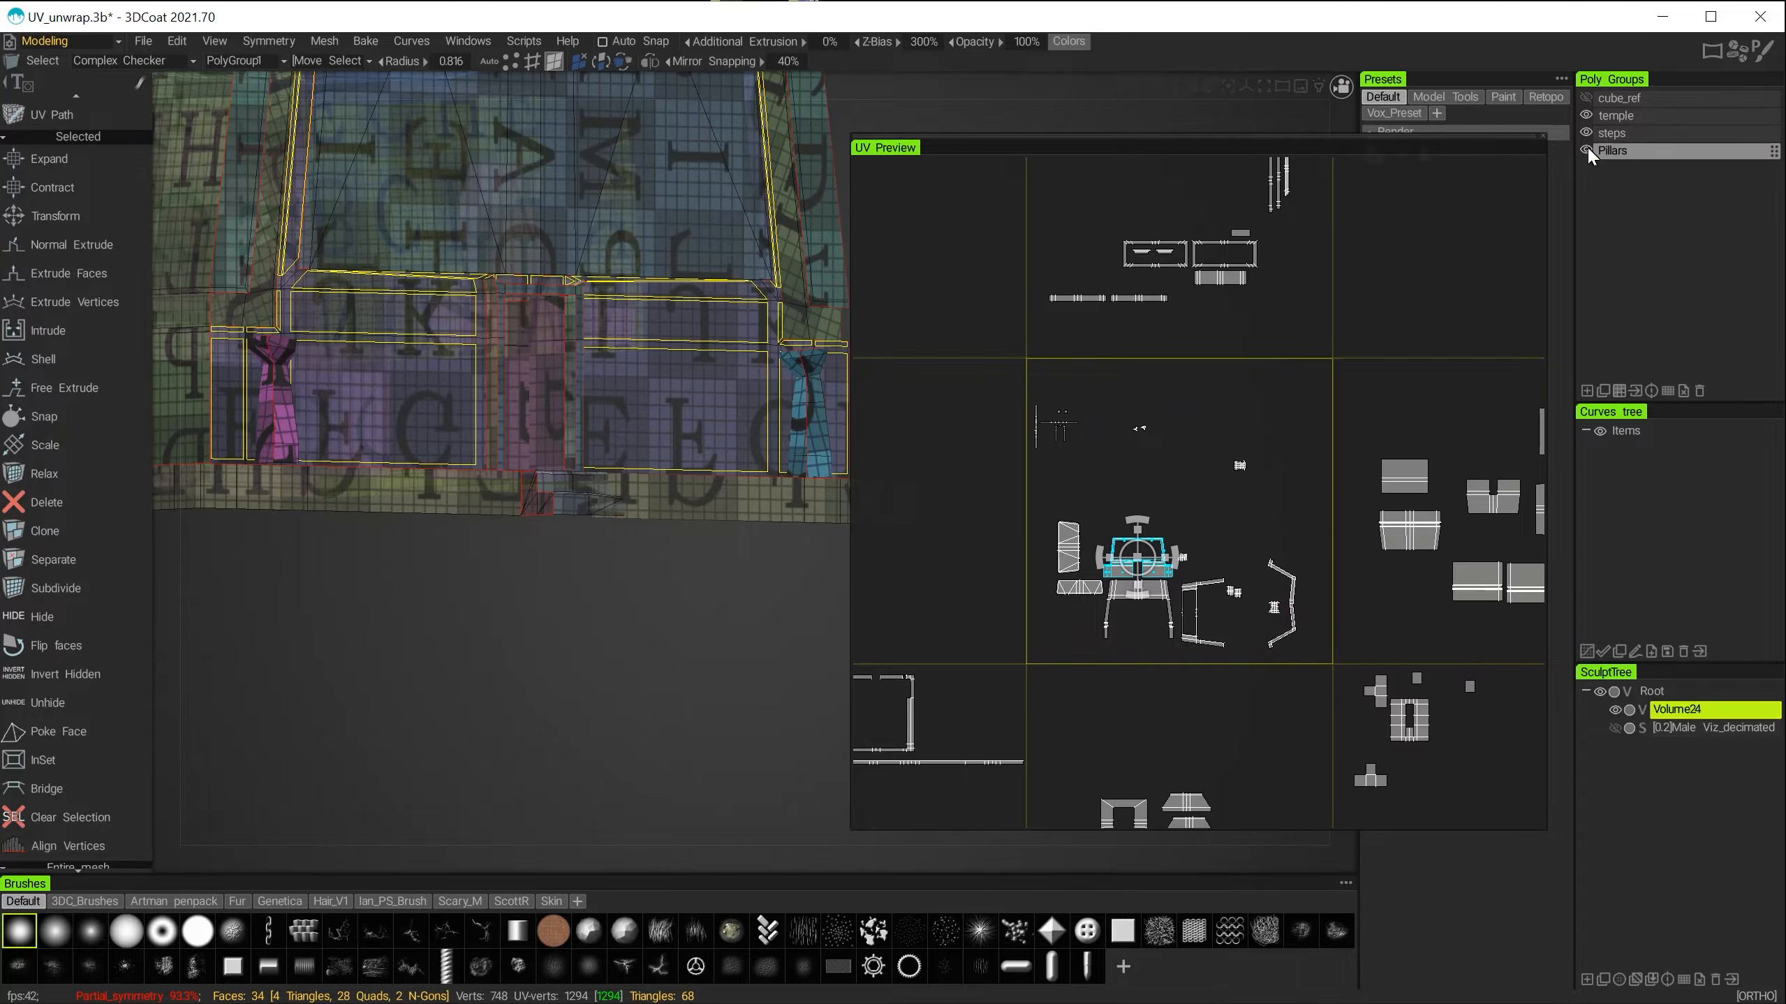
{"action": "right_click_drag", "start_coordinate": [1118, 556], "coordinate": [1267, 596], "text": "alt"}
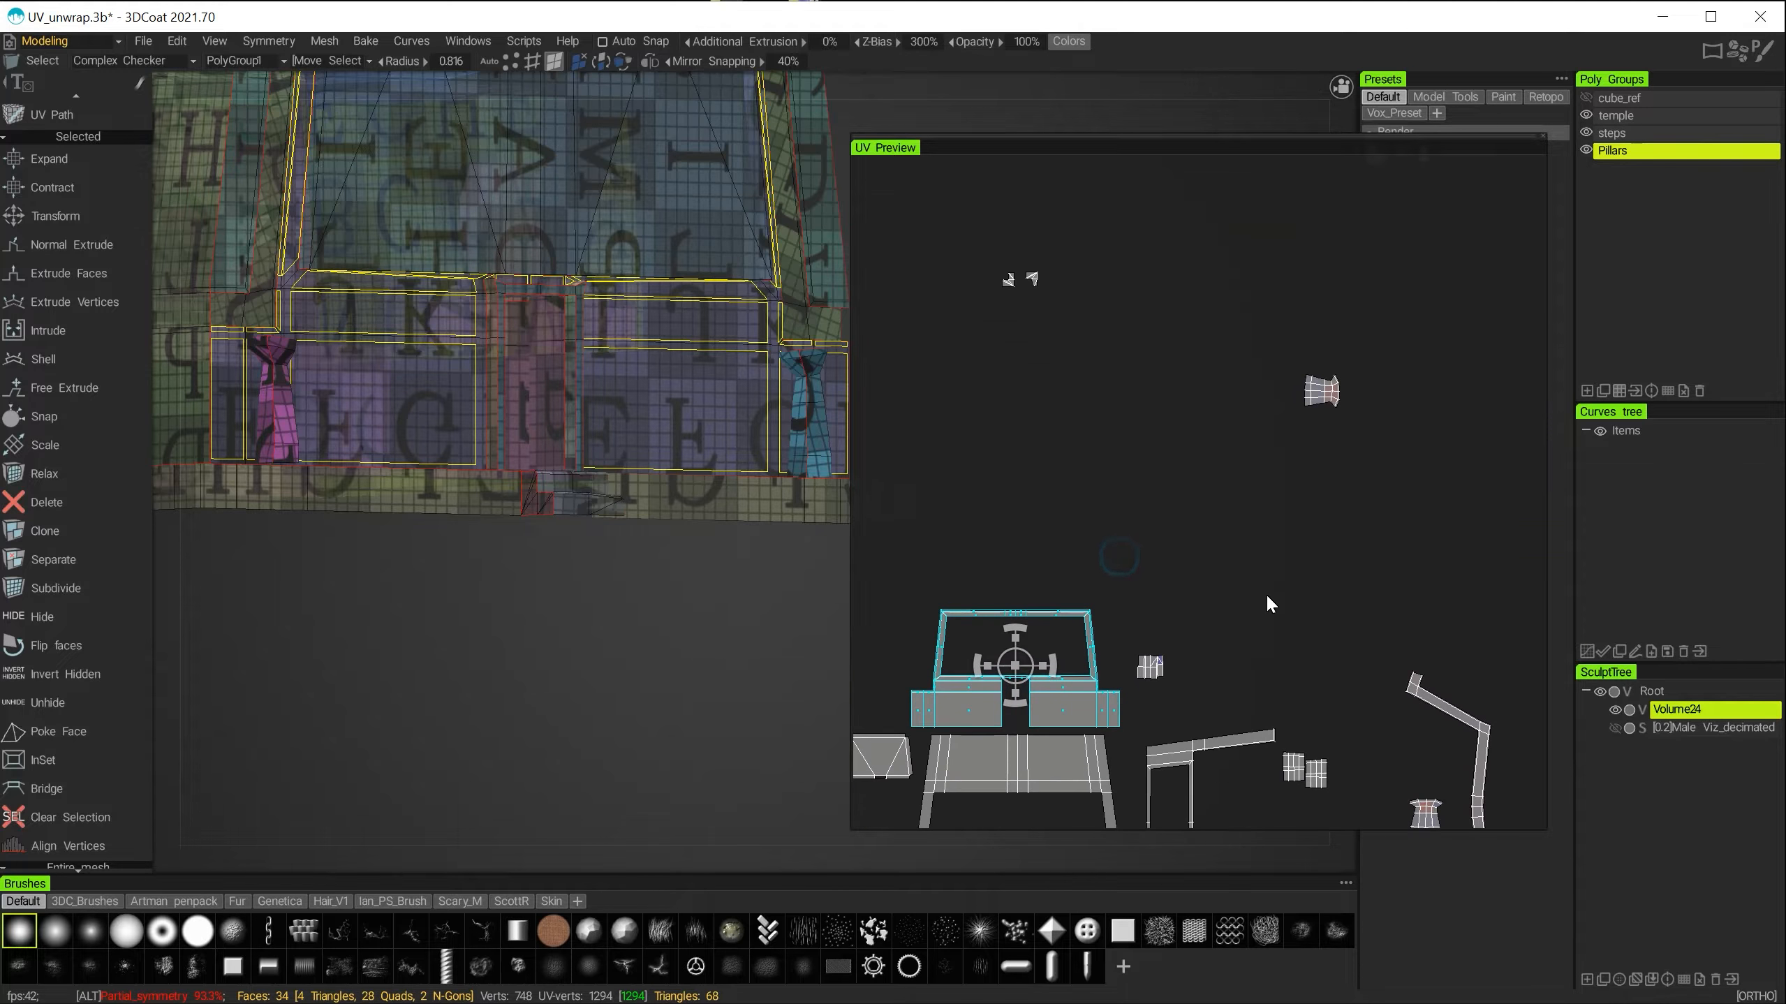
{"action": "middle_click_drag", "start_coordinate": [1156, 459], "coordinate": [1040, 526], "text": "alt"}
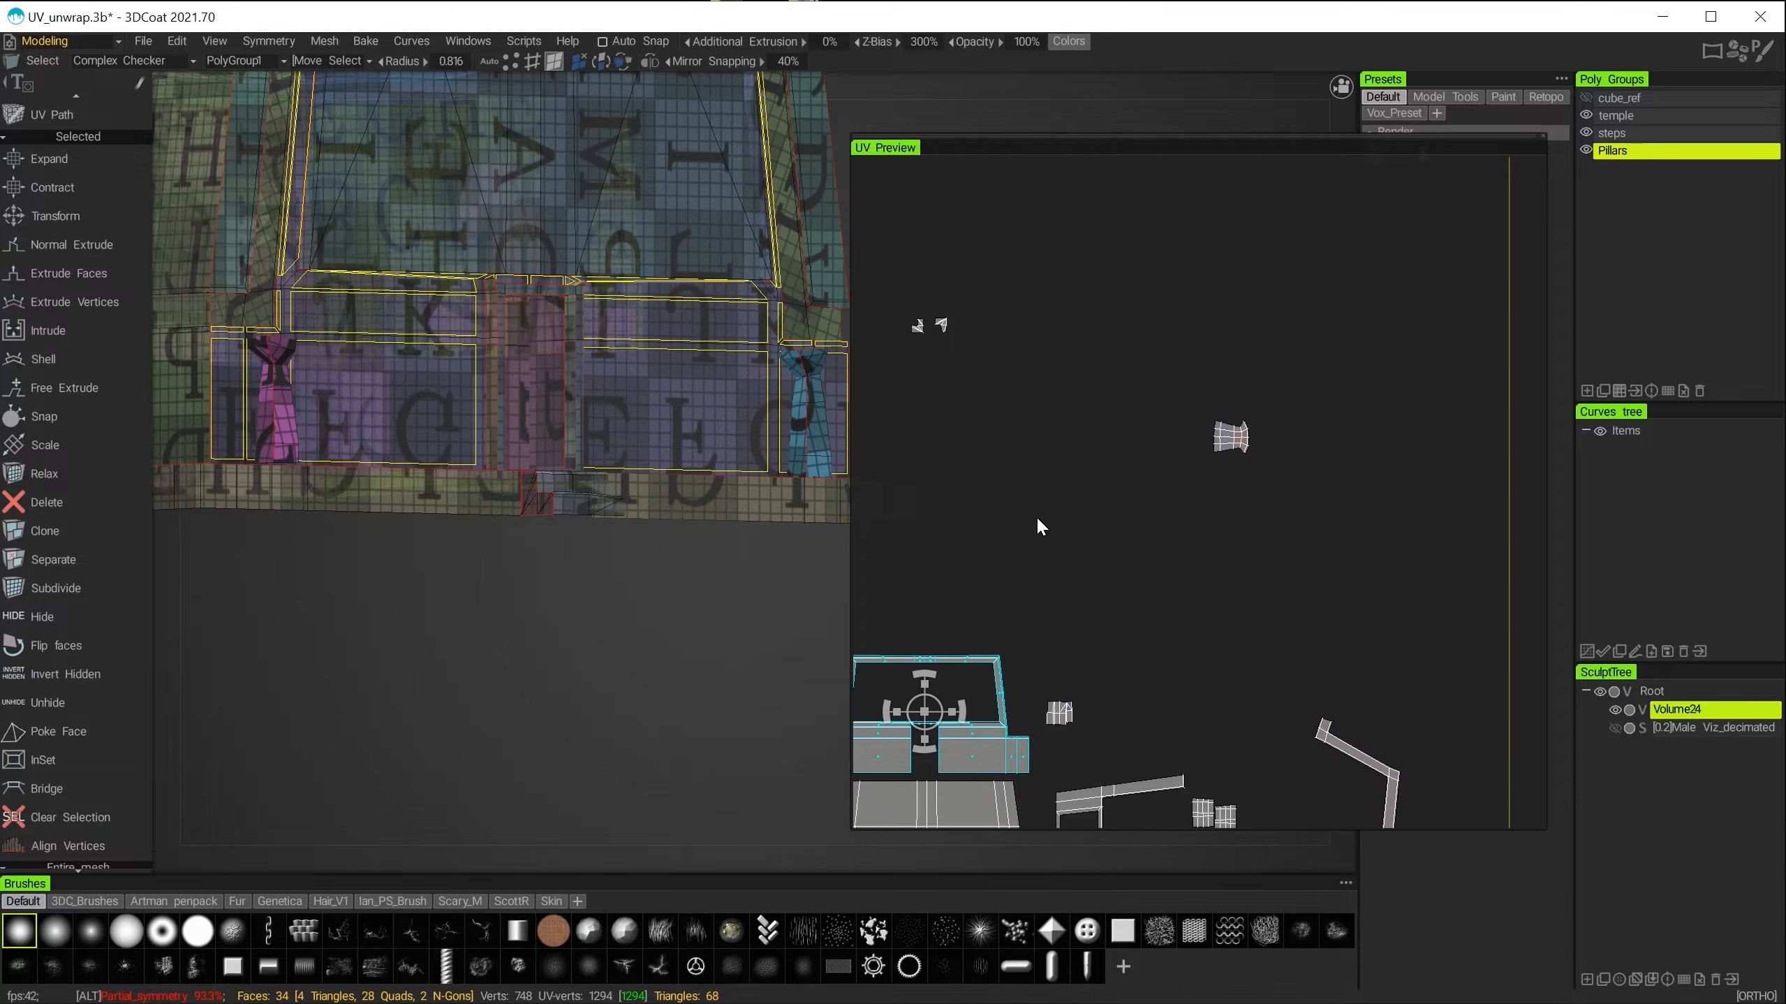
{"action": "left_click", "coordinate": [1231, 436]}
{"action": "left_click_drag", "start_coordinate": [1231, 436], "coordinate": [1116, 693]}
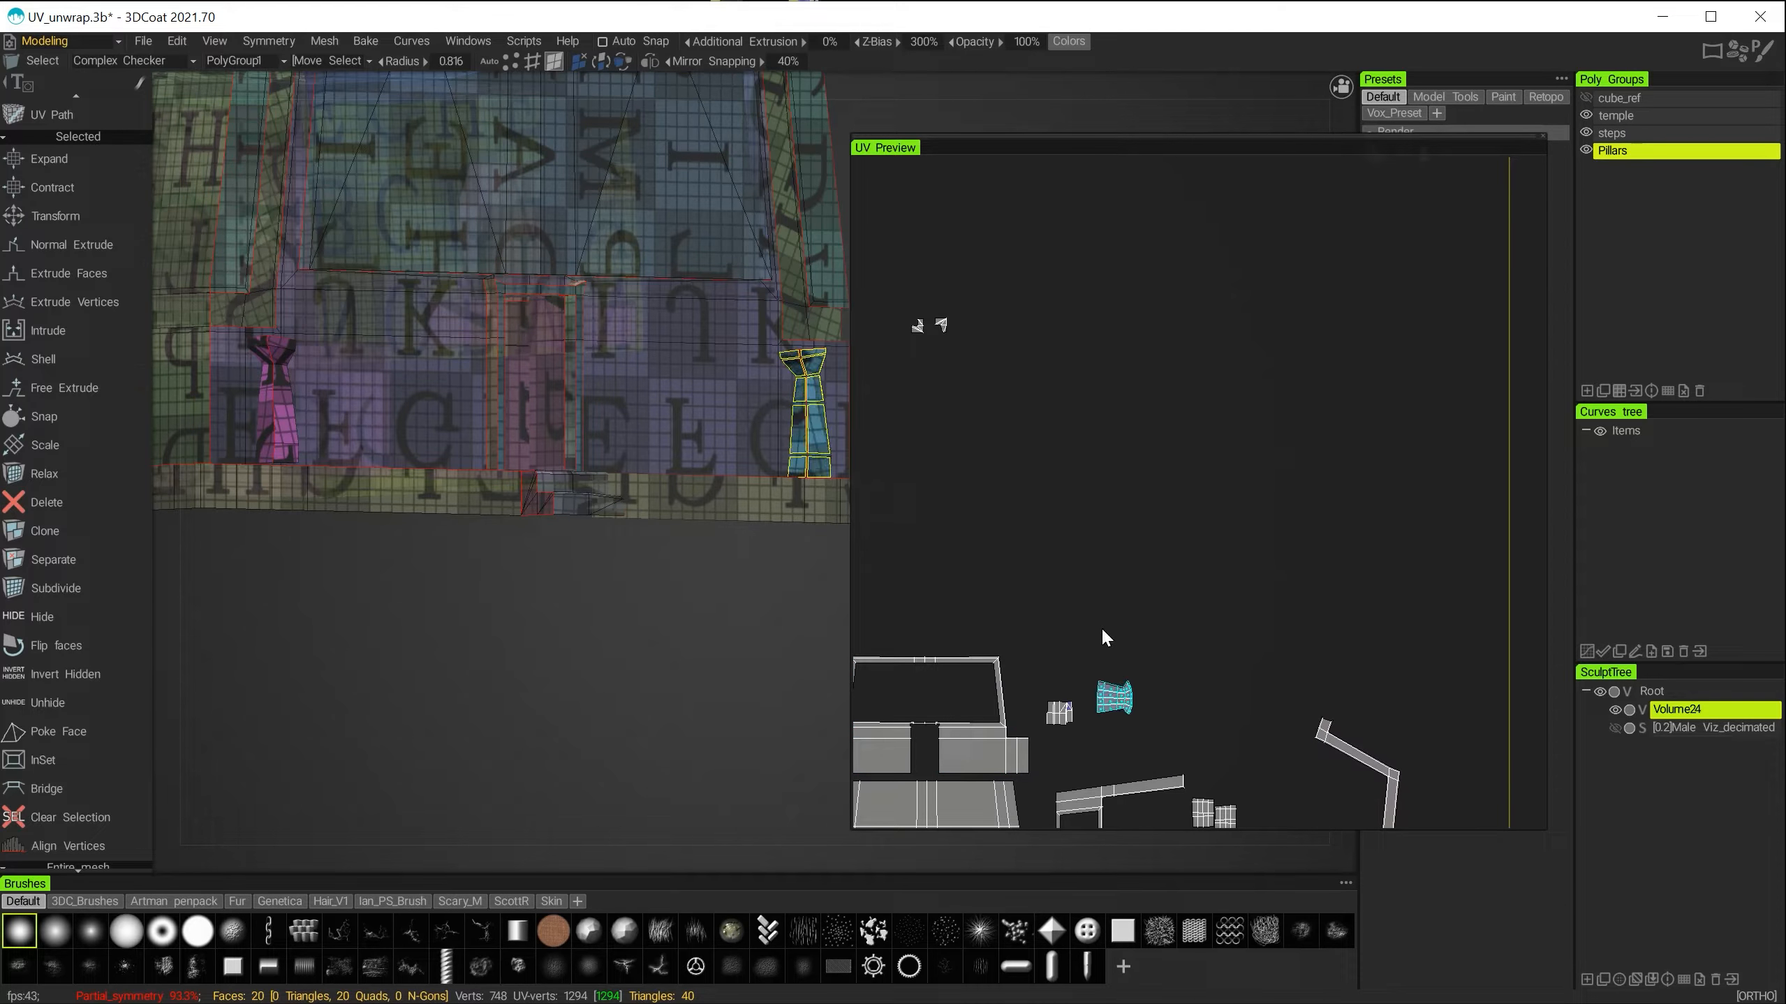
{"action": "left_click_drag", "start_coordinate": [1101, 626], "coordinate": [1096, 492]}
Select both small step-side UV islands and move them down to the area above the facade island.
{"action": "right_click_drag", "start_coordinate": [953, 360], "coordinate": [1027, 374], "text": "alt"}
{"action": "middle_click_drag", "start_coordinate": [1028, 374], "coordinate": [1294, 503], "text": "alt"}
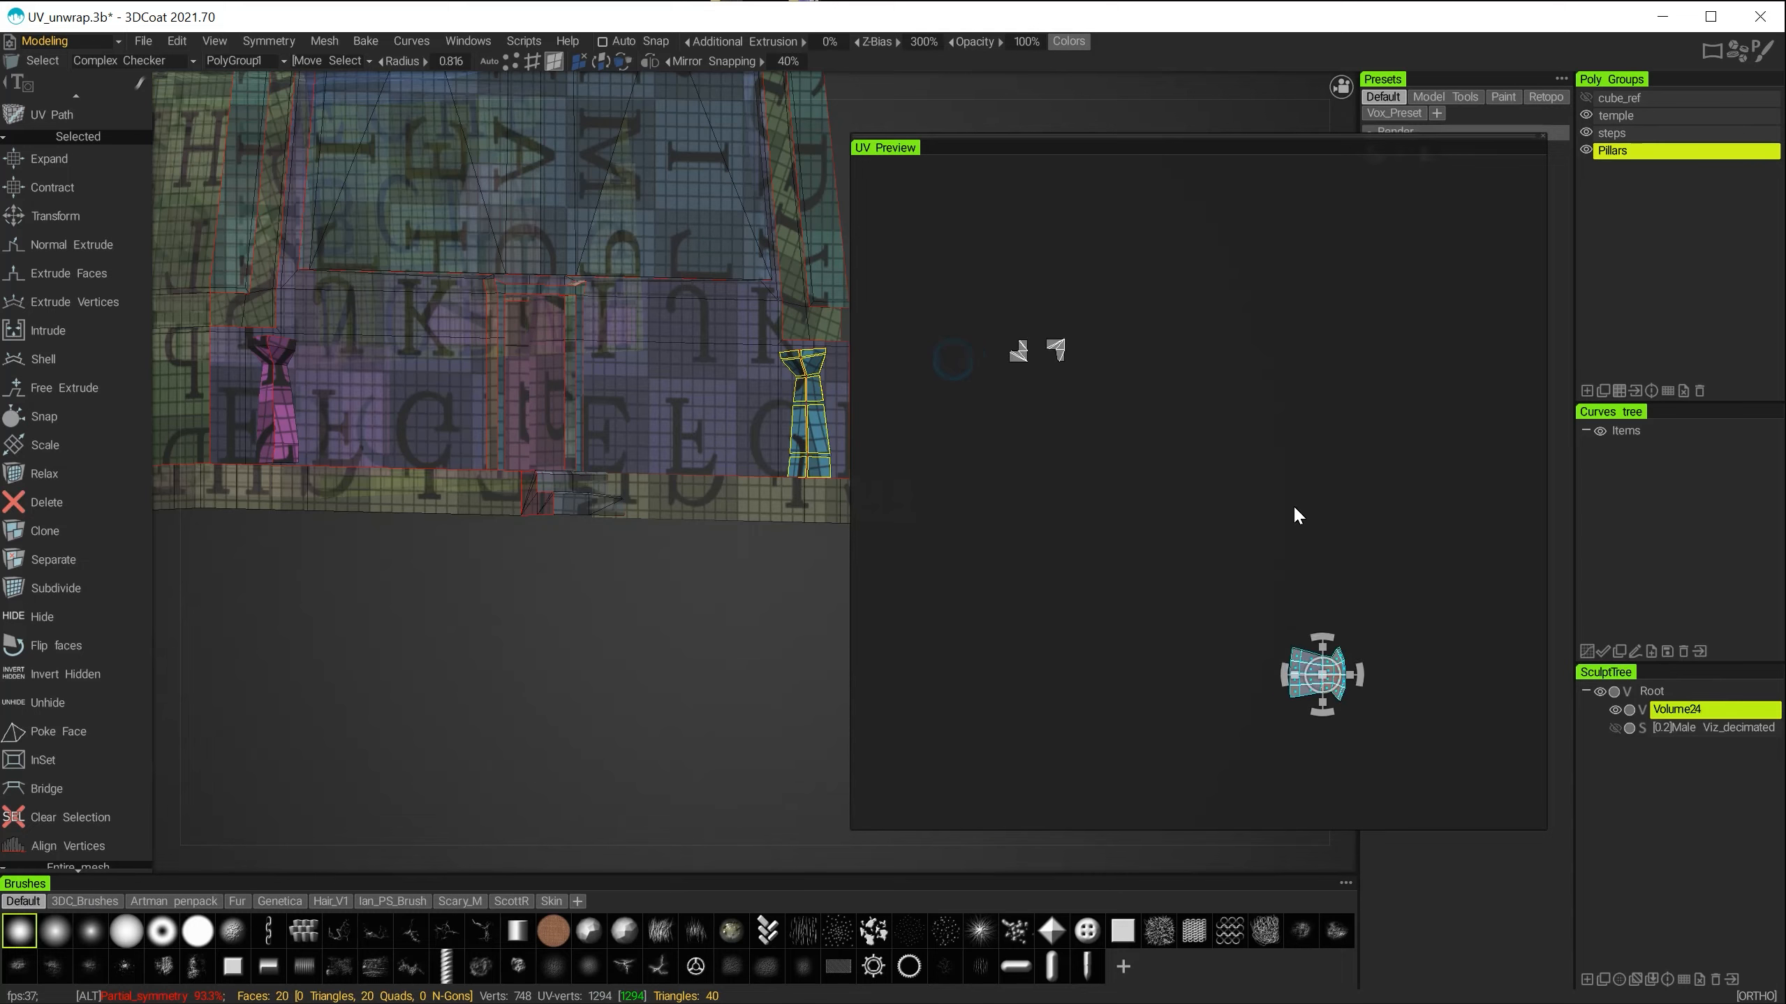
{"action": "left_click", "coordinate": [1076, 401]}
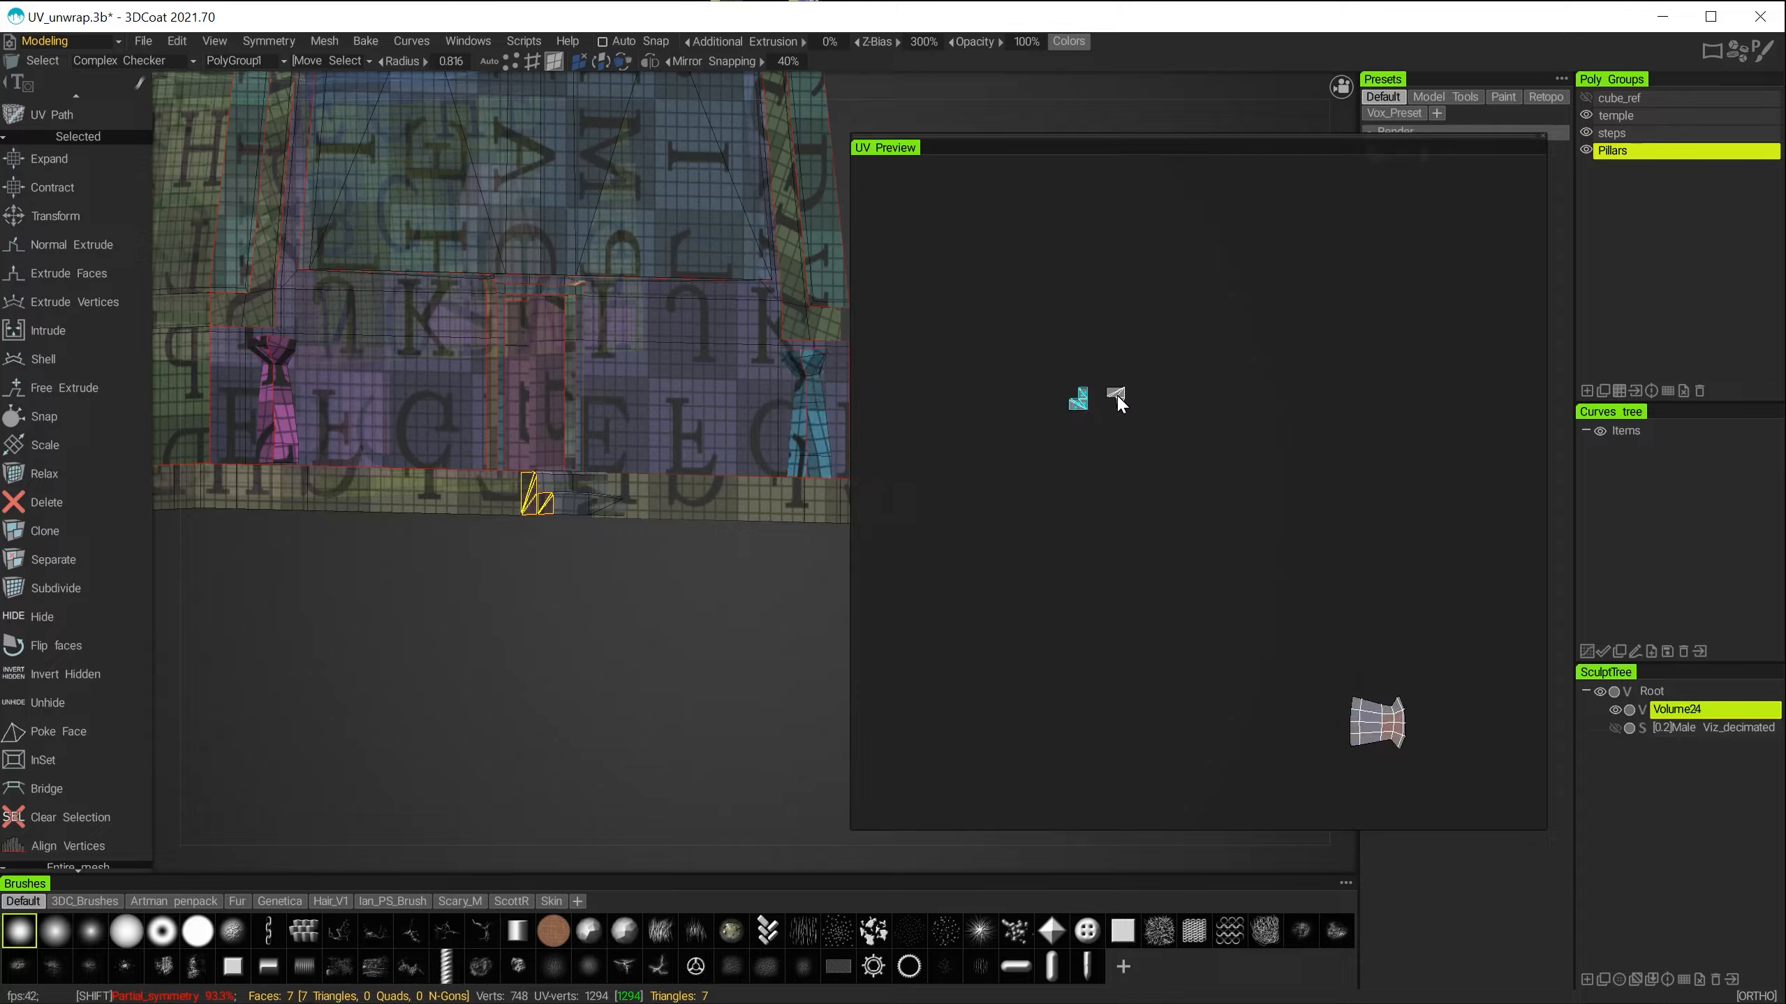
{"action": "left_click", "coordinate": [1117, 397], "text": "shift"}
{"action": "left_click_drag", "start_coordinate": [1095, 391], "coordinate": [1131, 652]}
{"action": "right_click_drag", "start_coordinate": [1124, 631], "coordinate": [1084, 540], "text": "alt"}
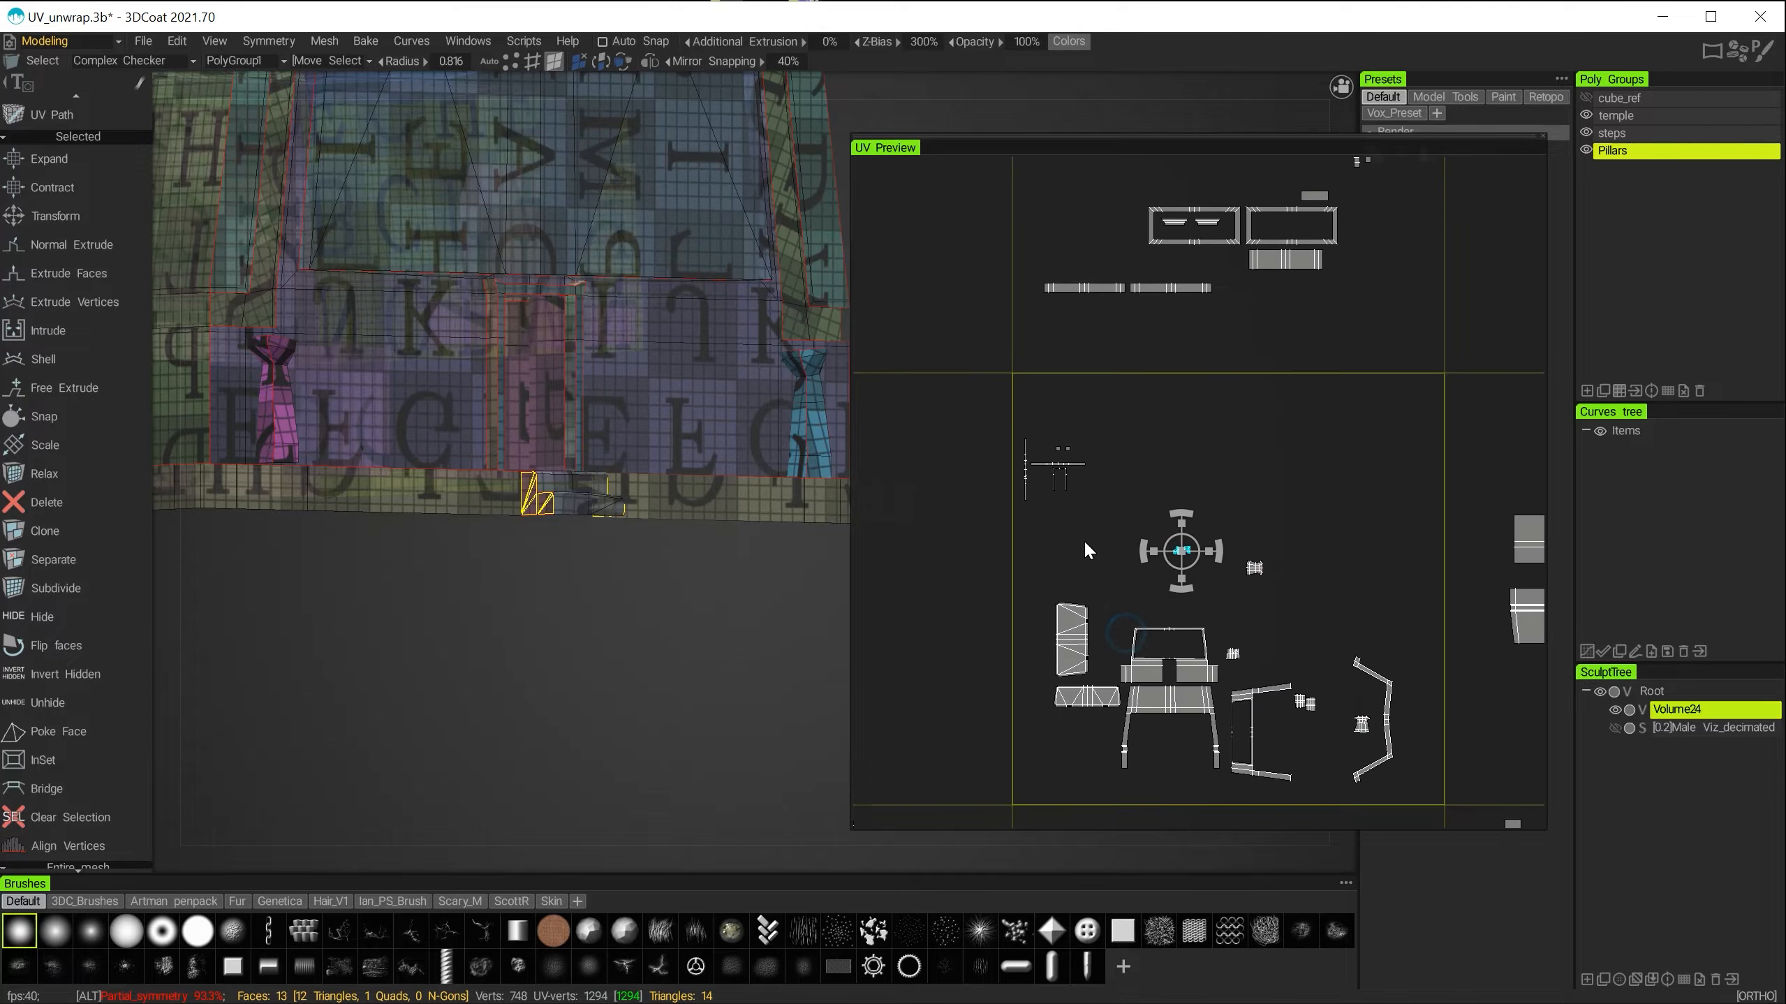
{"action": "middle_click_drag", "start_coordinate": [1084, 540], "coordinate": [1087, 437], "text": "alt"}
{"action": "right_click_drag", "start_coordinate": [1095, 513], "coordinate": [1167, 584], "text": "alt"}
{"action": "middle_click_drag", "start_coordinate": [1116, 492], "coordinate": [1095, 471], "text": "alt"}
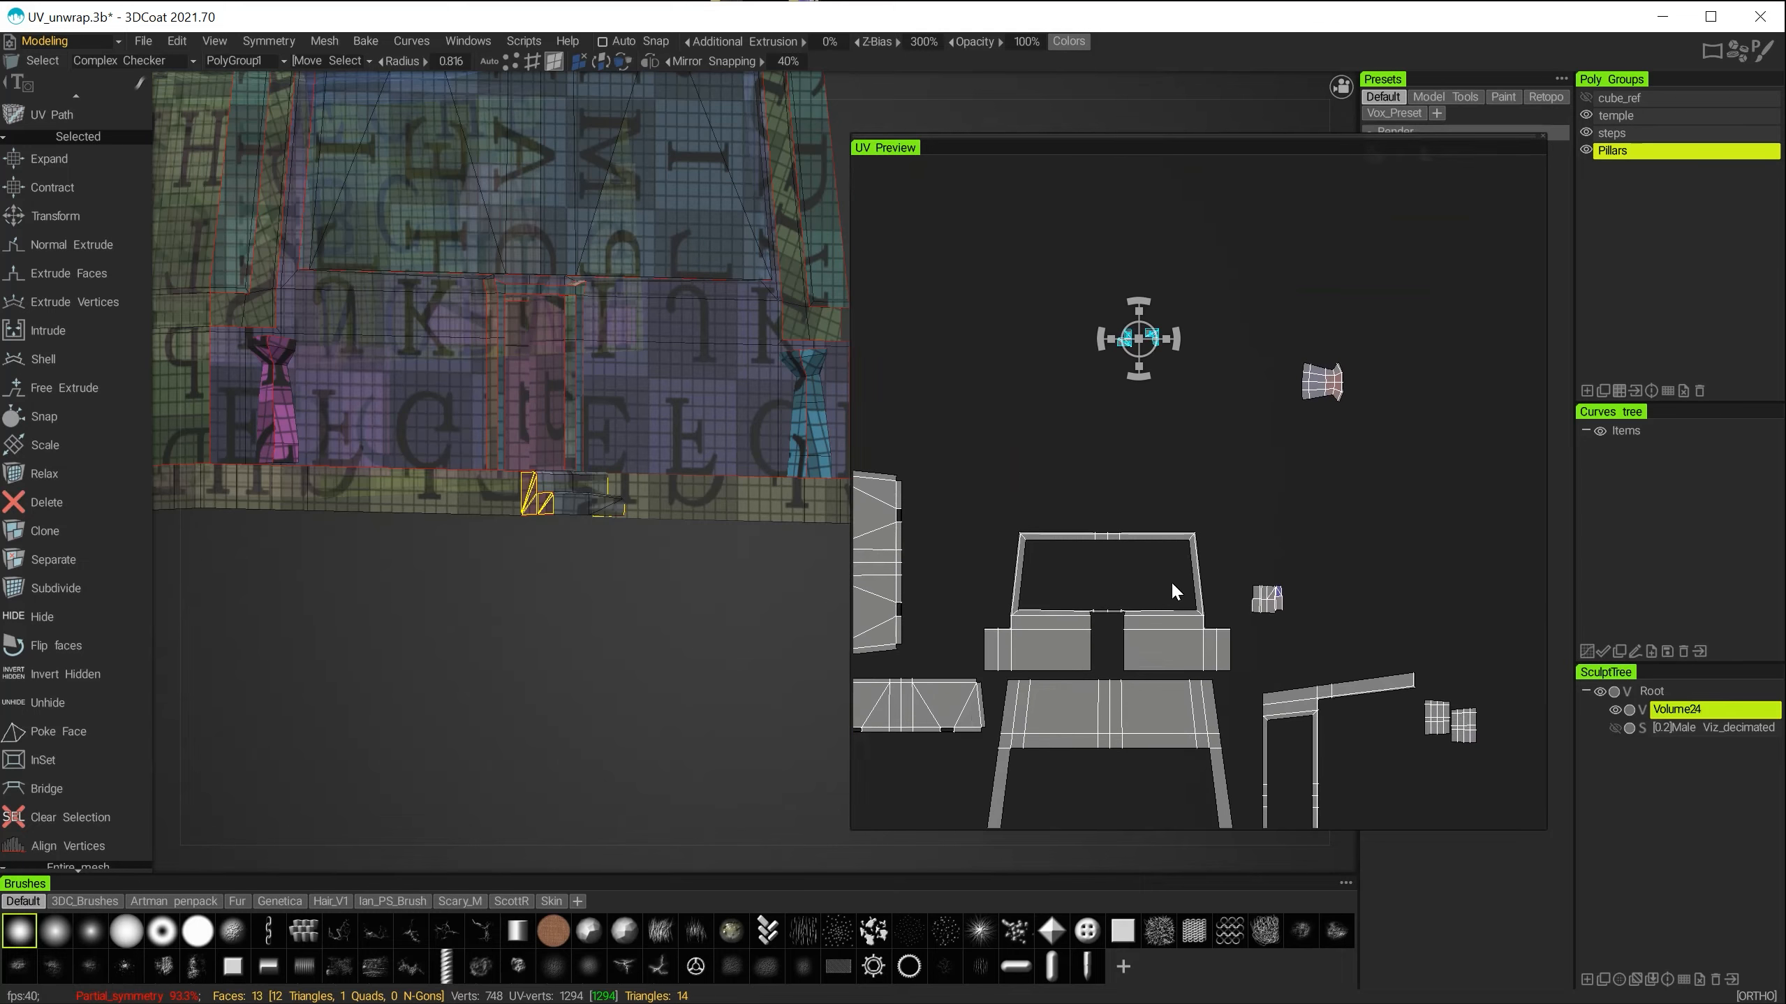
Add the steps' main UV island to the selection and move all the step islands toward the main tile's lower-left corner.
{"action": "left_click", "coordinate": [1263, 605]}
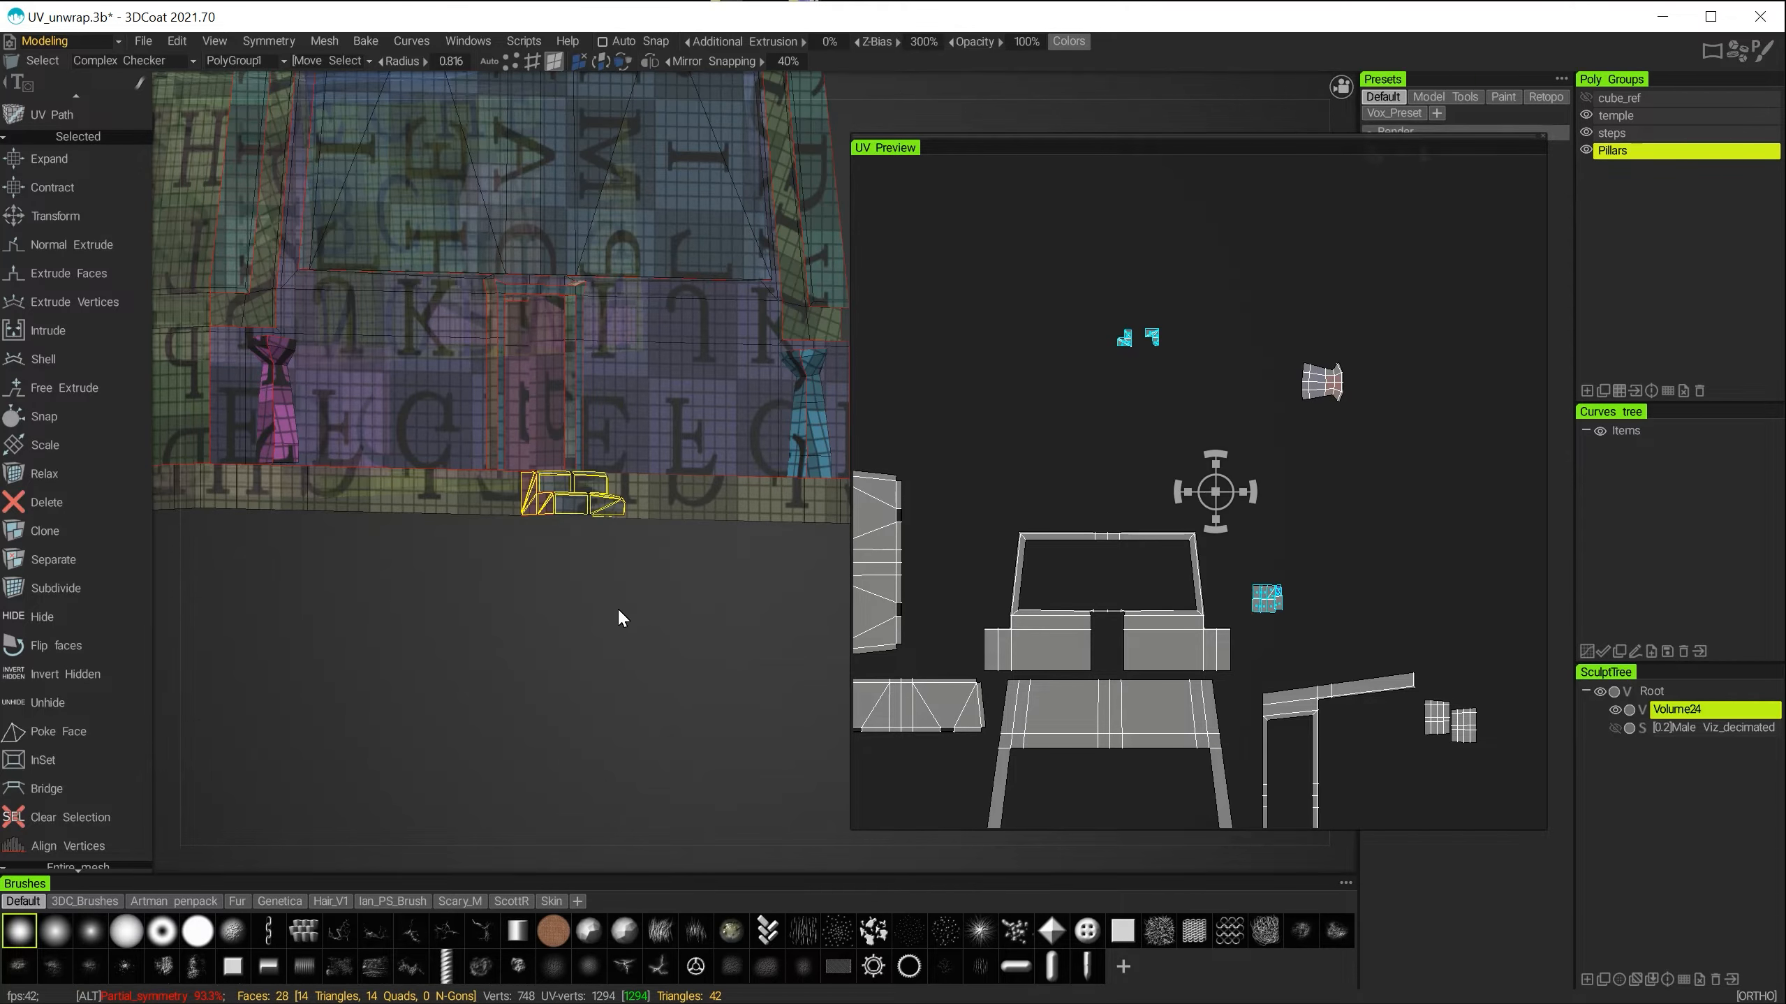
{"action": "left_click_drag", "start_coordinate": [616, 606], "coordinate": [507, 623], "text": "alt"}
{"action": "right_click_drag", "start_coordinate": [507, 624], "coordinate": [523, 623], "text": "alt"}
{"action": "middle_click_drag", "start_coordinate": [523, 623], "coordinate": [615, 604], "text": "alt"}
{"action": "left_click_drag", "start_coordinate": [615, 604], "coordinate": [574, 661], "text": "alt"}
{"action": "middle_click_drag", "start_coordinate": [574, 662], "coordinate": [769, 402], "text": "alt"}
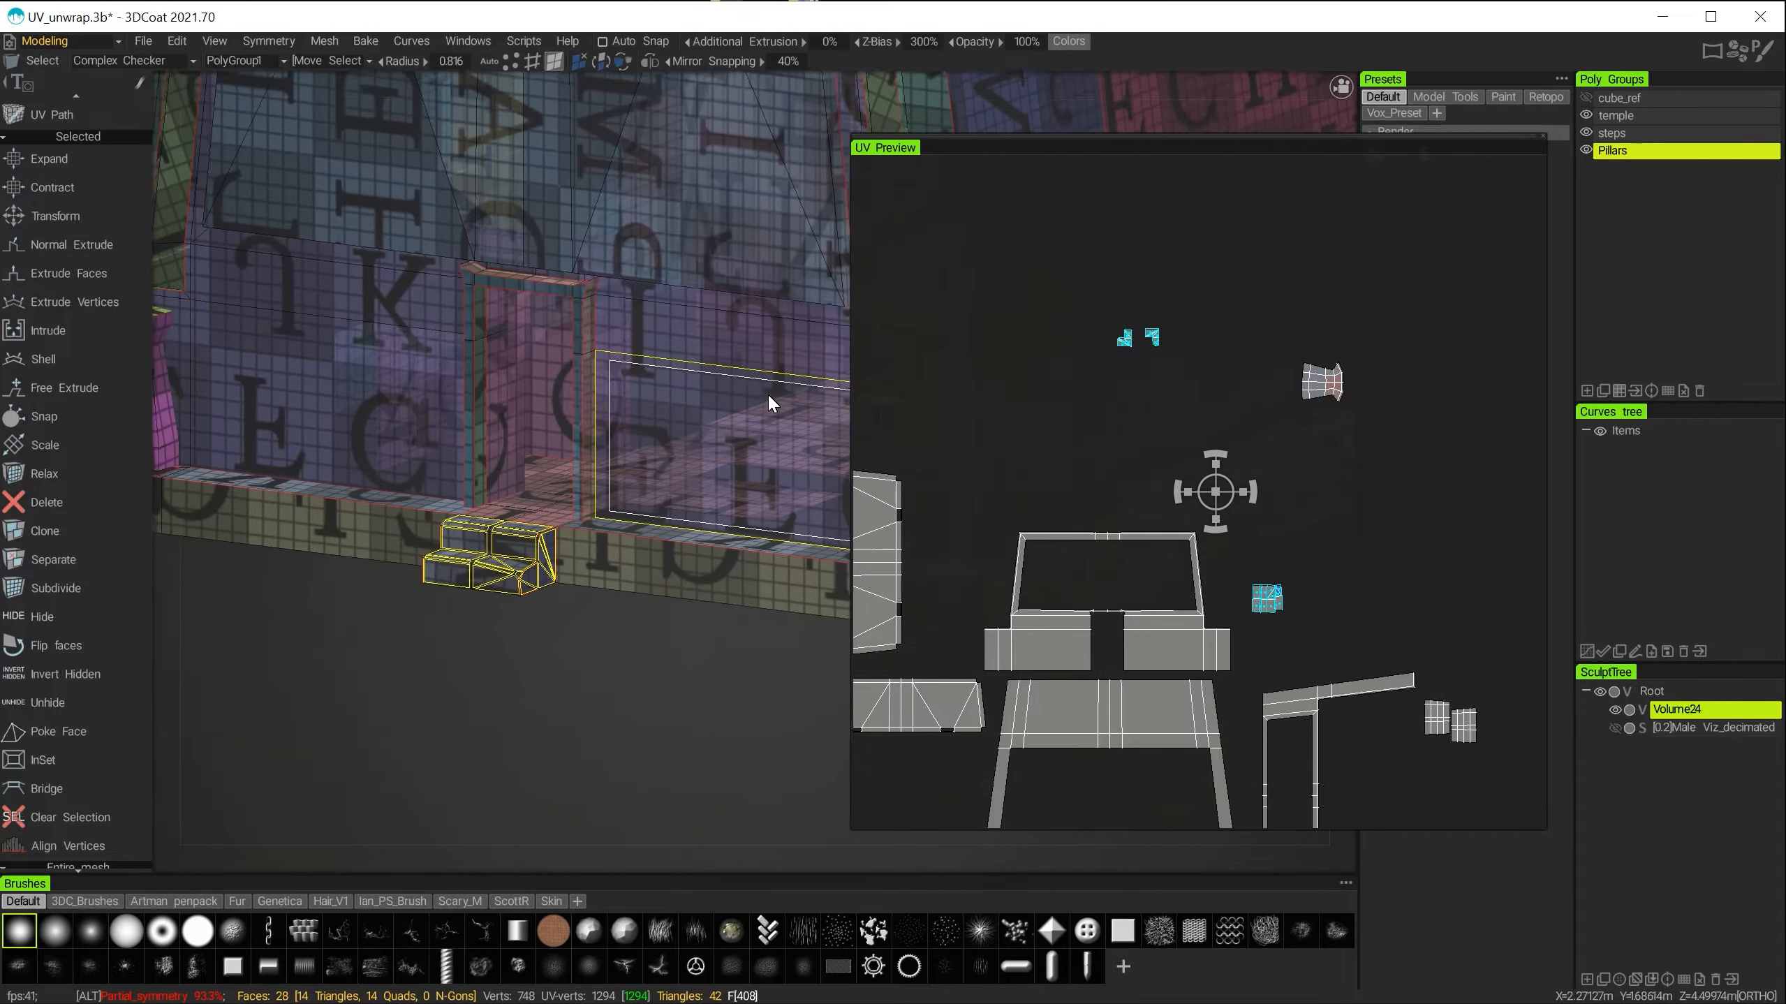
{"action": "left_click_drag", "start_coordinate": [473, 632], "coordinate": [496, 648], "text": "alt"}
{"action": "right_click_drag", "start_coordinate": [496, 648], "coordinate": [581, 736], "text": "alt"}
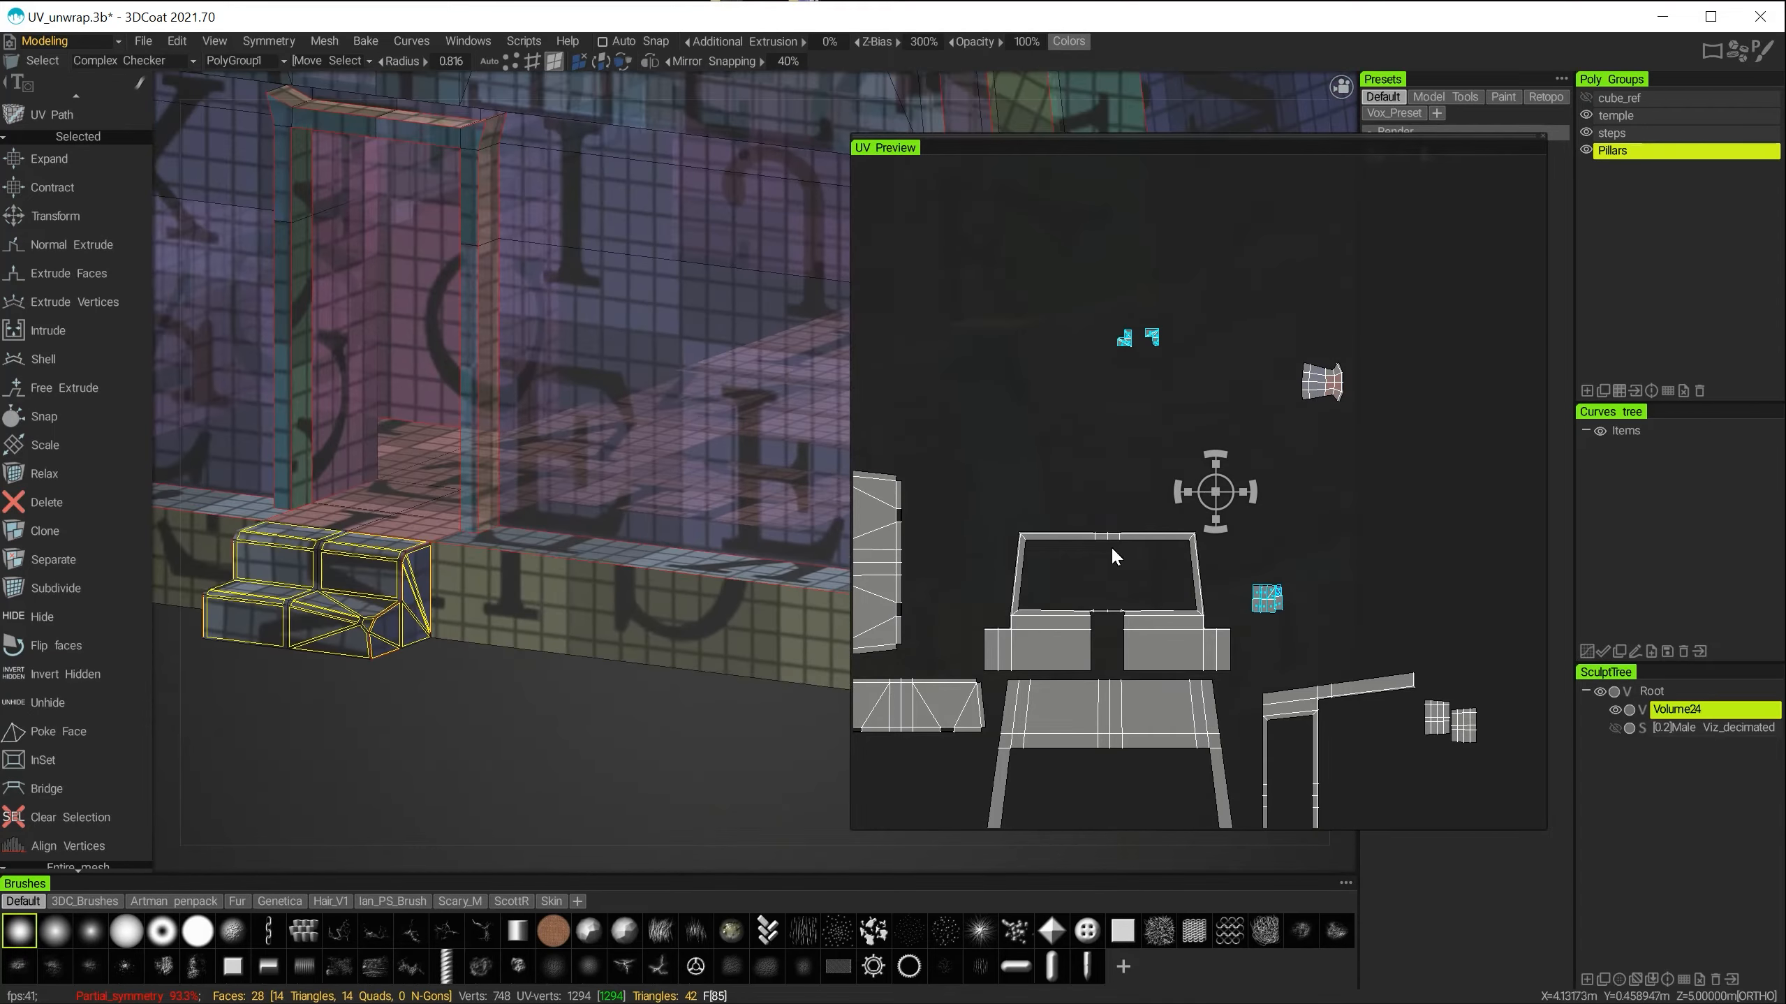
{"action": "left_click_drag", "start_coordinate": [1211, 480], "coordinate": [1195, 405]}
{"action": "right_click_drag", "start_coordinate": [1209, 504], "coordinate": [1198, 455], "text": "alt"}
{"action": "middle_click_drag", "start_coordinate": [1205, 450], "coordinate": [1227, 425], "text": "alt"}
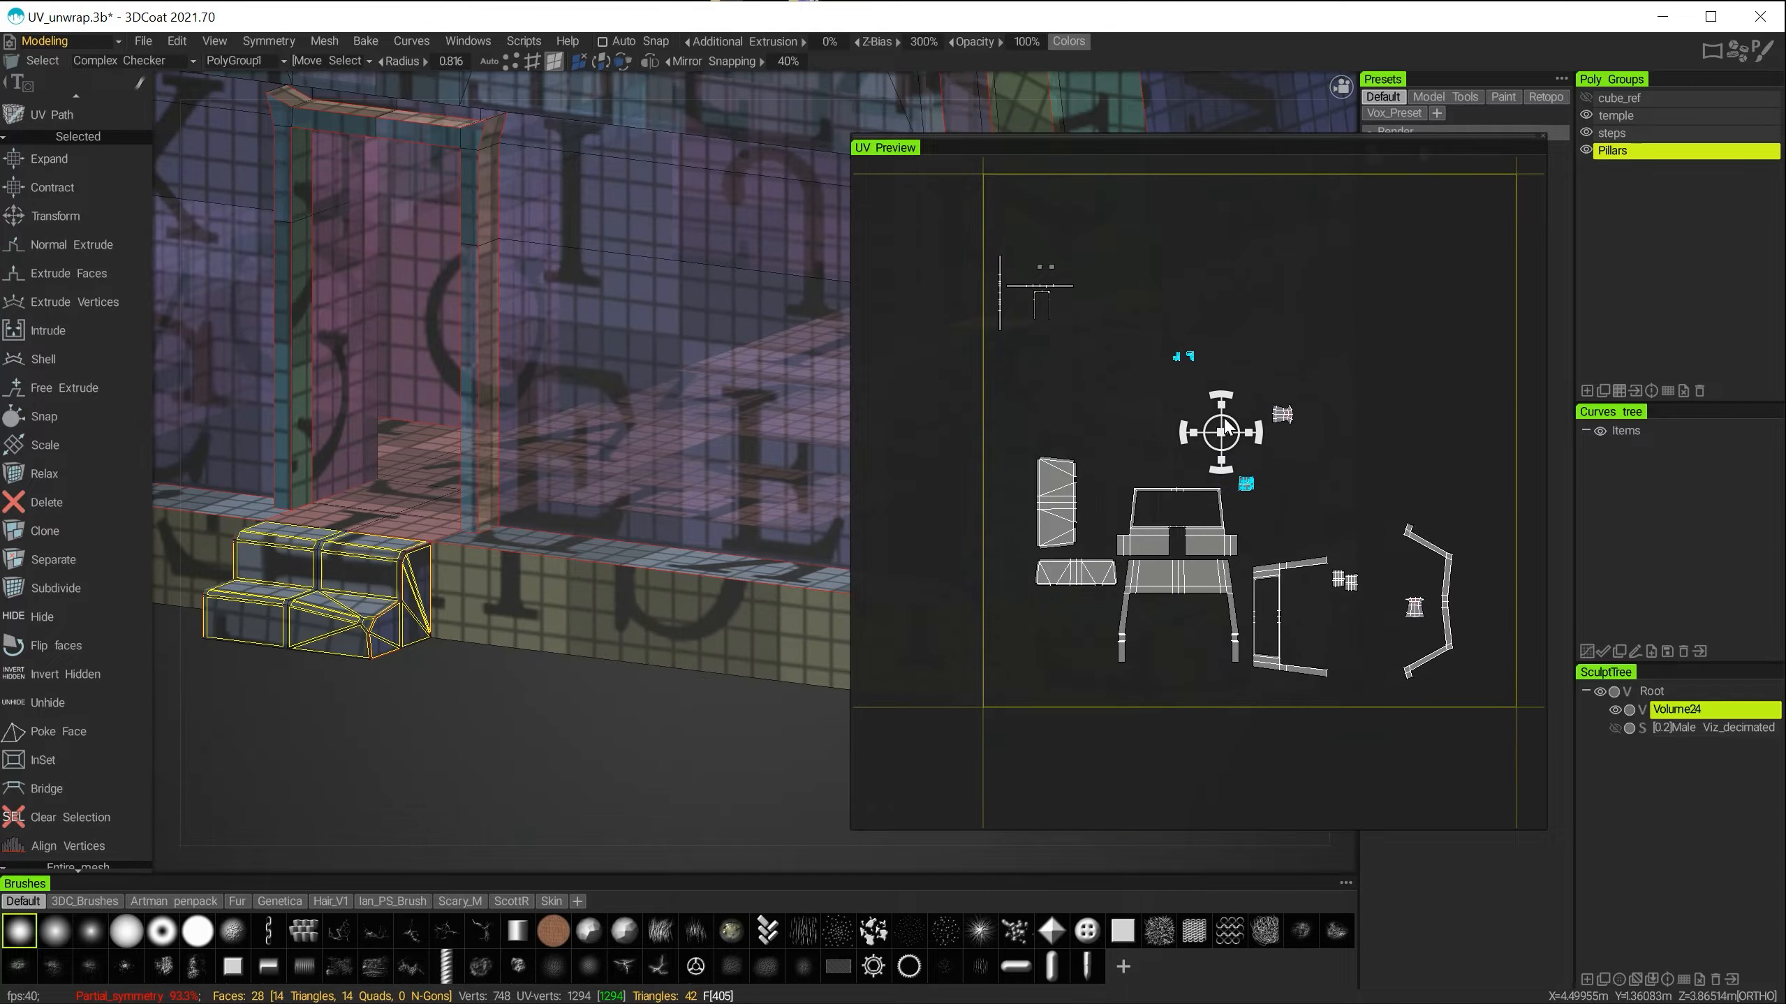
{"action": "left_click_drag", "start_coordinate": [1226, 419], "coordinate": [1057, 660]}
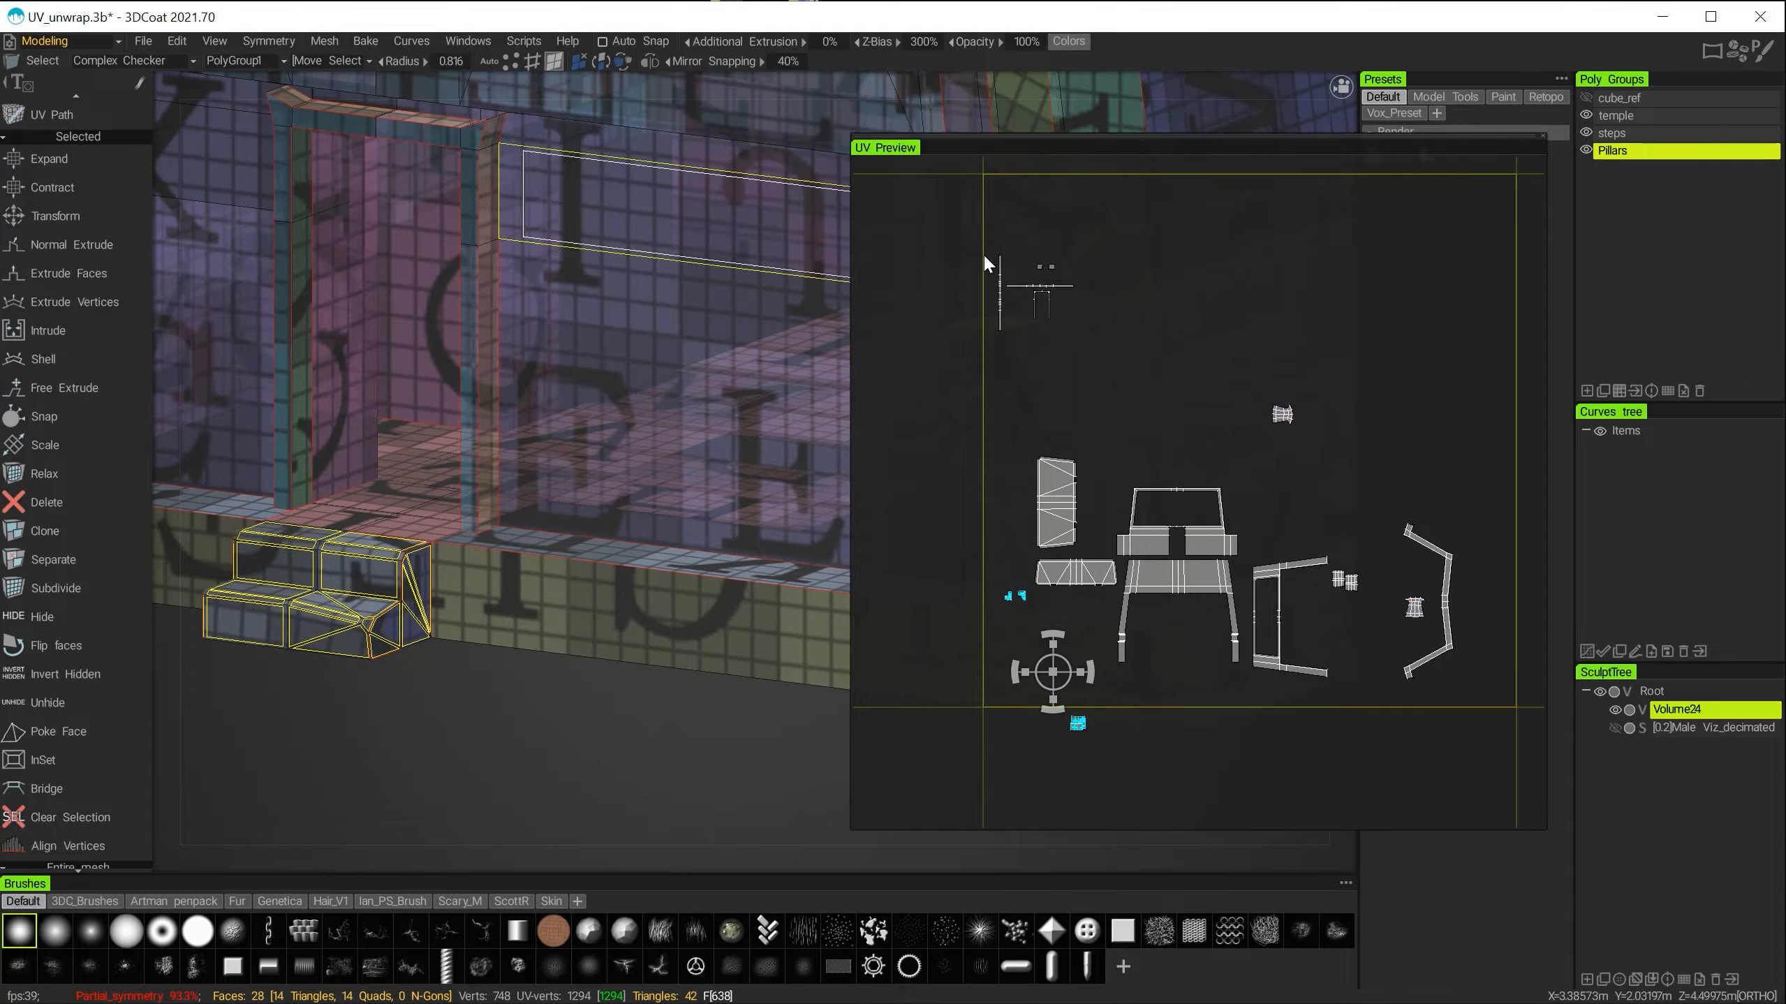
Select only the two step-side UV islands and move them beside the steps' main island at the tile's lower border.
{"action": "middle_click_drag", "start_coordinate": [1066, 582], "coordinate": [1151, 429], "text": "alt"}
{"action": "right_click_drag", "start_coordinate": [1136, 467], "coordinate": [1200, 525], "text": "alt"}
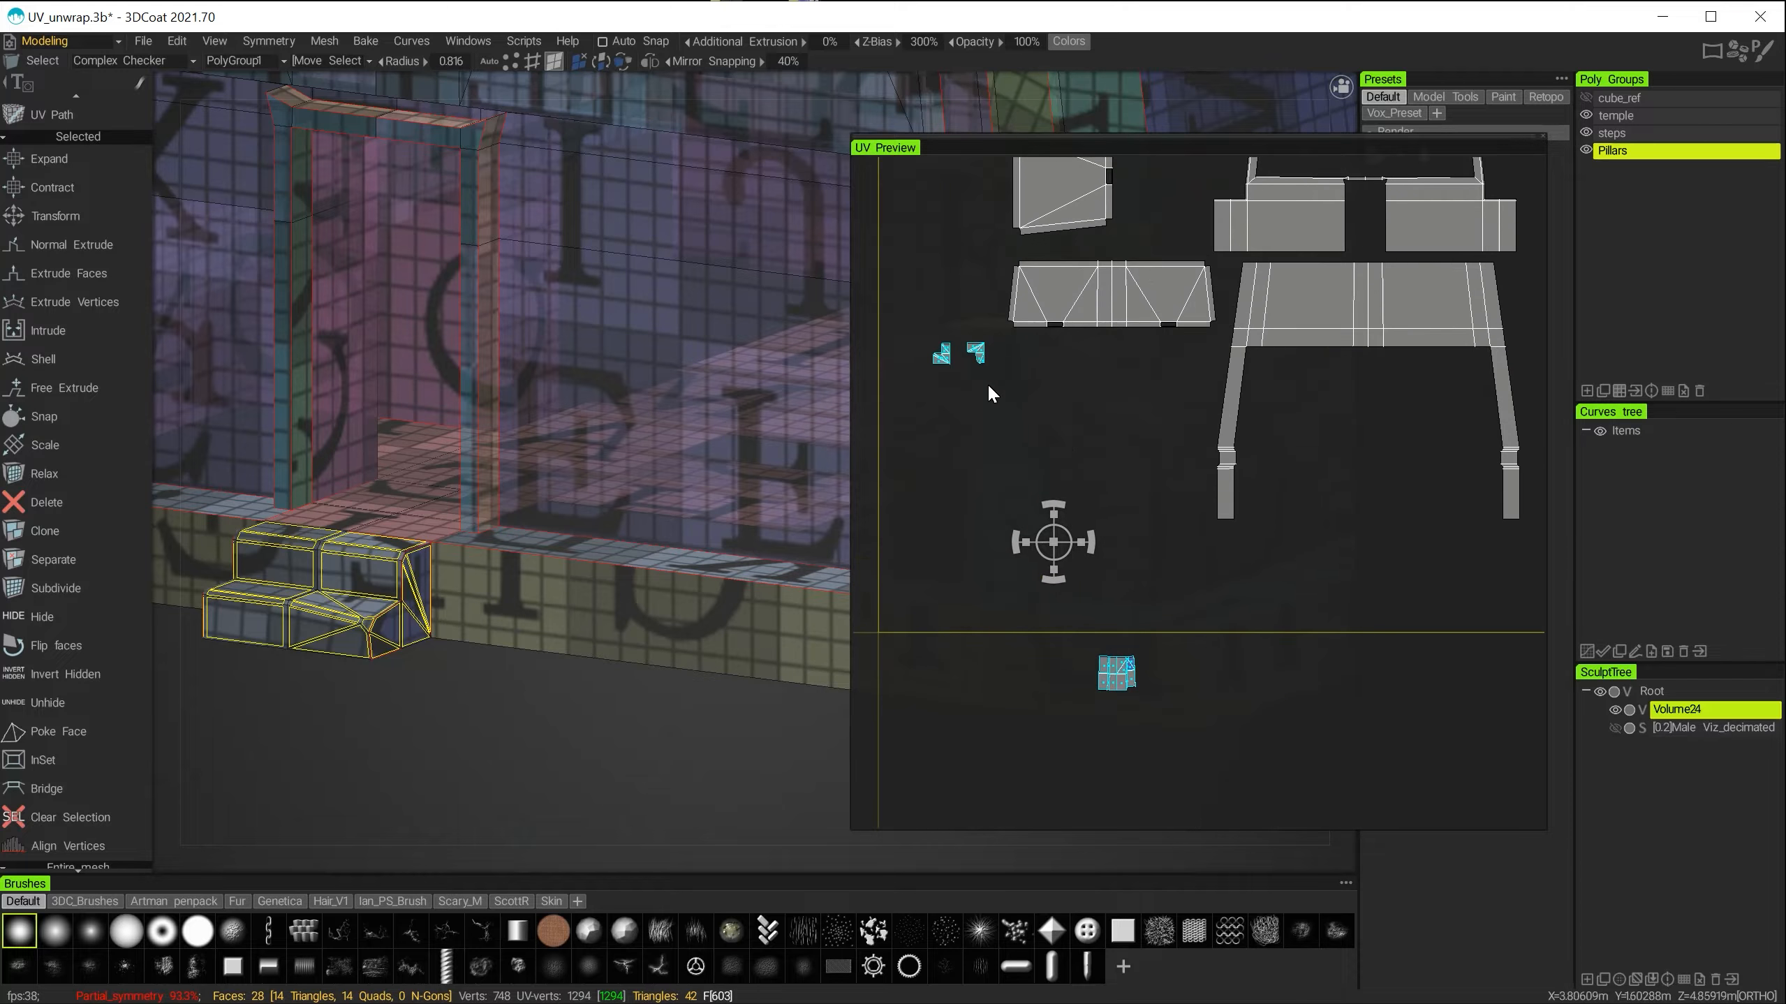
{"action": "left_click", "coordinate": [942, 356]}
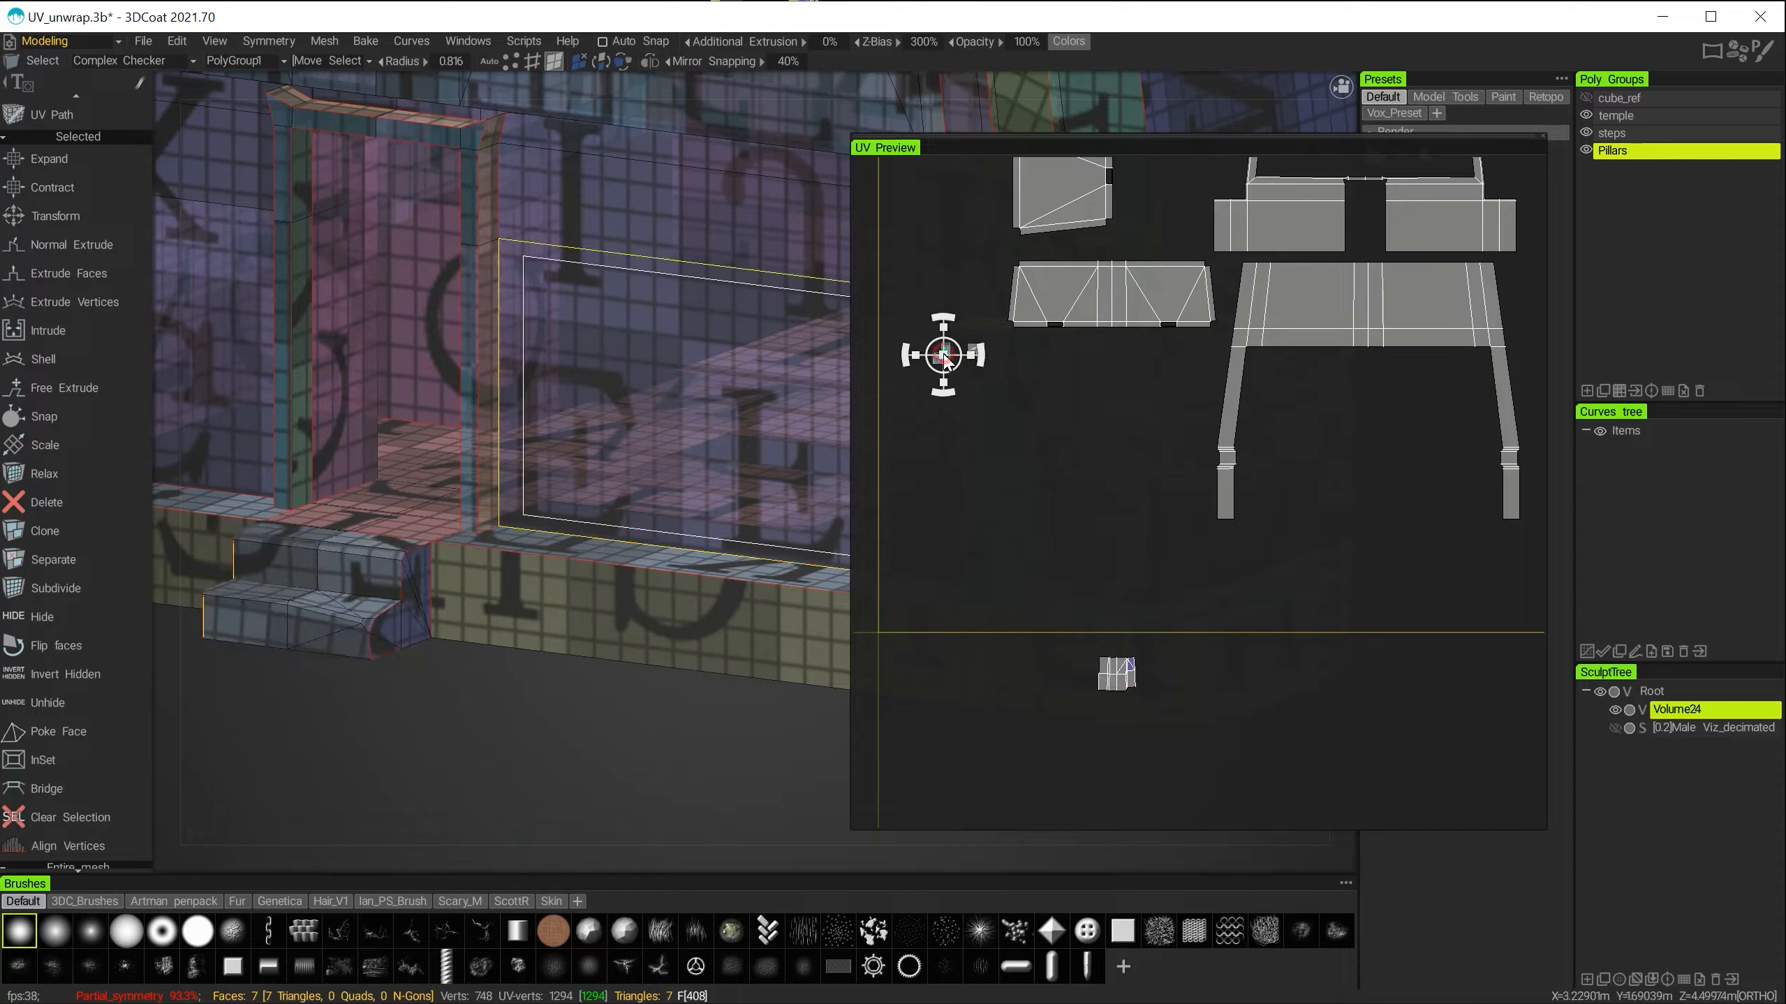
{"action": "left_click", "coordinate": [979, 350], "text": "shift"}
{"action": "left_click_drag", "start_coordinate": [979, 350], "coordinate": [1072, 637]}
{"action": "middle_click_drag", "start_coordinate": [1119, 573], "coordinate": [1103, 450], "text": "alt"}
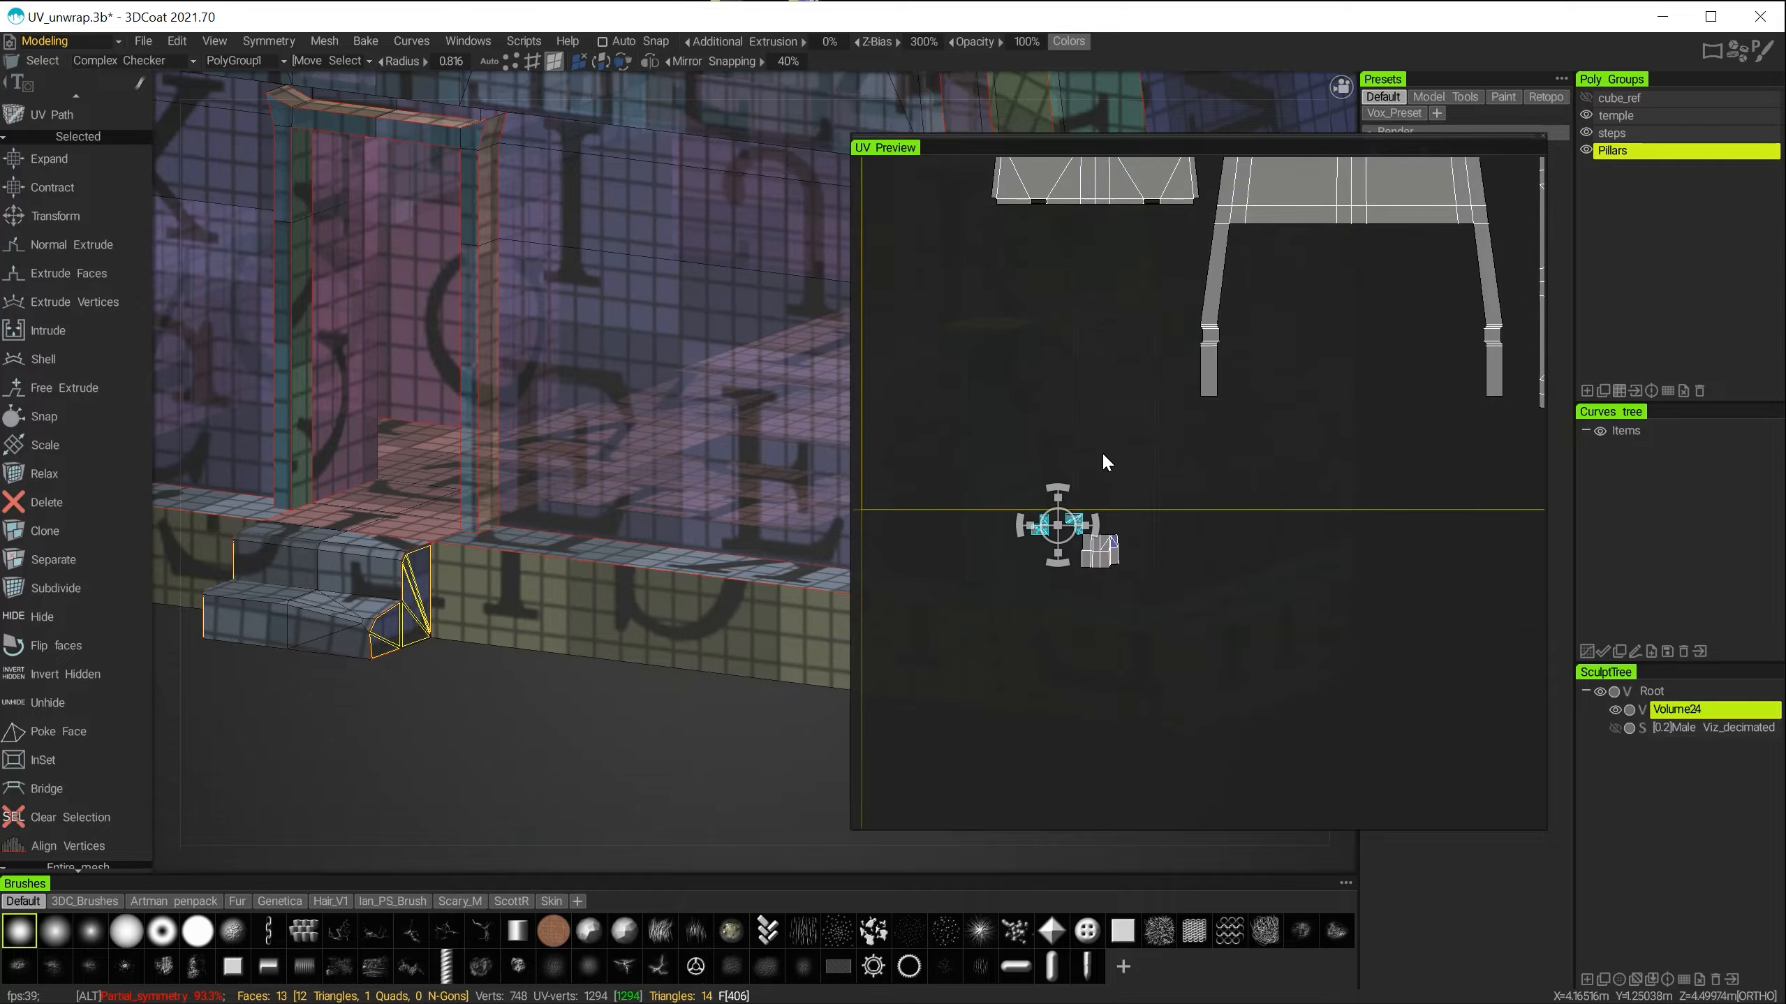
Add the steps' main UV island to the selection and move all three step islands up inside the main tile's lower-left area.
{"action": "left_click", "coordinate": [1103, 562], "text": "shift"}
{"action": "left_click_drag", "start_coordinate": [1086, 541], "coordinate": [1104, 376]}
{"action": "middle_click_drag", "start_coordinate": [1198, 337], "coordinate": [1002, 622], "text": "alt"}
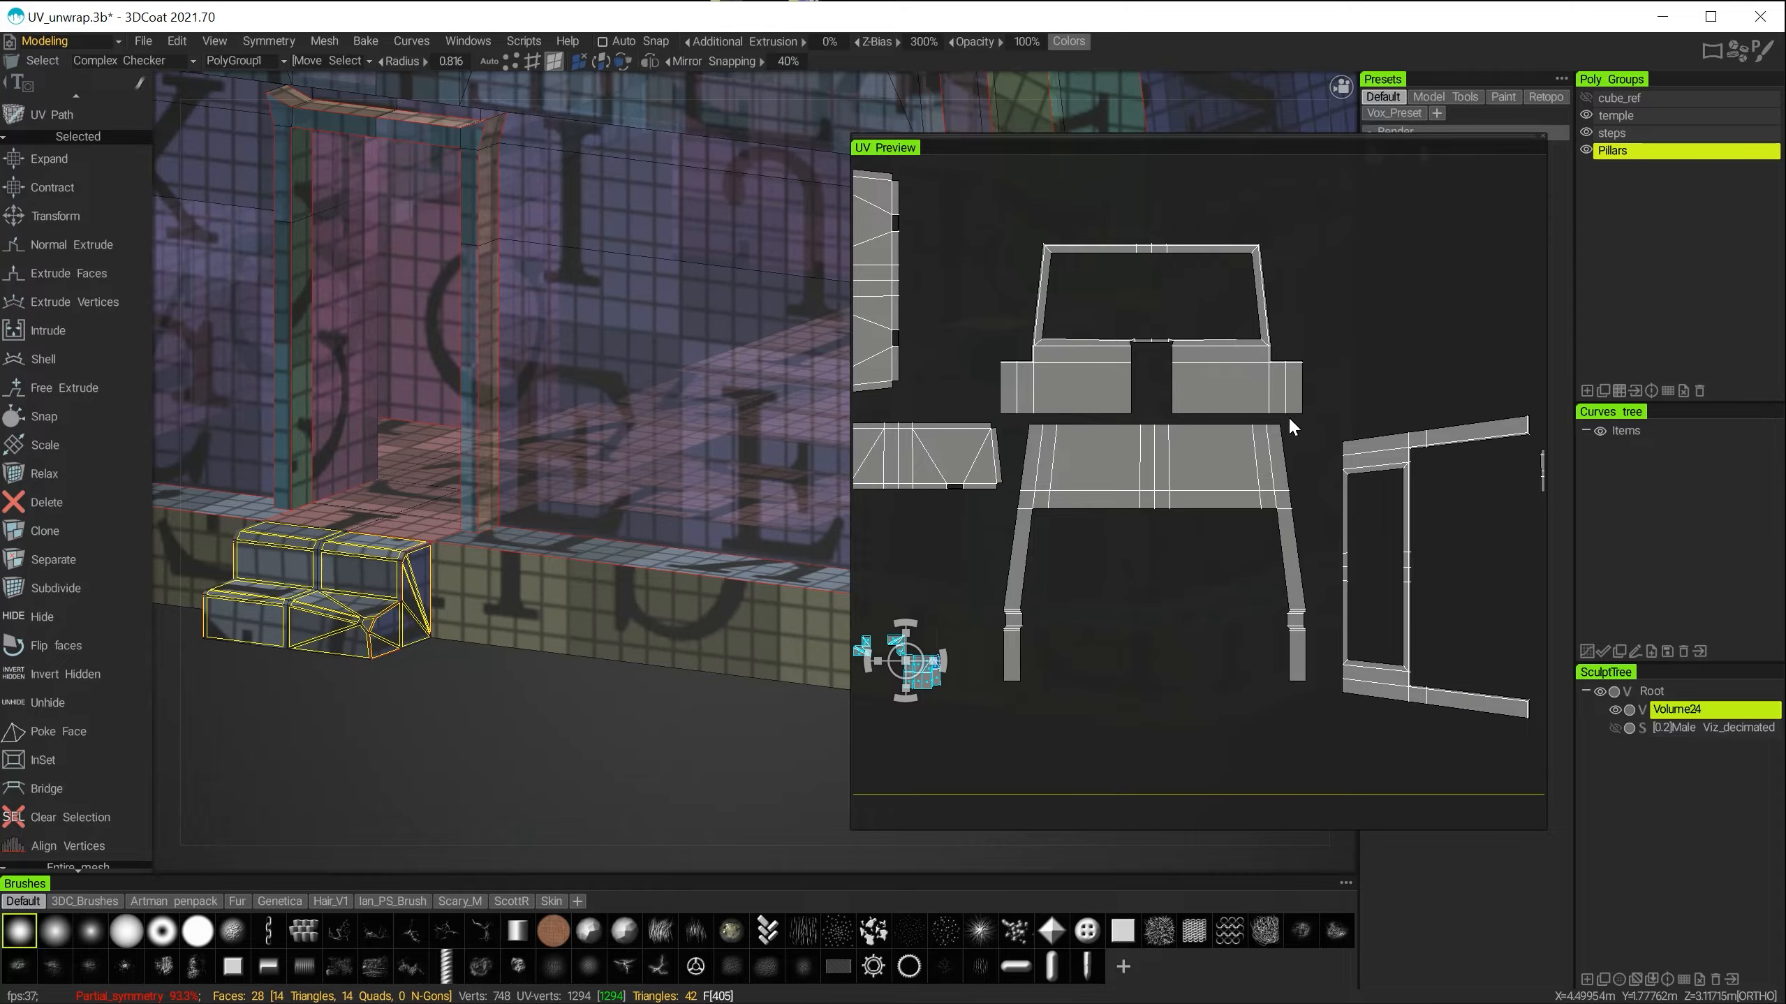
Select the flared pillar's UV island near the tile's lower part and move it up beside the other pillar's island.
{"action": "right_click_drag", "start_coordinate": [1179, 517], "coordinate": [1117, 462], "text": "alt"}
{"action": "middle_click_drag", "start_coordinate": [1107, 473], "coordinate": [965, 574], "text": "alt"}
{"action": "right_click_drag", "start_coordinate": [1153, 557], "coordinate": [1217, 629], "text": "alt"}
{"action": "middle_click_drag", "start_coordinate": [1217, 610], "coordinate": [1233, 488], "text": "alt"}
{"action": "left_click", "coordinate": [1325, 635]}
{"action": "left_click_drag", "start_coordinate": [1324, 615], "coordinate": [1105, 277]}
Select both flared pillar UV islands and move them to the main tile's lower-left corner beside the step islands.
{"action": "left_click", "coordinate": [1083, 270]}
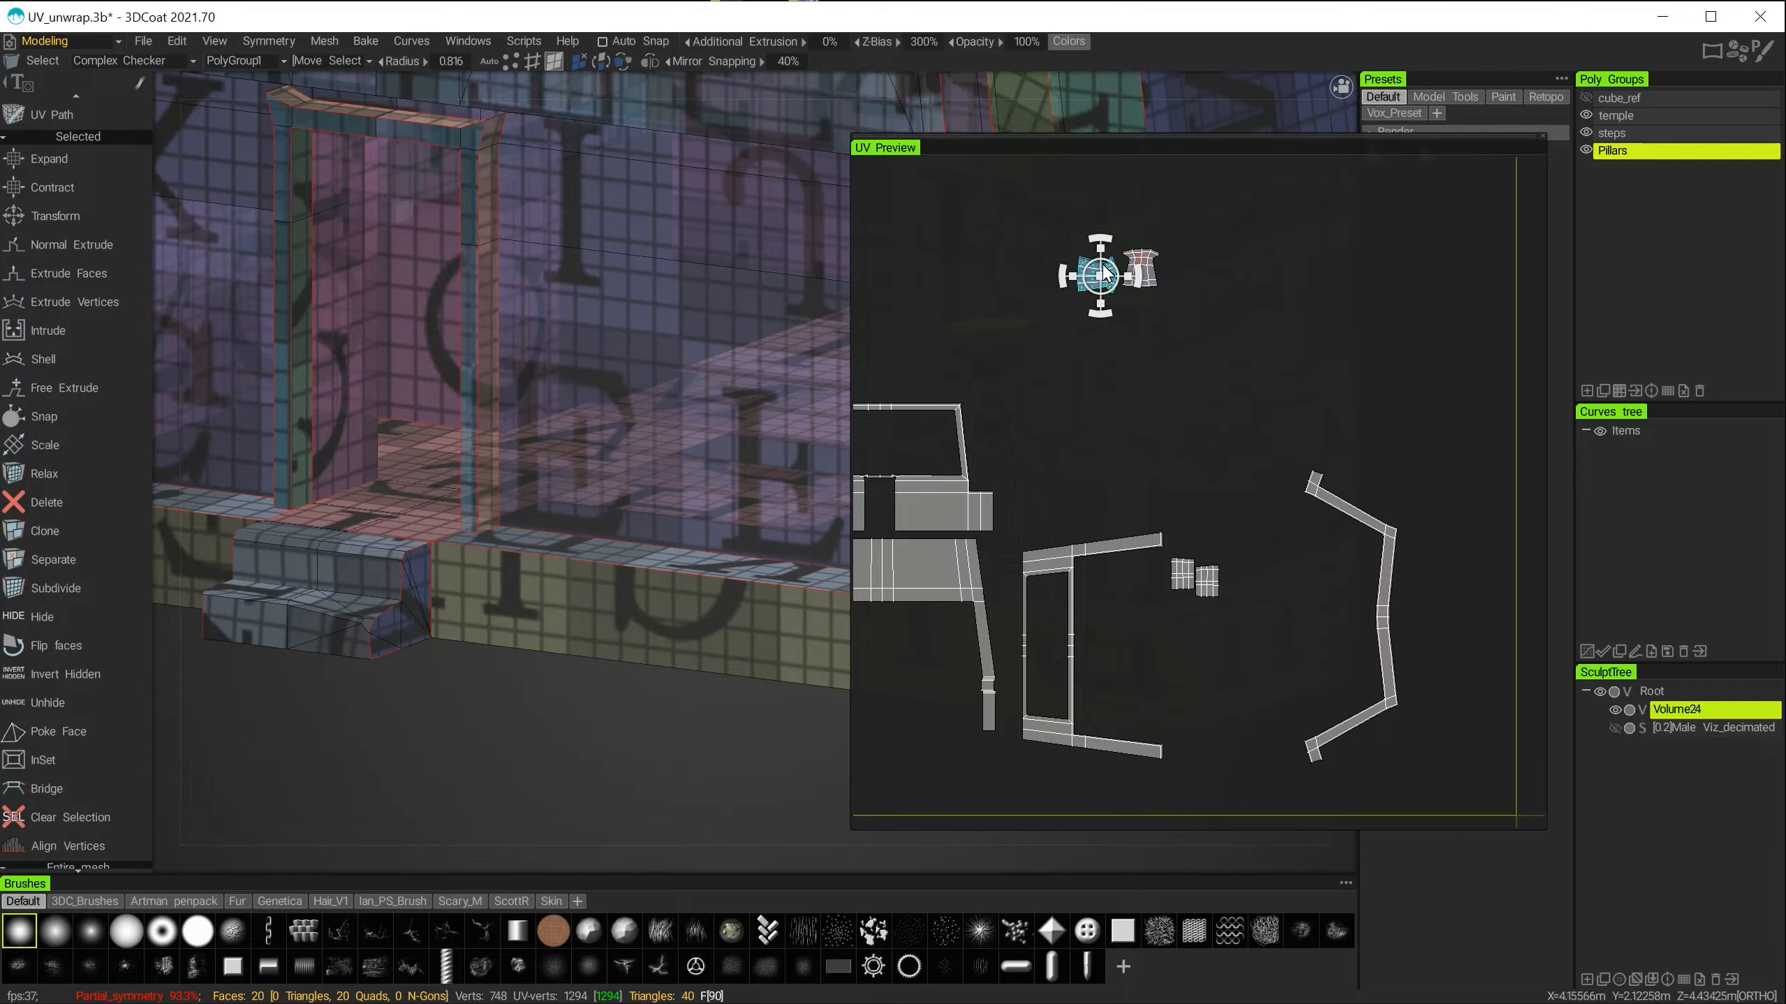
{"action": "left_click", "coordinate": [1140, 270], "text": "shift"}
{"action": "right_click_drag", "start_coordinate": [1118, 393], "coordinate": [1084, 374], "text": "alt"}
{"action": "middle_click_drag", "start_coordinate": [1118, 404], "coordinate": [1284, 430], "text": "alt"}
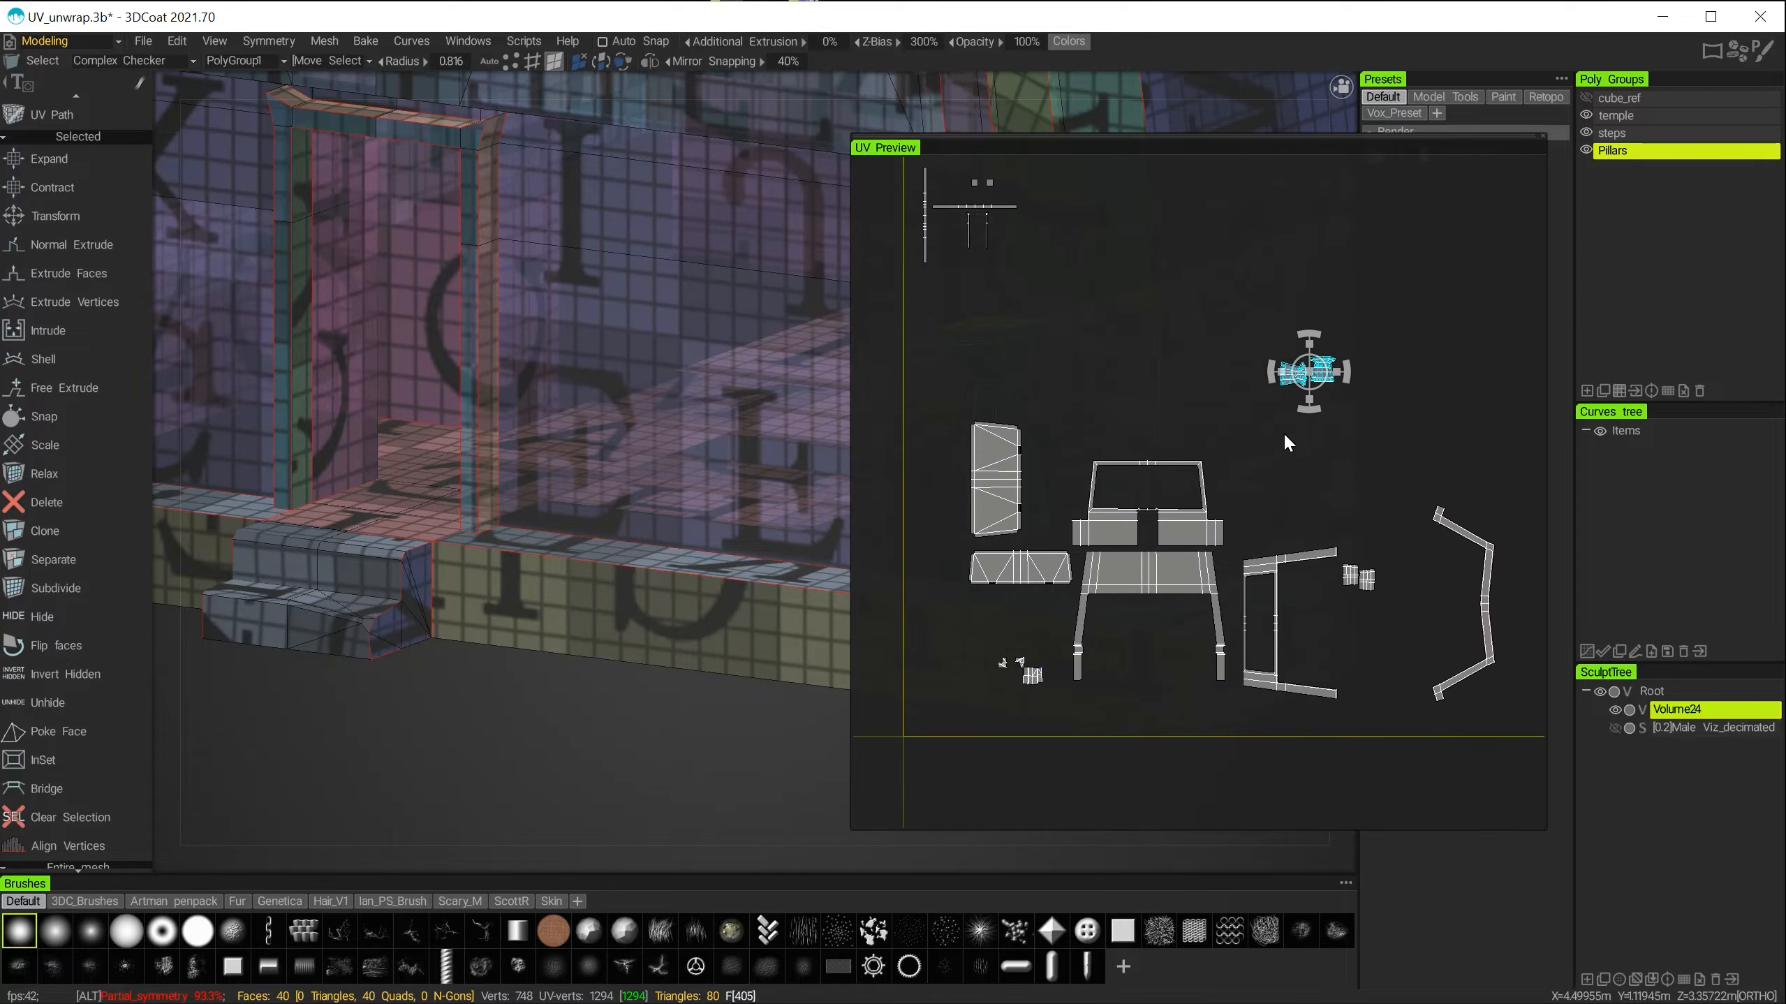
{"action": "left_click_drag", "start_coordinate": [1311, 360], "coordinate": [965, 687]}
Select the two long strips and two small square islands in the tile's upper-left area to identify their parts on the model.
{"action": "middle_click_drag", "start_coordinate": [1200, 502], "coordinate": [1319, 661], "text": "alt"}
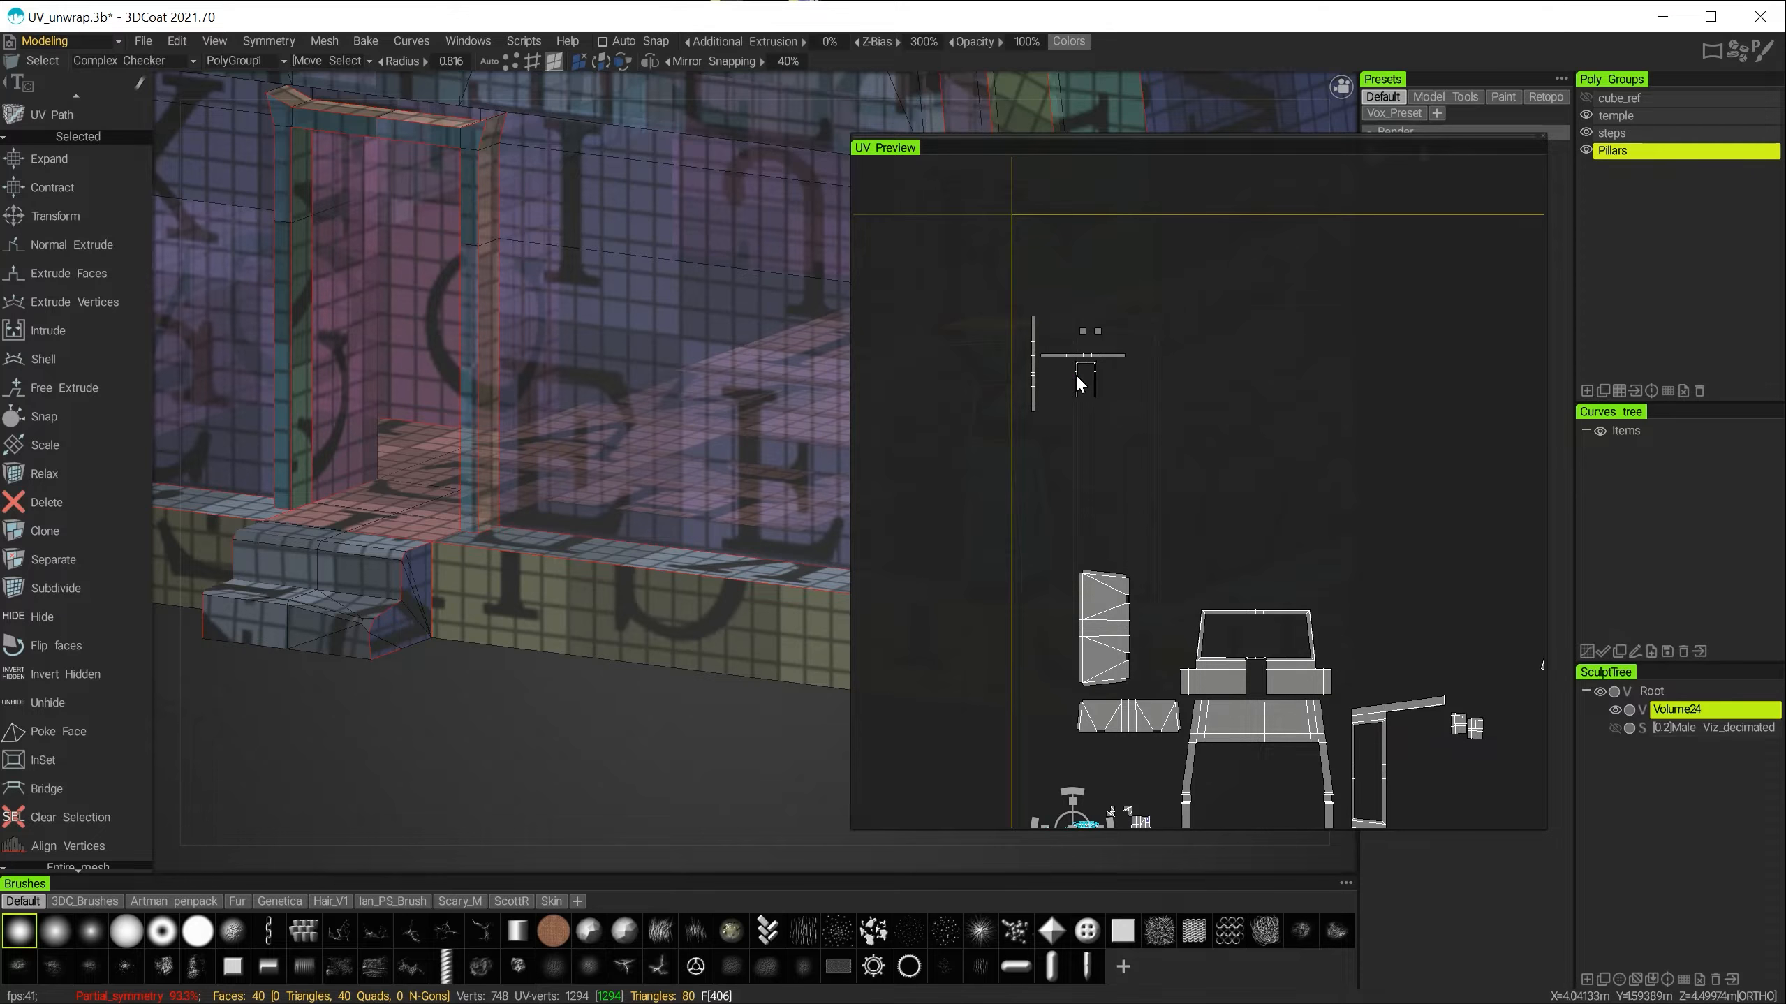
{"action": "right_click_drag", "start_coordinate": [1075, 380], "coordinate": [1202, 642], "text": "alt"}
{"action": "right_click_drag", "start_coordinate": [1139, 482], "coordinate": [1120, 534], "text": "alt"}
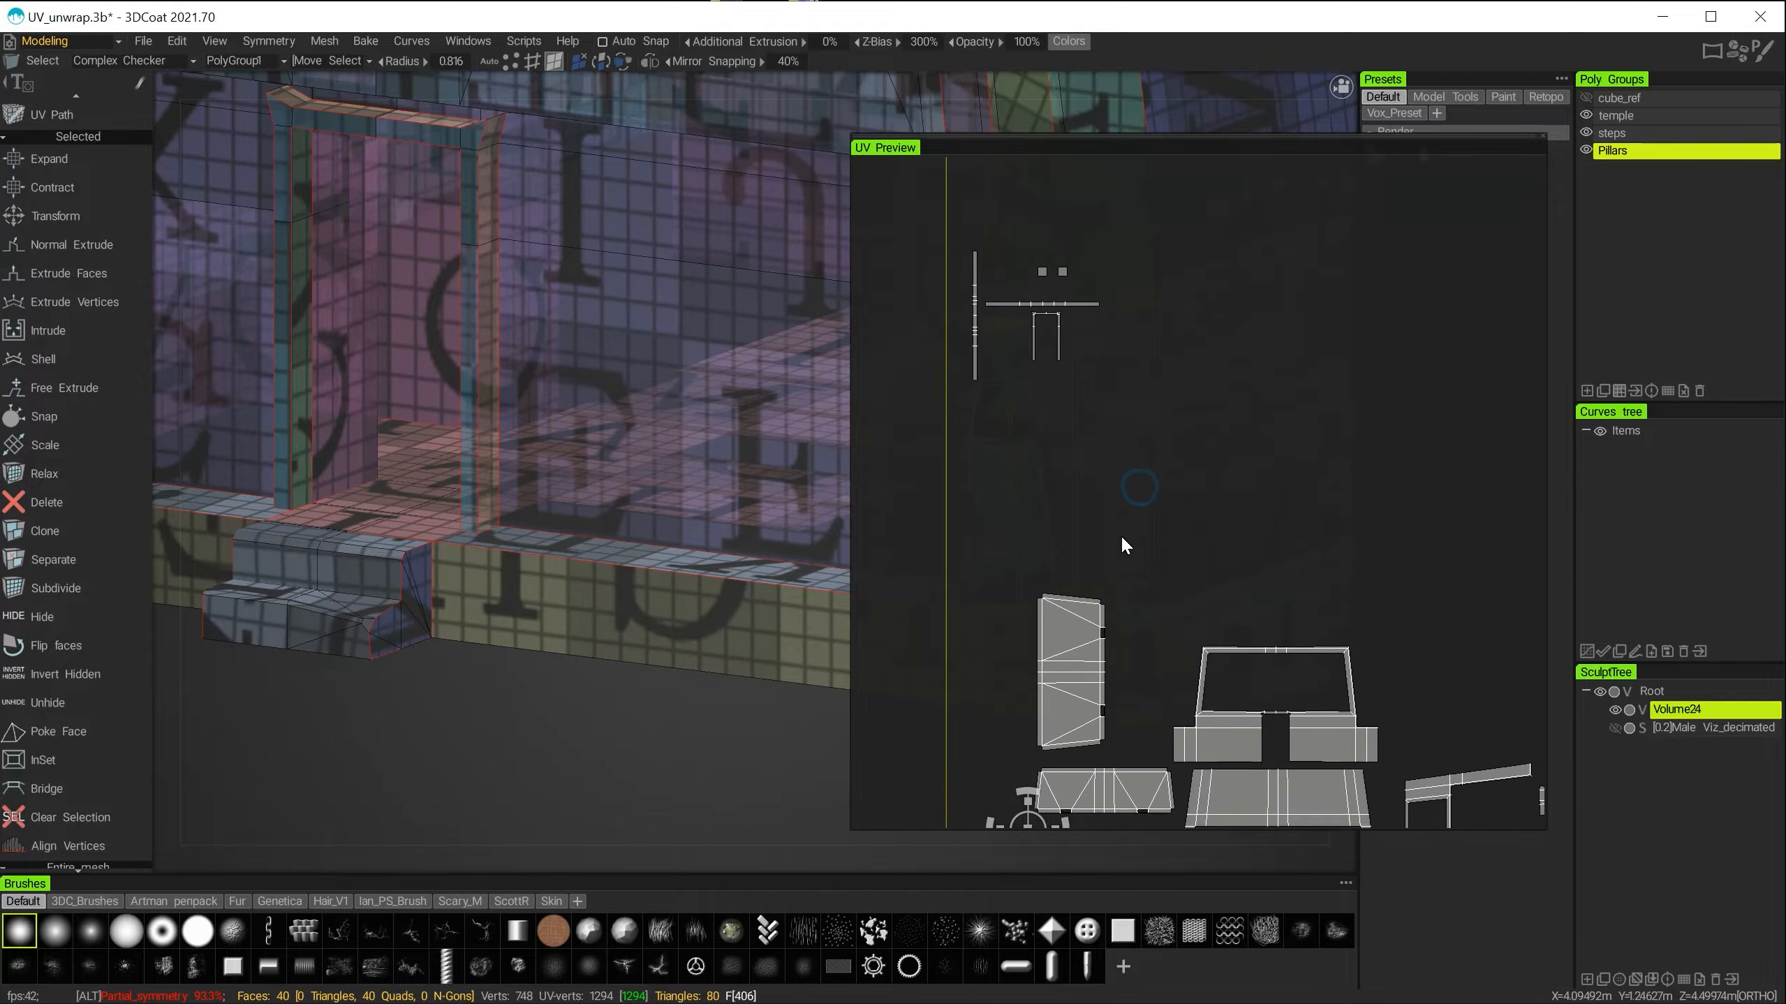
{"action": "middle_click_drag", "start_coordinate": [1120, 534], "coordinate": [1232, 710], "text": "alt"}
{"action": "right_click_drag", "start_coordinate": [1037, 419], "coordinate": [1073, 446], "text": "alt"}
{"action": "left_click", "coordinate": [1030, 454]}
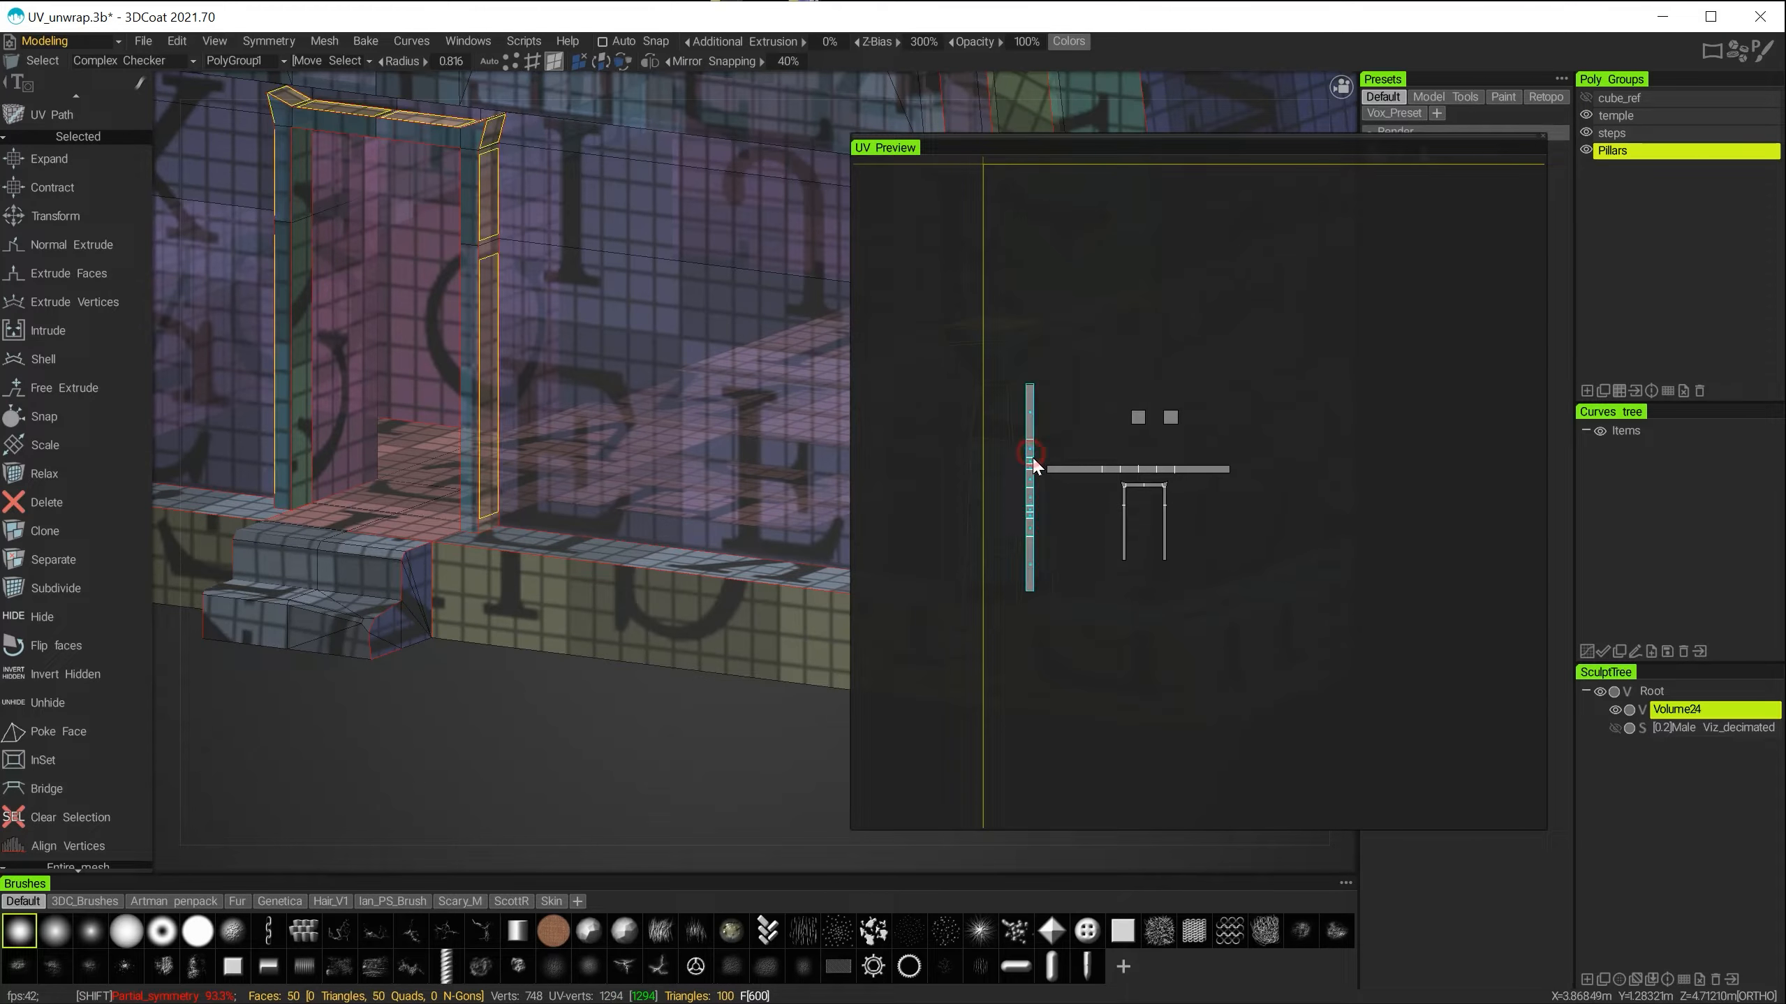
{"action": "left_click", "coordinate": [1092, 468], "text": "shift"}
{"action": "left_click", "coordinate": [1137, 417], "text": "shift"}
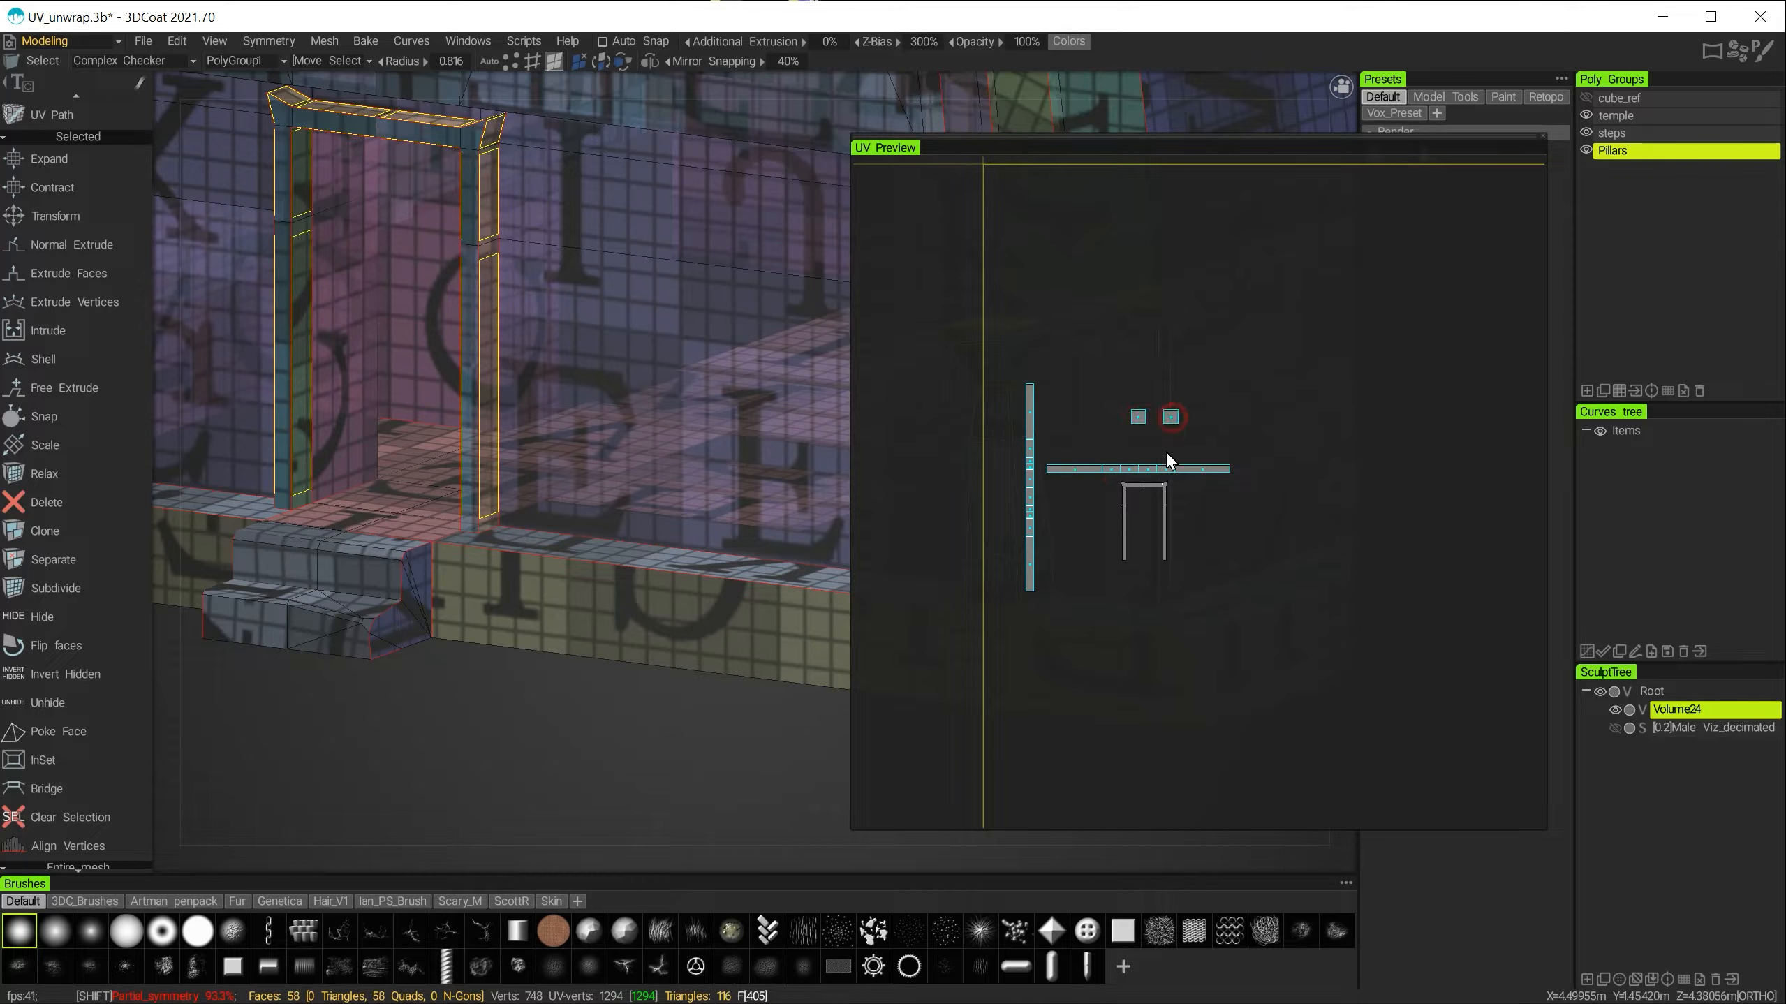
{"action": "left_click", "coordinate": [1170, 417], "text": "shift"}
{"action": "right_click_drag", "start_coordinate": [1230, 563], "coordinate": [1149, 521], "text": "alt"}
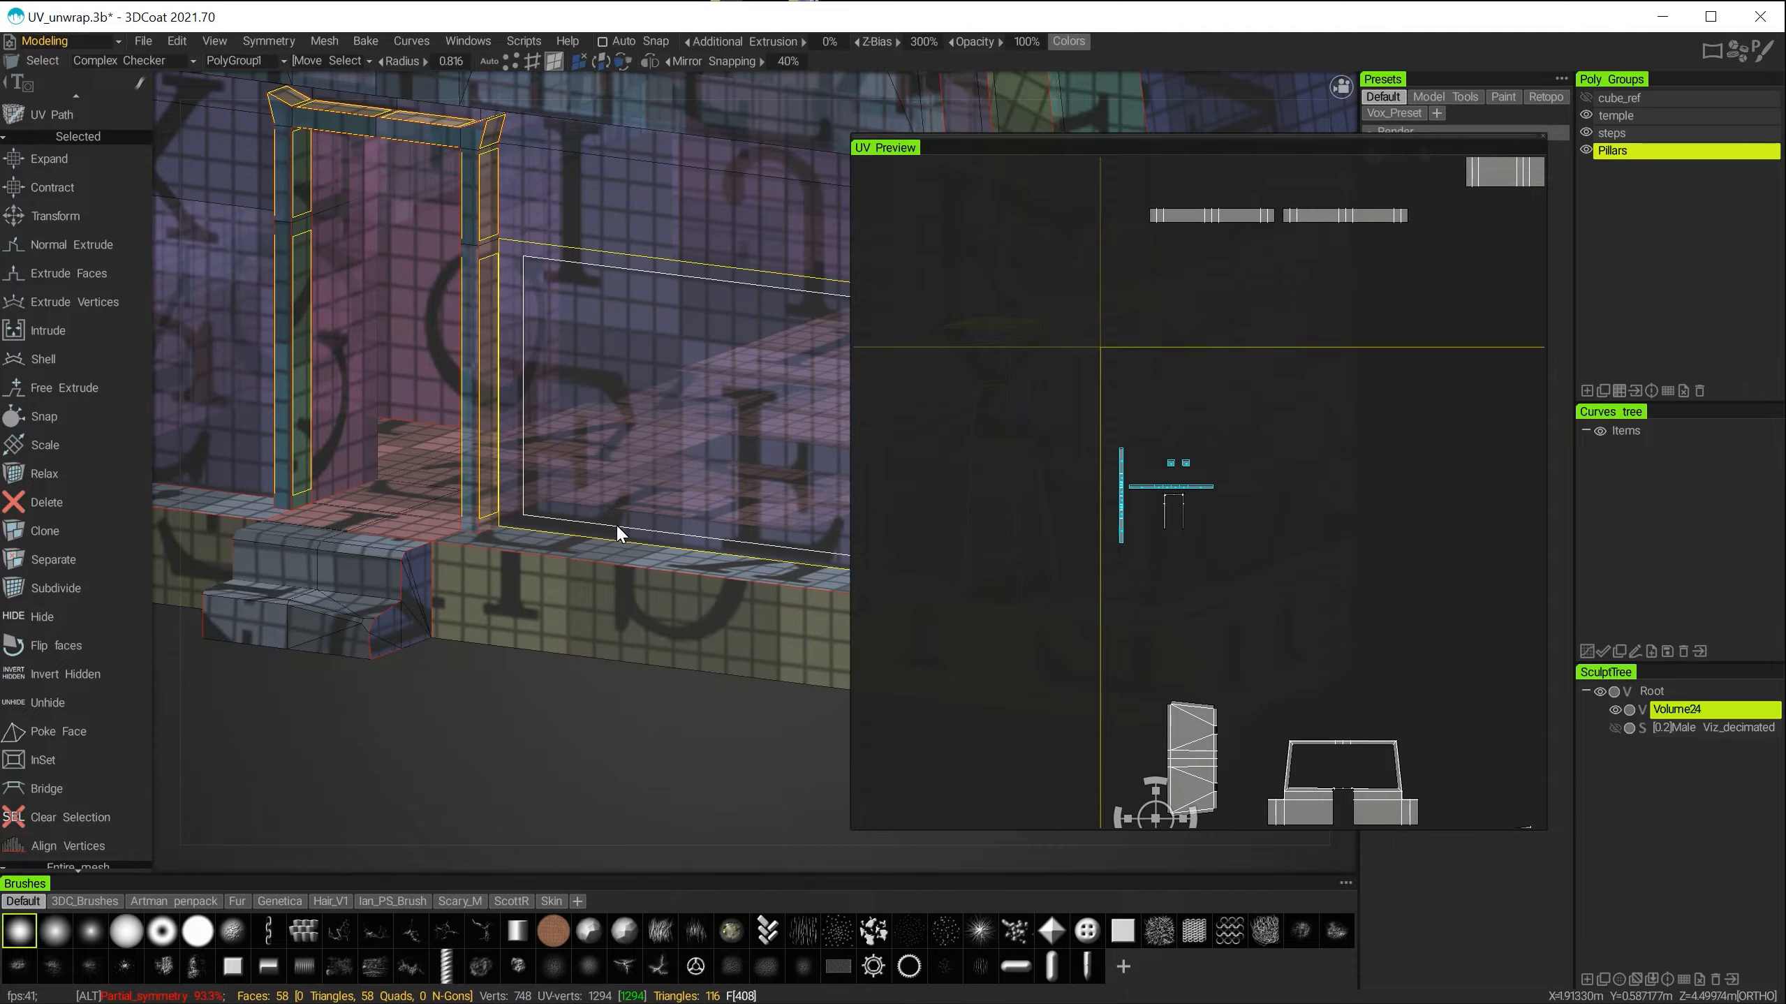
{"action": "middle_click_drag", "start_coordinate": [618, 530], "coordinate": [367, 537], "text": "alt"}
Select only the two small square pillar-top UV islands and move them down just above the flared pillar islands.
{"action": "right_click_drag", "start_coordinate": [1203, 457], "coordinate": [1255, 451], "text": "alt"}
{"action": "left_click", "coordinate": [1126, 403]}
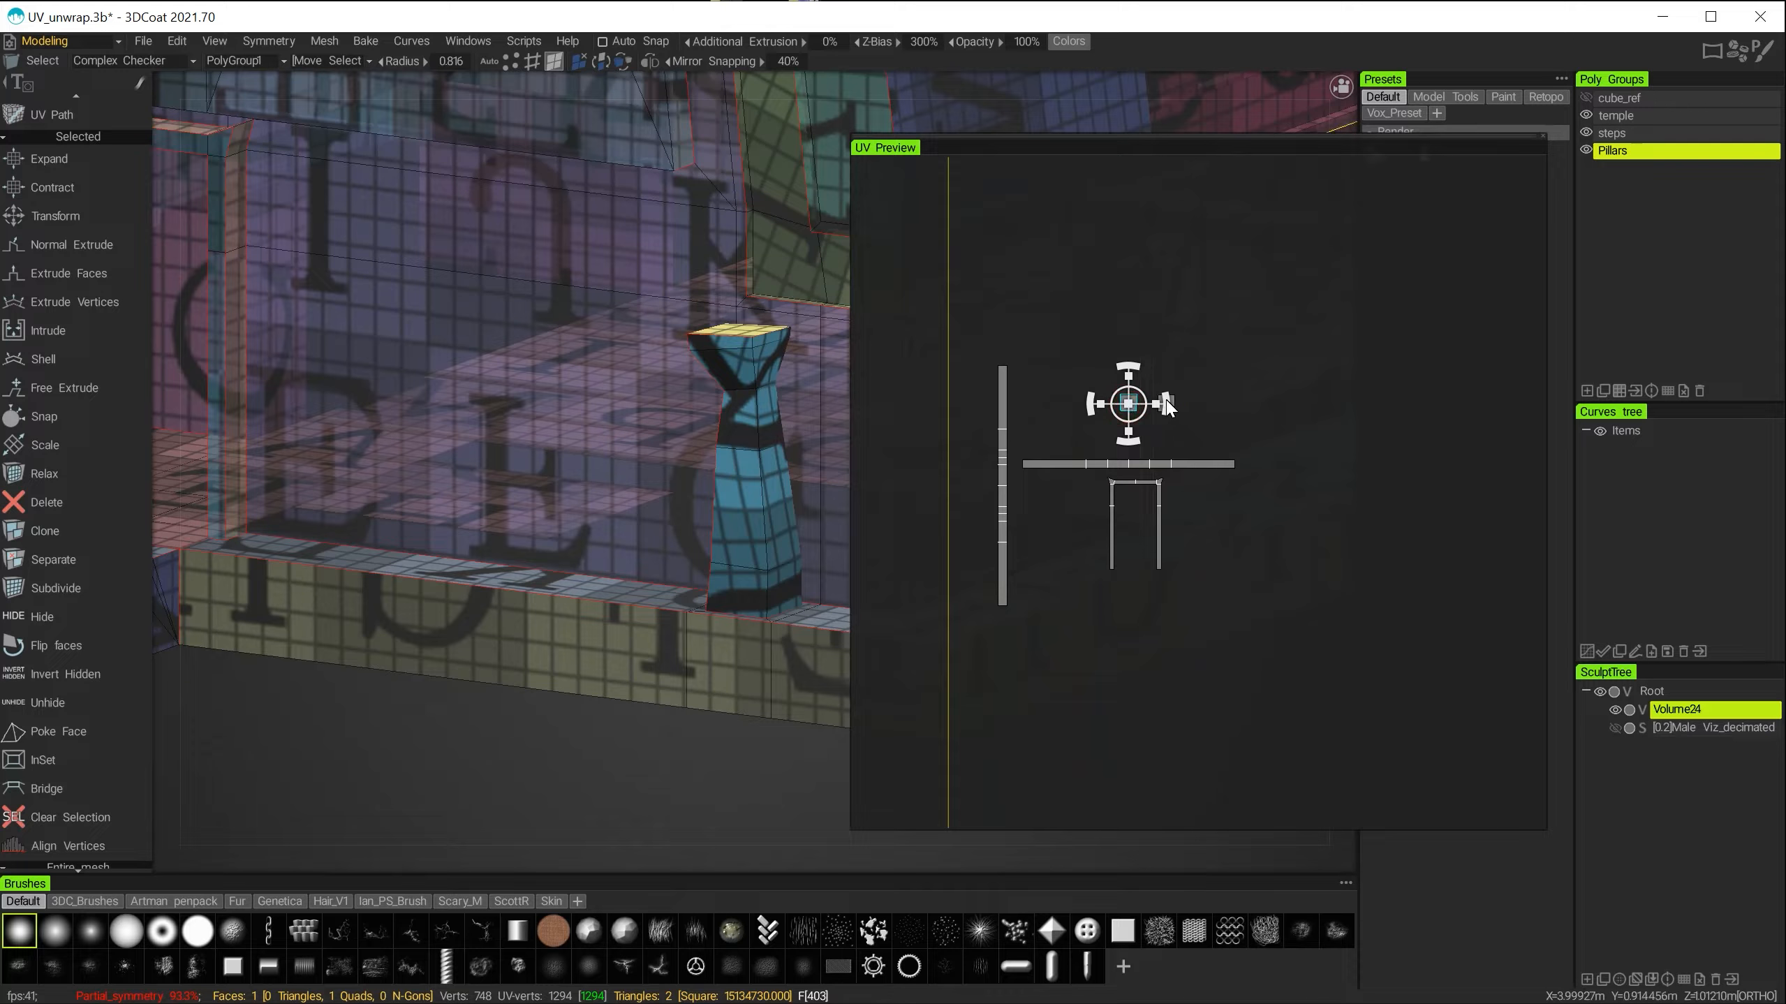
{"action": "left_click", "coordinate": [1166, 403], "text": "shift"}
{"action": "right_click_drag", "start_coordinate": [1202, 595], "coordinate": [1189, 564], "text": "alt"}
{"action": "middle_click_drag", "start_coordinate": [1188, 564], "coordinate": [1075, 302], "text": "alt"}
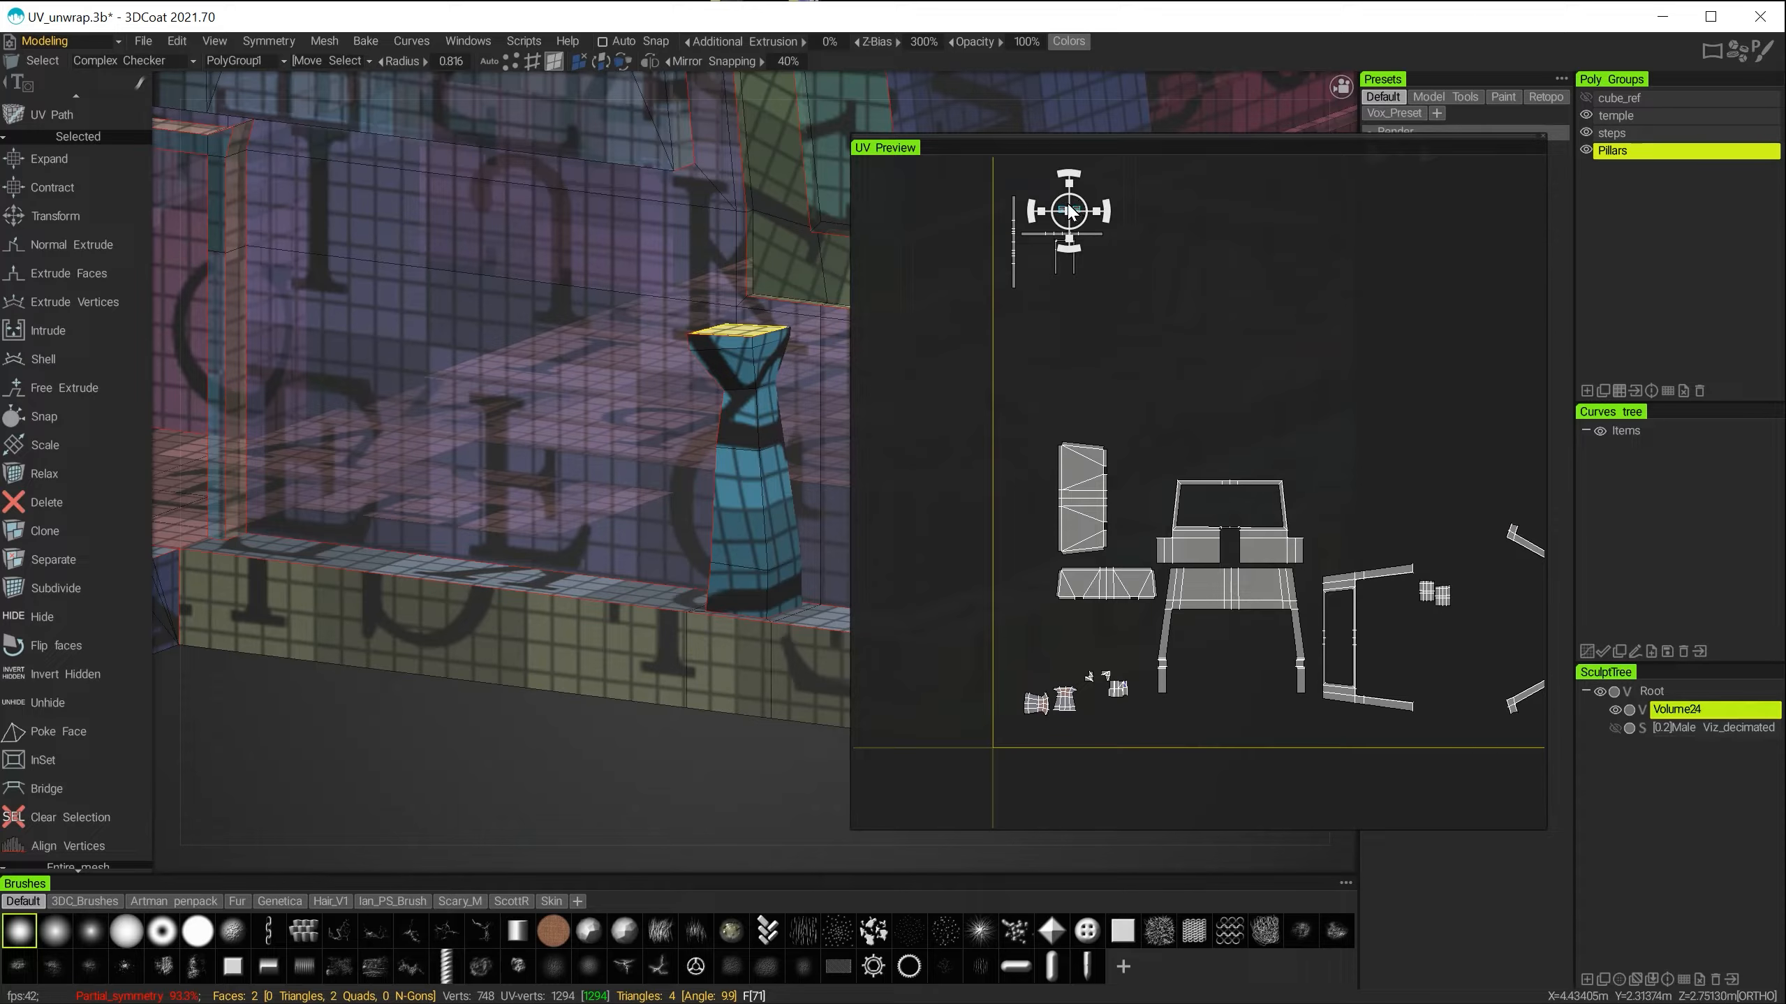
{"action": "left_click_drag", "start_coordinate": [1067, 204], "coordinate": [1041, 698]}
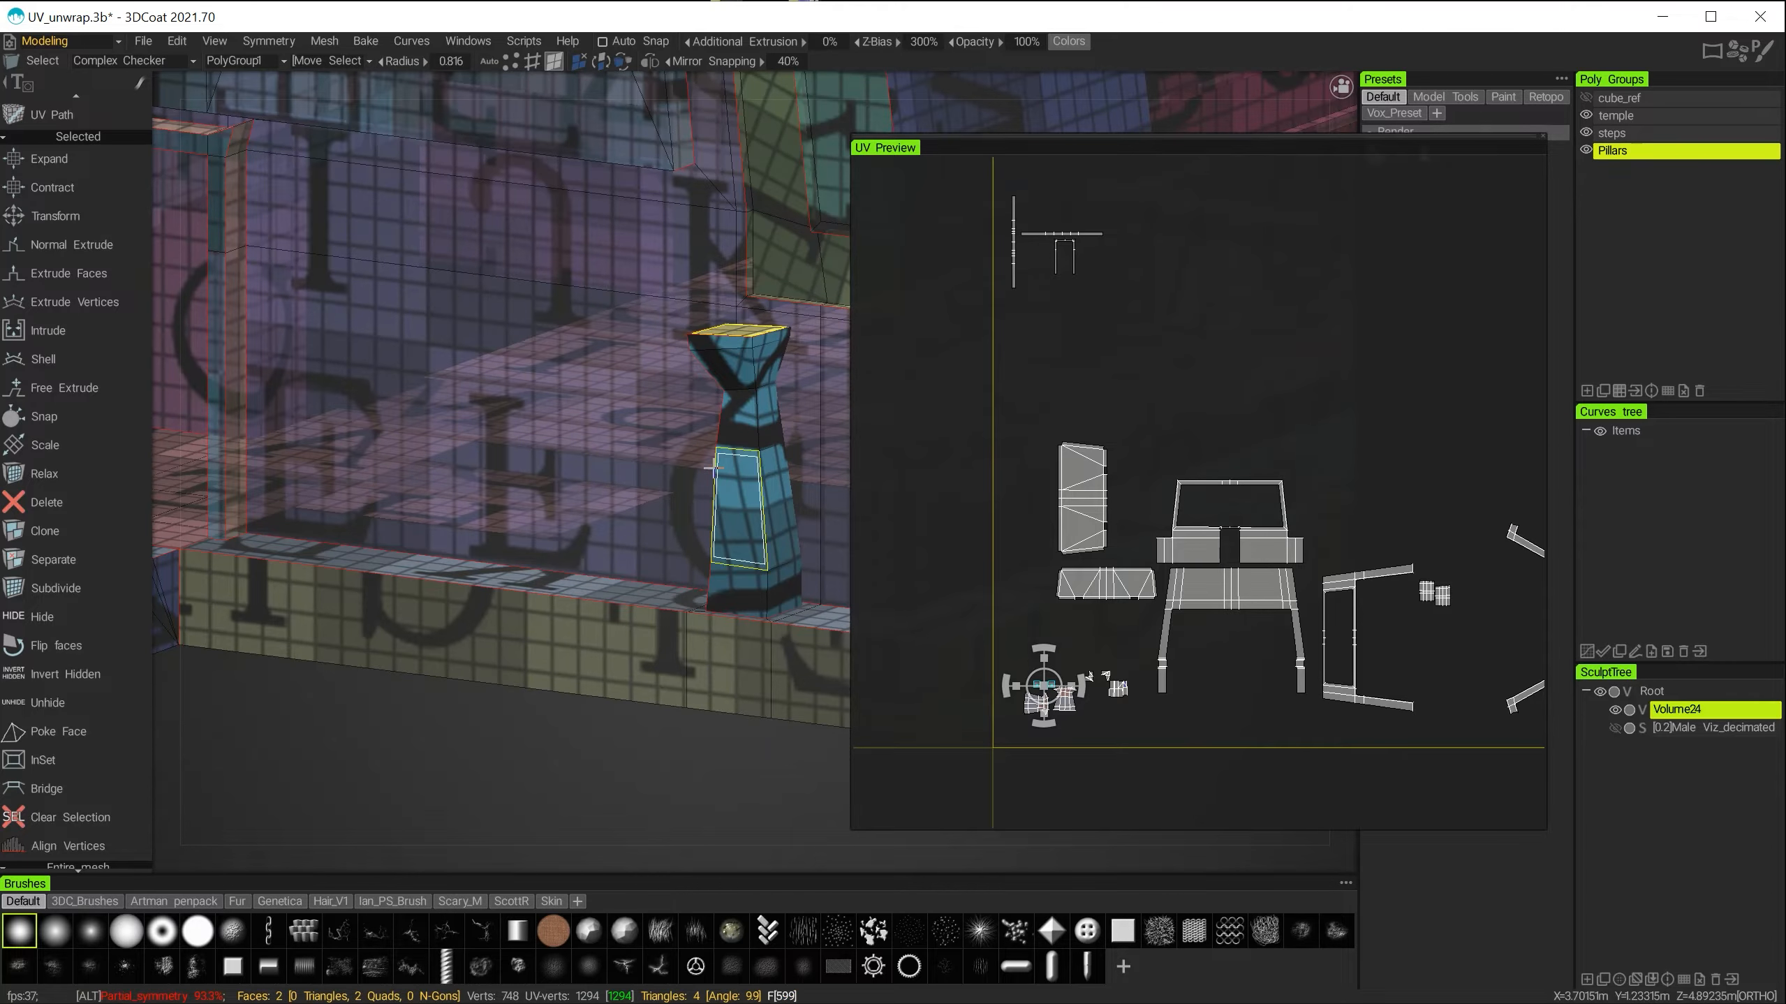
{"action": "mouse_move", "coordinate": [724, 482]}
{"action": "left_mouse_down", "text": "alt"}
{"action": "mouse_move", "coordinate": [706, 528]}
{"action": "mouse_move", "coordinate": [710, 502]}
{"action": "left_mouse_up", "text": "alt"}
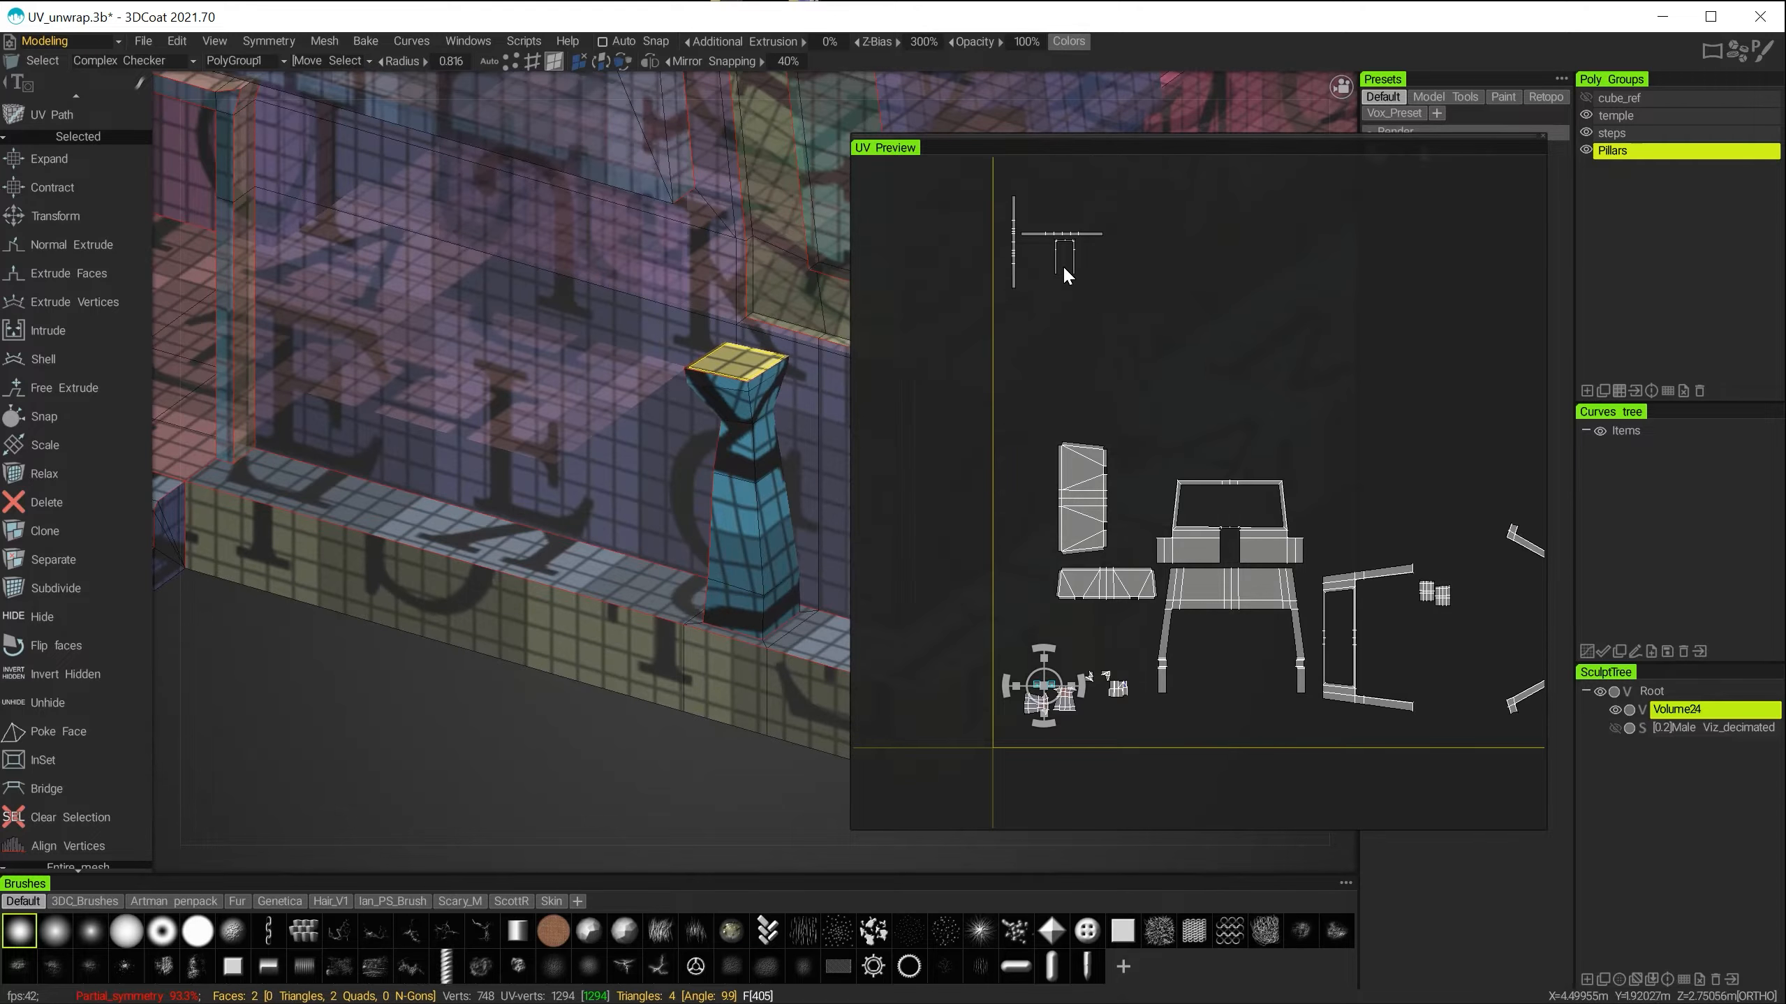
Select the three door-frame UV islands, check them on the model, and move them between the legs of the facade island.
{"action": "right_click_drag", "start_coordinate": [1064, 268], "coordinate": [1104, 371], "text": "alt"}
{"action": "middle_click_drag", "start_coordinate": [1104, 371], "coordinate": [1247, 626], "text": "alt"}
{"action": "scroll", "coordinate": [1195, 507], "scroll_direction": "up", "scroll_amount": 2}
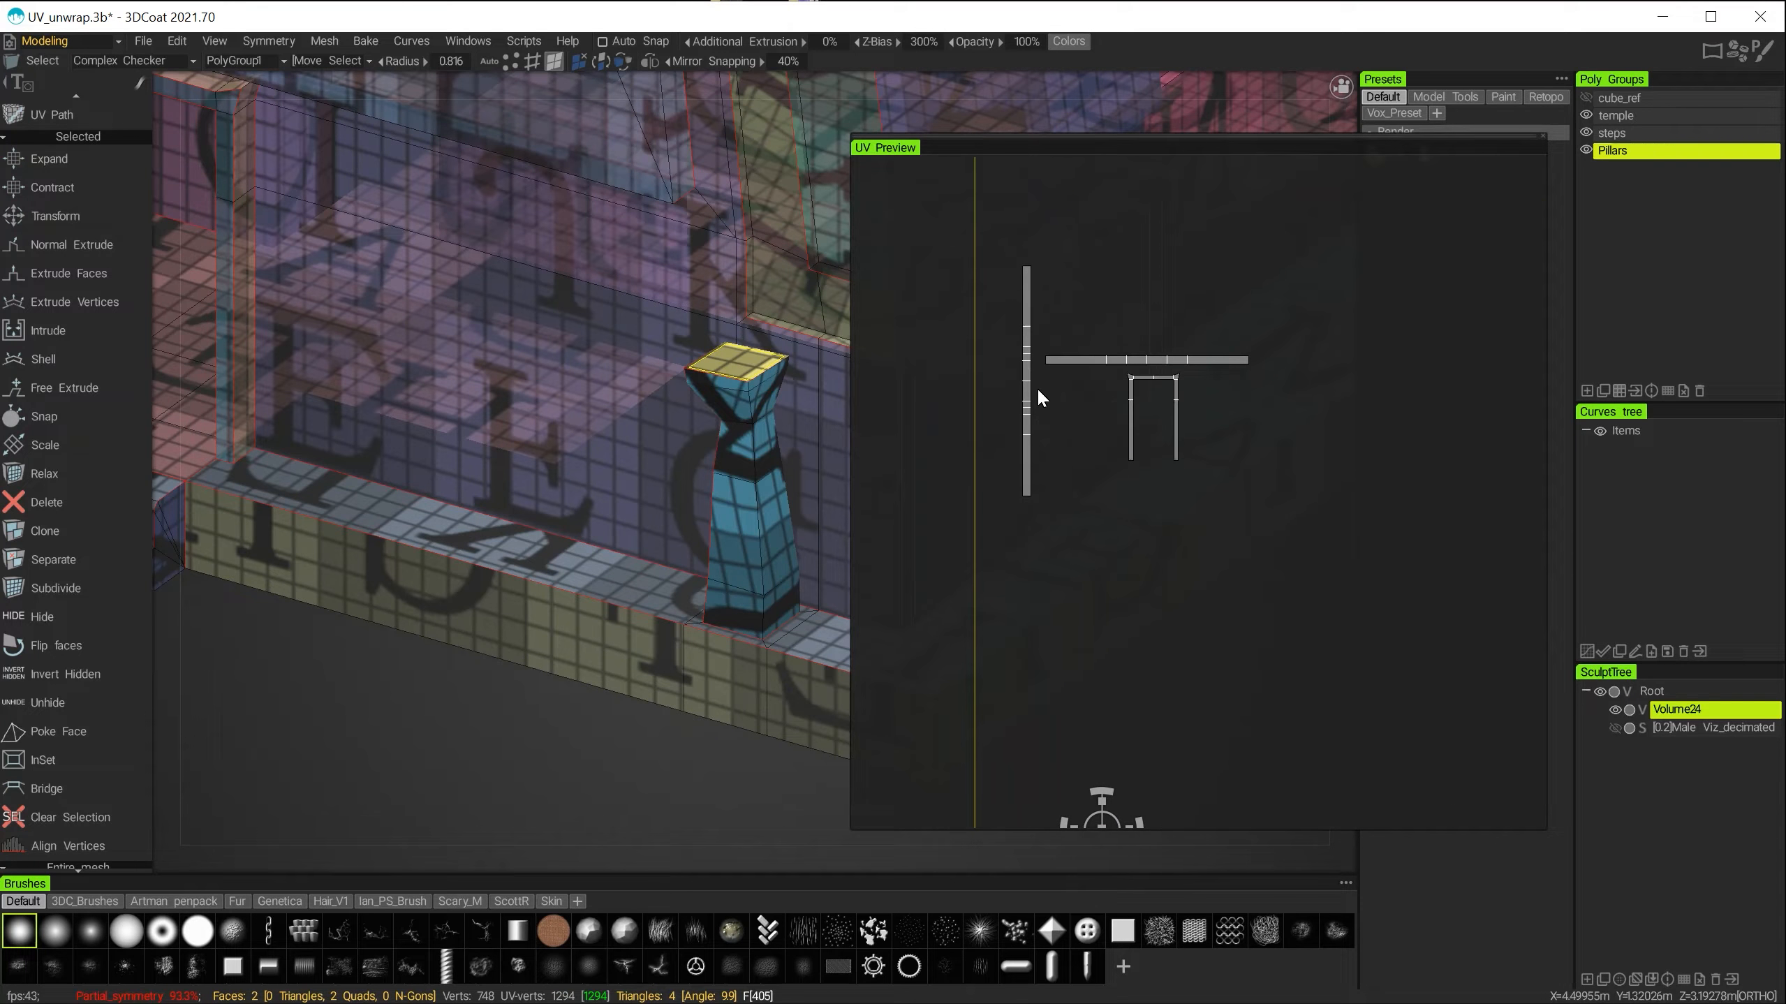
{"action": "left_click", "coordinate": [1025, 396]}
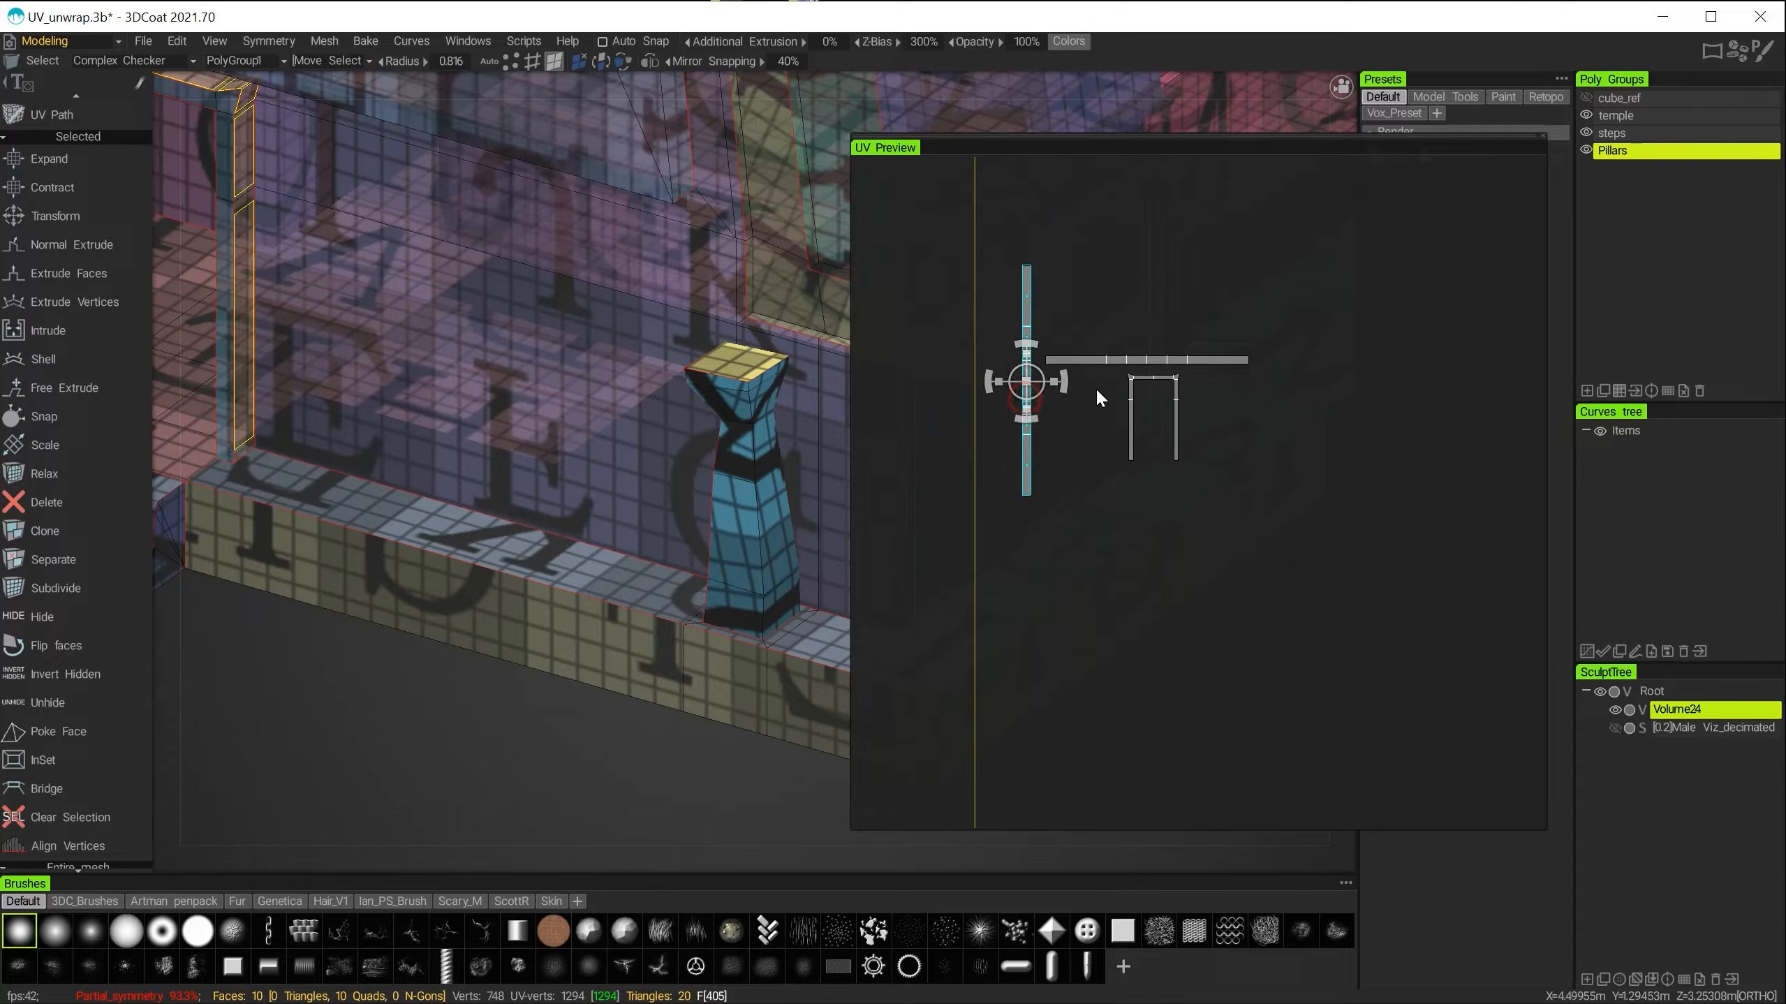
{"action": "left_click", "coordinate": [1135, 359], "text": "shift"}
{"action": "left_click", "coordinate": [1142, 379], "text": "shift"}
{"action": "right_click_drag", "start_coordinate": [552, 487], "coordinate": [500, 454], "text": "alt"}
{"action": "middle_click_drag", "start_coordinate": [501, 454], "coordinate": [636, 608], "text": "alt"}
{"action": "left_click_drag", "start_coordinate": [511, 556], "coordinate": [592, 479], "text": "alt"}
{"action": "left_click_drag", "start_coordinate": [1098, 381], "coordinate": [1217, 665]}
{"action": "right_click_drag", "start_coordinate": [1286, 635], "coordinate": [1050, 296], "text": "alt"}
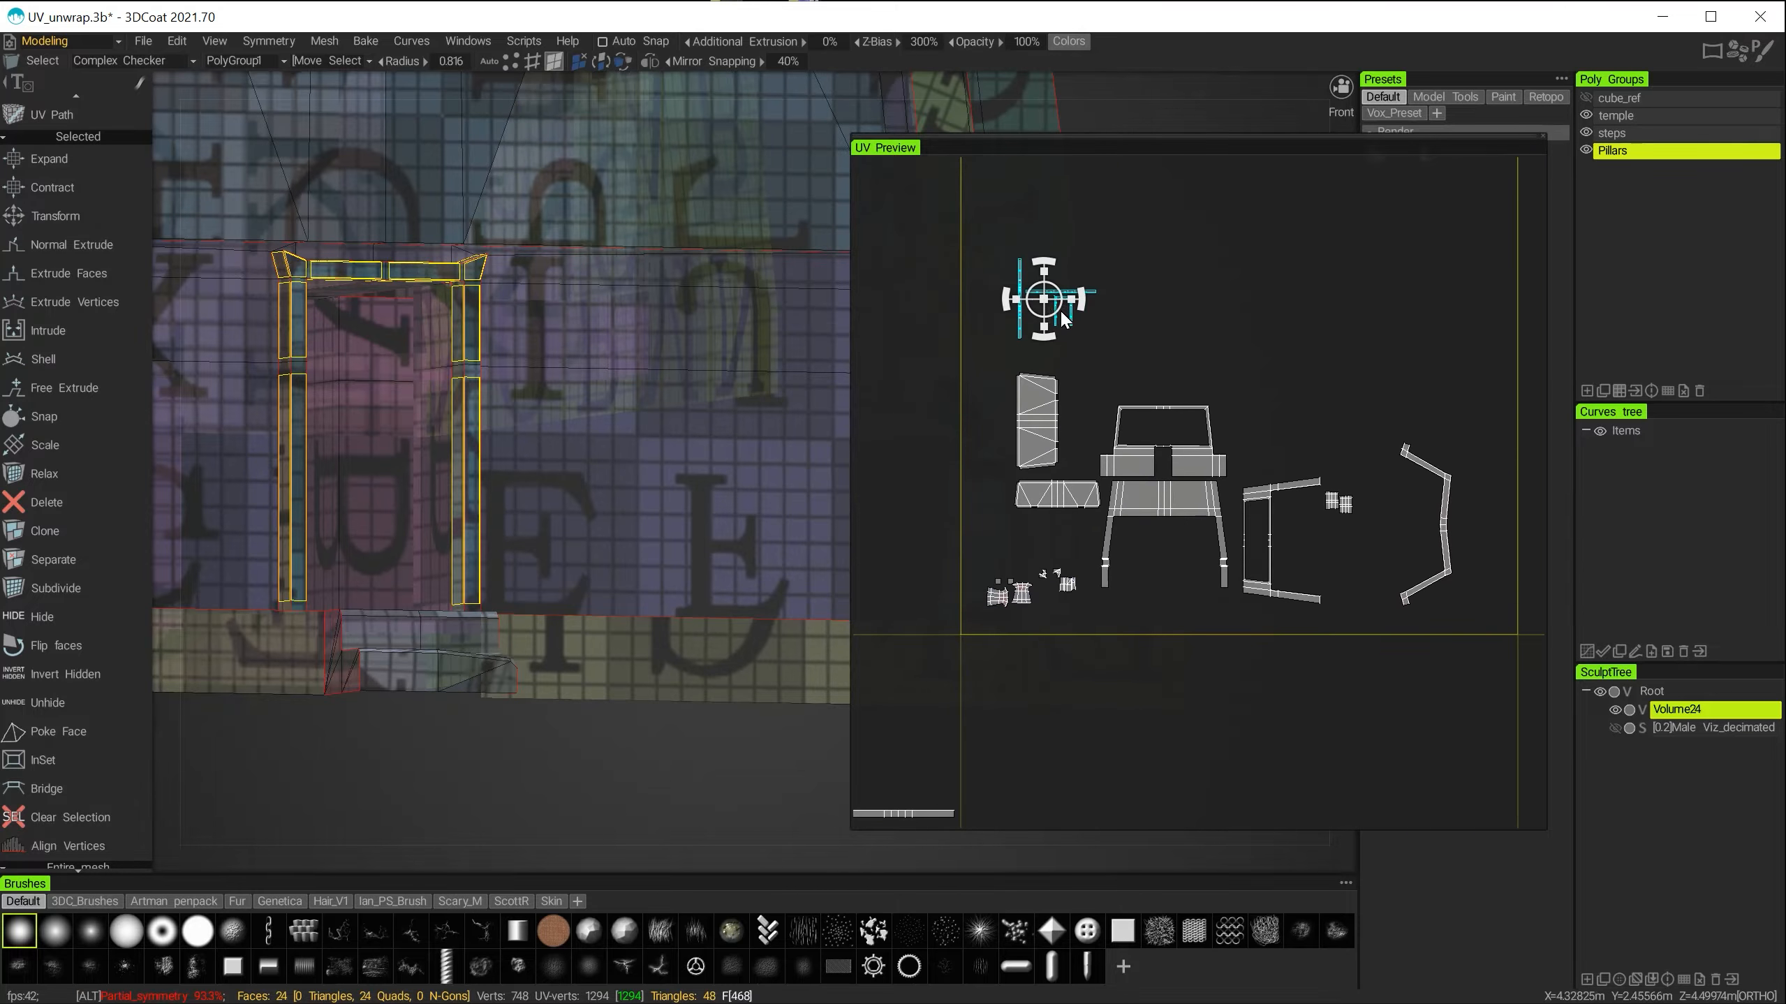
{"action": "left_click_drag", "start_coordinate": [1040, 287], "coordinate": [1152, 574]}
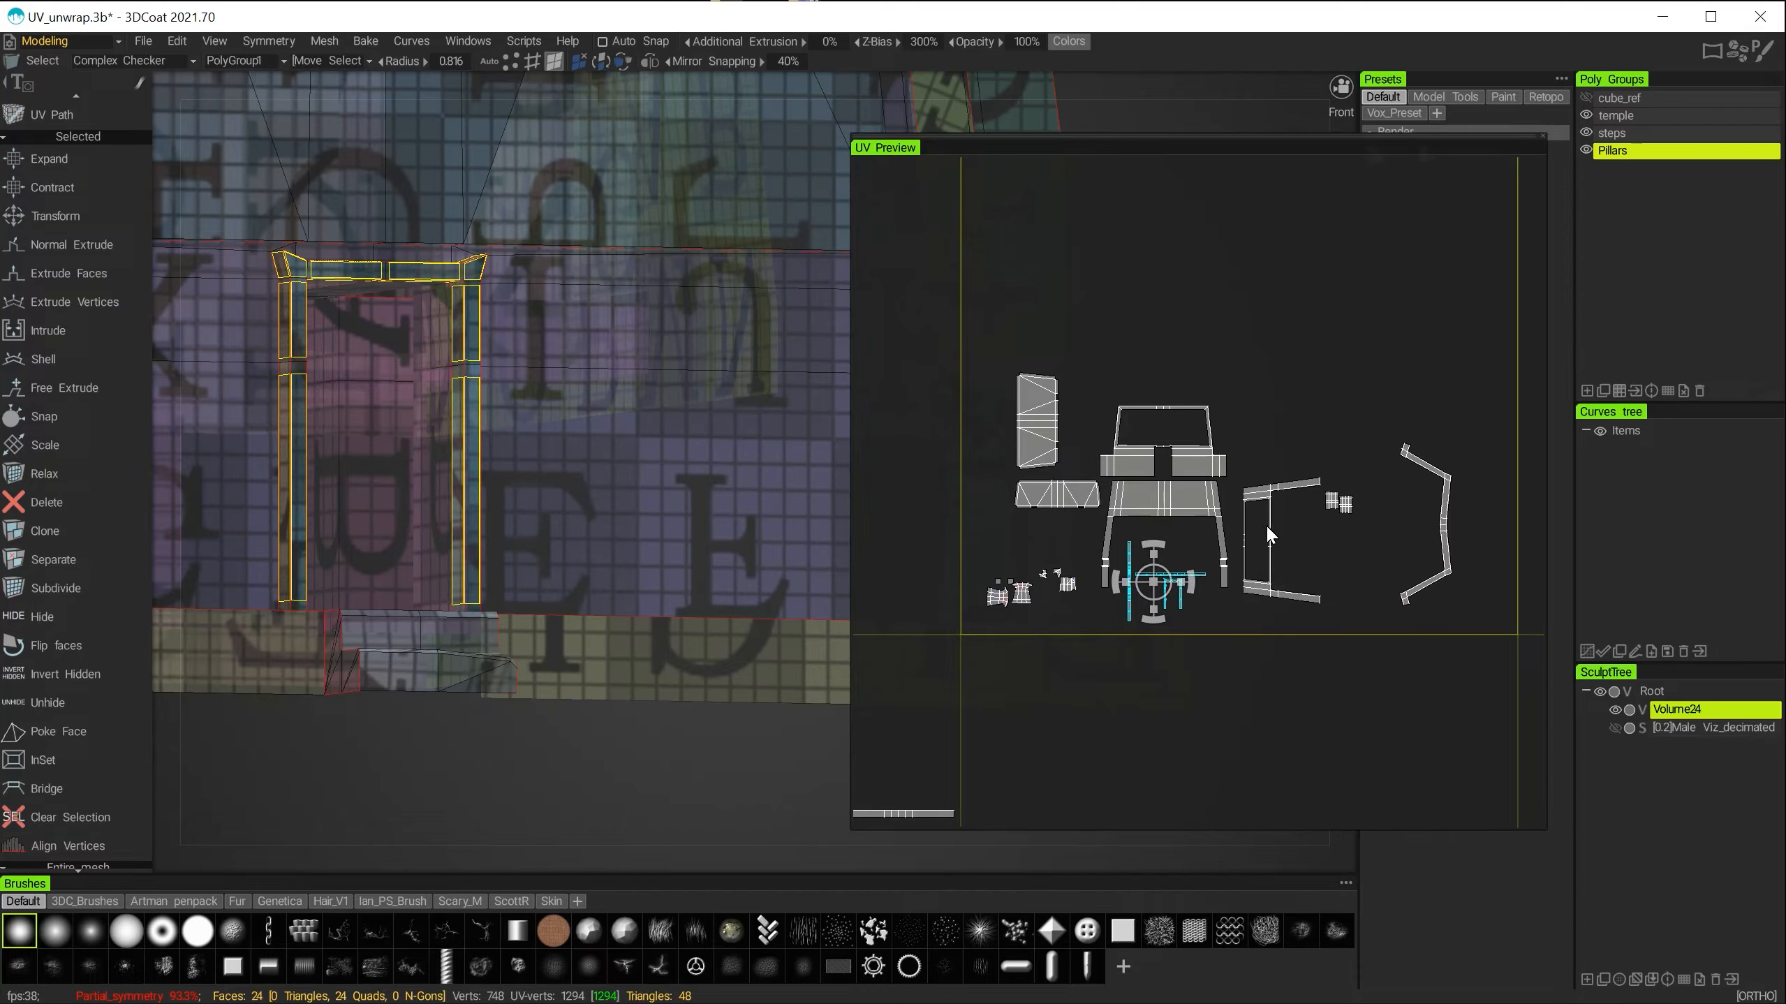
Examine the temple from several angles and review the UV islands in the main and surrounding tiles.
{"action": "right_click_drag", "start_coordinate": [1290, 492], "coordinate": [1051, 231], "text": "alt"}
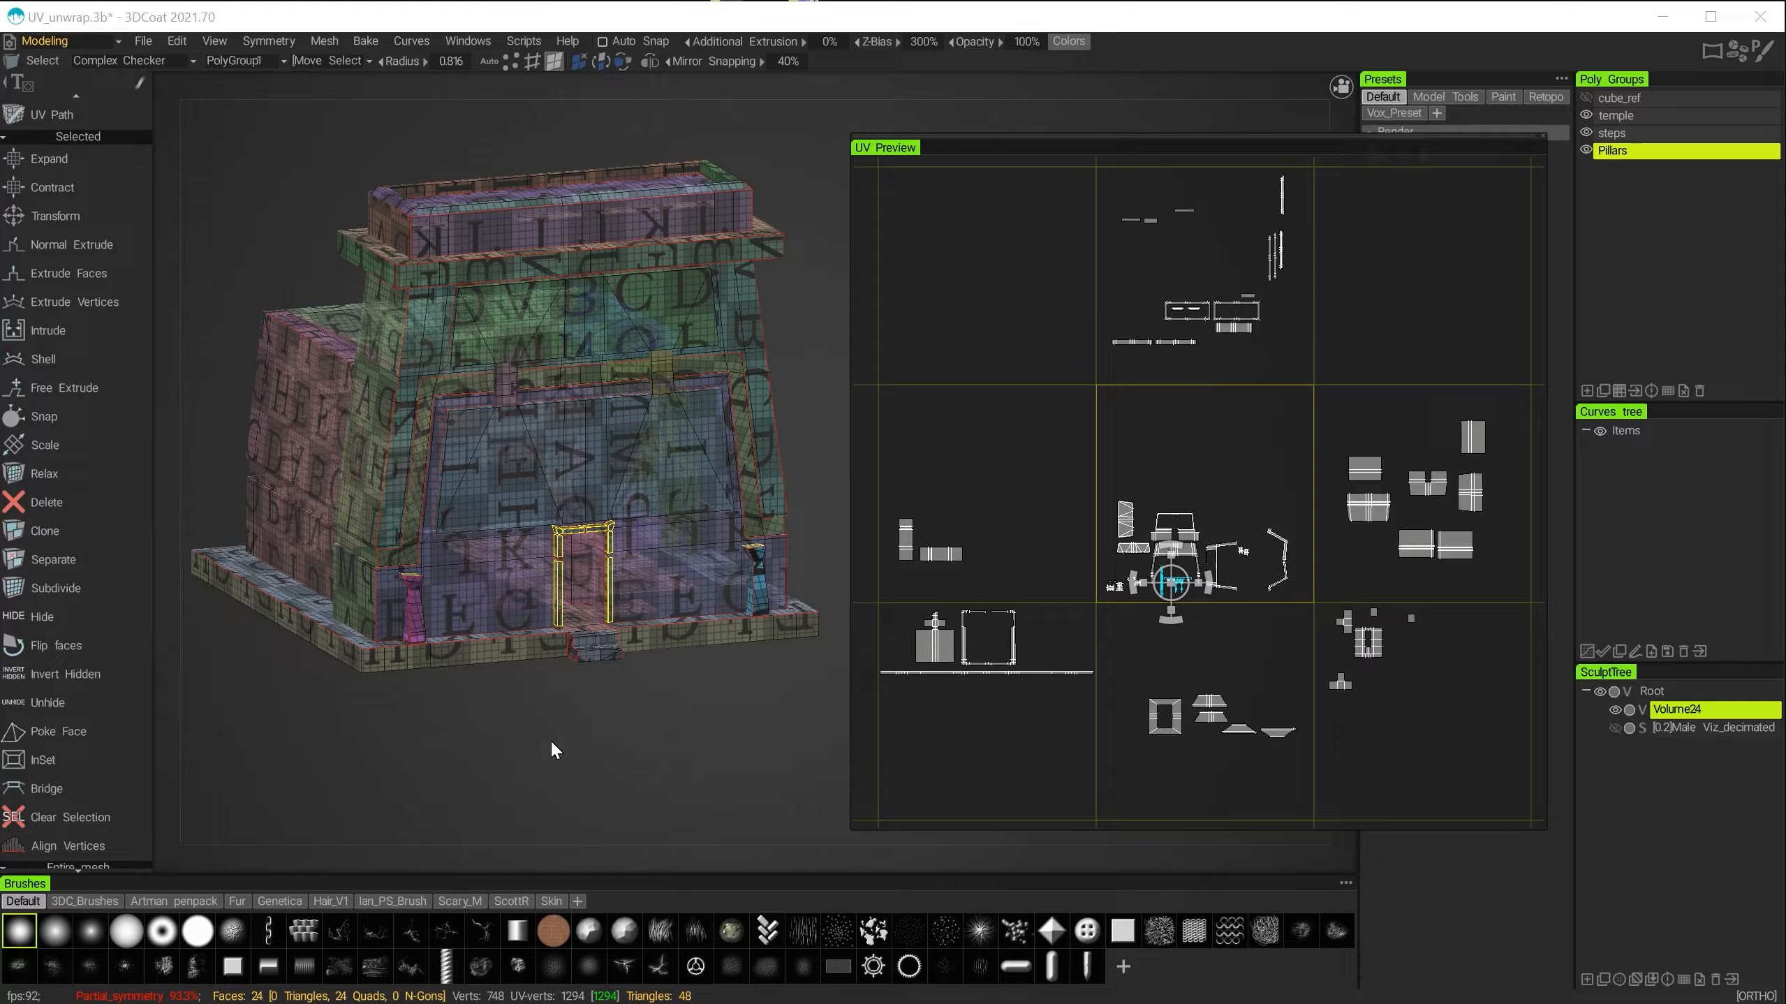
{"action": "mouse_move", "coordinate": [592, 722]}
{"action": "left_mouse_down", "text": "alt"}
{"action": "mouse_move", "coordinate": [556, 730]}
{"action": "mouse_move", "coordinate": [598, 705]}
{"action": "mouse_move", "coordinate": [568, 700]}
{"action": "left_mouse_up", "text": "alt"}
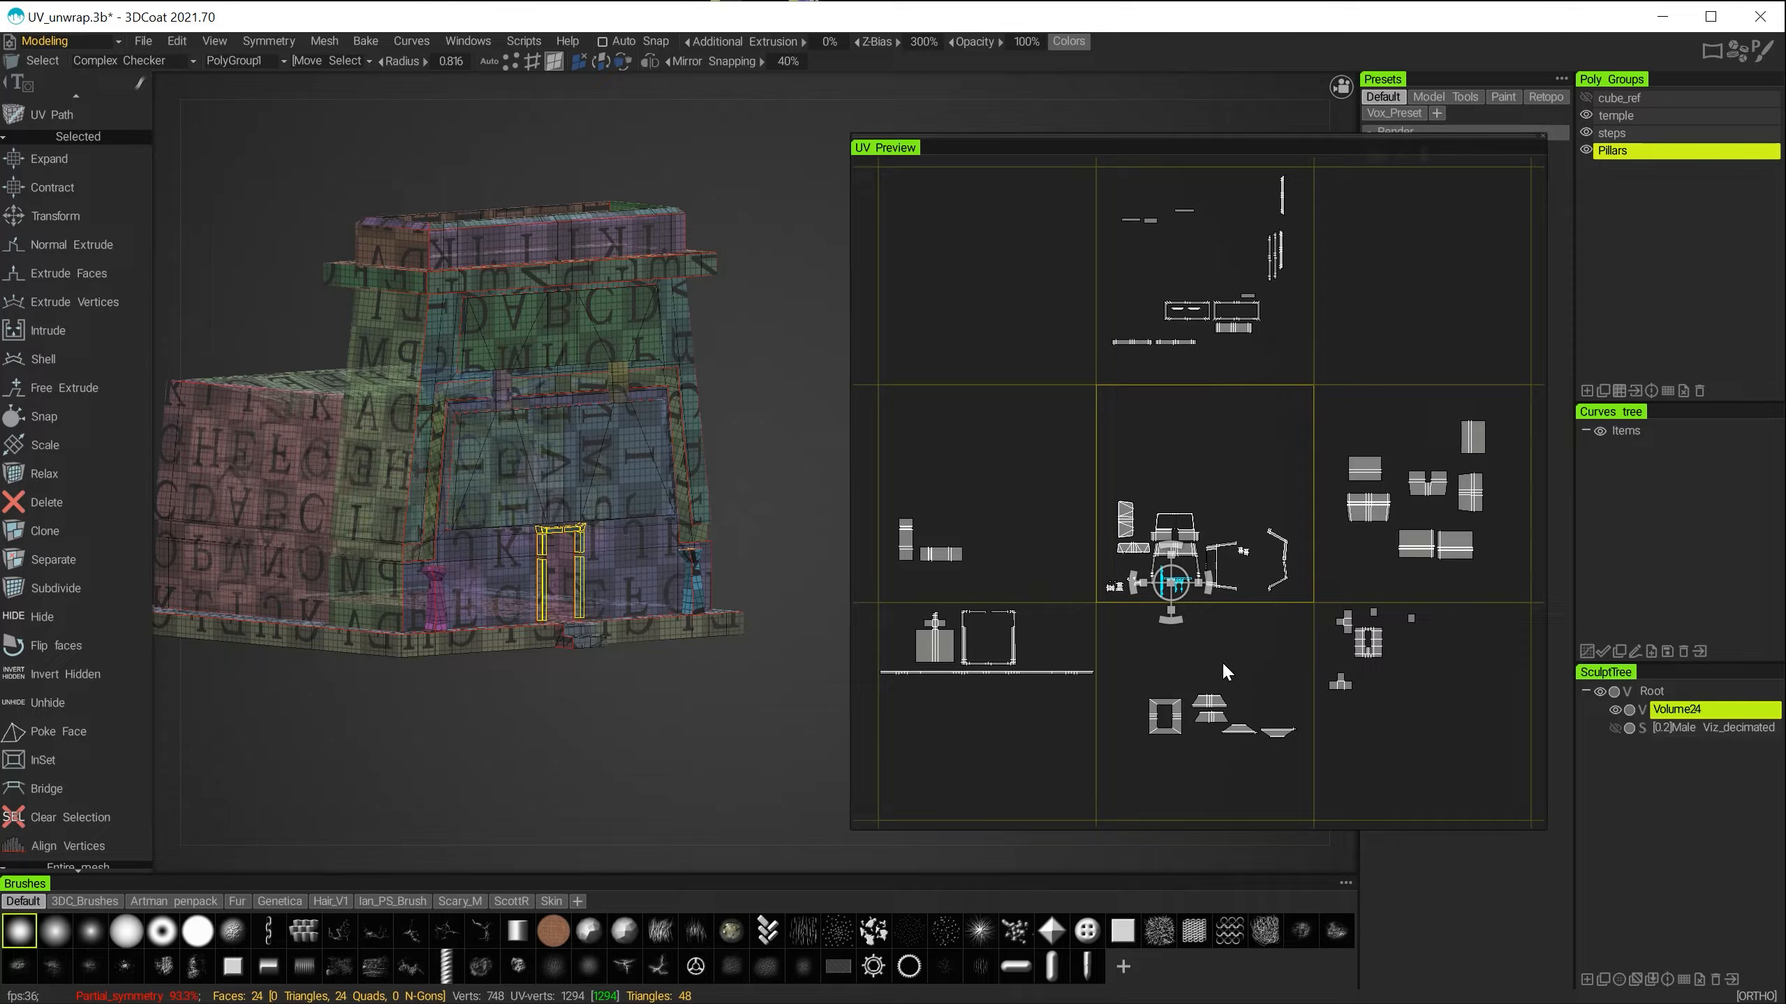
{"action": "left_click_drag", "start_coordinate": [598, 717], "coordinate": [643, 710], "text": "alt"}
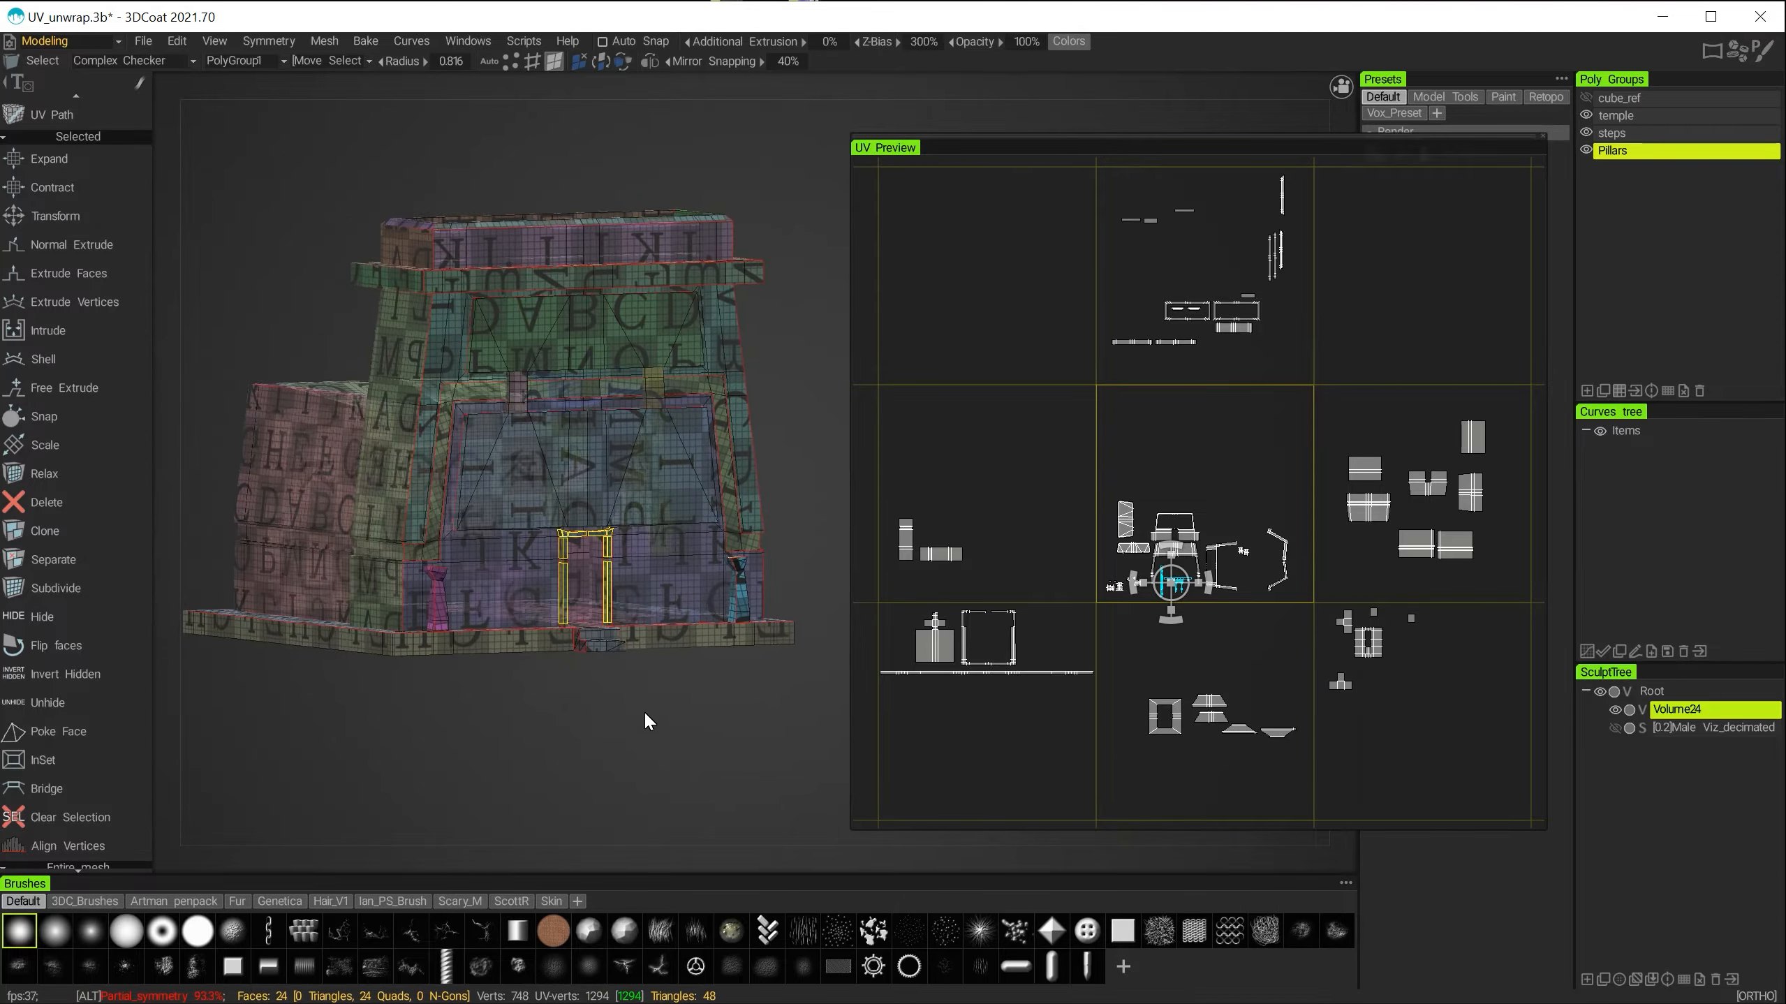
{"action": "right_click_drag", "start_coordinate": [1175, 585], "coordinate": [1322, 636], "text": "alt"}
{"action": "middle_click_drag", "start_coordinate": [1243, 610], "coordinate": [1232, 393], "text": "alt"}
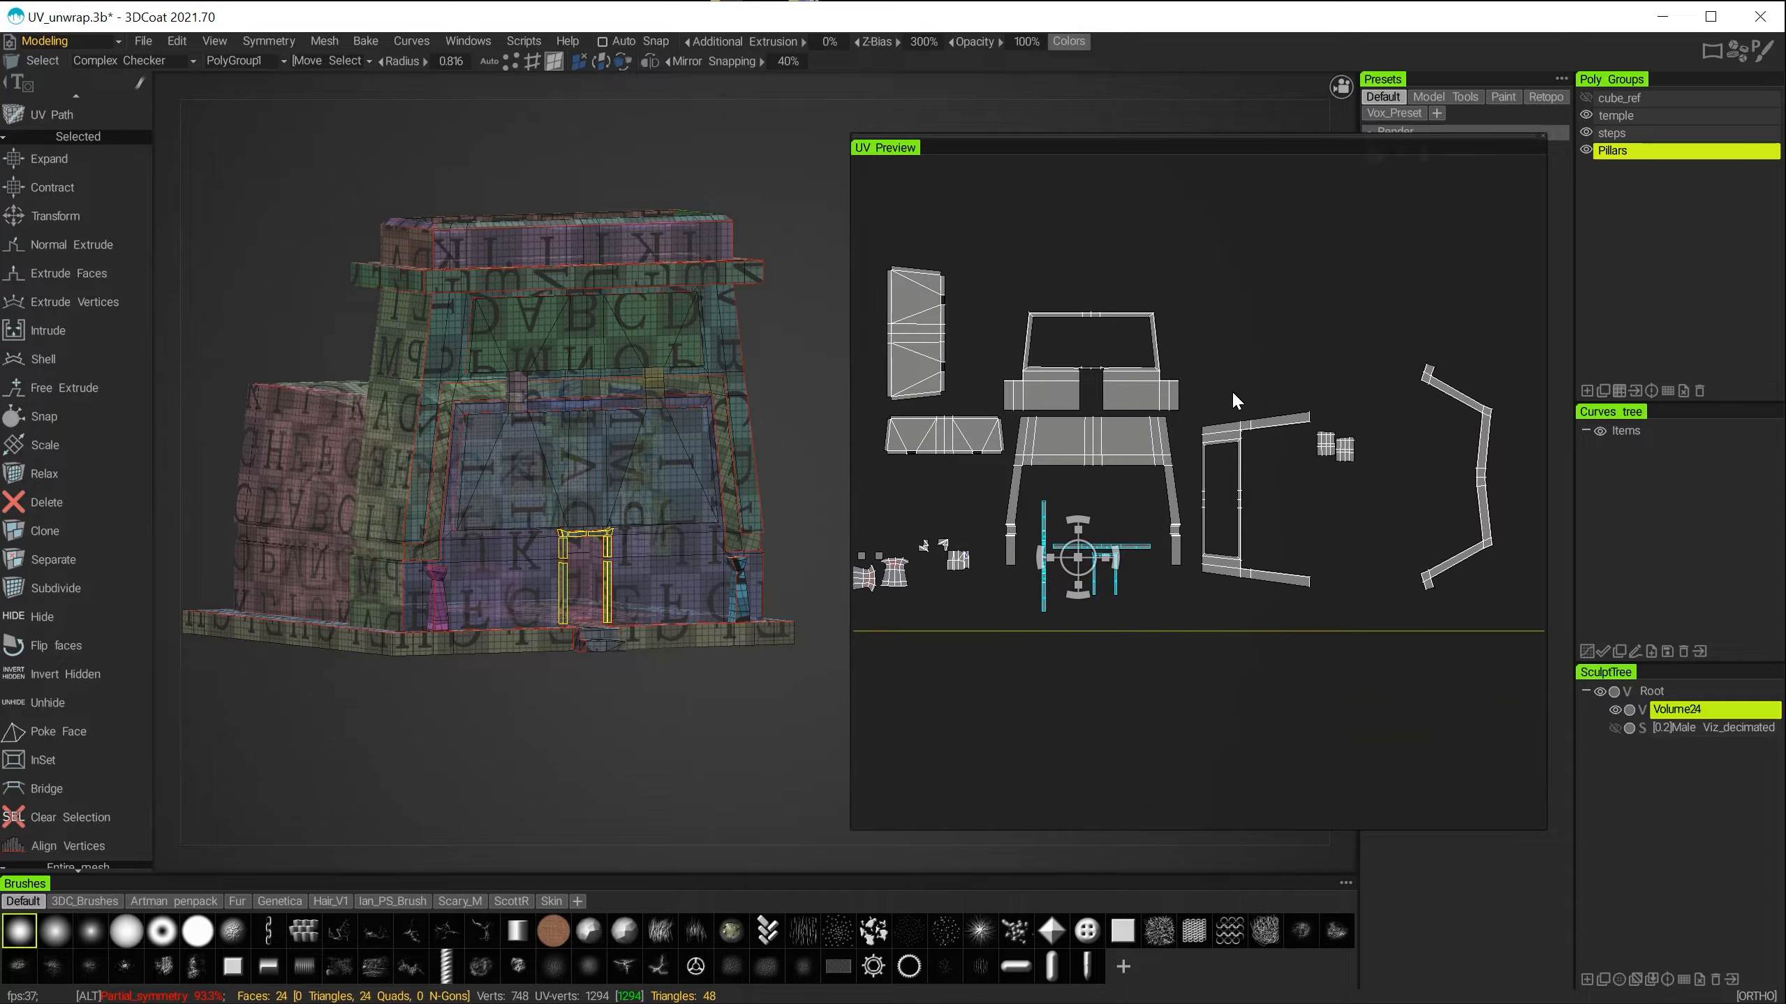
{"action": "right_click_drag", "start_coordinate": [1196, 470], "coordinate": [911, 614], "text": "alt"}
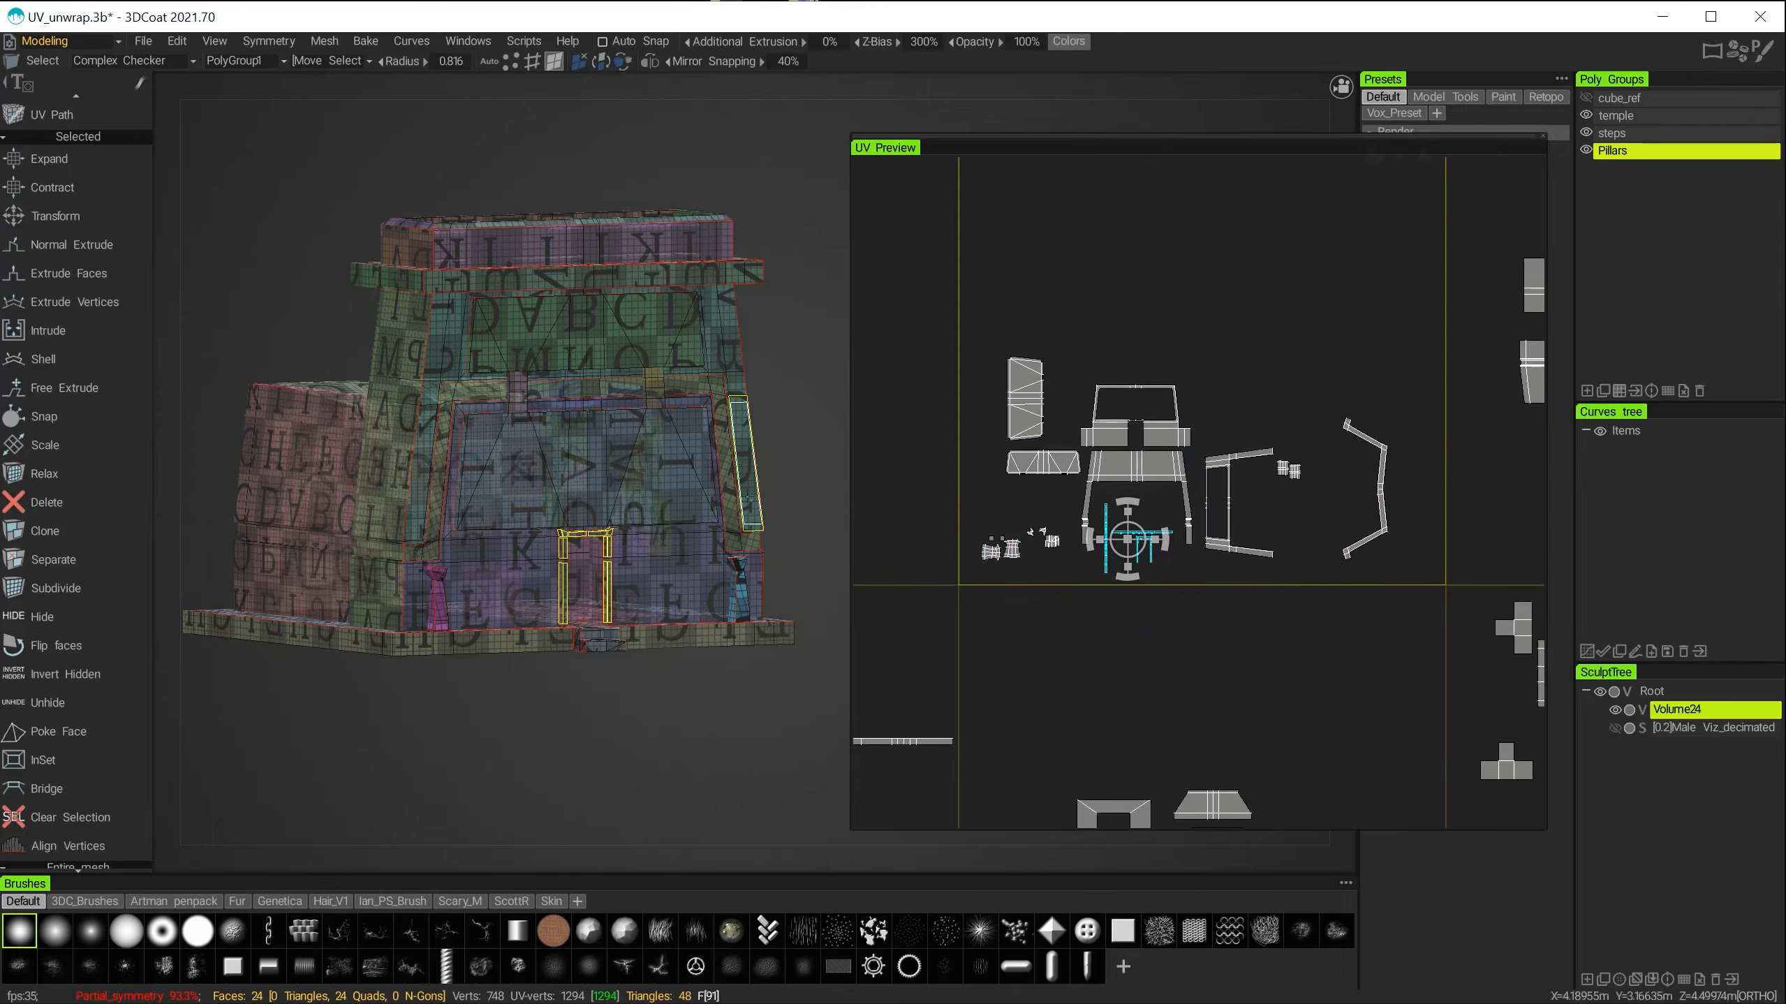
{"action": "left_click_drag", "start_coordinate": [793, 362], "coordinate": [836, 404], "text": "alt"}
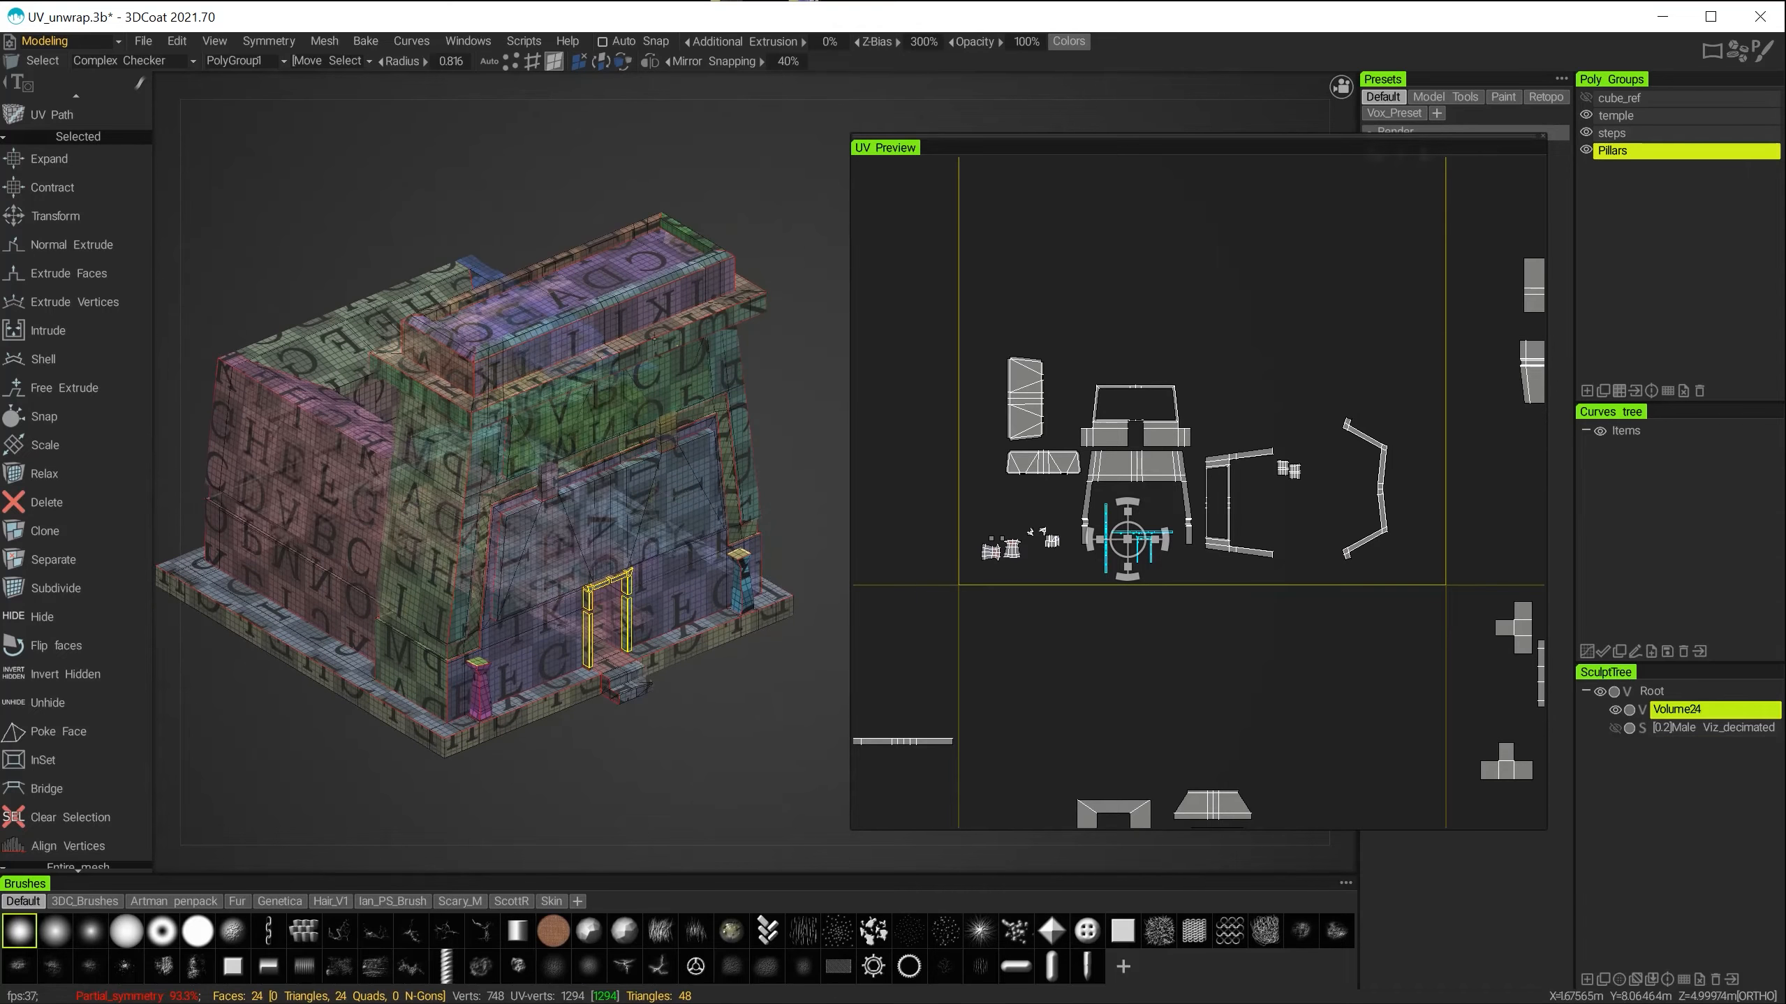
{"action": "left_click_drag", "start_coordinate": [574, 411], "coordinate": [636, 393], "text": "alt"}
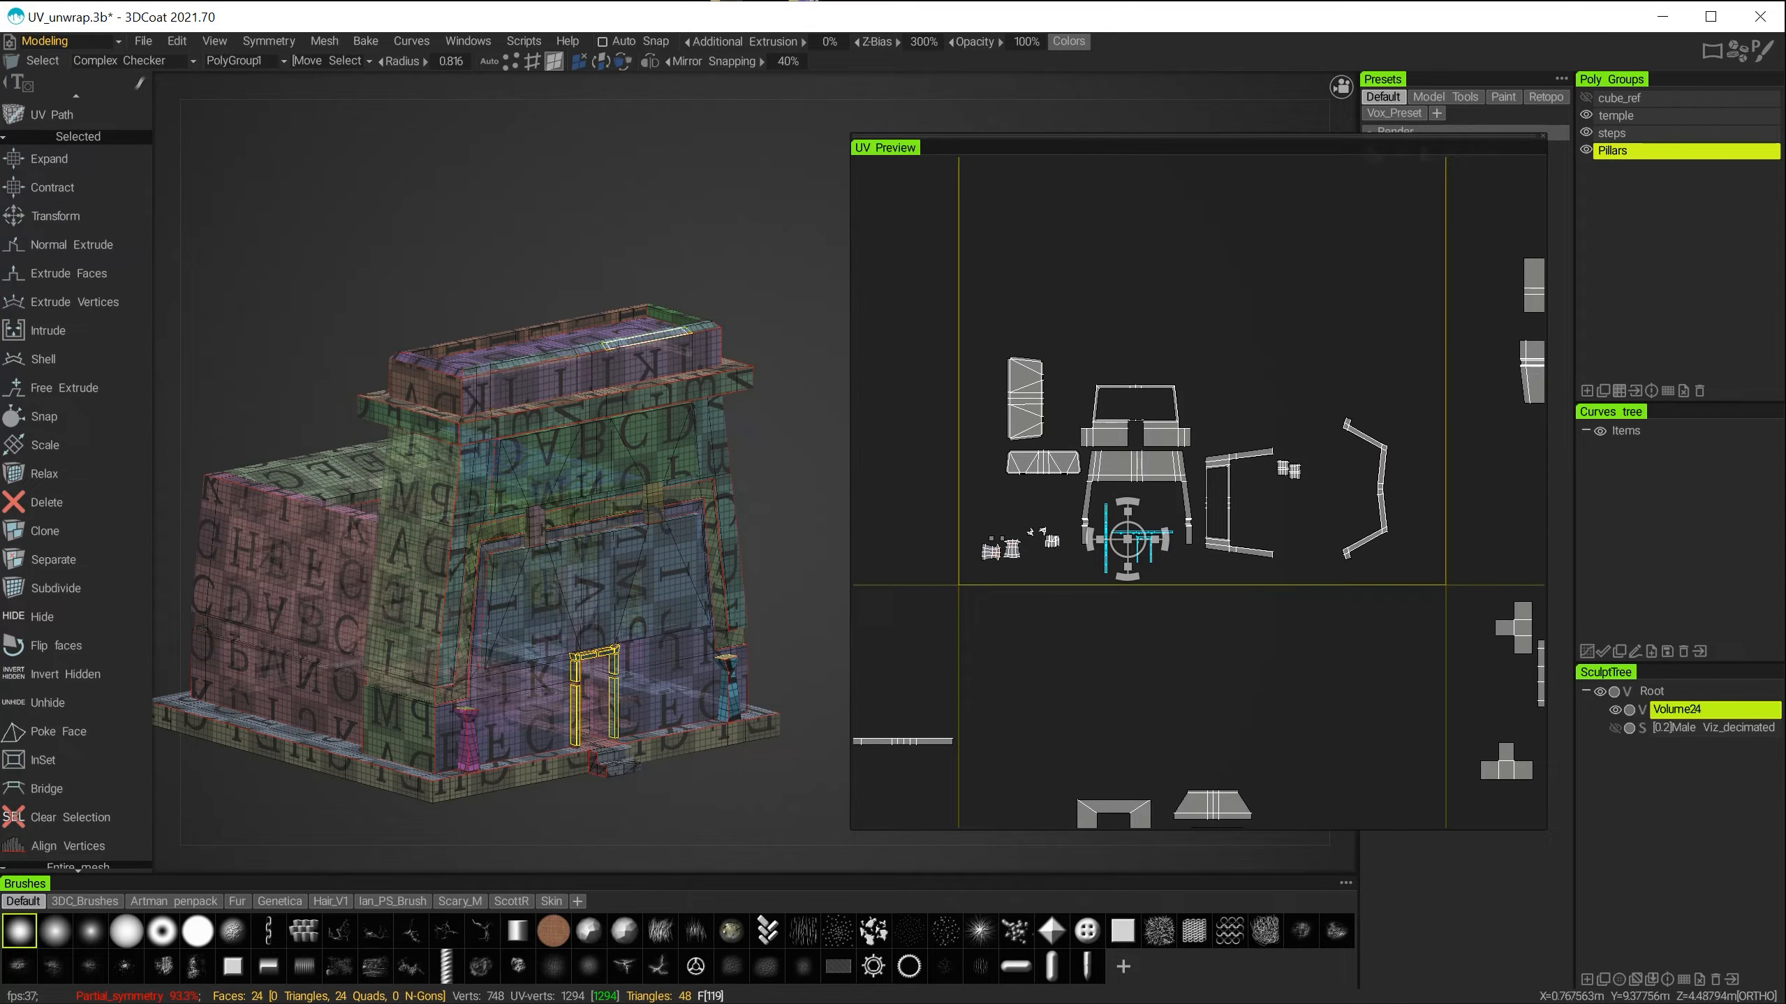
{"action": "right_click_drag", "start_coordinate": [1311, 405], "coordinate": [1230, 394], "text": "alt"}
{"action": "middle_click_drag", "start_coordinate": [1372, 395], "coordinate": [1352, 627], "text": "alt"}
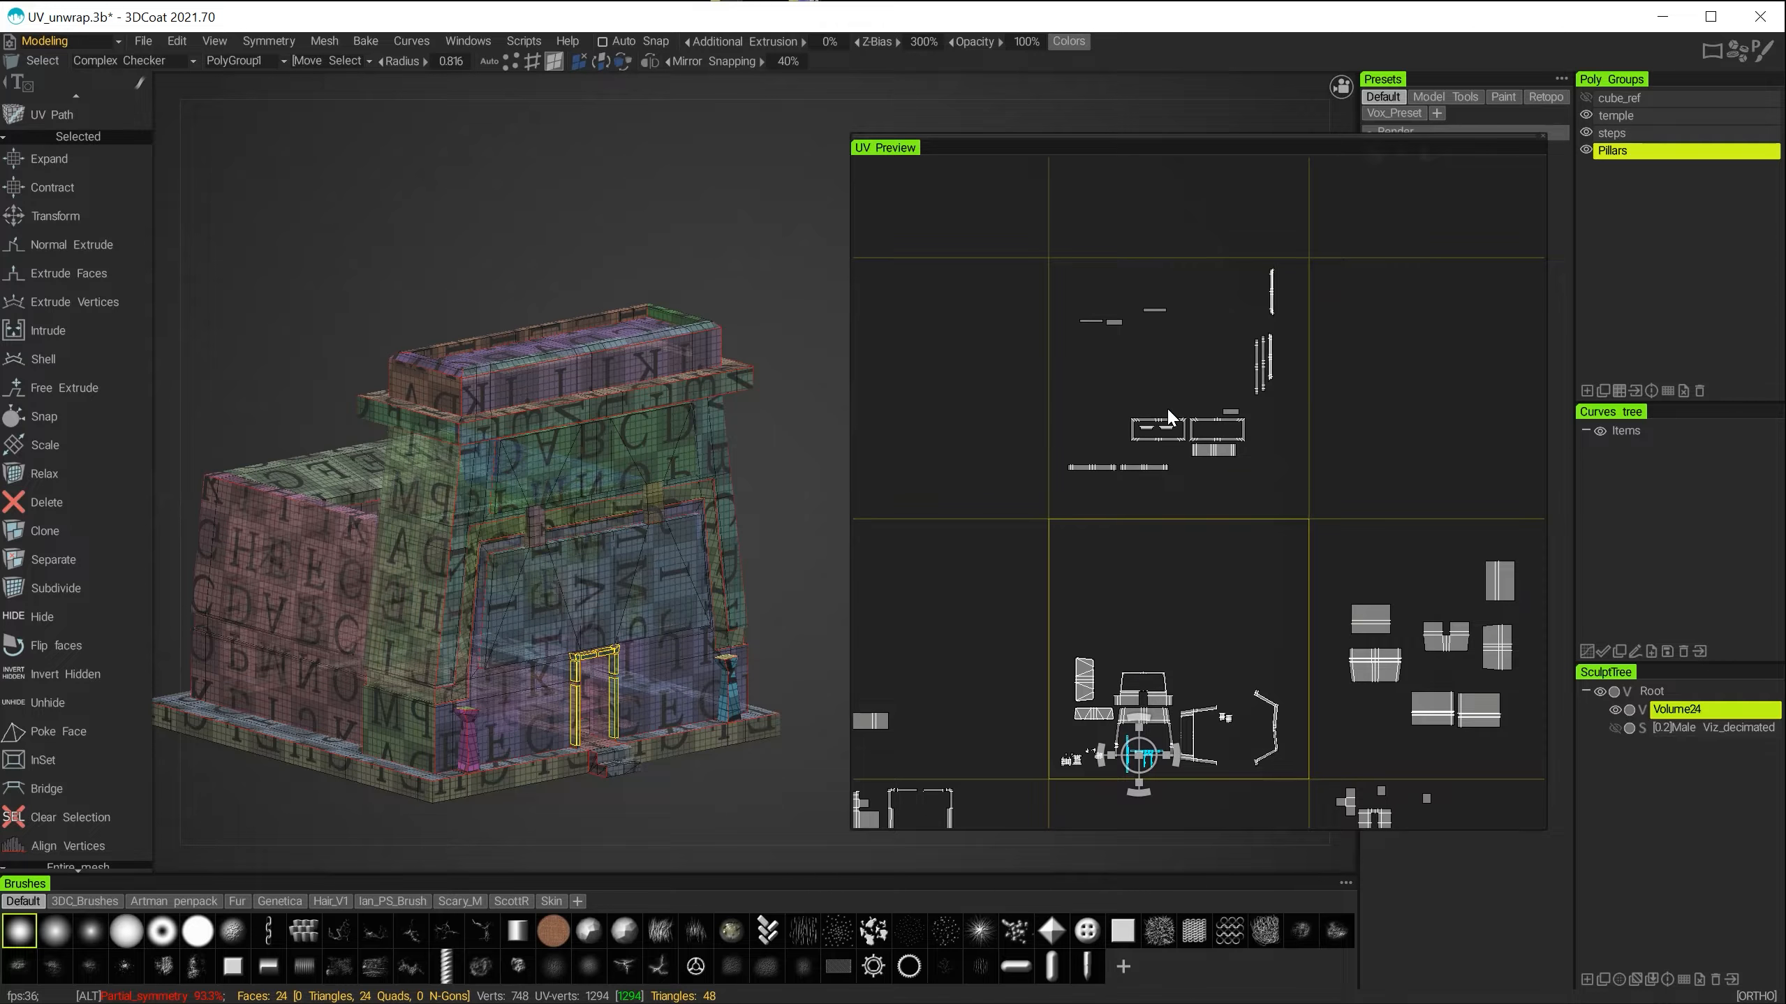
{"action": "right_click_drag", "start_coordinate": [1168, 409], "coordinate": [1254, 453], "text": "alt"}
{"action": "middle_click_drag", "start_coordinate": [1222, 476], "coordinate": [1198, 619], "text": "alt"}
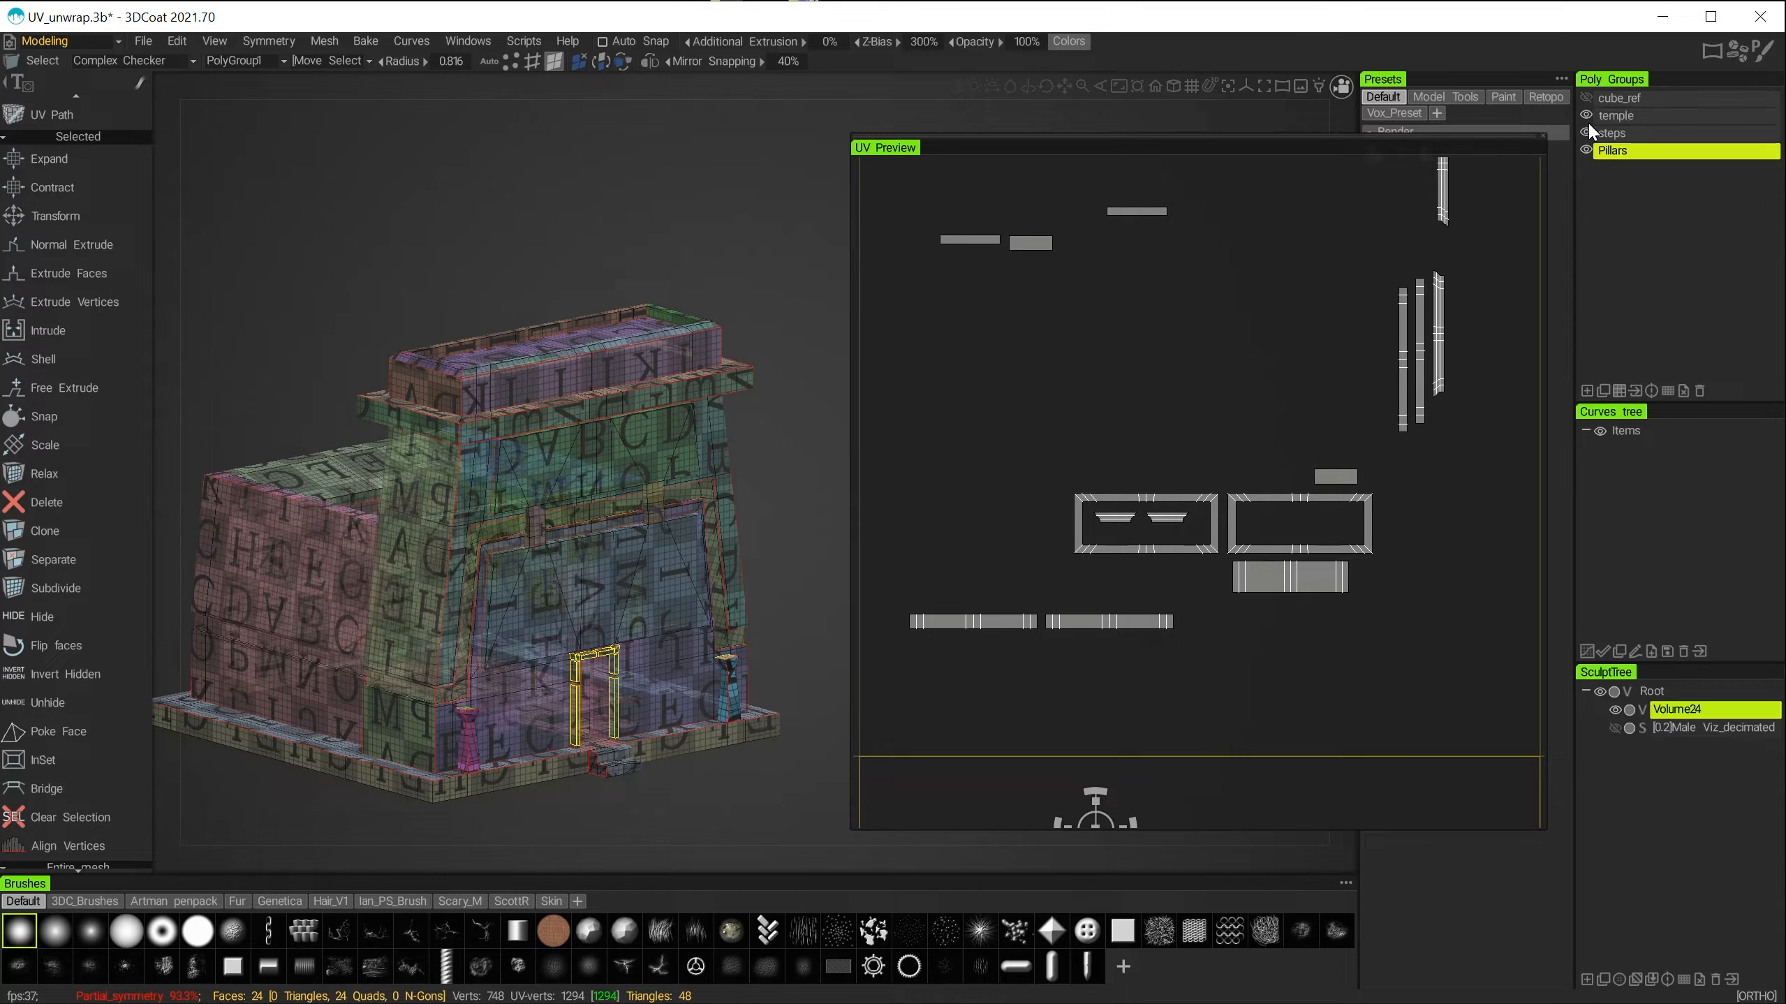
Make temple the active poly group and focus on the frame-shaped UV islands in the tile above the main one.
{"action": "left_click", "coordinate": [1617, 117]}
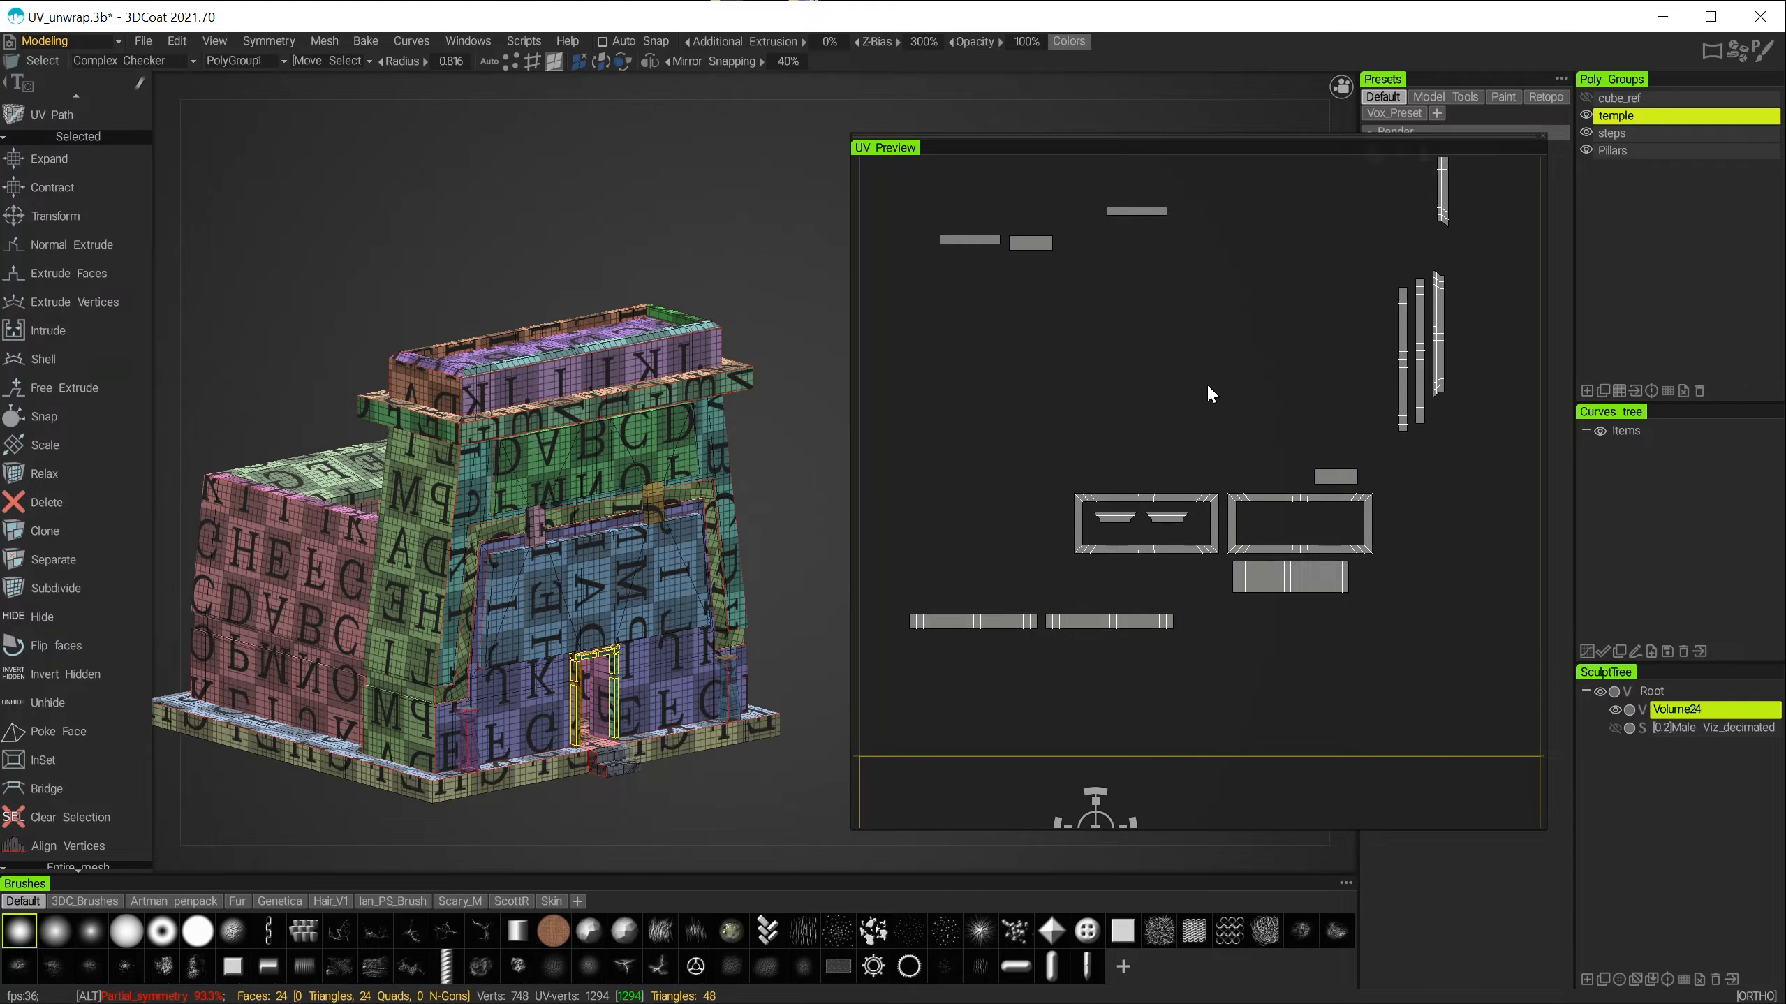
{"action": "middle_click_drag", "start_coordinate": [1208, 393], "coordinate": [1220, 350], "text": "alt"}
{"action": "right_click_drag", "start_coordinate": [1208, 394], "coordinate": [1255, 430], "text": "alt"}
{"action": "middle_click_drag", "start_coordinate": [1255, 431], "coordinate": [1052, 444], "text": "alt"}
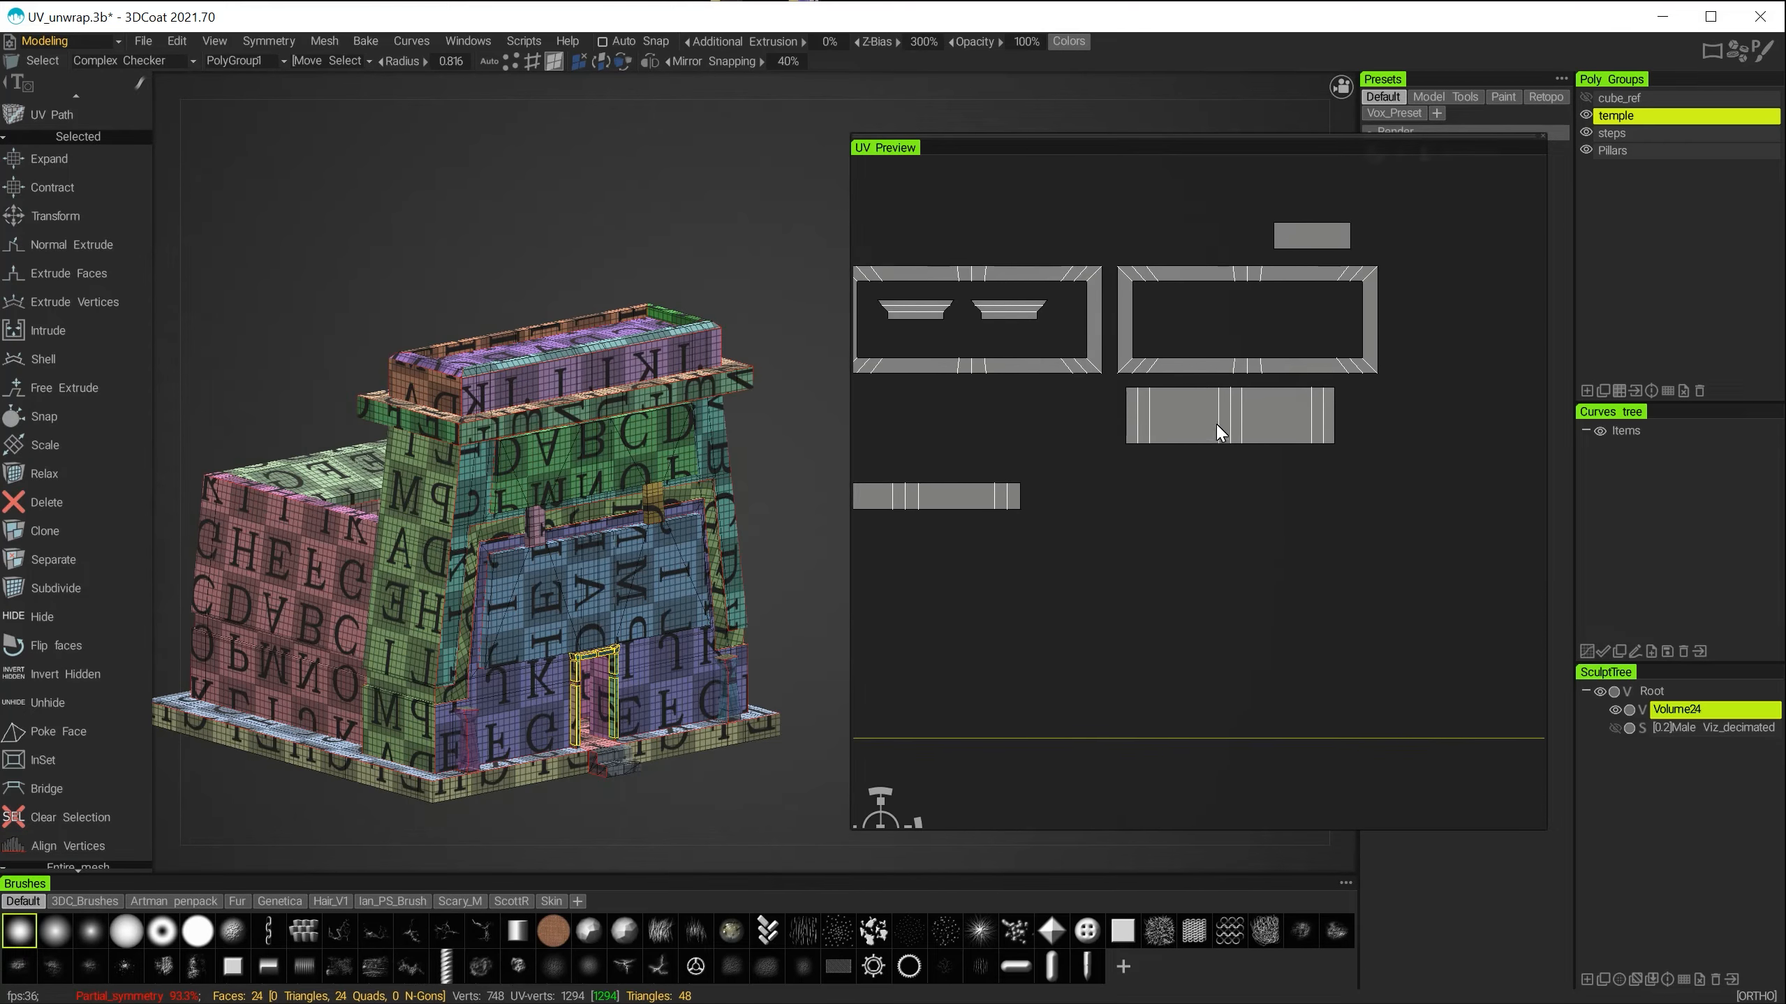
Select the wide roof UV island below the empty frame island, check it on the model, and move it slightly down and right.
{"action": "left_click", "coordinate": [1217, 425]}
{"action": "left_click_drag", "start_coordinate": [541, 466], "coordinate": [544, 548], "text": "alt"}
{"action": "right_click_drag", "start_coordinate": [569, 395], "coordinate": [702, 486], "text": "alt"}
{"action": "middle_click_drag", "start_coordinate": [702, 486], "coordinate": [838, 610], "text": "alt"}
{"action": "left_click_drag", "start_coordinate": [709, 543], "coordinate": [668, 504], "text": "alt"}
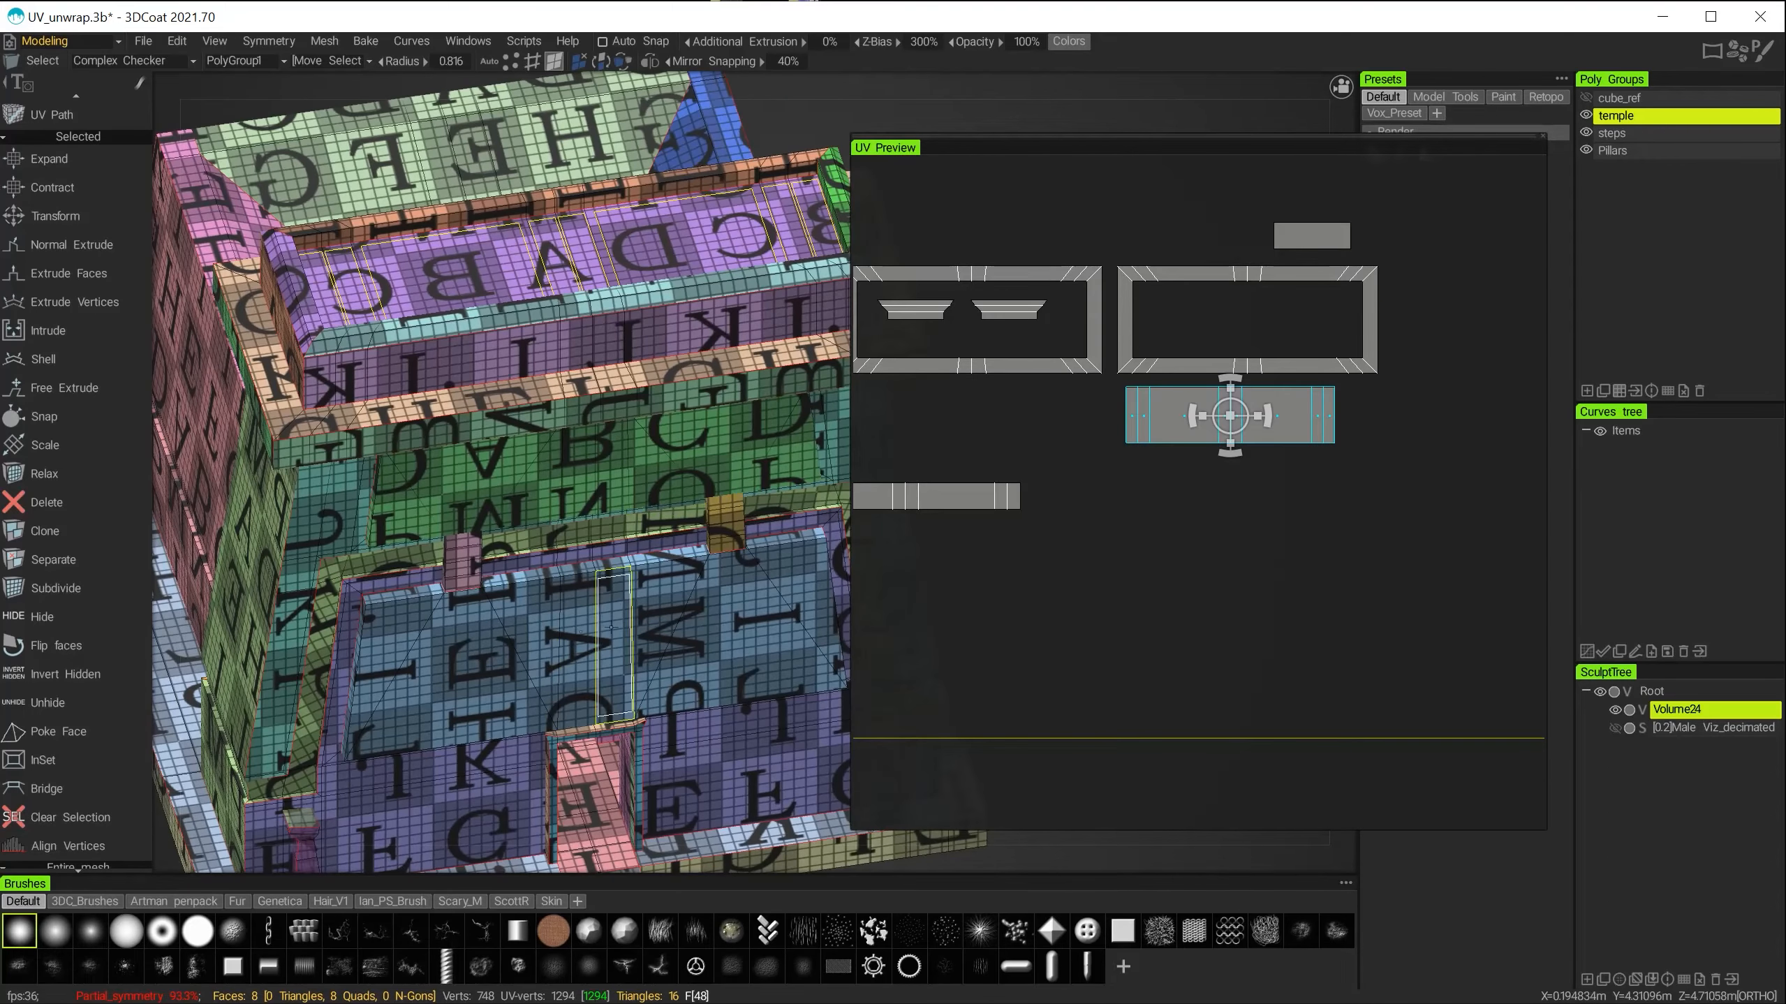
{"action": "middle_click_drag", "start_coordinate": [577, 458], "coordinate": [519, 493], "text": "alt"}
{"action": "right_click_drag", "start_coordinate": [553, 486], "coordinate": [545, 479], "text": "alt"}
{"action": "left_click_drag", "start_coordinate": [545, 478], "coordinate": [538, 514], "text": "alt"}
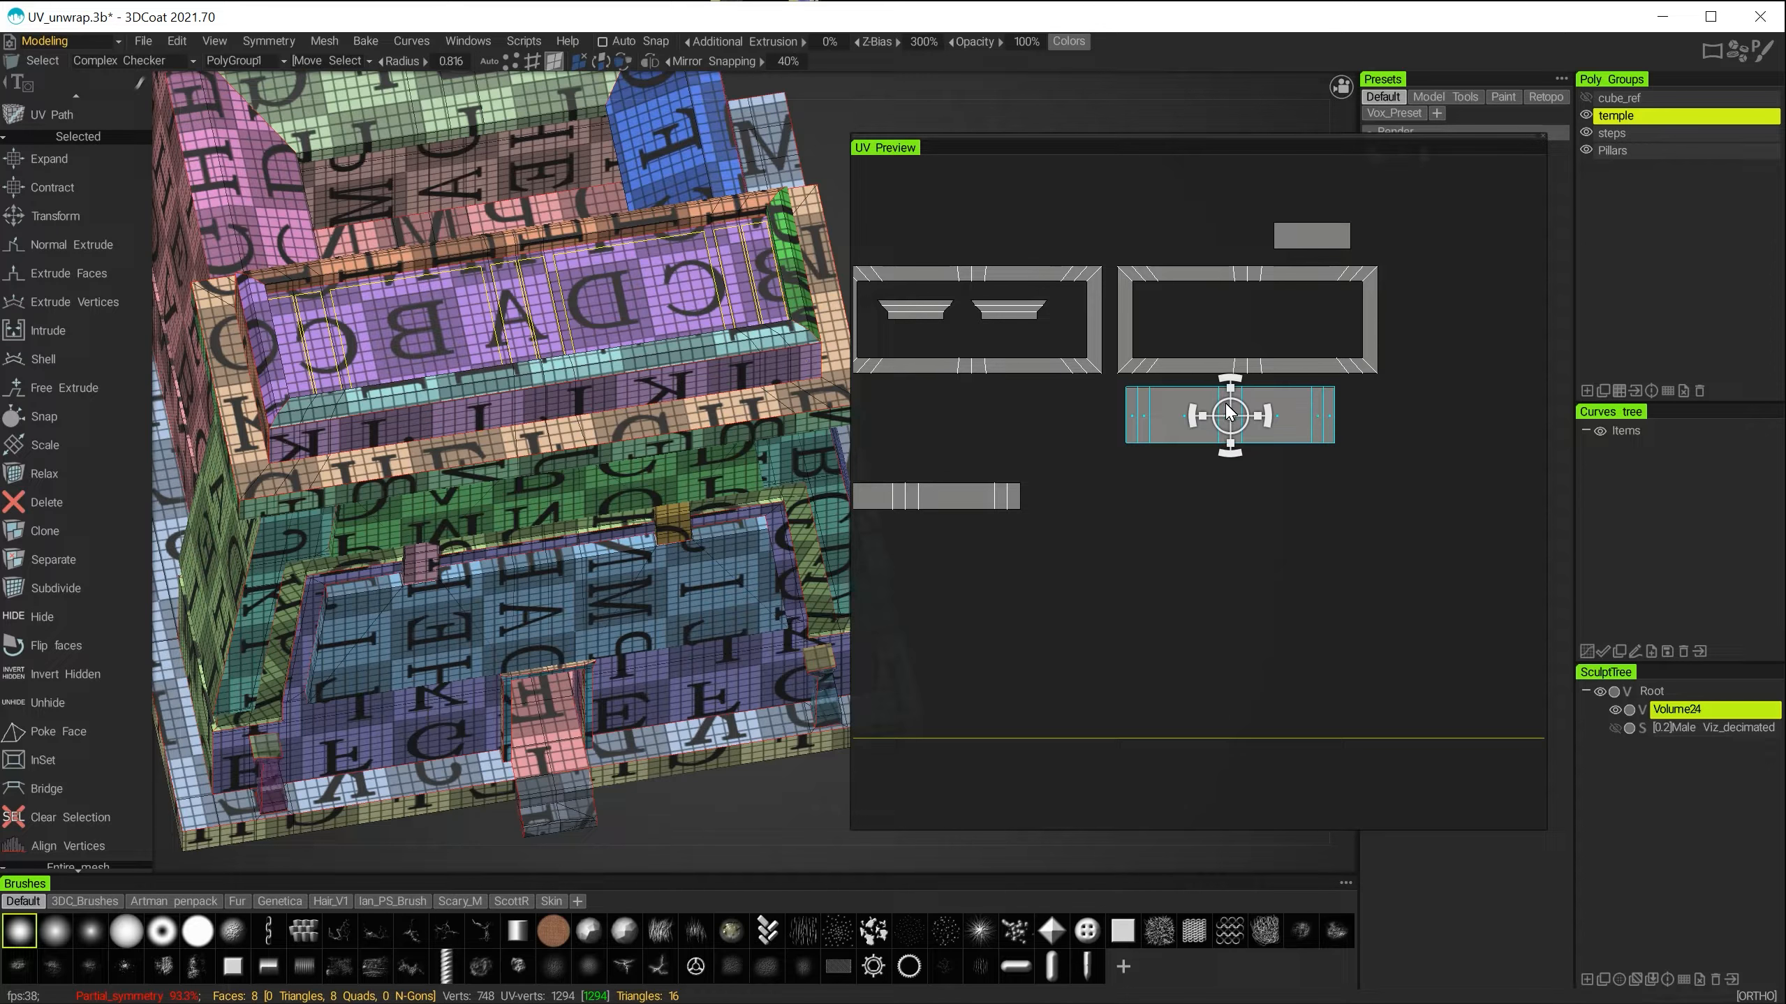
{"action": "left_click_drag", "start_coordinate": [1227, 407], "coordinate": [1238, 444]}
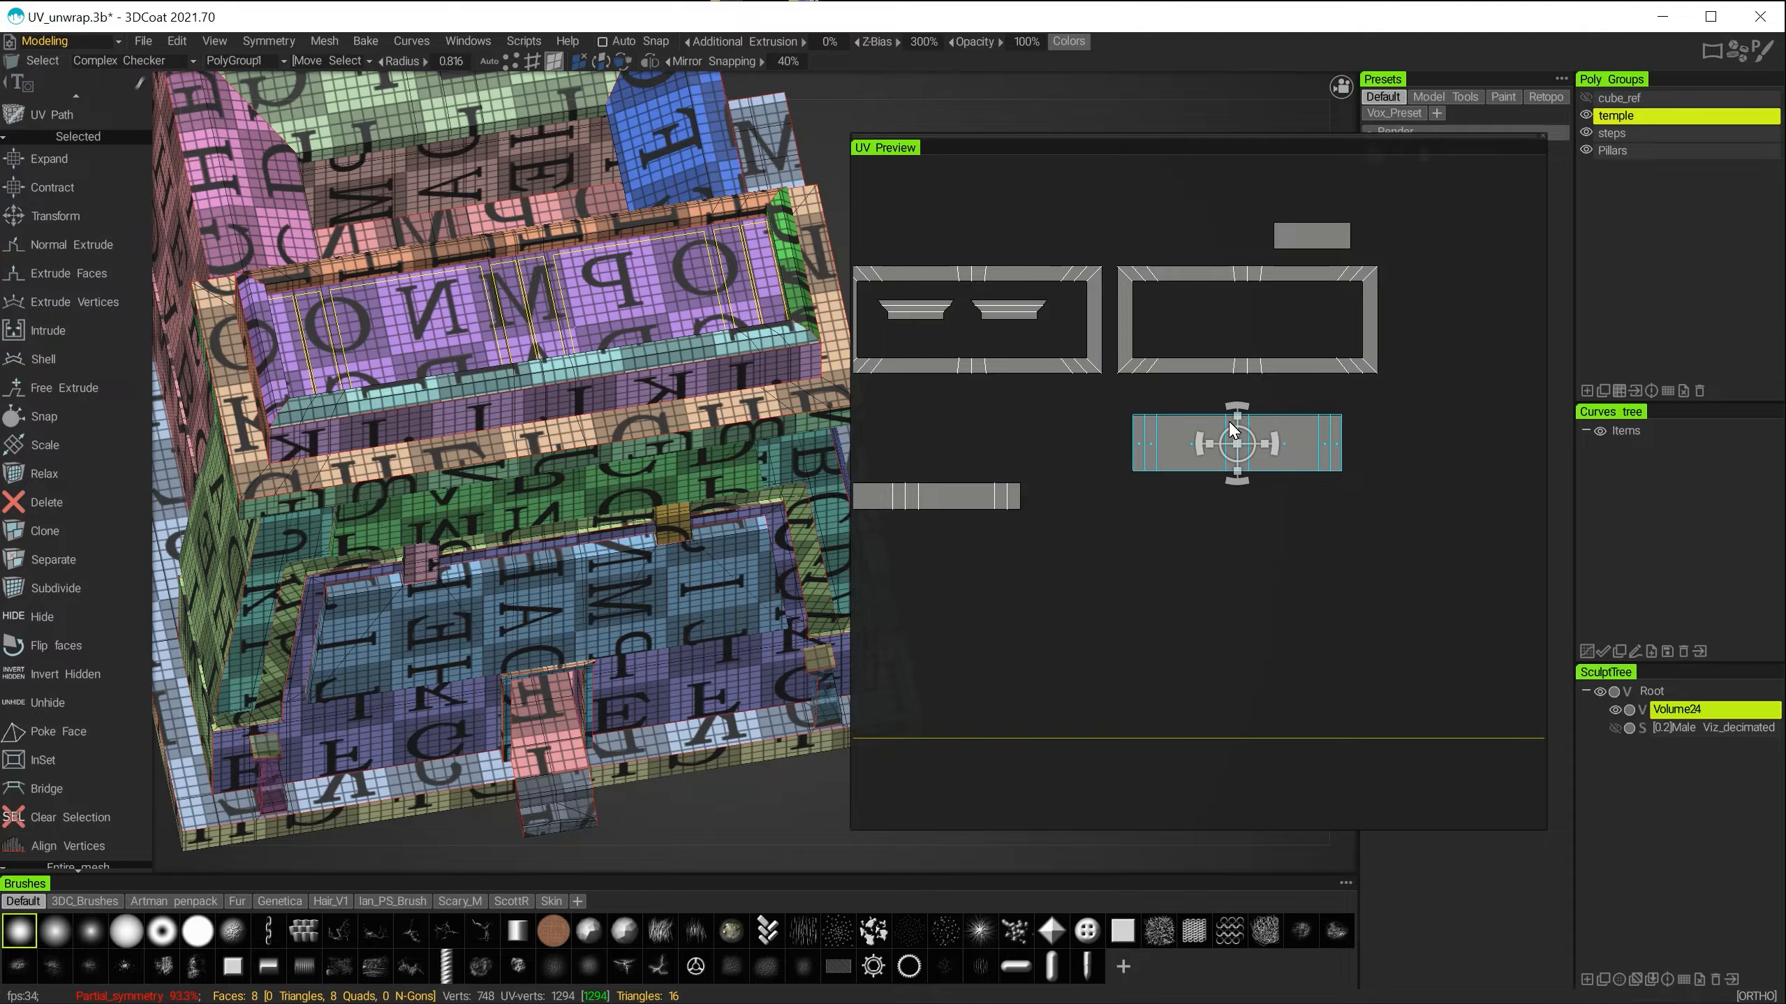
{"action": "mouse_move", "coordinate": [1235, 431]}
{"action": "left_mouse_down"}
{"action": "mouse_move", "coordinate": [1235, 448]}
{"action": "mouse_move", "coordinate": [1256, 436]}
{"action": "left_mouse_up"}
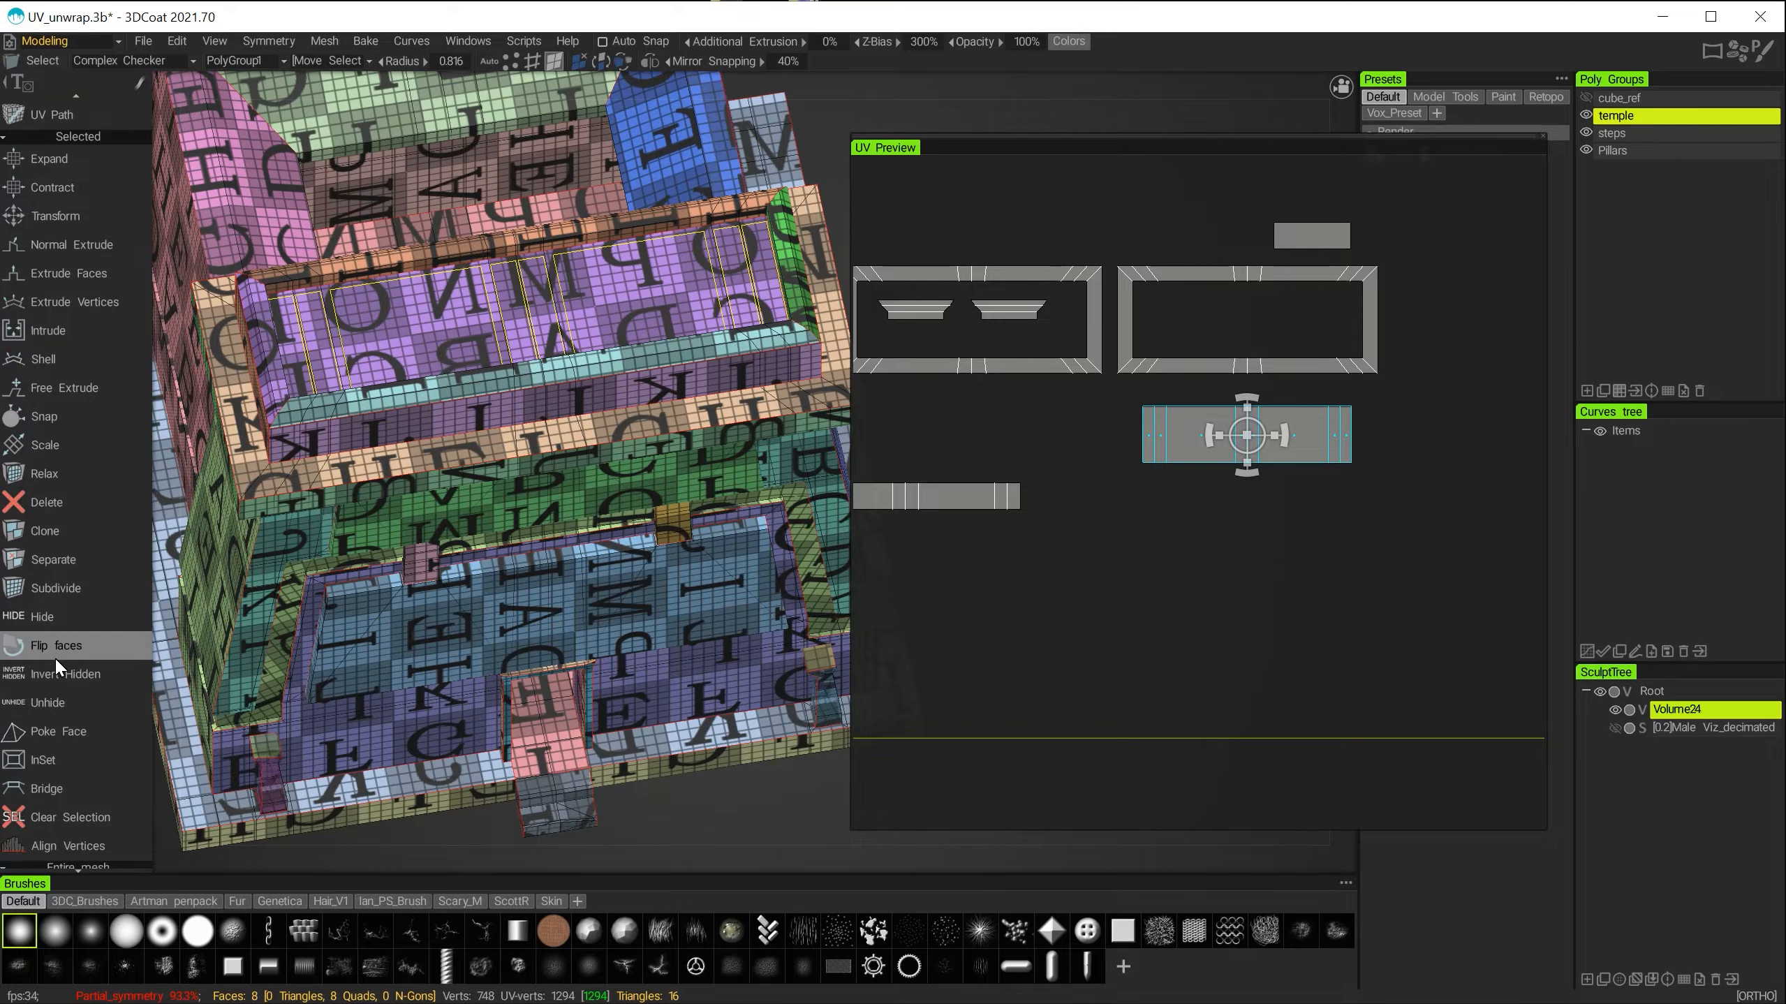
Switch to the Mark Seams tool and look through its UV island commands with the wide roof island selected.
{"action": "scroll", "coordinate": [60, 654], "scroll_direction": "up", "scroll_amount": 2}
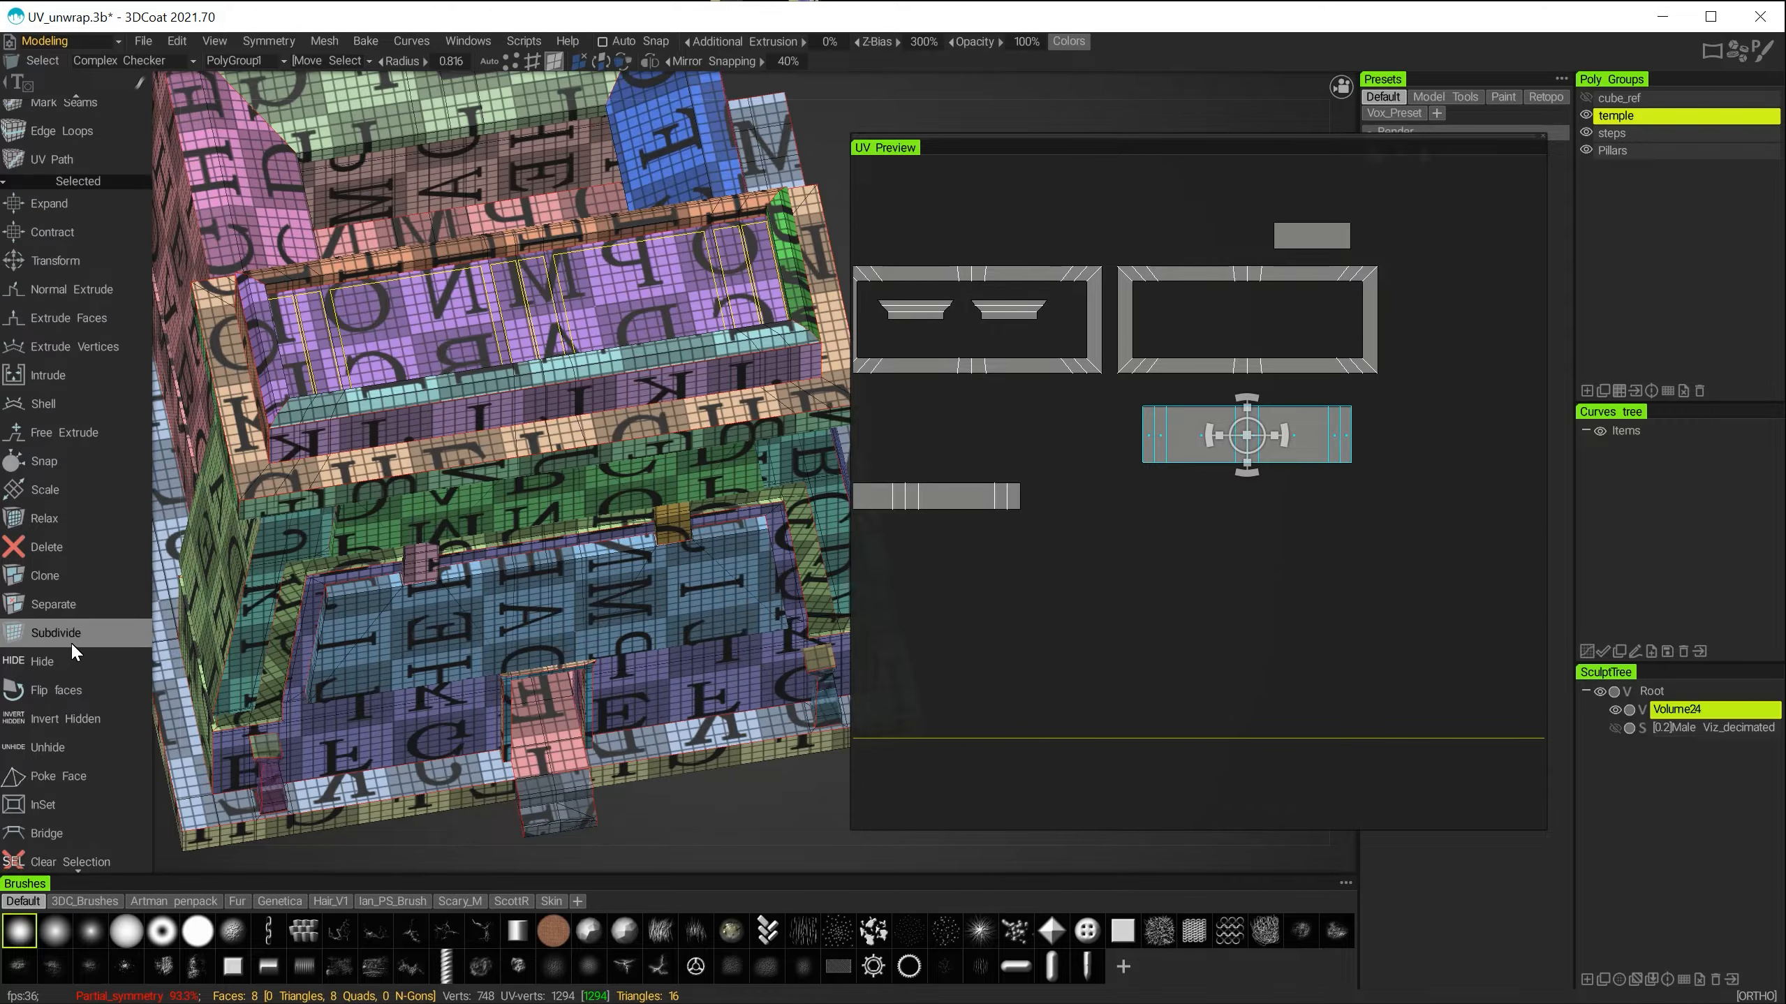
{"action": "scroll", "coordinate": [71, 641], "scroll_direction": "up", "scroll_amount": 10}
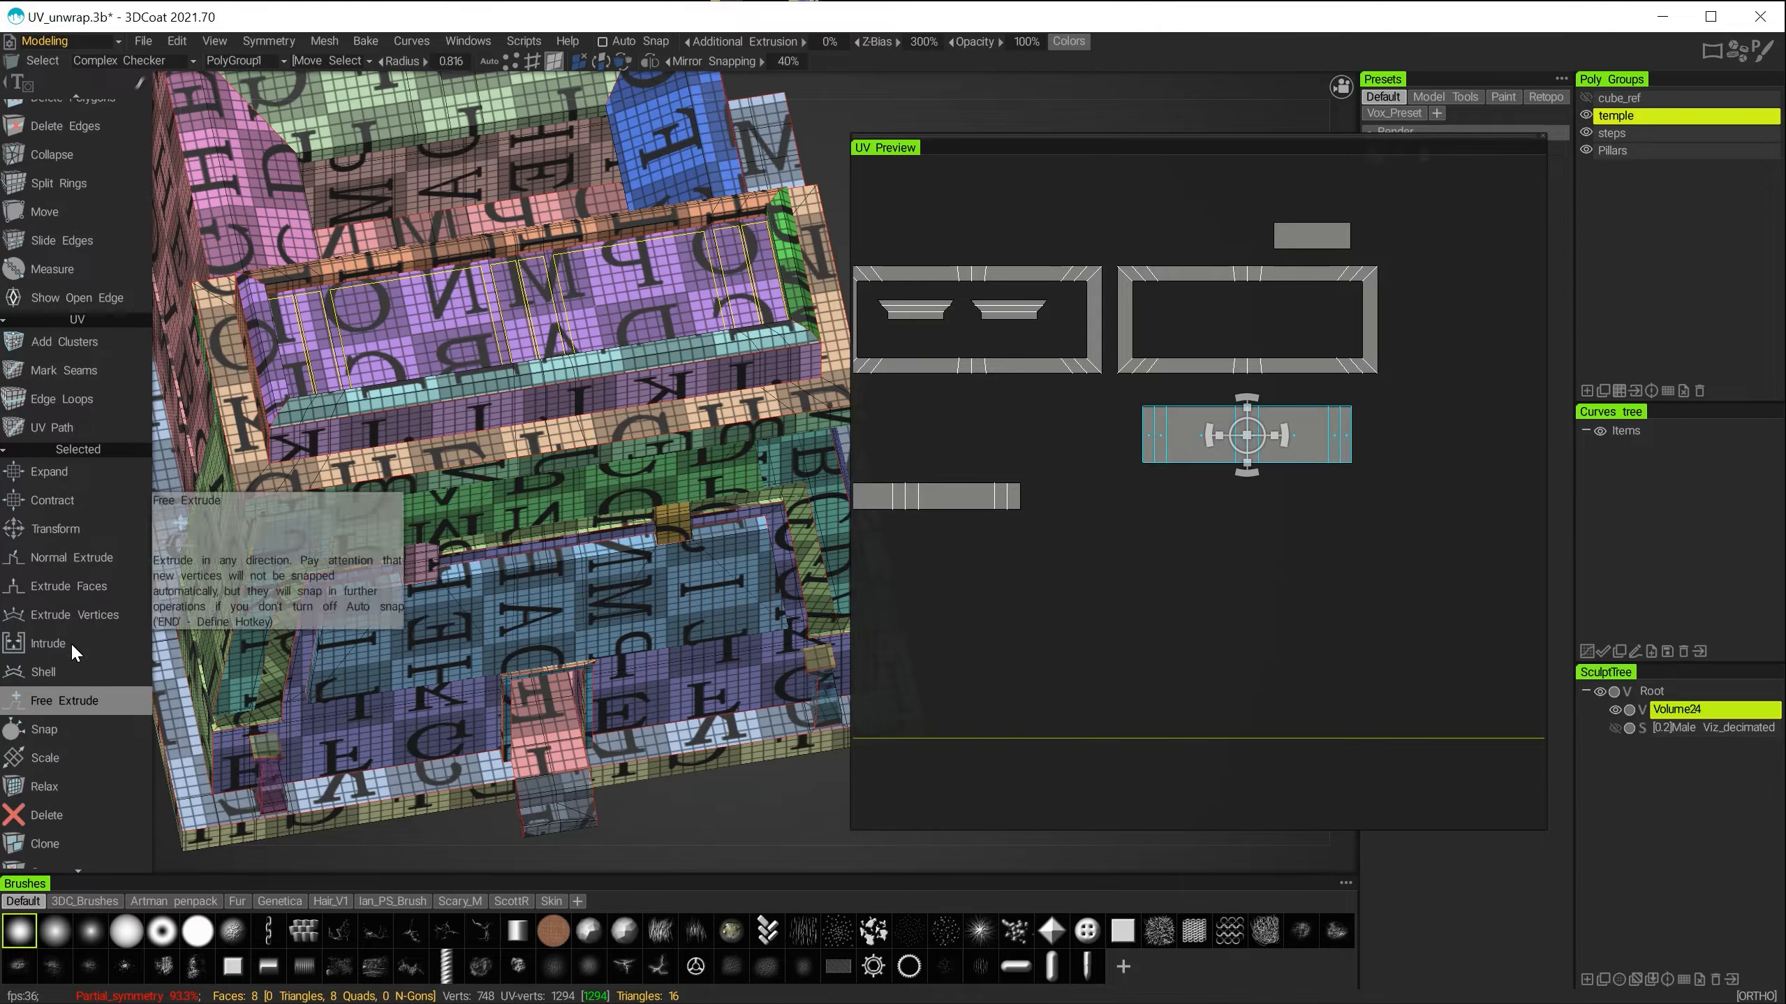
{"action": "left_click", "coordinate": [46, 370]}
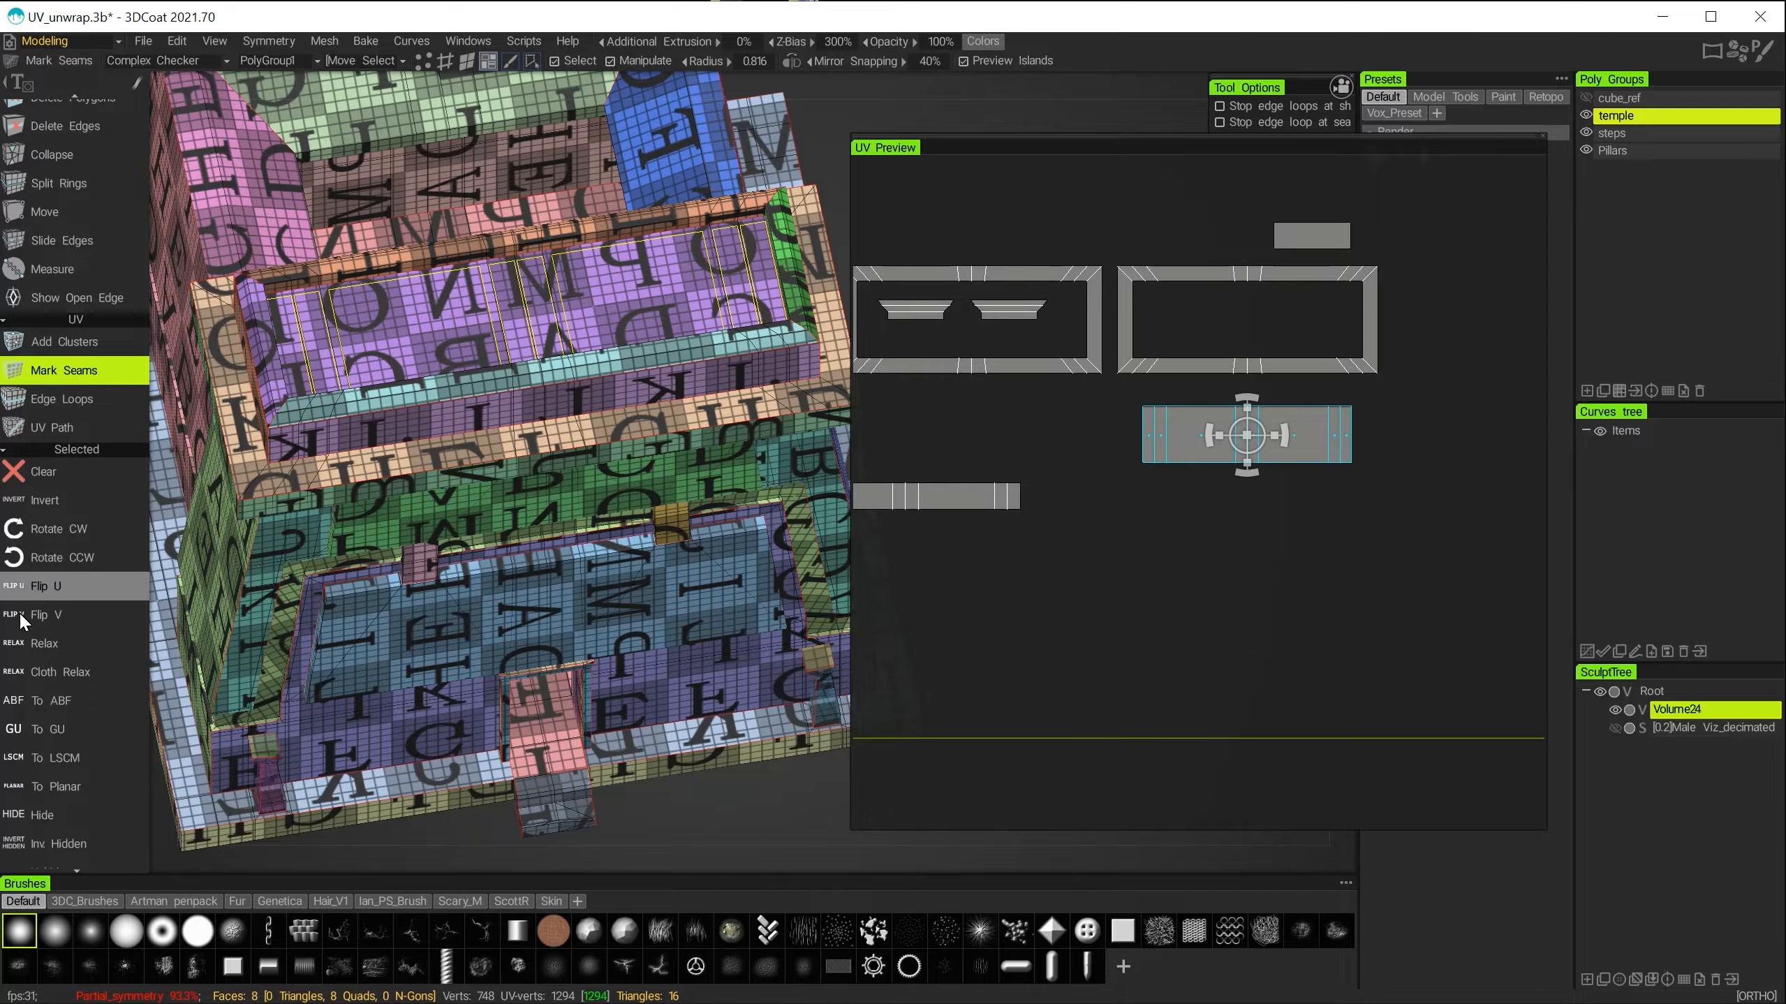
{"action": "scroll", "coordinate": [67, 740], "scroll_direction": "down", "scroll_amount": 10}
{"action": "scroll", "coordinate": [66, 733], "scroll_direction": "down", "scroll_amount": 15}
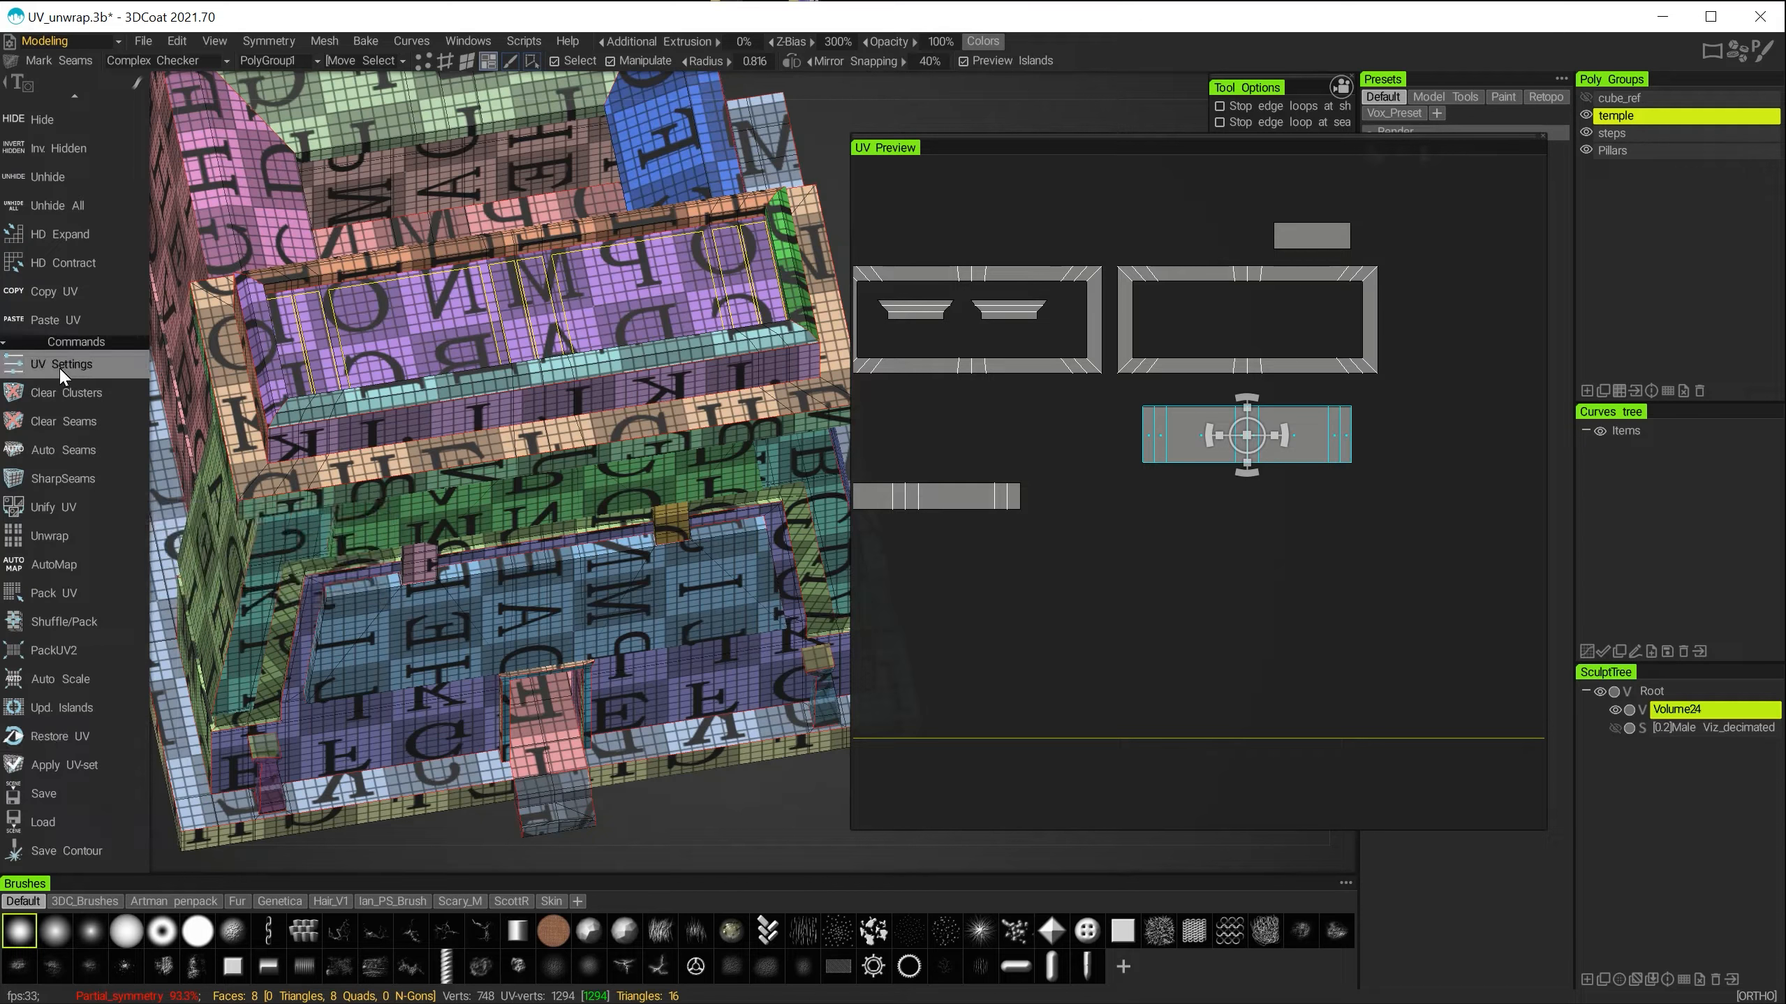
{"action": "scroll", "coordinate": [49, 429], "scroll_direction": "up", "scroll_amount": 11}
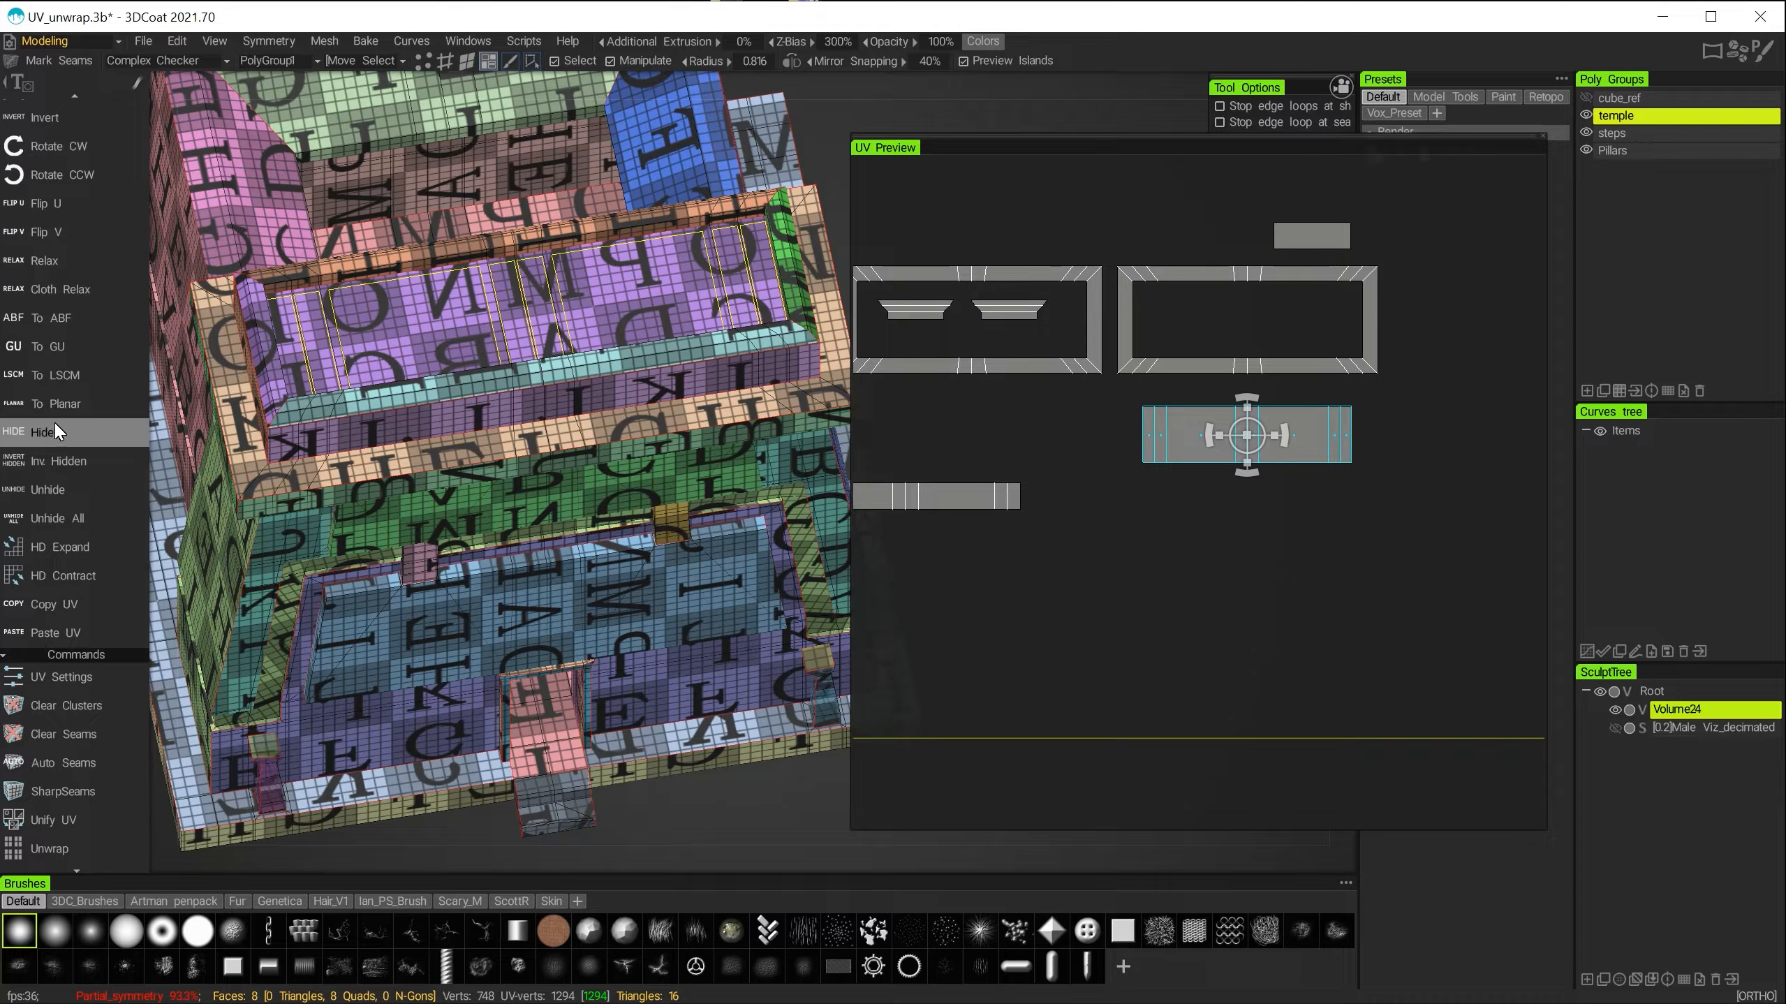
{"action": "scroll", "coordinate": [54, 421], "scroll_direction": "up", "scroll_amount": 3}
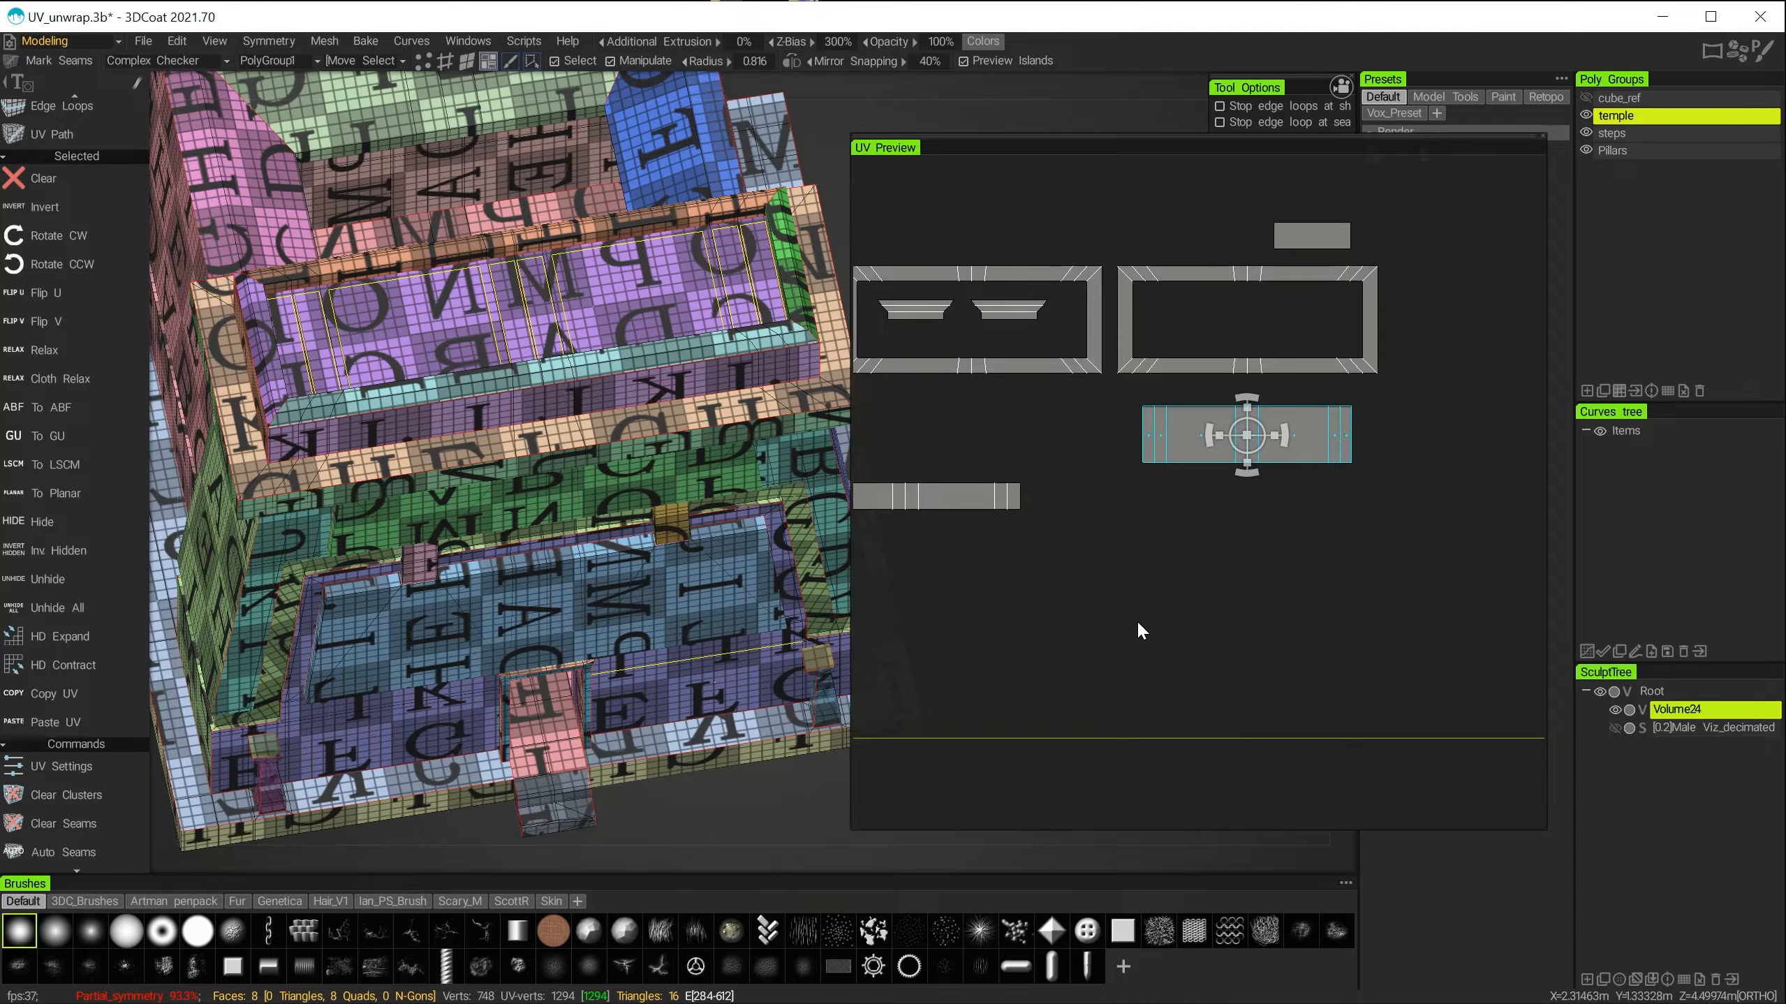
Flip the wide roof UV island along U twice and move it slightly right below the empty frame island.
{"action": "key", "text": "space"}
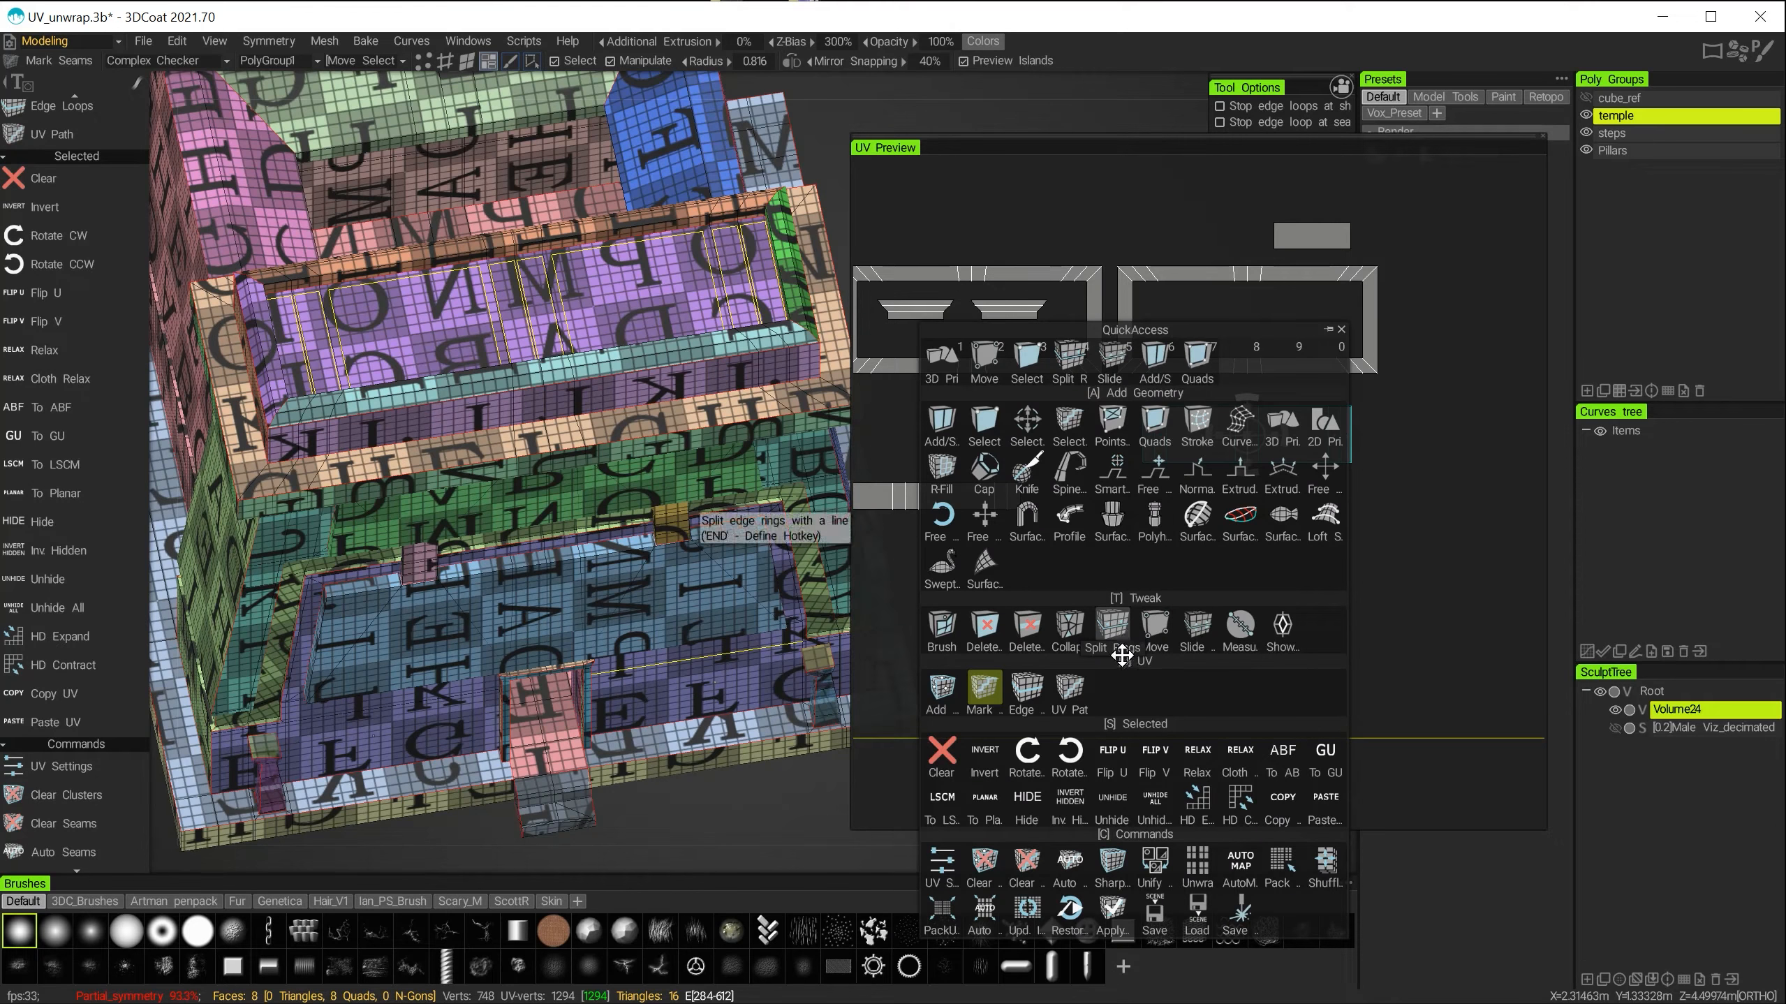
{"action": "left_click", "coordinate": [1112, 756]}
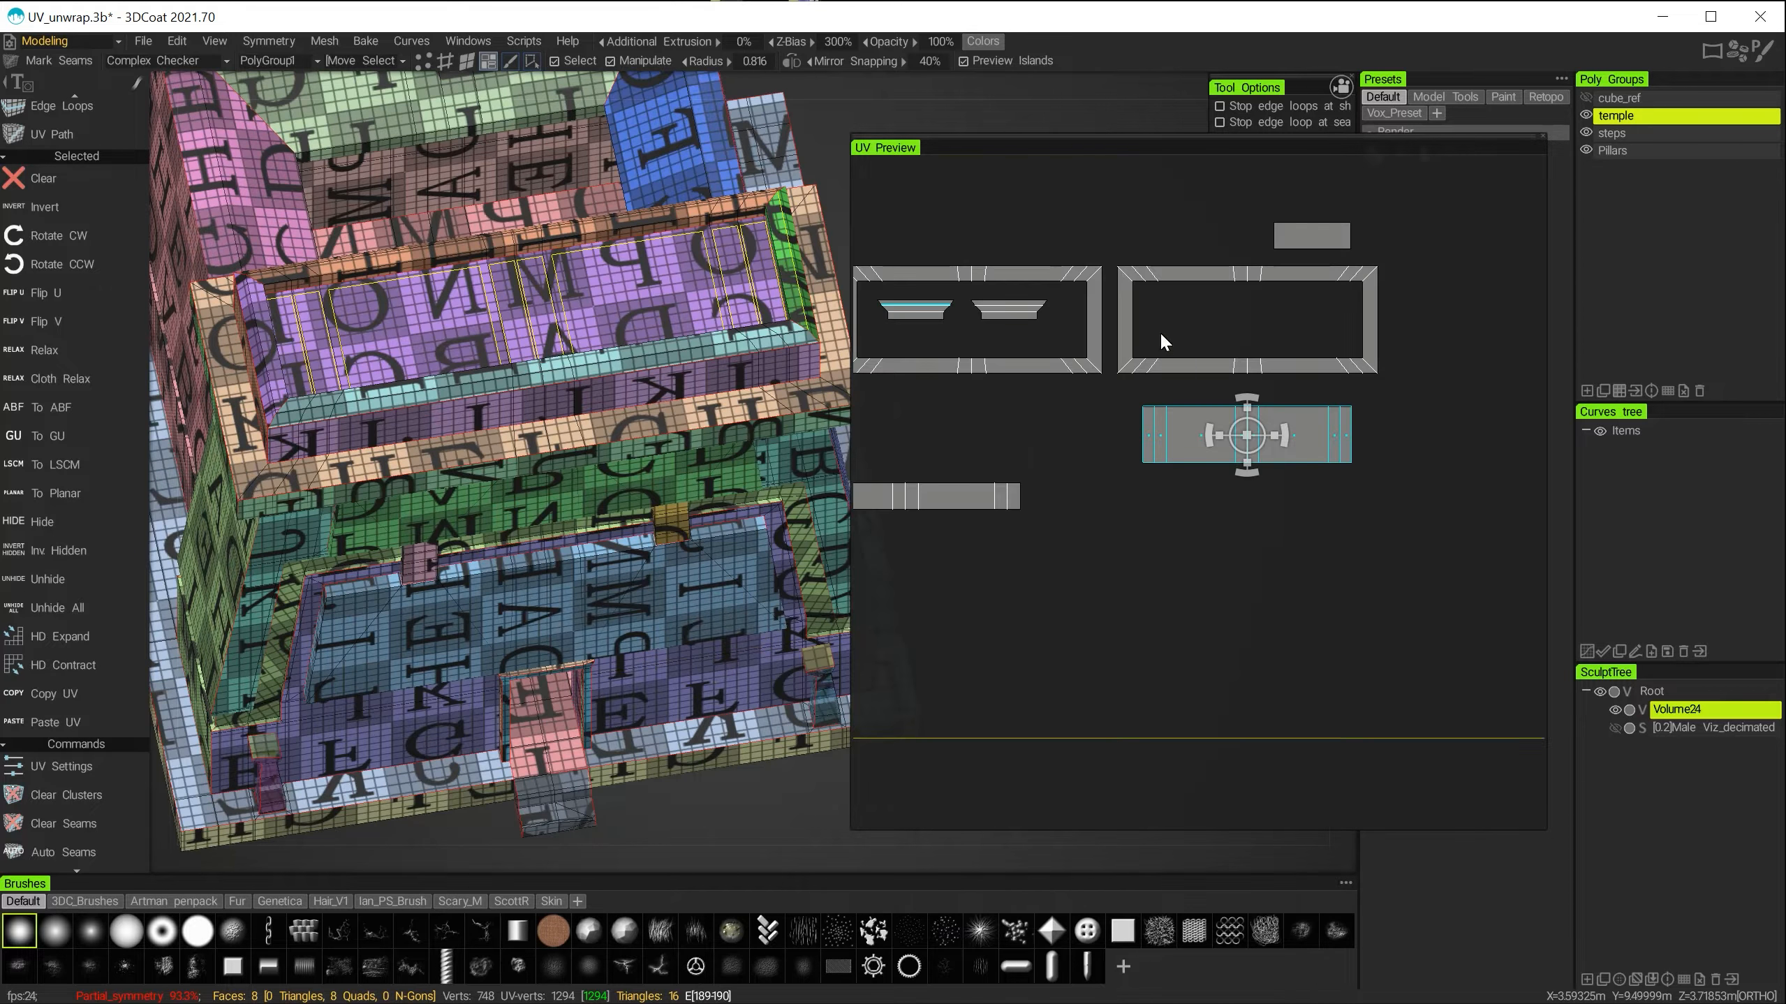
{"action": "key", "text": "space"}
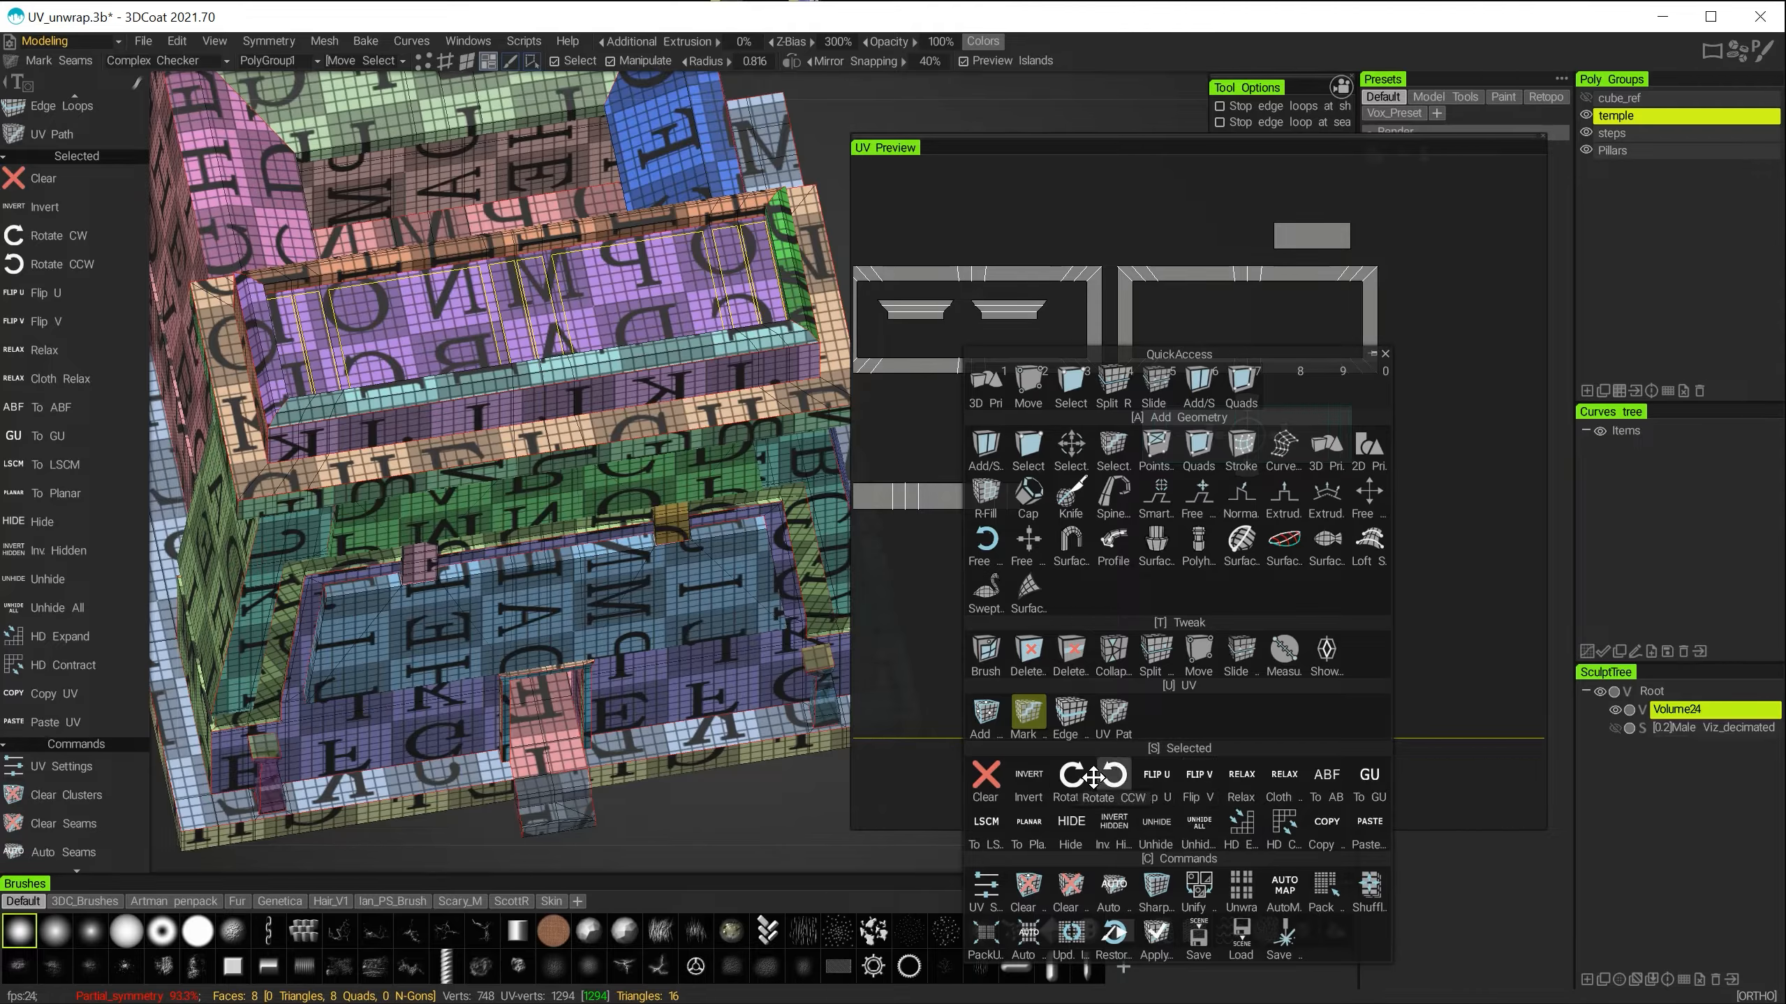
{"action": "left_click", "coordinate": [1158, 784]}
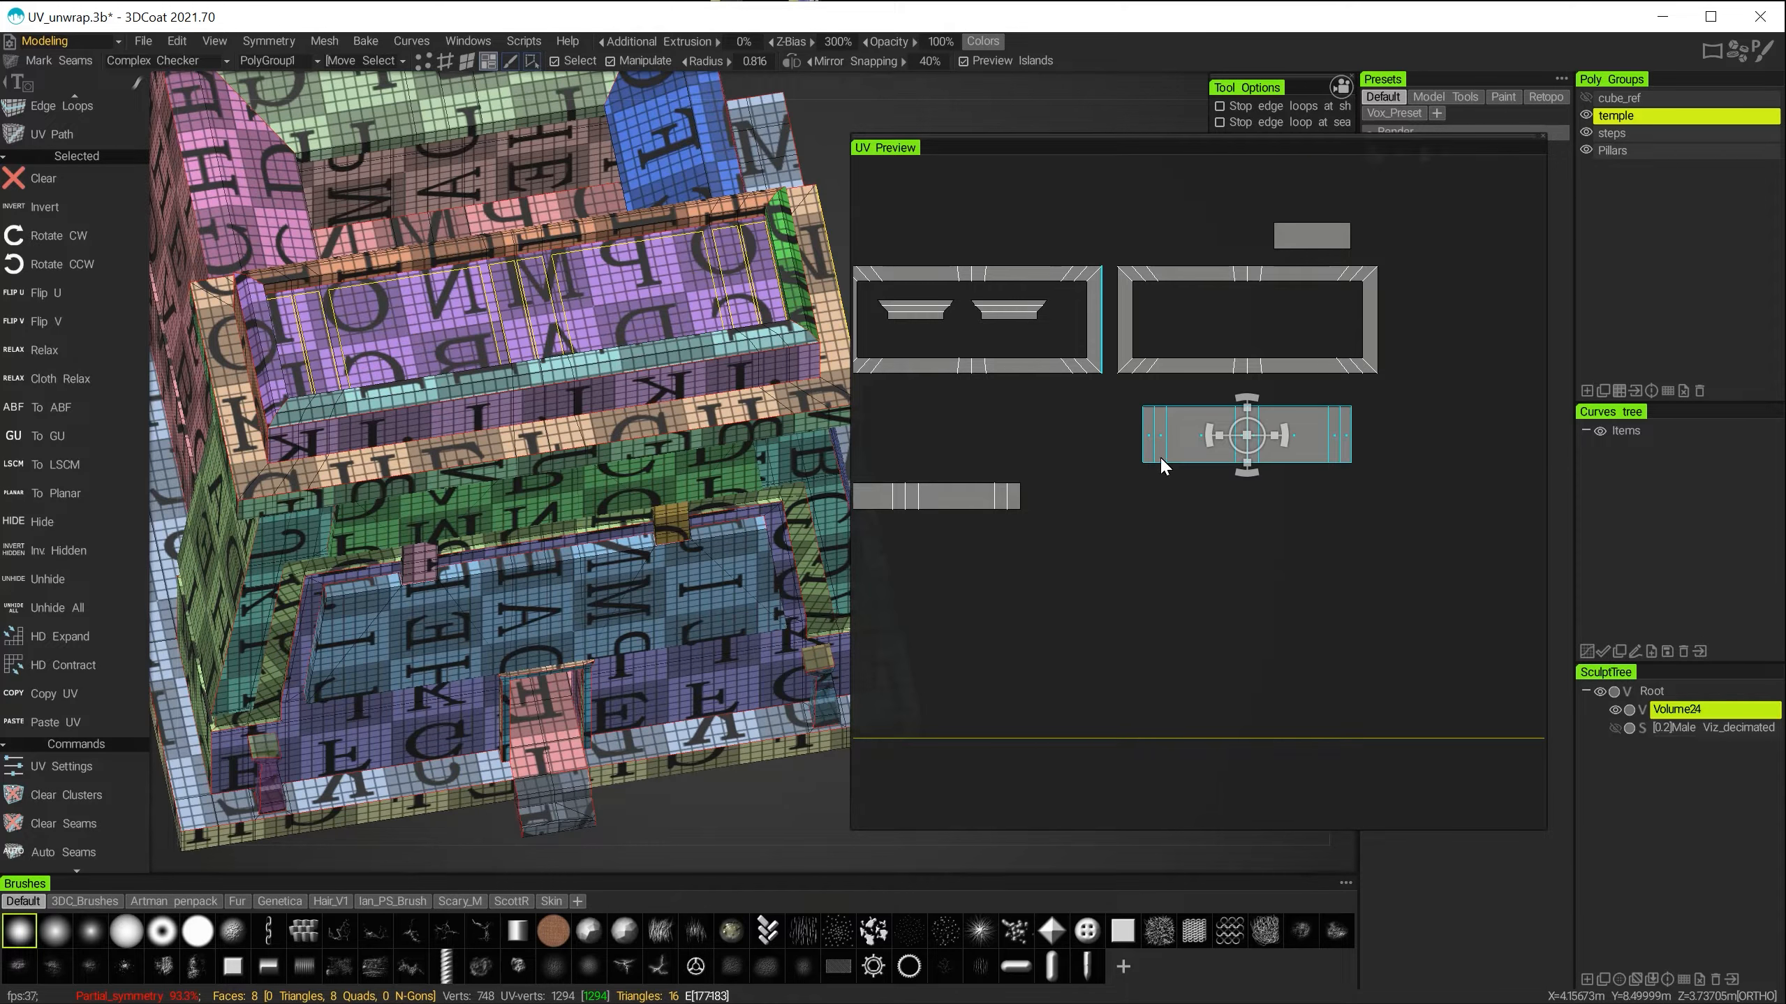
{"action": "key", "text": "space"}
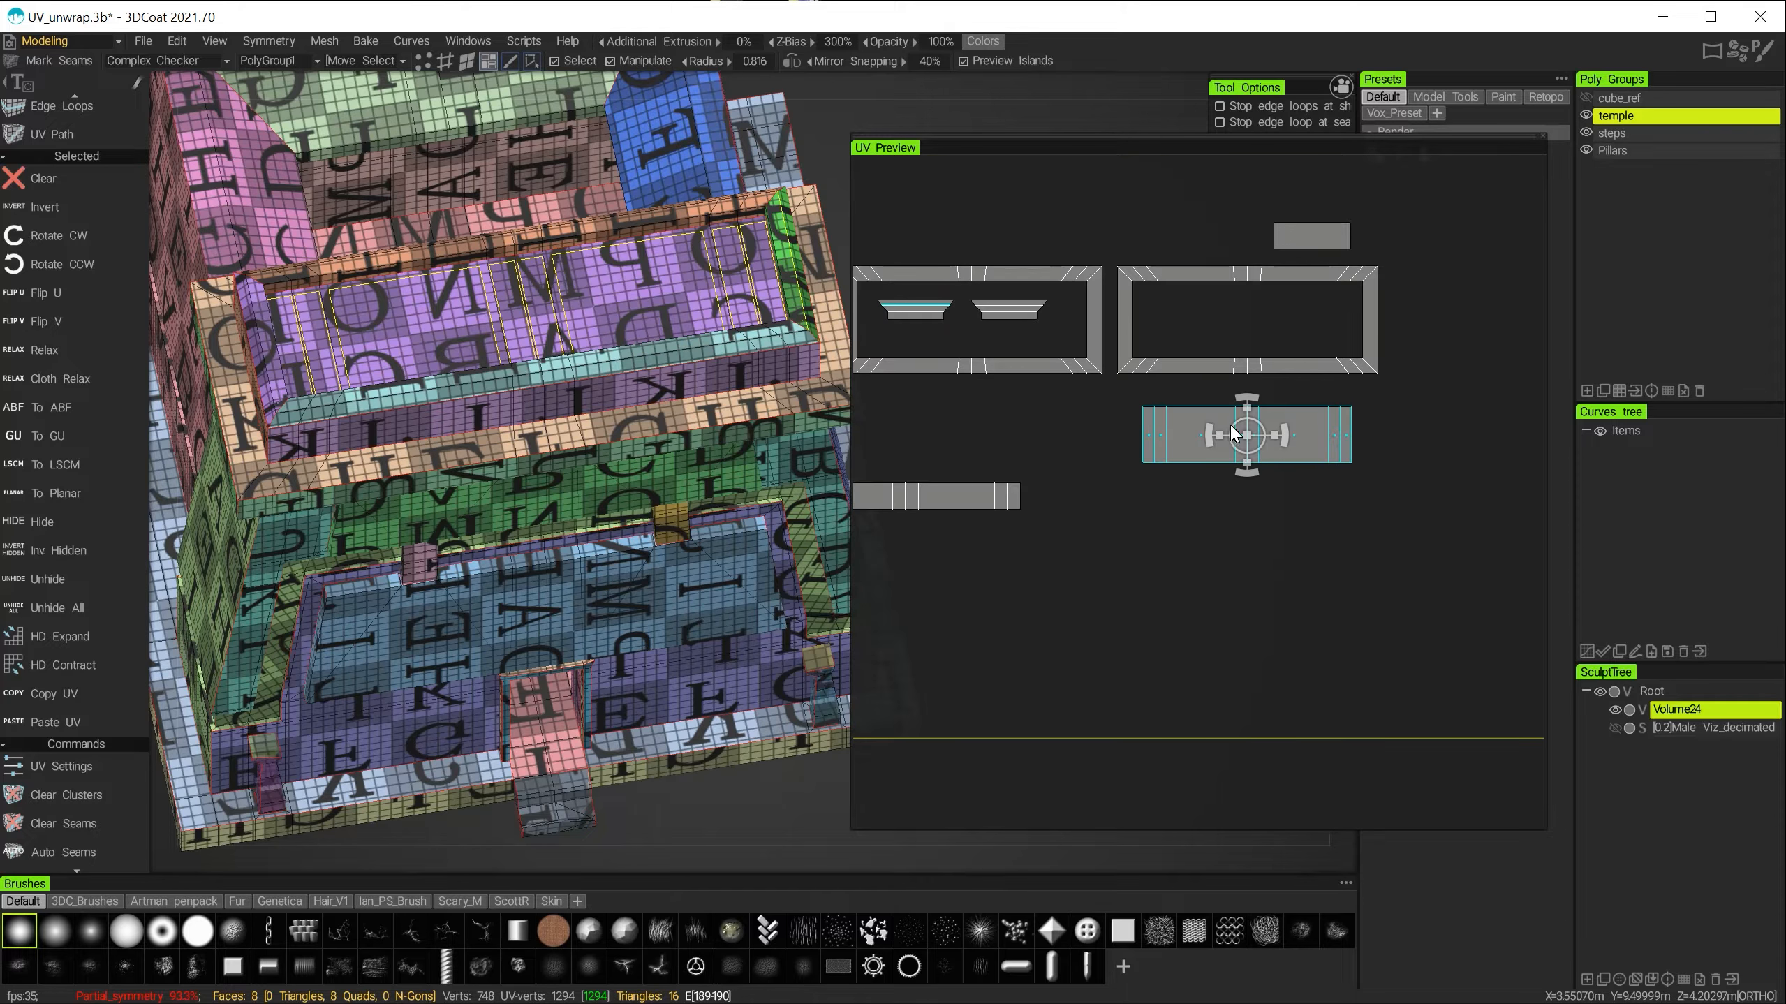
{"action": "left_click_drag", "start_coordinate": [1247, 423], "coordinate": [1262, 420]}
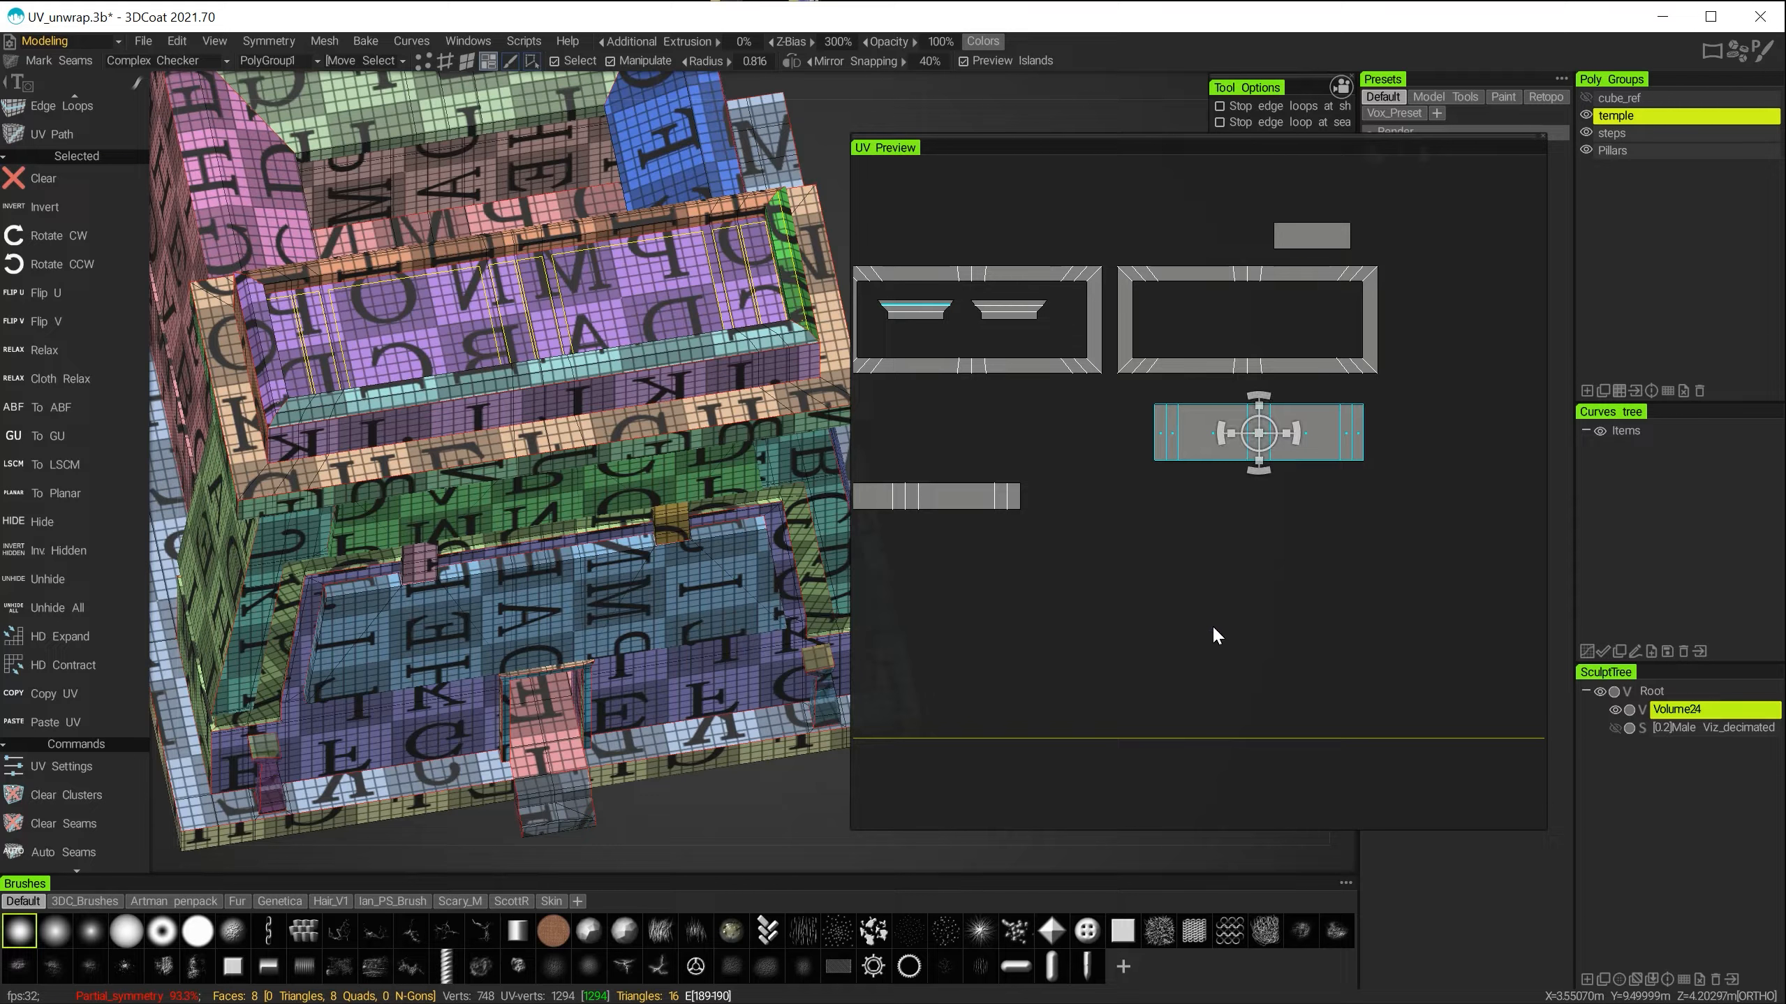
Flip the wide roof UV island along U once more, move it slightly up, and check its lettering on the model.
{"action": "key", "text": "space"}
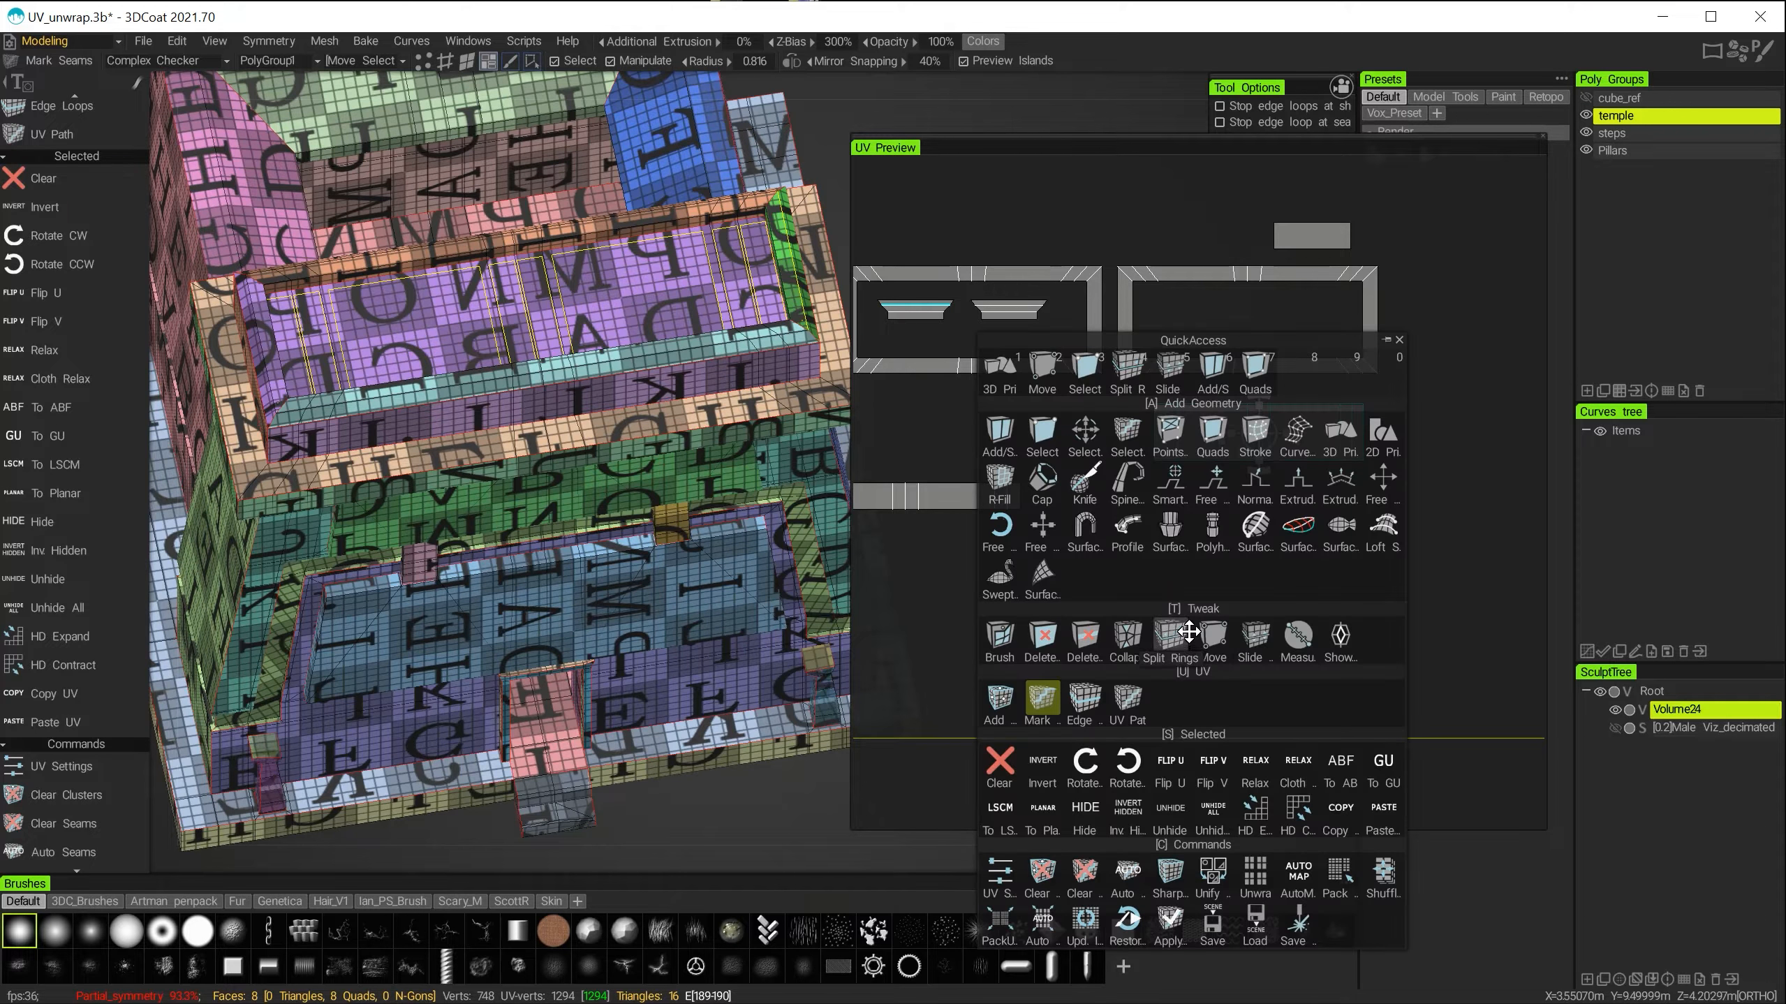
{"action": "left_click", "coordinate": [1173, 761]}
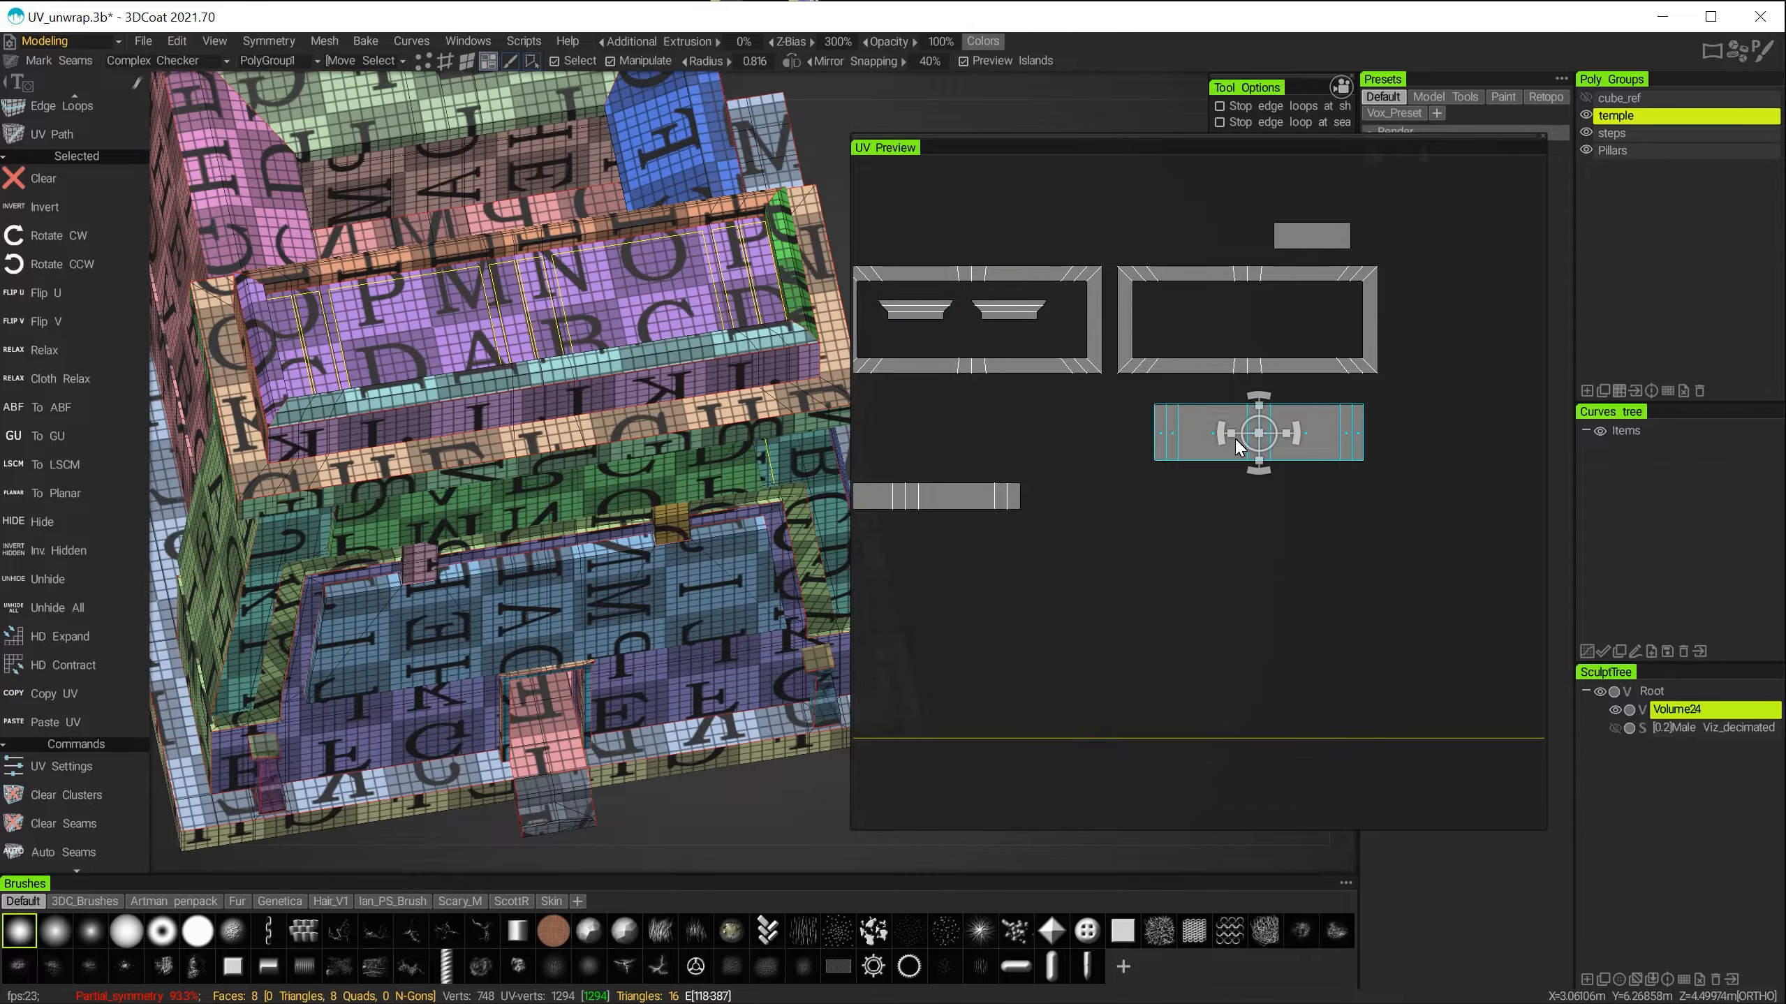
{"action": "mouse_move", "coordinate": [1257, 421]}
{"action": "left_mouse_down"}
{"action": "mouse_move", "coordinate": [1251, 441]}
{"action": "mouse_move", "coordinate": [1251, 405]}
{"action": "left_mouse_up"}
{"action": "mouse_move", "coordinate": [700, 601]}
{"action": "left_mouse_down", "text": "alt"}
{"action": "mouse_move", "coordinate": [788, 585]}
{"action": "mouse_move", "coordinate": [618, 592]}
{"action": "mouse_move", "coordinate": [682, 605]}
{"action": "left_mouse_up", "text": "alt"}
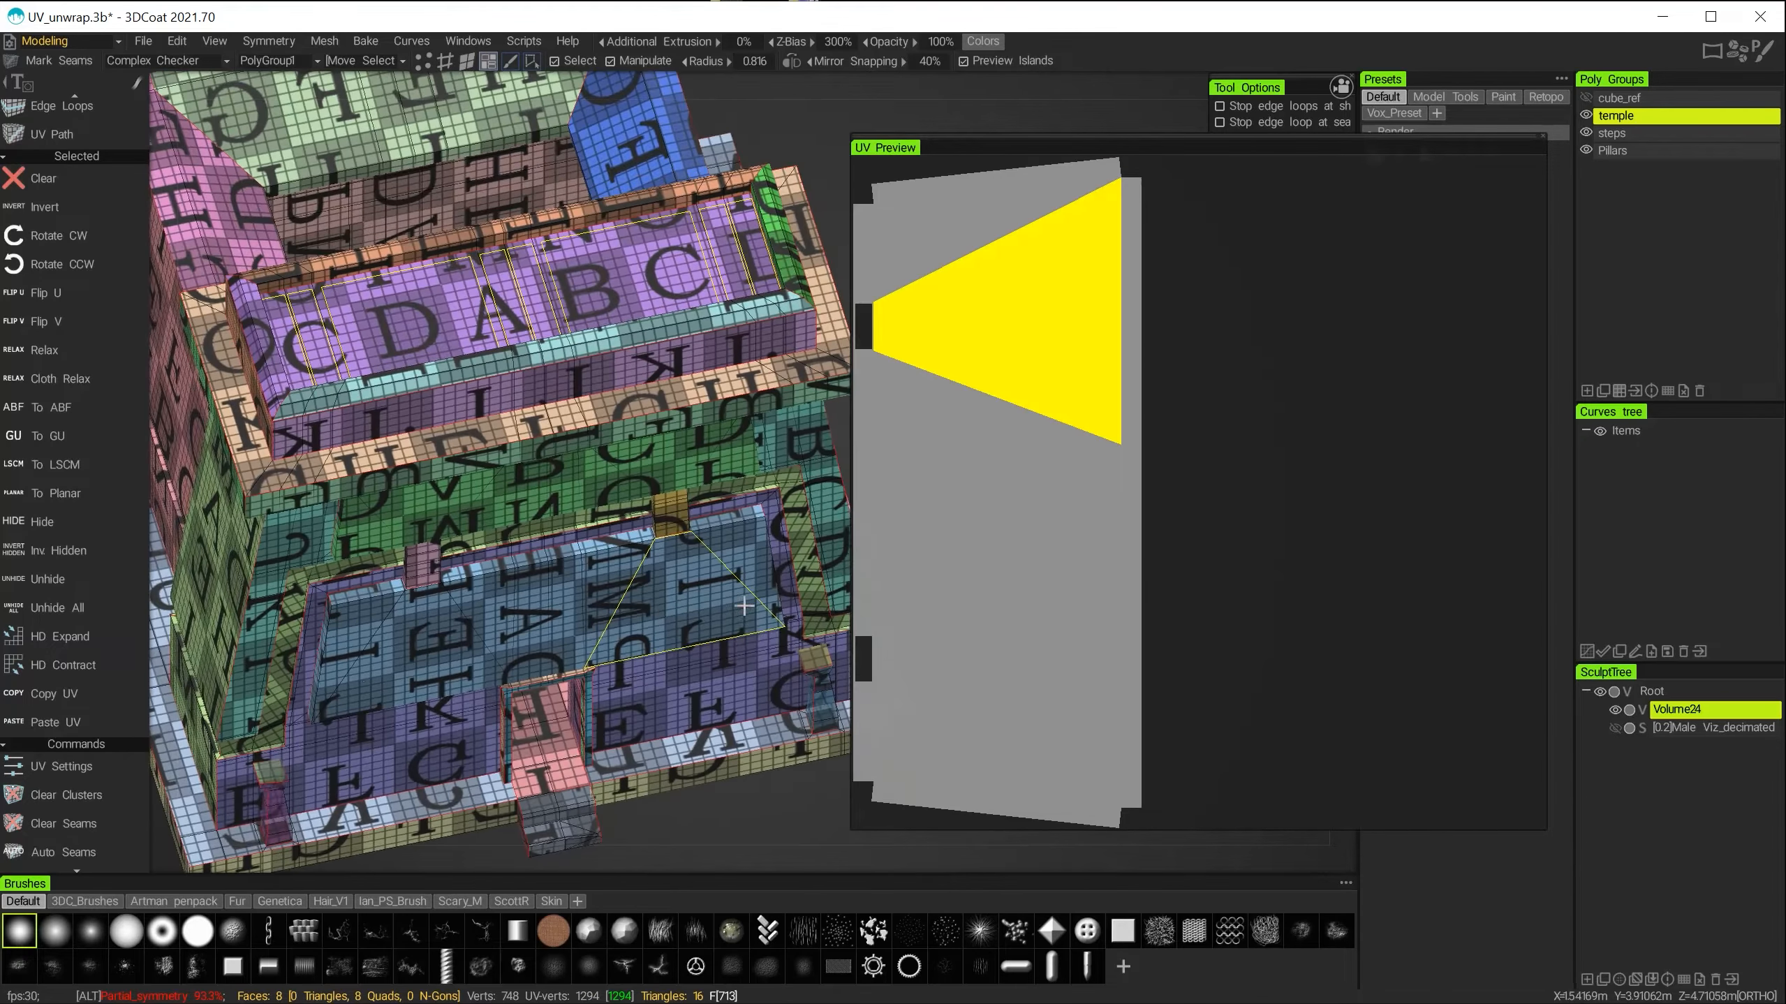
{"action": "left_click_drag", "start_coordinate": [604, 422], "coordinate": [538, 405], "text": "alt"}
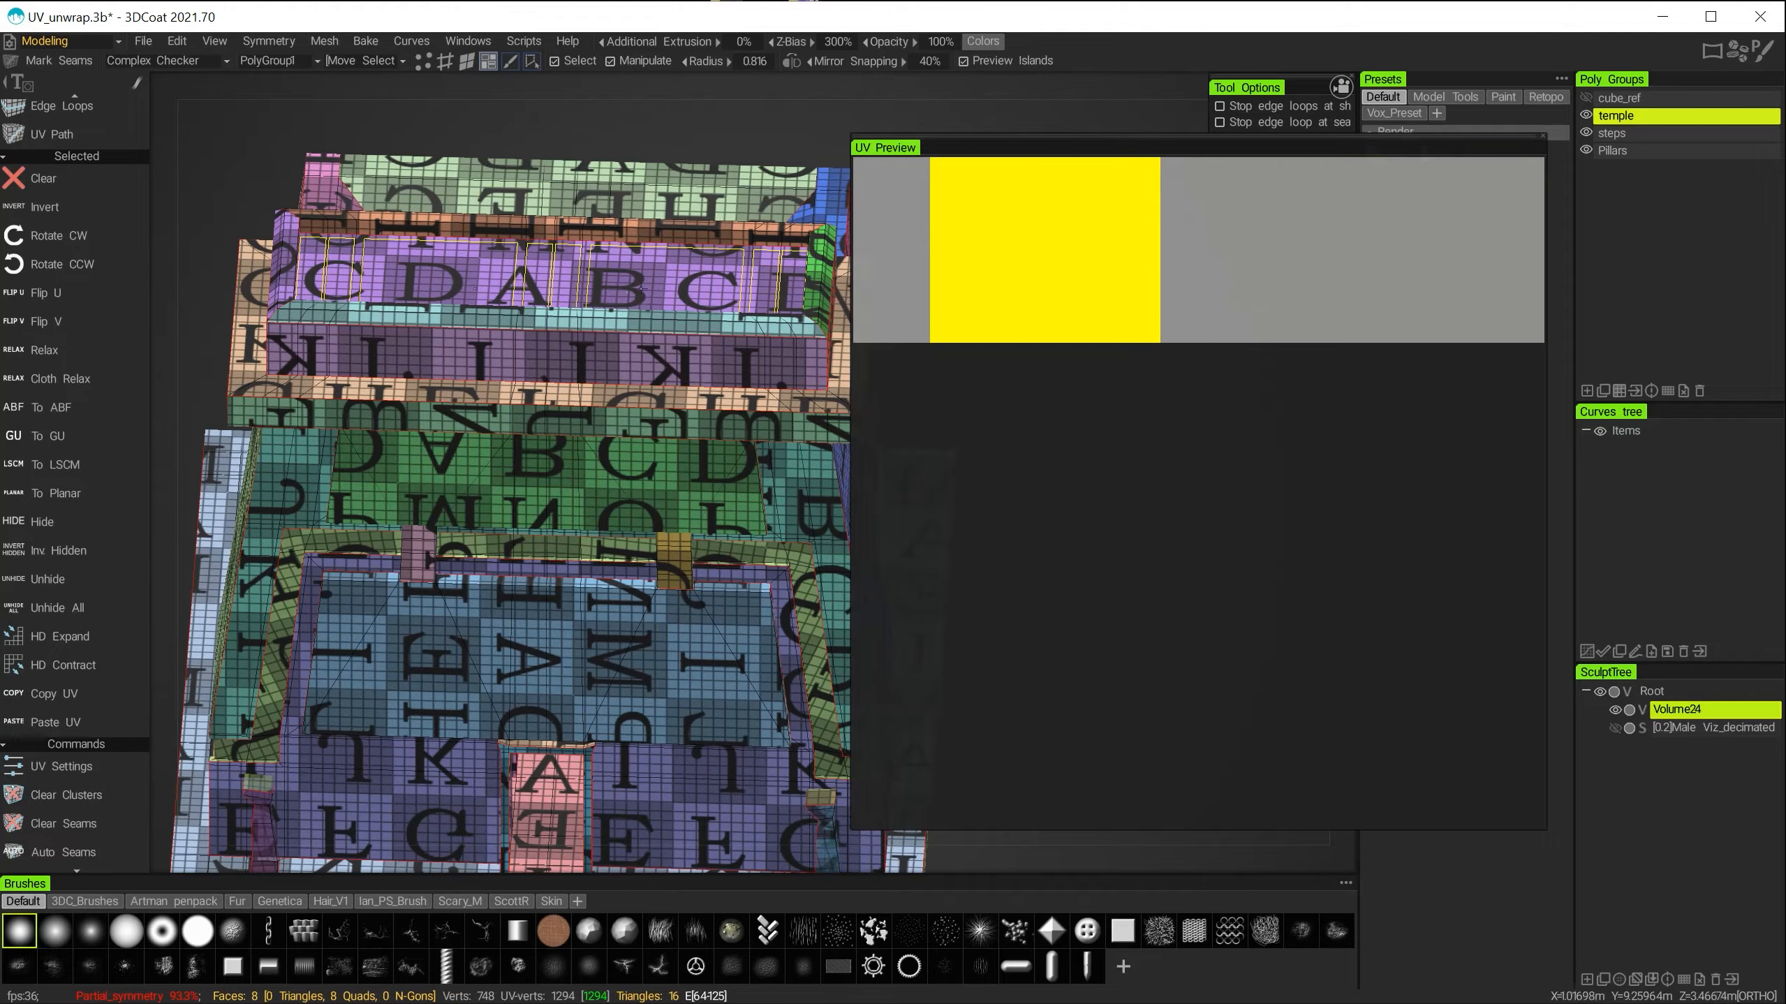
{"action": "left_click_drag", "start_coordinate": [666, 319], "coordinate": [613, 252], "text": "alt"}
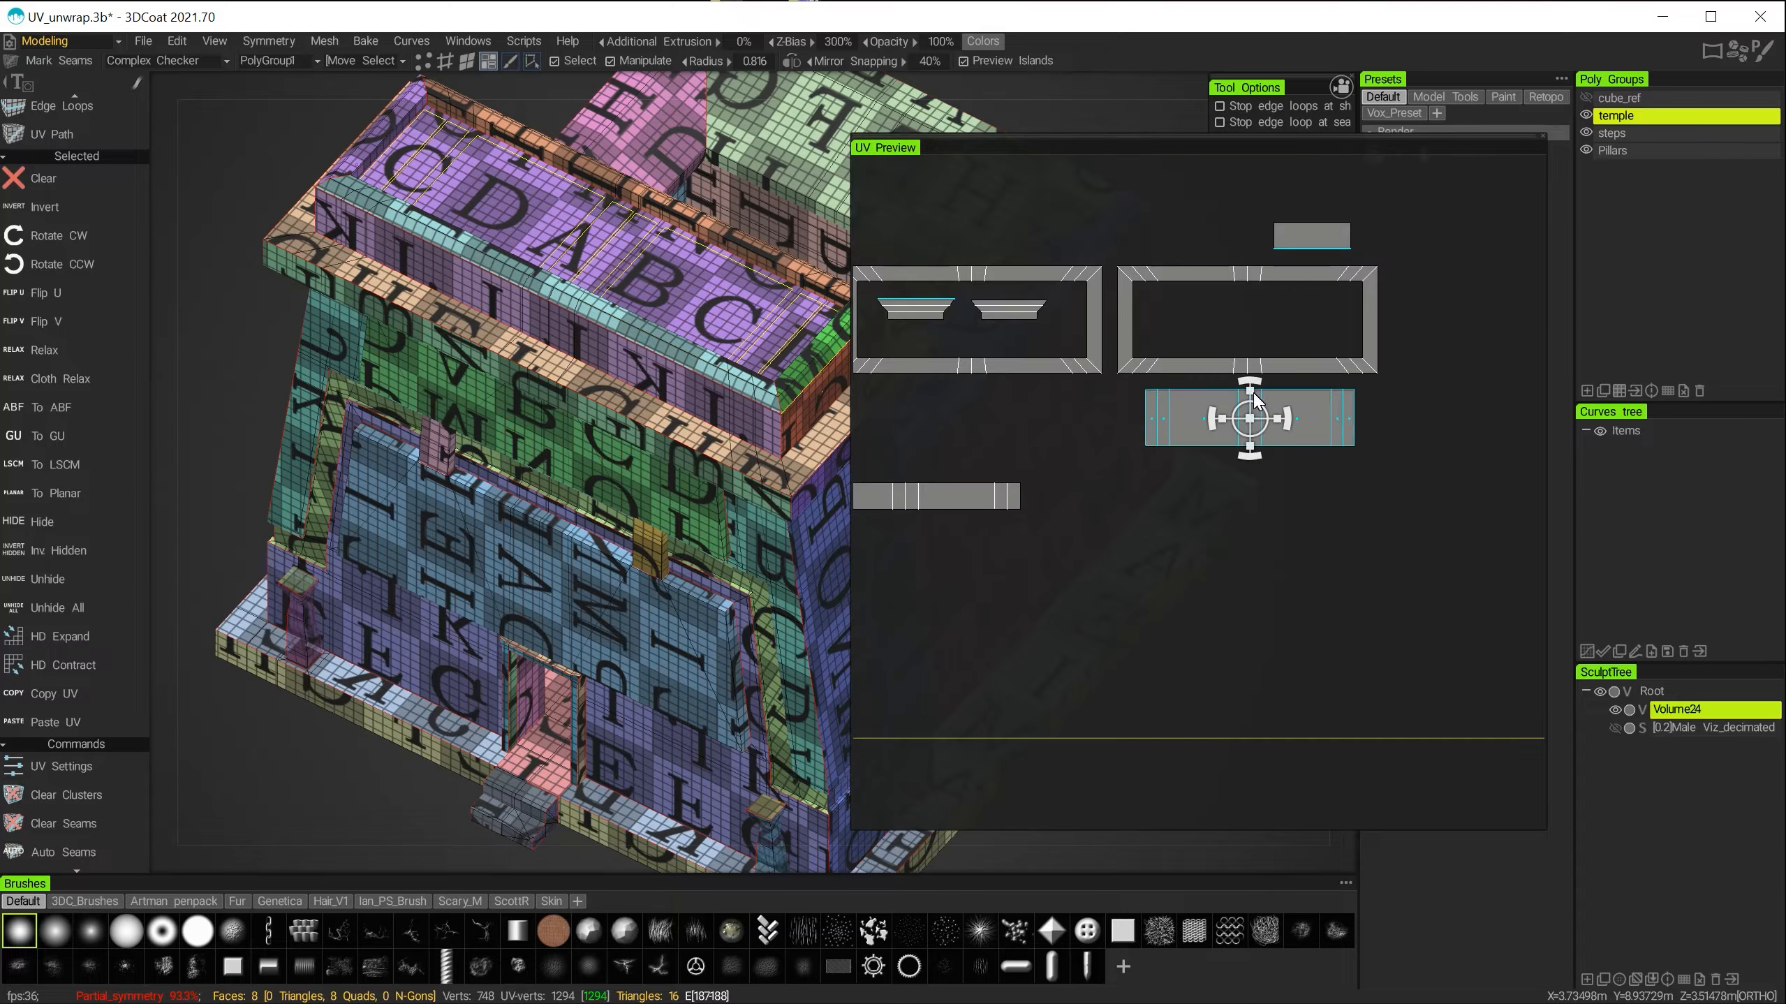
Select the frame UV island around the two small trim islands, check it on the temple's cornice, and move it down-left.
{"action": "left_click", "coordinate": [1196, 364]}
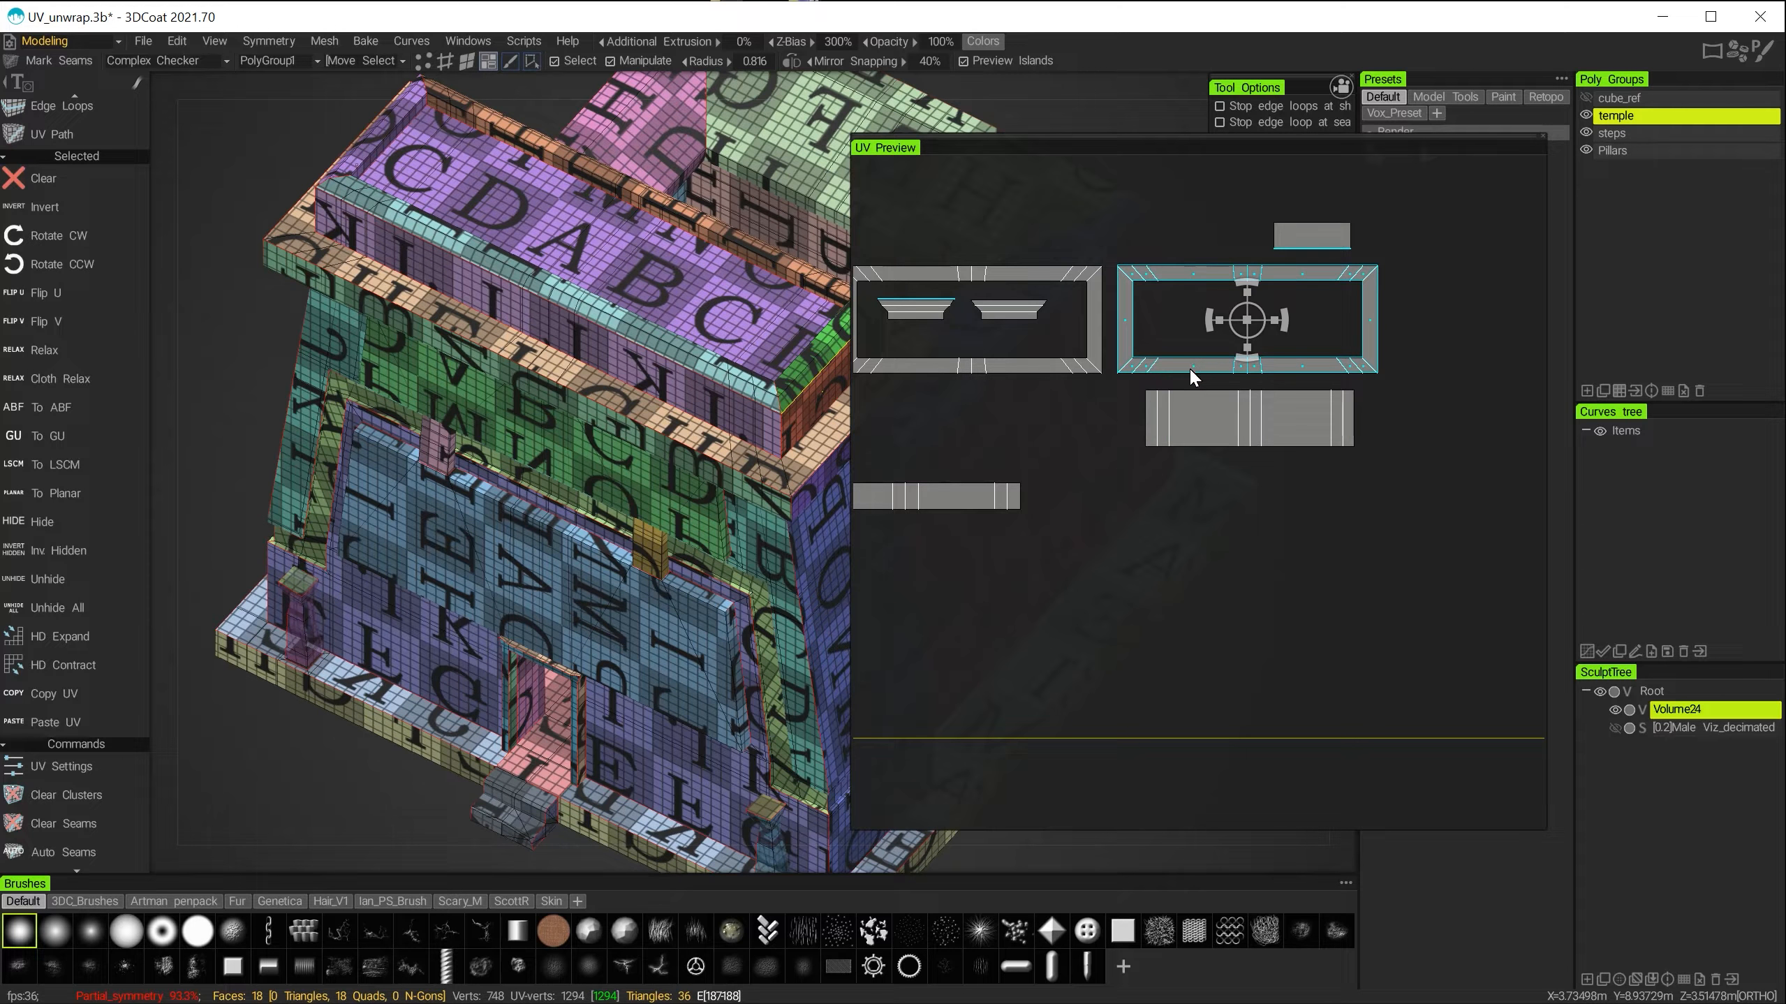
{"action": "left_click", "coordinate": [1059, 369]}
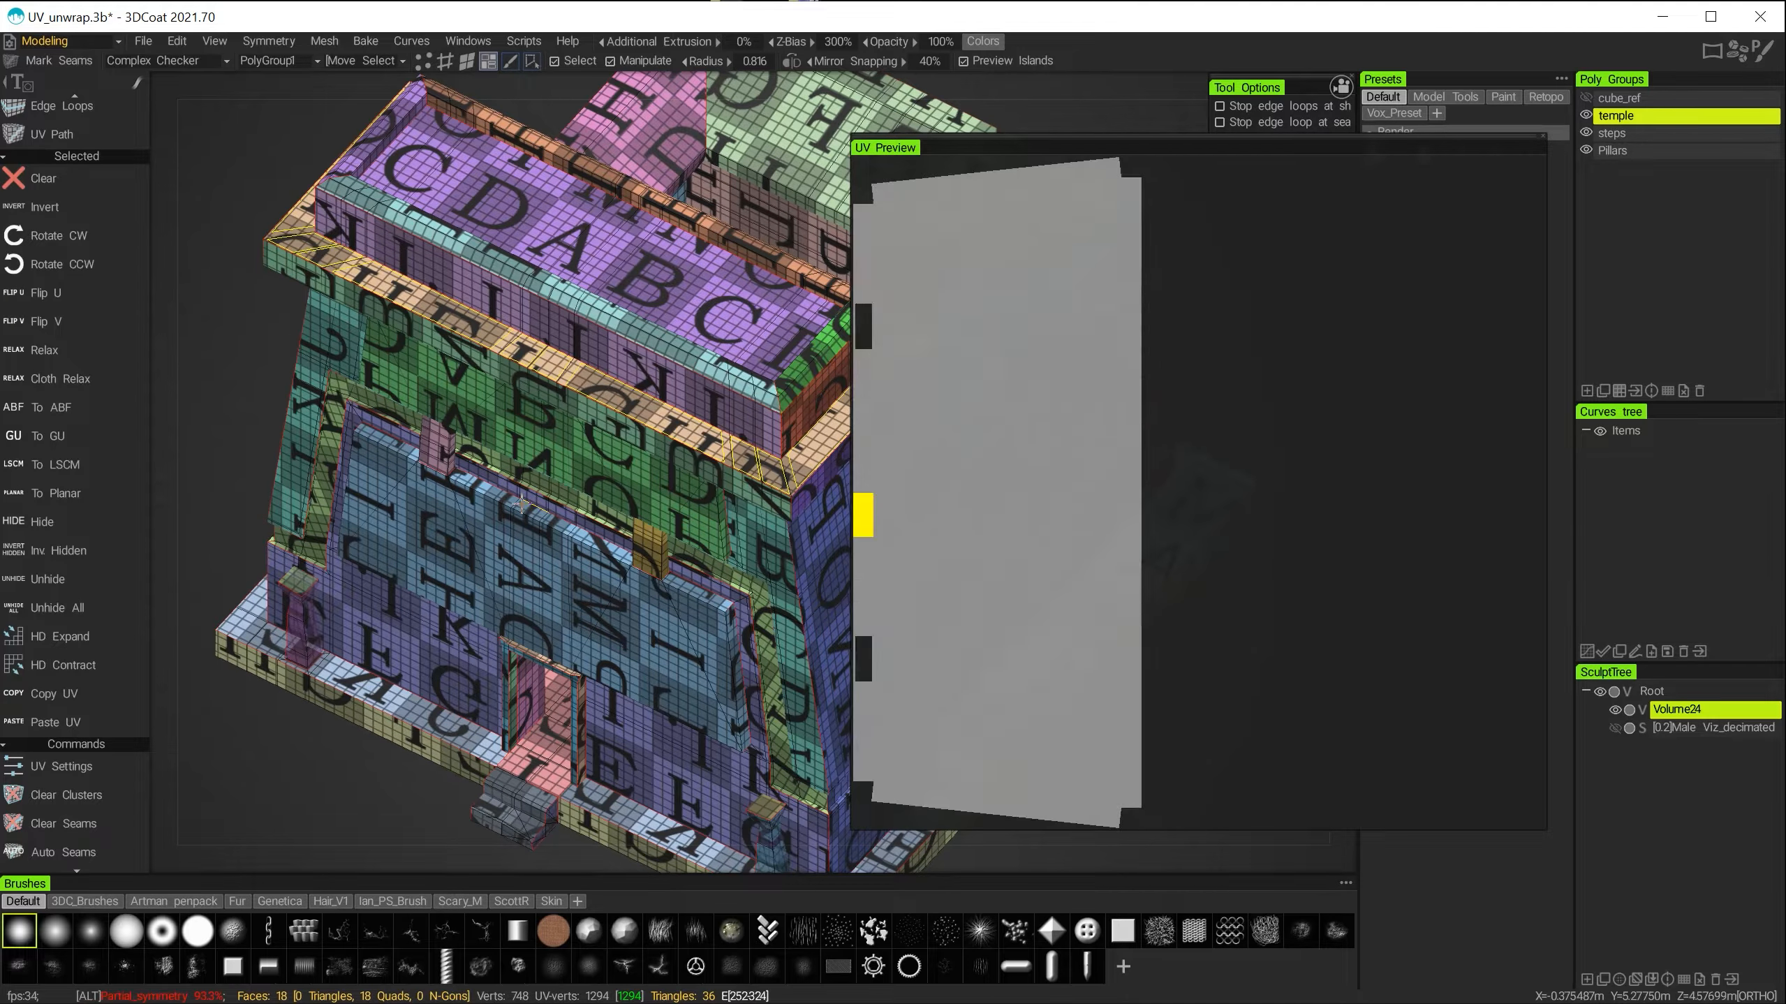
{"action": "right_click_drag", "start_coordinate": [1186, 527], "coordinate": [1127, 476], "text": "alt"}
{"action": "middle_click_drag", "start_coordinate": [1161, 496], "coordinate": [1192, 556], "text": "alt"}
{"action": "right_click_drag", "start_coordinate": [1113, 516], "coordinate": [1201, 549], "text": "alt"}
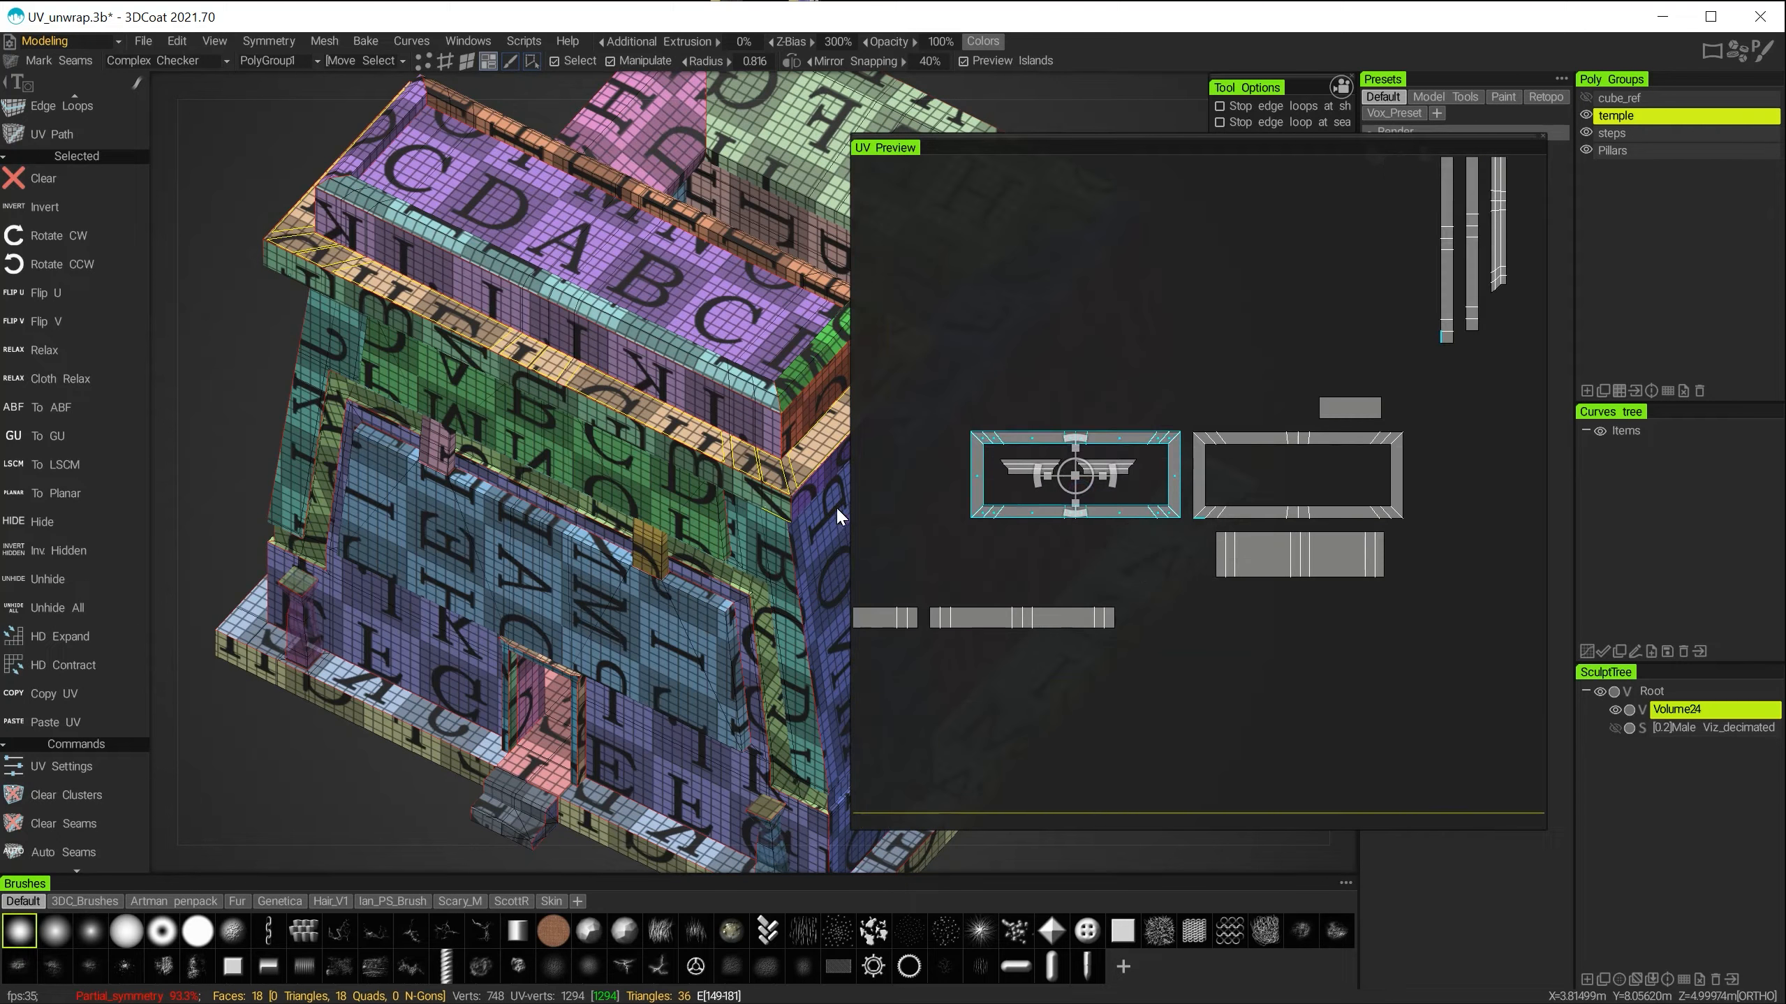
{"action": "middle_click_drag", "start_coordinate": [634, 473], "coordinate": [552, 496], "text": "alt"}
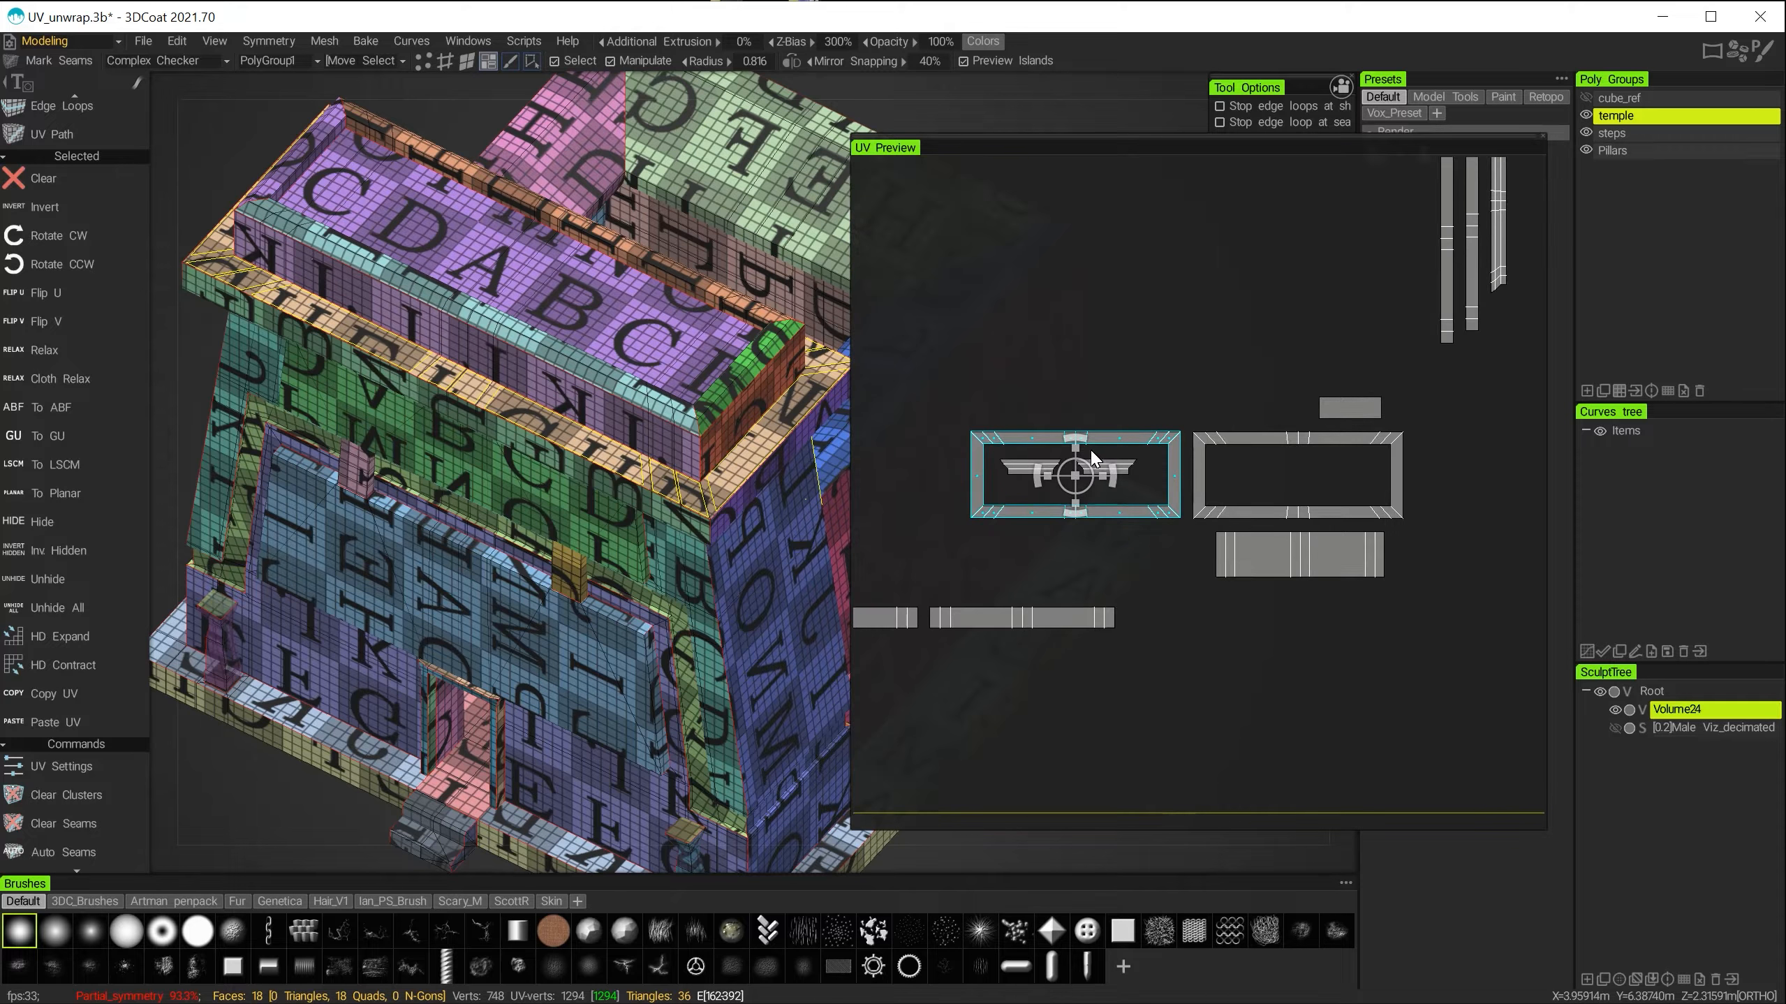
{"action": "mouse_move", "coordinate": [1076, 470]}
{"action": "left_mouse_down"}
{"action": "mouse_move", "coordinate": [1053, 466]}
{"action": "mouse_move", "coordinate": [1060, 427]}
{"action": "mouse_move", "coordinate": [1061, 481]}
{"action": "left_mouse_up"}
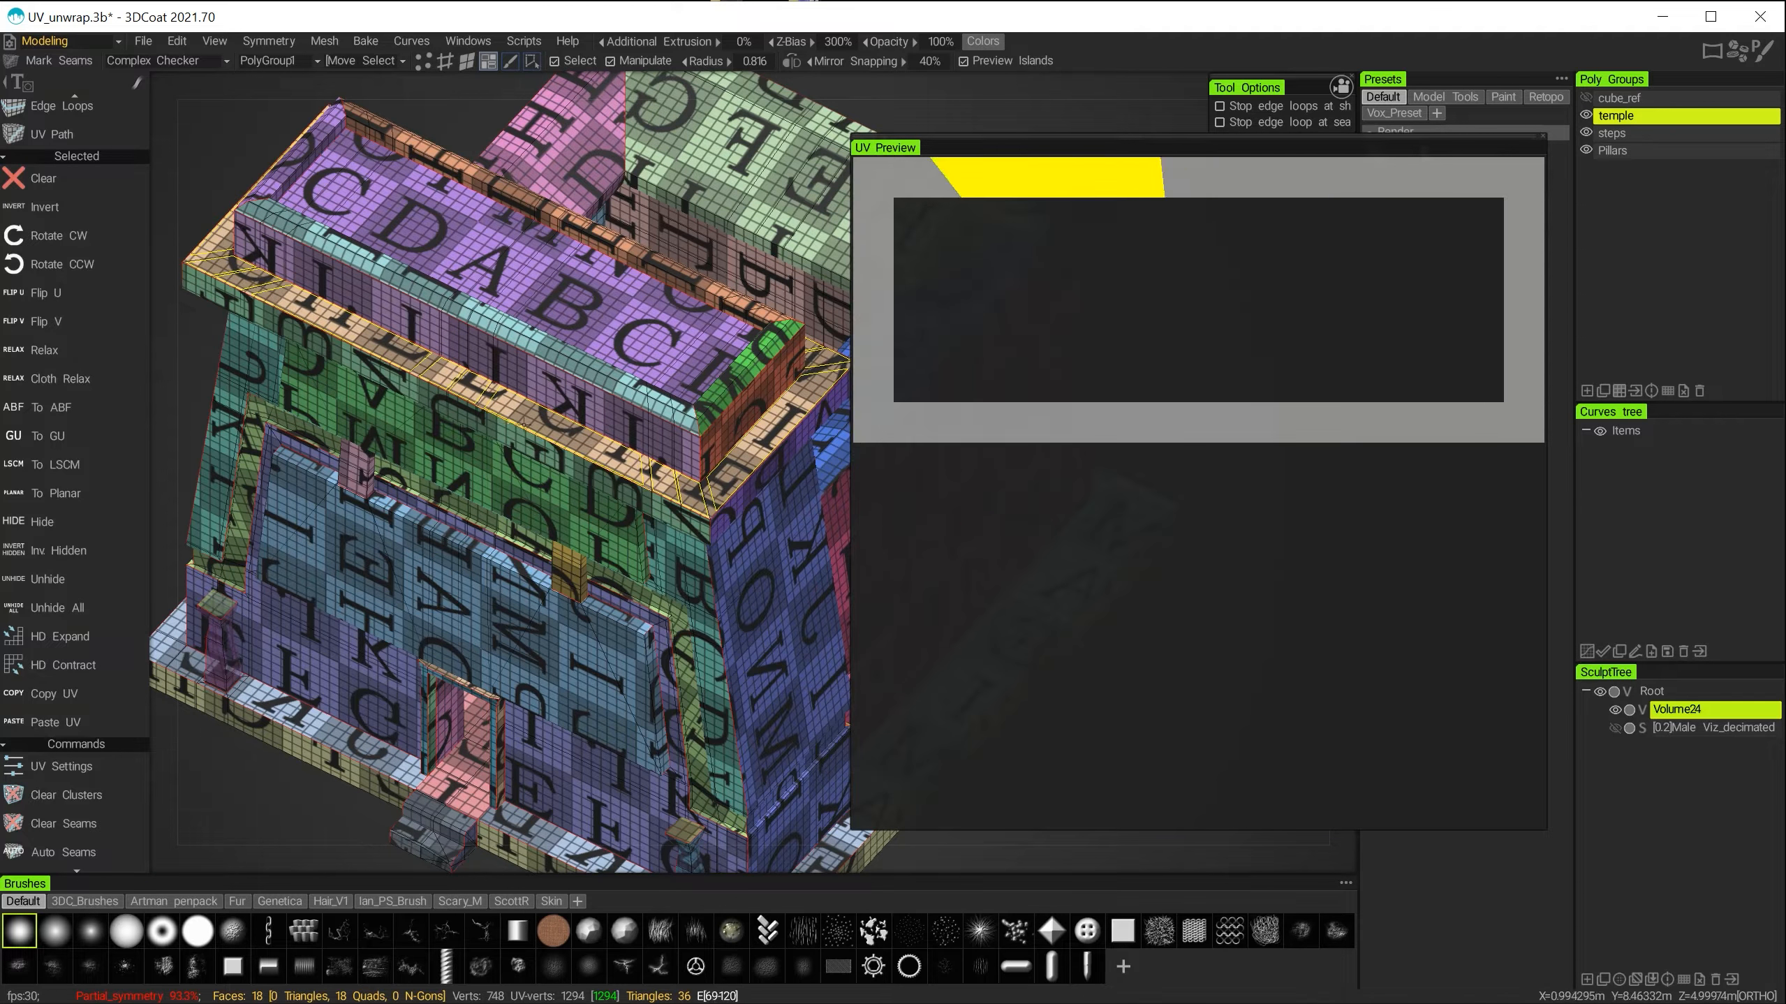
{"action": "left_click_drag", "start_coordinate": [1068, 492], "coordinate": [1048, 506]}
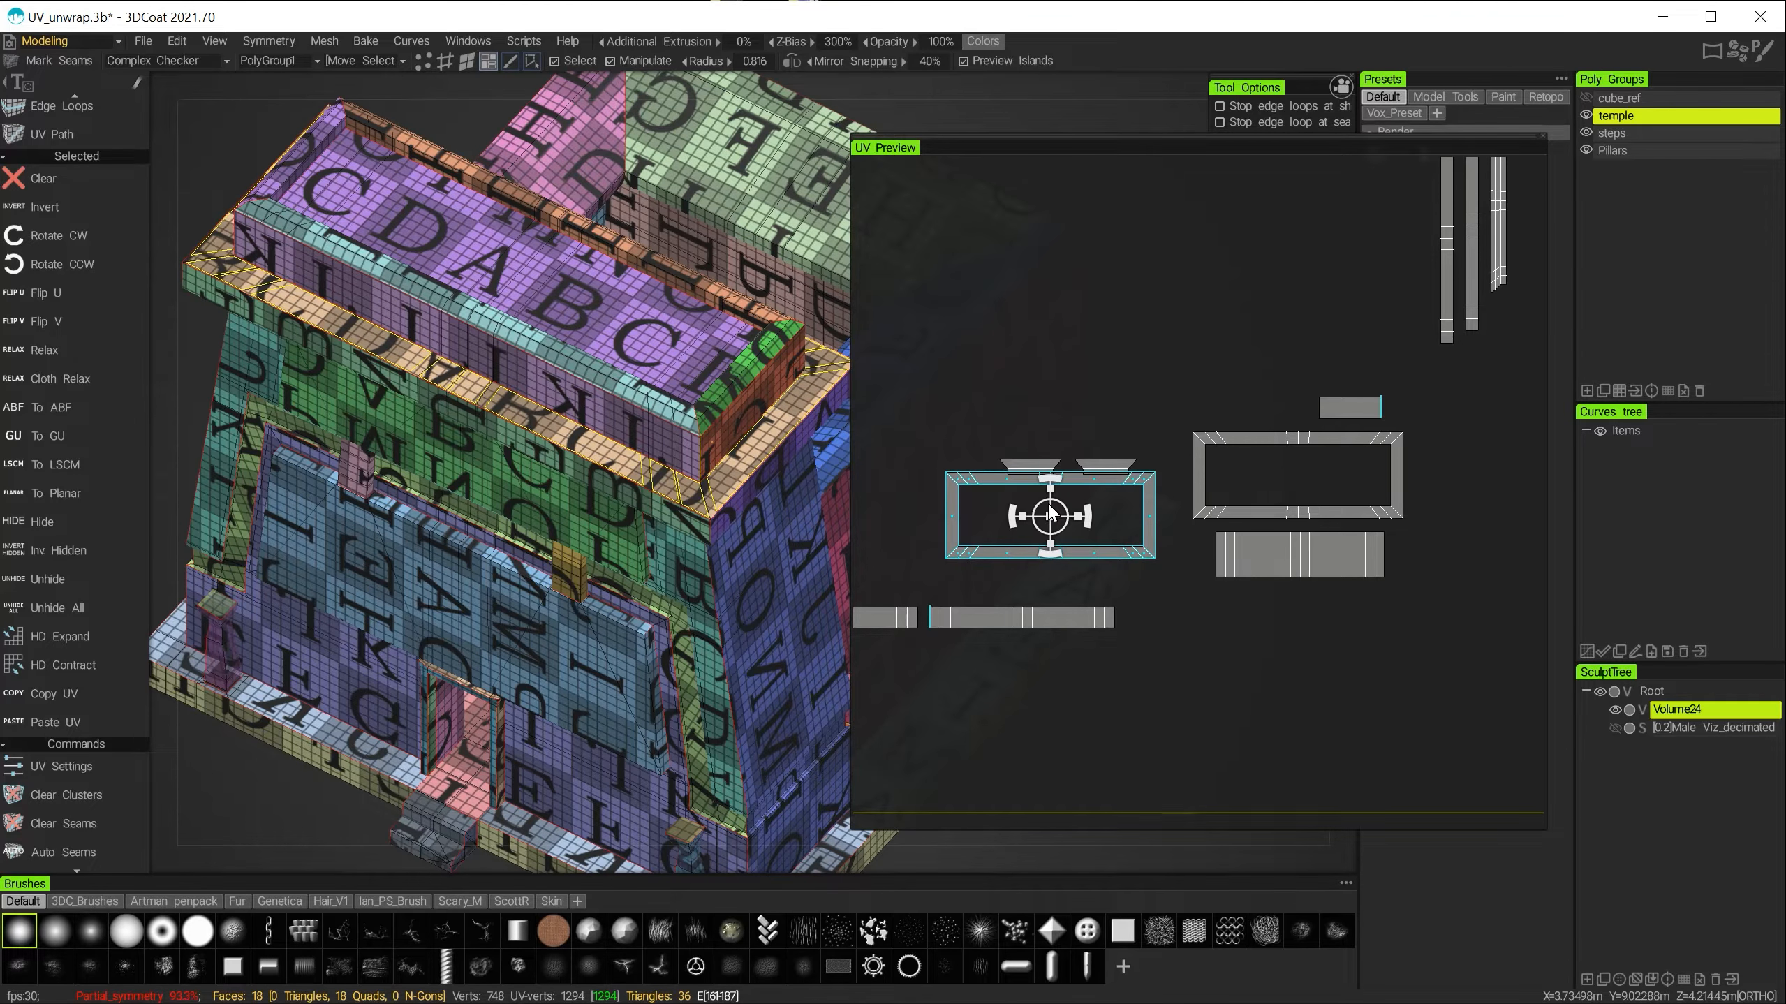
Flip the selected frame UV island along V, then place it and the wide roof island together in the free space at the tile's lower right.
{"action": "key", "text": "space"}
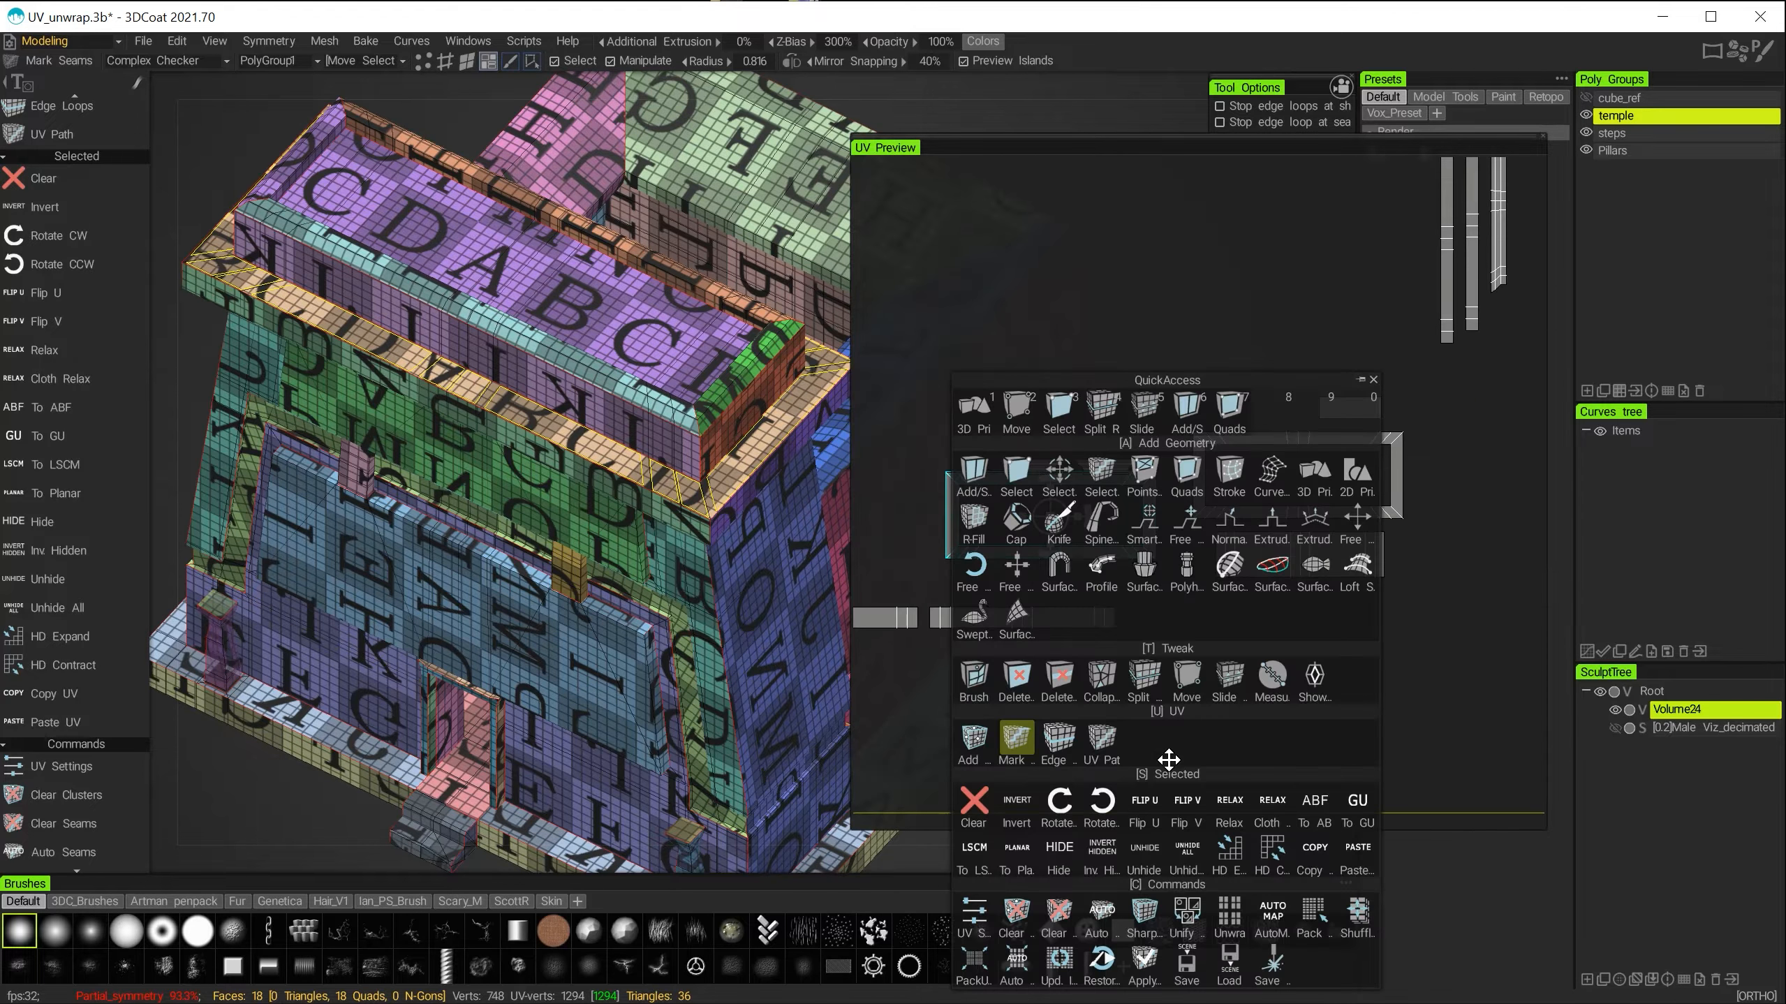
{"action": "left_click", "coordinate": [1188, 799]}
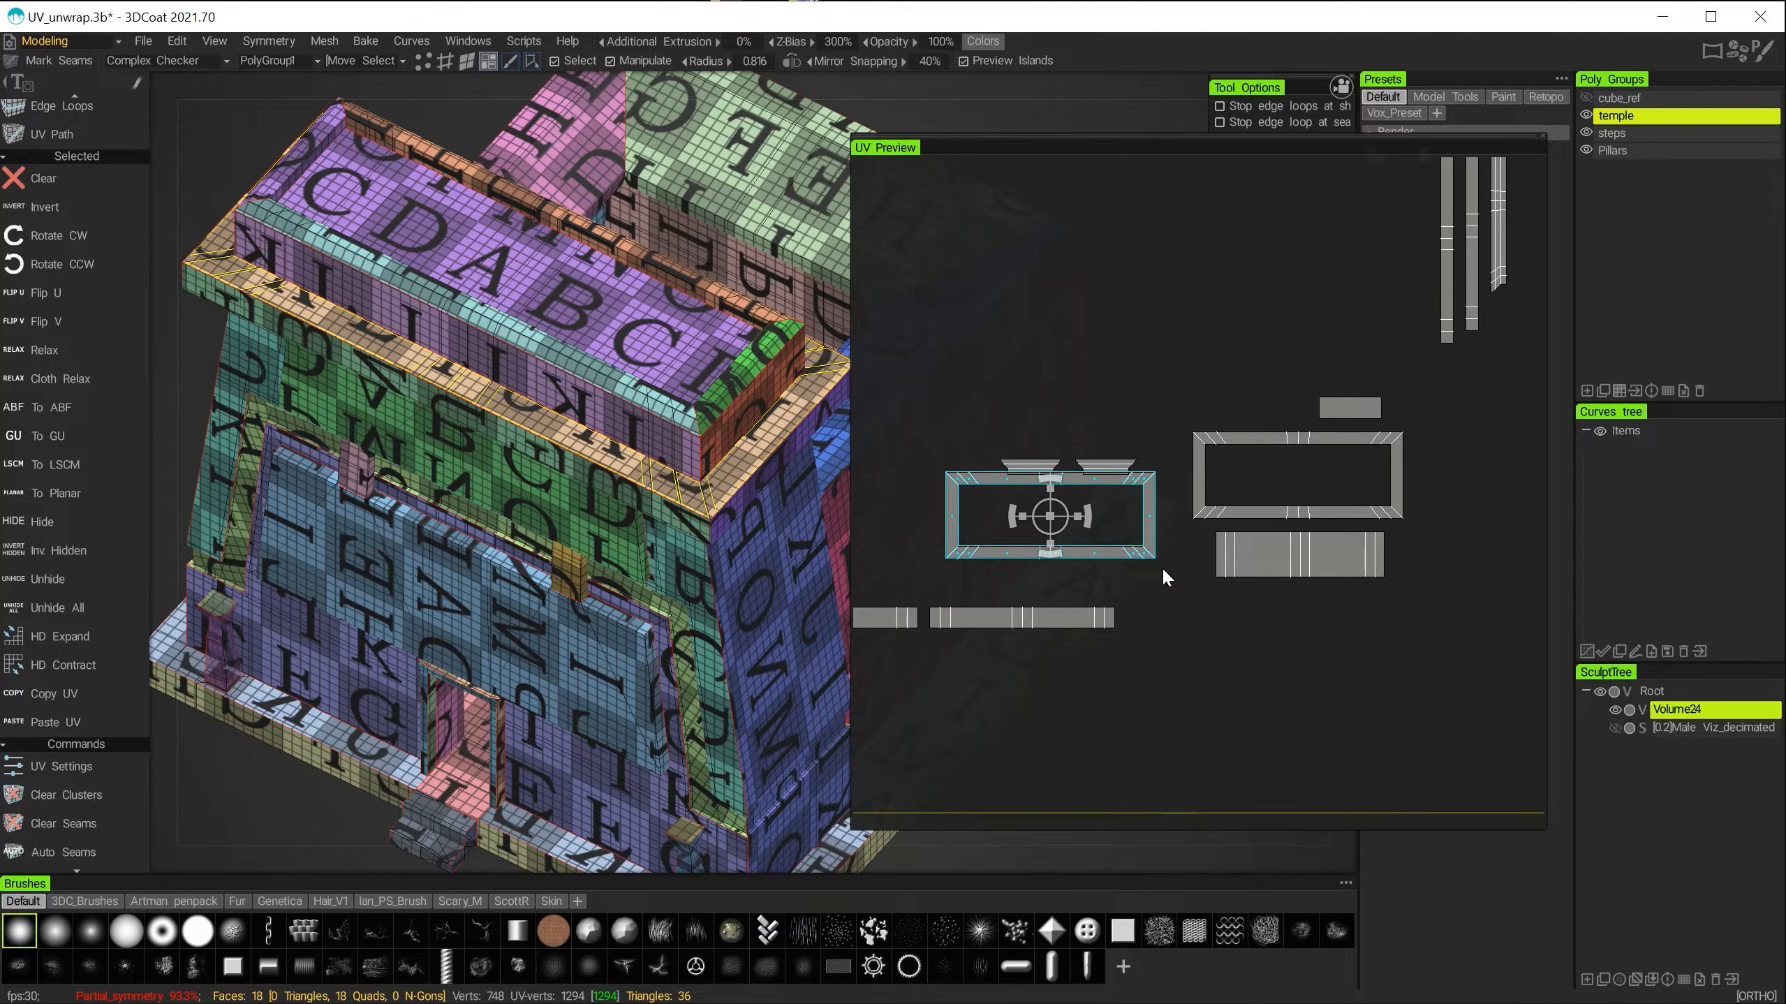
{"action": "left_click_drag", "start_coordinate": [1060, 515], "coordinate": [1434, 698]}
{"action": "left_click", "coordinate": [1275, 554], "text": "shift"}
Select the remaining frame UV island, check it under the roof overhang, flip it along V, and adjust its position slightly.
{"action": "left_click", "coordinate": [1252, 510]}
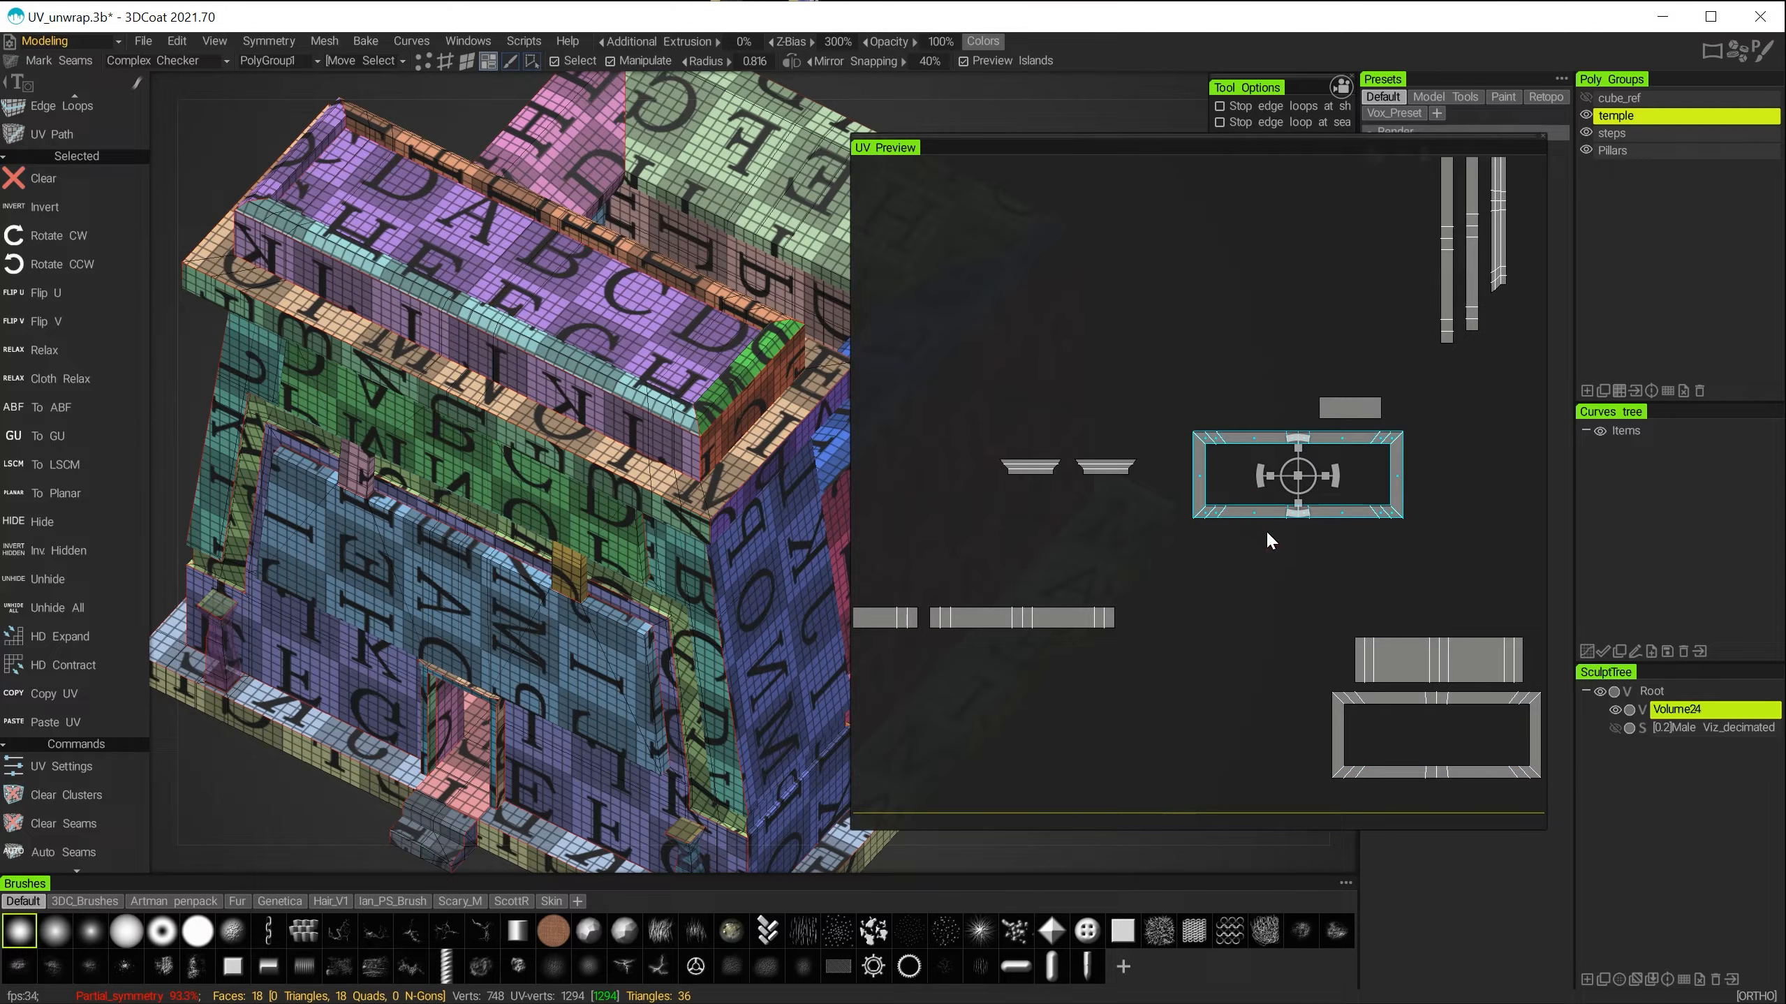
{"action": "left_click_drag", "start_coordinate": [549, 669], "coordinate": [583, 446], "text": "alt"}
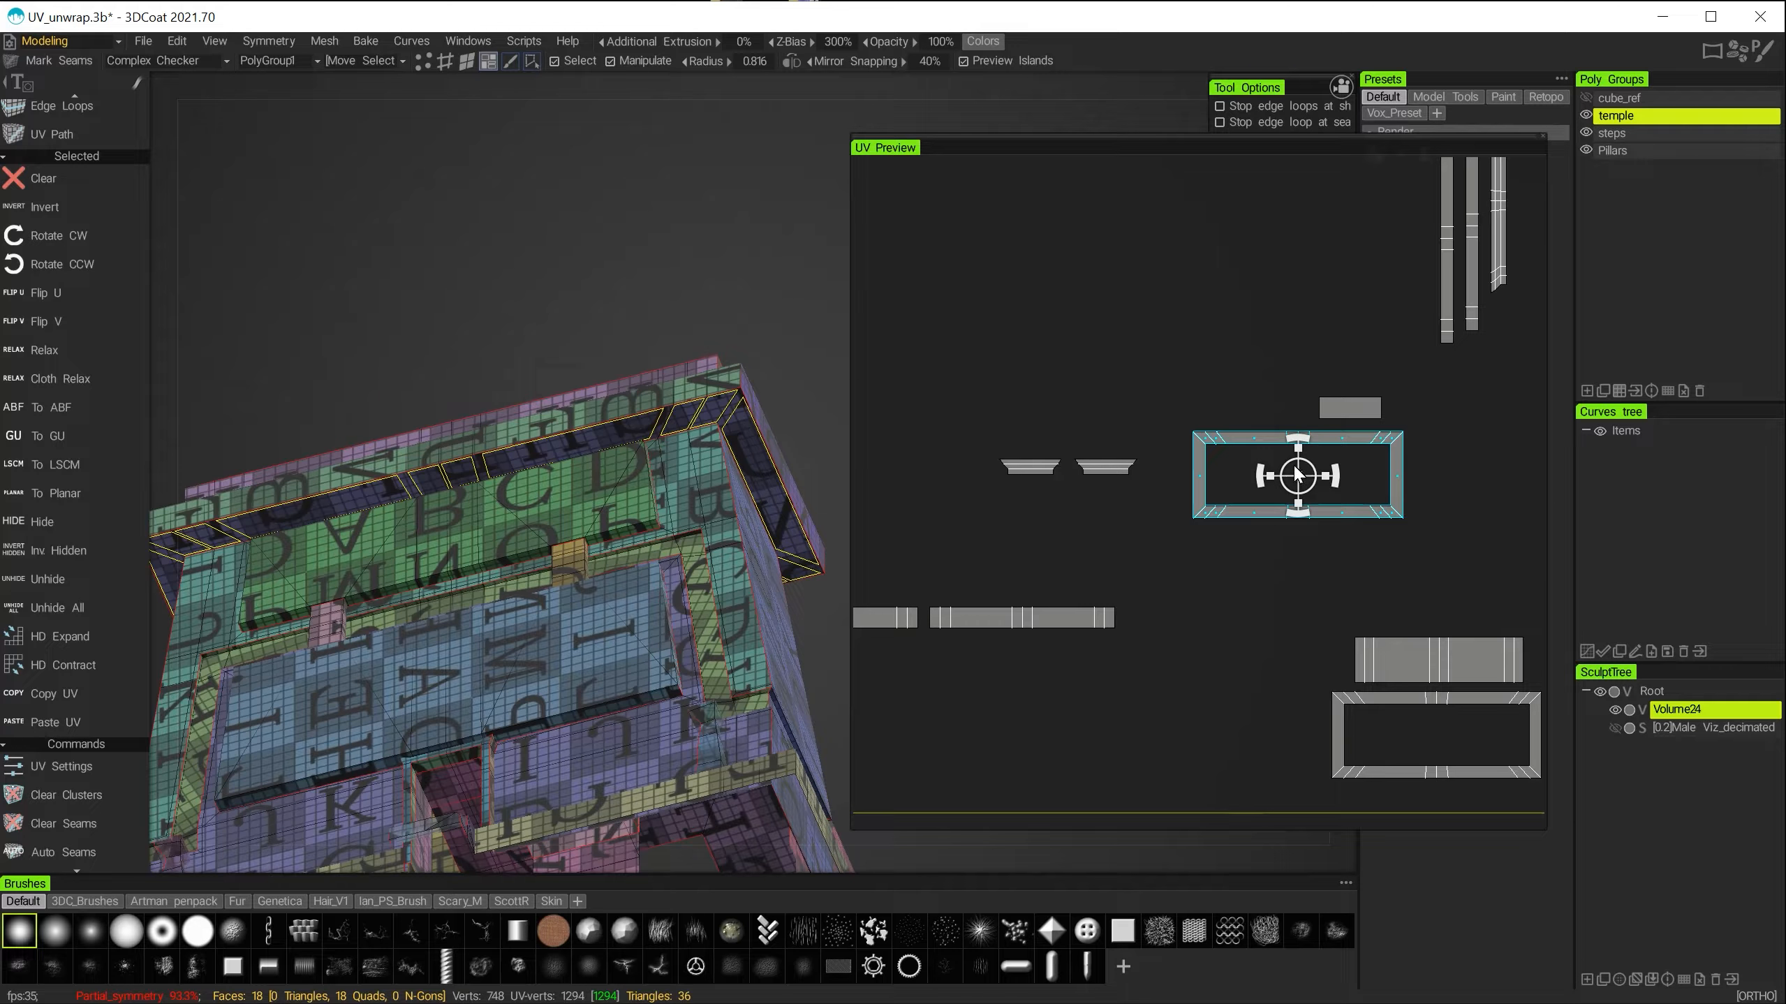
{"action": "left_click_drag", "start_coordinate": [1298, 475], "coordinate": [1291, 508]}
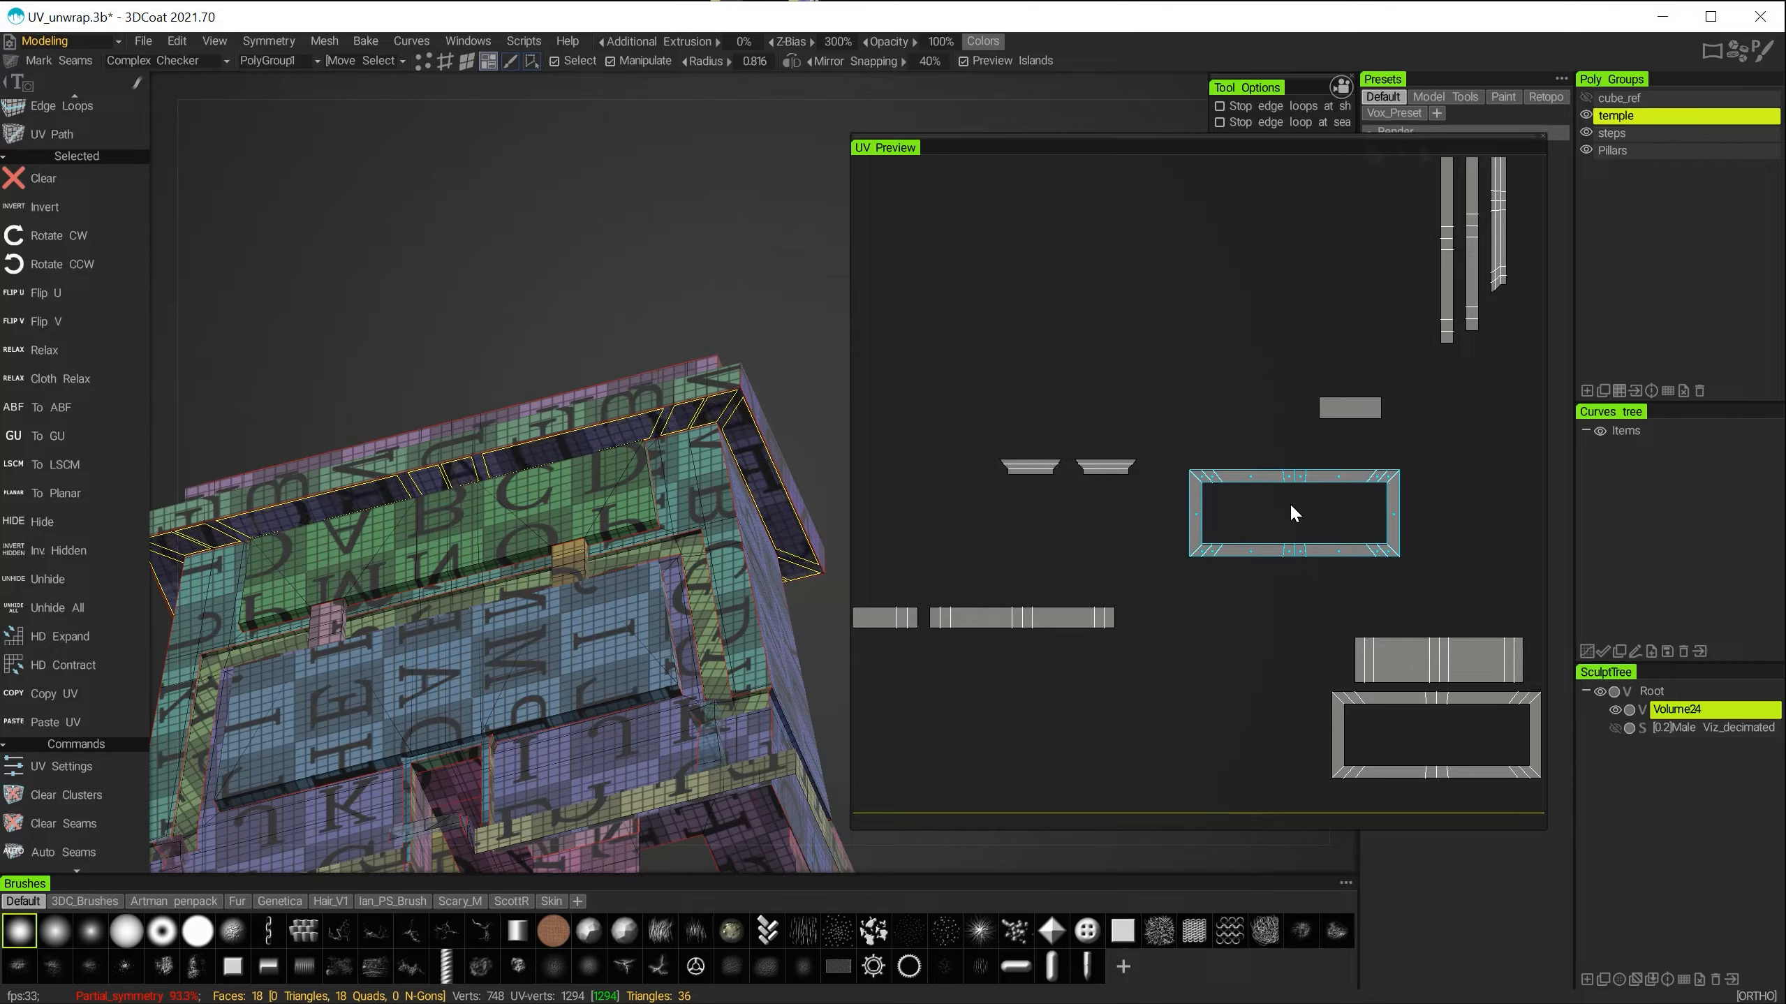
{"action": "key", "text": "space"}
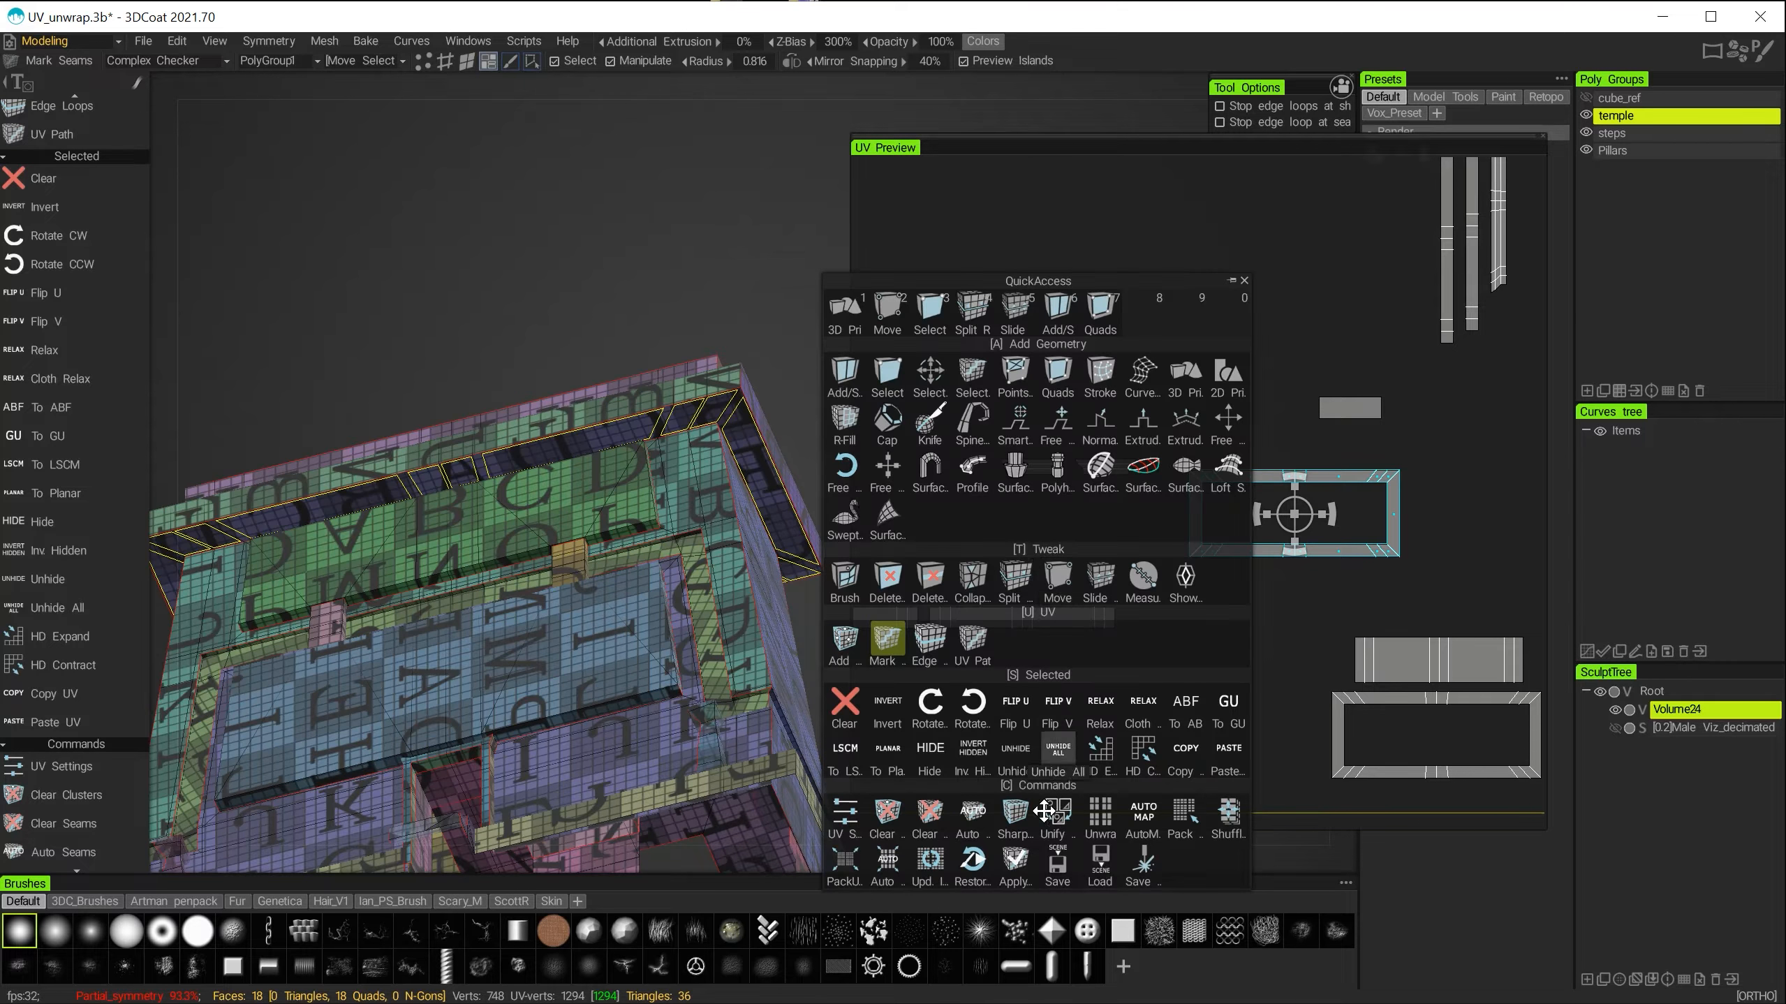
{"action": "left_click", "coordinate": [1067, 708]}
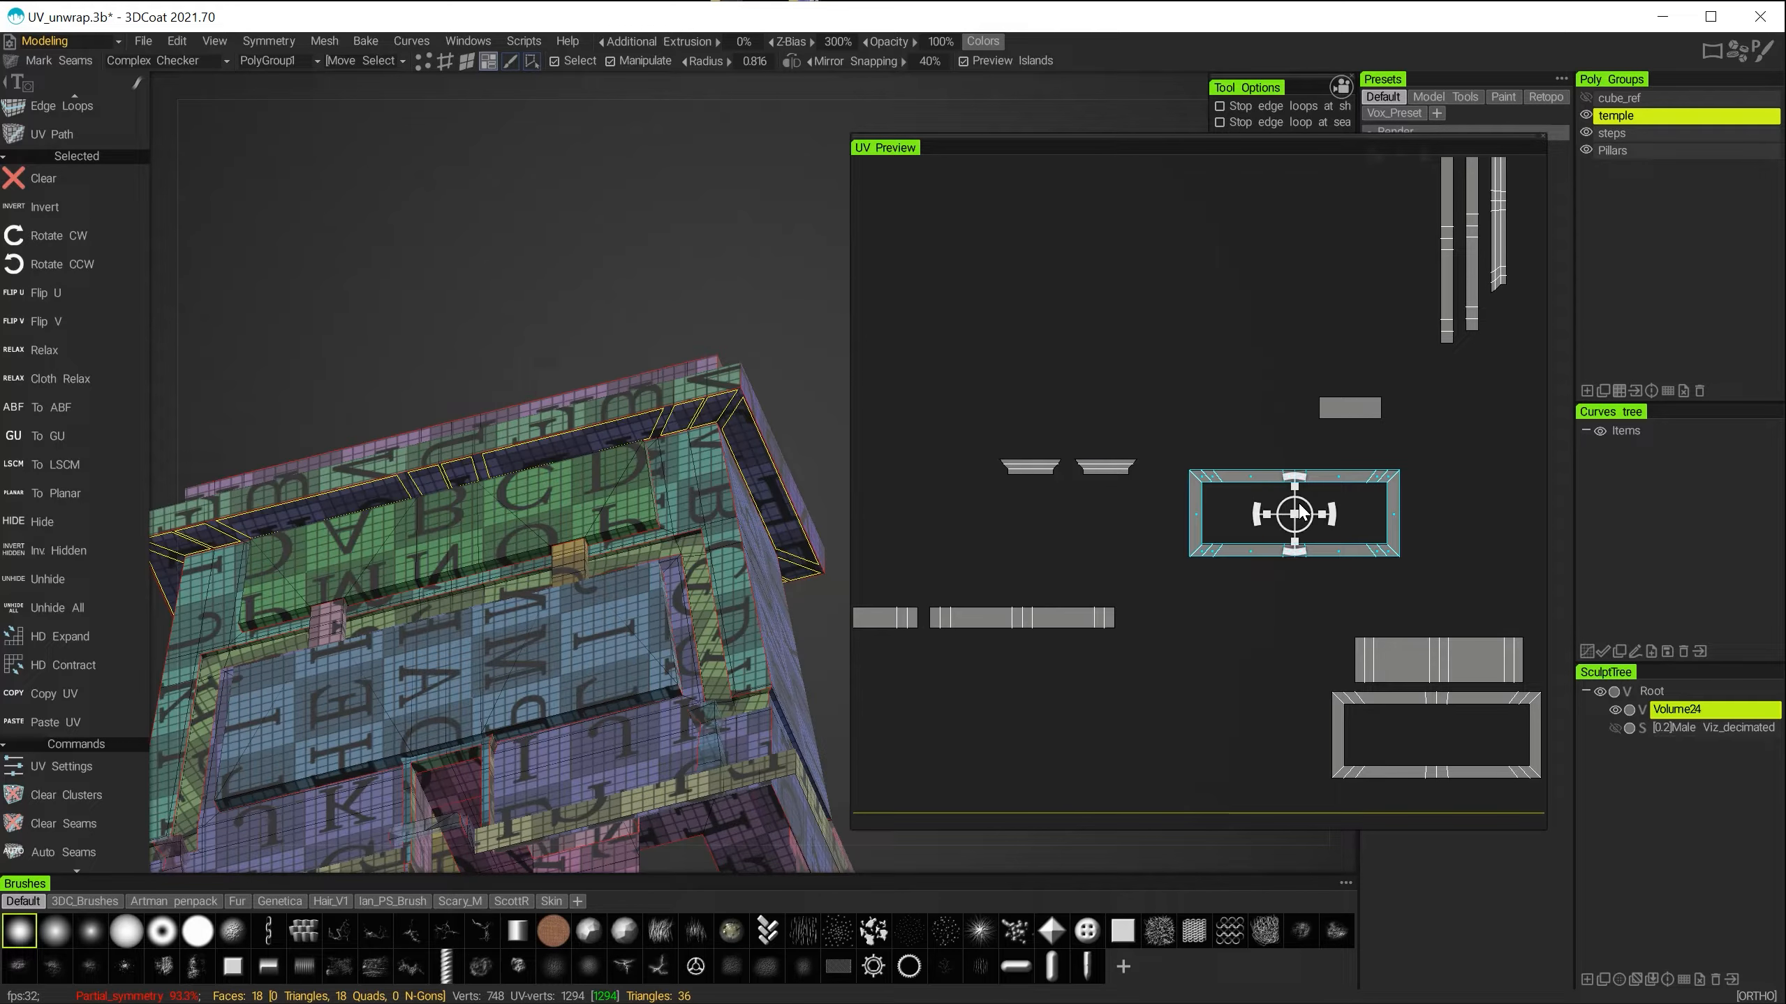
{"action": "left_click_drag", "start_coordinate": [1298, 502], "coordinate": [1288, 475]}
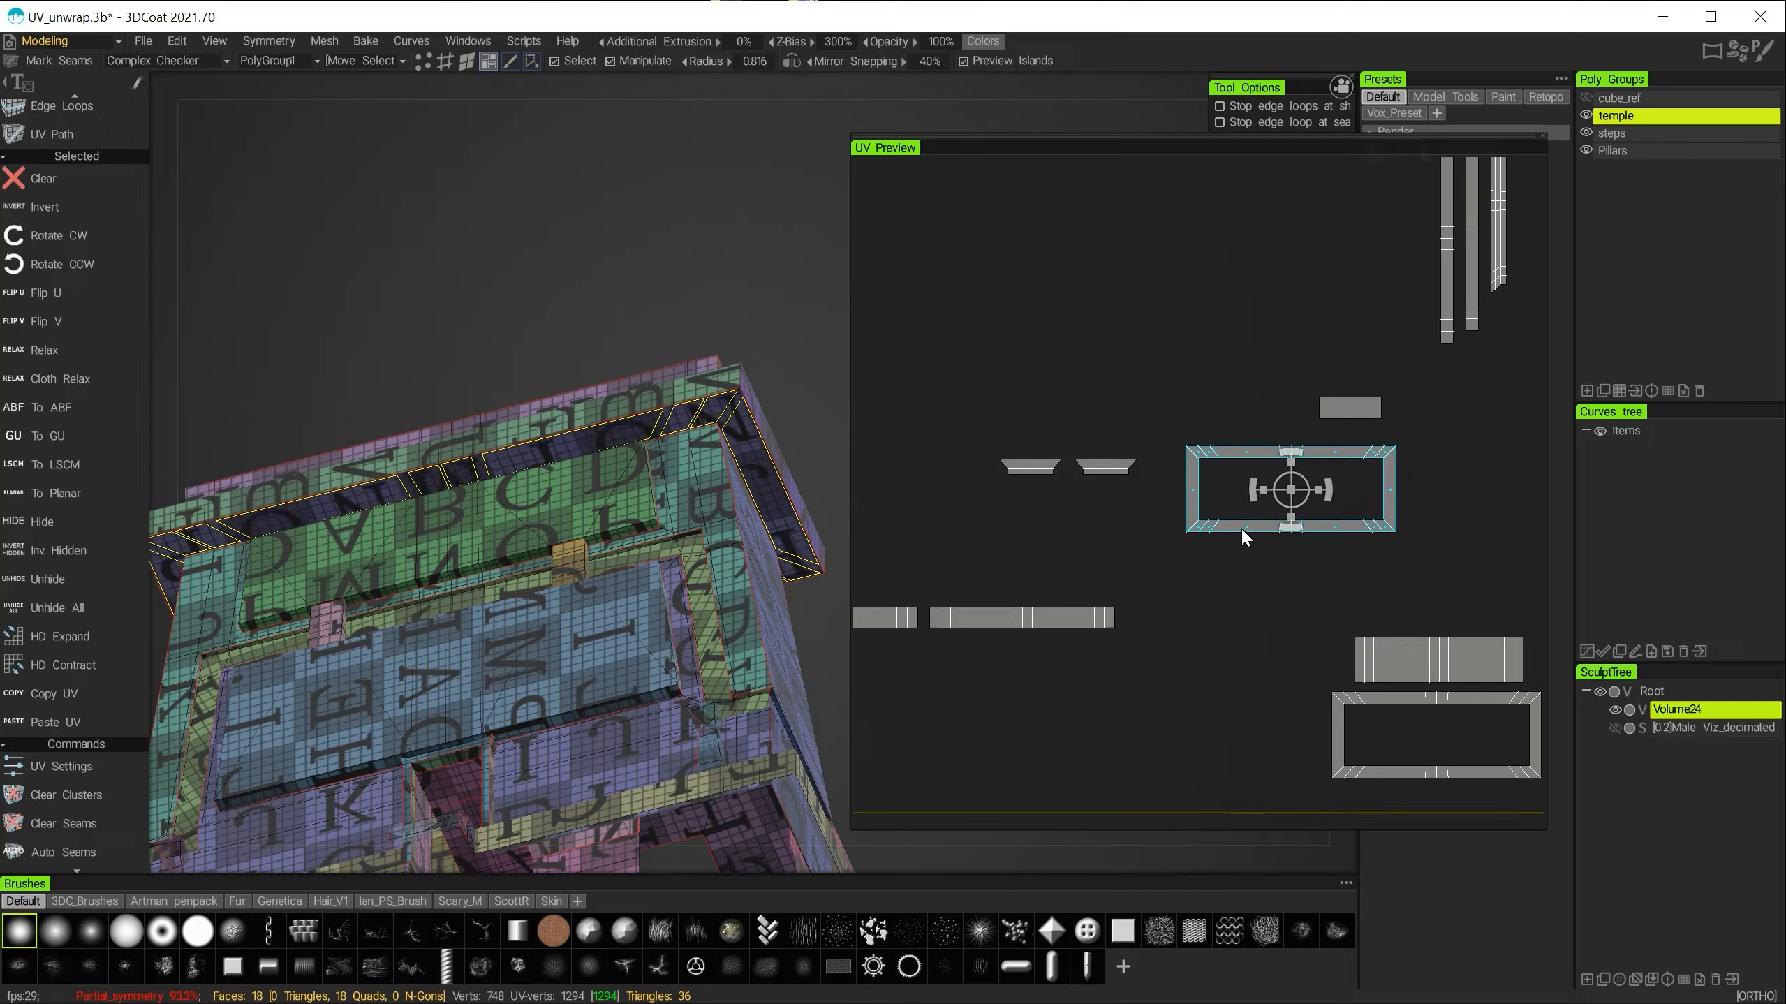
Flip the selected frame UV island along U, nudge it slightly, and flip it along V.
{"action": "key", "text": "space"}
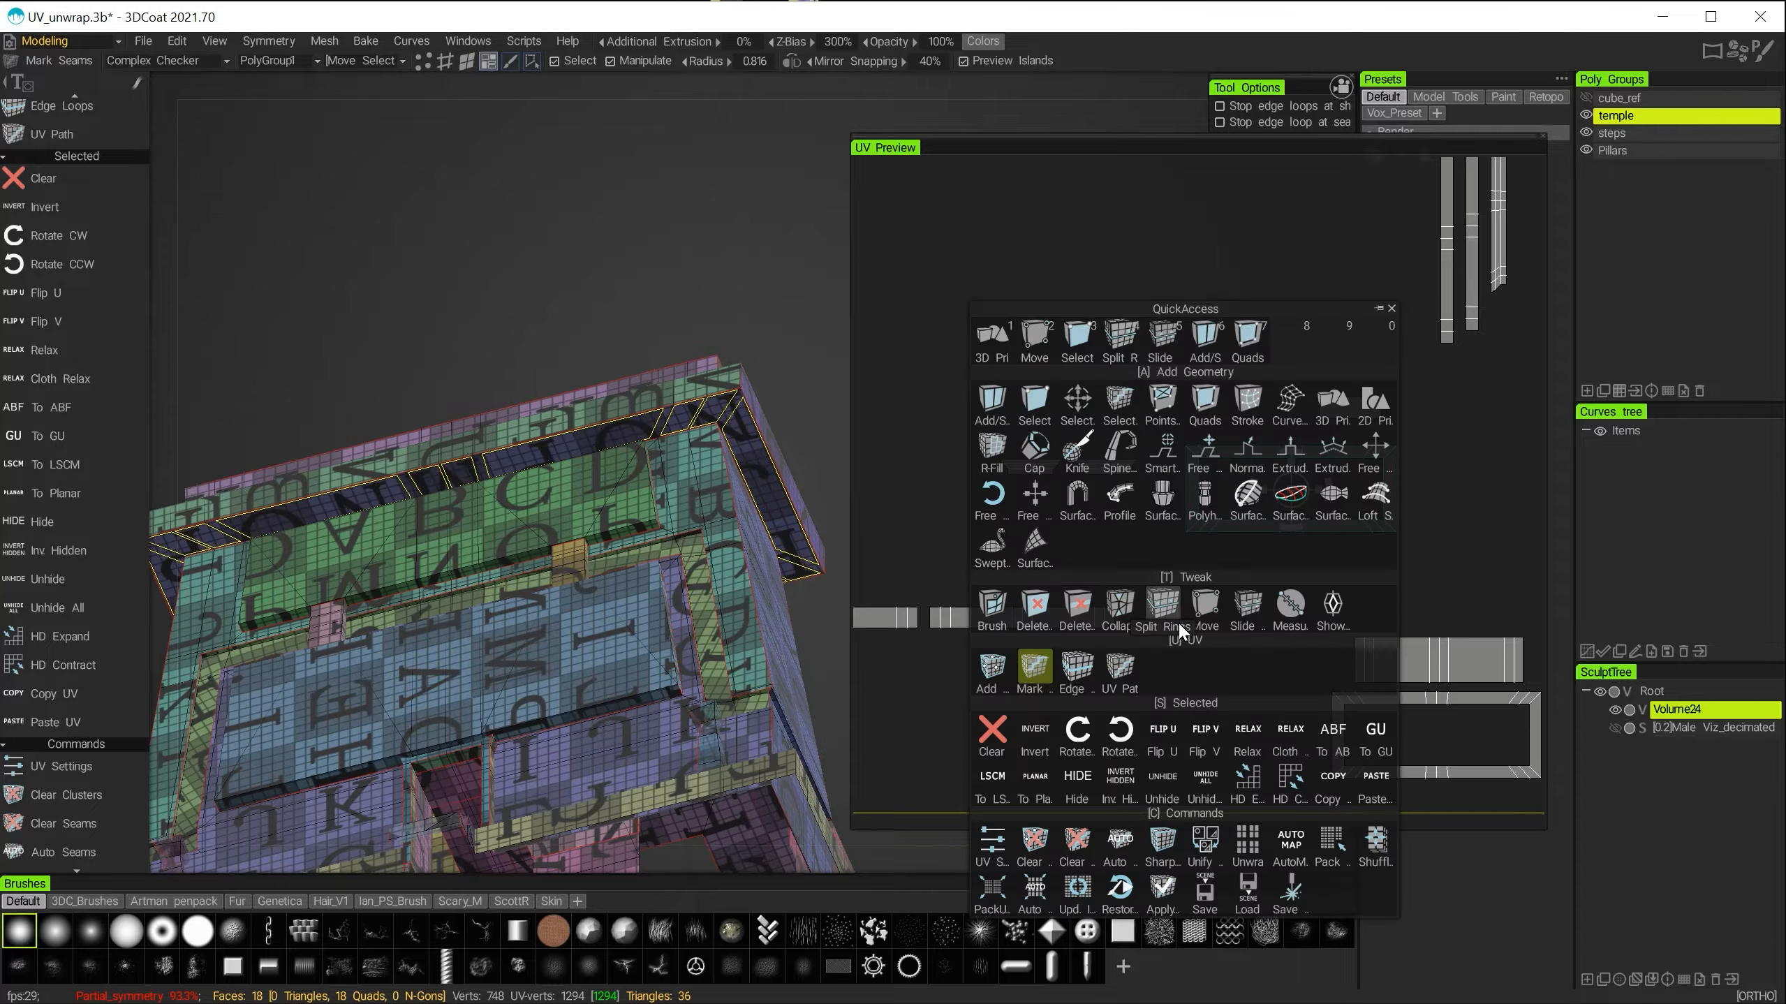
{"action": "left_click", "coordinate": [1168, 734]}
{"action": "left_click_drag", "start_coordinate": [1292, 485], "coordinate": [1297, 482]}
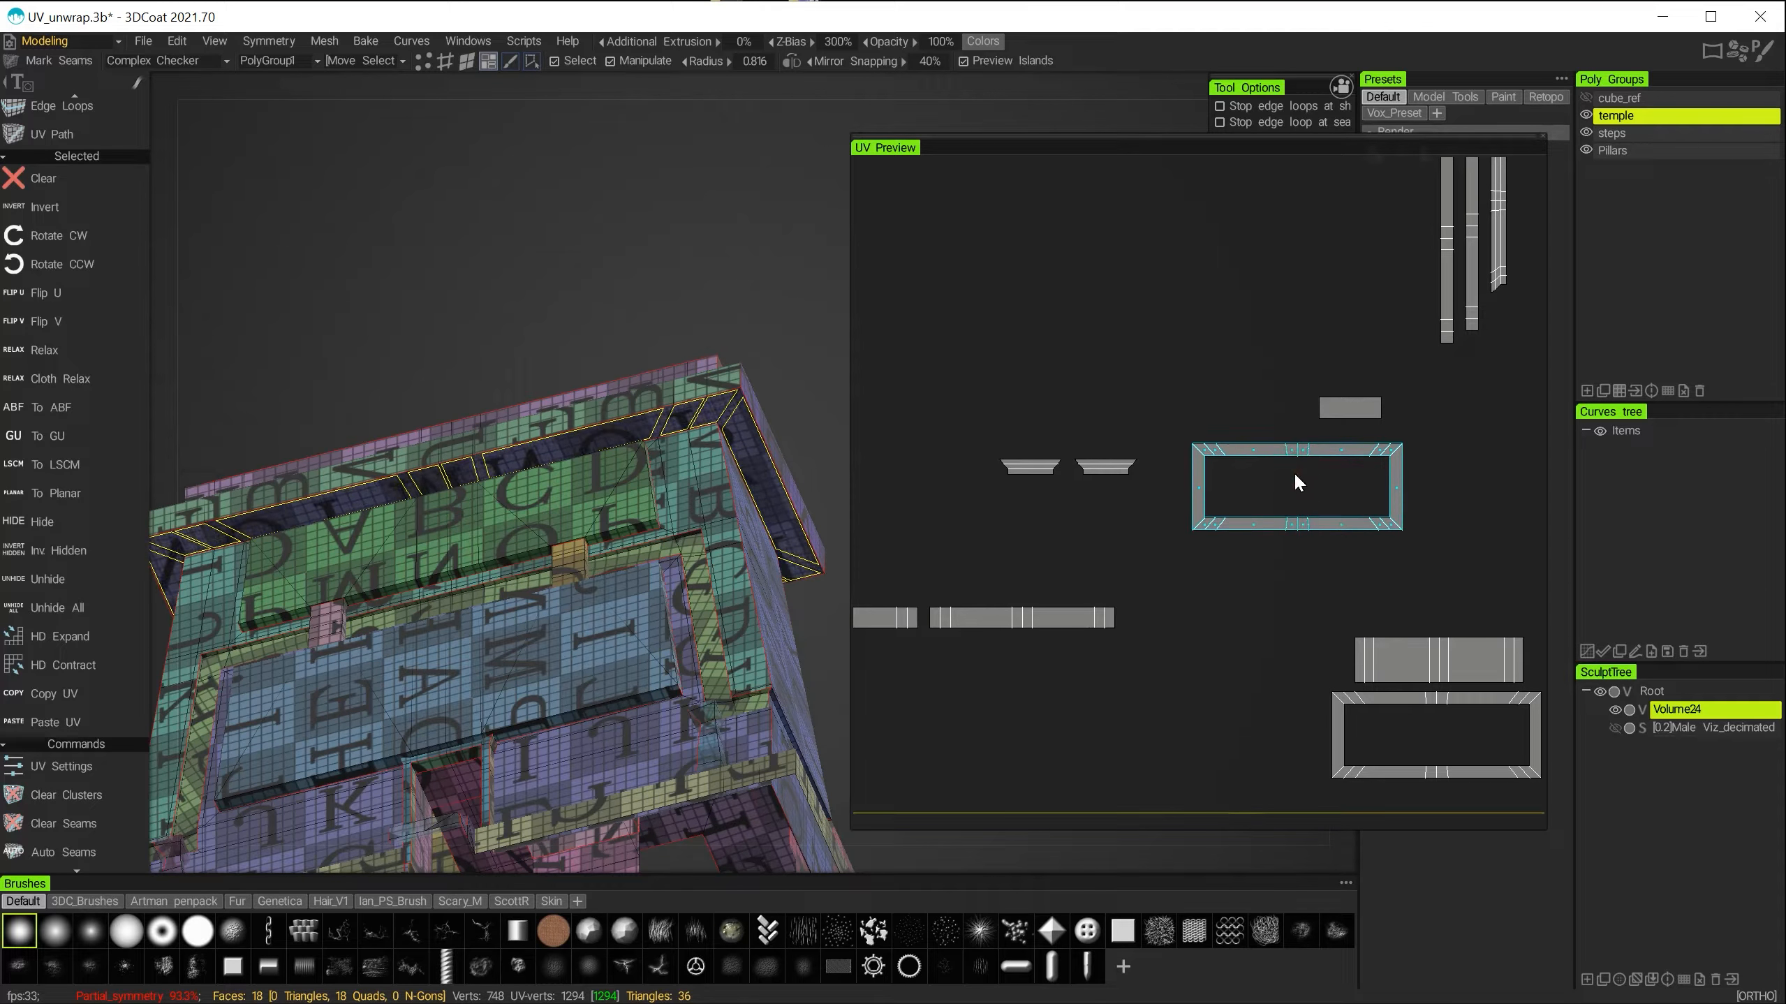
{"action": "left_click", "coordinate": [1294, 470]}
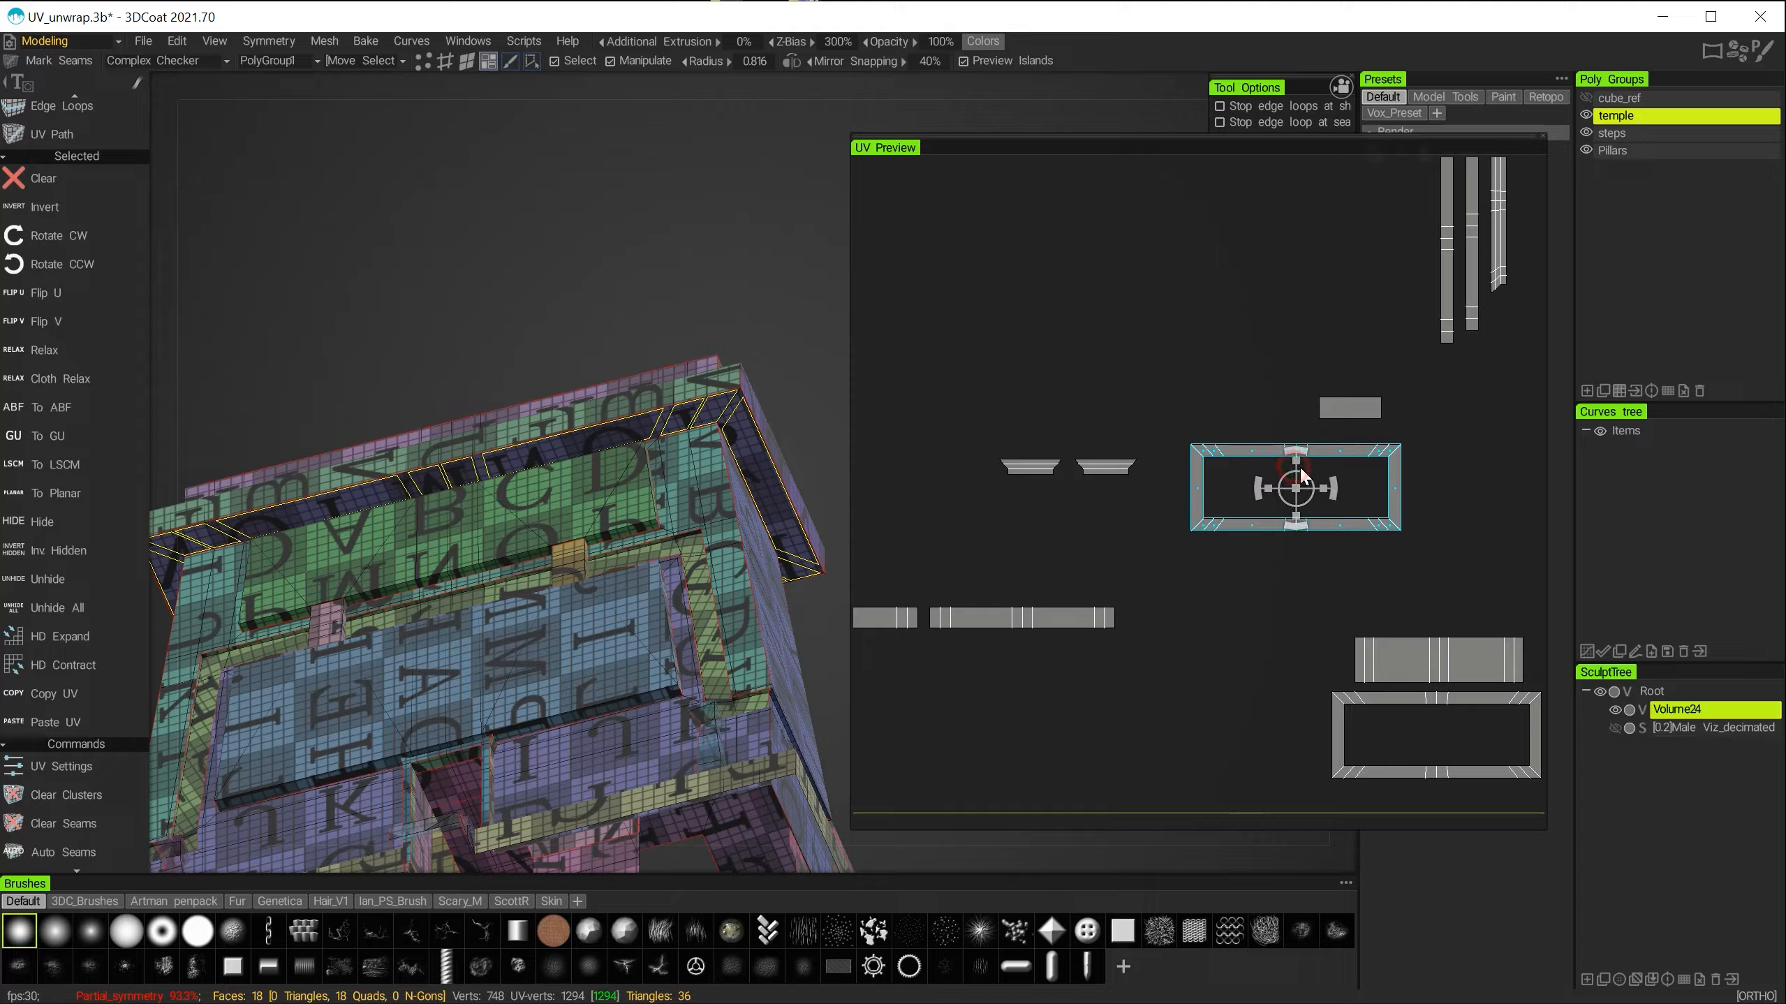
{"action": "left_click_drag", "start_coordinate": [1296, 474], "coordinate": [1295, 483]}
{"action": "key", "text": "space"}
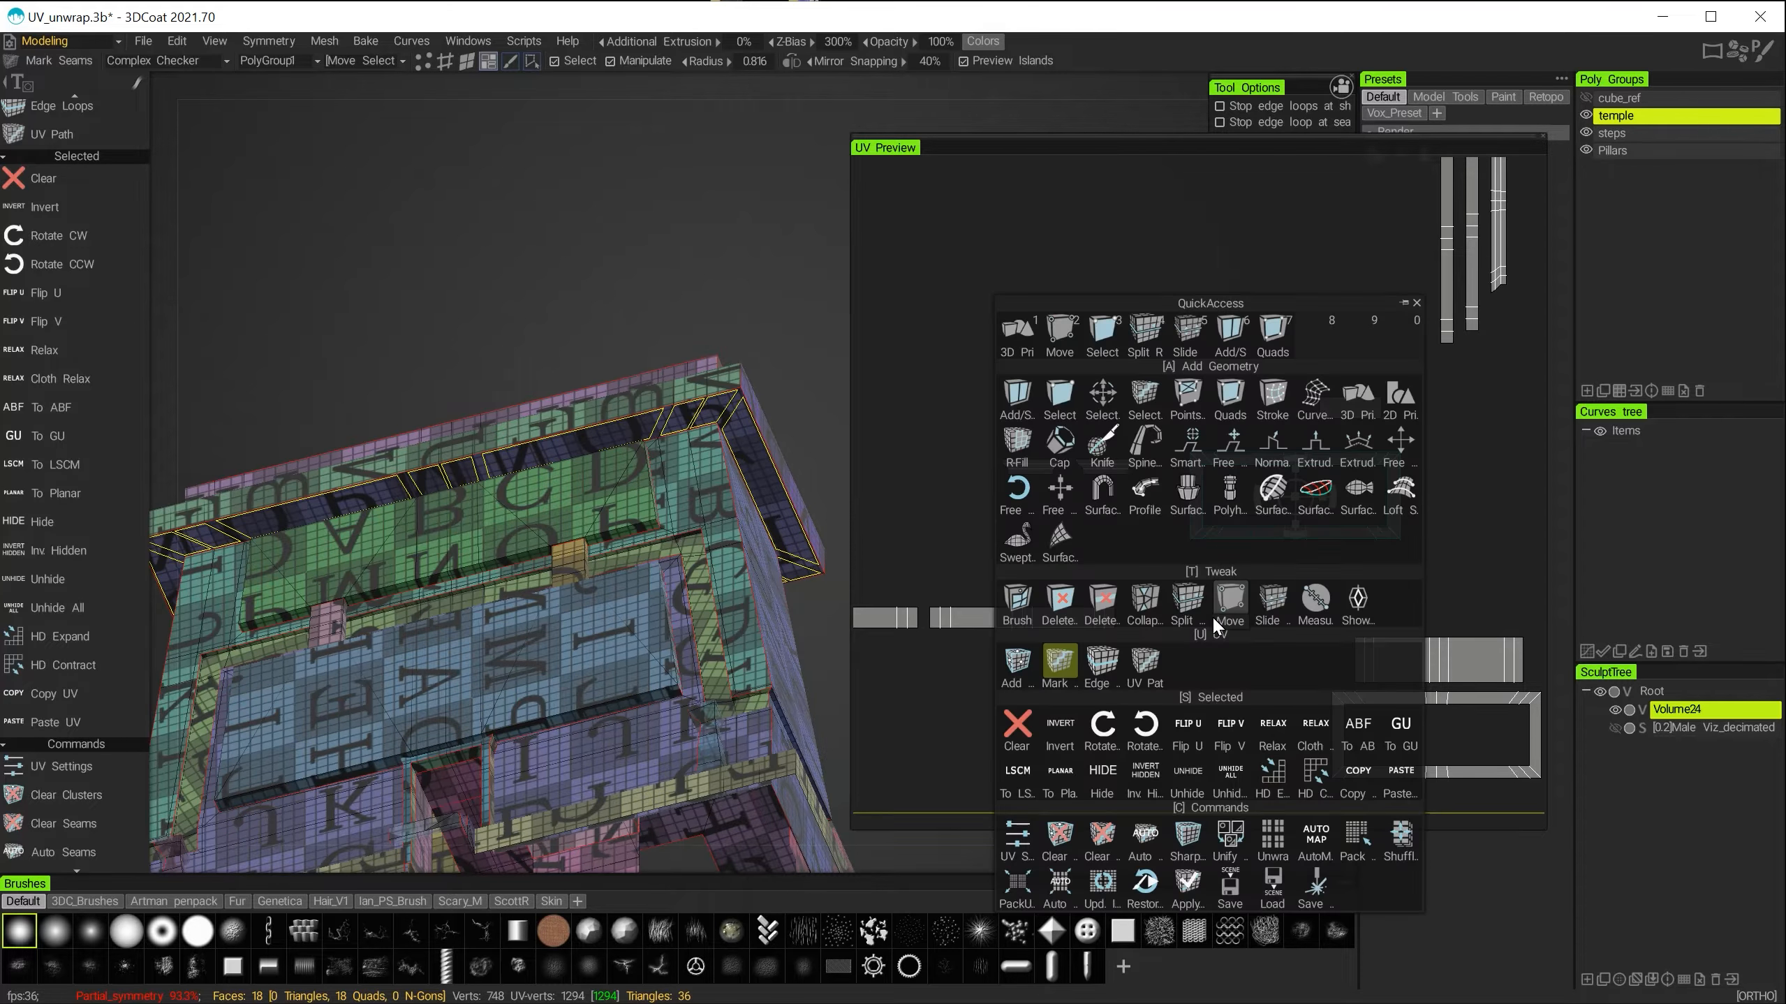
{"action": "left_click", "coordinate": [1230, 730]}
Place the frame UV island above the wide roof island, and shift both frames and the roof island together slightly up-right.
{"action": "left_click_drag", "start_coordinate": [1296, 486], "coordinate": [1431, 569]}
{"action": "left_click_drag", "start_coordinate": [666, 328], "coordinate": [710, 464], "text": "alt"}
{"action": "right_click_drag", "start_coordinate": [1265, 616], "coordinate": [1225, 605]}
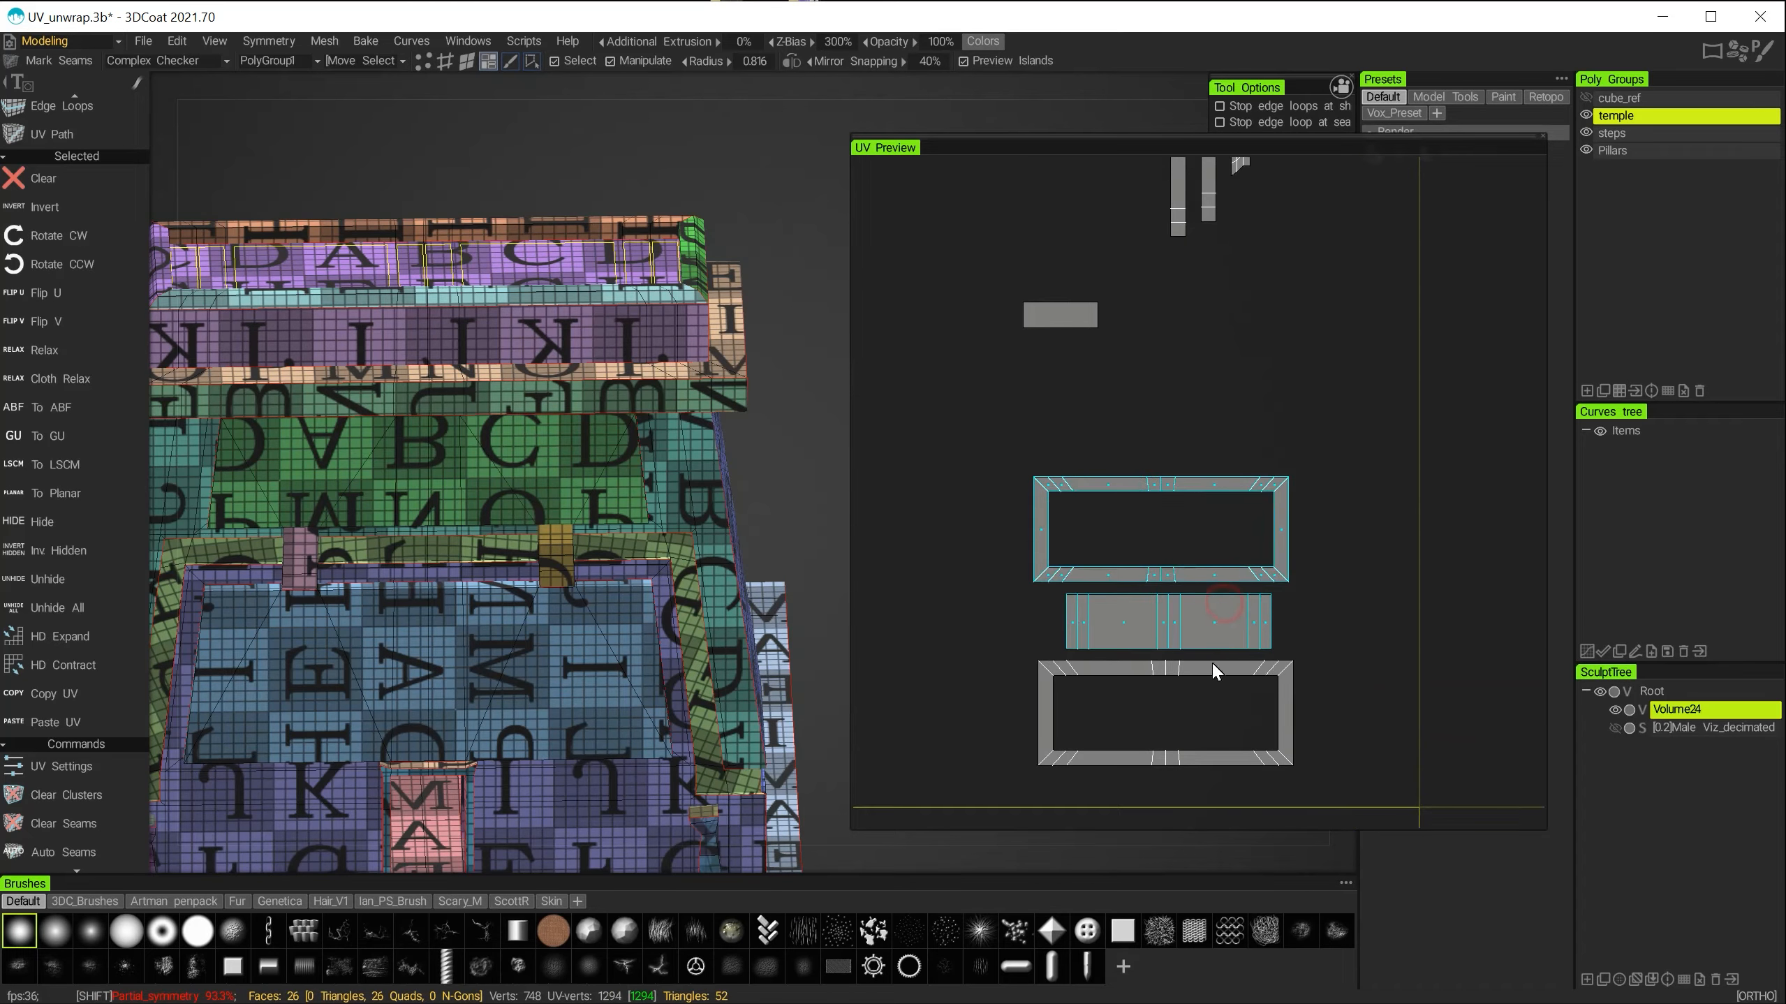
{"action": "left_click_drag", "start_coordinate": [1162, 612], "coordinate": [1214, 588]}
Select the long strip UV island nearer the tile's middle, move it up-right, and flip it along U so its lettering reads correctly.
{"action": "middle_click_drag", "start_coordinate": [1098, 499], "coordinate": [1394, 573], "text": "alt"}
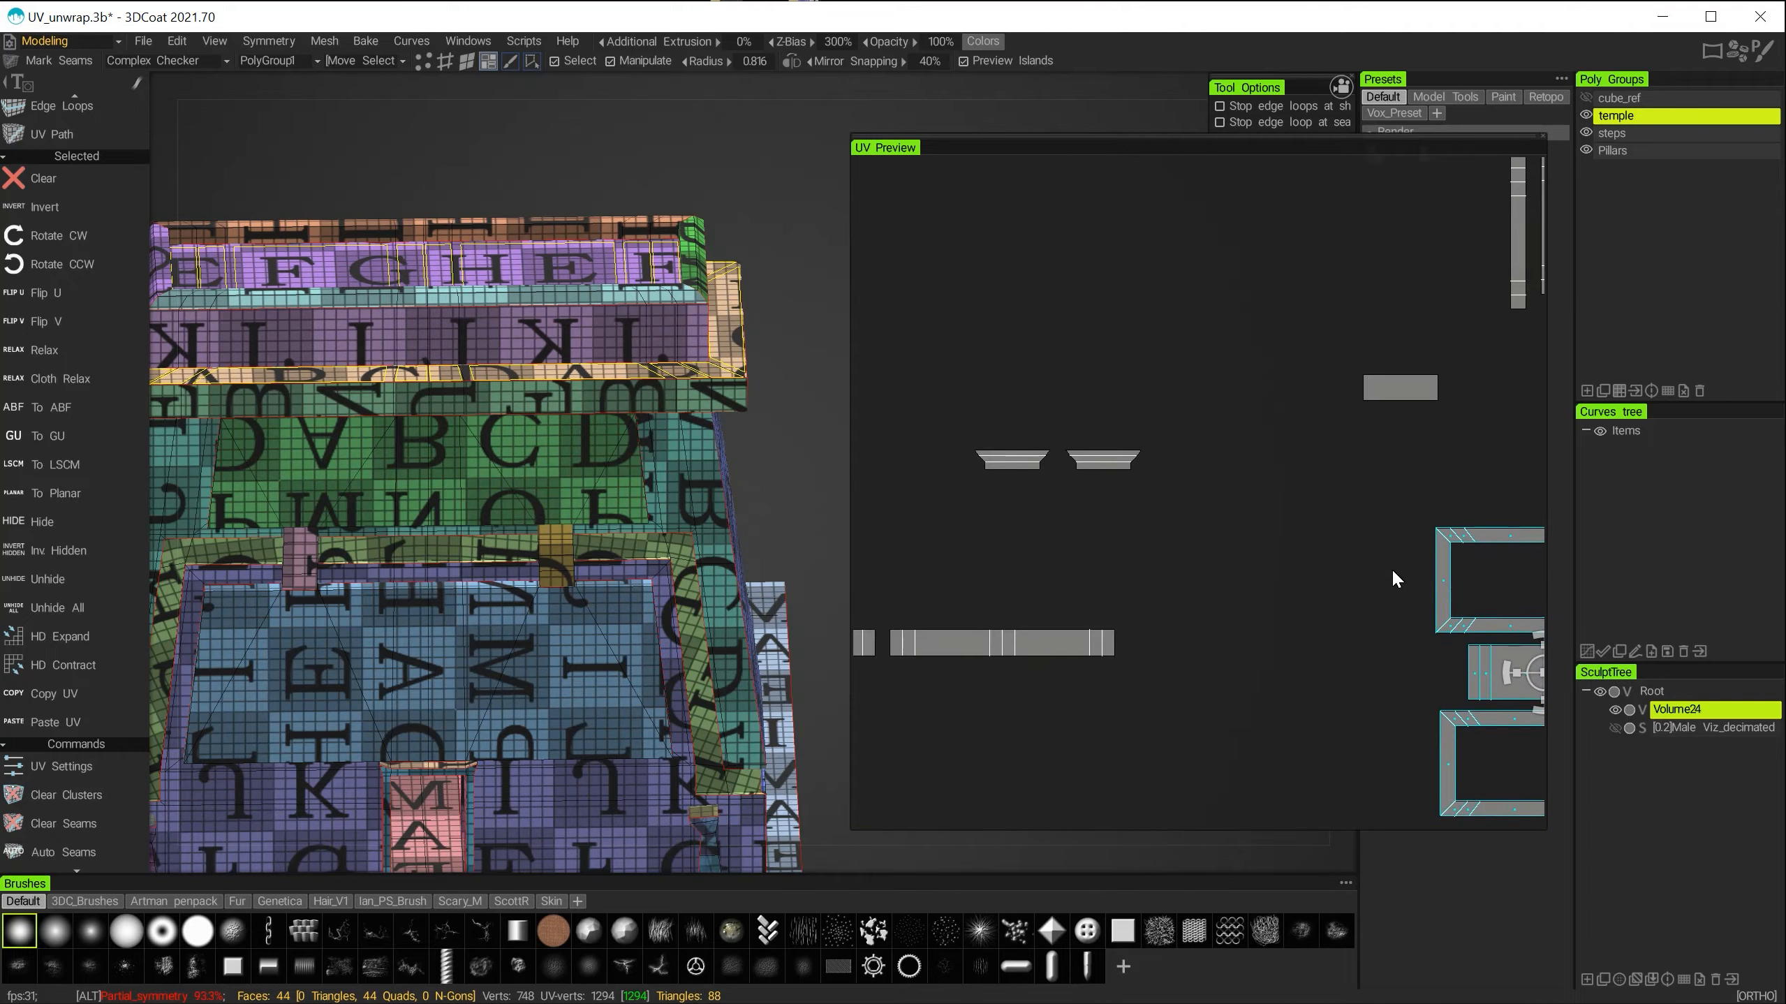
{"action": "left_click", "coordinate": [974, 640]}
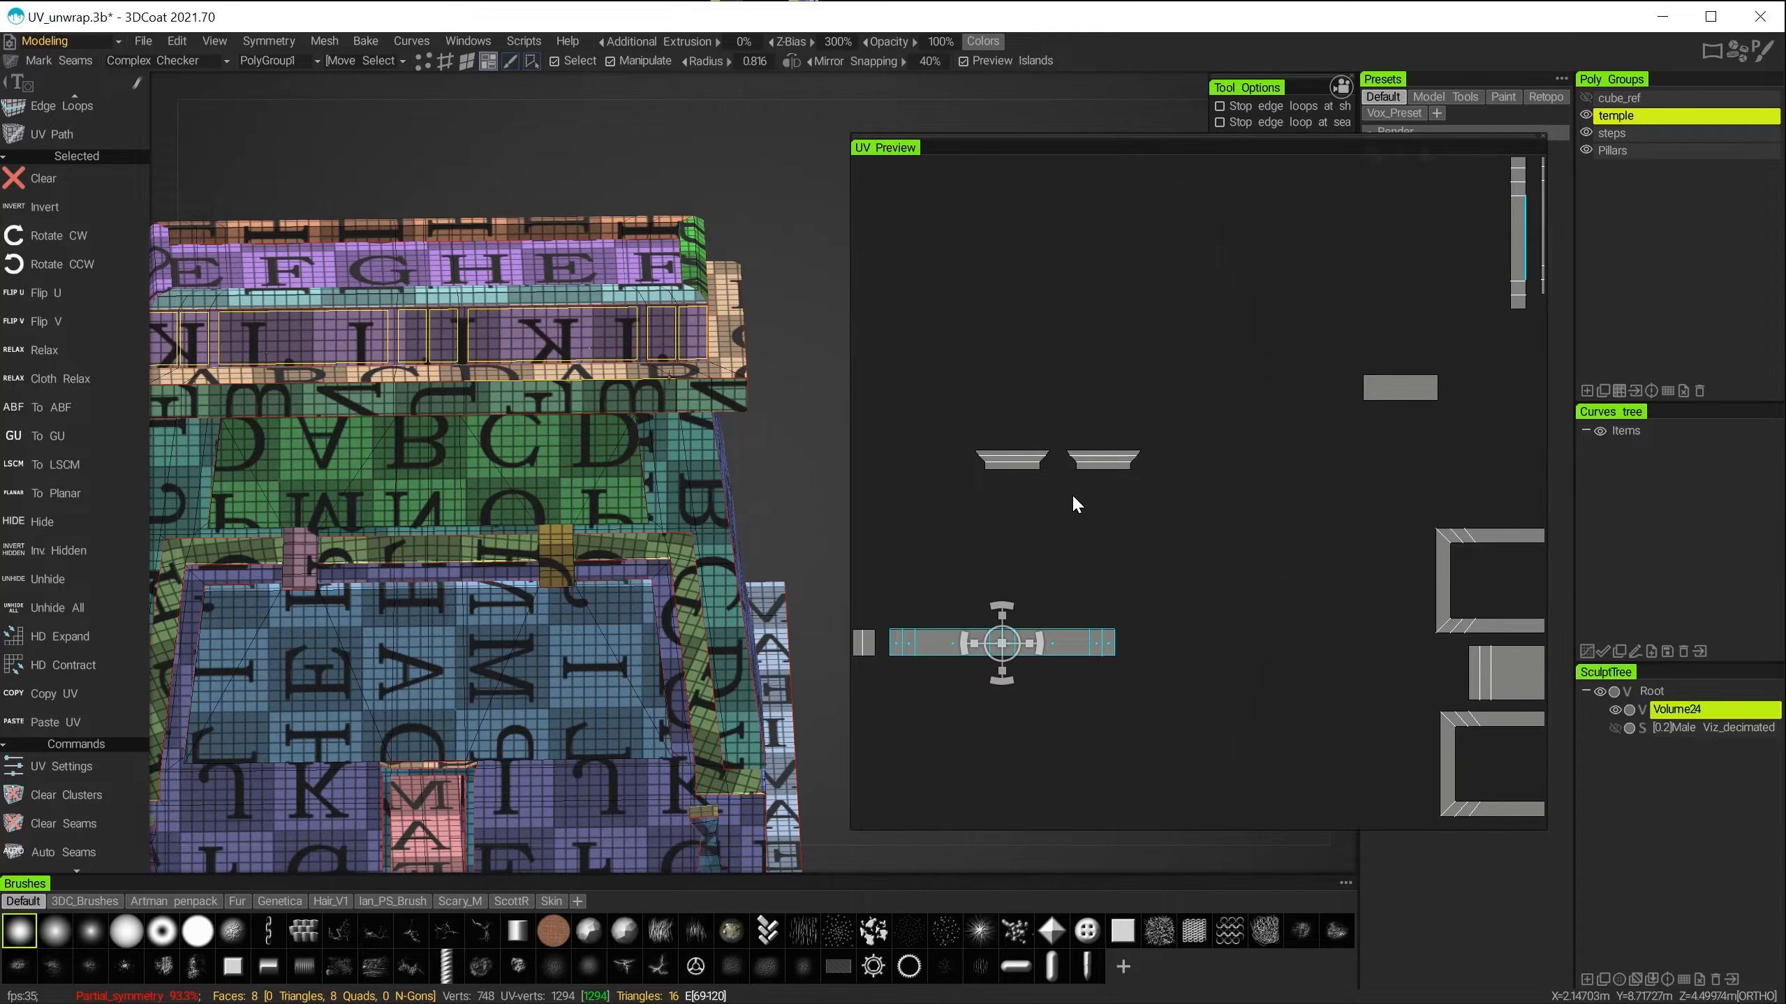
{"action": "middle_click_drag", "start_coordinate": [1202, 559], "coordinate": [1352, 534], "text": "alt"}
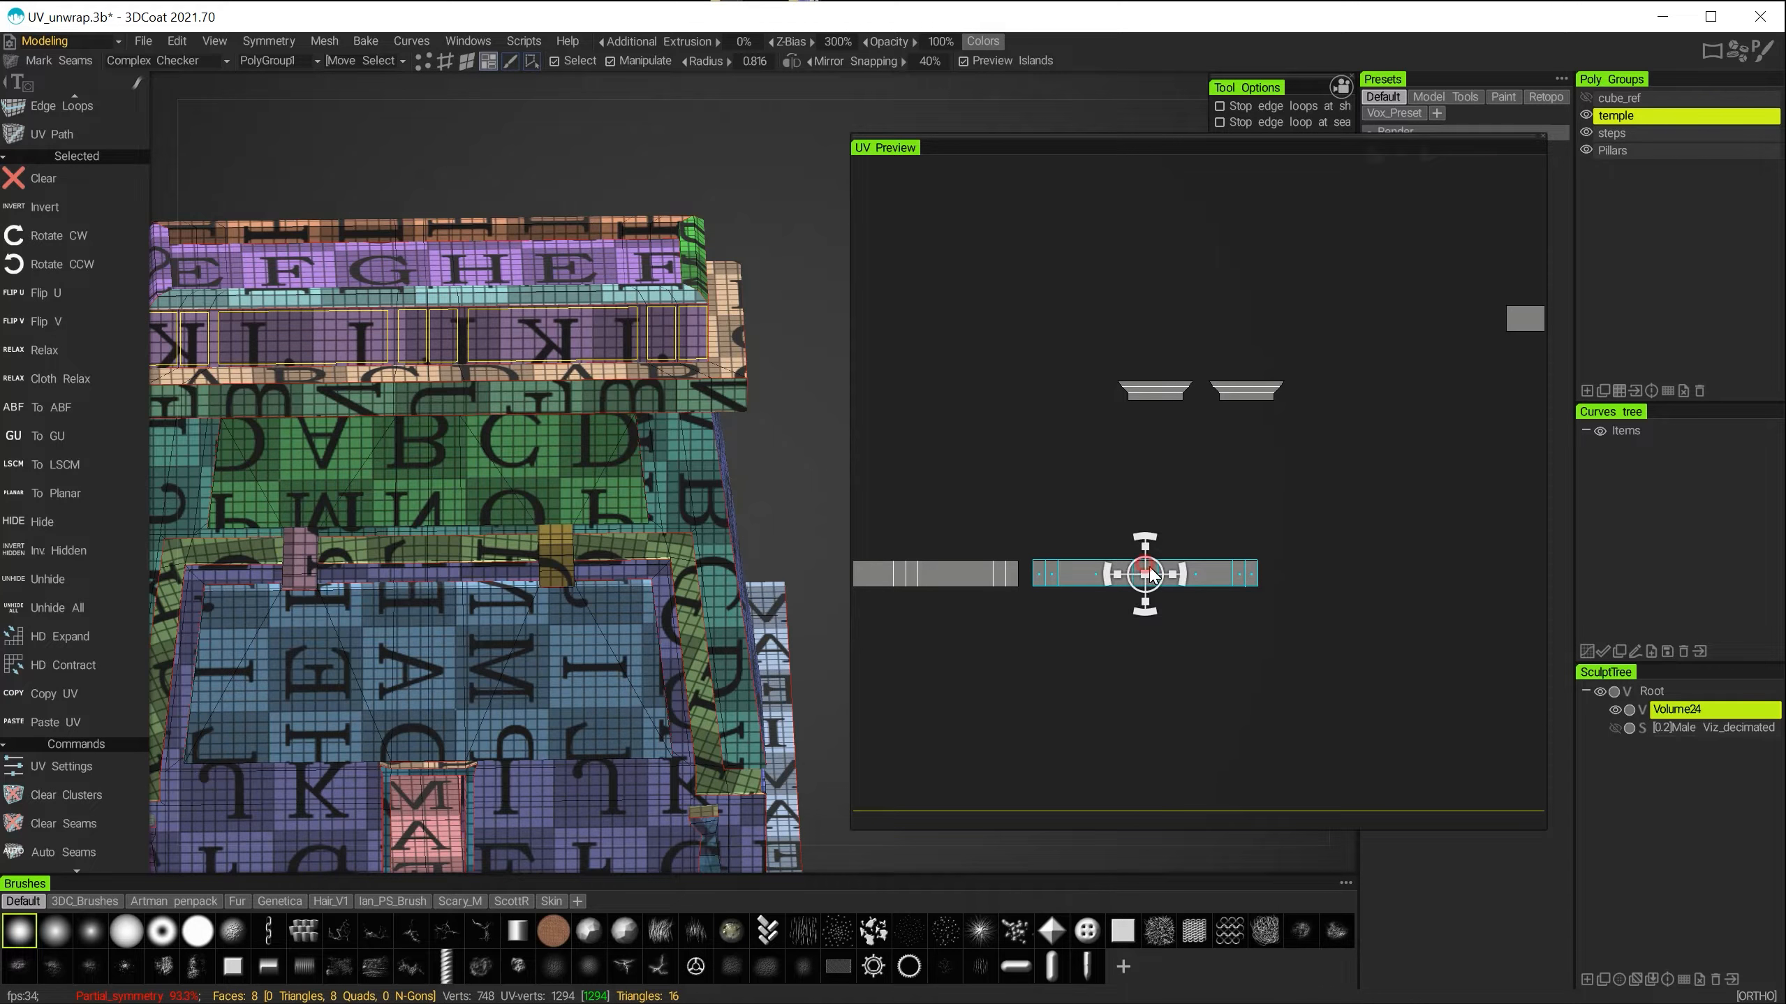
{"action": "left_click_drag", "start_coordinate": [1151, 575], "coordinate": [1264, 519]}
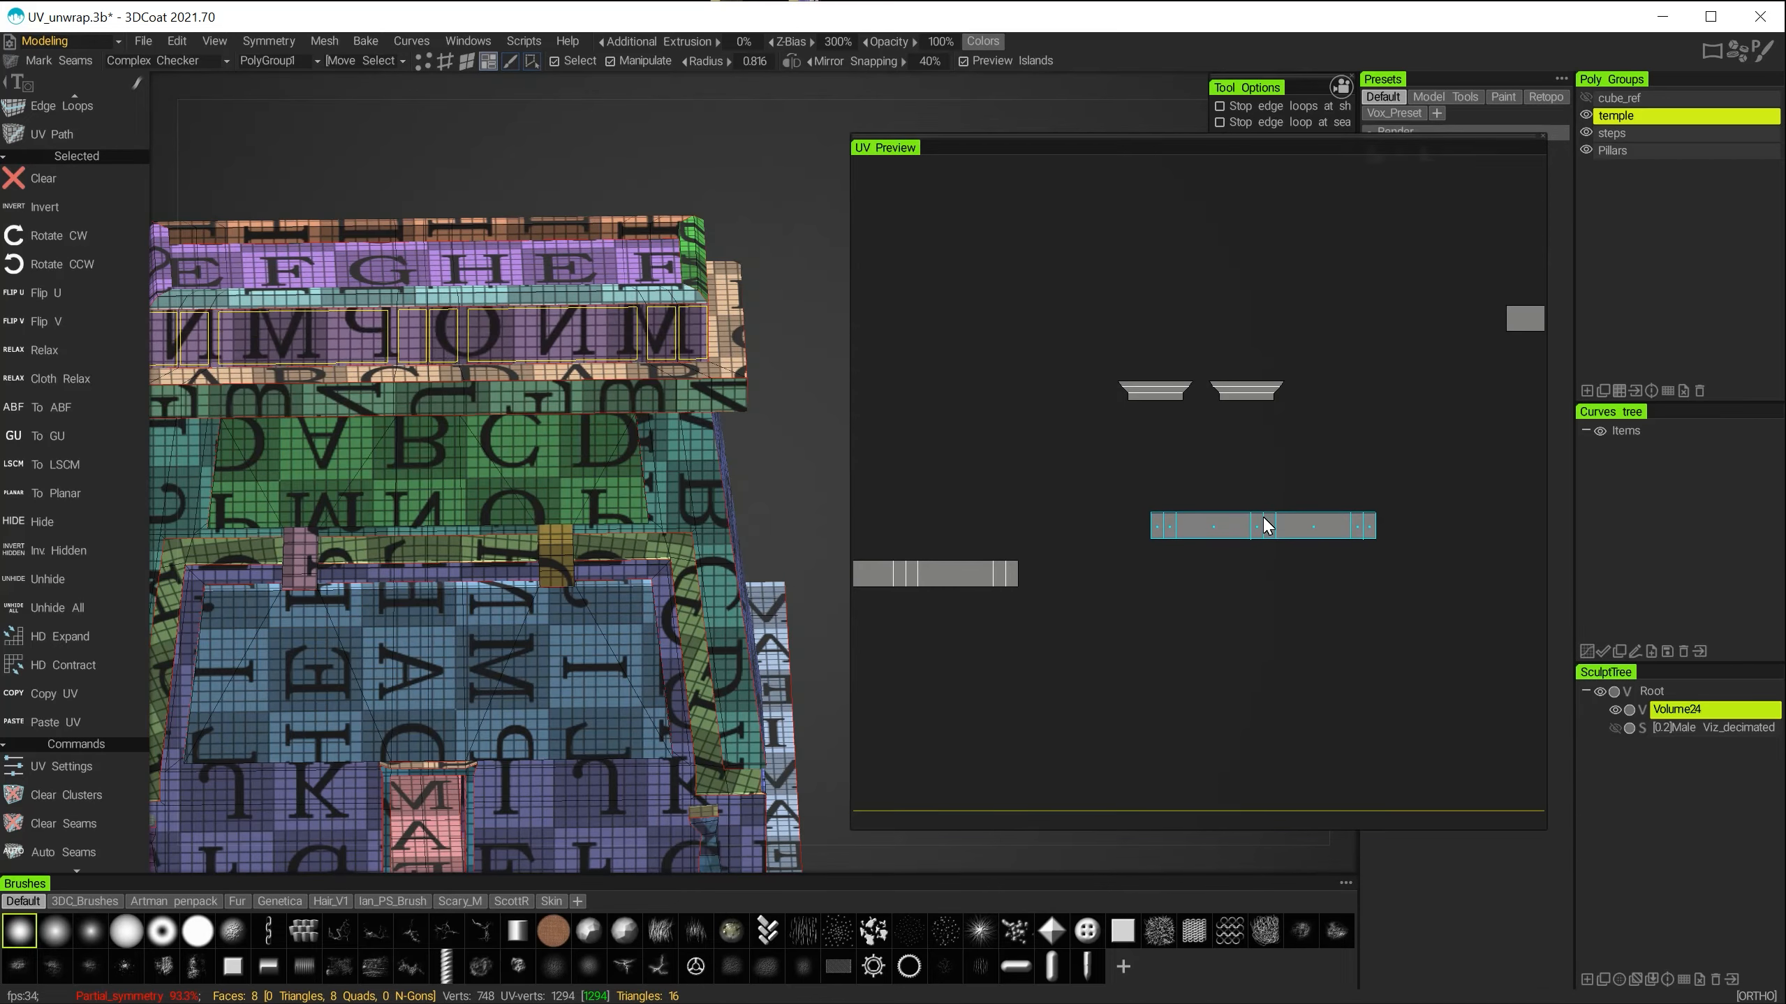
{"action": "key", "text": "space"}
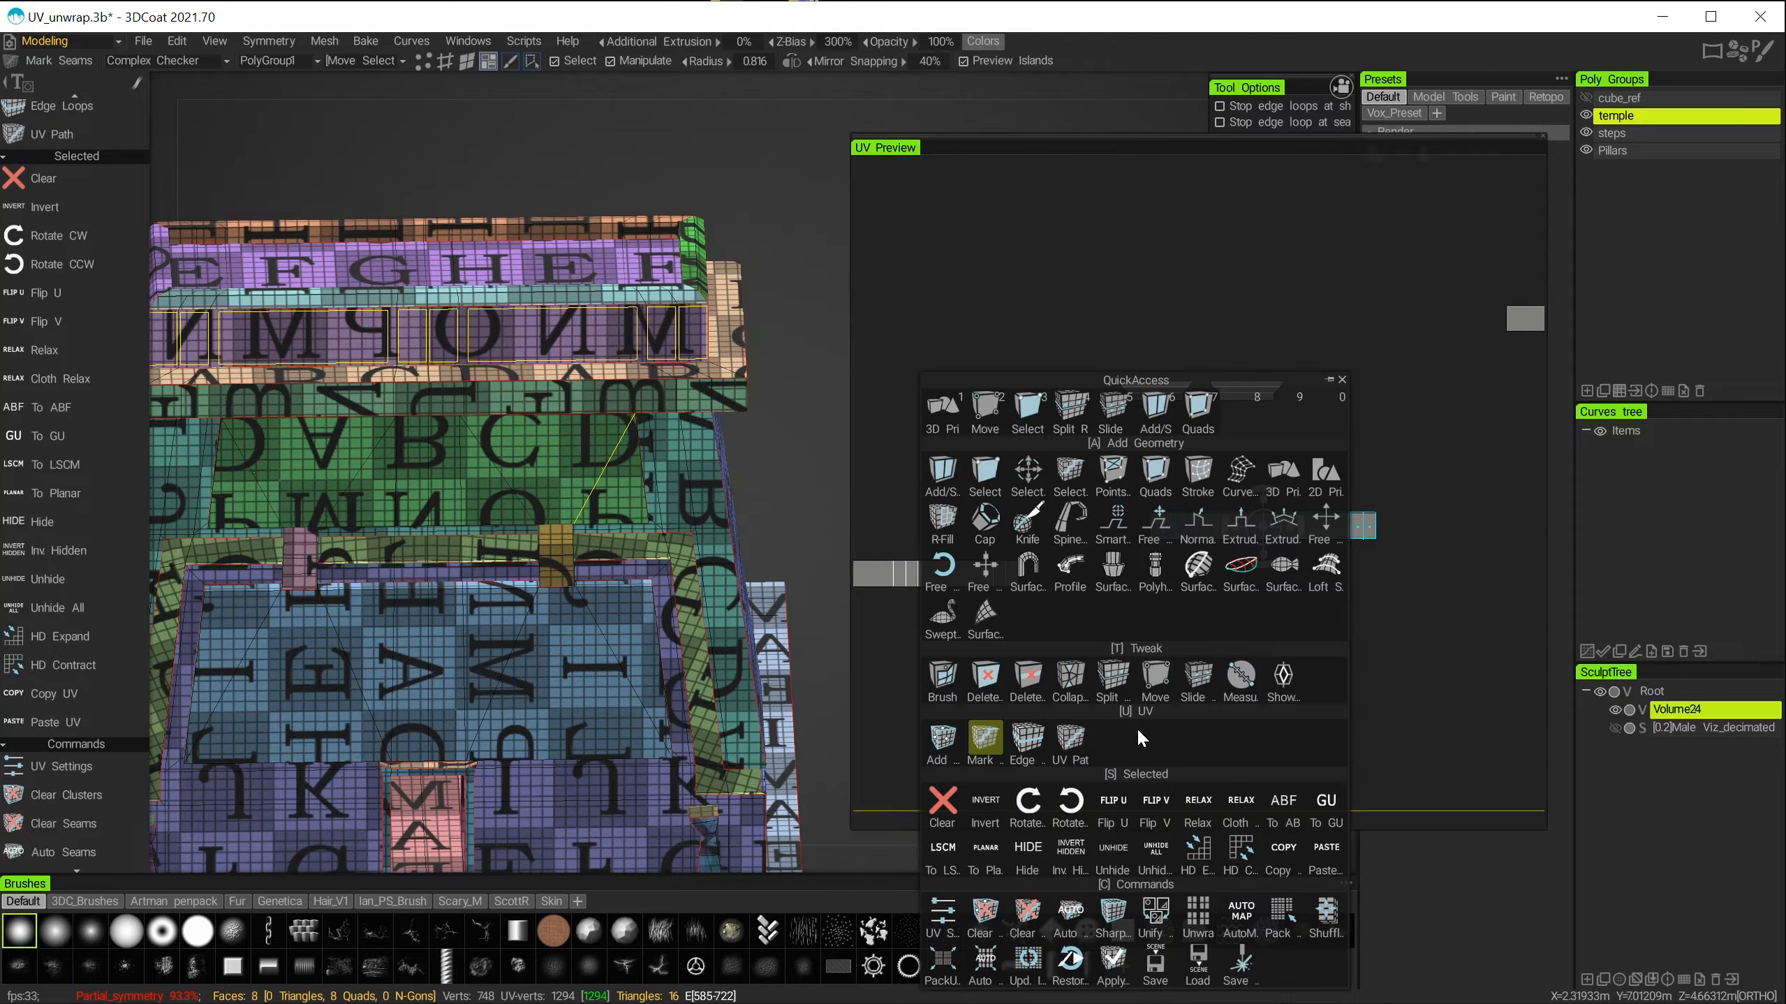
{"action": "left_click", "coordinate": [1116, 800]}
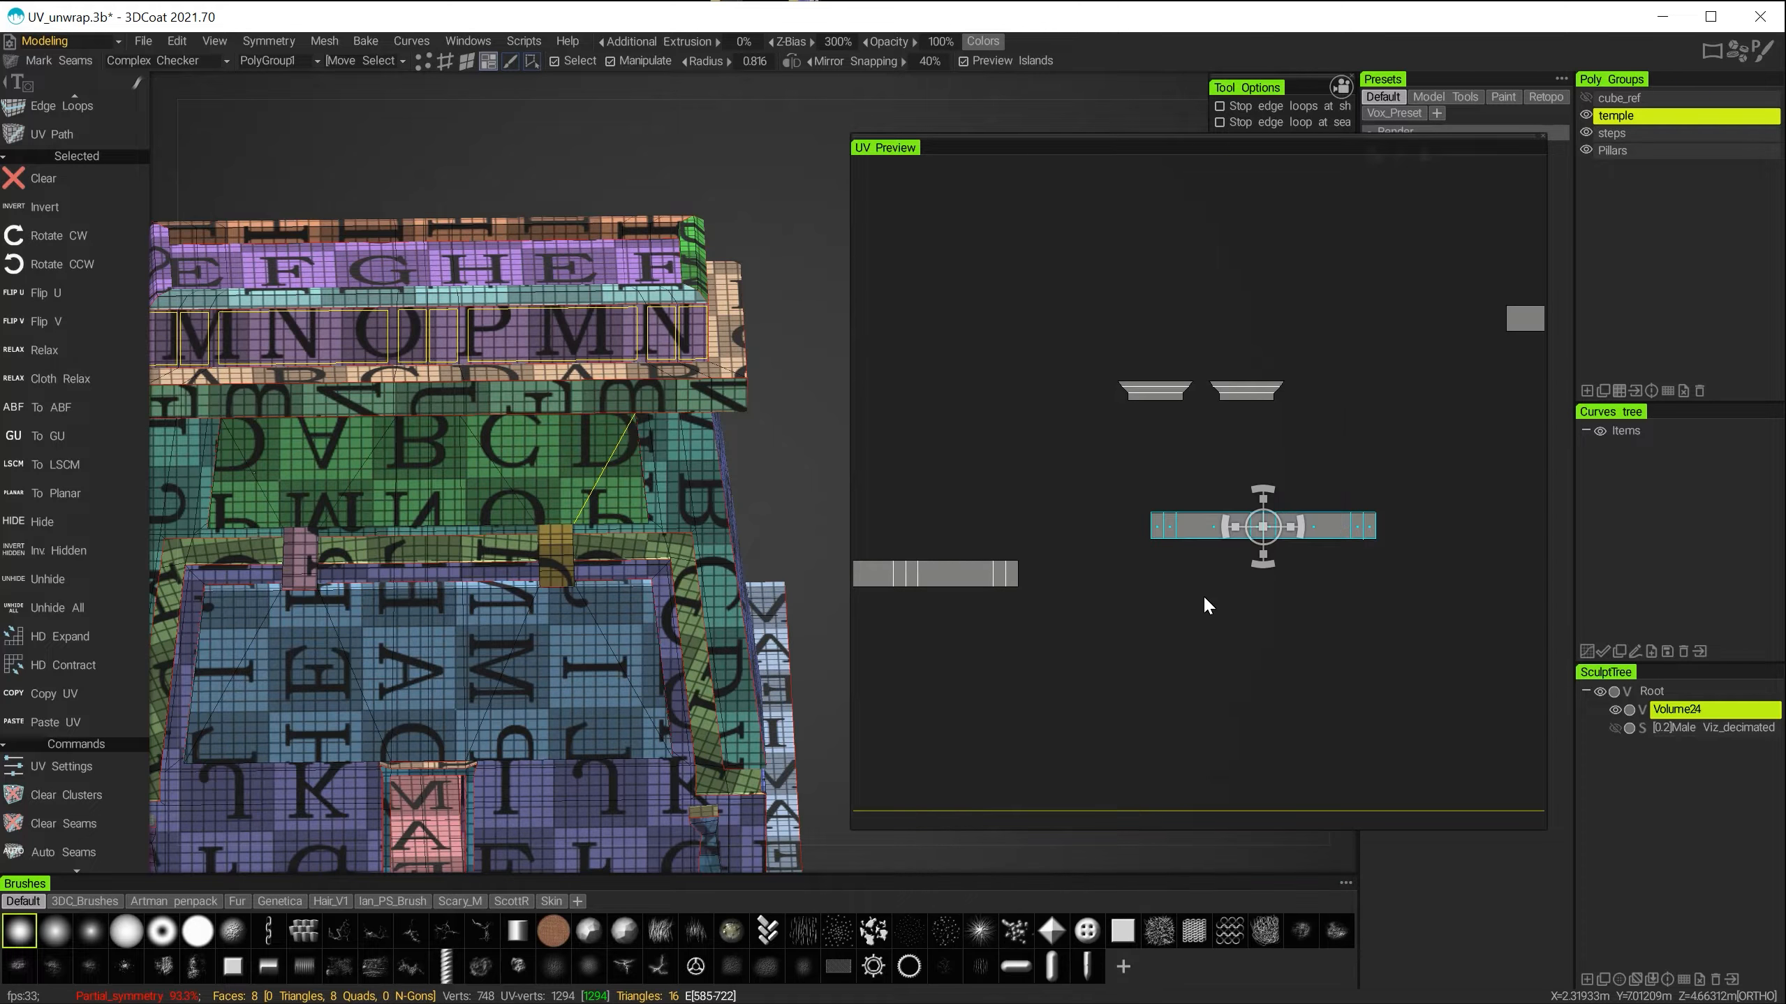
Move the flipped strip UV island directly above the stacked frame and roof islands at the tile's lower right.
{"action": "left_click_drag", "start_coordinate": [1263, 528], "coordinate": [1376, 586]}
{"action": "right_click_drag", "start_coordinate": [1321, 544], "coordinate": [1246, 459], "text": "alt"}
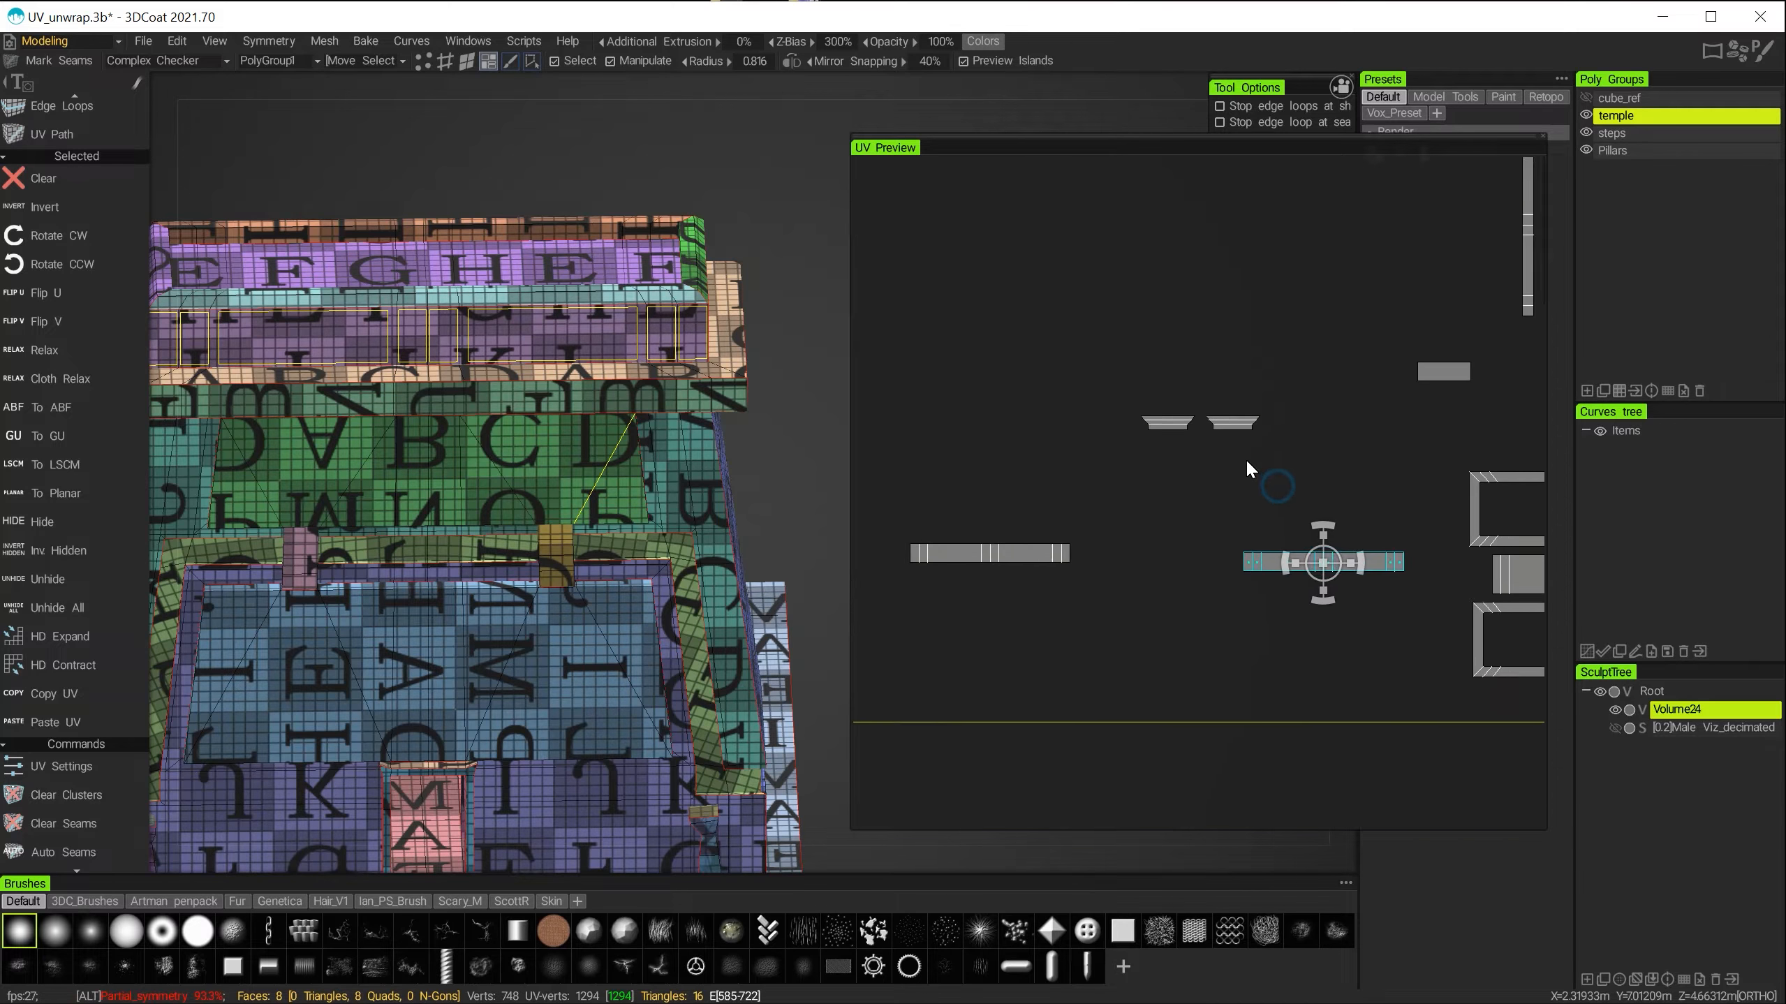
{"action": "middle_click_drag", "start_coordinate": [1246, 459], "coordinate": [1085, 484], "text": "alt"}
{"action": "left_click_drag", "start_coordinate": [1145, 577], "coordinate": [1370, 460]}
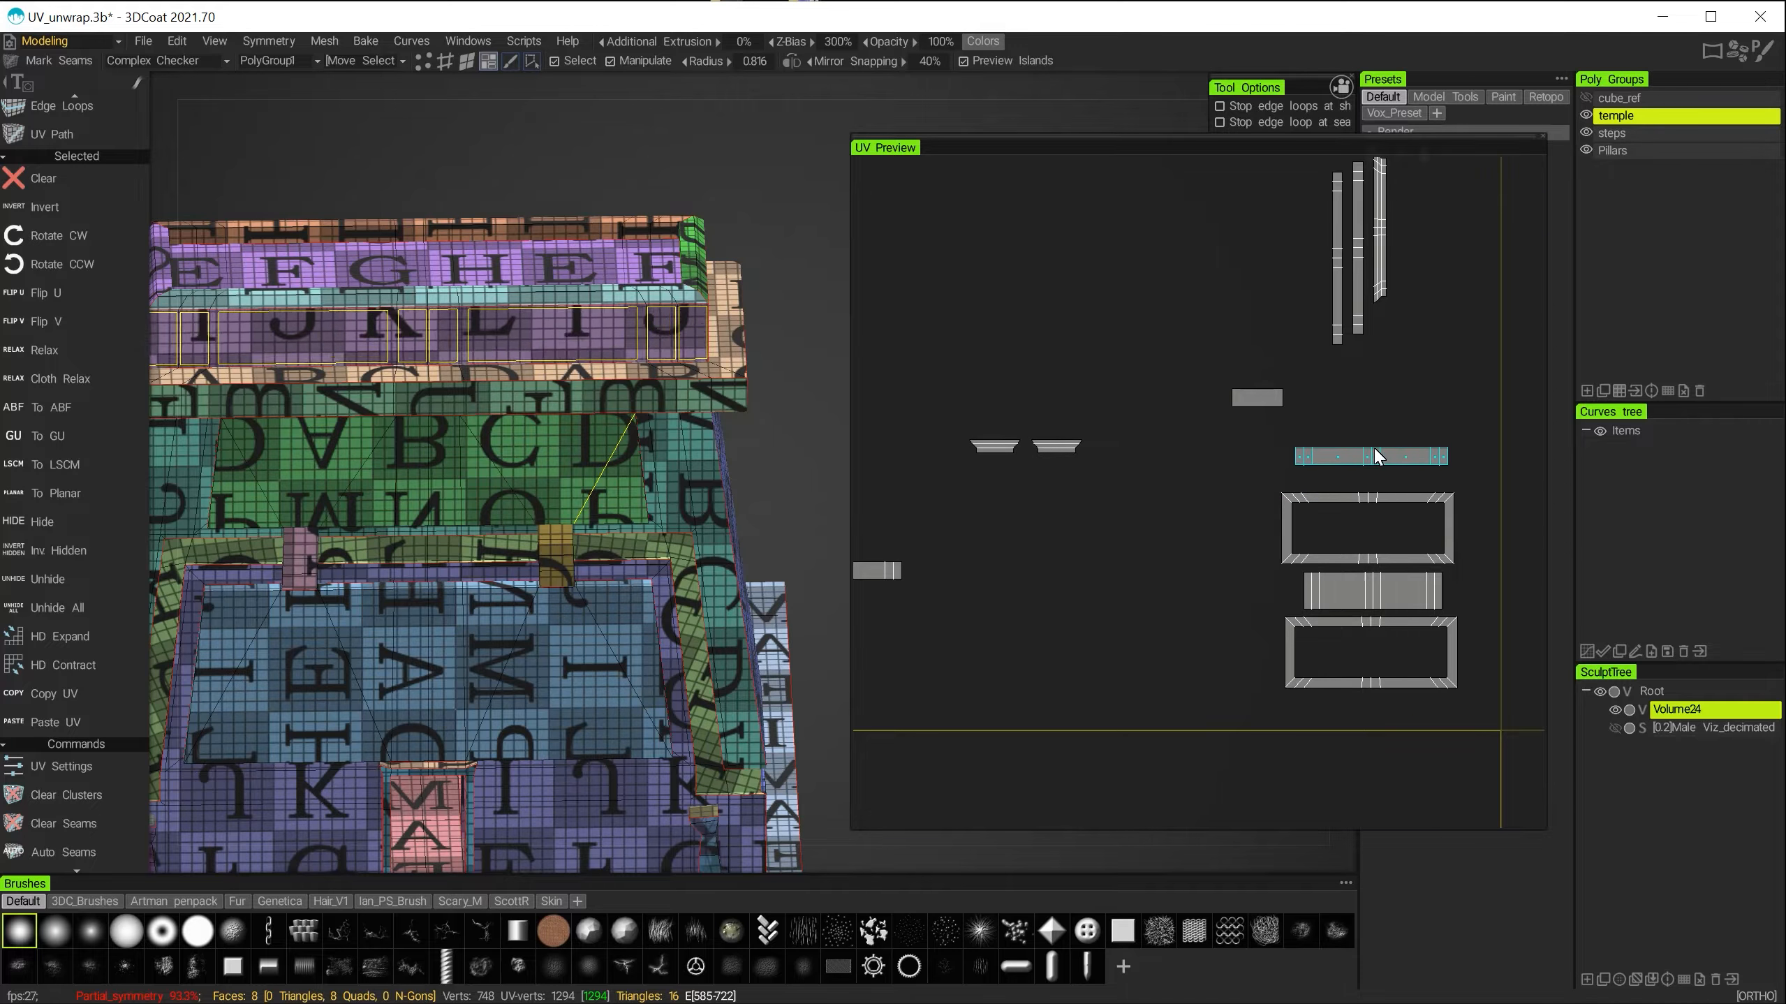
Select the remaining long strip UV island near the tile's lower-left corner.
{"action": "middle_click_drag", "start_coordinate": [1110, 563], "coordinate": [1341, 608]}
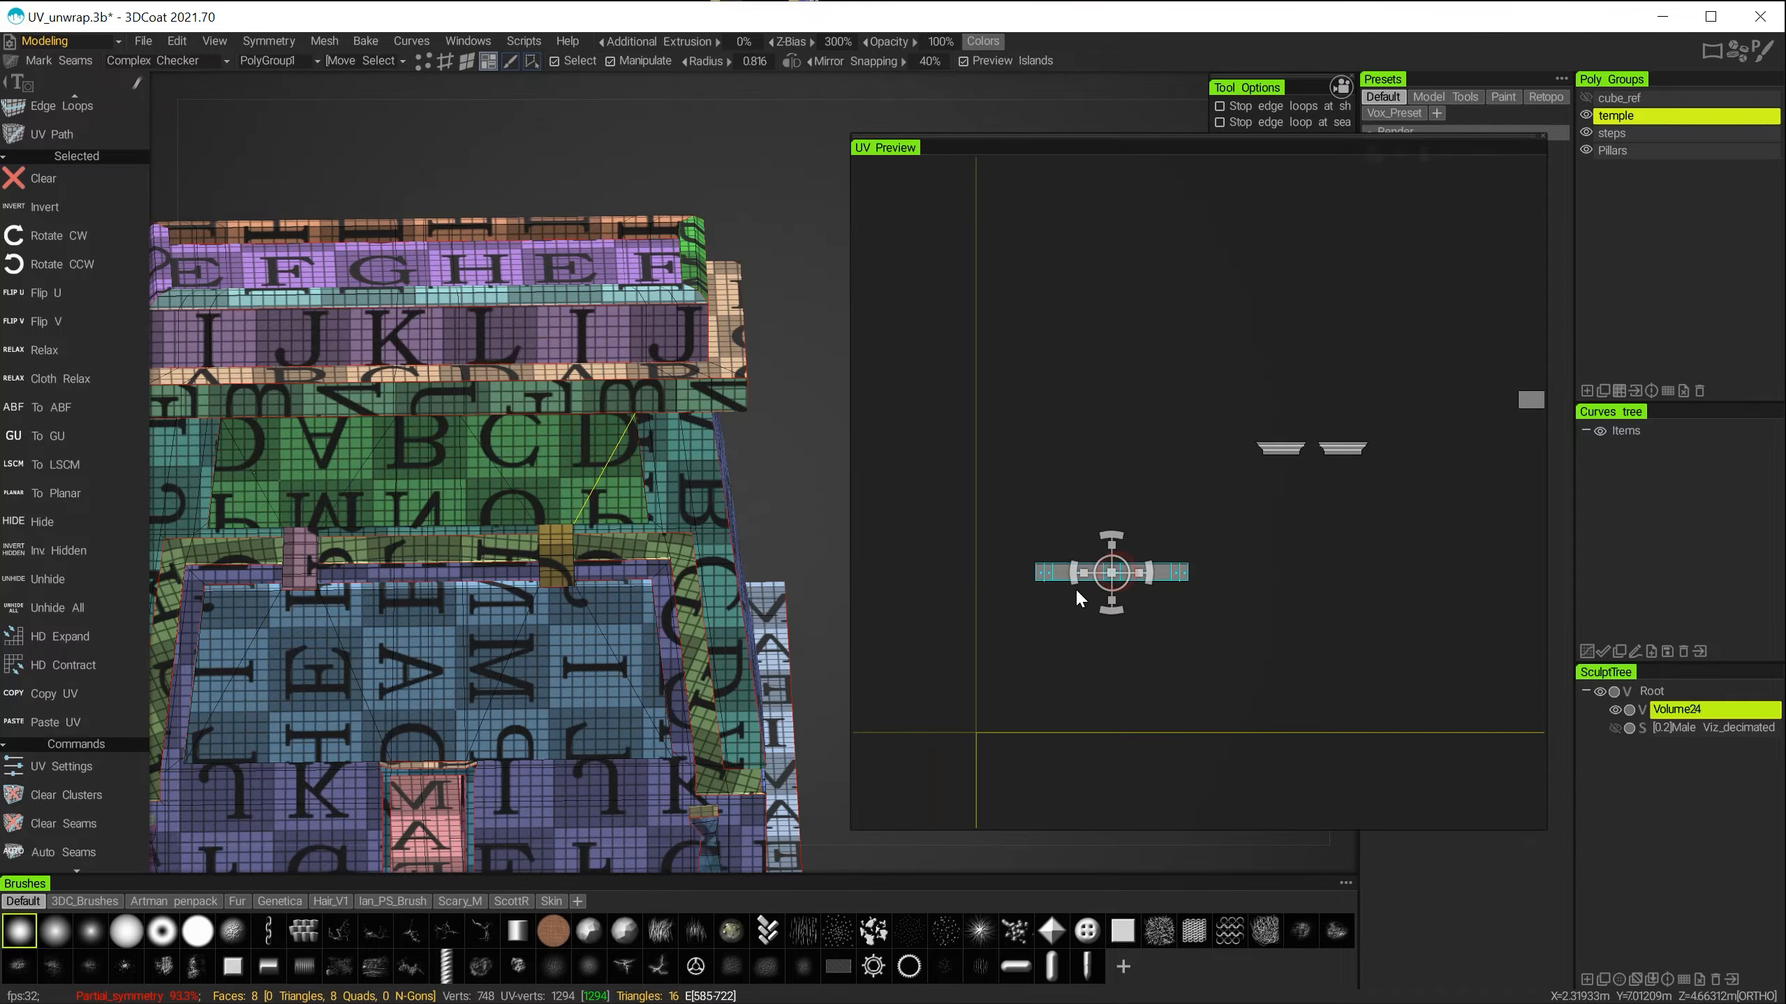
Flip the long UV island of the roof block's rear wall vertically.
{"action": "left_click_drag", "start_coordinate": [731, 513], "coordinate": [301, 477], "text": "alt"}
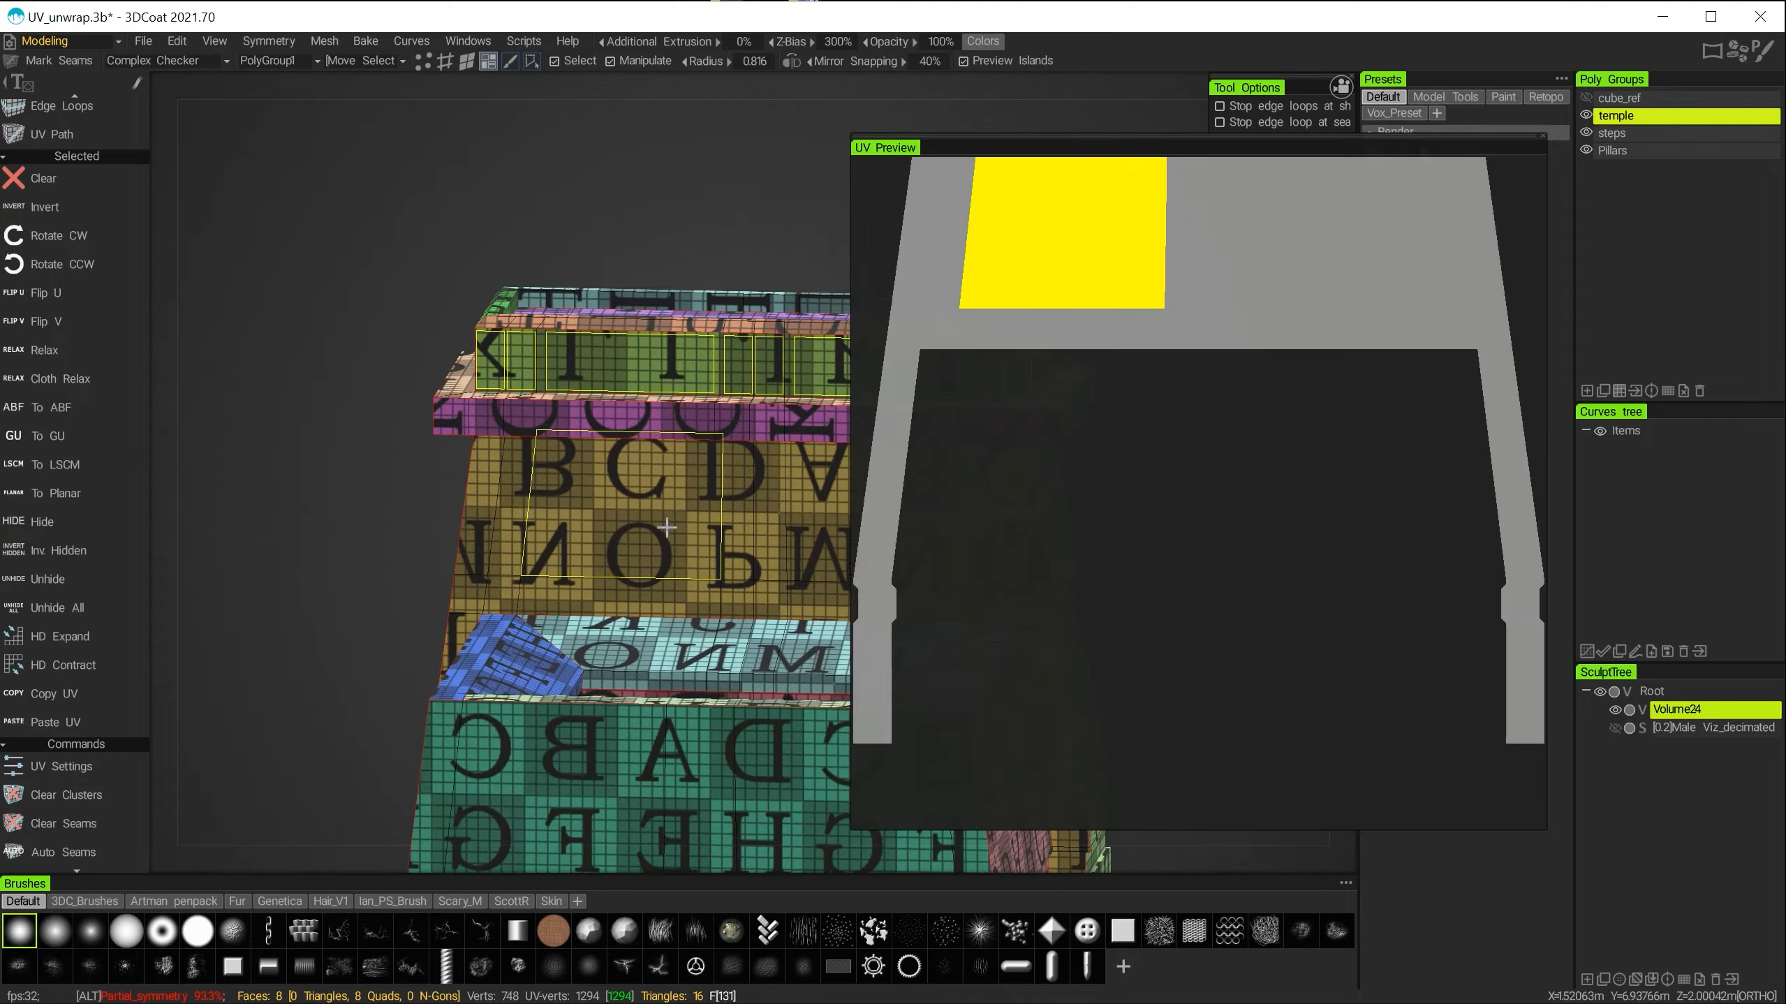
{"action": "middle_click_drag", "start_coordinate": [659, 526], "coordinate": [515, 556], "text": "alt"}
{"action": "left_click_drag", "start_coordinate": [538, 627], "coordinate": [752, 615], "text": "alt"}
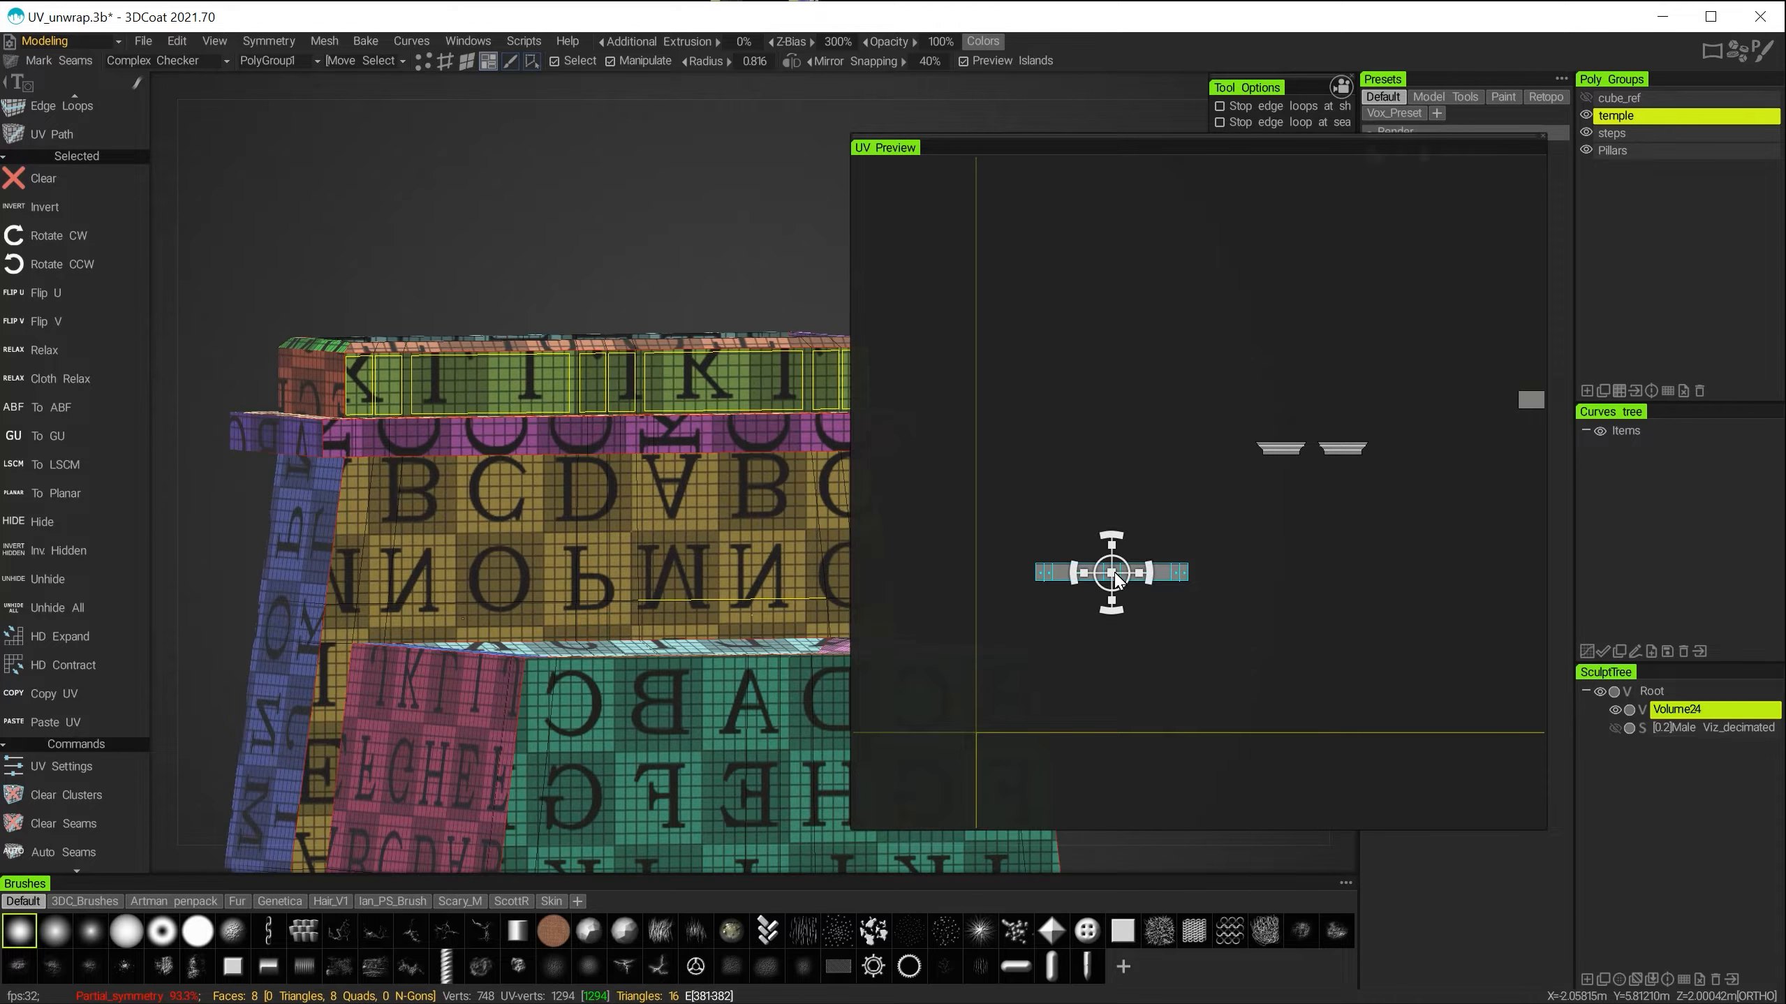
{"action": "left_click_drag", "start_coordinate": [1114, 580], "coordinate": [1160, 539]}
{"action": "key", "text": "space"}
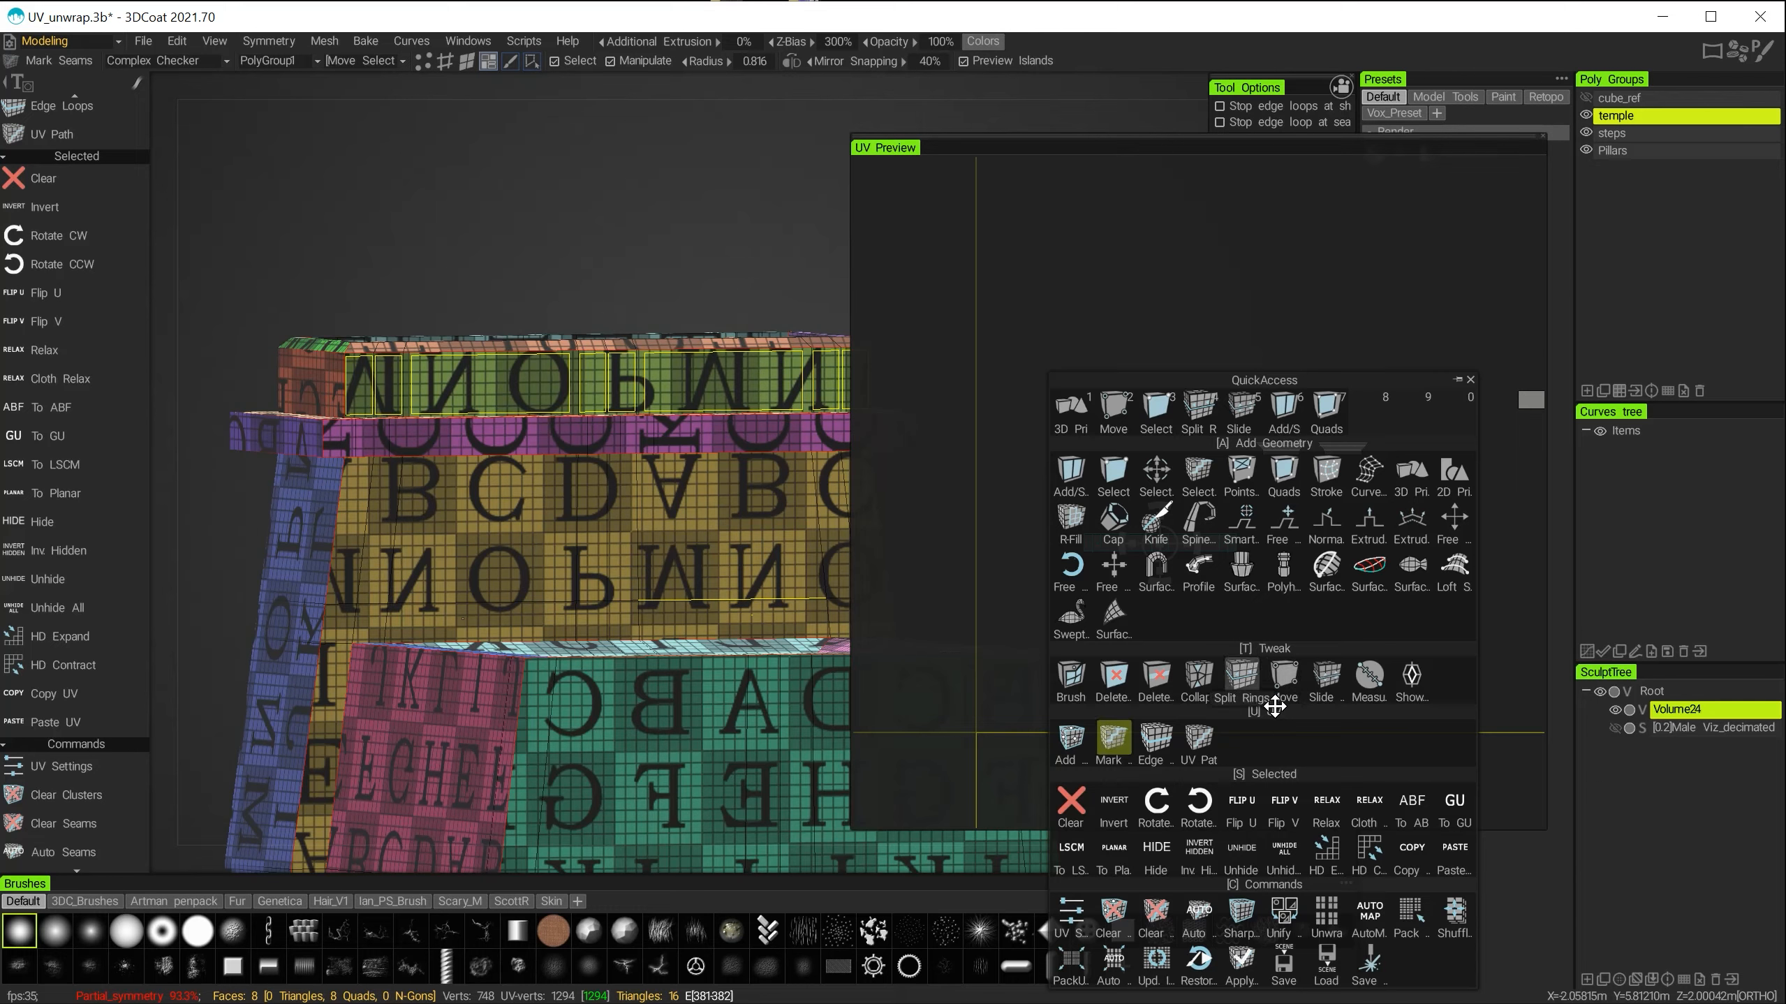
{"action": "left_click", "coordinate": [1279, 813]}
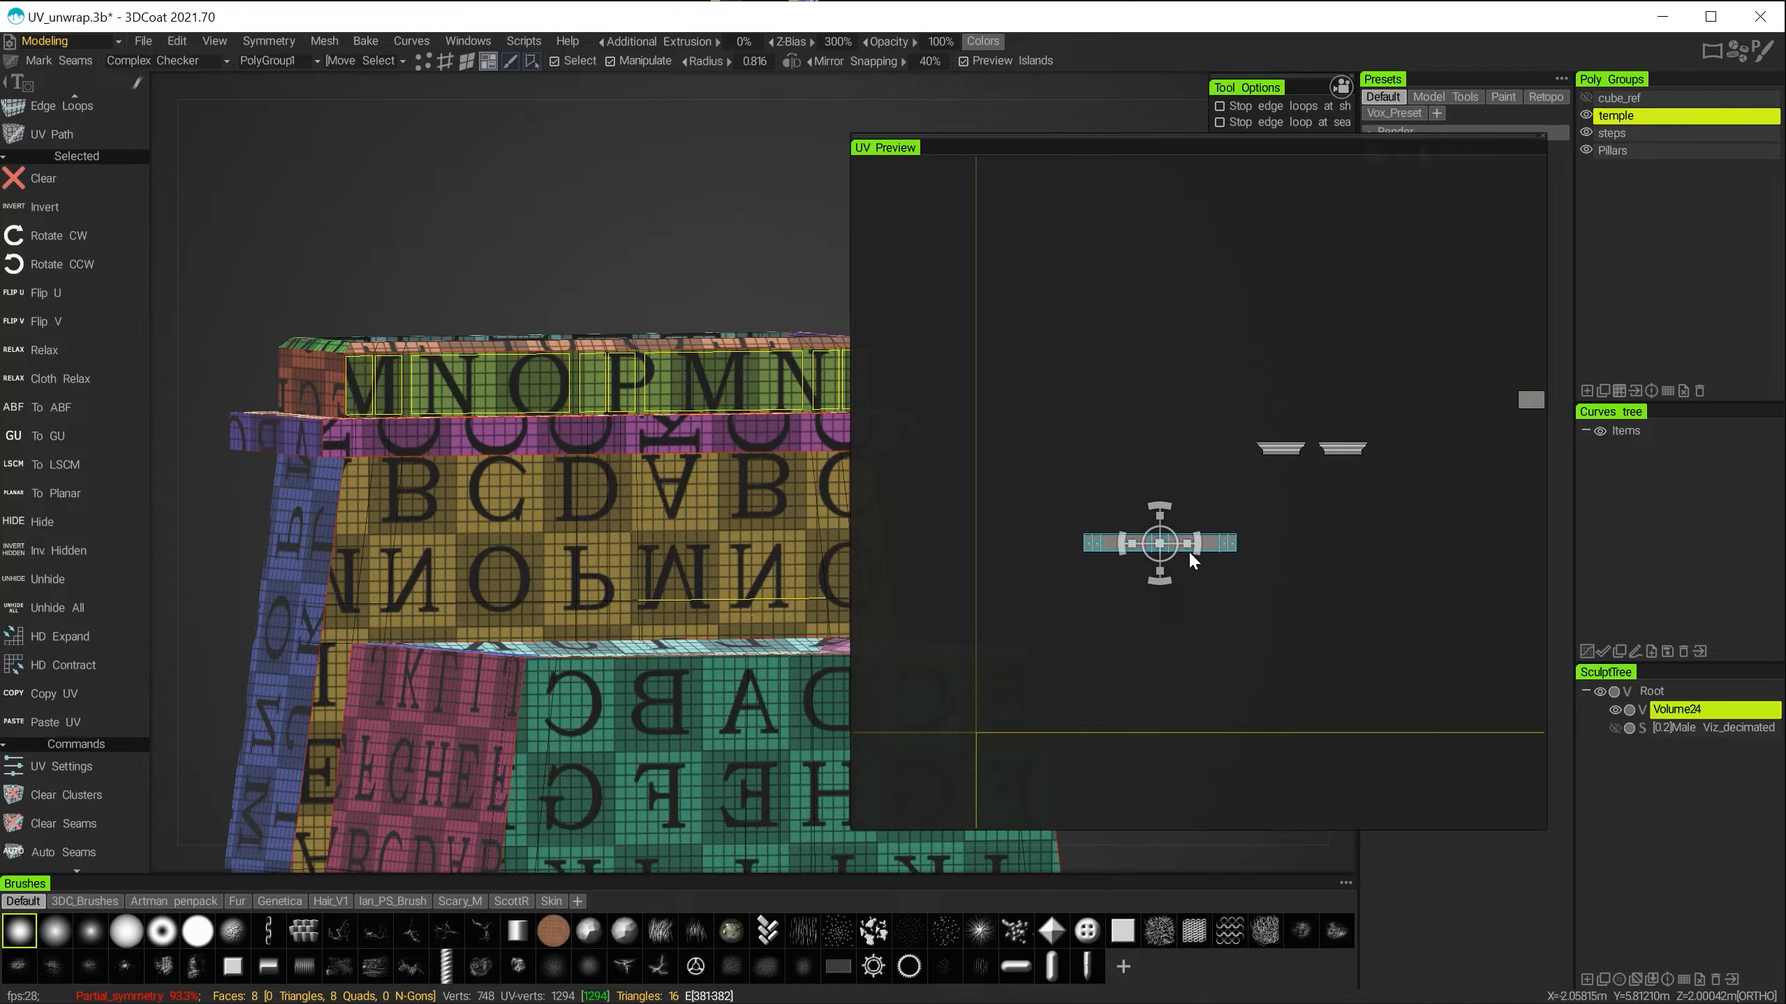
Place the roof block's rear wall island directly above the stack of long horizontal strips.
{"action": "left_click_drag", "start_coordinate": [1159, 534], "coordinate": [1489, 574]}
{"action": "middle_click_drag", "start_coordinate": [1377, 542], "coordinate": [960, 586]}
{"action": "left_click_drag", "start_coordinate": [1084, 622], "coordinate": [1239, 485]}
{"action": "middle_click_drag", "start_coordinate": [1135, 615], "coordinate": [1366, 702], "text": "alt"}
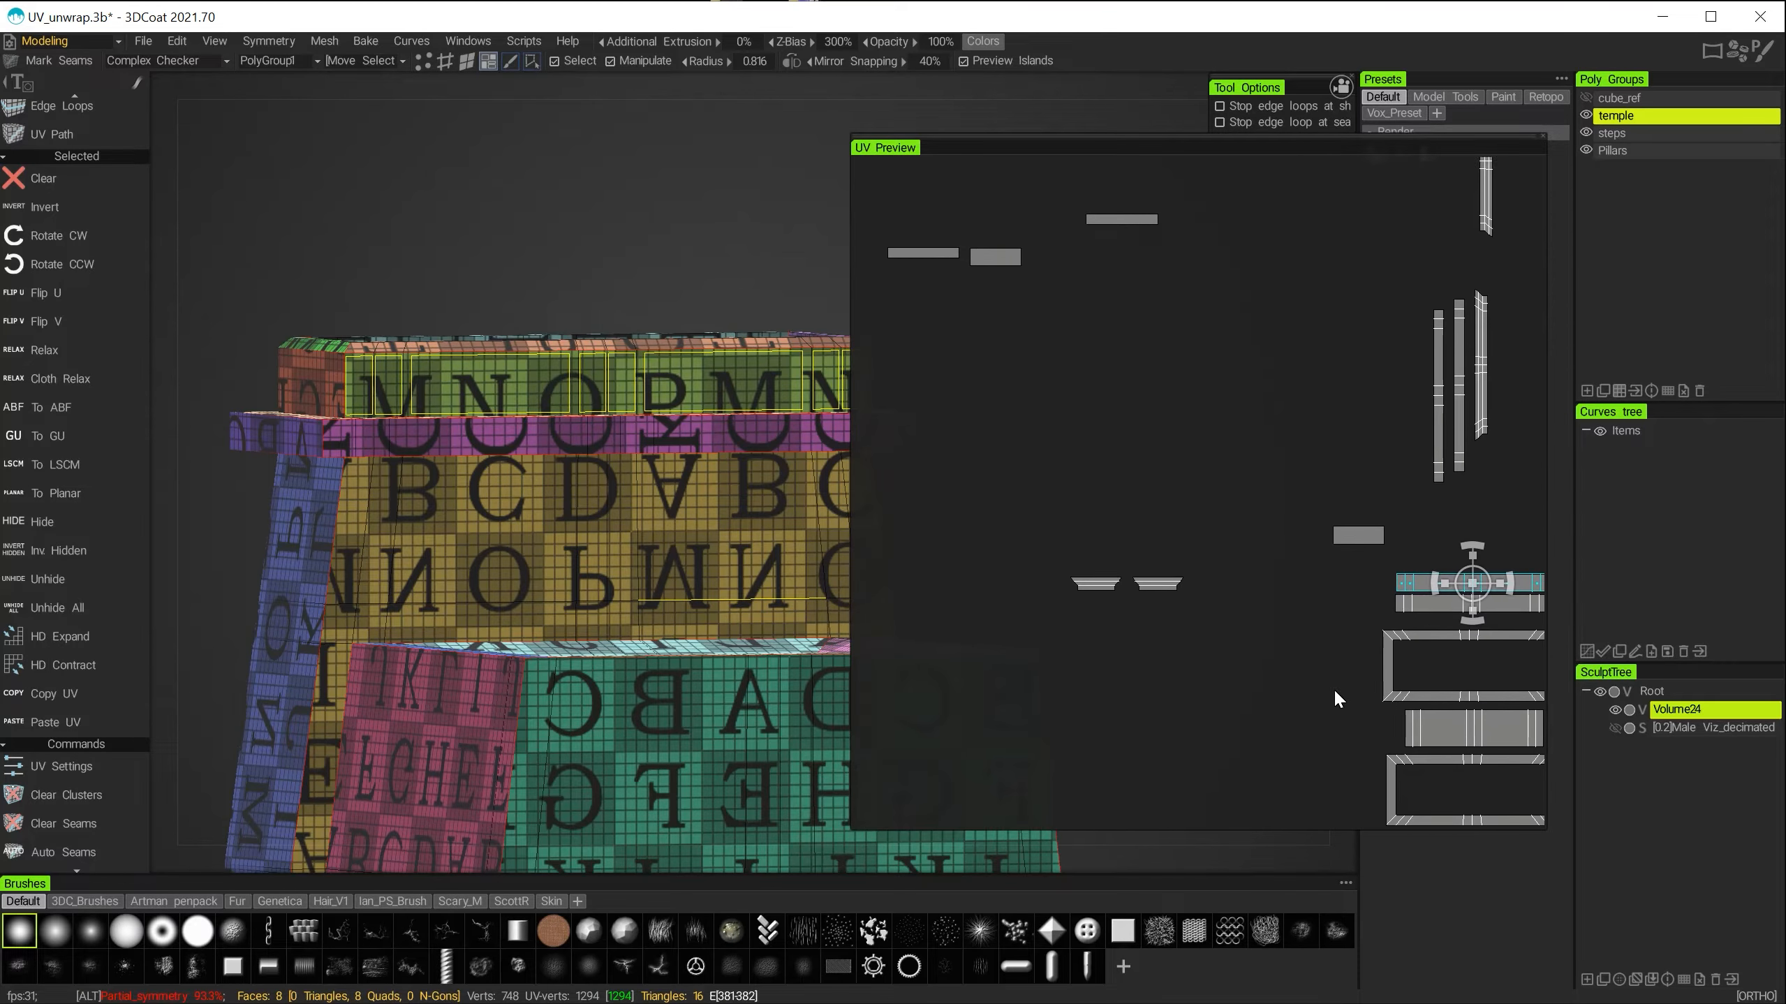
Flip the UV island of the roof block's end wall horizontally and place it beside the lowest frame-shaped island.
{"action": "left_click_drag", "start_coordinate": [569, 570], "coordinate": [770, 618], "text": "alt"}
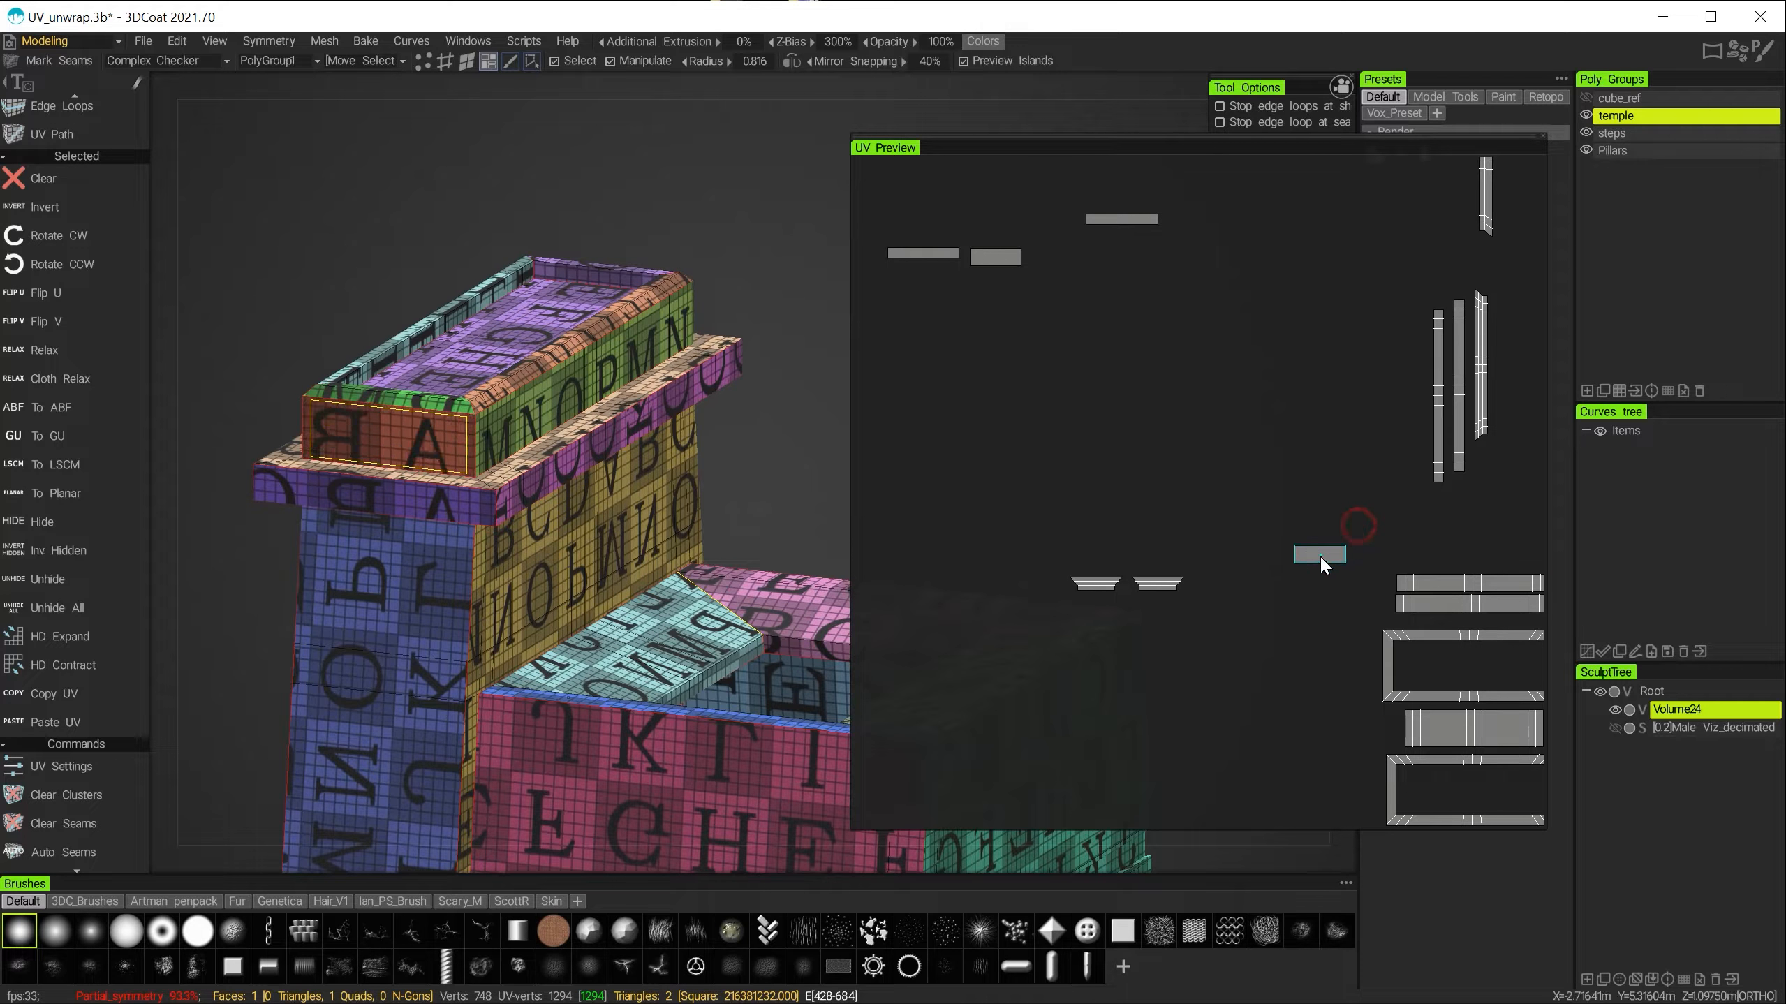
{"action": "left_click_drag", "start_coordinate": [1312, 545], "coordinate": [1318, 542]}
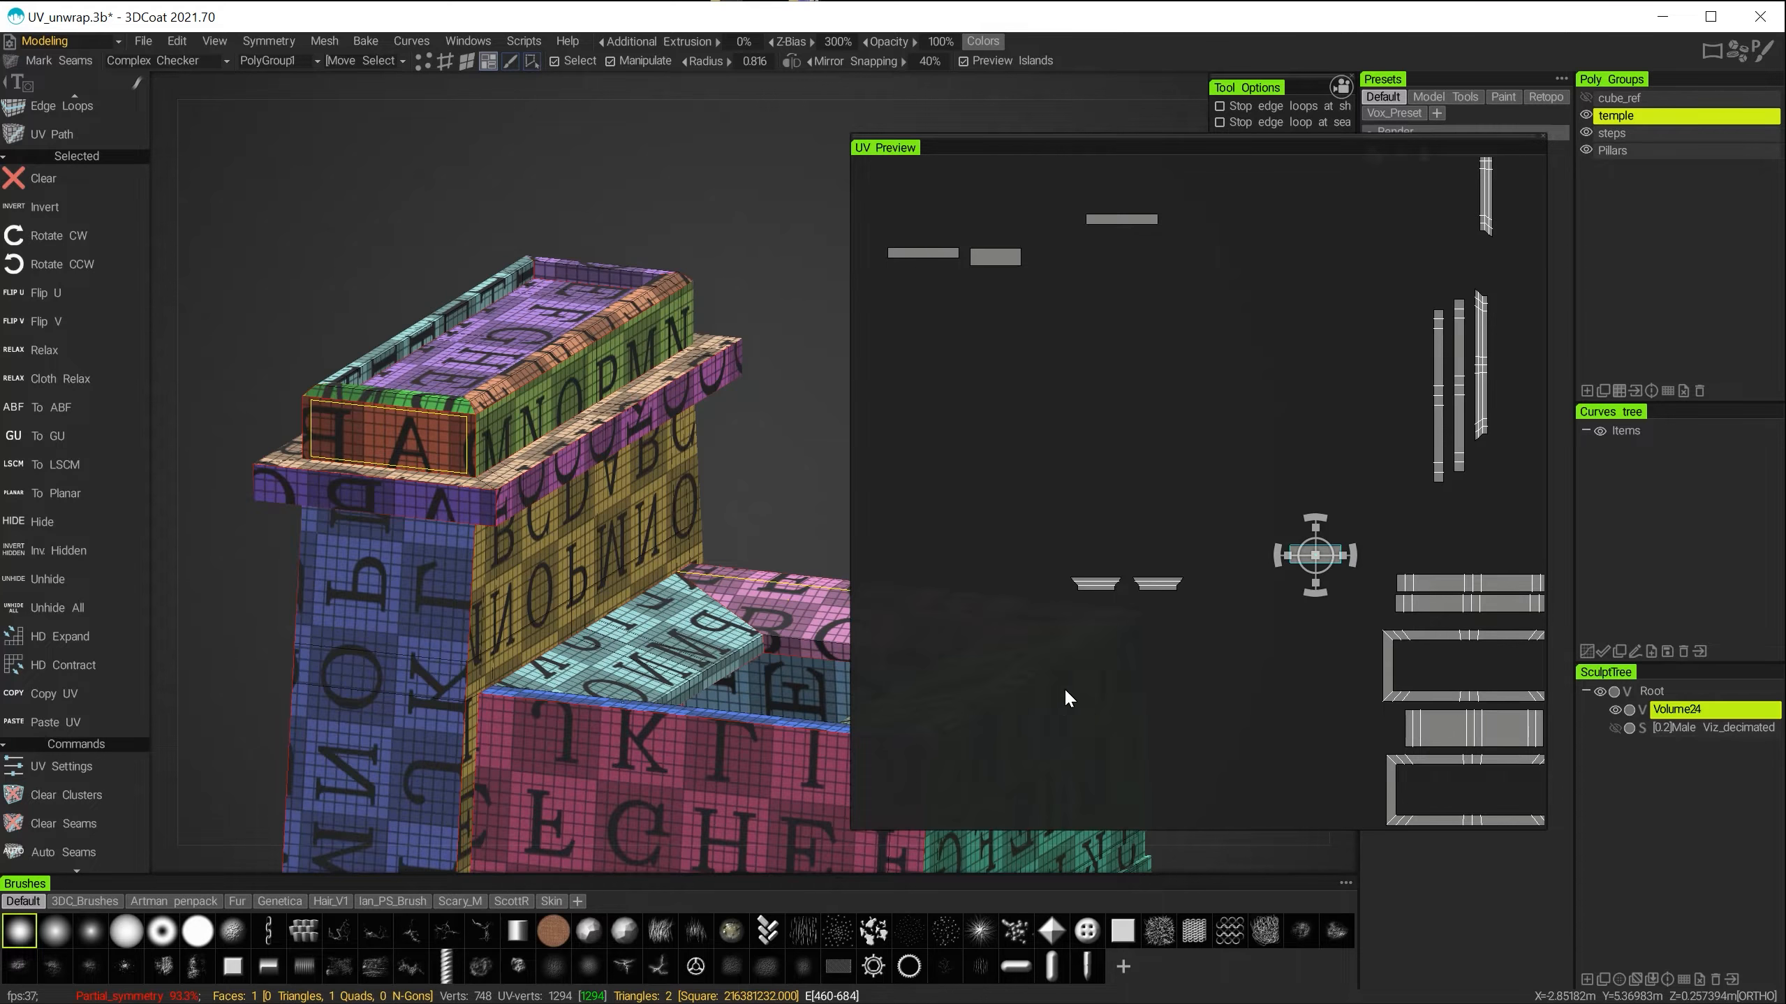
{"action": "key", "text": "space"}
{"action": "left_click", "coordinate": [1136, 801]}
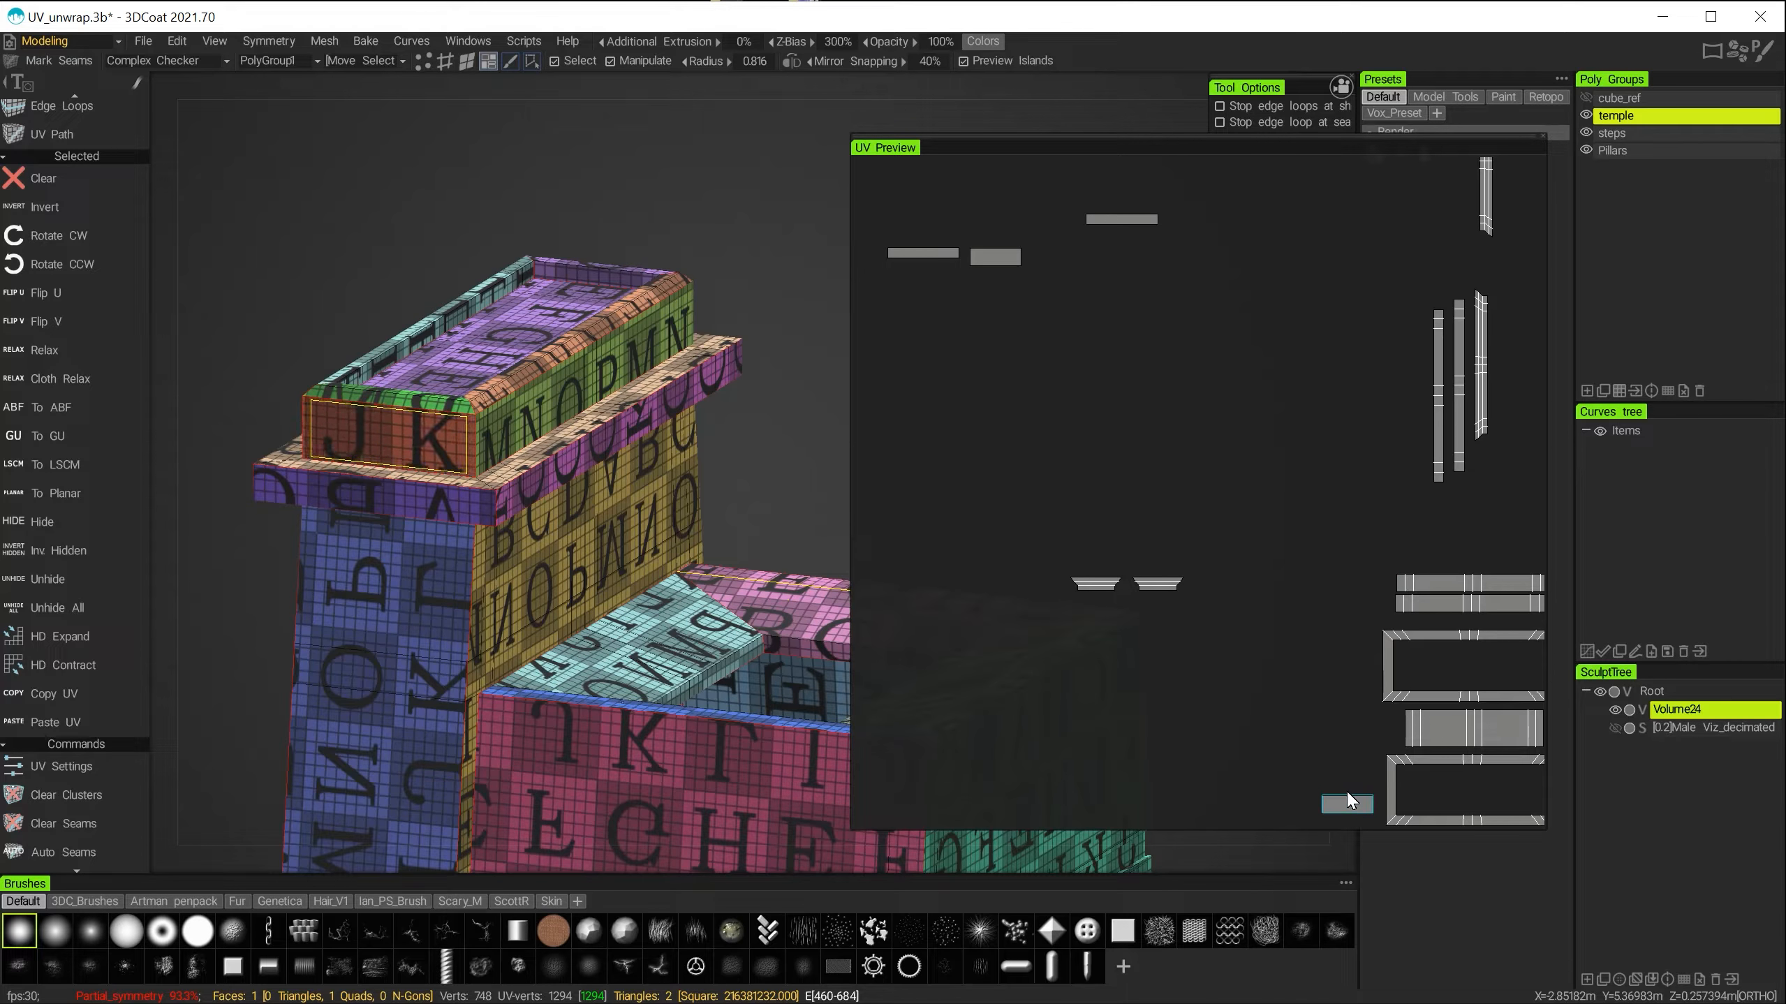
{"action": "left_click", "coordinate": [1348, 796]}
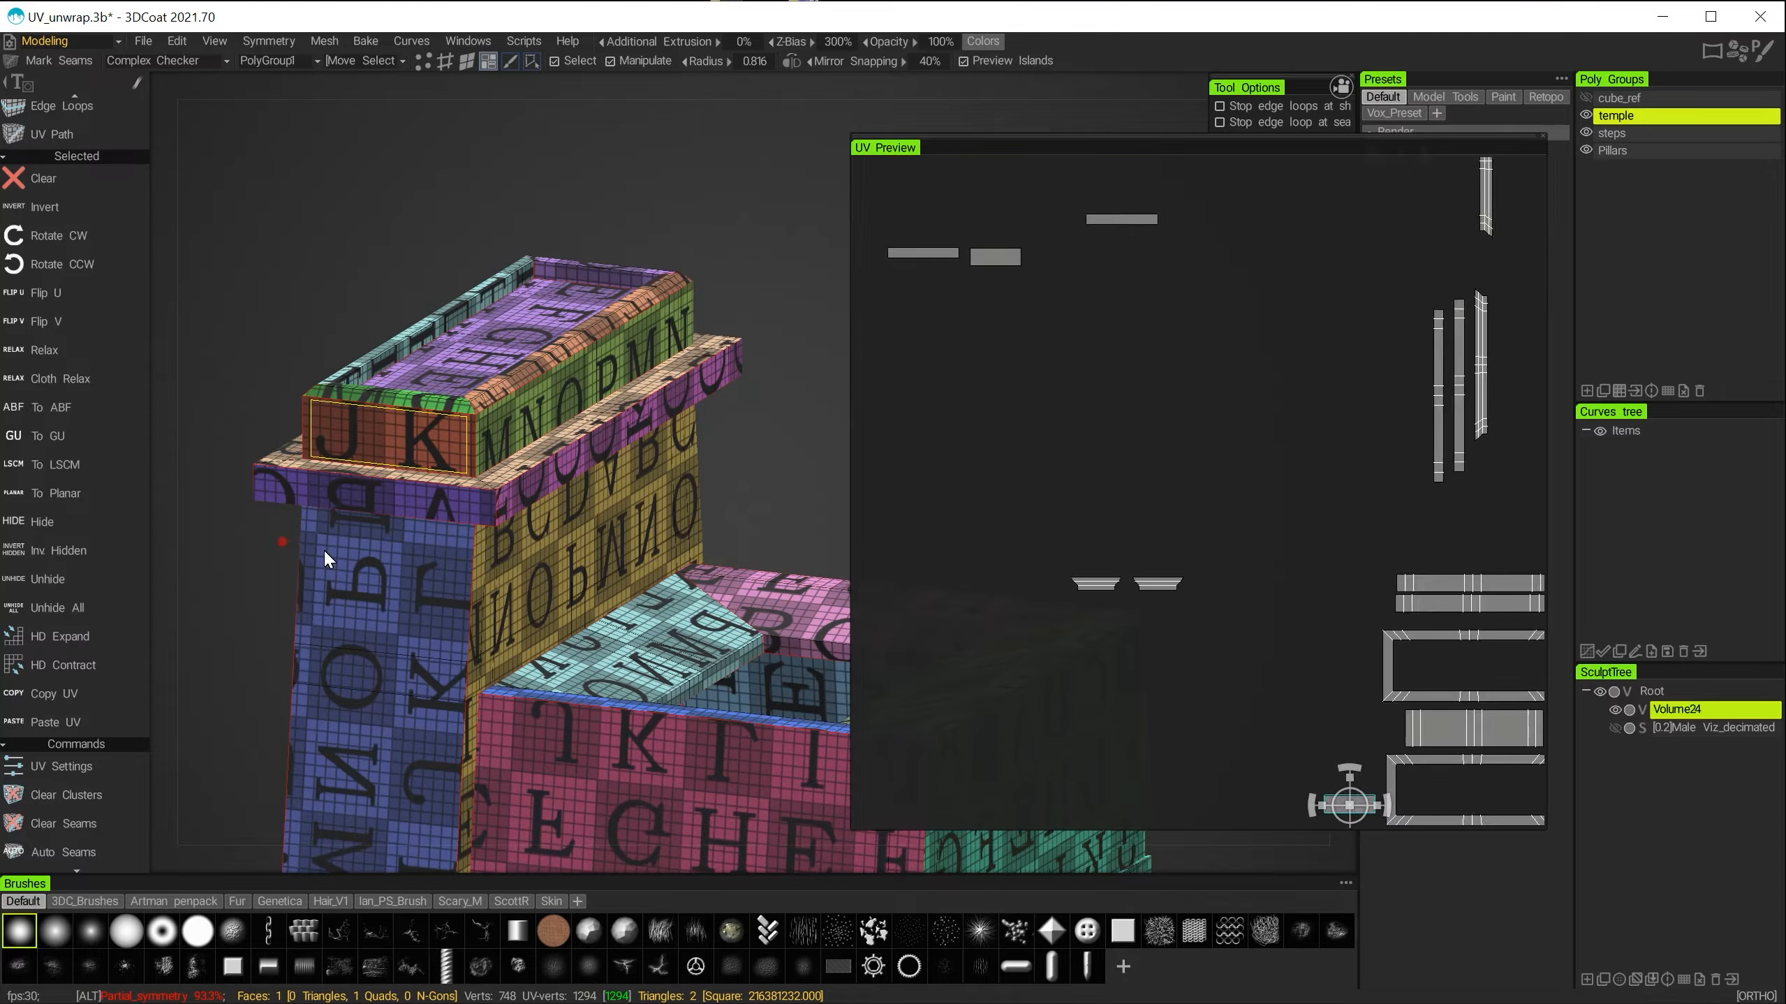
Move the UV island of the roof block's opposite end wall close to the first end wall's island.
{"action": "left_click_drag", "start_coordinate": [327, 558], "coordinate": [567, 549], "text": "alt"}
{"action": "middle_click_drag", "start_coordinate": [385, 583], "coordinate": [732, 562], "text": "alt"}
{"action": "right_click_drag", "start_coordinate": [731, 562], "coordinate": [512, 508], "text": "alt"}
{"action": "left_click_drag", "start_coordinate": [512, 508], "coordinate": [617, 516], "text": "alt"}
{"action": "middle_click_drag", "start_coordinate": [612, 482], "coordinate": [723, 358], "text": "alt"}
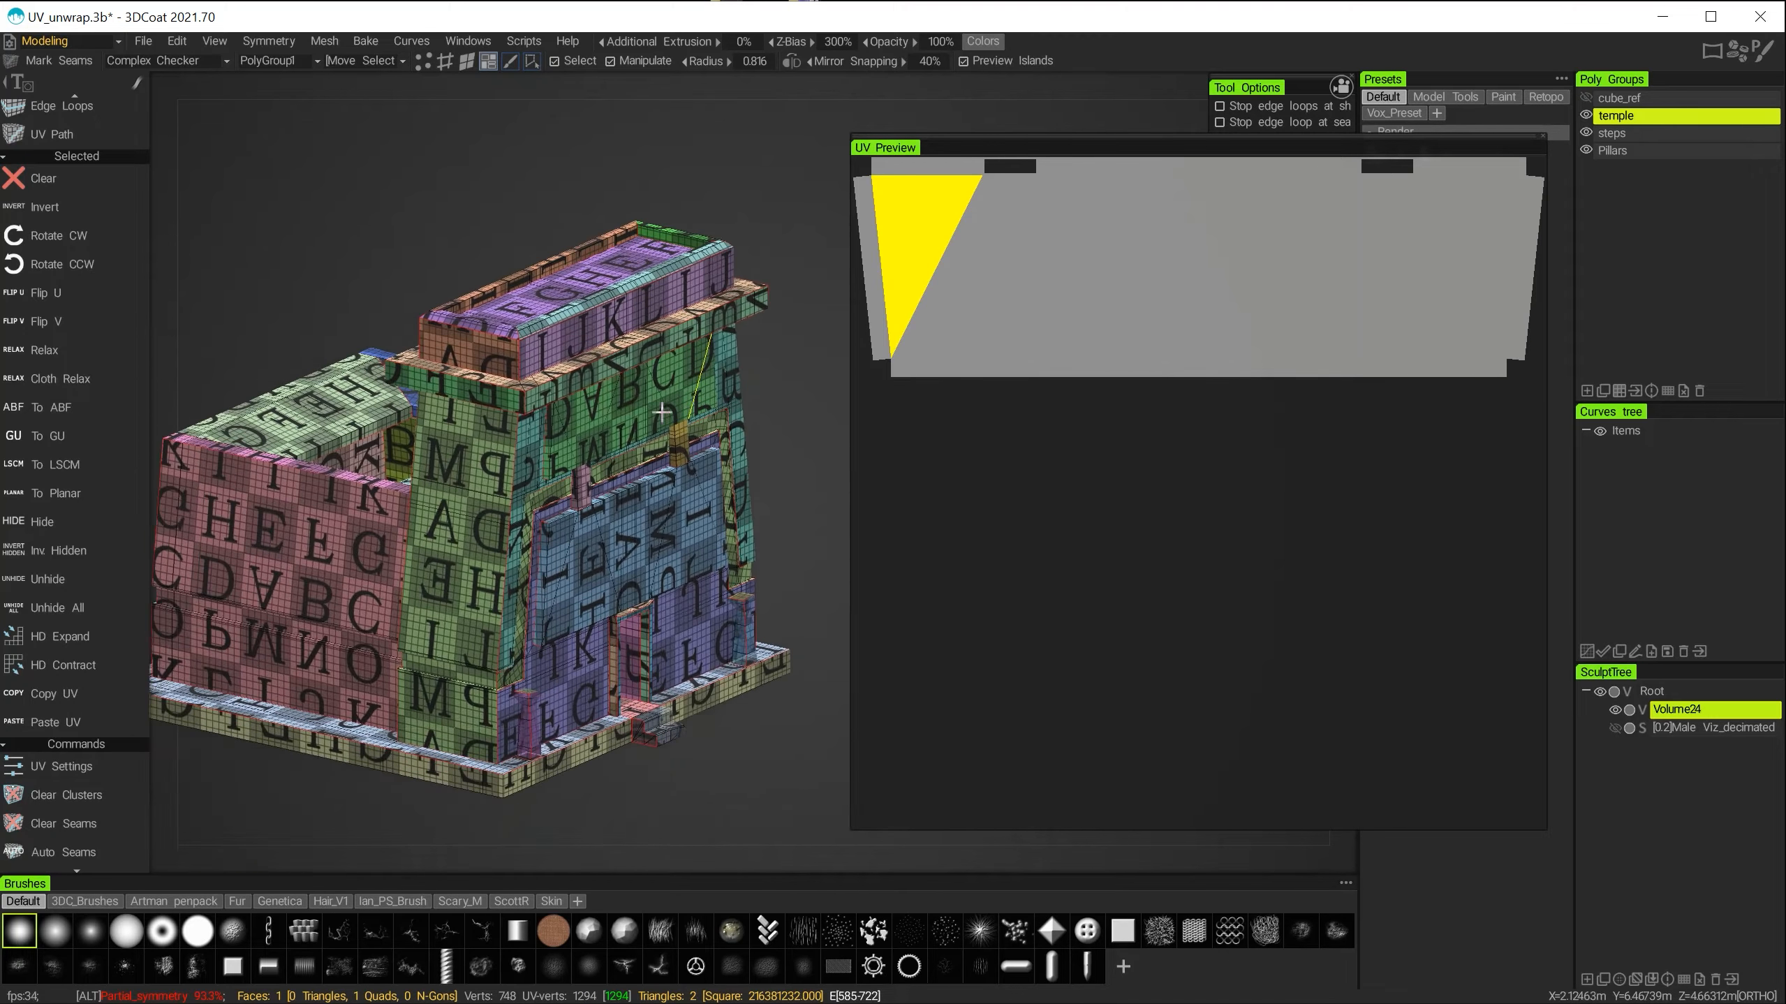
{"action": "left_click_drag", "start_coordinate": [675, 404], "coordinate": [577, 408], "text": "alt"}
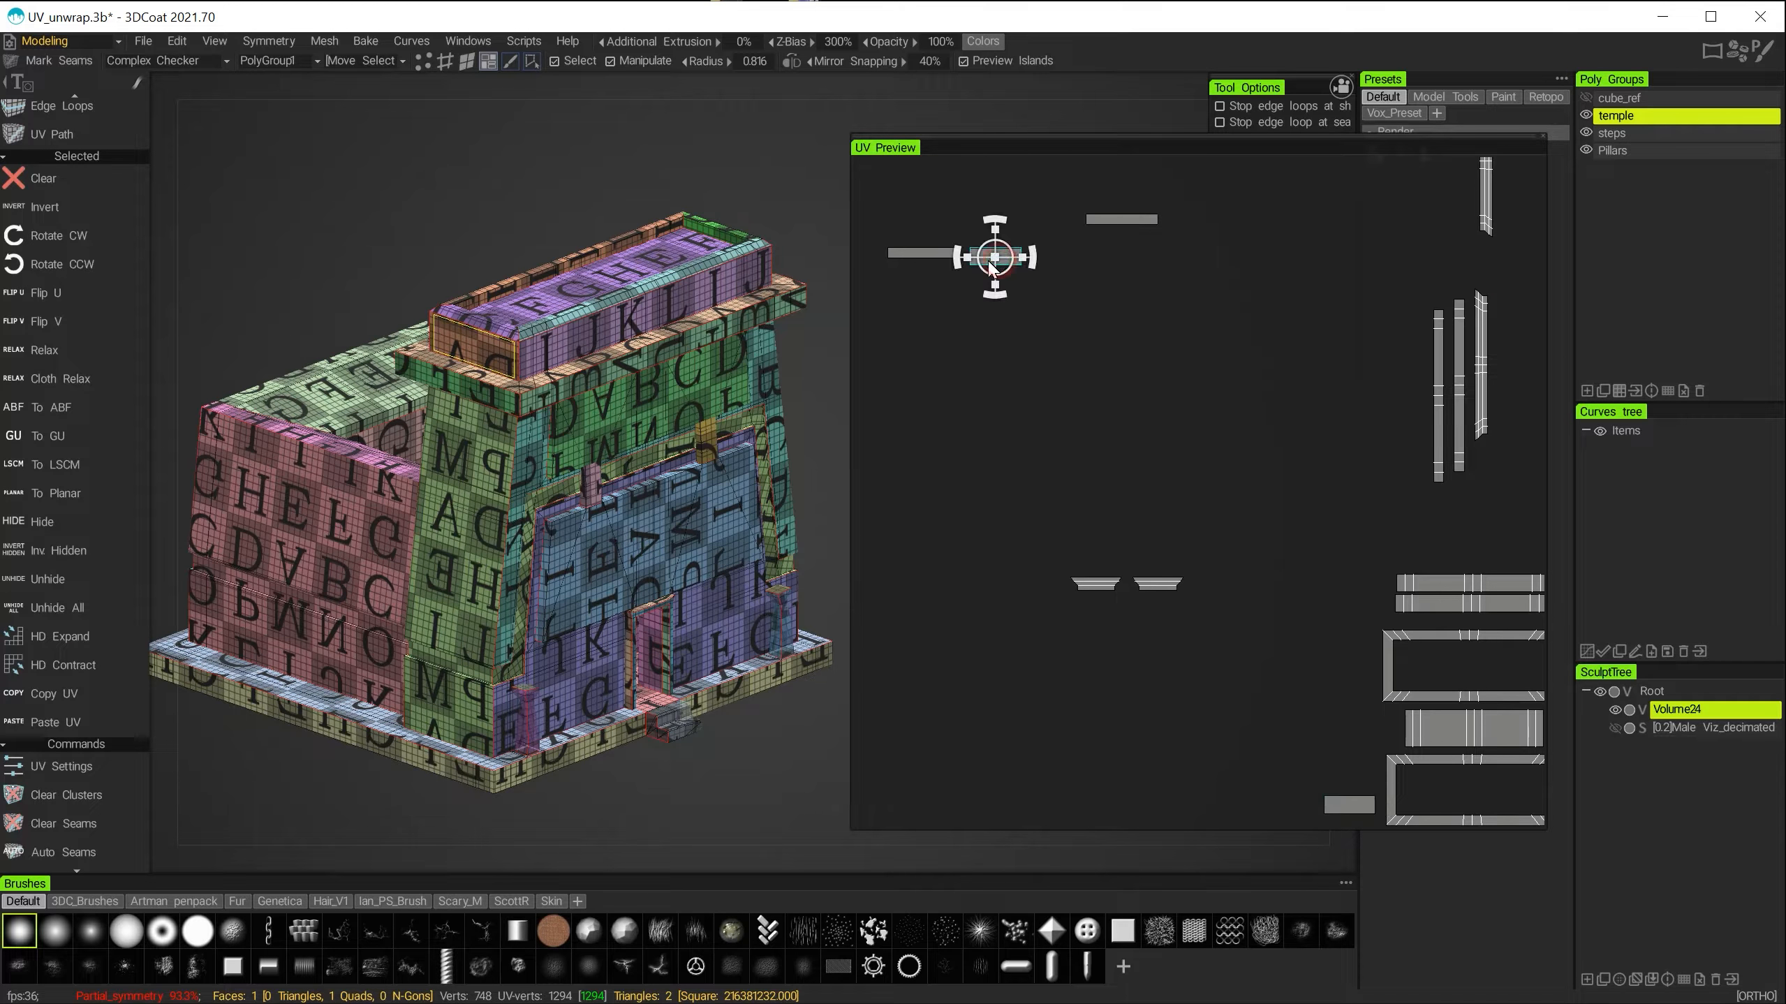
{"action": "left_click_drag", "start_coordinate": [991, 266], "coordinate": [1047, 475]}
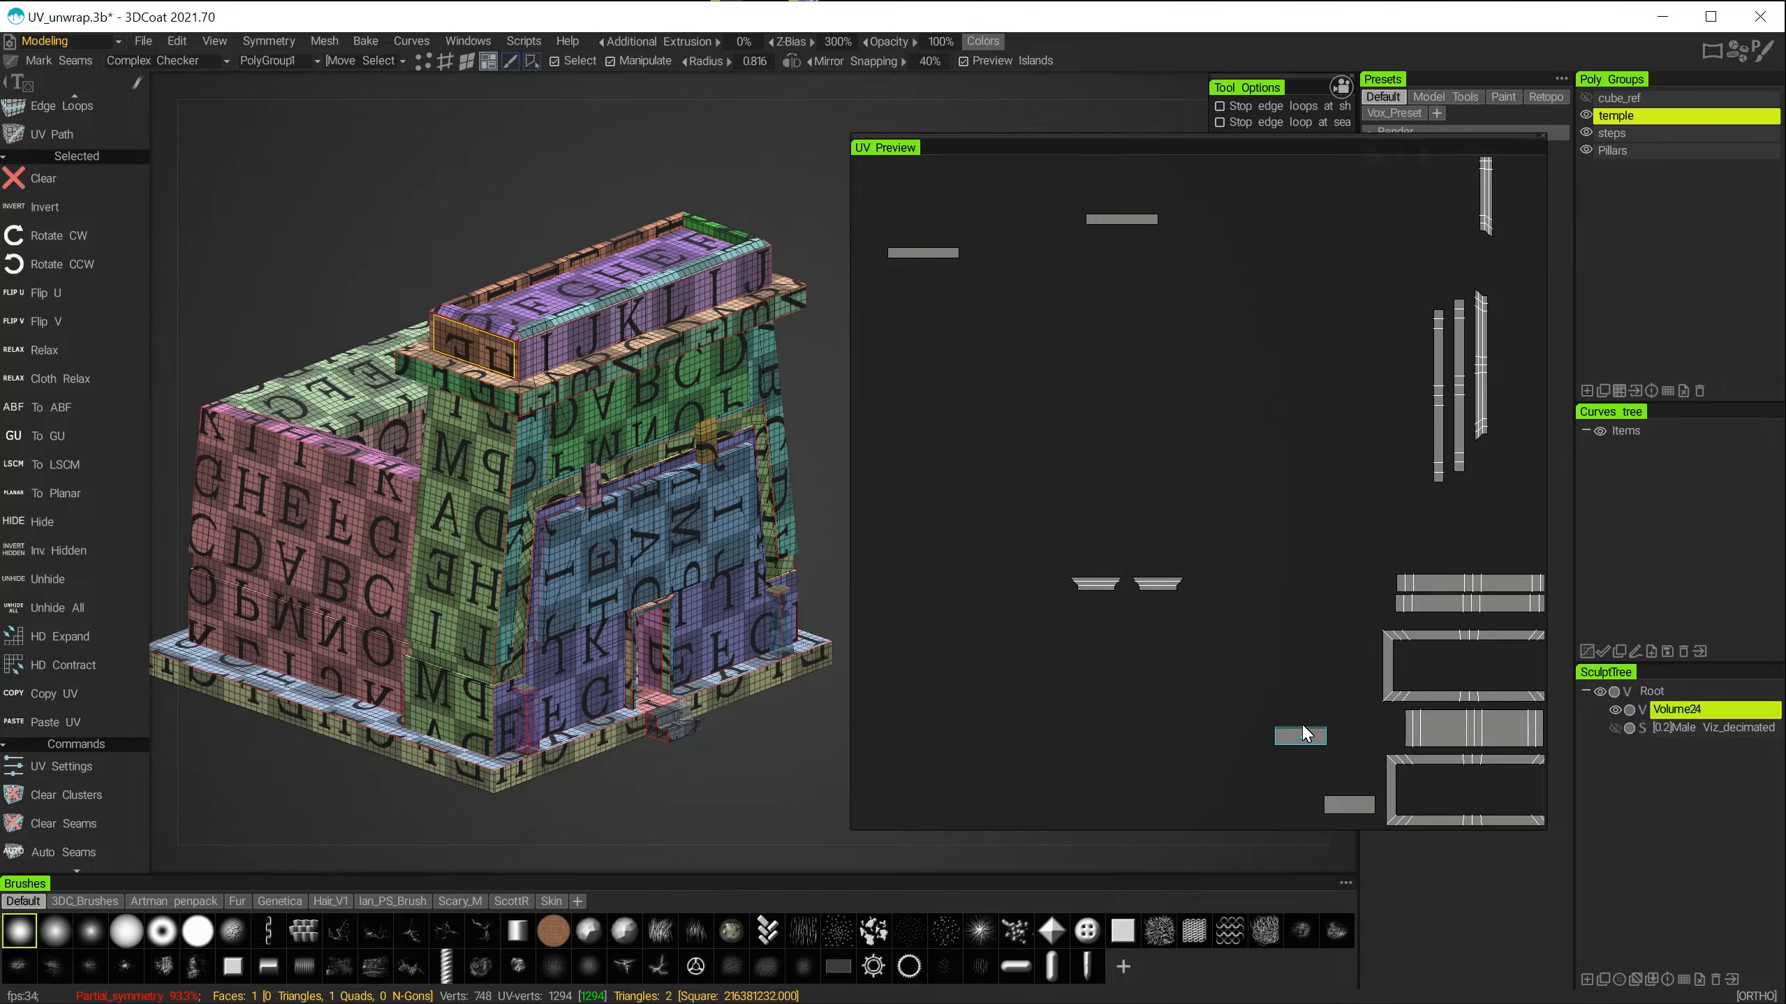
Examine the checker orientation on the second end wall against the neighbouring front and side walls.
{"action": "right_click_drag", "start_coordinate": [485, 373], "coordinate": [584, 379], "text": "alt"}
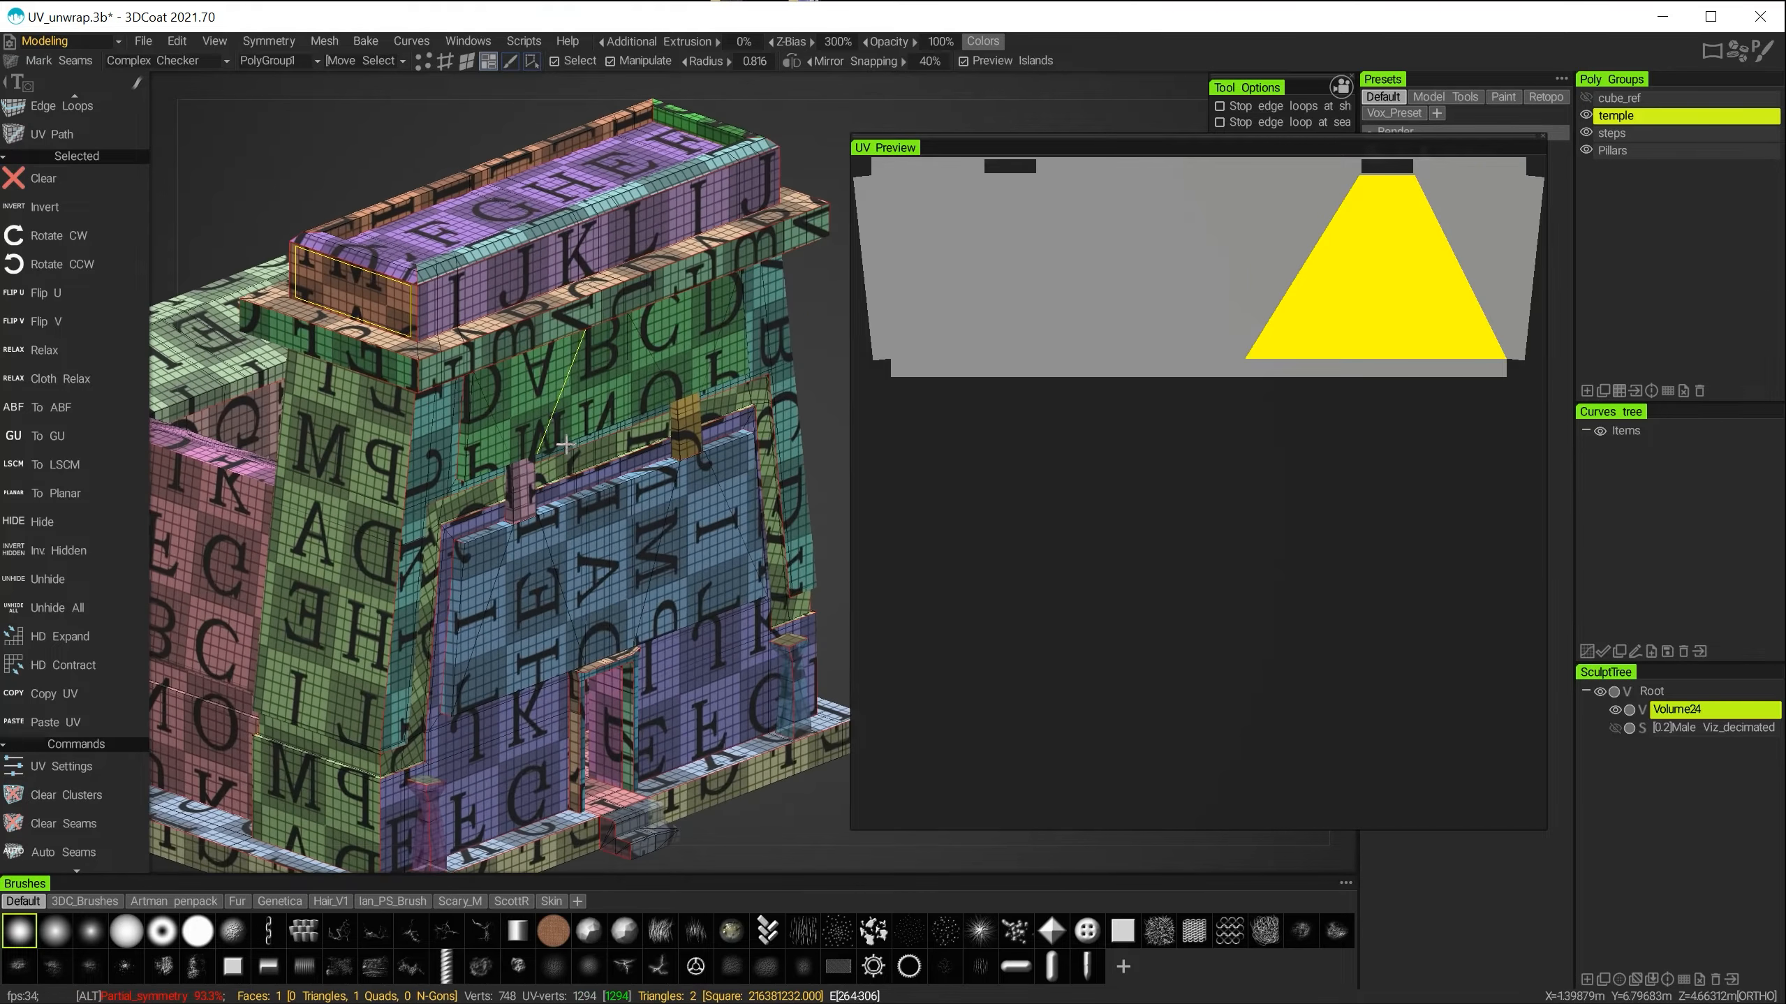
{"action": "left_click_drag", "start_coordinate": [641, 524], "coordinate": [517, 440], "text": "alt"}
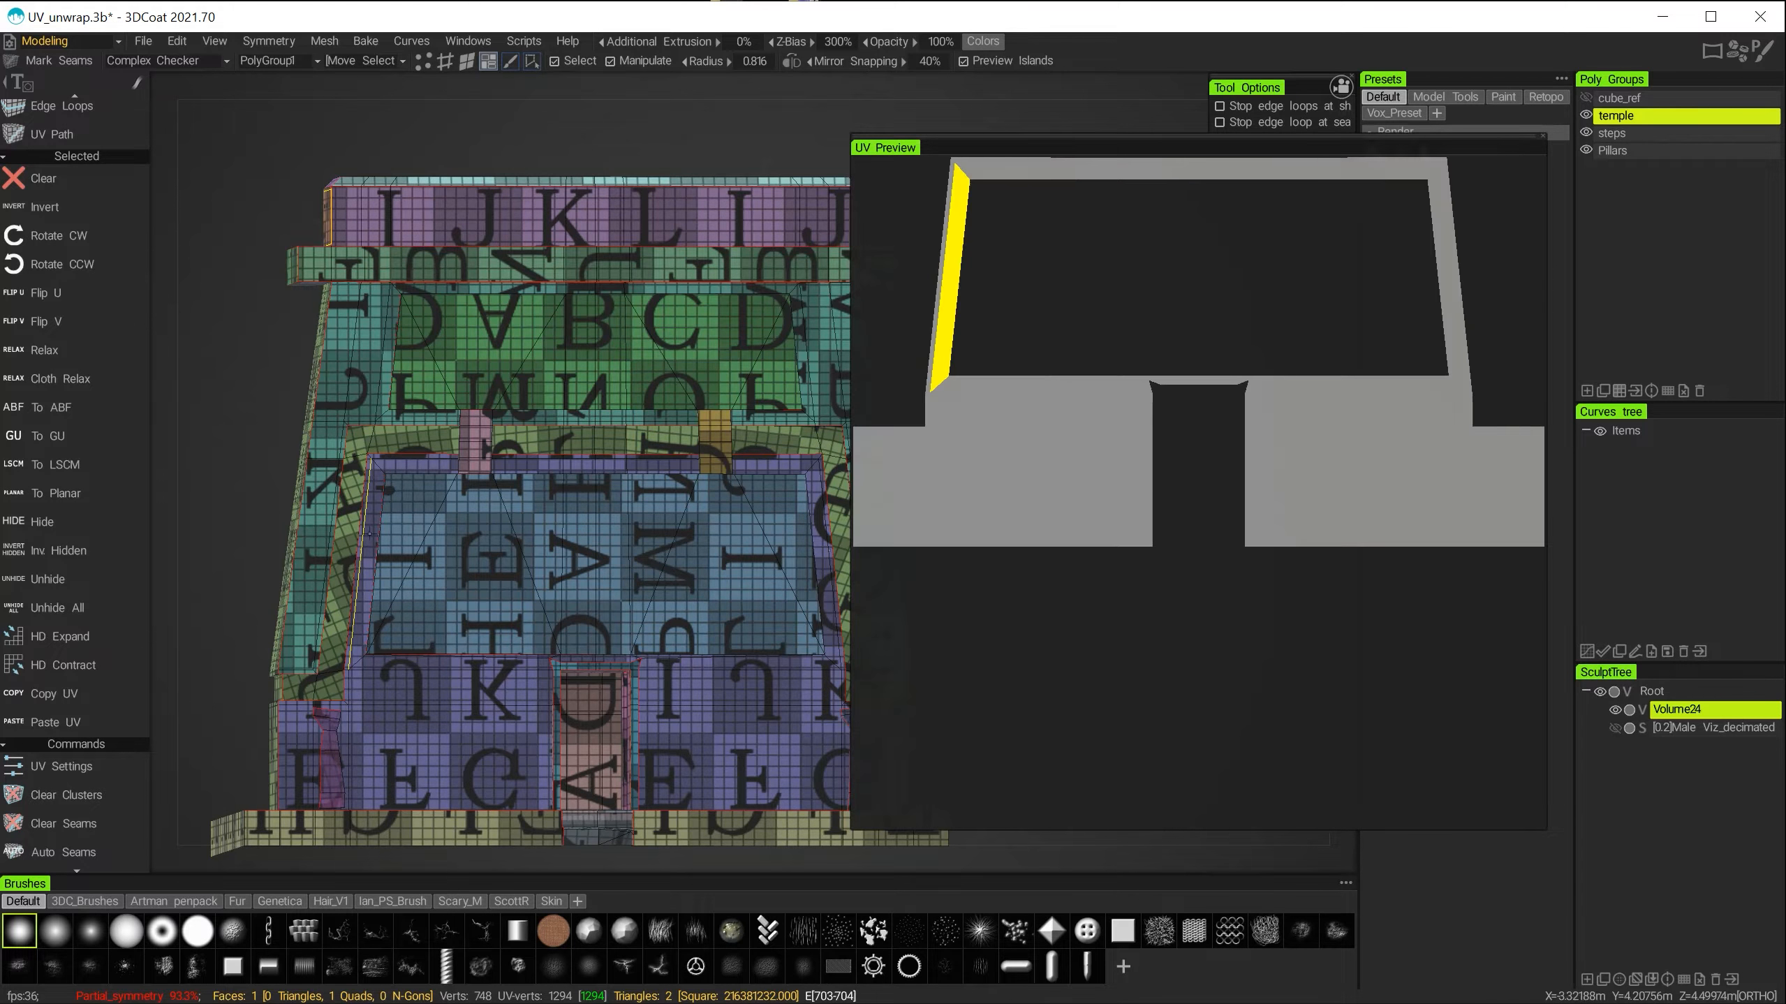
{"action": "left_click_drag", "start_coordinate": [350, 496], "coordinate": [614, 418], "text": "alt"}
{"action": "middle_click_drag", "start_coordinate": [612, 409], "coordinate": [758, 496], "text": "alt"}
{"action": "scroll", "coordinate": [571, 367], "scroll_direction": "up", "scroll_amount": 2}
{"action": "middle_click_drag", "start_coordinate": [571, 367], "coordinate": [653, 447], "text": "alt"}
{"action": "left_click_drag", "start_coordinate": [652, 447], "coordinate": [515, 473], "text": "alt"}
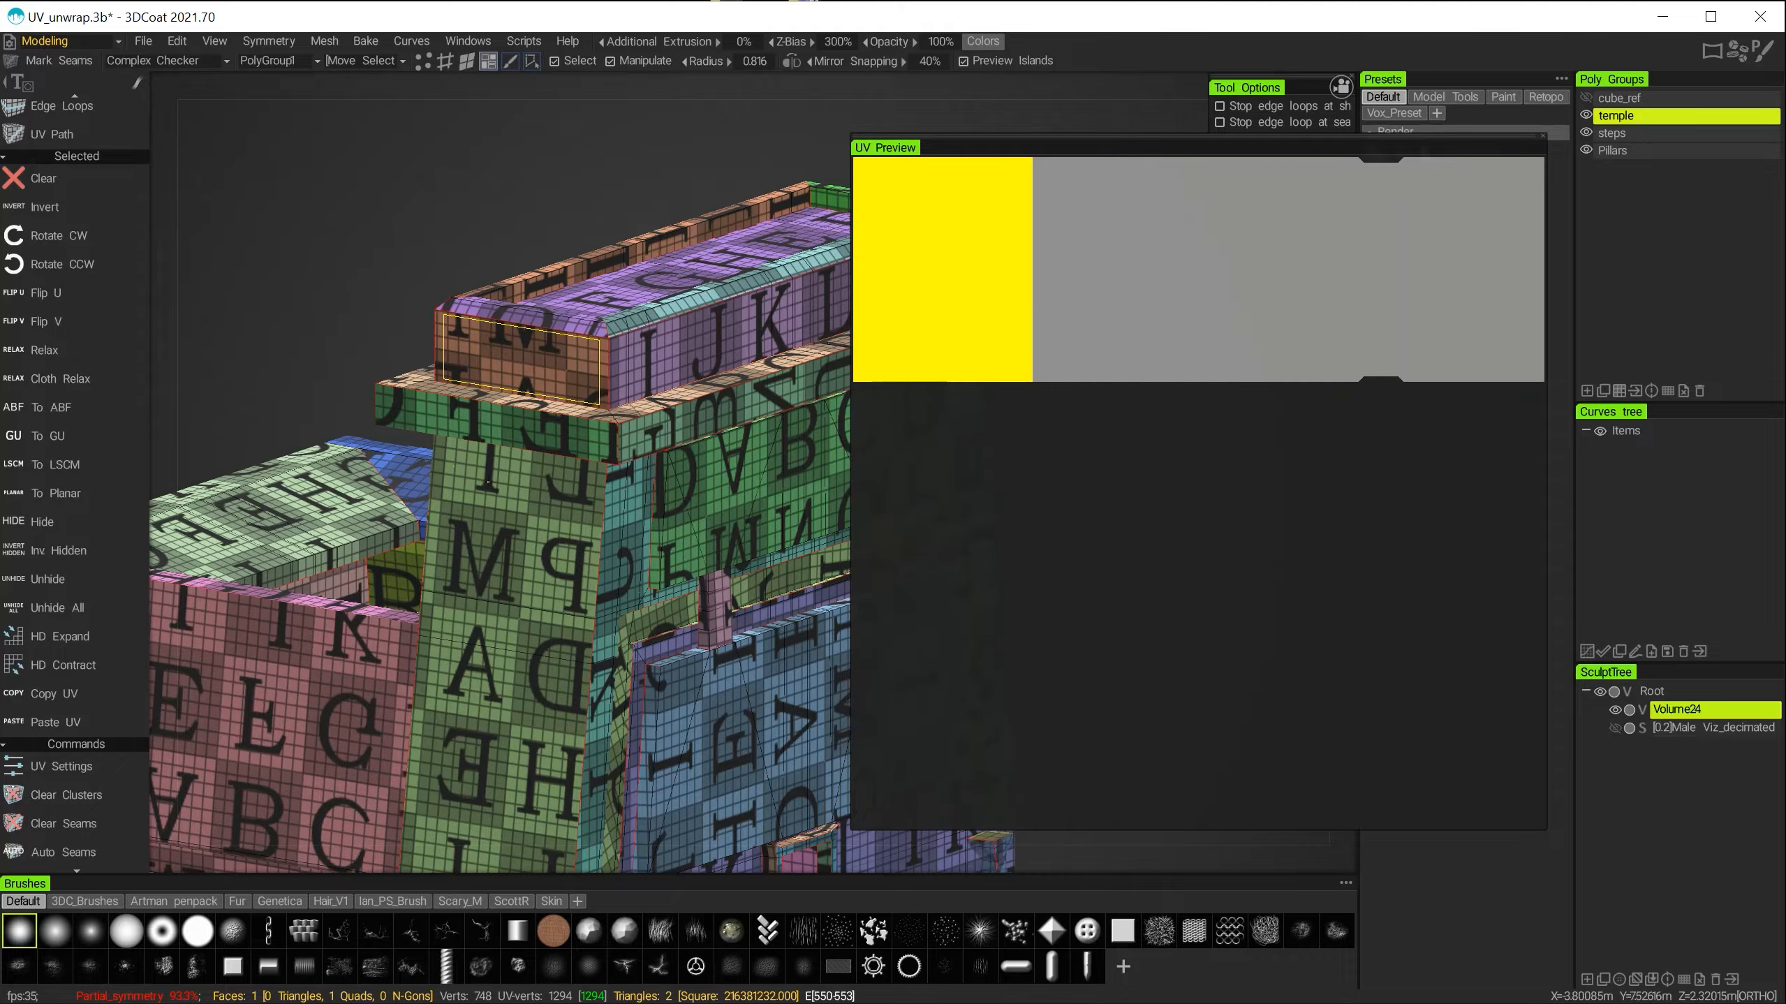
{"action": "right_click_drag", "start_coordinate": [563, 518], "coordinate": [445, 450], "text": "alt"}
{"action": "middle_click_drag", "start_coordinate": [587, 527], "coordinate": [497, 450], "text": "alt"}
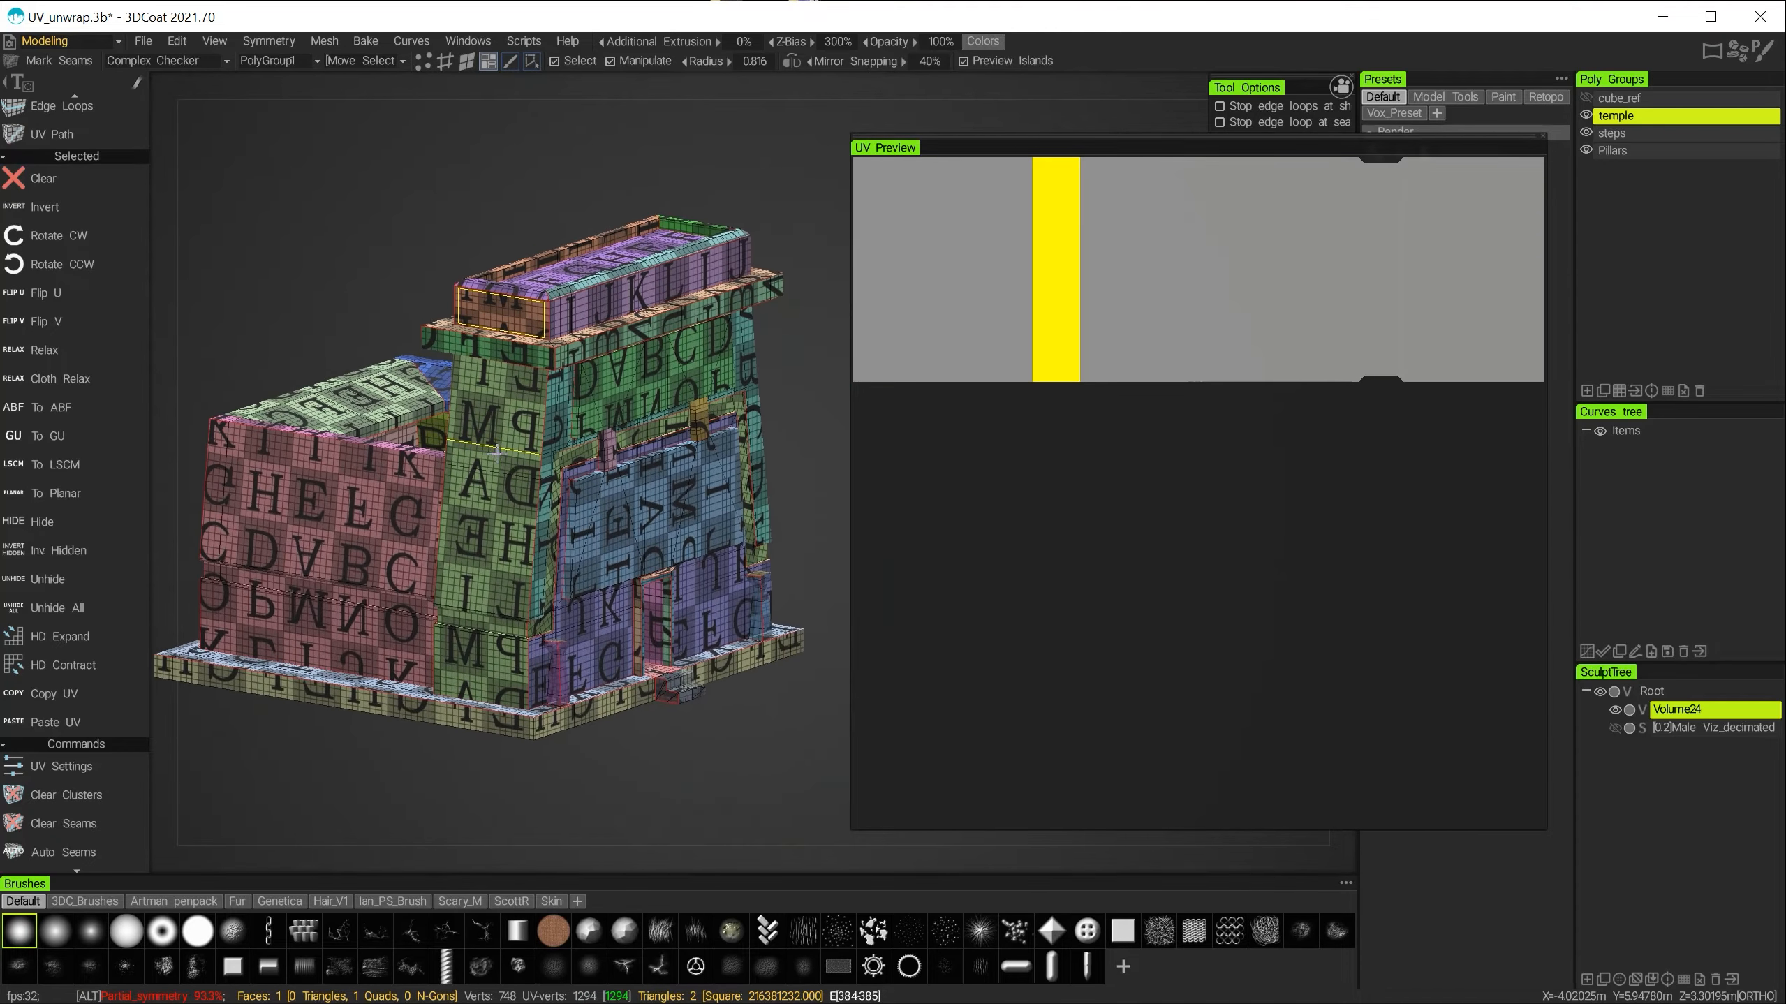
{"action": "left_click_drag", "start_coordinate": [497, 451], "coordinate": [563, 519], "text": "alt"}
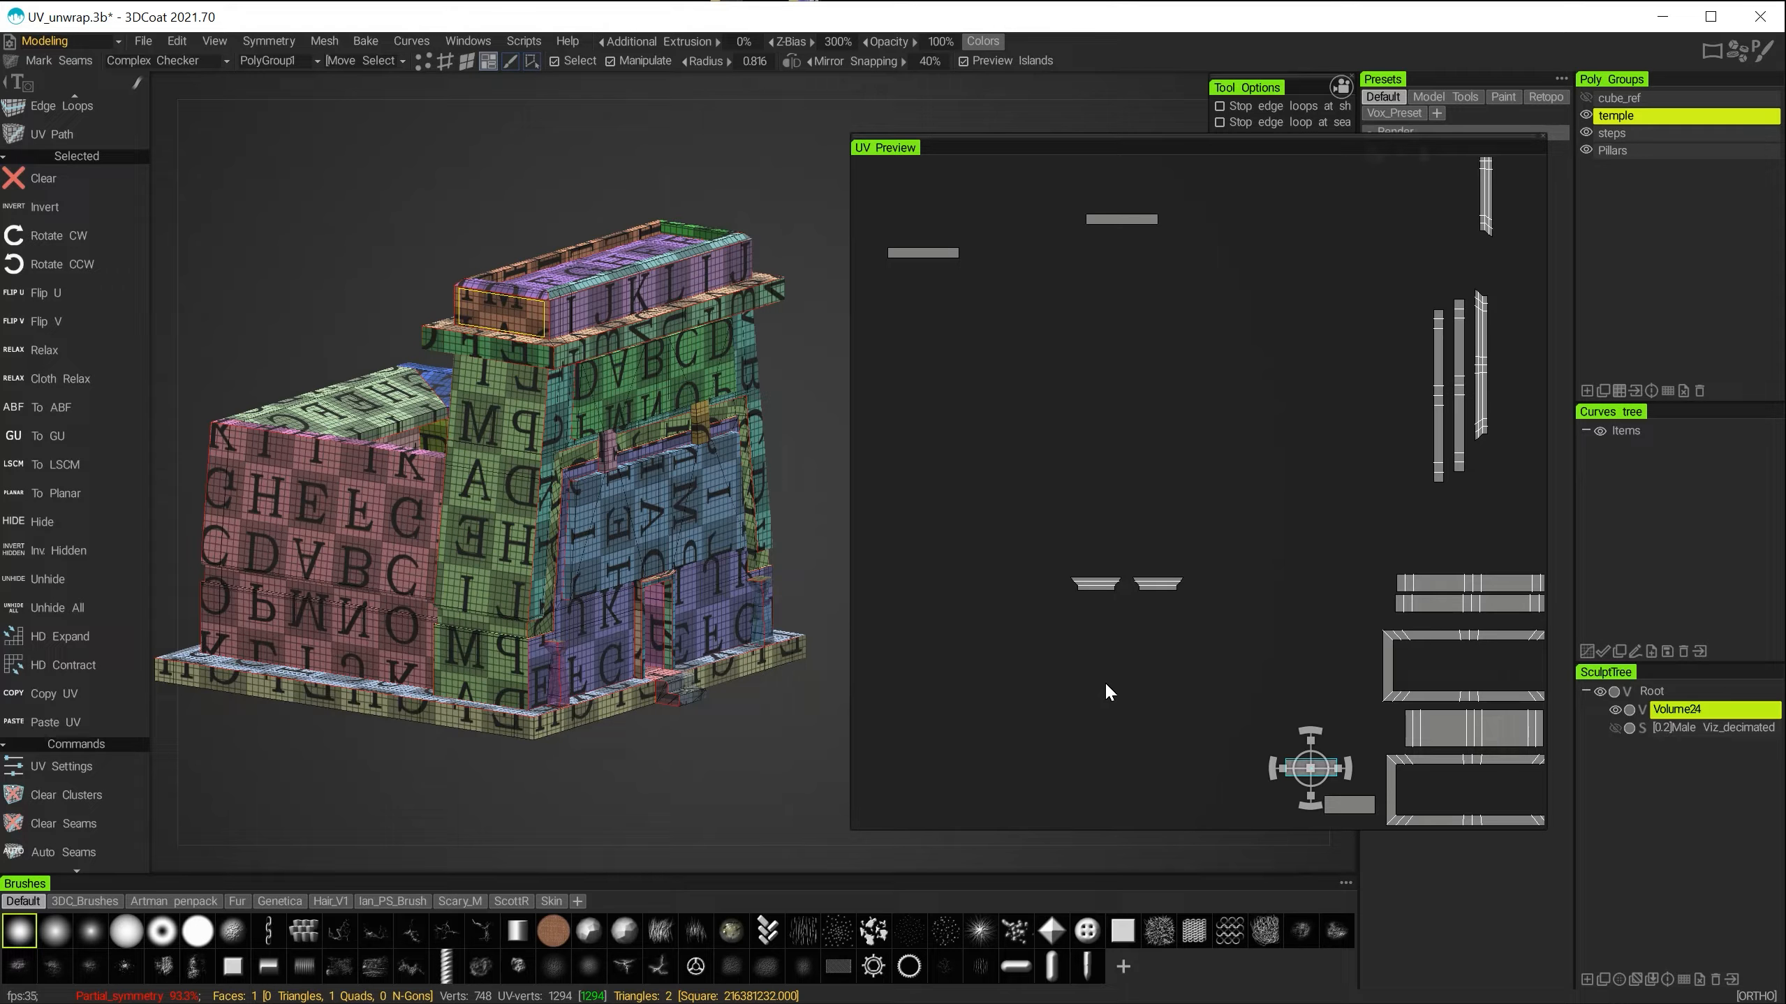
Flip the second end wall's island and stack it directly above the first end wall's island.
{"action": "scroll", "coordinate": [1300, 661], "scroll_direction": "up", "scroll_amount": 3}
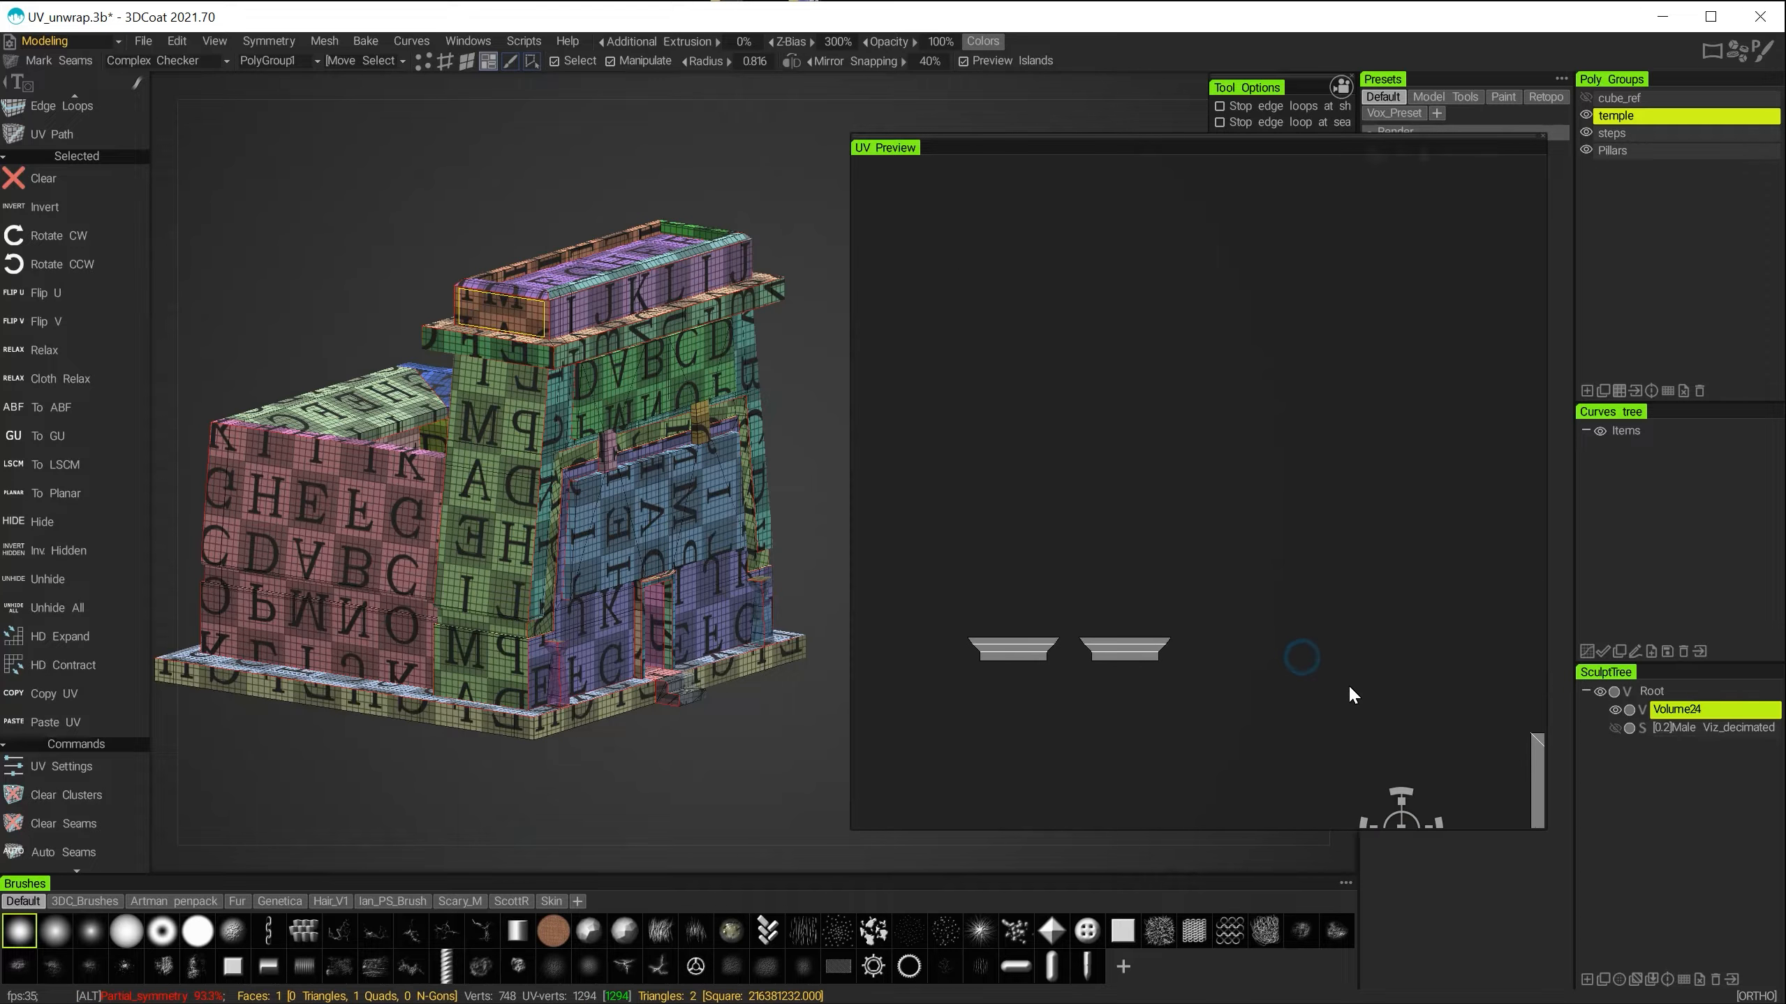
{"action": "middle_click_drag", "start_coordinate": [1260, 514], "coordinate": [1184, 388], "text": "alt"}
{"action": "middle_click_drag", "start_coordinate": [1253, 658], "coordinate": [1209, 596], "text": "alt"}
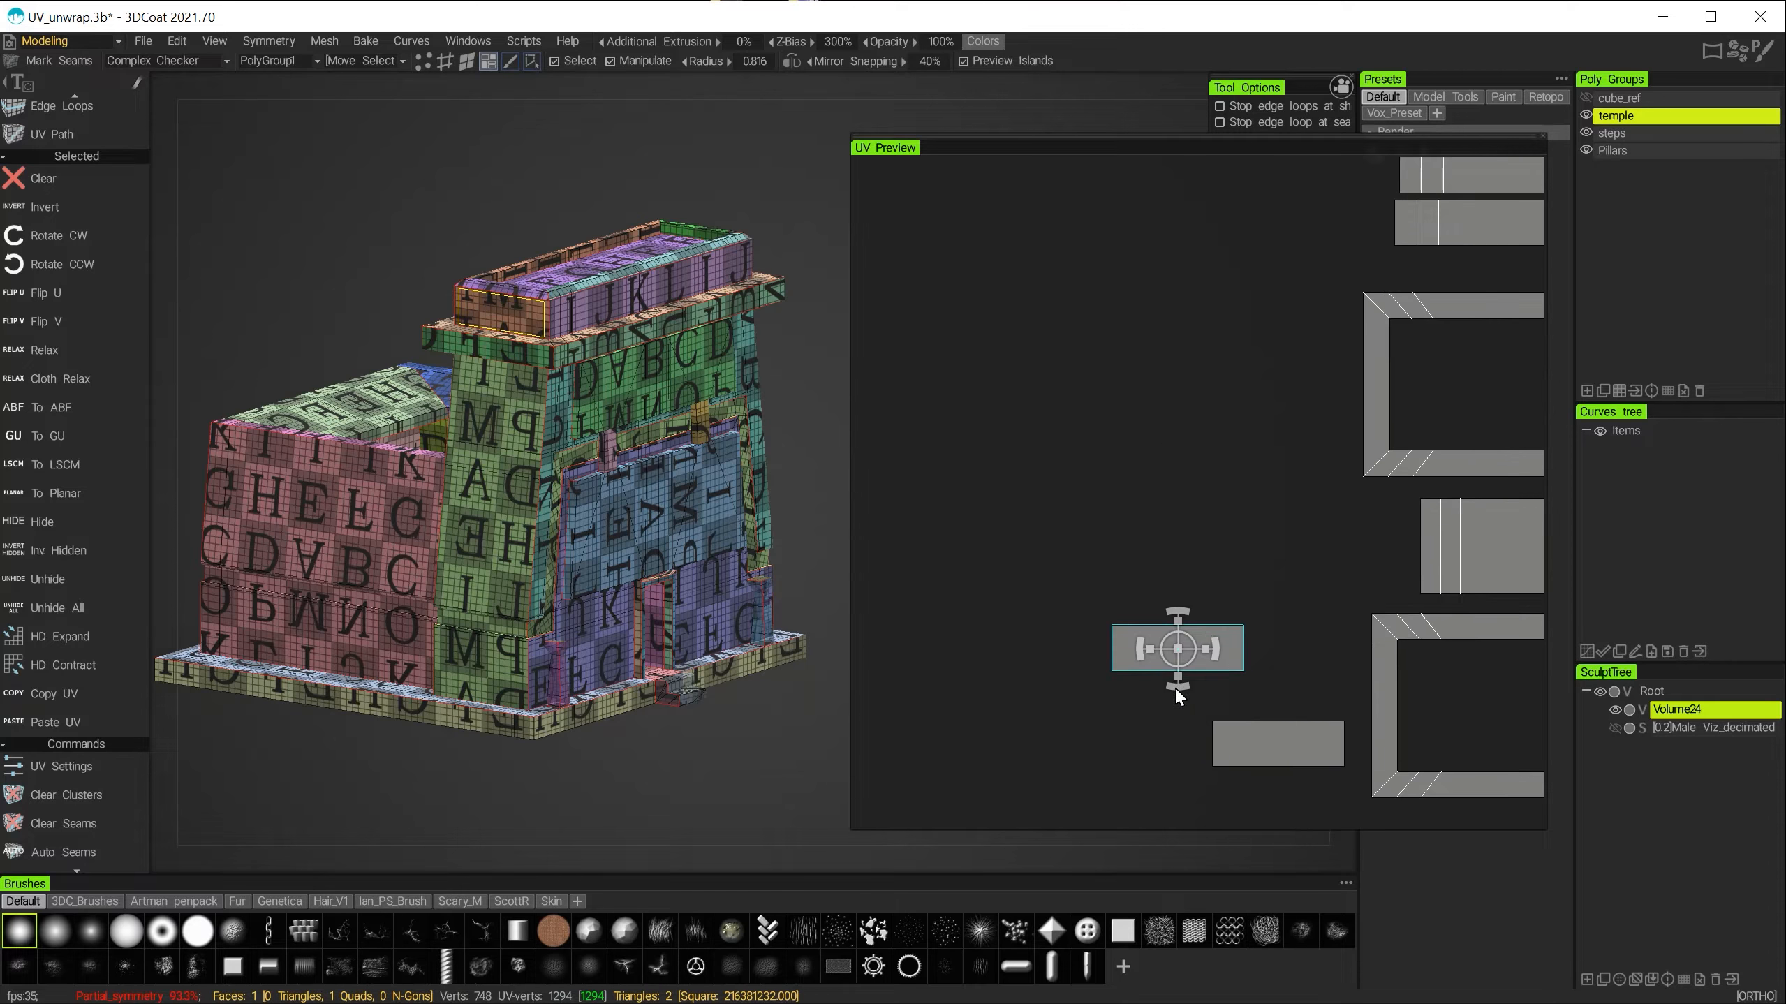
{"action": "key", "text": "space"}
{"action": "left_click", "coordinate": [786, 801]}
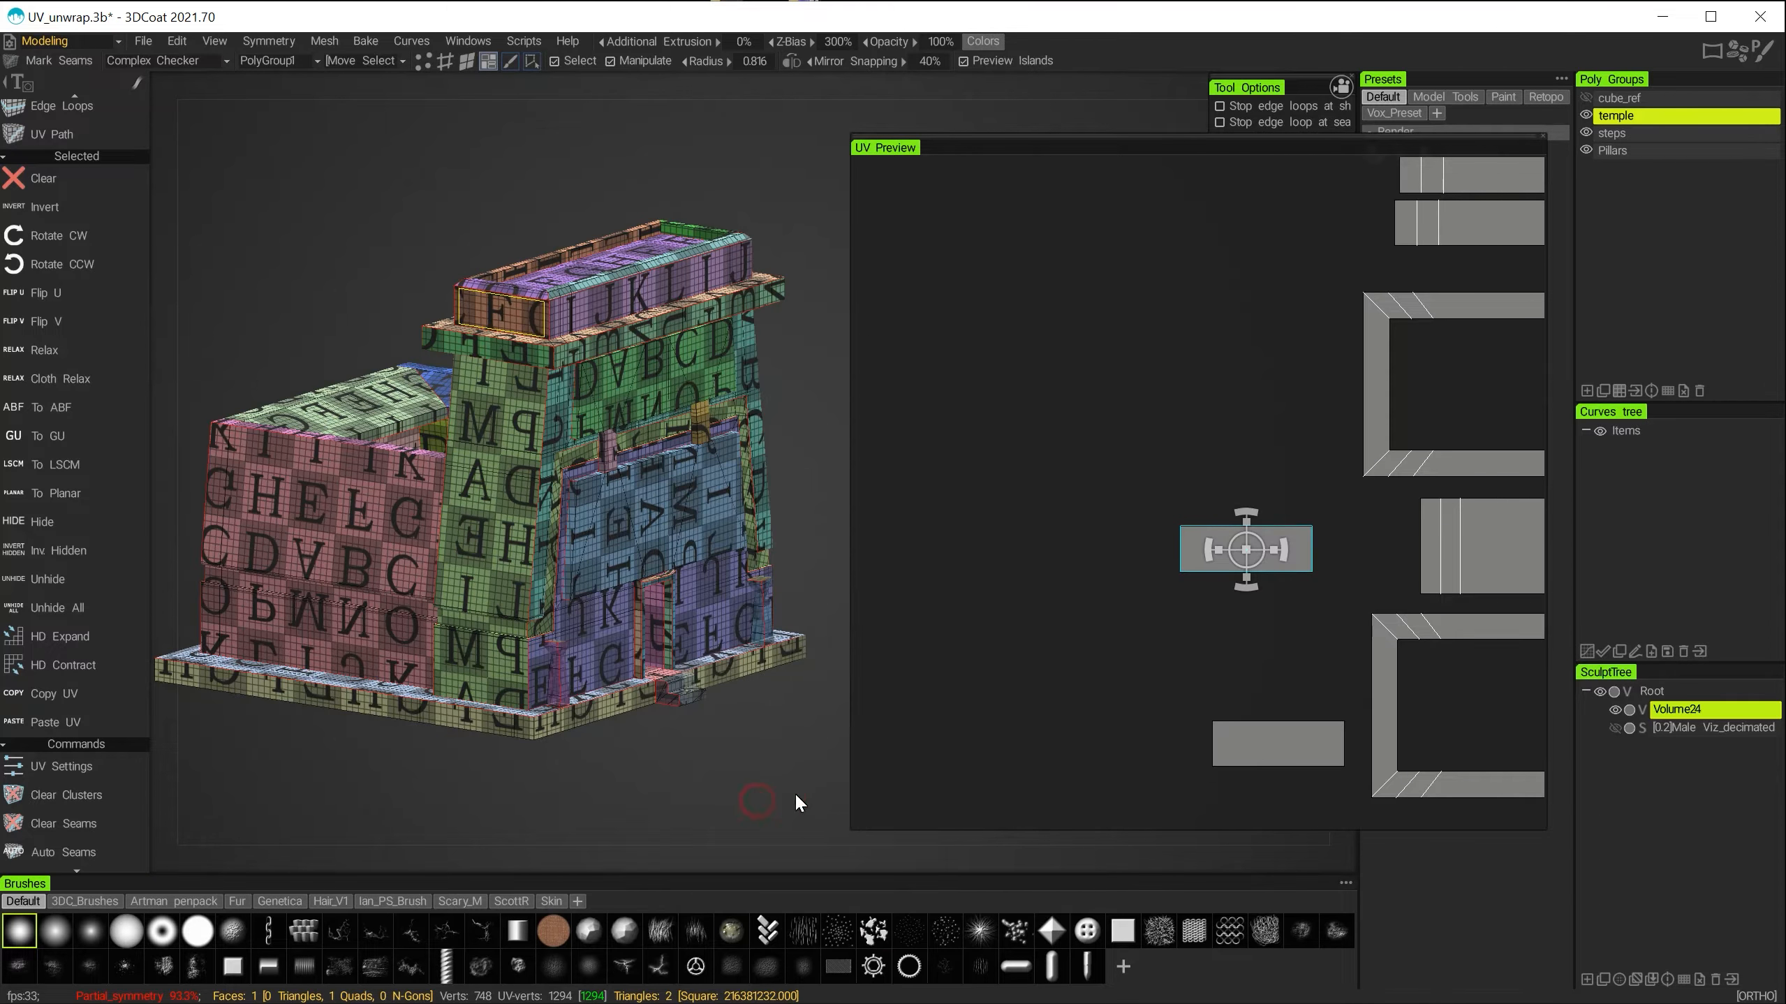
{"action": "left_click_drag", "start_coordinate": [1284, 686], "coordinate": [1280, 685]}
Flip the trapezoidal UV island of the roof block's bevelled end edge horizontally.
{"action": "scroll", "coordinate": [1209, 601], "scroll_direction": "down", "scroll_amount": 4}
{"action": "middle_click_drag", "start_coordinate": [1208, 601], "coordinate": [1313, 780], "text": "alt"}
{"action": "scroll", "coordinate": [1020, 697], "scroll_direction": "up", "scroll_amount": 3}
{"action": "left_click", "coordinate": [1020, 697]}
{"action": "left_click_drag", "start_coordinate": [842, 485], "coordinate": [694, 501], "text": "alt"}
{"action": "middle_click_drag", "start_coordinate": [694, 501], "coordinate": [509, 539], "text": "alt"}
{"action": "scroll", "coordinate": [509, 540], "scroll_direction": "up", "scroll_amount": 3}
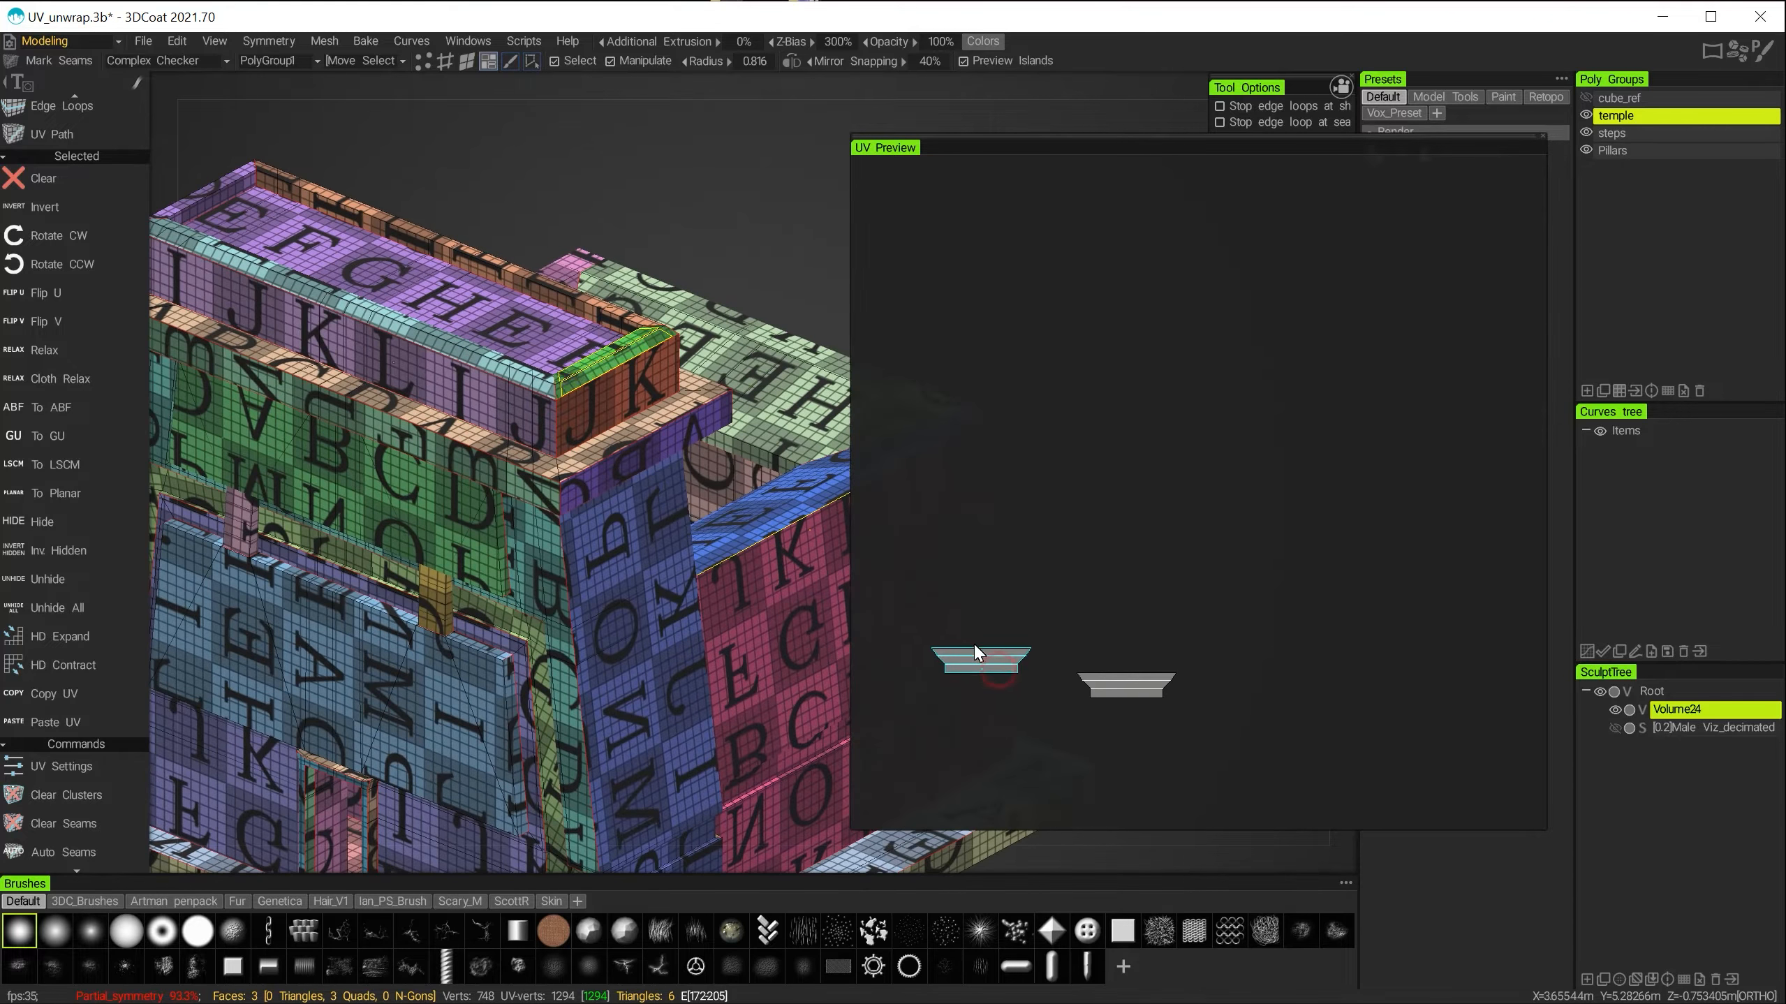
{"action": "key", "text": "space"}
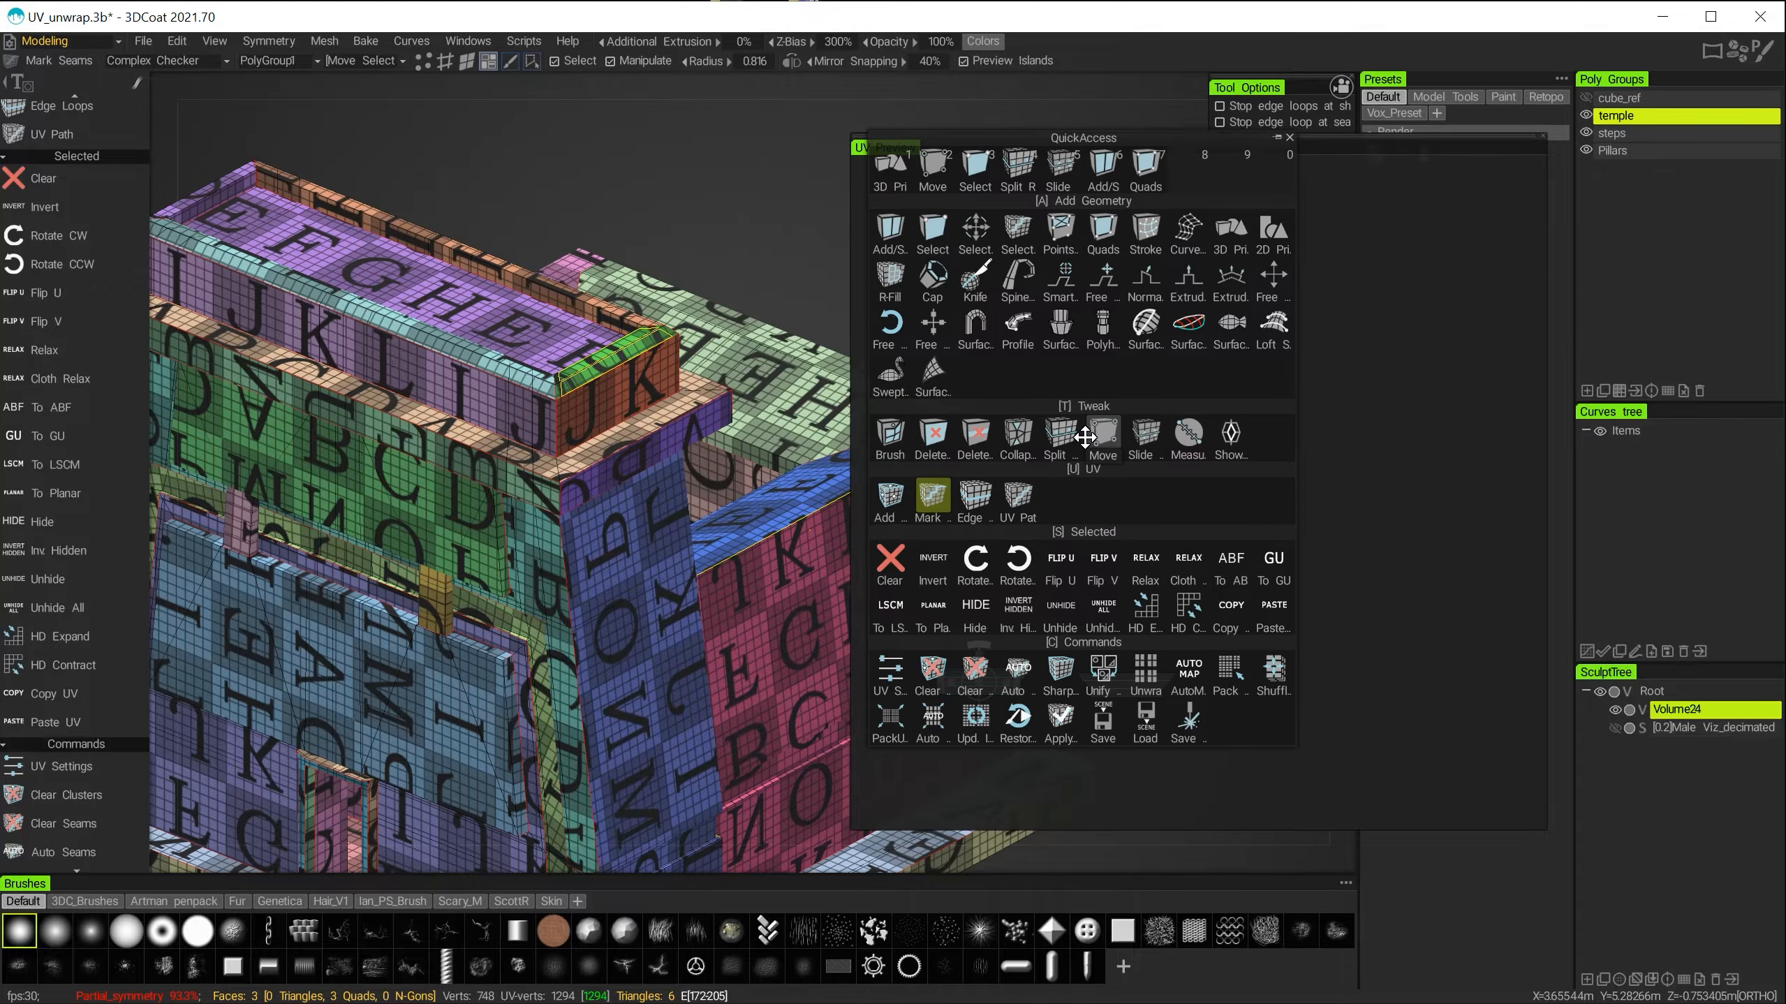
{"action": "left_click", "coordinate": [1061, 565]}
Place the bevelled end edge's island directly above the two stacked end wall islands.
{"action": "left_click_drag", "start_coordinate": [970, 665], "coordinate": [990, 694]}
{"action": "scroll", "coordinate": [1080, 545], "scroll_direction": "down", "scroll_amount": 4}
{"action": "middle_click_drag", "start_coordinate": [1080, 545], "coordinate": [977, 435], "text": "alt"}
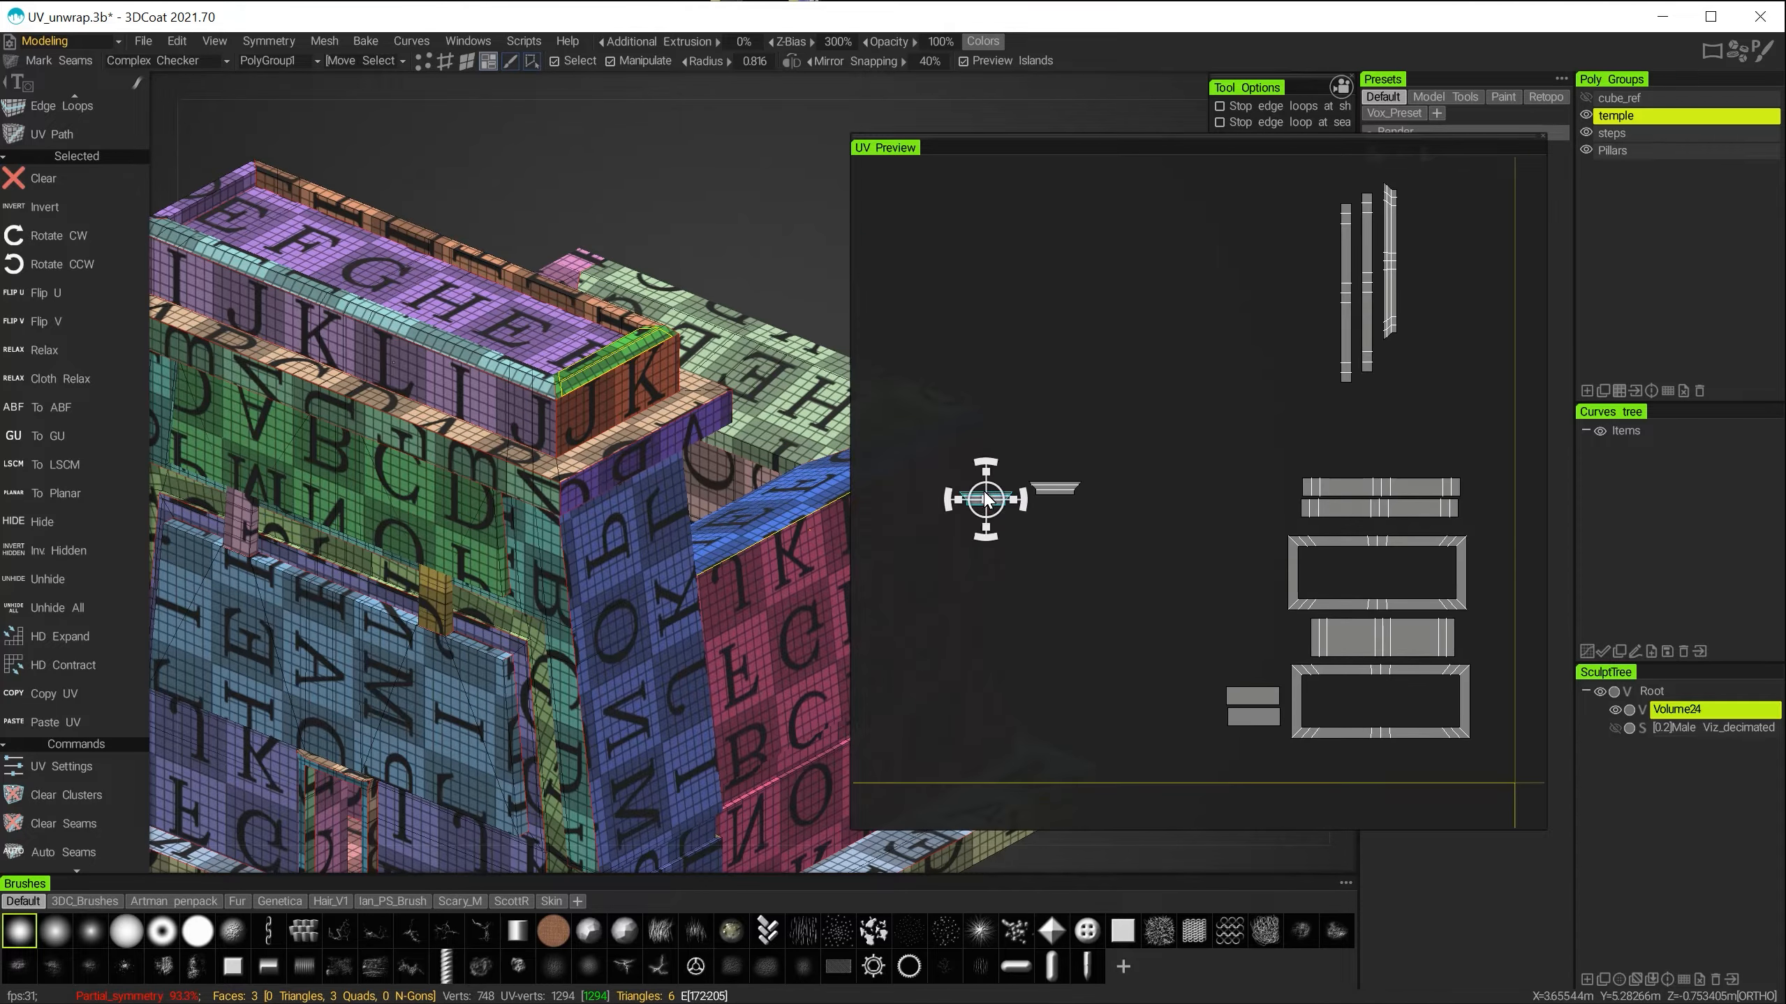
{"action": "left_click", "coordinate": [1247, 668]}
Stack the UV island of the opposite bevelled end edge above the first bevelled edge's island.
{"action": "left_click_drag", "start_coordinate": [506, 520], "coordinate": [759, 502], "text": "alt"}
{"action": "scroll", "coordinate": [598, 492], "scroll_direction": "up", "scroll_amount": 4}
{"action": "left_click", "coordinate": [1063, 489]}
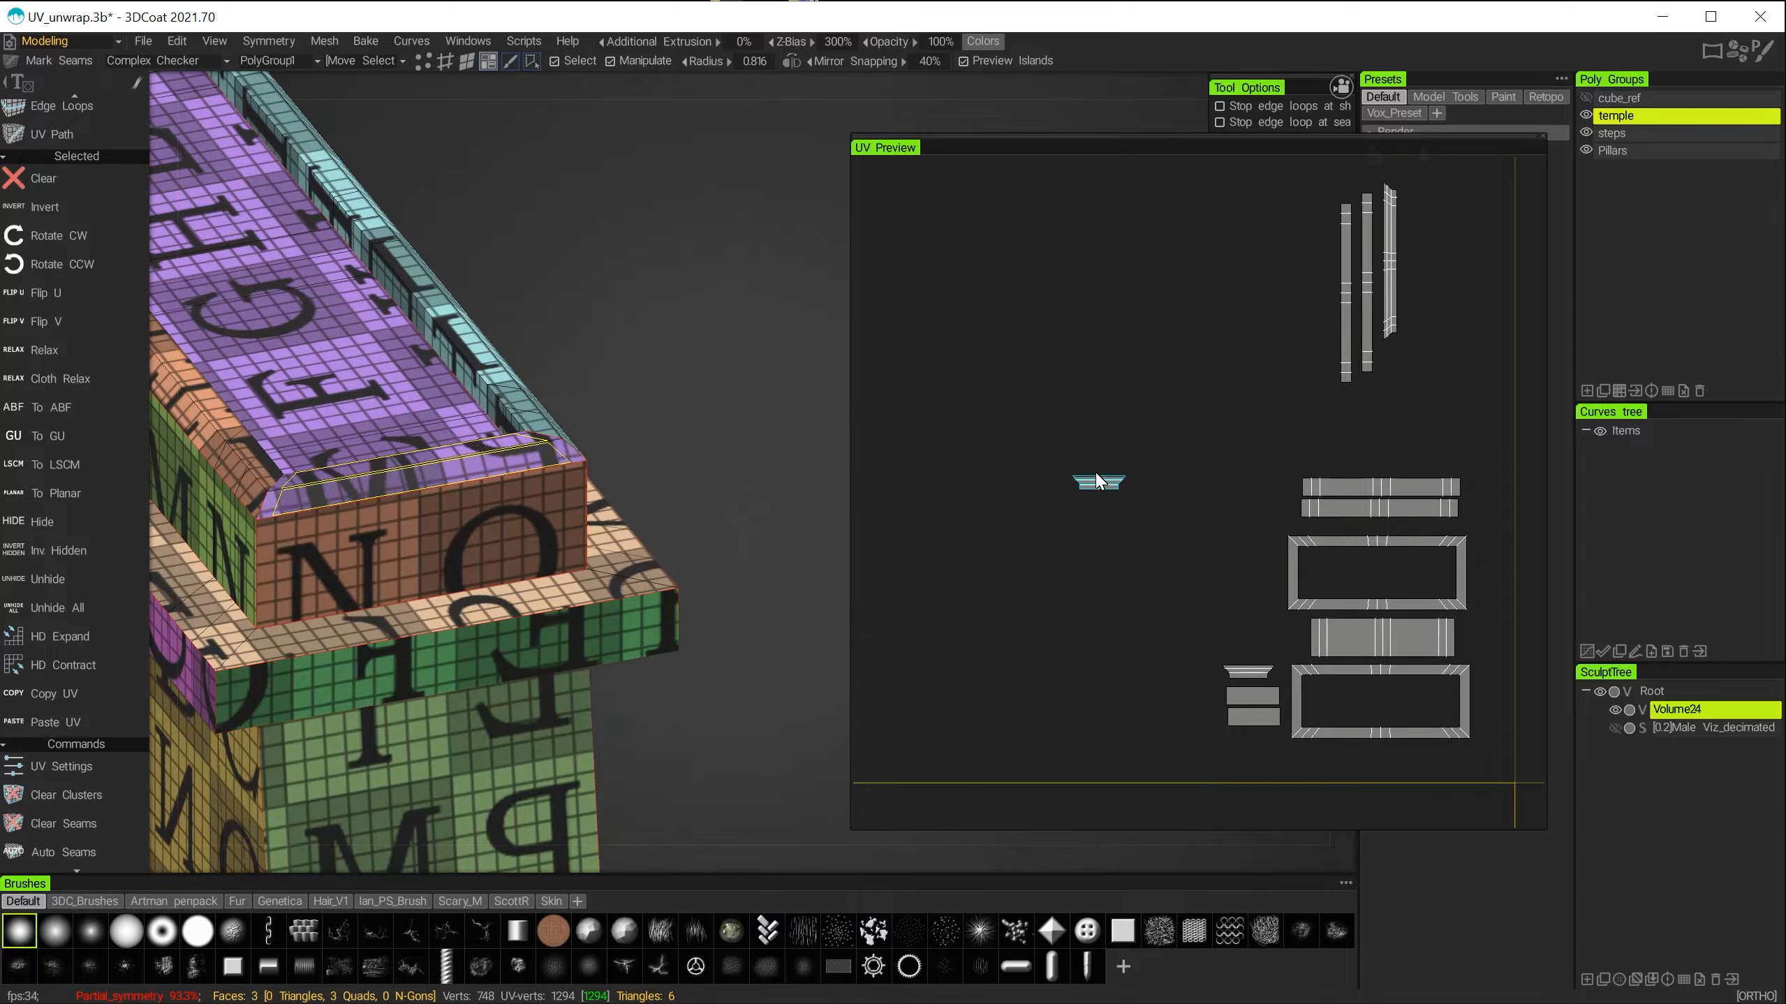
{"action": "left_click", "coordinate": [1097, 483]}
{"action": "key", "text": "space"}
{"action": "left_click", "coordinate": [706, 794]}
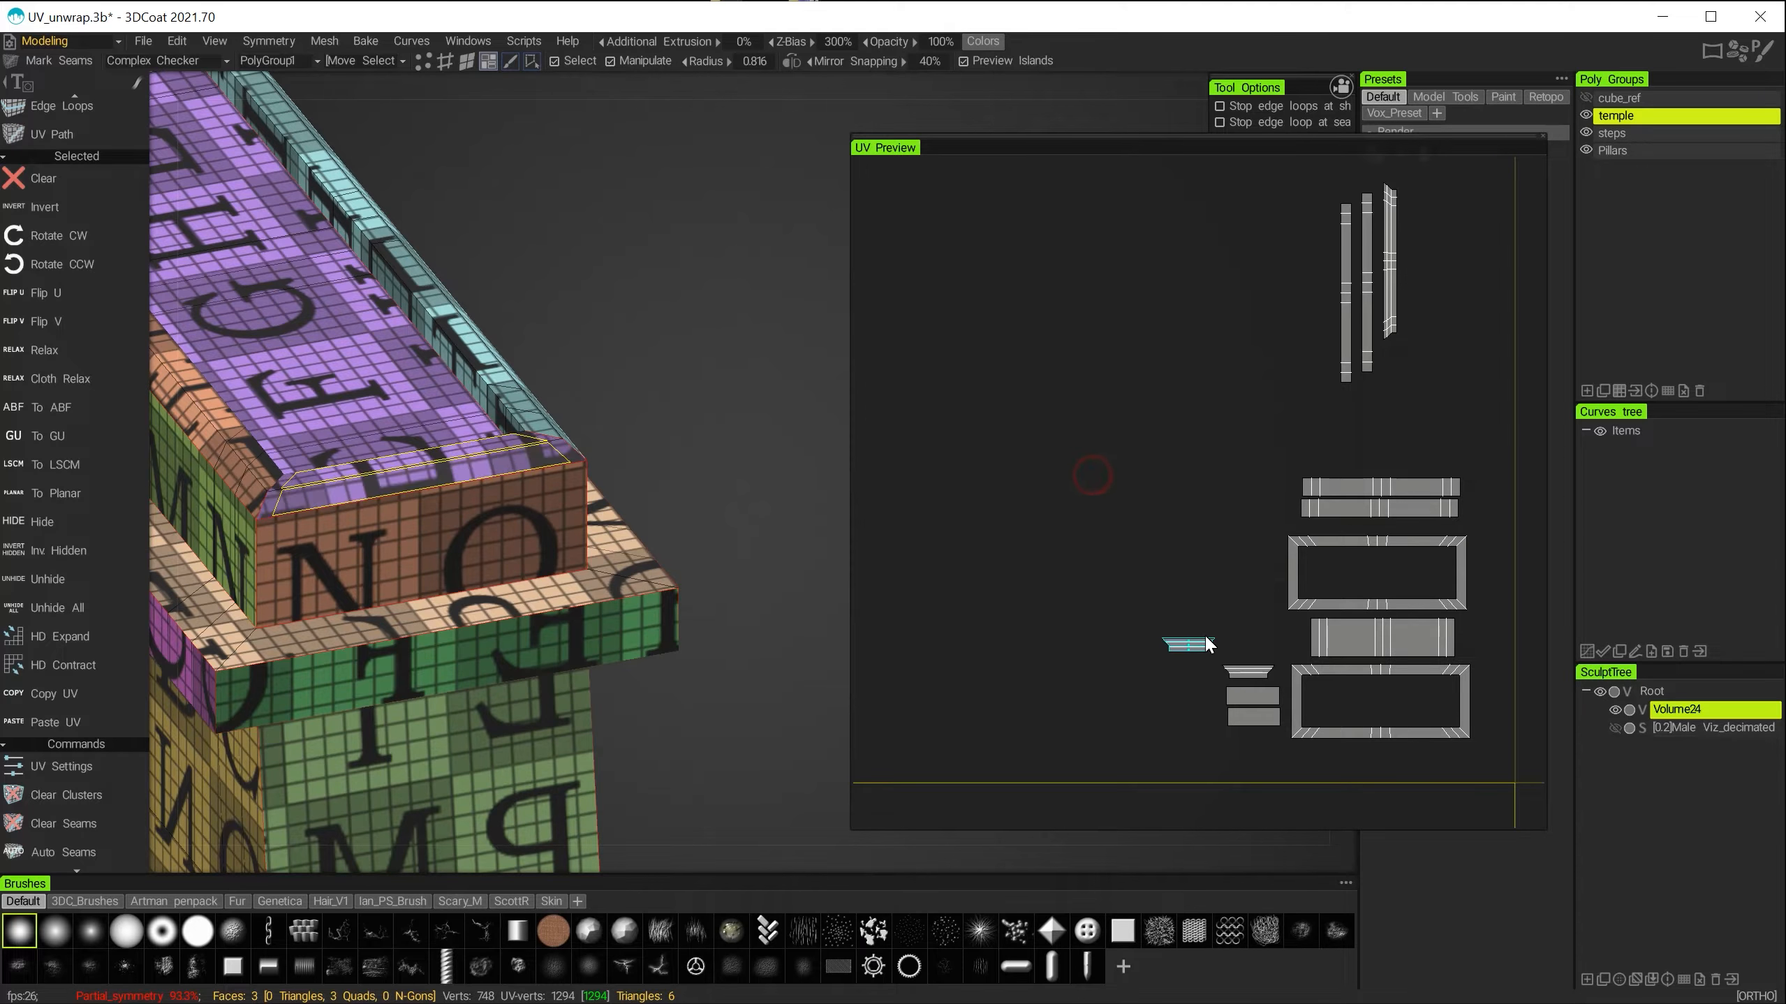
{"action": "middle_click_drag", "start_coordinate": [1345, 345], "coordinate": [1412, 384], "text": "alt"}
{"action": "scroll", "coordinate": [732, 409], "scroll_direction": "down", "scroll_amount": 3}
Rotate the roof block's long front bevel island to horizontal and place it above the stacked long strips.
{"action": "left_click_drag", "start_coordinate": [732, 409], "coordinate": [468, 450], "text": "alt"}
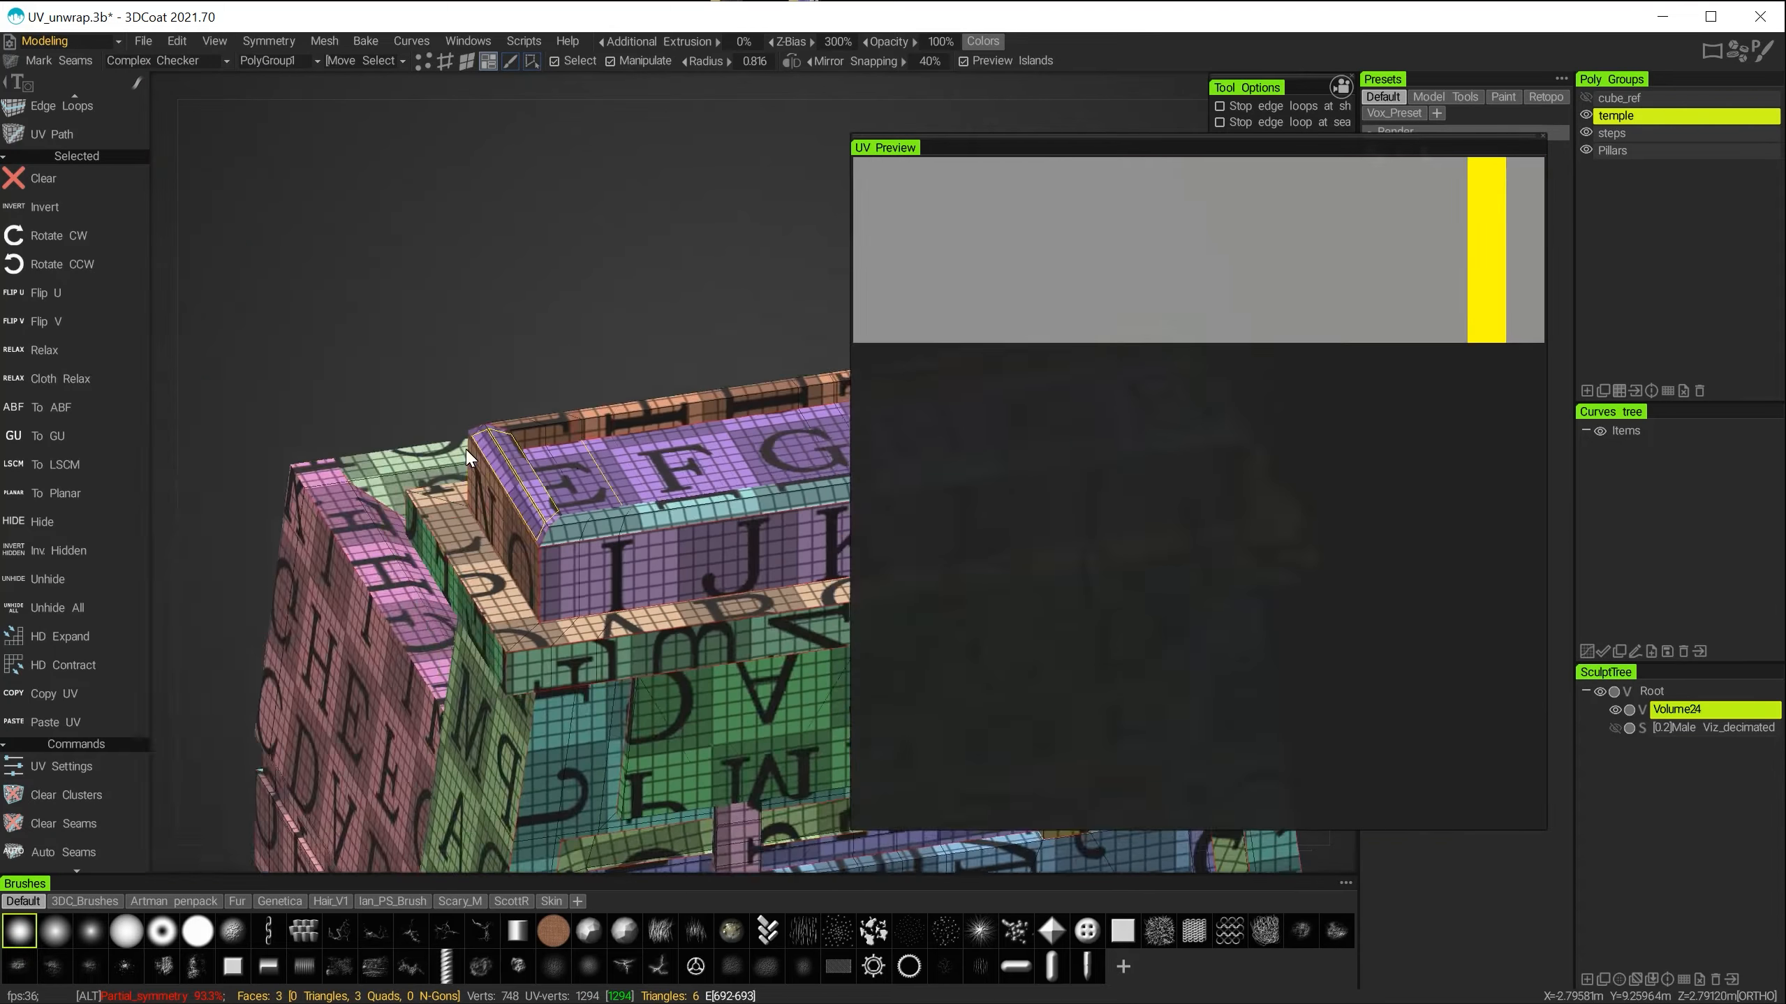
{"action": "scroll", "coordinate": [479, 454], "scroll_direction": "up", "scroll_amount": 4}
{"action": "left_click", "coordinate": [1463, 287]}
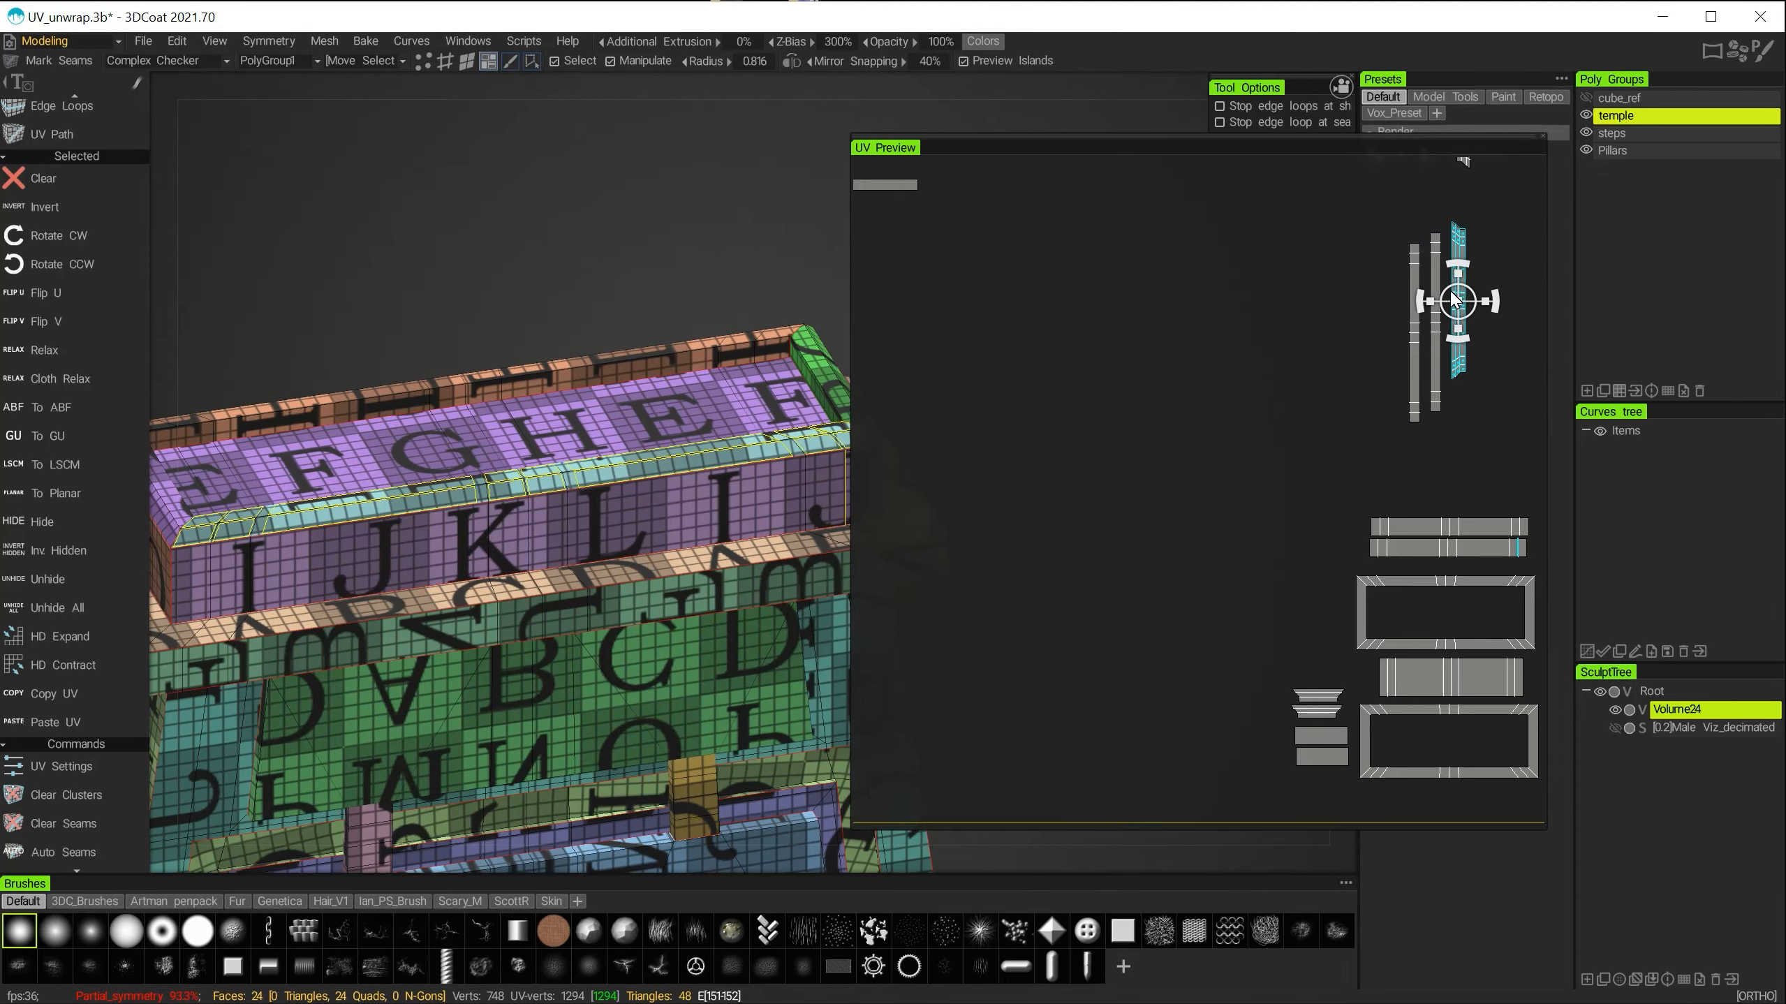
{"action": "left_click_drag", "start_coordinate": [1462, 287], "coordinate": [1452, 497]}
{"action": "key", "text": "space"}
{"action": "left_click", "coordinate": [582, 731]}
{"action": "key", "text": "space"}
{"action": "key", "text": "space"}
Rotate the front cornice strip's UV island to horizontal and place it above the front bevel strip.
{"action": "left_click", "coordinate": [1413, 330]}
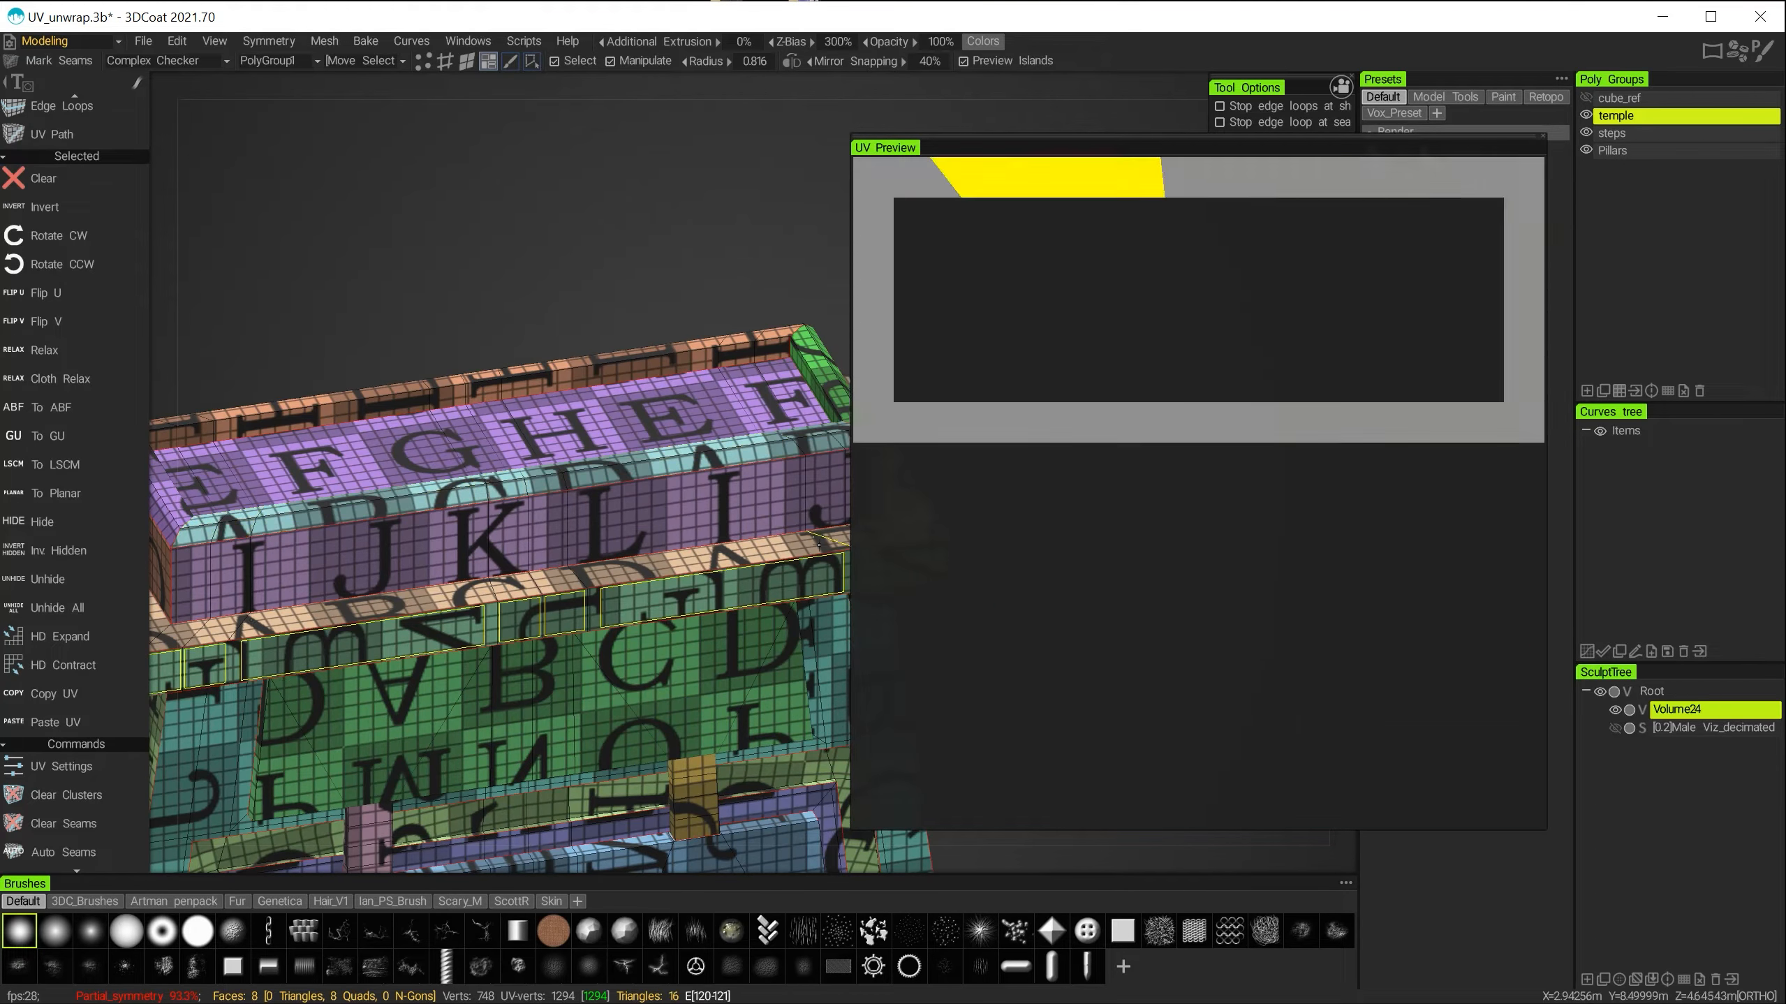
{"action": "key", "text": "space"}
{"action": "left_click", "coordinate": [934, 712]}
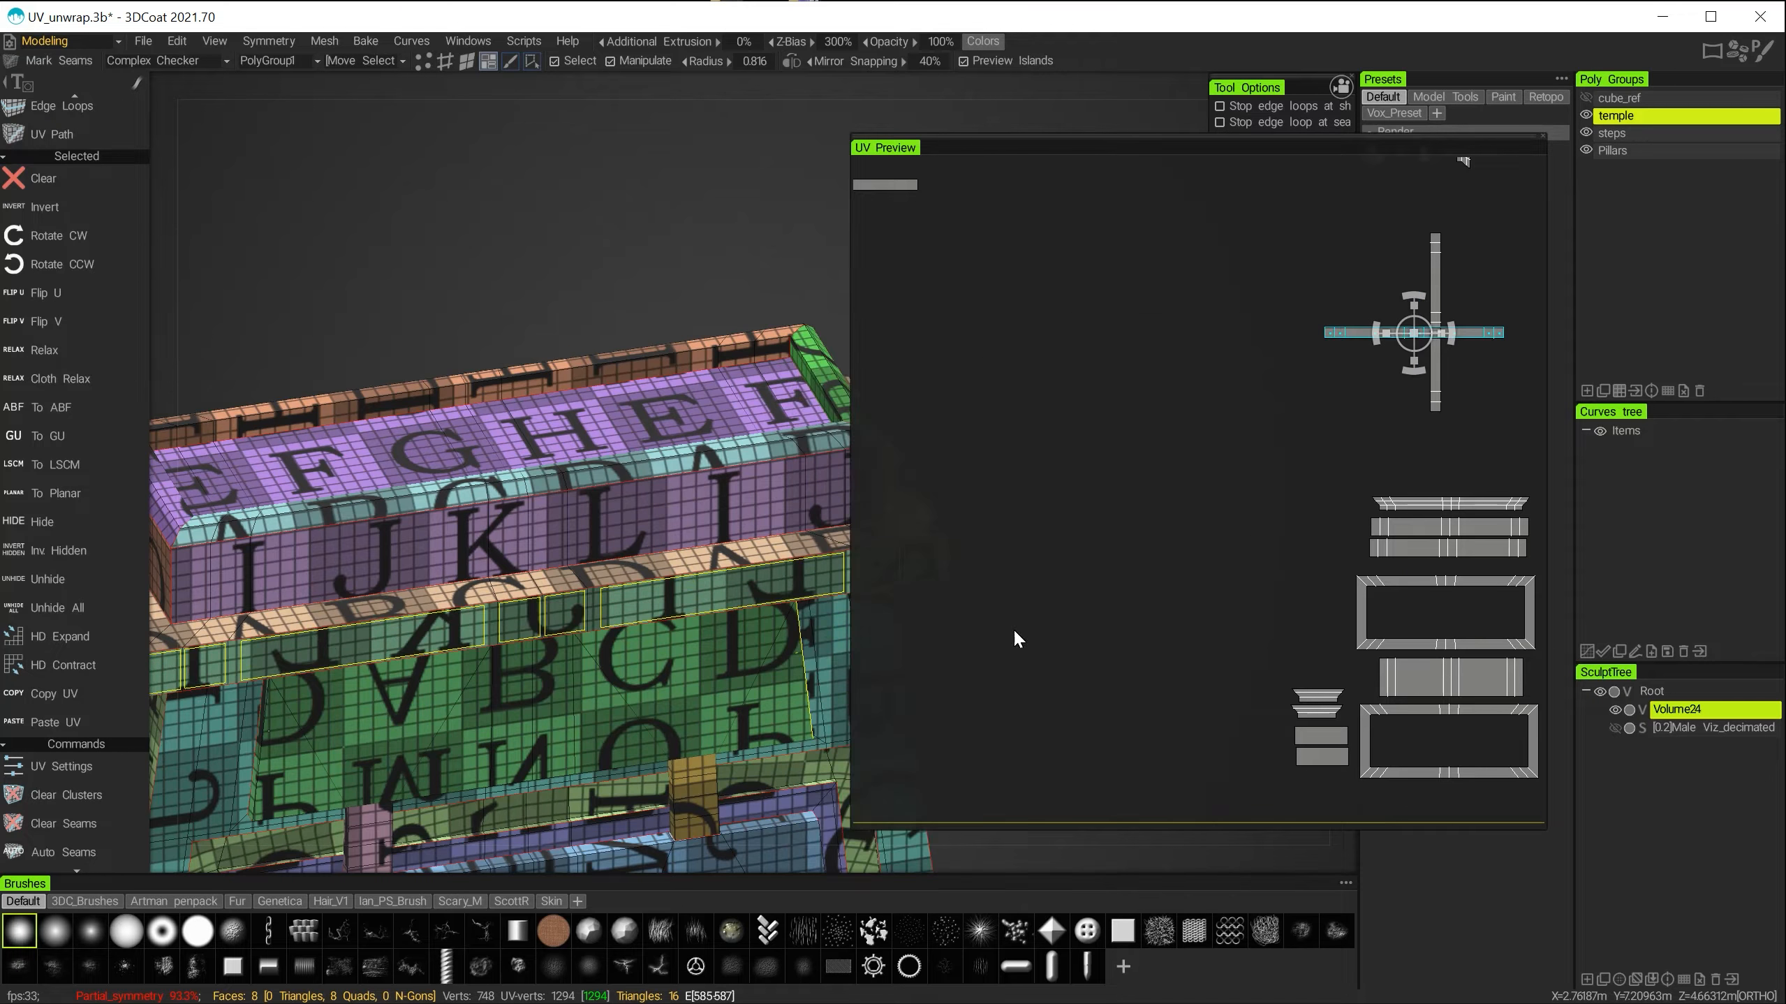
{"action": "key", "text": "space"}
{"action": "key", "text": "space"}
{"action": "left_click_drag", "start_coordinate": [1407, 318], "coordinate": [1440, 481]}
Rotate the rear cornice strip's UV island clockwise and stack it with the front cornice strip.
{"action": "left_click", "coordinate": [1433, 352]}
{"action": "left_click_drag", "start_coordinate": [703, 548], "coordinate": [1064, 498], "text": "alt"}
{"action": "key", "text": "space"}
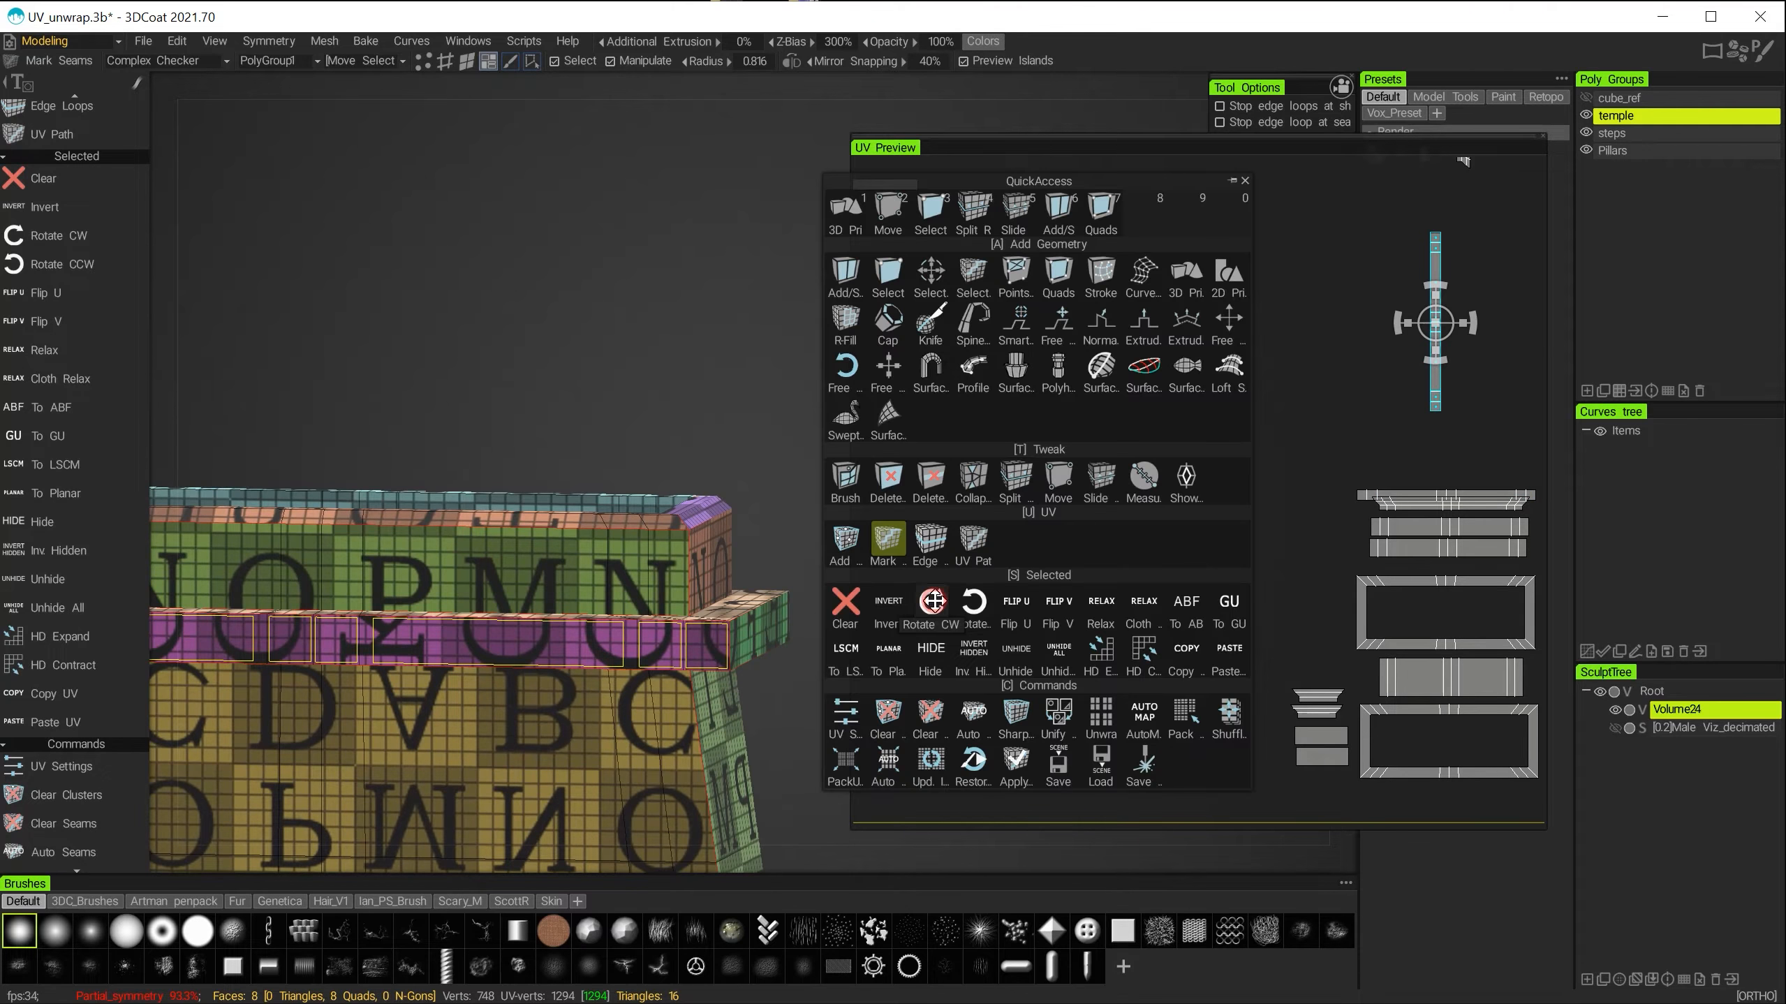
{"action": "left_click", "coordinate": [938, 591]}
{"action": "left_click_drag", "start_coordinate": [1432, 322], "coordinate": [1441, 483]}
{"action": "key", "text": "space"}
{"action": "left_click", "coordinate": [1044, 568]}
Select the front cornice strip's island and examine its checker orientation on the temple and the remaining unplaced islands.
{"action": "left_click", "coordinate": [1365, 491]}
{"action": "scroll", "coordinate": [512, 412], "scroll_direction": "down", "scroll_amount": 3}
{"action": "left_click_drag", "start_coordinate": [511, 412], "coordinate": [415, 541], "text": "alt"}
{"action": "scroll", "coordinate": [668, 591], "scroll_direction": "up", "scroll_amount": 3}
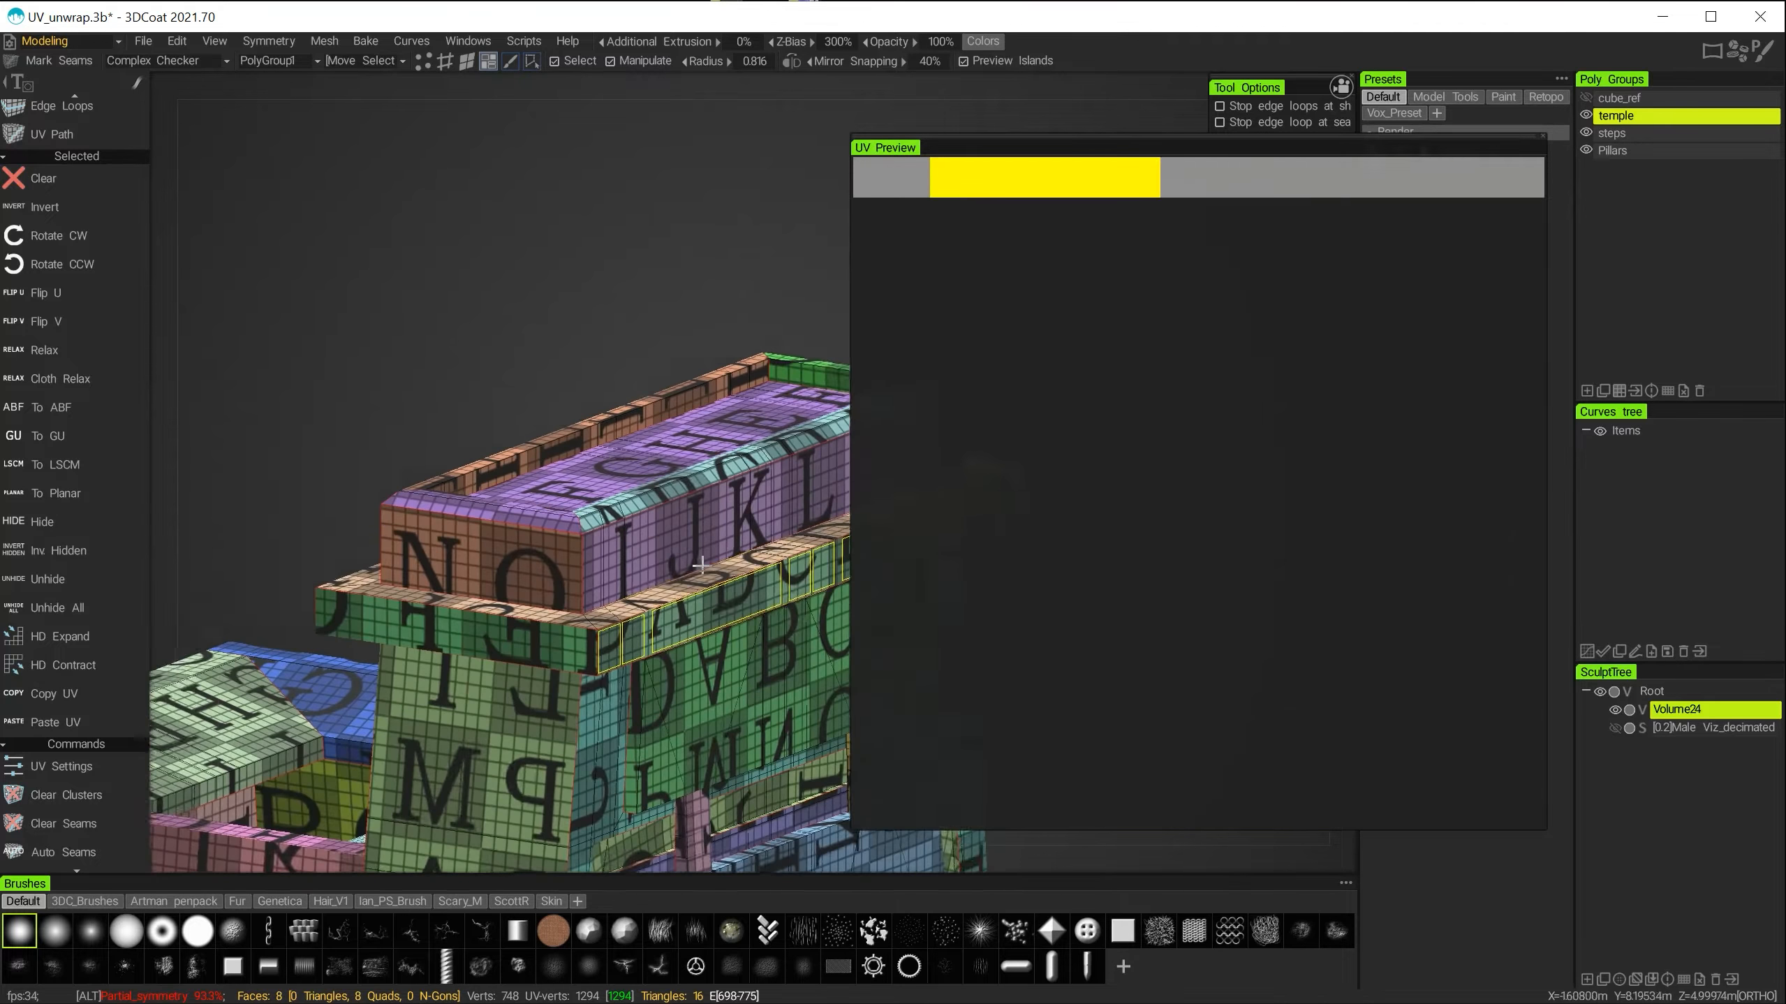
{"action": "middle_click_drag", "start_coordinate": [717, 604], "coordinate": [675, 429], "text": "alt"}
{"action": "left_click_drag", "start_coordinate": [597, 541], "coordinate": [478, 587], "text": "alt"}
{"action": "scroll", "coordinate": [486, 584], "scroll_direction": "up", "scroll_amount": 3}
{"action": "scroll", "coordinate": [1361, 475], "scroll_direction": "down", "scroll_amount": 3}
{"action": "middle_click_drag", "start_coordinate": [1360, 475], "coordinate": [1330, 583], "text": "alt"}
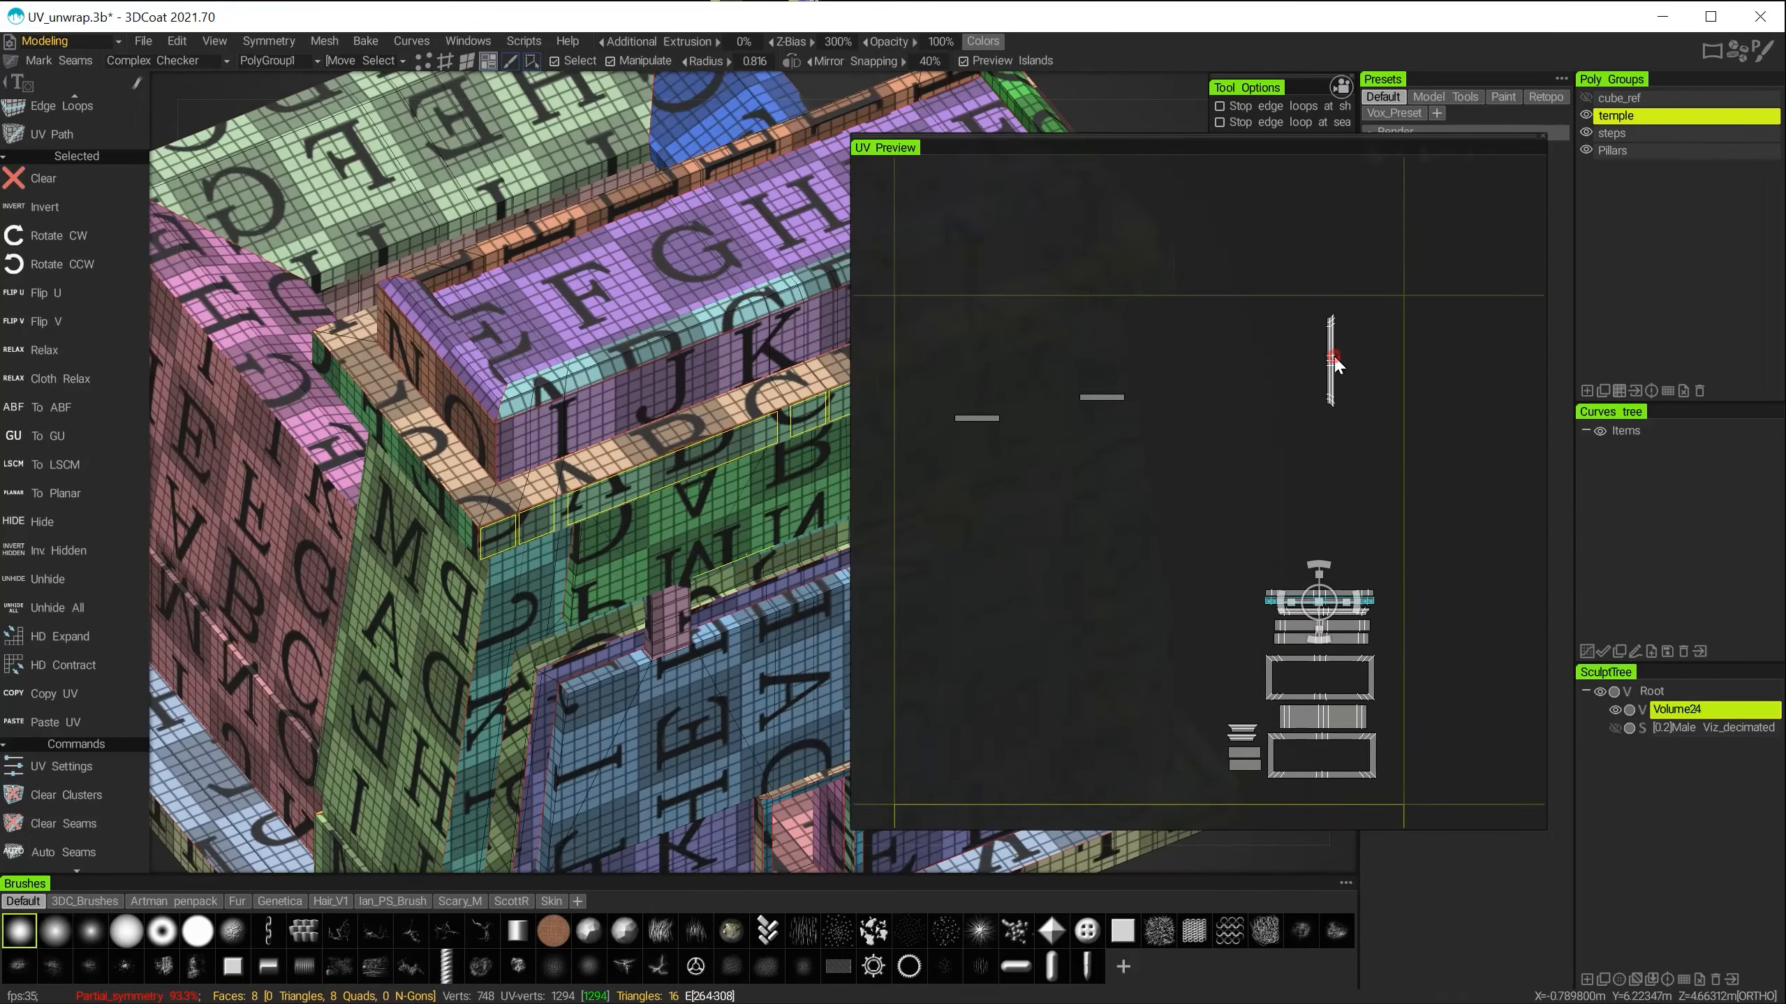
Rotate the roof block's rear bevel island to horizontal and place it on top of the long strip stack.
{"action": "left_click", "coordinate": [1332, 357]}
{"action": "mouse_move", "coordinate": [1332, 355]}
{"action": "left_mouse_down"}
{"action": "mouse_move", "coordinate": [1196, 533]}
{"action": "mouse_move", "coordinate": [1205, 490]}
{"action": "left_mouse_up"}
{"action": "middle_click_drag", "start_coordinate": [661, 281], "coordinate": [641, 517], "text": "alt"}
{"action": "scroll", "coordinate": [641, 516], "scroll_direction": "up", "scroll_amount": 3}
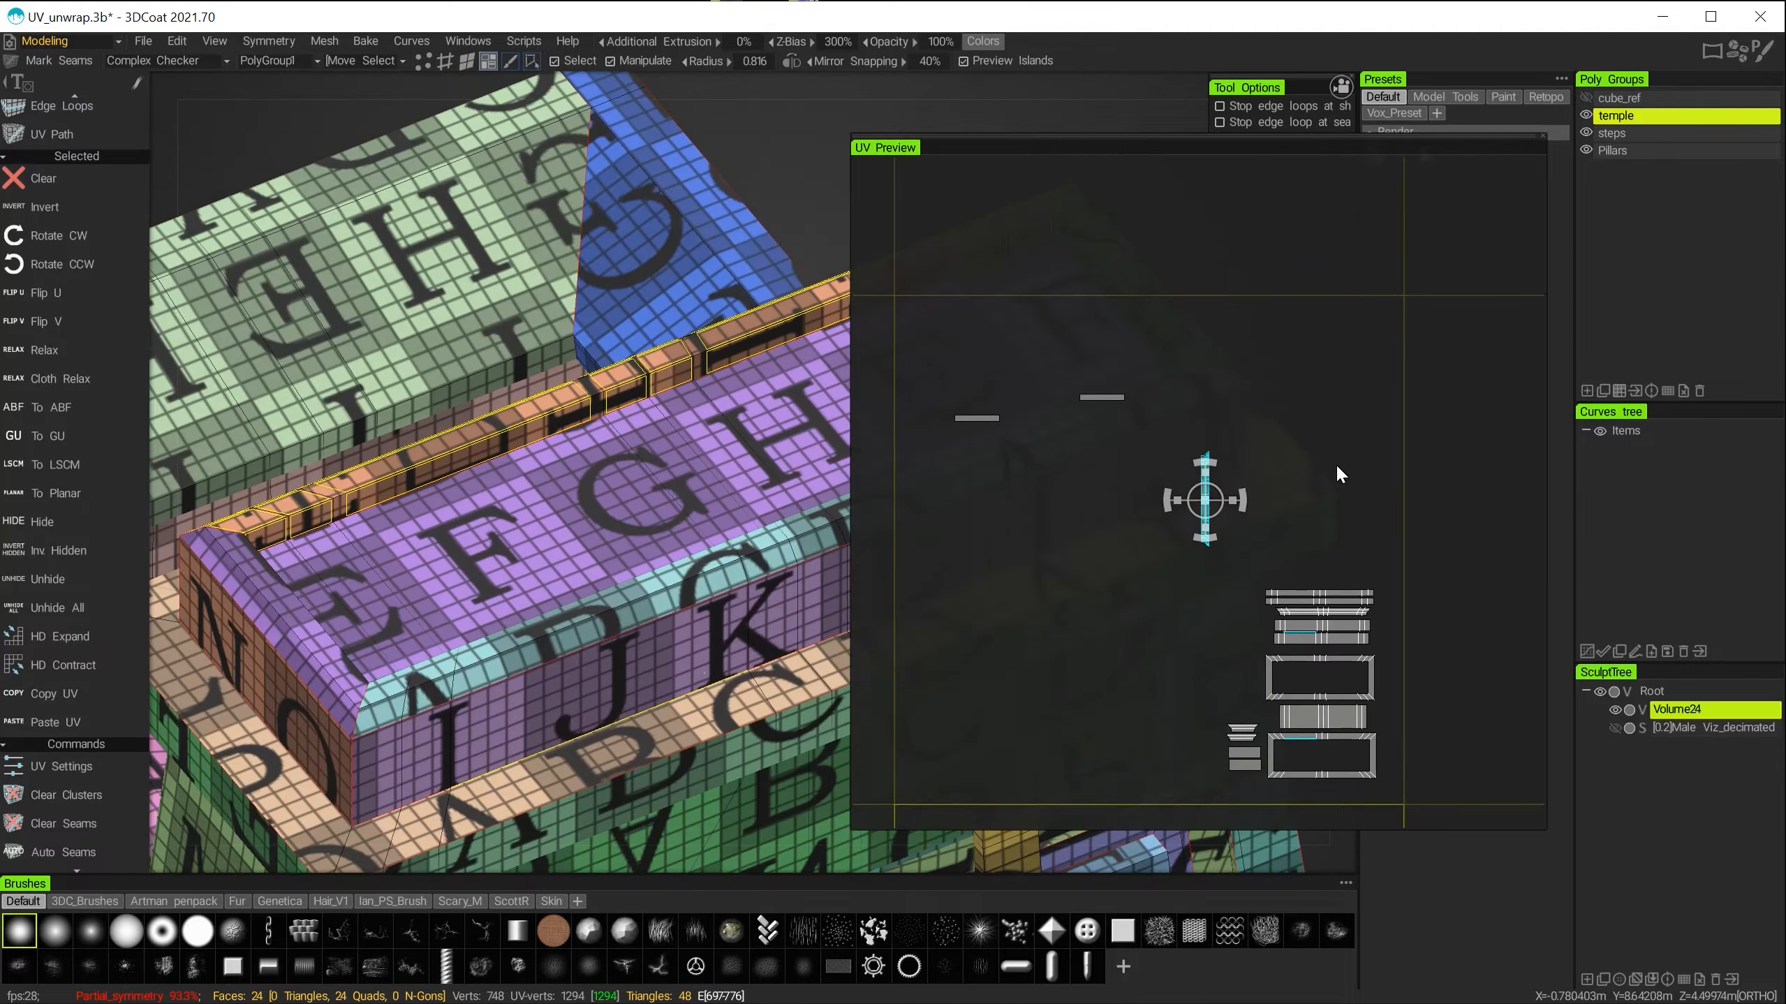
{"action": "mouse_move", "coordinate": [1205, 489]}
{"action": "left_mouse_down"}
{"action": "mouse_move", "coordinate": [1314, 553]}
{"action": "mouse_move", "coordinate": [1301, 531]}
{"action": "mouse_move", "coordinate": [1320, 576]}
{"action": "left_mouse_up"}
{"action": "key", "text": "space"}
{"action": "left_click", "coordinate": [577, 693]}
{"action": "key", "text": "space"}
{"action": "left_click", "coordinate": [1114, 703]}
Correct the orientation of the purple end strip of the cornice and place its UV island on top of the long strip stack.
{"action": "left_click", "coordinate": [983, 421]}
{"action": "right_click_drag", "start_coordinate": [626, 628], "coordinate": [1036, 745], "text": "alt"}
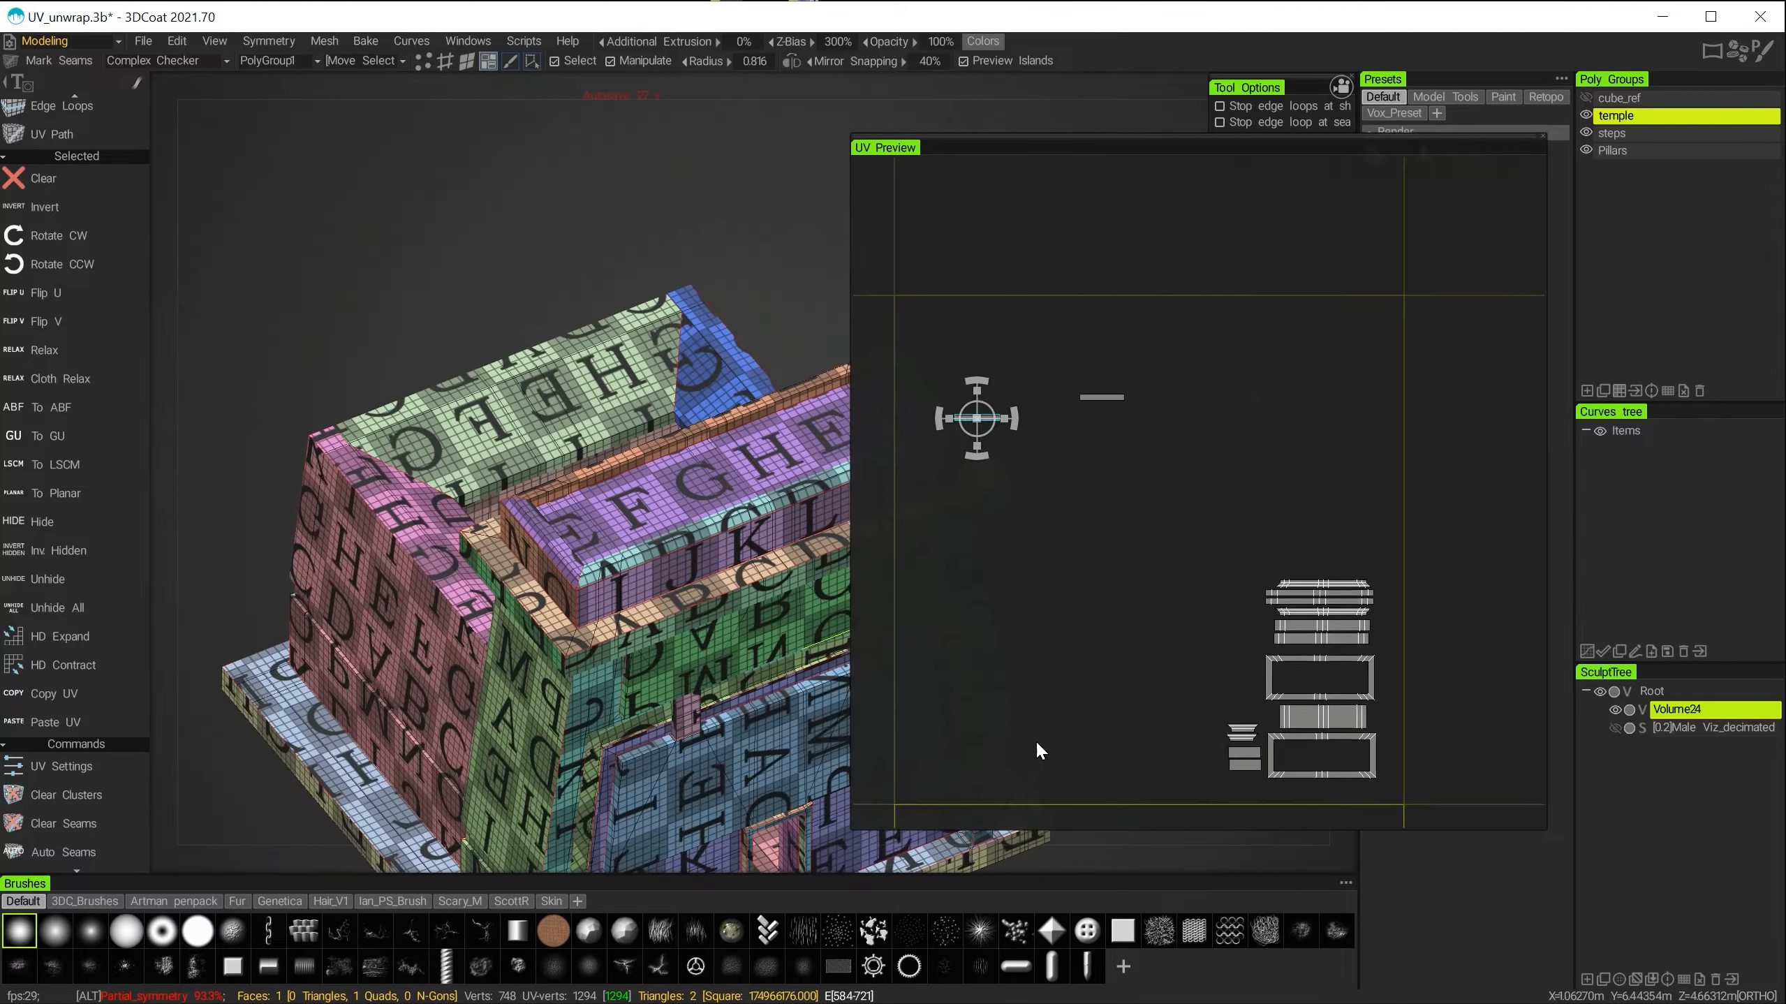
{"action": "left_click_drag", "start_coordinate": [829, 707], "coordinate": [418, 604], "text": "alt"}
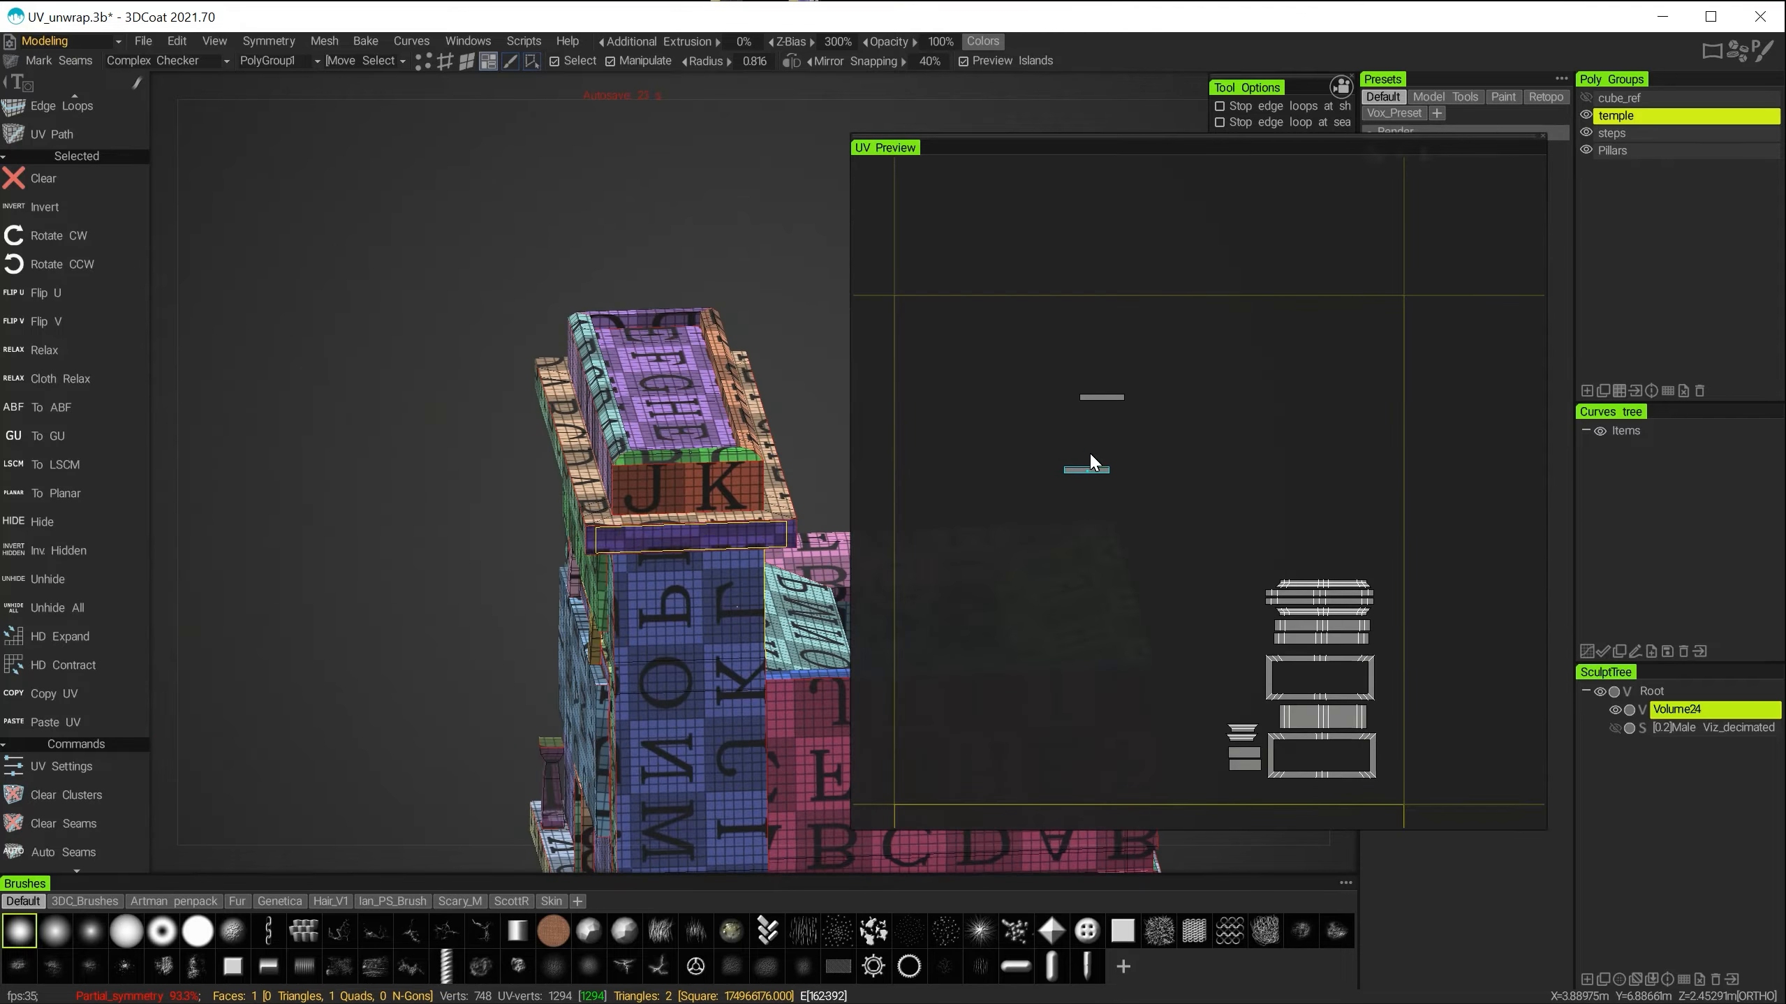
{"action": "right_click_drag", "start_coordinate": [697, 627], "coordinate": [738, 730], "text": "alt"}
{"action": "left_click_drag", "start_coordinate": [737, 729], "coordinate": [872, 671], "text": "alt"}
{"action": "left_click_drag", "start_coordinate": [1100, 466], "coordinate": [1322, 565]}
{"action": "key", "text": "space"}
{"action": "left_click", "coordinate": [986, 802]}
Flip the green strip at the cornice's opposite end so its letters read correctly, and stack its UV island with the other end strip.
{"action": "right_click_drag", "start_coordinate": [675, 675], "coordinate": [590, 506], "text": "alt"}
{"action": "left_click_drag", "start_coordinate": [591, 506], "coordinate": [617, 595], "text": "alt"}
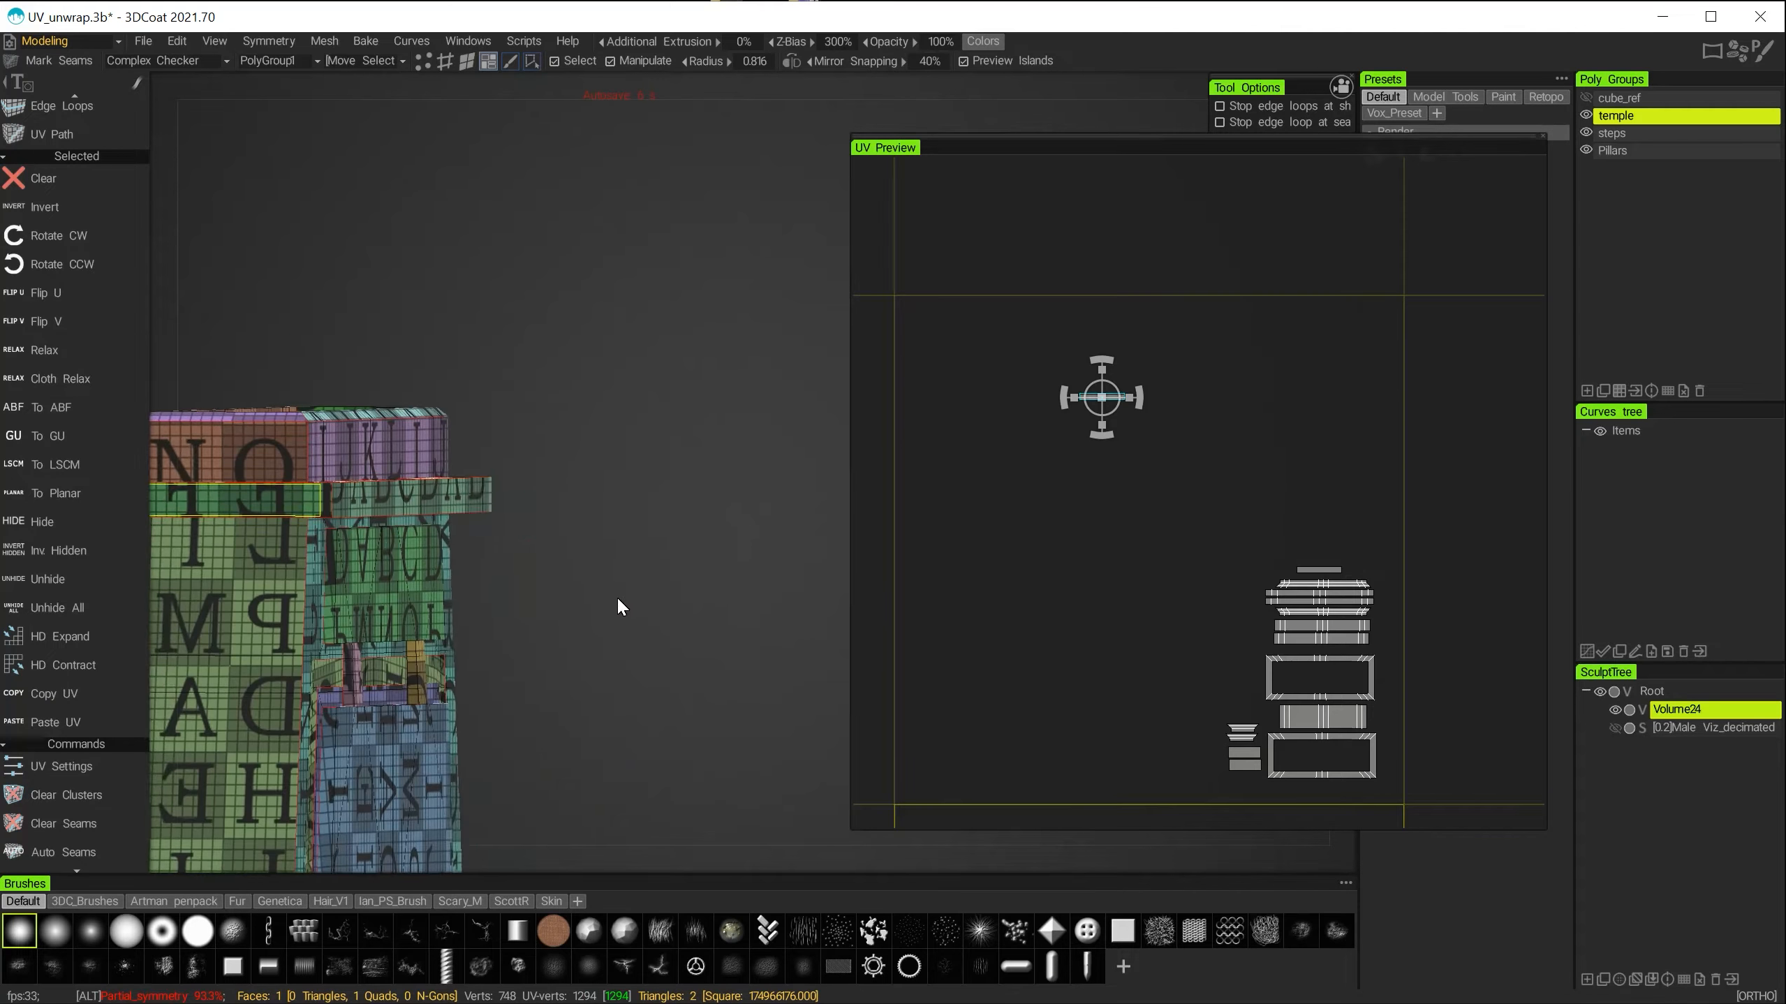
{"action": "middle_click_drag", "start_coordinate": [617, 595], "coordinate": [760, 534], "text": "alt"}
{"action": "right_click_drag", "start_coordinate": [618, 548], "coordinate": [647, 591], "text": "alt"}
{"action": "left_click_drag", "start_coordinate": [1112, 399], "coordinate": [1144, 433]}
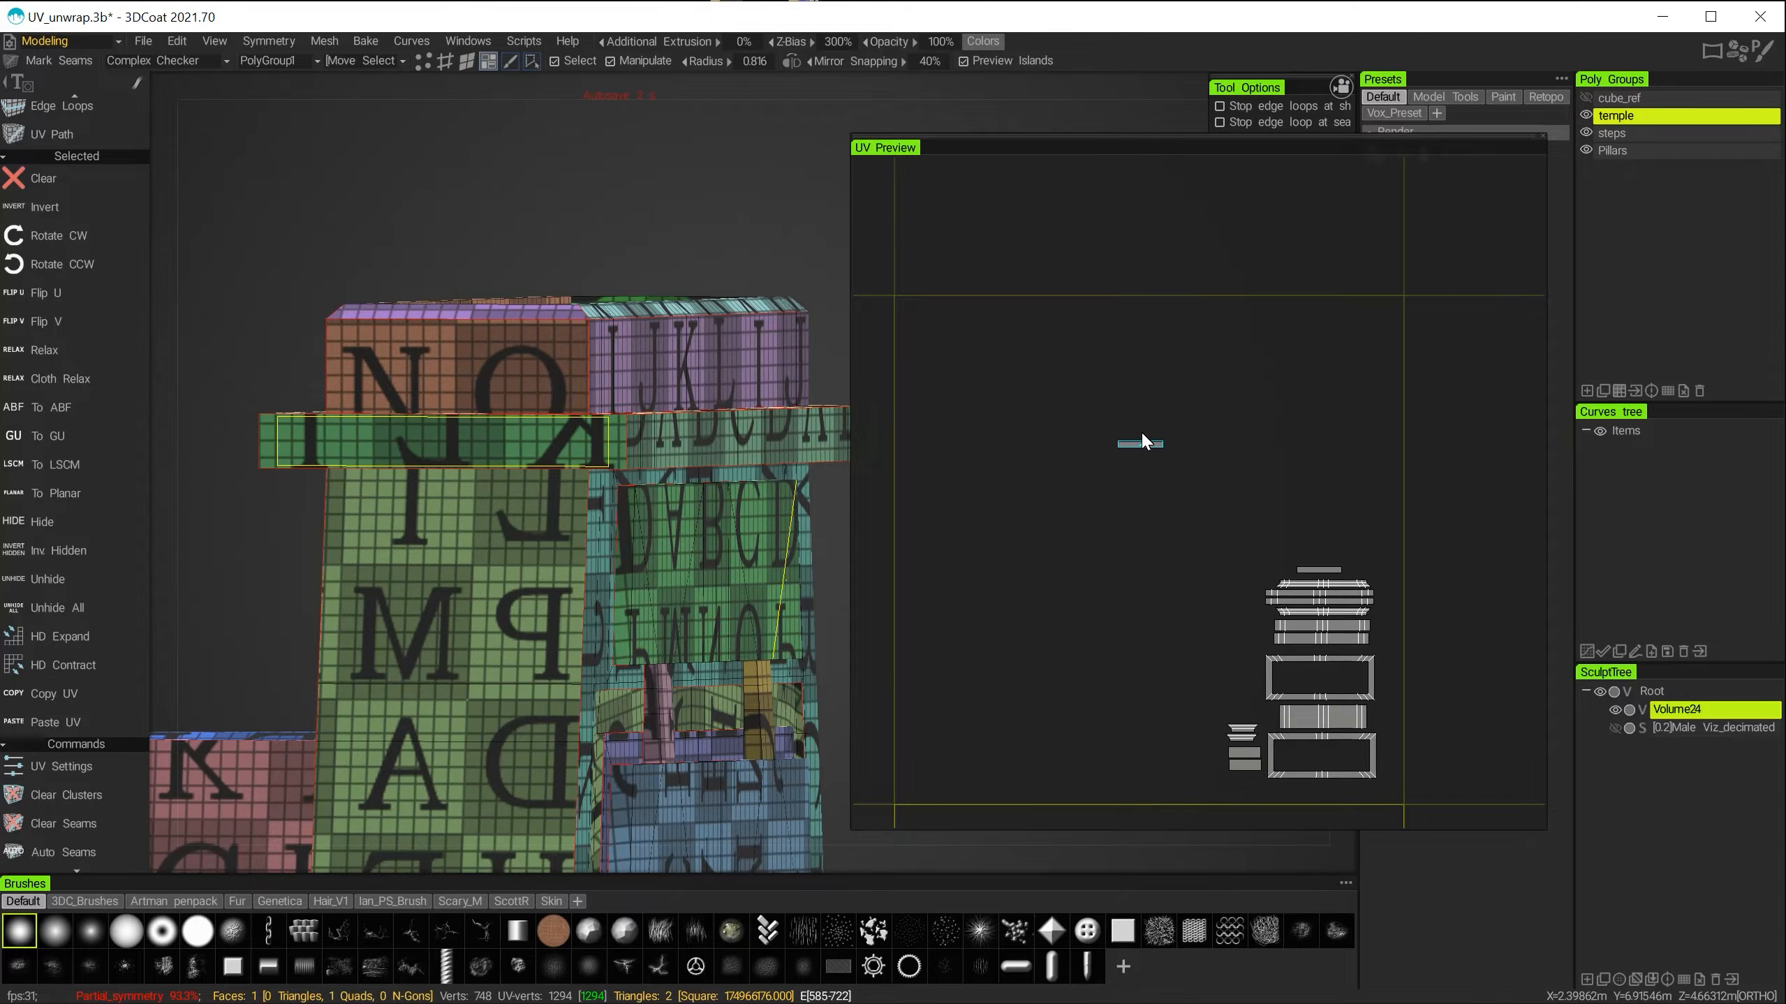
{"action": "key", "text": "space"}
{"action": "key", "text": "space"}
{"action": "left_click", "coordinate": [883, 754]}
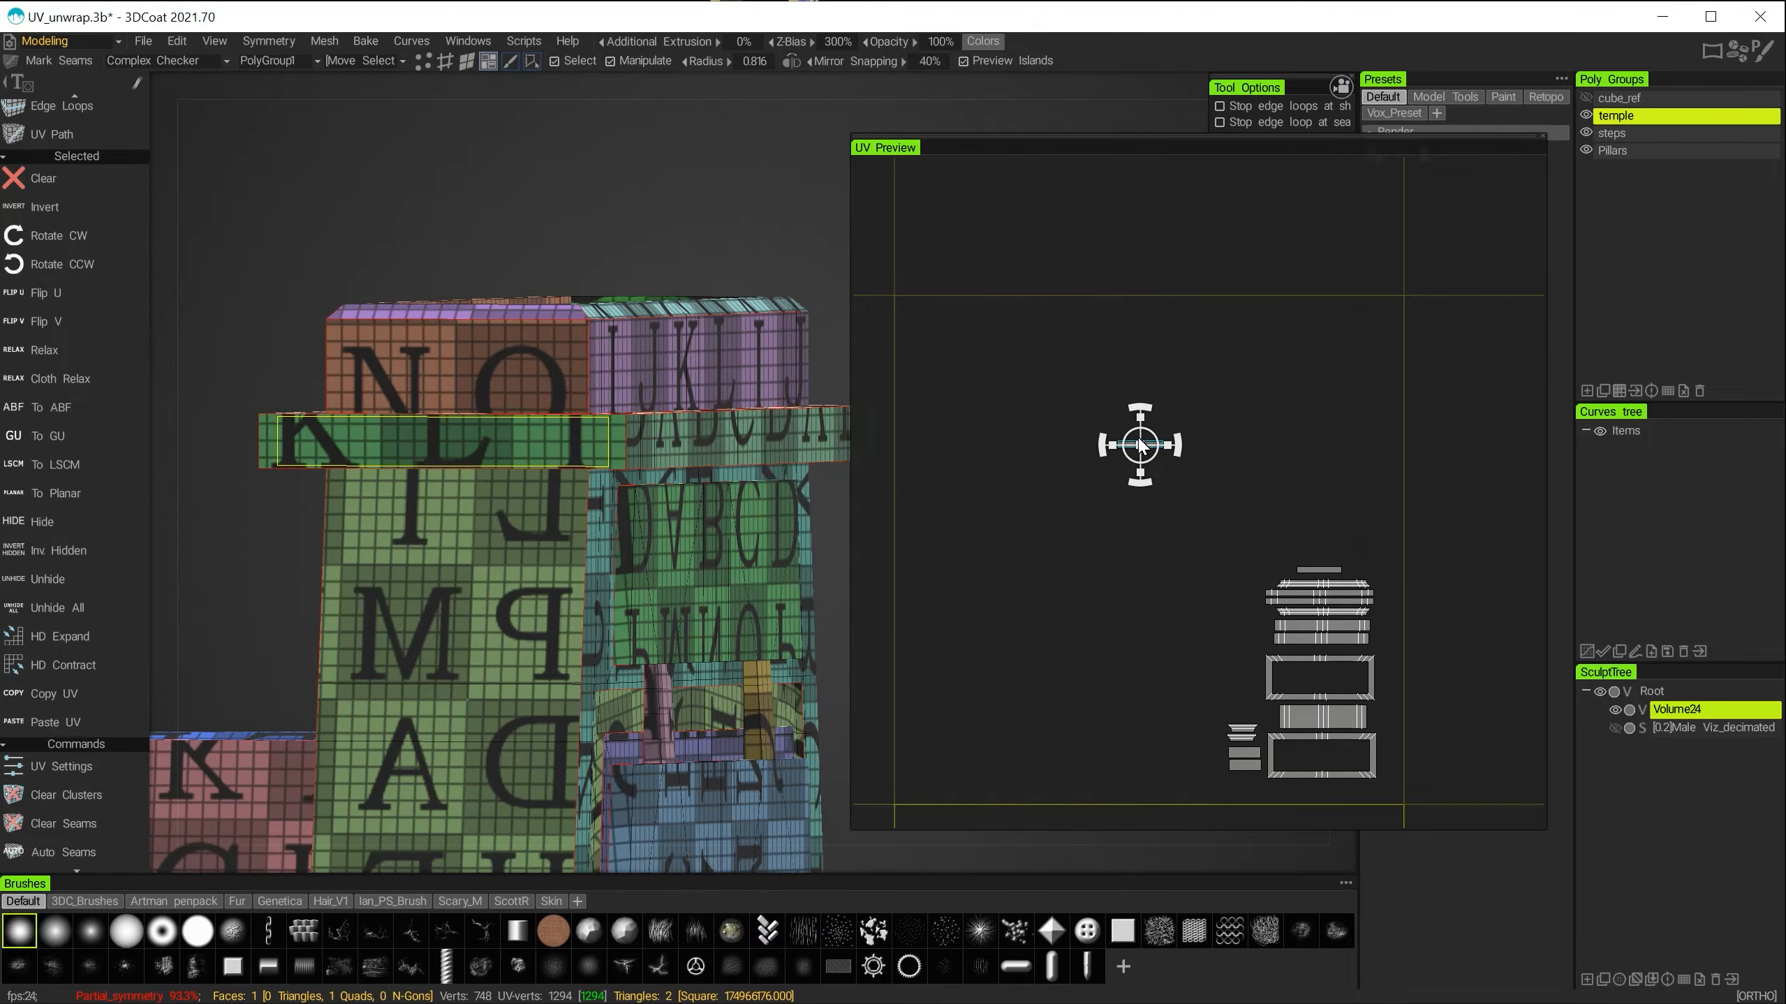
{"action": "right_click_drag", "start_coordinate": [513, 632], "coordinate": [465, 541], "text": "alt"}
{"action": "left_click_drag", "start_coordinate": [534, 548], "coordinate": [359, 605], "text": "alt"}
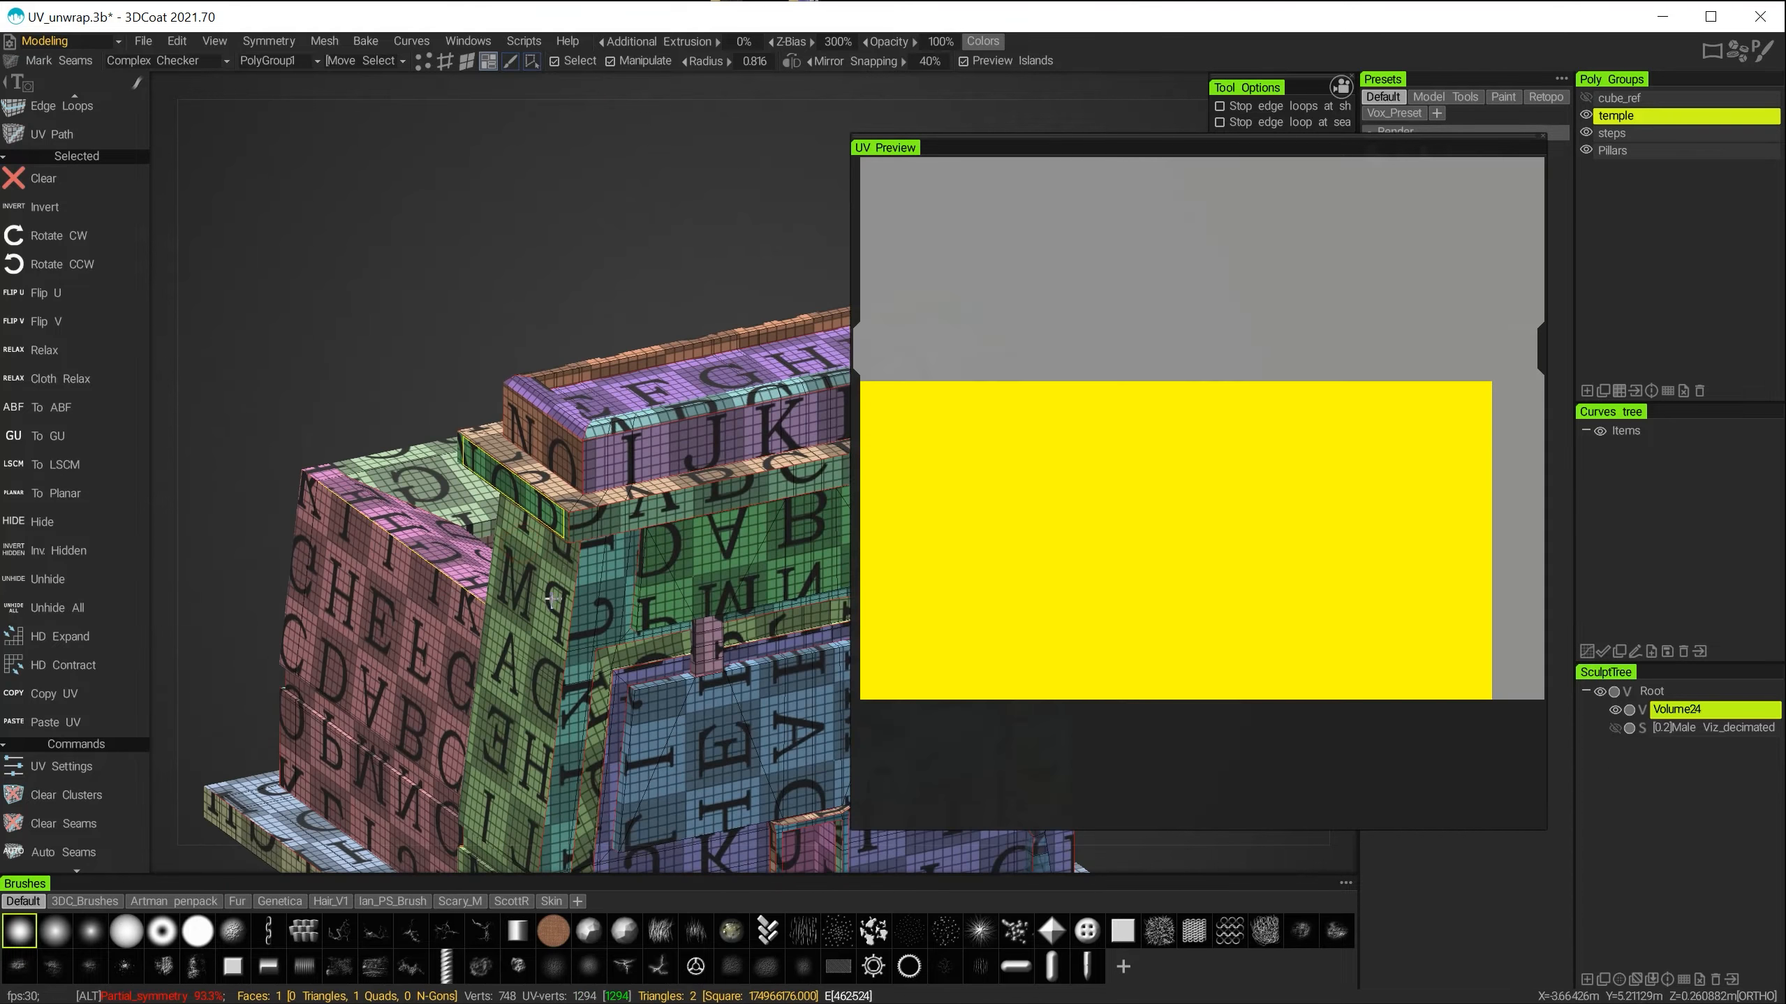
{"action": "middle_click_drag", "start_coordinate": [513, 604], "coordinate": [297, 572], "text": "alt"}
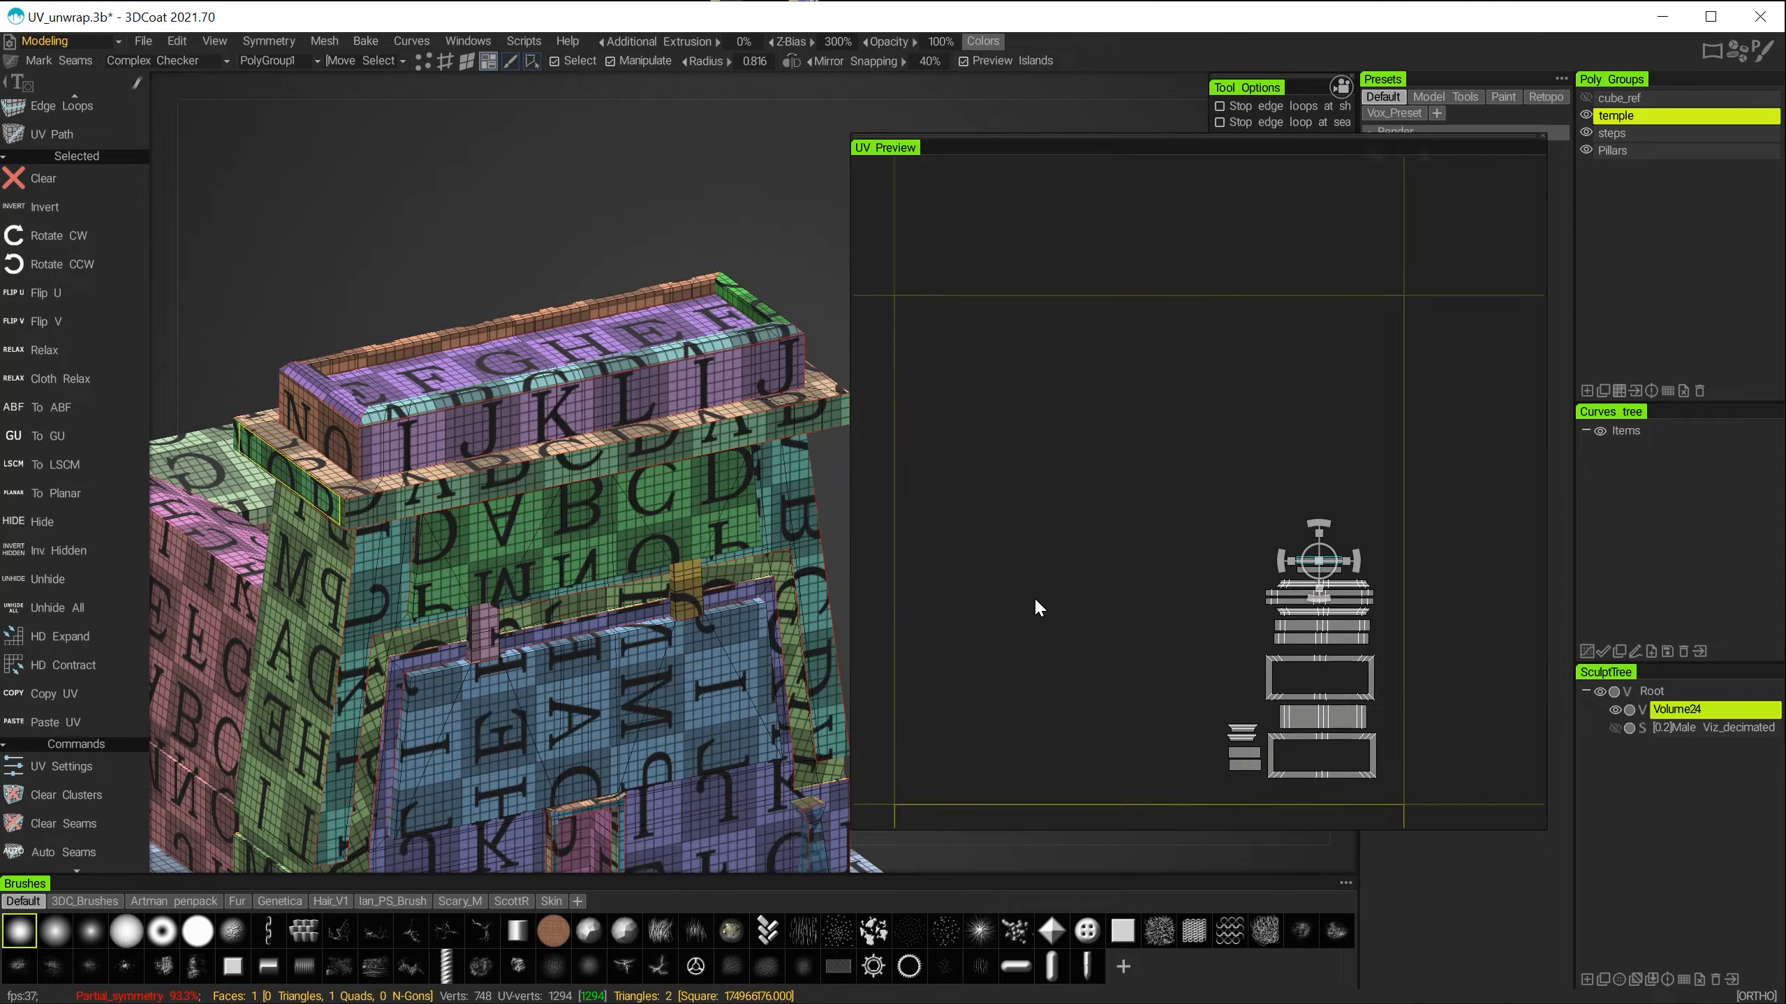
Correct the orientation of the rear block's two rectangular side wall UV islands and stack them together.
{"action": "left_click_drag", "start_coordinate": [392, 419], "coordinate": [581, 487], "text": "alt"}
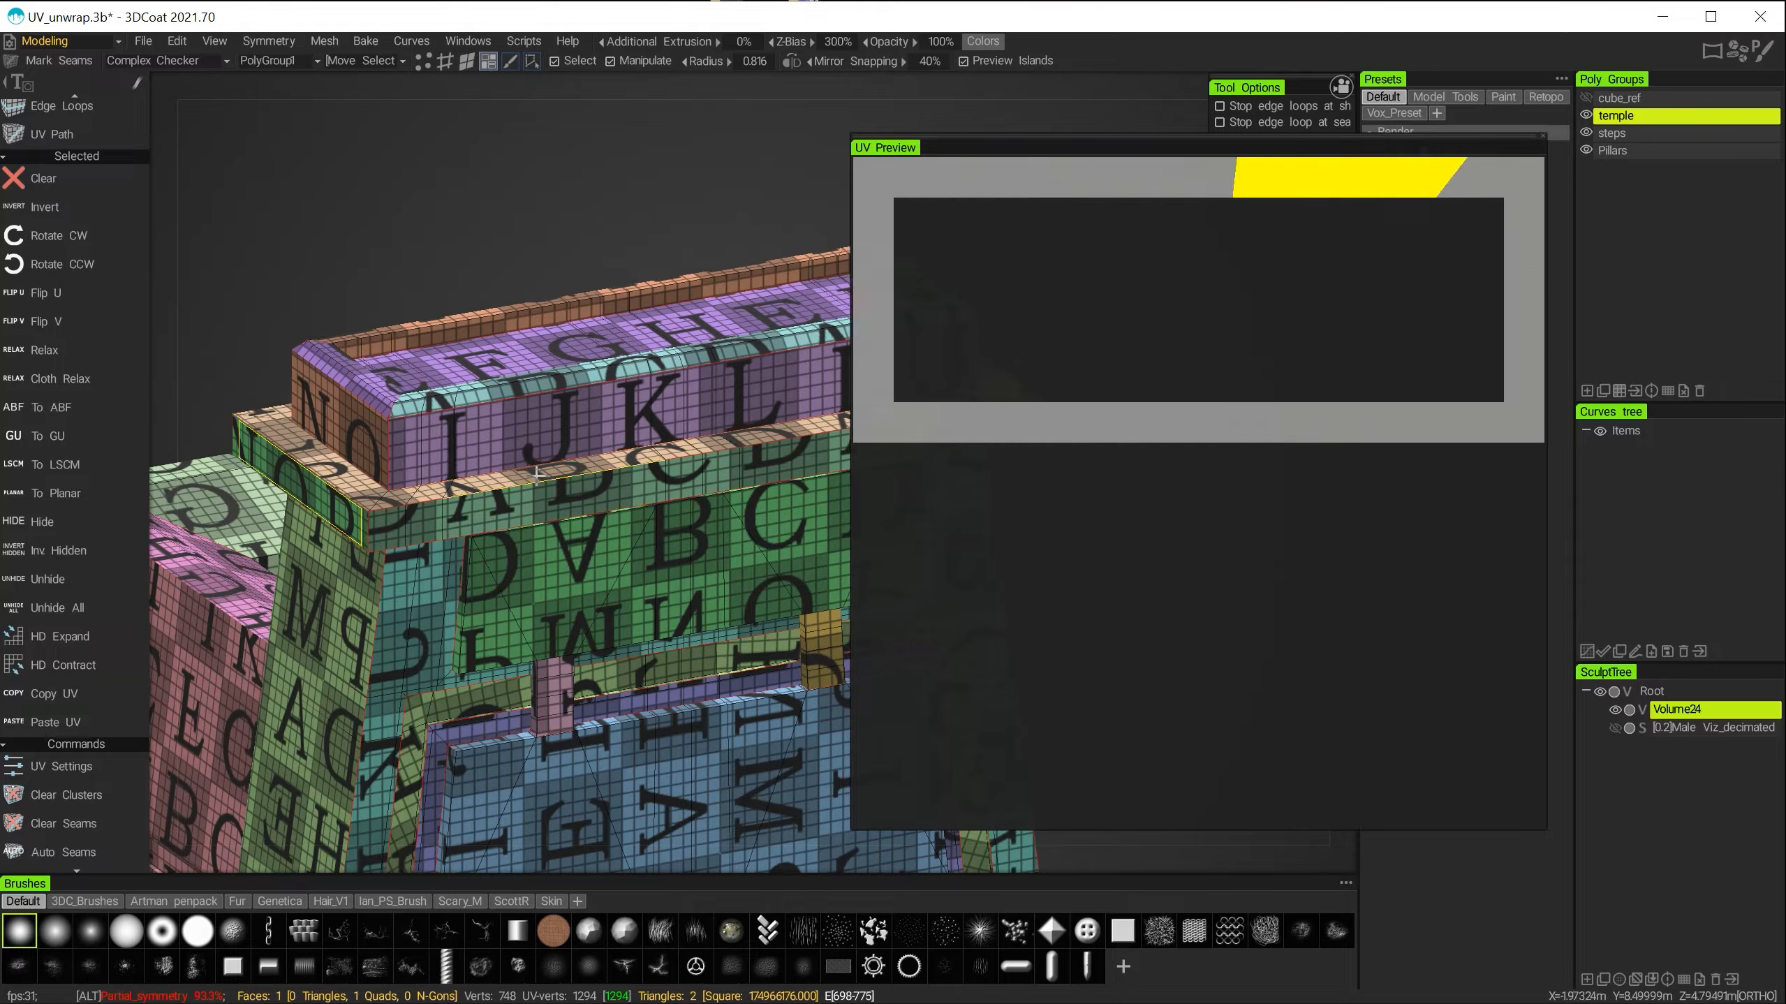
{"action": "right_click_drag", "start_coordinate": [459, 454], "coordinate": [470, 436], "text": "alt"}
{"action": "middle_click_drag", "start_coordinate": [471, 435], "coordinate": [483, 423], "text": "alt"}
{"action": "left_click_drag", "start_coordinate": [483, 423], "coordinate": [433, 404], "text": "alt"}
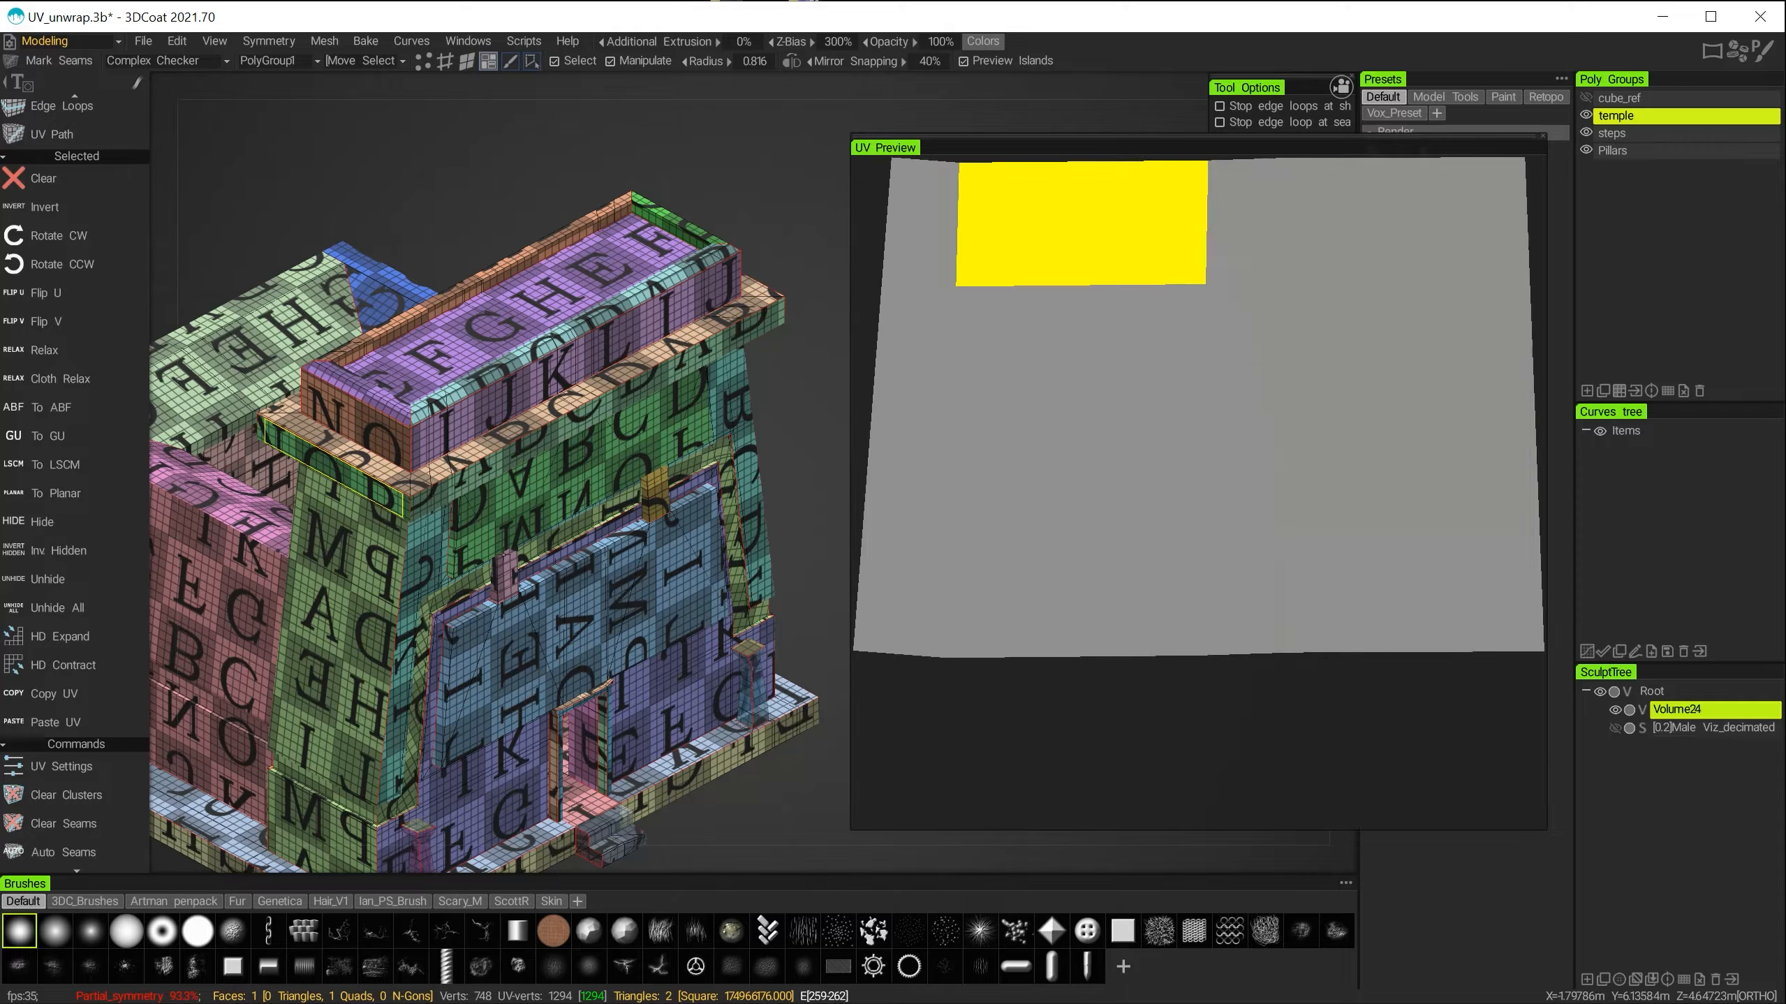
{"action": "middle_click_drag", "start_coordinate": [495, 493], "coordinate": [554, 347], "text": "alt"}
{"action": "left_click_drag", "start_coordinate": [756, 676], "coordinate": [769, 530], "text": "alt"}
{"action": "right_click", "coordinate": [769, 530]}
{"action": "left_click", "coordinate": [1031, 813]}
{"action": "left_click_drag", "start_coordinate": [737, 696], "coordinate": [598, 693], "text": "alt"}
{"action": "left_click", "coordinate": [1344, 665]}
{"action": "key", "text": "space"}
{"action": "left_click", "coordinate": [1108, 808]}
Rotate the teal rear wall's UV island until its letters read upright and place it beside the stacked rectangular islands.
{"action": "left_click", "coordinate": [1036, 550]}
{"action": "key", "text": "space"}
{"action": "left_click", "coordinate": [548, 808]}
{"action": "key", "text": "space"}
{"action": "left_click", "coordinate": [949, 806]}
{"action": "key", "text": "space"}
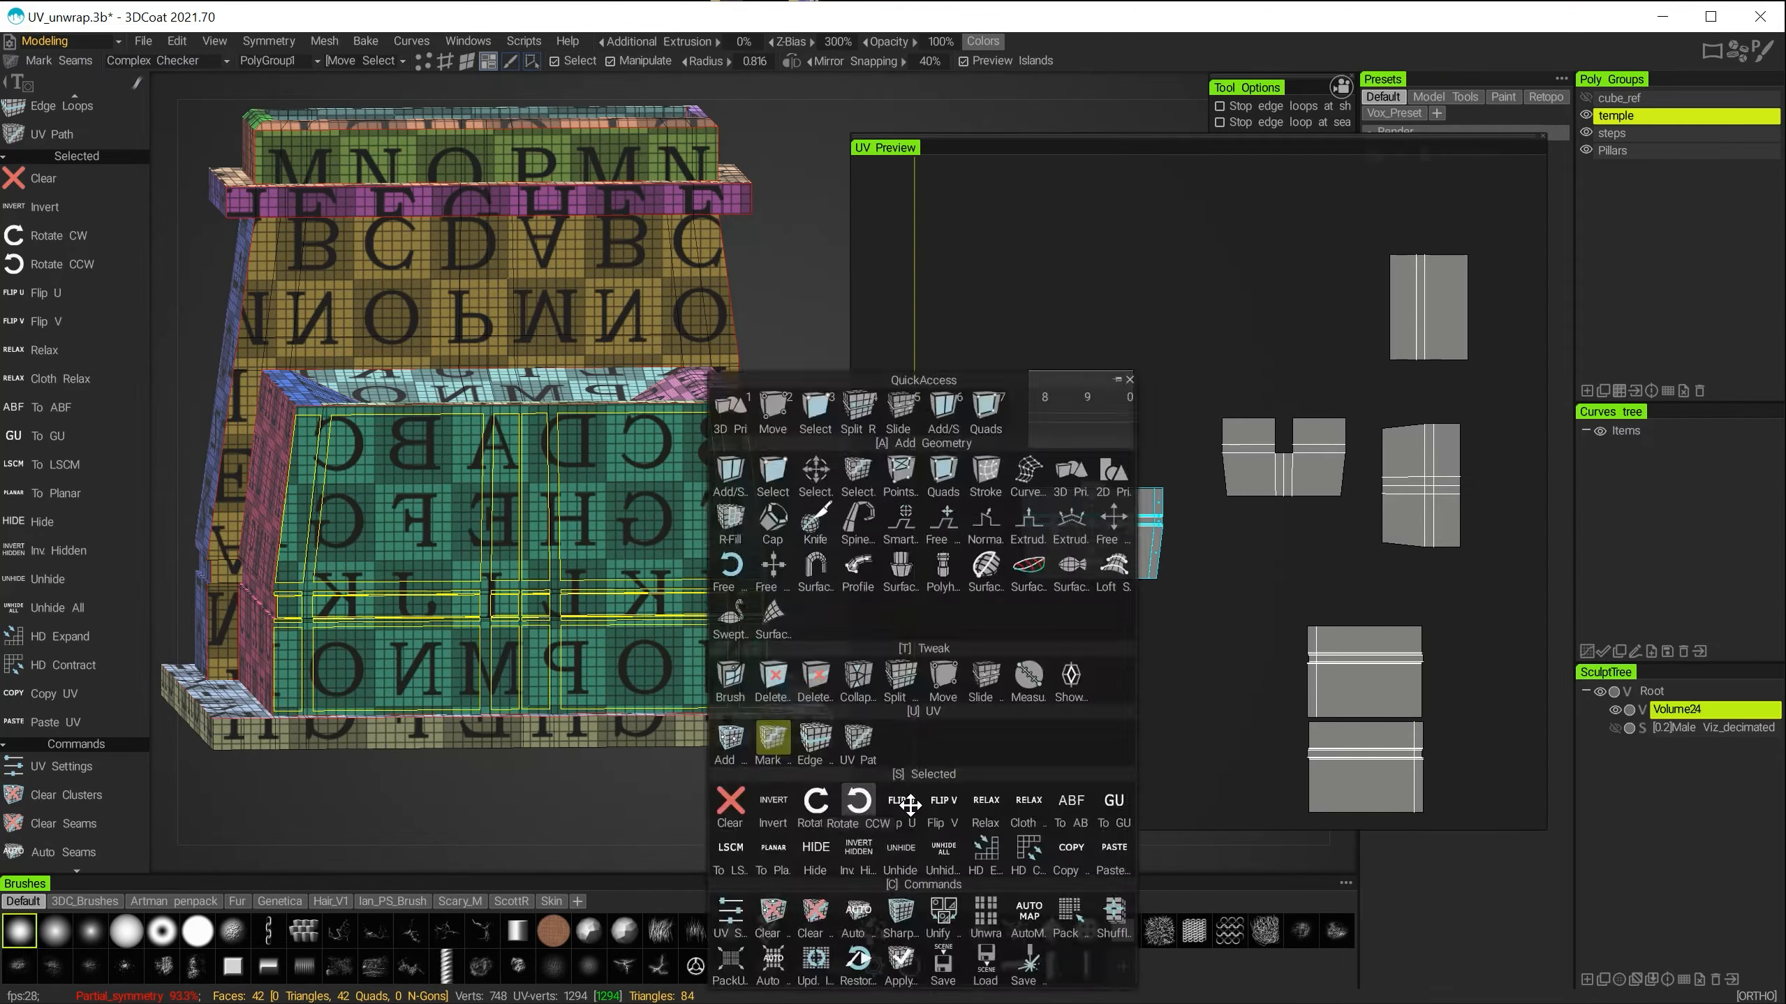
{"action": "left_click", "coordinate": [906, 806]}
{"action": "left_click_drag", "start_coordinate": [1091, 524], "coordinate": [1222, 661]}
Rotate the tapered peach panel's UV island to horizontal and place it directly below the teal rear wall's island.
{"action": "left_click", "coordinate": [1420, 485]}
{"action": "left_click_drag", "start_coordinate": [618, 692], "coordinate": [506, 534], "text": "alt"}
{"action": "right_click_drag", "start_coordinate": [650, 577], "coordinate": [661, 675], "text": "alt"}
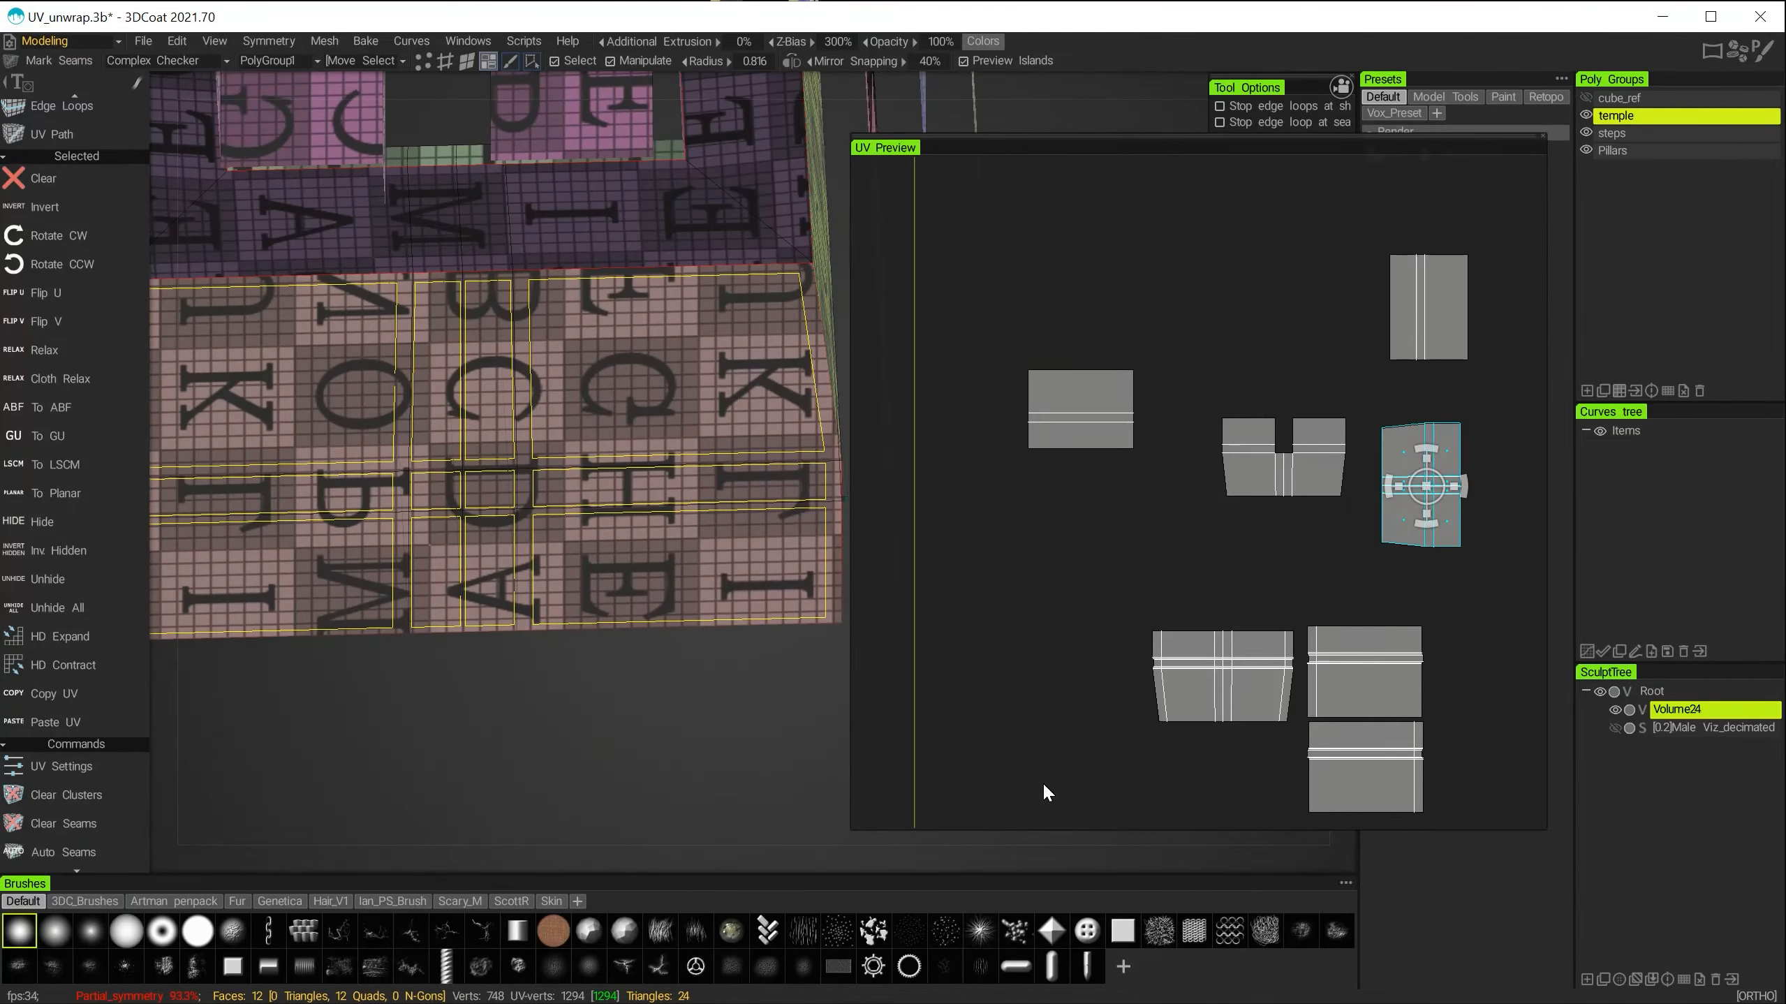
{"action": "key", "text": "space"}
{"action": "left_click", "coordinate": [879, 805]}
{"action": "left_click_drag", "start_coordinate": [1455, 502], "coordinate": [1256, 777]}
Correct the orientation of the notched wall's UV island and place it on top of the rectangular wall island stack.
{"action": "right_click_drag", "start_coordinate": [643, 662], "coordinate": [659, 565], "text": "alt"}
{"action": "left_click", "coordinate": [1248, 475]}
{"action": "left_click_drag", "start_coordinate": [659, 564], "coordinate": [602, 506], "text": "alt"}
{"action": "key", "text": "space"}
{"action": "left_click", "coordinate": [822, 805]}
{"action": "left_click_drag", "start_coordinate": [1297, 475], "coordinate": [1377, 596]}
Flip the remaining horizontal rectangular UV island and place it above the rear wall's tapered island.
{"action": "left_click", "coordinate": [1081, 410]}
{"action": "left_click_drag", "start_coordinate": [567, 678], "coordinate": [492, 626], "text": "alt"}
{"action": "key", "text": "space"}
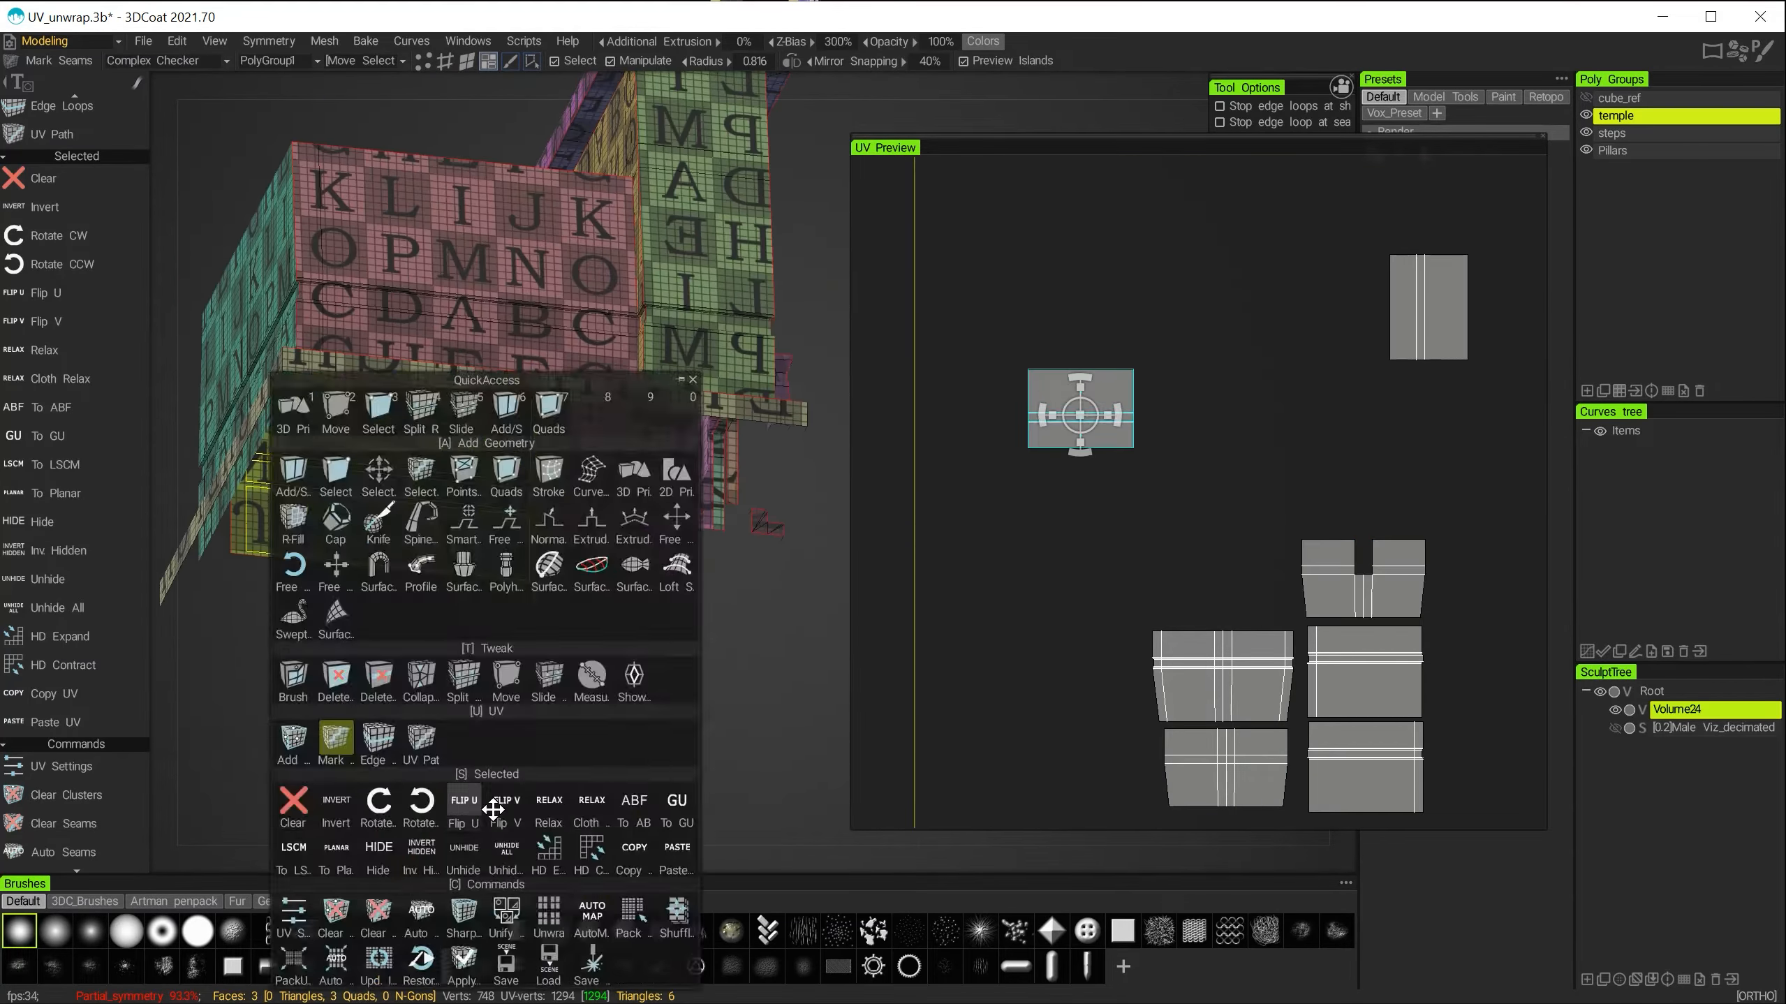
{"action": "left_click", "coordinate": [494, 806]}
{"action": "left_click_drag", "start_coordinate": [1080, 403], "coordinate": [1224, 575]}
Rotate the last vertical rectangular UV island to horizontal with upright letters and stack it above the matching rectangular island.
{"action": "left_click", "coordinate": [1427, 307]}
{"action": "key", "text": "space"}
{"action": "left_click", "coordinate": [667, 802]}
{"action": "key", "text": "space"}
{"action": "left_click", "coordinate": [751, 800]}
{"action": "left_click_drag", "start_coordinate": [1423, 299], "coordinate": [1224, 488]}
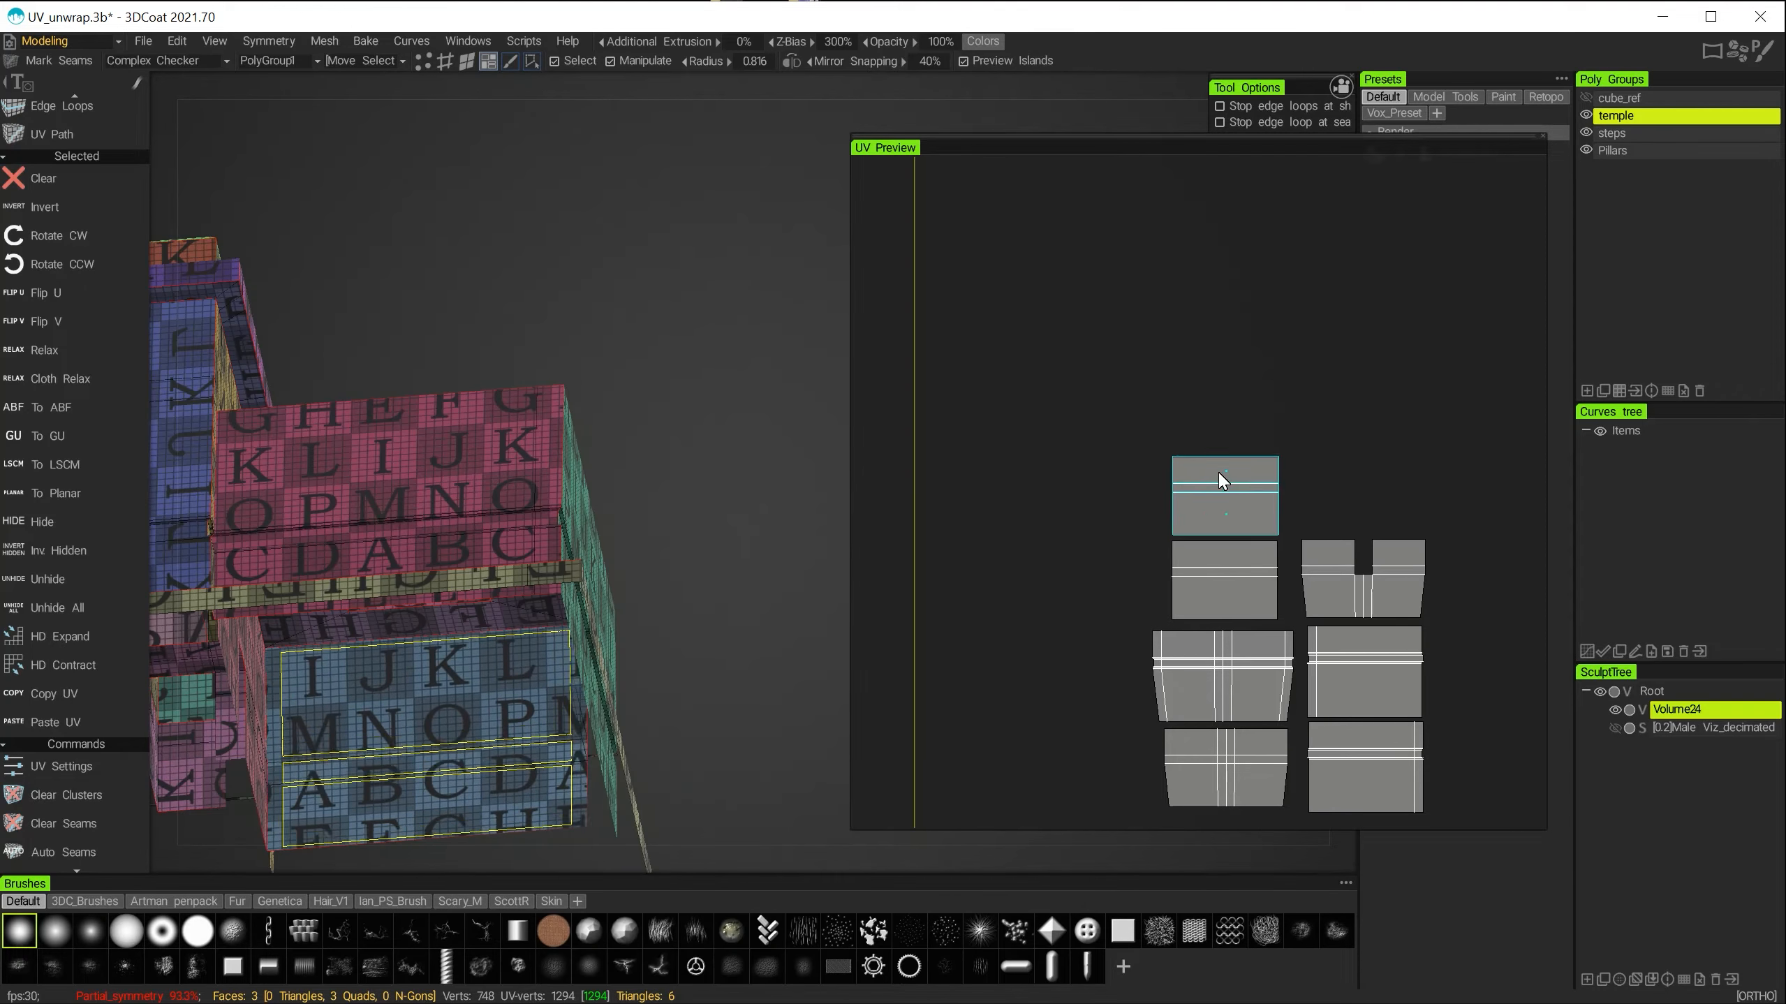
Hide the rear block's wall faces whose UV islands are already arranged.
{"action": "right_click_drag", "start_coordinate": [1224, 485], "coordinate": [1188, 393], "text": "alt"}
{"action": "left_click_drag", "start_coordinate": [619, 485], "coordinate": [598, 520], "text": "alt"}
{"action": "left_click", "coordinate": [64, 478]}
Correct the orientation of the rear block's trapezoidal sloped panel UV islands and gather them into a stack.
{"action": "right_click_drag", "start_coordinate": [1161, 617], "coordinate": [1259, 696], "text": "alt"}
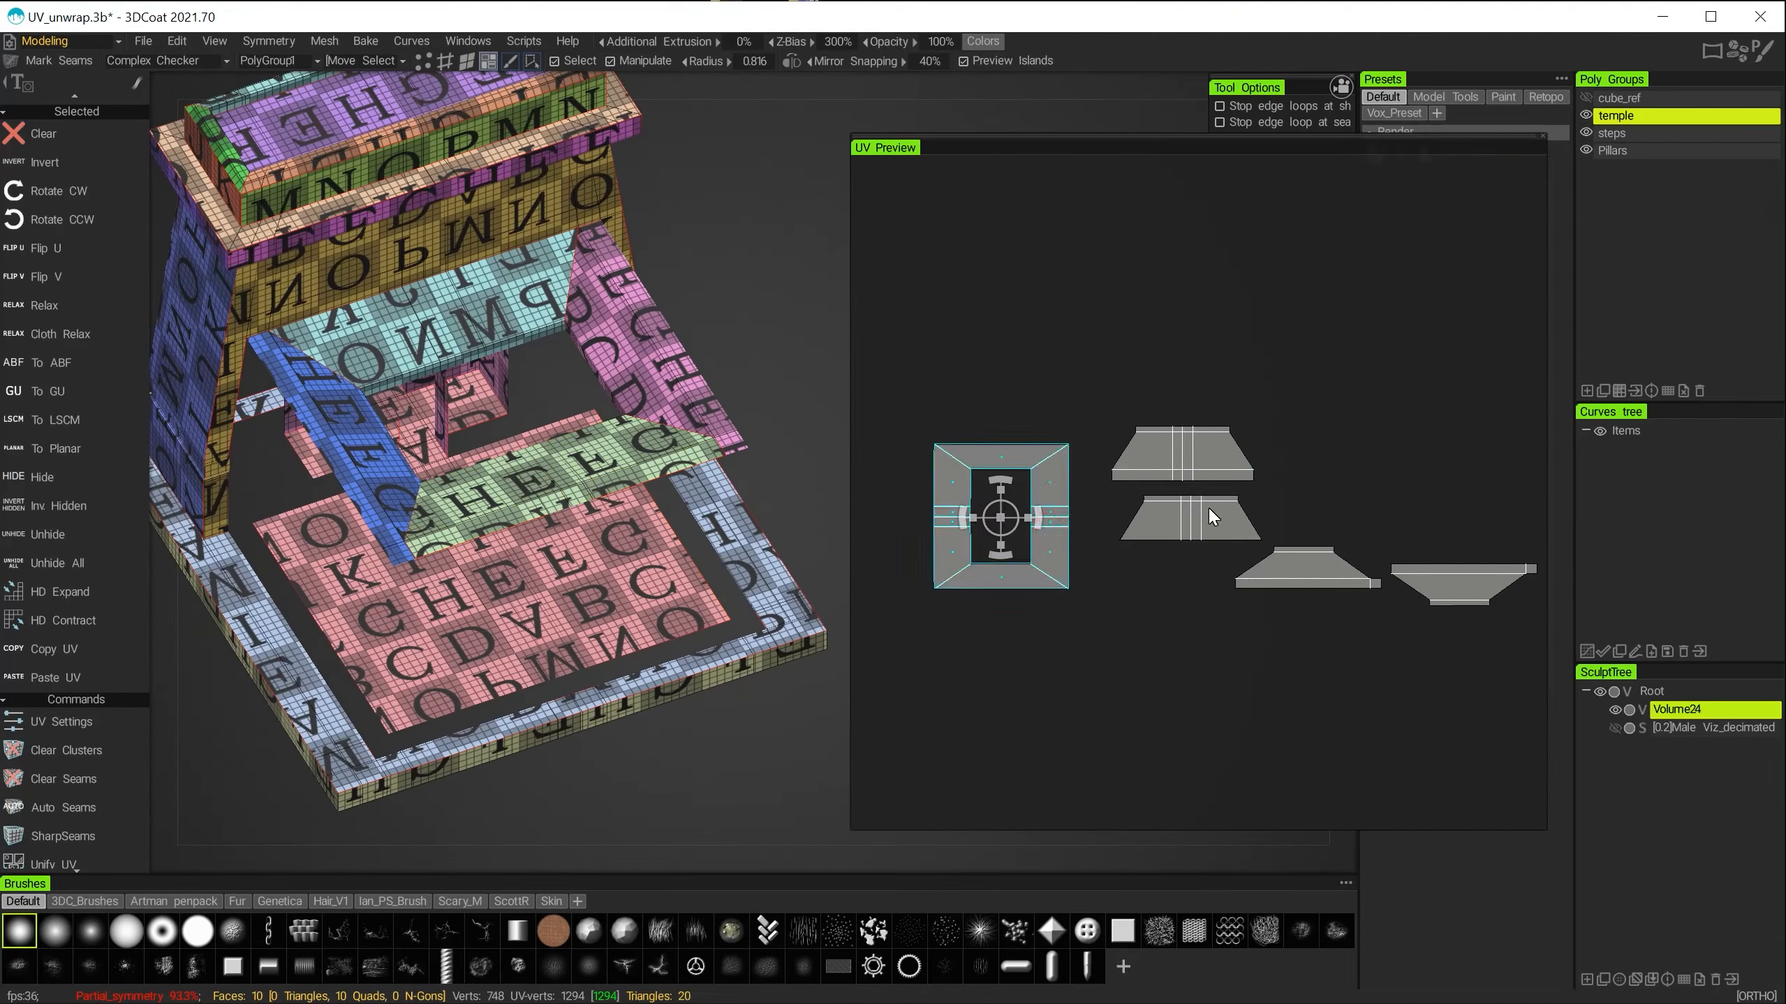
{"action": "left_click", "coordinate": [1210, 511]}
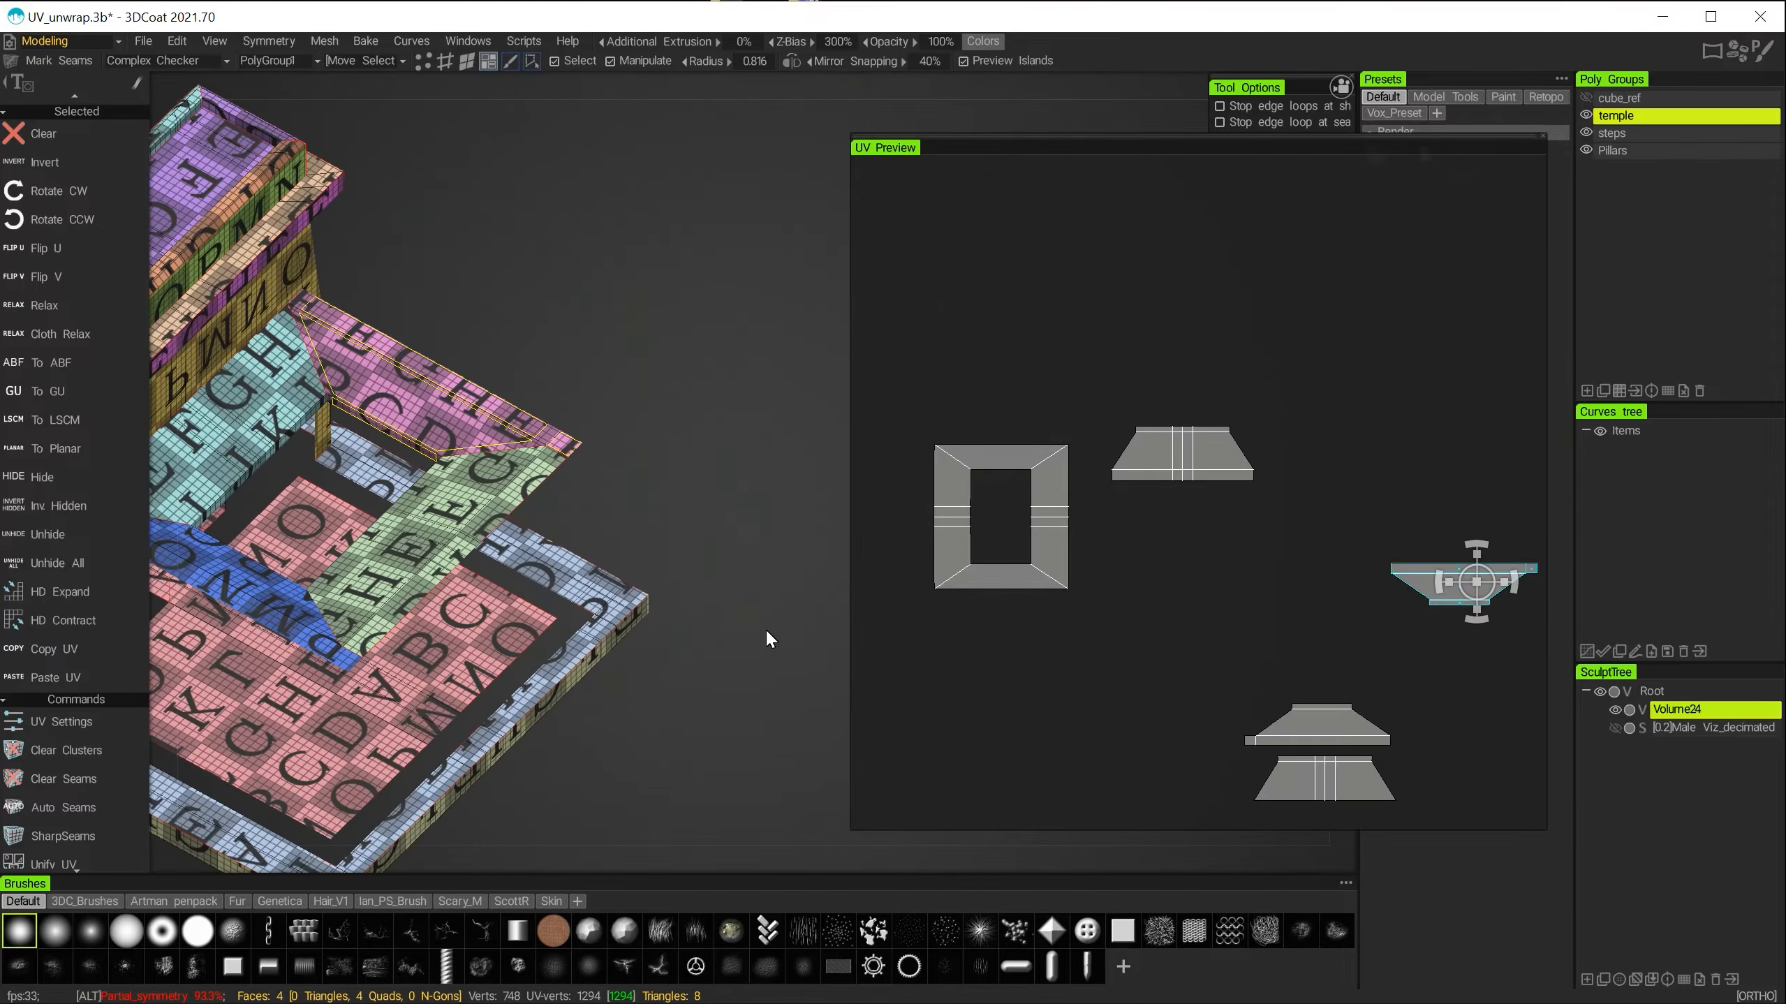
{"action": "key", "text": "space"}
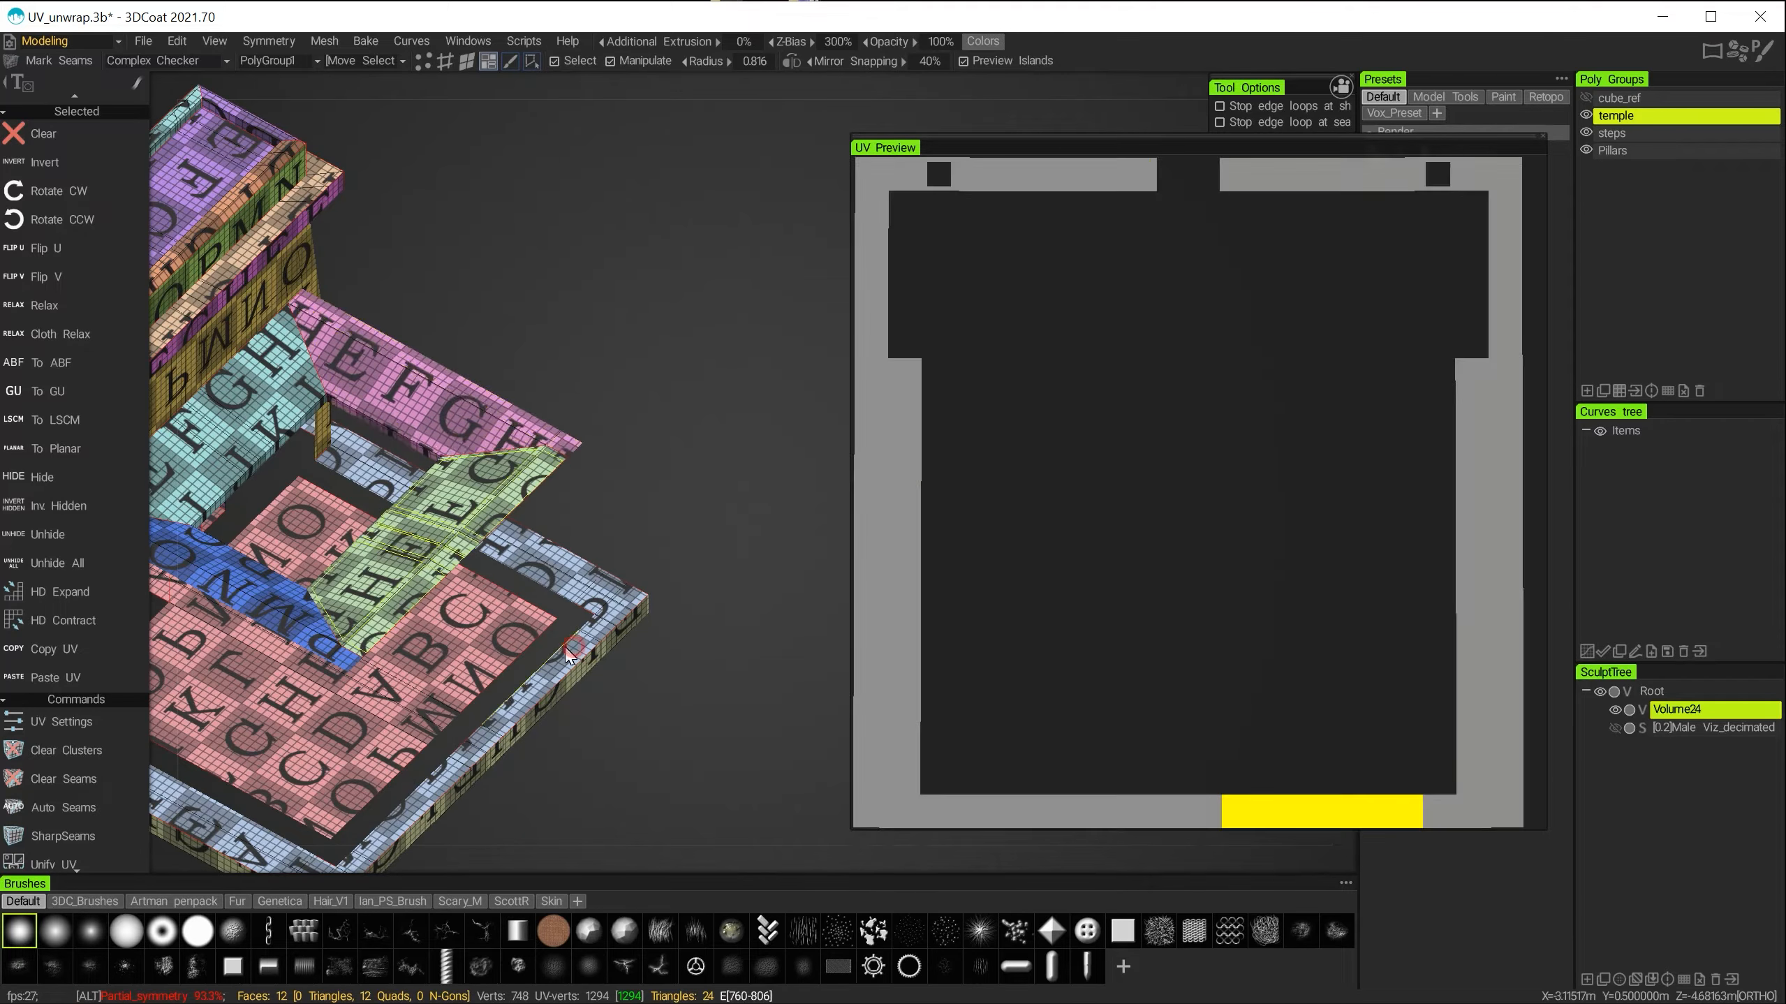
{"action": "key", "text": "space"}
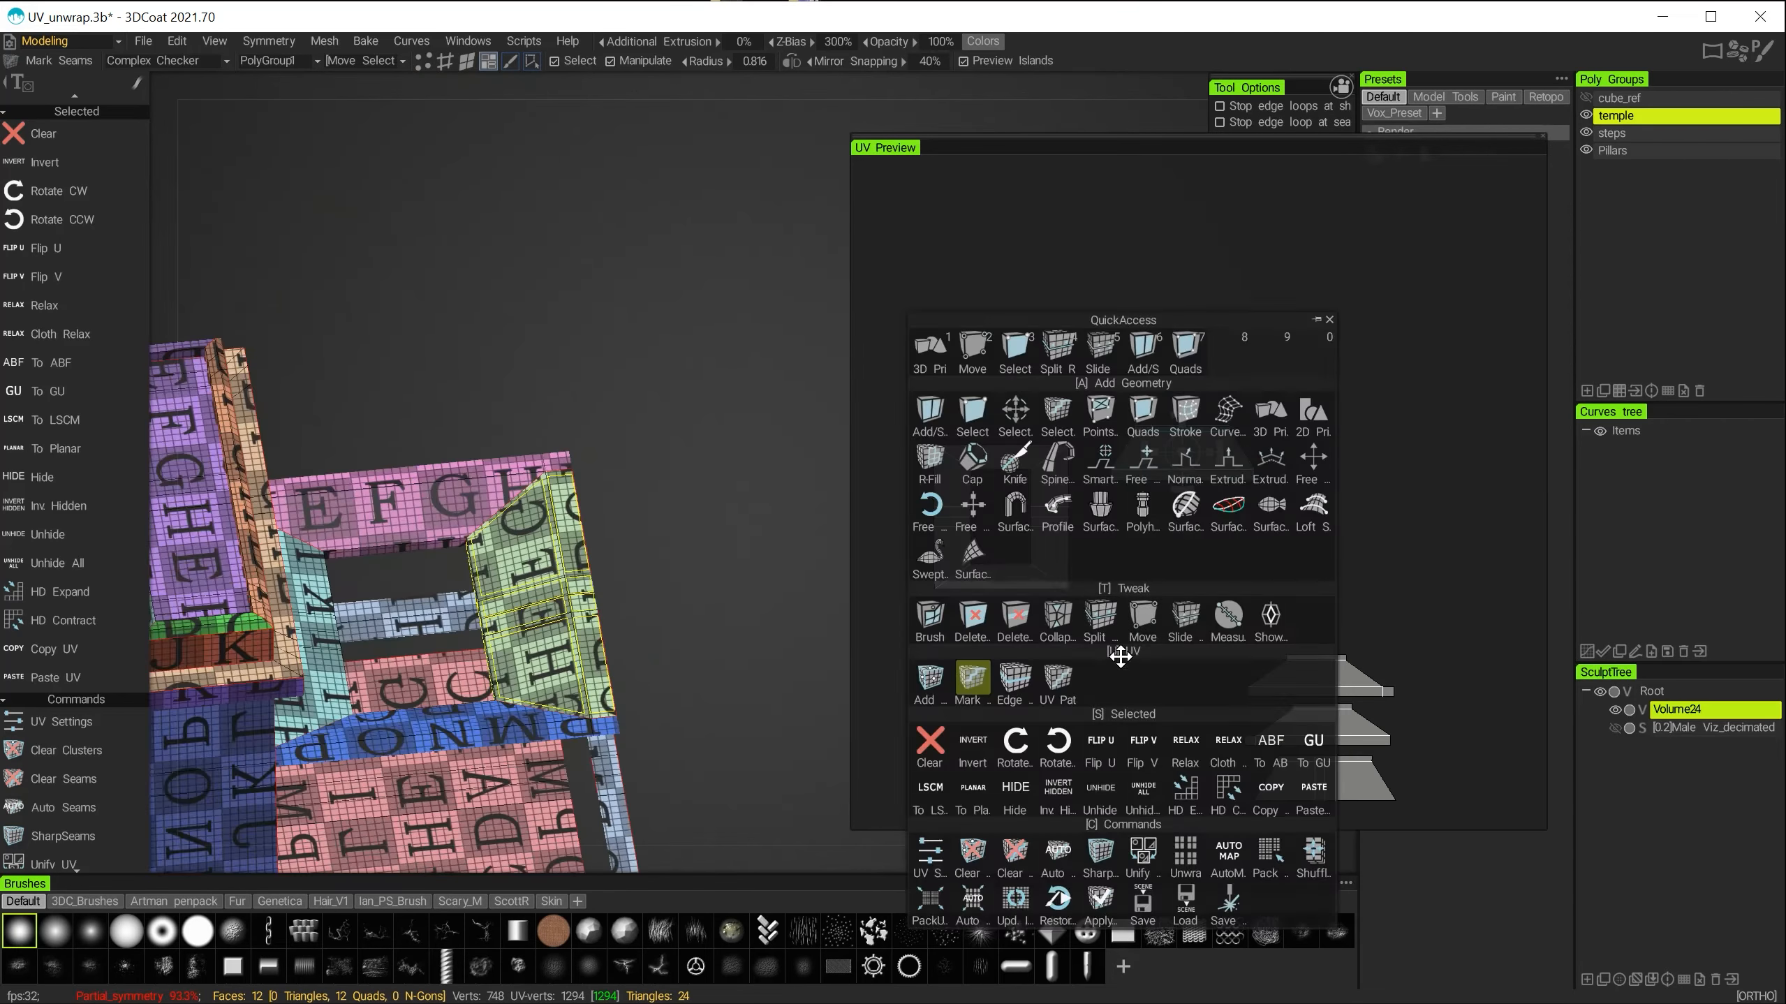
{"action": "key", "text": "space"}
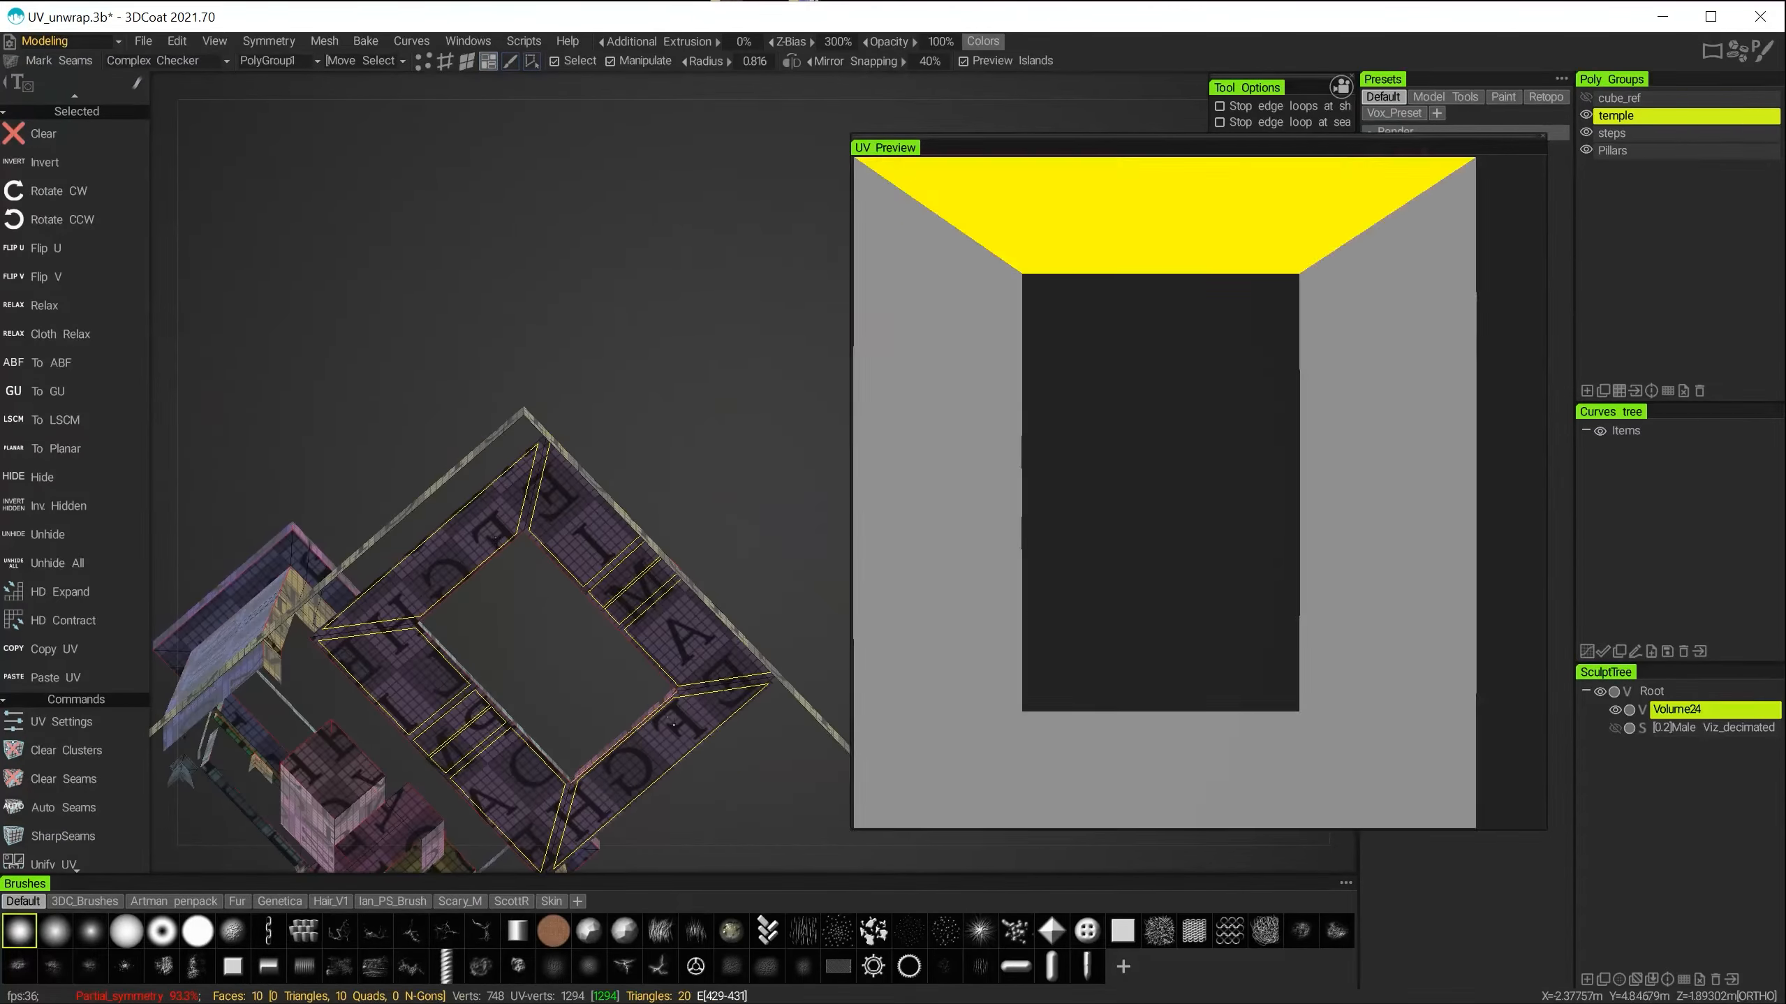
Correct the orientation of the rectangular underside frame's UV island and the stepped pink floor island.
{"action": "key", "text": "space"}
{"action": "key", "text": "space"}
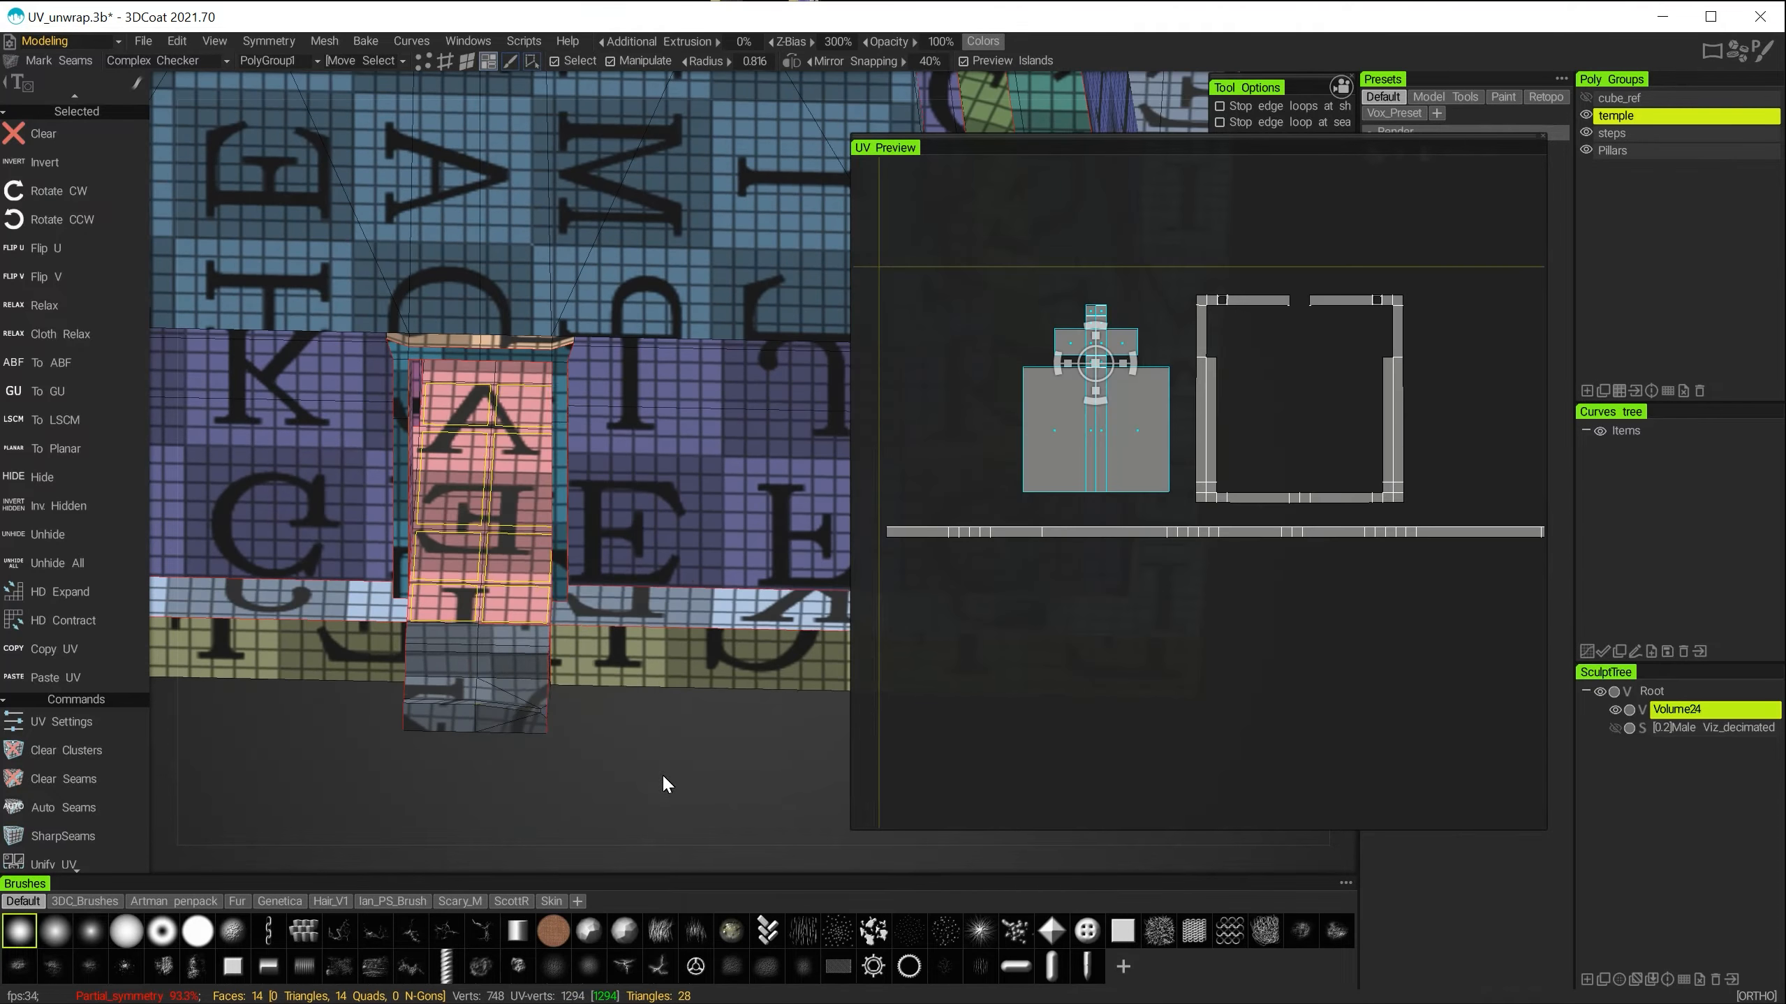
{"action": "key", "text": "space"}
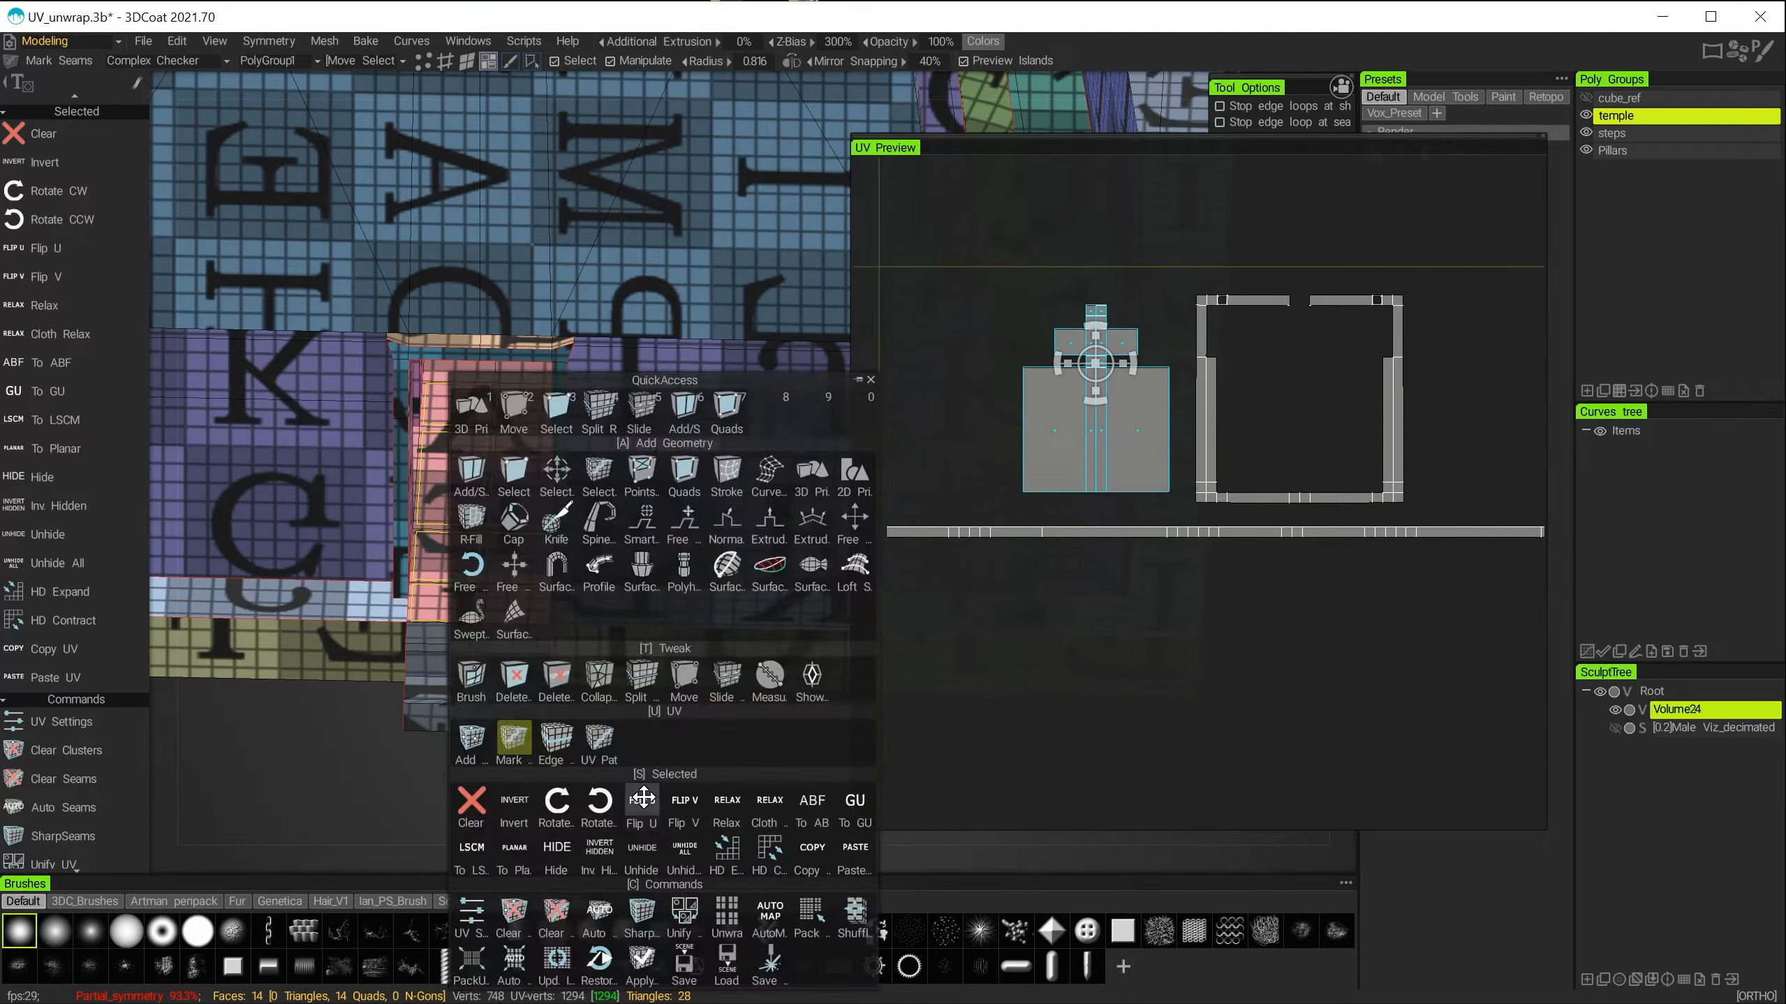
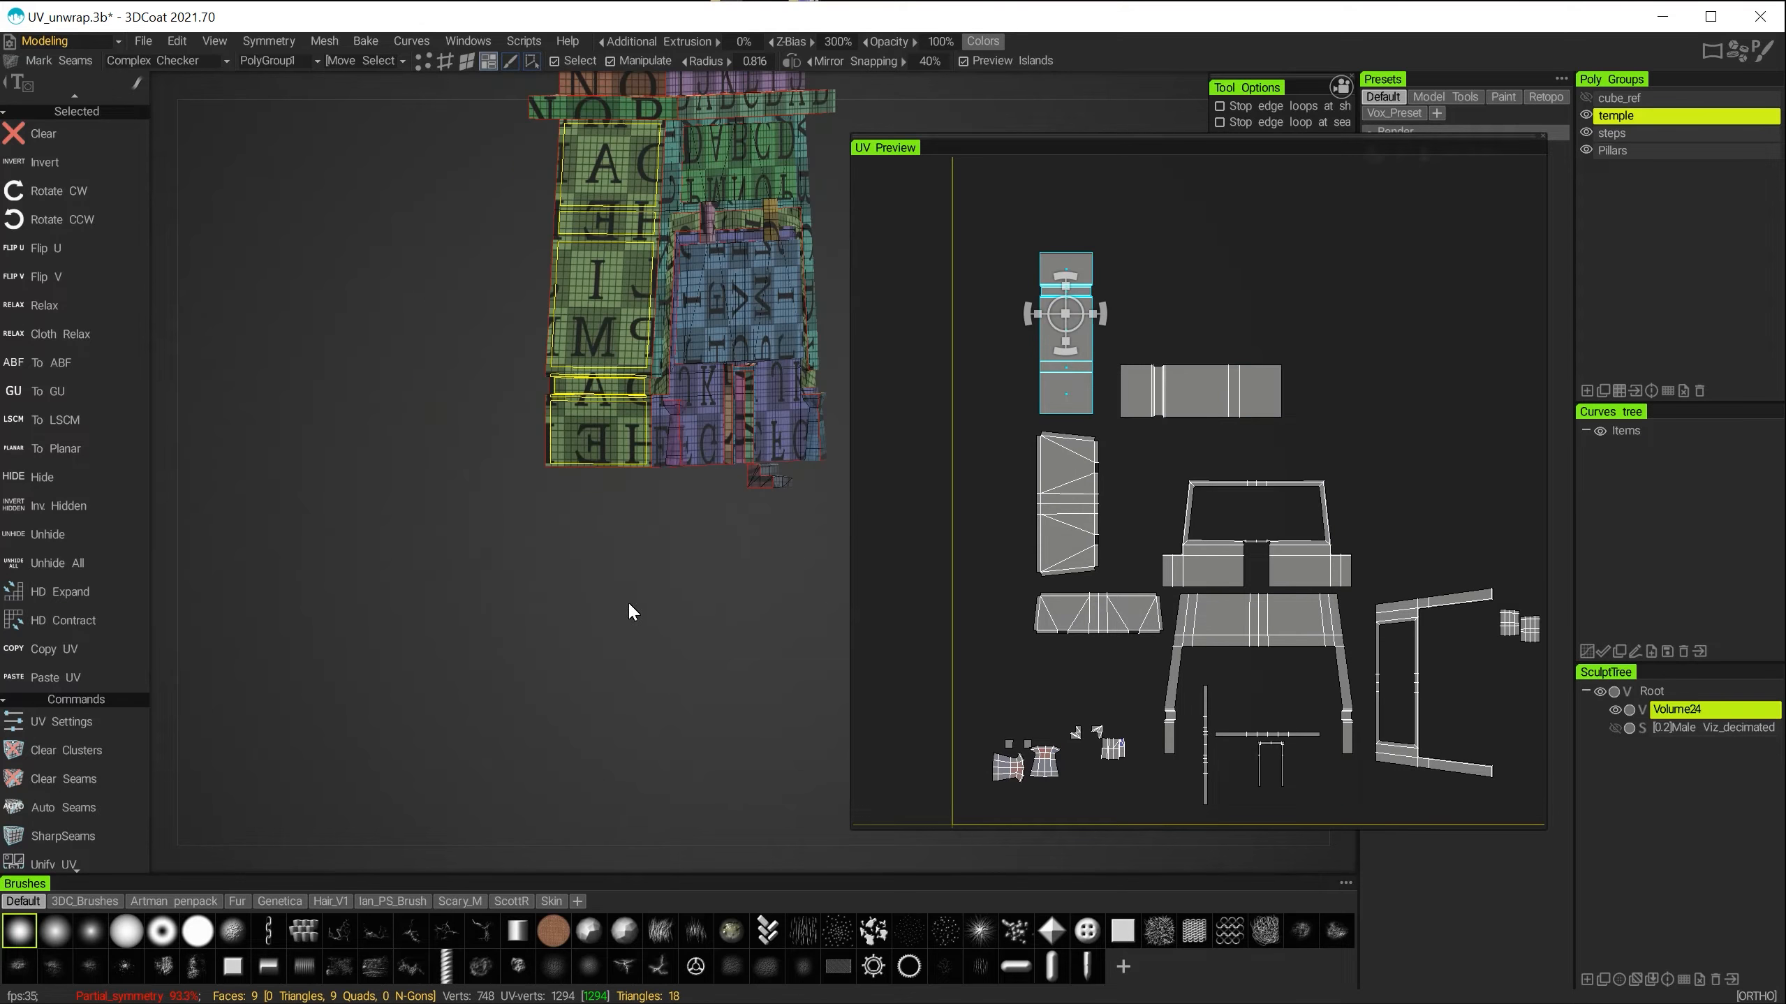
Set the front tower's green and blue side wall UV islands upright side by side, and hide the arranged walls.
{"action": "key", "text": "space"}
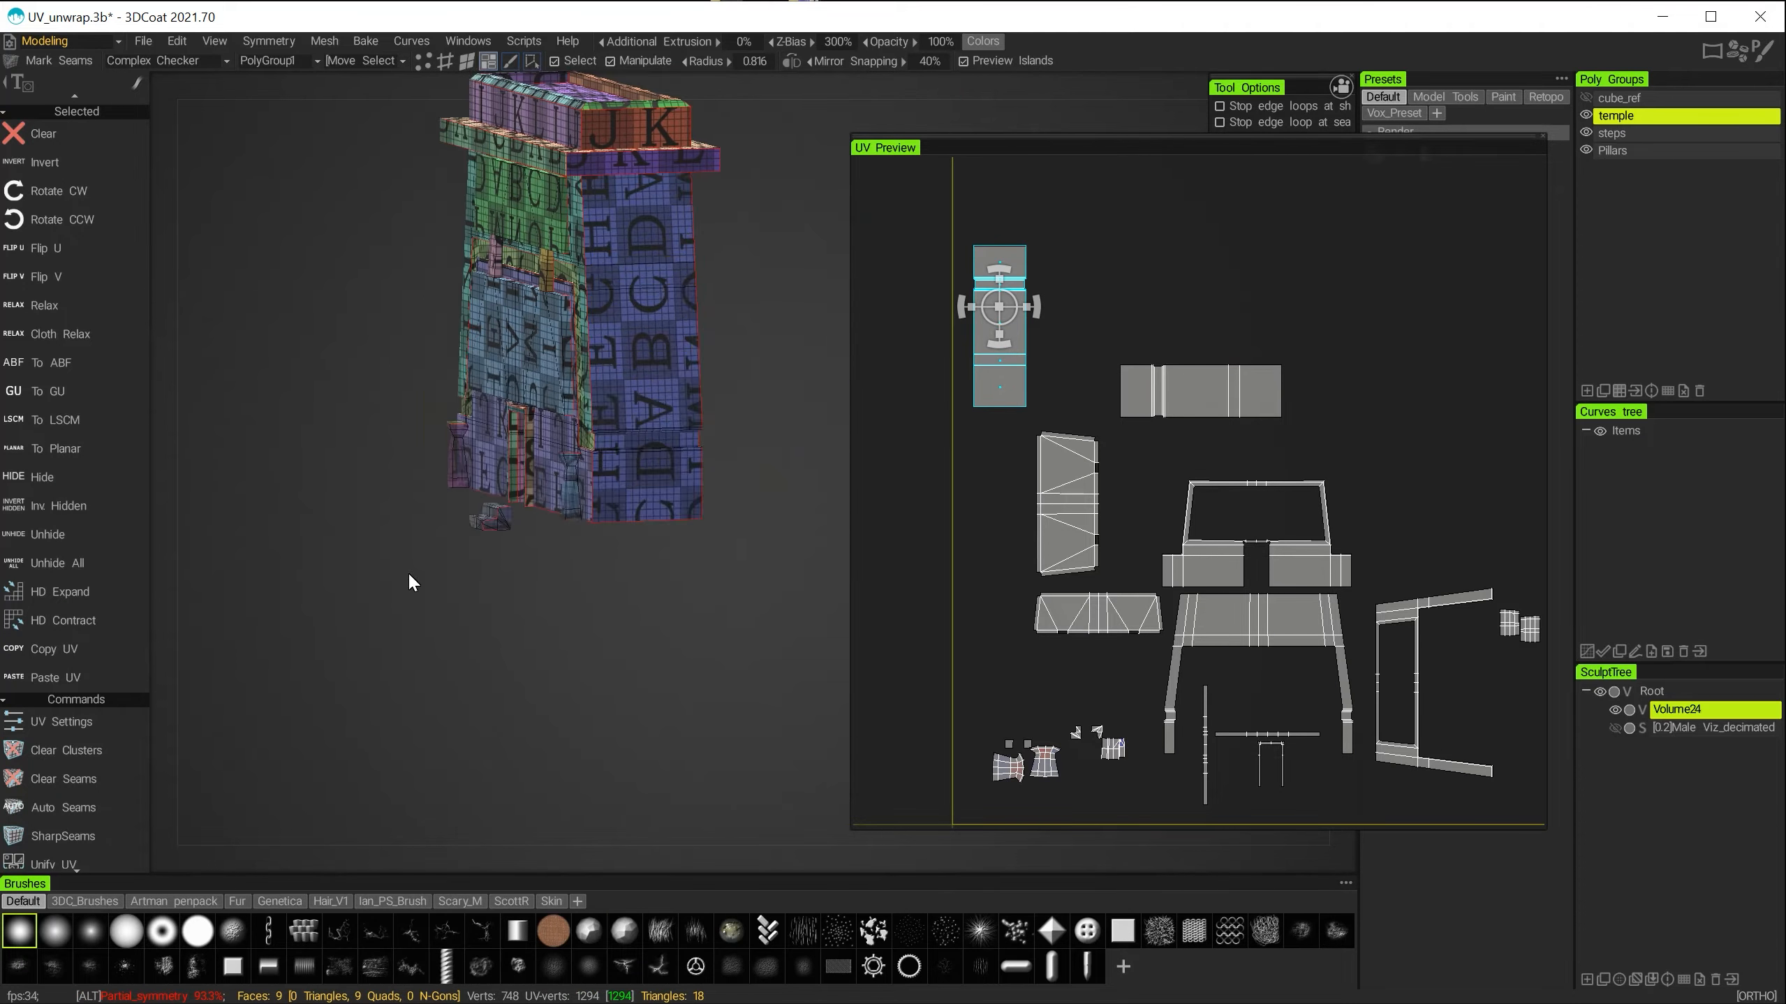
{"action": "key", "text": "space"}
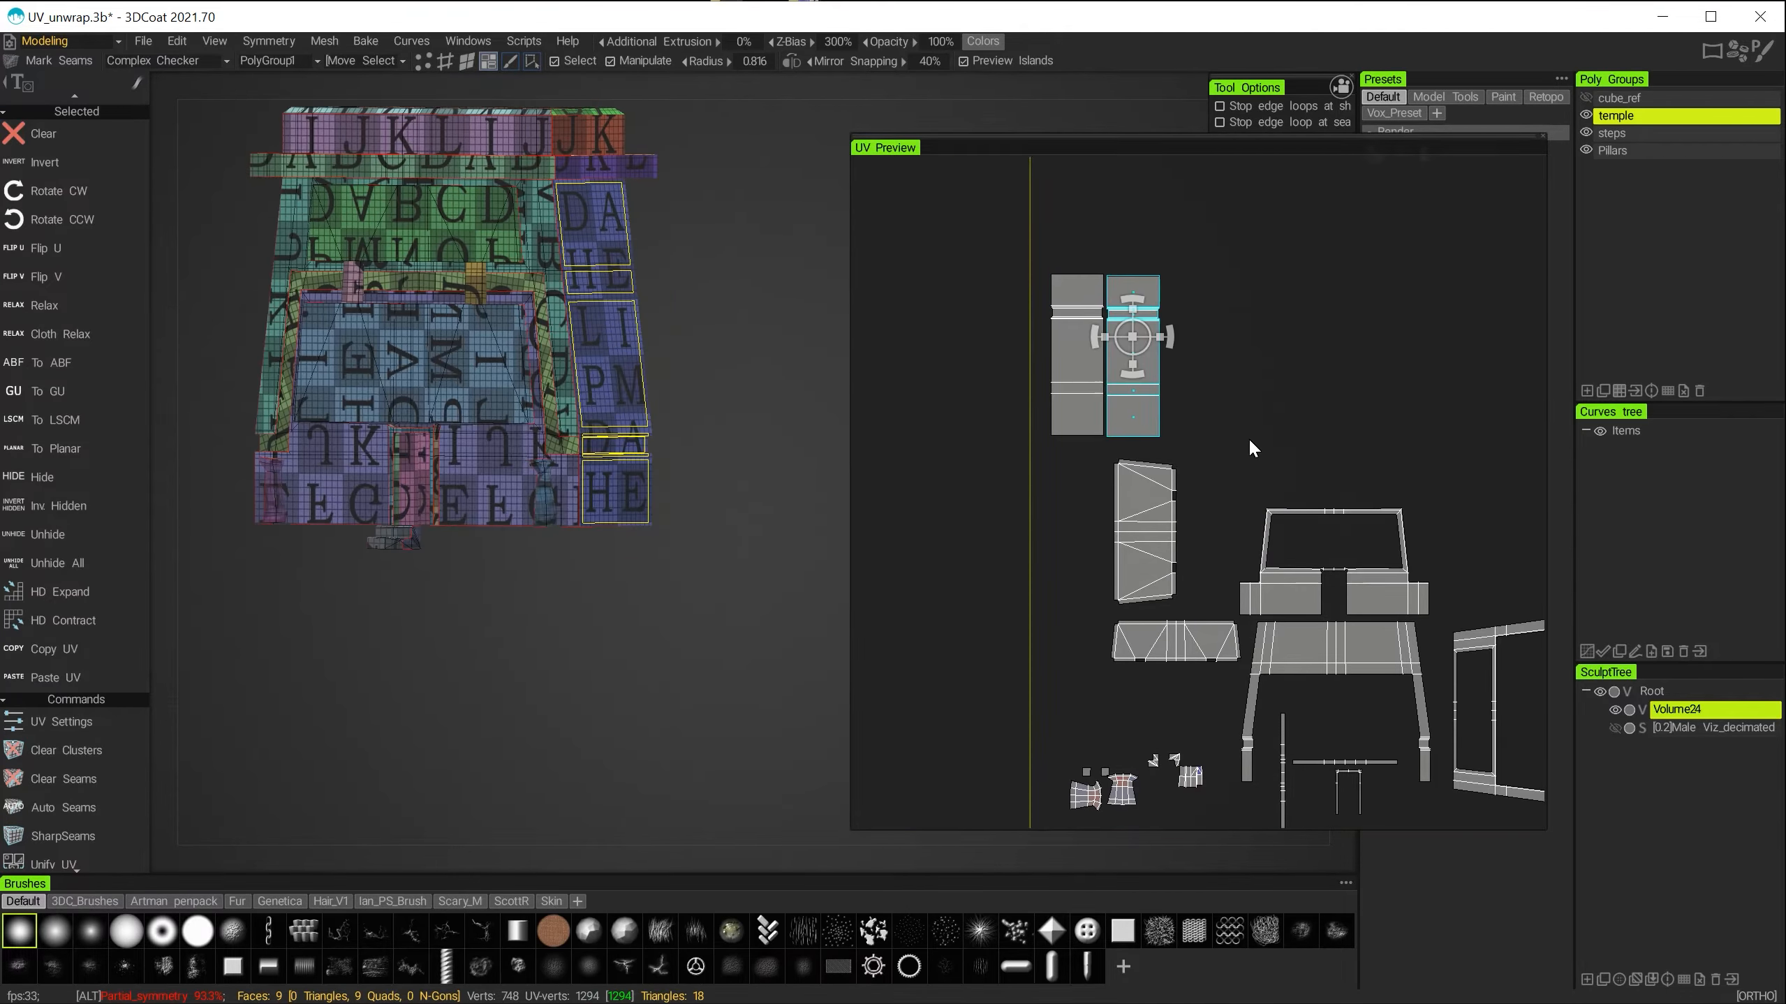
{"action": "key", "text": "space"}
{"action": "key", "text": "space"}
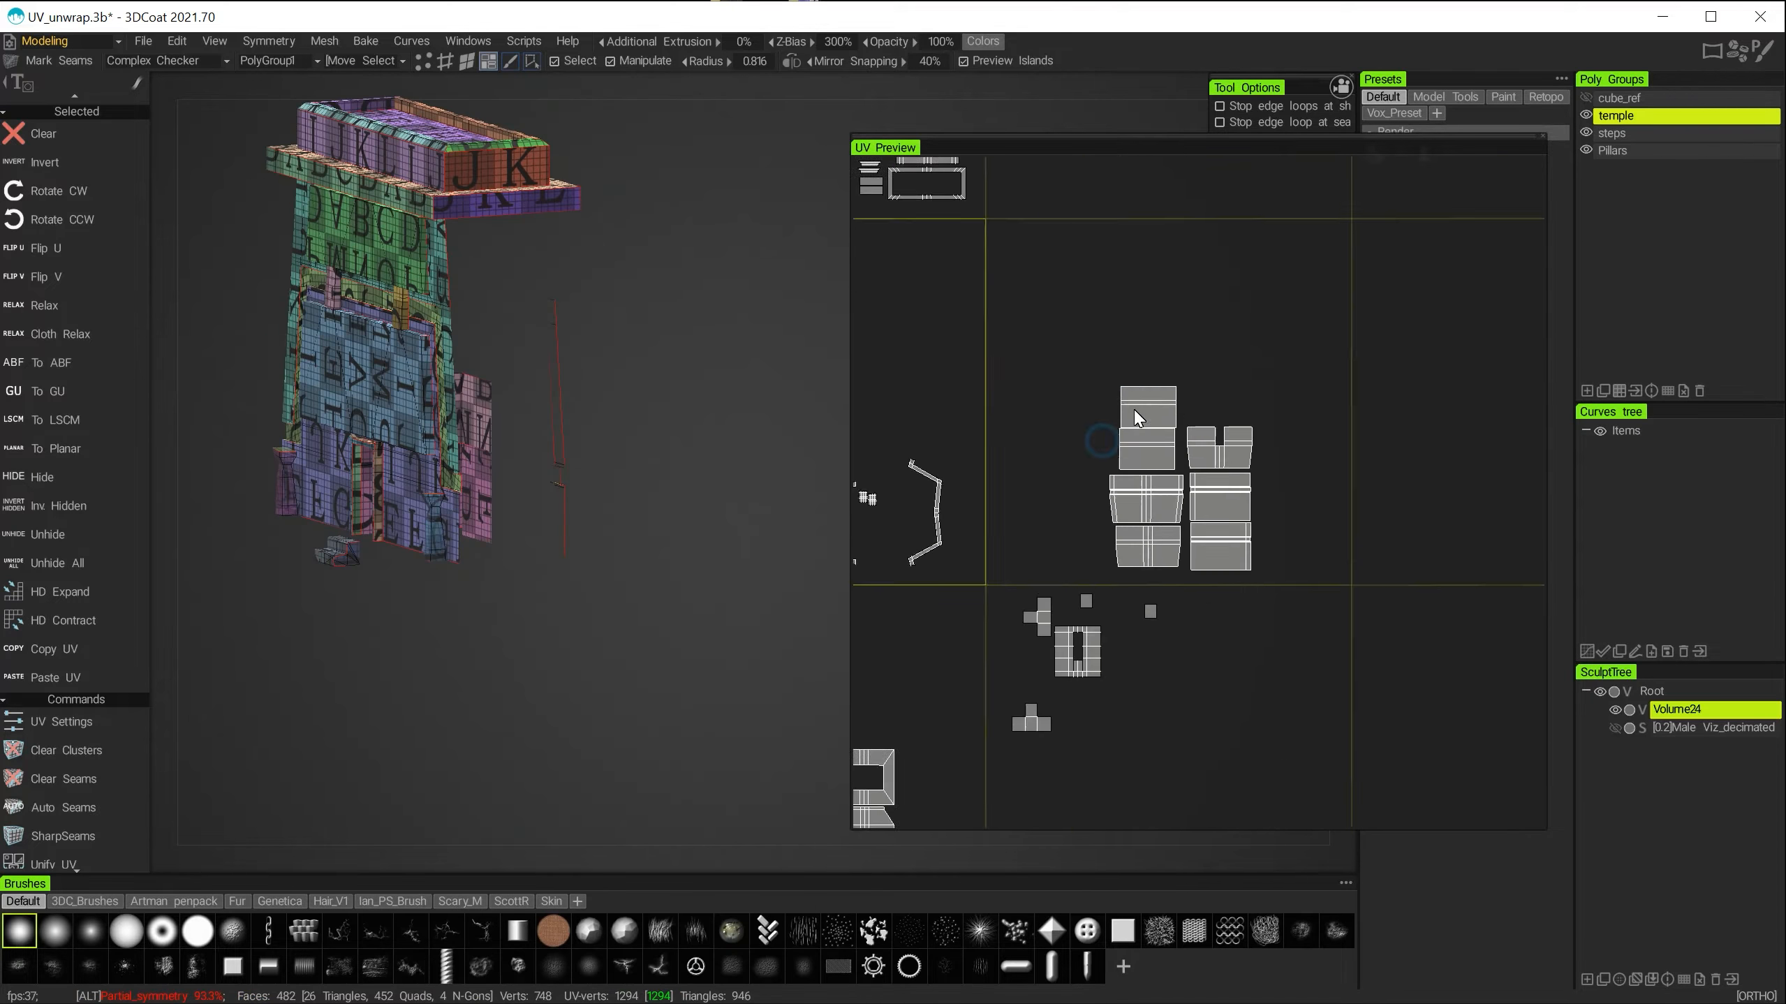
Nest the yellow rear wall's and lower front wall's UV islands together, and hide those walls.
{"action": "key", "text": "space"}
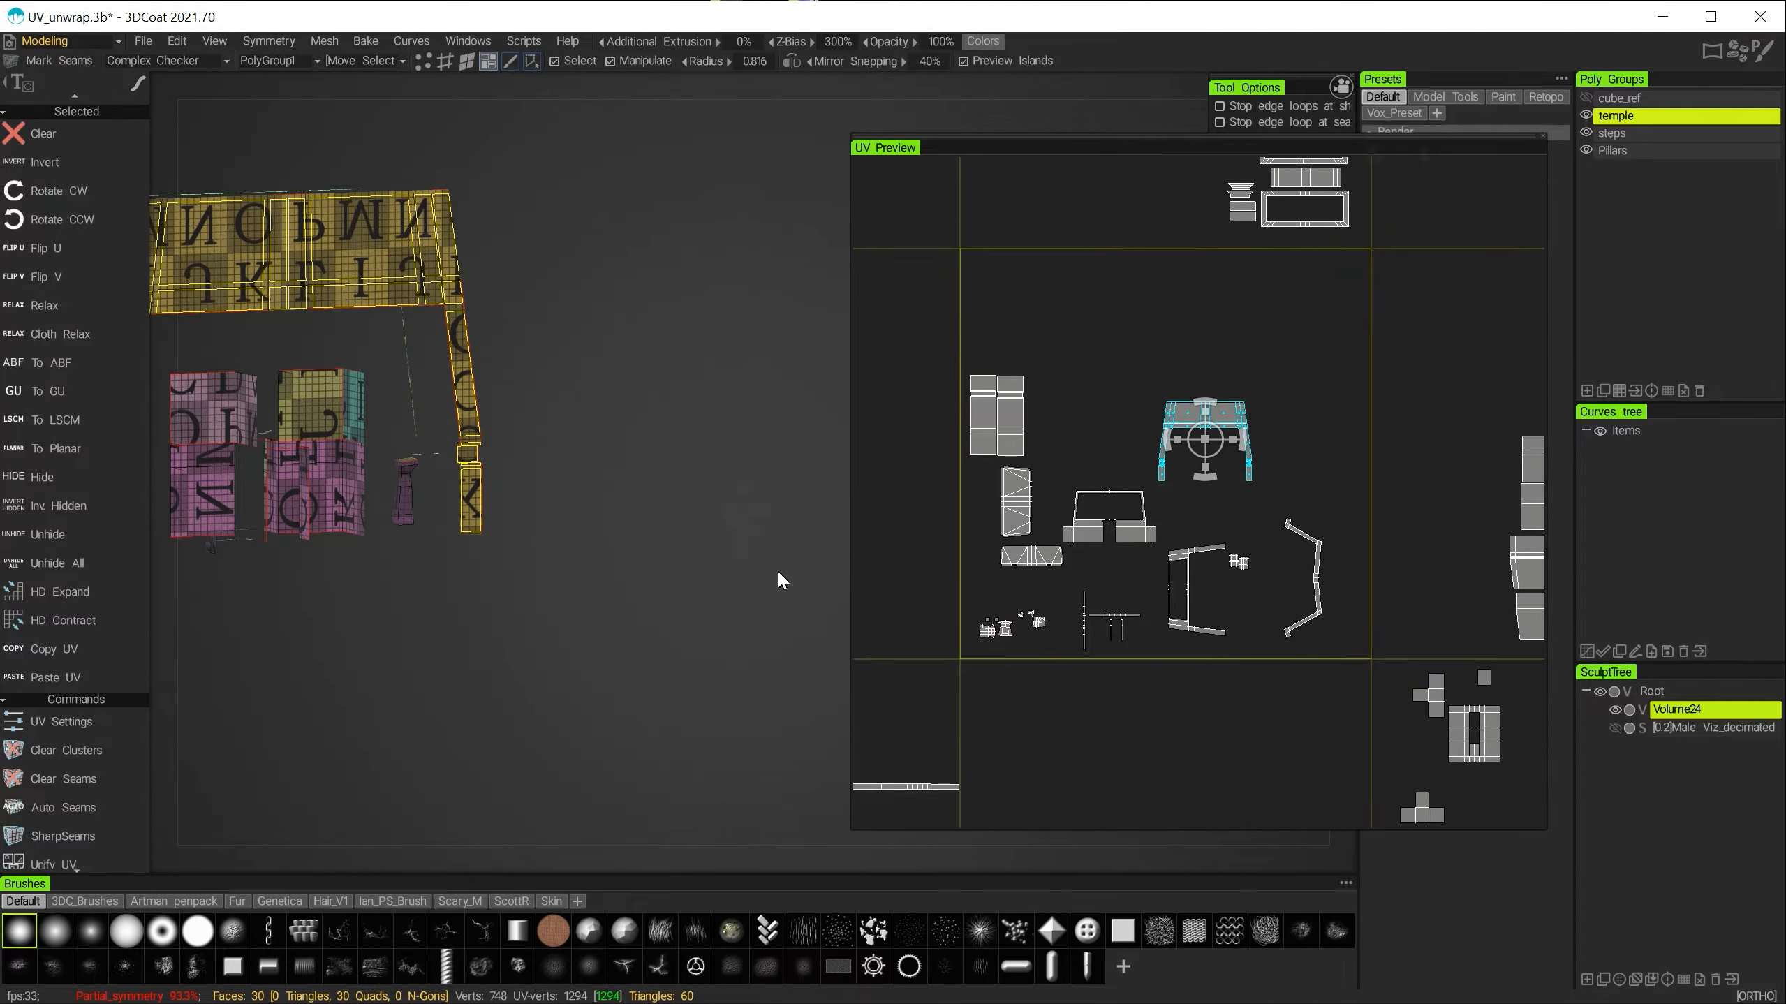
{"action": "key", "text": "space"}
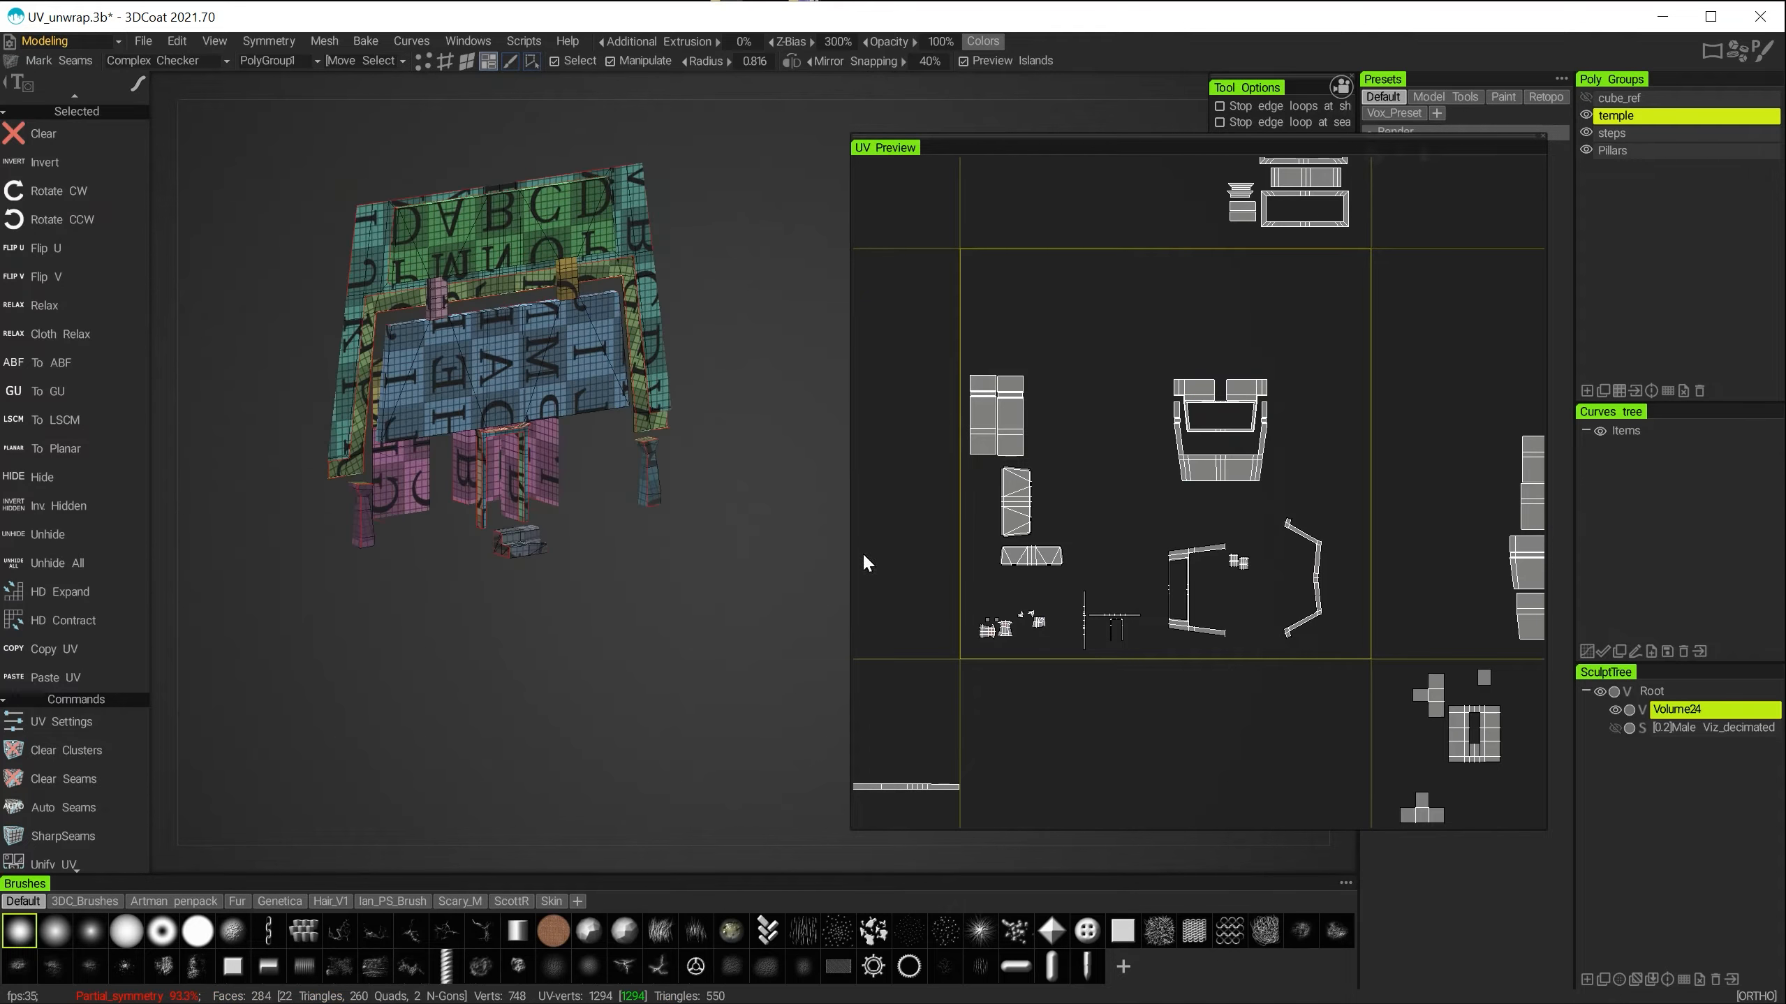
Orient the blue and green front panels' UV islands horizontally with readable letters and stack them above the lower front wall's island.
{"action": "left_click", "coordinate": [1019, 495]}
{"action": "key", "text": "space"}
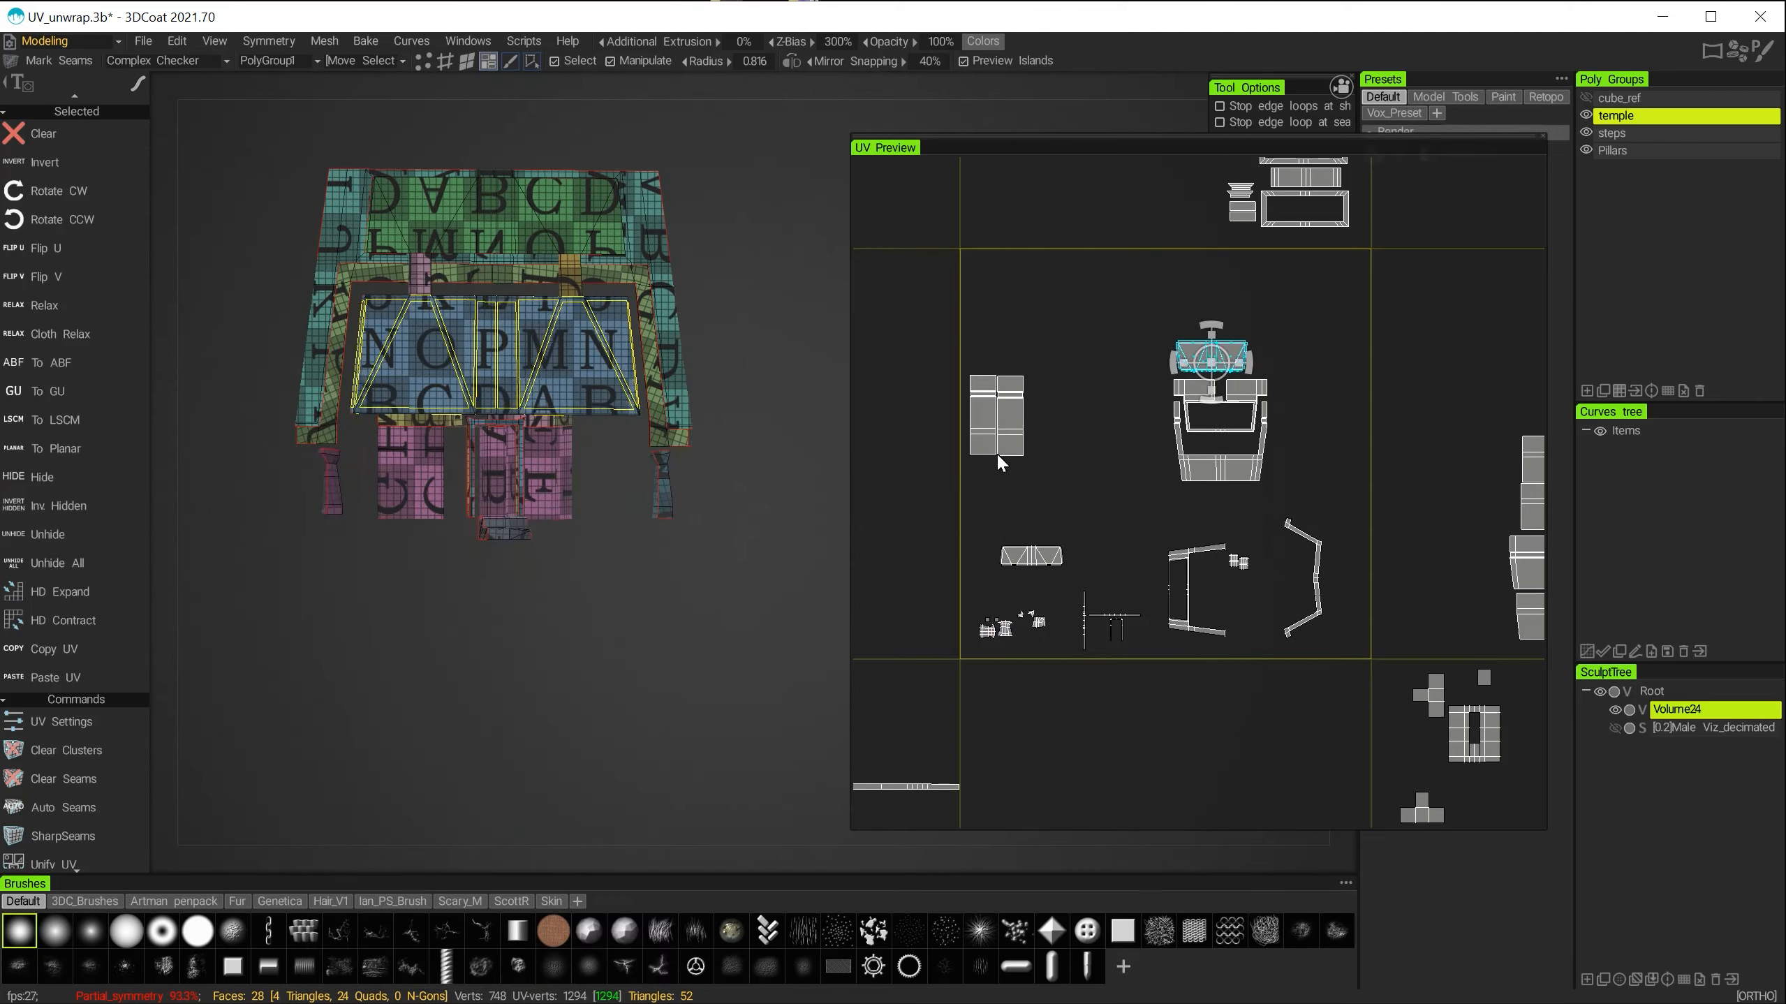
{"action": "key", "text": "space"}
{"action": "left_click_drag", "start_coordinate": [1031, 560], "coordinate": [1190, 323]}
{"action": "left_click", "coordinate": [561, 801]}
{"action": "key", "text": "space"}
{"action": "left_click", "coordinate": [494, 802]}
{"action": "scroll", "coordinate": [1102, 482], "scroll_direction": "up", "scroll_amount": 6}
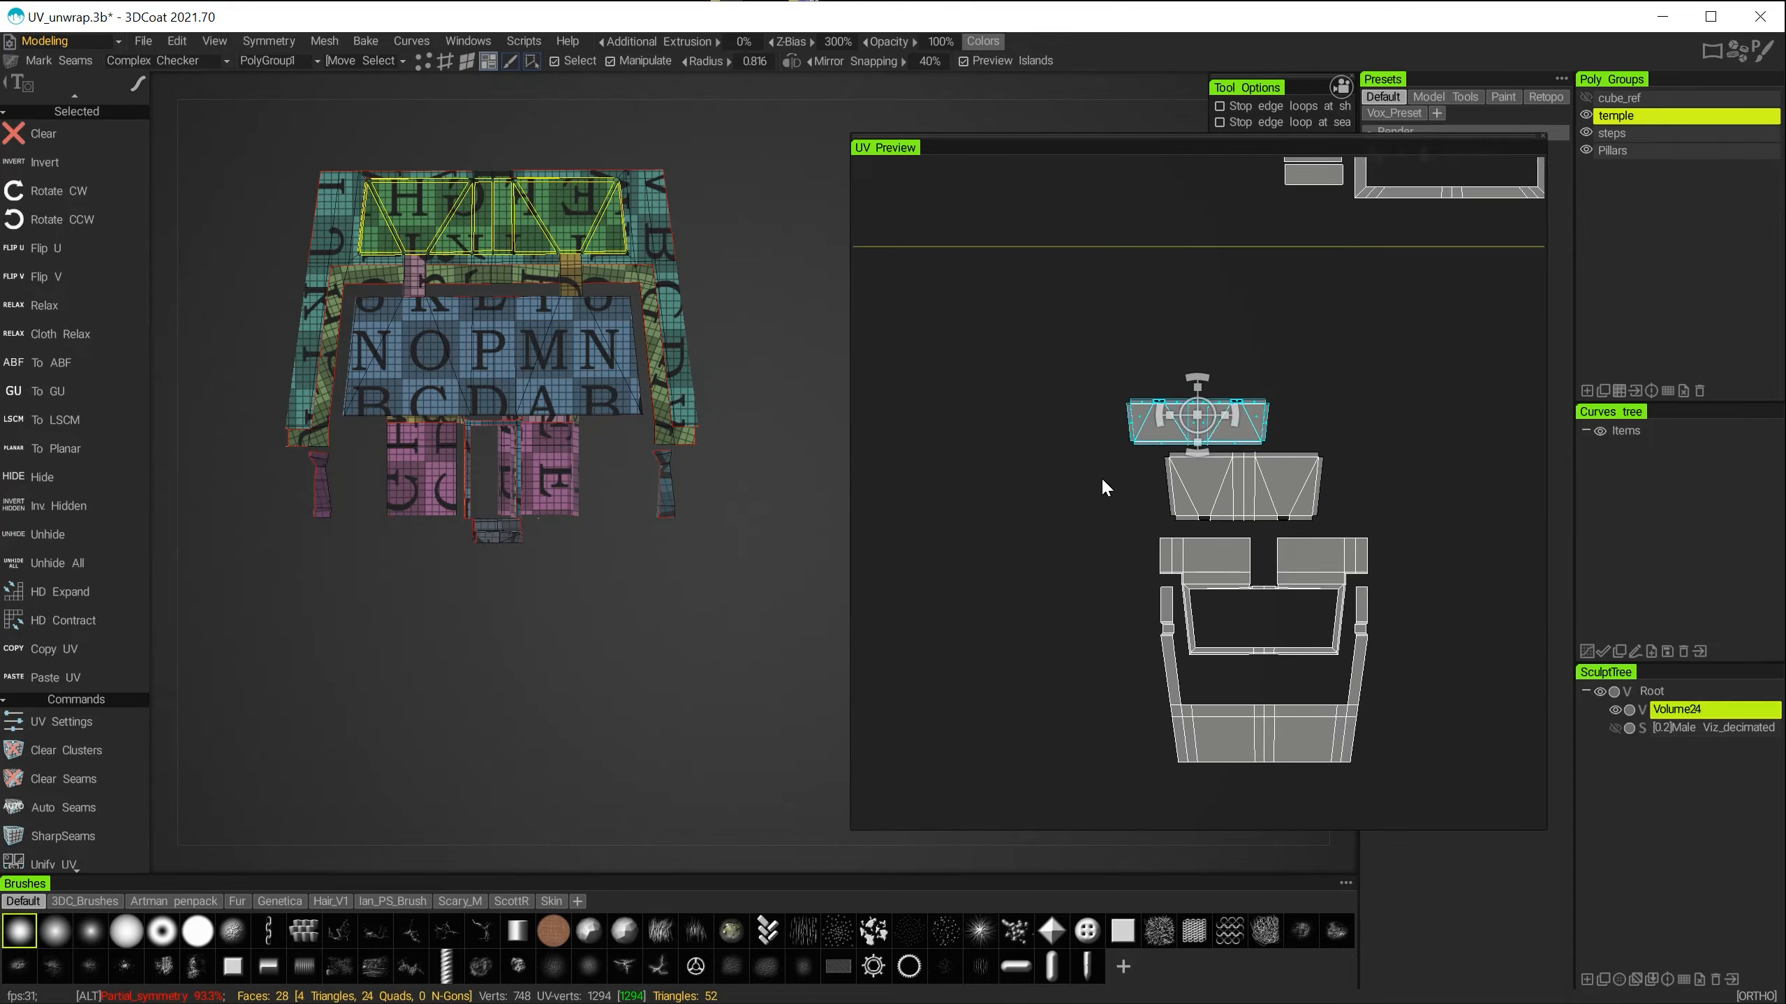
{"action": "key", "text": "space"}
{"action": "left_click", "coordinate": [720, 774]}
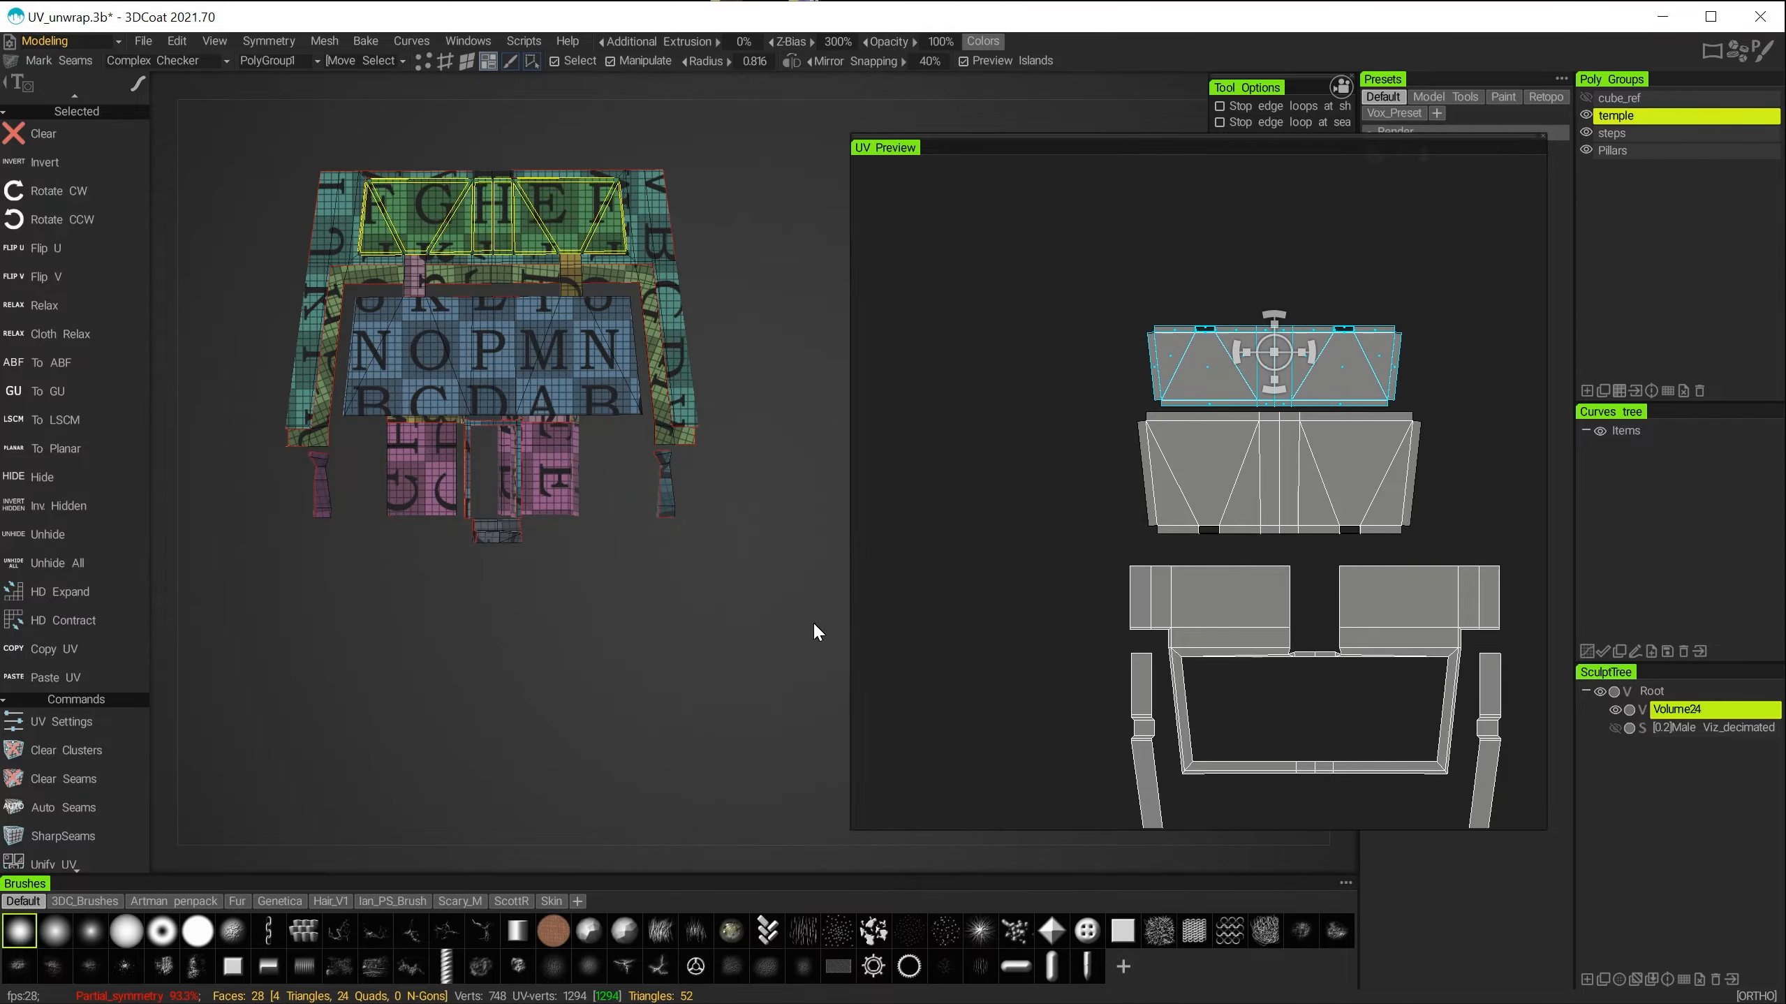
Rotate the teal front surround's UV island so its legs point up and place it beside the rear wall's island.
{"action": "scroll", "coordinate": [1169, 315], "scroll_direction": "down", "scroll_amount": 5}
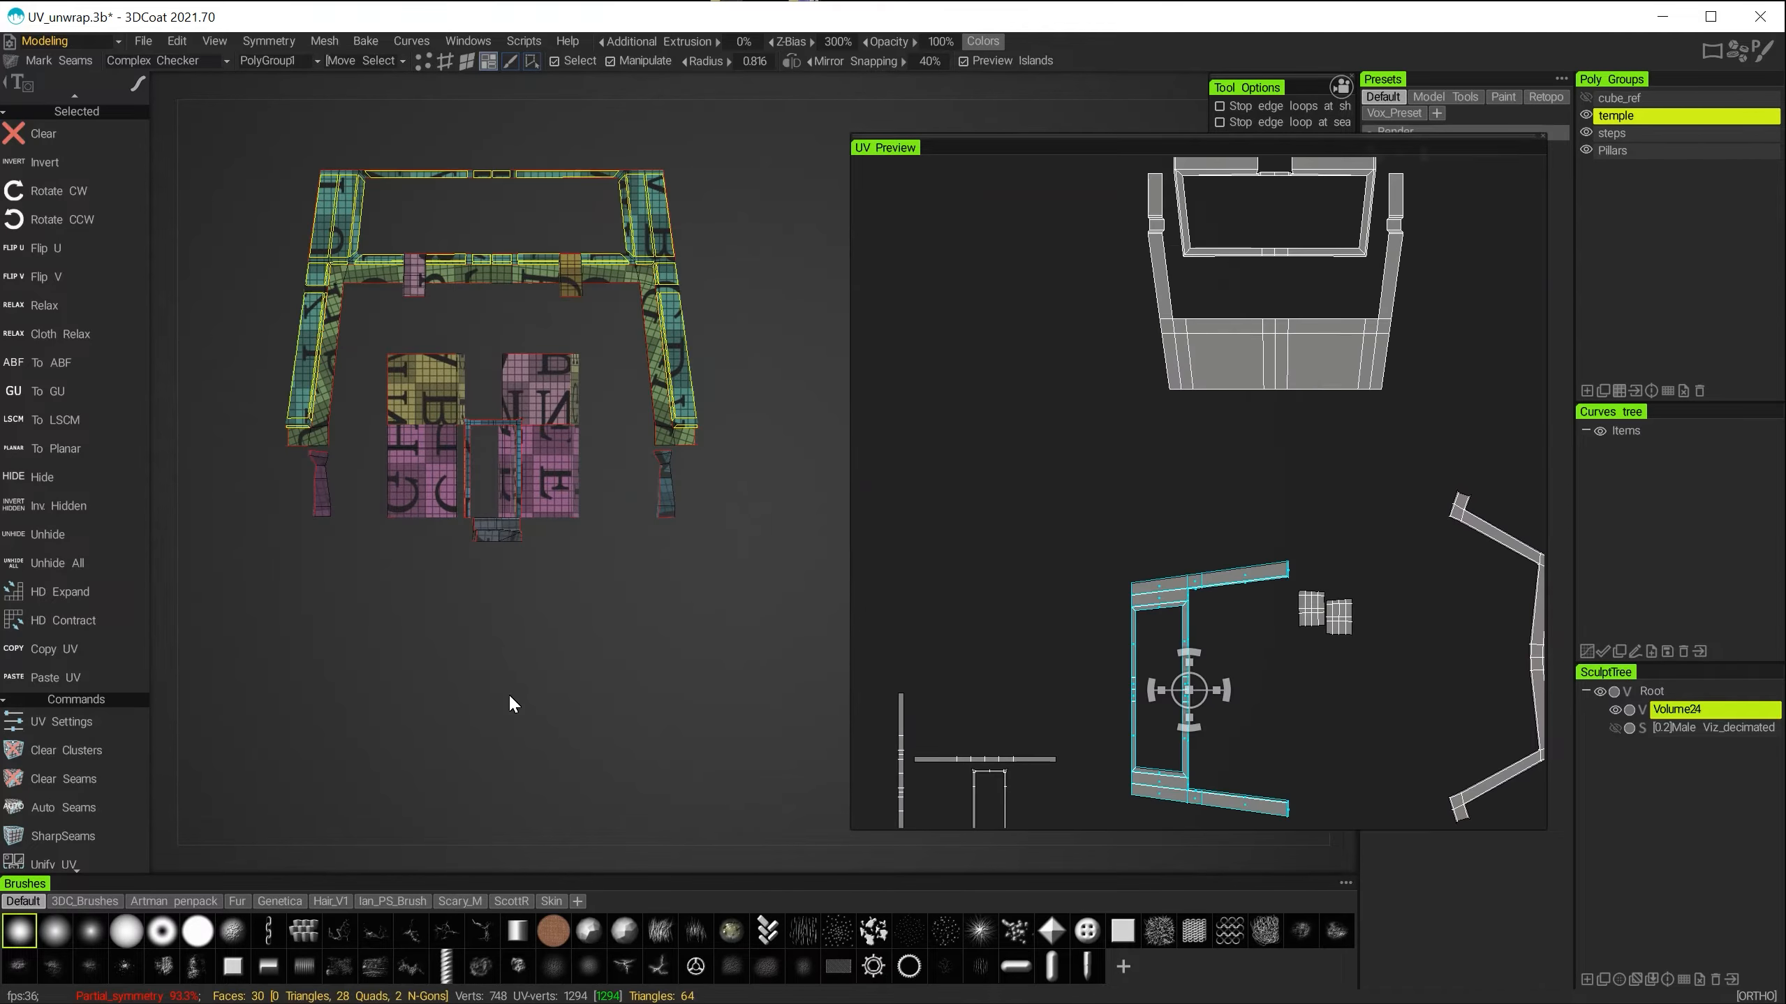
{"action": "key", "text": "space"}
{"action": "left_click", "coordinate": [454, 801]}
{"action": "key", "text": "space"}
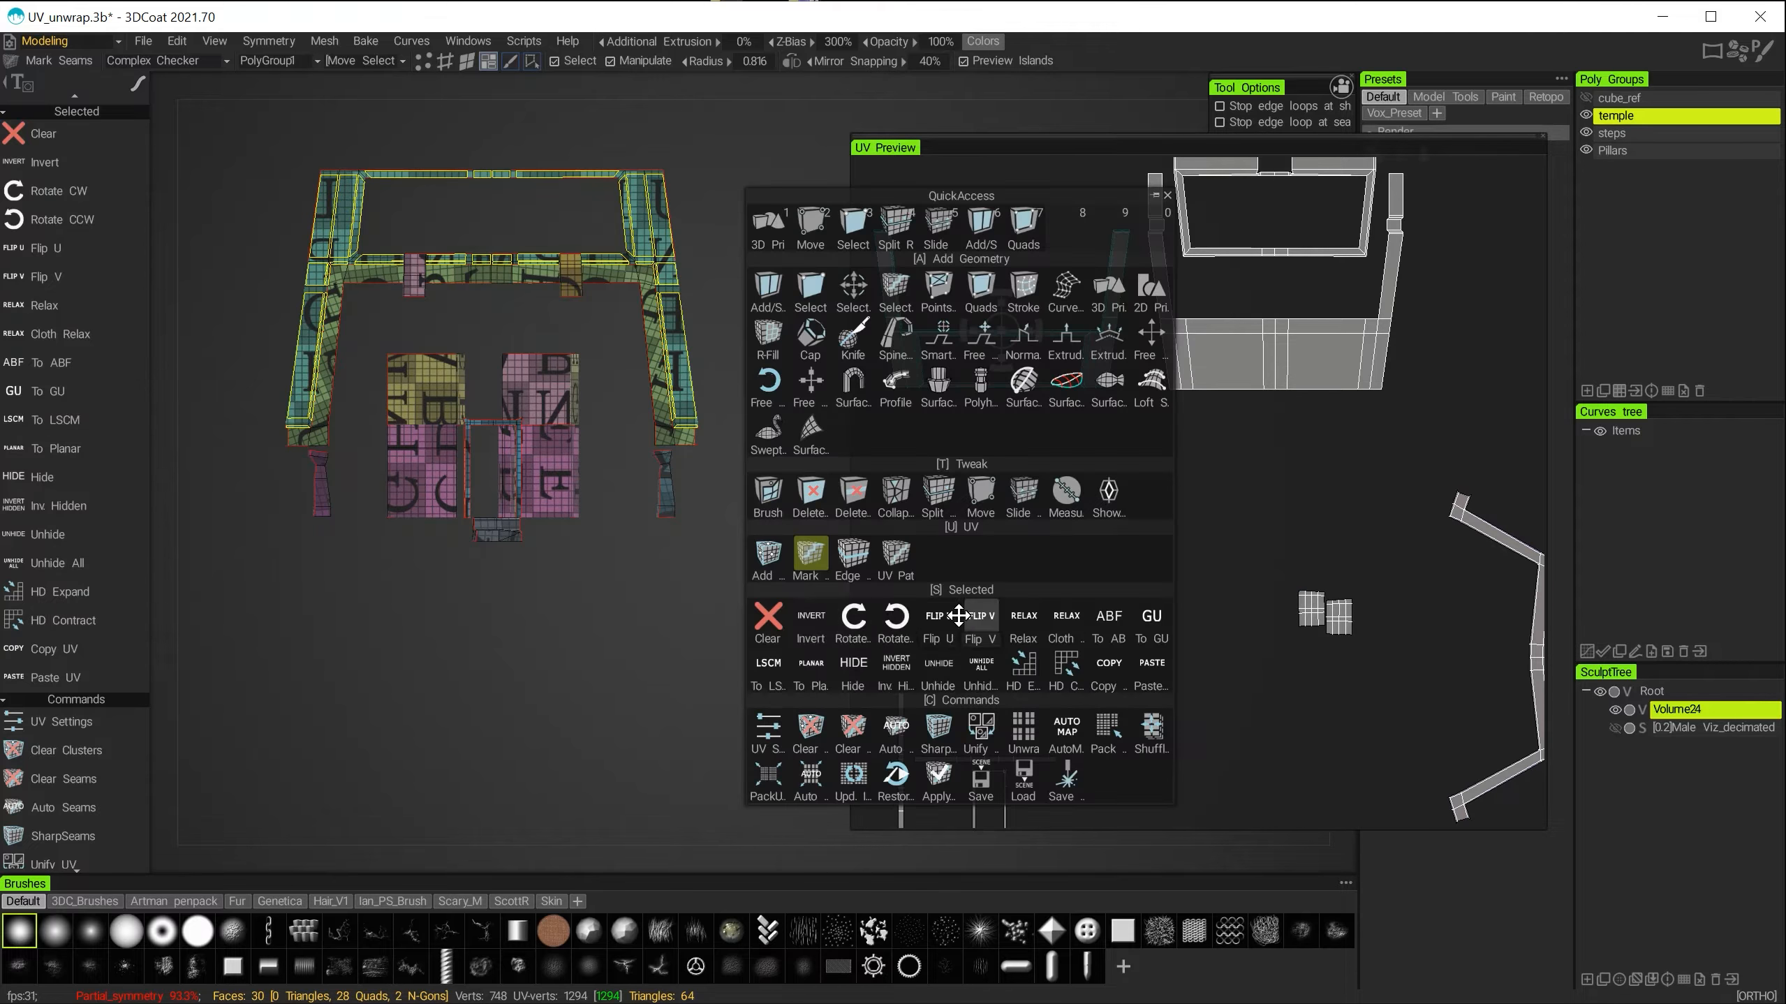
{"action": "left_click", "coordinate": [1051, 332]}
Rotate the small pink lintel block's UV island to horizontal and move it just below the rear wall's island.
{"action": "middle_click_drag", "start_coordinate": [1153, 564], "coordinate": [1016, 477], "text": "alt"}
{"action": "left_click", "coordinate": [1175, 521]}
{"action": "scroll", "coordinate": [522, 592], "scroll_direction": "up", "scroll_amount": 5}
{"action": "middle_click_drag", "start_coordinate": [366, 281], "coordinate": [802, 449], "text": "alt"}
{"action": "left_click_drag", "start_coordinate": [1175, 515], "coordinate": [1117, 518]}
{"action": "key", "text": "space"}
{"action": "left_click", "coordinate": [606, 805]}
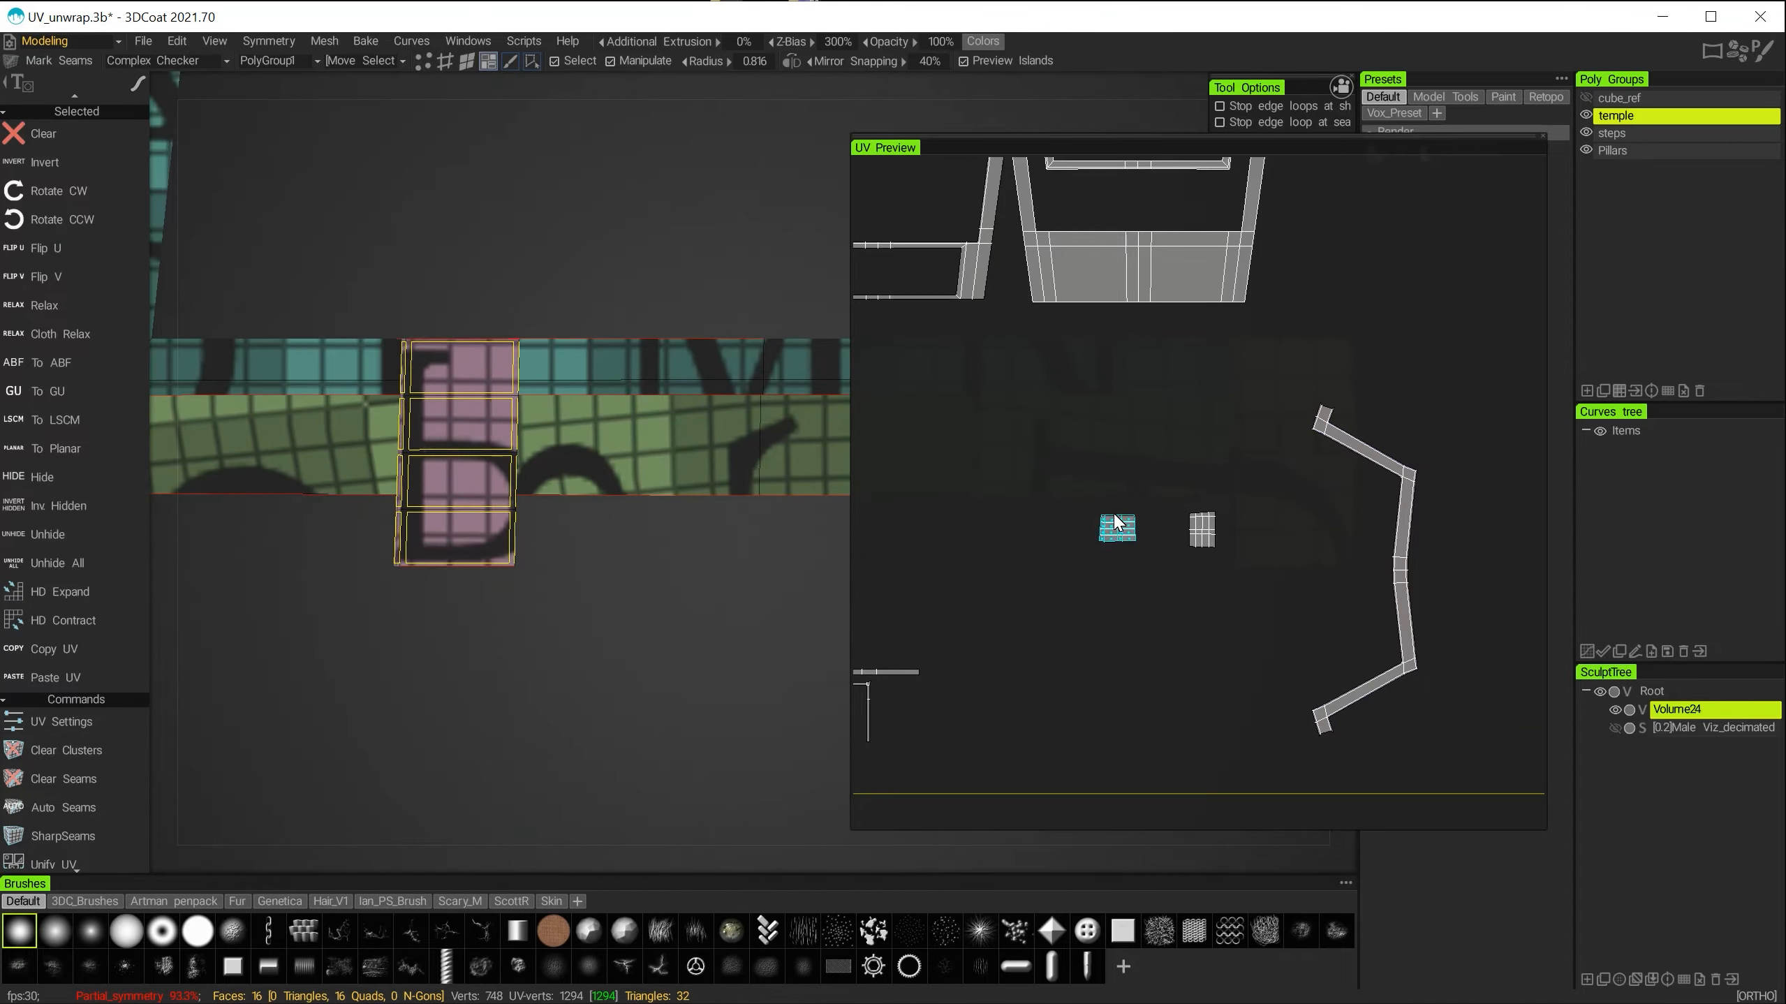
{"action": "key", "text": "space"}
{"action": "left_click", "coordinate": [967, 771]}
Rotate the small orange lintel block's UV island to horizontal and place it next to the pink block's island.
{"action": "left_click_drag", "start_coordinate": [806, 613], "coordinate": [1190, 561], "text": "alt"}
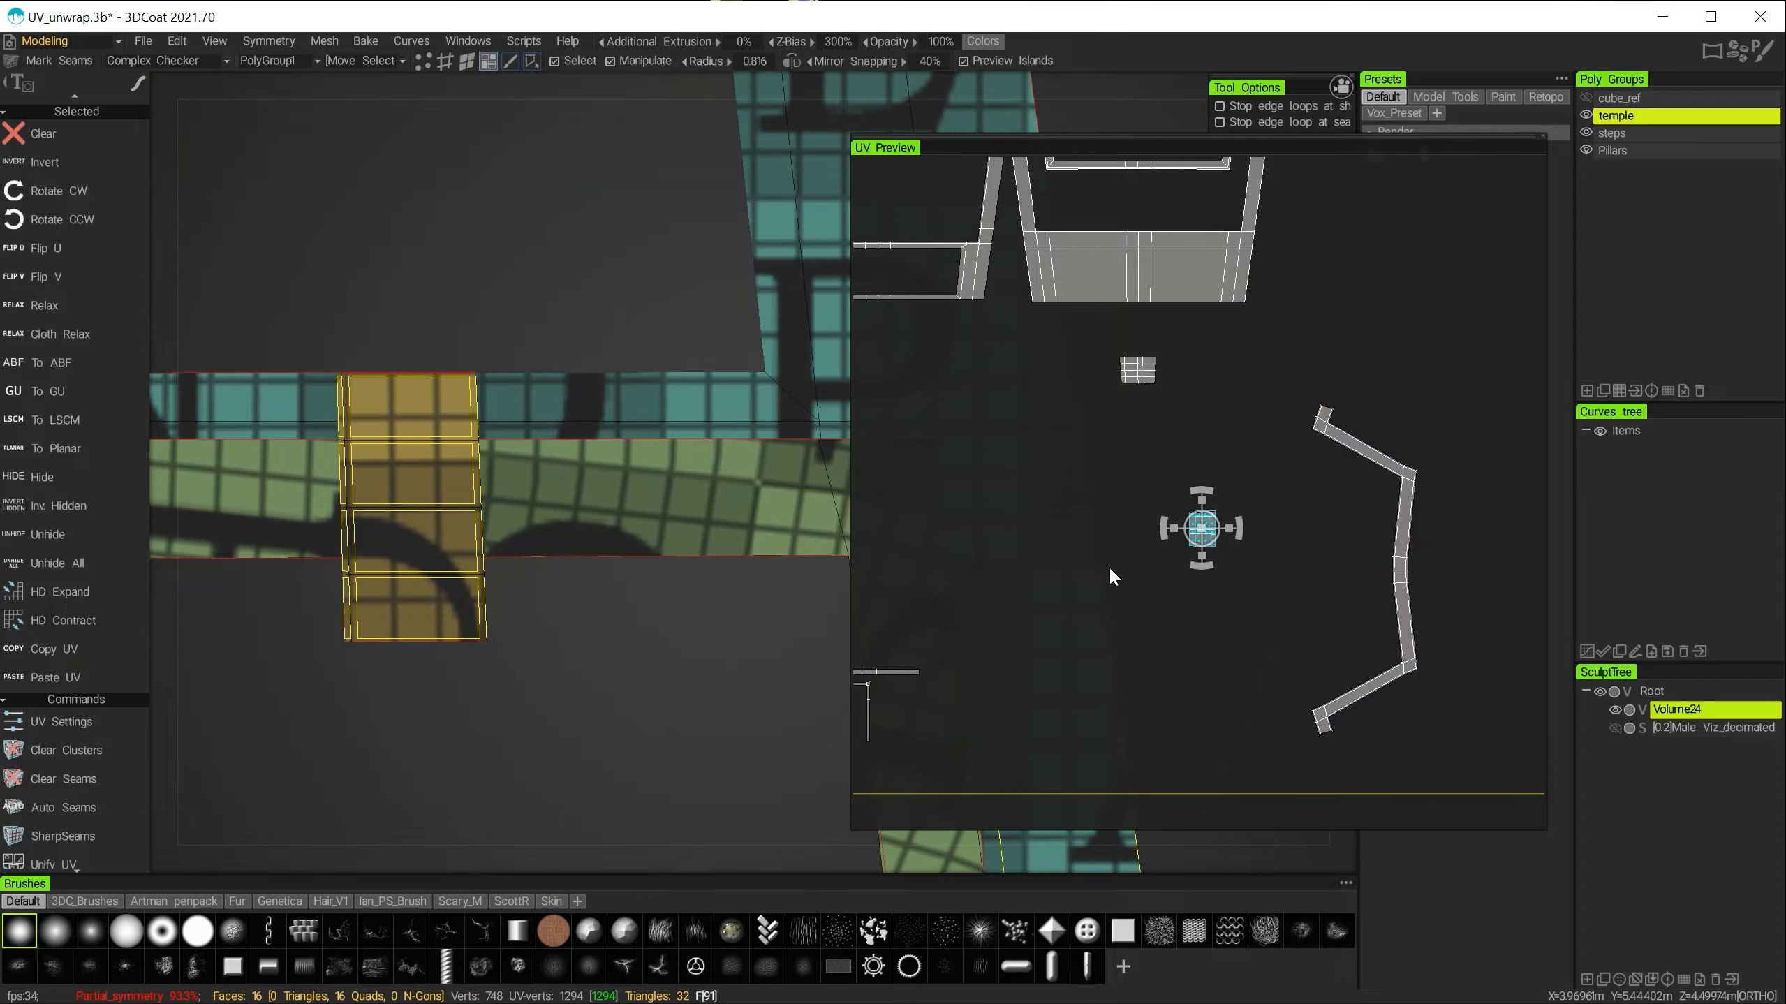
{"action": "key", "text": "space"}
{"action": "left_click_drag", "start_coordinate": [1162, 458], "coordinate": [1173, 353]}
{"action": "left_click", "coordinate": [960, 733]}
{"action": "key", "text": "space"}
{"action": "left_click", "coordinate": [1040, 694]}
{"action": "right_click_drag", "start_coordinate": [1173, 354], "coordinate": [1223, 686], "text": "alt"}
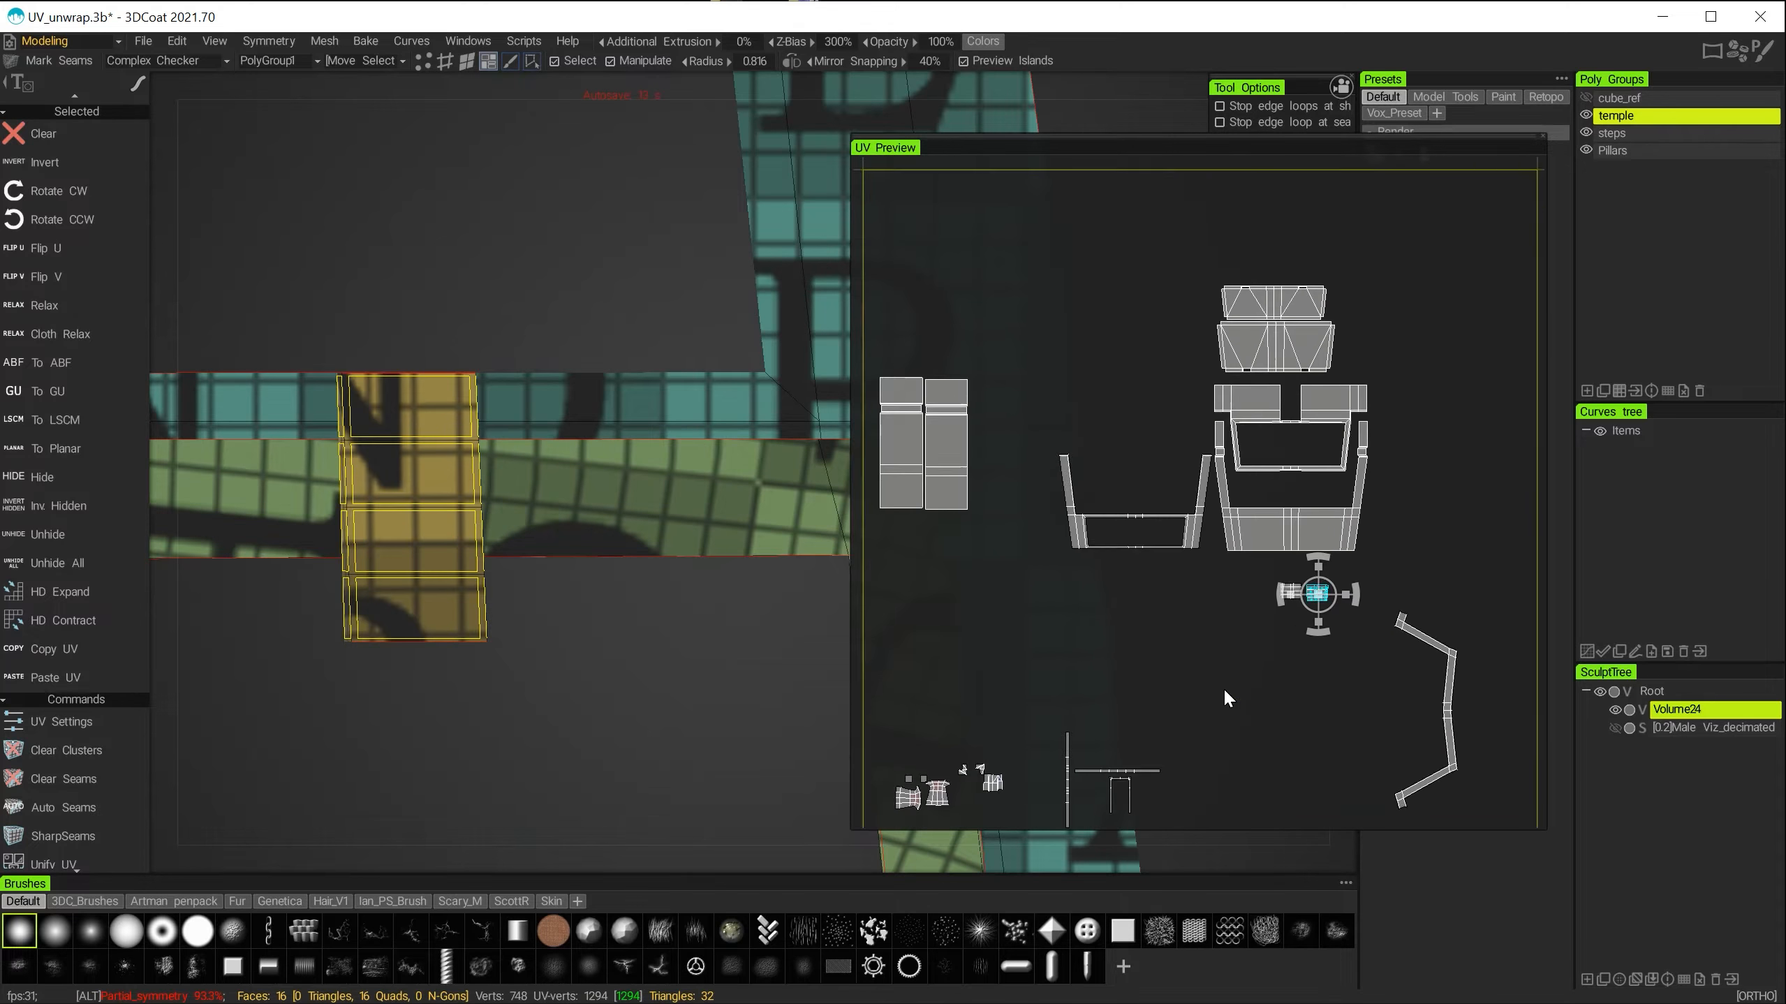
Rotate the front recess trim's angled UV island so both of its legs point upward.
{"action": "middle_click_drag", "start_coordinate": [984, 809], "coordinate": [1125, 599], "text": "alt"}
{"action": "right_click_drag", "start_coordinate": [1125, 599], "coordinate": [1087, 604], "text": "alt"}
{"action": "middle_click_drag", "start_coordinate": [1087, 604], "coordinate": [869, 641], "text": "alt"}
{"action": "right_click_drag", "start_coordinate": [774, 605], "coordinate": [1018, 541], "text": "alt"}
{"action": "left_click", "coordinate": [798, 538]}
{"action": "right_click_drag", "start_coordinate": [703, 544], "coordinate": [1096, 563], "text": "alt"}
{"action": "left_click_drag", "start_coordinate": [633, 506], "coordinate": [652, 467], "text": "alt"}
{"action": "right_click_drag", "start_coordinate": [652, 466], "coordinate": [450, 464], "text": "alt"}
{"action": "key", "text": "space"}
{"action": "left_click", "coordinate": [1032, 803]}
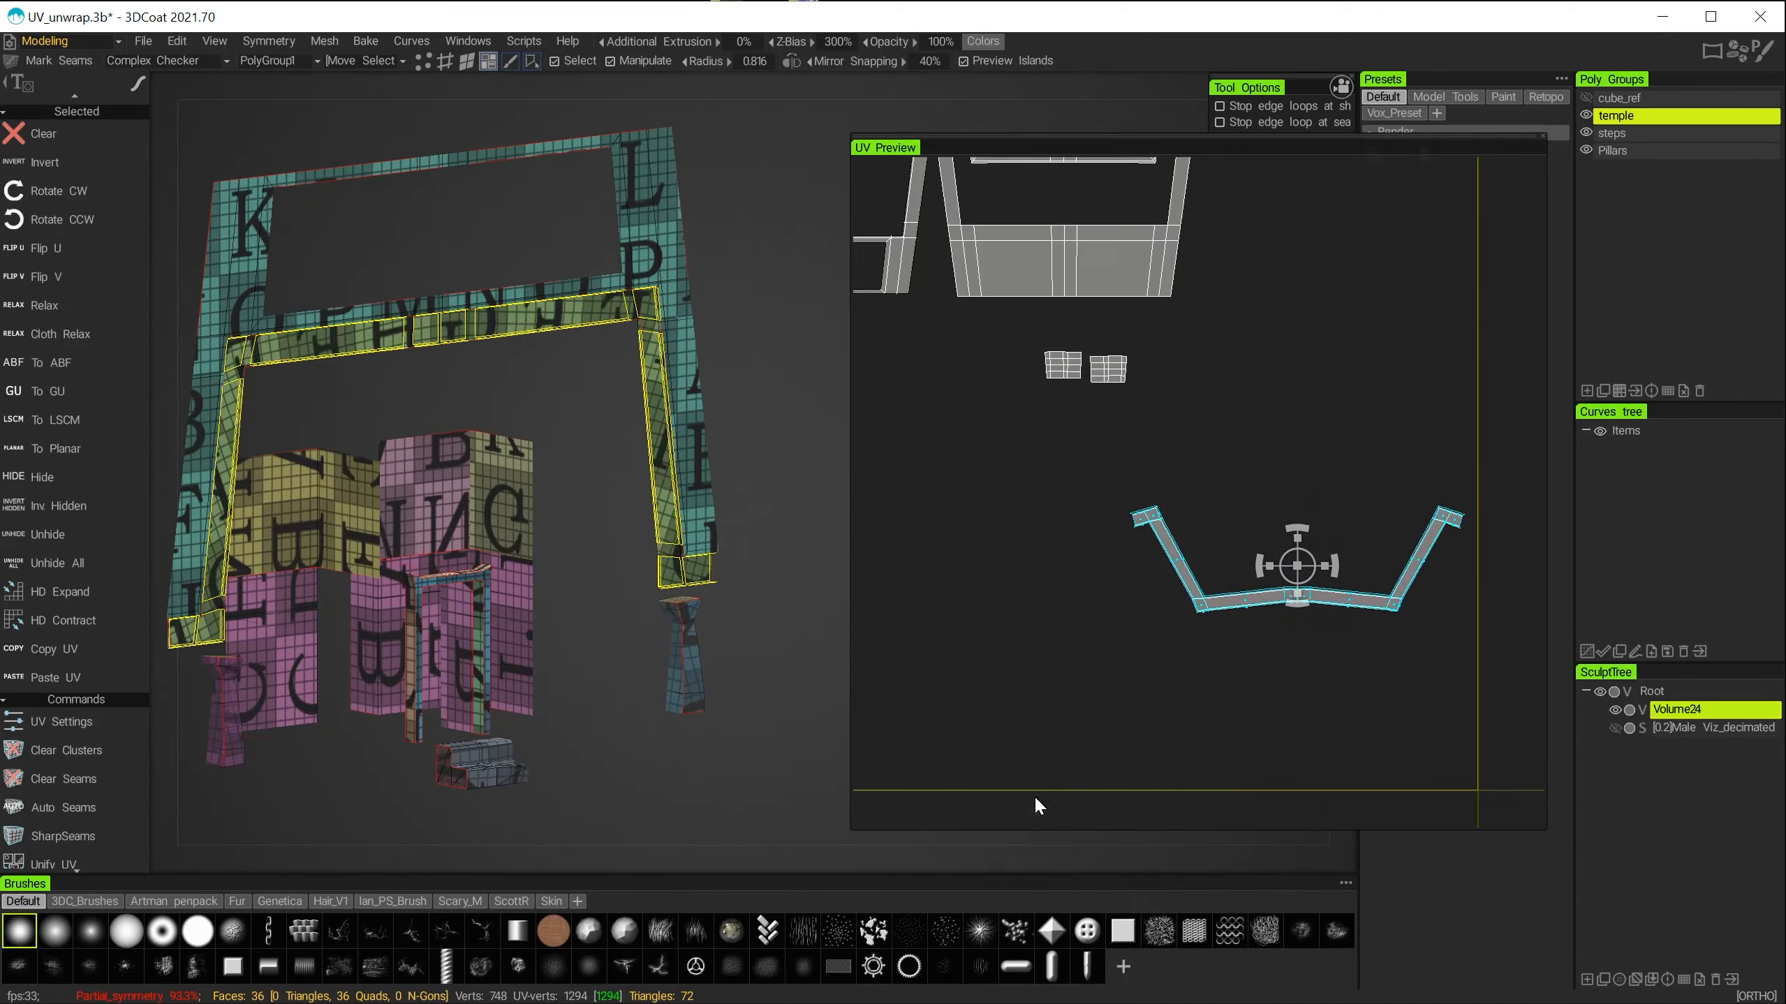
Move the front recess trim's UV island below the lintel blocks' islands, and hide the trim and the teal front surround.
{"action": "key", "text": "space"}
{"action": "left_click_drag", "start_coordinate": [1221, 480], "coordinate": [1144, 449]}
{"action": "left_click", "coordinate": [1149, 803]}
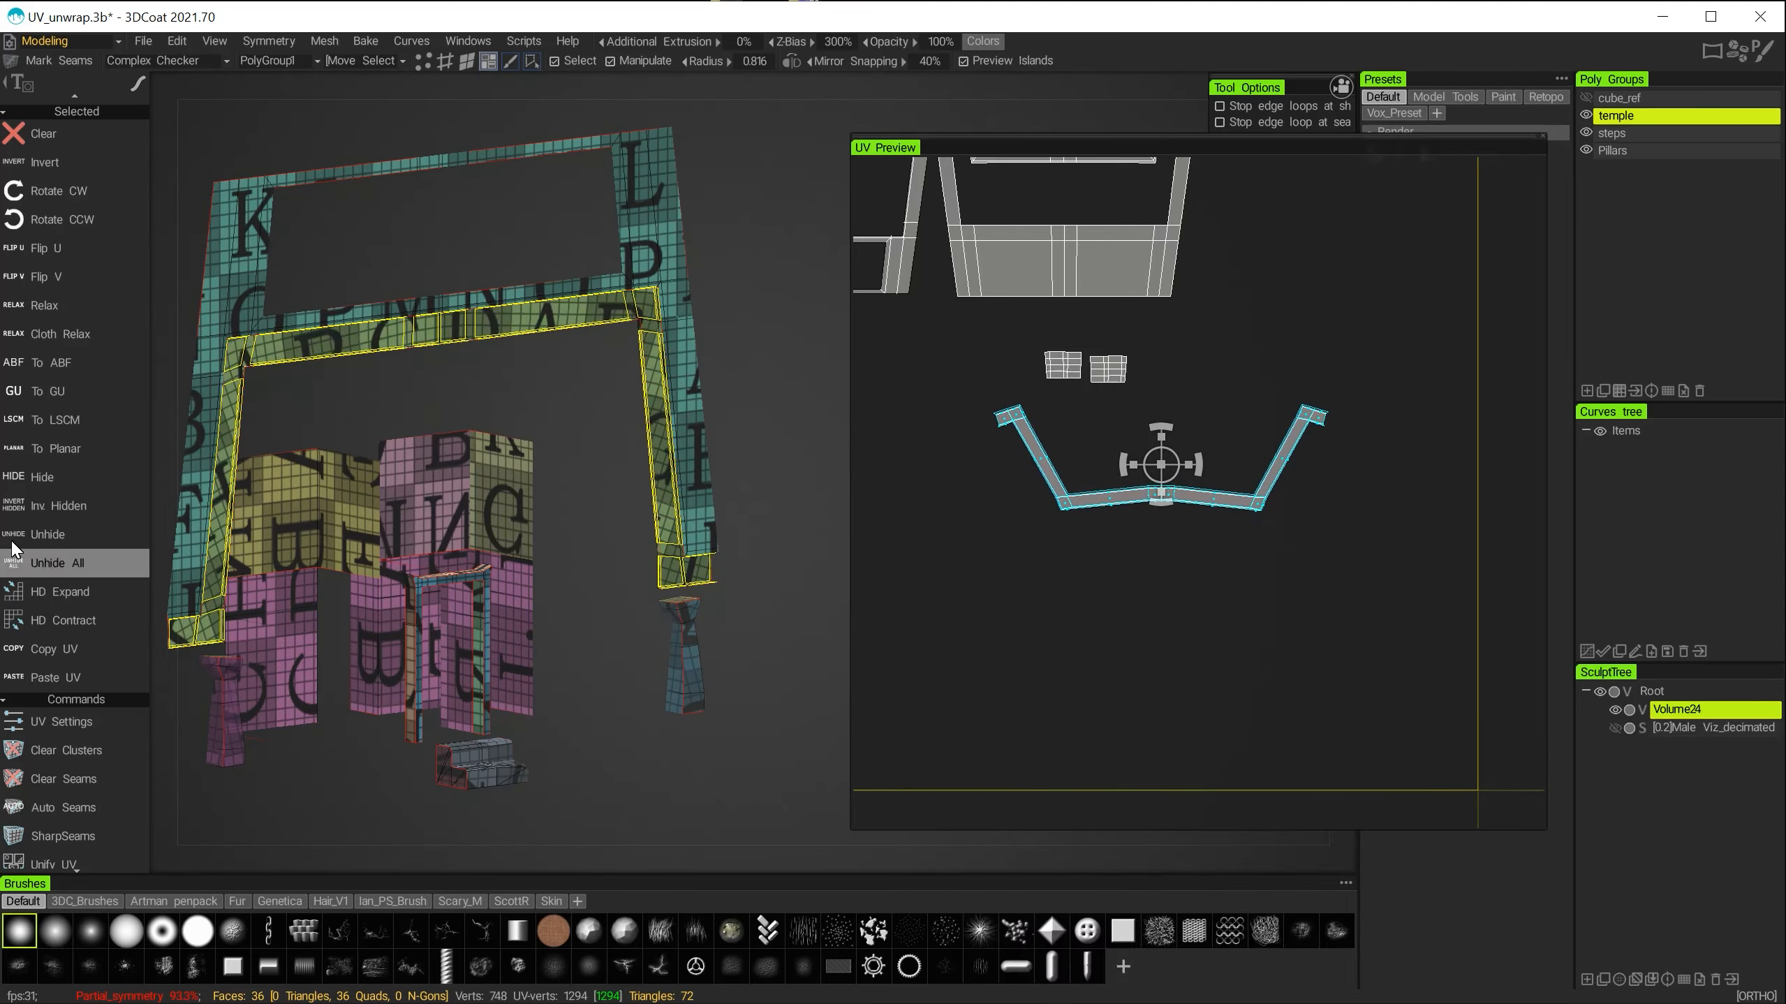
{"action": "left_click", "coordinate": [20, 478]}
{"action": "left_click_drag", "start_coordinate": [394, 605], "coordinate": [422, 632], "text": "alt"}
{"action": "left_click", "coordinate": [201, 238]}
{"action": "left_click", "coordinate": [42, 483]}
{"action": "scroll", "coordinate": [1139, 711], "scroll_direction": "down", "scroll_amount": 5}
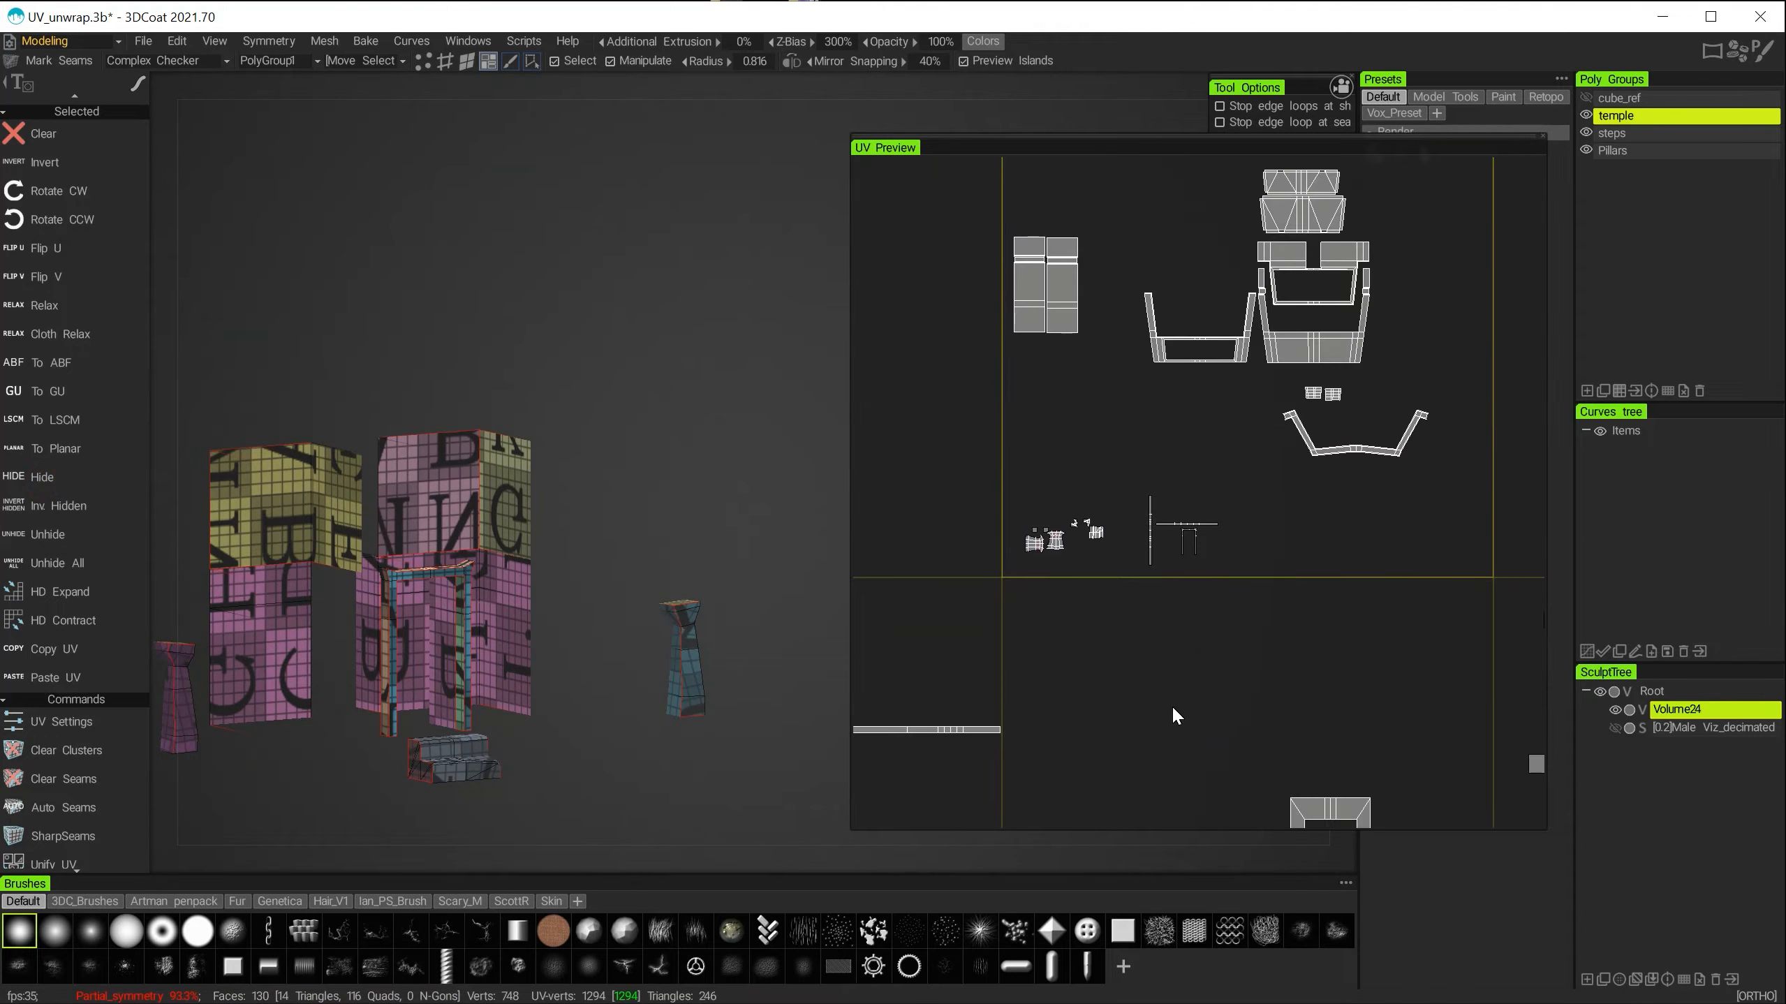
Rotate the blue pillar's UV island upright so its flared end points down.
{"action": "middle_click_drag", "start_coordinate": [534, 773], "coordinate": [618, 605], "text": "alt"}
{"action": "left_click_drag", "start_coordinate": [618, 605], "coordinate": [665, 600], "text": "alt"}
{"action": "scroll", "coordinate": [961, 581], "scroll_direction": "up", "scroll_amount": 5}
{"action": "left_click", "coordinate": [1266, 492]}
{"action": "left_click_drag", "start_coordinate": [422, 661], "coordinate": [371, 665], "text": "alt"}
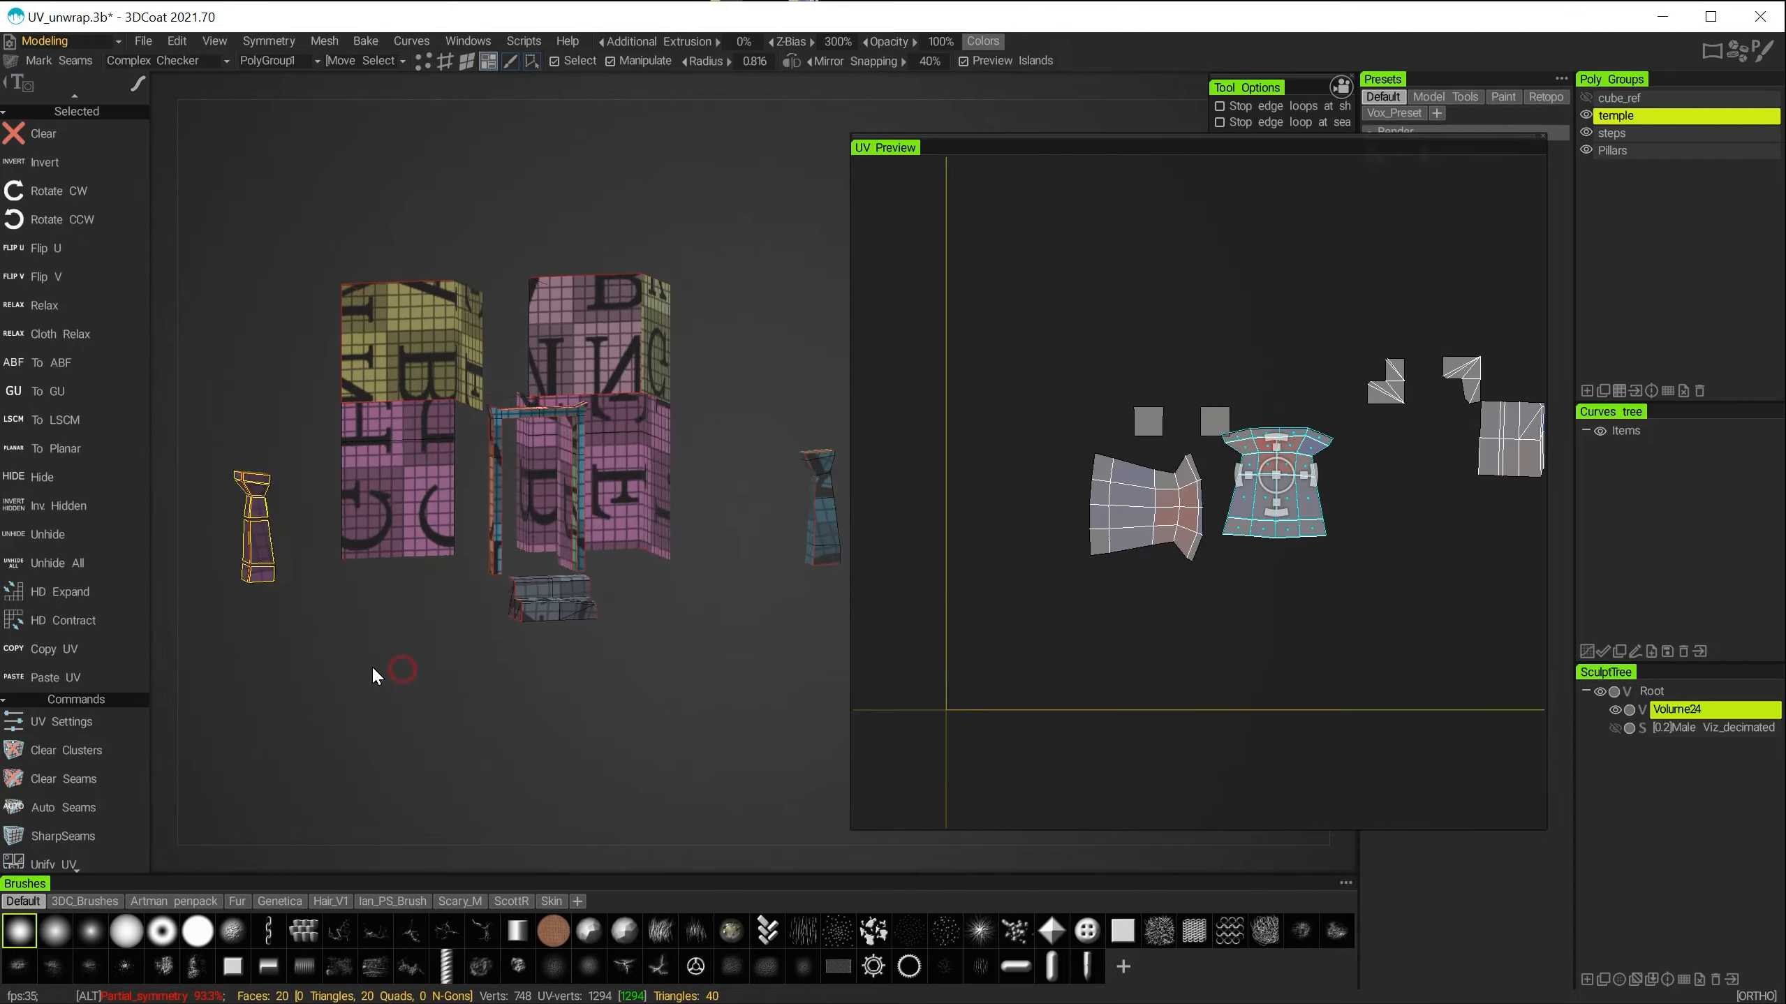
{"action": "scroll", "coordinate": [376, 664], "scroll_direction": "up", "scroll_amount": 4}
{"action": "middle_click_drag", "start_coordinate": [632, 668], "coordinate": [331, 649], "text": "alt"}
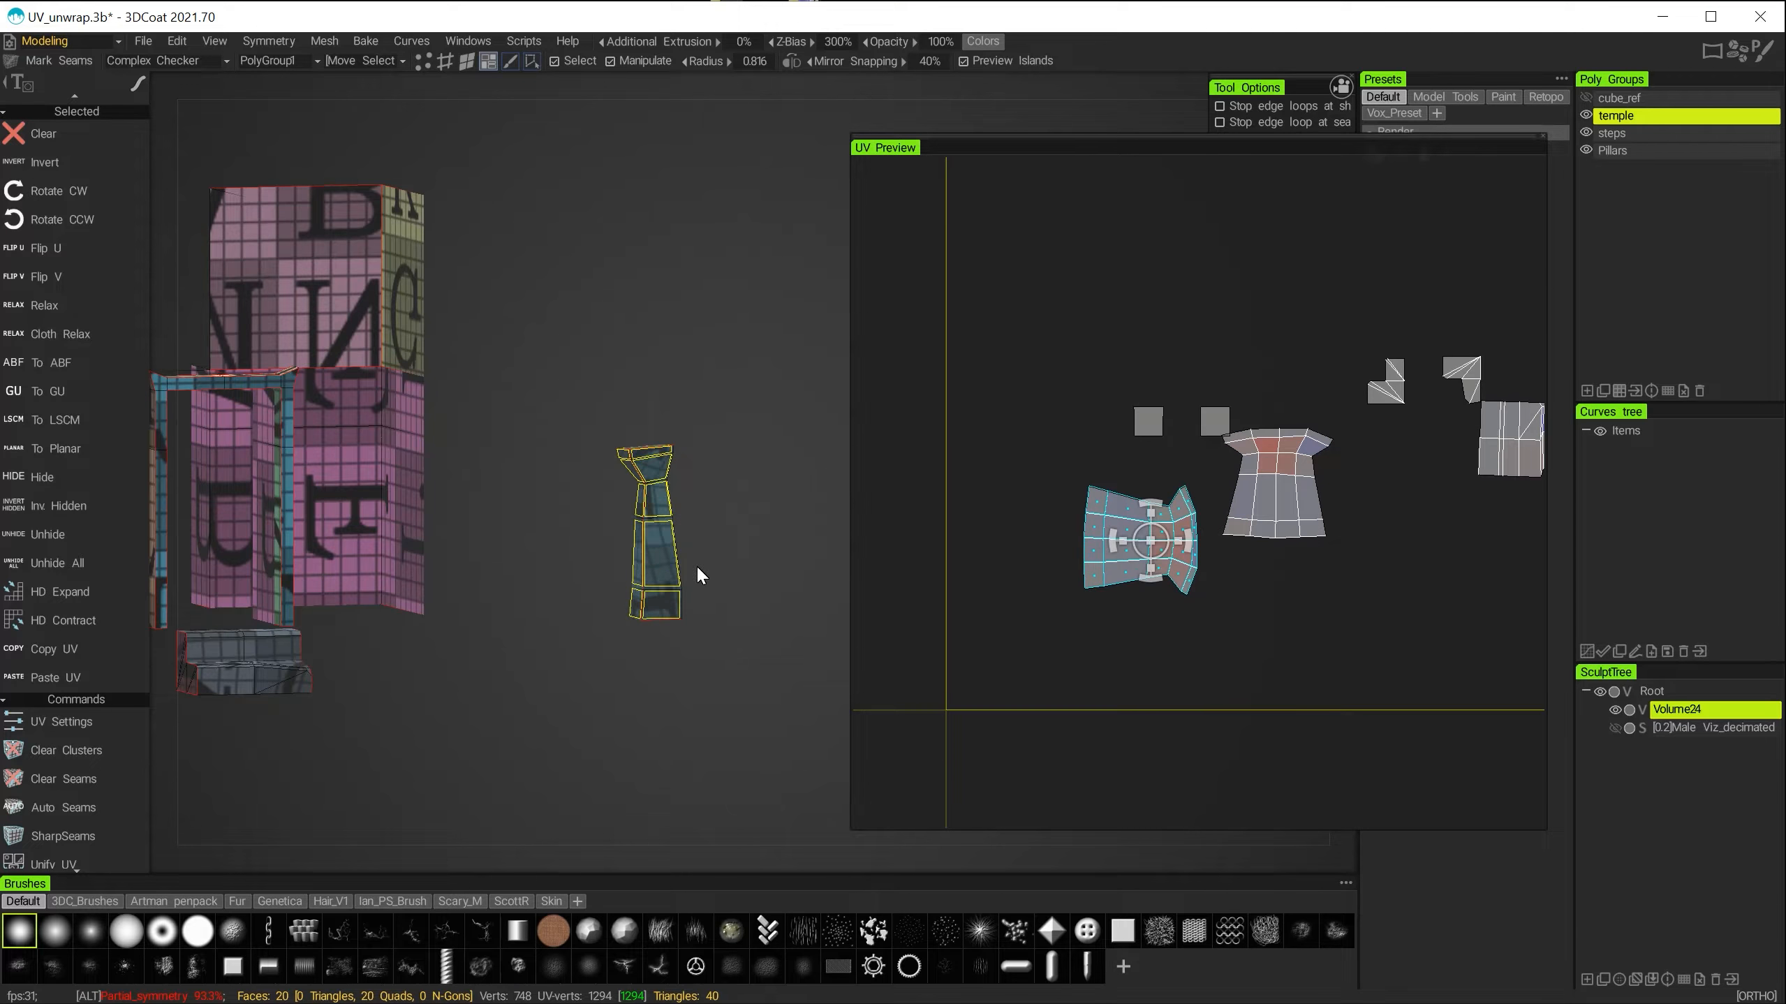
{"action": "scroll", "coordinate": [699, 567], "scroll_direction": "up", "scroll_amount": 5}
{"action": "key", "text": "space"}
{"action": "left_click", "coordinate": [658, 801]}
{"action": "mouse_move", "coordinate": [1150, 540]}
{"action": "left_mouse_down"}
{"action": "mouse_move", "coordinate": [1143, 447]}
{"action": "mouse_move", "coordinate": [1154, 533]}
{"action": "left_mouse_up"}
{"action": "key", "text": "space"}
{"action": "left_click", "coordinate": [929, 766]}
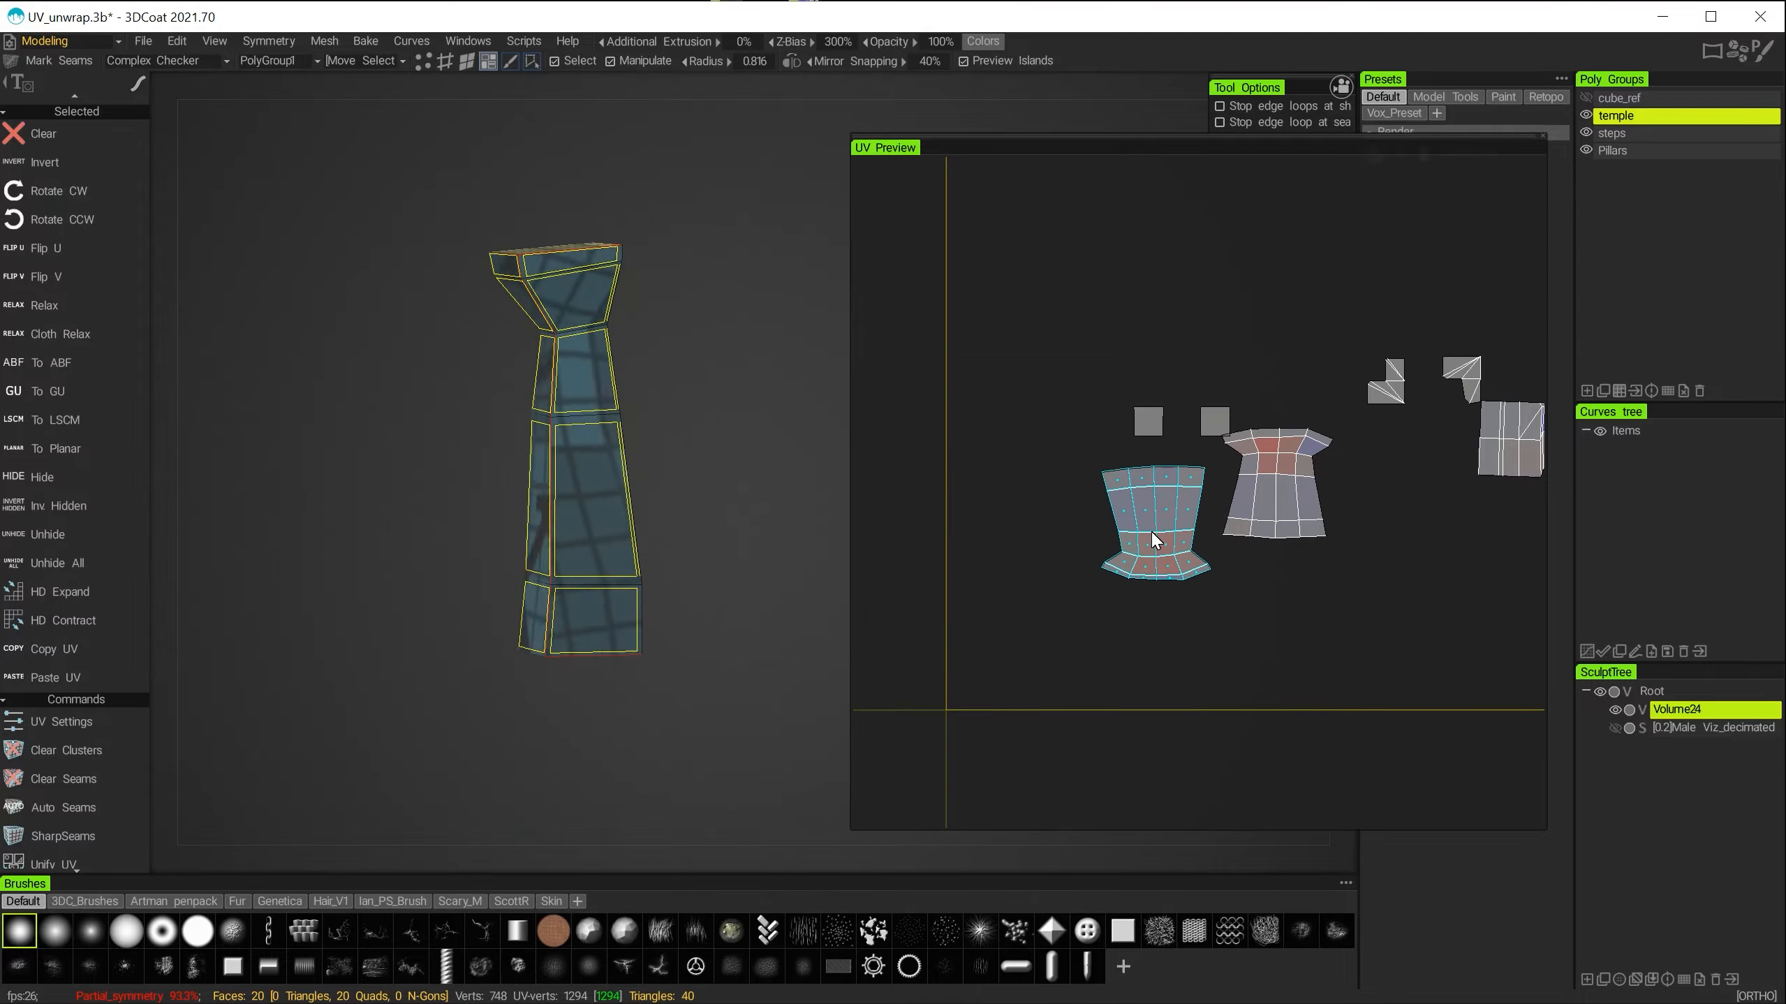
Rotate the purple pillar's UV island so its flared end points down and line it up beside the blue pillar's island.
{"action": "key", "text": "space"}
{"action": "left_click", "coordinate": [710, 703]}
{"action": "scroll", "coordinate": [727, 656], "scroll_direction": "down", "scroll_amount": 5}
{"action": "left_click_drag", "start_coordinate": [726, 656], "coordinate": [478, 654], "text": "alt"}
{"action": "scroll", "coordinate": [534, 650], "scroll_direction": "up", "scroll_amount": 4}
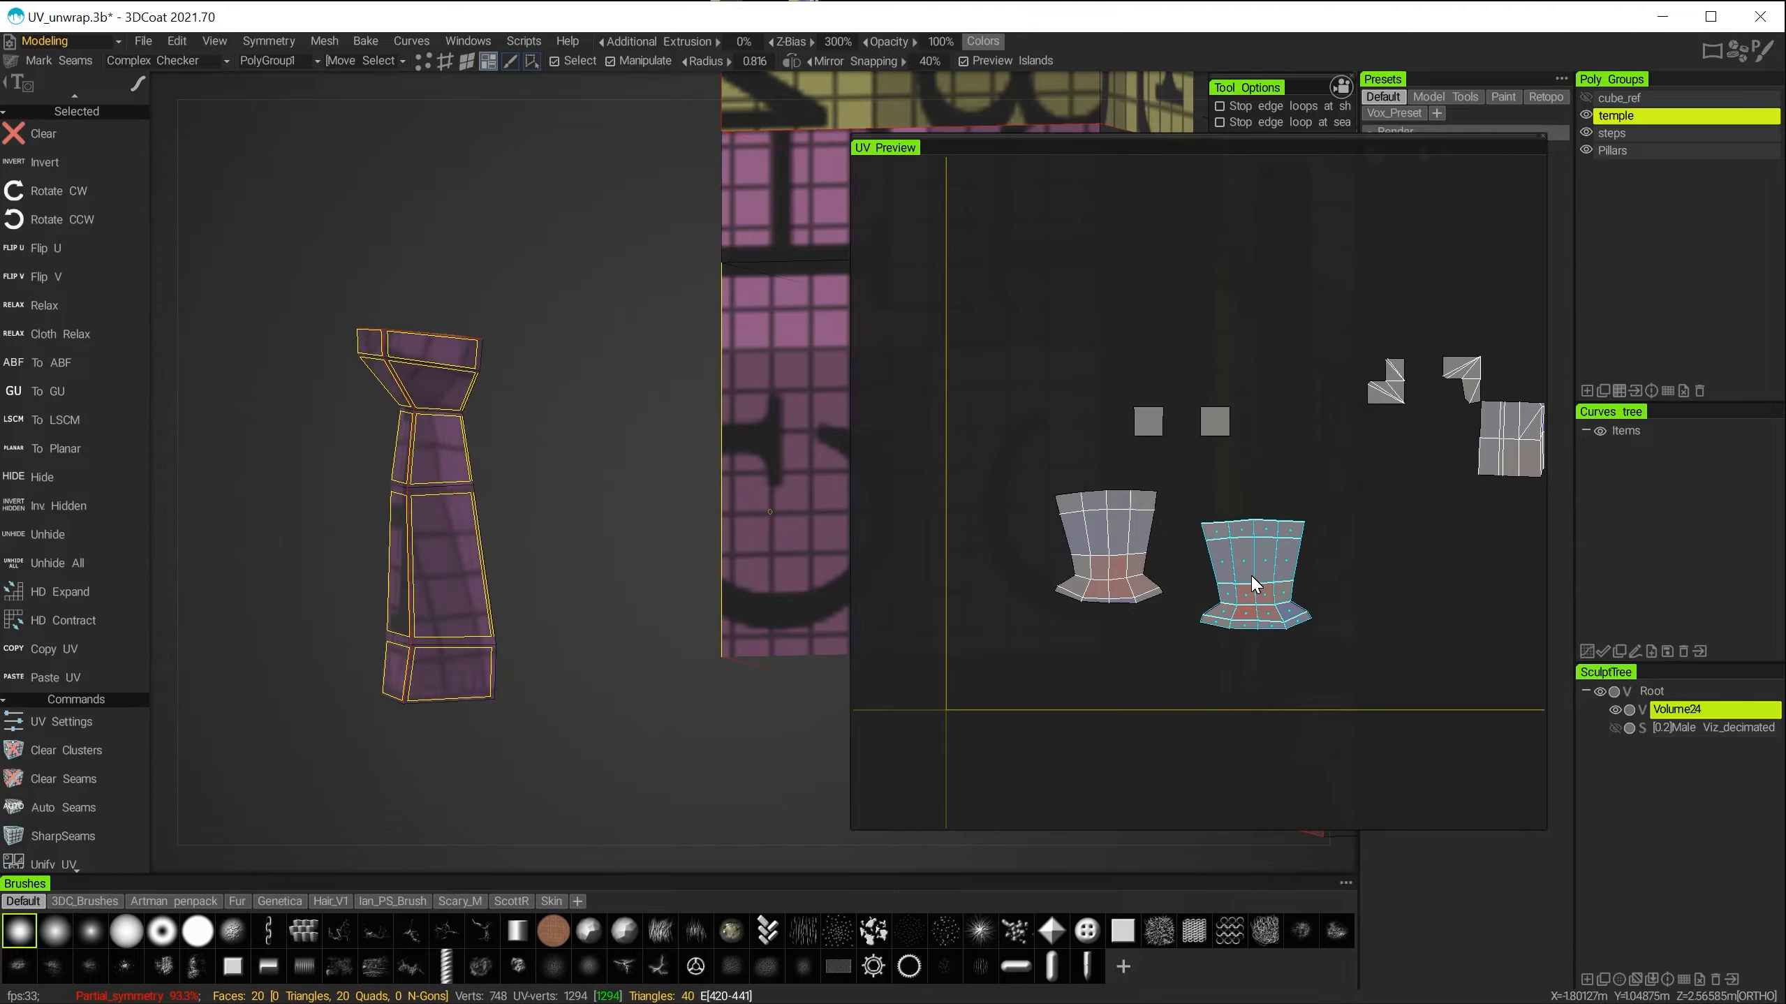
{"action": "left_click_drag", "start_coordinate": [1234, 599], "coordinate": [1236, 546]}
{"action": "scroll", "coordinate": [241, 605], "scroll_direction": "down", "scroll_amount": 5}
Place each pillar's small square cap island below its flared UV island and hide both pillars.
{"action": "left_click", "coordinate": [1110, 544], "text": "shift"}
{"action": "left_click_drag", "start_coordinate": [204, 763], "coordinate": [267, 677], "text": "alt"}
{"action": "middle_click_drag", "start_coordinate": [266, 676], "coordinate": [432, 478], "text": "alt"}
{"action": "left_click_drag", "start_coordinate": [1148, 415], "coordinate": [1225, 622]}
{"action": "scroll", "coordinate": [478, 455], "scroll_direction": "down", "scroll_amount": 4}
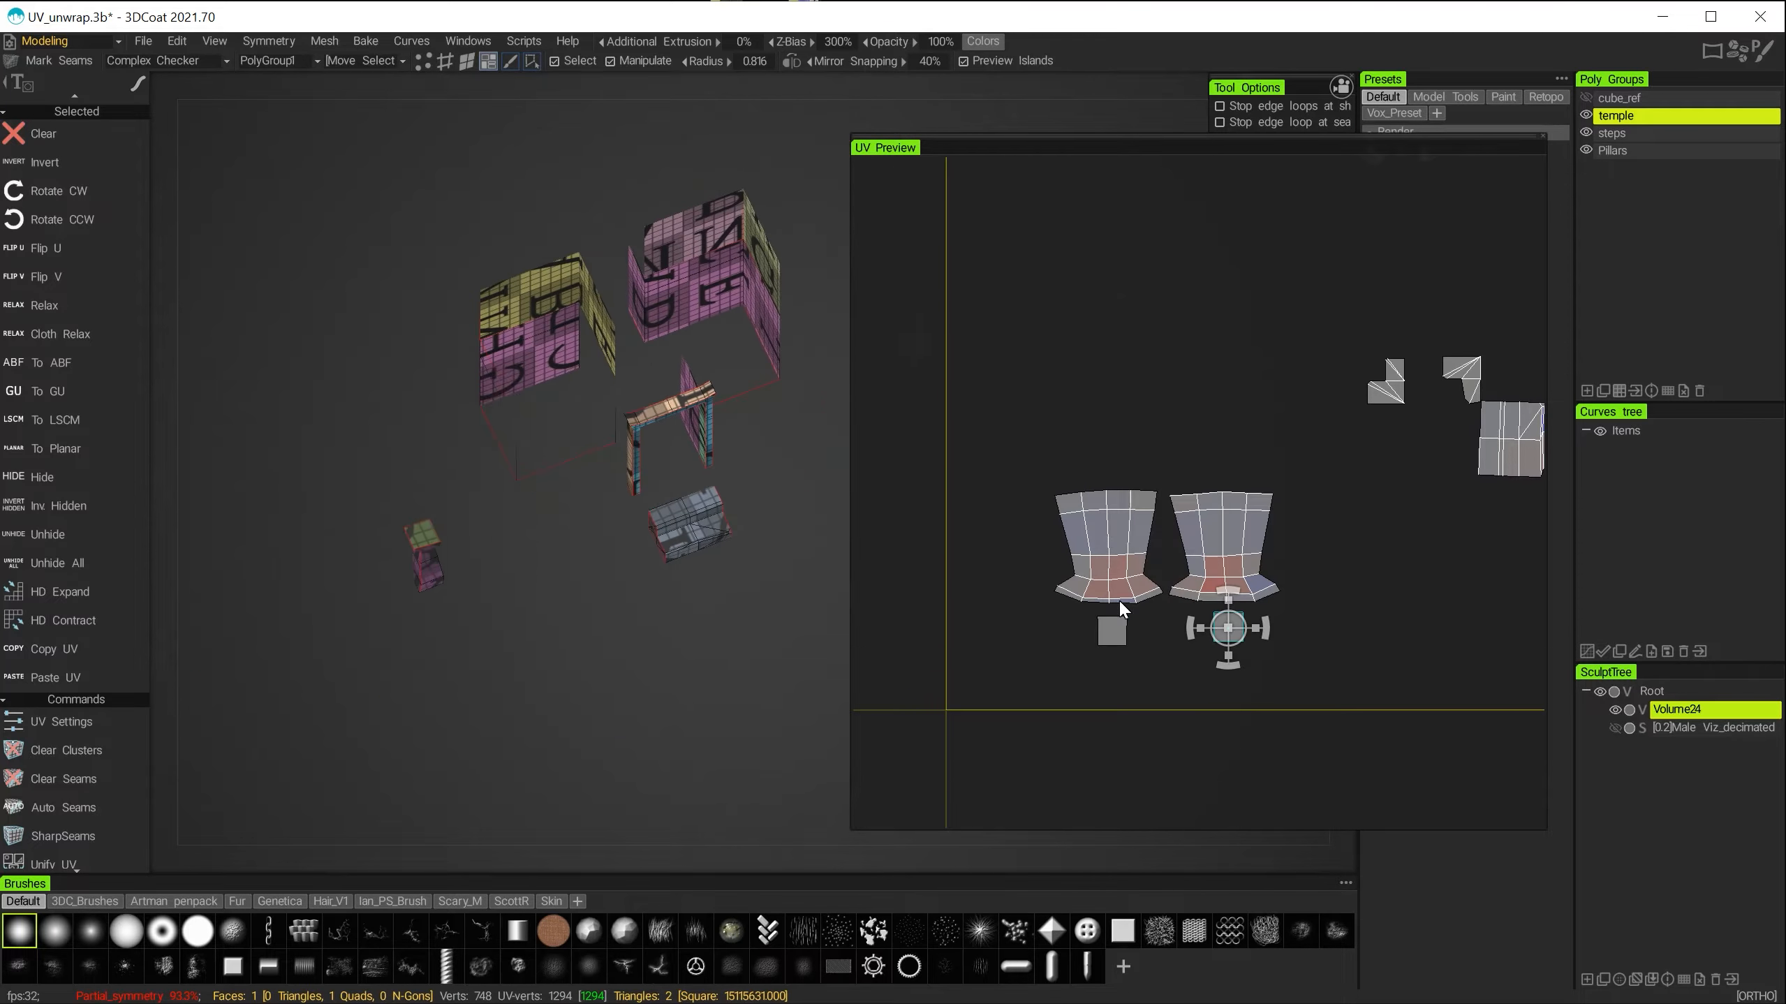
{"action": "left_click_drag", "start_coordinate": [1117, 604], "coordinate": [1223, 556]}
{"action": "key", "text": "space"}
{"action": "left_click", "coordinate": [43, 479]}
Rotate the first L-shaped end island of the steps block a quarter turn and reposition it.
{"action": "middle_click_drag", "start_coordinate": [1399, 428], "coordinate": [1103, 485], "text": "alt"}
{"action": "scroll", "coordinate": [1153, 471], "scroll_direction": "up", "scroll_amount": 5}
{"action": "left_click", "coordinate": [964, 437]}
{"action": "left_click_drag", "start_coordinate": [787, 639], "coordinate": [808, 587], "text": "alt"}
{"action": "scroll", "coordinate": [794, 597], "scroll_direction": "up", "scroll_amount": 5}
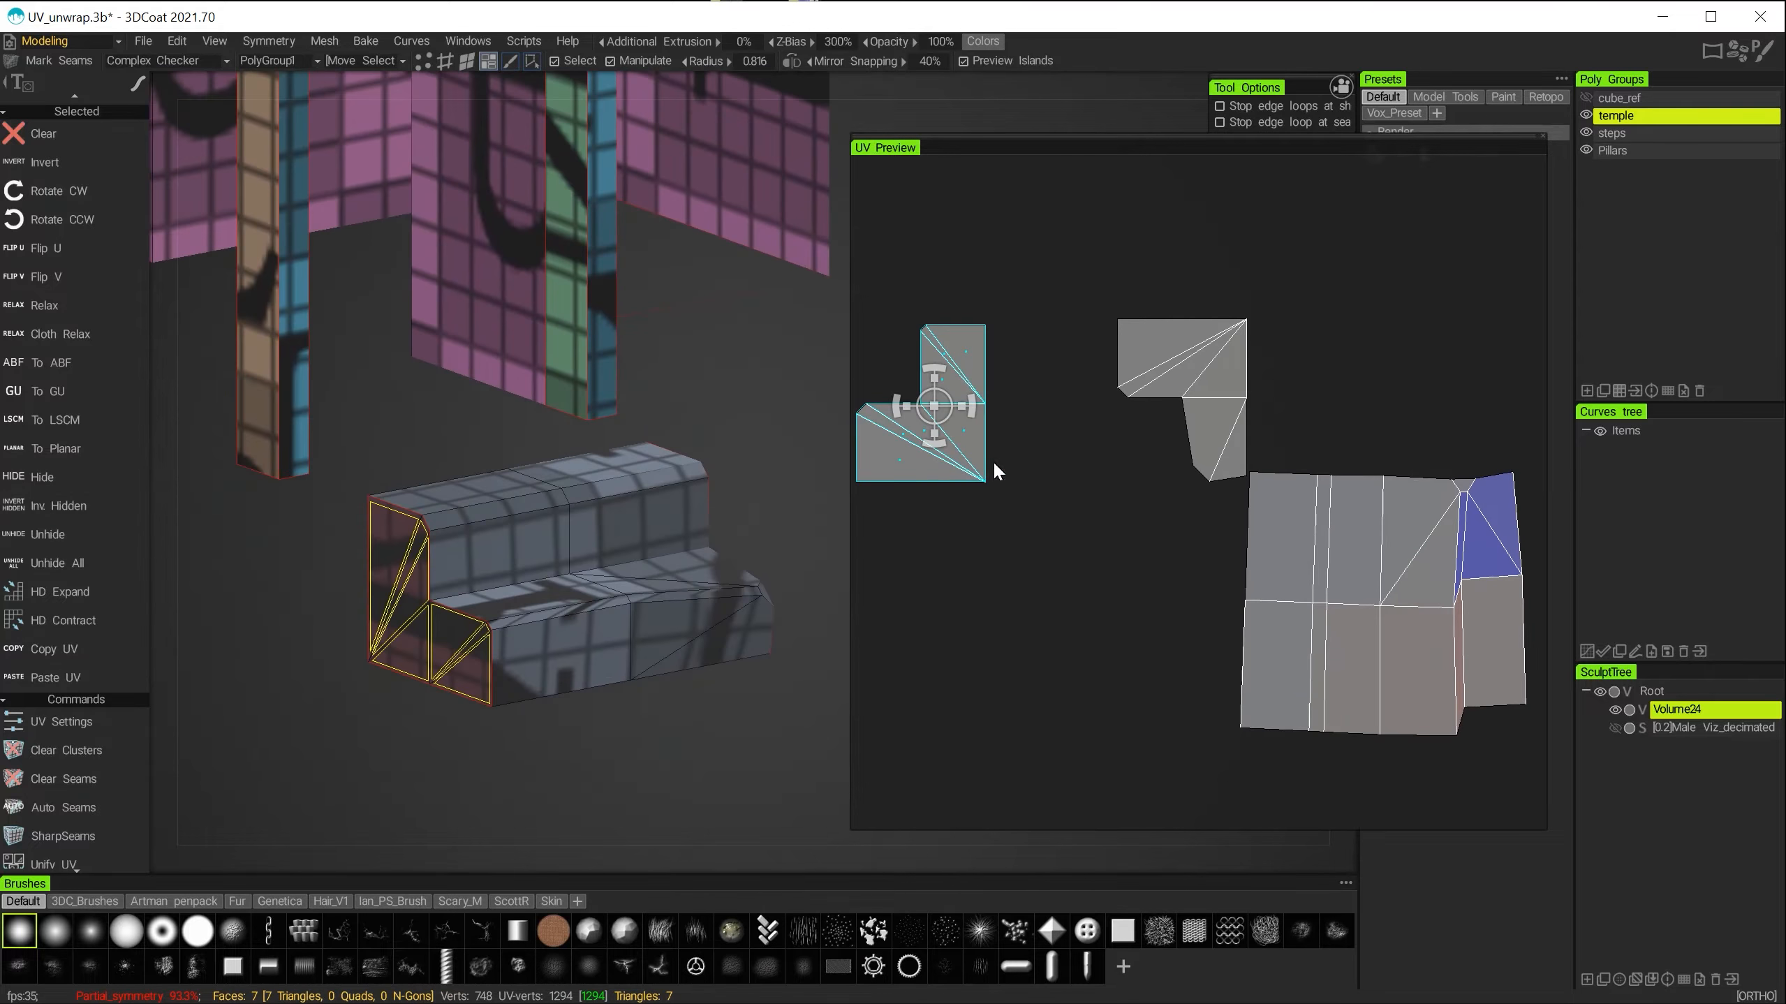
{"action": "left_click_drag", "start_coordinate": [933, 406], "coordinate": [1048, 544]}
{"action": "key", "text": "space"}
{"action": "left_click", "coordinate": [262, 799]}
{"action": "left_click_drag", "start_coordinate": [316, 787], "coordinate": [394, 780], "text": "alt"}
{"action": "left_click_drag", "start_coordinate": [932, 374], "coordinate": [984, 464]}
{"action": "left_click_drag", "start_coordinate": [1010, 493], "coordinate": [1050, 520]}
{"action": "key", "text": "ctrl+z"}
{"action": "key", "text": "space"}
{"action": "left_click", "coordinate": [788, 798]}
{"action": "left_click_drag", "start_coordinate": [964, 477], "coordinate": [1081, 462]}
{"action": "left_click_drag", "start_coordinate": [1153, 480], "coordinate": [1220, 481]}
{"action": "key", "text": "ctrl+z"}
Rotate the steps block's second L-shaped end island and place it directly below the first one.
{"action": "left_click", "coordinate": [1218, 352]}
{"action": "middle_click_drag", "start_coordinate": [1161, 450], "coordinate": [1033, 424], "text": "alt"}
{"action": "left_click_drag", "start_coordinate": [619, 759], "coordinate": [366, 752], "text": "alt"}
{"action": "left_click_drag", "start_coordinate": [1098, 375], "coordinate": [1016, 627]}
{"action": "left_click_drag", "start_coordinate": [1041, 655], "coordinate": [1125, 681]}
{"action": "key", "text": "ctrl+z"}
{"action": "key", "text": "space"}
{"action": "left_click", "coordinate": [597, 800]}
{"action": "left_click_drag", "start_coordinate": [1006, 628], "coordinate": [955, 563]}
{"action": "key", "text": "space"}
{"action": "left_click", "coordinate": [914, 791]}
{"action": "left_click_drag", "start_coordinate": [1040, 590], "coordinate": [1178, 606]}
{"action": "key", "text": "ctrl+z"}
Orient the steps block's main UV island to match its end islands, undoing the unwanted scaling.
{"action": "left_click_drag", "start_coordinate": [493, 760], "coordinate": [710, 751], "text": "alt"}
{"action": "left_click", "coordinate": [1241, 652]}
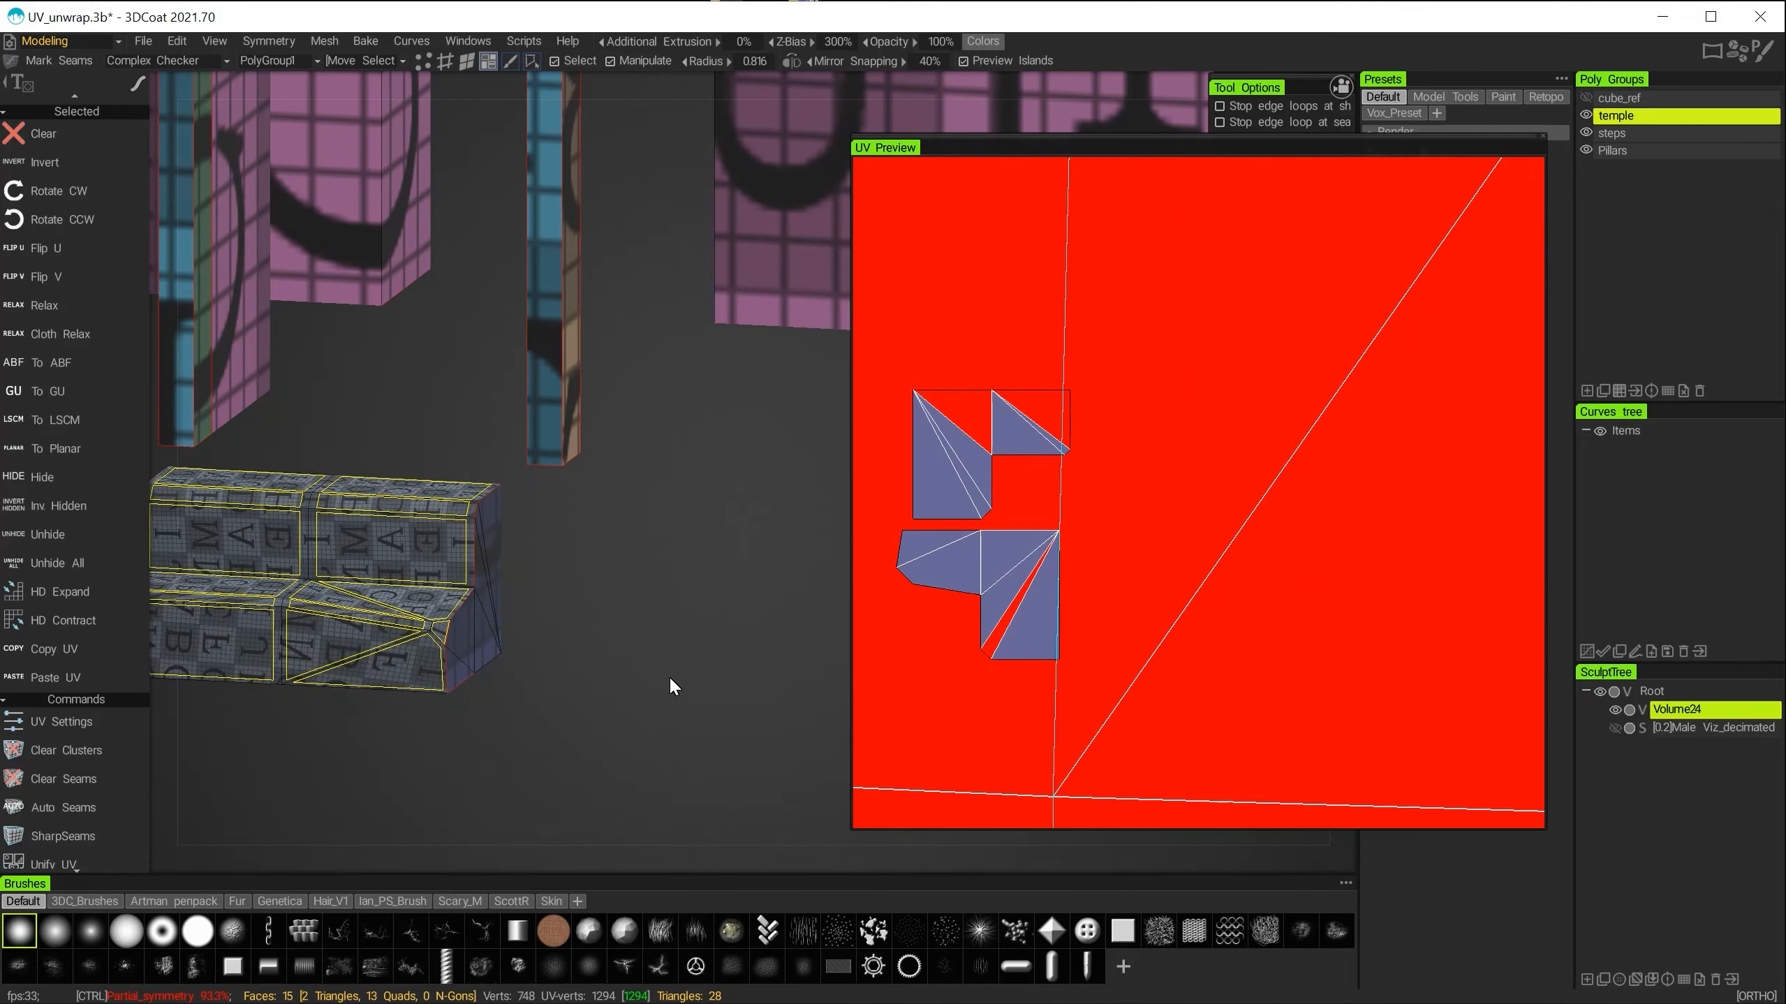
{"action": "key", "text": "ctrl+z"}
{"action": "key", "text": "space"}
{"action": "left_click", "coordinate": [568, 764]}
{"action": "left_click_drag", "start_coordinate": [1302, 559], "coordinate": [1406, 586]}
{"action": "key", "text": "ctrl+z"}
{"action": "key", "text": "space"}
{"action": "left_click", "coordinate": [637, 801]}
{"action": "left_click_drag", "start_coordinate": [1302, 559], "coordinate": [1537, 580]}
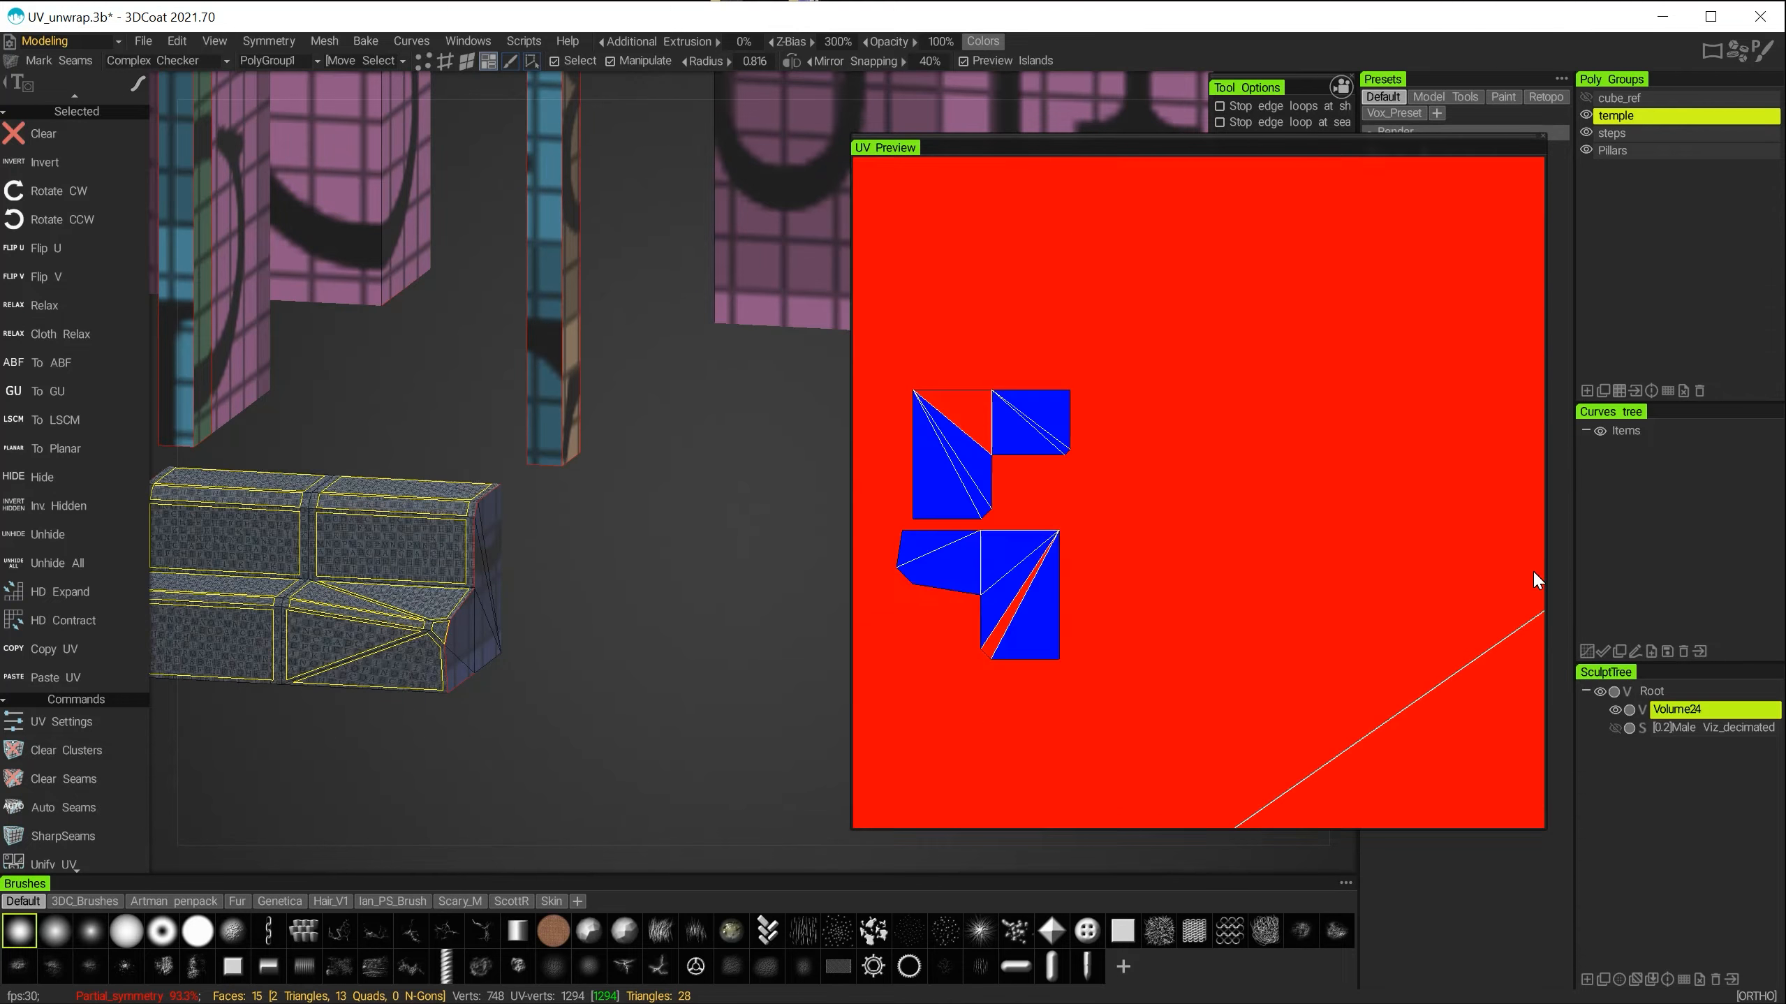
{"action": "key", "text": "ctrl+z"}
Select the steps block's remaining UV islands and hide the block.
{"action": "left_click_drag", "start_coordinate": [534, 752], "coordinate": [710, 752], "text": "alt"}
{"action": "scroll", "coordinate": [710, 752], "scroll_direction": "down", "scroll_amount": 4}
{"action": "left_click", "coordinate": [953, 471]}
{"action": "scroll", "coordinate": [1166, 522], "scroll_direction": "down", "scroll_amount": 8}
{"action": "left_click", "coordinate": [42, 477]}
{"action": "scroll", "coordinate": [627, 588], "scroll_direction": "down", "scroll_amount": 5}
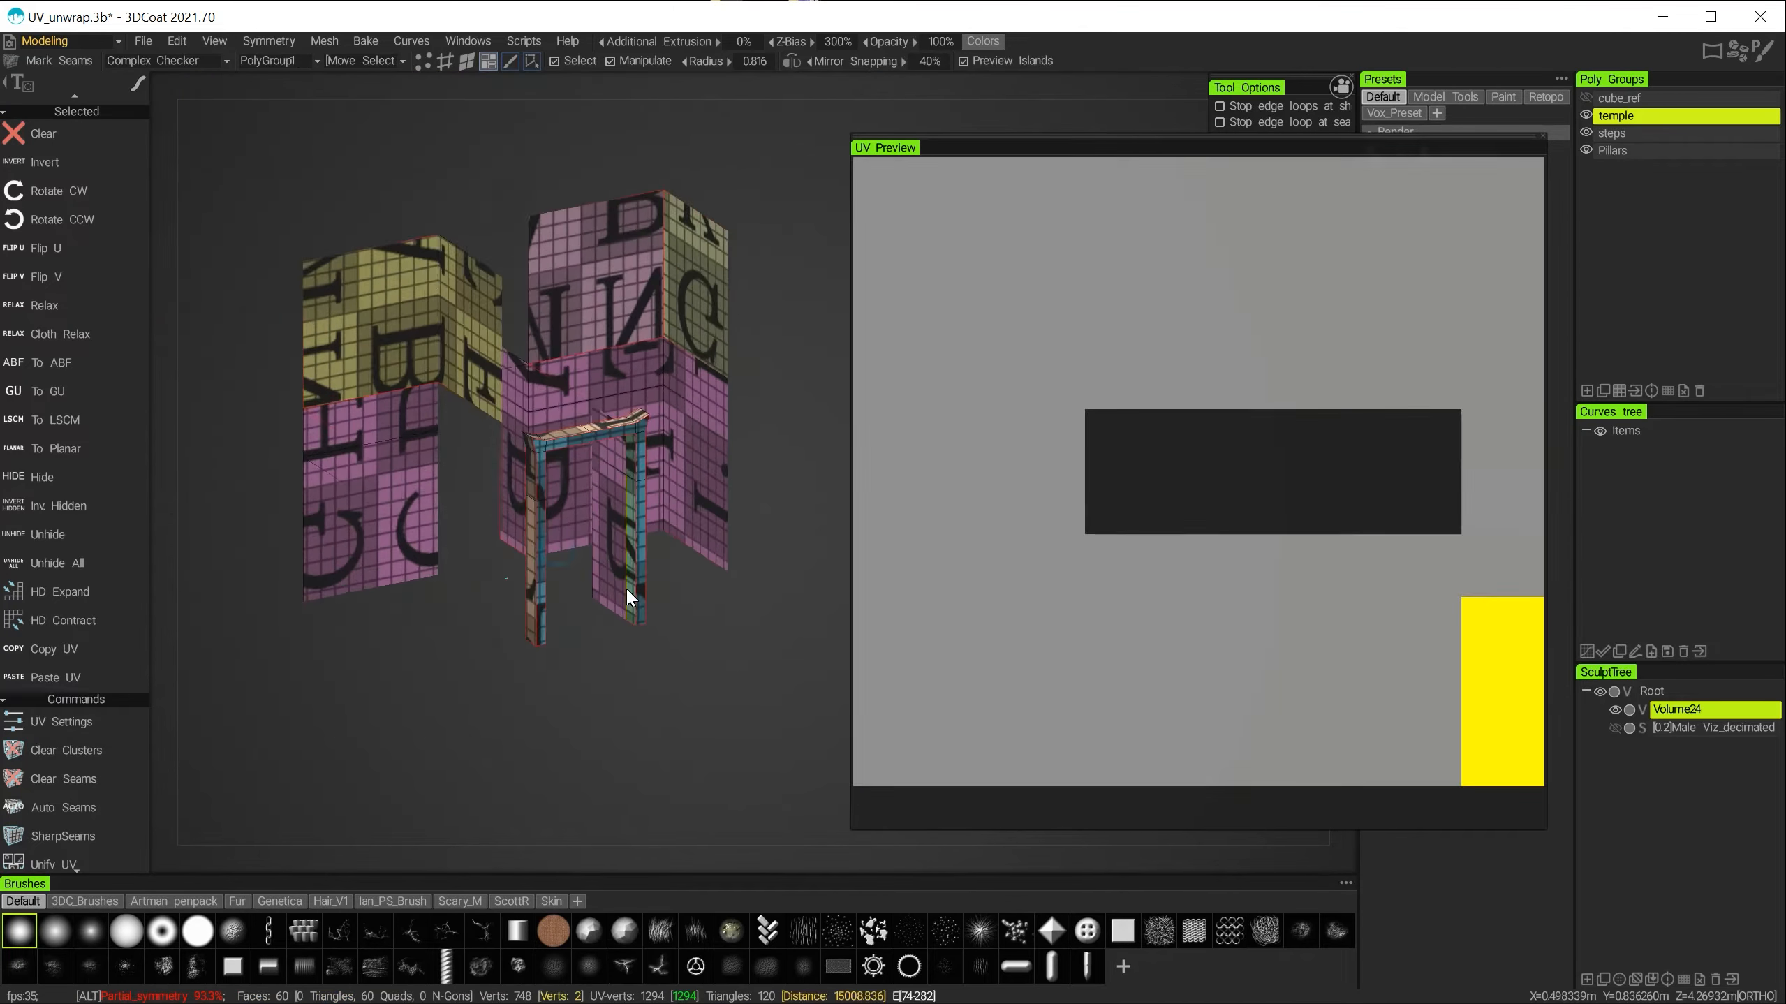
Orient the doorframe front's U-shaped UV island with its legs pointing up, placing it beside the frame's long strips.
{"action": "scroll", "coordinate": [774, 622], "scroll_direction": "up", "scroll_amount": 6}
{"action": "left_click", "coordinate": [1358, 548]}
{"action": "left_click_drag", "start_coordinate": [1316, 576], "coordinate": [1319, 585]}
{"action": "key", "text": "ctrl+z"}
{"action": "key", "text": "space"}
{"action": "left_click", "coordinate": [594, 747]}
{"action": "left_click_drag", "start_coordinate": [1192, 576], "coordinate": [1310, 613]}
{"action": "key", "text": "ctrl+z"}
Try to reorient the orange outer doorframe strip's vertical UV island.
{"action": "left_click", "coordinate": [1225, 546]}
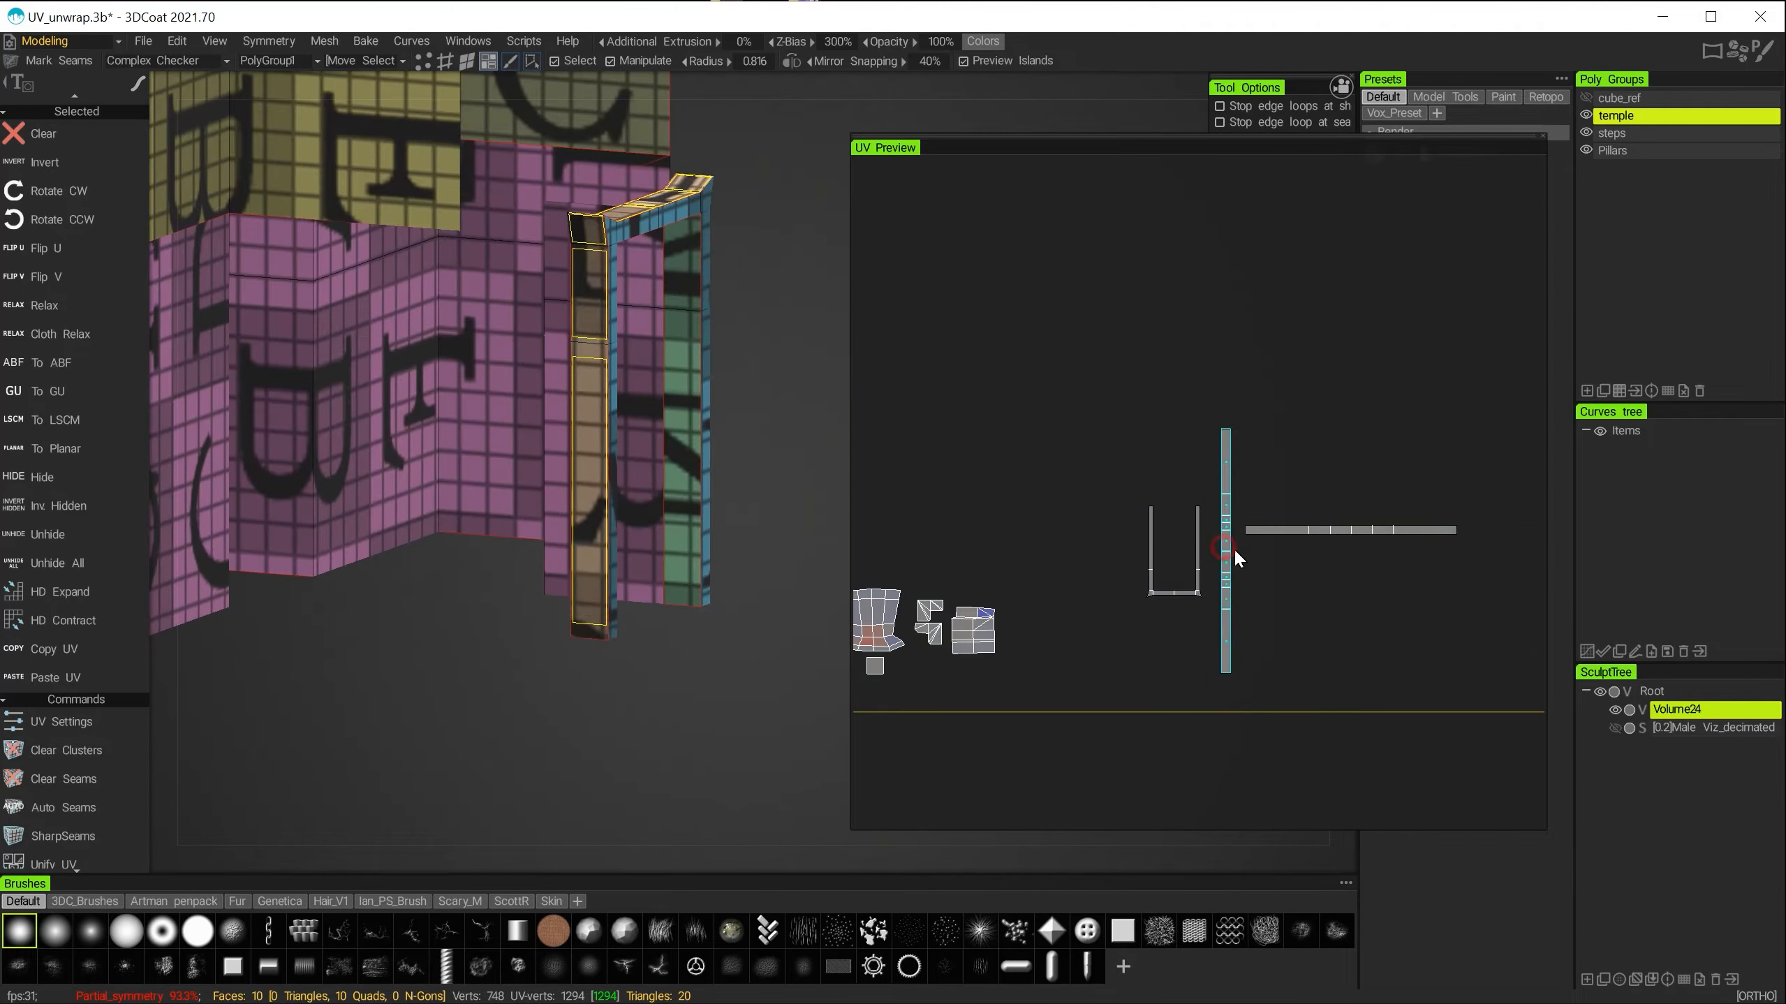
{"action": "key", "text": "space"}
{"action": "left_click", "coordinate": [594, 746]}
{"action": "left_click_drag", "start_coordinate": [1224, 553], "coordinate": [1398, 551]}
{"action": "key", "text": "ctrl+z"}
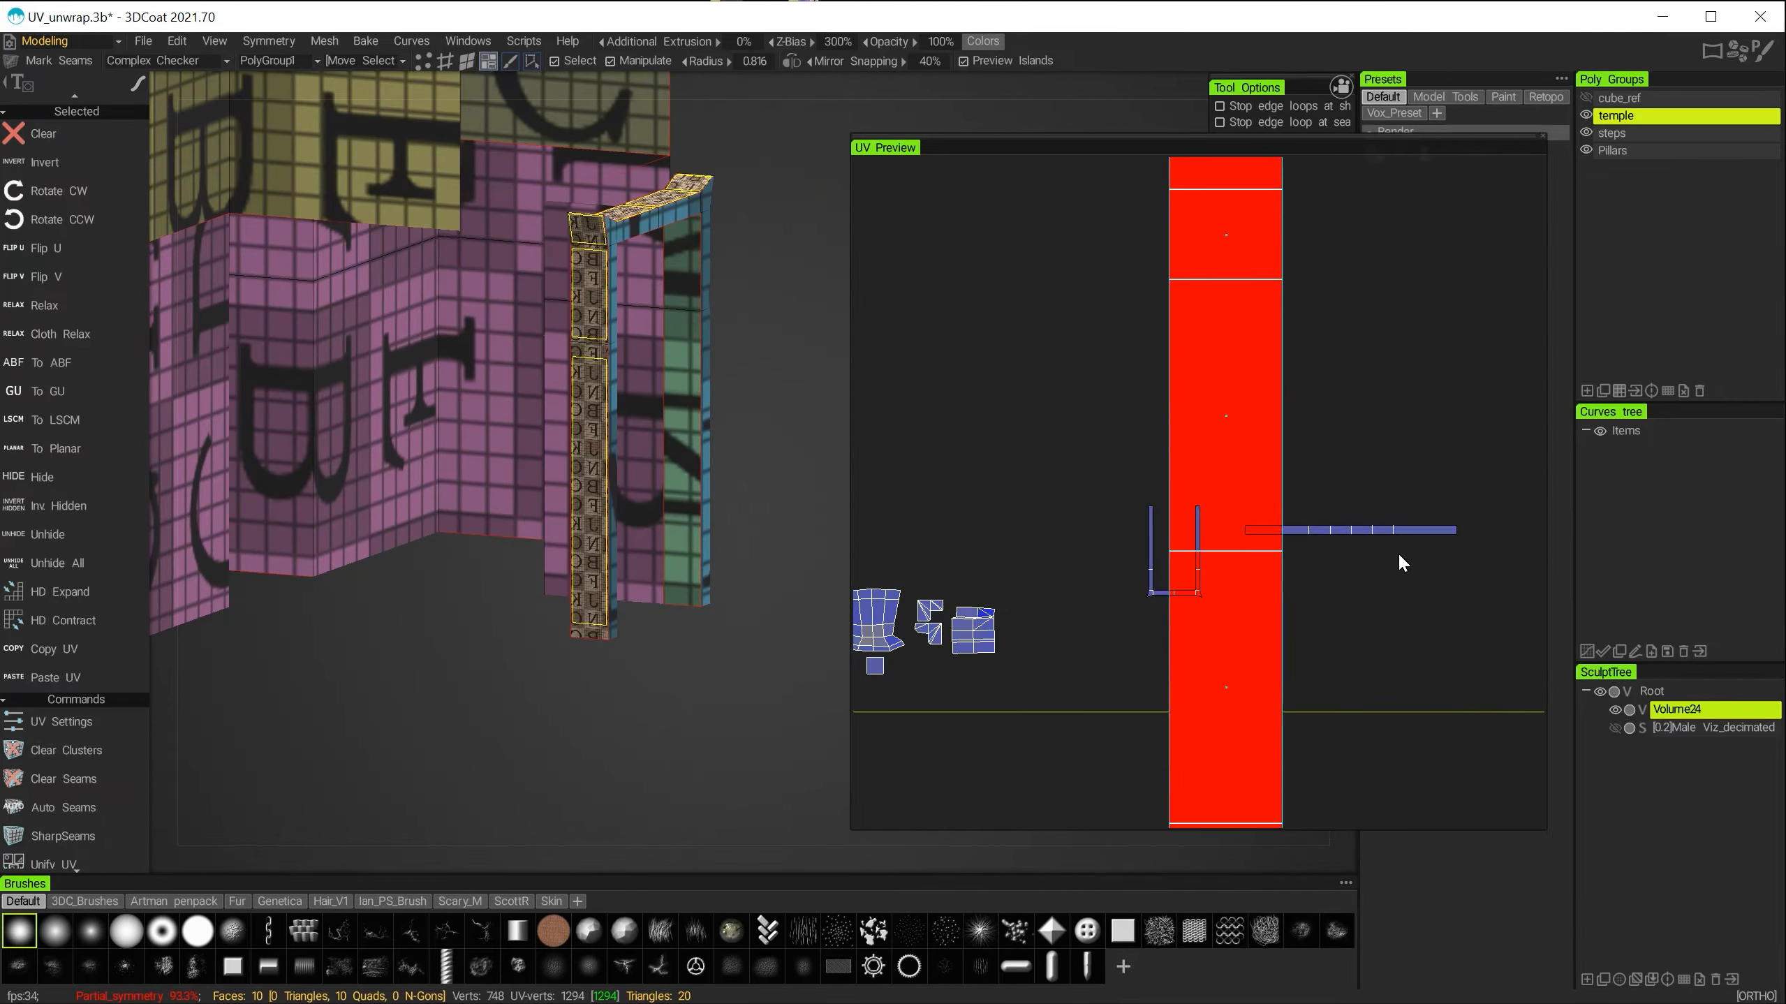
{"action": "key", "text": "ctrl+z"}
{"action": "key", "text": "space"}
{"action": "key", "text": "ctrl+z"}
Rotate the green inner doorframe strip's UV island from horizontal to vertical.
{"action": "left_click", "coordinate": [1335, 529]}
{"action": "left_click_drag", "start_coordinate": [1224, 553], "coordinate": [1510, 561]}
{"action": "key", "text": "ctrl+z"}
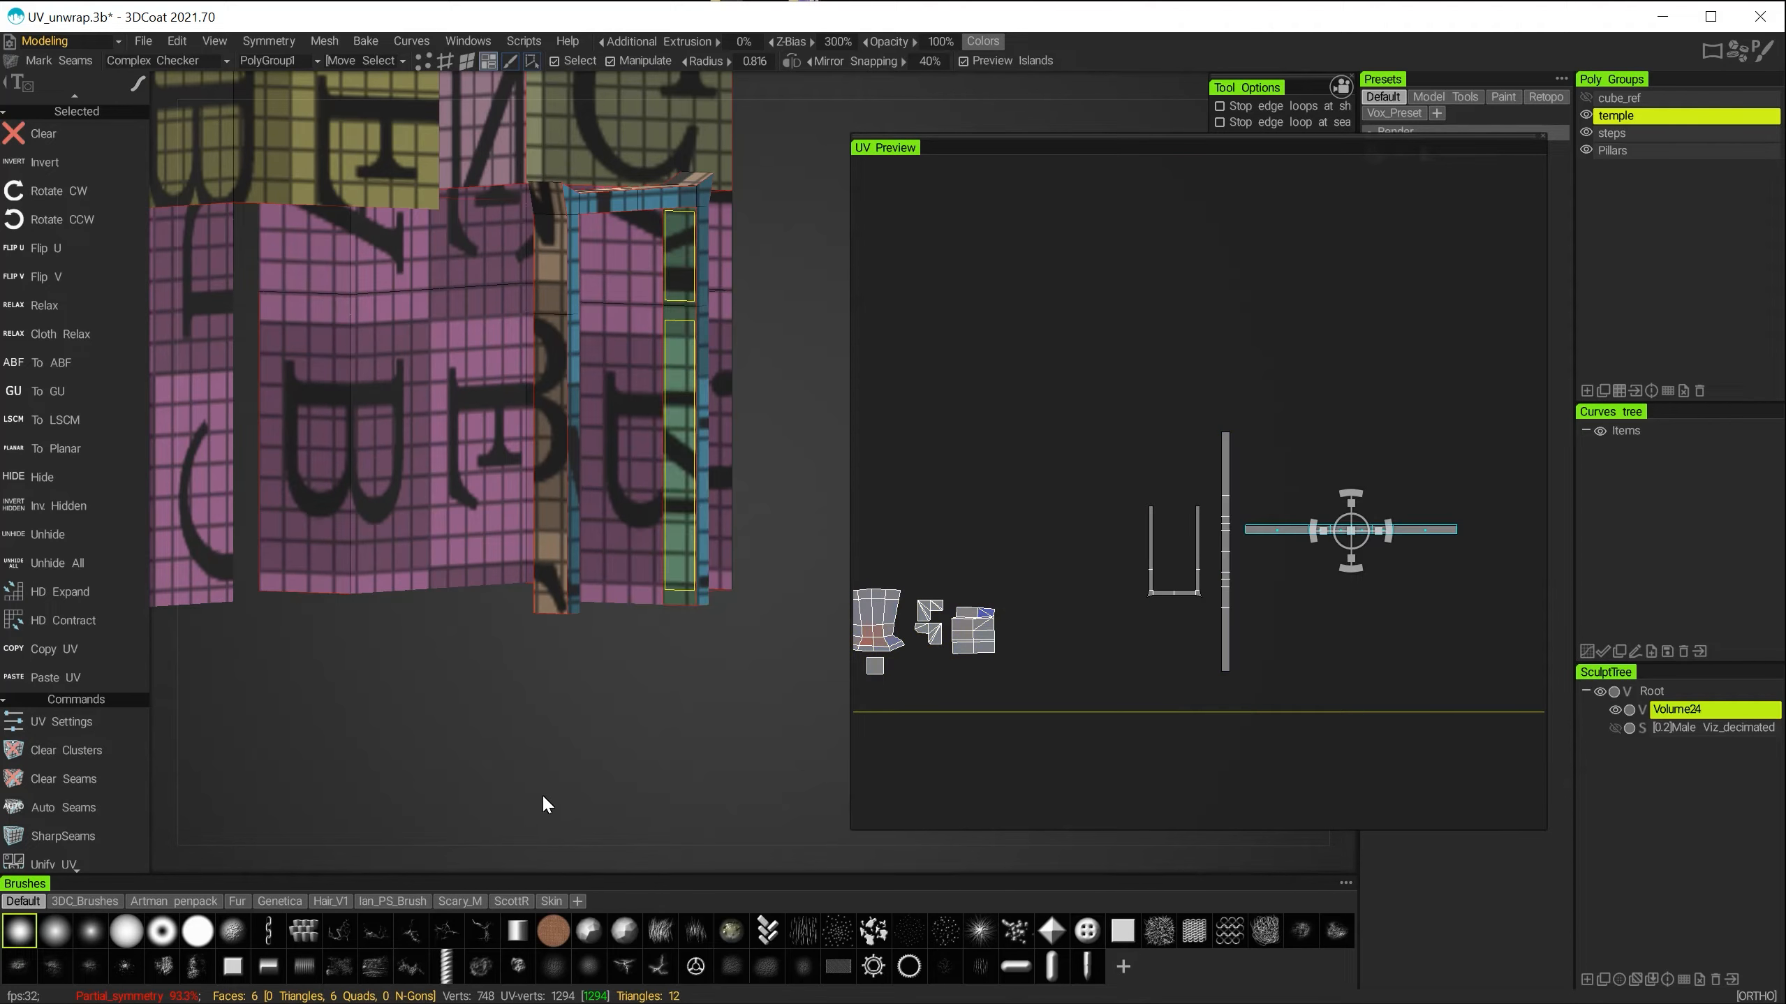
{"action": "key", "text": "space"}
{"action": "left_click", "coordinate": [544, 796]}
{"action": "left_click_drag", "start_coordinate": [1351, 530], "coordinate": [1496, 569]}
{"action": "key", "text": "ctrl+z"}
{"action": "key", "text": "space"}
{"action": "left_click", "coordinate": [717, 800]}
{"action": "left_click_drag", "start_coordinate": [1351, 530], "coordinate": [1437, 665]}
{"action": "key", "text": "ctrl+z"}
Place the green strip's UV island right beside the orange strip's island and hide the doorframe.
{"action": "scroll", "coordinate": [1442, 563], "scroll_direction": "up", "scroll_amount": 3}
{"action": "left_click_drag", "start_coordinate": [1472, 545], "coordinate": [1291, 619]}
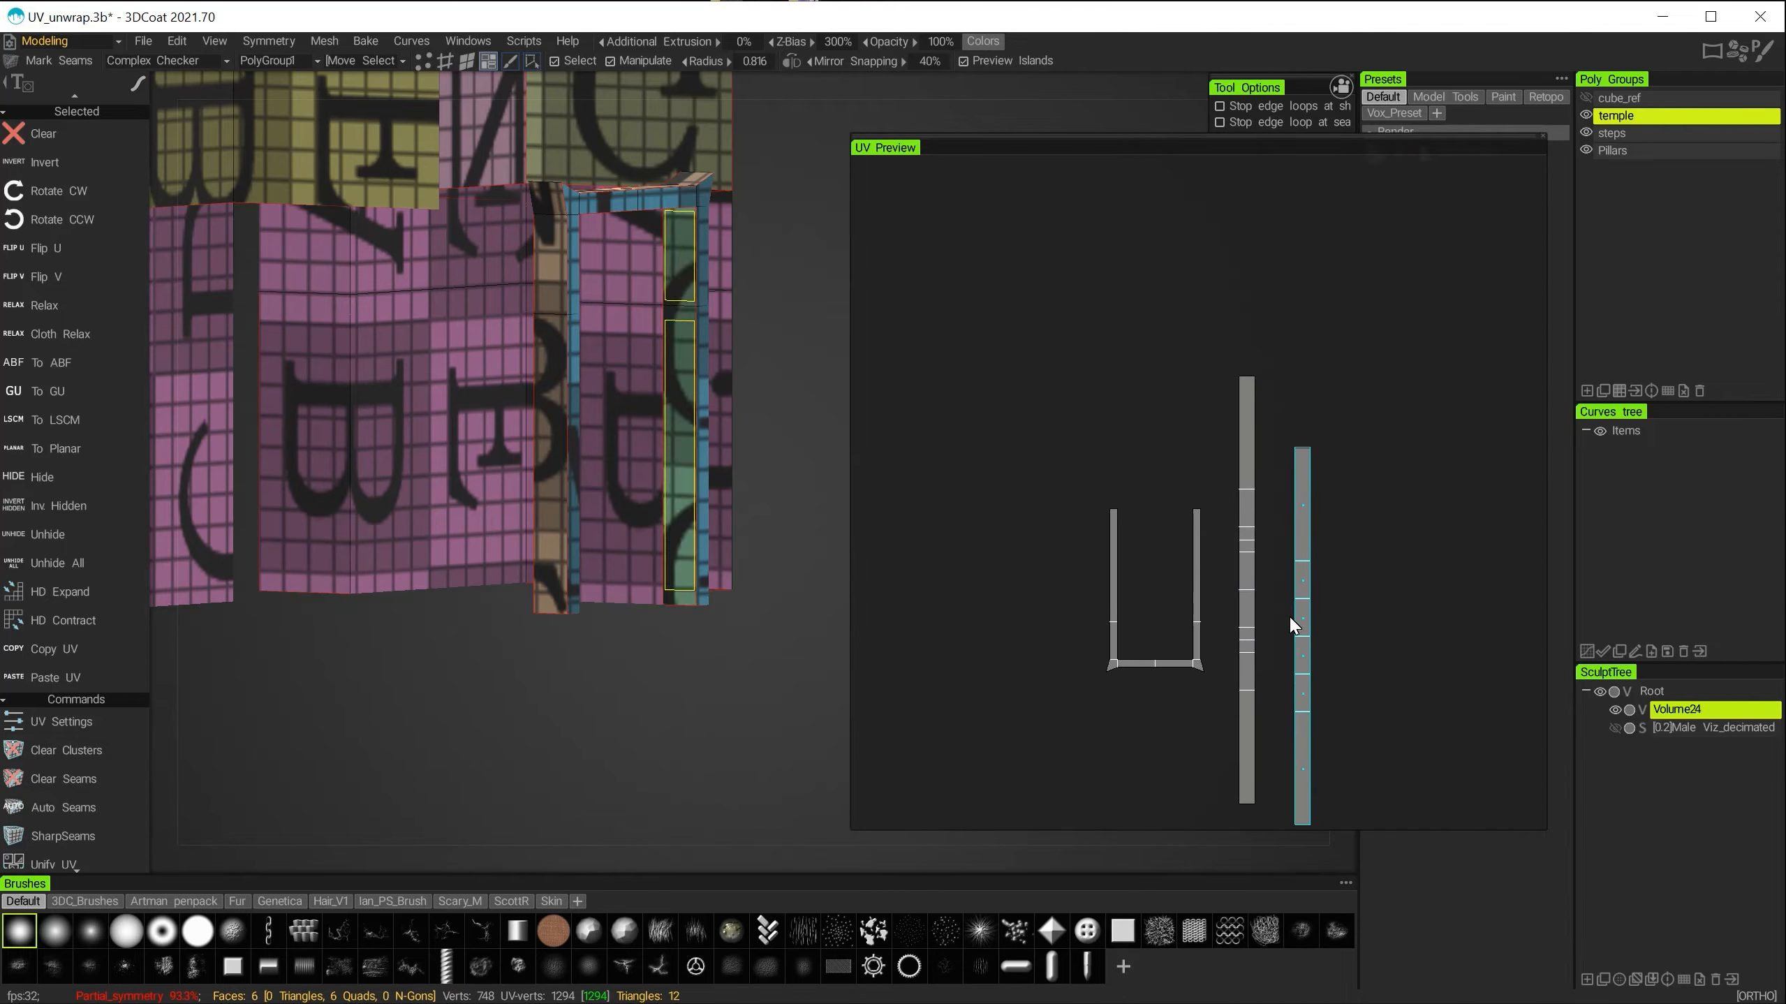
{"action": "left_click_drag", "start_coordinate": [760, 429], "coordinate": [512, 655], "text": "alt"}
{"action": "scroll", "coordinate": [1330, 500], "scroll_direction": "up", "scroll_amount": 2}
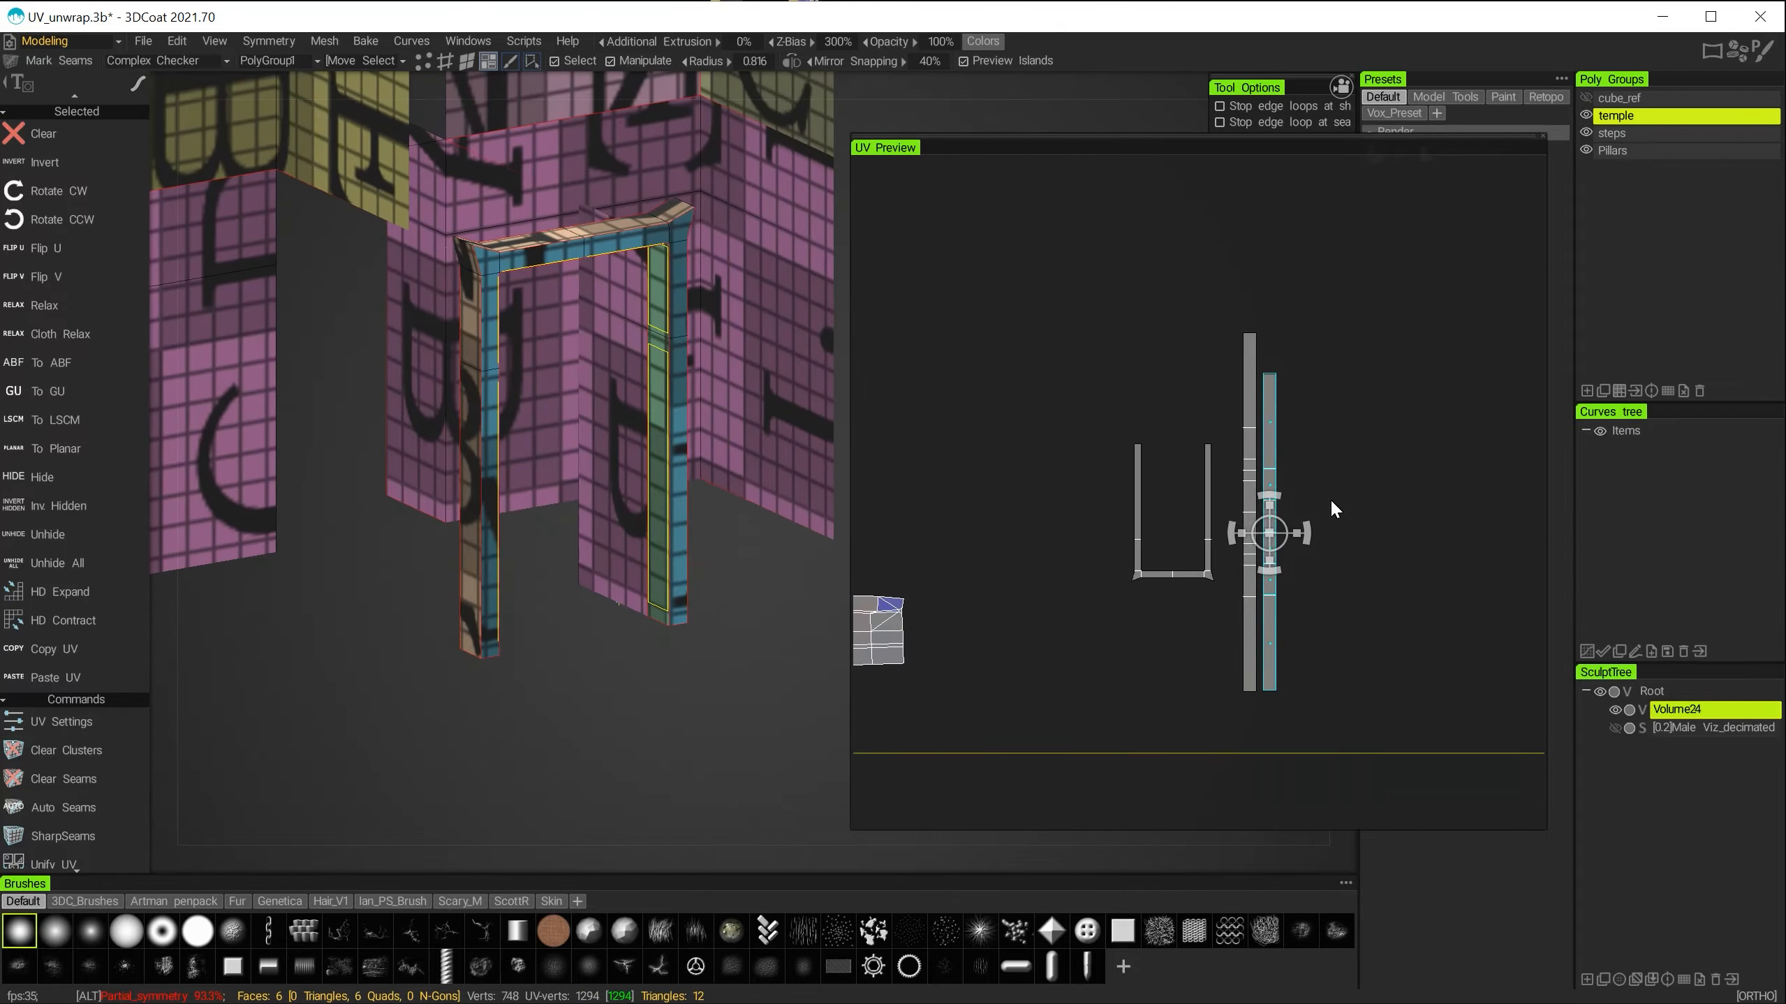
{"action": "left_click", "coordinate": [74, 479]}
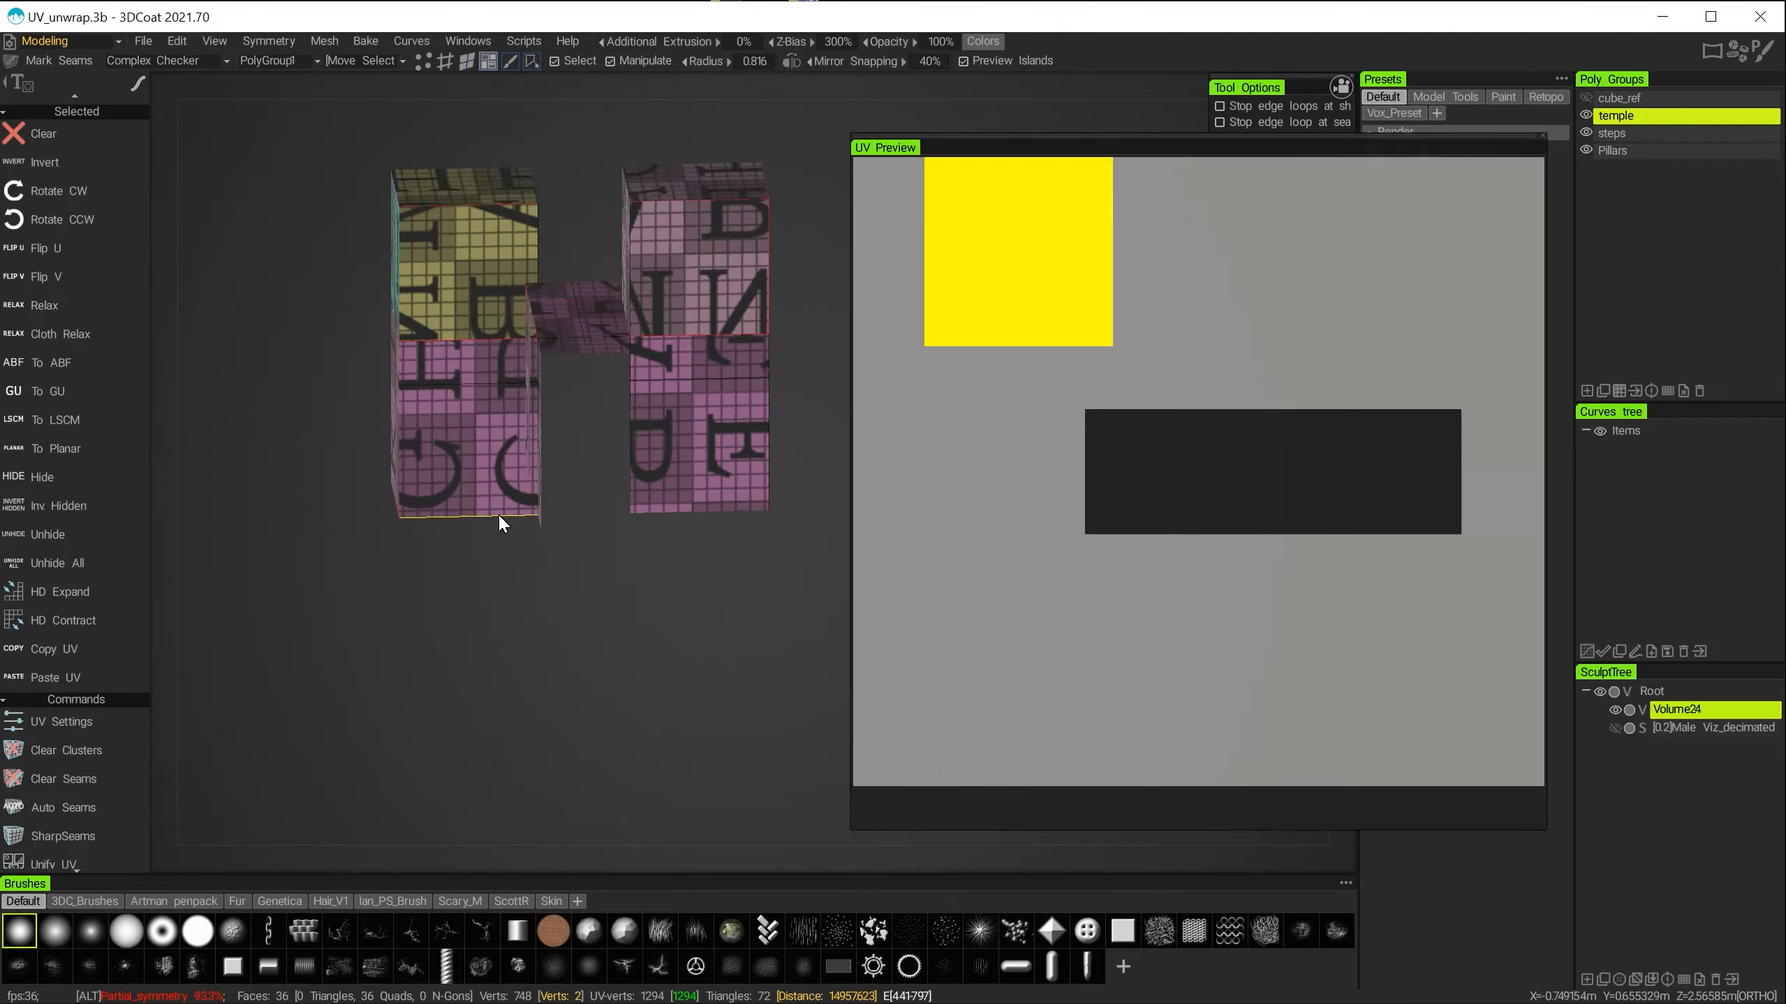
Straighten the yellow upper block's tilted T-shaped UV island and turn it so its stem points down.
{"action": "scroll", "coordinate": [1108, 412], "scroll_direction": "down", "scroll_amount": 10}
{"action": "scroll", "coordinate": [1125, 604], "scroll_direction": "up", "scroll_amount": 4}
{"action": "left_click", "coordinate": [1083, 325]}
{"action": "left_click_drag", "start_coordinate": [633, 465], "coordinate": [633, 520], "text": "alt"}
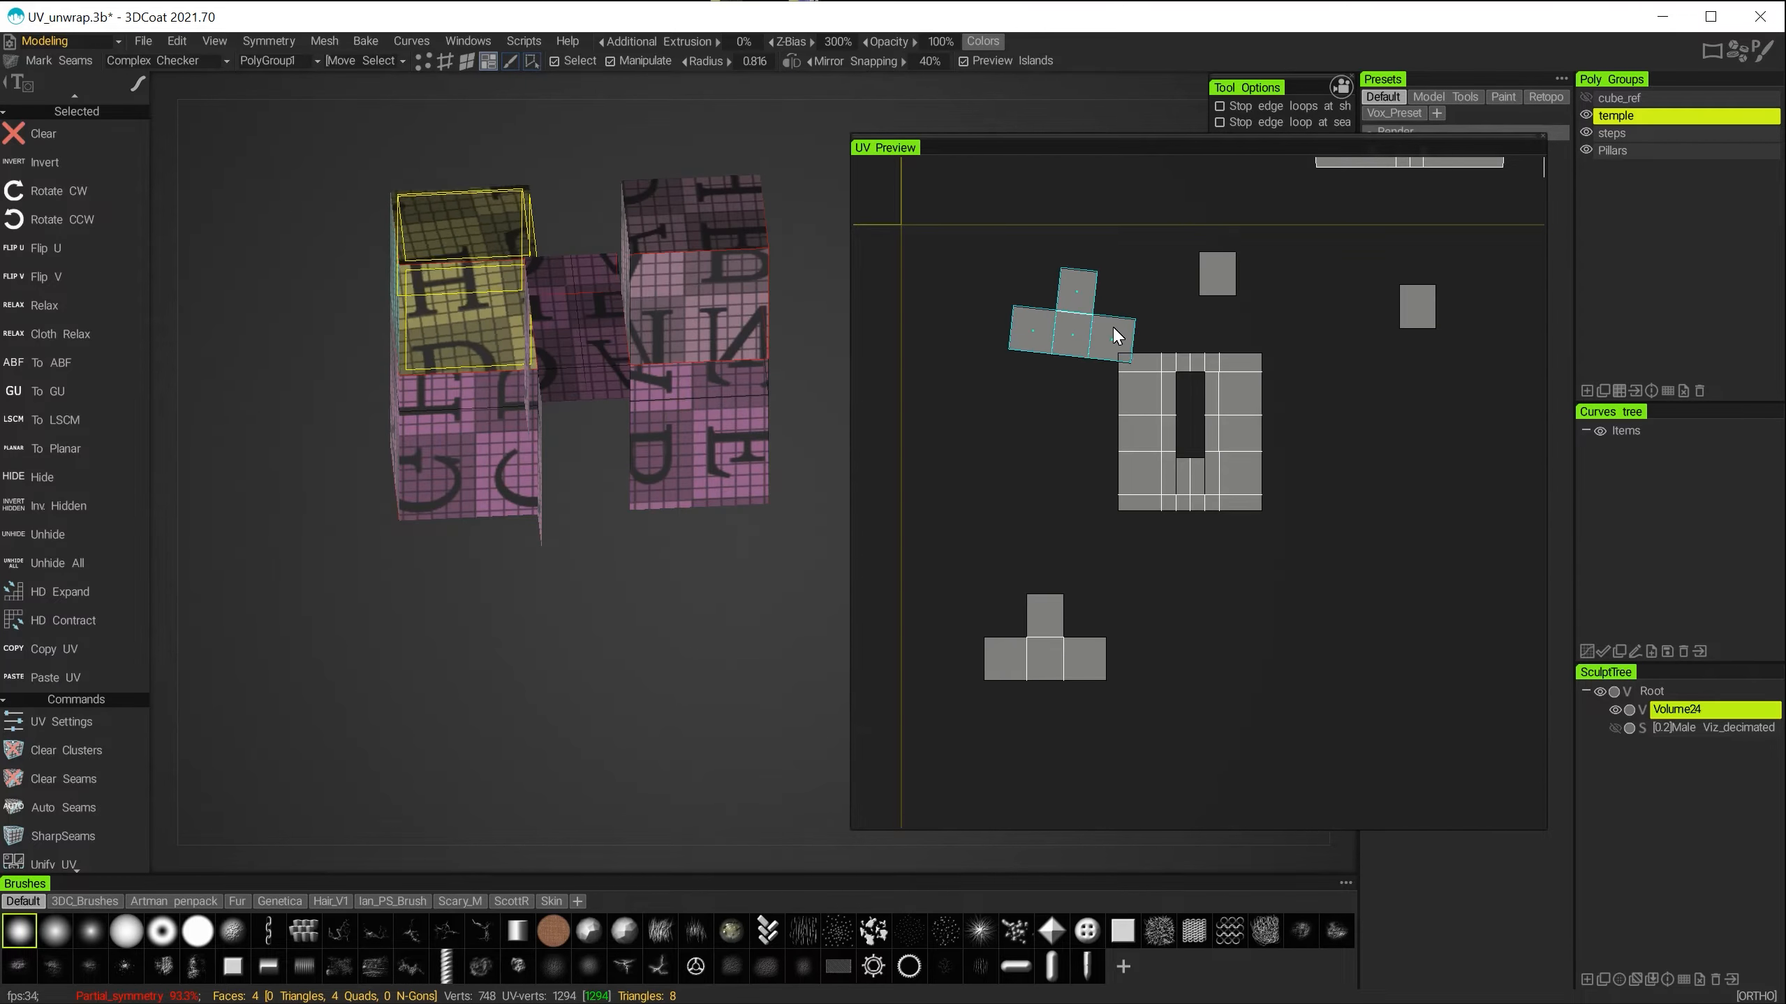
{"action": "key", "text": "space"}
{"action": "left_click", "coordinate": [598, 513]}
{"action": "key", "text": "space"}
{"action": "left_click", "coordinate": [609, 613]}
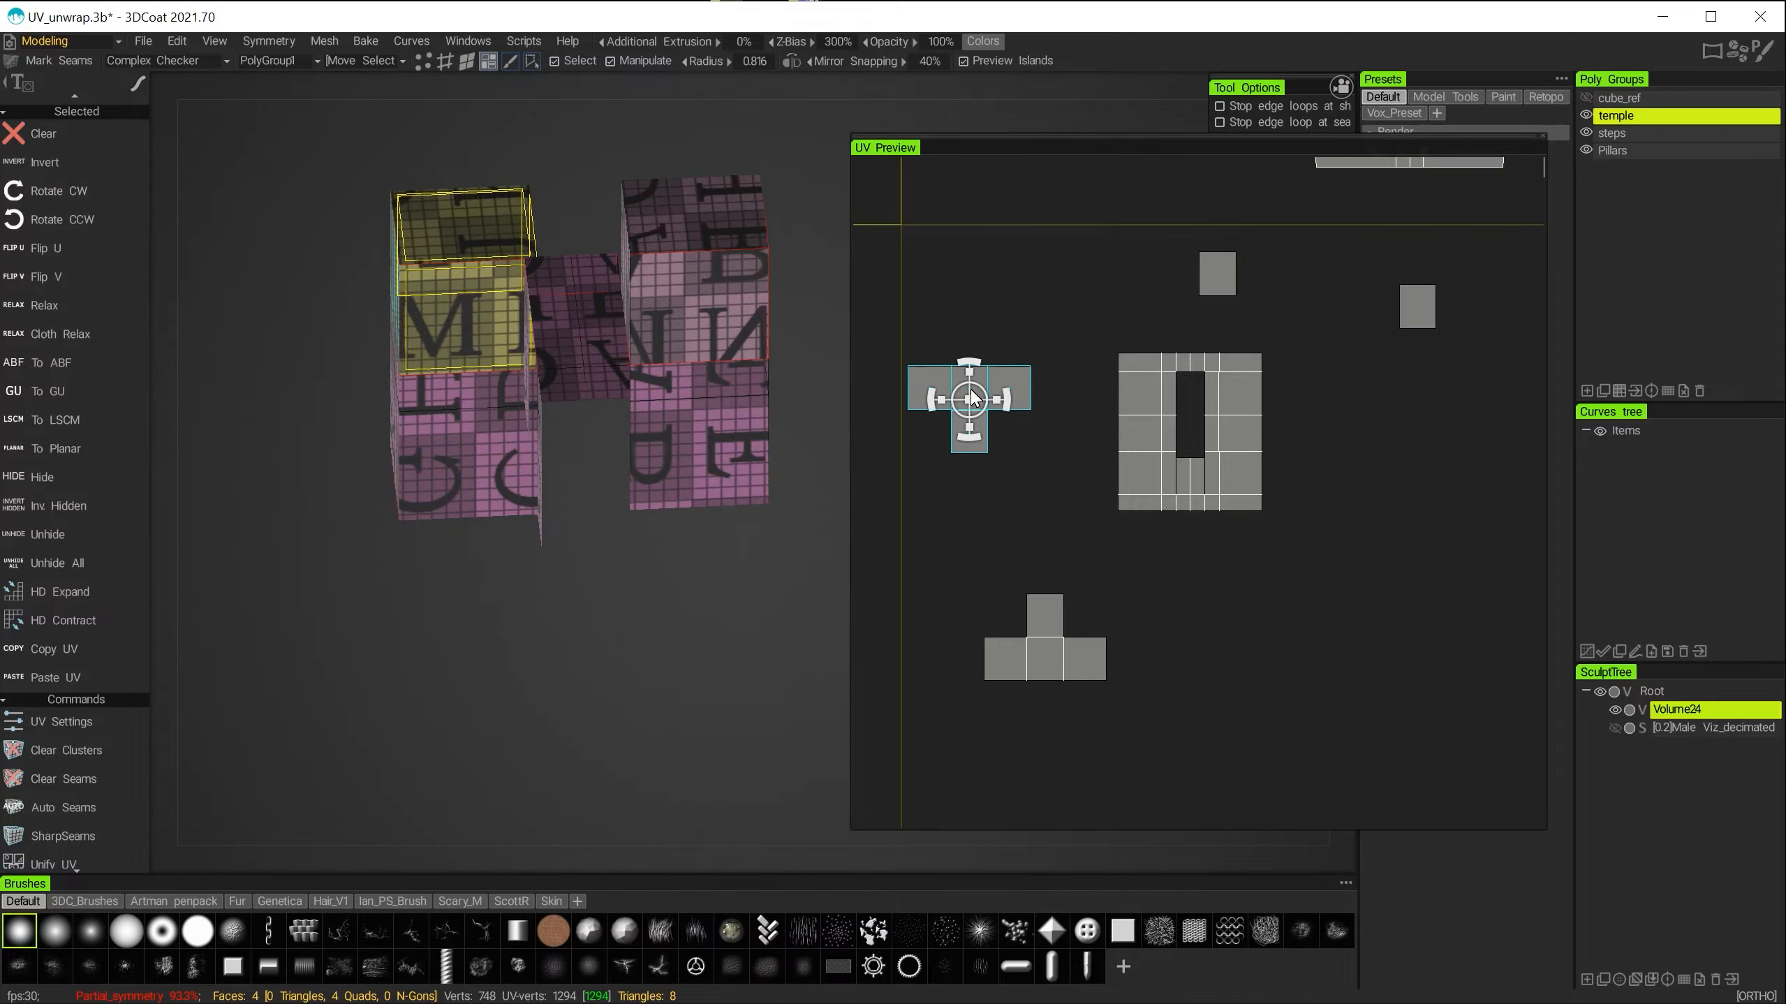
Rotate the pink upper block's T-shaped UV island stem-down and stack it directly below the yellow block's island.
{"action": "left_click_drag", "start_coordinate": [610, 662], "coordinate": [651, 629], "text": "alt"}
{"action": "key", "text": "space"}
{"action": "left_click", "coordinate": [1101, 659]}
{"action": "left_click_drag", "start_coordinate": [1031, 534], "coordinate": [1029, 592]}
{"action": "middle_click_drag", "start_coordinate": [1193, 576], "coordinate": [1089, 626], "text": "alt"}
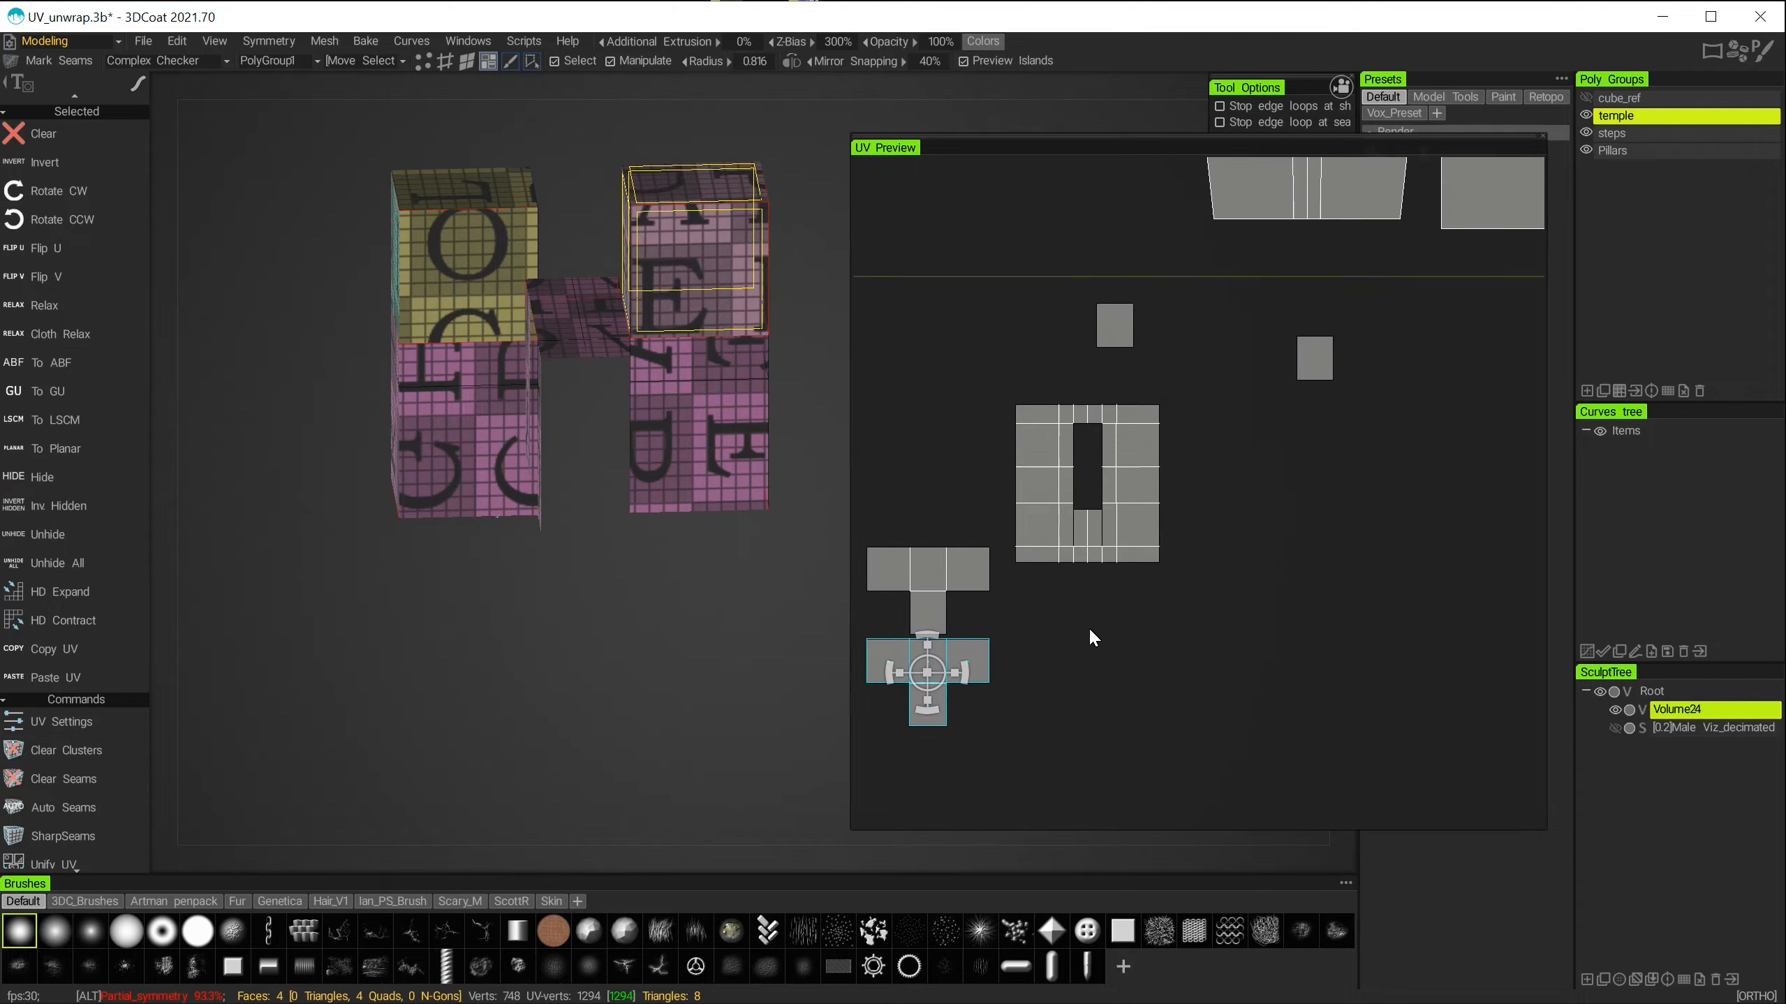
Orient the teal square face's UV island and fit it beside the stem of the yellow block's T-shaped island.
{"action": "left_click_drag", "start_coordinate": [1131, 354], "coordinate": [996, 483]}
{"action": "left_click_drag", "start_coordinate": [518, 618], "coordinate": [411, 645], "text": "alt"}
{"action": "key", "text": "space"}
{"action": "left_click_drag", "start_coordinate": [996, 482], "coordinate": [929, 522]}
{"action": "left_click", "coordinate": [594, 801]}
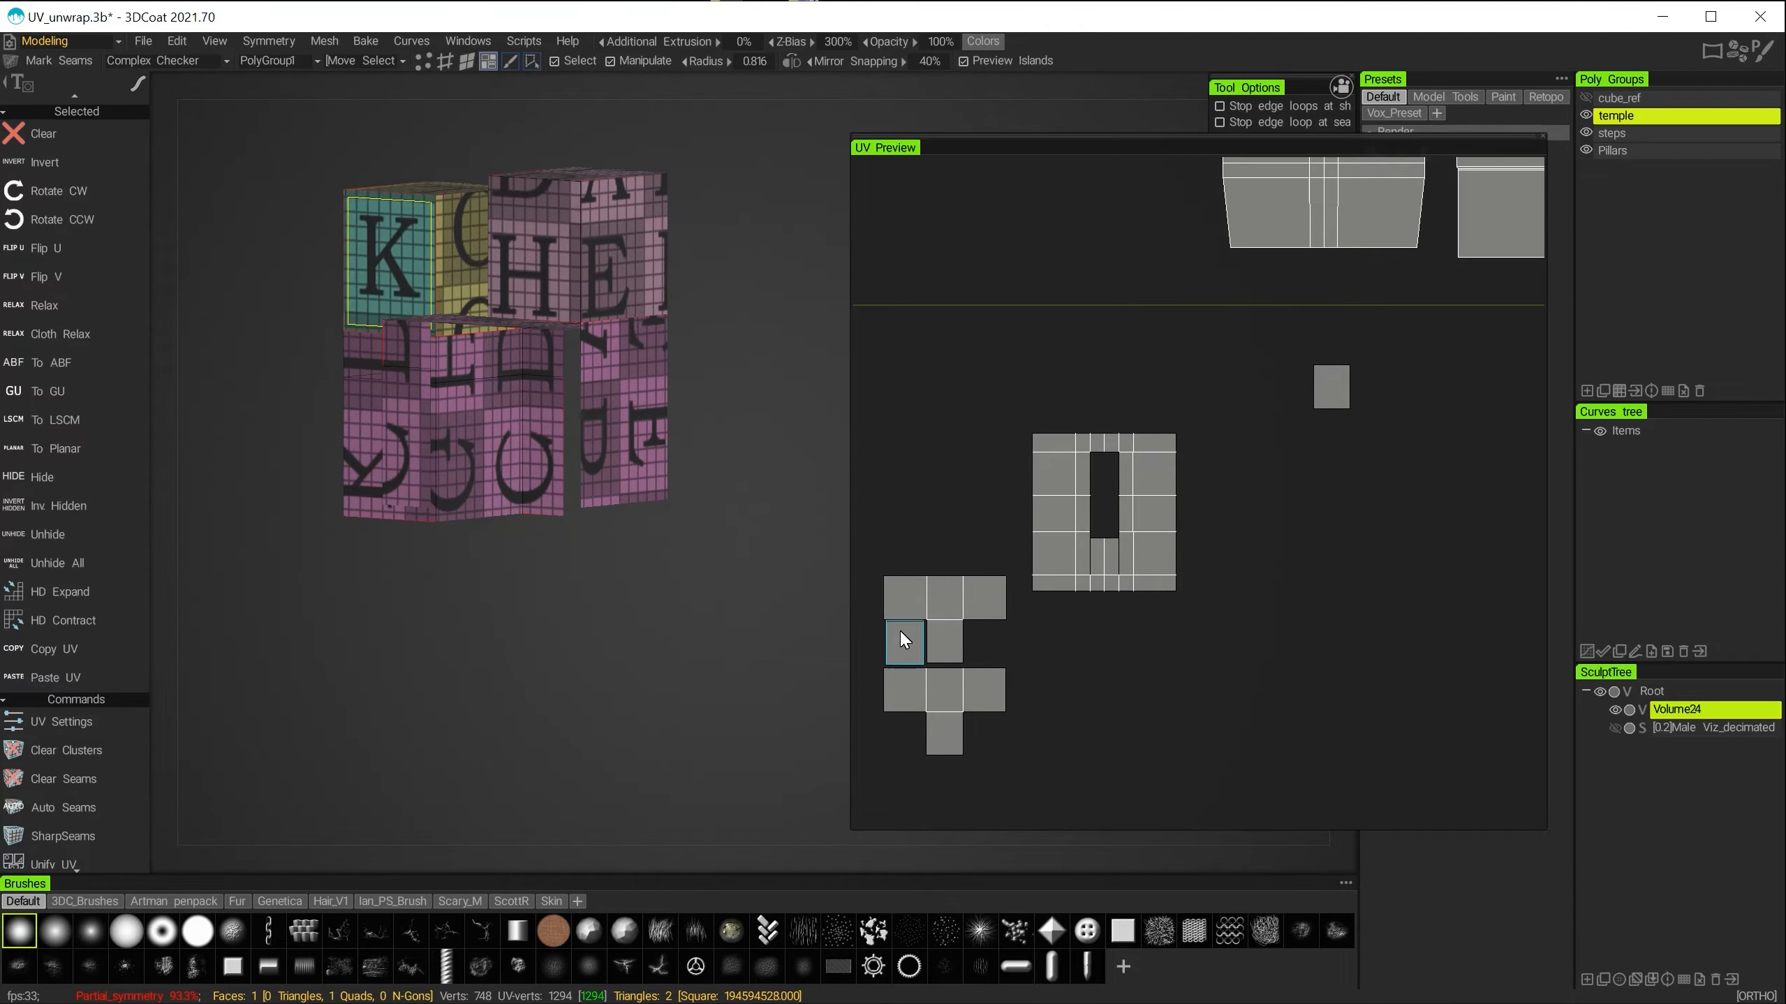
Orient the other square UV island and fit it beside the stem of the pink block's T-shaped island.
{"action": "left_click_drag", "start_coordinate": [908, 725], "coordinate": [906, 722]}
{"action": "left_click_drag", "start_coordinate": [569, 534], "coordinate": [534, 520], "text": "alt"}
{"action": "mouse_move", "coordinate": [905, 731]}
{"action": "left_mouse_down"}
{"action": "mouse_move", "coordinate": [985, 716]}
{"action": "mouse_move", "coordinate": [909, 731]}
{"action": "left_mouse_up"}
{"action": "key", "text": "space"}
{"action": "left_click", "coordinate": [594, 801]}
Select the large UV island of the lower walls and examine how its faces correspond to the model from several angles.
{"action": "right_click_drag", "start_coordinate": [581, 561], "coordinate": [510, 489], "text": "alt"}
{"action": "left_click_drag", "start_coordinate": [510, 489], "coordinate": [597, 464], "text": "alt"}
{"action": "left_click", "coordinate": [1099, 539]}
{"action": "right_click_drag", "start_coordinate": [632, 591], "coordinate": [703, 661], "text": "alt"}
{"action": "left_click_drag", "start_coordinate": [703, 661], "coordinate": [681, 416], "text": "alt"}
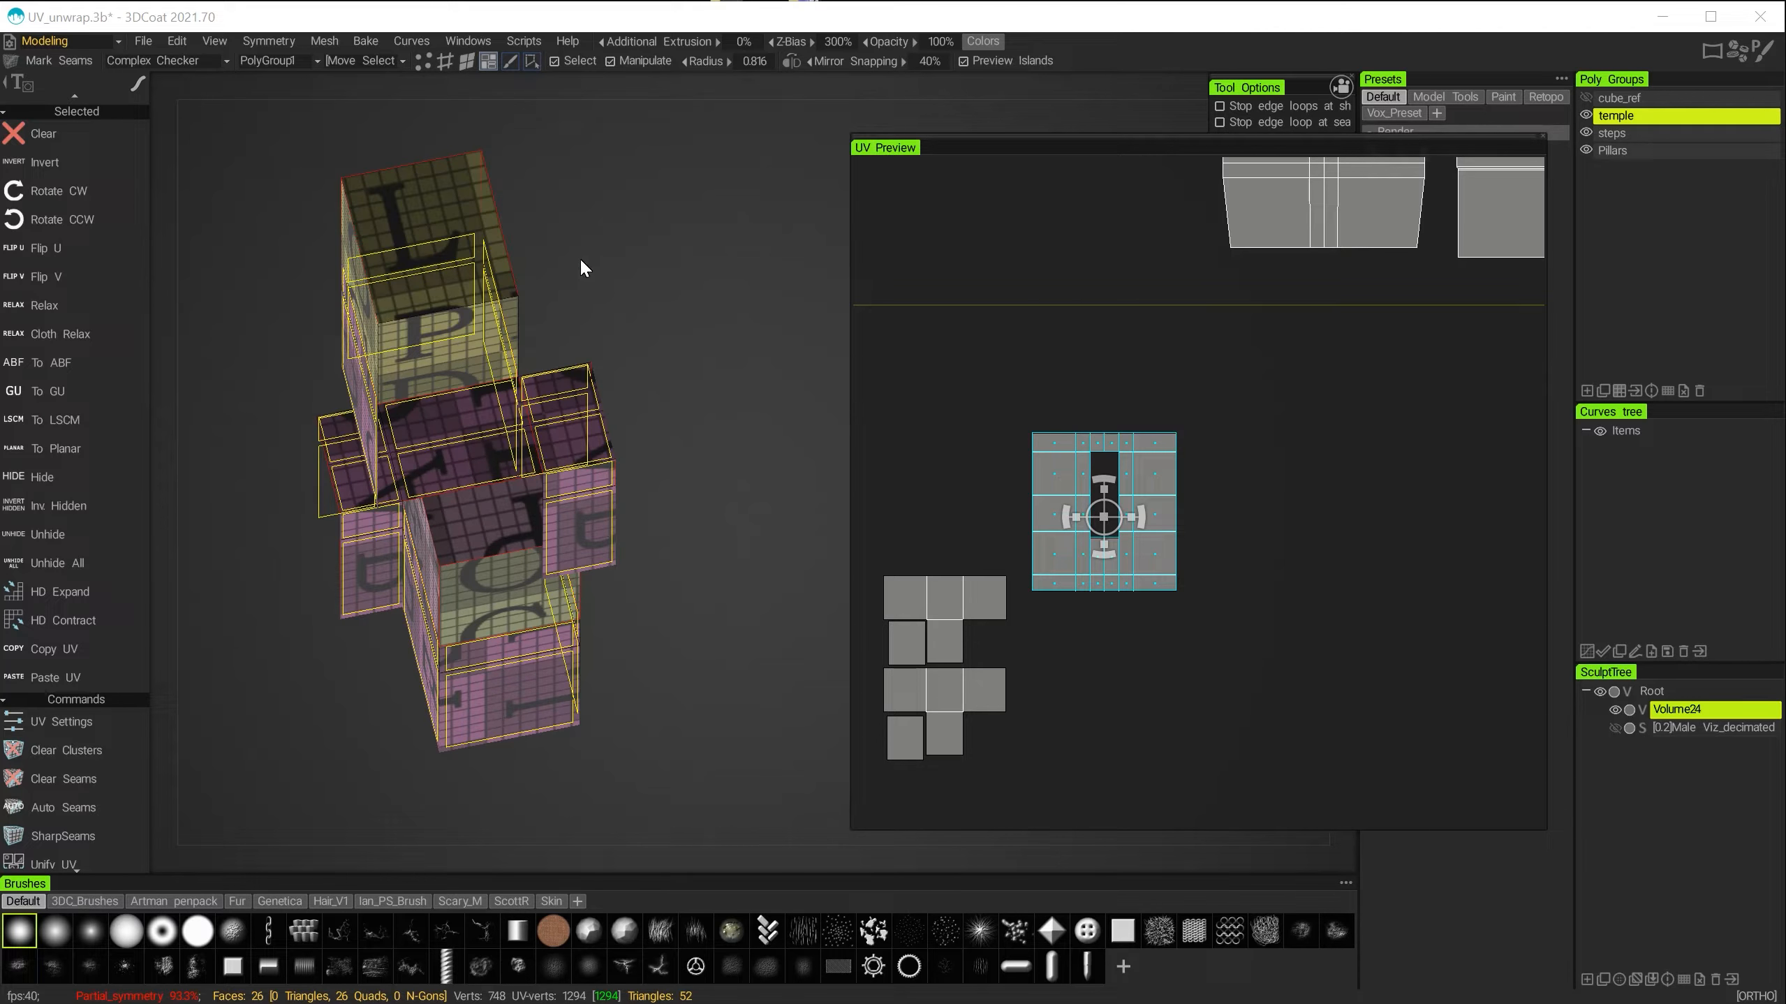
{"action": "left_click_drag", "start_coordinate": [530, 339], "coordinate": [373, 422], "text": "alt"}
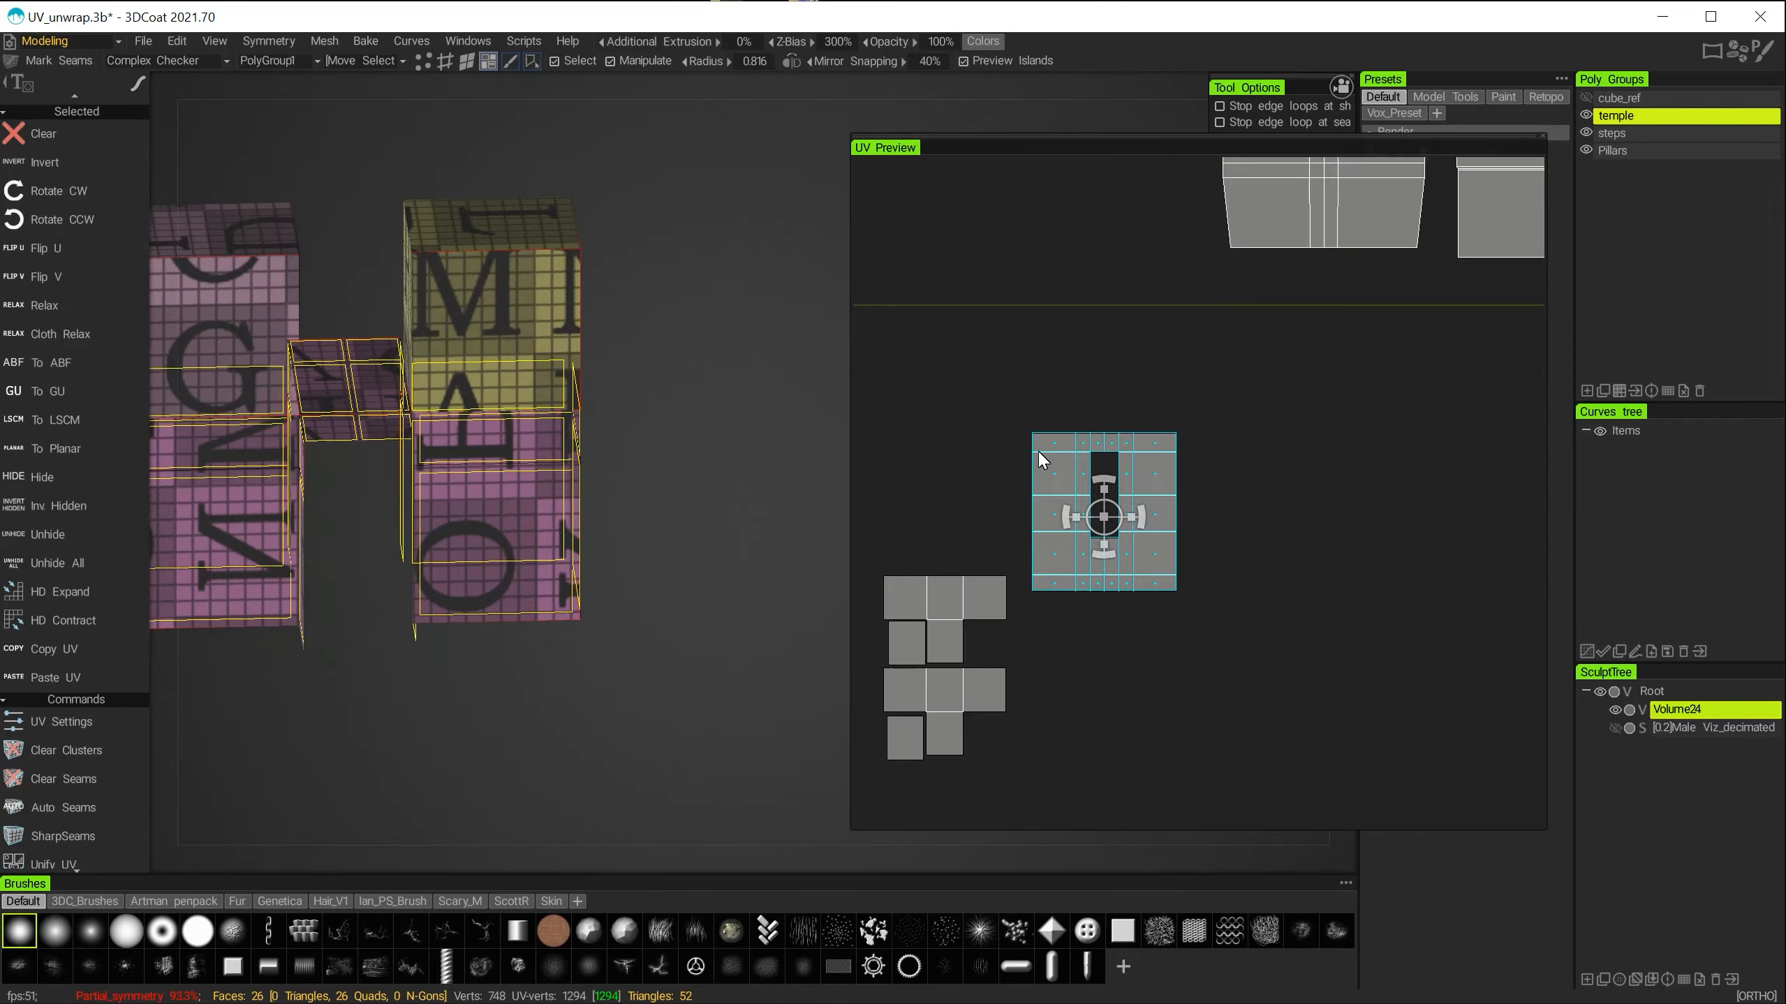
{"action": "right_click_drag", "start_coordinate": [1026, 471], "coordinate": [1090, 524], "text": "alt"}
{"action": "middle_click_drag", "start_coordinate": [1316, 464], "coordinate": [1523, 425], "text": "alt"}
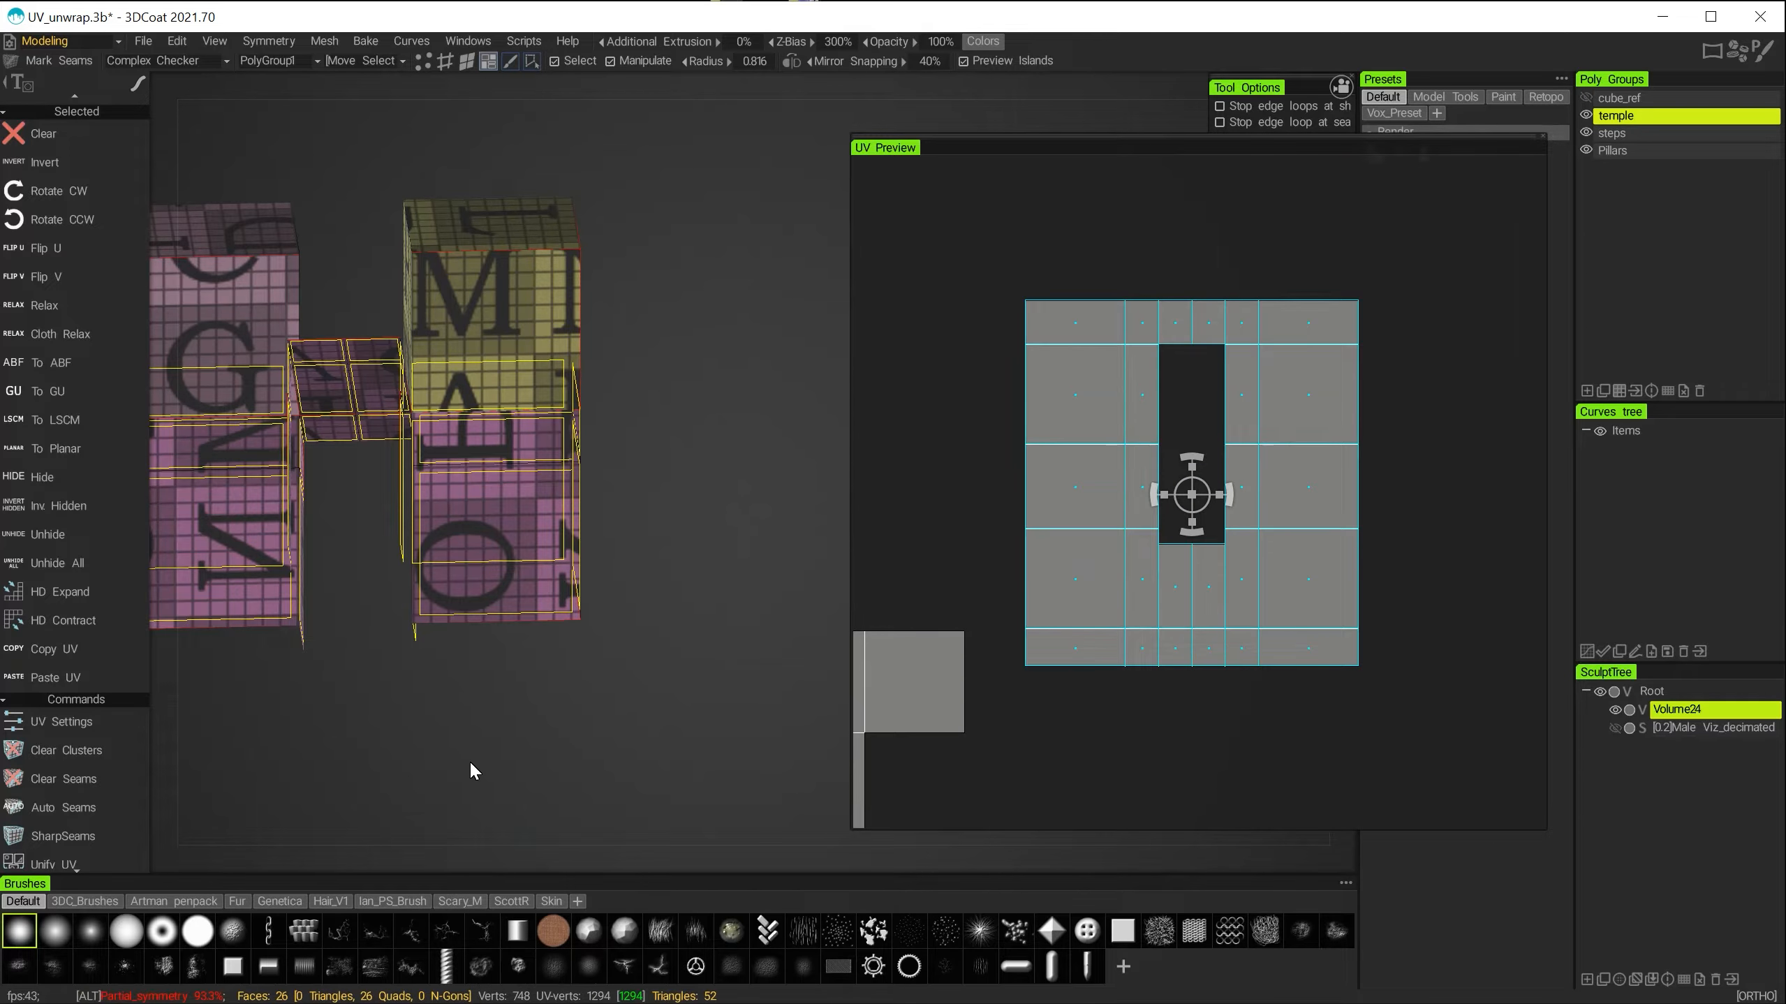
{"action": "left_click_drag", "start_coordinate": [472, 765], "coordinate": [541, 794], "text": "alt"}
{"action": "right_click_drag", "start_coordinate": [950, 745], "coordinate": [958, 676], "text": "alt"}
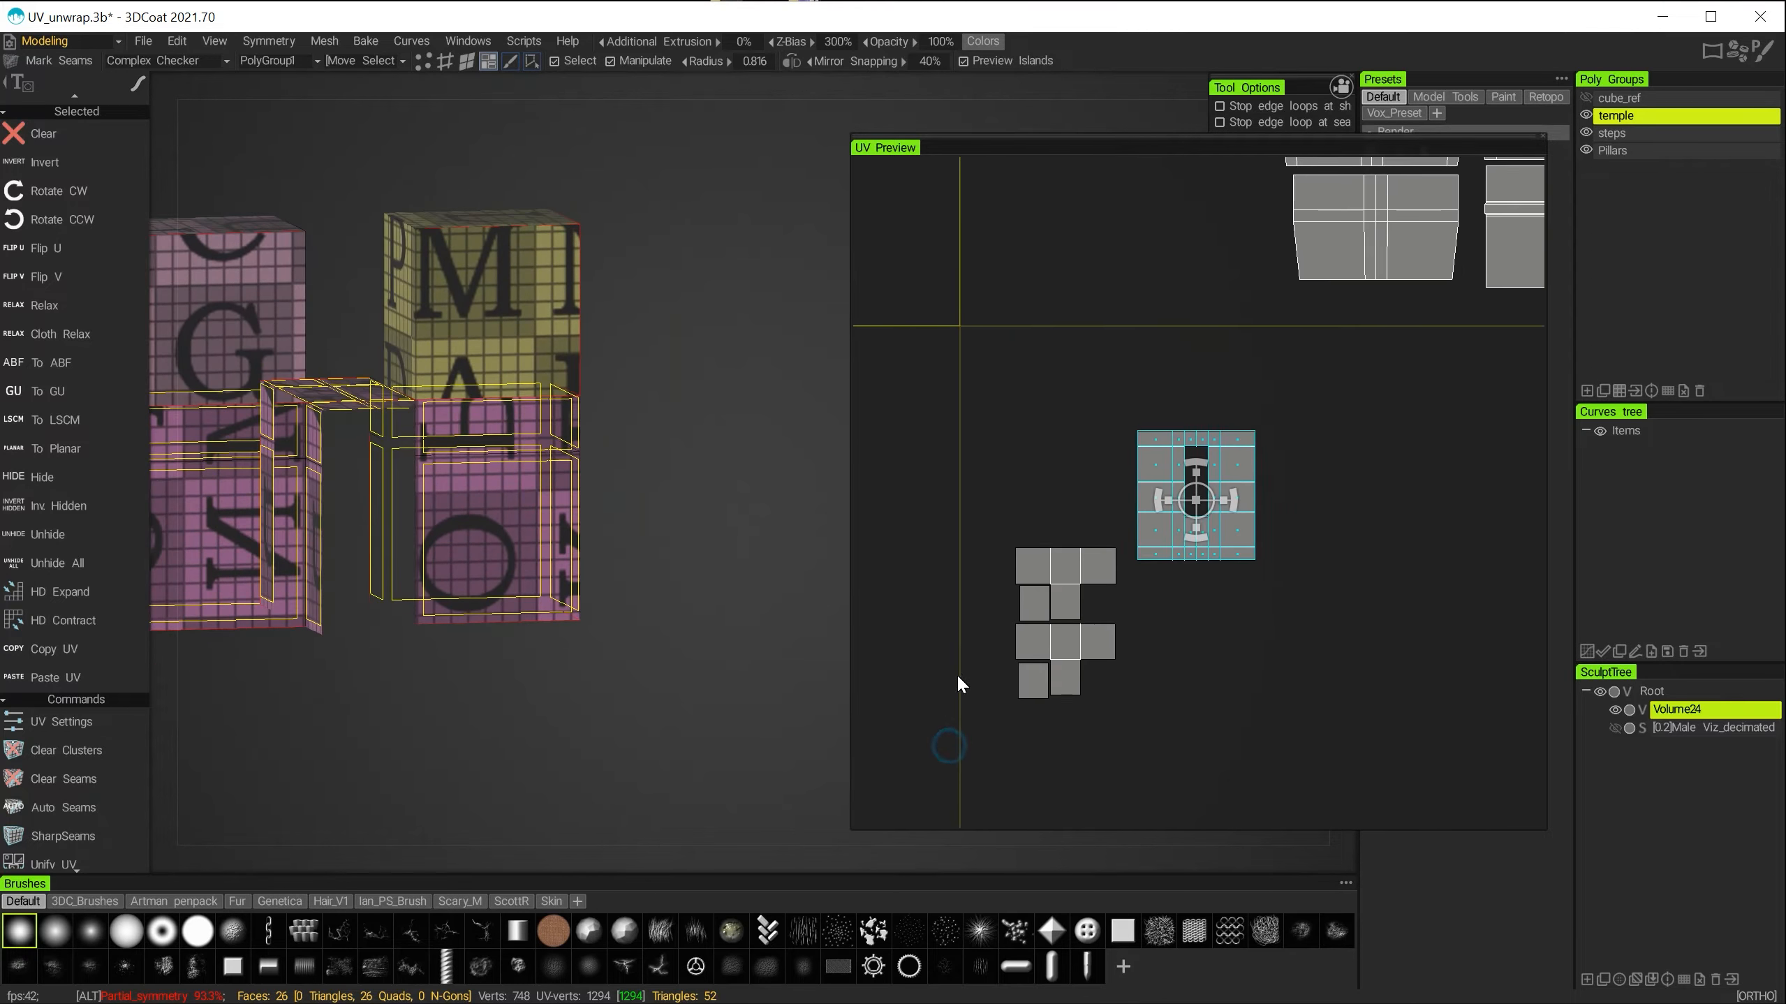
{"action": "middle_click_drag", "start_coordinate": [959, 678], "coordinate": [1055, 596], "text": "alt"}
Select the T-shaped and square UV islands of both upper blocks and hide those blocks.
{"action": "left_click", "coordinate": [1088, 527], "text": "shift"}
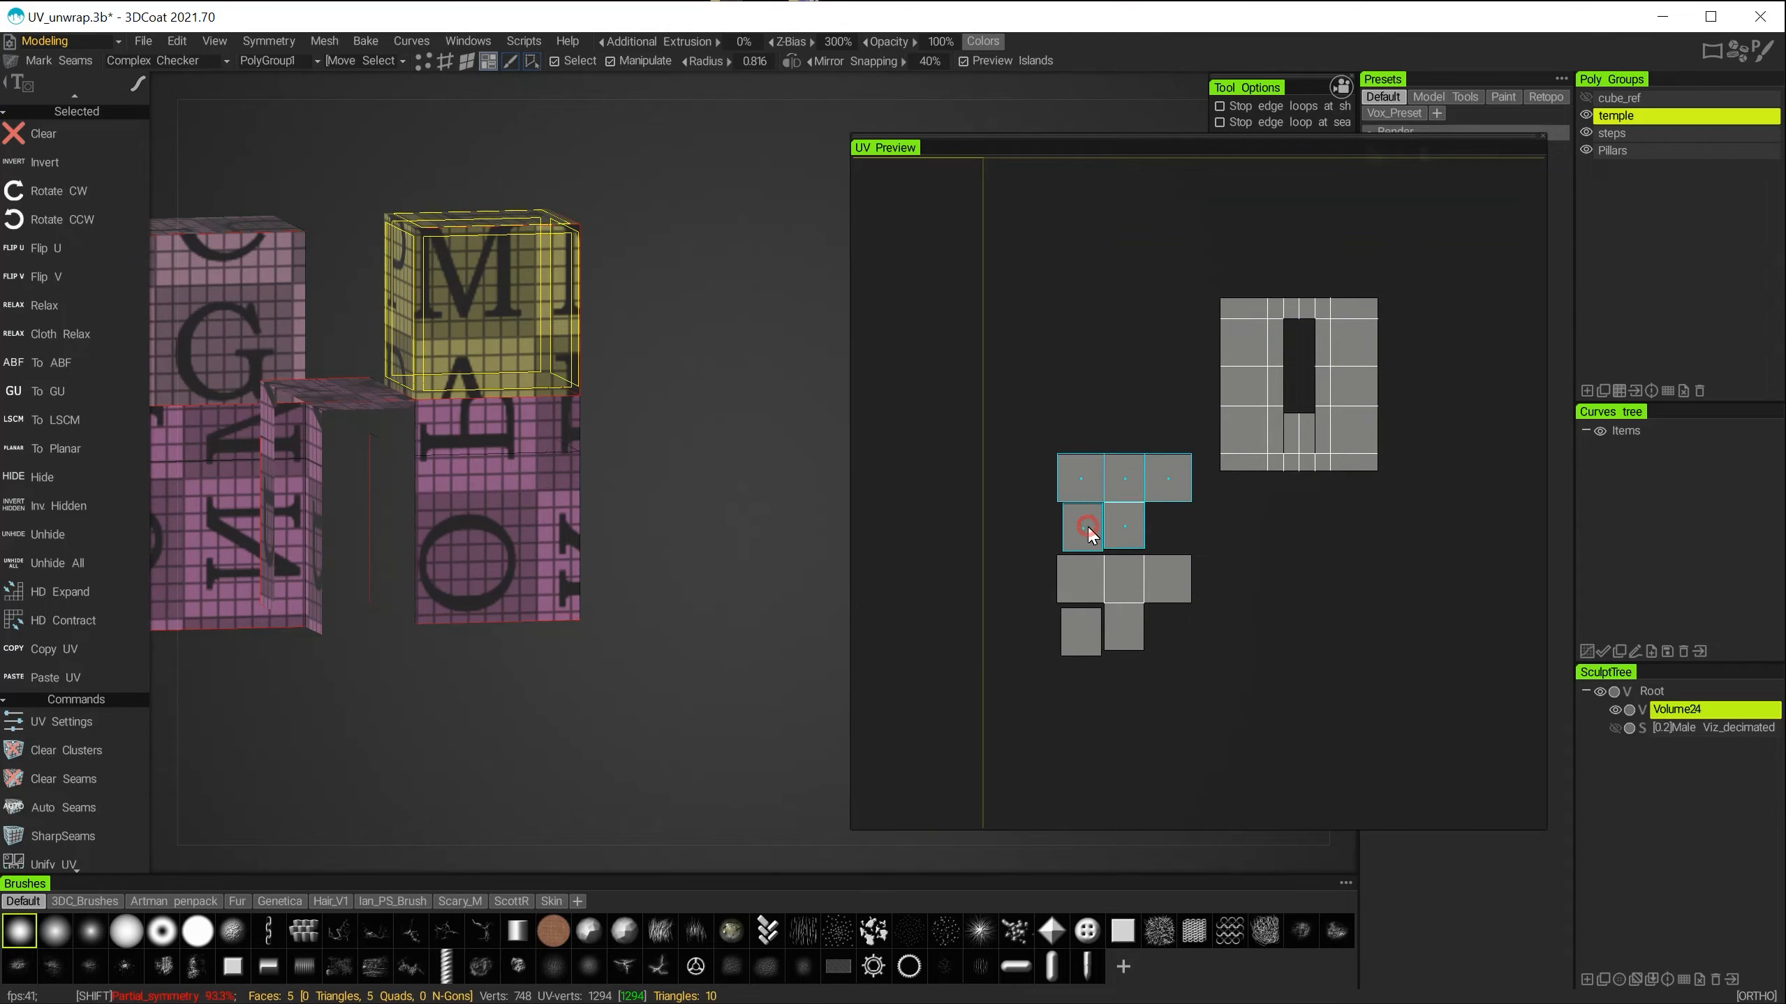
{"action": "left_click", "coordinate": [1077, 585], "text": "shift"}
{"action": "left_click", "coordinate": [1077, 637], "text": "shift"}
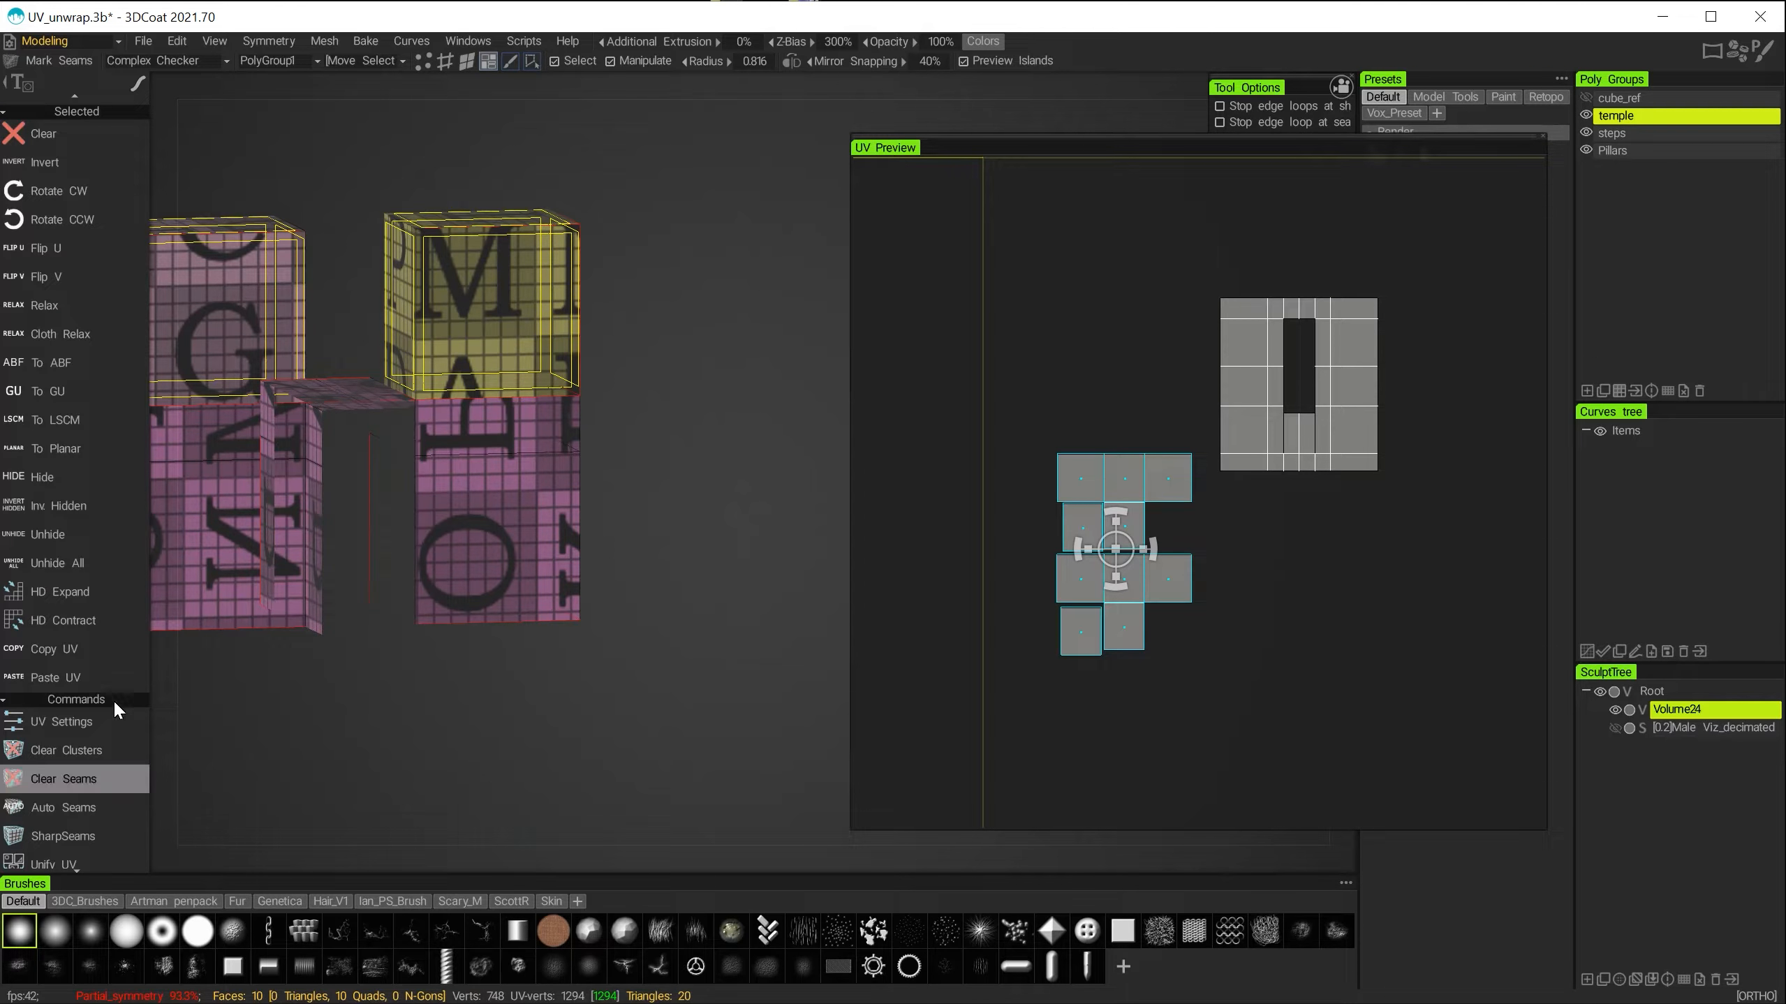
{"action": "left_click", "coordinate": [31, 477]}
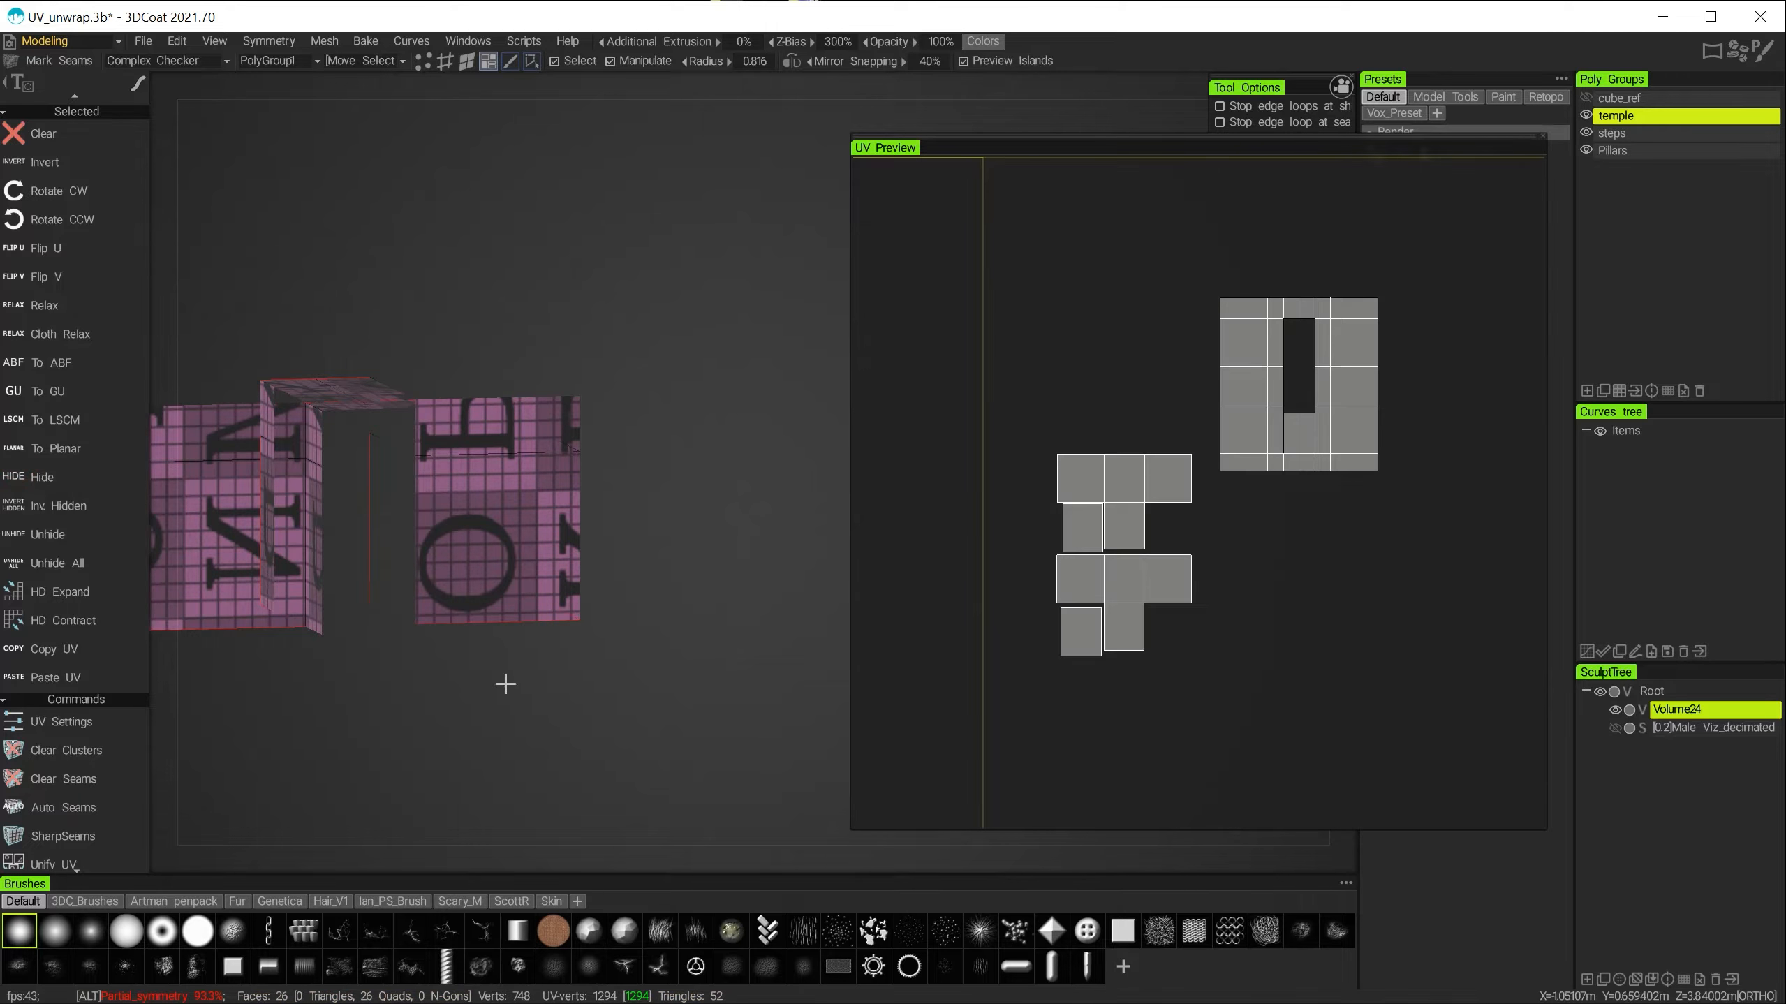
Examine the lower walls' large UV island and compare its rows of faces with the walls and ceiling strip from several angles.
{"action": "left_click_drag", "start_coordinate": [504, 681], "coordinate": [762, 697], "text": "alt"}
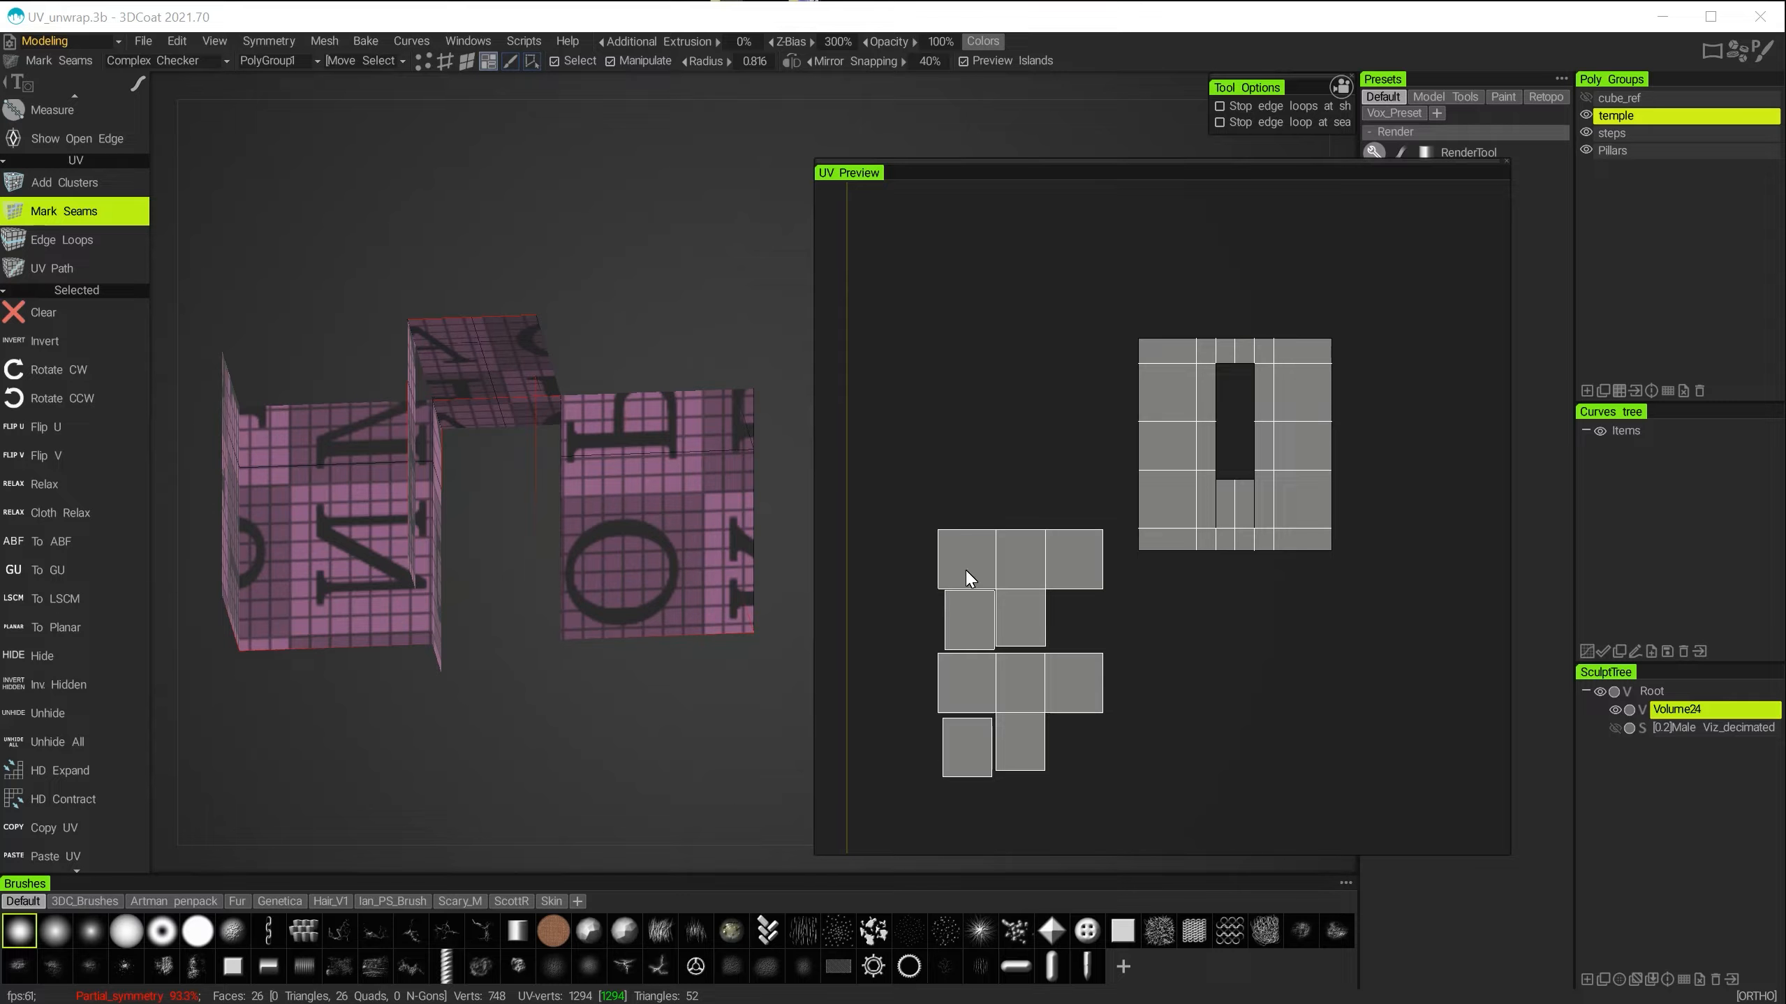
{"action": "left_click", "coordinate": [1020, 622]}
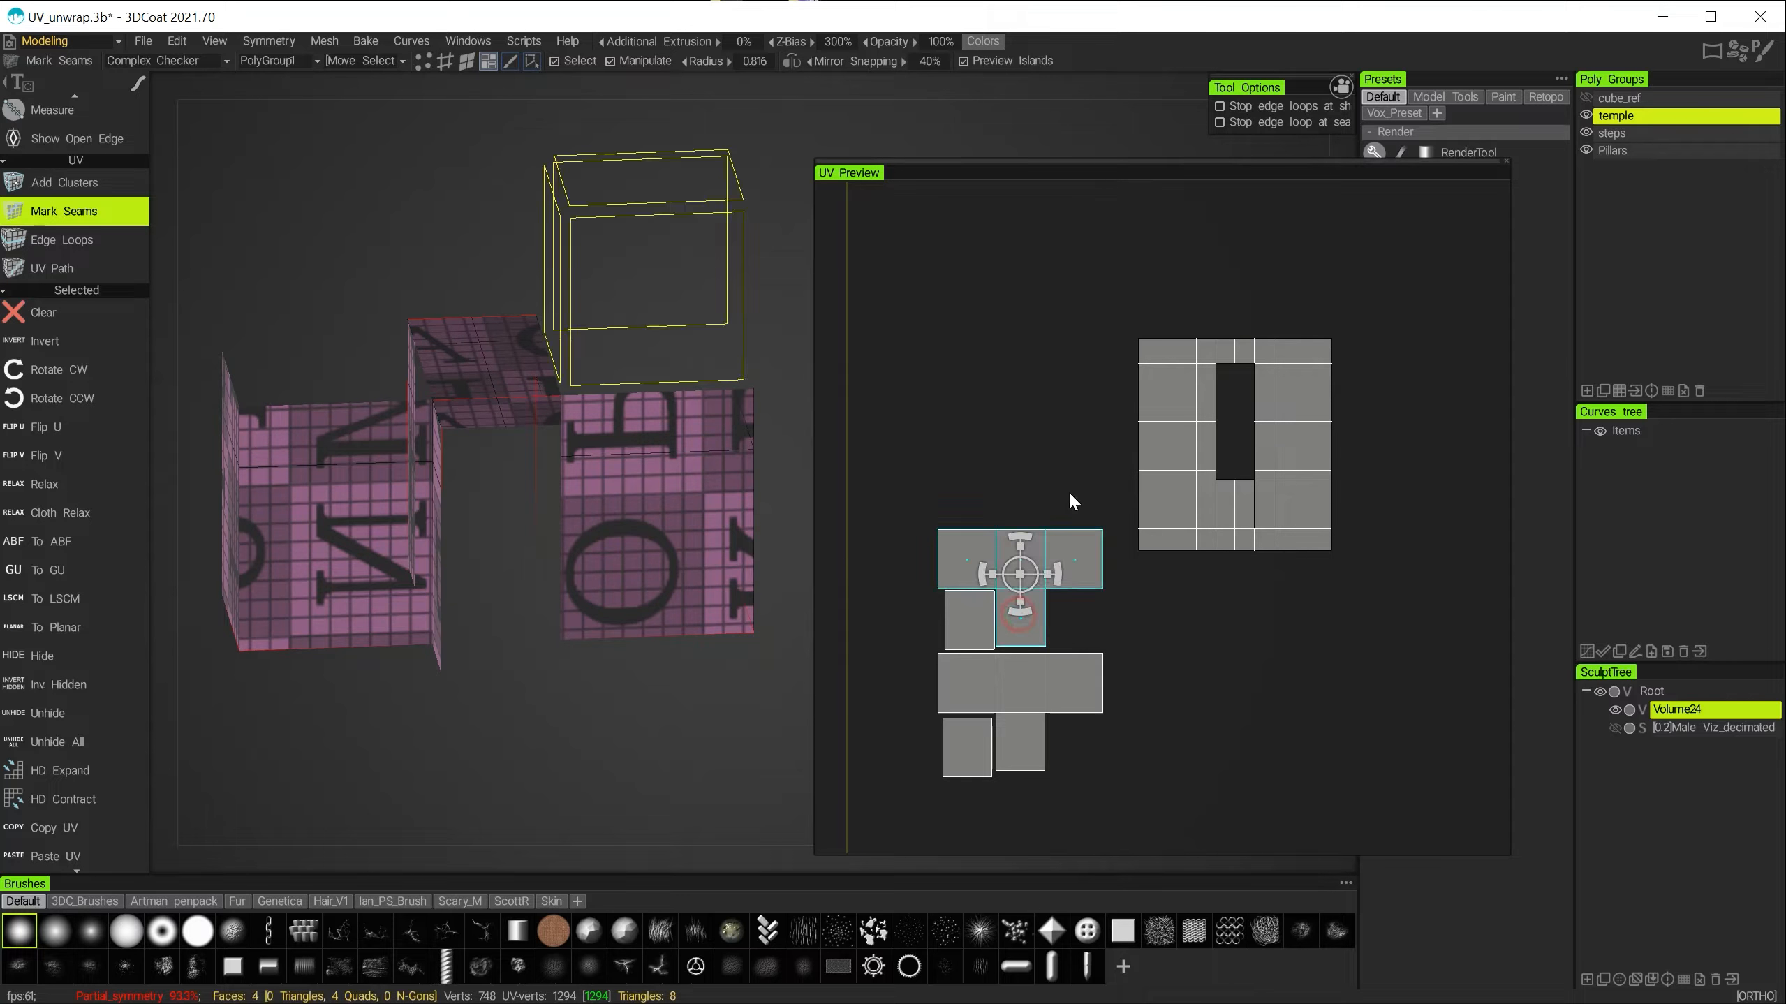
{"action": "left_click", "coordinate": [1190, 435]}
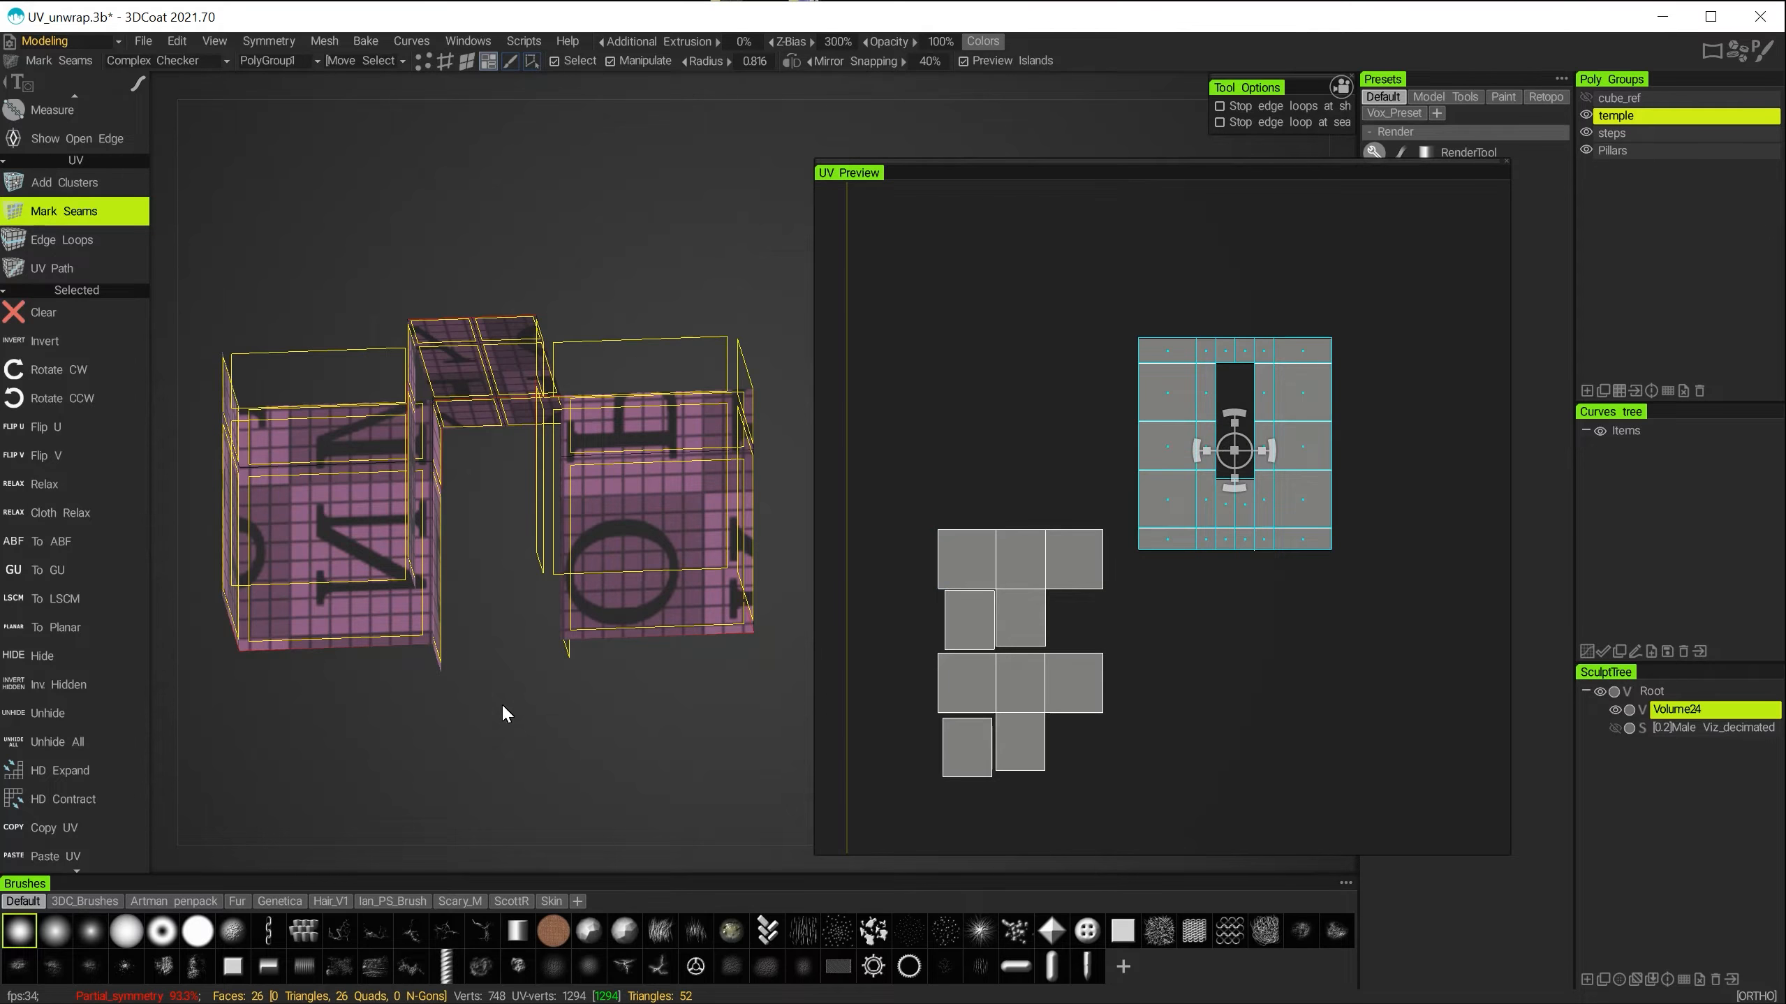
{"action": "left_click_drag", "start_coordinate": [501, 701], "coordinate": [540, 686], "text": "alt"}
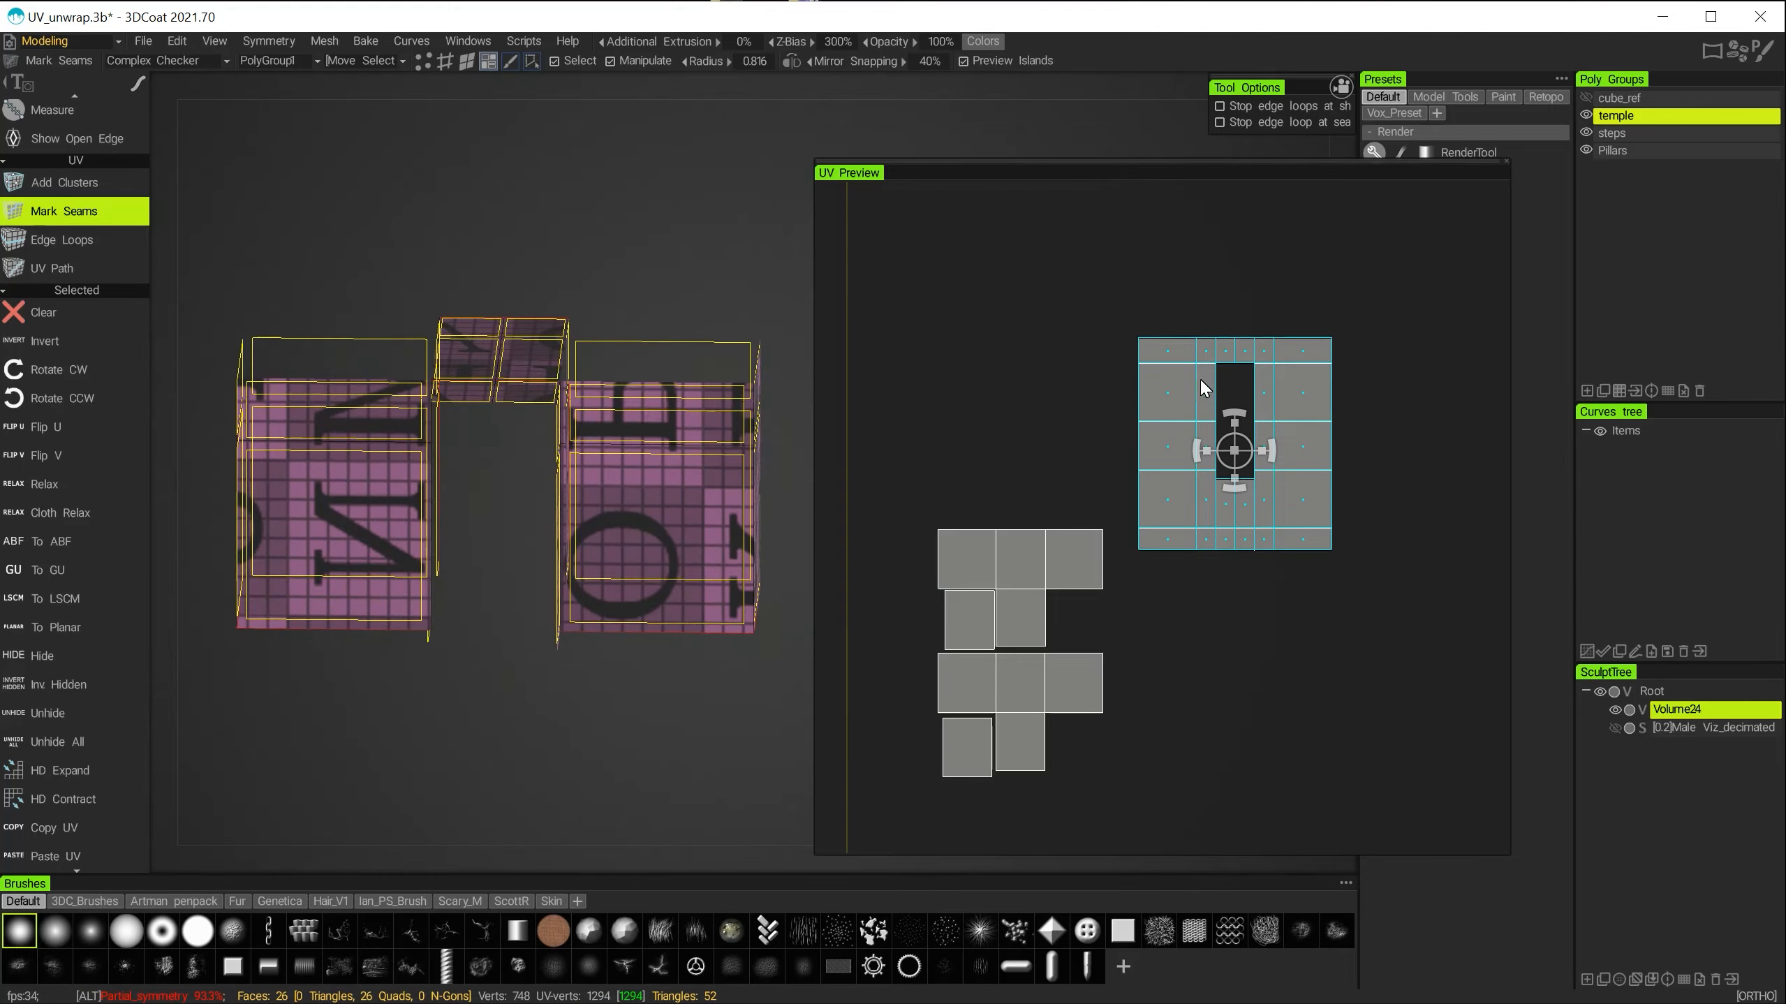
{"action": "scroll", "coordinate": [1243, 420], "scroll_direction": "up", "scroll_amount": 3}
{"action": "middle_click_drag", "start_coordinate": [1215, 496], "coordinate": [1066, 583], "text": "alt"}
{"action": "scroll", "coordinate": [1066, 583], "scroll_direction": "up", "scroll_amount": 3}
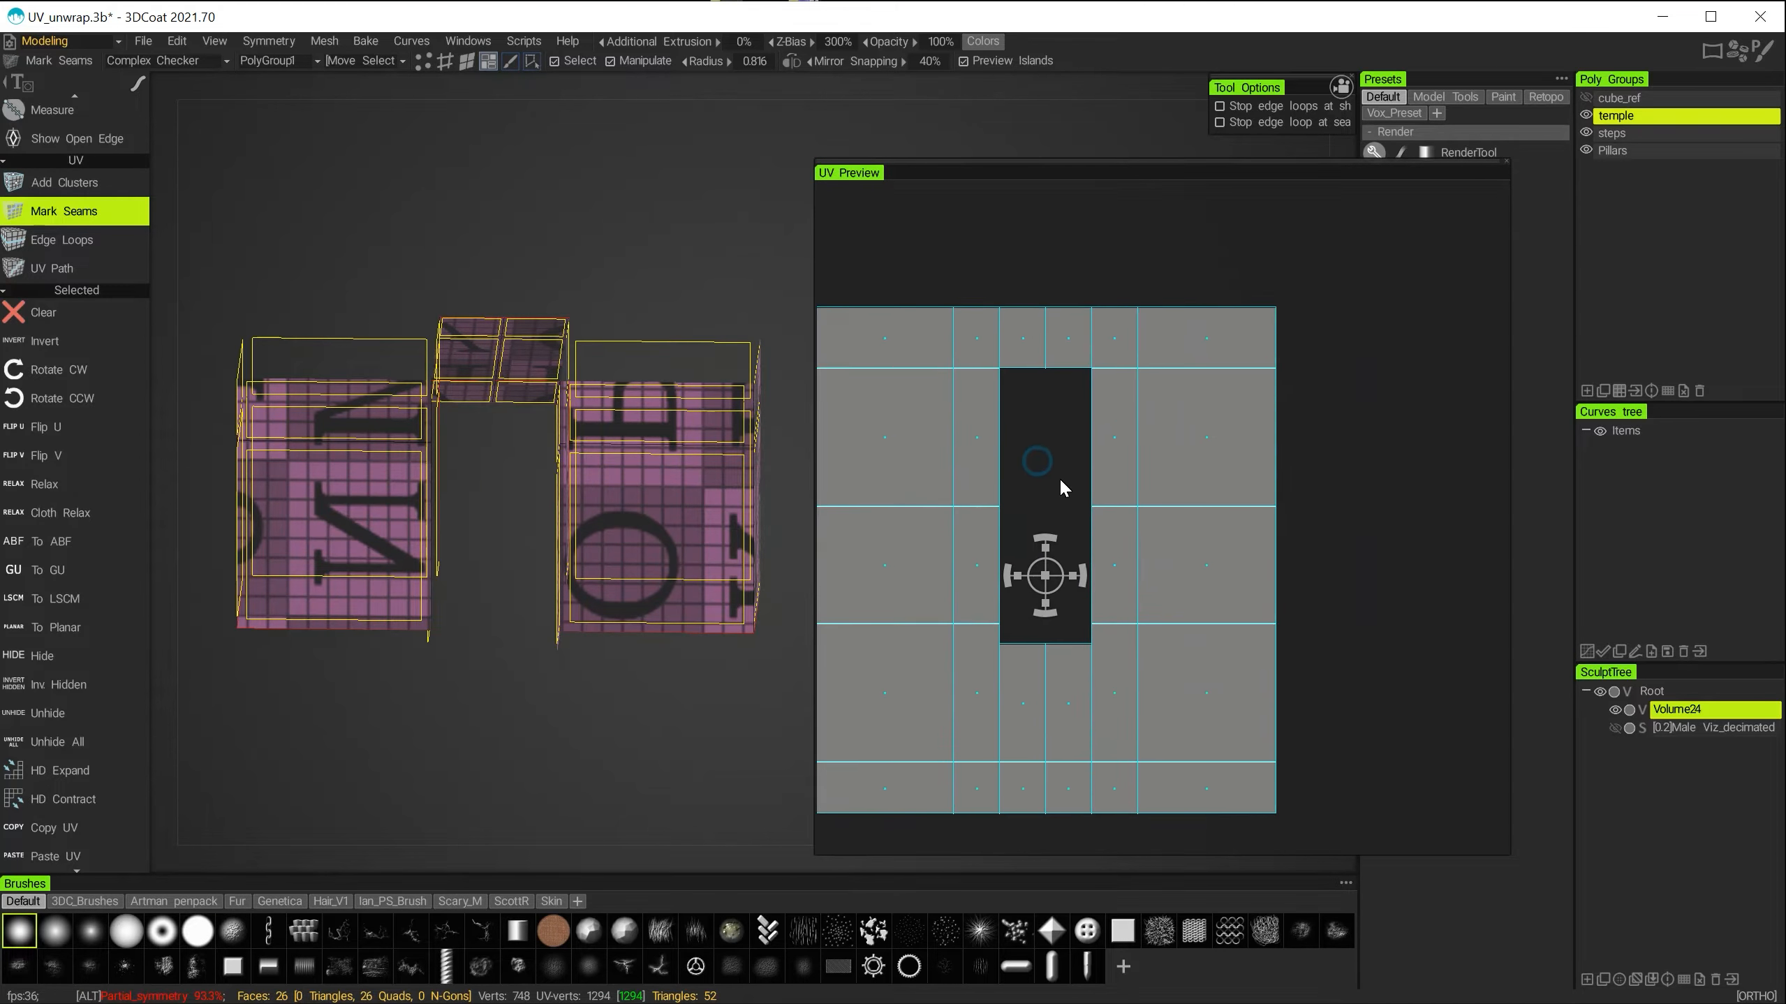
{"action": "middle_click_drag", "start_coordinate": [1059, 478], "coordinate": [1208, 409], "text": "alt"}
{"action": "left_click_drag", "start_coordinate": [409, 574], "coordinate": [465, 597], "text": "alt"}
{"action": "left_click_drag", "start_coordinate": [483, 678], "coordinate": [542, 608], "text": "alt"}
{"action": "left_click", "coordinate": [1190, 523]}
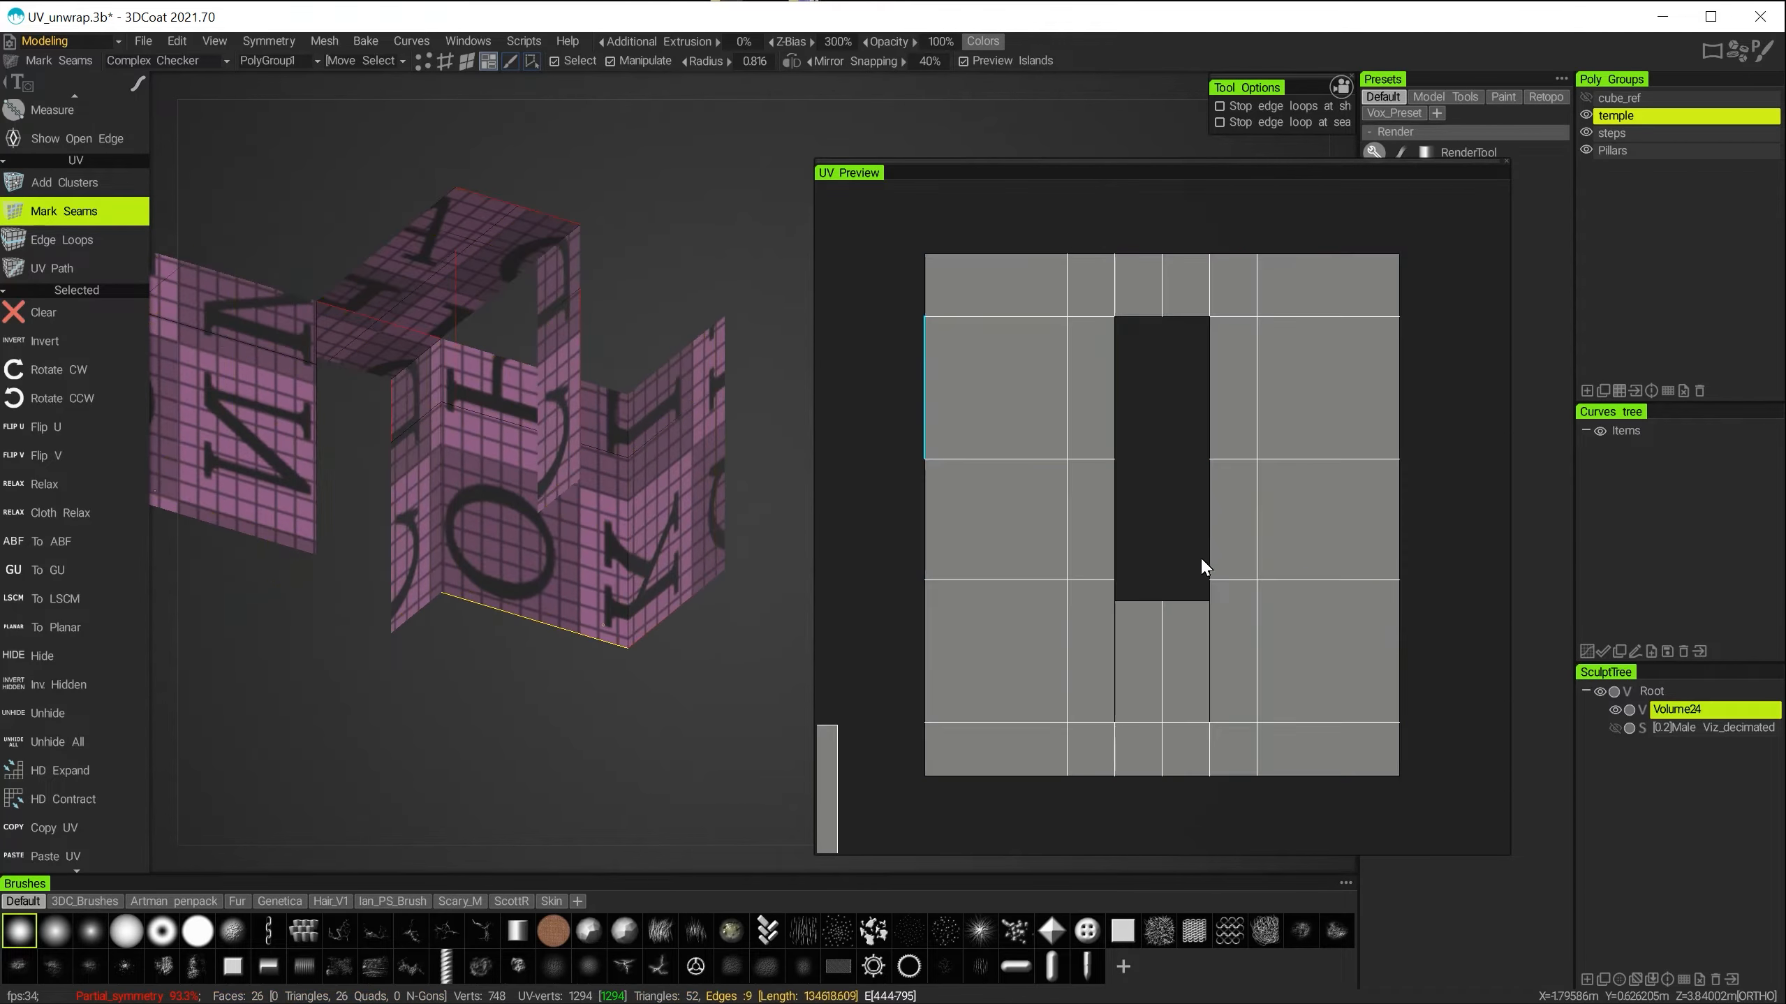
{"action": "left_click_drag", "start_coordinate": [539, 697], "coordinate": [493, 599], "text": "alt"}
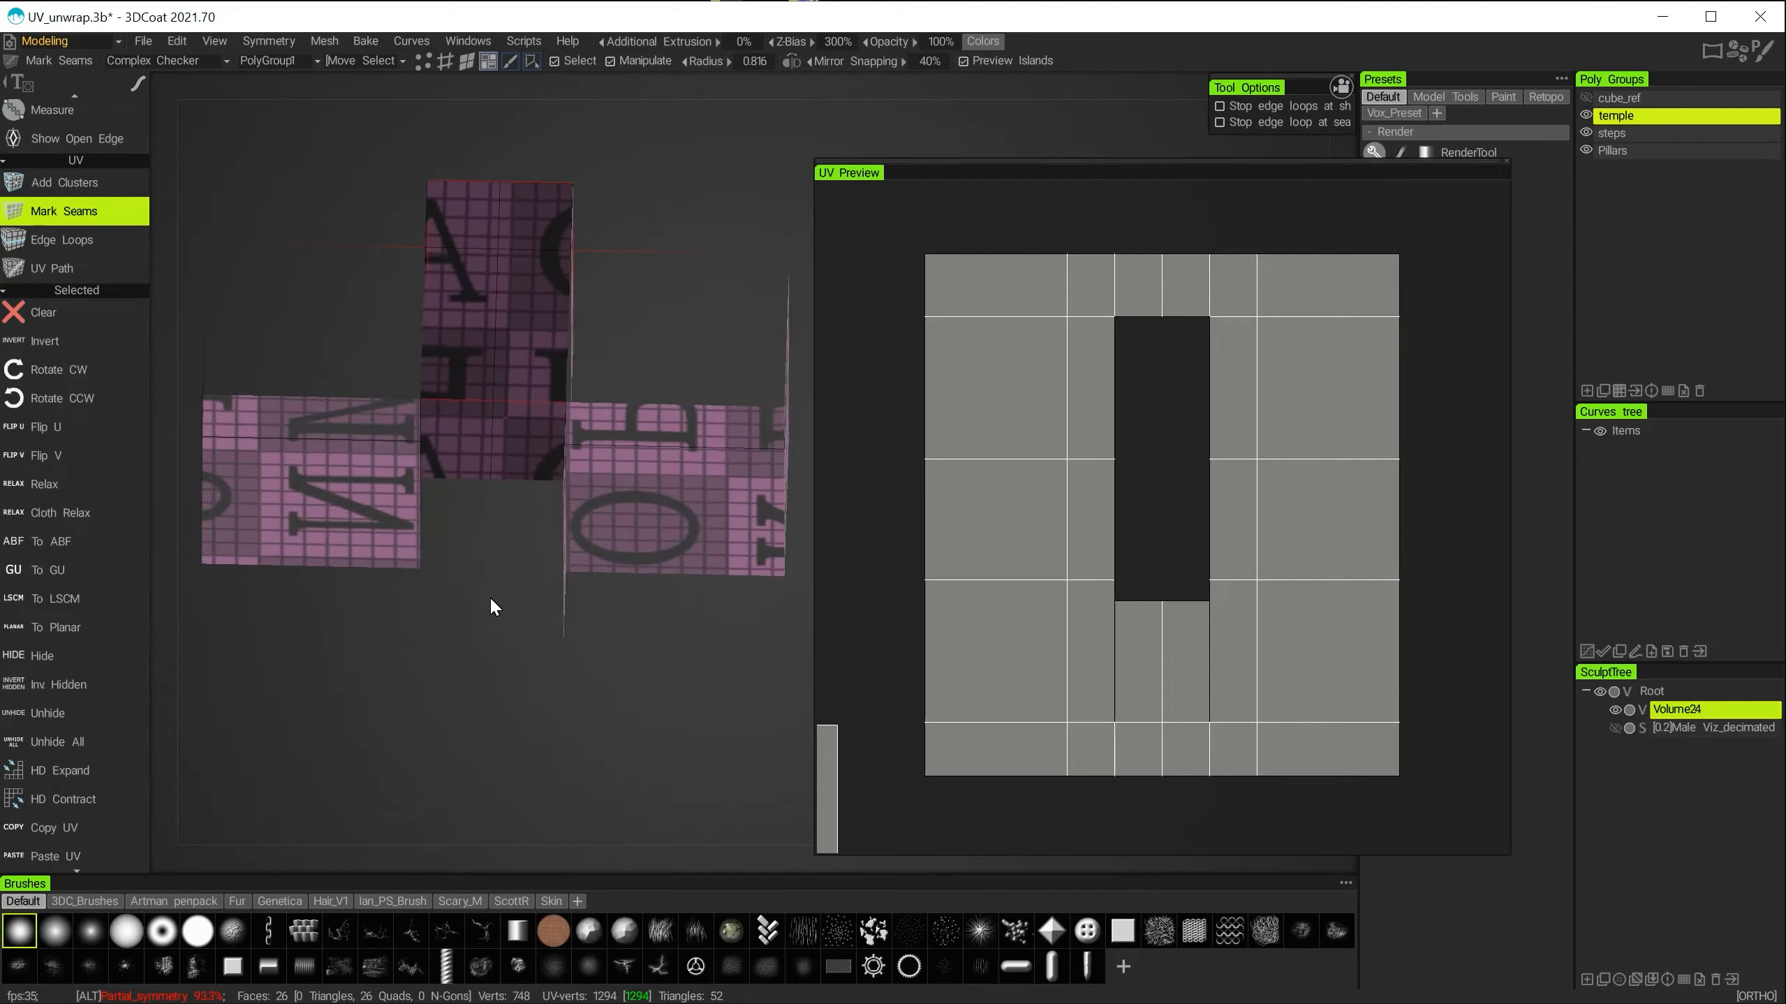
{"action": "left_click", "coordinate": [1033, 372]}
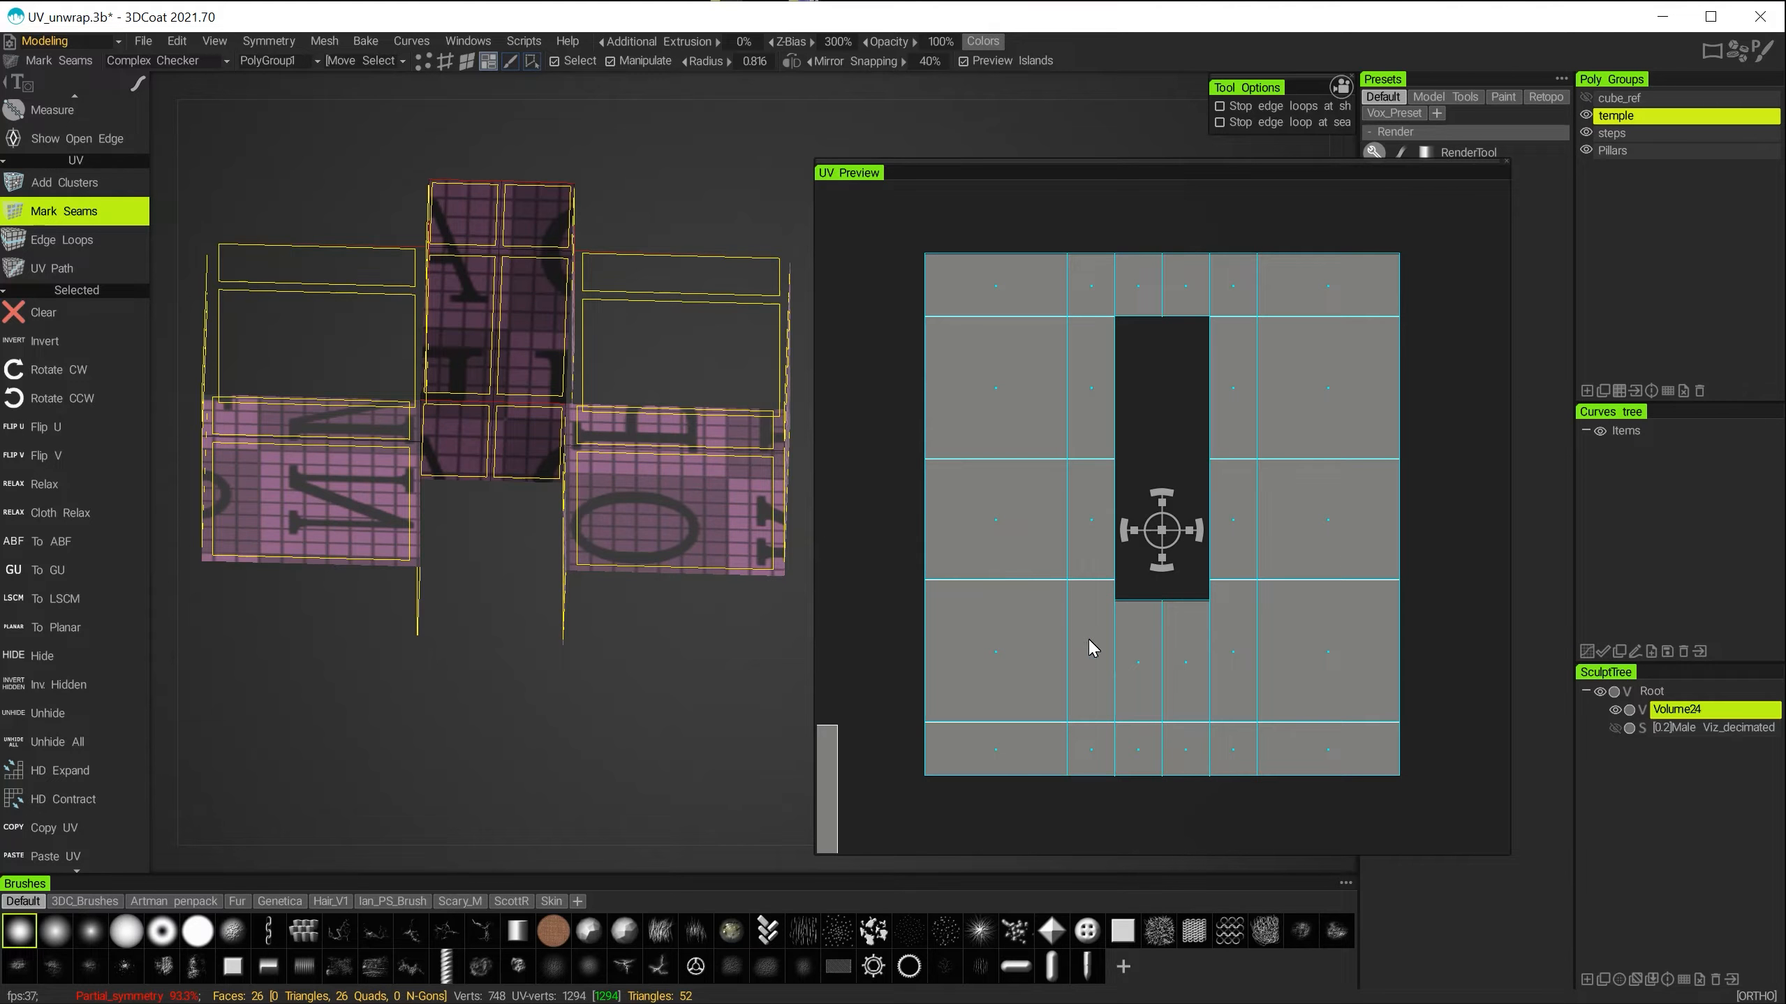
{"action": "left_click", "coordinate": [1129, 411]}
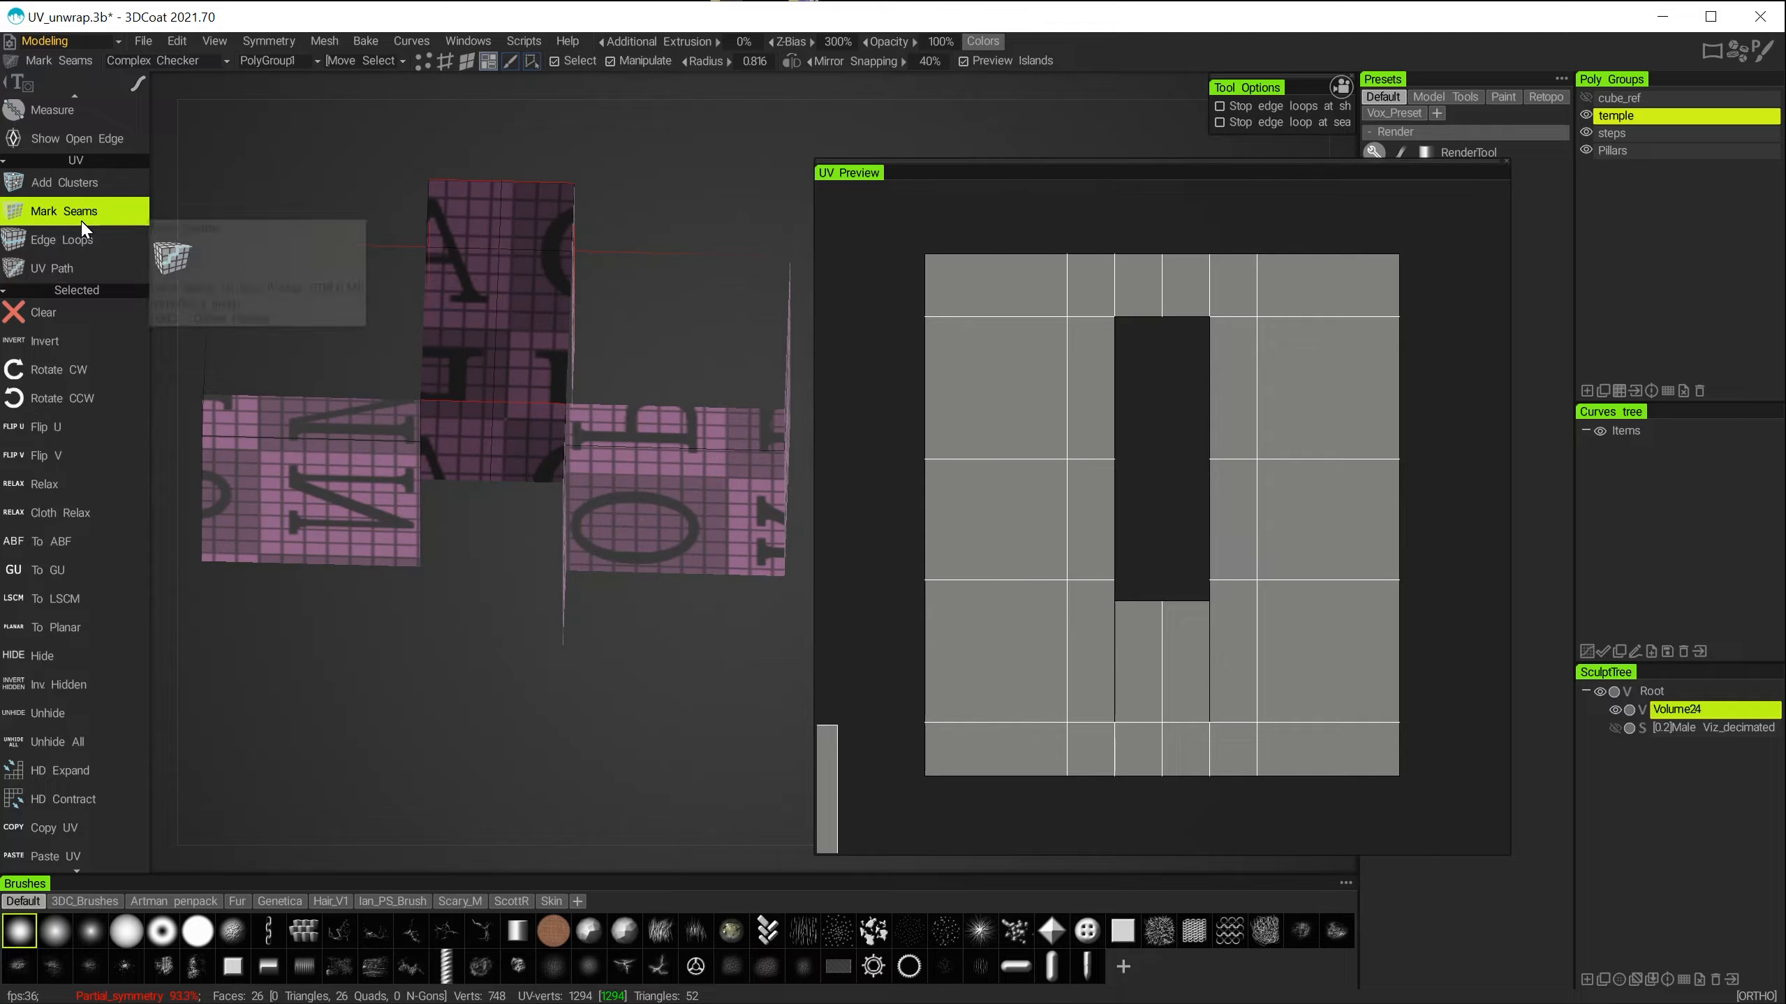
Mark a seam lengthwise along the middle of the ceiling strip and update the UV islands.
{"action": "left_click_drag", "start_coordinate": [489, 347], "coordinate": [488, 356], "text": "alt"}
{"action": "left_click", "coordinate": [497, 323]}
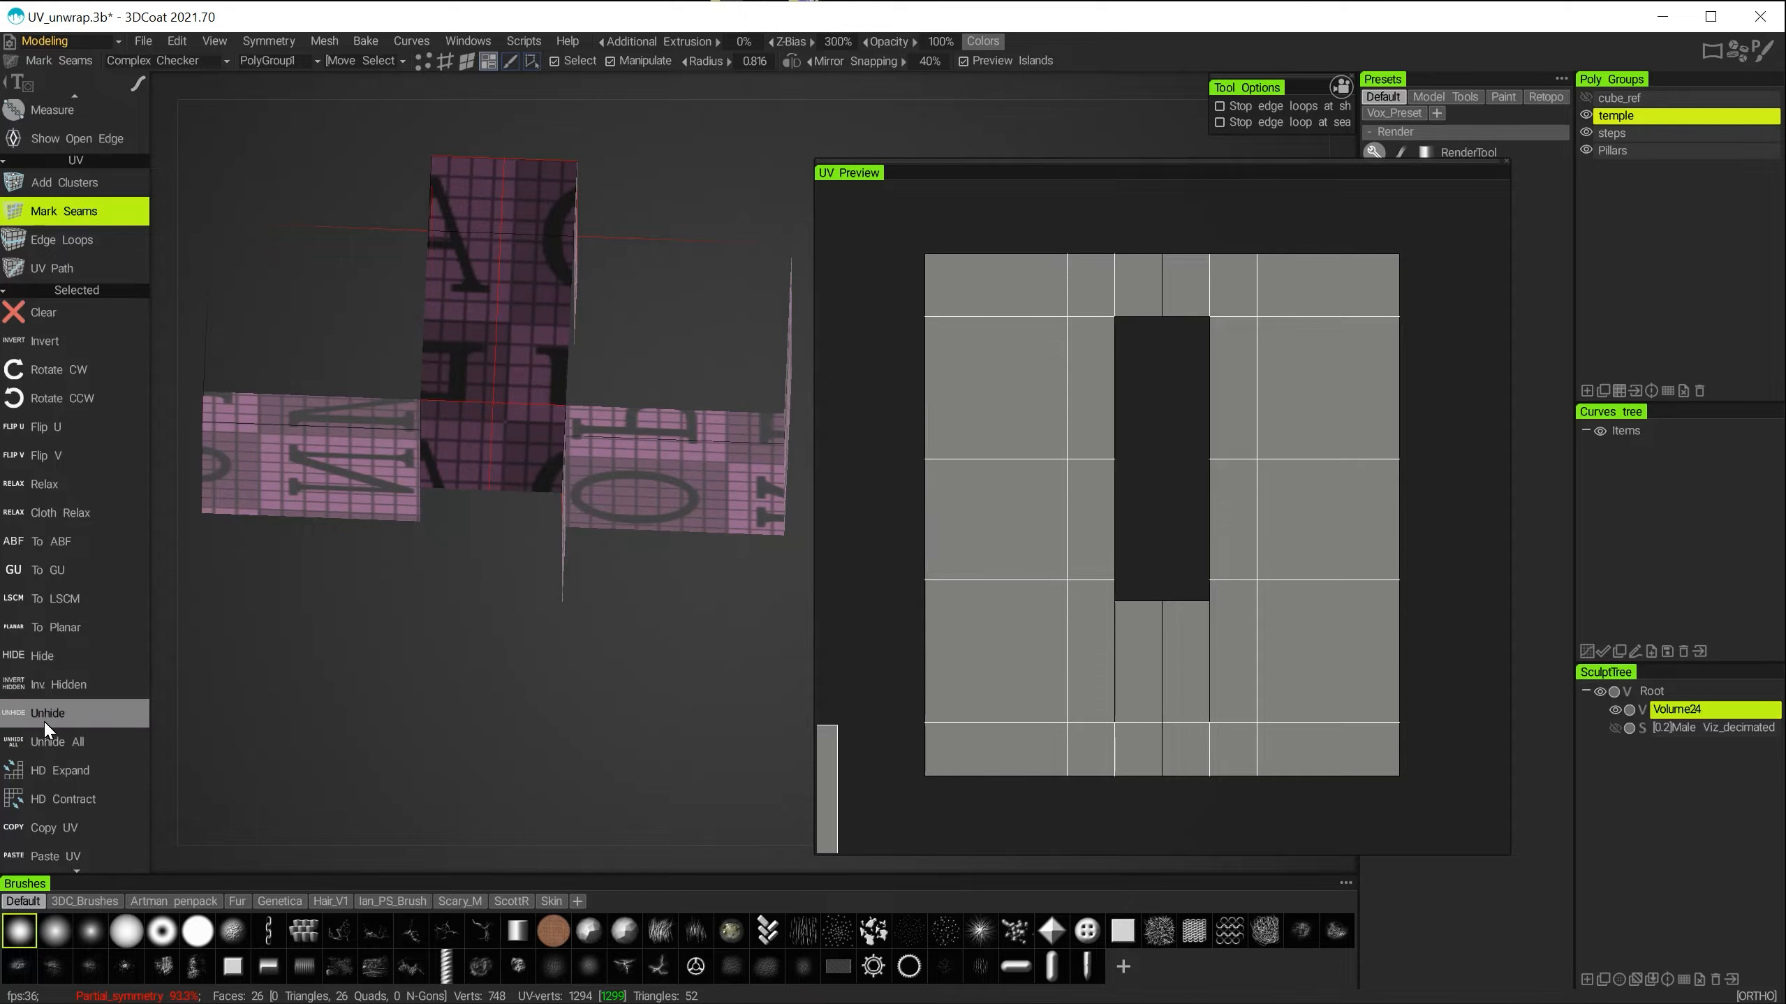
{"action": "scroll", "coordinate": [45, 720], "scroll_direction": "down", "scroll_amount": 8}
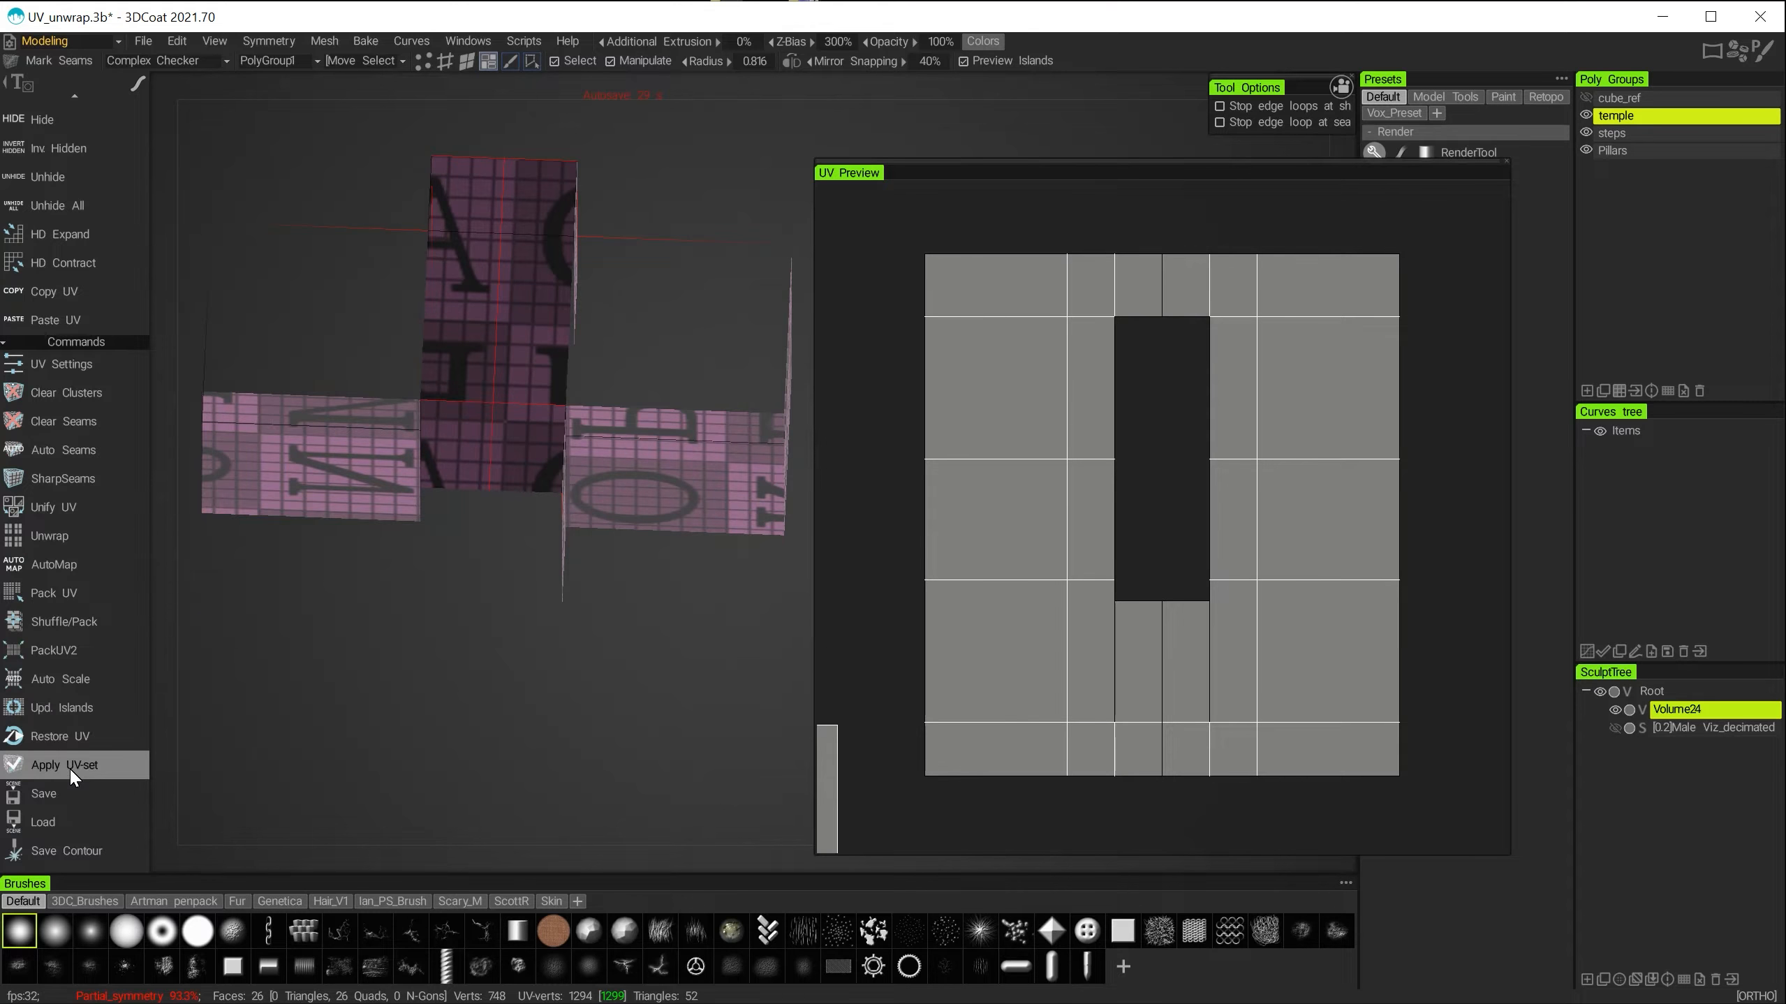
{"action": "left_click", "coordinate": [53, 709]}
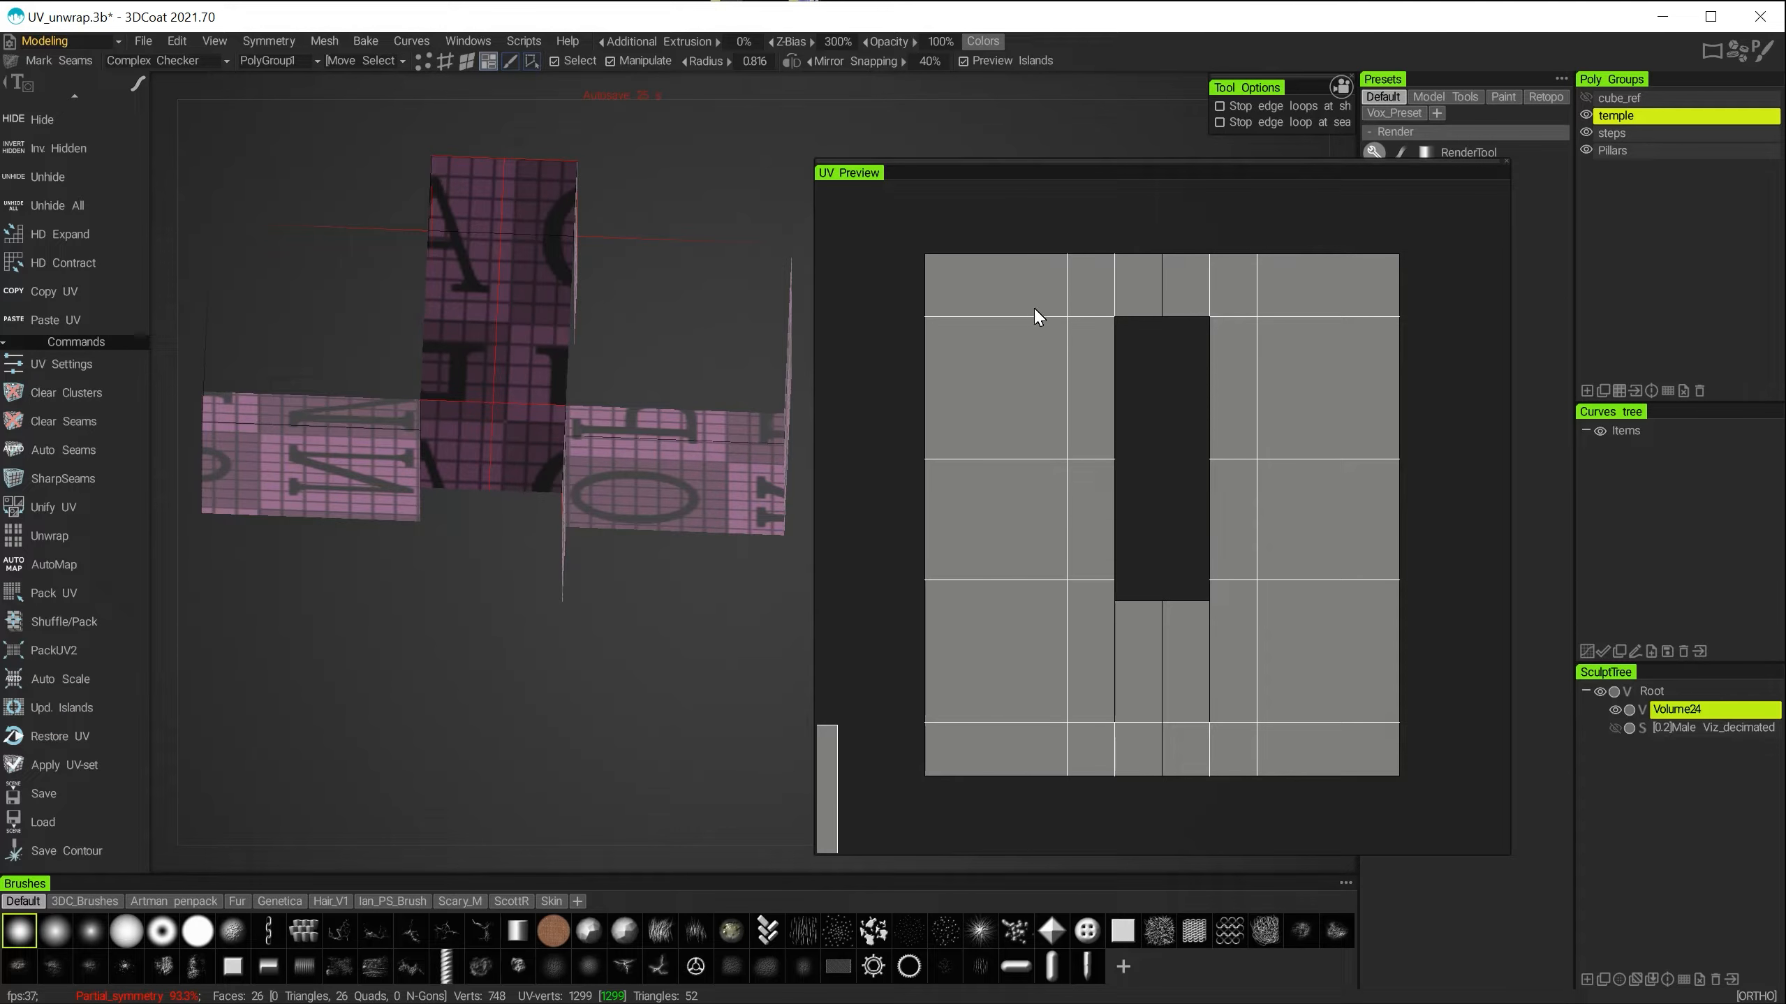
Move the two halves of the split wall island apart and level them side by side in the UV layout.
{"action": "left_click", "coordinate": [1024, 415]}
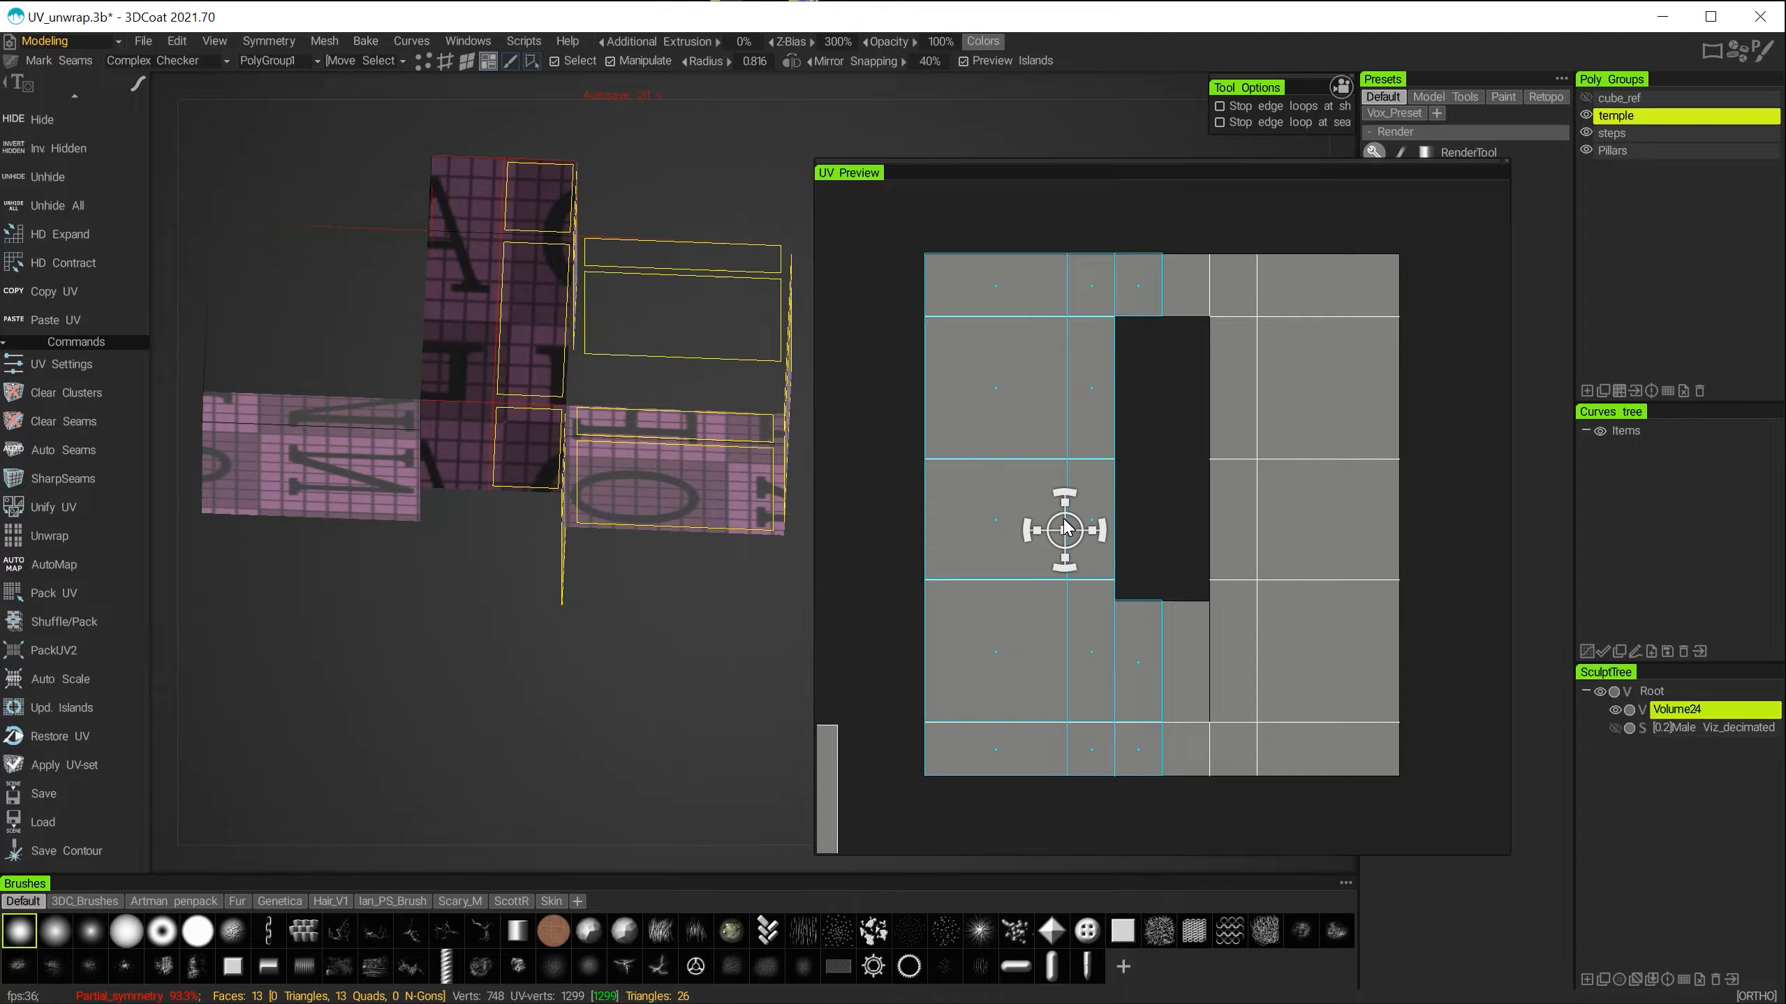
{"action": "left_click_drag", "start_coordinate": [1065, 527], "coordinate": [1029, 512]}
{"action": "left_click", "coordinate": [1376, 485]}
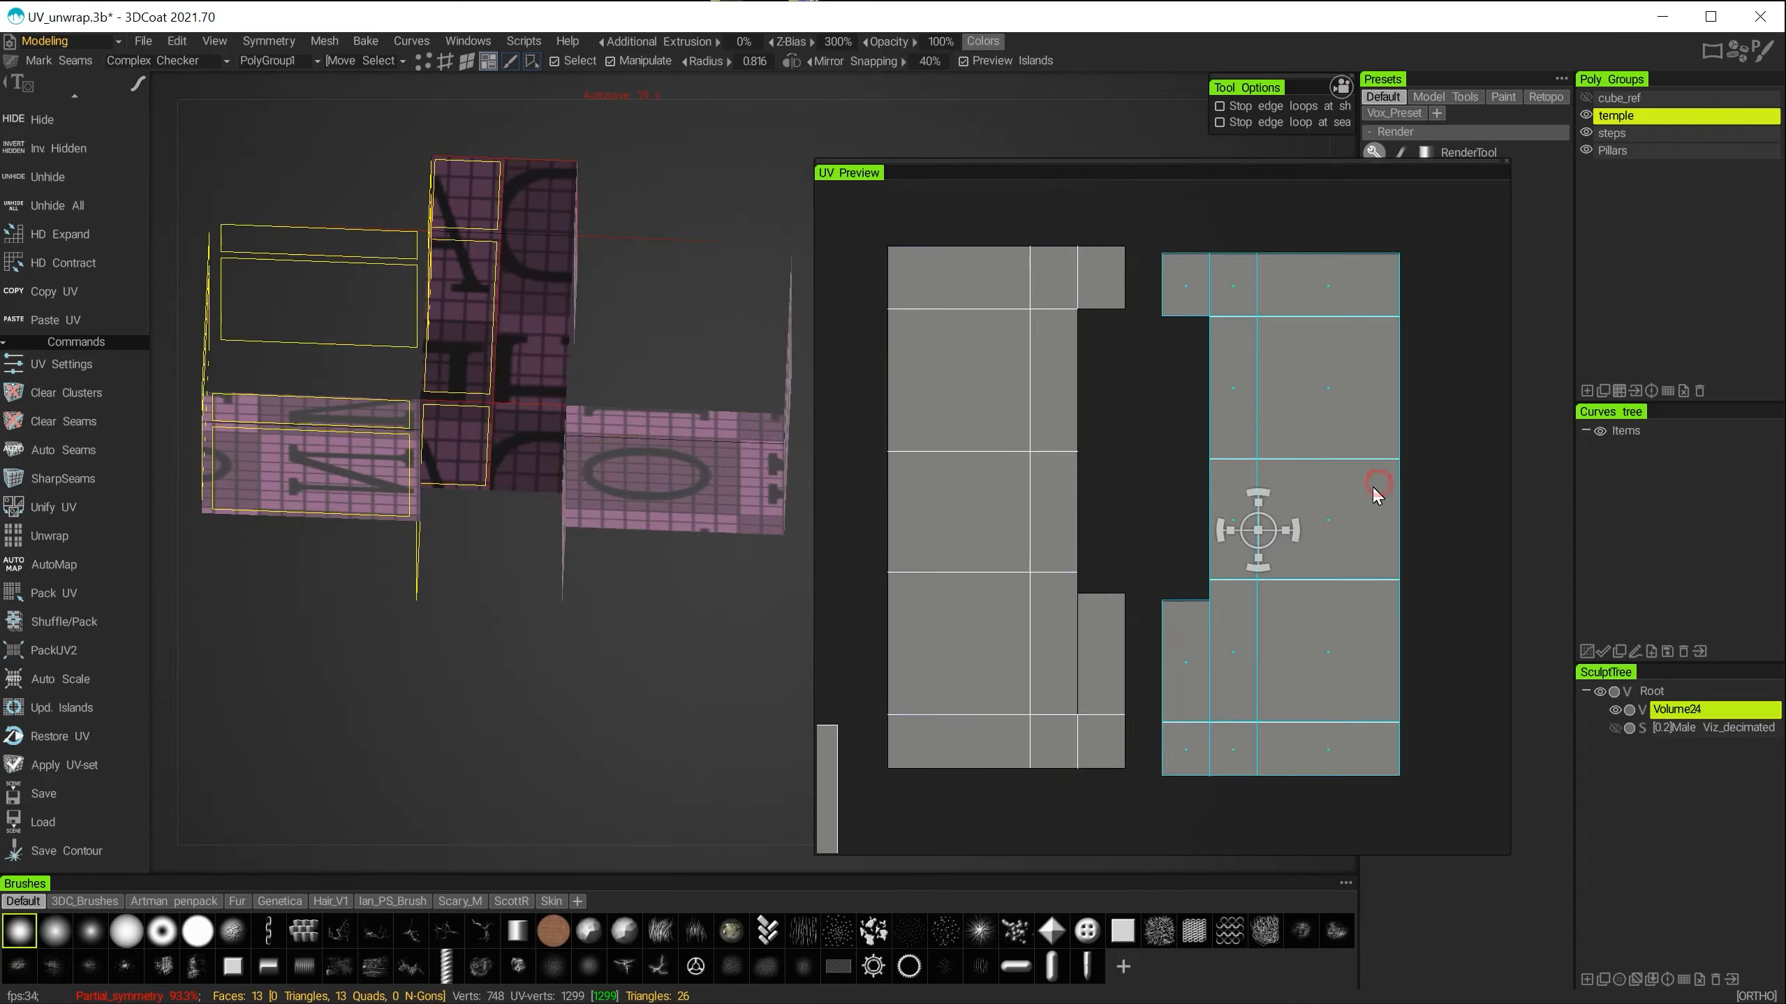
{"action": "mouse_move", "coordinate": [1254, 524]}
{"action": "left_mouse_down"}
{"action": "mouse_move", "coordinate": [1270, 514]}
{"action": "mouse_move", "coordinate": [1250, 518]}
{"action": "left_mouse_up"}
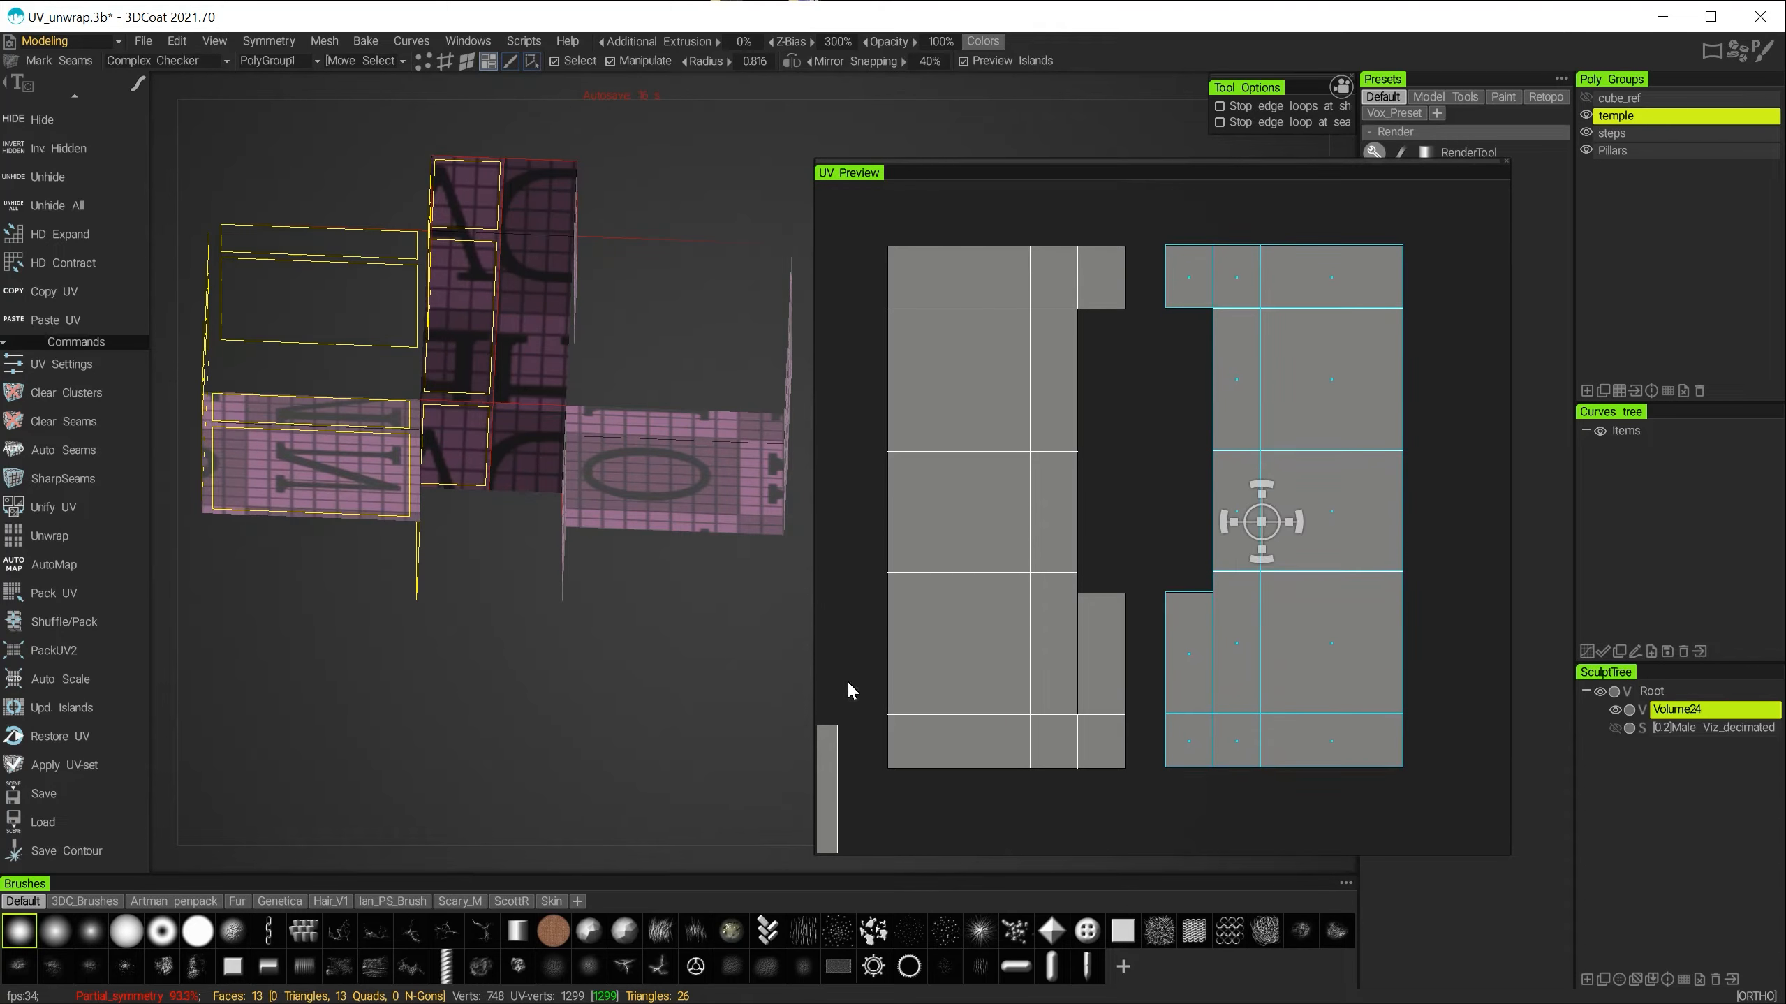
Rotate the right-hand wall half's UV island clockwise, flip it along V, and move it clear of the other half.
{"action": "left_click_drag", "start_coordinate": [631, 674], "coordinate": [478, 766], "text": "alt"}
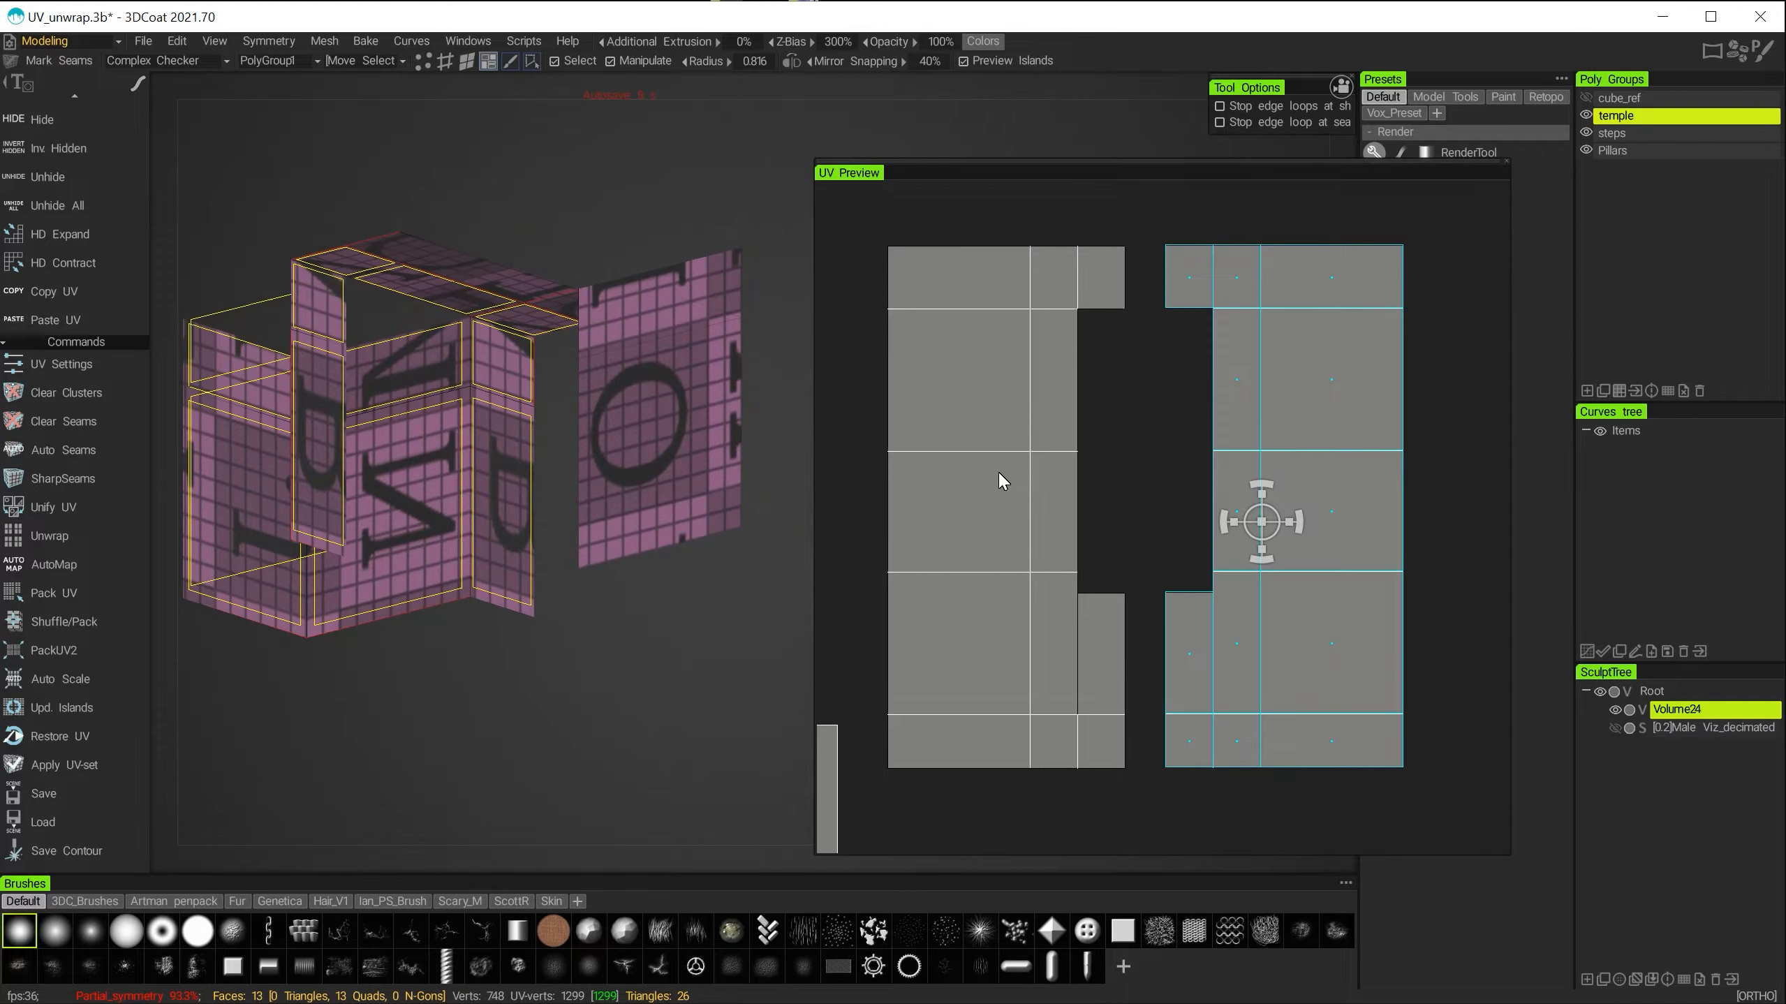
{"action": "left_click_drag", "start_coordinate": [556, 576], "coordinate": [636, 633], "text": "alt"}
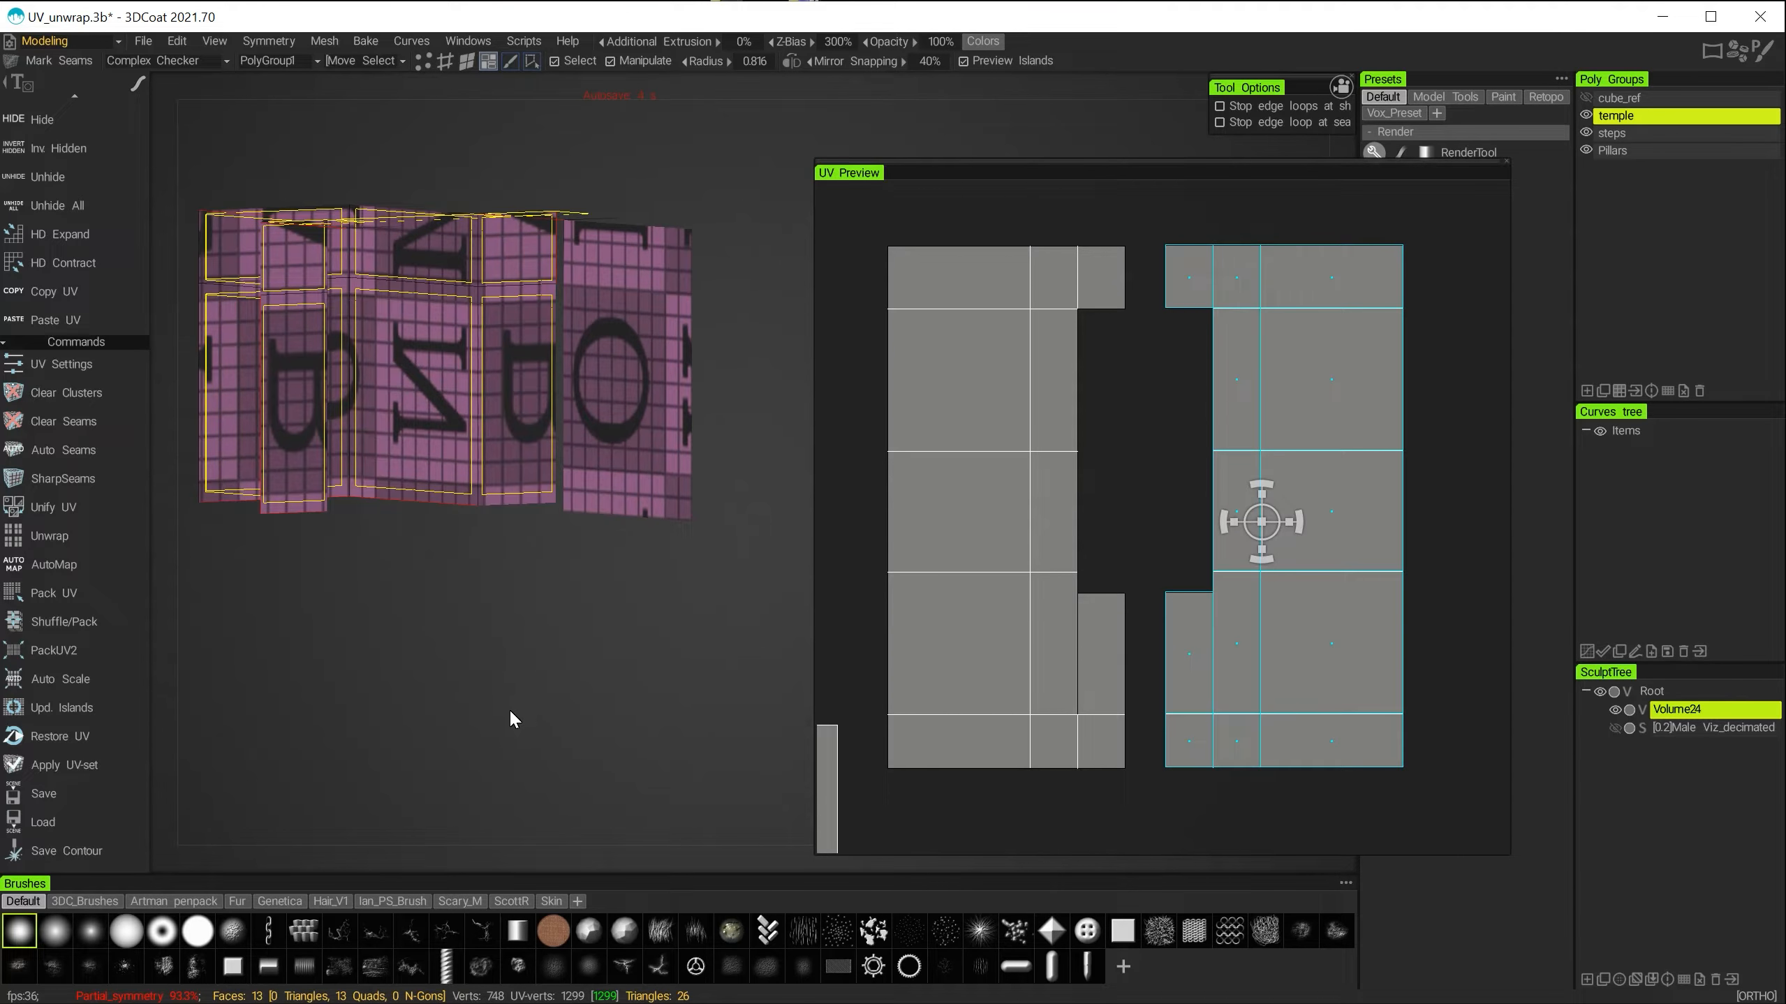
{"action": "key", "text": "space"}
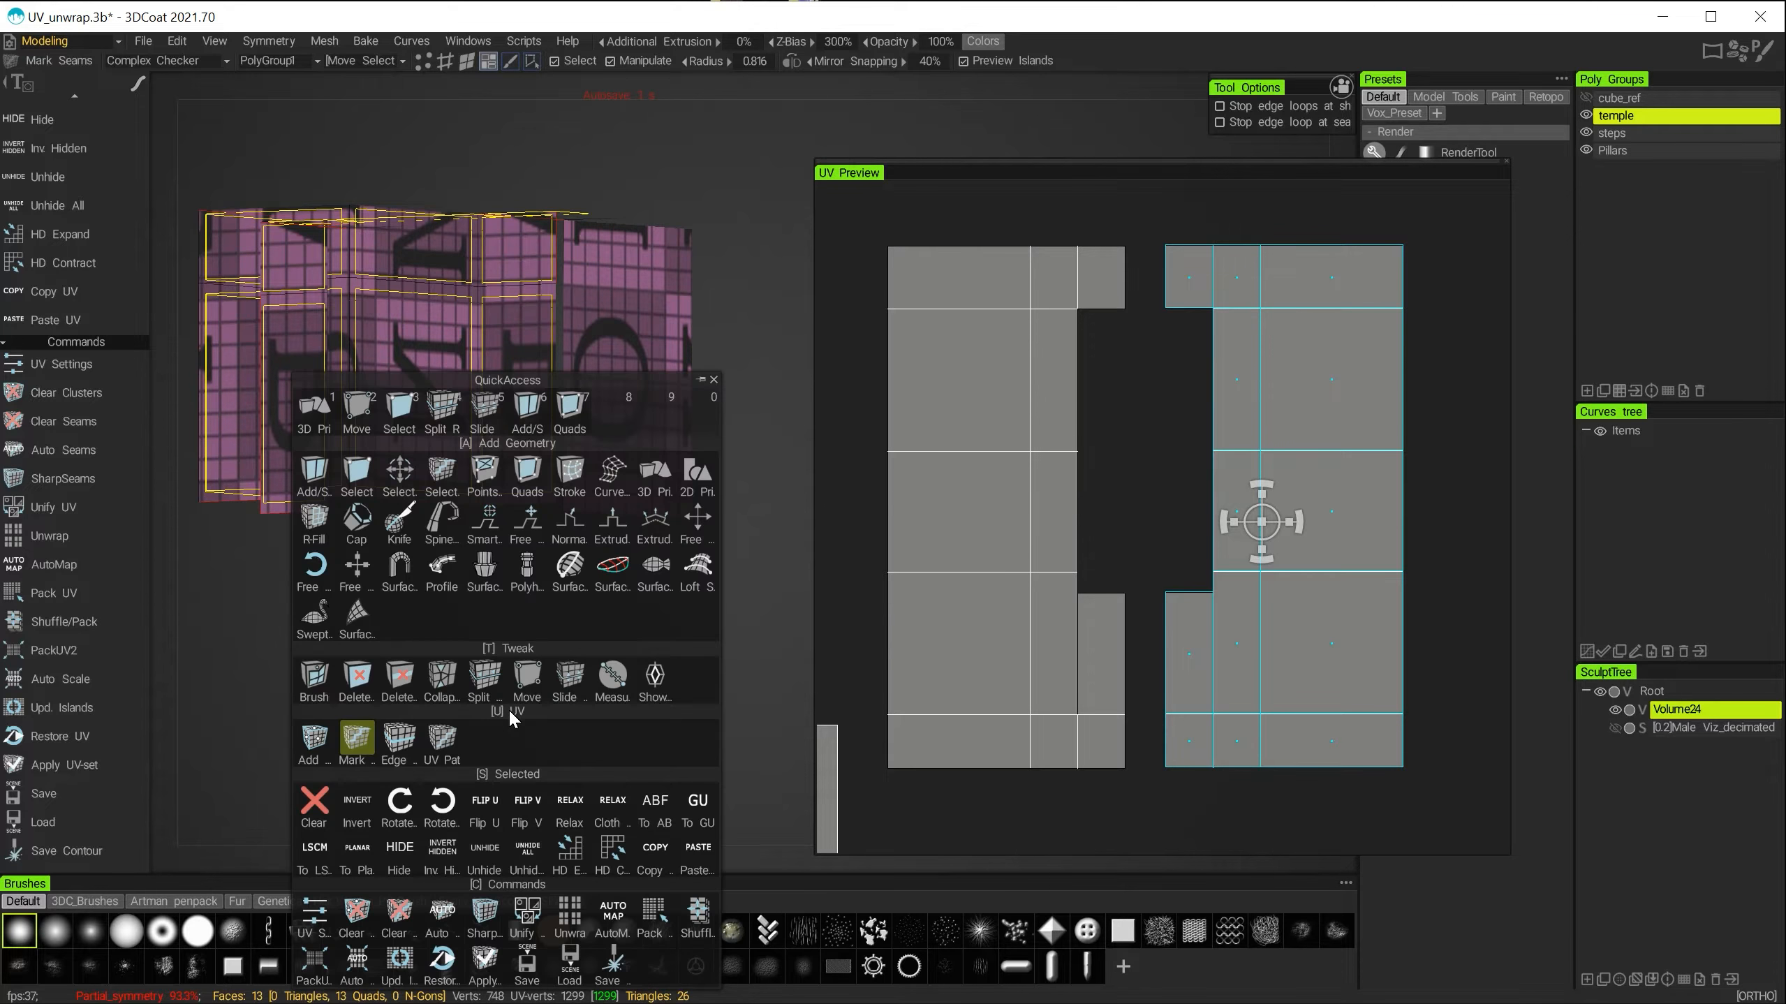
{"action": "left_click", "coordinate": [407, 800]}
{"action": "left_click_drag", "start_coordinate": [403, 684], "coordinate": [469, 697], "text": "alt"}
{"action": "key", "text": "space"}
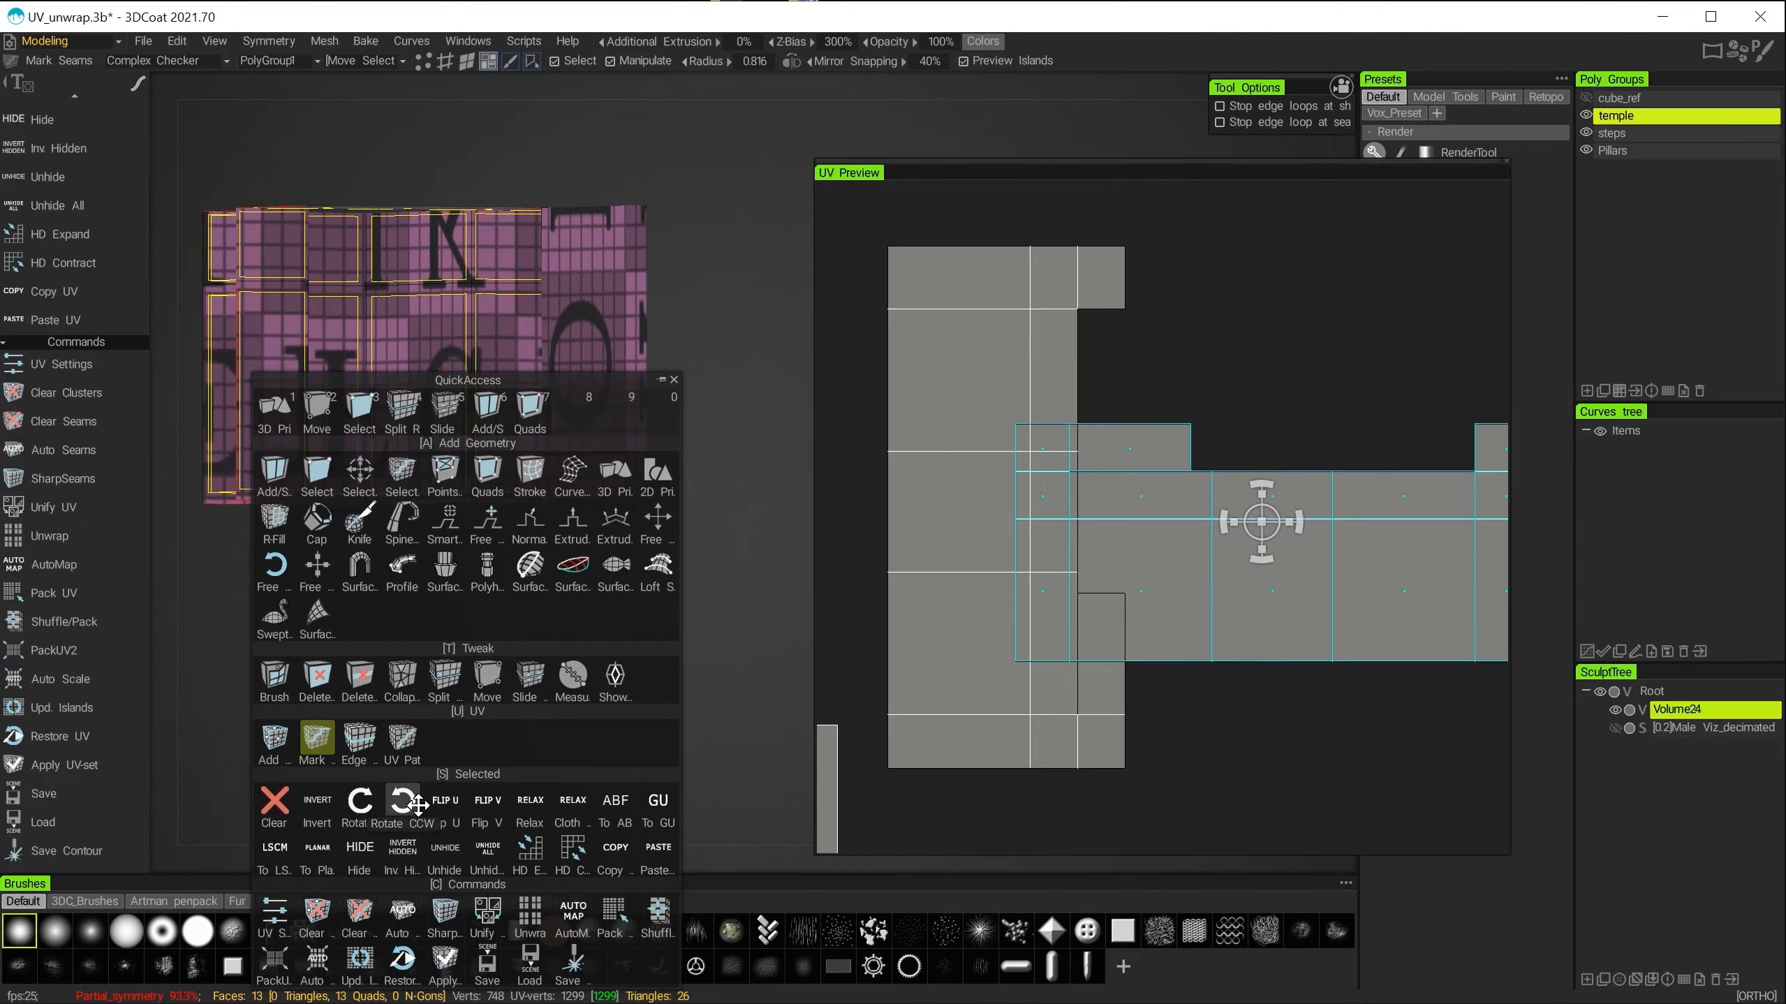
{"action": "left_click", "coordinate": [486, 800]}
{"action": "left_click_drag", "start_coordinate": [517, 629], "coordinate": [618, 625], "text": "alt"}
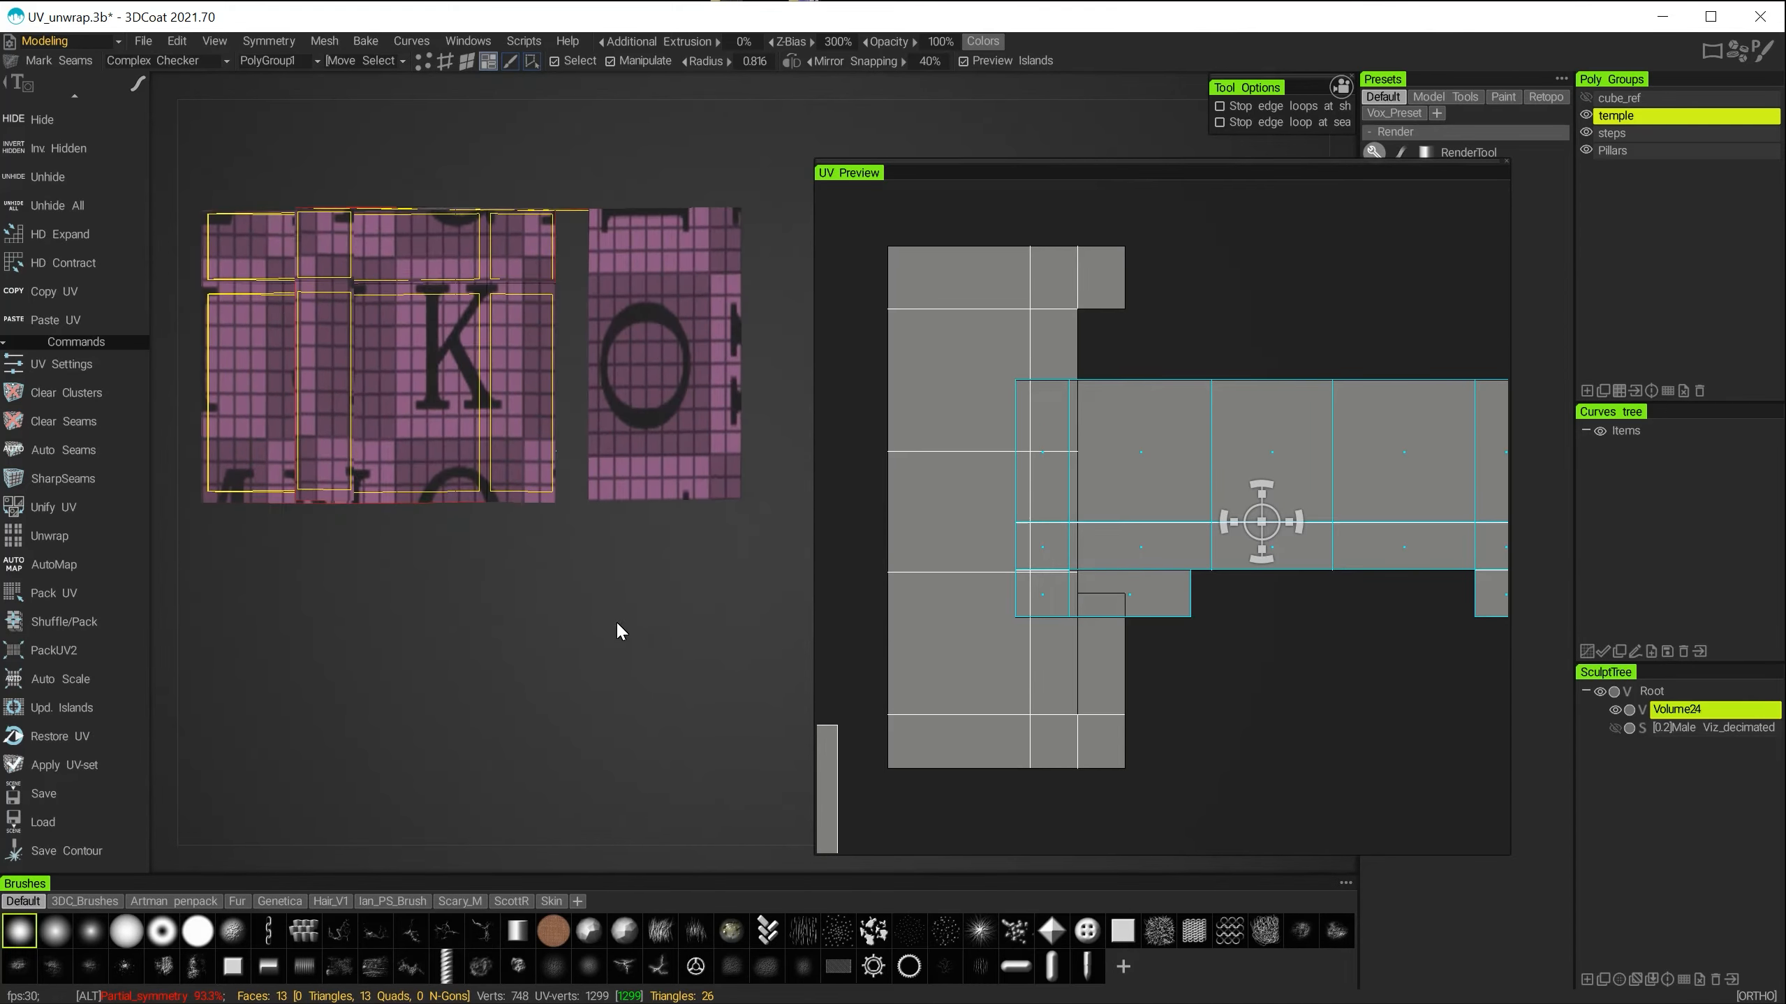
{"action": "left_click_drag", "start_coordinate": [1279, 496], "coordinate": [1413, 440]}
Select the remaining upright wall half's UV island, rotate it clockwise and flip it along U.
{"action": "left_click_drag", "start_coordinate": [456, 676], "coordinate": [517, 681], "text": "alt"}
{"action": "left_click", "coordinate": [998, 532]}
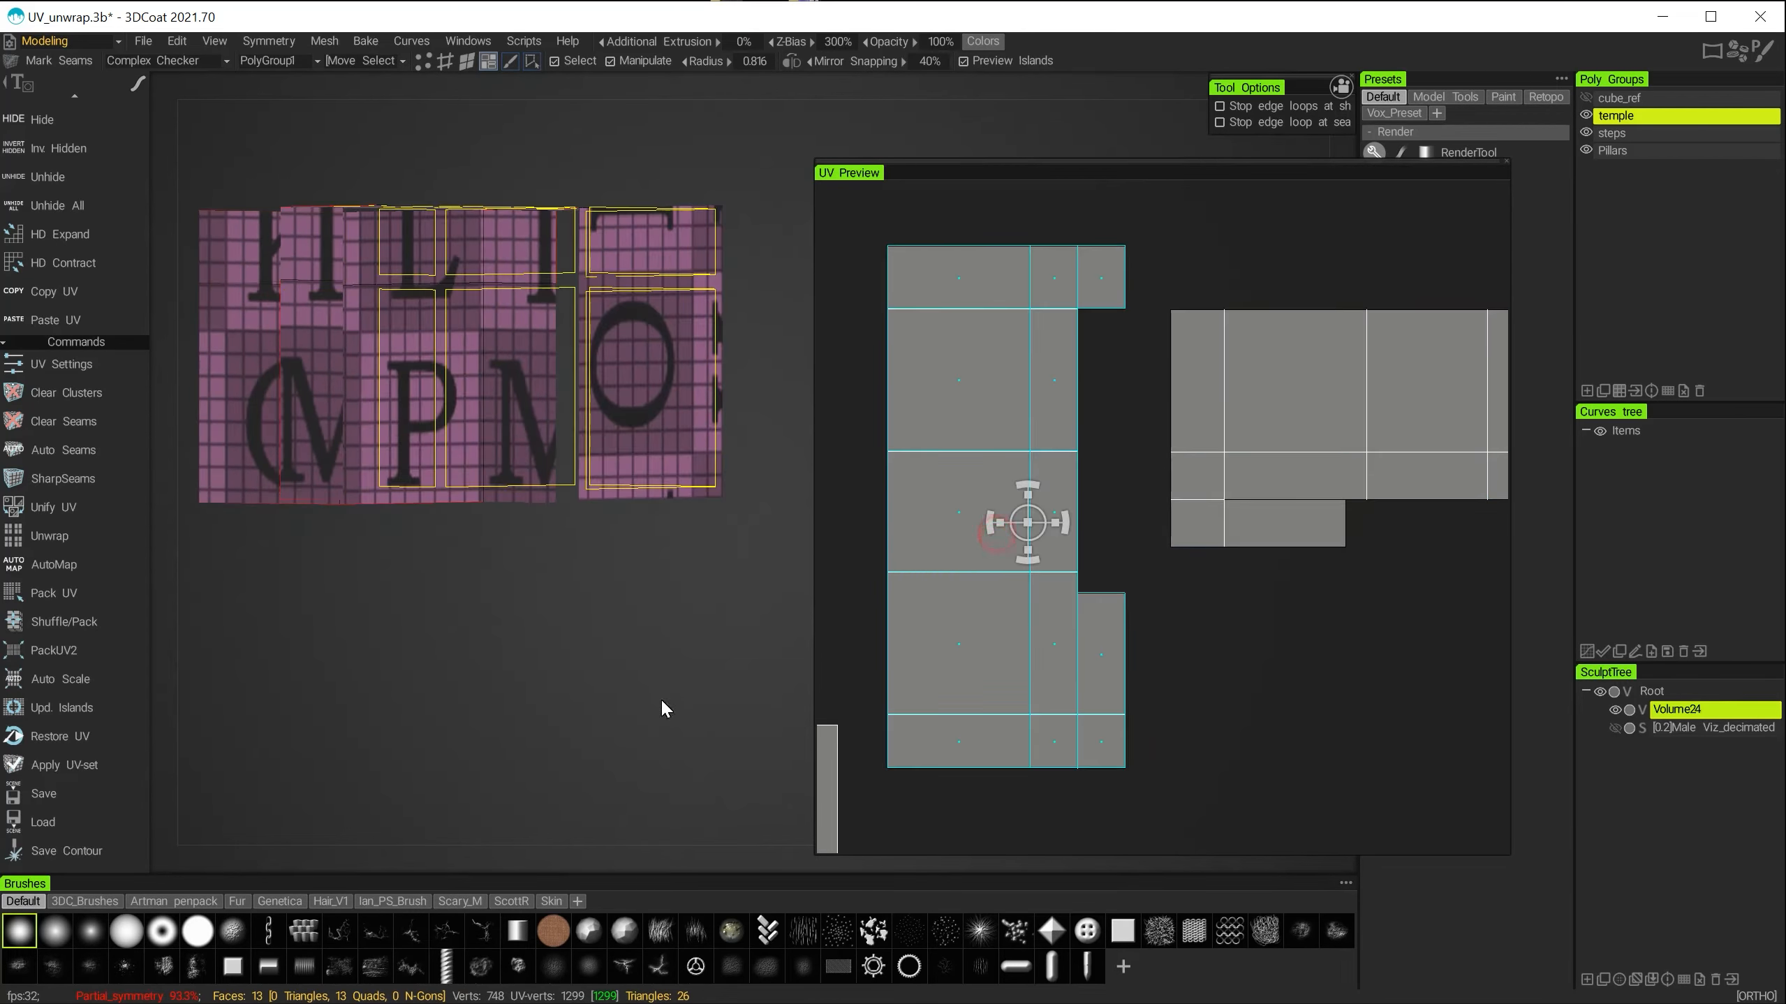
{"action": "middle_click_drag", "start_coordinate": [432, 724], "coordinate": [403, 720], "text": "alt"}
{"action": "left_click_drag", "start_coordinate": [404, 724], "coordinate": [534, 769], "text": "alt"}
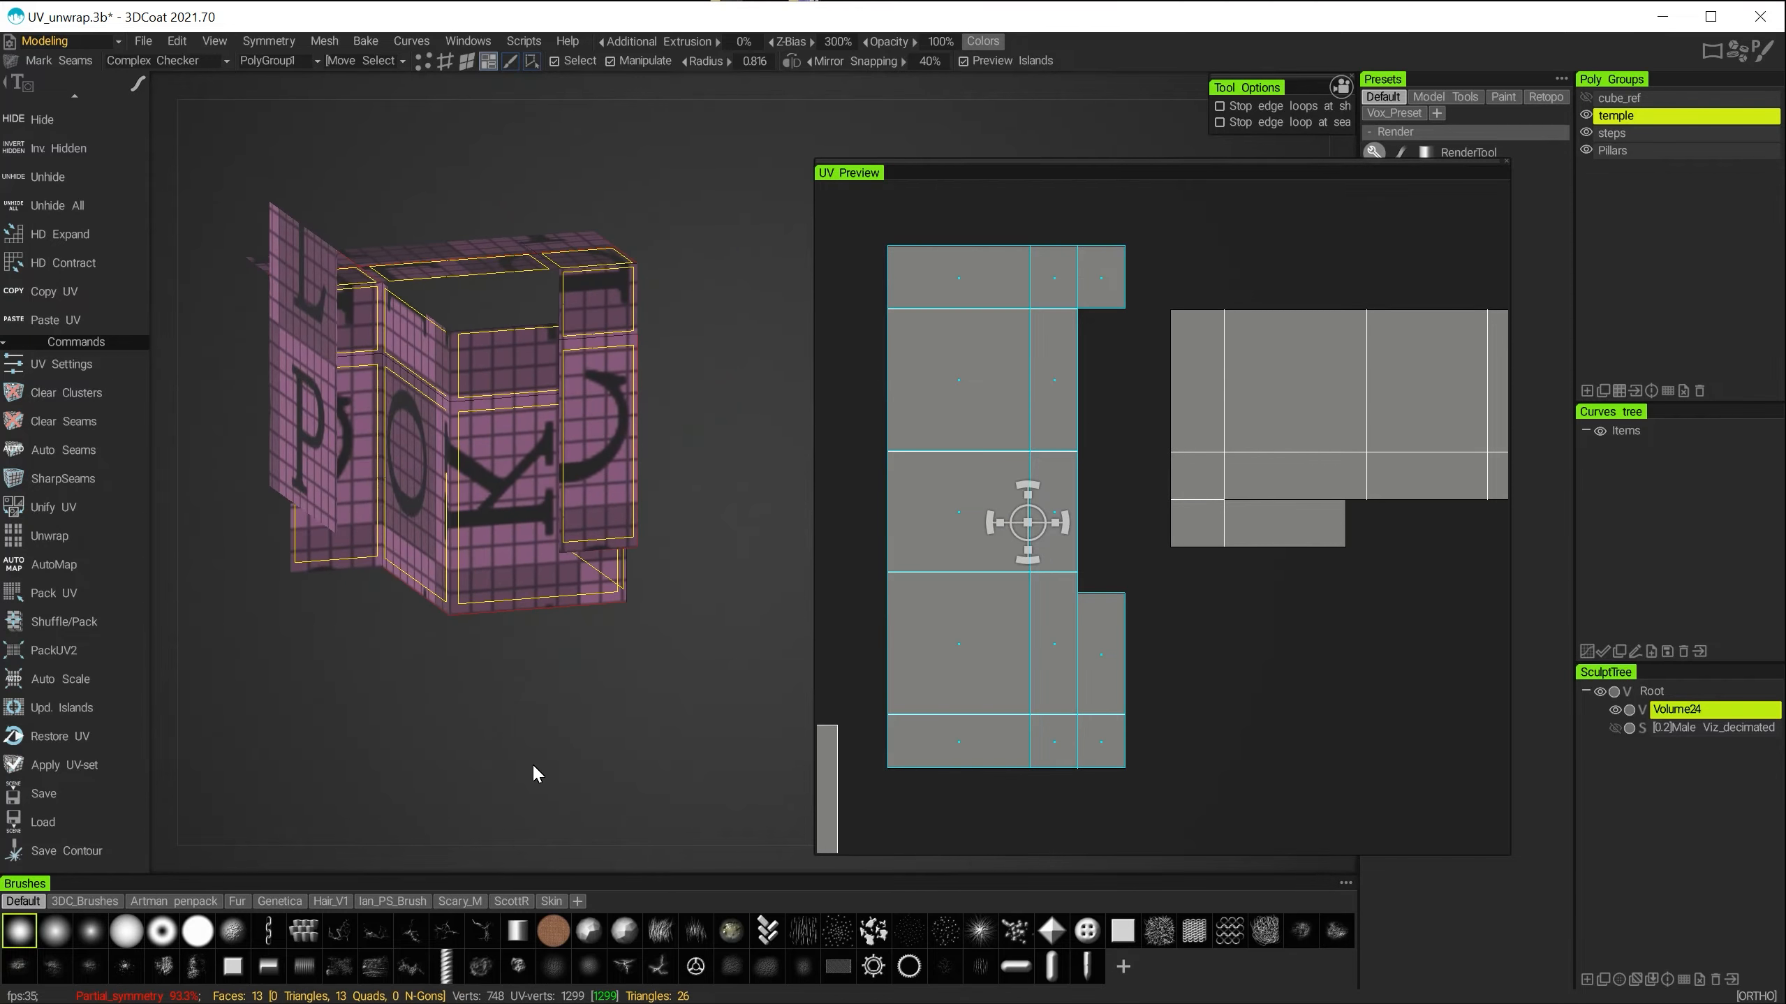
{"action": "key", "text": "space"}
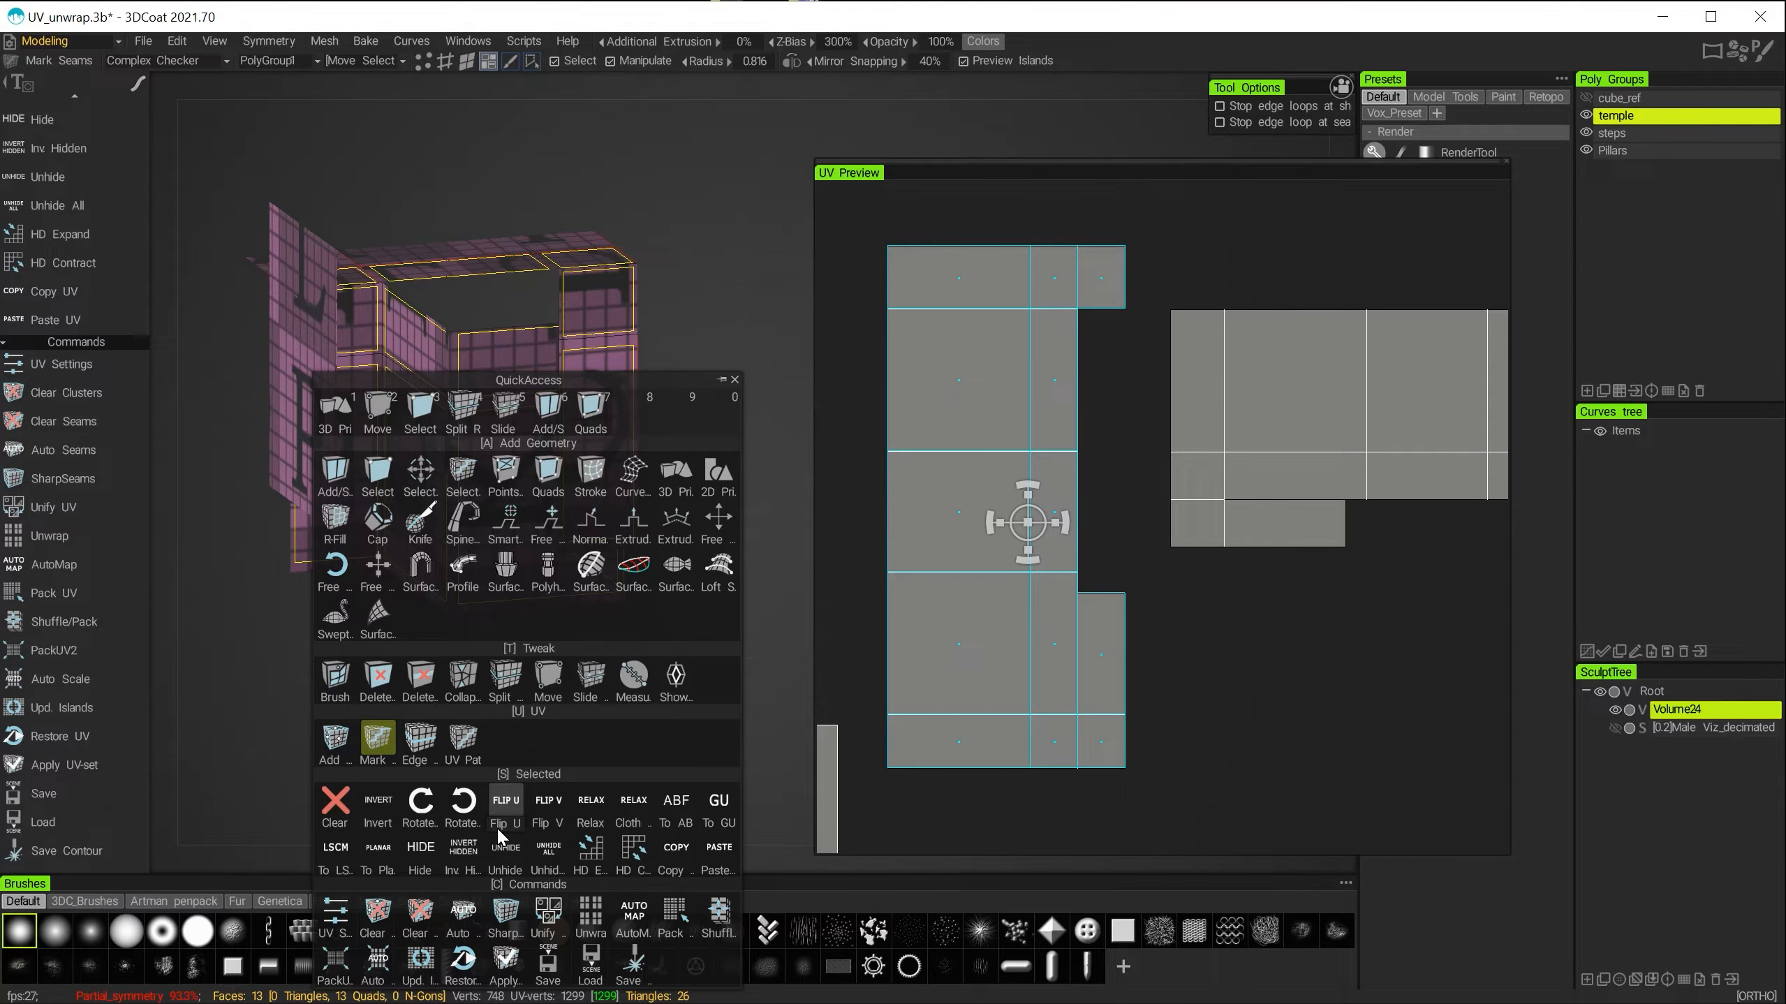
{"action": "left_click", "coordinate": [427, 798]}
{"action": "left_click_drag", "start_coordinate": [787, 643], "coordinate": [562, 750]}
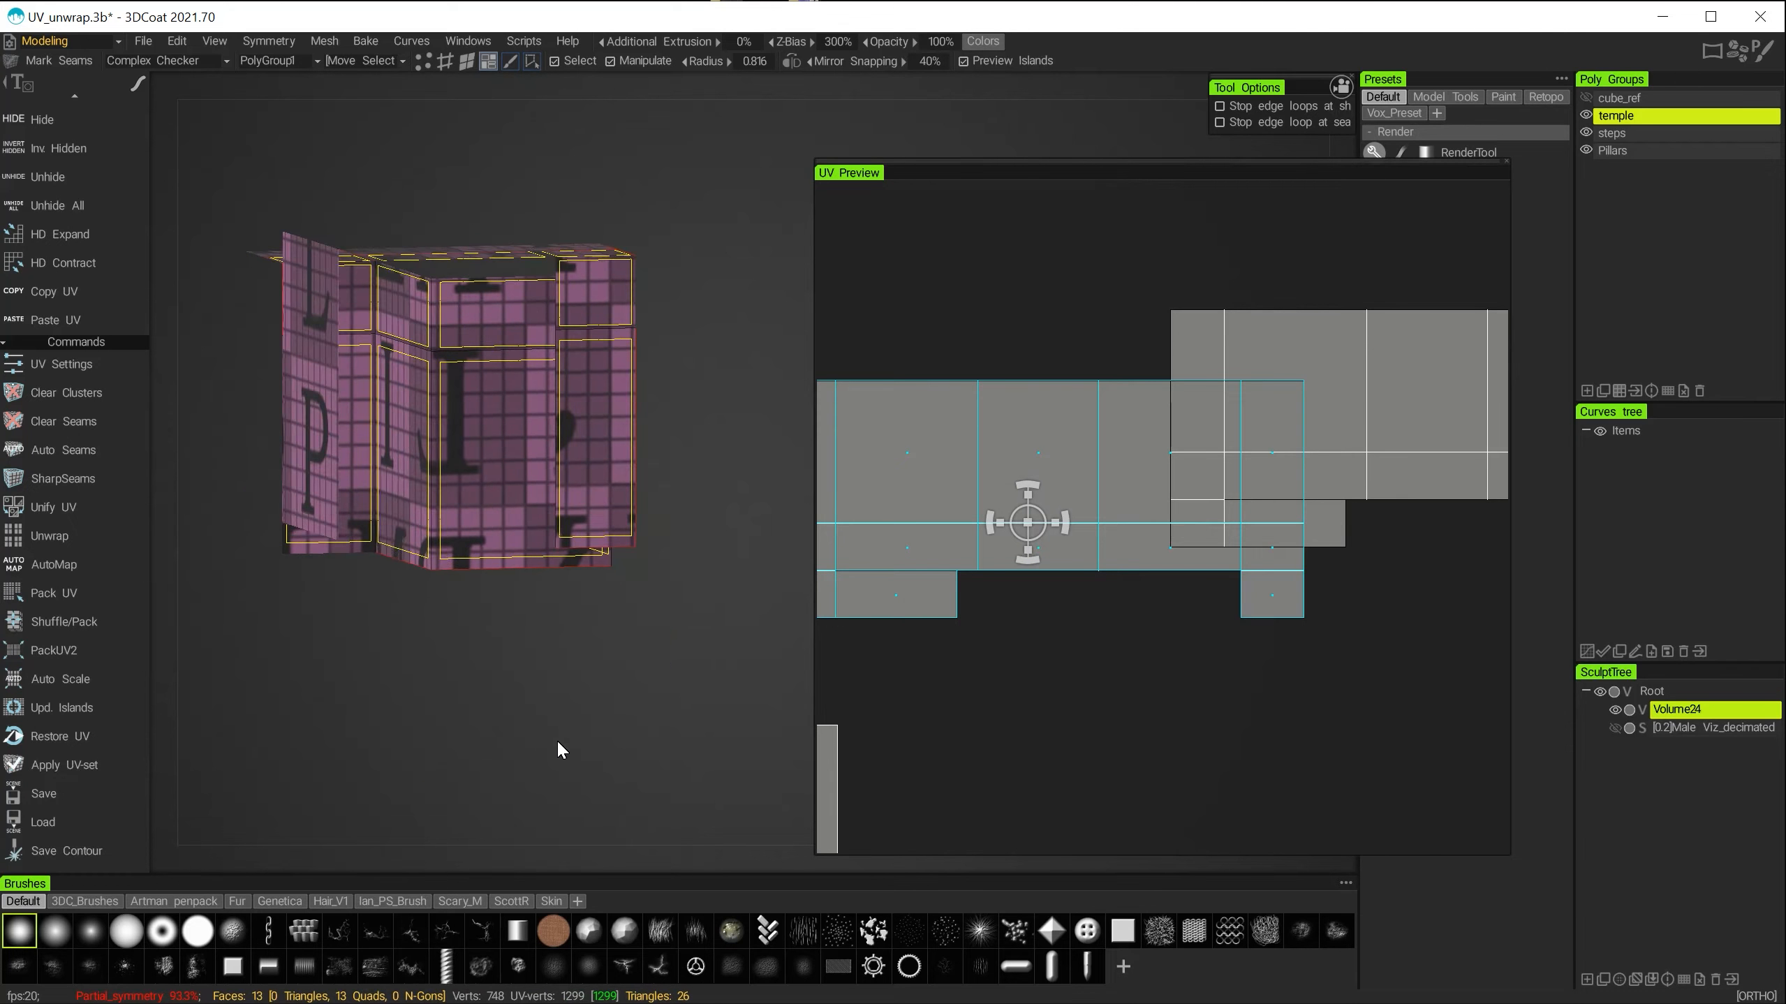
{"action": "key", "text": "space"}
{"action": "left_click", "coordinate": [531, 800]}
{"action": "left_click_drag", "start_coordinate": [521, 680], "coordinate": [813, 643], "text": "alt"}
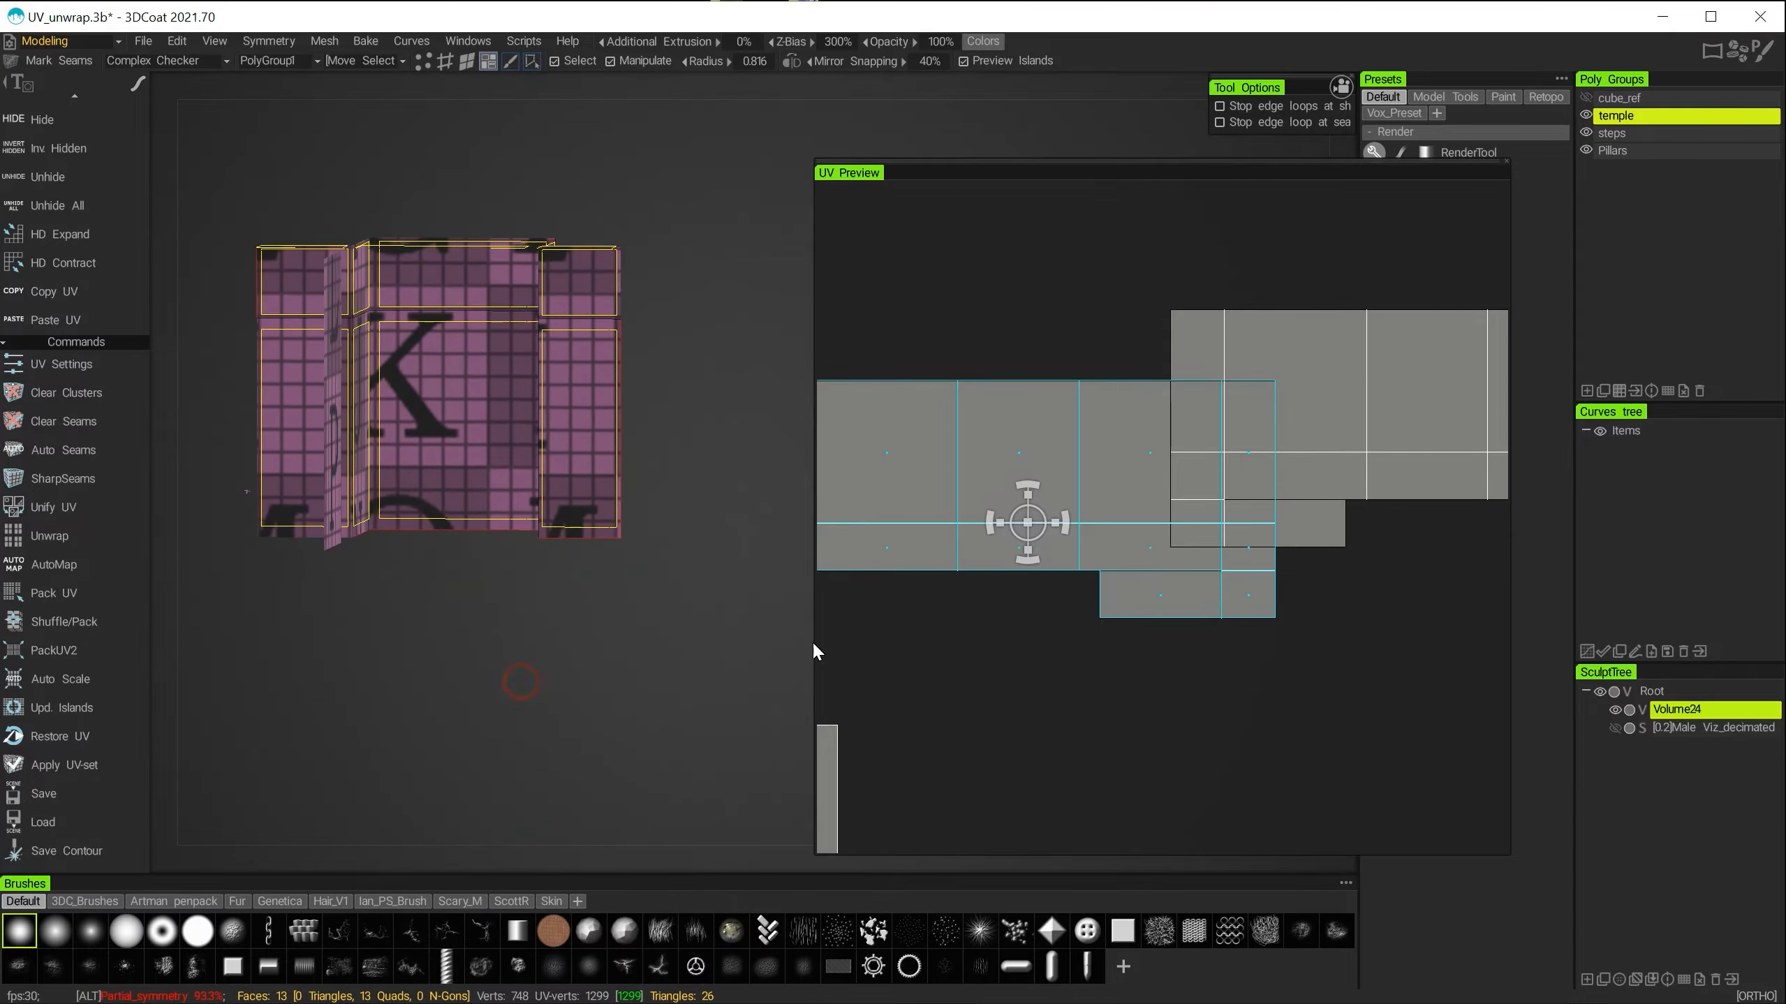
Move the second wall half's UV island directly below the first and align their side edges.
{"action": "left_click_drag", "start_coordinate": [1045, 507], "coordinate": [1390, 688]}
{"action": "left_click_drag", "start_coordinate": [451, 640], "coordinate": [537, 647], "text": "alt"}
{"action": "middle_click_drag", "start_coordinate": [1188, 403], "coordinate": [953, 348], "text": "alt"}
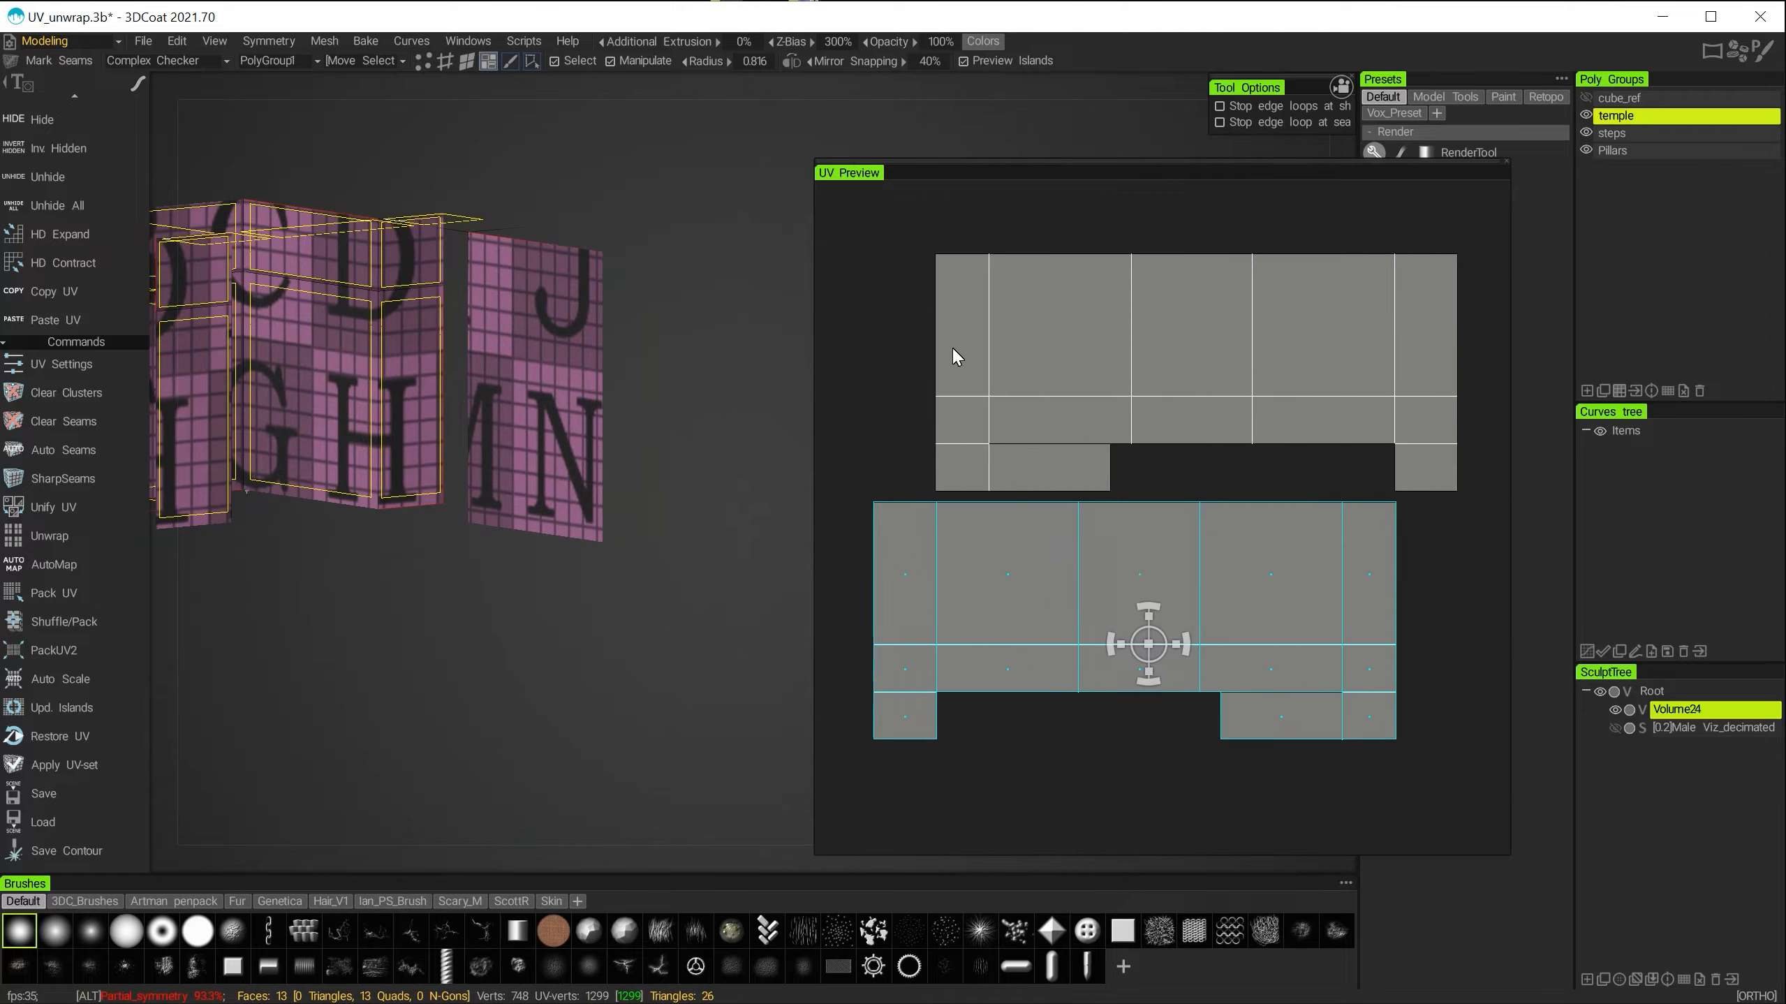
{"action": "left_click_drag", "start_coordinate": [1098, 542], "coordinate": [1149, 550]}
Select each wall-half island in turn and examine its ceiling-strip faces on the model from several angles.
{"action": "left_click_drag", "start_coordinate": [538, 729], "coordinate": [391, 518], "text": "alt"}
{"action": "middle_click_drag", "start_coordinate": [391, 518], "coordinate": [722, 455], "text": "alt"}
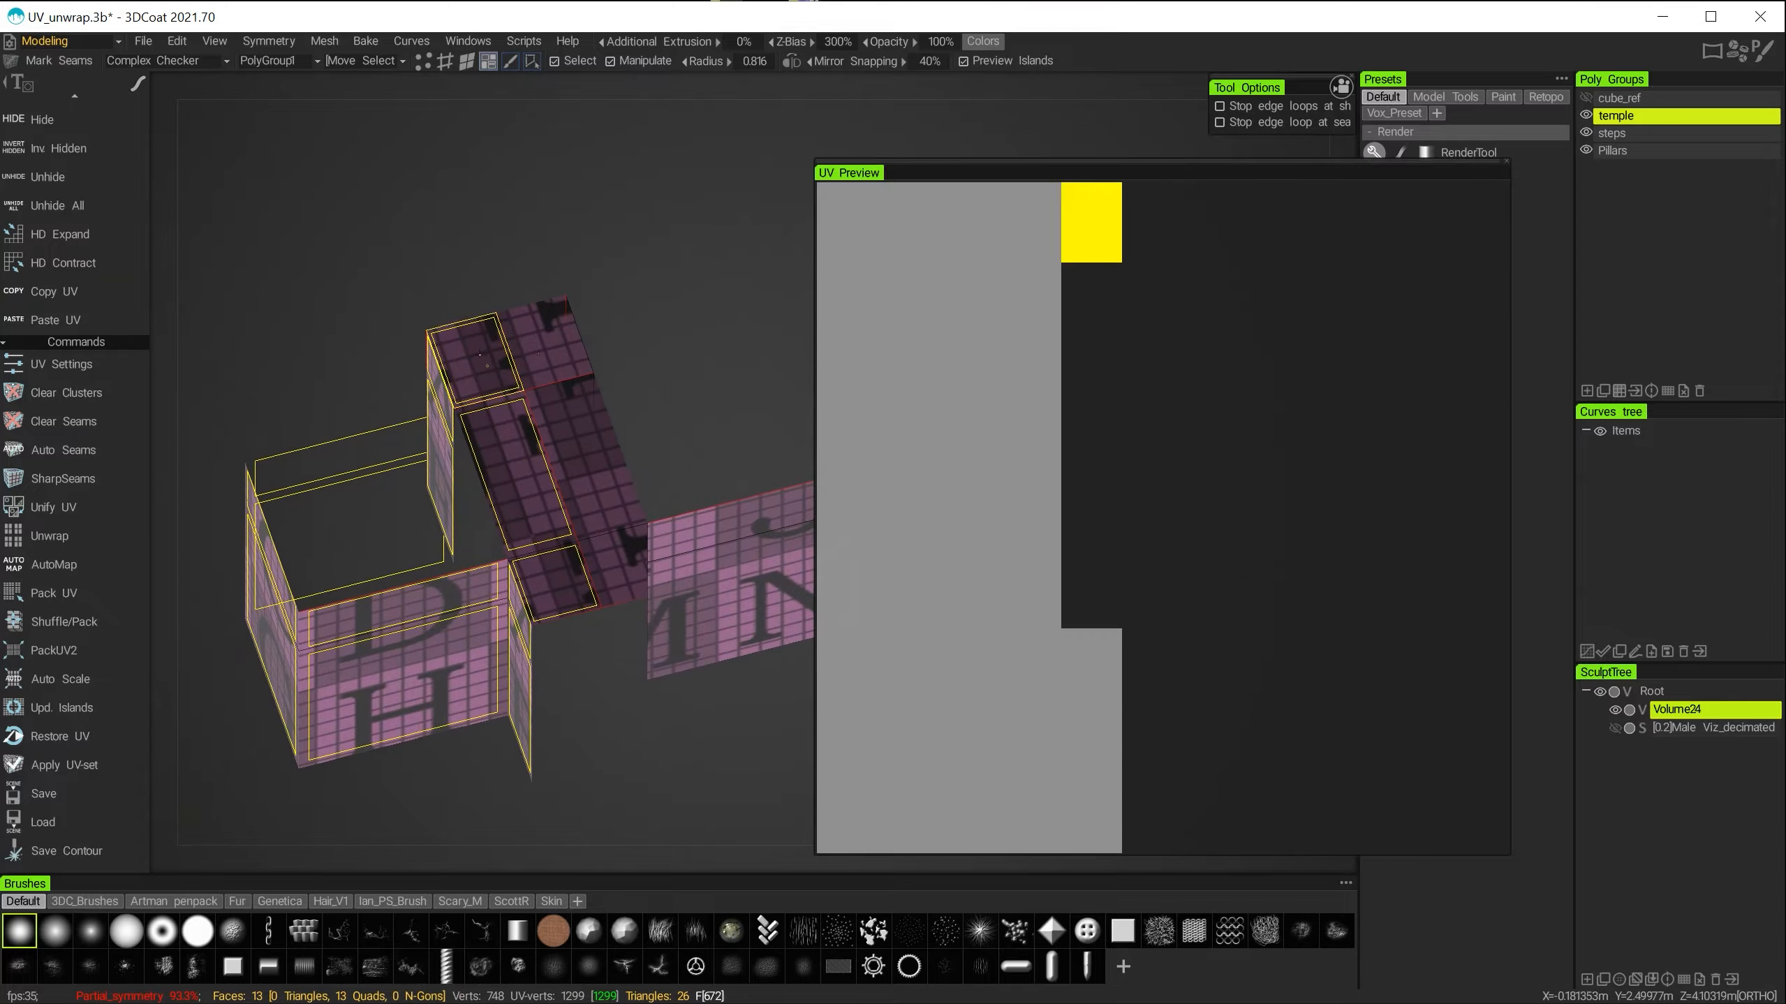
{"action": "left_click", "coordinate": [596, 576]}
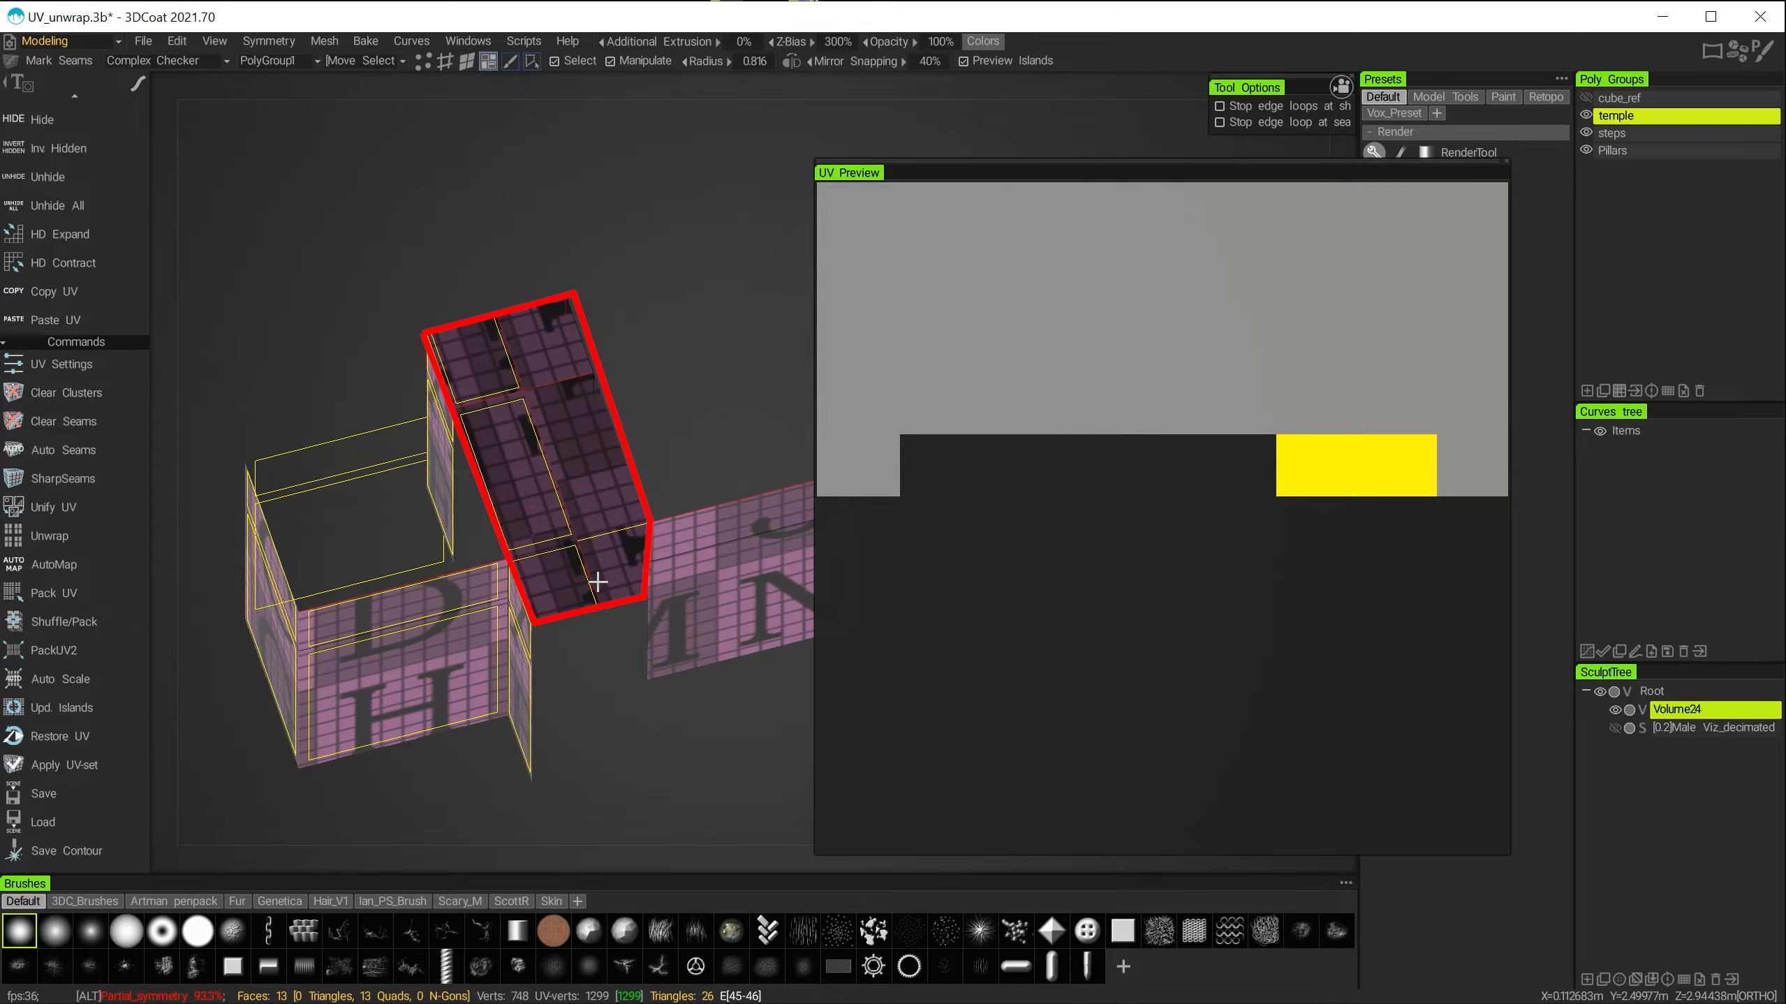
{"action": "right_click_drag", "start_coordinate": [597, 582], "coordinate": [627, 738], "text": "alt"}
{"action": "middle_click_drag", "start_coordinate": [574, 589], "coordinate": [613, 567], "text": "alt"}
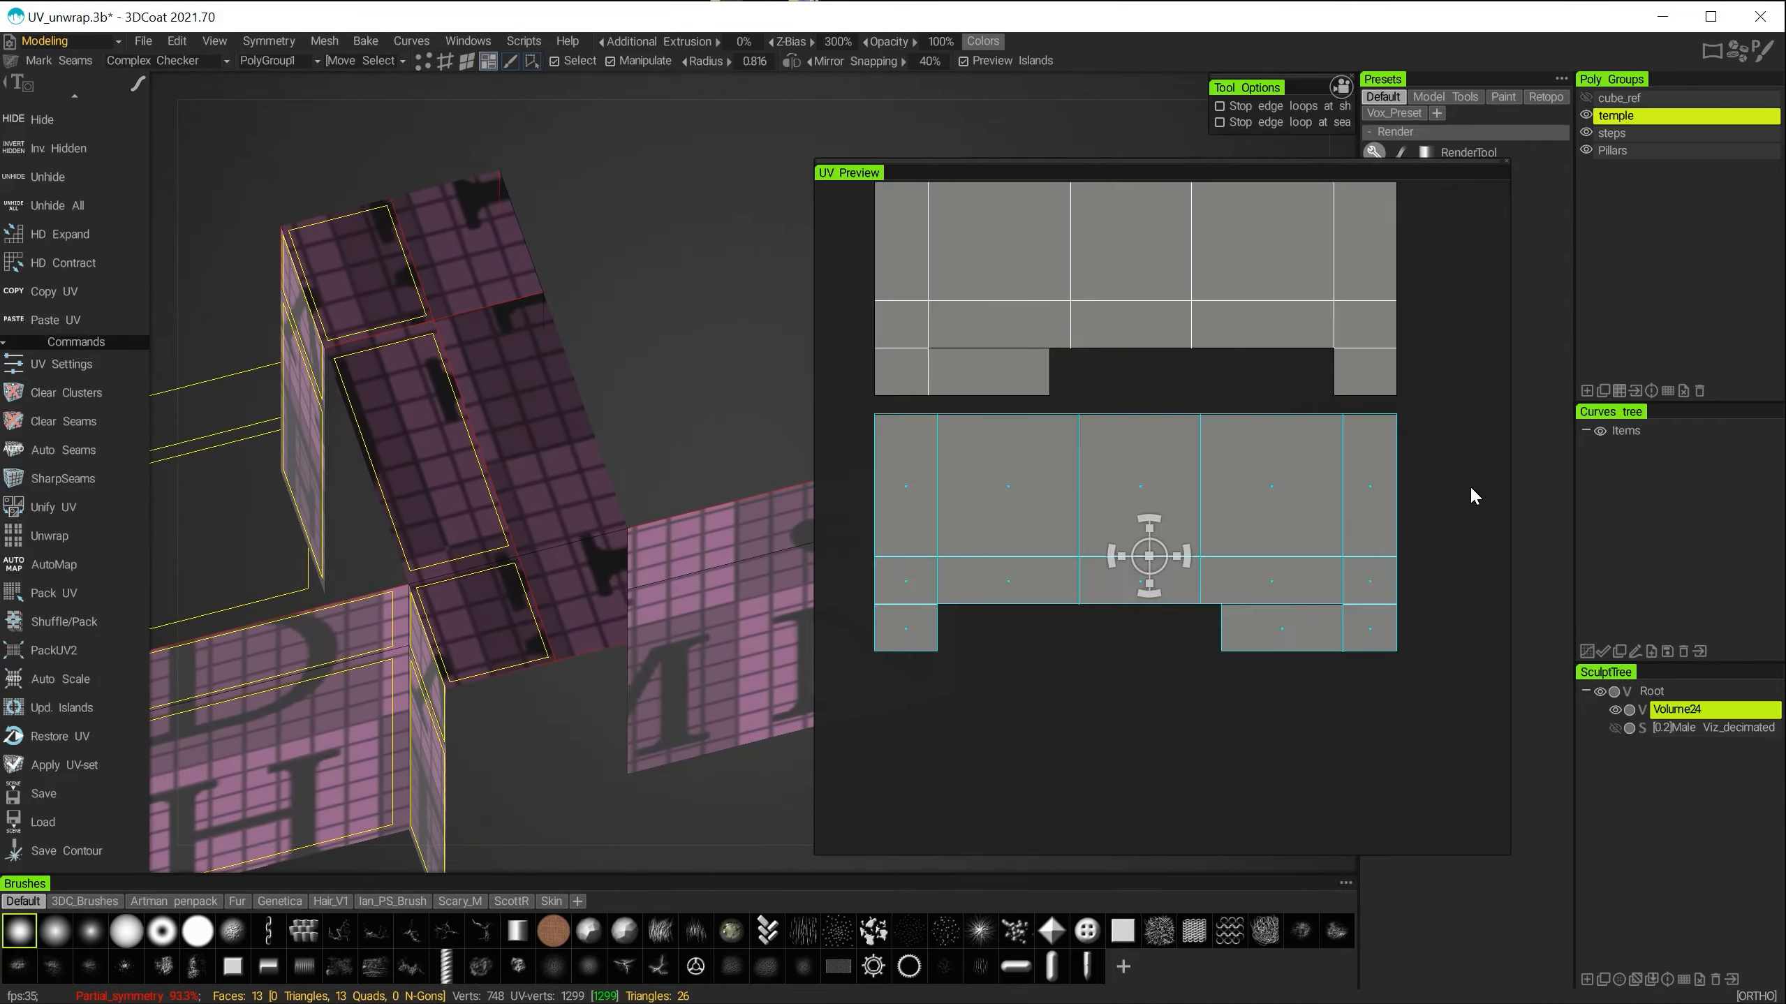
{"action": "left_click", "coordinate": [920, 383]}
{"action": "left_click_drag", "start_coordinate": [703, 541], "coordinate": [1020, 462], "text": "alt"}
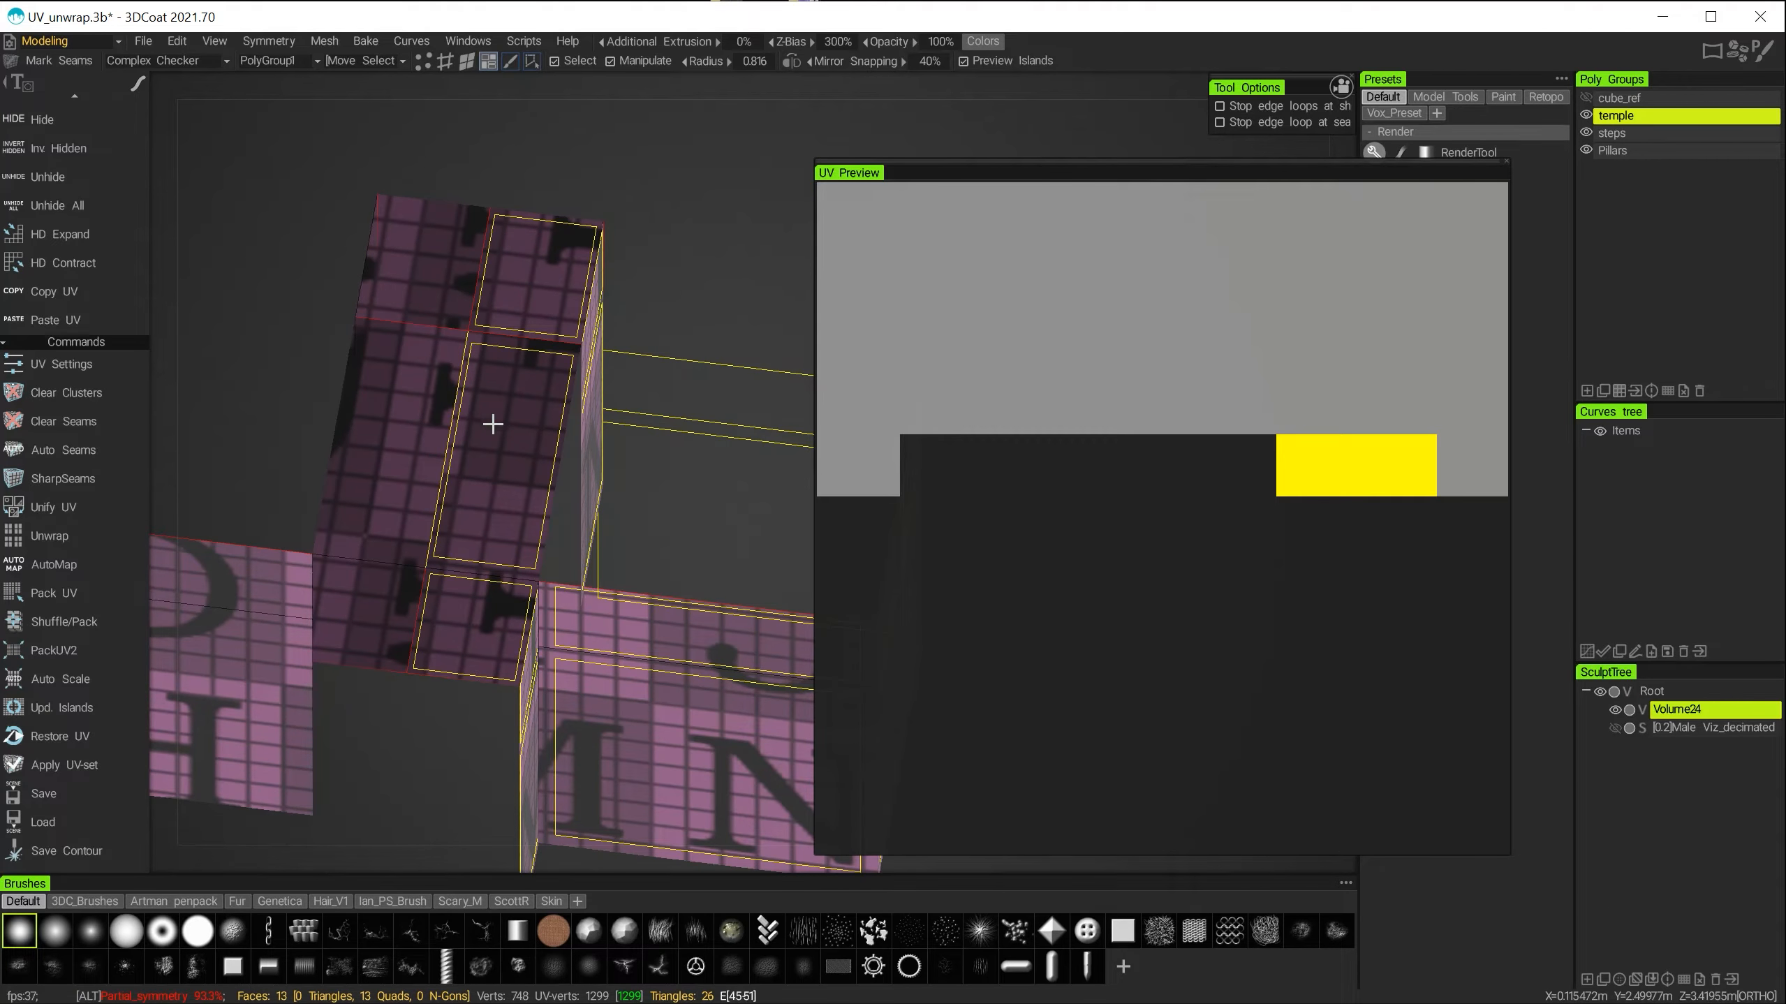
{"action": "left_click_drag", "start_coordinate": [493, 423], "coordinate": [541, 360], "text": "alt"}
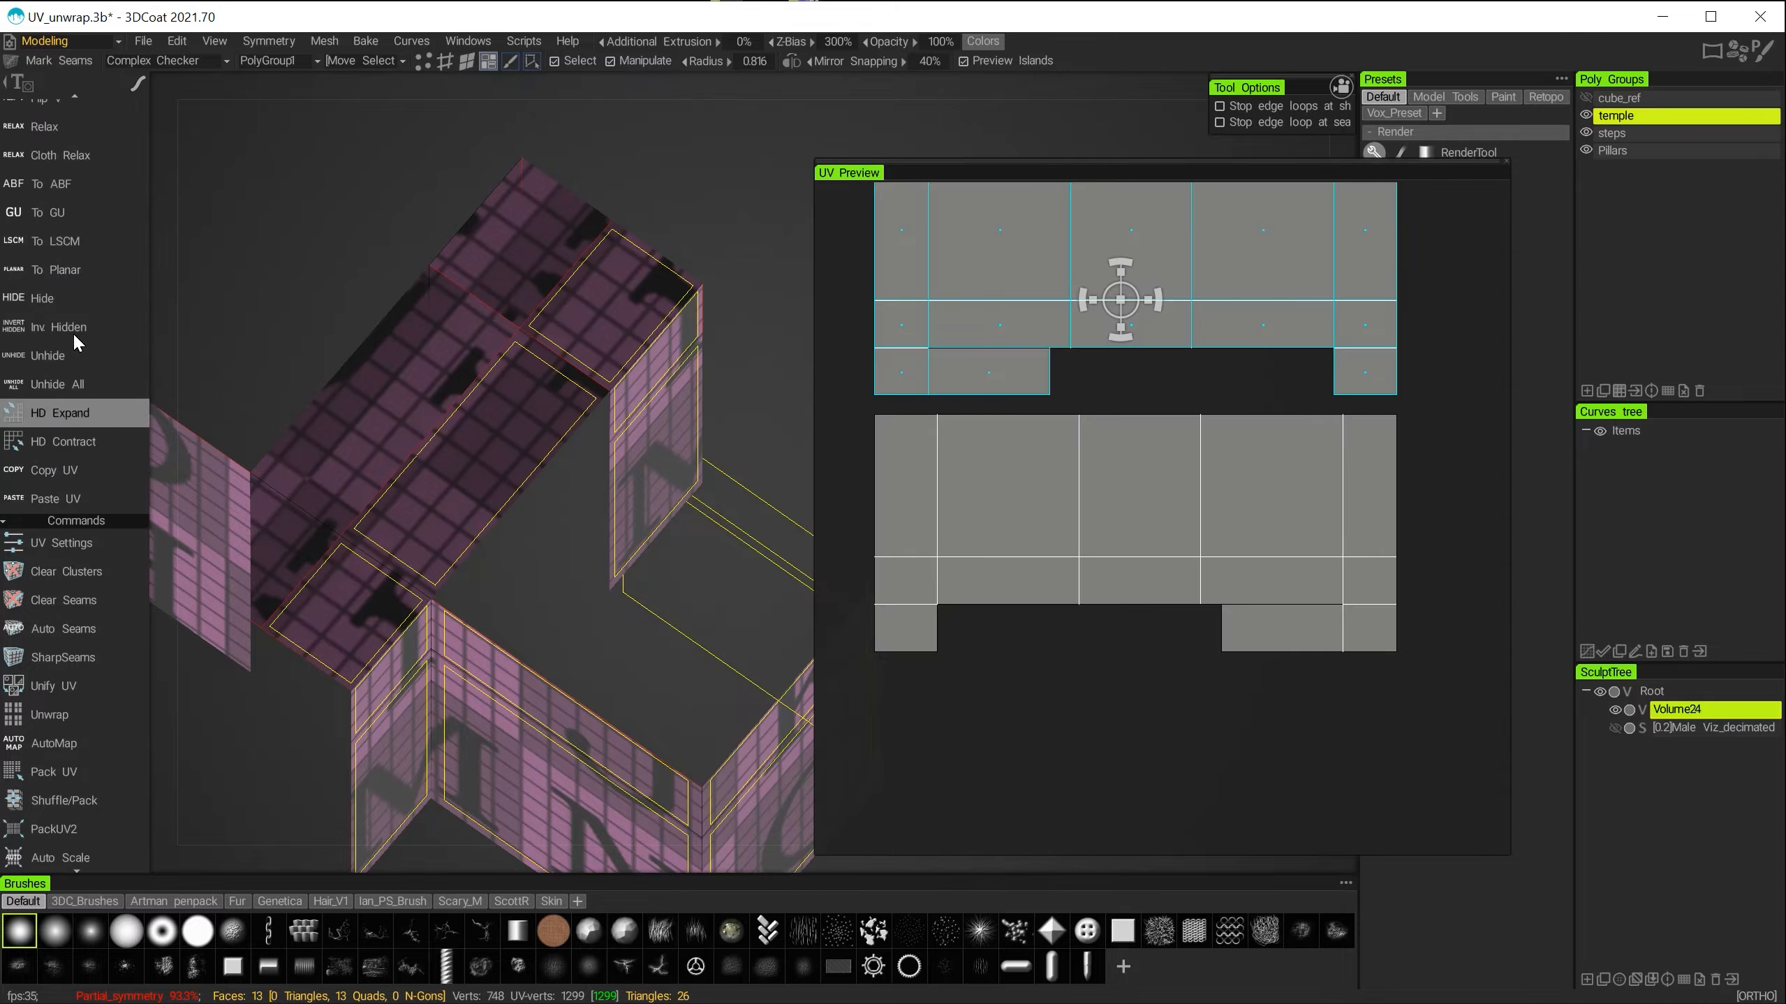
{"action": "scroll", "coordinate": [76, 329], "scroll_direction": "up", "scroll_amount": 2}
{"action": "scroll", "coordinate": [74, 341], "scroll_direction": "up", "scroll_amount": 10}
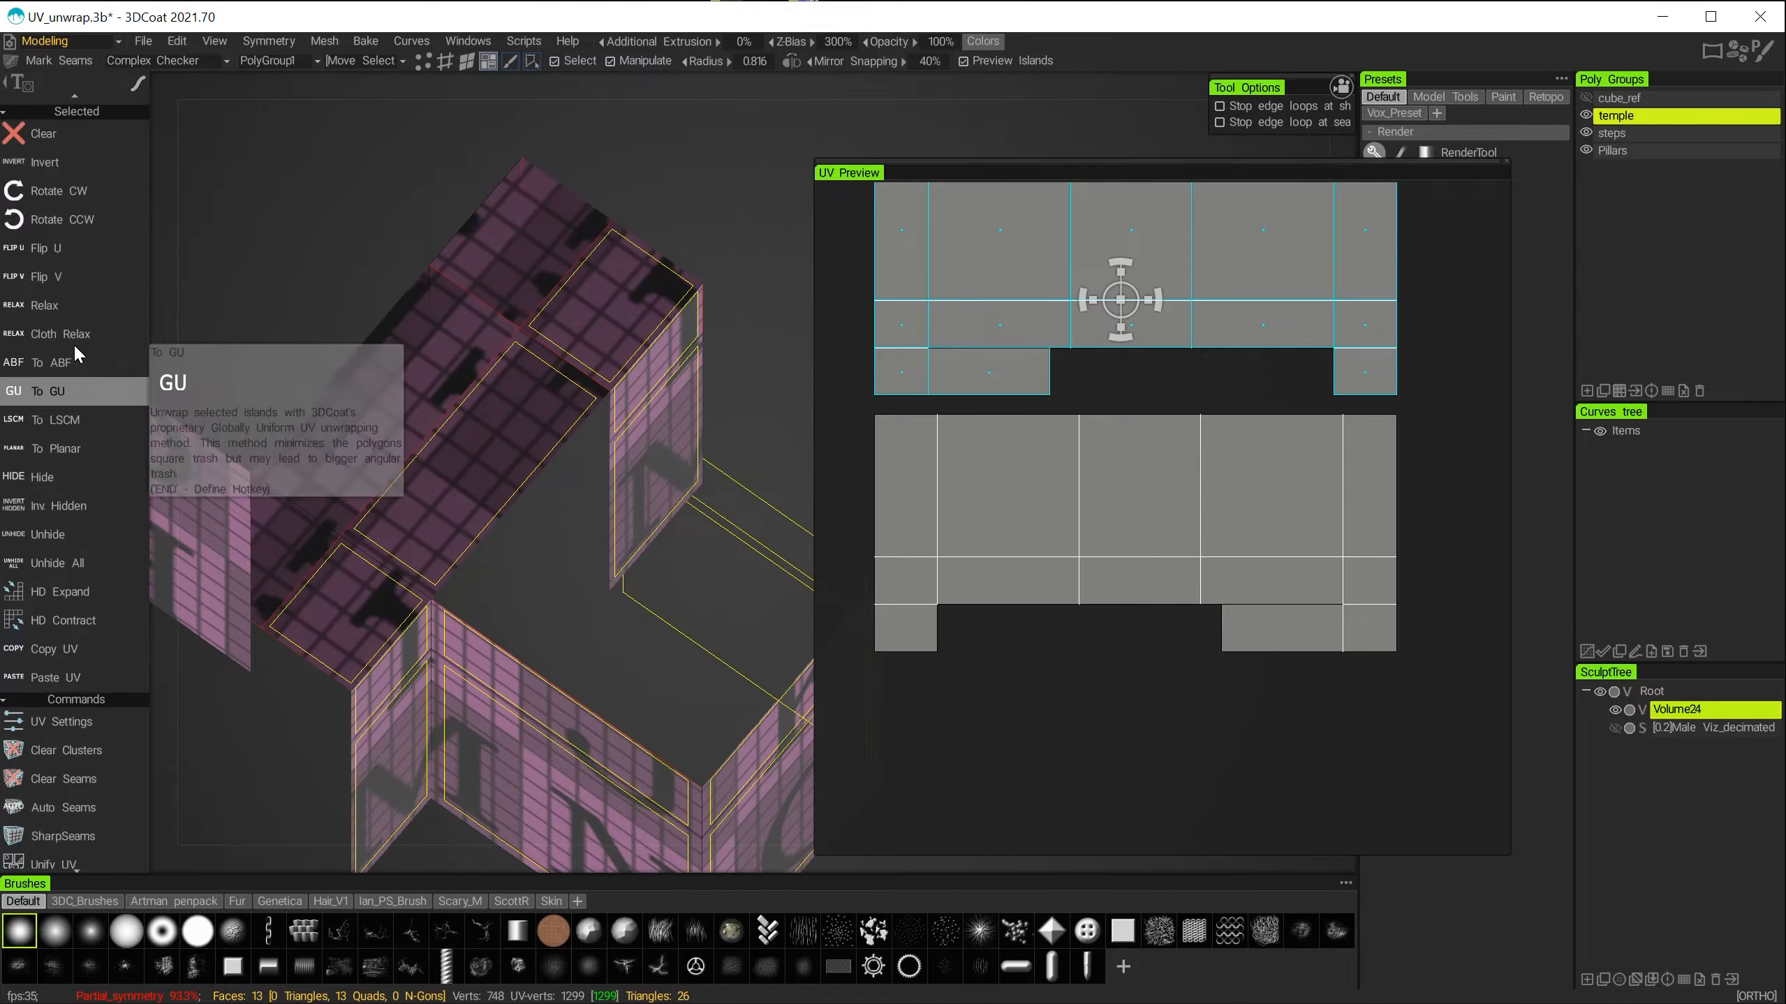
{"action": "scroll", "coordinate": [28, 534], "scroll_direction": "down", "scroll_amount": 8}
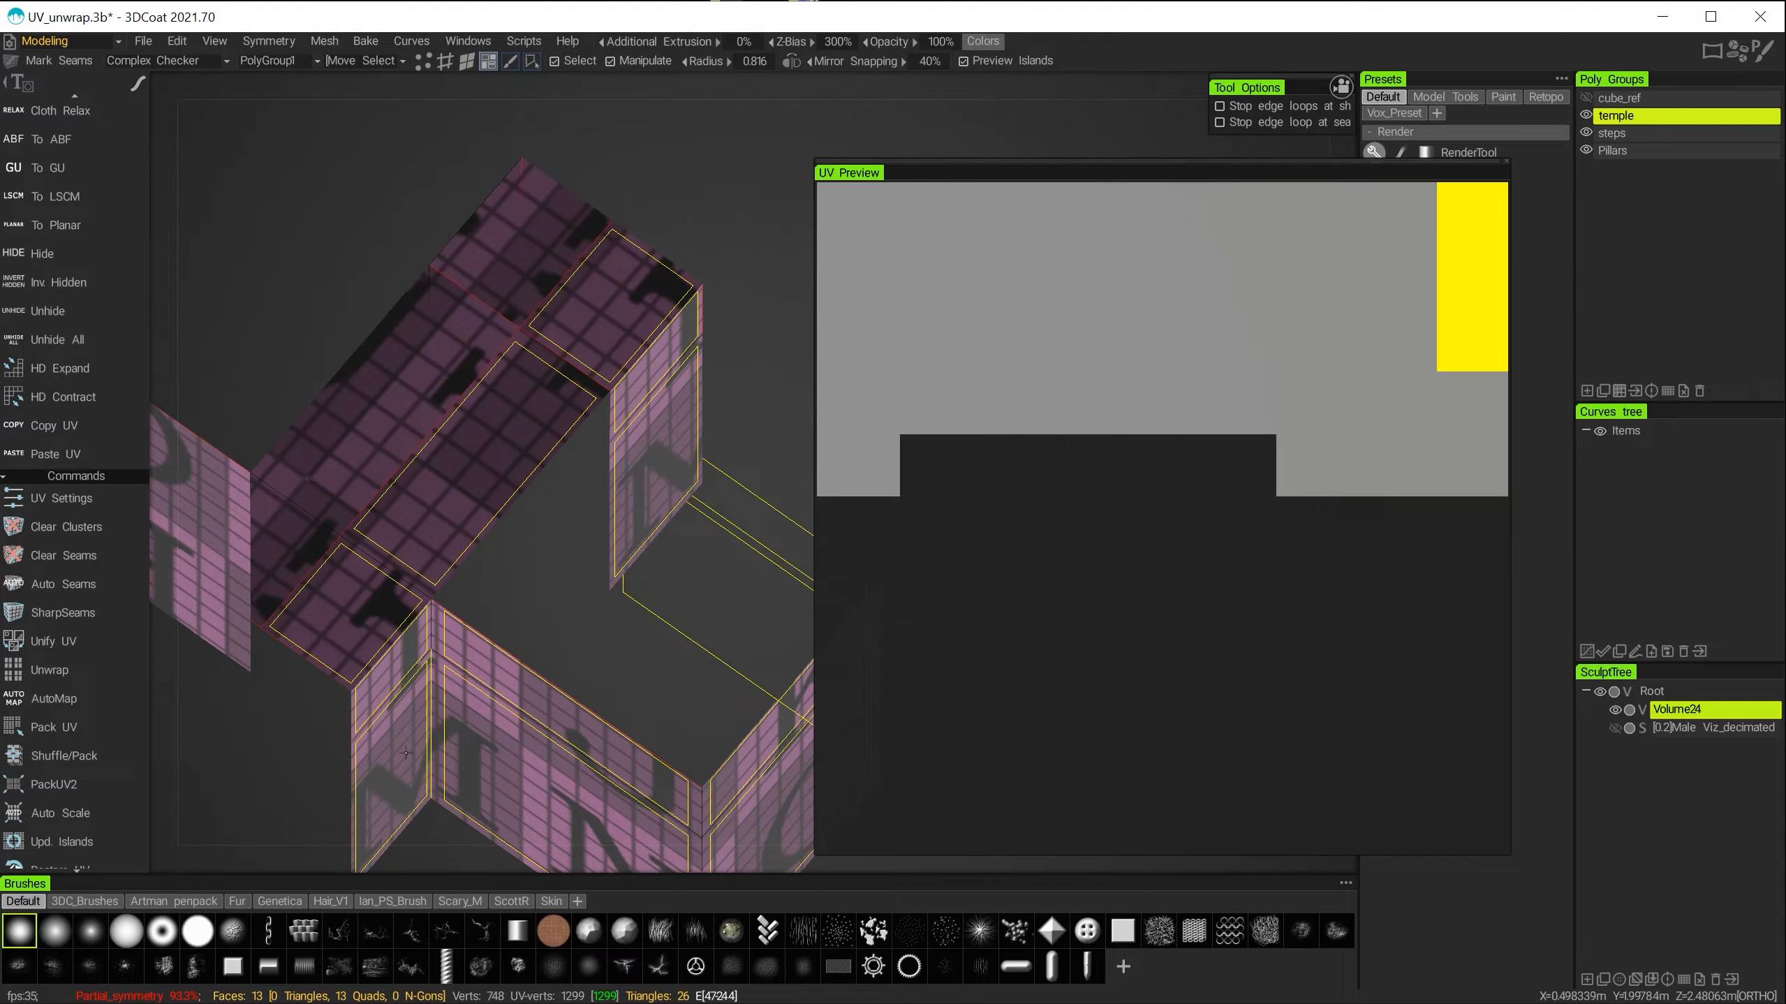
Mark seams along the edges joining the ceiling faces to both wall halves and update the UV islands.
{"action": "left_click_drag", "start_coordinate": [486, 608], "coordinate": [545, 606]}
{"action": "left_click", "coordinate": [389, 616]}
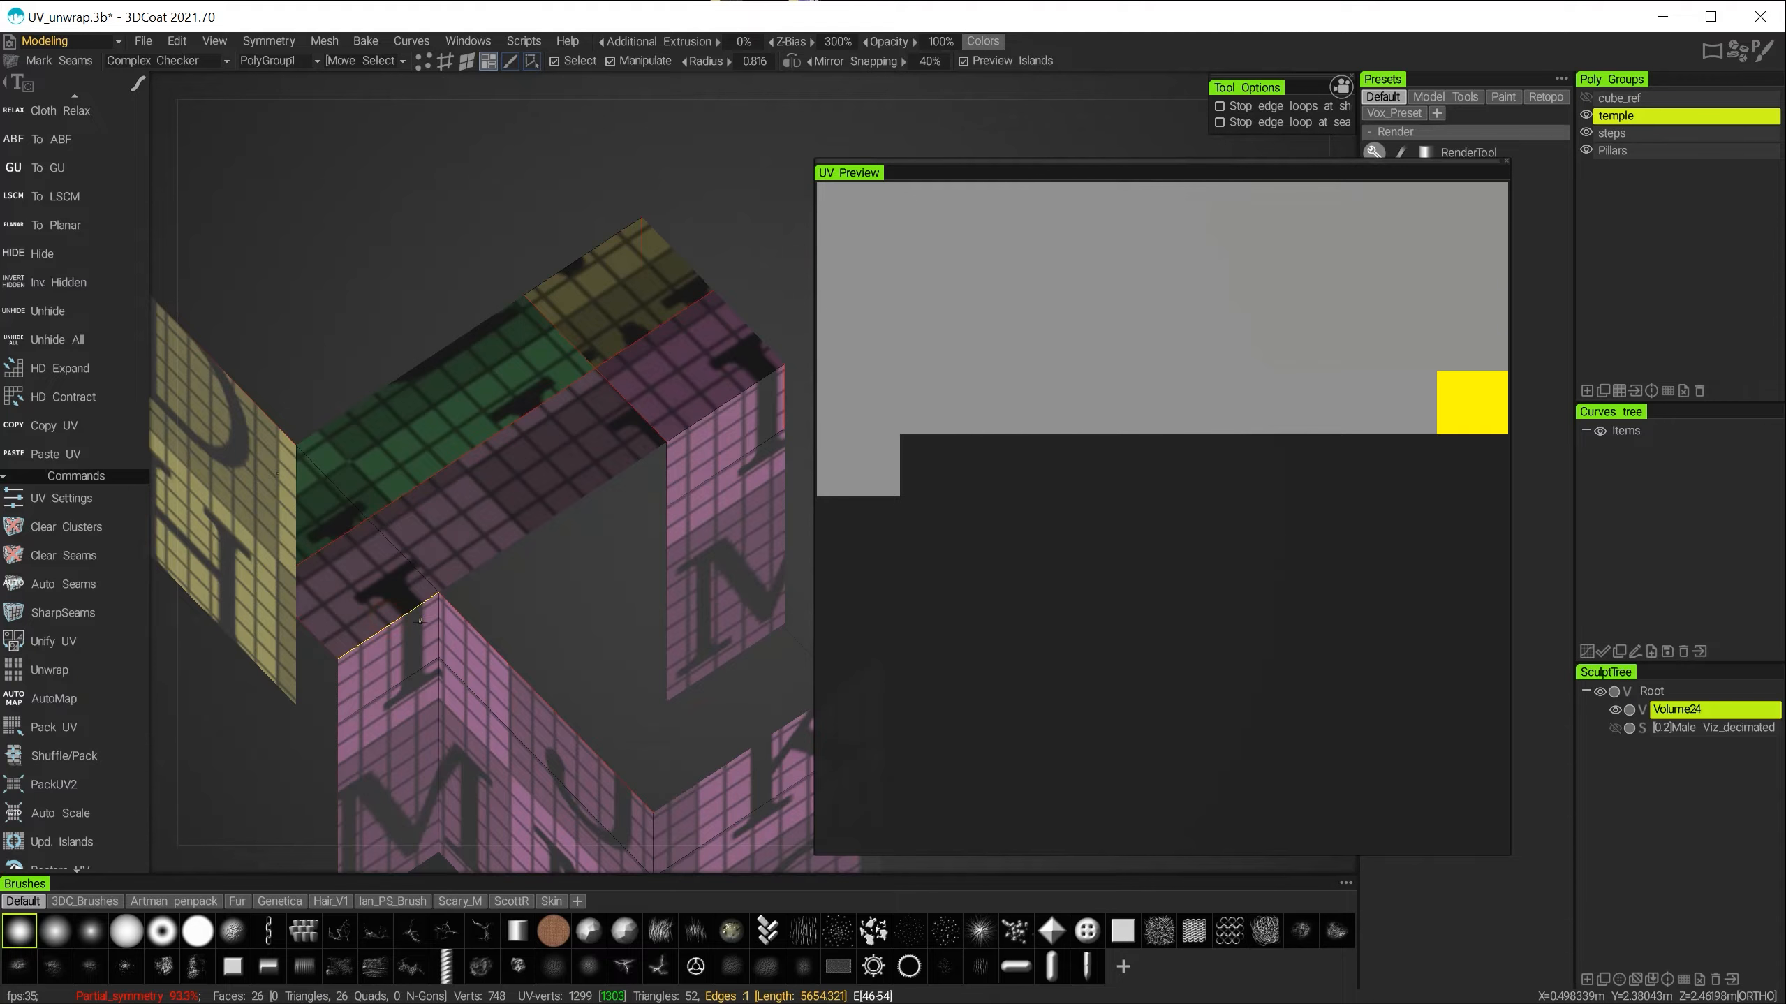
{"action": "left_click_drag", "start_coordinate": [566, 541], "coordinate": [592, 511]}
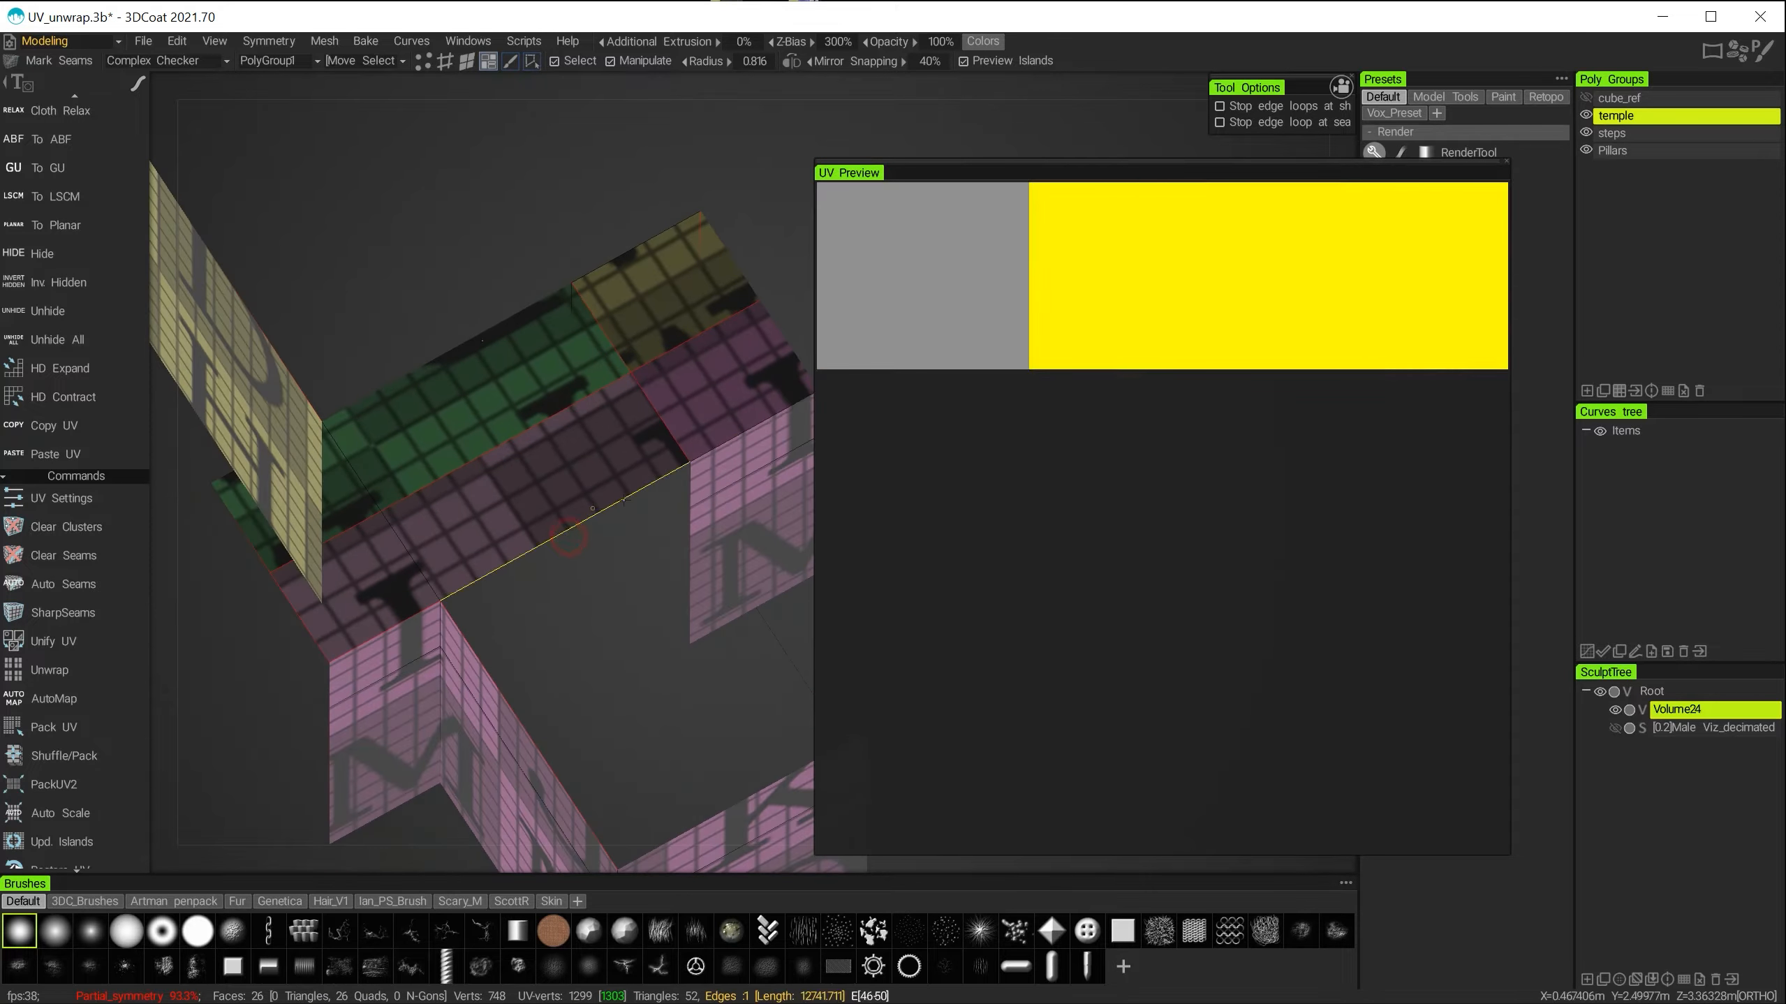
{"action": "left_click", "coordinate": [739, 442]}
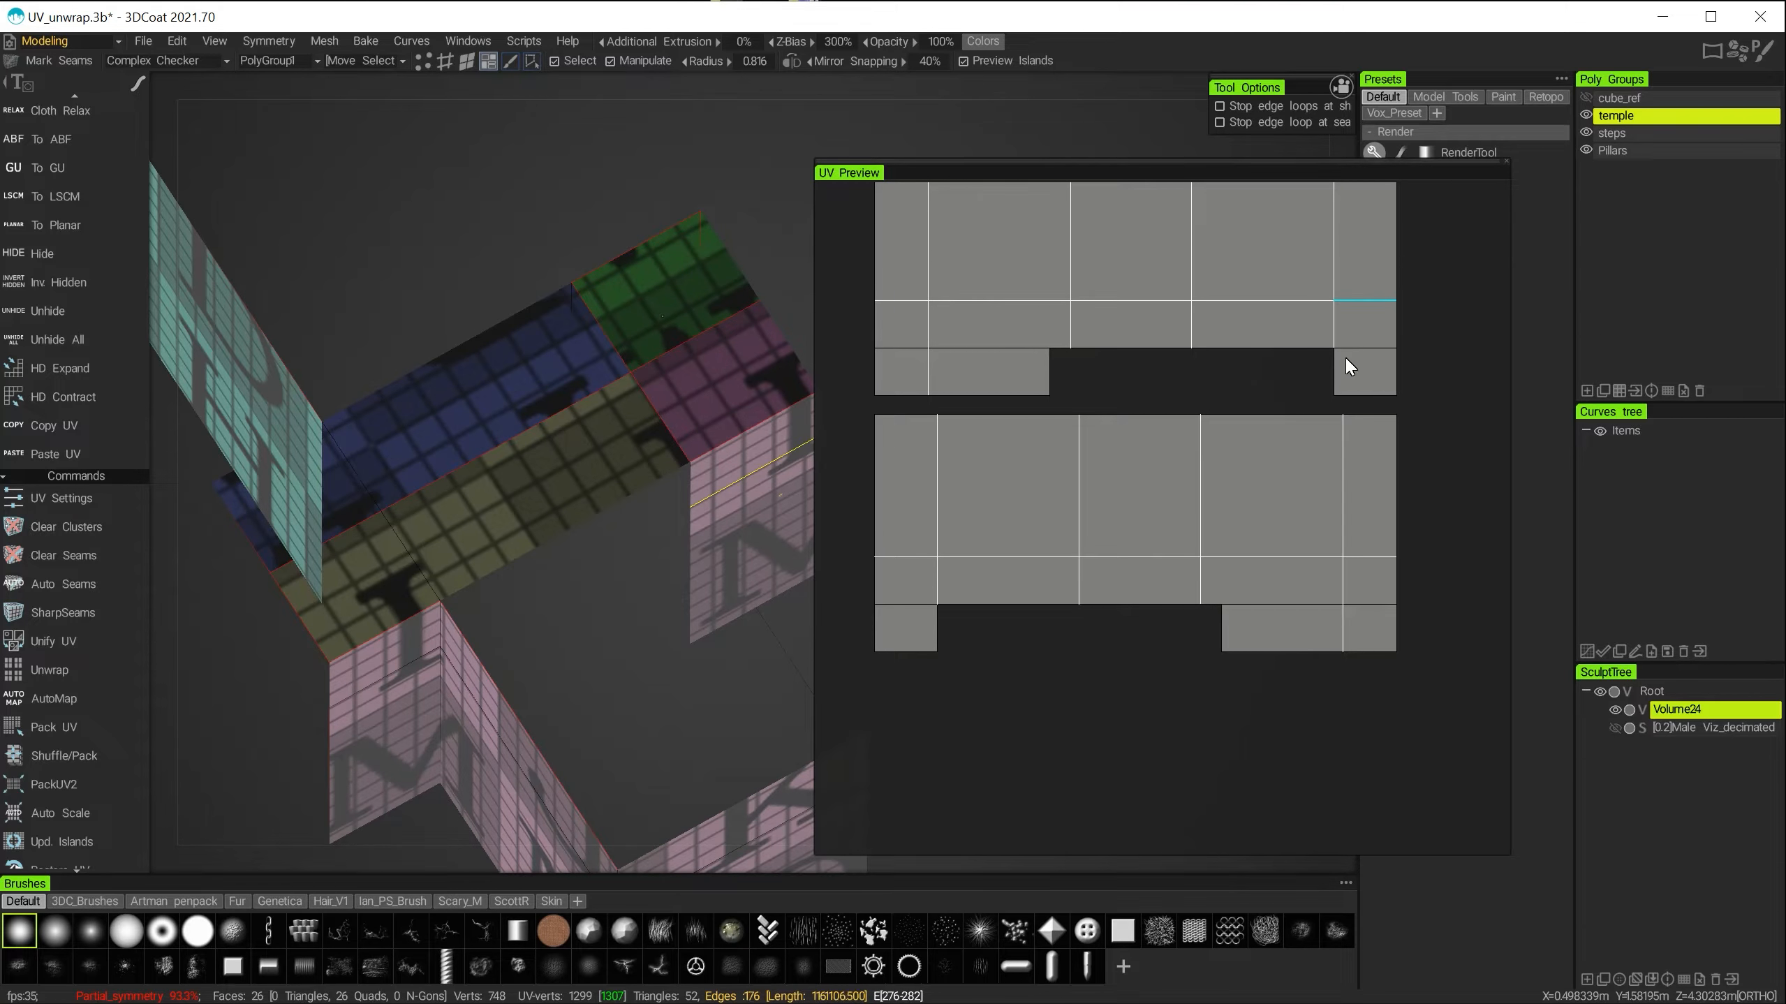
{"action": "left_click_drag", "start_coordinate": [535, 568], "coordinate": [223, 609]}
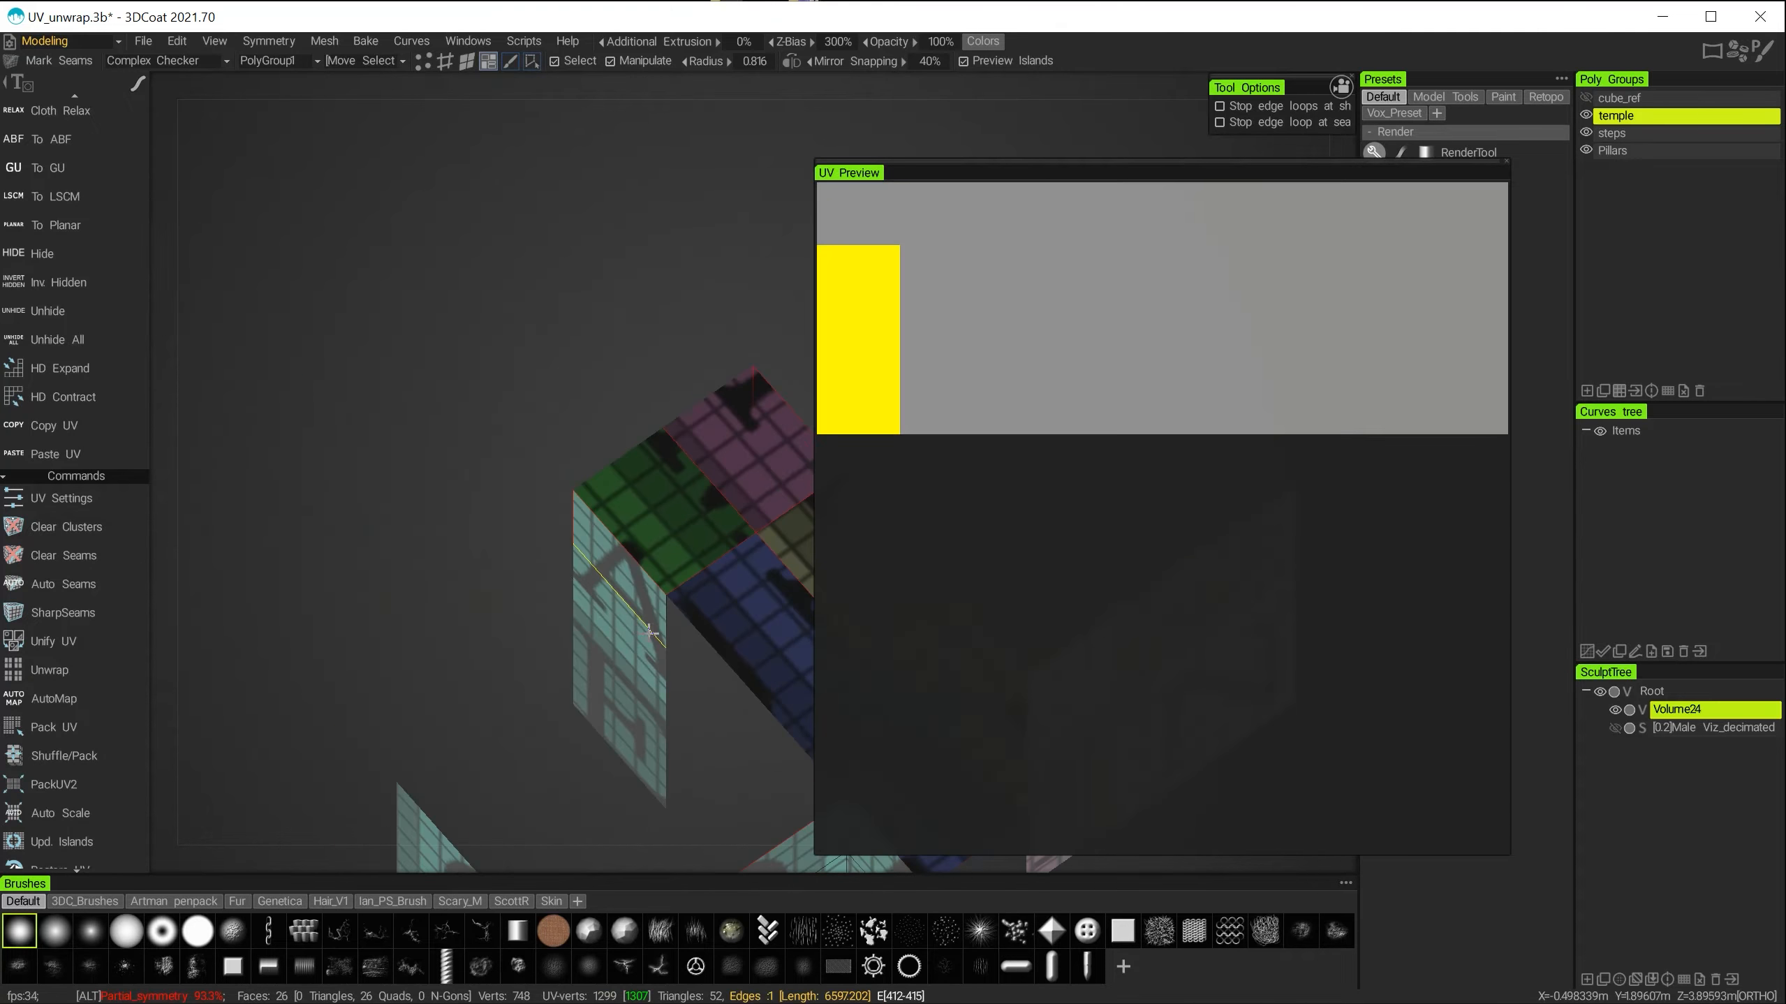
{"action": "middle_click_drag", "start_coordinate": [631, 602], "coordinate": [317, 480]}
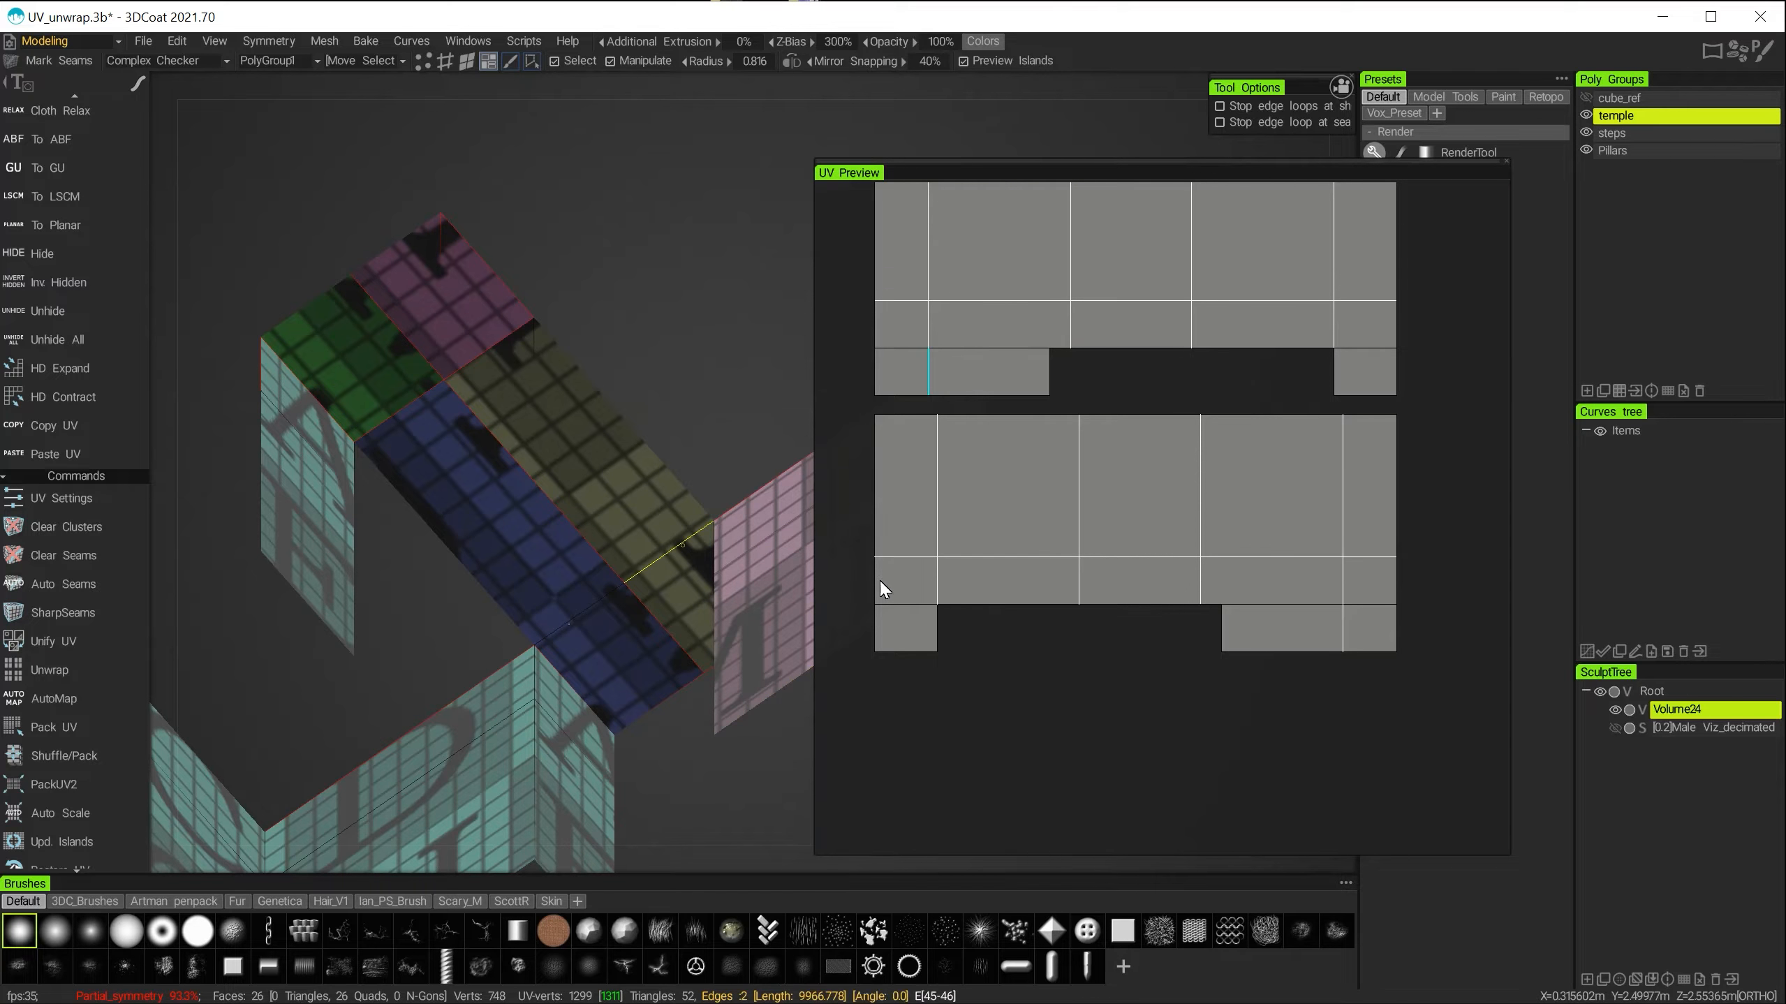
{"action": "right_click_drag", "start_coordinate": [258, 602], "coordinate": [228, 560], "text": "alt"}
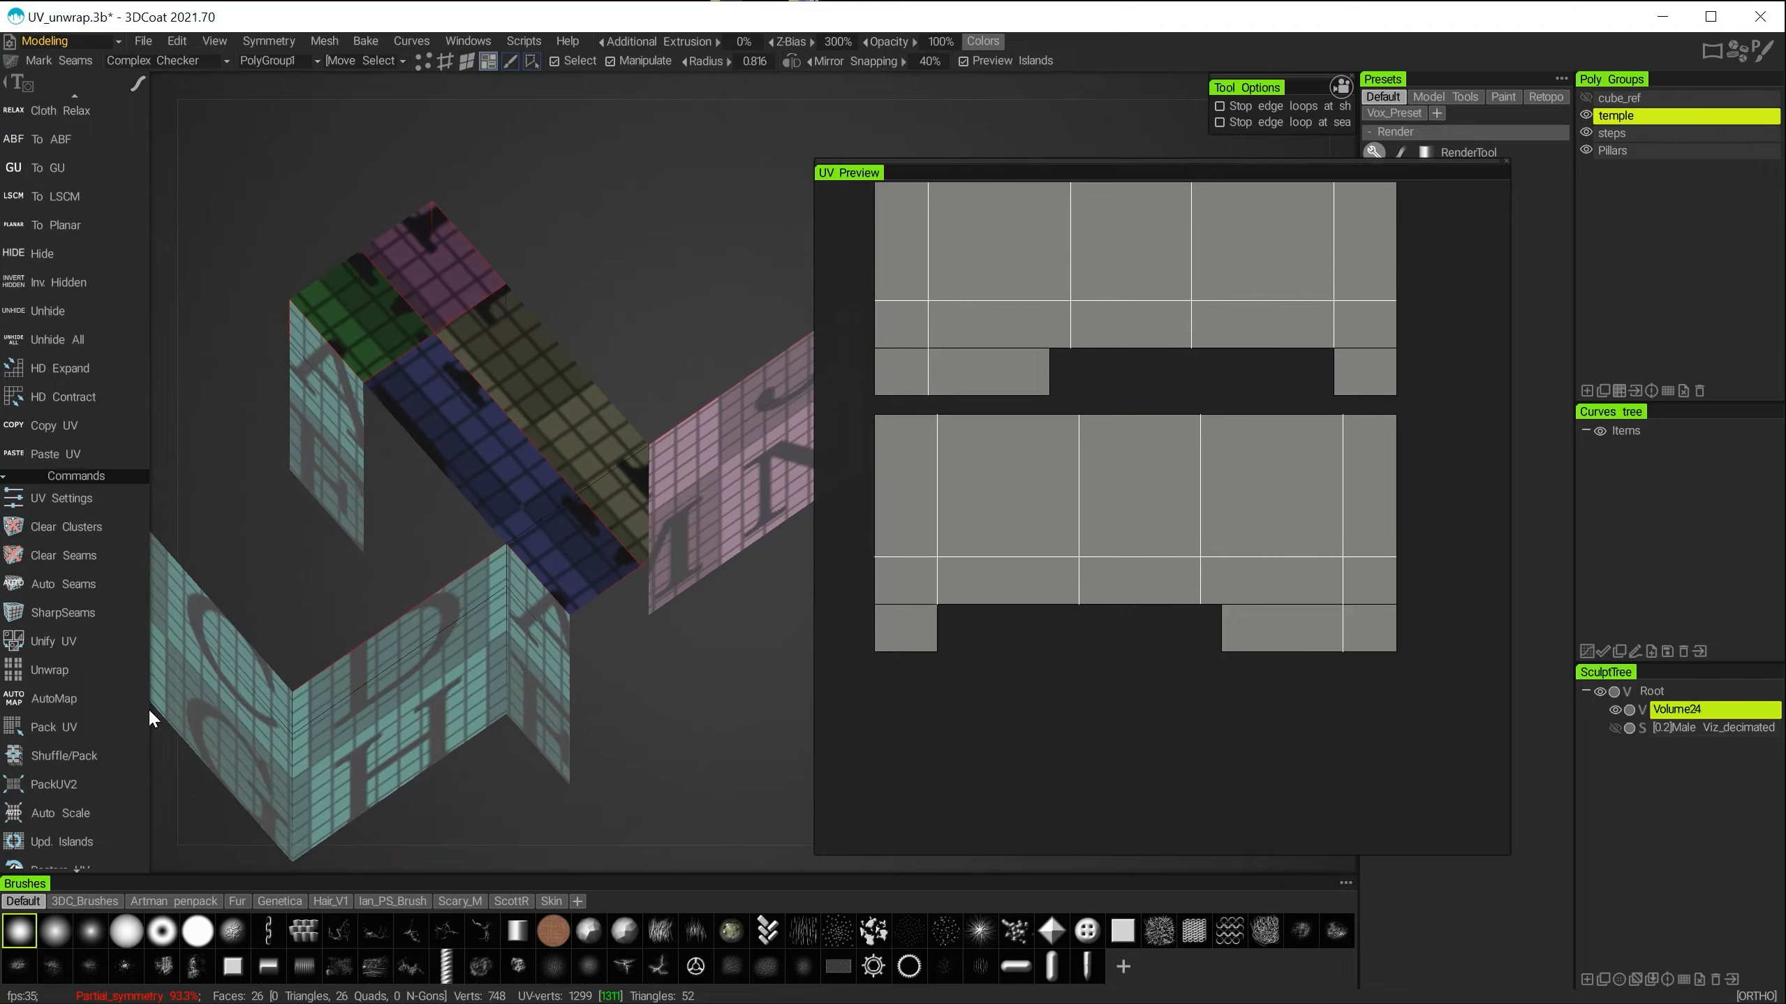
{"action": "scroll", "coordinate": [107, 734], "scroll_direction": "down", "scroll_amount": 3}
{"action": "left_click", "coordinate": [48, 704]}
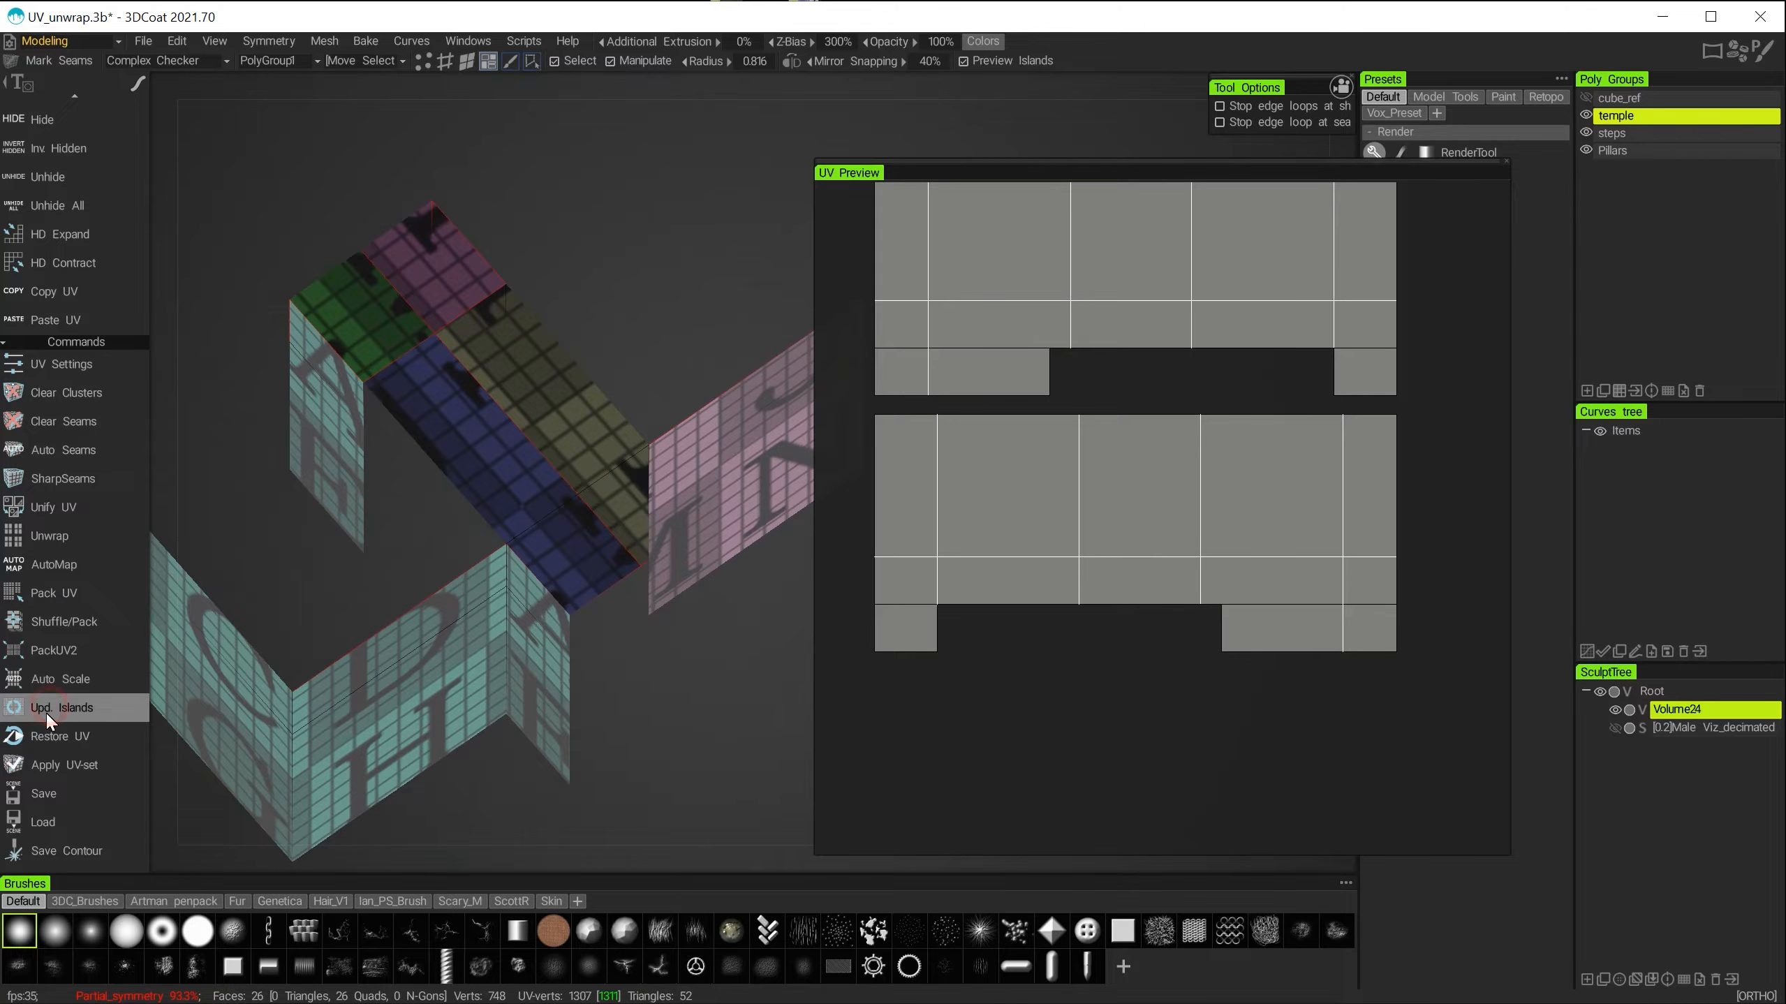
Move the lower wall island's two ceiling pieces side by side beneath it, and shift that wall island slightly down.
{"action": "left_click", "coordinate": [1013, 376]}
{"action": "left_click", "coordinate": [1357, 380]}
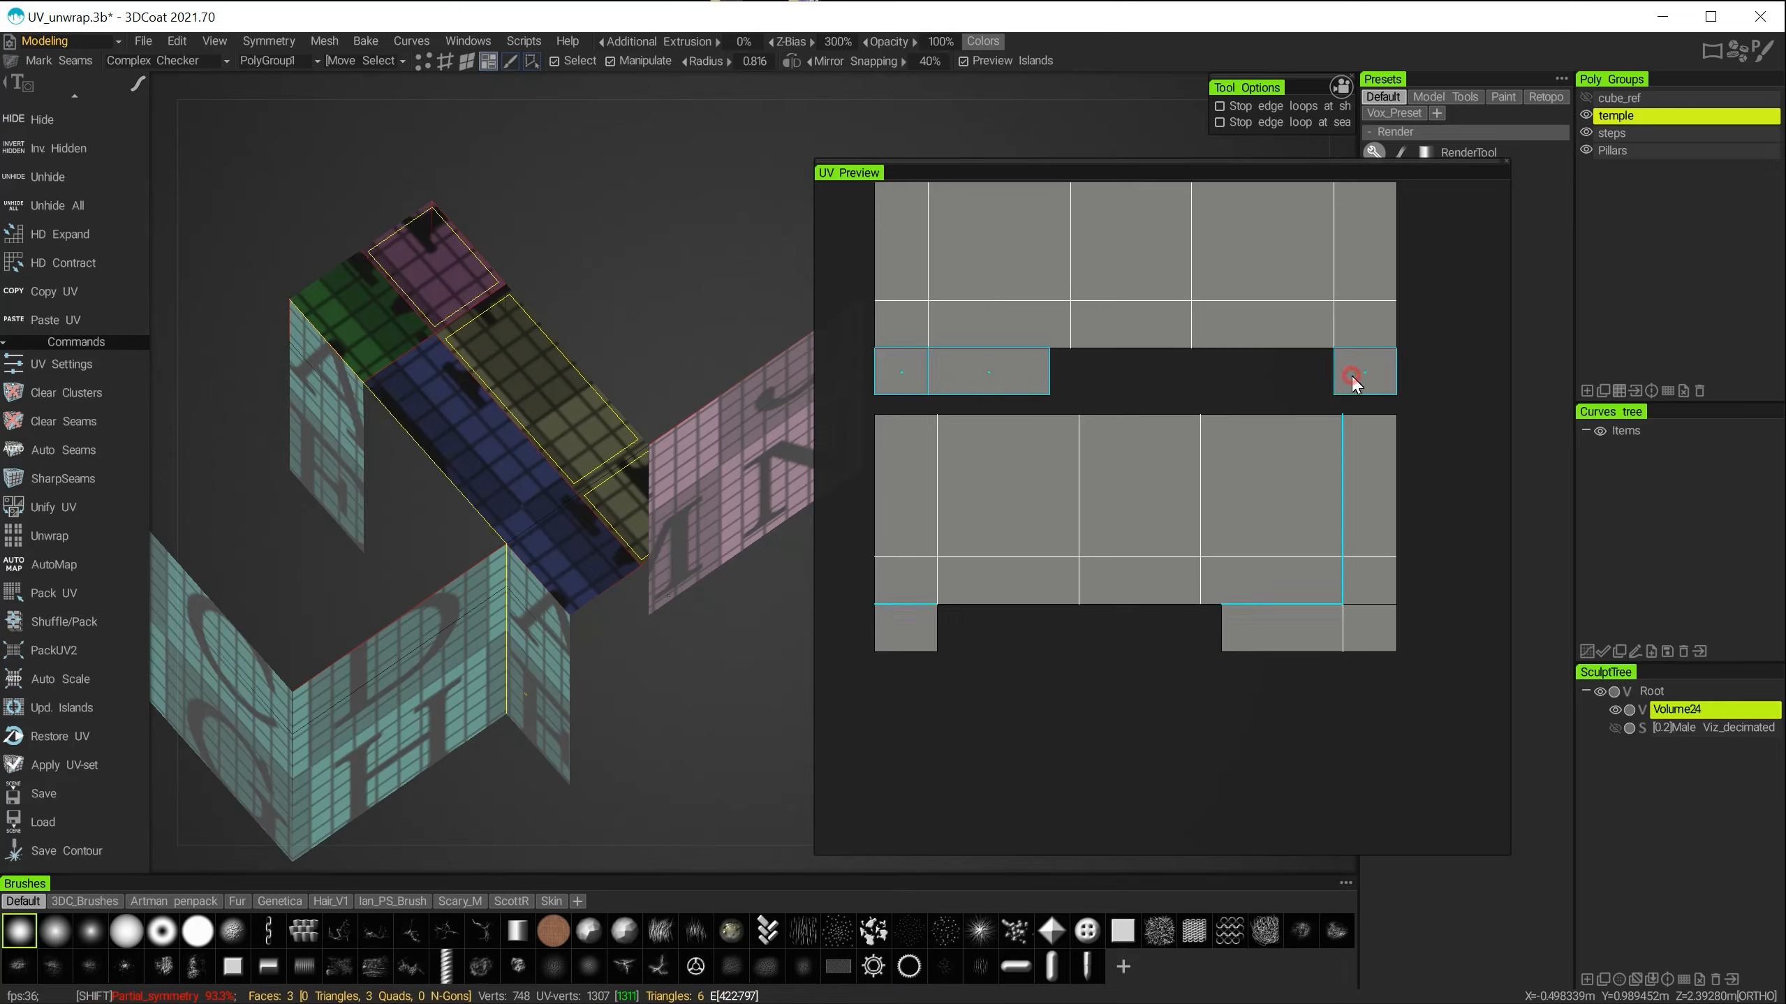
{"action": "left_click", "coordinate": [1301, 631]}
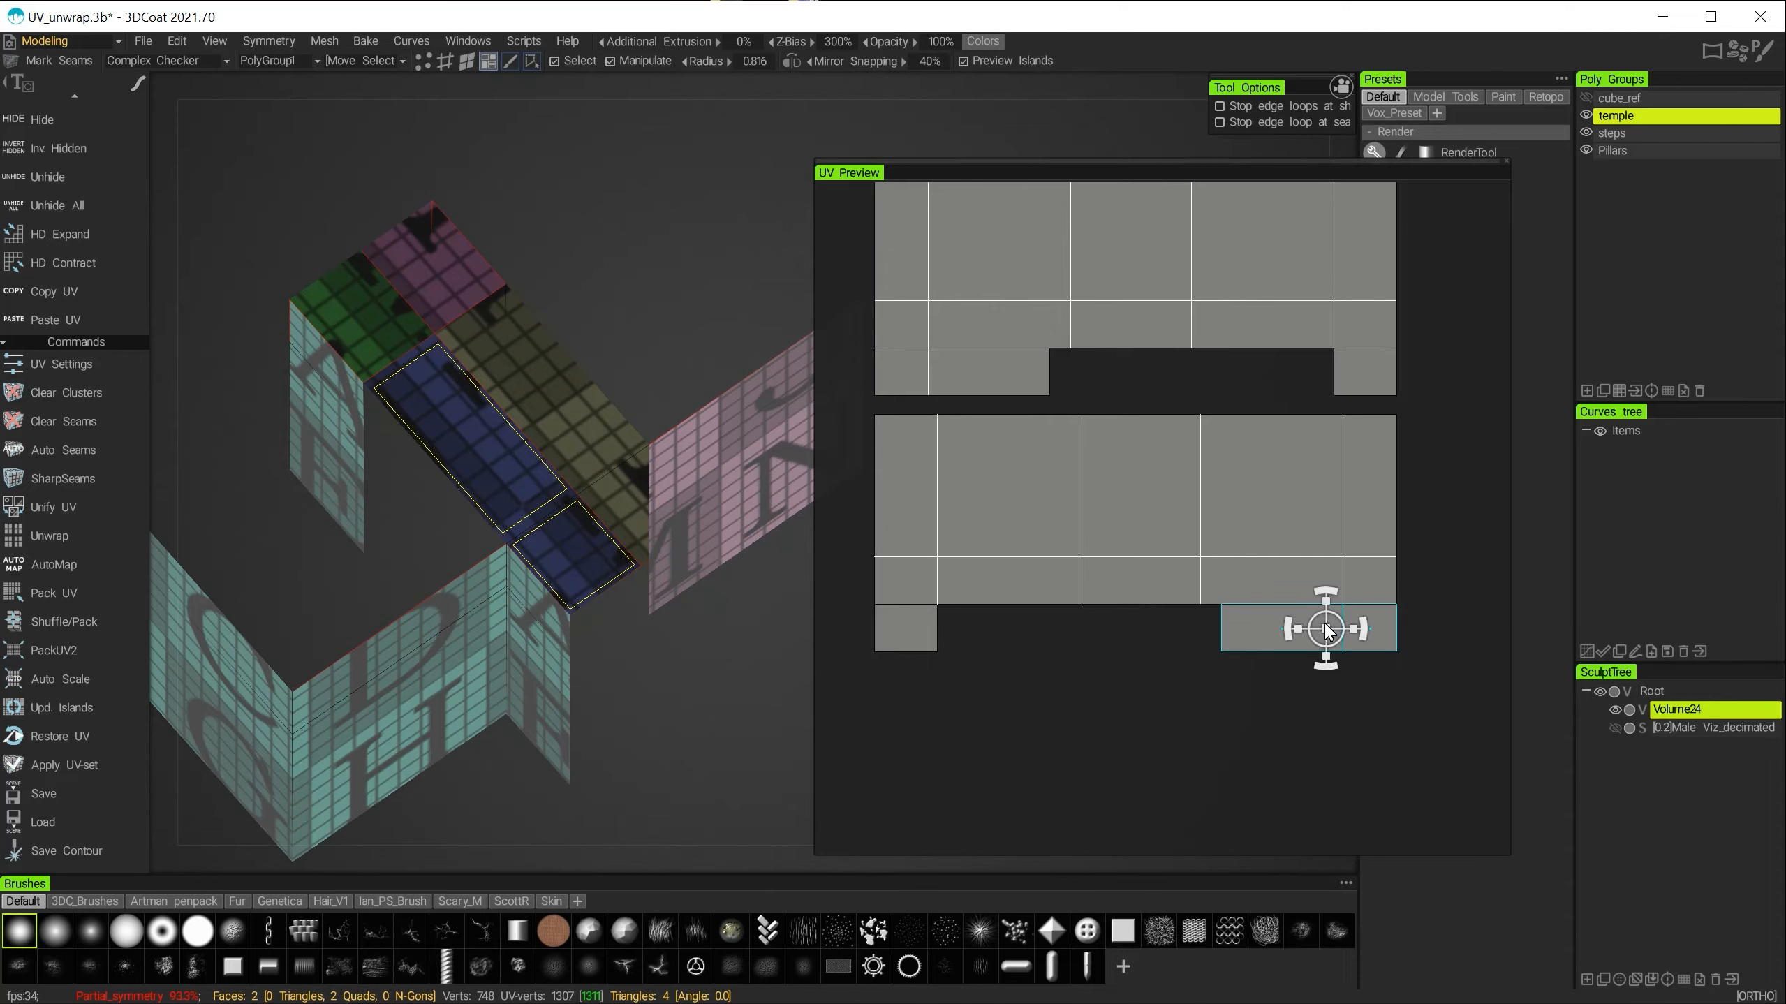
{"action": "left_click_drag", "start_coordinate": [1325, 620], "coordinate": [1325, 668]}
{"action": "left_click", "coordinate": [906, 647]}
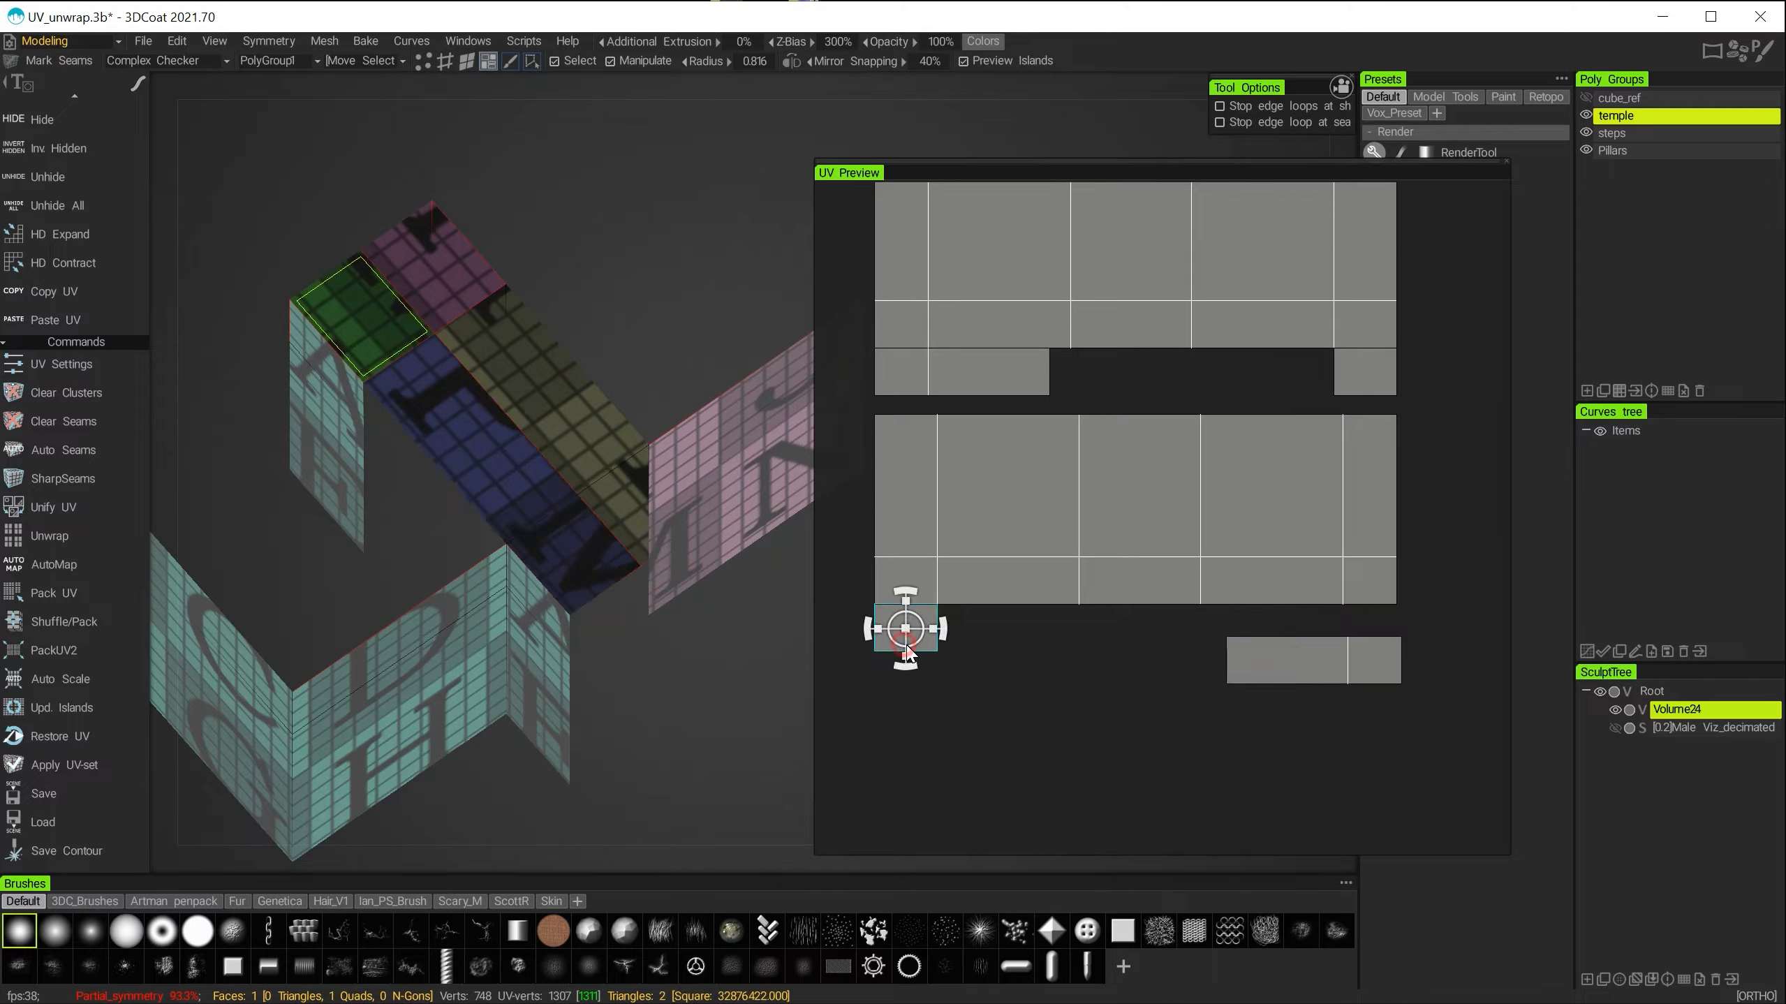
{"action": "left_click_drag", "start_coordinate": [908, 625], "coordinate": [1166, 659]}
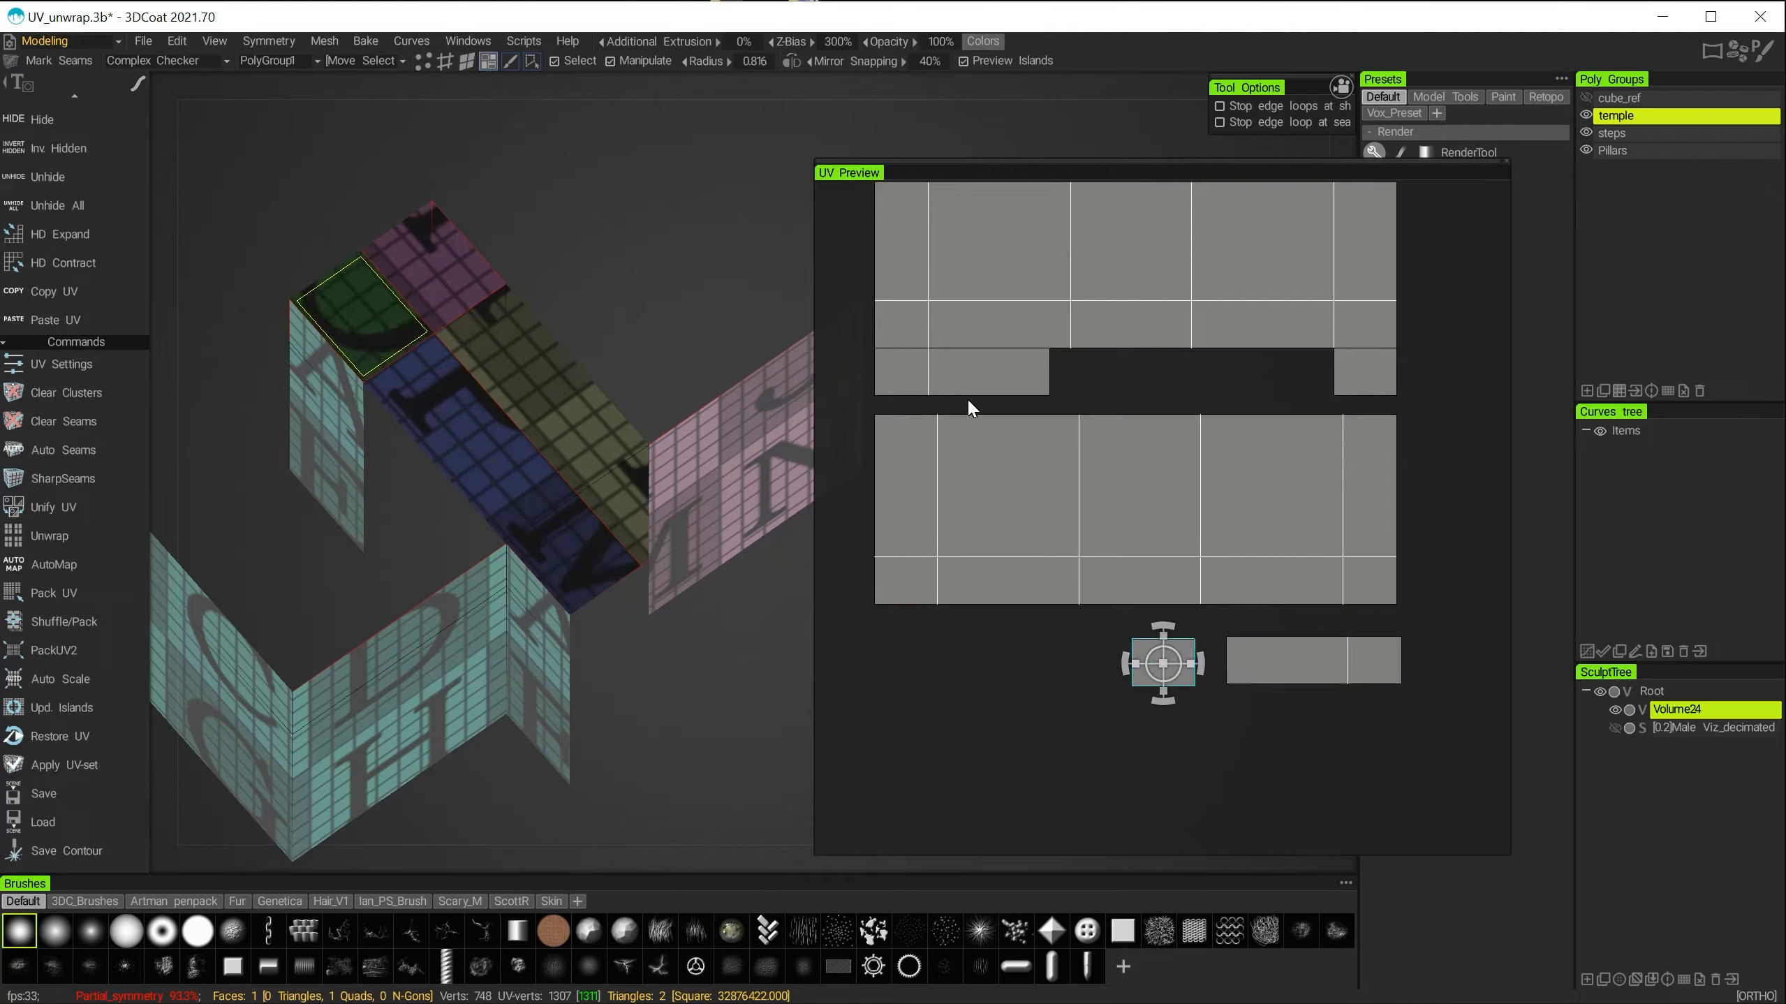
{"action": "left_click", "coordinate": [1095, 511]}
{"action": "left_click_drag", "start_coordinate": [1139, 532], "coordinate": [1140, 549]}
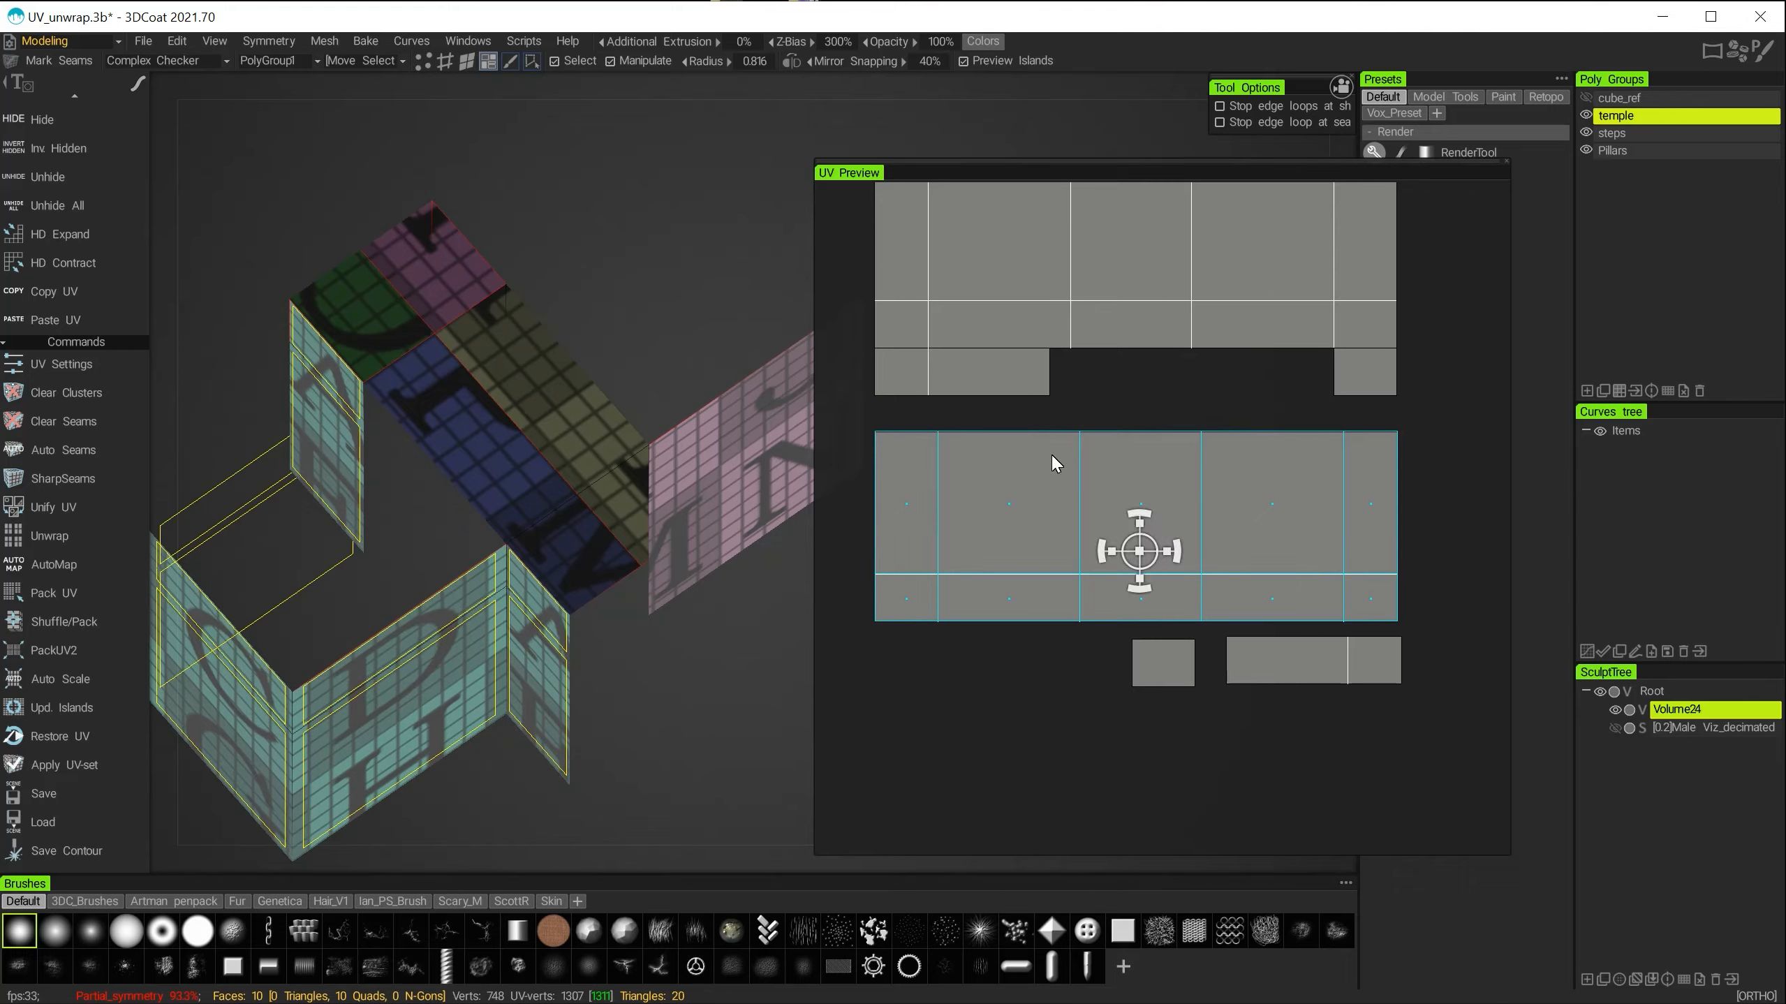
Move the upper wall island's two ceiling pieces below the other ceiling pieces and bring the longer one beside the shorter one.
{"action": "left_click", "coordinate": [988, 385]}
{"action": "left_click", "coordinate": [1353, 374], "text": "shift"}
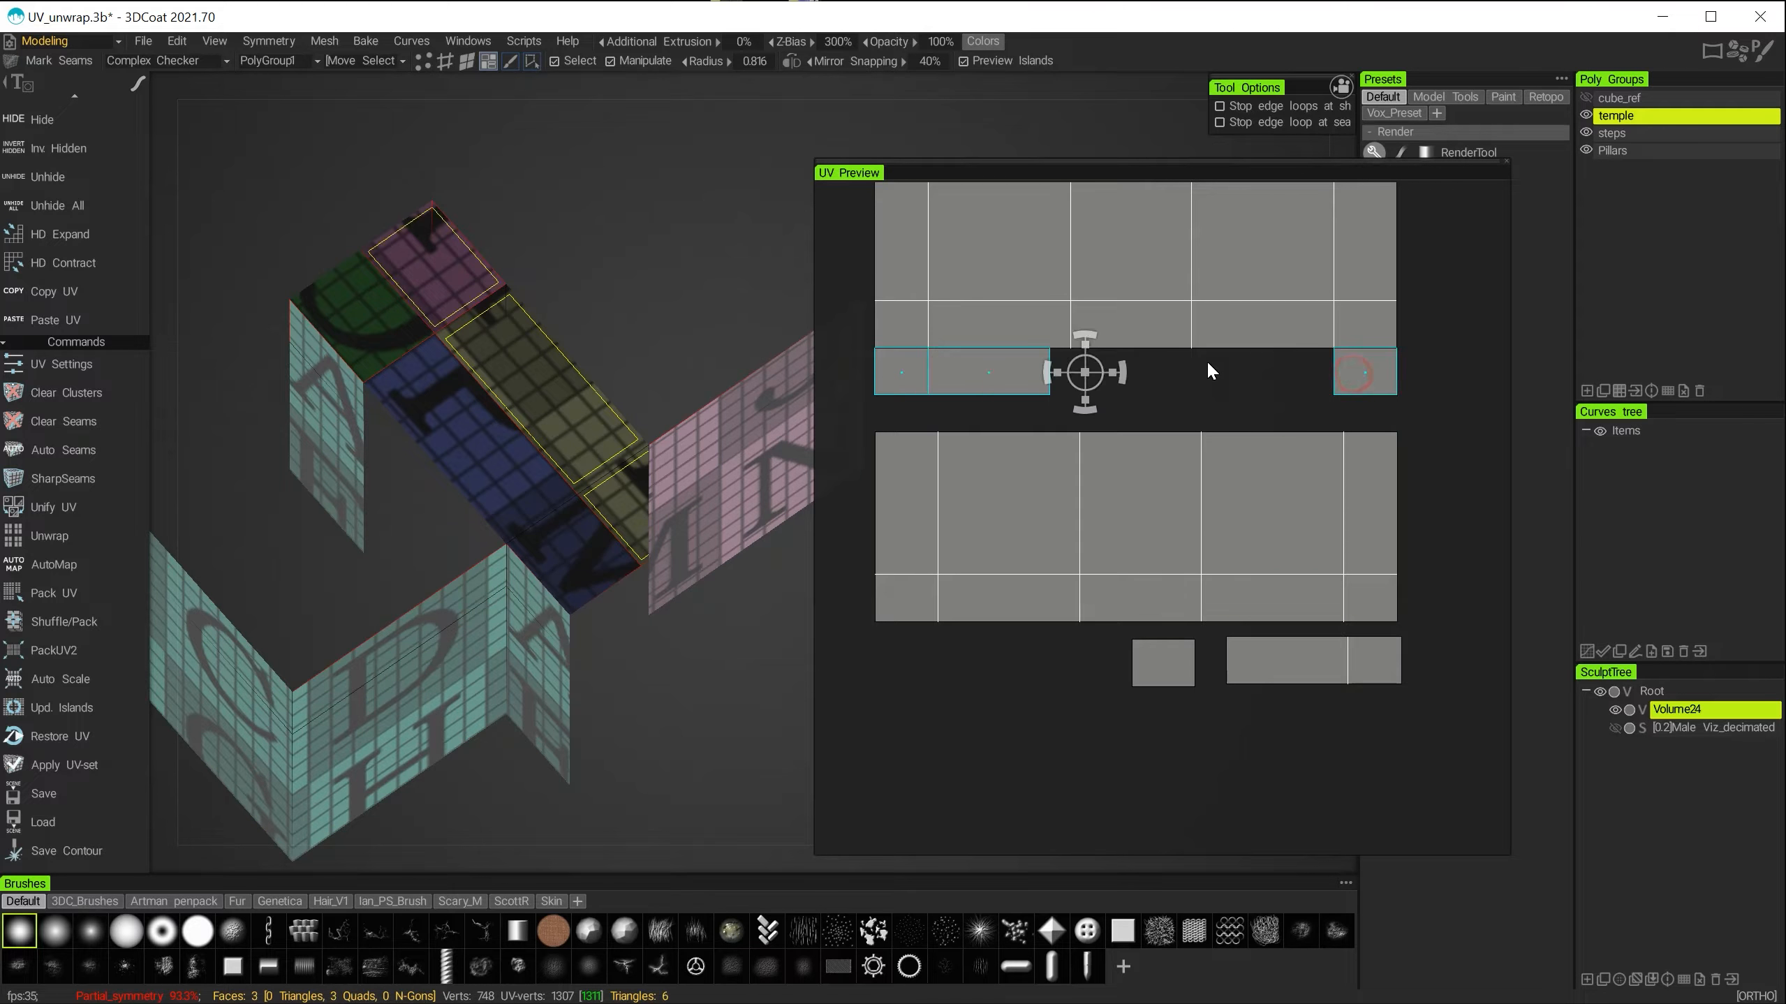
{"action": "left_click_drag", "start_coordinate": [1091, 372], "coordinate": [1092, 712]}
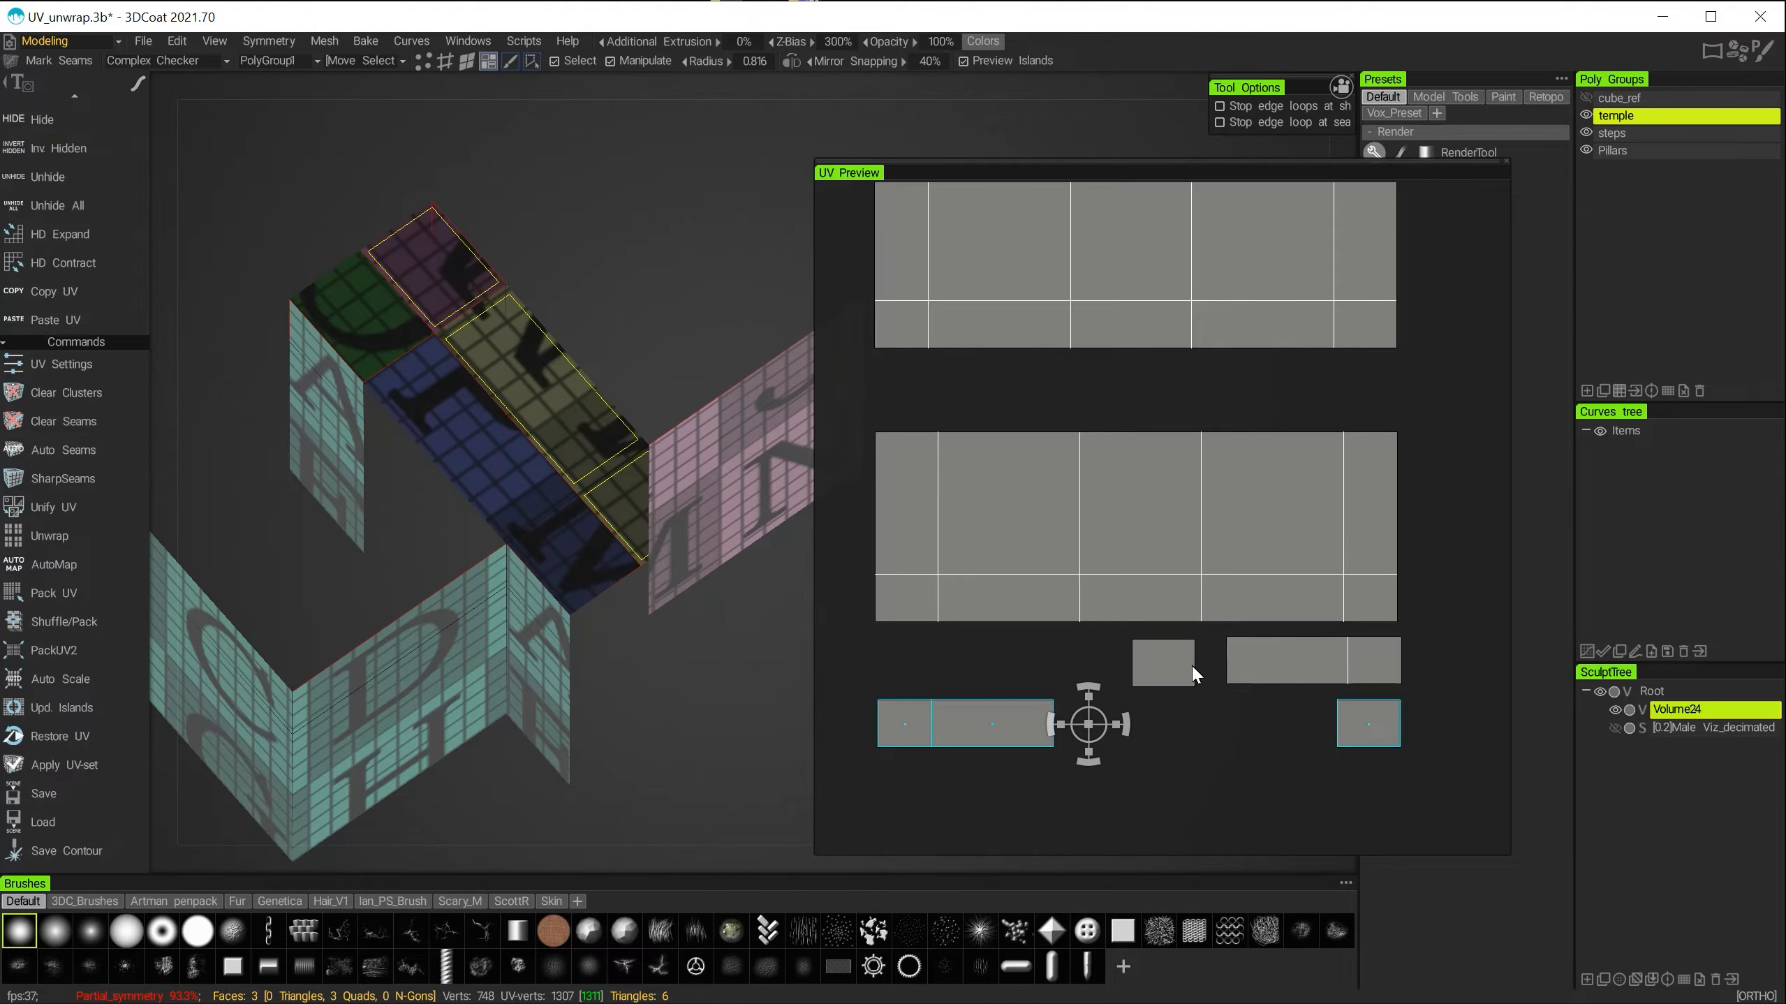
{"action": "left_click", "coordinate": [1394, 734]}
{"action": "left_click", "coordinate": [999, 737]}
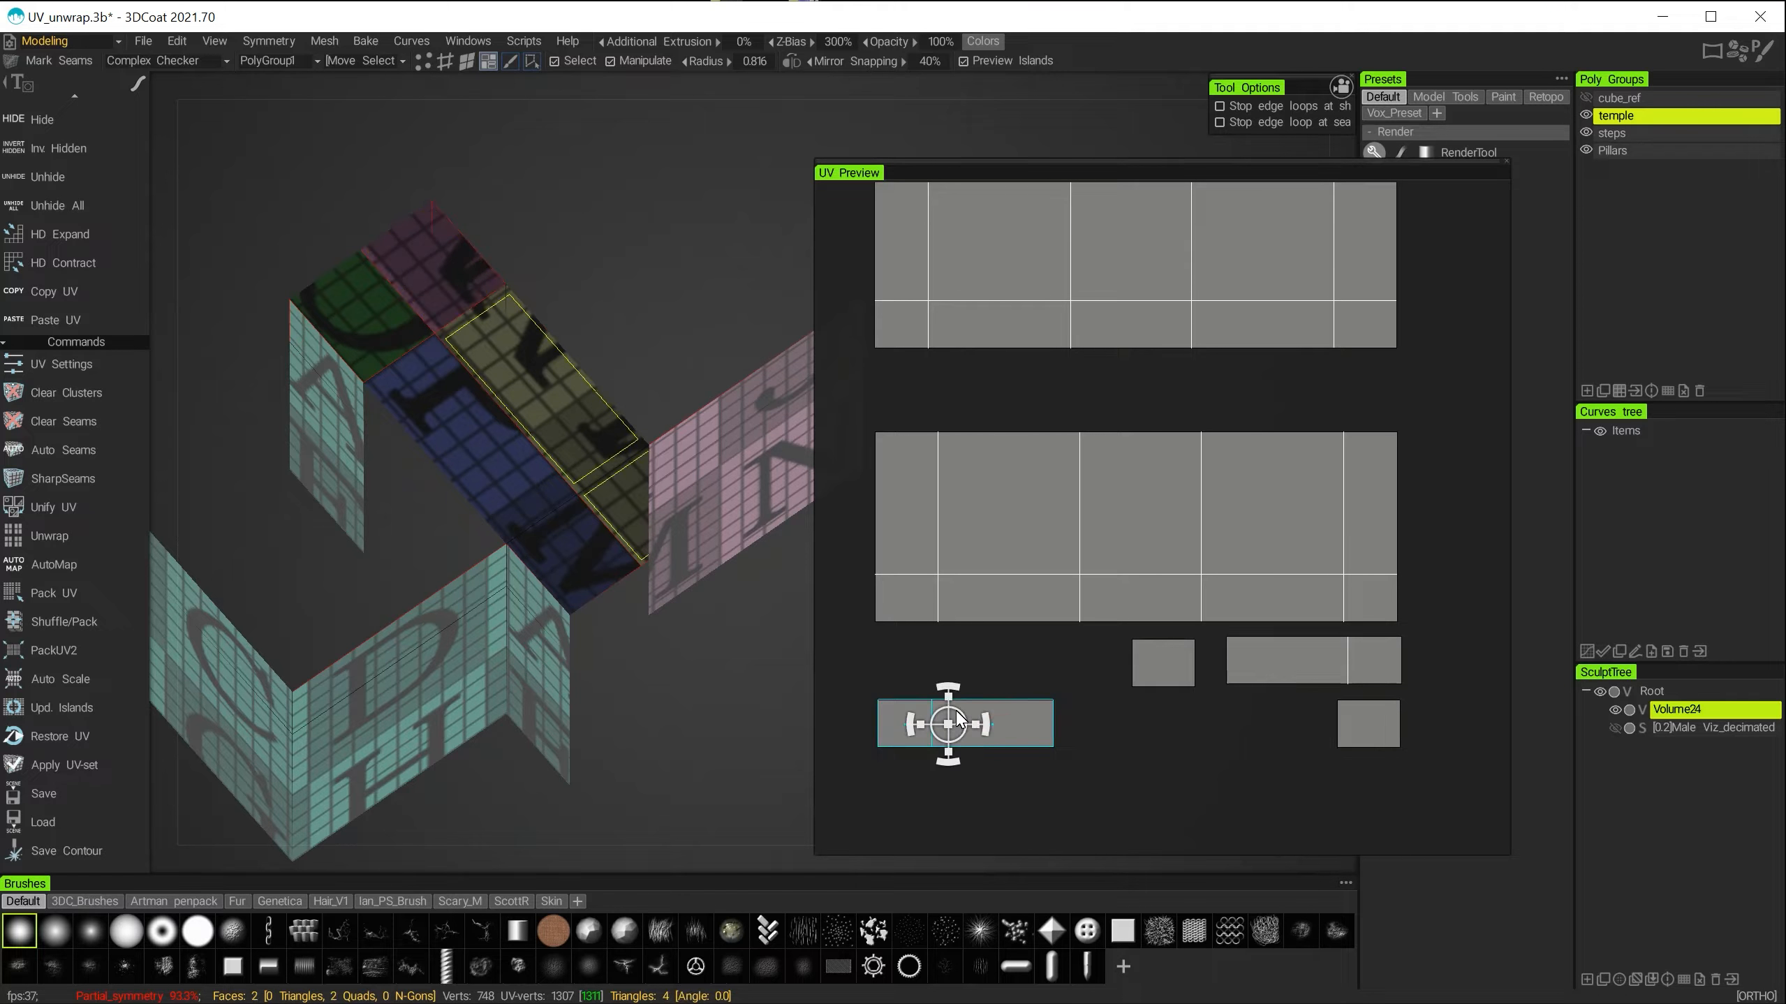
{"action": "left_click_drag", "start_coordinate": [956, 708], "coordinate": [1208, 726]}
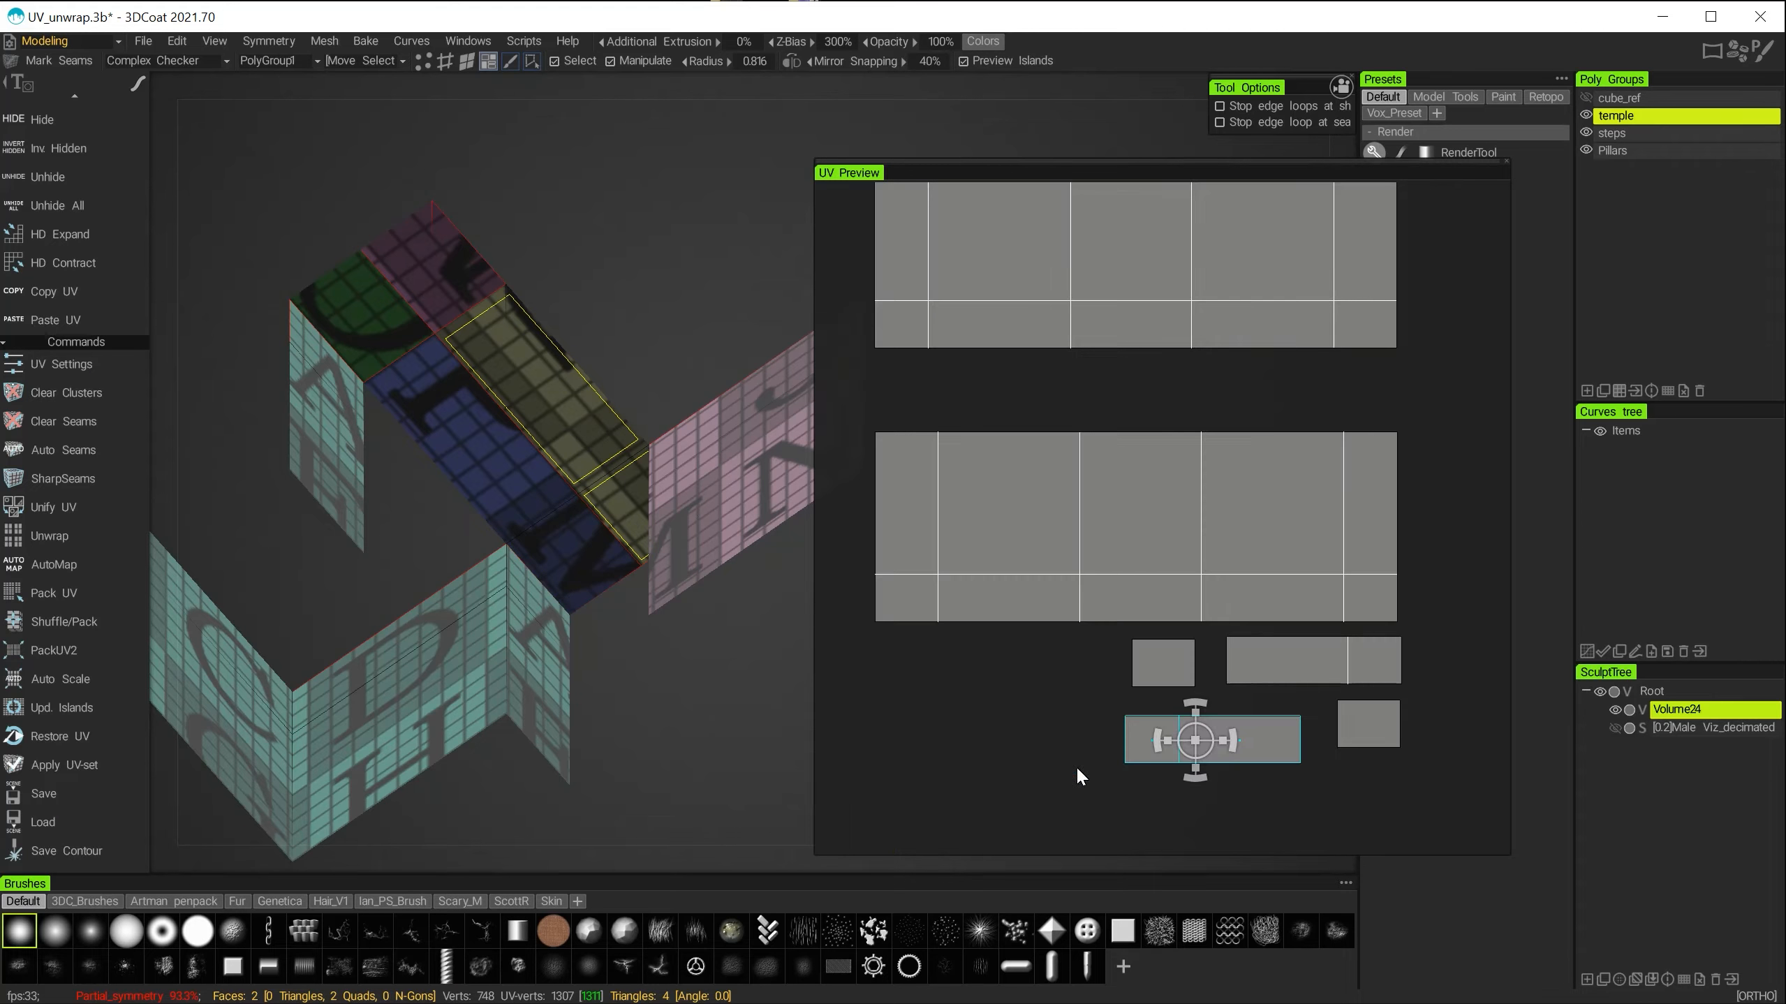
Remove the inner seams between the four ceiling pieces on the model to join them into one cluster.
{"action": "left_click_drag", "start_coordinate": [542, 668], "coordinate": [625, 639], "text": "alt"}
{"action": "middle_click_drag", "start_coordinate": [625, 639], "coordinate": [512, 633], "text": "alt"}
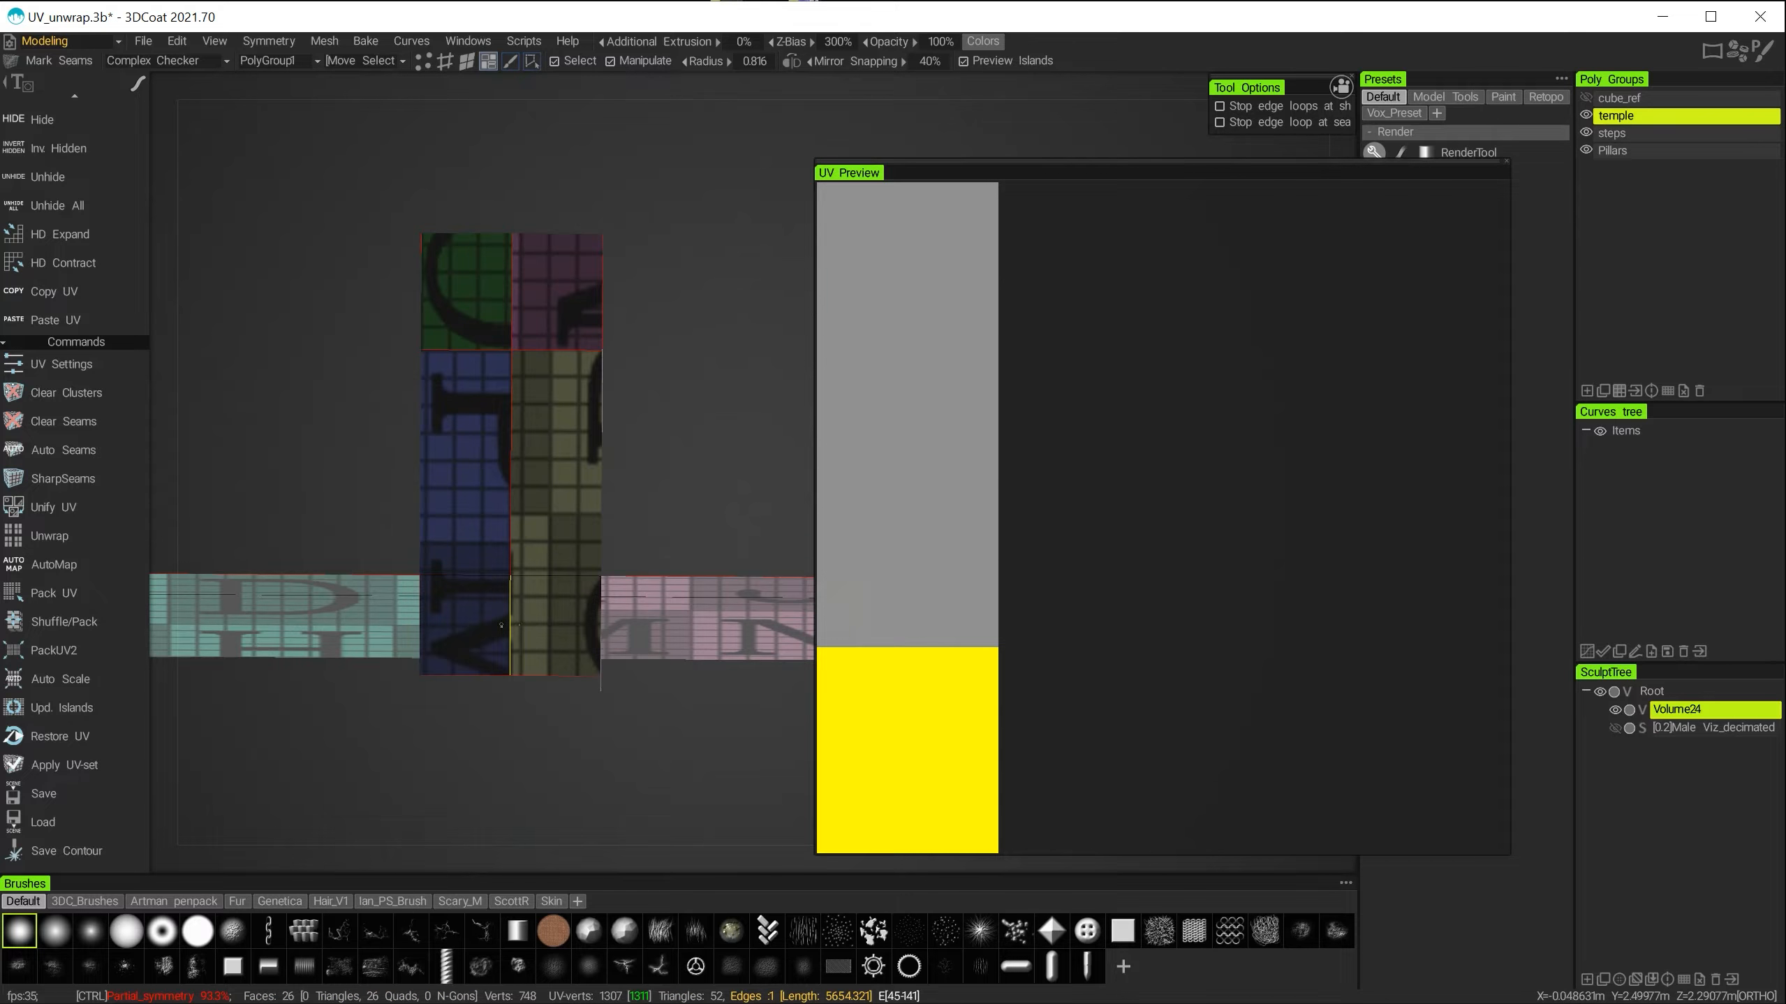
{"action": "left_click", "coordinate": [503, 628]}
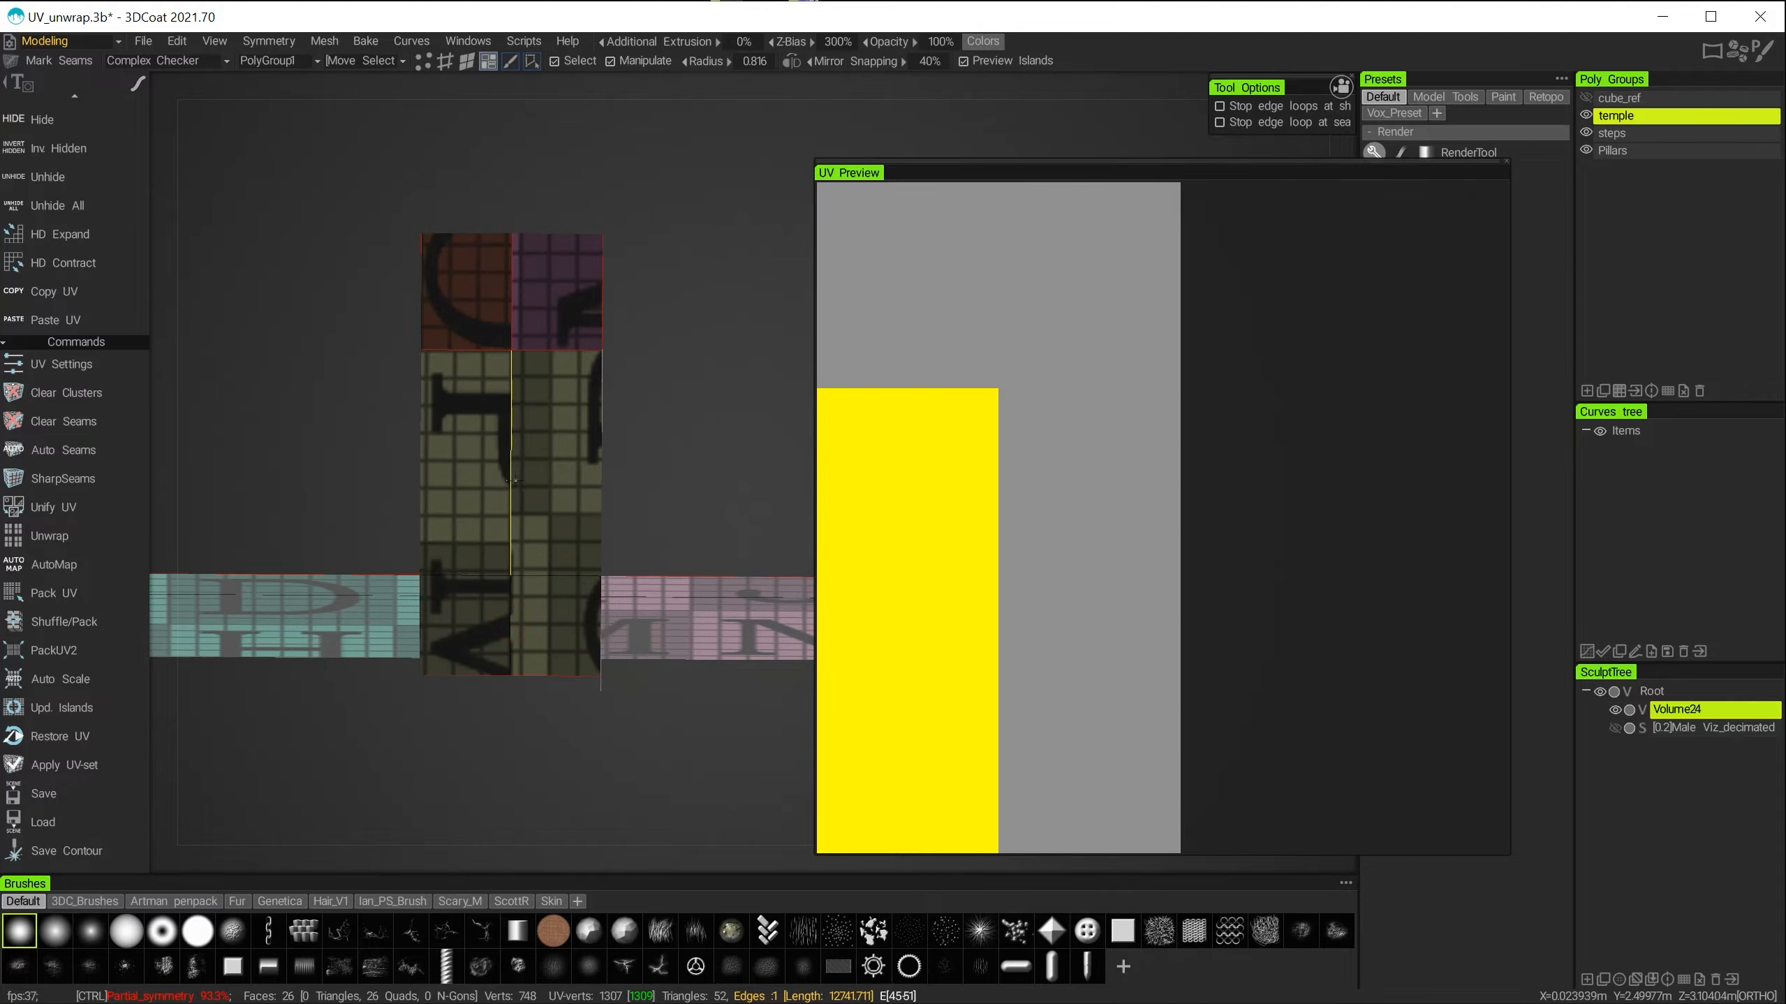
{"action": "left_click", "coordinate": [511, 296], "text": "ctrl"}
{"action": "mouse_move", "coordinate": [508, 571]}
{"action": "left_mouse_down", "text": "alt"}
{"action": "mouse_move", "coordinate": [473, 618]}
{"action": "mouse_move", "coordinate": [492, 597]}
{"action": "left_mouse_up", "text": "alt"}
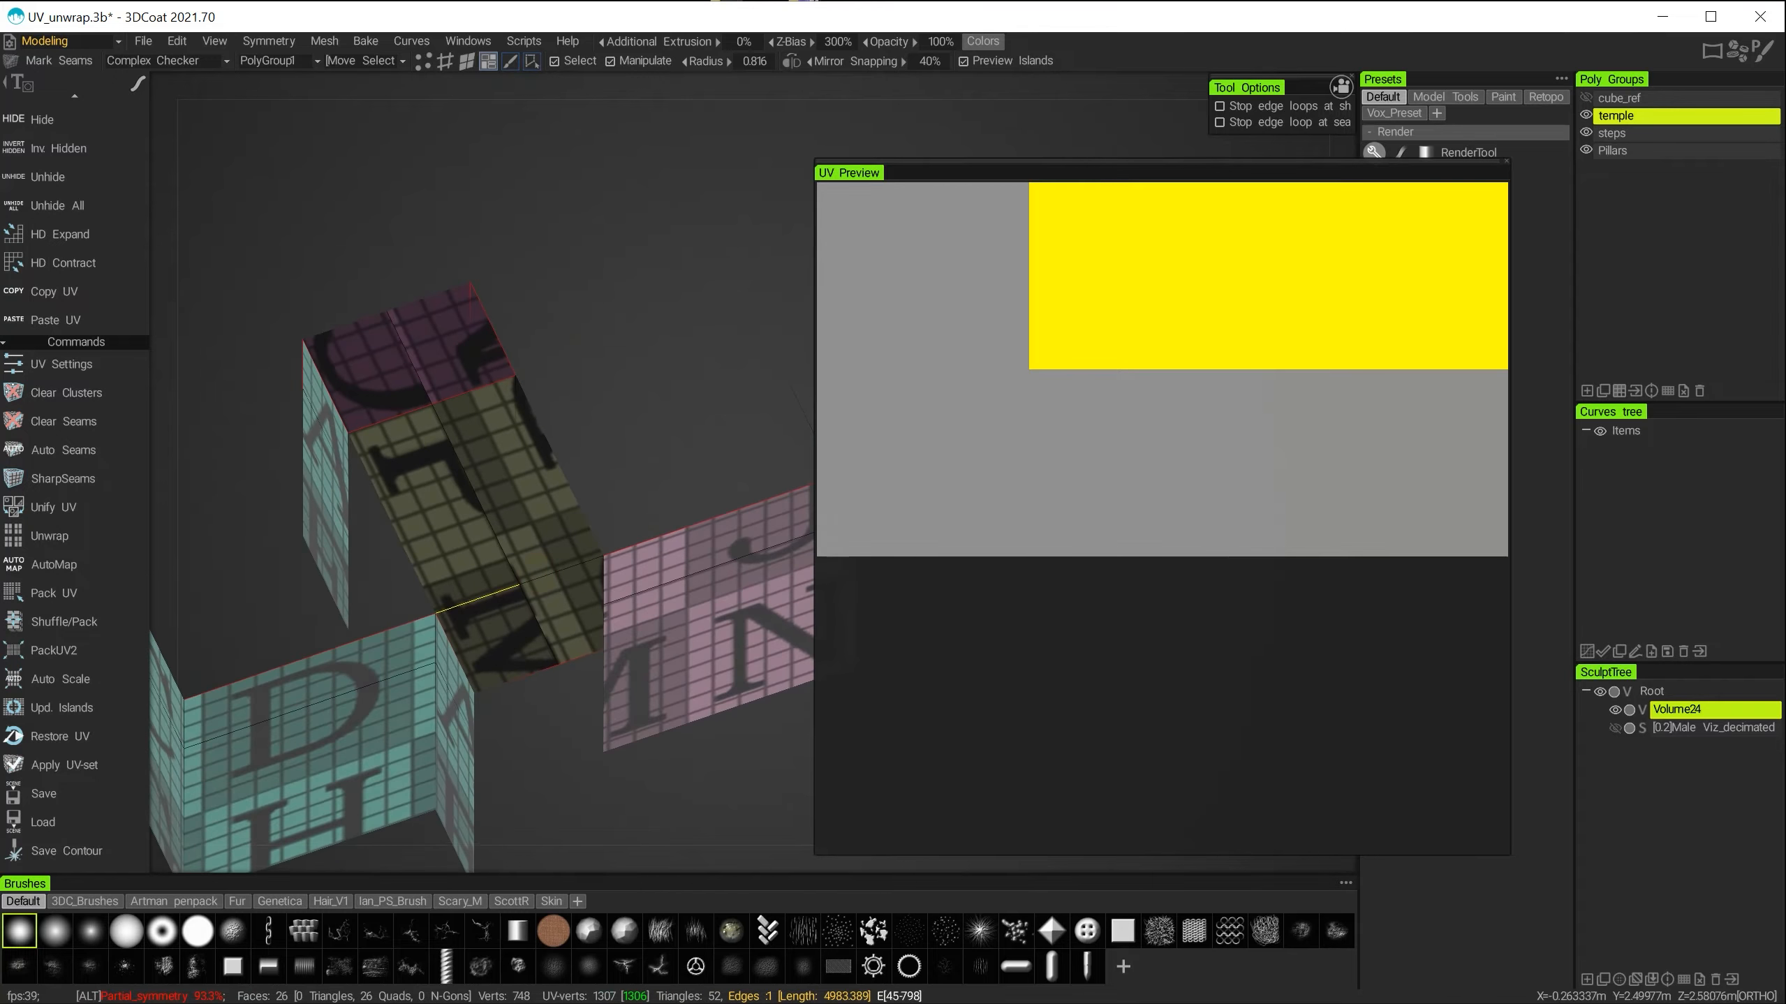
{"action": "left_click", "coordinate": [381, 420], "text": "ctrl"}
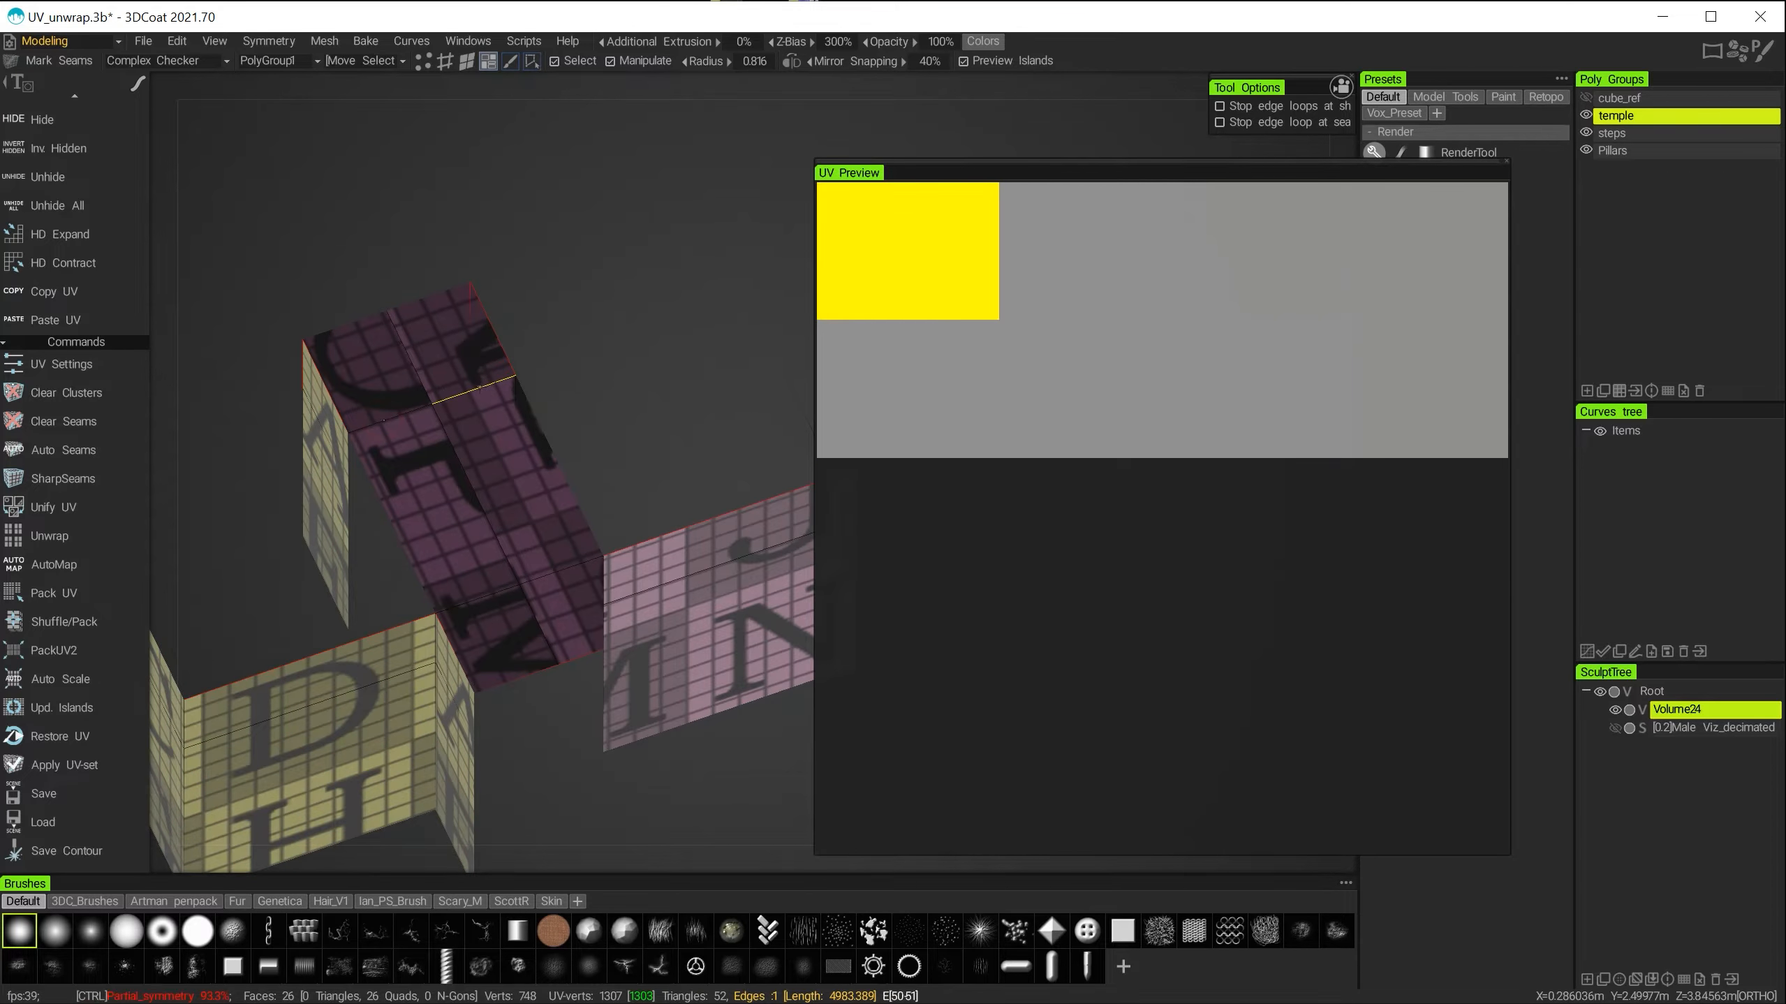
{"action": "left_click_drag", "start_coordinate": [510, 585], "coordinate": [538, 591], "text": "alt"}
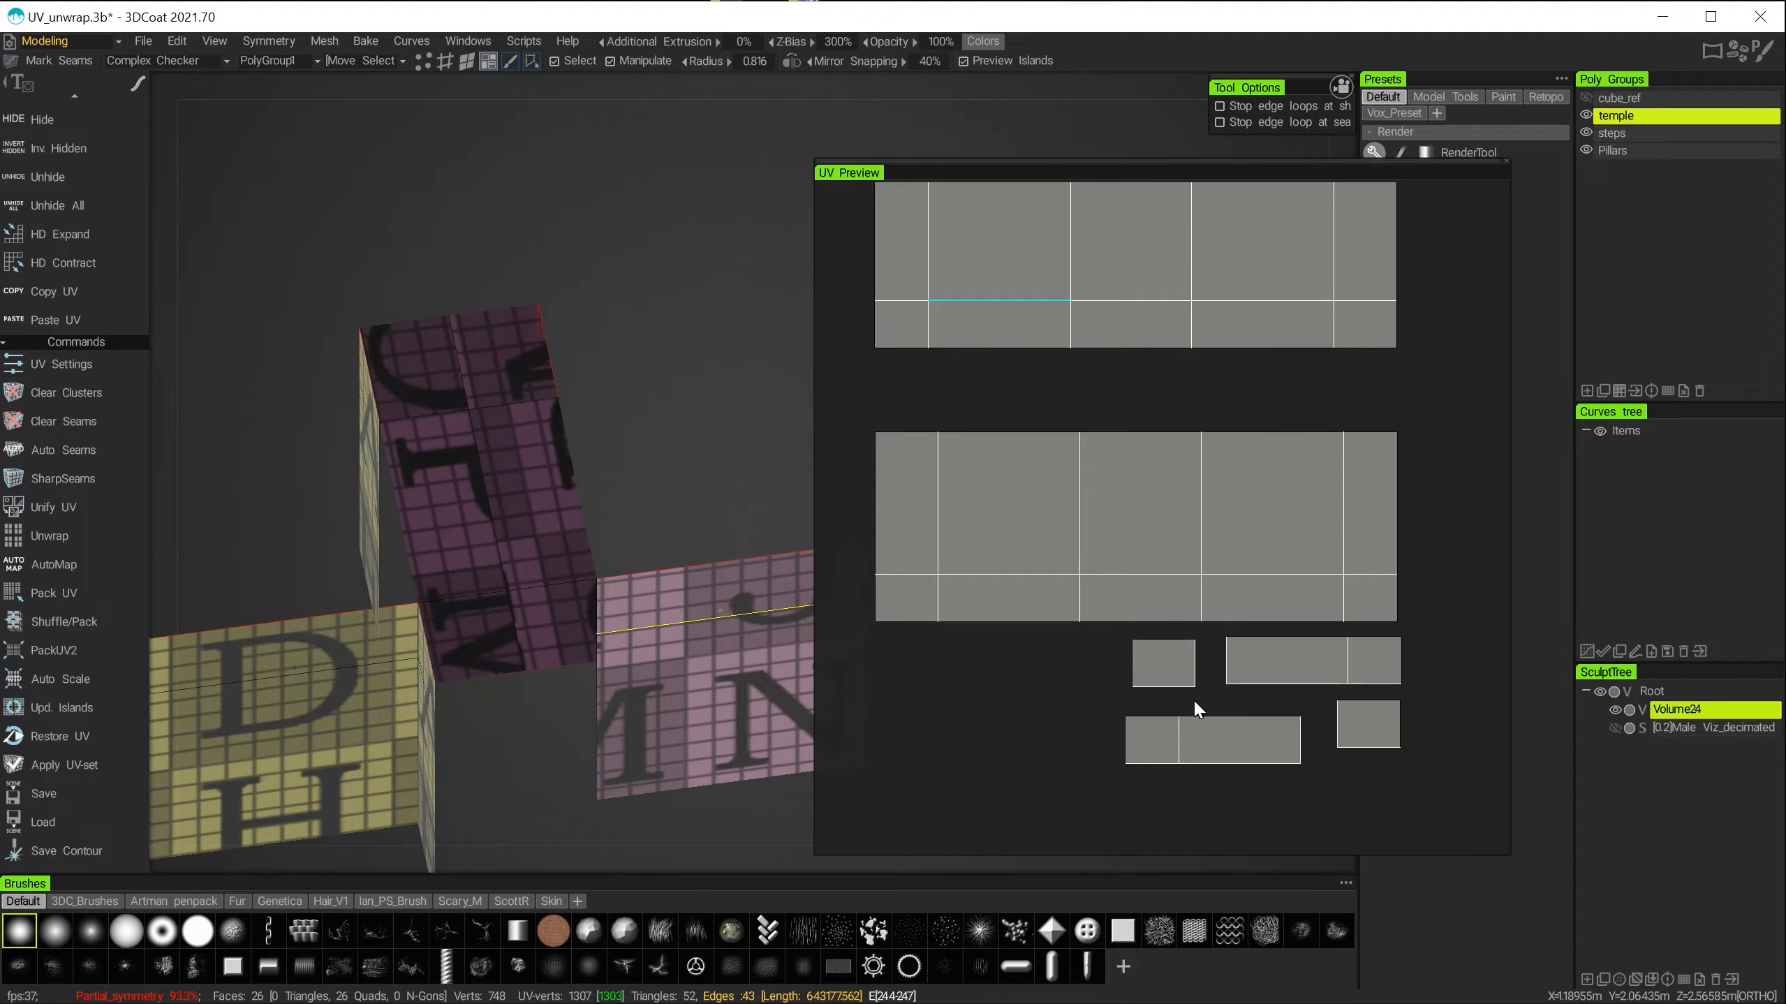
Merge the ceiling pieces by updating the islands, and unwrap the joined ceiling island with the GU method.
{"action": "left_click", "coordinate": [1164, 663], "text": "shift"}
{"action": "left_click", "coordinate": [1270, 667], "text": "shift"}
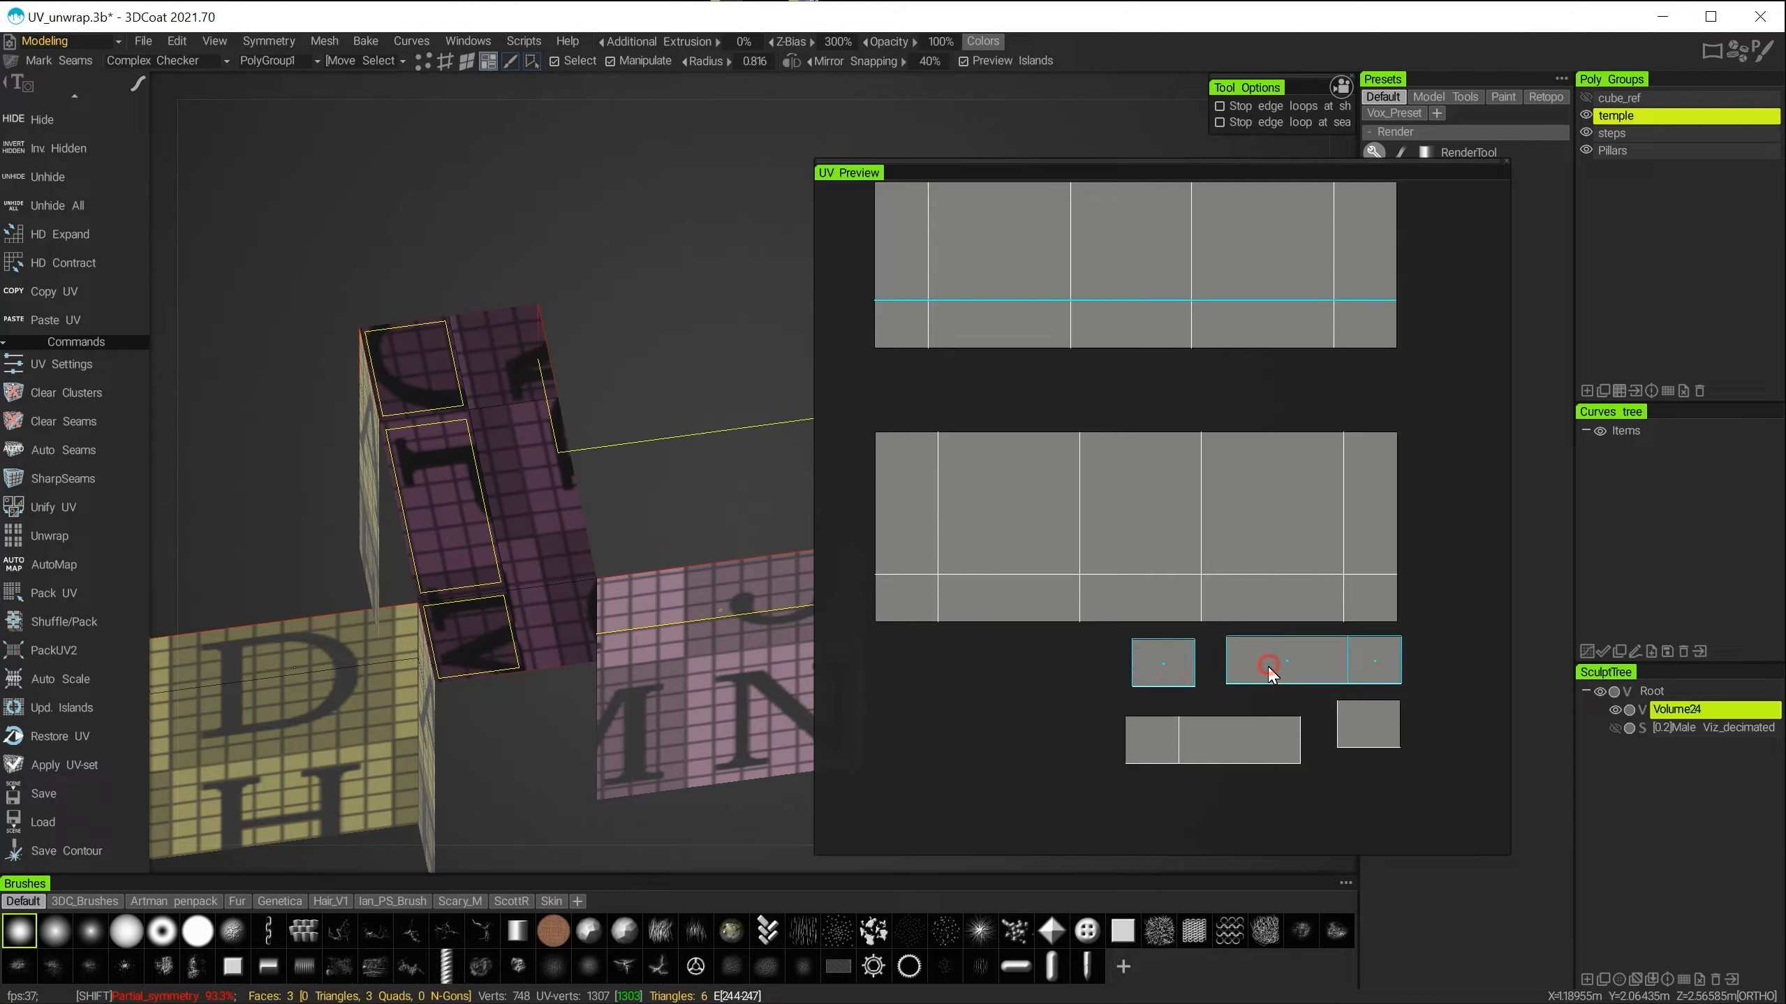
{"action": "left_click", "coordinate": [1220, 728], "text": "shift"}
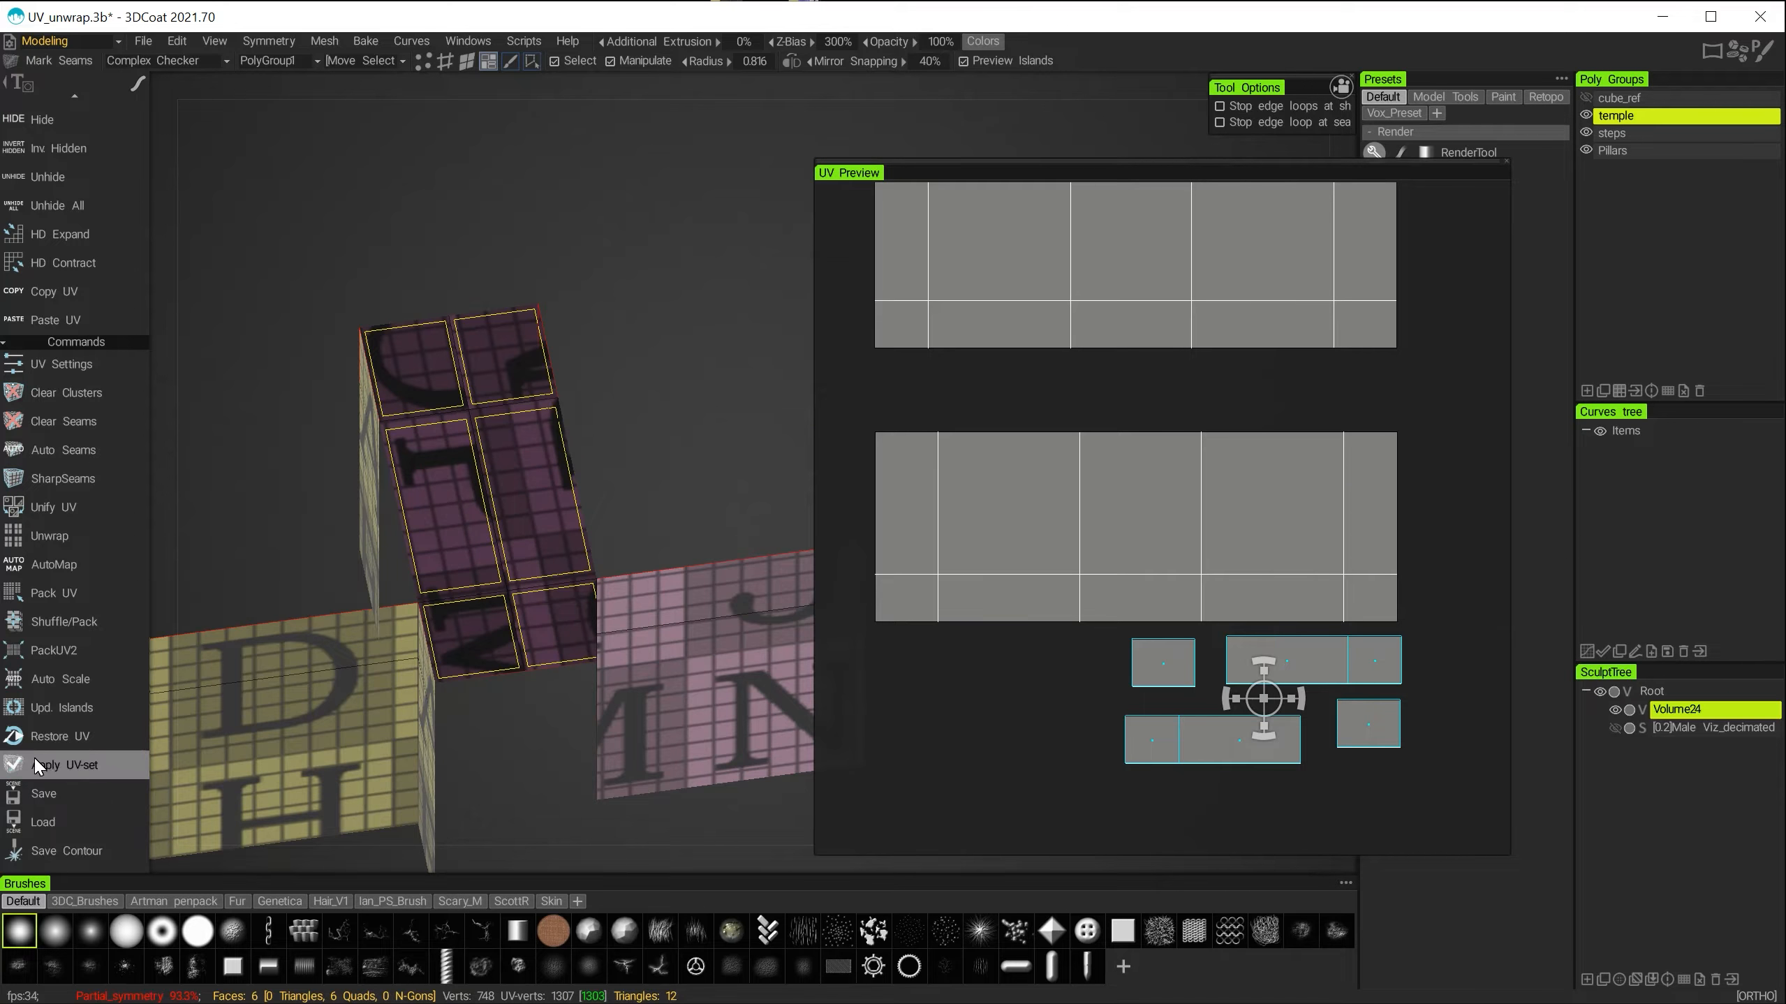
{"action": "left_click", "coordinate": [40, 710]}
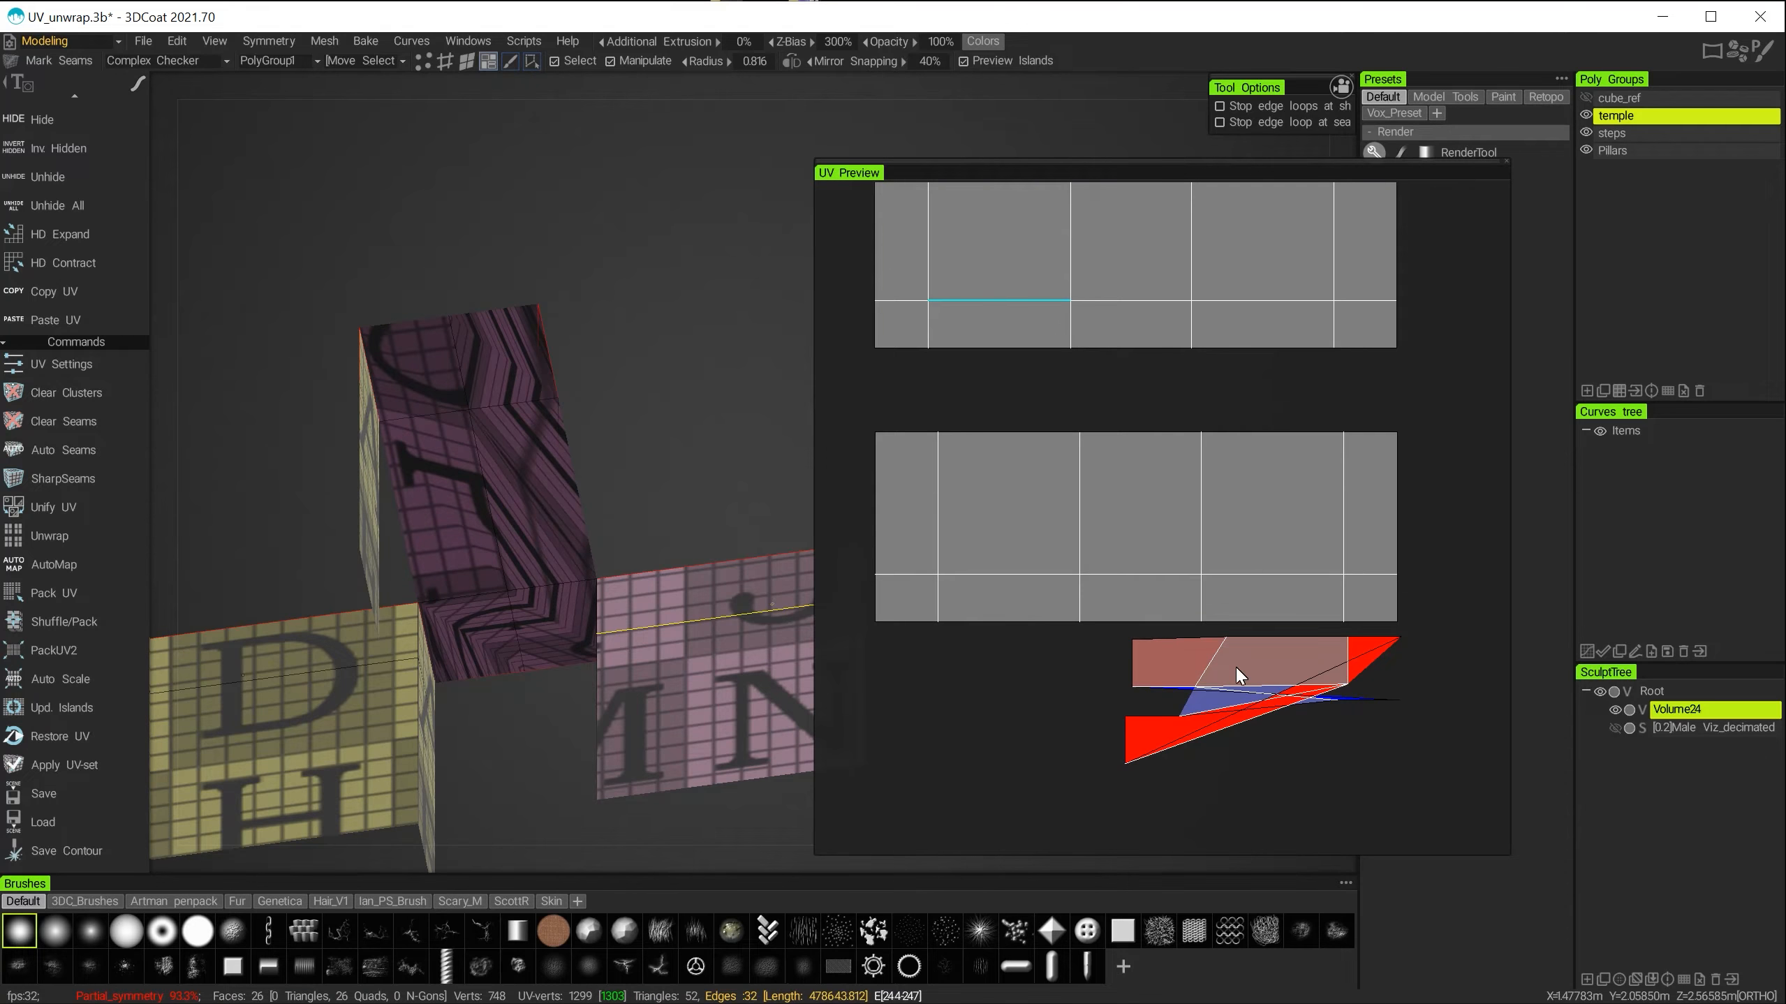
{"action": "mouse_move", "coordinate": [468, 662]}
{"action": "left_mouse_down", "text": "alt"}
{"action": "mouse_move", "coordinate": [517, 710]}
{"action": "mouse_move", "coordinate": [464, 645]}
{"action": "left_mouse_up", "text": "alt"}
{"action": "left_click", "coordinate": [1265, 686]}
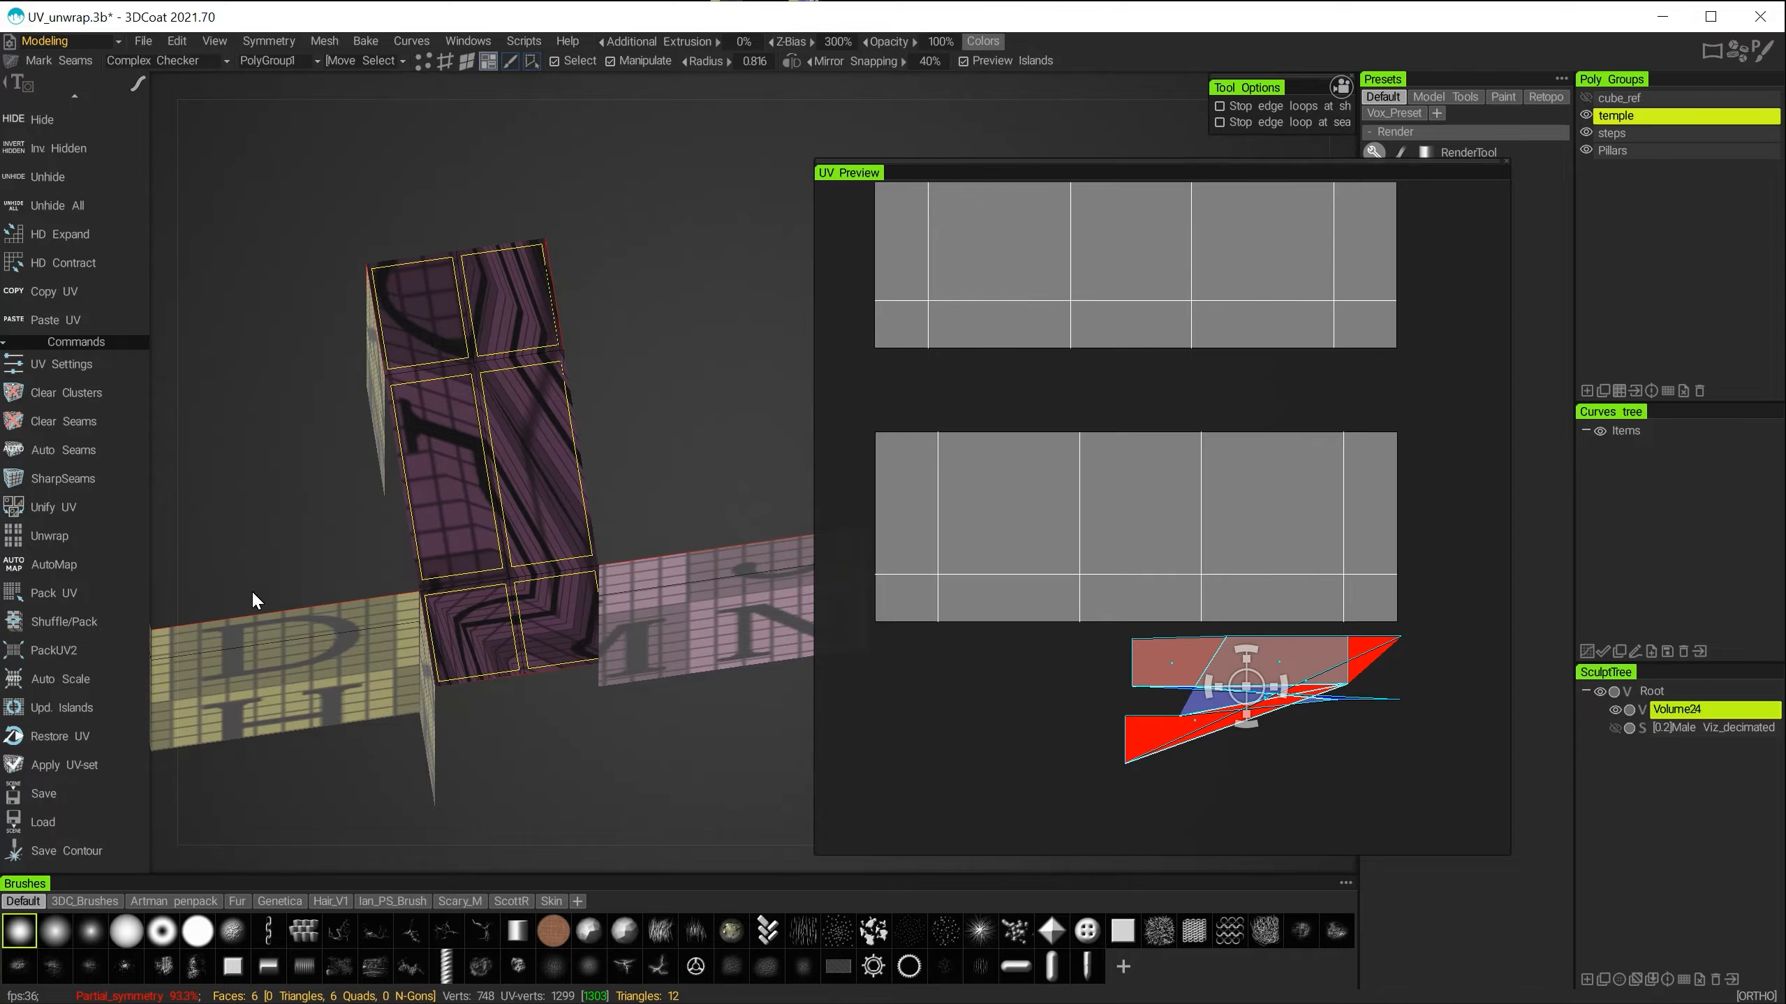
{"action": "scroll", "coordinate": [60, 639], "scroll_direction": "up", "scroll_amount": 7}
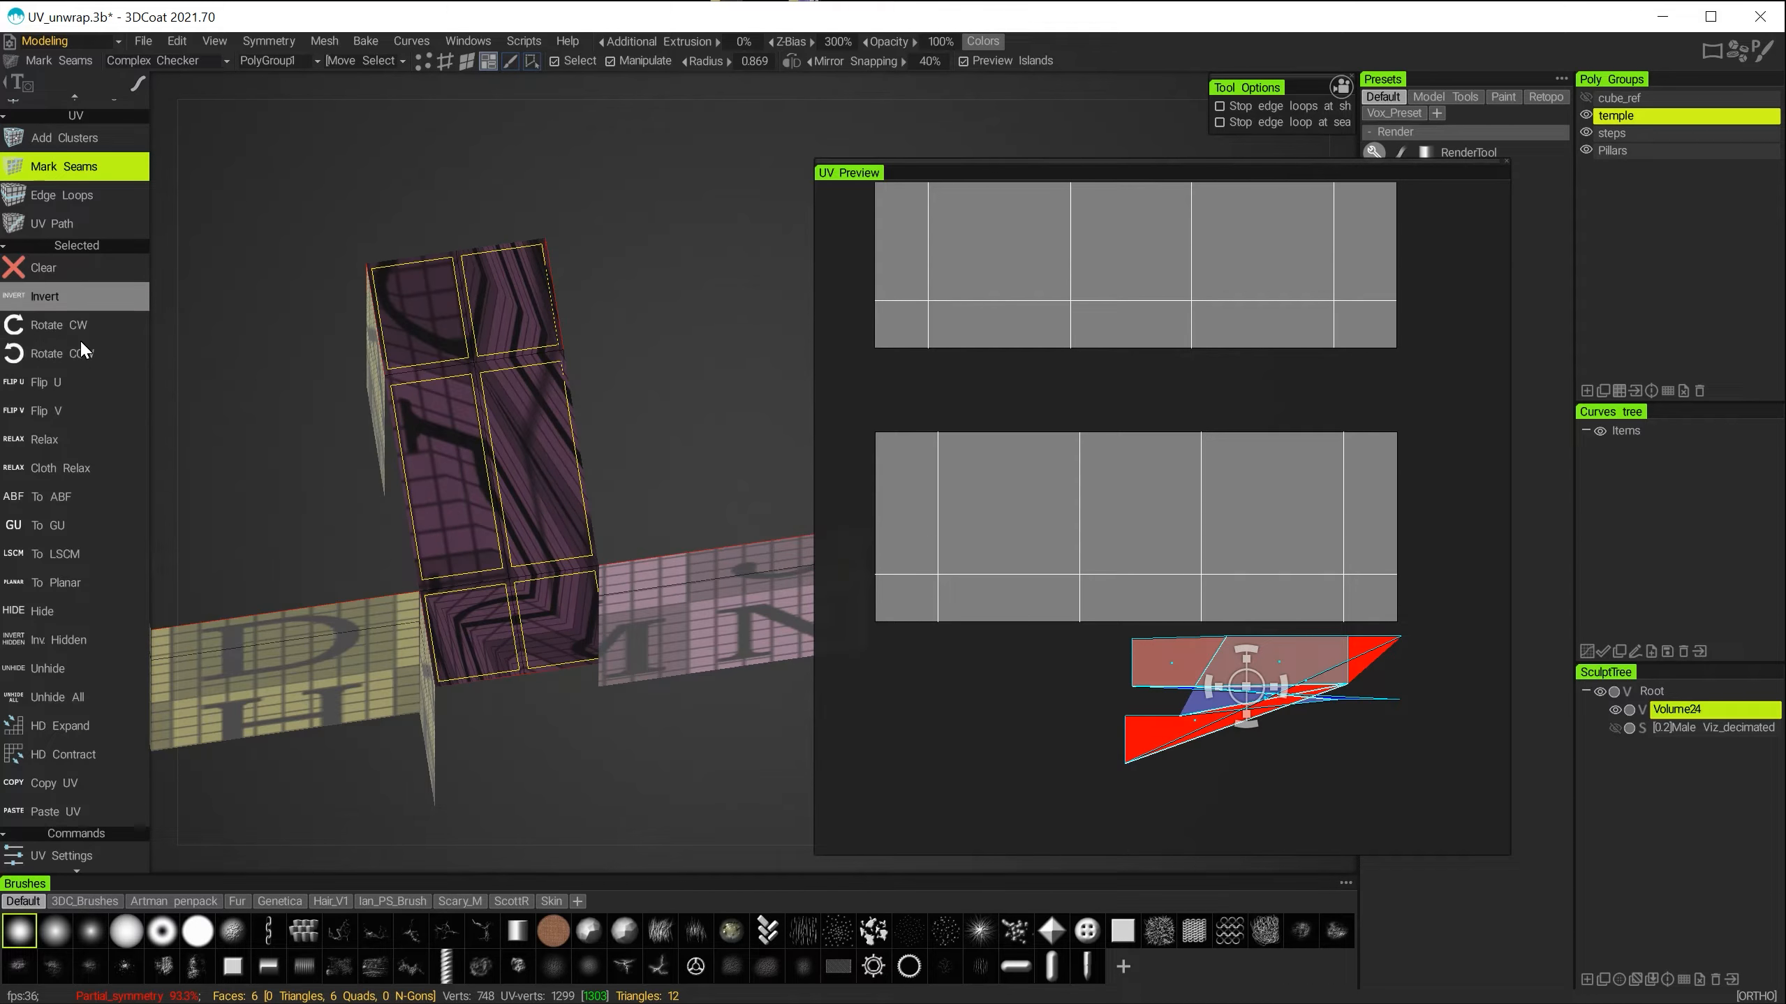
{"action": "left_click", "coordinate": [57, 521]}
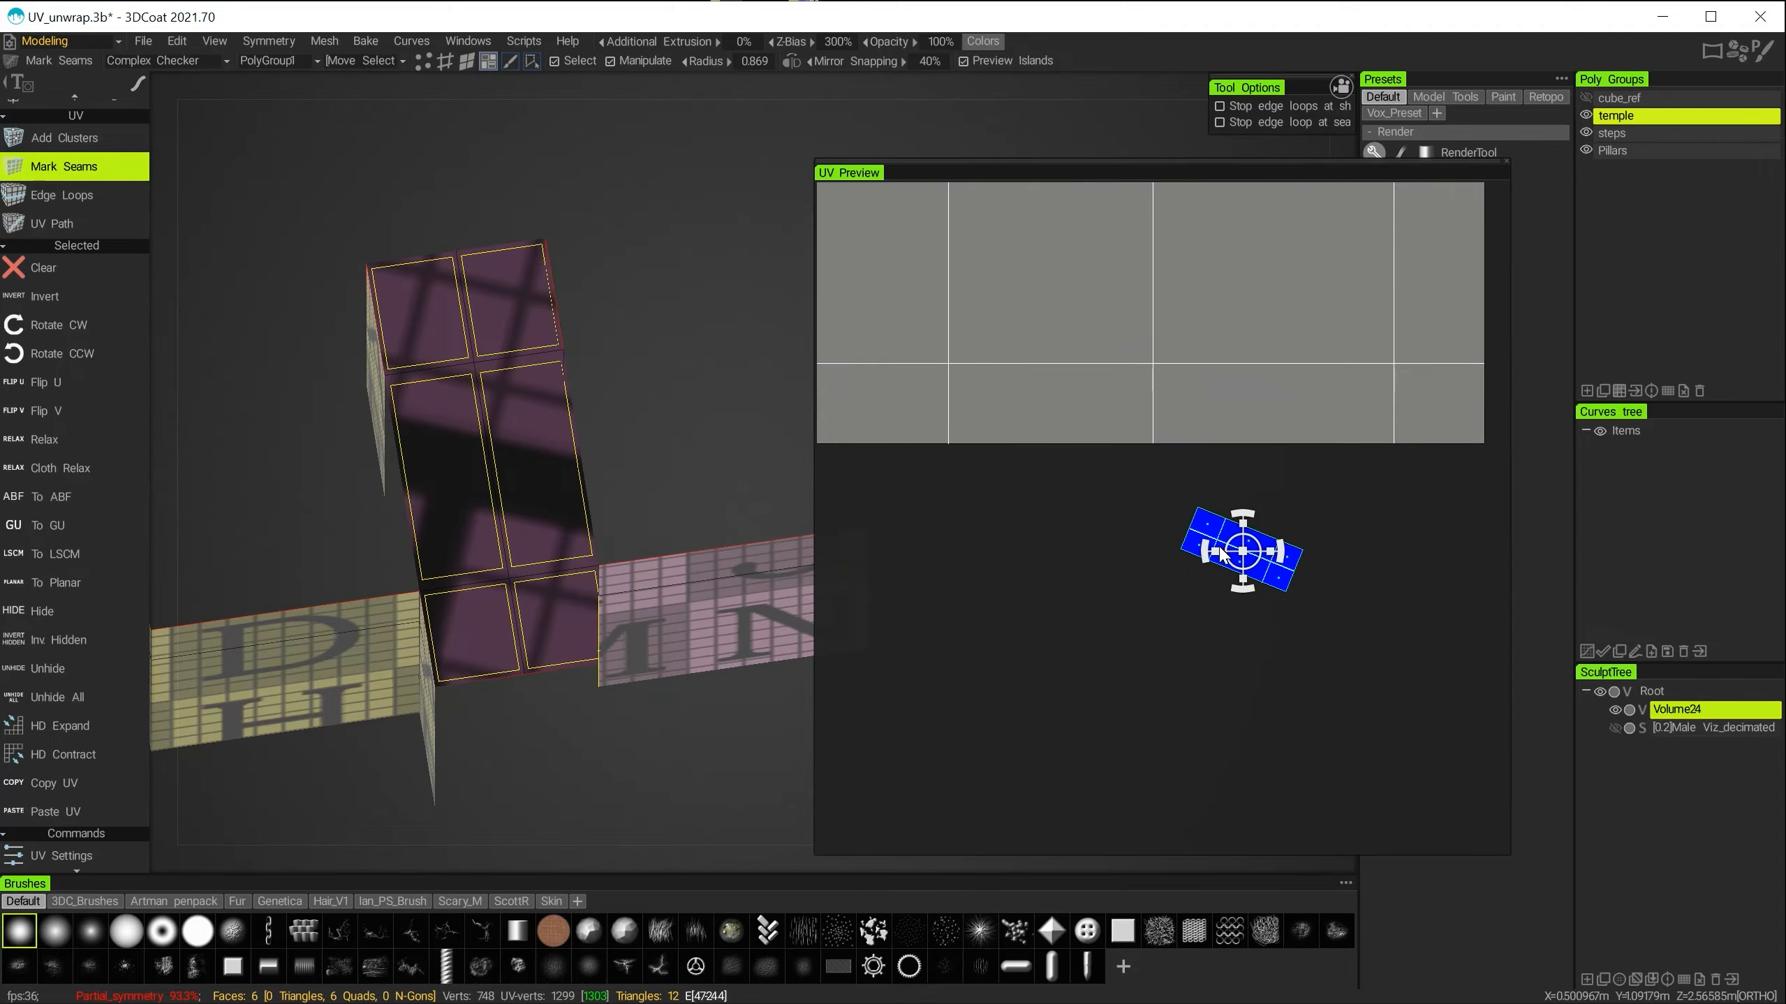
Enlarge the unwrapped ceiling island in the UV layout and place it just below the lower wall island.
{"action": "left_click_drag", "start_coordinate": [1244, 550], "coordinate": [1073, 594]}
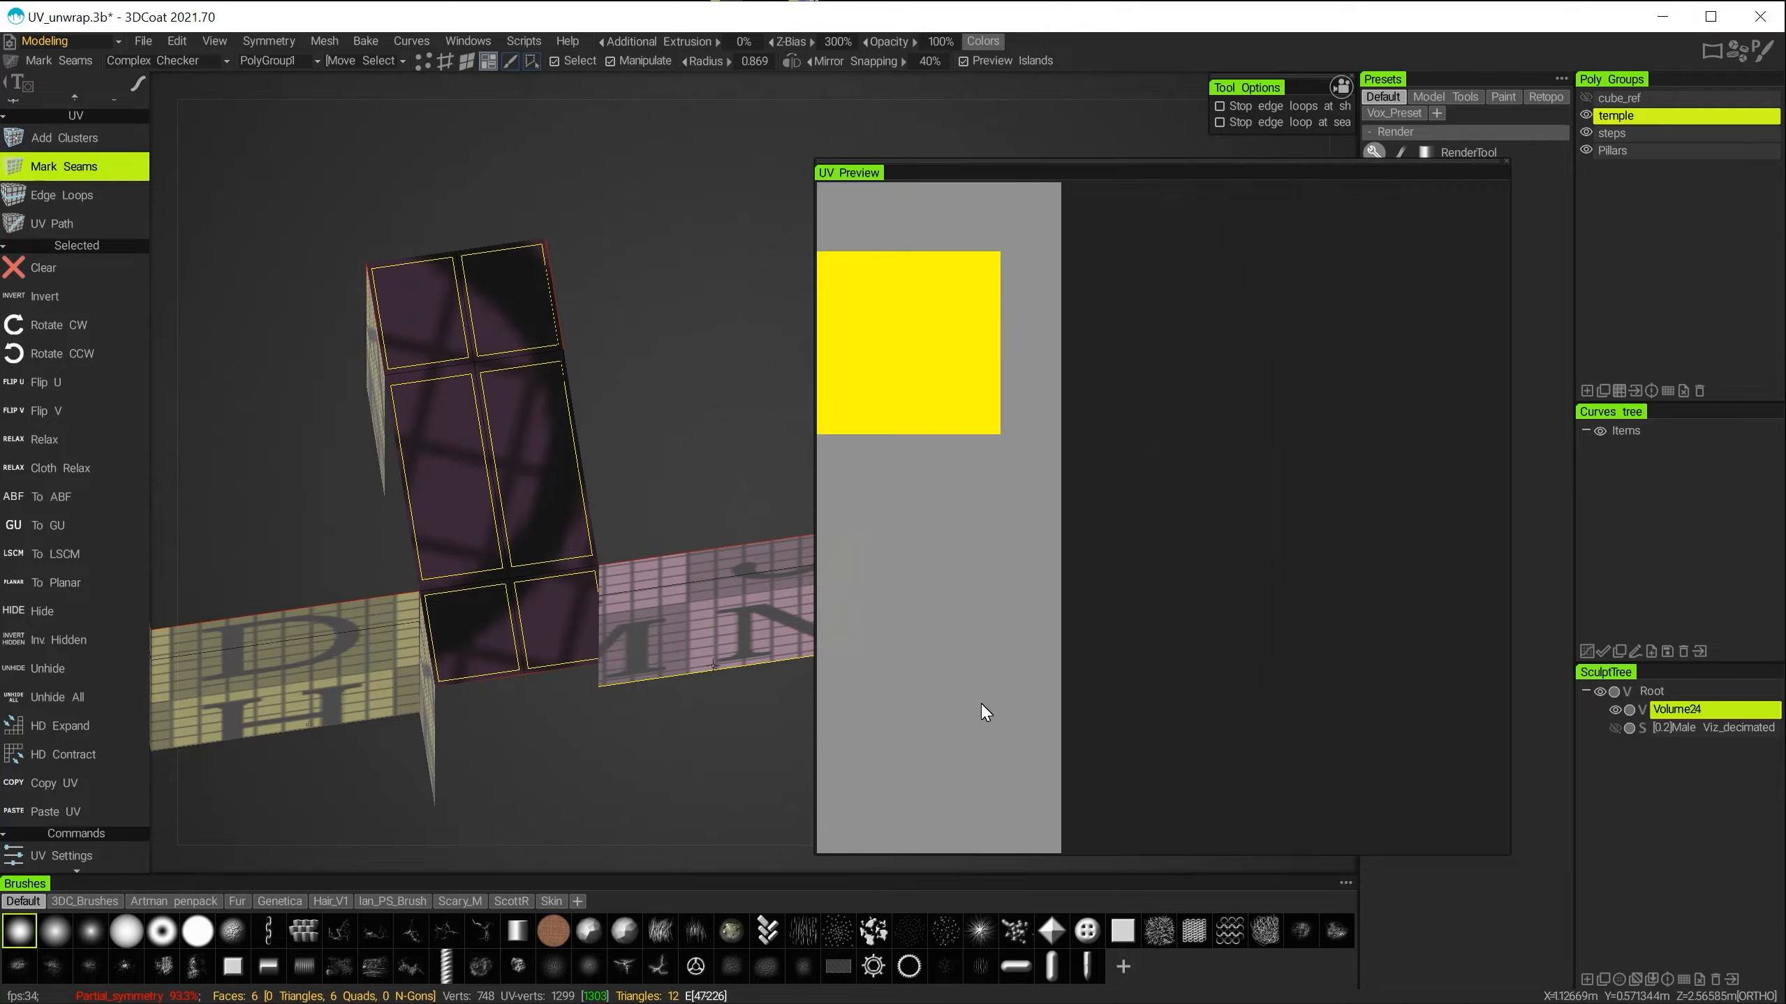
{"action": "mouse_move", "coordinate": [1168, 614]}
{"action": "right_mouse_down", "text": "alt"}
{"action": "mouse_move", "coordinate": [1086, 596]}
{"action": "mouse_move", "coordinate": [1146, 604]}
{"action": "right_mouse_up", "text": "alt"}
{"action": "left_click_drag", "start_coordinate": [1113, 563], "coordinate": [1177, 591]}
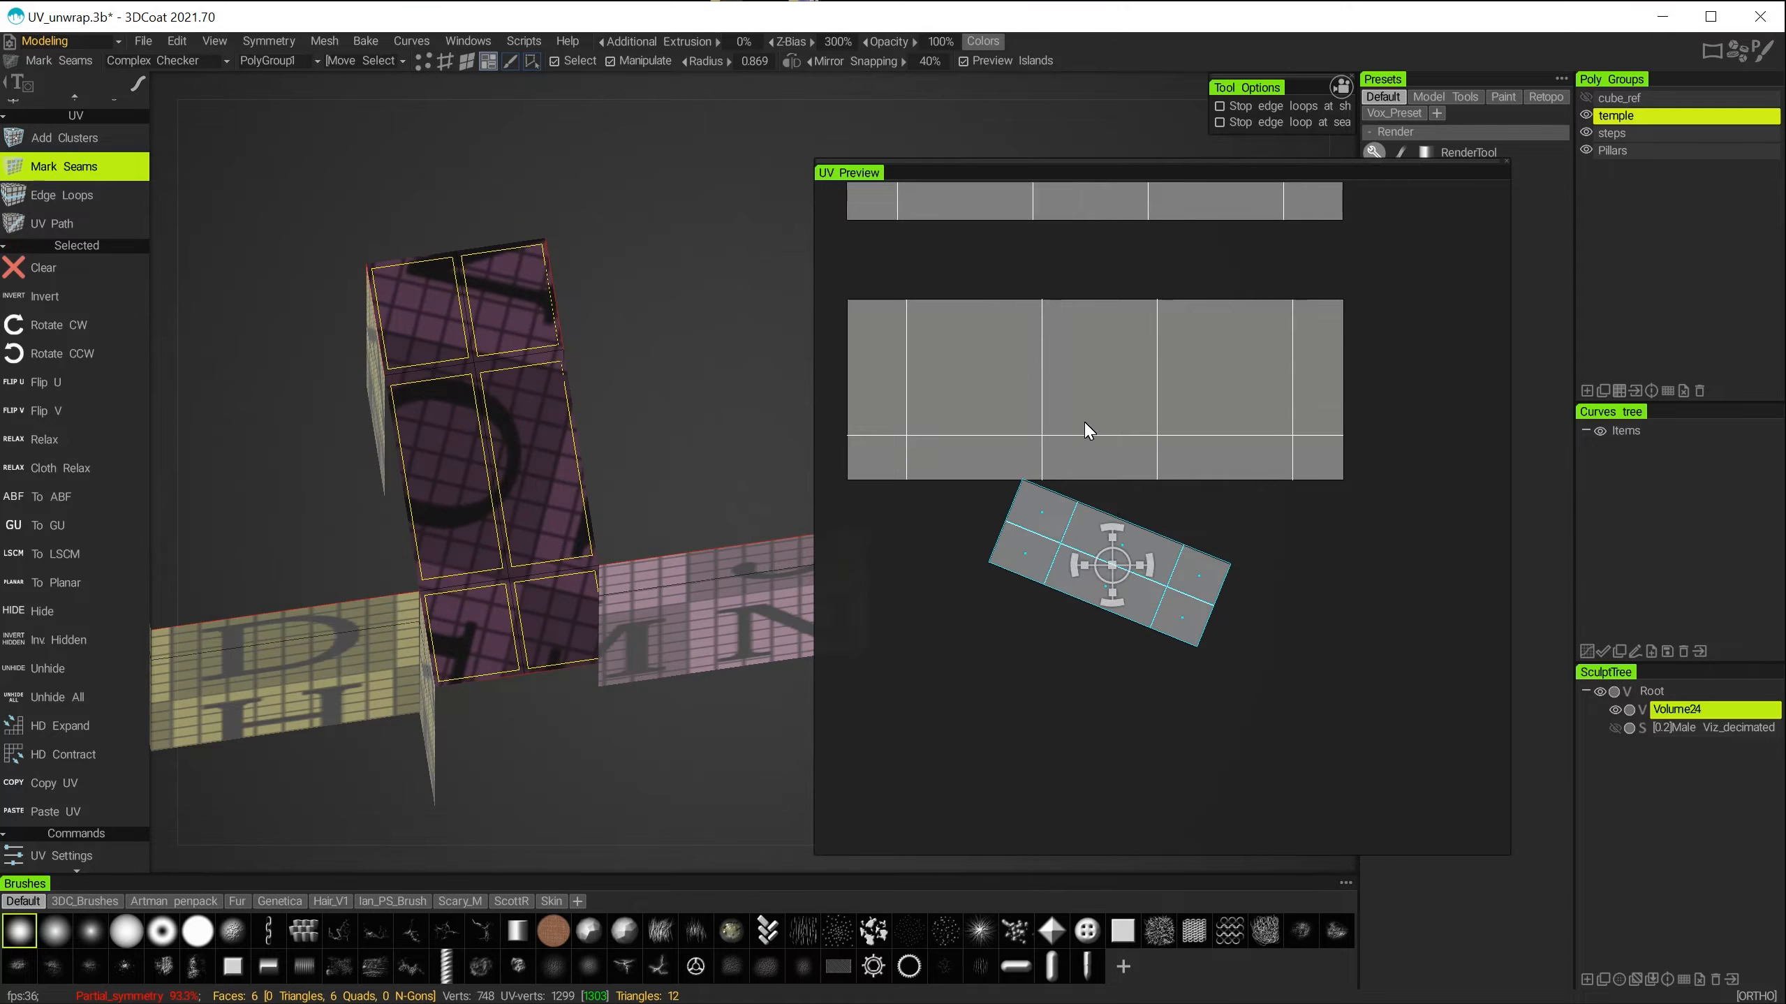
{"action": "mouse_move", "coordinate": [524, 643]}
{"action": "left_mouse_down", "text": "alt"}
{"action": "mouse_move", "coordinate": [407, 715]}
{"action": "mouse_move", "coordinate": [452, 710]}
{"action": "mouse_move", "coordinate": [503, 647]}
{"action": "left_mouse_up", "text": "alt"}
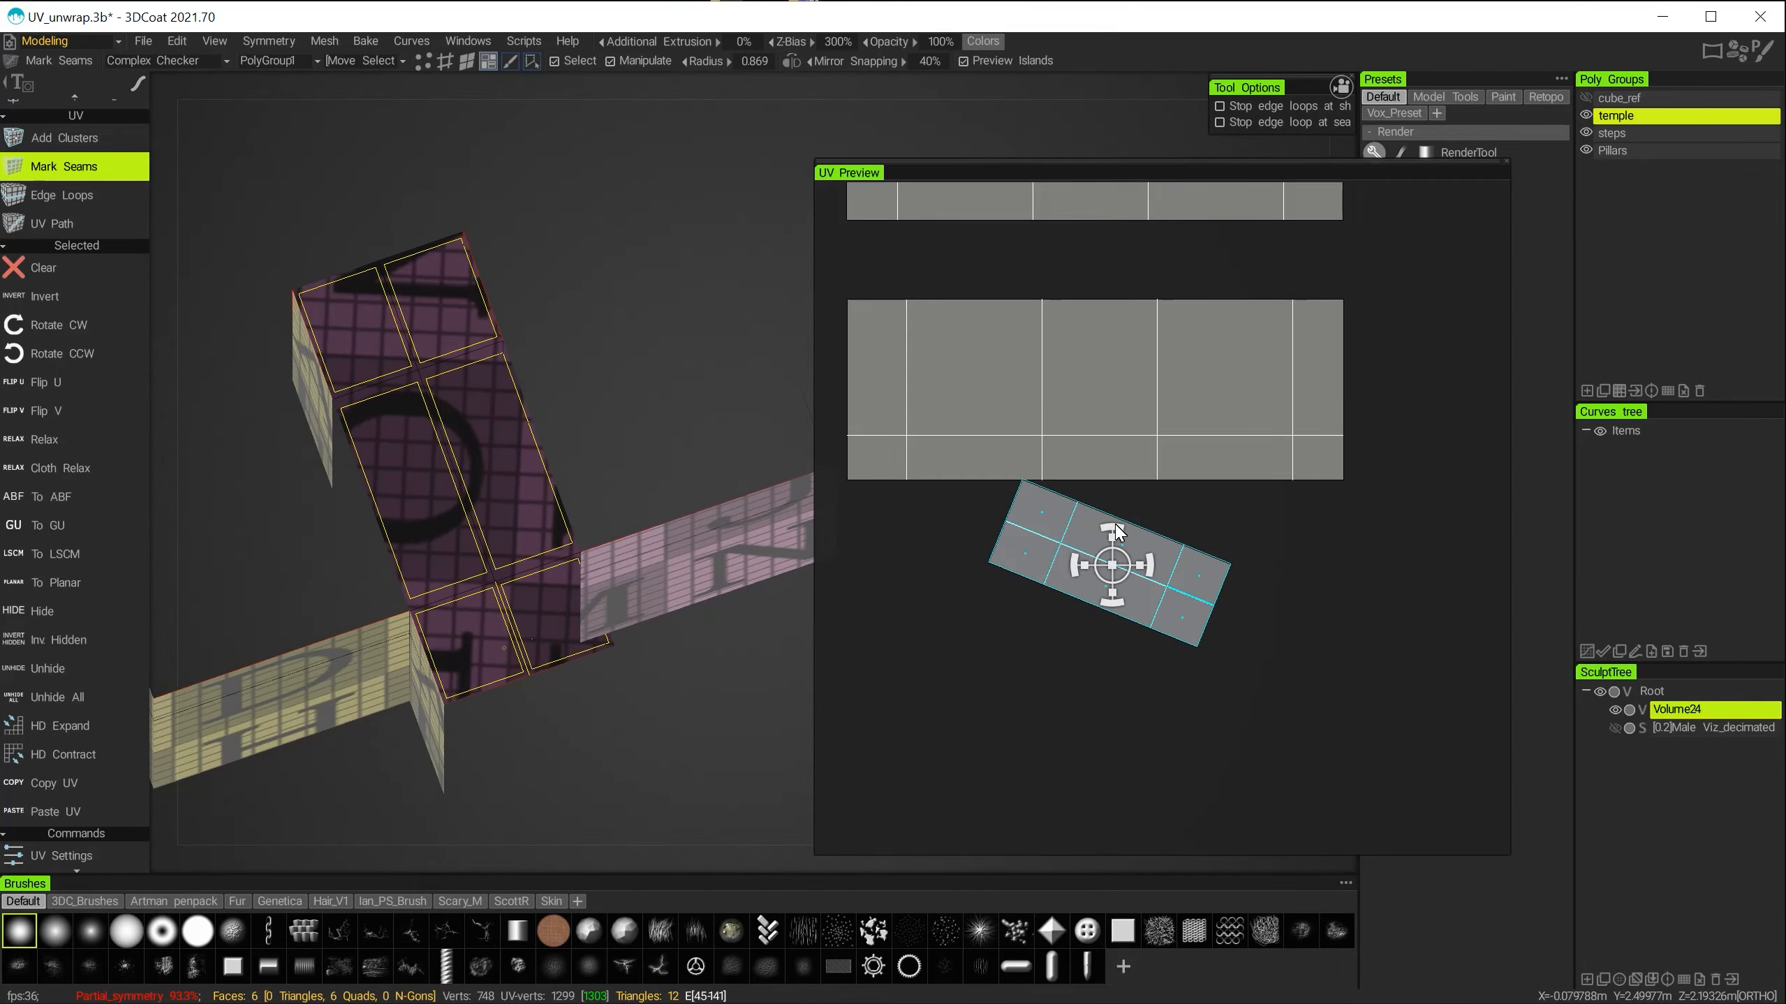
Rotate the ceiling island clockwise until it stands upright, and move it clear below the lower wall island.
{"action": "left_click_drag", "start_coordinate": [1117, 526], "coordinate": [1266, 525]}
{"action": "left_click_drag", "start_coordinate": [538, 507], "coordinate": [604, 569], "text": "alt"}
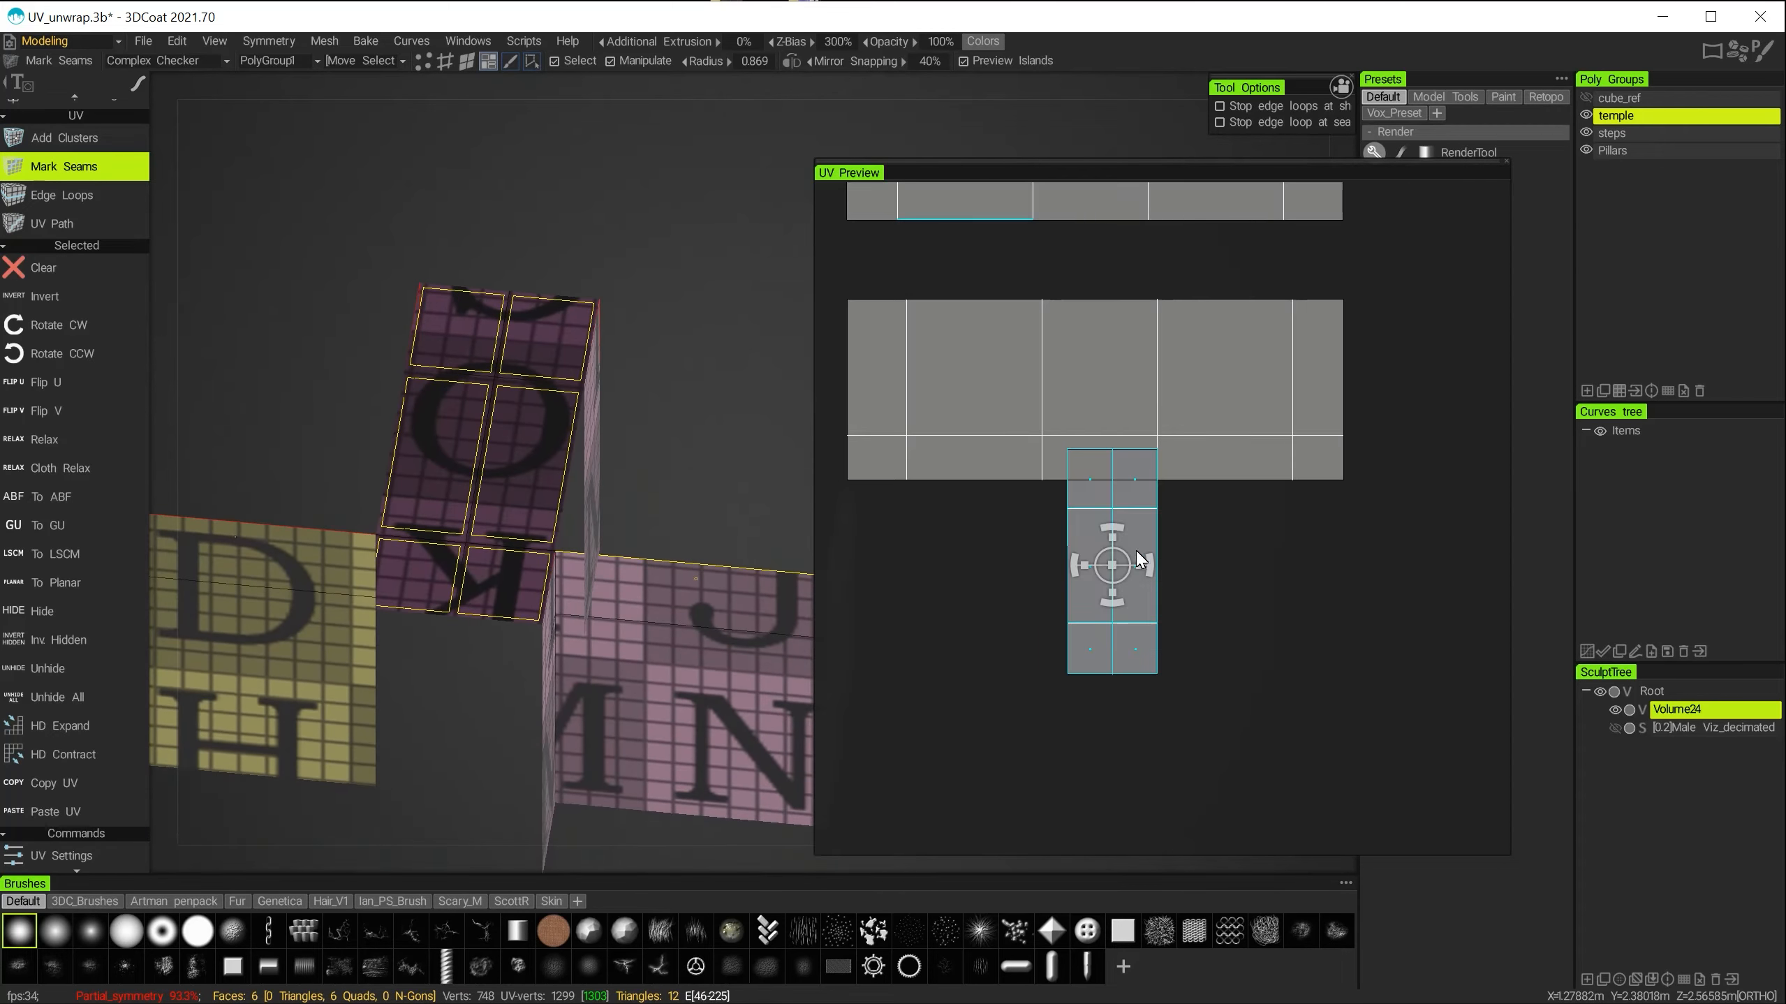
{"action": "left_click_drag", "start_coordinate": [1117, 555], "coordinate": [1030, 604]}
Check the checker pattern on the isolated wall and ceiling faces, and unhide all hidden faces of the model.
{"action": "left_click_drag", "start_coordinate": [614, 605], "coordinate": [849, 657], "text": "alt"}
{"action": "right_click_drag", "start_coordinate": [563, 527], "coordinate": [393, 510], "text": "alt"}
{"action": "middle_click_drag", "start_coordinate": [489, 527], "coordinate": [371, 524], "text": "alt"}
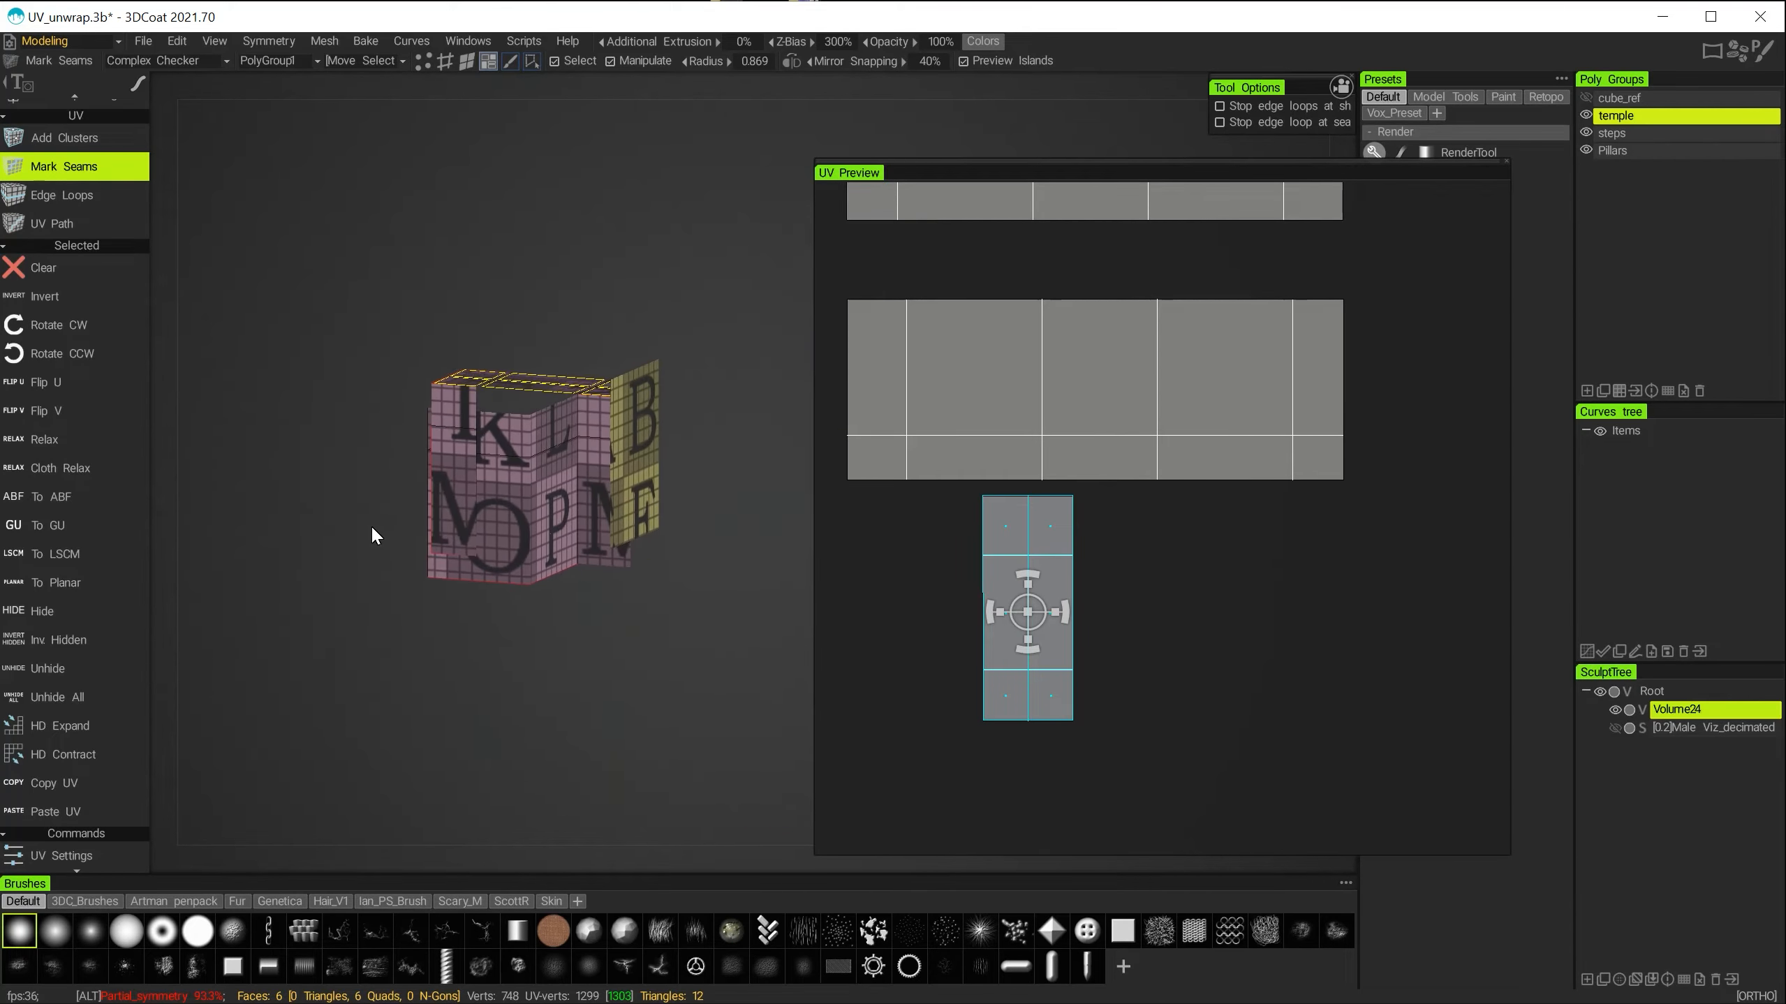
{"action": "left_click_drag", "start_coordinate": [418, 558], "coordinate": [641, 473], "text": "alt"}
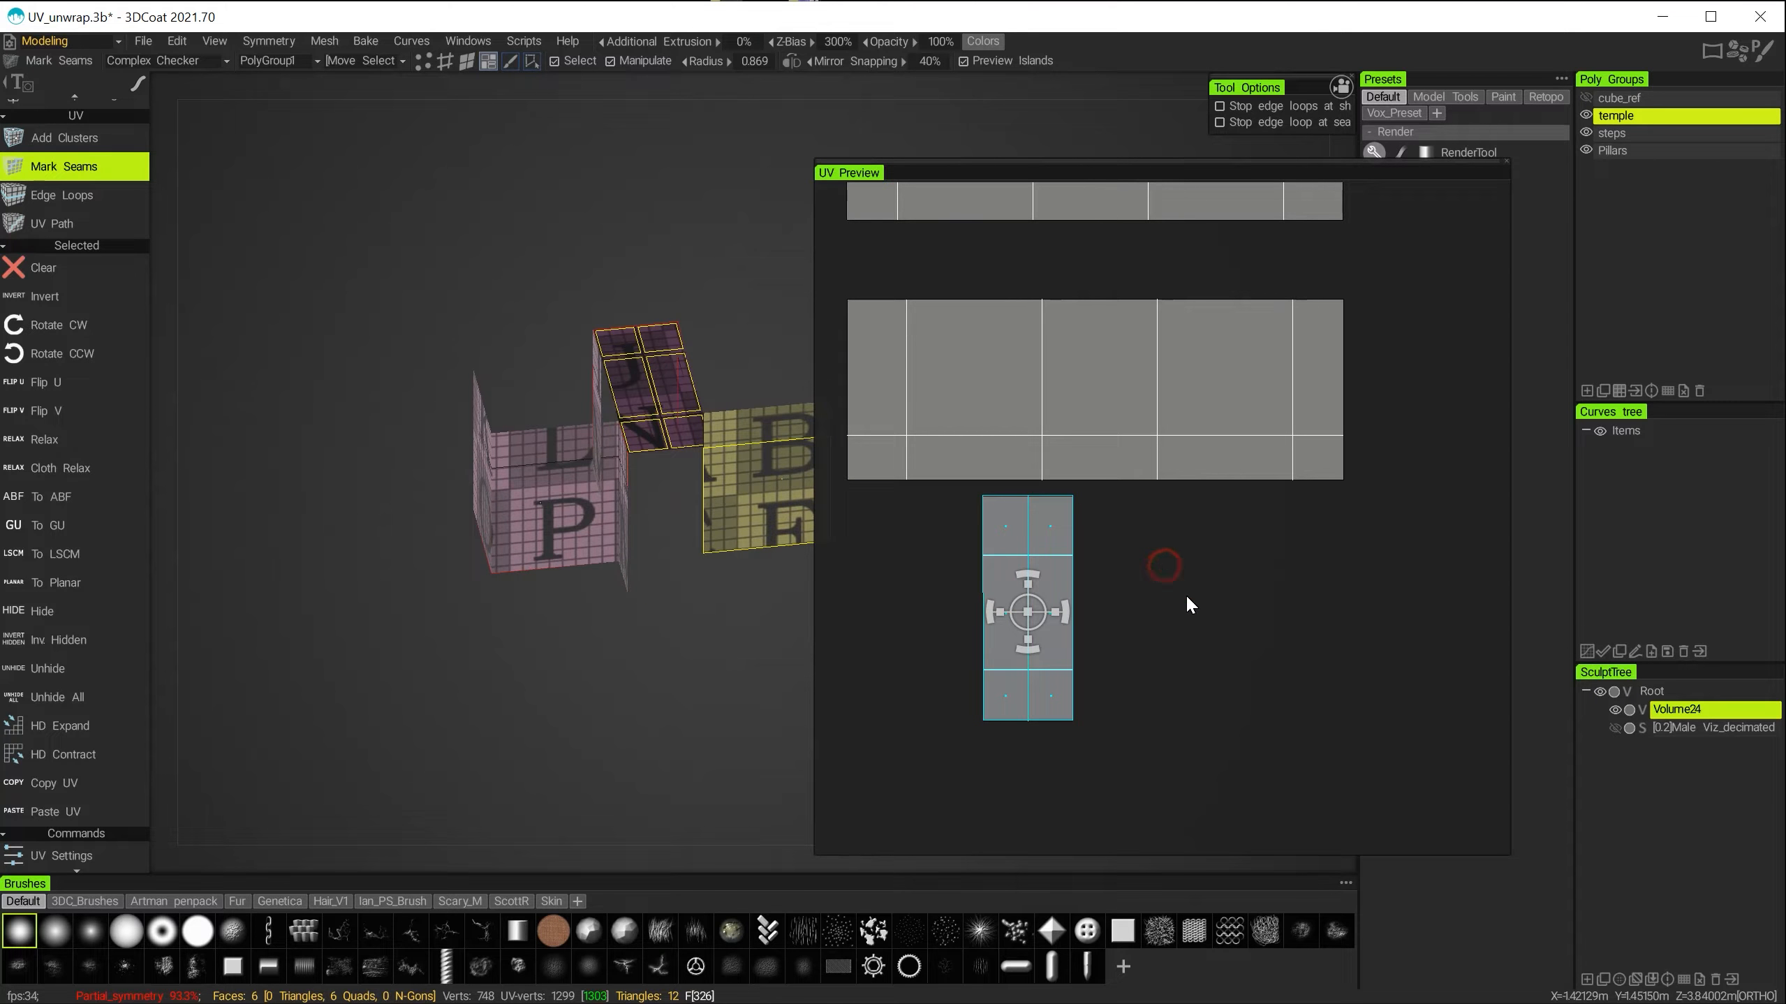
{"action": "scroll", "coordinate": [1164, 563], "scroll_direction": "down", "scroll_amount": 2}
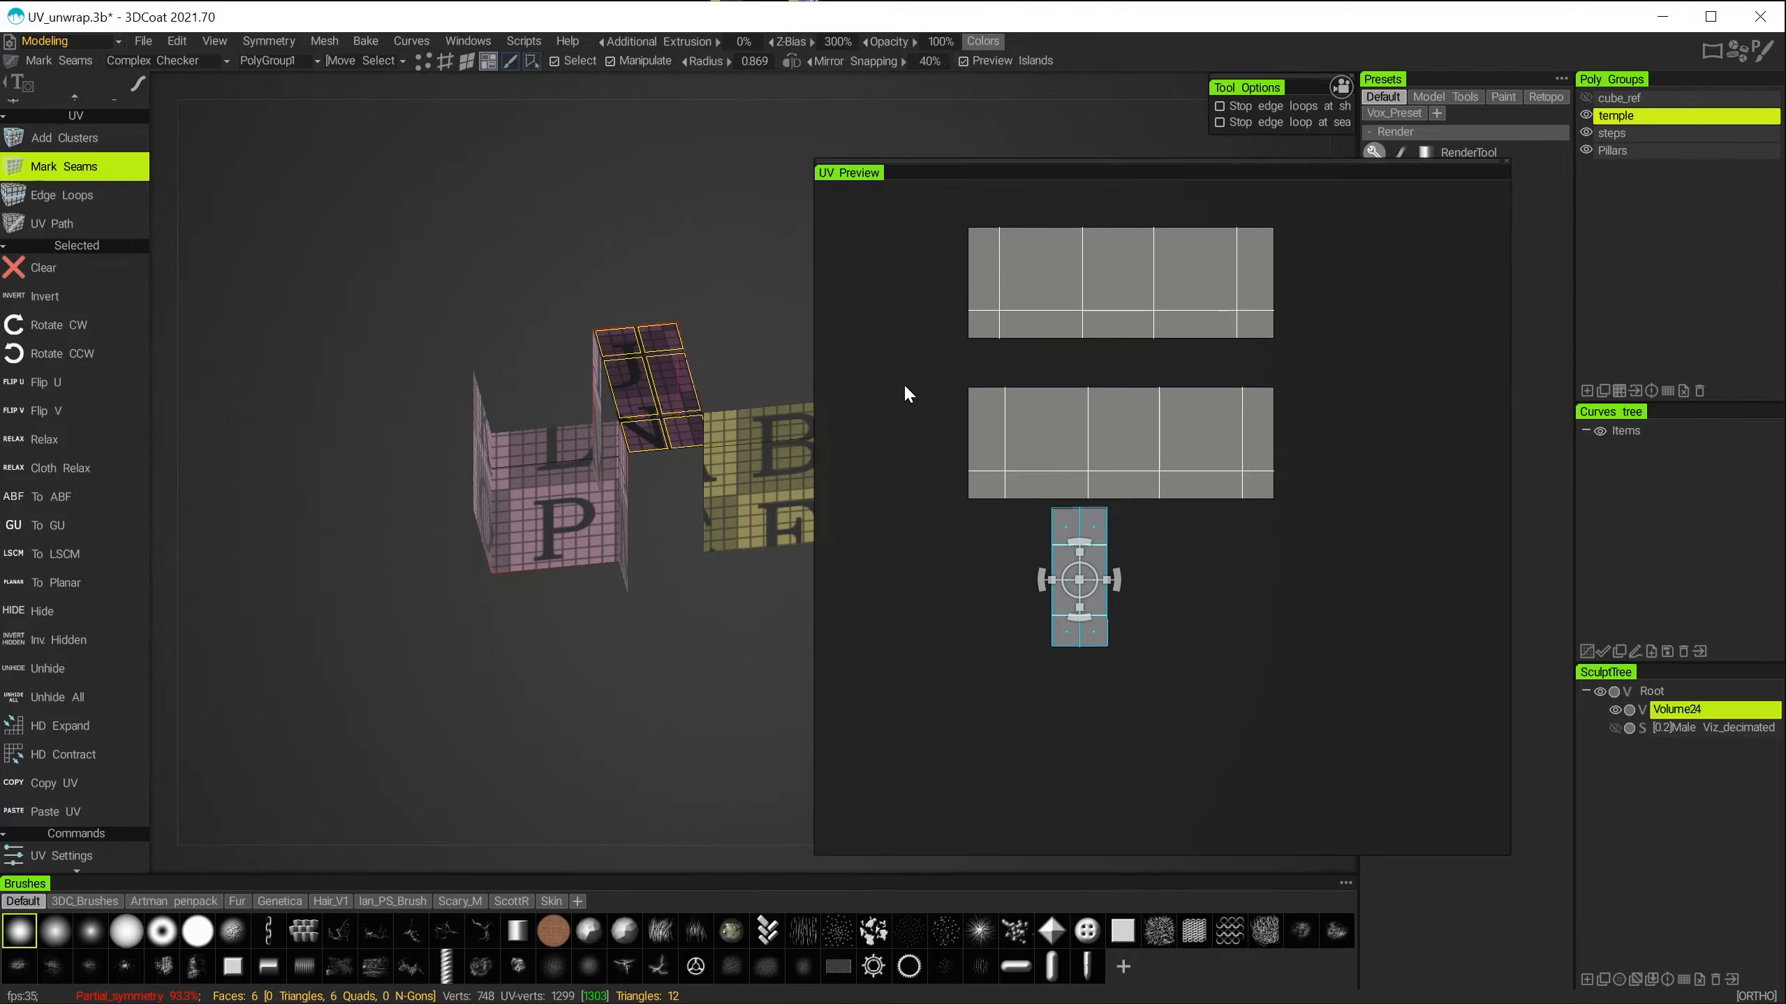
{"action": "left_click", "coordinate": [47, 698]}
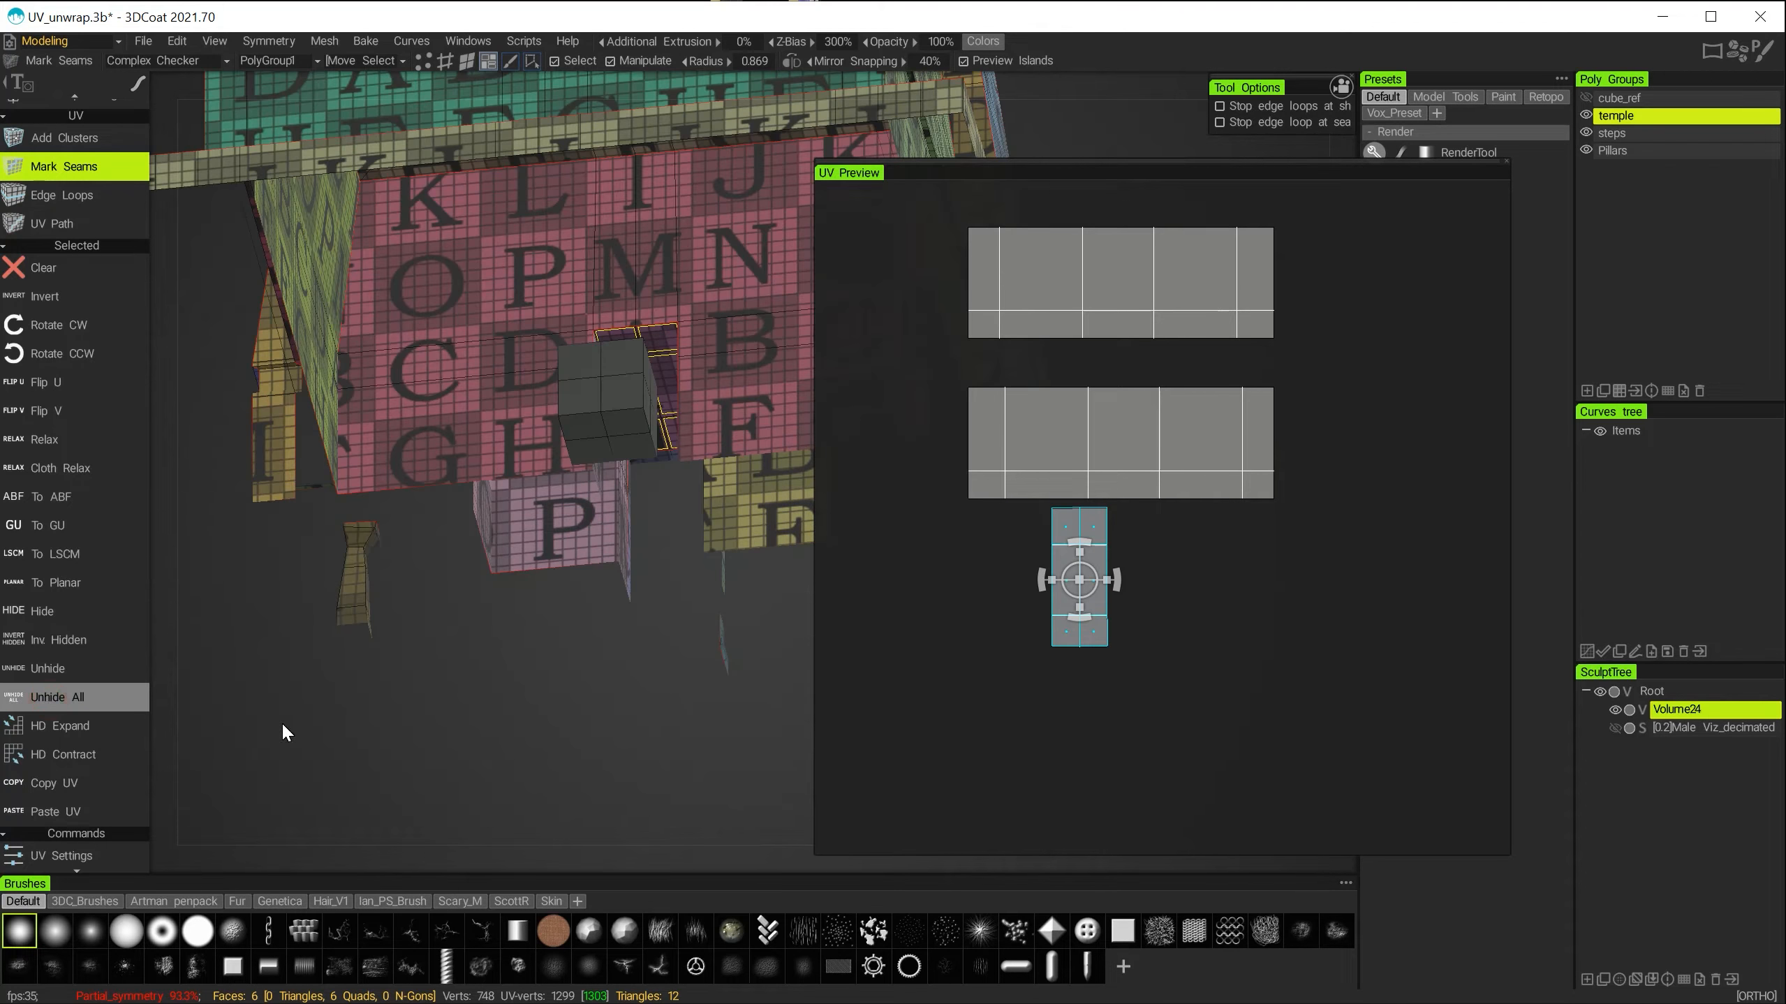
Shift the upright ceiling island slightly in the UV layout, and flip it in both V and U.
{"action": "right_click_drag", "start_coordinate": [278, 675], "coordinate": [262, 611], "text": "alt"}
{"action": "left_click_drag", "start_coordinate": [264, 613], "coordinate": [479, 618], "text": "alt"}
{"action": "mouse_move", "coordinate": [479, 613]}
{"action": "middle_mouse_down", "text": "alt"}
{"action": "mouse_move", "coordinate": [499, 564]}
{"action": "mouse_move", "coordinate": [491, 609]}
{"action": "middle_mouse_up", "text": "alt"}
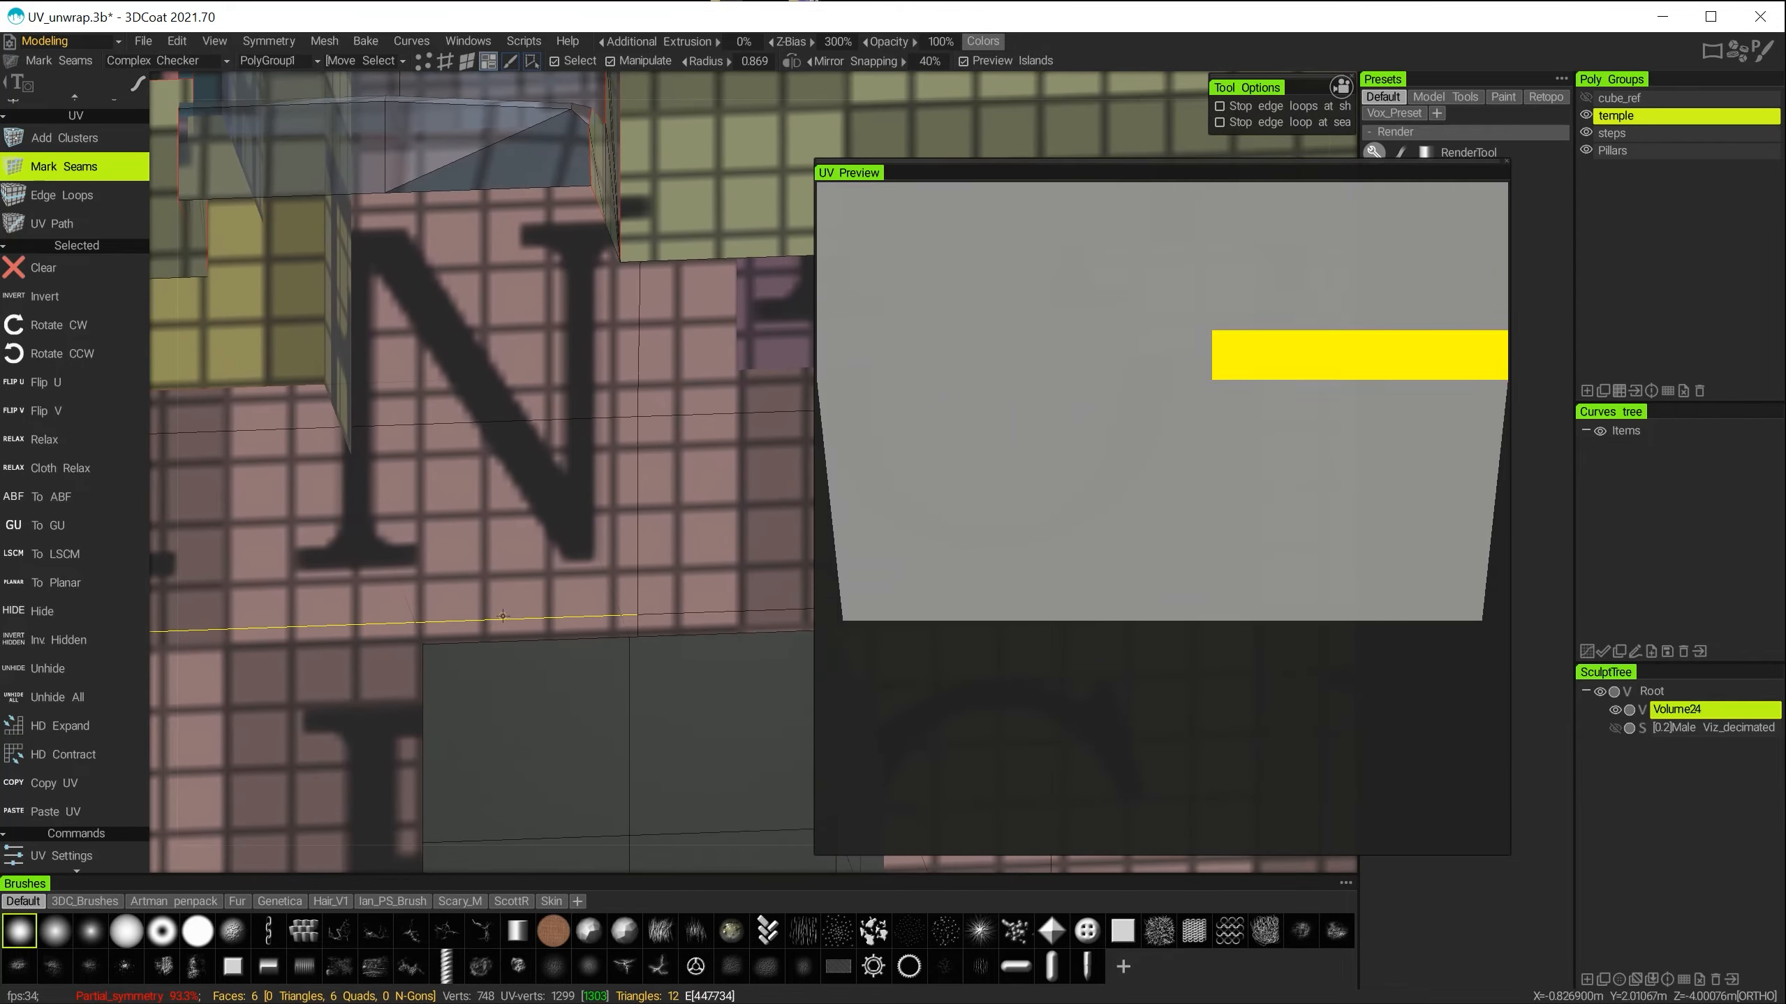
{"action": "middle_click_drag", "start_coordinate": [570, 463], "coordinate": [571, 781], "text": "alt"}
{"action": "left_click_drag", "start_coordinate": [565, 551], "coordinate": [494, 655], "text": "alt"}
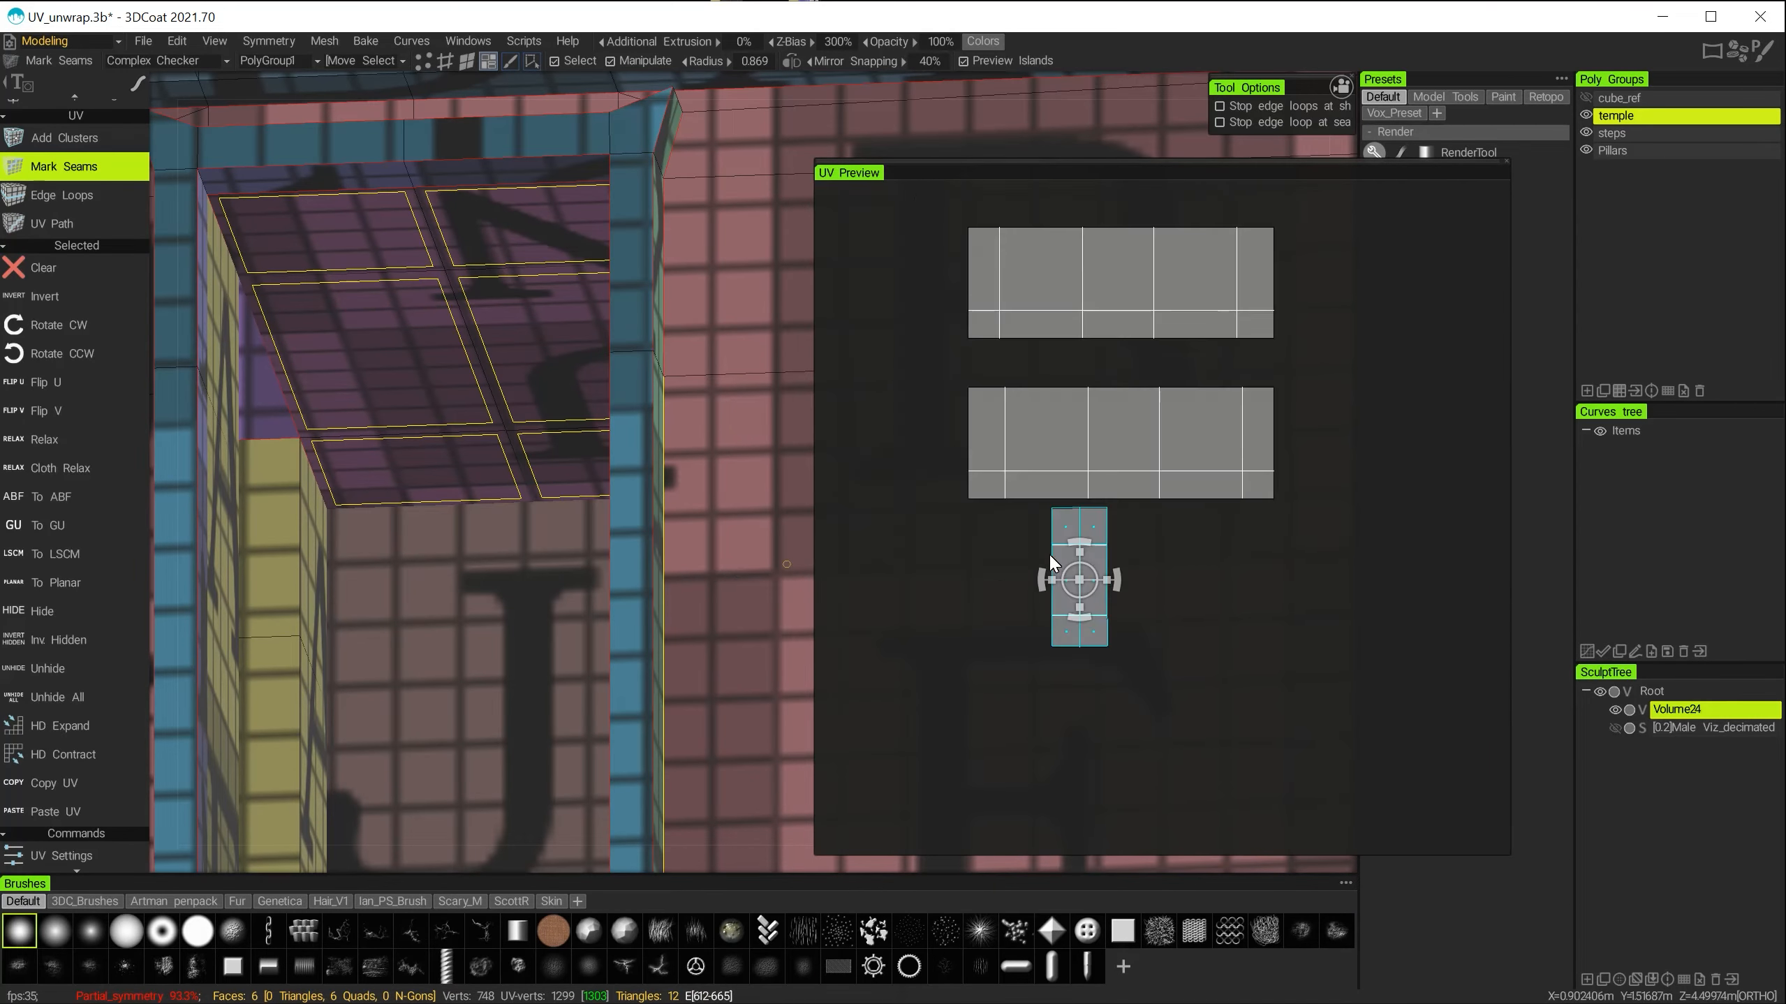
{"action": "left_click_drag", "start_coordinate": [1073, 578], "coordinate": [1044, 557]}
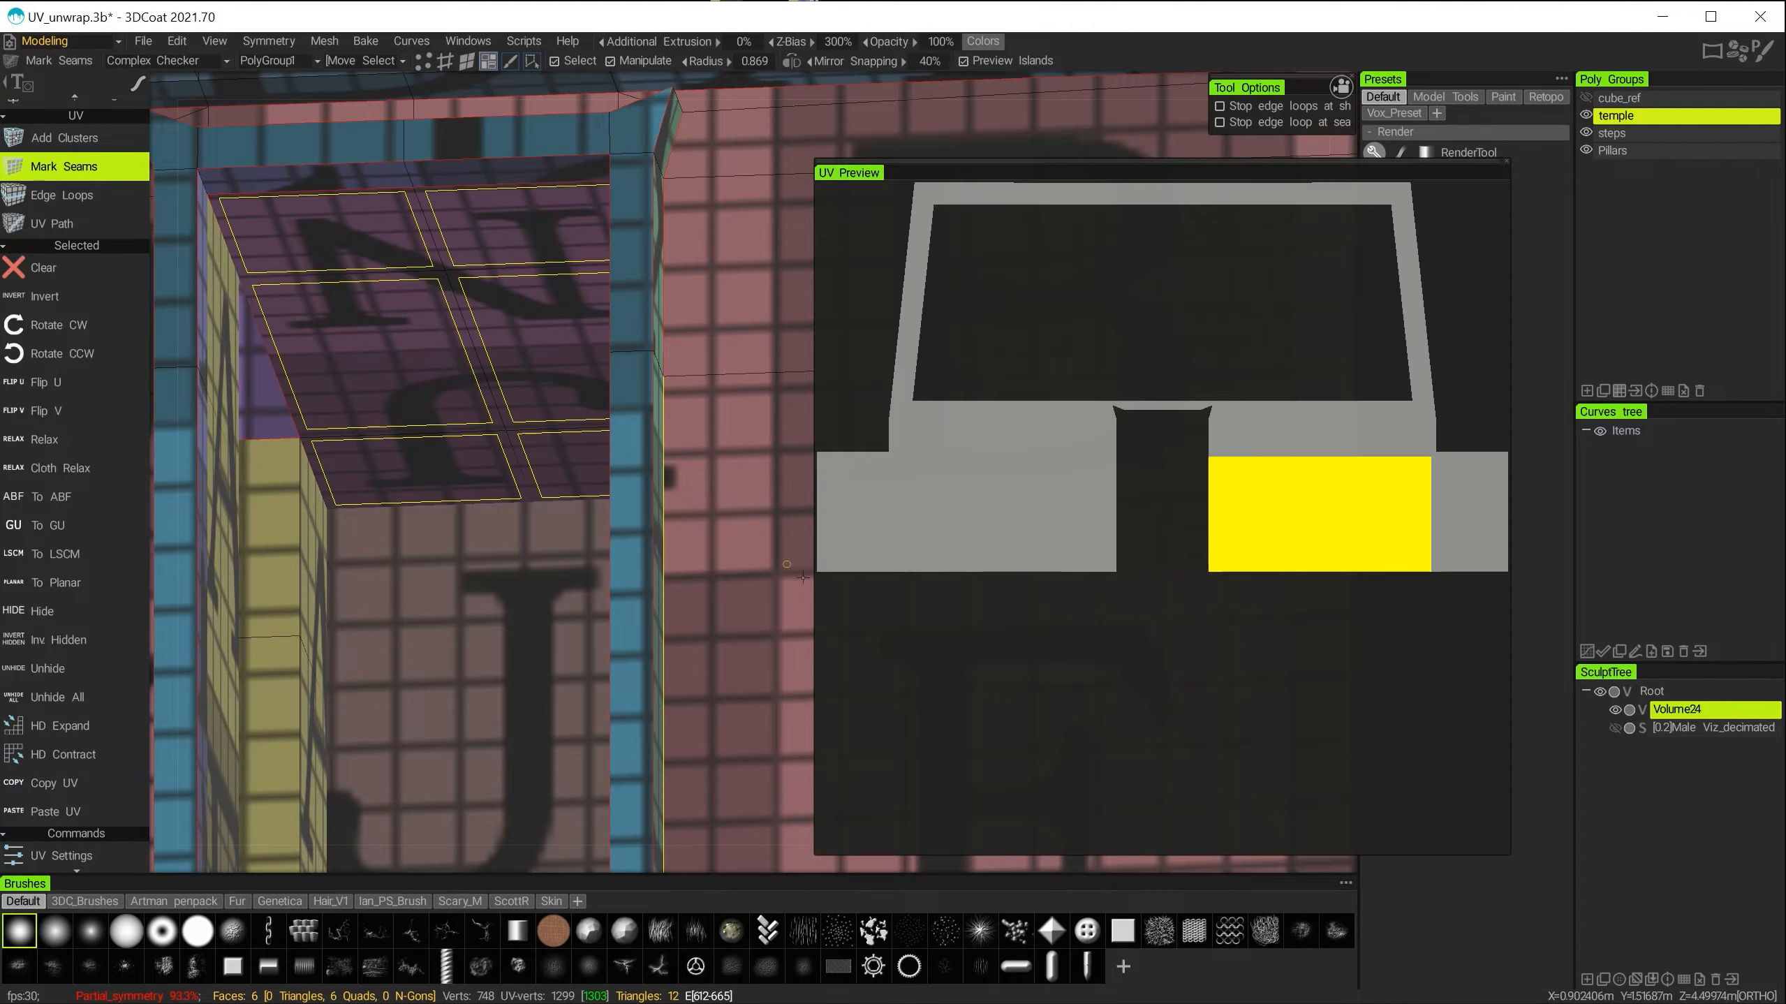
{"action": "key", "text": "space"}
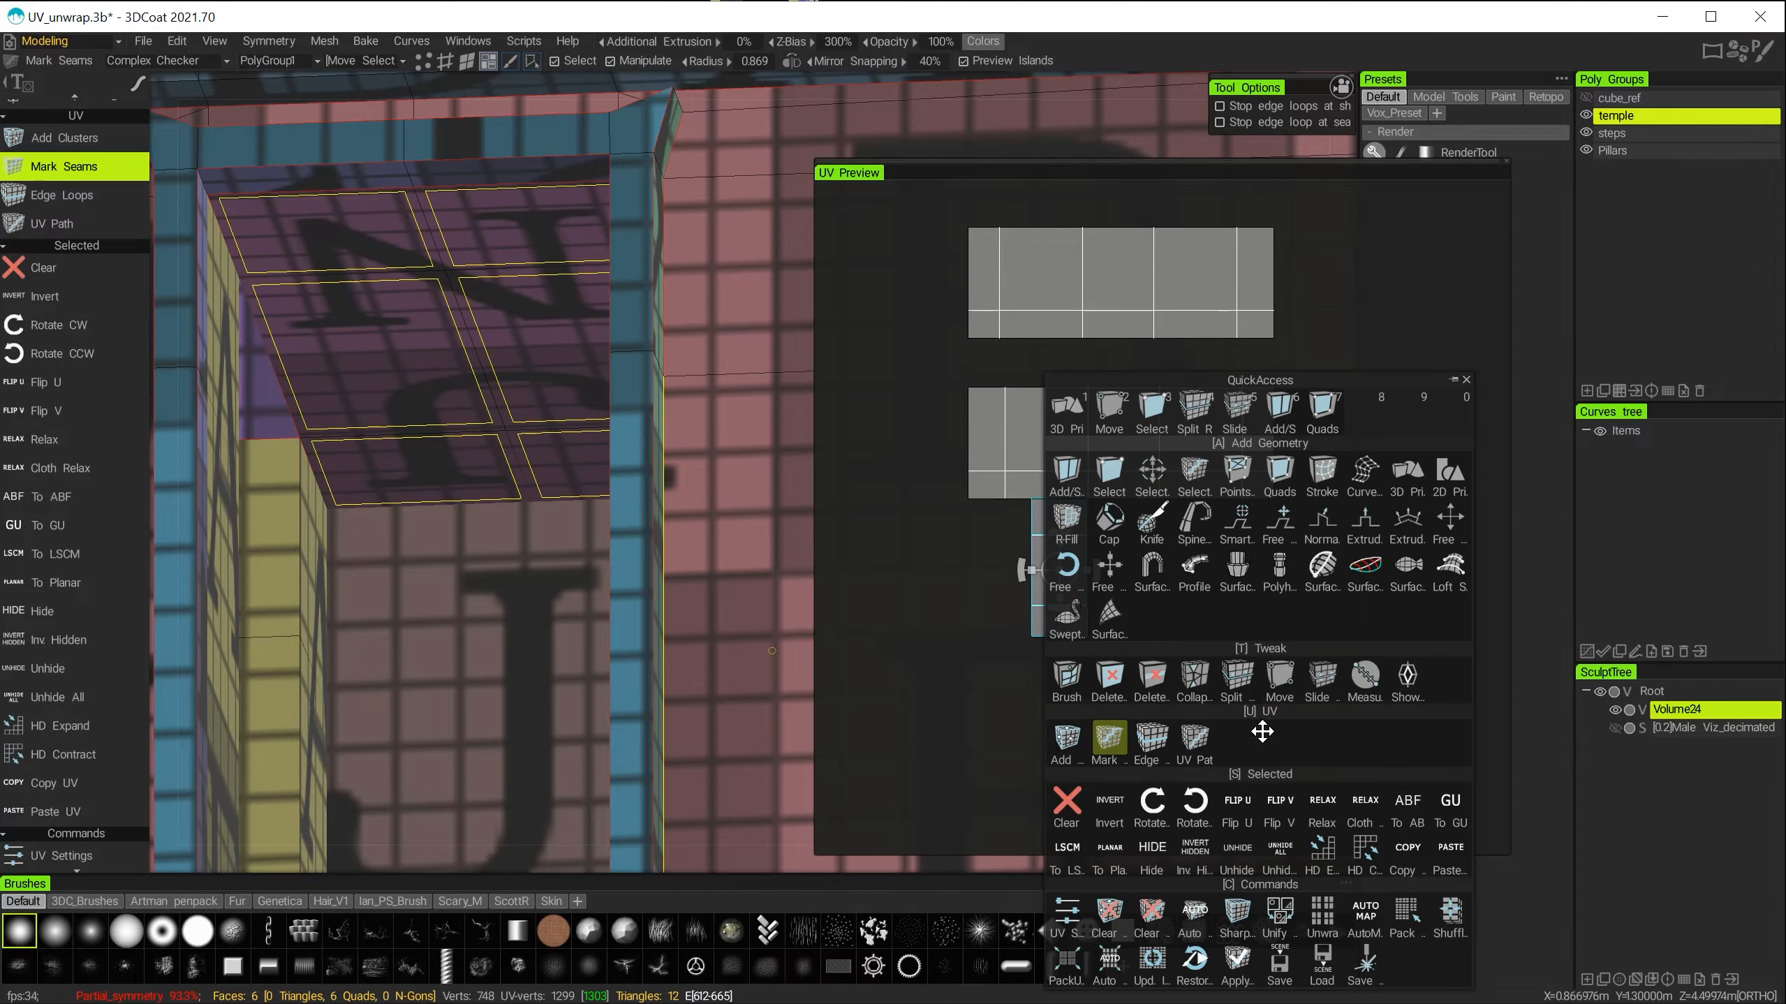
{"action": "left_click", "coordinate": [1277, 803]}
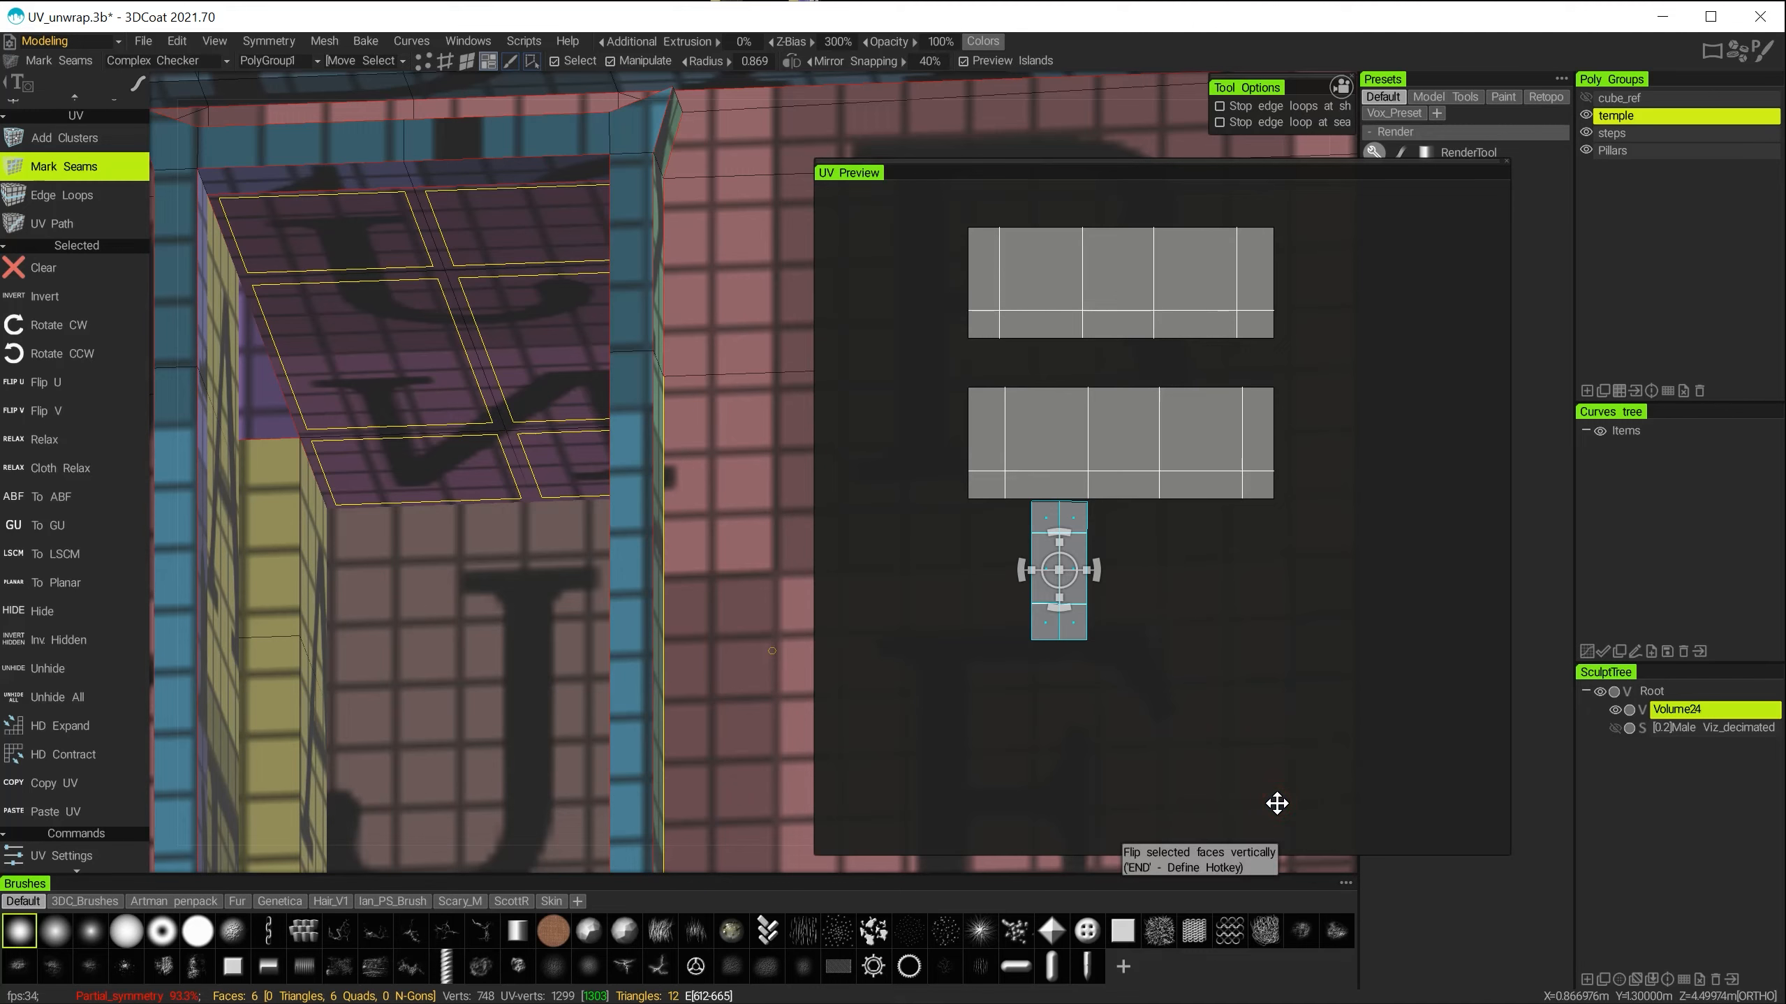
{"action": "key", "text": "space"}
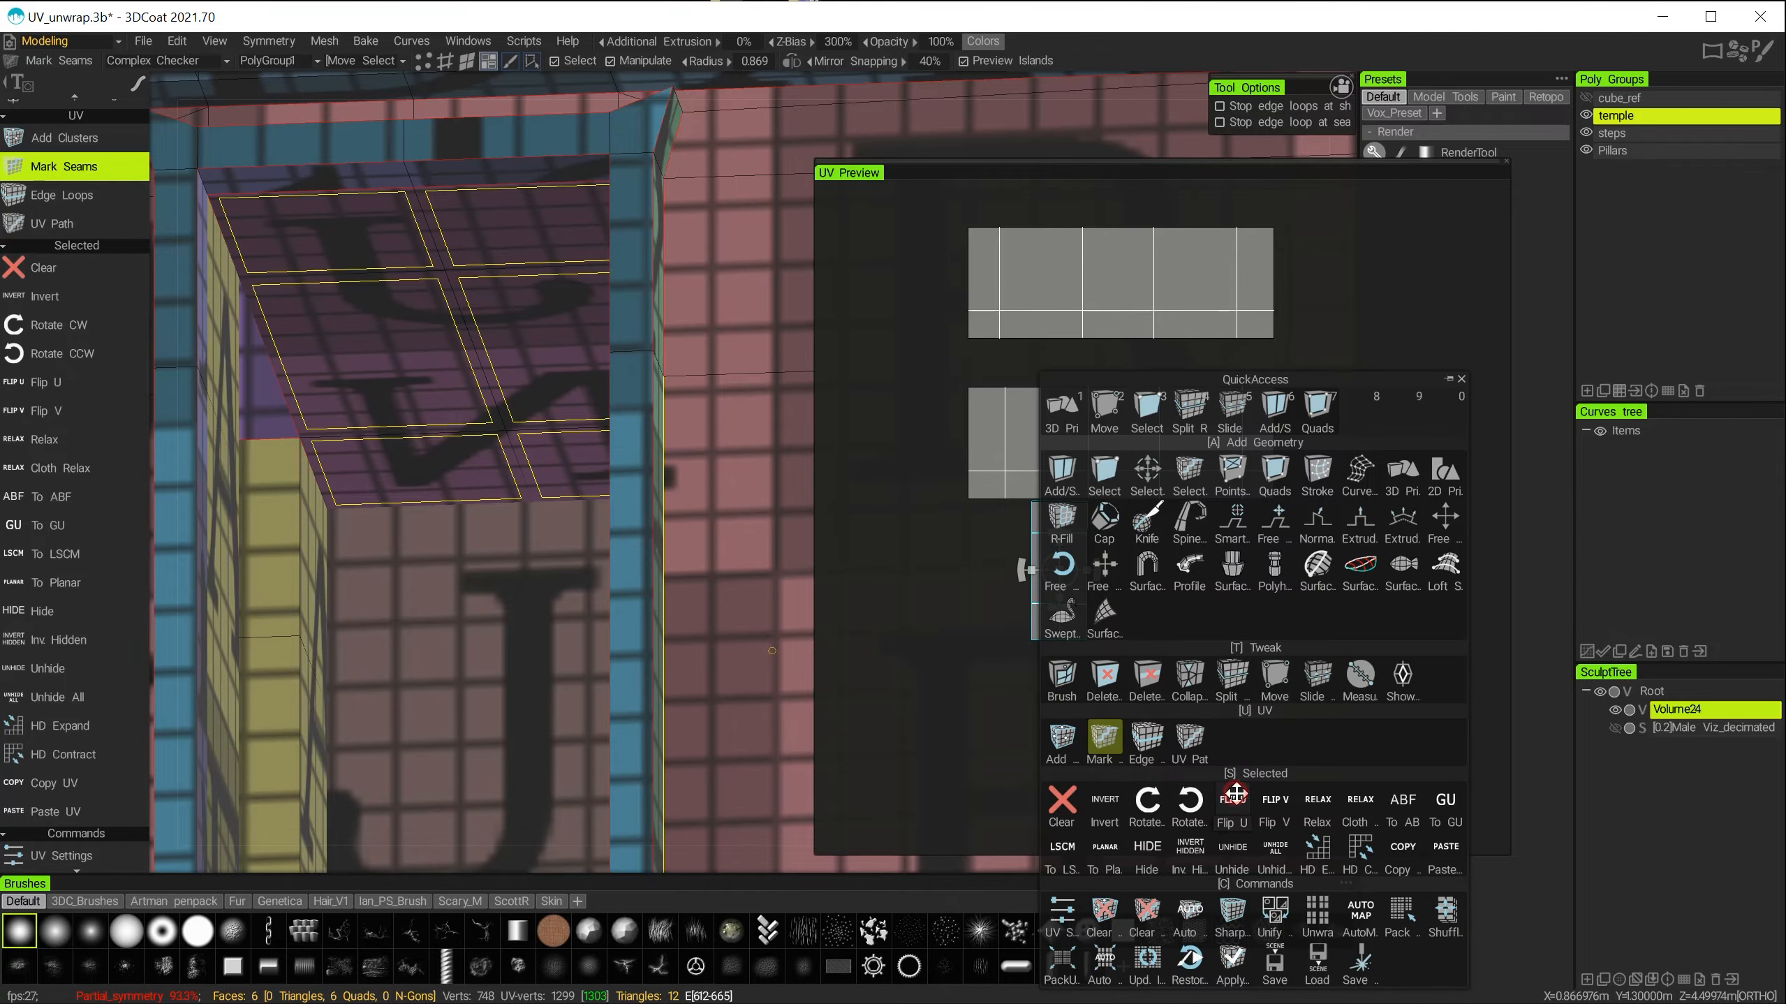
{"action": "left_click", "coordinate": [1236, 794]}
Inspect the checker pattern around the doorway, and move the ceiling island beneath the right half of the lower wall island.
{"action": "left_click_drag", "start_coordinate": [549, 661], "coordinate": [479, 529], "text": "alt"}
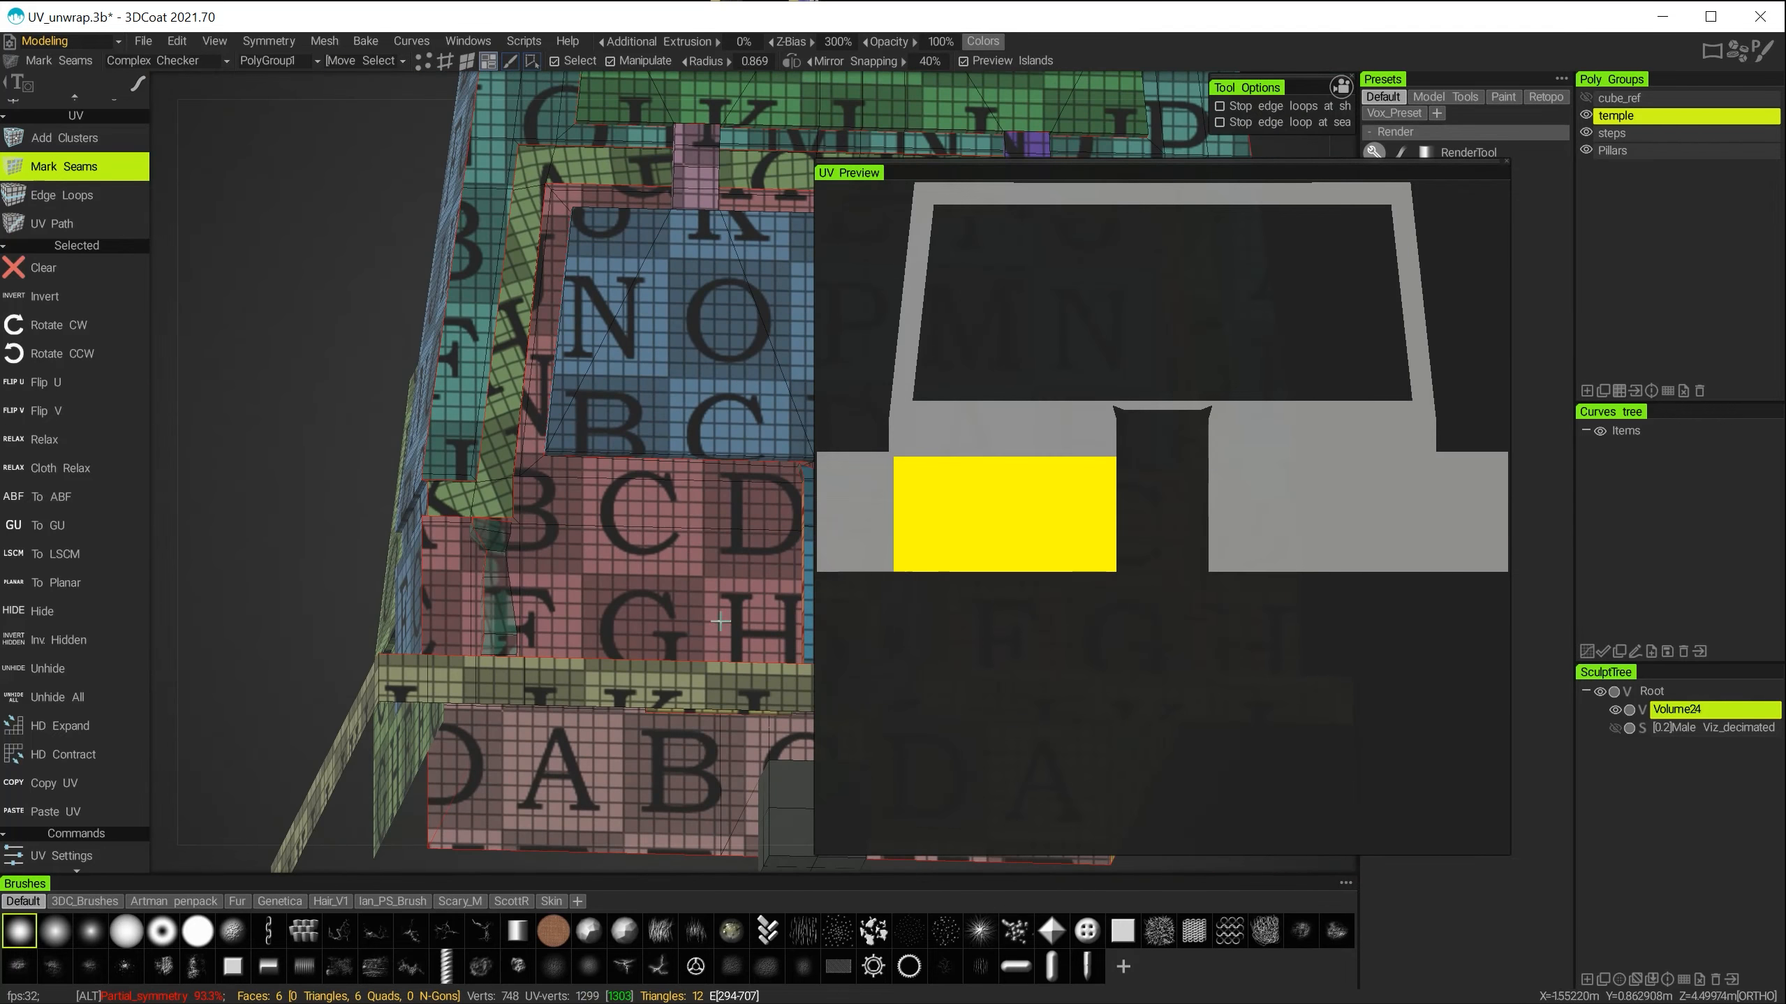
{"action": "middle_click_drag", "start_coordinate": [719, 620], "coordinate": [264, 616], "text": "alt"}
{"action": "left_click_drag", "start_coordinate": [415, 710], "coordinate": [484, 736], "text": "alt"}
{"action": "middle_click_drag", "start_coordinate": [486, 739], "coordinate": [722, 368], "text": "alt"}
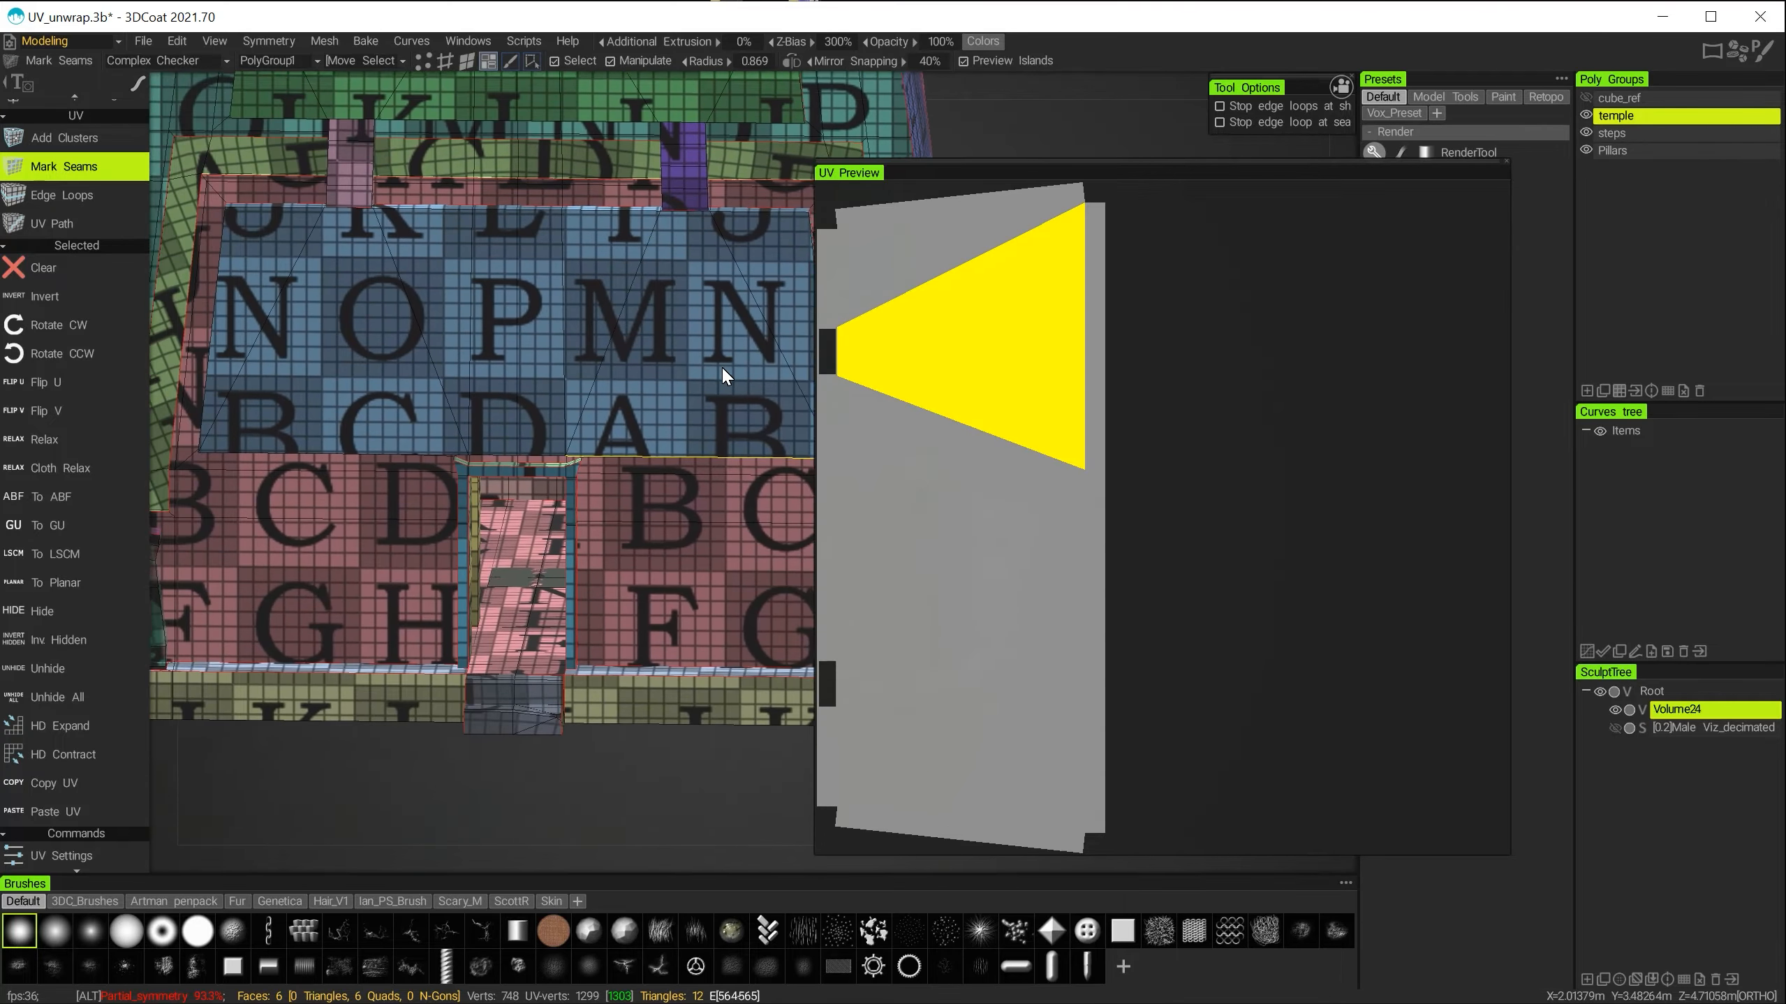
{"action": "left_click_drag", "start_coordinate": [721, 365], "coordinate": [1040, 645], "text": "alt"}
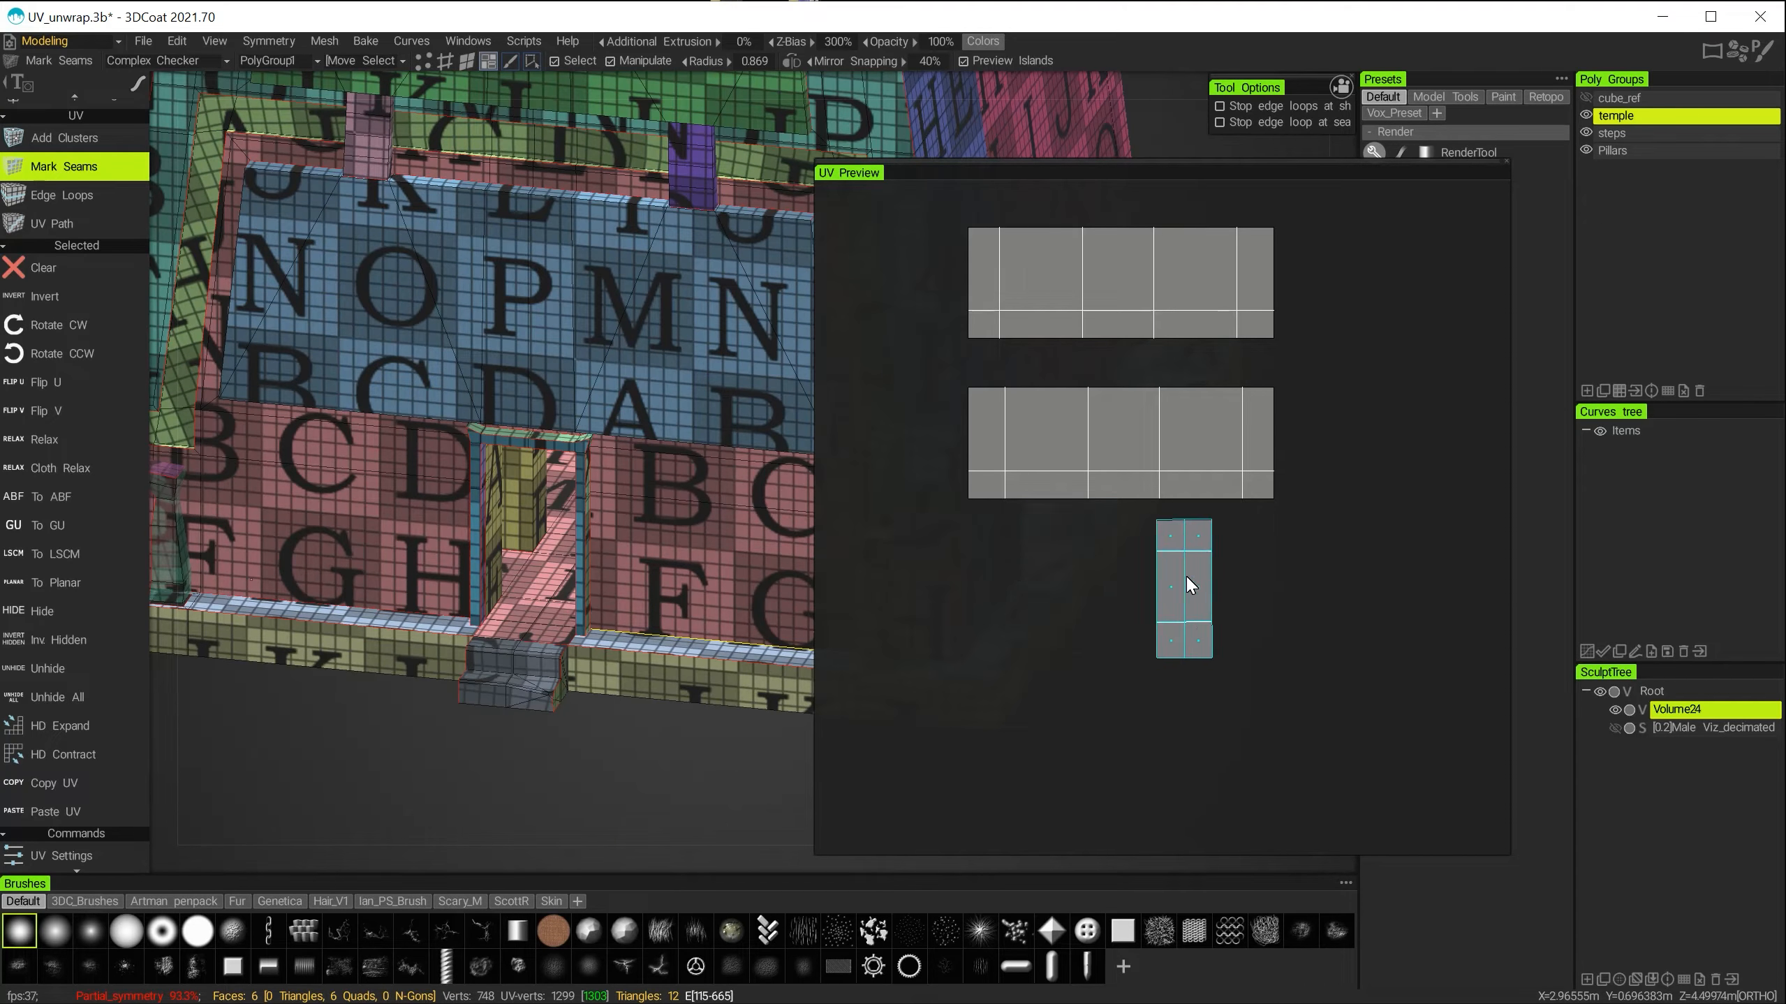
{"action": "middle_click_drag", "start_coordinate": [659, 777], "coordinate": [481, 823], "text": "alt"}
{"action": "right_click_drag", "start_coordinate": [480, 822], "coordinate": [621, 614], "text": "alt"}
{"action": "middle_click_drag", "start_coordinate": [621, 614], "coordinate": [439, 683], "text": "alt"}
{"action": "scroll", "coordinate": [1199, 593], "scroll_direction": "down", "scroll_amount": 8}
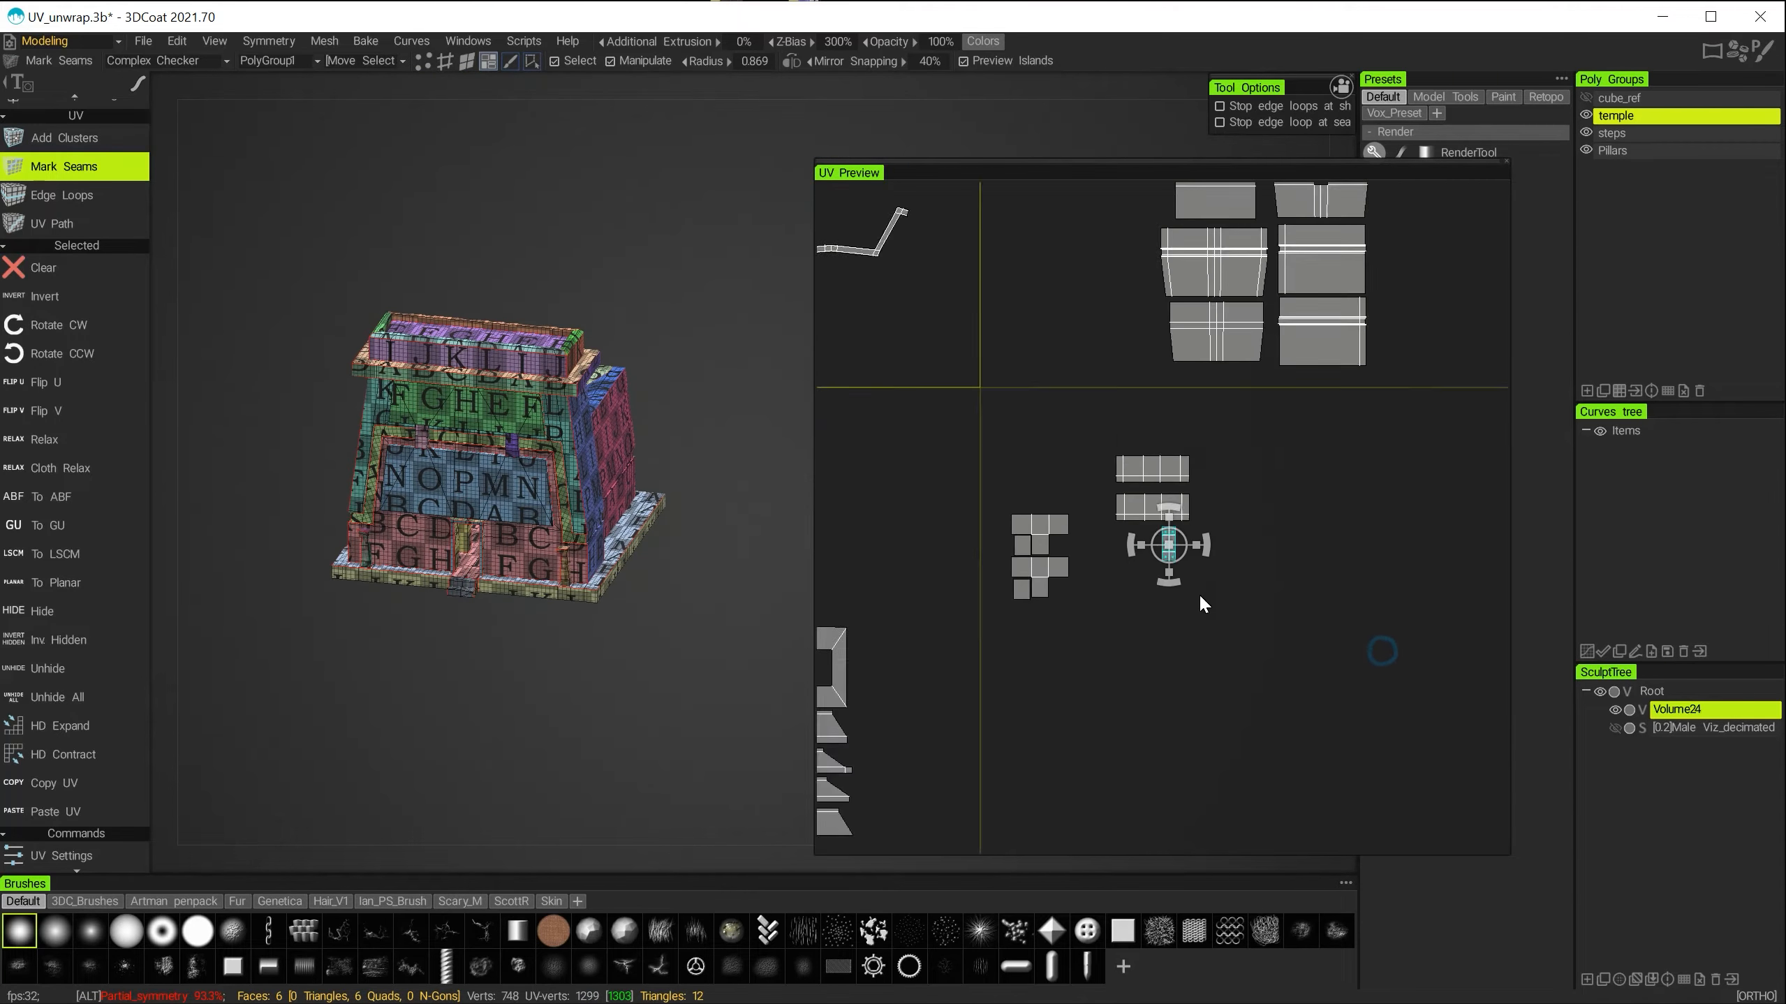
Examine the whole UV layout and the checker pattern on the temple's side and front walls.
{"action": "middle_click_drag", "start_coordinate": [1076, 543], "coordinate": [1168, 609]}
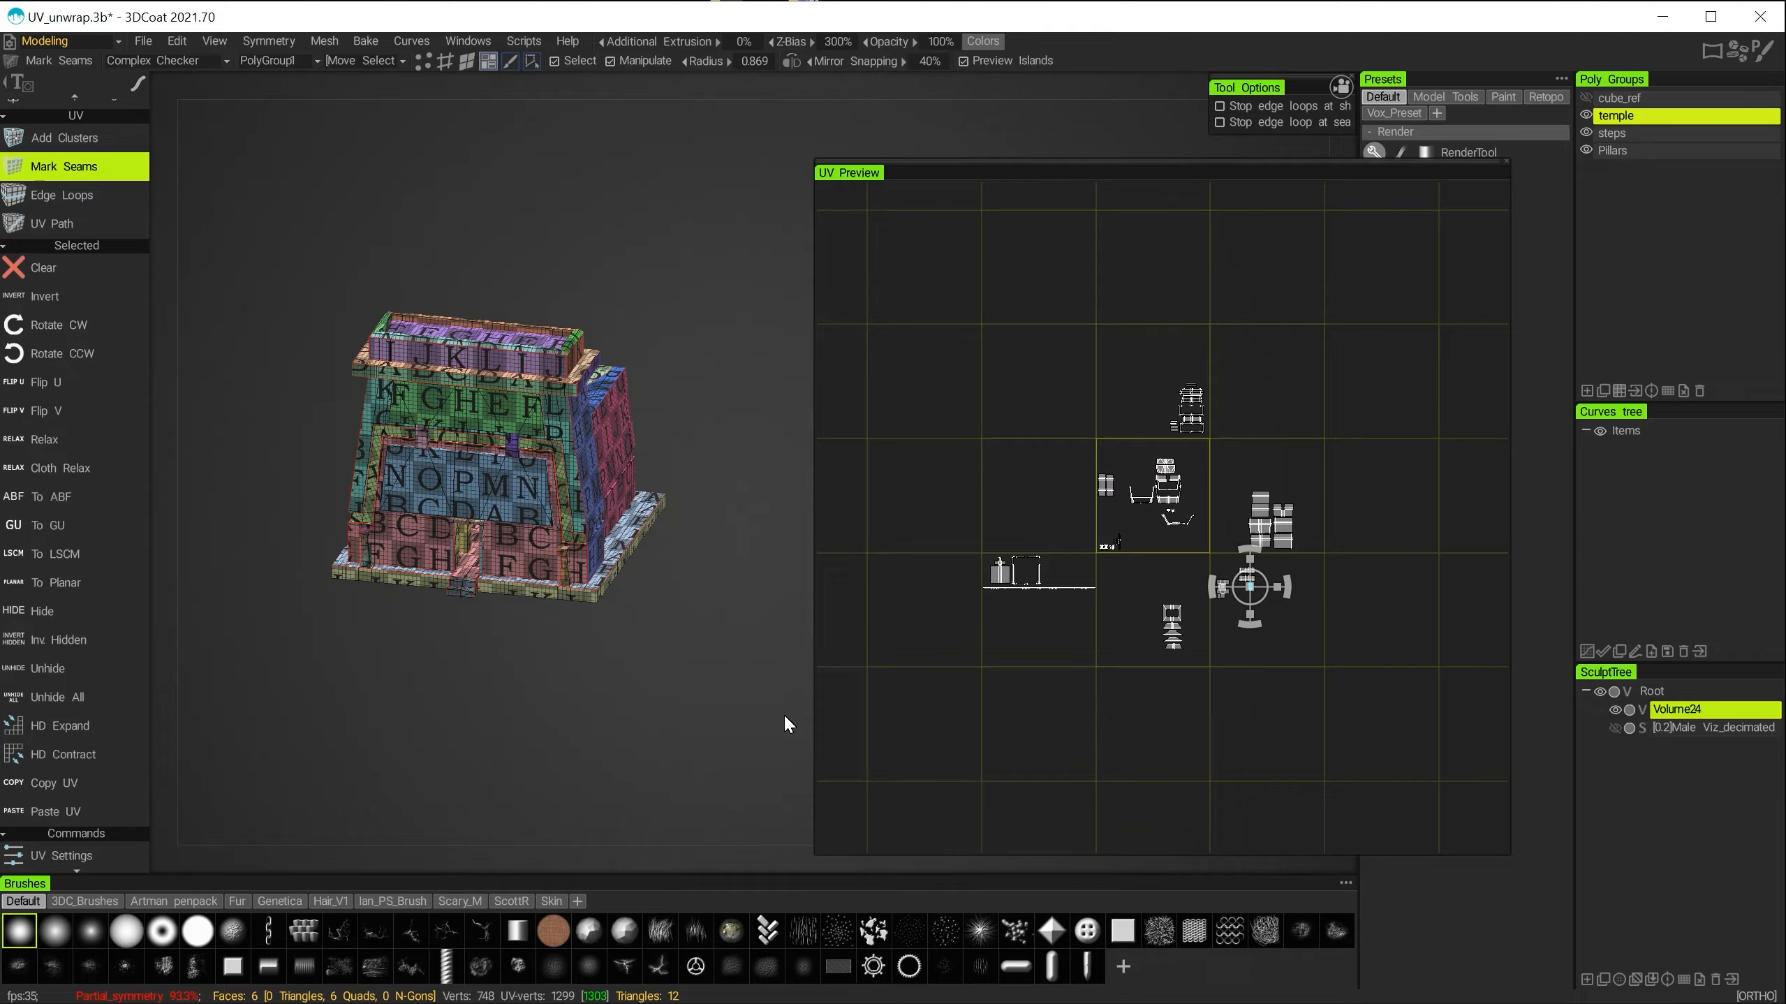
{"action": "right_click_drag", "start_coordinate": [457, 663], "coordinate": [689, 781], "text": "alt"}
{"action": "middle_click_drag", "start_coordinate": [724, 707], "coordinate": [879, 738], "text": "alt"}
{"action": "left_click_drag", "start_coordinate": [736, 184], "coordinate": [628, 152]}
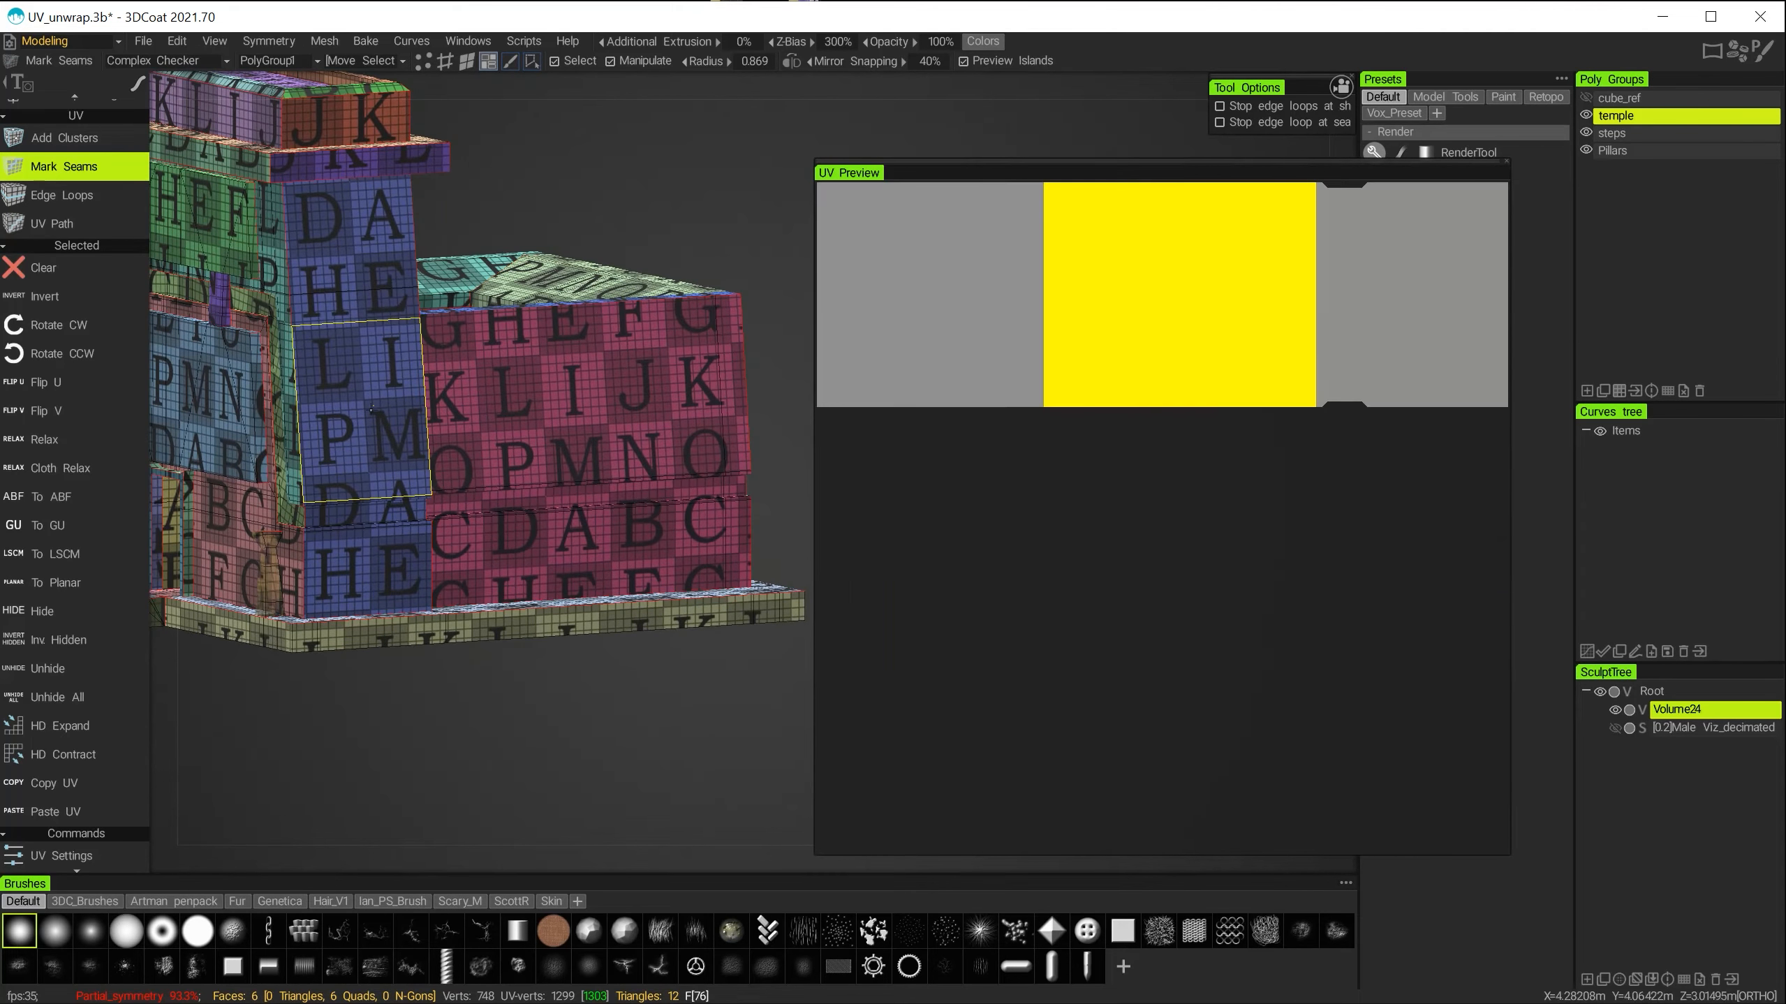
{"action": "middle_click_drag", "start_coordinate": [447, 787], "coordinate": [440, 784], "text": "alt"}
{"action": "left_click_drag", "start_coordinate": [443, 793], "coordinate": [985, 544], "text": "alt"}
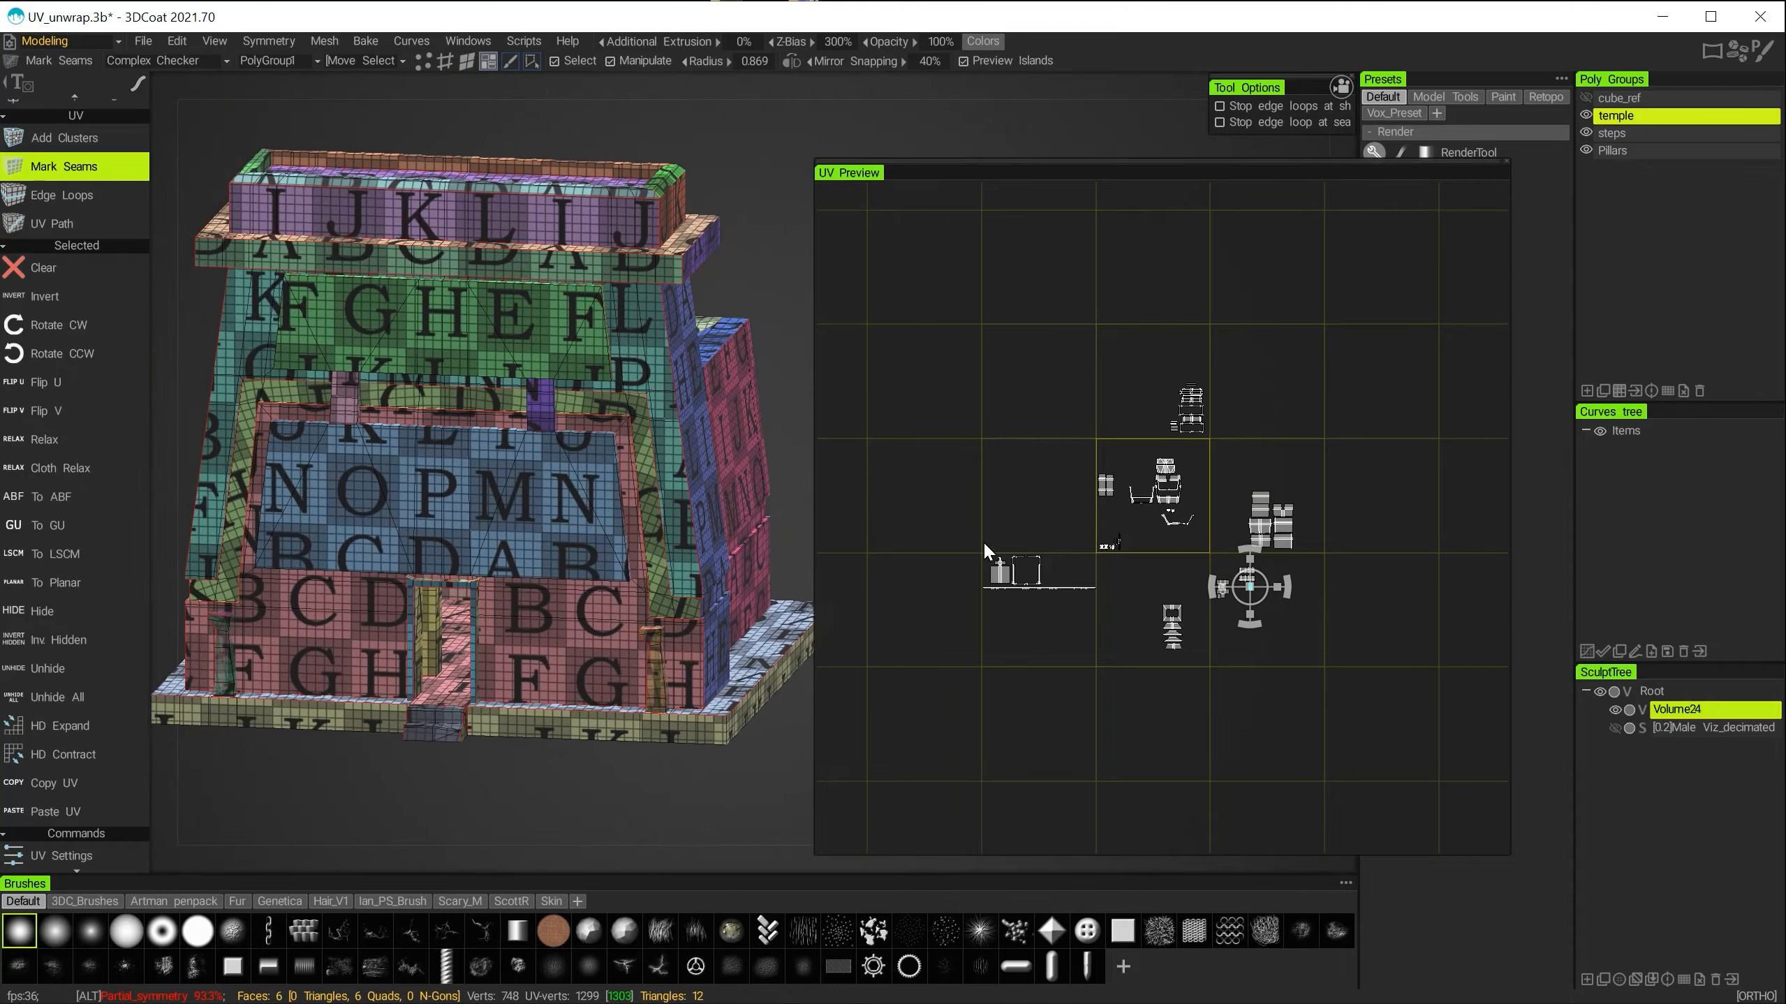
{"action": "mouse_move", "coordinate": [747, 209]}
{"action": "left_mouse_down", "text": "alt"}
{"action": "mouse_move", "coordinate": [690, 181]}
{"action": "mouse_move", "coordinate": [698, 202]}
{"action": "mouse_move", "coordinate": [764, 221]}
{"action": "left_mouse_up", "text": "alt"}
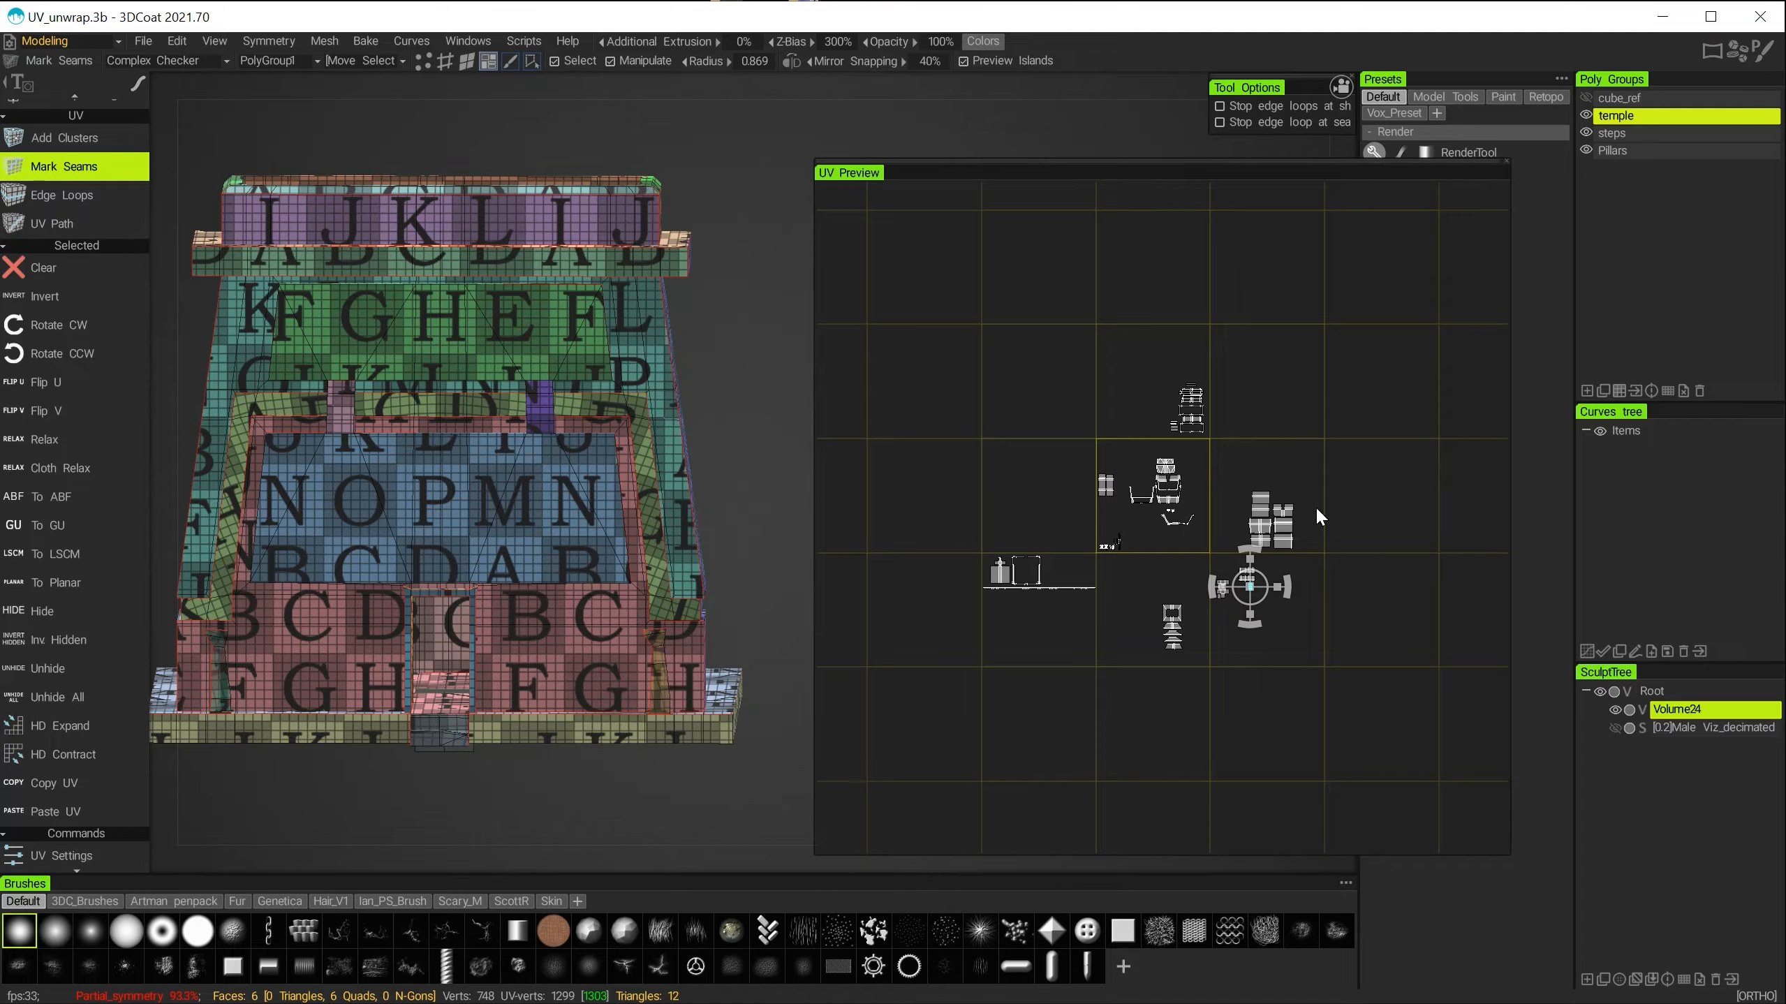
Show the cube_ref poly group, make it the active group, clear the face selection, and delete the group.
{"action": "middle_click_drag", "start_coordinate": [811, 364], "coordinate": [843, 325], "text": "alt"}
{"action": "left_click_drag", "start_coordinate": [696, 724], "coordinate": [433, 713], "text": "alt"}
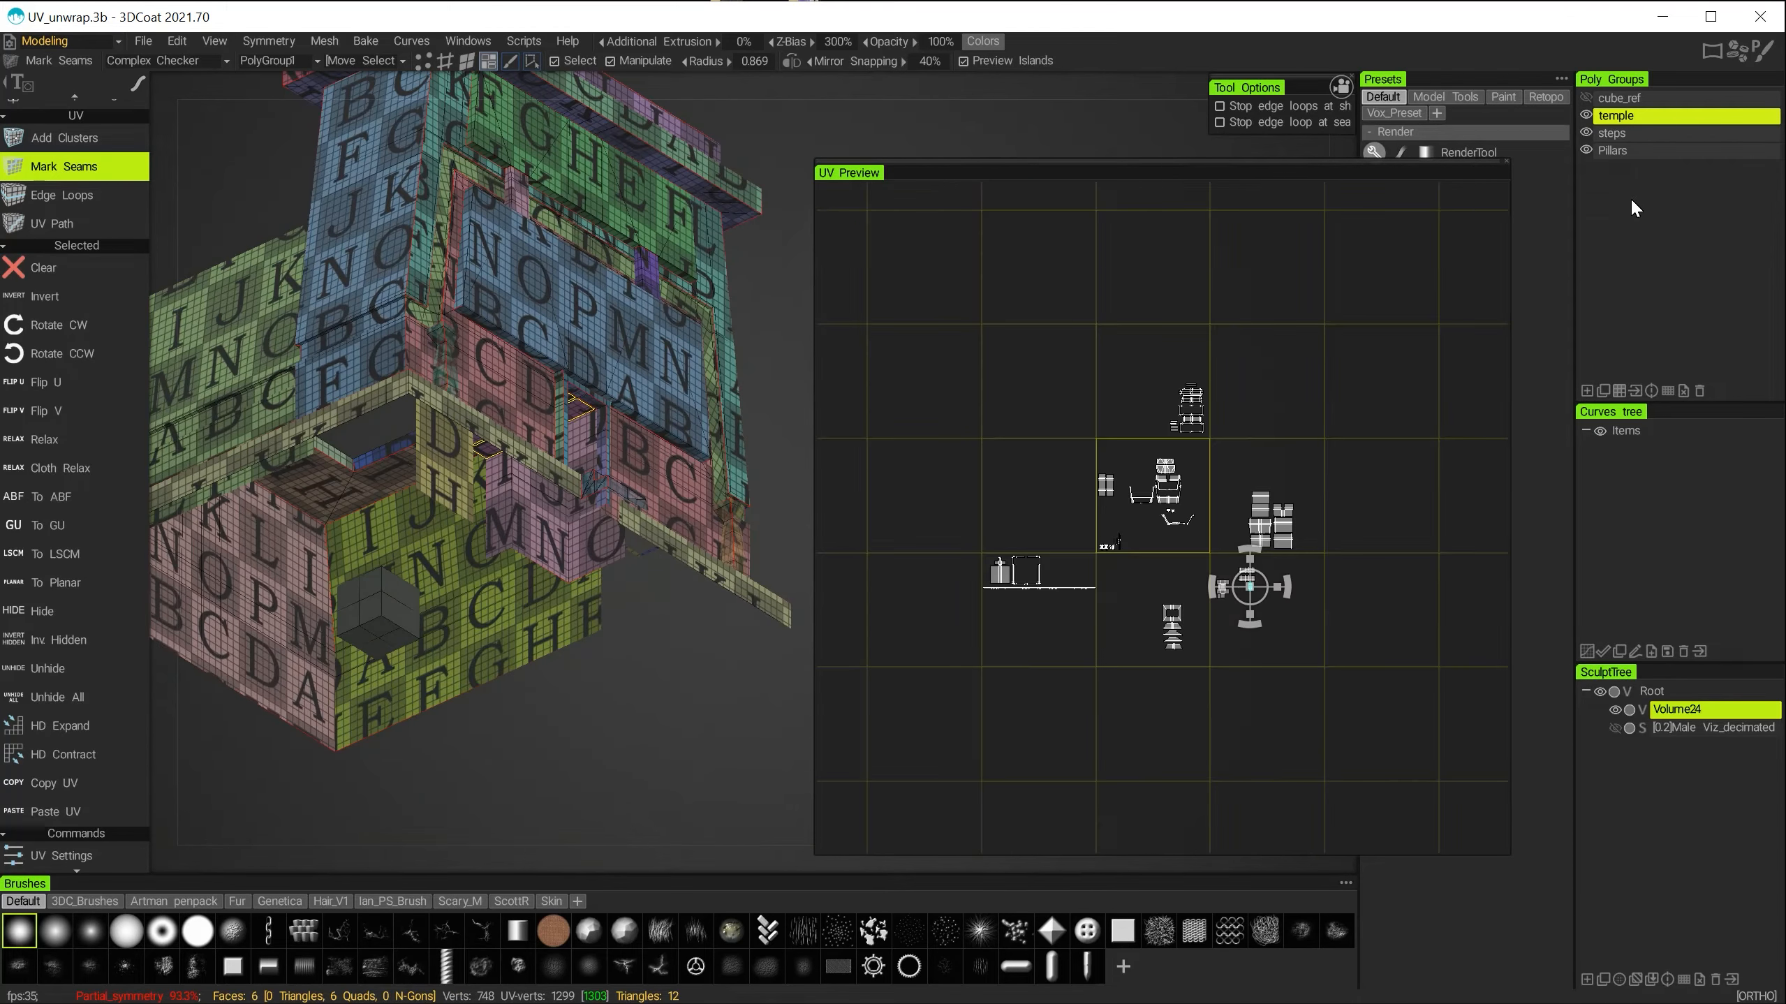
{"action": "left_click", "coordinate": [1587, 99]}
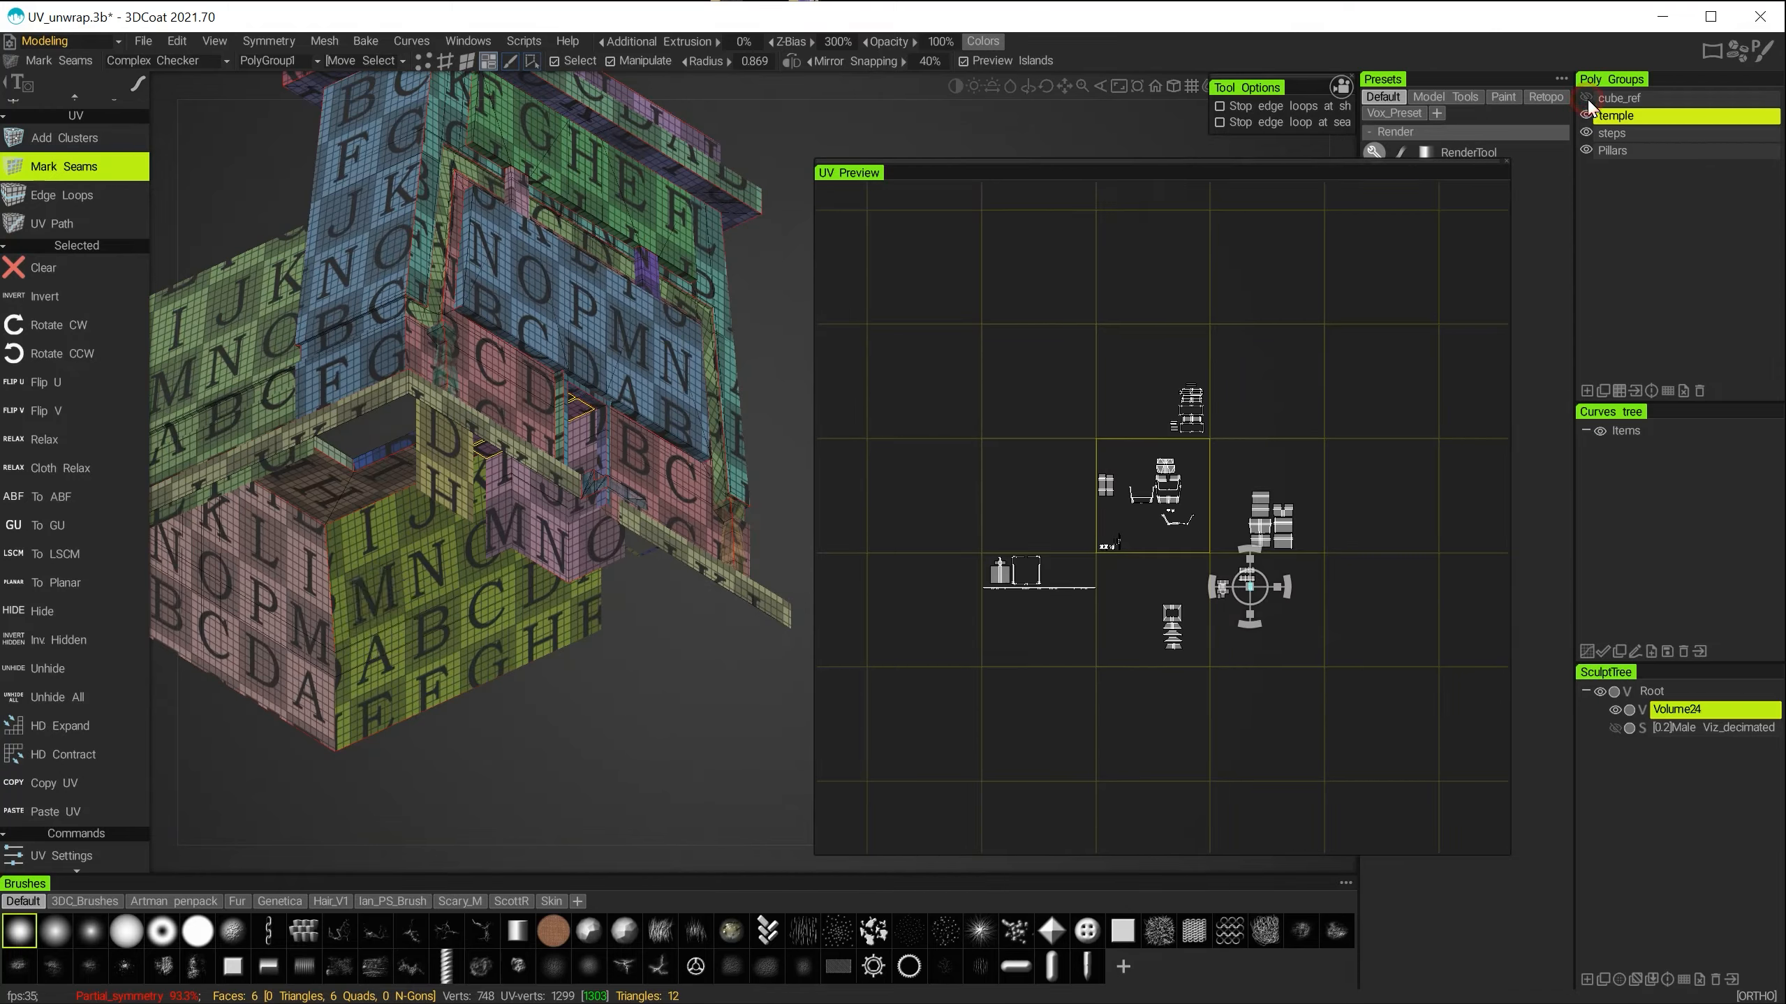
{"action": "left_click", "coordinate": [1587, 99]}
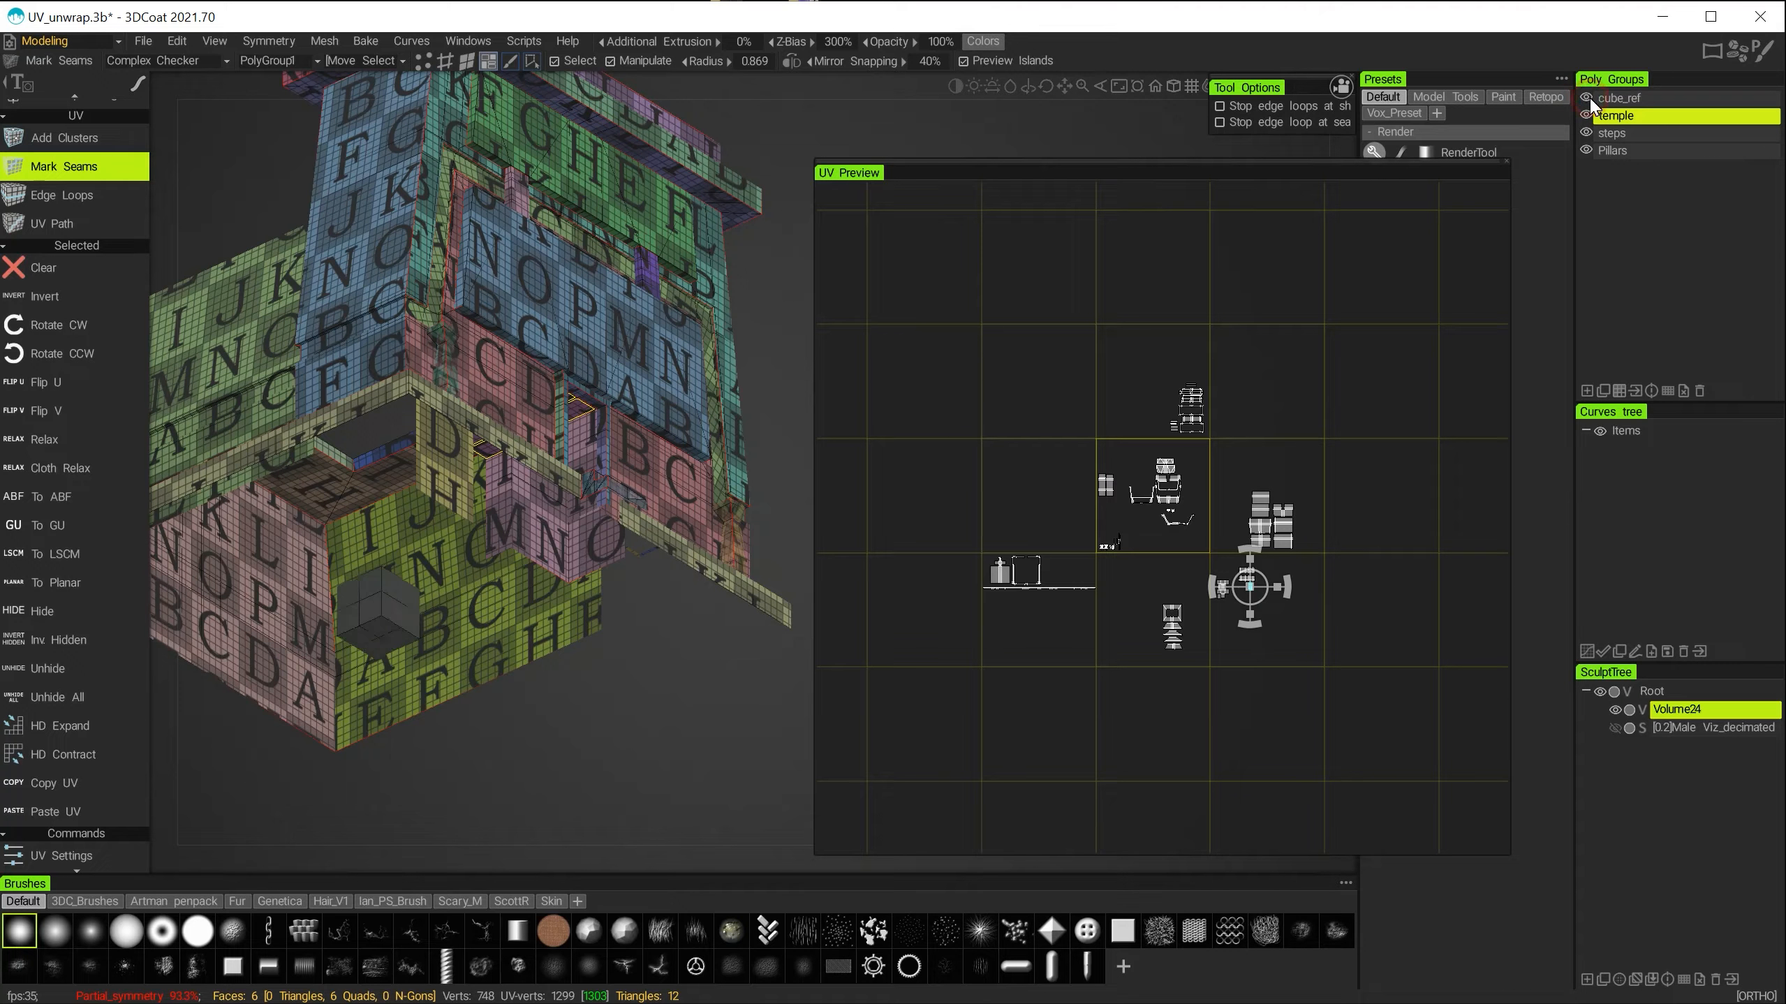
{"action": "left_click", "coordinate": [1588, 98]}
{"action": "left_click", "coordinate": [1588, 98]}
{"action": "left_click", "coordinate": [1617, 104]}
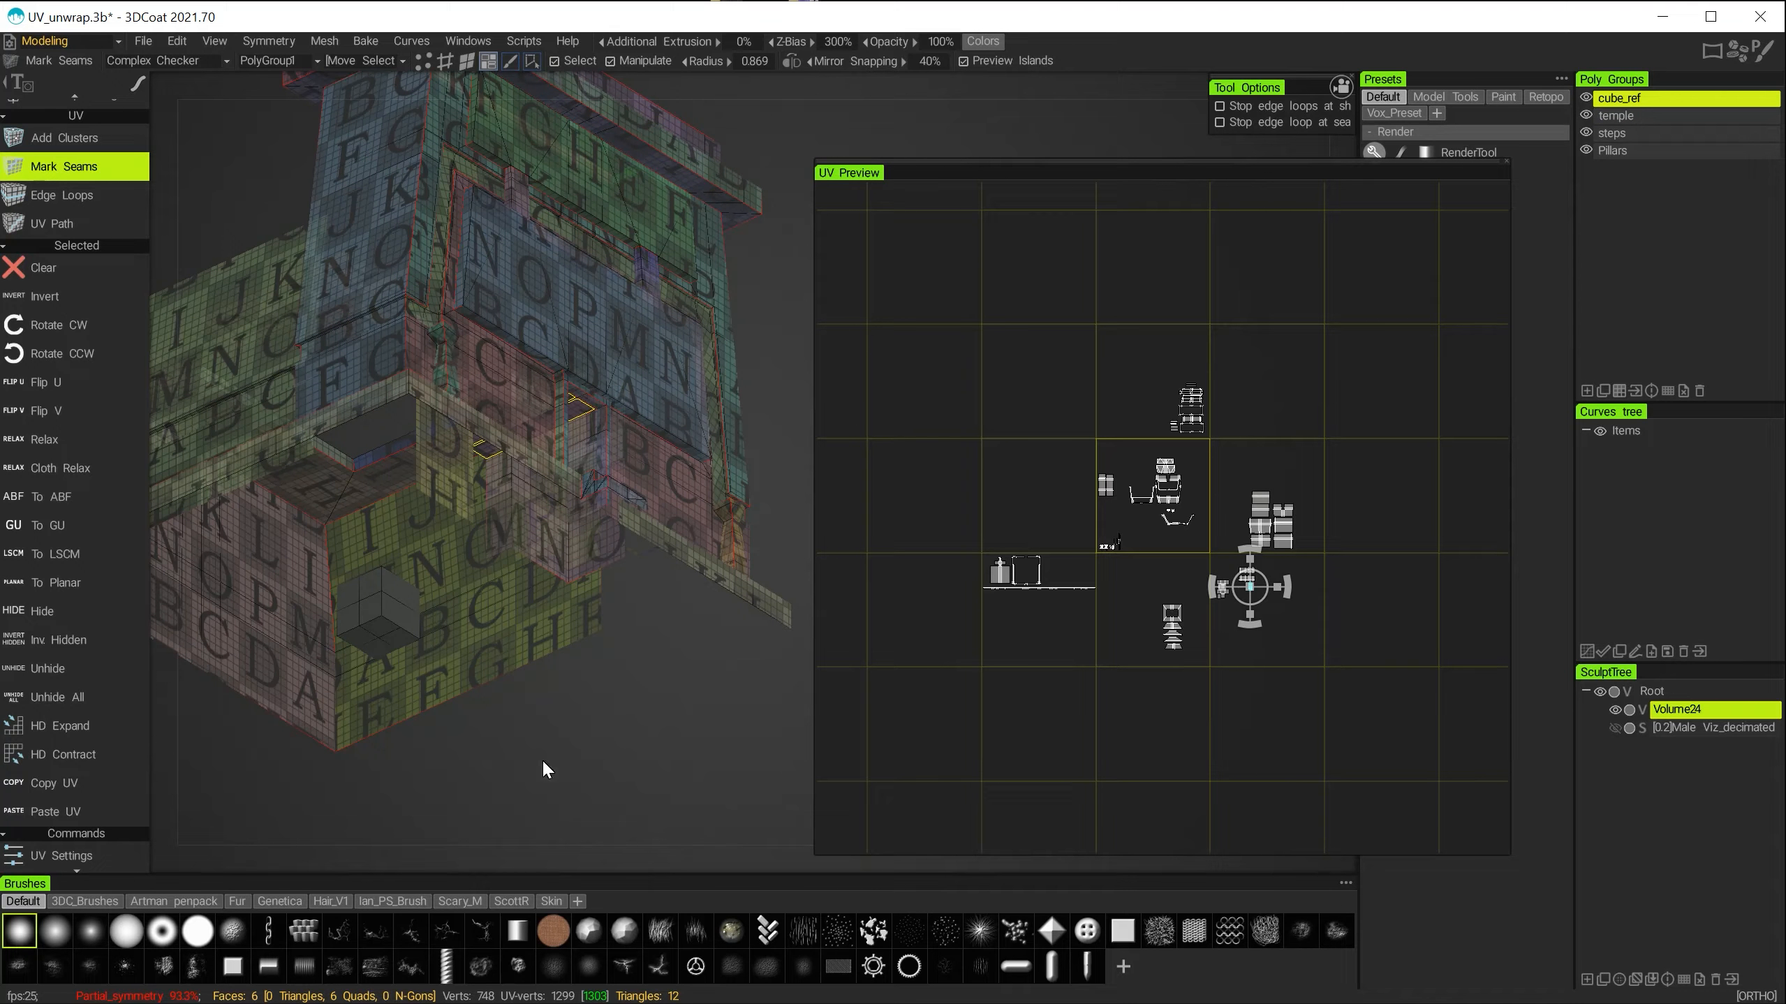
{"action": "key", "text": "Escape"}
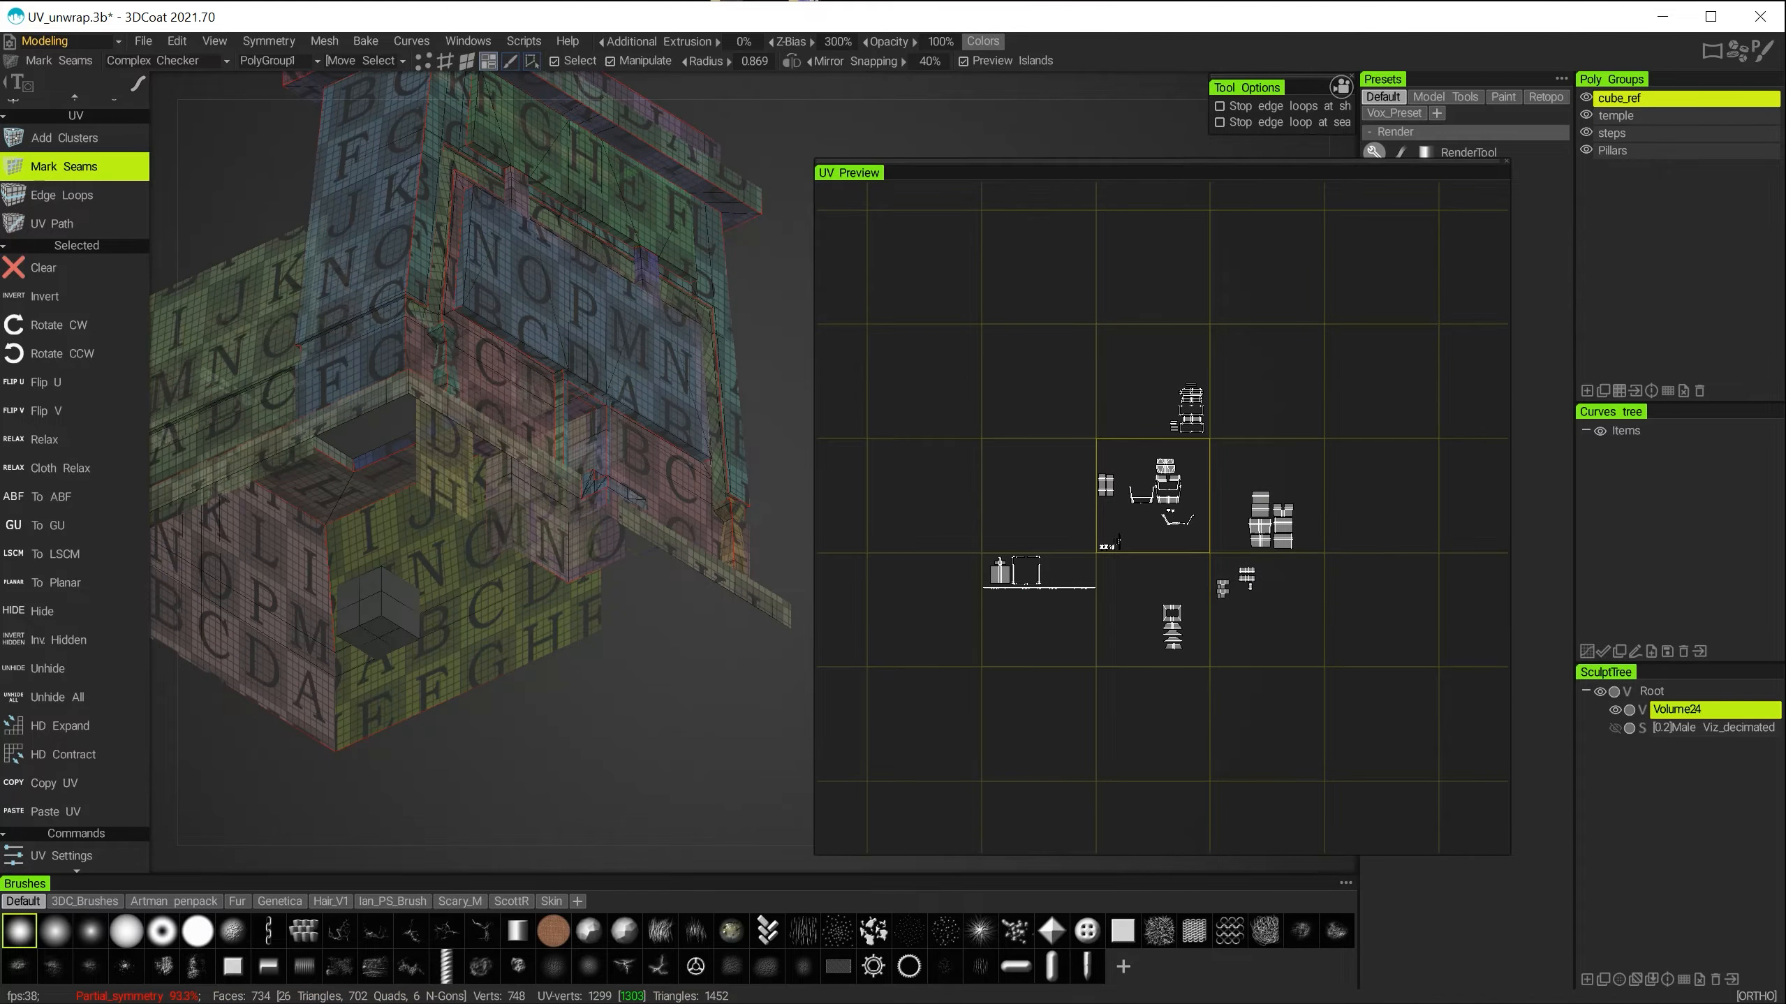
{"action": "left_click", "coordinate": [1700, 389]}
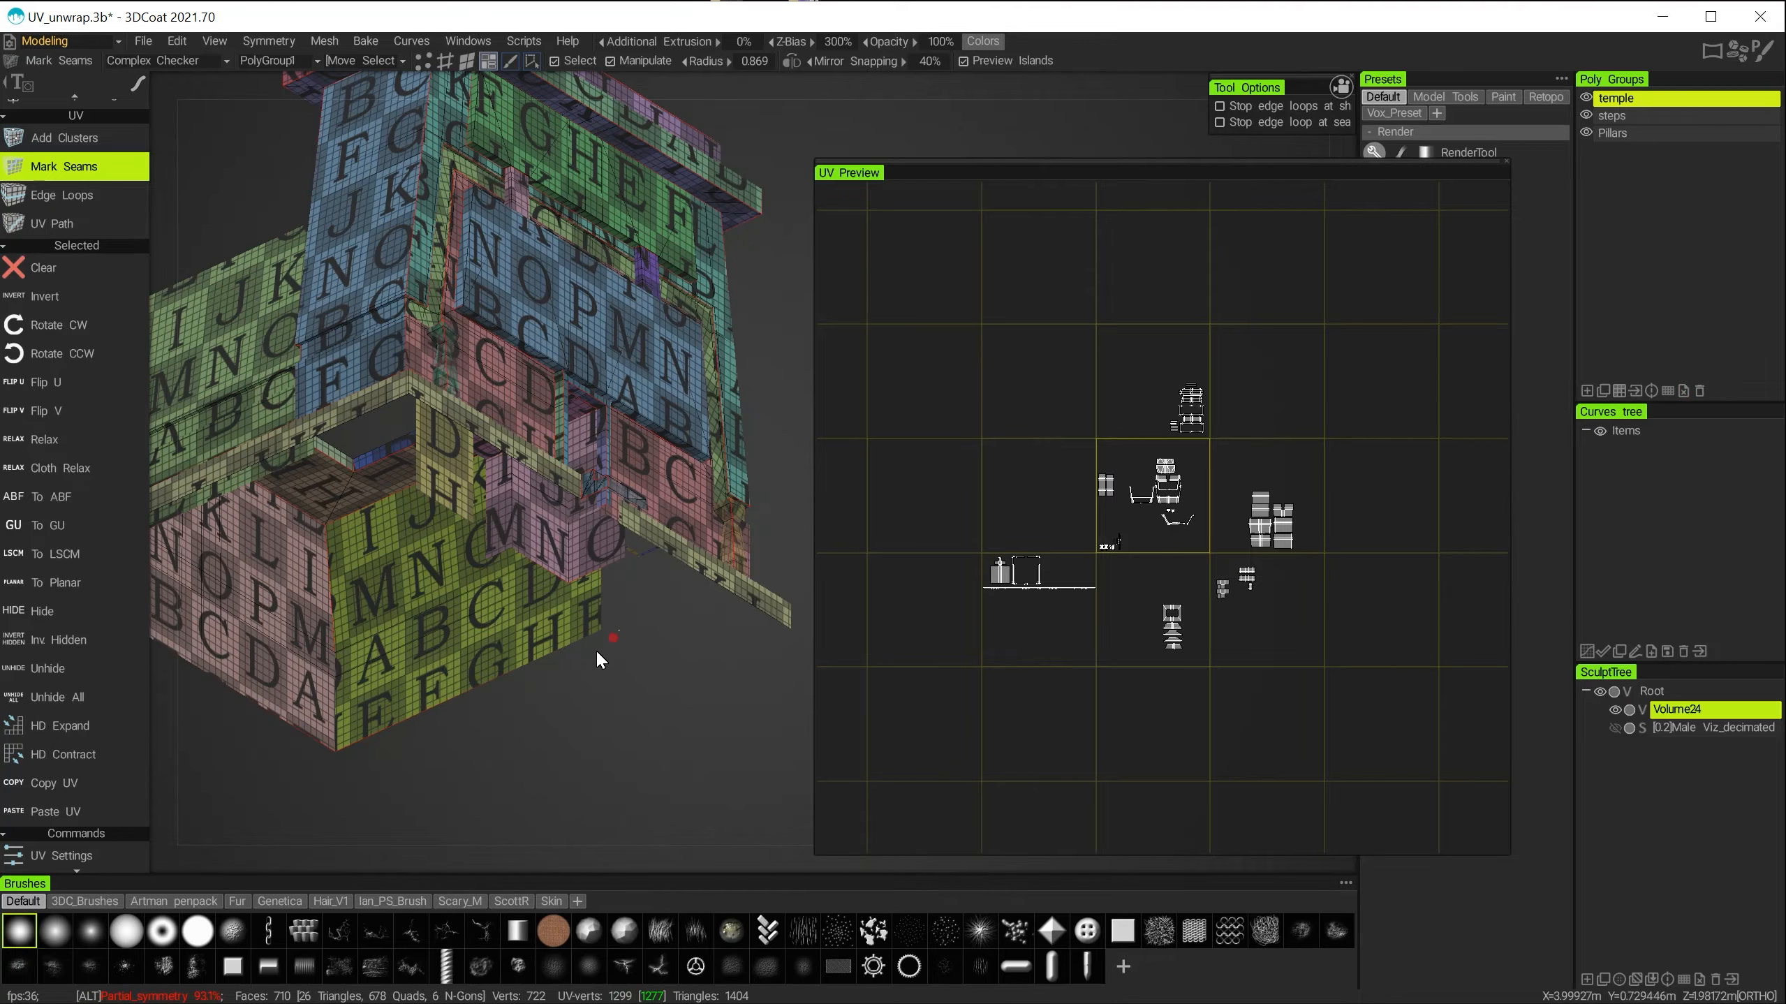
Examine the checker pattern on the temple's front facade, doorway and base.
{"action": "left_click_drag", "start_coordinate": [595, 648], "coordinate": [643, 707], "text": "alt"}
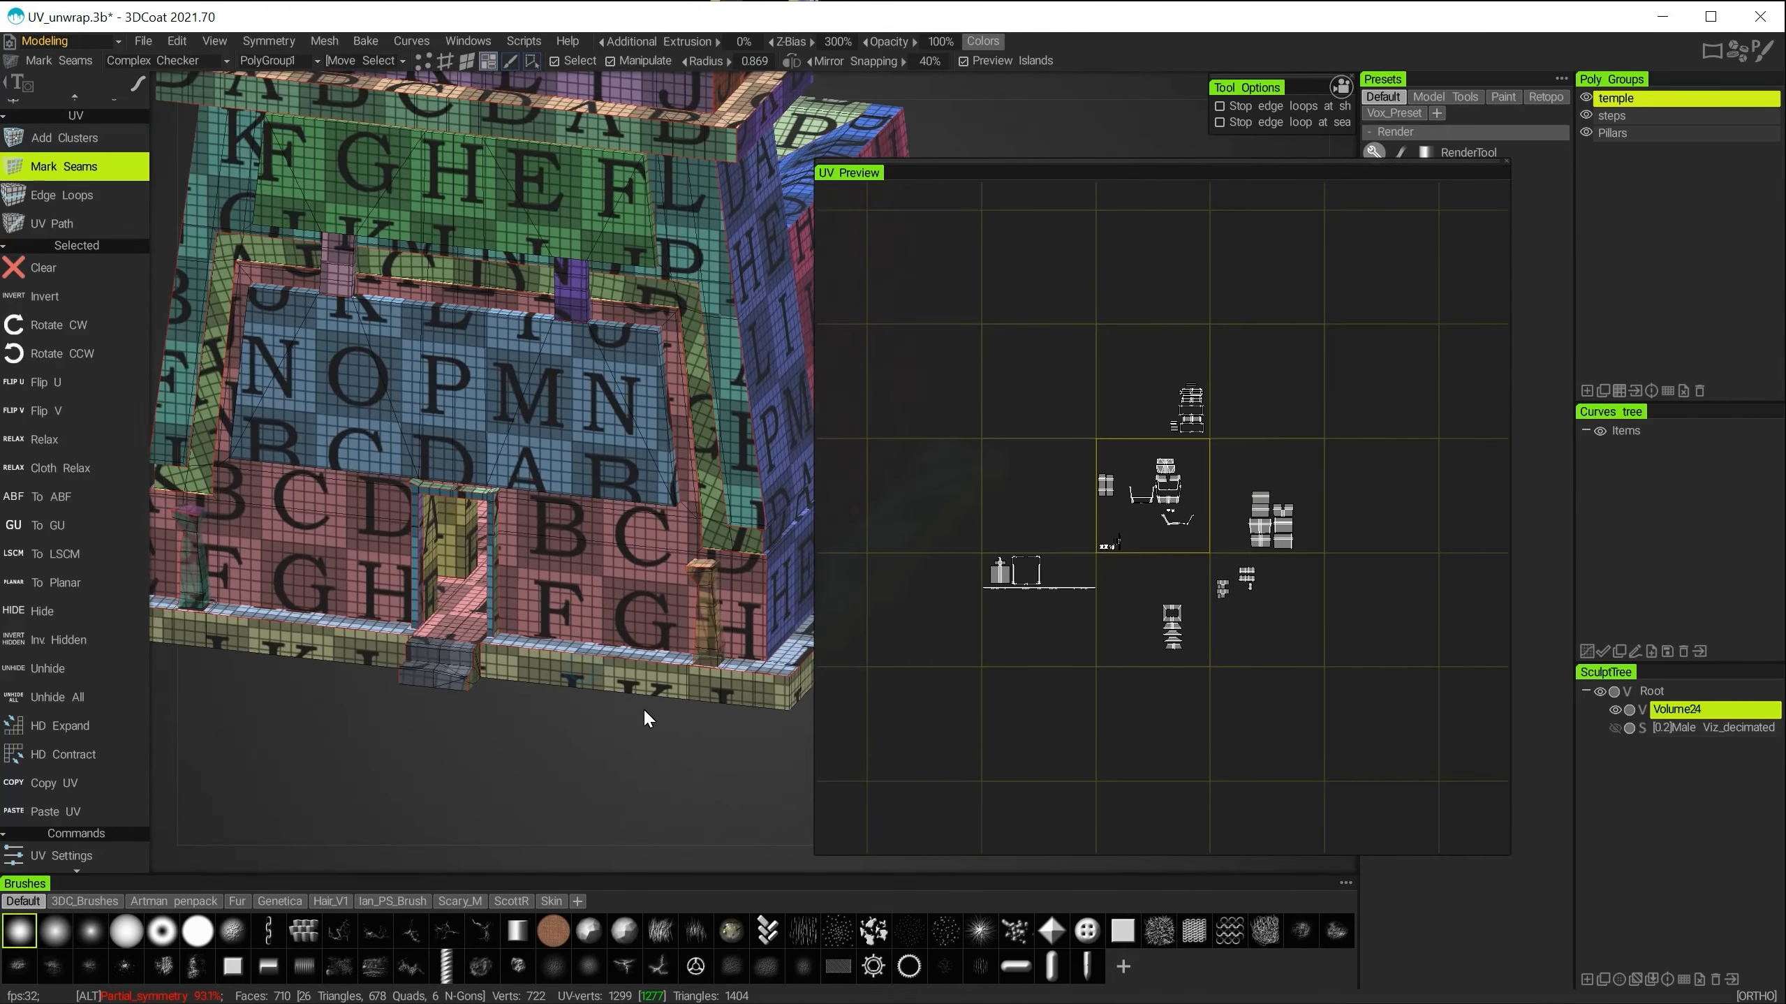
{"action": "right_click_drag", "start_coordinate": [643, 707], "coordinate": [547, 735], "text": "alt"}
{"action": "mouse_move", "coordinate": [547, 736]}
{"action": "left_mouse_down", "text": "alt"}
{"action": "mouse_move", "coordinate": [632, 670]}
{"action": "mouse_move", "coordinate": [611, 723]}
{"action": "mouse_move", "coordinate": [558, 734]}
{"action": "left_mouse_up", "text": "alt"}
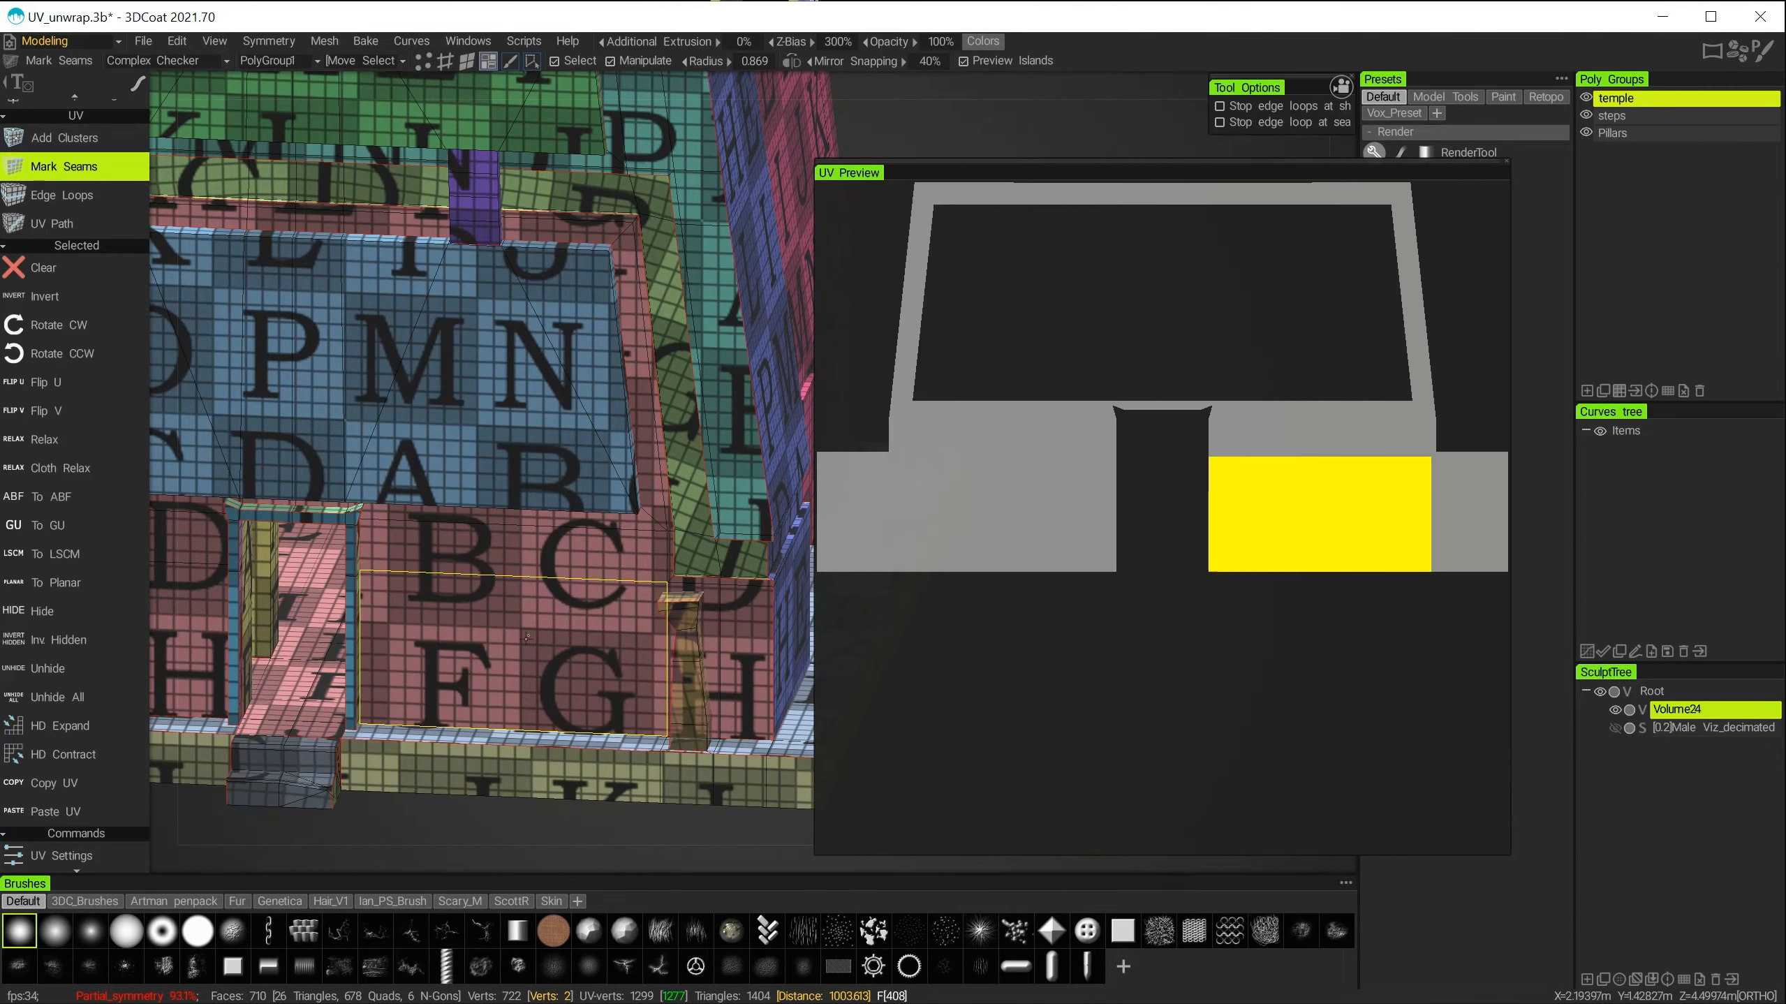
{"action": "right_click_drag", "start_coordinate": [508, 664], "coordinate": [343, 571], "text": "alt"}
{"action": "middle_click_drag", "start_coordinate": [483, 630], "coordinate": [449, 693], "text": "alt"}
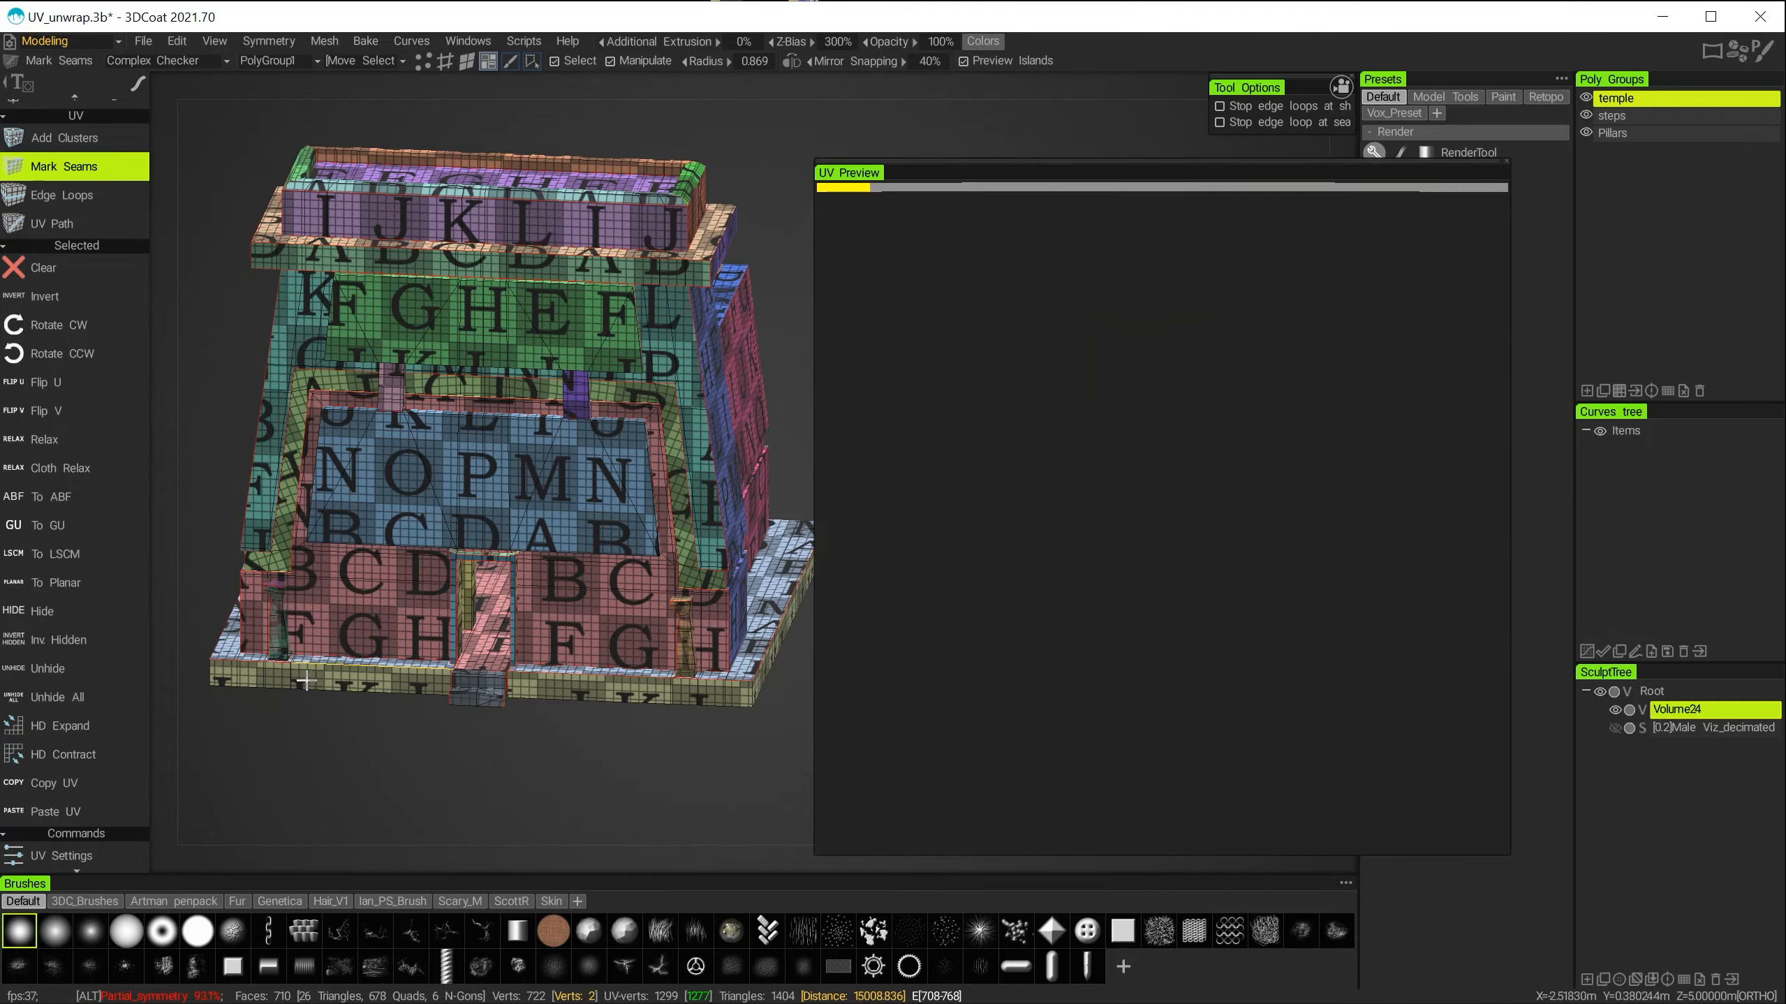
{"action": "right_click_drag", "start_coordinate": [441, 688], "coordinate": [423, 746], "text": "alt"}
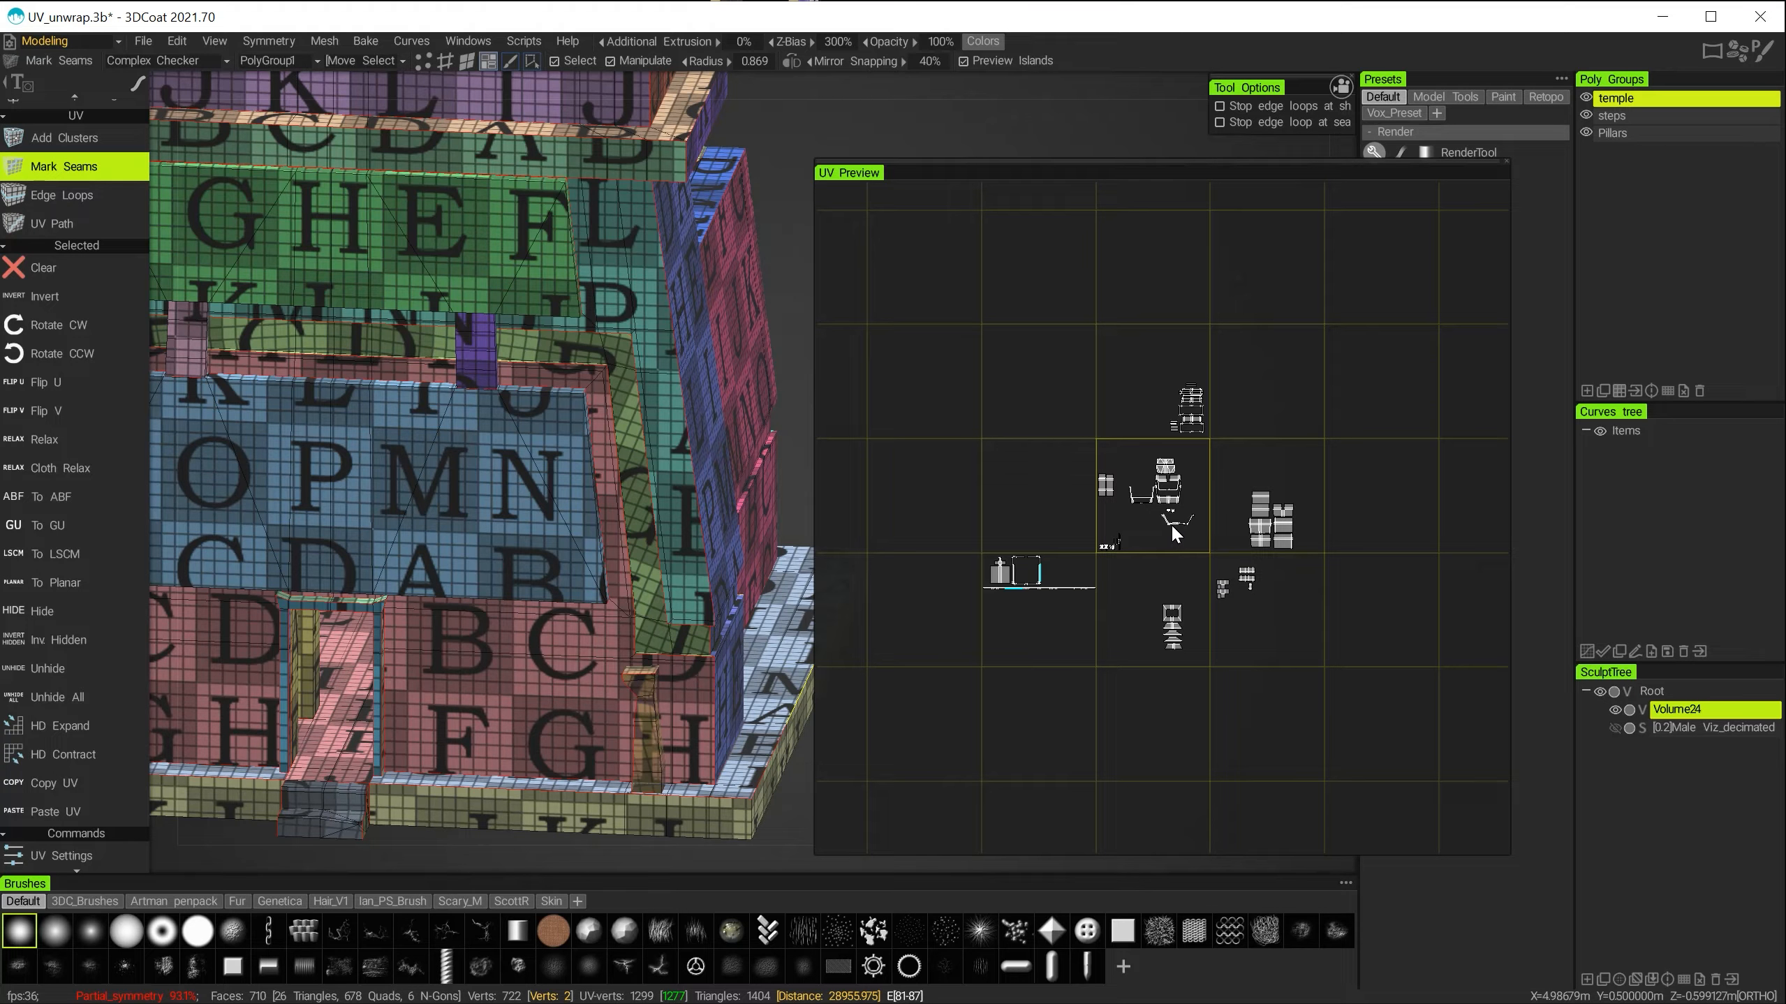
Select the bent strip island framing the front recess, and inspect its checker pattern on the model.
{"action": "right_click_drag", "start_coordinate": [1120, 525], "coordinate": [1246, 712], "text": "alt"}
{"action": "left_click", "coordinate": [1181, 581]}
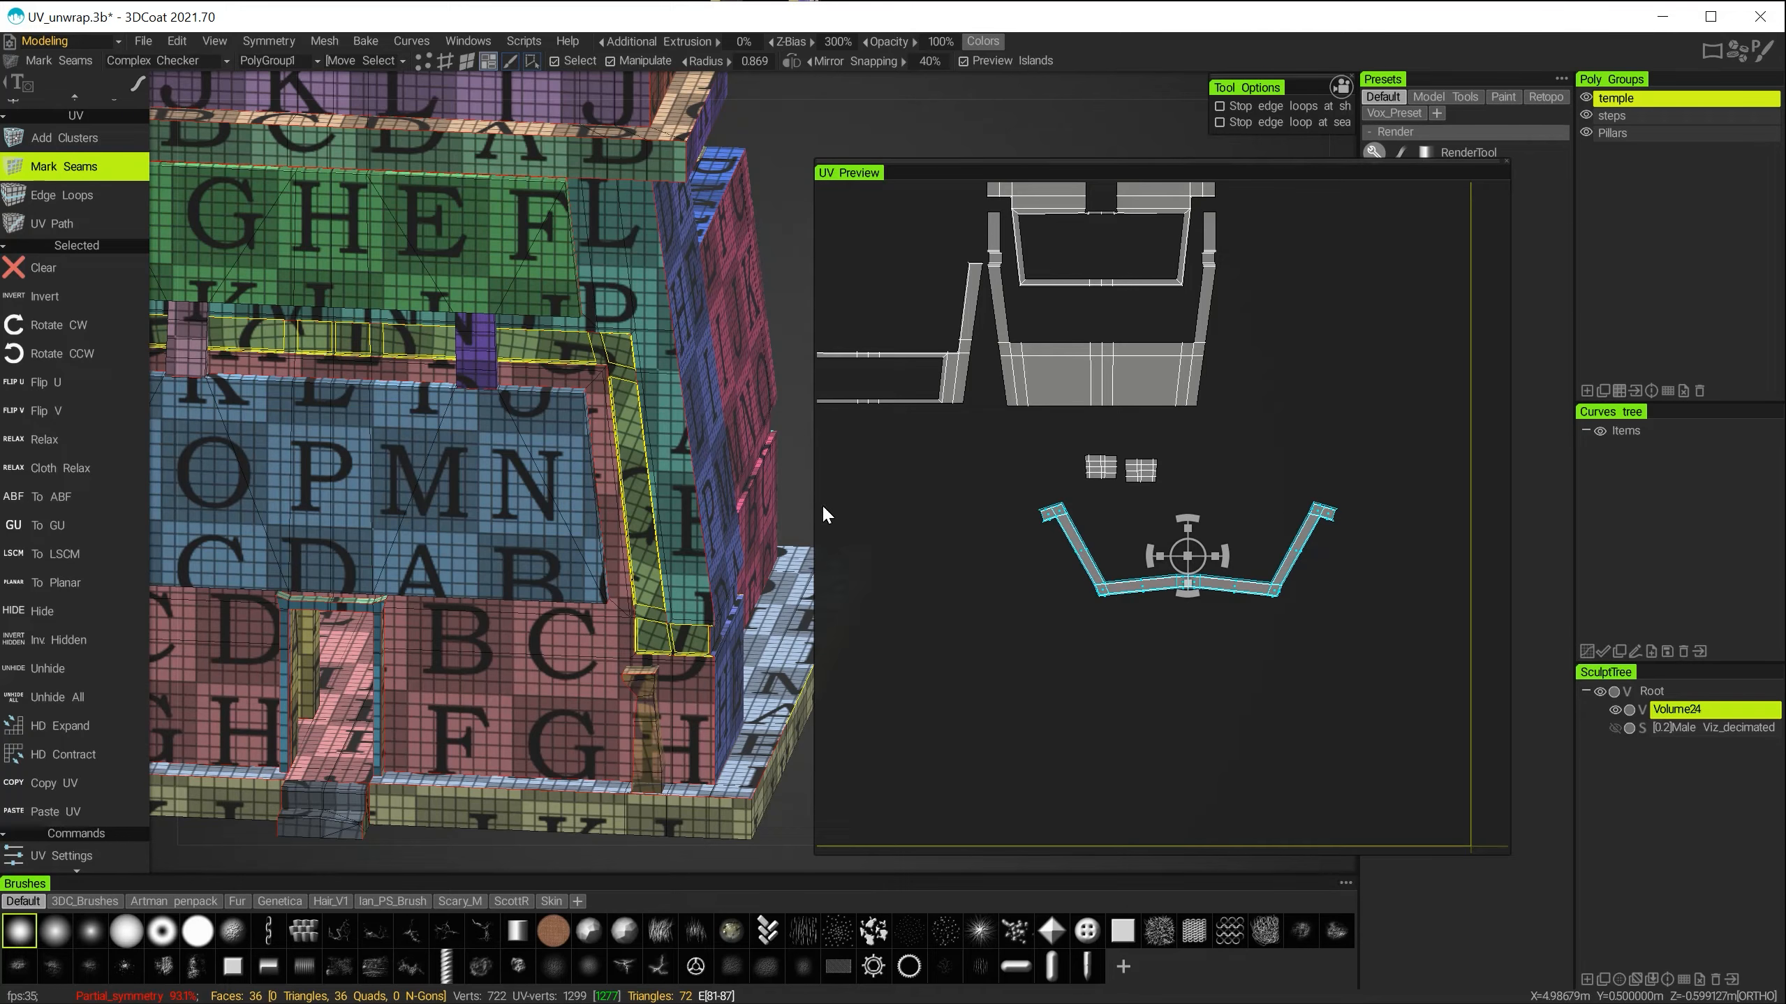
{"action": "right_click_drag", "start_coordinate": [638, 585], "coordinate": [784, 731], "text": "alt"}
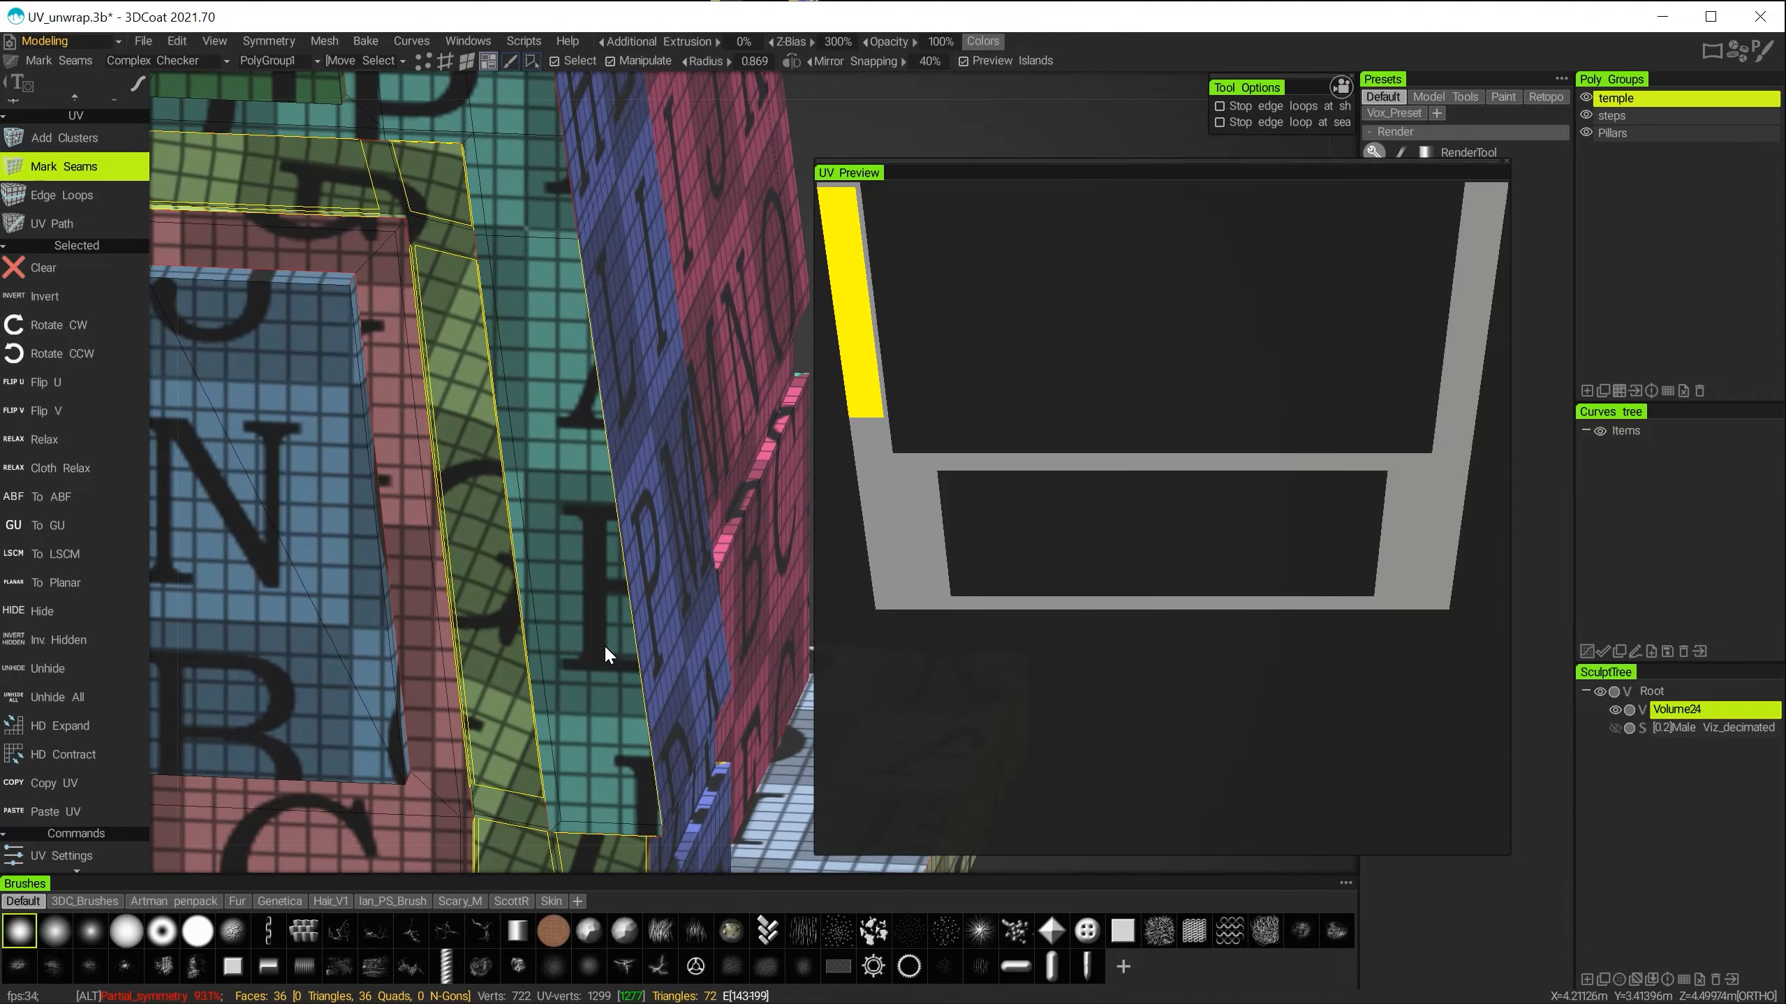
{"action": "left_click_drag", "start_coordinate": [606, 649], "coordinate": [677, 556], "text": "alt"}
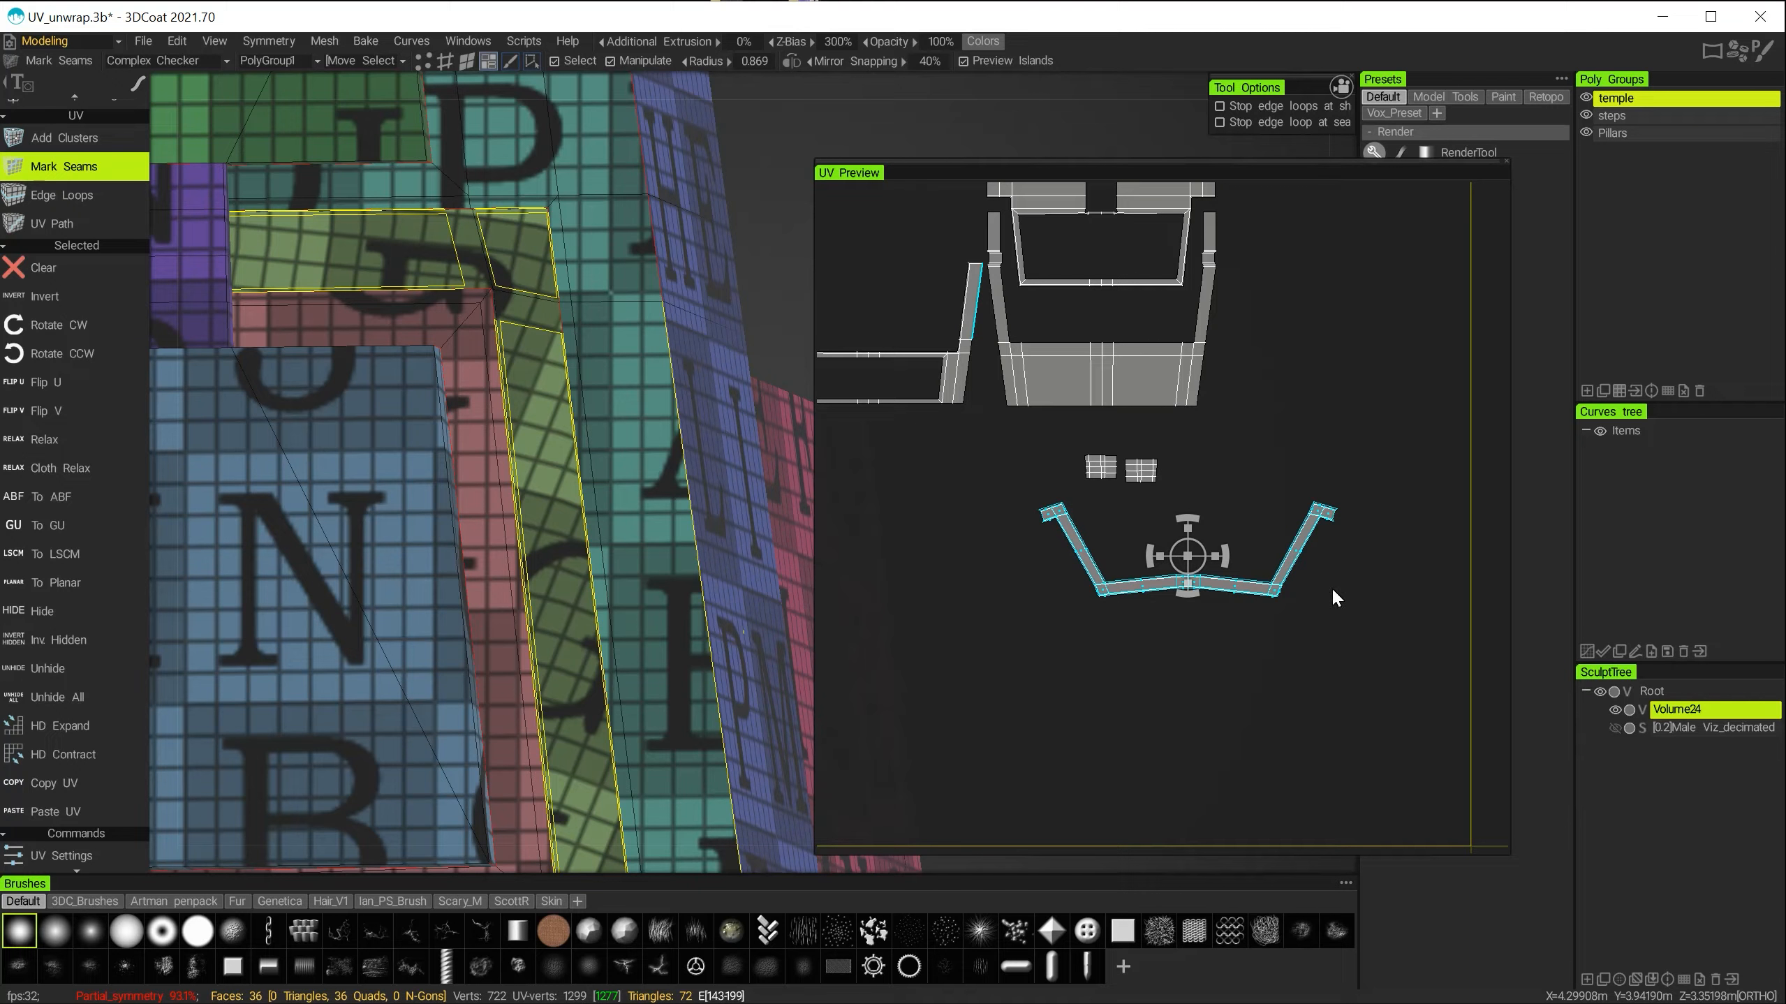
{"action": "right_click_drag", "start_coordinate": [659, 648], "coordinate": [338, 436], "text": "alt"}
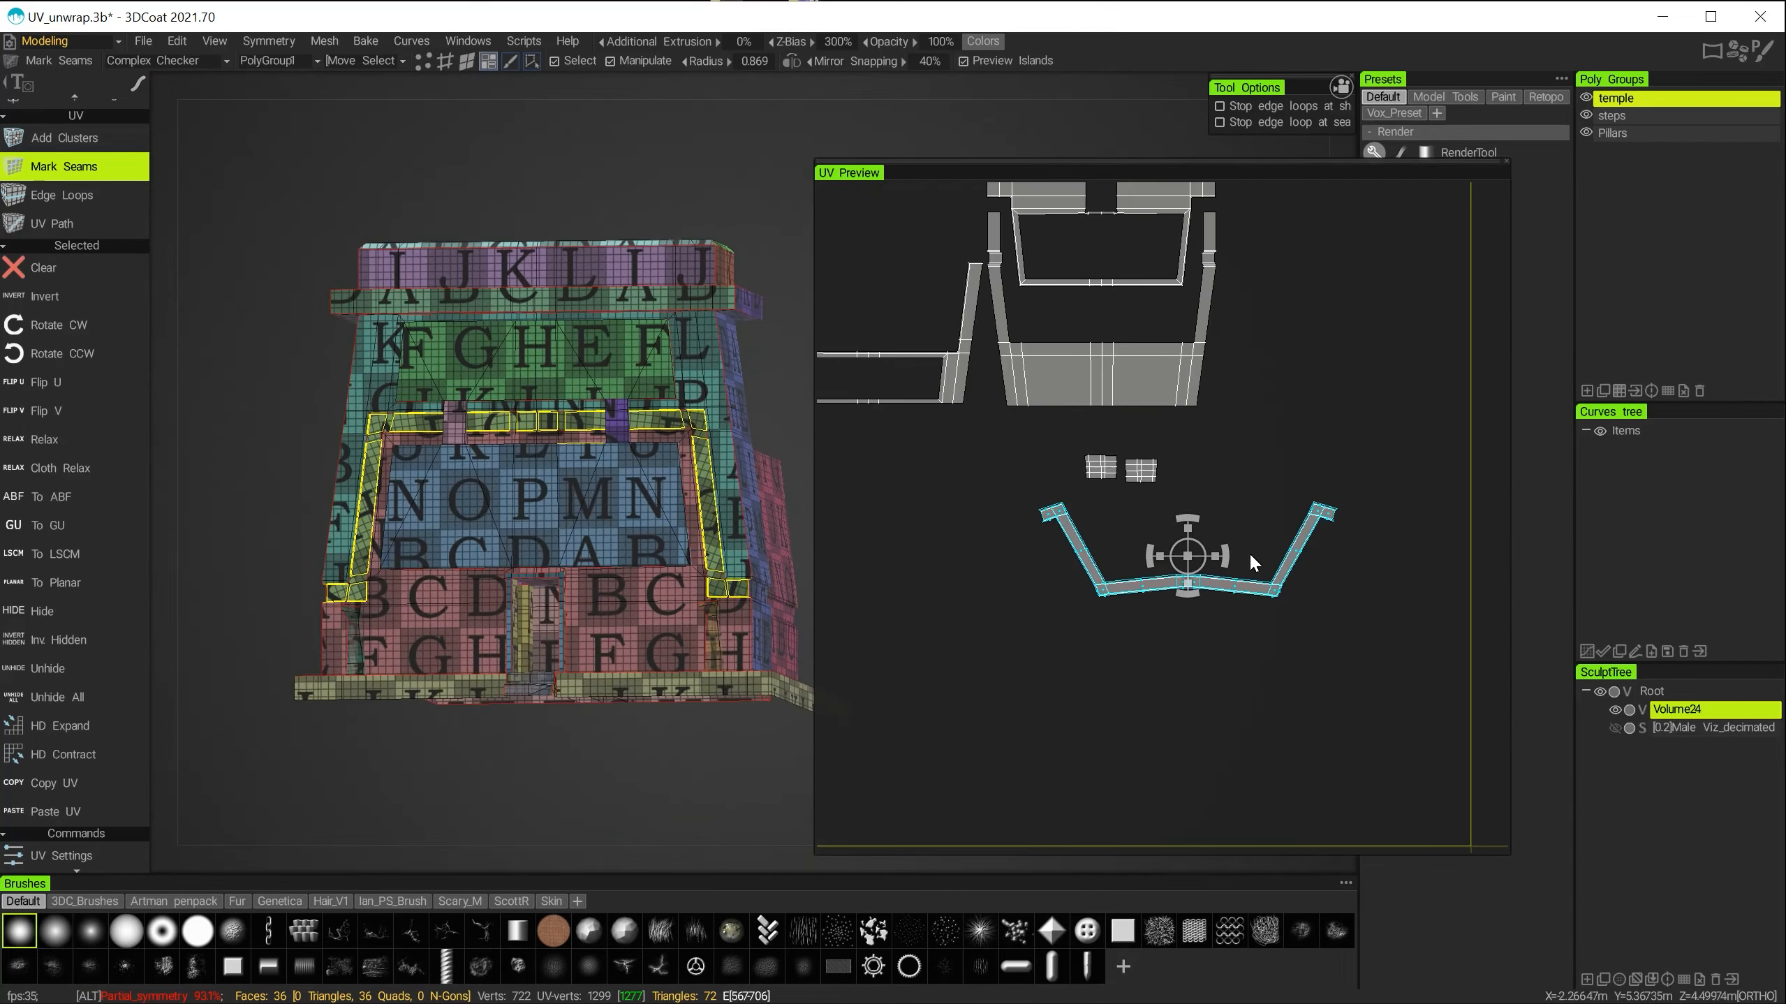
Review how the island groups are spread over the UV tiles, and compare them with the temple model.
{"action": "right_click_drag", "start_coordinate": [1283, 610], "coordinate": [1200, 503], "text": "alt"}
{"action": "middle_click_drag", "start_coordinate": [1188, 496], "coordinate": [1196, 389], "text": "alt"}
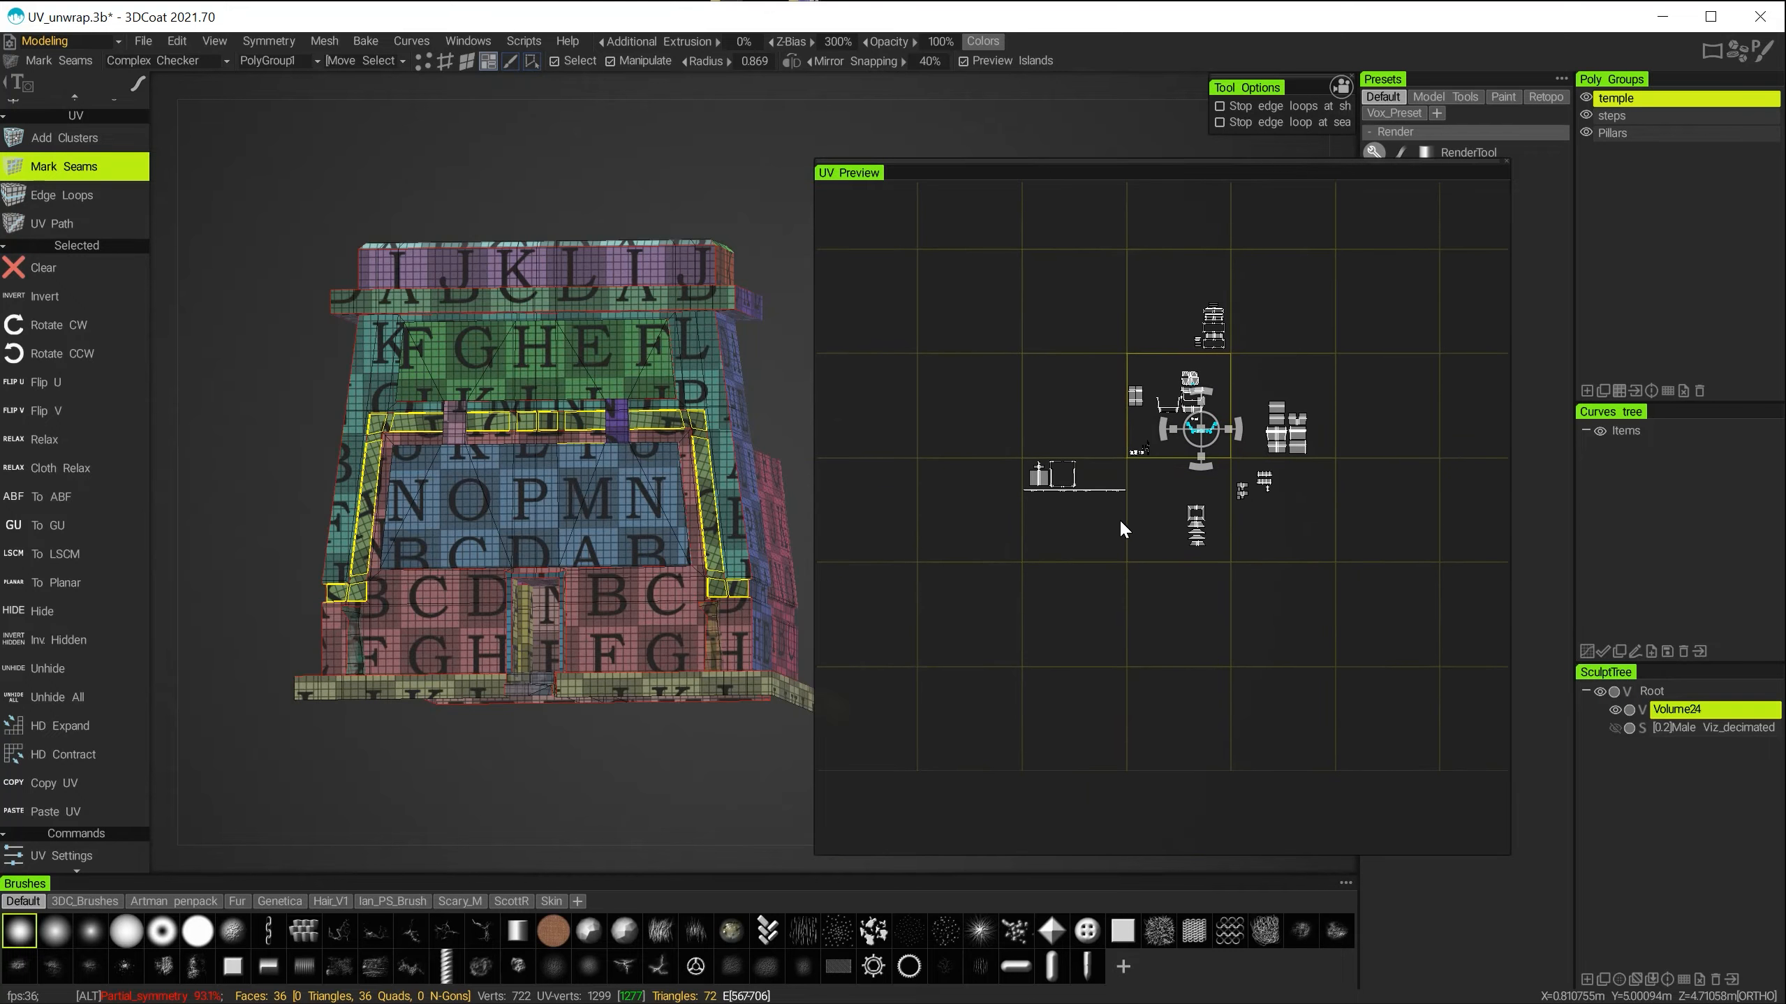
{"action": "right_click_drag", "start_coordinate": [1133, 521], "coordinate": [1206, 578], "text": "alt"}
{"action": "middle_click_drag", "start_coordinate": [1184, 278], "coordinate": [1122, 464], "text": "alt"}
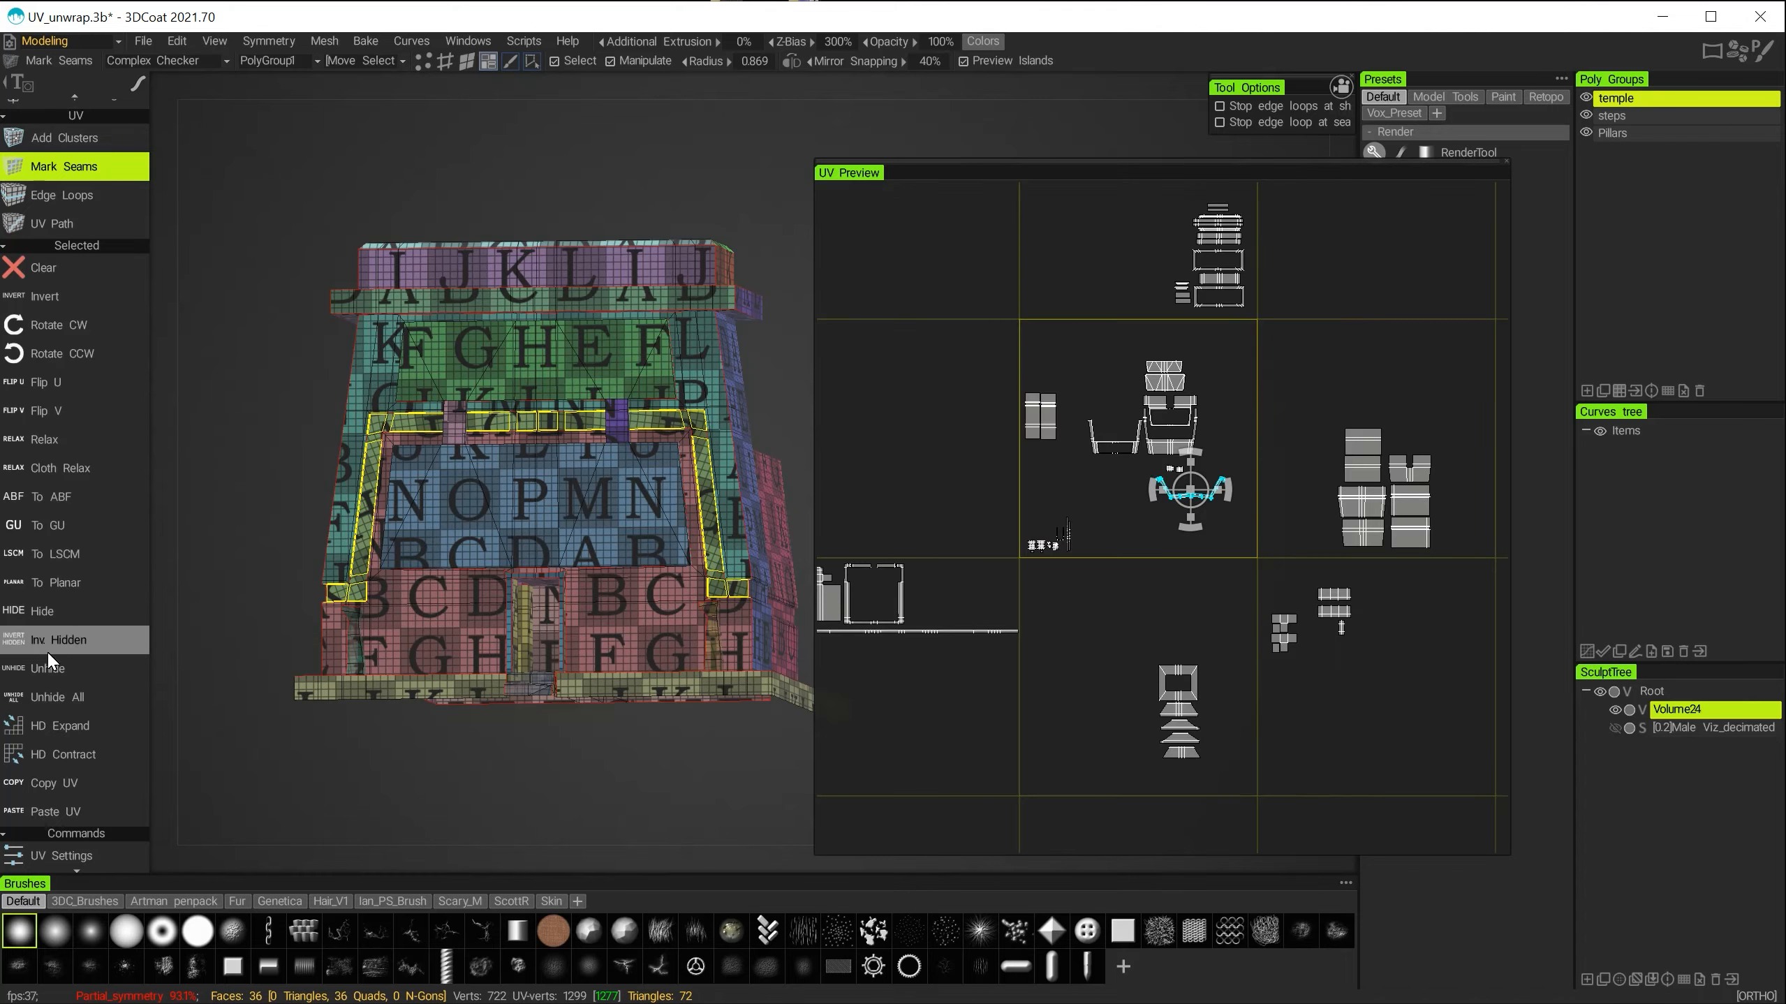
{"action": "scroll", "coordinate": [69, 610], "scroll_direction": "down", "scroll_amount": 5}
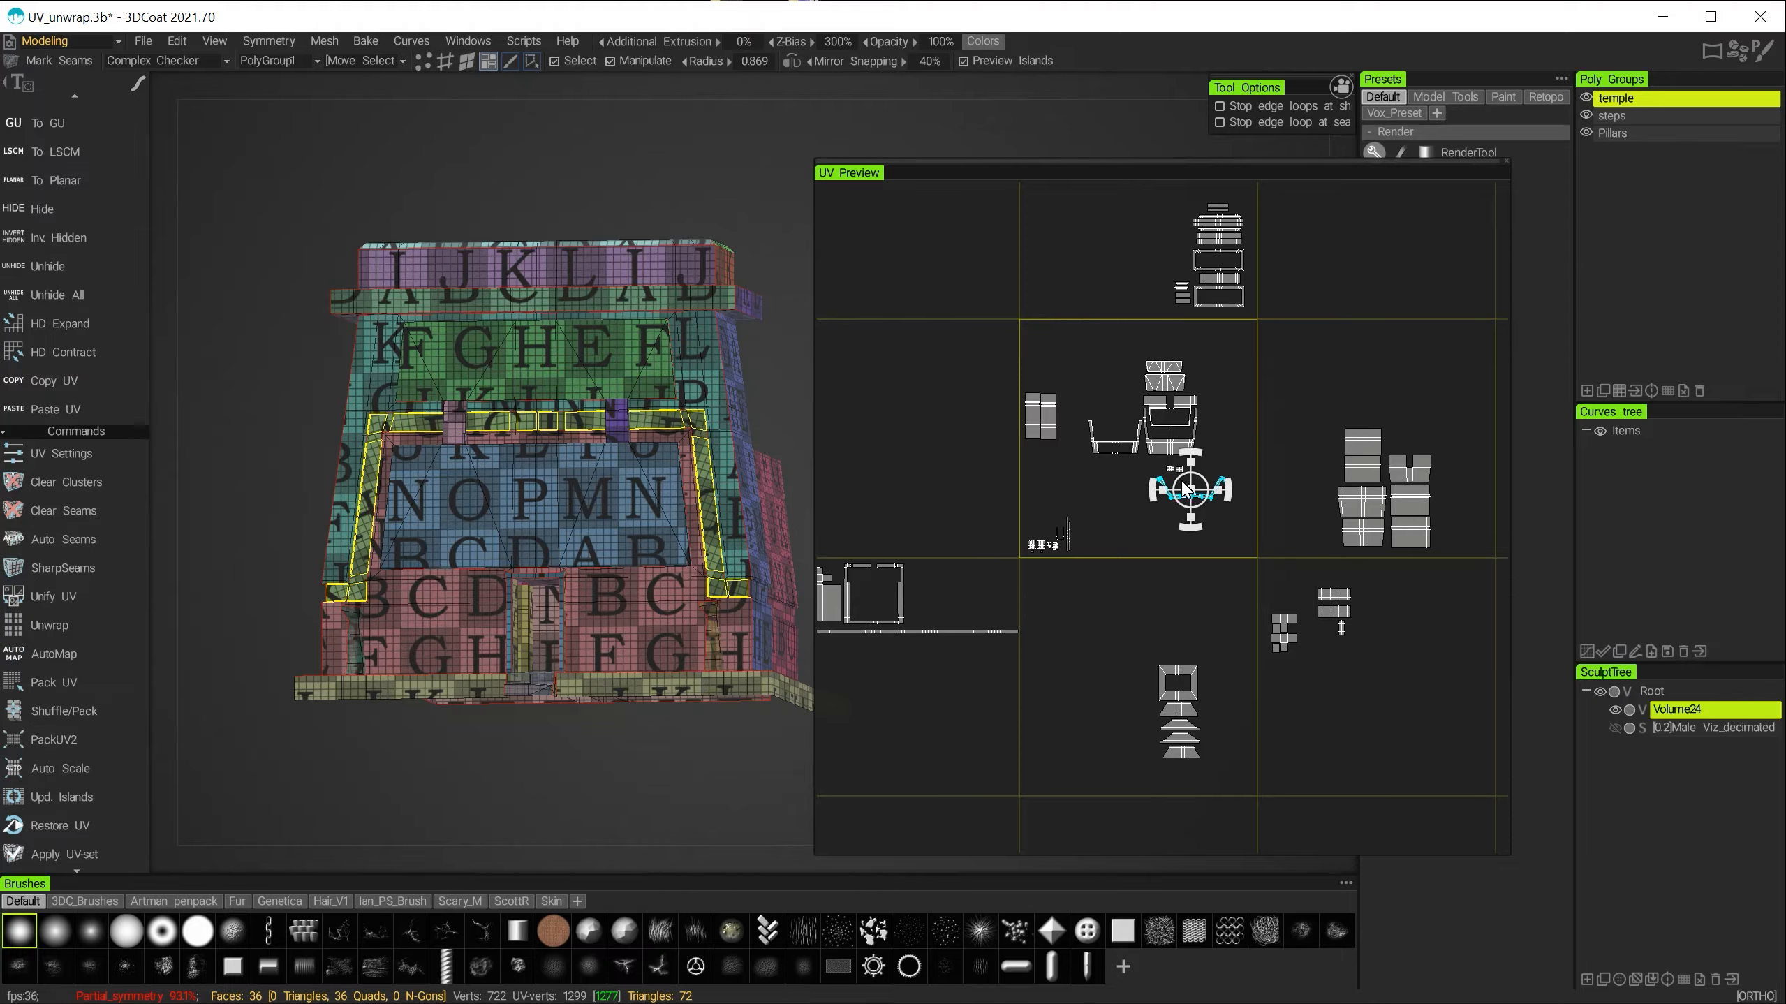
{"action": "middle_click_drag", "start_coordinate": [1167, 524], "coordinate": [1160, 576]}
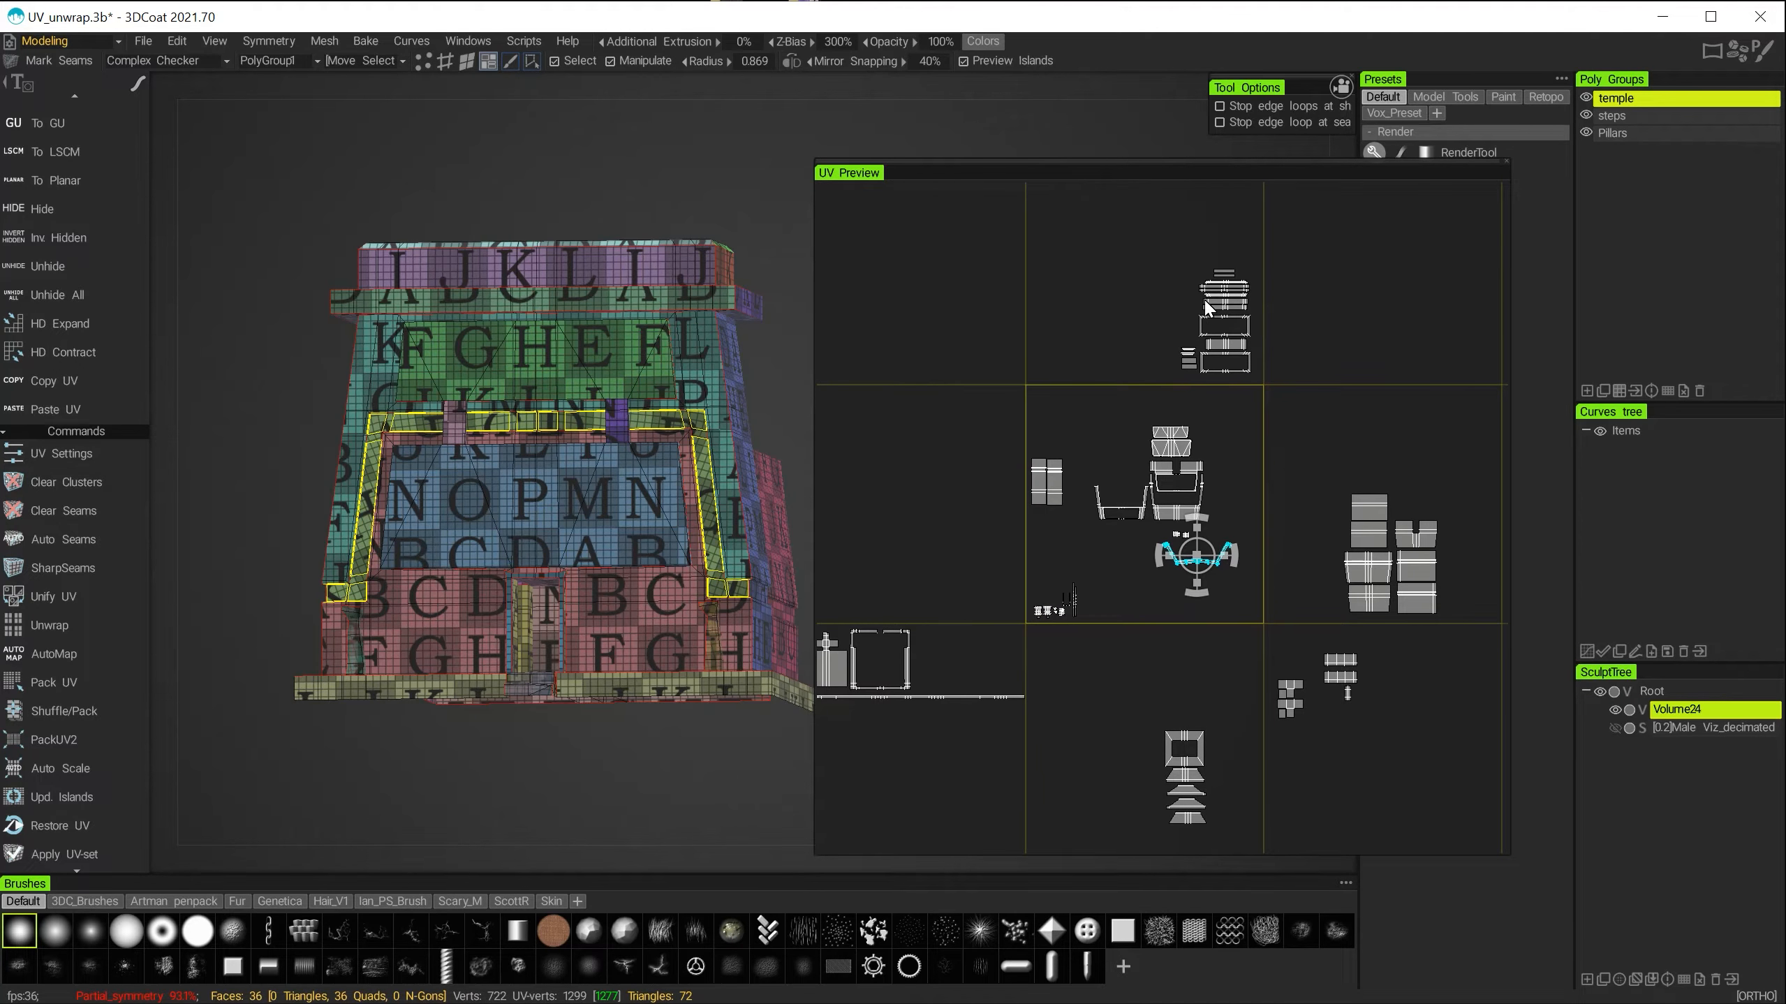
{"action": "middle_click_drag", "start_coordinate": [1228, 314], "coordinate": [1144, 489]}
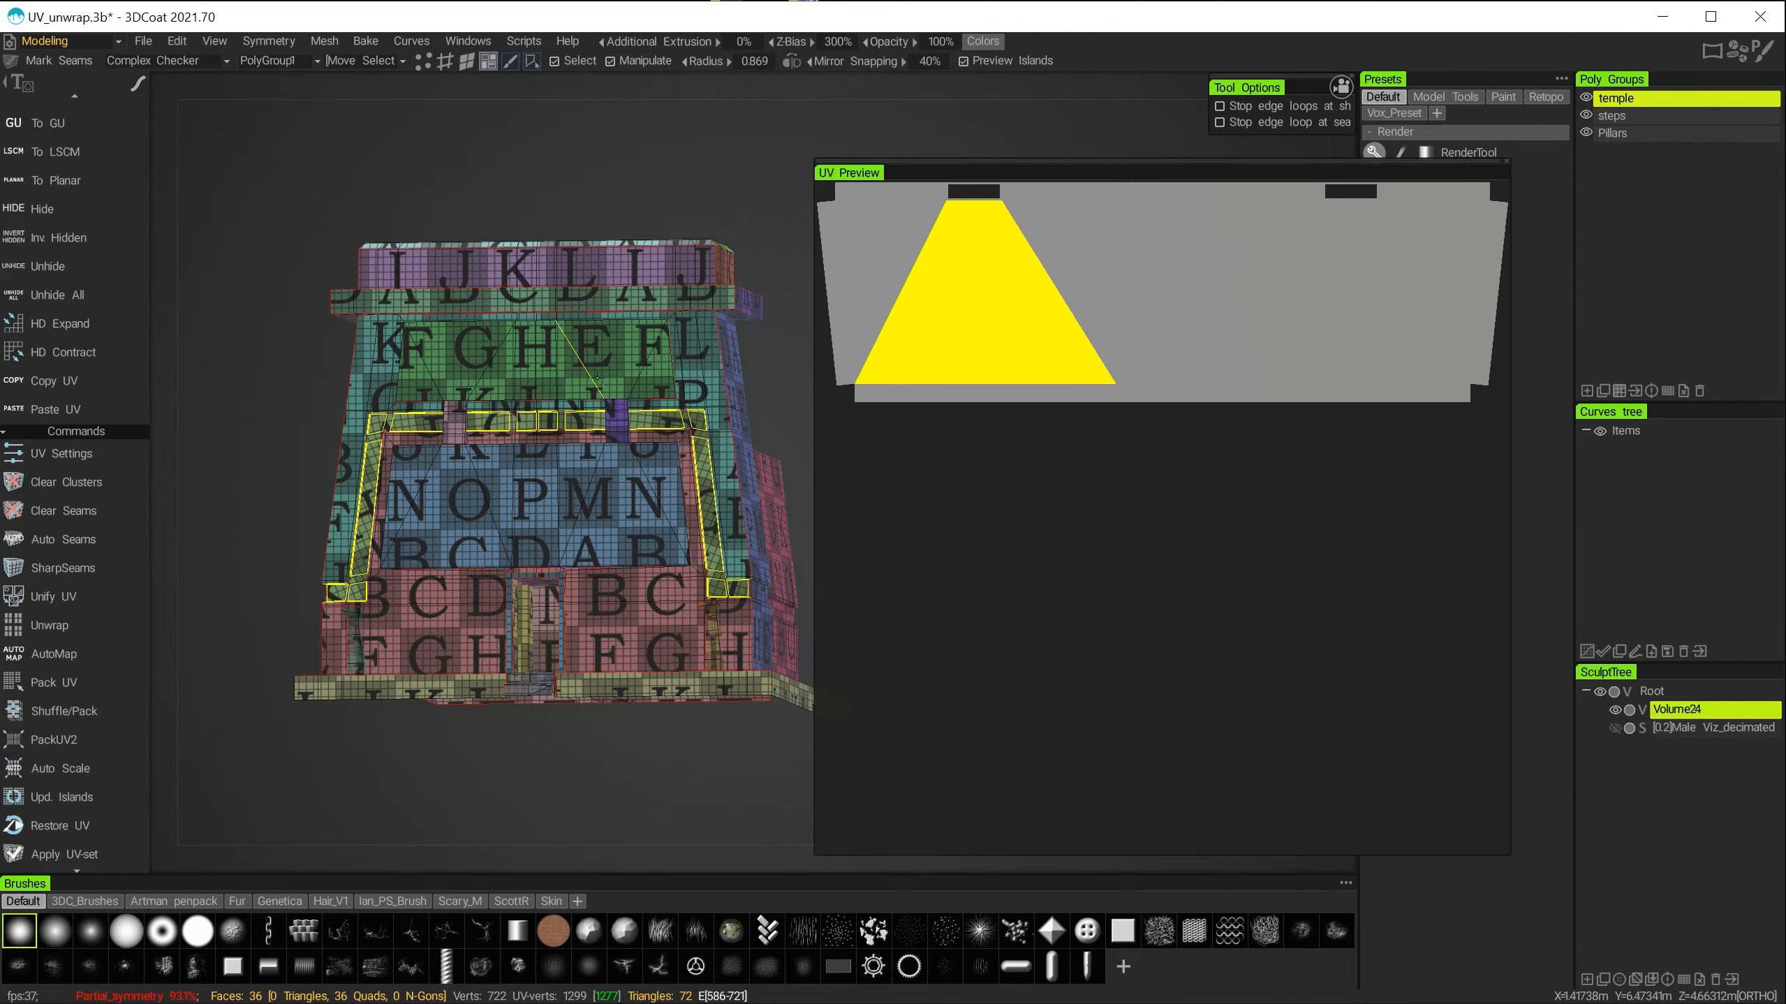
{"action": "left_click_drag", "start_coordinate": [579, 342], "coordinate": [538, 366], "text": "alt"}
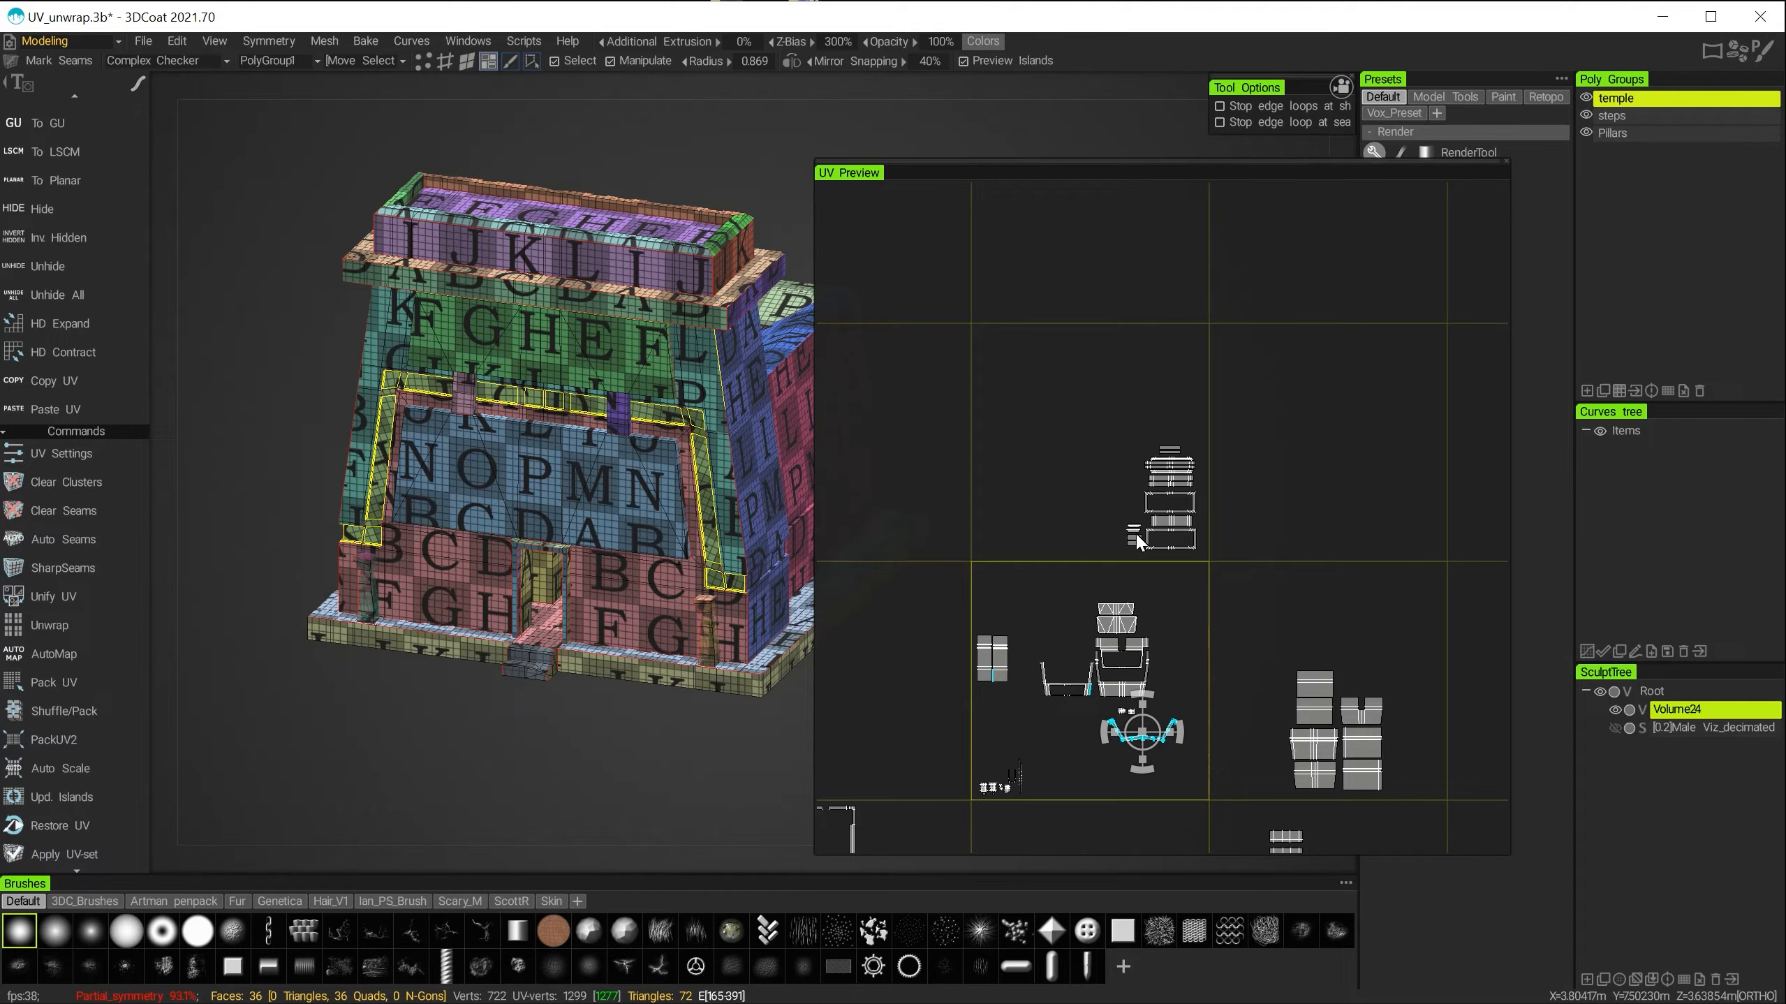
{"action": "middle_click_drag", "start_coordinate": [1224, 614], "coordinate": [1317, 506]}
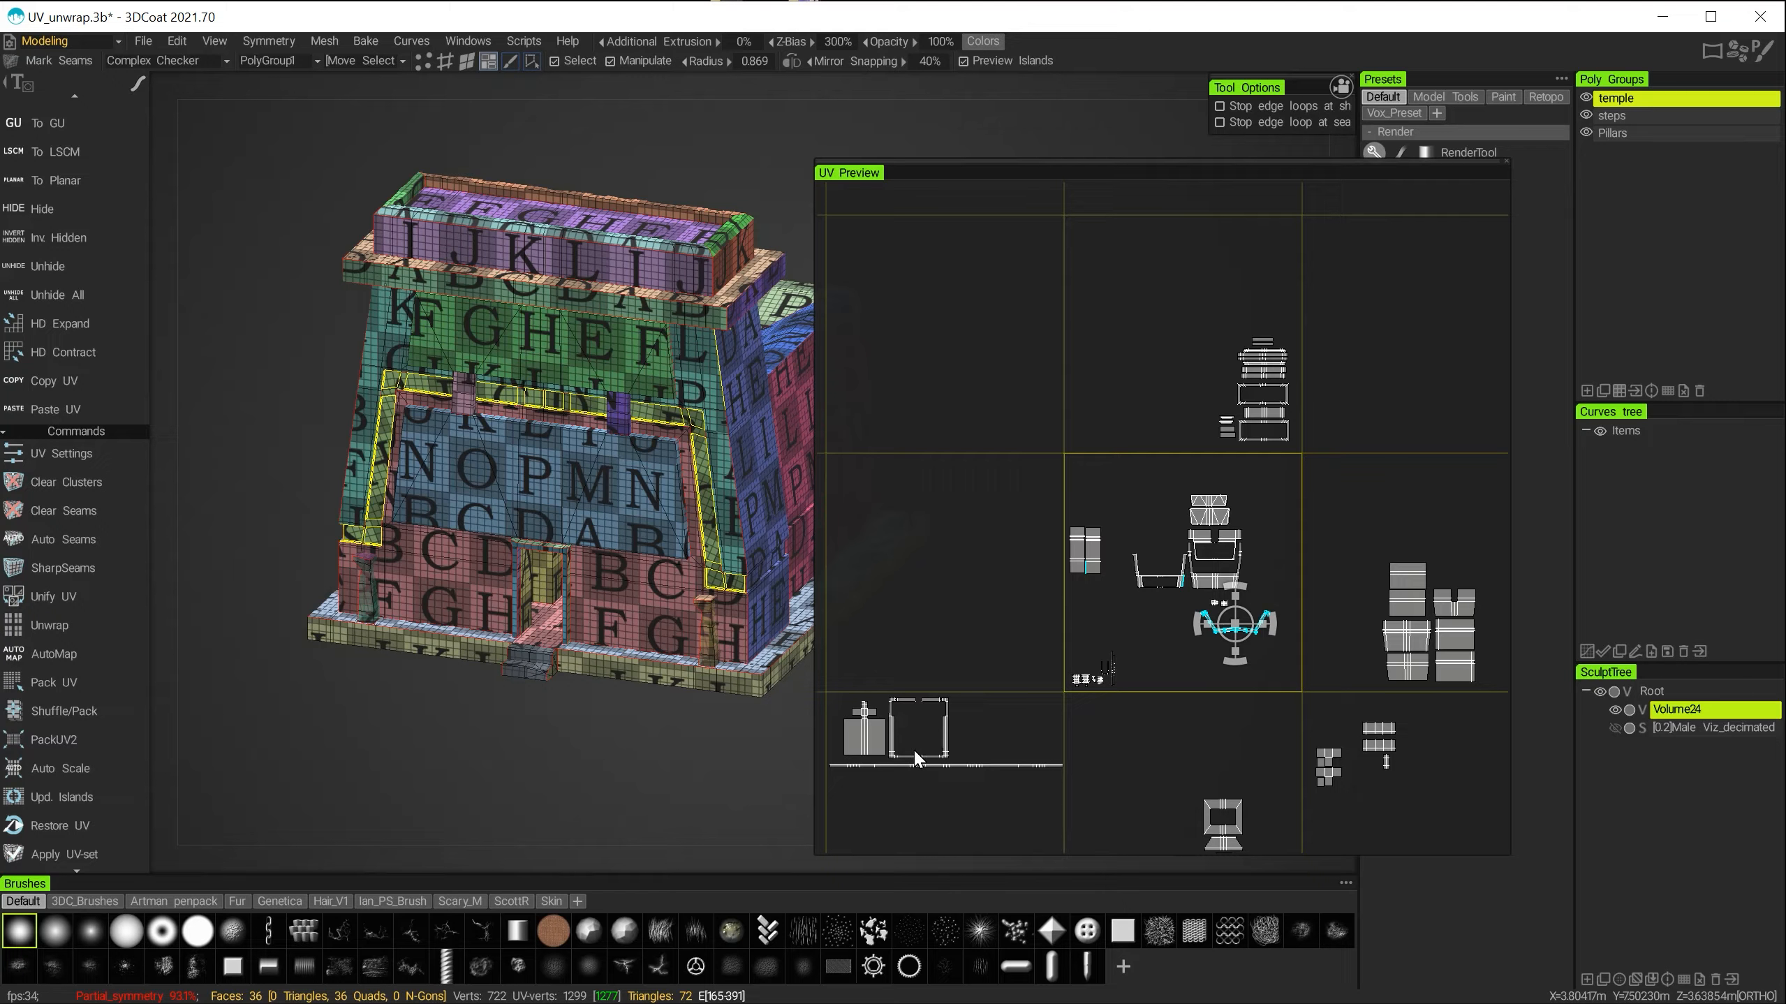
Move the two tall rectangular side-wall islands into the upper-left corner of the main UV tile.
{"action": "middle_click_drag", "start_coordinate": [653, 717], "coordinate": [514, 766]}
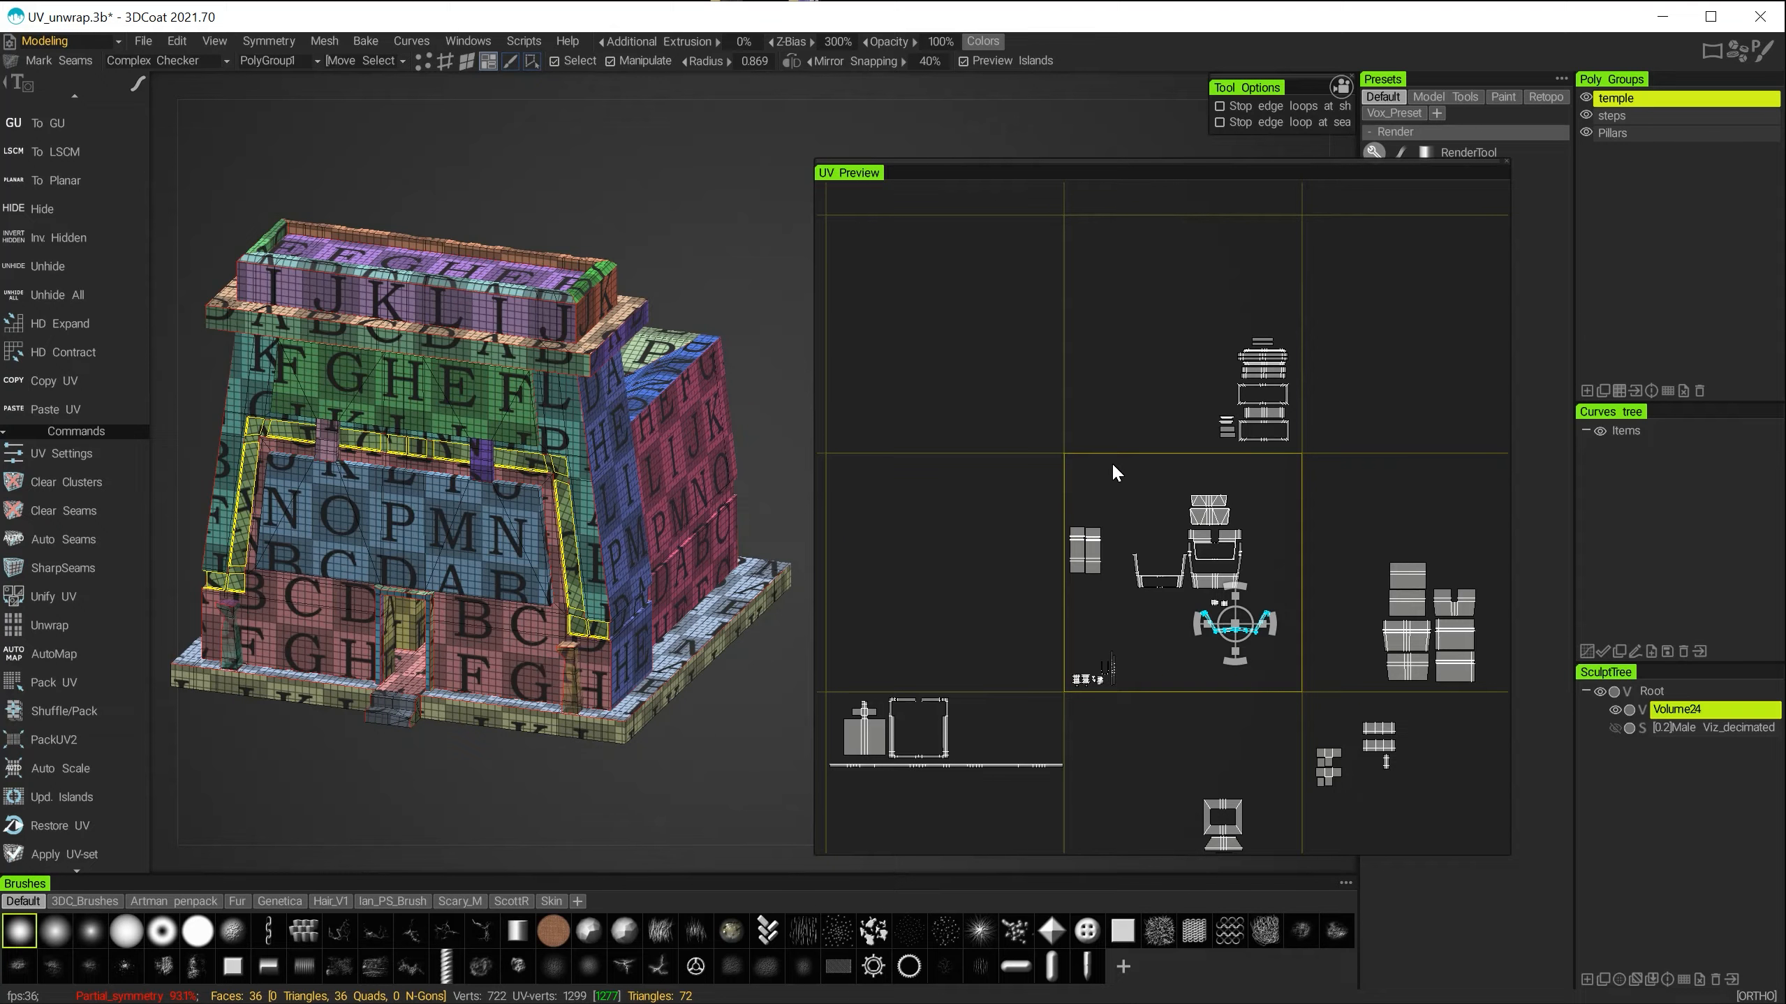
{"action": "right_click_drag", "start_coordinate": [988, 547], "coordinate": [1284, 602], "text": "alt"}
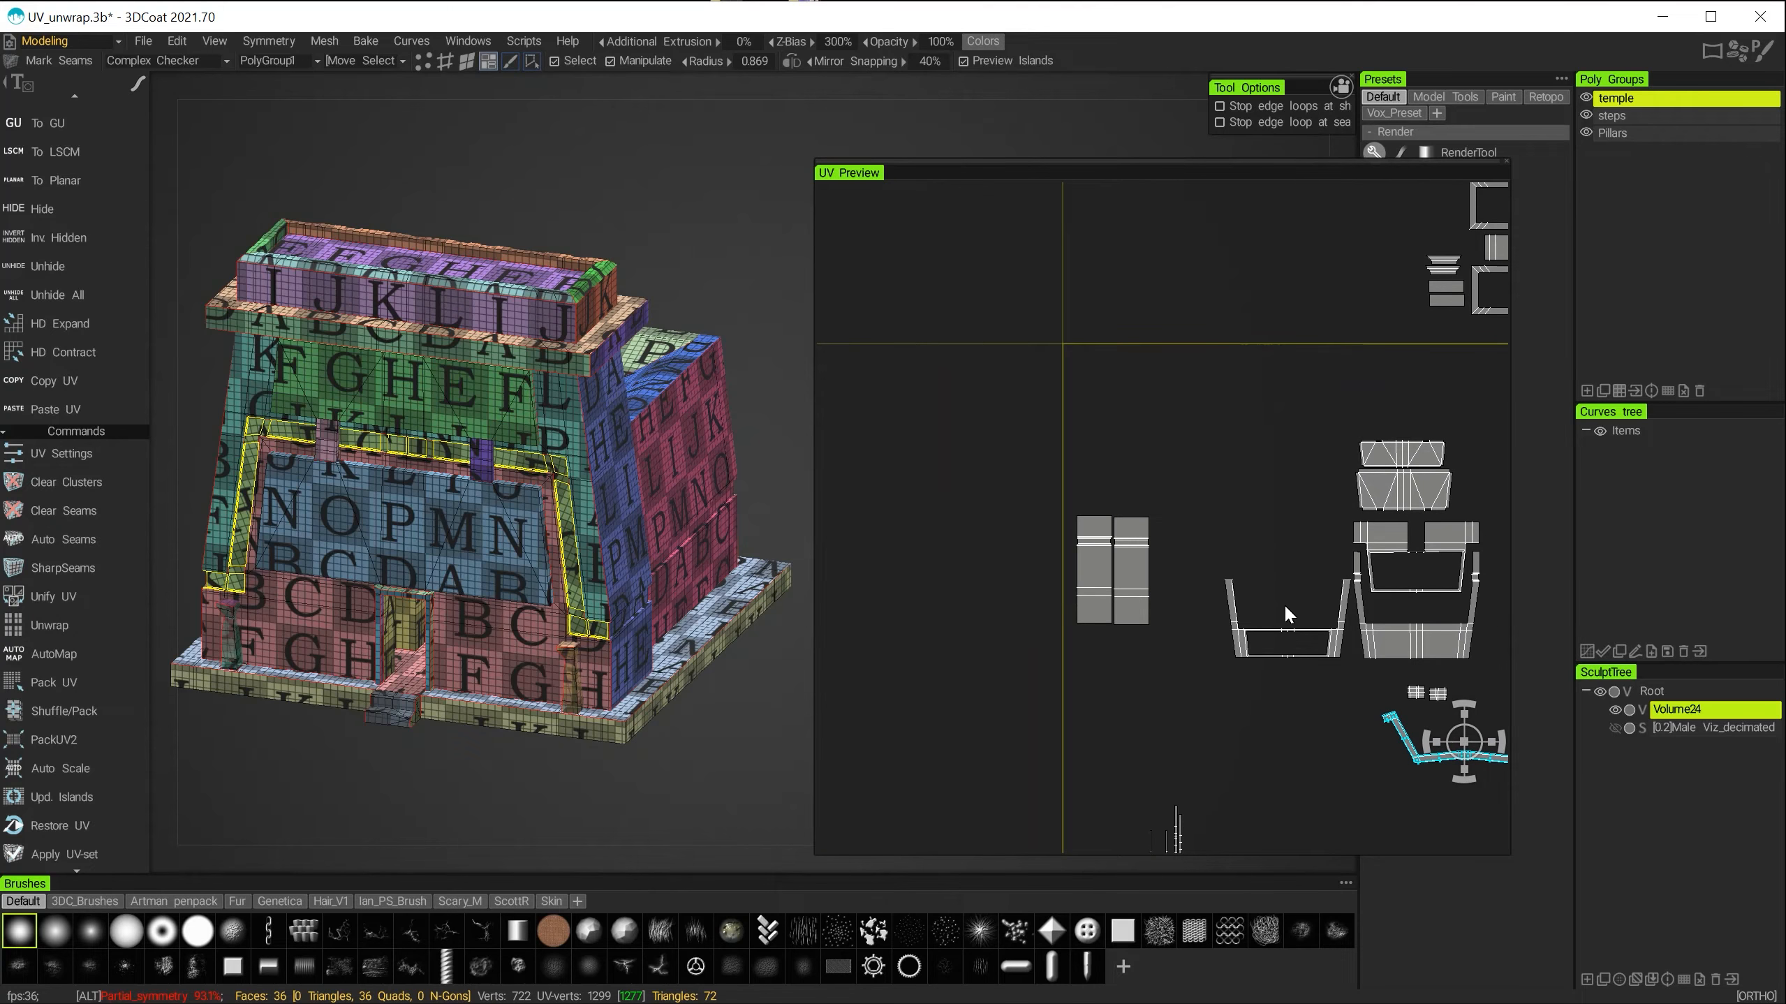
{"action": "left_click", "coordinate": [1092, 568]}
{"action": "left_click_drag", "start_coordinate": [1126, 583], "coordinate": [1114, 370]}
{"action": "right_click_drag", "start_coordinate": [1107, 468], "coordinate": [1243, 506], "text": "alt"}
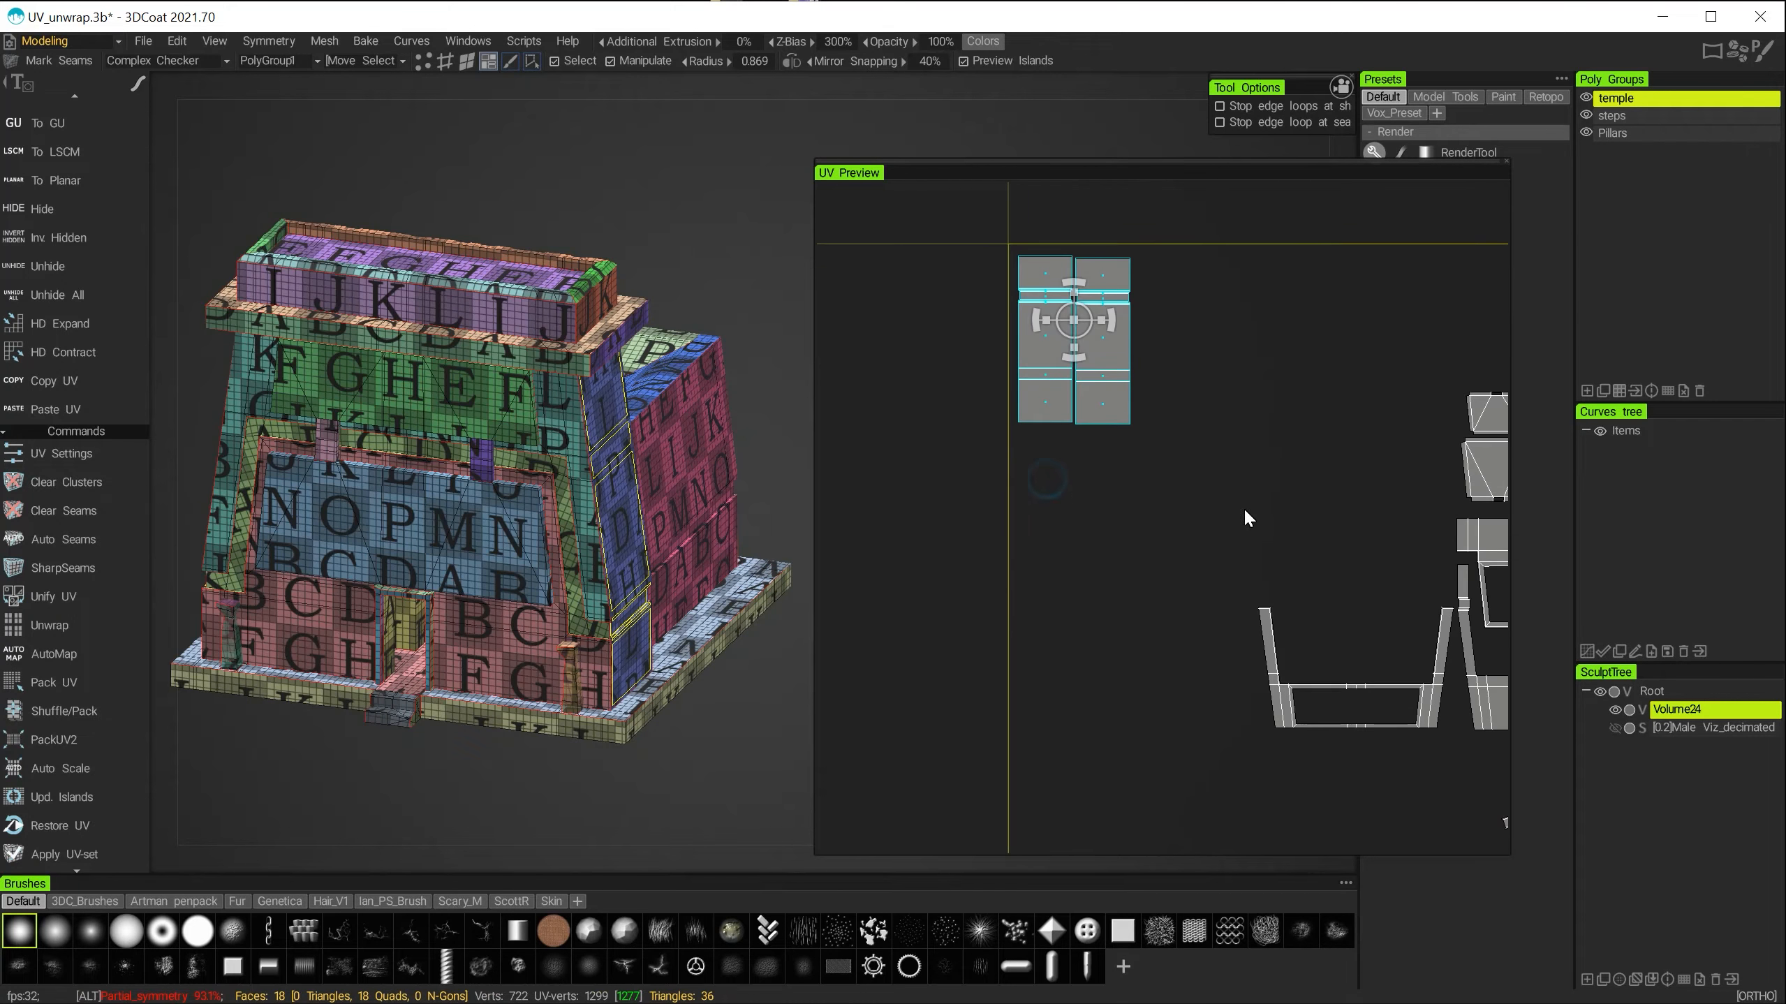
Place the two trapezoid islands directly beneath the tall side-wall islands.
{"action": "middle_click_drag", "start_coordinate": [1243, 506], "coordinate": [1064, 551], "text": "alt"}
{"action": "left_click_drag", "start_coordinate": [1347, 513], "coordinate": [951, 552]}
{"action": "key", "text": "ctrl+z"}
{"action": "middle_click_drag", "start_coordinate": [1242, 693], "coordinate": [1139, 594], "text": "alt"}
Move the front facade islands to the tile's upper edge beside the side-wall islands, with the U-shaped one at the bottom of the stack.
{"action": "left_click_drag", "start_coordinate": [1142, 594], "coordinate": [1299, 576]}
{"action": "middle_click_drag", "start_coordinate": [1301, 609], "coordinate": [1345, 727], "text": "alt"}
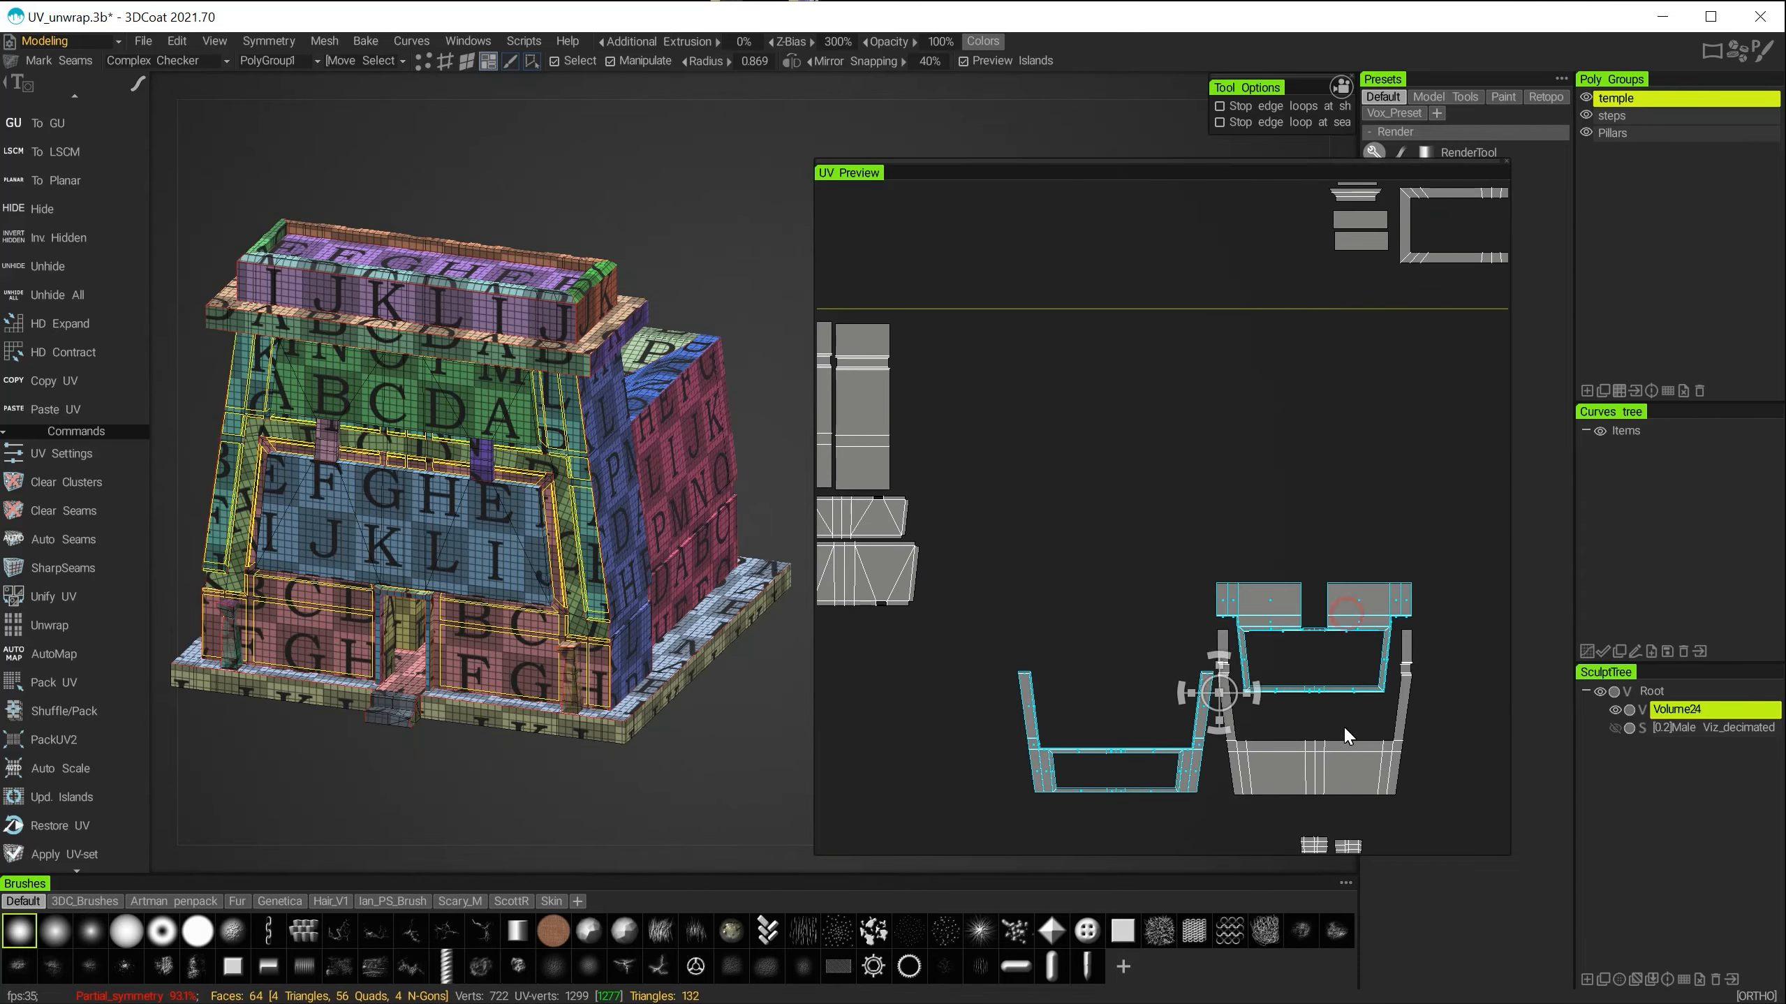
{"action": "left_click", "coordinate": [1339, 762], "text": "shift"}
{"action": "left_click_drag", "start_coordinate": [1248, 702], "coordinate": [1016, 398]}
{"action": "left_click", "coordinate": [1232, 428]}
{"action": "key", "text": "ctrl+z"}
{"action": "left_click", "coordinate": [1010, 577]}
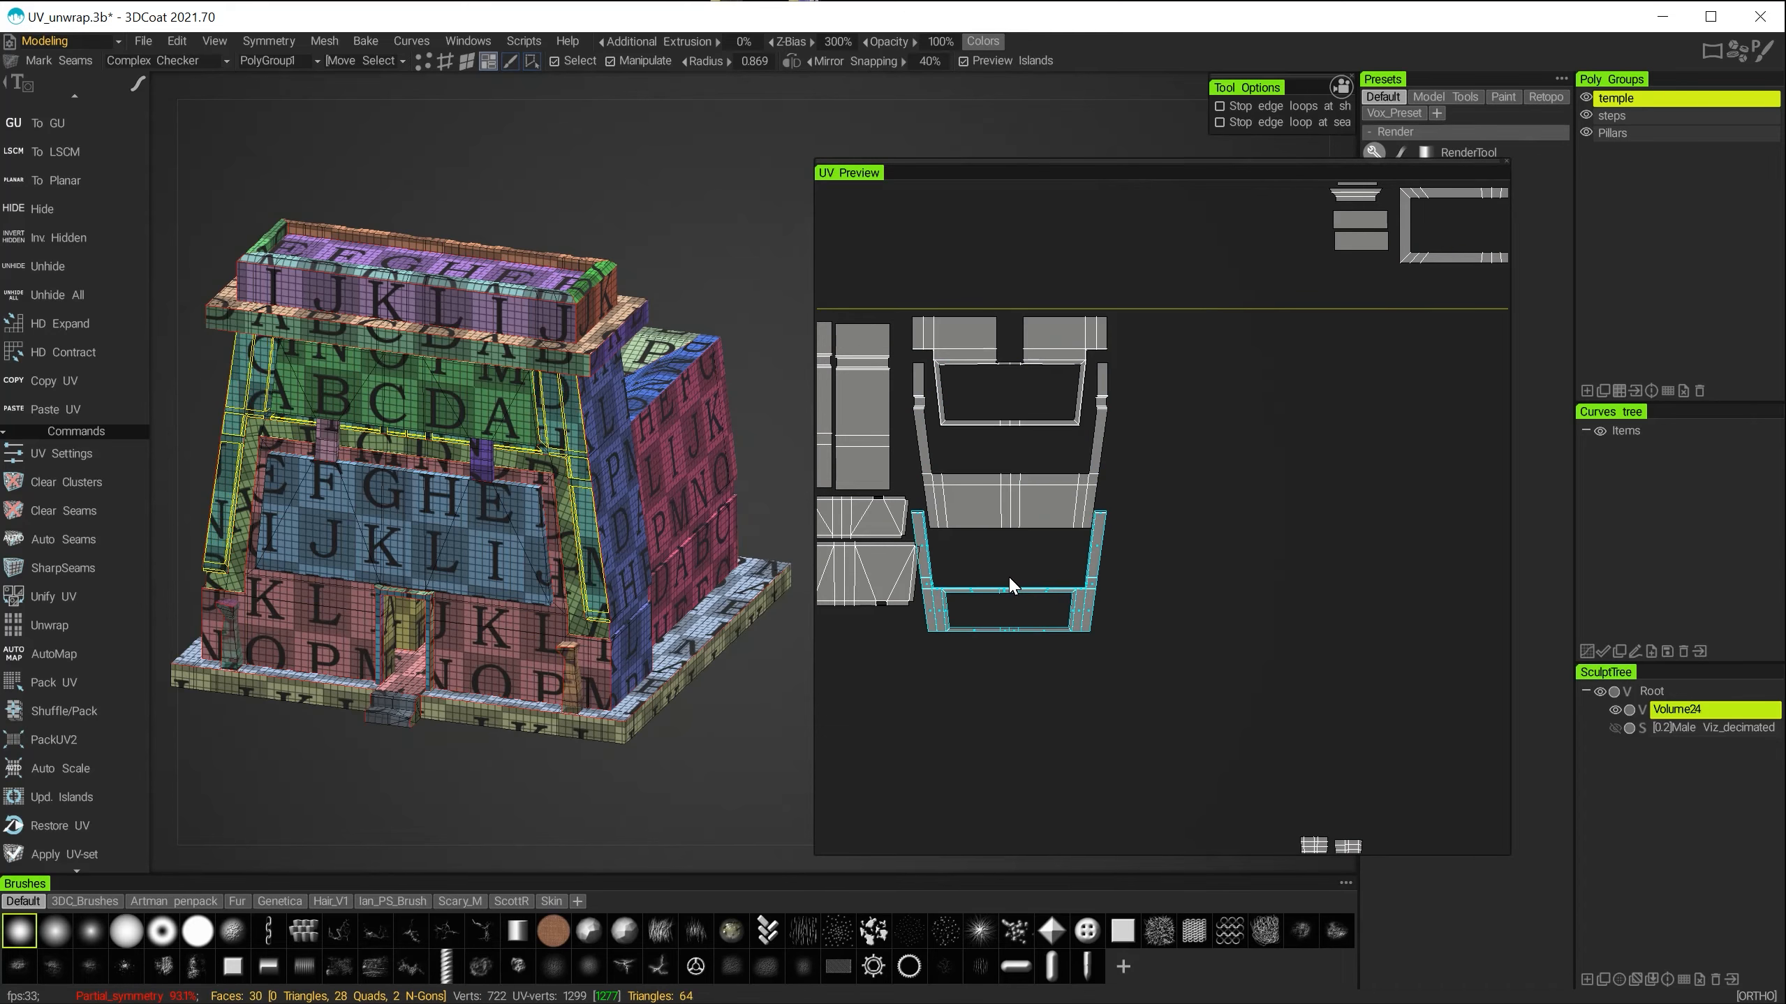
Select all the stacked front facade islands together and shift them slightly away from the side-wall islands.
{"action": "right_click_drag", "start_coordinate": [1011, 579], "coordinate": [1045, 575], "text": "alt"}
{"action": "middle_click_drag", "start_coordinate": [1045, 575], "coordinate": [1381, 527], "text": "alt"}
{"action": "right_click_drag", "start_coordinate": [1381, 554], "coordinate": [1274, 524], "text": "alt"}
{"action": "middle_click_drag", "start_coordinate": [1274, 523], "coordinate": [1064, 589], "text": "alt"}
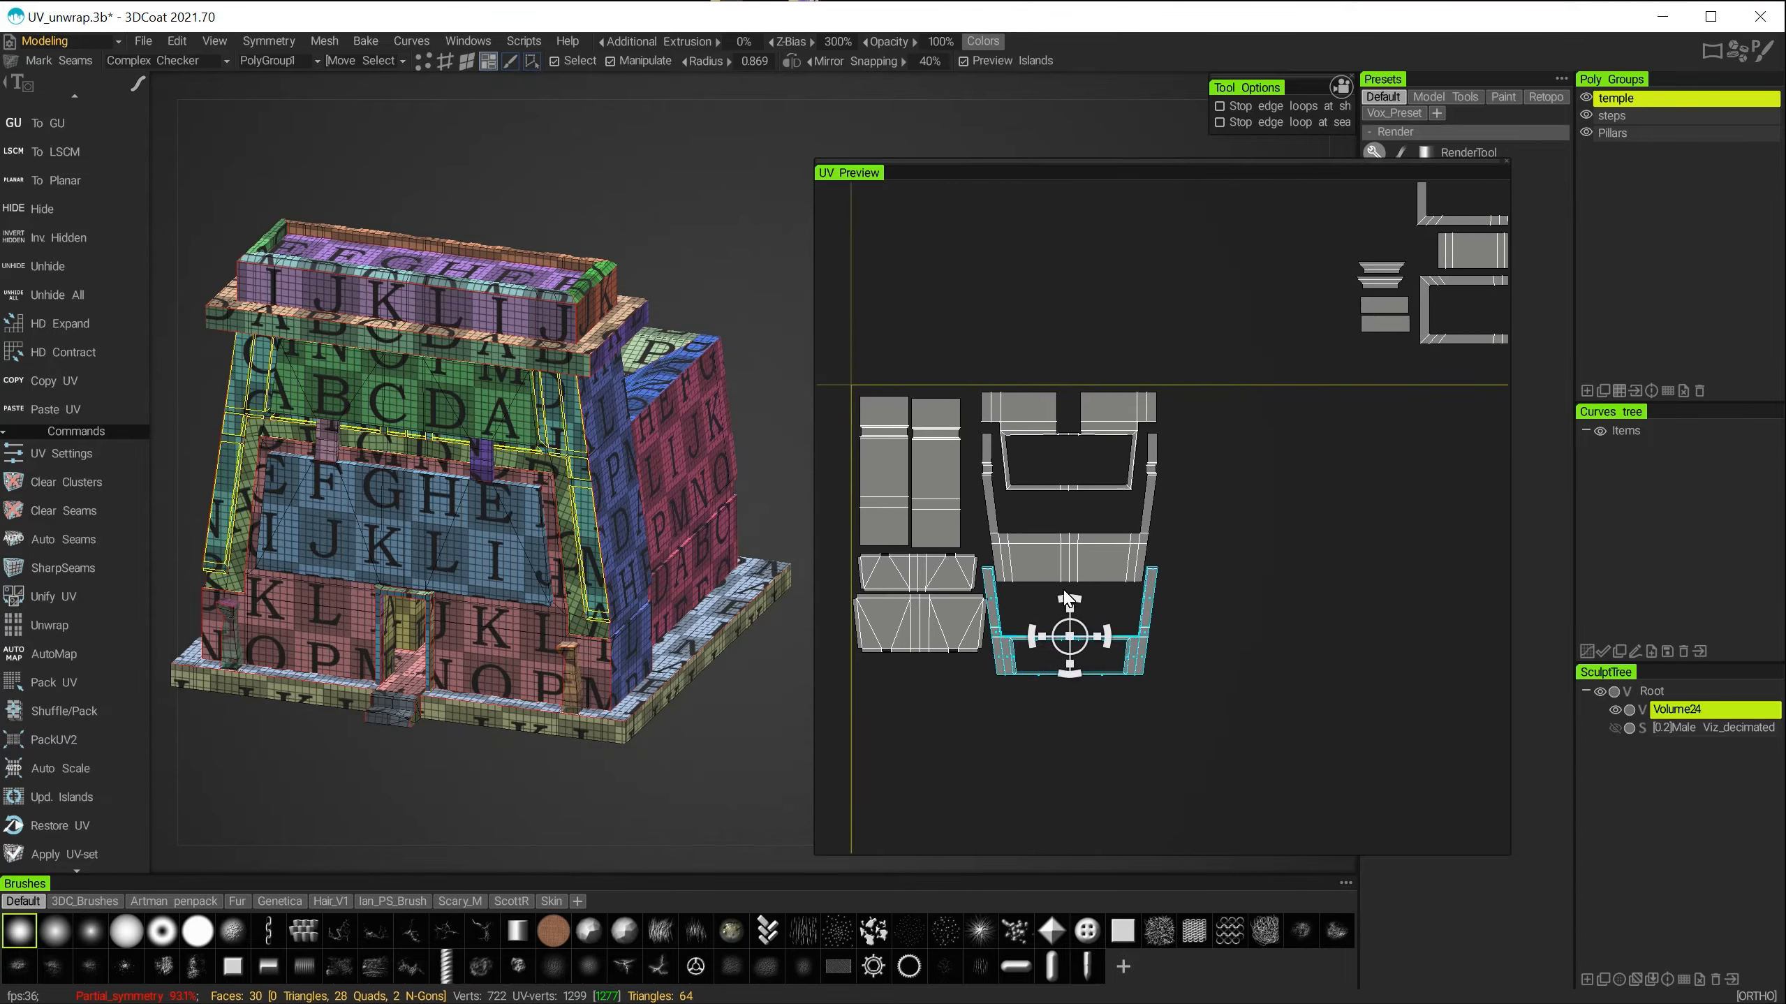
{"action": "right_click_drag", "start_coordinate": [1064, 589], "coordinate": [1096, 585], "text": "alt"}
{"action": "left_click", "coordinate": [1101, 570], "text": "shift"}
{"action": "left_click", "coordinate": [1116, 399], "text": "shift"}
{"action": "left_click_drag", "start_coordinate": [1038, 521], "coordinate": [1049, 519]}
{"action": "right_click_drag", "start_coordinate": [1135, 590], "coordinate": [1086, 573], "text": "alt"}
{"action": "middle_click_drag", "start_coordinate": [1354, 837], "coordinate": [1233, 643], "text": "alt"}
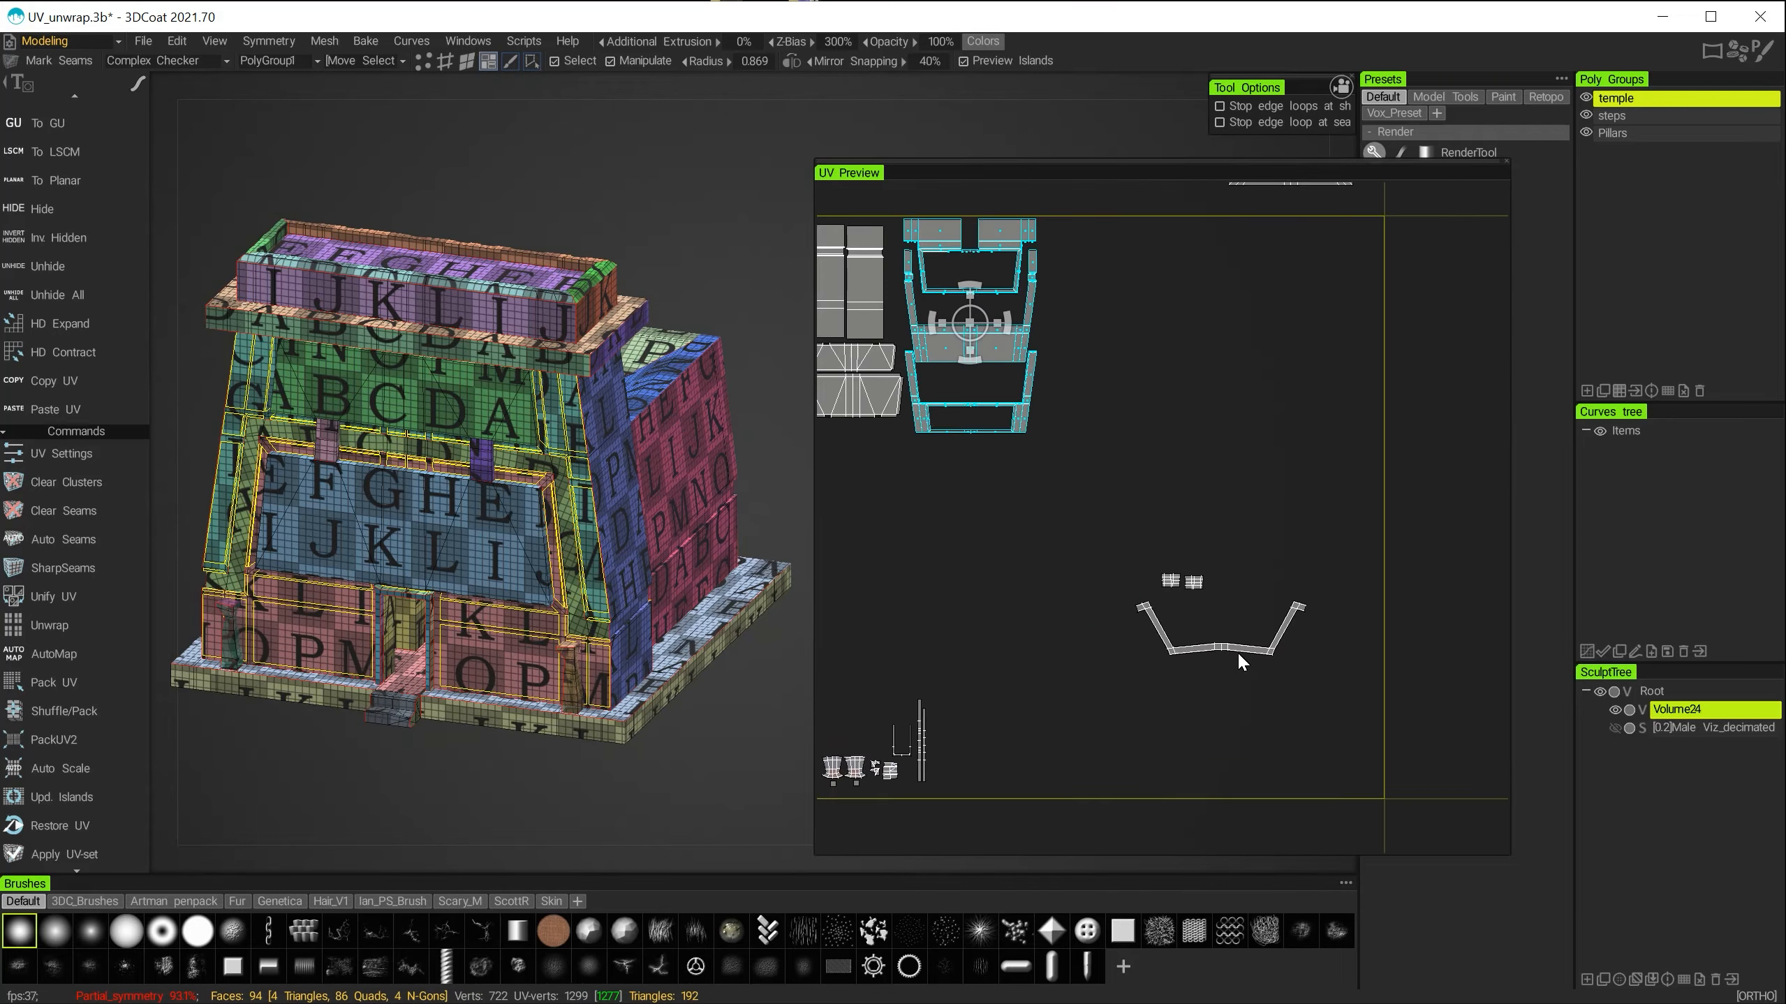
Move the bent strip island of the front recess directly beneath the facade stack.
{"action": "left_click", "coordinate": [1237, 648]}
{"action": "left_click_drag", "start_coordinate": [1211, 616], "coordinate": [975, 439]}
{"action": "middle_click_drag", "start_coordinate": [1042, 656], "coordinate": [1147, 640], "text": "alt"}
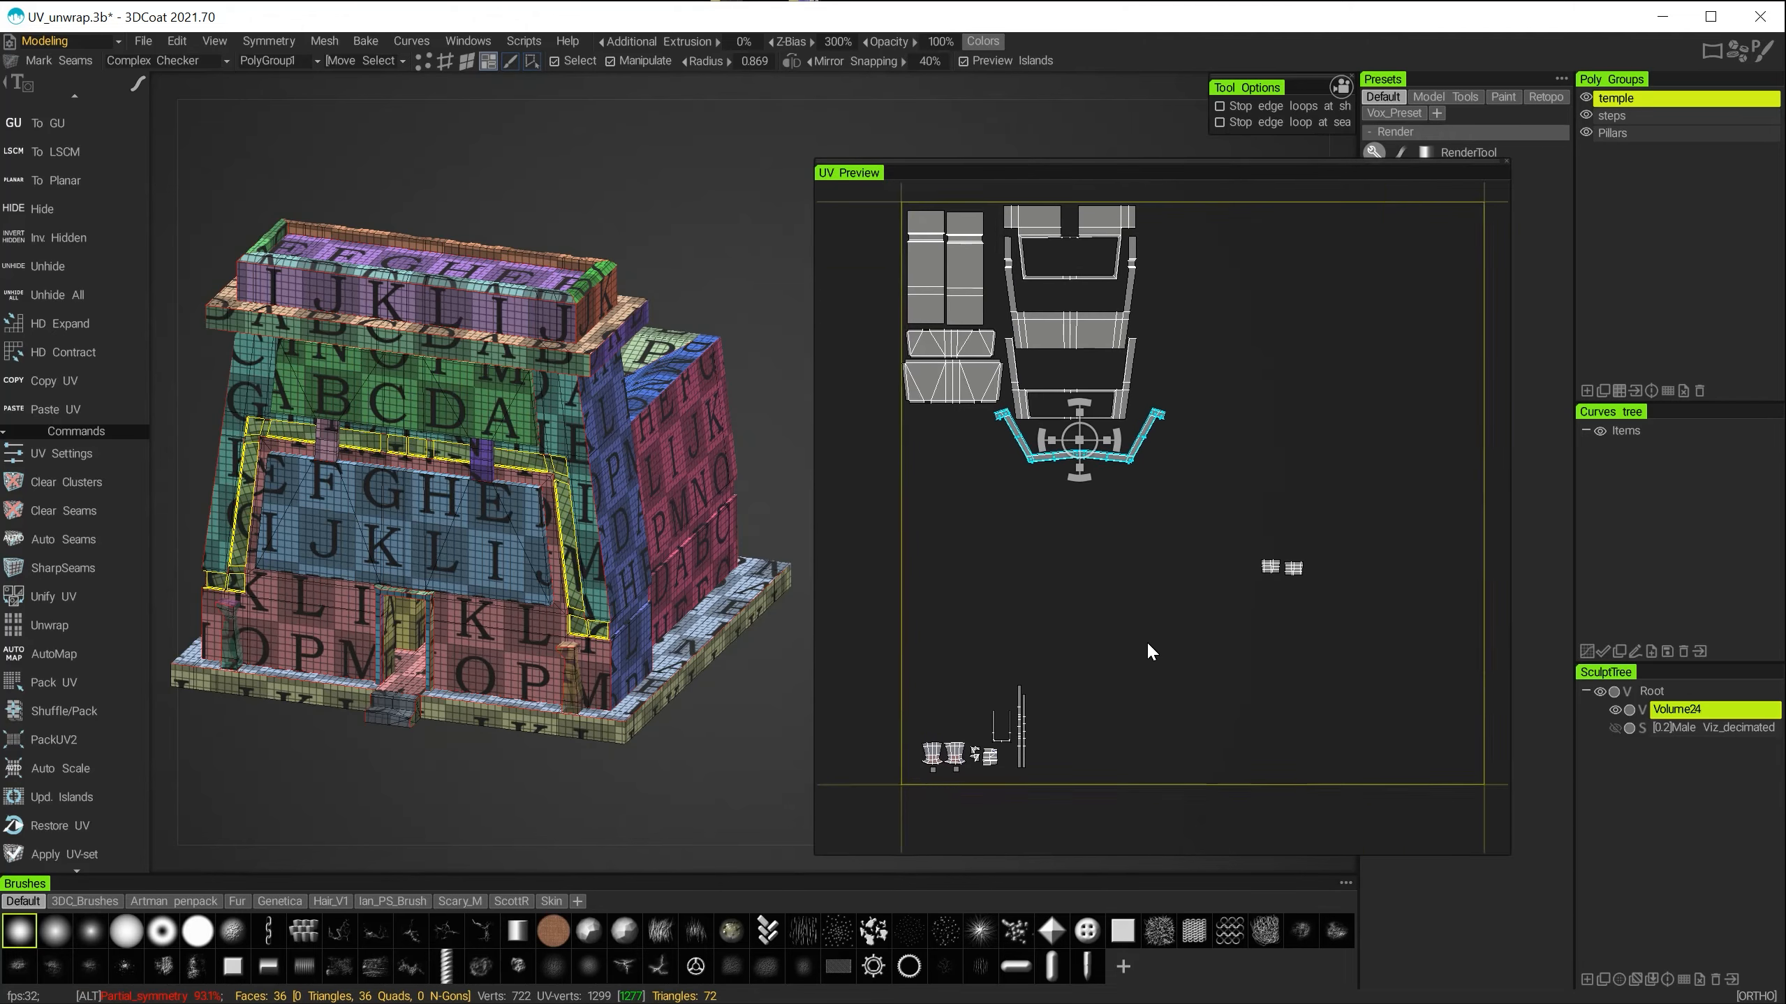
Select the two small bracket islands left in the middle of the tile and bring them over to the facade stack.
{"action": "right_click_drag", "start_coordinate": [1147, 640], "coordinate": [1301, 650], "text": "alt"}
{"action": "middle_click_drag", "start_coordinate": [1505, 712], "coordinate": [1159, 727], "text": "alt"}
{"action": "left_click", "coordinate": [1159, 726]}
{"action": "left_click", "coordinate": [1251, 731], "text": "shift"}
{"action": "left_click_drag", "start_coordinate": [1200, 717], "coordinate": [1065, 470]}
{"action": "right_click_drag", "start_coordinate": [1065, 471], "coordinate": [987, 457], "text": "alt"}
{"action": "middle_click_drag", "start_coordinate": [1068, 504], "coordinate": [1216, 745], "text": "alt"}
{"action": "left_click_drag", "start_coordinate": [1216, 745], "coordinate": [1028, 602]}
Set the two bracket islands side by side inside the opening of the U-shaped facade island.
{"action": "right_click_drag", "start_coordinate": [1008, 645], "coordinate": [1113, 714], "text": "alt"}
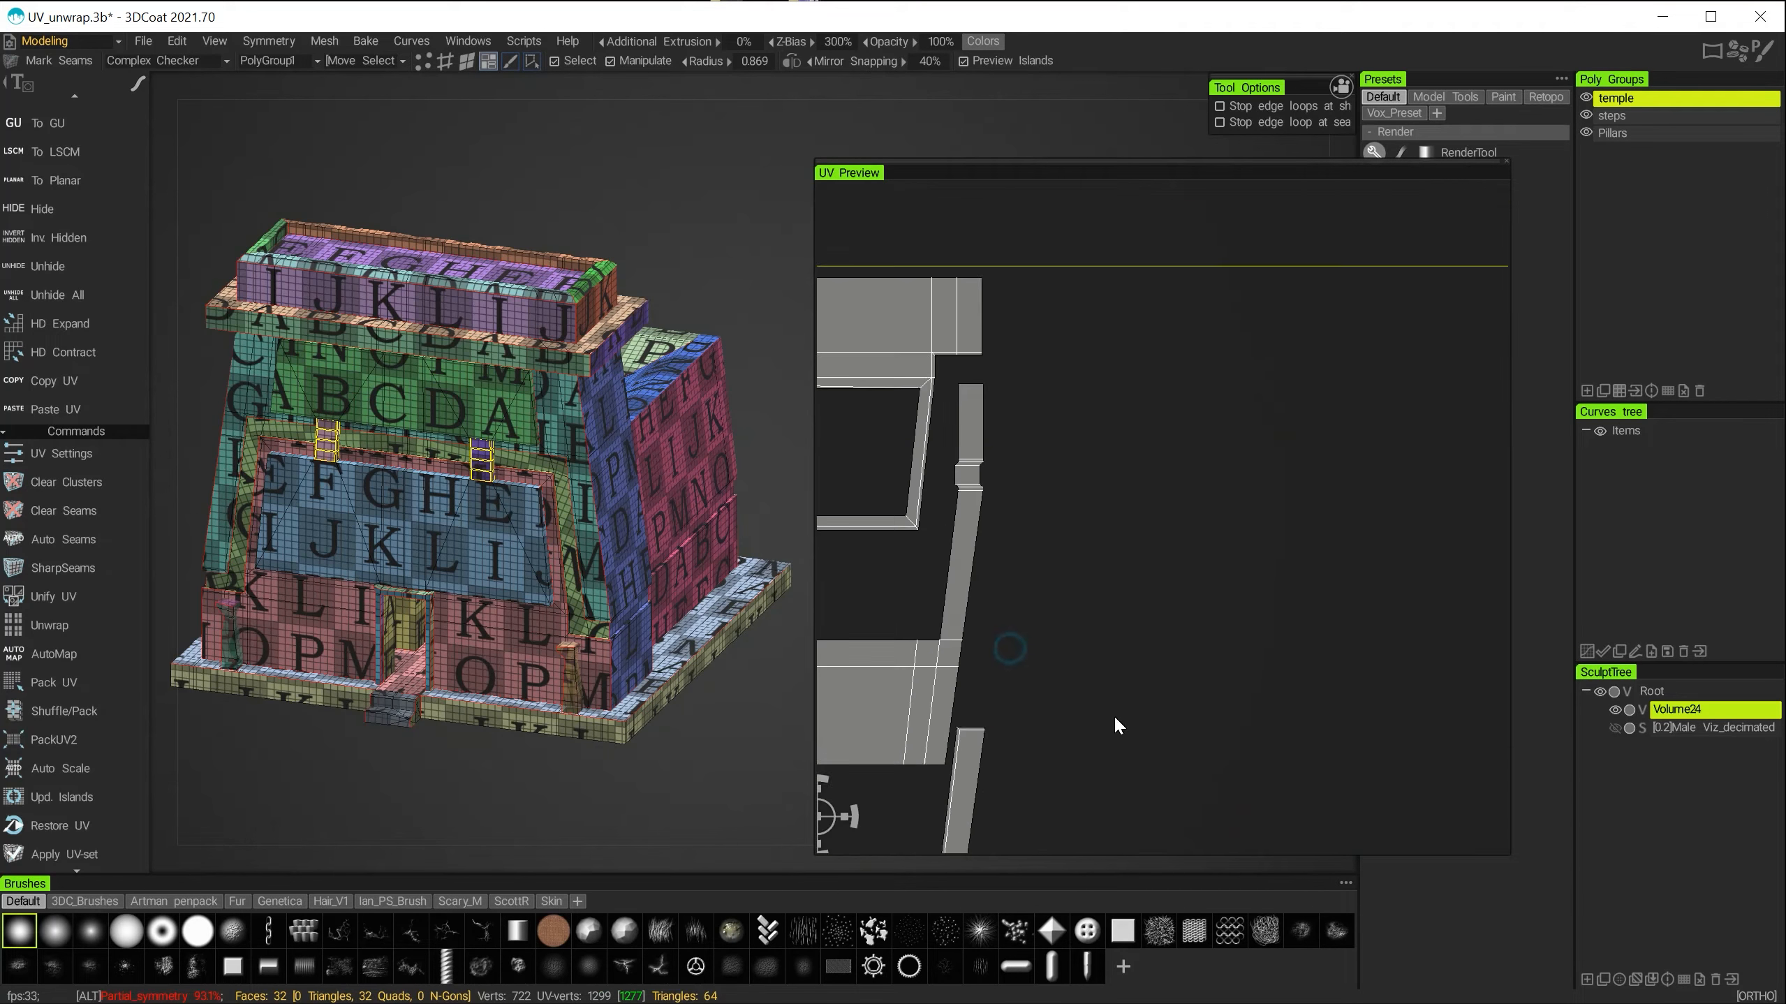
{"action": "middle_click_drag", "start_coordinate": [1113, 714], "coordinate": [1396, 430], "text": "alt"}
{"action": "right_click_drag", "start_coordinate": [1395, 430], "coordinate": [1456, 439], "text": "alt"}
{"action": "left_click_drag", "start_coordinate": [967, 535], "coordinate": [945, 525]}
{"action": "left_click", "coordinate": [1120, 542]}
{"action": "left_click_drag", "start_coordinate": [1182, 546], "coordinate": [1129, 516]}
{"action": "right_click_drag", "start_coordinate": [1128, 516], "coordinate": [1073, 521], "text": "alt"}
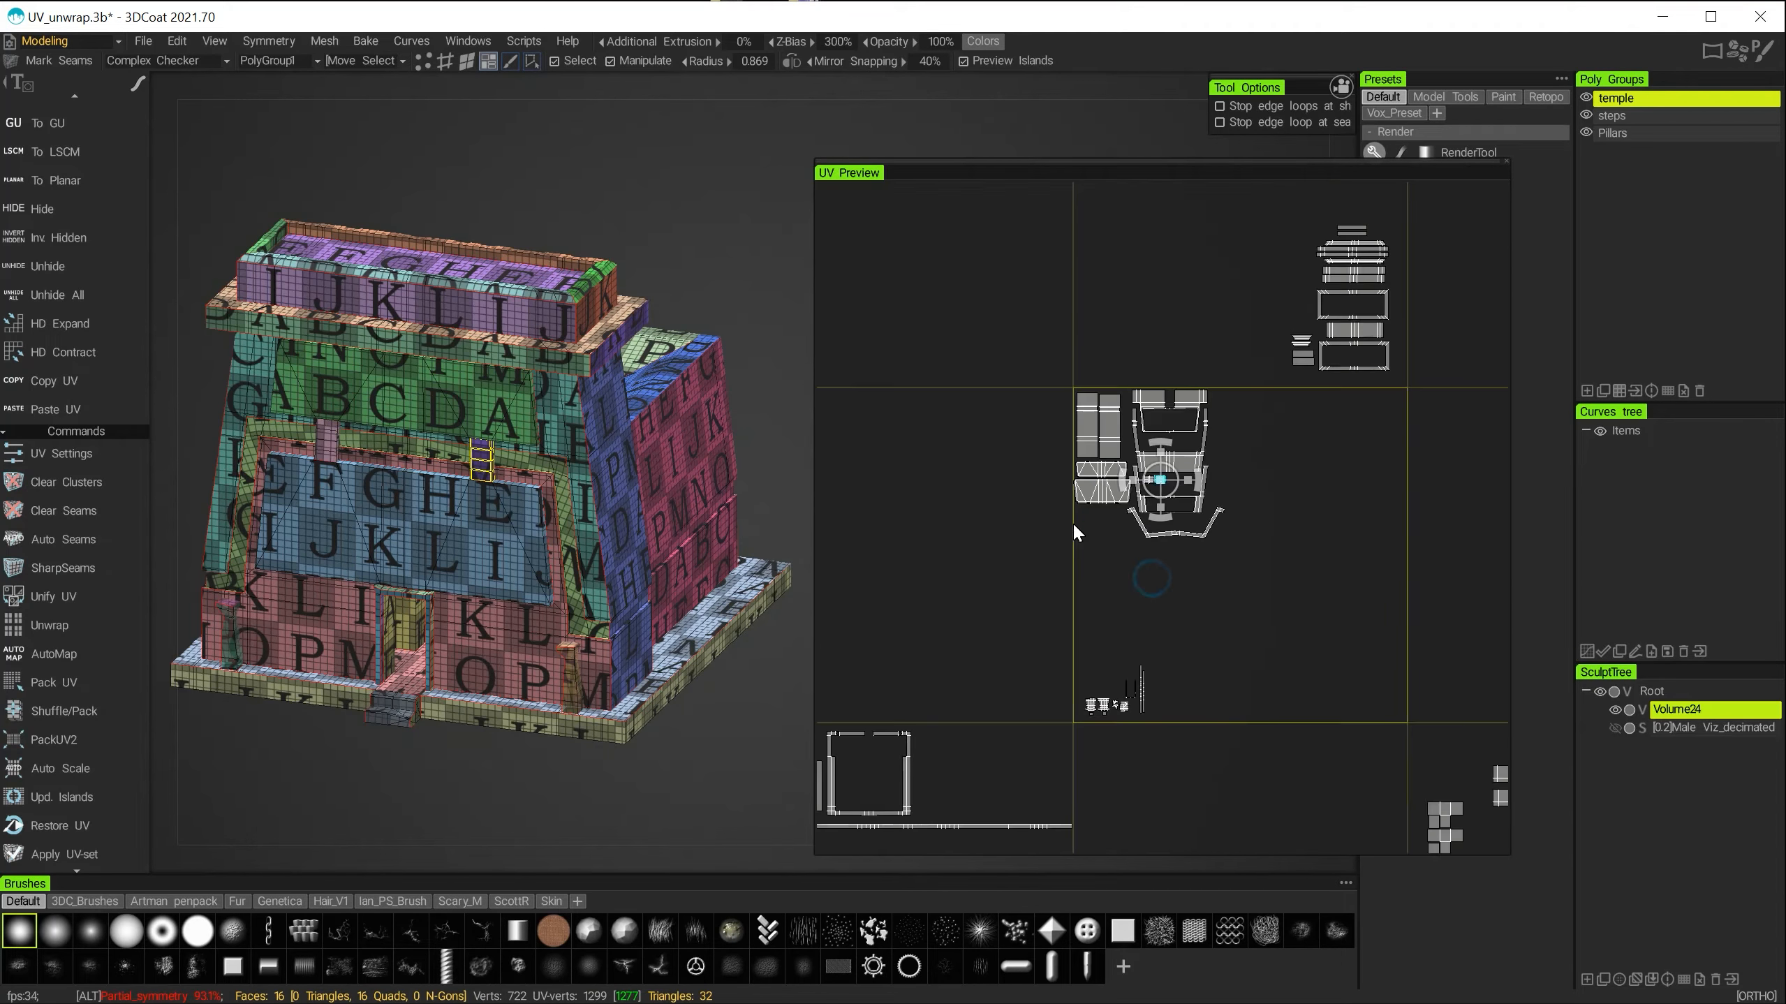
Select the two flared pedestal islands with their square caps and place them beside the bracket islands.
{"action": "right_click_drag", "start_coordinate": [1115, 696], "coordinate": [1259, 710], "text": "alt"}
{"action": "left_click", "coordinate": [999, 734]}
{"action": "left_click", "coordinate": [957, 732], "text": "shift"}
{"action": "left_click", "coordinate": [937, 769], "text": "shift"}
{"action": "left_click", "coordinate": [1037, 768], "text": "shift"}
{"action": "right_click_drag", "start_coordinate": [1227, 489], "coordinate": [1167, 468], "text": "alt"}
{"action": "middle_click_drag", "start_coordinate": [1167, 467], "coordinate": [1139, 633], "text": "alt"}
{"action": "left_click_drag", "start_coordinate": [1069, 749], "coordinate": [1246, 238]}
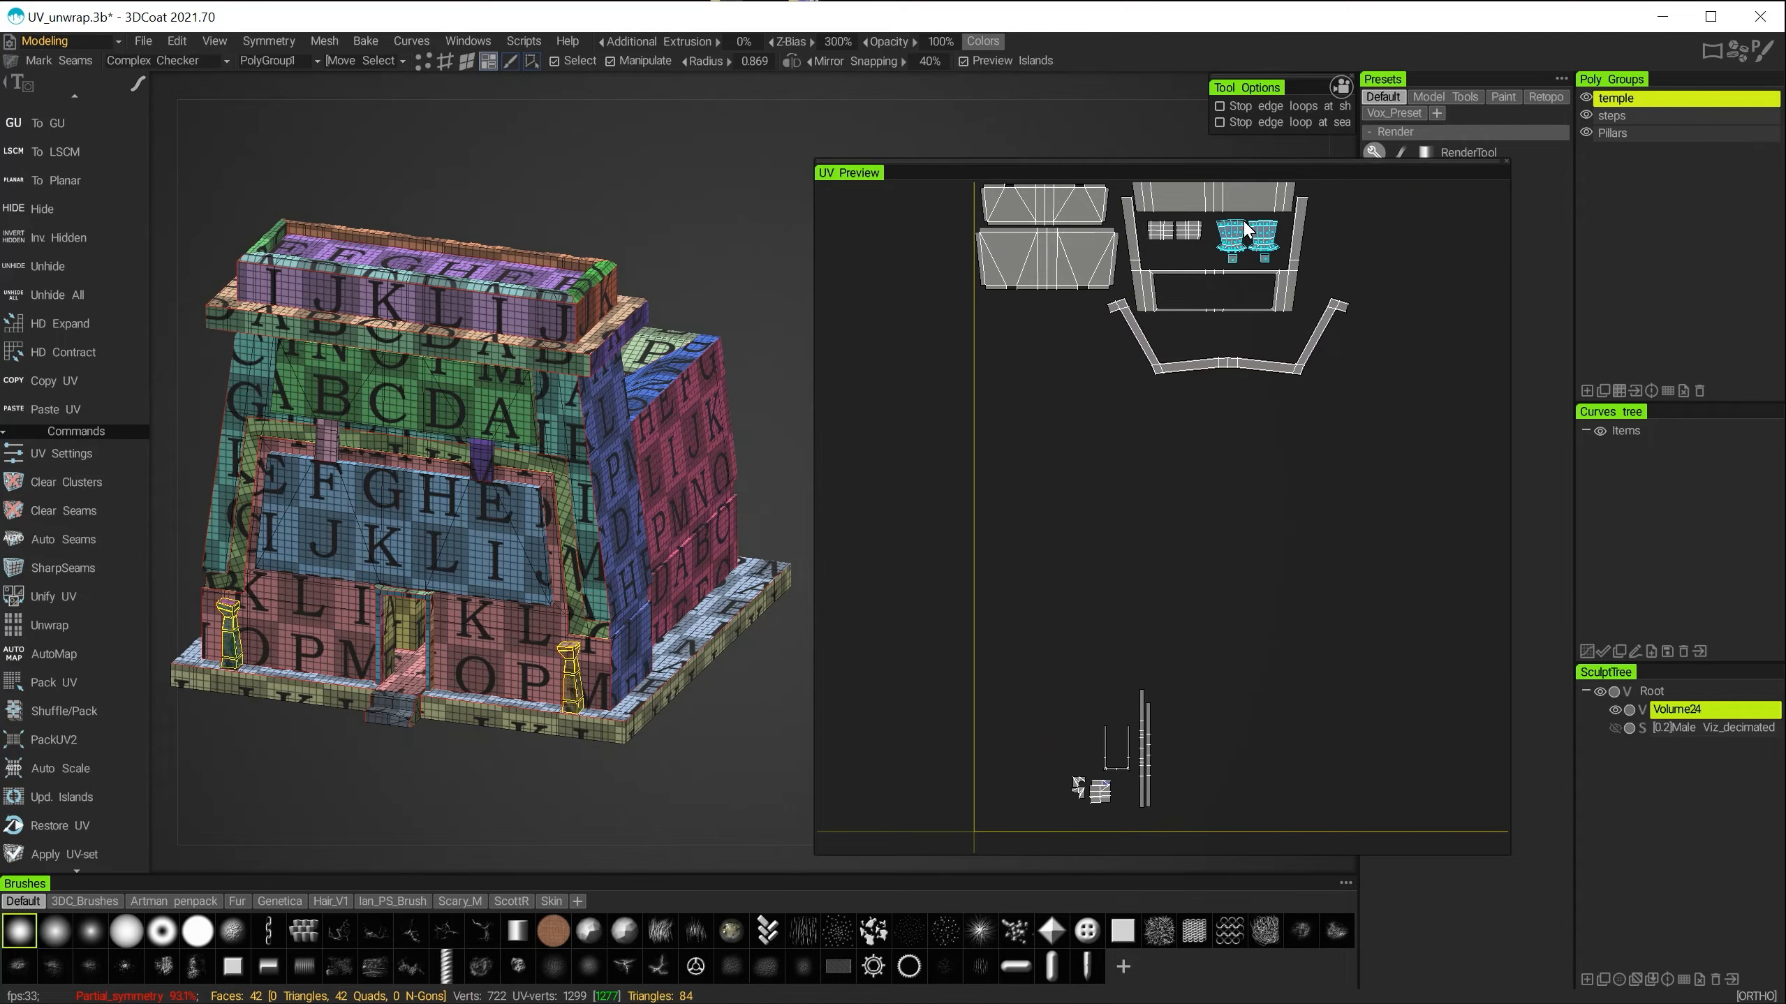
Select the small entrance step islands and move them up to the facade stack.
{"action": "right_click_drag", "start_coordinate": [1119, 746], "coordinate": [1158, 756], "text": "alt"}
{"action": "middle_click_drag", "start_coordinate": [1158, 756], "coordinate": [1171, 454], "text": "alt"}
{"action": "left_click", "coordinate": [1037, 688]}
{"action": "left_click", "coordinate": [1038, 708], "text": "shift"}
{"action": "left_click", "coordinate": [1069, 705], "text": "shift"}
{"action": "left_click_drag", "start_coordinate": [1069, 705], "coordinate": [1198, 384]}
{"action": "right_click_drag", "start_coordinate": [1196, 466], "coordinate": [1131, 457], "text": "alt"}
{"action": "left_click_drag", "start_coordinate": [1116, 673], "coordinate": [1127, 490]}
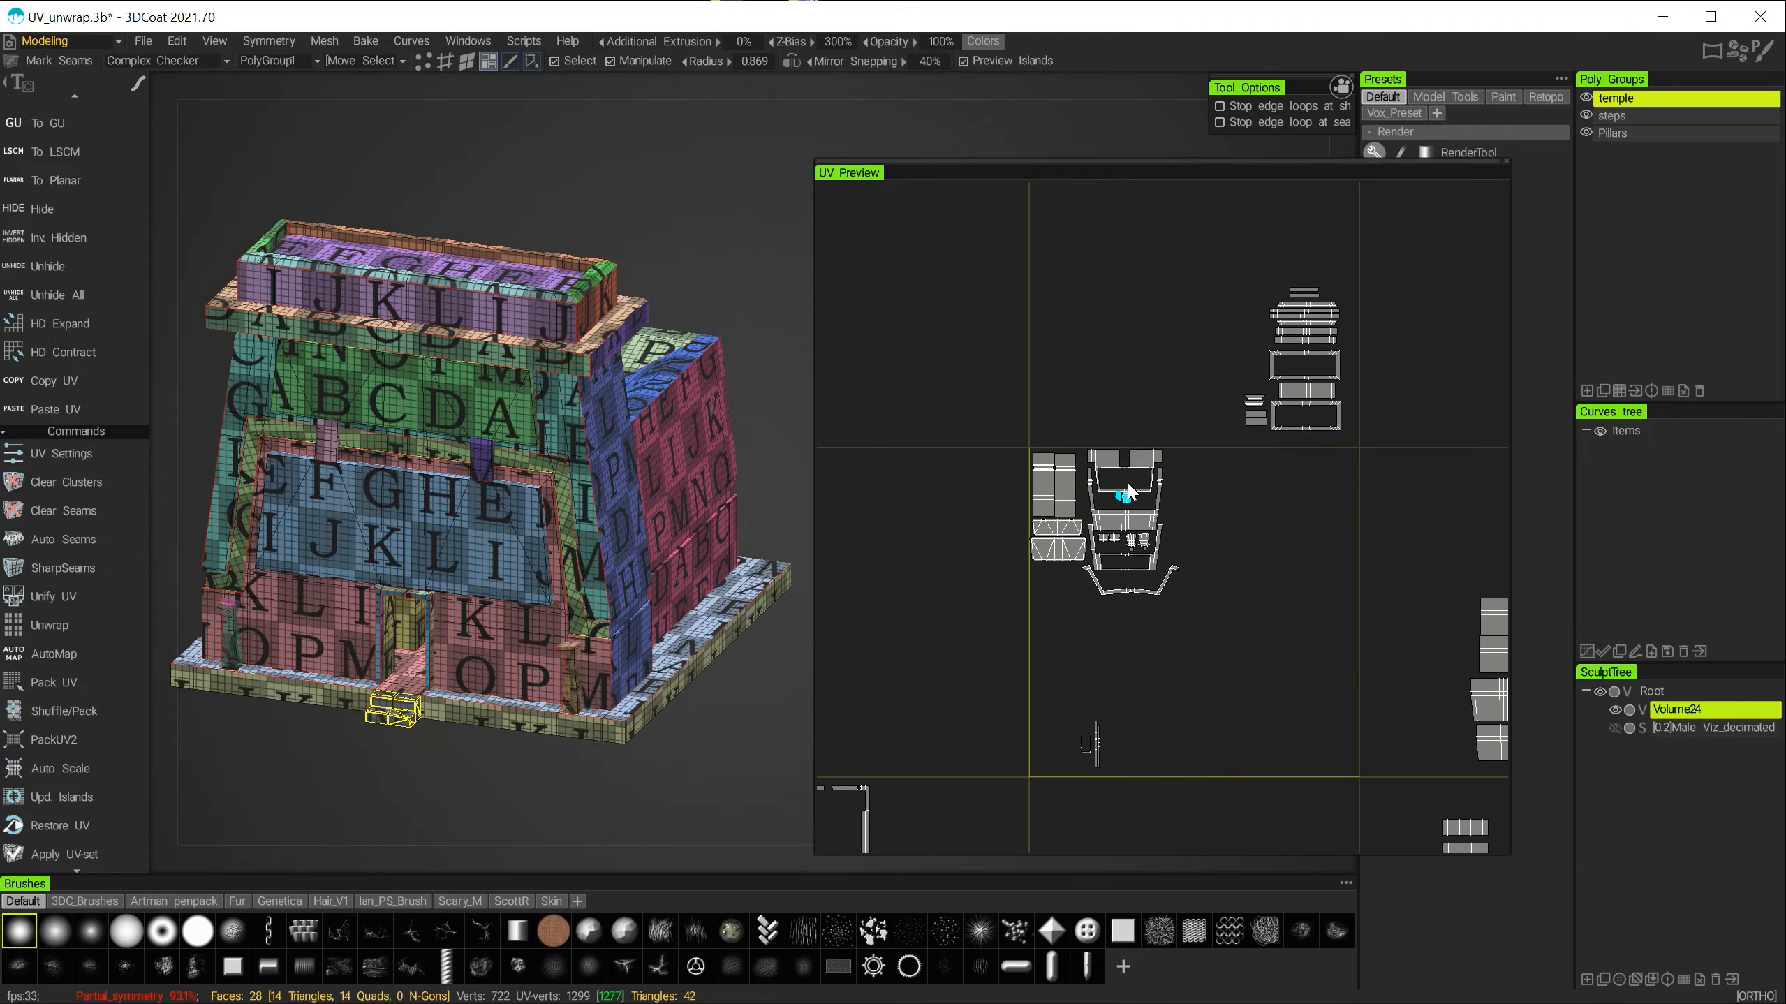
Fit the entrance step islands into the gap beneath the bracket islands, keeping the small pieces close together.
{"action": "right_click_drag", "start_coordinate": [1128, 490], "coordinate": [1209, 501], "text": "alt"}
{"action": "middle_click_drag", "start_coordinate": [1139, 368], "coordinate": [1224, 251], "text": "alt"}
{"action": "left_click_drag", "start_coordinate": [1146, 225], "coordinate": [1066, 741]}
{"action": "left_click", "coordinate": [1032, 755]}
{"action": "left_click", "coordinate": [946, 768]}
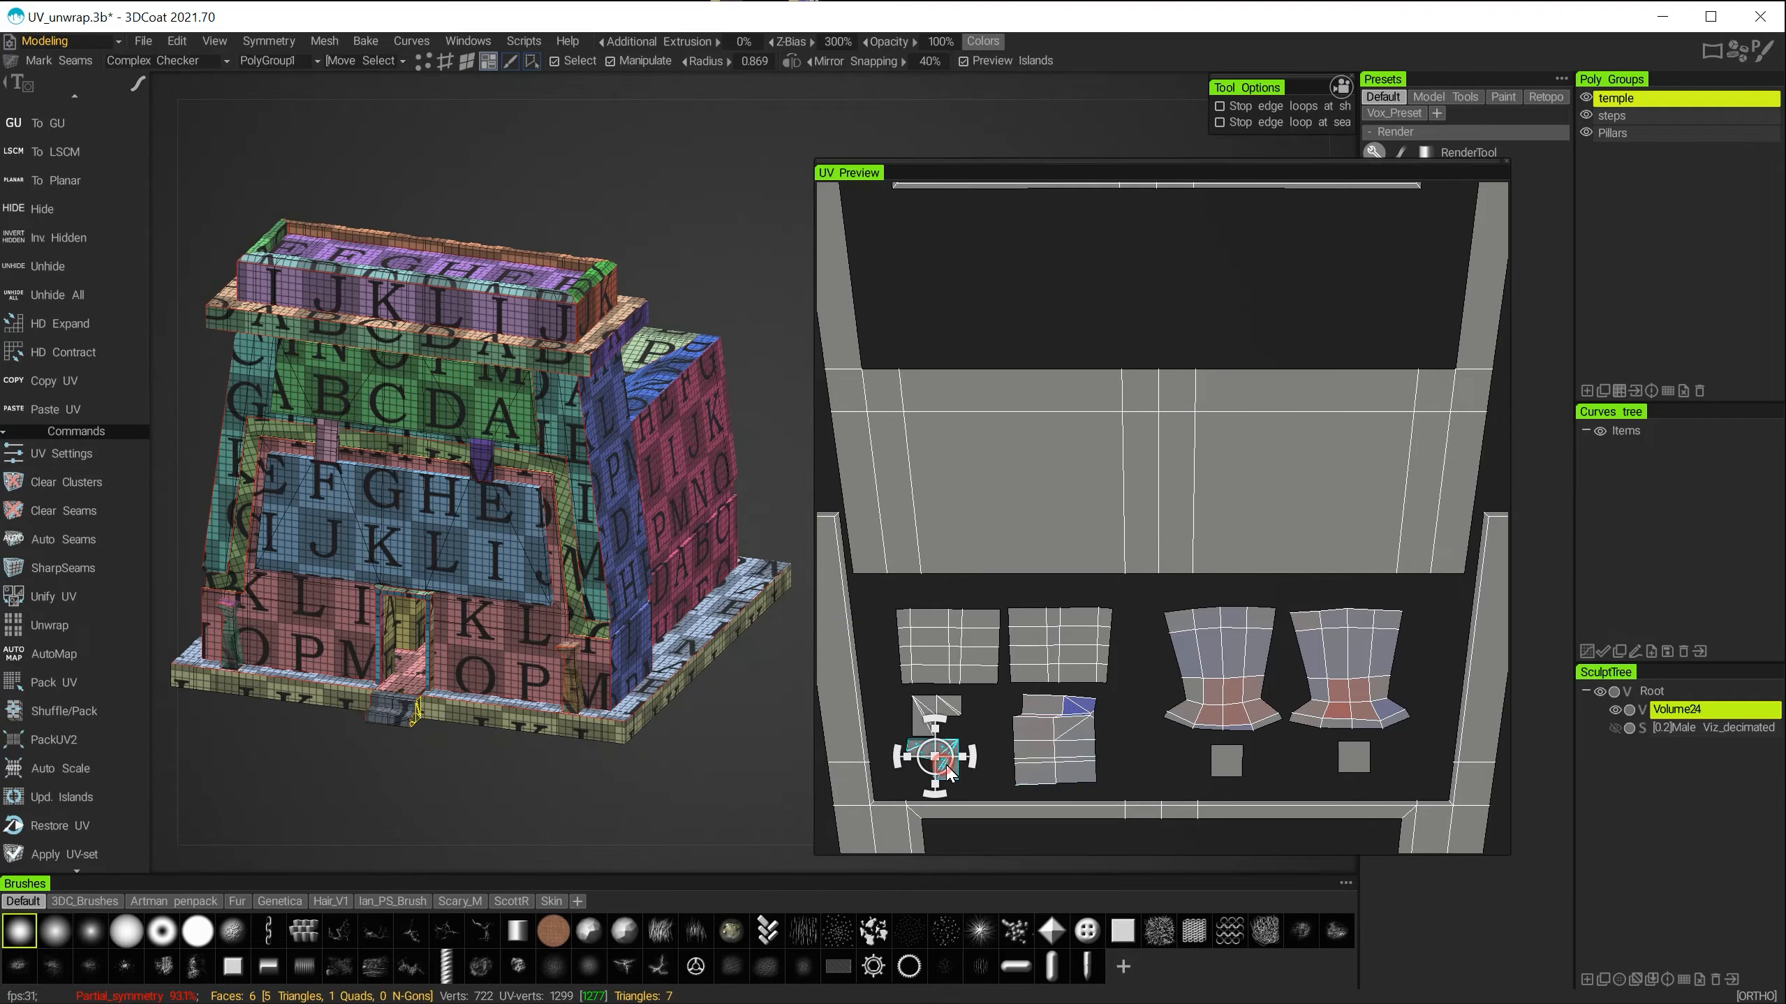
{"action": "left_click", "coordinate": [924, 710]}
Select the doorway frame island and the two thin vertical strips, and move them up beside the facade stack.
{"action": "right_click_drag", "start_coordinate": [1164, 738], "coordinate": [1090, 694], "text": "alt"}
{"action": "middle_click_drag", "start_coordinate": [1090, 694], "coordinate": [1097, 295], "text": "alt"}
{"action": "right_click_drag", "start_coordinate": [1096, 642], "coordinate": [1128, 654], "text": "alt"}
{"action": "left_click", "coordinate": [1017, 792]}
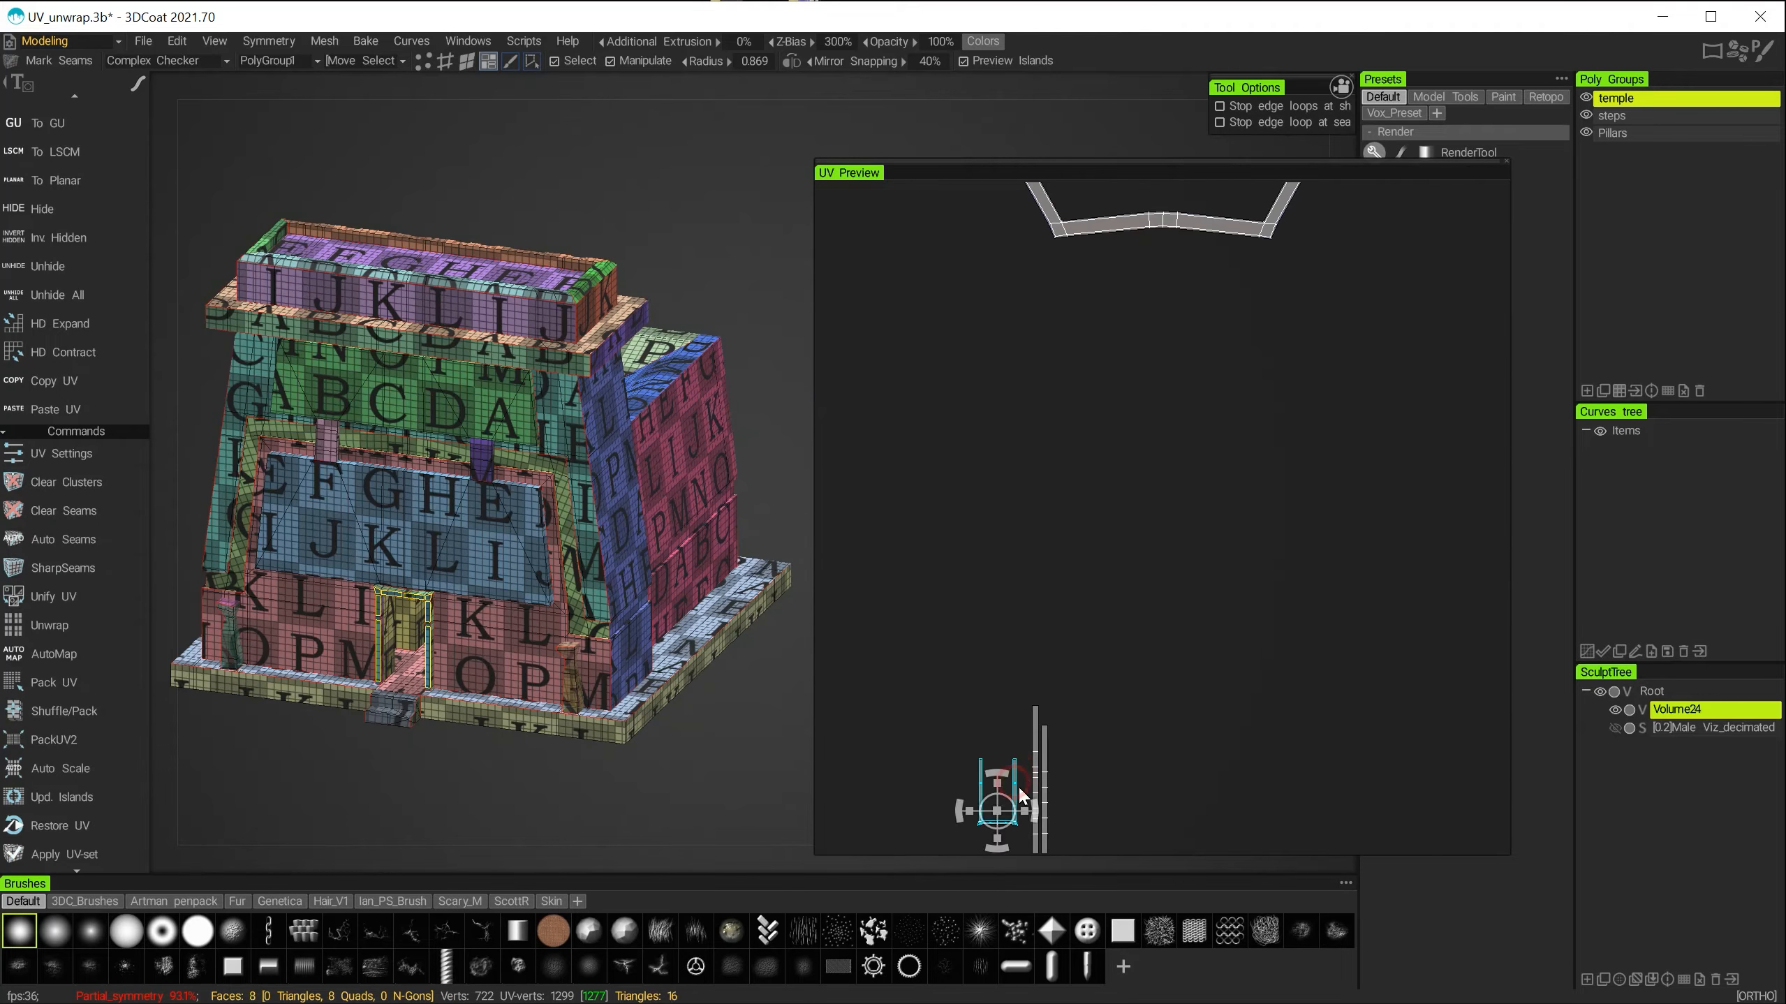
{"action": "left_click", "coordinate": [1037, 789], "text": "shift"}
{"action": "left_click", "coordinate": [1048, 789], "text": "shift"}
{"action": "left_click_drag", "start_coordinate": [1024, 792], "coordinate": [1132, 394]}
{"action": "middle_click_drag", "start_coordinate": [1132, 394], "coordinate": [1062, 836], "text": "alt"}
{"action": "right_click_drag", "start_coordinate": [1131, 632], "coordinate": [1187, 627], "text": "alt"}
{"action": "middle_click_drag", "start_coordinate": [1187, 626], "coordinate": [1157, 475], "text": "alt"}
{"action": "left_click_drag", "start_coordinate": [1000, 733], "coordinate": [1175, 314]}
Place the doorway frame island inside the opening of the front recess frame island.
{"action": "middle_click_drag", "start_coordinate": [1174, 313], "coordinate": [1157, 686], "text": "alt"}
{"action": "left_click_drag", "start_coordinate": [1157, 686], "coordinate": [1111, 453]}
{"action": "left_click", "coordinate": [1062, 445]}
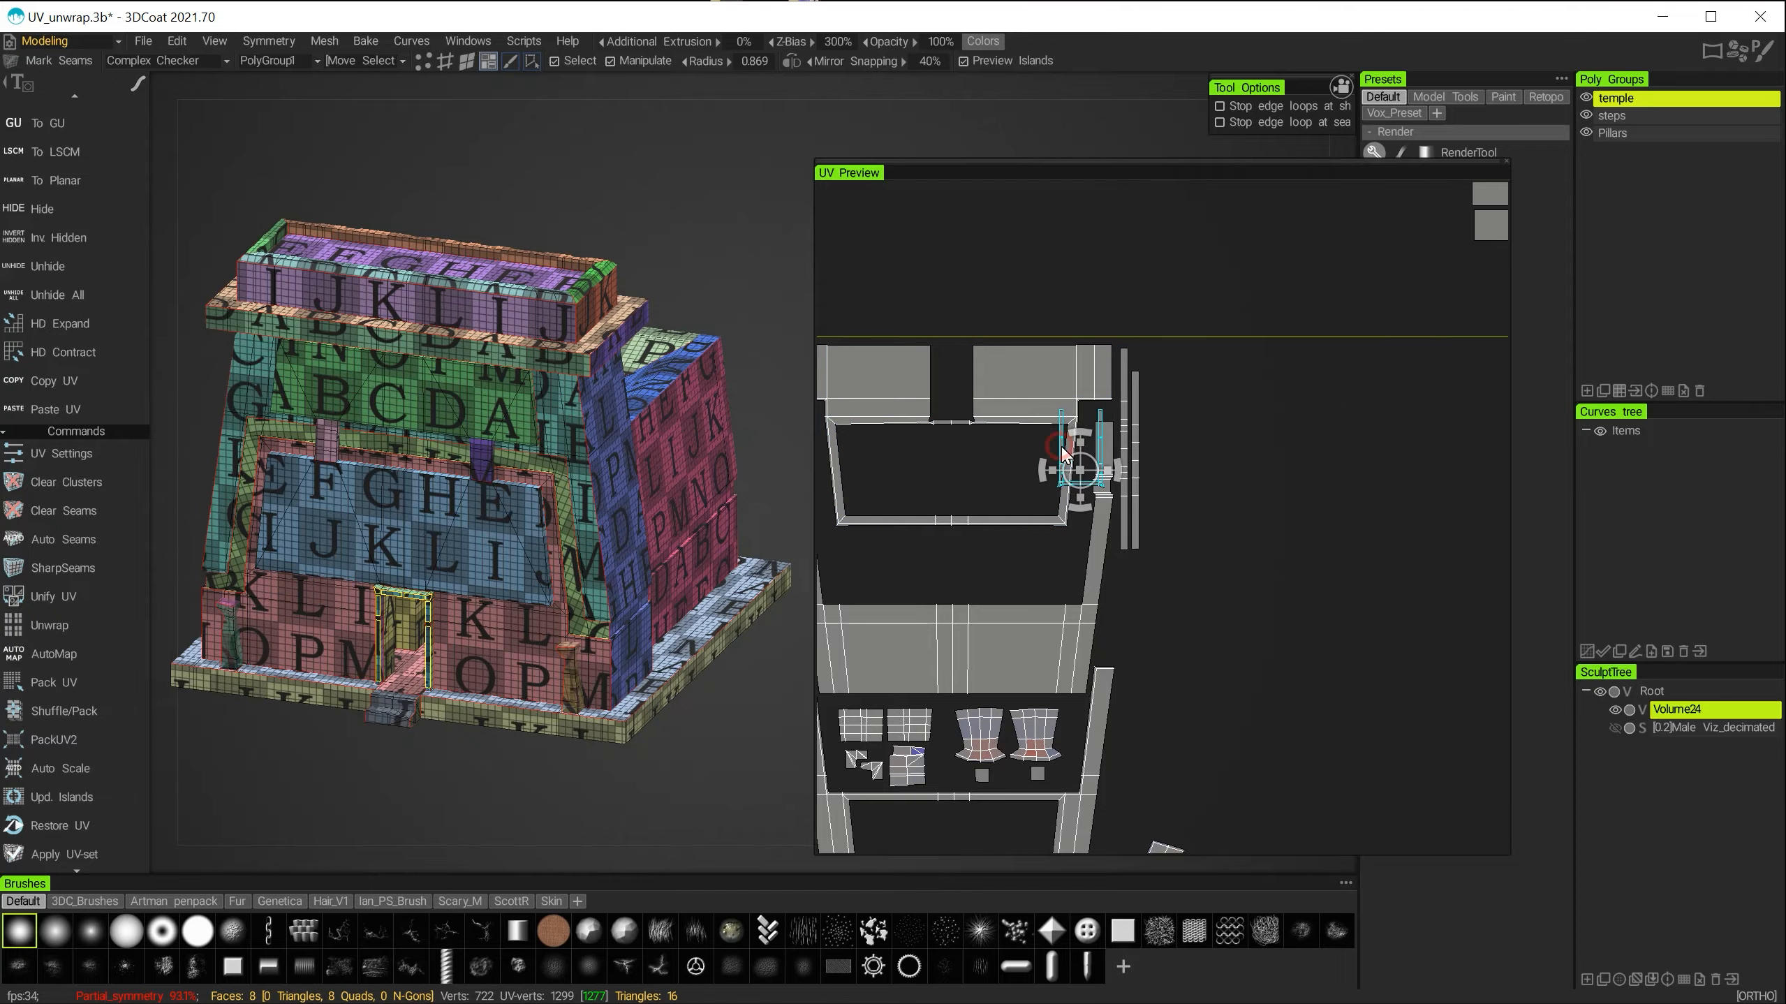
{"action": "left_click_drag", "start_coordinate": [950, 482], "coordinate": [949, 486]}
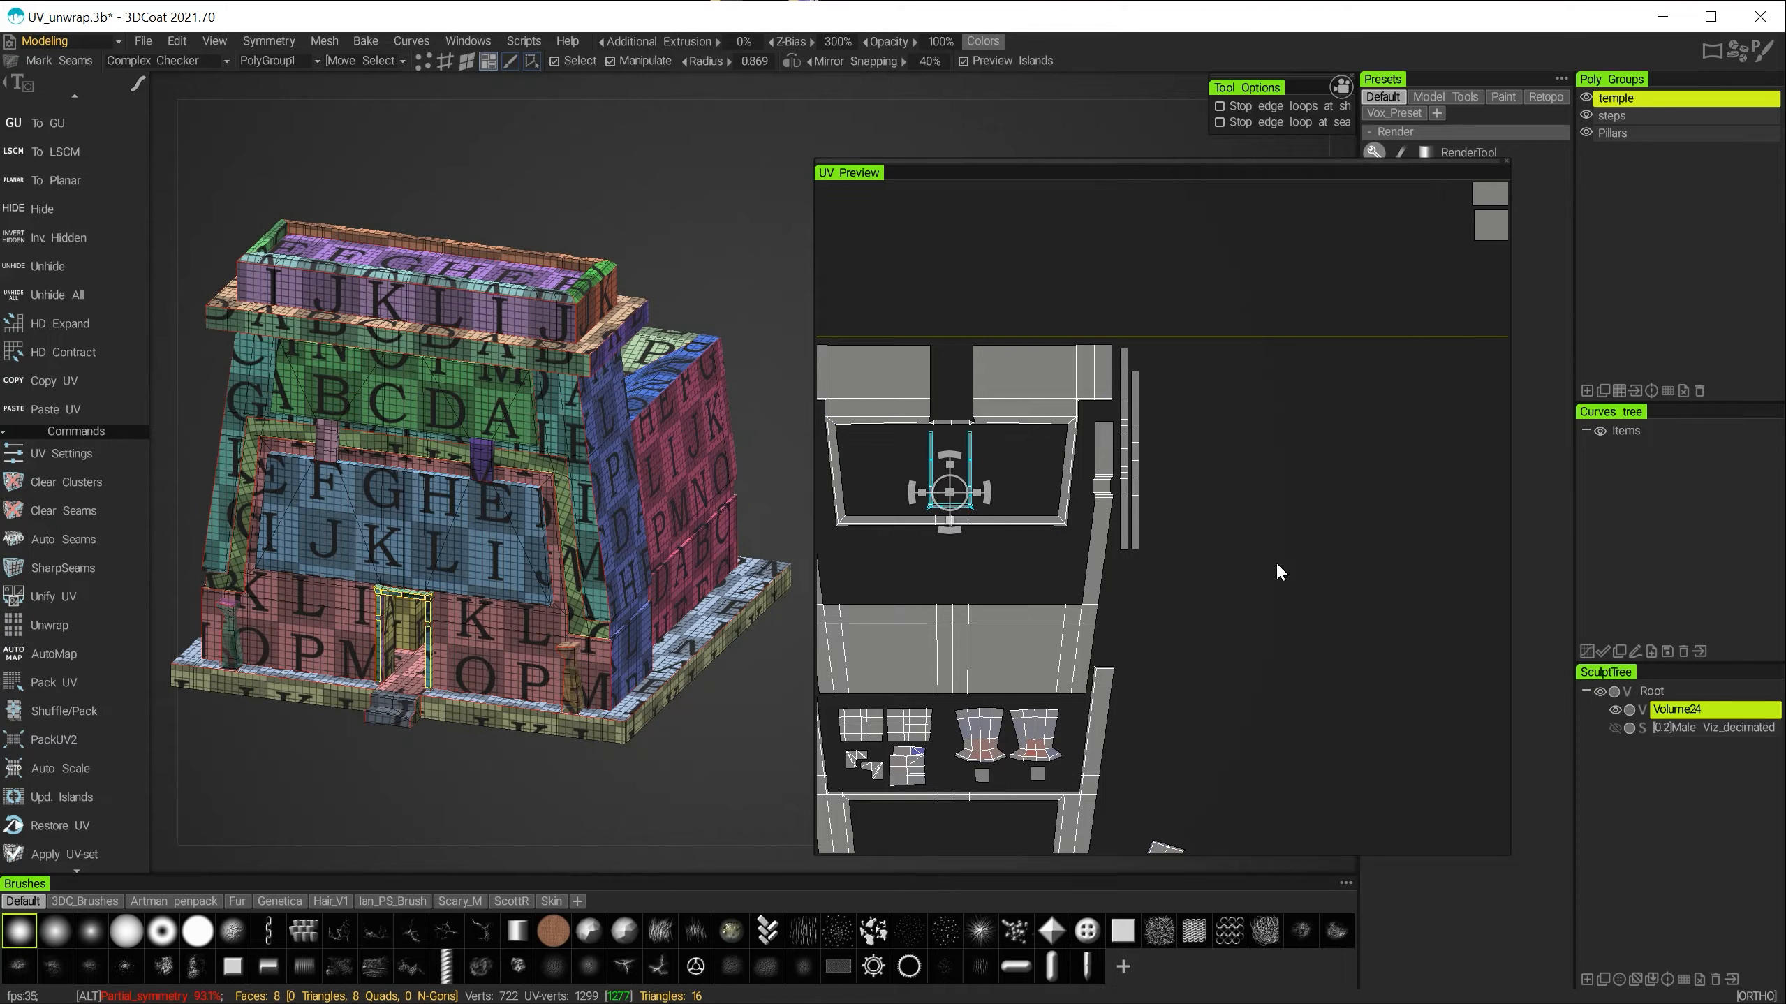
Move the two thin vertical strips into the gap between the side-wall islands and the facade stack.
{"action": "middle_click_drag", "start_coordinate": [1276, 561], "coordinate": [1357, 583], "text": "alt"}
{"action": "right_click_drag", "start_coordinate": [1357, 584], "coordinate": [1401, 551], "text": "alt"}
{"action": "middle_click_drag", "start_coordinate": [1400, 551], "coordinate": [1414, 539], "text": "alt"}
{"action": "left_click", "coordinate": [1315, 465]}
{"action": "left_click_drag", "start_coordinate": [1315, 465], "coordinate": [876, 554]}
{"action": "middle_click_drag", "start_coordinate": [1011, 536], "coordinate": [1146, 576], "text": "alt"}
{"action": "left_click_drag", "start_coordinate": [1013, 588], "coordinate": [945, 518]}
{"action": "left_click", "coordinate": [1469, 548]}
{"action": "left_click_drag", "start_coordinate": [1469, 512], "coordinate": [968, 503]}
Select all the rear building's wall islands in the neighbouring tile and move them into the main tile beside the facade stack.
{"action": "right_click_drag", "start_coordinate": [1270, 633], "coordinate": [1167, 571], "text": "alt"}
{"action": "middle_click_drag", "start_coordinate": [1178, 788], "coordinate": [1157, 338], "text": "alt"}
{"action": "right_click_drag", "start_coordinate": [1202, 521], "coordinate": [1110, 464], "text": "alt"}
{"action": "middle_click_drag", "start_coordinate": [1104, 570], "coordinate": [1121, 805], "text": "alt"}
{"action": "left_click", "coordinate": [1274, 567]}
{"action": "mouse_move", "coordinate": [1286, 636]}
{"action": "left_mouse_down", "text": "shift"}
{"action": "mouse_move", "coordinate": [1376, 735]}
{"action": "mouse_move", "coordinate": [1376, 614]}
{"action": "left_mouse_up", "text": "shift"}
{"action": "left_click", "coordinate": [1283, 555]}
{"action": "left_click_drag", "start_coordinate": [1284, 555], "coordinate": [1378, 610], "text": "shift"}
{"action": "left_click_drag", "start_coordinate": [1309, 651], "coordinate": [924, 463]}
{"action": "middle_click_drag", "start_coordinate": [924, 463], "coordinate": [1181, 557], "text": "alt"}
{"action": "right_click_drag", "start_coordinate": [1182, 557], "coordinate": [1255, 601], "text": "alt"}
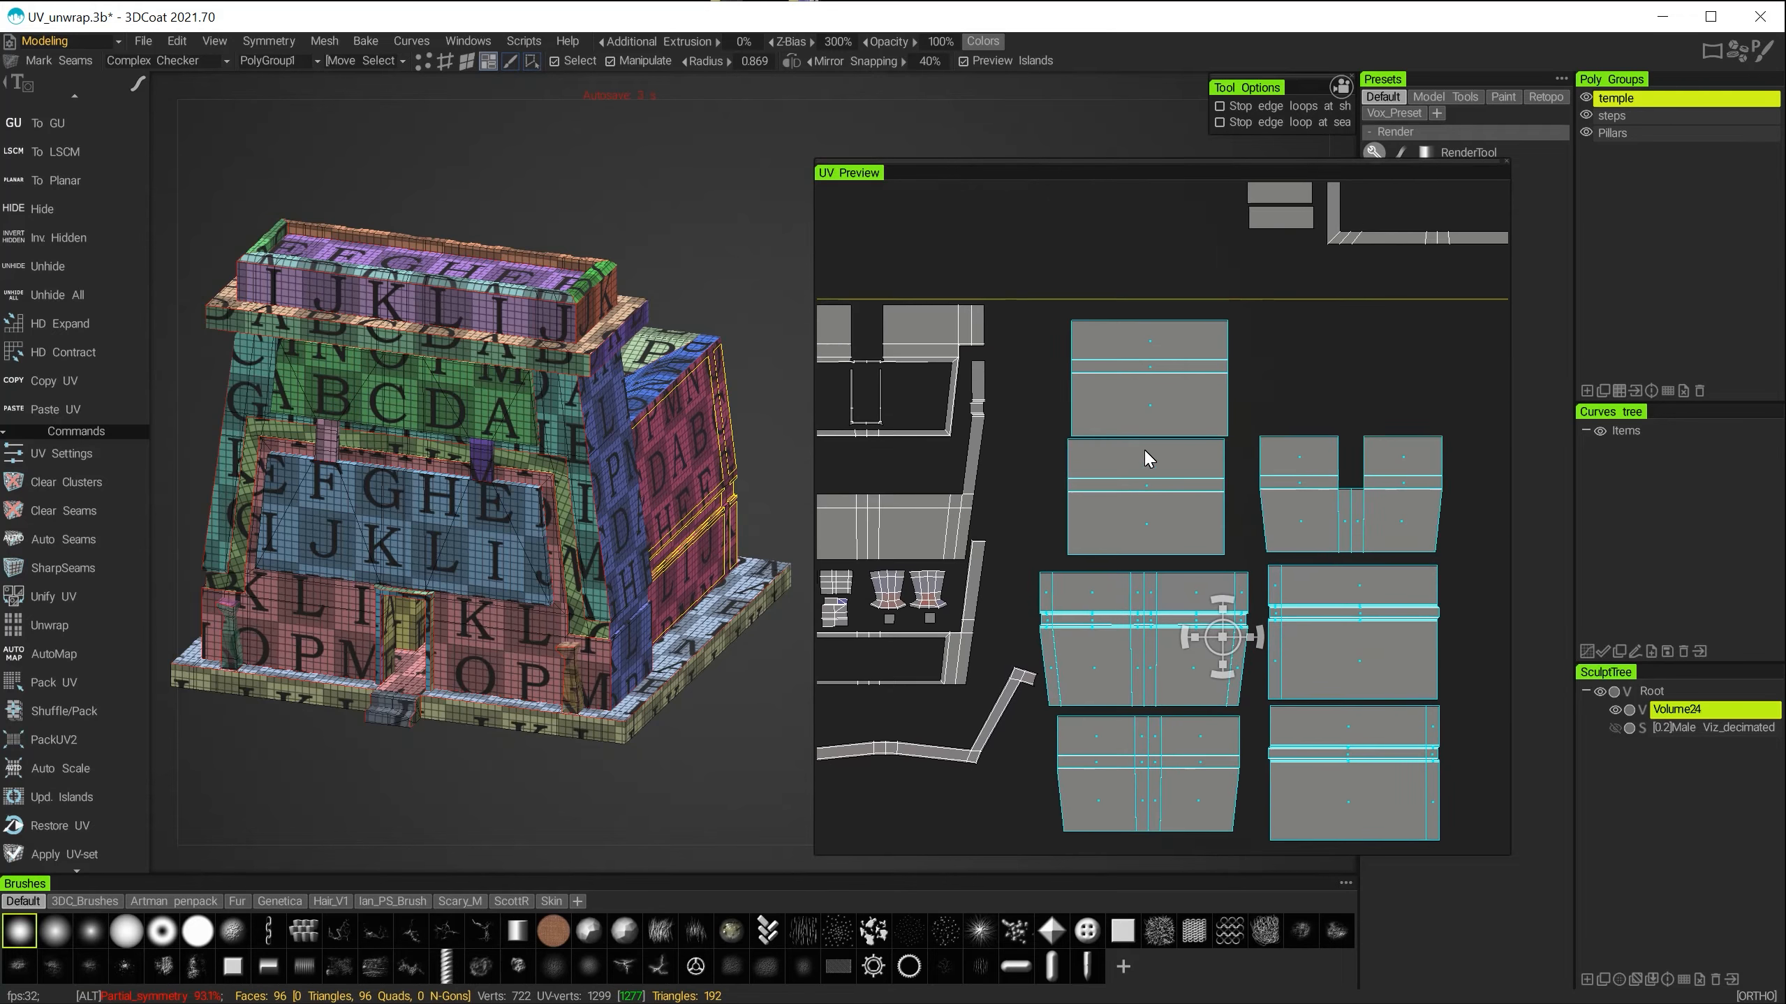
Align the two plain rectangular wall islands in one column above the tapered wall islands.
{"action": "left_click", "coordinate": [1157, 370]}
{"action": "left_click_drag", "start_coordinate": [1158, 361], "coordinate": [1154, 355]}
{"action": "left_click", "coordinate": [1145, 640]}
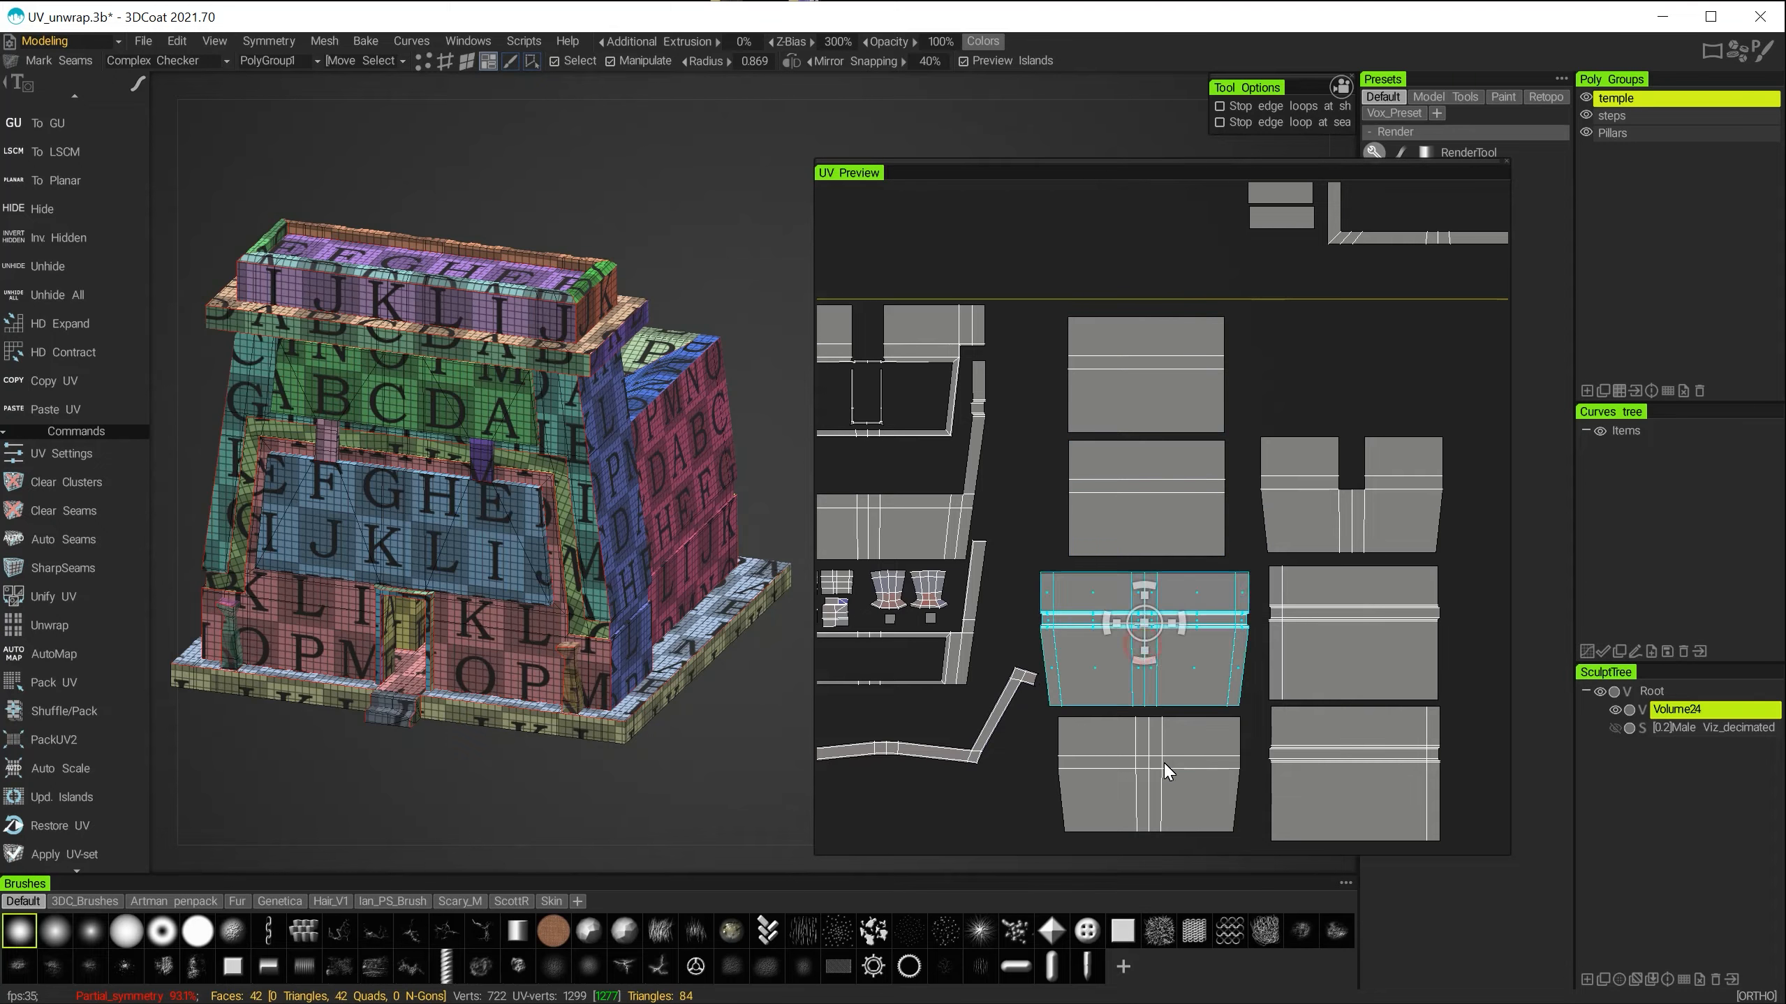
{"action": "left_click", "coordinate": [1145, 758]}
Stack the notched wall island and the two ridged rectangular islands as a second column beside the plain ones.
{"action": "left_click_drag", "start_coordinate": [1349, 481], "coordinate": [1315, 356]}
{"action": "left_click", "coordinate": [1319, 616]}
{"action": "left_click_drag", "start_coordinate": [1318, 609], "coordinate": [1370, 603]}
{"action": "left_click", "coordinate": [1392, 752]}
{"action": "left_click_drag", "start_coordinate": [1394, 751], "coordinate": [1379, 483]}
{"action": "left_click", "coordinate": [1413, 656]}
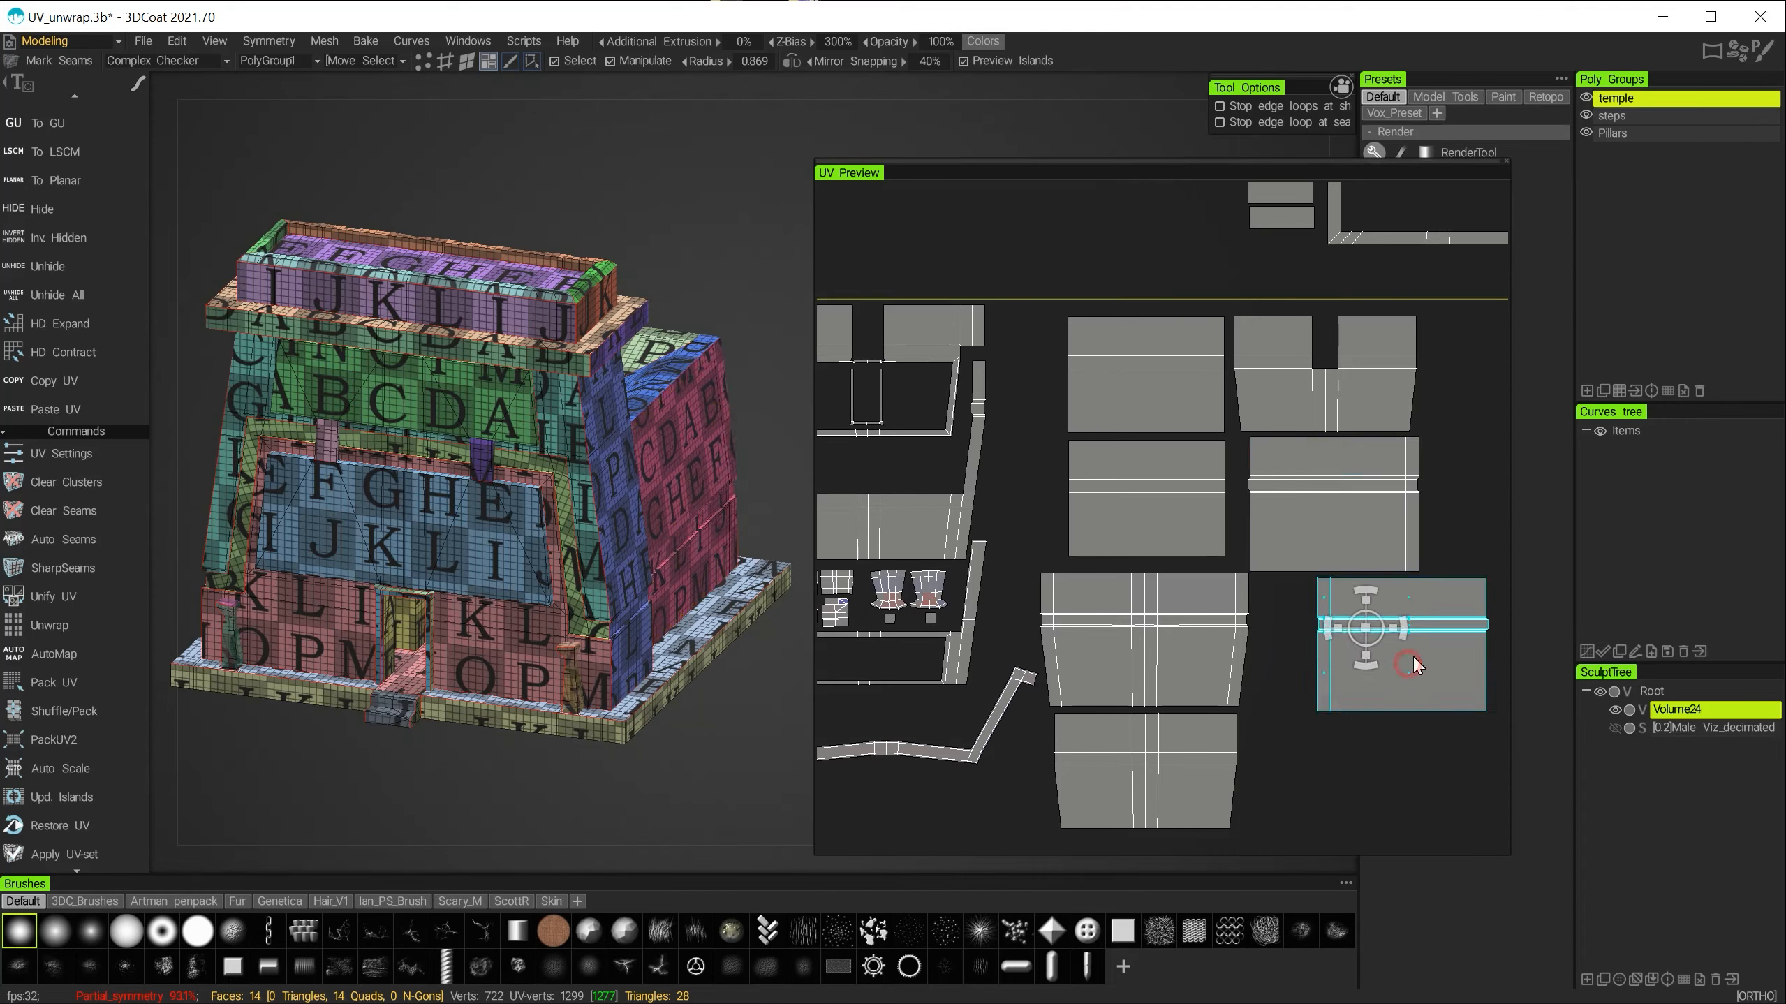
{"action": "left_click_drag", "start_coordinate": [1413, 656], "coordinate": [1348, 656]}
Shift the two tapered wall islands up to close the gaps beneath the plain rectangular ones.
{"action": "left_click", "coordinate": [1147, 609]}
{"action": "left_click", "coordinate": [1143, 751]}
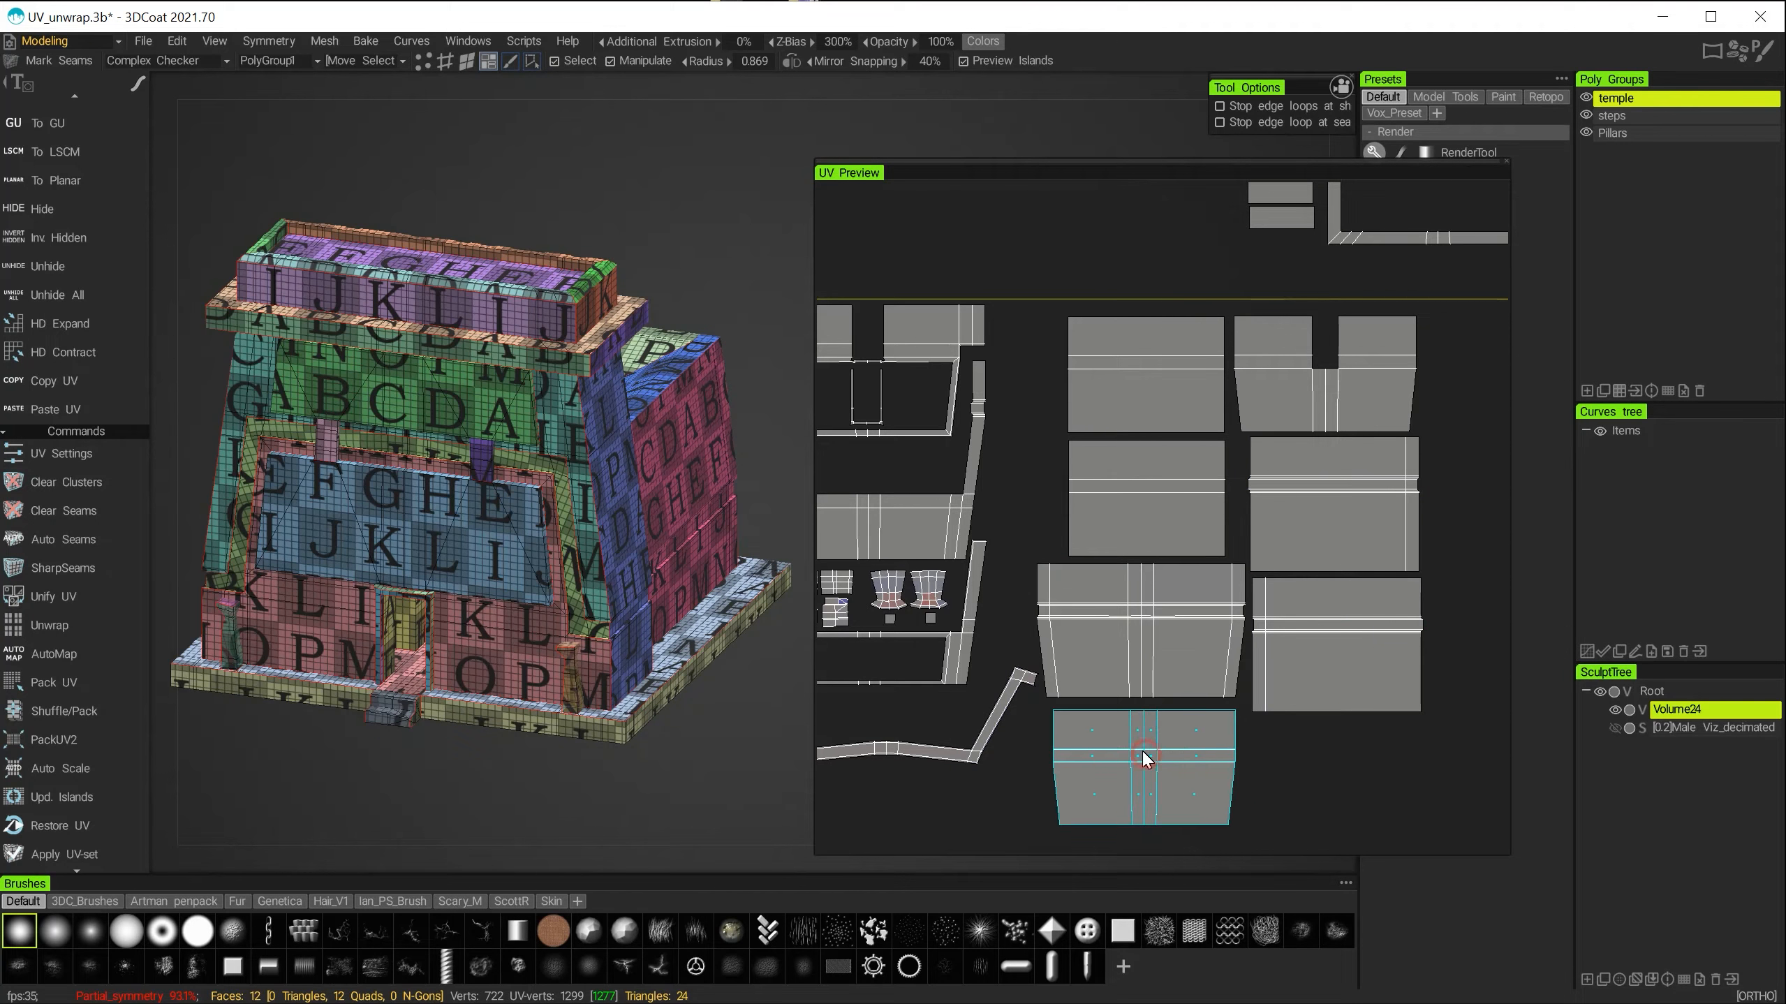
{"action": "left_click_drag", "start_coordinate": [1143, 749], "coordinate": [1139, 738]}
{"action": "scroll", "coordinate": [1255, 640], "scroll_direction": "up", "scroll_amount": 3}
{"action": "middle_click_drag", "start_coordinate": [1255, 640], "coordinate": [1222, 720]}
{"action": "mouse_move", "coordinate": [1111, 450]}
{"action": "left_mouse_down"}
{"action": "mouse_move", "coordinate": [1108, 572]}
{"action": "mouse_move", "coordinate": [1093, 475]}
{"action": "left_mouse_up"}
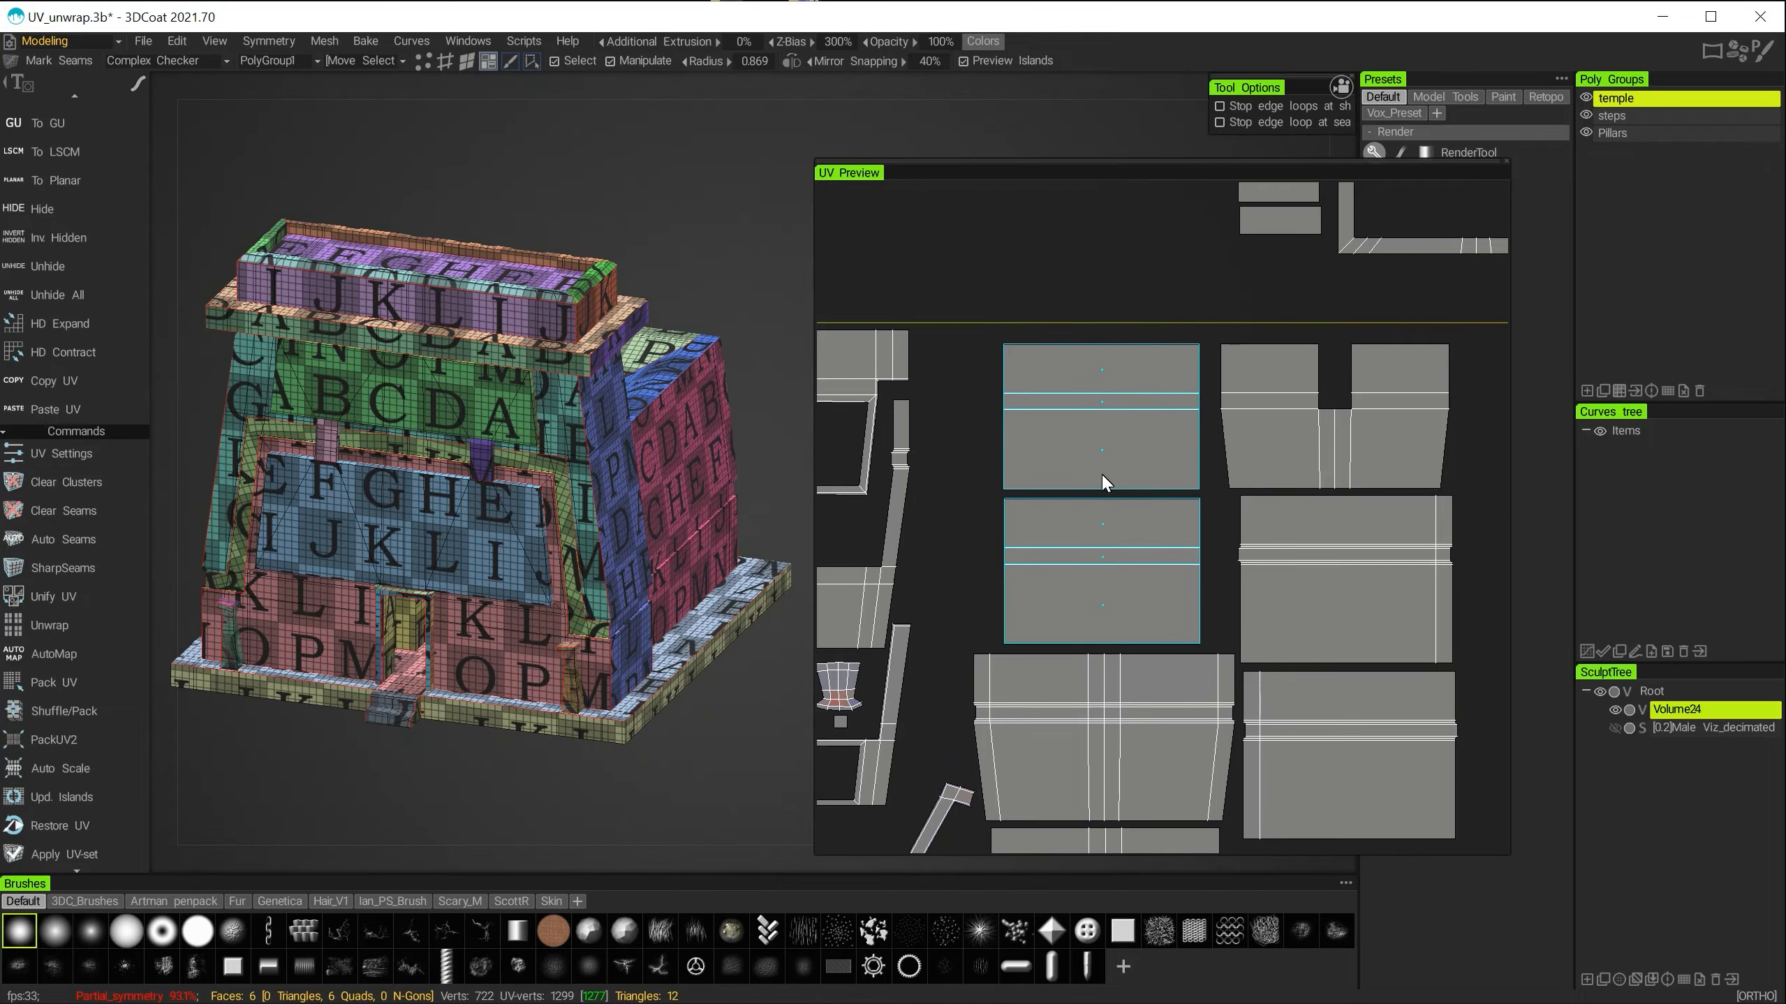
Select the square roof frame and the four tapered islands below it, and move them to the main tile's upper-right corner.
{"action": "scroll", "coordinate": [1208, 591], "scroll_direction": "down", "scroll_amount": 5}
{"action": "middle_click_drag", "start_coordinate": [1112, 643], "coordinate": [1429, 489], "text": "alt"}
{"action": "left_click", "coordinate": [1133, 585]}
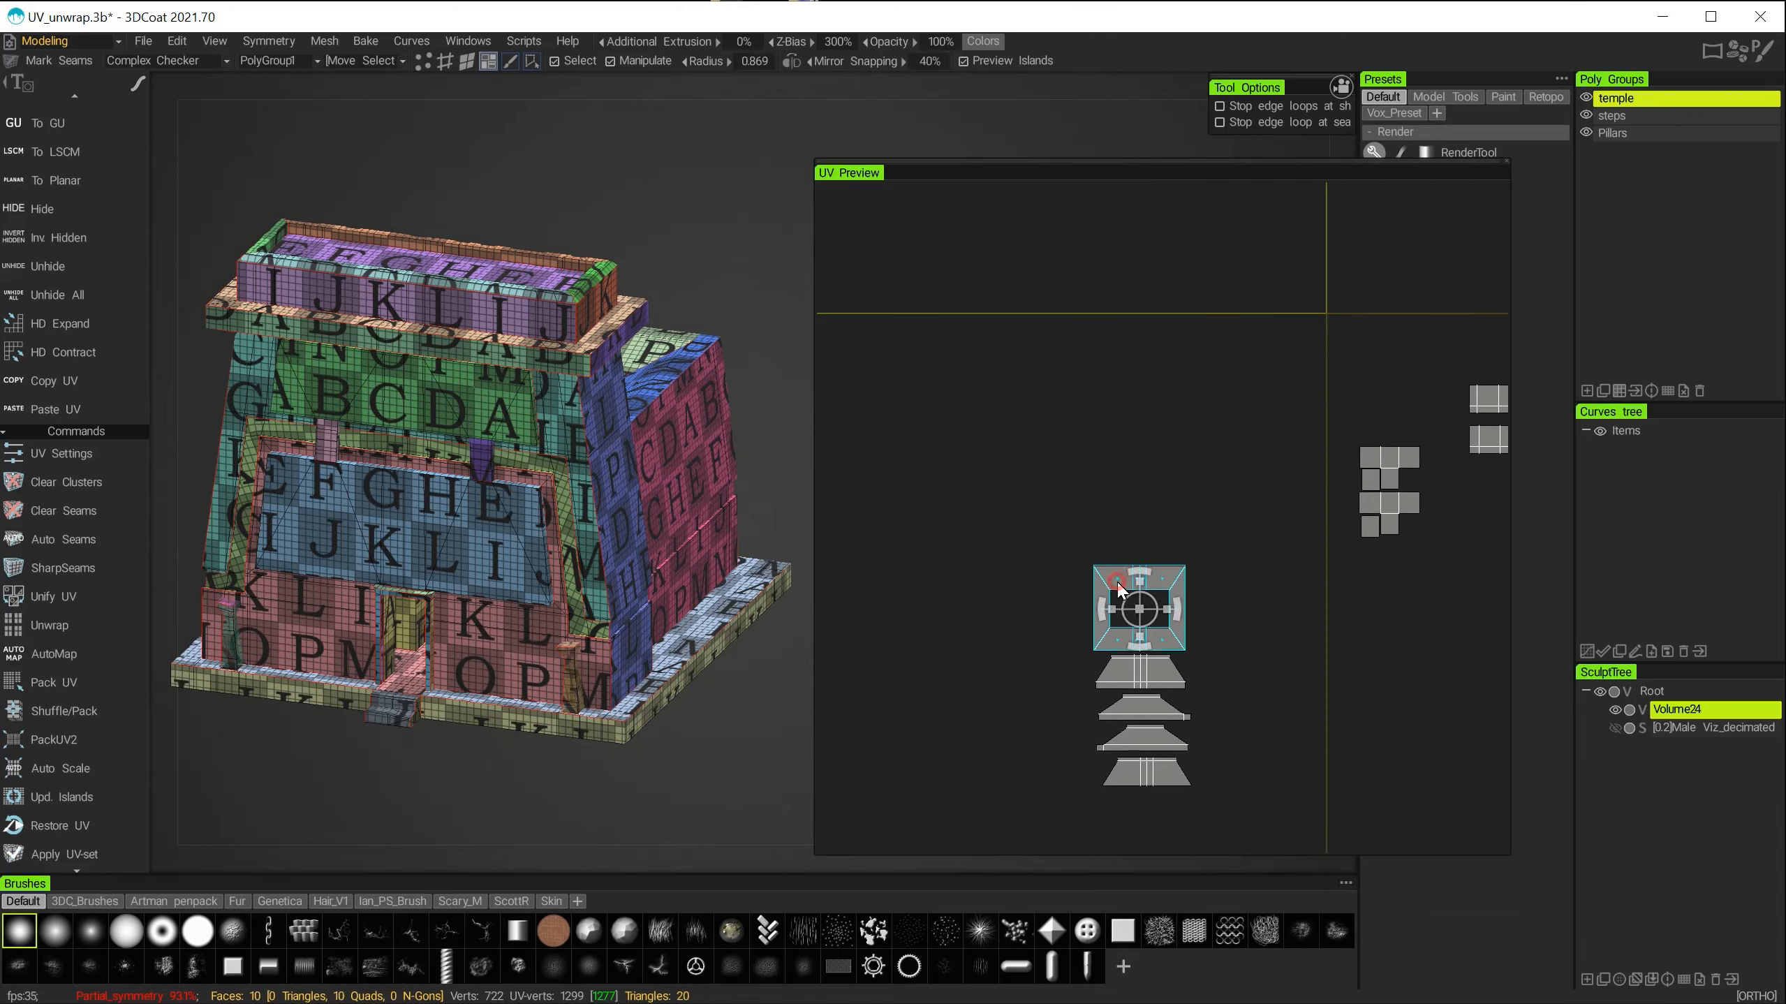
{"action": "left_click_drag", "start_coordinate": [1139, 654], "coordinate": [1149, 767], "text": "shift"}
{"action": "right_click_drag", "start_coordinate": [1148, 767], "coordinate": [1018, 499], "text": "alt"}
{"action": "middle_click_drag", "start_coordinate": [1019, 499], "coordinate": [968, 656], "text": "alt"}
{"action": "left_click_drag", "start_coordinate": [1092, 639], "coordinate": [1165, 432]}
{"action": "scroll", "coordinate": [1188, 506], "scroll_direction": "up", "scroll_amount": 5}
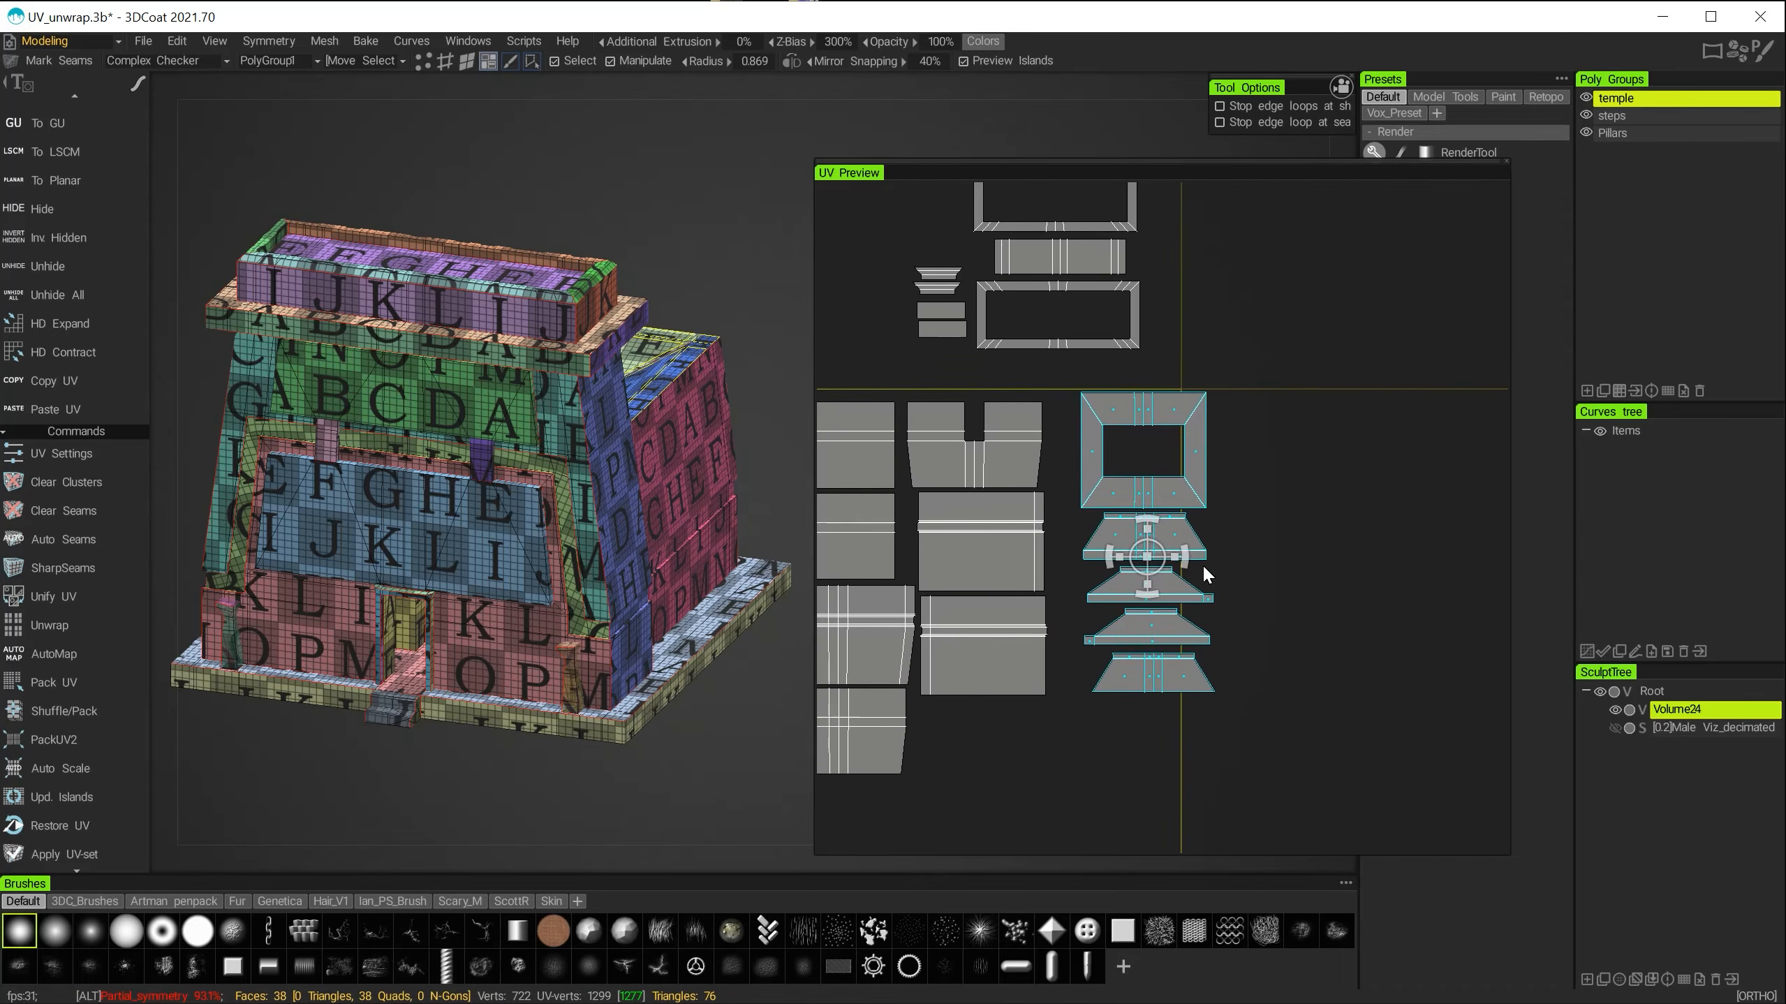
Move the floor, base frame and long base strip islands from the neighbouring tile into the lower part of the main tile.
{"action": "middle_click_drag", "start_coordinate": [1218, 664], "coordinate": [976, 305], "text": "alt"}
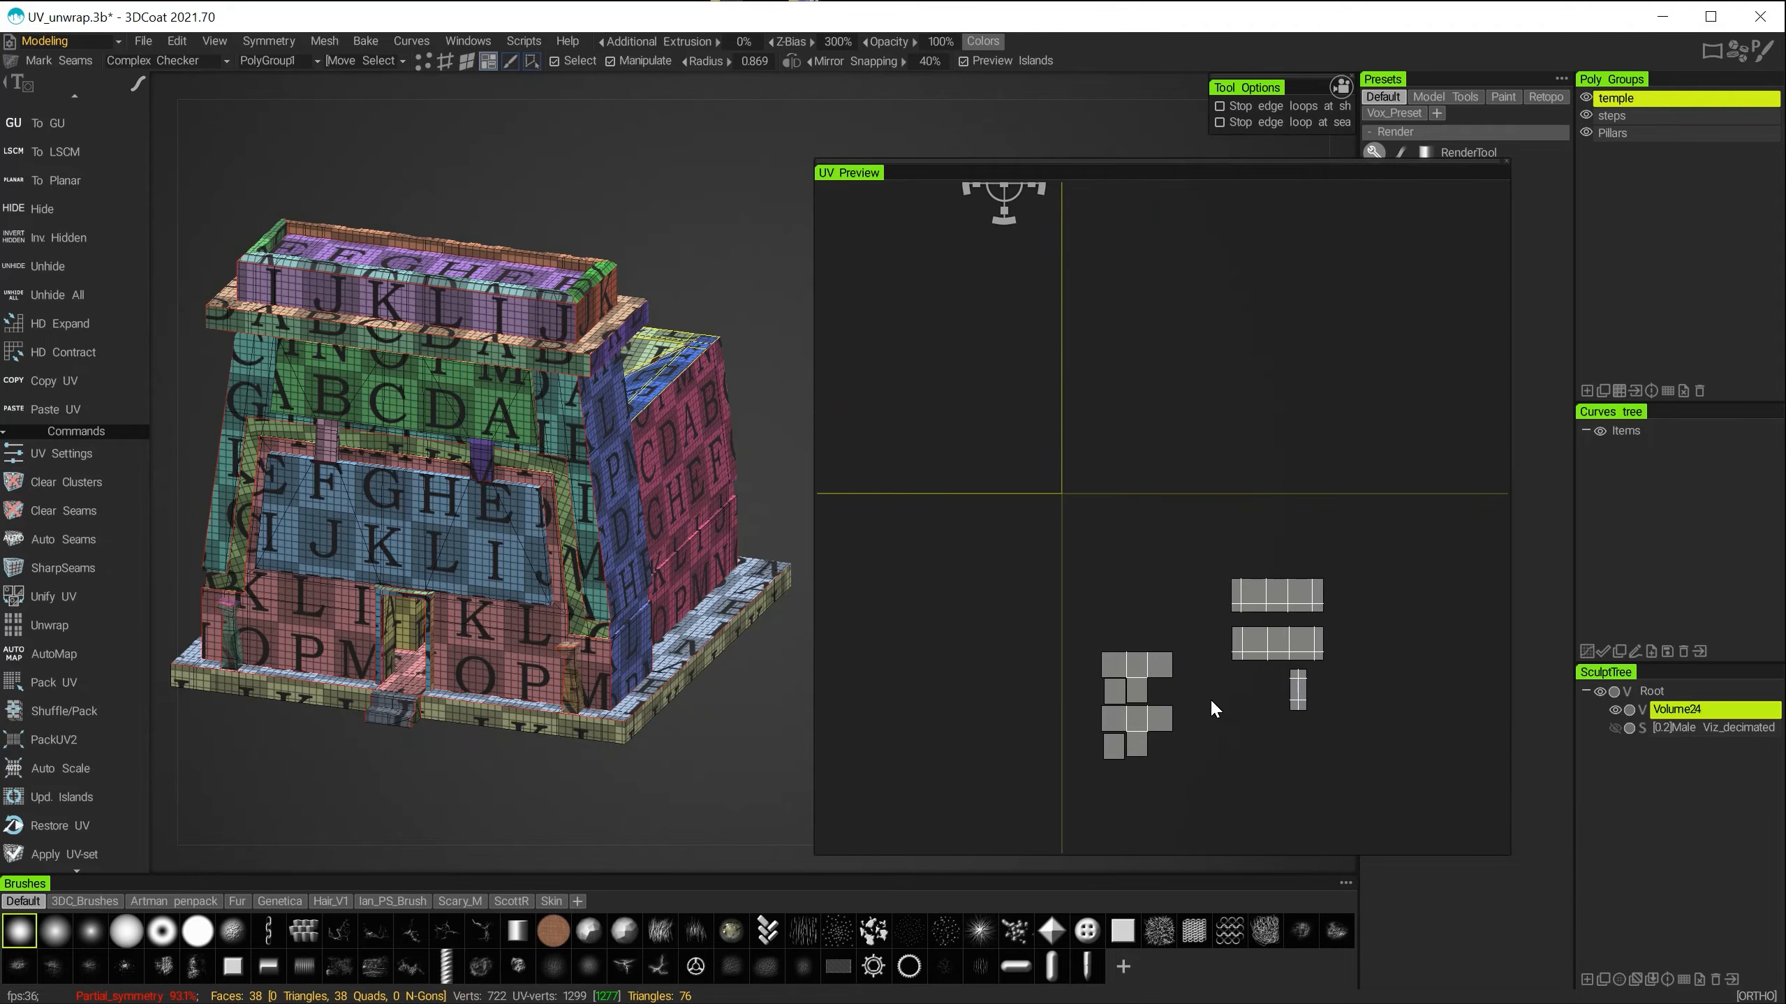
{"action": "scroll", "coordinate": [1135, 580], "scroll_direction": "down", "scroll_amount": 5}
{"action": "middle_click_drag", "start_coordinate": [1135, 579], "coordinate": [1449, 673], "text": "alt"}
{"action": "left_click", "coordinate": [1030, 638]}
{"action": "left_click_drag", "start_coordinate": [1031, 633], "coordinate": [1295, 551]}
{"action": "left_click", "coordinate": [1086, 613]}
{"action": "left_click", "coordinate": [1110, 673]}
{"action": "middle_click_drag", "start_coordinate": [1171, 640], "coordinate": [1160, 558], "text": "alt"}
{"action": "right_click_drag", "start_coordinate": [1148, 551], "coordinate": [1299, 656], "text": "alt"}
{"action": "middle_click_drag", "start_coordinate": [1298, 657], "coordinate": [1337, 686], "text": "alt"}
{"action": "right_click_drag", "start_coordinate": [977, 791], "coordinate": [1180, 652], "text": "alt"}
{"action": "middle_click_drag", "start_coordinate": [1193, 629], "coordinate": [1084, 559], "text": "alt"}
{"action": "left_click_drag", "start_coordinate": [988, 606], "coordinate": [1199, 451]}
{"action": "middle_click_drag", "start_coordinate": [1199, 451], "coordinate": [944, 703], "text": "alt"}
{"action": "left_click_drag", "start_coordinate": [944, 704], "coordinate": [1297, 669]}
{"action": "right_click_drag", "start_coordinate": [1264, 633], "coordinate": [1230, 675], "text": "alt"}
{"action": "middle_click_drag", "start_coordinate": [1230, 675], "coordinate": [1110, 763], "text": "alt"}
Place the floor island beneath the trapezoid islands and the square base frame island directly below it.
{"action": "left_click", "coordinate": [977, 673]}
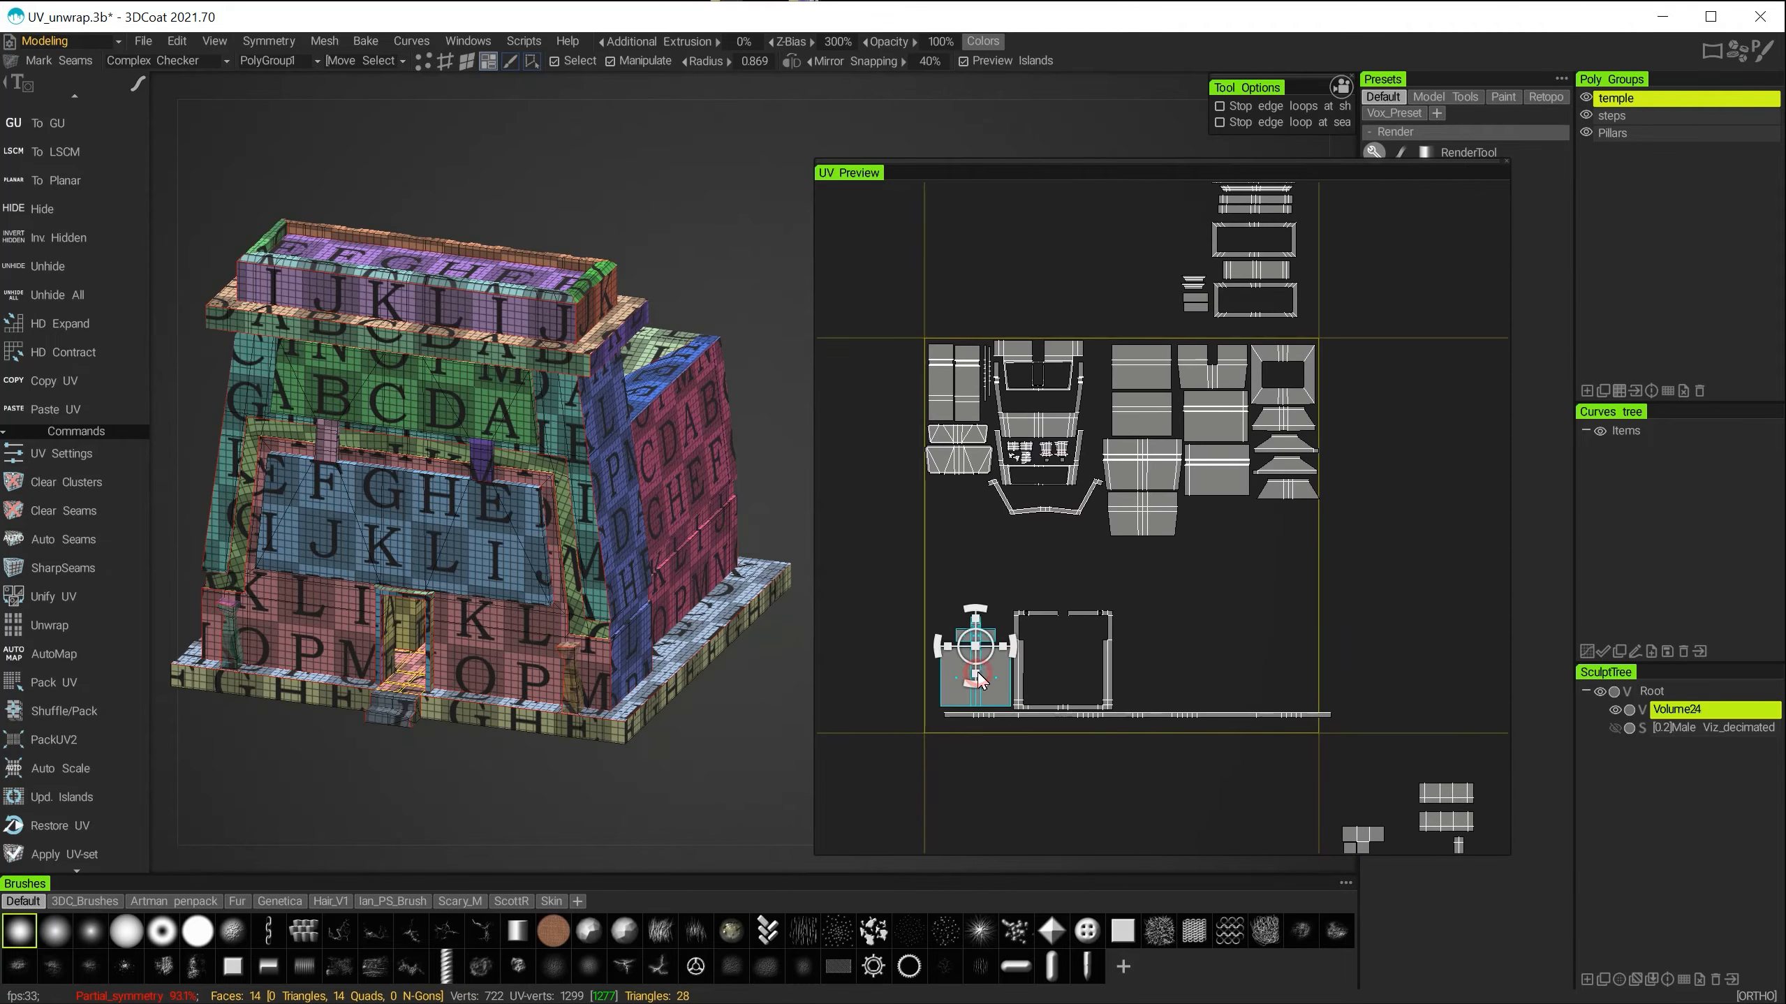
{"action": "left_click_drag", "start_coordinate": [980, 681], "coordinate": [972, 557]}
{"action": "left_click", "coordinate": [1065, 643]}
{"action": "left_click_drag", "start_coordinate": [1065, 642], "coordinate": [983, 623]}
Position the long base strip along the main tile's lower edge so that it lies within the tile's width.
{"action": "left_click", "coordinate": [1137, 713]}
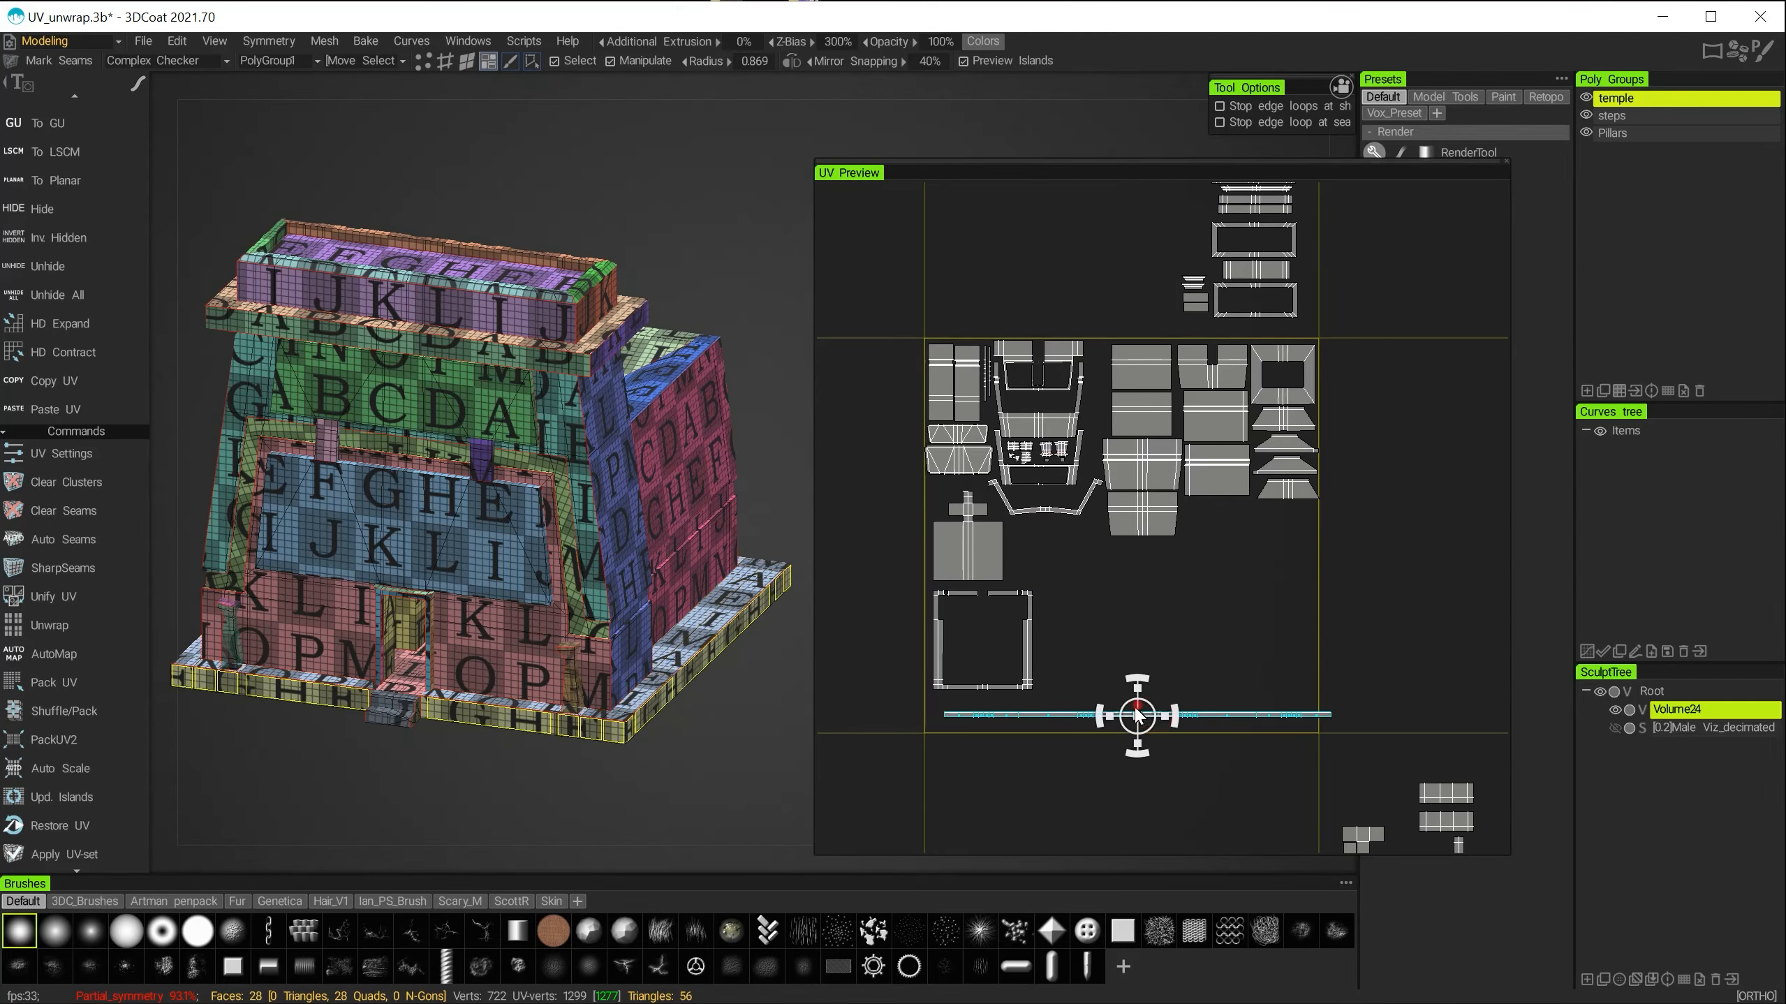
{"action": "left_click_drag", "start_coordinate": [1136, 710], "coordinate": [1123, 719]}
{"action": "right_click_drag", "start_coordinate": [979, 847], "coordinate": [1058, 809], "text": "alt"}
{"action": "middle_click_drag", "start_coordinate": [1291, 494], "coordinate": [1242, 688], "text": "alt"}
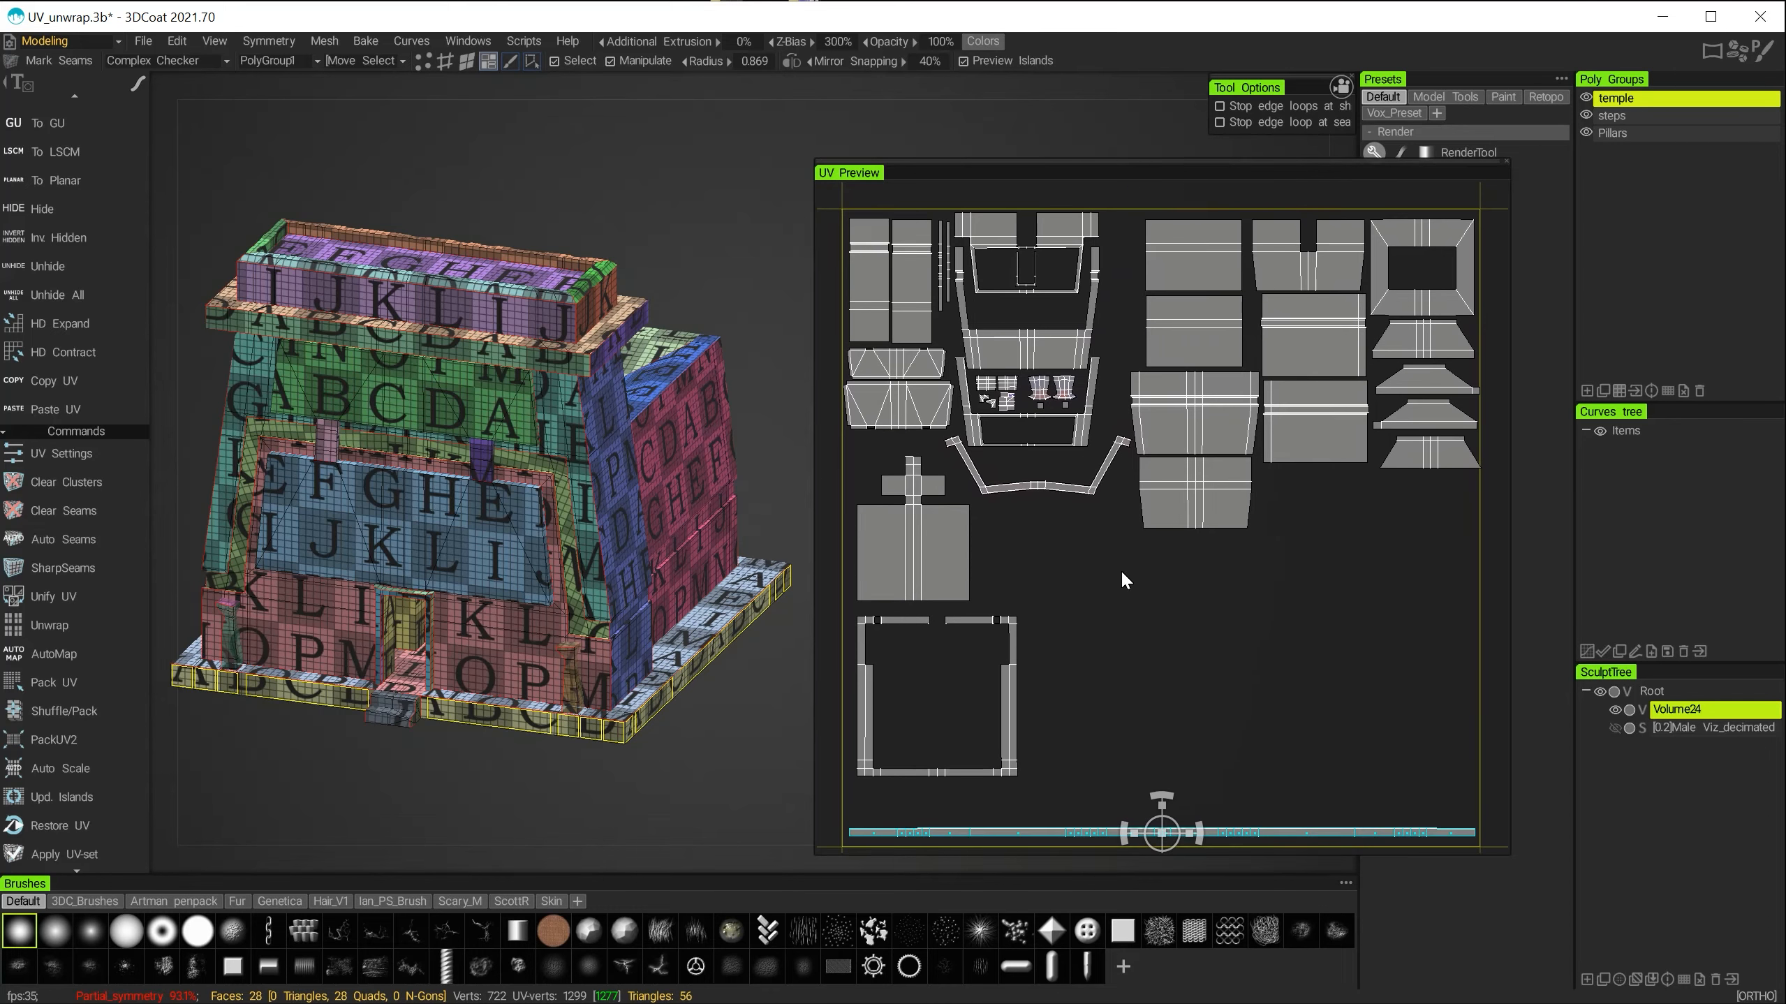
Mark seams across the long base strip at the temple base's edges and update the islands to split it into shorter pieces.
{"action": "middle_click_drag", "start_coordinate": [857, 857], "coordinate": [868, 766], "text": "alt"}
{"action": "left_click", "coordinate": [688, 730]}
{"action": "right_click_drag", "start_coordinate": [688, 729], "coordinate": [830, 675], "text": "alt"}
{"action": "left_click_drag", "start_coordinate": [611, 679], "coordinate": [268, 750], "text": "alt"}
{"action": "middle_click_drag", "start_coordinate": [1092, 791], "coordinate": [1111, 633], "text": "alt"}
{"action": "right_click_drag", "start_coordinate": [1111, 633], "coordinate": [1196, 731], "text": "alt"}
{"action": "left_click", "coordinate": [1197, 687]}
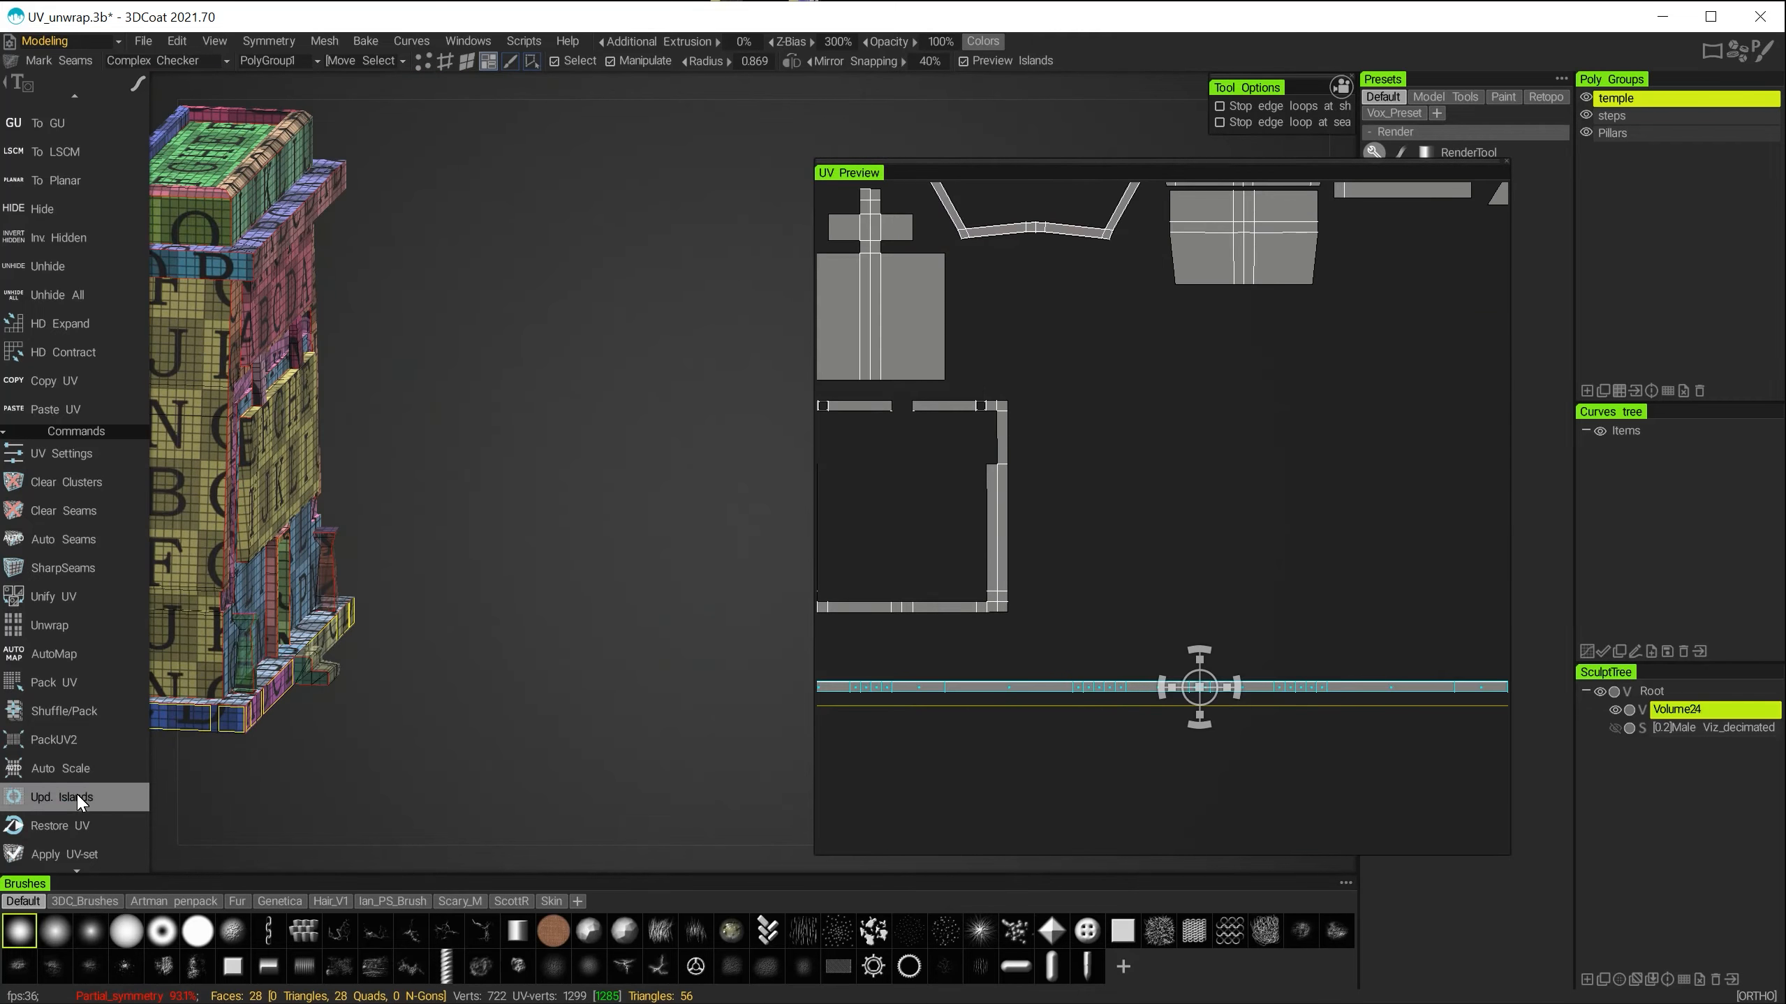
{"action": "left_click", "coordinate": [77, 797]}
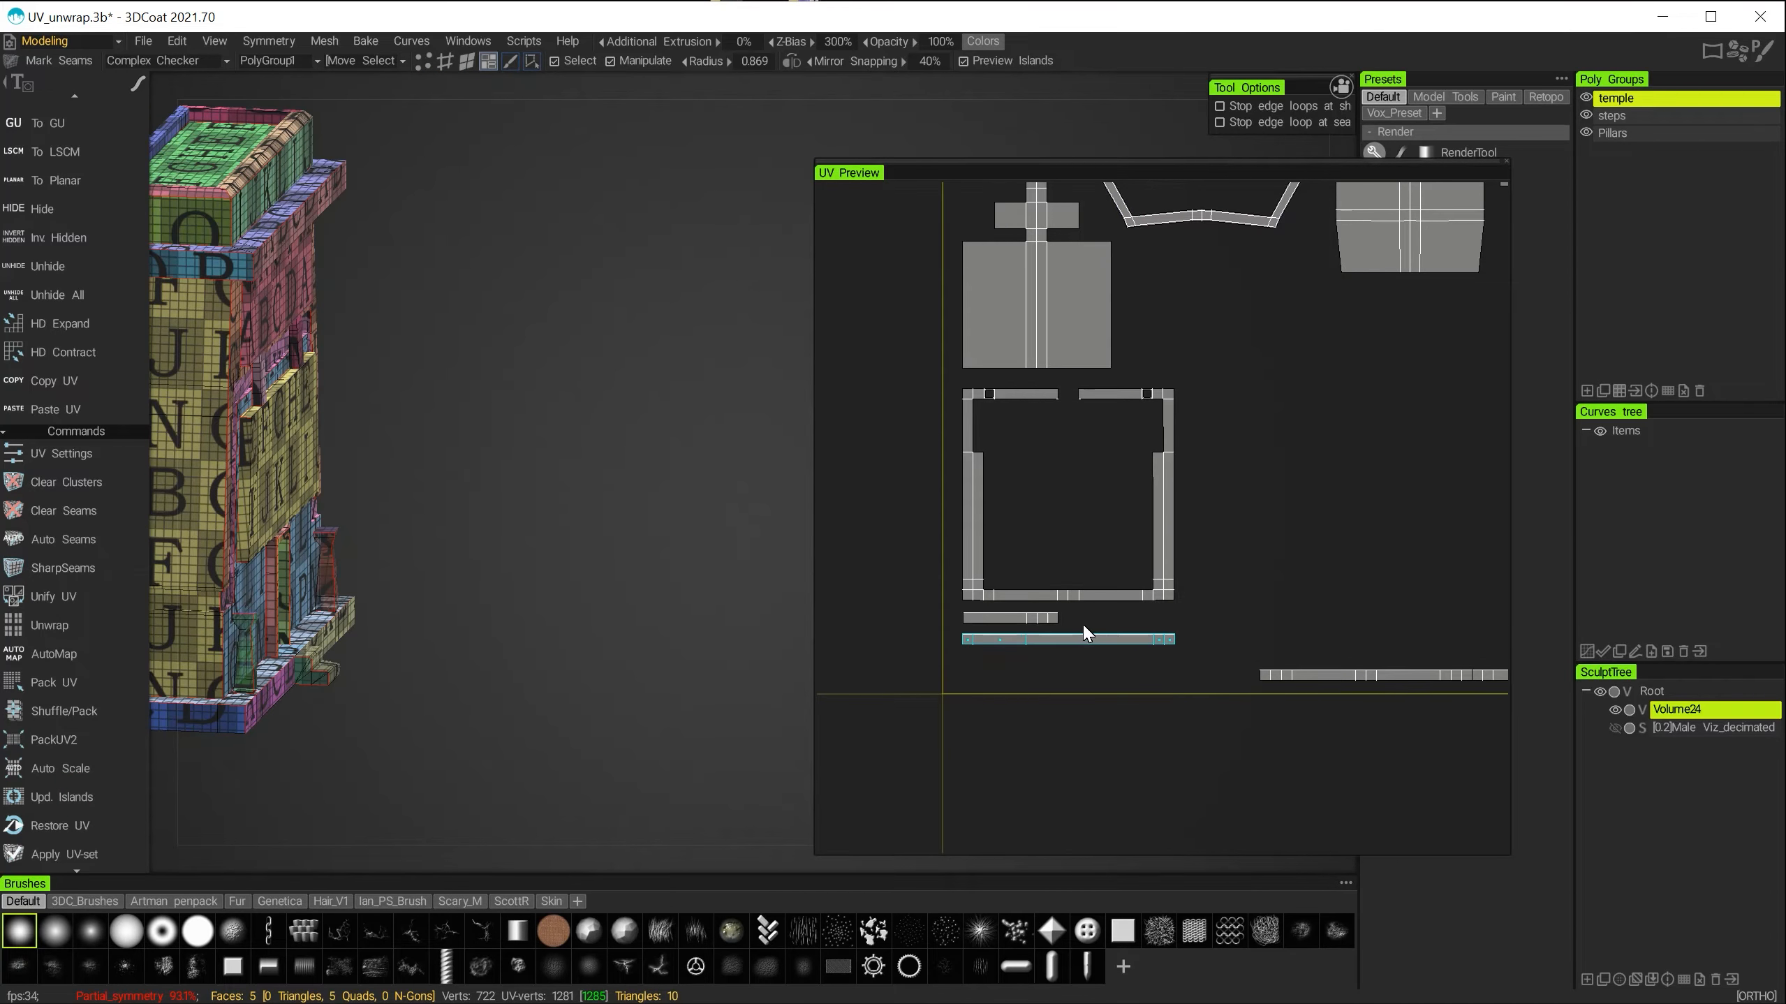
Stack the split base strip pieces in parallel rows directly beneath the square base frame island.
{"action": "left_click_drag", "start_coordinate": [1083, 624], "coordinate": [1083, 619]}
{"action": "middle_click_drag", "start_coordinate": [1344, 683], "coordinate": [1013, 702], "text": "alt"}
{"action": "left_click", "coordinate": [1389, 689]}
{"action": "left_click_drag", "start_coordinate": [1387, 682], "coordinate": [927, 609]}
{"action": "middle_click_drag", "start_coordinate": [927, 610], "coordinate": [1276, 624], "text": "alt"}
{"action": "left_click_drag", "start_coordinate": [1284, 626], "coordinate": [1090, 677]}
{"action": "left_click", "coordinate": [1372, 703]}
{"action": "middle_click_drag", "start_coordinate": [1321, 710], "coordinate": [1128, 674], "text": "alt"}
{"action": "middle_click_drag", "start_coordinate": [941, 665], "coordinate": [1200, 641]}
{"action": "left_click_drag", "start_coordinate": [1200, 641], "coordinate": [1142, 635]}
Move the whole group of roof cornice islands from the tile above into the lower middle of the main tile.
{"action": "left_click_drag", "start_coordinate": [541, 654], "coordinate": [827, 669], "text": "alt"}
{"action": "middle_click_drag", "start_coordinate": [430, 556], "coordinate": [605, 622], "text": "alt"}
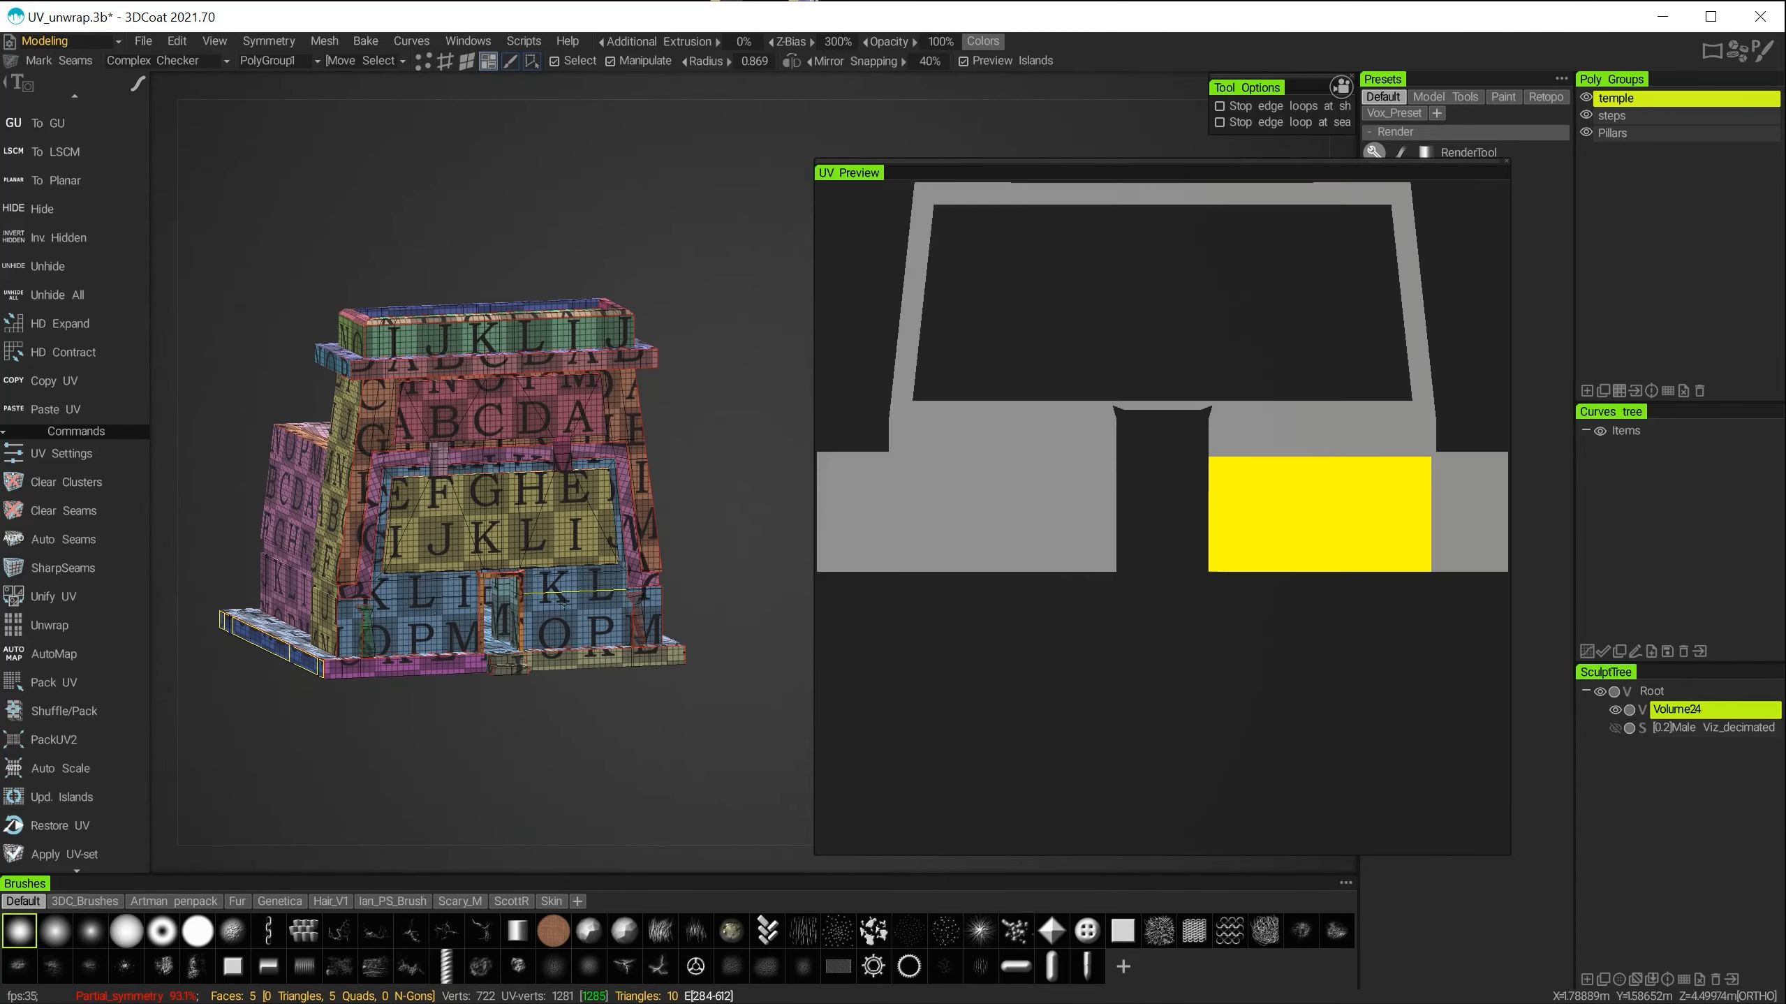
{"action": "left_click_drag", "start_coordinate": [467, 694], "coordinate": [654, 720], "text": "alt"}
{"action": "mouse_move", "coordinate": [1229, 631]}
{"action": "right_mouse_down", "text": "alt"}
{"action": "mouse_move", "coordinate": [1143, 593]}
{"action": "mouse_move", "coordinate": [1202, 802]}
{"action": "right_mouse_up", "text": "alt"}
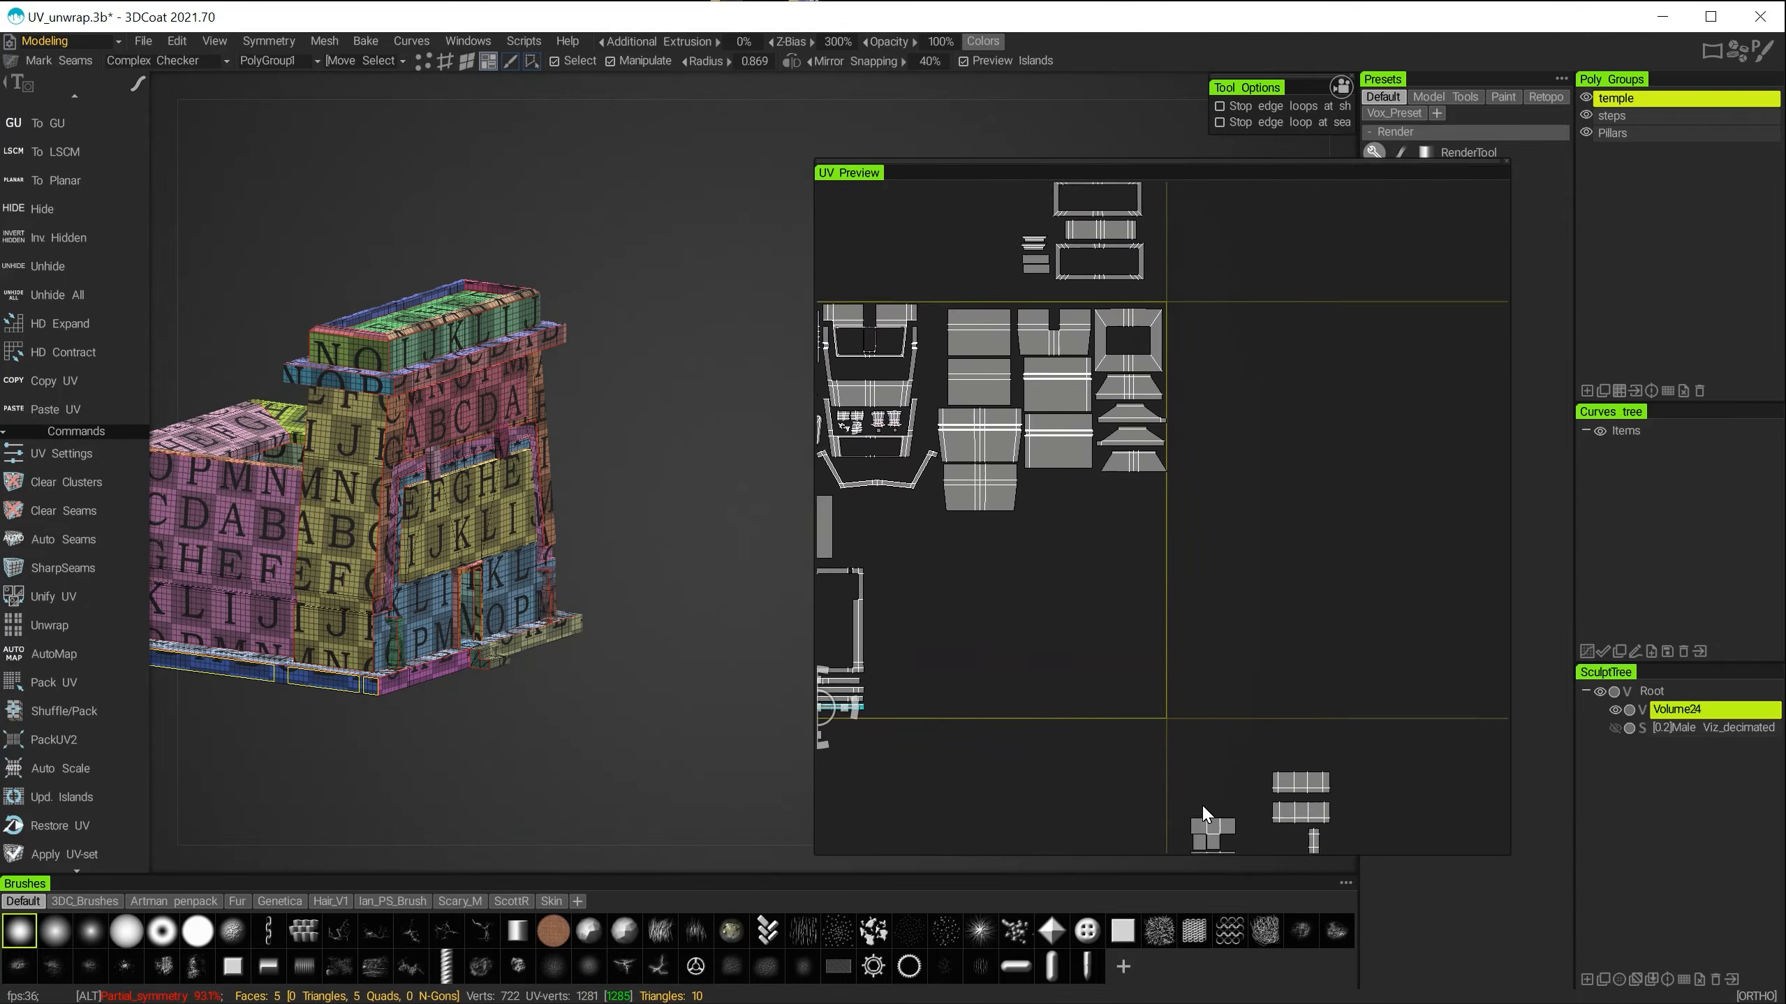
{"action": "middle_click_drag", "start_coordinate": [1069, 422], "coordinate": [1183, 645], "text": "alt"}
{"action": "mouse_move", "coordinate": [137, 83]}
{"action": "left_click", "coordinate": [424, 88]}
{"action": "left_click_drag", "start_coordinate": [1126, 306], "coordinate": [1305, 514]}
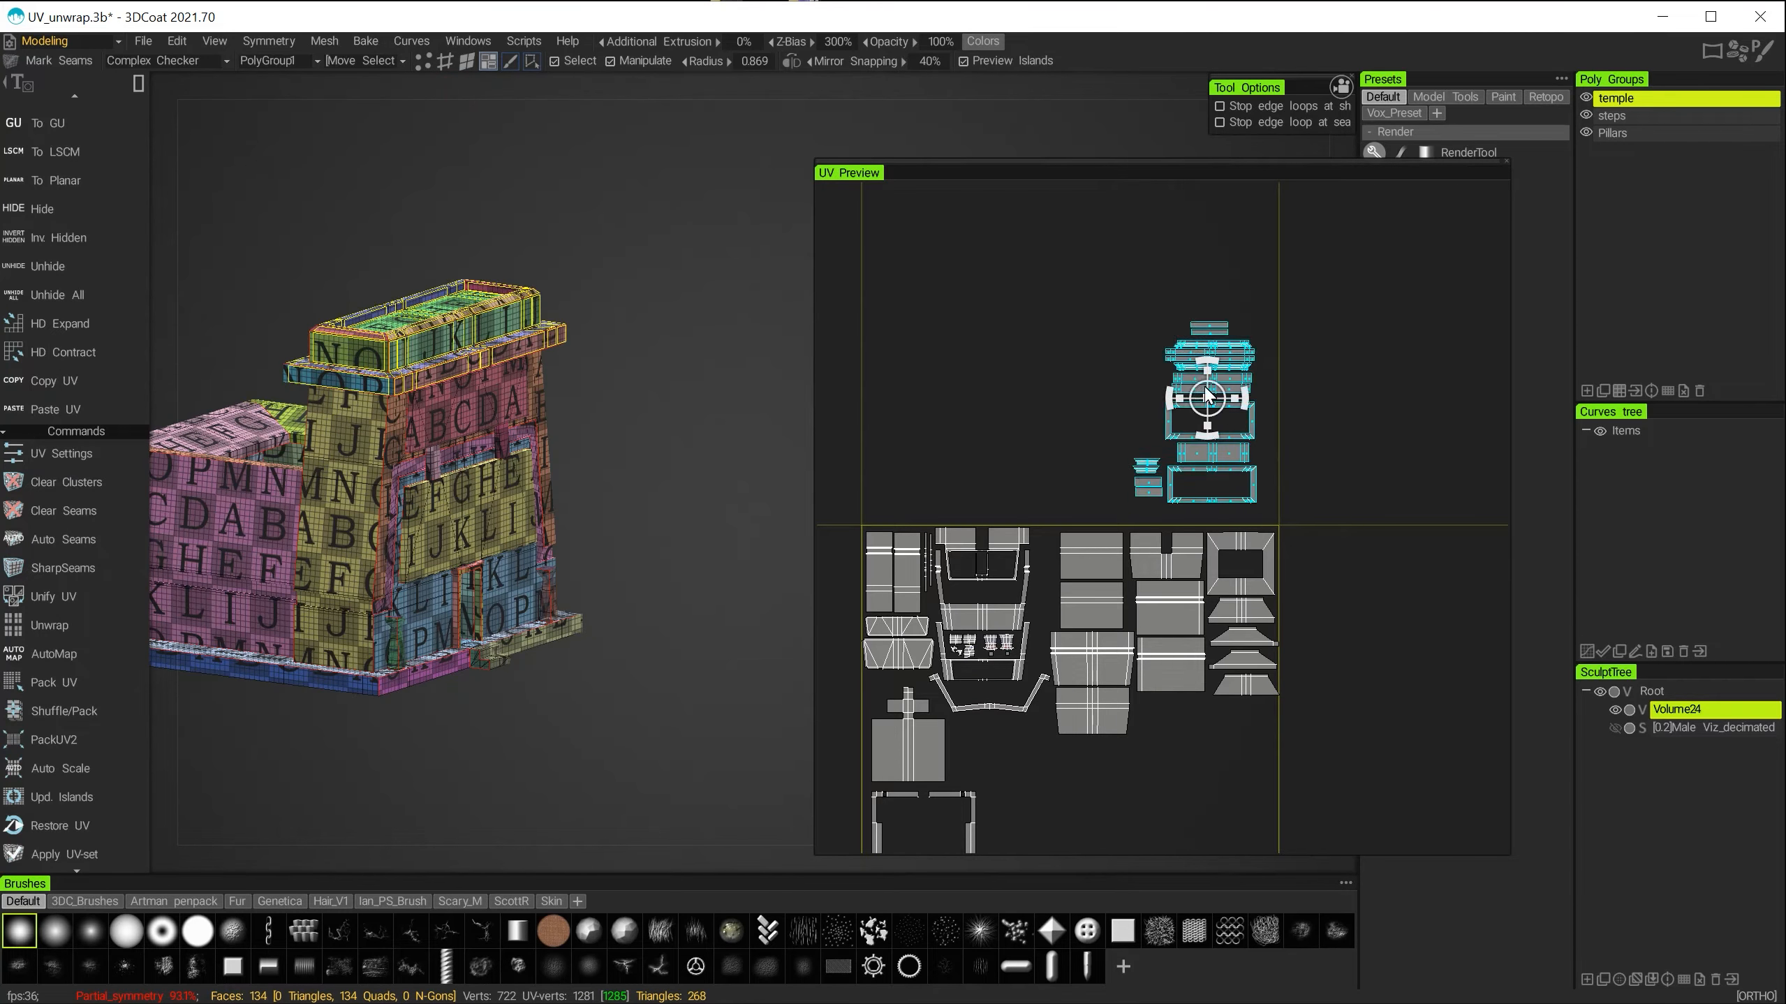
{"action": "left_click_drag", "start_coordinate": [1208, 399], "coordinate": [1073, 762]}
{"action": "right_click_drag", "start_coordinate": [1073, 762], "coordinate": [1033, 696], "text": "alt"}
{"action": "middle_click_drag", "start_coordinate": [1033, 696], "coordinate": [1051, 542], "text": "alt"}
{"action": "right_click_drag", "start_coordinate": [1051, 542], "coordinate": [1111, 633], "text": "alt"}
{"action": "left_click_drag", "start_coordinate": [1067, 499], "coordinate": [1042, 582]}
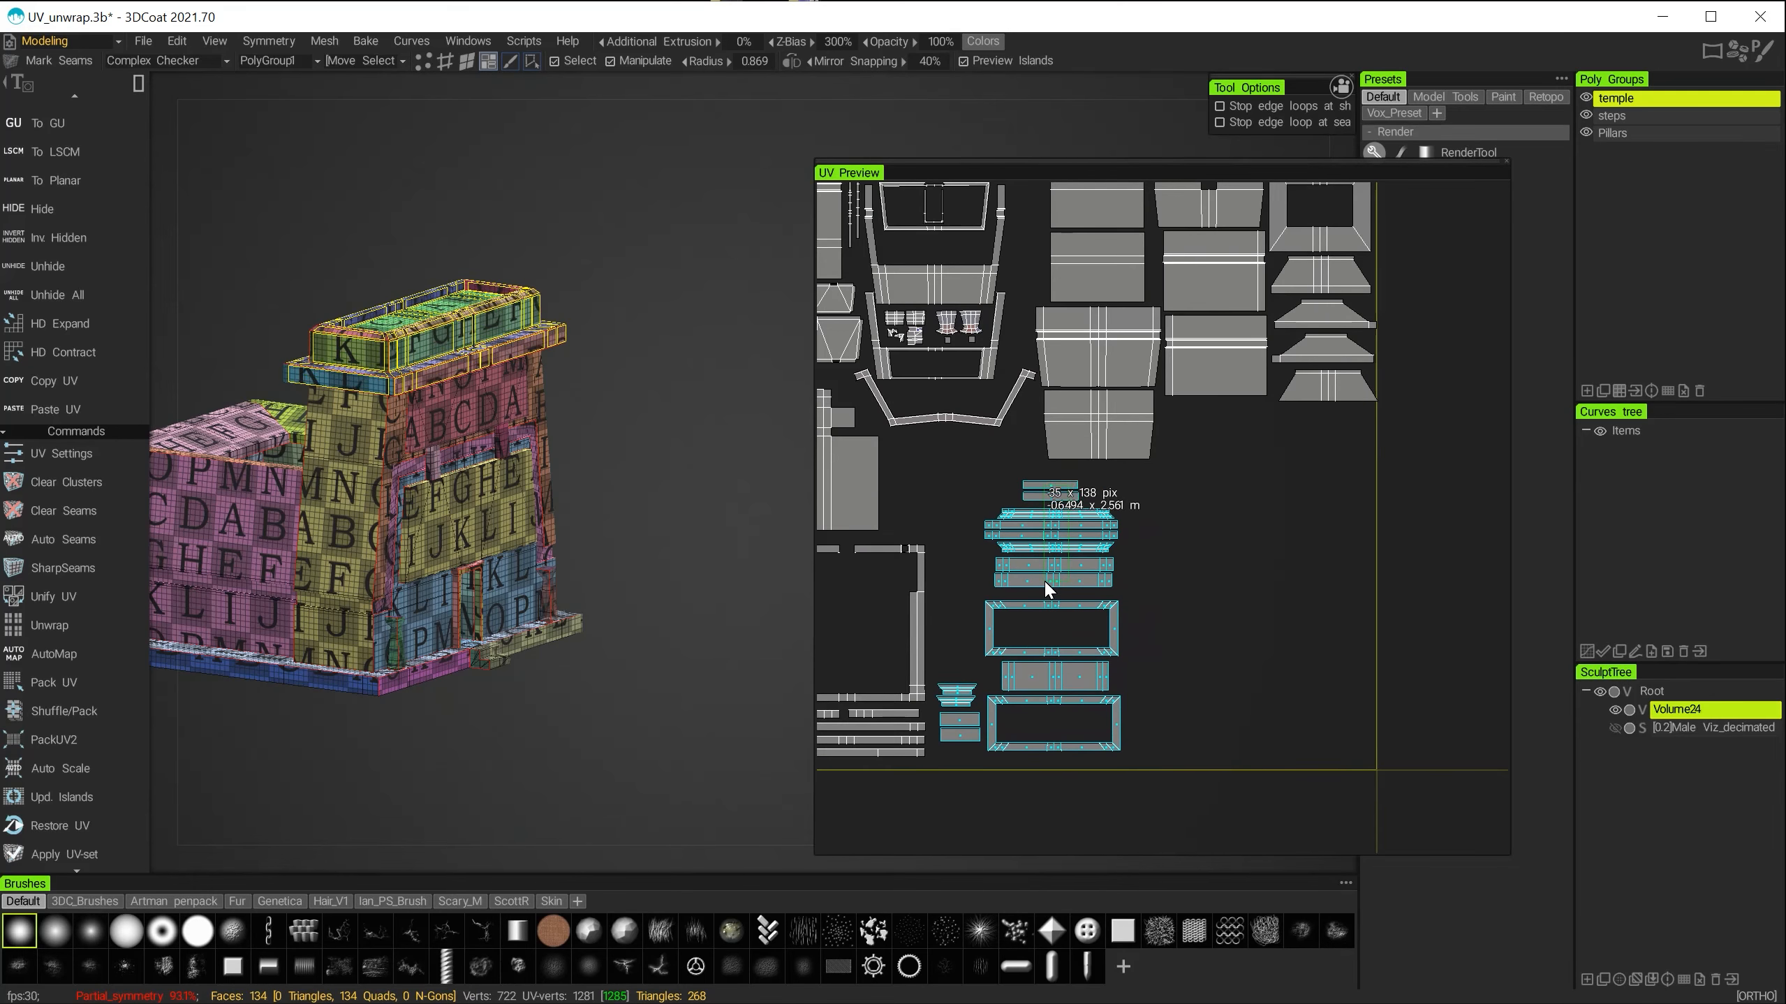
Bring the remaining T-shaped and rectangular block islands from the neighbouring tile into the main tile's lower corner.
{"action": "middle_click_drag", "start_coordinate": [1371, 837], "coordinate": [1093, 514], "text": "alt"}
{"action": "left_click_drag", "start_coordinate": [1105, 489], "coordinate": [1396, 763]}
{"action": "left_click_drag", "start_coordinate": [1268, 586], "coordinate": [992, 299]}
{"action": "middle_click_drag", "start_coordinate": [993, 299], "coordinate": [1266, 616], "text": "alt"}
{"action": "right_click_drag", "start_coordinate": [1266, 616], "coordinate": [1178, 580], "text": "alt"}
{"action": "middle_click_drag", "start_coordinate": [1101, 660], "coordinate": [1115, 629], "text": "alt"}
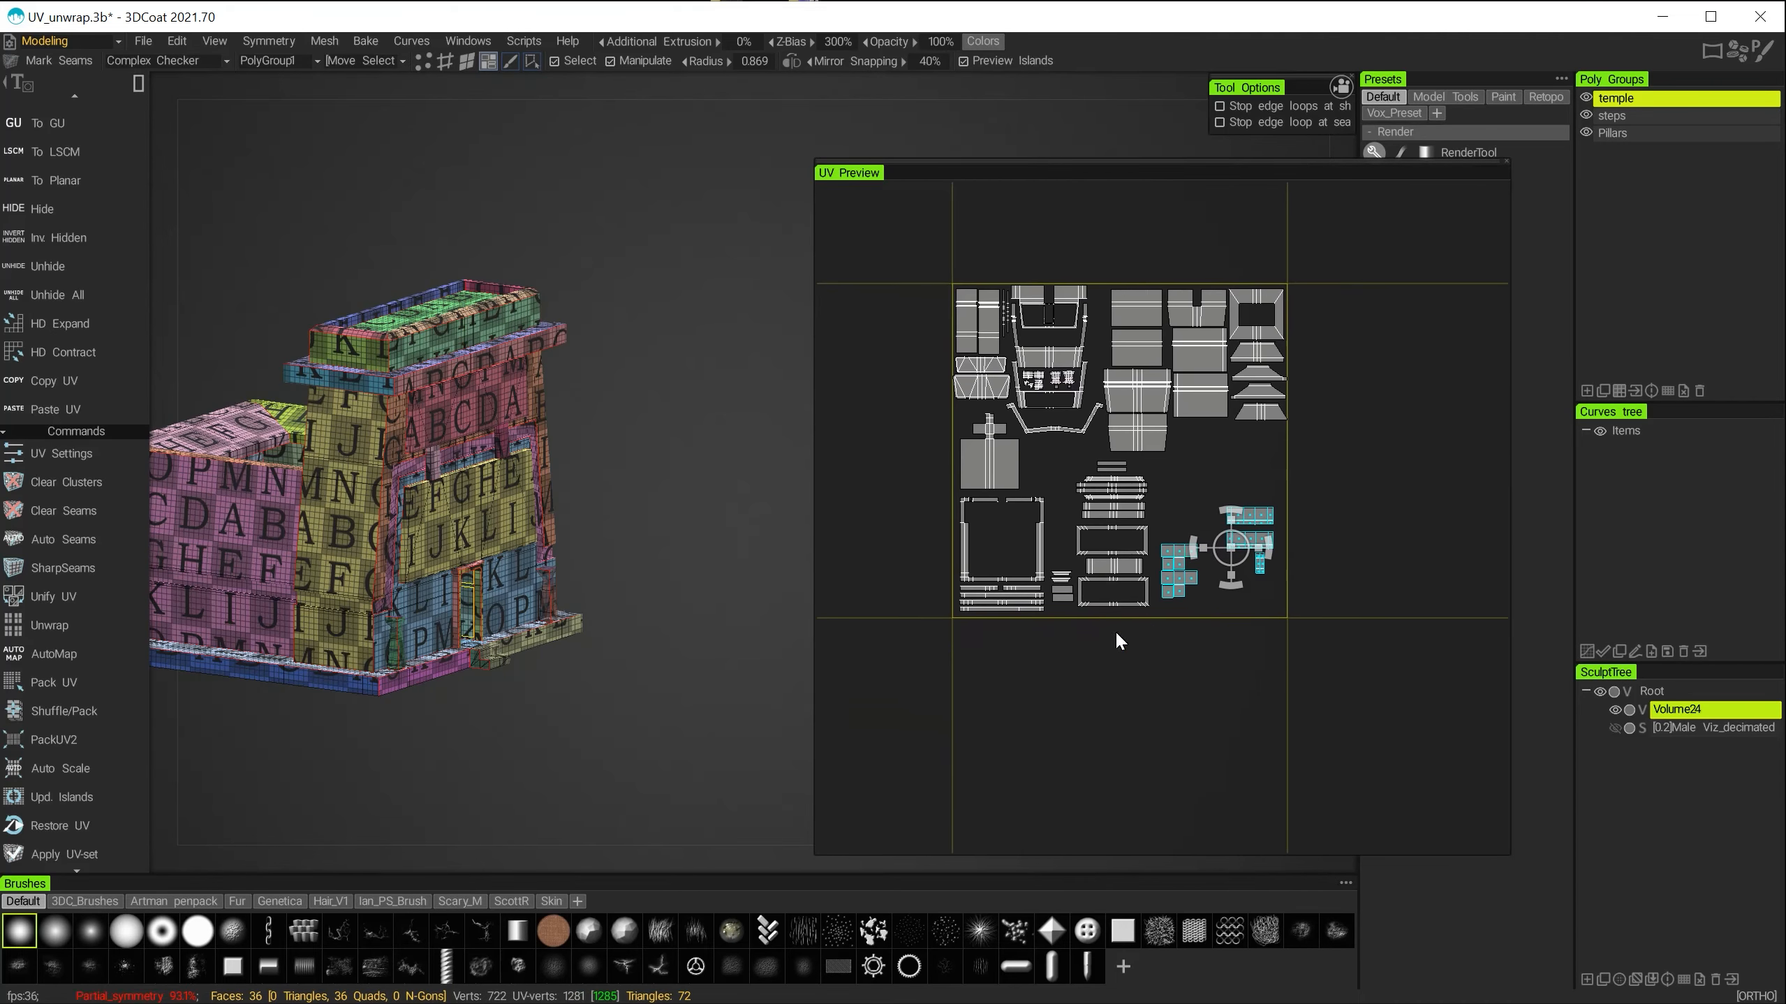
Place the T-shaped islands beside the floor island and shift the cornice group down below the tile to free space.
{"action": "right_click_drag", "start_coordinate": [1115, 629], "coordinate": [1138, 653], "text": "alt"}
{"action": "middle_click_drag", "start_coordinate": [1138, 654], "coordinate": [1072, 628], "text": "alt"}
{"action": "left_click_drag", "start_coordinate": [1211, 530], "coordinate": [1100, 664]}
{"action": "middle_click_drag", "start_coordinate": [1169, 631], "coordinate": [1314, 736], "text": "alt"}
{"action": "left_click_drag", "start_coordinate": [1314, 743], "coordinate": [935, 438]}
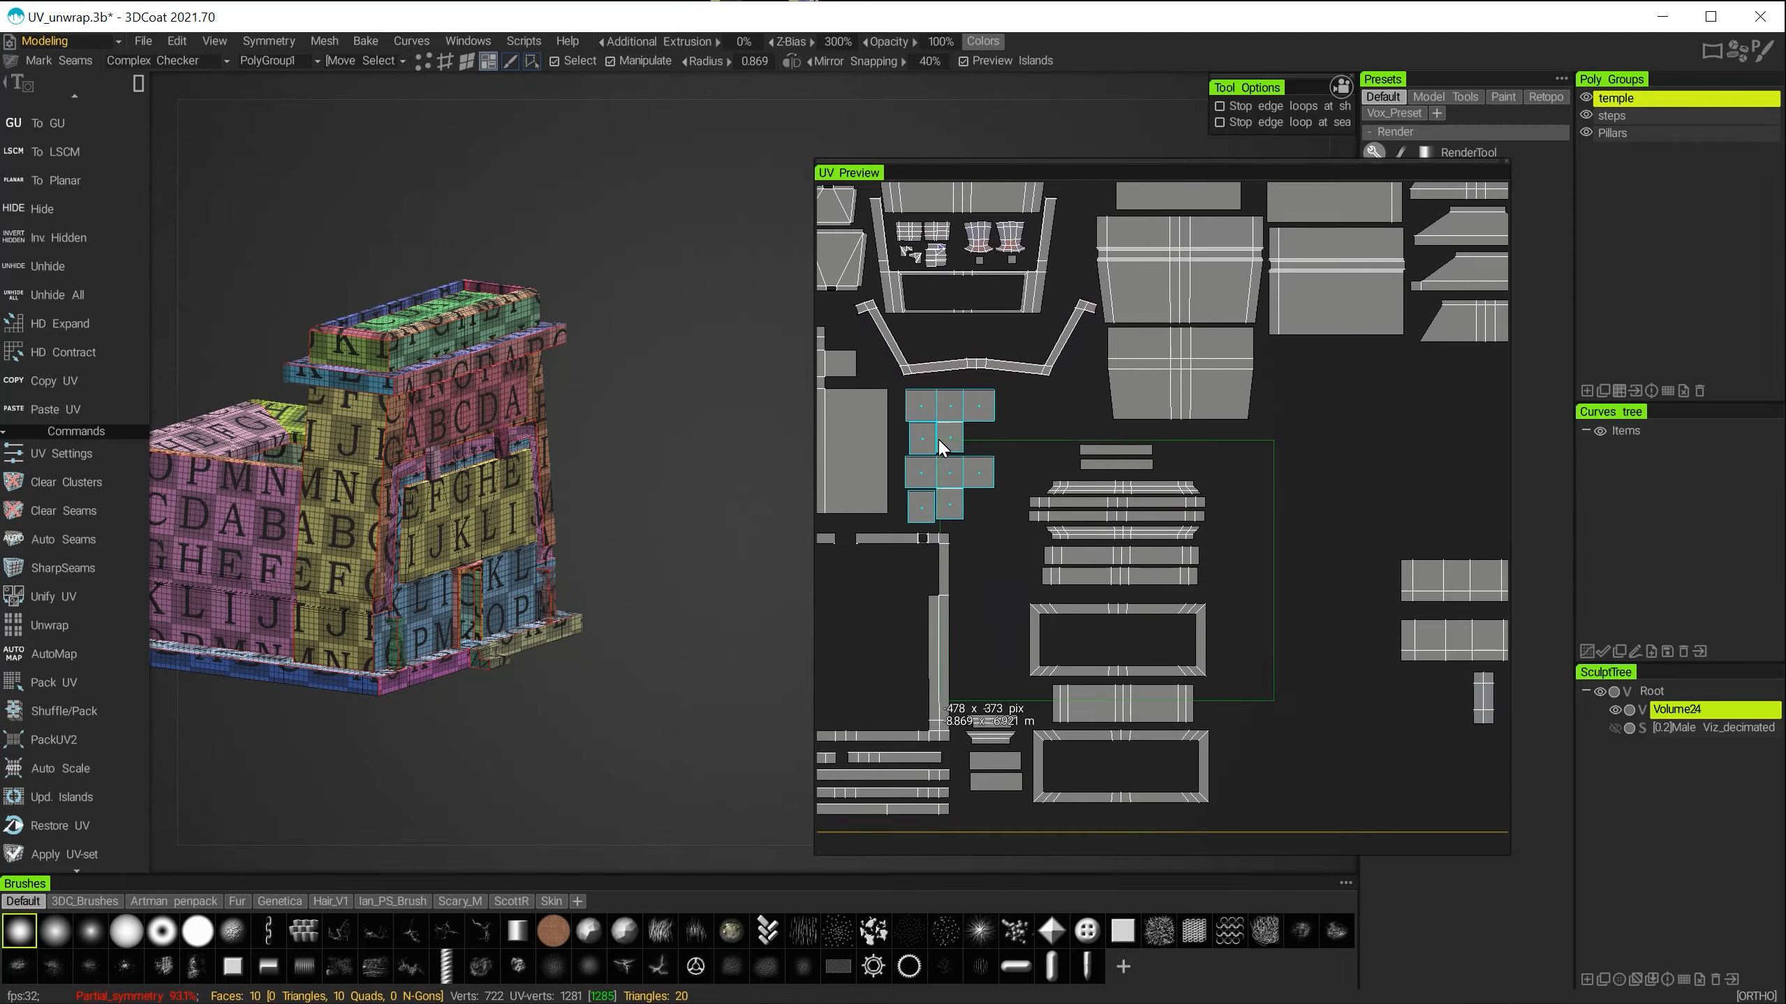
{"action": "left_click_drag", "start_coordinate": [1249, 436], "coordinate": [1025, 816]}
{"action": "left_click_drag", "start_coordinate": [1101, 658], "coordinate": [1238, 919]}
Position the two gridded rectangular islands and the small narrow island next to the T-shaped group under the V-shaped trim.
{"action": "middle_click_drag", "start_coordinate": [1391, 544], "coordinate": [1204, 544], "text": "alt"}
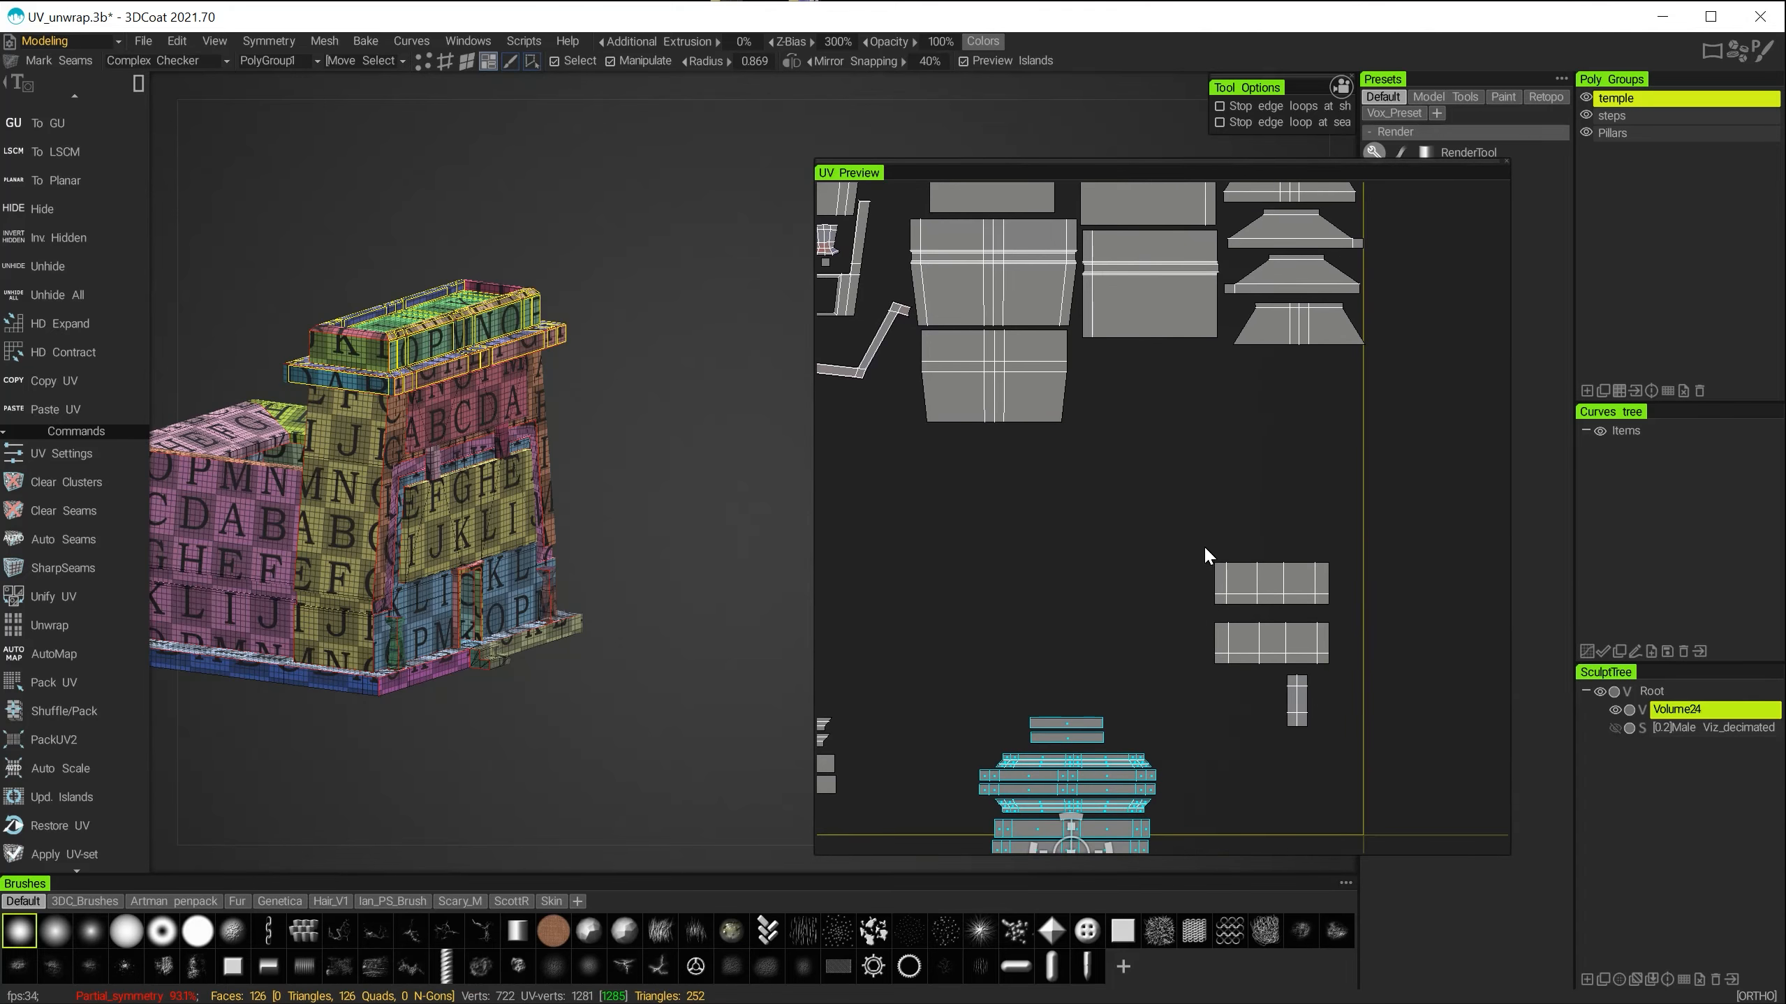
{"action": "left_click_drag", "start_coordinate": [1201, 541], "coordinate": [1325, 717]}
{"action": "left_click_drag", "start_coordinate": [1283, 612], "coordinate": [966, 496]}
{"action": "middle_click_drag", "start_coordinate": [1024, 535], "coordinate": [1314, 624], "text": "alt"}
{"action": "left_click_drag", "start_coordinate": [1251, 604], "coordinate": [935, 713]}
{"action": "middle_click_drag", "start_coordinate": [1150, 619], "coordinate": [1135, 486], "text": "alt"}
{"action": "left_click_drag", "start_coordinate": [927, 576], "coordinate": [1143, 415]}
{"action": "right_click_drag", "start_coordinate": [1141, 411], "coordinate": [1119, 559], "text": "alt"}
{"action": "middle_click_drag", "start_coordinate": [985, 422], "coordinate": [1327, 681], "text": "alt"}
{"action": "left_click_drag", "start_coordinate": [999, 260], "coordinate": [1271, 656]}
{"action": "left_click_drag", "start_coordinate": [1124, 442], "coordinate": [1109, 436]}
{"action": "right_click_drag", "start_coordinate": [1201, 485], "coordinate": [1204, 526], "text": "alt"}
{"action": "middle_click_drag", "start_coordinate": [1205, 525], "coordinate": [1026, 540], "text": "alt"}
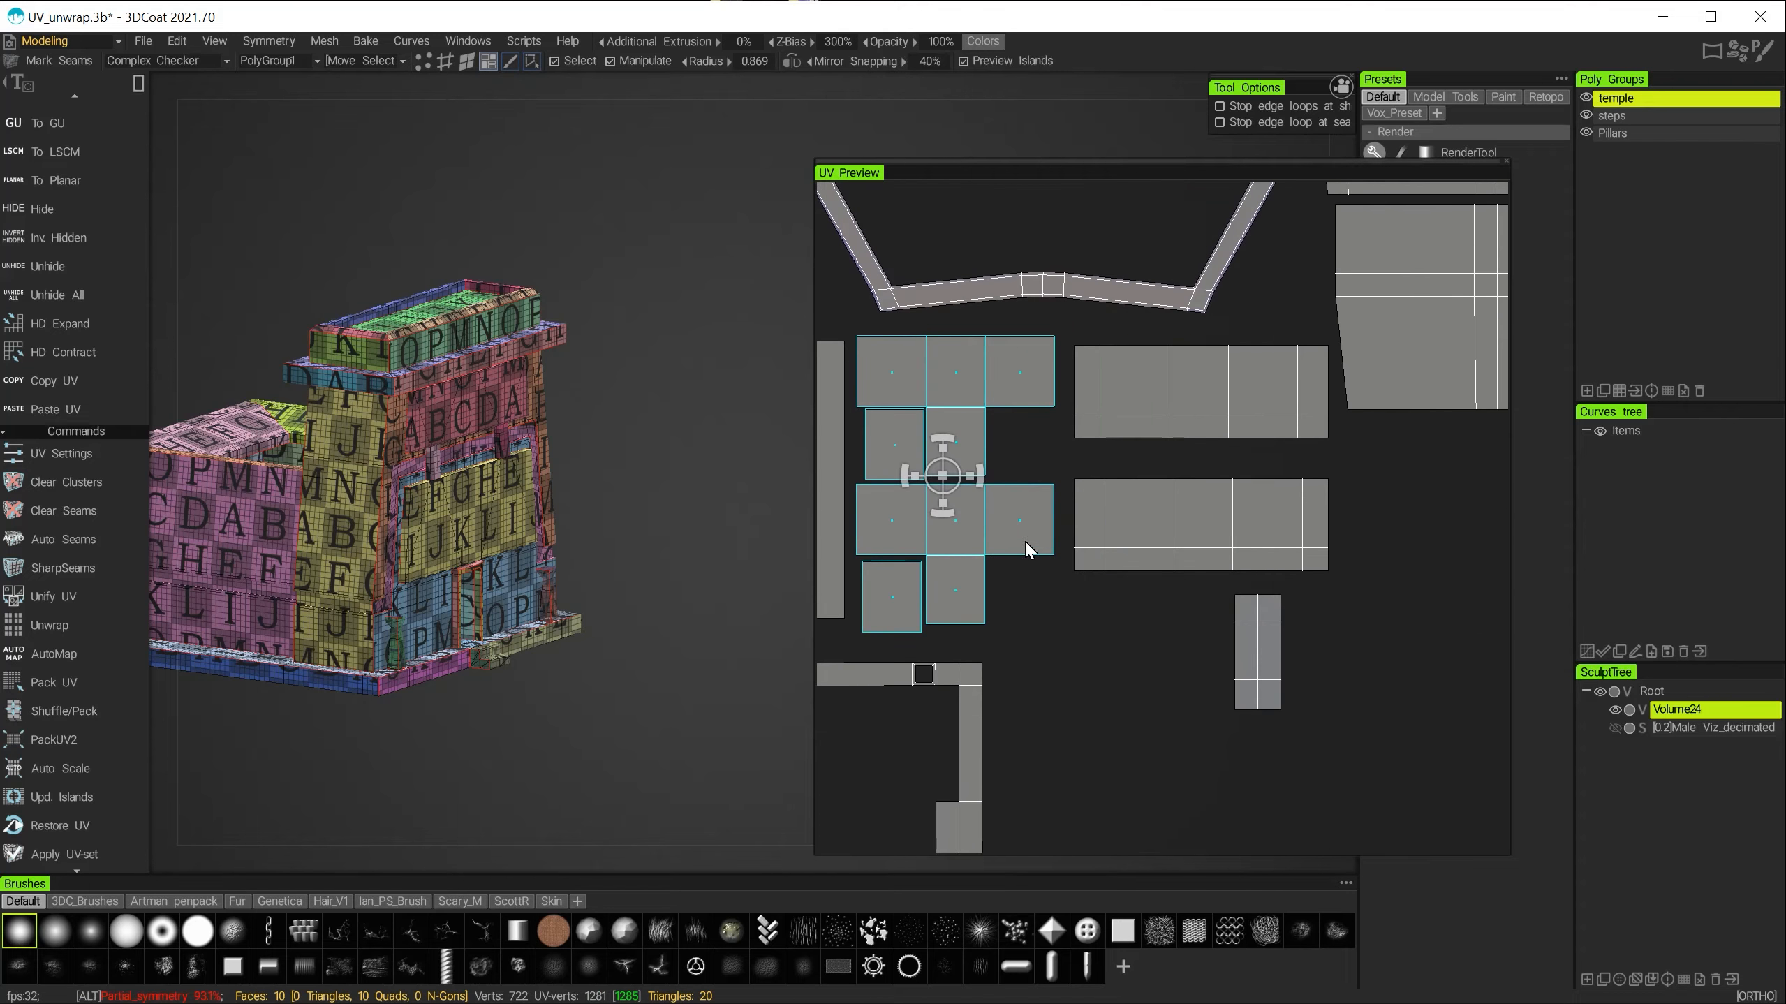
Move the two gridded rectangles closer together beside the T-shaped islands, with the small narrow island next to them.
{"action": "left_click_drag", "start_coordinate": [1061, 312], "coordinate": [1328, 718]}
{"action": "left_click_drag", "start_coordinate": [1207, 498], "coordinate": [1197, 486]}
{"action": "left_click_drag", "start_coordinate": [1233, 618], "coordinate": [1057, 571]}
{"action": "left_click_drag", "start_coordinate": [1187, 510], "coordinate": [1188, 472]}
{"action": "left_click_drag", "start_coordinate": [1143, 561], "coordinate": [1033, 702]}
{"action": "left_click_drag", "start_coordinate": [1052, 620], "coordinate": [1100, 590]}
Fit the two small trapezoid trims and the two small rectangles inside the upper rectangular cornice frame.
{"action": "right_click_drag", "start_coordinate": [1099, 590], "coordinate": [1206, 643], "text": "alt"}
{"action": "middle_click_drag", "start_coordinate": [1206, 642], "coordinate": [1135, 350], "text": "alt"}
{"action": "left_click_drag", "start_coordinate": [988, 473], "coordinate": [1099, 568]}
{"action": "left_click_drag", "start_coordinate": [1044, 541], "coordinate": [1156, 694]}
{"action": "middle_click_drag", "start_coordinate": [1155, 694], "coordinate": [1121, 538], "text": "alt"}
{"action": "right_click_drag", "start_coordinate": [1121, 538], "coordinate": [1146, 401], "text": "alt"}
{"action": "left_click_drag", "start_coordinate": [928, 504], "coordinate": [1102, 406]}
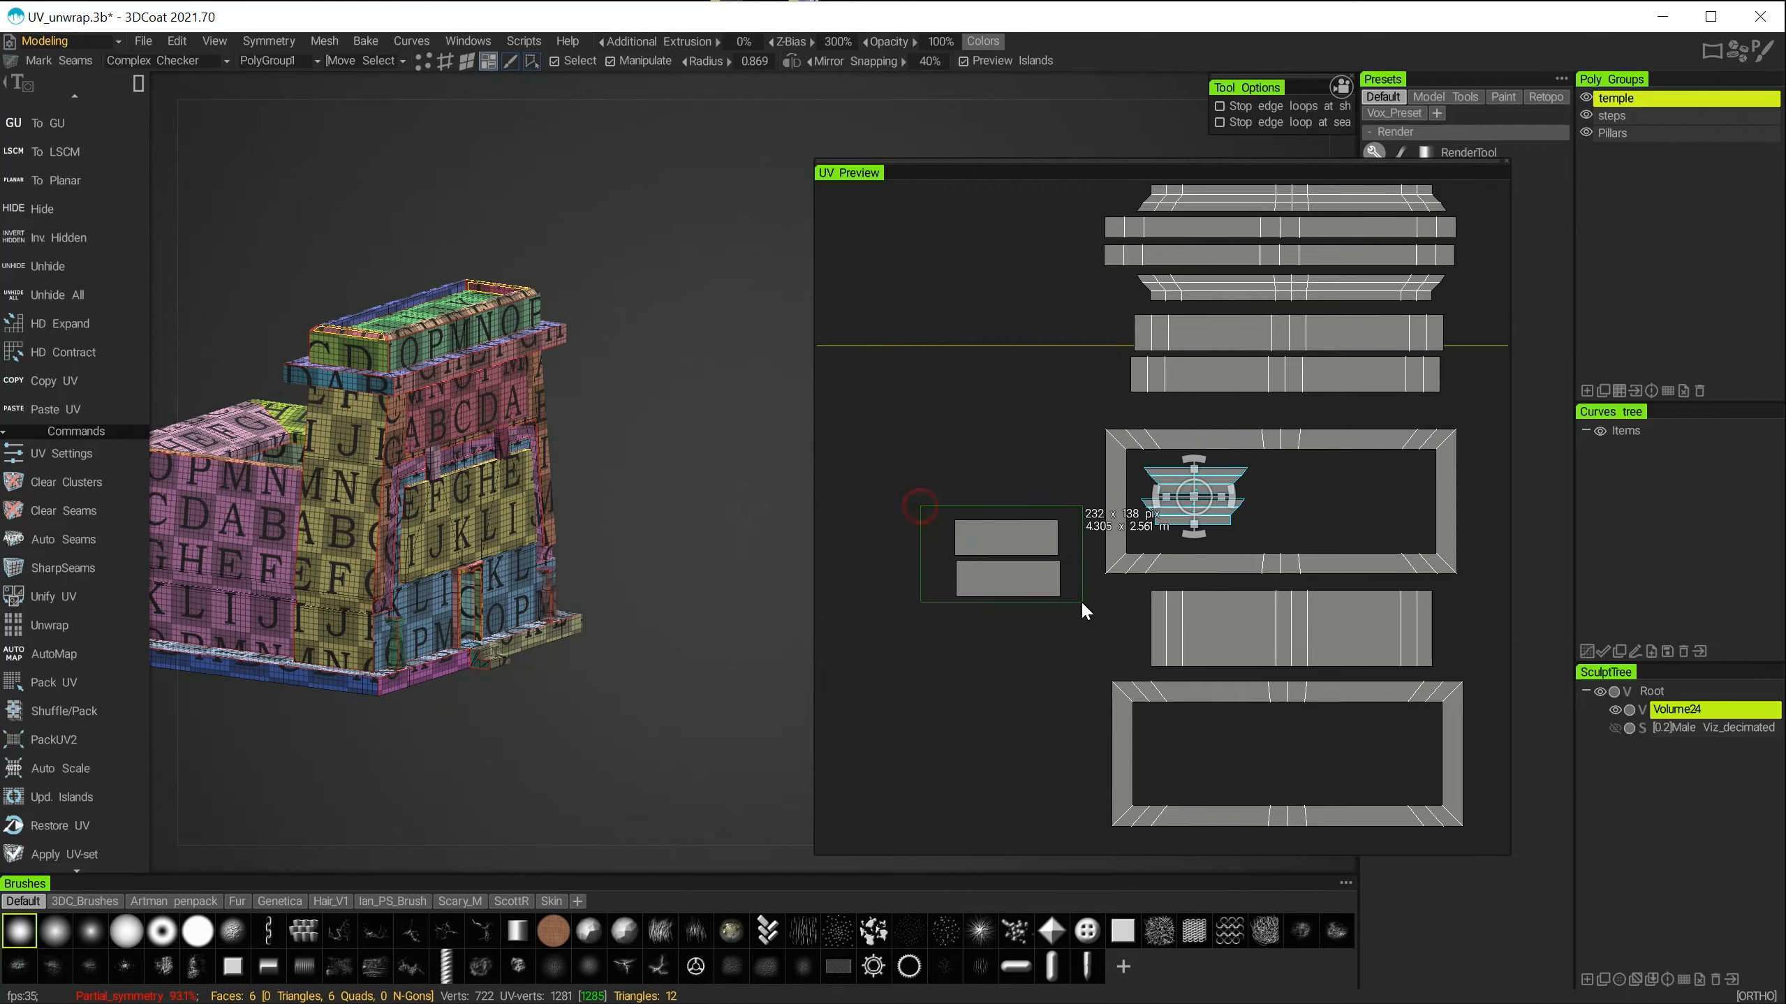
{"action": "left_click_drag", "start_coordinate": [1081, 602], "coordinate": [1083, 603]}
{"action": "left_click_drag", "start_coordinate": [1003, 546], "coordinate": [1309, 491]}
Fit the two short thin strips inside the lower rectangular cornice frame.
{"action": "right_click_drag", "start_coordinate": [1310, 490], "coordinate": [1237, 558], "text": "alt"}
{"action": "middle_click_drag", "start_coordinate": [1237, 558], "coordinate": [1137, 591], "text": "alt"}
{"action": "left_click_drag", "start_coordinate": [1193, 361], "coordinate": [1193, 363]}
{"action": "left_click_drag", "start_coordinate": [1118, 328], "coordinate": [1086, 675]}
{"action": "left_click_drag", "start_coordinate": [1052, 339], "coordinate": [1076, 373]}
{"action": "mouse_move", "coordinate": [1127, 362]}
{"action": "left_mouse_down"}
{"action": "mouse_move", "coordinate": [1147, 666]}
{"action": "mouse_move", "coordinate": [1127, 657]}
{"action": "mouse_move", "coordinate": [1130, 360]}
{"action": "mouse_move", "coordinate": [1129, 376]}
{"action": "left_mouse_up"}
{"action": "left_click", "coordinate": [1248, 541]}
Move the cornice group back up into the main tile beneath the gridded rectangles.
{"action": "right_click_drag", "start_coordinate": [1244, 578], "coordinate": [1223, 566], "text": "alt"}
{"action": "middle_click_drag", "start_coordinate": [1224, 566], "coordinate": [1193, 540], "text": "alt"}
{"action": "left_click_drag", "start_coordinate": [1224, 342], "coordinate": [1018, 683]}
{"action": "middle_click_drag", "start_coordinate": [1017, 681], "coordinate": [1103, 833], "text": "alt"}
{"action": "left_click_drag", "start_coordinate": [1196, 601], "coordinate": [1073, 375]}
Place the small narrow island upright at the right end of the two gridded rectangles.
{"action": "right_click_drag", "start_coordinate": [951, 444], "coordinate": [1005, 317], "text": "alt"}
{"action": "middle_click_drag", "start_coordinate": [1005, 316], "coordinate": [1079, 462], "text": "alt"}
{"action": "left_click_drag", "start_coordinate": [1056, 363], "coordinate": [1088, 292]}
{"action": "middle_click_drag", "start_coordinate": [1115, 394], "coordinate": [1207, 659], "text": "alt"}
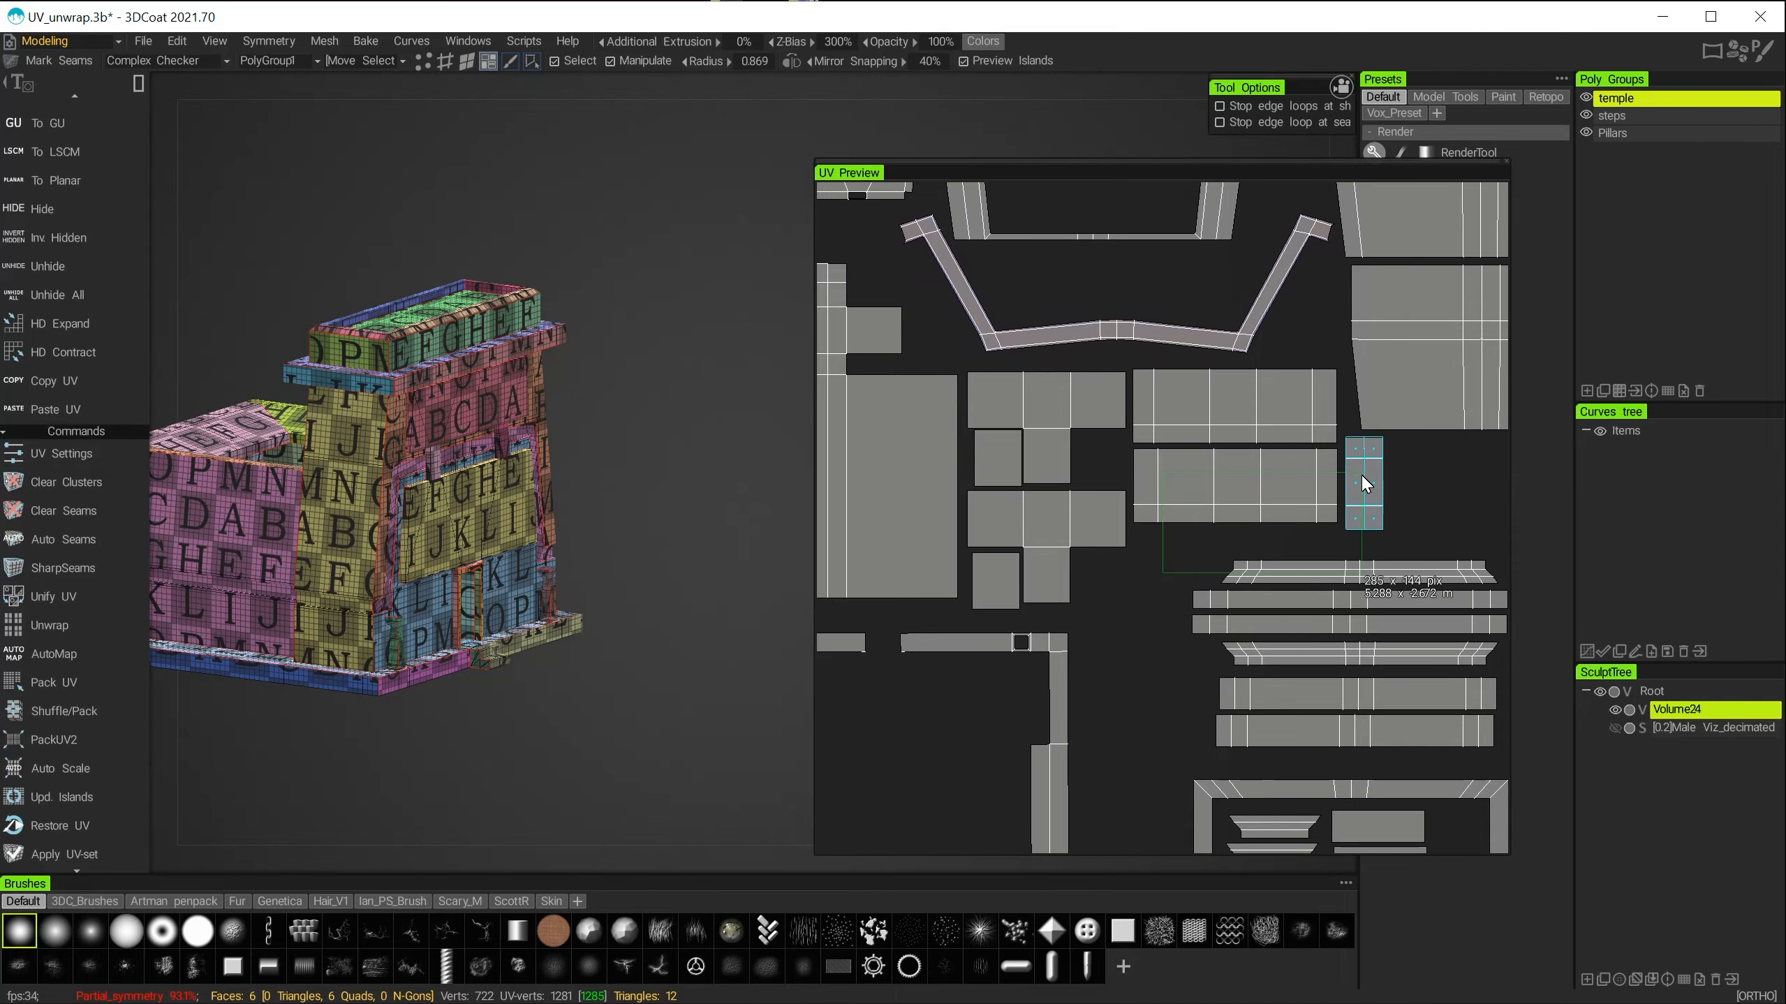
{"action": "left_click_drag", "start_coordinate": [1362, 474], "coordinate": [1362, 475]}
Shift the entire cornice group sideways so that it sits close to the square base frame.
{"action": "middle_click_drag", "start_coordinate": [1382, 595], "coordinate": [1230, 347], "text": "alt"}
{"action": "right_click_drag", "start_coordinate": [1230, 347], "coordinate": [1313, 380], "text": "alt"}
{"action": "middle_click_drag", "start_coordinate": [1314, 379], "coordinate": [1239, 370], "text": "alt"}
{"action": "left_click_drag", "start_coordinate": [1243, 361], "coordinate": [972, 765]}
{"action": "left_click_drag", "start_coordinate": [1110, 493], "coordinate": [1040, 494]}
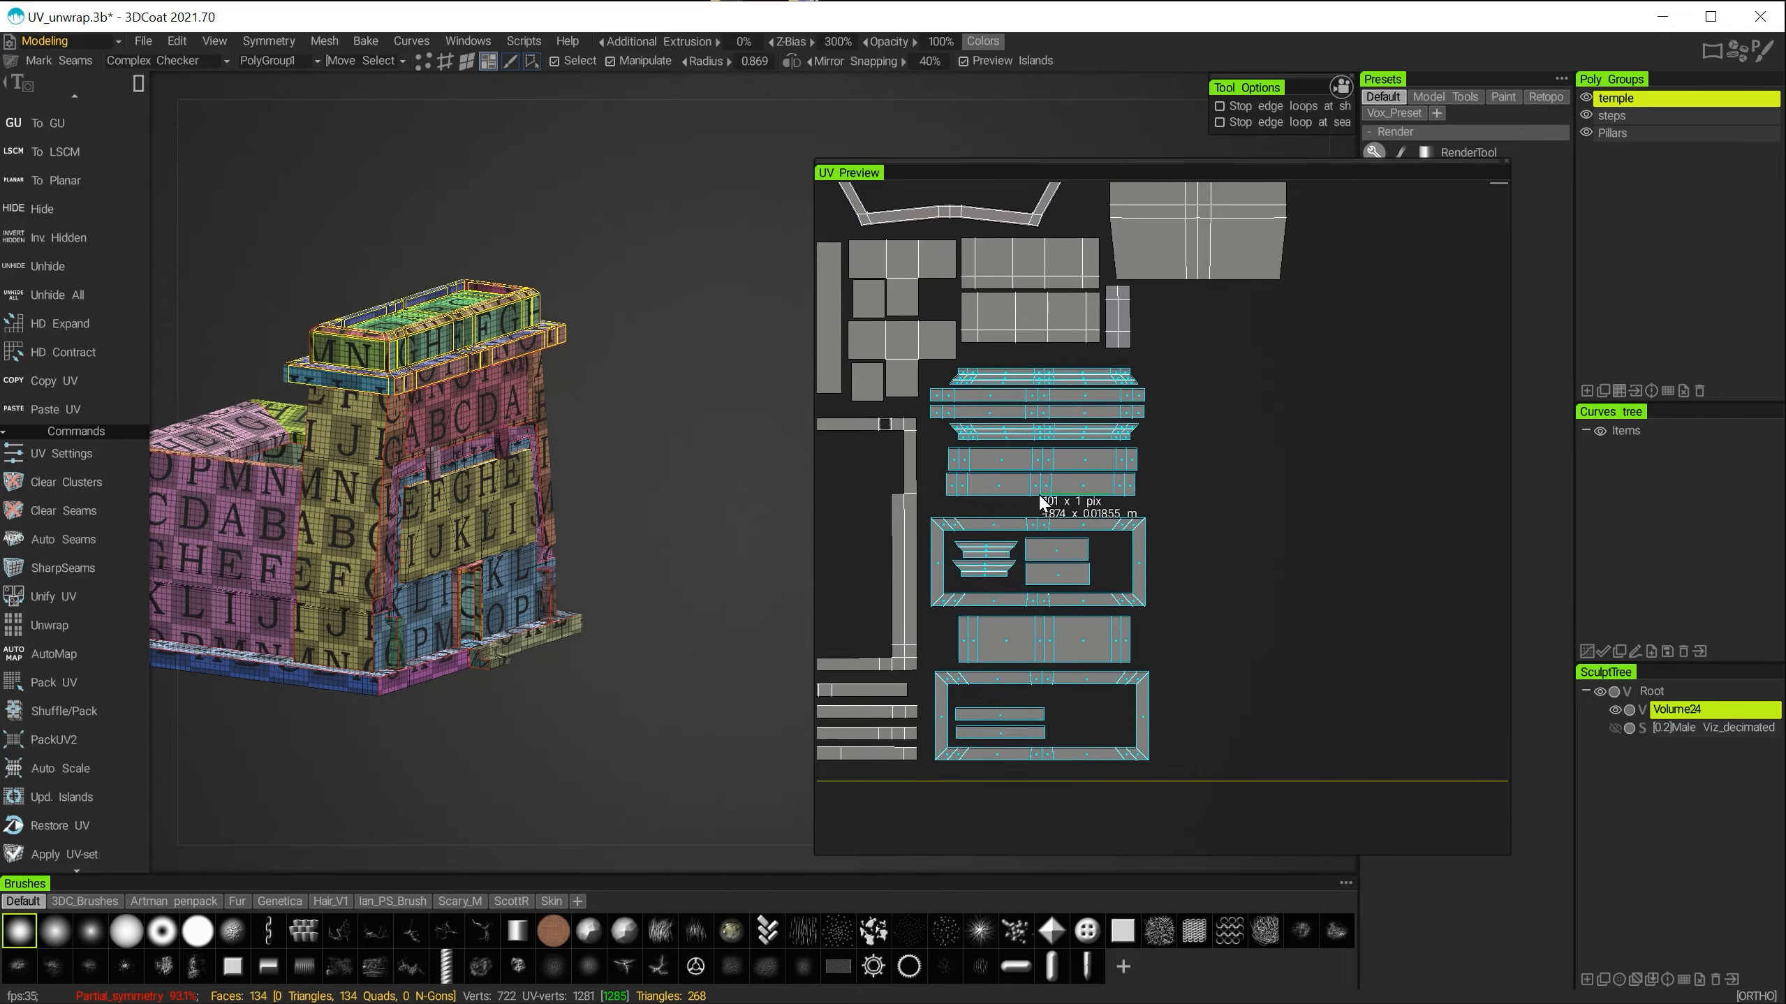
{"action": "left_click", "coordinate": [1195, 520]}
Move the square tapered frame and its four trapezoid islands down beside the cornice group.
{"action": "right_click_drag", "start_coordinate": [1196, 520], "coordinate": [1229, 584], "text": "alt"}
{"action": "middle_click_drag", "start_coordinate": [1229, 585], "coordinate": [1143, 707], "text": "alt"}
{"action": "left_click_drag", "start_coordinate": [1328, 279], "coordinate": [1213, 520]}
{"action": "left_click_drag", "start_coordinate": [1259, 384], "coordinate": [1114, 630]}
{"action": "middle_click_drag", "start_coordinate": [1159, 636], "coordinate": [1219, 601], "text": "alt"}
{"action": "middle_click_drag", "start_coordinate": [1077, 605], "coordinate": [1094, 621], "text": "alt"}
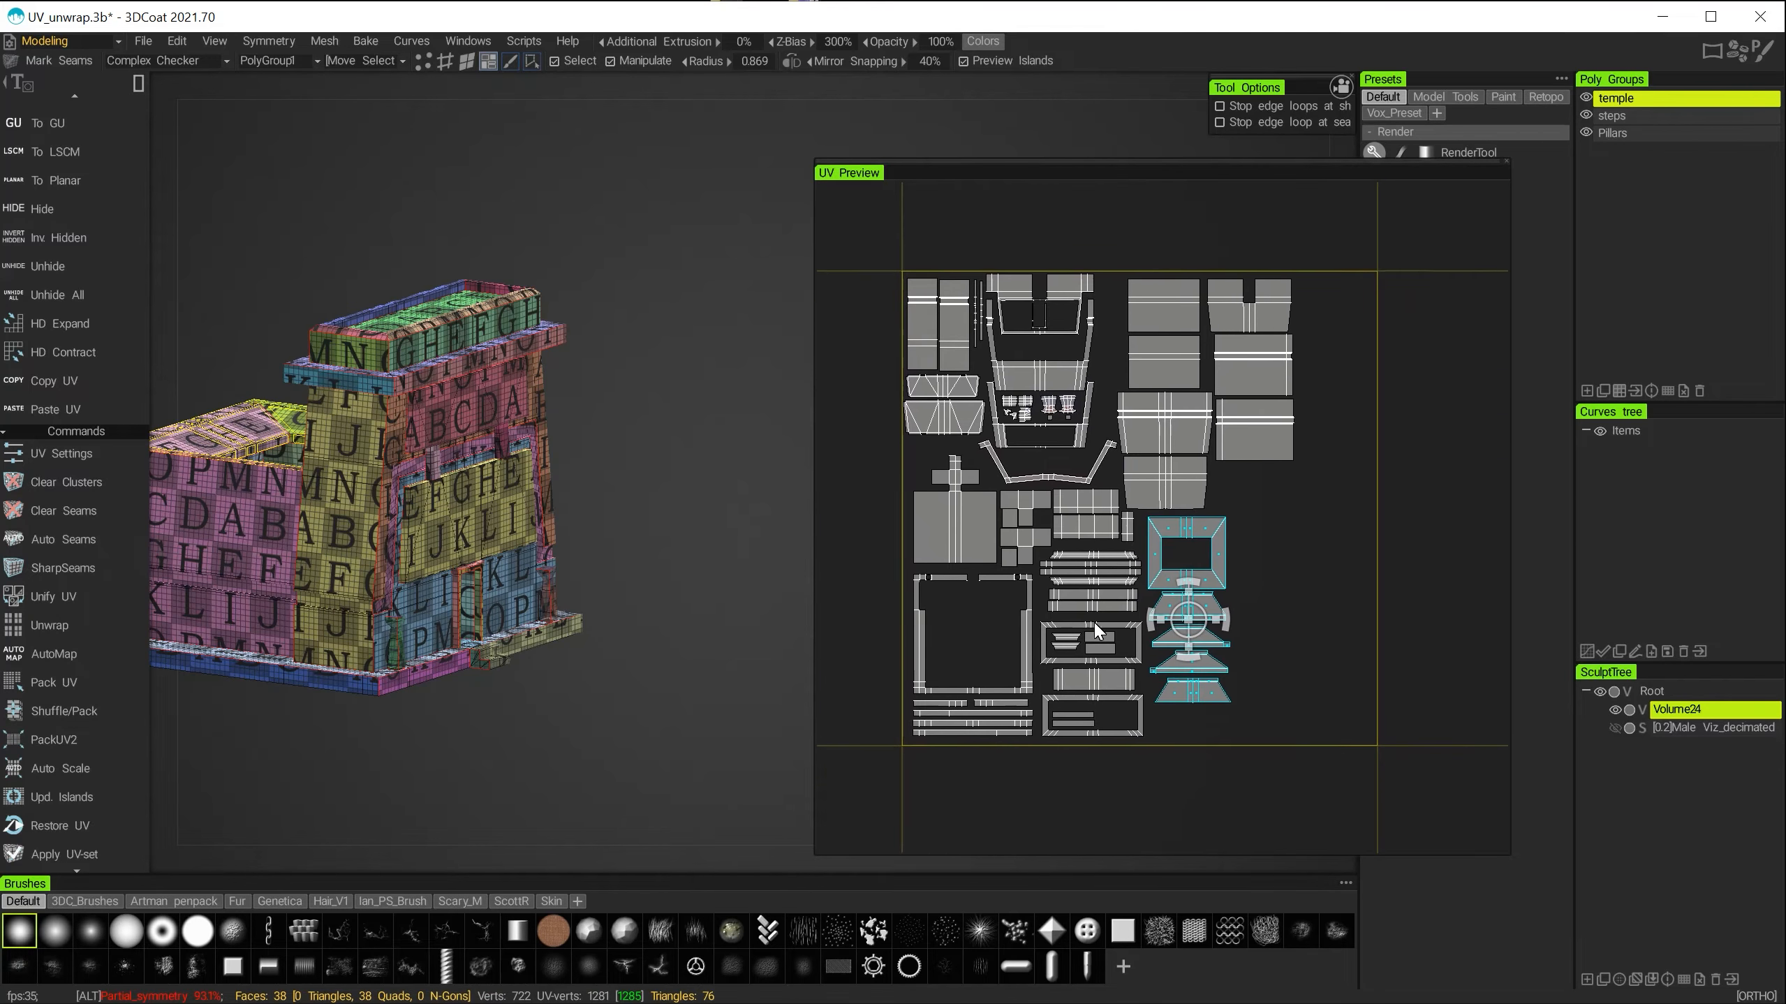
Select all temple islands and scale the layout up until it spans about the full width of the main tile.
{"action": "middle_click_drag", "start_coordinate": [1087, 515], "coordinate": [1149, 512], "text": "alt"}
{"action": "left_click_drag", "start_coordinate": [944, 257], "coordinate": [1401, 761]}
{"action": "left_click_drag", "start_coordinate": [1152, 492], "coordinate": [1121, 467]}
{"action": "left_click_drag", "start_coordinate": [1125, 470], "coordinate": [1187, 552]}
{"action": "left_click", "coordinate": [1242, 479]}
{"action": "right_click_drag", "start_coordinate": [1241, 480], "coordinate": [1214, 461], "text": "alt"}
{"action": "middle_click_drag", "start_coordinate": [1214, 462], "coordinate": [1153, 406], "text": "alt"}
Scale the complete island layout down slightly and shift it toward the main tile's upper left corner.
{"action": "left_click_drag", "start_coordinate": [946, 279], "coordinate": [1367, 743]}
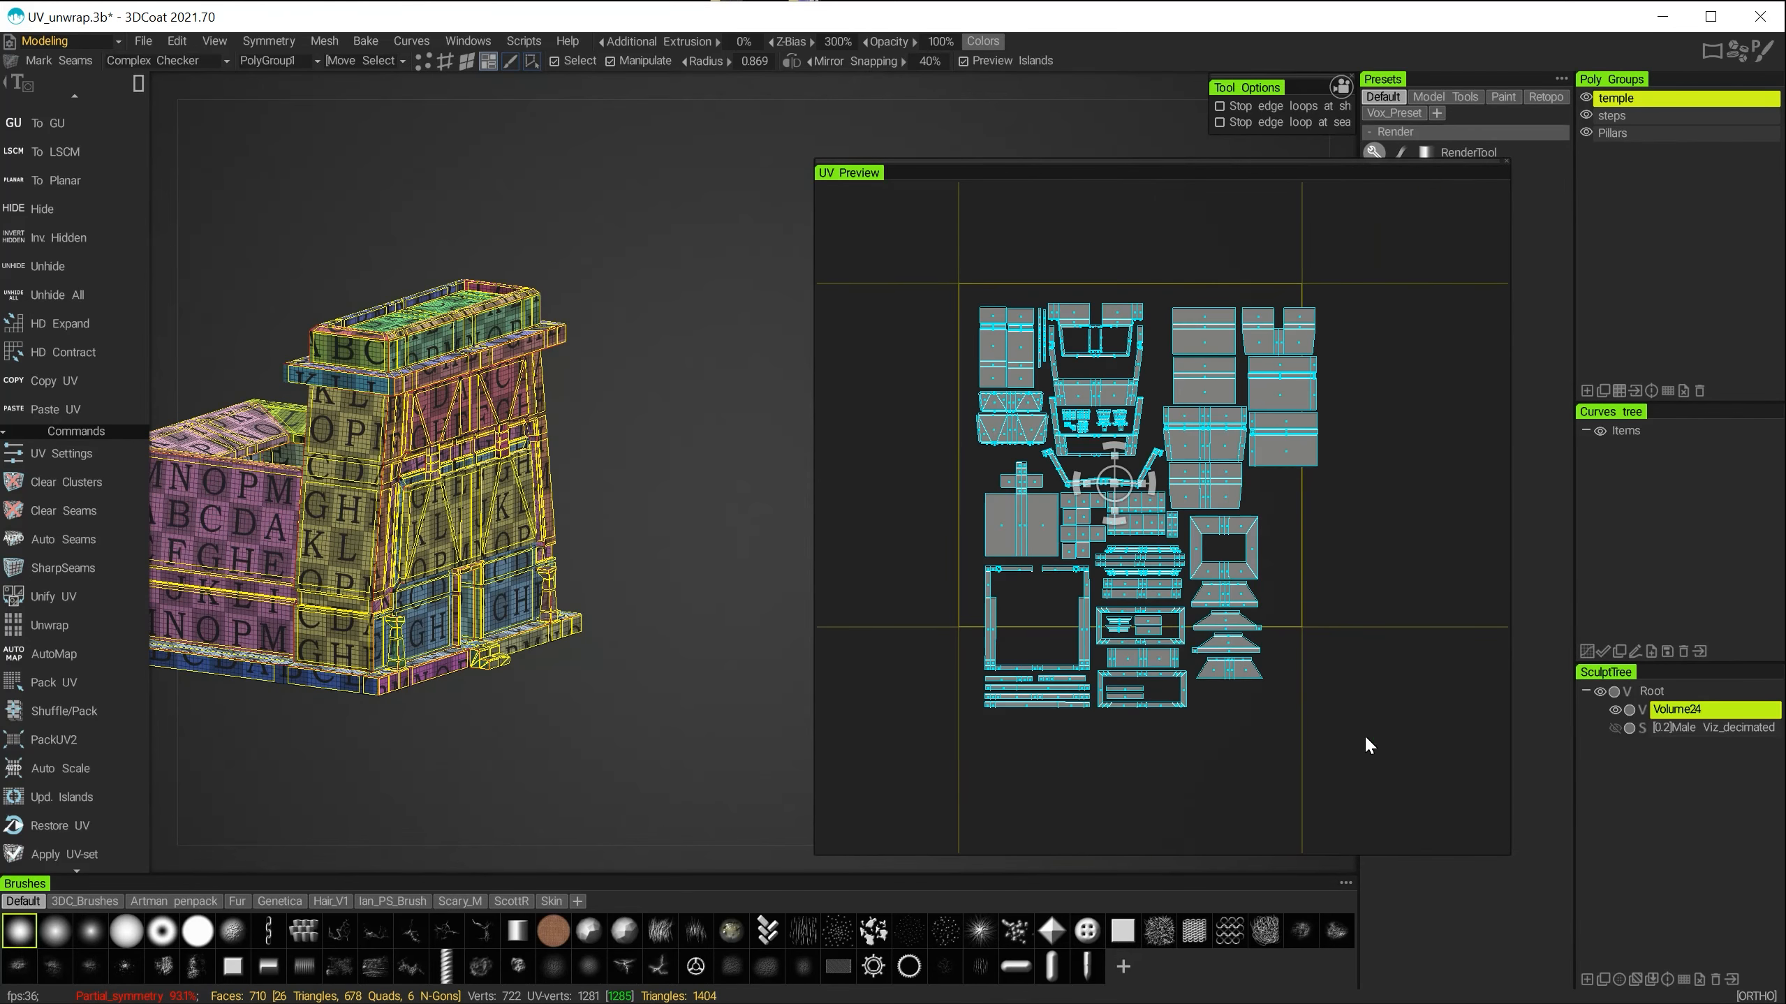
{"action": "mouse_move", "coordinate": [1116, 484]}
{"action": "left_mouse_down"}
{"action": "mouse_move", "coordinate": [1100, 466]}
{"action": "mouse_move", "coordinate": [1118, 483]}
{"action": "left_mouse_up"}
{"action": "left_click", "coordinate": [951, 277]}
{"action": "left_click_drag", "start_coordinate": [951, 275], "coordinate": [1405, 755]}
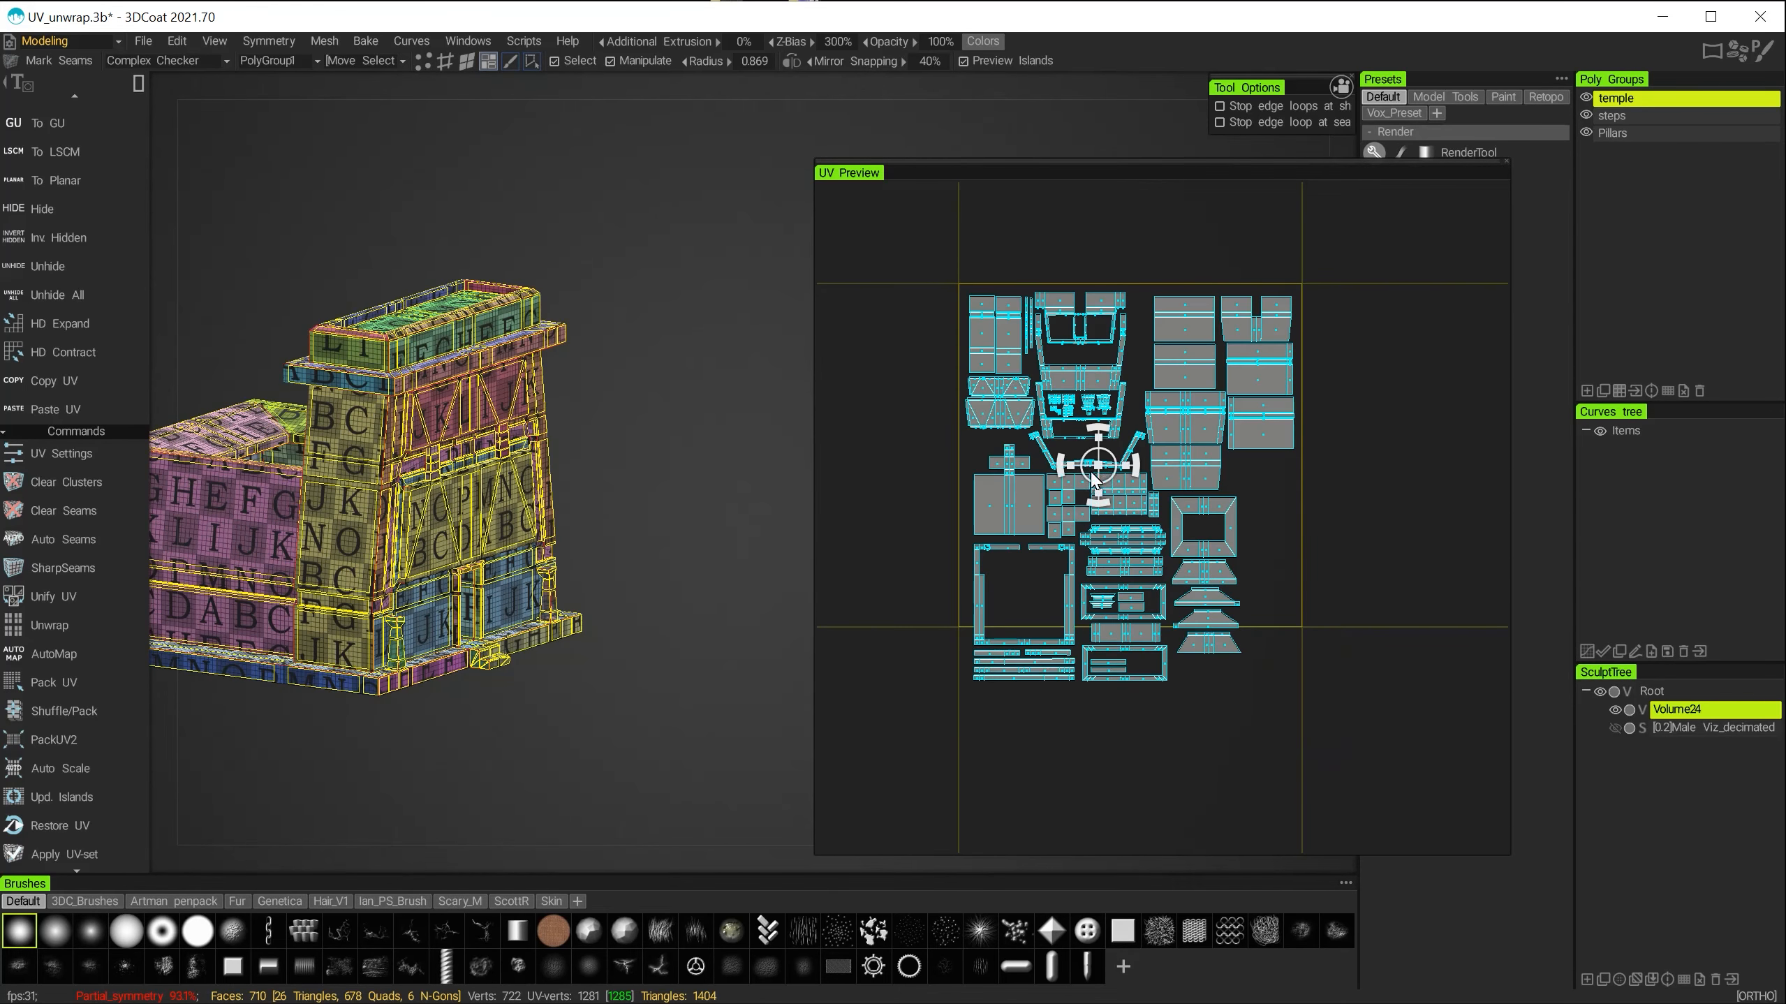
{"action": "left_click_drag", "start_coordinate": [1098, 465], "coordinate": [1094, 453]}
{"action": "left_click", "coordinate": [1094, 485]}
Move the four trapezoid islands in two pairs into a column beside the square tapered frame.
{"action": "right_click_drag", "start_coordinate": [1094, 488], "coordinate": [1144, 548], "text": "alt"}
{"action": "middle_click_drag", "start_coordinate": [1144, 548], "coordinate": [1035, 446], "text": "alt"}
{"action": "left_click_drag", "start_coordinate": [1242, 583], "coordinate": [1117, 709]}
{"action": "left_click_drag", "start_coordinate": [1145, 618], "coordinate": [1271, 295]}
{"action": "left_click_drag", "start_coordinate": [1257, 527], "coordinate": [1132, 583]}
{"action": "left_click_drag", "start_coordinate": [1137, 506], "coordinate": [1271, 379]}
{"action": "middle_click_drag", "start_coordinate": [1216, 549], "coordinate": [1408, 518], "text": "alt"}
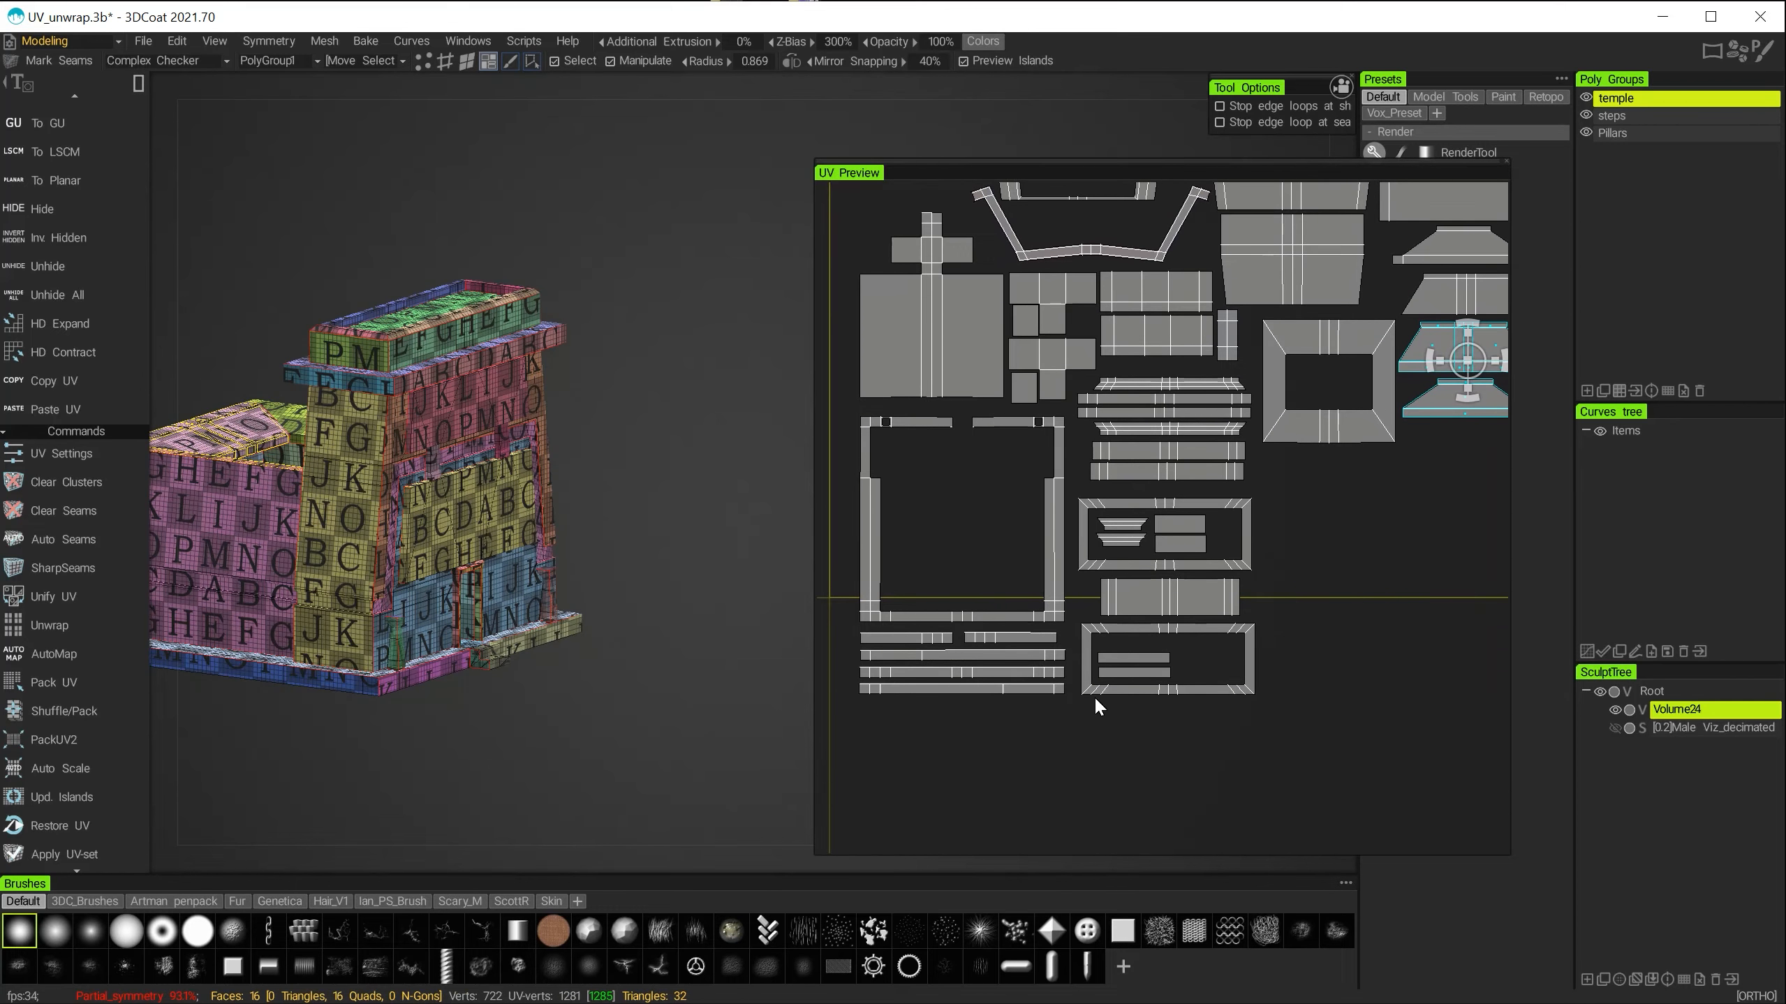
{"action": "left_click_drag", "start_coordinate": [1285, 630], "coordinate": [1288, 620]}
{"action": "left_click_drag", "start_coordinate": [854, 745], "coordinate": [1076, 630], "text": "shift"}
{"action": "left_click_drag", "start_coordinate": [1024, 691], "coordinate": [1256, 770]}
{"action": "middle_click_drag", "start_coordinate": [1300, 738], "coordinate": [1067, 733], "text": "alt"}
{"action": "left_click", "coordinate": [1127, 699]}
{"action": "left_click_drag", "start_coordinate": [1167, 724], "coordinate": [1013, 787]}
{"action": "middle_click_drag", "start_coordinate": [1063, 644], "coordinate": [1398, 848], "text": "alt"}
{"action": "key", "text": "ctrl+z"}
{"action": "key", "text": "ctrl+z"}
Select the floor island and move it up closer to the trapezoid islands above it.
{"action": "left_click", "coordinate": [1259, 648]}
{"action": "left_click", "coordinate": [1031, 565]}
{"action": "right_click_drag", "start_coordinate": [1029, 559], "coordinate": [1015, 502]}
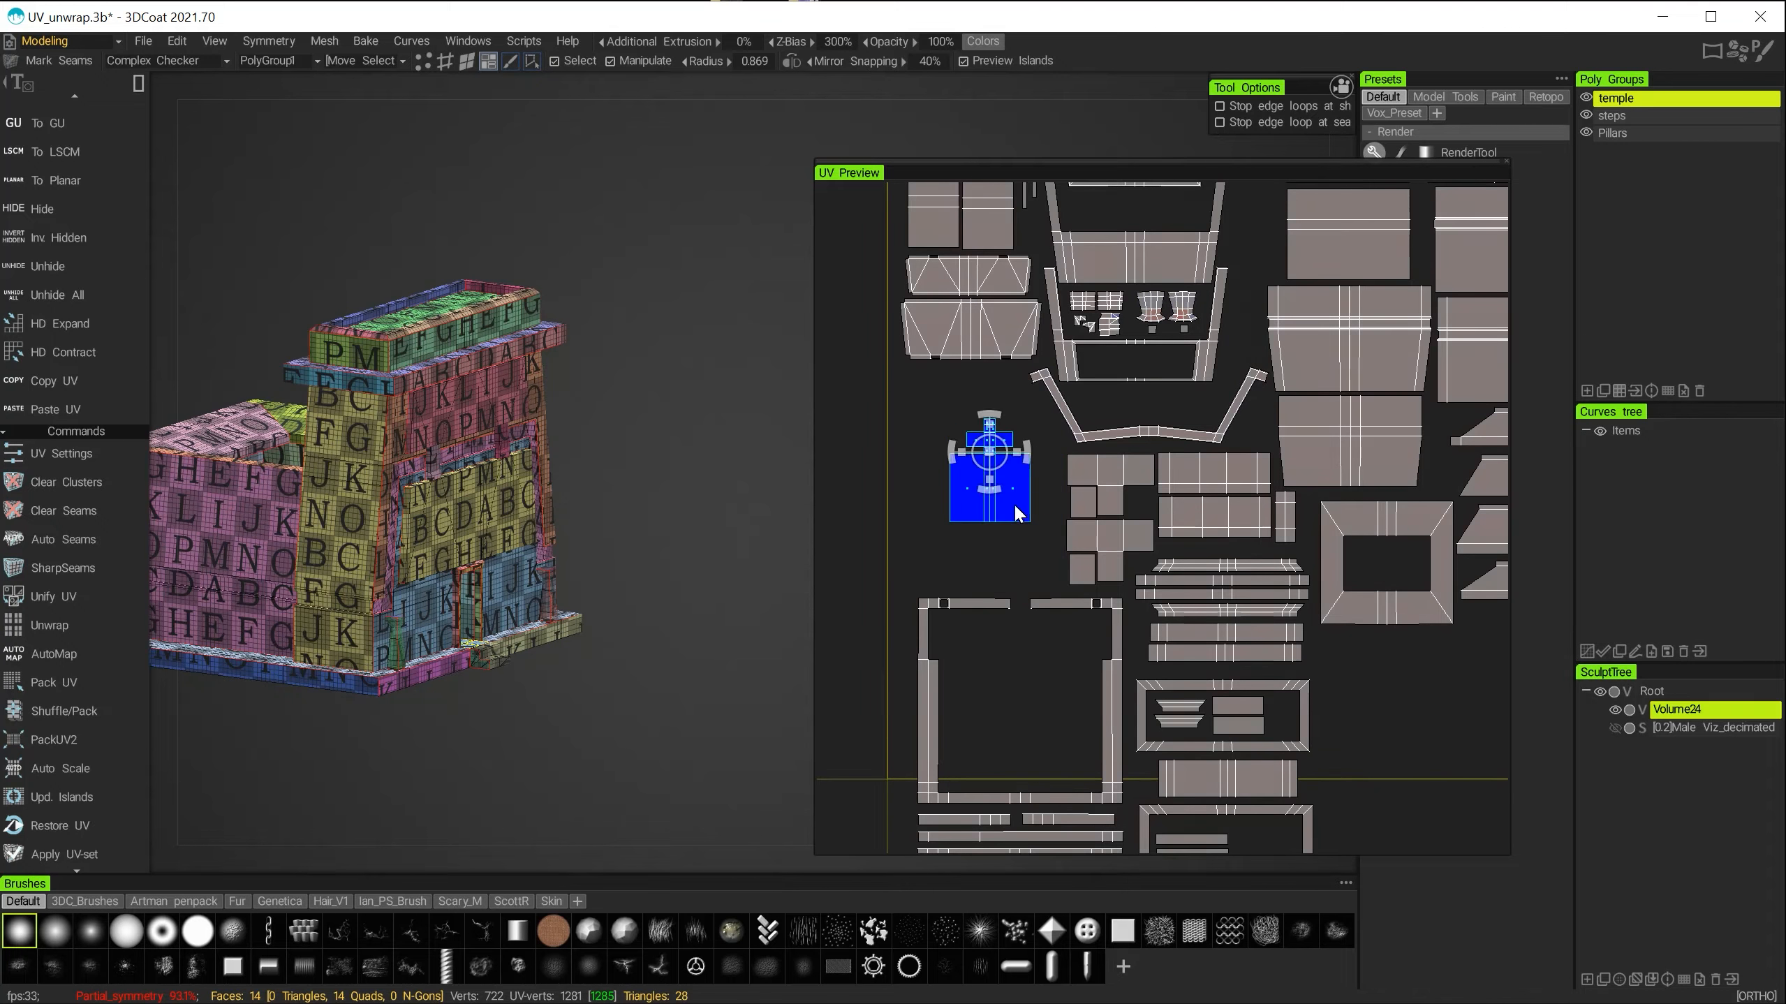
{"action": "key", "text": "ctrl+z"}
{"action": "left_click_drag", "start_coordinate": [993, 427], "coordinate": [975, 412]}
Move the lower small square island up beside the upper T-shaped island so that a square flanks each side of its stem.
{"action": "middle_click_drag", "start_coordinate": [1024, 559], "coordinate": [989, 591], "text": "alt"}
{"action": "right_click_drag", "start_coordinate": [989, 591], "coordinate": [945, 612], "text": "alt"}
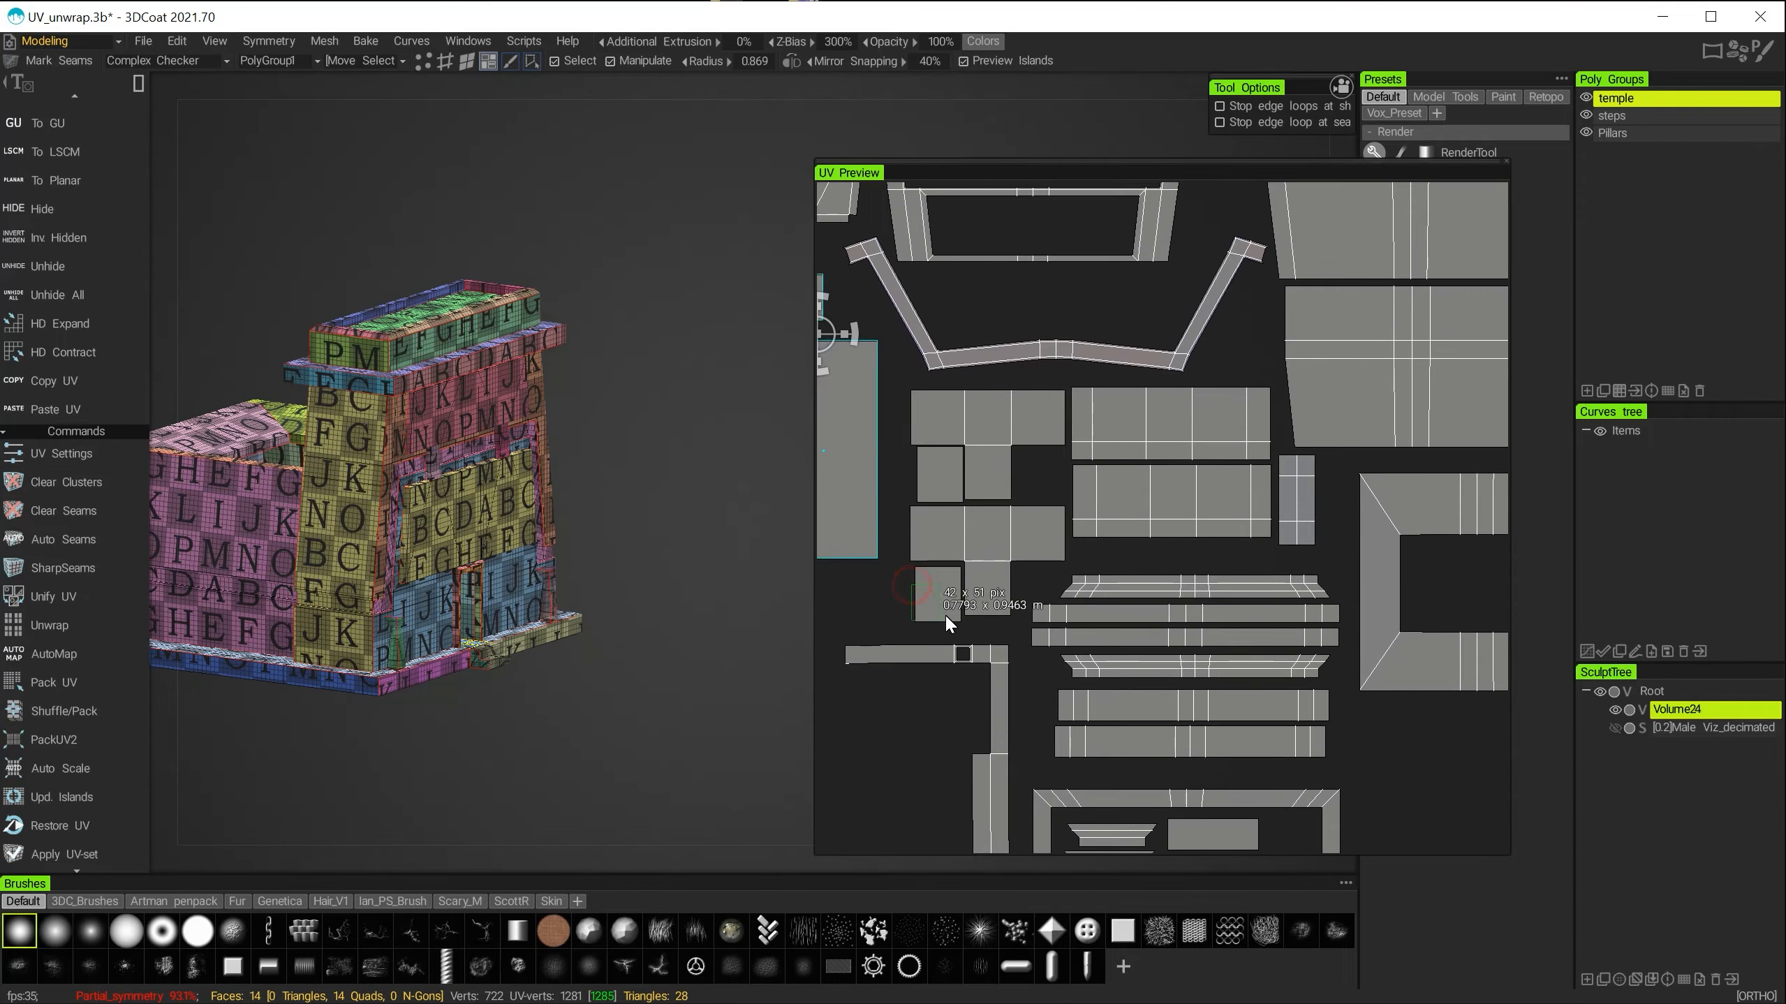
{"action": "left_click_drag", "start_coordinate": [904, 630], "coordinate": [1008, 532]}
{"action": "left_click", "coordinate": [167, 86]}
{"action": "left_click", "coordinate": [919, 604]}
{"action": "mouse_move", "coordinate": [933, 588]}
{"action": "left_mouse_down"}
{"action": "mouse_move", "coordinate": [1035, 468]}
{"action": "mouse_move", "coordinate": [945, 476]}
{"action": "mouse_move", "coordinate": [987, 470]}
{"action": "left_mouse_up"}
{"action": "left_click", "coordinate": [947, 527], "text": "shift"}
Nudge the V-shaped trim up toward the wall frame and tighten the T-shaped and small square islands beneath it.
{"action": "left_click", "coordinate": [1050, 348]}
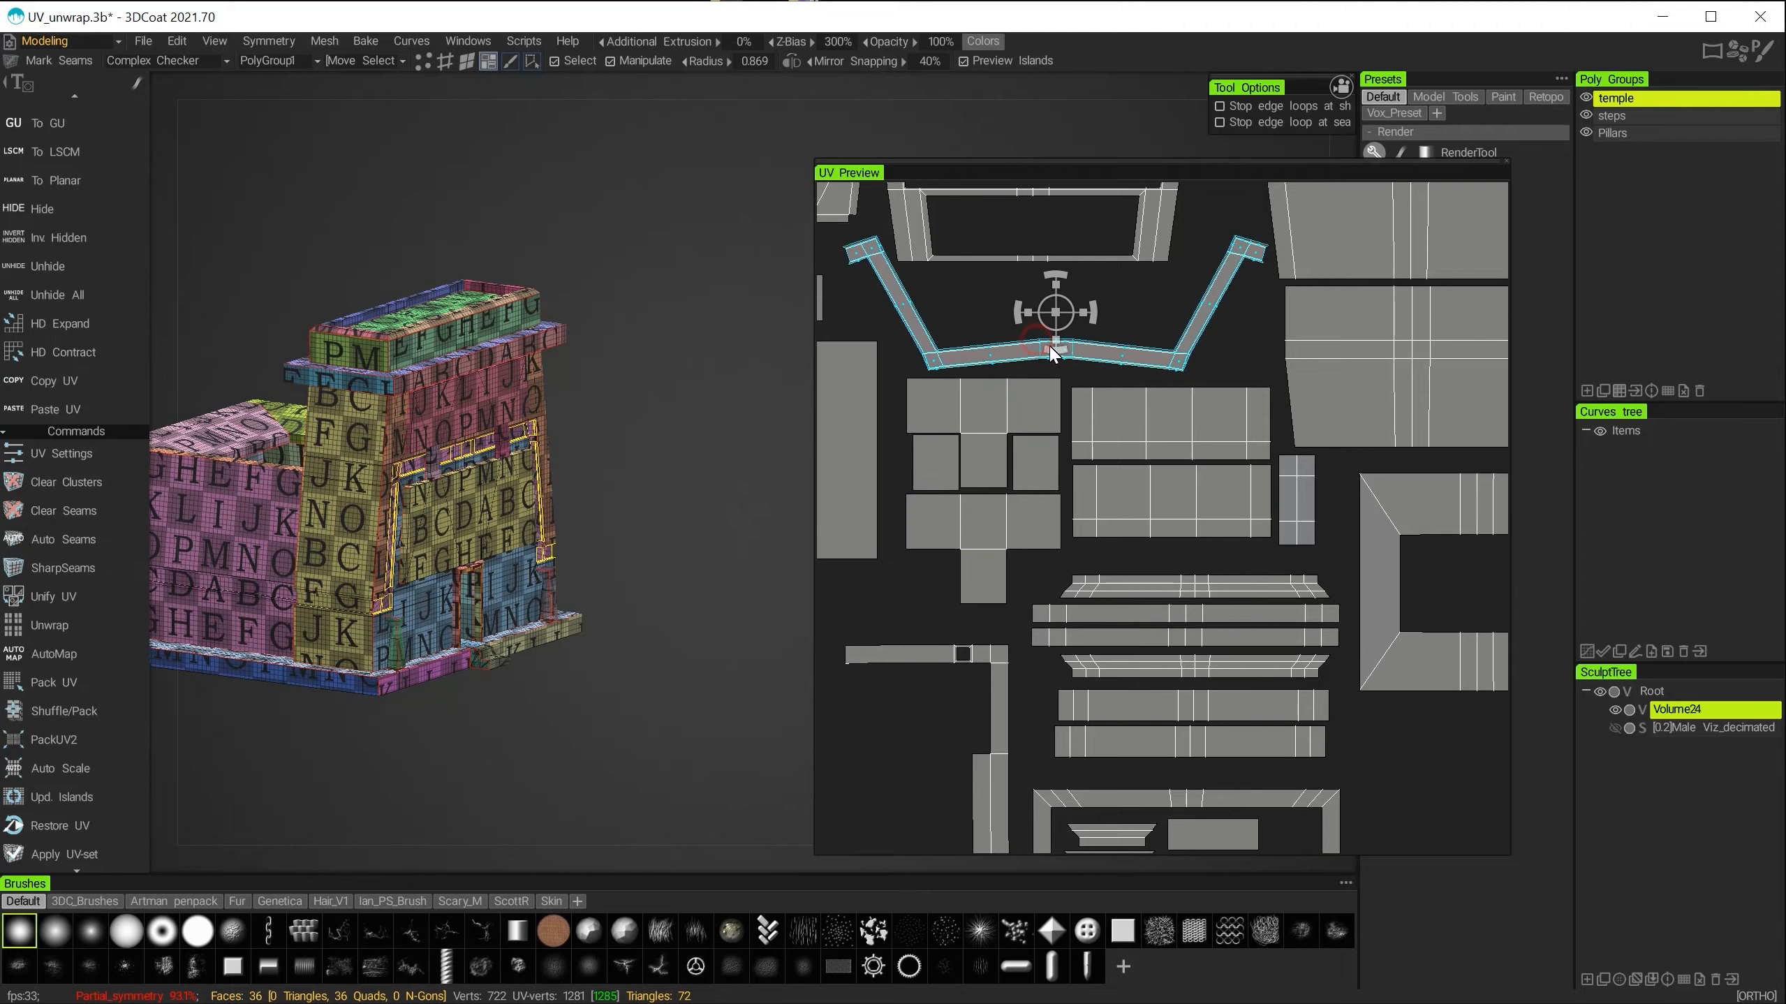
{"action": "left_click_drag", "start_coordinate": [1055, 304], "coordinate": [1049, 294]}
{"action": "middle_click_drag", "start_coordinate": [985, 431], "coordinate": [1070, 458], "text": "alt"}
{"action": "right_click_drag", "start_coordinate": [1071, 458], "coordinate": [1059, 457], "text": "alt"}
{"action": "left_click_drag", "start_coordinate": [1059, 430], "coordinate": [1064, 420]}
{"action": "left_click", "coordinate": [1001, 477]}
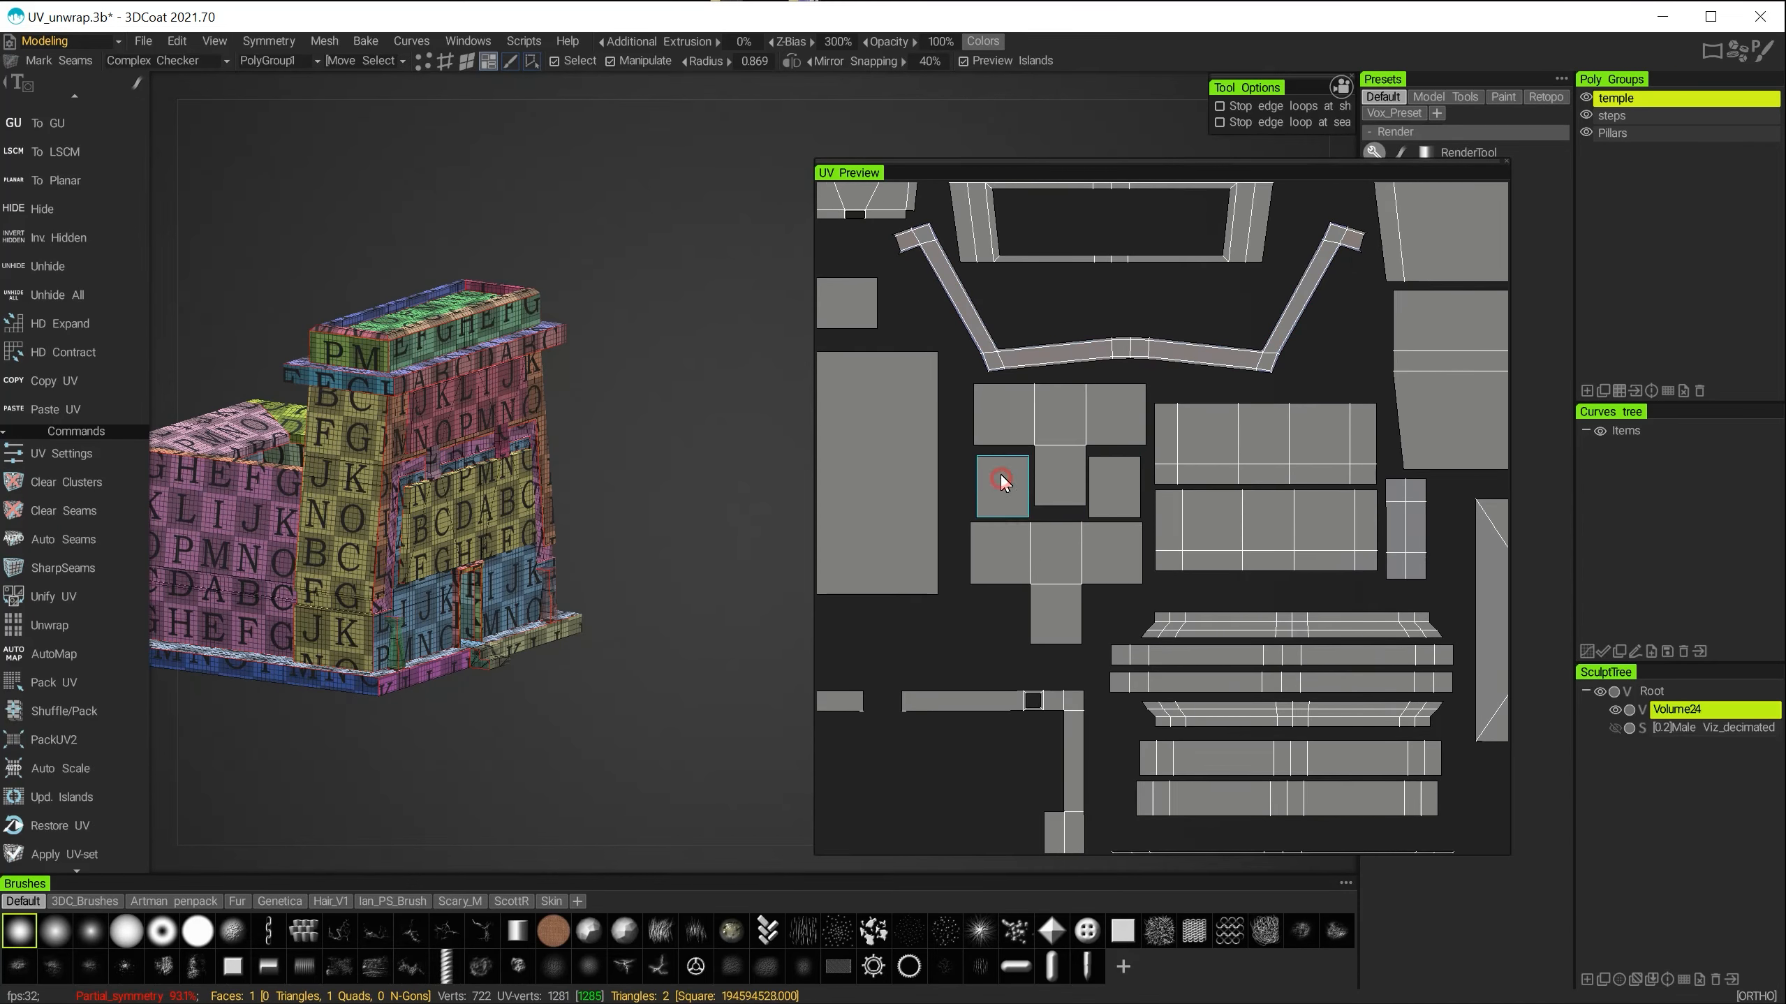
{"action": "left_click_drag", "start_coordinate": [1115, 474], "coordinate": [1118, 469]}
{"action": "left_click", "coordinate": [1056, 565]}
{"action": "left_click_drag", "start_coordinate": [1056, 565], "coordinate": [1059, 559]}
Move both gridded rectangular islands up, closer to the V-shaped trim.
{"action": "right_click_drag", "start_coordinate": [1063, 557], "coordinate": [1129, 520], "text": "alt"}
{"action": "middle_click_drag", "start_coordinate": [1128, 520], "coordinate": [995, 582], "text": "alt"}
{"action": "left_click", "coordinate": [1098, 514]}
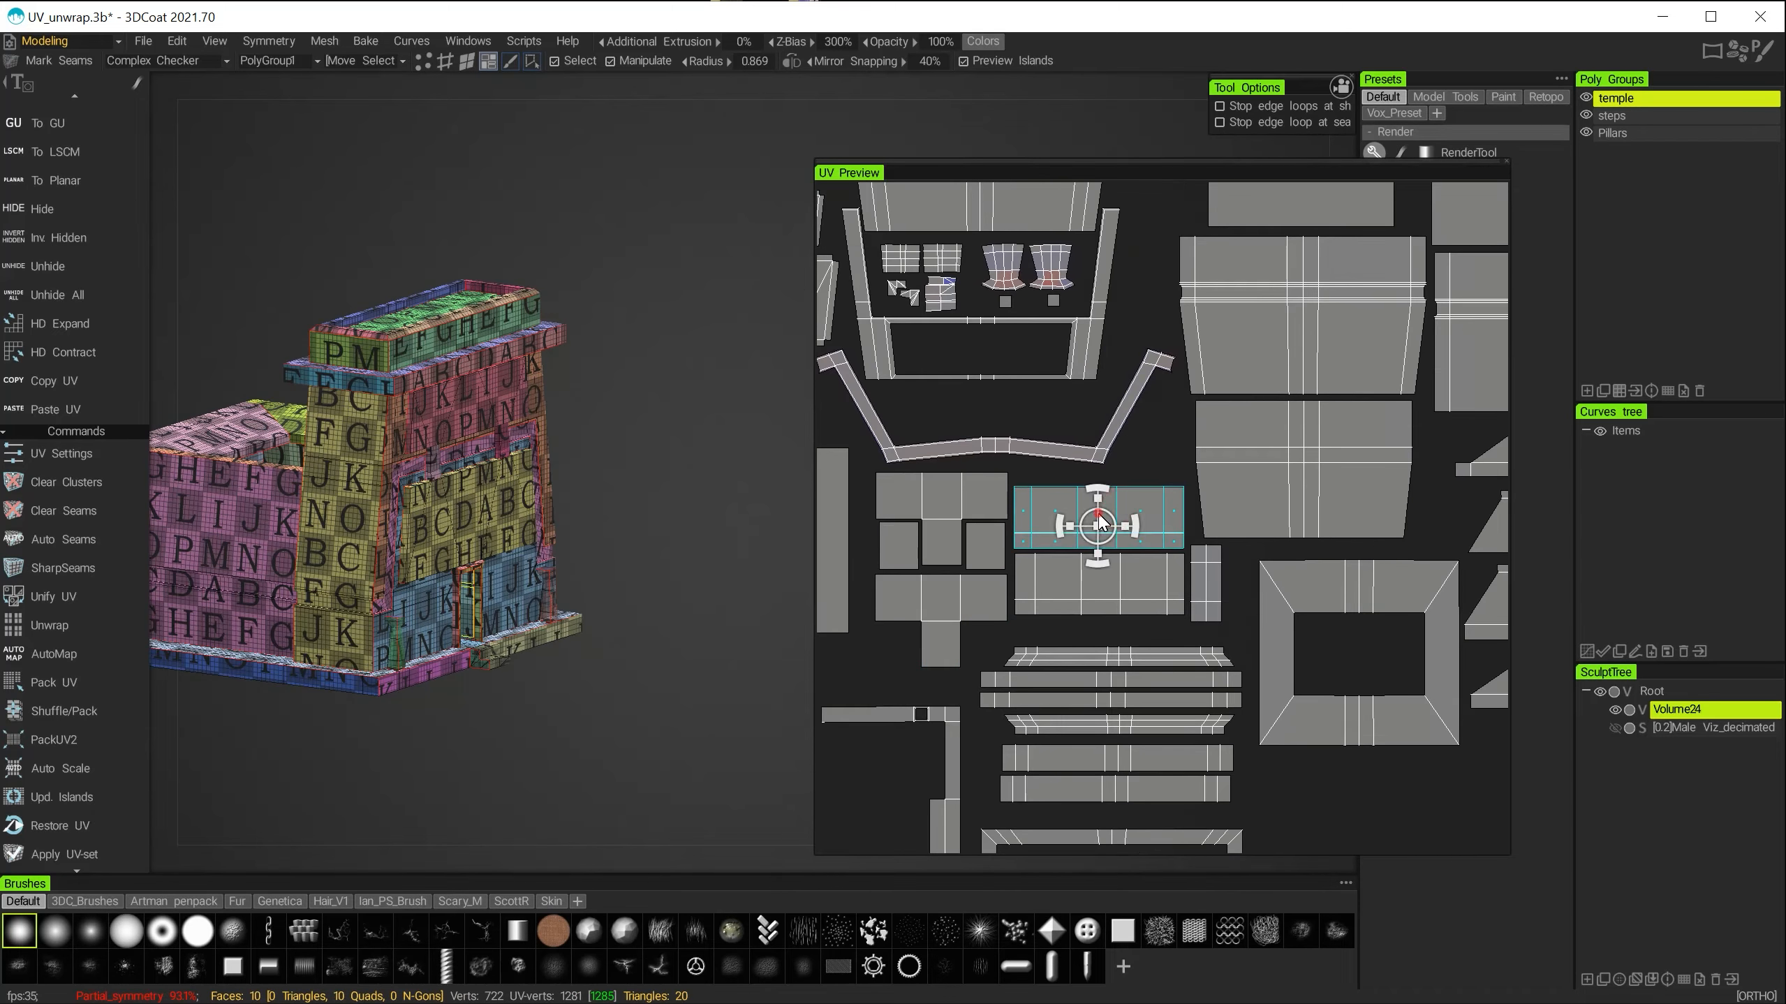
{"action": "left_click_drag", "start_coordinate": [1098, 514], "coordinate": [1100, 500]}
{"action": "left_click", "coordinate": [1111, 586]}
{"action": "left_click_drag", "start_coordinate": [1102, 578], "coordinate": [1100, 568]}
Move the square base frame up beneath the floor island and over against the main tile's left edge.
{"action": "mouse_move", "coordinate": [1100, 568]}
{"action": "right_mouse_down", "text": "alt"}
{"action": "mouse_move", "coordinate": [1093, 463]}
{"action": "mouse_move", "coordinate": [1114, 544]}
{"action": "right_mouse_up", "text": "alt"}
{"action": "middle_click_drag", "start_coordinate": [1114, 544], "coordinate": [1096, 413], "text": "alt"}
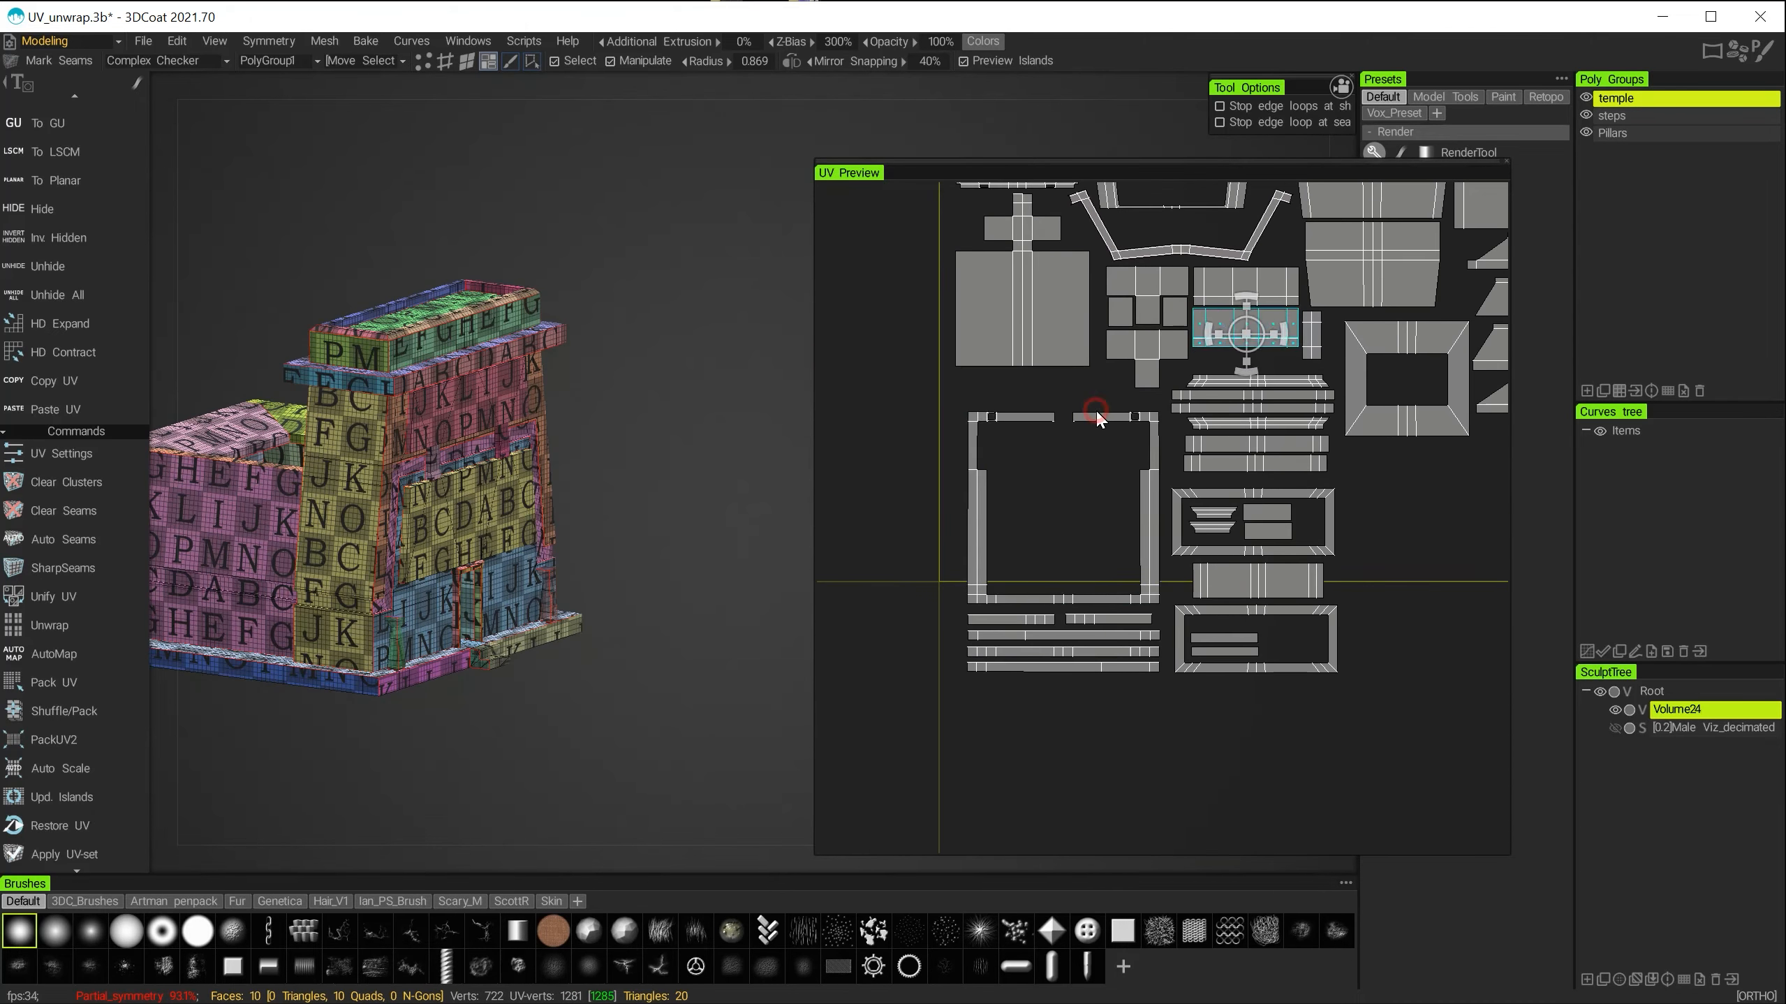
{"action": "left_click", "coordinate": [1097, 414]}
{"action": "left_click_drag", "start_coordinate": [1064, 501], "coordinate": [1055, 470]}
{"action": "right_click_drag", "start_coordinate": [1055, 470], "coordinate": [1138, 490], "text": "alt"}
{"action": "middle_click_drag", "start_coordinate": [1138, 490], "coordinate": [1307, 571], "text": "alt"}
{"action": "left_click_drag", "start_coordinate": [1159, 506], "coordinate": [1126, 513]}
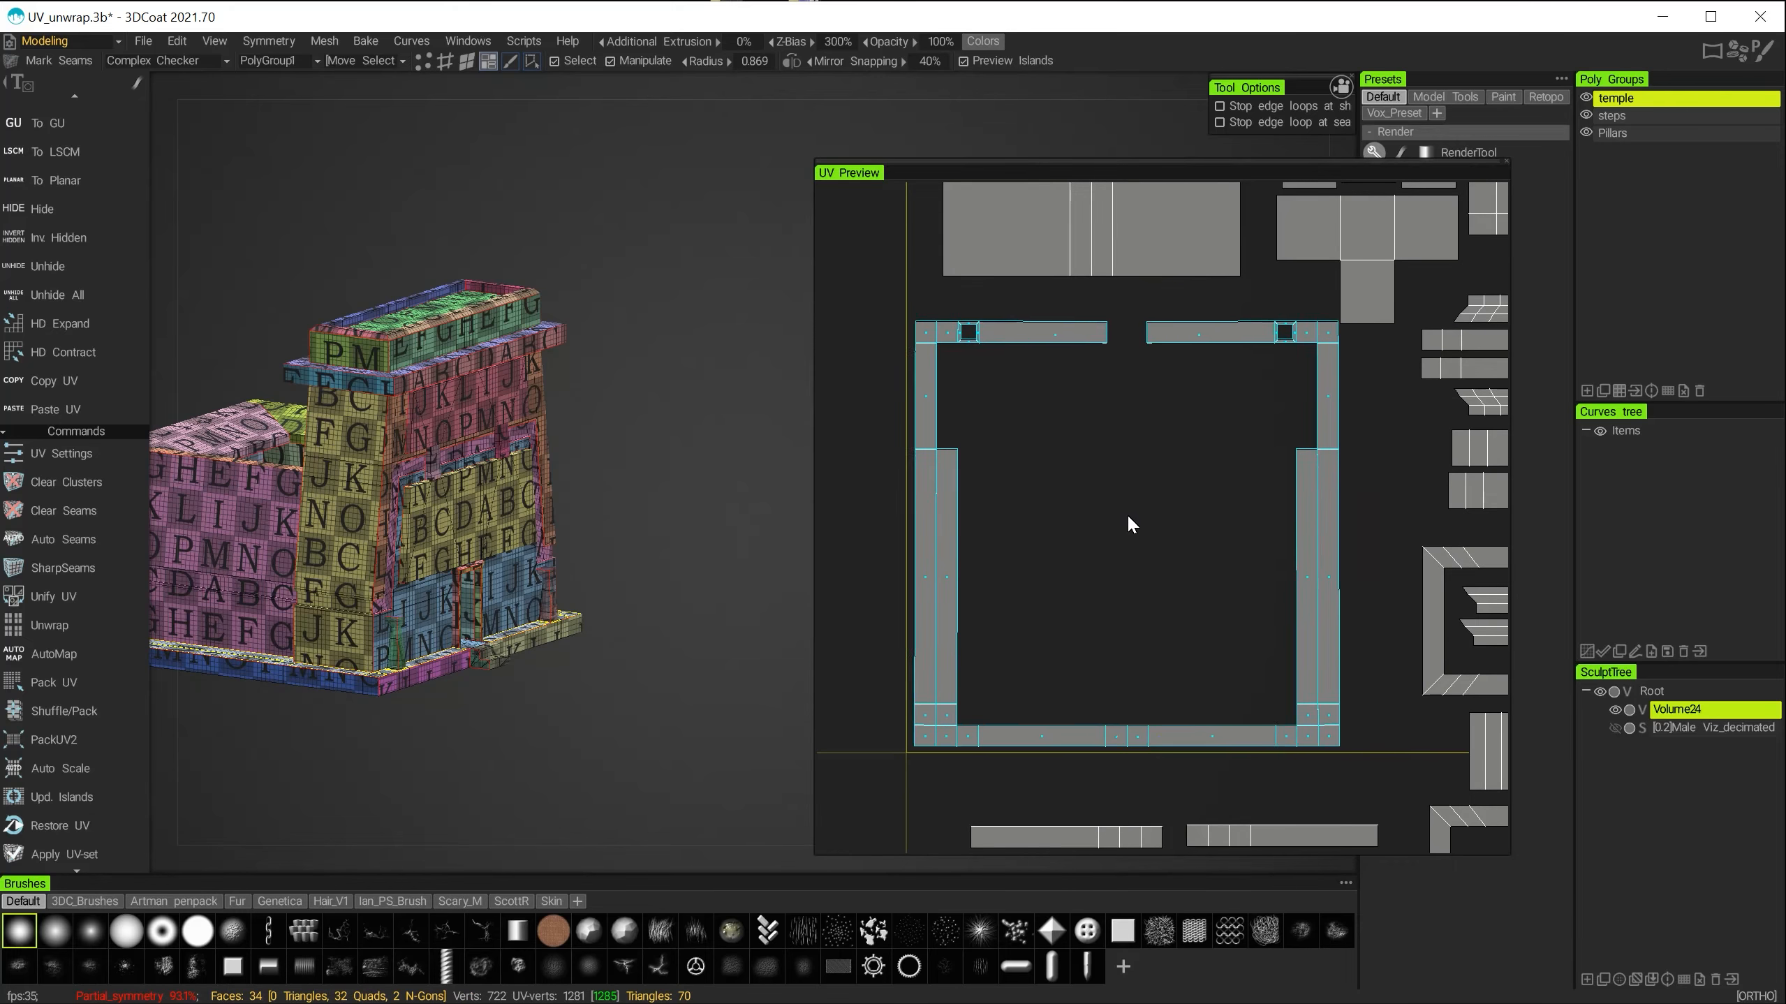
Nudge the lower T-shaped island and shift the islands beside it to even out the gaps between them.
{"action": "middle_click_drag", "start_coordinate": [1367, 274], "coordinate": [1170, 454], "text": "alt"}
{"action": "left_click", "coordinate": [1167, 409]}
{"action": "left_click_drag", "start_coordinate": [1167, 410], "coordinate": [1175, 405]}
{"action": "middle_click_drag", "start_coordinate": [1174, 406], "coordinate": [984, 451], "text": "alt"}
{"action": "left_click", "coordinate": [1341, 428]}
{"action": "left_click_drag", "start_coordinate": [1342, 428], "coordinate": [1378, 428]}
{"action": "left_click_drag", "start_coordinate": [1210, 345], "coordinate": [1225, 391]}
Tighten the two T-shaped islands and the small square flanking the upper one's stem.
{"action": "right_click_drag", "start_coordinate": [1120, 427], "coordinate": [1160, 446], "text": "alt"}
{"action": "middle_click_drag", "start_coordinate": [1160, 446], "coordinate": [1313, 541], "text": "alt"}
{"action": "left_click", "coordinate": [1080, 539]}
{"action": "left_click_drag", "start_coordinate": [1080, 540], "coordinate": [1084, 541]}
{"action": "left_click", "coordinate": [1136, 444]}
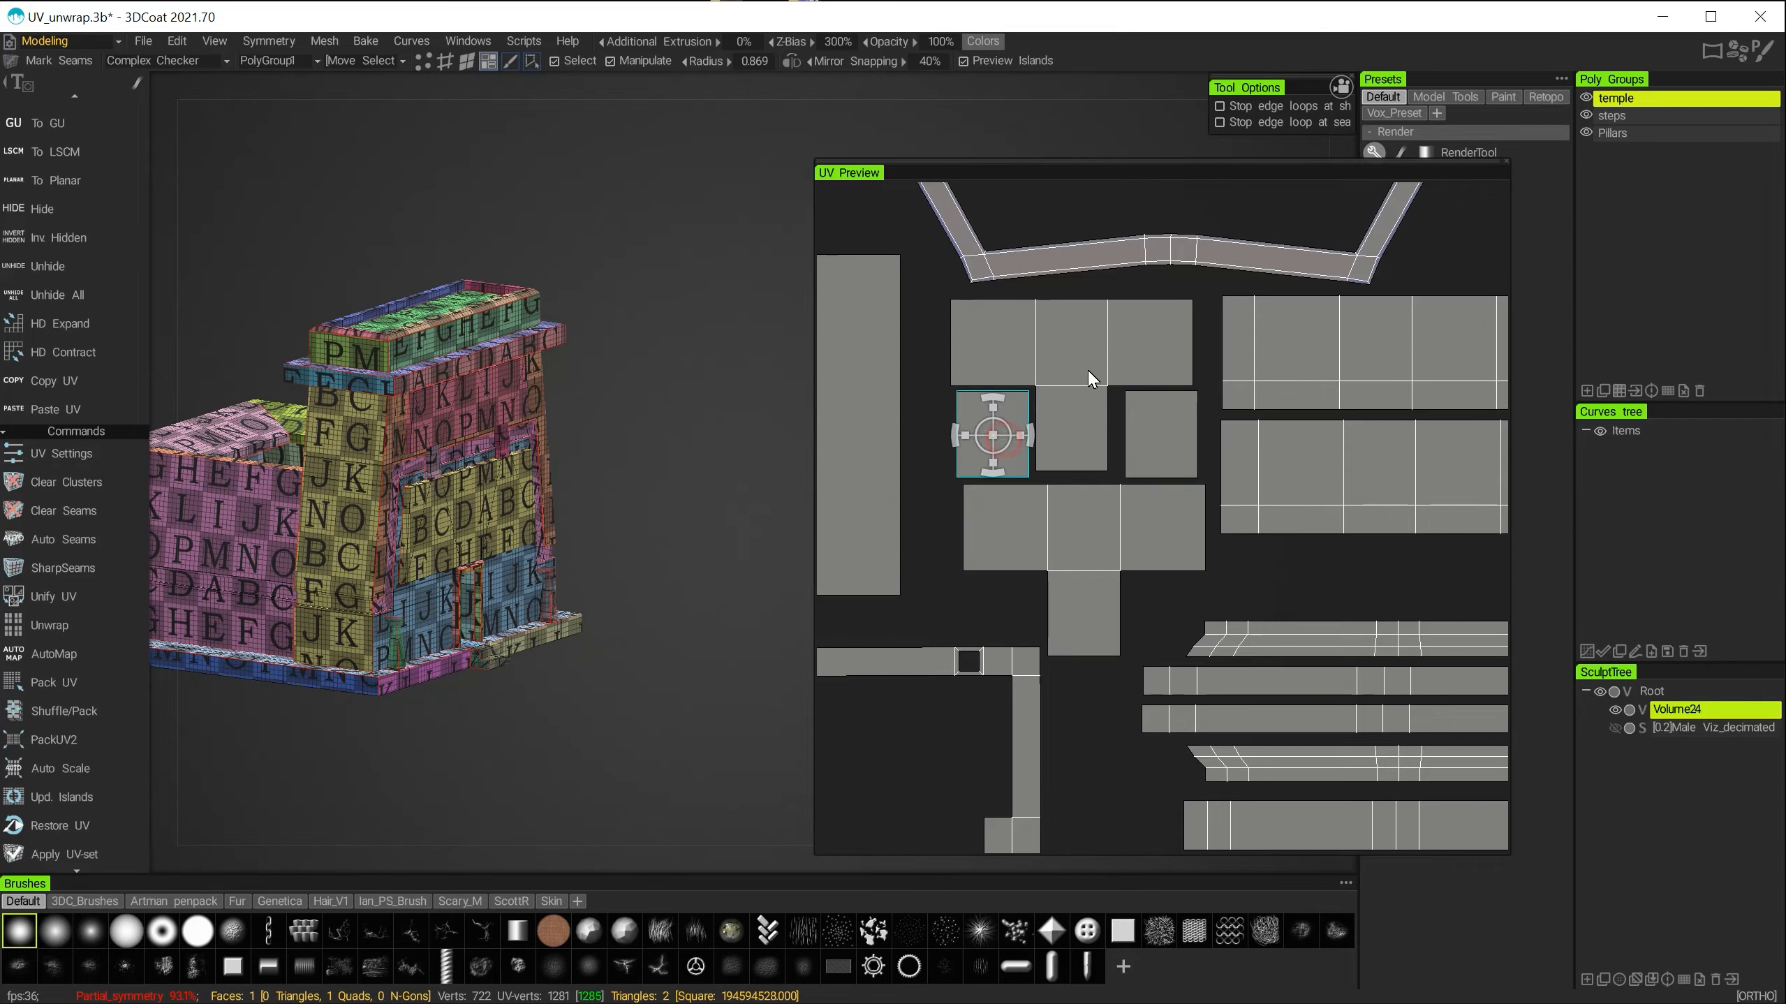
{"action": "left_click", "coordinate": [1072, 350]}
{"action": "left_click_drag", "start_coordinate": [1070, 349], "coordinate": [1075, 347]}
Move the wide ribbed rectangular island from below the small trims into the empty interior of the square base frame.
{"action": "right_click_drag", "start_coordinate": [1075, 347], "coordinate": [1078, 524], "text": "alt"}
{"action": "middle_click_drag", "start_coordinate": [1079, 524], "coordinate": [1174, 524], "text": "alt"}
{"action": "right_click_drag", "start_coordinate": [1037, 656], "coordinate": [1143, 646], "text": "alt"}
{"action": "middle_click_drag", "start_coordinate": [1144, 646], "coordinate": [1263, 618], "text": "alt"}
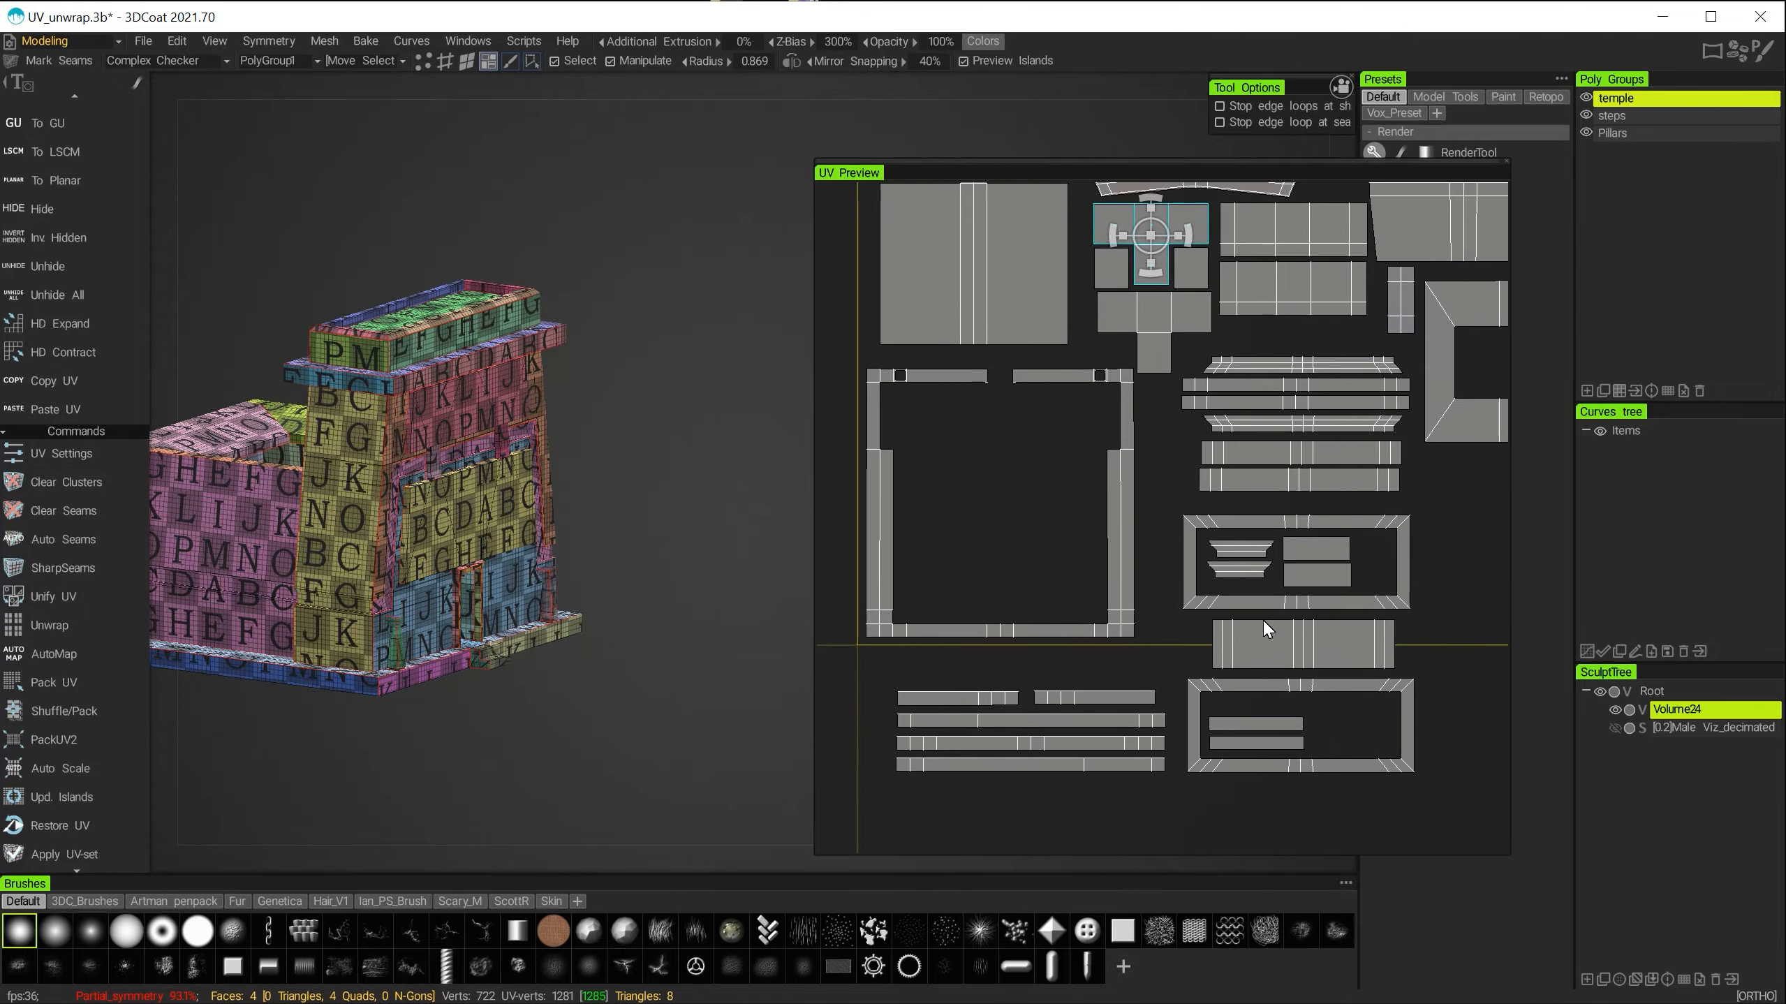
{"action": "left_click_drag", "start_coordinate": [1263, 618], "coordinate": [1003, 412]}
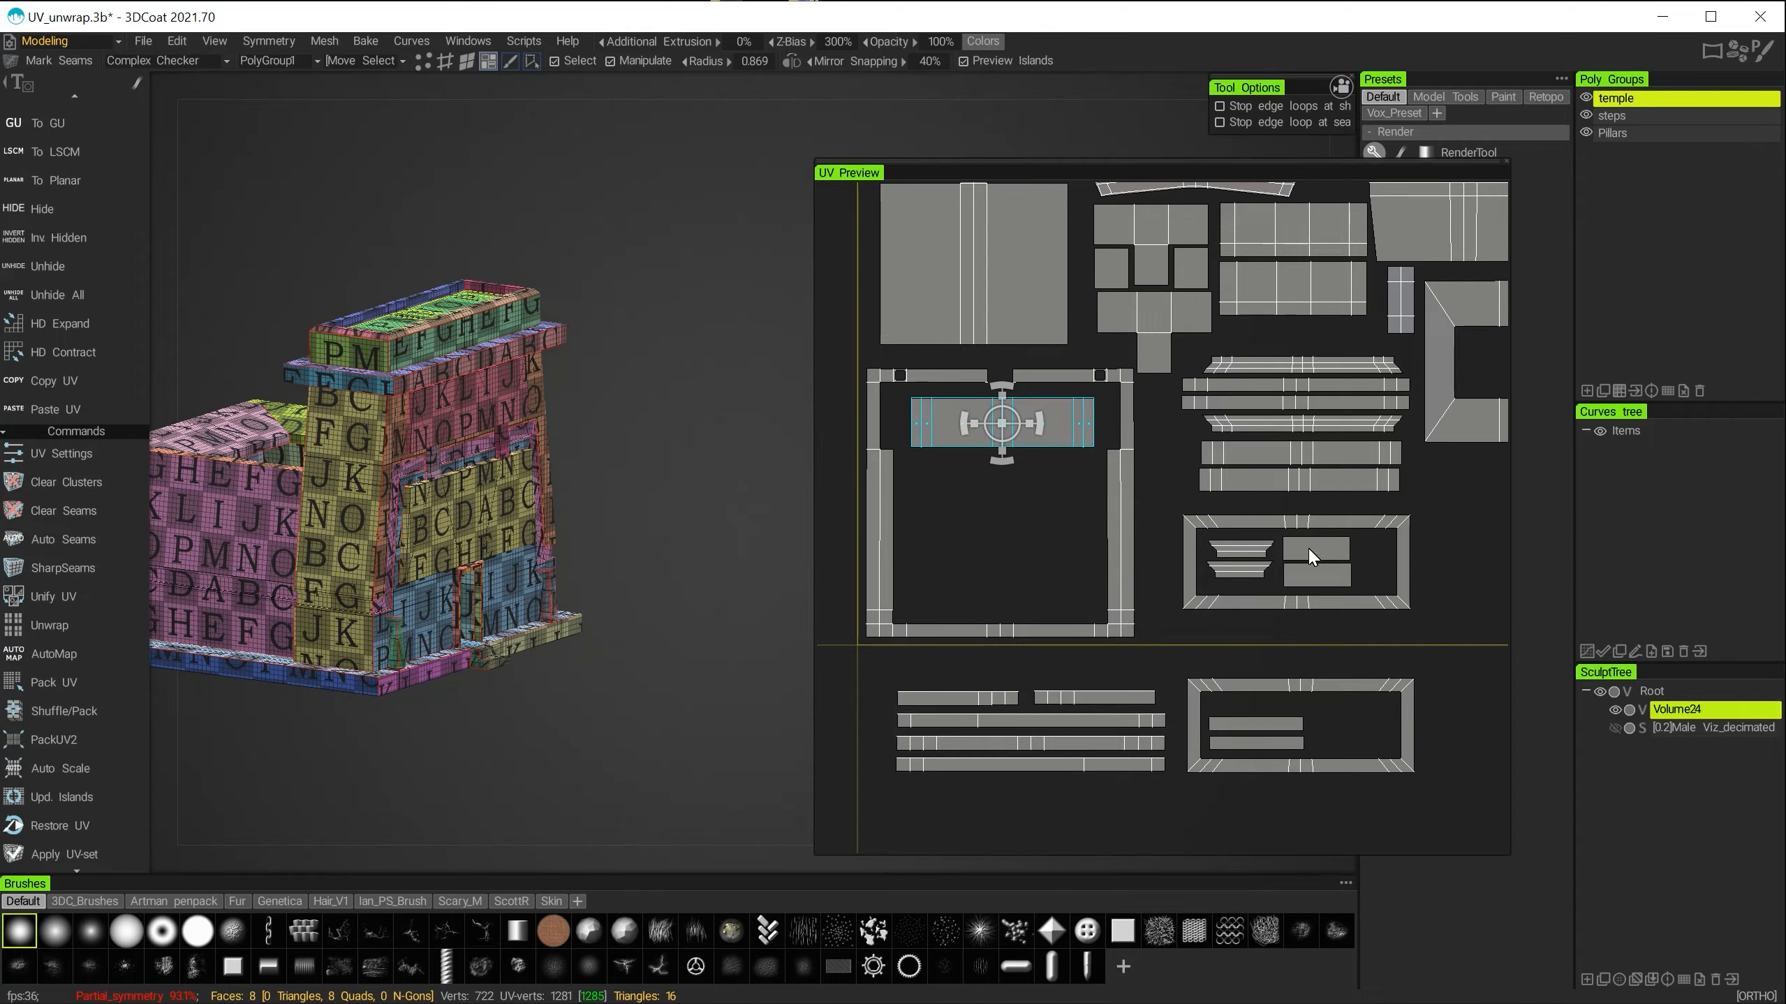
Shift the thin rectangular frame closer to the square base frame and fit the small trims and rectangles neatly inside it.
{"action": "left_click_drag", "start_coordinate": [1302, 551], "coordinate": [1255, 536]}
{"action": "right_click_drag", "start_coordinate": [1153, 623], "coordinate": [1195, 627], "text": "alt"}
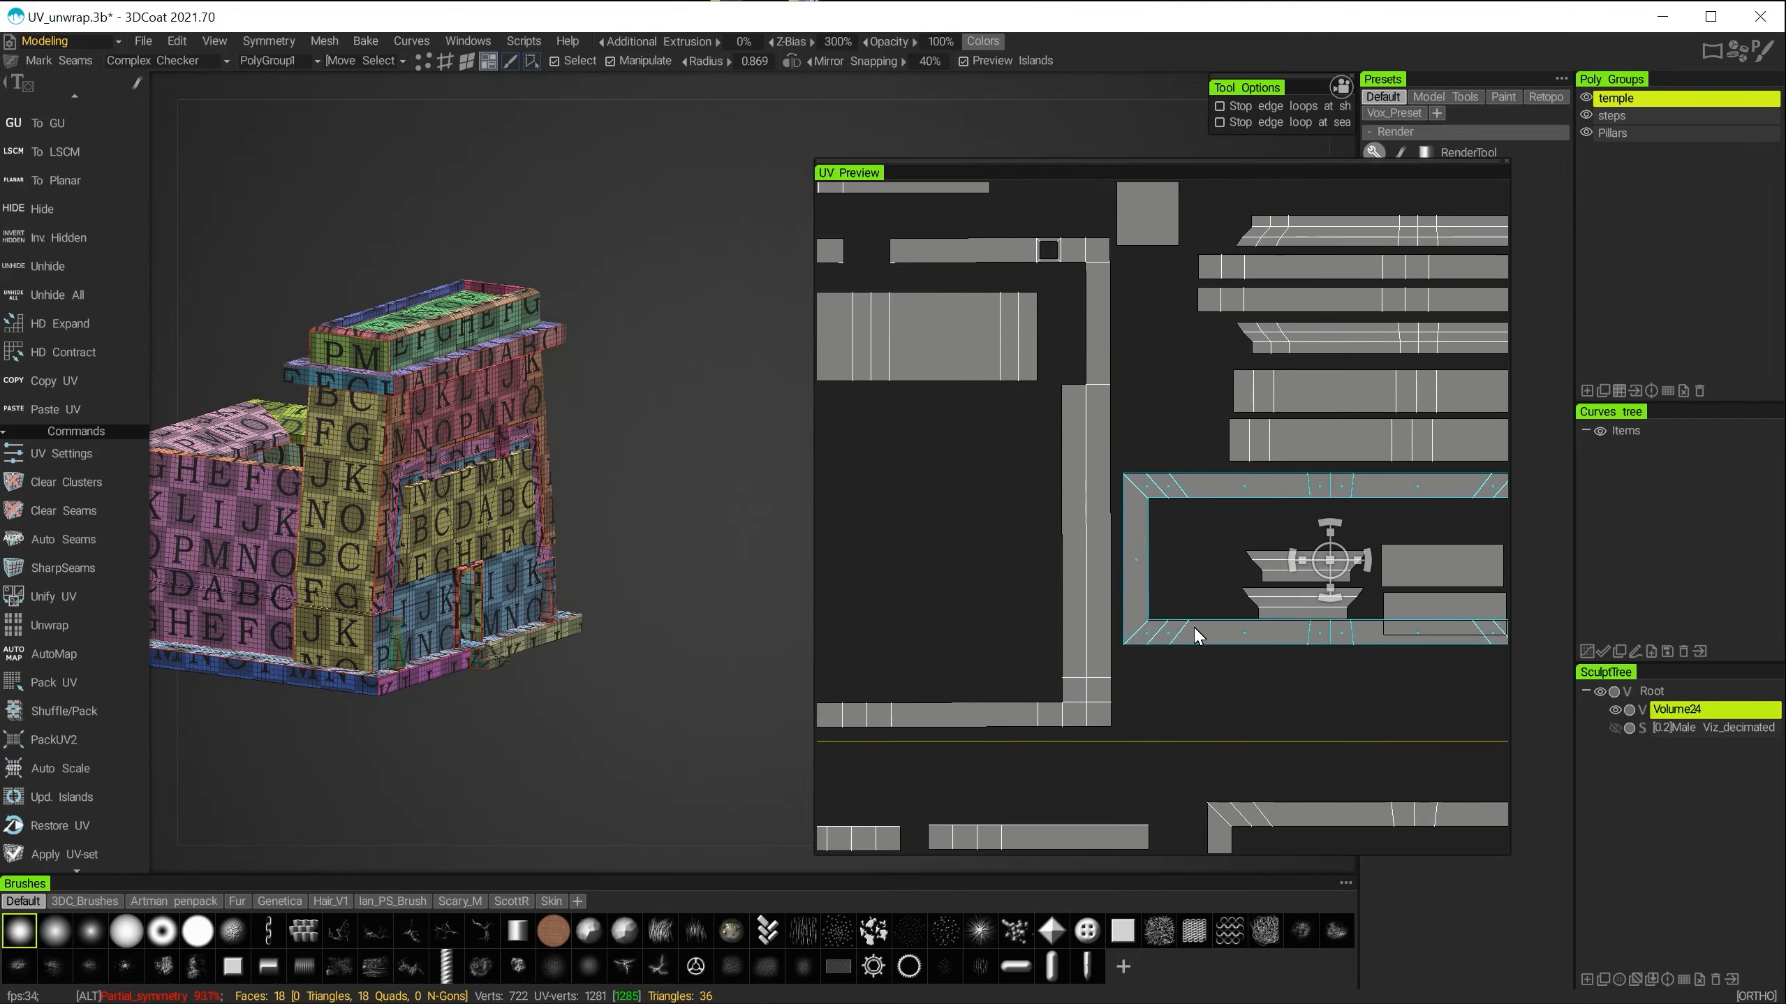
{"action": "middle_click_drag", "start_coordinate": [1194, 626], "coordinate": [1019, 584], "text": "alt"}
{"action": "left_click_drag", "start_coordinate": [1129, 511], "coordinate": [1073, 519]}
{"action": "left_click_drag", "start_coordinate": [1268, 571], "coordinate": [1179, 494], "text": "shift"}
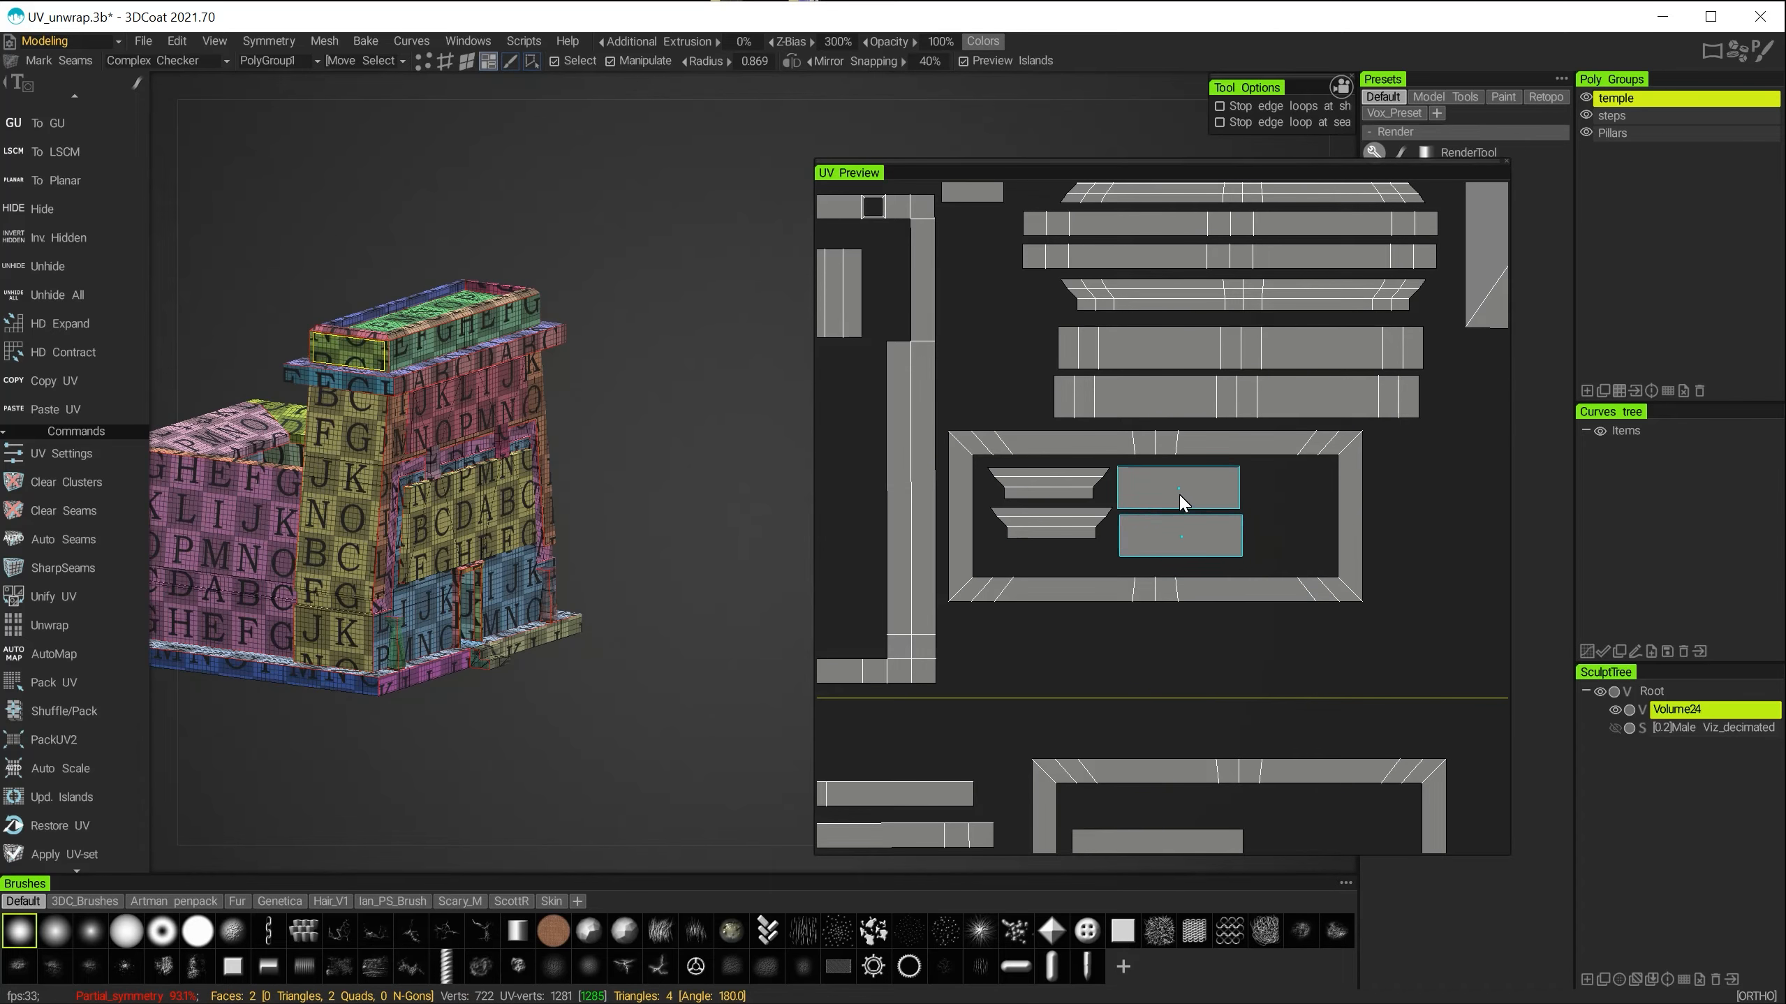
Move the lower thin rectangular frame with its two inner strips up into the main tile, beneath the mitred frame.
{"action": "right_click_drag", "start_coordinate": [1179, 494], "coordinate": [1157, 548], "text": "alt"}
{"action": "middle_click_drag", "start_coordinate": [1157, 548], "coordinate": [1034, 518], "text": "alt"}
{"action": "left_click_drag", "start_coordinate": [1044, 618], "coordinate": [1316, 411], "text": "shift"}
{"action": "left_click", "coordinate": [1044, 679], "text": "shift"}
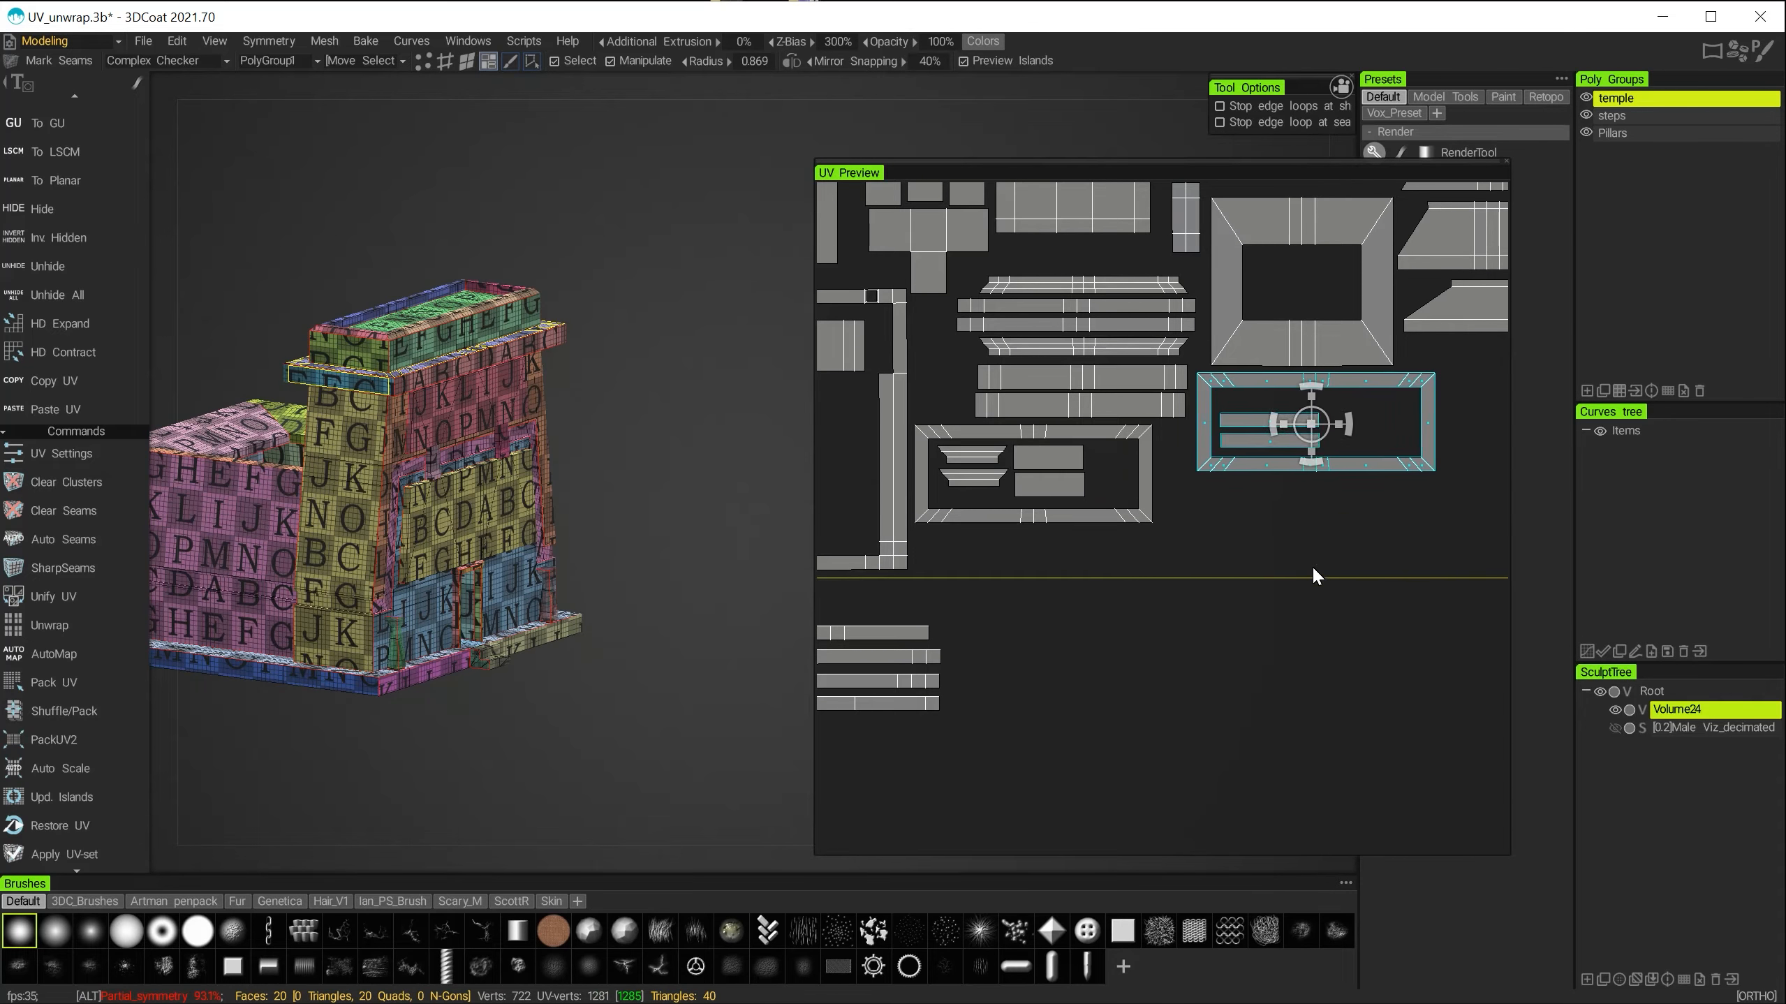
Move the long thin strips from below the main tile up into it, beneath the thin frame holding two inner strips.
{"action": "right_click_drag", "start_coordinate": [1315, 573], "coordinate": [1055, 633], "text": "alt"}
{"action": "middle_click_drag", "start_coordinate": [1055, 632], "coordinate": [1081, 722], "text": "alt"}
{"action": "right_click_drag", "start_coordinate": [1082, 722], "coordinate": [1118, 728], "text": "alt"}
{"action": "middle_click_drag", "start_coordinate": [886, 770], "coordinate": [993, 592], "text": "alt"}
{"action": "left_click", "coordinate": [993, 592]}
{"action": "left_click_drag", "start_coordinate": [1045, 592], "coordinate": [1054, 663], "text": "shift"}
{"action": "middle_click_drag", "start_coordinate": [1025, 617], "coordinate": [997, 601], "text": "alt"}
{"action": "left_click_drag", "start_coordinate": [997, 602], "coordinate": [1404, 561]}
{"action": "middle_click_drag", "start_coordinate": [1295, 567], "coordinate": [990, 613], "text": "alt"}
{"action": "left_click_drag", "start_coordinate": [1100, 598], "coordinate": [1231, 496]}
Reposition the stack of four long trim strips beneath the gridded rectangular islands and save the file.
{"action": "right_click_drag", "start_coordinate": [1231, 496], "coordinate": [1202, 642], "text": "alt"}
{"action": "middle_click_drag", "start_coordinate": [1202, 642], "coordinate": [1276, 776], "text": "alt"}
{"action": "right_click_drag", "start_coordinate": [1143, 703], "coordinate": [1378, 710], "text": "alt"}
{"action": "middle_click_drag", "start_coordinate": [1377, 710], "coordinate": [1315, 566], "text": "alt"}
{"action": "right_click_drag", "start_coordinate": [1315, 566], "coordinate": [1342, 565], "text": "alt"}
{"action": "left_click", "coordinate": [1162, 504]}
{"action": "mouse_move", "coordinate": [1164, 535]}
{"action": "left_mouse_down", "text": "shift"}
{"action": "mouse_move", "coordinate": [1161, 605]}
{"action": "mouse_move", "coordinate": [1145, 541]}
{"action": "left_mouse_up", "text": "shift"}
{"action": "right_click_drag", "start_coordinate": [1146, 541], "coordinate": [1182, 645], "text": "alt"}
{"action": "middle_click_drag", "start_coordinate": [1182, 645], "coordinate": [1184, 711], "text": "alt"}
{"action": "middle_click_drag", "start_coordinate": [509, 735], "coordinate": [636, 679], "text": "alt"}
{"action": "key", "text": "ctrl+s"}
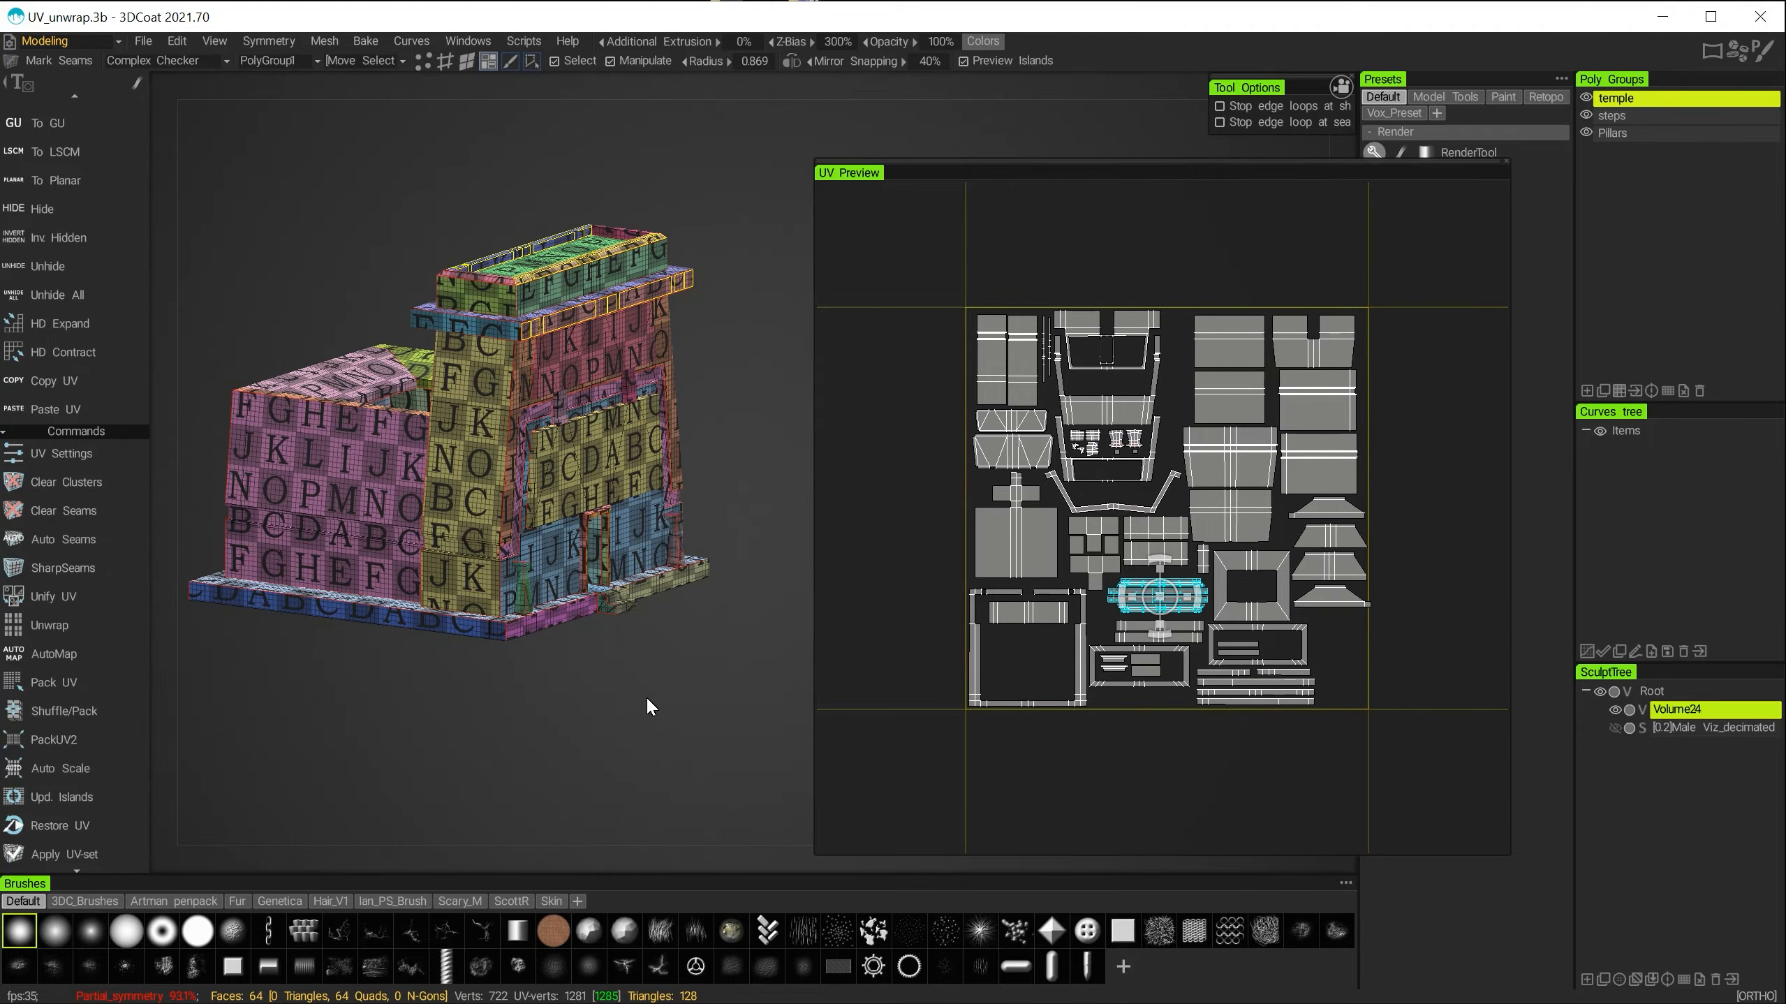
Merge the Pillars and steps poly groups into the temple poly group and make that group active.
{"action": "left_click_drag", "start_coordinate": [647, 694], "coordinate": [604, 700], "text": "alt"}
{"action": "middle_click_drag", "start_coordinate": [604, 700], "coordinate": [520, 745], "text": "alt"}
{"action": "right_click_drag", "start_coordinate": [520, 745], "coordinate": [607, 729], "text": "alt"}
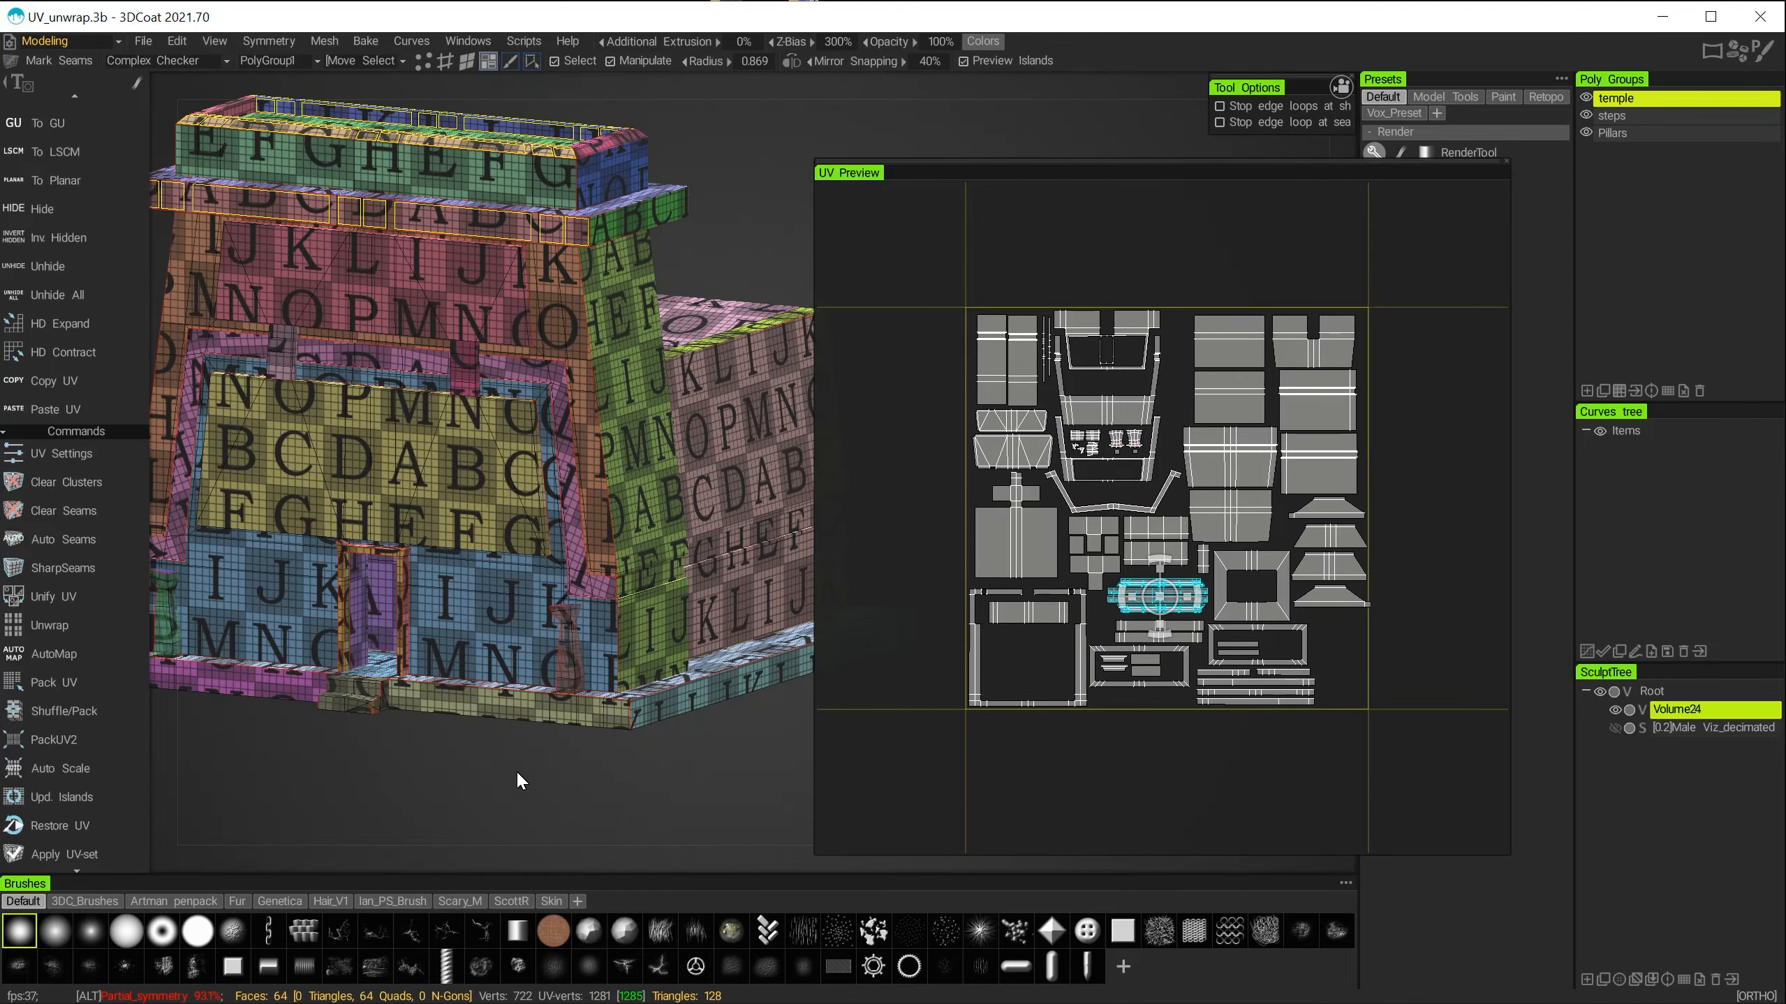
{"action": "left_click_drag", "start_coordinate": [516, 769], "coordinate": [601, 737], "text": "alt"}
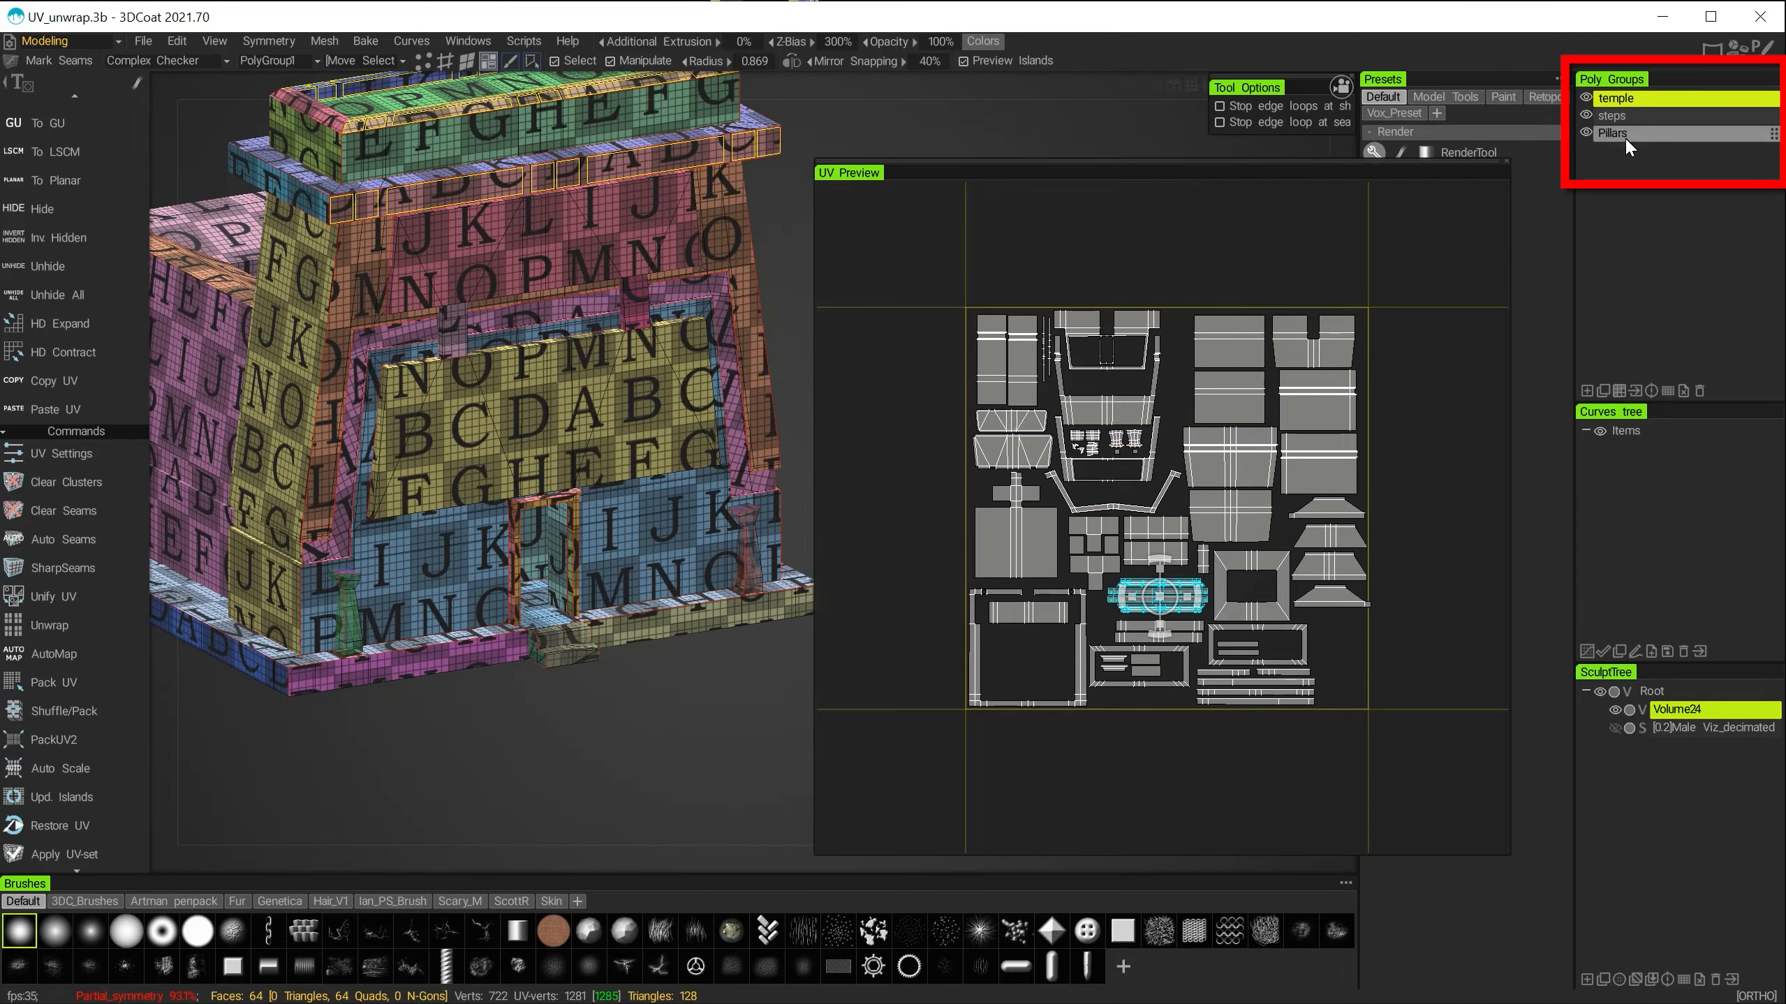
{"action": "left_click", "coordinate": [1656, 127]}
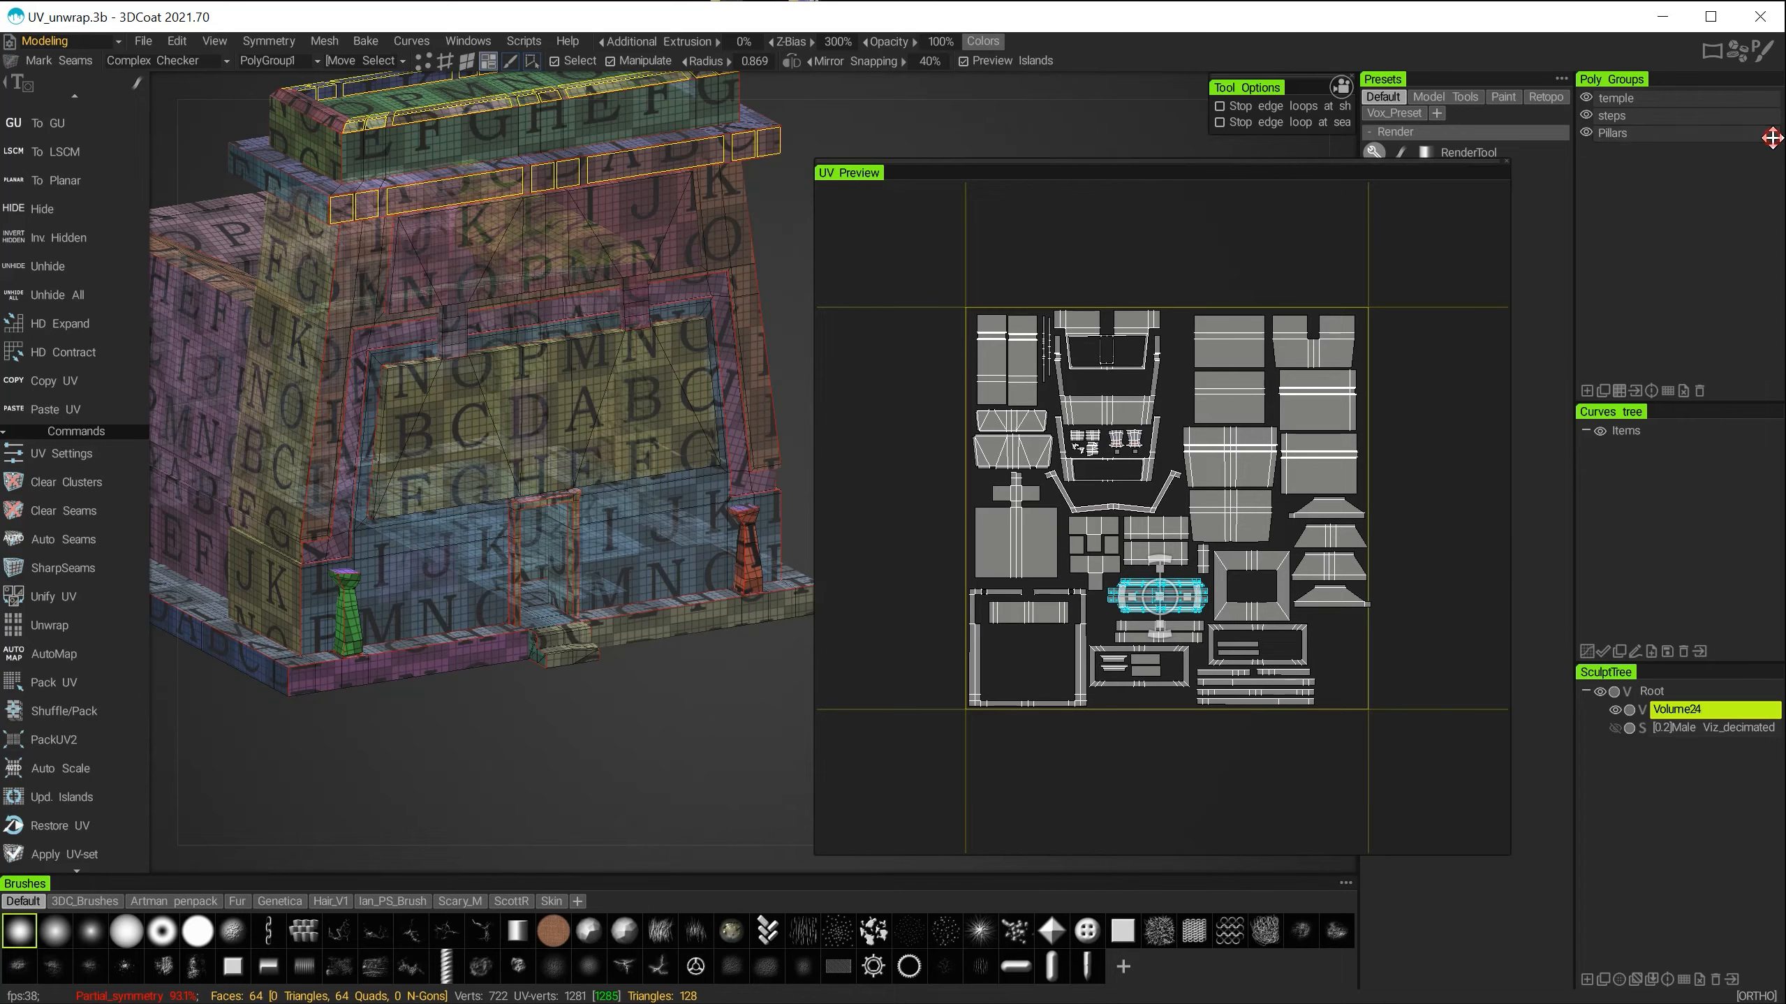
{"action": "key", "text": "shift"}
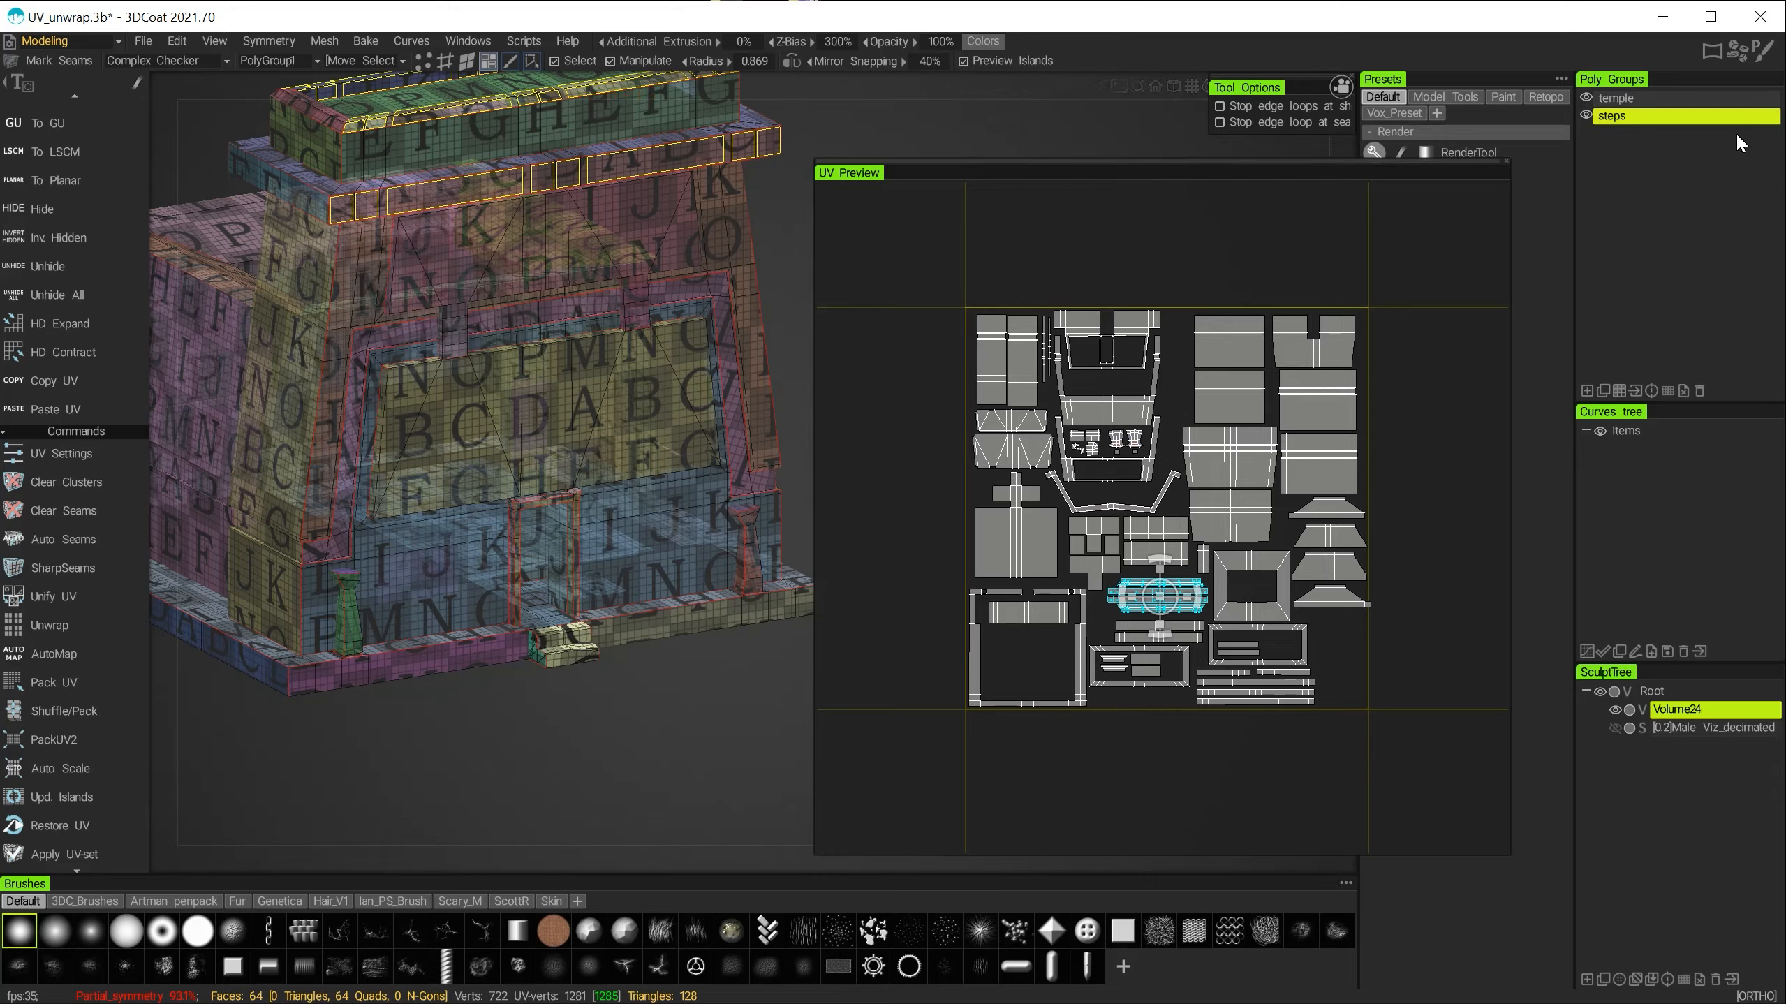
{"action": "left_click_drag", "start_coordinate": [1775, 115], "coordinate": [1769, 133], "text": "shift"}
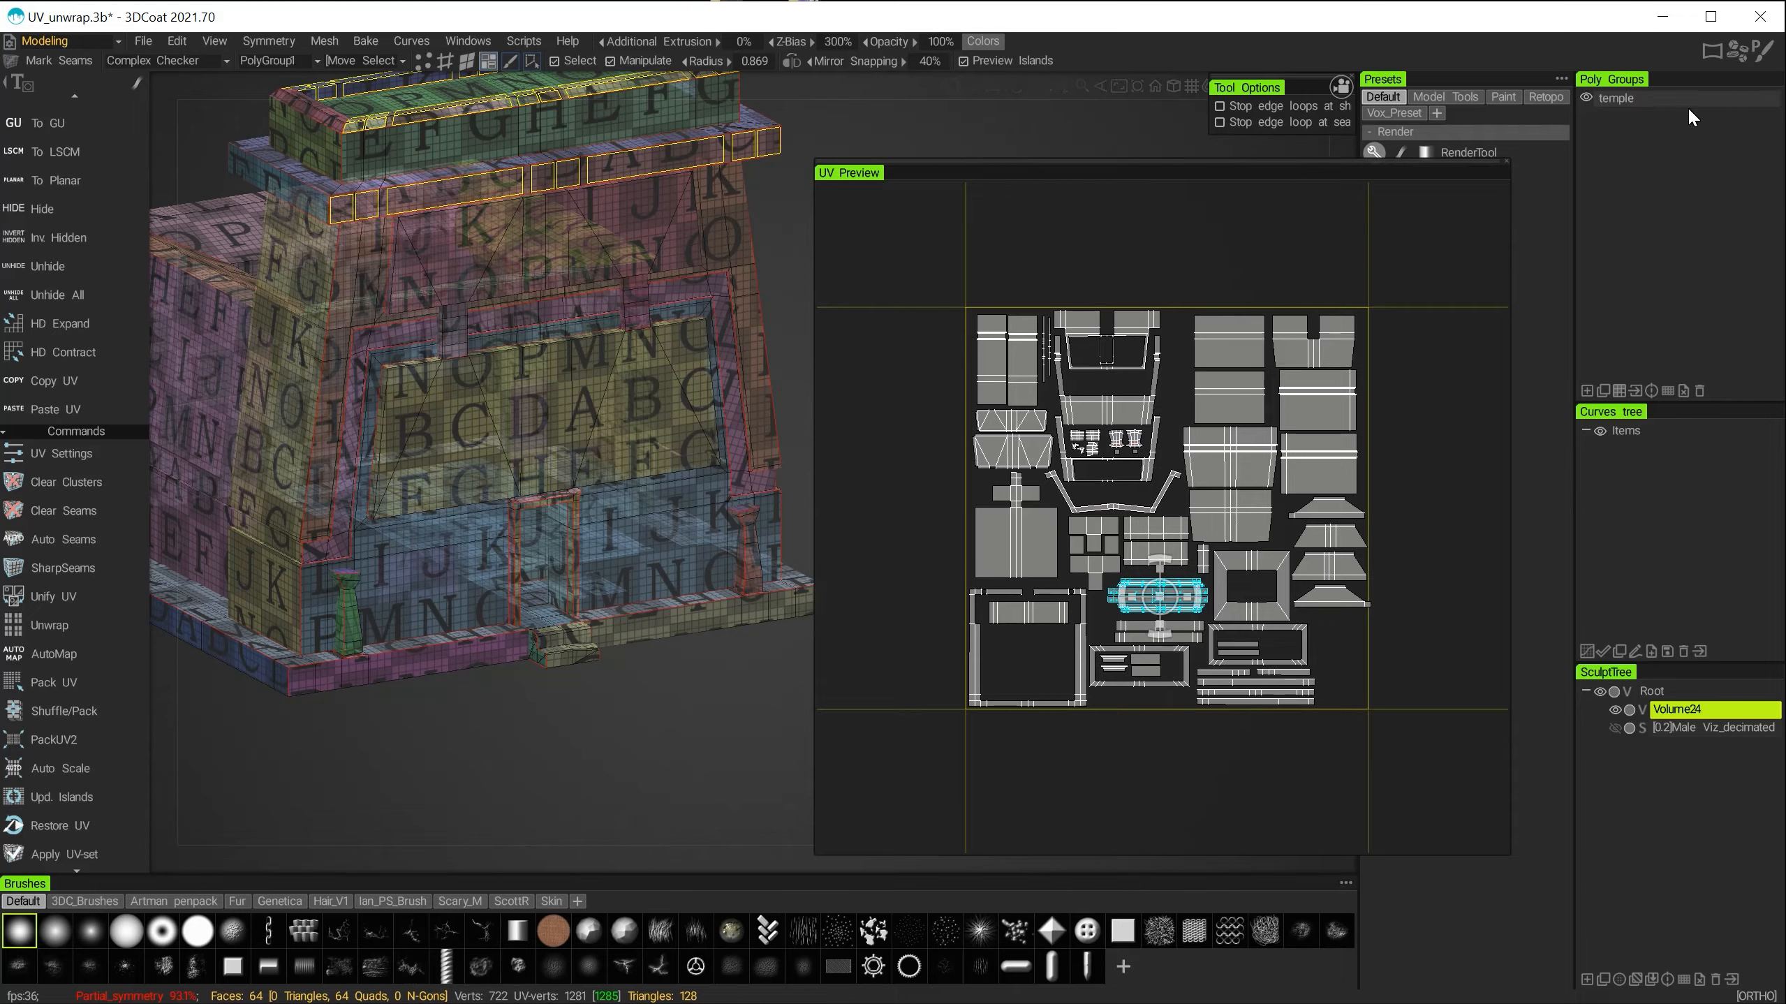
{"action": "left_click", "coordinate": [1668, 99]}
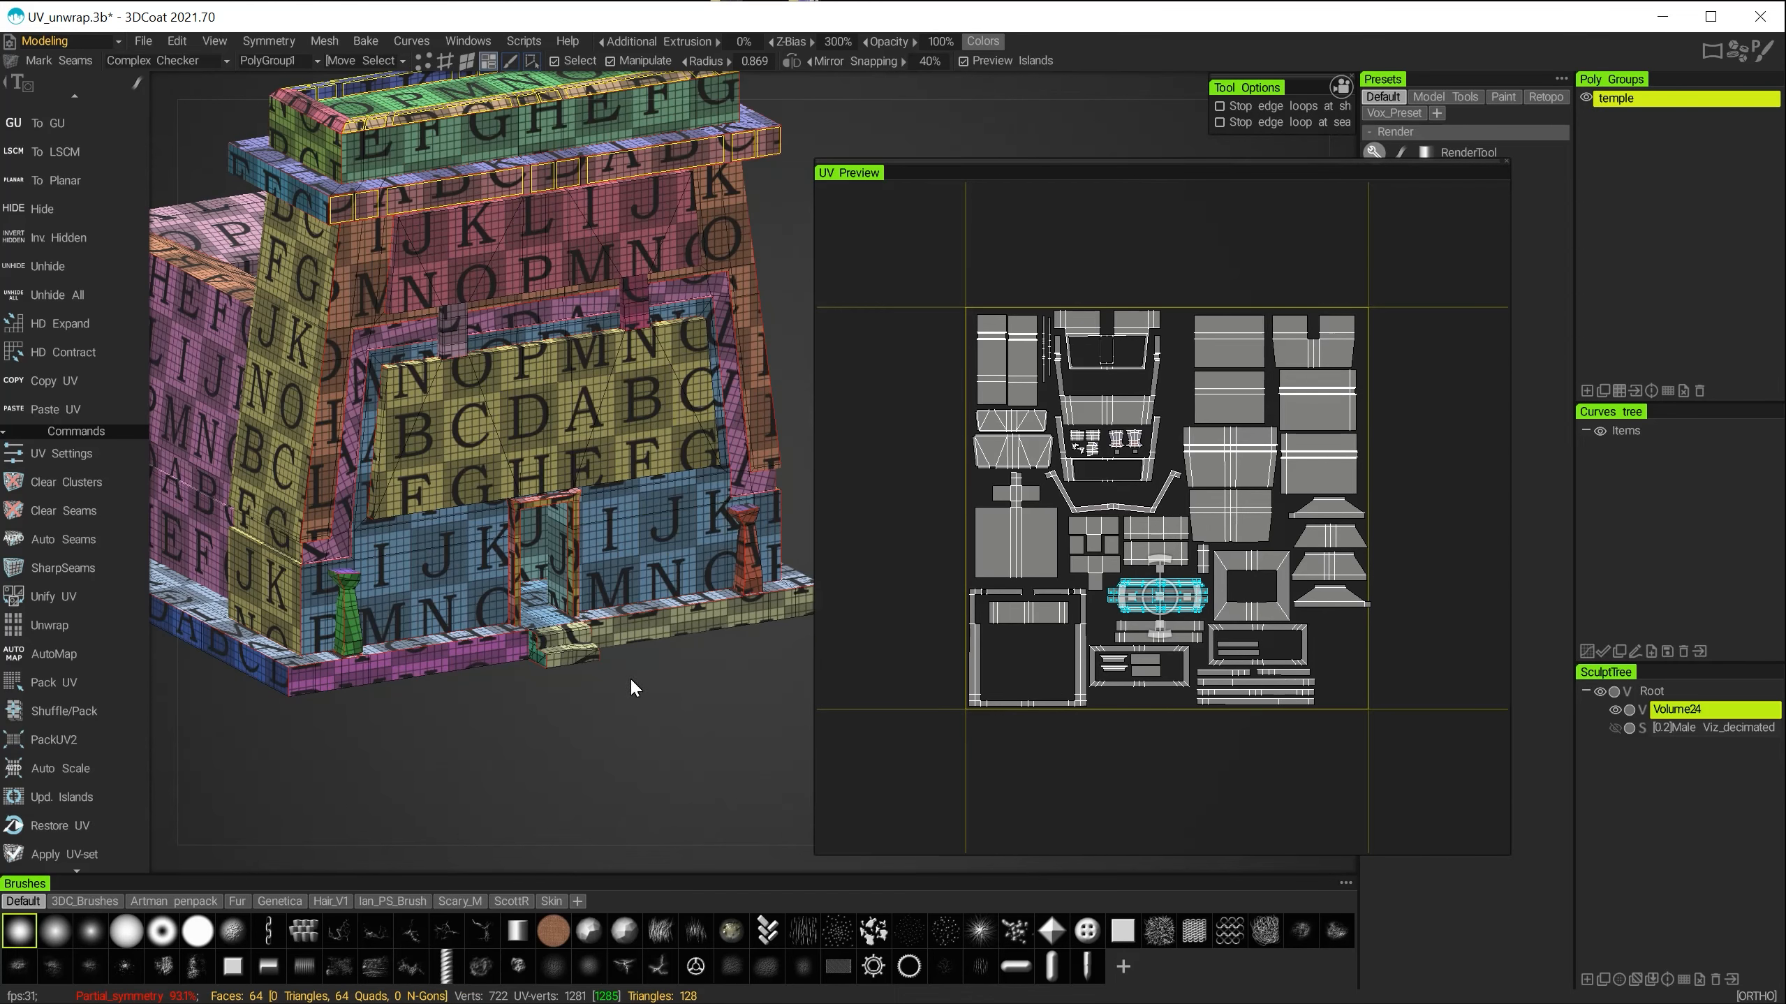
Examine the checker pattern on the temple's entrance steps, pillars and base from several angles.
{"action": "right_click_drag", "start_coordinate": [522, 711], "coordinate": [598, 716], "text": "alt"}
{"action": "middle_click_drag", "start_coordinate": [562, 660], "coordinate": [488, 423], "text": "alt"}
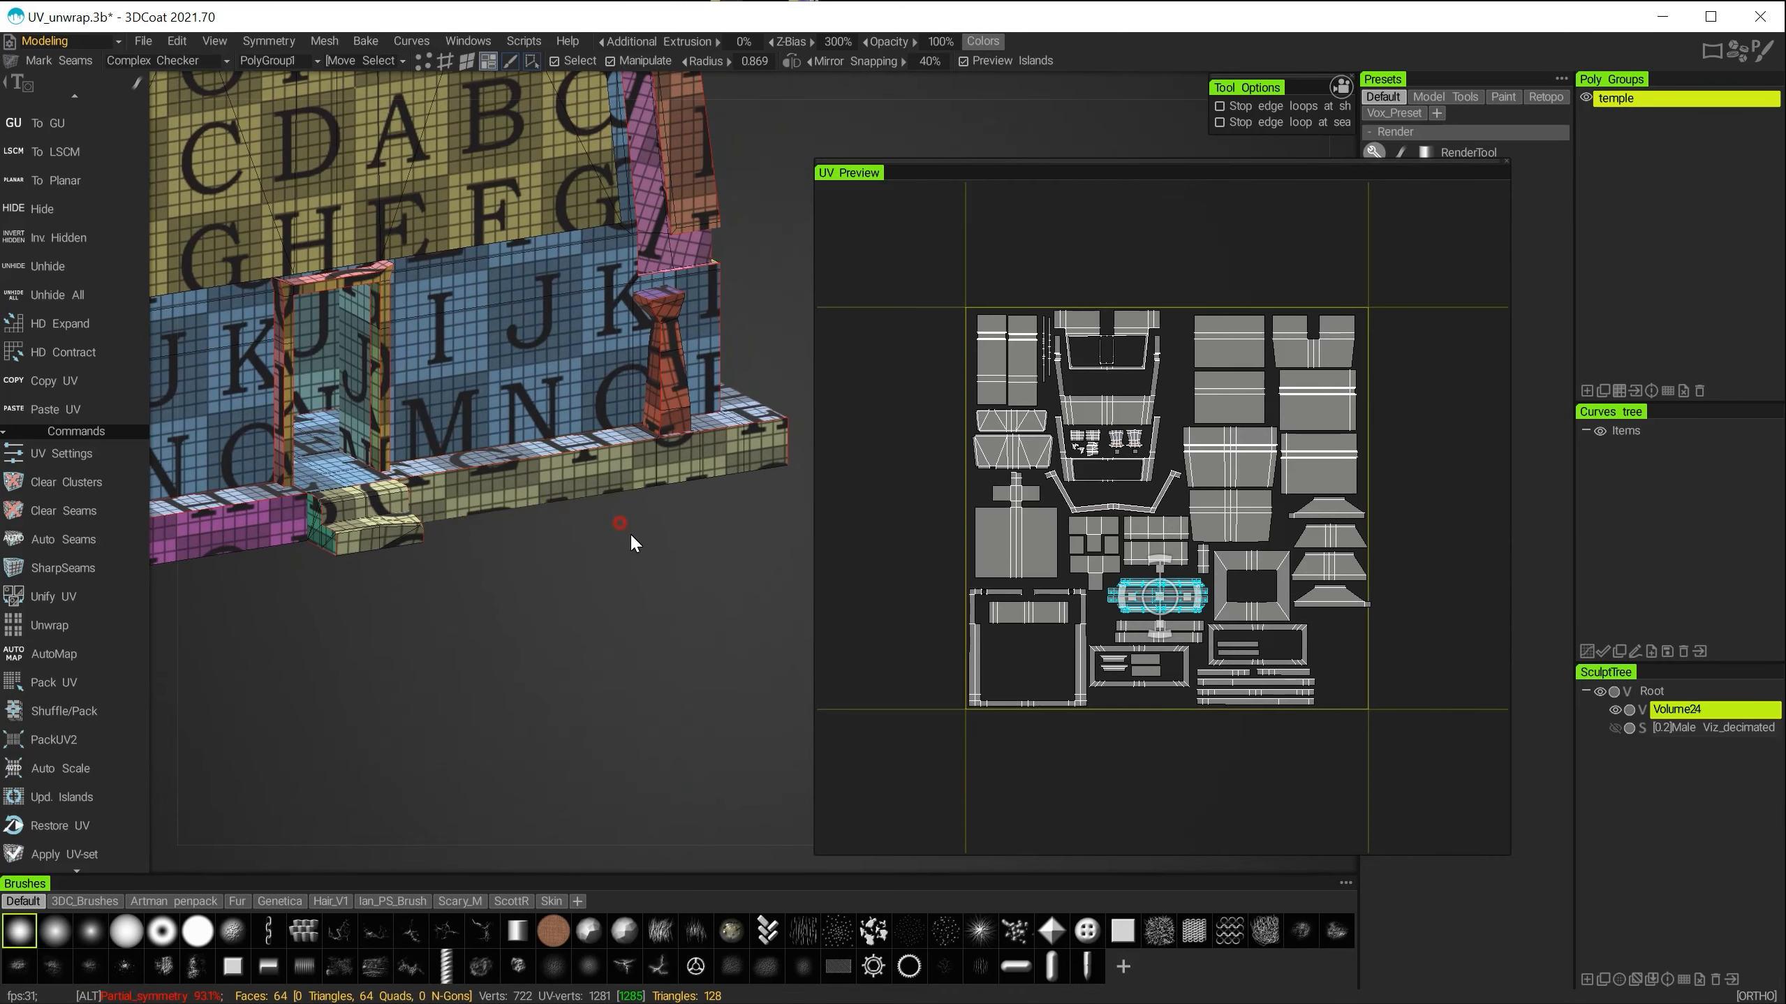
{"action": "left_click_drag", "start_coordinate": [628, 527], "coordinate": [538, 555], "text": "alt"}
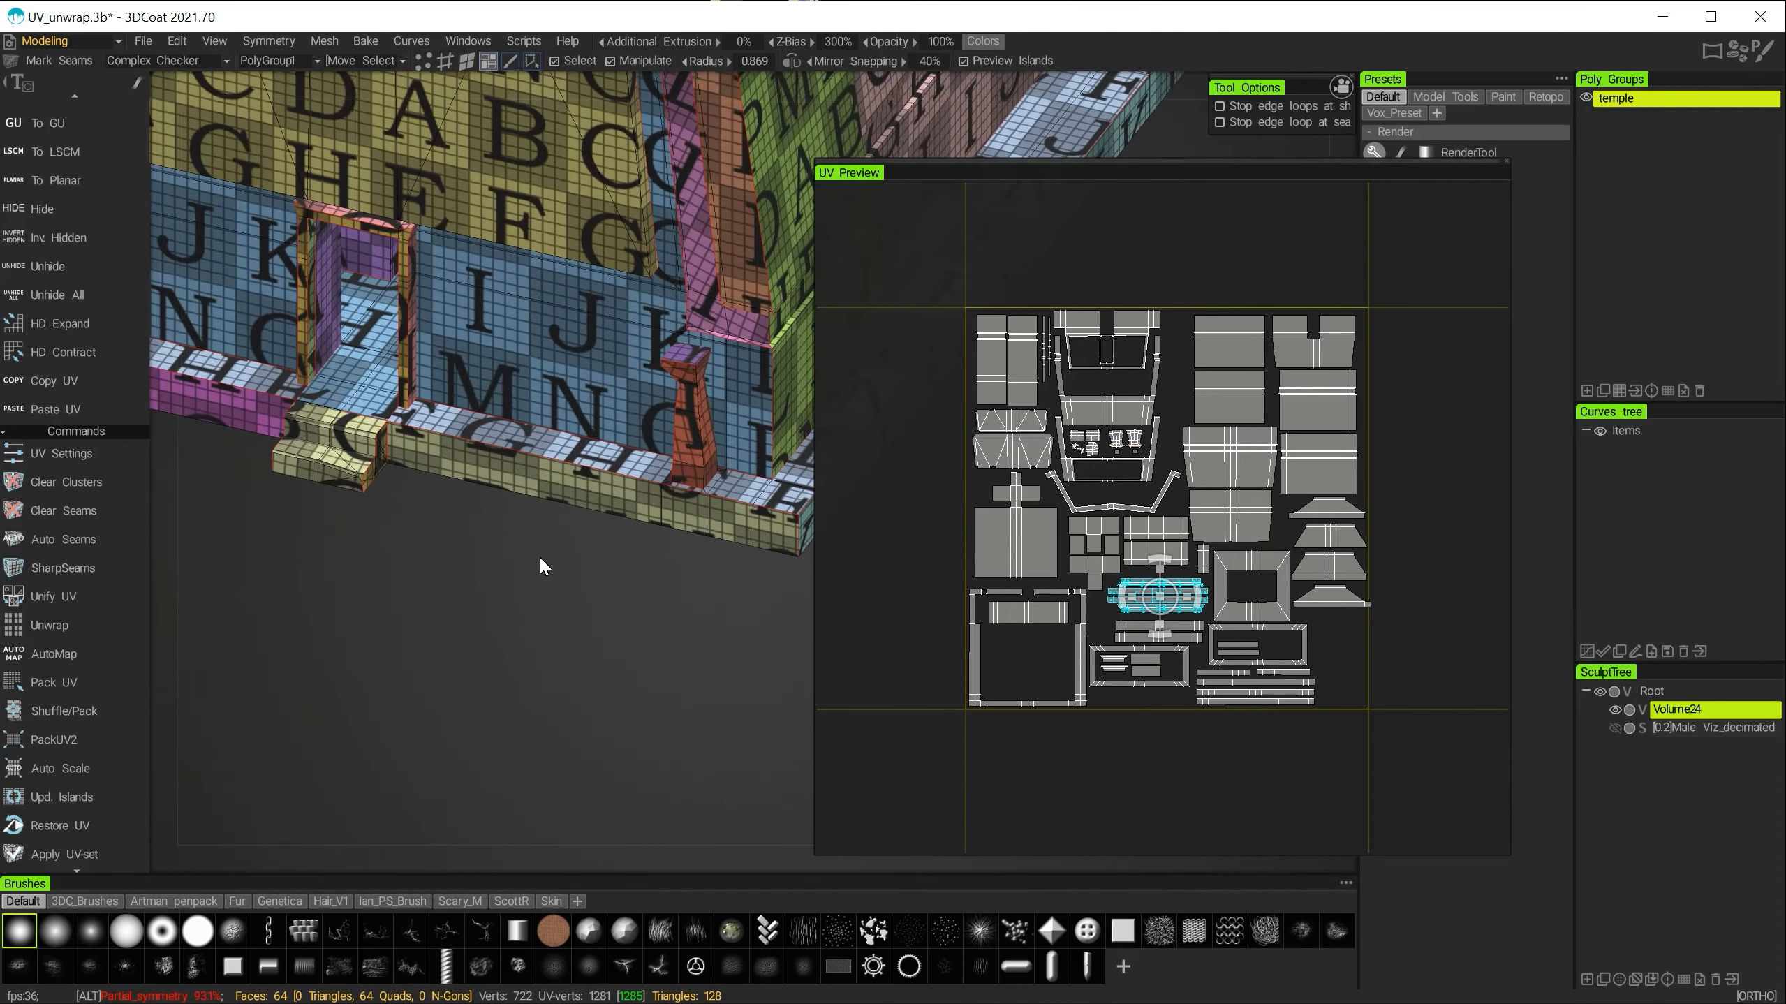
{"action": "right_click_drag", "start_coordinate": [538, 556], "coordinate": [773, 622], "text": "alt"}
{"action": "left_click_drag", "start_coordinate": [510, 555], "coordinate": [387, 460], "text": "alt"}
{"action": "right_click_drag", "start_coordinate": [387, 459], "coordinate": [533, 540], "text": "alt"}
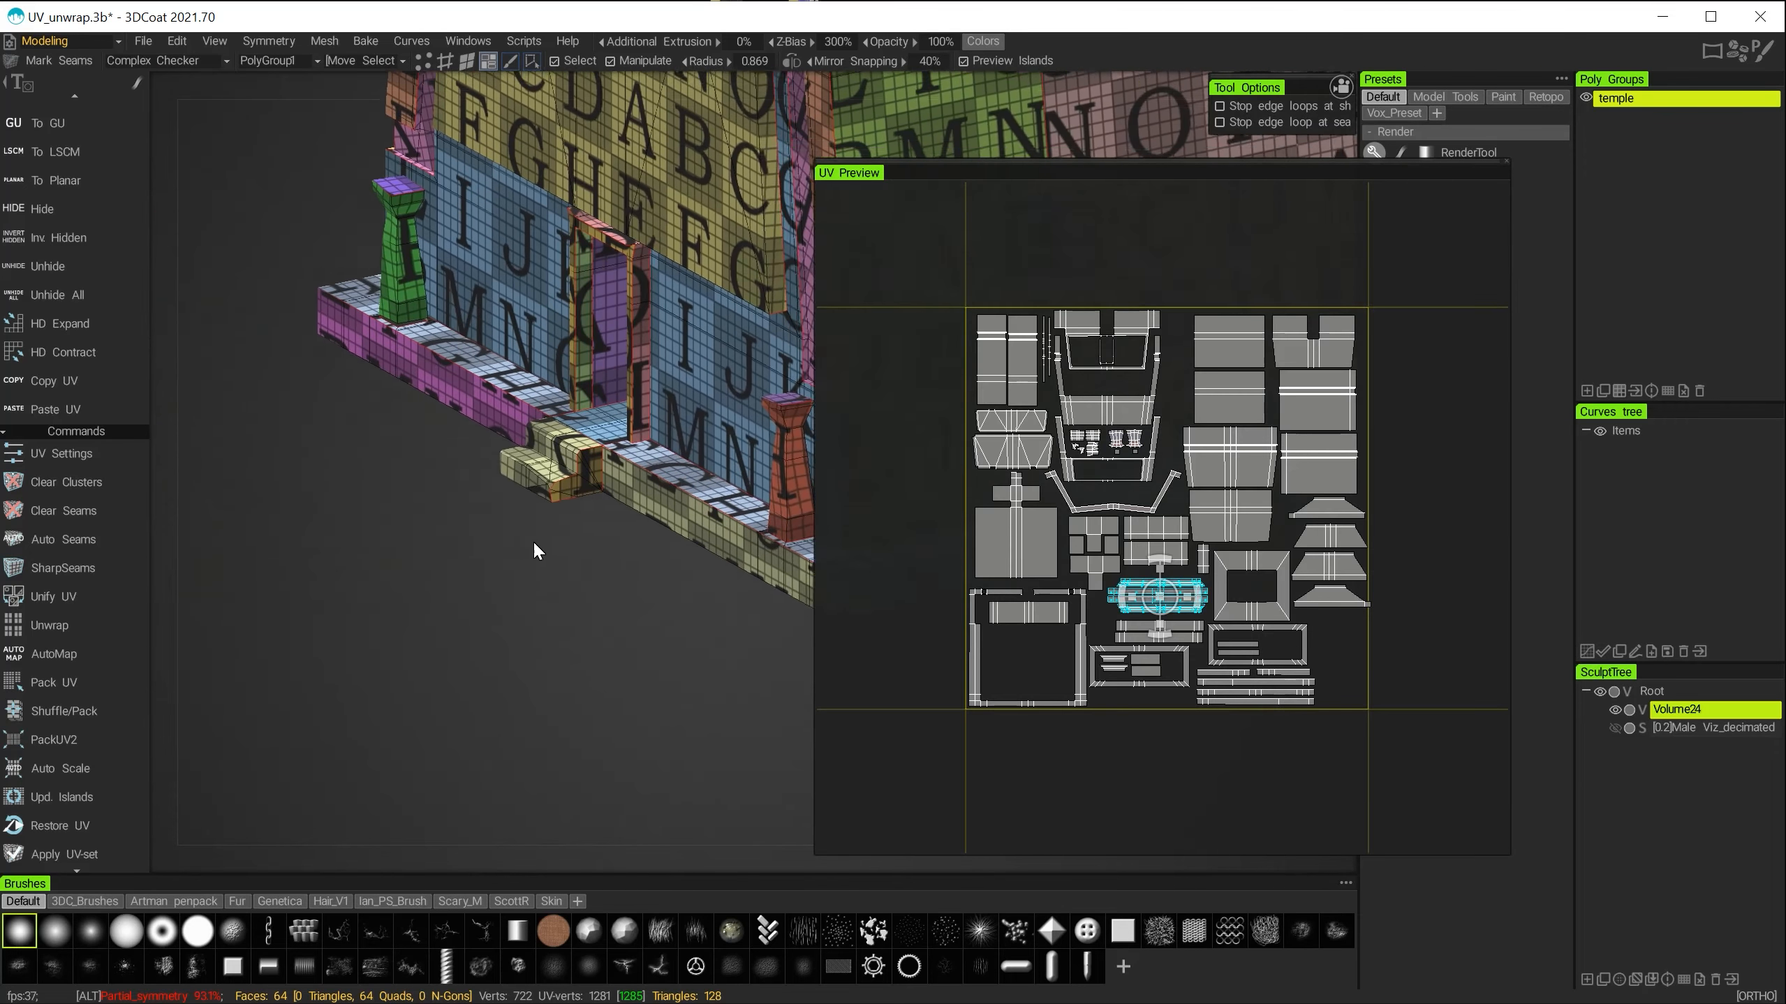
{"action": "mouse_move", "coordinate": [540, 520]}
{"action": "left_mouse_down", "text": "alt"}
{"action": "mouse_move", "coordinate": [715, 554]}
{"action": "mouse_move", "coordinate": [535, 600]}
{"action": "mouse_move", "coordinate": [667, 563]}
{"action": "mouse_move", "coordinate": [510, 536]}
{"action": "mouse_move", "coordinate": [500, 481]}
{"action": "mouse_move", "coordinate": [478, 590]}
{"action": "mouse_move", "coordinate": [506, 487]}
{"action": "mouse_move", "coordinate": [548, 538]}
{"action": "mouse_move", "coordinate": [496, 564]}
{"action": "mouse_move", "coordinate": [702, 632]}
{"action": "mouse_move", "coordinate": [397, 732]}
{"action": "left_mouse_up", "text": "alt"}
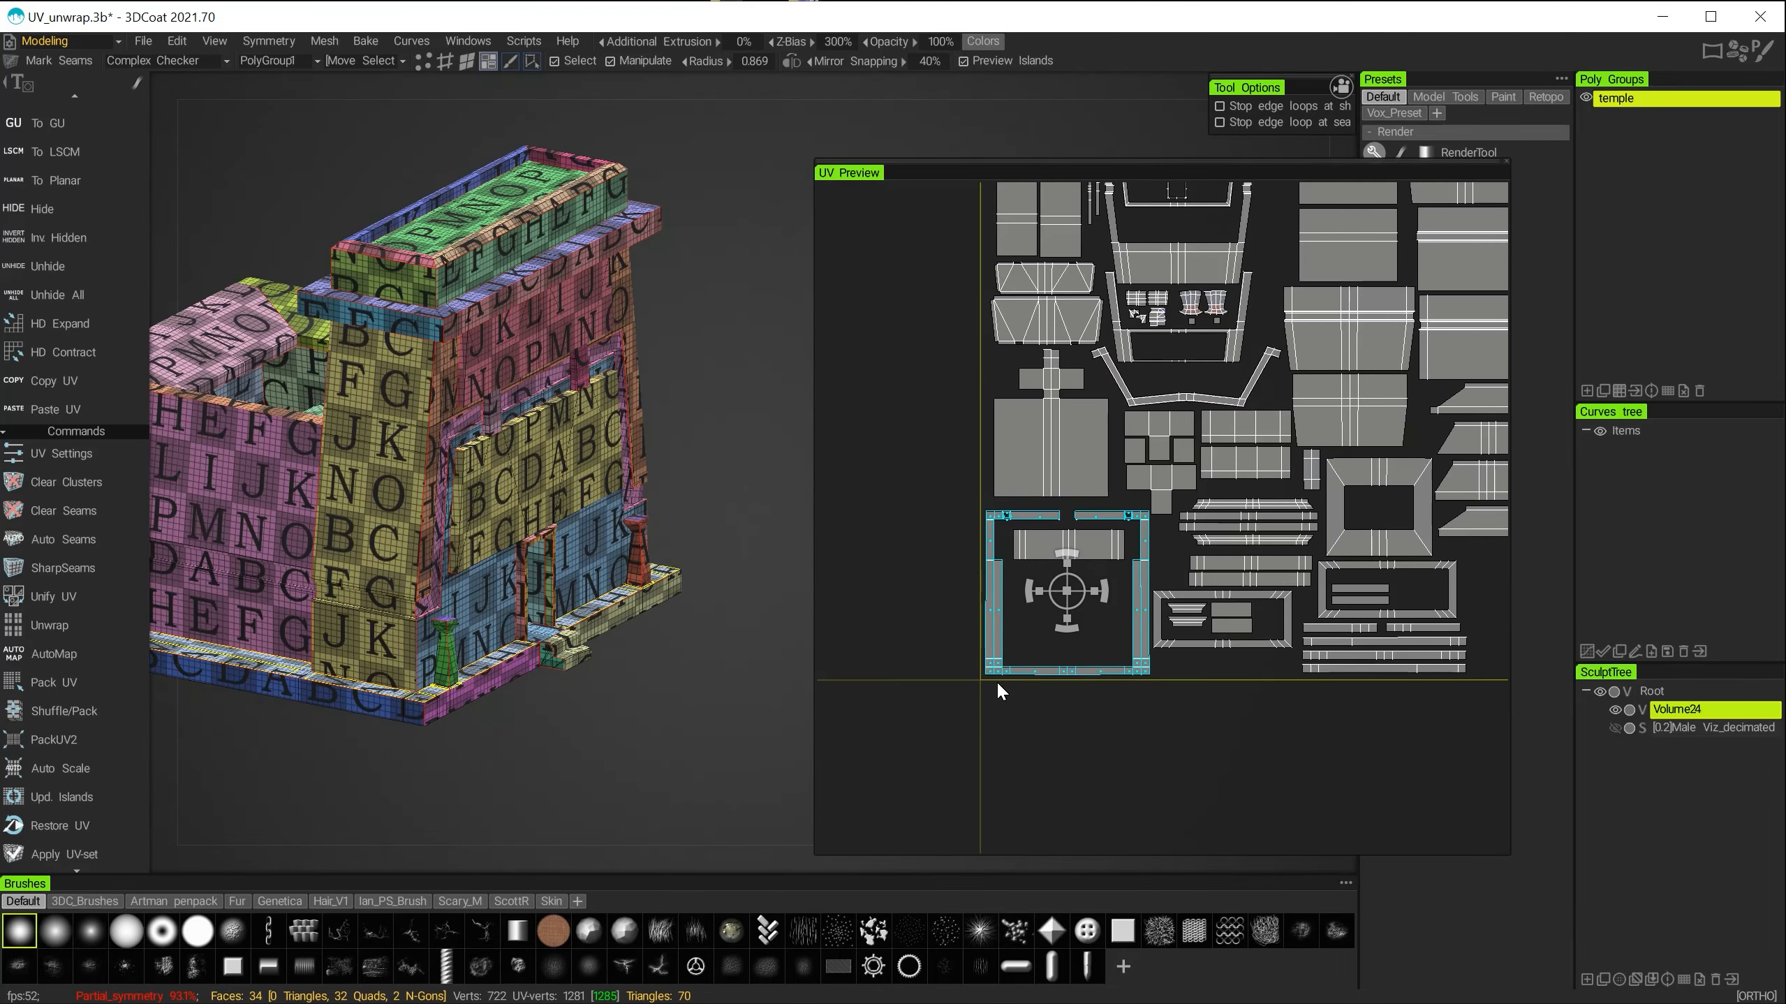
{"action": "left_click_drag", "start_coordinate": [673, 752], "coordinate": [731, 749], "text": "alt"}
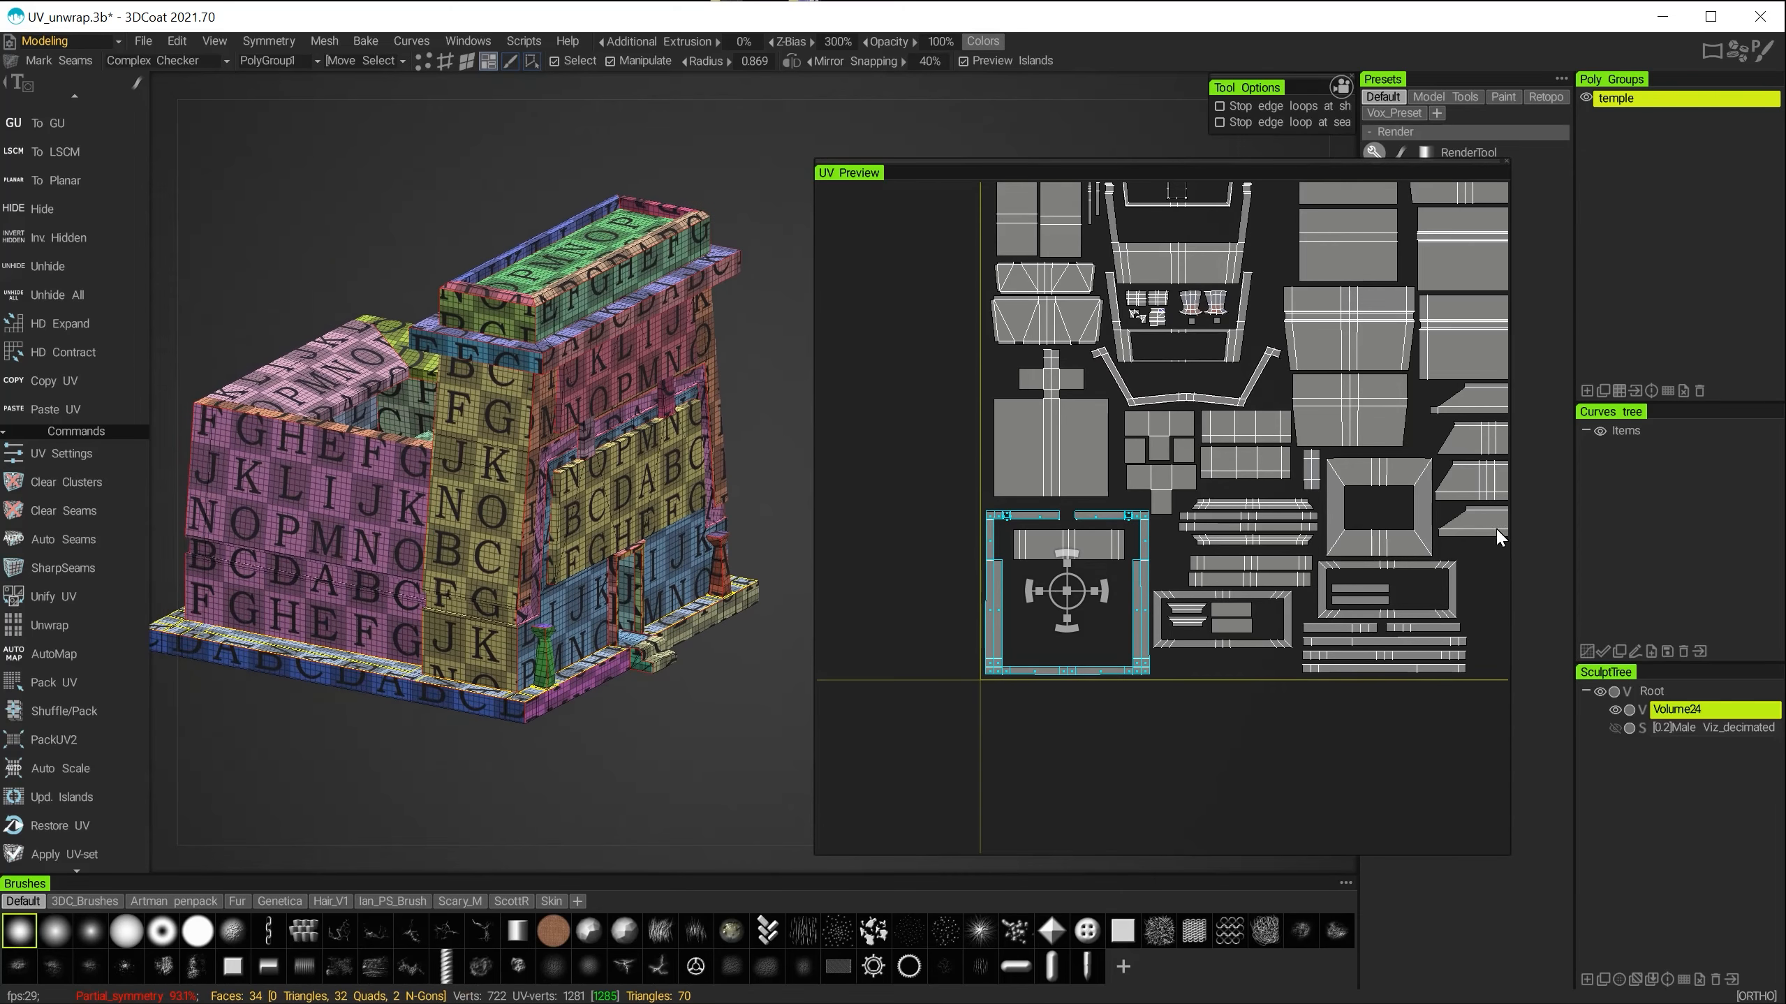
Move the lowest trapezoidal island sideways so that its end lies within the main tile's right edge.
{"action": "left_click_drag", "start_coordinate": [1453, 595], "coordinate": [1210, 500], "text": "alt"}
{"action": "right_click_drag", "start_coordinate": [1211, 501], "coordinate": [1248, 650], "text": "alt"}
{"action": "middle_click_drag", "start_coordinate": [1194, 599], "coordinate": [978, 529], "text": "alt"}
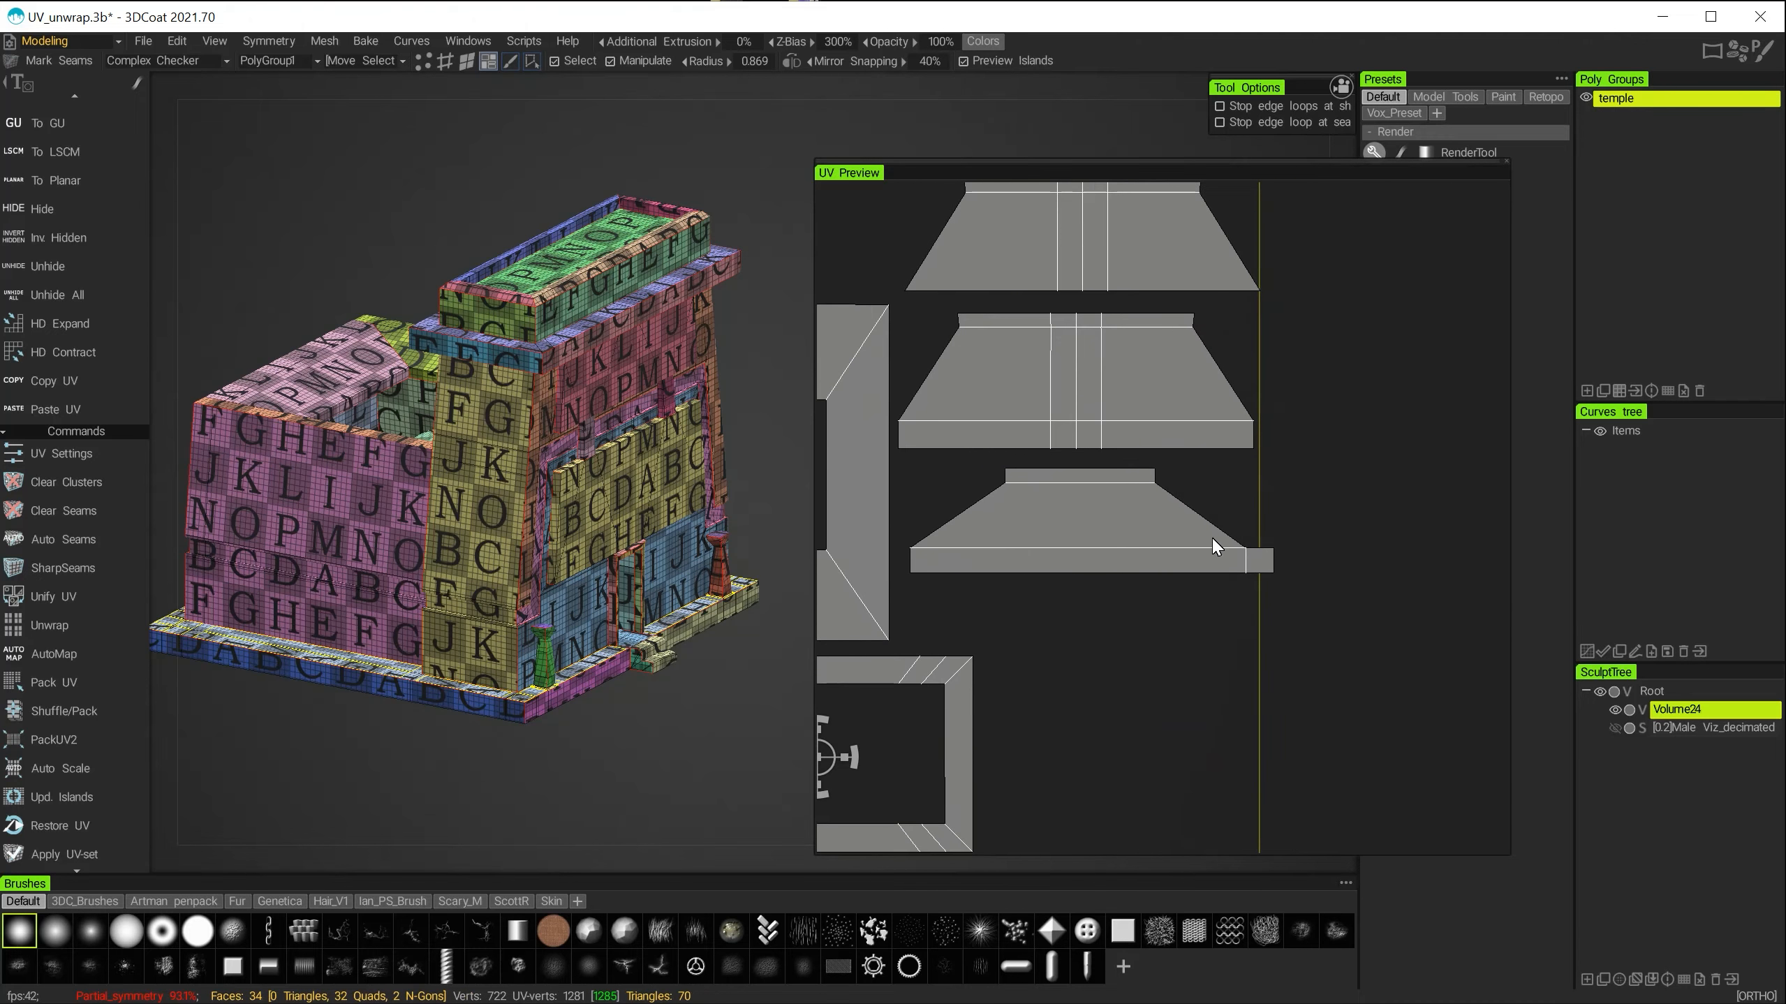
{"action": "left_click", "coordinate": [1107, 520]}
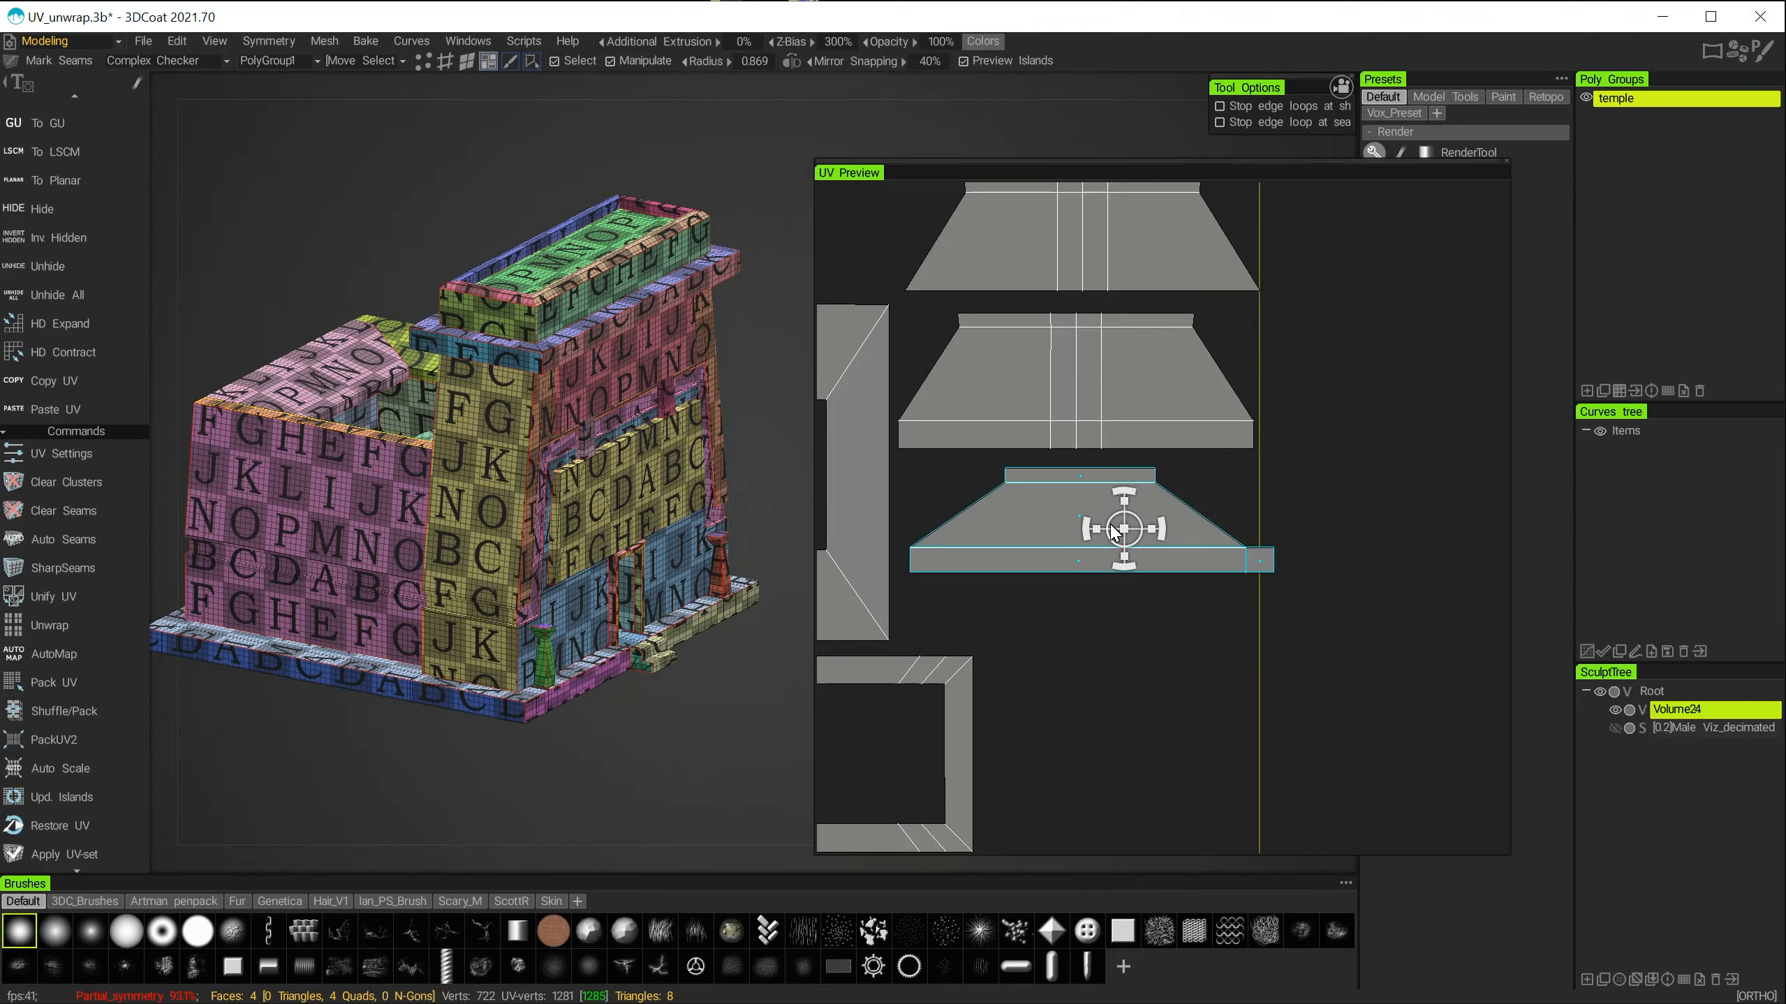
{"action": "left_click_drag", "start_coordinate": [1123, 527], "coordinate": [1108, 527]}
Nudge the mitred rectangular frame slightly up and away from the trapezoidal islands.
{"action": "middle_click_drag", "start_coordinate": [1118, 509], "coordinate": [1503, 636], "text": "alt"}
{"action": "left_click", "coordinate": [1092, 495]}
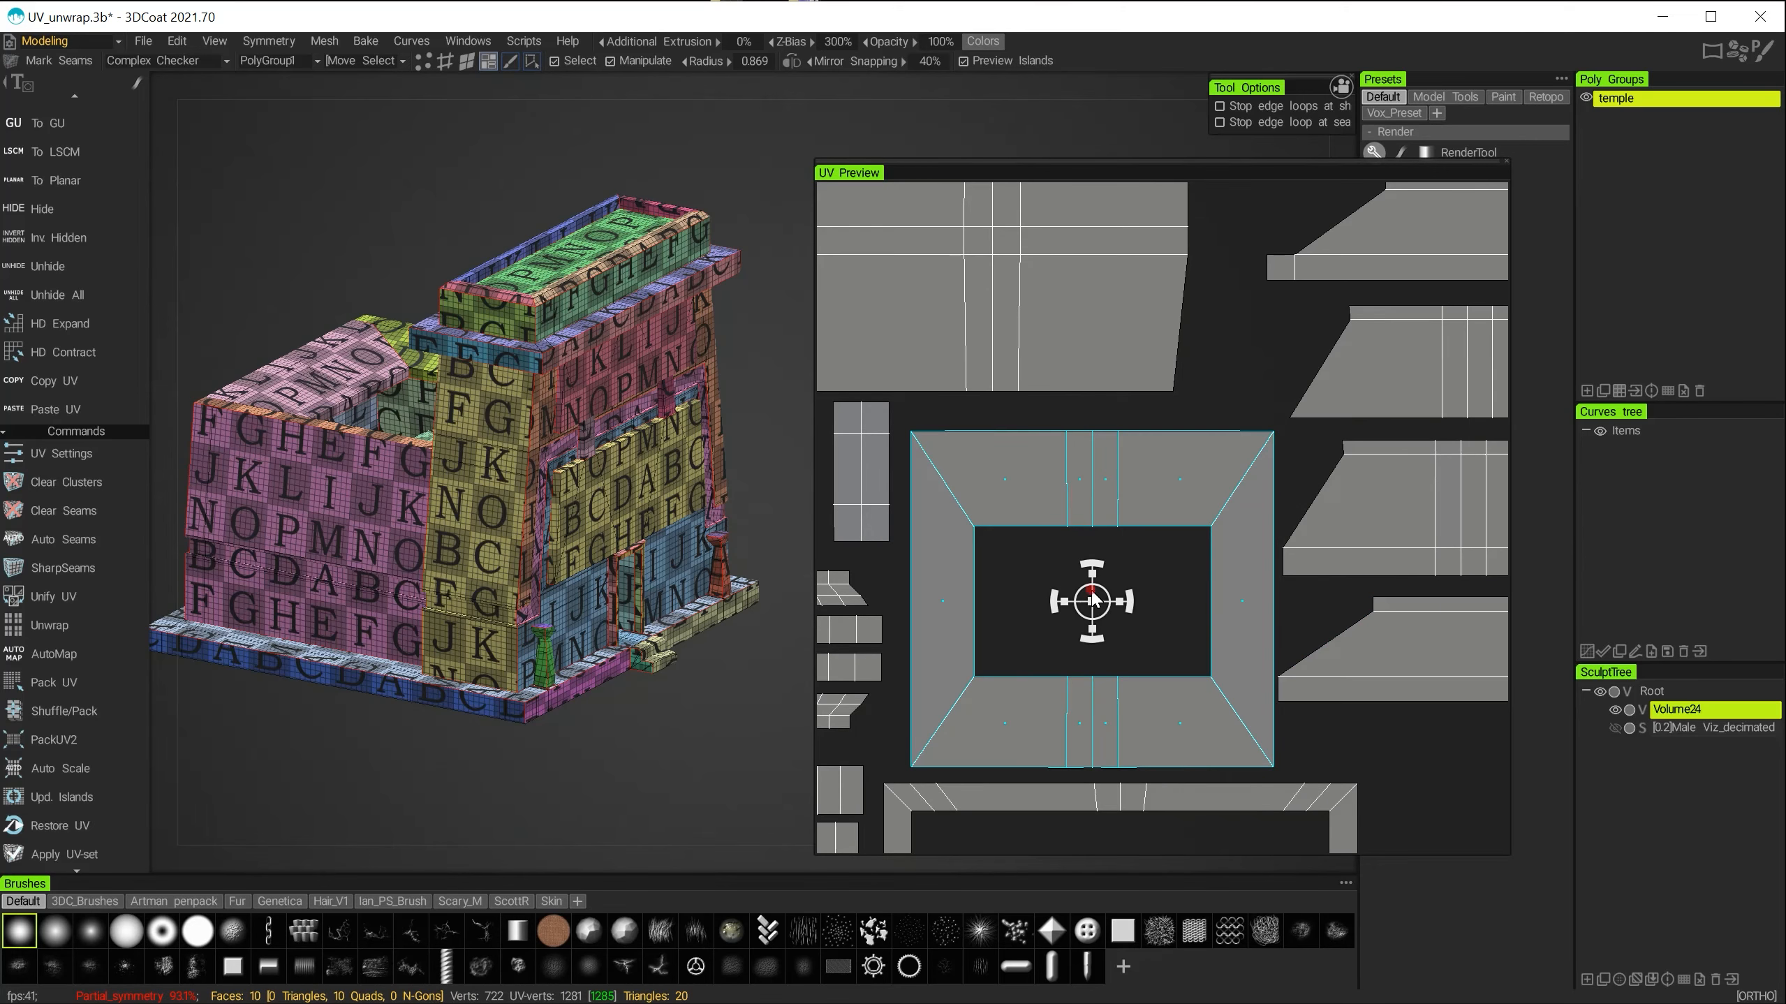
{"action": "left_click_drag", "start_coordinate": [1091, 591], "coordinate": [1082, 582]}
Raise the lowest trapezoidal island closer to its neighbour and nudge the one above it inward from the tile's edge.
{"action": "middle_click_drag", "start_coordinate": [1244, 592], "coordinate": [981, 551], "text": "alt"}
{"action": "left_click", "coordinate": [1160, 624]}
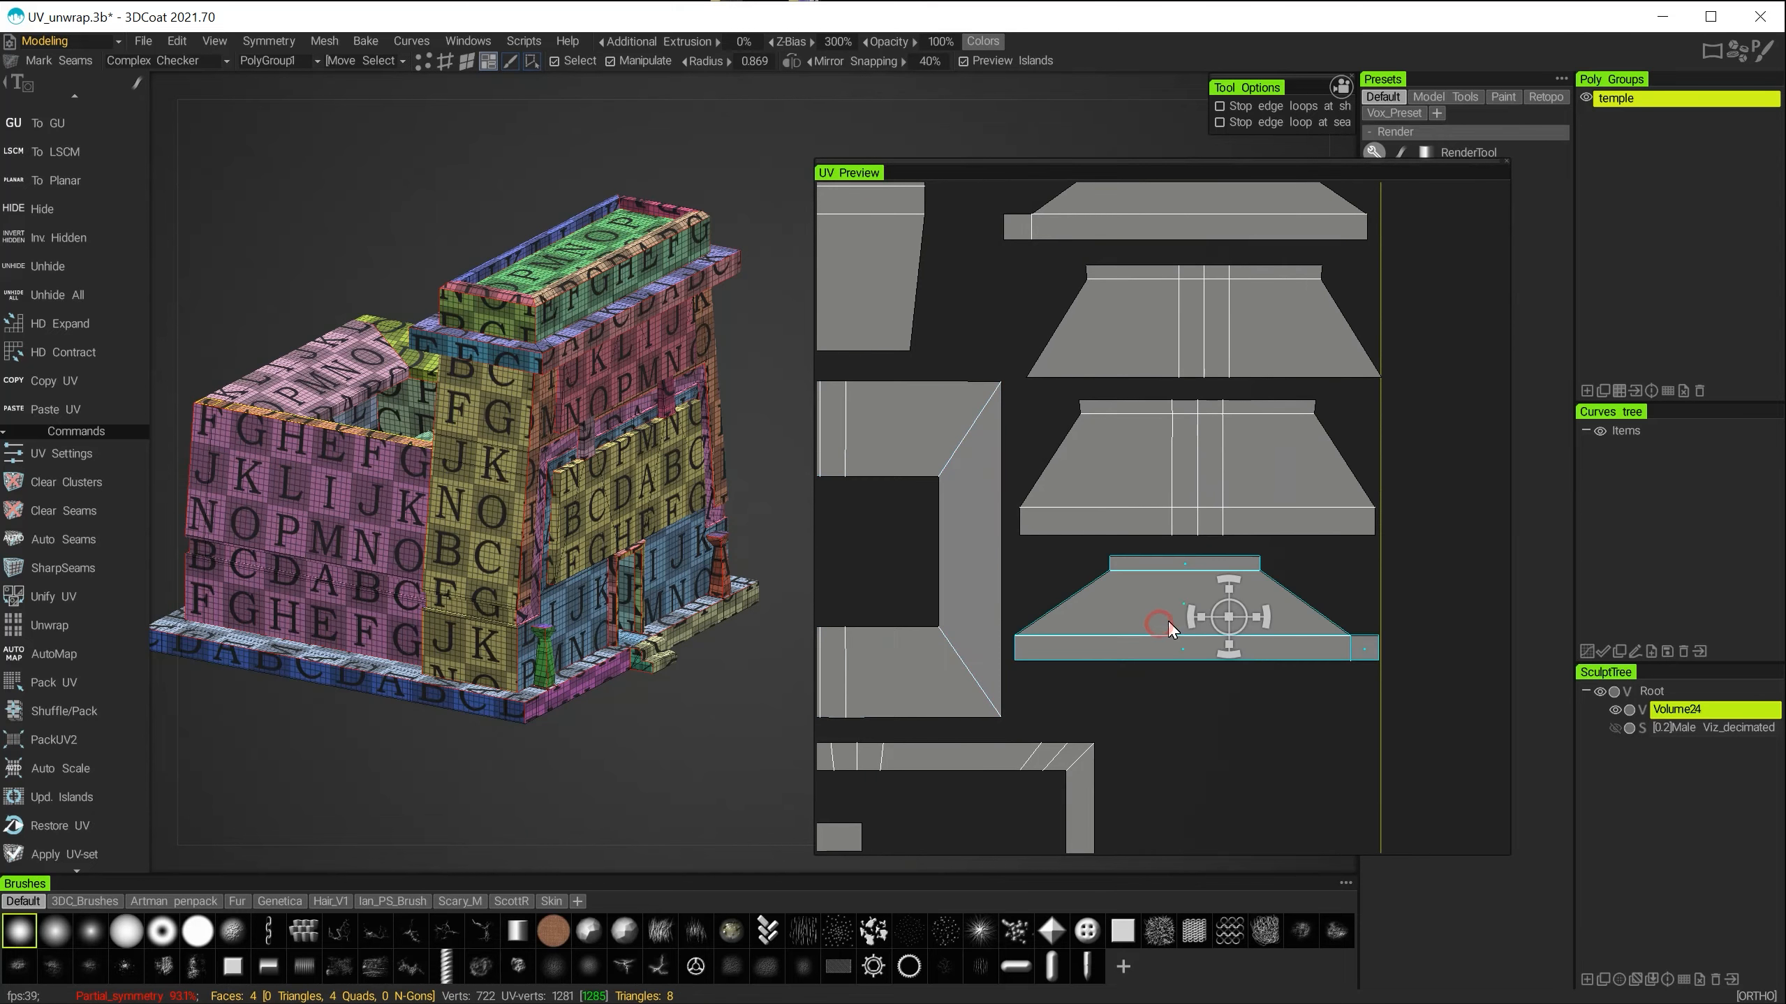
{"action": "left_click_drag", "start_coordinate": [1228, 617], "coordinate": [1225, 593]}
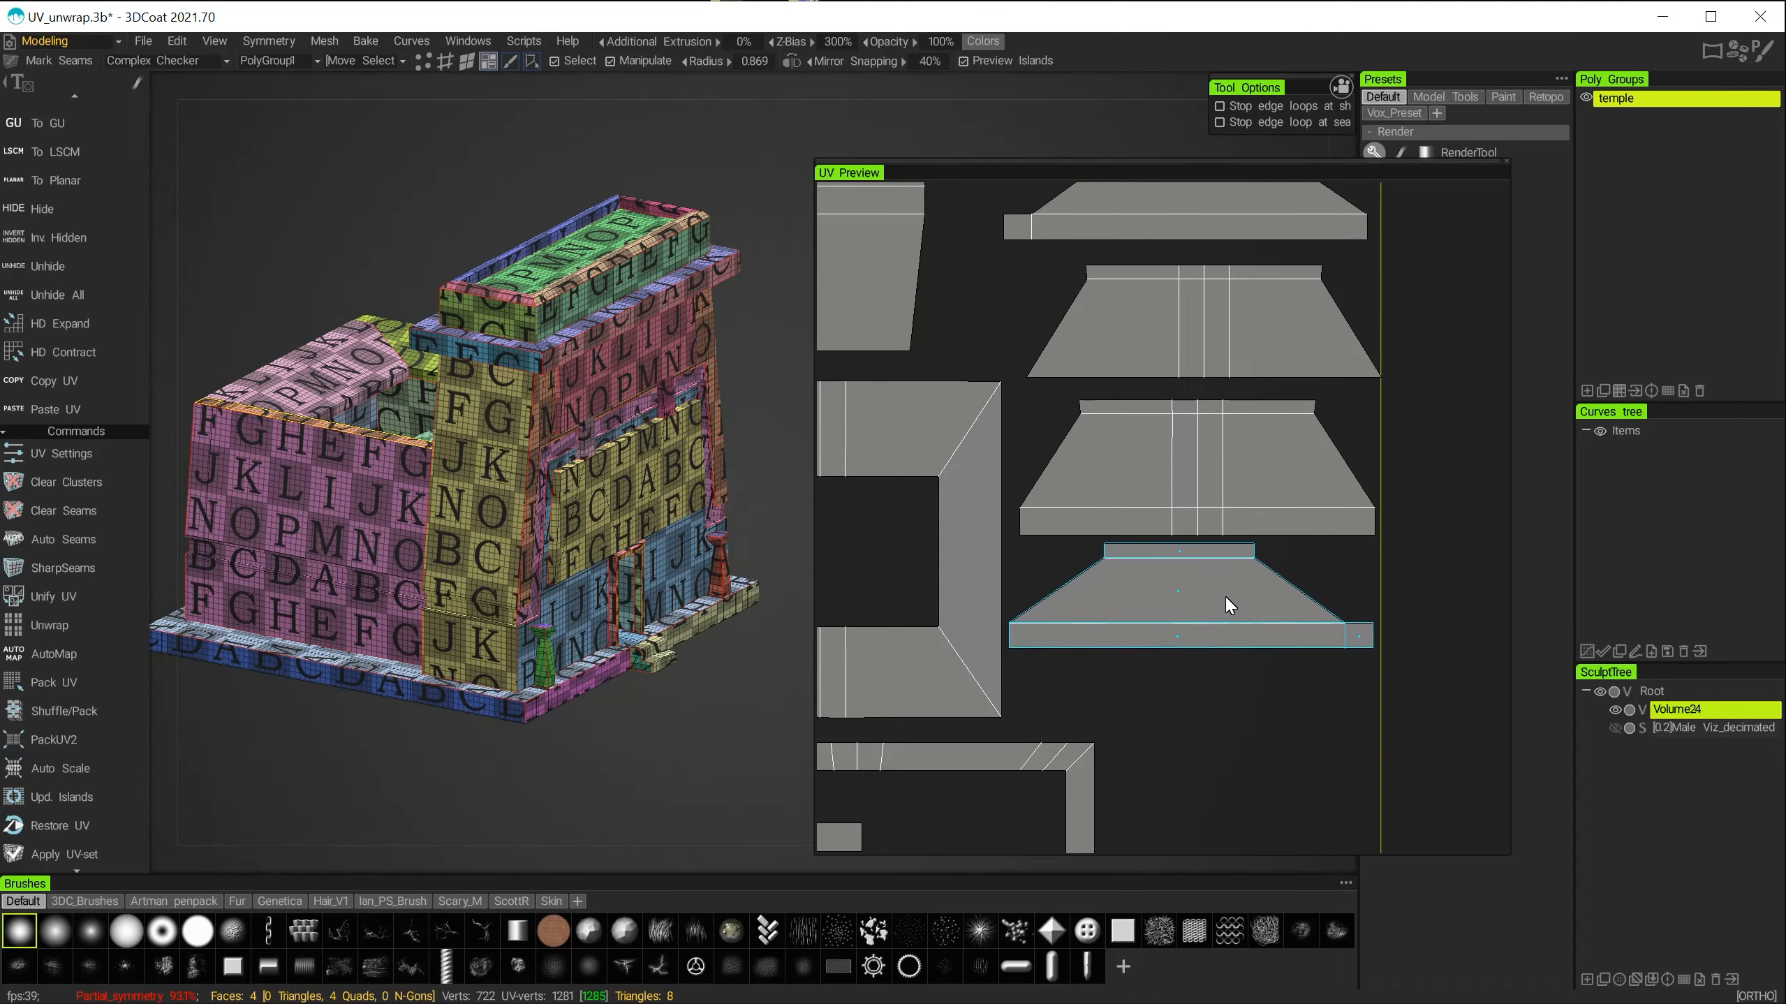
{"action": "left_click", "coordinate": [1200, 500]}
{"action": "left_click_drag", "start_coordinate": [1198, 456], "coordinate": [1191, 455]}
Nudge the two upper trapezoidal islands inward, away from the main tile's right edge.
{"action": "middle_click_drag", "start_coordinate": [1213, 478], "coordinate": [1234, 633], "text": "alt"}
{"action": "left_click", "coordinate": [1218, 488]}
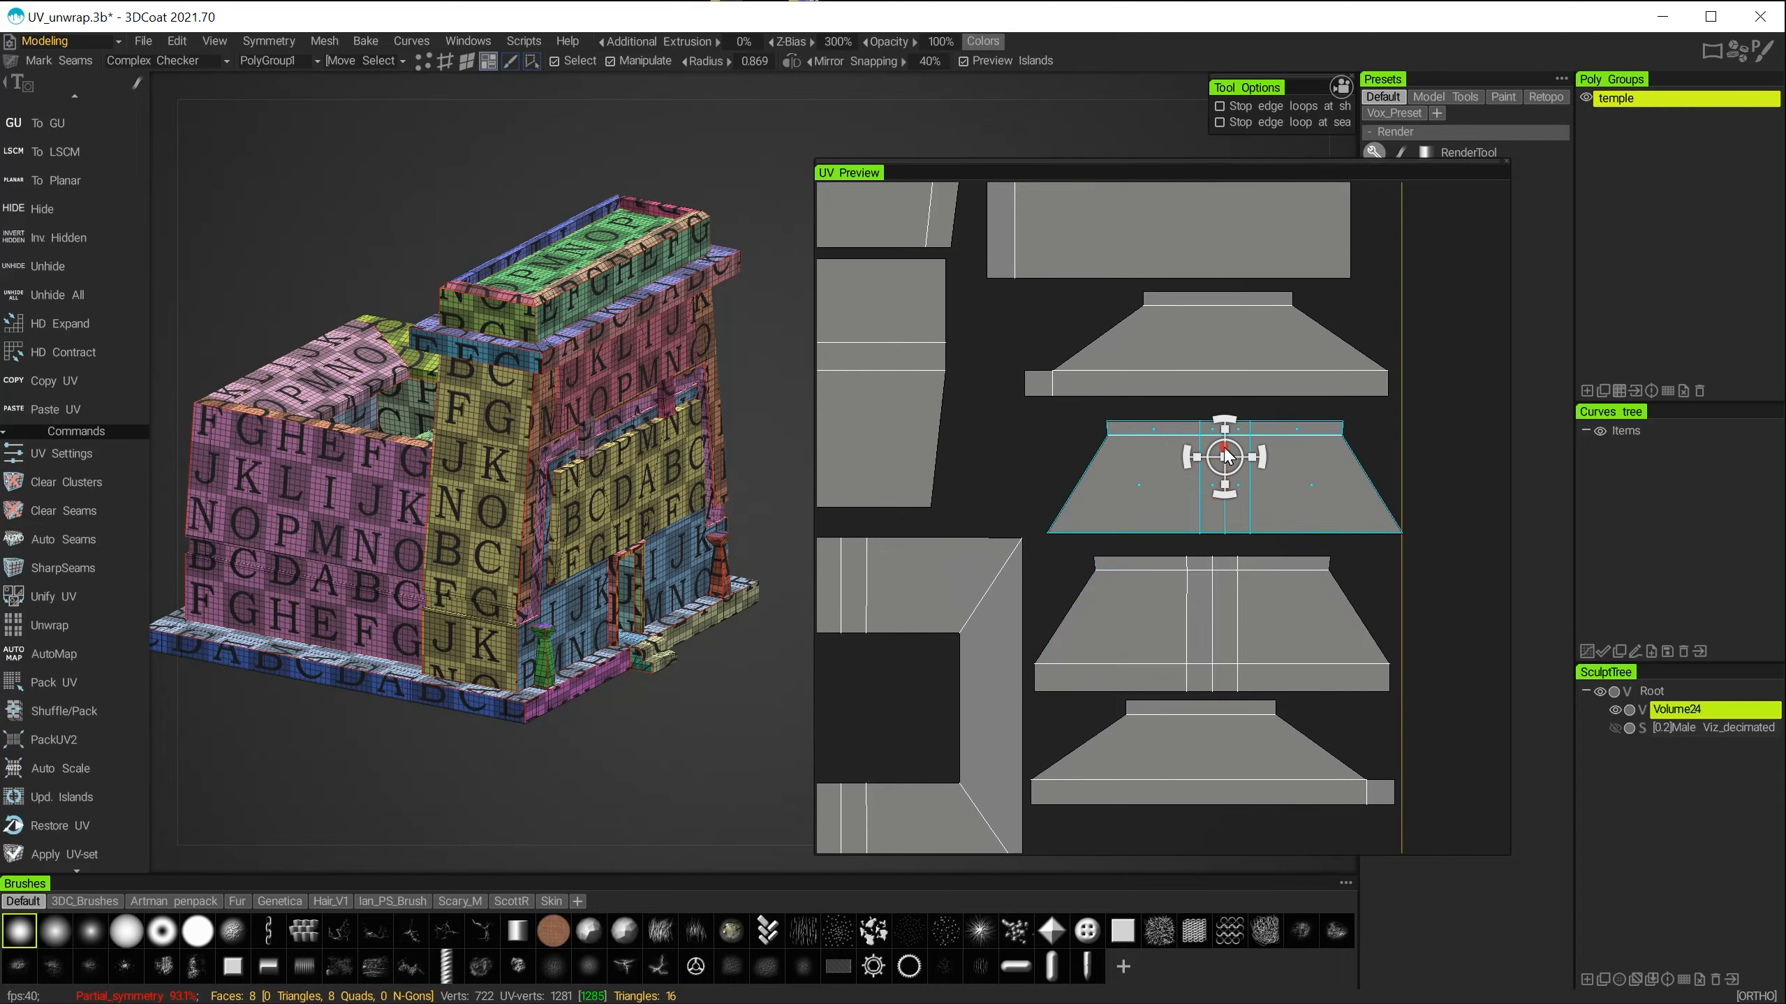
{"action": "left_click_drag", "start_coordinate": [1223, 448], "coordinate": [1213, 453]}
{"action": "left_click", "coordinate": [1215, 352]}
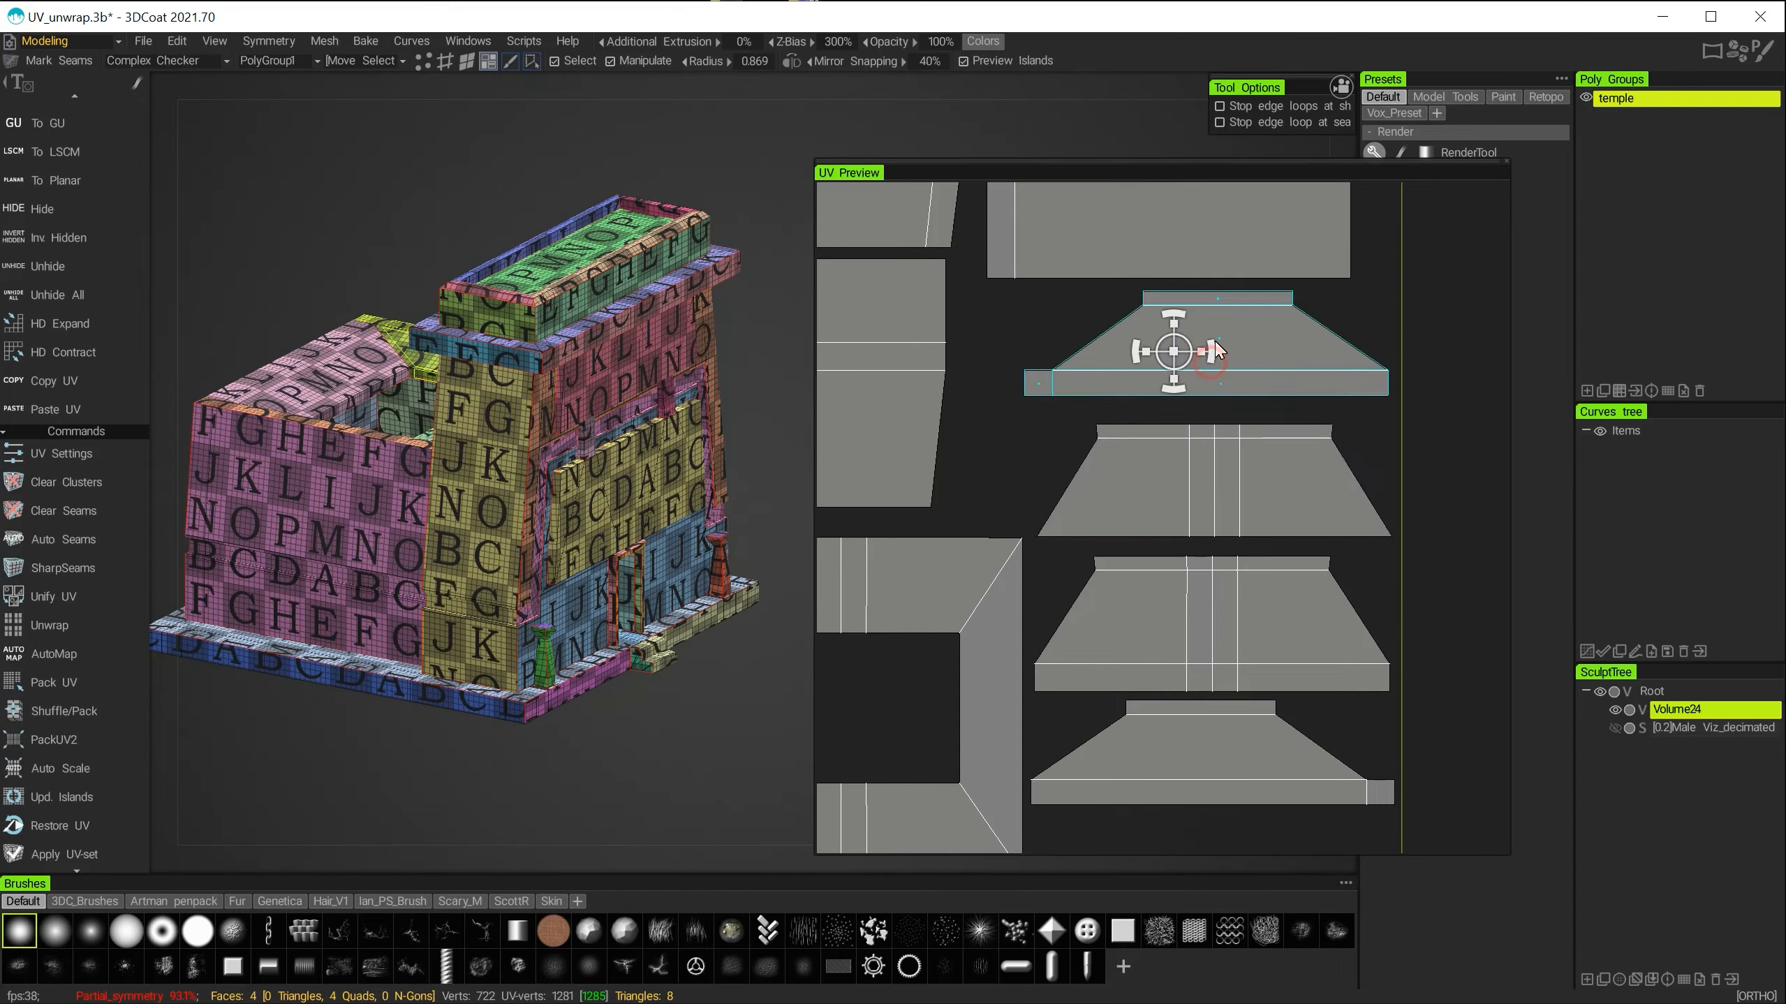
{"action": "left_click_drag", "start_coordinate": [1173, 343], "coordinate": [1159, 350]}
Nudge the second tall column island upward so its top lines up with the tall island beside it.
{"action": "right_click_drag", "start_coordinate": [1160, 349], "coordinate": [1034, 439], "text": "alt"}
{"action": "middle_click_drag", "start_coordinate": [1169, 405], "coordinate": [1341, 398], "text": "alt"}
{"action": "middle_click_drag", "start_coordinate": [1027, 464], "coordinate": [1011, 371], "text": "alt"}
{"action": "right_click_drag", "start_coordinate": [954, 602], "coordinate": [1052, 647], "text": "alt"}
{"action": "middle_click_drag", "start_coordinate": [1052, 646], "coordinate": [1304, 809], "text": "alt"}
{"action": "middle_click_drag", "start_coordinate": [1127, 468], "coordinate": [1073, 677], "text": "alt"}
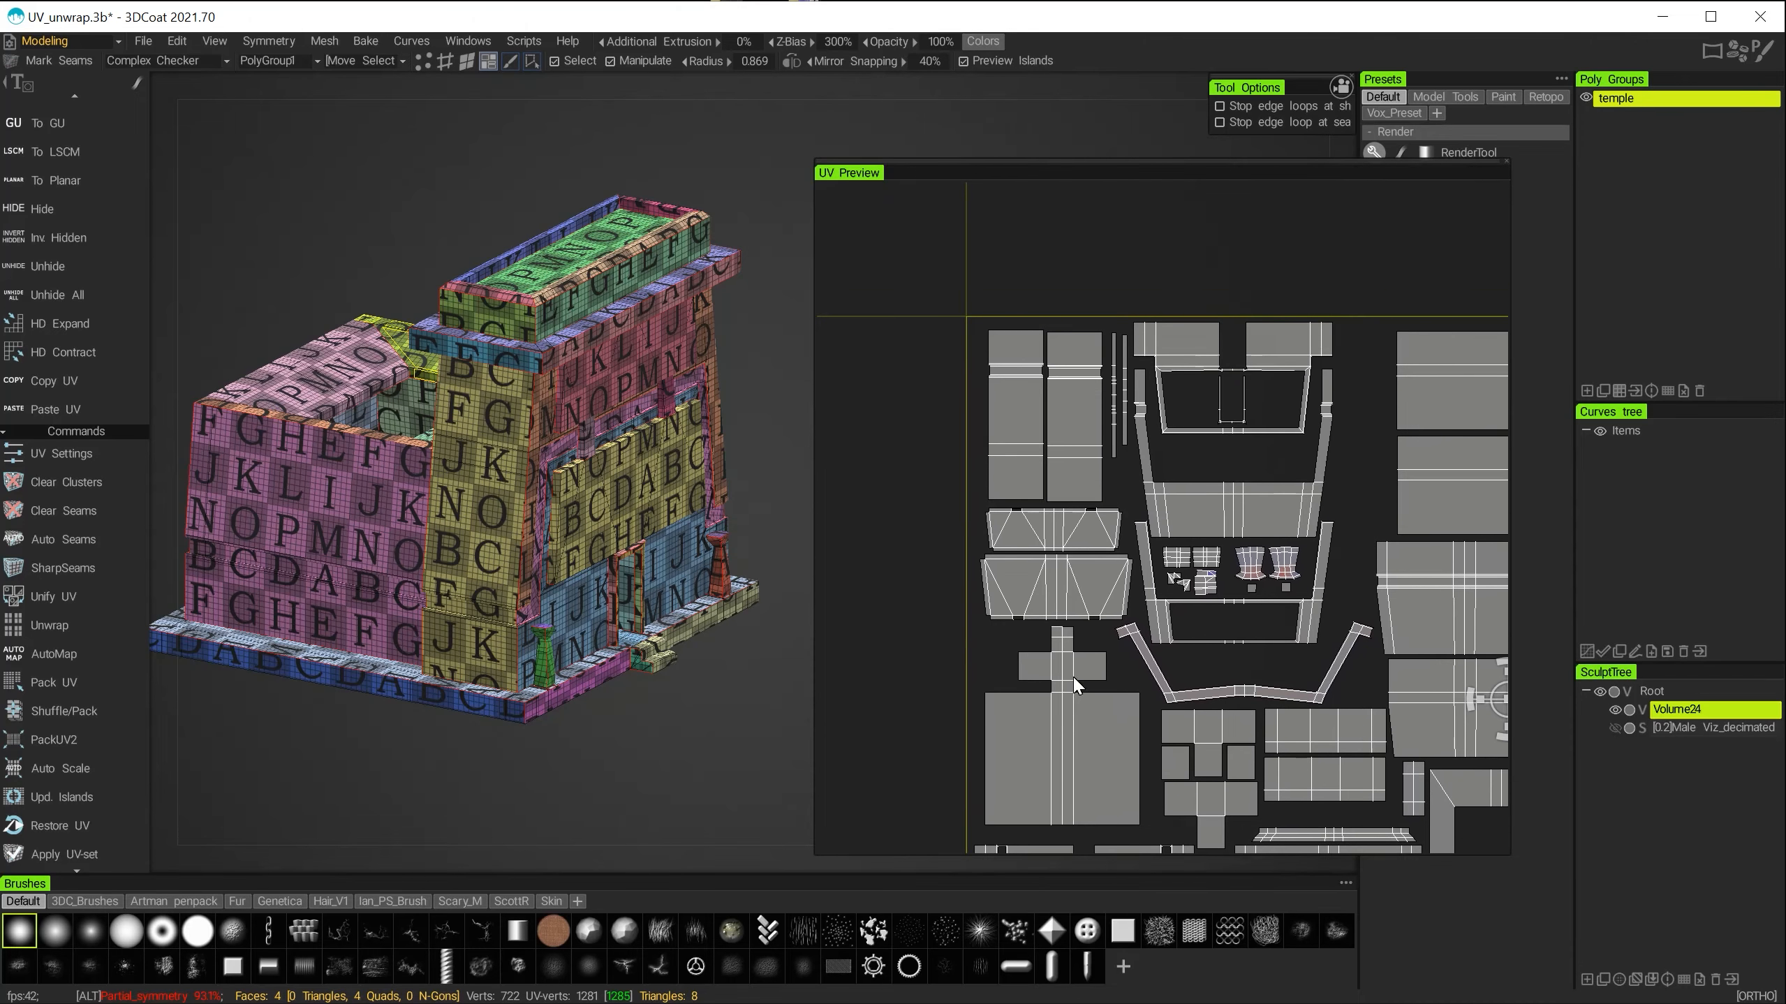
{"action": "right_click_drag", "start_coordinate": [992, 538], "coordinate": [1147, 627], "text": "alt"}
{"action": "middle_click_drag", "start_coordinate": [1147, 627], "coordinate": [1251, 779], "text": "alt"}
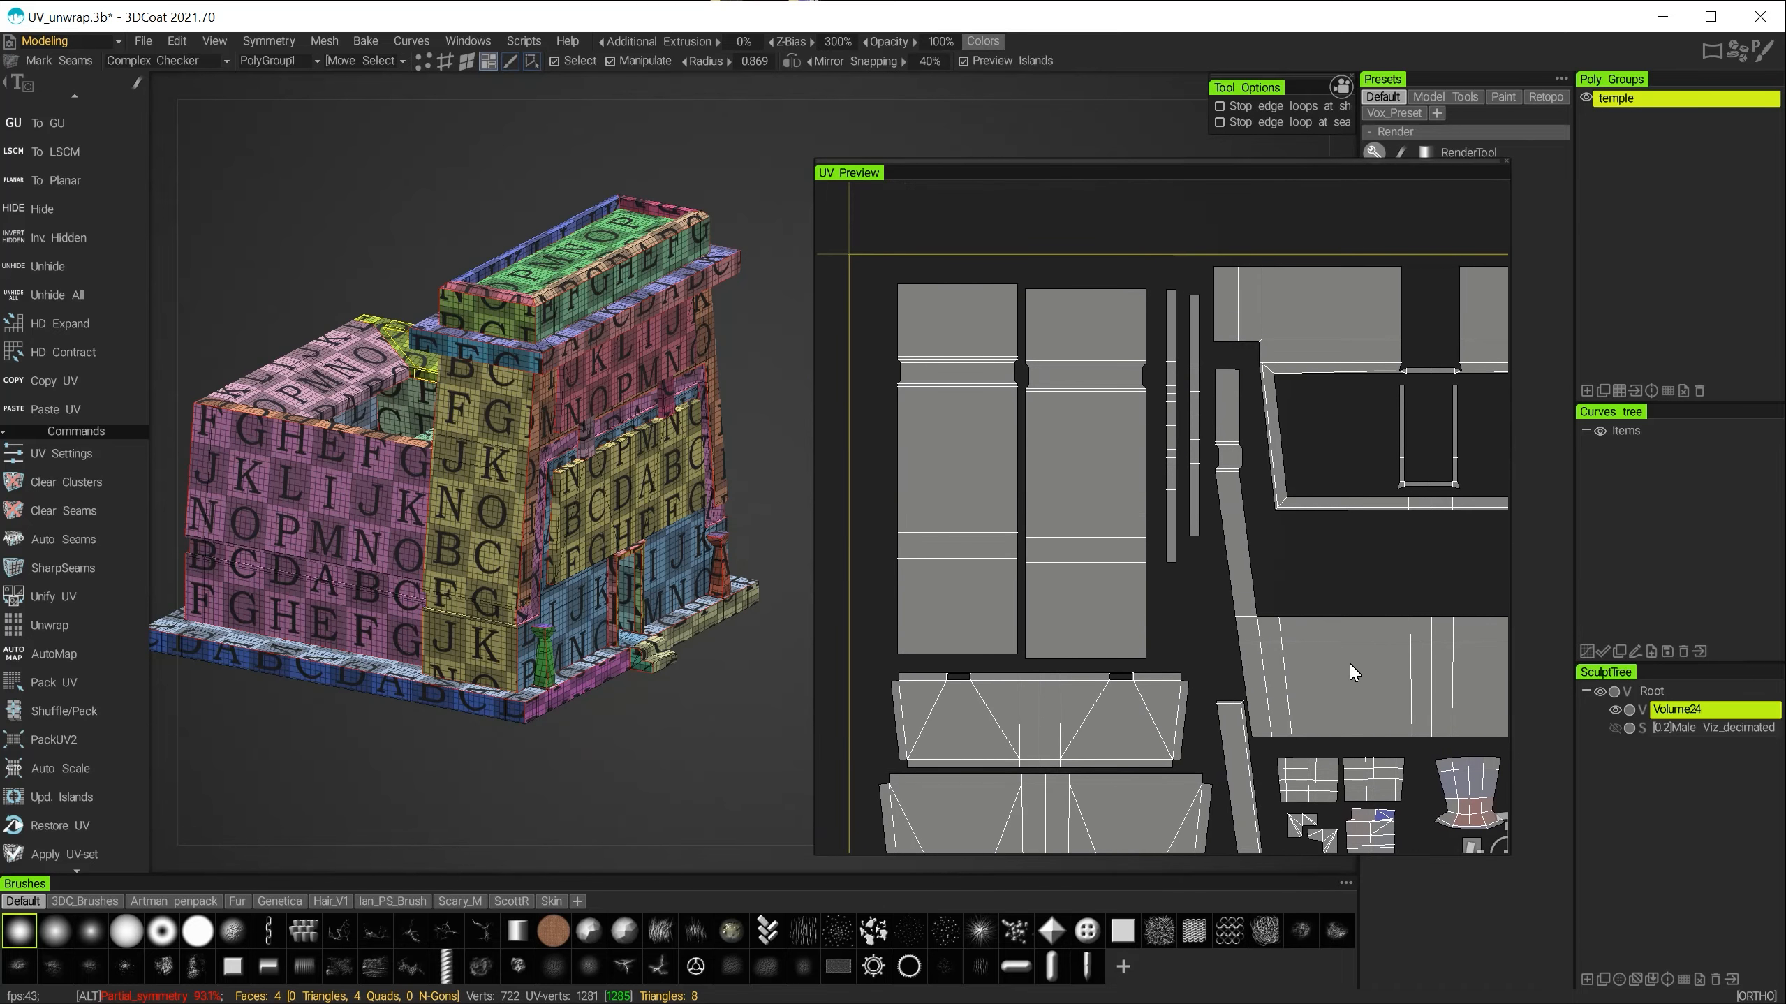
{"action": "left_click", "coordinate": [1092, 594]}
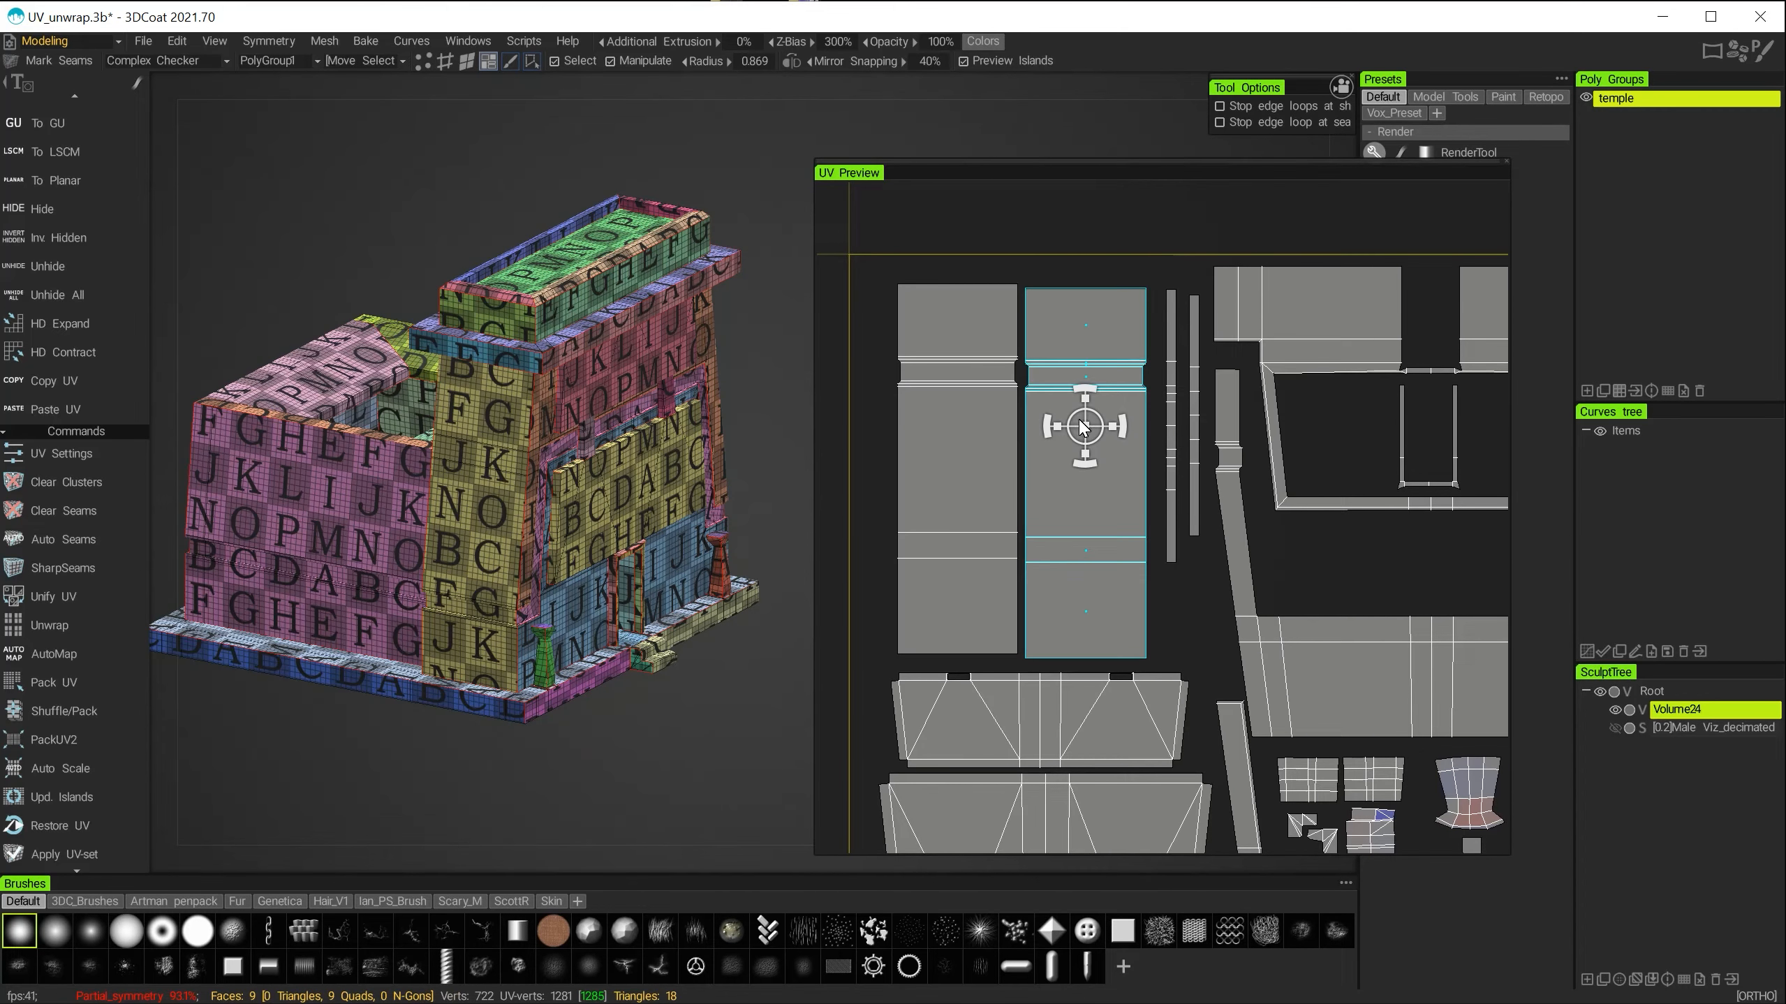
{"action": "left_click_drag", "start_coordinate": [1078, 422], "coordinate": [1083, 416]}
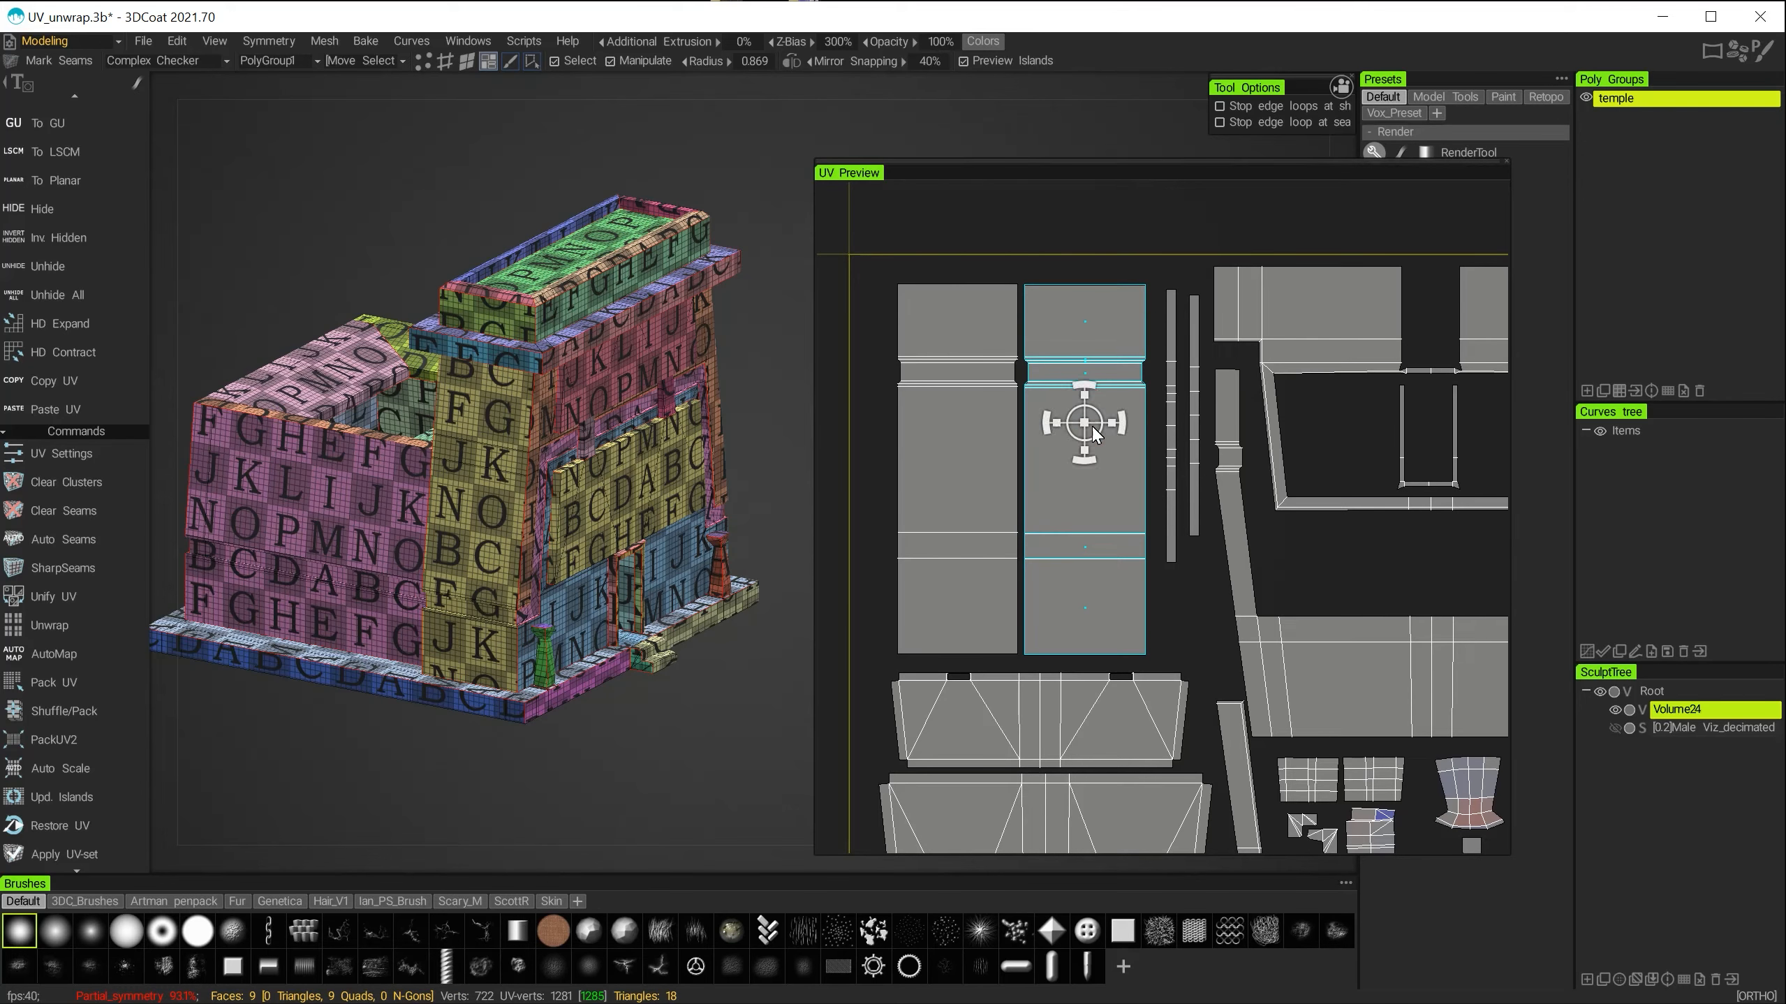
Nudge the notched wall island in the main tile's upper right corner slightly toward the tile's edge.
{"action": "right_click_drag", "start_coordinate": [1093, 426], "coordinate": [1181, 549], "text": "alt"}
{"action": "middle_click_drag", "start_coordinate": [1226, 532], "coordinate": [978, 483], "text": "alt"}
{"action": "right_click_drag", "start_coordinate": [1028, 507], "coordinate": [1250, 592], "text": "alt"}
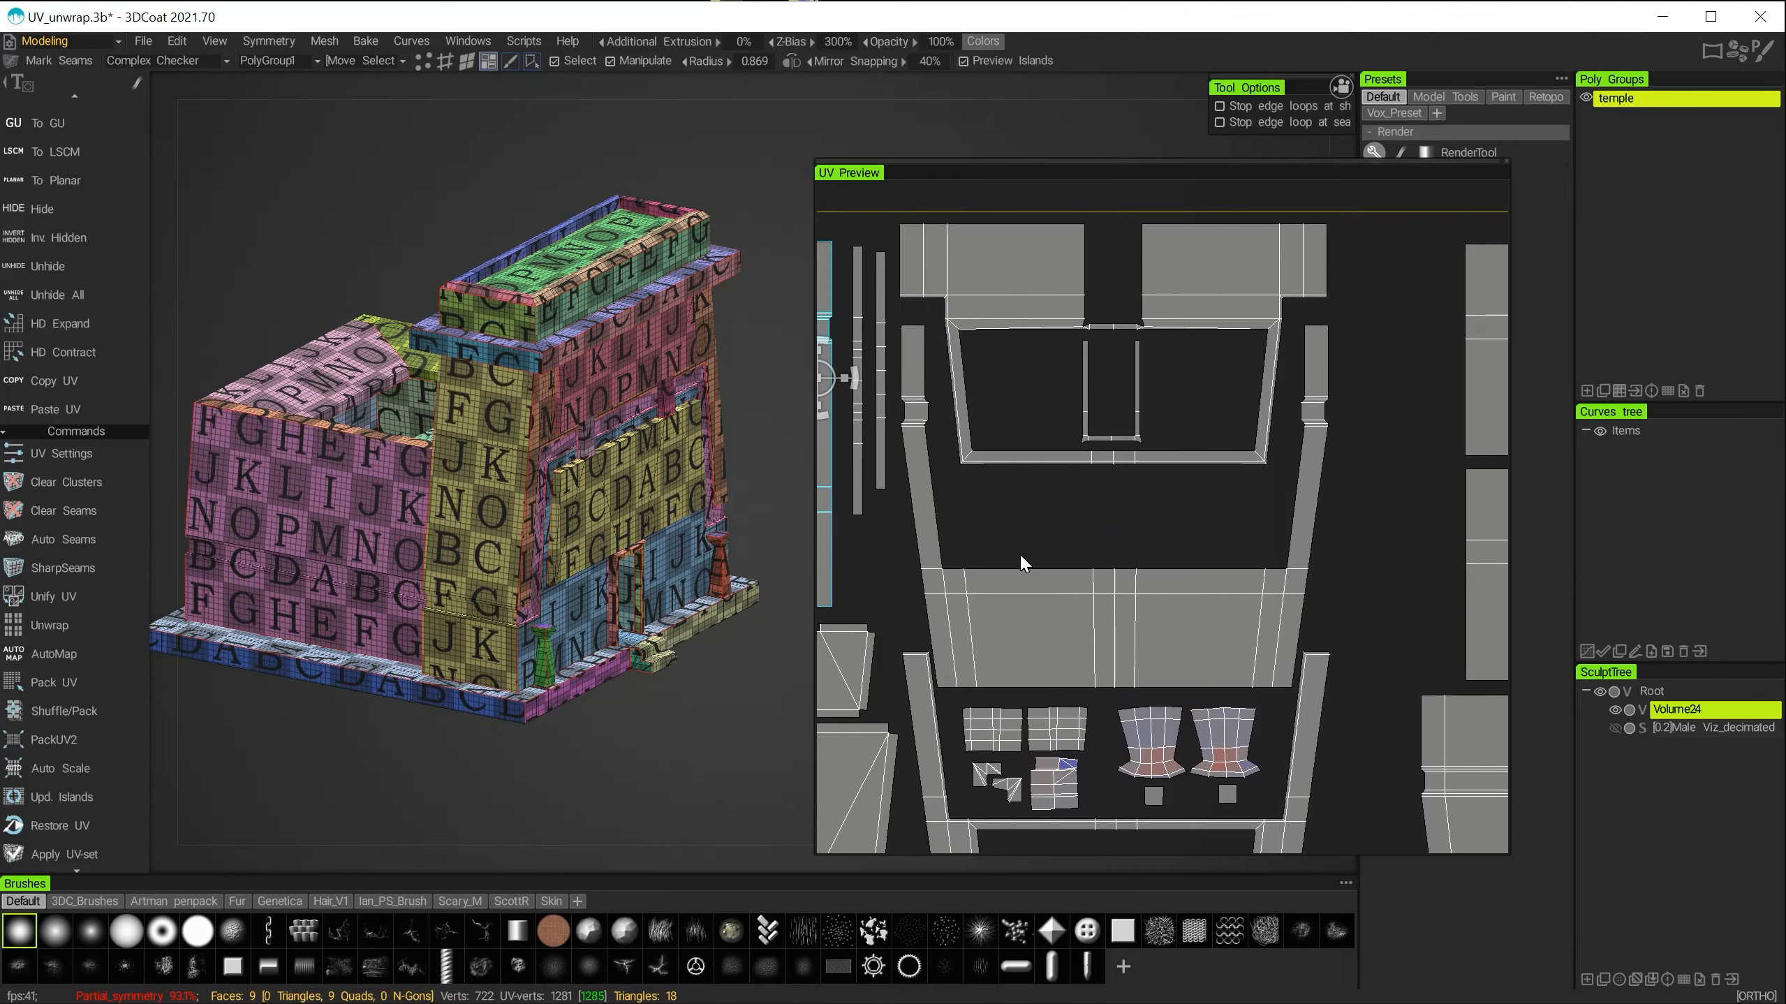
{"action": "middle_click_drag", "start_coordinate": [1209, 552], "coordinate": [1194, 335], "text": "alt"}
{"action": "middle_click_drag", "start_coordinate": [1175, 605], "coordinate": [1129, 485], "text": "alt"}
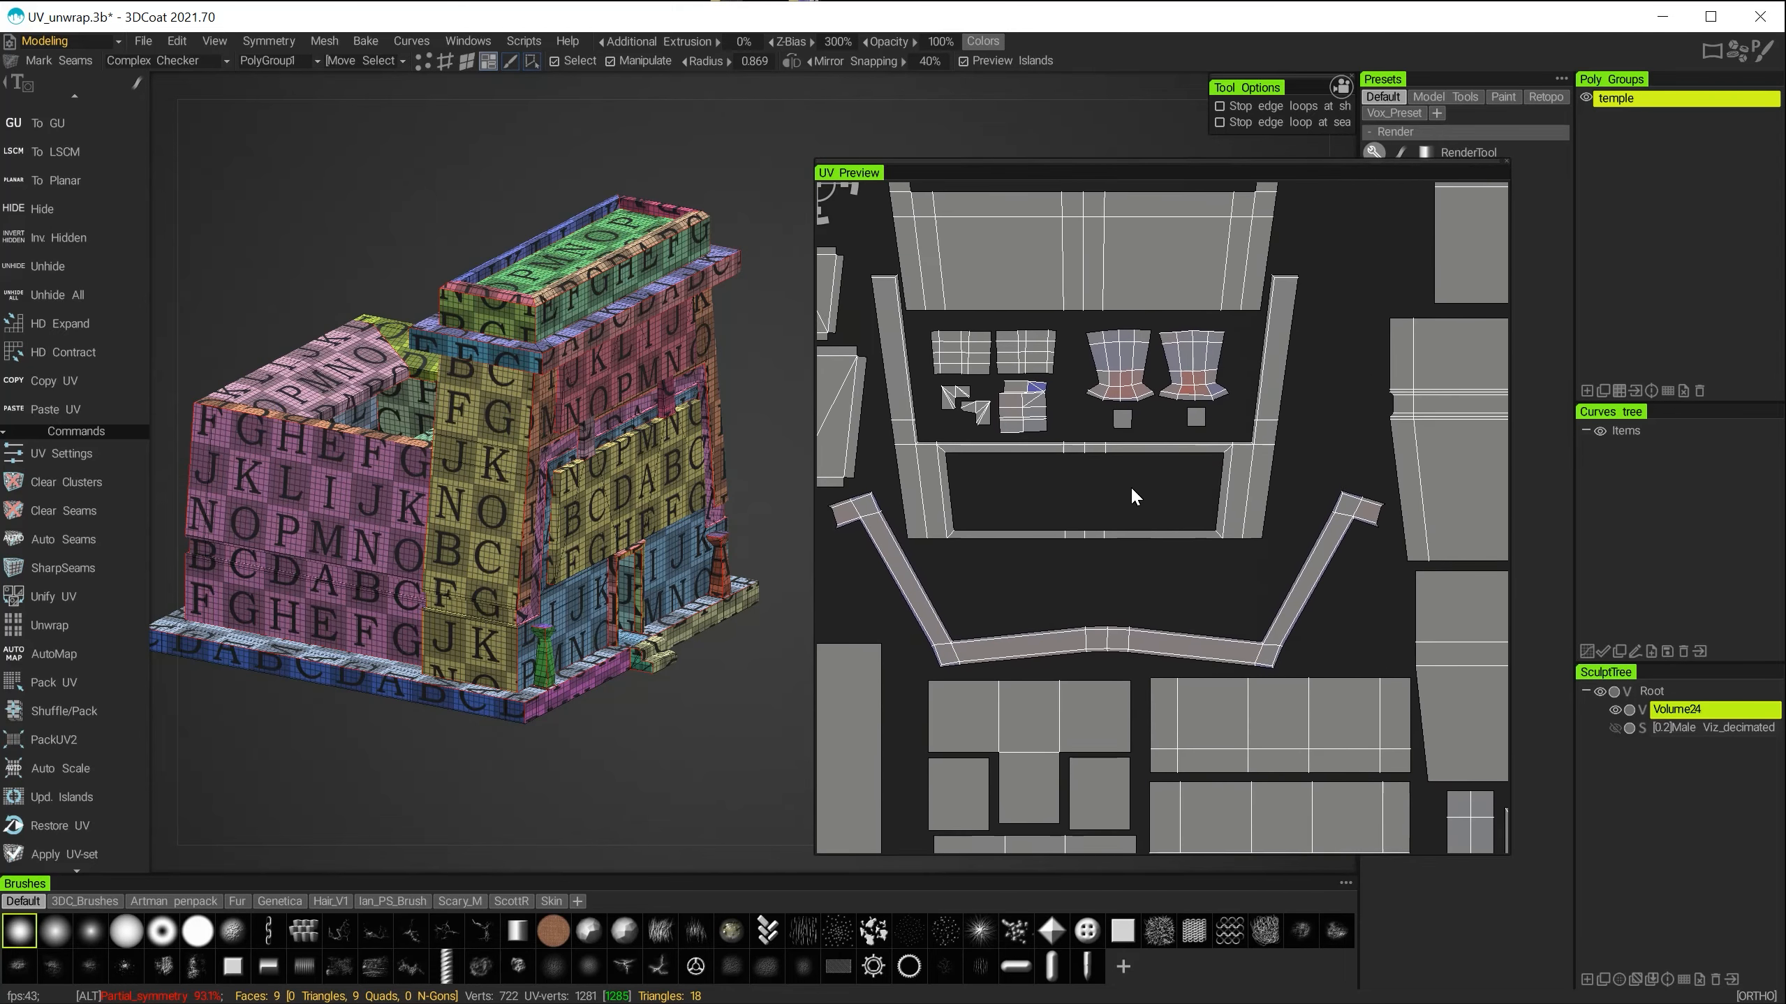
{"action": "middle_click_drag", "start_coordinate": [1196, 679], "coordinate": [972, 535], "text": "alt"}
{"action": "mouse_move", "coordinate": [1256, 622]}
{"action": "middle_mouse_down", "text": "alt"}
{"action": "mouse_move", "coordinate": [1072, 836]}
{"action": "mouse_move", "coordinate": [1058, 809]}
{"action": "mouse_move", "coordinate": [1057, 872]}
{"action": "middle_mouse_up", "text": "alt"}
{"action": "middle_click_drag", "start_coordinate": [1255, 523], "coordinate": [1169, 699], "text": "alt"}
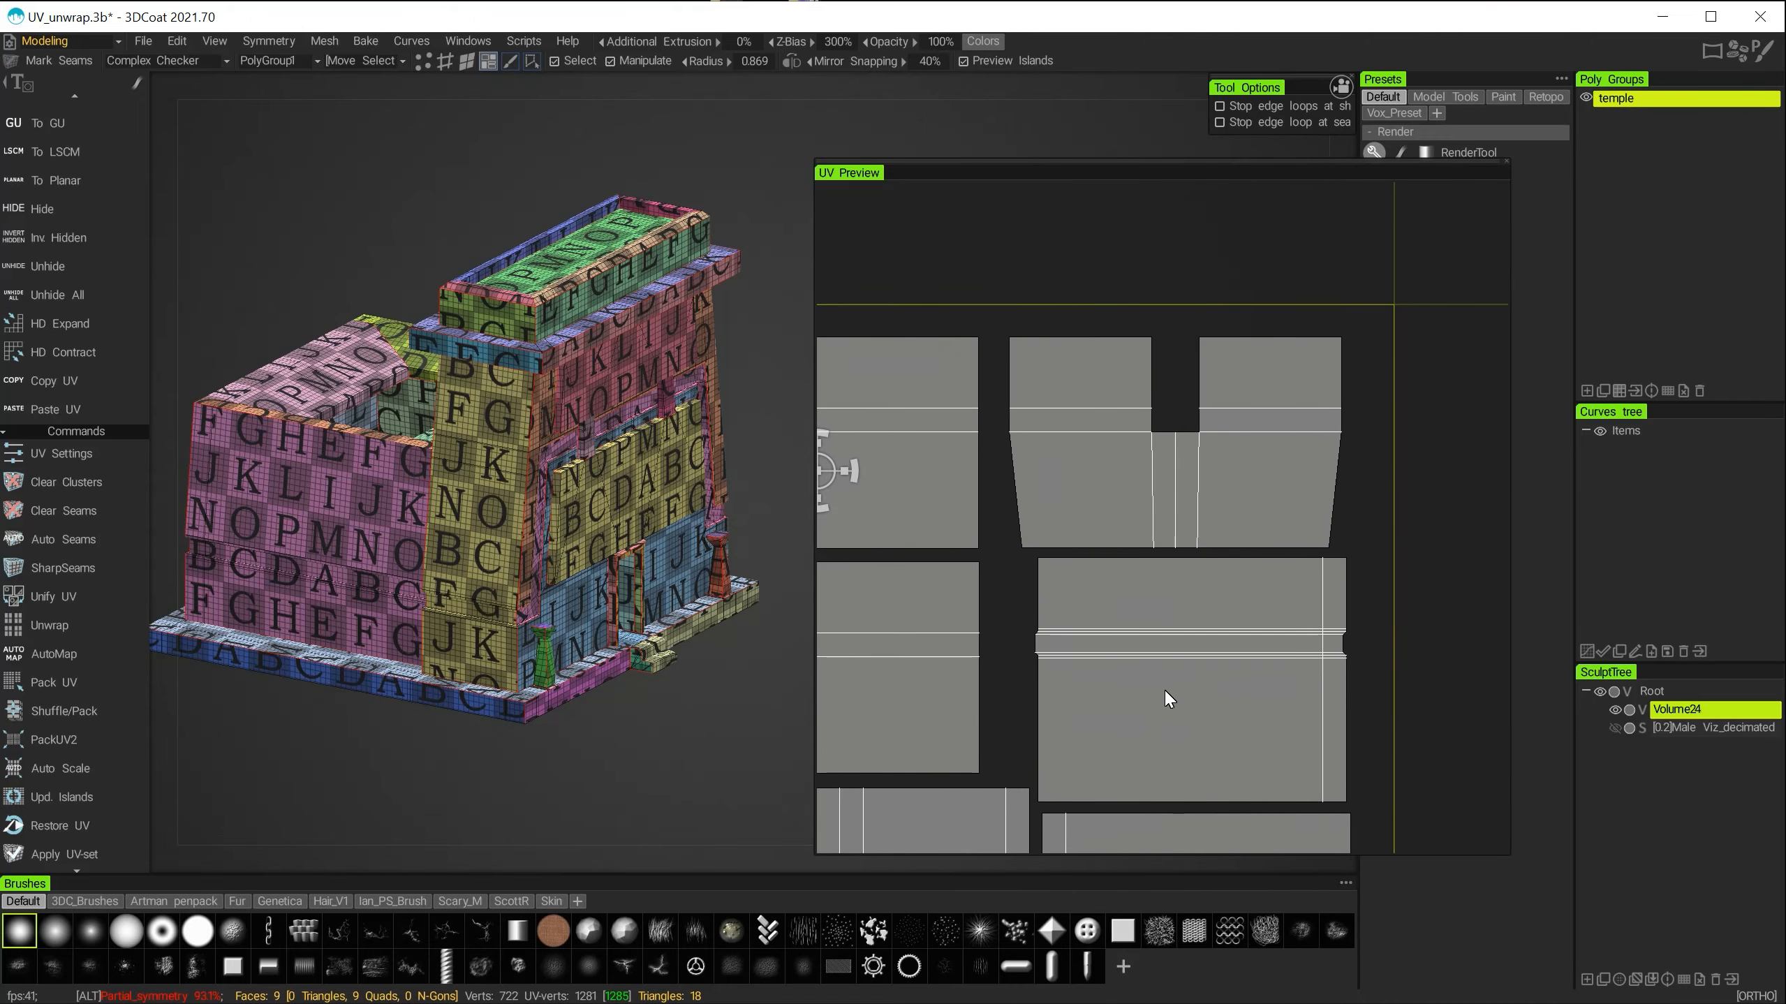
{"action": "left_click", "coordinate": [1204, 494]}
{"action": "left_click_drag", "start_coordinate": [1188, 435], "coordinate": [1198, 435]}
{"action": "scroll", "coordinate": [1168, 560], "scroll_direction": "down", "scroll_amount": 4}
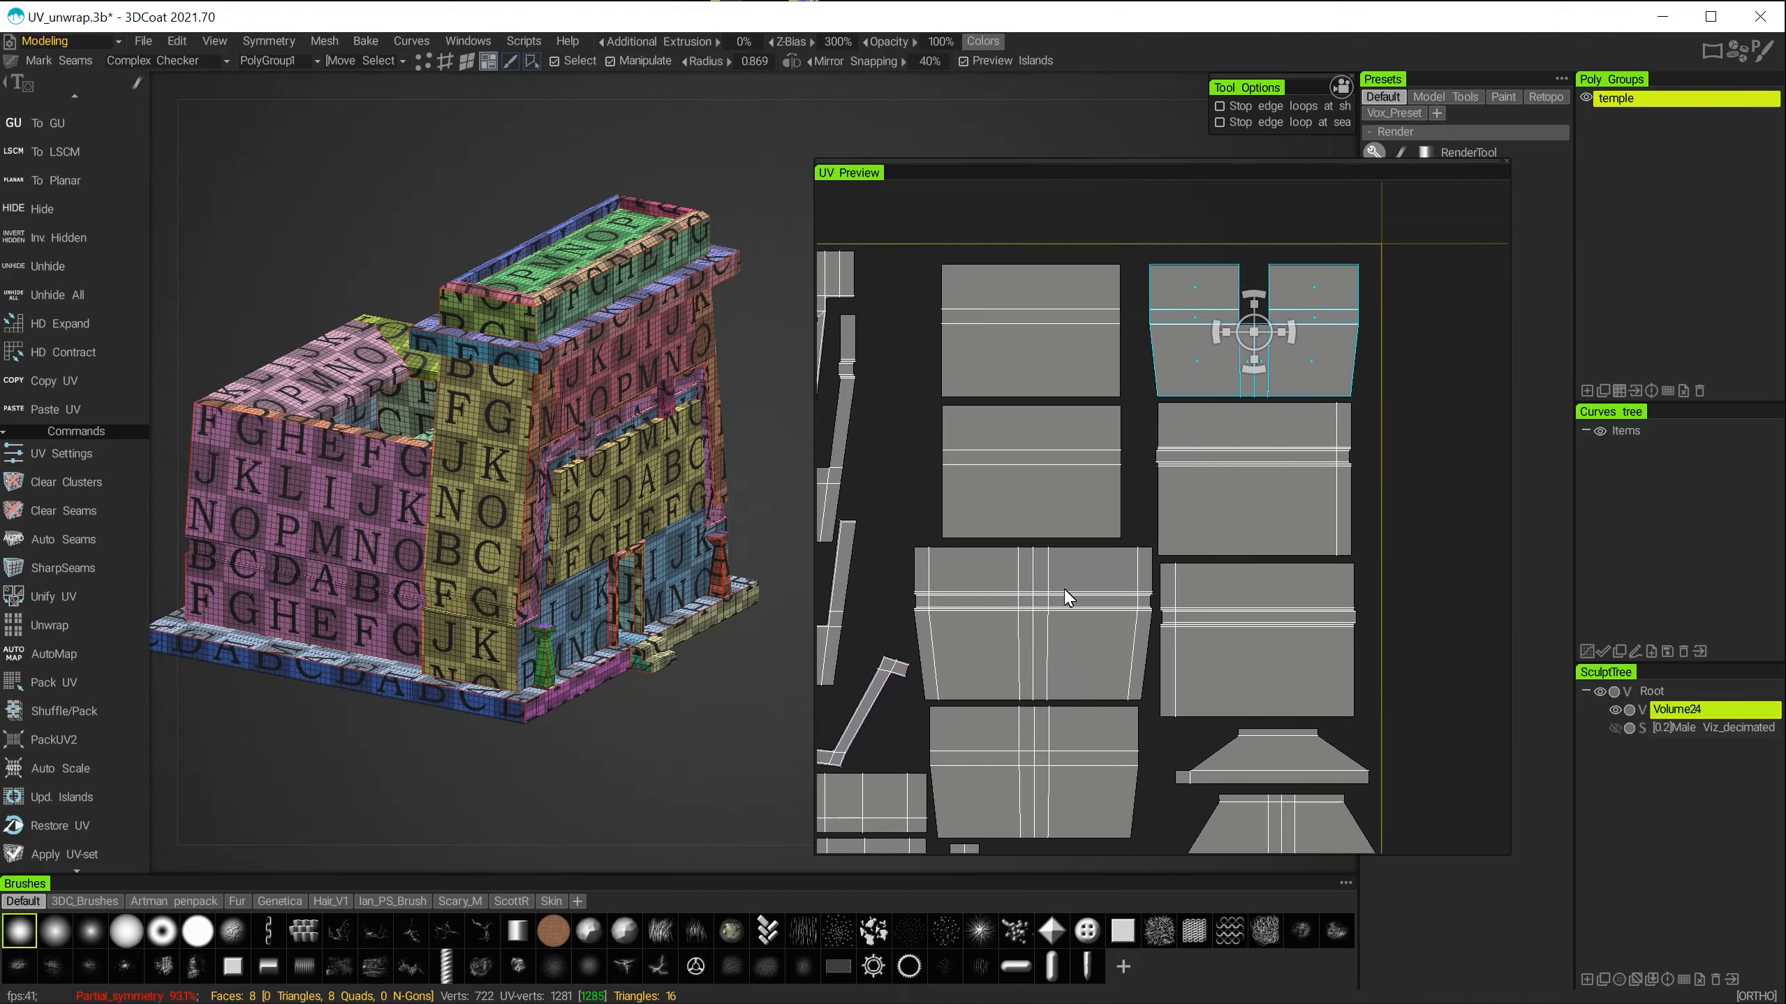
{"action": "middle_click_drag", "start_coordinate": [1155, 648], "coordinate": [1205, 480], "text": "alt"}
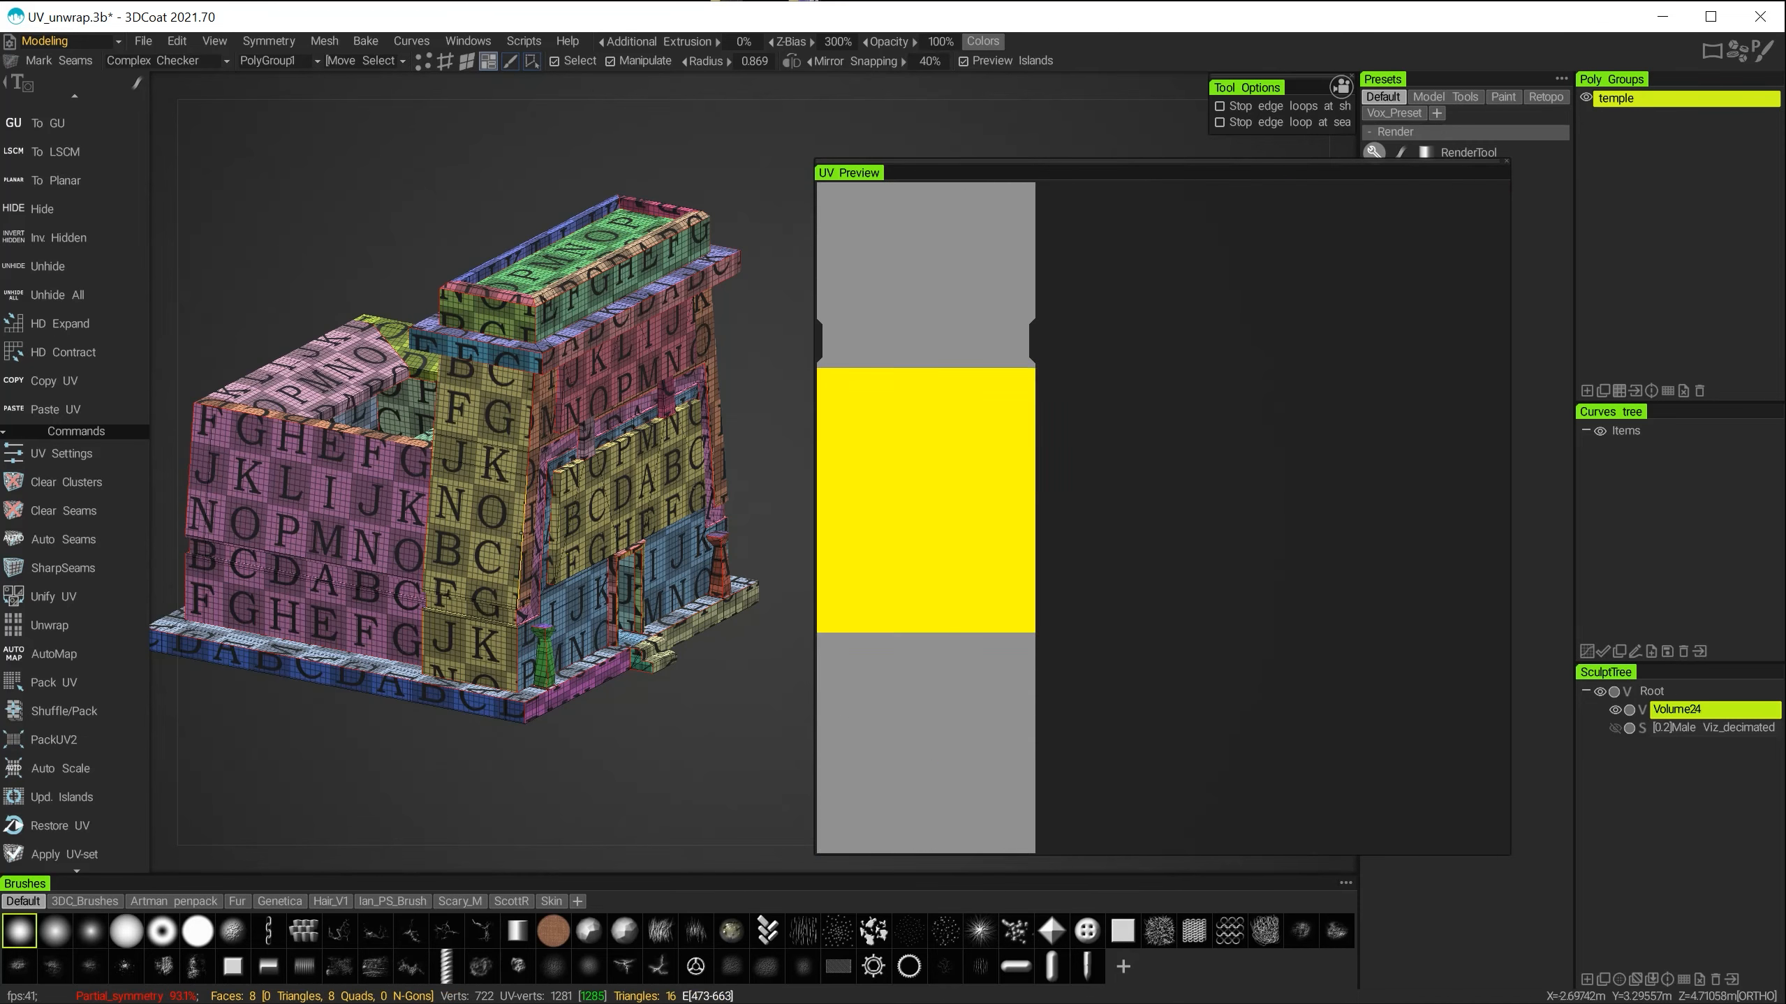
{"action": "middle_click_drag", "start_coordinate": [1186, 617], "coordinate": [1157, 660], "text": "alt"}
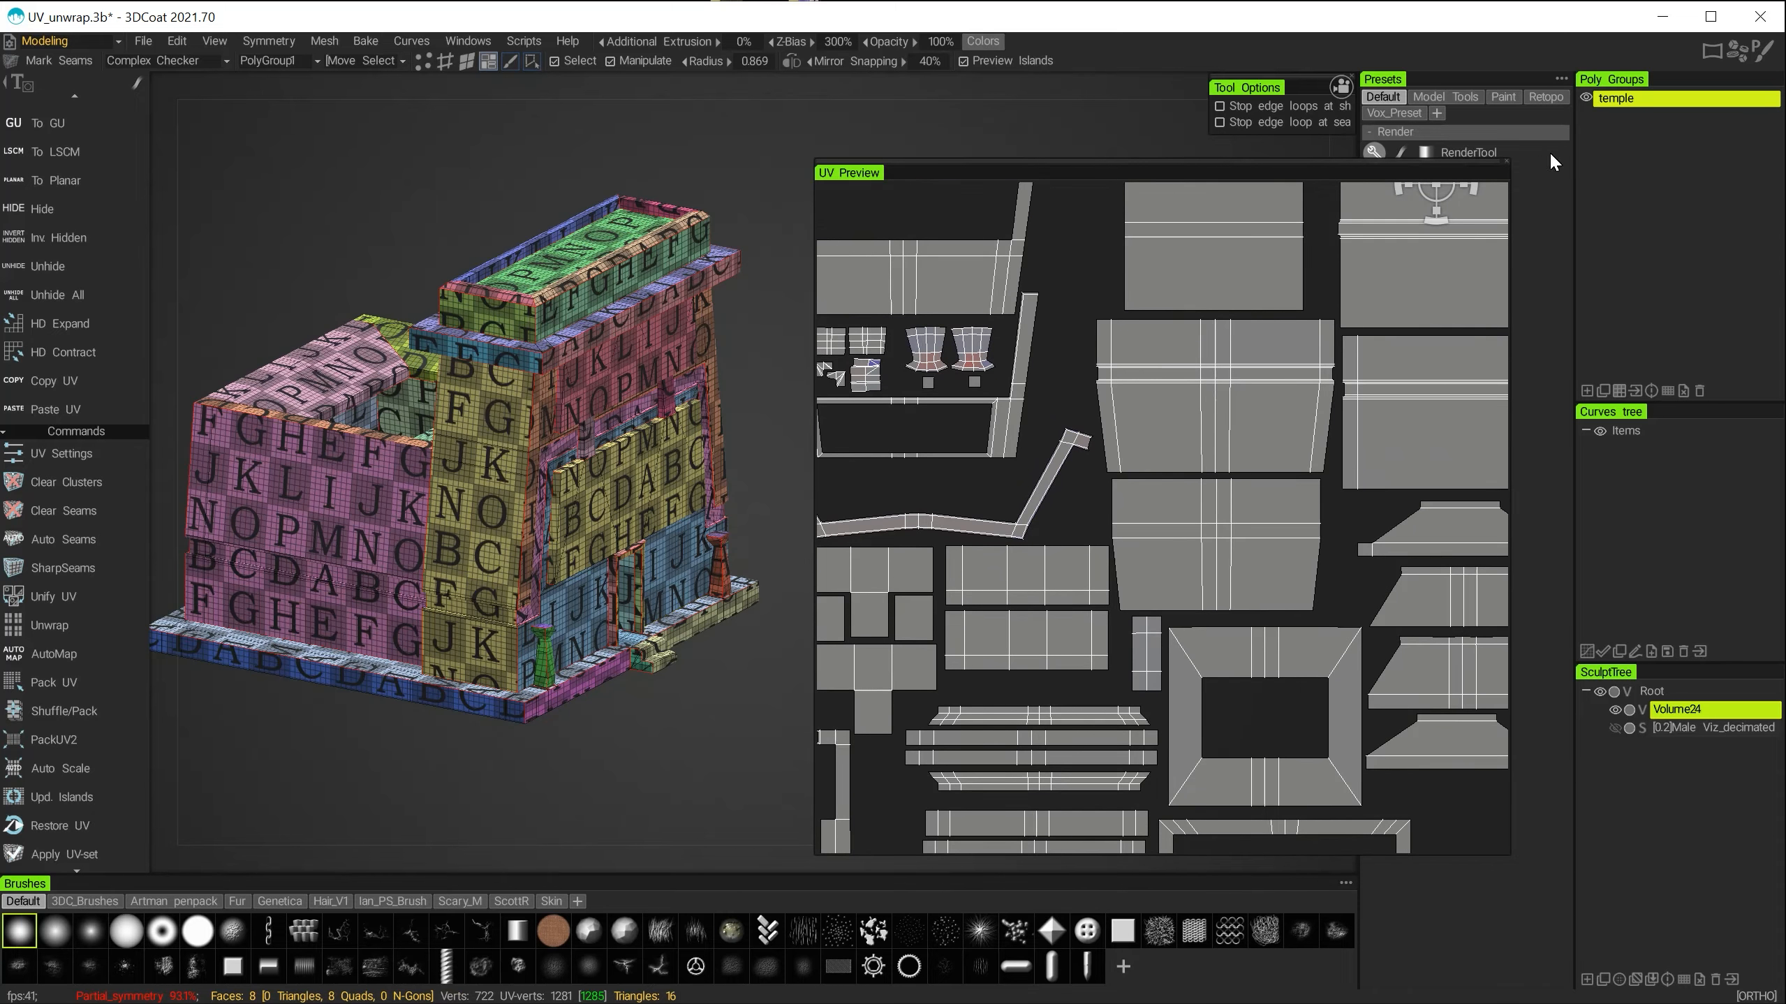
Examine the temple's entrance side at close range, down to the base of the green pillar on the front ledge.
{"action": "left_click", "coordinate": [1613, 99]}
{"action": "middle_click_drag", "start_coordinate": [640, 751], "coordinate": [675, 509], "text": "alt"}
{"action": "right_click_drag", "start_coordinate": [631, 655], "coordinate": [625, 603], "text": "alt"}
{"action": "middle_click_drag", "start_coordinate": [625, 602], "coordinate": [724, 701], "text": "alt"}
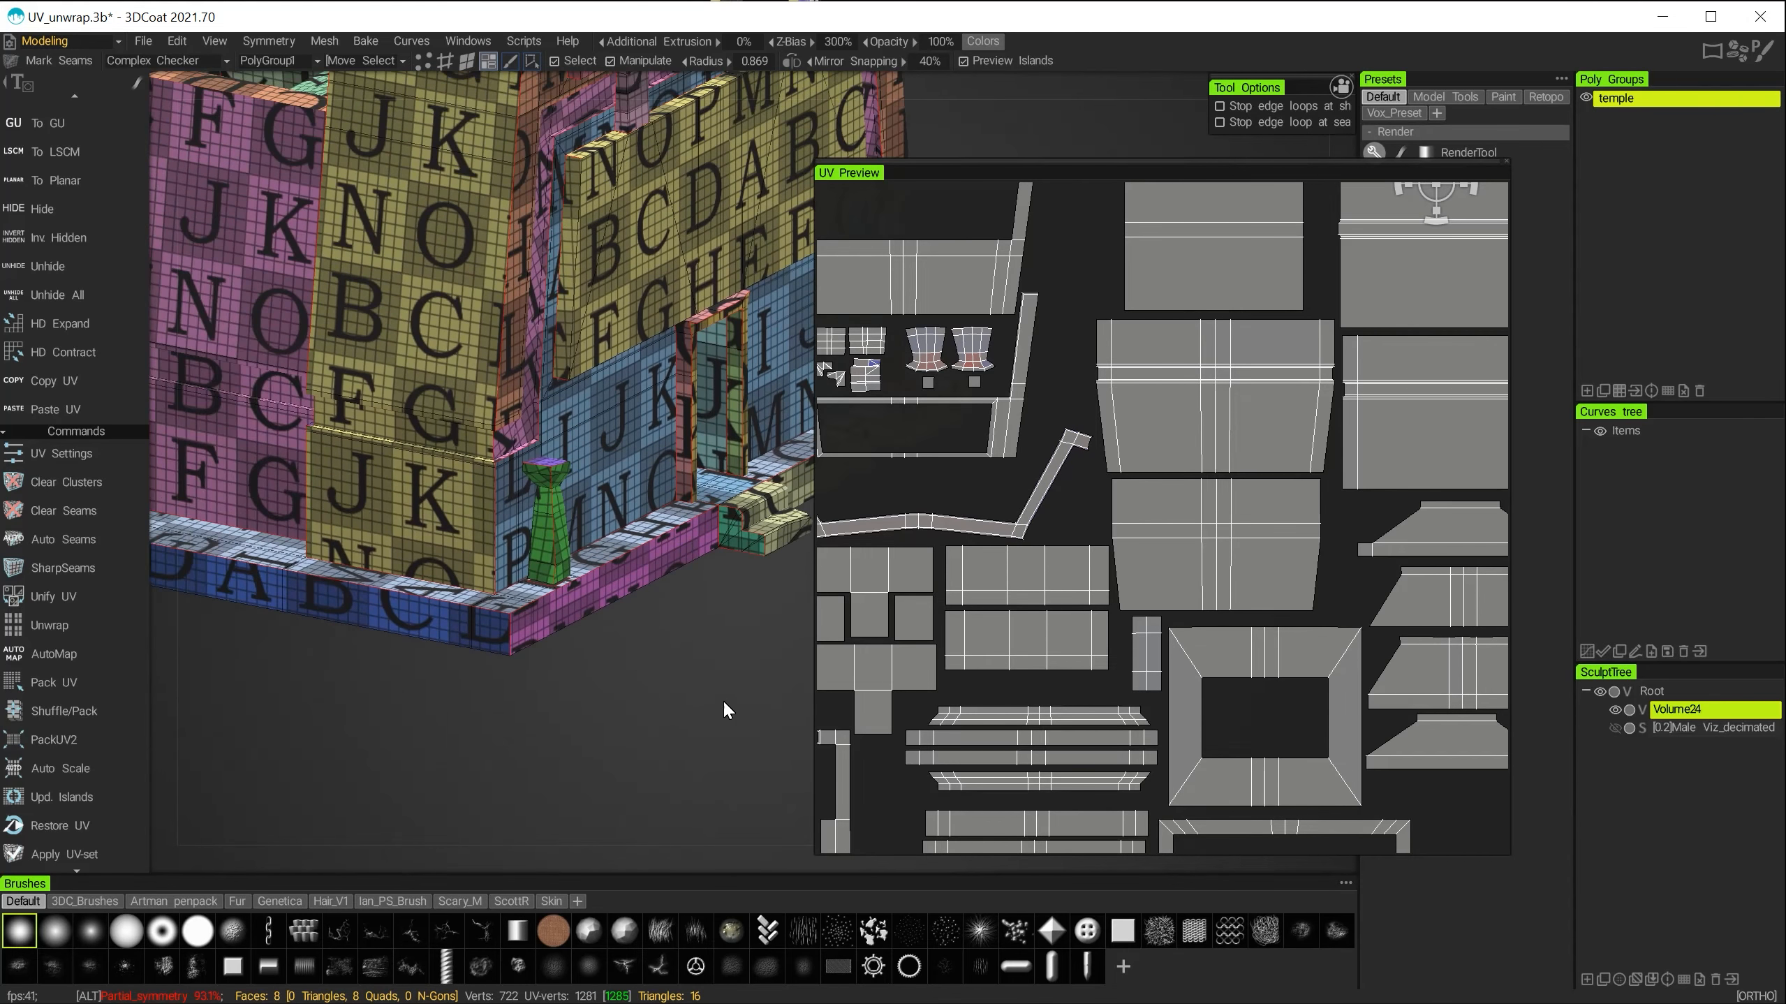
{"action": "left_click_drag", "start_coordinate": [724, 702], "coordinate": [709, 719], "text": "alt"}
{"action": "right_click_drag", "start_coordinate": [709, 718], "coordinate": [677, 690], "text": "alt"}
{"action": "left_click_drag", "start_coordinate": [676, 691], "coordinate": [695, 624], "text": "alt"}
{"action": "right_click_drag", "start_coordinate": [695, 624], "coordinate": [579, 734], "text": "alt"}
{"action": "middle_click_drag", "start_coordinate": [579, 734], "coordinate": [649, 557], "text": "alt"}
{"action": "right_click_drag", "start_coordinate": [594, 613], "coordinate": [539, 645], "text": "alt"}
{"action": "left_click_drag", "start_coordinate": [538, 646], "coordinate": [589, 618], "text": "alt"}
{"action": "right_click_drag", "start_coordinate": [589, 618], "coordinate": [302, 450], "text": "alt"}
{"action": "middle_click_drag", "start_coordinate": [485, 629], "coordinate": [251, 773], "text": "alt"}
{"action": "right_click_drag", "start_coordinate": [541, 686], "coordinate": [501, 626], "text": "alt"}
{"action": "middle_click_drag", "start_coordinate": [501, 625], "coordinate": [449, 717], "text": "alt"}
{"action": "middle_click_drag", "start_coordinate": [590, 685], "coordinate": [710, 523], "text": "alt"}
{"action": "right_click_drag", "start_coordinate": [538, 618], "coordinate": [684, 704], "text": "alt"}
{"action": "middle_click_drag", "start_coordinate": [520, 658], "coordinate": [670, 535], "text": "alt"}
{"action": "left_click_drag", "start_coordinate": [670, 535], "coordinate": [451, 605], "text": "alt"}
{"action": "middle_click_drag", "start_coordinate": [451, 605], "coordinate": [559, 577], "text": "alt"}
{"action": "right_click_drag", "start_coordinate": [520, 563], "coordinate": [602, 643], "text": "alt"}
{"action": "middle_click_drag", "start_coordinate": [538, 581], "coordinate": [666, 562], "text": "alt"}
{"action": "left_click_drag", "start_coordinate": [584, 575], "coordinate": [483, 598], "text": "alt"}
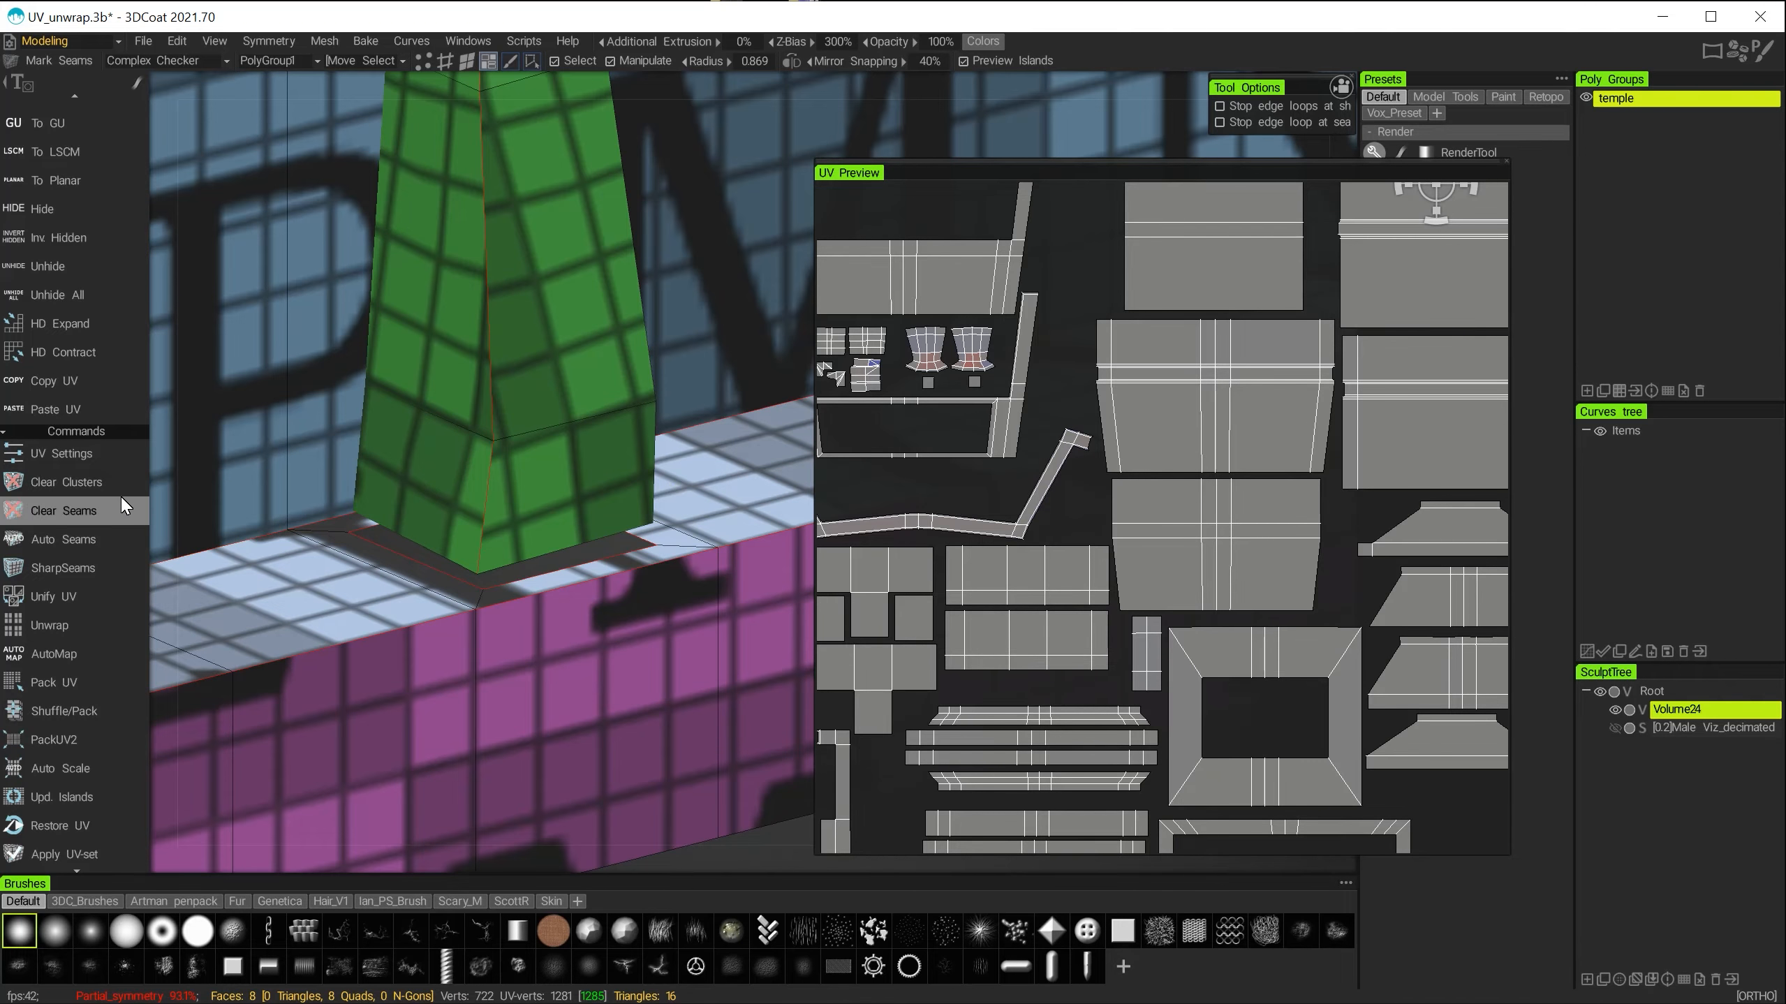
With the Move tool in vertex mode, weld the front corner of the green pillar's base to the adjacent ledge vertex.
{"action": "scroll", "coordinate": [70, 544], "scroll_direction": "up", "scroll_amount": 8}
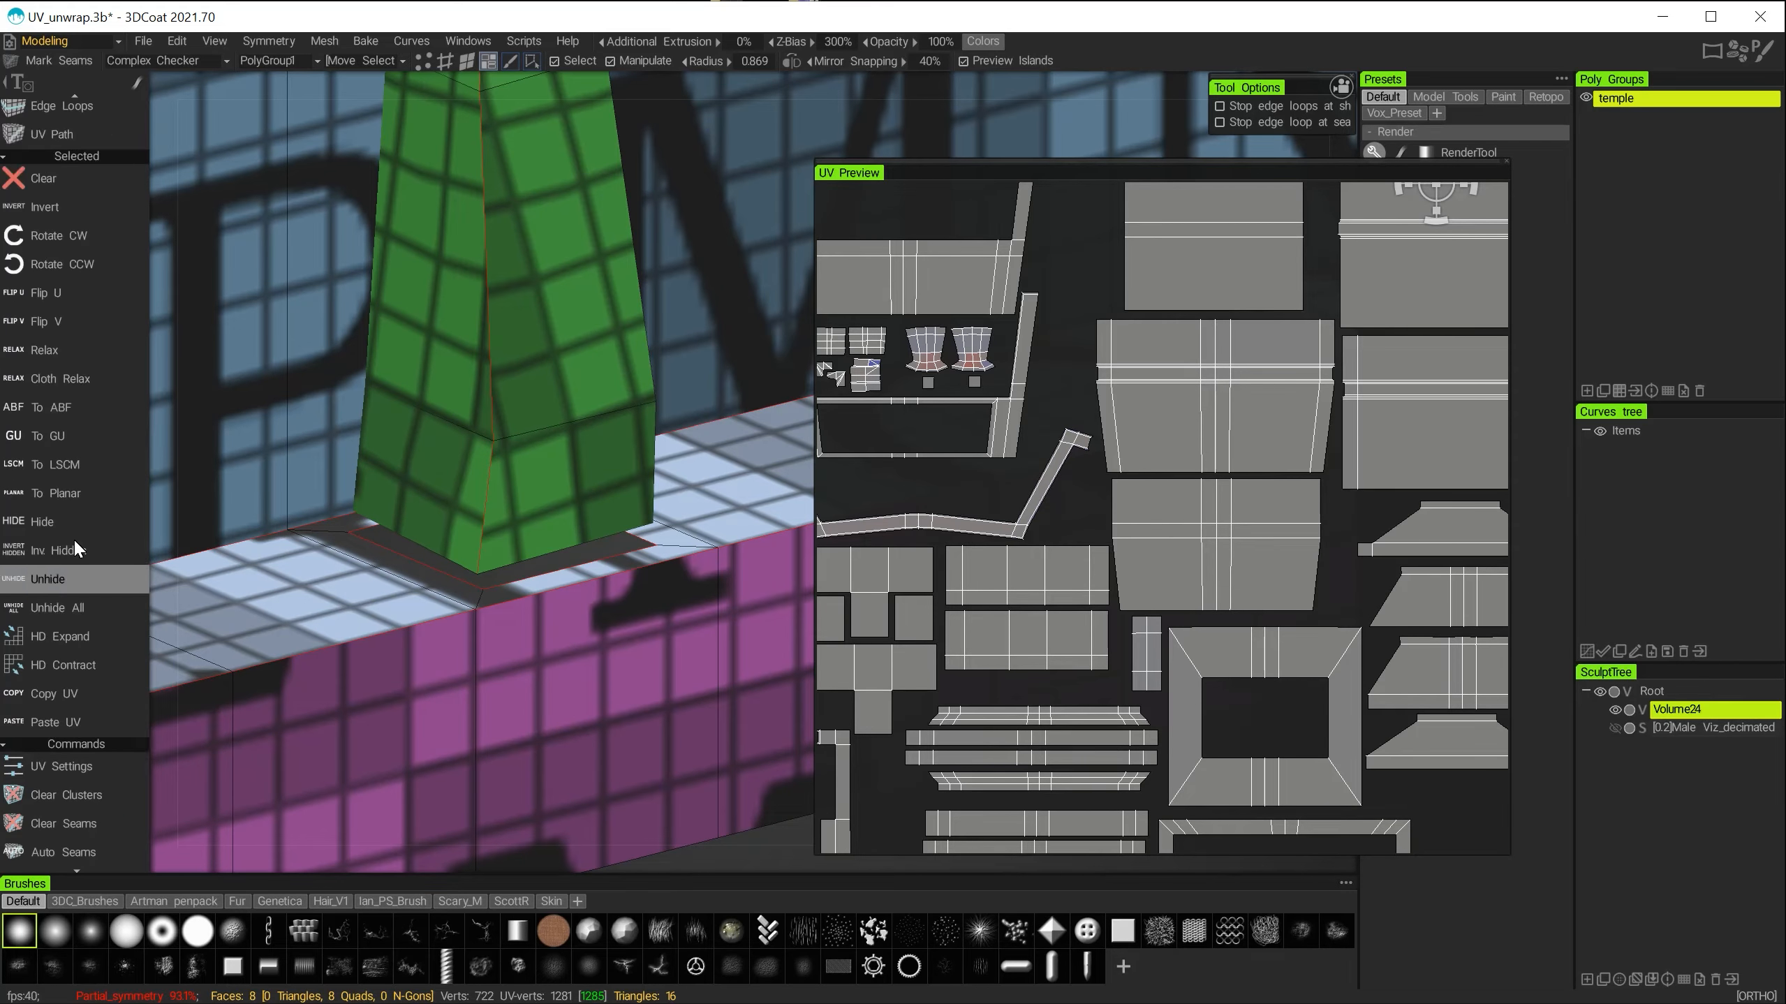
{"action": "scroll", "coordinate": [72, 531], "scroll_direction": "up", "scroll_amount": 1}
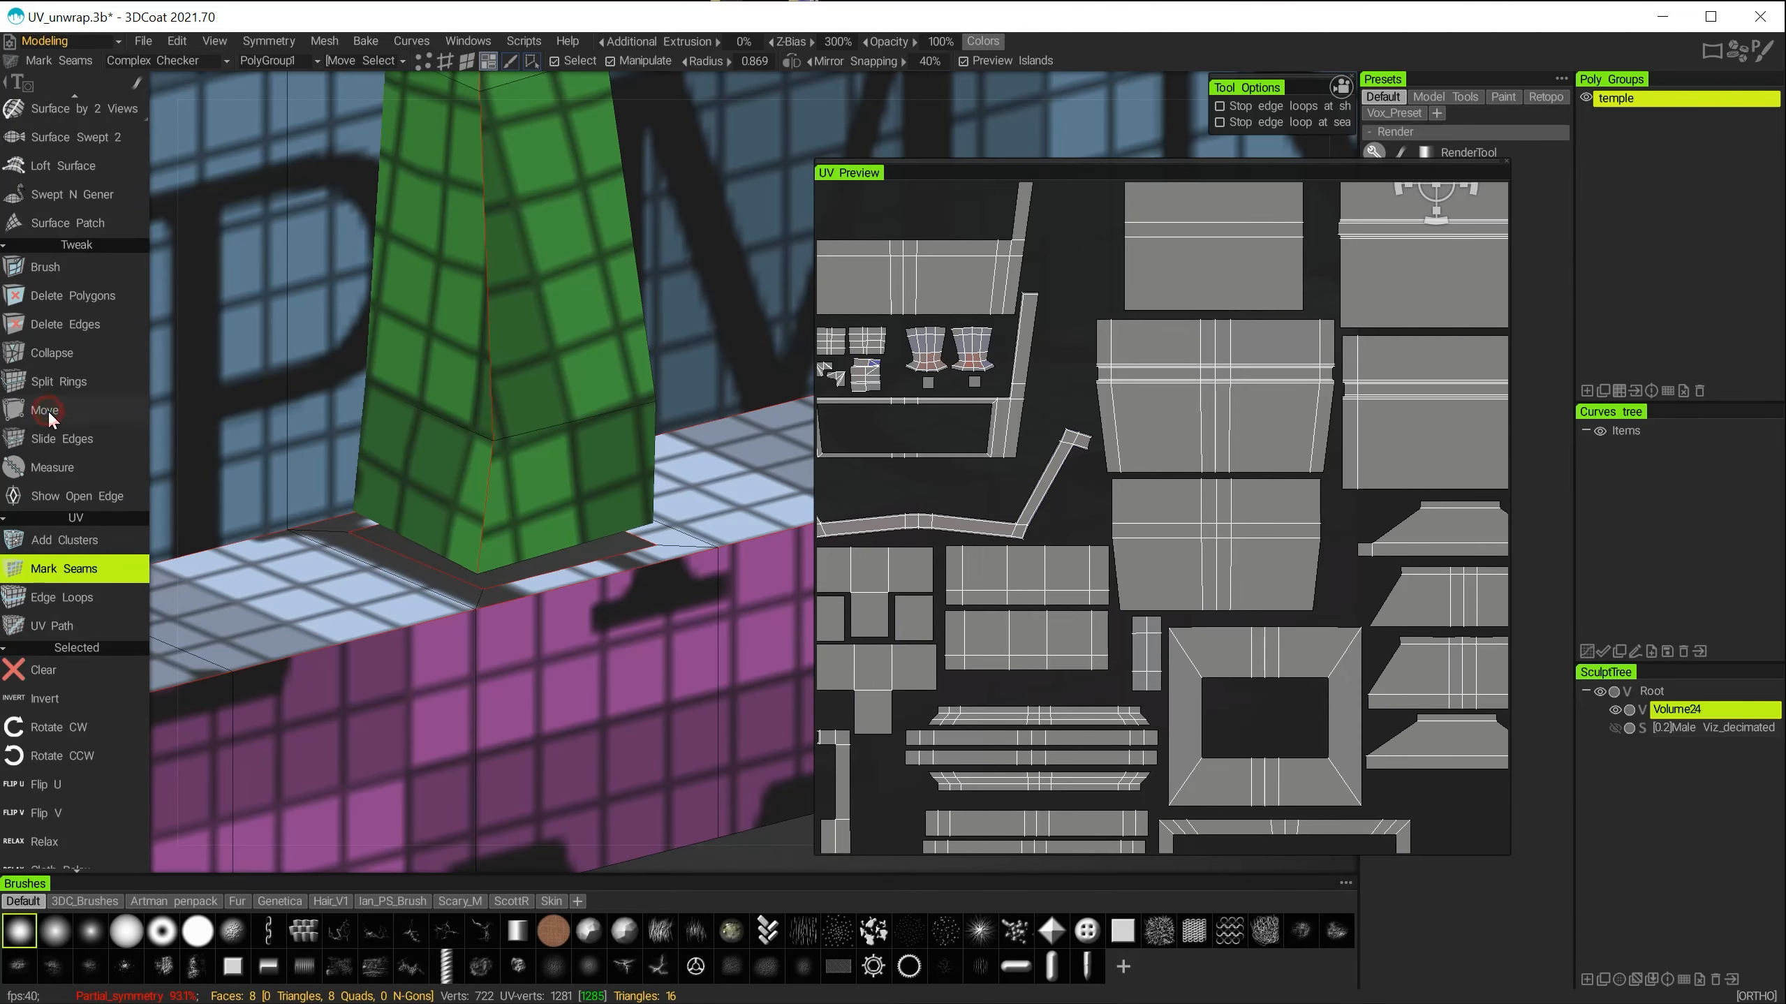
{"action": "left_click", "coordinate": [48, 410]}
{"action": "left_click", "coordinate": [411, 41]}
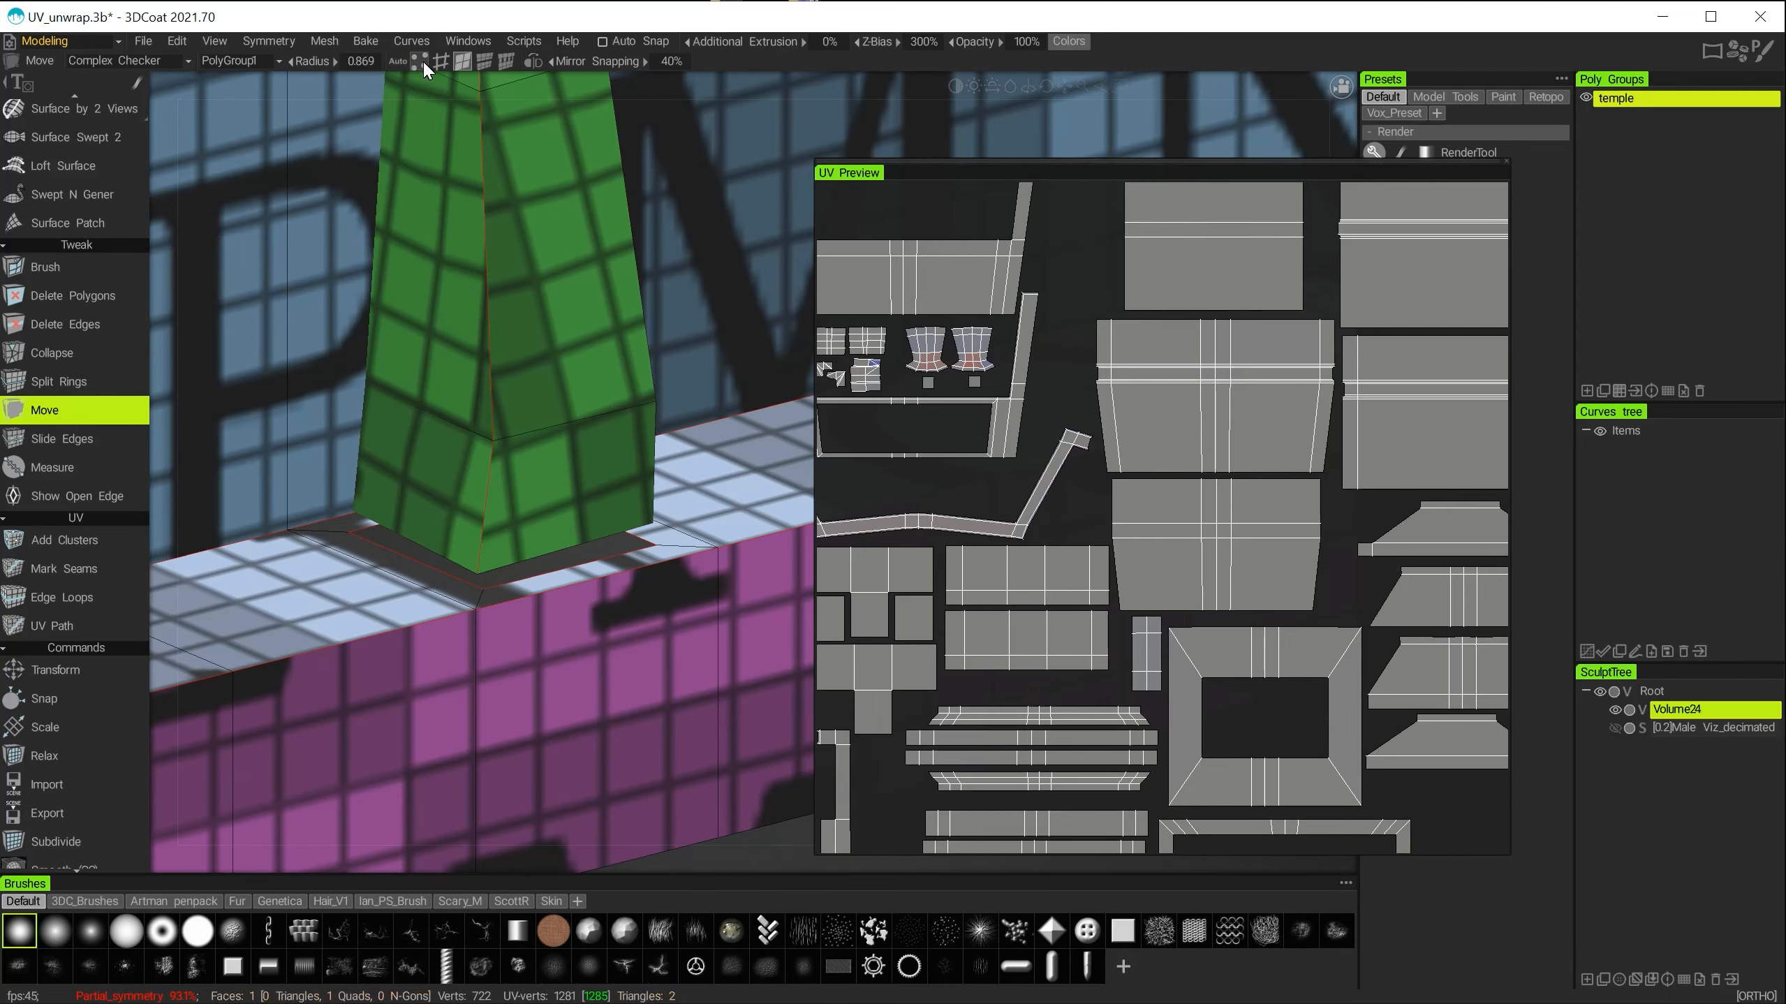
{"action": "middle_click_drag", "start_coordinate": [526, 502], "coordinate": [524, 423], "text": "alt"}
{"action": "right_click_drag", "start_coordinate": [513, 527], "coordinate": [586, 539], "text": "alt"}
{"action": "middle_click_drag", "start_coordinate": [548, 532], "coordinate": [564, 549], "text": "alt"}
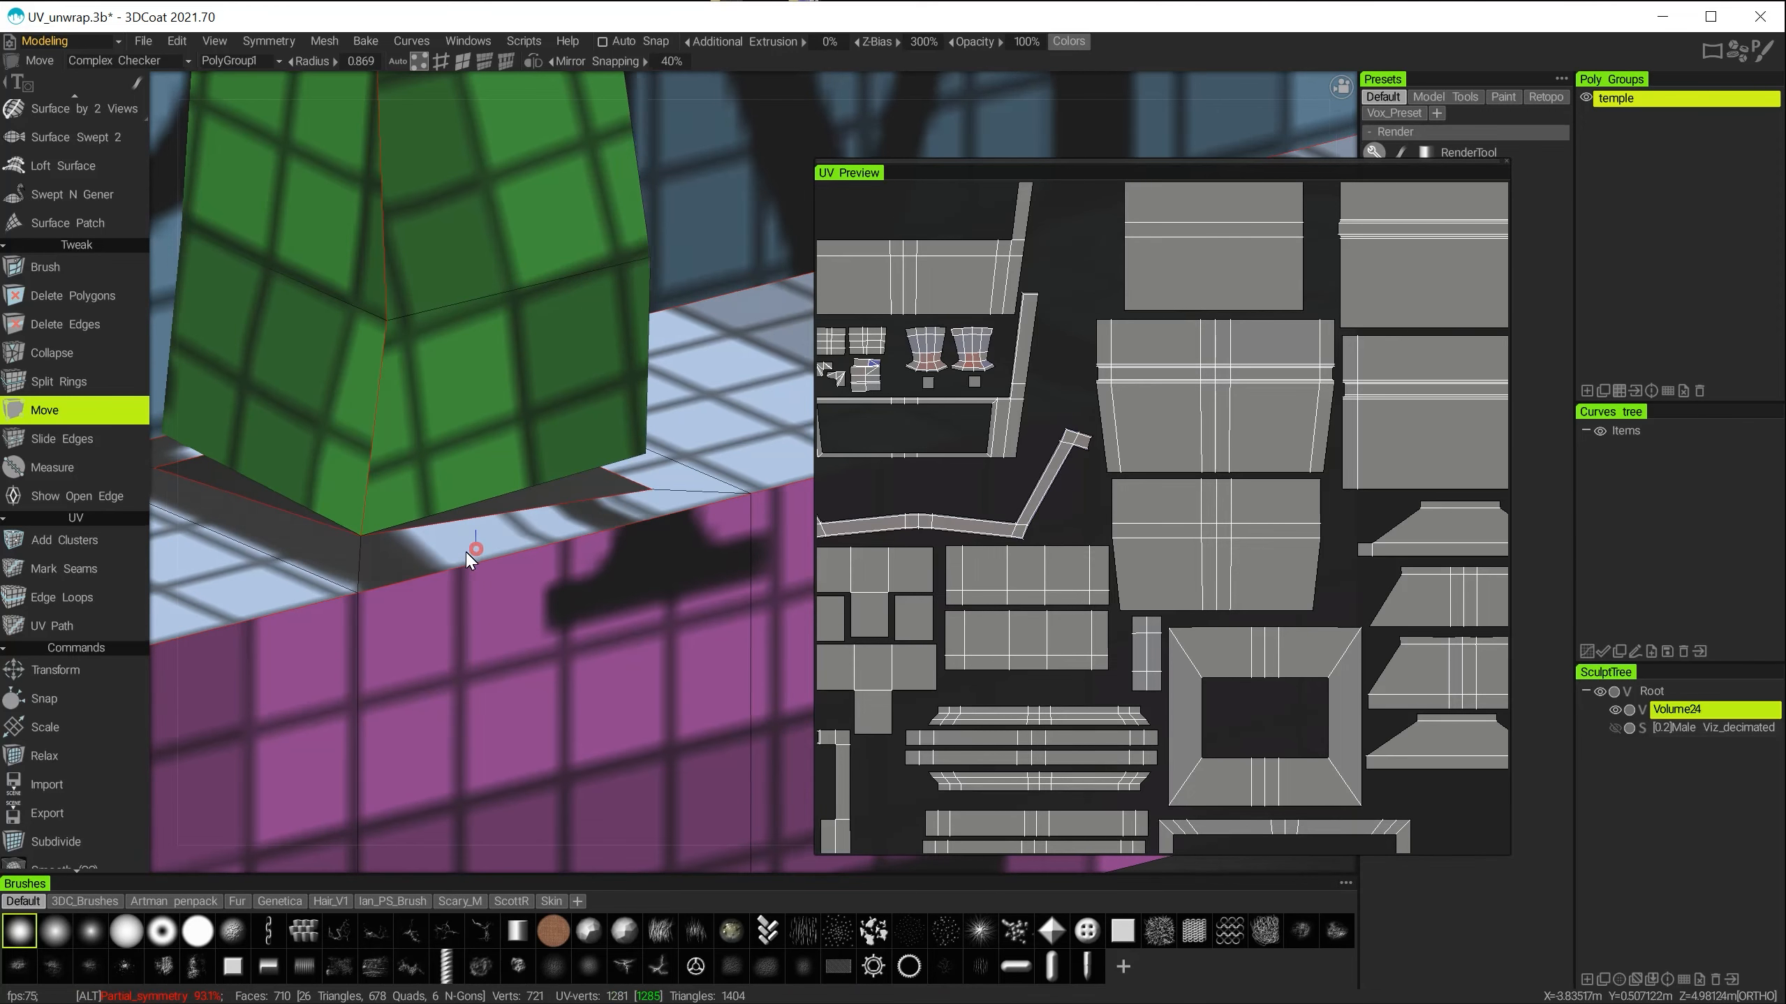
Weld the remaining three corners of the green pillar's base to their neighbouring ledge vertices.
{"action": "mouse_move", "coordinate": [472, 549]}
{"action": "left_mouse_down", "text": "alt"}
{"action": "mouse_move", "coordinate": [474, 534]}
{"action": "mouse_move", "coordinate": [451, 541]}
{"action": "left_mouse_up", "text": "alt"}
{"action": "middle_click_drag", "start_coordinate": [620, 505], "coordinate": [594, 483], "text": "alt"}
{"action": "left_click_drag", "start_coordinate": [593, 483], "coordinate": [570, 571], "text": "alt"}
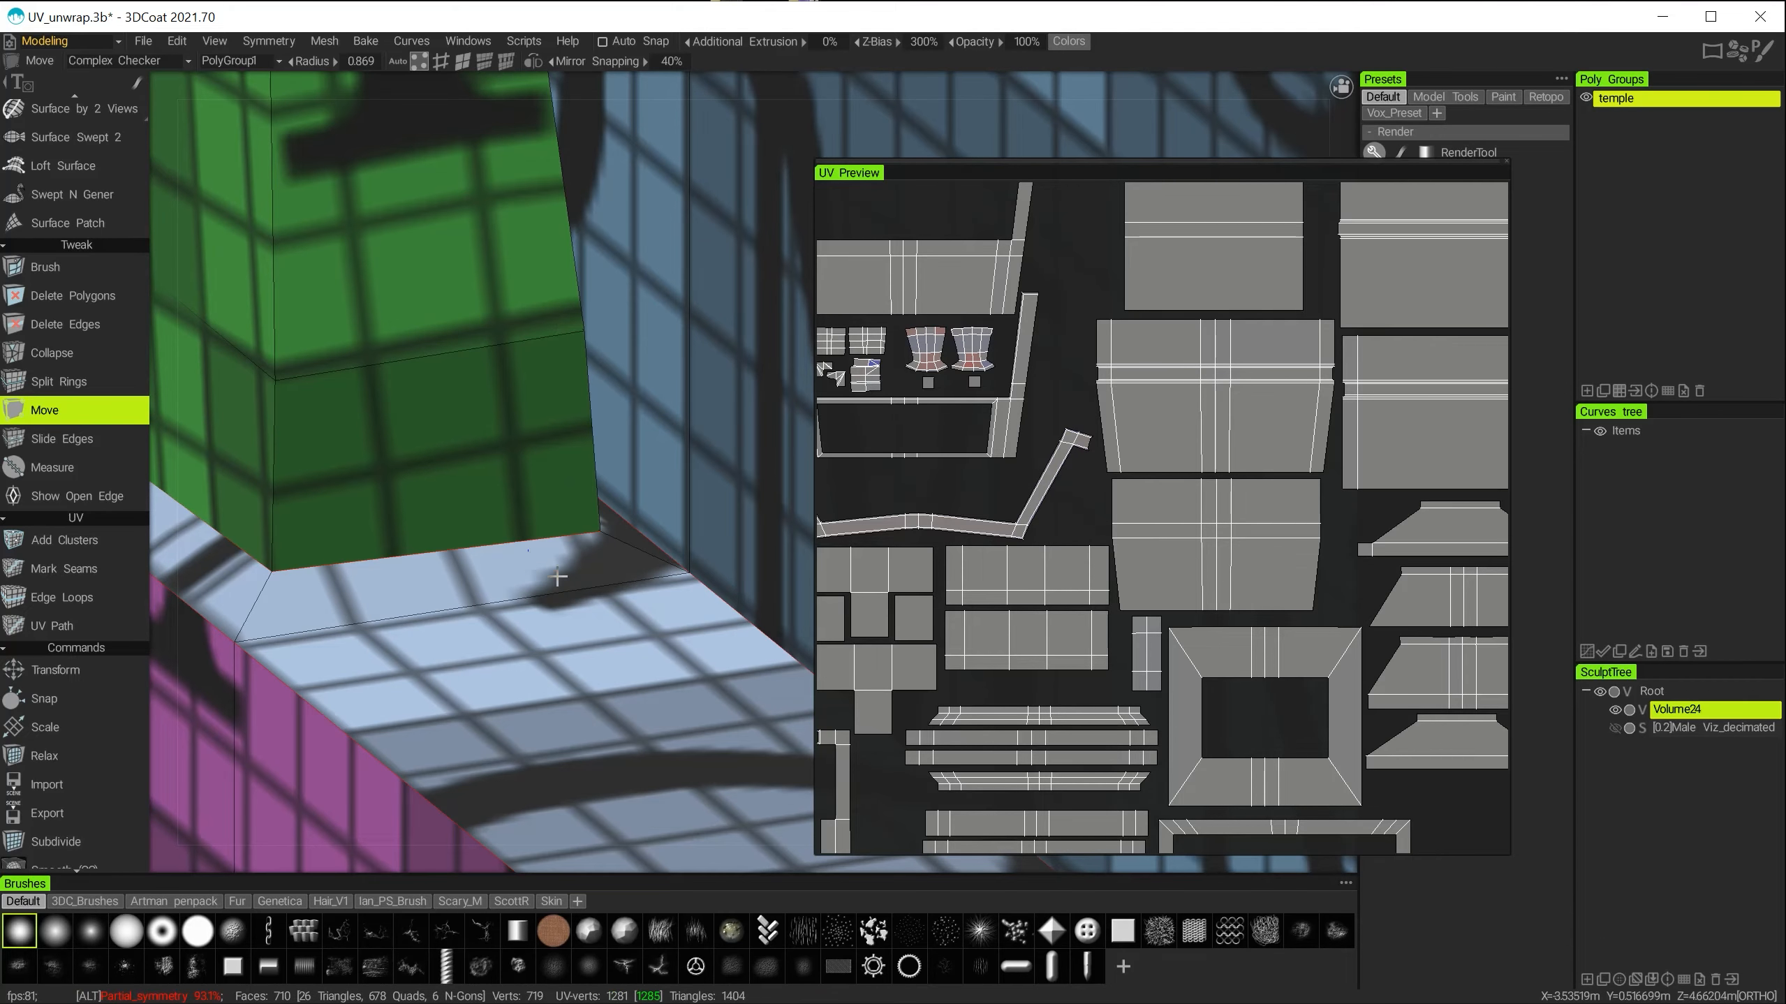
{"action": "left_click_drag", "start_coordinate": [557, 576], "coordinate": [776, 613], "text": "alt"}
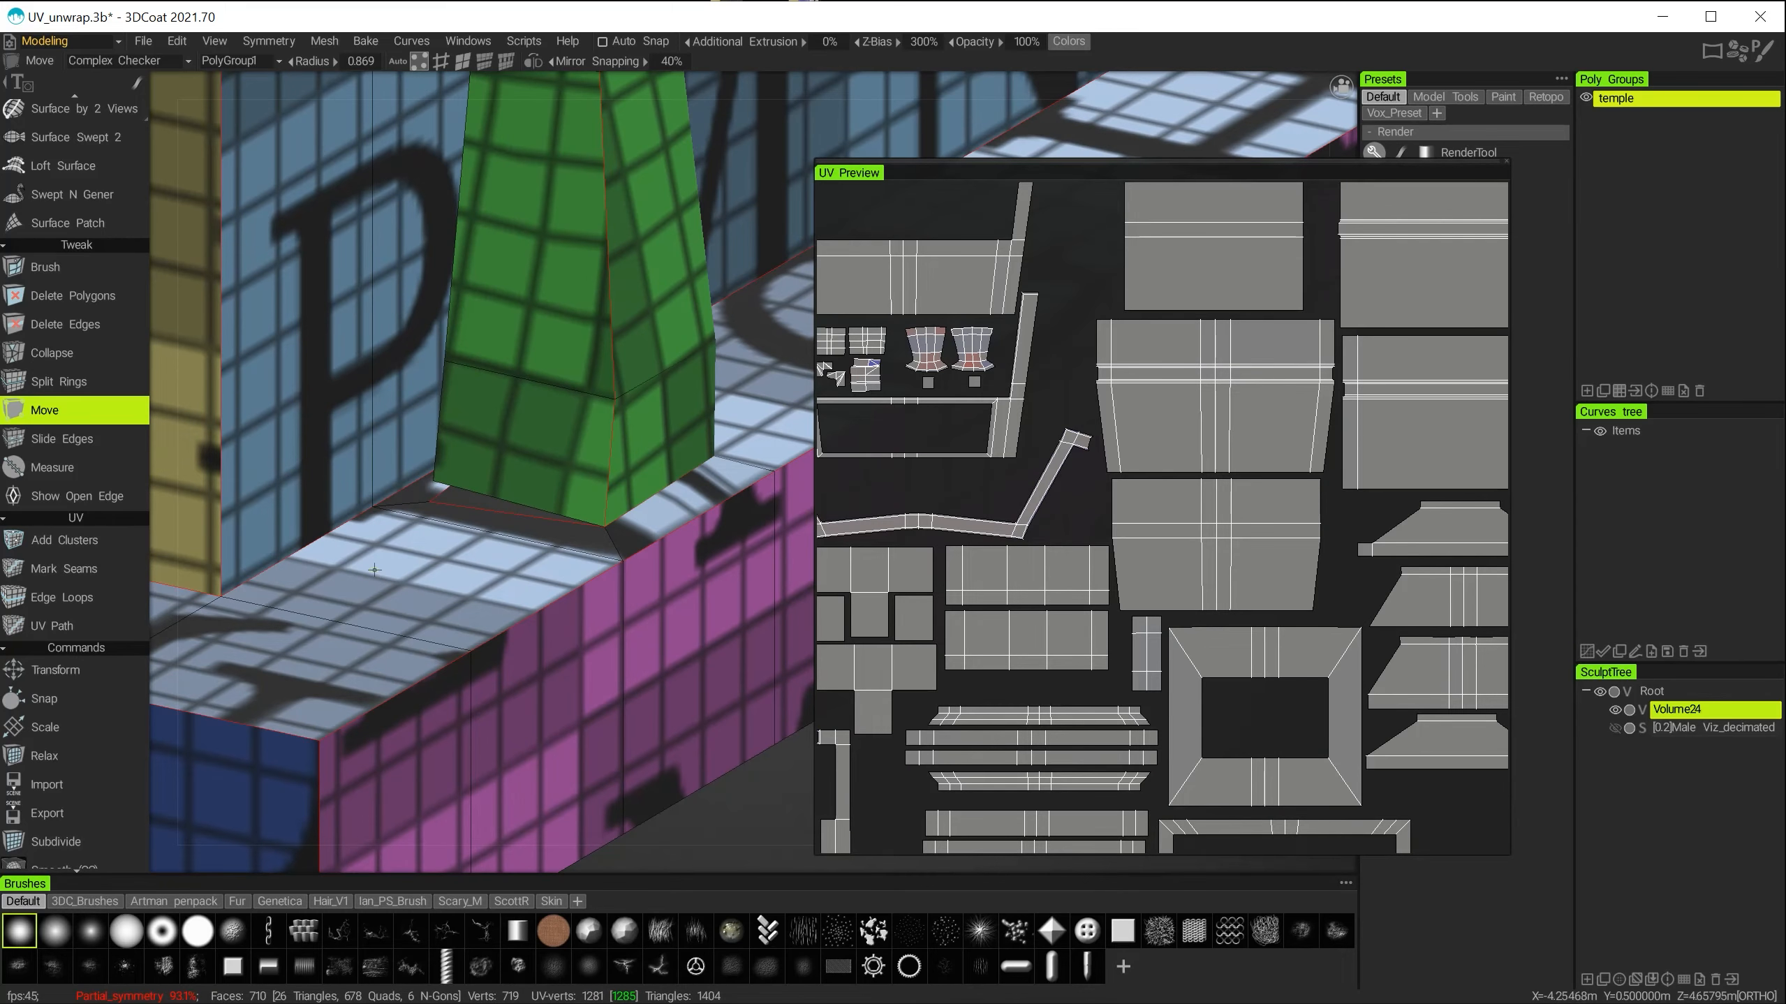
{"action": "left_click_drag", "start_coordinate": [318, 530], "coordinate": [375, 536], "text": "alt"}
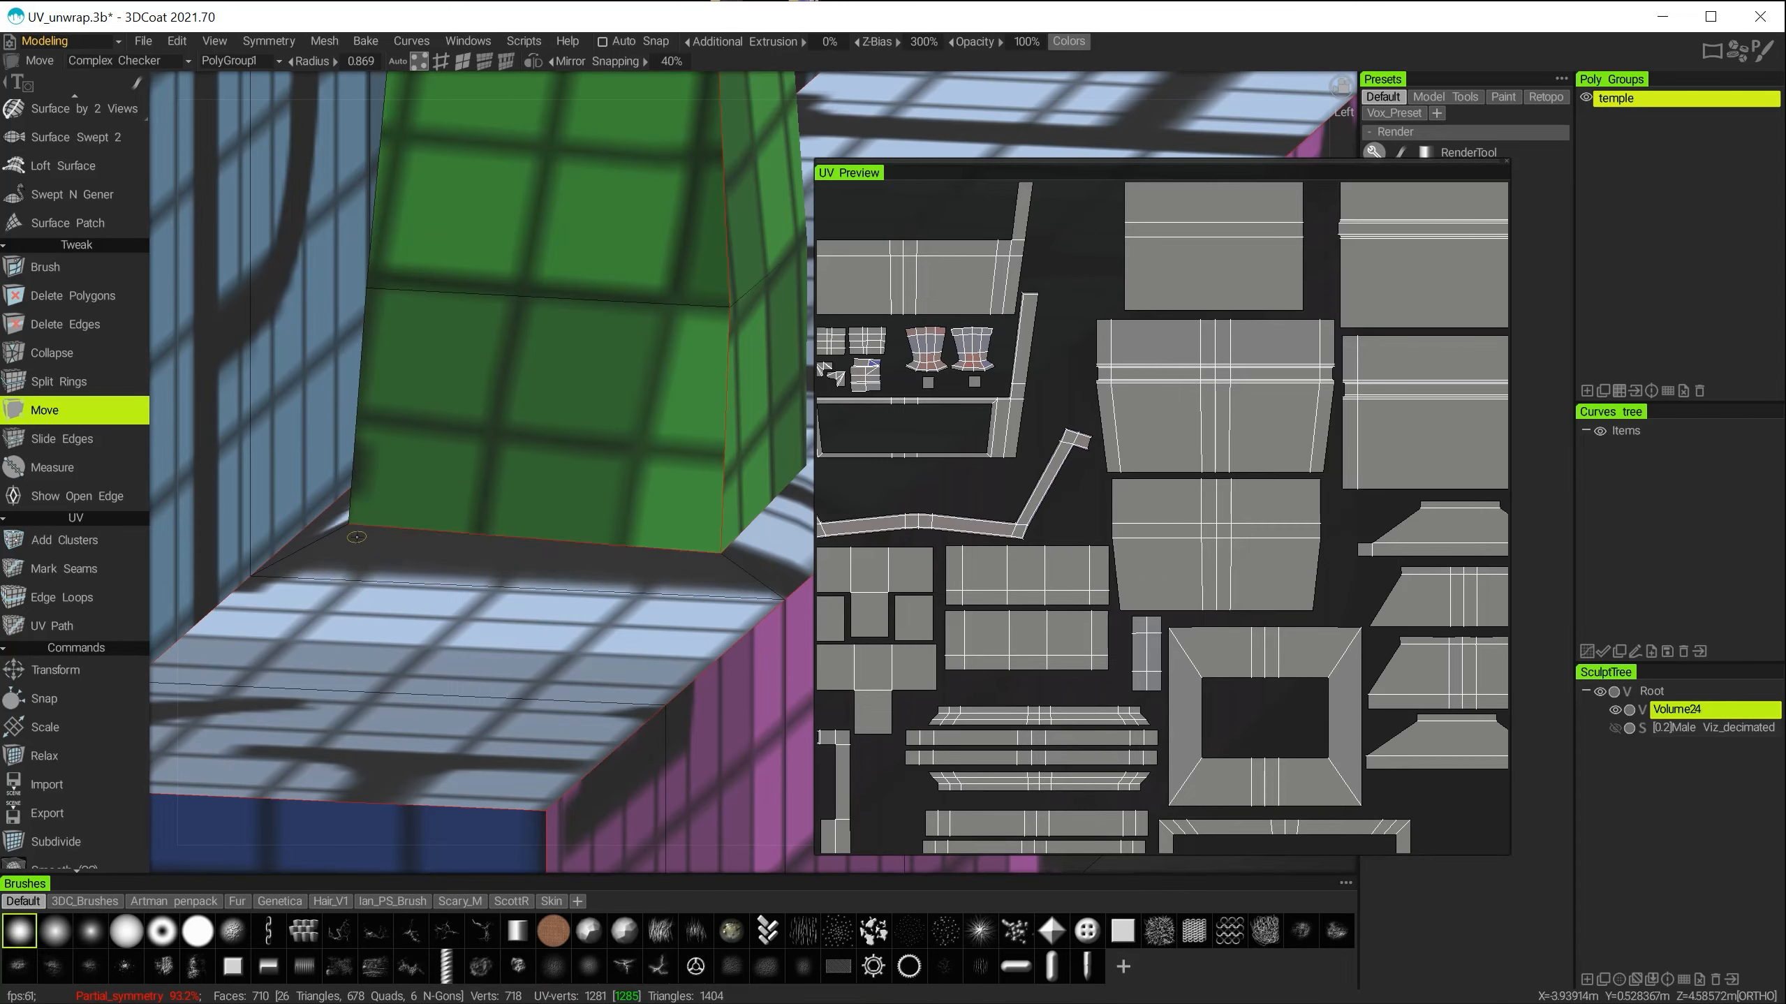
Inspect the green pillar's base from all sides where it meets the ledge.
{"action": "left_click_drag", "start_coordinate": [511, 580], "coordinate": [526, 686], "text": "alt"}
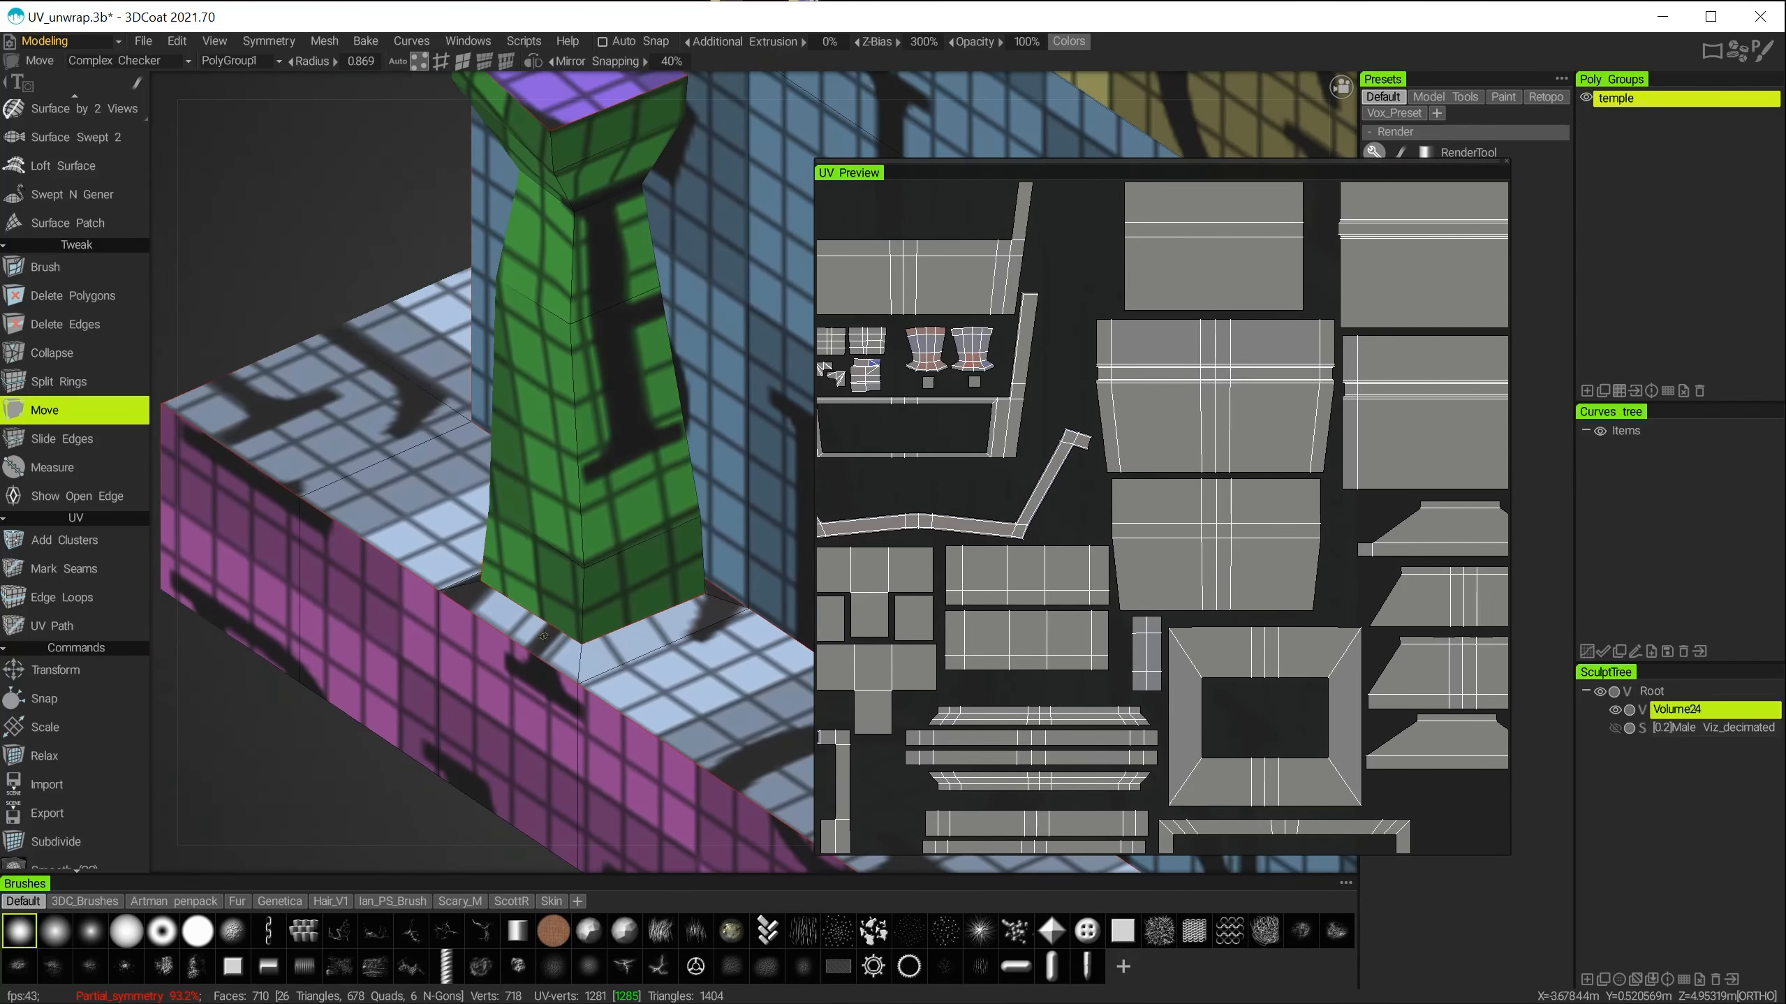
{"action": "left_click_drag", "start_coordinate": [451, 569], "coordinate": [502, 588], "text": "alt"}
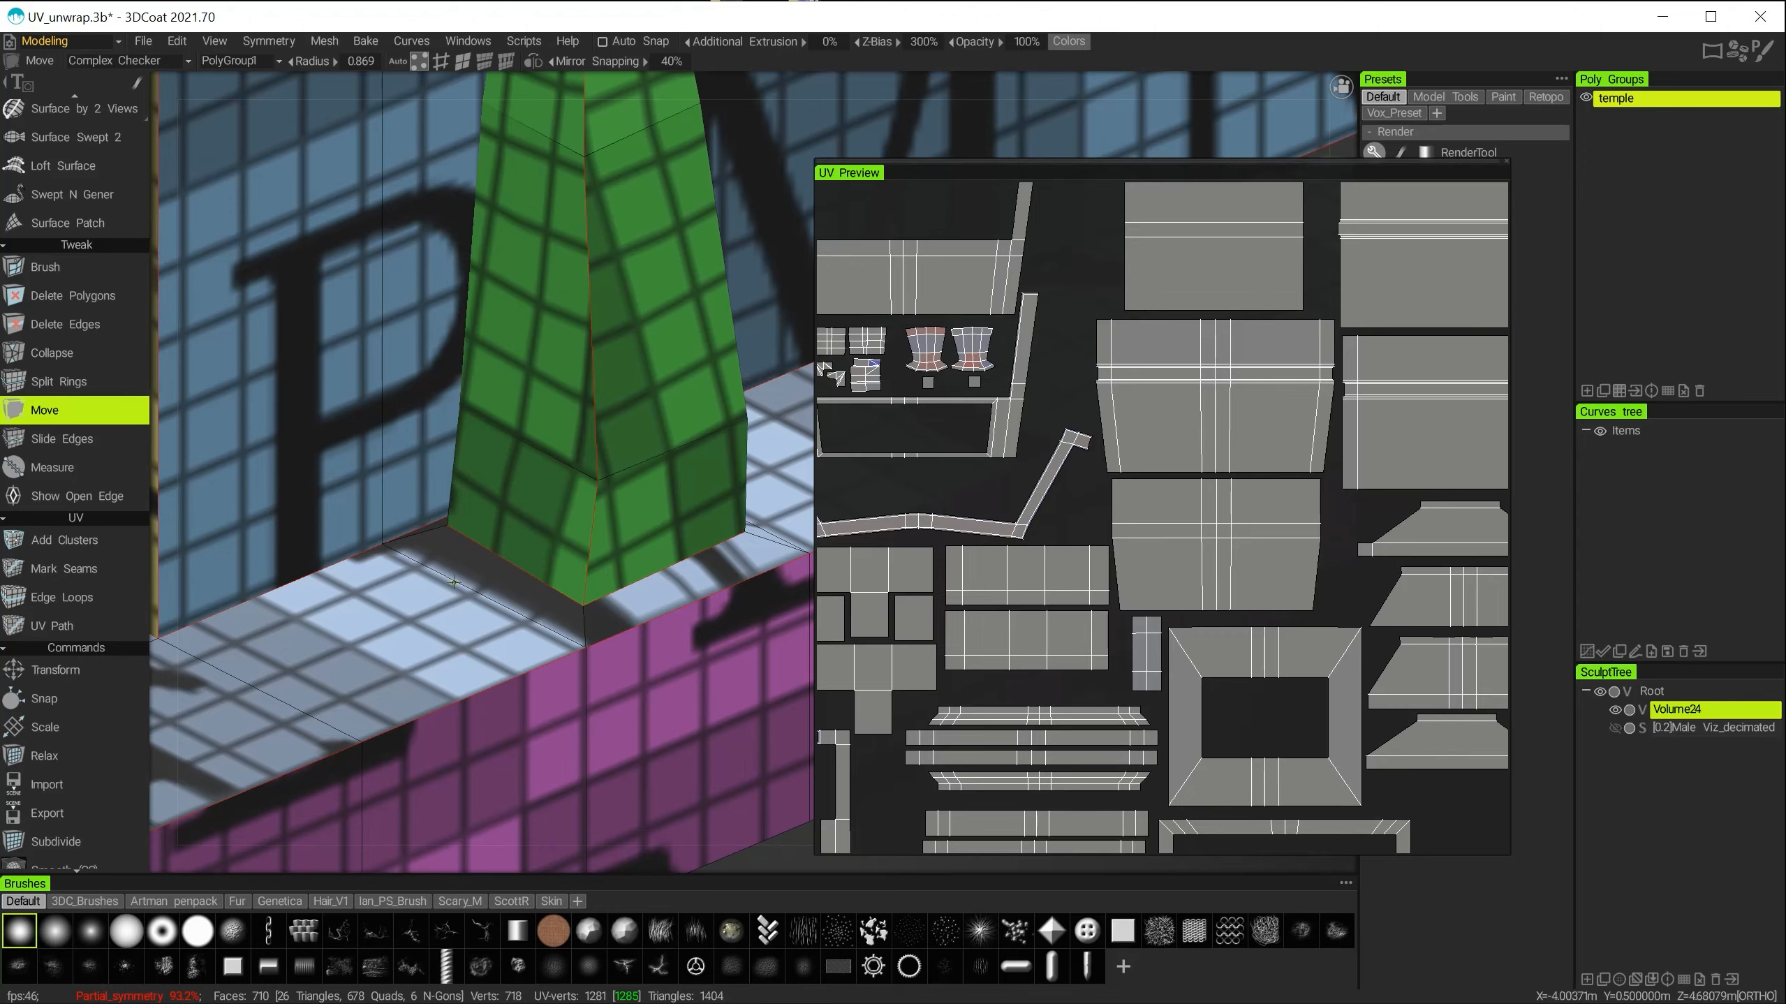
{"action": "left_click_drag", "start_coordinate": [532, 595], "coordinate": [486, 622], "text": "alt"}
{"action": "left_click_drag", "start_coordinate": [607, 631], "coordinate": [522, 633], "text": "alt"}
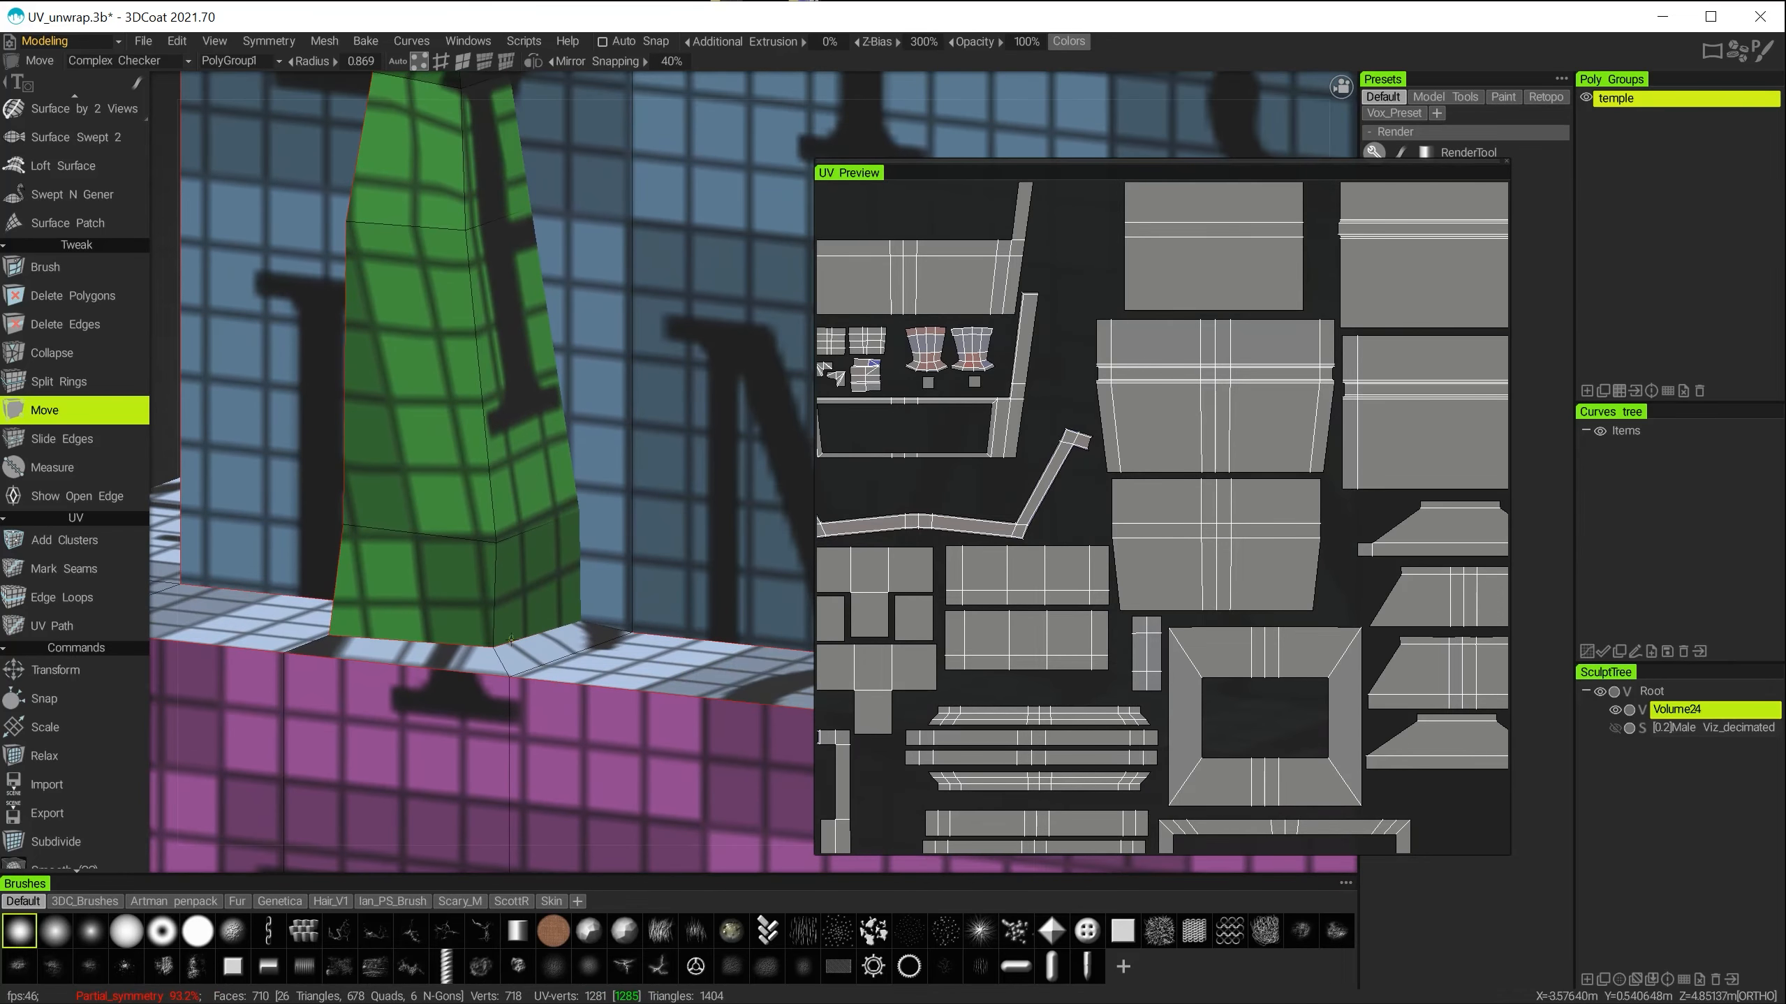
{"action": "right_click_drag", "start_coordinate": [600, 636], "coordinate": [551, 606], "text": "alt"}
{"action": "middle_click_drag", "start_coordinate": [551, 606], "coordinate": [483, 624], "text": "alt"}
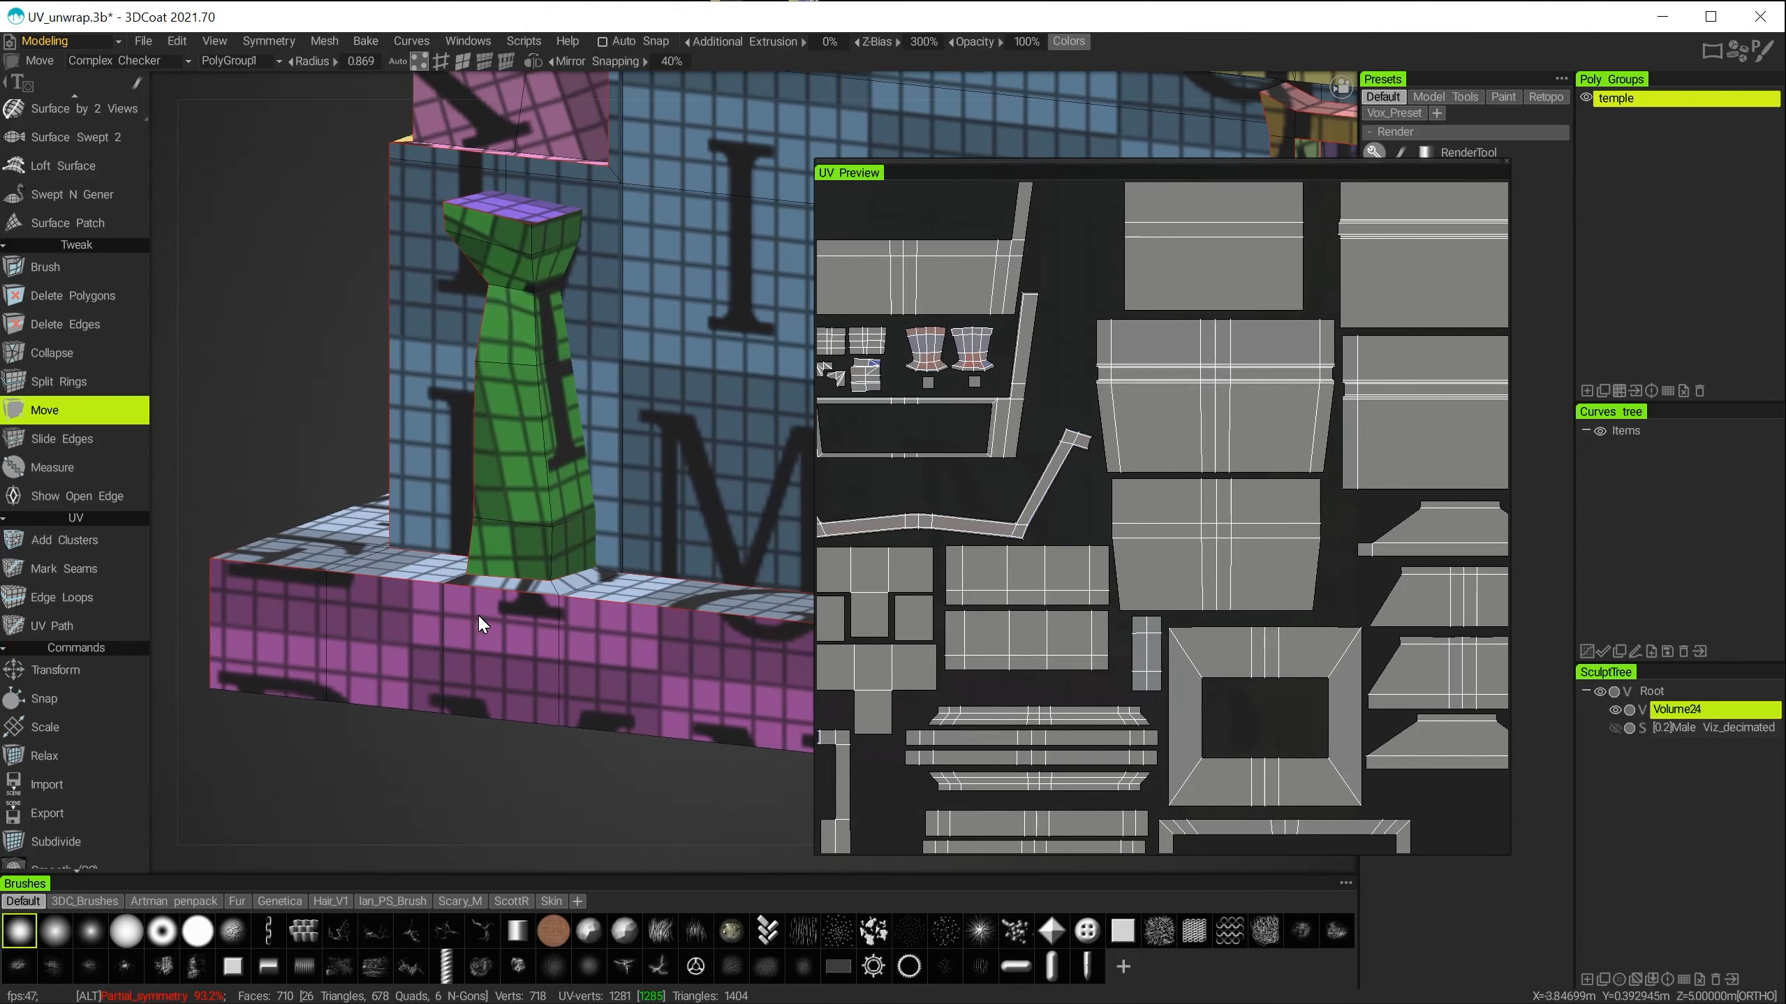
{"action": "right_click_drag", "start_coordinate": [620, 606], "coordinate": [599, 555], "text": "alt"}
{"action": "middle_click_drag", "start_coordinate": [599, 556], "coordinate": [274, 602], "text": "alt"}
{"action": "left_click_drag", "start_coordinate": [273, 602], "coordinate": [554, 593], "text": "alt"}
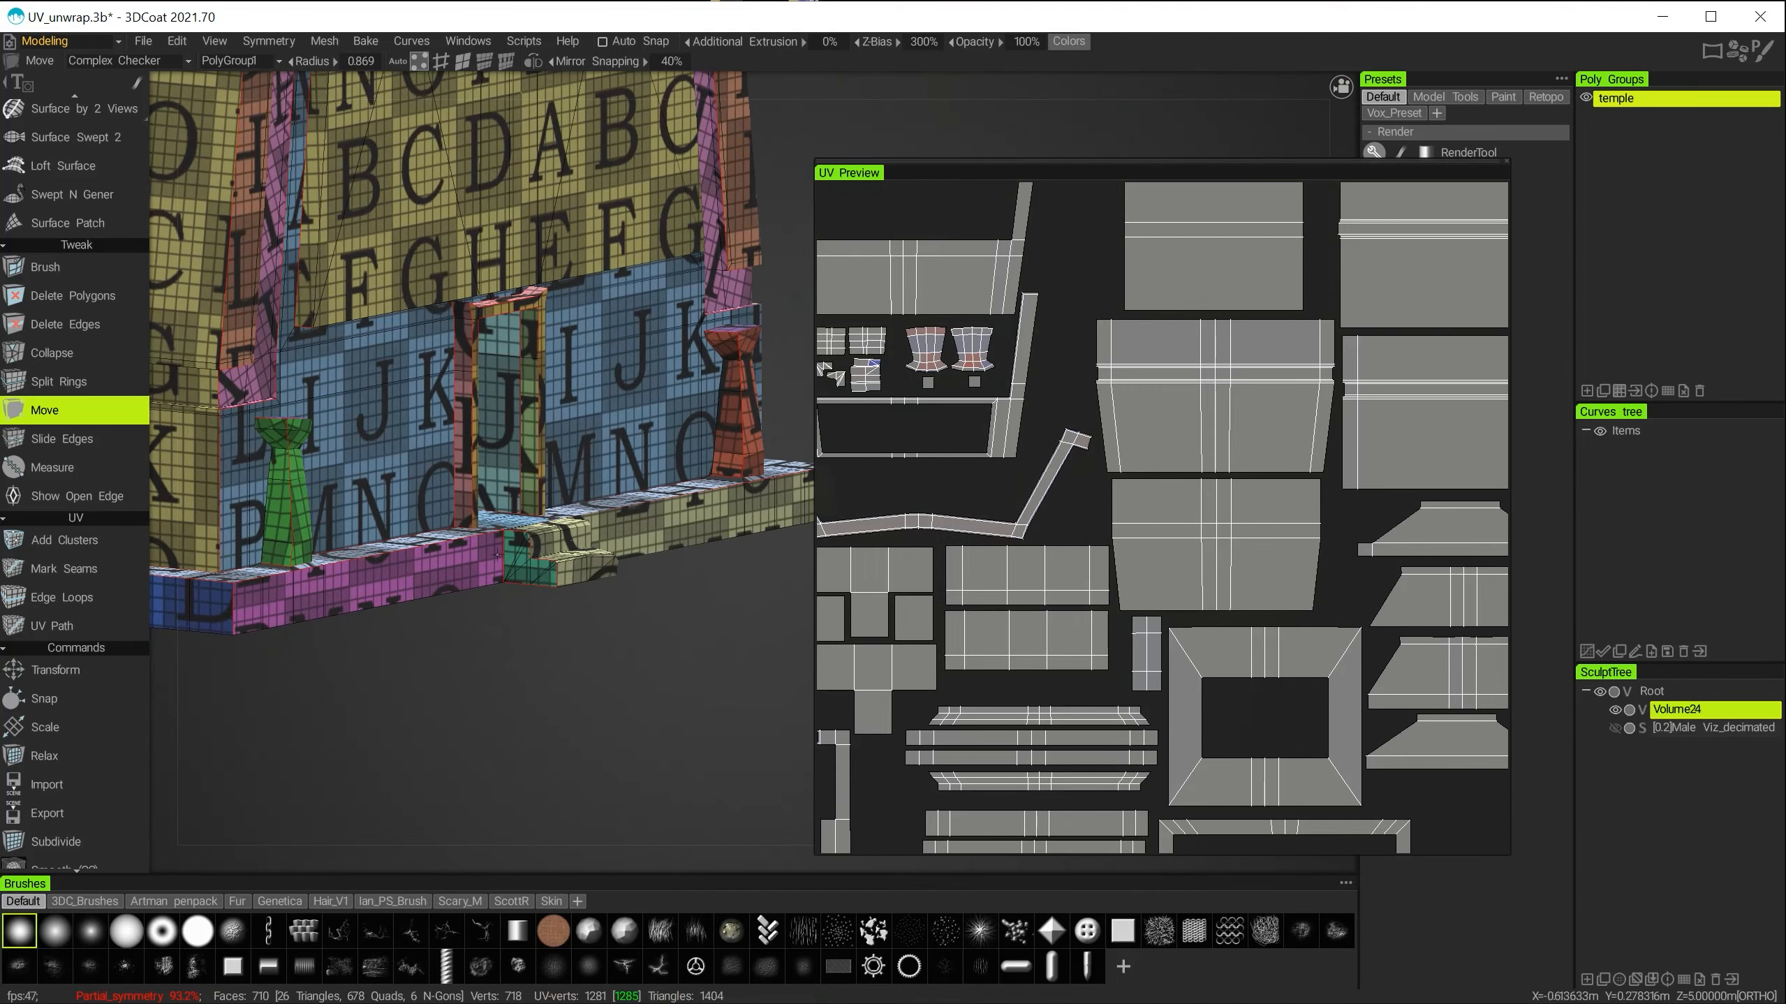
Examine the doorway and the front steps, closing in on the corner where the steps meet the ledge.
{"action": "right_click_drag", "start_coordinate": [314, 534], "coordinate": [499, 526], "text": "alt"}
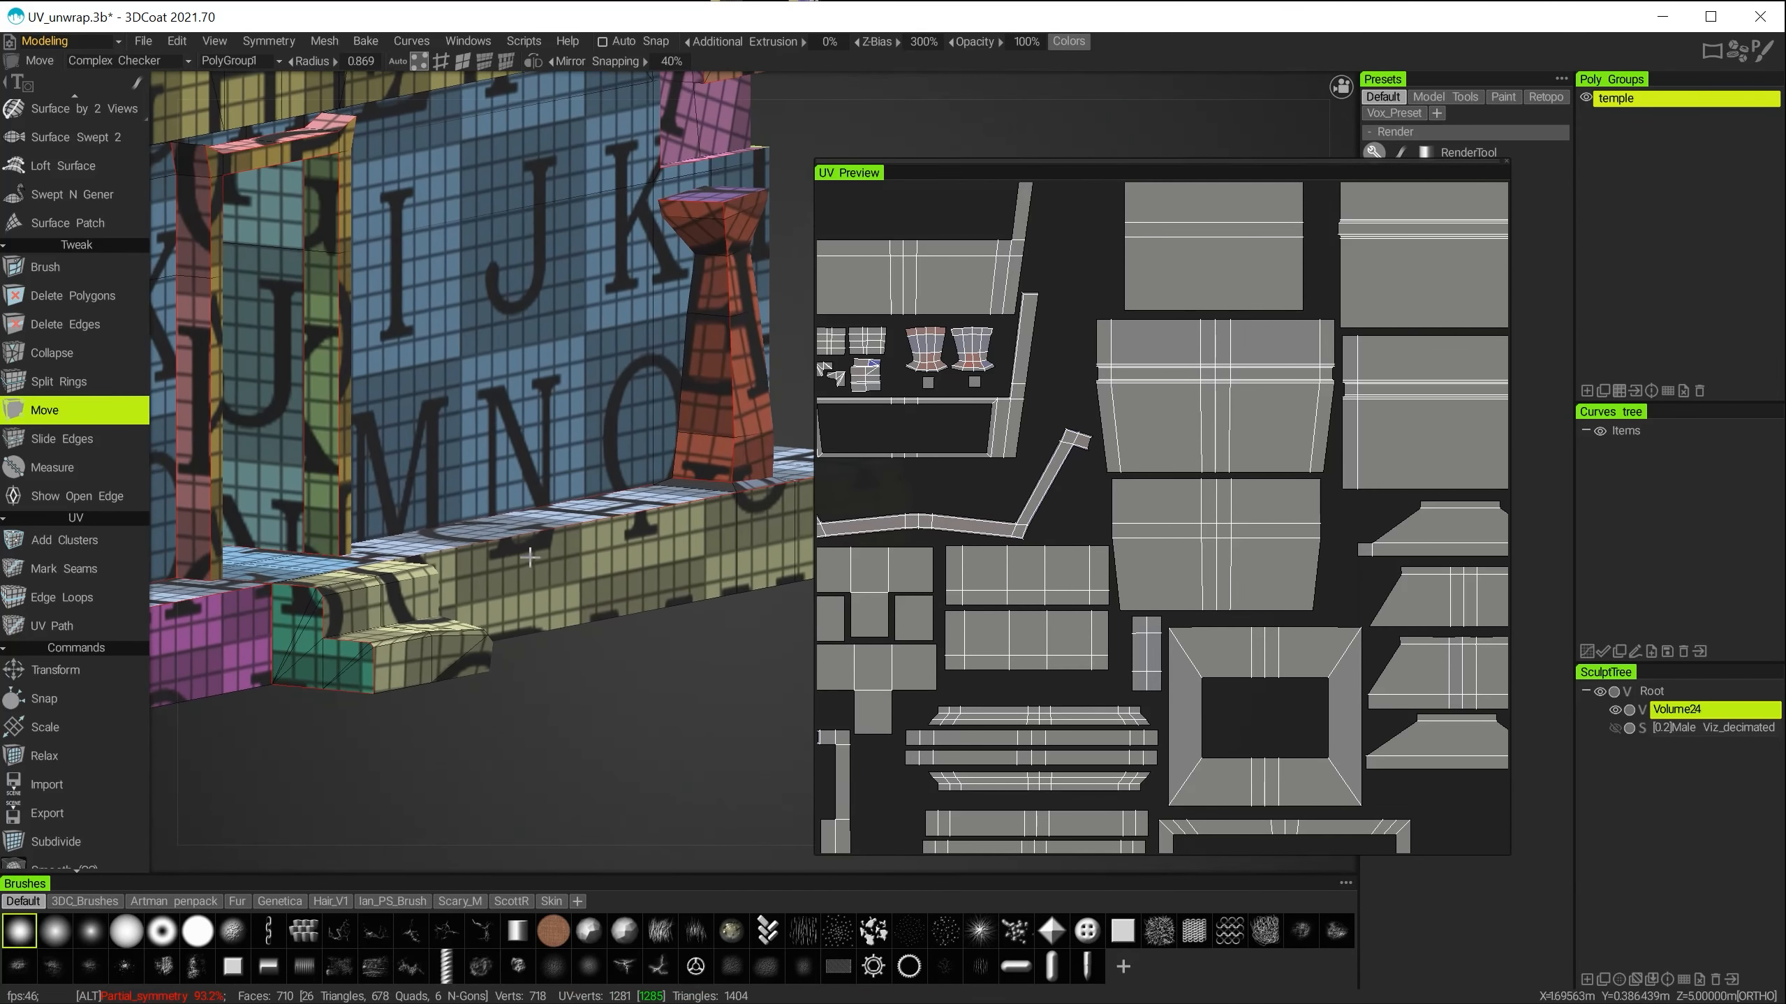
{"action": "middle_click_drag", "start_coordinate": [499, 526], "coordinate": [507, 565], "text": "alt"}
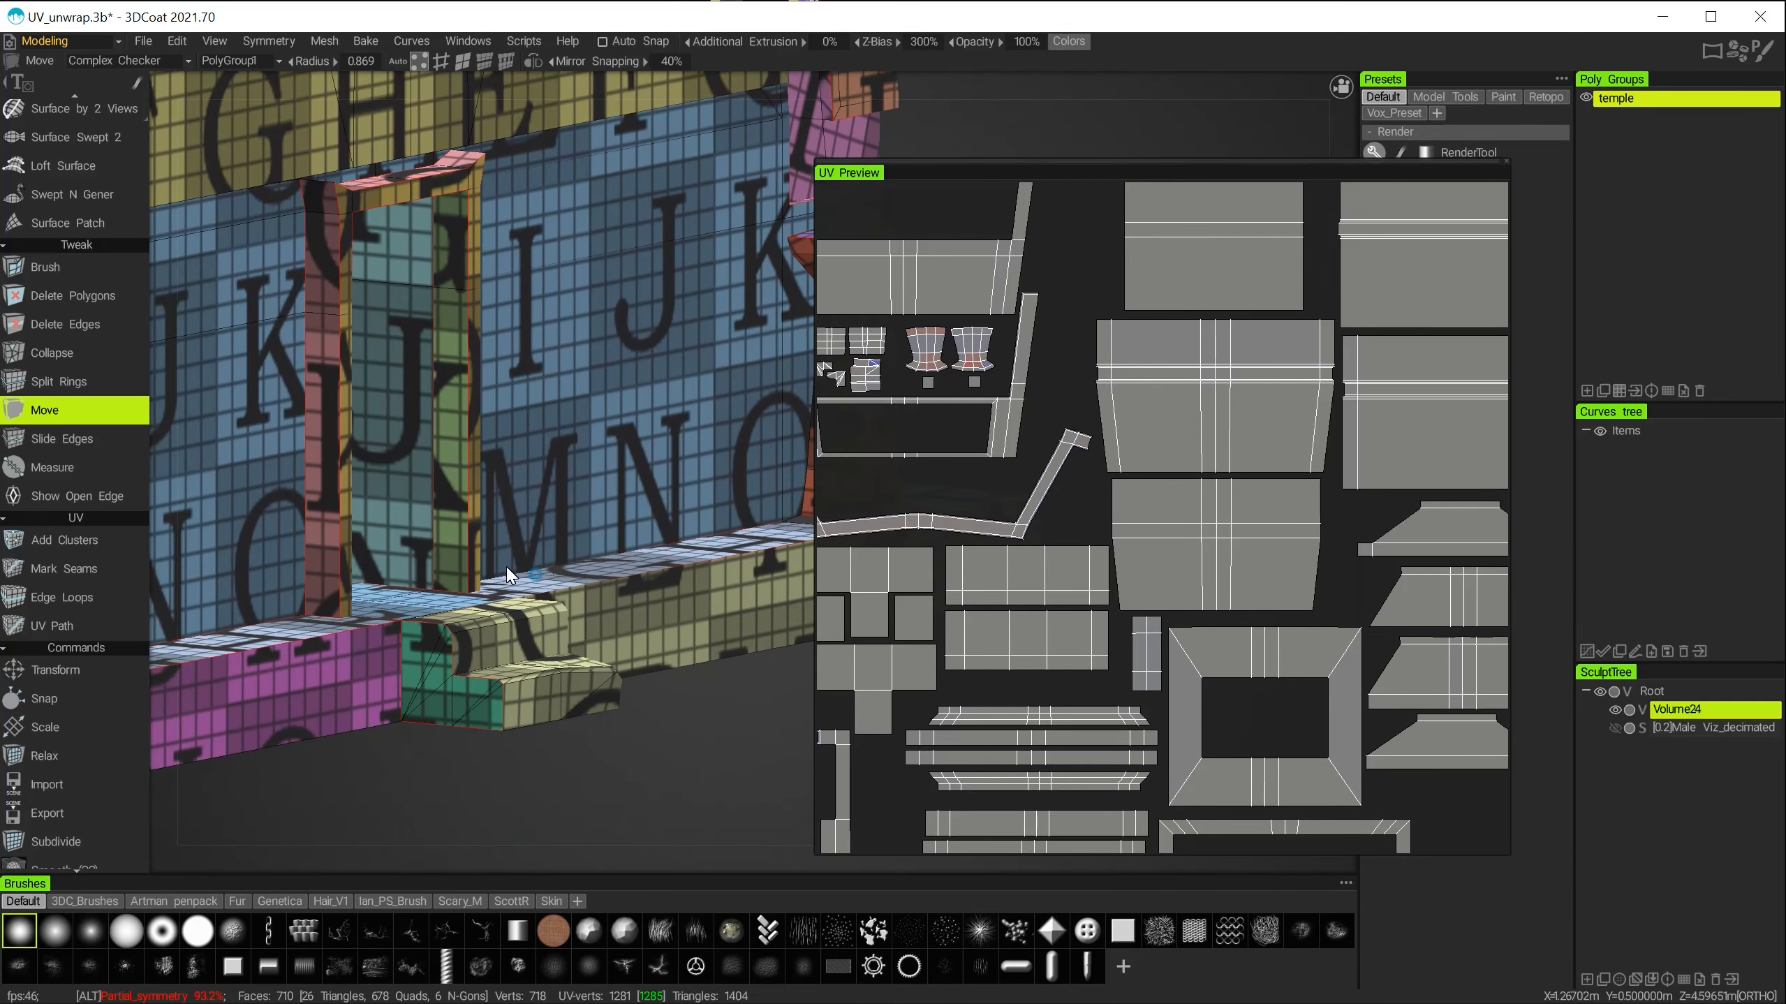
{"action": "right_click_drag", "start_coordinate": [507, 565], "coordinate": [501, 540], "text": "alt"}
{"action": "middle_click_drag", "start_coordinate": [501, 540], "coordinate": [649, 574], "text": "alt"}
{"action": "left_click_drag", "start_coordinate": [649, 574], "coordinate": [583, 540], "text": "alt"}
{"action": "right_click_drag", "start_coordinate": [583, 539], "coordinate": [466, 501], "text": "alt"}
{"action": "middle_click_drag", "start_coordinate": [466, 500], "coordinate": [326, 586], "text": "alt"}
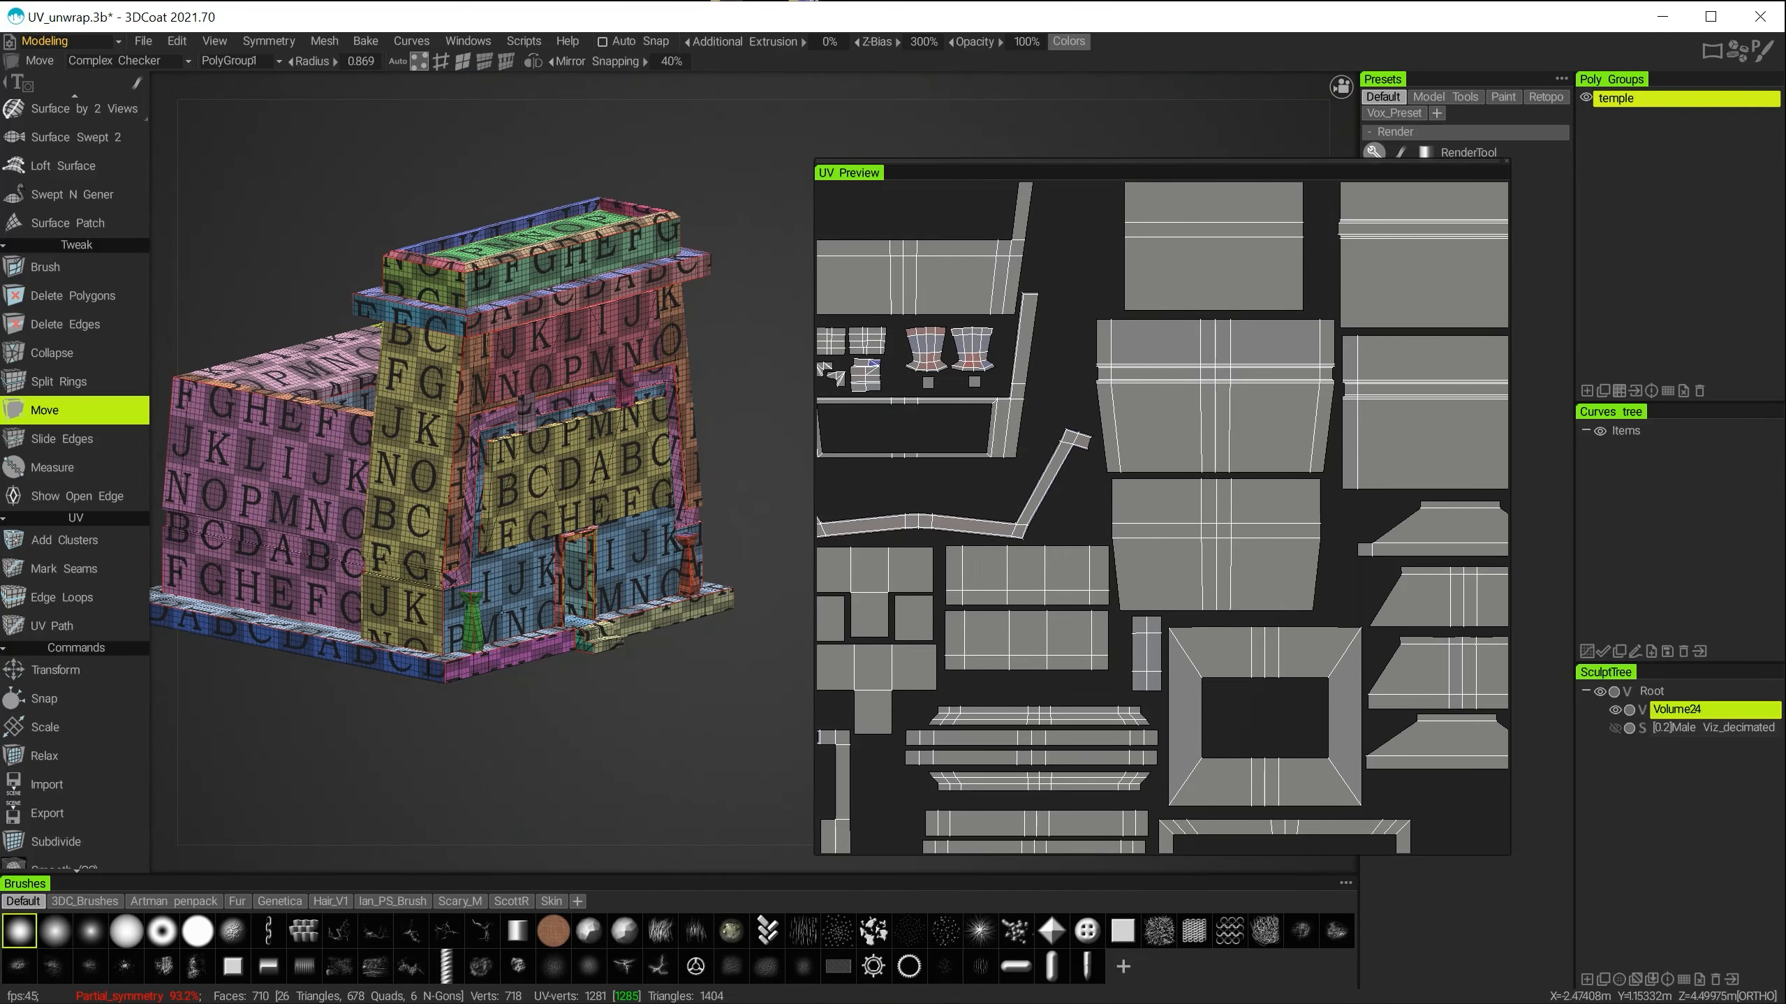
{"action": "mouse_move", "coordinate": [502, 612]}
{"action": "right_mouse_down", "text": "alt"}
{"action": "mouse_move", "coordinate": [499, 631]}
{"action": "mouse_move", "coordinate": [472, 599]}
{"action": "right_mouse_up", "text": "alt"}
{"action": "middle_click_drag", "start_coordinate": [472, 599], "coordinate": [646, 531], "text": "alt"}
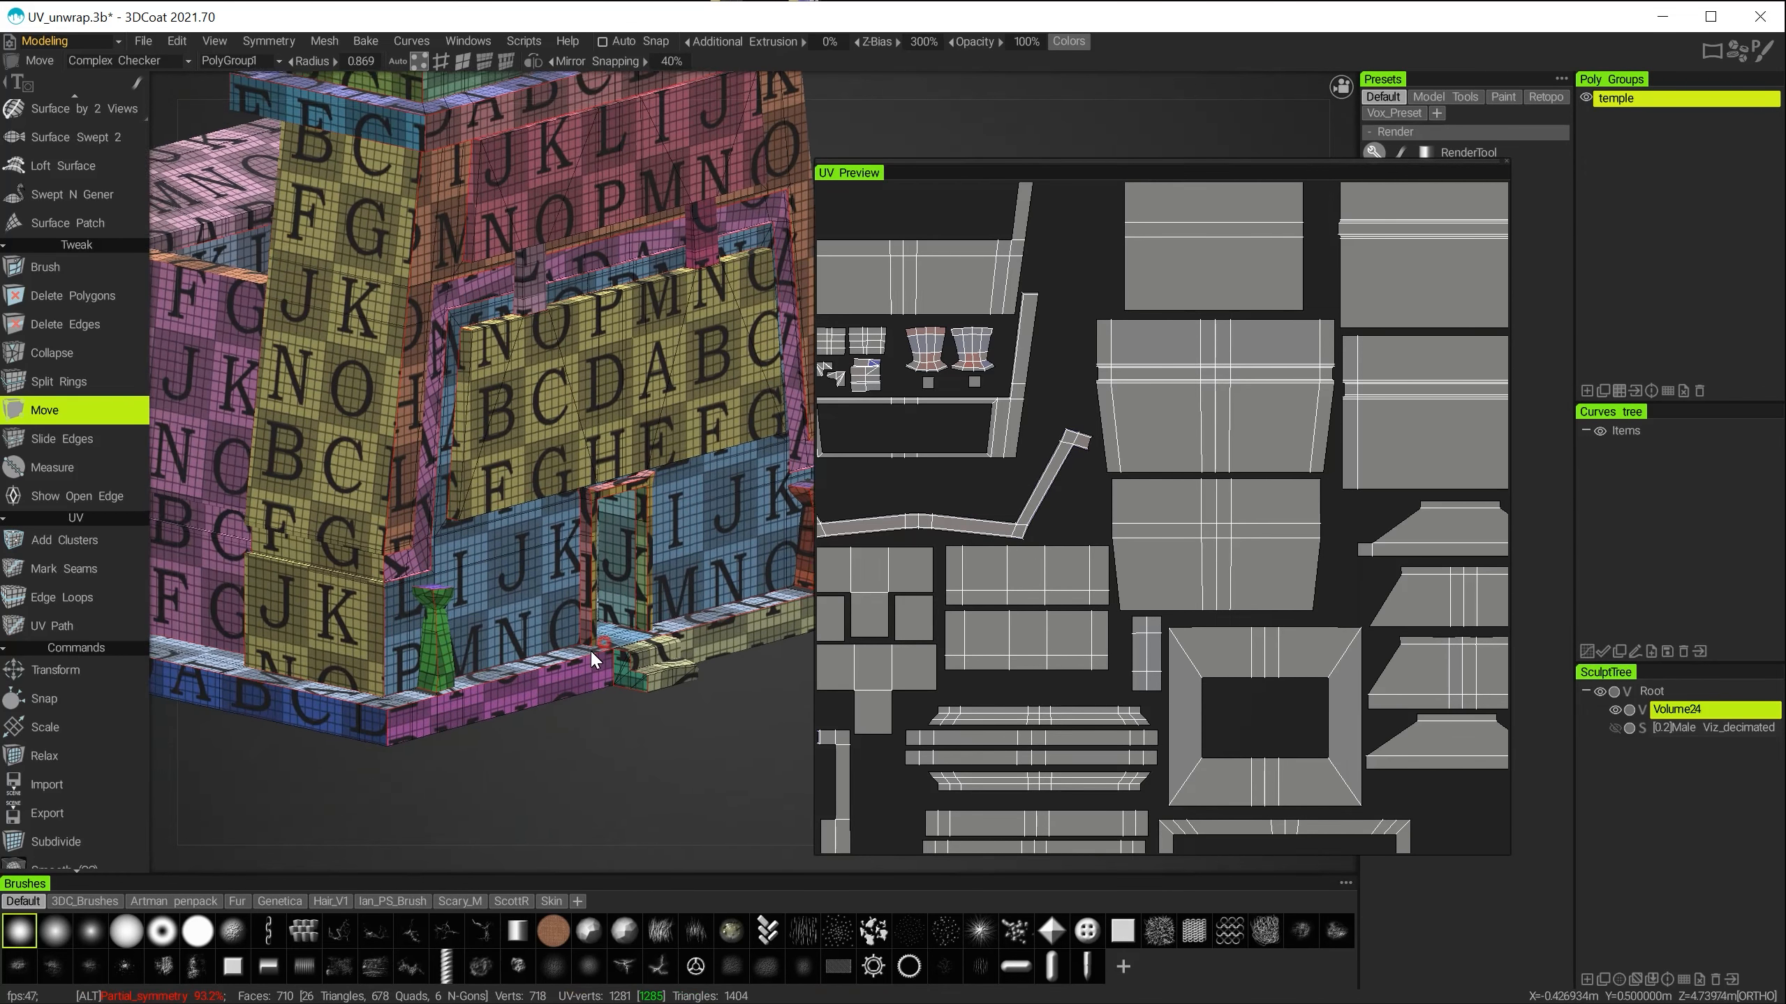
{"action": "left_click_drag", "start_coordinate": [595, 659], "coordinate": [578, 664], "text": "alt"}
{"action": "right_click_drag", "start_coordinate": [578, 665], "coordinate": [559, 695], "text": "alt"}
{"action": "middle_click_drag", "start_coordinate": [559, 695], "coordinate": [636, 419], "text": "alt"}
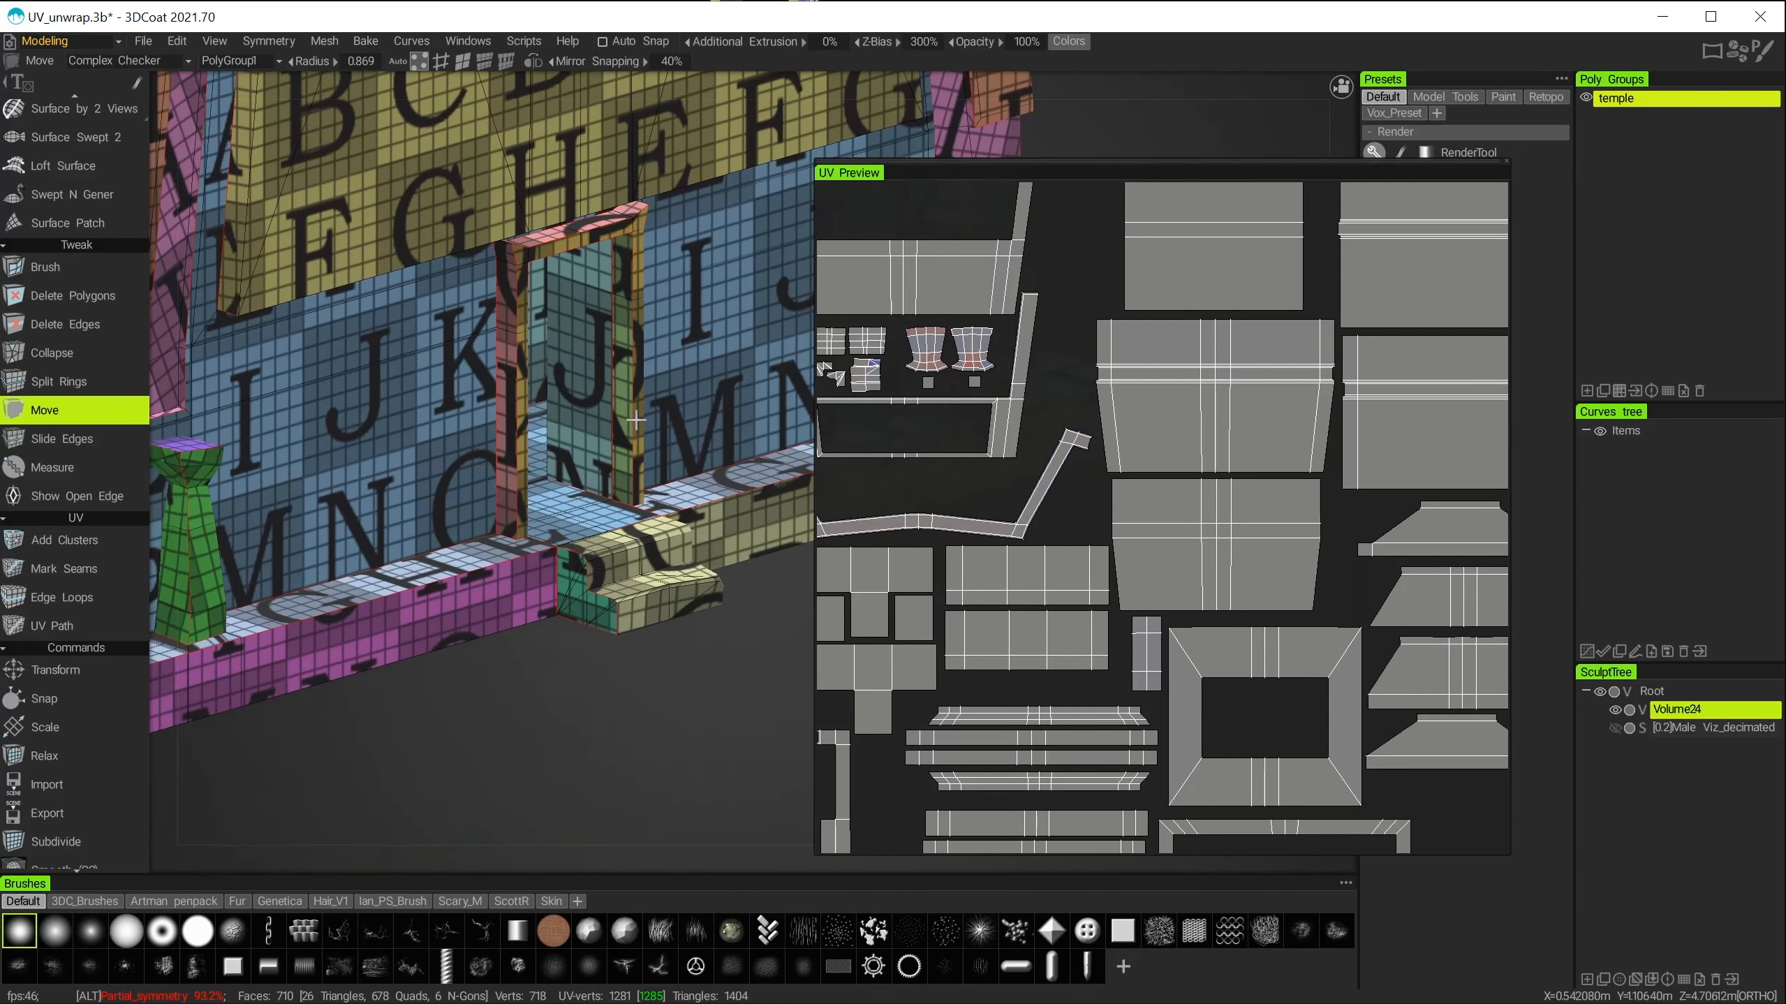
{"action": "right_click_drag", "start_coordinate": [712, 641], "coordinate": [690, 682], "text": "alt"}
{"action": "middle_click_drag", "start_coordinate": [471, 601], "coordinate": [620, 484], "text": "alt"}
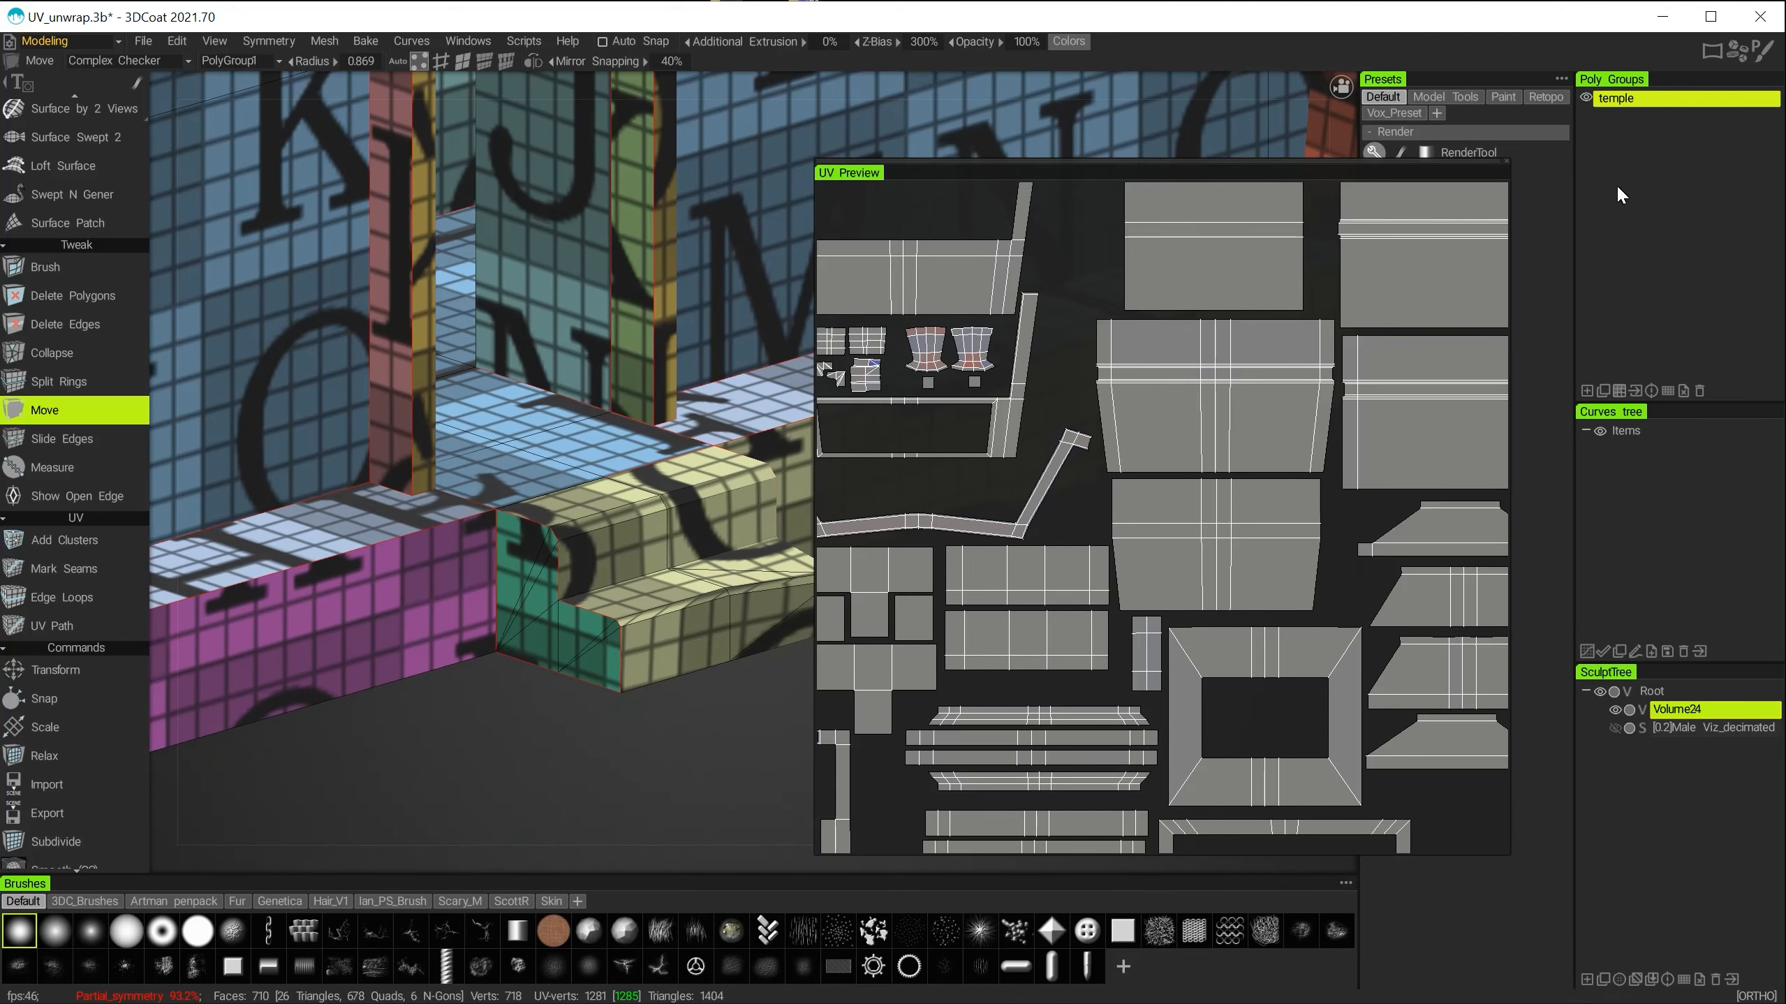
{"action": "right_click_drag", "start_coordinate": [538, 589], "coordinate": [519, 623], "text": "alt"}
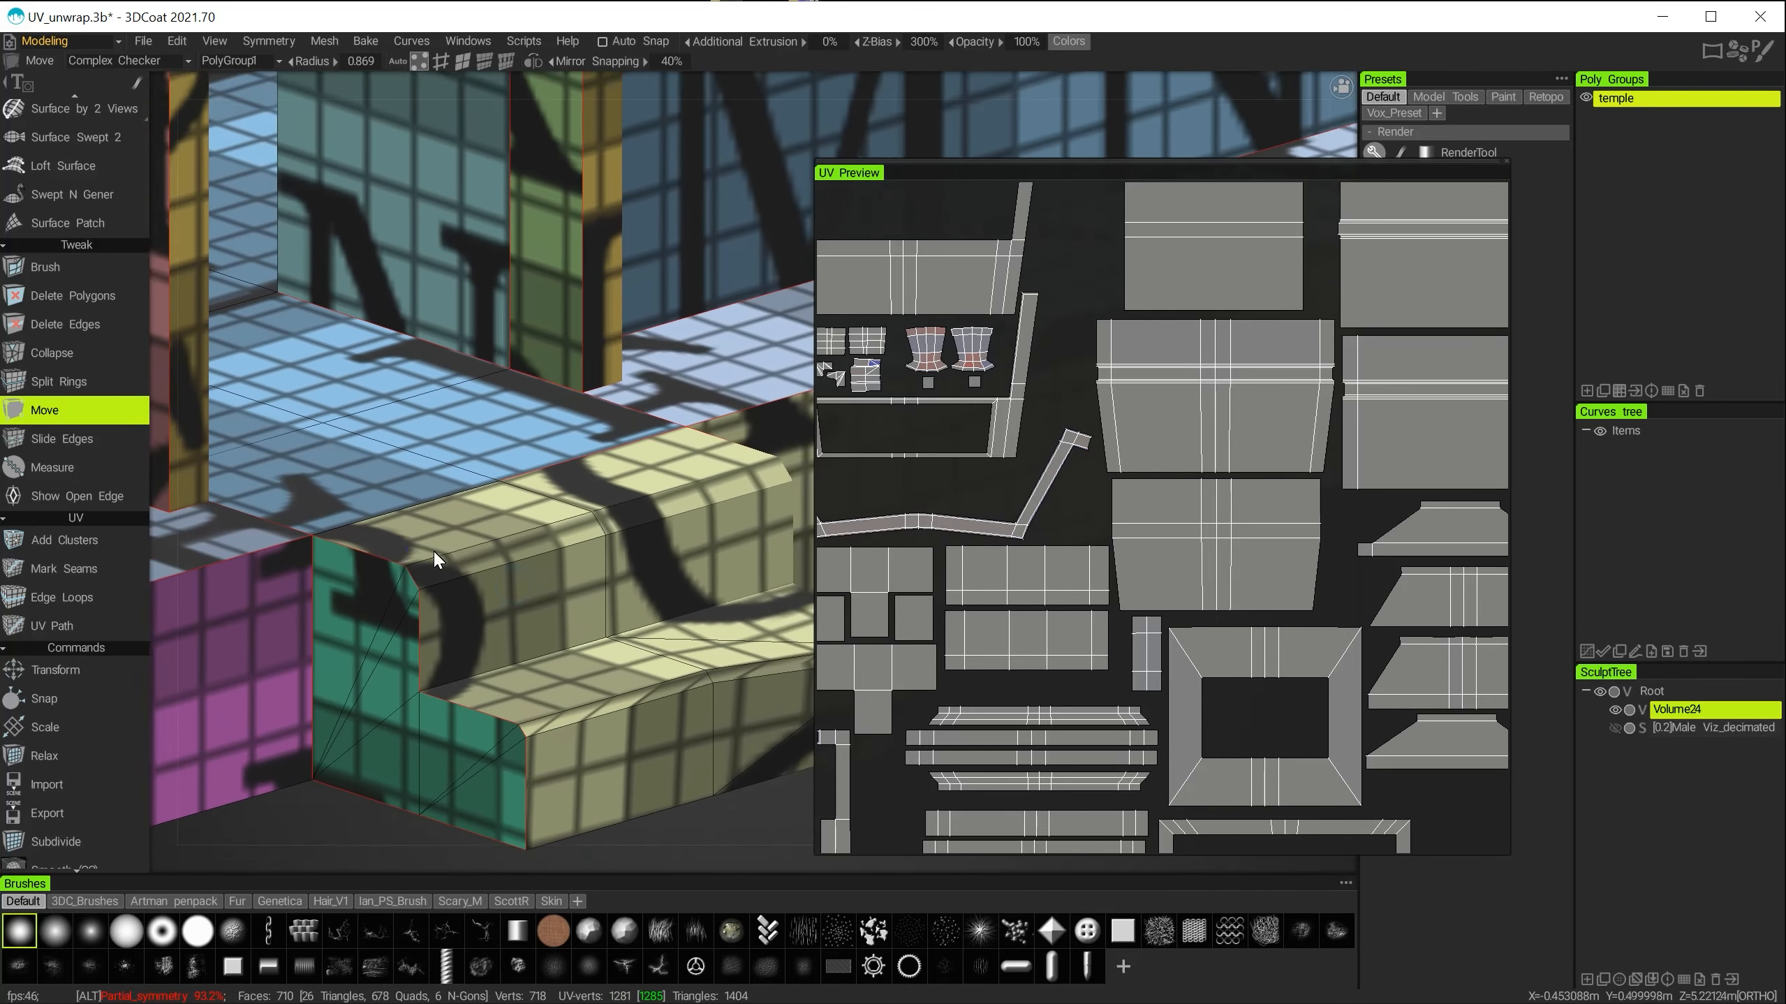
{"action": "middle_click_drag", "start_coordinate": [432, 548], "coordinate": [529, 547], "text": "alt"}
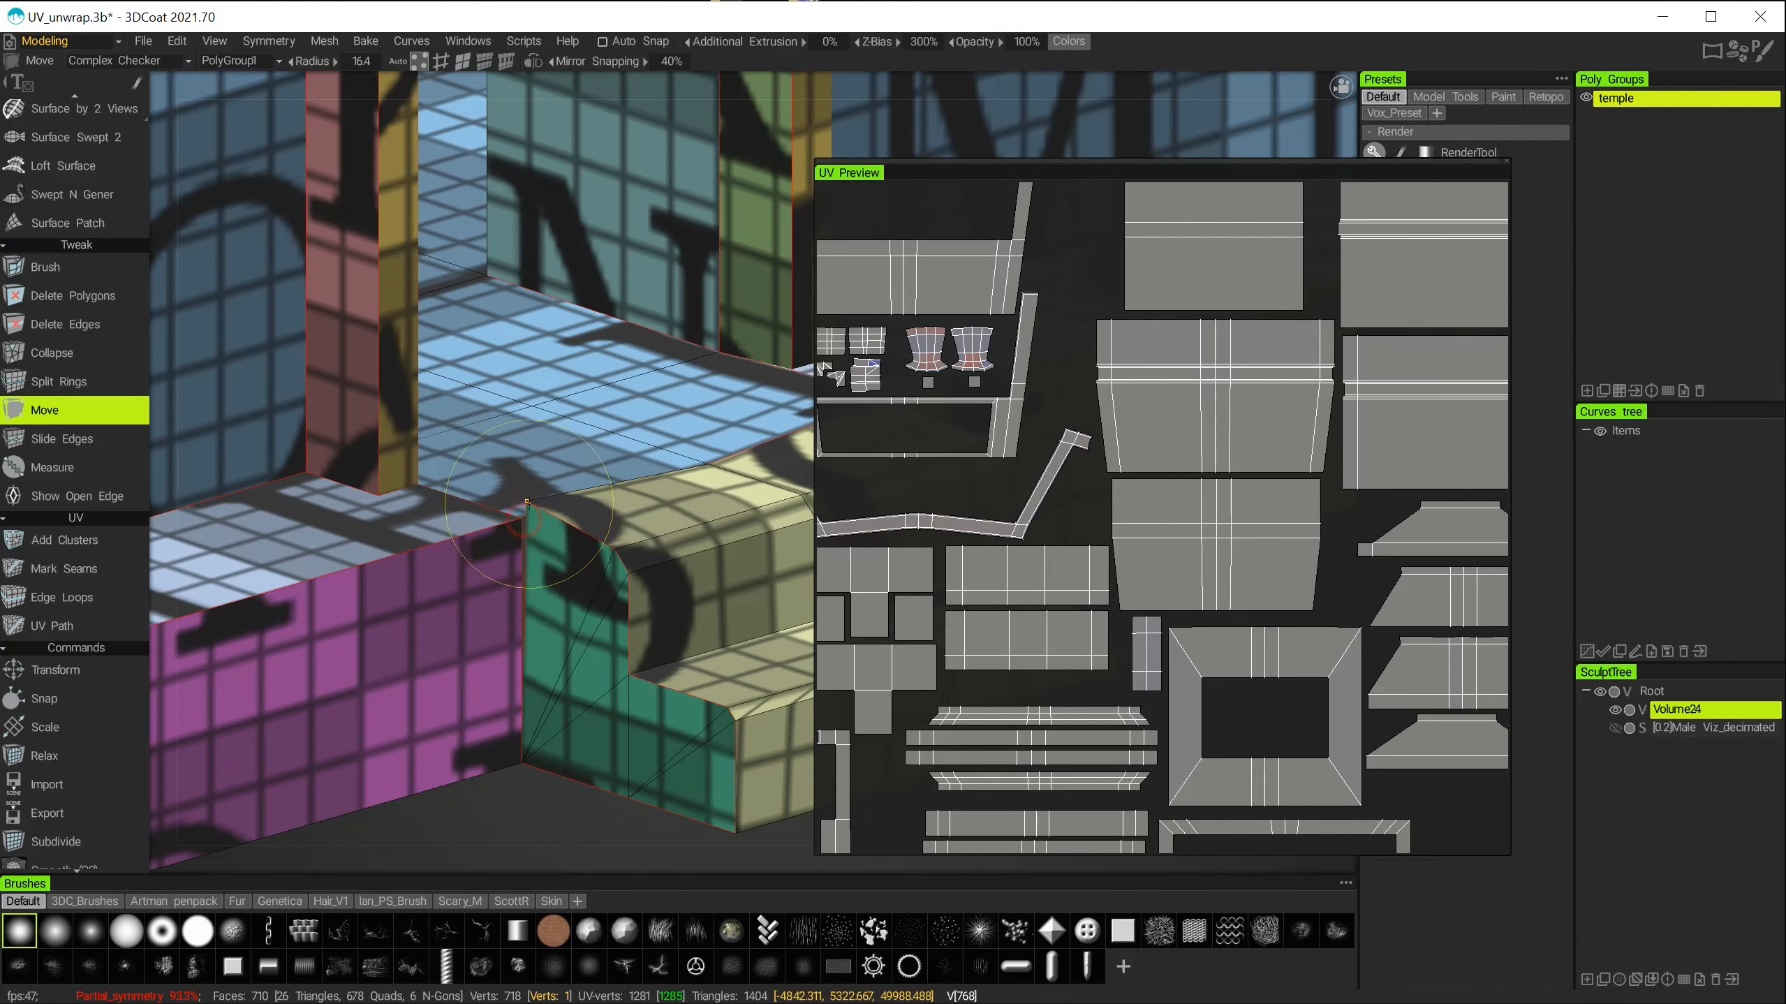
{"action": "left_click_drag", "start_coordinate": [526, 502], "coordinate": [541, 531]}
{"action": "left_click_drag", "start_coordinate": [554, 595], "coordinate": [637, 599], "text": "alt"}
{"action": "key", "text": "ctrl+z"}
Using a Move radius of 3.89, weld the steps' upper corner vertex to the adjacent vertex of the ledge.
{"action": "right_click_drag", "start_coordinate": [555, 566], "coordinate": [591, 588], "text": "alt"}
{"action": "left_click_drag", "start_coordinate": [506, 570], "coordinate": [522, 559], "text": "alt"}
{"action": "right_click_drag", "start_coordinate": [522, 558], "coordinate": [578, 589], "text": "alt"}
{"action": "left_click_drag", "start_coordinate": [578, 589], "coordinate": [465, 625], "text": "alt"}
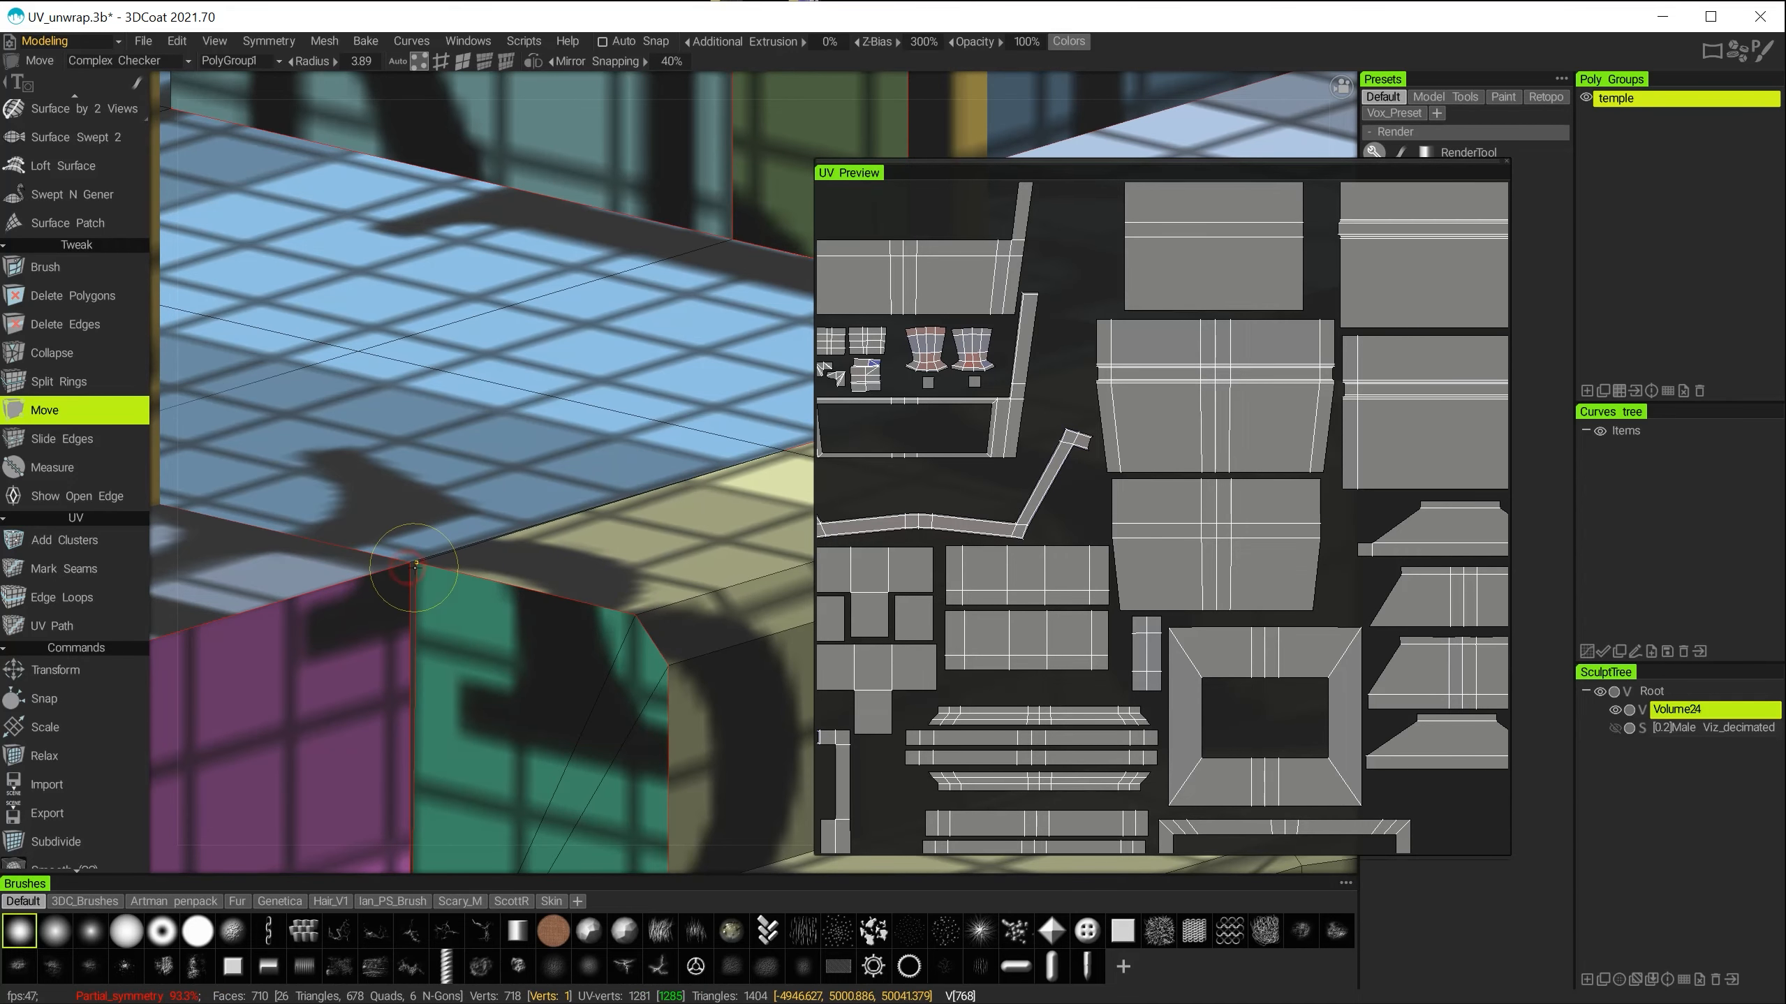
{"action": "left_click_drag", "start_coordinate": [415, 565], "coordinate": [411, 563]}
{"action": "left_click_drag", "start_coordinate": [553, 603], "coordinate": [315, 489], "text": "alt"}
{"action": "middle_click_drag", "start_coordinate": [566, 596], "coordinate": [568, 425], "text": "alt"}
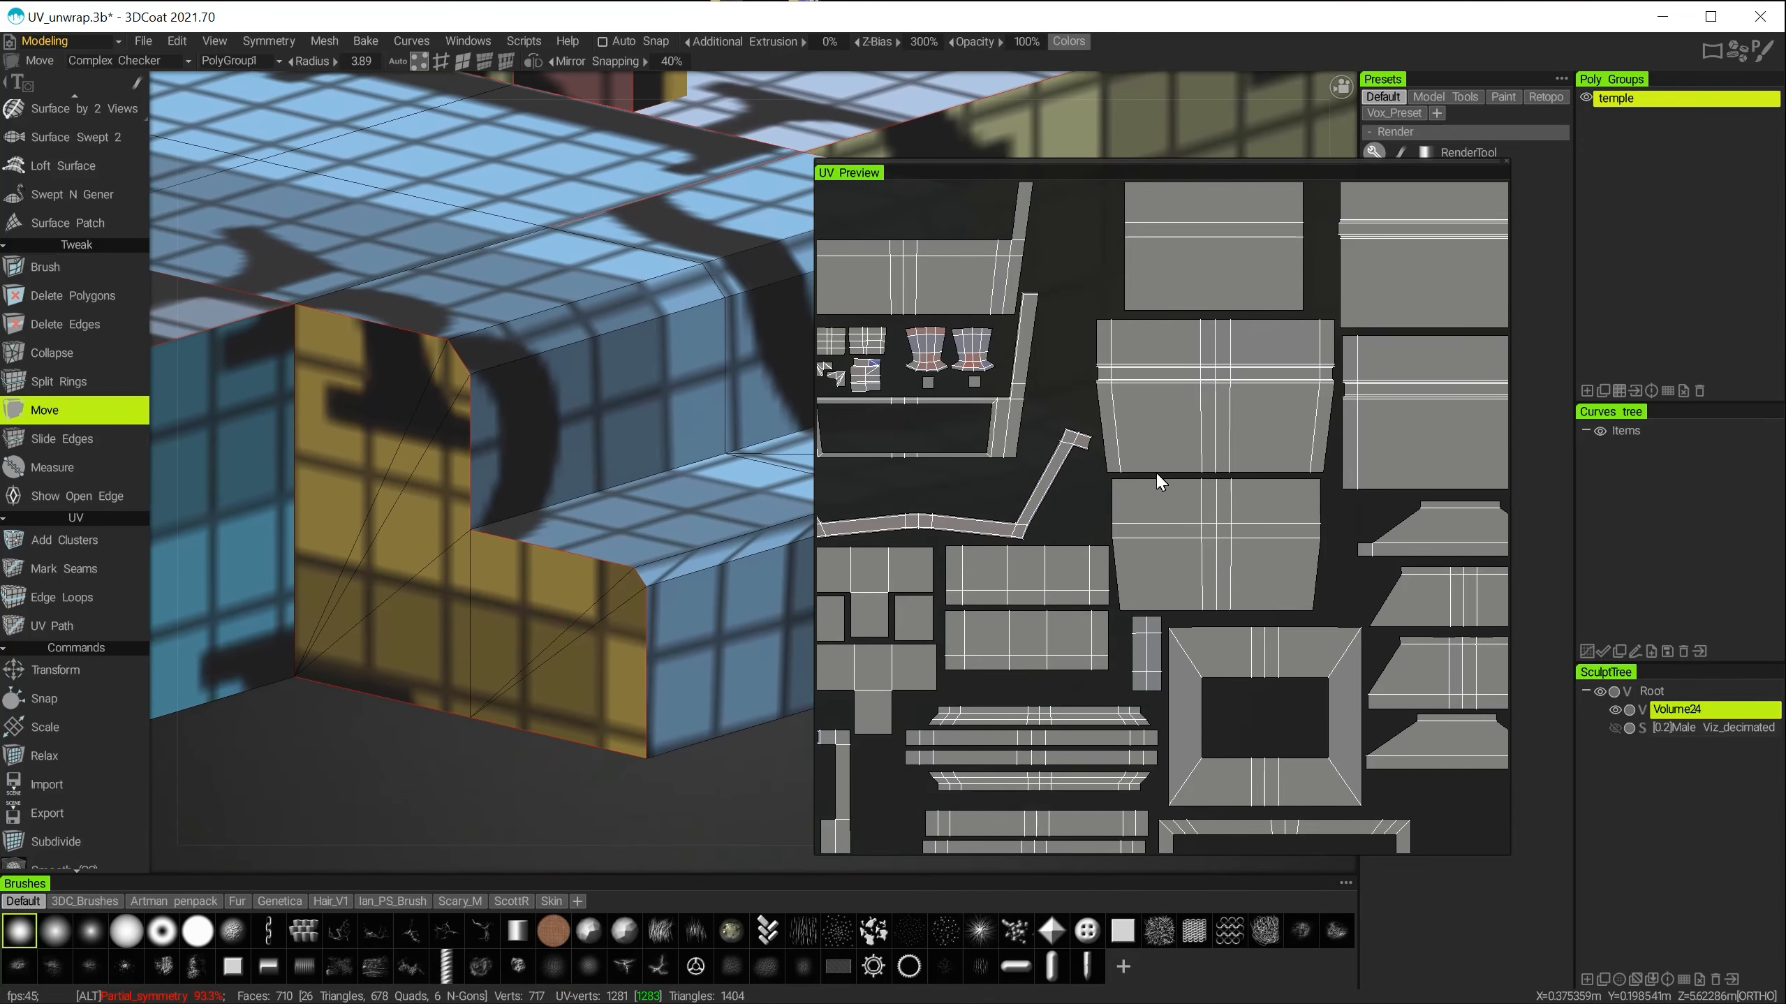
Try to shift the upper corner vertex on the opposite side of the steps, and undo the move.
{"action": "scroll", "coordinate": [1040, 426], "scroll_direction": "down", "scroll_amount": 5}
{"action": "scroll", "coordinate": [986, 427], "scroll_direction": "up", "scroll_amount": 2}
{"action": "middle_click_drag", "start_coordinate": [432, 610], "coordinate": [573, 513], "text": "alt"}
{"action": "left_click_drag", "start_coordinate": [594, 494], "coordinate": [508, 534], "text": "alt"}
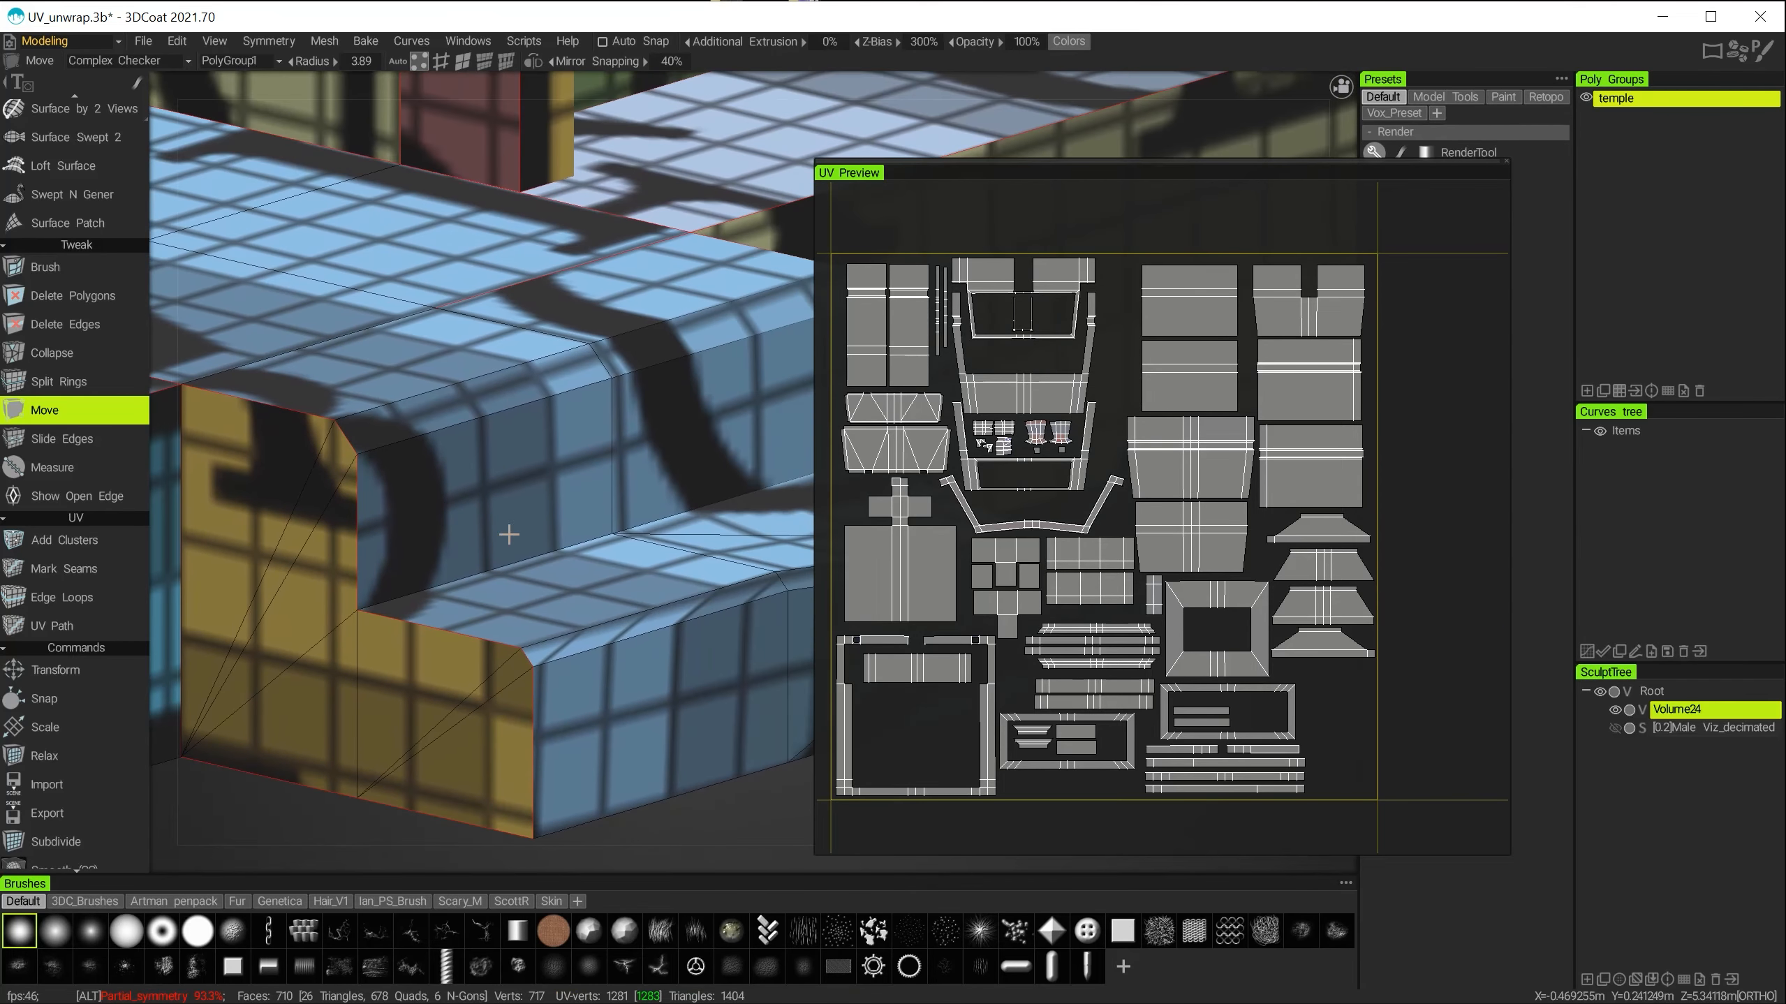
{"action": "left_click_drag", "start_coordinate": [559, 416], "coordinate": [263, 590], "text": "alt"}
{"action": "middle_click_drag", "start_coordinate": [263, 590], "coordinate": [490, 408], "text": "alt"}
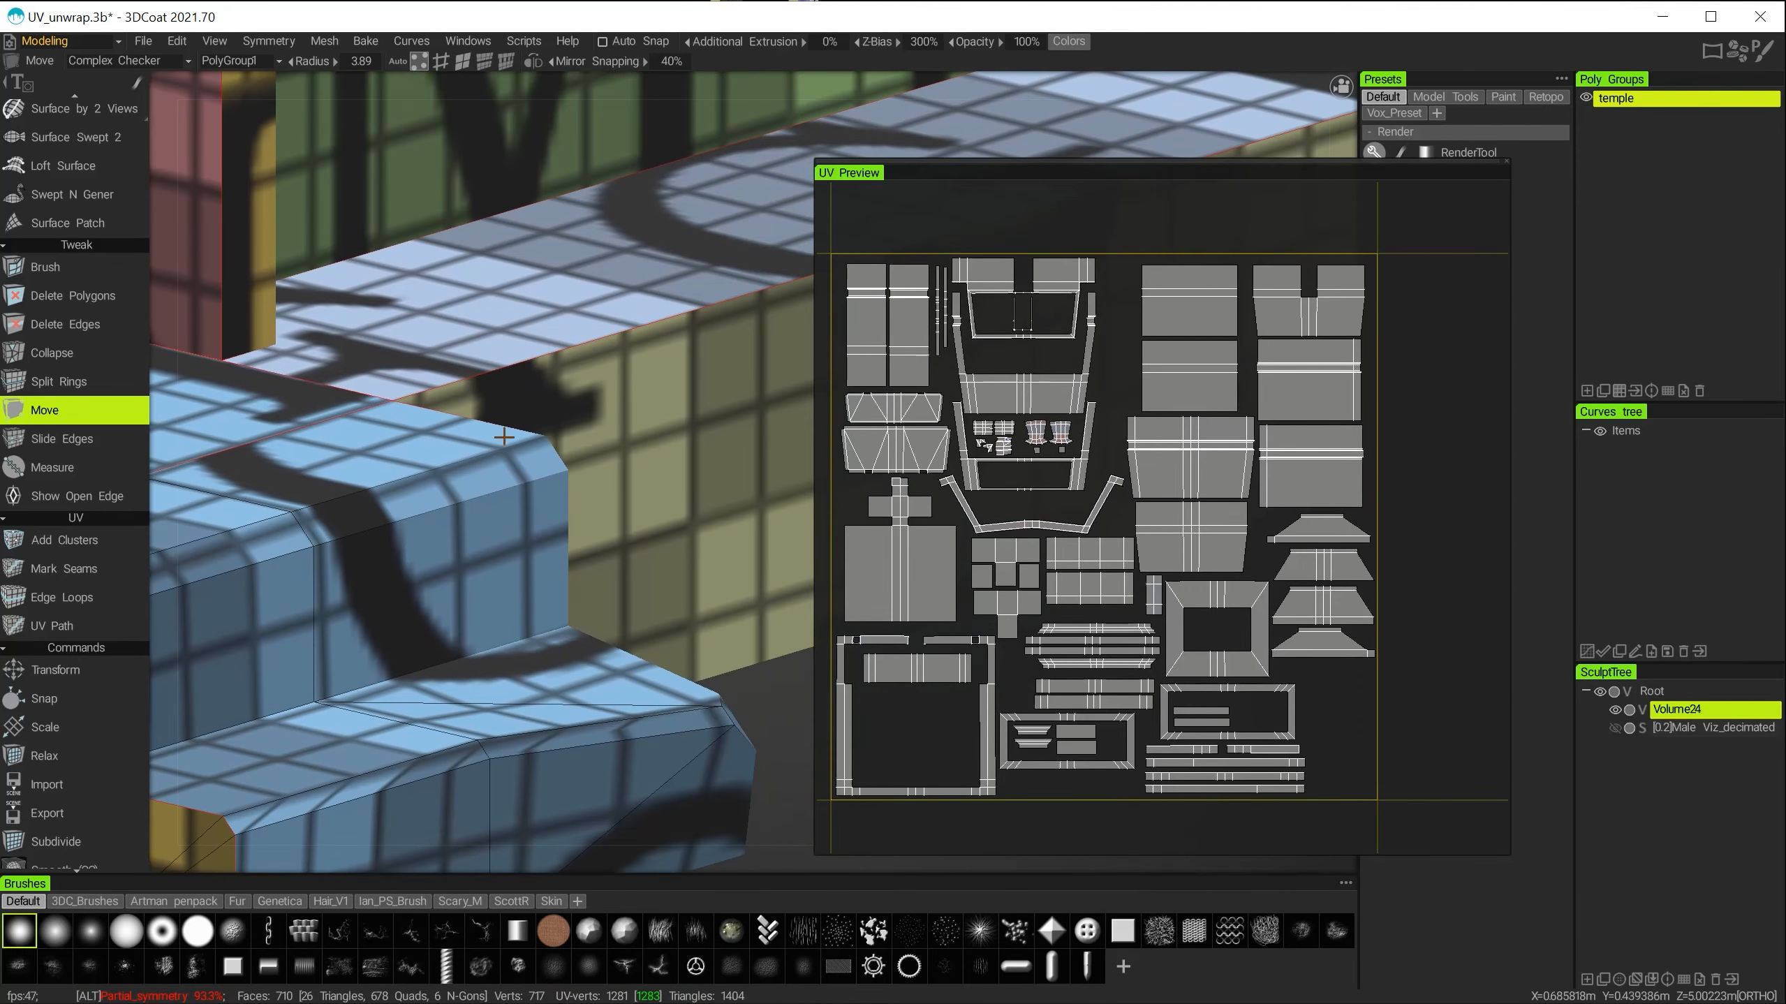
{"action": "left_click_drag", "start_coordinate": [490, 551], "coordinate": [299, 599], "text": "alt"}
{"action": "middle_click_drag", "start_coordinate": [299, 598], "coordinate": [435, 563], "text": "alt"}
{"action": "right_click_drag", "start_coordinate": [436, 563], "coordinate": [475, 520], "text": "alt"}
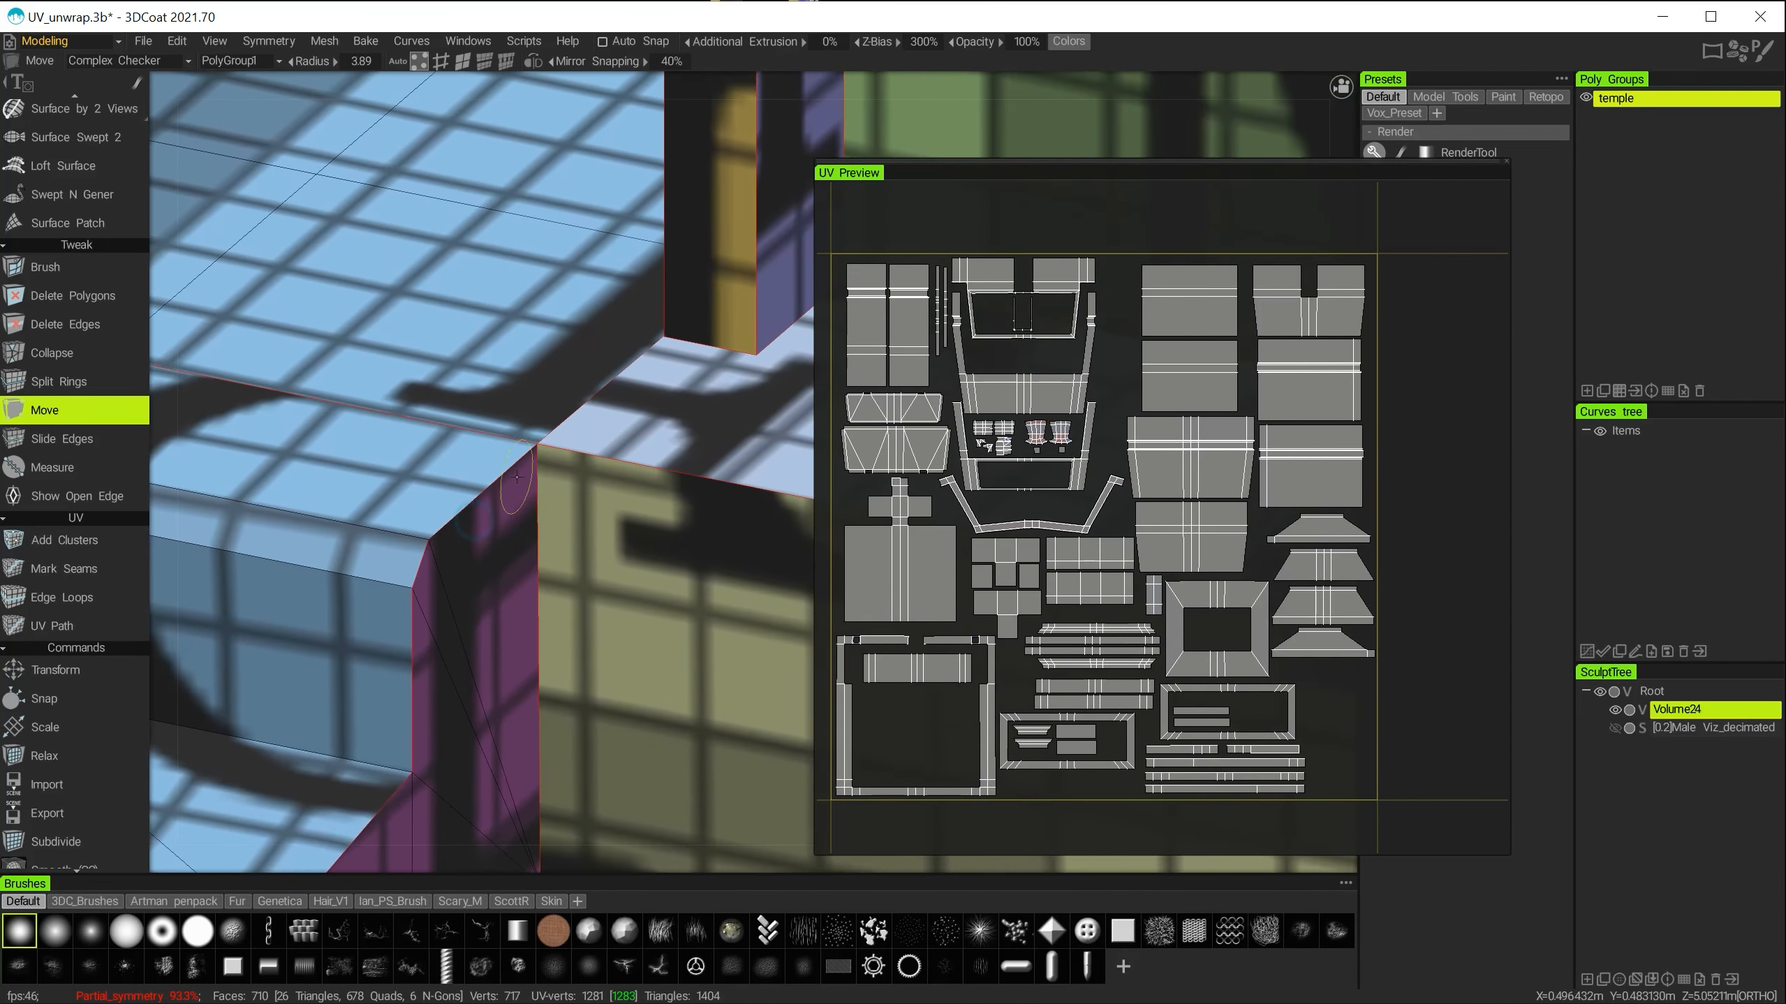
{"action": "left_click_drag", "start_coordinate": [527, 455], "coordinate": [512, 455]}
{"action": "key", "text": "ctrl+z"}
Examine the base corners of the purple pillar where they meet the ledge.
{"action": "right_click_drag", "start_coordinate": [545, 523], "coordinate": [408, 668], "text": "alt"}
{"action": "middle_click_drag", "start_coordinate": [514, 573], "coordinate": [350, 556], "text": "alt"}
{"action": "right_click_drag", "start_coordinate": [509, 636], "coordinate": [421, 731], "text": "alt"}
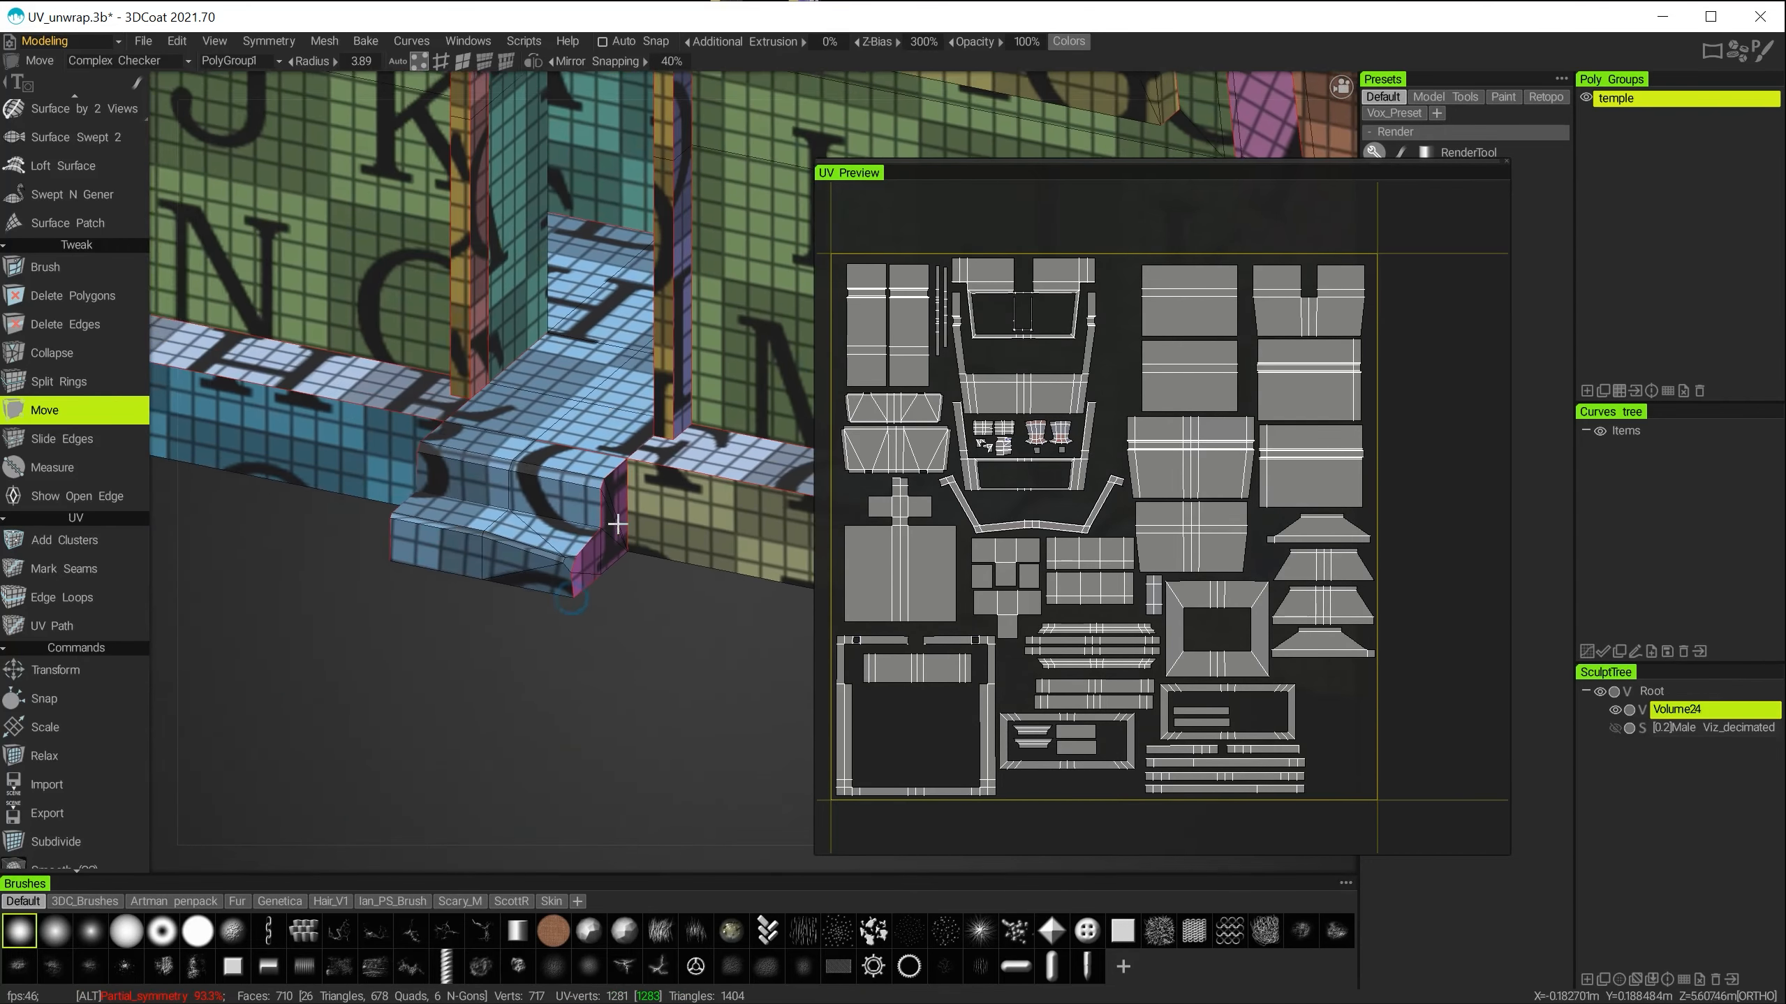
{"action": "middle_click_drag", "start_coordinate": [675, 506], "coordinate": [342, 570], "text": "alt"}
{"action": "middle_click_drag", "start_coordinate": [552, 594], "coordinate": [320, 549], "text": "alt"}
{"action": "middle_click_drag", "start_coordinate": [710, 654], "coordinate": [556, 654], "text": "alt"}
{"action": "right_click_drag", "start_coordinate": [555, 655], "coordinate": [633, 563], "text": "alt"}
{"action": "middle_click_drag", "start_coordinate": [487, 721], "coordinate": [562, 627], "text": "alt"}
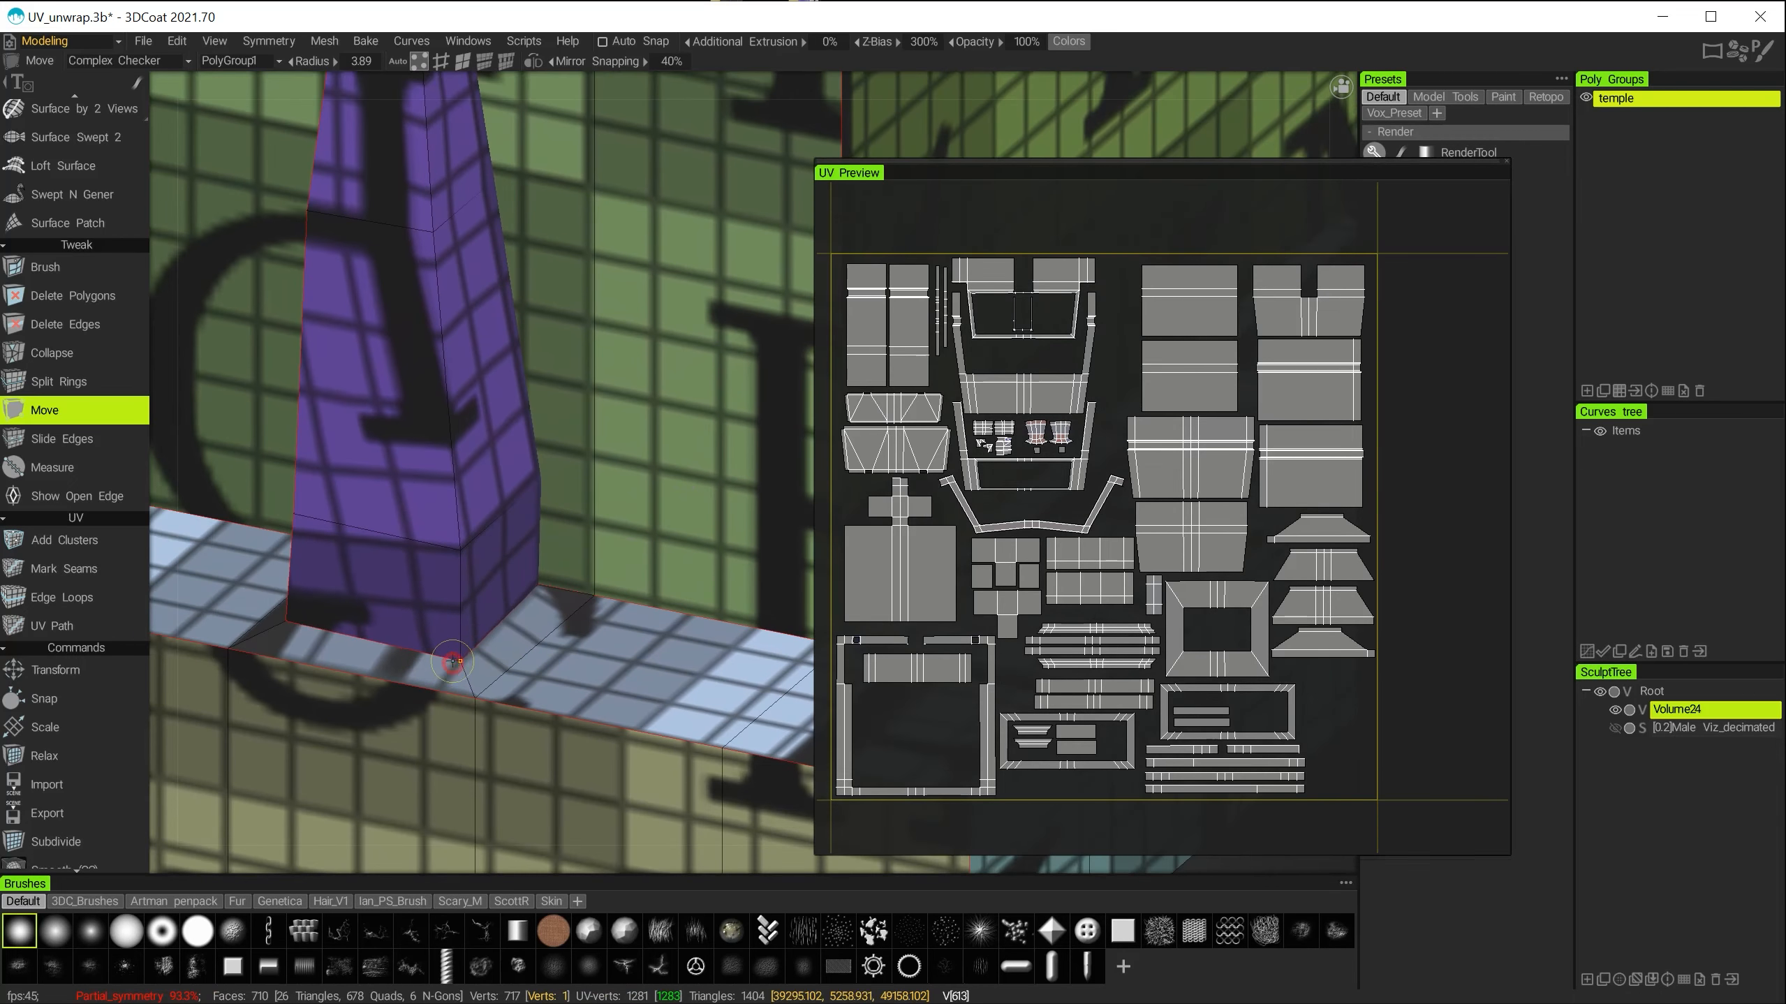
{"action": "left_click_drag", "start_coordinate": [435, 655], "coordinate": [590, 606], "text": "alt"}
{"action": "middle_click_drag", "start_coordinate": [479, 606], "coordinate": [556, 657], "text": "alt"}
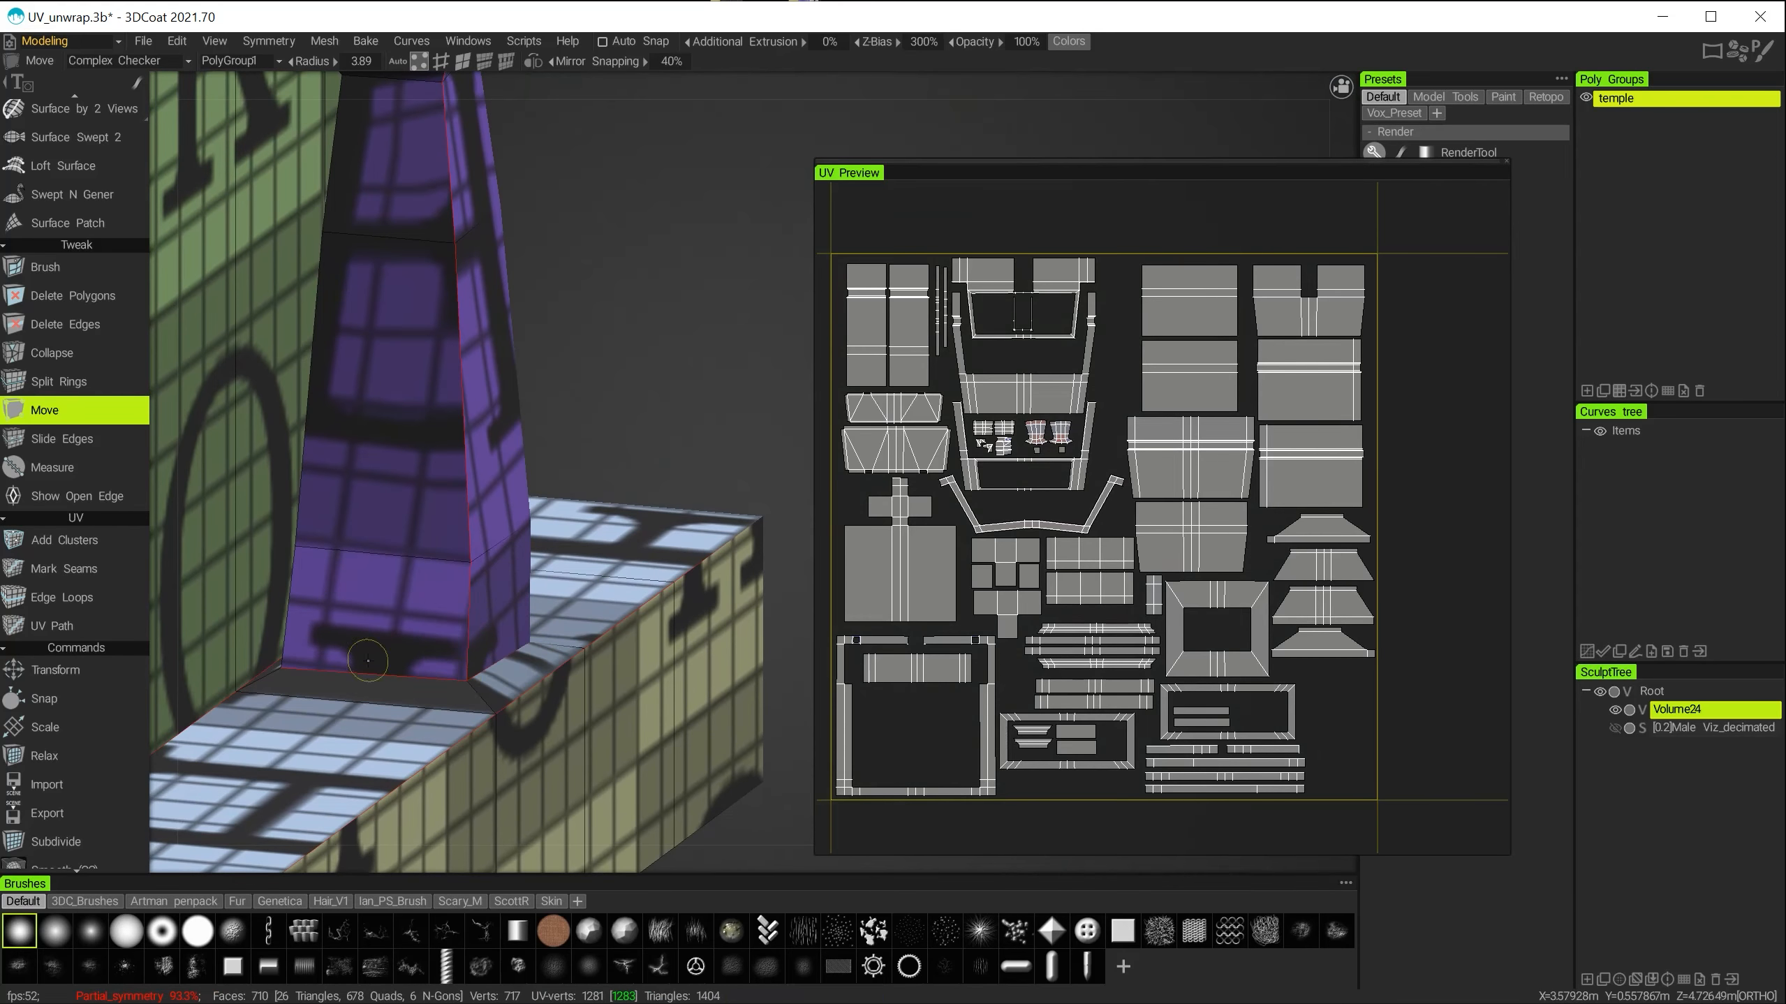
{"action": "left_click_drag", "start_coordinate": [367, 660], "coordinate": [328, 660], "text": "alt"}
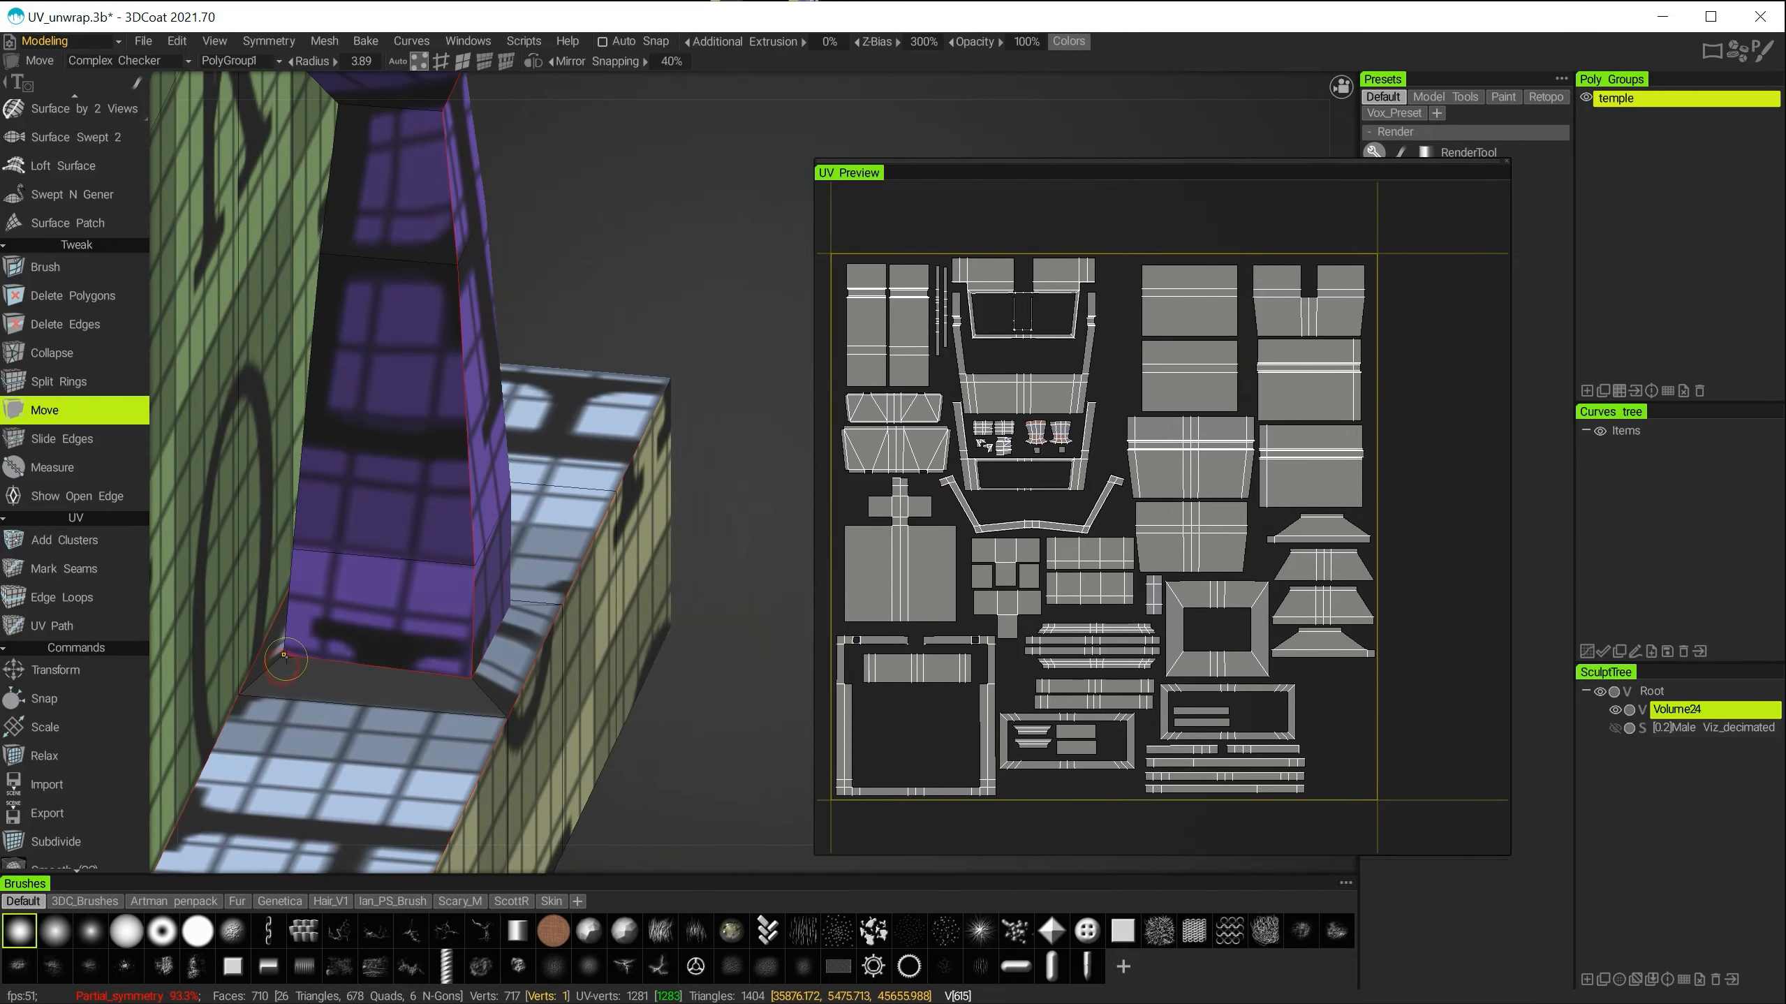
{"action": "right_click_drag", "start_coordinate": [488, 641], "coordinate": [447, 693], "text": "alt"}
{"action": "left_click_drag", "start_coordinate": [499, 573], "coordinate": [416, 595], "text": "alt"}
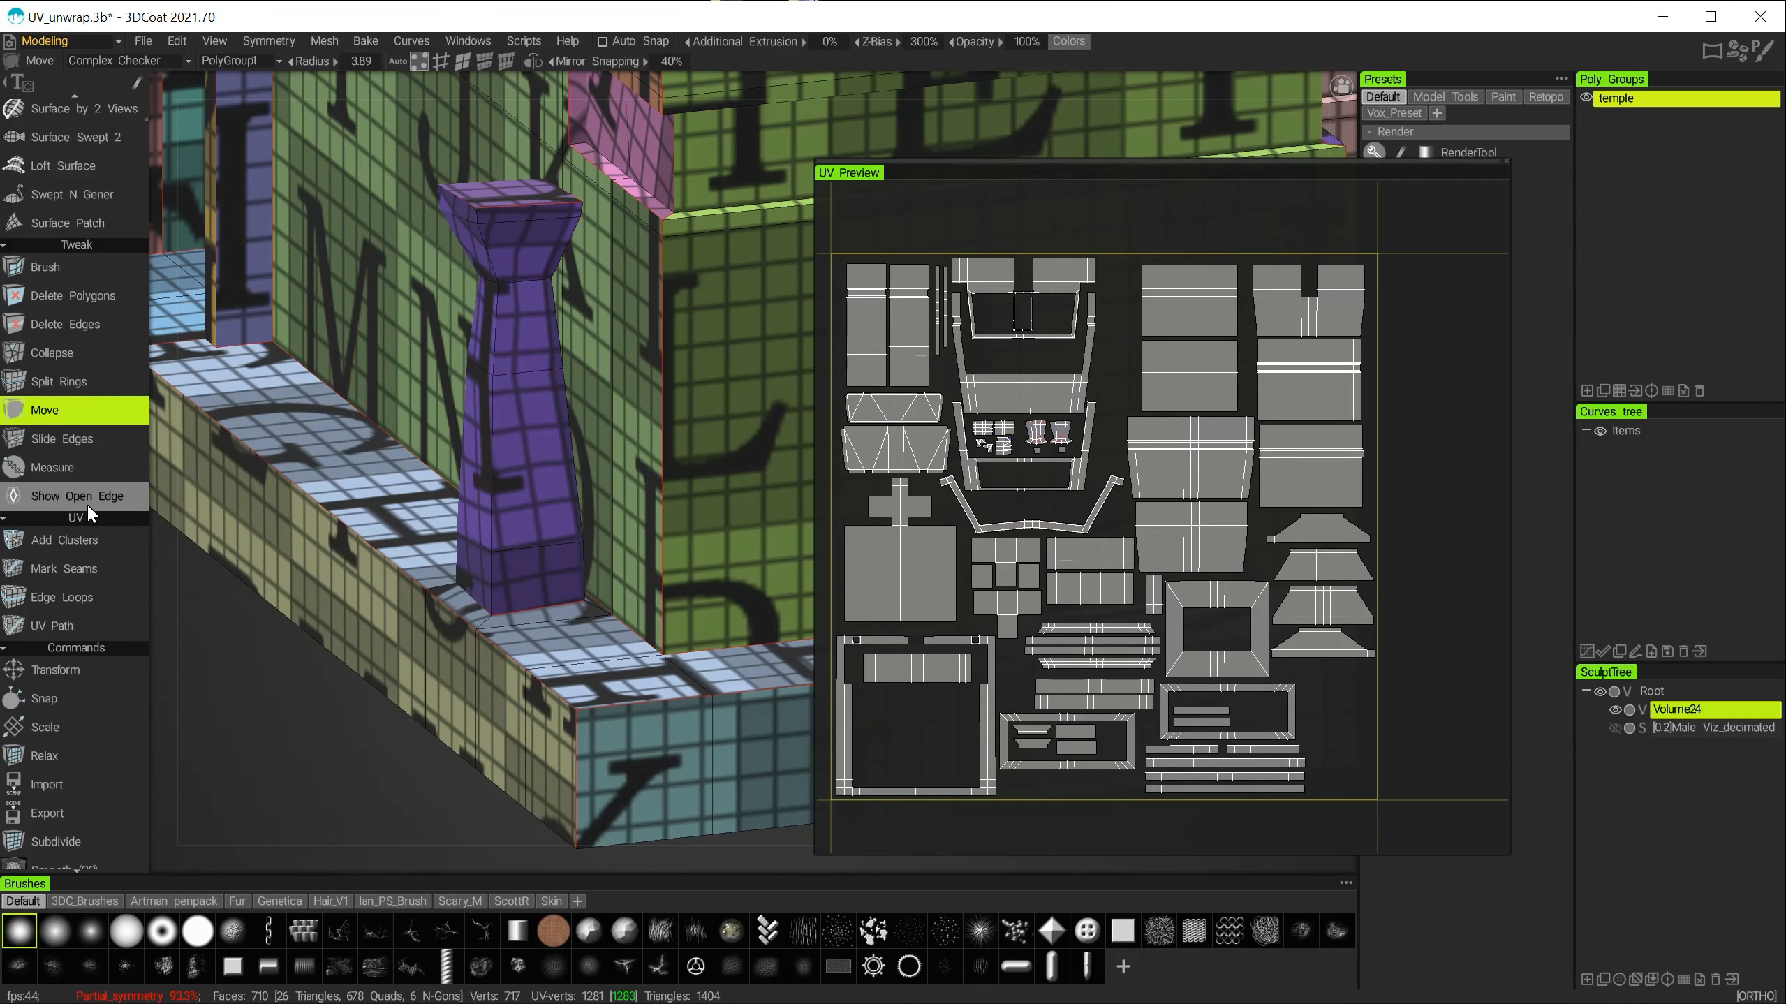
Show the temple mesh's open edges and inspect them along the ledge, doorway and front steps.
{"action": "right_click_drag", "start_coordinate": [420, 628], "coordinate": [323, 566], "text": "alt"}
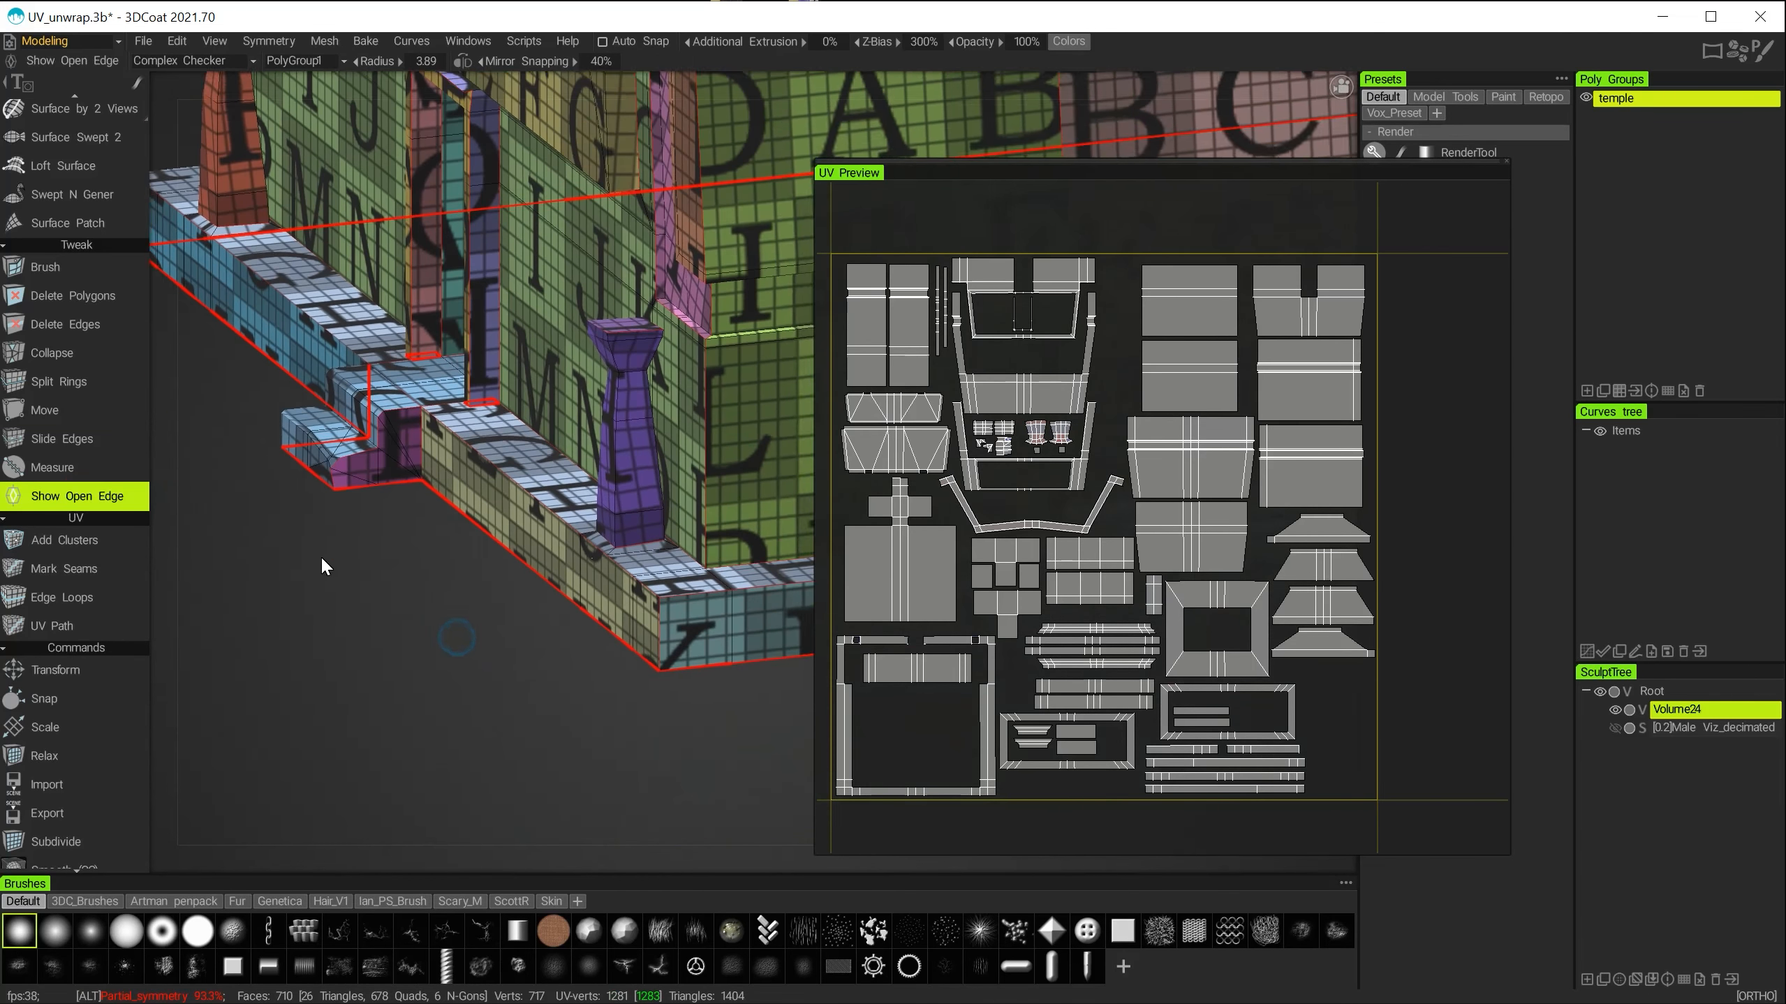
{"action": "middle_click_drag", "start_coordinate": [323, 566], "coordinate": [495, 673], "text": "alt"}
{"action": "left_click_drag", "start_coordinate": [380, 608], "coordinate": [452, 686], "text": "alt"}
{"action": "middle_click_drag", "start_coordinate": [451, 681], "coordinate": [583, 574], "text": "alt"}
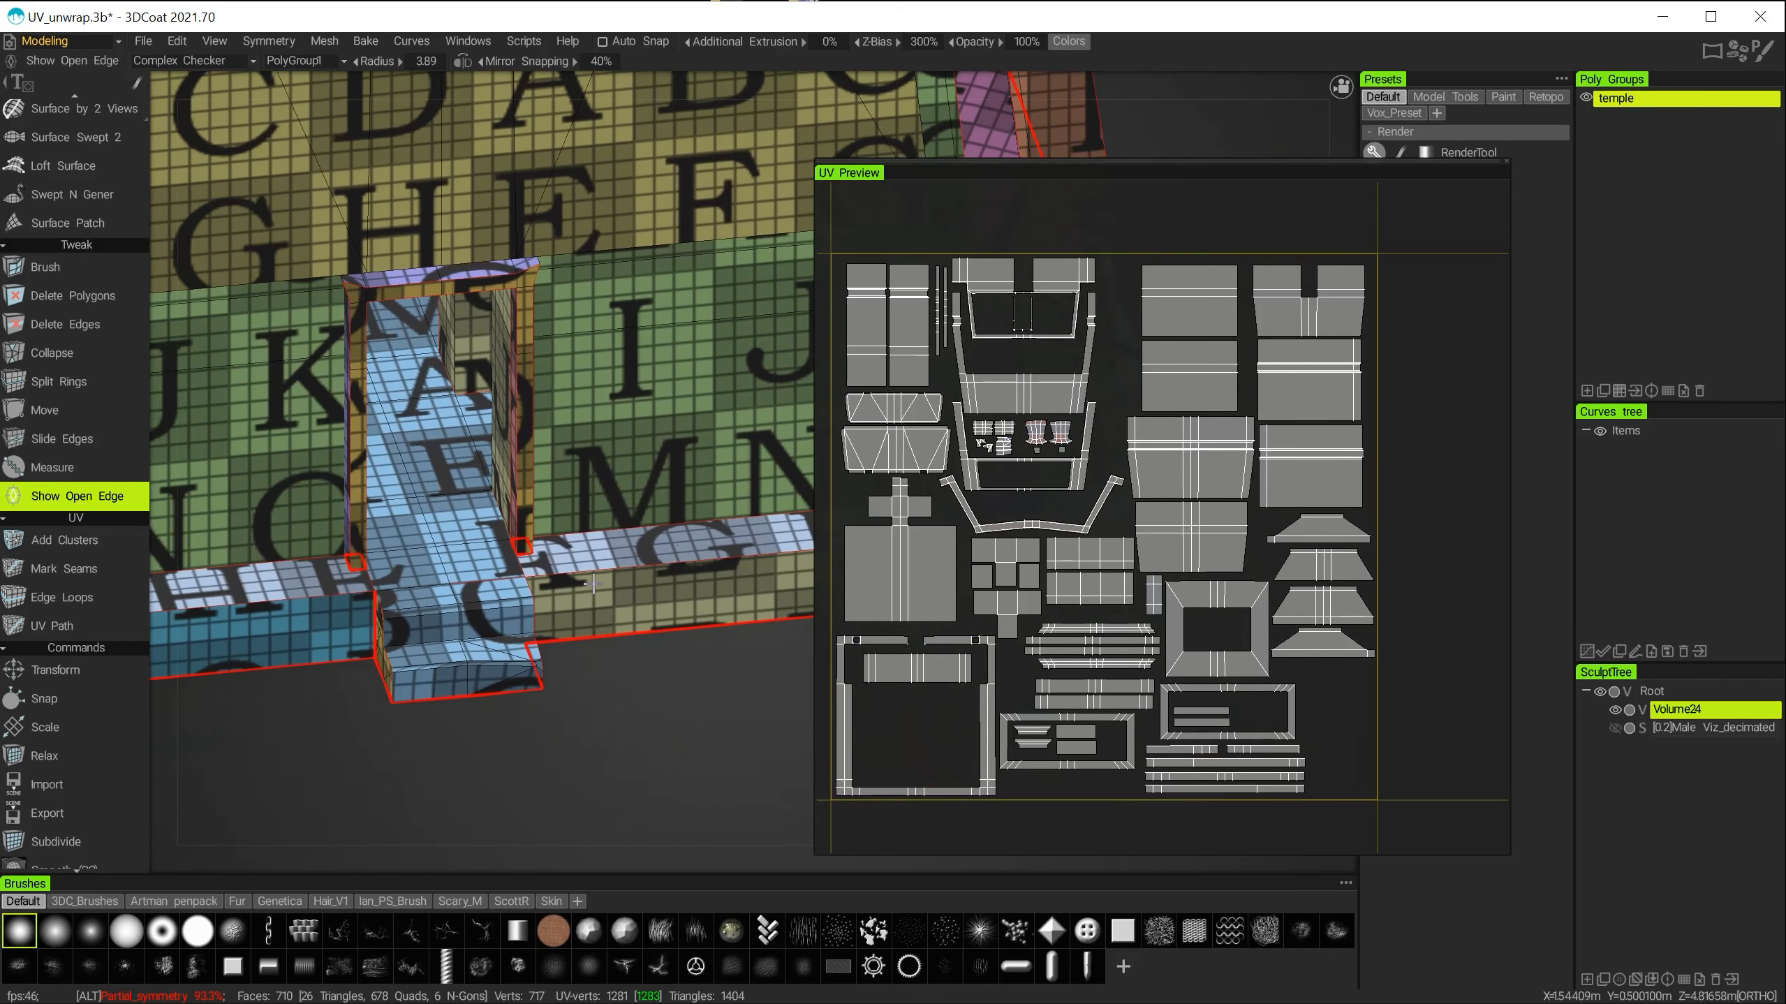
{"action": "right_click_drag", "start_coordinate": [425, 625], "coordinate": [356, 601], "text": "alt"}
{"action": "left_click_drag", "start_coordinate": [355, 601], "coordinate": [562, 583], "text": "alt"}
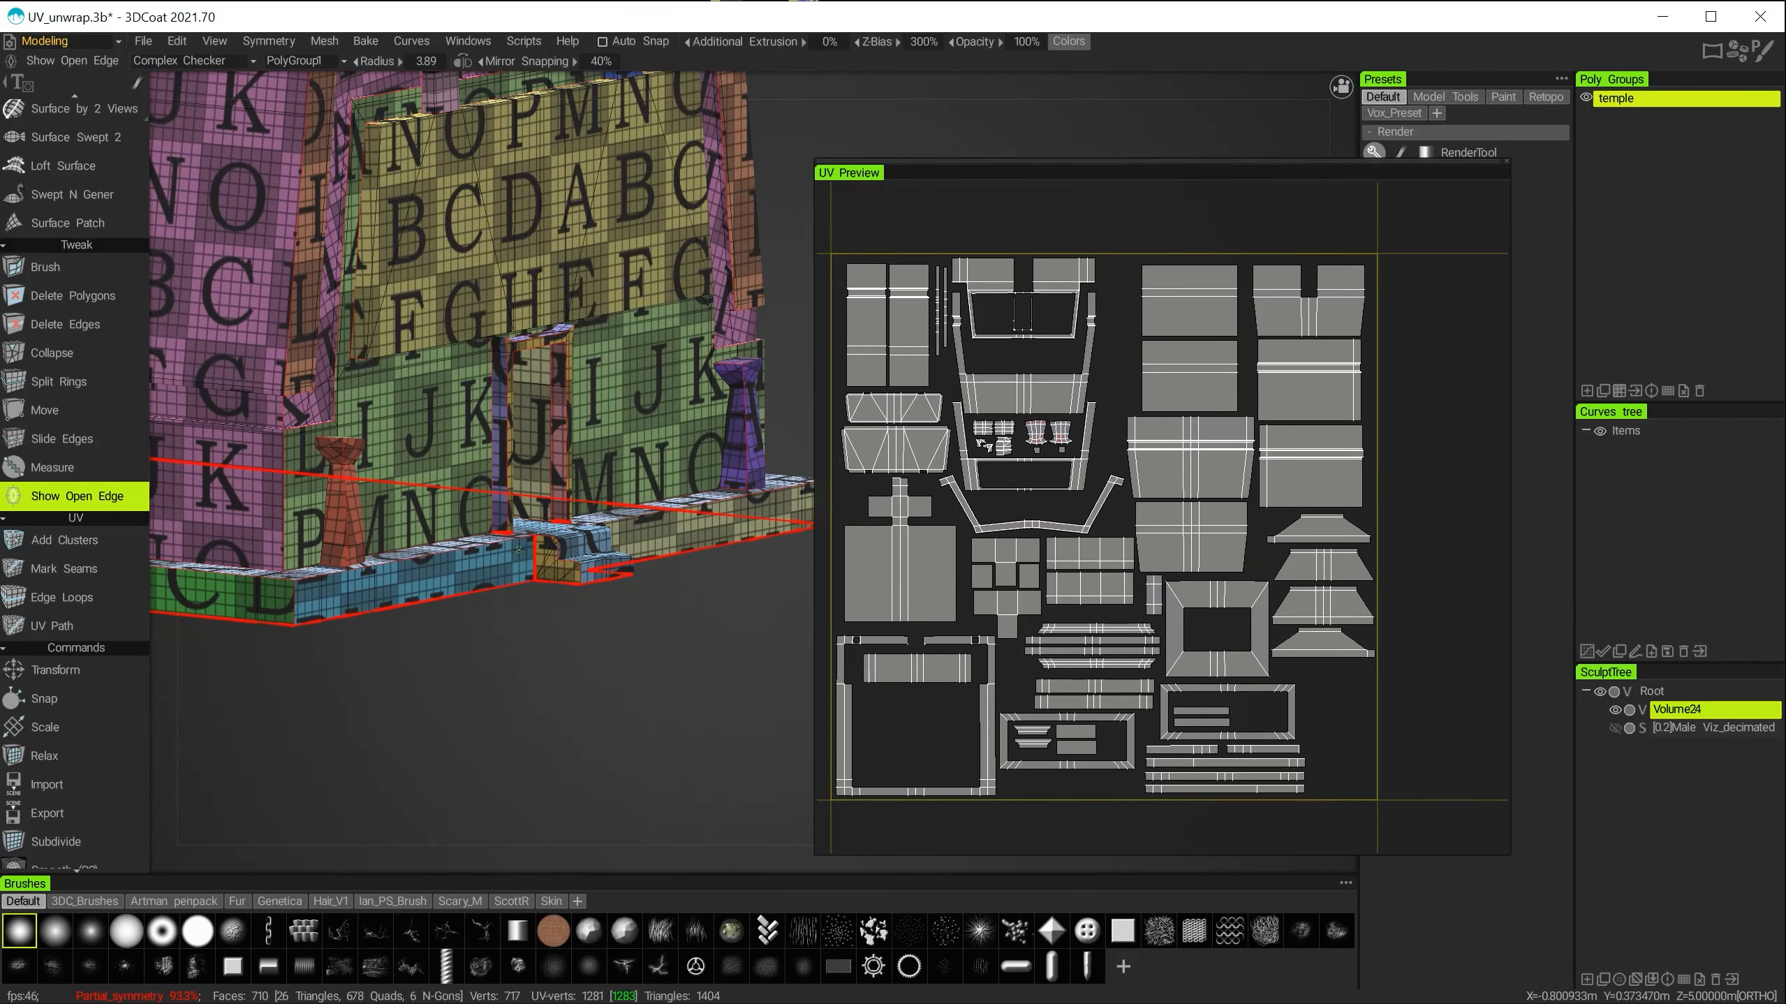
Inspect the highlighted open edges around the doorway base, the ledge and the front steps.
{"action": "mouse_move", "coordinate": [375, 606]}
{"action": "left_mouse_down", "text": "alt"}
{"action": "mouse_move", "coordinate": [666, 637]}
{"action": "mouse_move", "coordinate": [490, 668]}
{"action": "mouse_move", "coordinate": [512, 619]}
{"action": "mouse_move", "coordinate": [367, 656]}
{"action": "mouse_move", "coordinate": [427, 641]}
{"action": "mouse_move", "coordinate": [364, 625]}
{"action": "left_mouse_up", "text": "alt"}
{"action": "right_click_drag", "start_coordinate": [364, 625], "coordinate": [507, 675], "text": "alt"}
{"action": "middle_click_drag", "start_coordinate": [282, 668], "coordinate": [636, 552], "text": "alt"}
{"action": "right_click_drag", "start_coordinate": [299, 621], "coordinate": [538, 731], "text": "alt"}
{"action": "middle_click_drag", "start_coordinate": [226, 631], "coordinate": [498, 535], "text": "alt"}
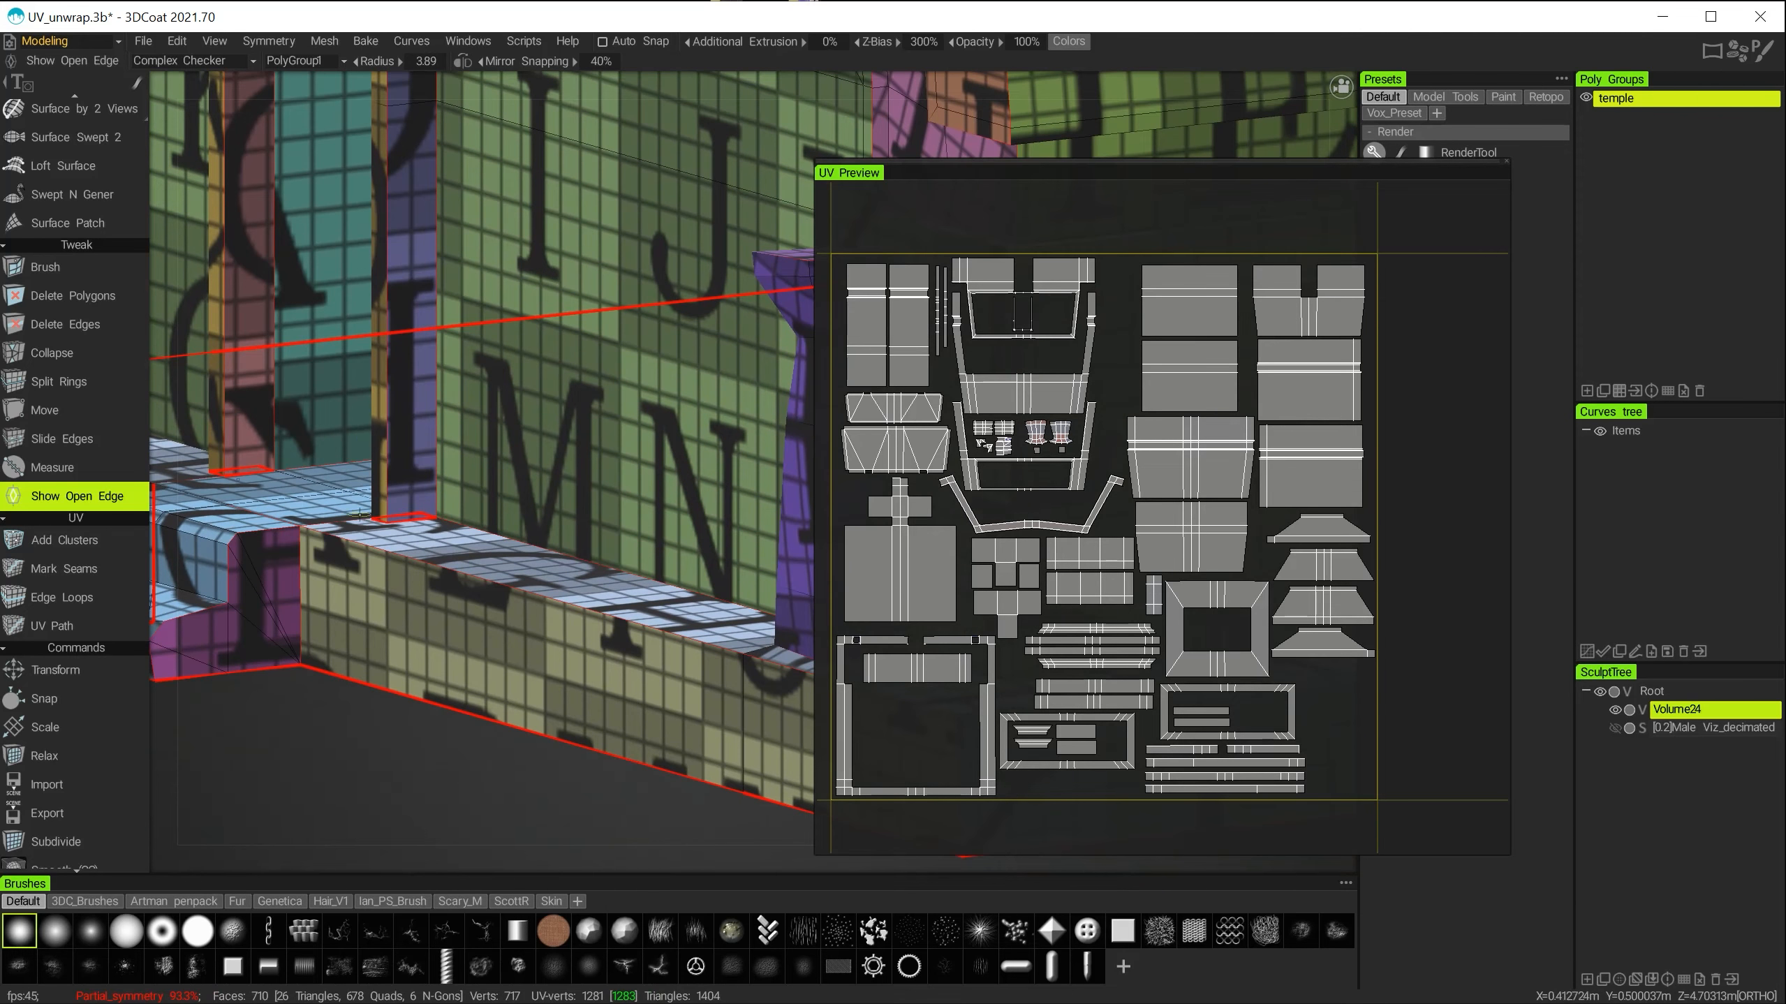
{"action": "middle_click_drag", "start_coordinate": [340, 605], "coordinate": [549, 490], "text": "alt"}
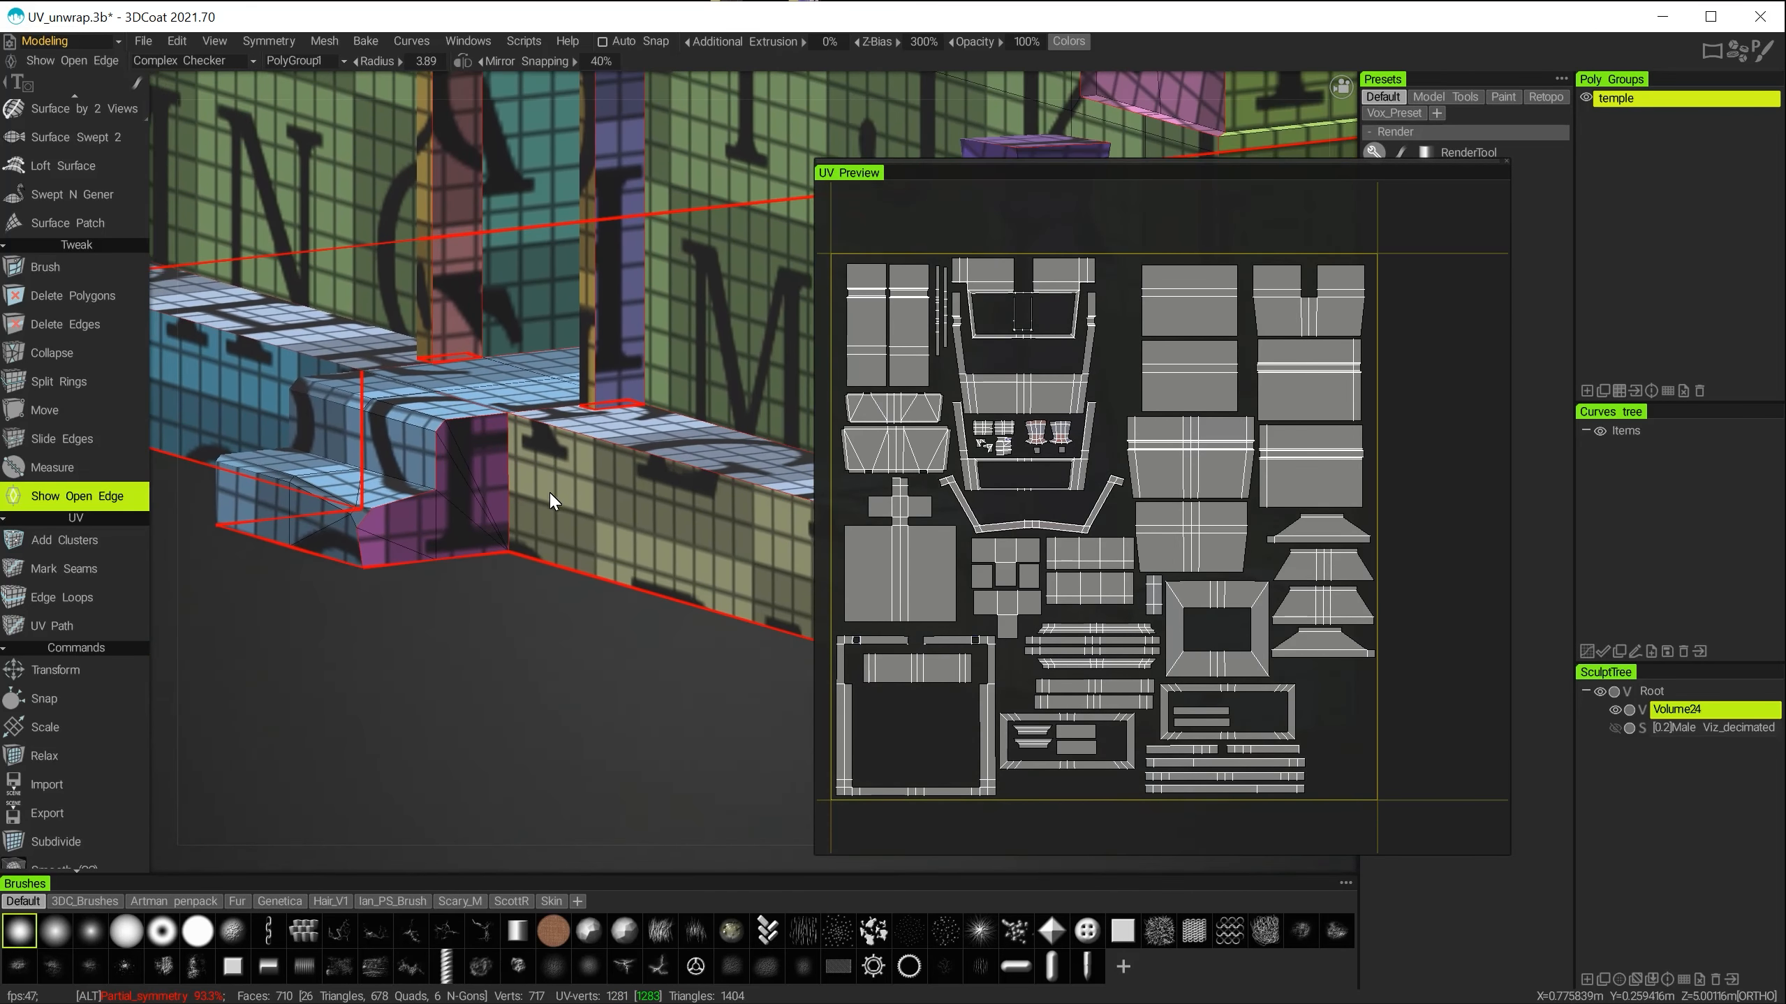
{"action": "right_click_drag", "start_coordinate": [404, 537], "coordinate": [548, 672], "text": "alt"}
{"action": "left_click_drag", "start_coordinate": [352, 627], "coordinate": [267, 629], "text": "alt"}
Weld the lower corner vertex of the steps' side face to the adjacent bottom vertex of the ledge.
{"action": "middle_click_drag", "start_coordinate": [267, 629], "coordinate": [618, 678], "text": "alt"}
{"action": "middle_click_drag", "start_coordinate": [366, 630], "coordinate": [594, 634], "text": "alt"}
{"action": "left_click_drag", "start_coordinate": [346, 590], "coordinate": [485, 603], "text": "alt"}
{"action": "middle_click_drag", "start_coordinate": [285, 608], "coordinate": [608, 623], "text": "alt"}
{"action": "right_click_drag", "start_coordinate": [287, 614], "coordinate": [366, 645], "text": "alt"}
{"action": "middle_click_drag", "start_coordinate": [334, 623], "coordinate": [572, 658], "text": "alt"}
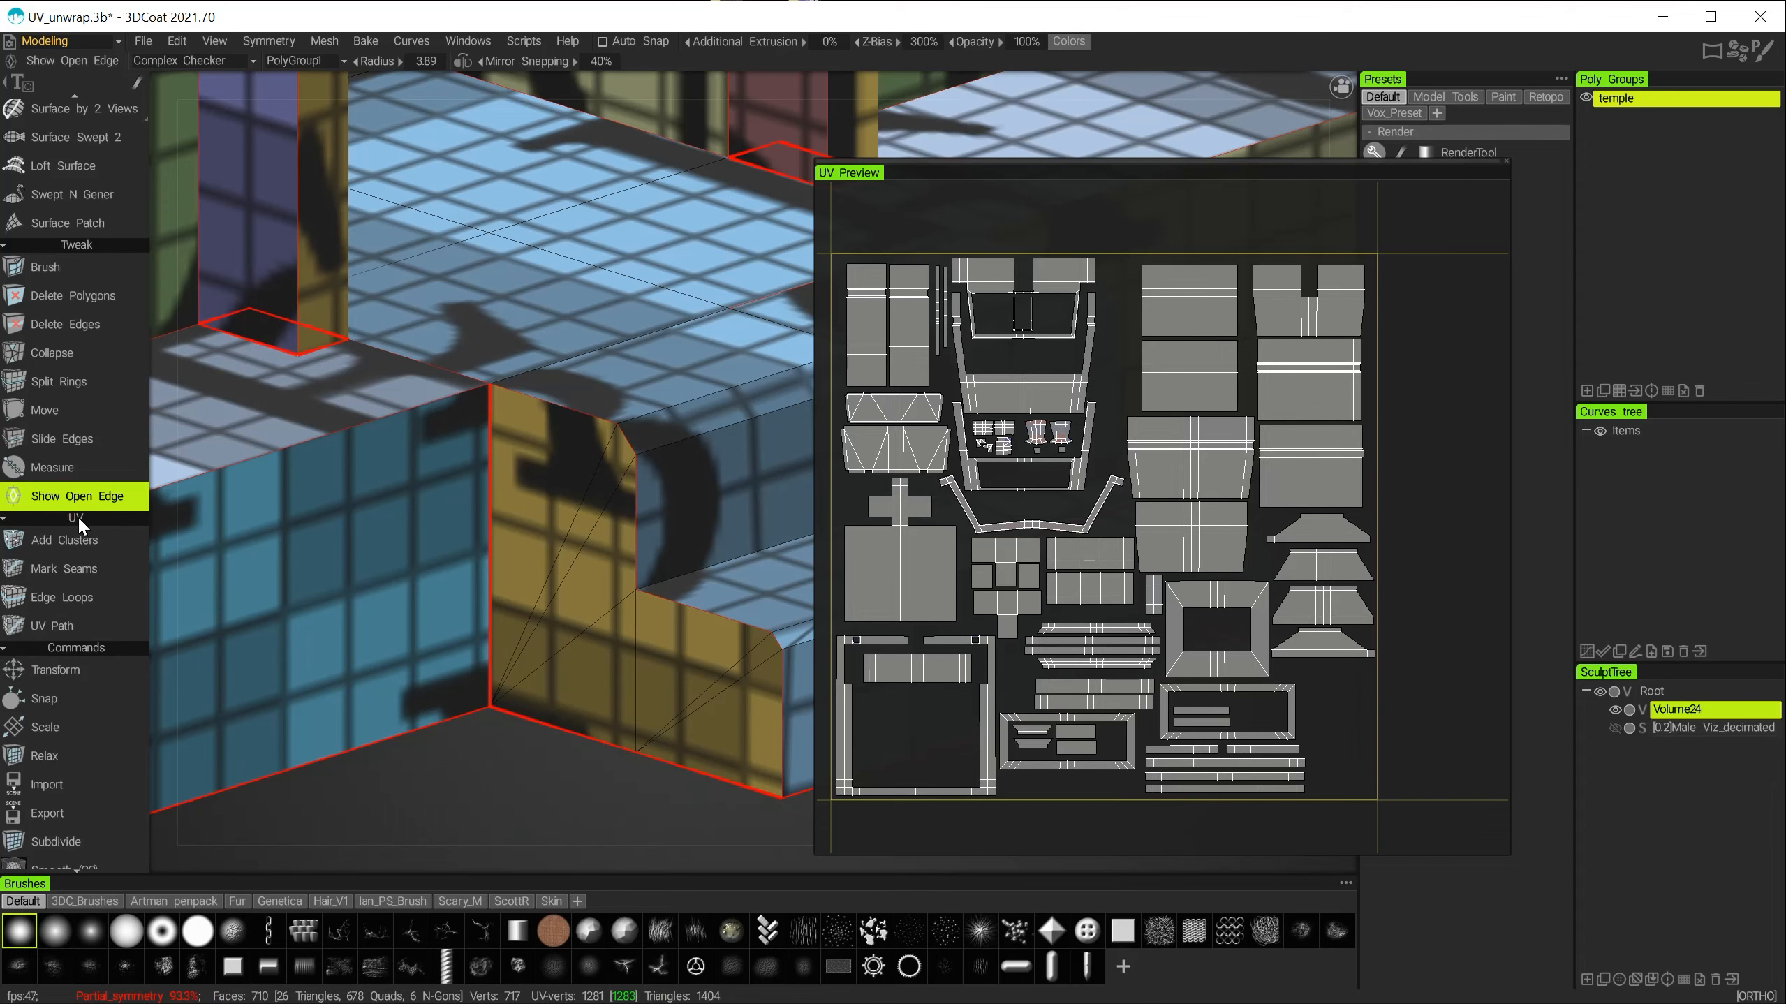
{"action": "left_click", "coordinate": [22, 411]}
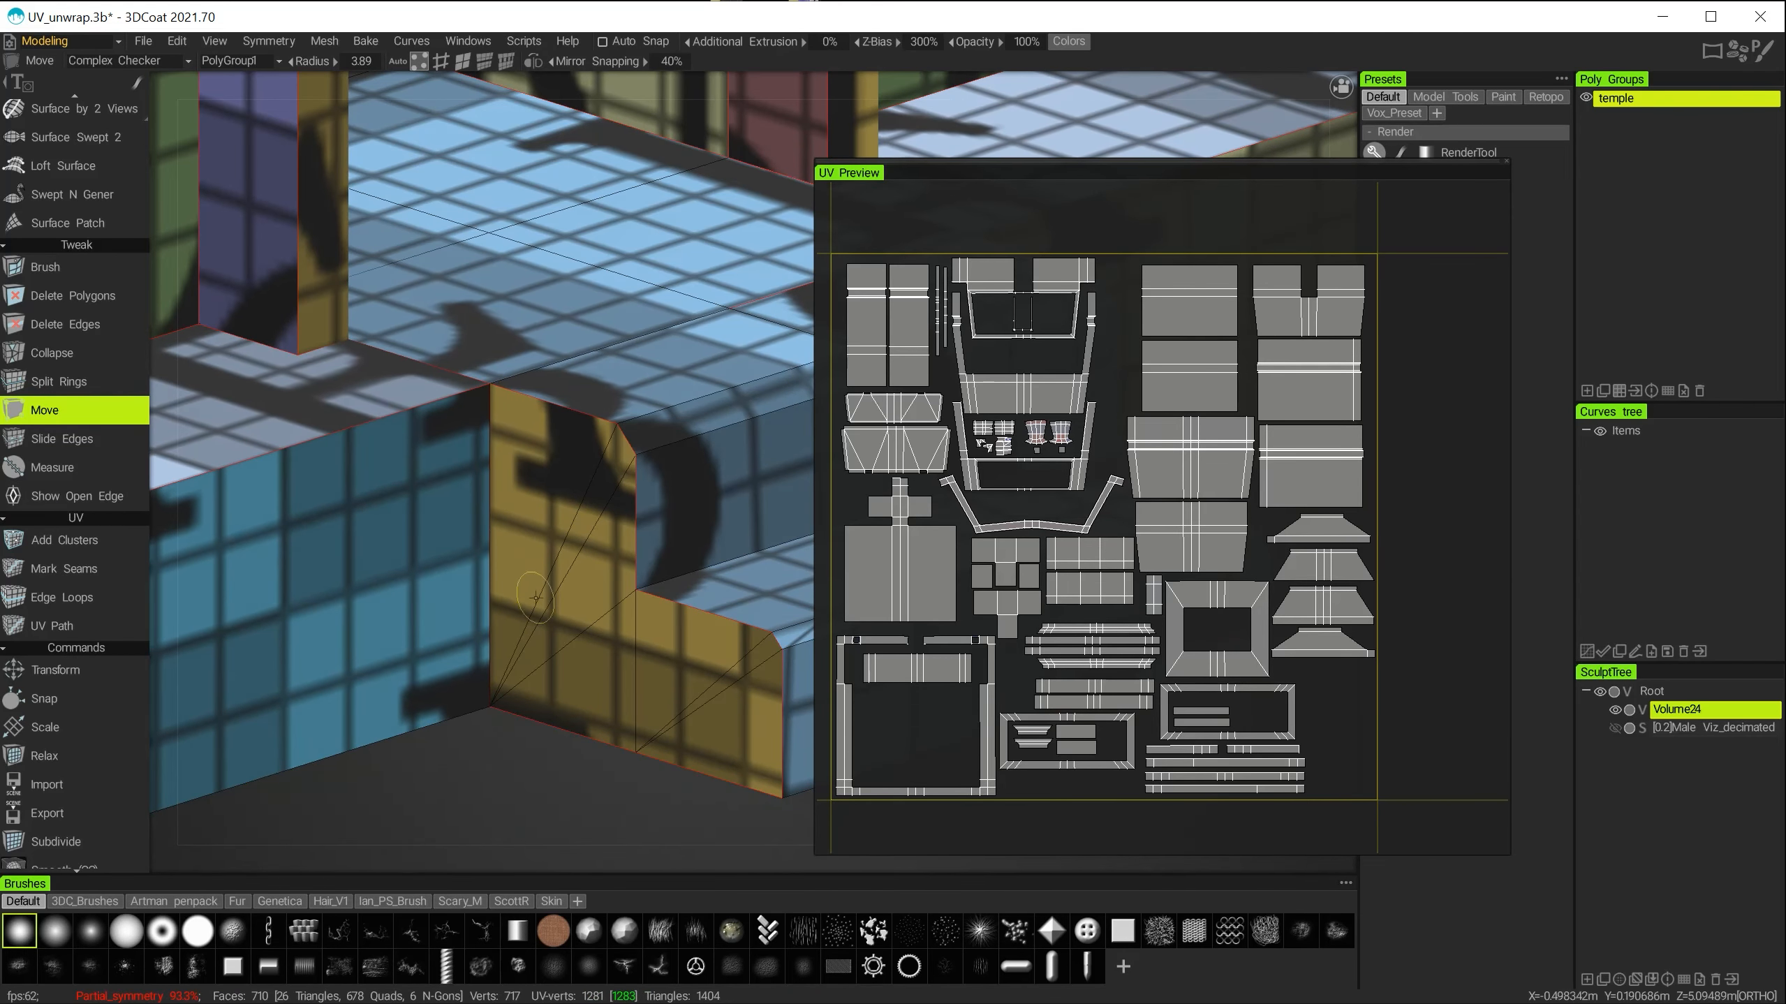
{"action": "mouse_move", "coordinate": [494, 703]}
{"action": "left_mouse_down"}
{"action": "mouse_move", "coordinate": [517, 702]}
{"action": "mouse_move", "coordinate": [494, 701]}
{"action": "left_mouse_up"}
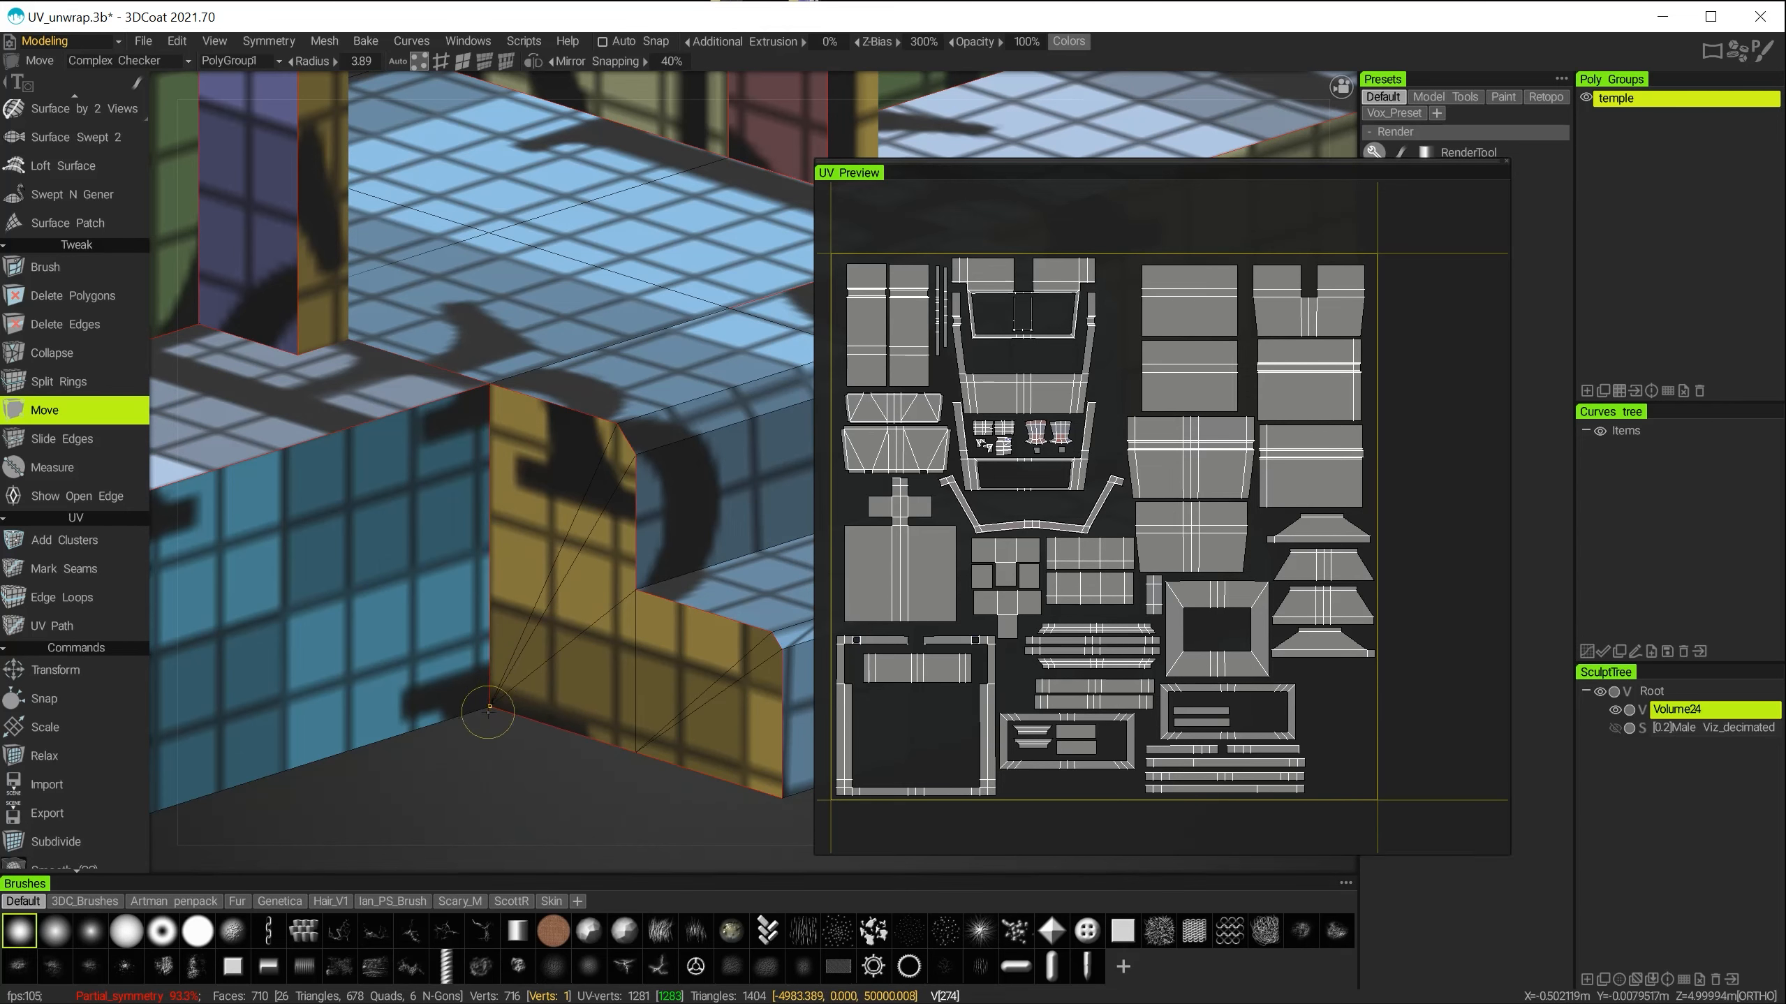
Show the open edges again and recheck the temple where the steps meet the ledge.
{"action": "left_click", "coordinate": [55, 494]}
{"action": "left_click_drag", "start_coordinate": [366, 604], "coordinate": [385, 592], "text": "alt"}
{"action": "right_click_drag", "start_coordinate": [385, 592], "coordinate": [261, 456], "text": "alt"}
{"action": "middle_click_drag", "start_coordinate": [515, 588], "coordinate": [452, 640], "text": "alt"}
{"action": "left_click_drag", "start_coordinate": [453, 640], "coordinate": [515, 586], "text": "alt"}
{"action": "middle_click_drag", "start_coordinate": [516, 587], "coordinate": [670, 626], "text": "alt"}
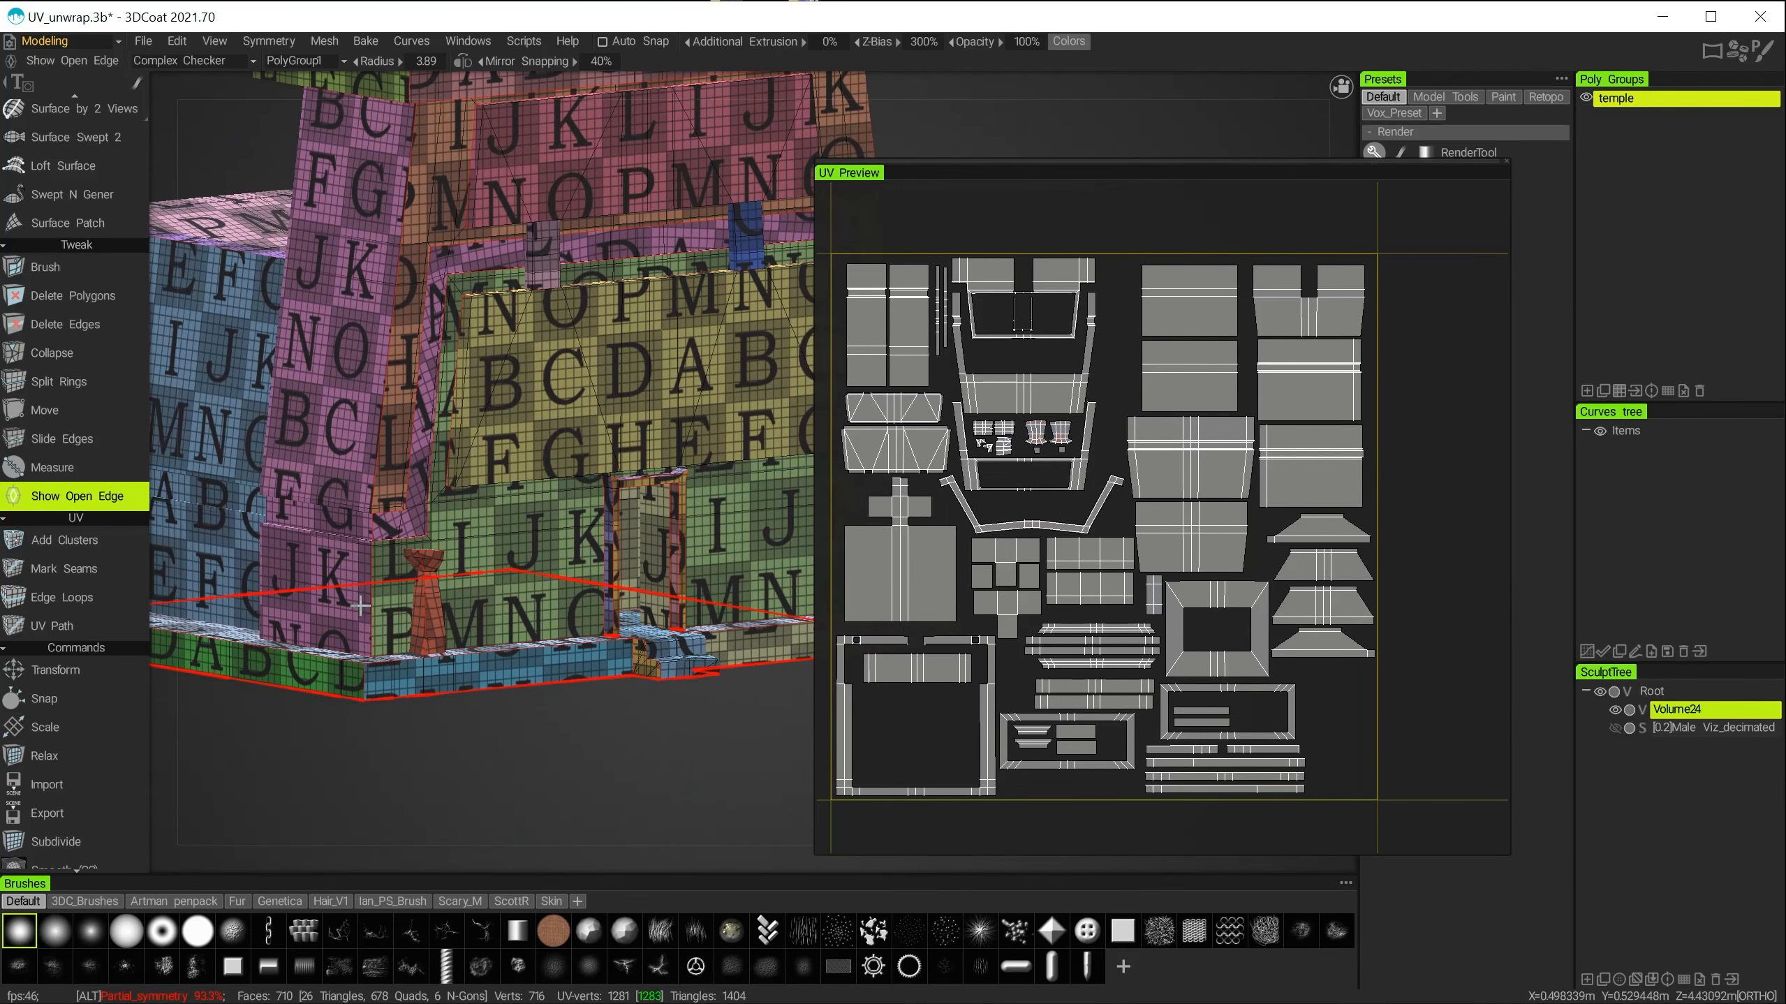
Stop showing the open edges by returning to the Move tool, and save the scene.
{"action": "left_click", "coordinate": [53, 412]}
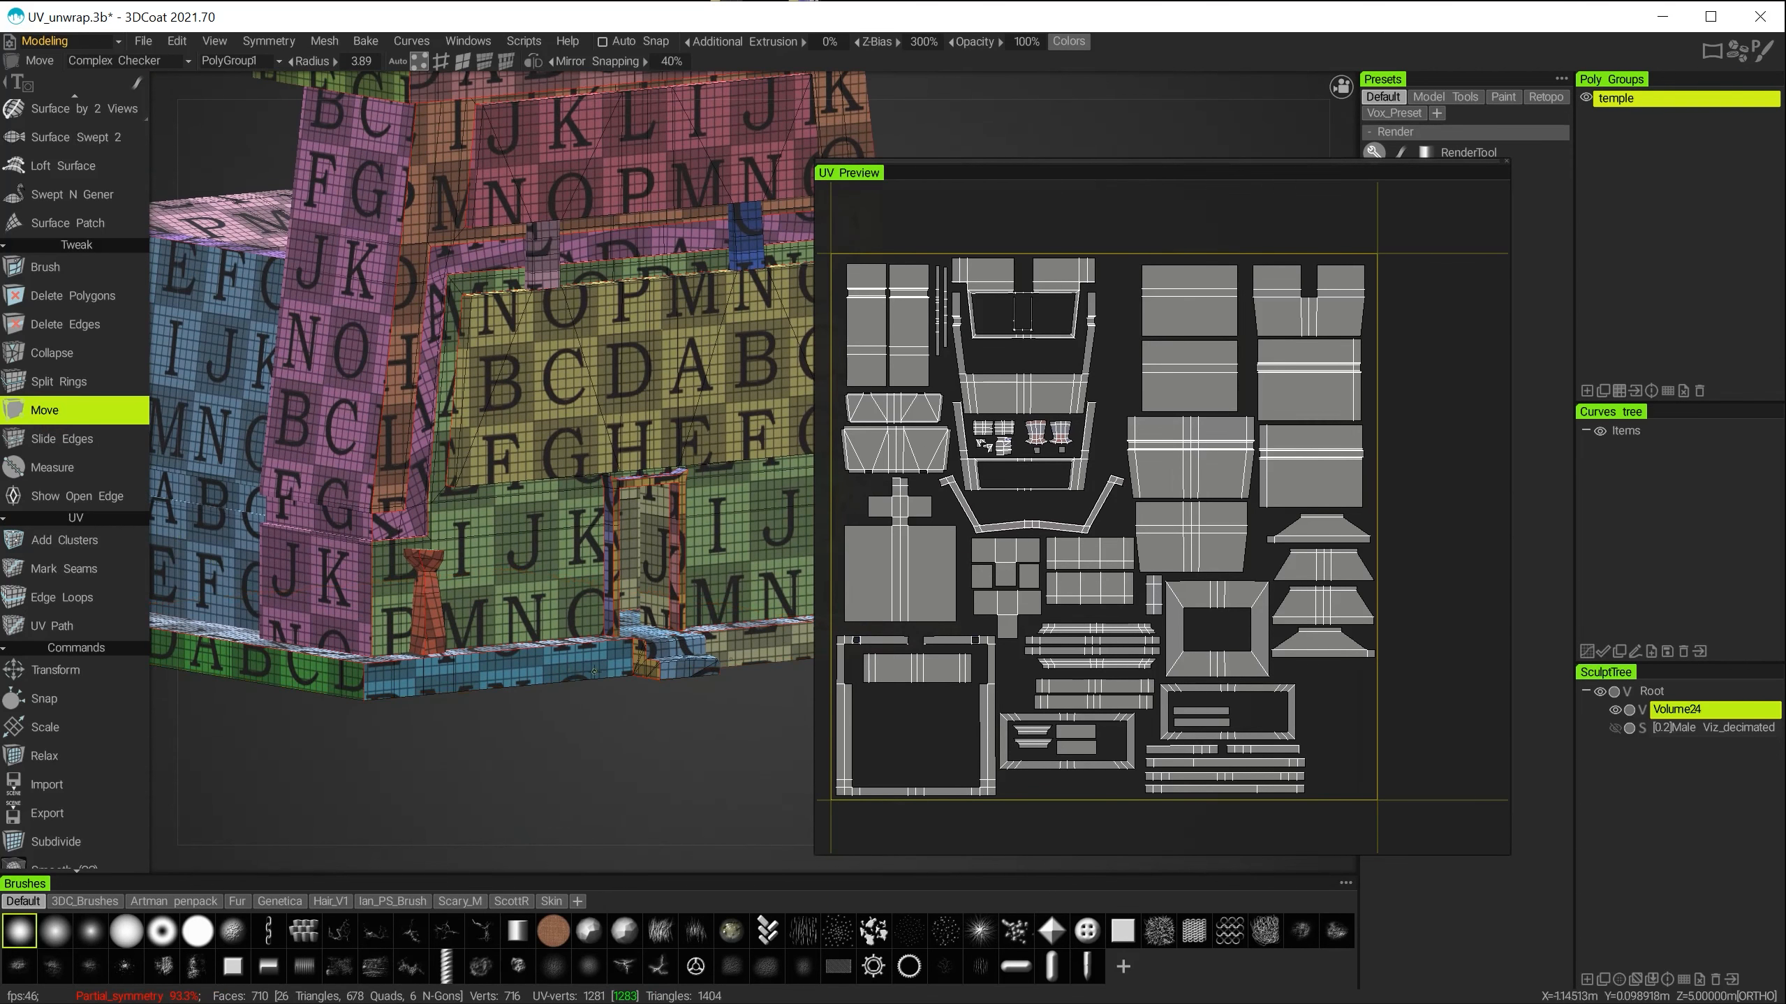
{"action": "right_click_drag", "start_coordinate": [370, 595], "coordinate": [483, 630], "text": "alt"}
{"action": "mouse_move", "coordinate": [484, 630]}
{"action": "left_mouse_down", "text": "alt"}
{"action": "mouse_move", "coordinate": [460, 605]}
{"action": "mouse_move", "coordinate": [478, 638]}
{"action": "left_mouse_up", "text": "alt"}
{"action": "key", "text": "ctrl+s"}
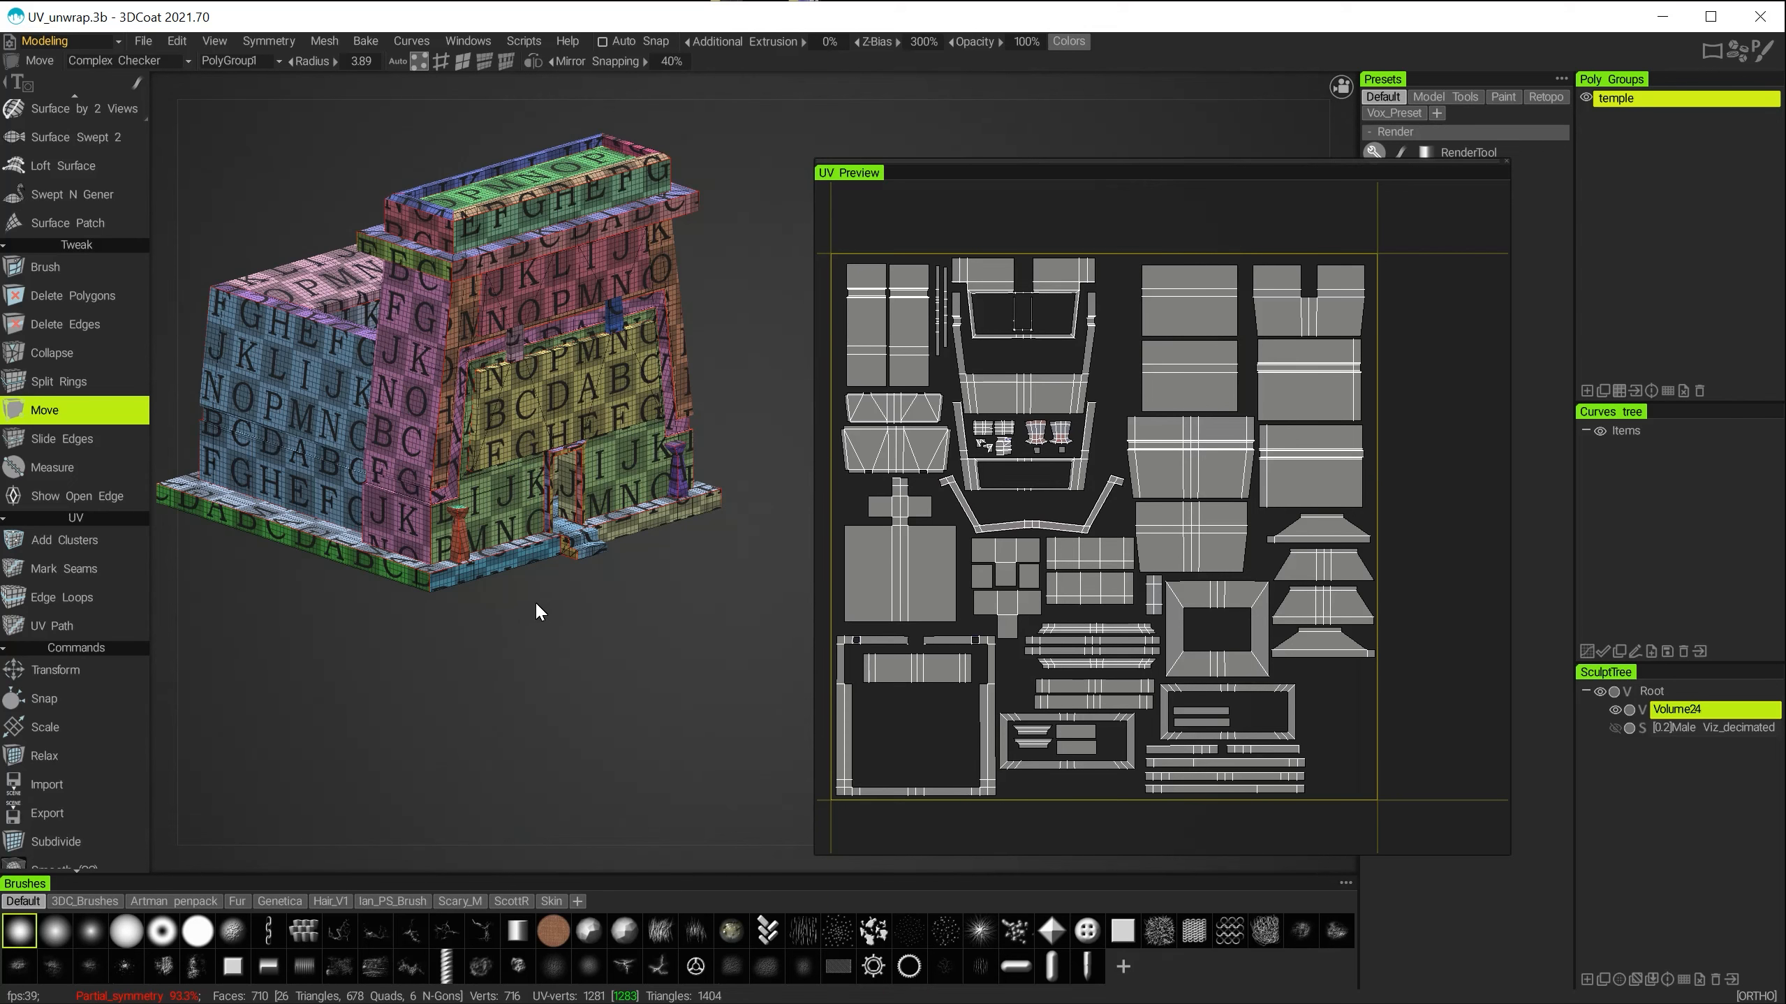
Rename the temple's current UV set to TempleUV.
{"action": "right_click_drag", "start_coordinate": [528, 605], "coordinate": [562, 619], "text": "alt"}
{"action": "middle_click_drag", "start_coordinate": [563, 619], "coordinate": [680, 688], "text": "alt"}
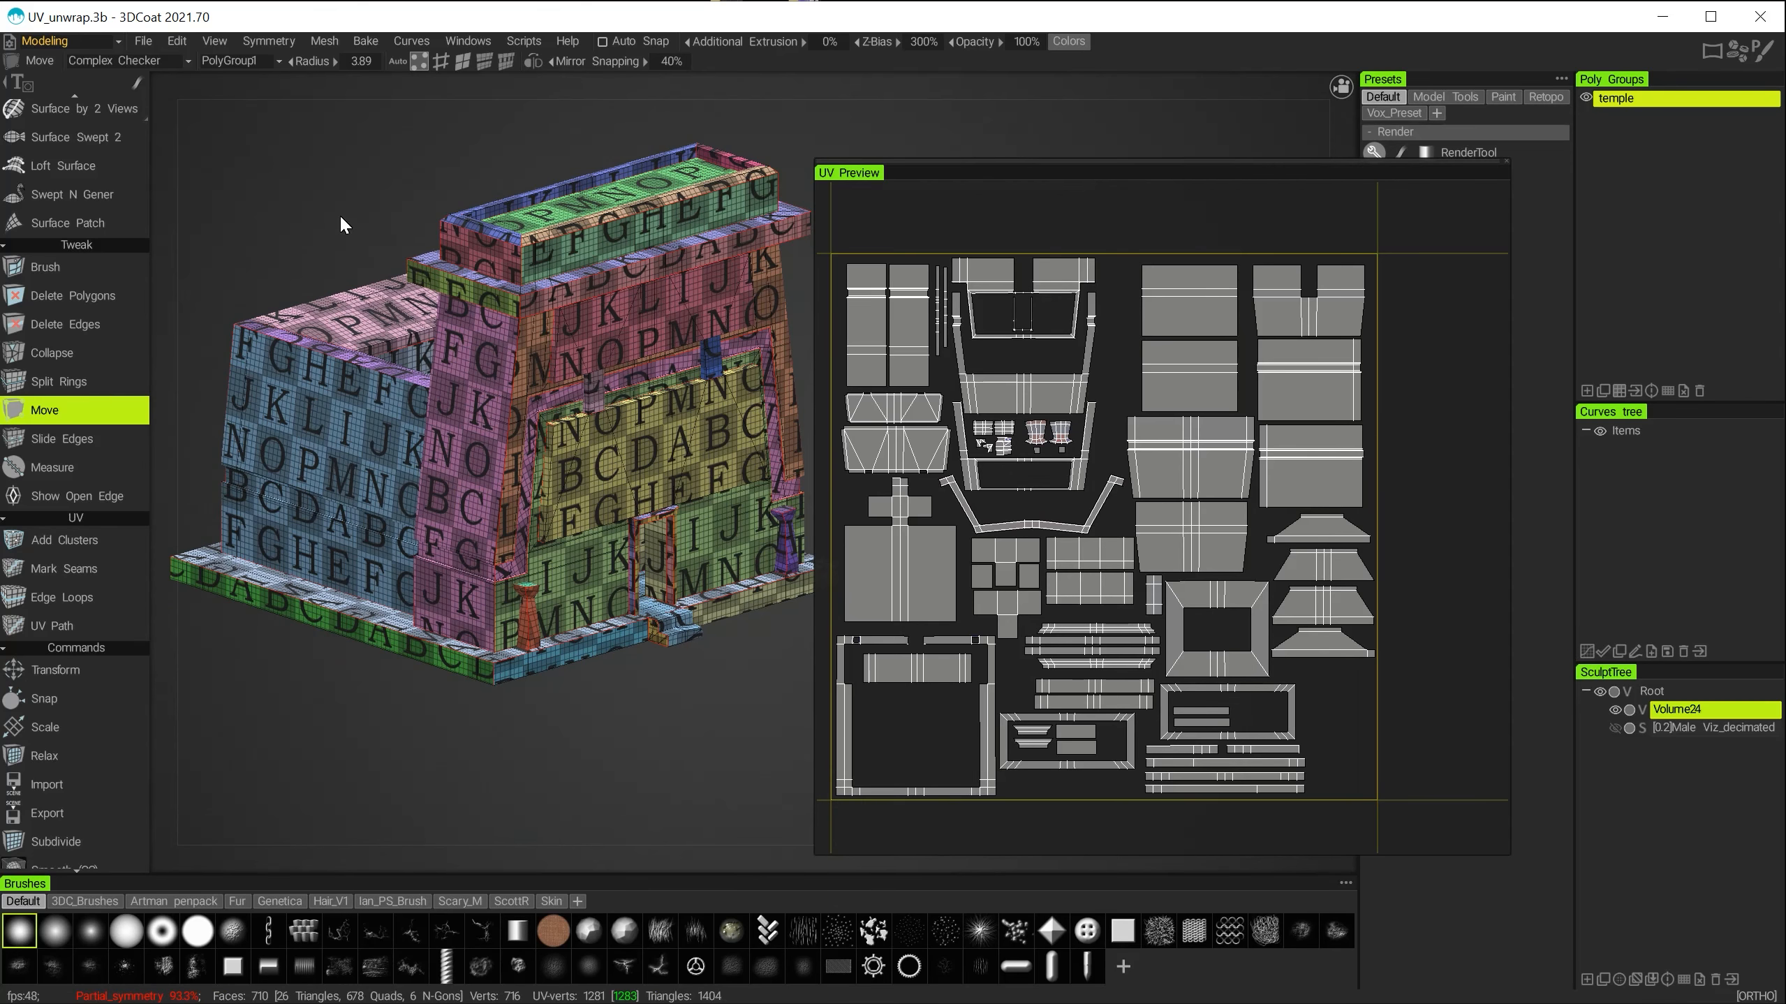
{"action": "left_click", "coordinate": [224, 63]}
{"action": "left_click", "coordinate": [235, 62]}
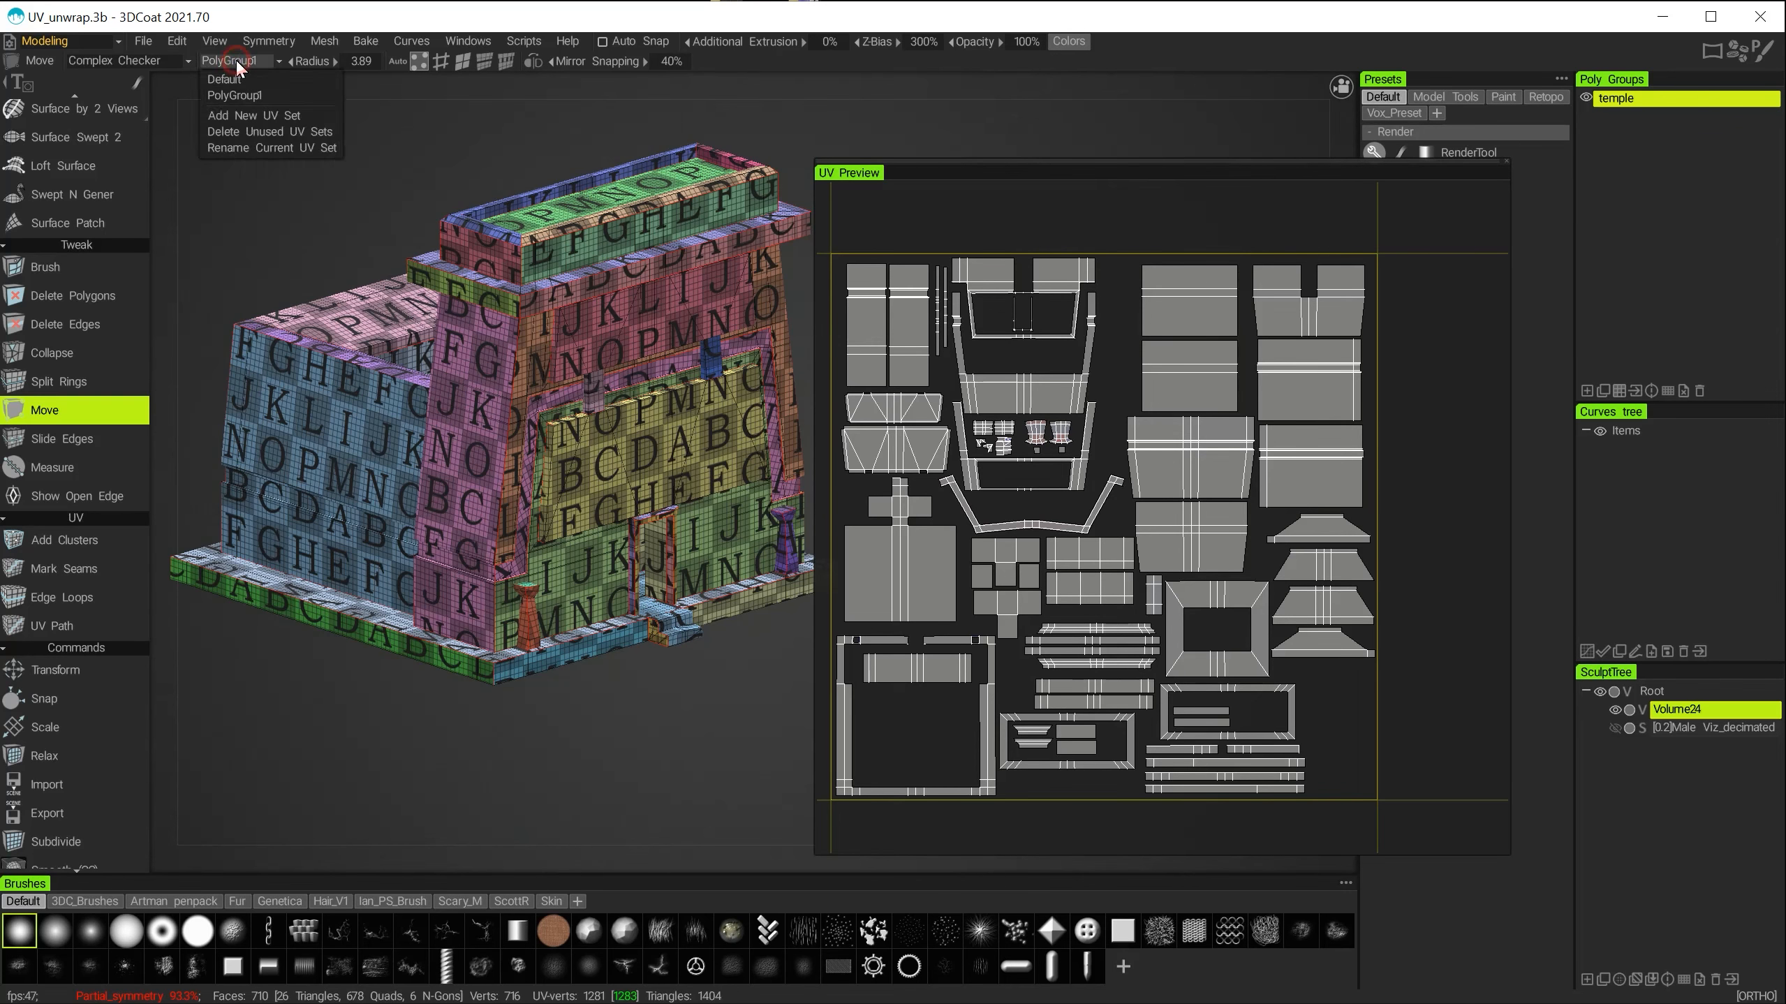
{"action": "left_click", "coordinate": [229, 148]}
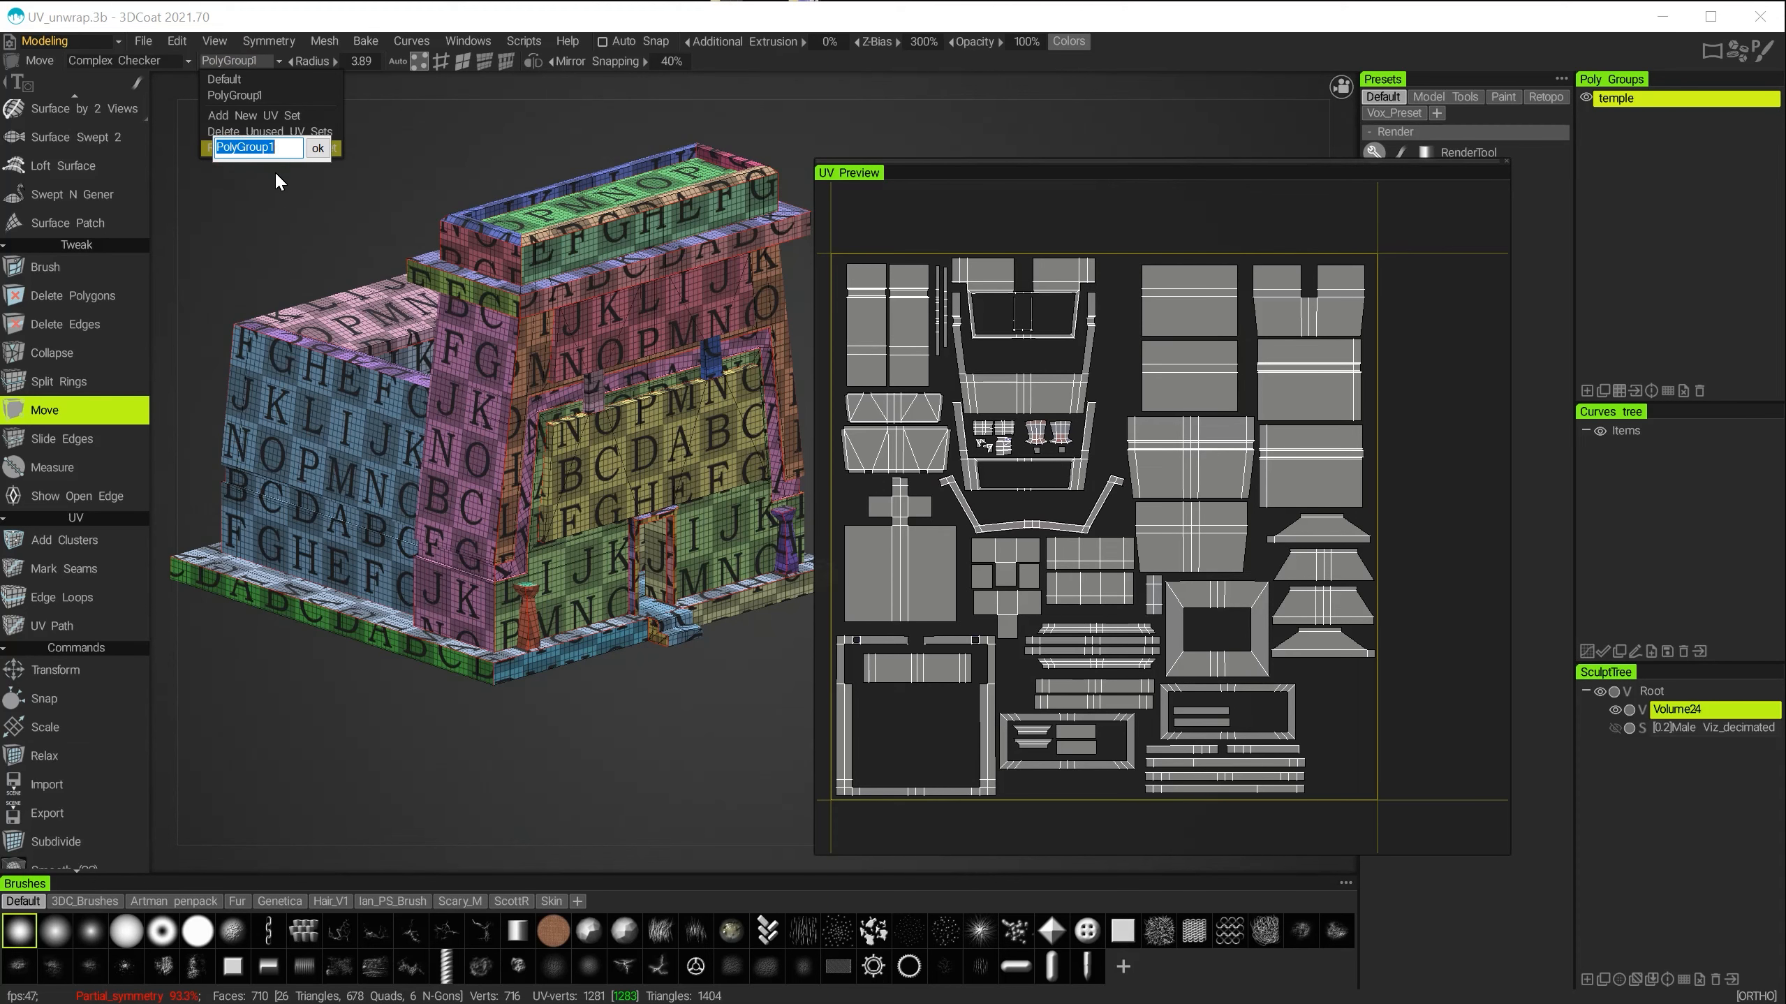
{"action": "type", "text": "TempleUV"}
{"action": "left_click", "coordinate": [318, 147]}
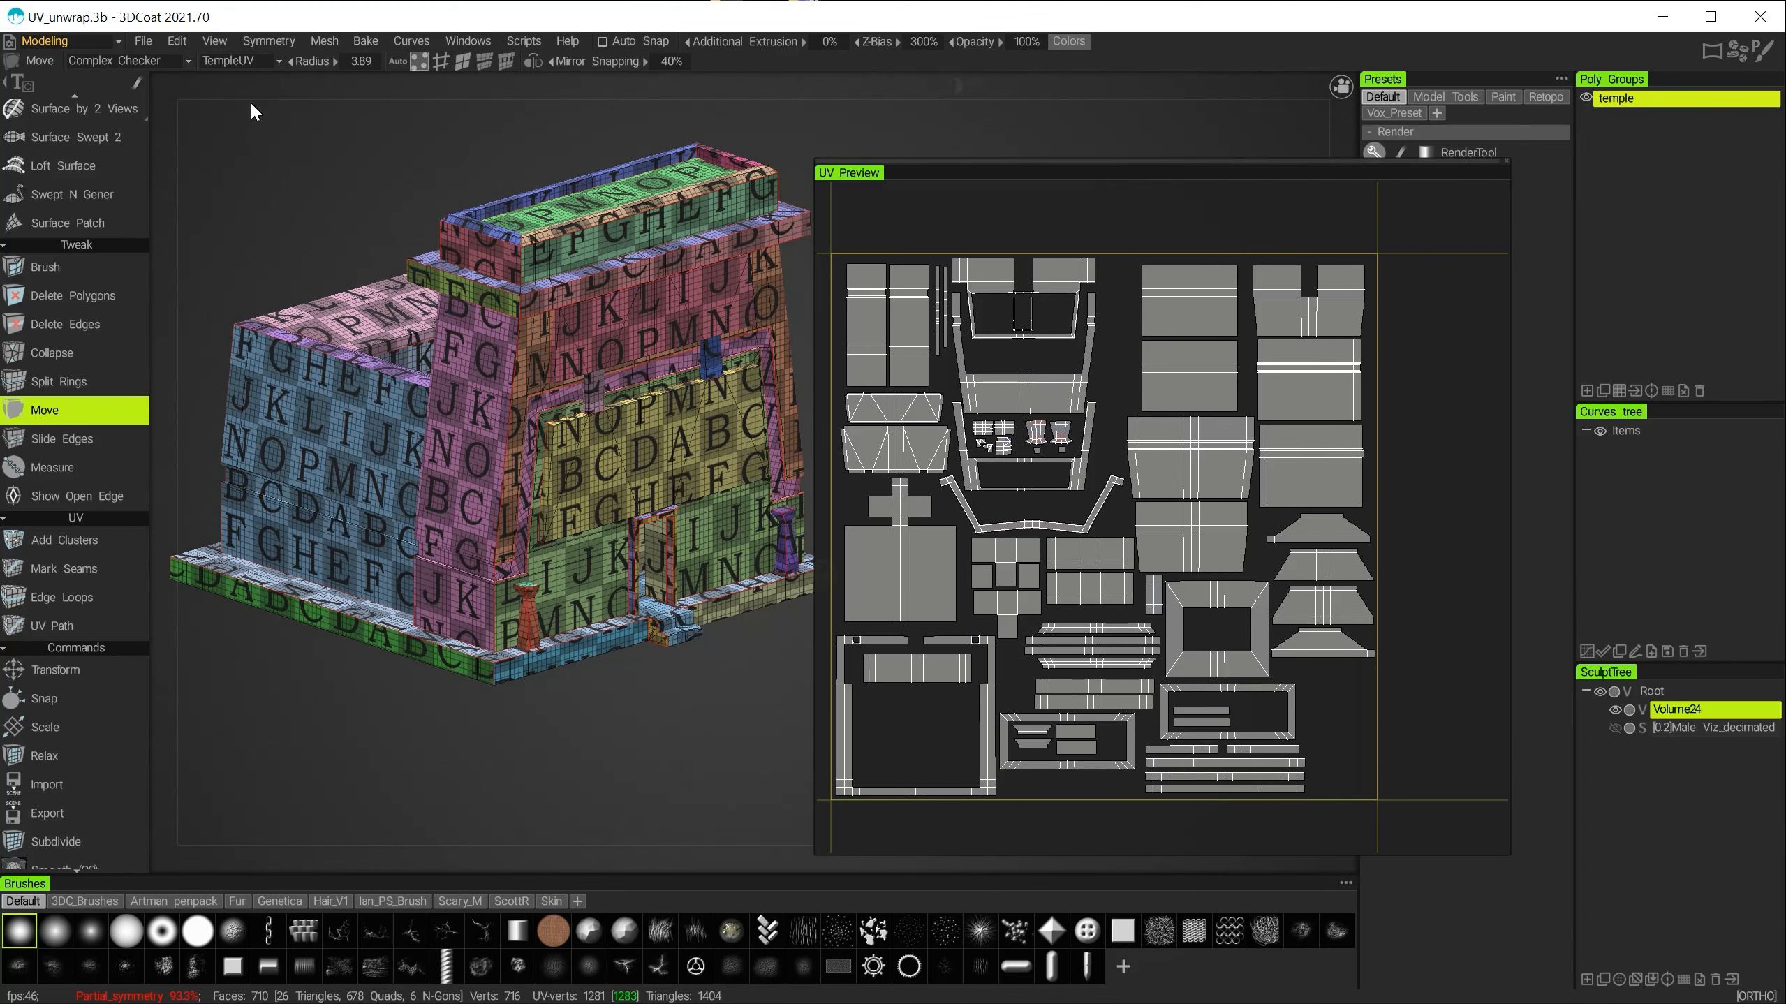
Delete the unused UV sets and make TempleUV the current set again.
{"action": "left_click", "coordinate": [220, 41]}
{"action": "left_click", "coordinate": [236, 61]}
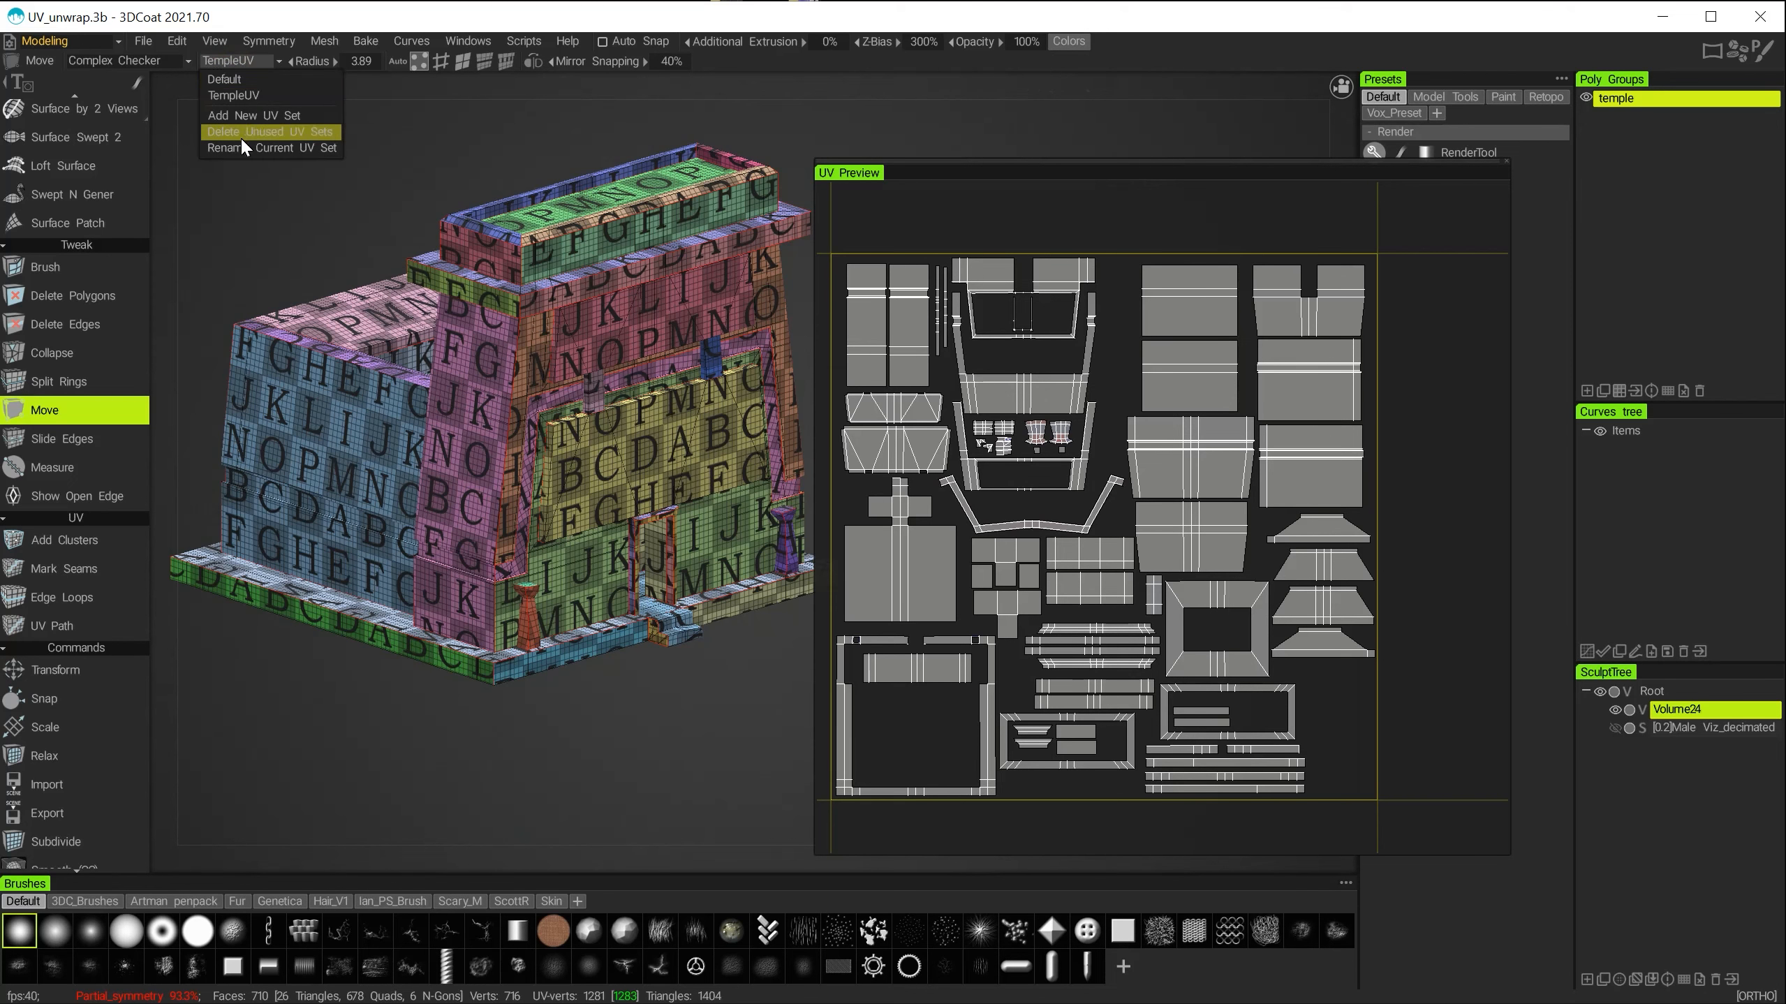
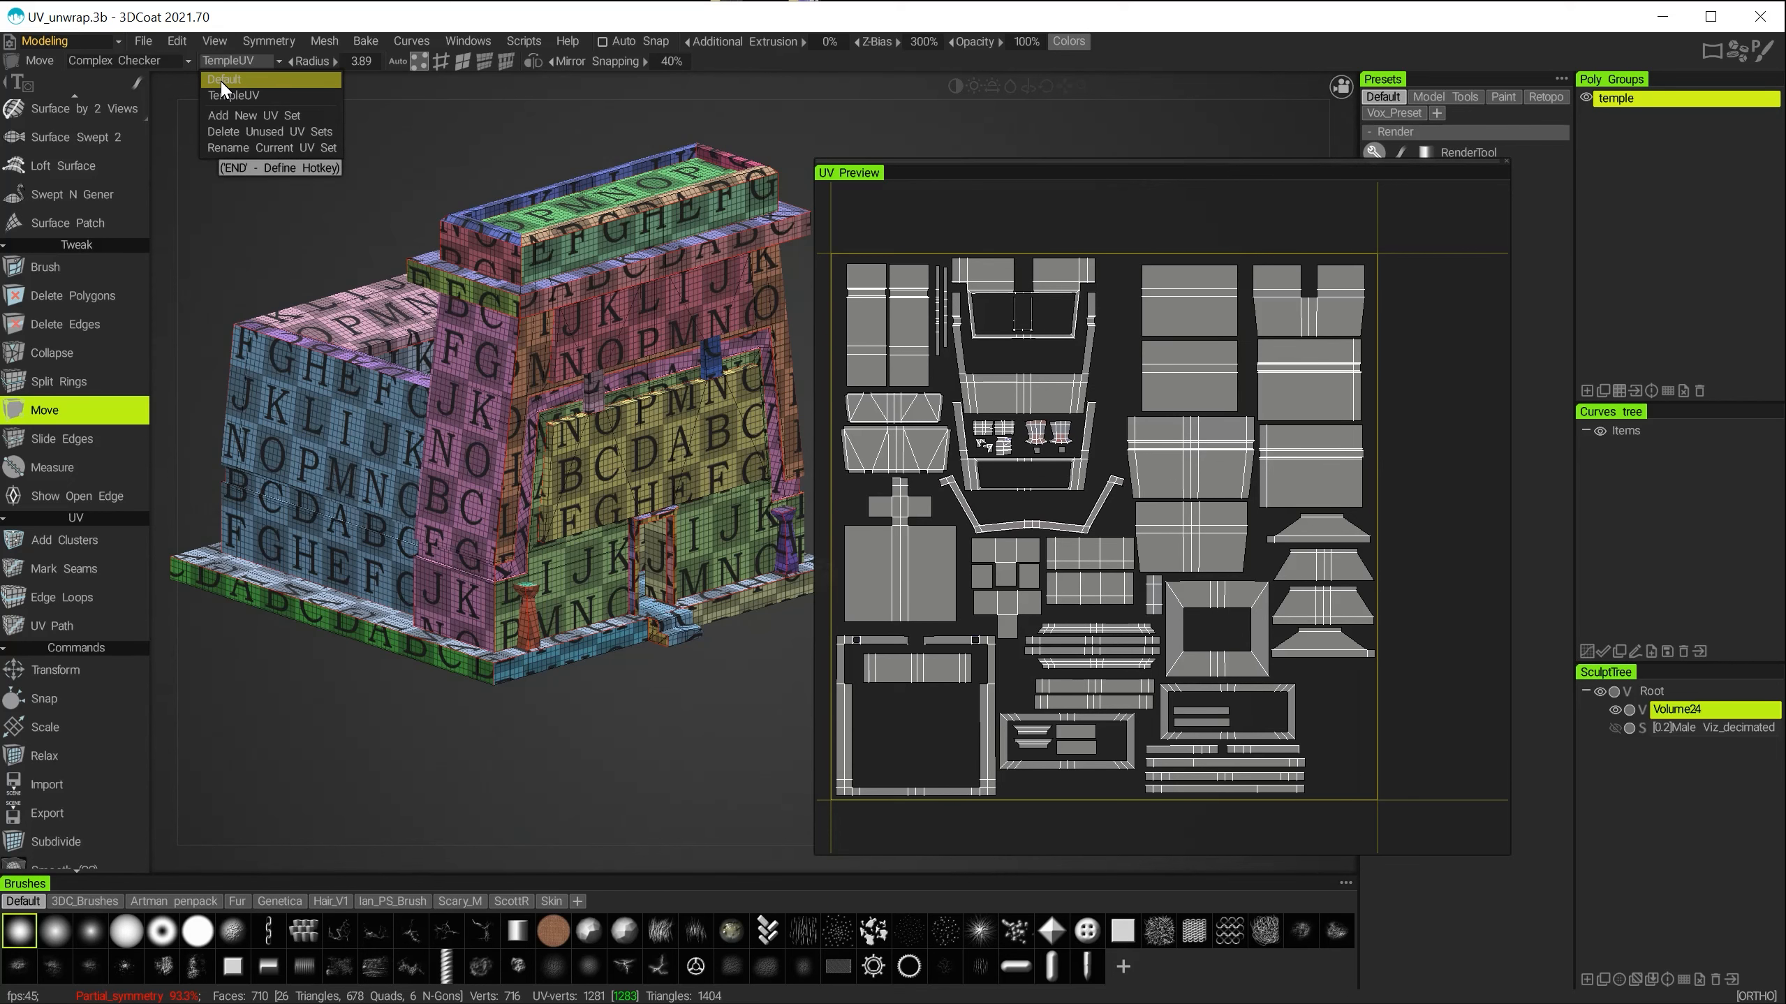
{"action": "left_click", "coordinate": [238, 130]}
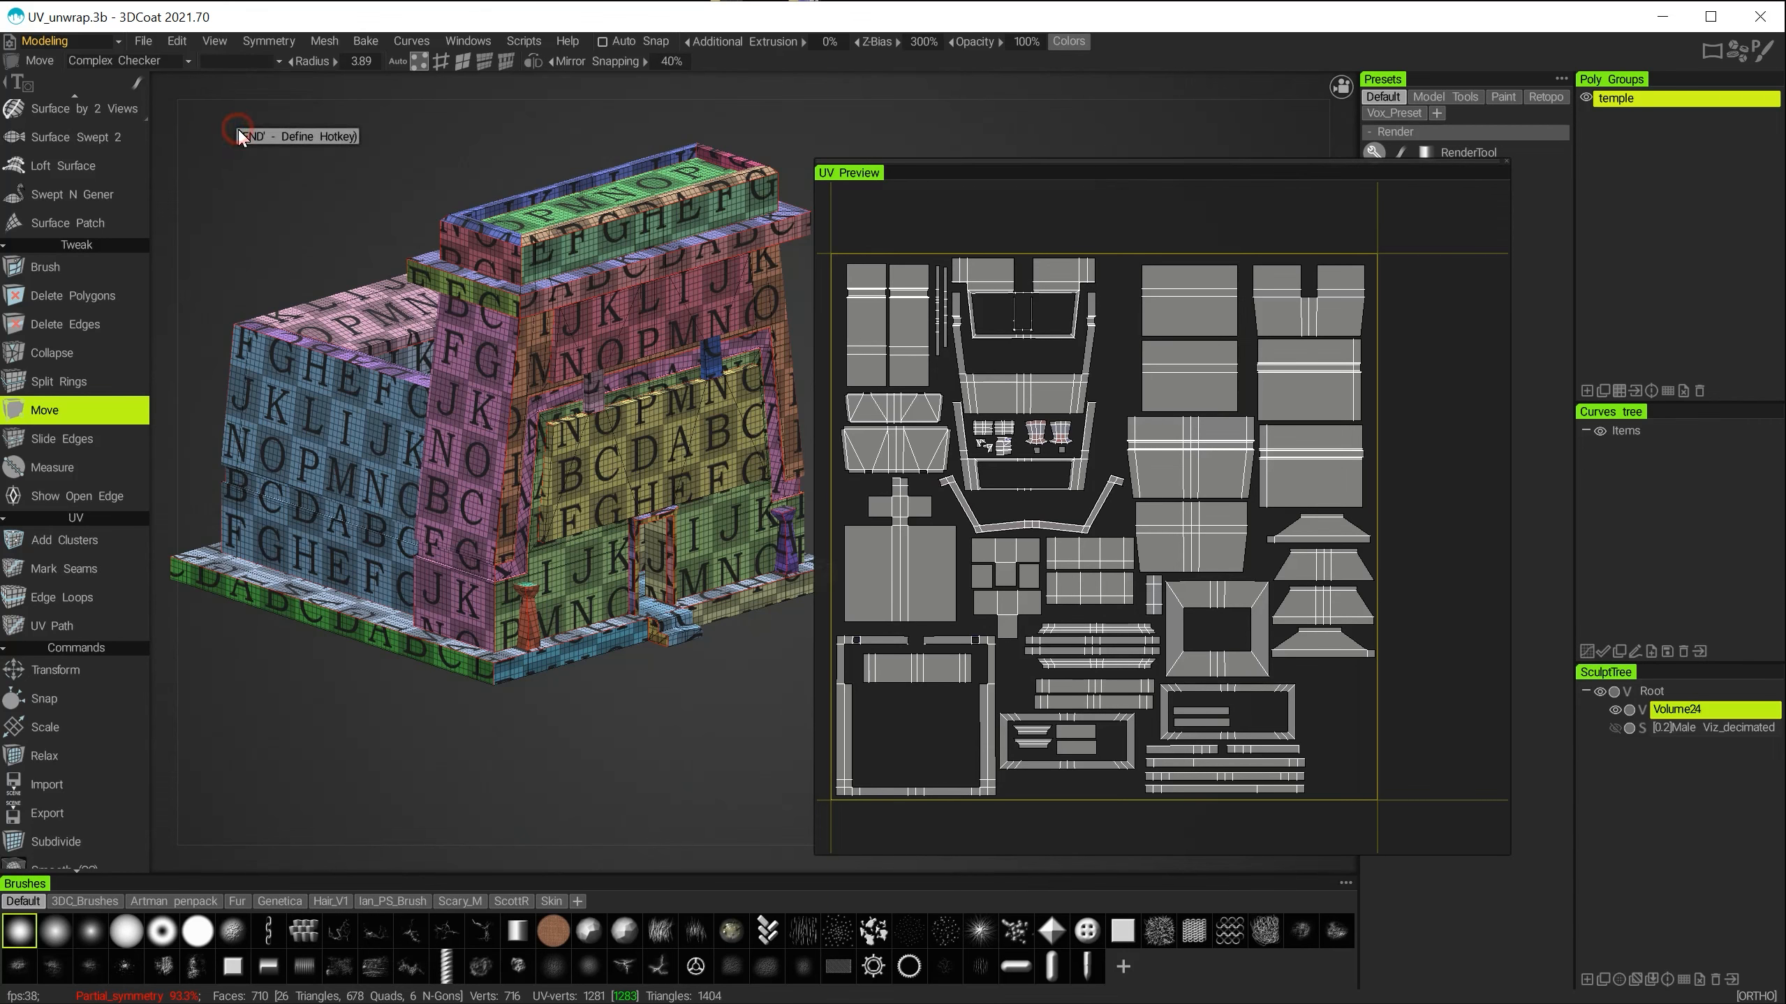
{"action": "left_click", "coordinate": [250, 61]}
{"action": "left_click", "coordinate": [259, 79]}
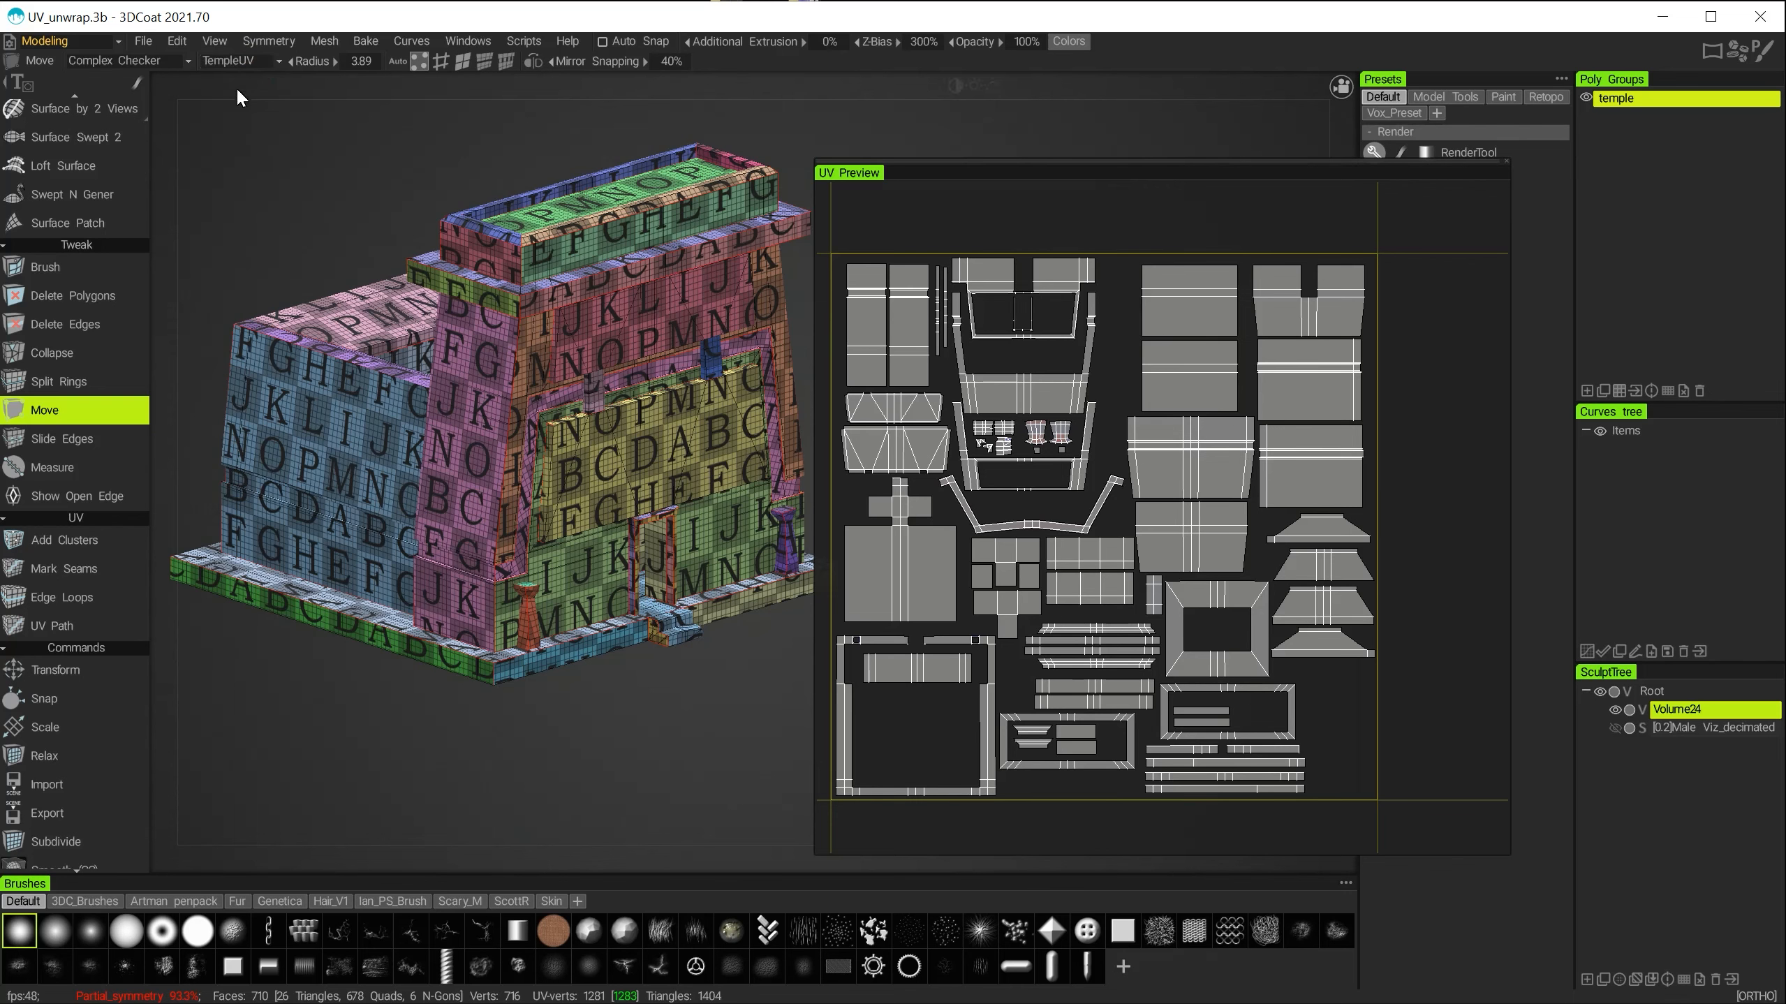
{"action": "left_click", "coordinate": [236, 60]}
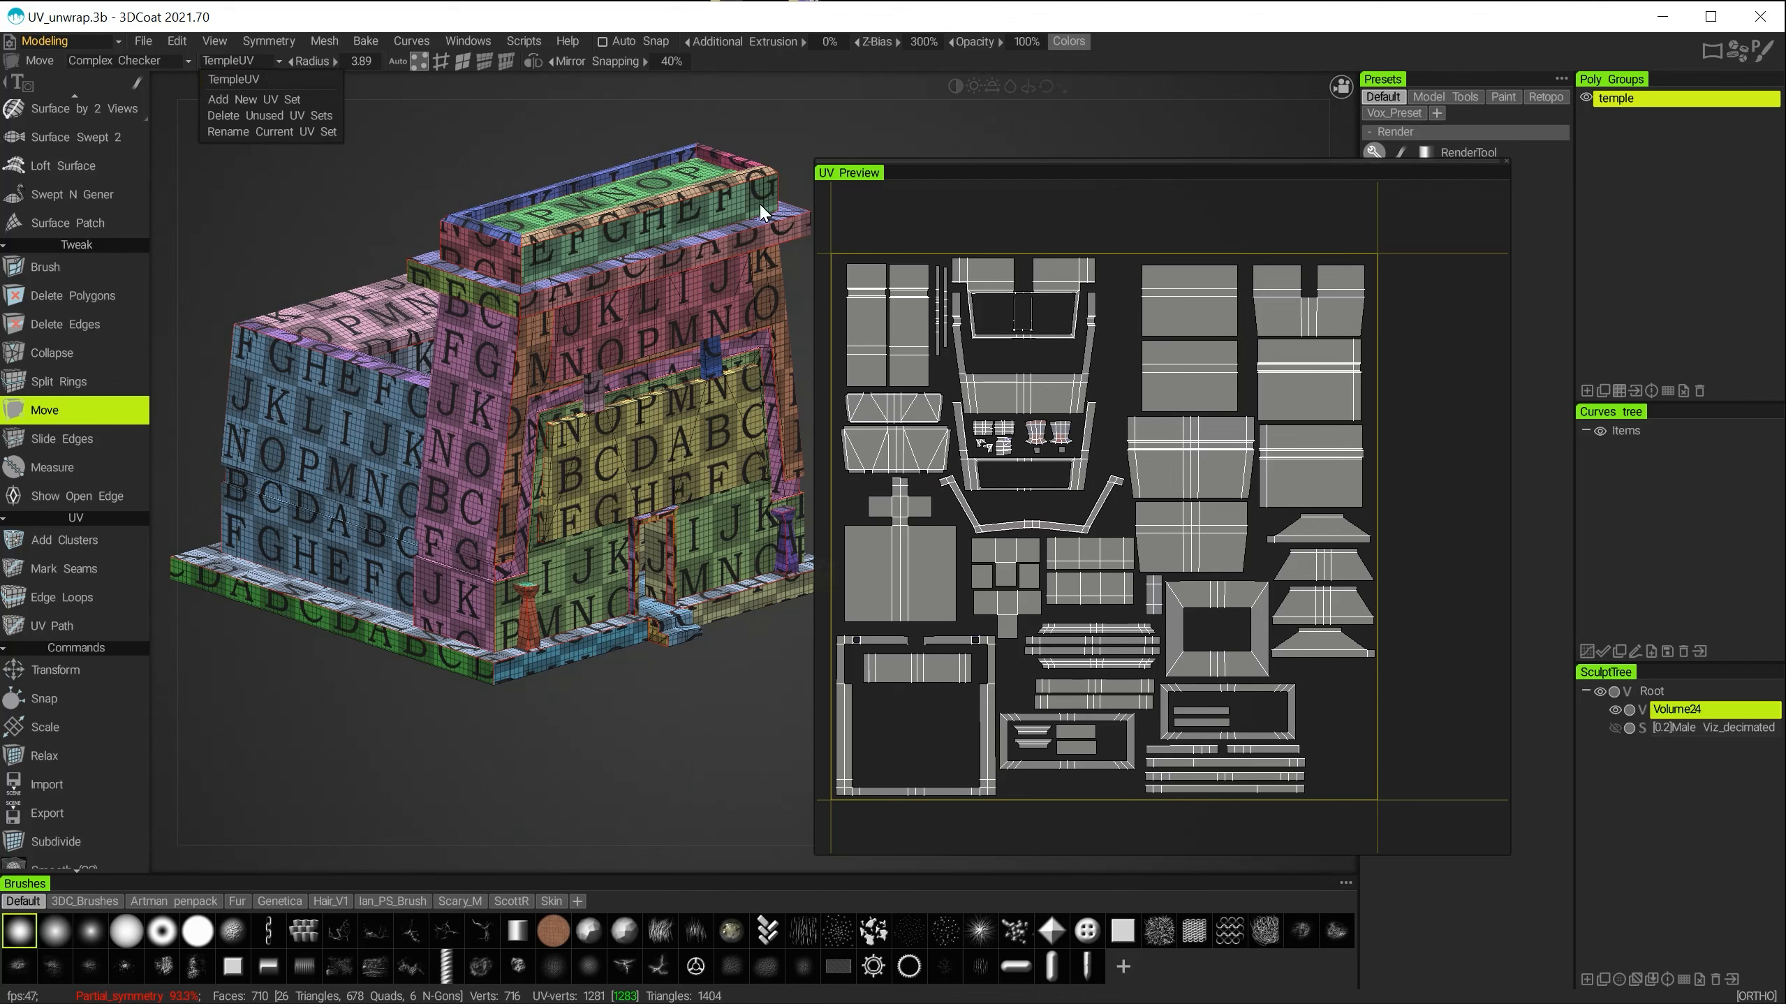
{"action": "left_click", "coordinate": [1592, 104]}
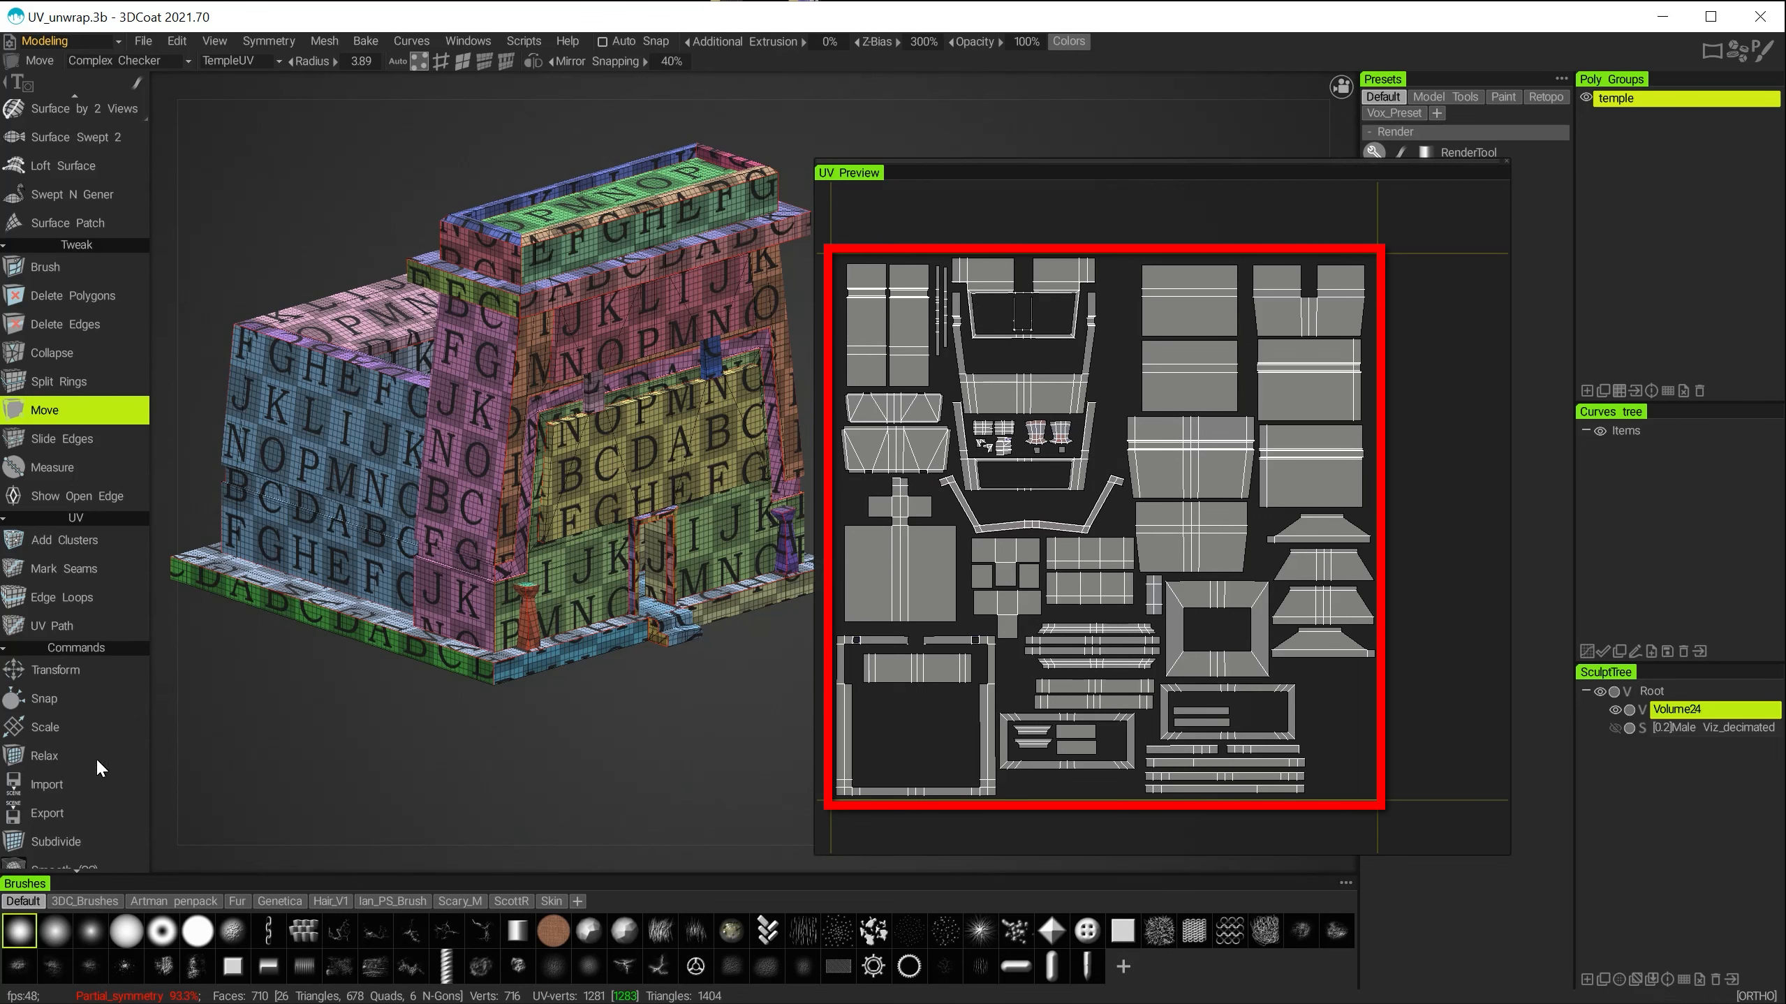
With Mark Seams active, apply the TempleUV set to the temple mesh and accept that the operation cannot be undone.
{"action": "scroll", "coordinate": [77, 703], "scroll_direction": "down", "scroll_amount": 5}
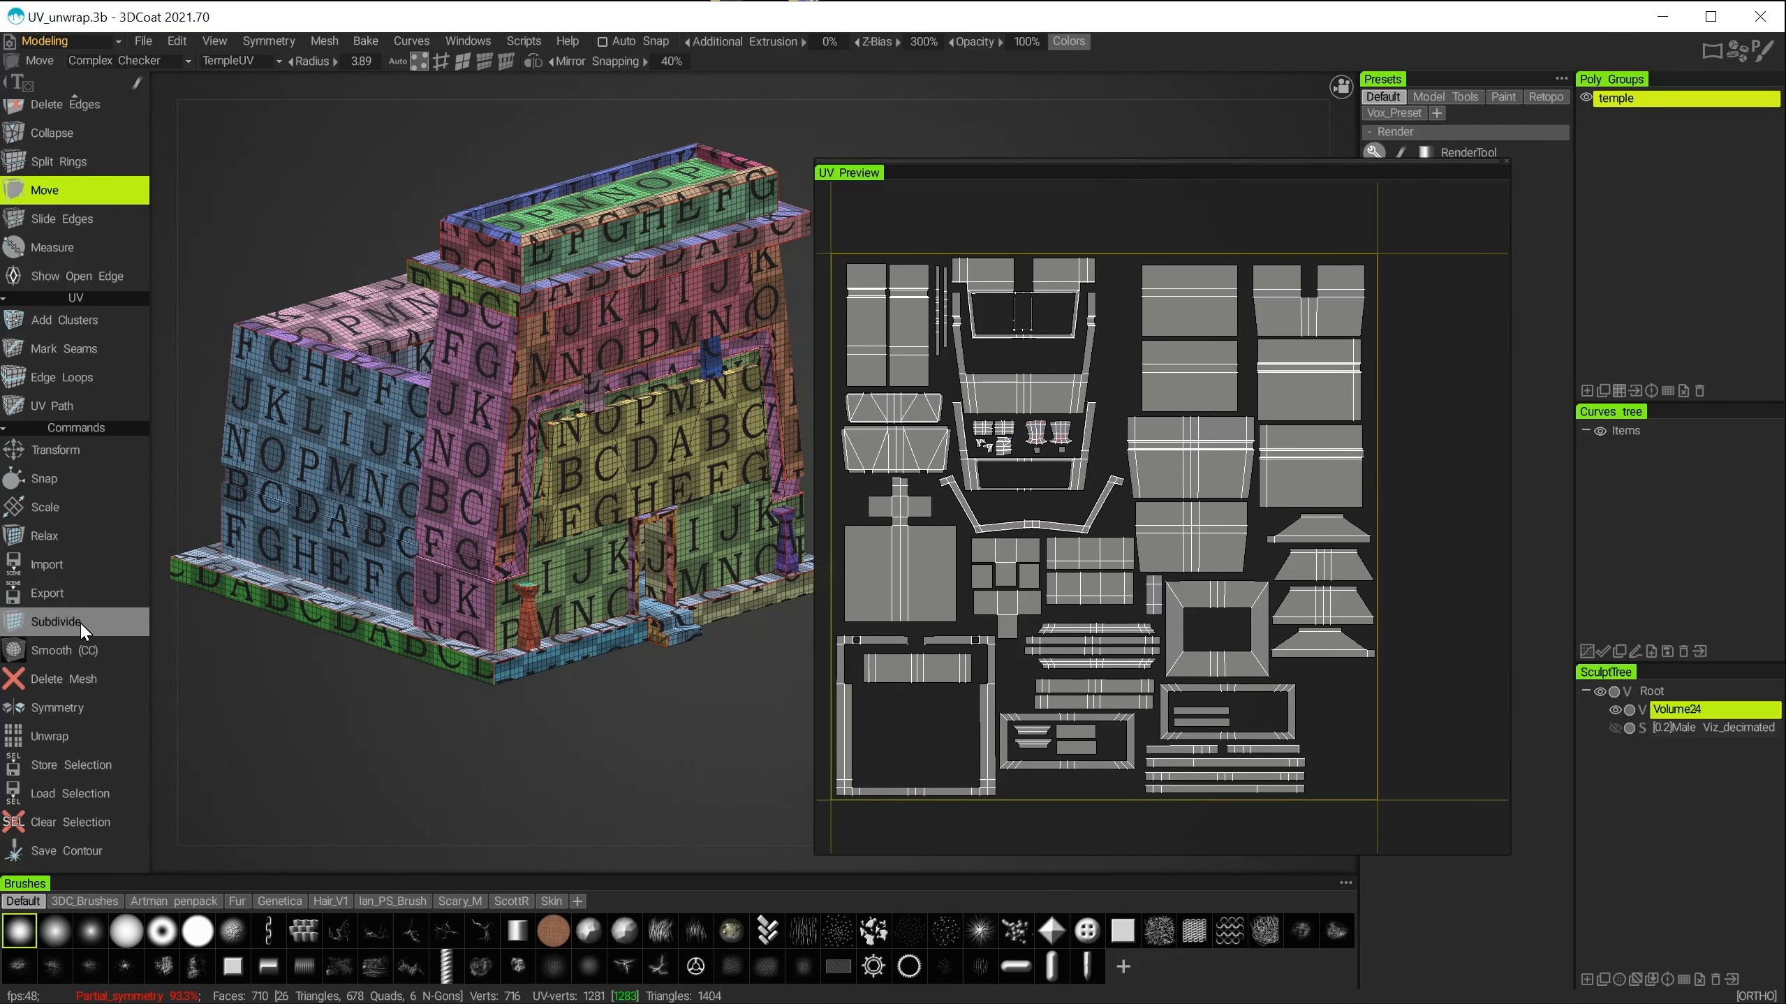
{"action": "scroll", "coordinate": [86, 619], "scroll_direction": "up", "scroll_amount": 15}
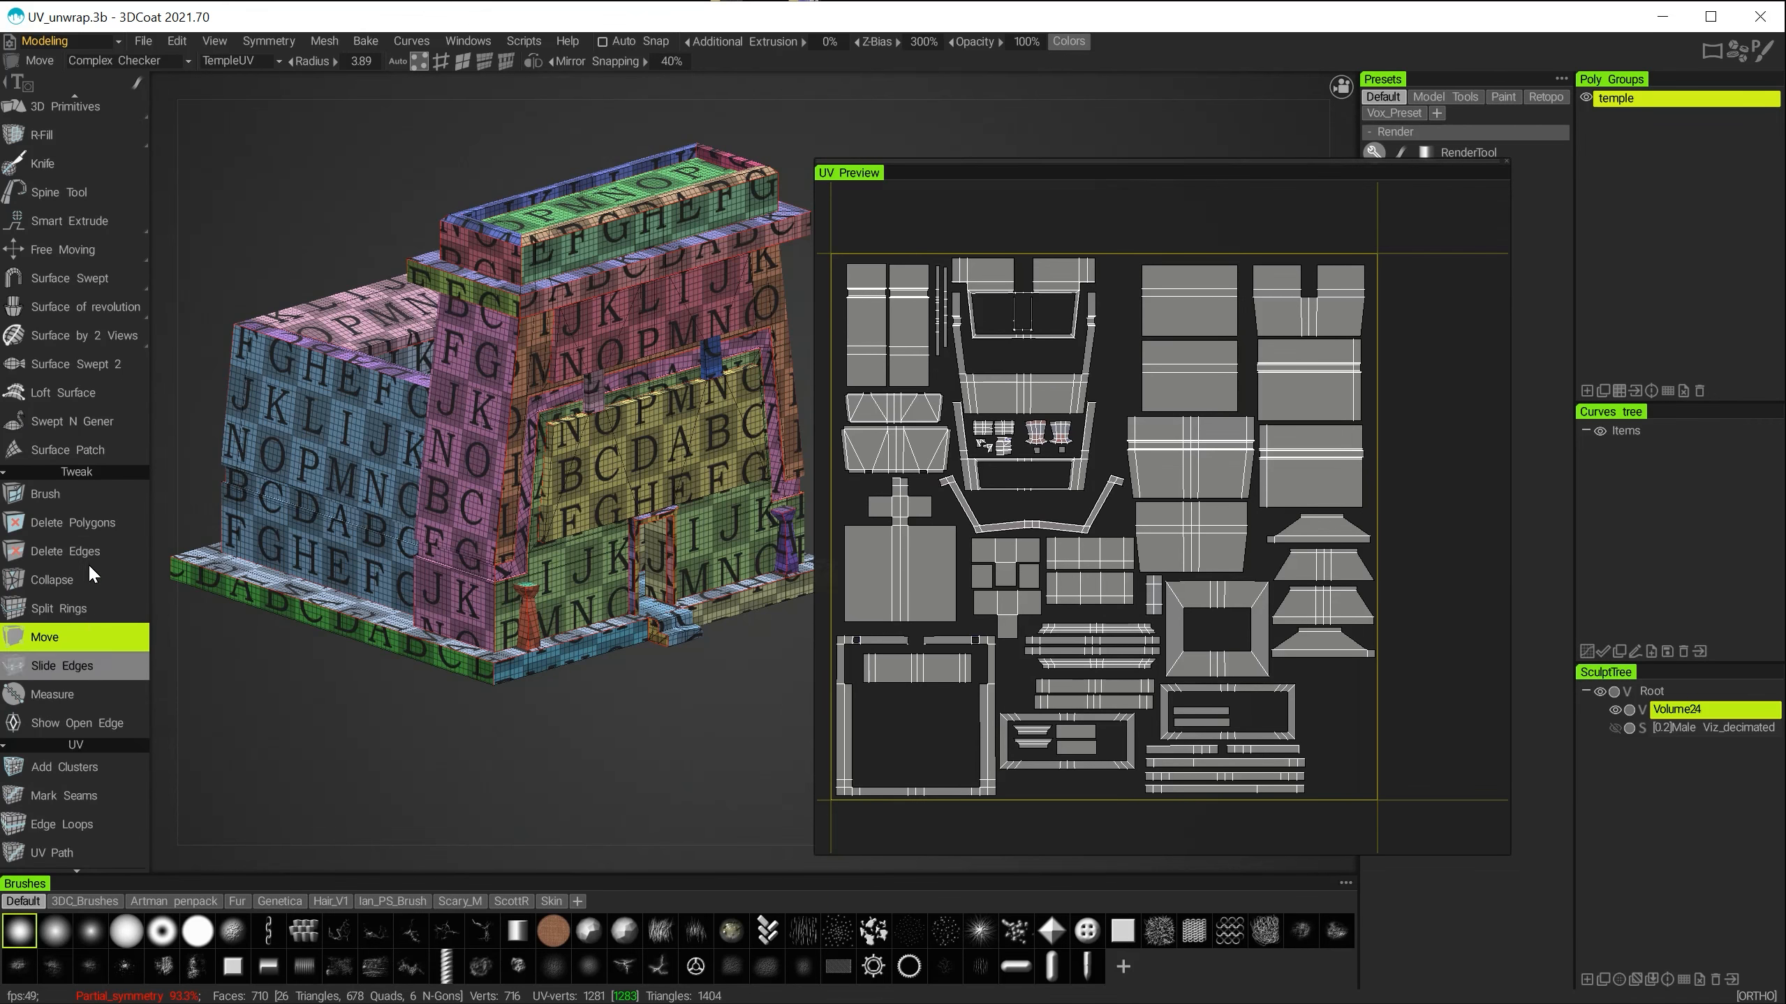
{"action": "scroll", "coordinate": [99, 478], "scroll_direction": "down", "scroll_amount": 9}
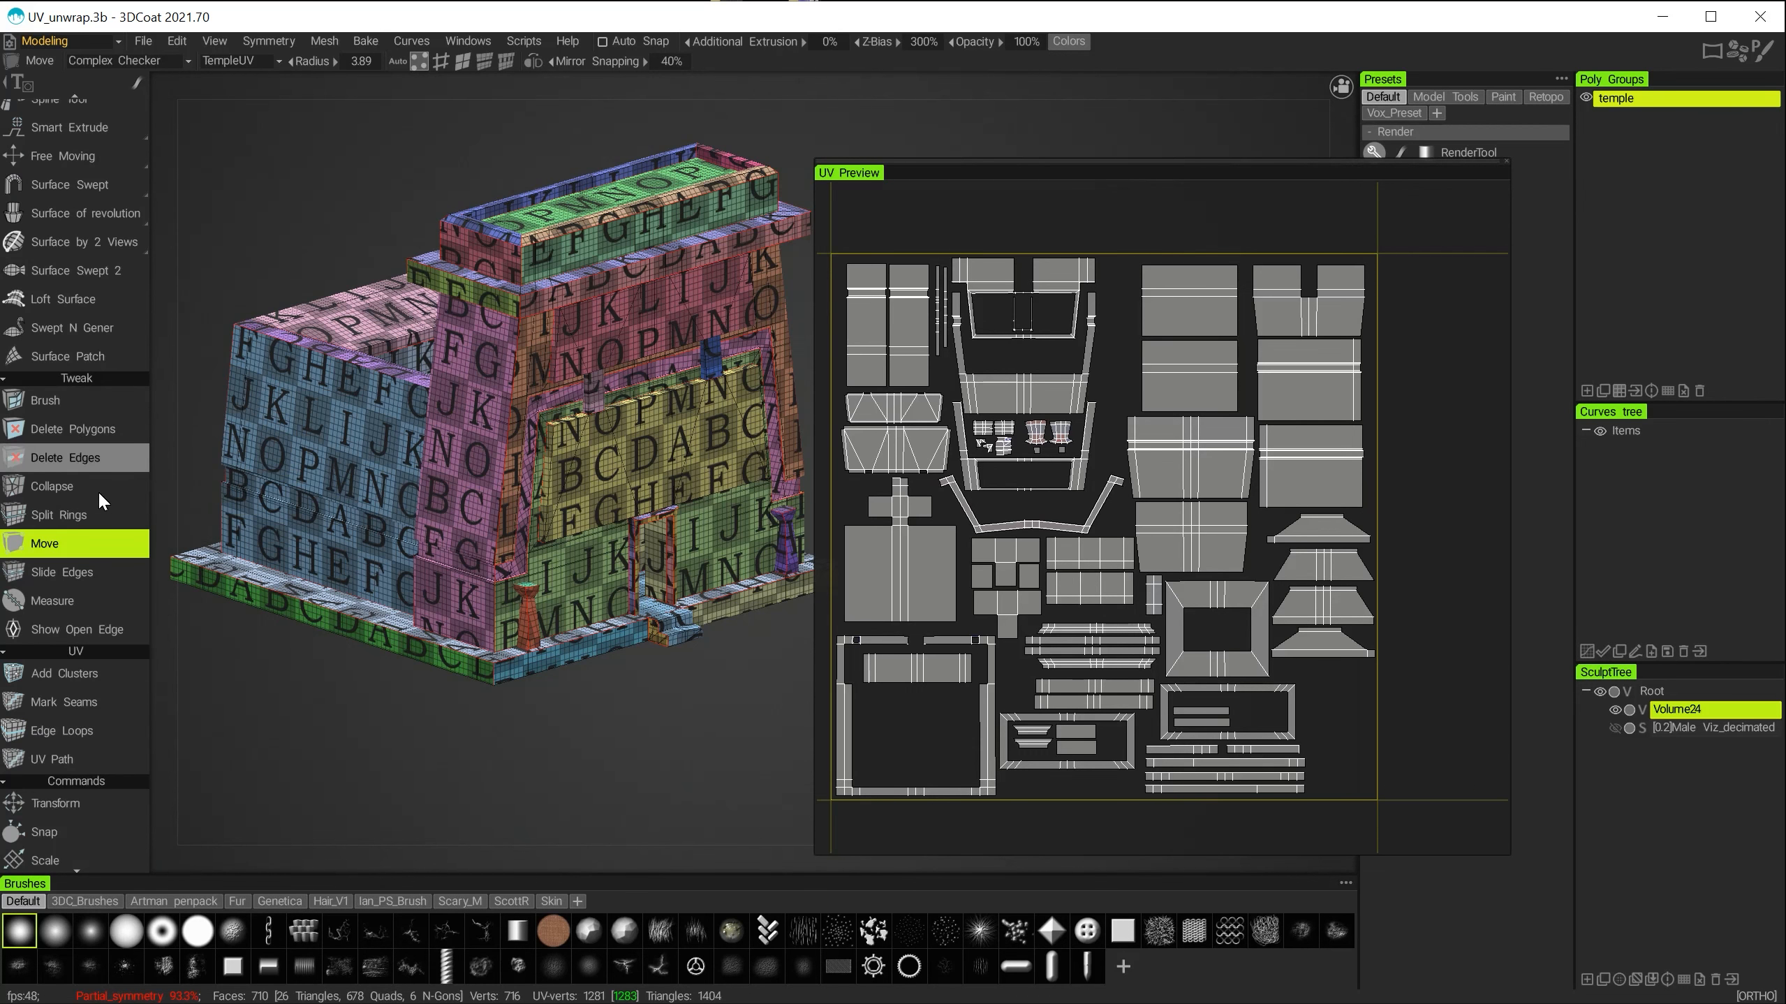
{"action": "left_click", "coordinate": [70, 609]}
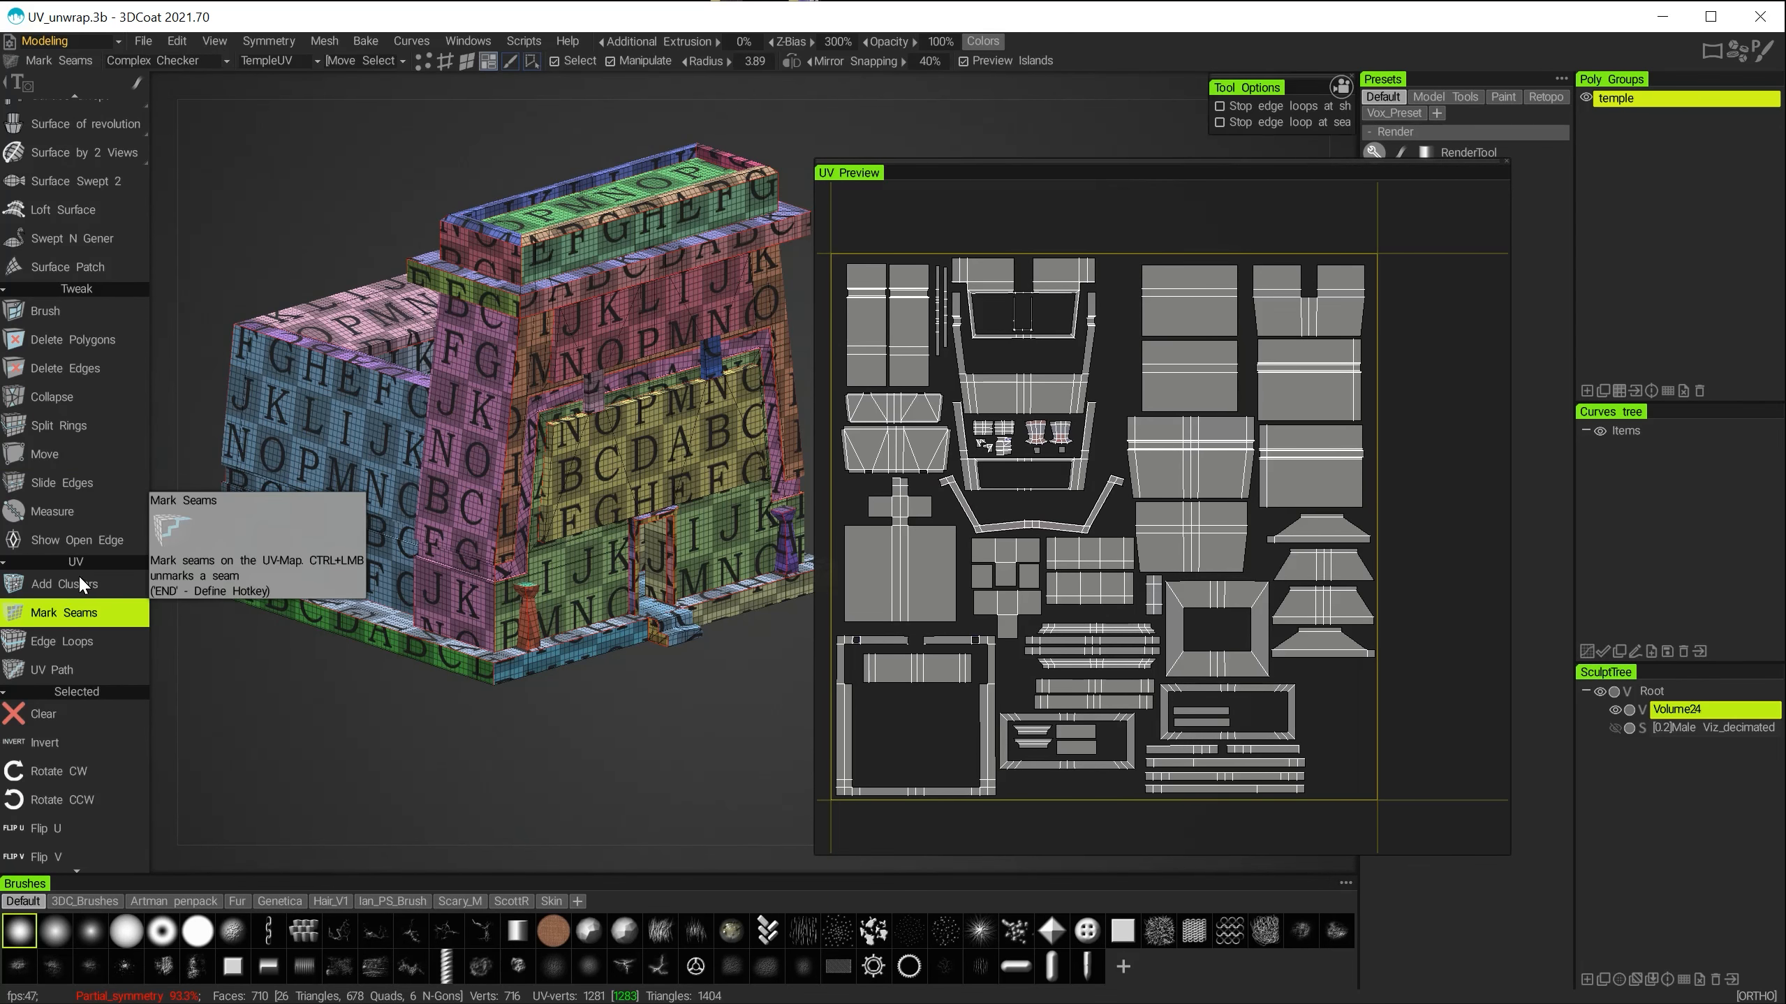
{"action": "scroll", "coordinate": [83, 591], "scroll_direction": "down", "scroll_amount": 7}
{"action": "scroll", "coordinate": [71, 422], "scroll_direction": "up", "scroll_amount": 4}
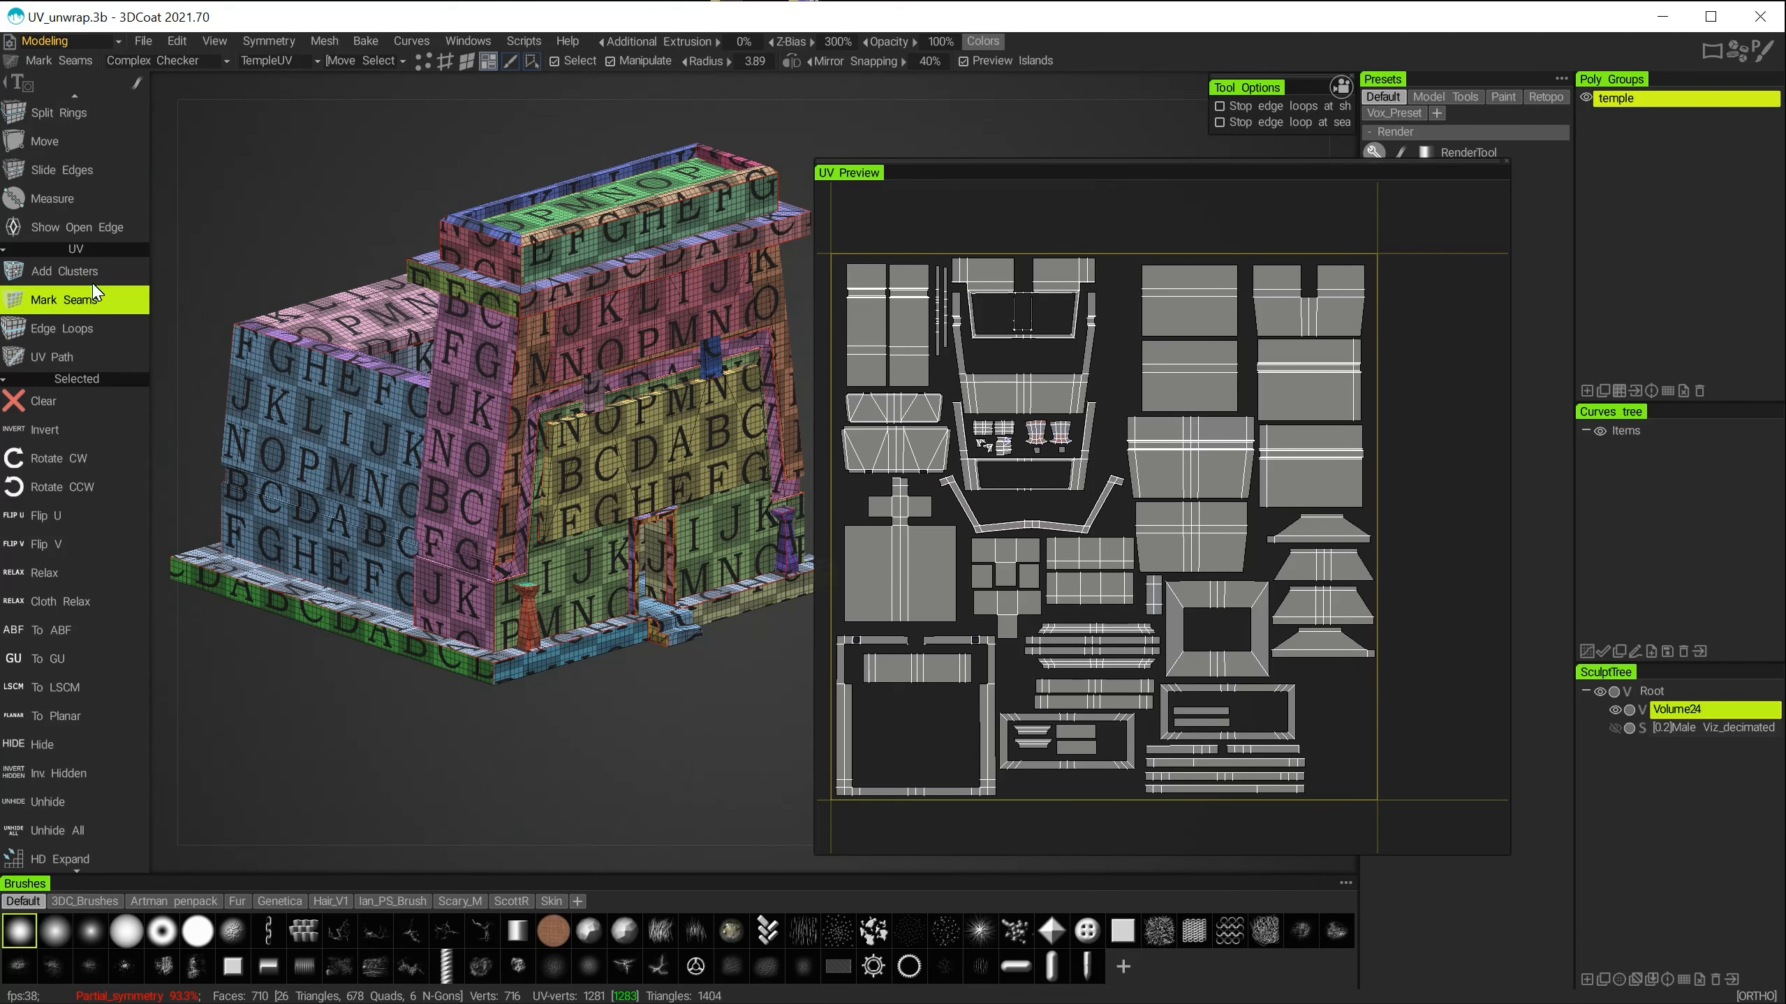
{"action": "scroll", "coordinate": [70, 547], "scroll_direction": "down", "scroll_amount": 11}
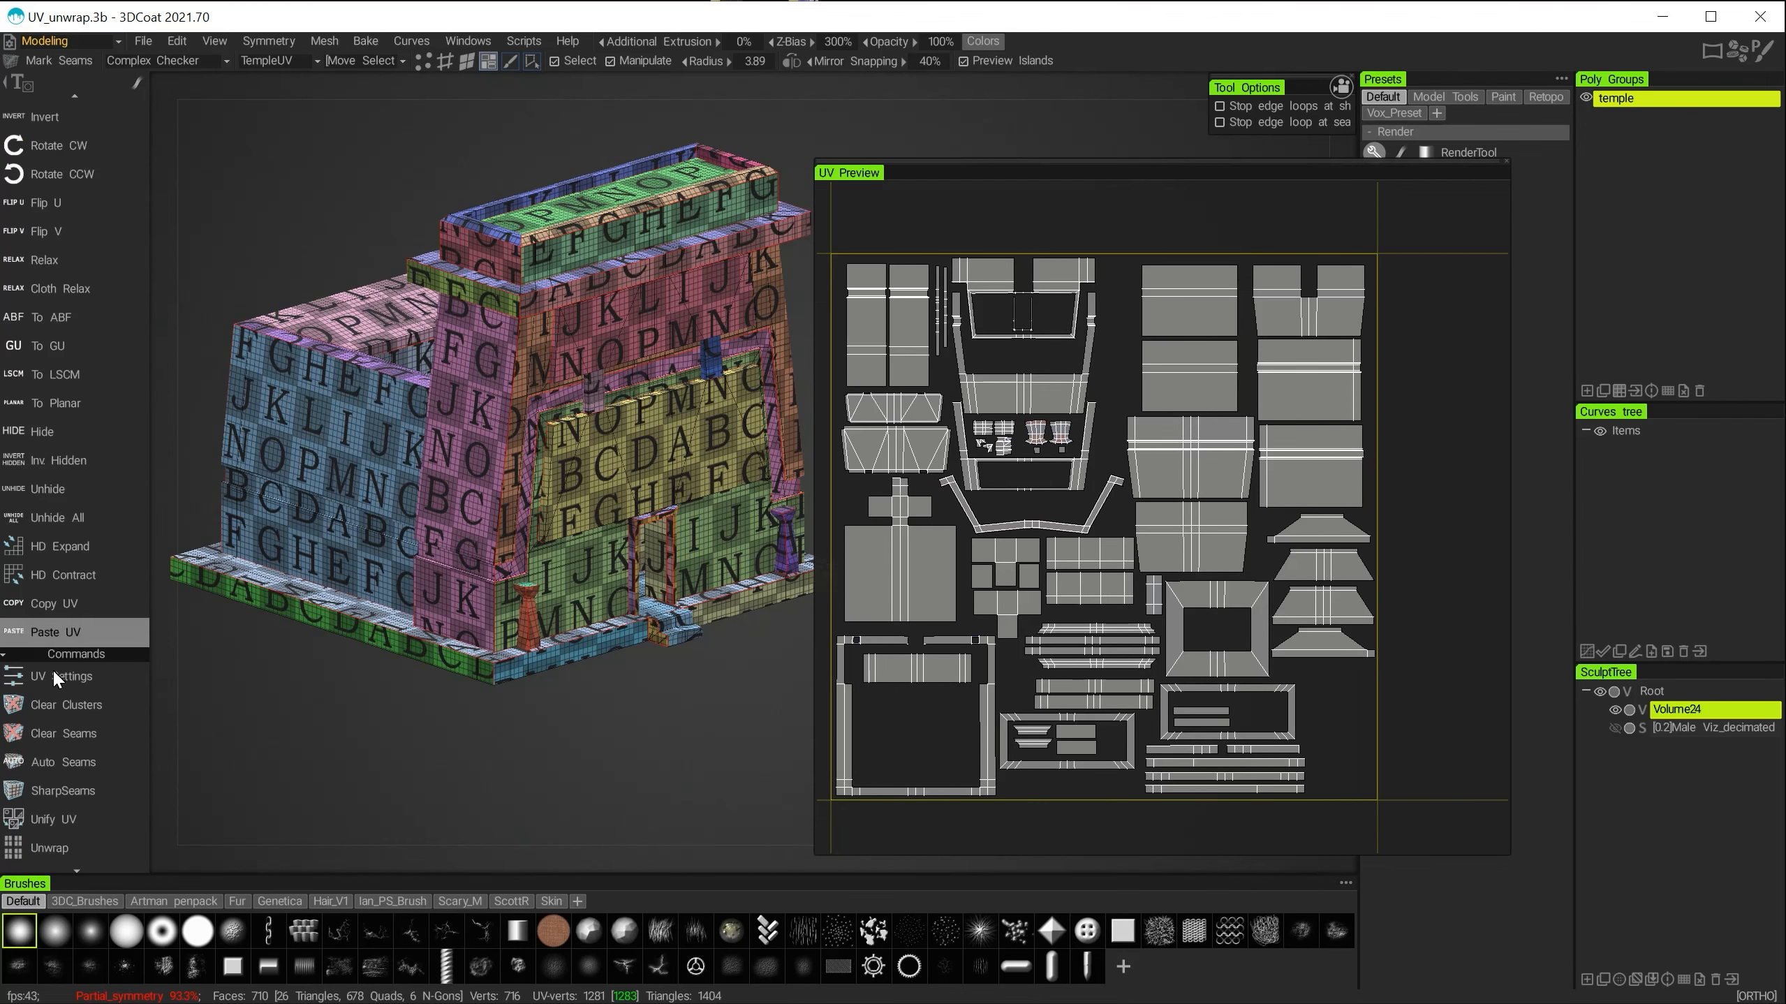
{"action": "scroll", "coordinate": [76, 682], "scroll_direction": "down", "scroll_amount": 3}
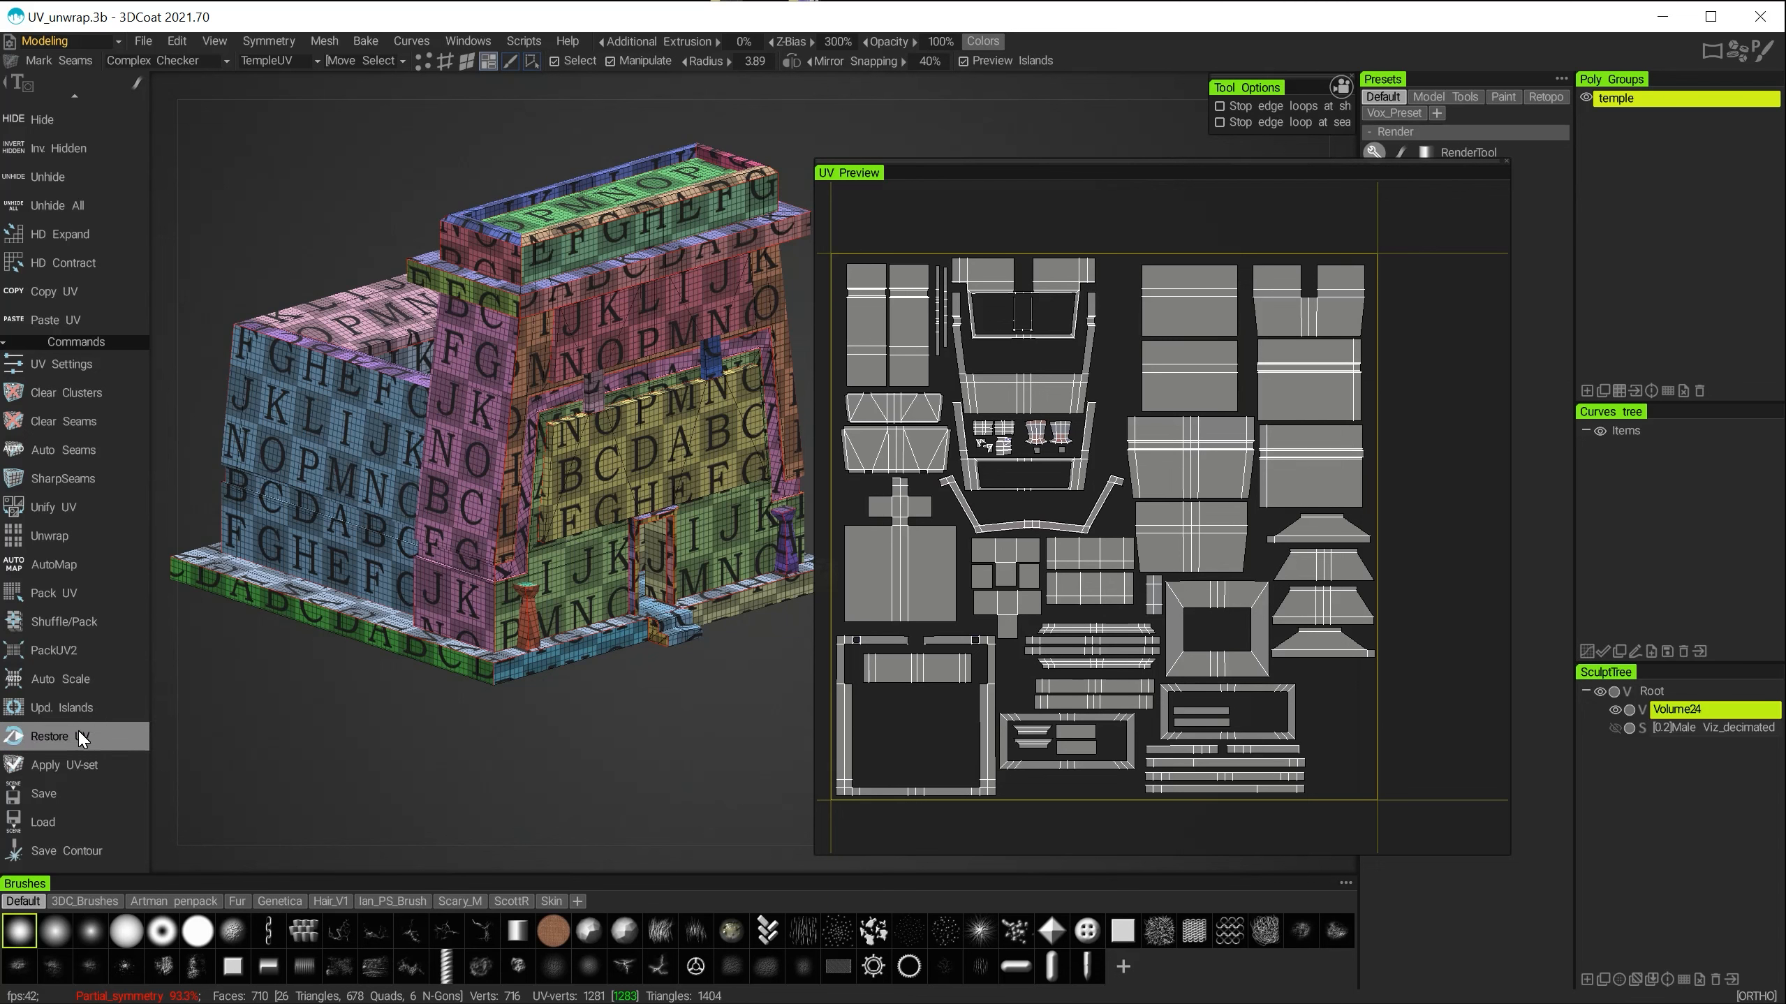
{"action": "left_click", "coordinate": [77, 538]}
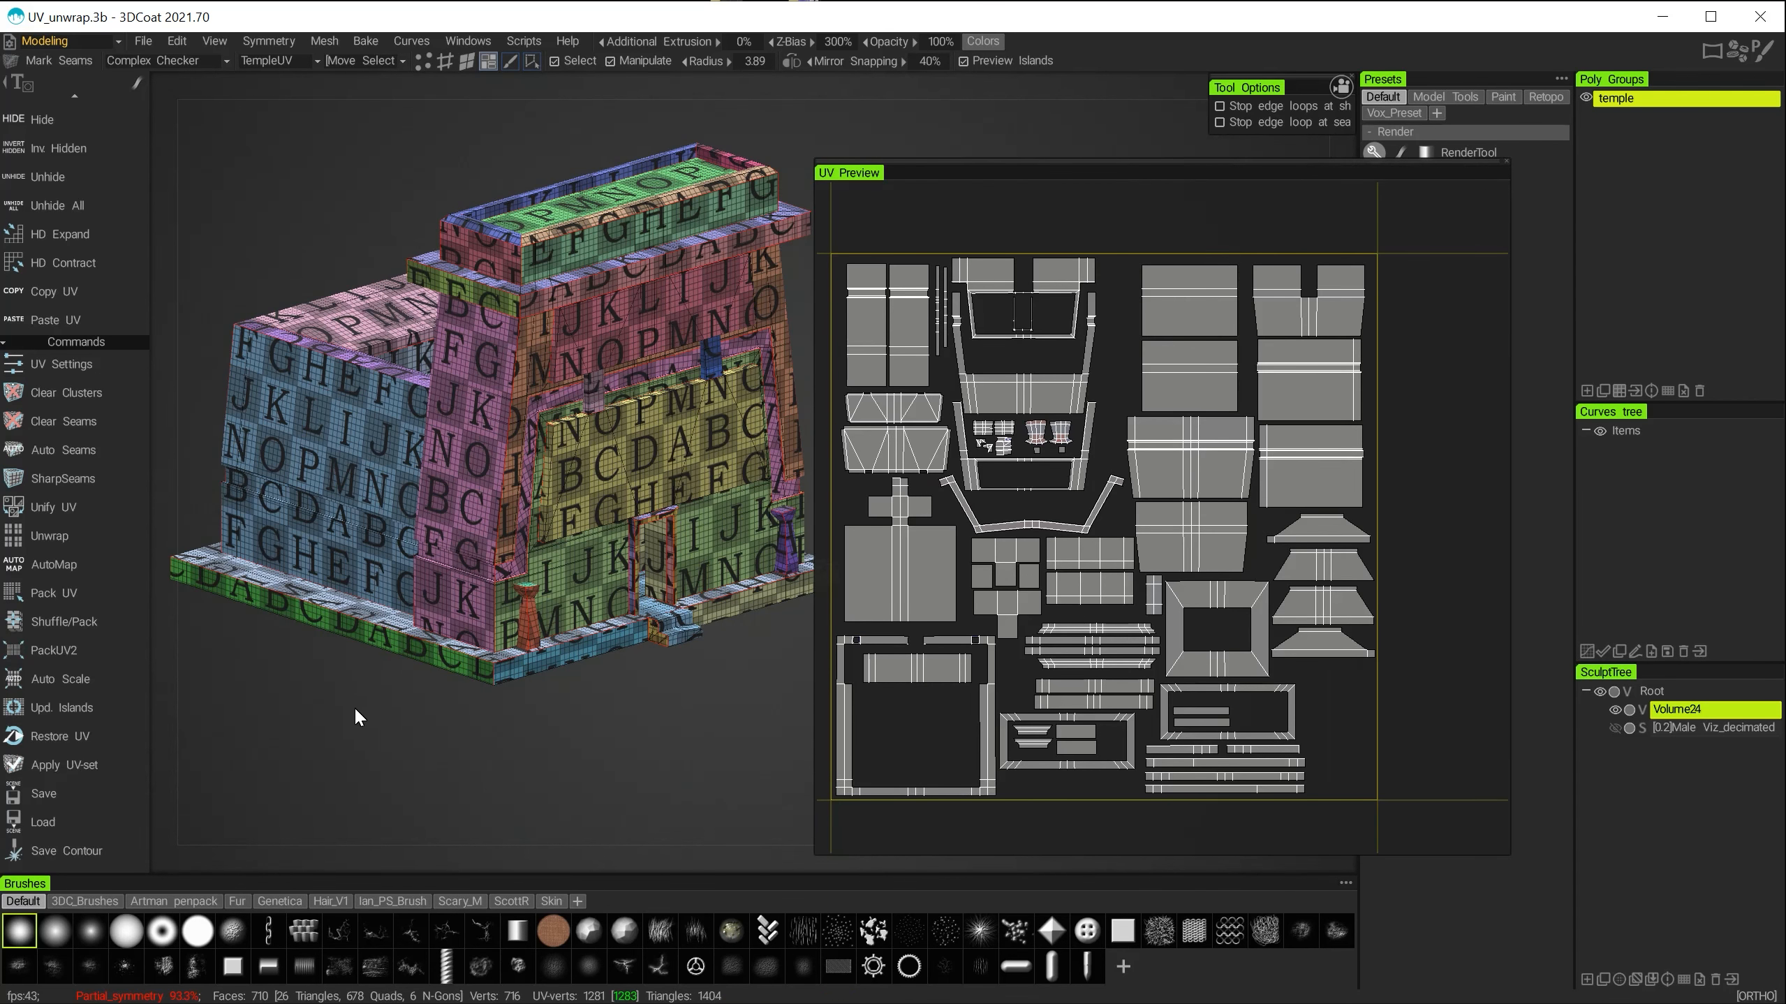
{"action": "left_click", "coordinate": [71, 767]}
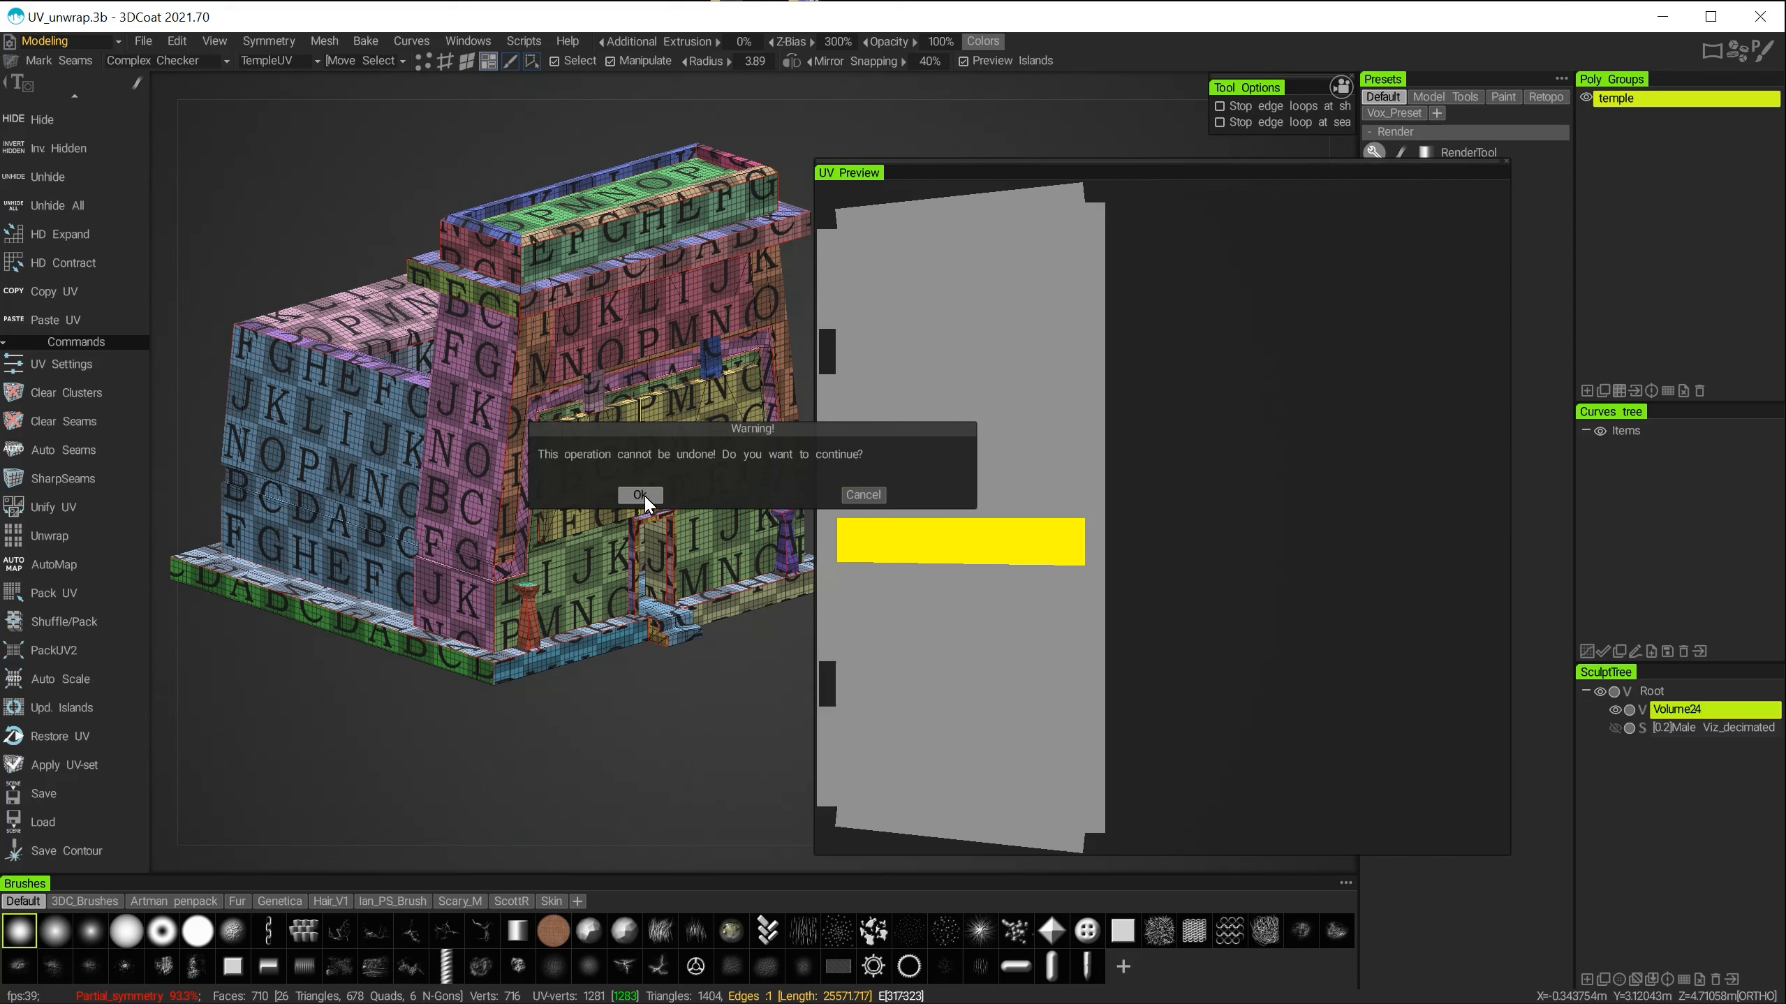
{"action": "left_click", "coordinate": [641, 494]}
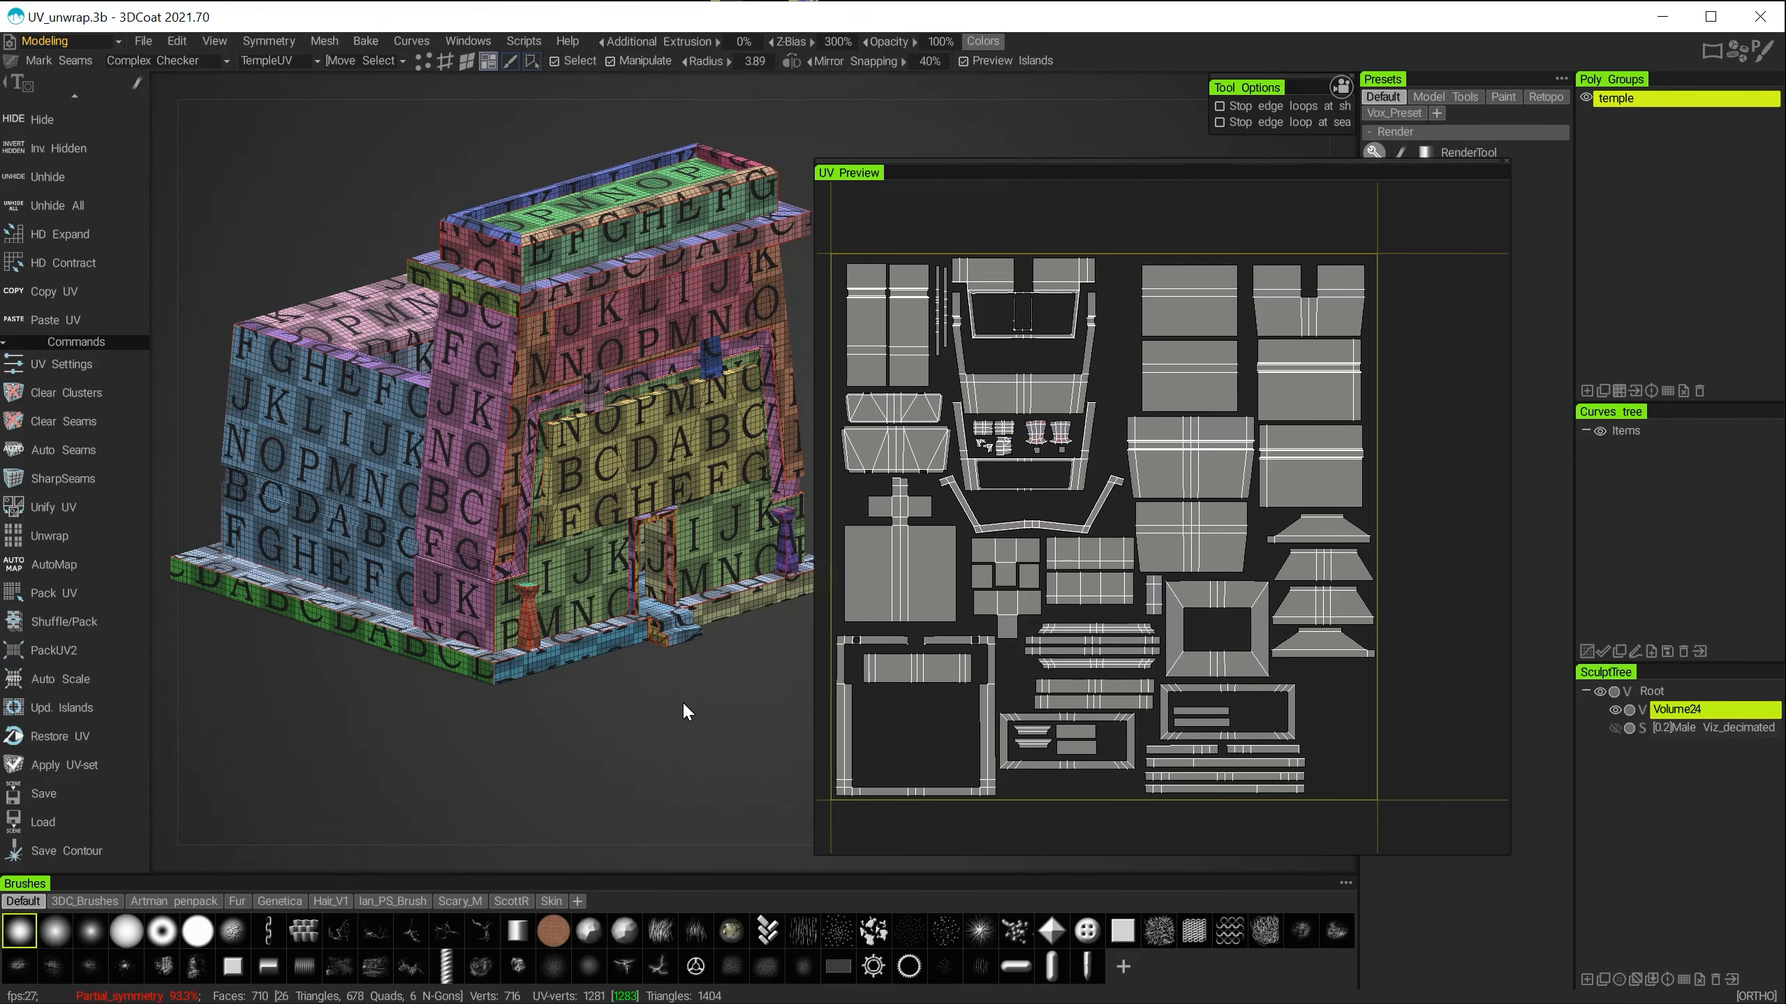
{"action": "mouse_move", "coordinate": [616, 746]}
{"action": "left_mouse_down", "text": "alt"}
{"action": "mouse_move", "coordinate": [682, 745]}
{"action": "mouse_move", "coordinate": [663, 704]}
{"action": "mouse_move", "coordinate": [639, 752]}
{"action": "left_mouse_up", "text": "alt"}
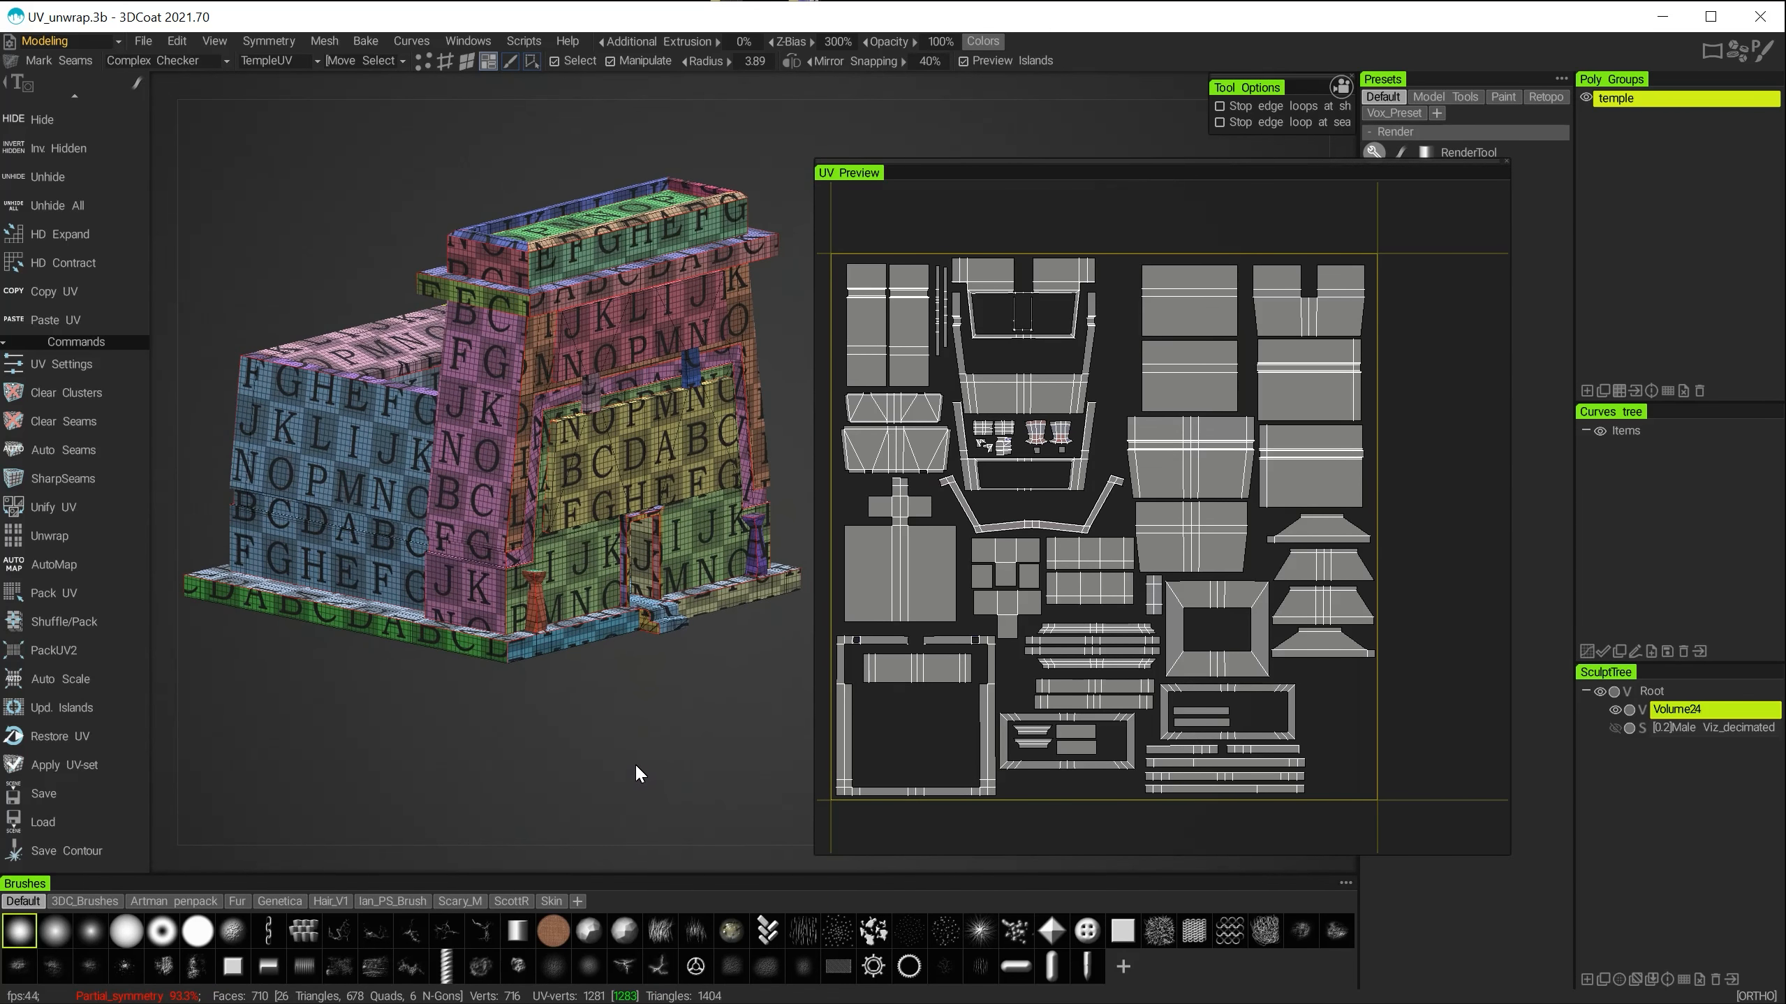